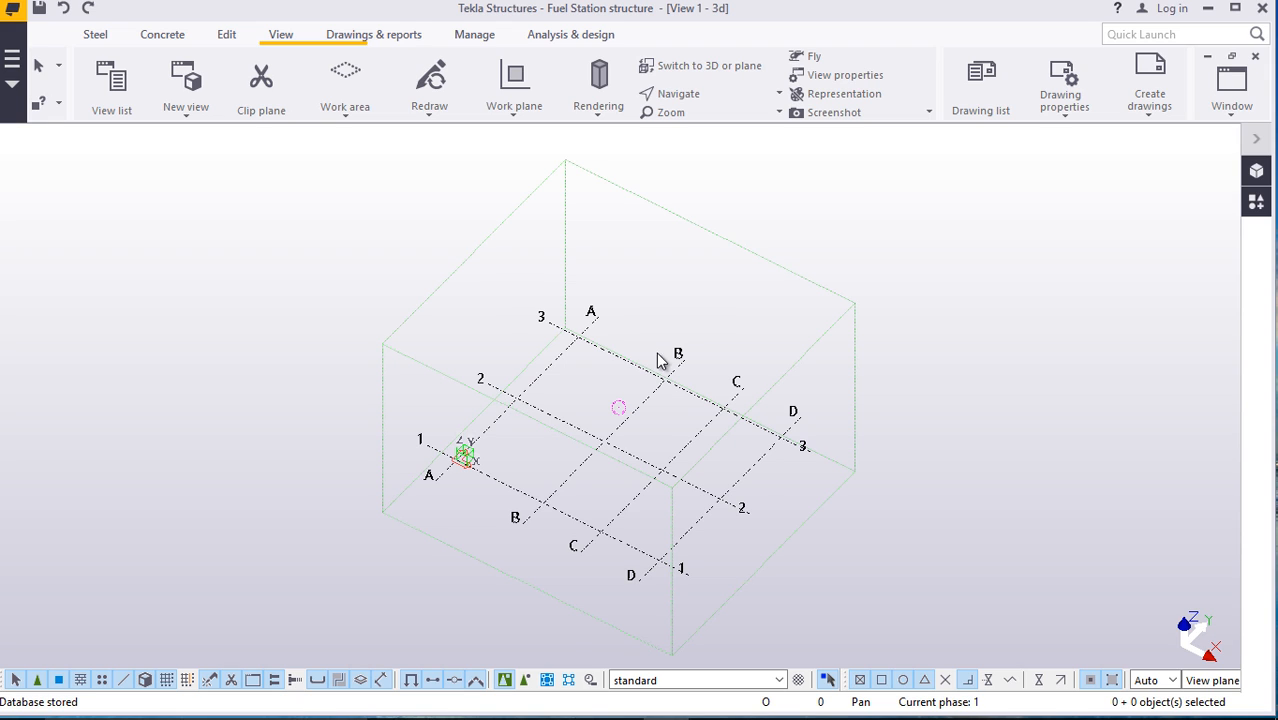
Open the model grid's properties and set its X coordinates to 3*5000
{"action": "double_click", "coordinate": [748, 479]}
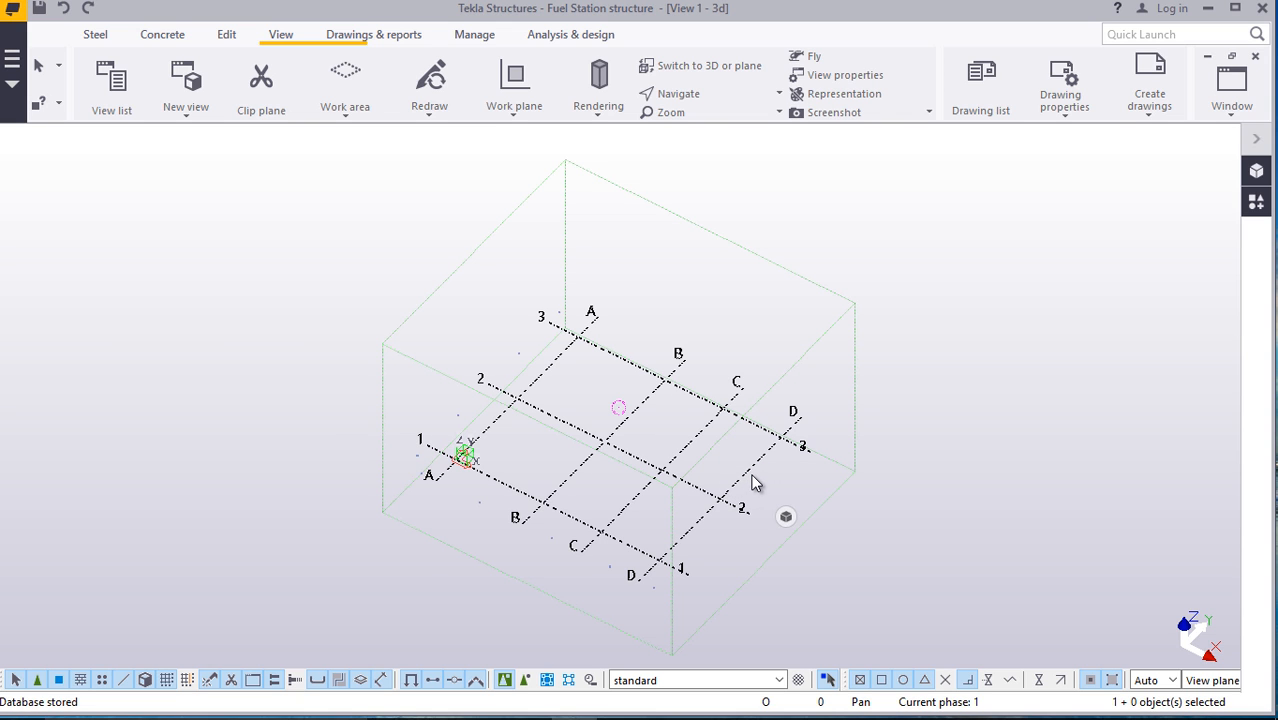
{"action": "left_click_drag", "start_coordinate": [384, 201], "coordinate": [534, 180]}
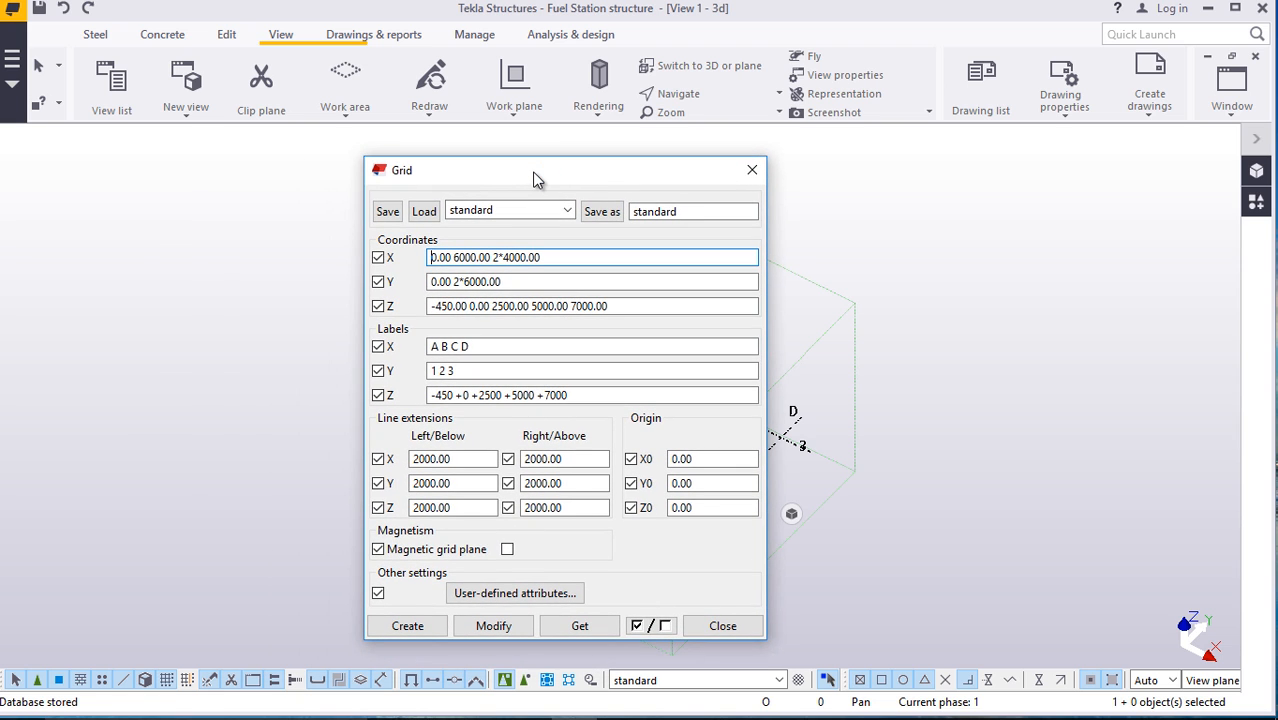
{"action": "left_click_drag", "start_coordinate": [535, 178], "coordinate": [497, 166]}
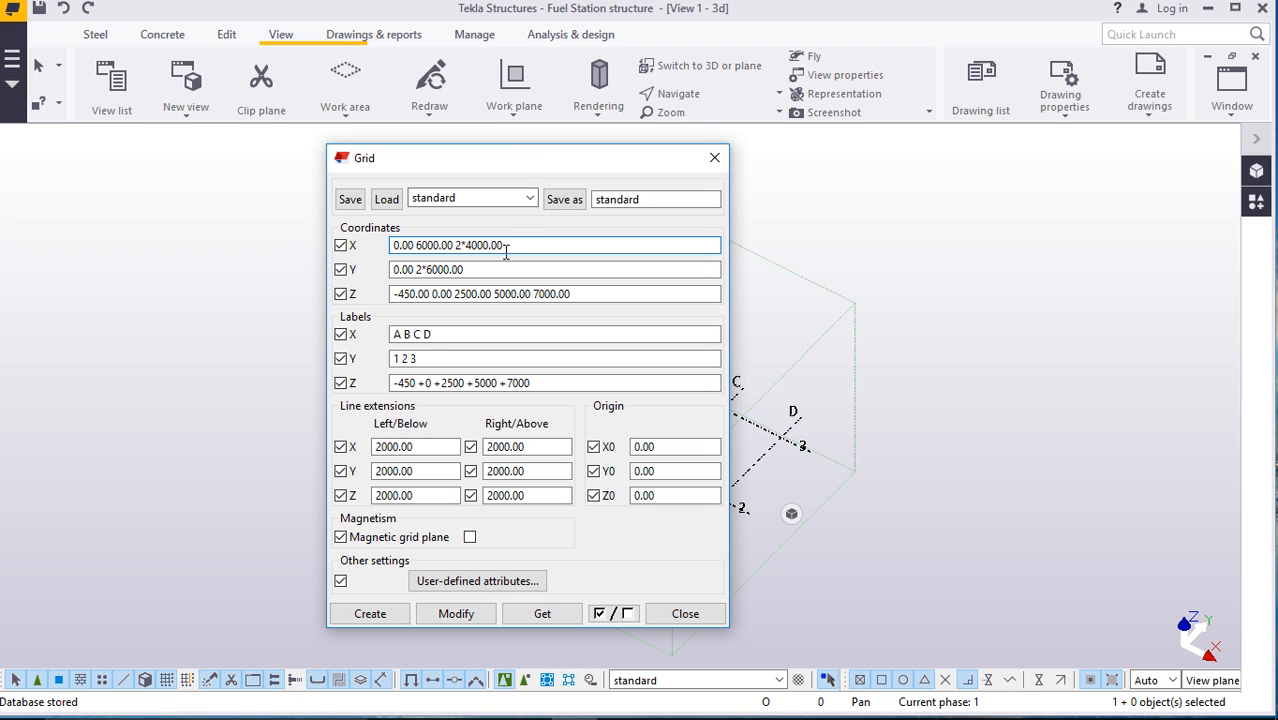
{"action": "left_click_drag", "start_coordinate": [510, 245], "coordinate": [393, 260]}
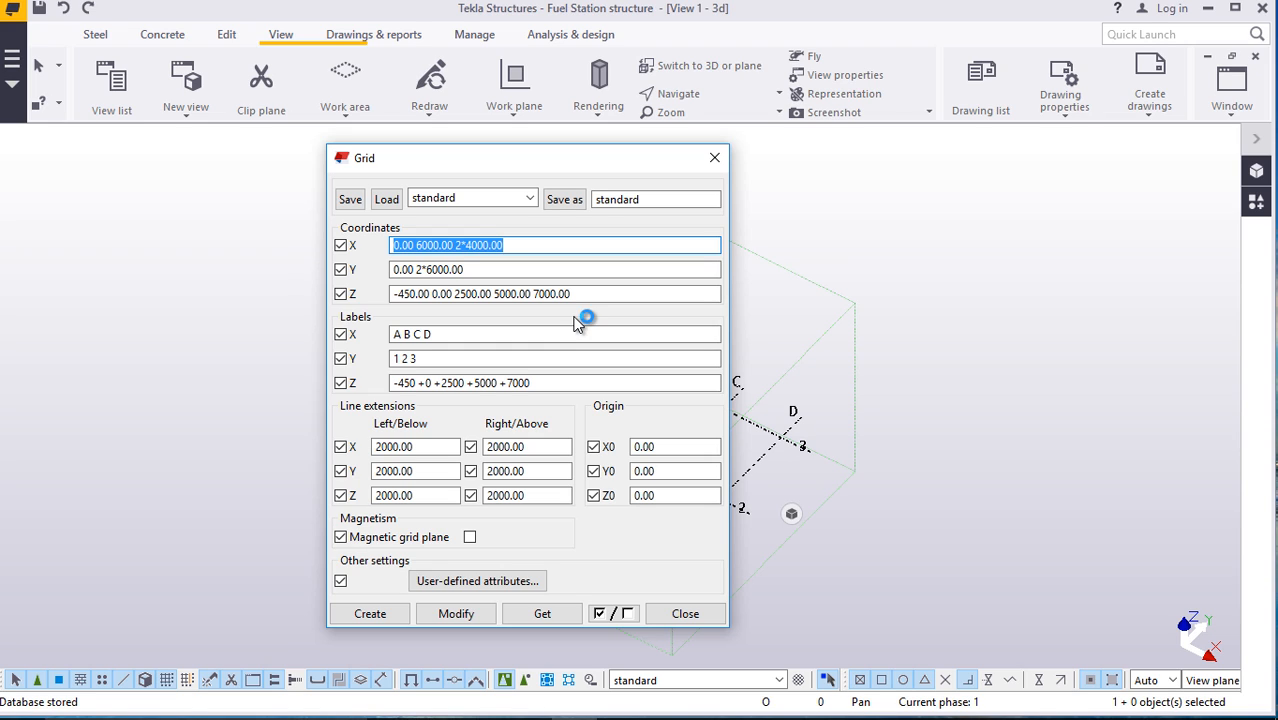
{"action": "type", "text": "3"}
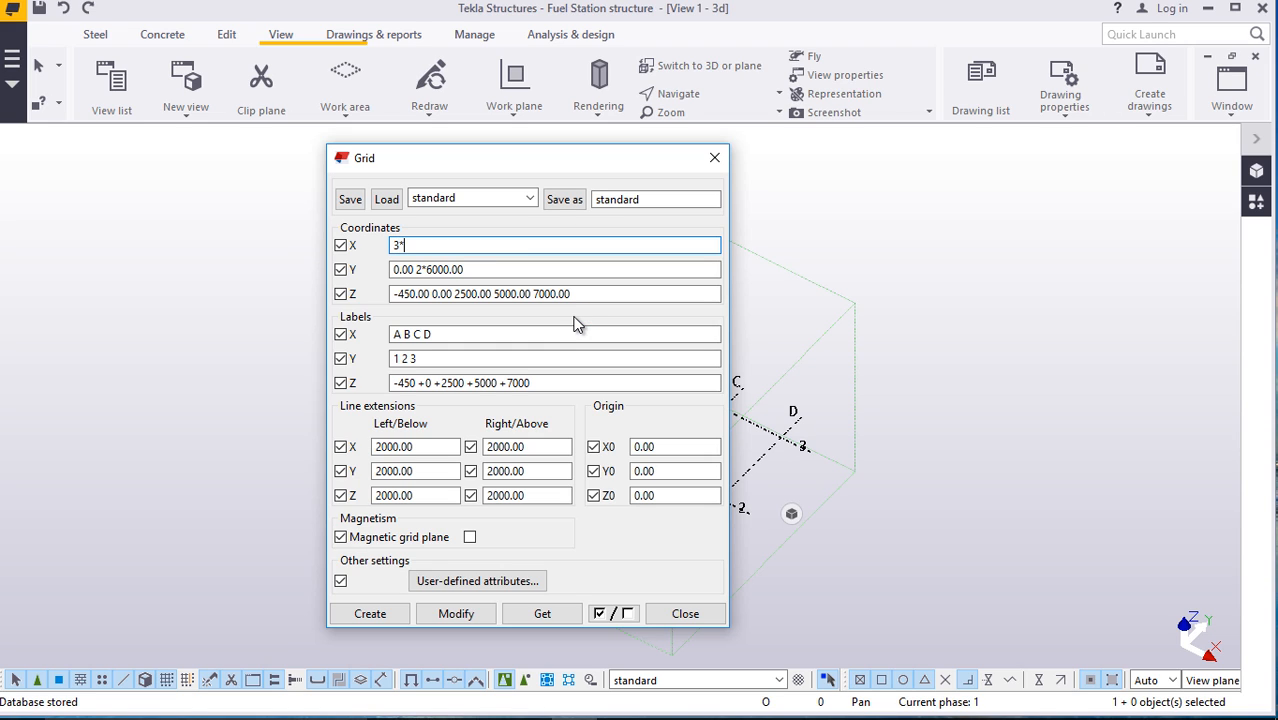
{"action": "type", "text": "*5000"}
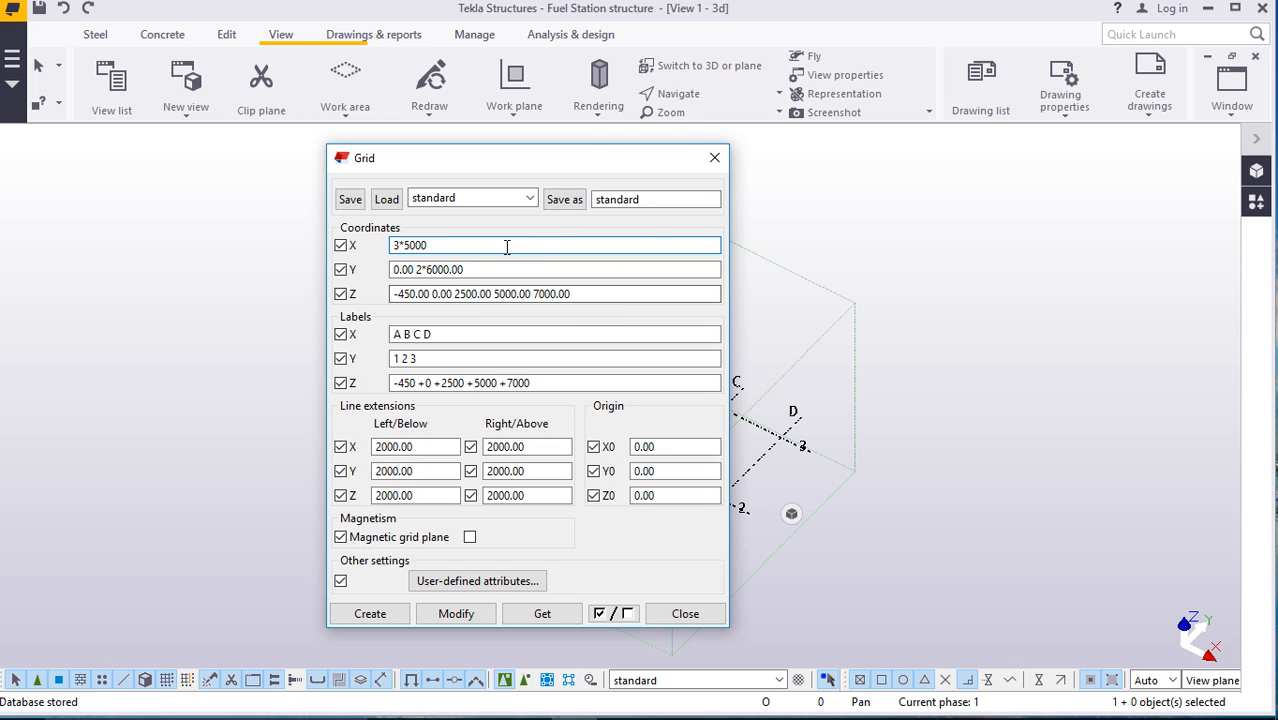
Set the grid's Y coordinates to 5*5000 and its Z coordinates to 0.00 6500 7350
{"action": "left_click", "coordinate": [482, 268]}
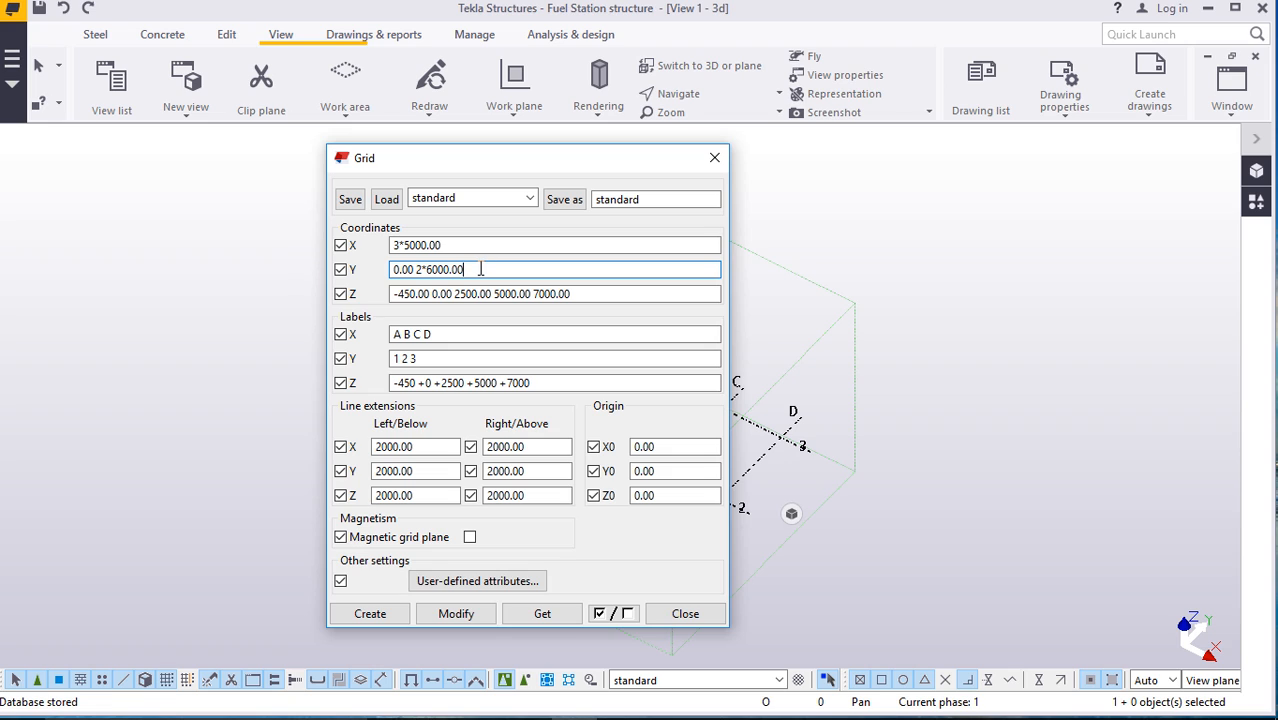
{"action": "left_click_drag", "start_coordinate": [482, 268], "coordinate": [390, 290]}
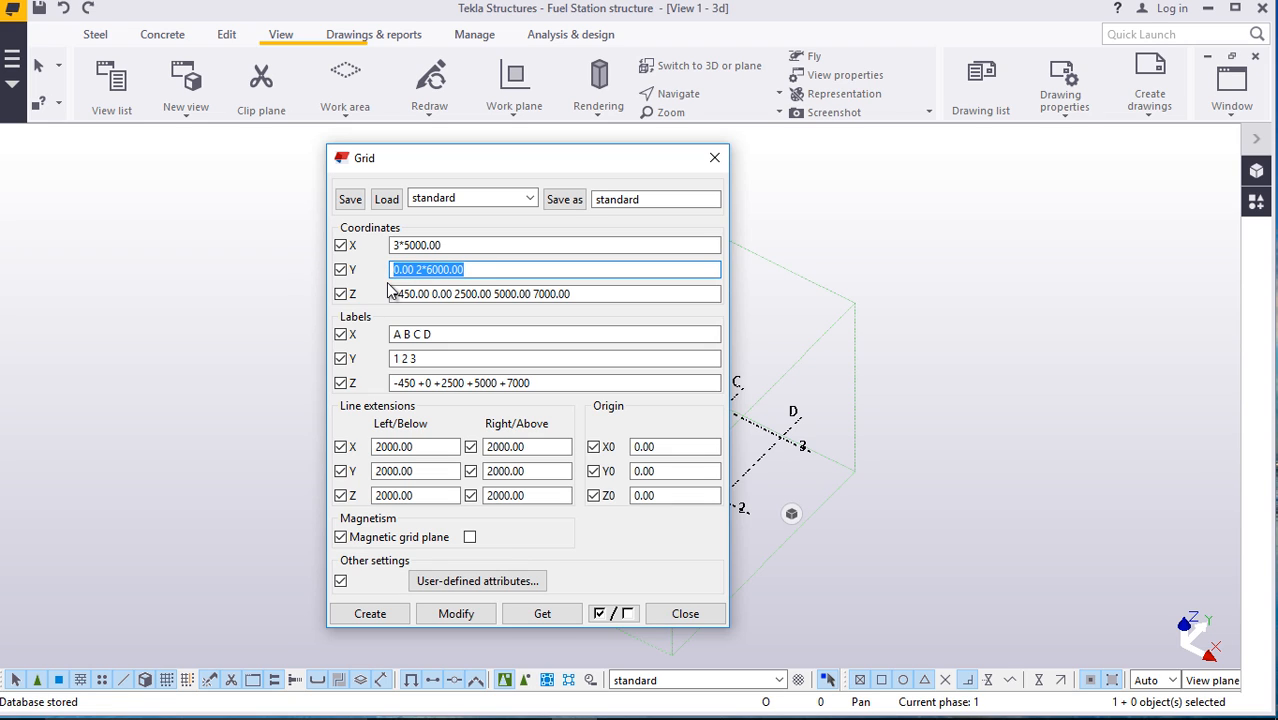
{"action": "type", "text": "5*5000"}
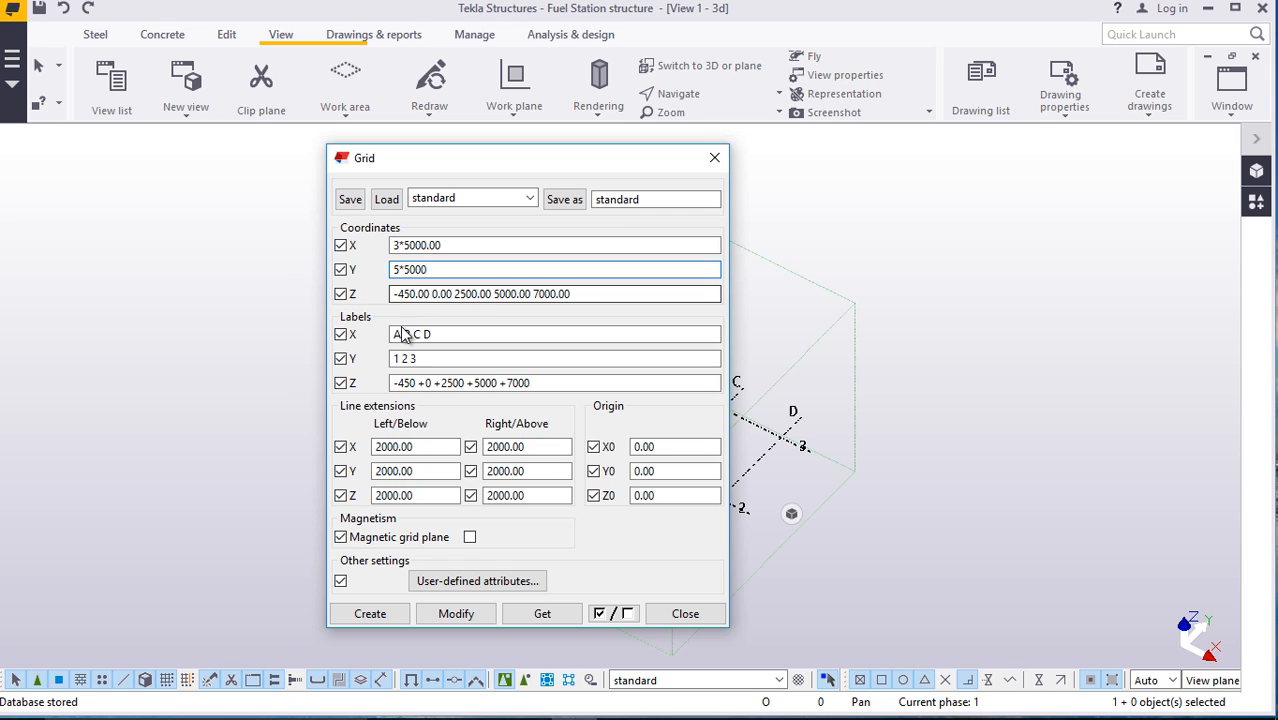
{"action": "left_click_drag", "start_coordinate": [580, 291], "coordinate": [378, 320]}
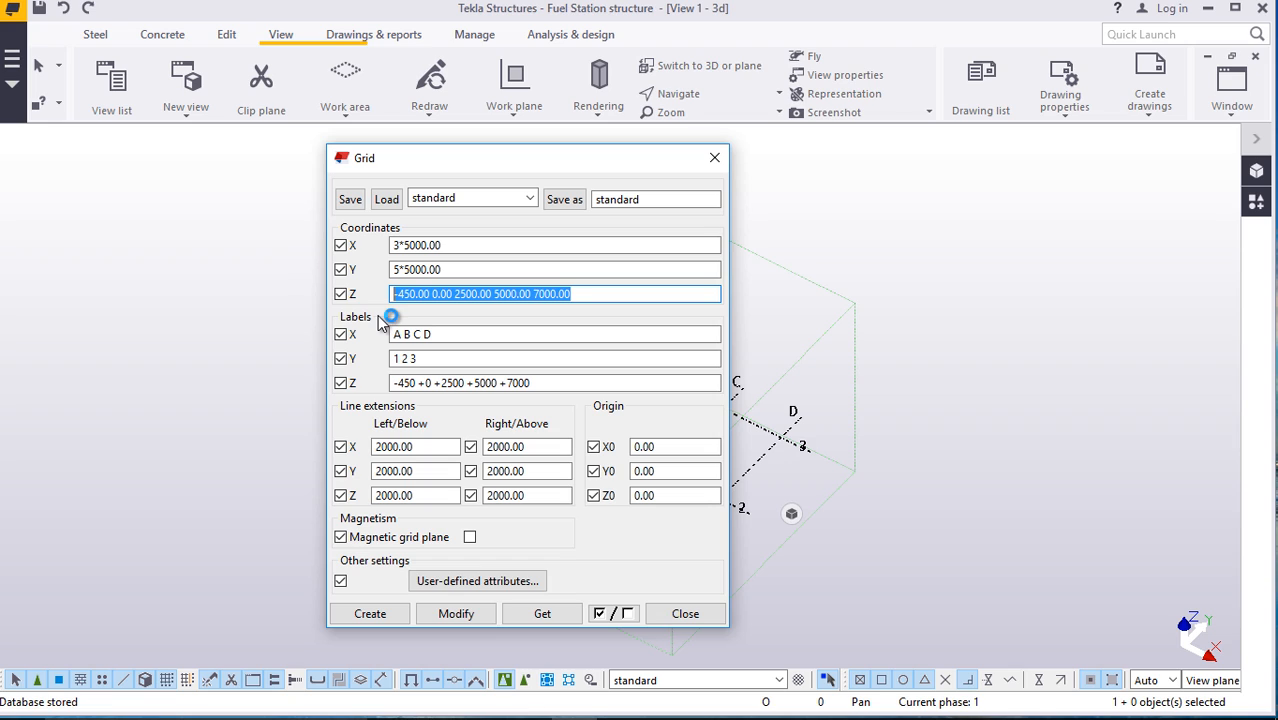
{"action": "type", "text": "0."}
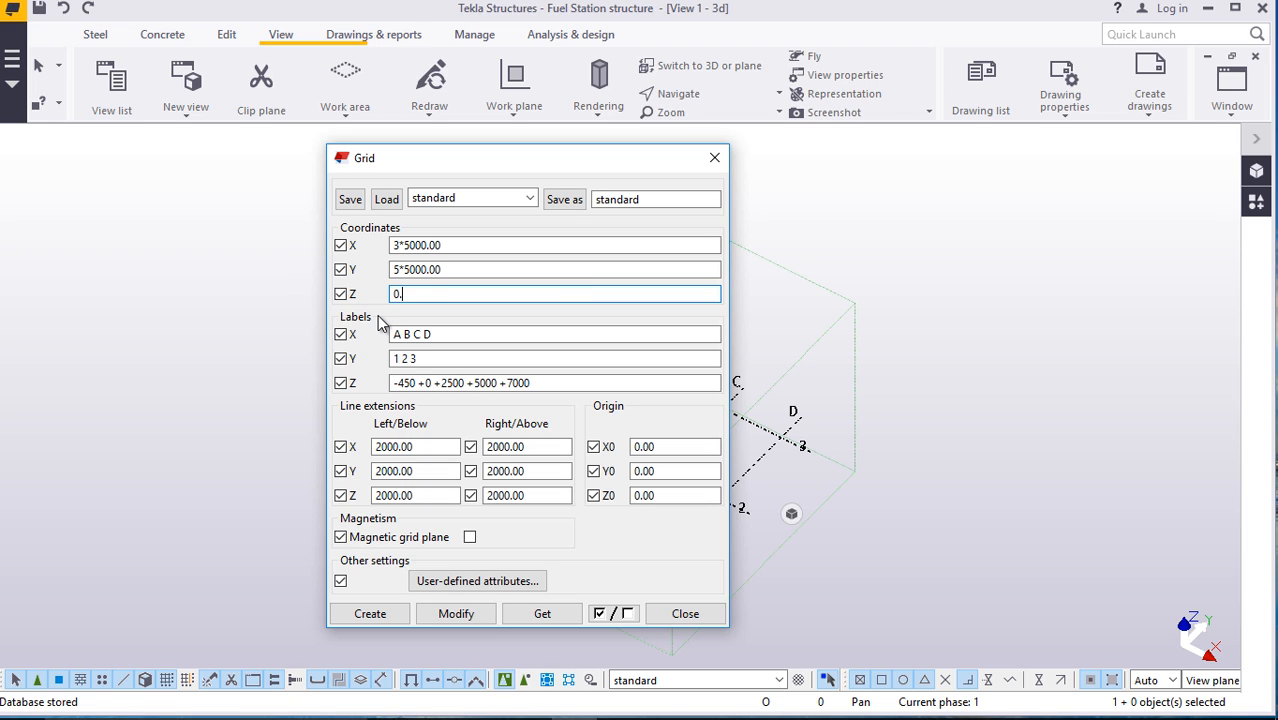
{"action": "type", "text": "00 6500 7350"}
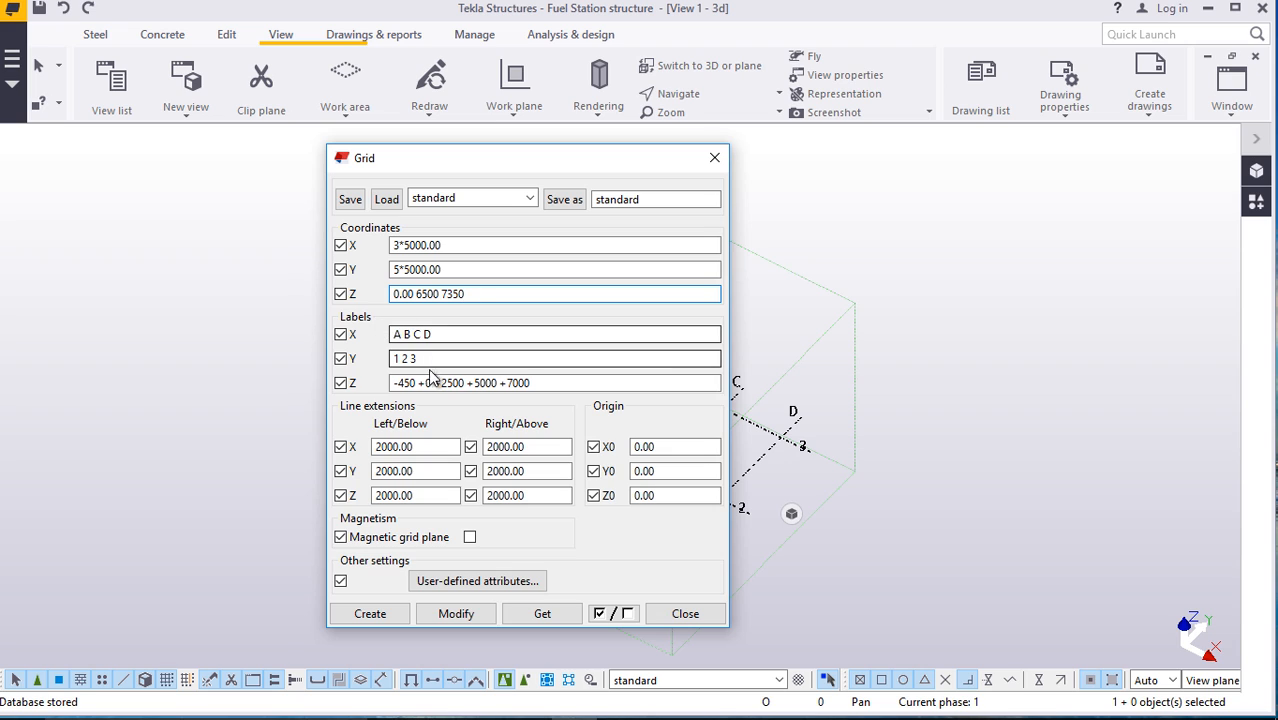
Add label 4 to the grid's Y labels so they read 1 2 3 4
{"action": "left_click", "coordinate": [452, 334]}
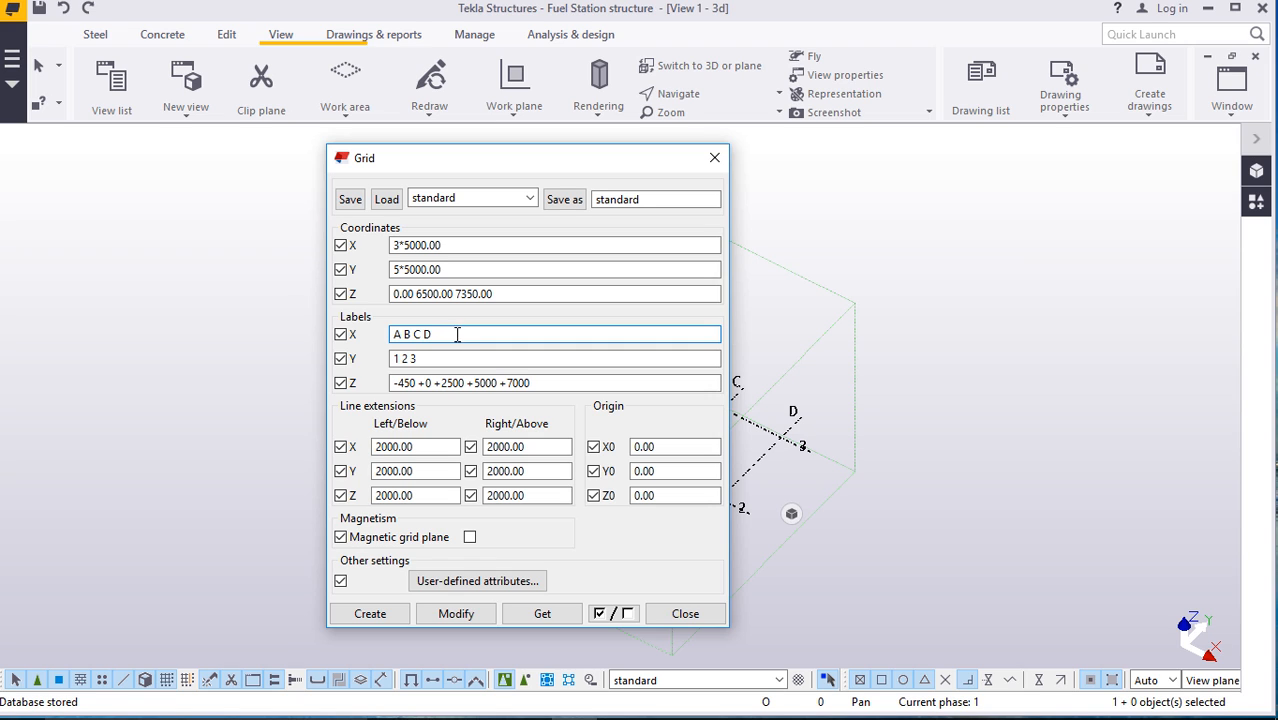
{"action": "left_click", "coordinate": [456, 358]}
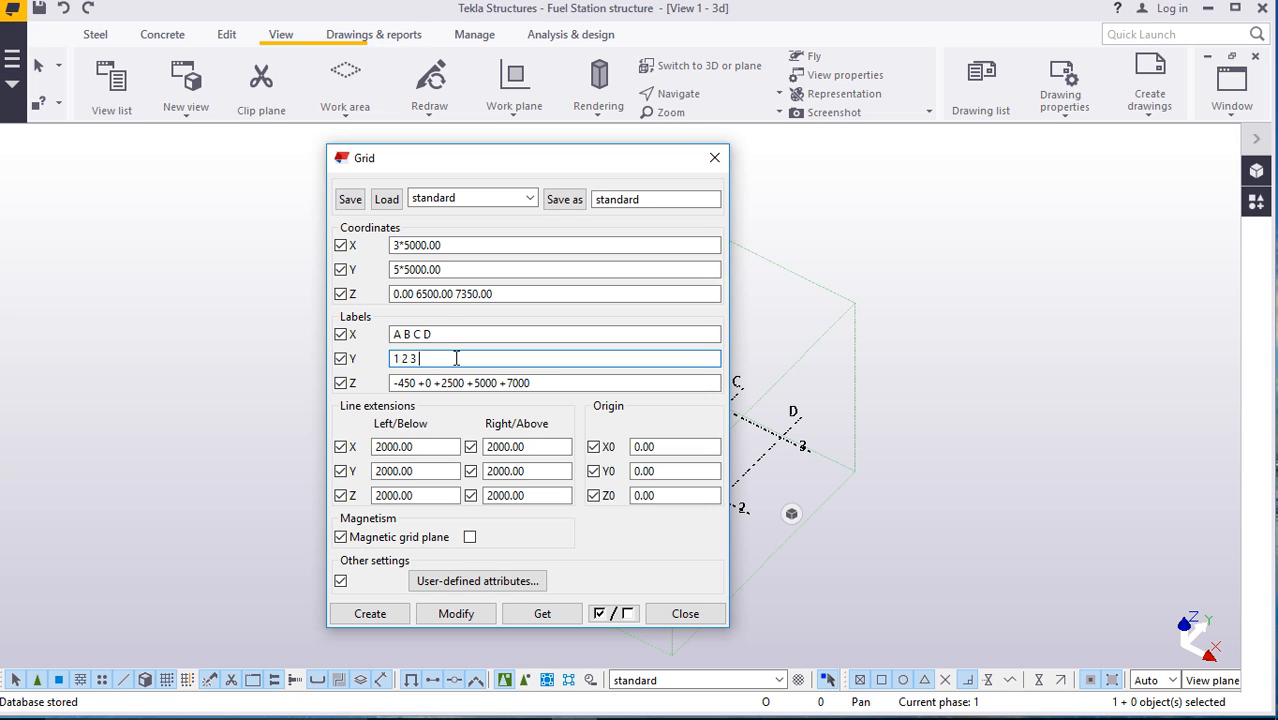
{"action": "type", "text": "4"}
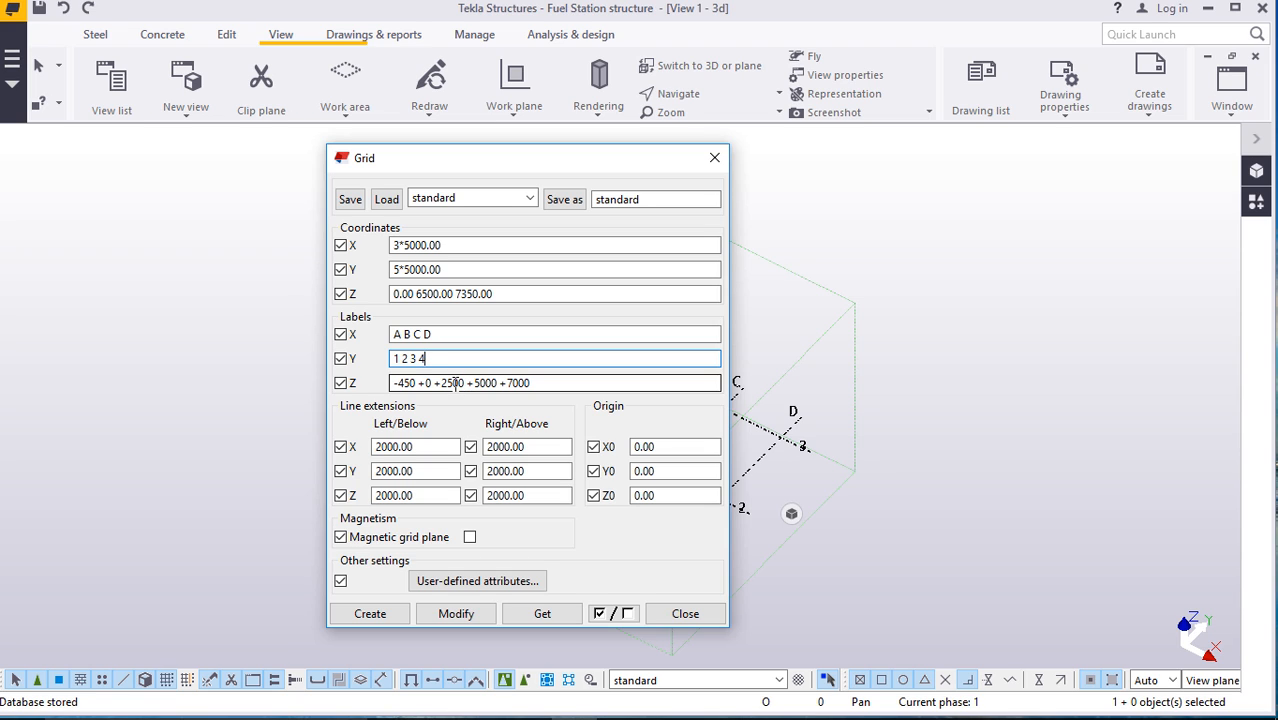
Change the grid's Z labels to +0 +6500 +7350, removing the surplus level labels
{"action": "left_click", "coordinate": [419, 383]}
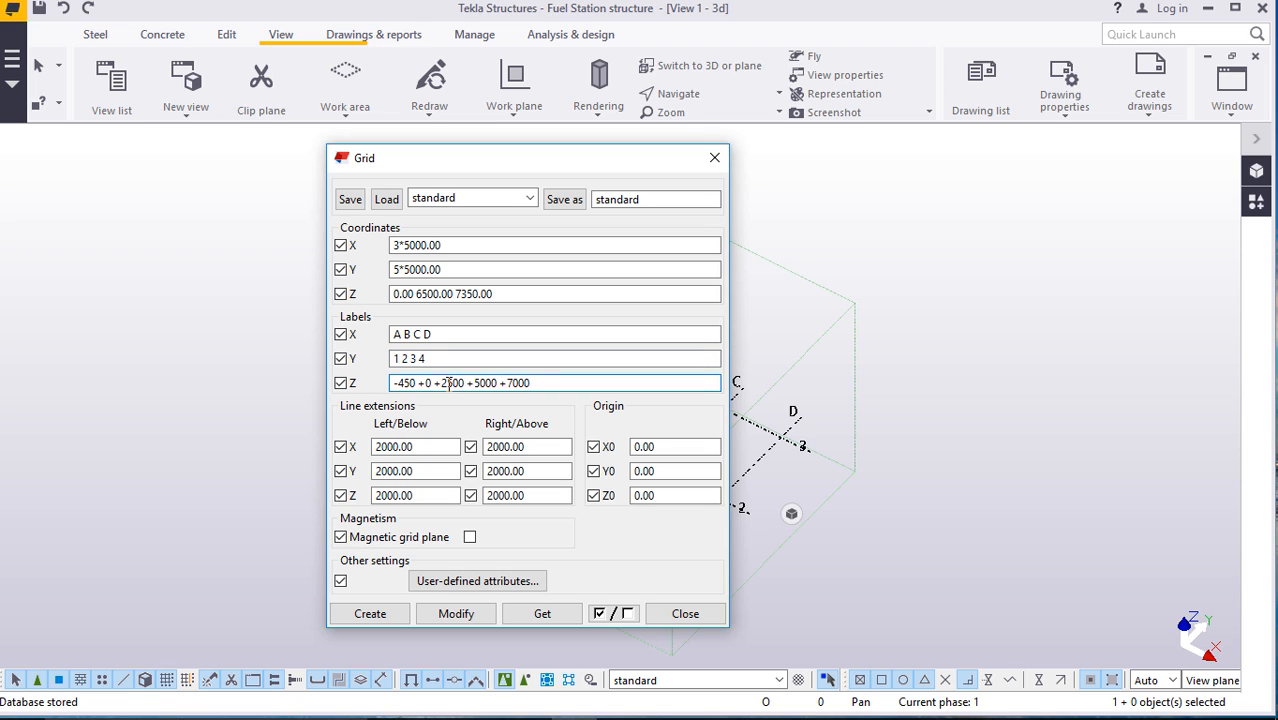
{"action": "key", "text": "BackSpace"}
{"action": "key", "text": "BackSpace"}
{"action": "key", "text": "BackSpace"}
{"action": "key", "text": "BackSpace"}
{"action": "key", "text": "BackSpace"}
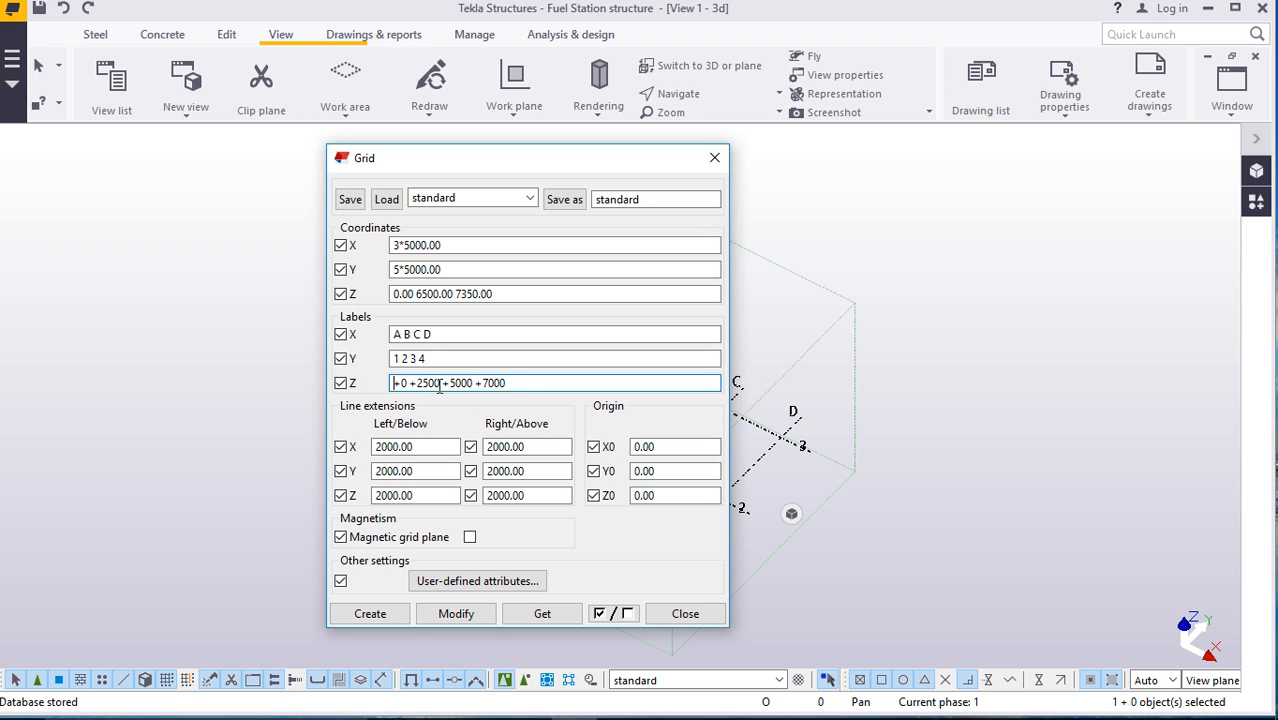
{"action": "left_click", "coordinate": [438, 385]}
{"action": "key", "text": "BackSpace"}
{"action": "key", "text": "BackSpace"}
{"action": "key", "text": "BackSpace"}
{"action": "key", "text": "BackSpace"}
{"action": "type", "text": "6500"}
{"action": "left_click", "coordinate": [477, 384]}
{"action": "key", "text": "BackSpace"}
{"action": "key", "text": "BackSpace"}
{"action": "key", "text": "BackSpace"}
{"action": "key", "text": "BackSpace"}
{"action": "key", "text": "BackSpace"}
{"action": "key", "text": "BackSpace"}
{"action": "type", "text": "7350"}
{"action": "key", "text": "BackSpace"}
{"action": "key", "text": "BackSpace"}
{"action": "key", "text": "BackSpace"}
{"action": "key", "text": "BackSpace"}
{"action": "key", "text": "BackSpace"}
{"action": "key", "text": "BackSpace"}
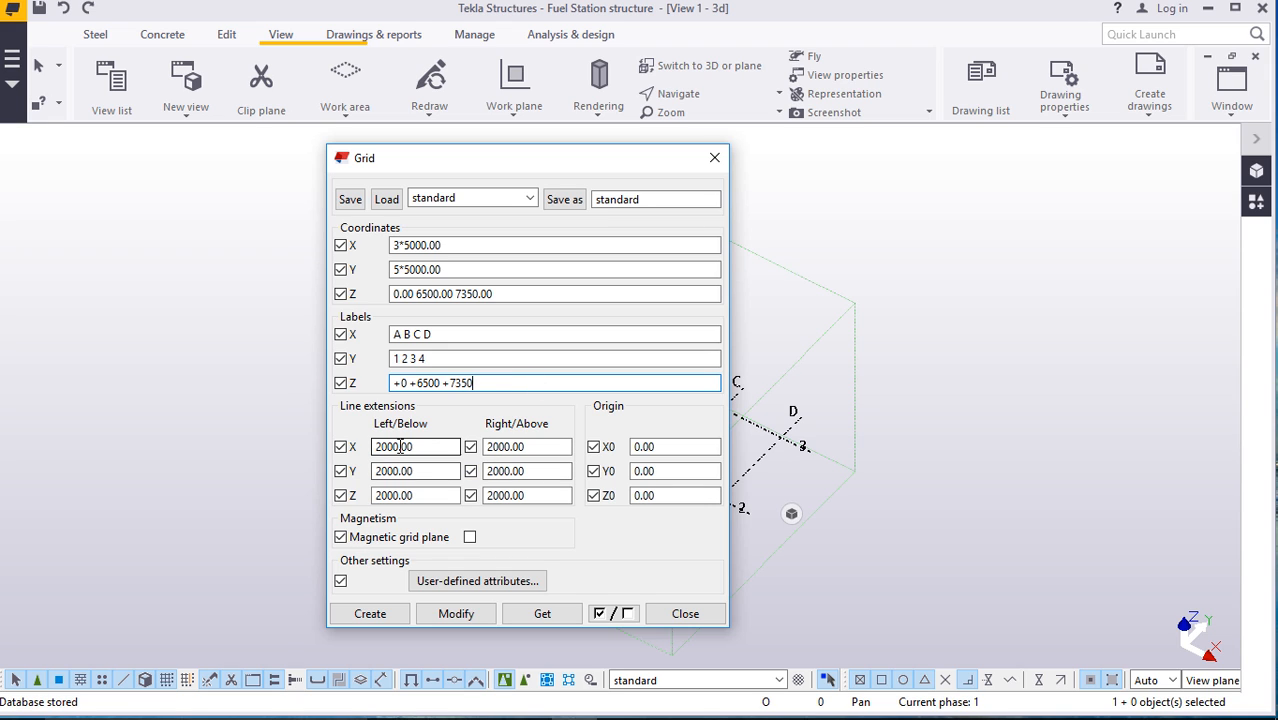
Set the grid's X line extensions to 3000 on both the left/below and right/above sides
{"action": "left_click_drag", "start_coordinate": [432, 447], "coordinate": [379, 443]}
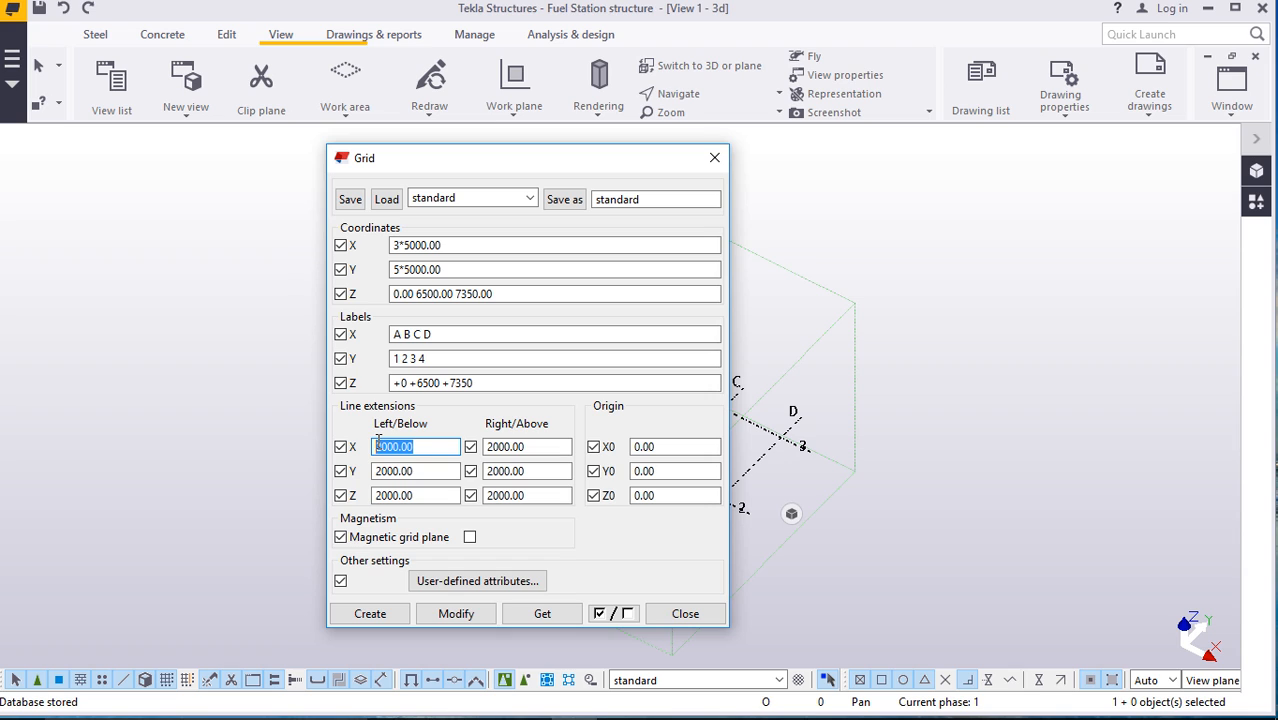
{"action": "type", "text": "1000"}
{"action": "left_click", "coordinate": [537, 447]}
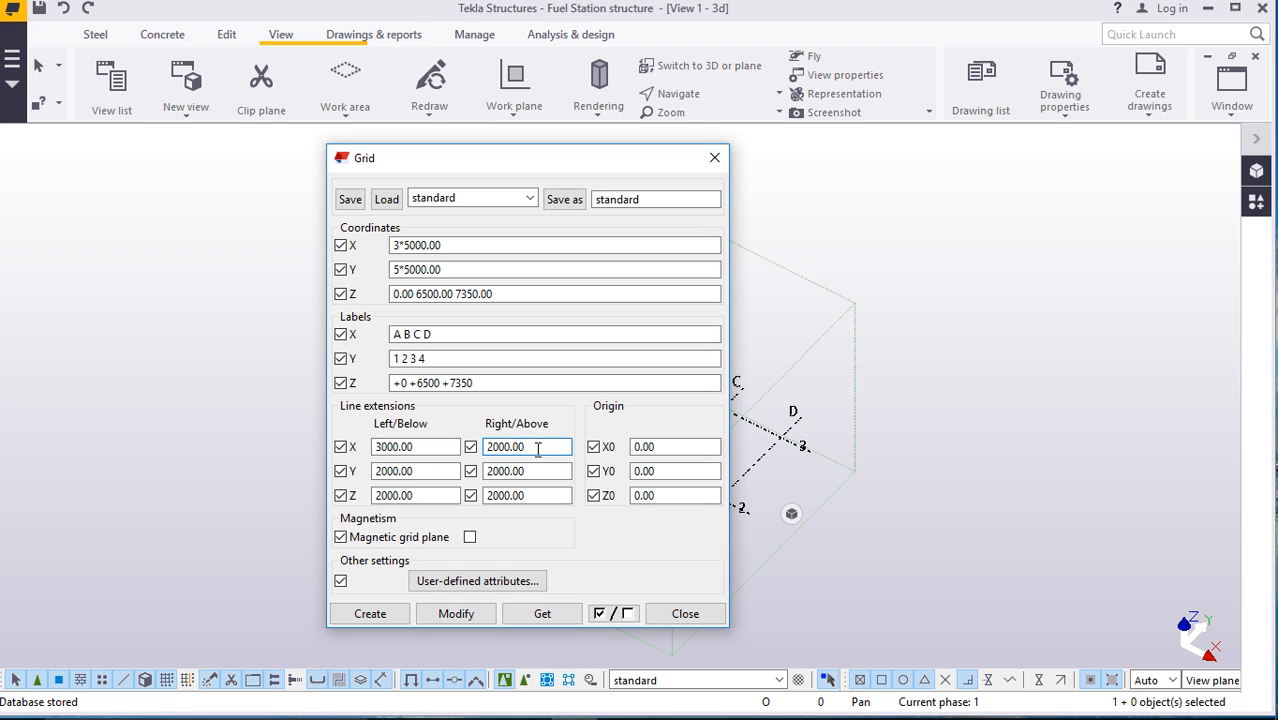
{"action": "key", "text": "BackSpace"}
{"action": "key", "text": "BackSpace"}
{"action": "key", "text": "BackSpace"}
{"action": "key", "text": "BackSpace"}
{"action": "key", "text": "BackSpace"}
{"action": "key", "text": "BackSpace"}
{"action": "key", "text": "BackSpace"}
{"action": "type", "text": "30000"}
Set the grid's Y line extensions to 3000 on both the left/below and right/above sides
{"action": "left_click", "coordinate": [418, 474]}
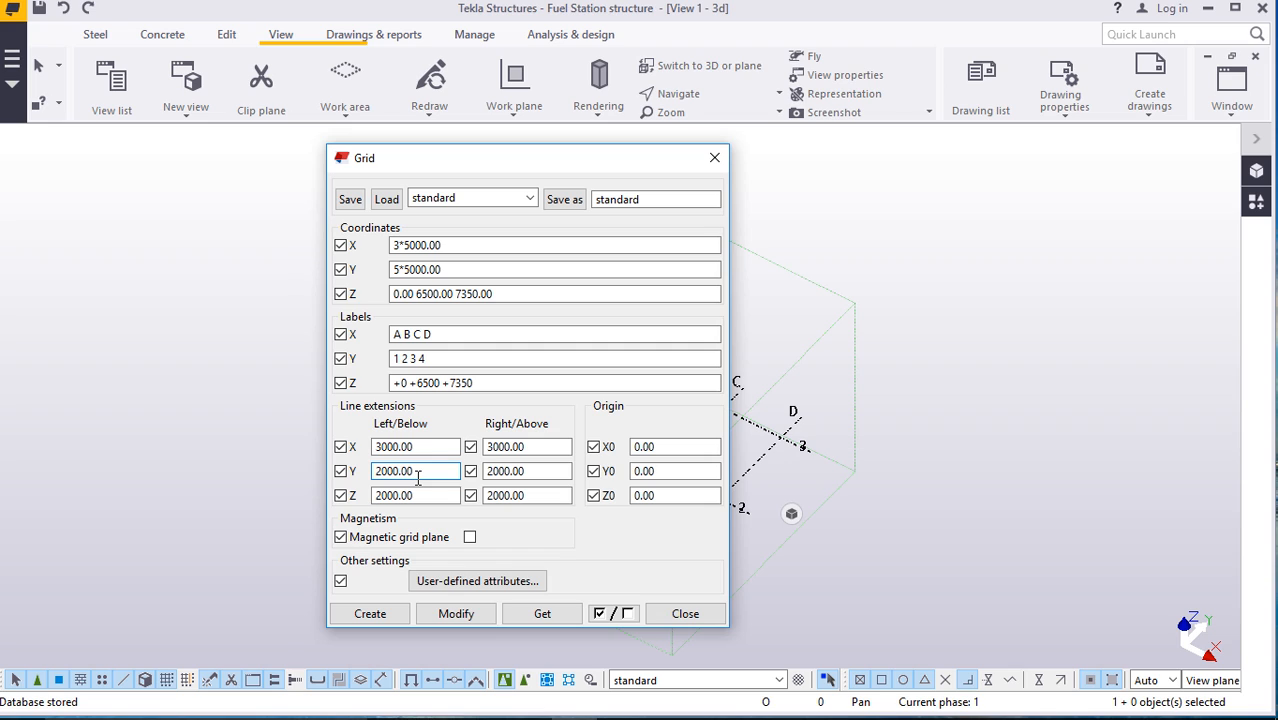
{"action": "key", "text": "BackSpace"}
{"action": "key", "text": "BackSpace"}
{"action": "key", "text": "BackSpace"}
{"action": "key", "text": "BackSpace"}
{"action": "key", "text": "BackSpace"}
{"action": "key", "text": "BackSpace"}
{"action": "key", "text": "BackSpace"}
{"action": "type", "text": "30000"}
{"action": "left_click", "coordinate": [536, 471]}
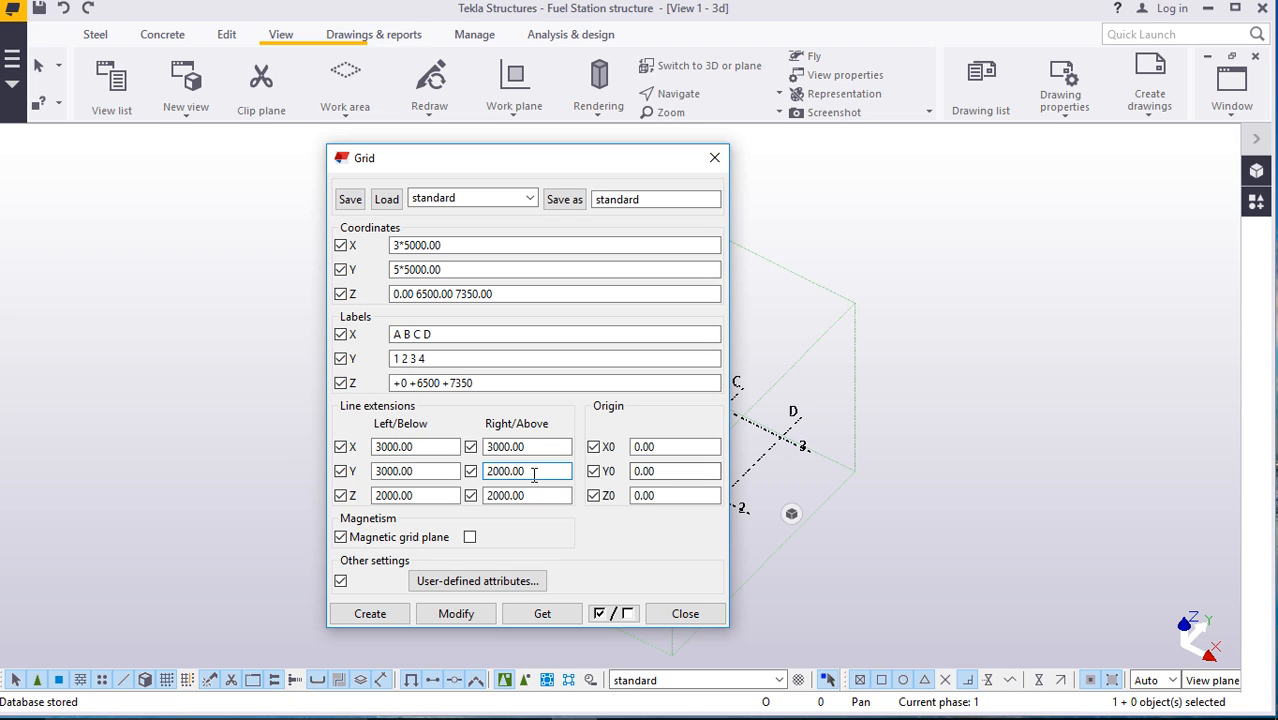
{"action": "key", "text": "BackSpace"}
{"action": "key", "text": "BackSpace"}
{"action": "key", "text": "BackSpace"}
{"action": "key", "text": "BackSpace"}
{"action": "key", "text": "BackSpace"}
{"action": "key", "text": "BackSpace"}
{"action": "type", "text": "3000"}
{"action": "left_click", "coordinate": [543, 446]}
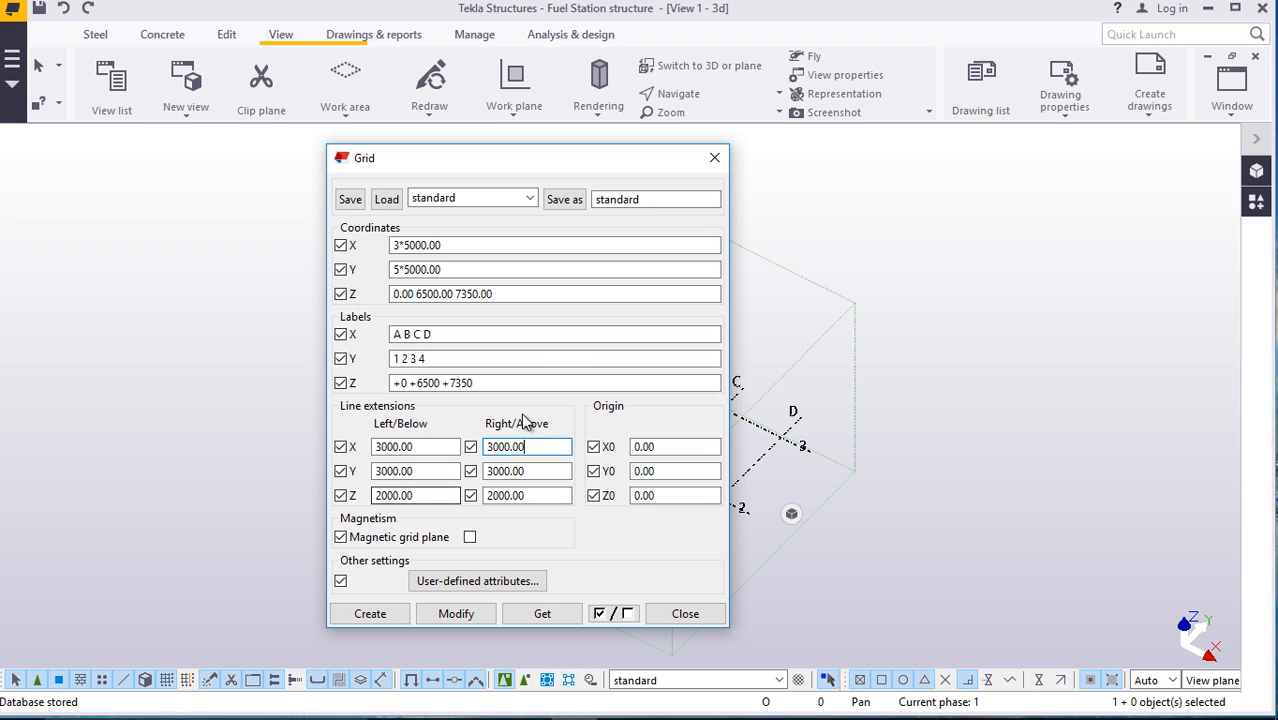
Apply the changed coordinates, labels and extensions to the existing grid, accept replacing its grid lines, and close the grid properties
{"action": "left_click", "coordinate": [457, 620]}
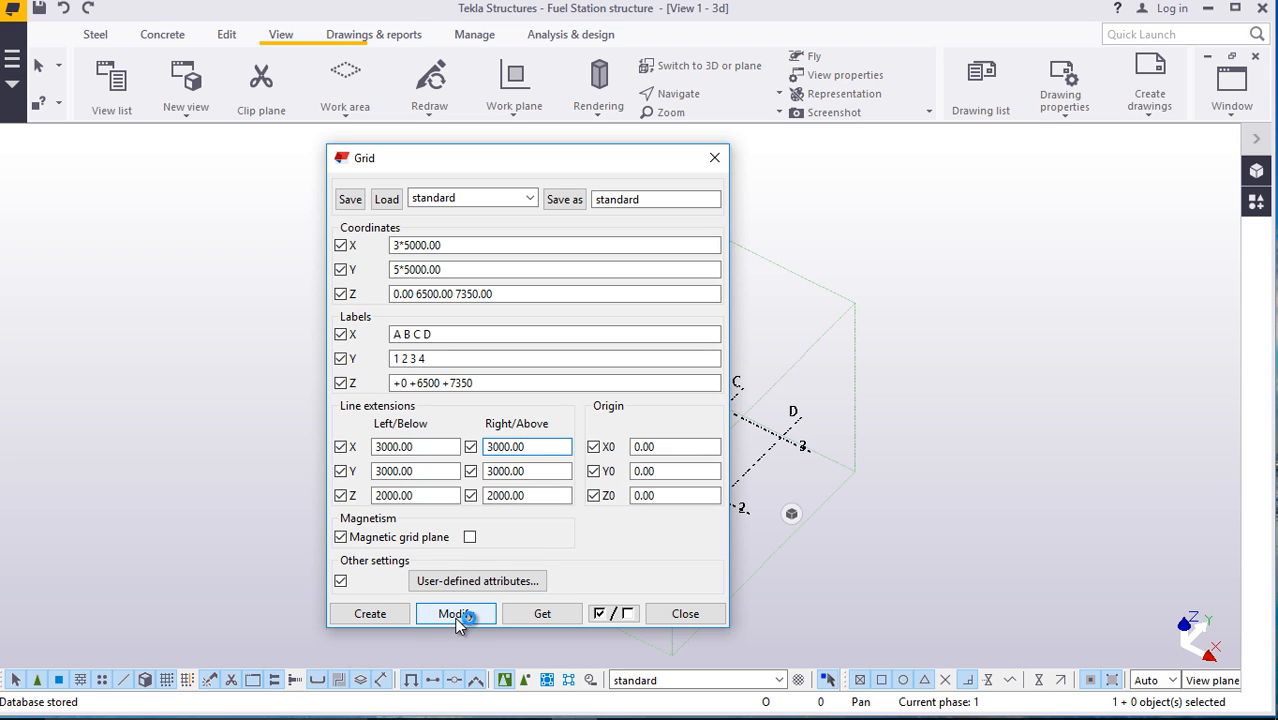
{"action": "left_click", "coordinate": [418, 245]}
{"action": "left_click", "coordinate": [421, 268]}
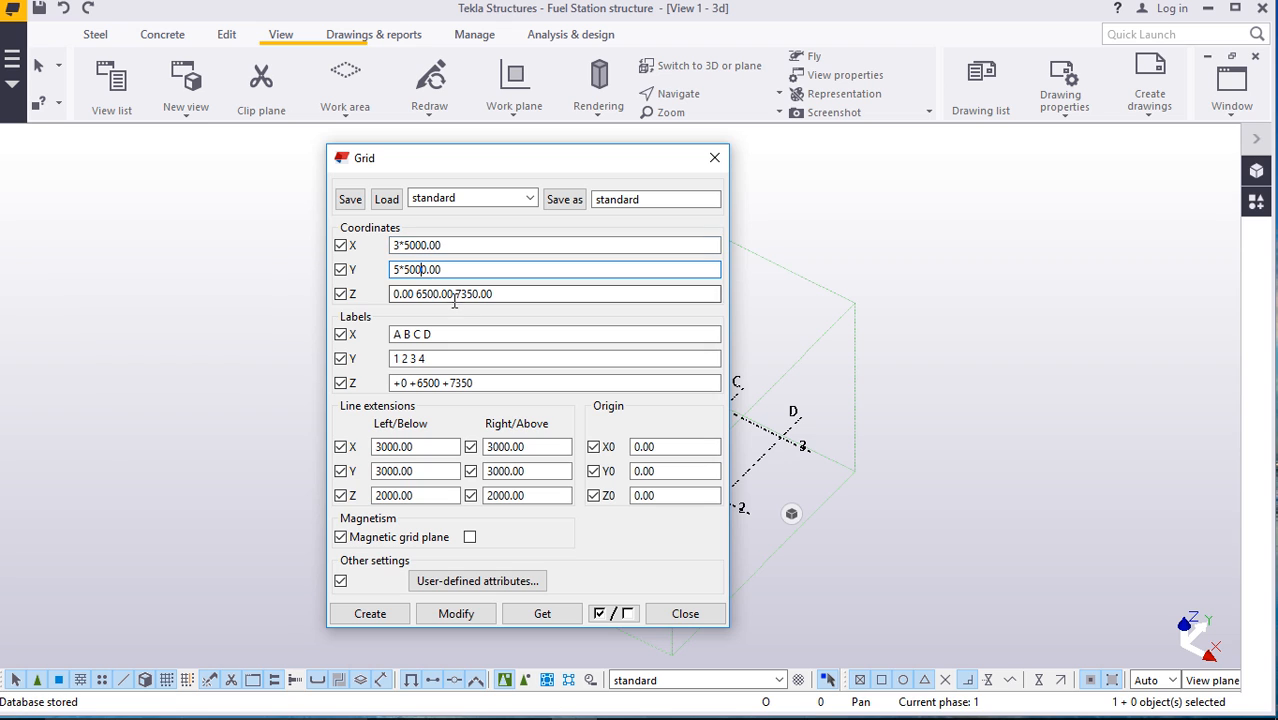
{"action": "left_click", "coordinate": [446, 295]}
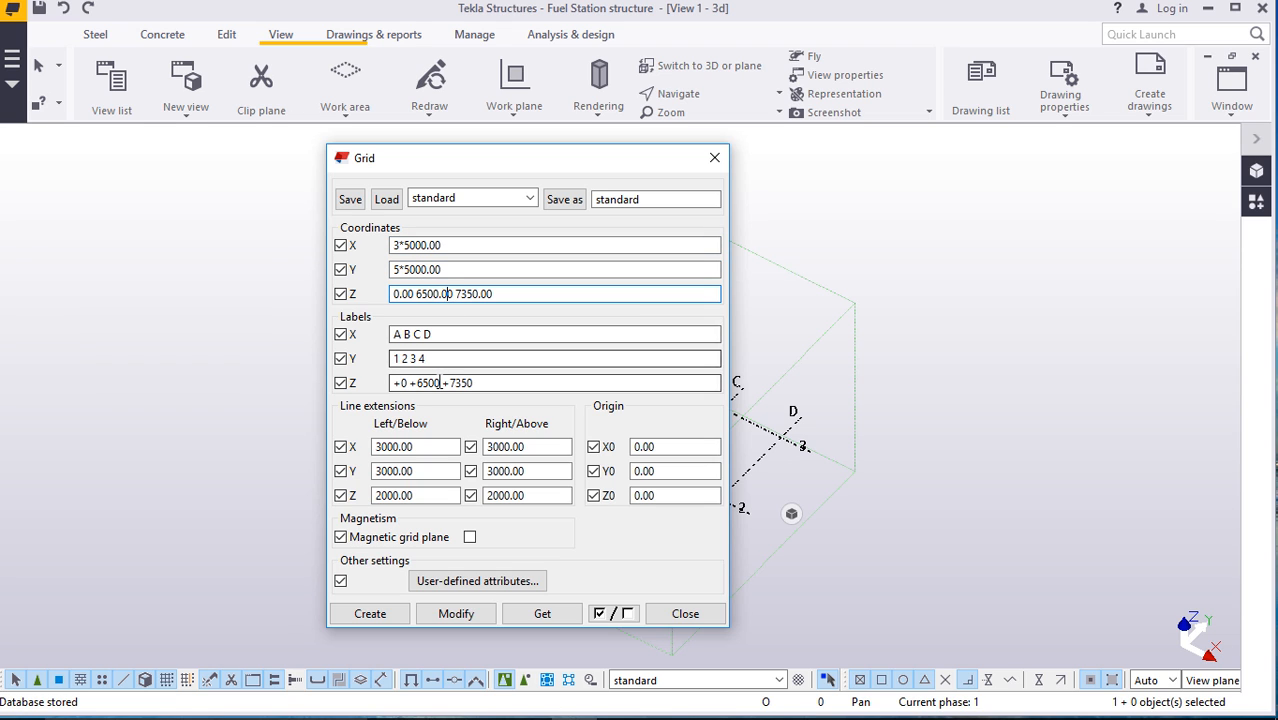
{"action": "left_click", "coordinate": [456, 614]}
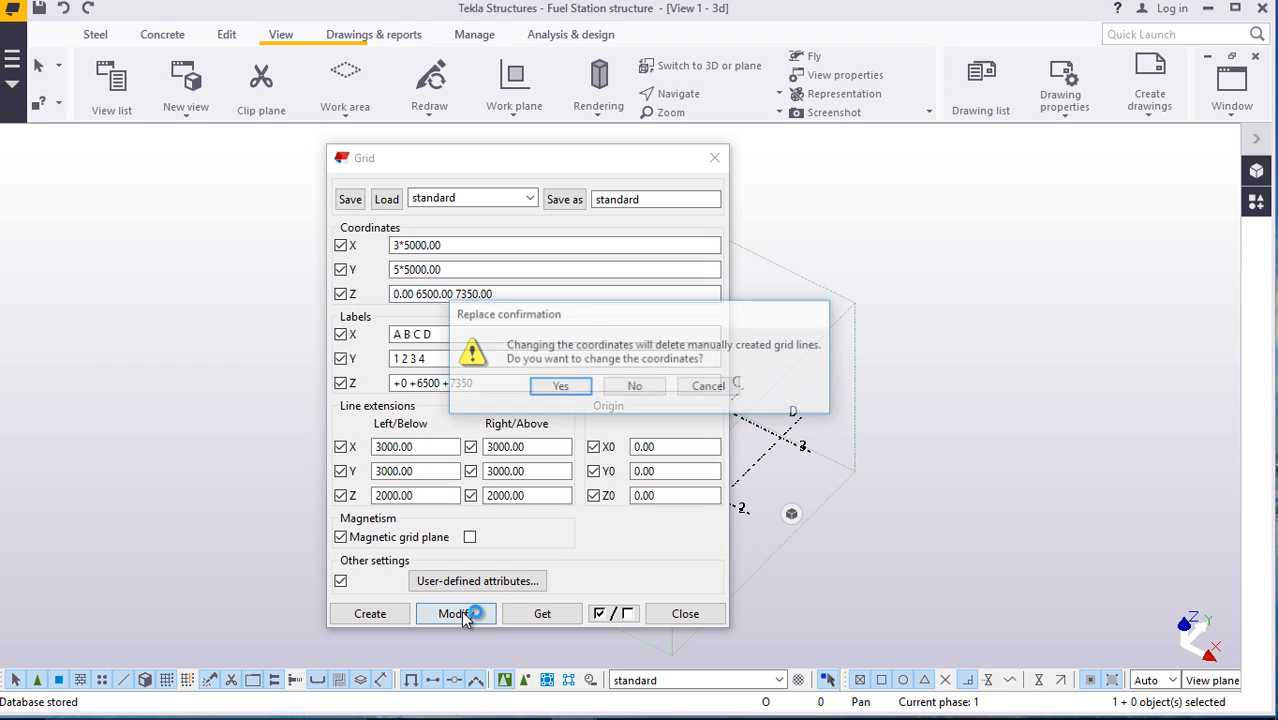
{"action": "left_click_drag", "start_coordinate": [574, 324], "coordinate": [893, 252]}
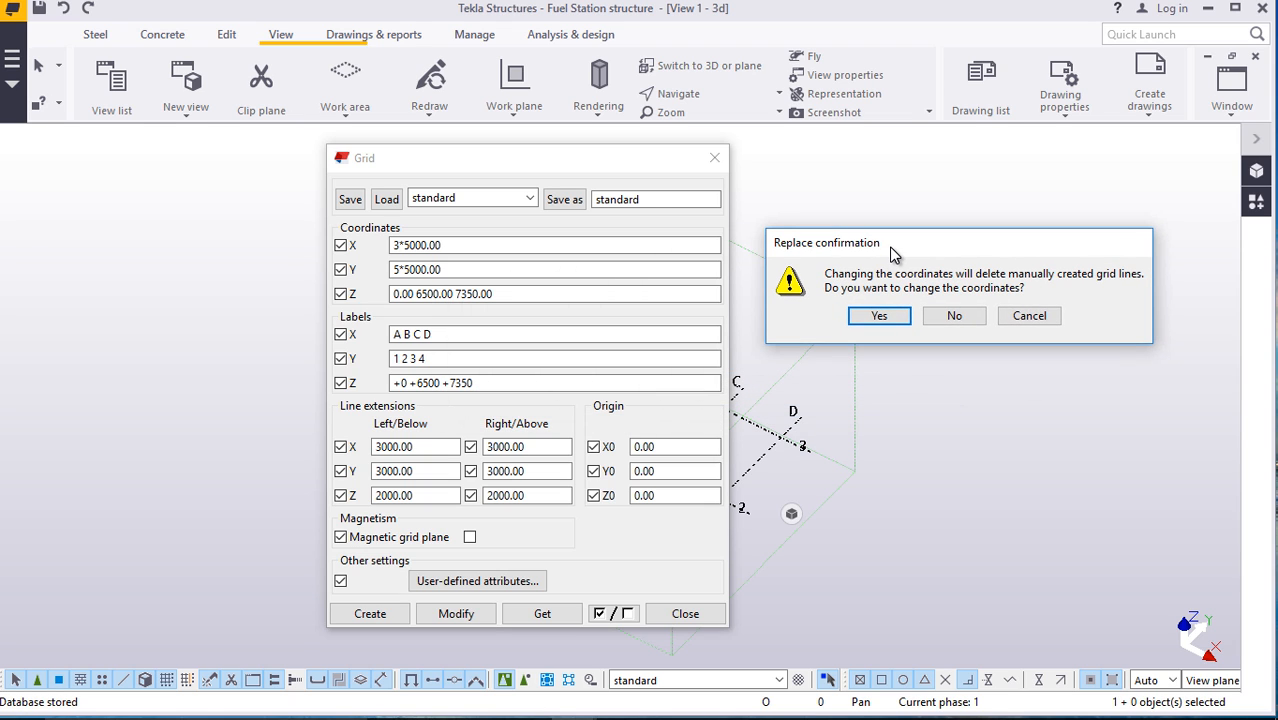
{"action": "left_click_drag", "start_coordinate": [893, 252], "coordinate": [862, 168]}
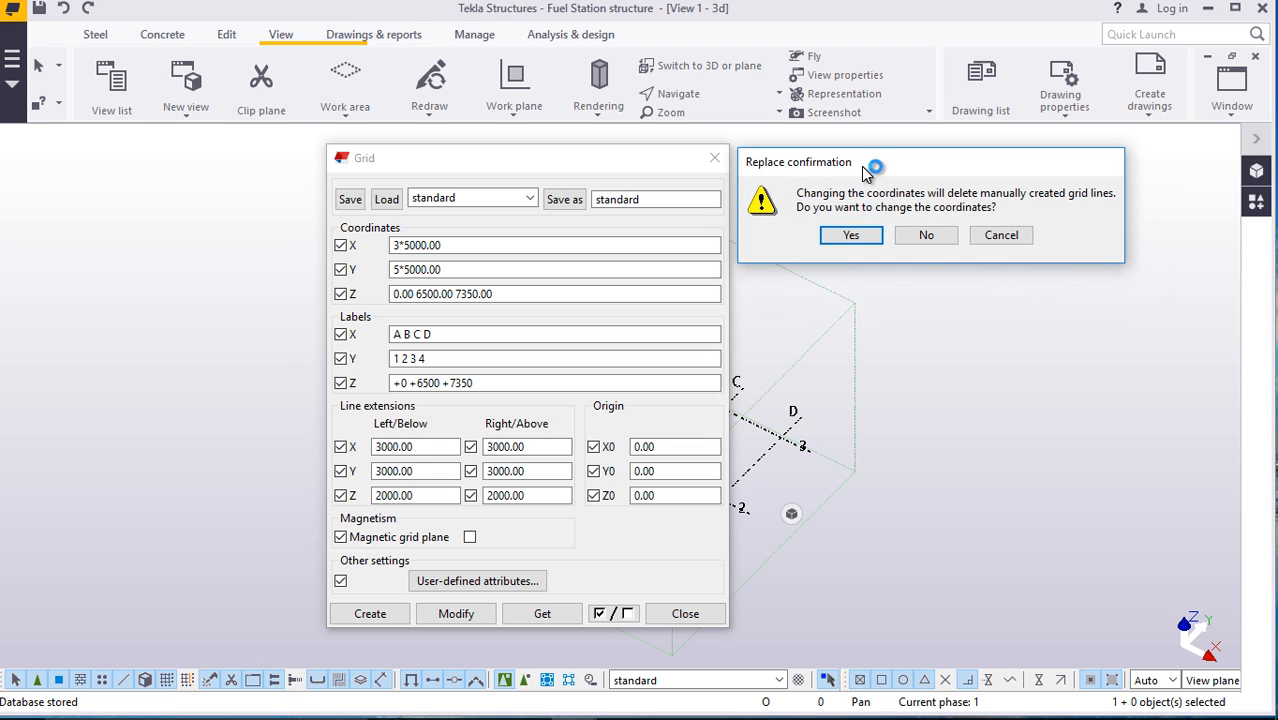
{"action": "left_click", "coordinate": [852, 237]}
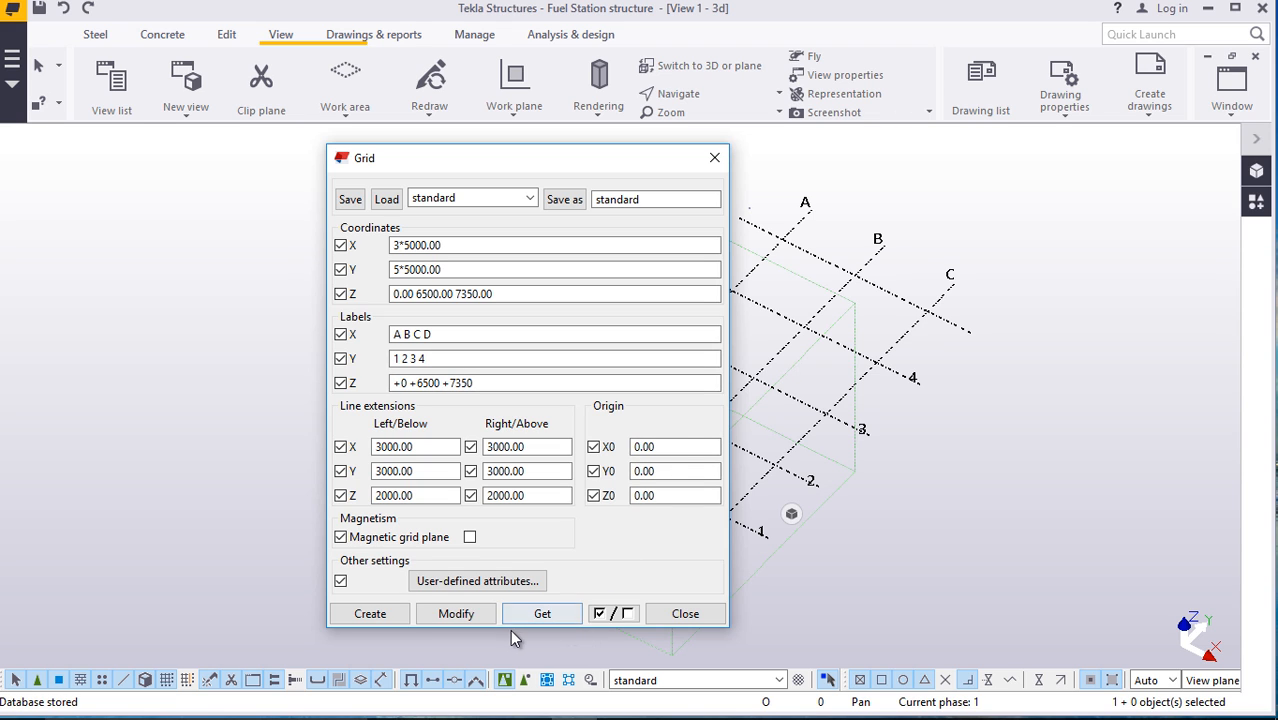
{"action": "left_click", "coordinate": [685, 613]}
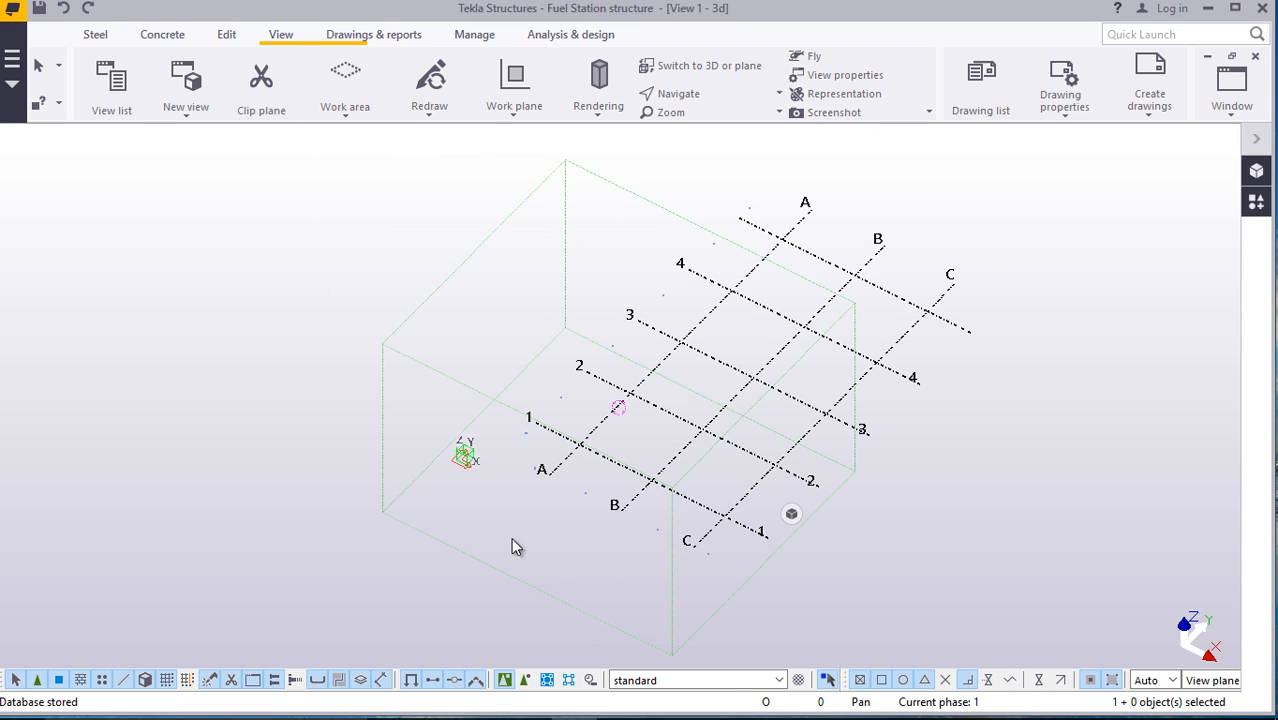
Fit the work area of the 3D view to the entire model
{"action": "right_click", "coordinate": [610, 181]}
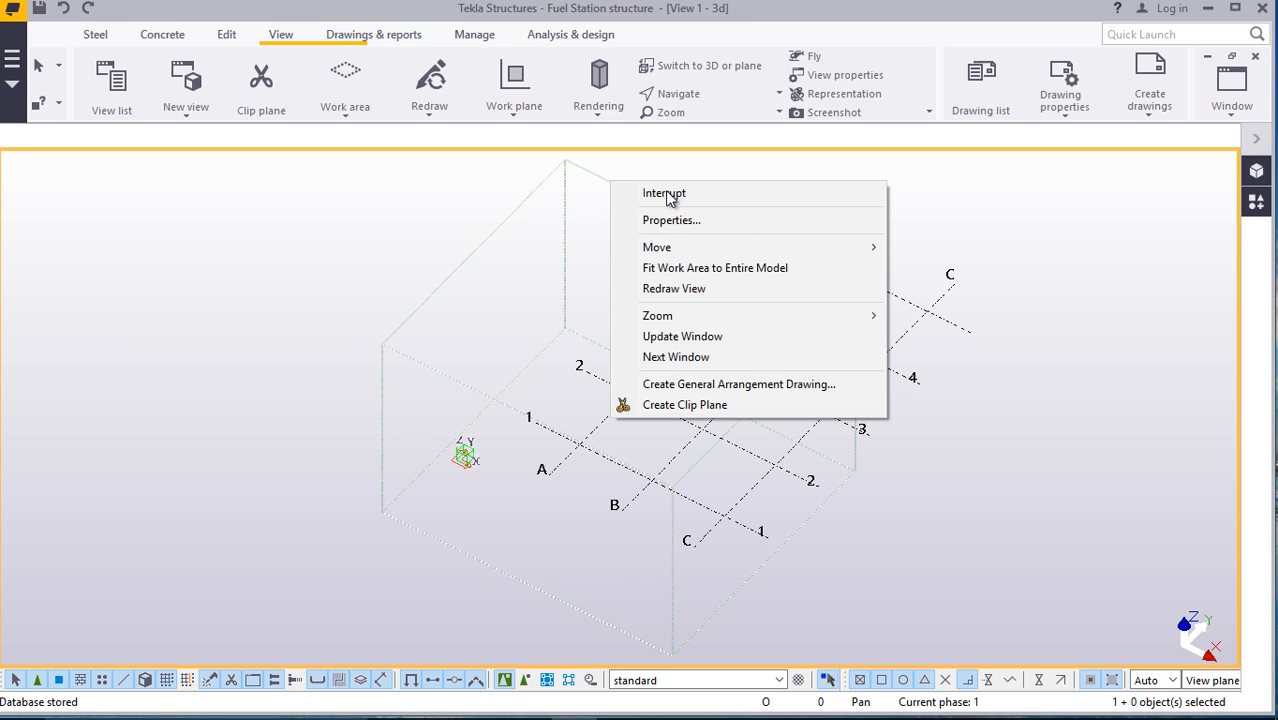
{"action": "left_click", "coordinate": [732, 270]}
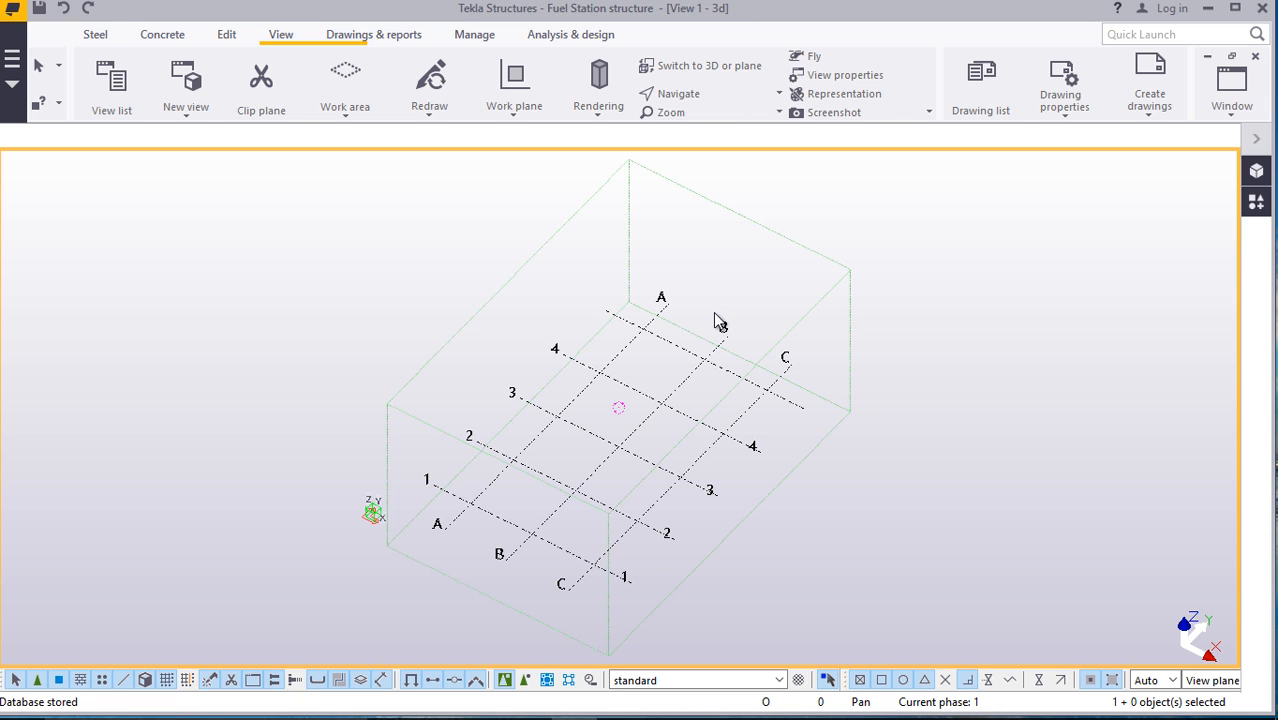
{"action": "scroll", "coordinate": [694, 529], "scroll_direction": "up", "scroll_amount": 1}
{"action": "scroll", "coordinate": [664, 518], "scroll_direction": "down", "scroll_amount": 1}
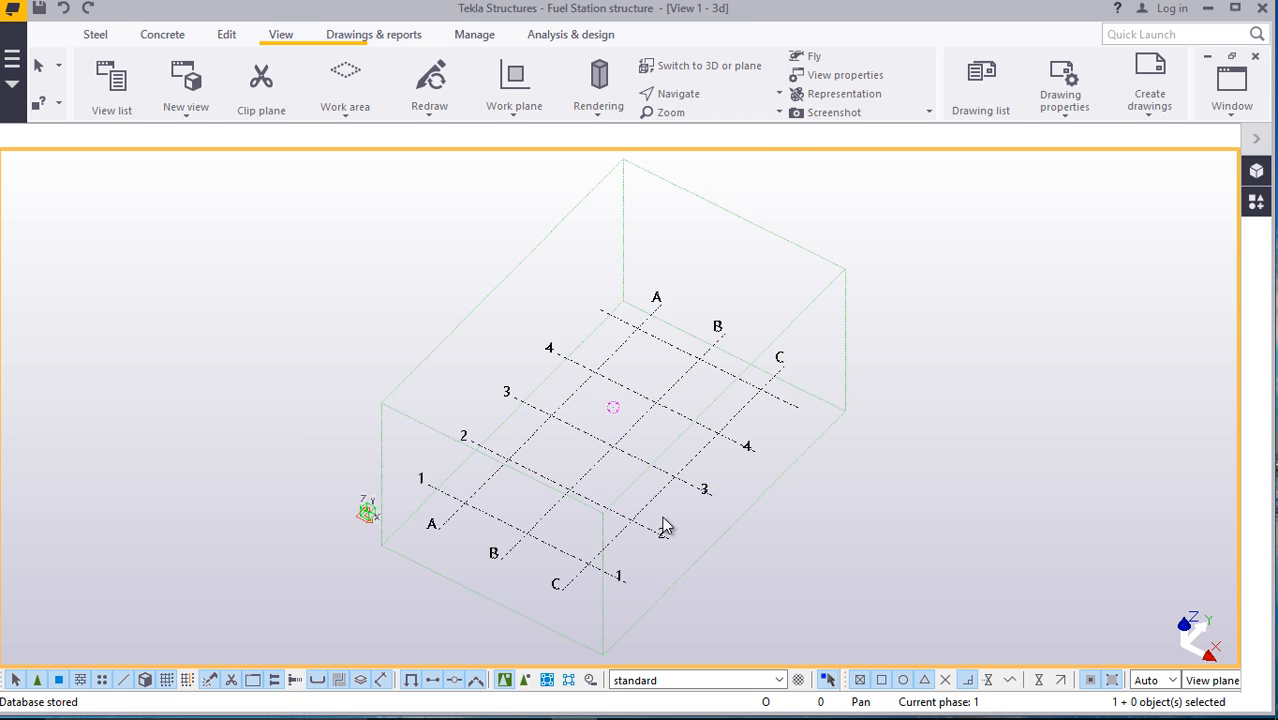
{"action": "scroll", "coordinate": [662, 527], "scroll_direction": "up", "scroll_amount": 1}
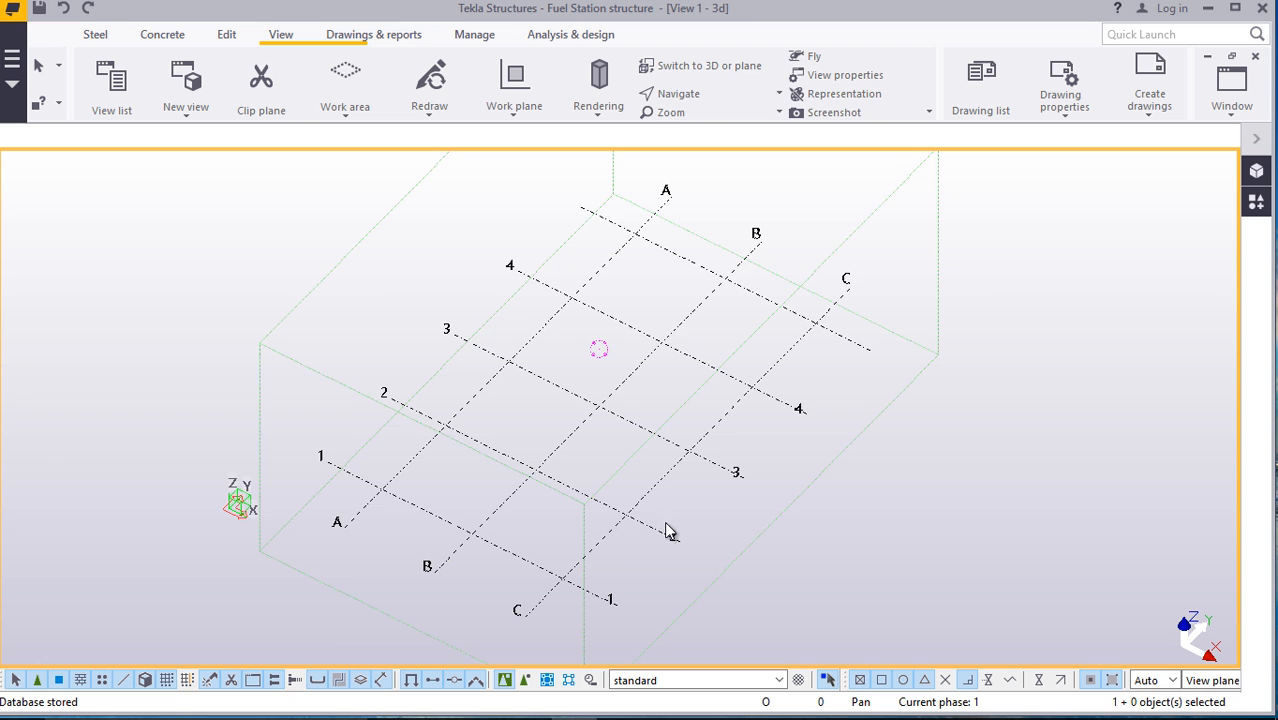
Create views along all grid lines of the grid, with prefix Plan for XY and Grid for ZY and XZ
{"action": "scroll", "coordinate": [670, 530], "scroll_direction": "down", "scroll_amount": 2}
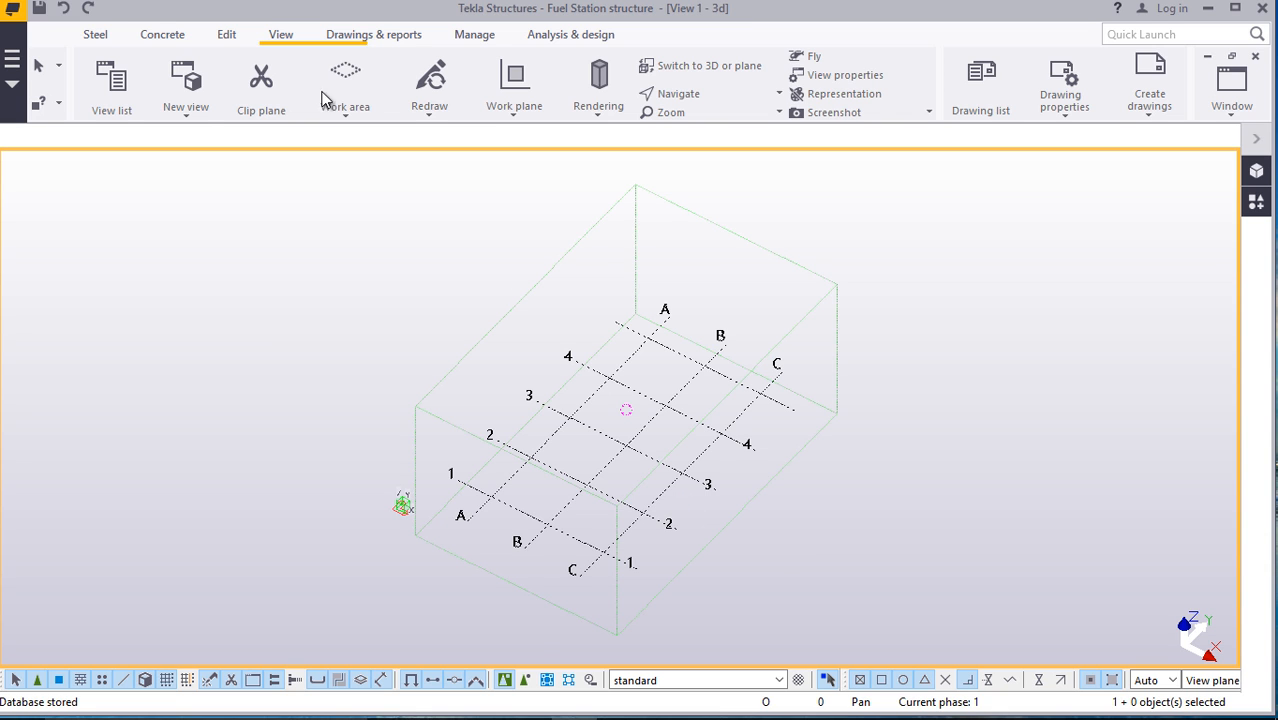
{"action": "left_click", "coordinate": [92, 34]}
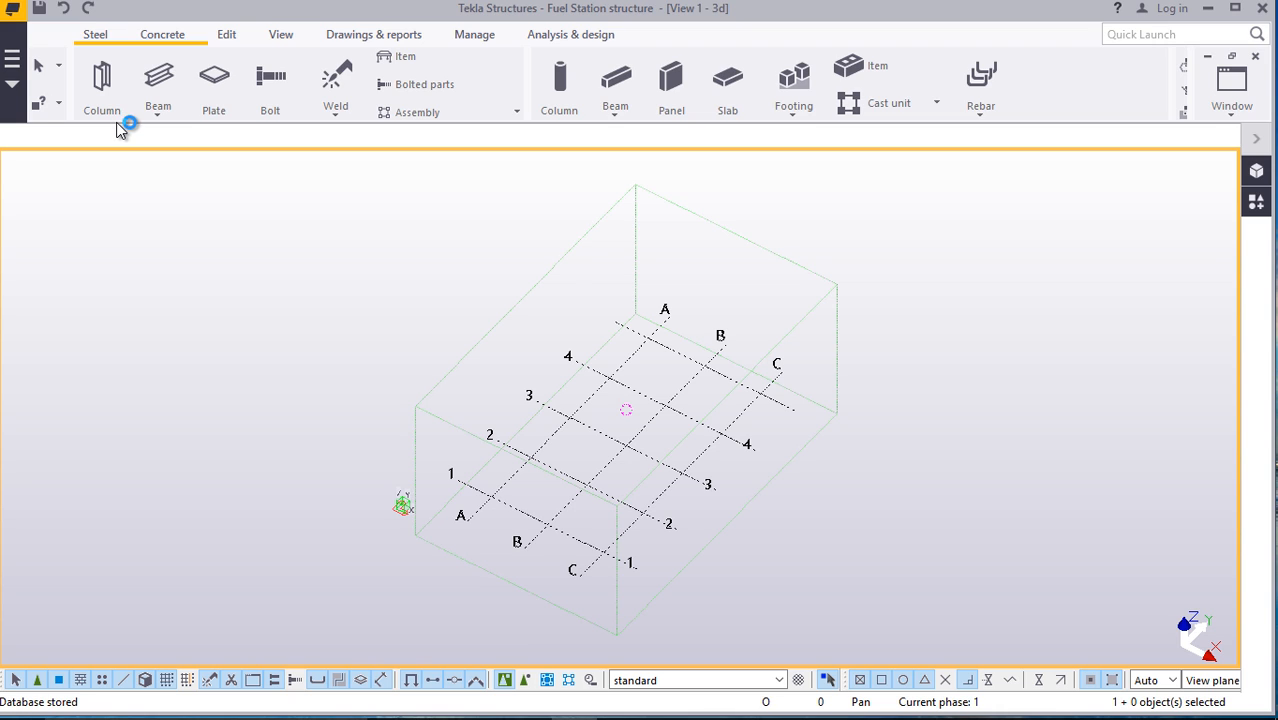
{"action": "scroll", "coordinate": [620, 585], "scroll_direction": "up", "scroll_amount": 4}
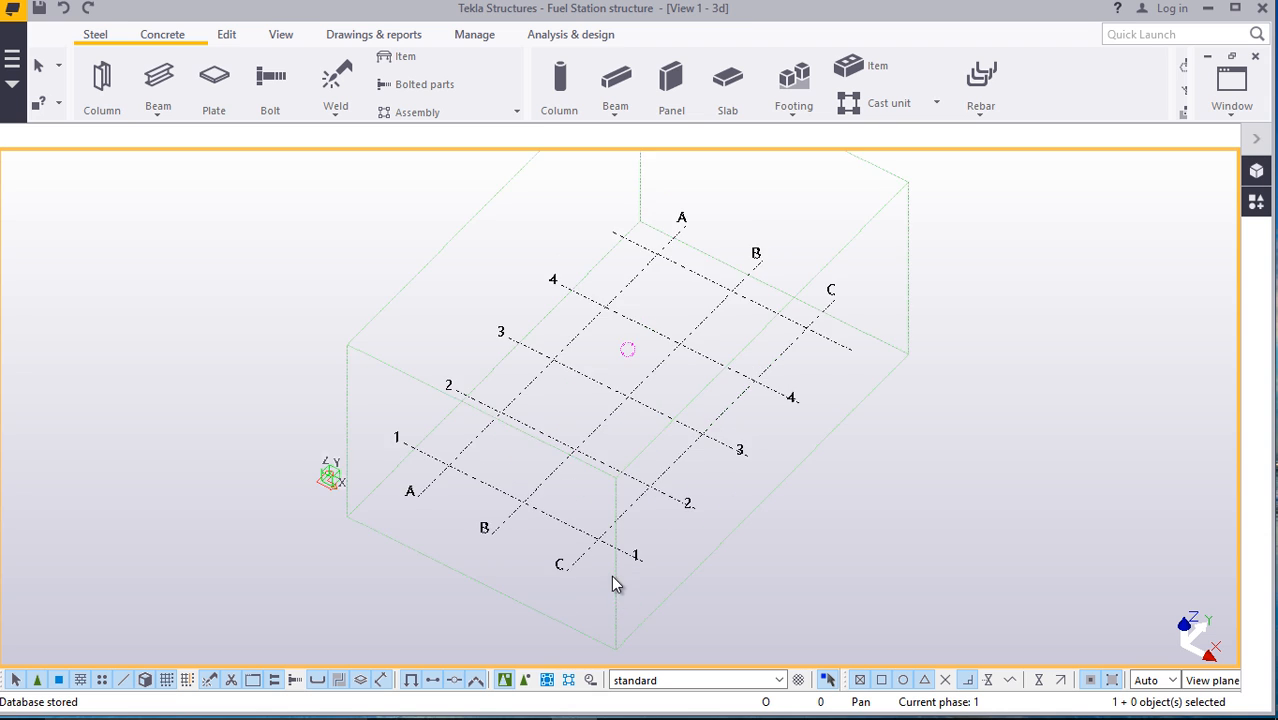
{"action": "right_click", "coordinate": [697, 485]}
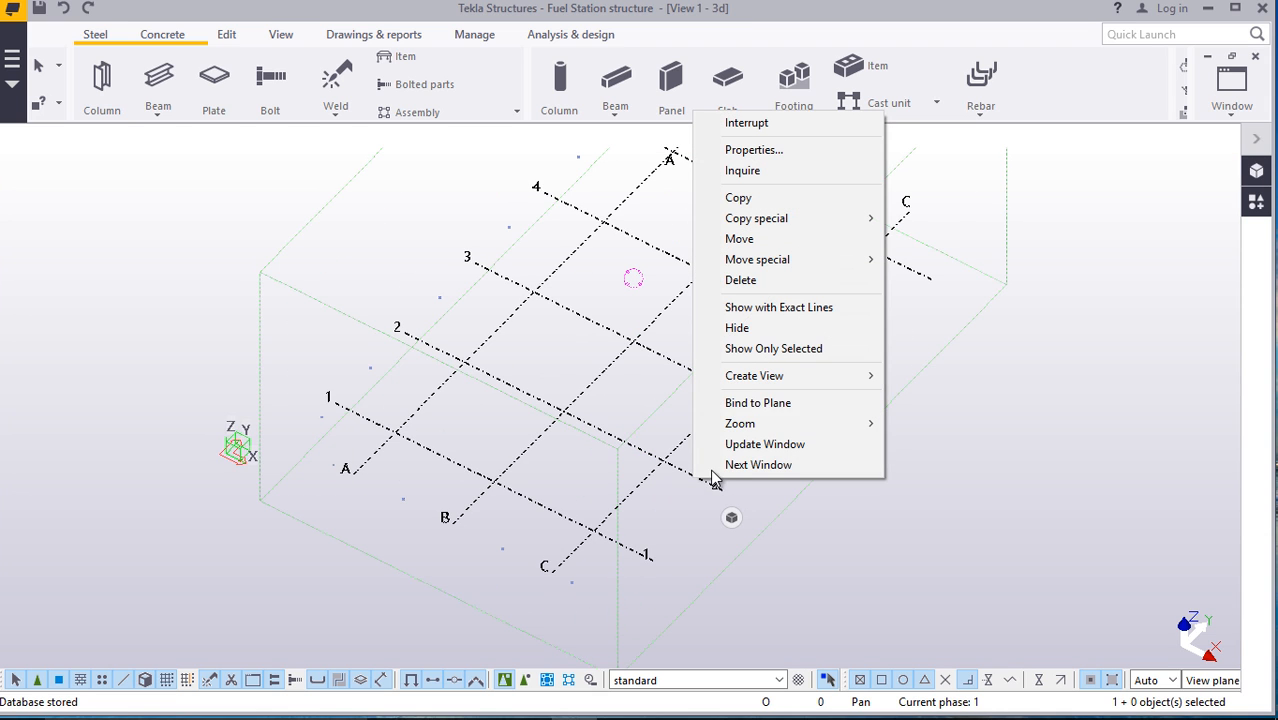
{"action": "mouse_move", "coordinate": [780, 381]}
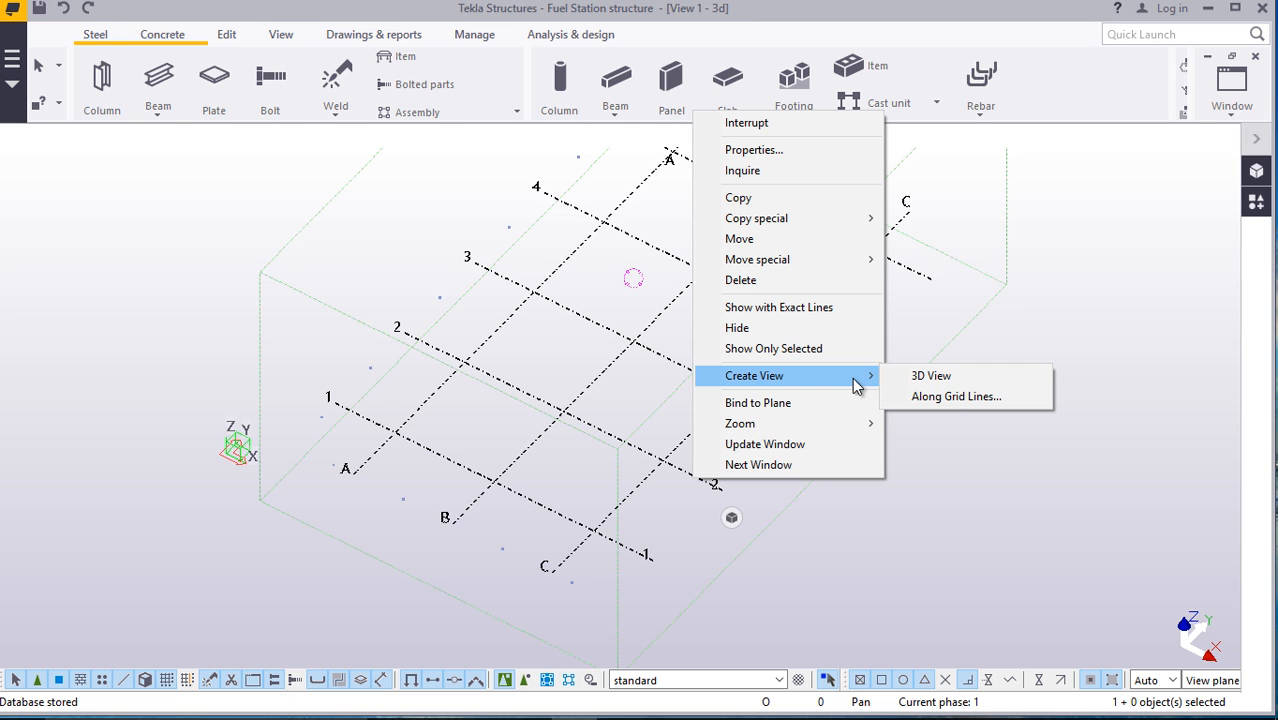
{"action": "left_click", "coordinate": [925, 397]}
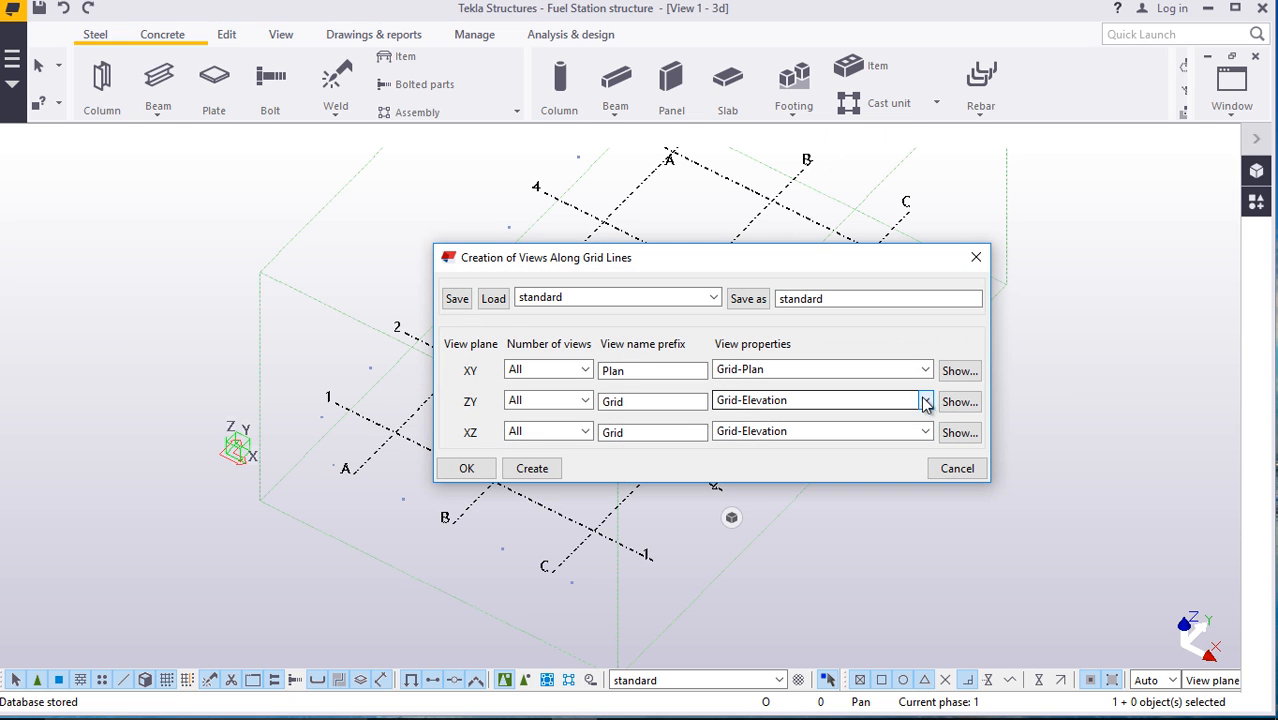
{"action": "left_click", "coordinate": [537, 470]}
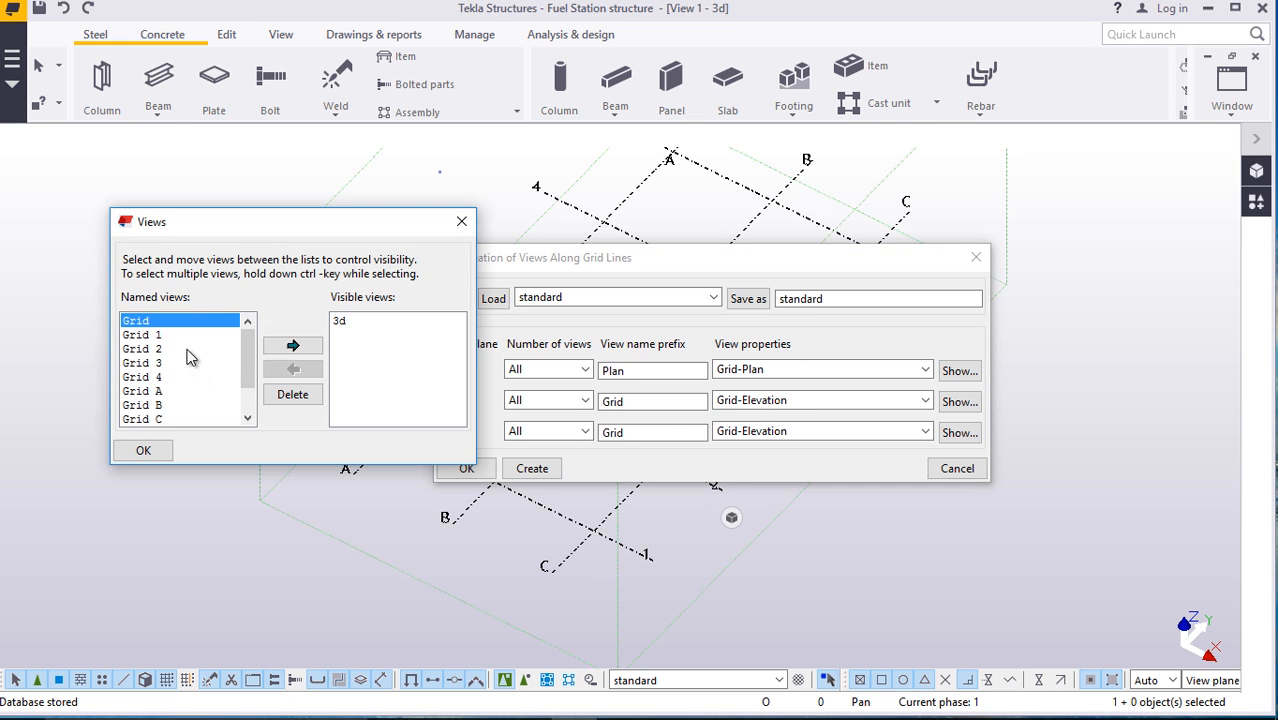
Make the named views Grid 1, Grid 2 and Grid 4 visible
{"action": "mouse_move", "coordinate": [255, 365]}
{"action": "left_mouse_down"}
{"action": "mouse_move", "coordinate": [262, 392]}
{"action": "mouse_move", "coordinate": [252, 345]}
{"action": "left_mouse_up"}
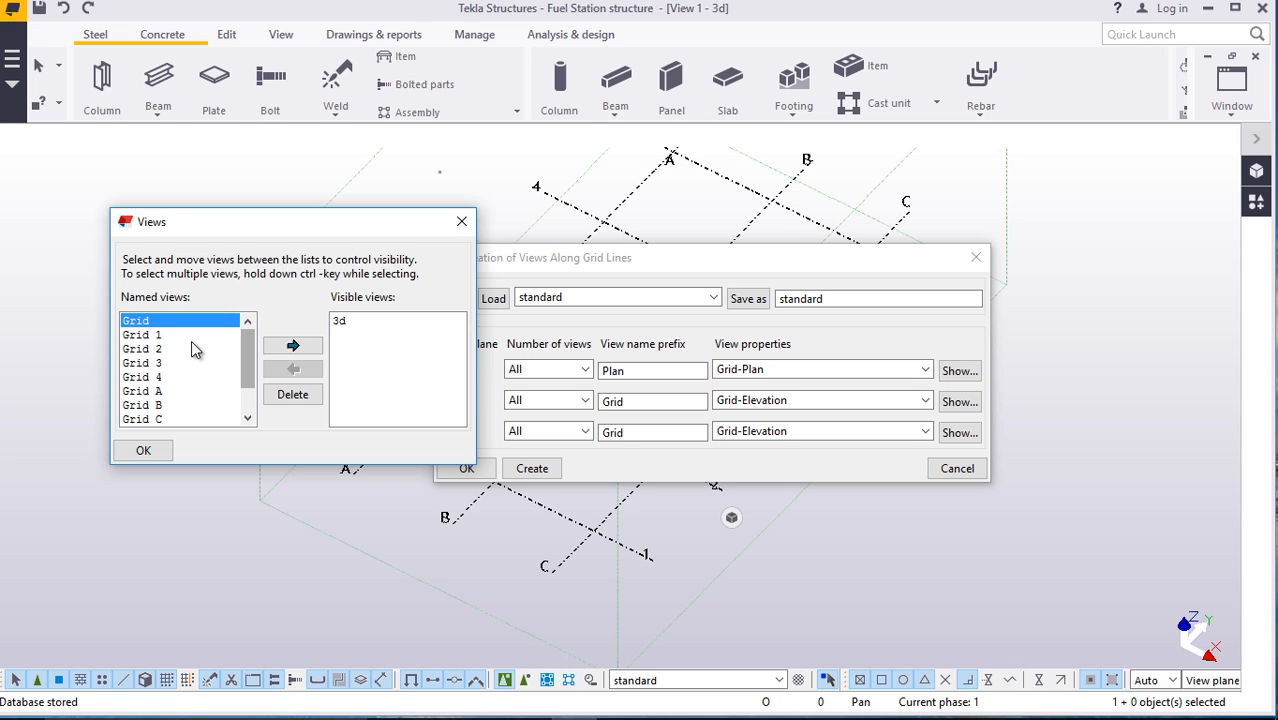
{"action": "left_click", "coordinate": [160, 336]}
{"action": "left_click", "coordinate": [289, 349]}
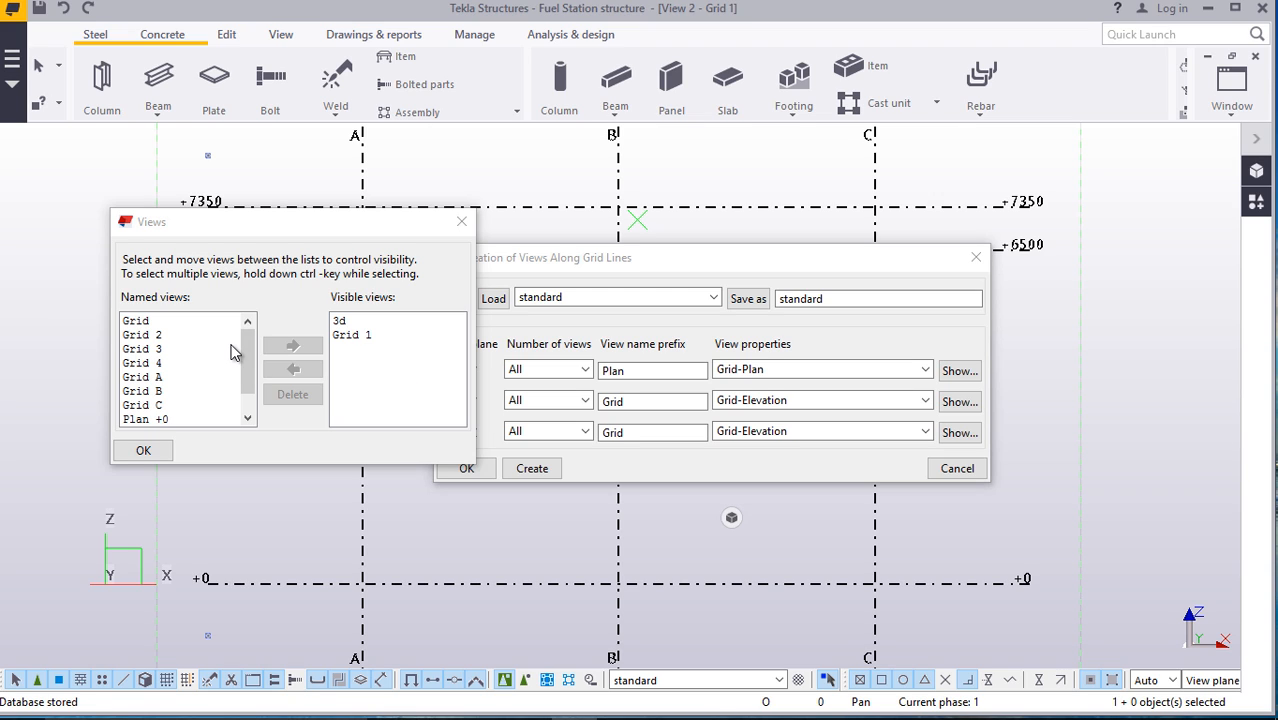
{"action": "left_click", "coordinate": [163, 336]}
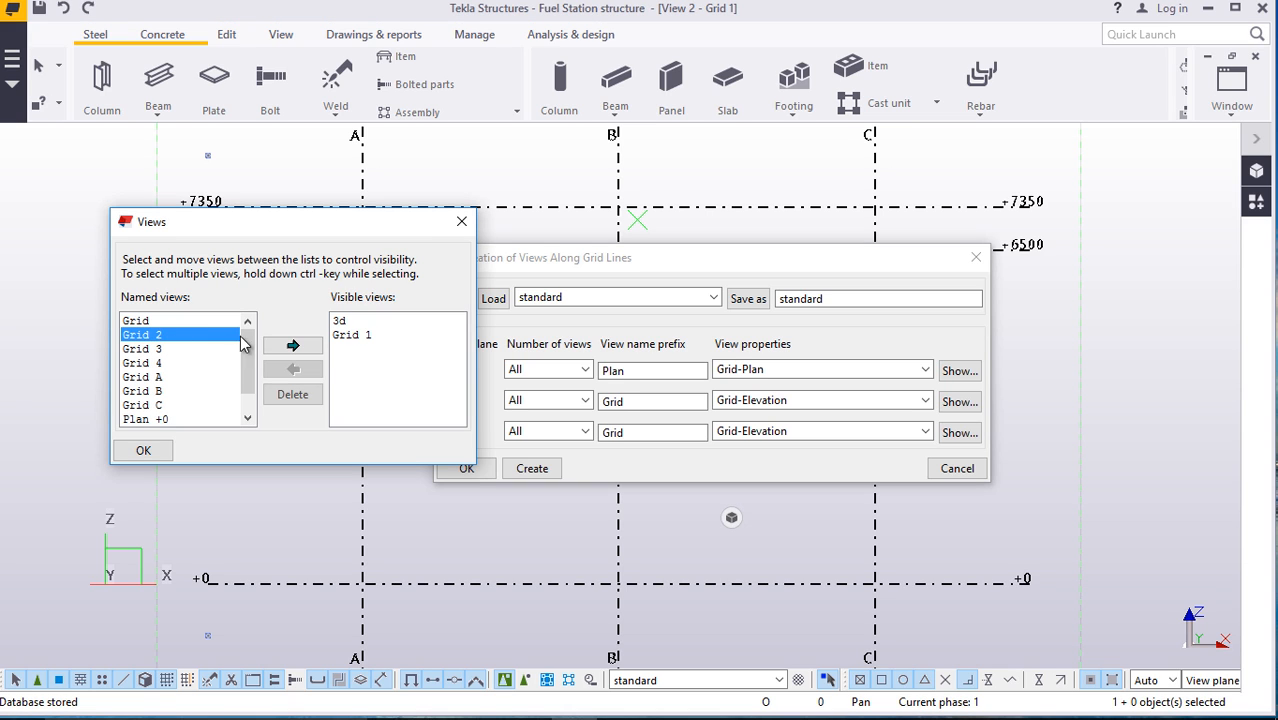
{"action": "left_click", "coordinate": [292, 345]}
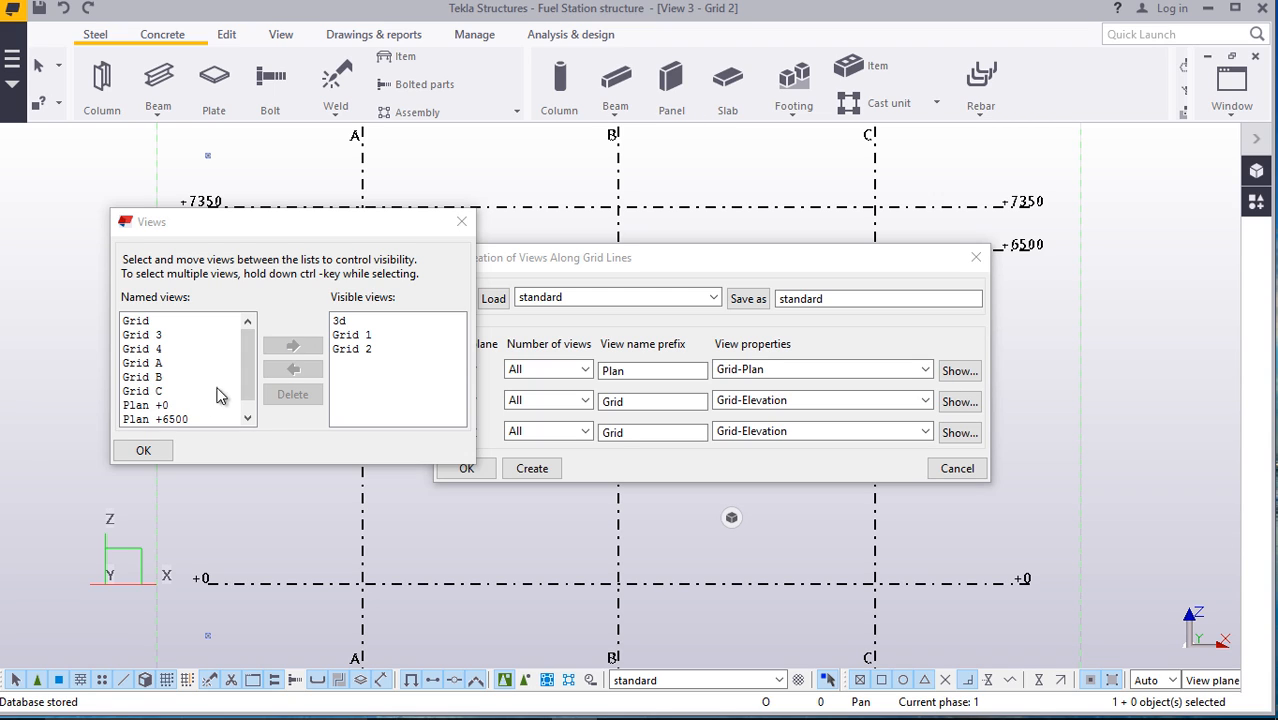
{"action": "left_click", "coordinate": [160, 349]}
{"action": "left_click", "coordinate": [290, 346]}
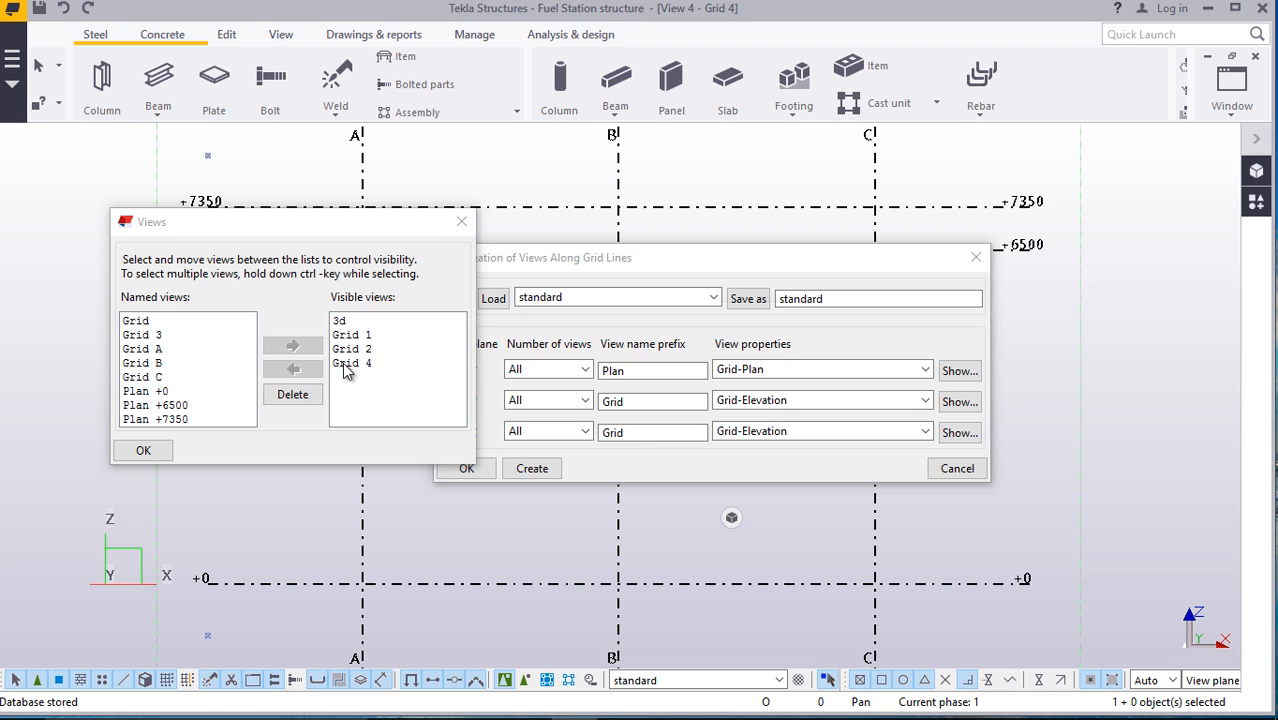
Remove Grid 1 from the visible views, and close the view list and the grid view creation settings
{"action": "left_click", "coordinate": [362, 335]}
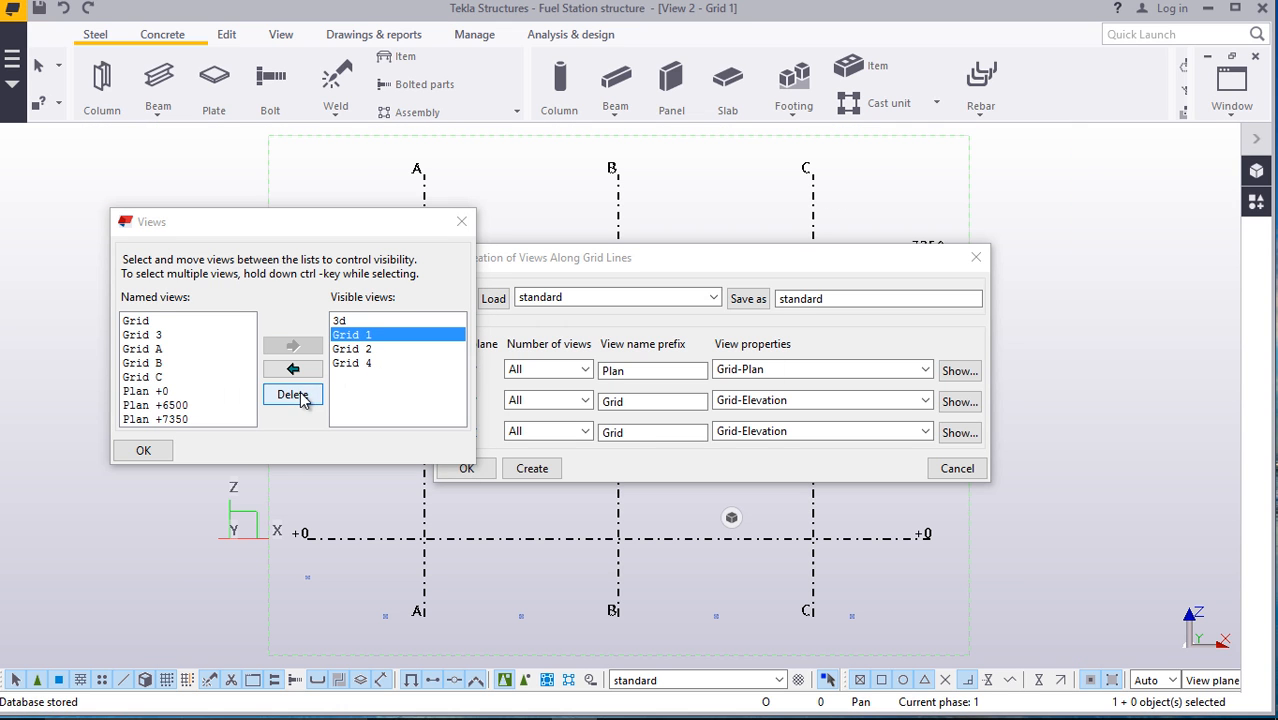
{"action": "left_click", "coordinate": [293, 369]}
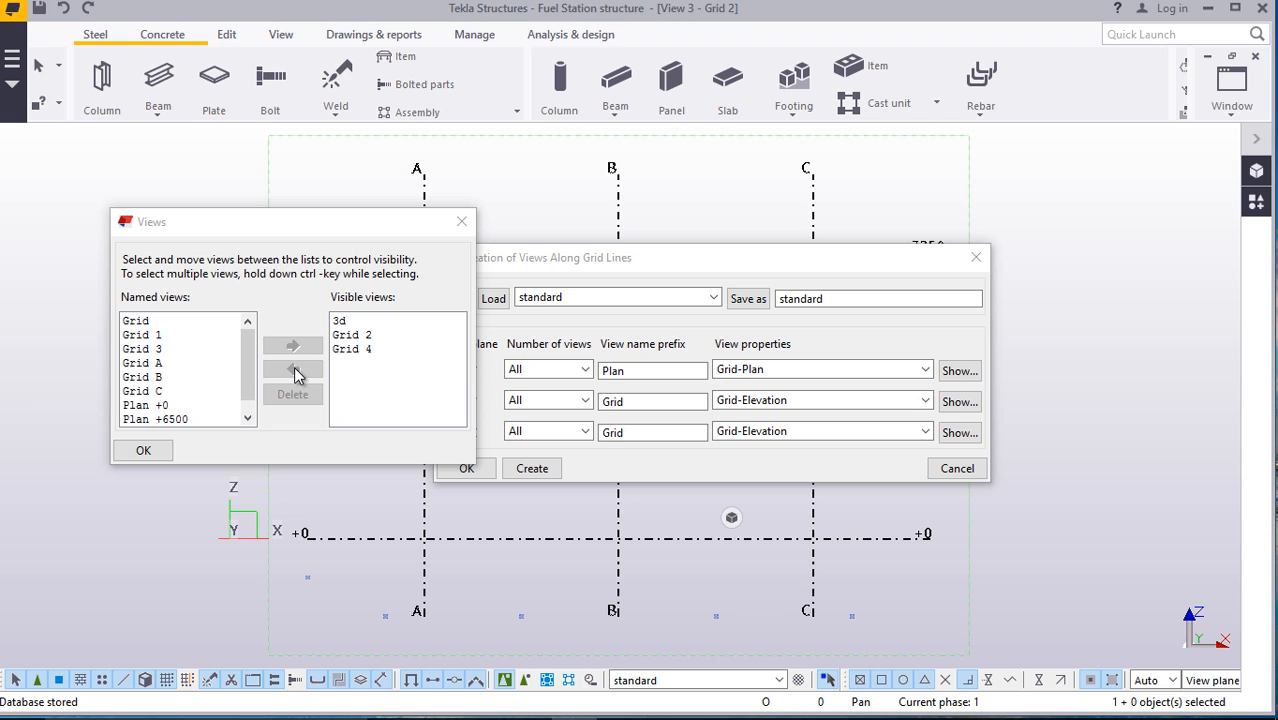
{"action": "left_click", "coordinate": [143, 450]}
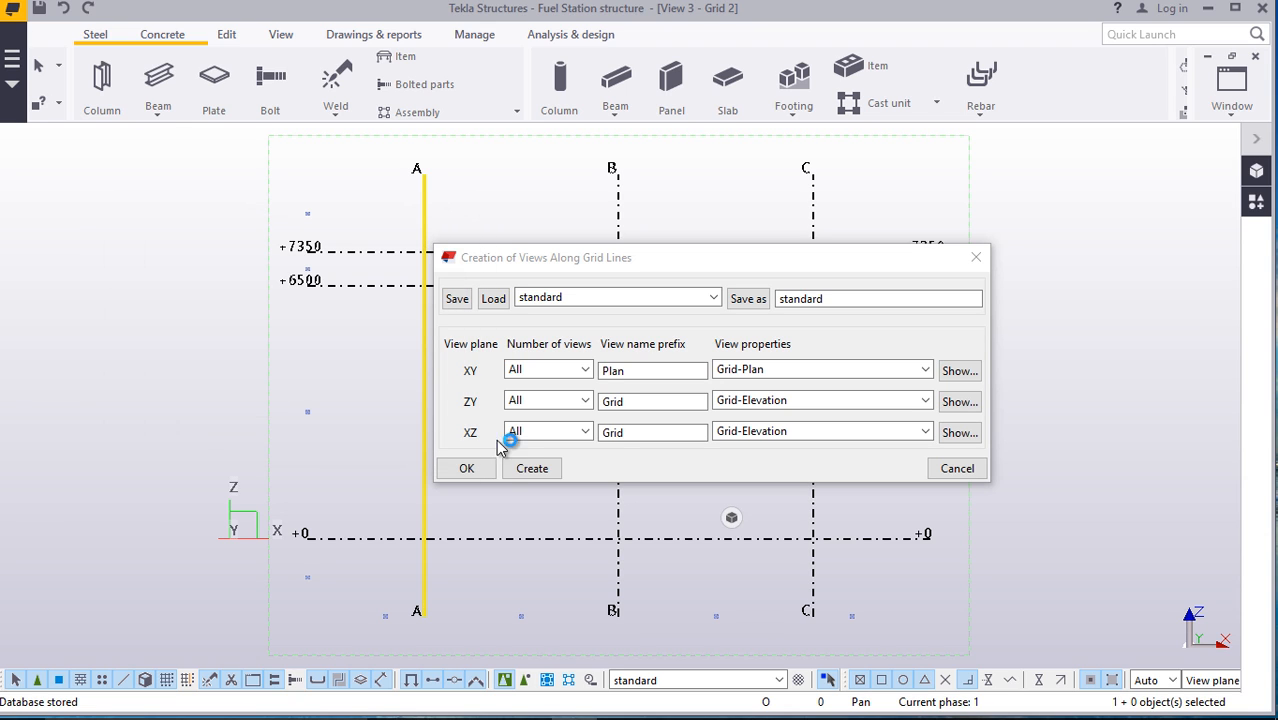
{"action": "left_click", "coordinate": [457, 471]}
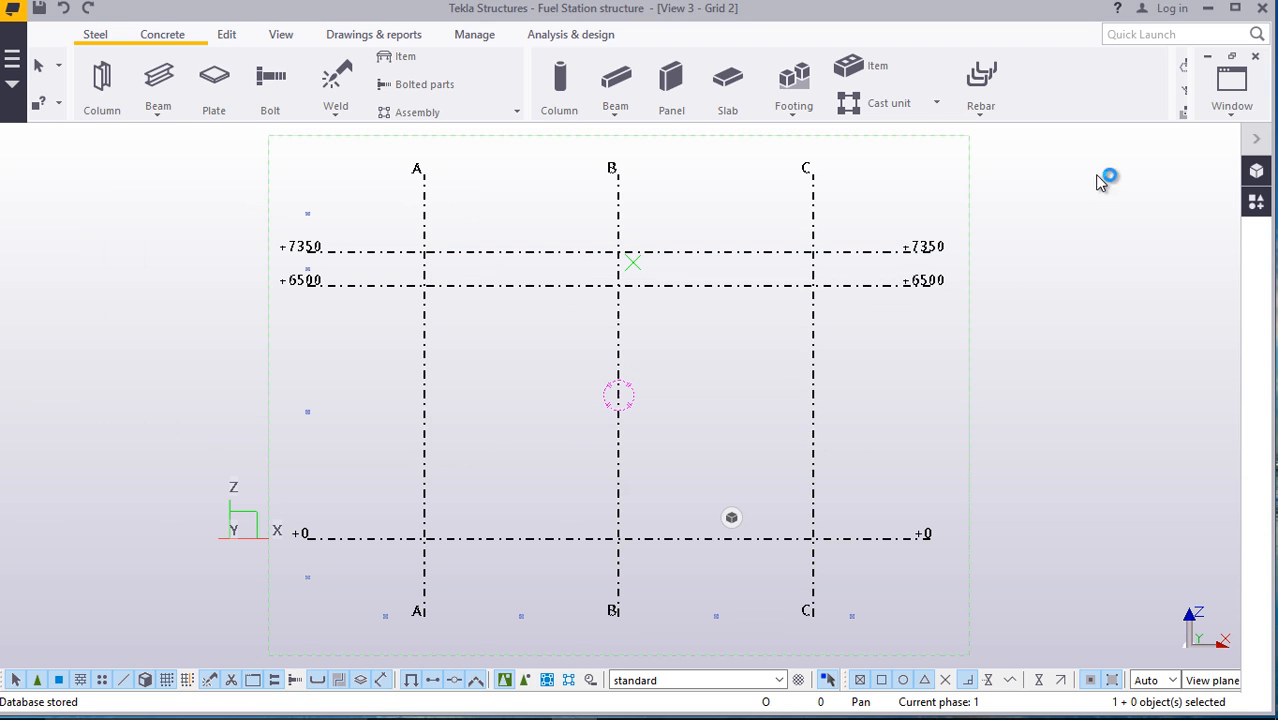
Bring the 3d view to the front among the open view windows
{"action": "left_click", "coordinate": [1240, 112]}
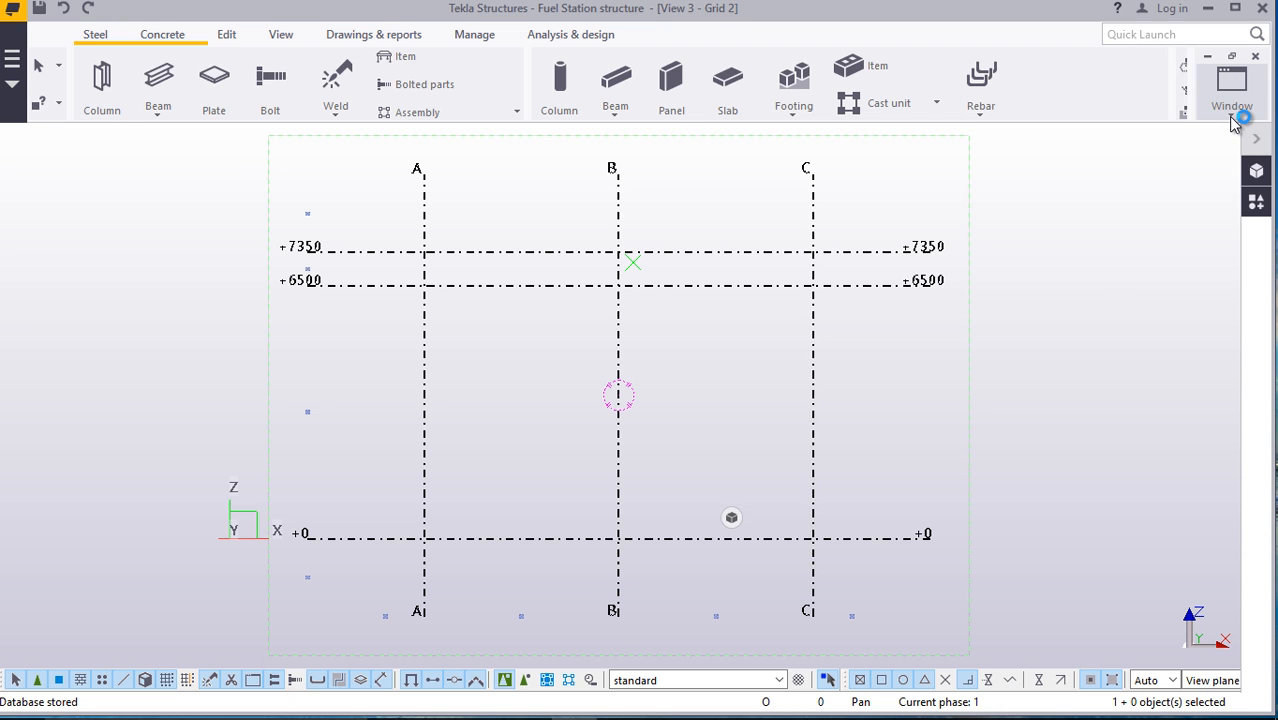
{"action": "left_click", "coordinate": [1196, 222]}
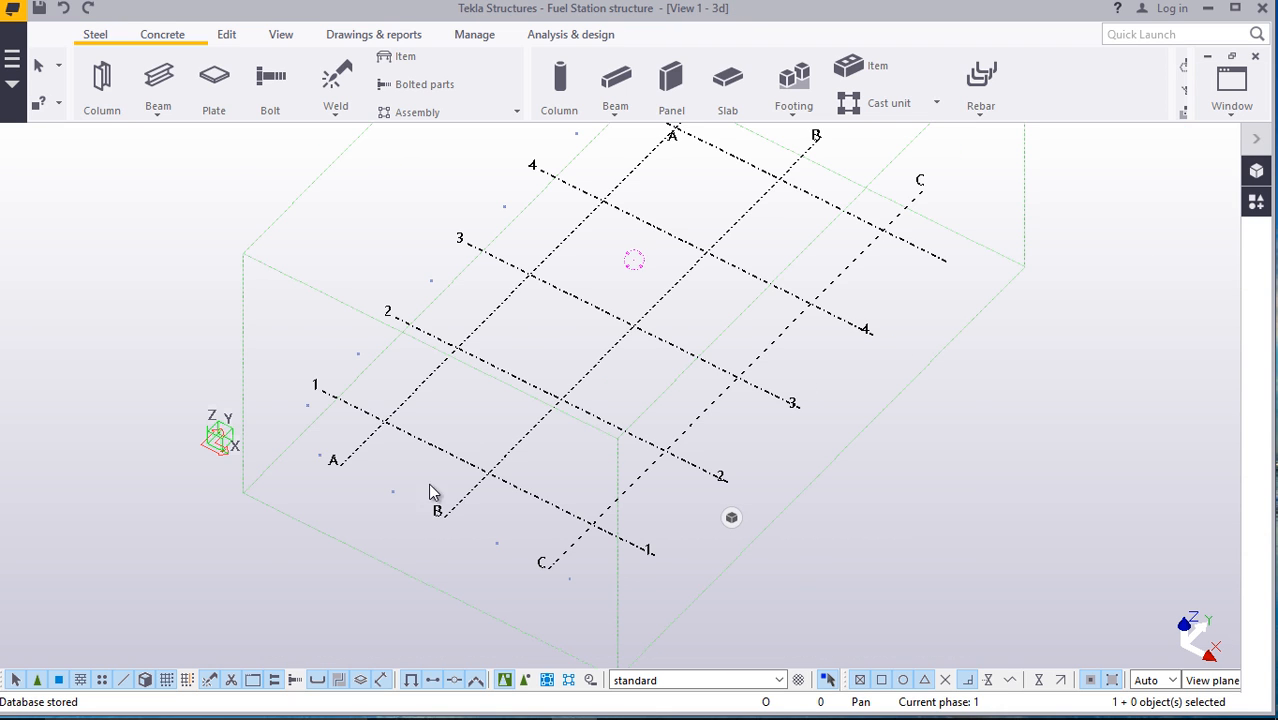
{"action": "left_click", "coordinate": [1236, 115]}
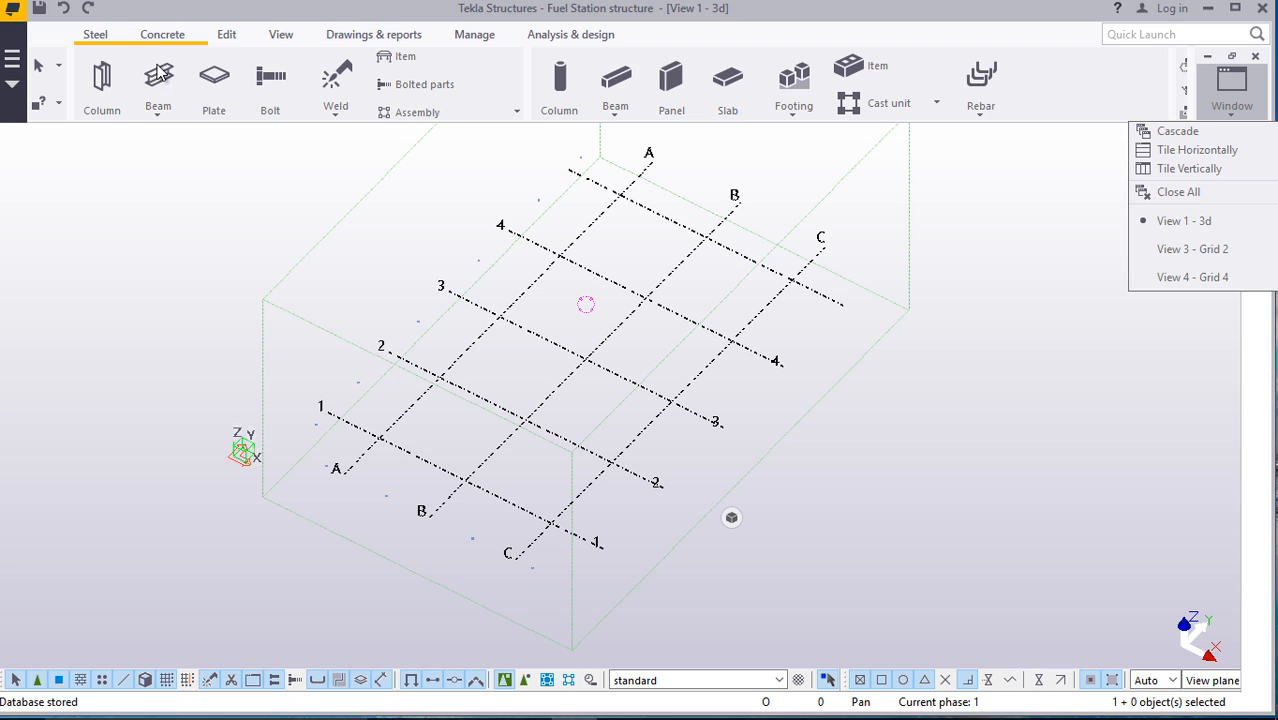
Place a steel column at the intersection of grid lines C and 2, and end the column command
{"action": "left_click", "coordinate": [104, 112]}
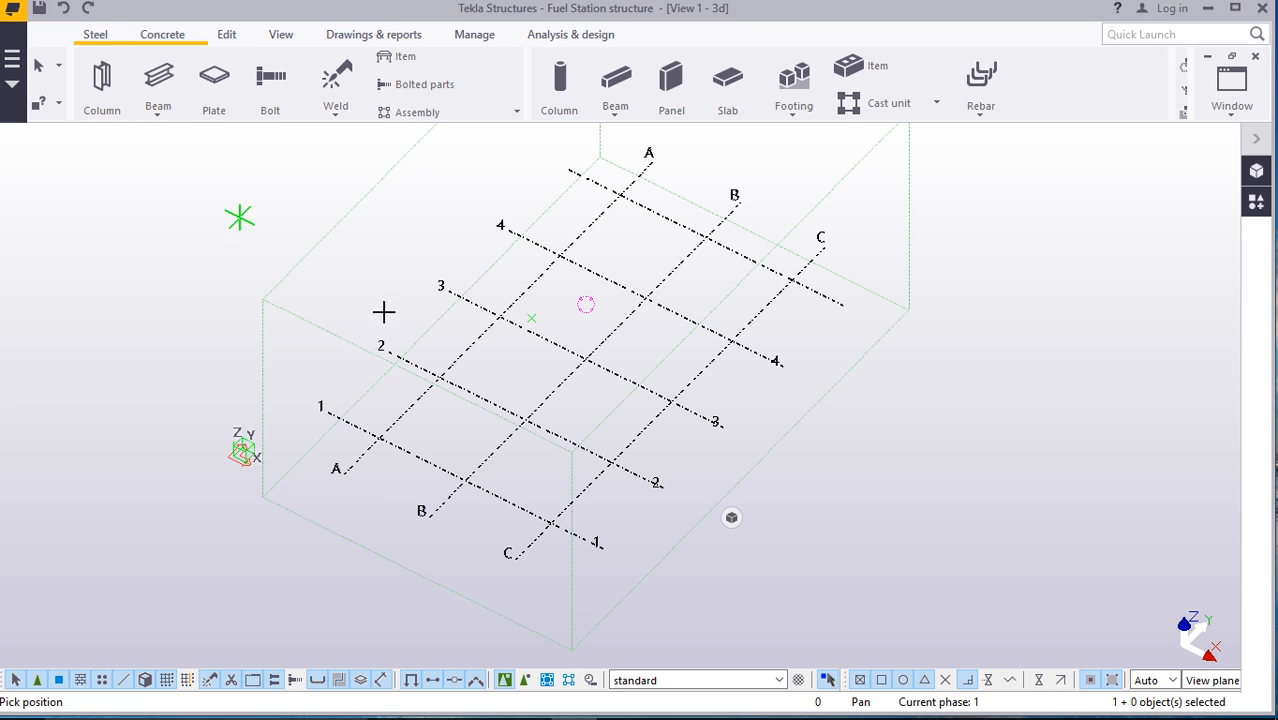
{"action": "left_click", "coordinate": [611, 461]}
{"action": "right_click", "coordinate": [962, 273]}
{"action": "left_click", "coordinate": [1003, 286]}
{"action": "scroll", "coordinate": [605, 490], "scroll_direction": "up", "scroll_amount": 8}
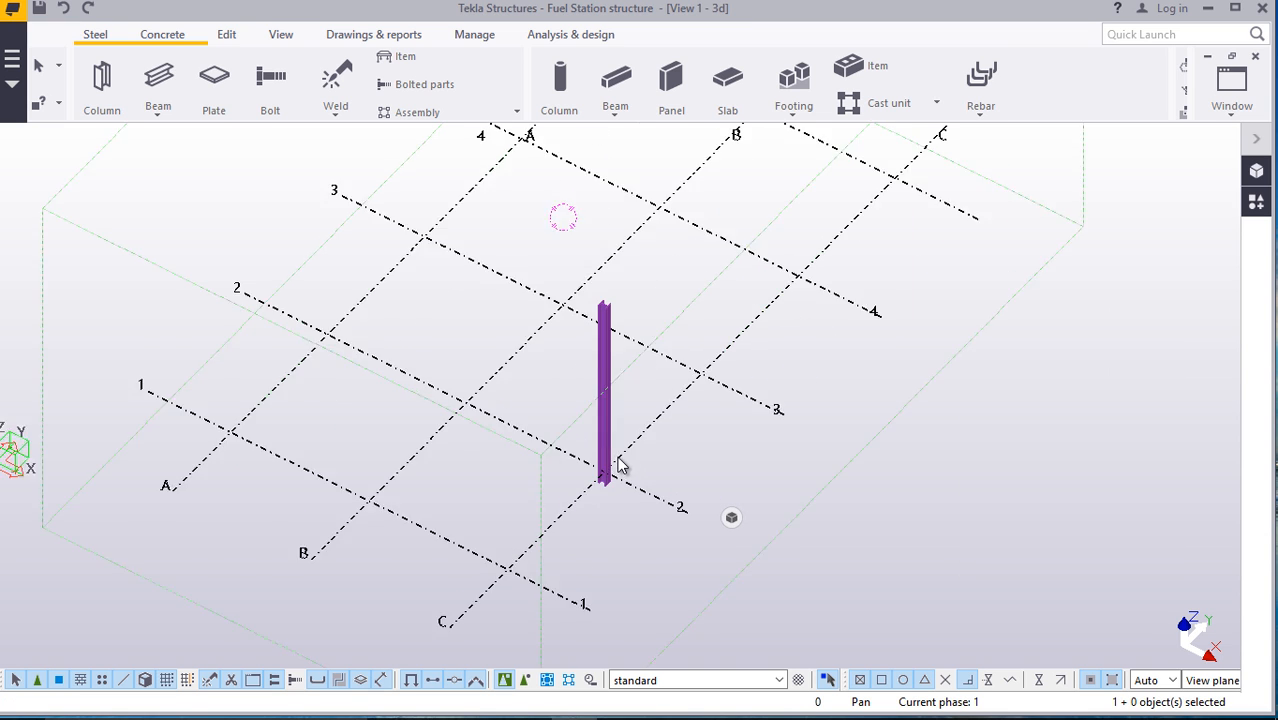
{"action": "scroll", "coordinate": [597, 497], "scroll_direction": "up", "scroll_amount": 8}
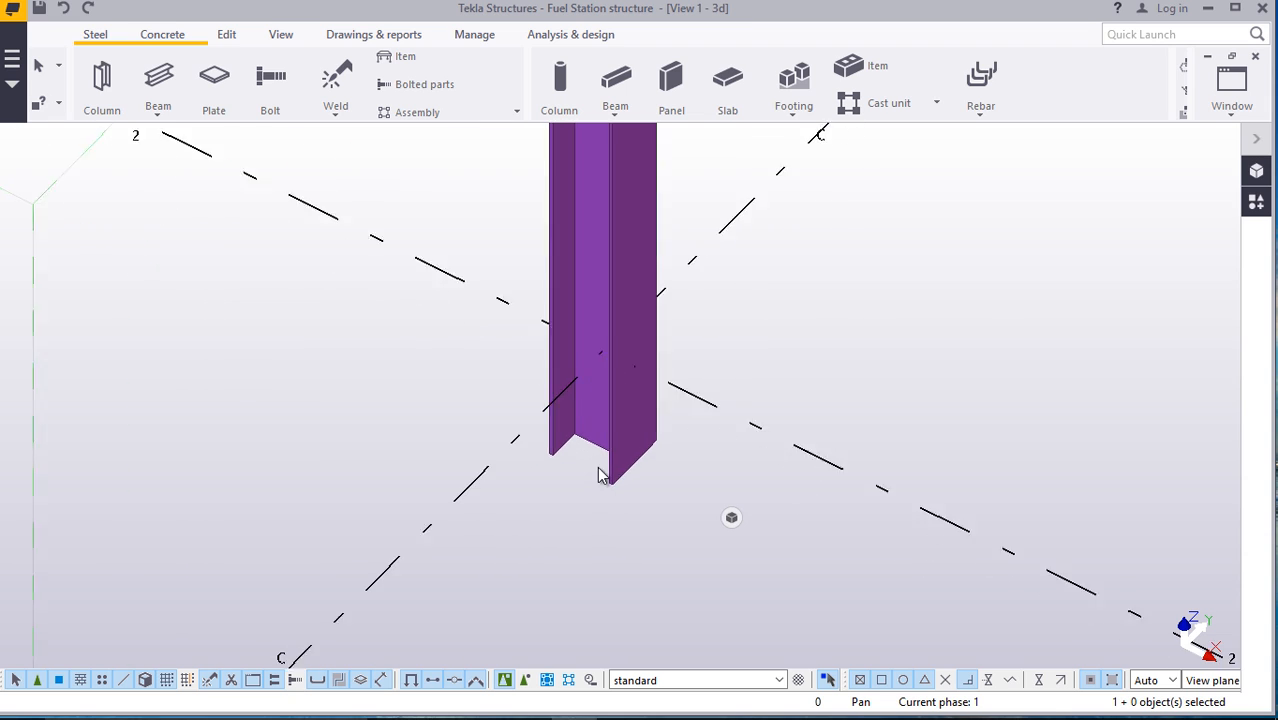
Open the properties of the column at C/2 and set its bottom level to 0
{"action": "double_click", "coordinate": [630, 425]}
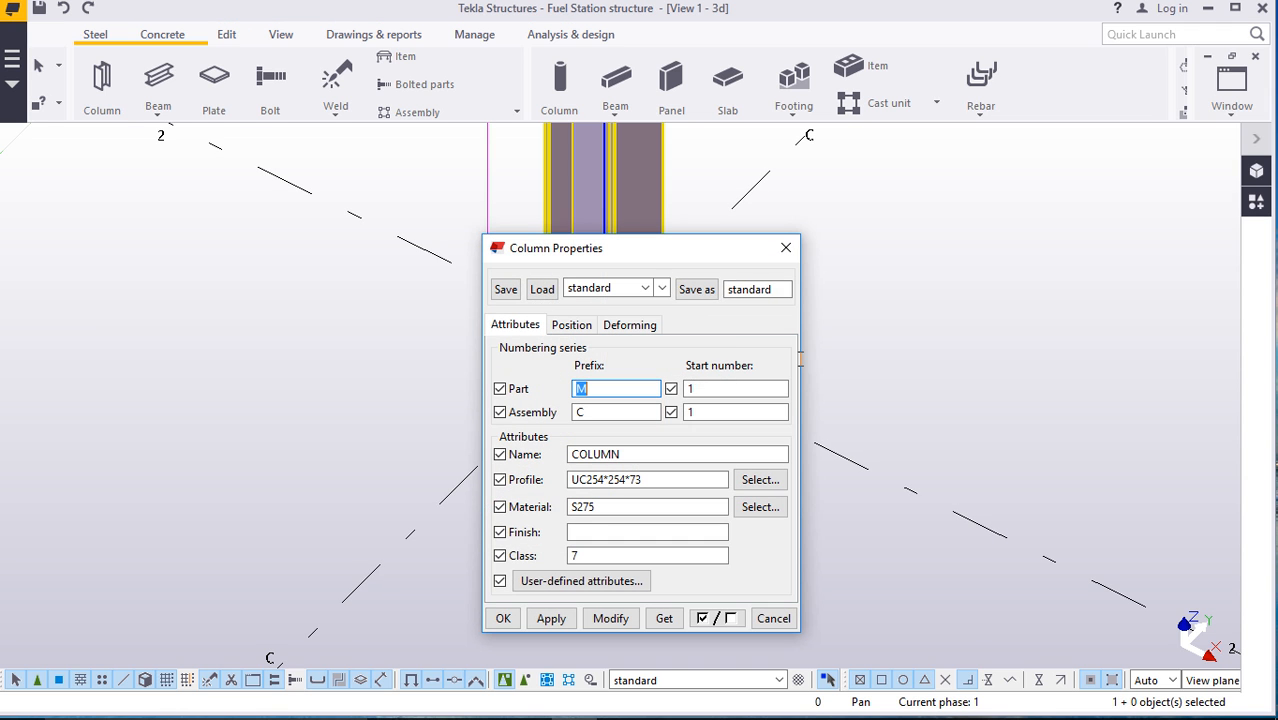
{"action": "left_click_drag", "start_coordinate": [650, 248], "coordinate": [982, 165]}
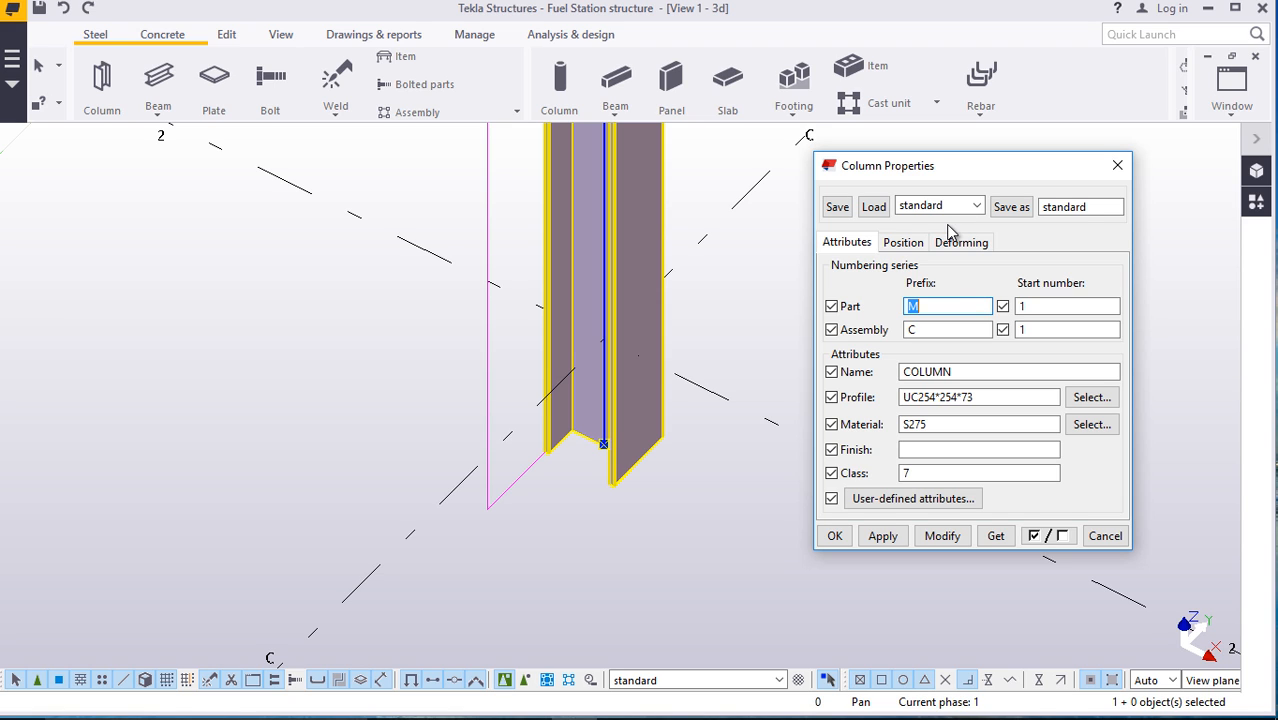
{"action": "left_click", "coordinate": [903, 243]}
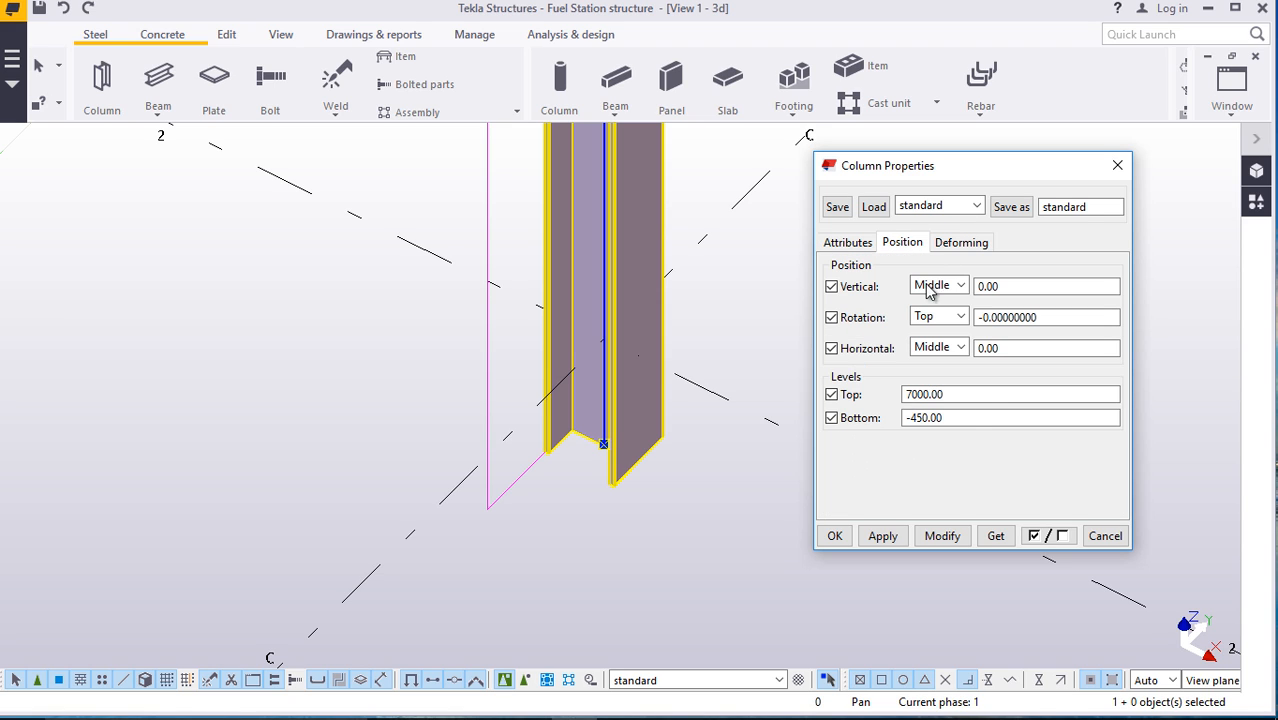
{"action": "double_click", "coordinate": [972, 418]}
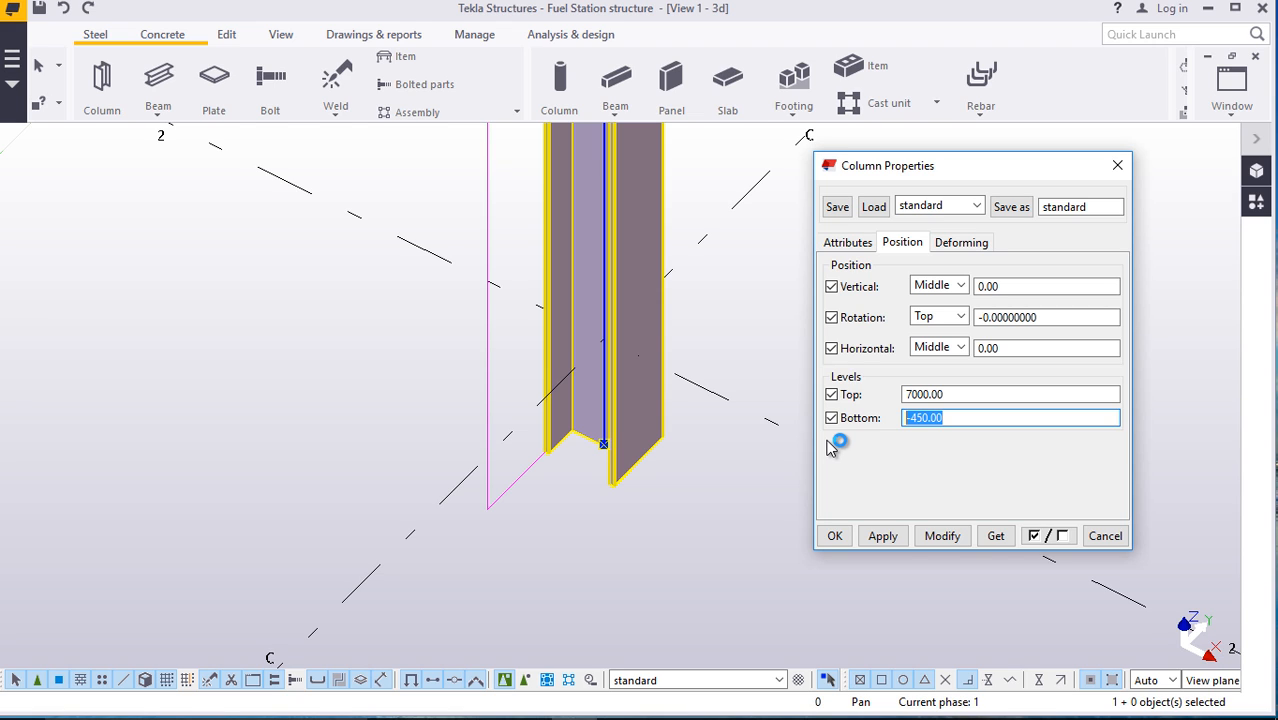
{"action": "type", "text": "0"}
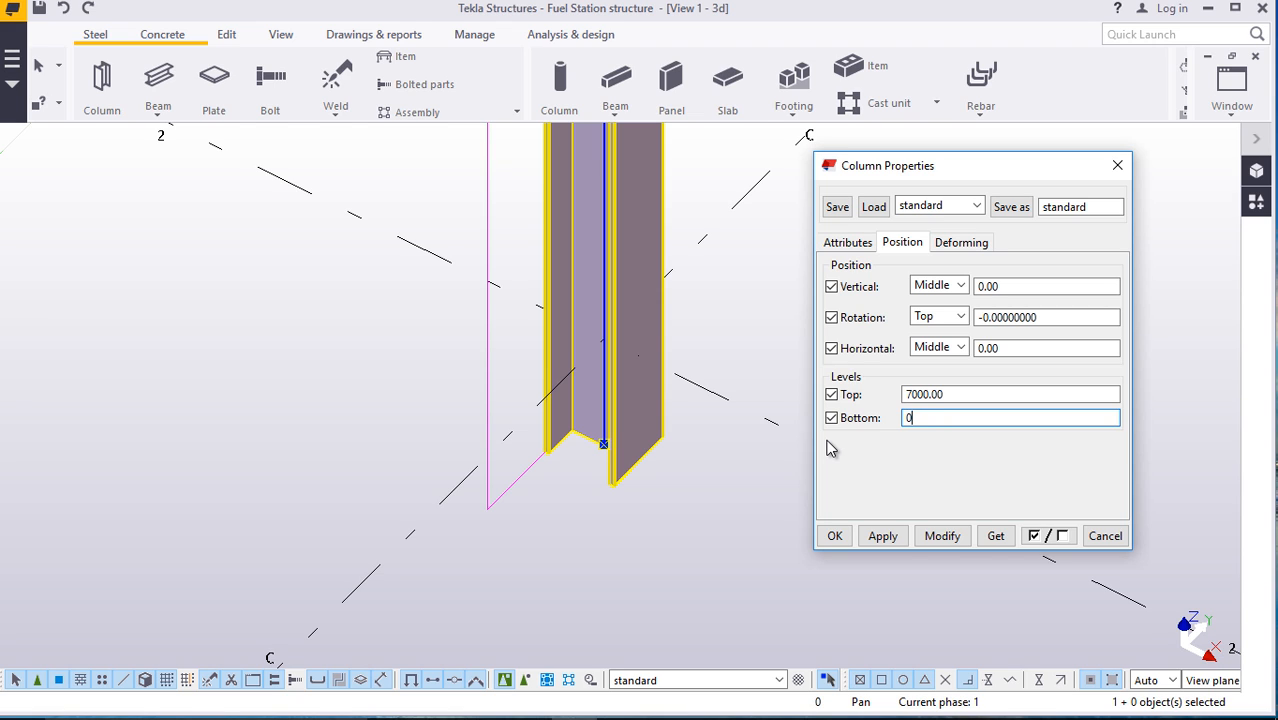
Set the column's top level to 6770, apply the level changes to the column, and close its properties
{"action": "left_click", "coordinate": [960, 393]}
{"action": "double_click", "coordinate": [960, 395]}
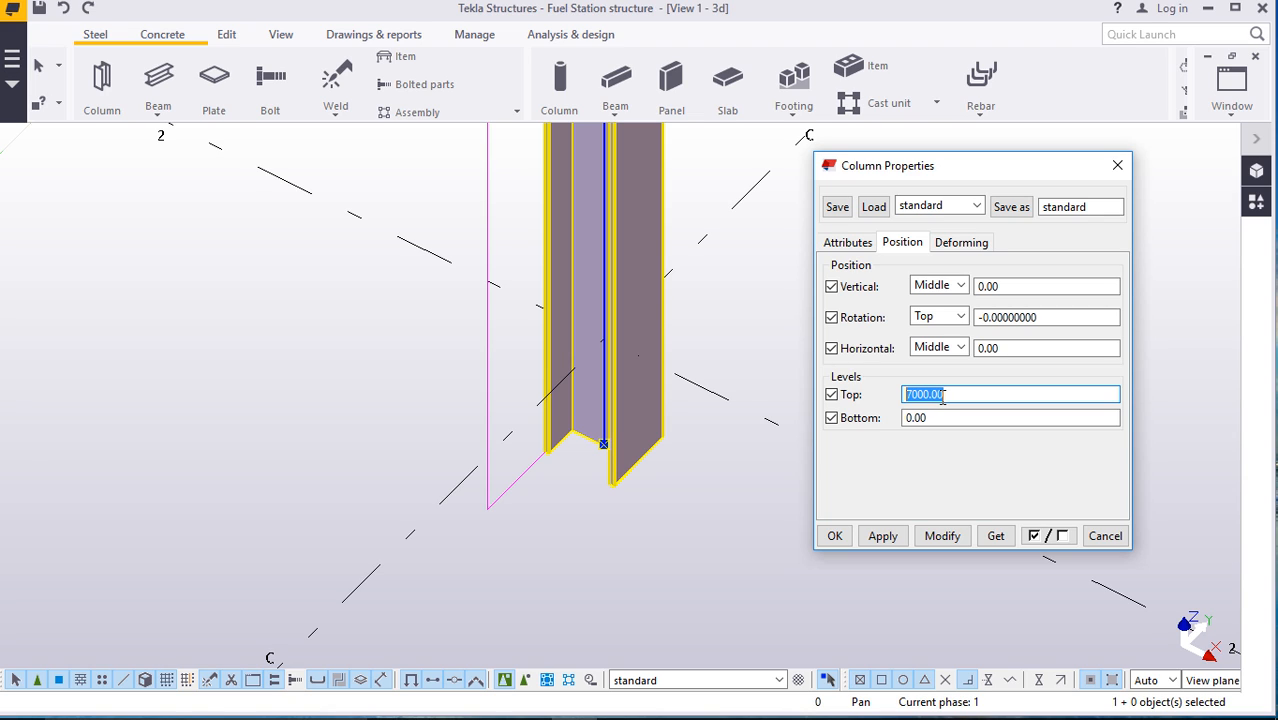
{"action": "type", "text": "6770"}
{"action": "left_click", "coordinate": [952, 541]}
{"action": "left_click", "coordinate": [833, 536]}
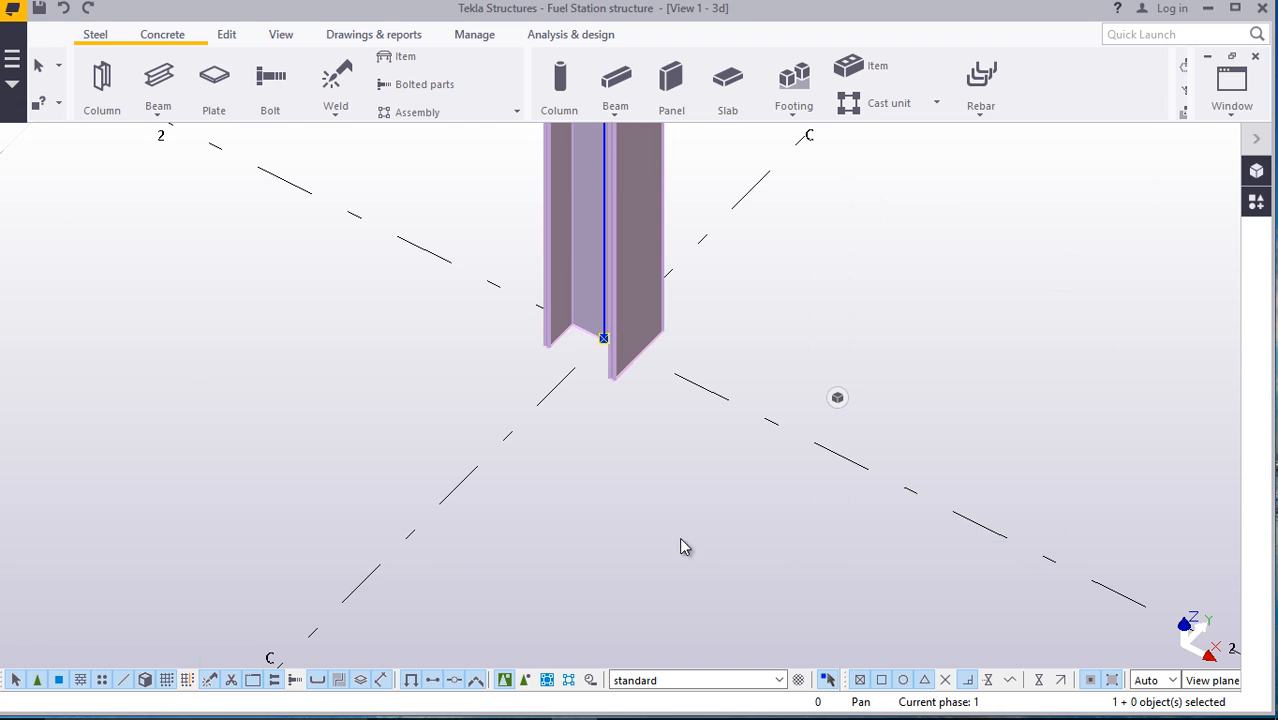
Open the properties of the steel column at the intersection of grid lines C and 2
{"action": "scroll", "coordinate": [633, 530], "scroll_direction": "down", "scroll_amount": 5}
{"action": "scroll", "coordinate": [644, 392], "scroll_direction": "up", "scroll_amount": 8}
{"action": "scroll", "coordinate": [646, 400], "scroll_direction": "up", "scroll_amount": 2}
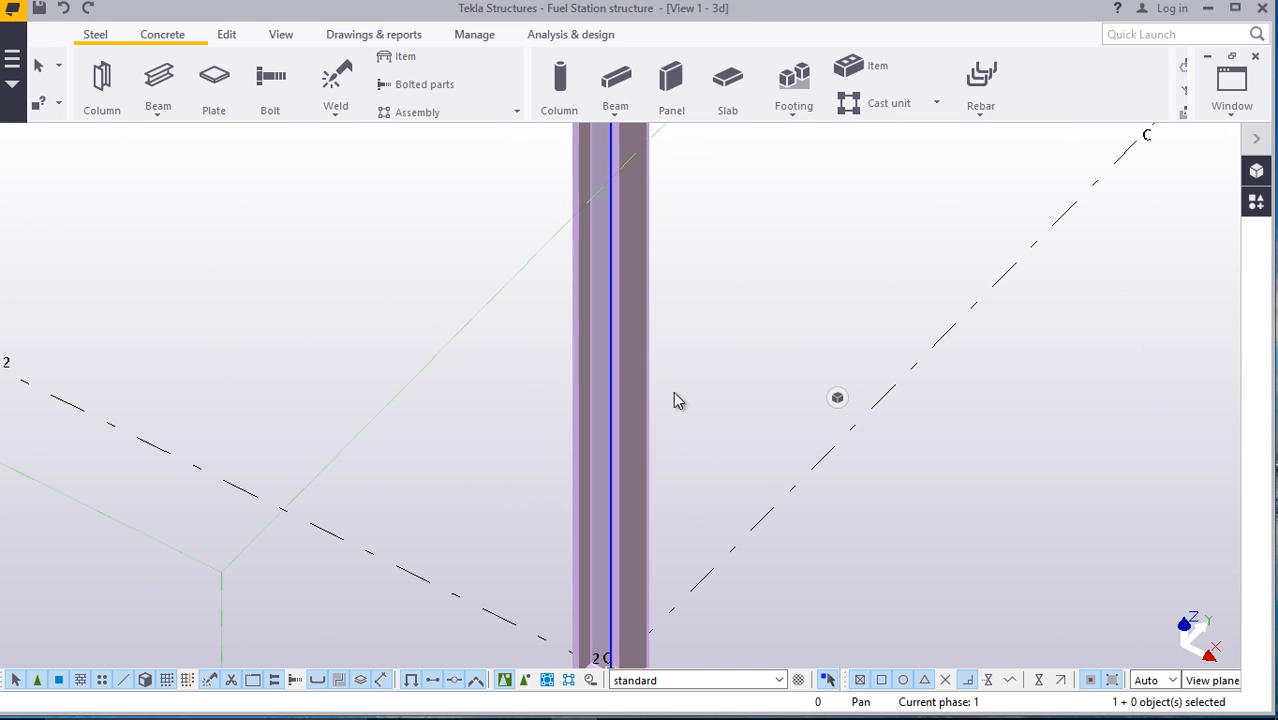
{"action": "double_click", "coordinate": [648, 398]}
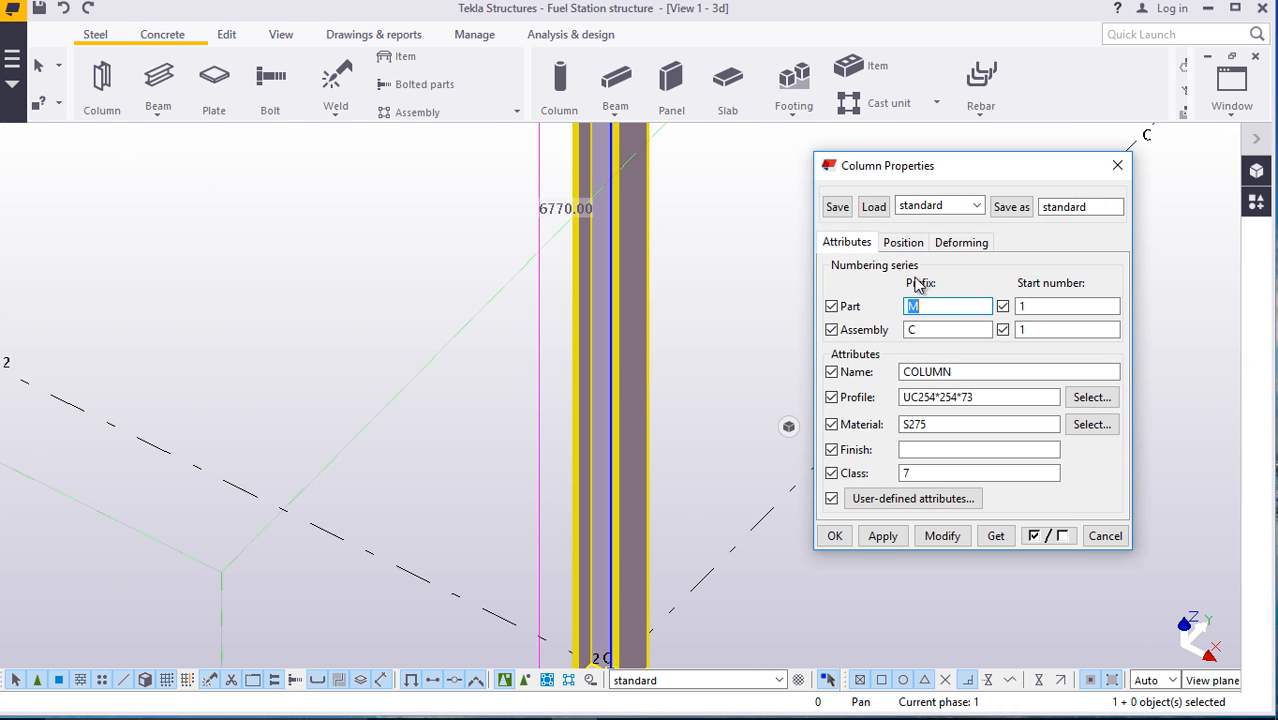
{"action": "left_click", "coordinate": [903, 245]}
{"action": "left_click", "coordinate": [847, 242]}
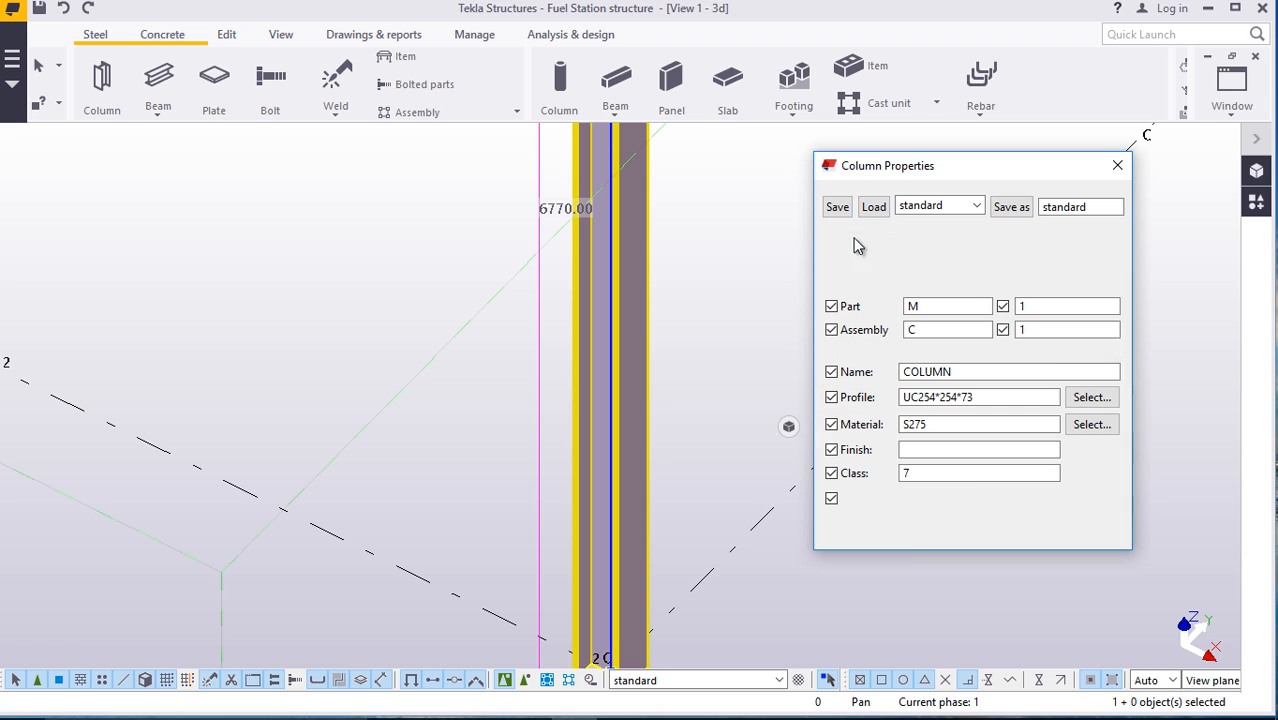
Change the column's profile to IPE400 from the European IPE sections, apply it to the column, and close its properties
{"action": "left_click", "coordinate": [1091, 397]}
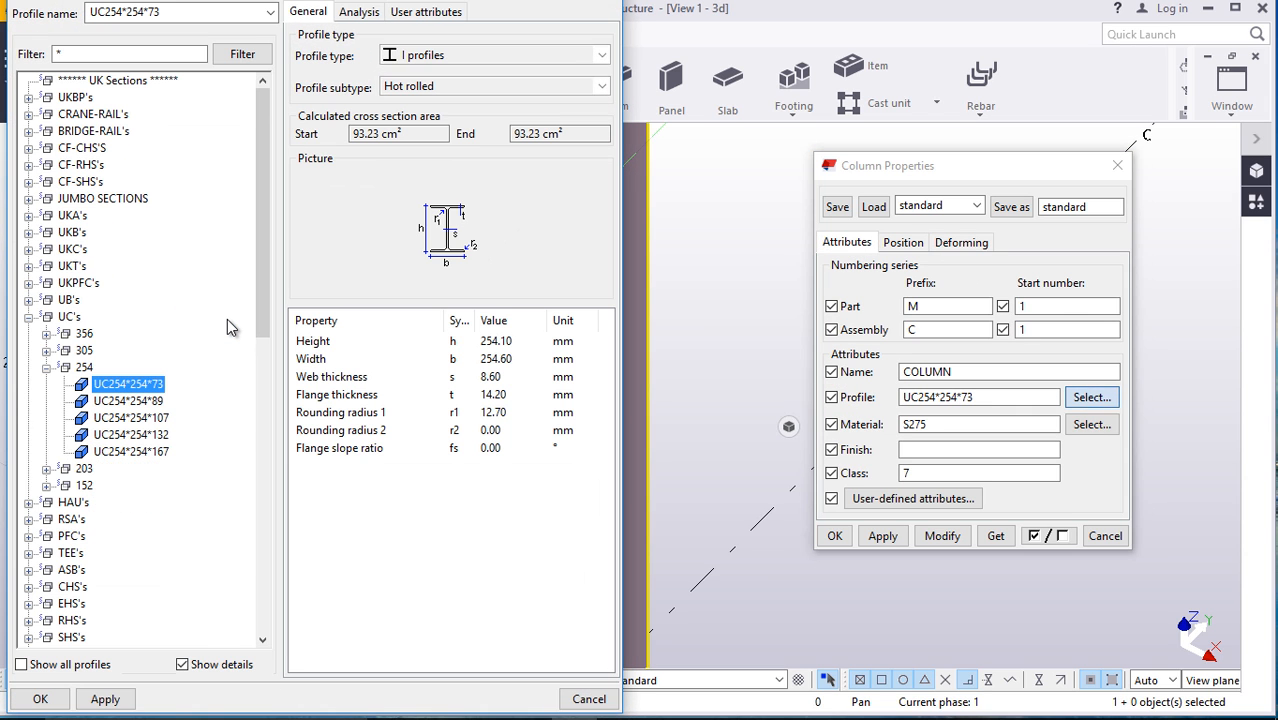
{"action": "scroll", "coordinate": [140, 400], "scroll_direction": "down", "scroll_amount": 8}
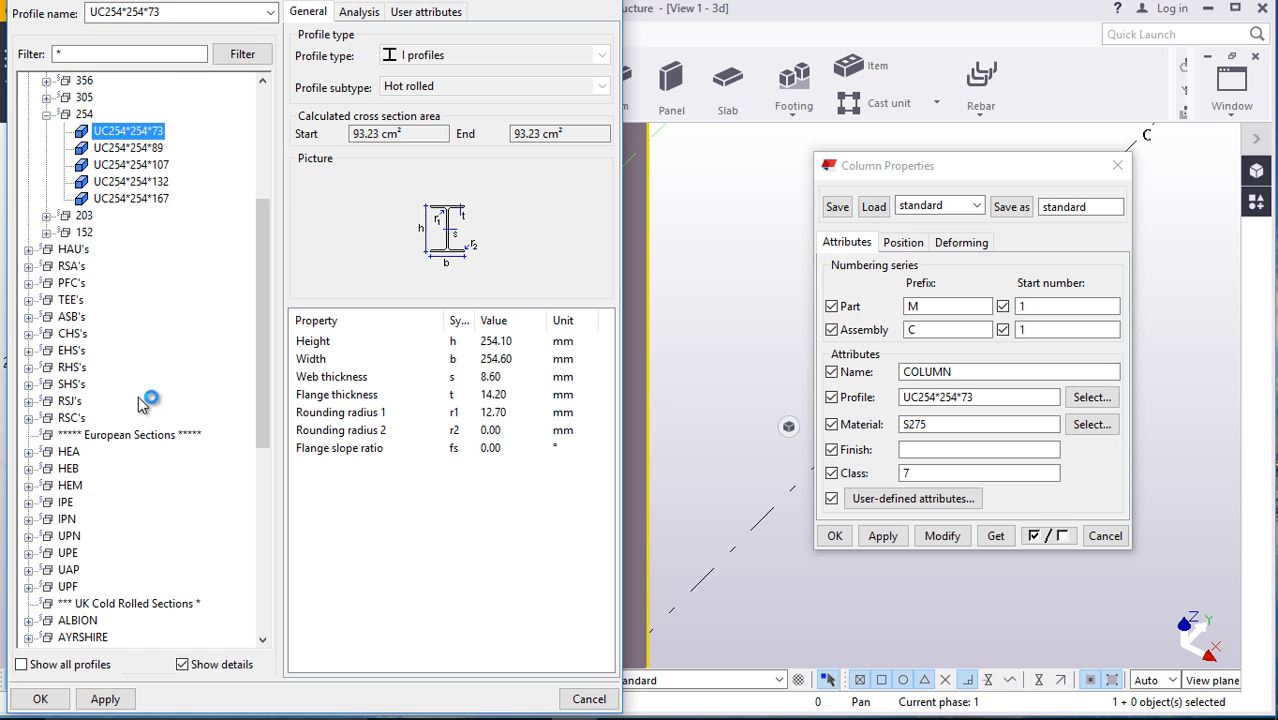
{"action": "scroll", "coordinate": [98, 330], "scroll_direction": "up", "scroll_amount": 2}
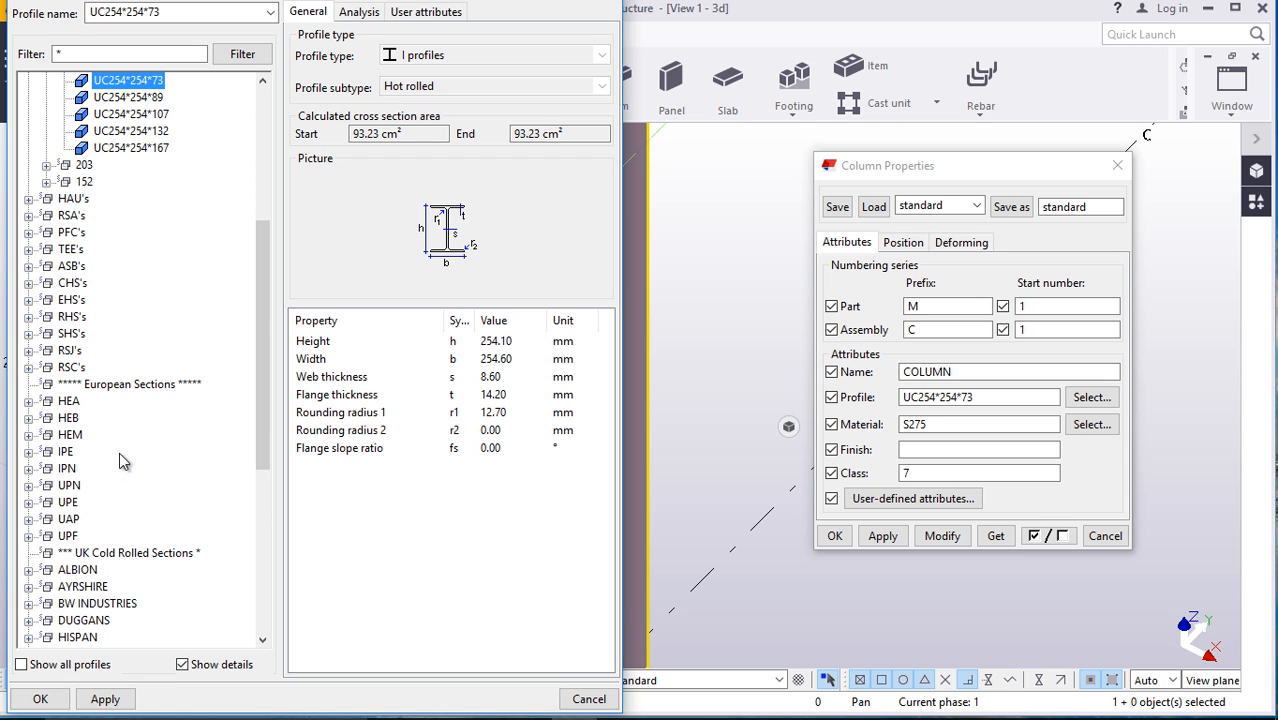
{"action": "left_click", "coordinate": [29, 452]}
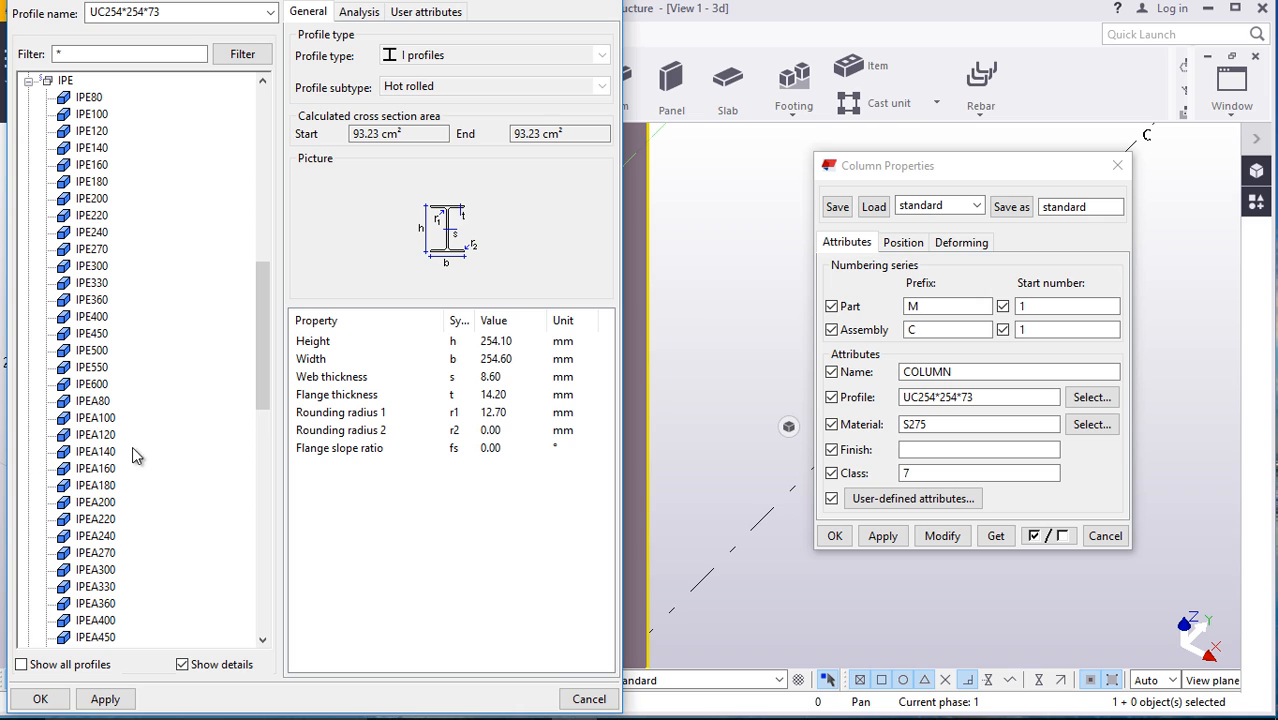
{"action": "left_click", "coordinate": [99, 318]}
{"action": "left_click", "coordinate": [118, 698]}
{"action": "left_click", "coordinate": [42, 700]}
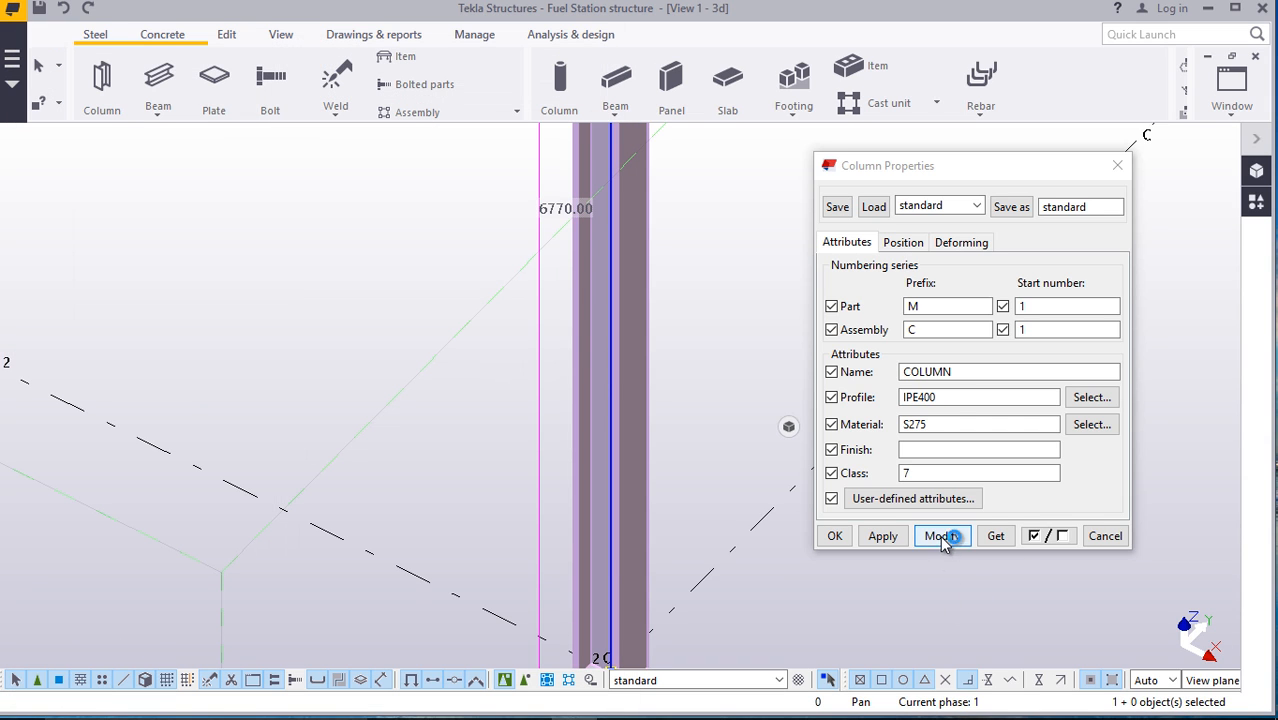
{"action": "left_click", "coordinate": [942, 536]}
{"action": "left_click", "coordinate": [836, 536]}
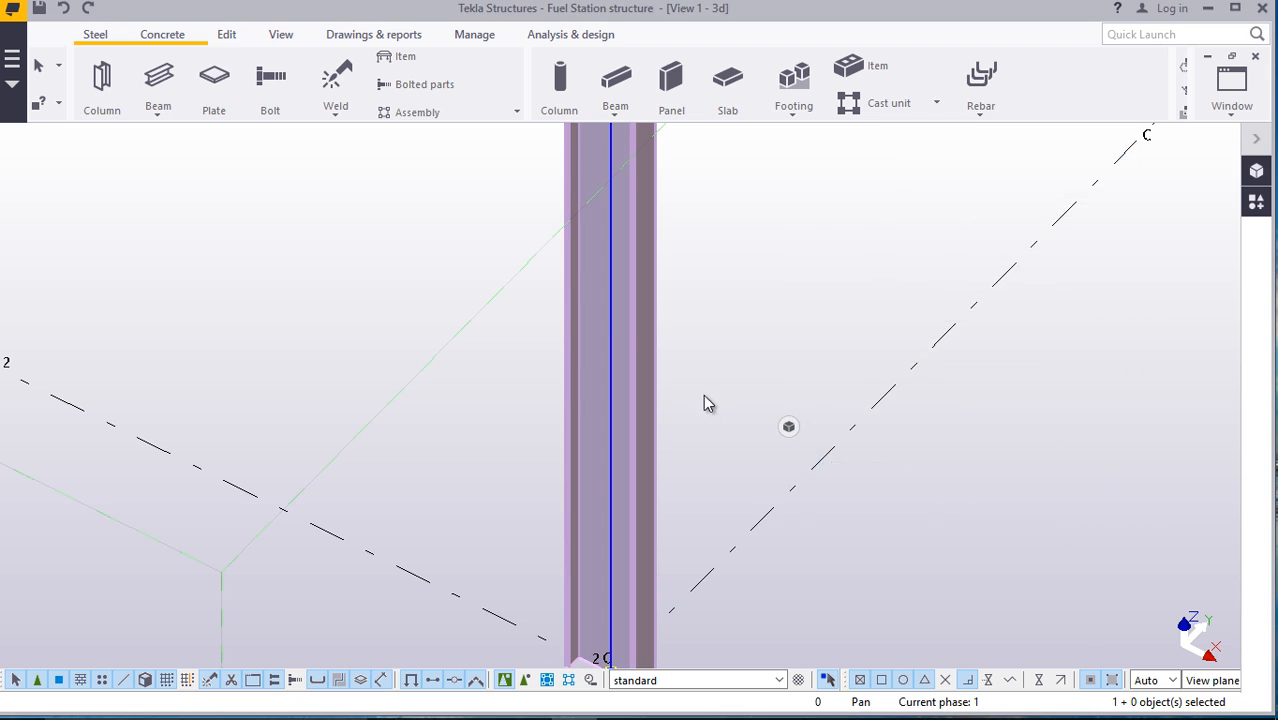
Switch from the 3d view to the Grid 2 view
{"action": "scroll", "coordinate": [704, 403], "scroll_direction": "down", "scroll_amount": 5}
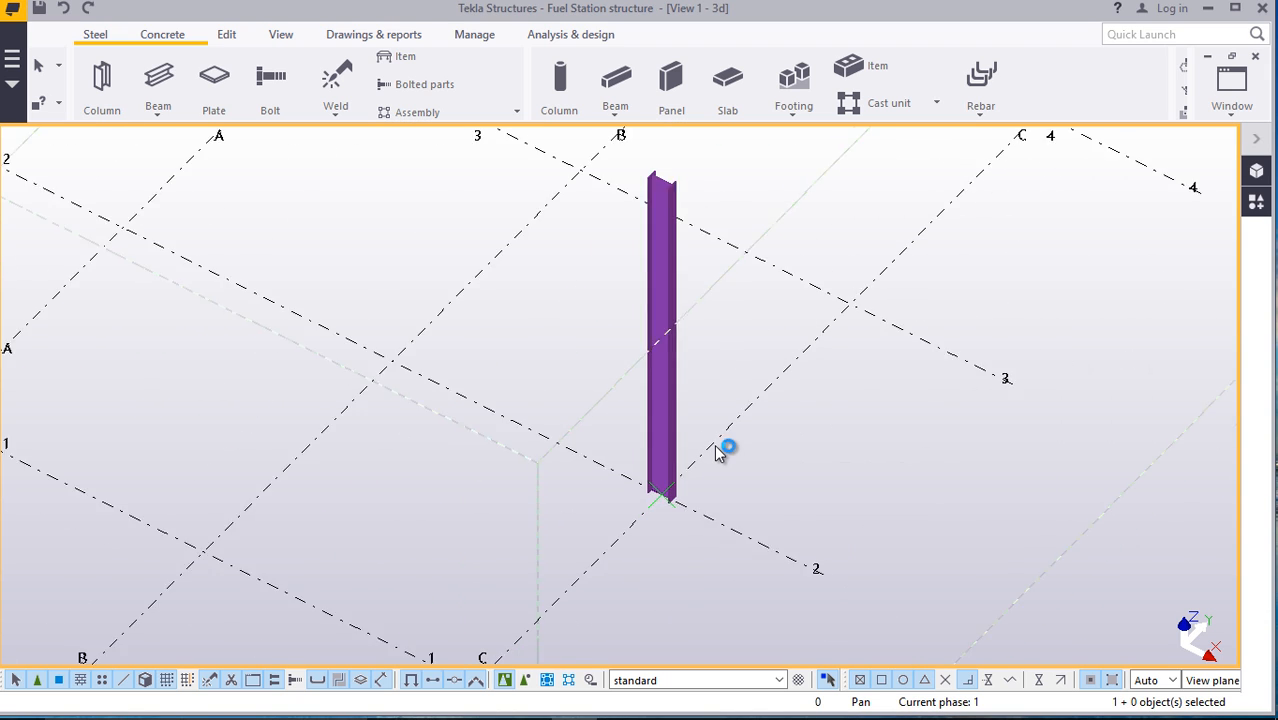
{"action": "scroll", "coordinate": [718, 444], "scroll_direction": "down", "scroll_amount": 4}
{"action": "scroll", "coordinate": [416, 369], "scroll_direction": "up", "scroll_amount": 3}
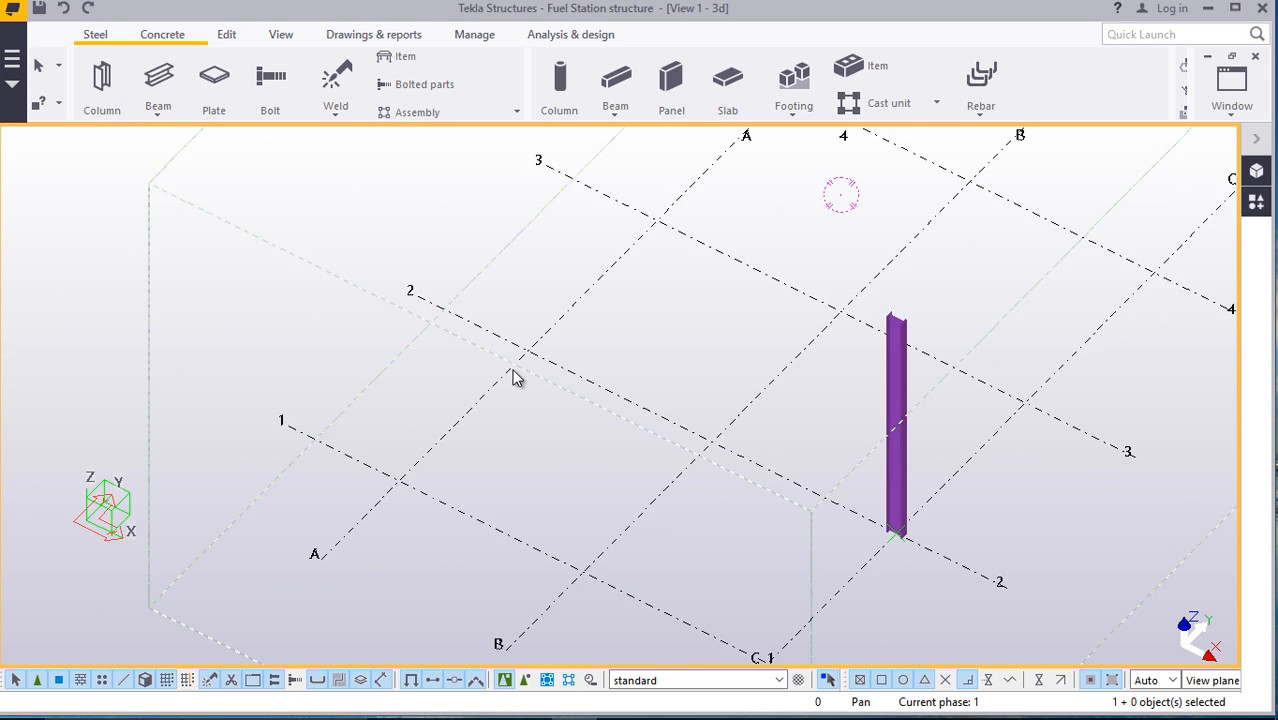
{"action": "scroll", "coordinate": [512, 369], "scroll_direction": "up", "scroll_amount": 2}
{"action": "scroll", "coordinate": [474, 405], "scroll_direction": "down", "scroll_amount": 5}
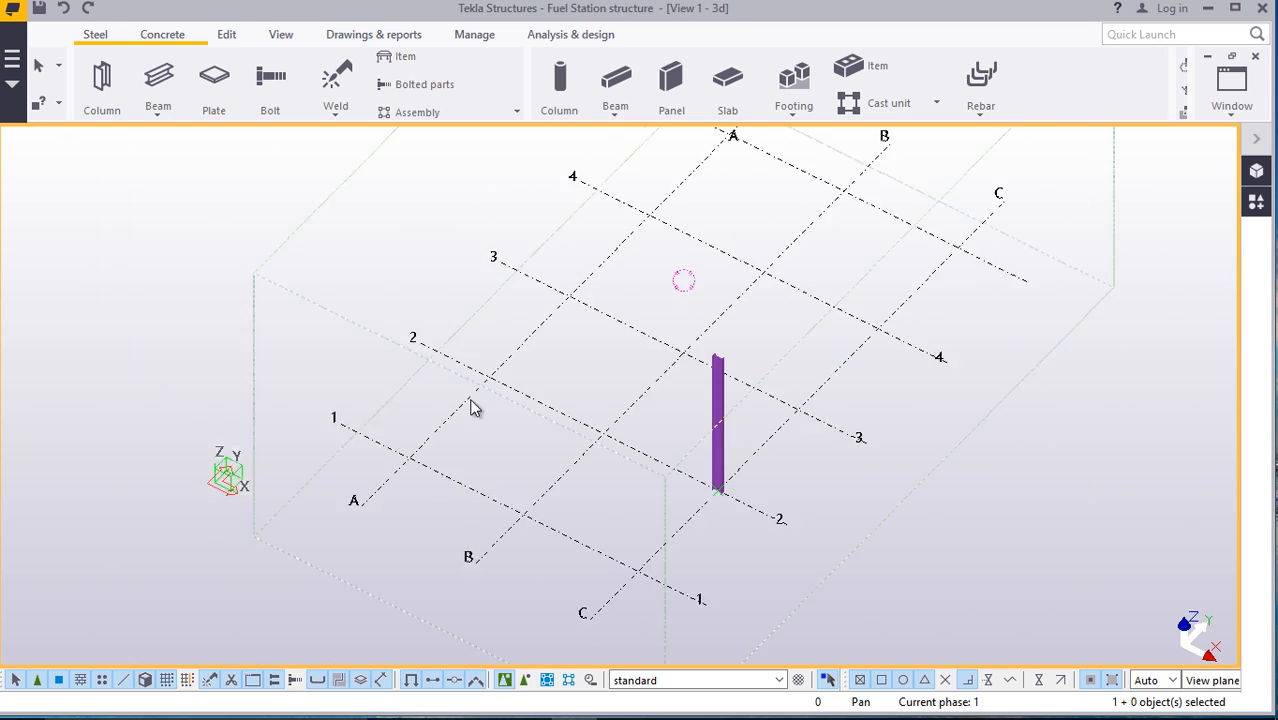
{"action": "left_click", "coordinate": [1230, 108]}
{"action": "left_click", "coordinate": [1197, 250]}
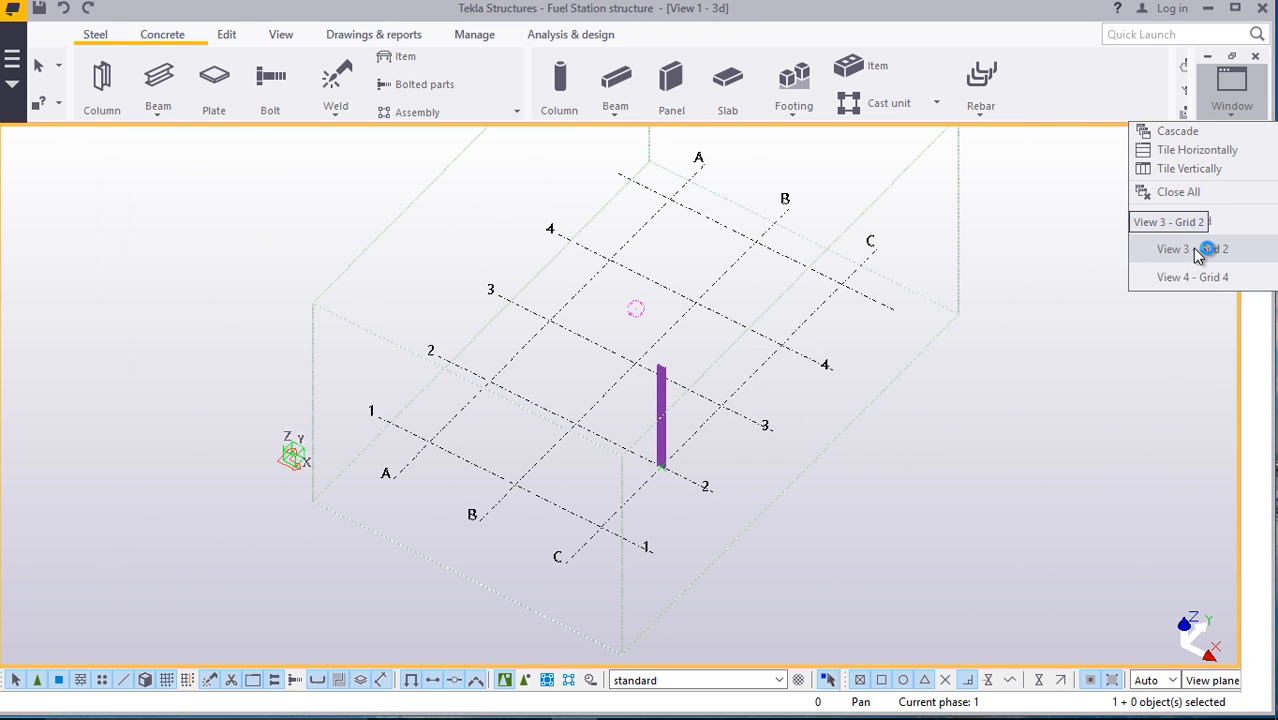
Copy the column on grid line C to grid line A in the Grid 2 view, and end the copy command
{"action": "scroll", "coordinate": [876, 373], "scroll_direction": "up", "scroll_amount": 2}
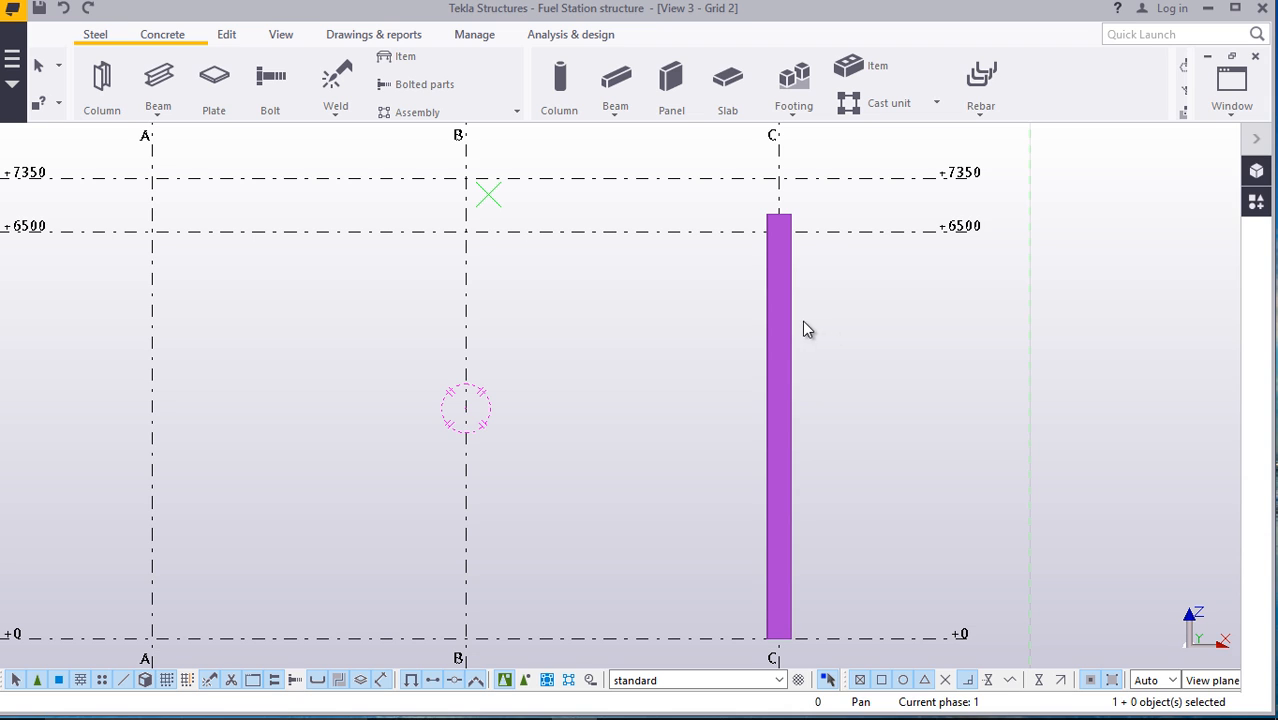
{"action": "left_click", "coordinate": [793, 321]}
{"action": "right_click", "coordinate": [885, 320]}
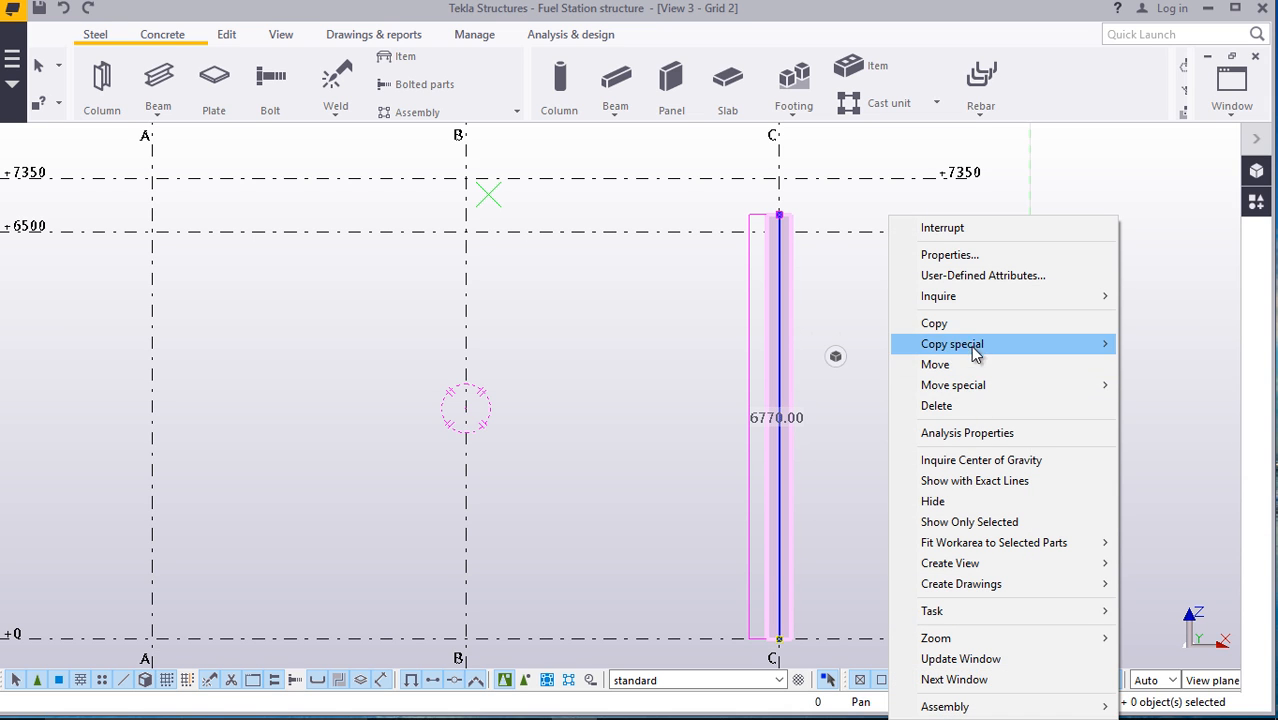
{"action": "left_click", "coordinate": [958, 323]}
{"action": "scroll", "coordinate": [876, 331], "scroll_direction": "down", "scroll_amount": 3}
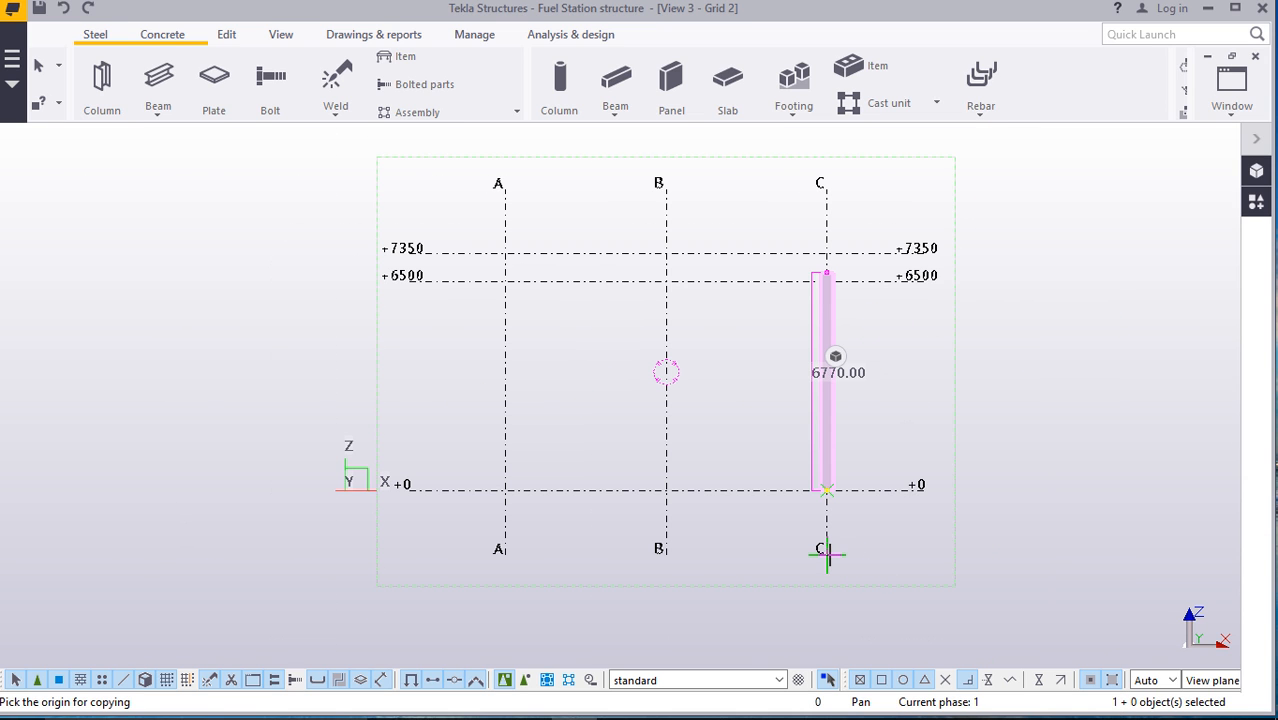
{"action": "left_click", "coordinate": [826, 553]}
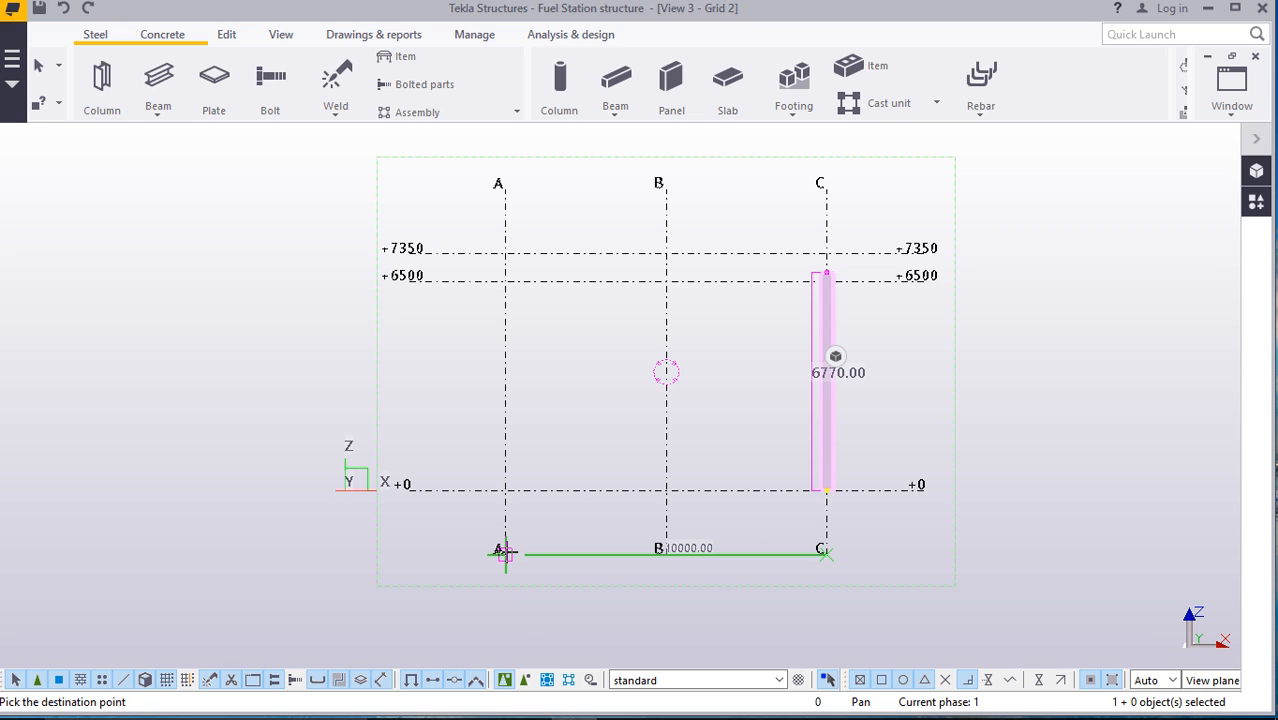
{"action": "left_click", "coordinate": [503, 553]}
{"action": "right_click", "coordinate": [532, 548]}
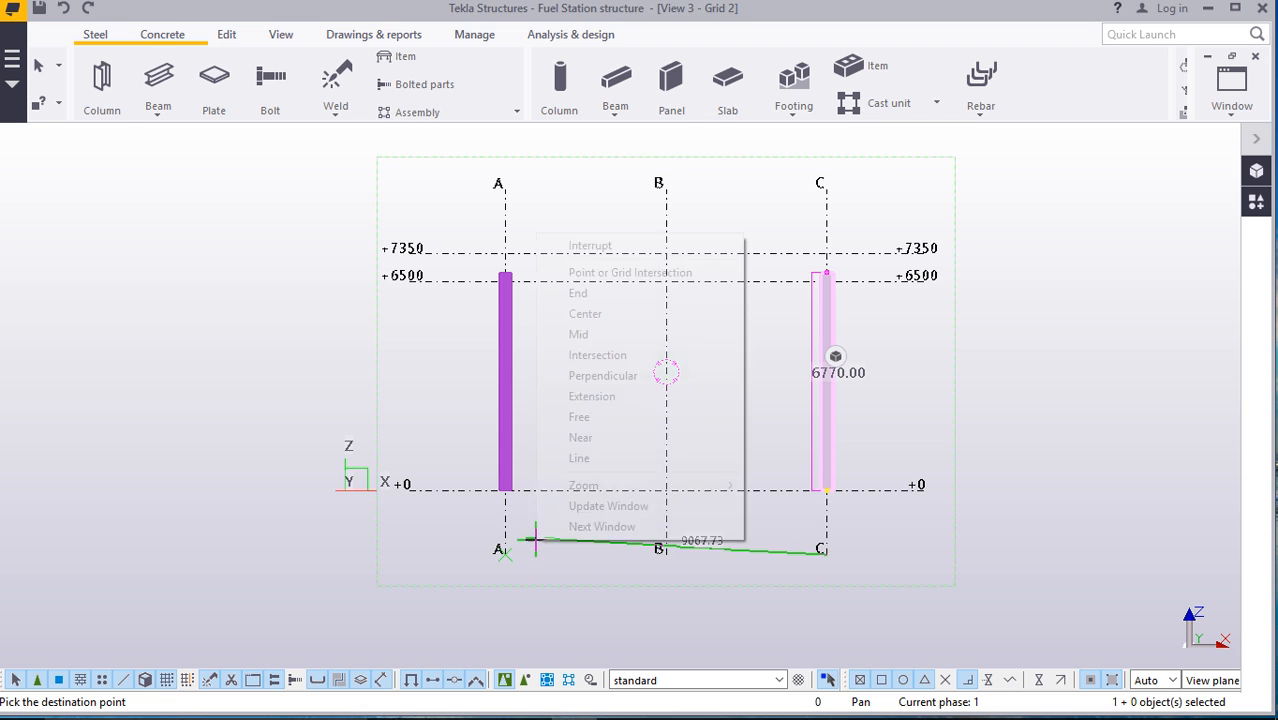
{"action": "left_click", "coordinate": [655, 246]}
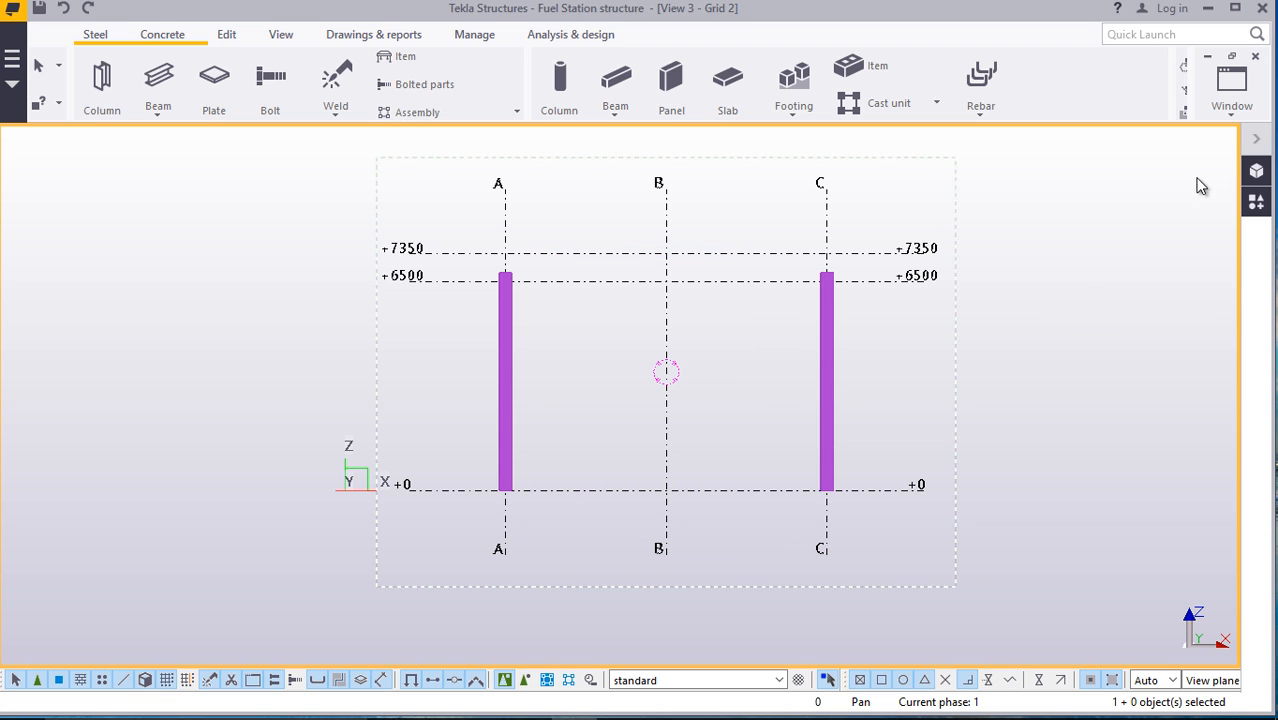
Switch from the Grid 2 view back to the 3d view
{"action": "left_click", "coordinate": [1231, 88]}
{"action": "left_click", "coordinate": [1195, 220]}
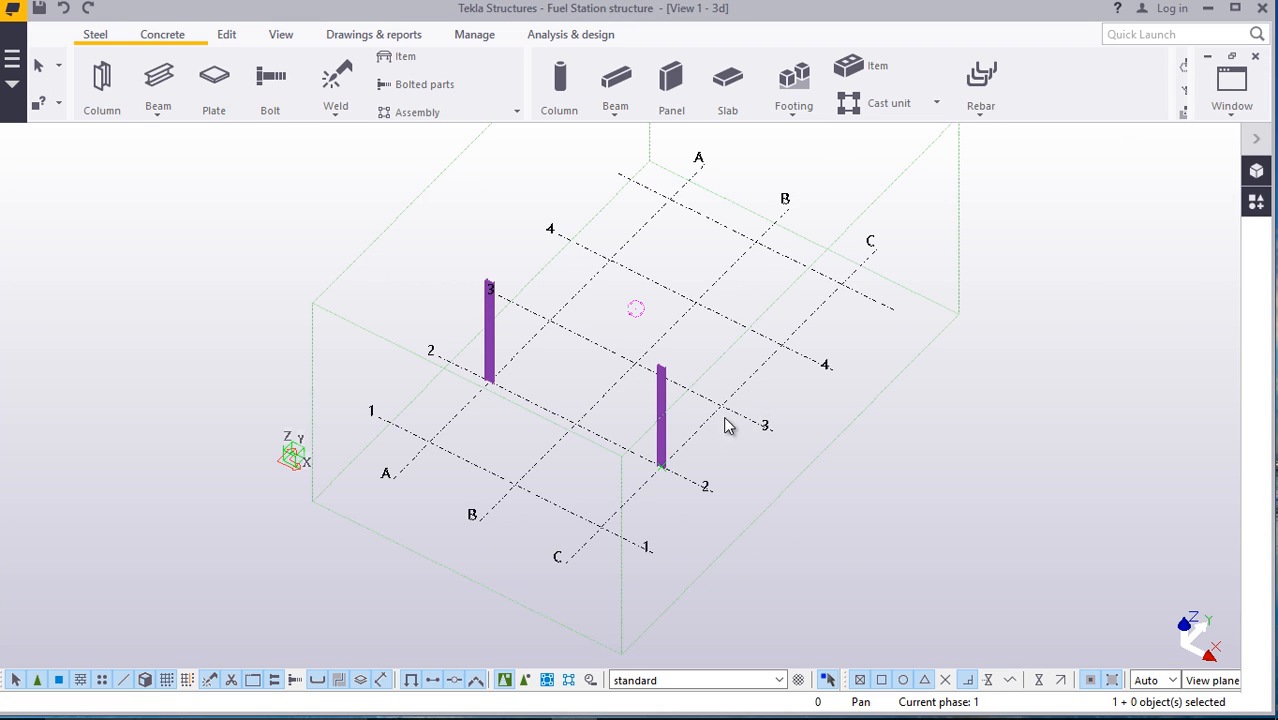
{"action": "scroll", "coordinate": [495, 300], "scroll_direction": "up", "scroll_amount": 3}
{"action": "scroll", "coordinate": [493, 264], "scroll_direction": "up", "scroll_amount": 6}
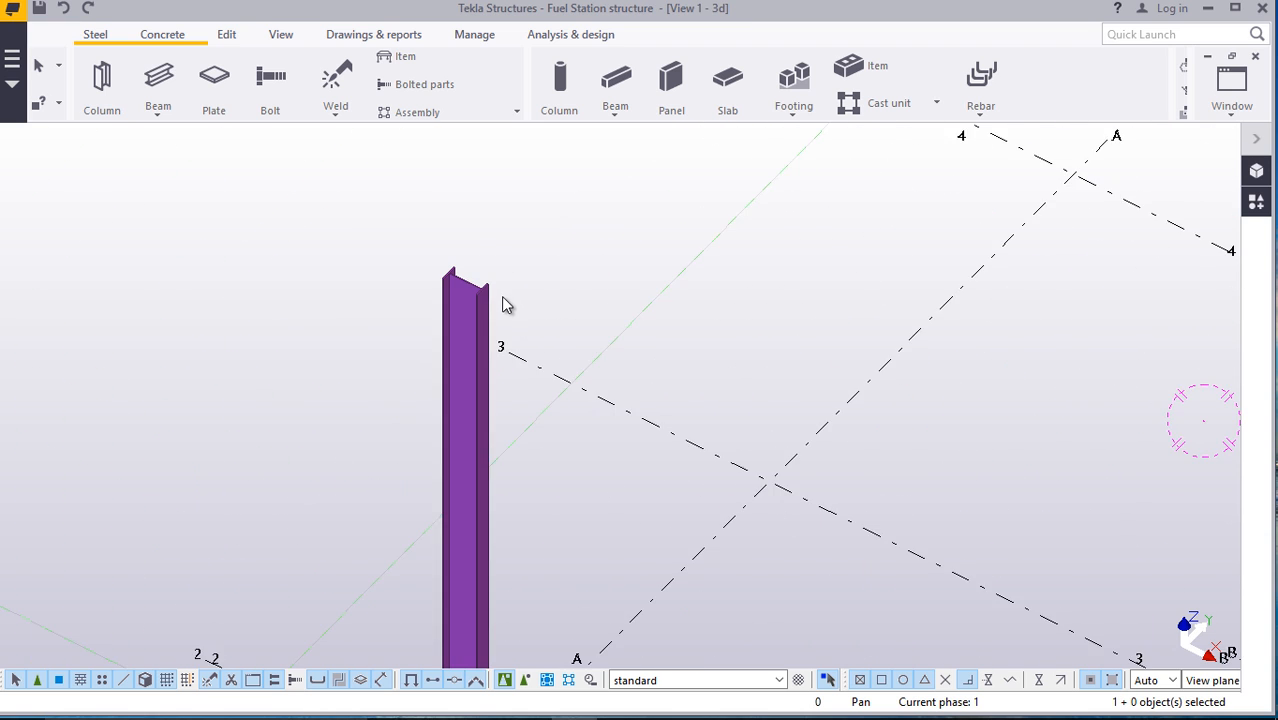
{"action": "scroll", "coordinate": [499, 265], "scroll_direction": "up", "scroll_amount": 1}
{"action": "scroll", "coordinate": [475, 321], "scroll_direction": "down", "scroll_amount": 1}
{"action": "scroll", "coordinate": [160, 80], "scroll_direction": "down", "scroll_amount": 1}
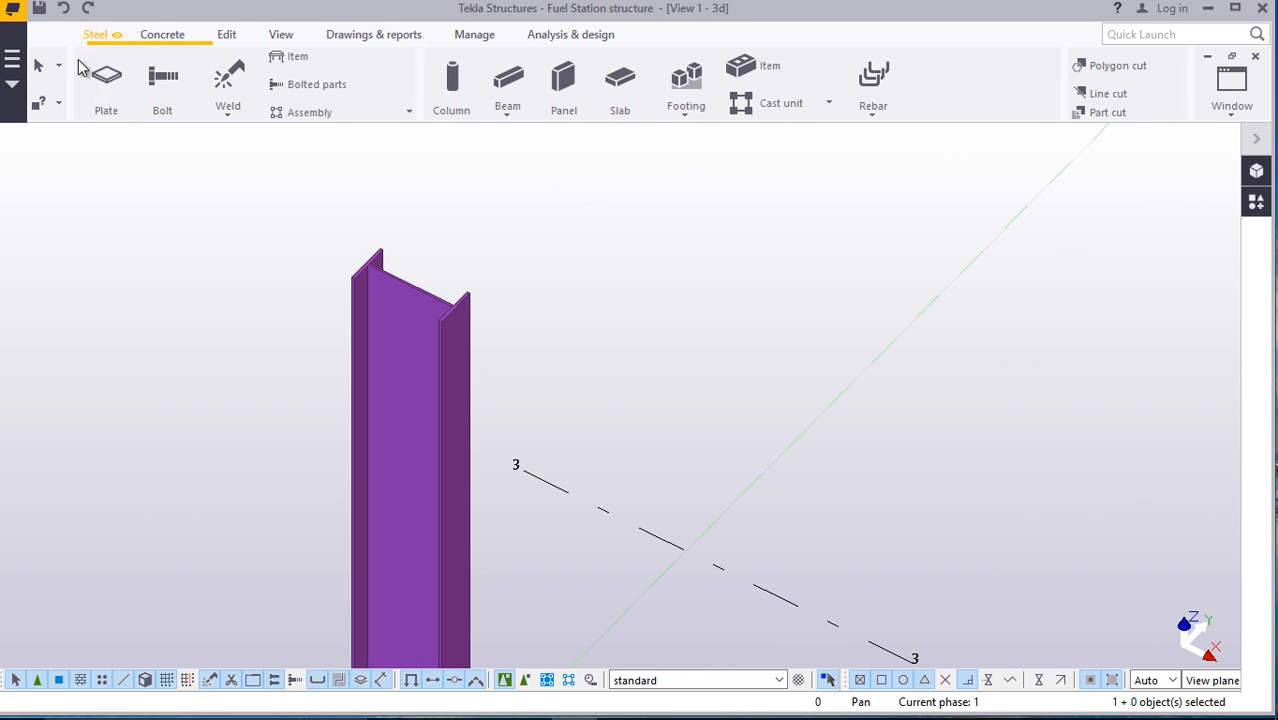
{"action": "scroll", "coordinate": [150, 100], "scroll_direction": "up", "scroll_amount": 1}
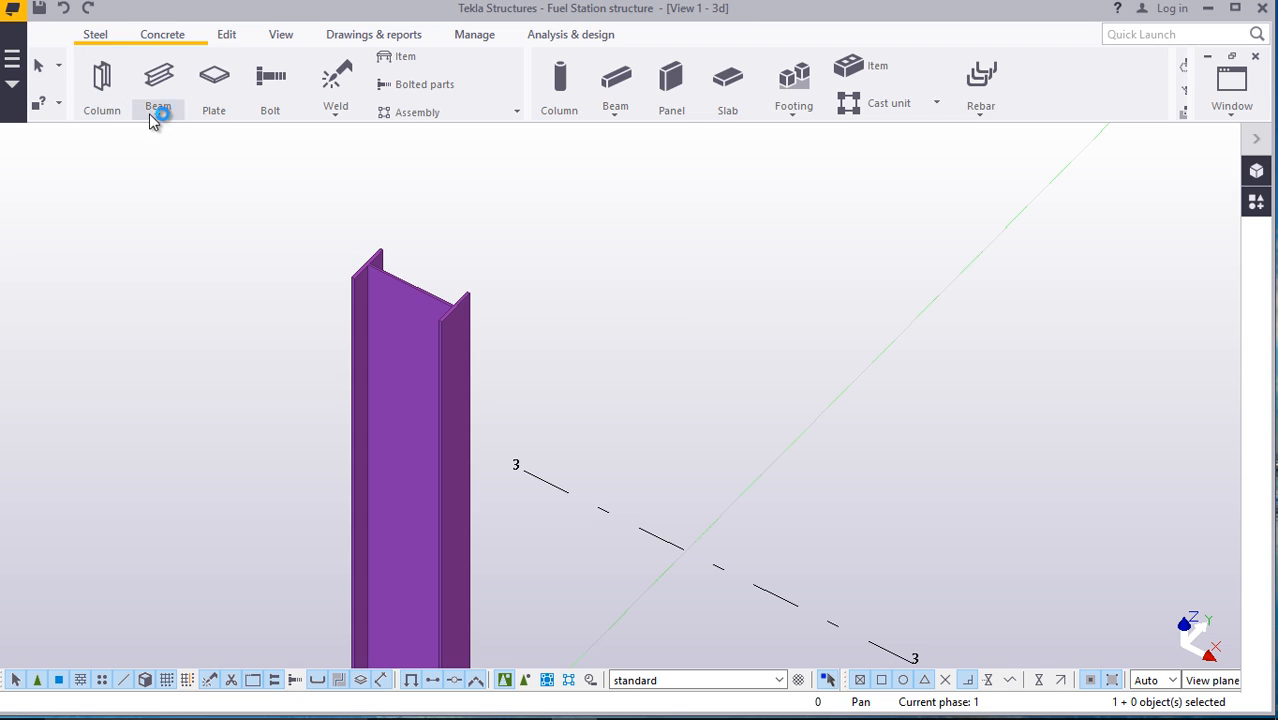
Create a steel beam along grid line 2 between the tops of the columns at A and C, from inner flange to inner flange, and end the command
{"action": "left_click", "coordinate": [157, 114]}
{"action": "left_click", "coordinate": [168, 145]}
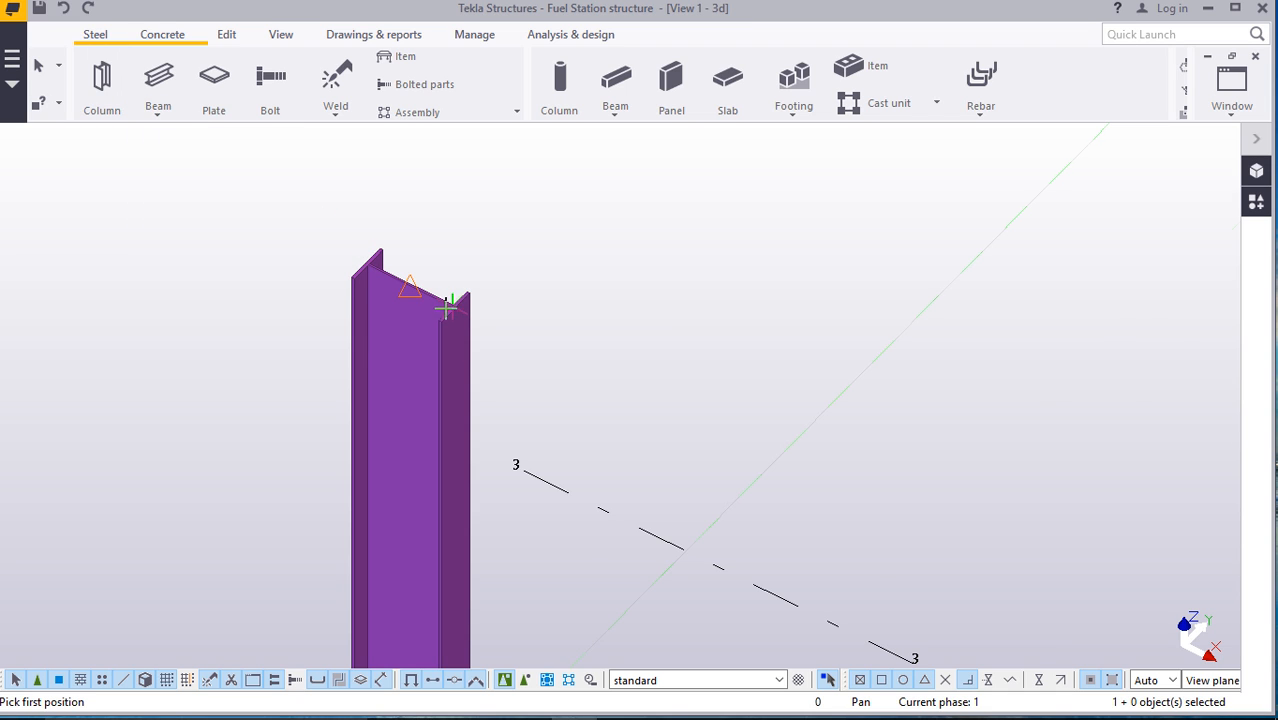
{"action": "scroll", "coordinate": [450, 300], "scroll_direction": "up", "scroll_amount": 5}
{"action": "scroll", "coordinate": [481, 294], "scroll_direction": "up", "scroll_amount": 1}
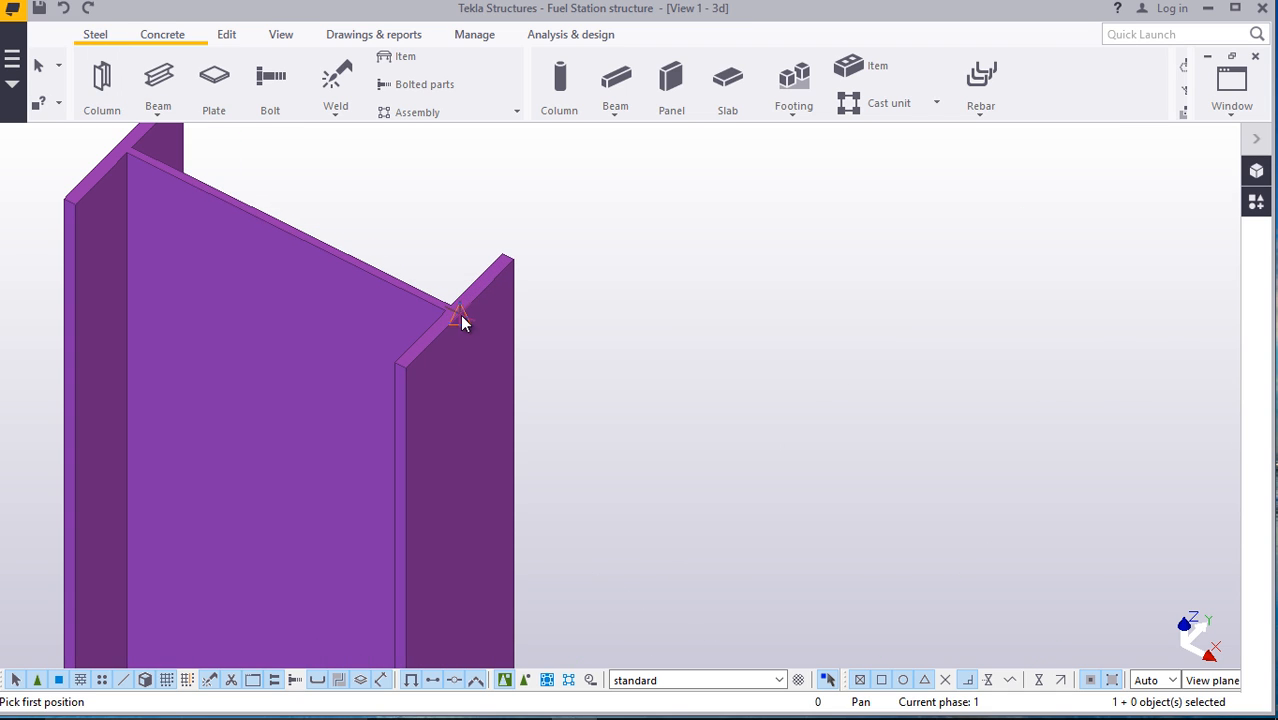
{"action": "left_click", "coordinate": [460, 315]}
{"action": "scroll", "coordinate": [408, 316], "scroll_direction": "down", "scroll_amount": 6}
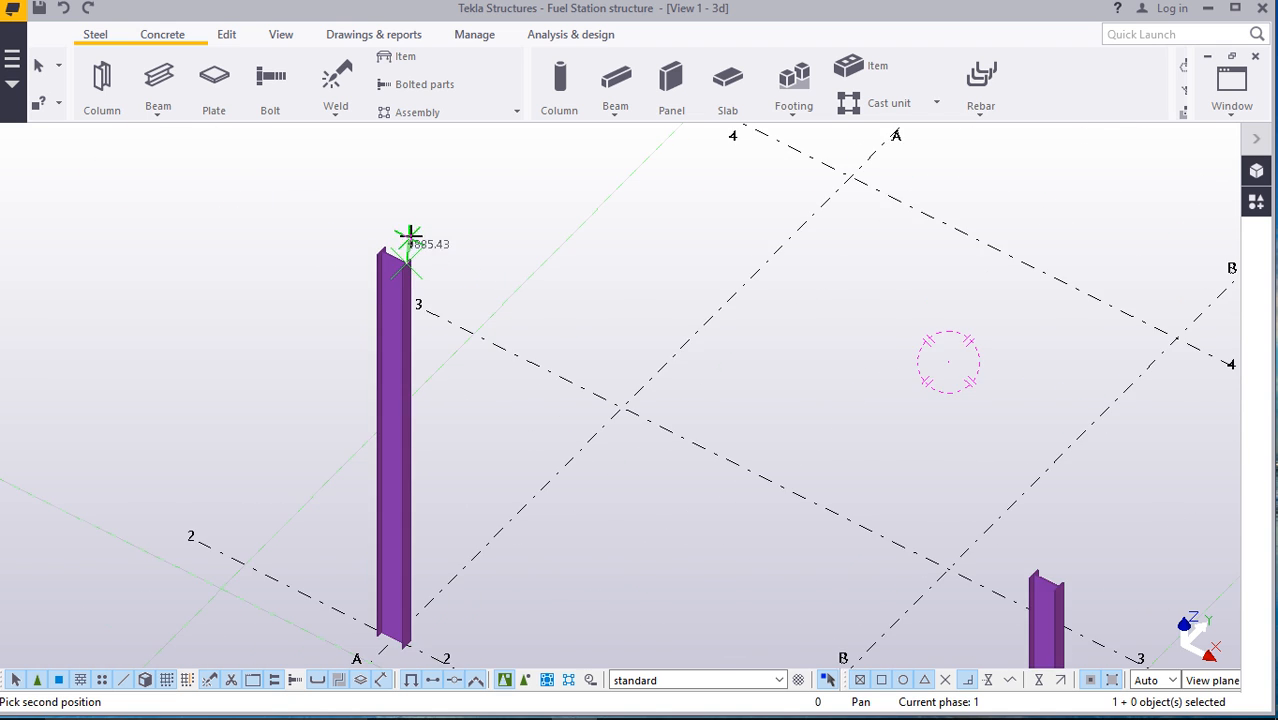
{"action": "scroll", "coordinate": [410, 237], "scroll_direction": "down", "scroll_amount": 2}
{"action": "scroll", "coordinate": [780, 420], "scroll_direction": "up", "scroll_amount": 8}
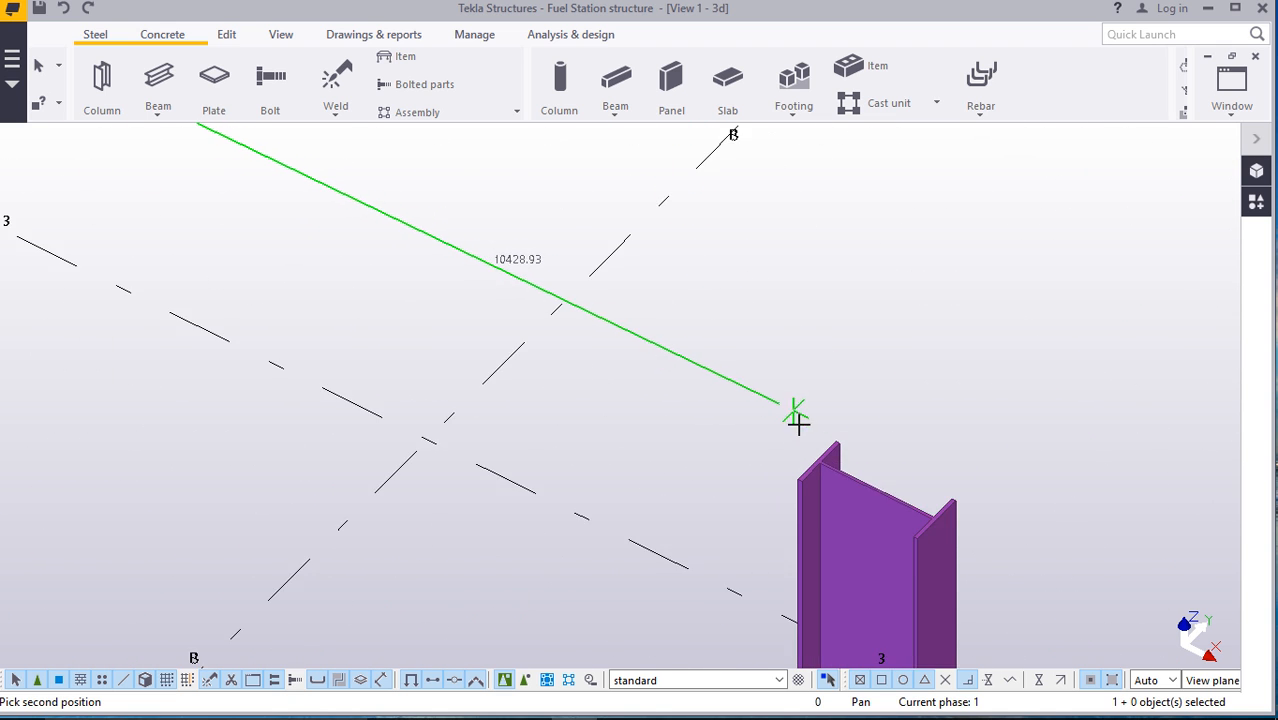
{"action": "scroll", "coordinate": [797, 422], "scroll_direction": "up", "scroll_amount": 5}
{"action": "left_click", "coordinate": [824, 515]}
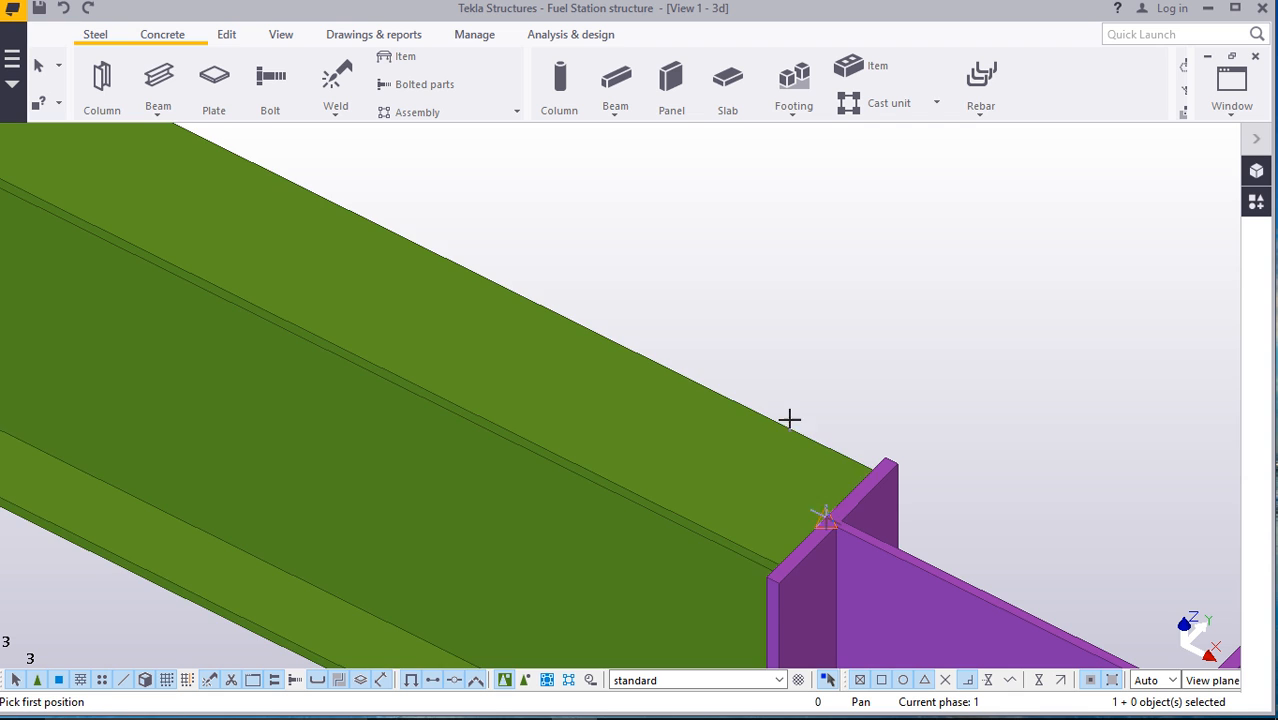
{"action": "right_click", "coordinate": [736, 296]}
{"action": "left_click", "coordinate": [770, 309]}
Change the profile of the beam between the columns at A and C to IPE270 and apply the modification
{"action": "scroll", "coordinate": [759, 360], "scroll_direction": "down", "scroll_amount": 2}
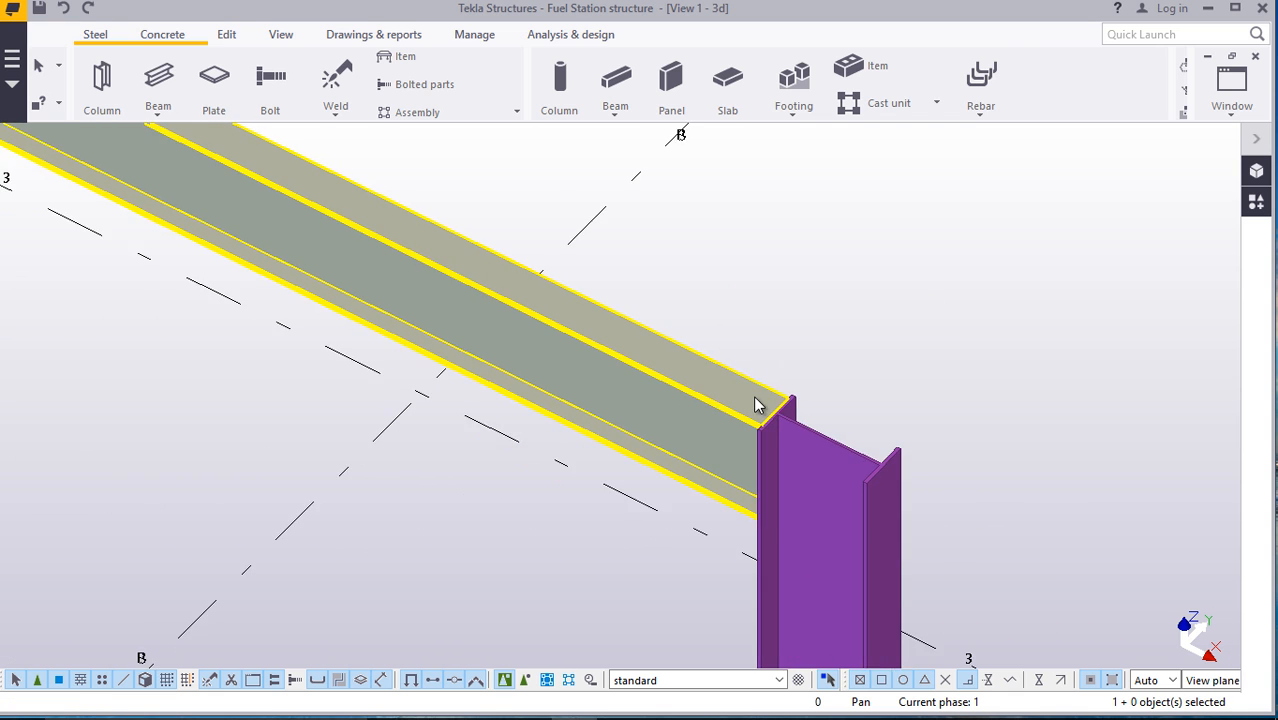
{"action": "scroll", "coordinate": [756, 405], "scroll_direction": "down", "scroll_amount": 3}
{"action": "scroll", "coordinate": [460, 270], "scroll_direction": "up", "scroll_amount": 3}
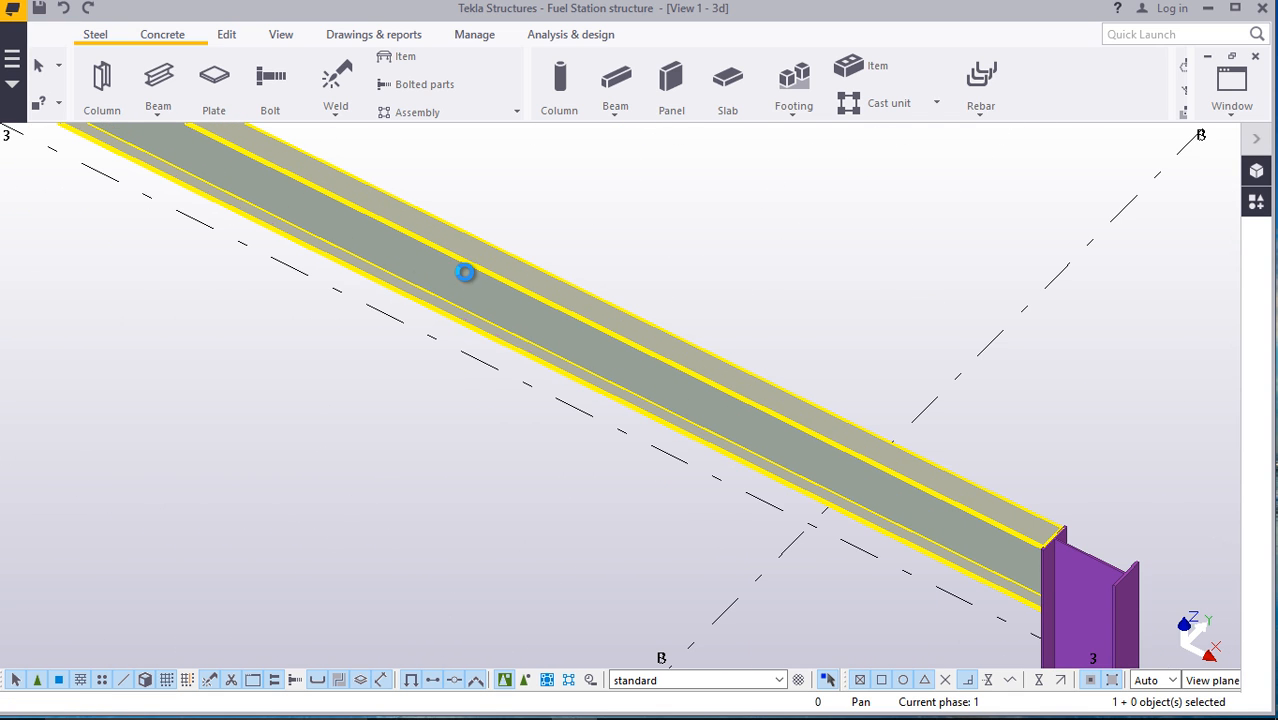
{"action": "double_click", "coordinate": [573, 282]}
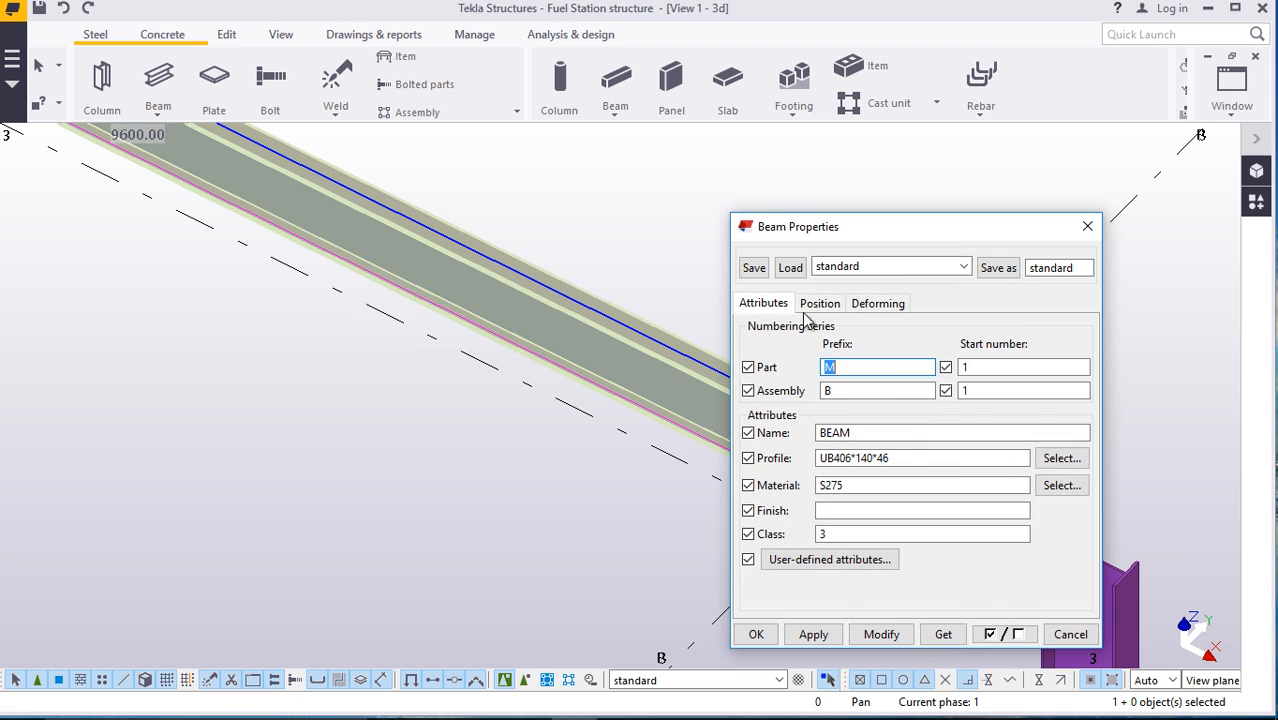
{"action": "left_click", "coordinate": [1060, 458]}
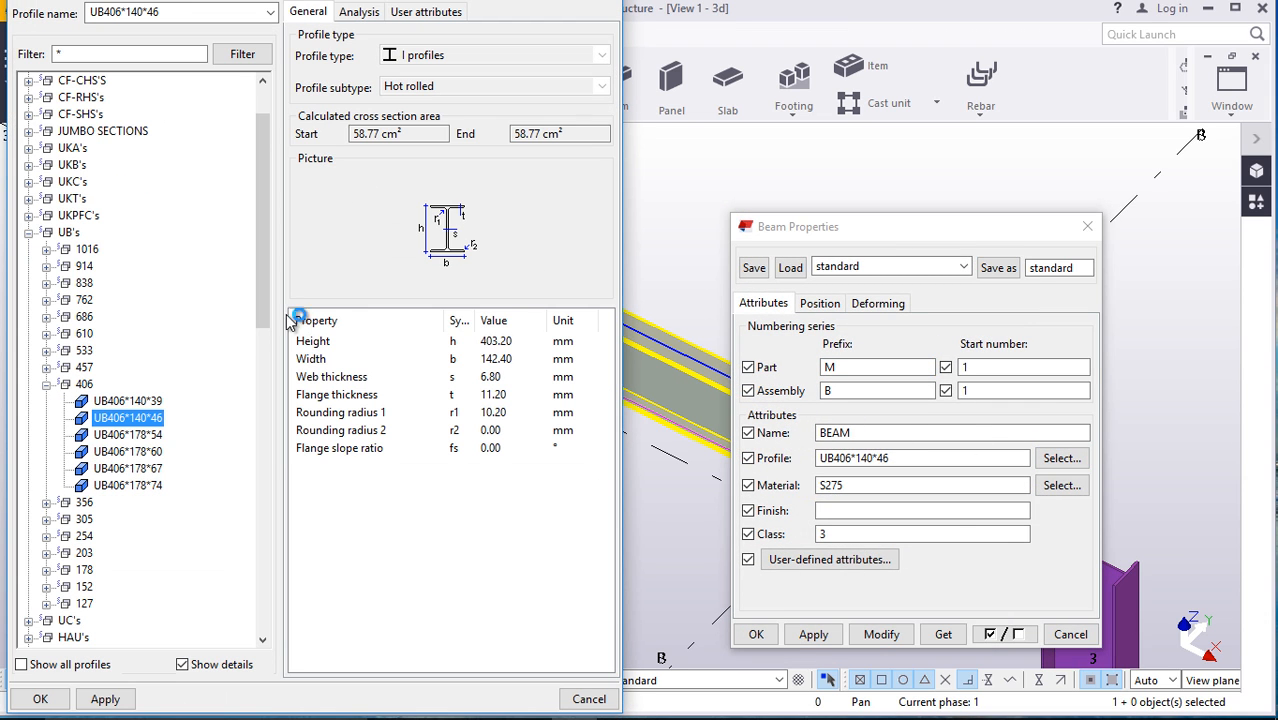
{"action": "scroll", "coordinate": [120, 455], "scroll_direction": "down", "scroll_amount": 12}
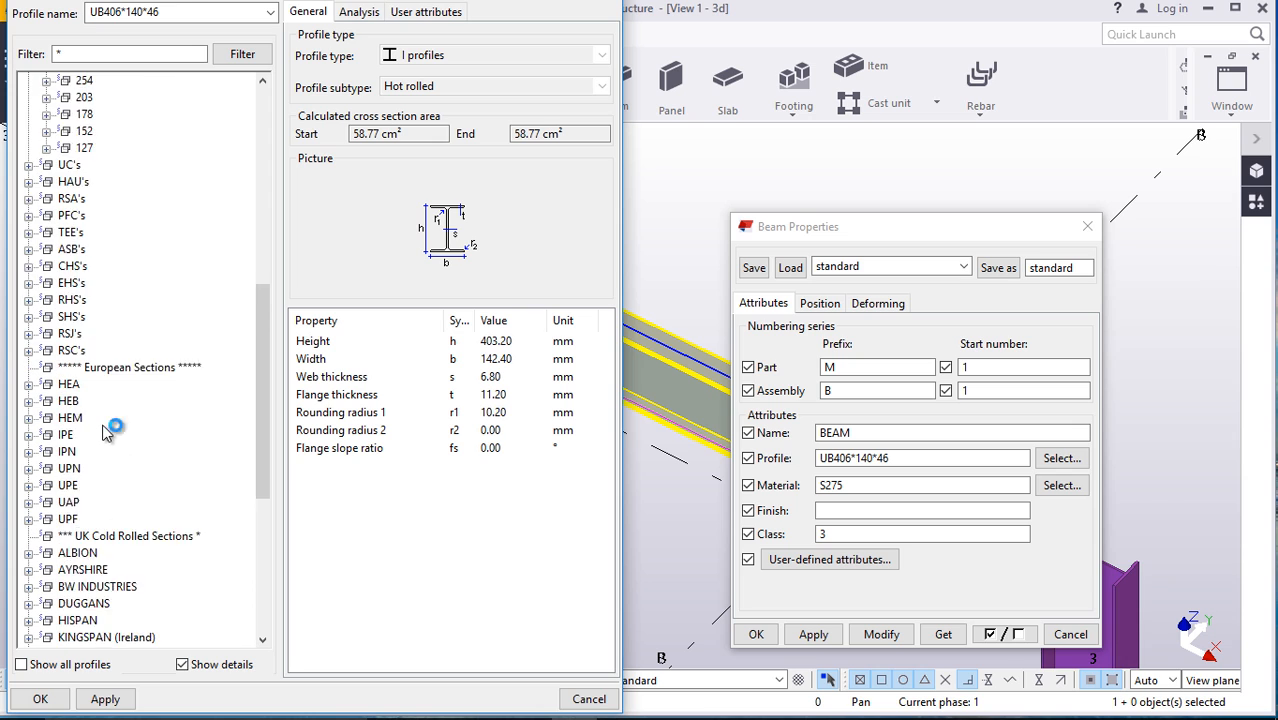
{"action": "left_click", "coordinate": [28, 284]}
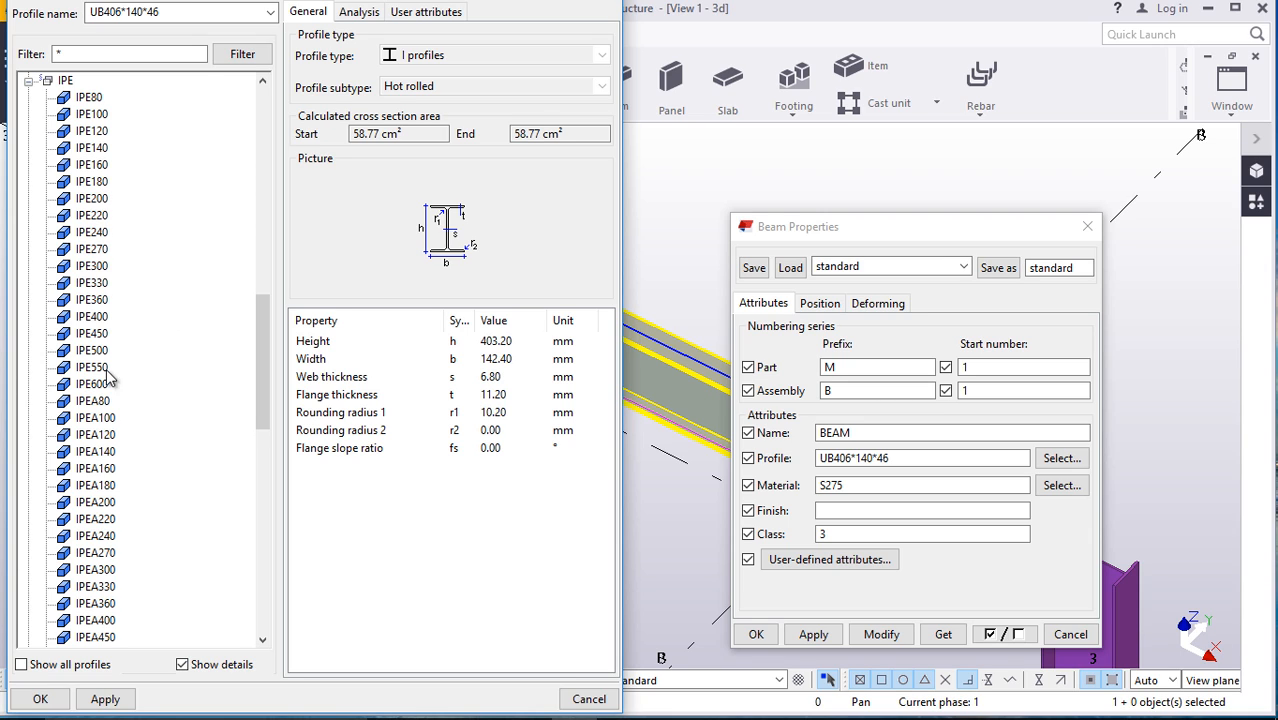
{"action": "left_click", "coordinate": [92, 250]}
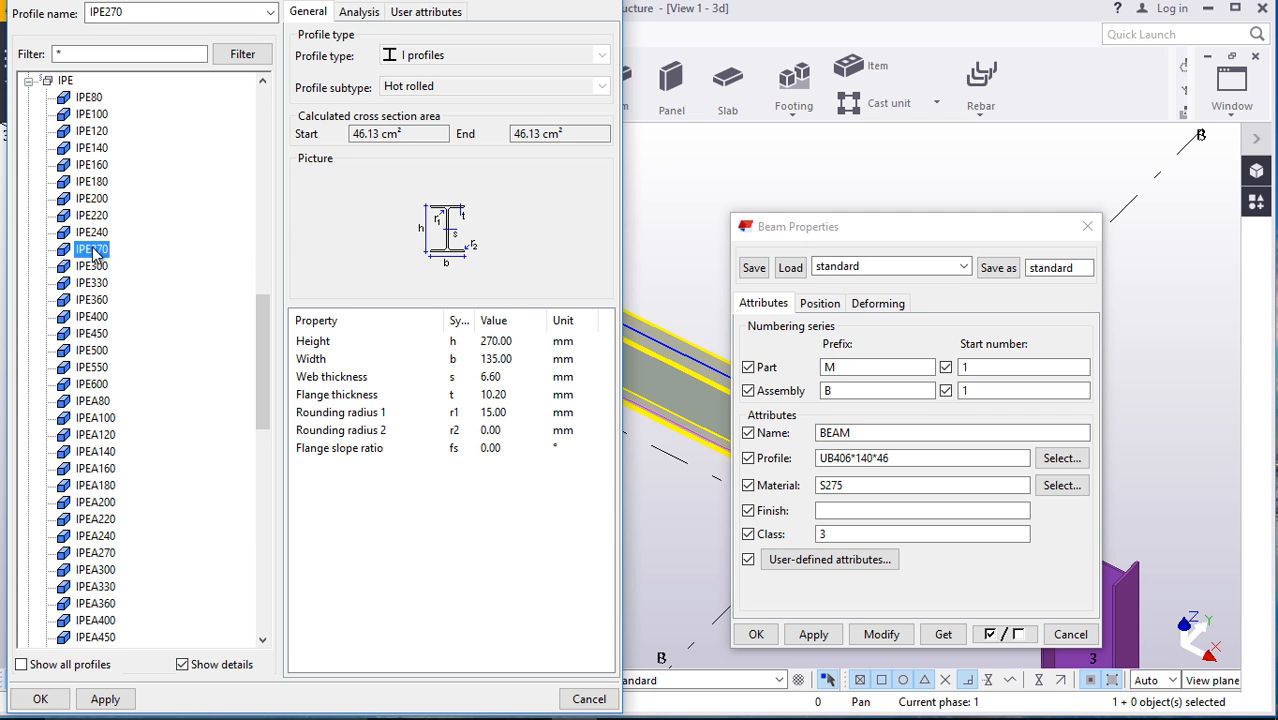
{"action": "left_click", "coordinate": [105, 699]}
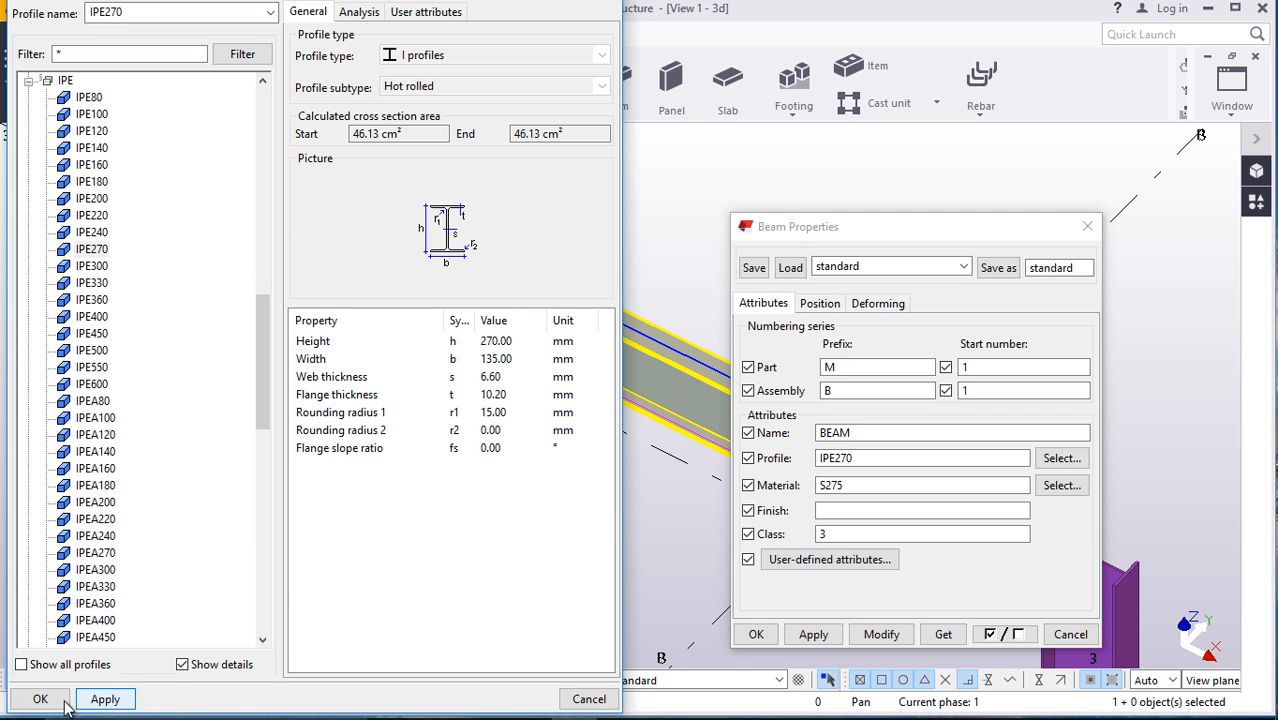
{"action": "left_click", "coordinate": [40, 699]}
{"action": "left_click", "coordinate": [882, 634]}
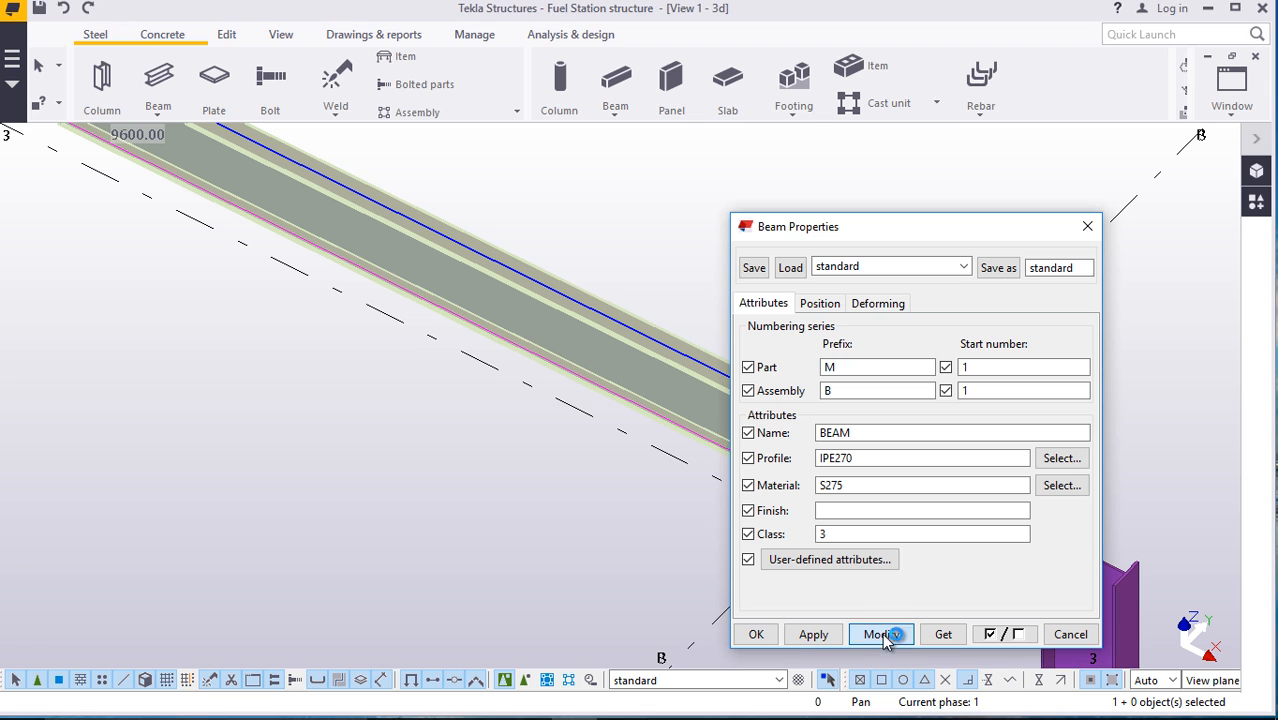
{"action": "left_click", "coordinate": [760, 634]}
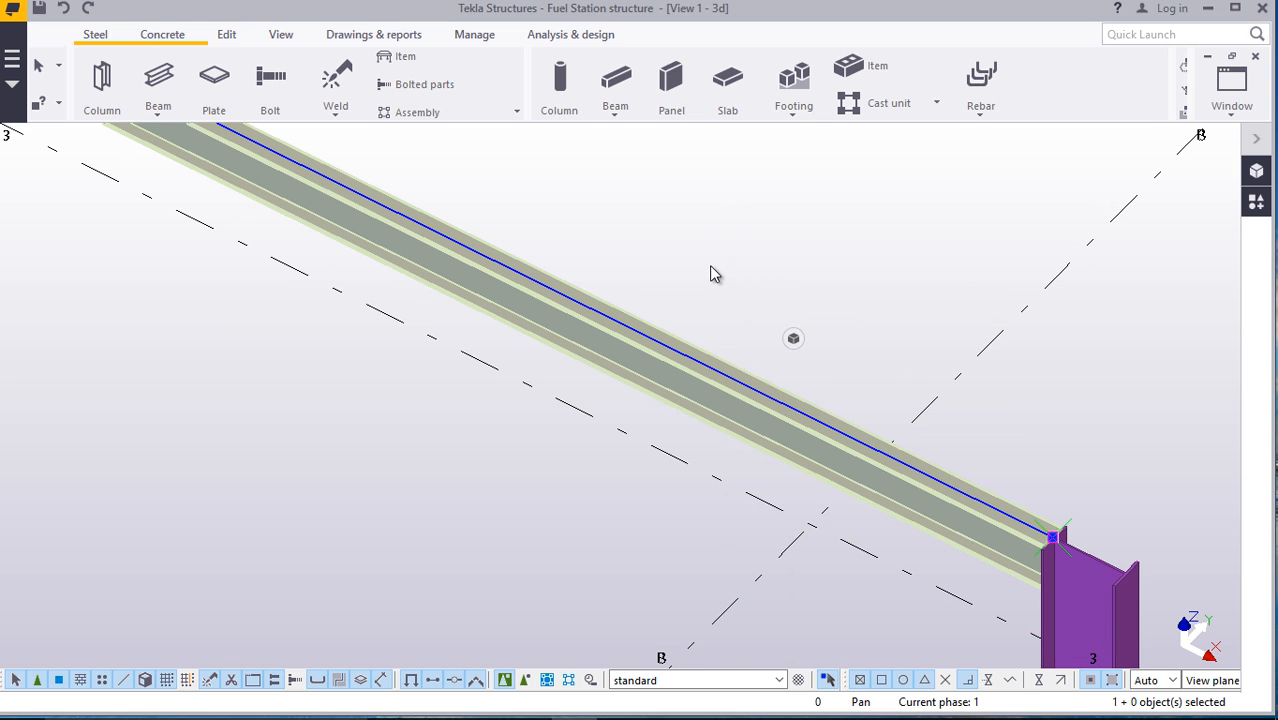
Examine the modified beam and its joint with the top of the column on grid line A
{"action": "scroll", "coordinate": [590, 342], "scroll_direction": "down", "scroll_amount": 8}
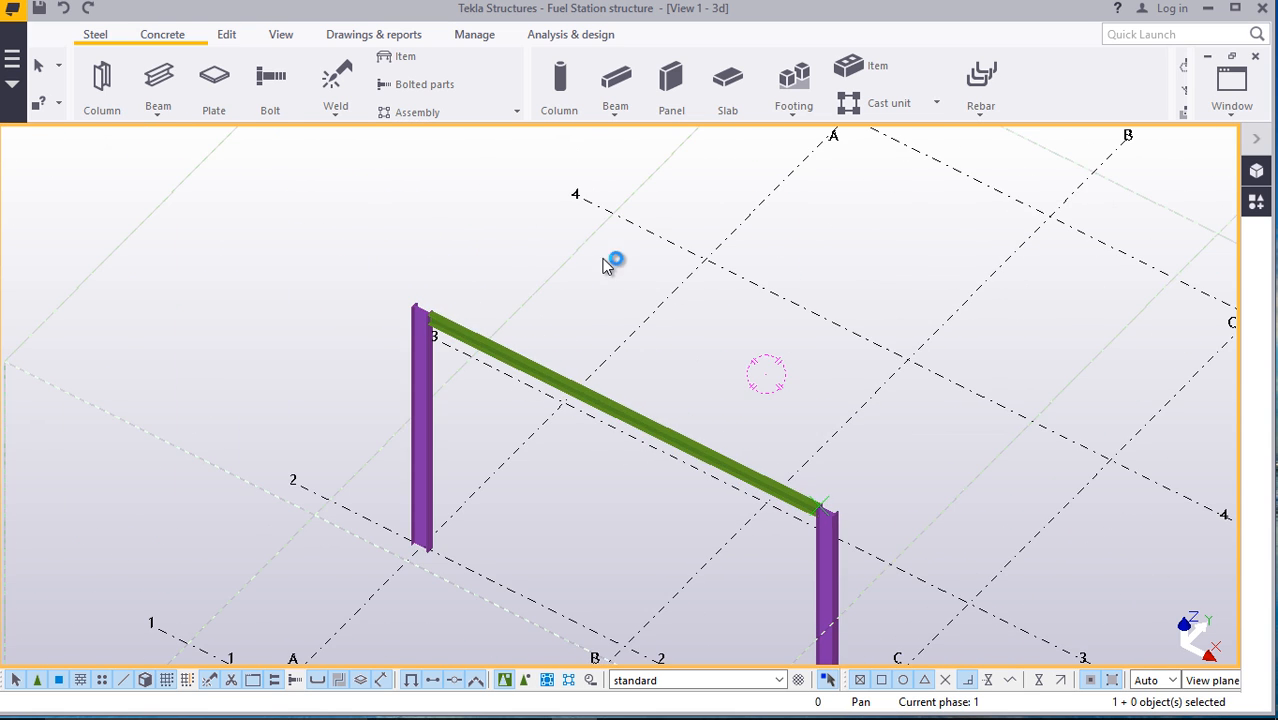
{"action": "scroll", "coordinate": [428, 305], "scroll_direction": "up", "scroll_amount": 10}
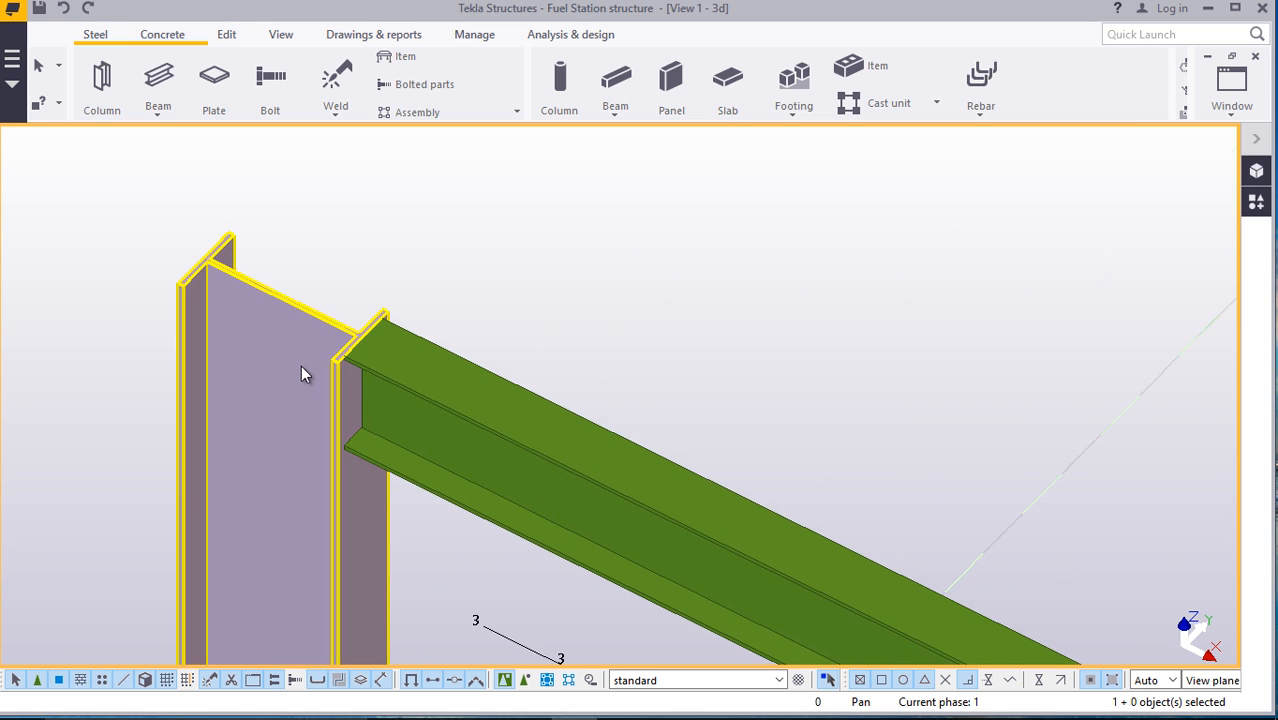
{"action": "scroll", "coordinate": [345, 360], "scroll_direction": "up", "scroll_amount": 2}
{"action": "scroll", "coordinate": [705, 355], "scroll_direction": "down", "scroll_amount": 5}
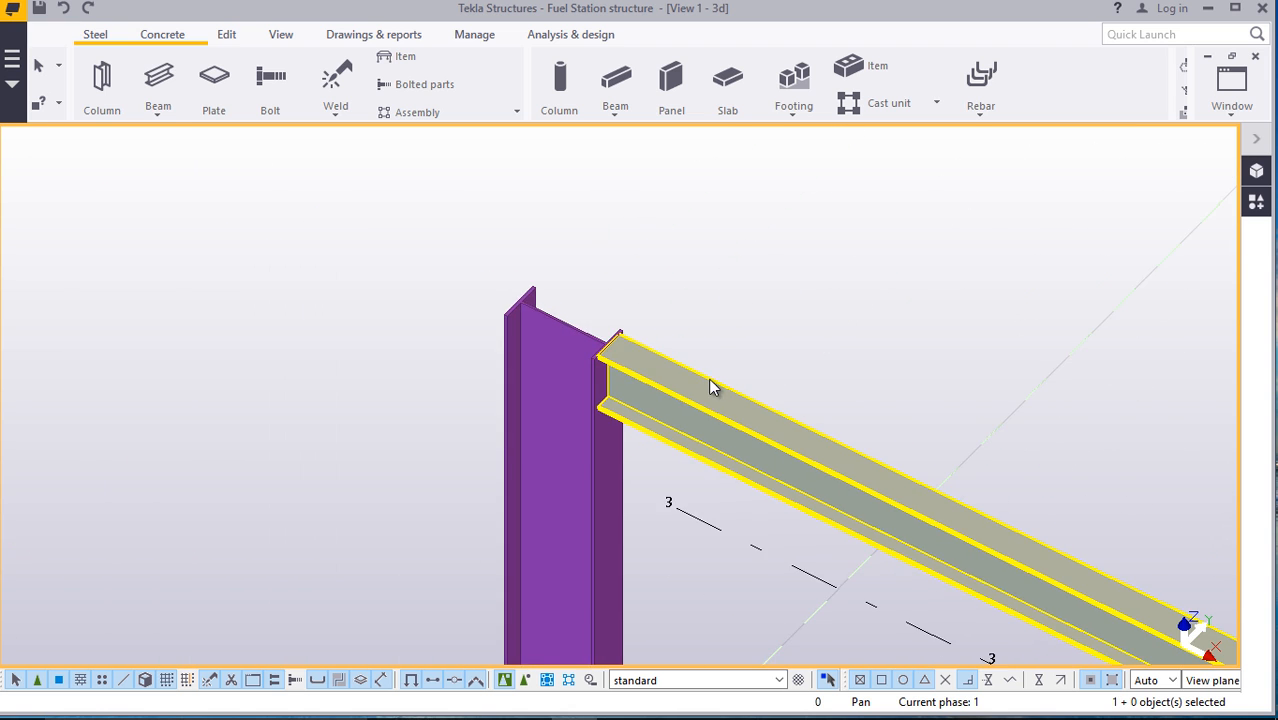
{"action": "scroll", "coordinate": [640, 395], "scroll_direction": "down", "scroll_amount": 2}
{"action": "scroll", "coordinate": [600, 335], "scroll_direction": "up", "scroll_amount": 3}
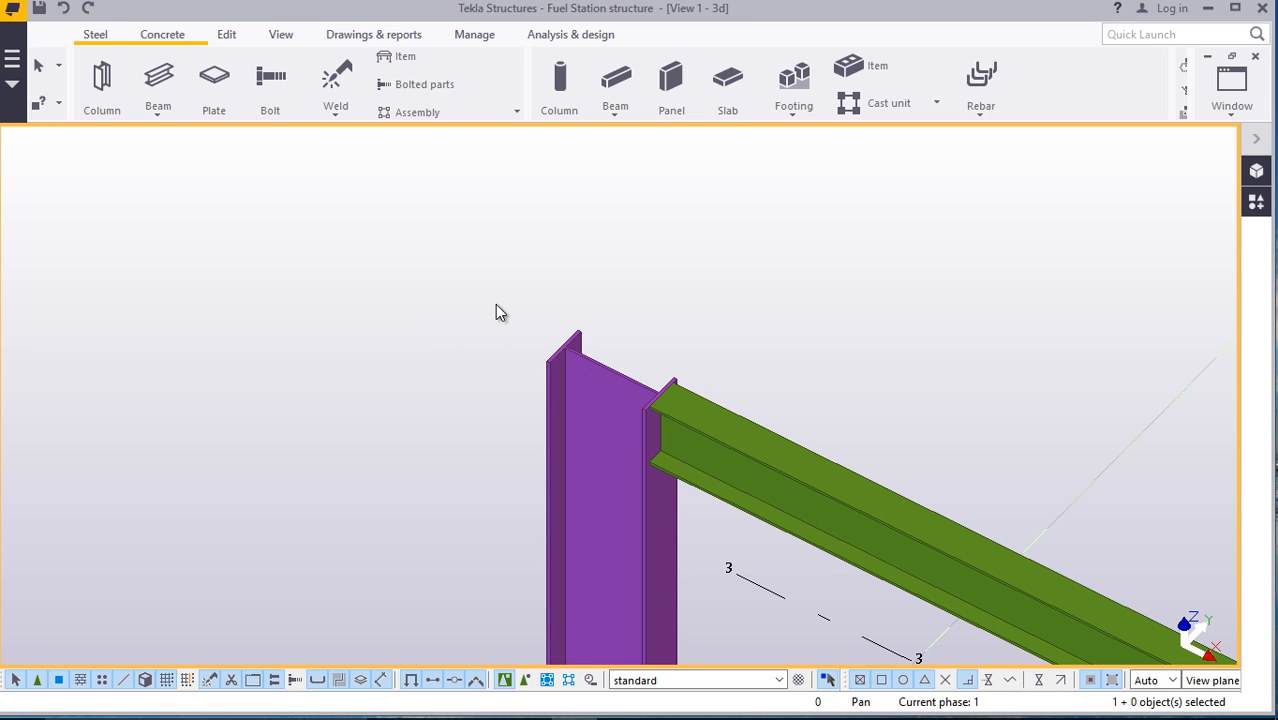
{"action": "scroll", "coordinate": [460, 210], "scroll_direction": "down", "scroll_amount": 1}
{"action": "scroll", "coordinate": [319, 148], "scroll_direction": "up", "scroll_amount": 2}
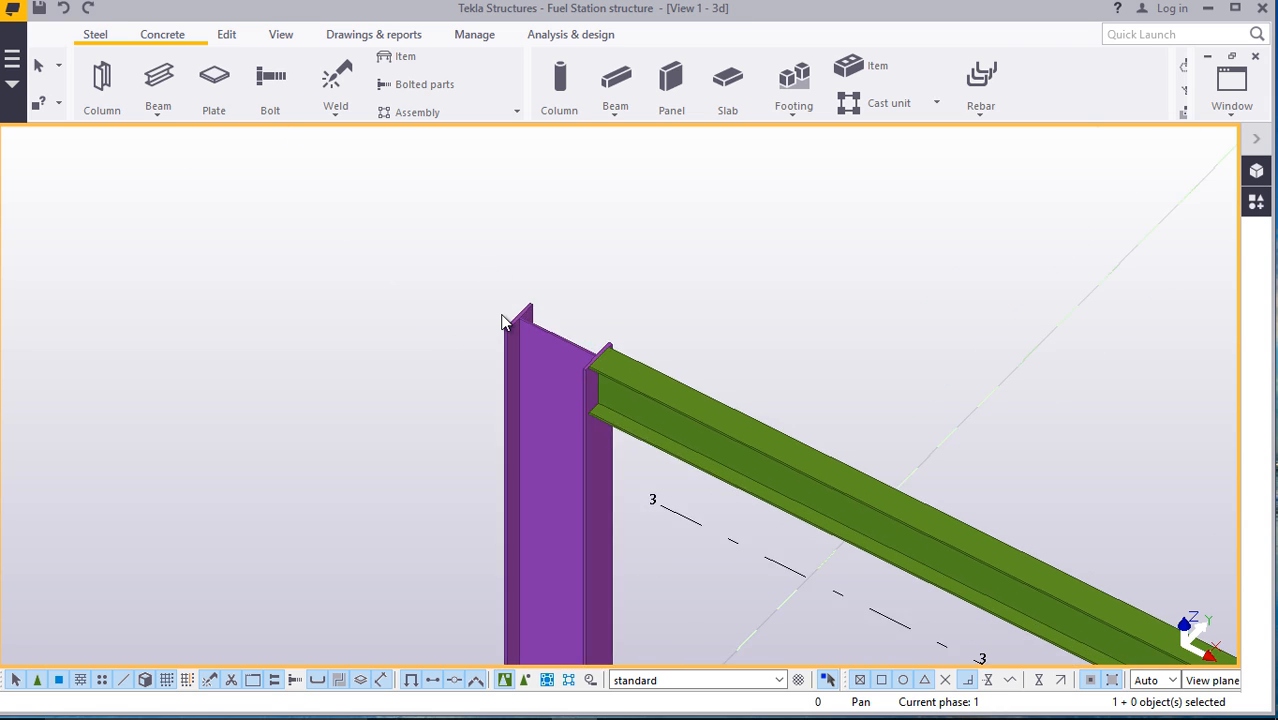
{"action": "scroll", "coordinate": [513, 330], "scroll_direction": "up", "scroll_amount": 2}
{"action": "scroll", "coordinate": [513, 330], "scroll_direction": "down", "scroll_amount": 8}
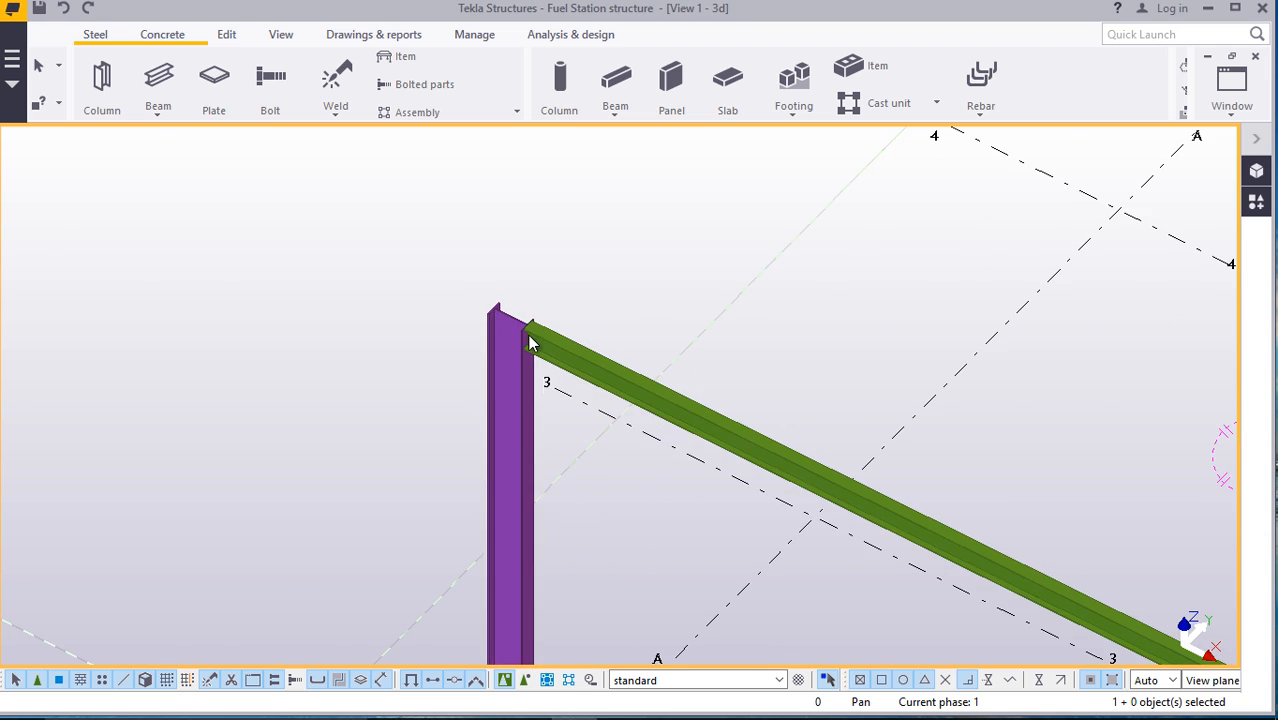
{"action": "scroll", "coordinate": [520, 308], "scroll_direction": "down", "scroll_amount": 2}
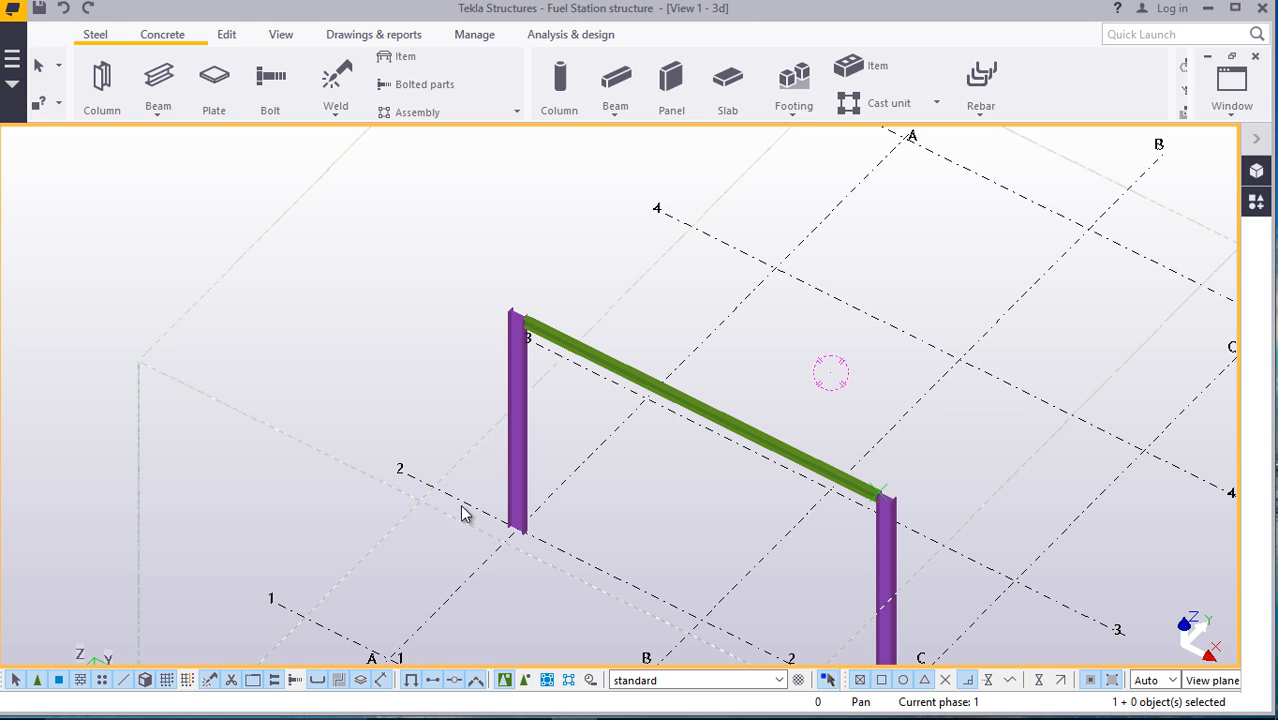
{"action": "scroll", "coordinate": [478, 550], "scroll_direction": "down", "scroll_amount": 1}
{"action": "scroll", "coordinate": [488, 442], "scroll_direction": "up", "scroll_amount": 6}
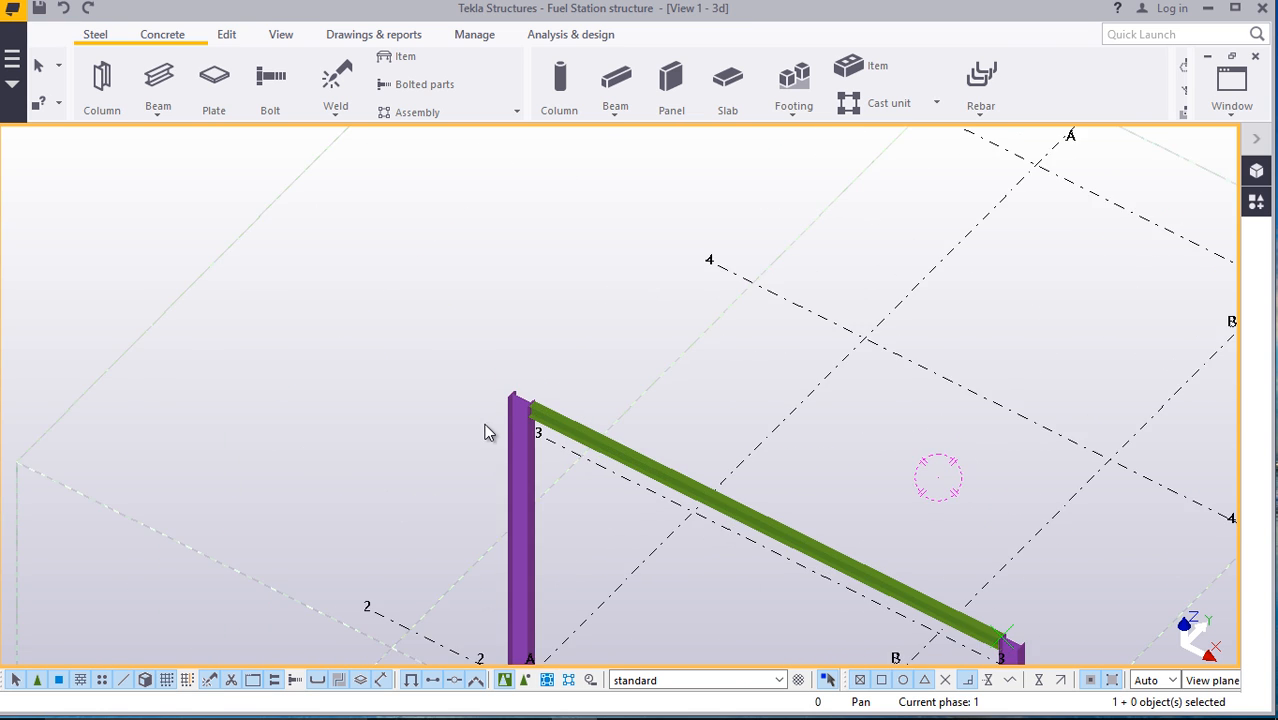
{"action": "scroll", "coordinate": [515, 410], "scroll_direction": "up", "scroll_amount": 4}
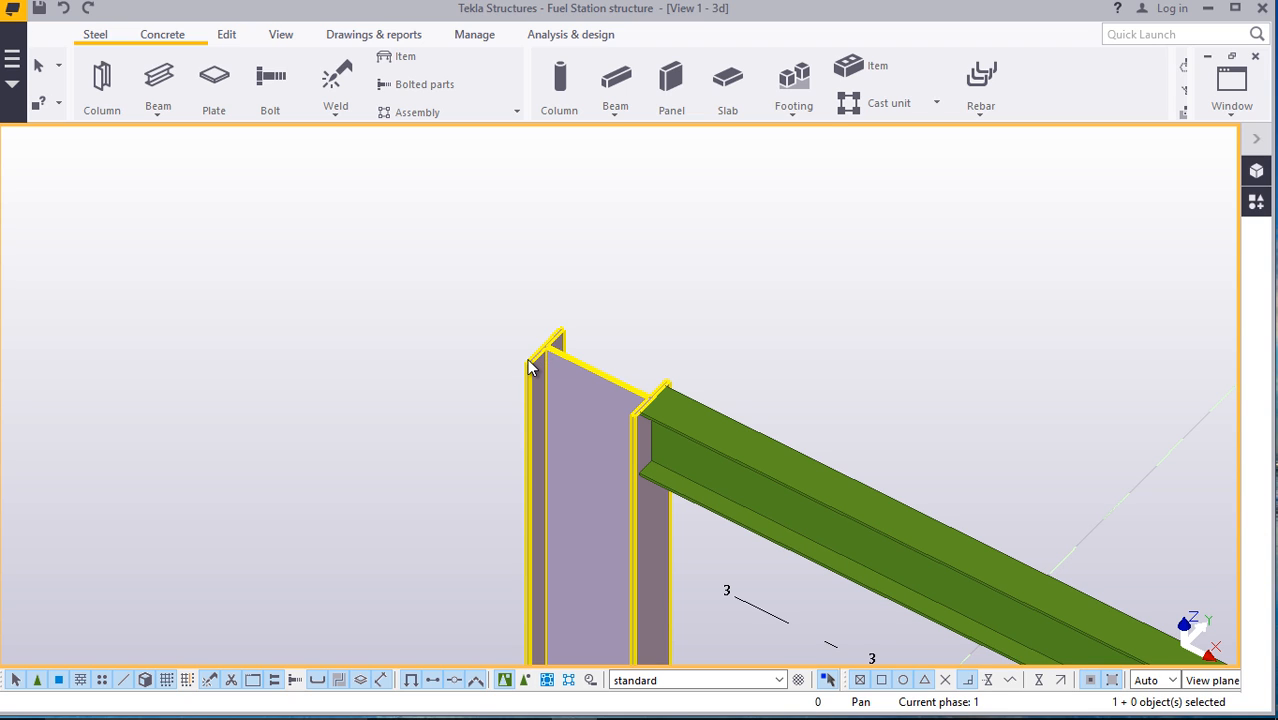
{"action": "scroll", "coordinate": [559, 325], "scroll_direction": "up", "scroll_amount": 2}
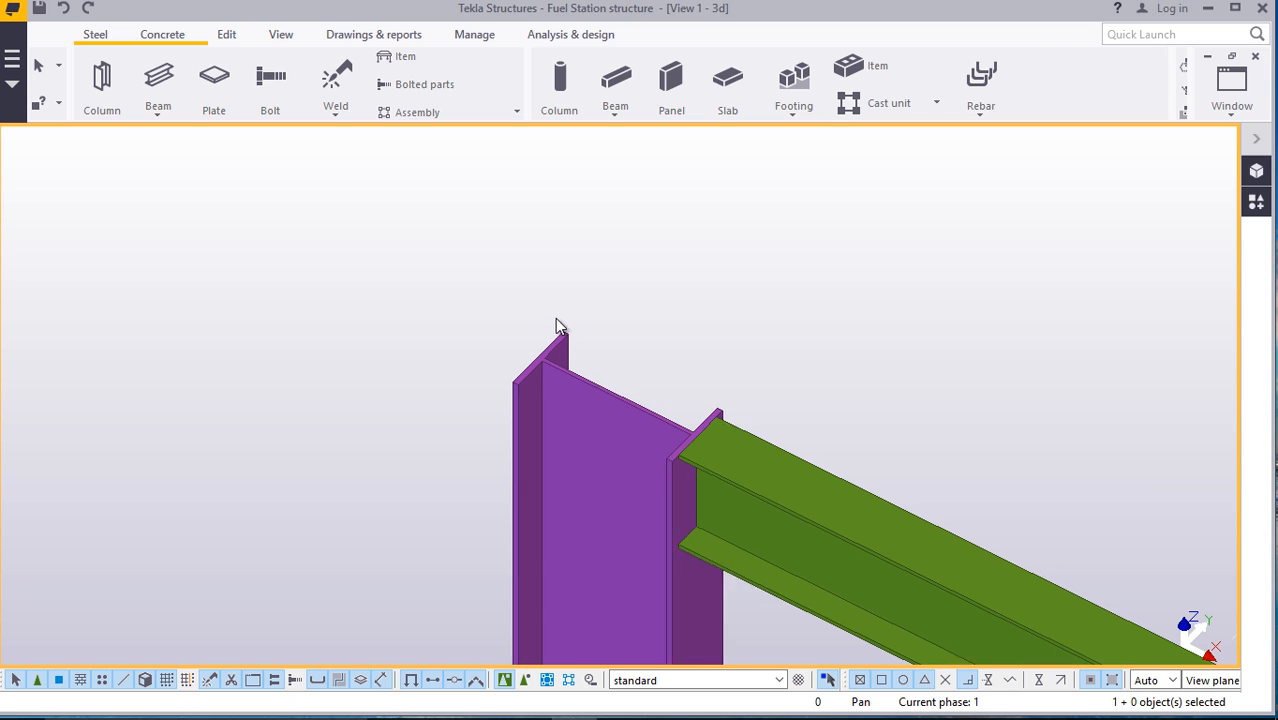
Create a 2000 mm cantilever steel beam outward from the outer flange's top corner on the column at grid line A, and end the command
{"action": "left_click", "coordinate": [157, 112]}
{"action": "left_click", "coordinate": [168, 138]}
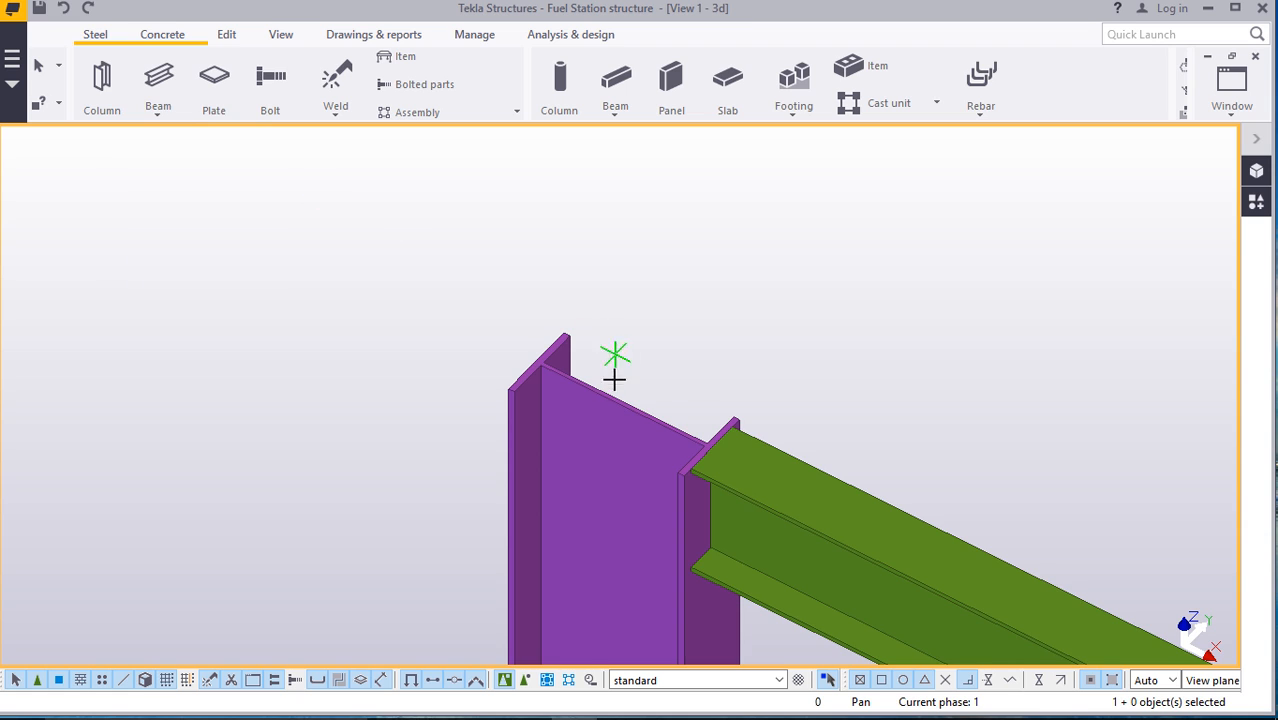
{"action": "scroll", "coordinate": [506, 367], "scroll_direction": "up", "scroll_amount": 4}
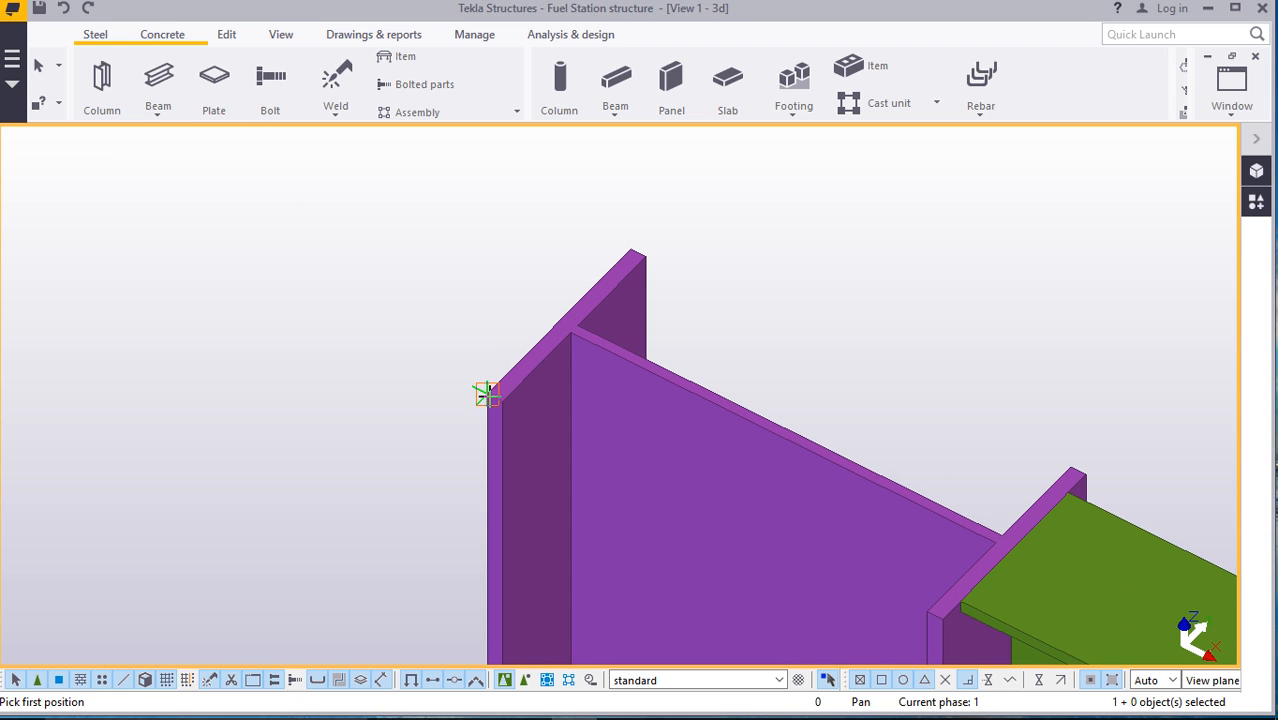
{"action": "scroll", "coordinate": [485, 393], "scroll_direction": "up", "scroll_amount": 2}
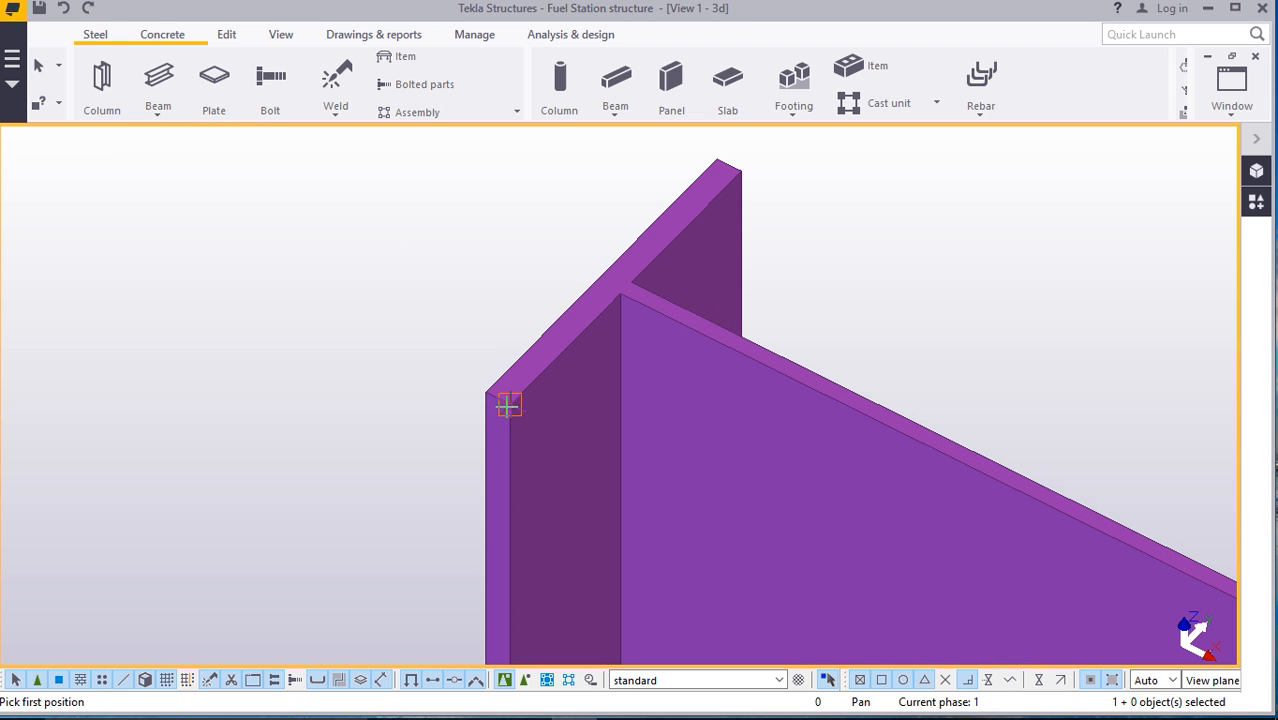
{"action": "scroll", "coordinate": [487, 390], "scroll_direction": "up", "scroll_amount": 2}
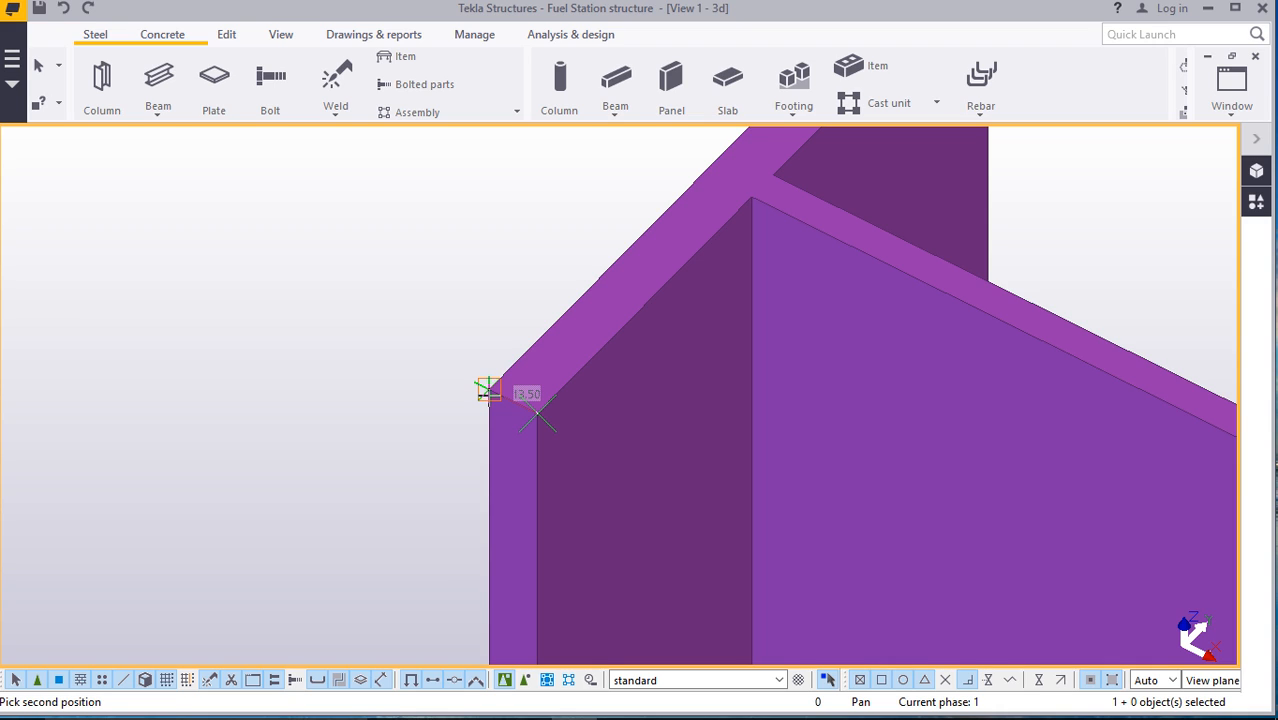
{"action": "type", "text": "2000"}
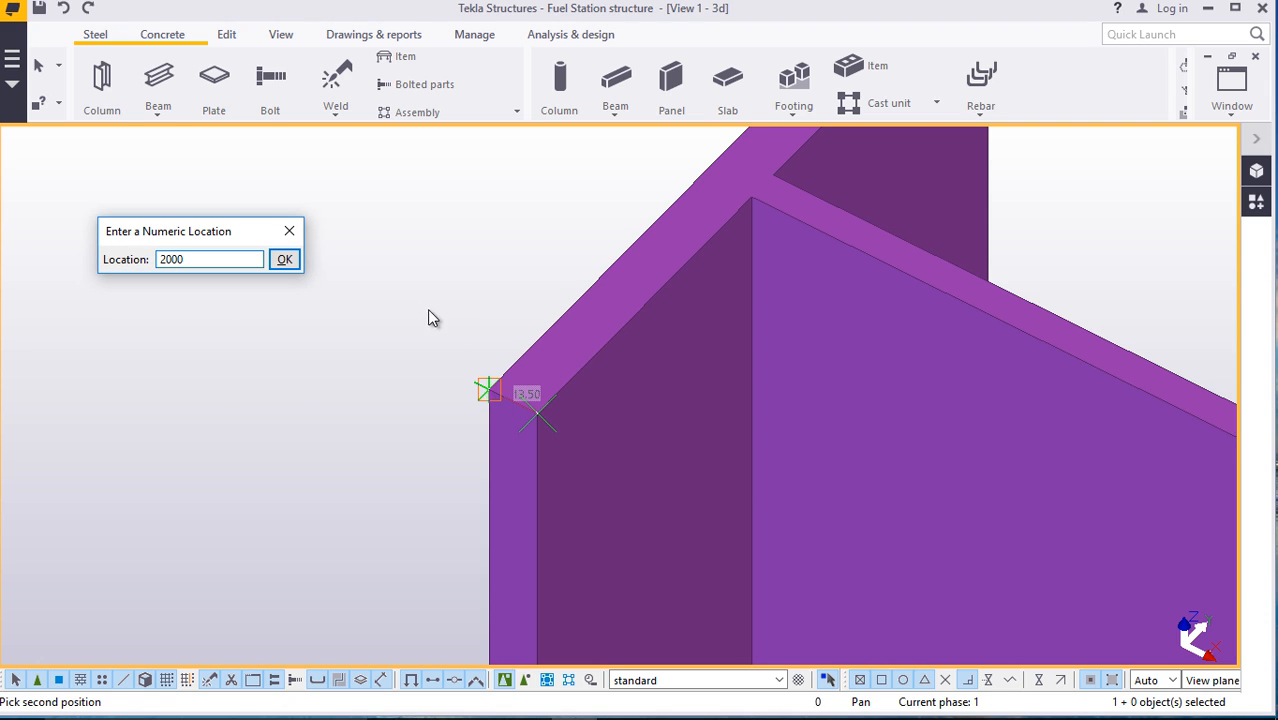
{"action": "left_click", "coordinate": [285, 259]}
{"action": "right_click", "coordinate": [394, 257]}
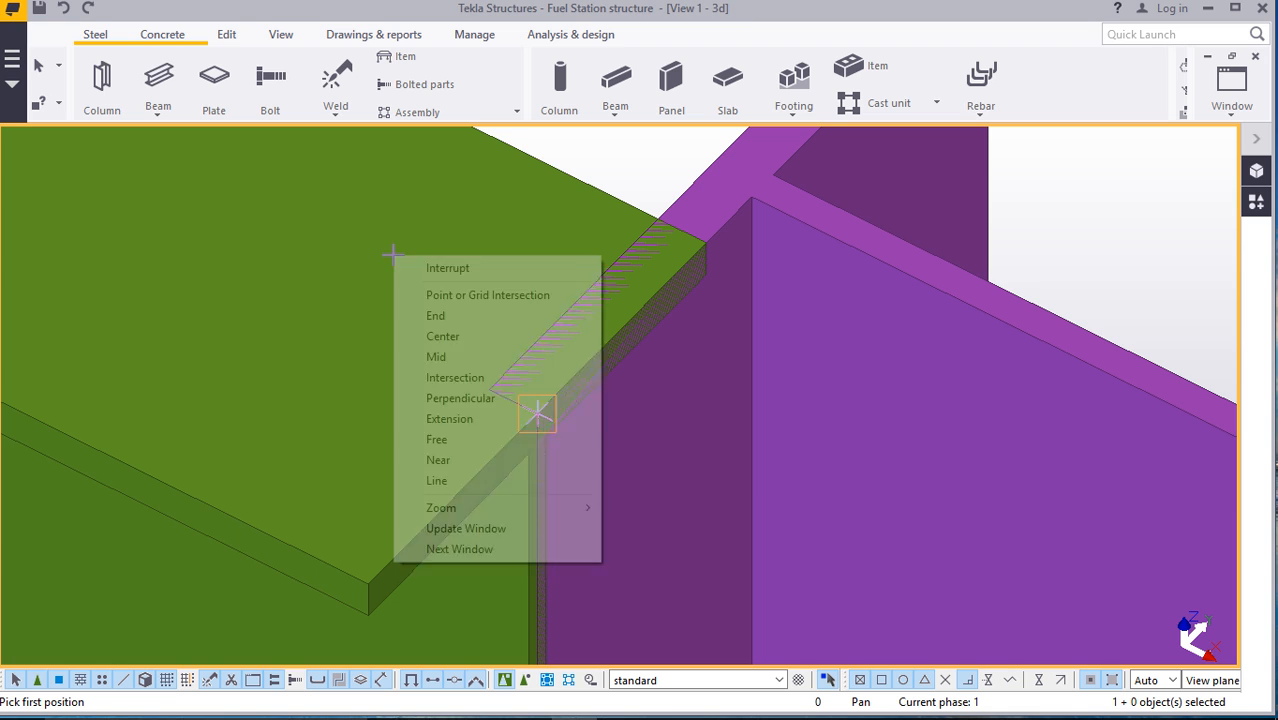
{"action": "left_click", "coordinate": [414, 265]}
Move the cantilever beam from its end point at the flange corner to the midpoint of the column's outer flange edge, and end the command
{"action": "scroll", "coordinate": [432, 462], "scroll_direction": "down", "scroll_amount": 5}
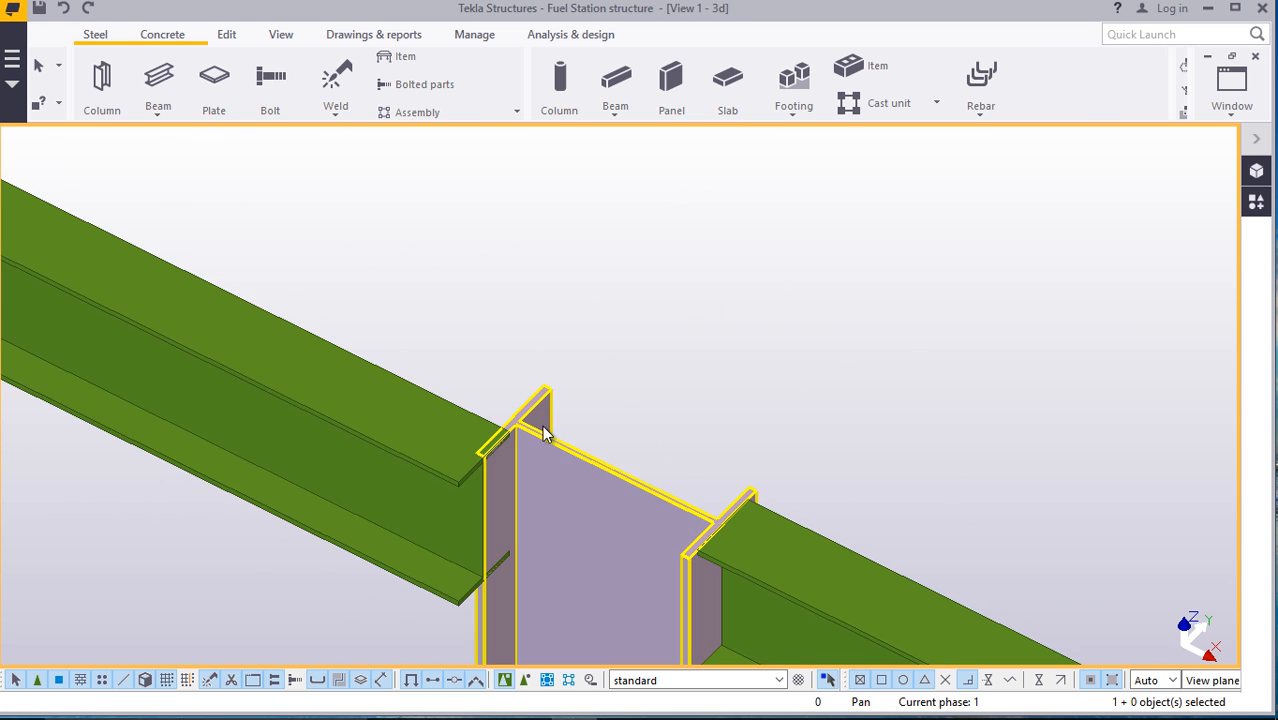
{"action": "right_click", "coordinate": [620, 320]}
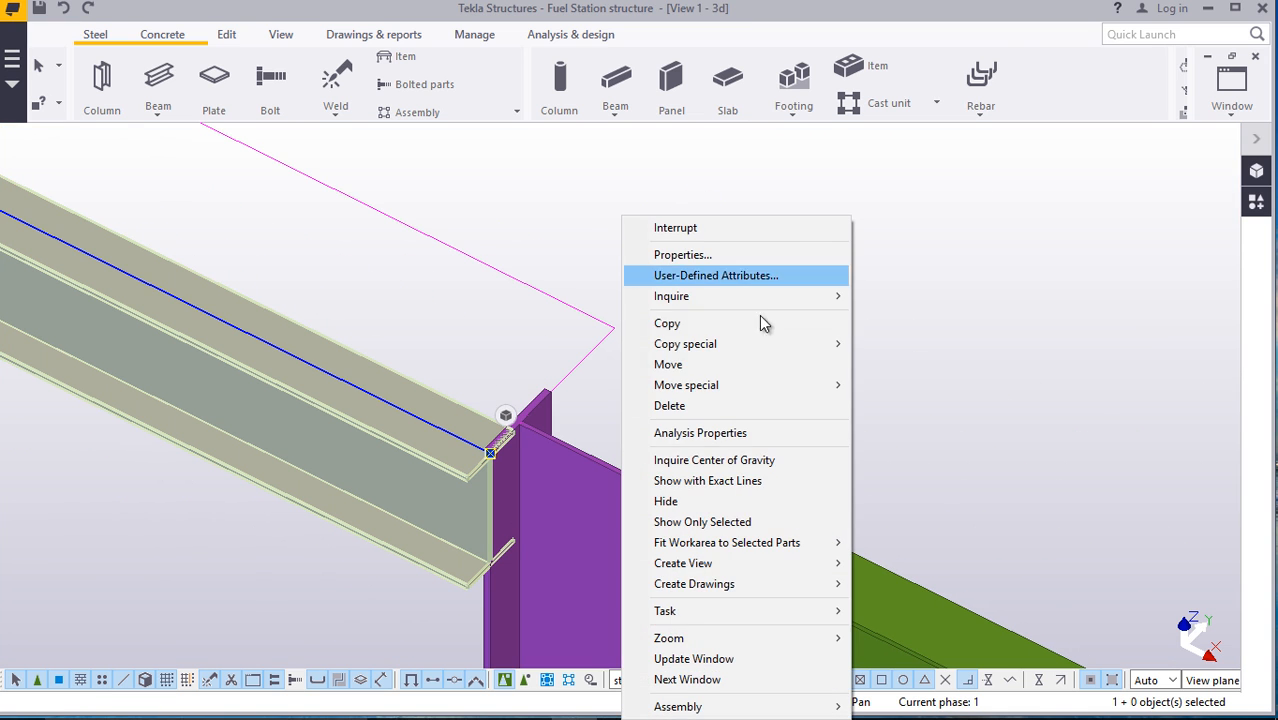
{"action": "left_click", "coordinate": [679, 365]}
{"action": "scroll", "coordinate": [470, 430], "scroll_direction": "up", "scroll_amount": 1}
{"action": "scroll", "coordinate": [480, 437], "scroll_direction": "up", "scroll_amount": 5}
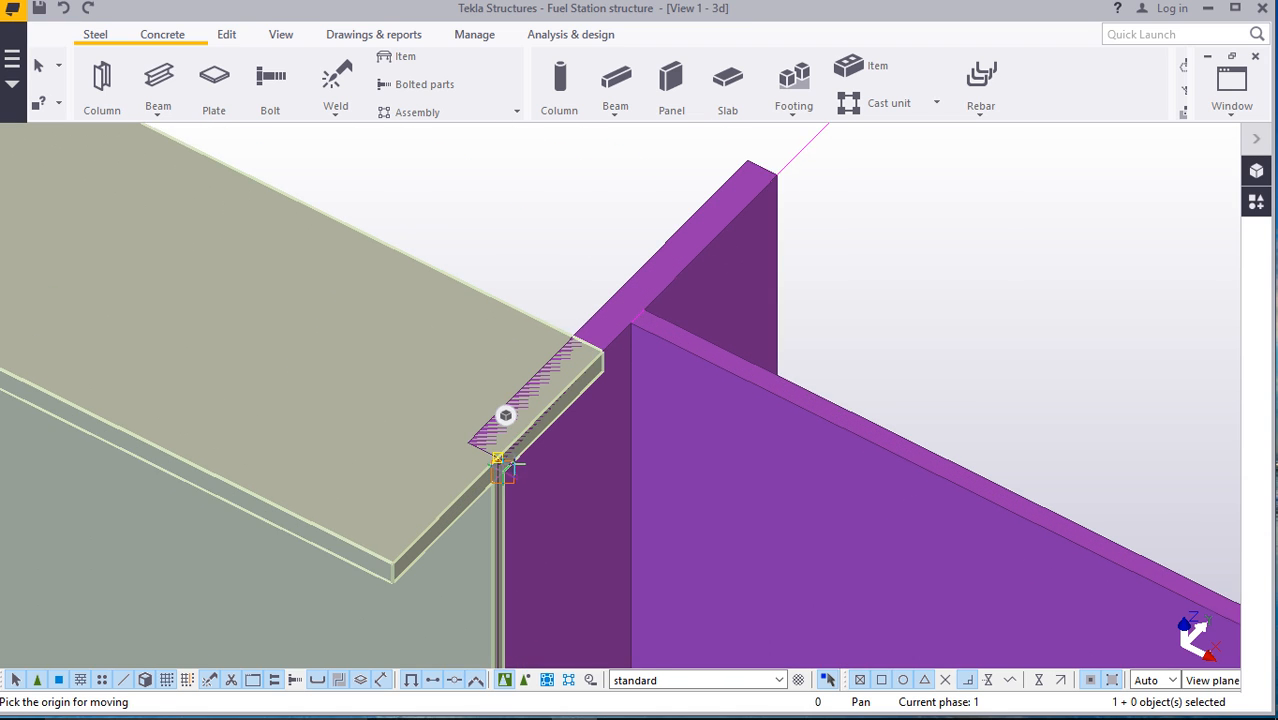
{"action": "scroll", "coordinate": [497, 455], "scroll_direction": "up", "scroll_amount": 3}
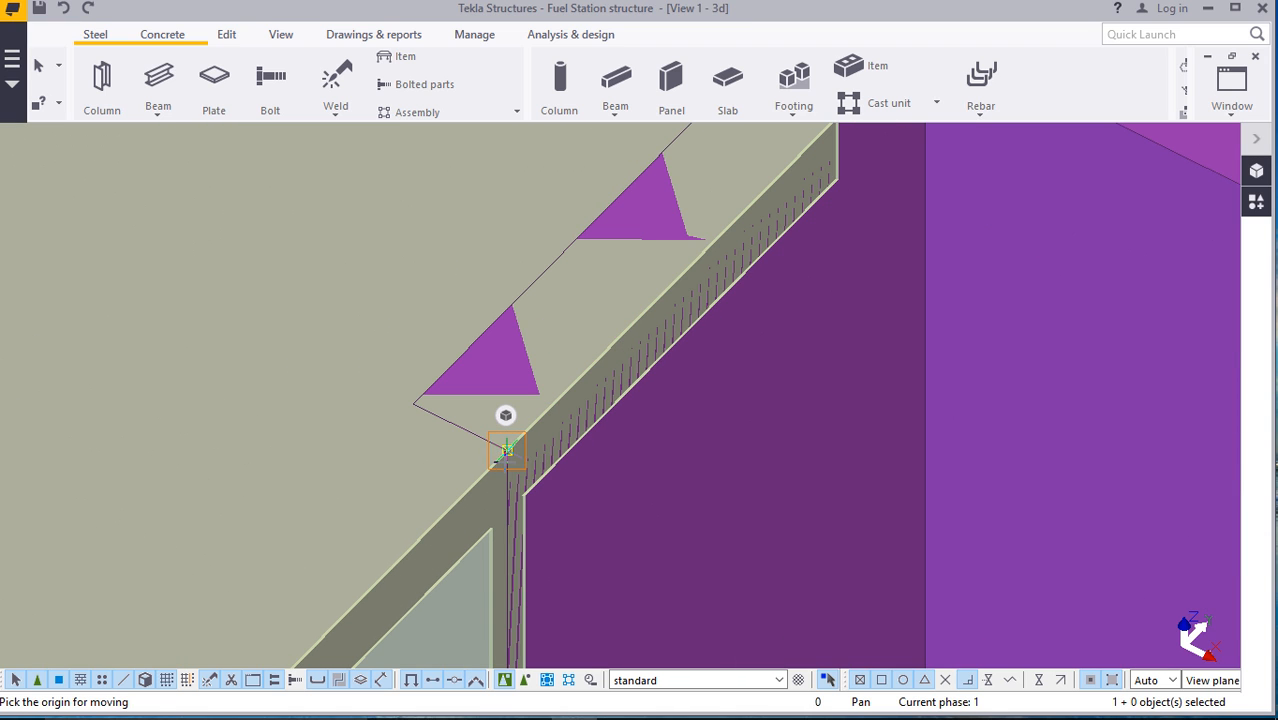
{"action": "scroll", "coordinate": [507, 450], "scroll_direction": "down", "scroll_amount": 5}
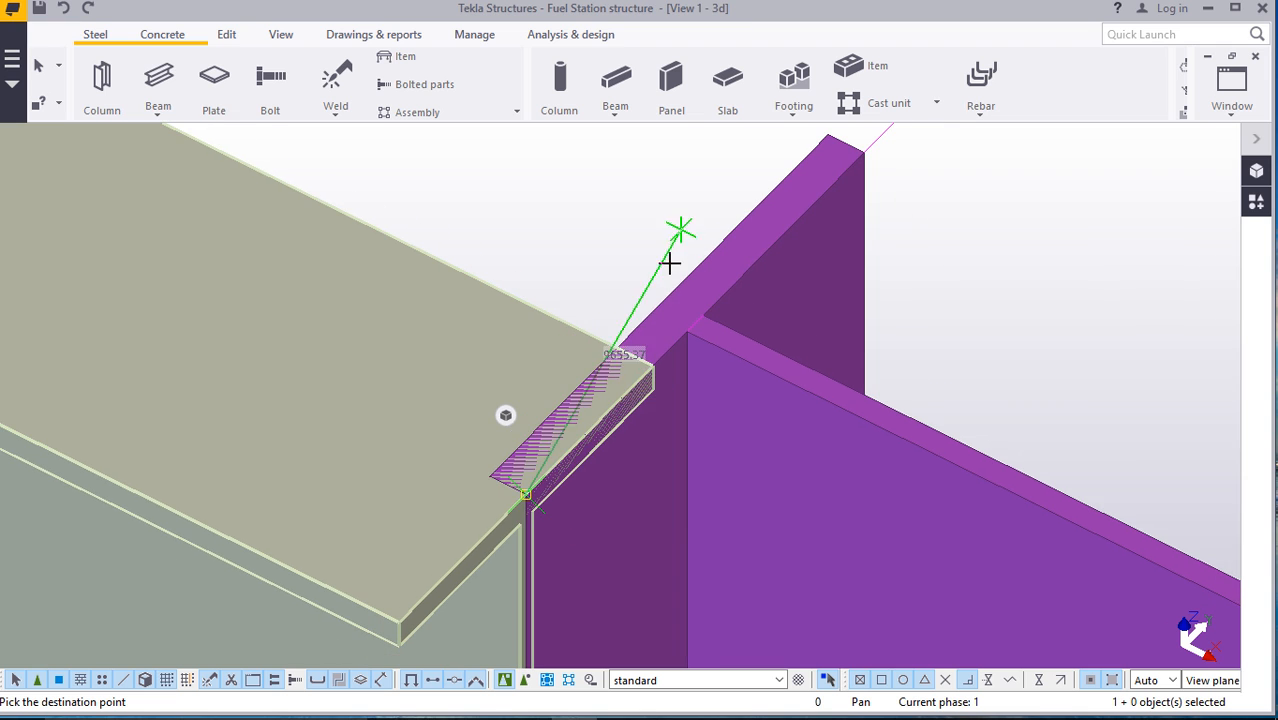
{"action": "left_click", "coordinate": [666, 305]}
{"action": "right_click", "coordinate": [893, 236]}
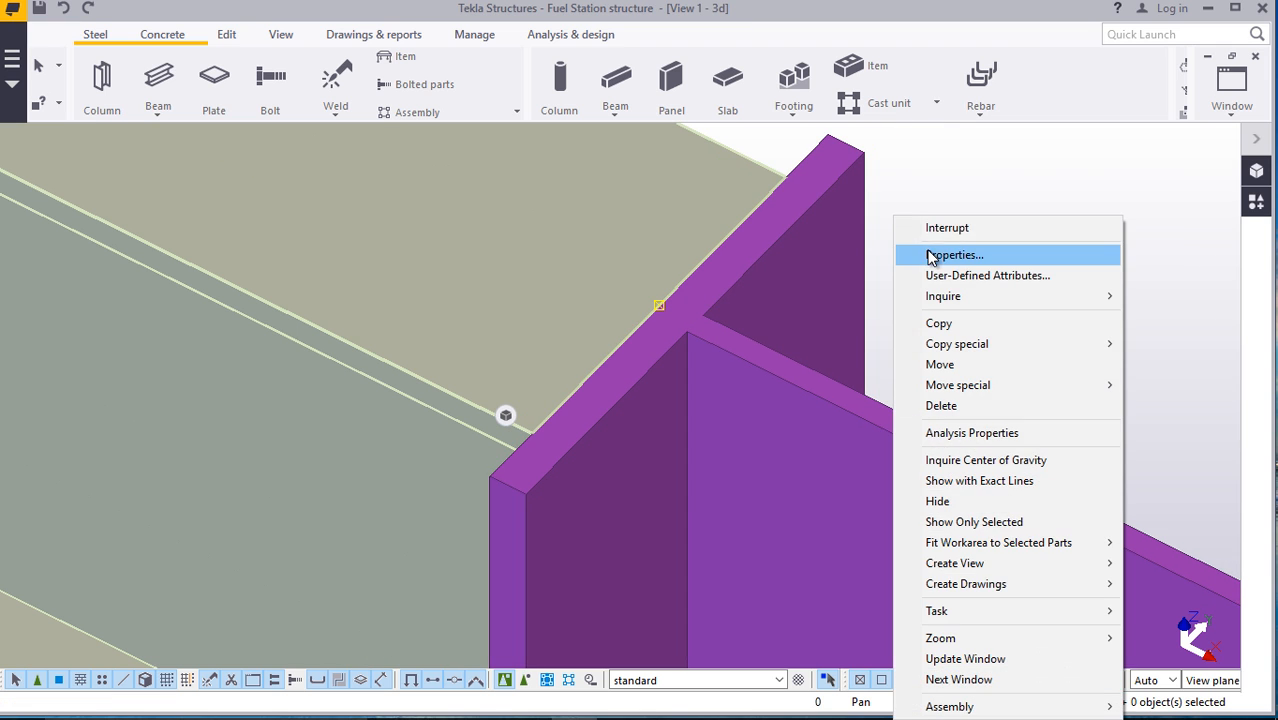
{"action": "left_click", "coordinate": [936, 227]}
Examine how the cantilever beam and the connecting beam meet the top of the column on grid line A
{"action": "scroll", "coordinate": [613, 335], "scroll_direction": "down", "scroll_amount": 6}
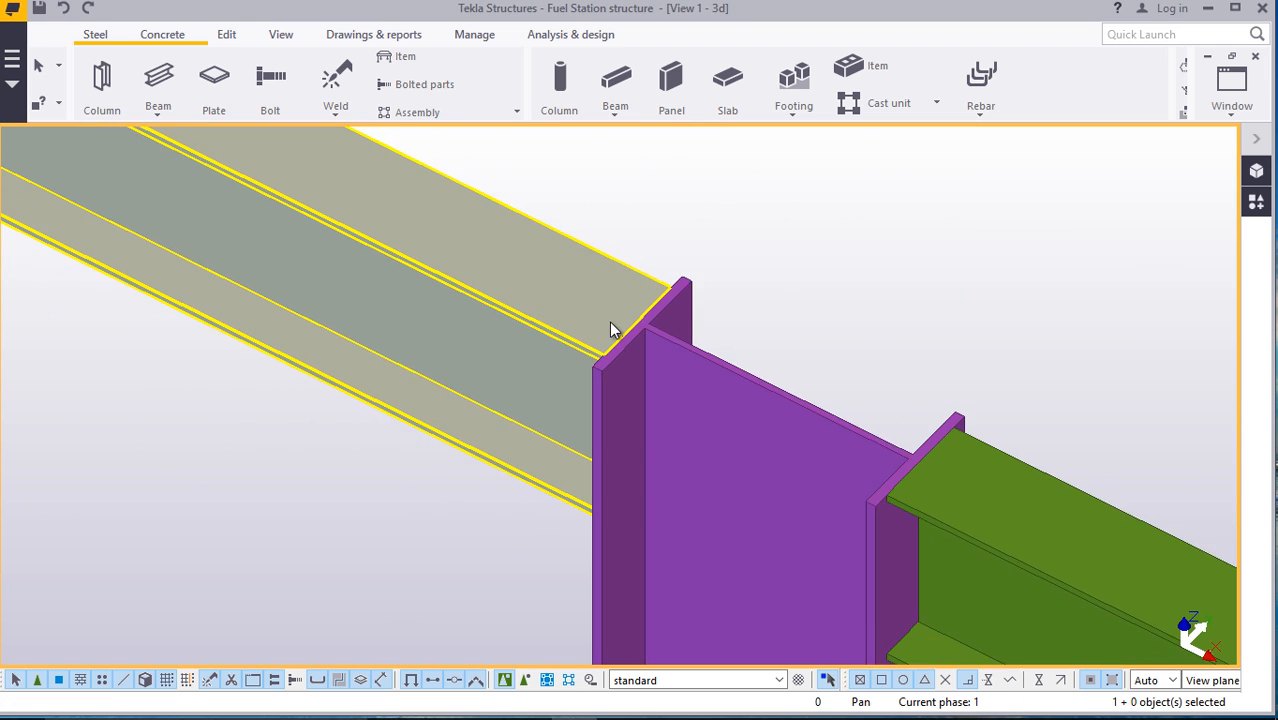
{"action": "scroll", "coordinate": [750, 385], "scroll_direction": "up", "scroll_amount": 3}
{"action": "left_click", "coordinate": [766, 400]}
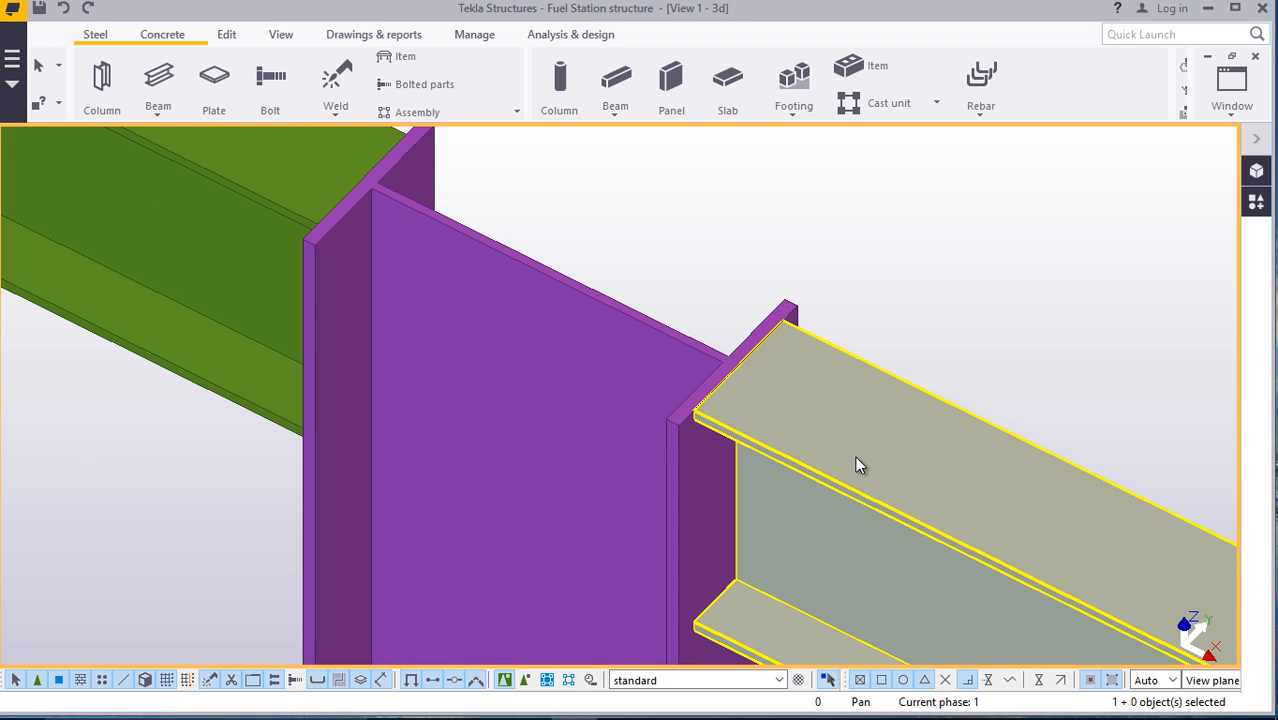
{"action": "left_click", "coordinate": [254, 178]}
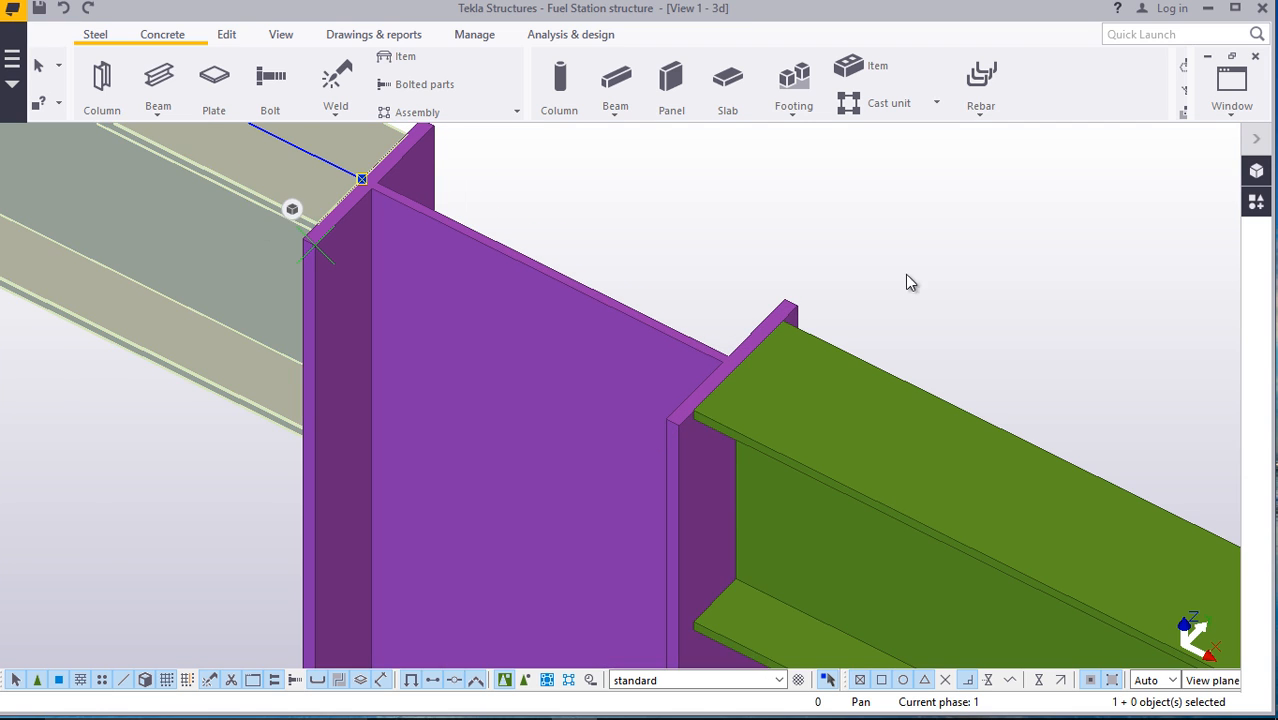
{"action": "left_click", "coordinate": [905, 274]}
{"action": "scroll", "coordinate": [474, 323], "scroll_direction": "down", "scroll_amount": 3}
{"action": "scroll", "coordinate": [404, 378], "scroll_direction": "down", "scroll_amount": 6}
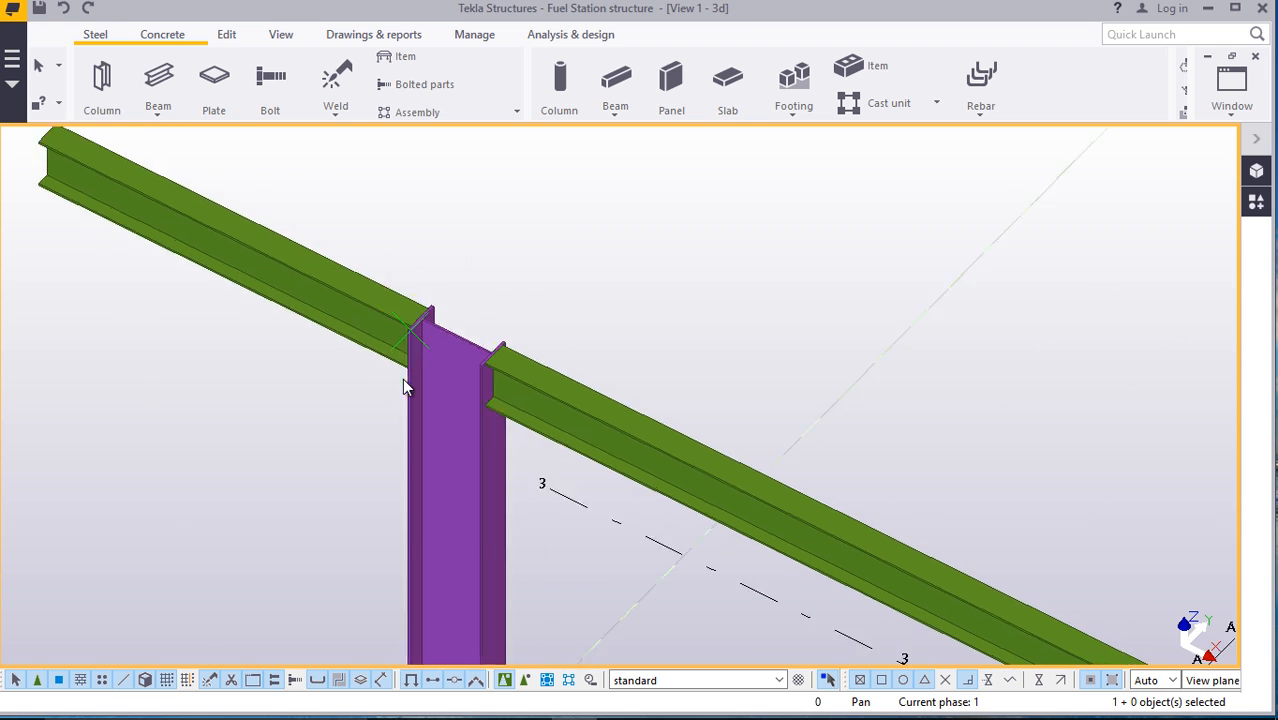
{"action": "scroll", "coordinate": [434, 354], "scroll_direction": "up", "scroll_amount": 2}
{"action": "scroll", "coordinate": [420, 342], "scroll_direction": "down", "scroll_amount": 5}
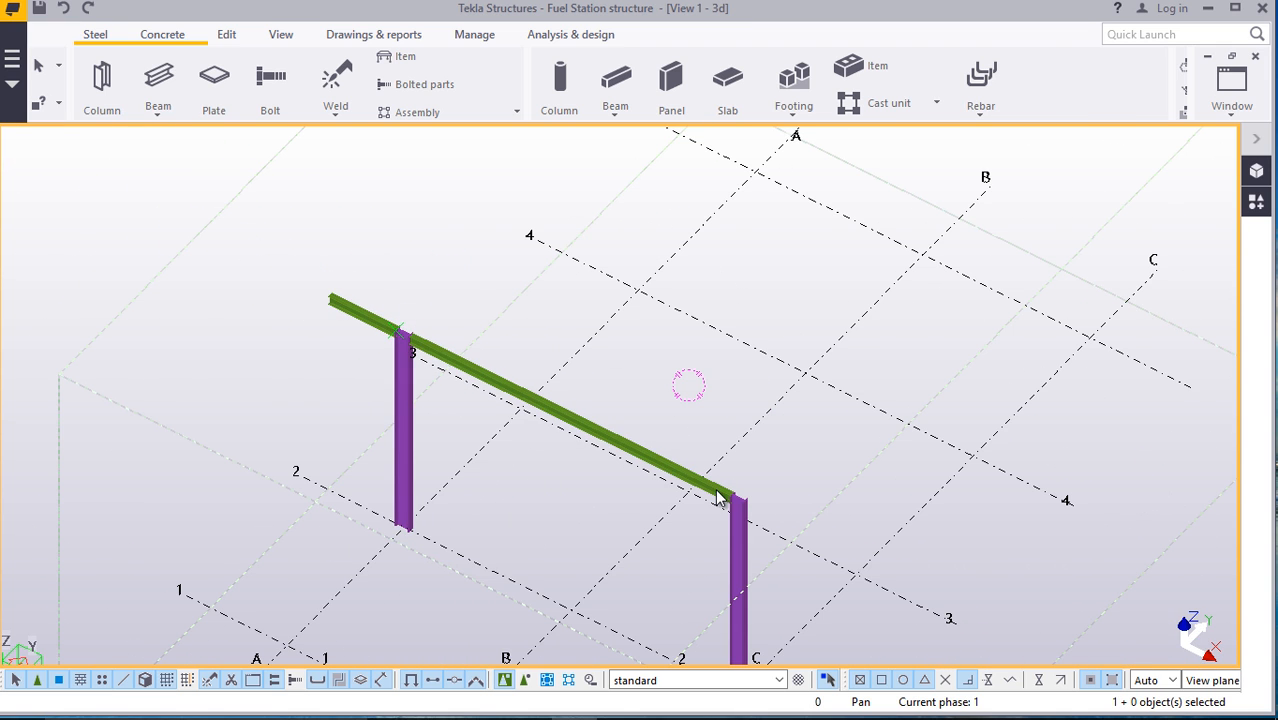
Set up a mirrored copy of the 2000 mm cantilever beam with a mirror line through the top and bottom edge midpoints of the connecting beam
{"action": "scroll", "coordinate": [380, 352], "scroll_direction": "up", "scroll_amount": 2}
{"action": "left_click", "coordinate": [352, 305]}
{"action": "right_click", "coordinate": [434, 208]}
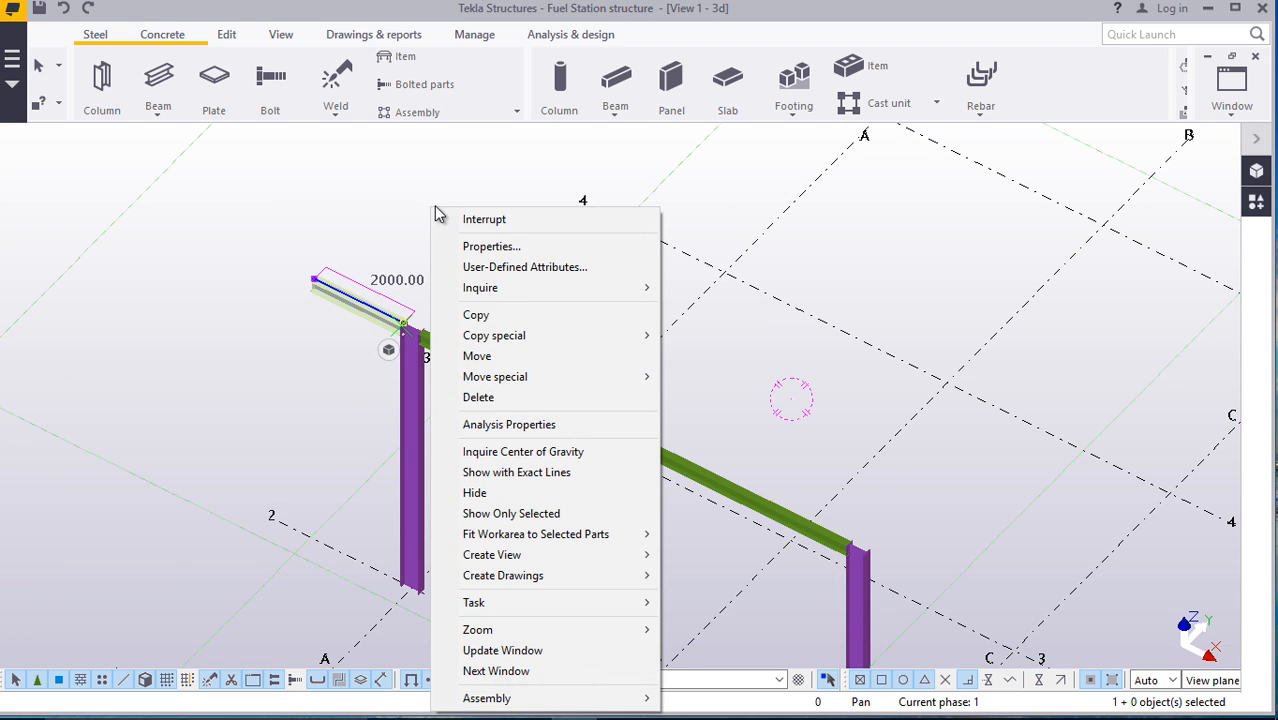
{"action": "mouse_move", "coordinate": [532, 338]}
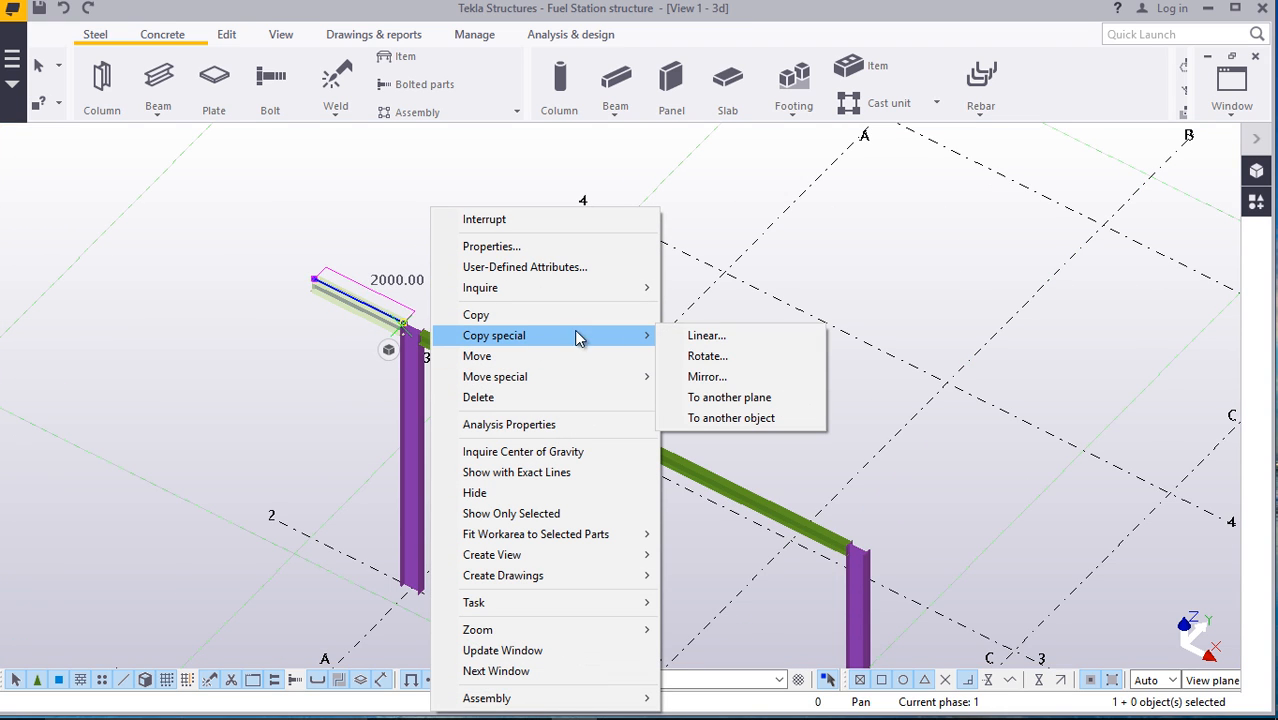
{"action": "left_click", "coordinate": [705, 377]}
{"action": "scroll", "coordinate": [620, 436], "scroll_direction": "up", "scroll_amount": 5}
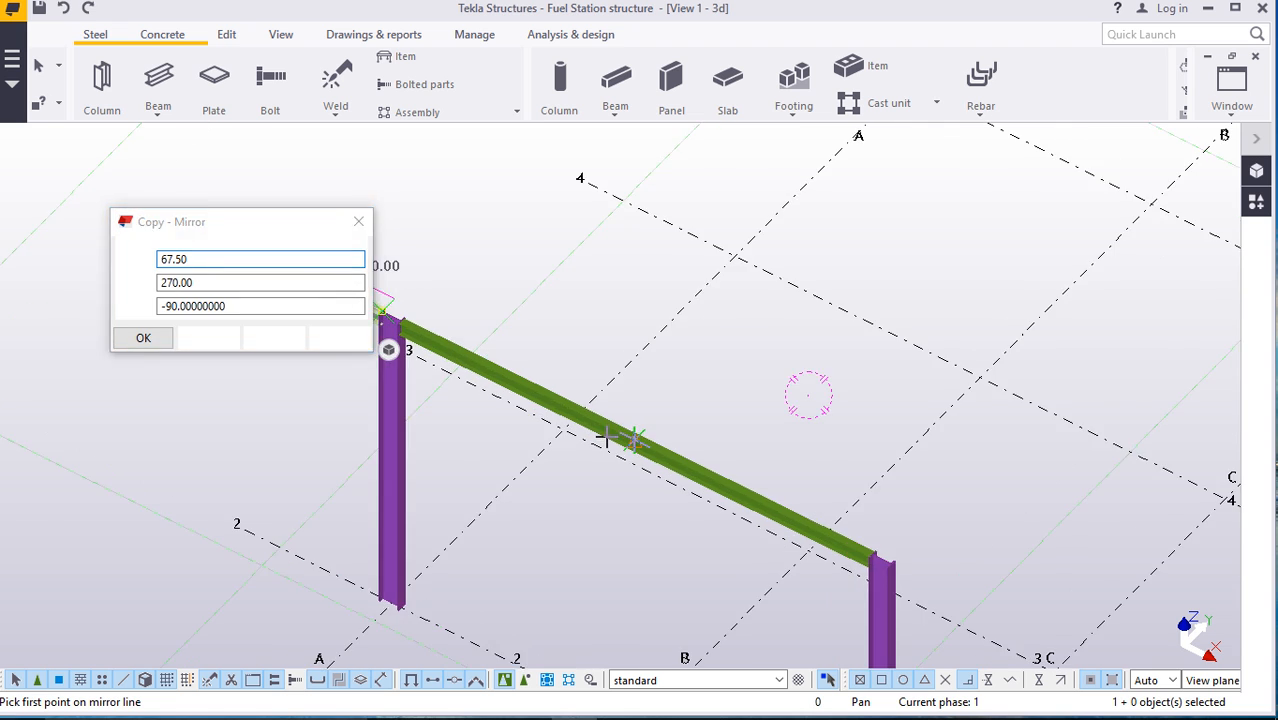
{"action": "scroll", "coordinate": [788, 458], "scroll_direction": "up", "scroll_amount": 2}
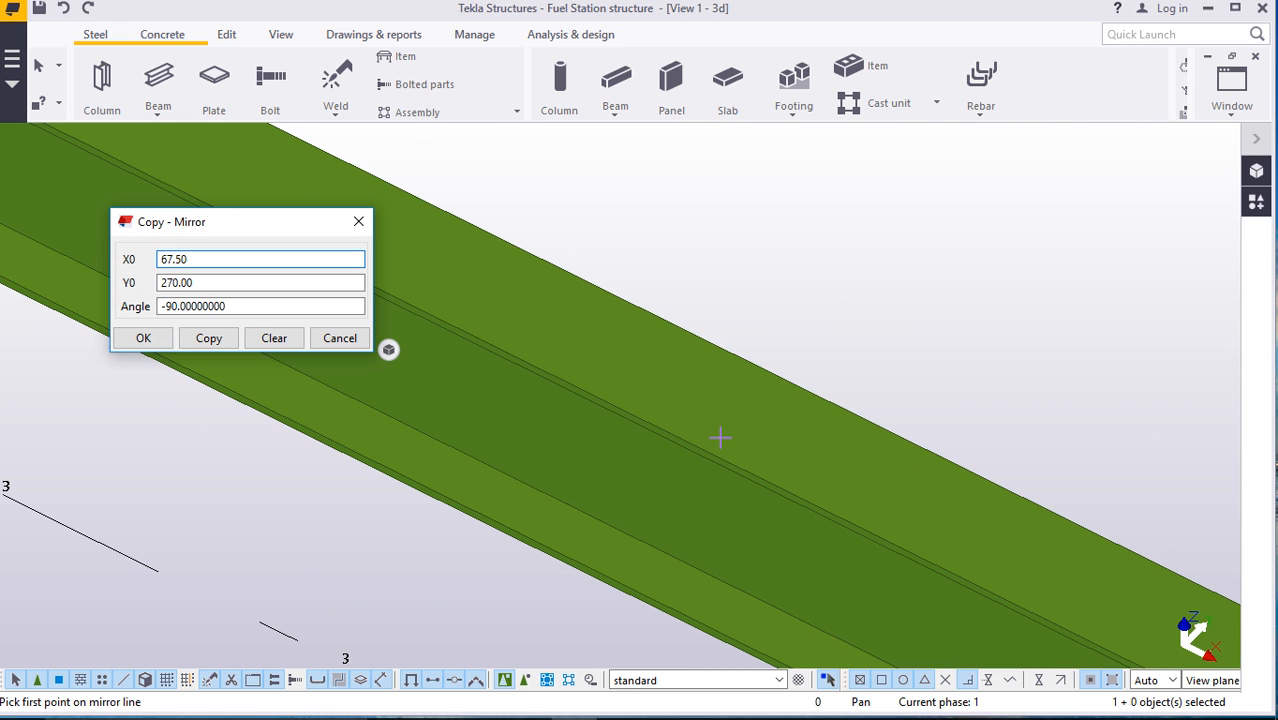
{"action": "scroll", "coordinate": [720, 437], "scroll_direction": "down", "scroll_amount": 1}
{"action": "scroll", "coordinate": [697, 441], "scroll_direction": "up", "scroll_amount": 1}
{"action": "scroll", "coordinate": [678, 450], "scroll_direction": "up", "scroll_amount": 1}
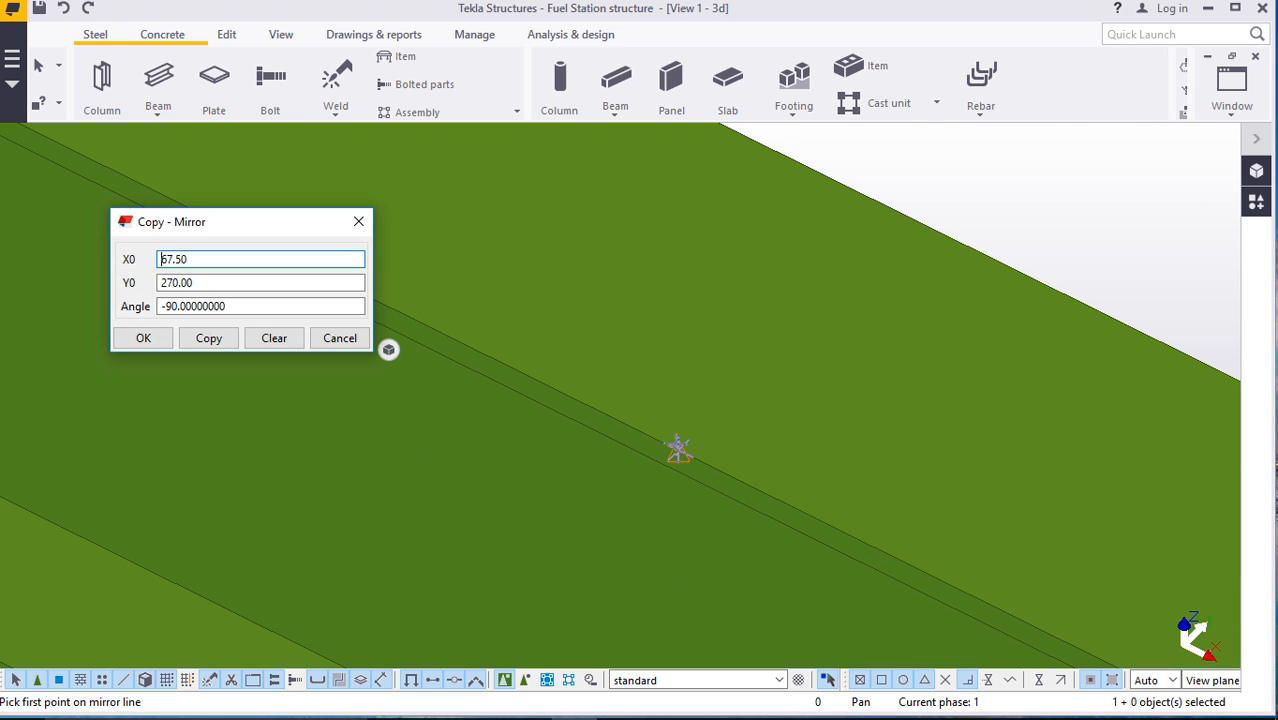
{"action": "left_click", "coordinate": [678, 450]}
{"action": "scroll", "coordinate": [675, 430], "scroll_direction": "down", "scroll_amount": 3}
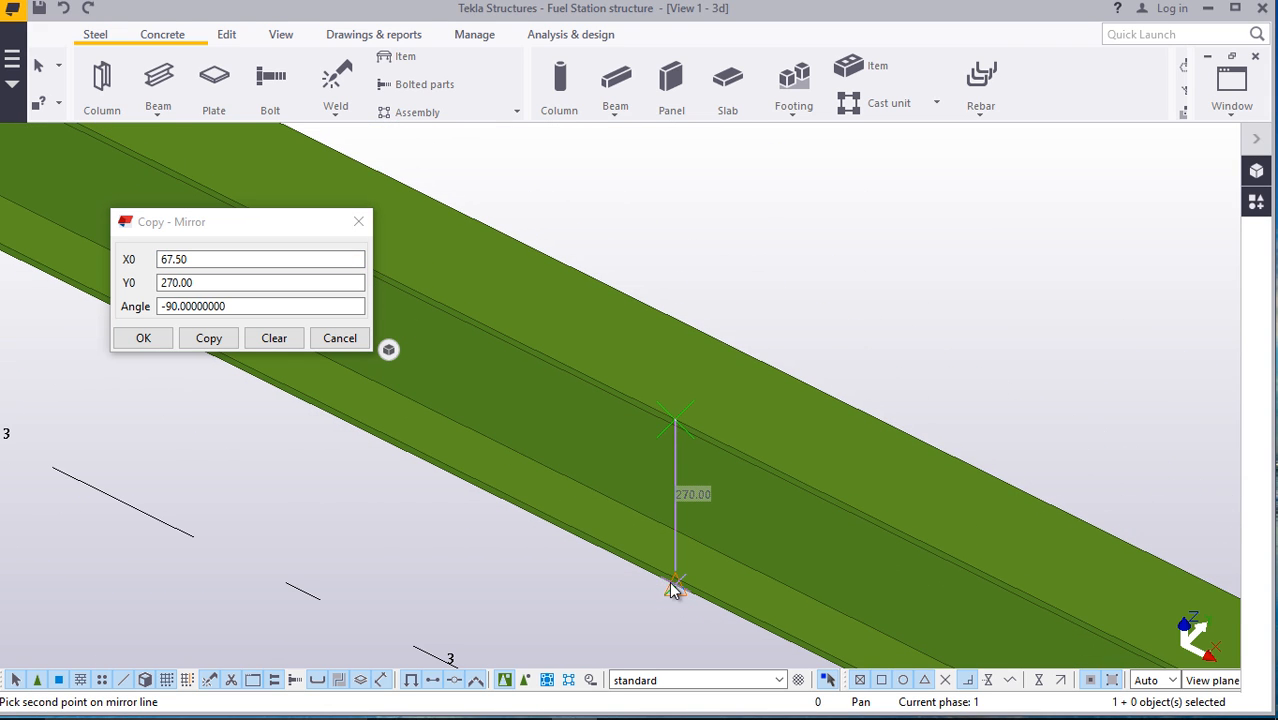
{"action": "left_click", "coordinate": [673, 583]}
Create the mirrored cantilever beam on the outer side of the column at grid line C and end the command
{"action": "left_click", "coordinate": [208, 338]}
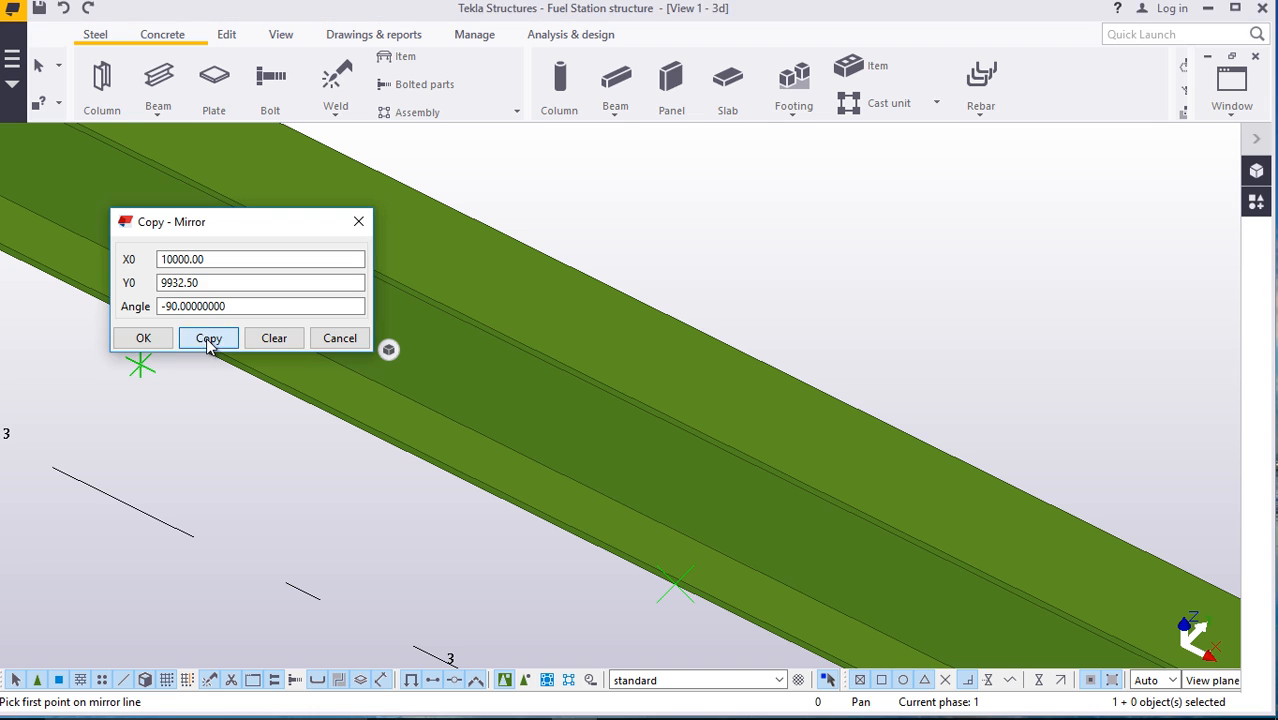
{"action": "left_click", "coordinate": [143, 338]}
{"action": "scroll", "coordinate": [214, 293], "scroll_direction": "down", "scroll_amount": 6}
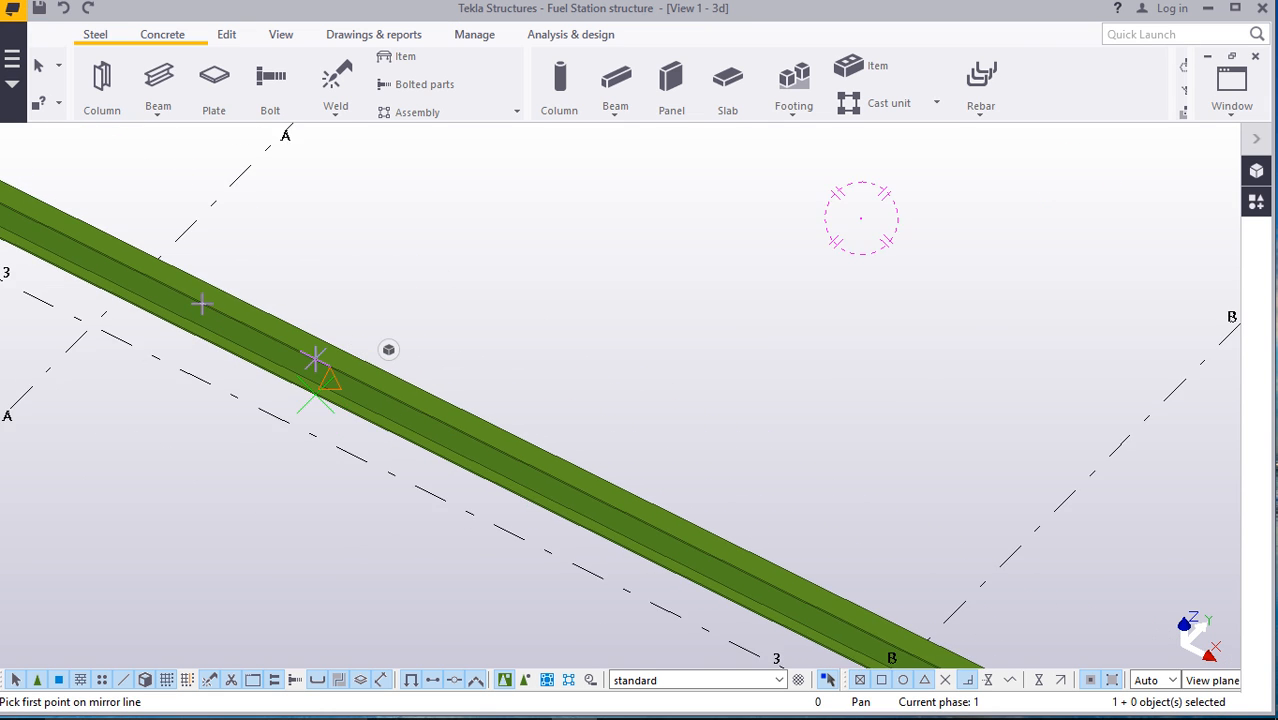
{"action": "scroll", "coordinate": [214, 293], "scroll_direction": "down", "scroll_amount": 2}
{"action": "scroll", "coordinate": [644, 408], "scroll_direction": "down", "scroll_amount": 3}
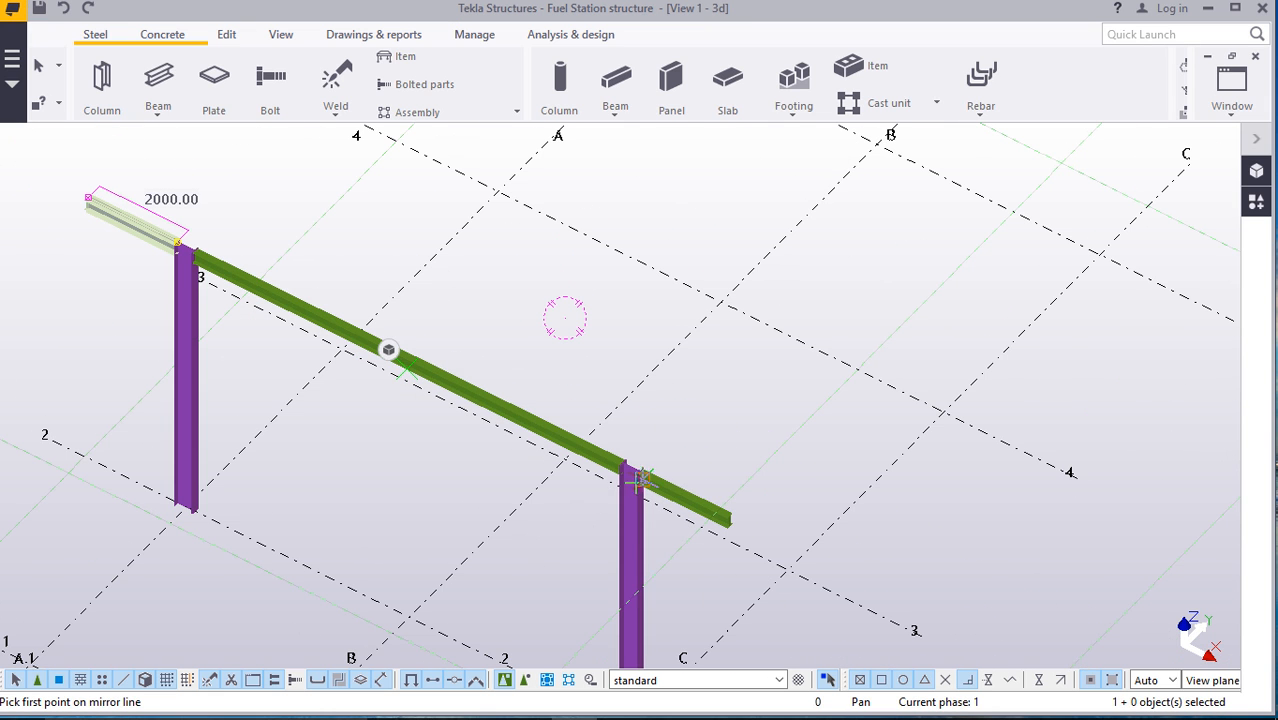
{"action": "right_click", "coordinate": [681, 408]}
{"action": "left_click", "coordinate": [695, 421]}
{"action": "scroll", "coordinate": [708, 438], "scroll_direction": "down", "scroll_amount": 3}
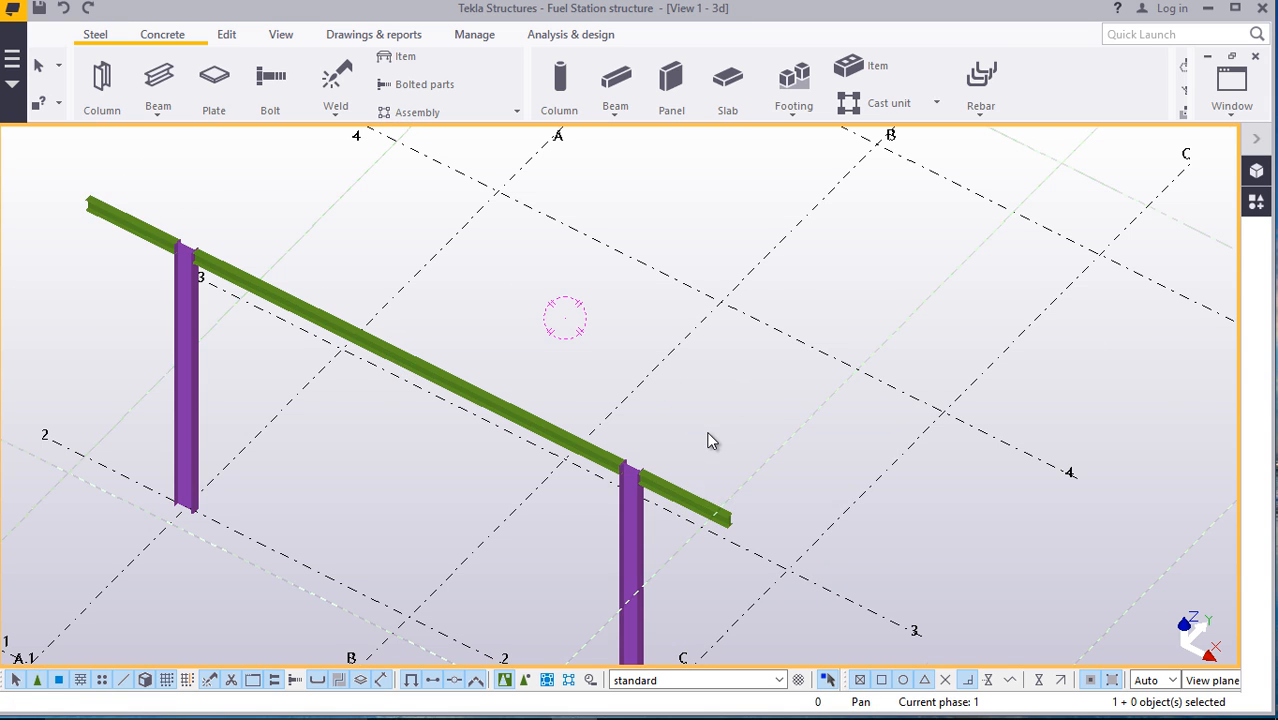
{"action": "scroll", "coordinate": [708, 441], "scroll_direction": "down", "scroll_amount": 1}
{"action": "scroll", "coordinate": [395, 255], "scroll_direction": "up", "scroll_amount": 3}
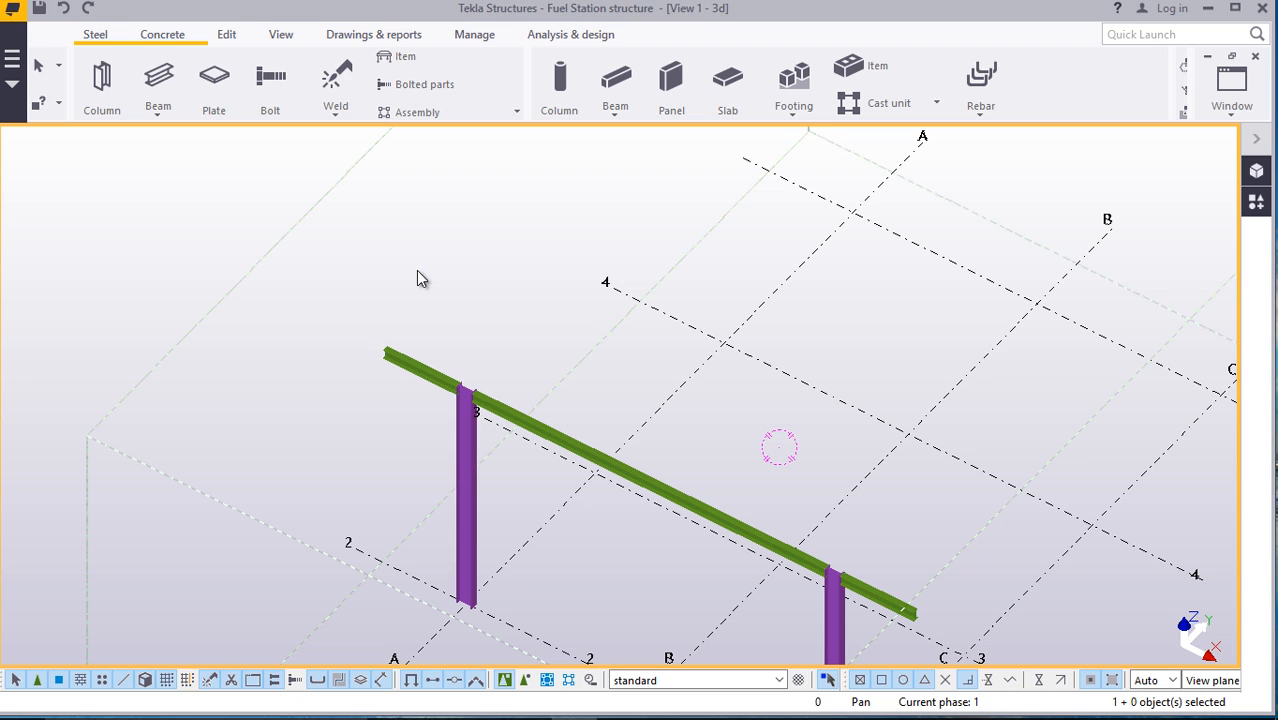
{"action": "scroll", "coordinate": [433, 285], "scroll_direction": "down", "scroll_amount": 2}
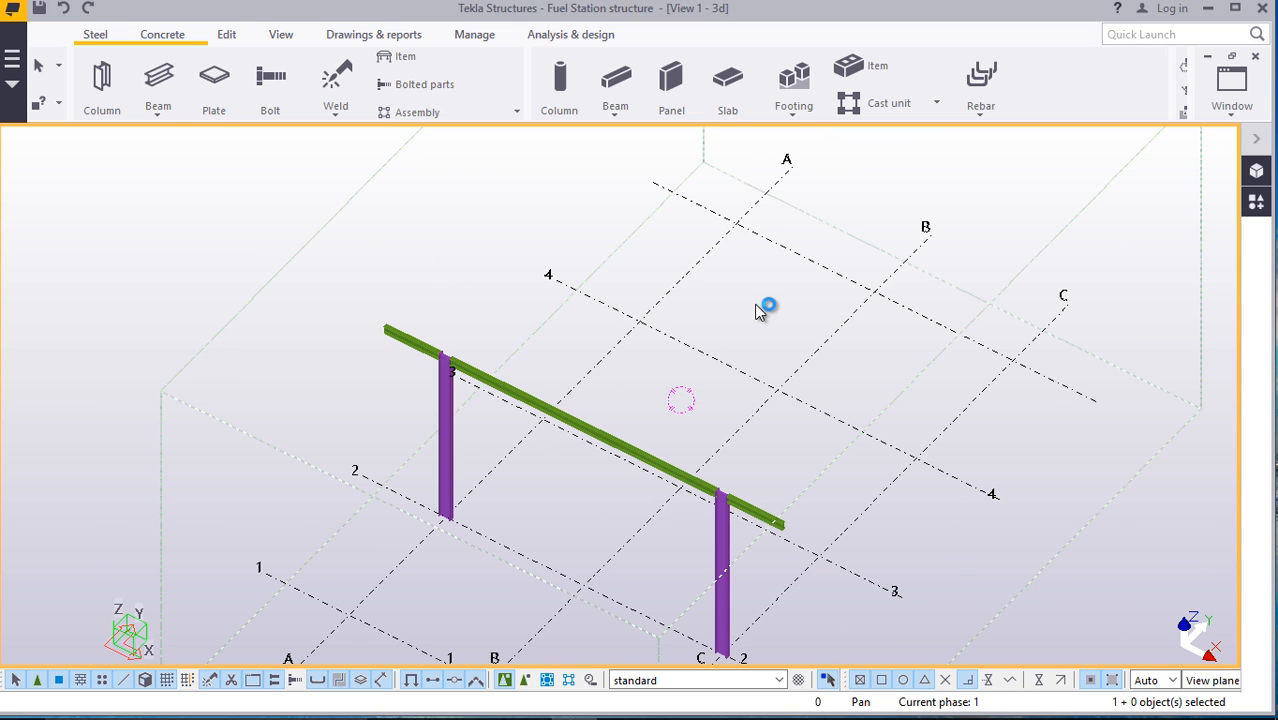
{"action": "scroll", "coordinate": [512, 348], "scroll_direction": "down", "scroll_amount": 2}
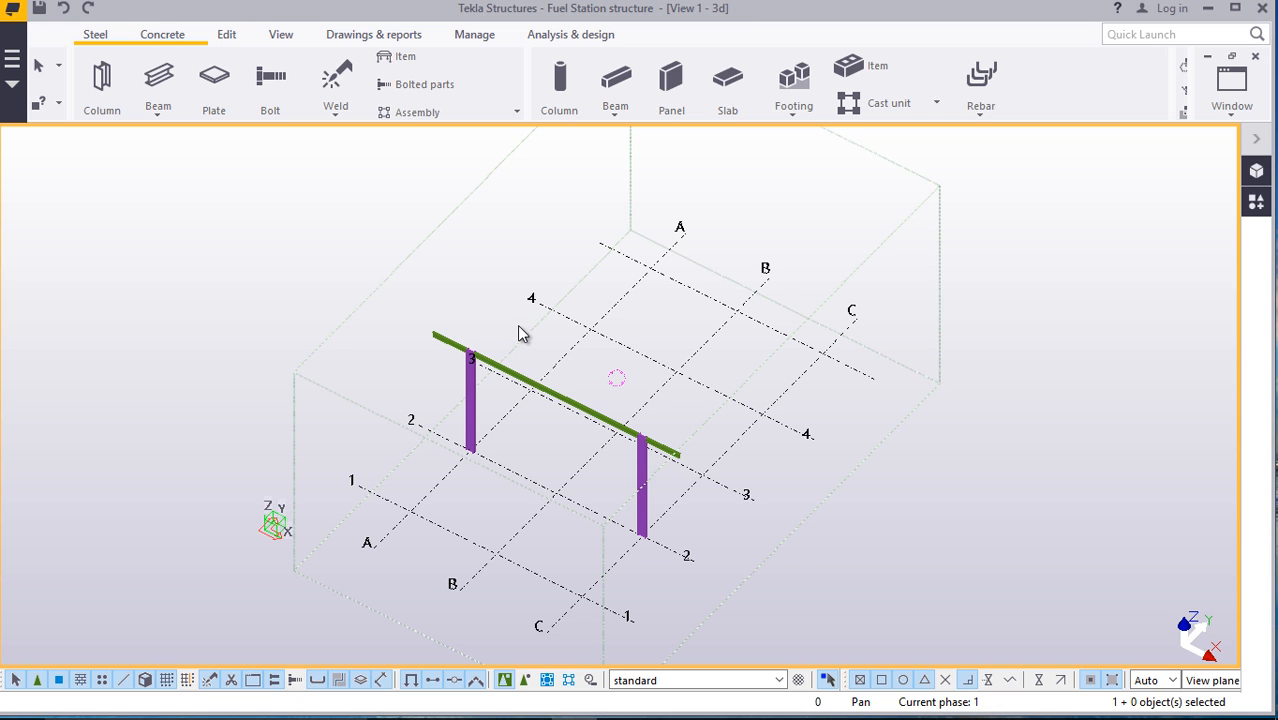
Copy the complete frame of columns and beams 10000 mm from grid line 2 to grid line 4, and end the command
{"action": "scroll", "coordinate": [532, 334], "scroll_direction": "up", "scroll_amount": 4}
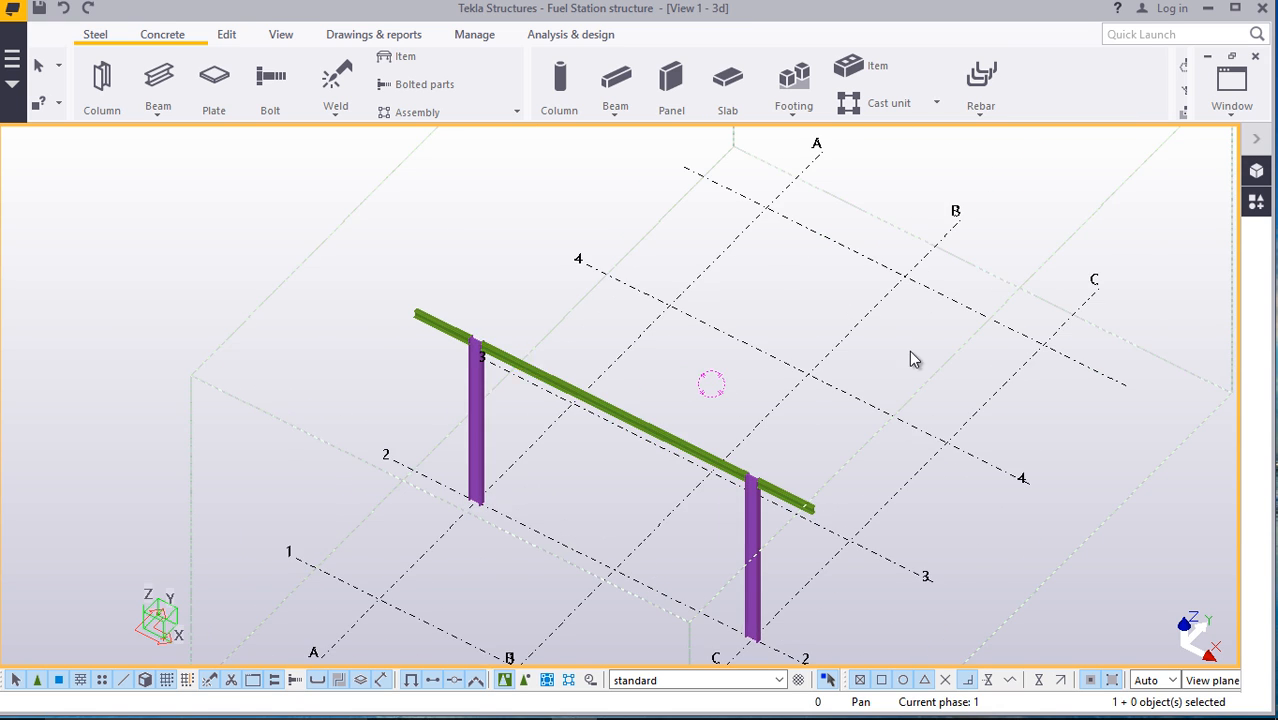
{"action": "left_click_drag", "start_coordinate": [823, 342], "coordinate": [473, 500]}
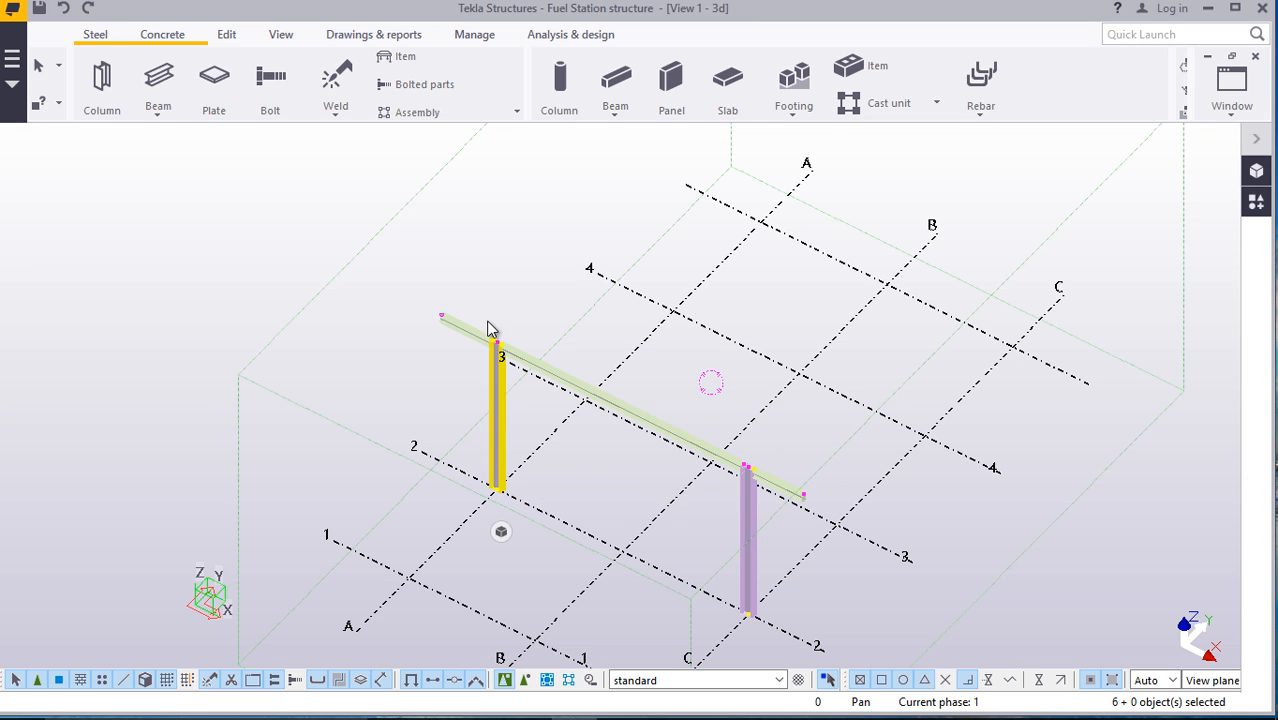
{"action": "right_click", "coordinate": [488, 330]}
{"action": "left_click", "coordinate": [527, 298]}
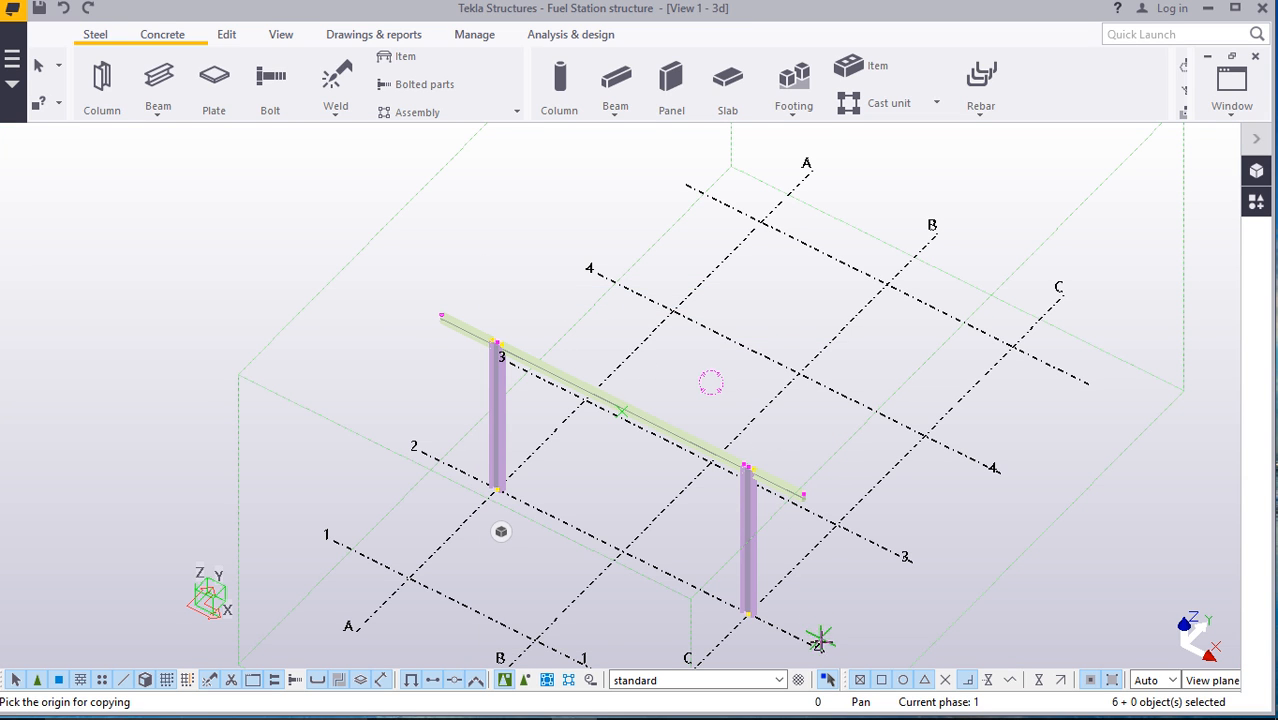
{"action": "left_click", "coordinate": [994, 468]}
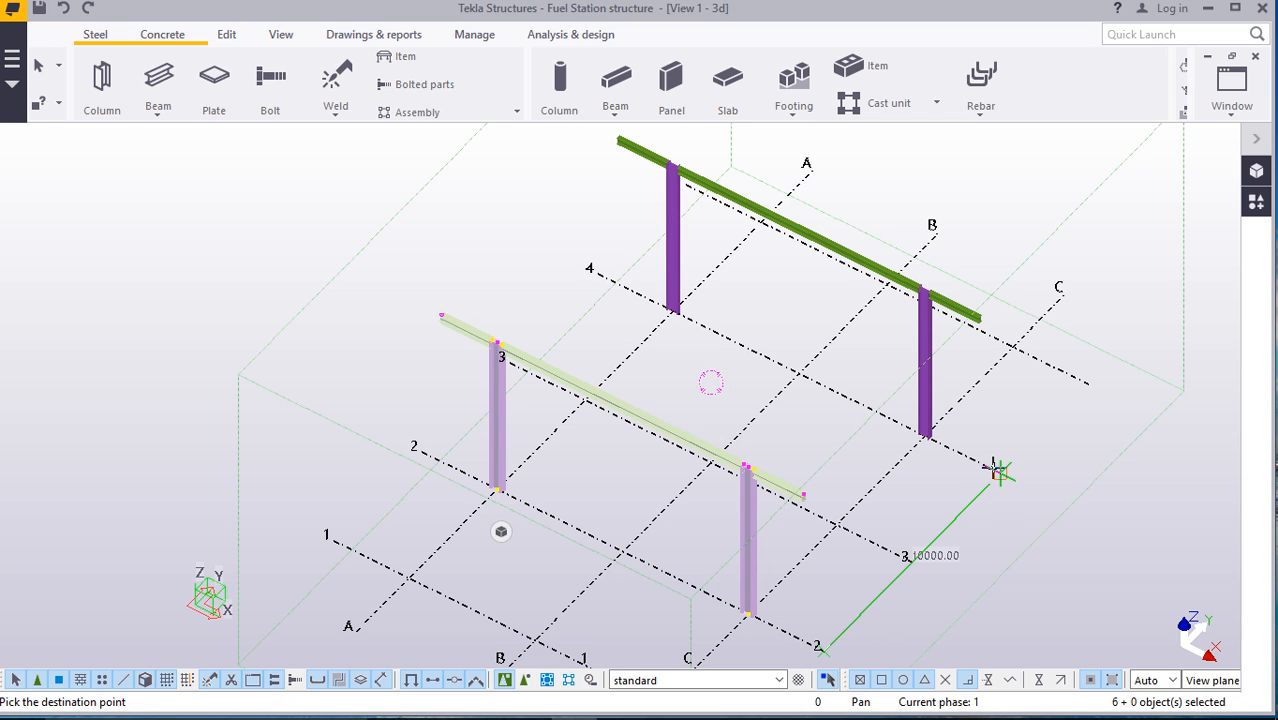
{"action": "right_click", "coordinate": [1016, 412]}
{"action": "left_click", "coordinate": [1045, 420]}
{"action": "left_click", "coordinate": [1066, 431]}
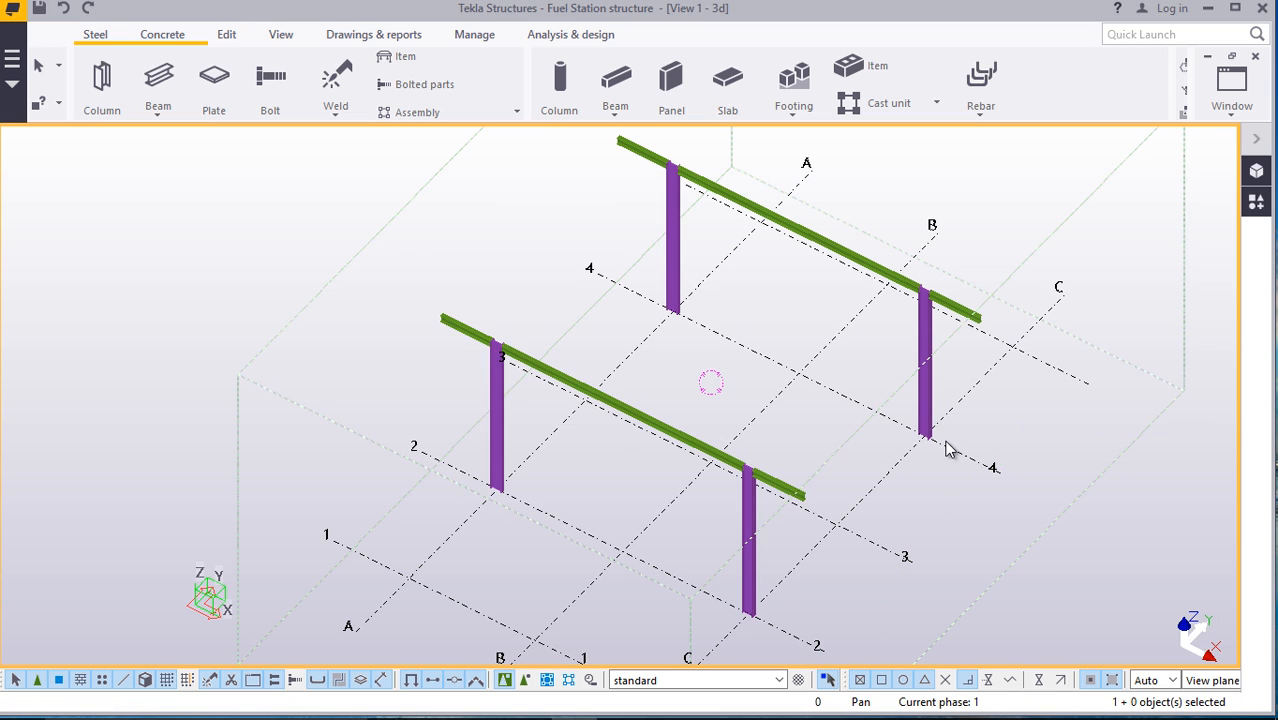
Examine the two frames on grid lines 2 and 4 and their column-top connections
{"action": "scroll", "coordinate": [503, 288], "scroll_direction": "up", "scroll_amount": 5}
{"action": "scroll", "coordinate": [497, 292], "scroll_direction": "down", "scroll_amount": 2}
{"action": "scroll", "coordinate": [516, 397], "scroll_direction": "down", "scroll_amount": 4}
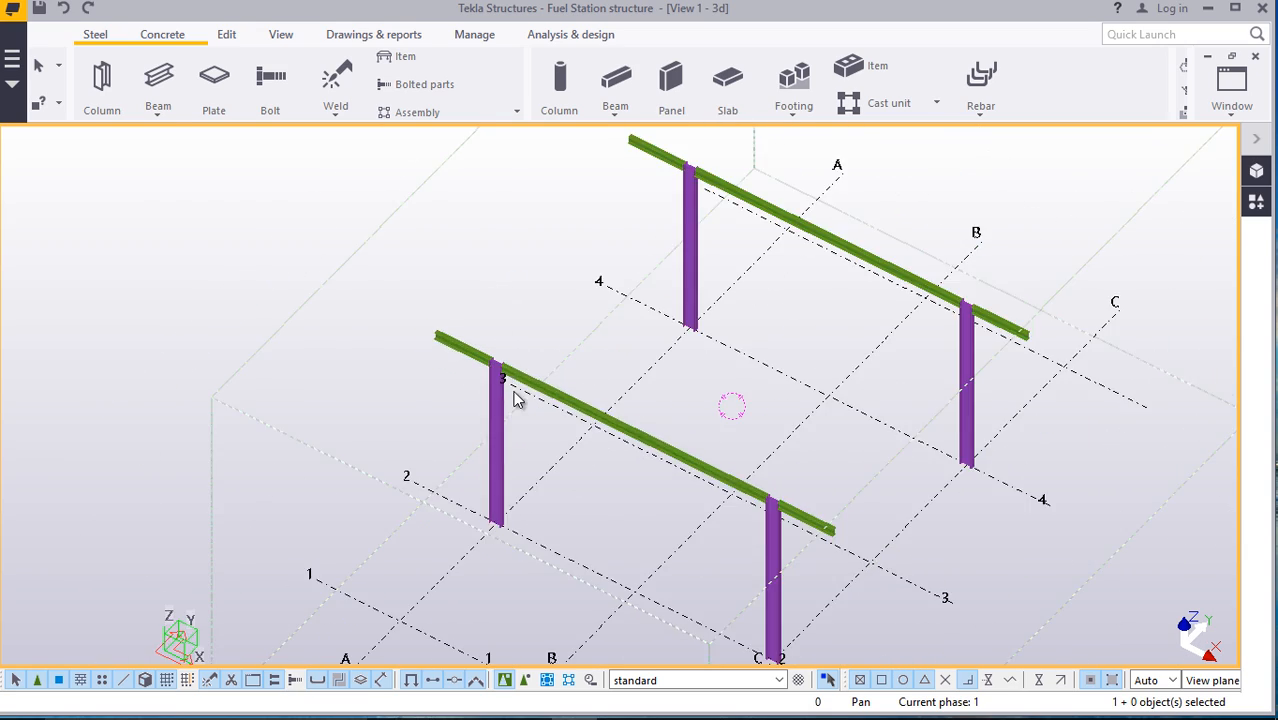
{"action": "scroll", "coordinate": [673, 399], "scroll_direction": "up", "scroll_amount": 4}
{"action": "scroll", "coordinate": [673, 399], "scroll_direction": "up", "scroll_amount": 4}
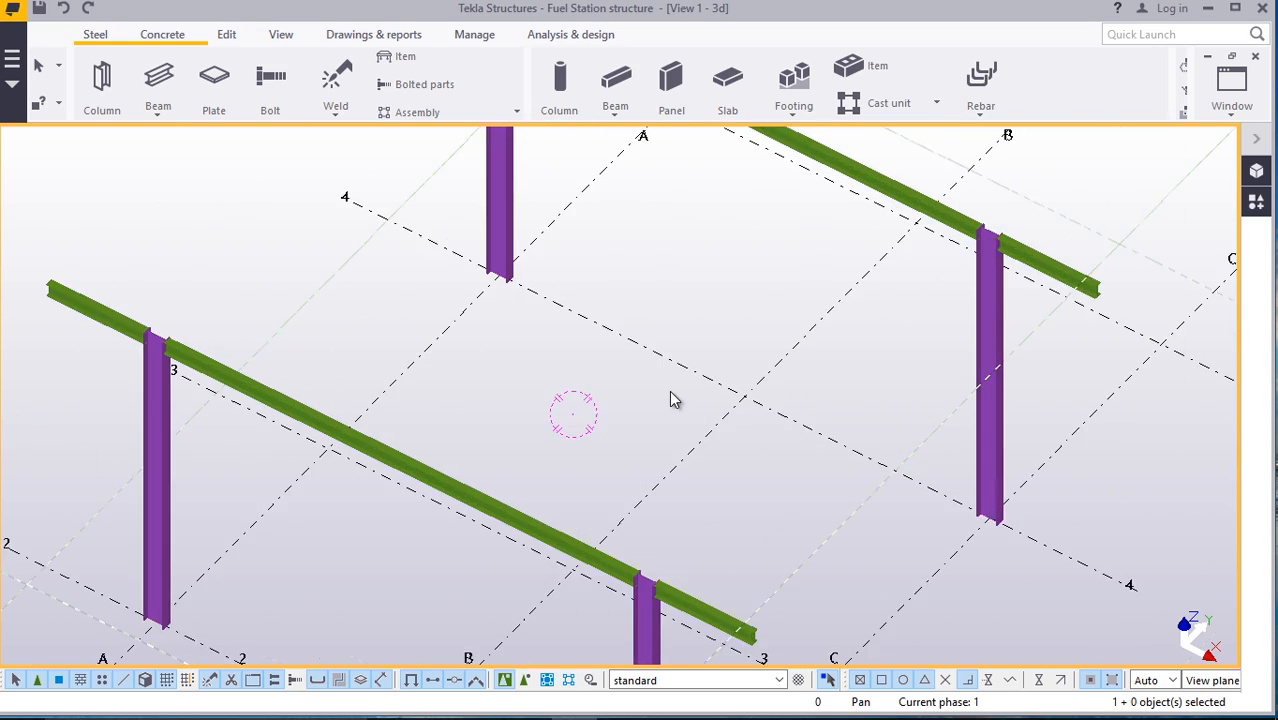
{"action": "scroll", "coordinate": [590, 476], "scroll_direction": "down", "scroll_amount": 5}
{"action": "scroll", "coordinate": [583, 467], "scroll_direction": "down", "scroll_amount": 1}
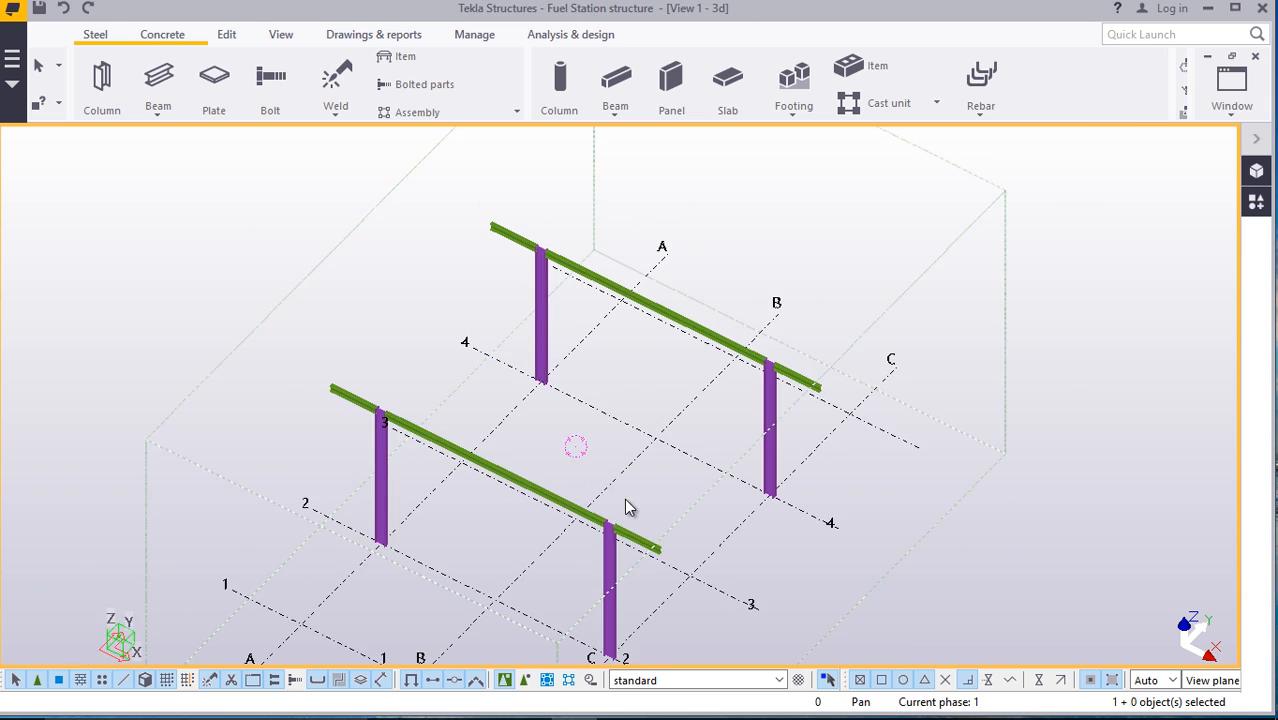
{"action": "scroll", "coordinate": [622, 496], "scroll_direction": "up", "scroll_amount": 3}
{"action": "scroll", "coordinate": [584, 622], "scroll_direction": "down", "scroll_amount": 2}
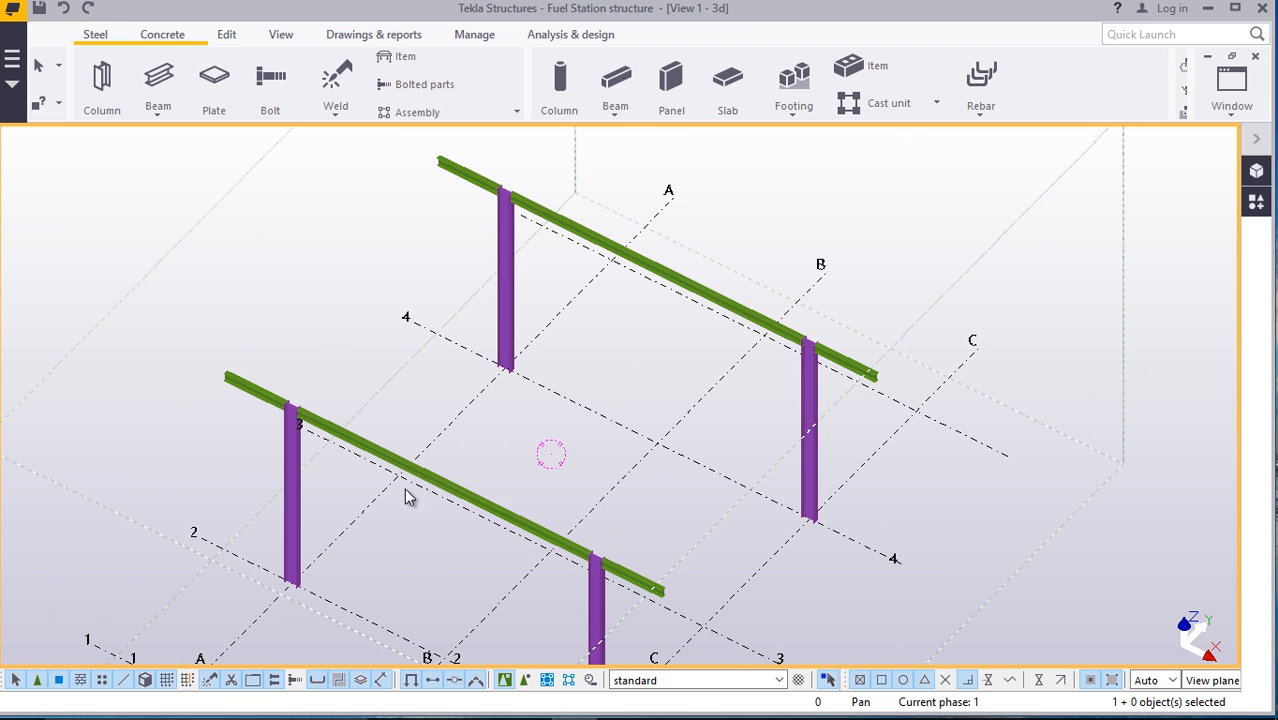
{"action": "left_click", "coordinate": [159, 110]}
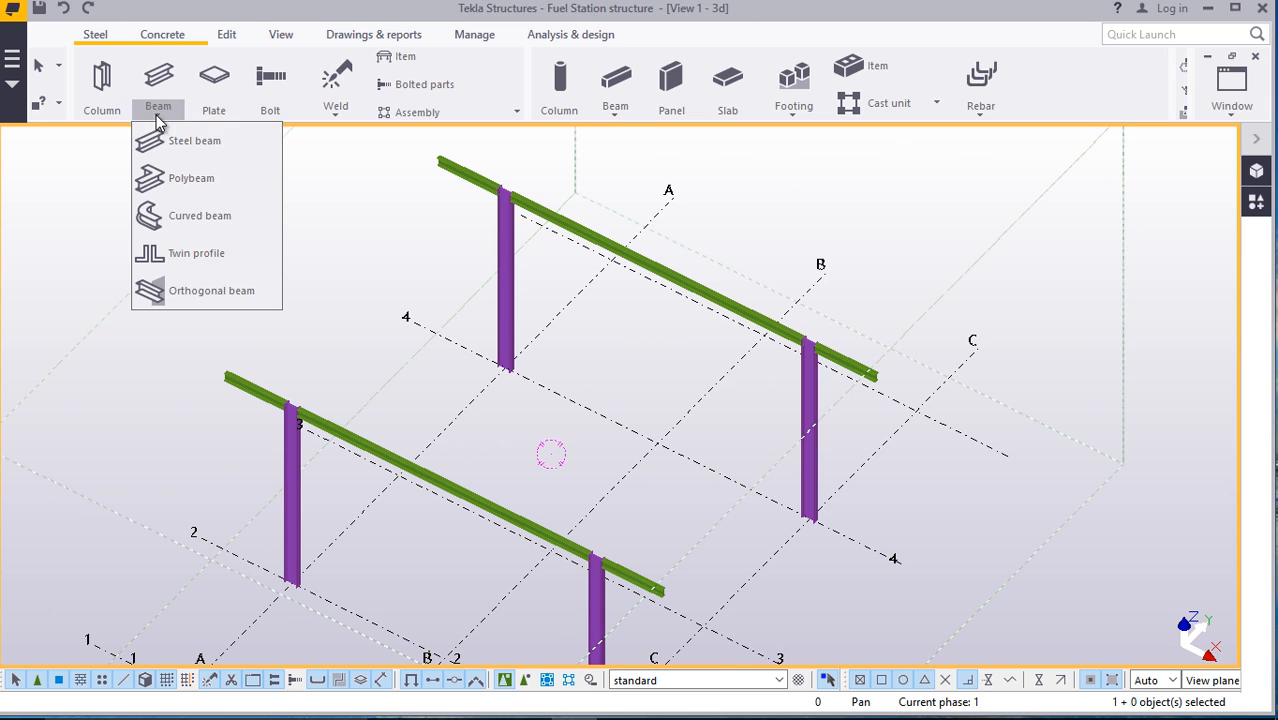
{"action": "left_click", "coordinate": [190, 141]}
{"action": "scroll", "coordinate": [573, 540], "scroll_direction": "up", "scroll_amount": 5}
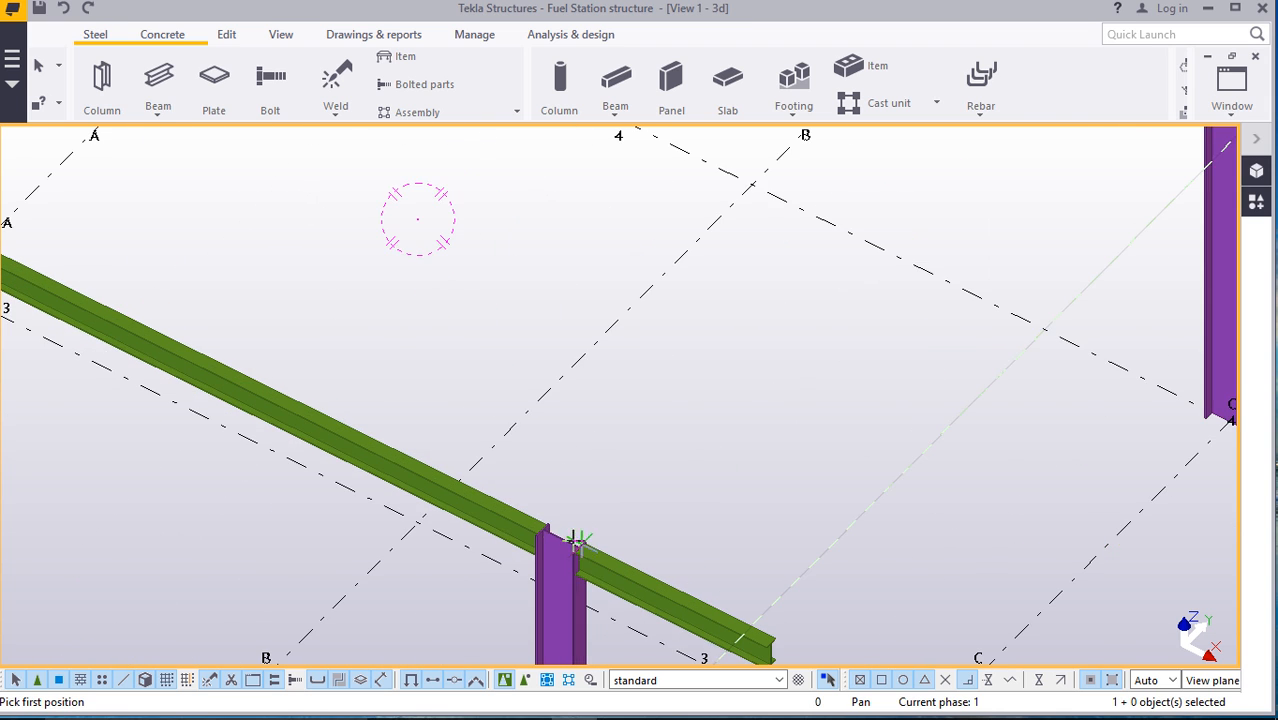
{"action": "scroll", "coordinate": [573, 540], "scroll_direction": "up", "scroll_amount": 5}
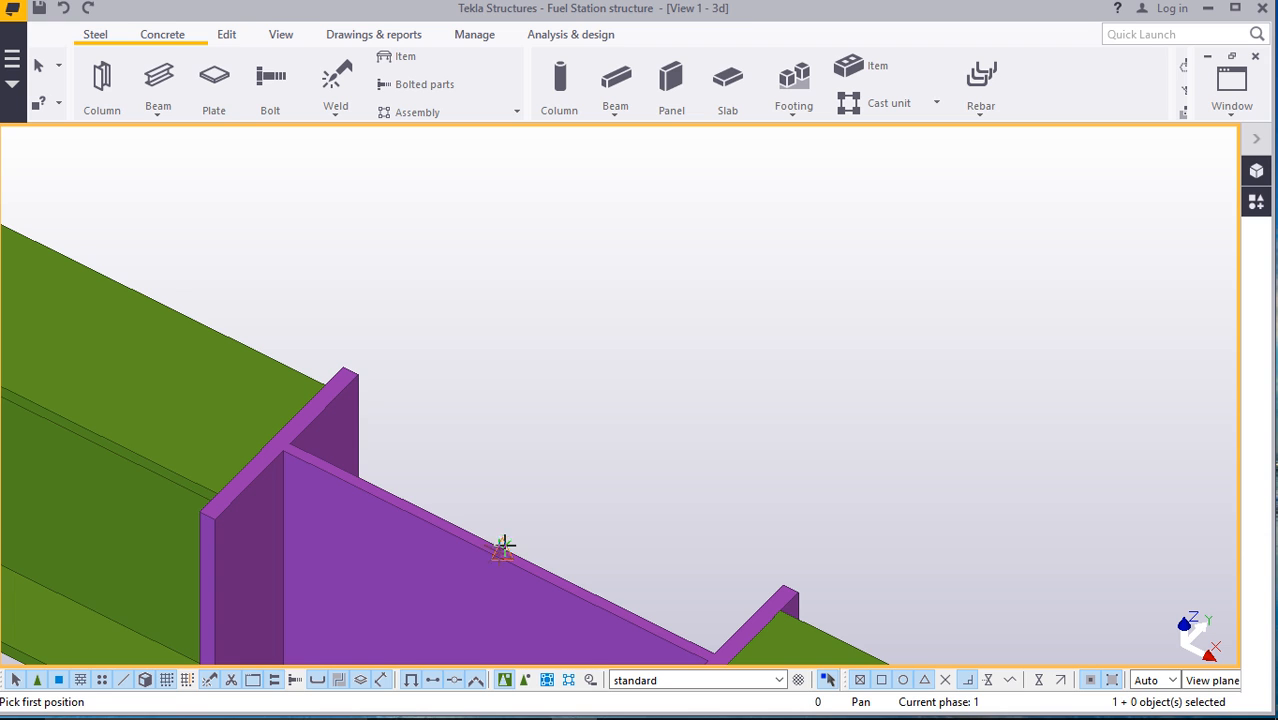
{"action": "scroll", "coordinate": [523, 527], "scroll_direction": "up", "scroll_amount": 5}
{"action": "right_click", "coordinate": [573, 380]}
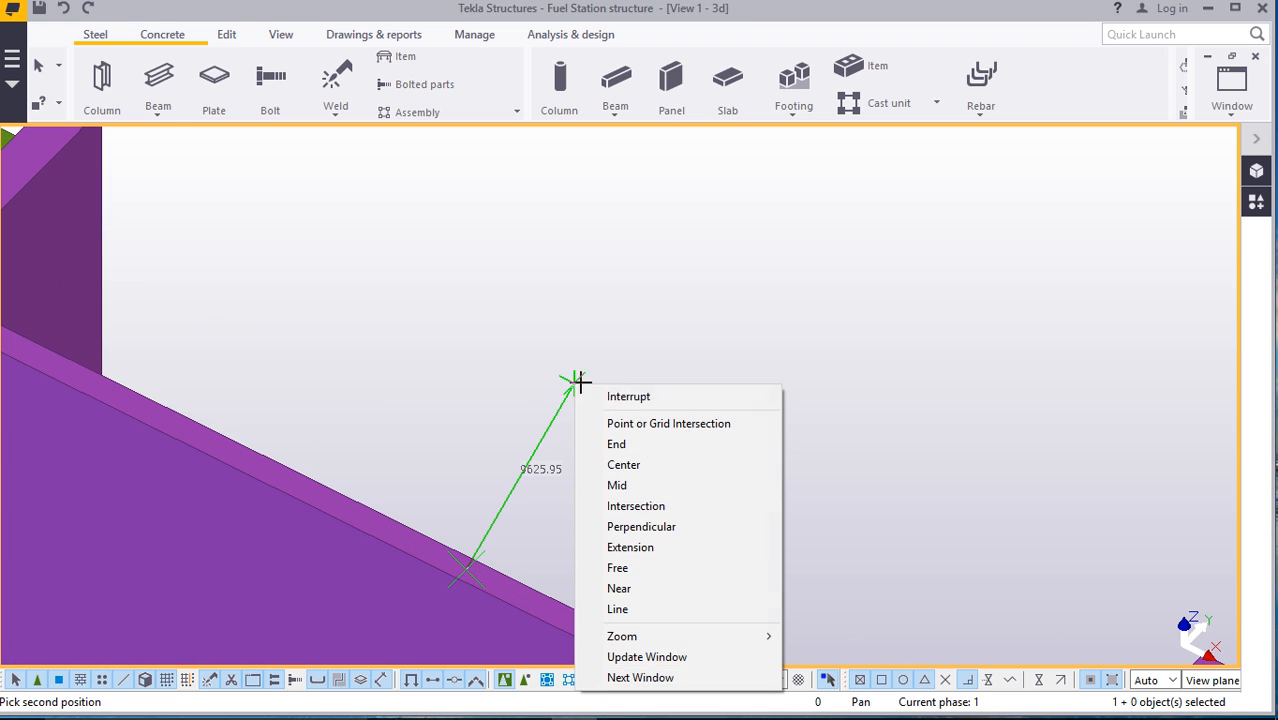
{"action": "left_click", "coordinate": [621, 397]}
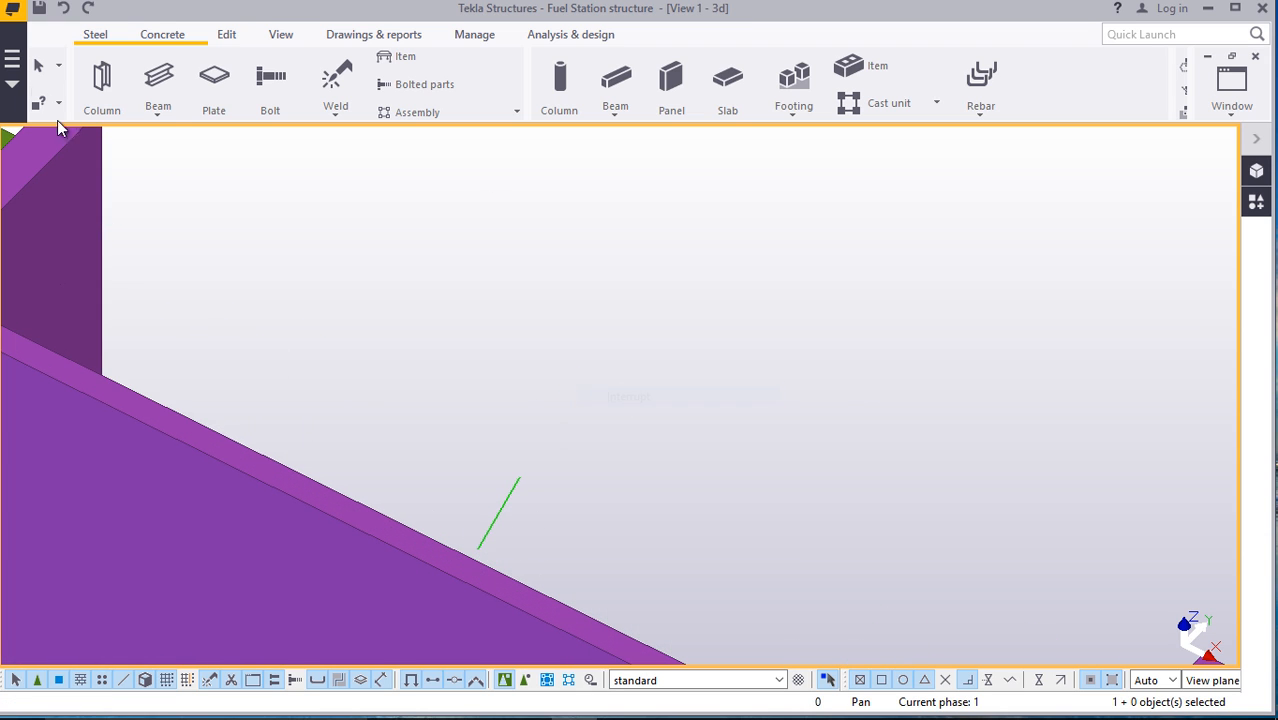
Create a steel beam along grid line C between the web midpoints of the column tops on grid lines 2 and 4, and end the command
{"action": "left_click", "coordinate": [156, 118]}
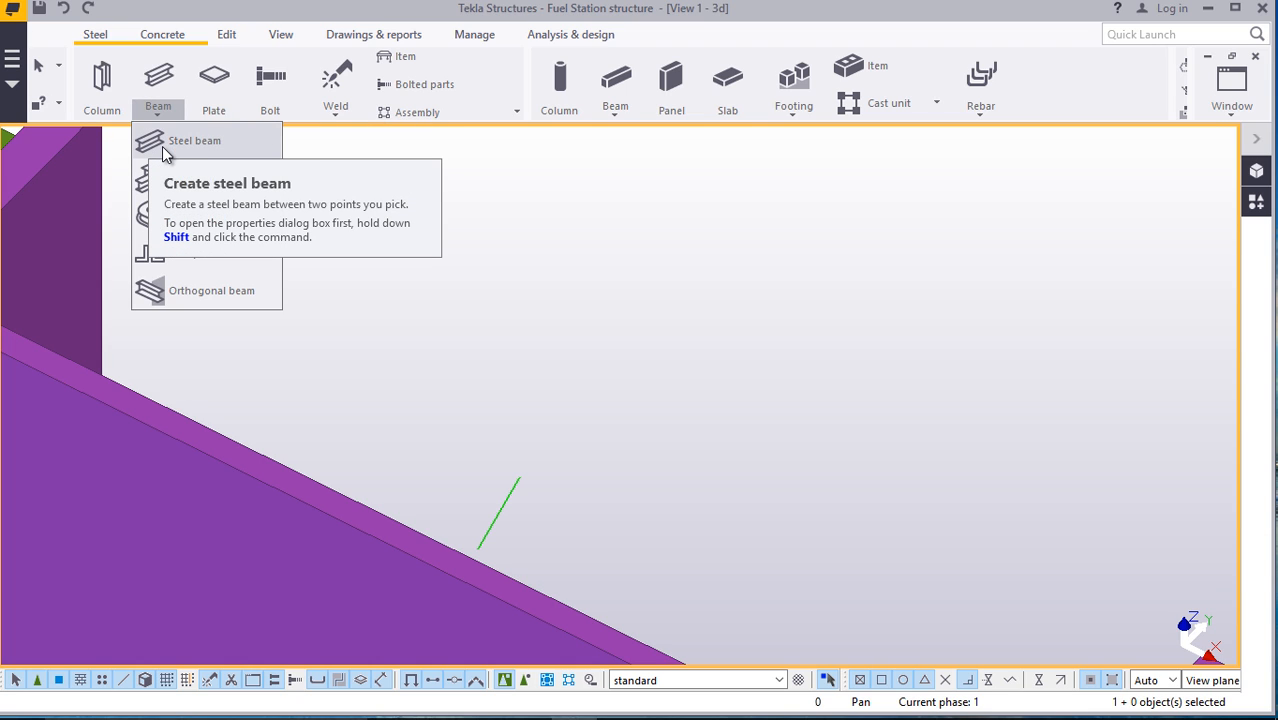
{"action": "left_click", "coordinate": [170, 145]}
{"action": "scroll", "coordinate": [456, 322], "scroll_direction": "down", "scroll_amount": 5}
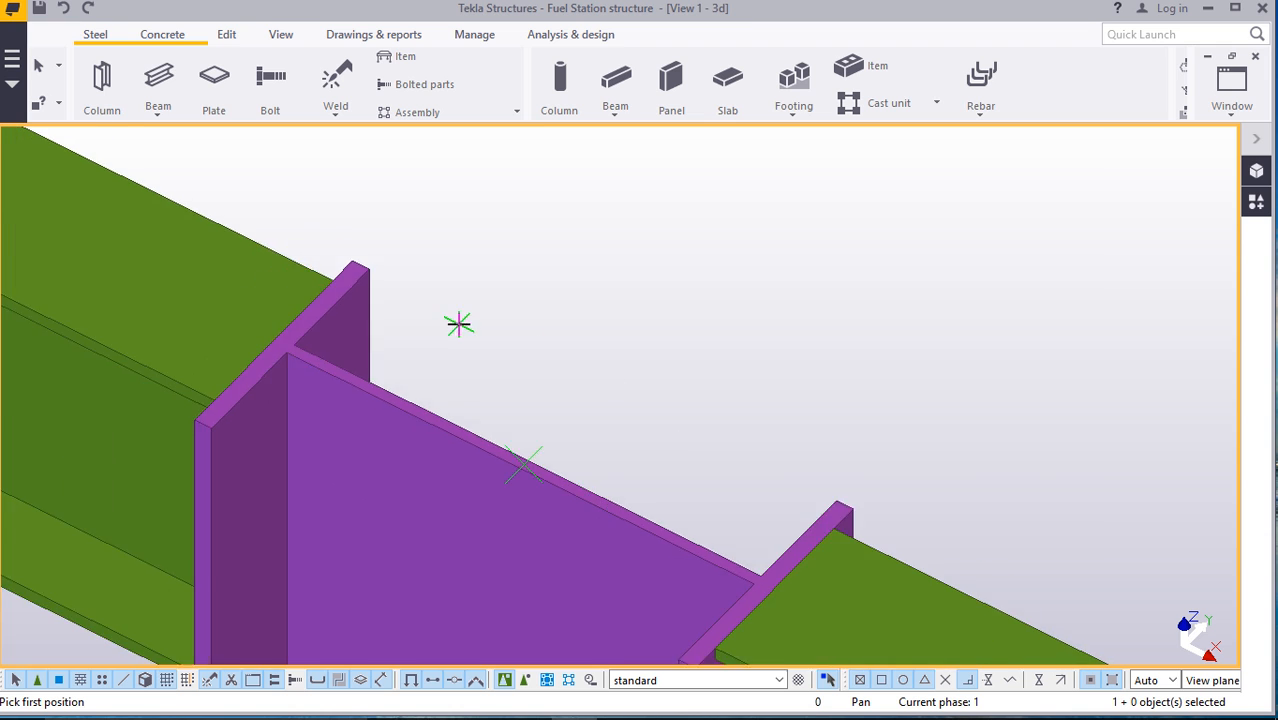
{"action": "scroll", "coordinate": [471, 440], "scroll_direction": "up", "scroll_amount": 5}
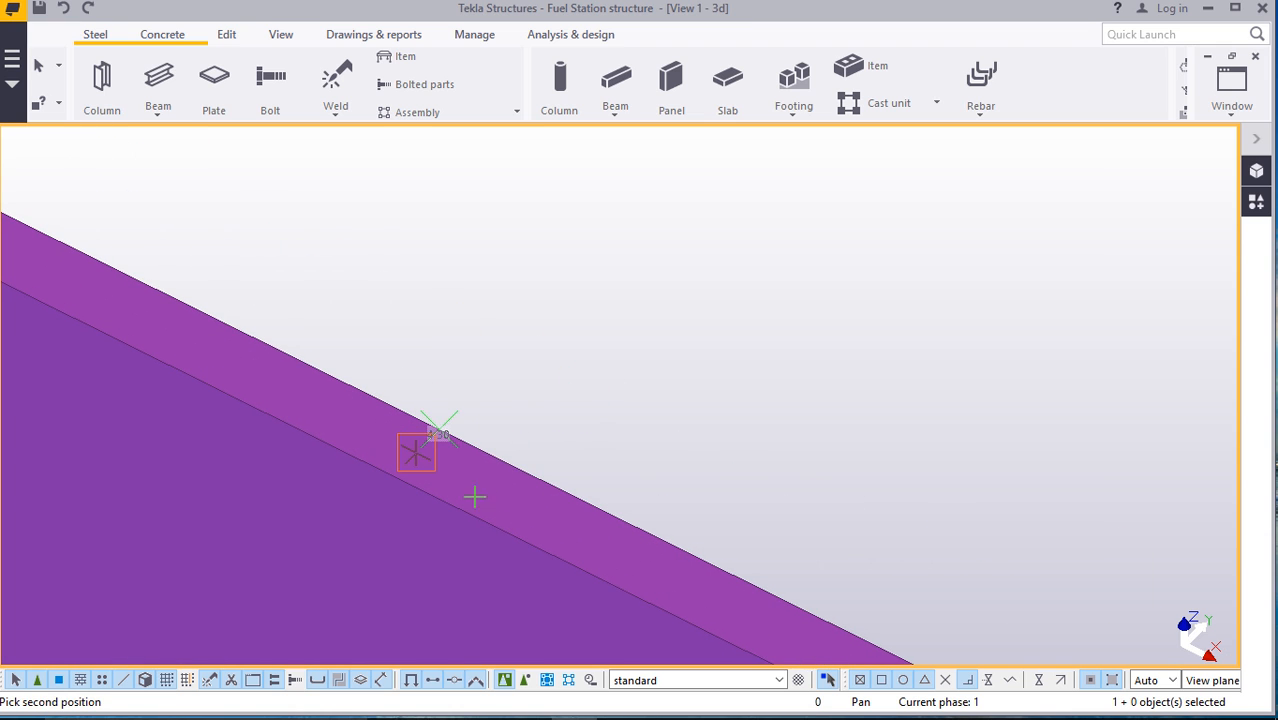
{"action": "scroll", "coordinate": [470, 492], "scroll_direction": "down", "scroll_amount": 5}
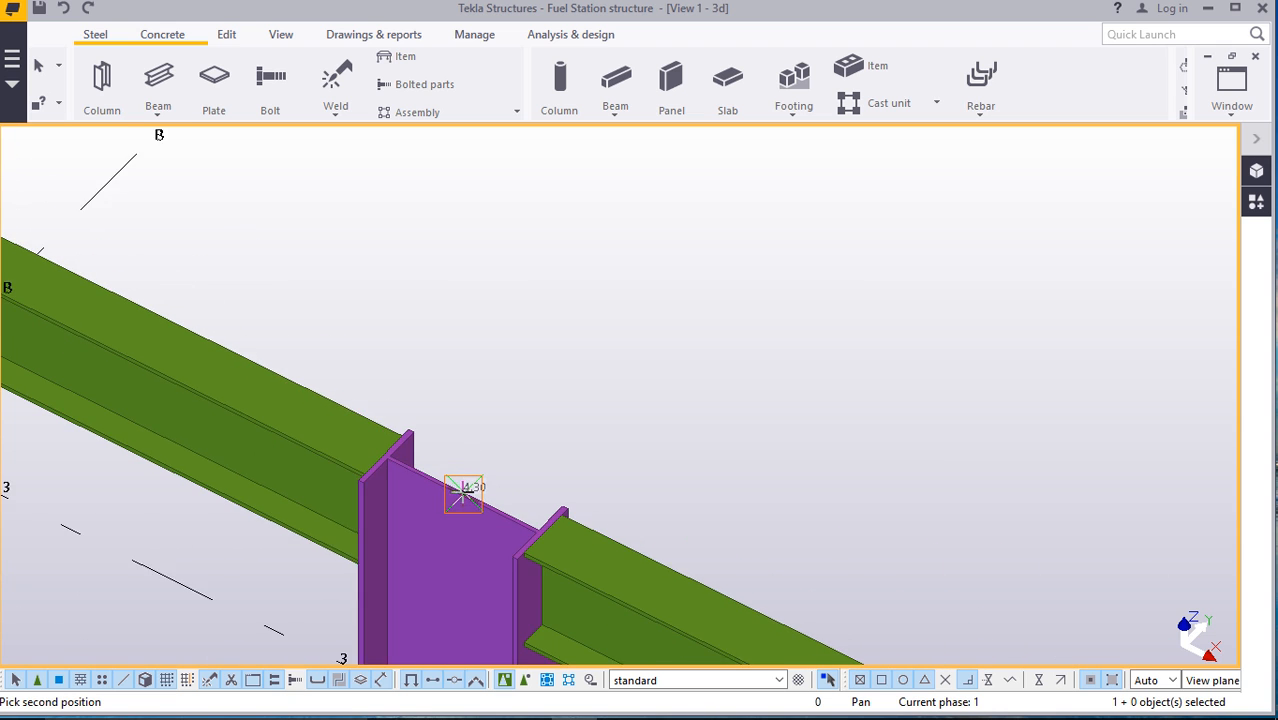
{"action": "scroll", "coordinate": [465, 493], "scroll_direction": "down", "scroll_amount": 8}
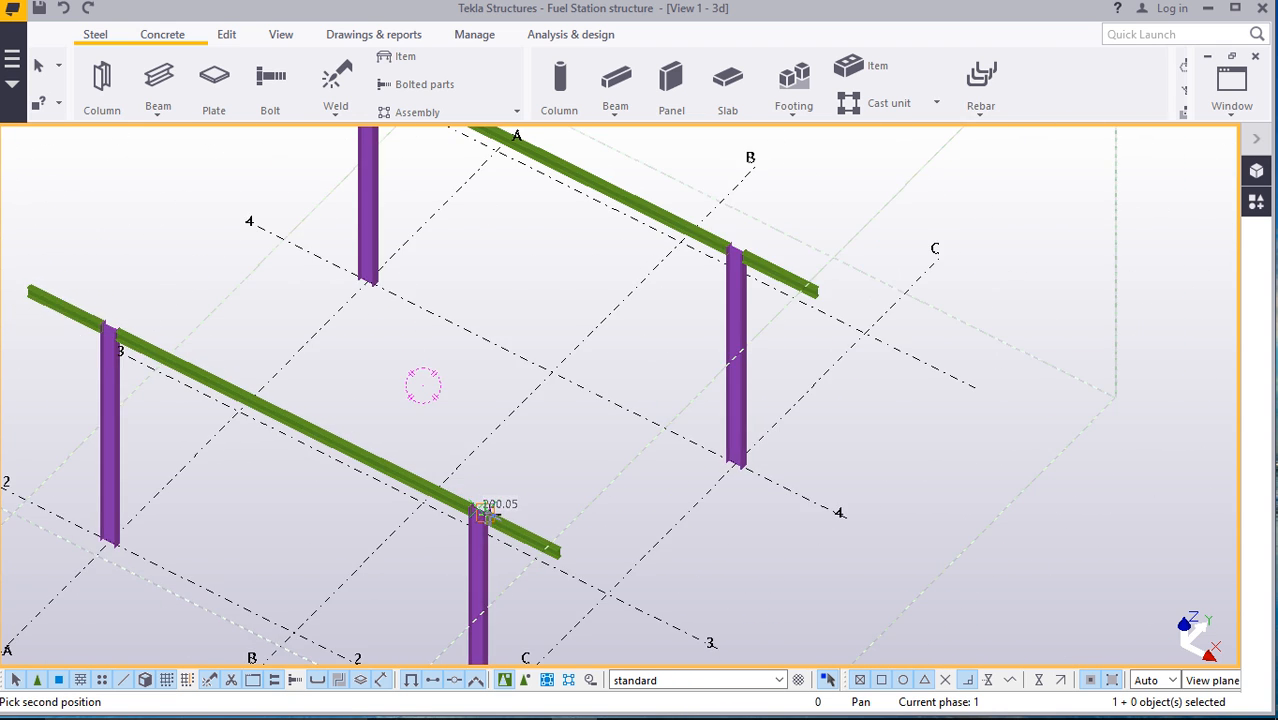
{"action": "scroll", "coordinate": [745, 250], "scroll_direction": "up", "scroll_amount": 10}
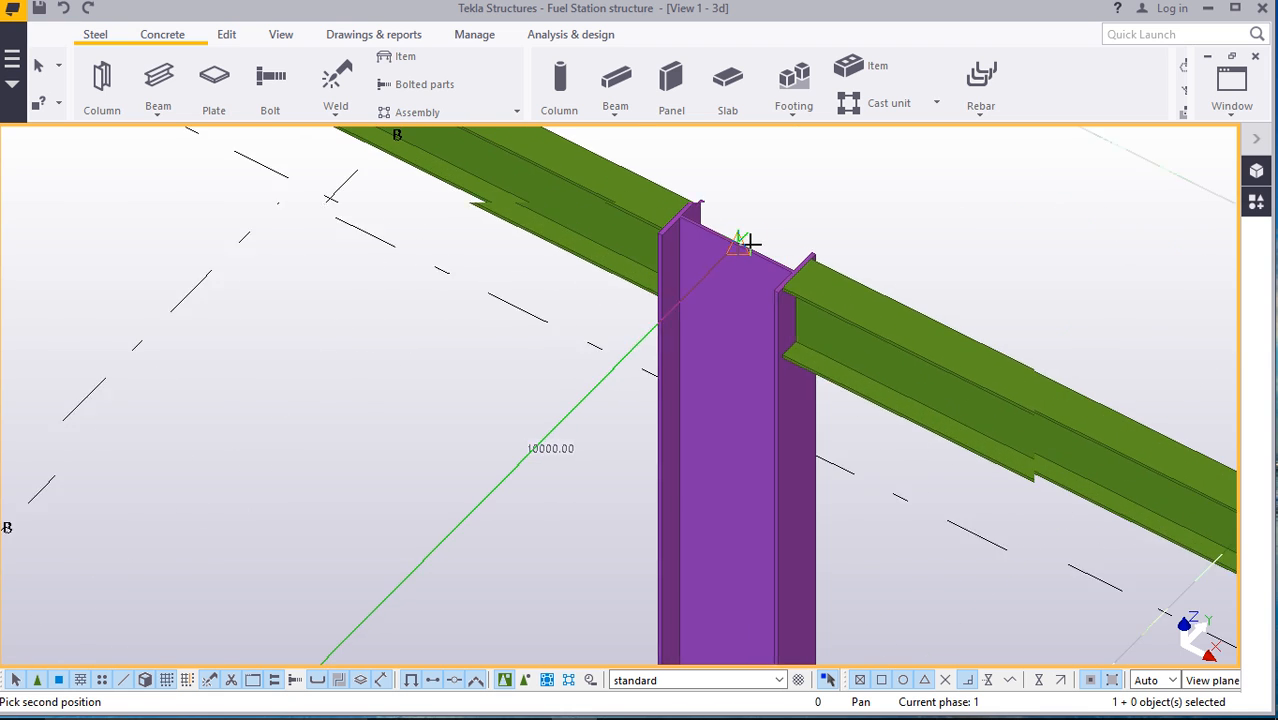
{"action": "scroll", "coordinate": [750, 242], "scroll_direction": "up", "scroll_amount": 6}
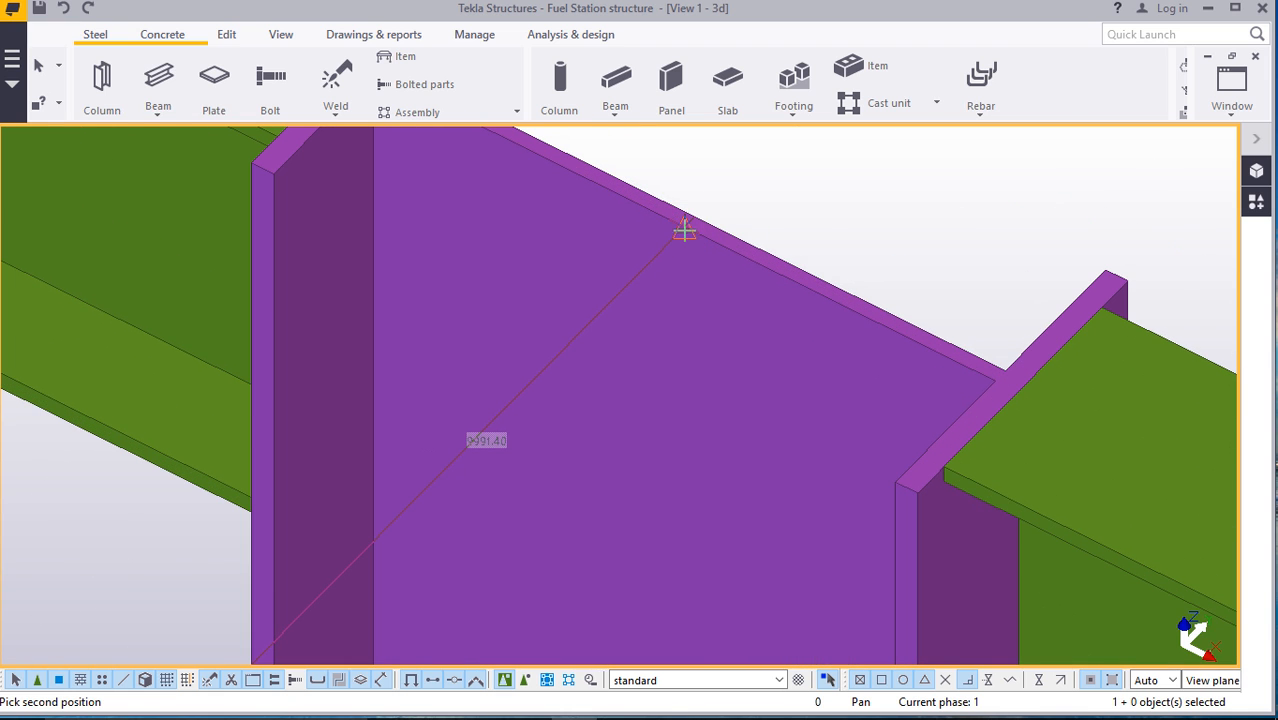
{"action": "left_click", "coordinate": [684, 230]}
{"action": "right_click", "coordinate": [830, 170]}
{"action": "left_click", "coordinate": [850, 180]}
{"action": "scroll", "coordinate": [785, 277], "scroll_direction": "down", "scroll_amount": 3}
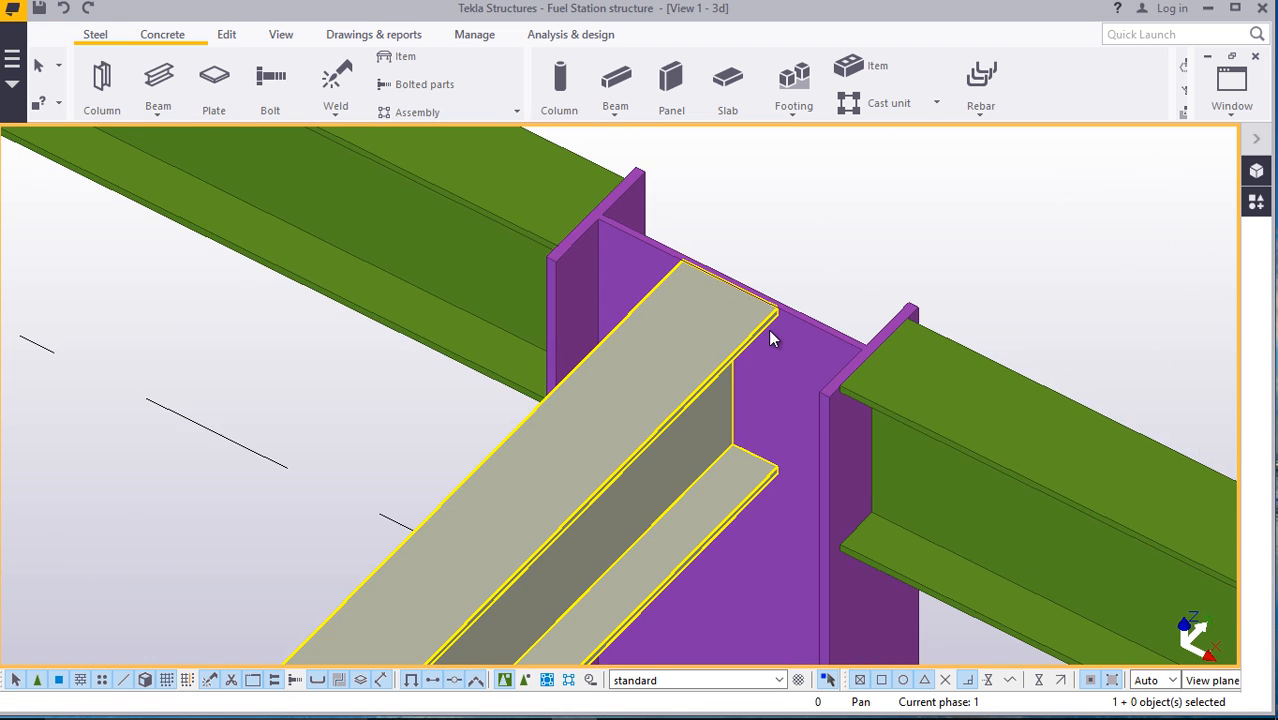
{"action": "scroll", "coordinate": [772, 329], "scroll_direction": "down", "scroll_amount": 8}
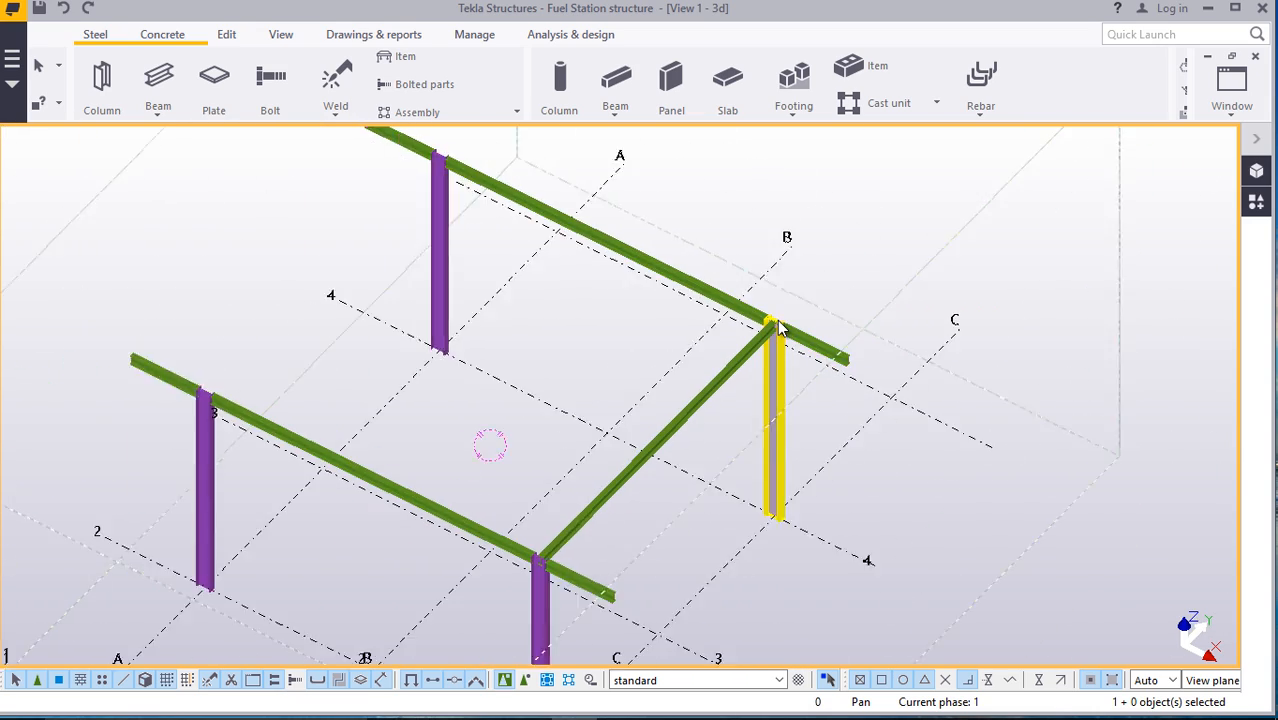
Examine the new beam on grid line C, checking its properties and its fit against the column webs
{"action": "scroll", "coordinate": [585, 512], "scroll_direction": "up", "scroll_amount": 8}
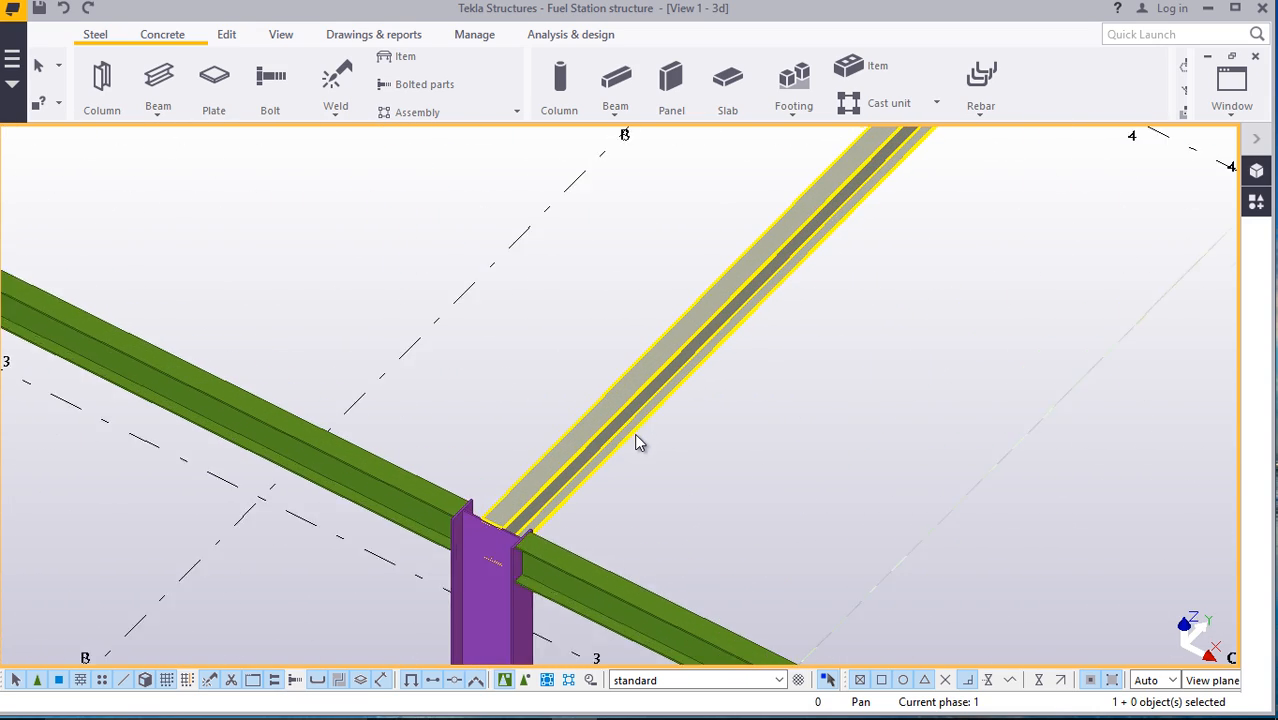
{"action": "scroll", "coordinate": [634, 433], "scroll_direction": "up", "scroll_amount": 2}
{"action": "scroll", "coordinate": [607, 401], "scroll_direction": "down", "scroll_amount": 1}
{"action": "scroll", "coordinate": [575, 418], "scroll_direction": "down", "scroll_amount": 1}
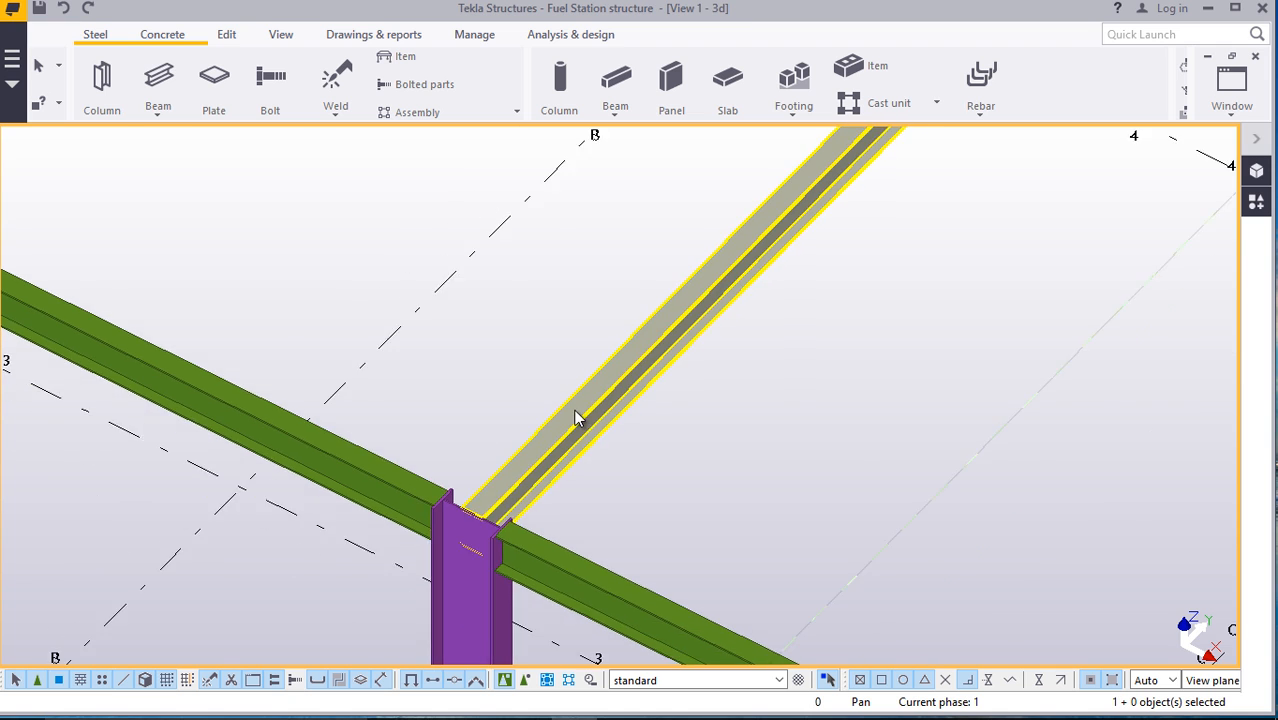
{"action": "scroll", "coordinate": [575, 418], "scroll_direction": "down", "scroll_amount": 2}
{"action": "scroll", "coordinate": [629, 395], "scroll_direction": "up", "scroll_amount": 5}
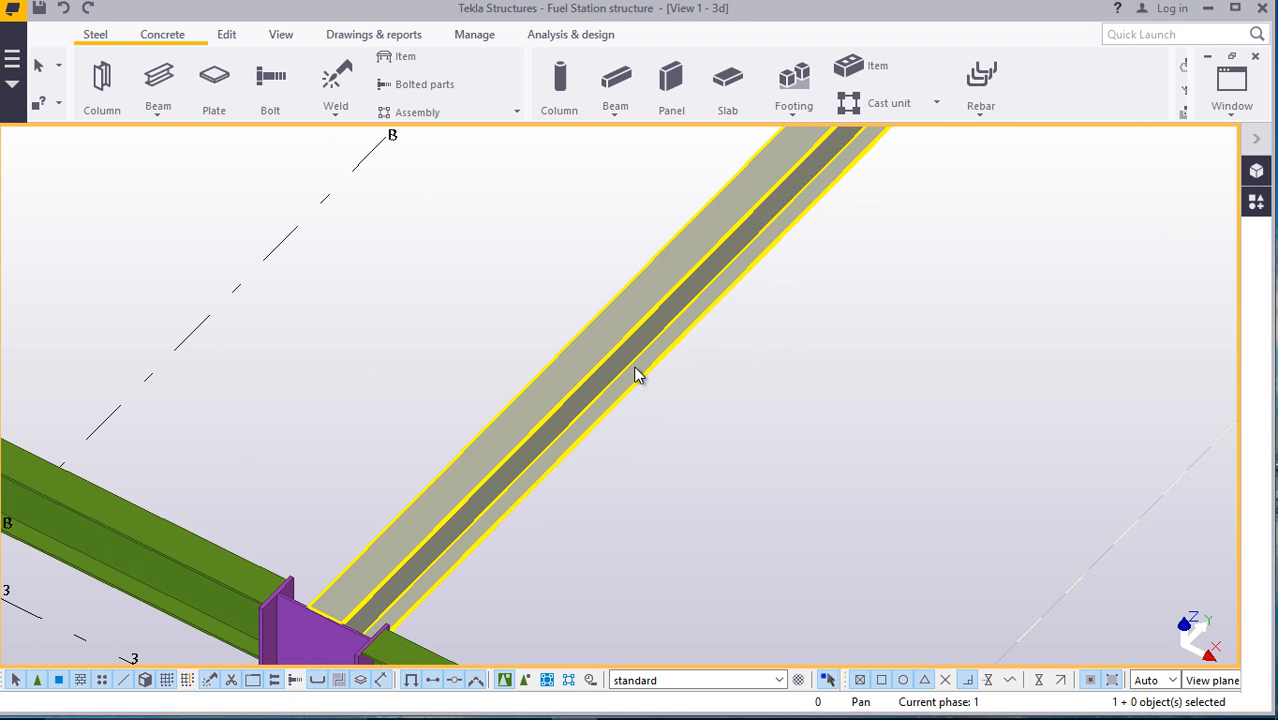
{"action": "double_click", "coordinate": [635, 373]}
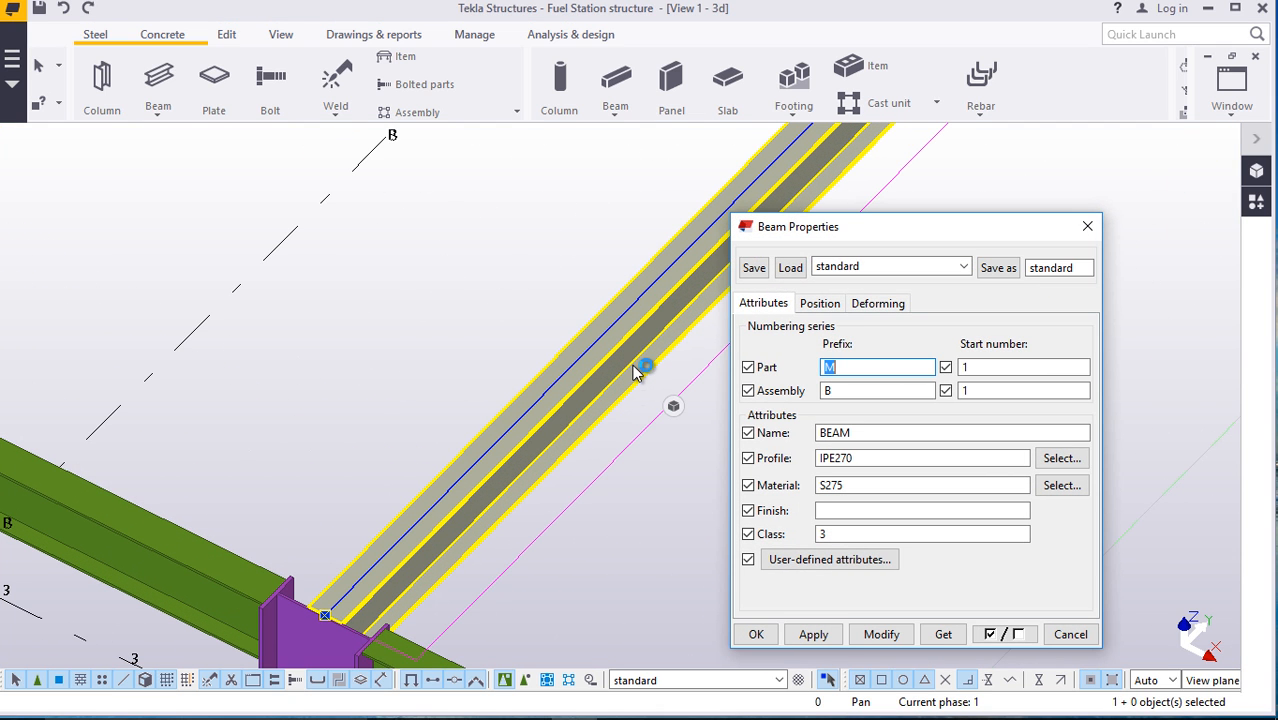
{"action": "left_click", "coordinate": [1086, 227]}
{"action": "left_click", "coordinate": [709, 450]}
{"action": "scroll", "coordinate": [700, 465], "scroll_direction": "down", "scroll_amount": 4}
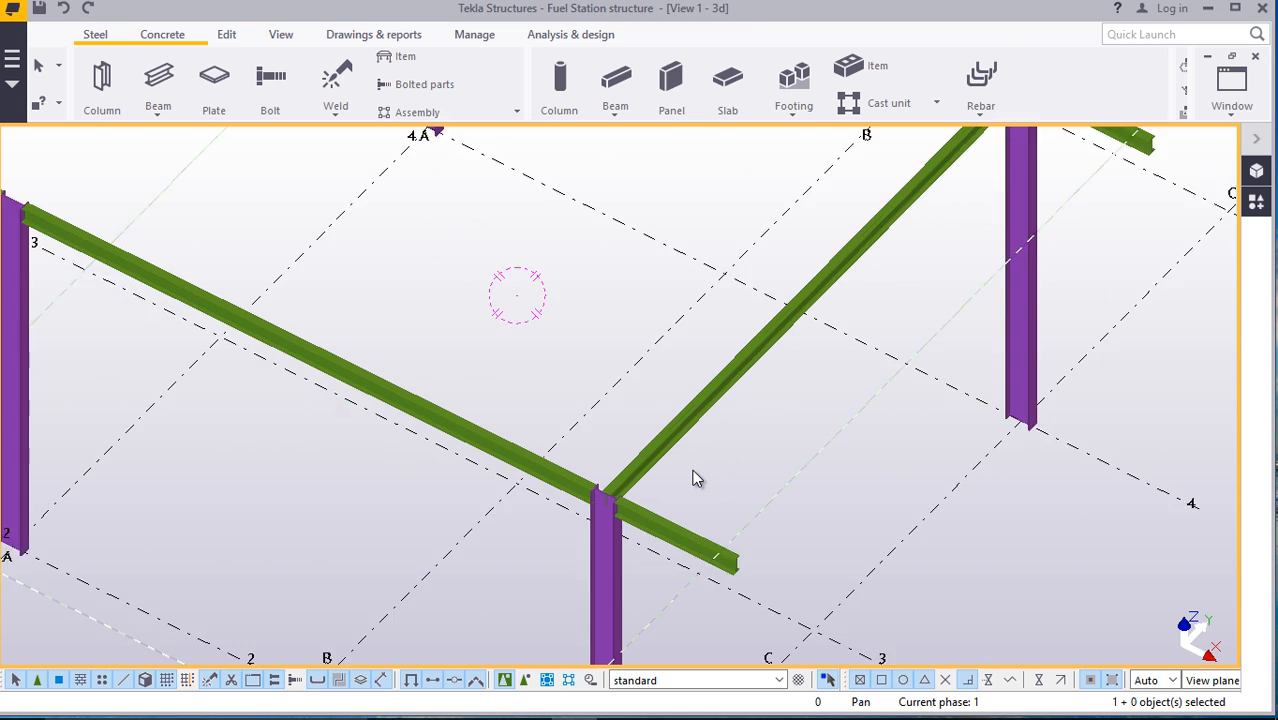
{"action": "scroll", "coordinate": [697, 480], "scroll_direction": "down", "scroll_amount": 3}
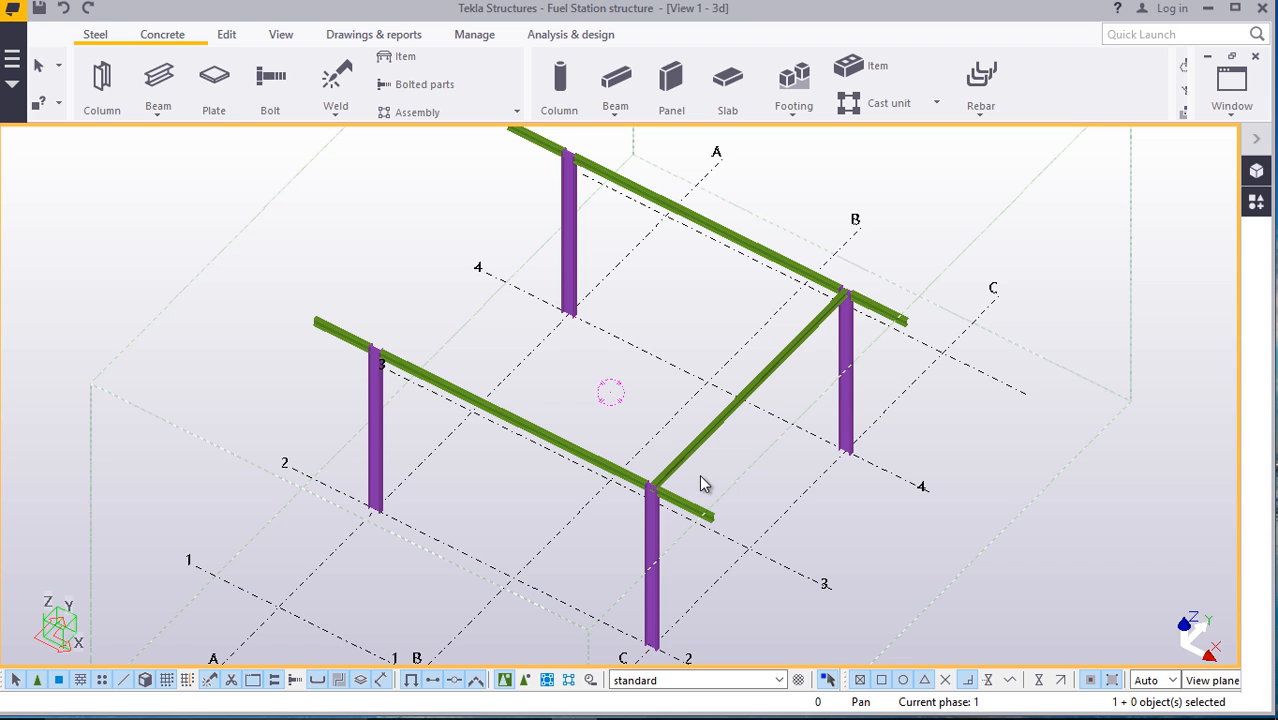
Copy the grid line C connecting beam 10000 mm to the column tops on grid line A, and end the command
{"action": "scroll", "coordinate": [355, 330], "scroll_direction": "up", "scroll_amount": 4}
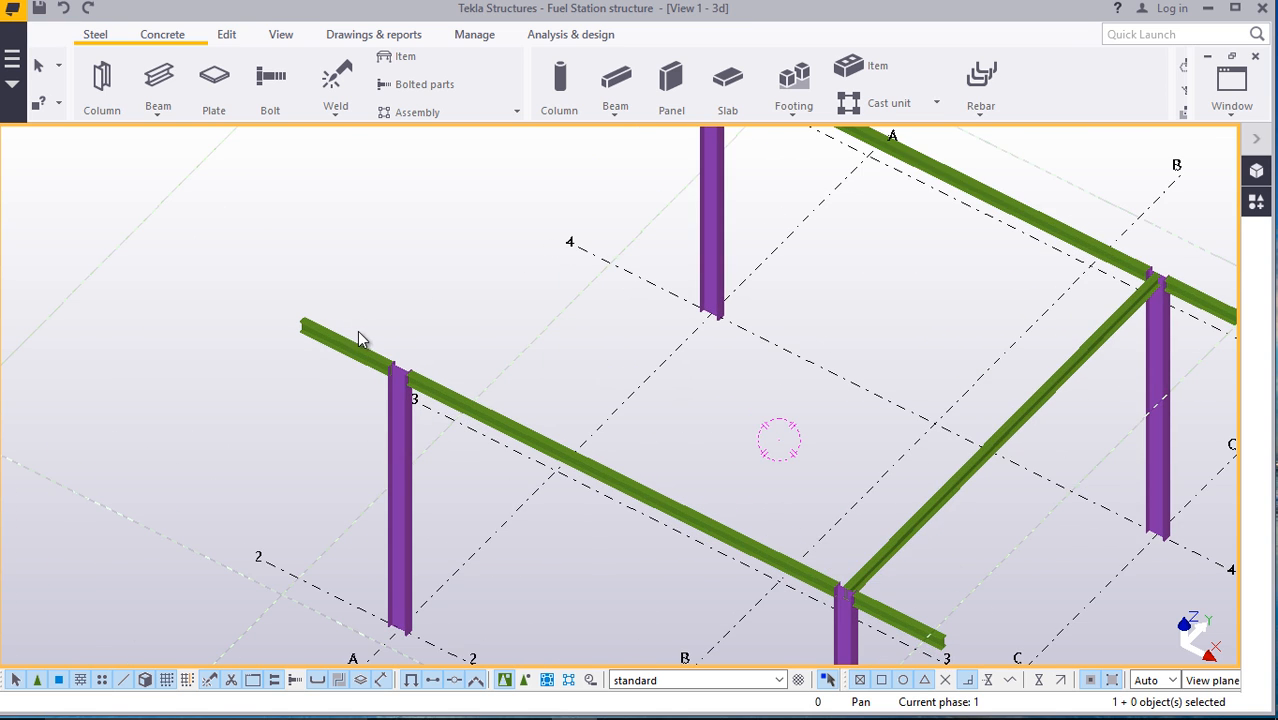
{"action": "scroll", "coordinate": [357, 330], "scroll_direction": "down", "scroll_amount": 4}
{"action": "scroll", "coordinate": [417, 322], "scroll_direction": "up", "scroll_amount": 4}
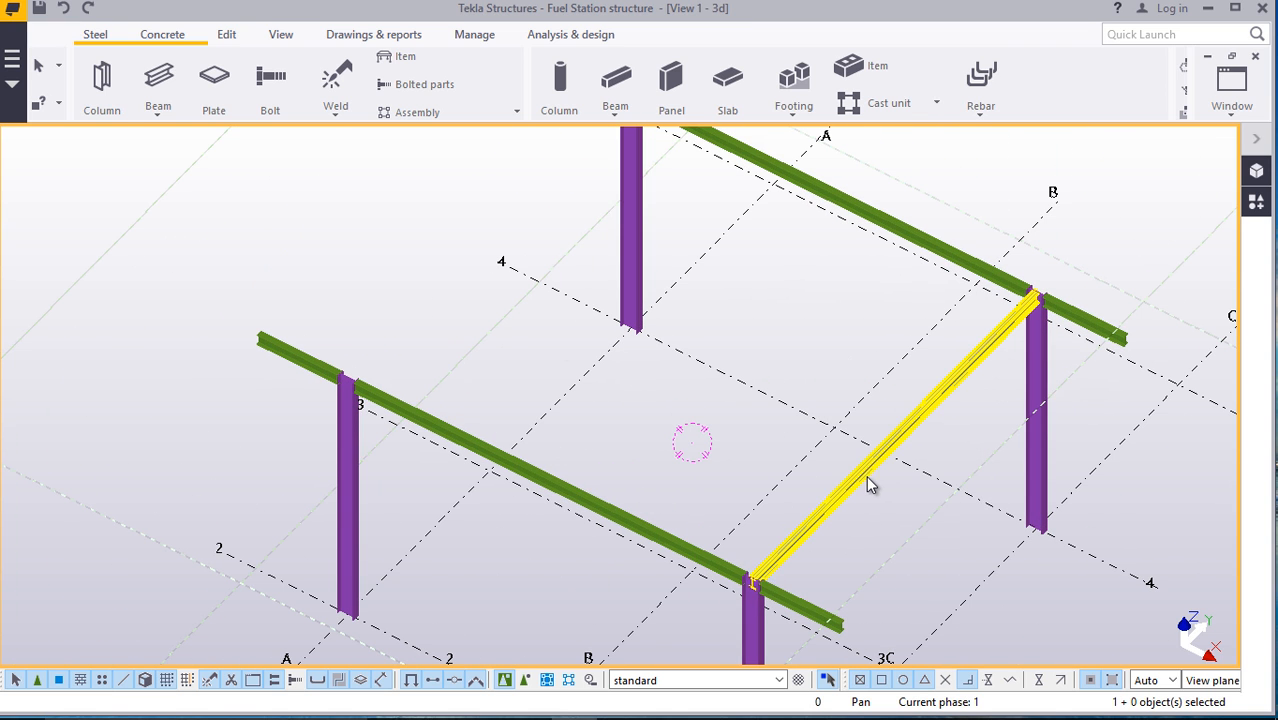
{"action": "right_click", "coordinate": [887, 500]}
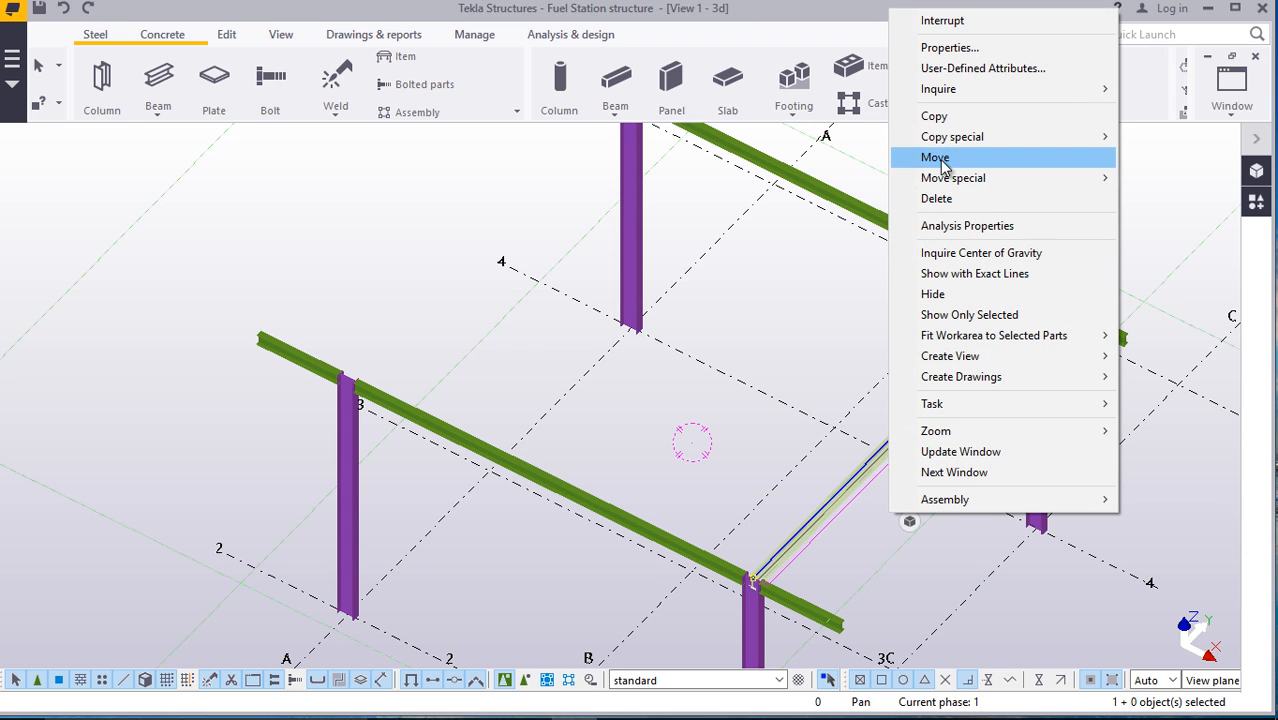
{"action": "left_click", "coordinate": [934, 116]}
{"action": "scroll", "coordinate": [757, 575], "scroll_direction": "up", "scroll_amount": 2}
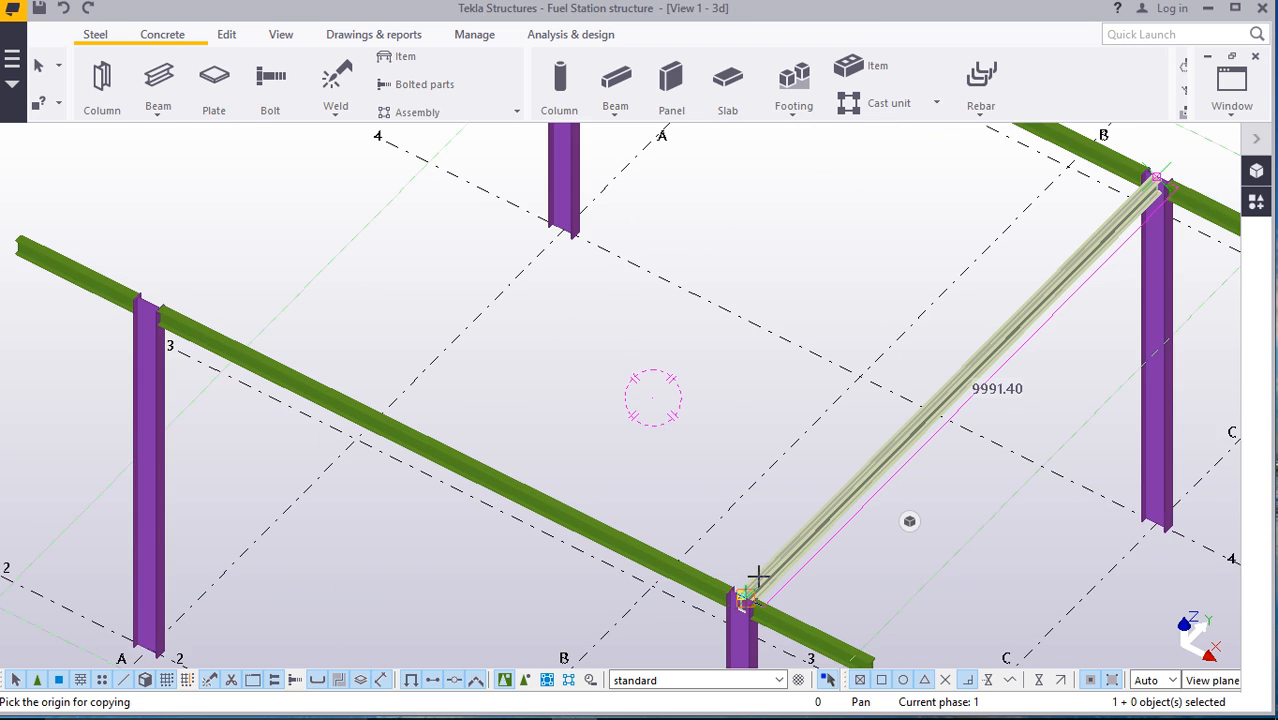
{"action": "scroll", "coordinate": [757, 575], "scroll_direction": "up", "scroll_amount": 6}
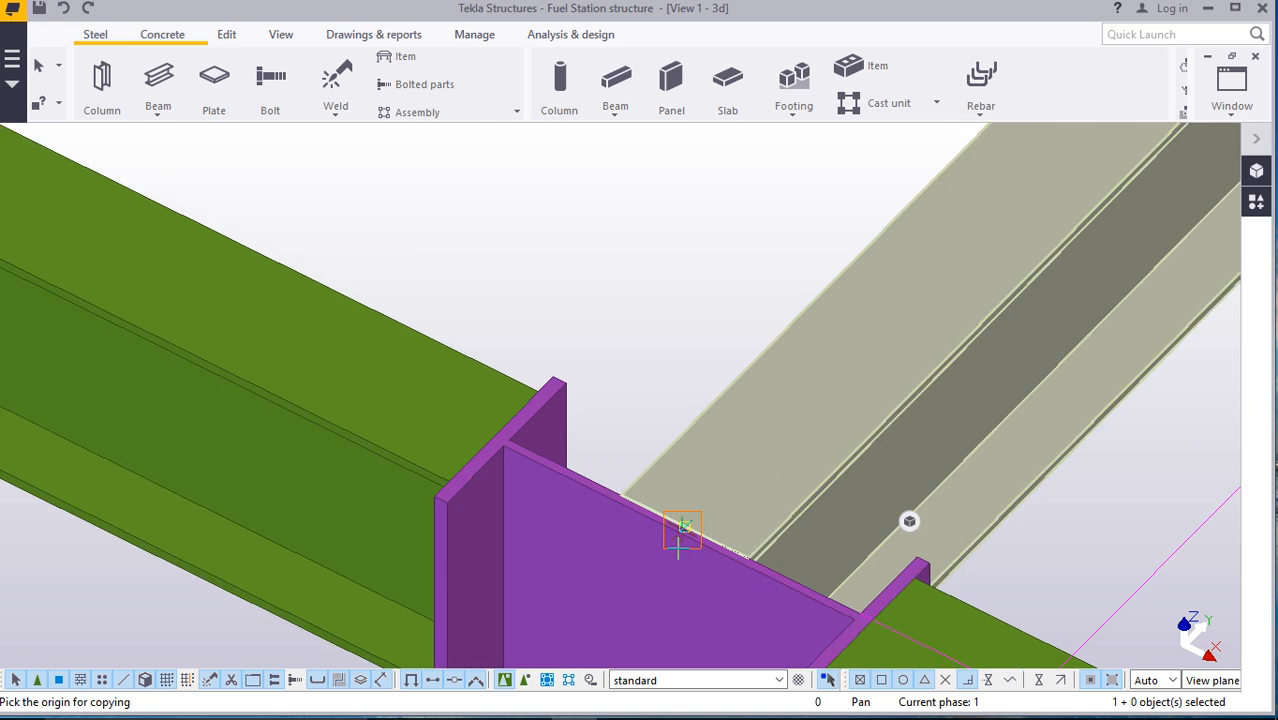
{"action": "scroll", "coordinate": [678, 548], "scroll_direction": "up", "scroll_amount": 3}
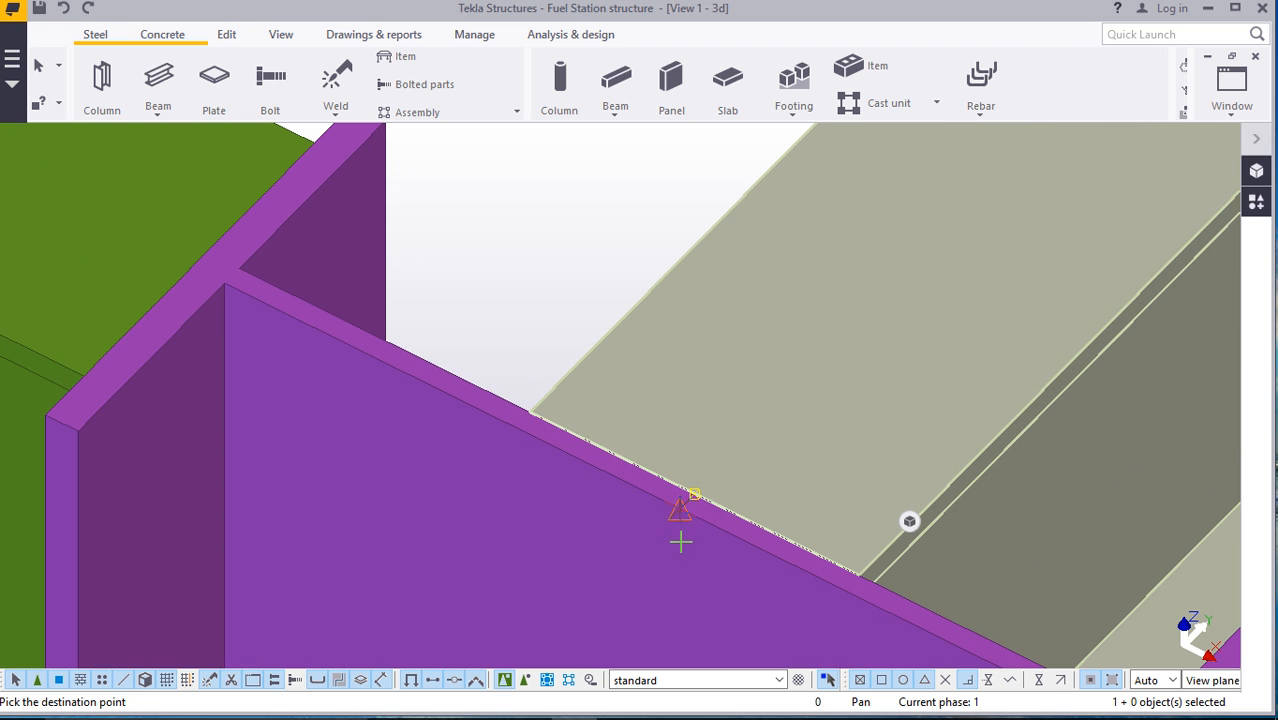
{"action": "scroll", "coordinate": [680, 541], "scroll_direction": "down", "scroll_amount": 8}
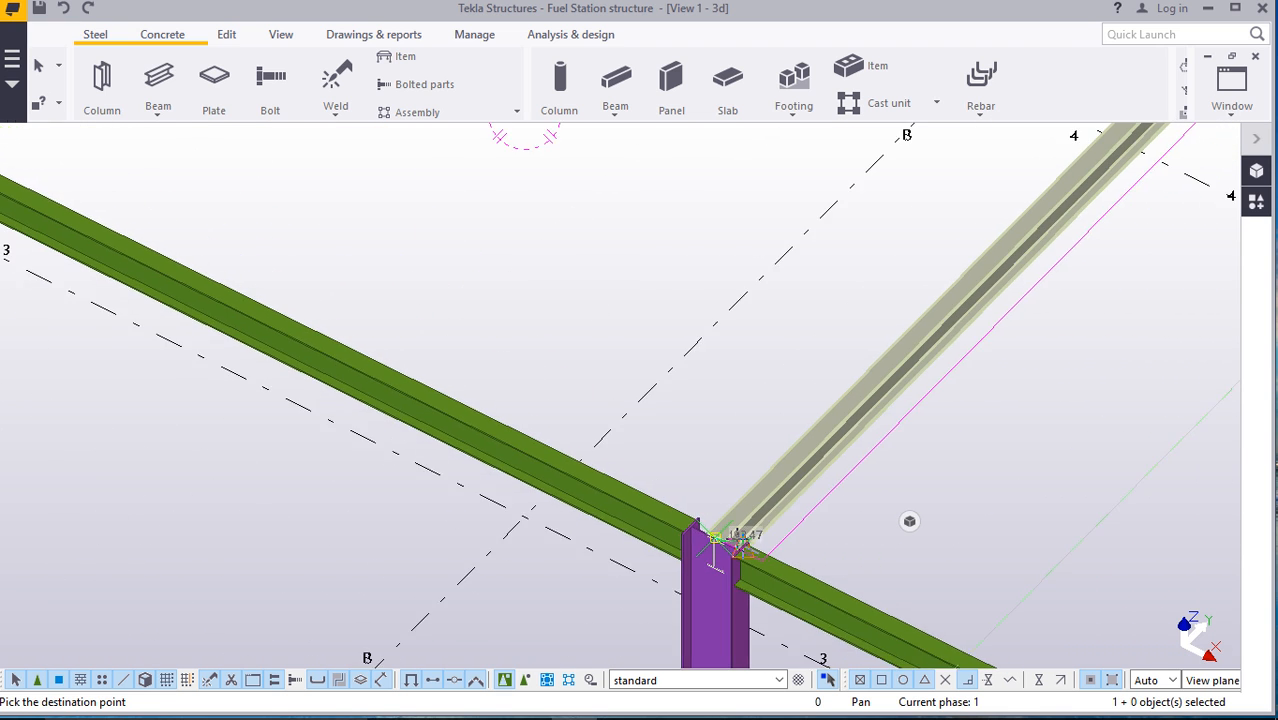
{"action": "scroll", "coordinate": [715, 540], "scroll_direction": "down", "scroll_amount": 5}
{"action": "scroll", "coordinate": [275, 320], "scroll_direction": "up", "scroll_amount": 6}
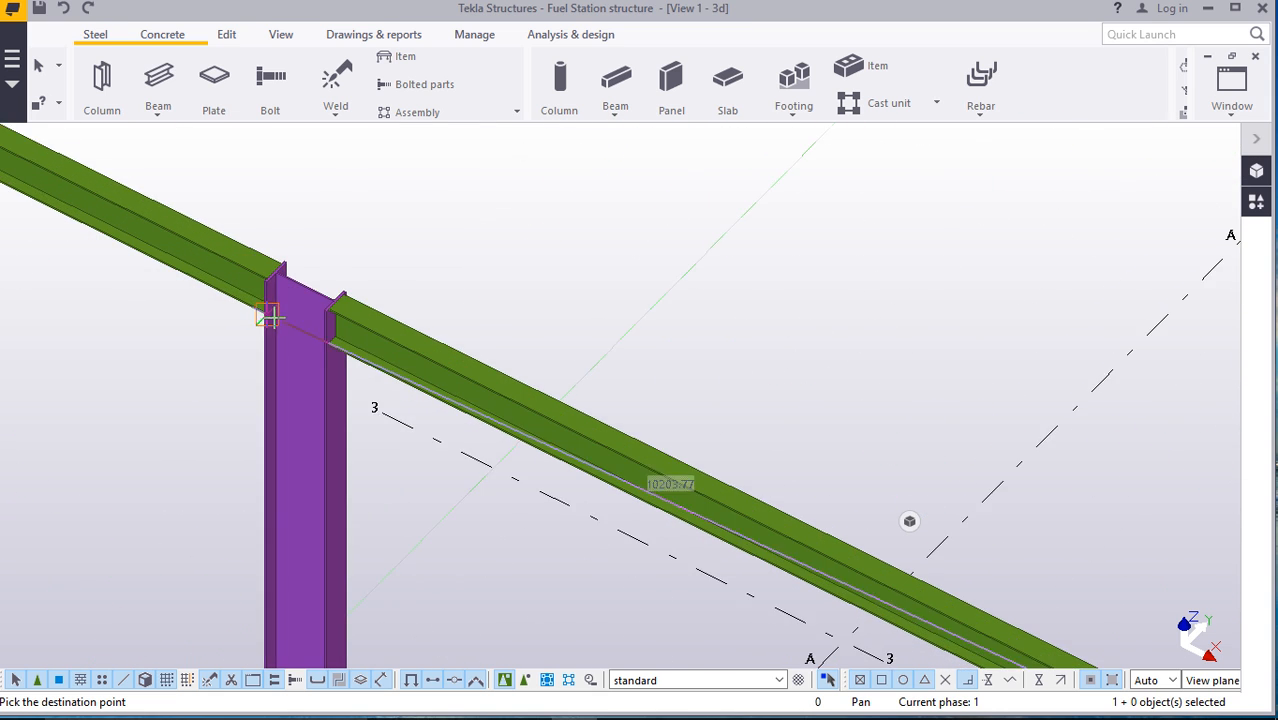
{"action": "scroll", "coordinate": [272, 316], "scroll_direction": "up", "scroll_amount": 8}
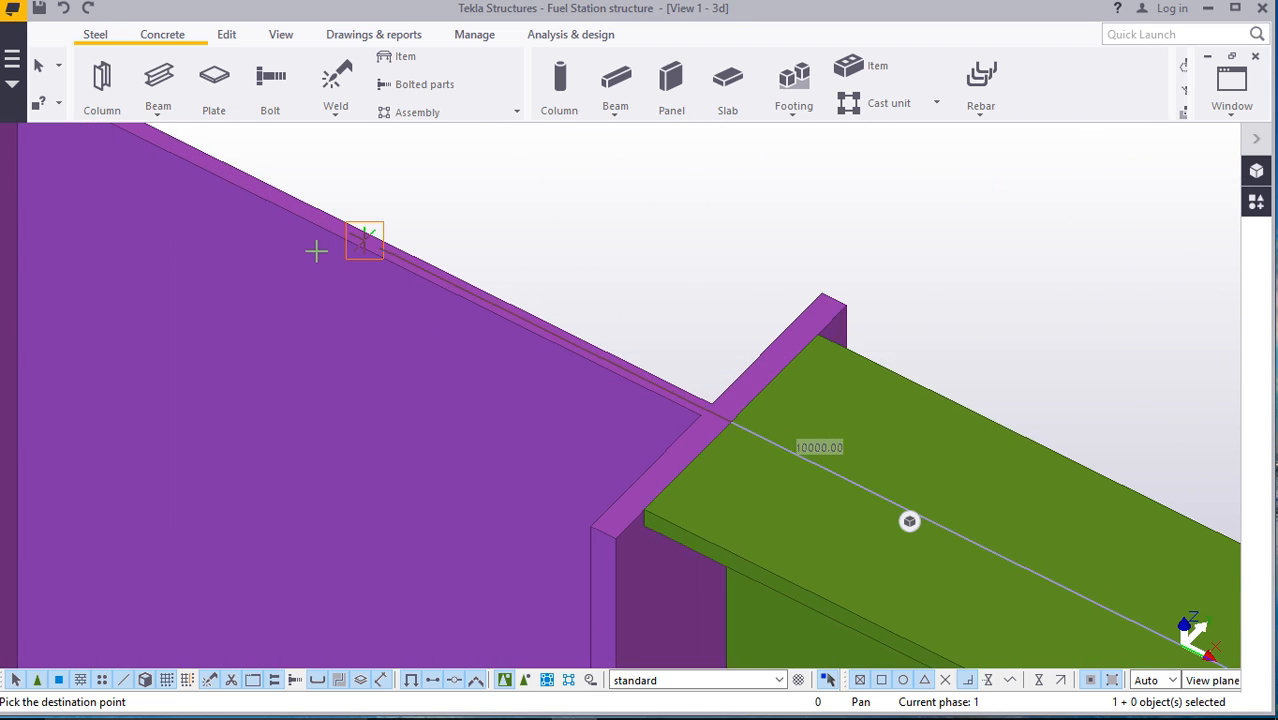
{"action": "scroll", "coordinate": [316, 251], "scroll_direction": "up", "scroll_amount": 2}
{"action": "scroll", "coordinate": [377, 251], "scroll_direction": "down", "scroll_amount": 2}
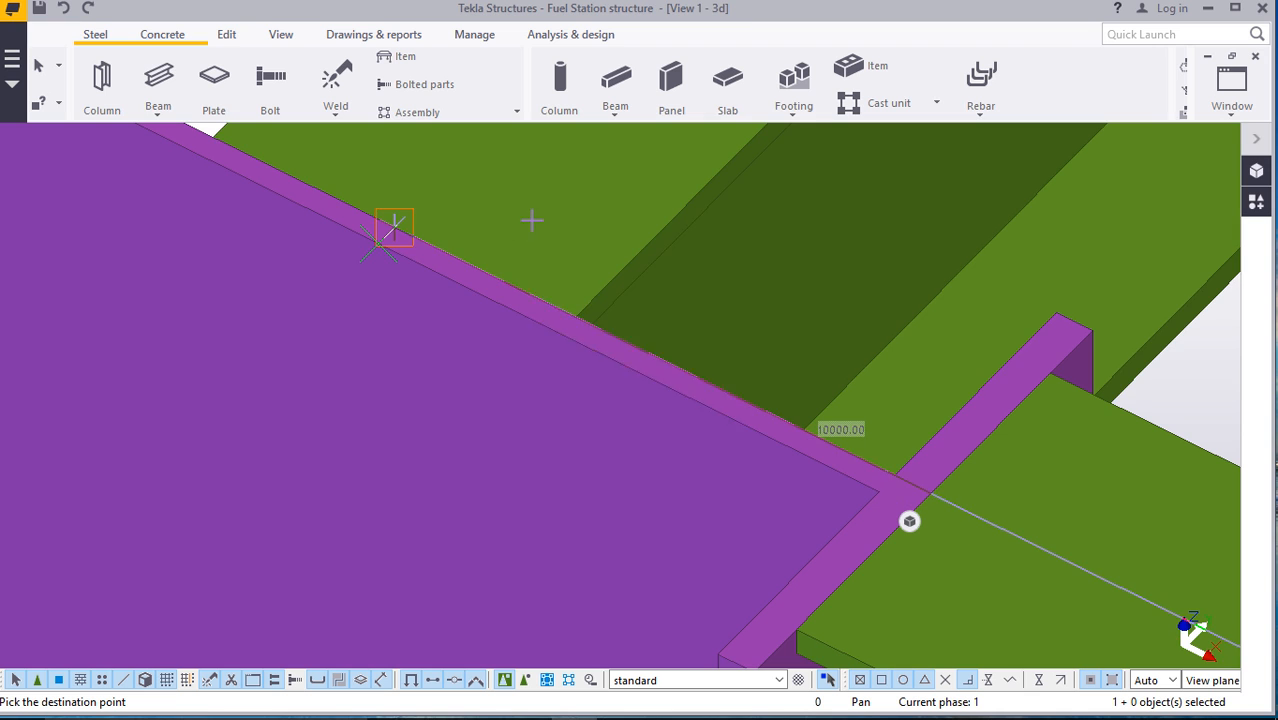
{"action": "right_click", "coordinate": [534, 222]}
{"action": "left_click", "coordinate": [599, 494]}
{"action": "scroll", "coordinate": [414, 397], "scroll_direction": "up", "scroll_amount": 3}
{"action": "scroll", "coordinate": [410, 397], "scroll_direction": "down", "scroll_amount": 10}
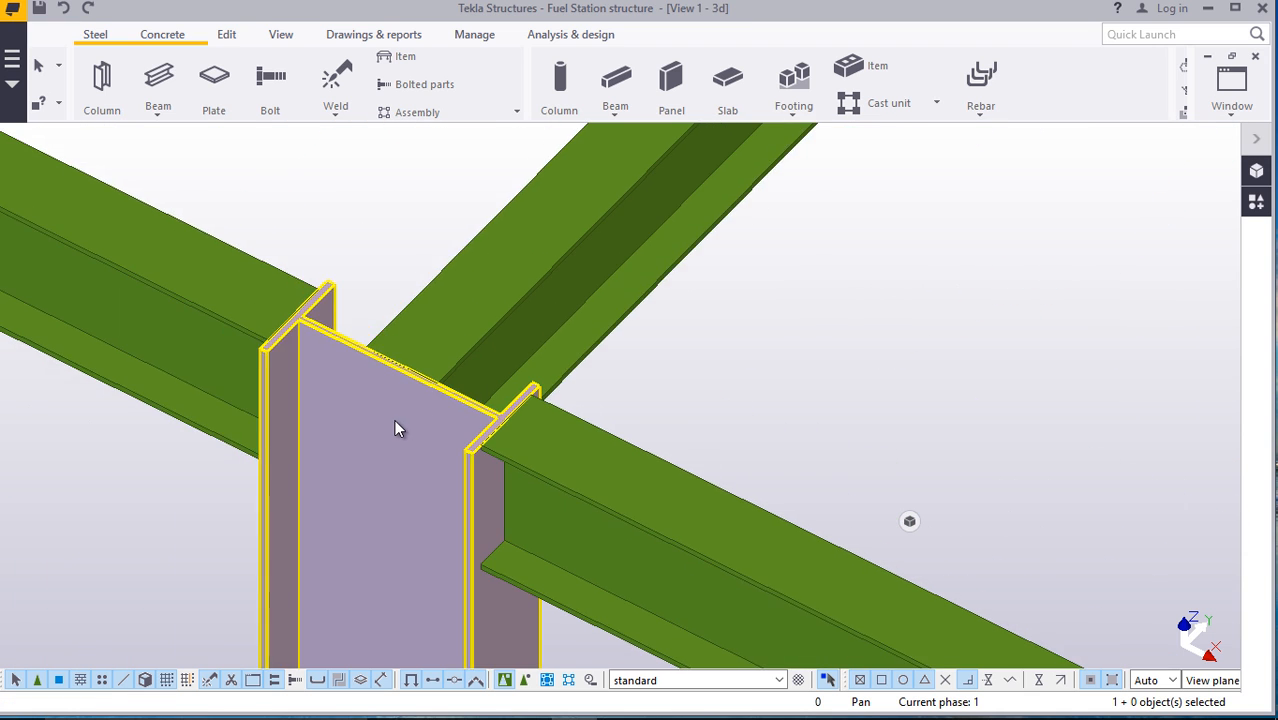
{"action": "scroll", "coordinate": [418, 418], "scroll_direction": "down", "scroll_amount": 8}
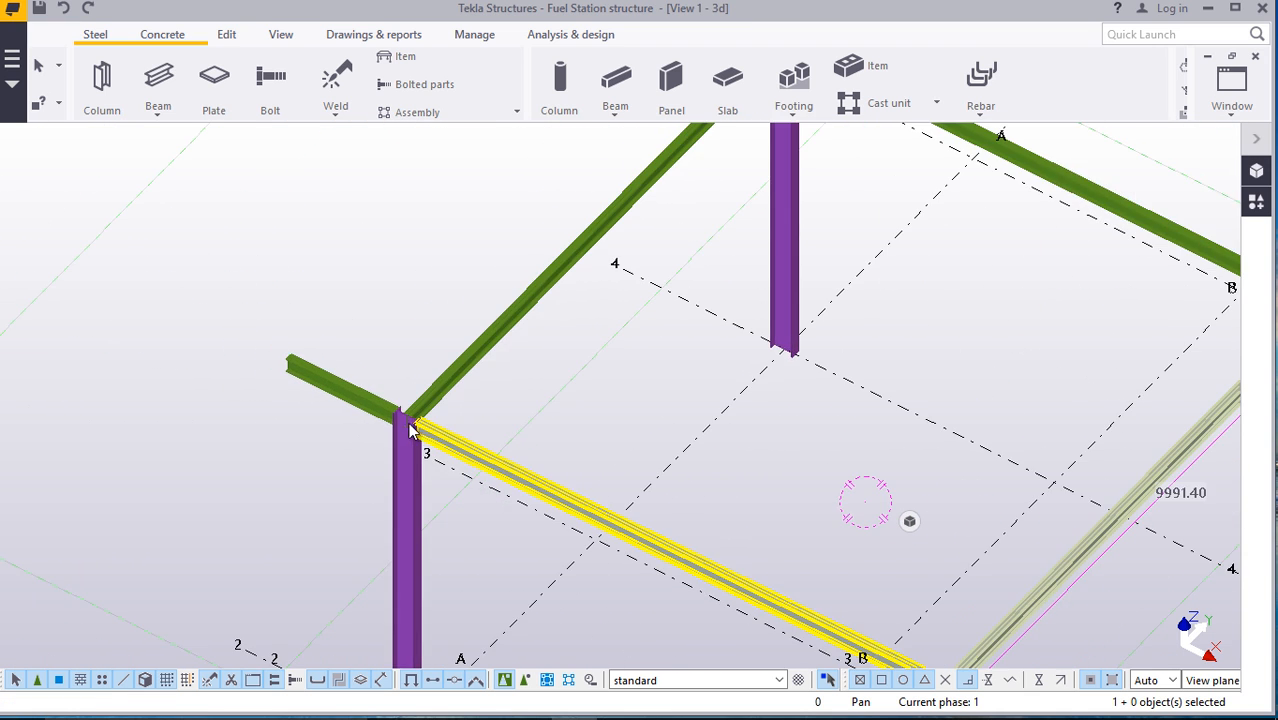
{"action": "scroll", "coordinate": [412, 412], "scroll_direction": "up", "scroll_amount": 12}
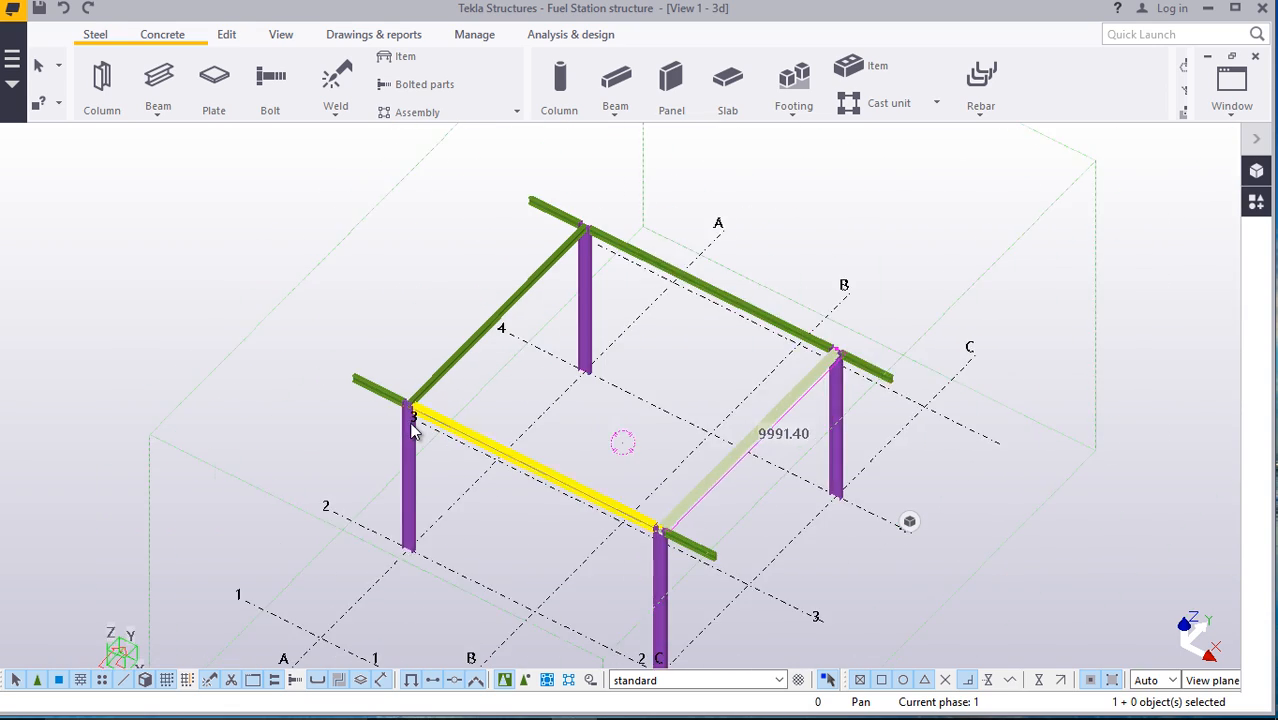
Measure the free distance from the web-to-flange corner to the flange's outer edge at the column top, and end the command
{"action": "scroll", "coordinate": [395, 388], "scroll_direction": "up", "scroll_amount": 10}
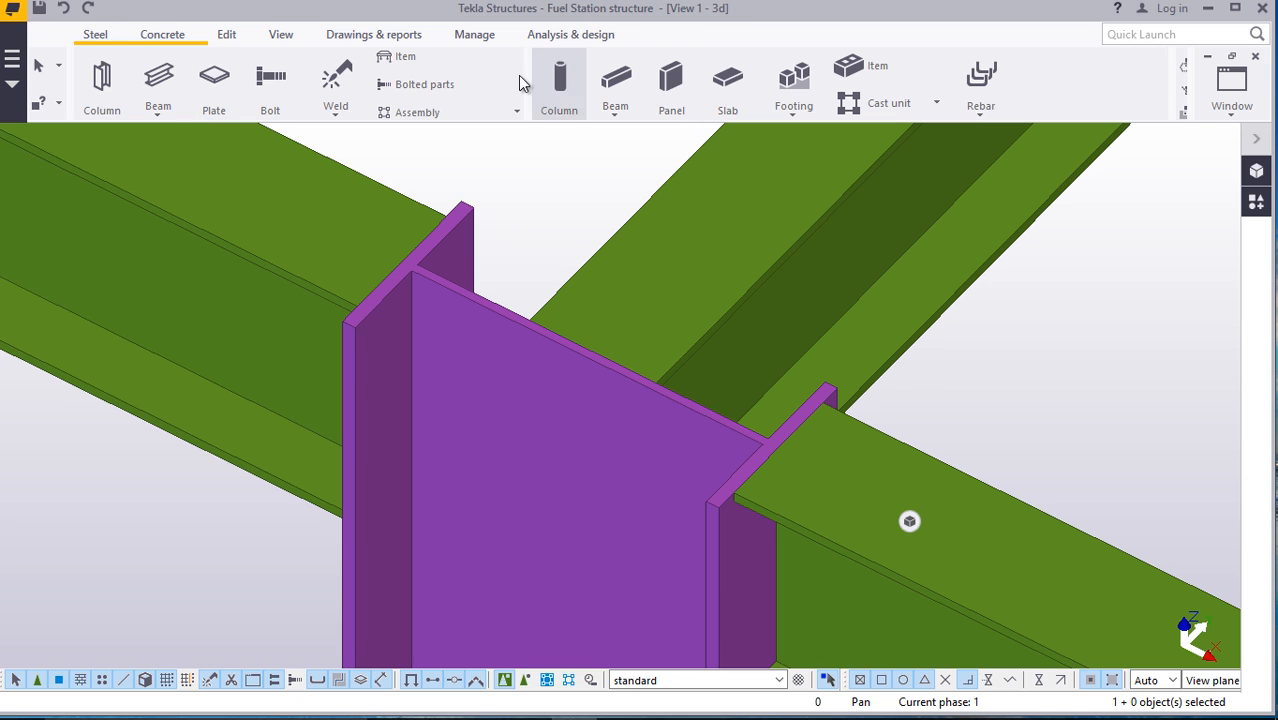
{"action": "left_click", "coordinate": [227, 38]}
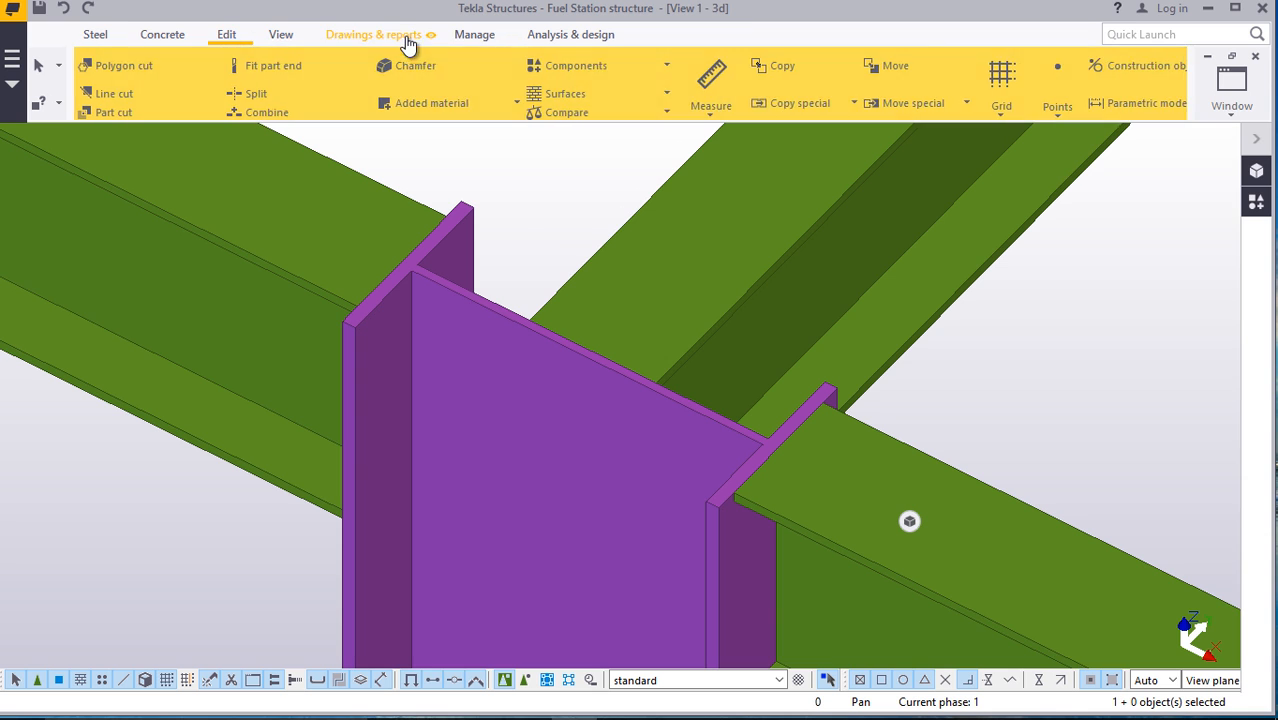
{"action": "left_click", "coordinate": [711, 112]}
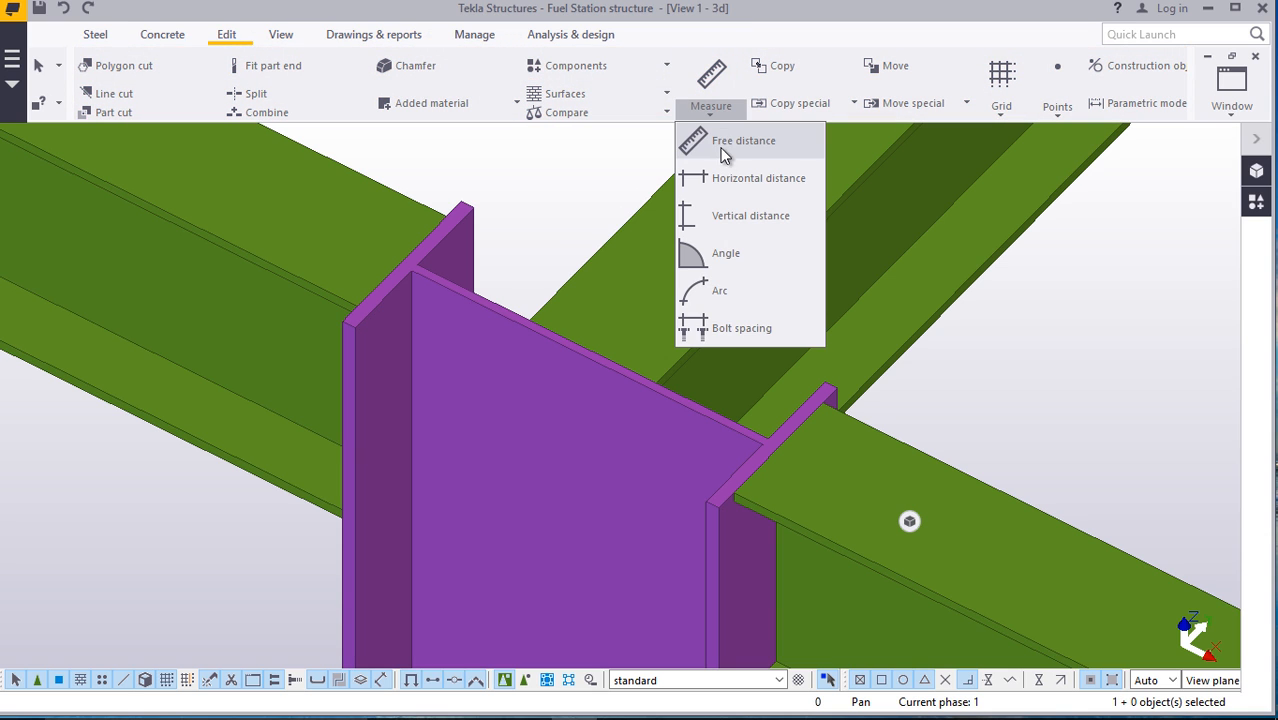
{"action": "left_click", "coordinate": [725, 150]}
{"action": "scroll", "coordinate": [402, 283], "scroll_direction": "up", "scroll_amount": 4}
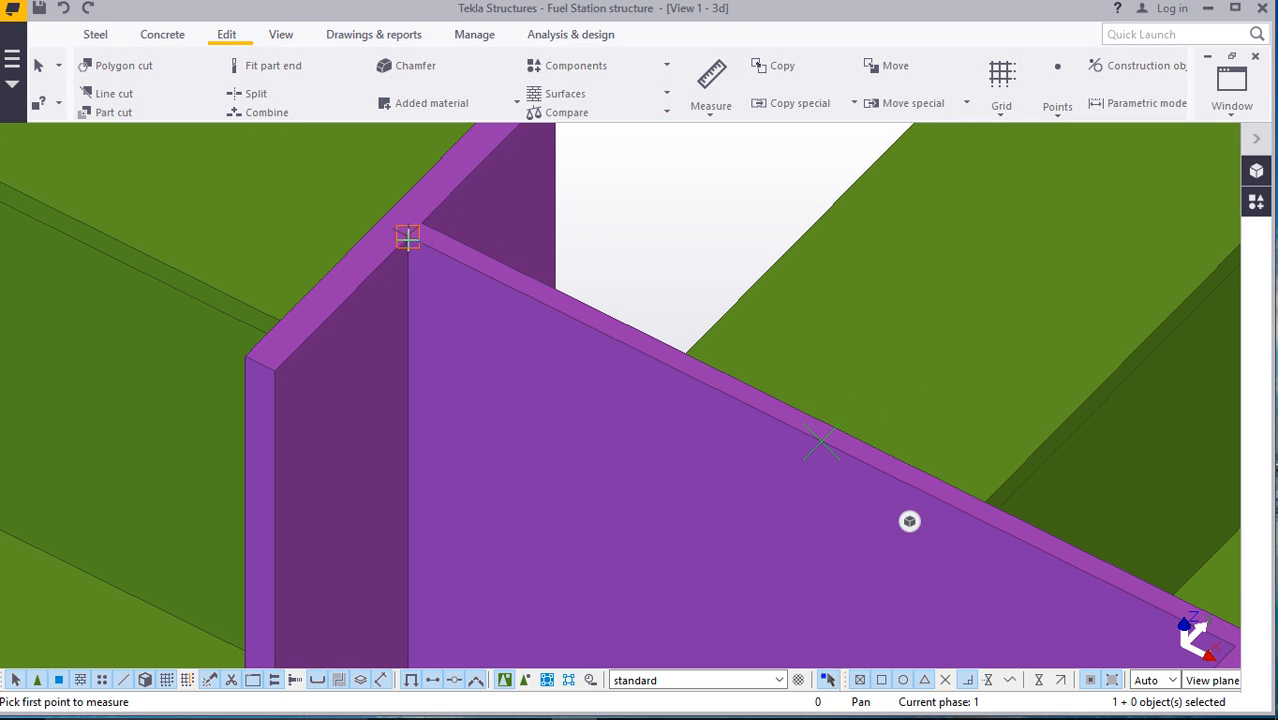
{"action": "left_click", "coordinate": [405, 237]}
{"action": "left_click", "coordinate": [274, 371]}
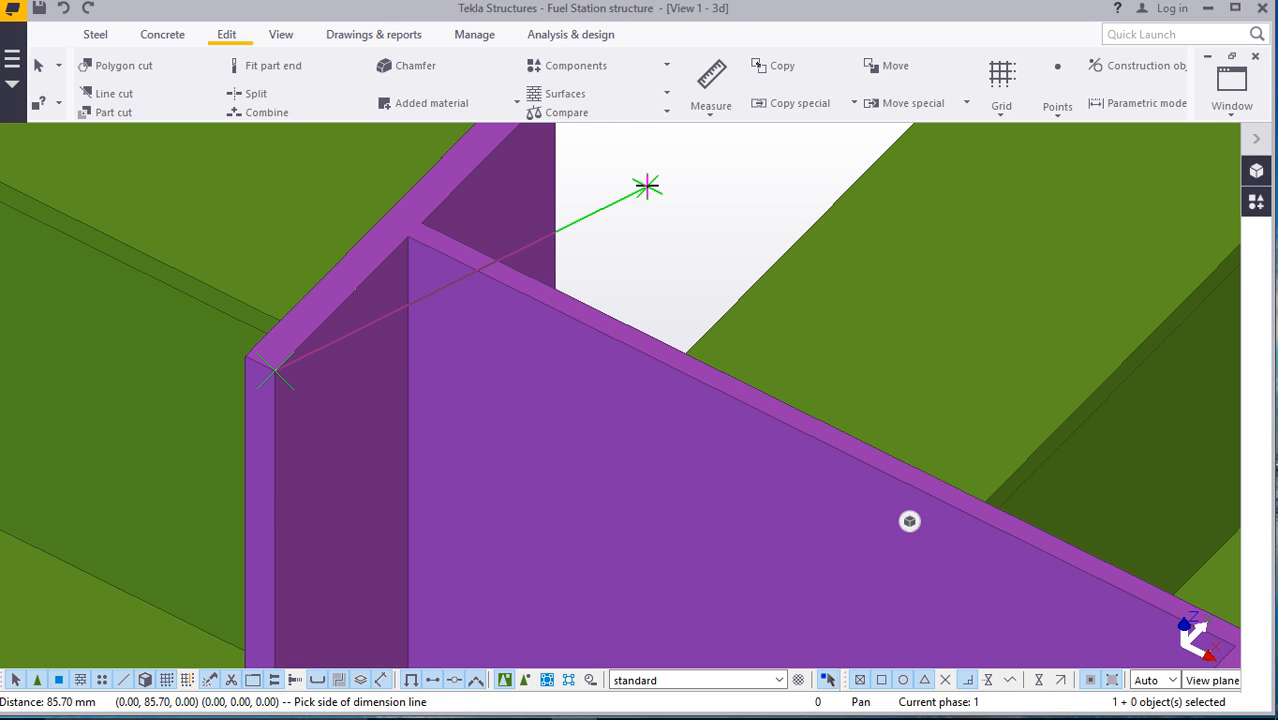
{"action": "right_click", "coordinate": [648, 175]}
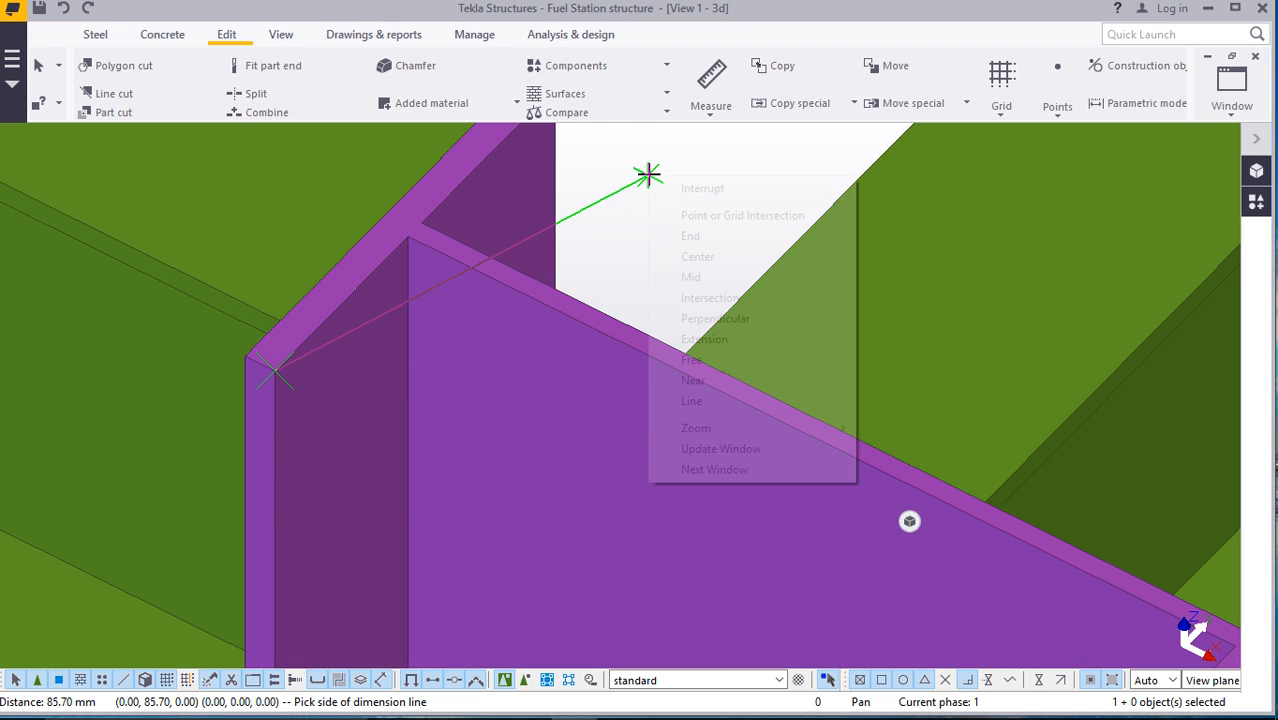
{"action": "left_click", "coordinate": [672, 190]}
{"action": "scroll", "coordinate": [535, 254], "scroll_direction": "down", "scroll_amount": 3}
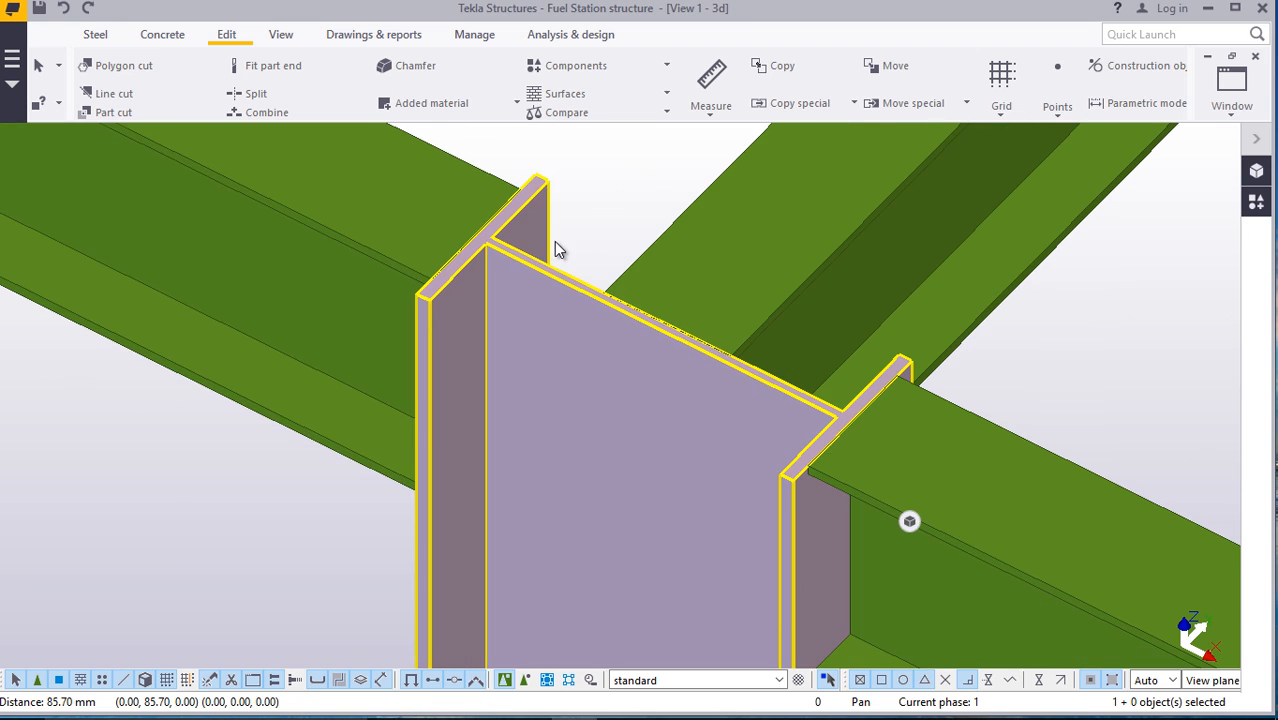
Create a 2085.7 mm steel beam at the top of column A-2, from the web-to-flange corner outward along grid line A, and end the command
{"action": "left_click", "coordinate": [188, 148]}
{"action": "left_click", "coordinate": [95, 34]}
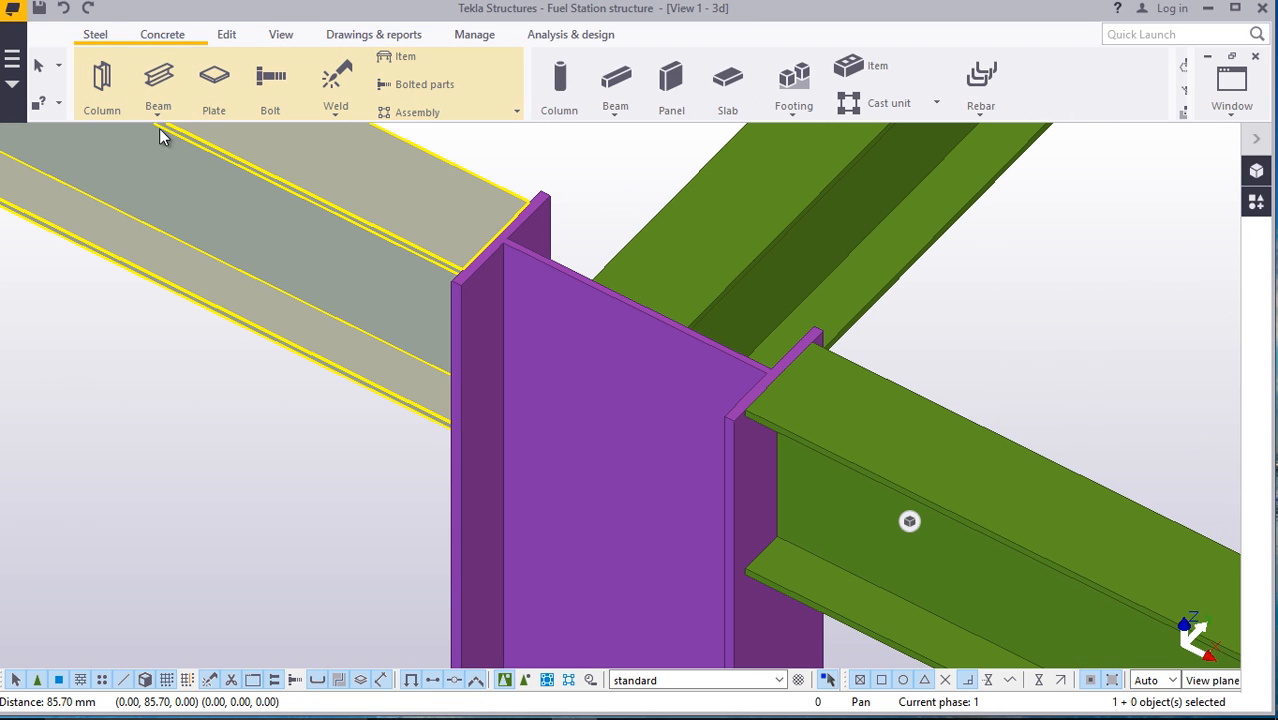
{"action": "left_click", "coordinate": [157, 115]}
{"action": "left_click", "coordinate": [175, 146]}
{"action": "scroll", "coordinate": [577, 318], "scroll_direction": "up", "scroll_amount": 10}
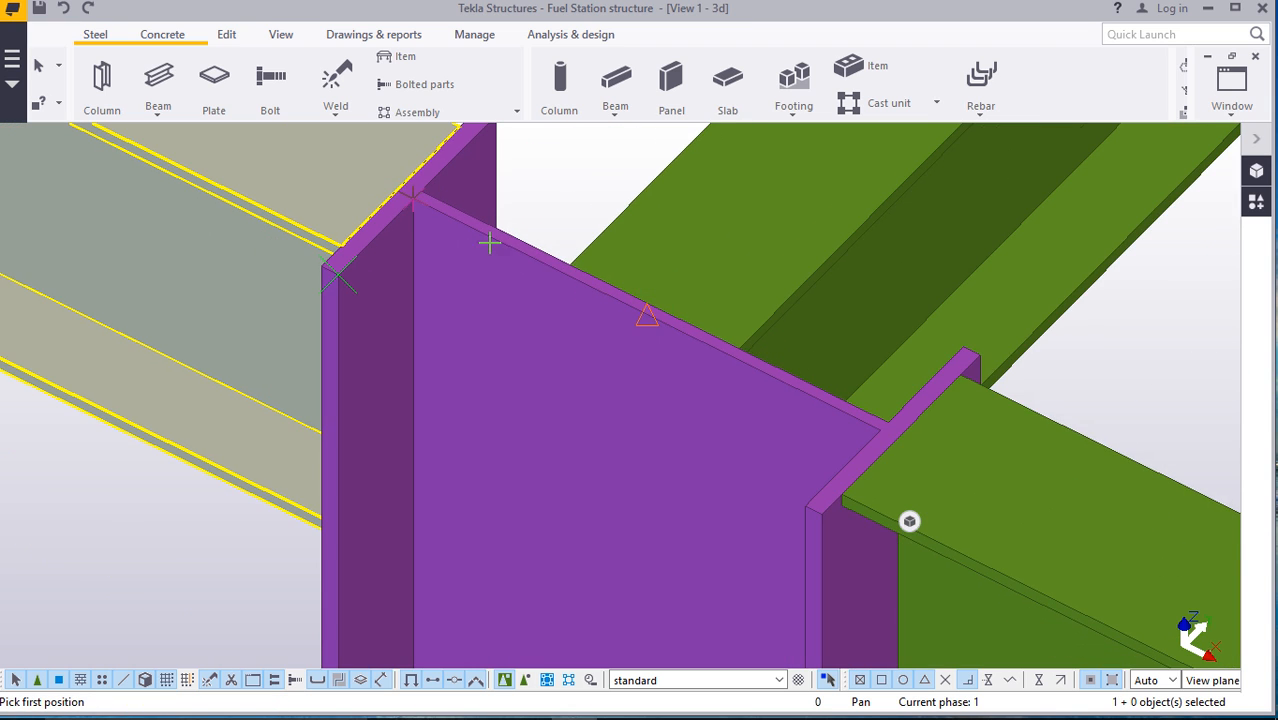
{"action": "scroll", "coordinate": [422, 194], "scroll_direction": "up", "scroll_amount": 5}
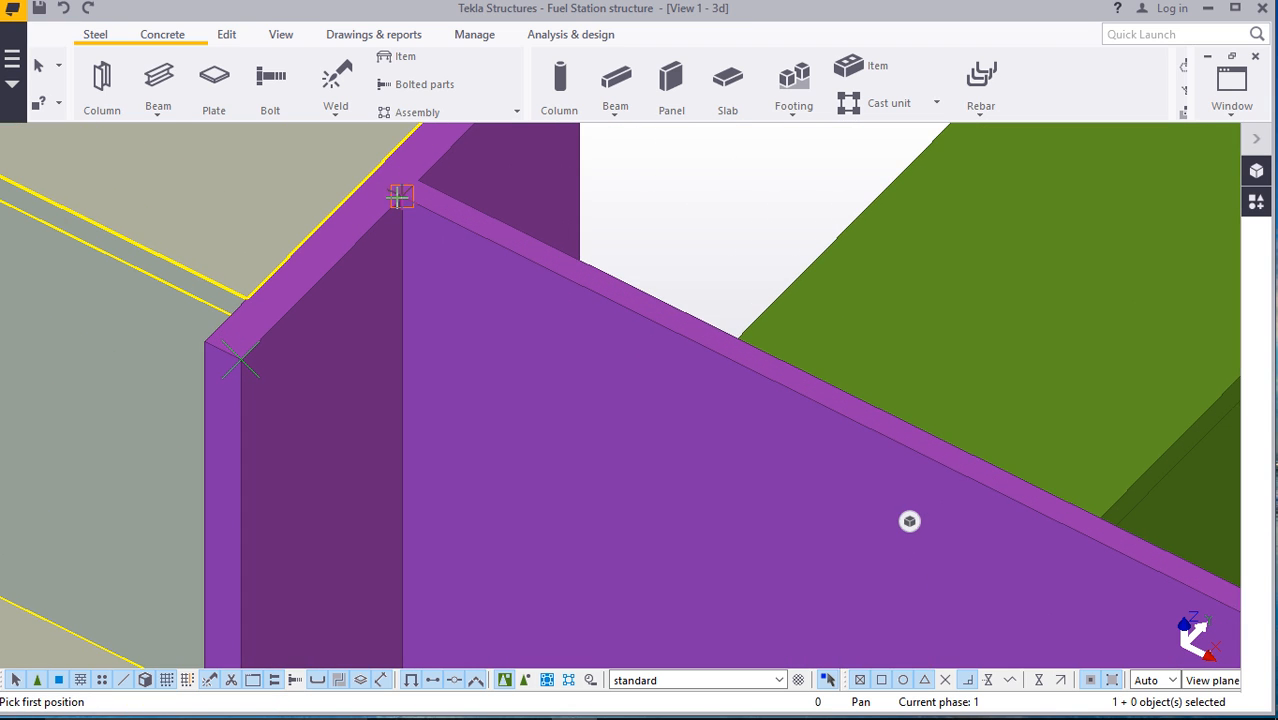
{"action": "left_click", "coordinate": [399, 197]}
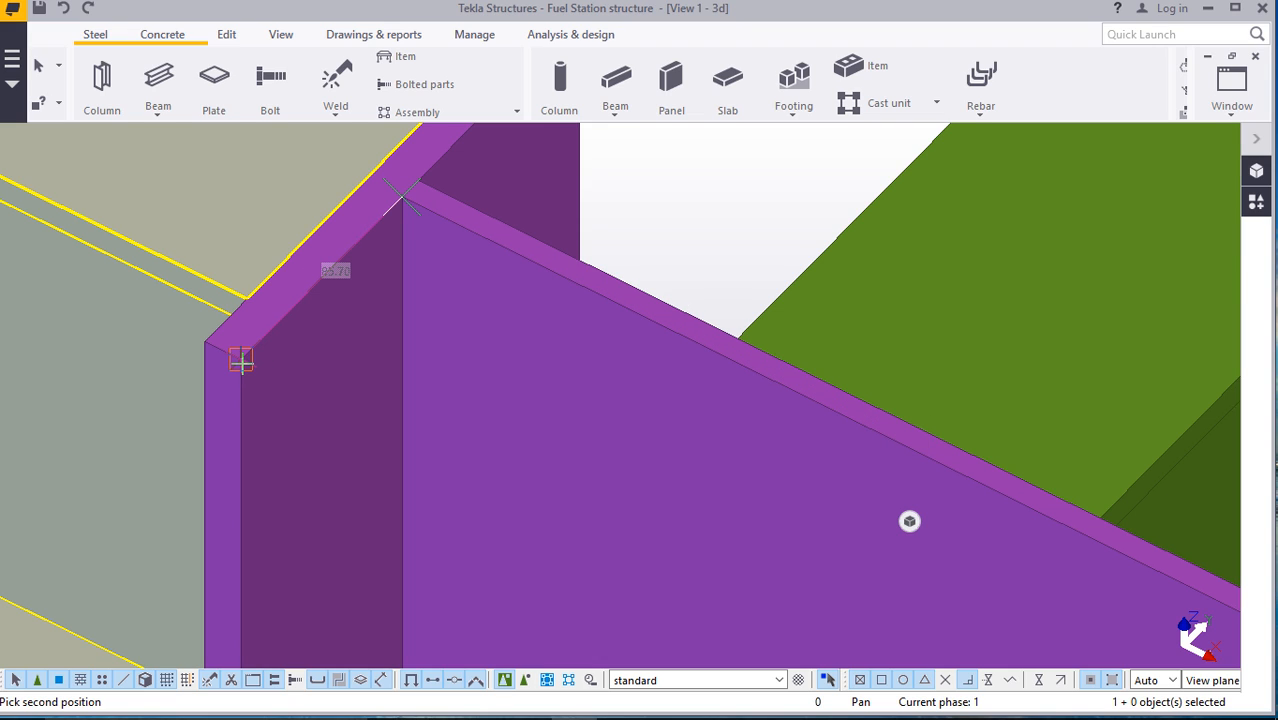
{"action": "type", "text": "2085.7"}
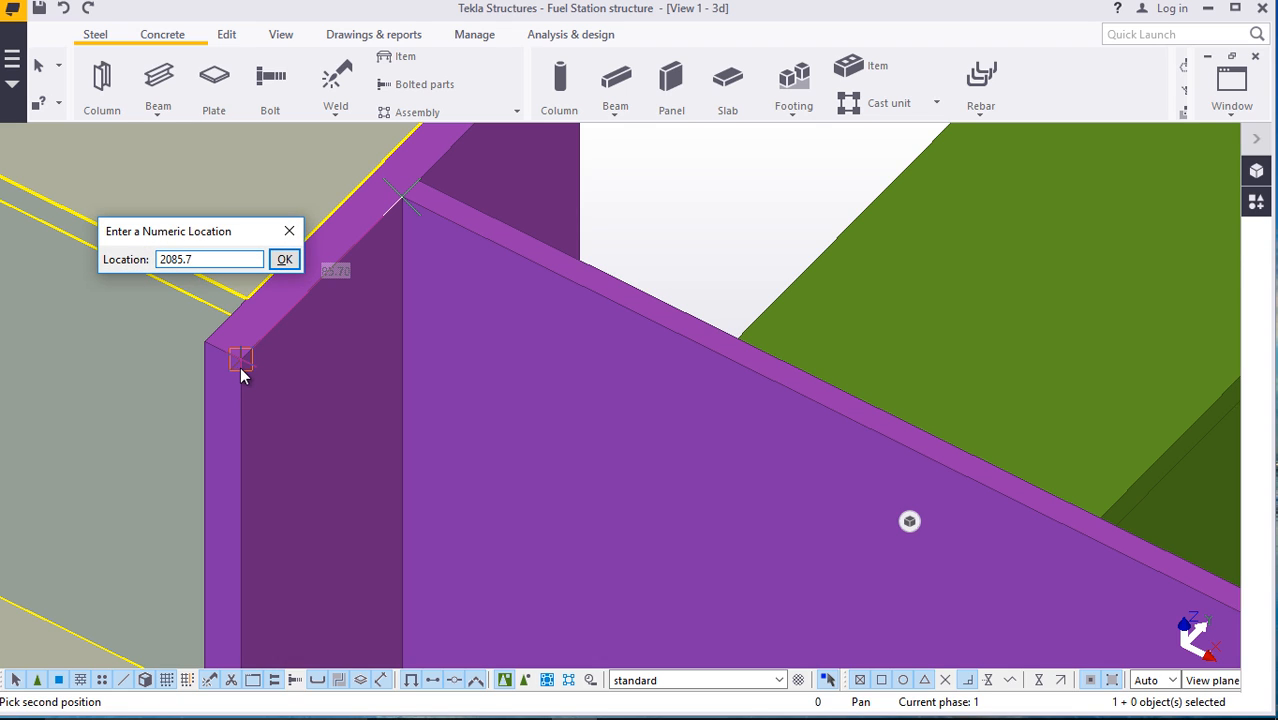
{"action": "left_click", "coordinate": [283, 260]}
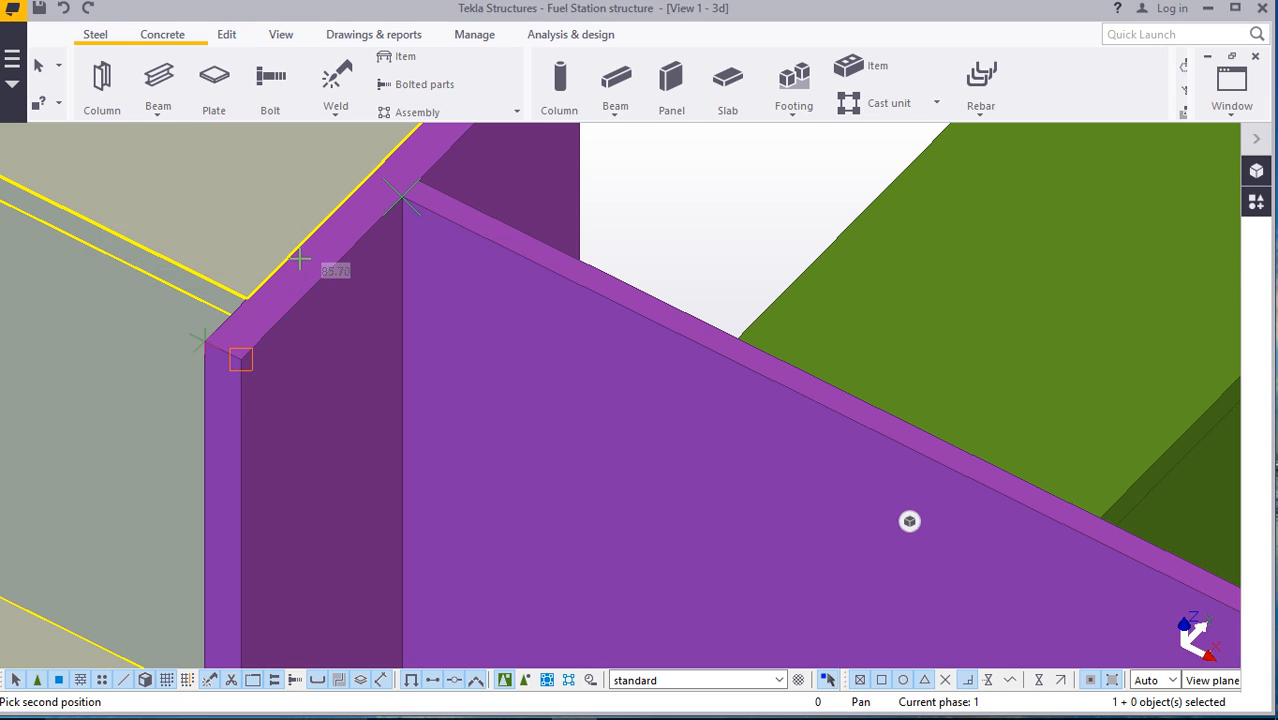
{"action": "right_click", "coordinate": [557, 187]}
{"action": "left_click", "coordinate": [610, 196]}
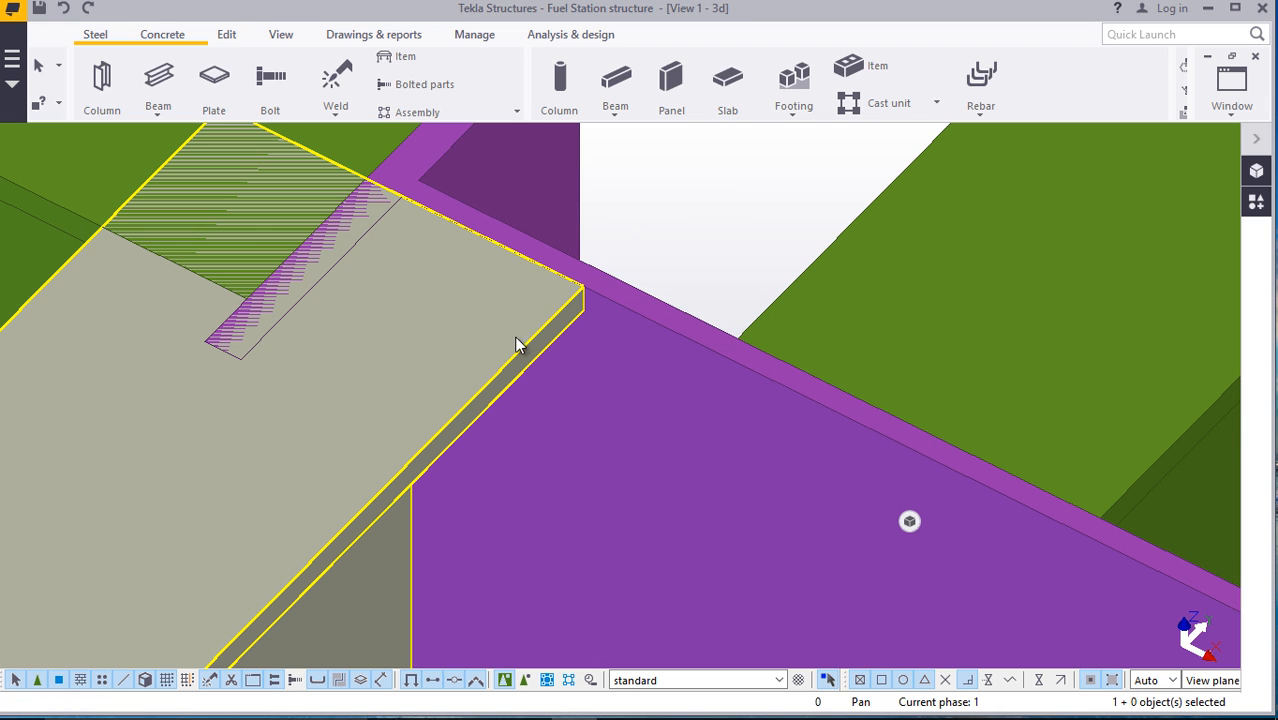
Move the new cantilever beam at column A-2 from the web-to-flange corner to the midpoint of the column web's top edge
{"action": "left_click", "coordinate": [516, 342]}
{"action": "right_click", "coordinate": [609, 222]}
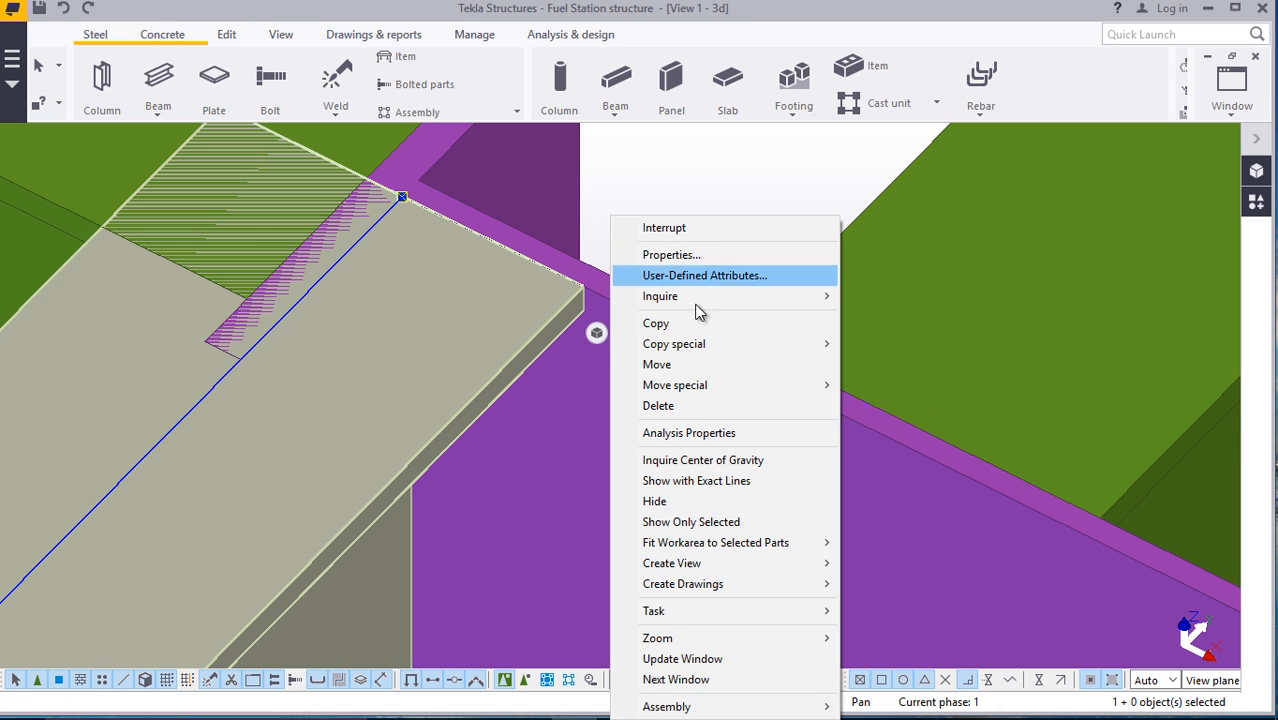
{"action": "left_click", "coordinate": [673, 364]}
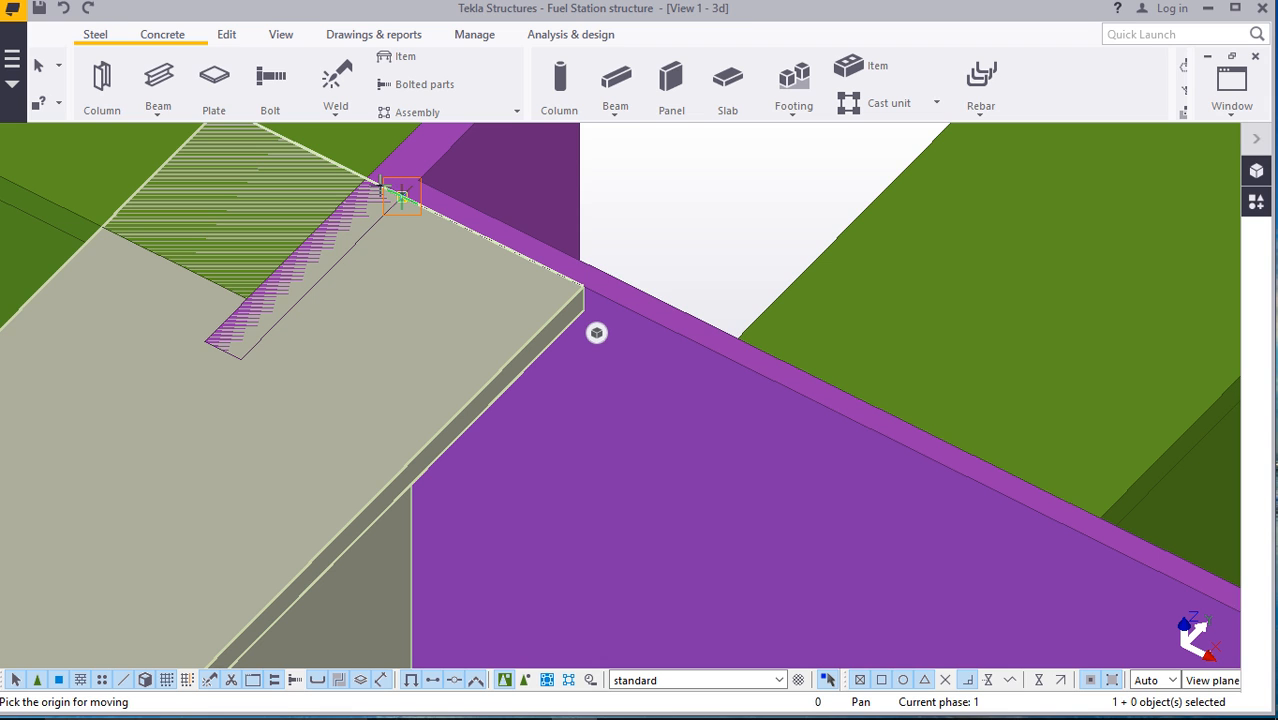
{"action": "scroll", "coordinate": [401, 197], "scroll_direction": "up", "scroll_amount": 3}
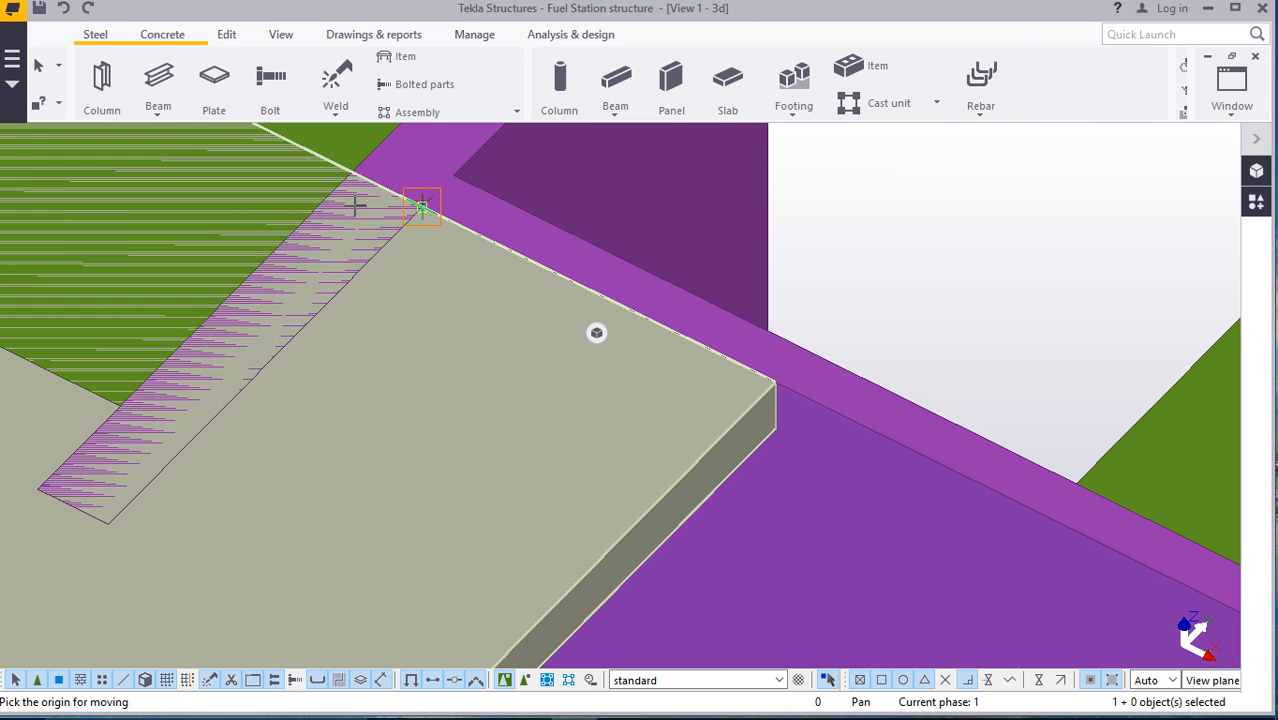
{"action": "scroll", "coordinate": [574, 377], "scroll_direction": "down", "scroll_amount": 4}
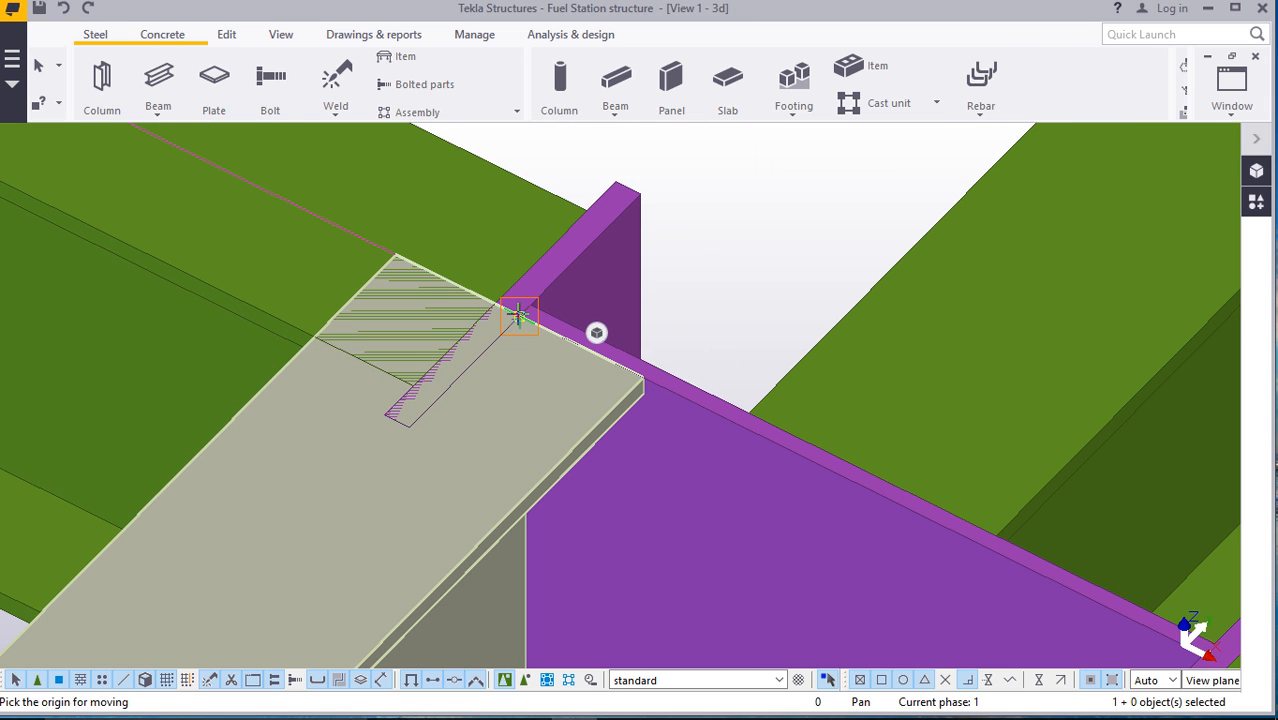
{"action": "left_click", "coordinate": [519, 316]}
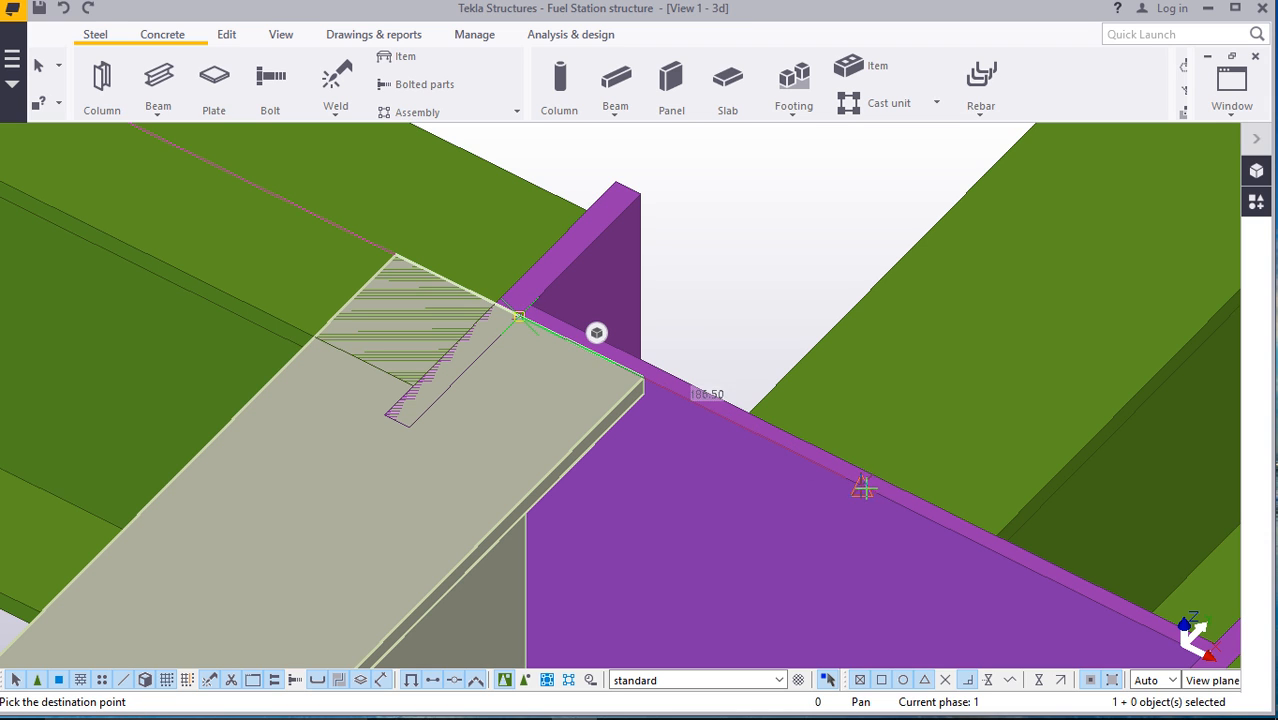
{"action": "scroll", "coordinate": [858, 486], "scroll_direction": "up", "scroll_amount": 3}
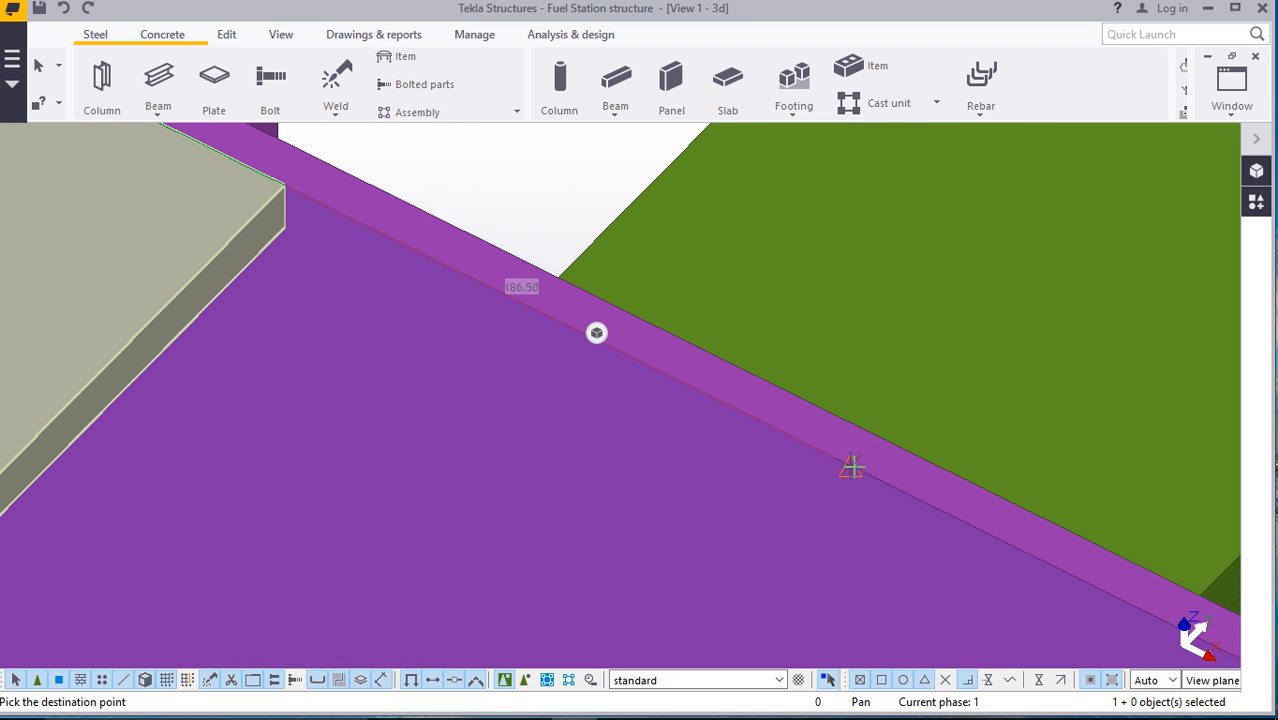
{"action": "left_click", "coordinate": [853, 465]}
{"action": "scroll", "coordinate": [827, 456], "scroll_direction": "down", "scroll_amount": 8}
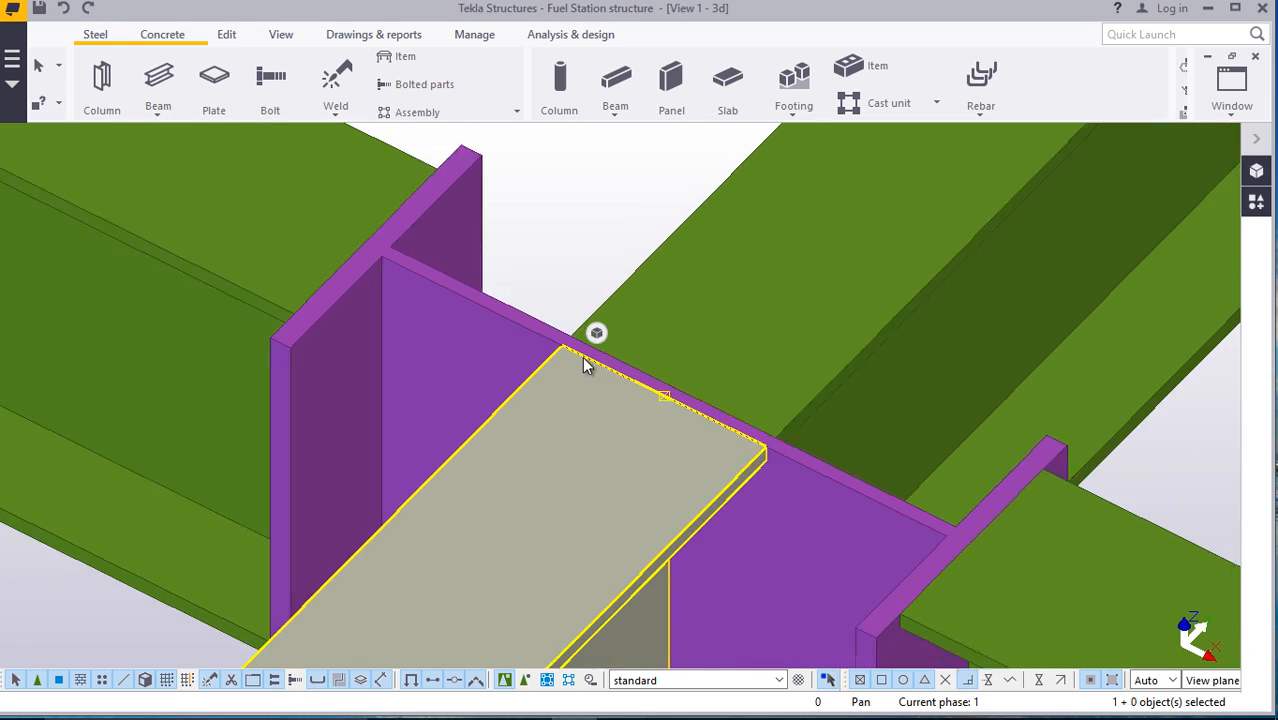
Examine the moved cantilever beam at column A-2 and its alignment with the connecting beam on grid line A
{"action": "scroll", "coordinate": [603, 305], "scroll_direction": "down", "scroll_amount": 10}
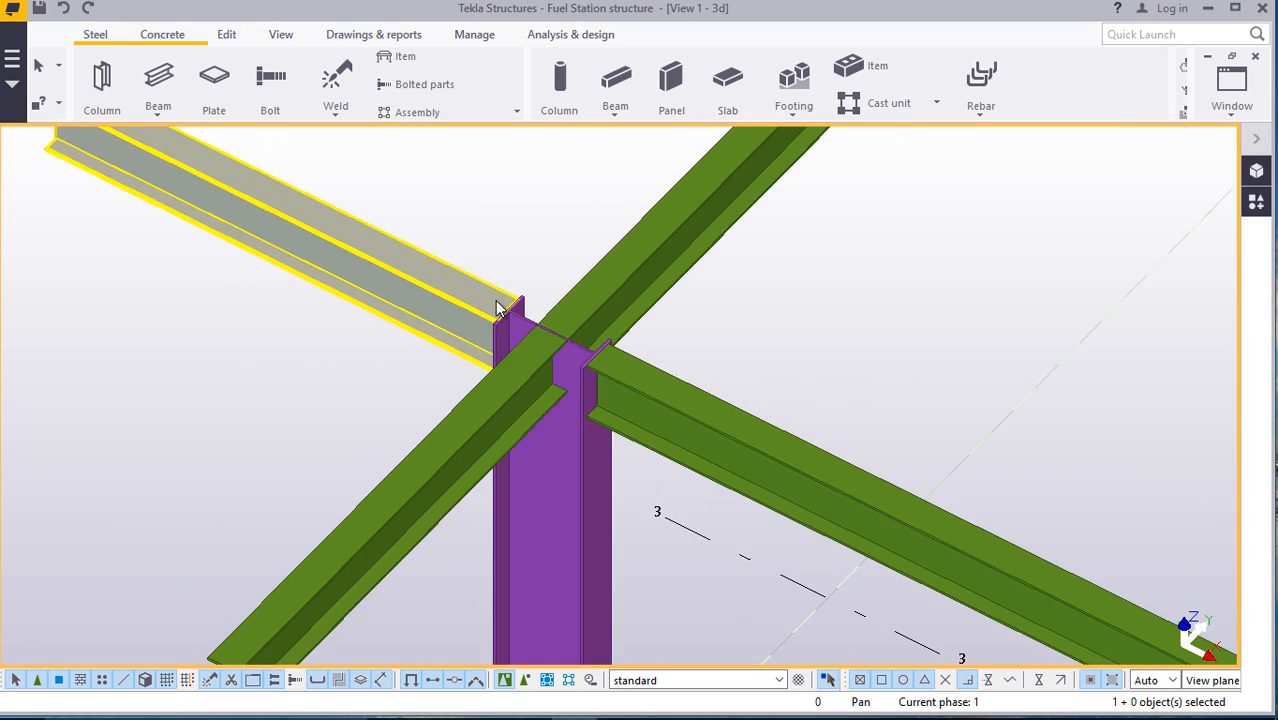
{"action": "scroll", "coordinate": [462, 303], "scroll_direction": "down", "scroll_amount": 6}
{"action": "scroll", "coordinate": [386, 284], "scroll_direction": "up", "scroll_amount": 6}
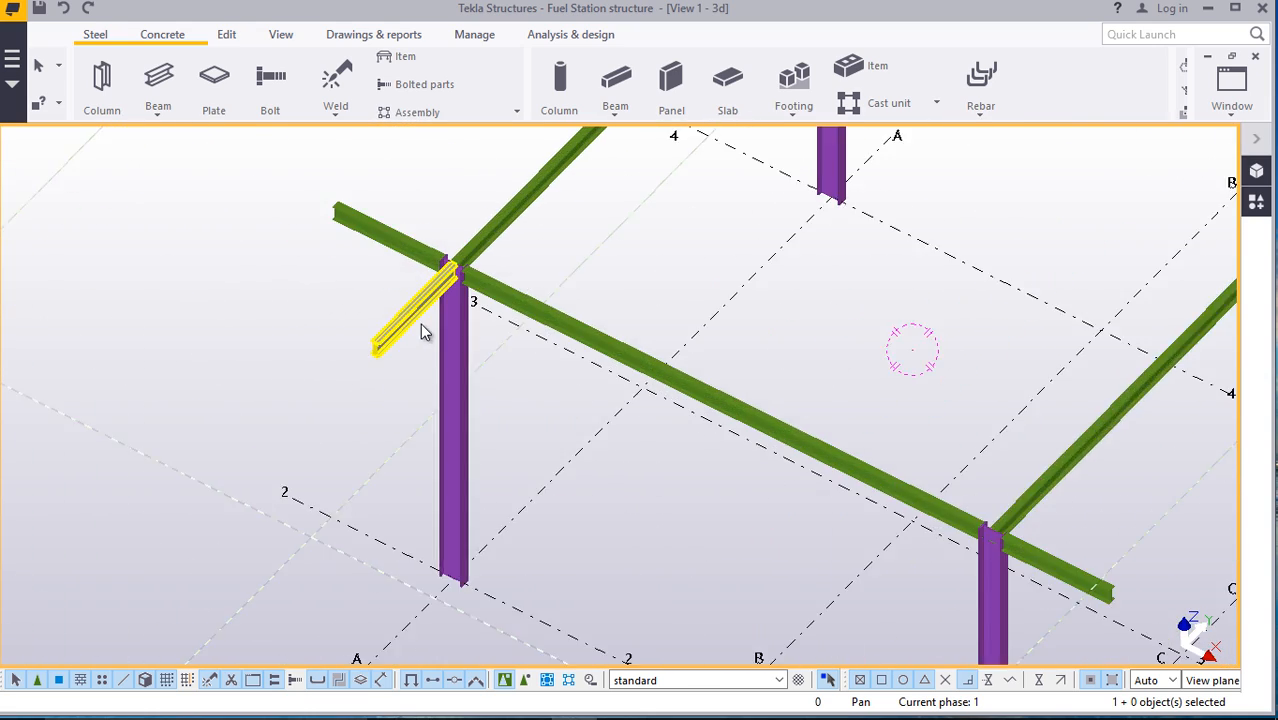
{"action": "scroll", "coordinate": [479, 242], "scroll_direction": "down", "scroll_amount": 5}
{"action": "scroll", "coordinate": [388, 385], "scroll_direction": "up", "scroll_amount": 8}
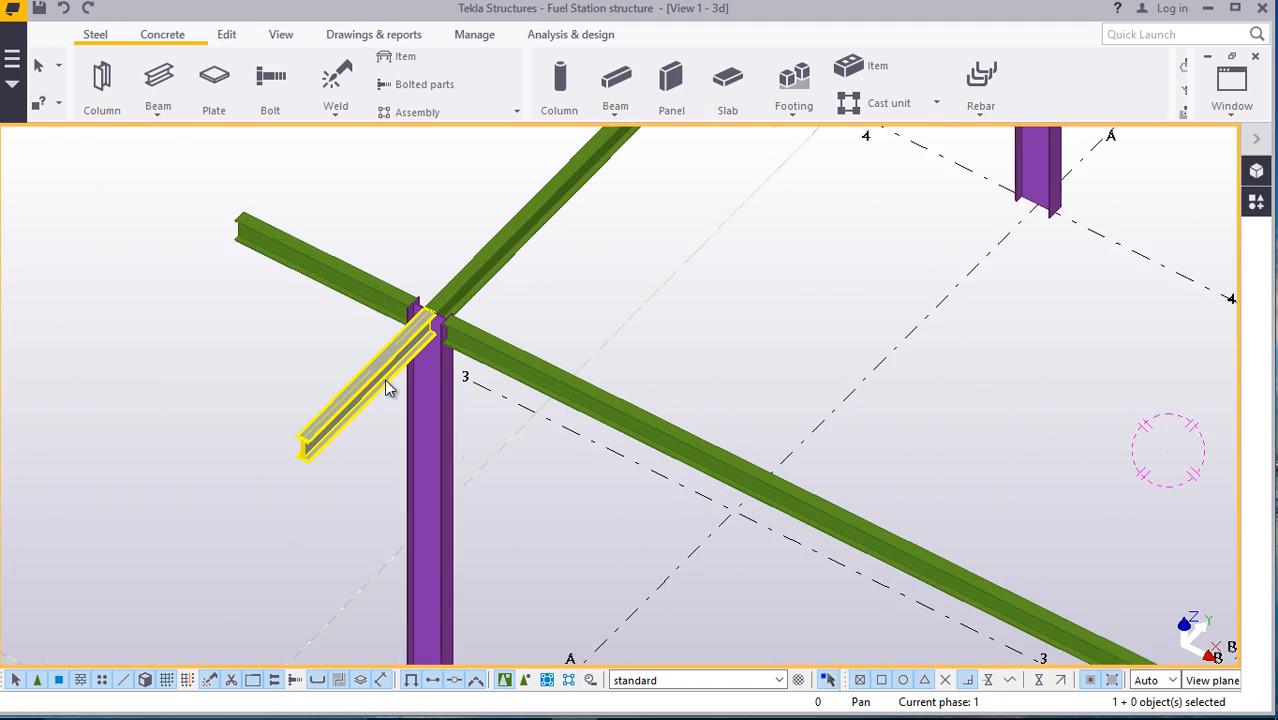
{"action": "scroll", "coordinate": [333, 440], "scroll_direction": "down", "scroll_amount": 6}
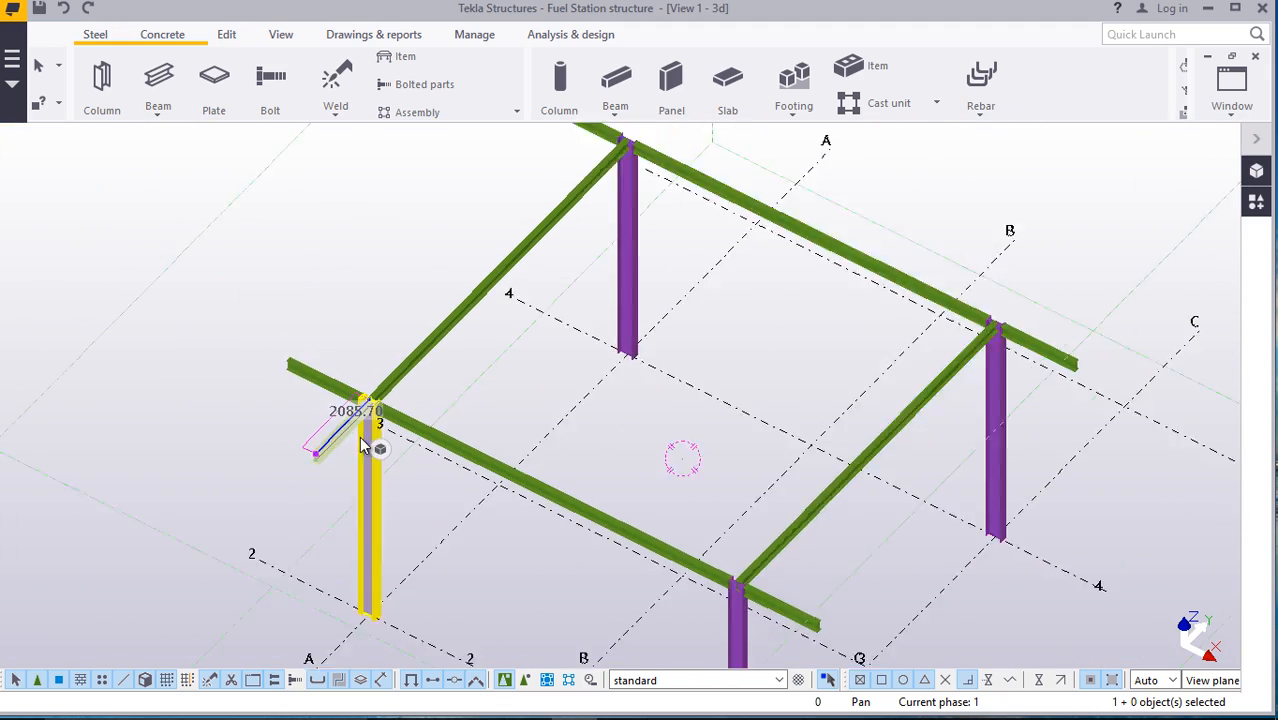
{"action": "scroll", "coordinate": [480, 348], "scroll_direction": "up", "scroll_amount": 4}
Mirror-copy the cantilever beam to column A-4 about a line through the grid line A connecting beam's midpoints at angle 0, and end the command
{"action": "right_click", "coordinate": [475, 360]}
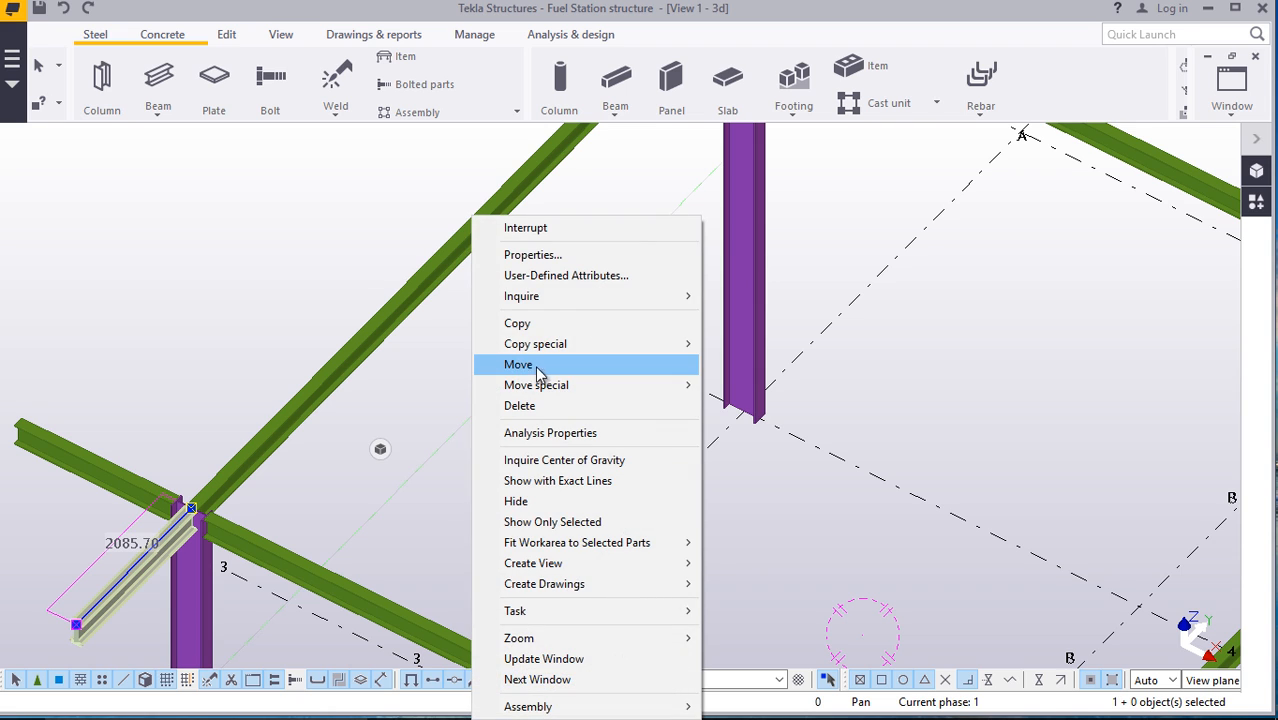
{"action": "mouse_move", "coordinate": [542, 345]}
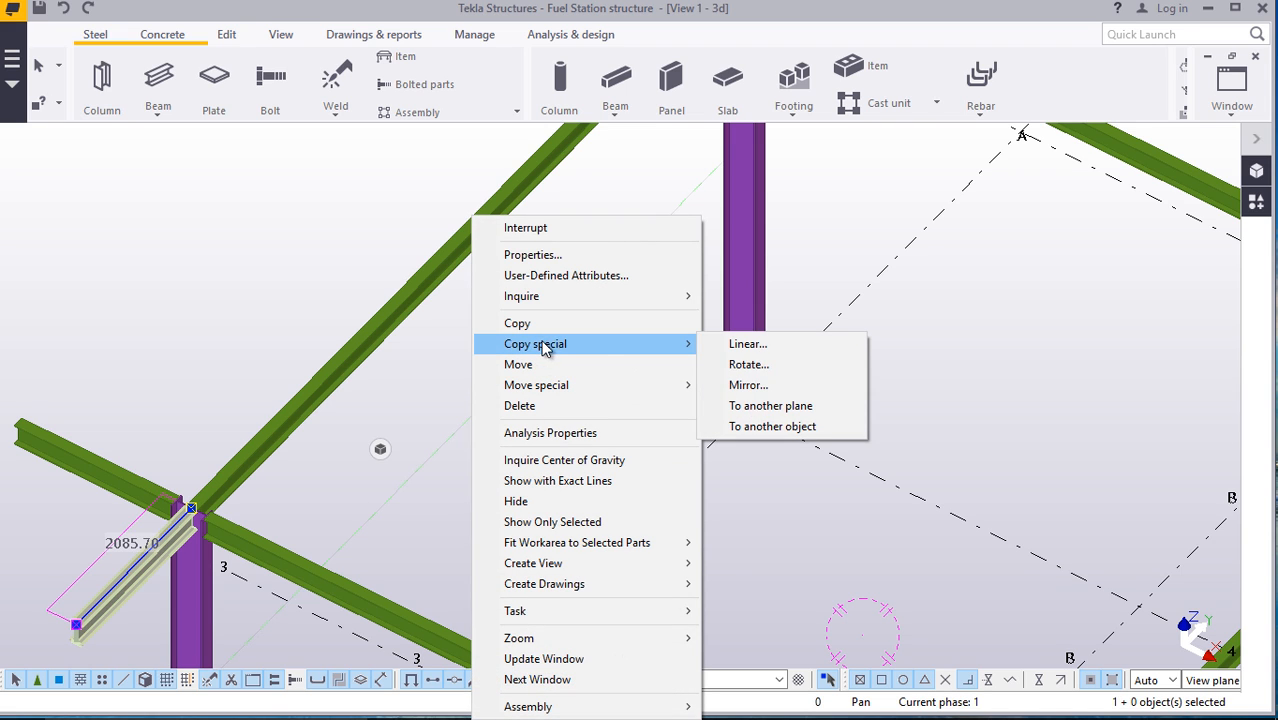
{"action": "left_click", "coordinate": [796, 383]}
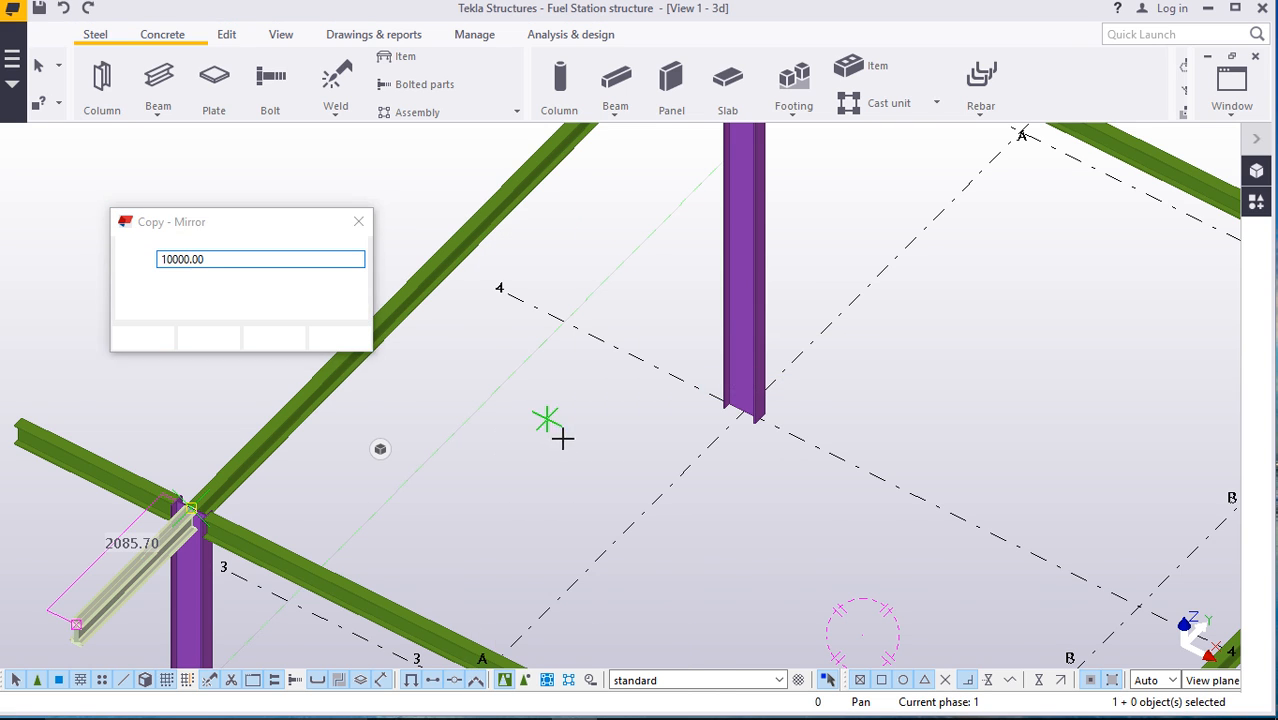
{"action": "scroll", "coordinate": [560, 434], "scroll_direction": "down", "scroll_amount": 5}
{"action": "scroll", "coordinate": [555, 410], "scroll_direction": "up", "scroll_amount": 8}
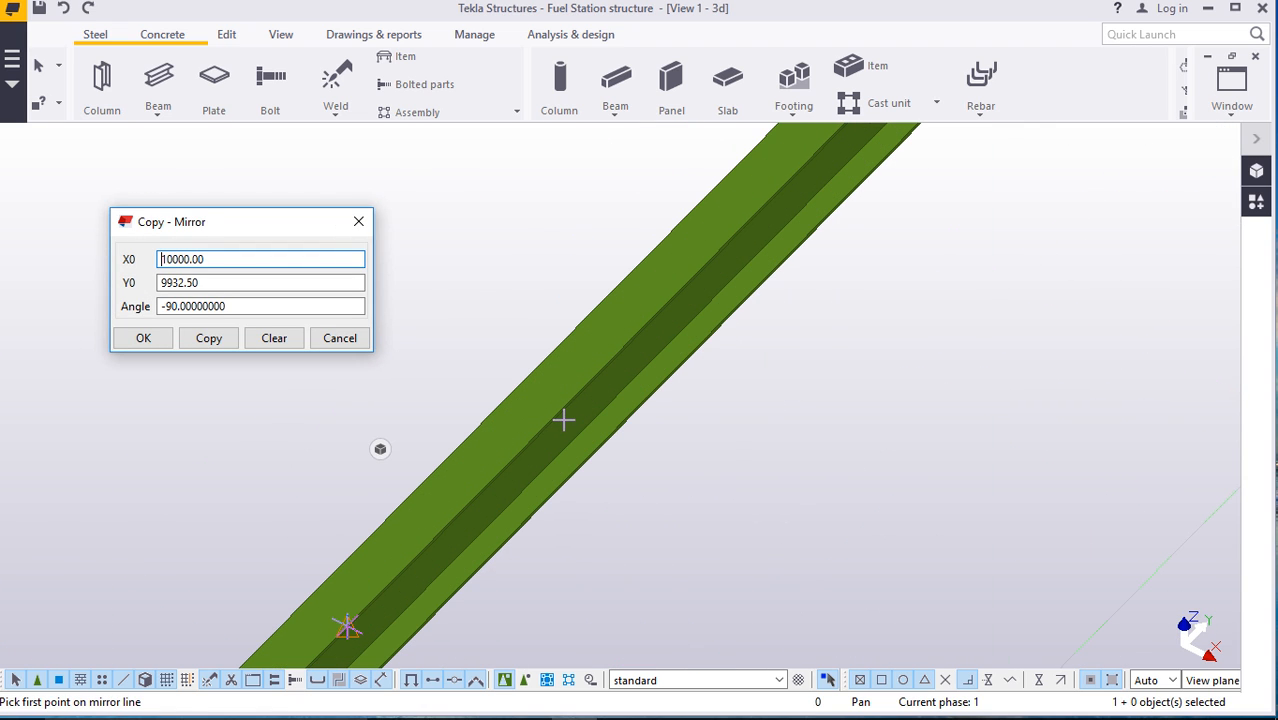
{"action": "scroll", "coordinate": [608, 354], "scroll_direction": "up", "scroll_amount": 5}
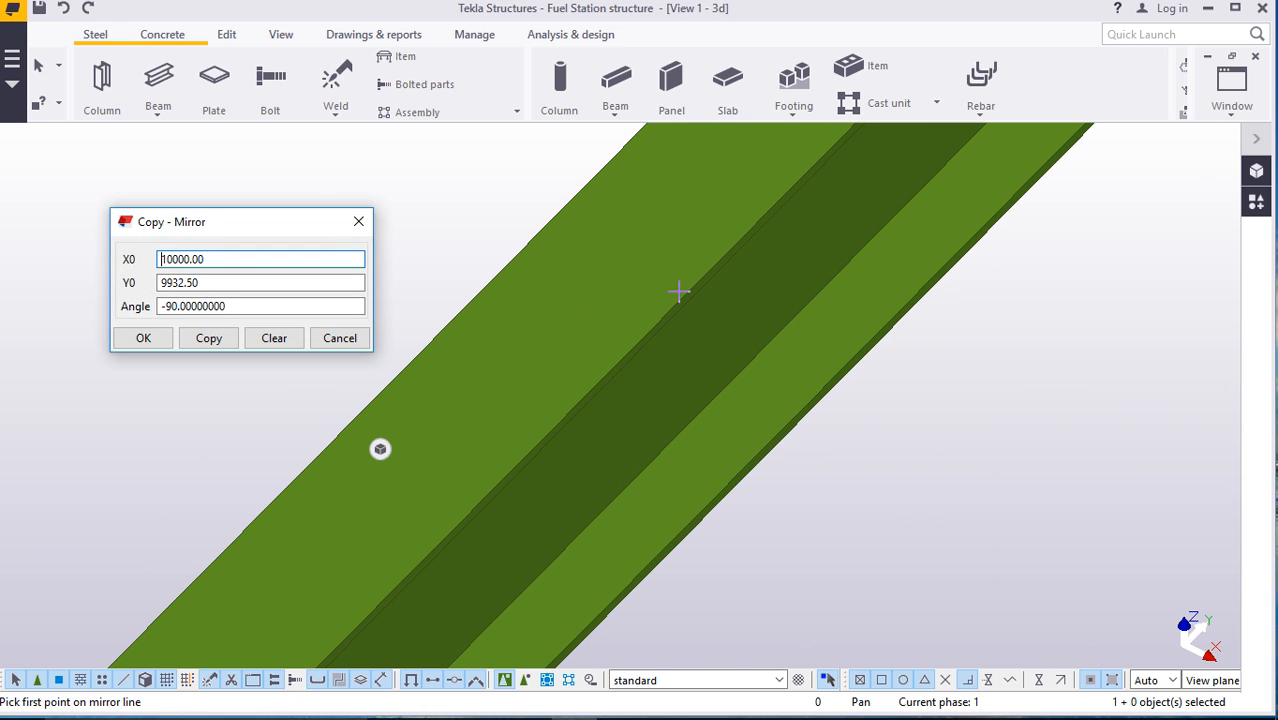
{"action": "scroll", "coordinate": [624, 356], "scroll_direction": "down", "scroll_amount": 5}
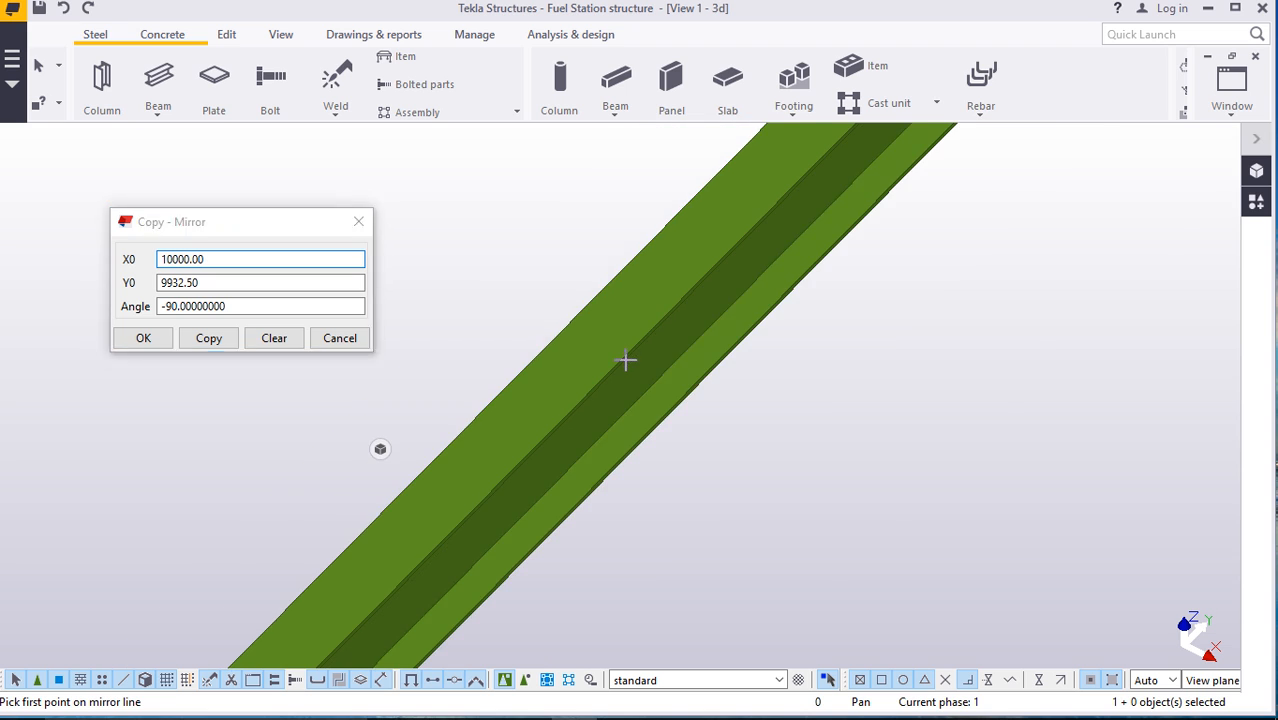
{"action": "scroll", "coordinate": [474, 513], "scroll_direction": "up", "scroll_amount": 5}
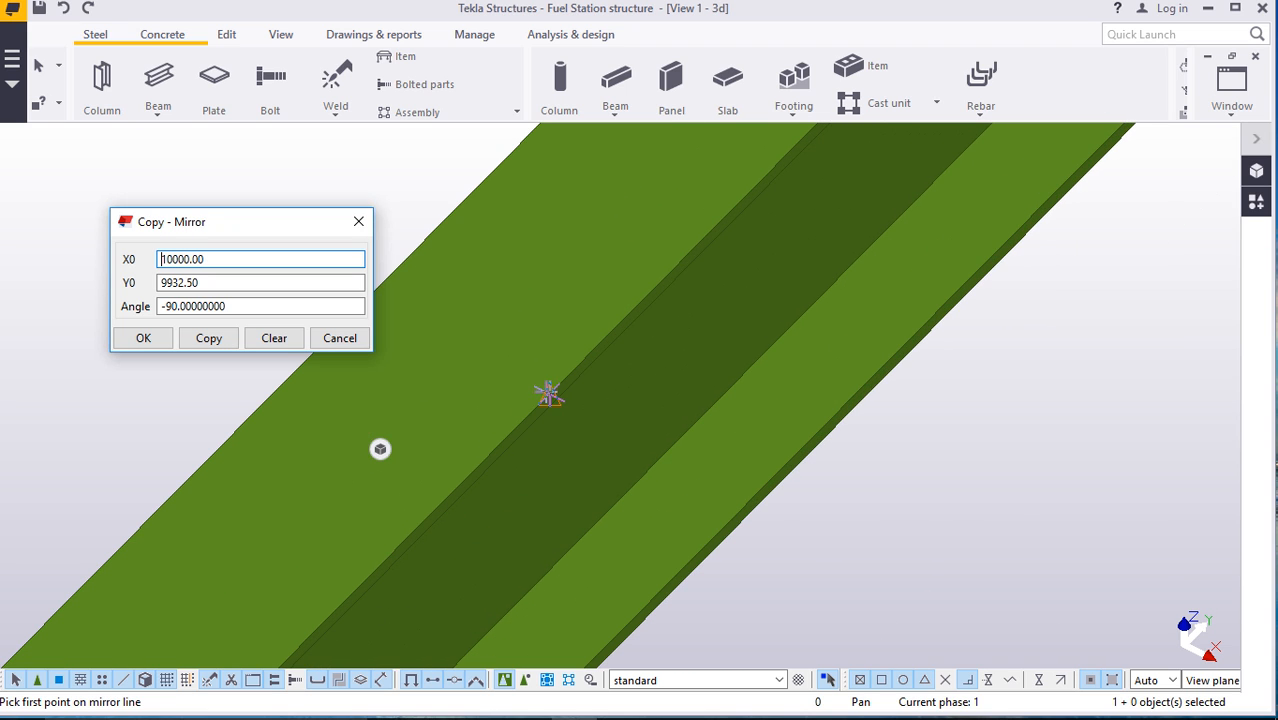
{"action": "left_click", "coordinate": [549, 393]}
{"action": "scroll", "coordinate": [600, 420], "scroll_direction": "down", "scroll_amount": 2}
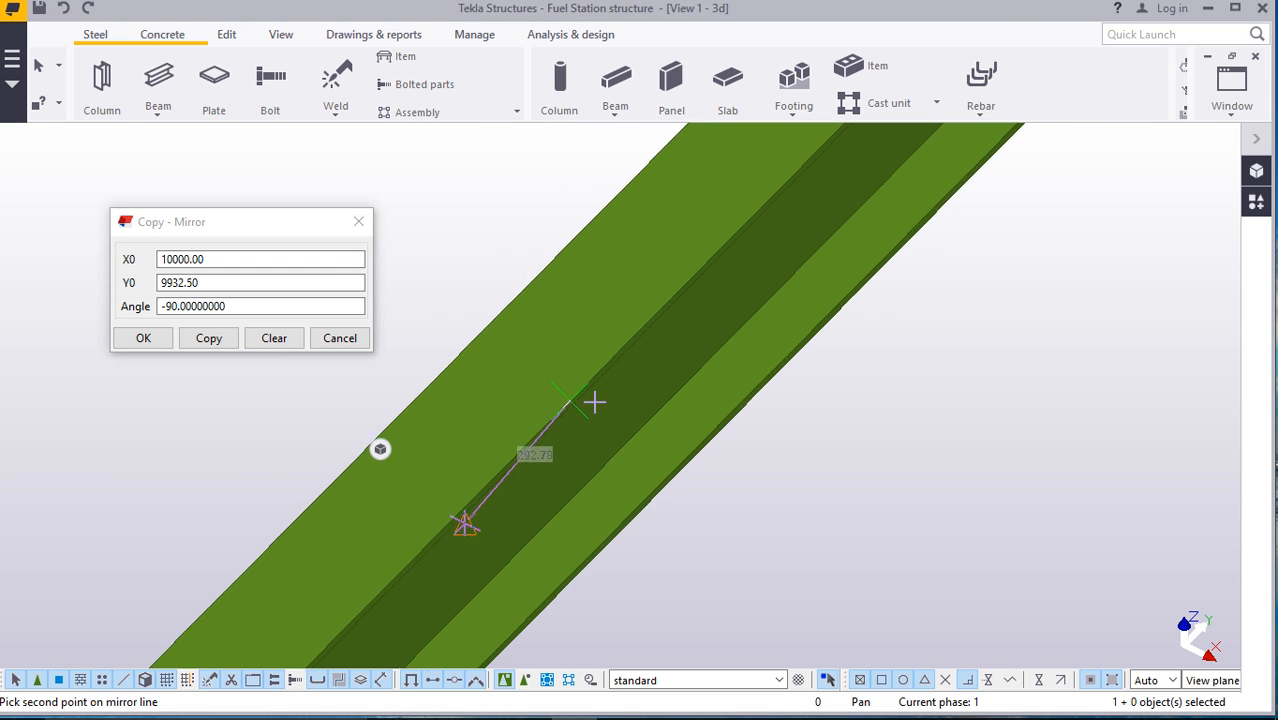
{"action": "scroll", "coordinate": [551, 568], "scroll_direction": "up", "scroll_amount": 3}
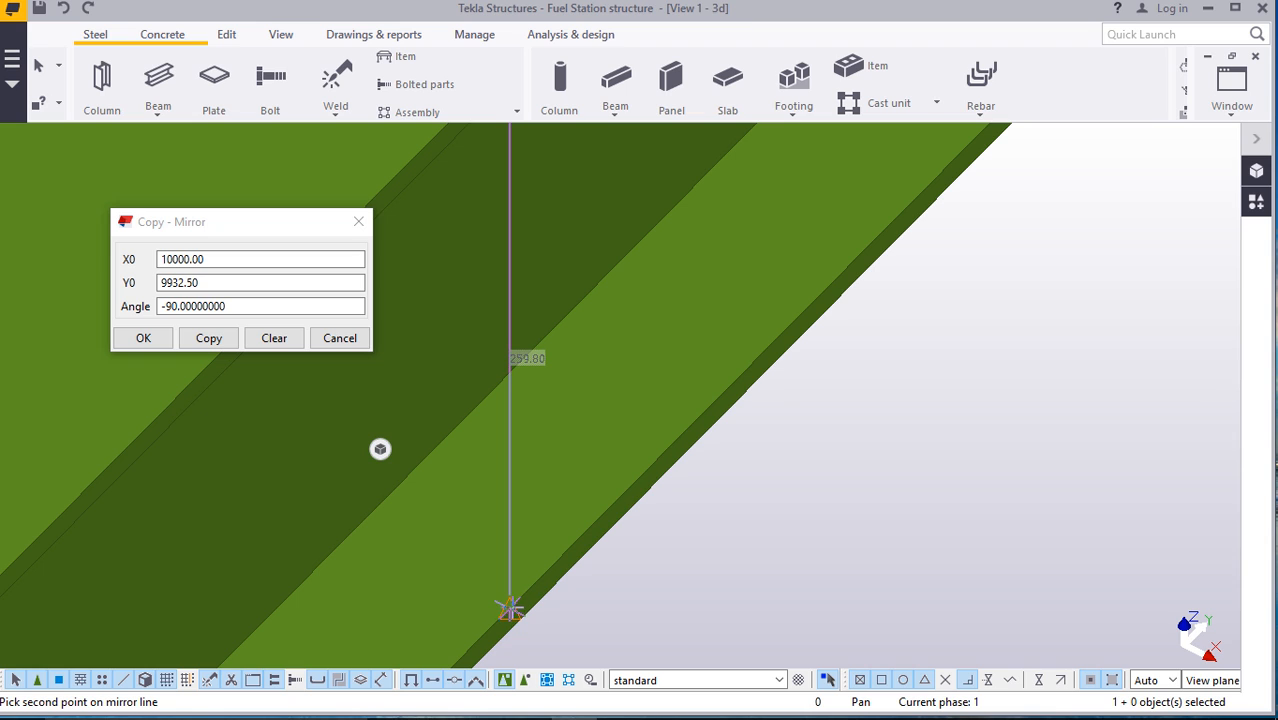
{"action": "left_click", "coordinate": [510, 608]}
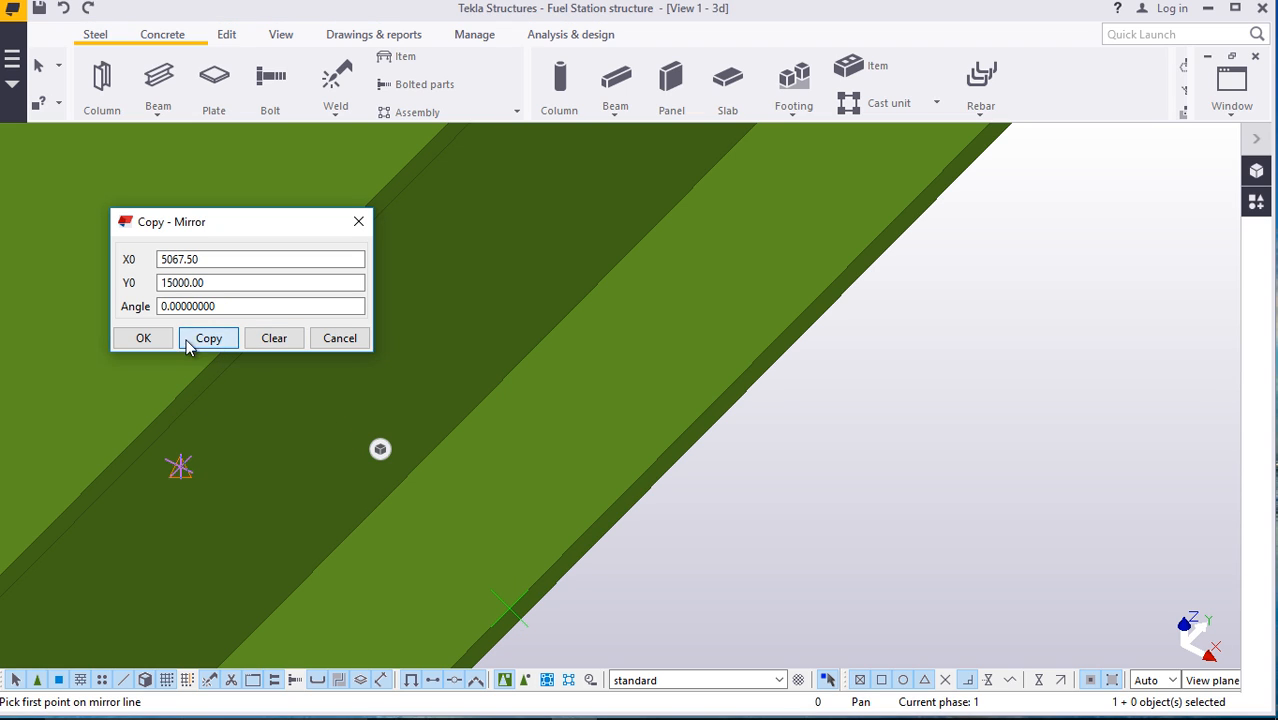
{"action": "left_click", "coordinate": [145, 338]}
{"action": "scroll", "coordinate": [479, 400], "scroll_direction": "down", "scroll_amount": 4}
{"action": "scroll", "coordinate": [451, 436], "scroll_direction": "down", "scroll_amount": 8}
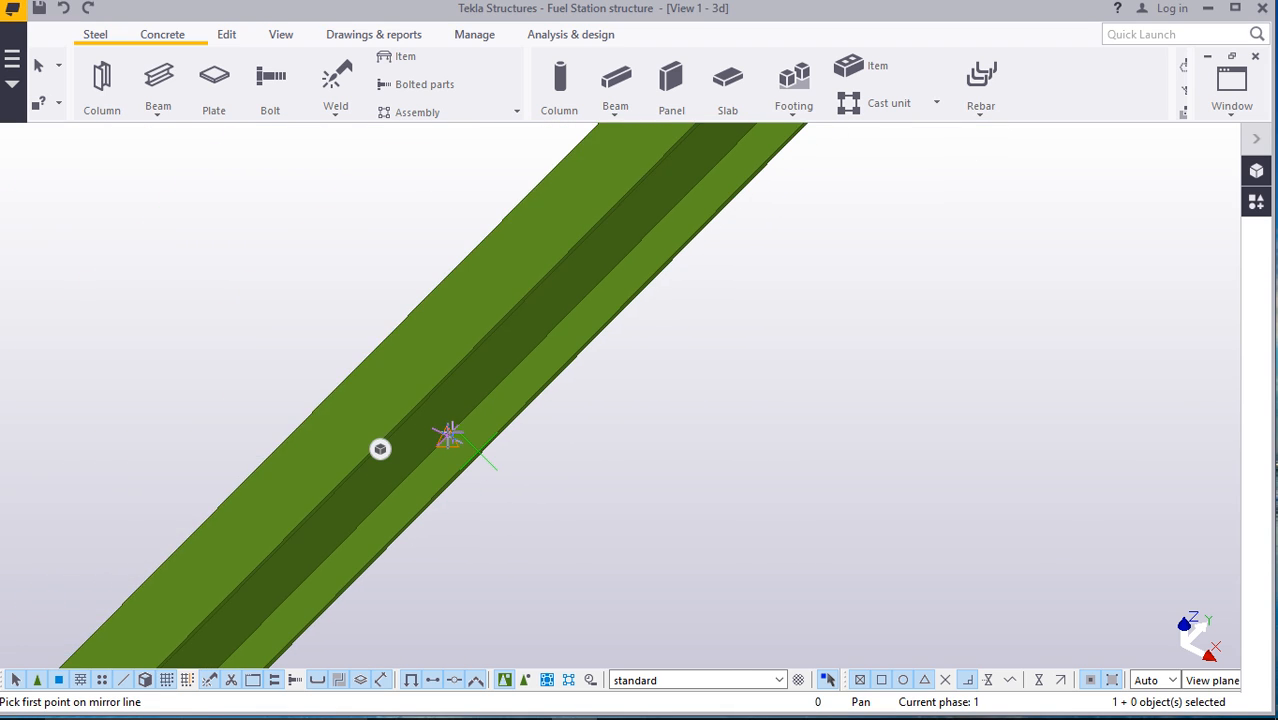
{"action": "scroll", "coordinate": [451, 436], "scroll_direction": "down", "scroll_amount": 4}
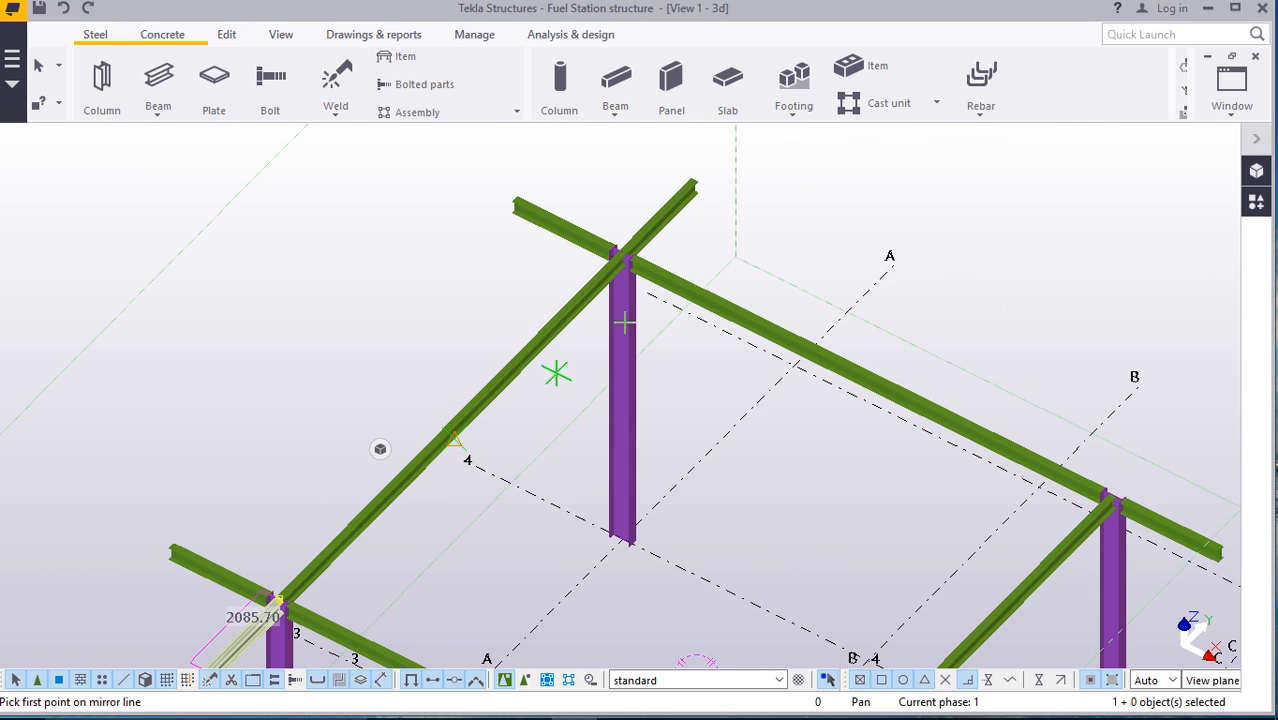
{"action": "right_click", "coordinate": [742, 207]}
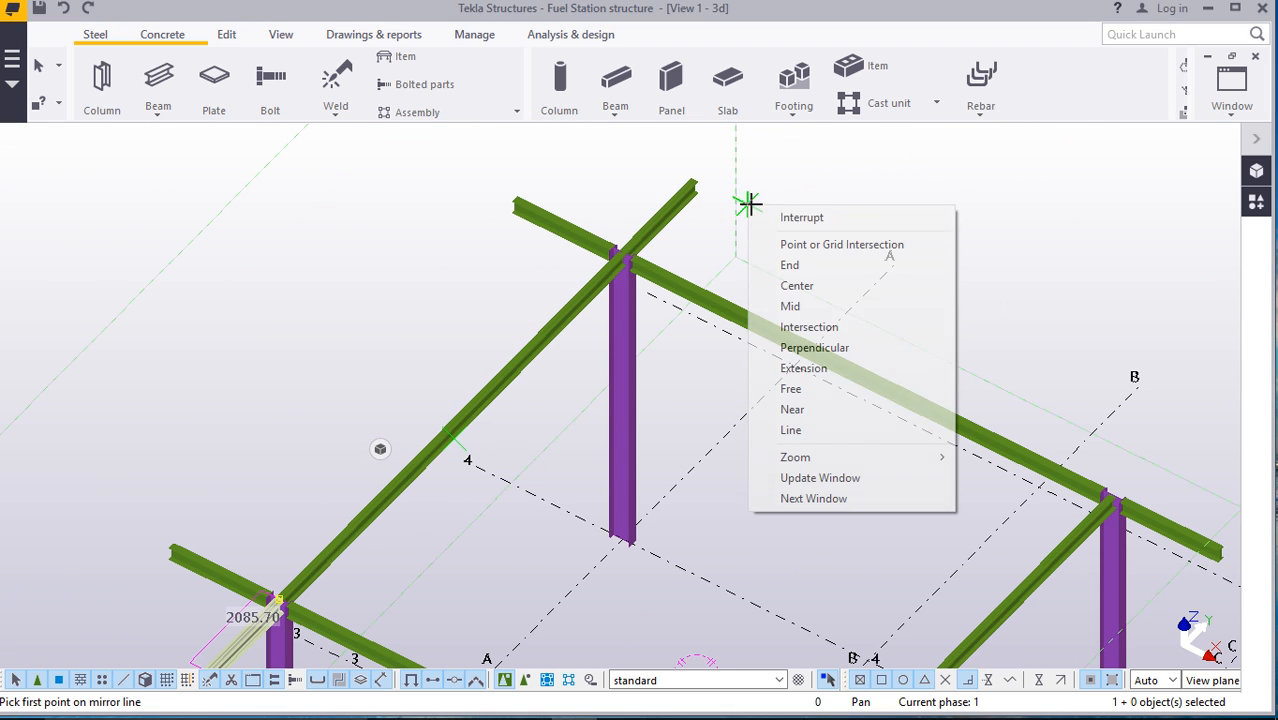
{"action": "right_click", "coordinate": [376, 298]}
{"action": "left_click", "coordinate": [400, 306]}
Examine the frame with its cantilever beams at both ends of grid line A
{"action": "scroll", "coordinate": [397, 370], "scroll_direction": "down", "scroll_amount": 2}
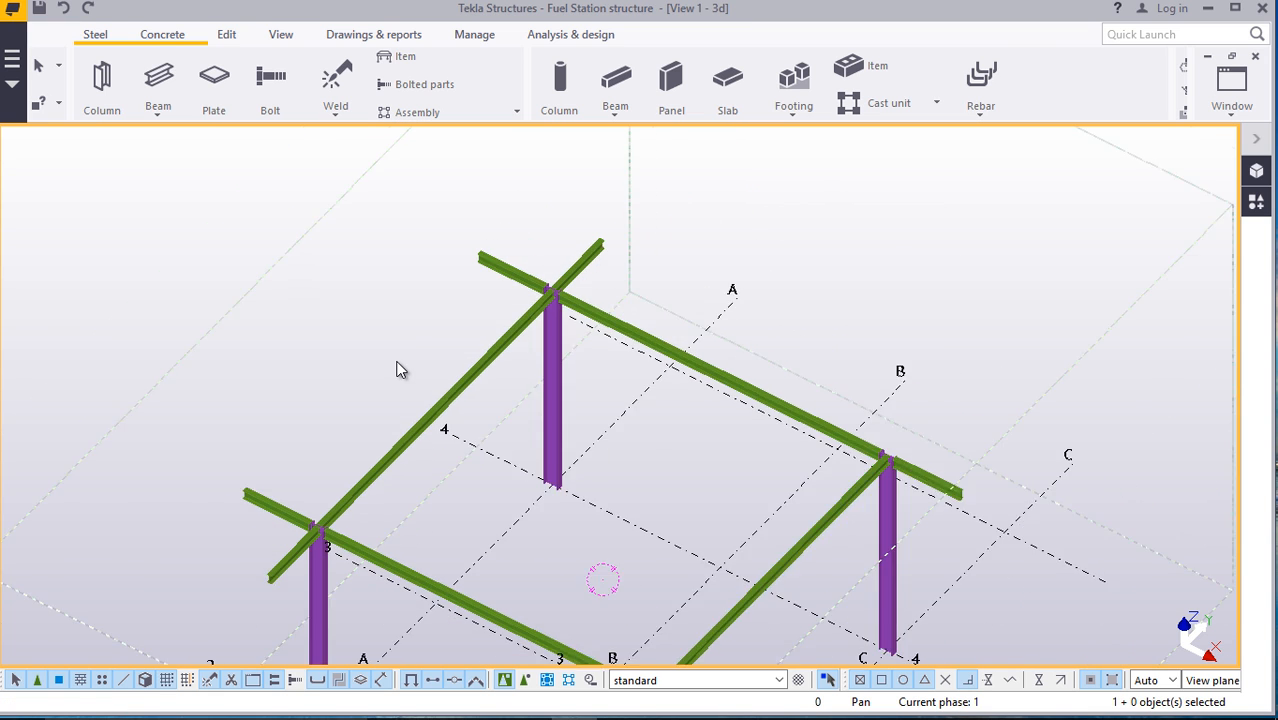
{"action": "scroll", "coordinate": [397, 362], "scroll_direction": "down", "scroll_amount": 1}
{"action": "scroll", "coordinate": [346, 485], "scroll_direction": "up", "scroll_amount": 3}
{"action": "scroll", "coordinate": [748, 182], "scroll_direction": "up", "scroll_amount": 1}
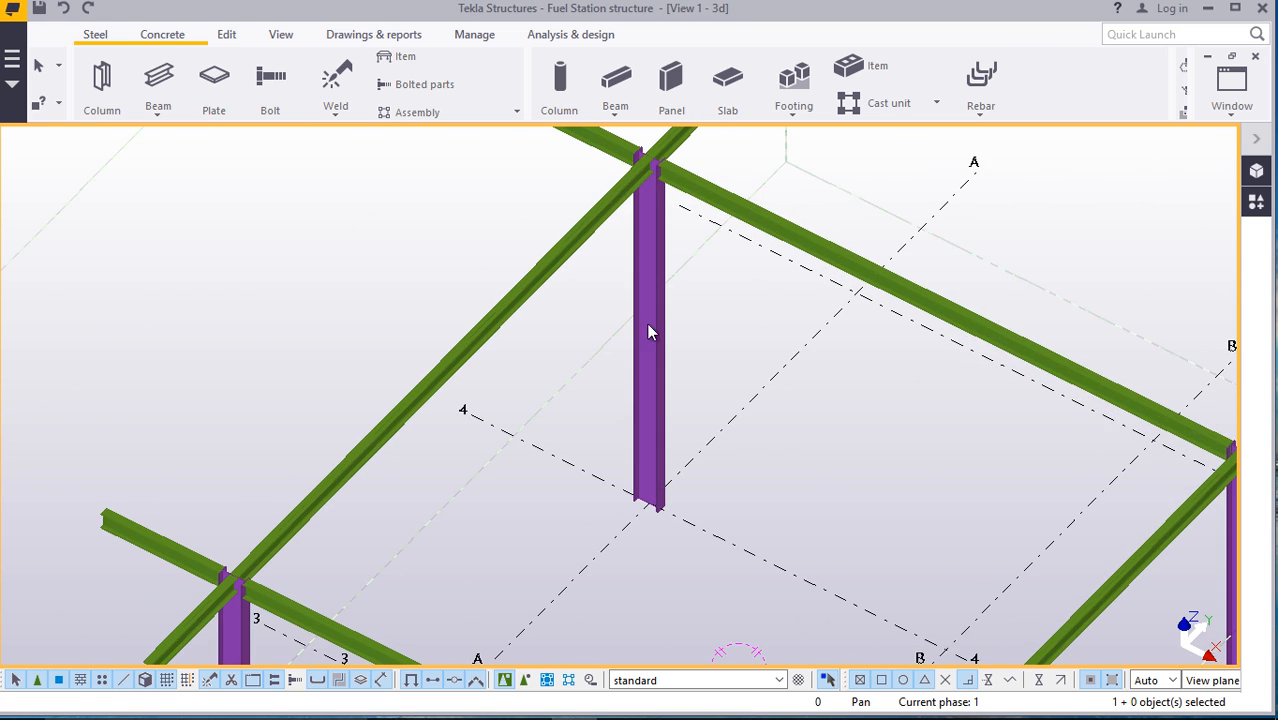
{"action": "scroll", "coordinate": [422, 434], "scroll_direction": "down", "scroll_amount": 2}
{"action": "scroll", "coordinate": [374, 502], "scroll_direction": "up", "scroll_amount": 2}
{"action": "scroll", "coordinate": [474, 345], "scroll_direction": "down", "scroll_amount": 2}
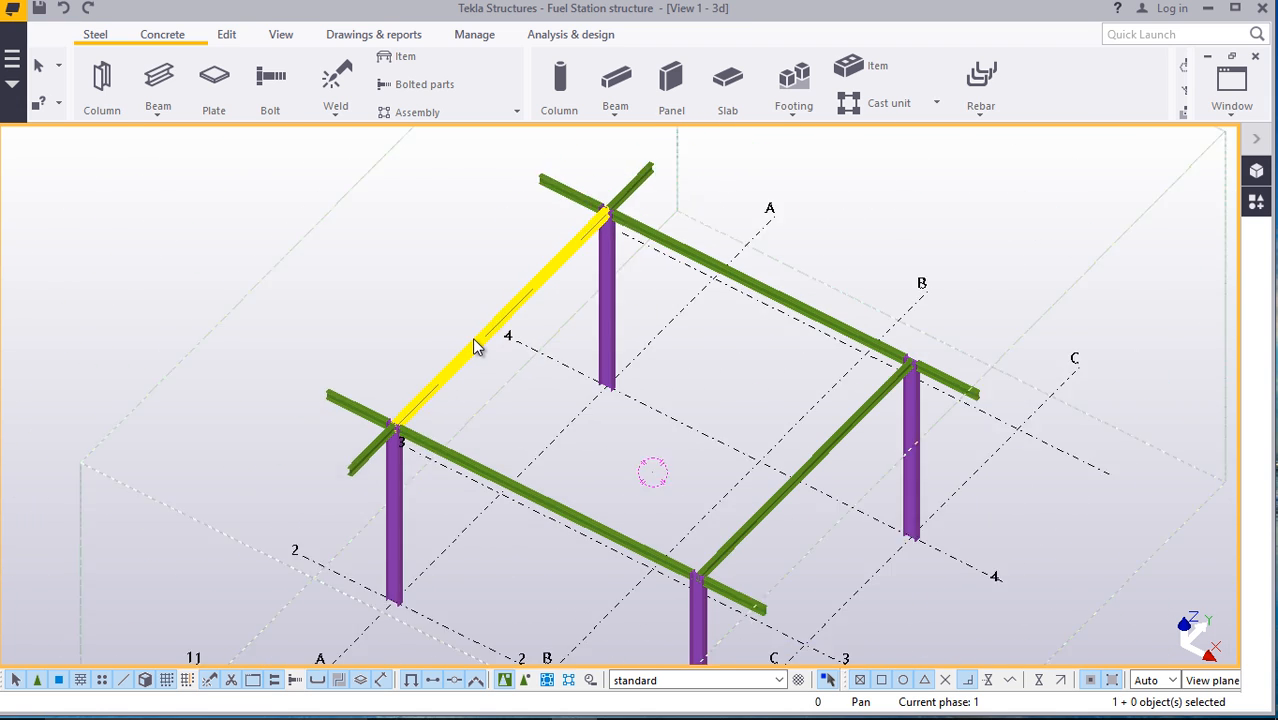
{"action": "scroll", "coordinate": [474, 342], "scroll_direction": "down", "scroll_amount": 2}
{"action": "scroll", "coordinate": [491, 317], "scroll_direction": "up", "scroll_amount": 2}
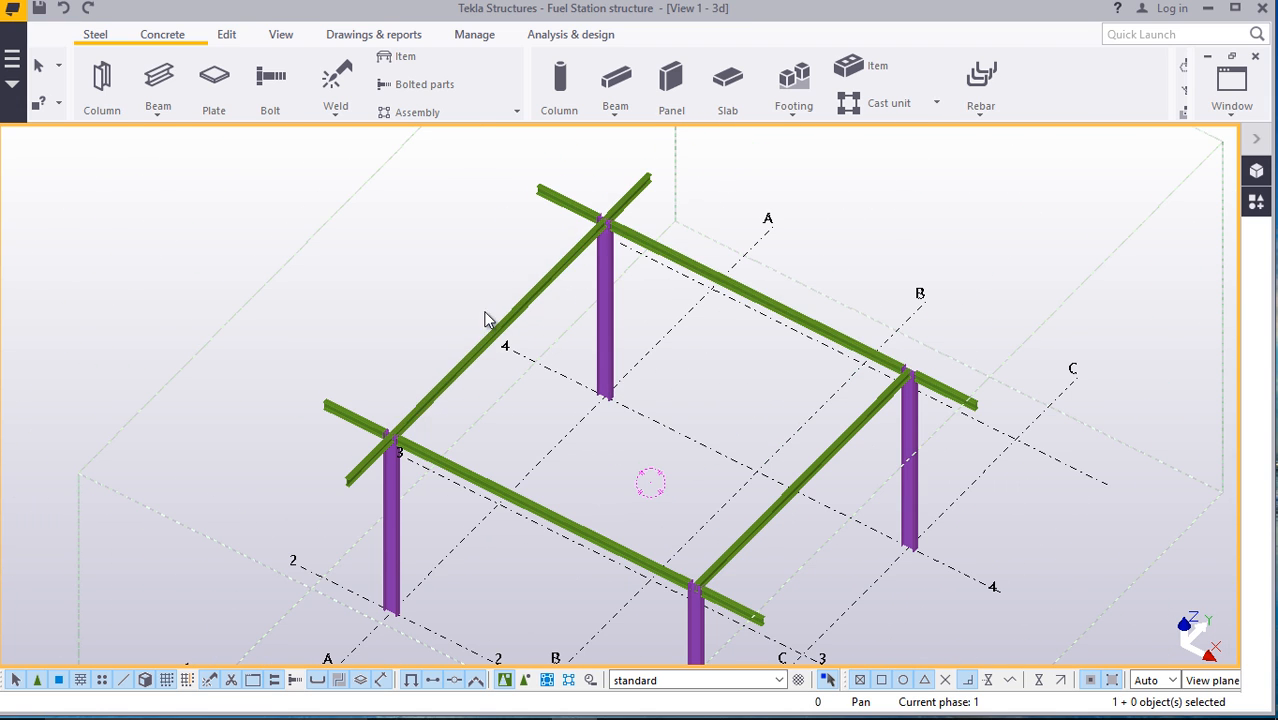
Copy the two cantilever beams at the ends of grid line A across to the columns on grid line C, and end the command
{"action": "left_click", "coordinate": [641, 190]}
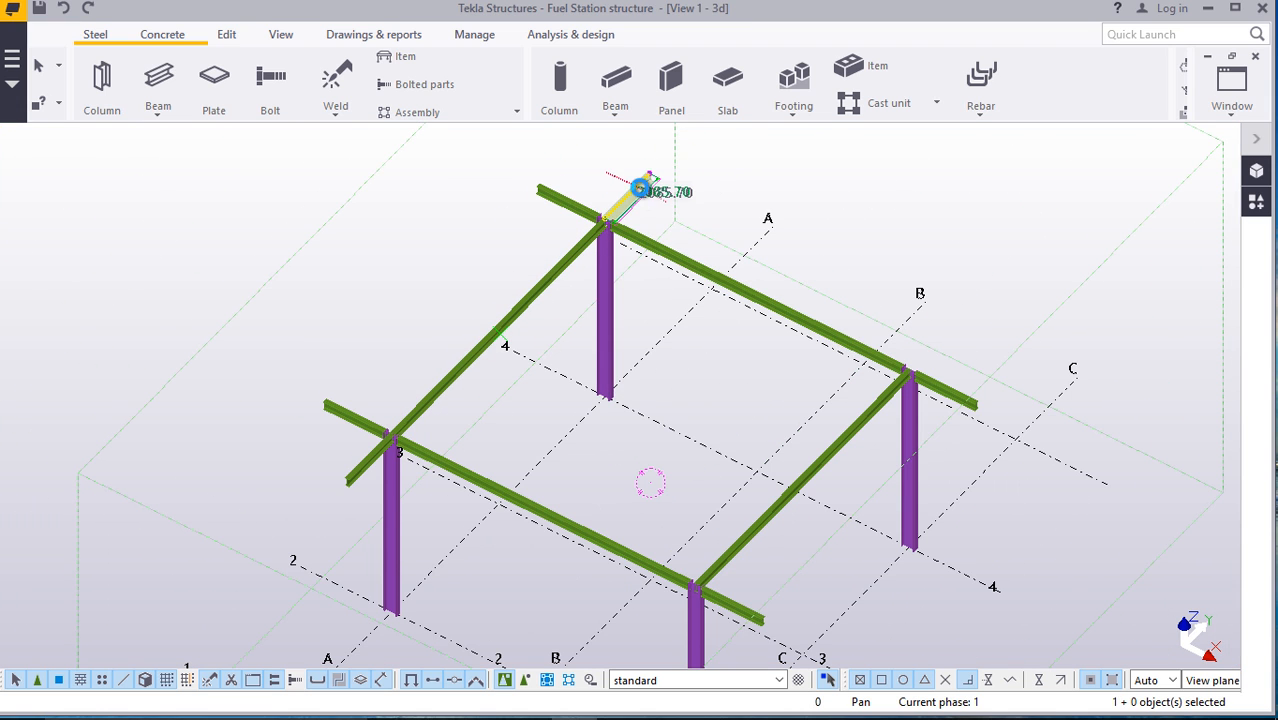
{"action": "left_click", "coordinate": [360, 472], "text": "shift"}
{"action": "right_click", "coordinate": [893, 212]}
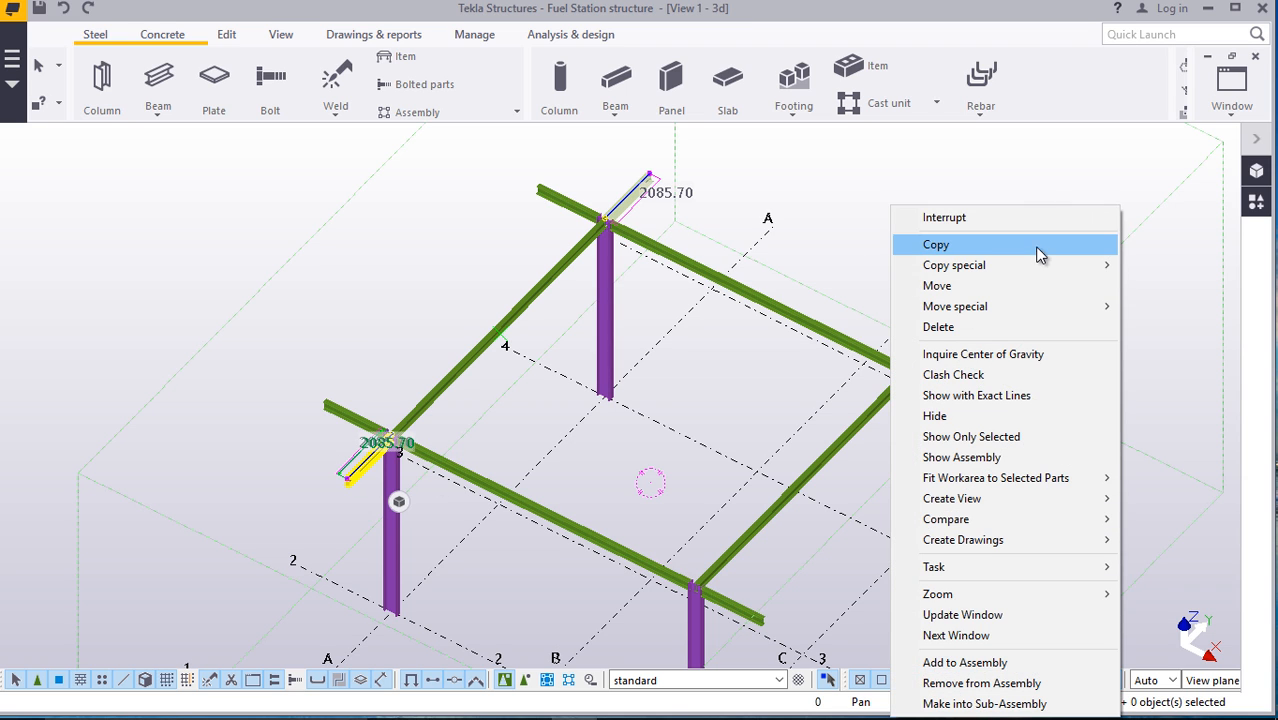
{"action": "left_click", "coordinate": [940, 246]}
{"action": "scroll", "coordinate": [508, 352], "scroll_direction": "down", "scroll_amount": 2}
{"action": "scroll", "coordinate": [508, 352], "scroll_direction": "down", "scroll_amount": 1}
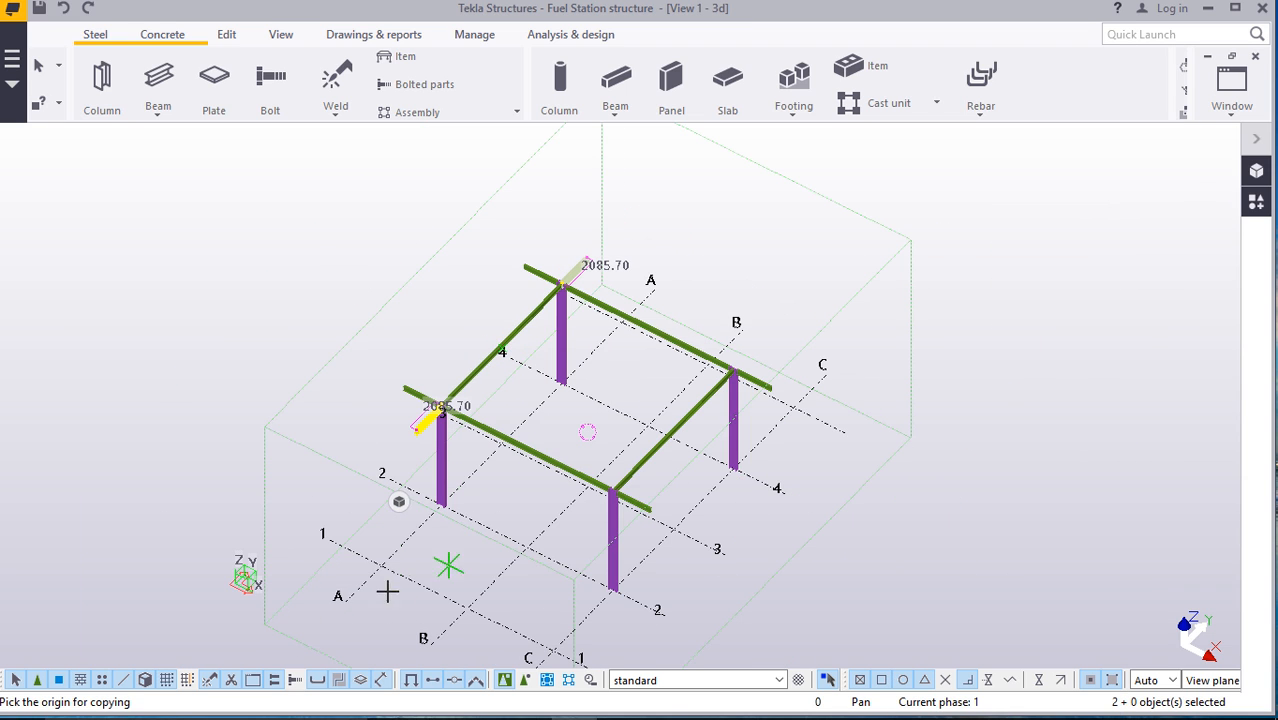
{"action": "scroll", "coordinate": [349, 625], "scroll_direction": "up", "scroll_amount": 3}
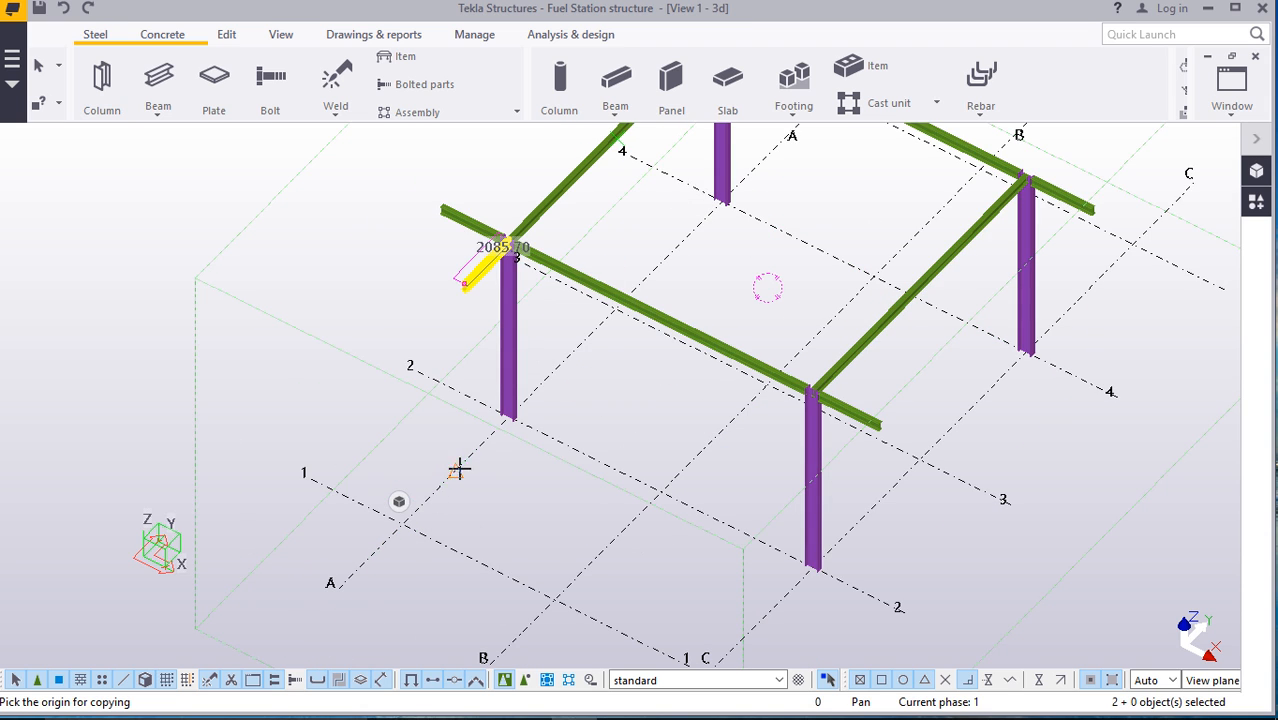
{"action": "left_click", "coordinate": [457, 470]}
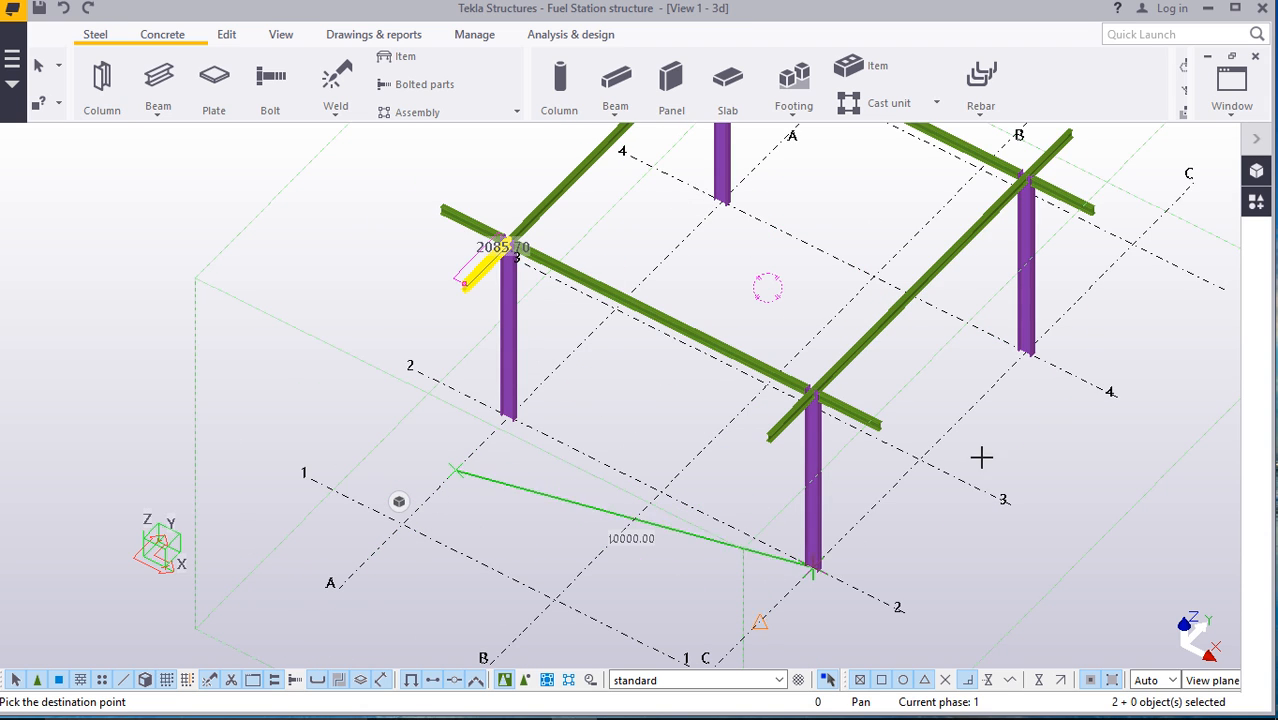
{"action": "right_click", "coordinate": [1021, 434]}
{"action": "left_click", "coordinate": [1063, 147]}
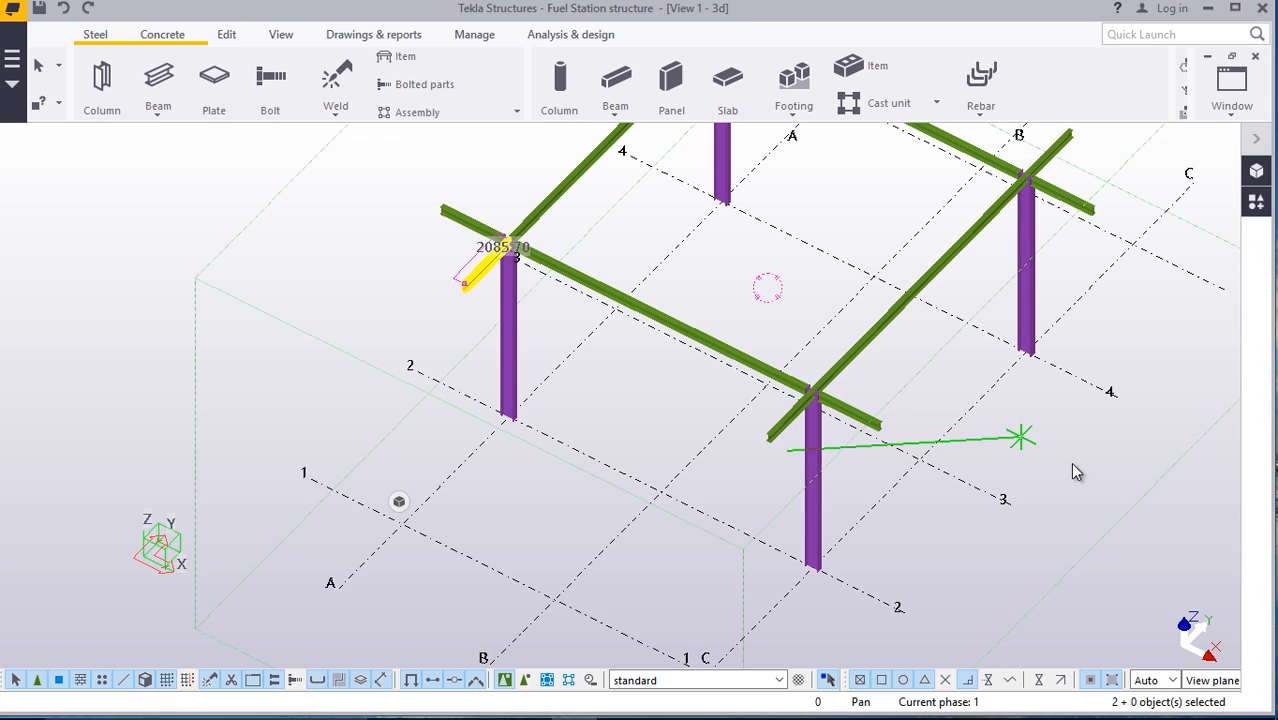
Change the profile of the main beam on grid line 2 between columns A and C to IPE330
{"action": "scroll", "coordinate": [550, 507], "scroll_direction": "down", "scroll_amount": 4}
{"action": "scroll", "coordinate": [713, 248], "scroll_direction": "up", "scroll_amount": 2}
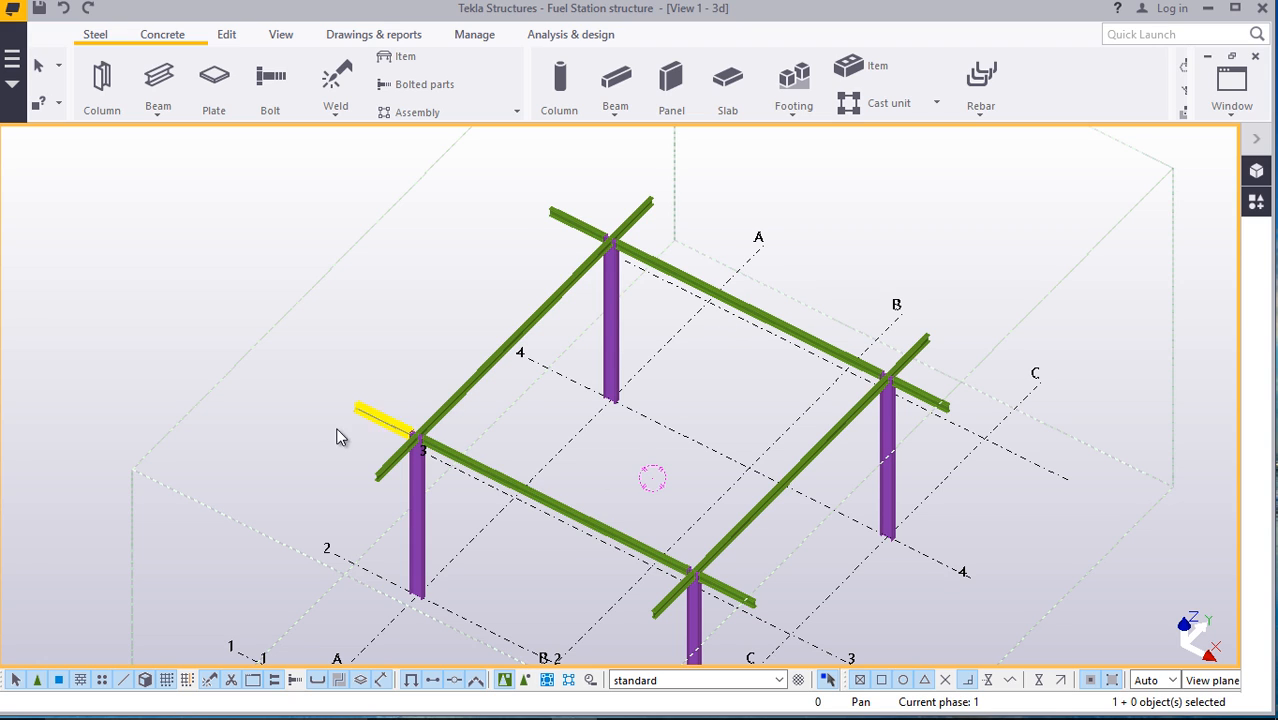
{"action": "scroll", "coordinate": [556, 559], "scroll_direction": "up", "scroll_amount": 5}
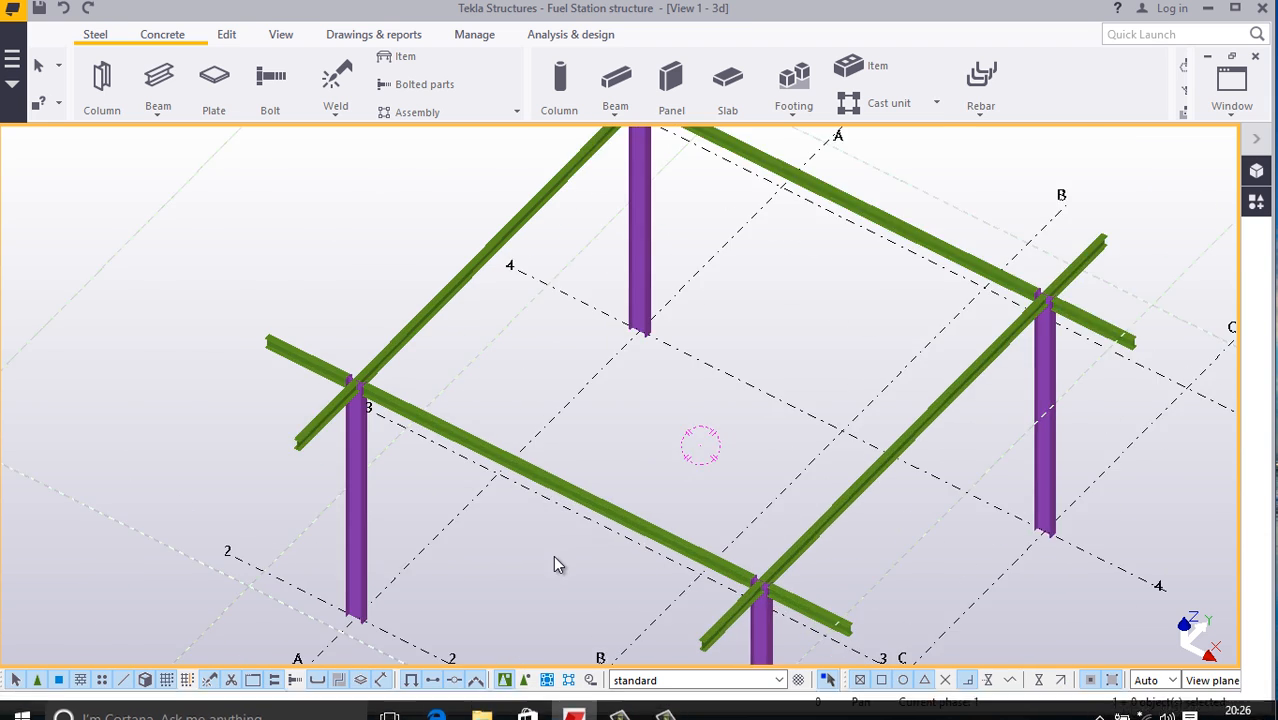
{"action": "left_click", "coordinate": [588, 484]}
{"action": "double_click", "coordinate": [588, 484]}
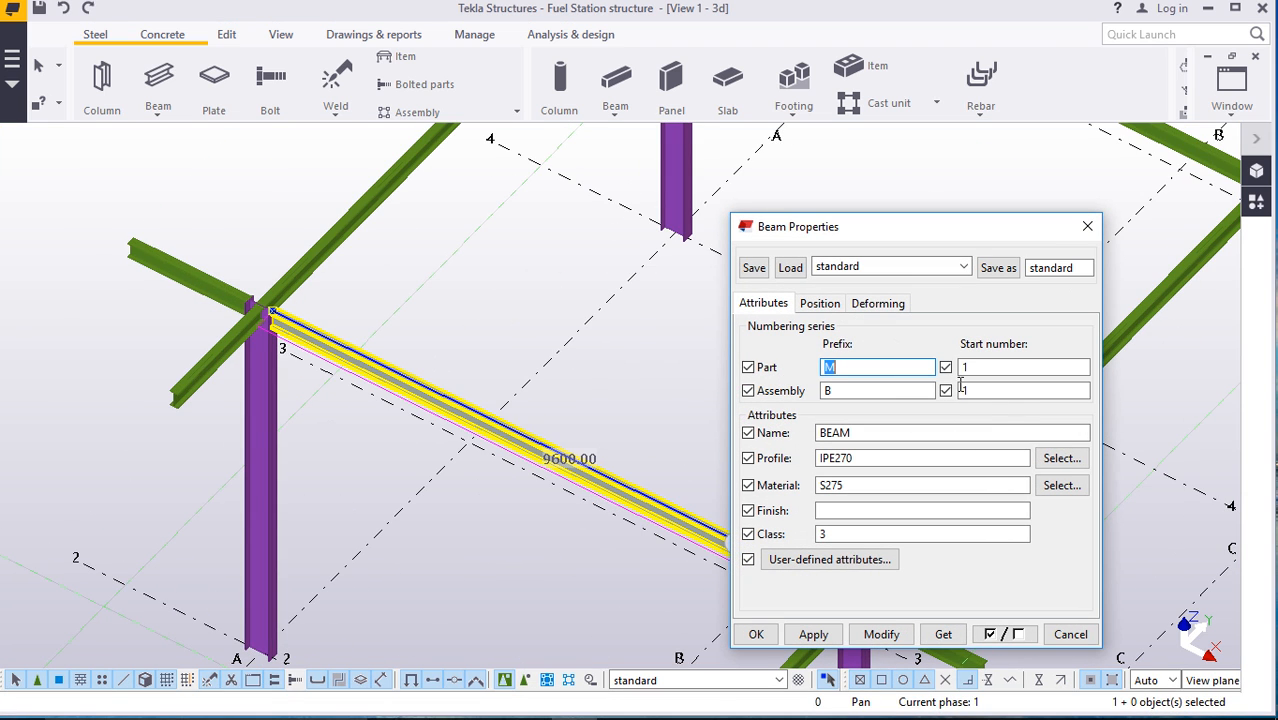
{"action": "left_click", "coordinate": [1060, 458]}
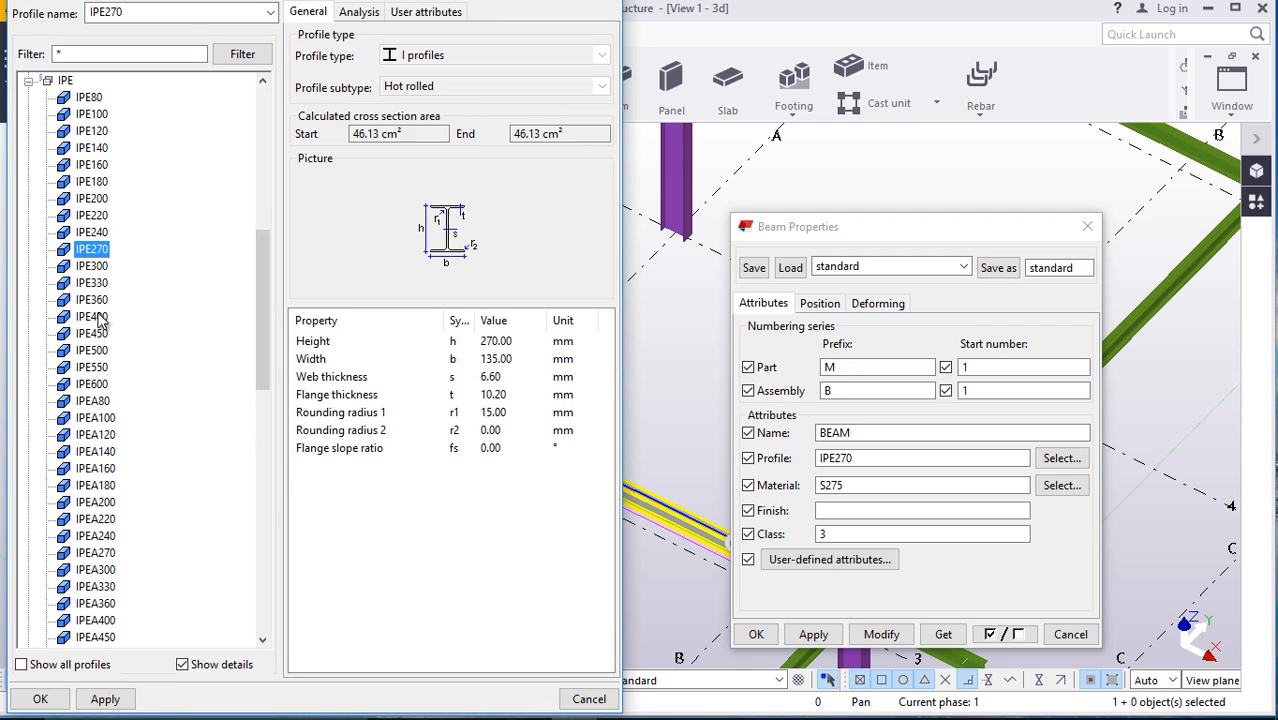
{"action": "left_click", "coordinate": [98, 284]}
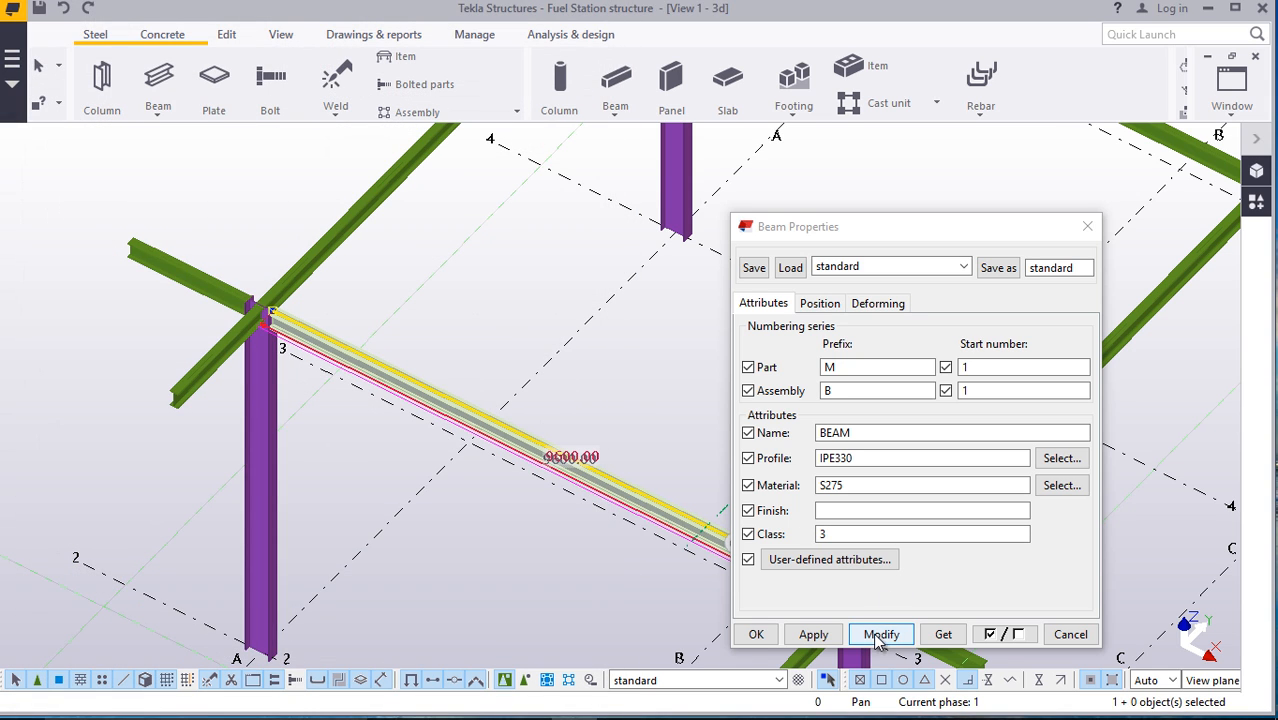
{"action": "left_click", "coordinate": [880, 636]}
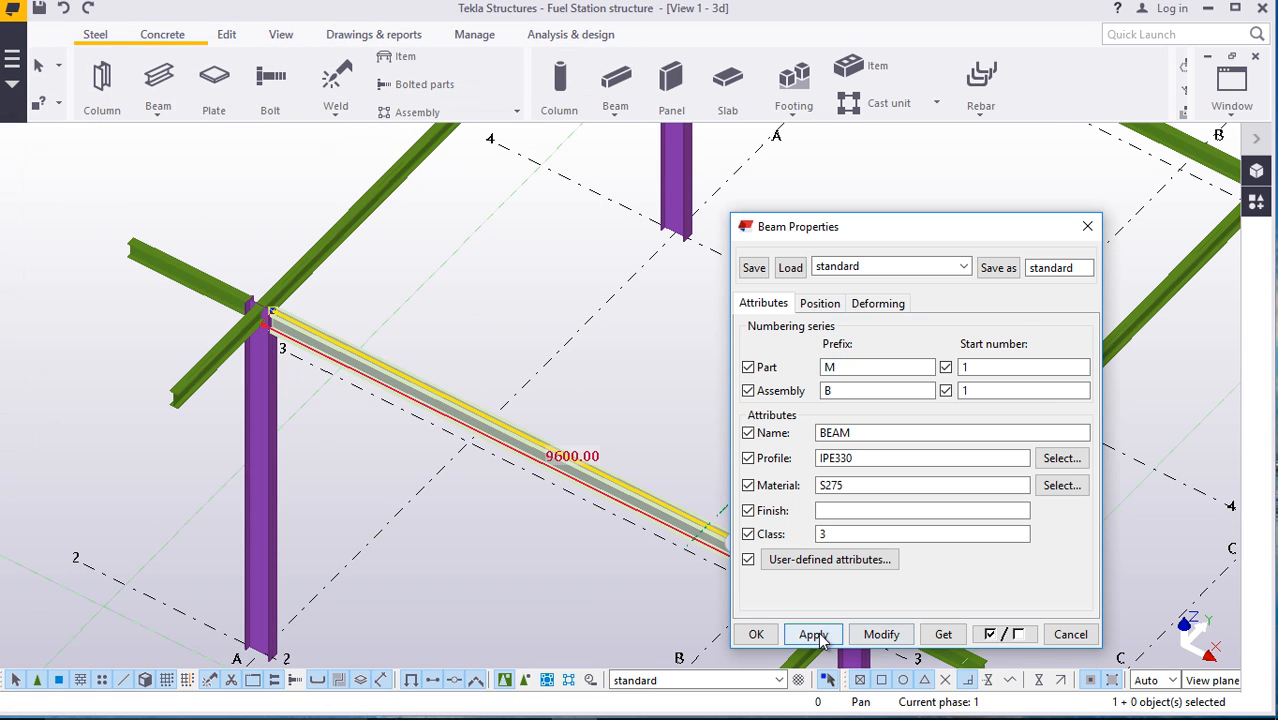
{"action": "left_click", "coordinate": [752, 636]}
Change the profile of the main beam on grid line 4 between columns A and C to IPE330
{"action": "scroll", "coordinate": [422, 583], "scroll_direction": "down", "scroll_amount": 3}
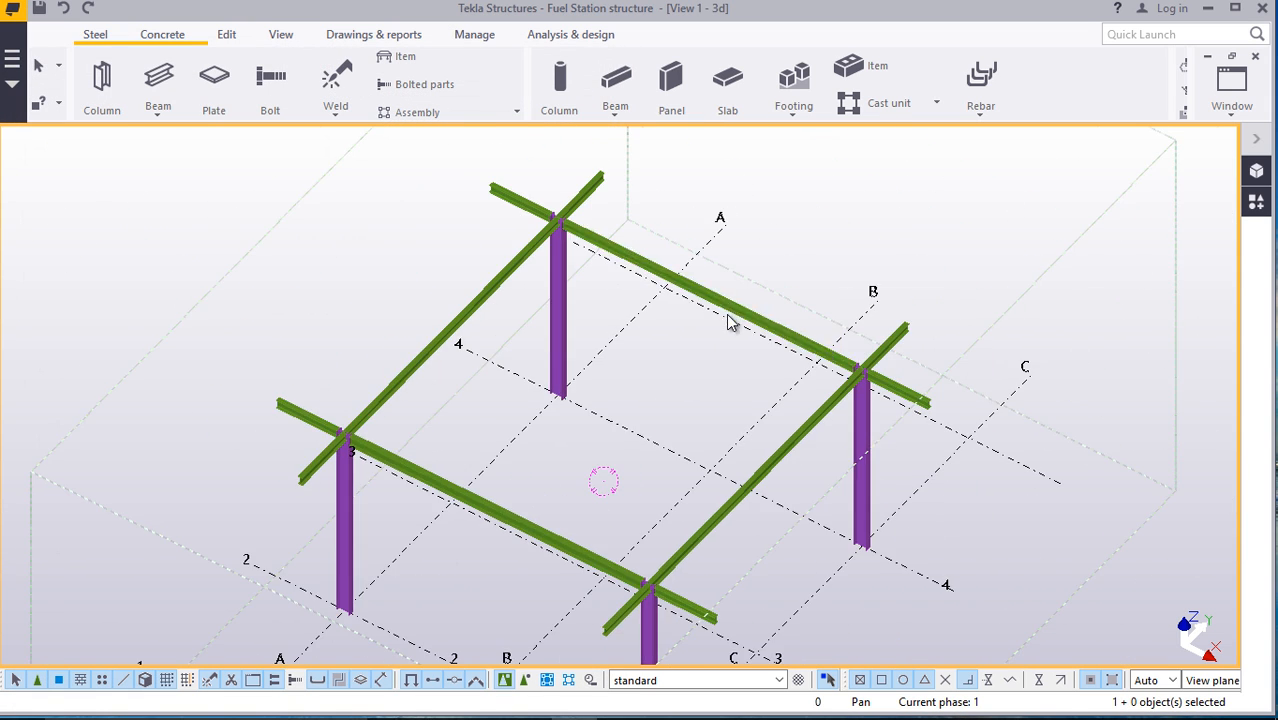
{"action": "scroll", "coordinate": [740, 306], "scroll_direction": "up", "scroll_amount": 4}
{"action": "scroll", "coordinate": [740, 306], "scroll_direction": "up", "scroll_amount": 3}
{"action": "double_click", "coordinate": [749, 302]}
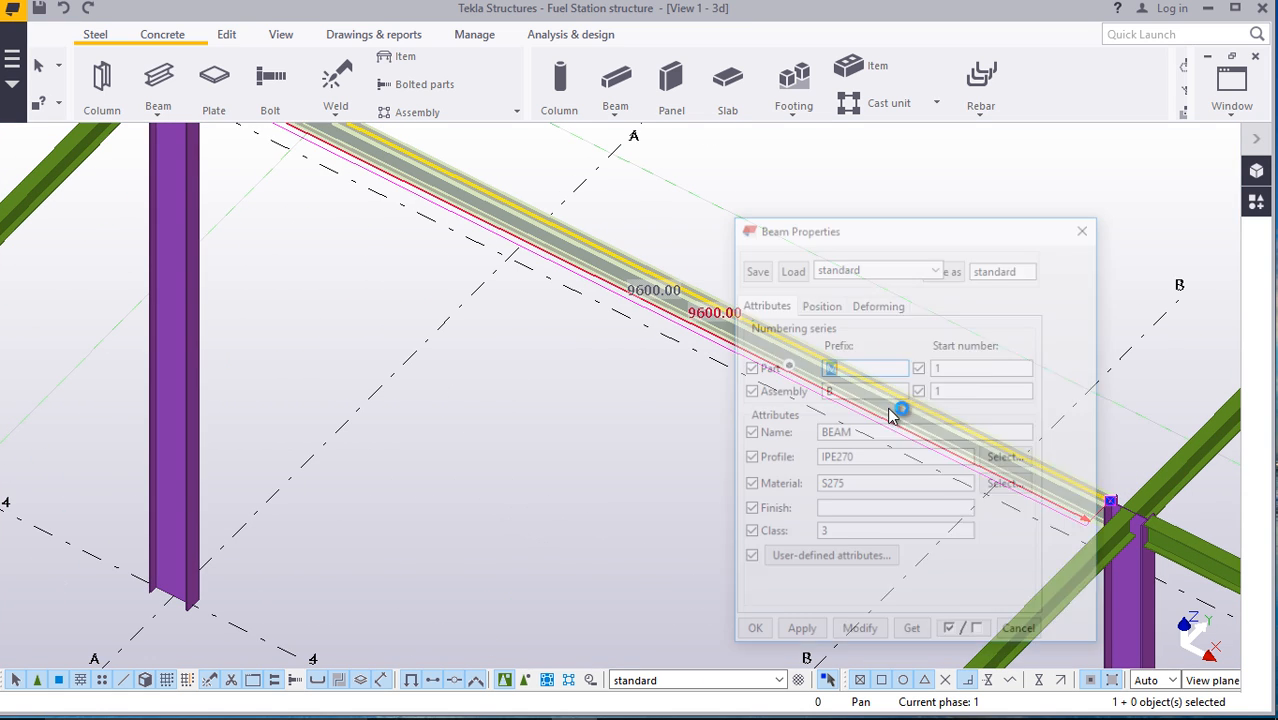
{"action": "left_click", "coordinate": [1062, 458]}
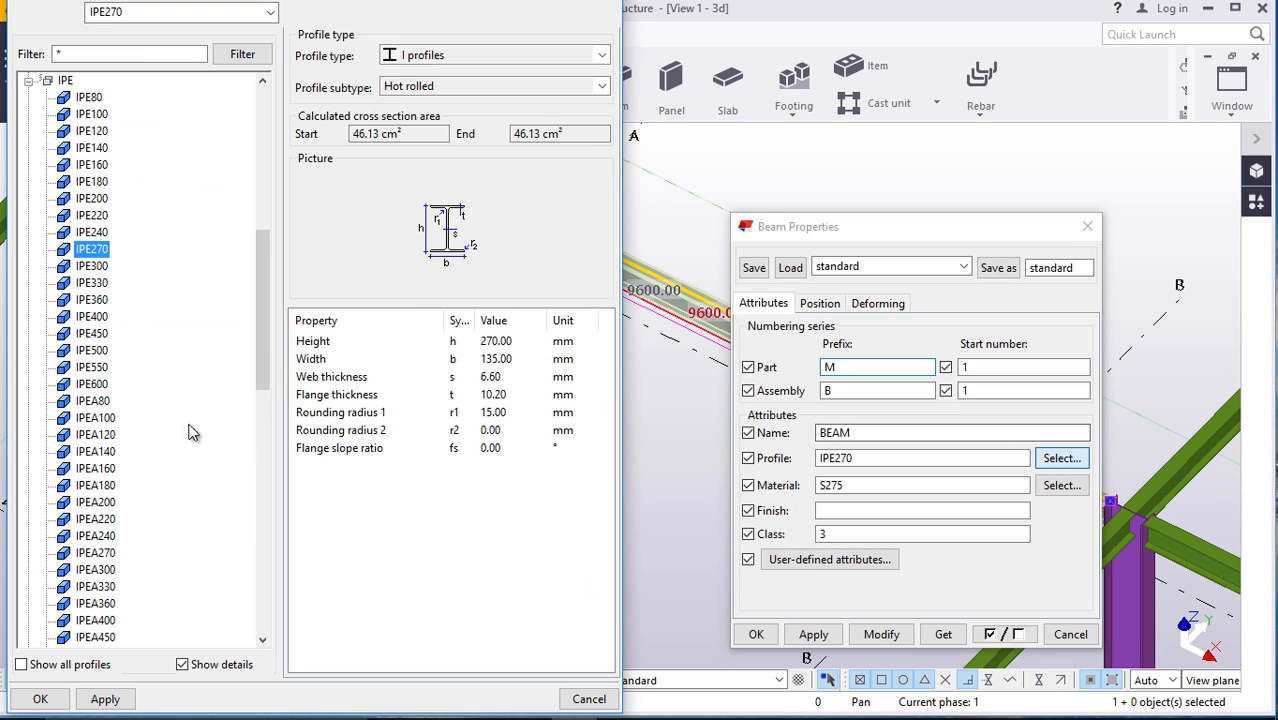
{"action": "left_click", "coordinate": [91, 284]}
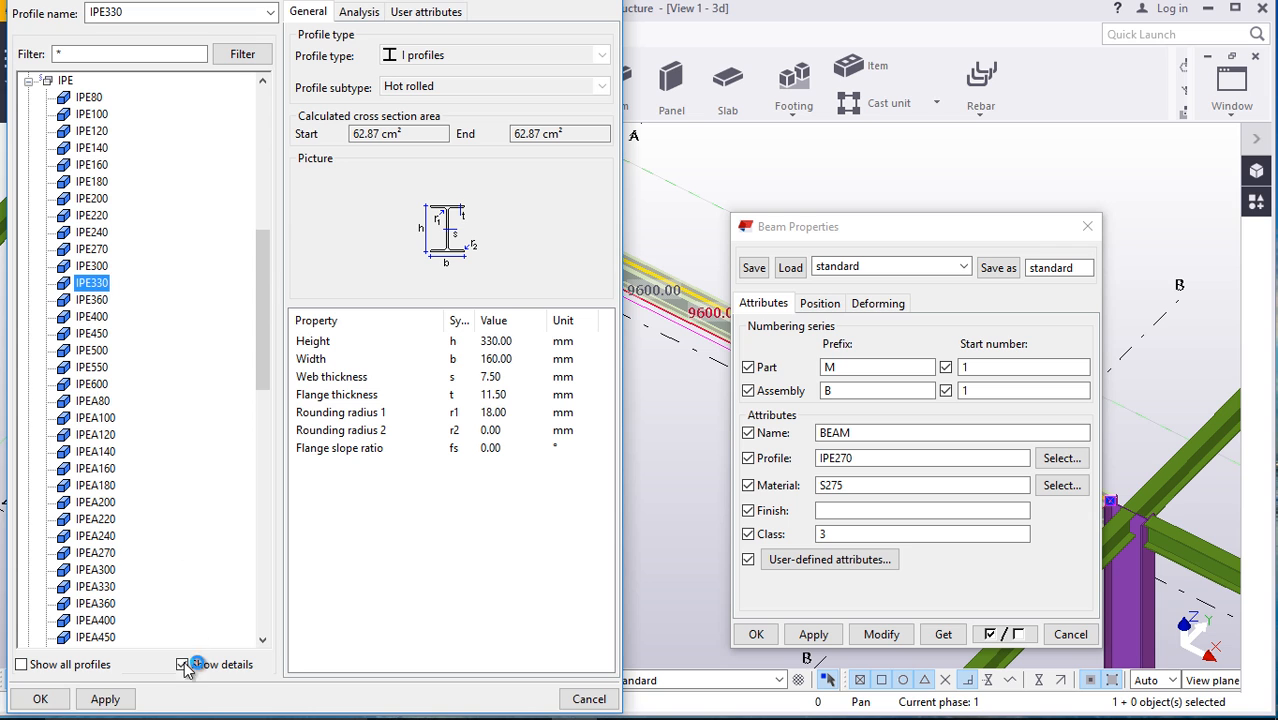
{"action": "left_click", "coordinate": [40, 699]}
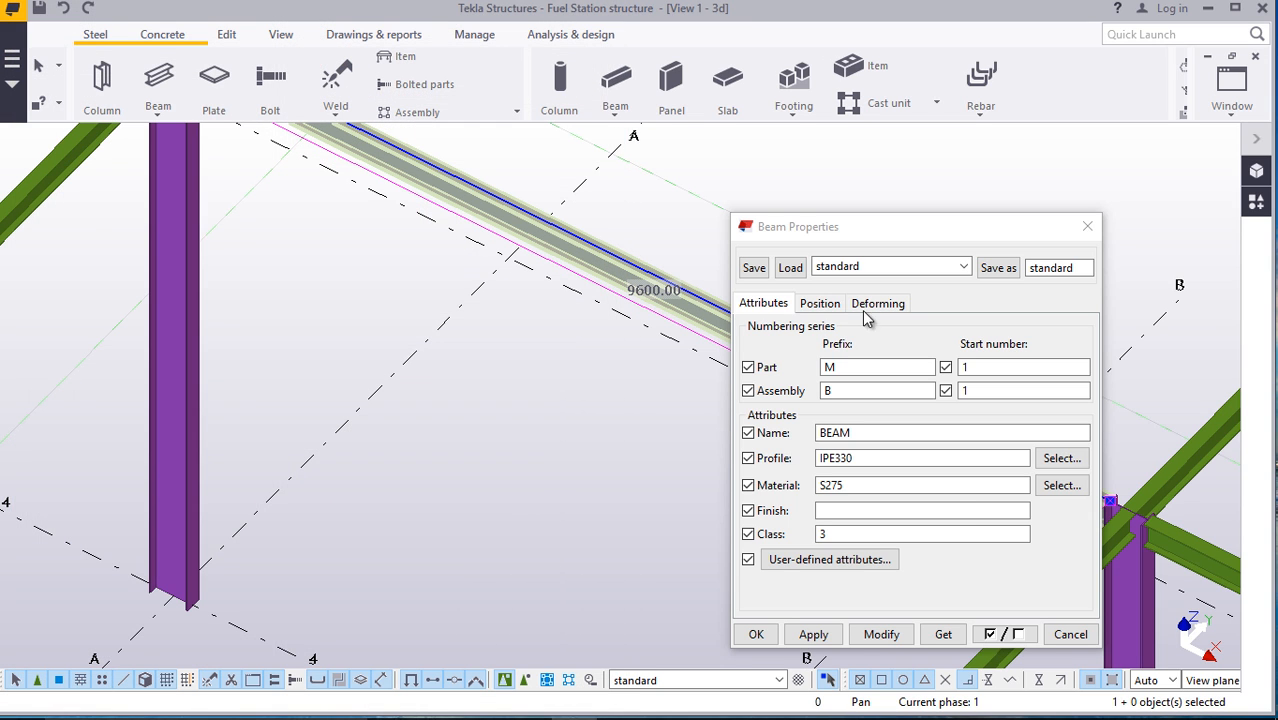
{"action": "left_click", "coordinate": [881, 638]}
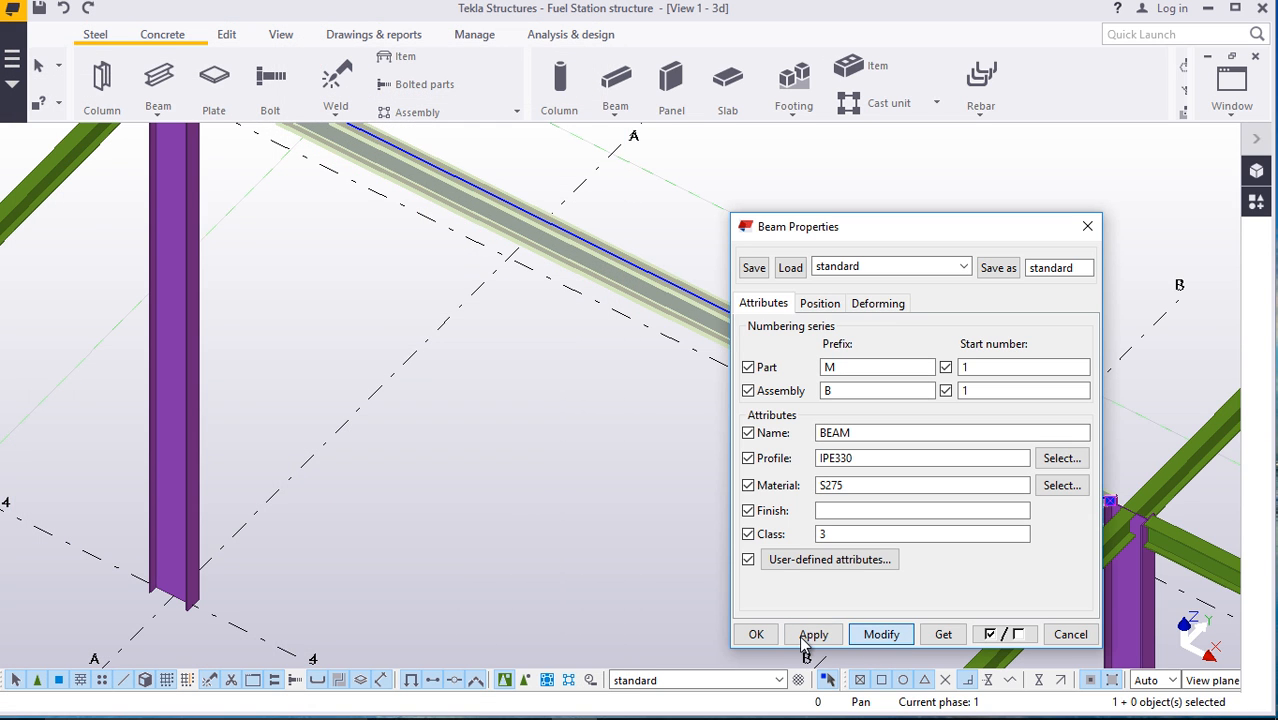
{"action": "left_click", "coordinate": [757, 636]}
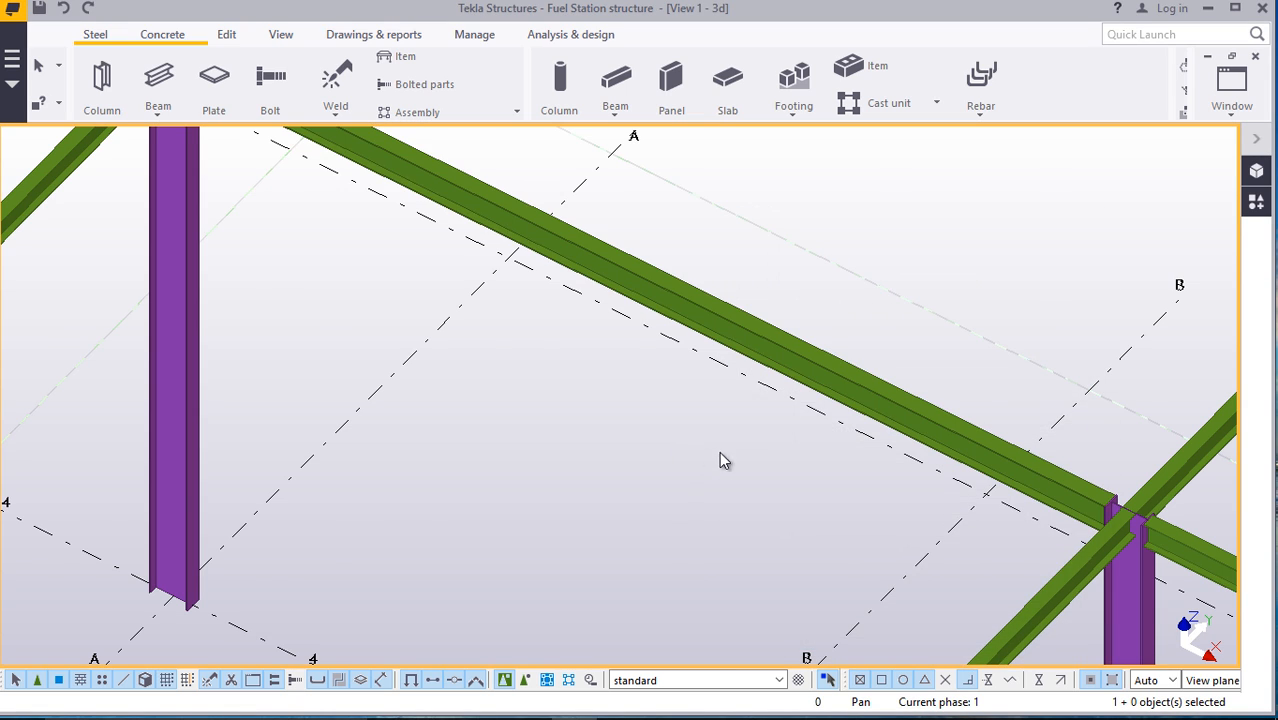
Examine the joint at column A-2 where the grid line 2 beam, the cantilevers and the grid line A connecting beam meet
{"action": "scroll", "coordinate": [740, 475], "scroll_direction": "down", "scroll_amount": 3}
{"action": "scroll", "coordinate": [760, 490], "scroll_direction": "down", "scroll_amount": 2}
{"action": "scroll", "coordinate": [305, 555], "scroll_direction": "up", "scroll_amount": 8}
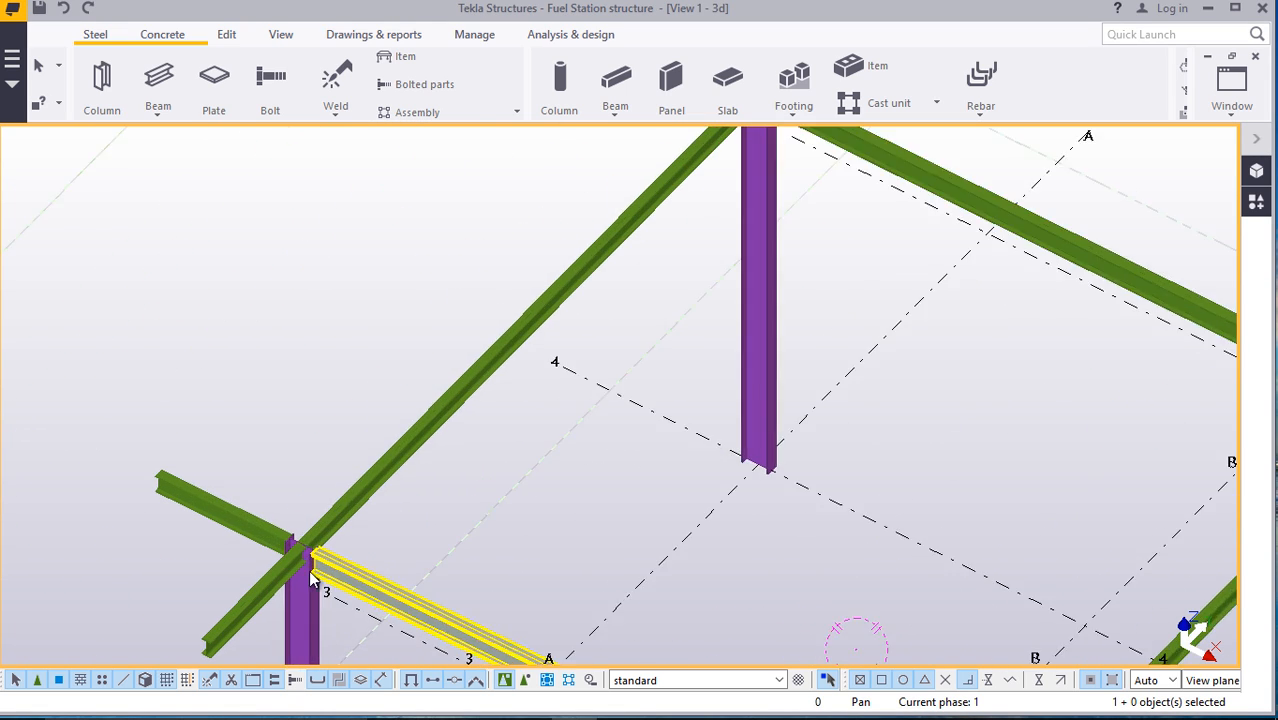
{"action": "scroll", "coordinate": [305, 555], "scroll_direction": "up", "scroll_amount": 2}
{"action": "scroll", "coordinate": [308, 499], "scroll_direction": "down", "scroll_amount": 5}
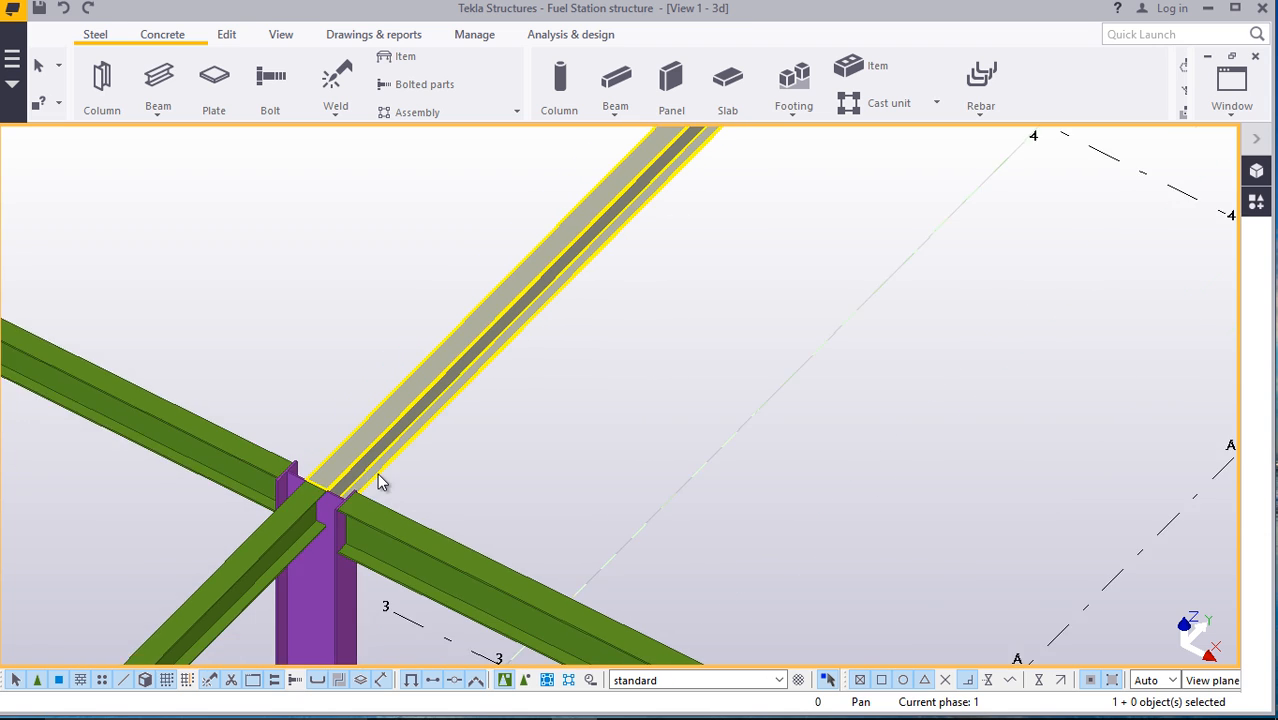
{"action": "scroll", "coordinate": [405, 474], "scroll_direction": "down", "scroll_amount": 5}
{"action": "scroll", "coordinate": [430, 472], "scroll_direction": "up", "scroll_amount": 3}
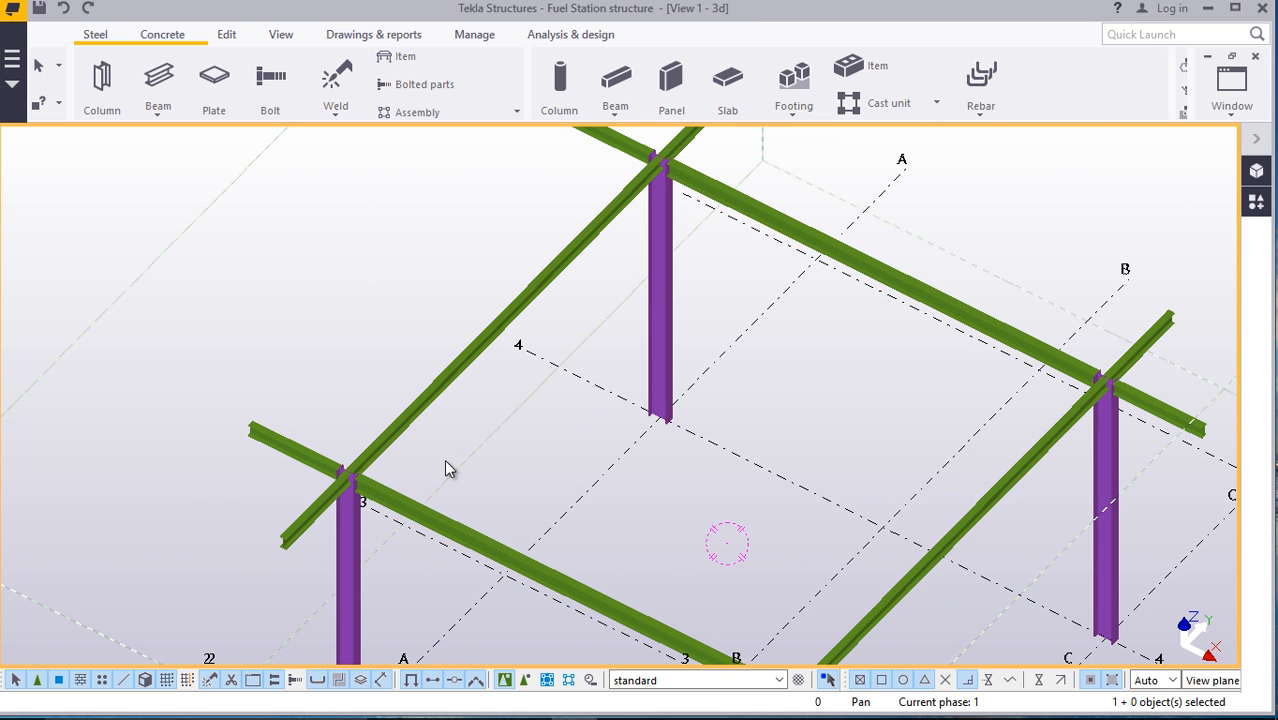
Change the profile of the connecting beam on grid line A between lines 2 and 4 to IPE330
{"action": "scroll", "coordinate": [525, 308], "scroll_direction": "up", "scroll_amount": 3}
{"action": "double_click", "coordinate": [516, 277]}
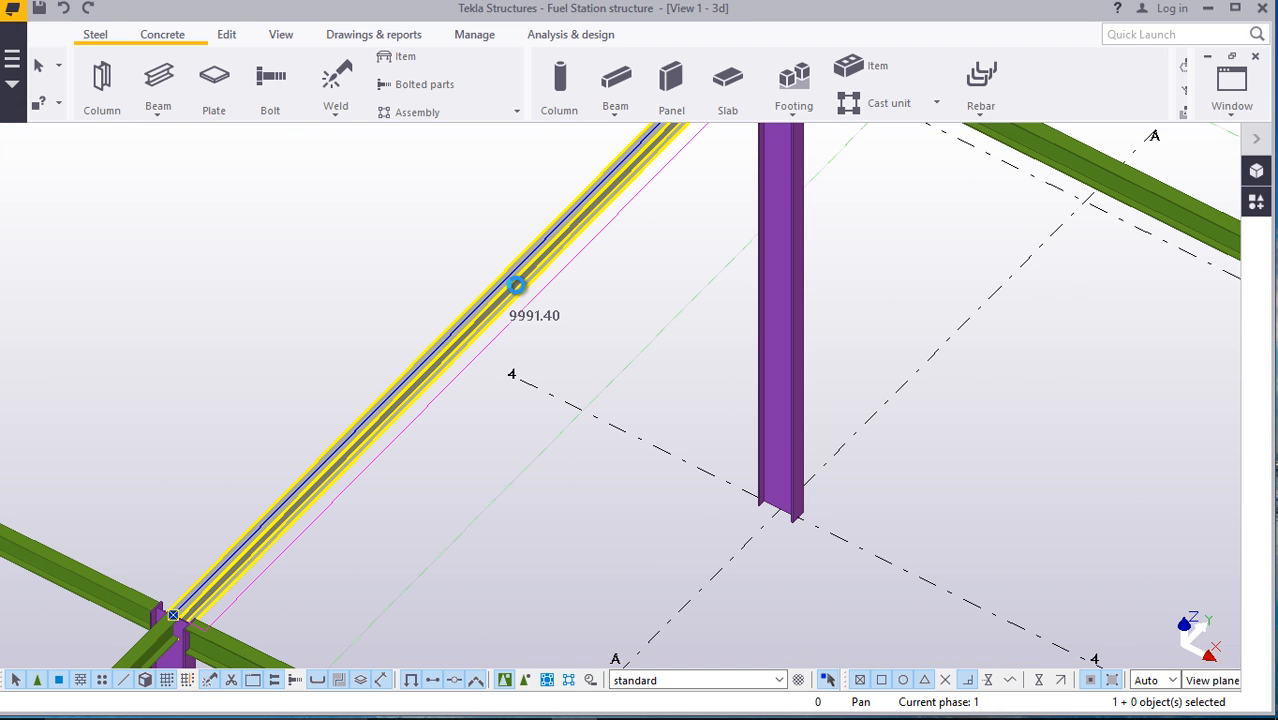
{"action": "left_click", "coordinate": [1062, 458]}
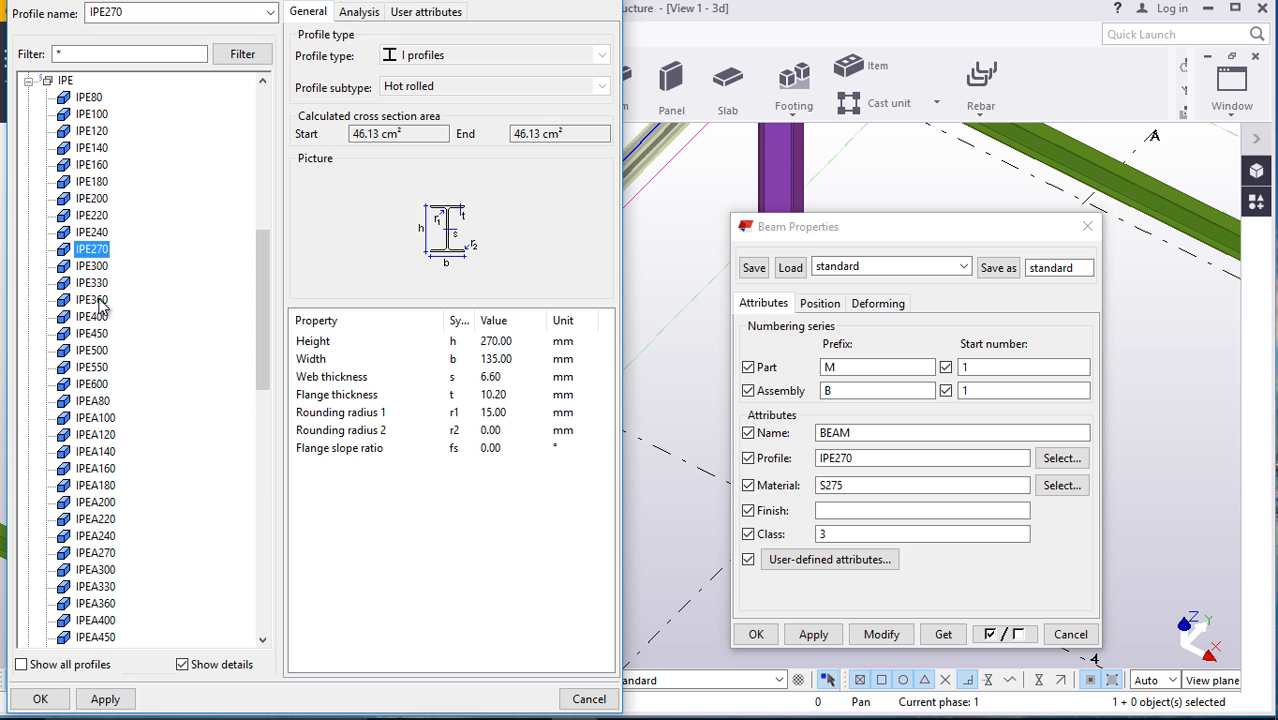
{"action": "left_click", "coordinate": [94, 284]}
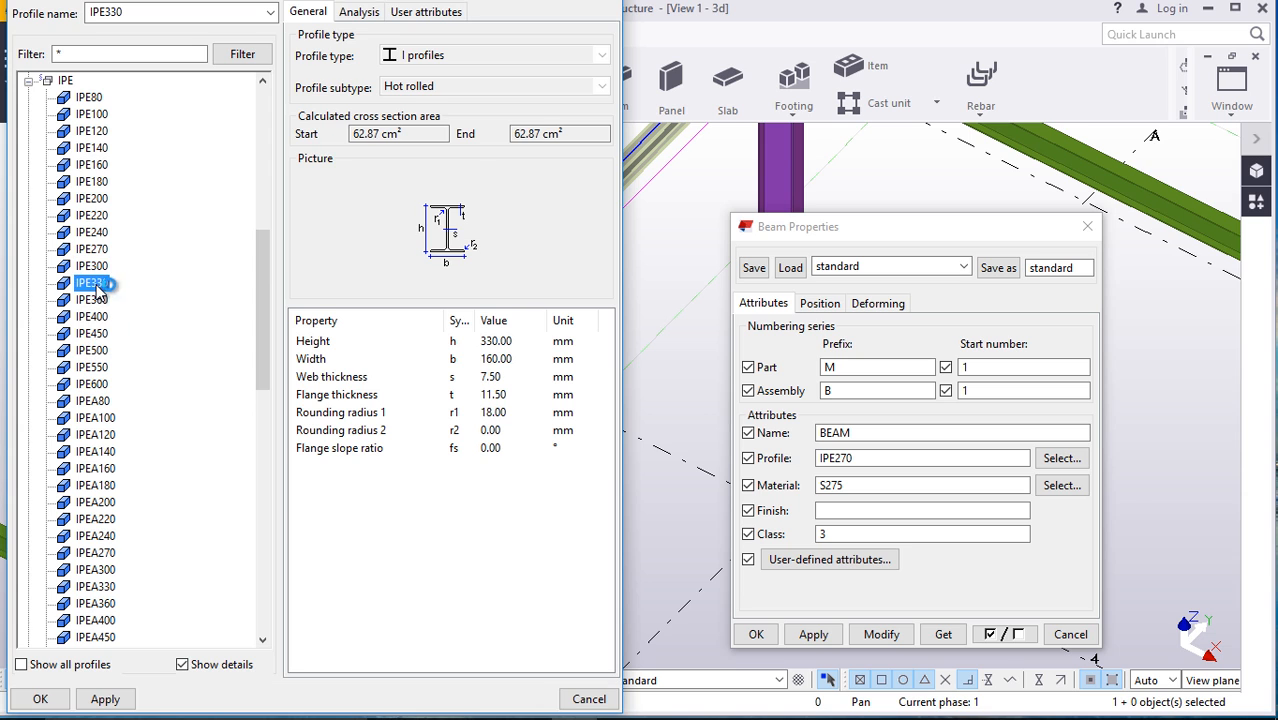
{"action": "left_click", "coordinate": [40, 699]}
{"action": "left_click", "coordinate": [881, 634]}
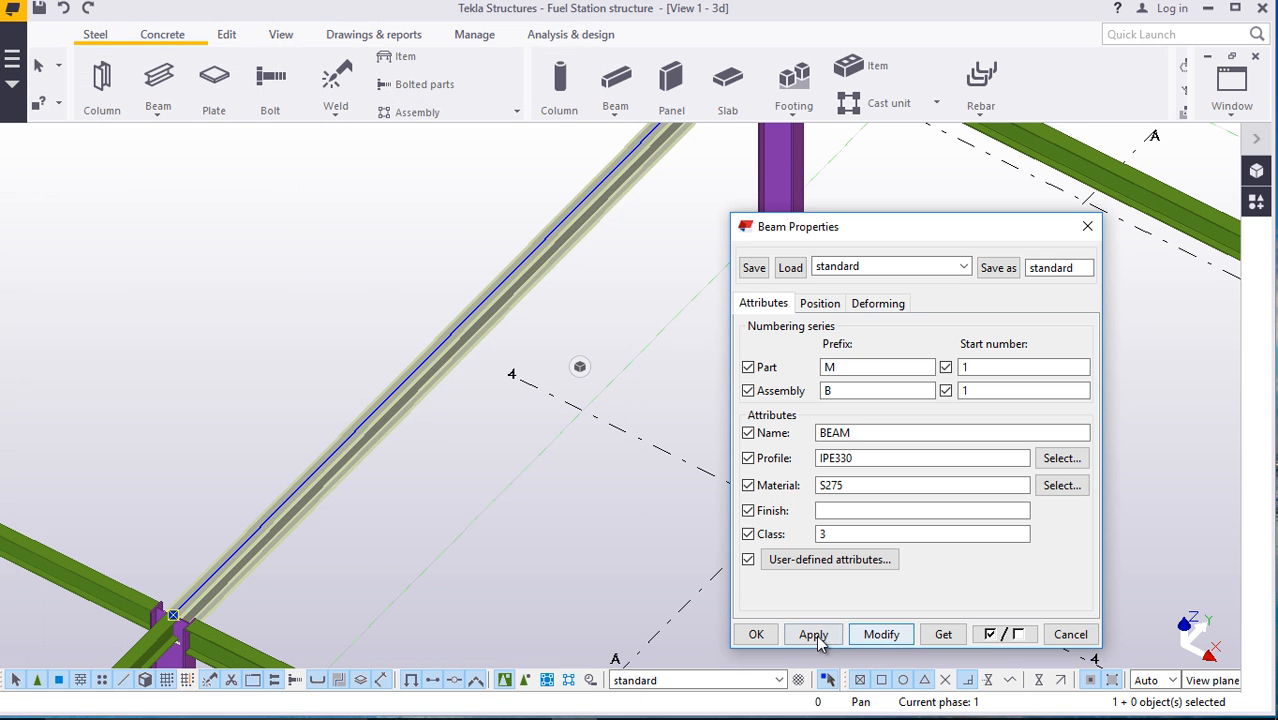
{"action": "left_click", "coordinate": [768, 636]}
Change the profile of the connecting beam on grid line C between lines 2 and 4 to IPE330
{"action": "scroll", "coordinate": [565, 500], "scroll_direction": "down", "scroll_amount": 5}
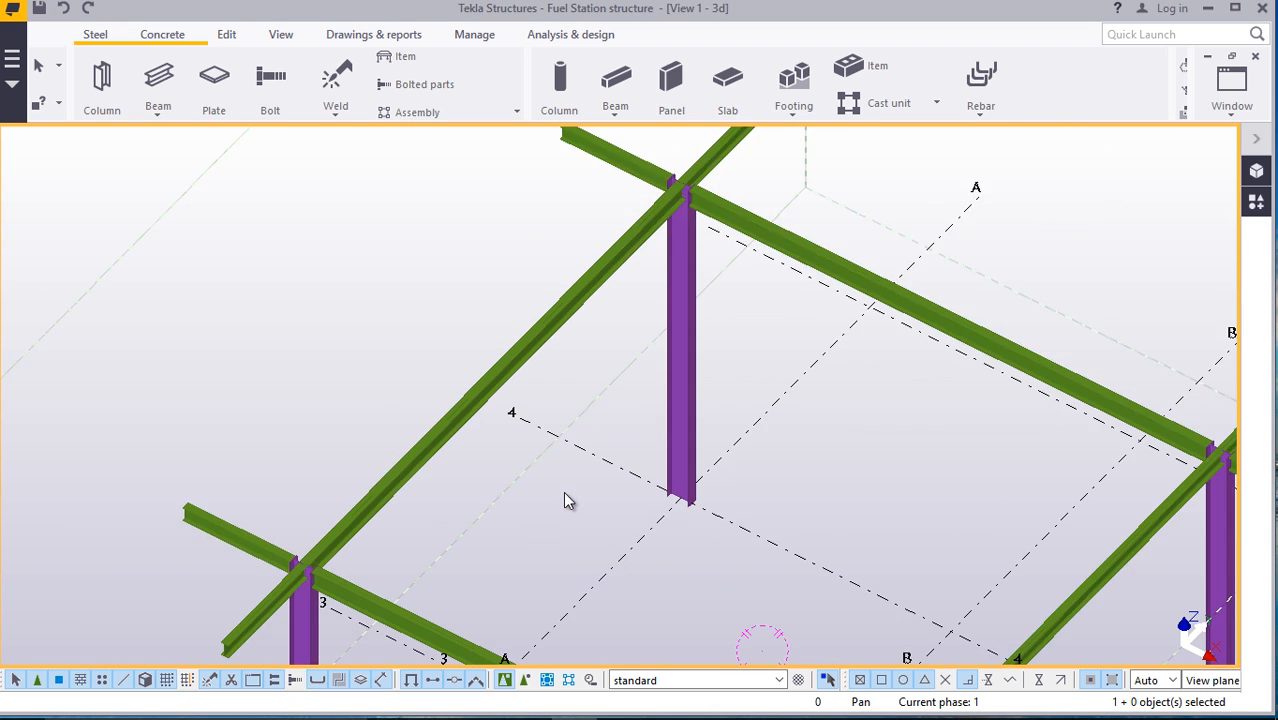
{"action": "scroll", "coordinate": [866, 504], "scroll_direction": "up", "scroll_amount": 5}
{"action": "double_click", "coordinate": [870, 506]}
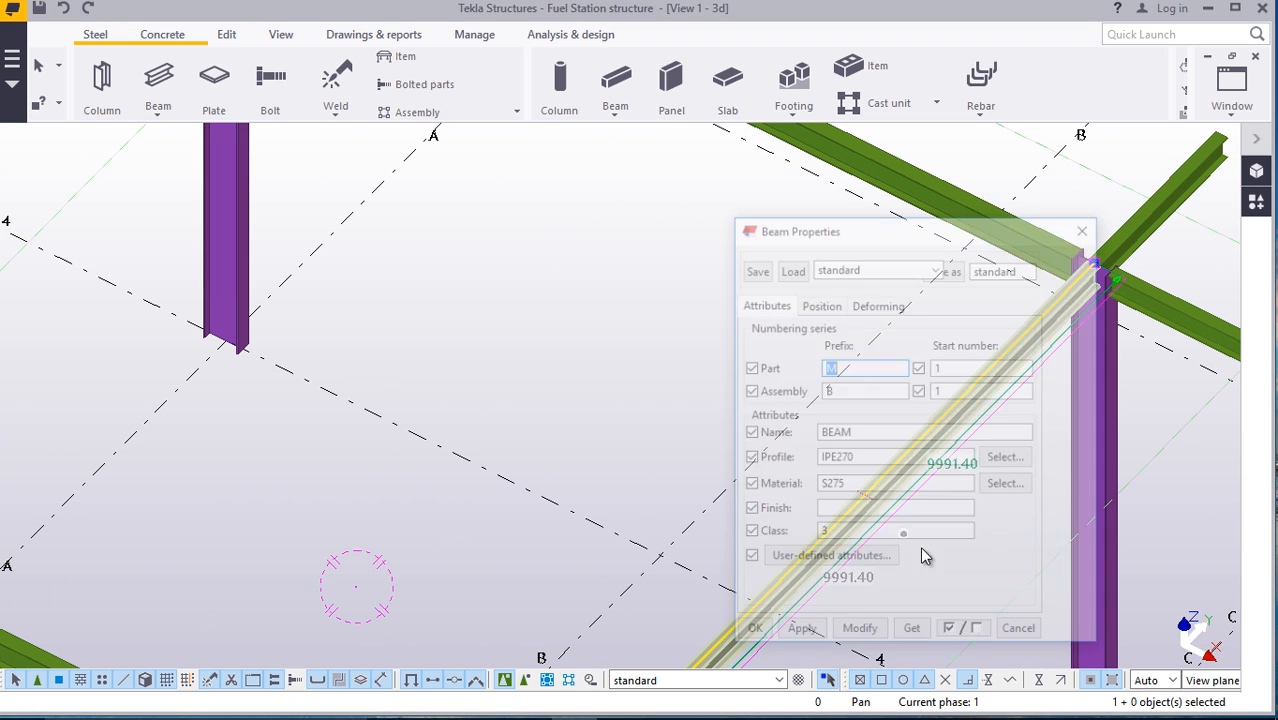
{"action": "left_click", "coordinate": [1062, 458]}
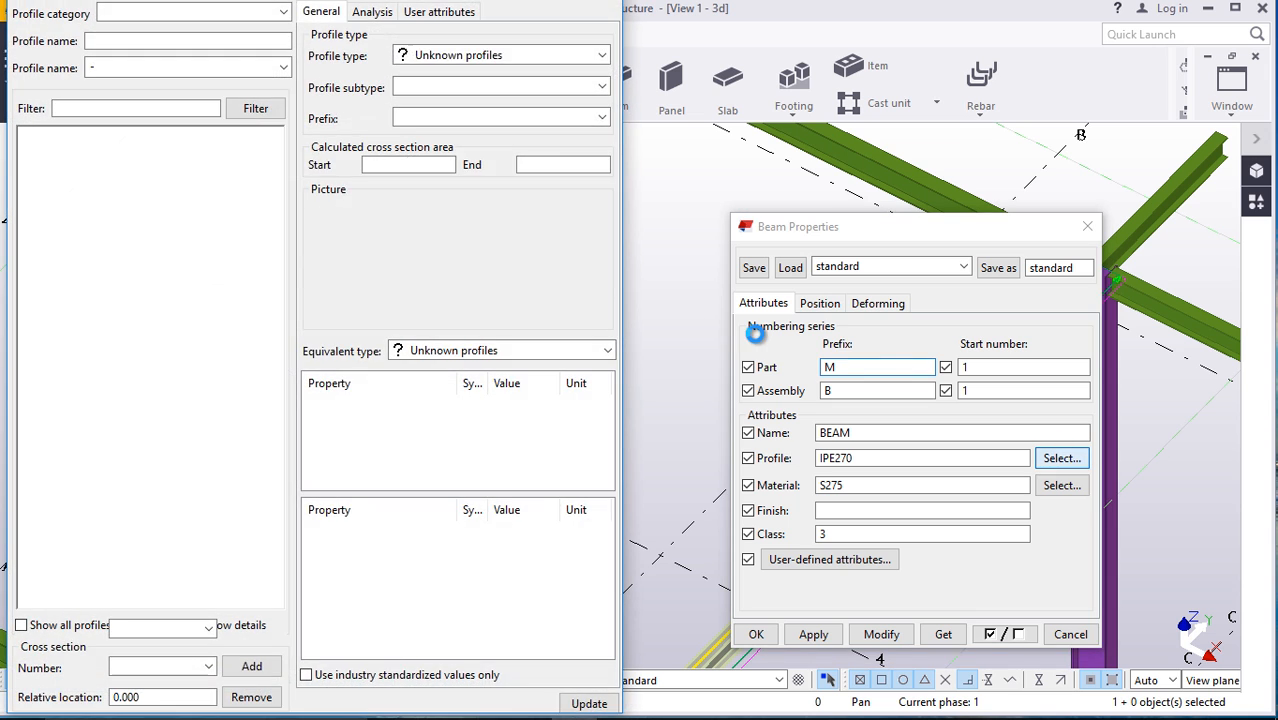
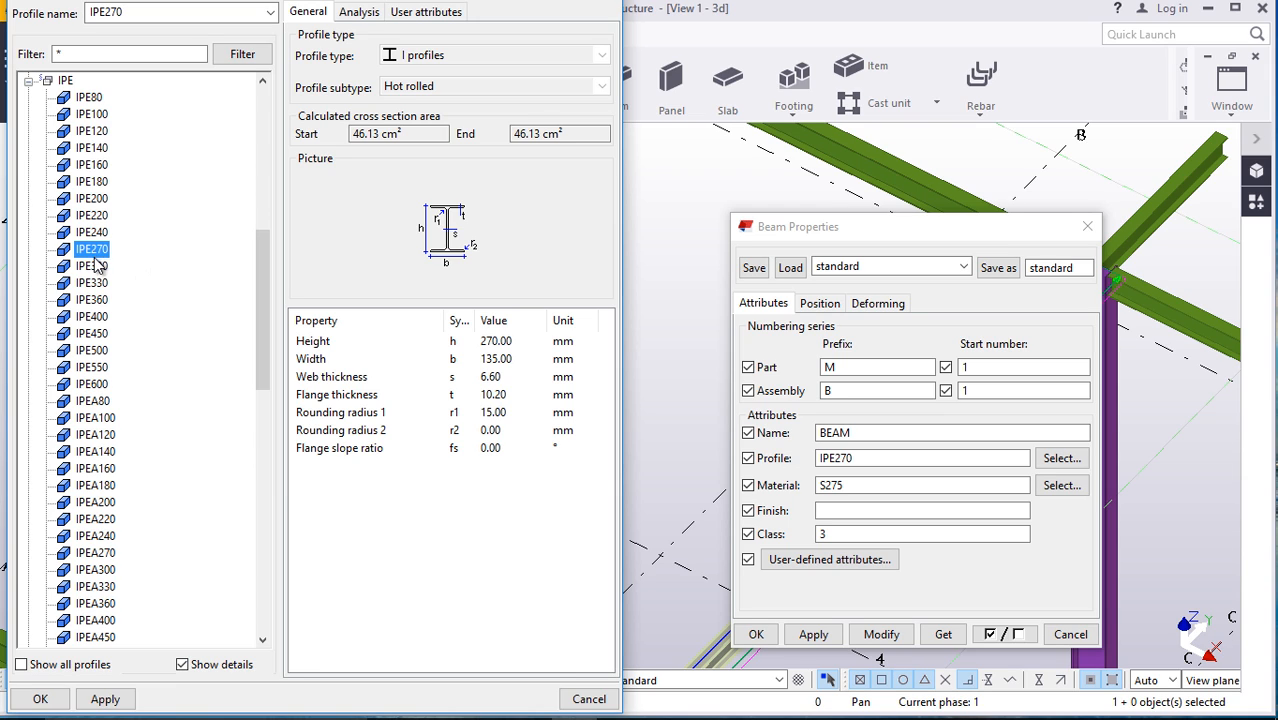
{"action": "left_click", "coordinate": [95, 284]}
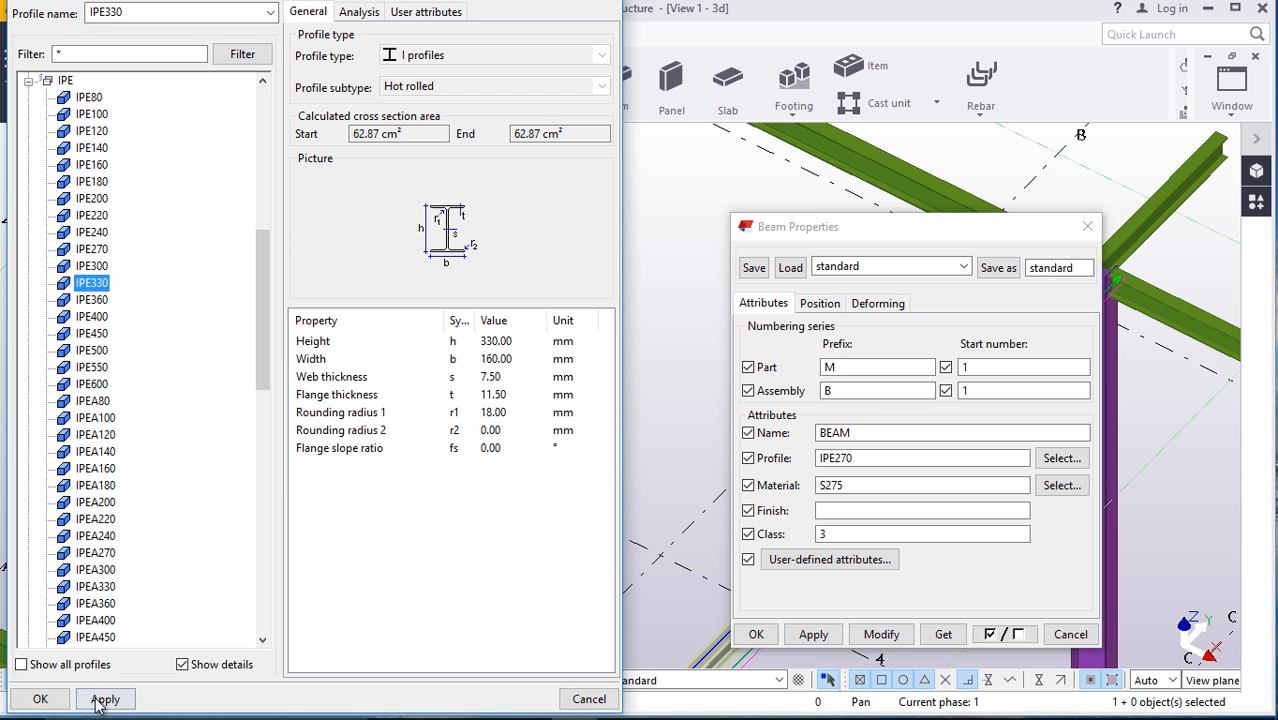
{"action": "left_click", "coordinate": [42, 700]}
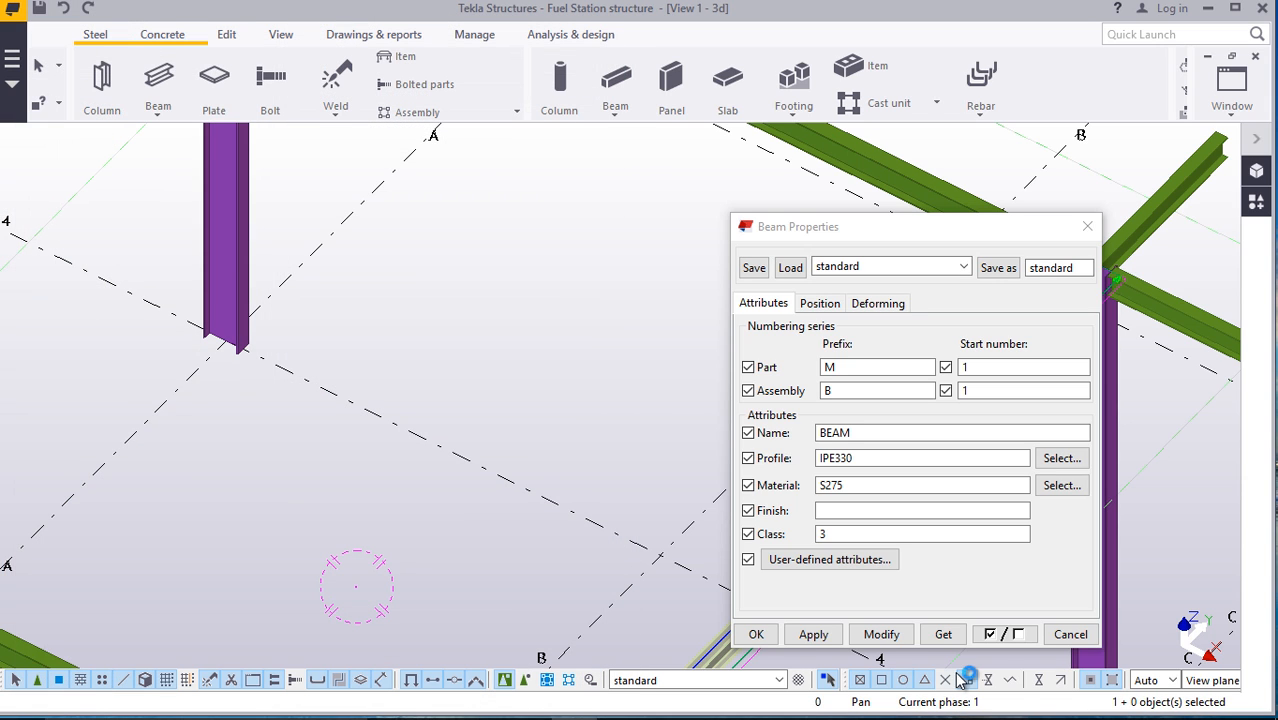
{"action": "left_click", "coordinate": [881, 634]}
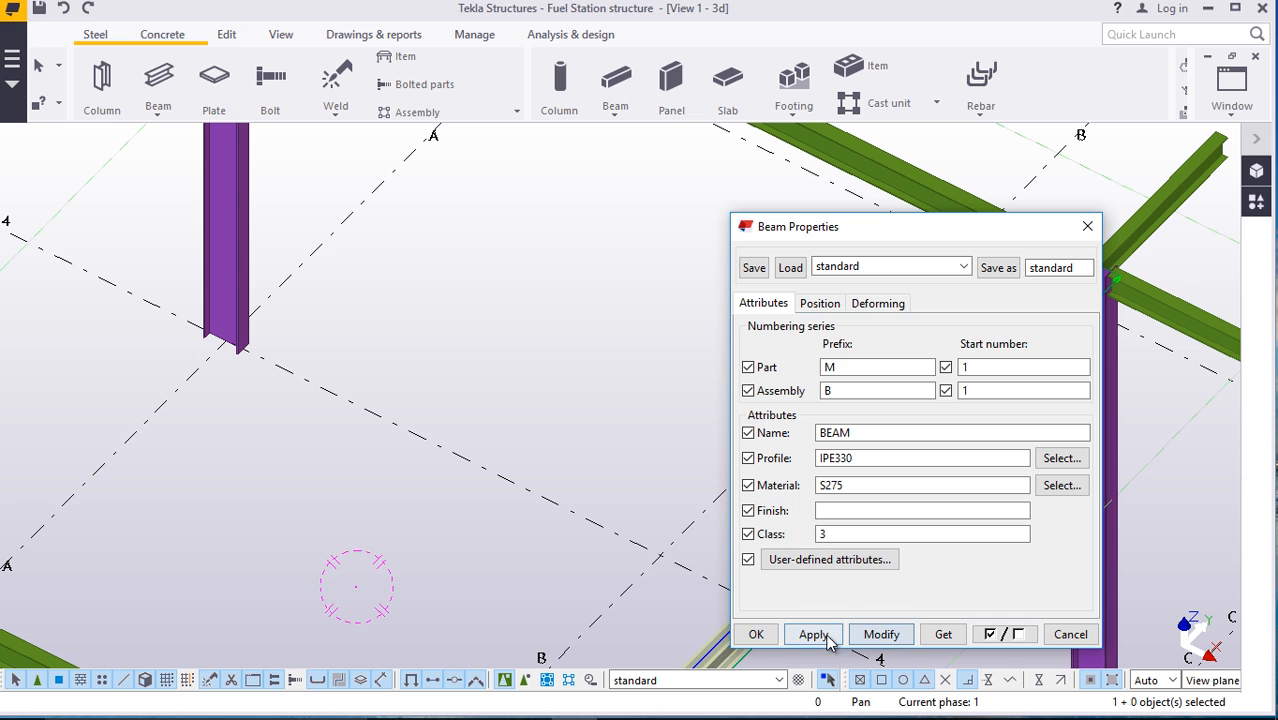
{"action": "left_click", "coordinate": [766, 635]}
{"action": "scroll", "coordinate": [640, 395], "scroll_direction": "down", "scroll_amount": 4}
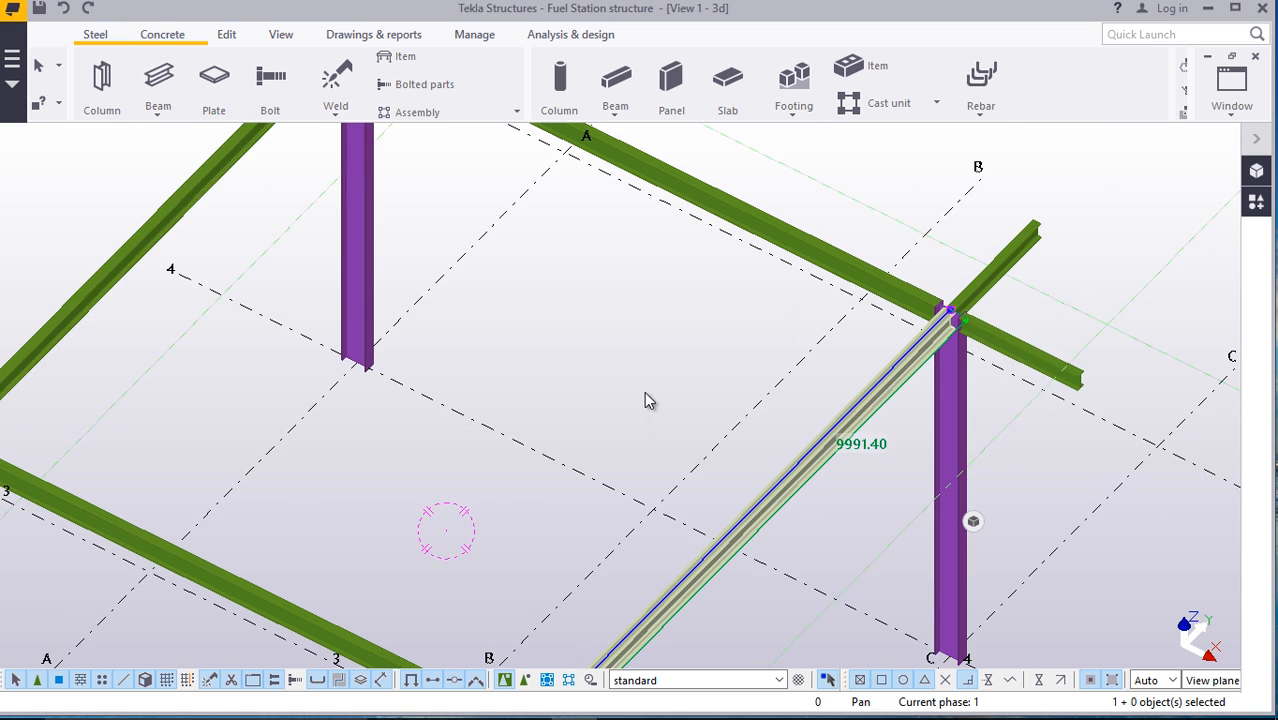
{"action": "scroll", "coordinate": [660, 360], "scroll_direction": "down", "scroll_amount": 3}
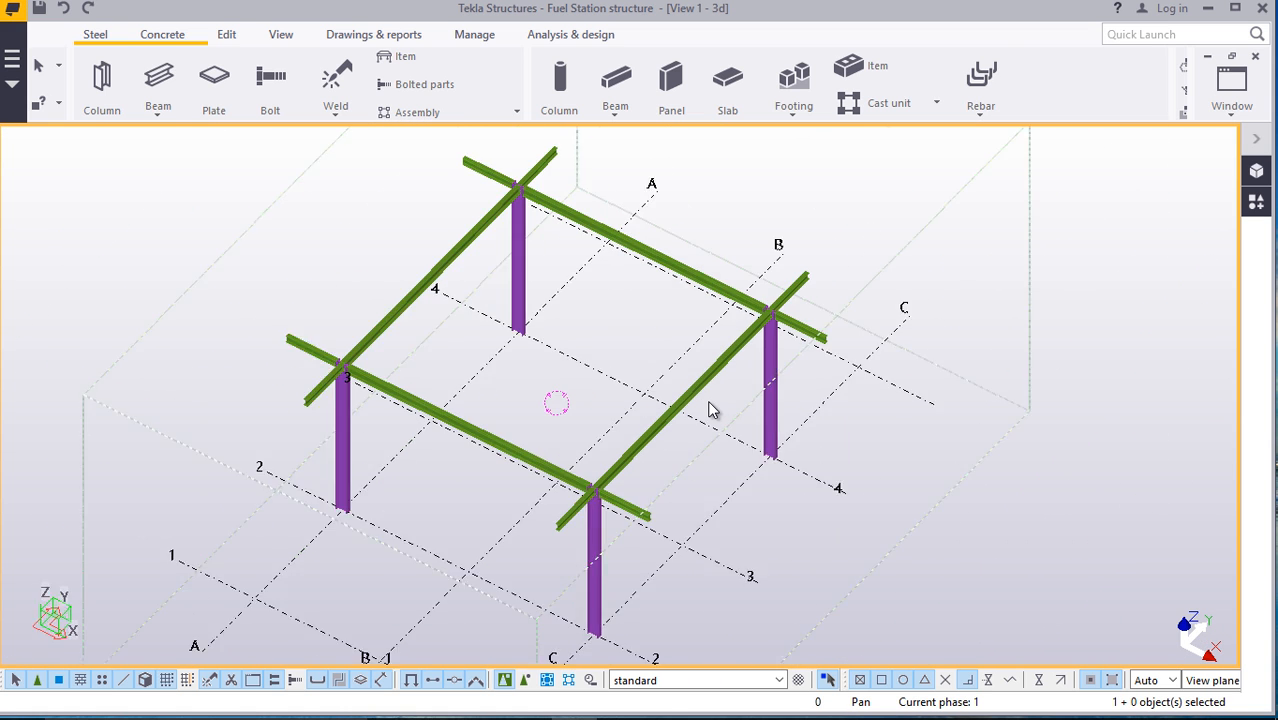
Examine the column joints and the main beams along grid lines 2, 4, A and C
{"action": "scroll", "coordinate": [740, 408], "scroll_direction": "up", "scroll_amount": 3}
{"action": "scroll", "coordinate": [740, 408], "scroll_direction": "down", "scroll_amount": 3}
{"action": "scroll", "coordinate": [725, 297], "scroll_direction": "up", "scroll_amount": 4}
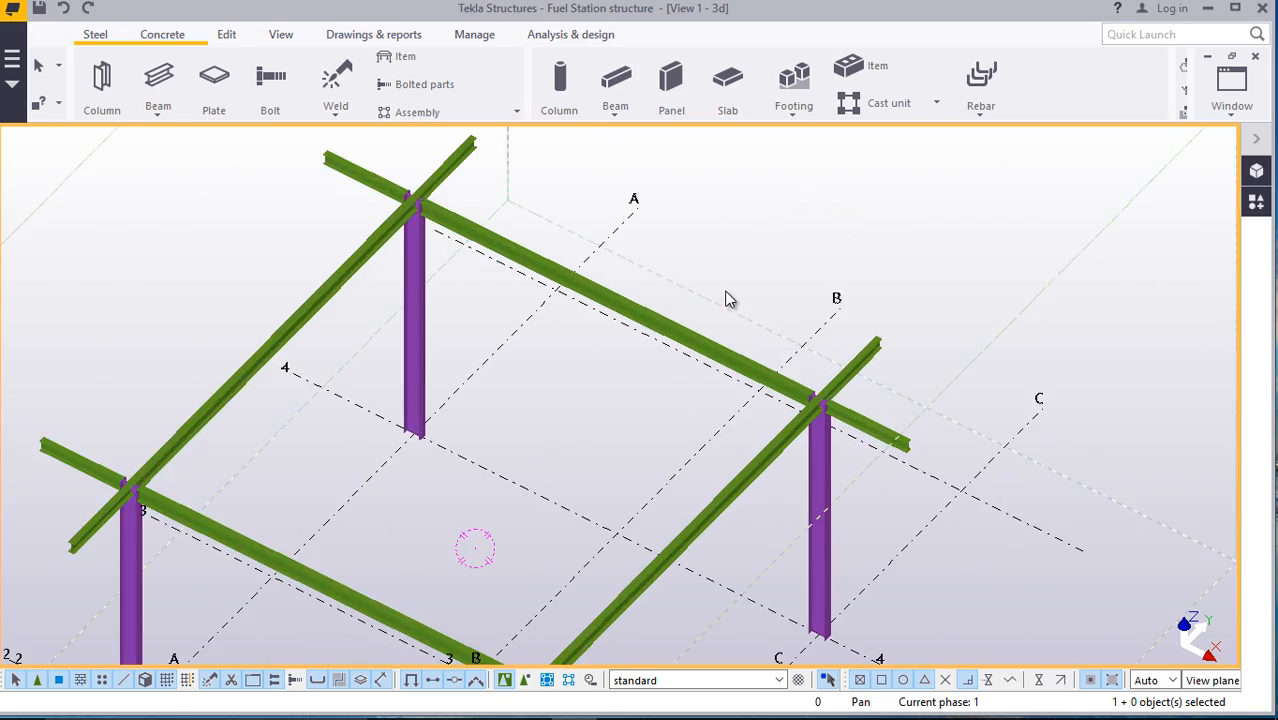
{"action": "scroll", "coordinate": [745, 333], "scroll_direction": "down", "scroll_amount": 2}
{"action": "scroll", "coordinate": [612, 533], "scroll_direction": "up", "scroll_amount": 6}
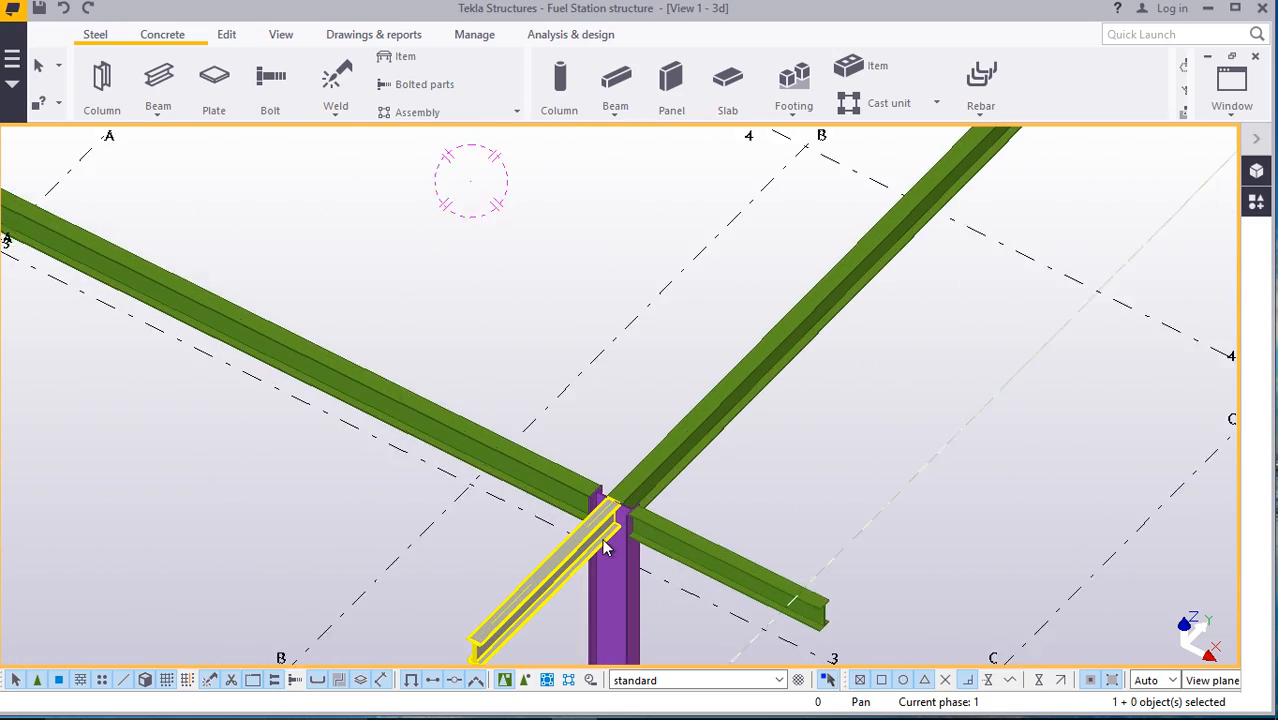
{"action": "scroll", "coordinate": [612, 533], "scroll_direction": "down", "scroll_amount": 6}
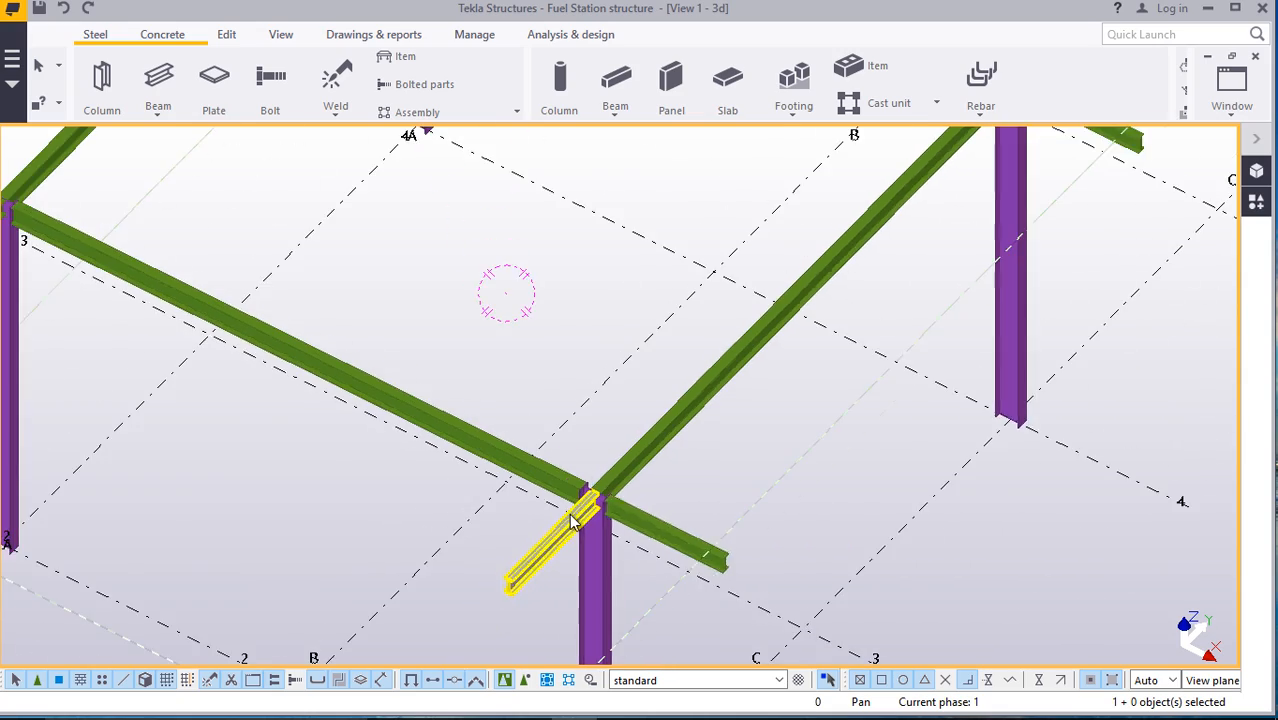
{"action": "scroll", "coordinate": [640, 525], "scroll_direction": "down", "scroll_amount": 3}
{"action": "scroll", "coordinate": [830, 310], "scroll_direction": "up", "scroll_amount": 5}
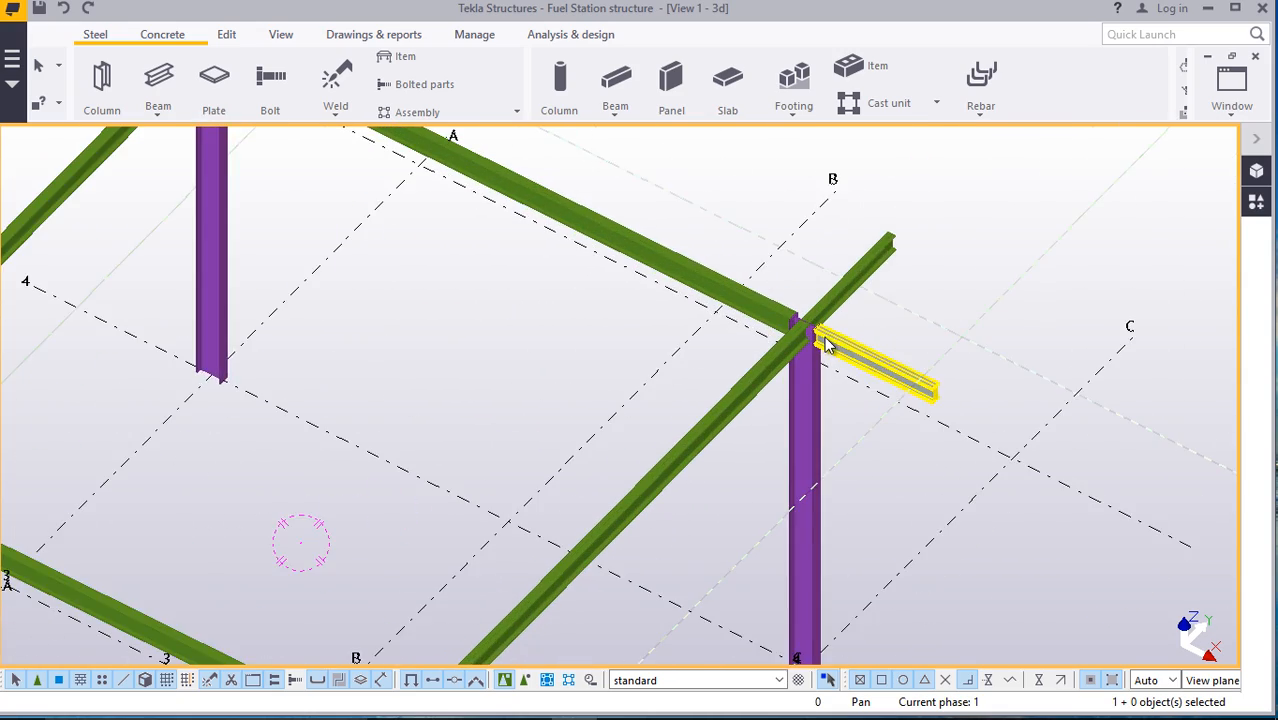
{"action": "scroll", "coordinate": [822, 343], "scroll_direction": "down", "scroll_amount": 2}
{"action": "scroll", "coordinate": [607, 255], "scroll_direction": "down", "scroll_amount": 2}
{"action": "scroll", "coordinate": [606, 256], "scroll_direction": "up", "scroll_amount": 4}
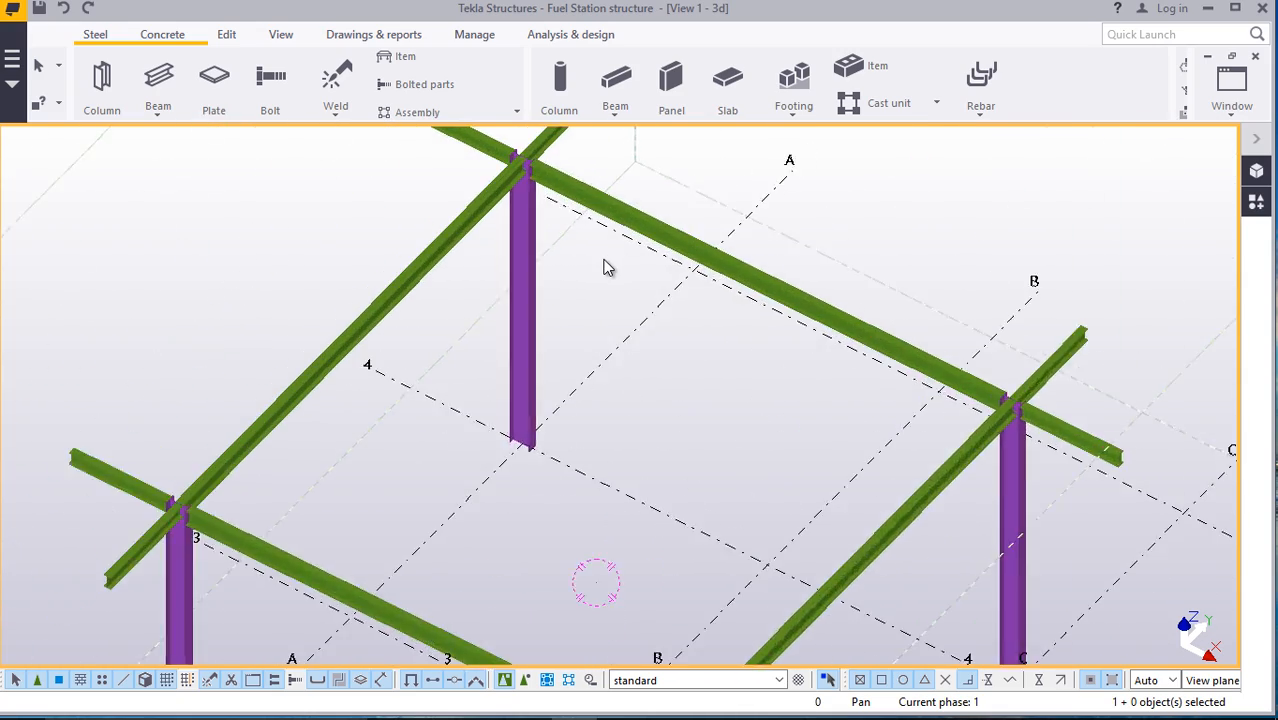
{"action": "scroll", "coordinate": [604, 268], "scroll_direction": "down", "scroll_amount": 4}
{"action": "scroll", "coordinate": [598, 274], "scroll_direction": "down", "scroll_amount": 1}
{"action": "scroll", "coordinate": [500, 302], "scroll_direction": "up", "scroll_amount": 6}
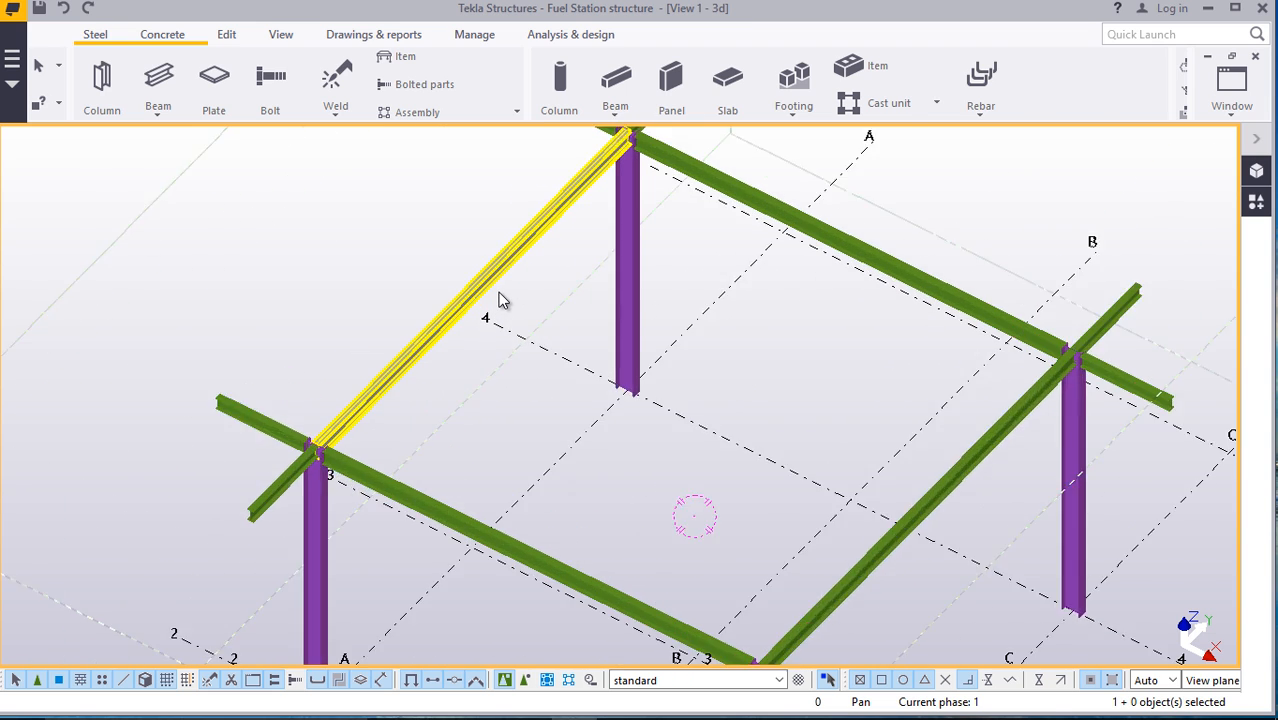
{"action": "scroll", "coordinate": [521, 290], "scroll_direction": "down", "scroll_amount": 5}
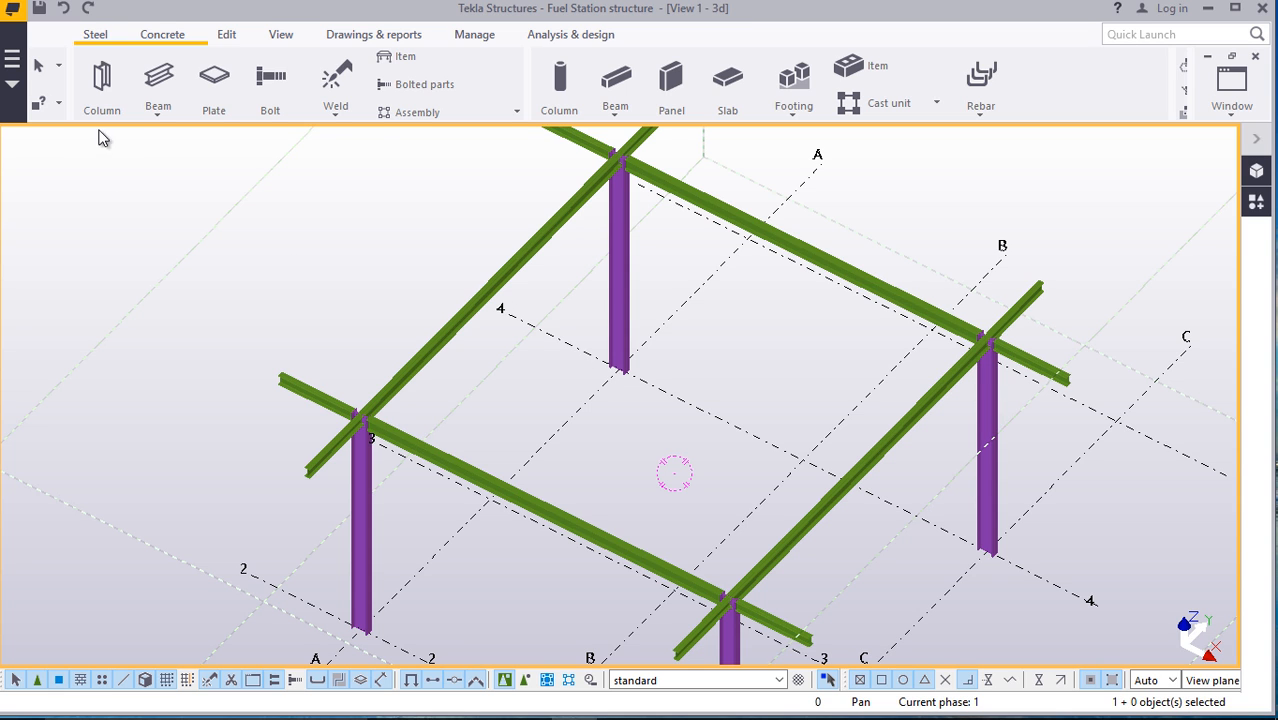
Model a steel secondary beam from the midpoint of the grid line A connecting beam to the midpoint of the grid line C connecting beam
{"action": "left_click", "coordinate": [159, 116]}
{"action": "left_click", "coordinate": [175, 138]}
{"action": "scroll", "coordinate": [480, 300], "scroll_direction": "up", "scroll_amount": 4}
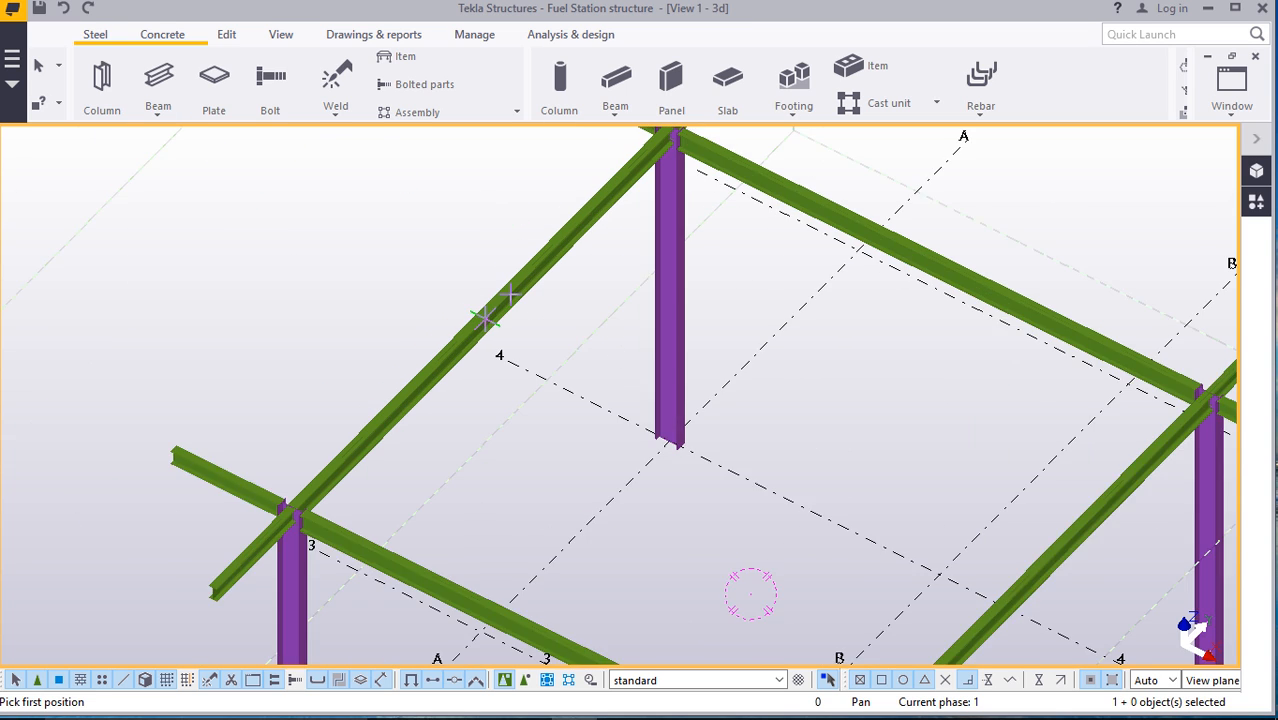
{"action": "scroll", "coordinate": [470, 345], "scroll_direction": "up", "scroll_amount": 4}
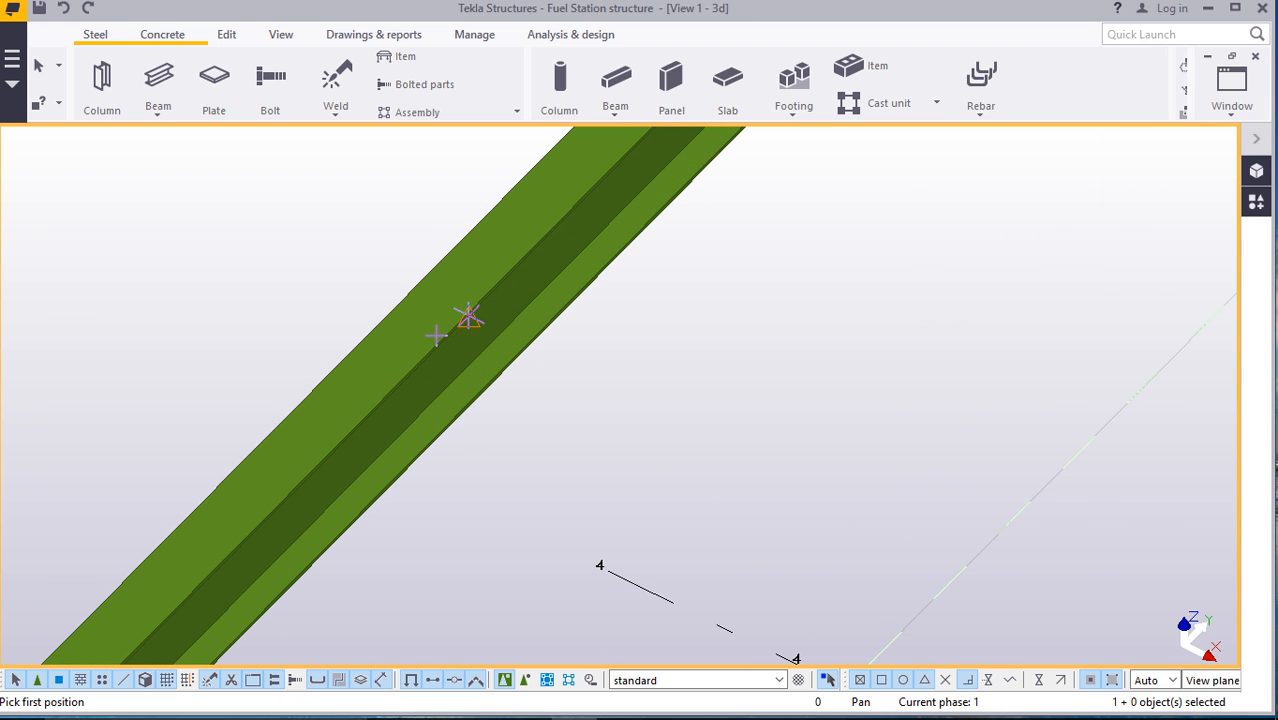
{"action": "scroll", "coordinate": [467, 311], "scroll_direction": "up", "scroll_amount": 3}
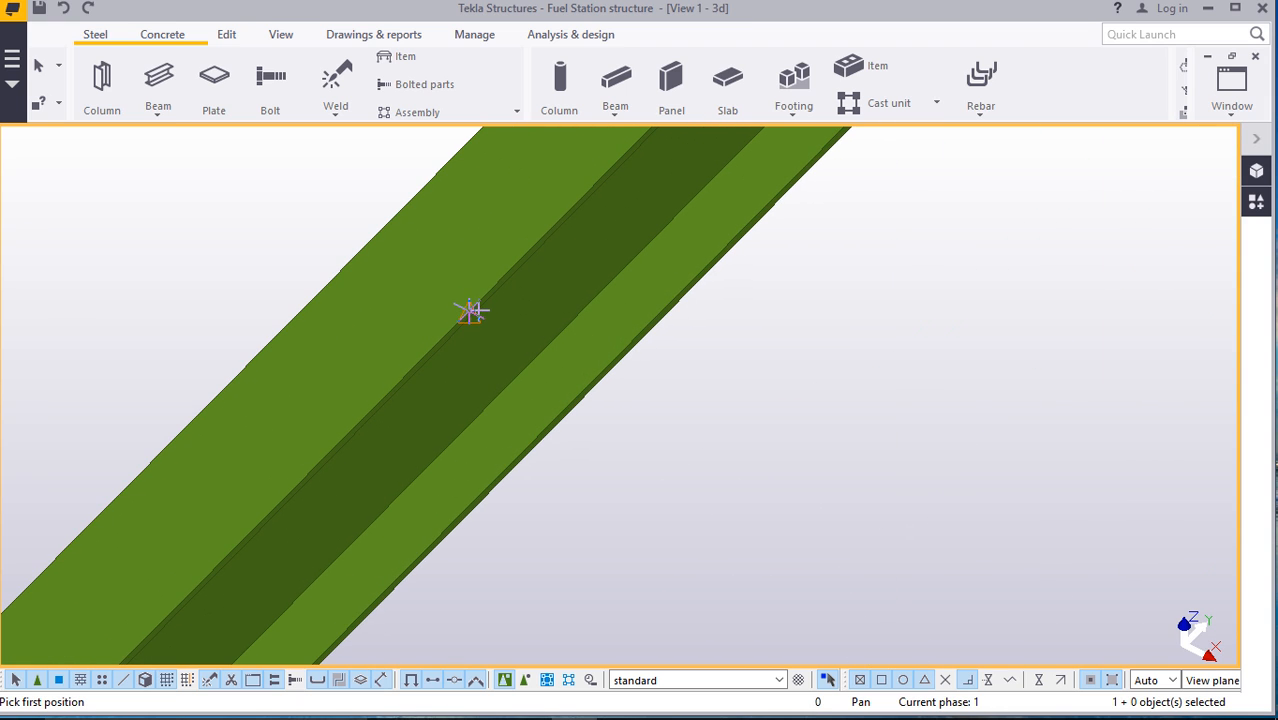
{"action": "scroll", "coordinate": [488, 315], "scroll_direction": "down", "scroll_amount": 5}
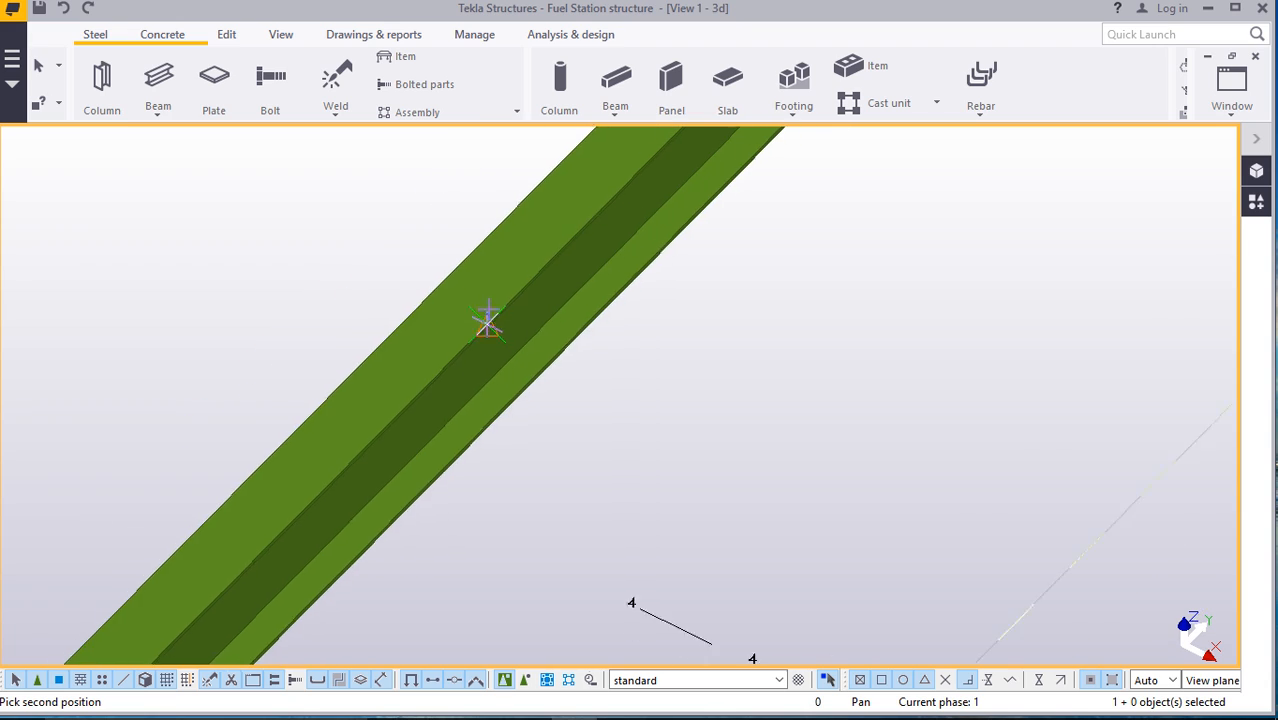
{"action": "scroll", "coordinate": [335, 340], "scroll_direction": "down", "scroll_amount": 2}
{"action": "scroll", "coordinate": [462, 285], "scroll_direction": "down", "scroll_amount": 5}
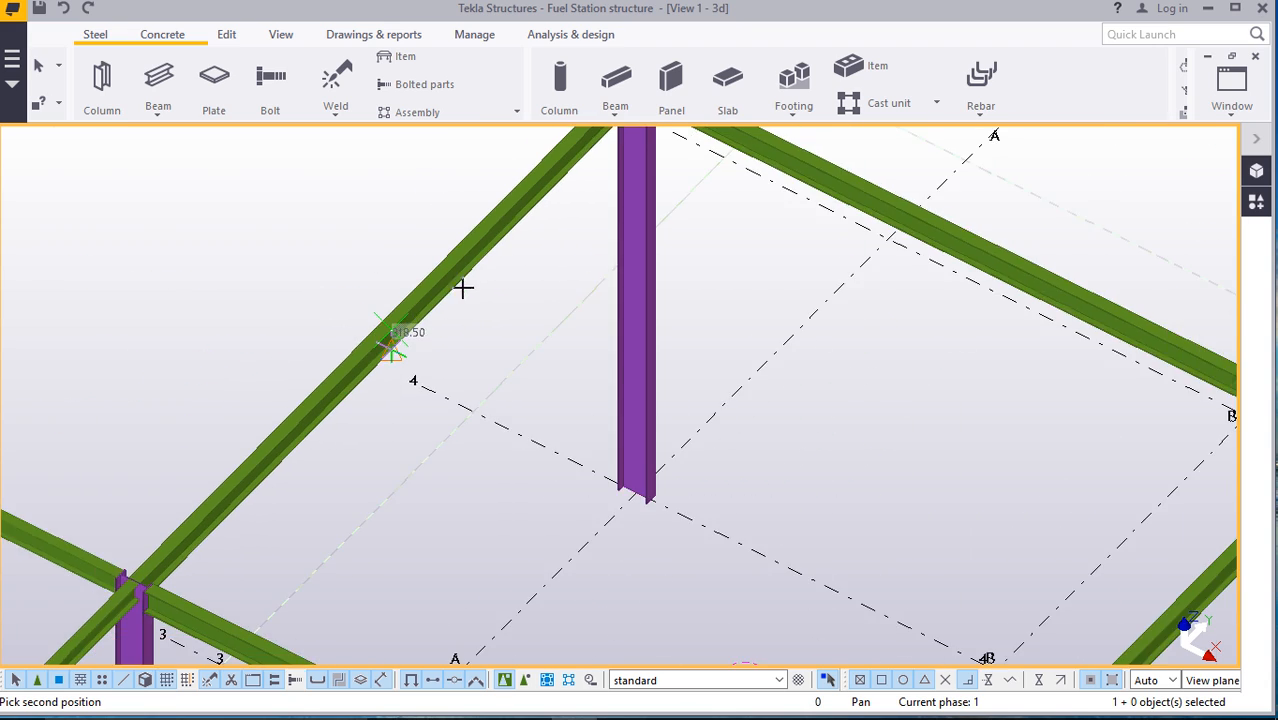
{"action": "scroll", "coordinate": [705, 485], "scroll_direction": "up", "scroll_amount": 5}
{"action": "scroll", "coordinate": [690, 460], "scroll_direction": "up", "scroll_amount": 5}
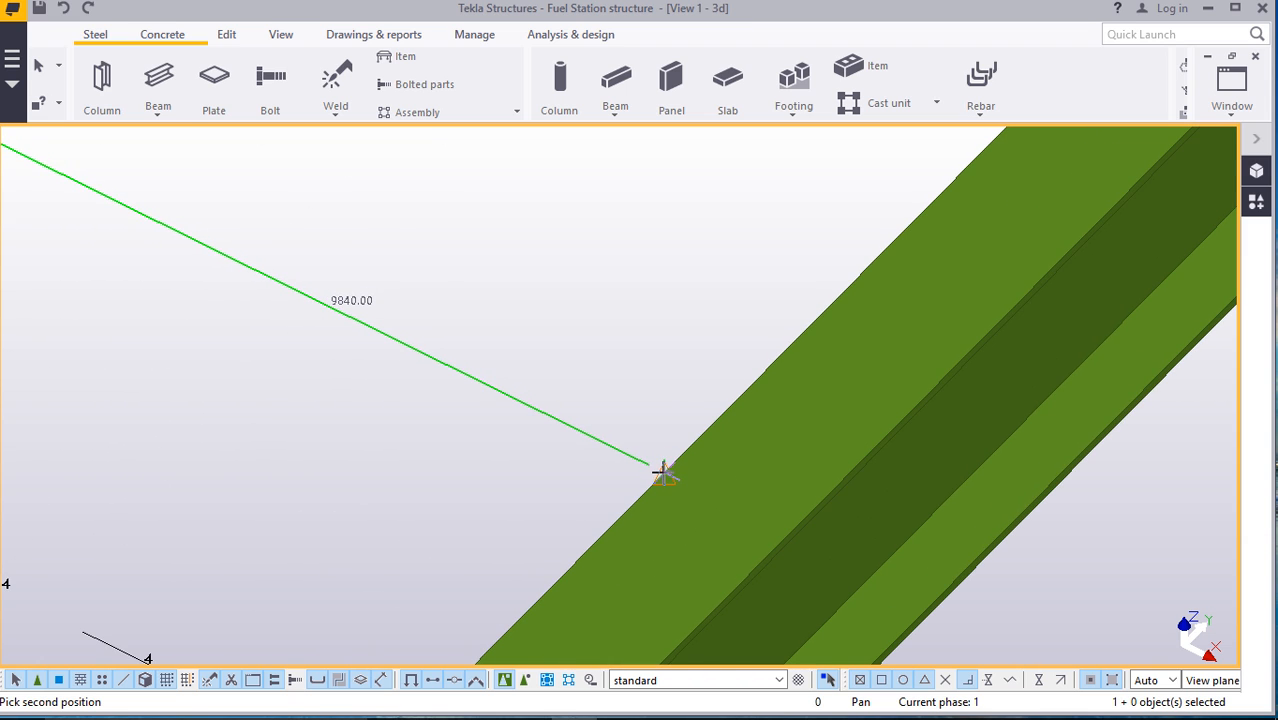
{"action": "left_click", "coordinate": [663, 473]}
{"action": "right_click", "coordinate": [588, 206]}
{"action": "left_click", "coordinate": [628, 219]}
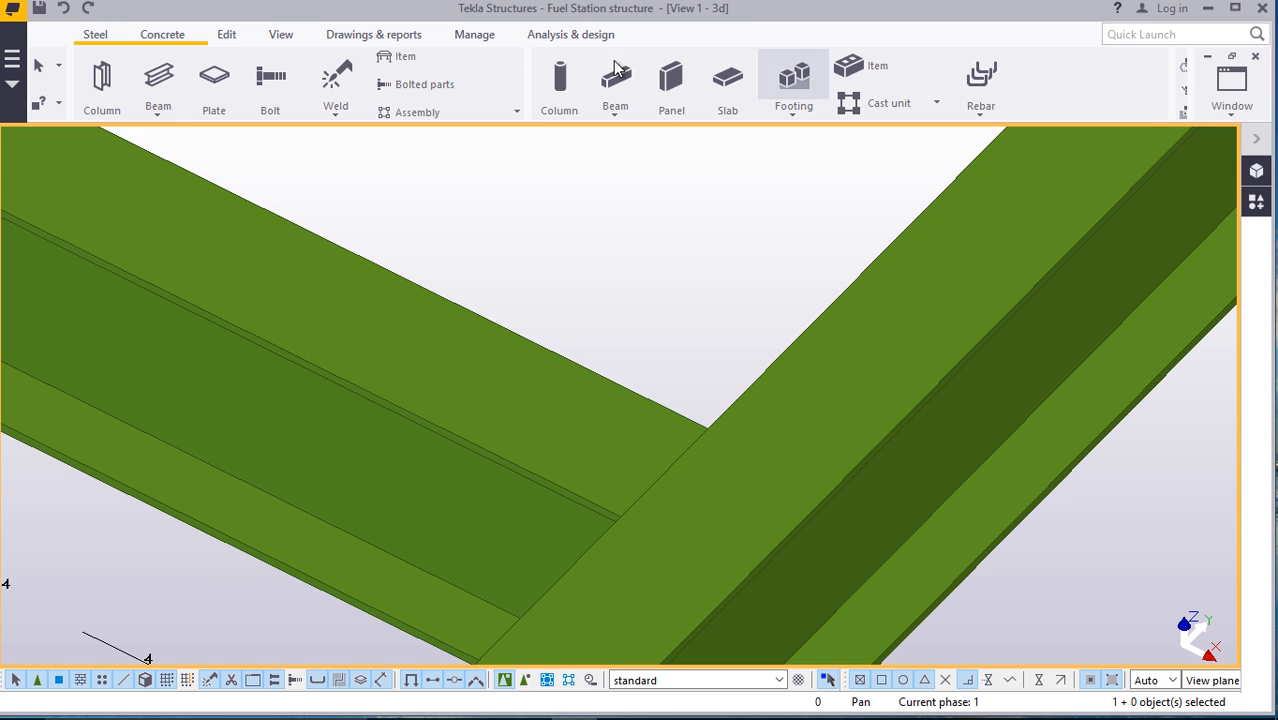
Change the profile of the secondary beam between the grid line A and C beams to IPE270
{"action": "left_click", "coordinate": [283, 40]}
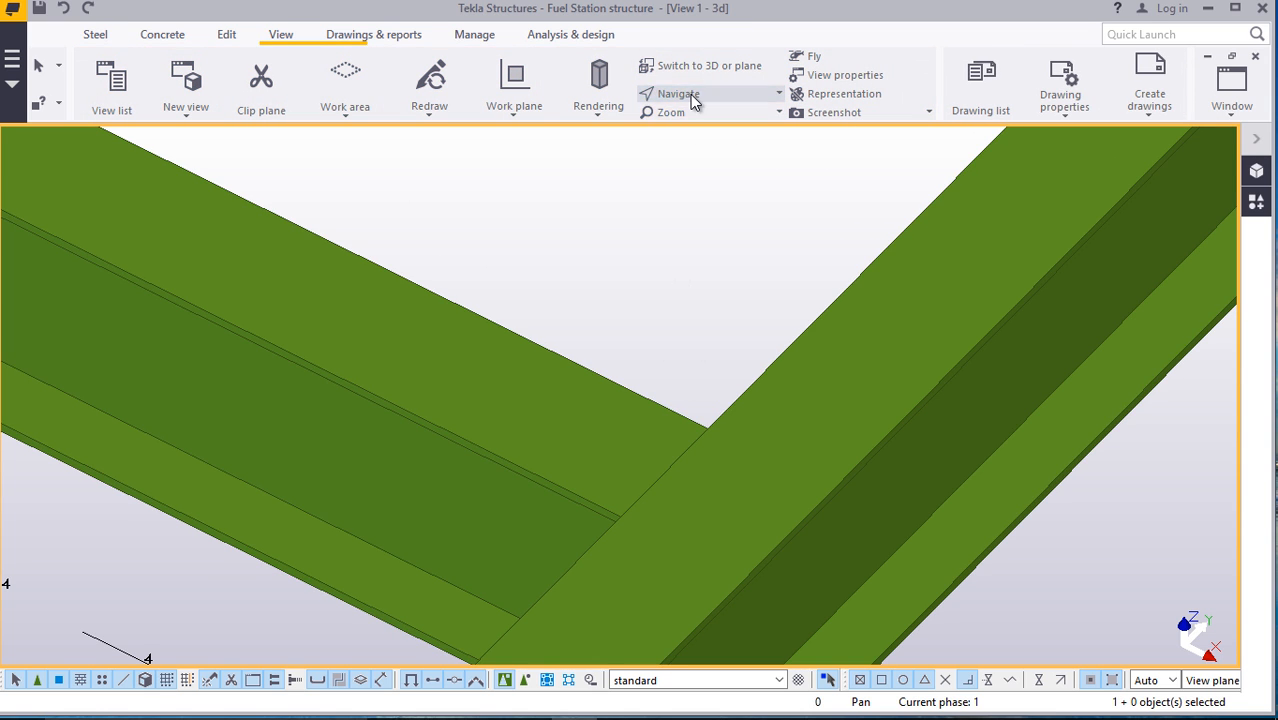
{"action": "left_click", "coordinate": [690, 94]}
{"action": "left_click", "coordinate": [665, 133]}
{"action": "mouse_move", "coordinate": [690, 468]}
{"action": "left_mouse_down"}
{"action": "mouse_move", "coordinate": [1058, 419]}
{"action": "mouse_move", "coordinate": [1062, 349]}
{"action": "mouse_move", "coordinate": [802, 449]}
{"action": "mouse_move", "coordinate": [927, 394]}
{"action": "mouse_move", "coordinate": [673, 417]}
{"action": "mouse_move", "coordinate": [673, 399]}
{"action": "mouse_move", "coordinate": [673, 519]}
{"action": "mouse_move", "coordinate": [599, 451]}
{"action": "mouse_move", "coordinate": [567, 459]}
{"action": "mouse_move", "coordinate": [779, 485]}
{"action": "mouse_move", "coordinate": [656, 519]}
{"action": "mouse_move", "coordinate": [368, 545]}
{"action": "mouse_move", "coordinate": [813, 505]}
{"action": "mouse_move", "coordinate": [602, 556]}
{"action": "mouse_move", "coordinate": [630, 536]}
{"action": "mouse_move", "coordinate": [585, 519]}
{"action": "mouse_move", "coordinate": [348, 508]}
{"action": "mouse_move", "coordinate": [322, 491]}
{"action": "mouse_move", "coordinate": [729, 336]}
{"action": "left_mouse_up"}
{"action": "right_click", "coordinate": [729, 336]}
{"action": "left_click", "coordinate": [778, 349]}
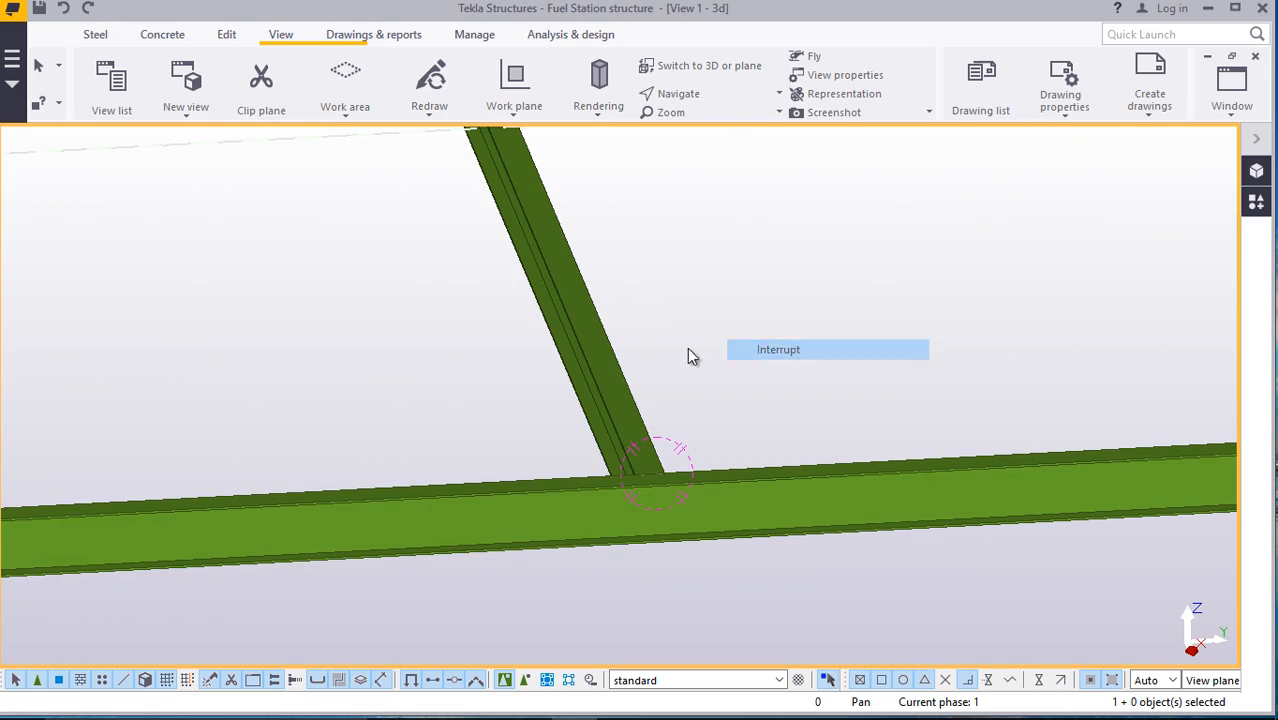
{"action": "double_click", "coordinate": [590, 348]}
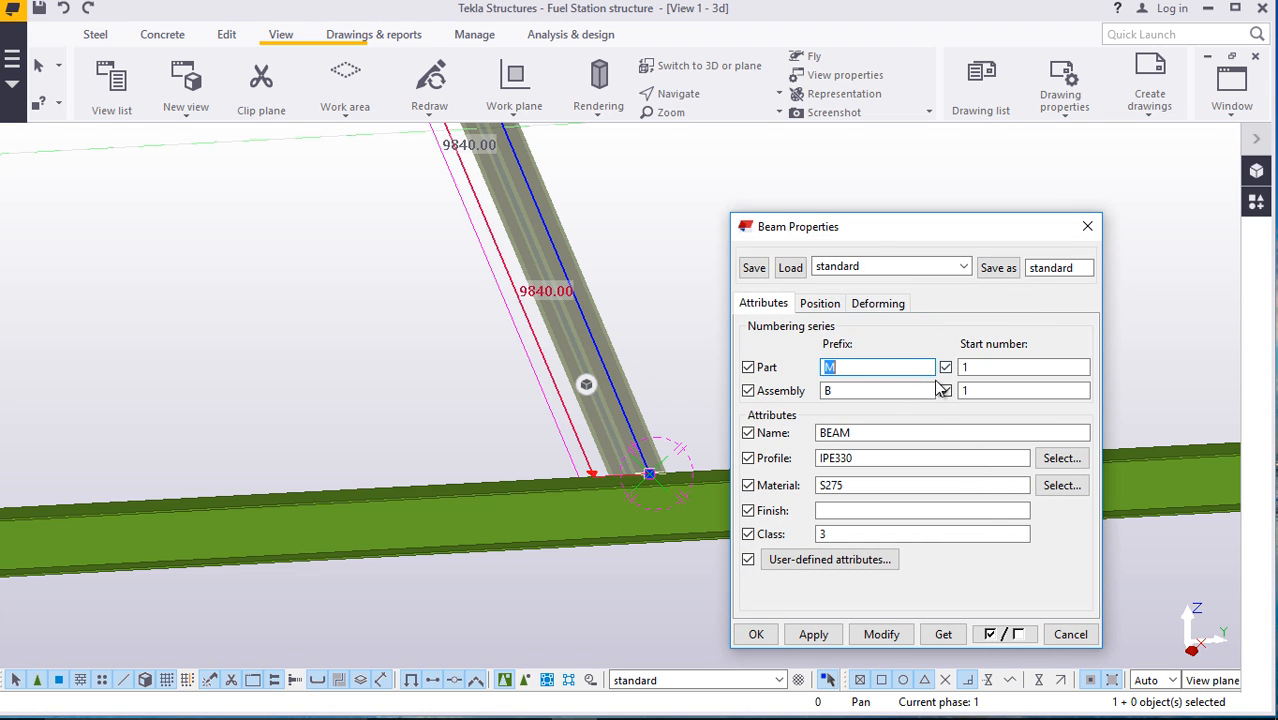
{"action": "left_click", "coordinate": [1060, 459]}
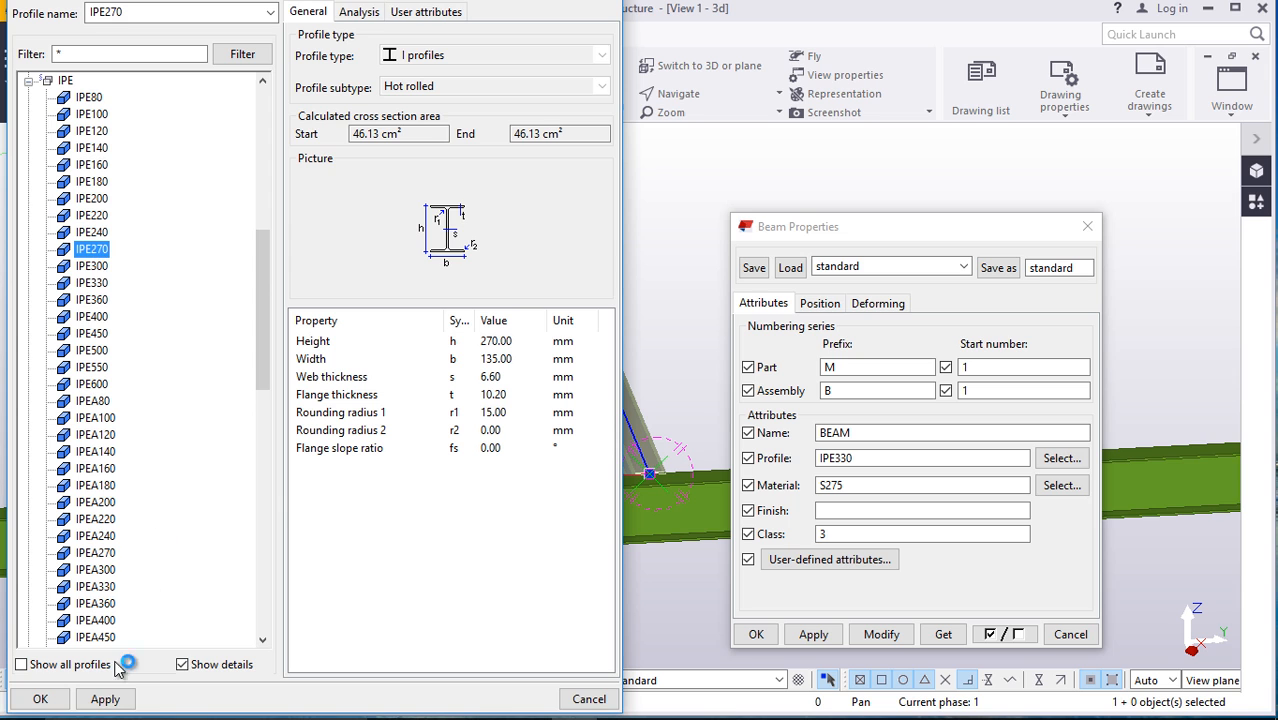
{"action": "left_click", "coordinate": [51, 703]}
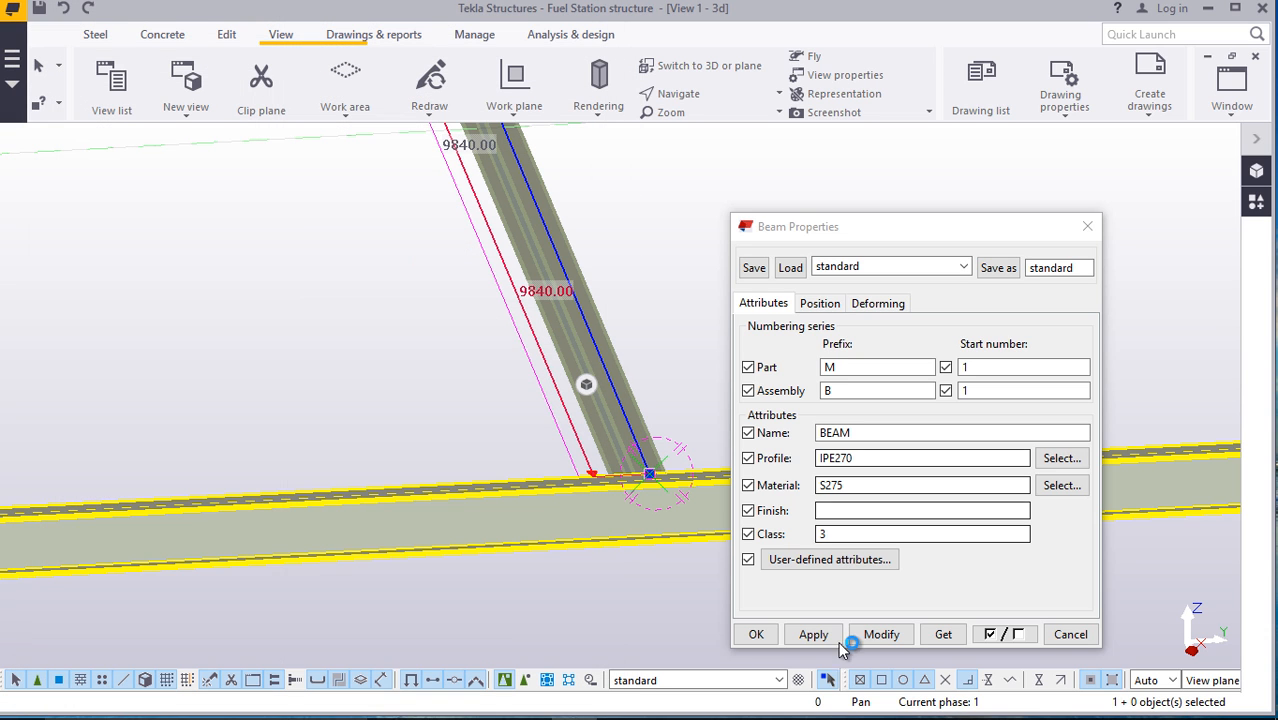
{"action": "left_click", "coordinate": [884, 636]}
{"action": "left_click", "coordinate": [756, 634]}
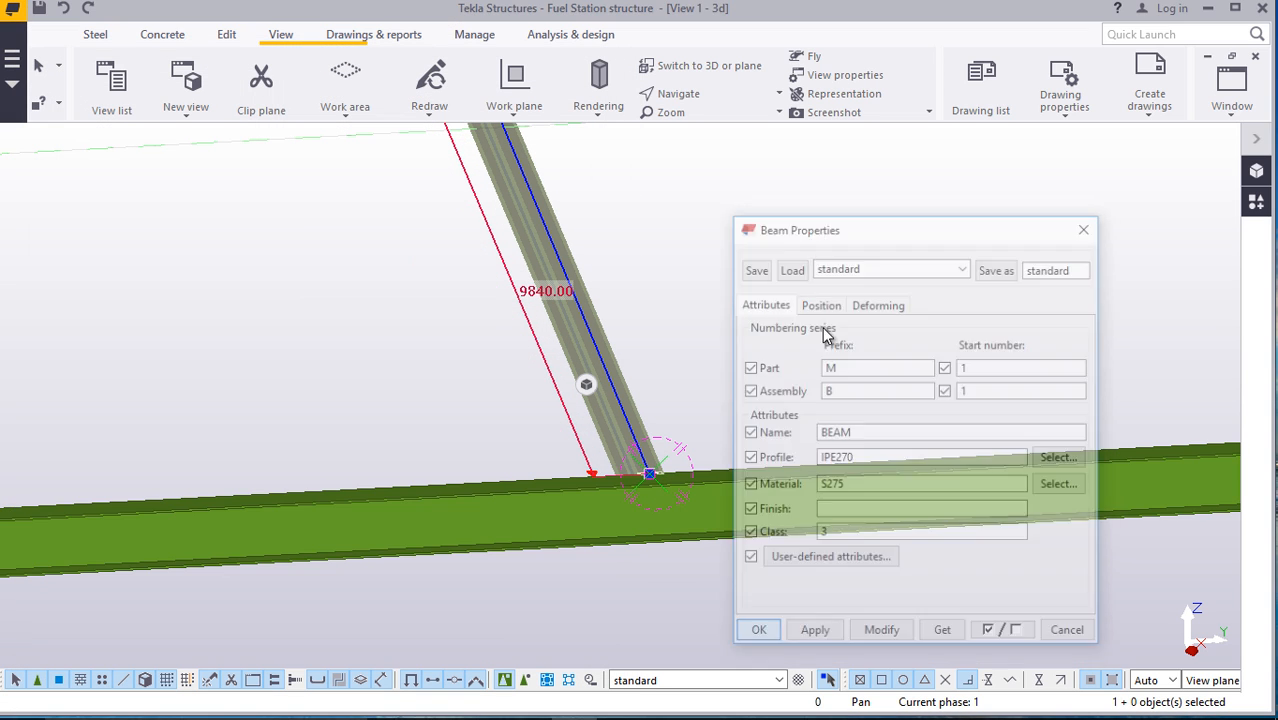
Examine from a rotated view how the secondary beam's end meets the main beam on grid line C
{"action": "scroll", "coordinate": [575, 432], "scroll_direction": "down", "scroll_amount": 2}
{"action": "left_click", "coordinate": [691, 92]}
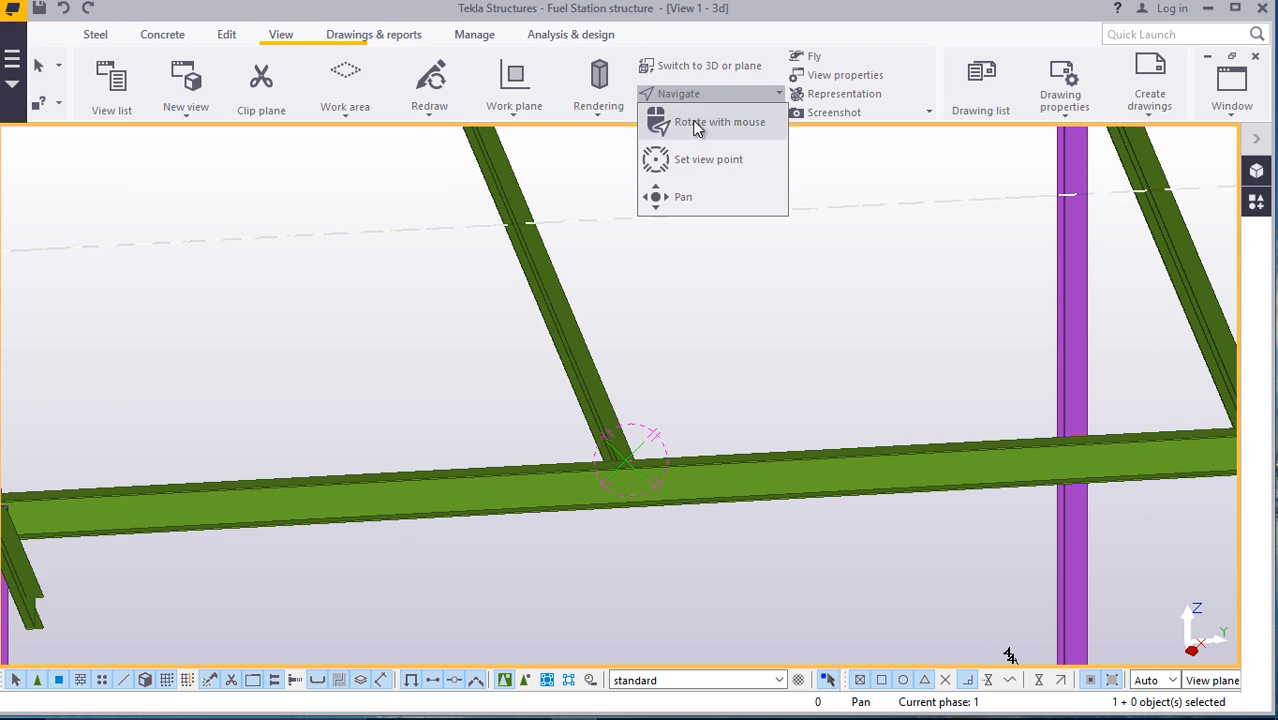
{"action": "left_click", "coordinate": [679, 123]}
{"action": "left_click_drag", "start_coordinate": [620, 420], "coordinate": [669, 406]}
{"action": "scroll", "coordinate": [669, 406], "scroll_direction": "up", "scroll_amount": 6}
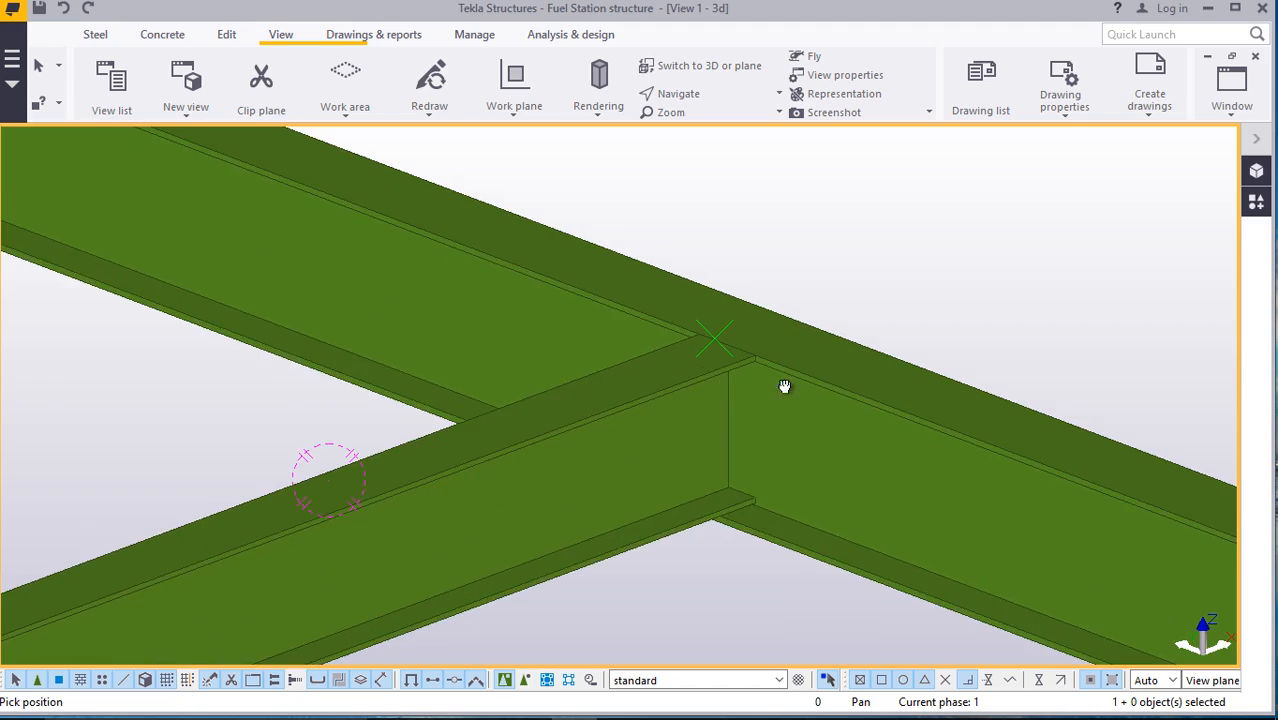
{"action": "left_click_drag", "start_coordinate": [779, 373], "coordinate": [771, 311]}
{"action": "scroll", "coordinate": [765, 312], "scroll_direction": "down", "scroll_amount": 10}
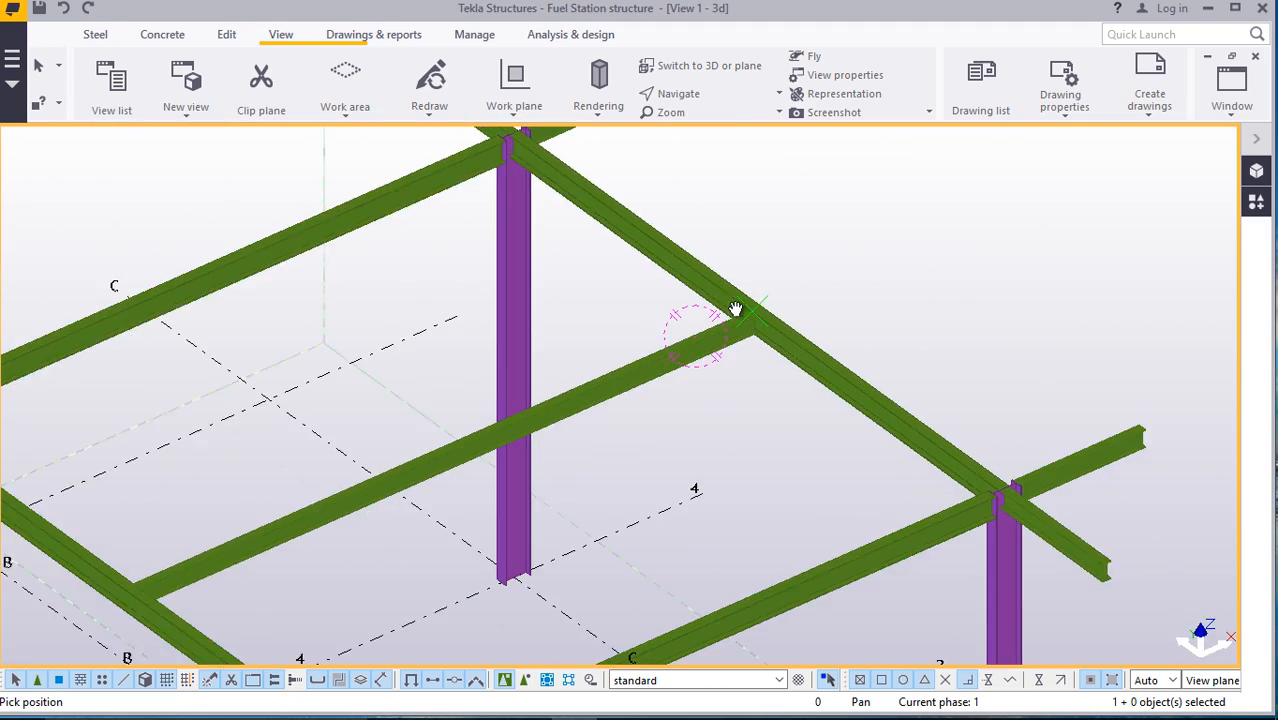
{"action": "scroll", "coordinate": [440, 460], "scroll_direction": "up", "scroll_amount": 2}
{"action": "scroll", "coordinate": [440, 460], "scroll_direction": "up", "scroll_amount": 2}
{"action": "scroll", "coordinate": [434, 448], "scroll_direction": "down", "scroll_amount": 5}
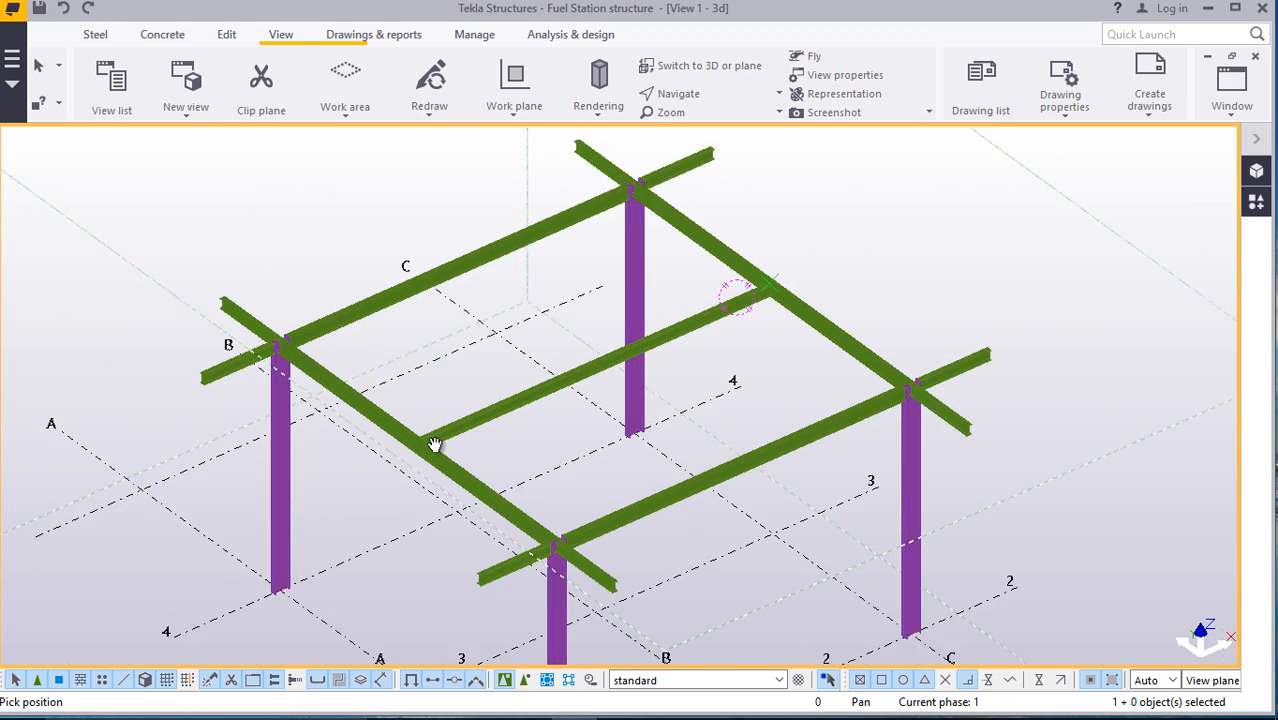
Examine the joint at column A-4 and the secondary beam's connection to the main beam on grid line A
{"action": "scroll", "coordinate": [442, 434], "scroll_direction": "up", "scroll_amount": 3}
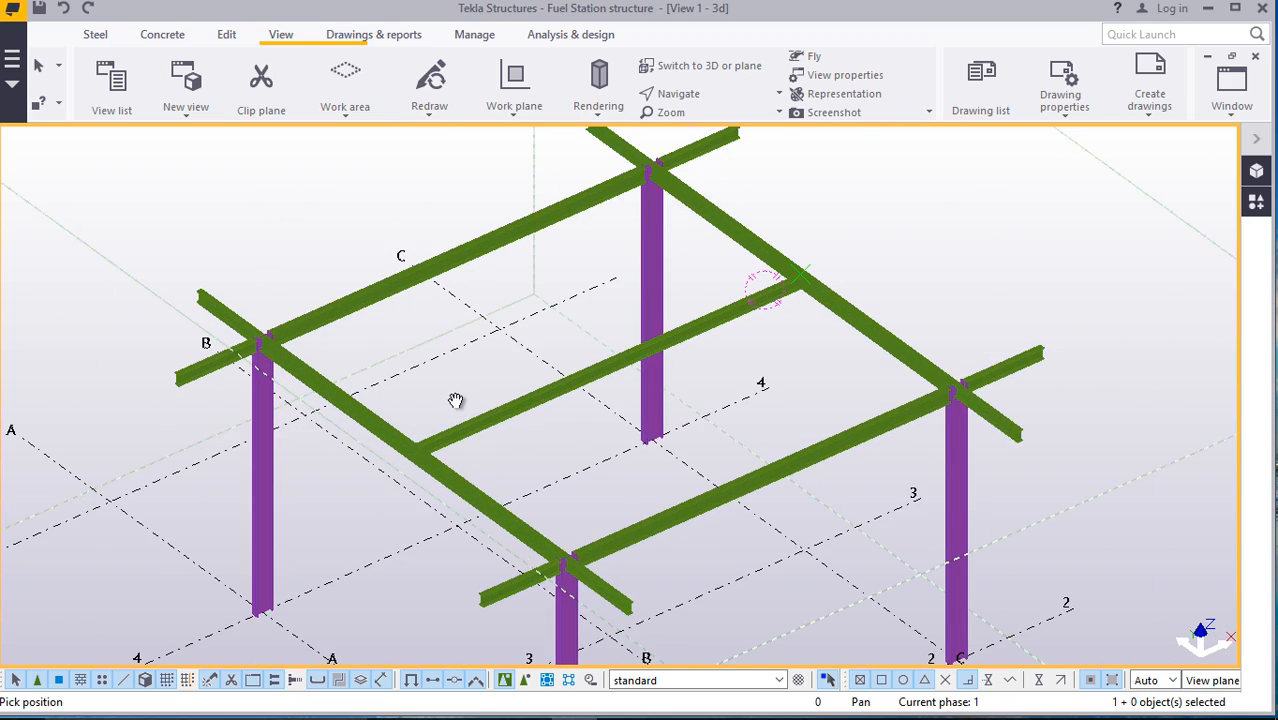
{"action": "scroll", "coordinate": [590, 322], "scroll_direction": "down", "scroll_amount": 3}
{"action": "scroll", "coordinate": [474, 263], "scroll_direction": "up", "scroll_amount": 3}
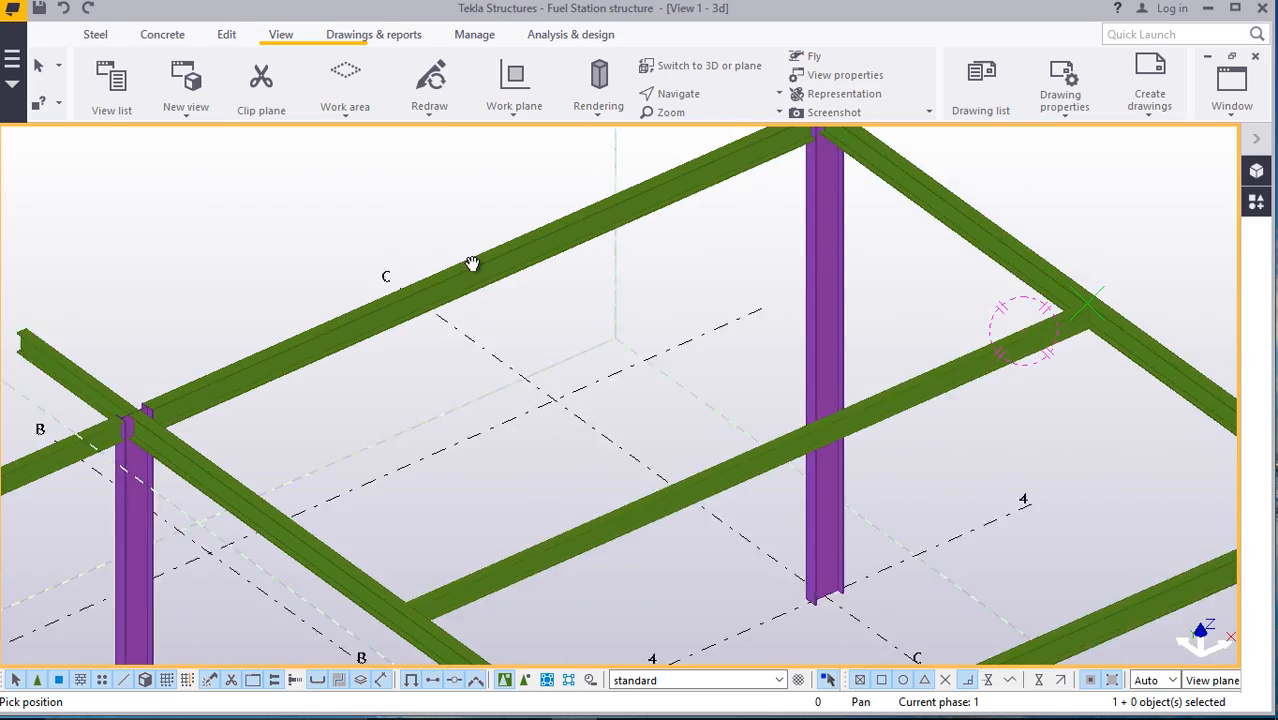
{"action": "scroll", "coordinate": [474, 263], "scroll_direction": "down", "scroll_amount": 3}
{"action": "scroll", "coordinate": [257, 370], "scroll_direction": "up", "scroll_amount": 3}
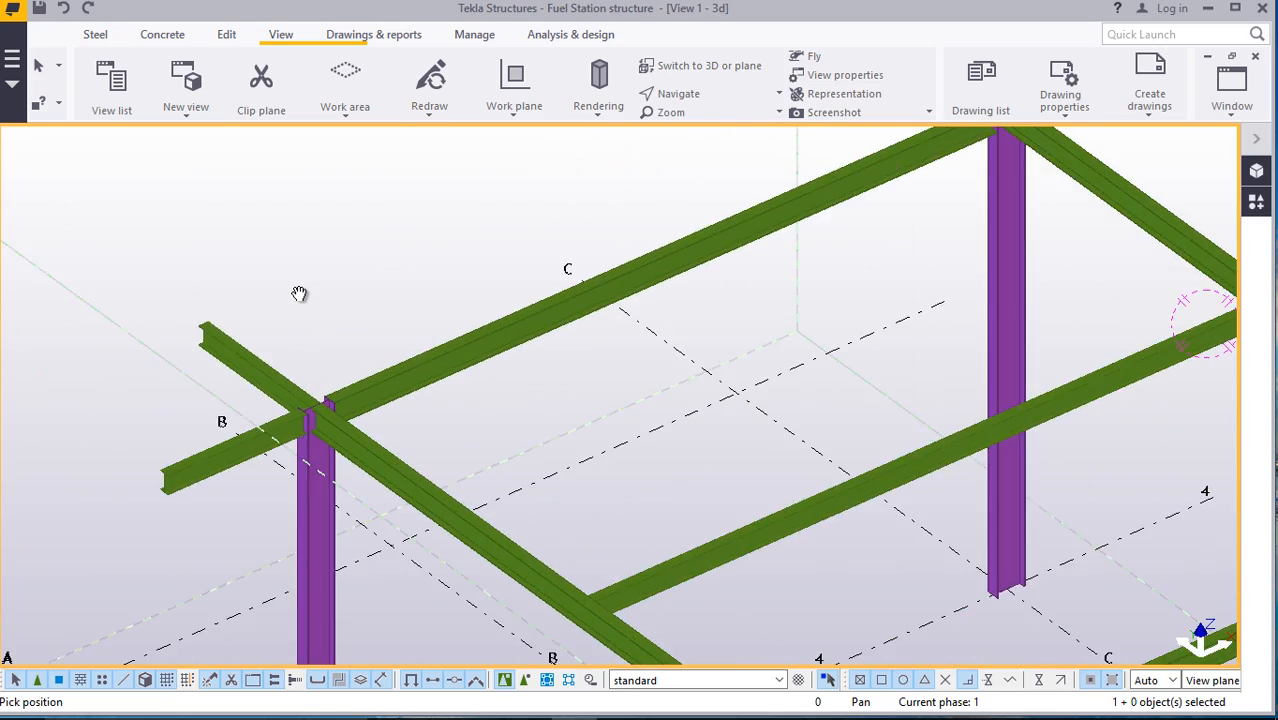
{"action": "scroll", "coordinate": [262, 366], "scroll_direction": "down", "scroll_amount": 3}
{"action": "scroll", "coordinate": [489, 483], "scroll_direction": "up", "scroll_amount": 8}
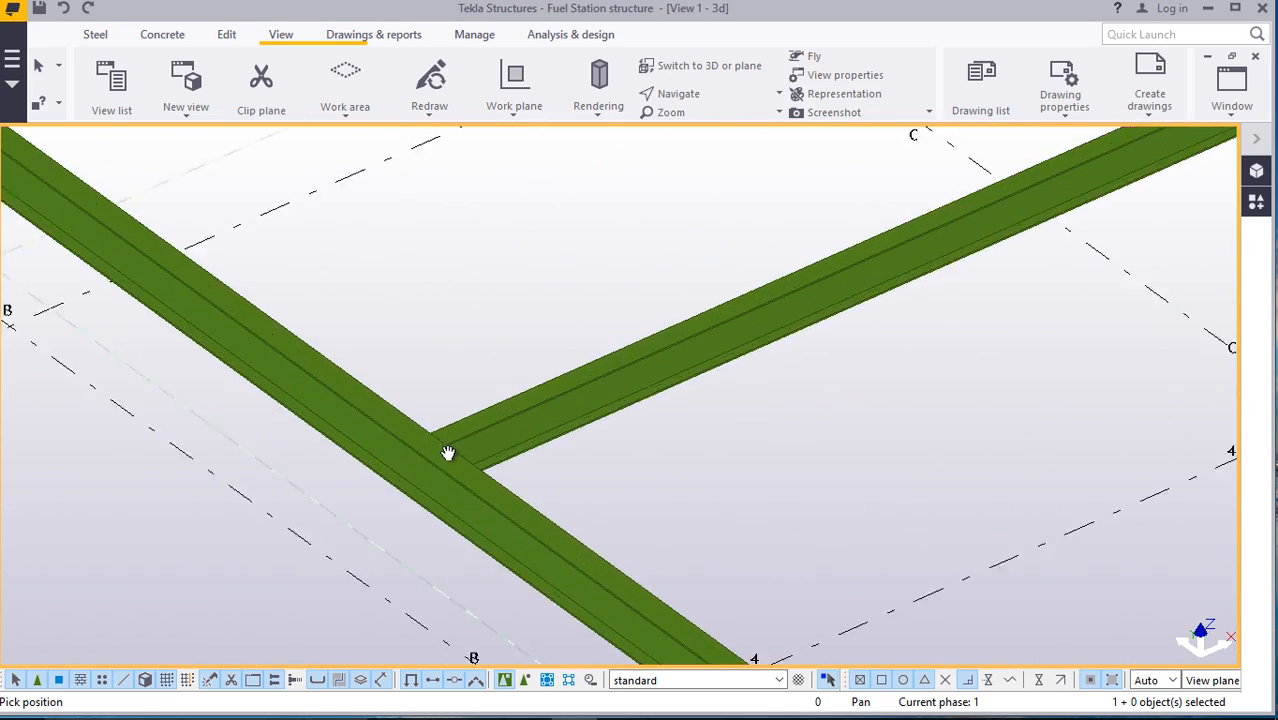
{"action": "scroll", "coordinate": [485, 416], "scroll_direction": "down", "scroll_amount": 6}
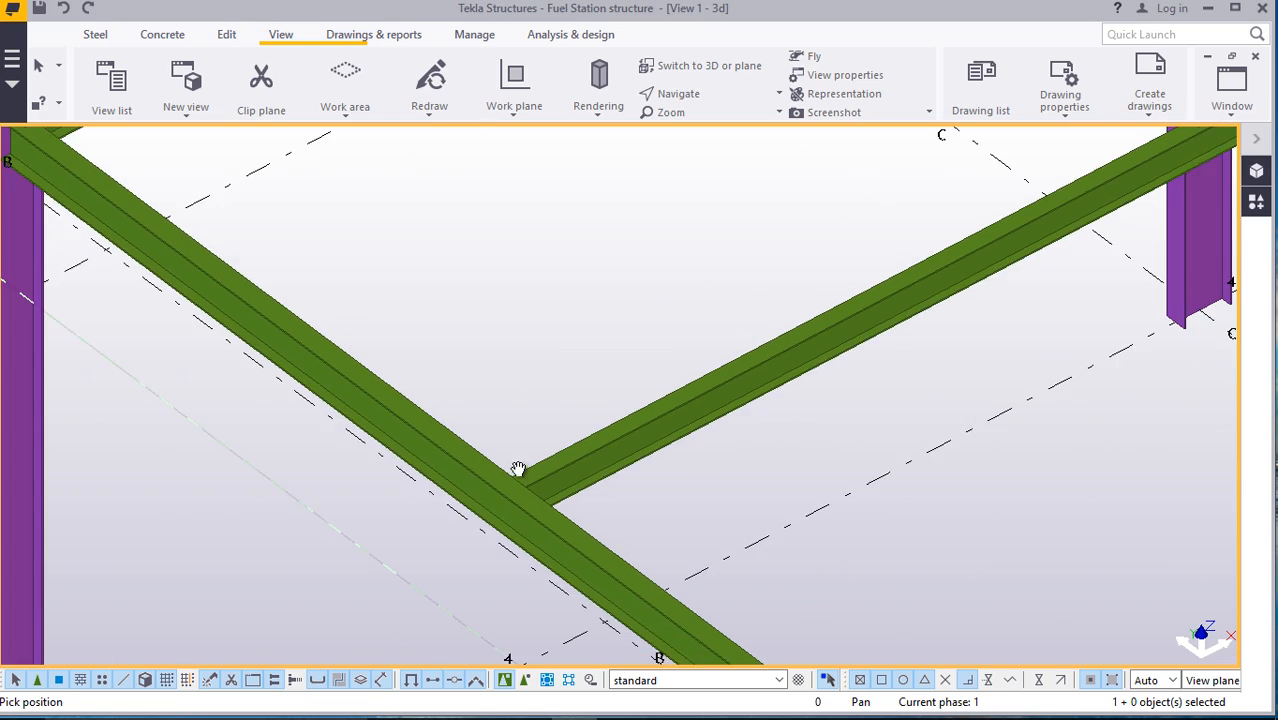
{"action": "scroll", "coordinate": [200, 223], "scroll_direction": "up", "scroll_amount": 3}
{"action": "scroll", "coordinate": [208, 251], "scroll_direction": "down", "scroll_amount": 5}
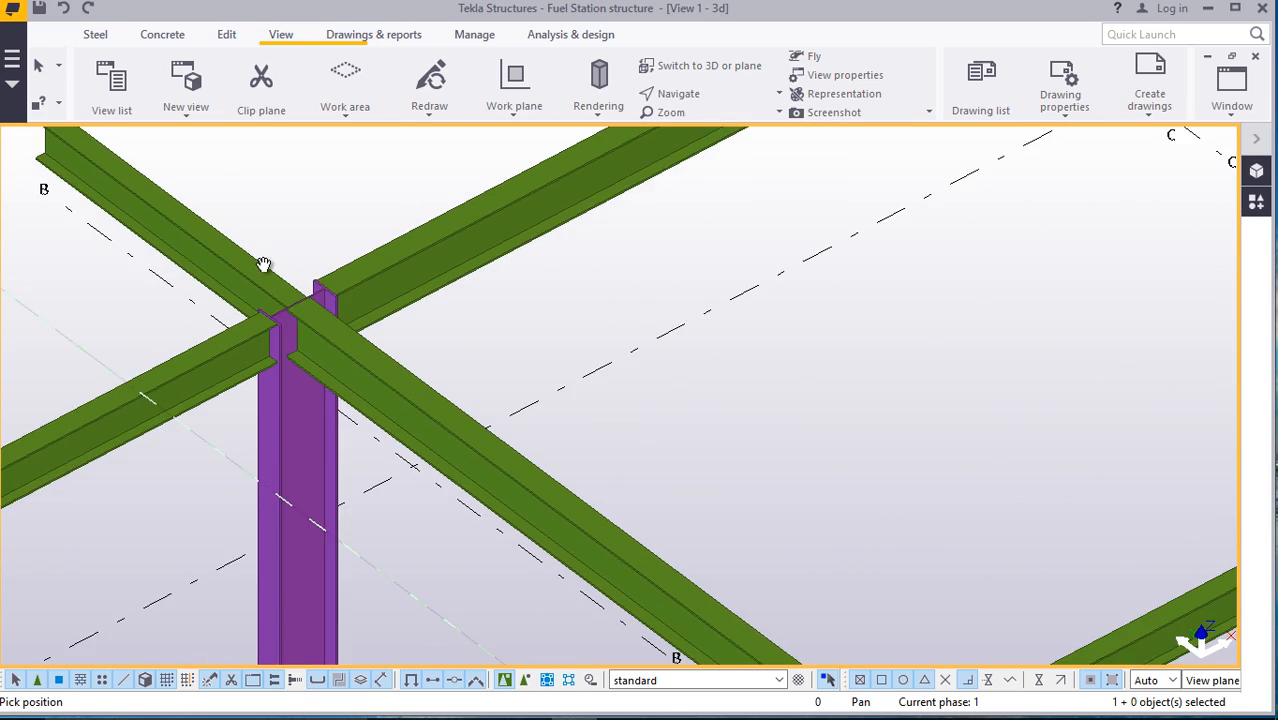
{"action": "scroll", "coordinate": [290, 250], "scroll_direction": "up", "scroll_amount": 5}
{"action": "right_click", "coordinate": [314, 167]}
{"action": "left_click", "coordinate": [343, 182]}
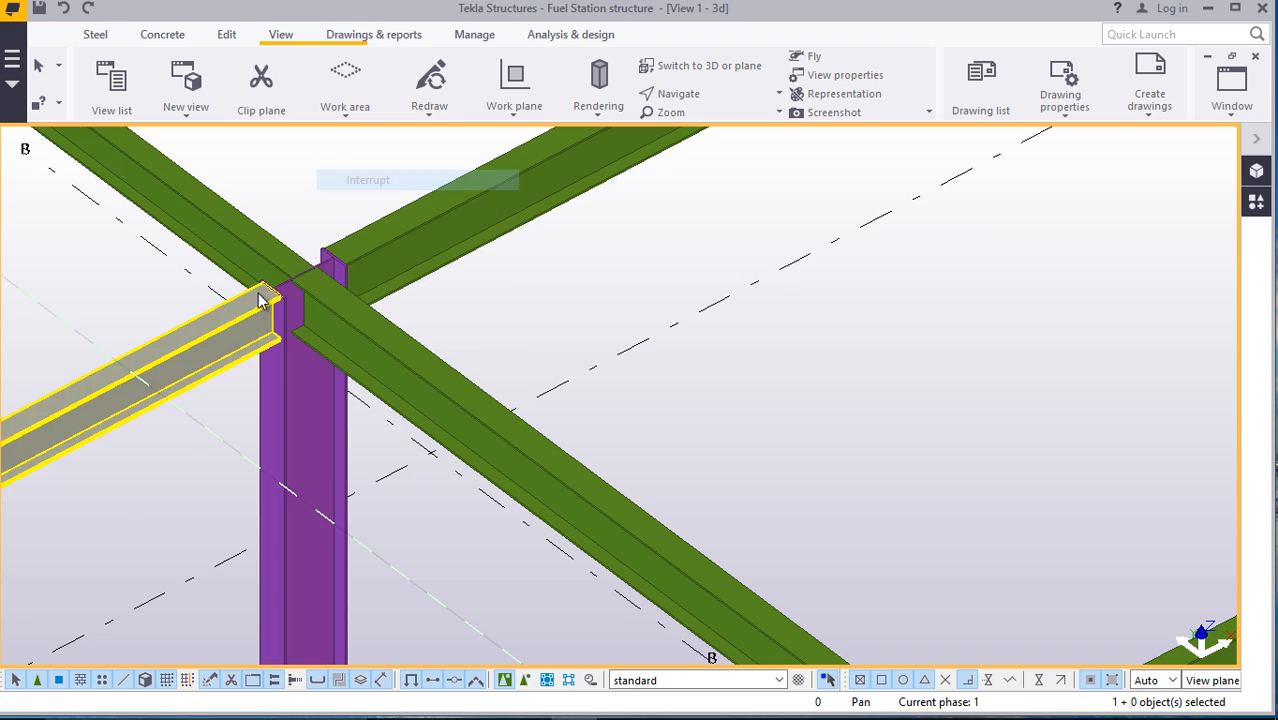
{"action": "scroll", "coordinate": [278, 271], "scroll_direction": "down", "scroll_amount": 4}
{"action": "scroll", "coordinate": [615, 518], "scroll_direction": "up", "scroll_amount": 6}
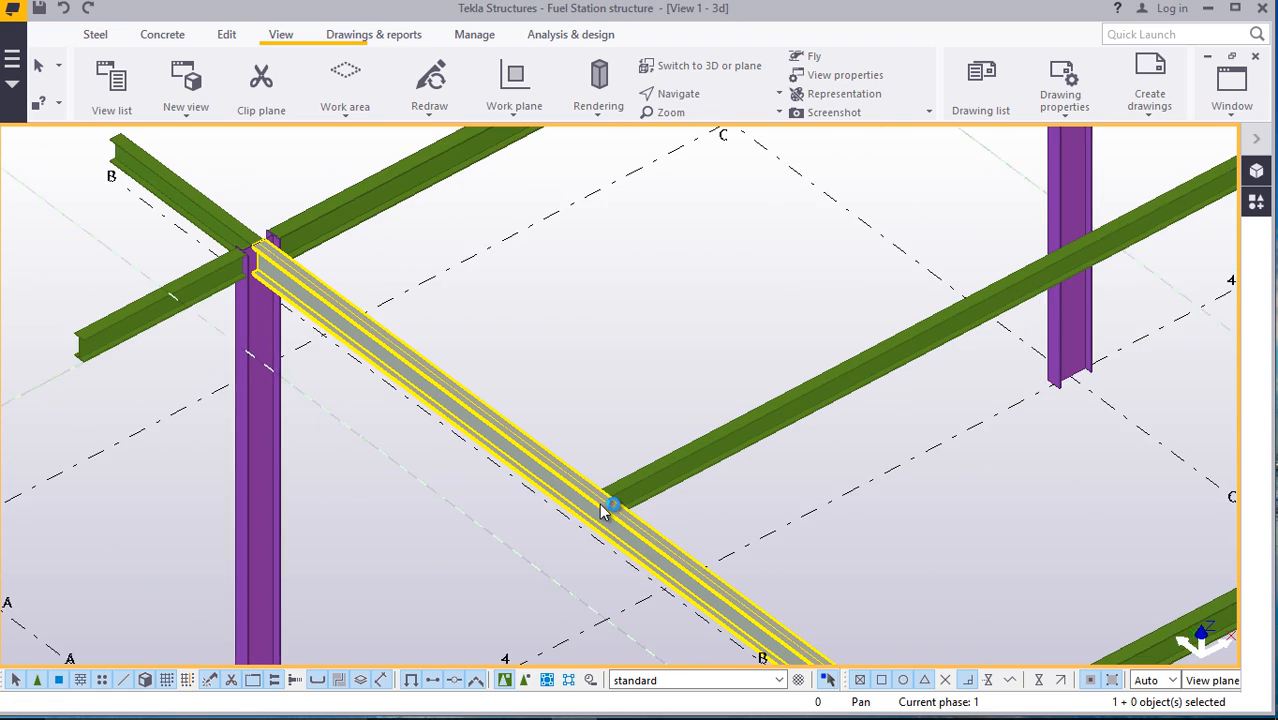
{"action": "scroll", "coordinate": [595, 475], "scroll_direction": "down", "scroll_amount": 5}
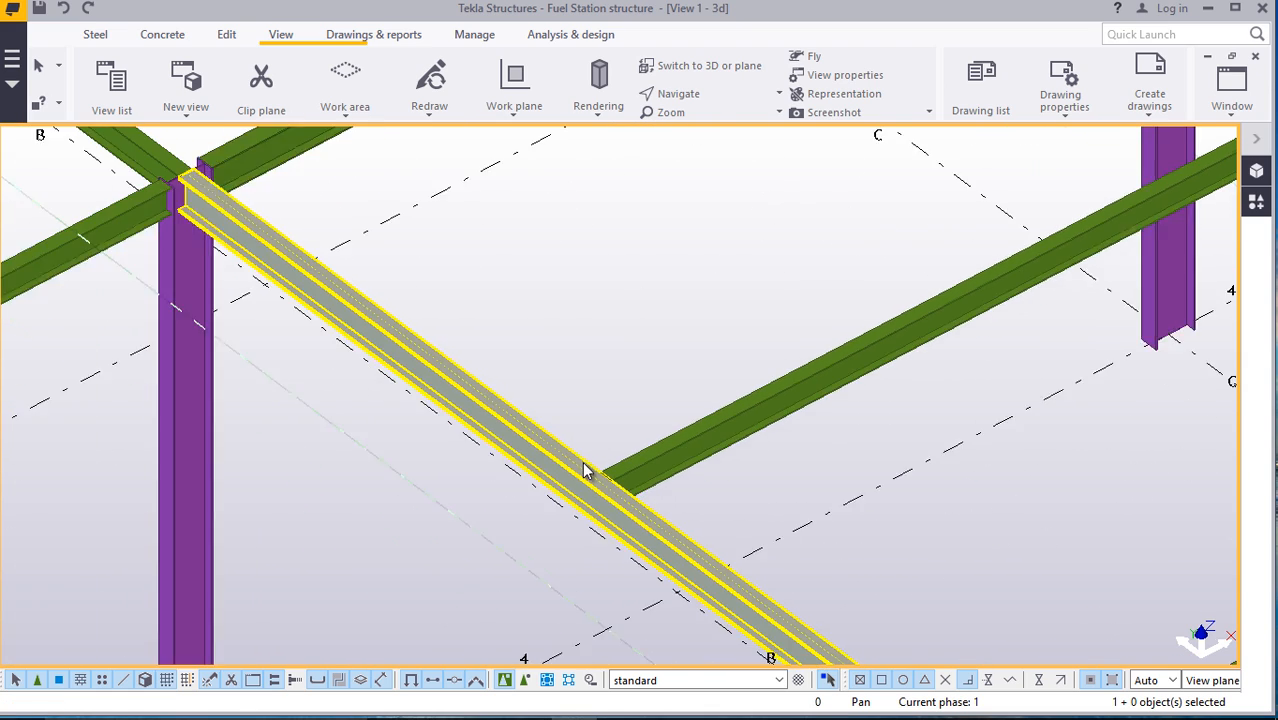
{"action": "scroll", "coordinate": [322, 262], "scroll_direction": "up", "scroll_amount": 5}
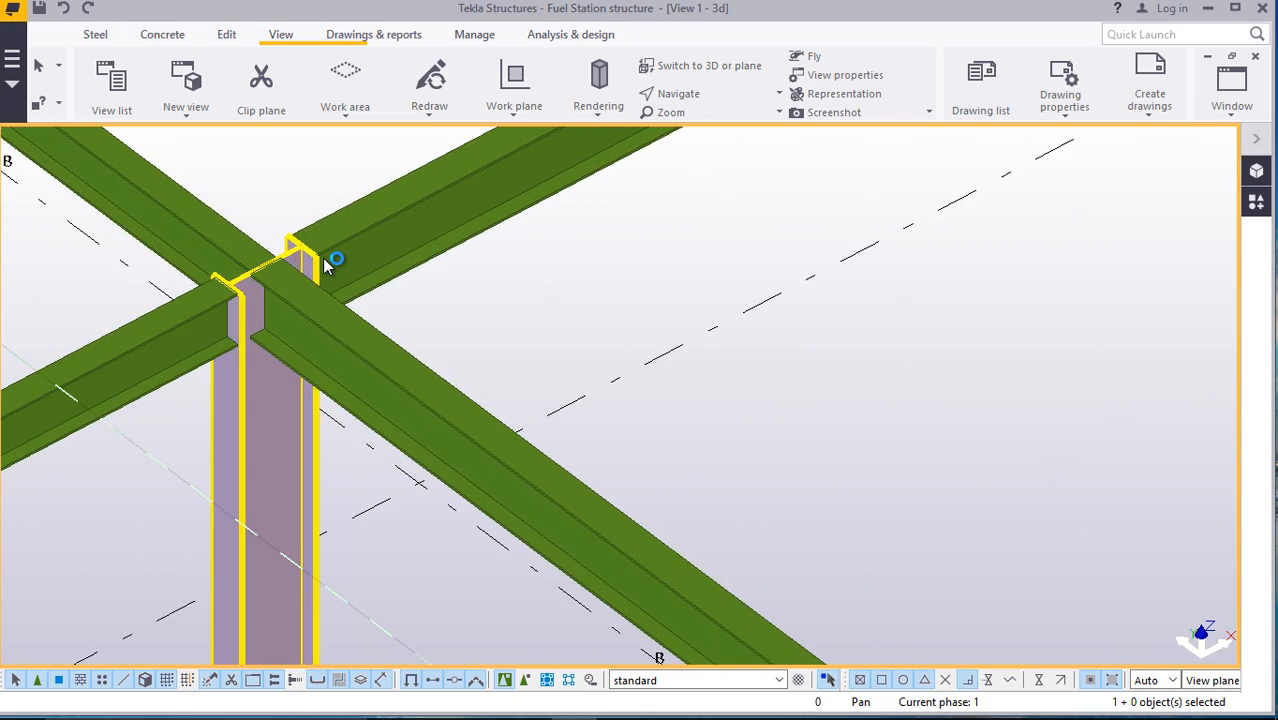
{"action": "scroll", "coordinate": [327, 266], "scroll_direction": "down", "scroll_amount": 4}
{"action": "left_click", "coordinate": [327, 266]}
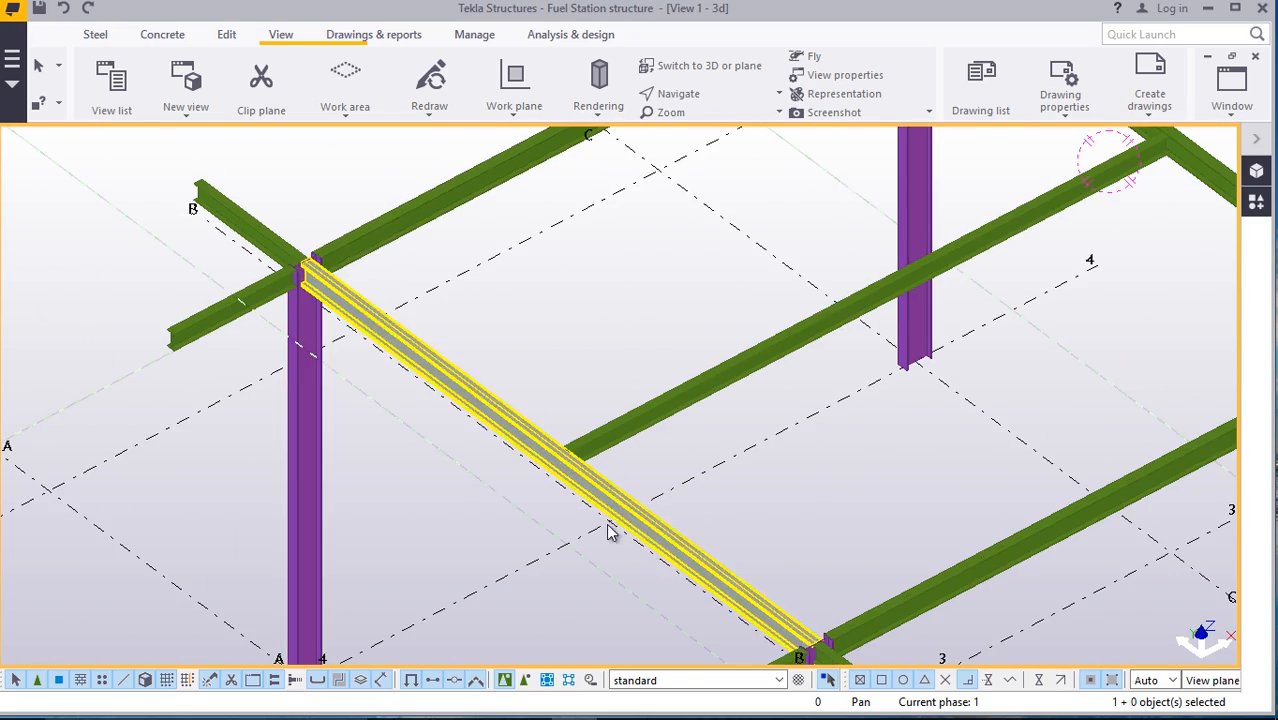
Create one point midway across the top flange of the grid line A main beam, where the secondary beam meets it
{"action": "scroll", "coordinate": [548, 408], "scroll_direction": "up", "scroll_amount": 3}
{"action": "scroll", "coordinate": [576, 503], "scroll_direction": "down", "scroll_amount": 2}
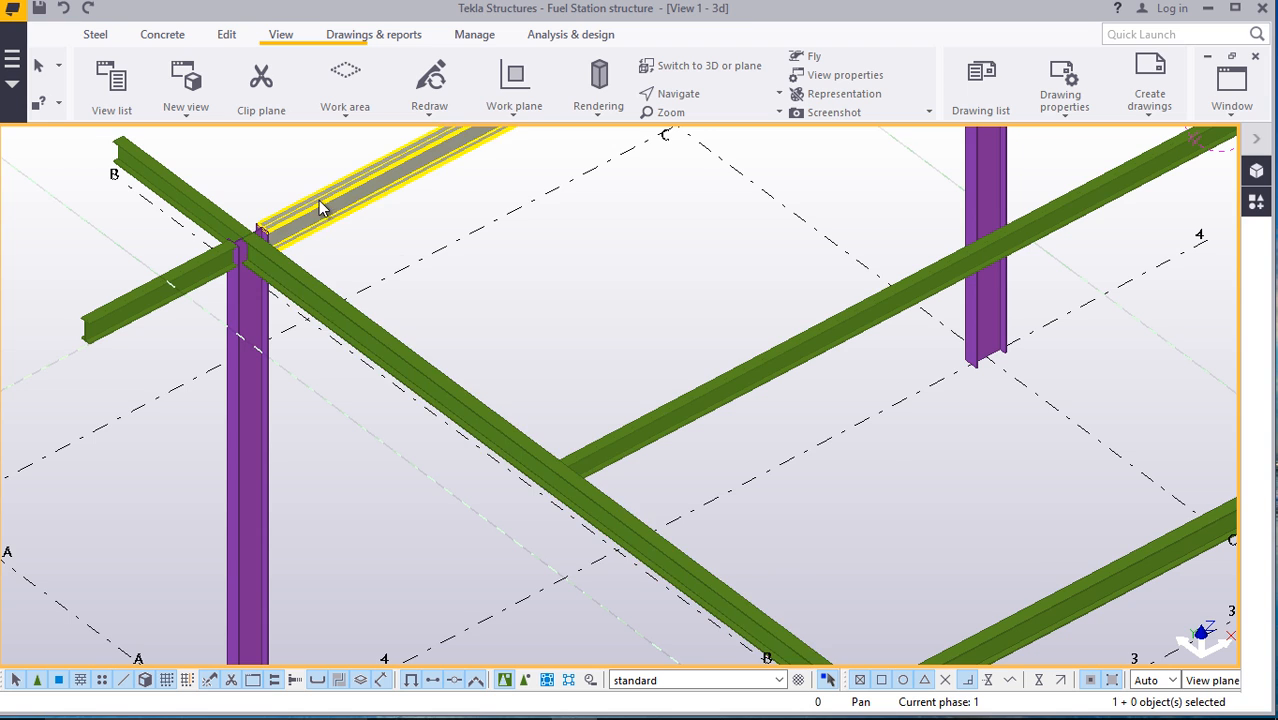
{"action": "scroll", "coordinate": [271, 240], "scroll_direction": "up", "scroll_amount": 3}
{"action": "scroll", "coordinate": [273, 241], "scroll_direction": "down", "scroll_amount": 1}
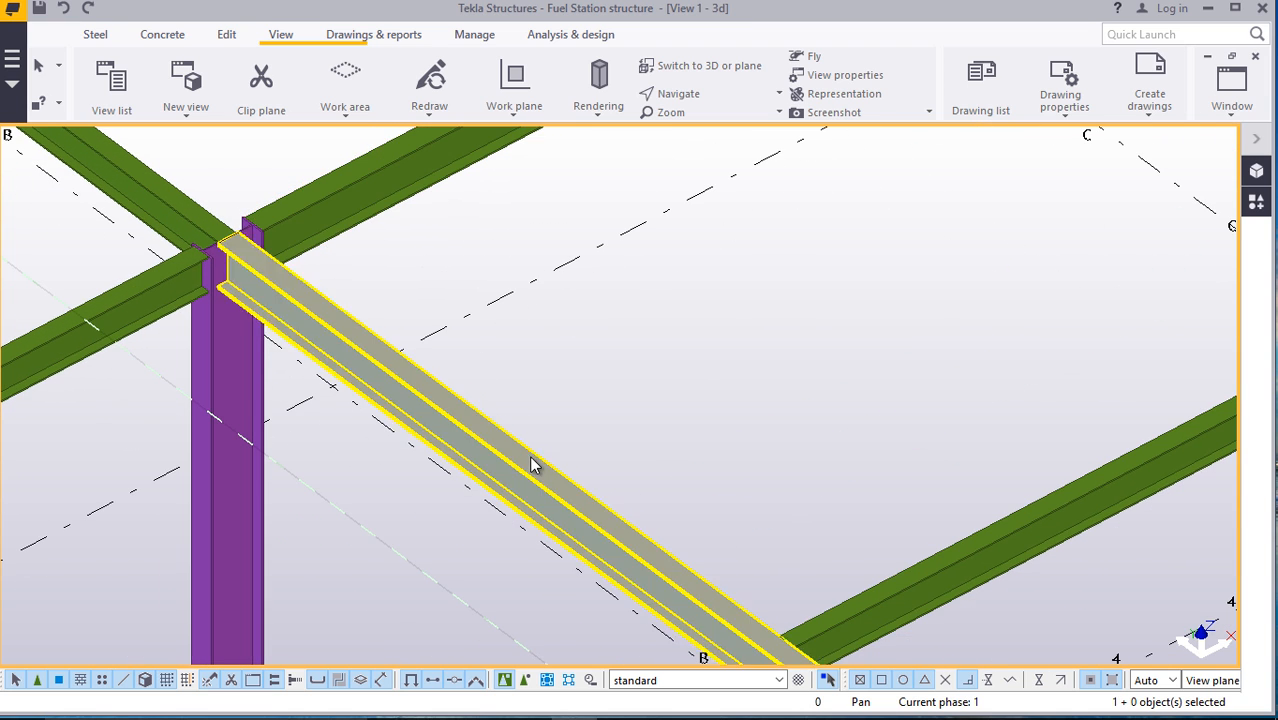
{"action": "scroll", "coordinate": [531, 462], "scroll_direction": "down", "scroll_amount": 1}
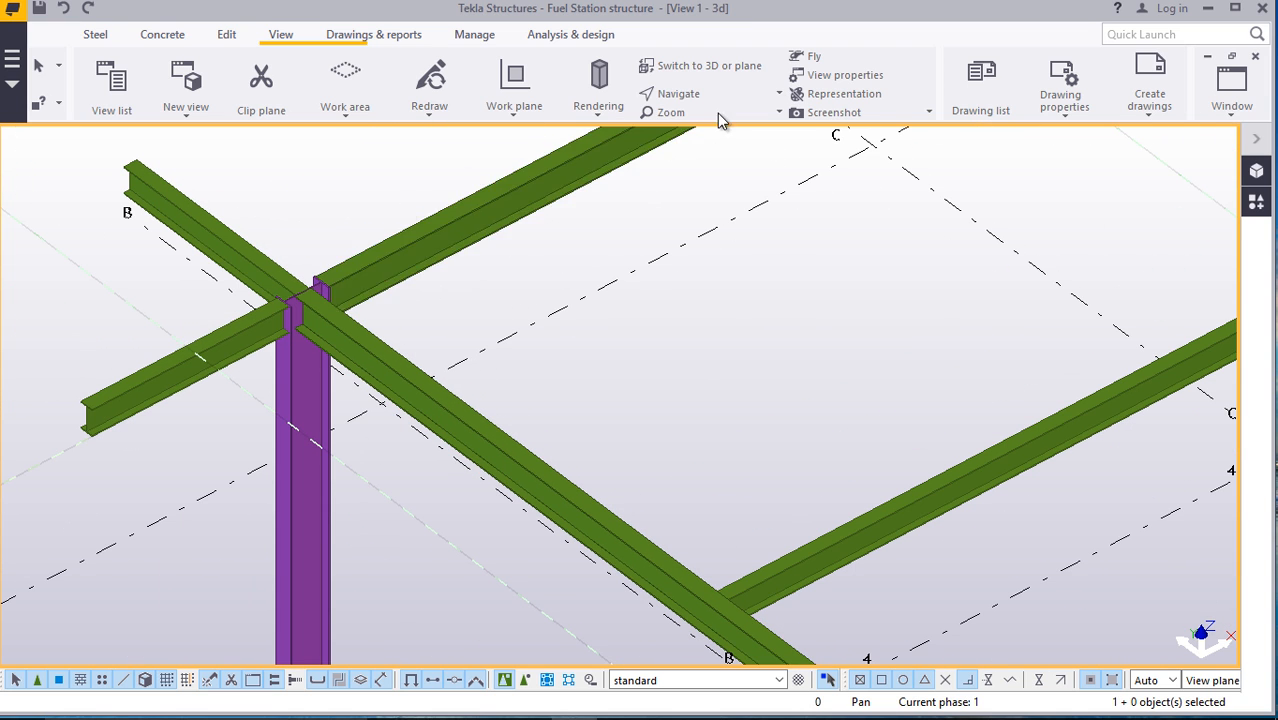
{"action": "left_click", "coordinate": [227, 36]}
{"action": "left_click", "coordinate": [1057, 114]}
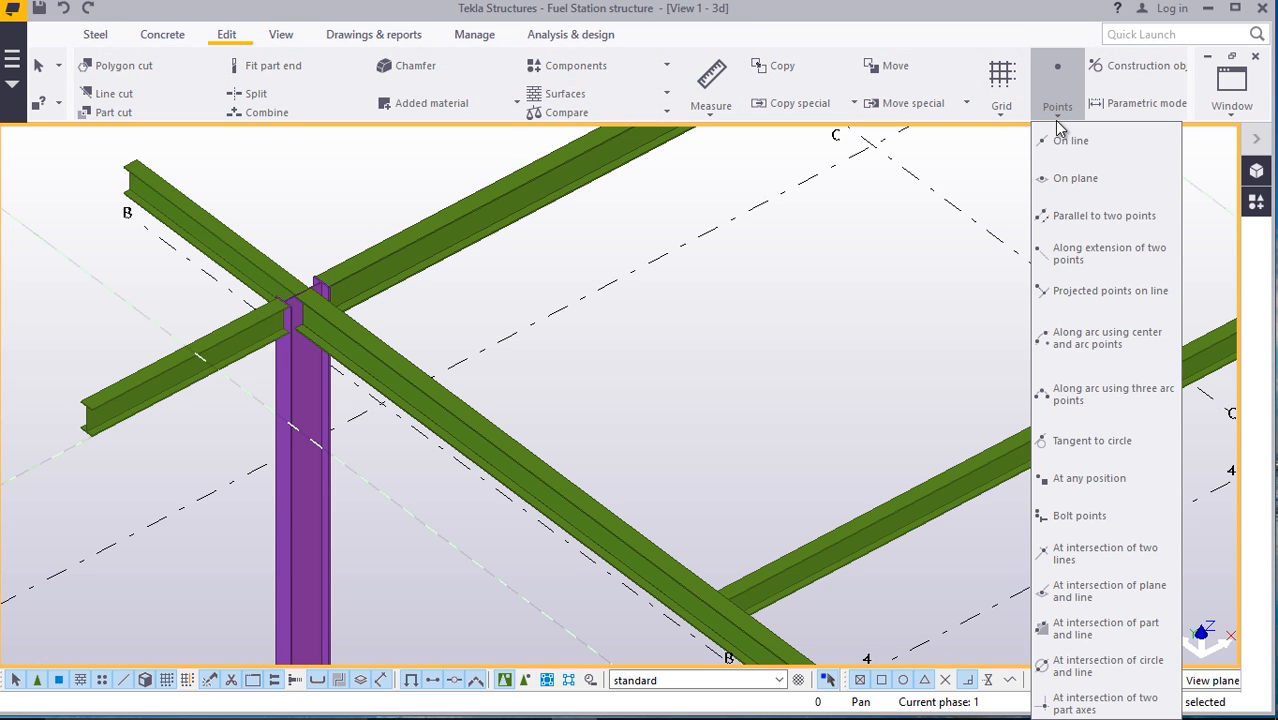
{"action": "left_click", "coordinate": [1068, 141]}
{"action": "scroll", "coordinate": [600, 308], "scroll_direction": "down", "scroll_amount": 5}
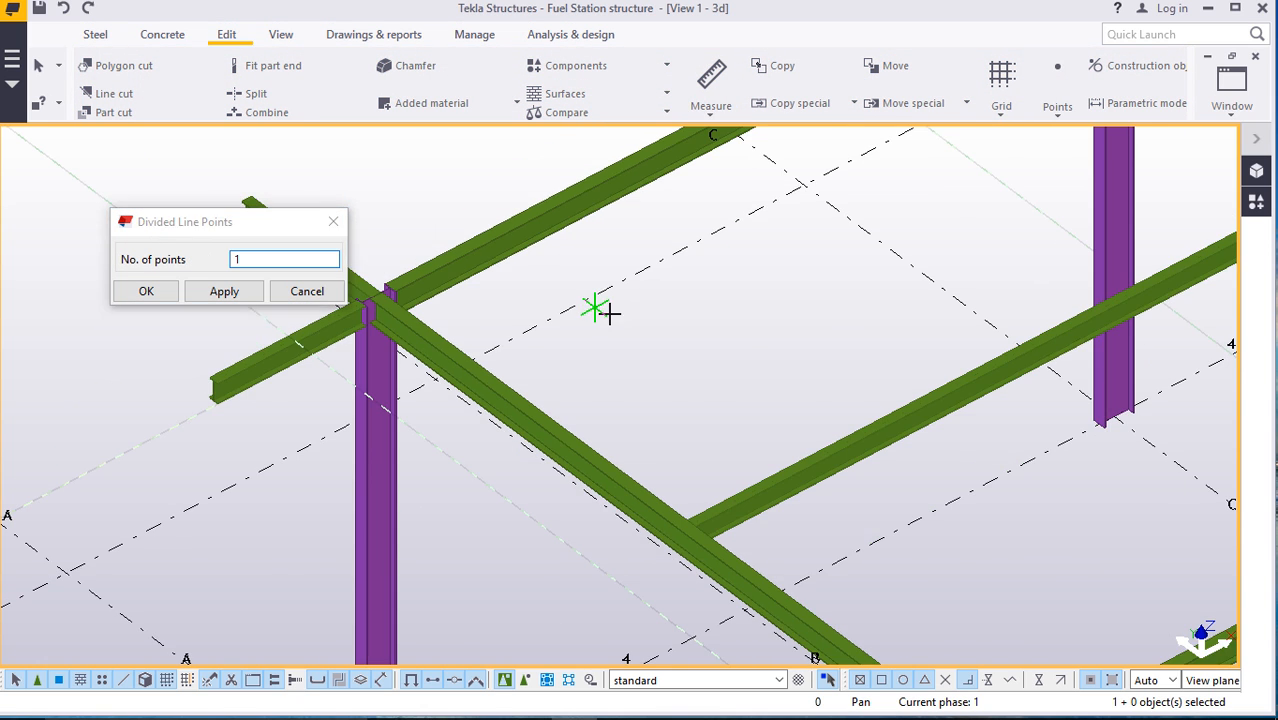
{"action": "scroll", "coordinate": [680, 485], "scroll_direction": "up", "scroll_amount": 4}
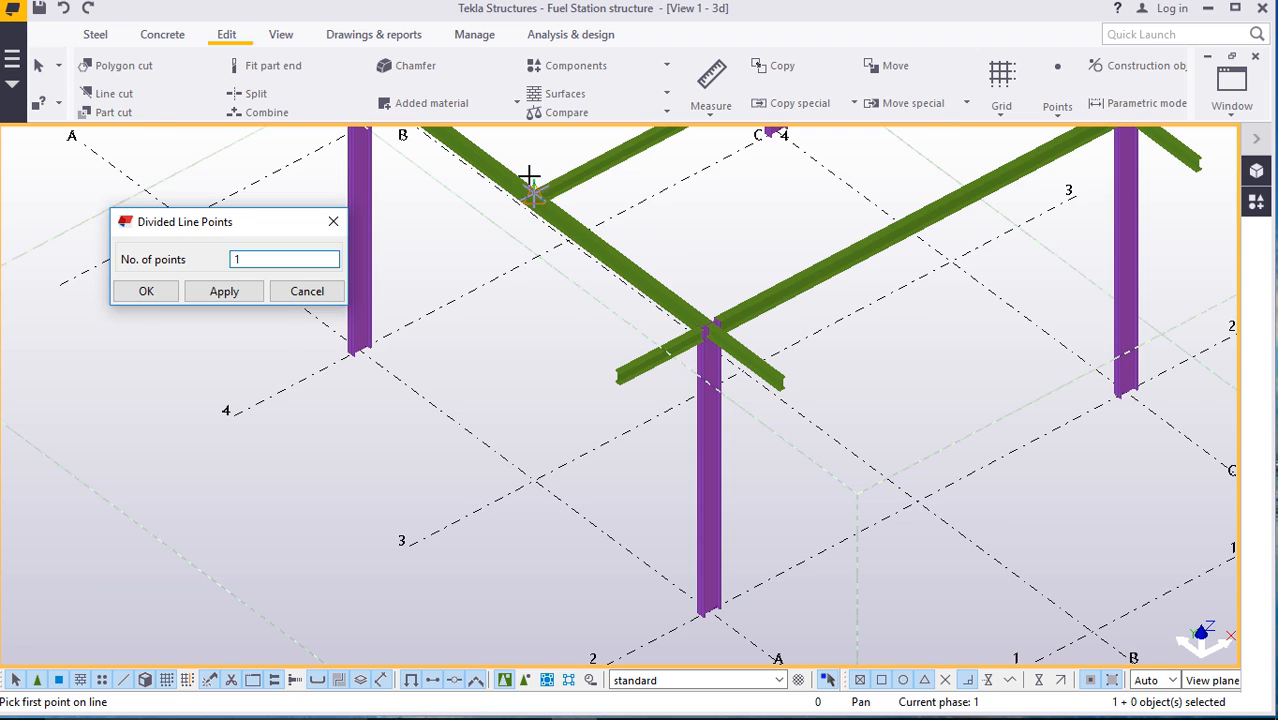
{"action": "scroll", "coordinate": [530, 185], "scroll_direction": "up", "scroll_amount": 5}
{"action": "scroll", "coordinate": [599, 273], "scroll_direction": "up", "scroll_amount": 3}
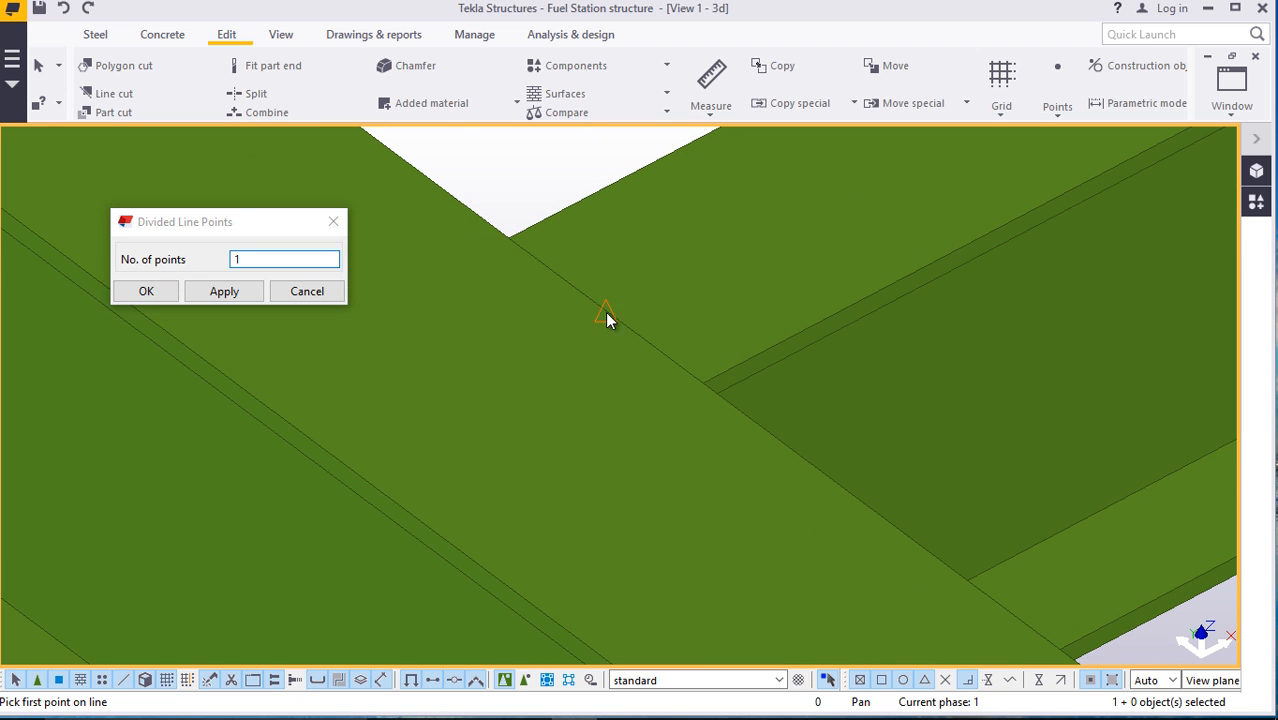
{"action": "left_click", "coordinate": [605, 313]}
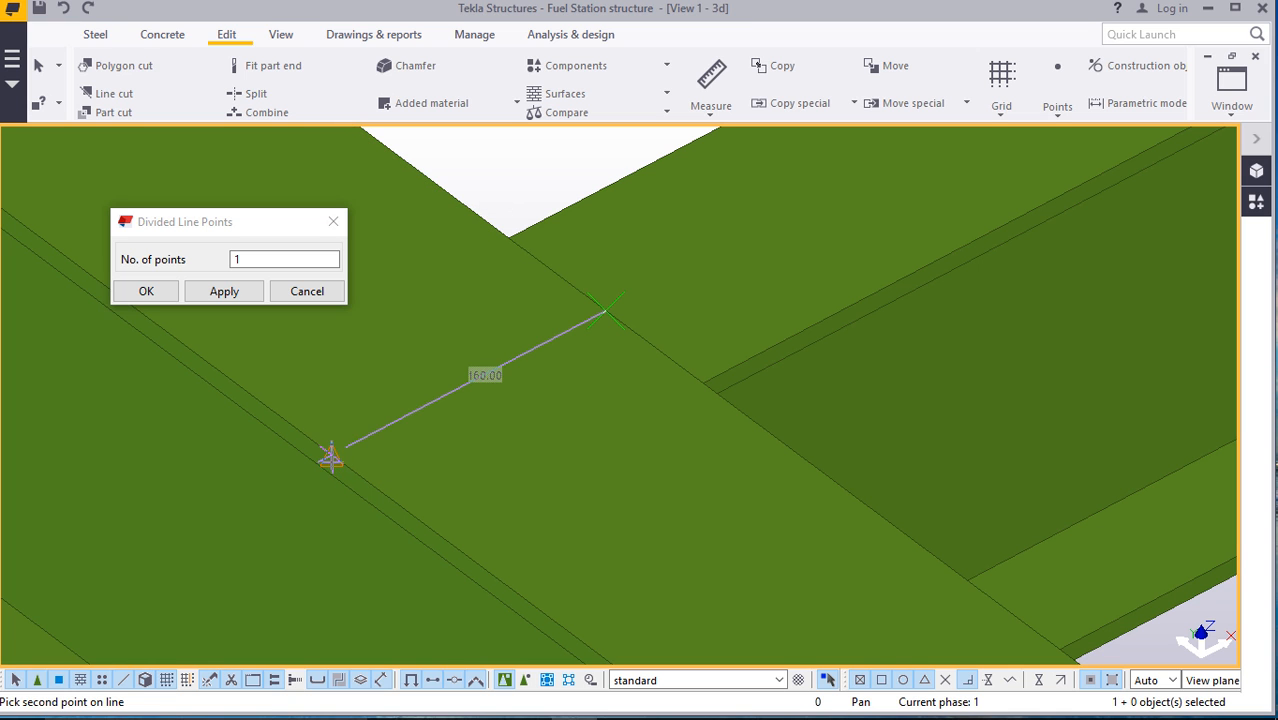
{"action": "right_click", "coordinate": [454, 266]}
{"action": "left_click", "coordinate": [482, 277]}
{"action": "left_click", "coordinate": [333, 222]}
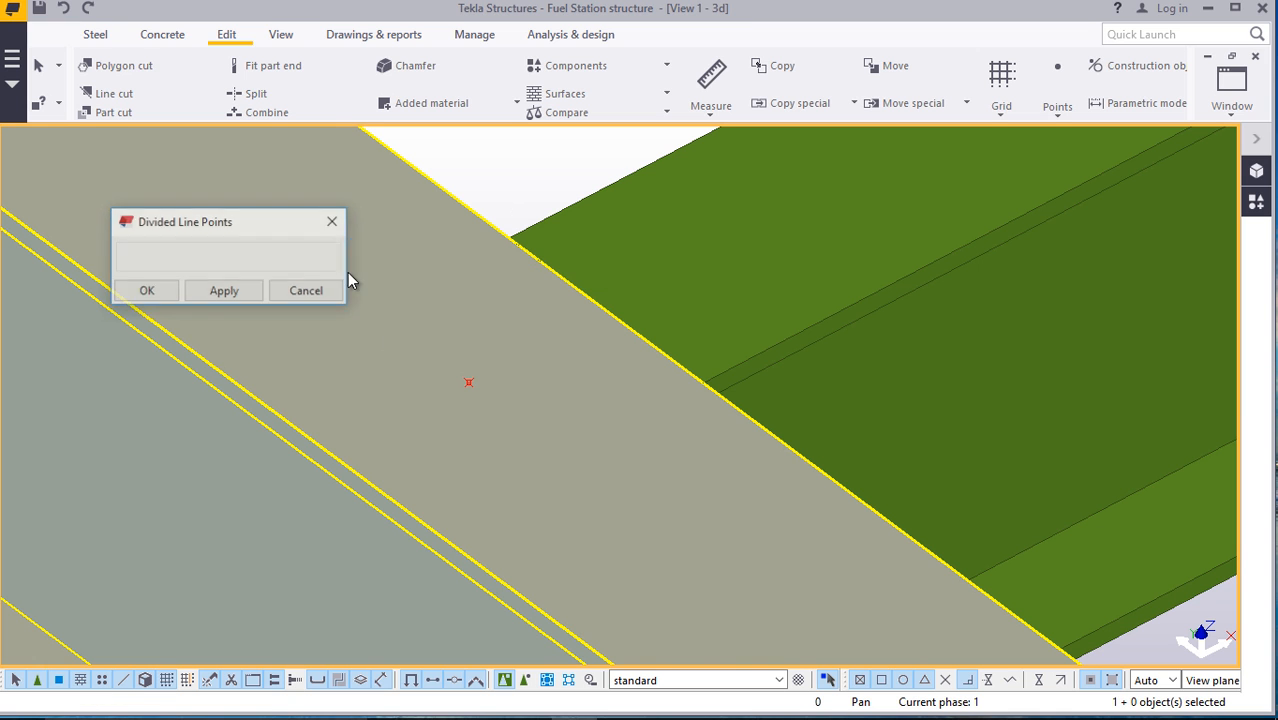
Create one point midway across the thickness of column A-4's web, between the two collinear beams' ends
{"action": "scroll", "coordinate": [484, 448], "scroll_direction": "down", "scroll_amount": 2}
{"action": "scroll", "coordinate": [511, 466], "scroll_direction": "down", "scroll_amount": 5}
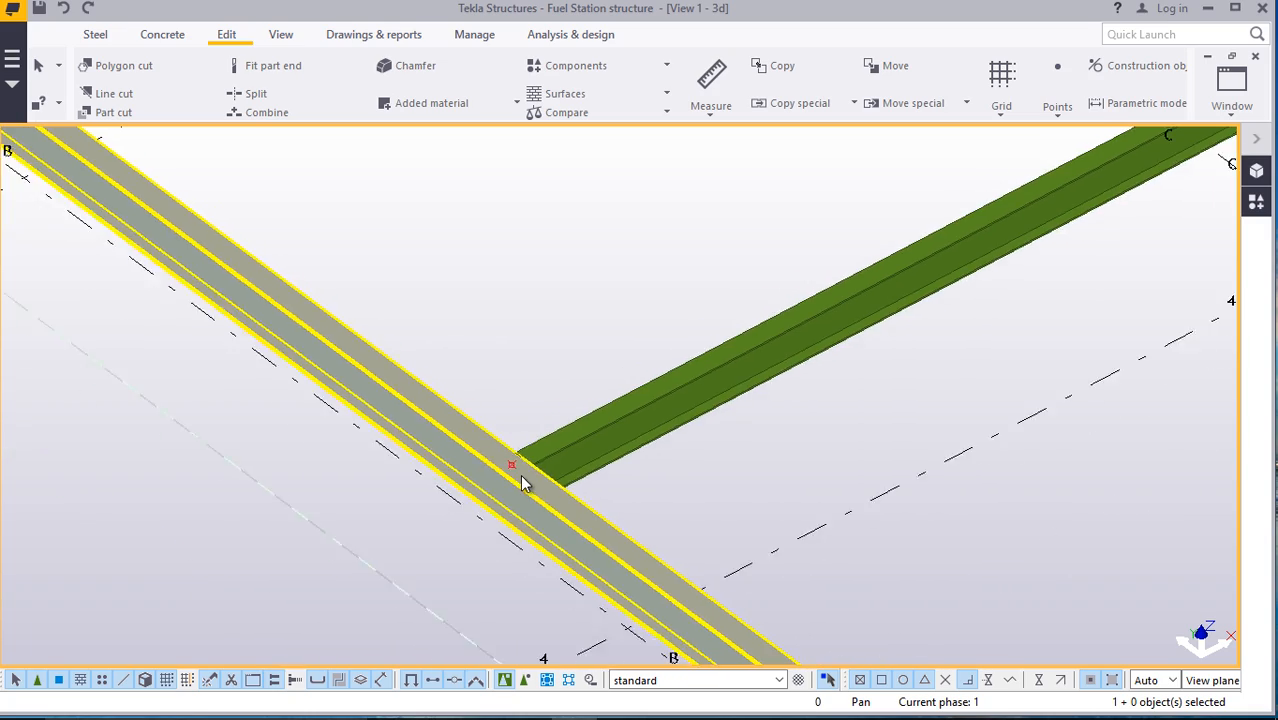
{"action": "scroll", "coordinate": [513, 468], "scroll_direction": "up", "scroll_amount": 4}
{"action": "scroll", "coordinate": [514, 473], "scroll_direction": "down", "scroll_amount": 6}
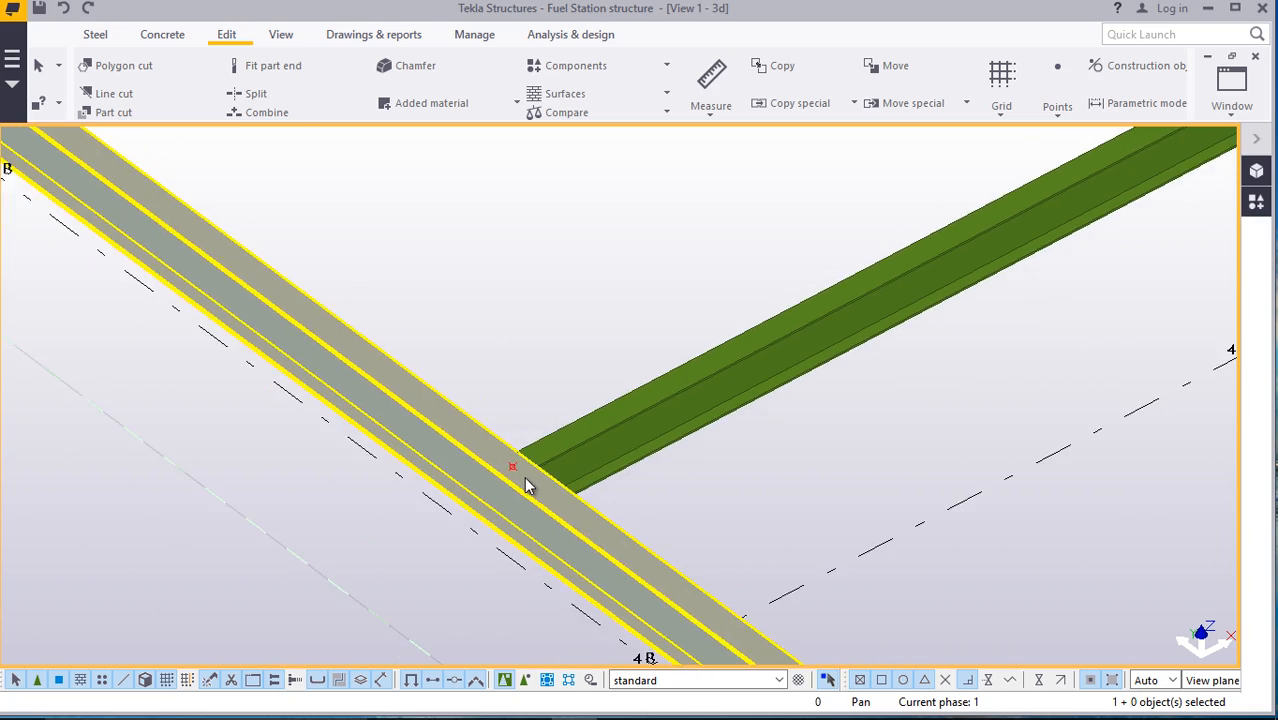
{"action": "scroll", "coordinate": [522, 475], "scroll_direction": "down", "scroll_amount": 3}
{"action": "scroll", "coordinate": [256, 289], "scroll_direction": "up", "scroll_amount": 8}
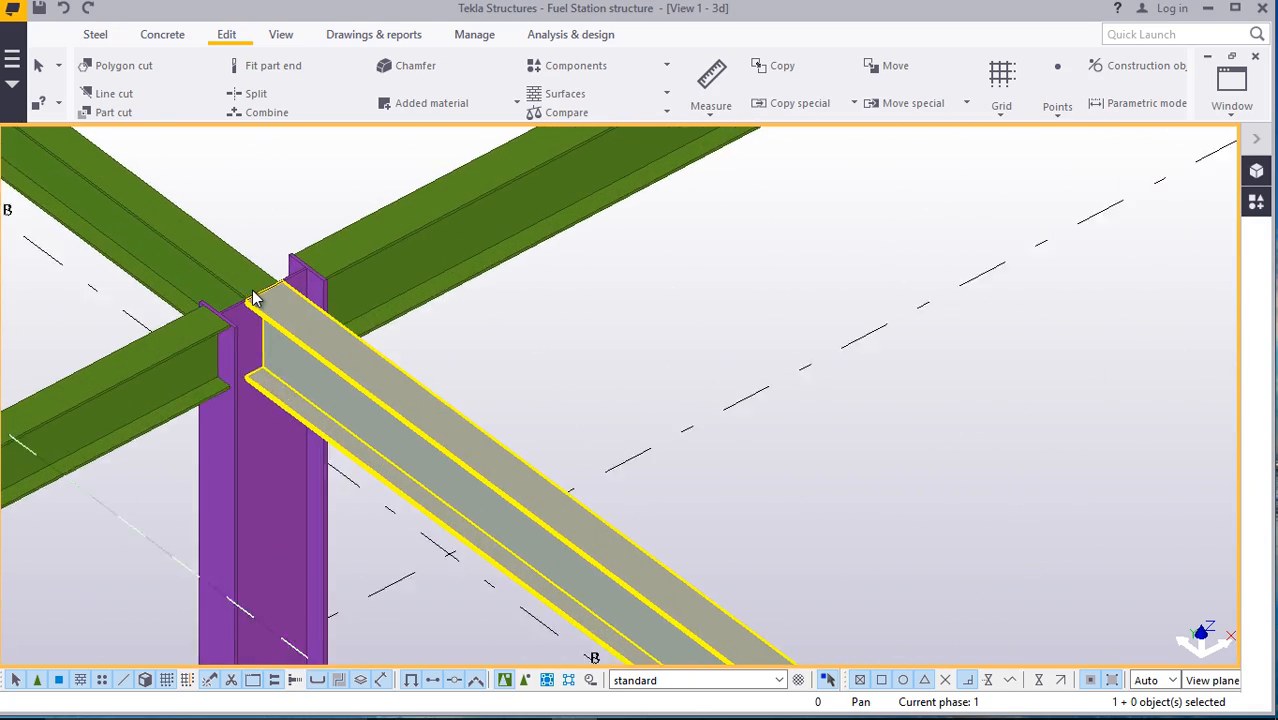
{"action": "scroll", "coordinate": [266, 290], "scroll_direction": "up", "scroll_amount": 8}
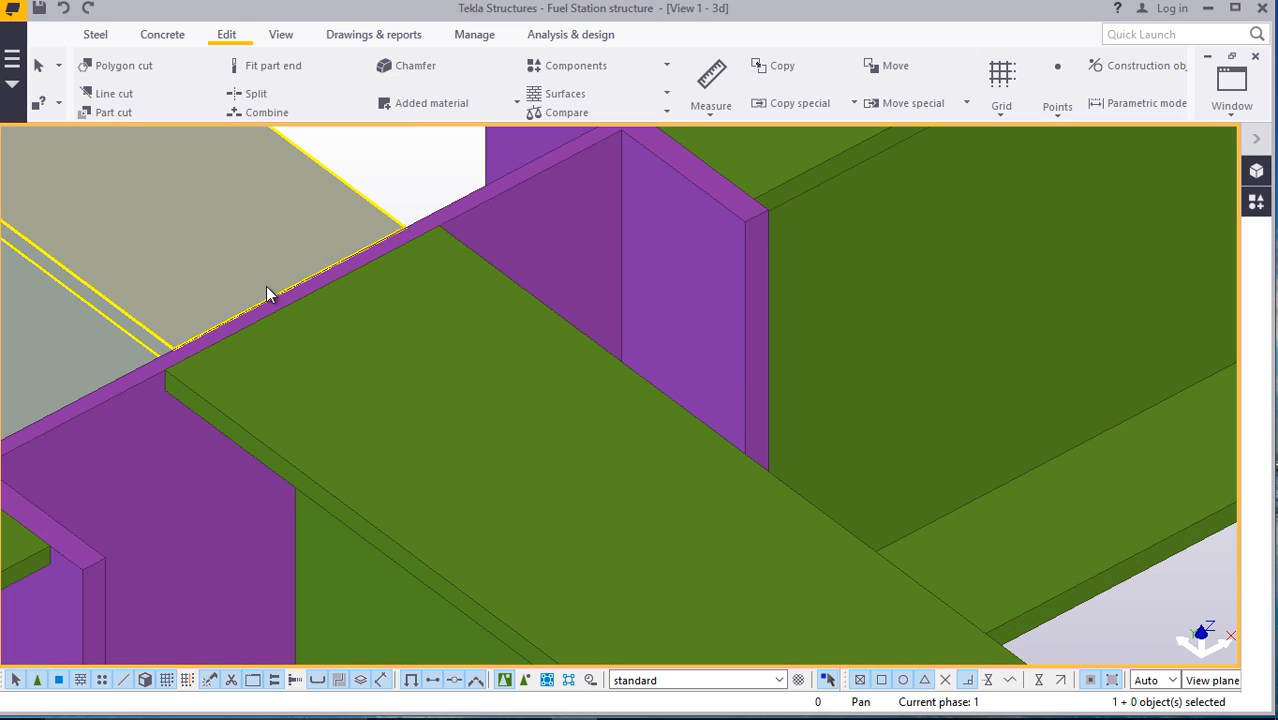
{"action": "left_click", "coordinate": [368, 262]}
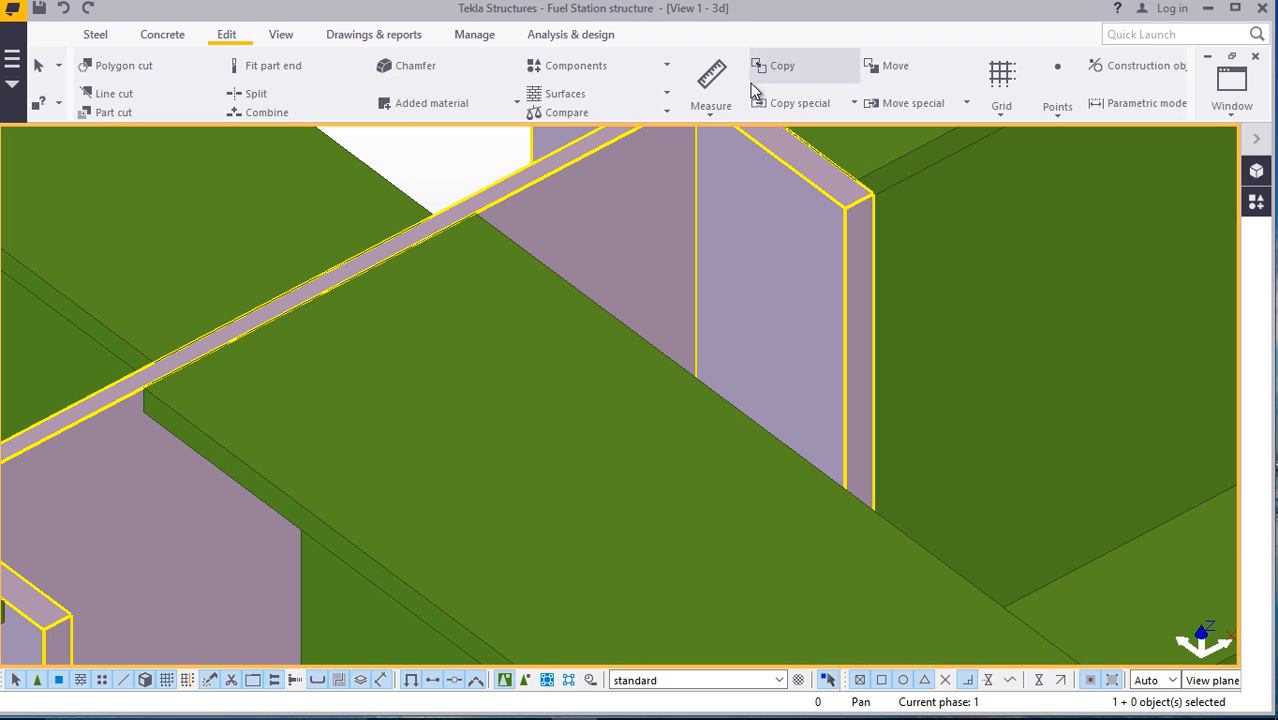
{"action": "left_click", "coordinate": [1058, 110]}
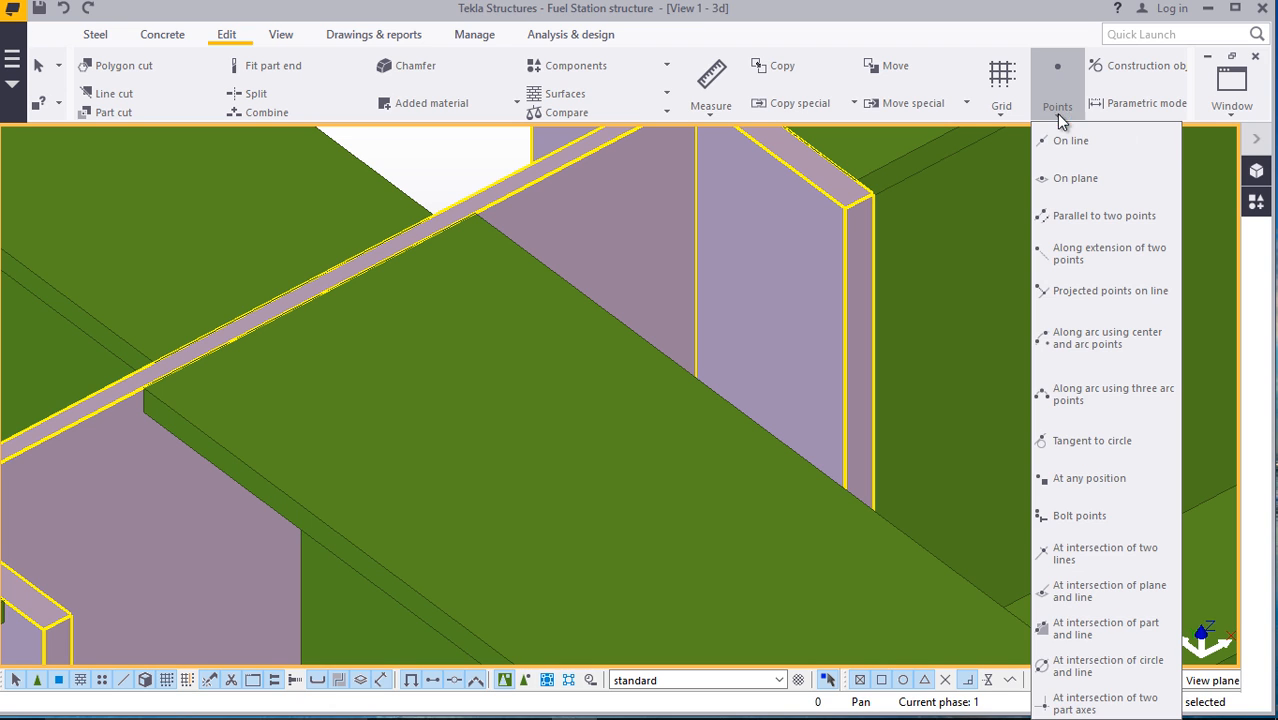
{"action": "left_click", "coordinate": [1070, 136]}
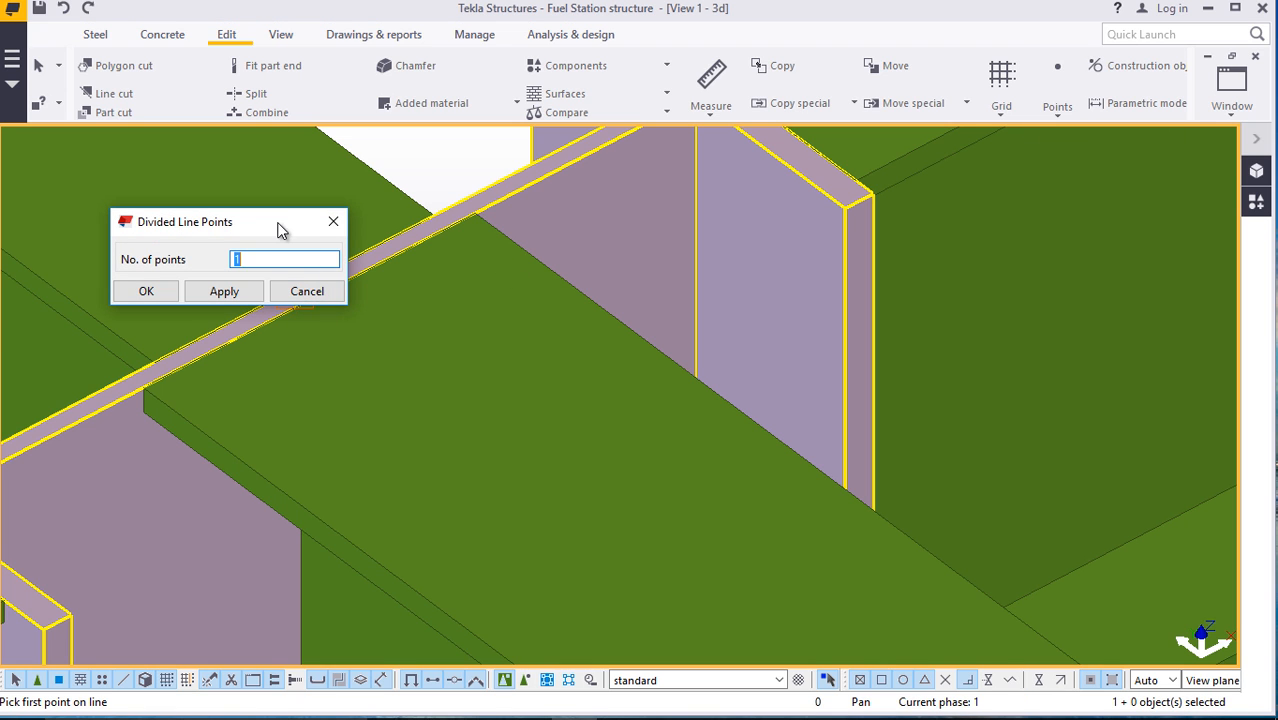
{"action": "left_click_drag", "start_coordinate": [280, 229], "coordinate": [82, 248]}
{"action": "scroll", "coordinate": [290, 268], "scroll_direction": "up", "scroll_amount": 5}
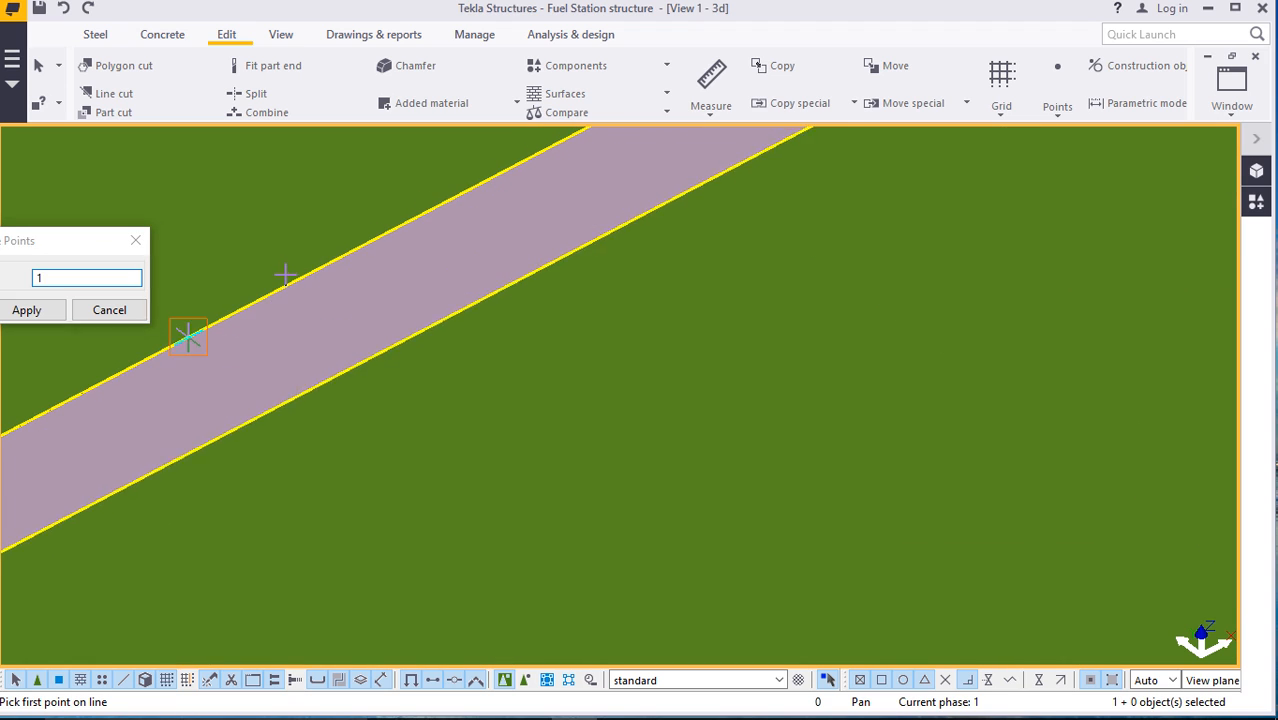
{"action": "left_click", "coordinate": [172, 356]}
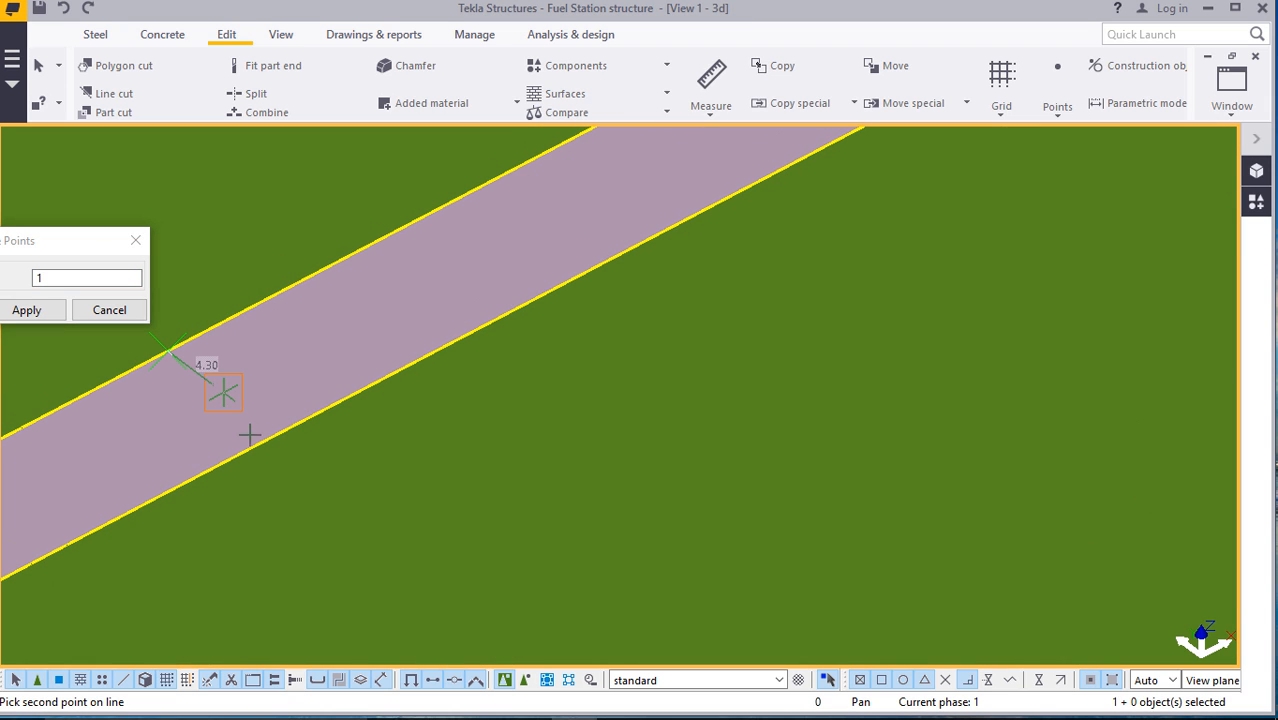
{"action": "right_click", "coordinate": [310, 302]}
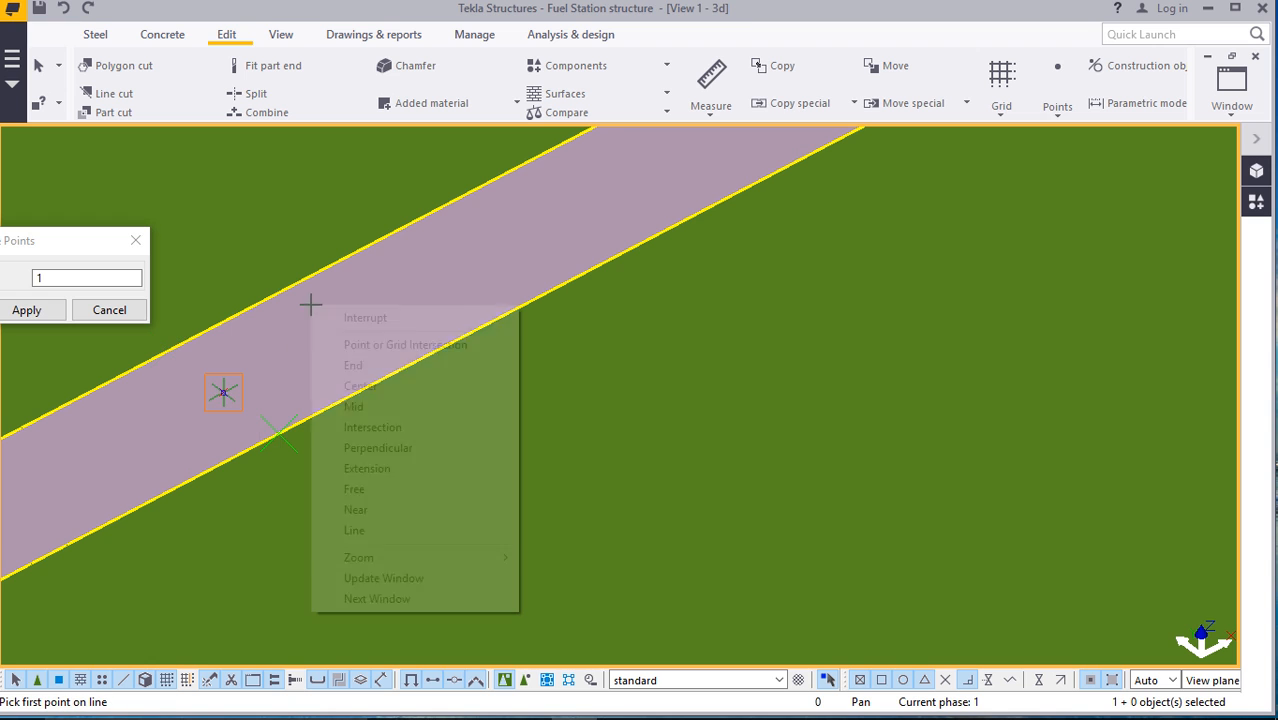
{"action": "left_click", "coordinate": [322, 317]}
{"action": "left_click", "coordinate": [136, 242]}
Copy the 2000 mm line 4 cantilever at column A-4 from the column web point to the main beam point at the secondary beam
{"action": "scroll", "coordinate": [428, 342], "scroll_direction": "down", "scroll_amount": 10}
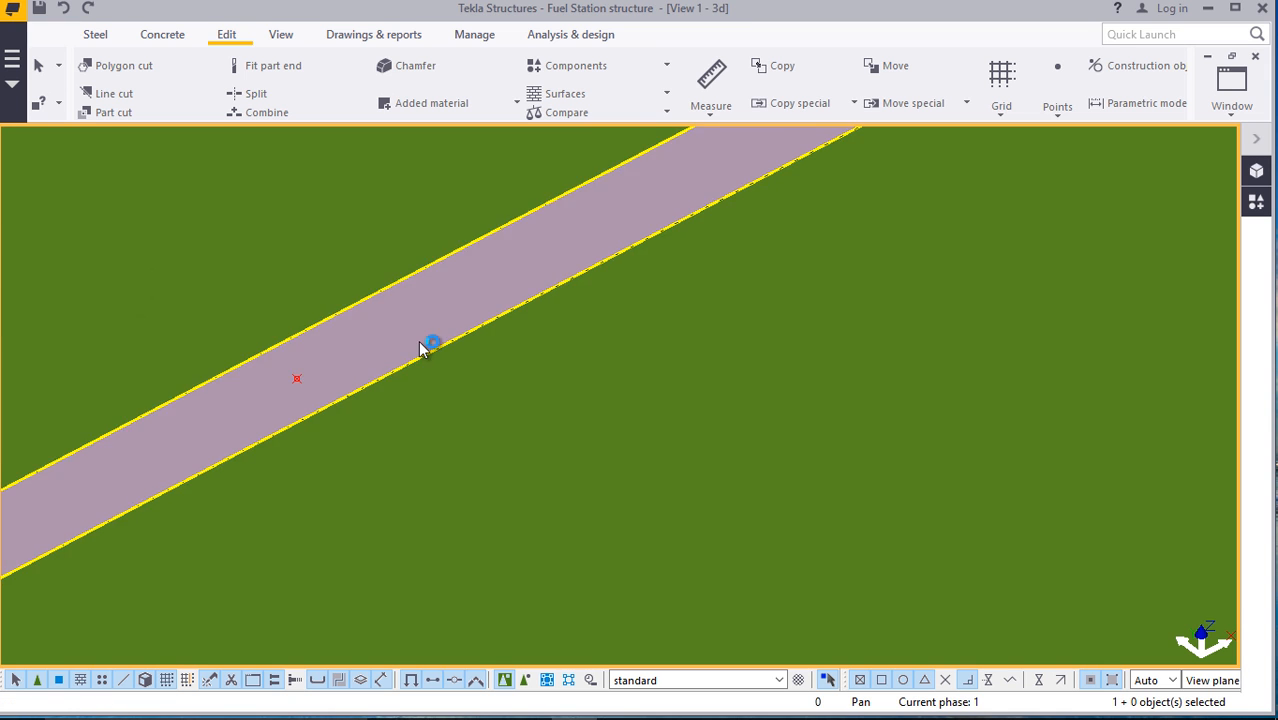
{"action": "scroll", "coordinate": [466, 255], "scroll_direction": "down", "scroll_amount": 1}
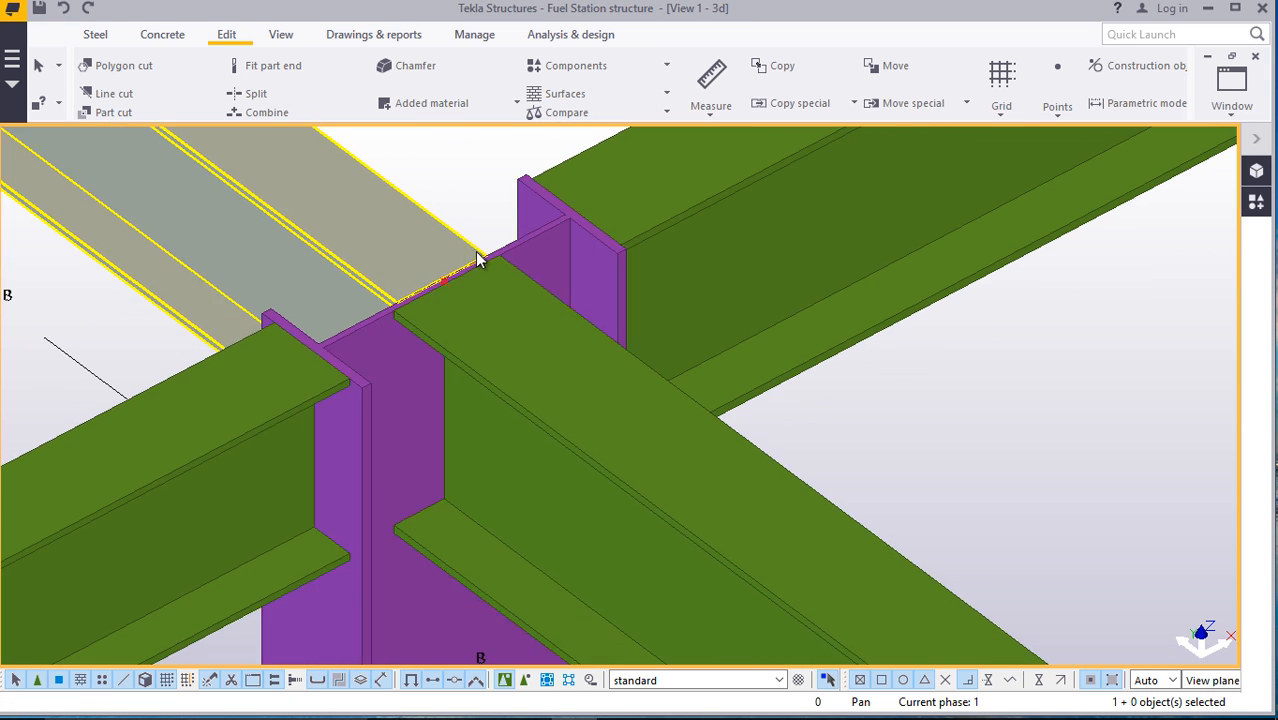
{"action": "left_click", "coordinate": [264, 391]}
{"action": "right_click", "coordinate": [470, 158]}
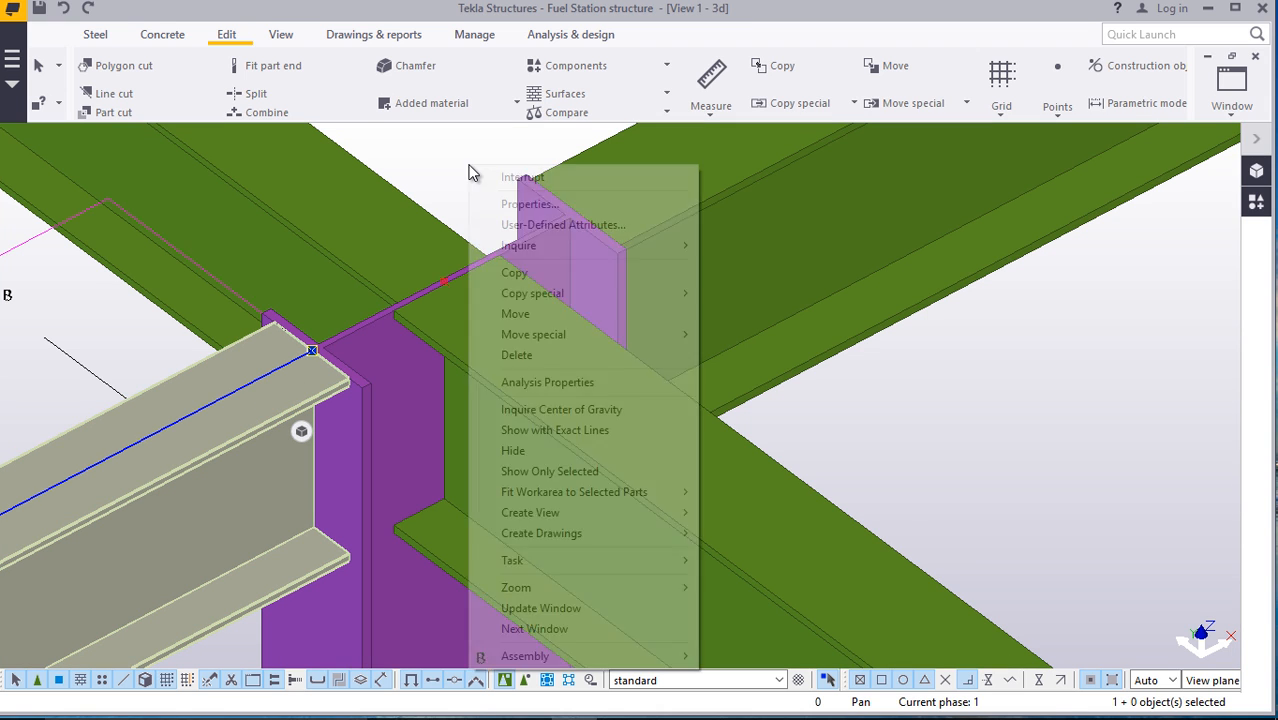
{"action": "left_click", "coordinate": [551, 191]}
{"action": "scroll", "coordinate": [425, 305], "scroll_direction": "up", "scroll_amount": 1}
{"action": "scroll", "coordinate": [458, 262], "scroll_direction": "up", "scroll_amount": 5}
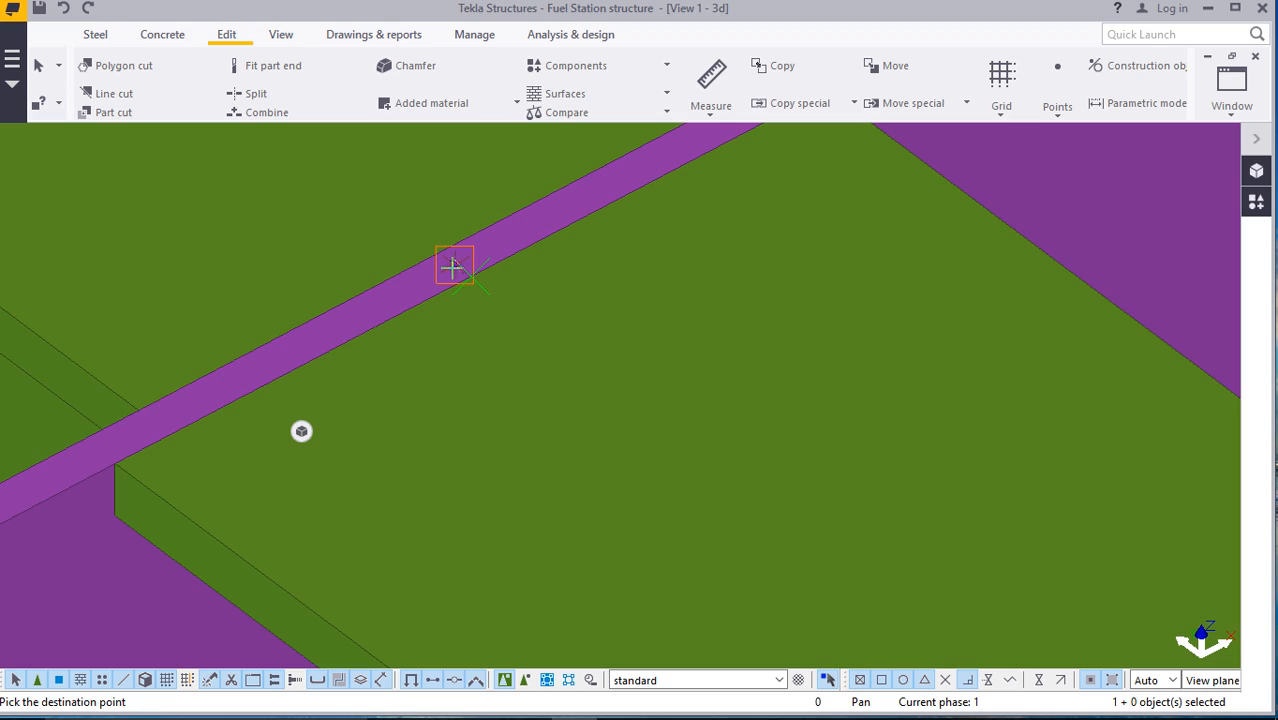
{"action": "scroll", "coordinate": [454, 266], "scroll_direction": "down", "scroll_amount": 6}
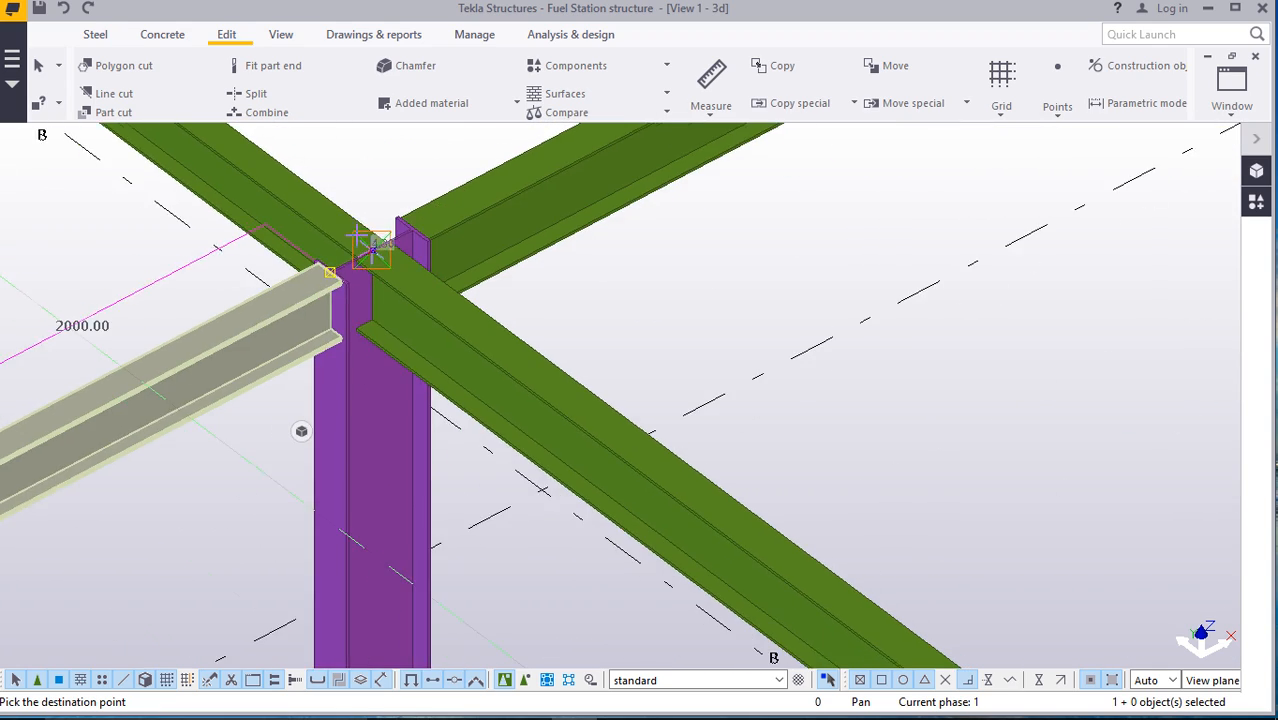
{"action": "scroll", "coordinate": [372, 250], "scroll_direction": "down", "scroll_amount": 4}
{"action": "scroll", "coordinate": [585, 420], "scroll_direction": "up", "scroll_amount": 5}
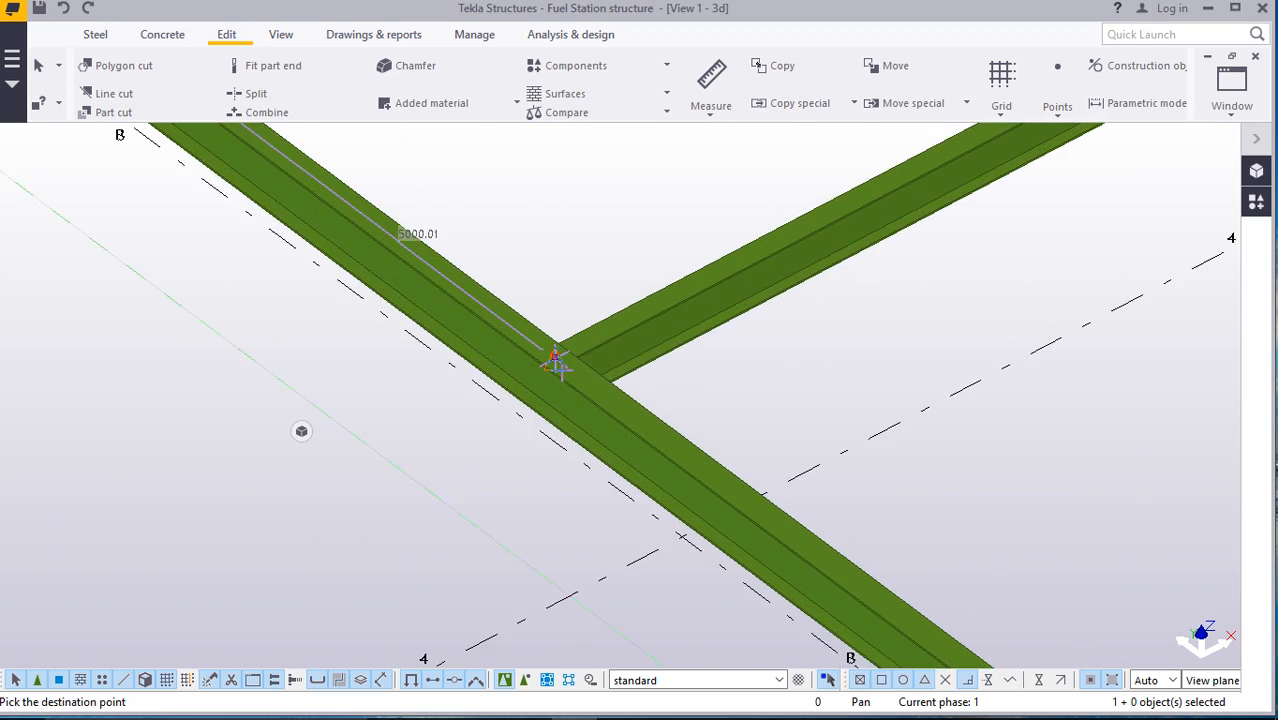
{"action": "scroll", "coordinate": [558, 362], "scroll_direction": "up", "scroll_amount": 4}
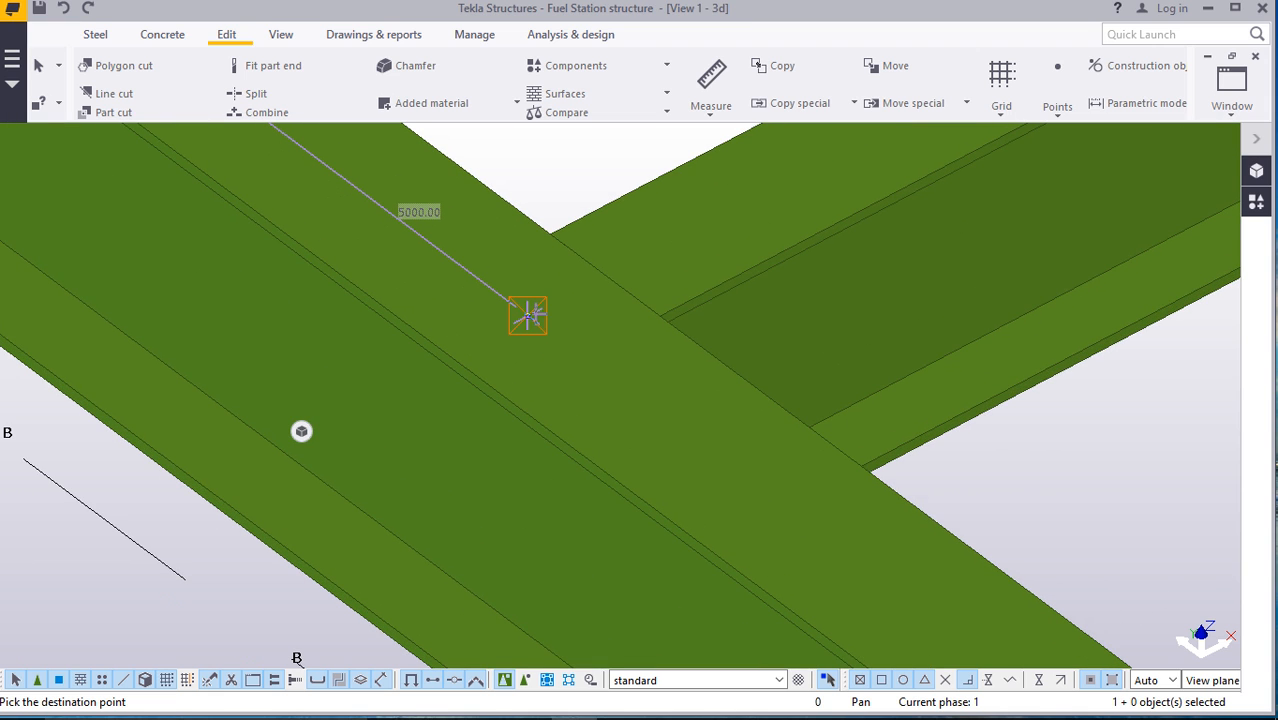
{"action": "right_click", "coordinate": [532, 300]}
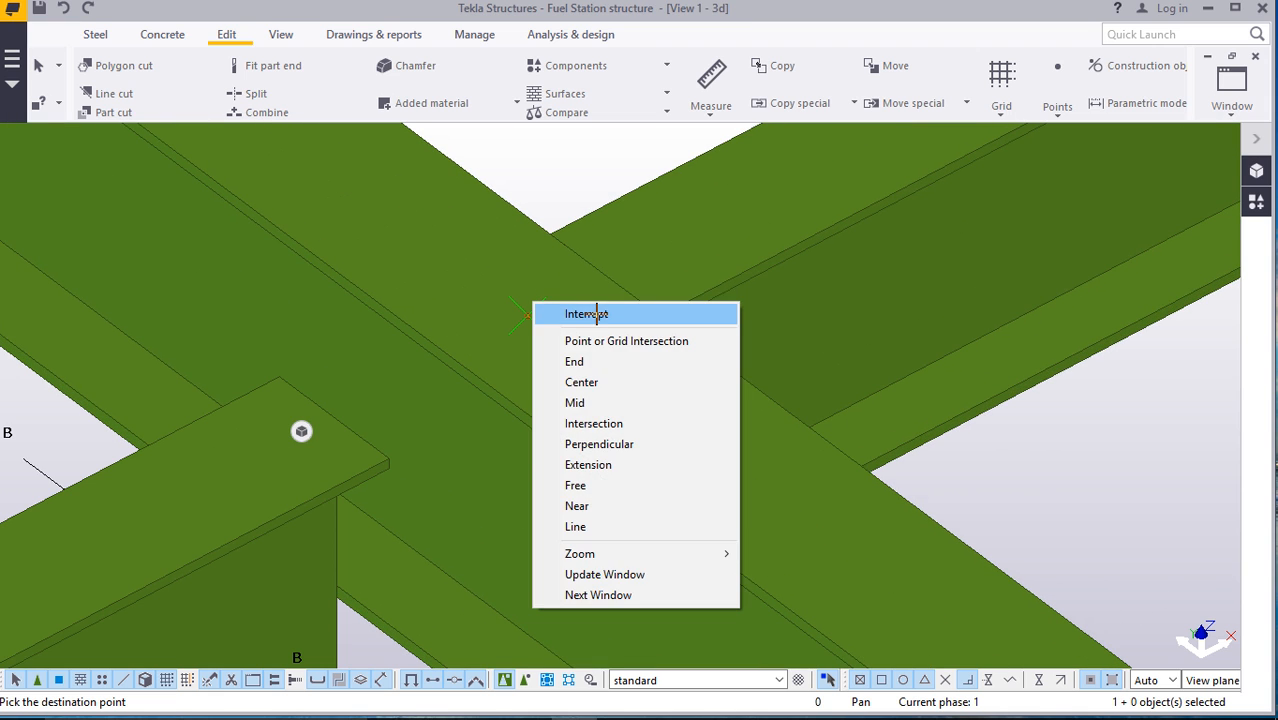
{"action": "left_click", "coordinate": [565, 314]}
{"action": "scroll", "coordinate": [565, 315], "scroll_direction": "down", "scroll_amount": 5}
{"action": "scroll", "coordinate": [568, 316], "scroll_direction": "down", "scroll_amount": 8}
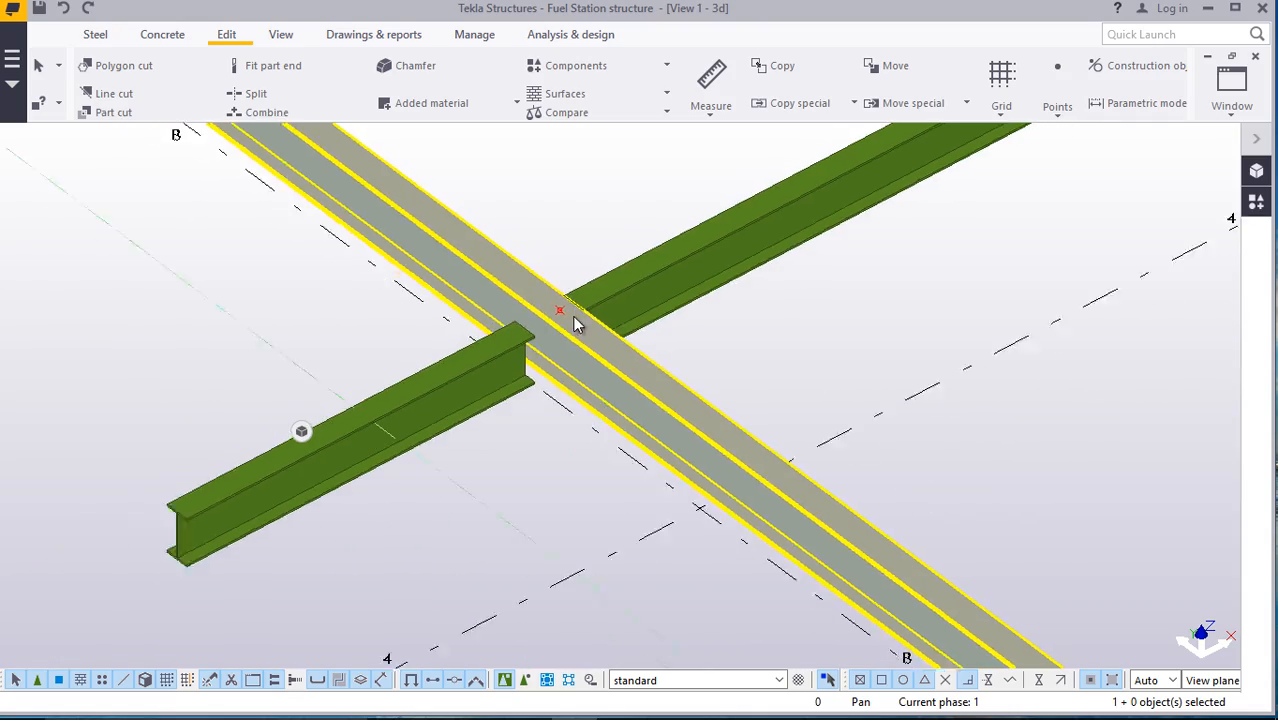
Measure a distance at the column A-4 joint, starting from the midpoint of the line 4 cantilever's end edge
{"action": "scroll", "coordinate": [447, 283], "scroll_direction": "up", "scroll_amount": 4}
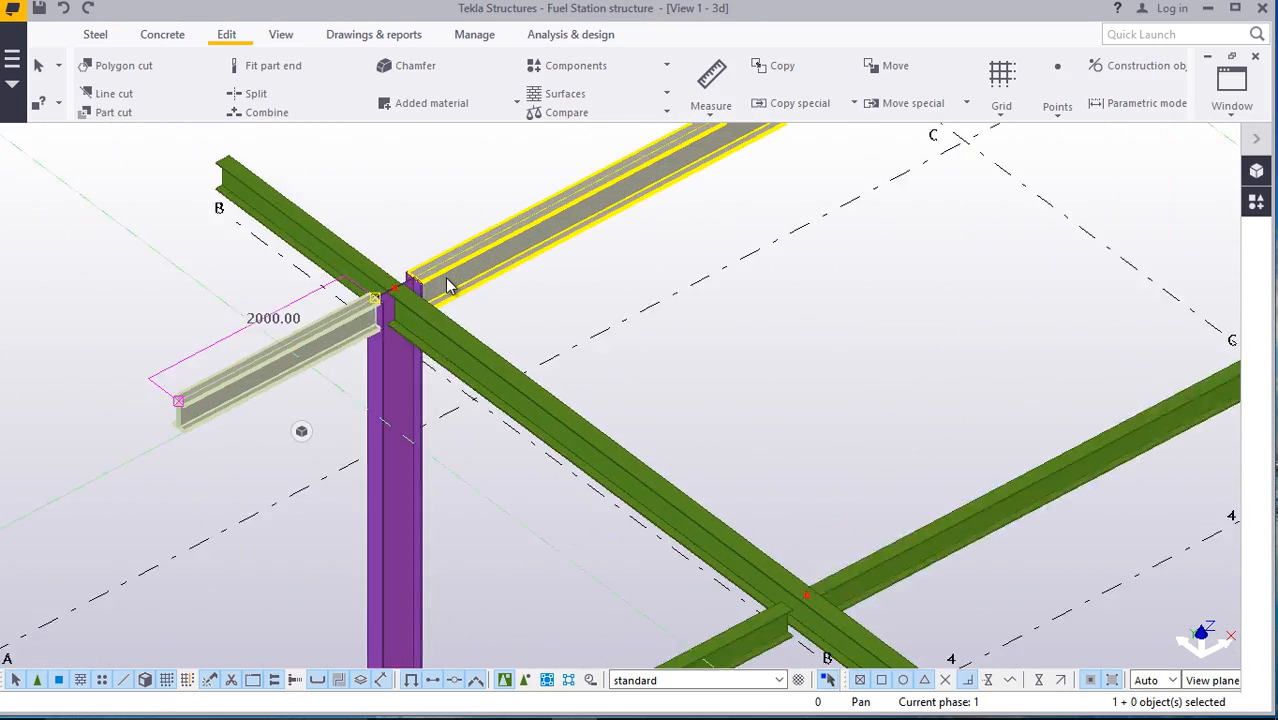
{"action": "scroll", "coordinate": [479, 297], "scroll_direction": "down", "scroll_amount": 5}
{"action": "scroll", "coordinate": [483, 301], "scroll_direction": "up", "scroll_amount": 2}
{"action": "scroll", "coordinate": [483, 301], "scroll_direction": "up", "scroll_amount": 8}
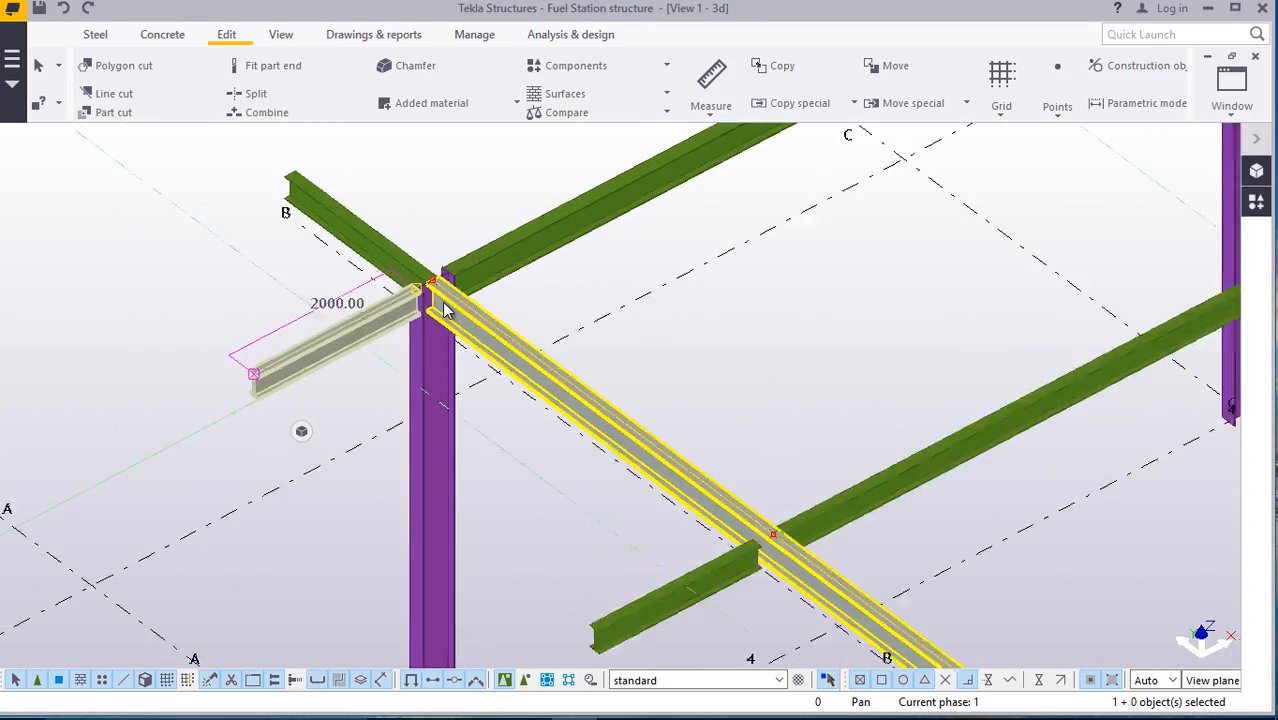
{"action": "scroll", "coordinate": [348, 242], "scroll_direction": "up", "scroll_amount": 6}
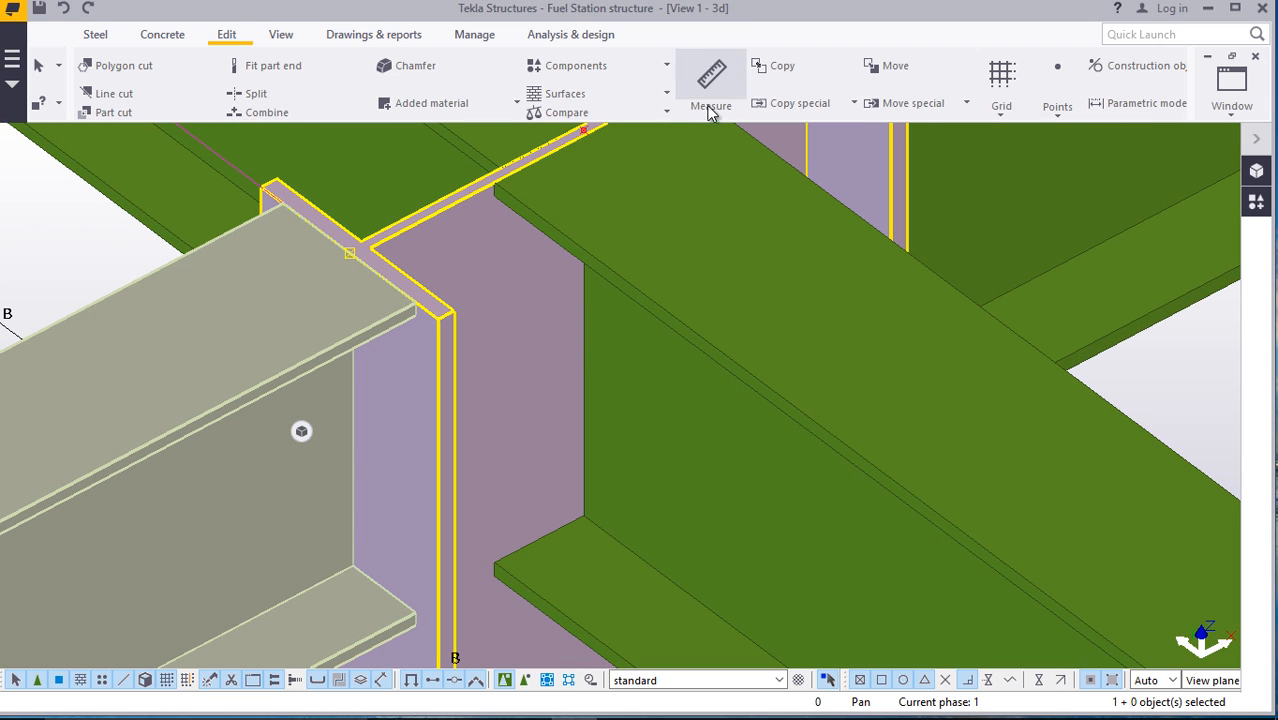
{"action": "left_click", "coordinate": [710, 106]}
{"action": "left_click", "coordinate": [728, 135]}
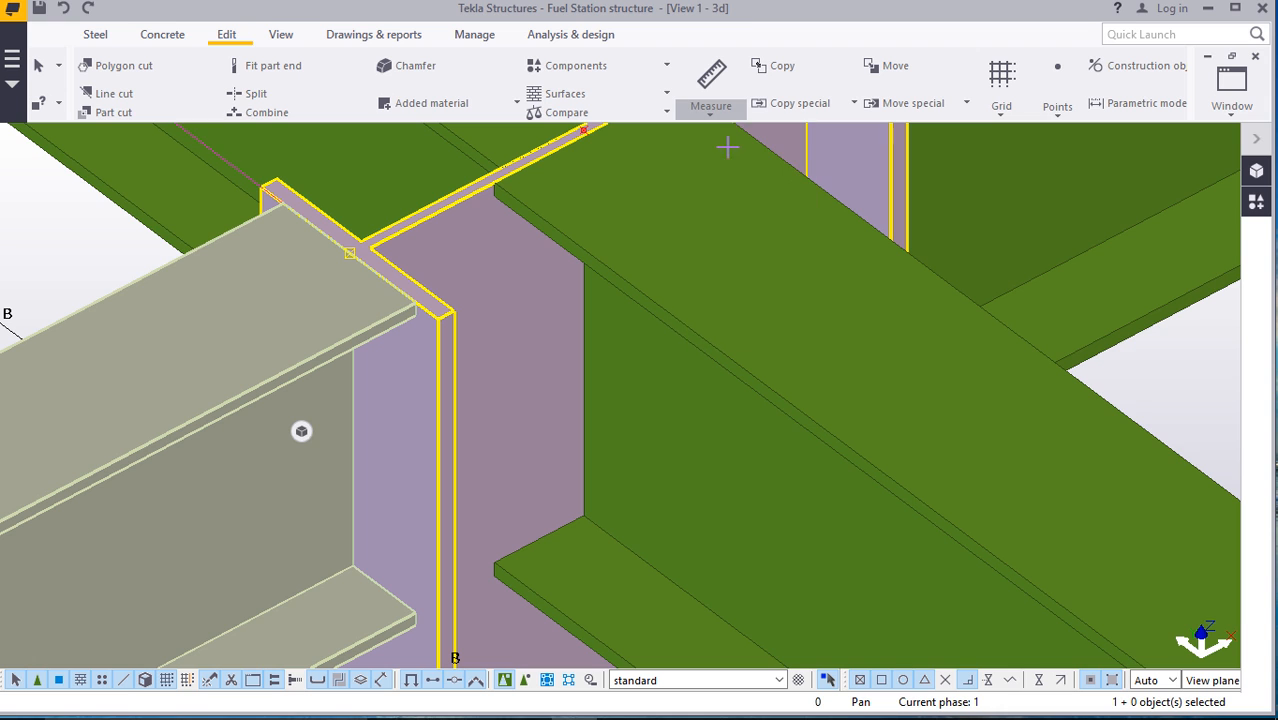
{"action": "scroll", "coordinate": [540, 345], "scroll_direction": "down", "scroll_amount": 2}
{"action": "scroll", "coordinate": [400, 285], "scroll_direction": "up", "scroll_amount": 5}
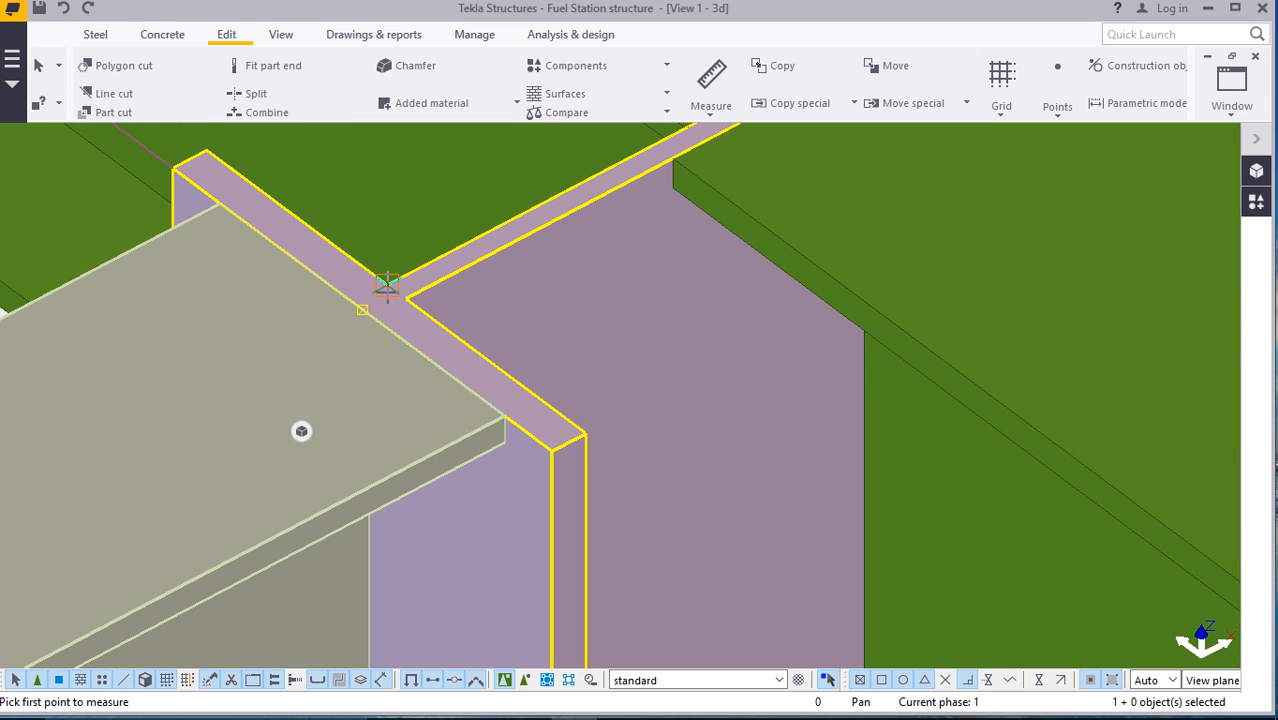
{"action": "scroll", "coordinate": [386, 284], "scroll_direction": "up", "scroll_amount": 2}
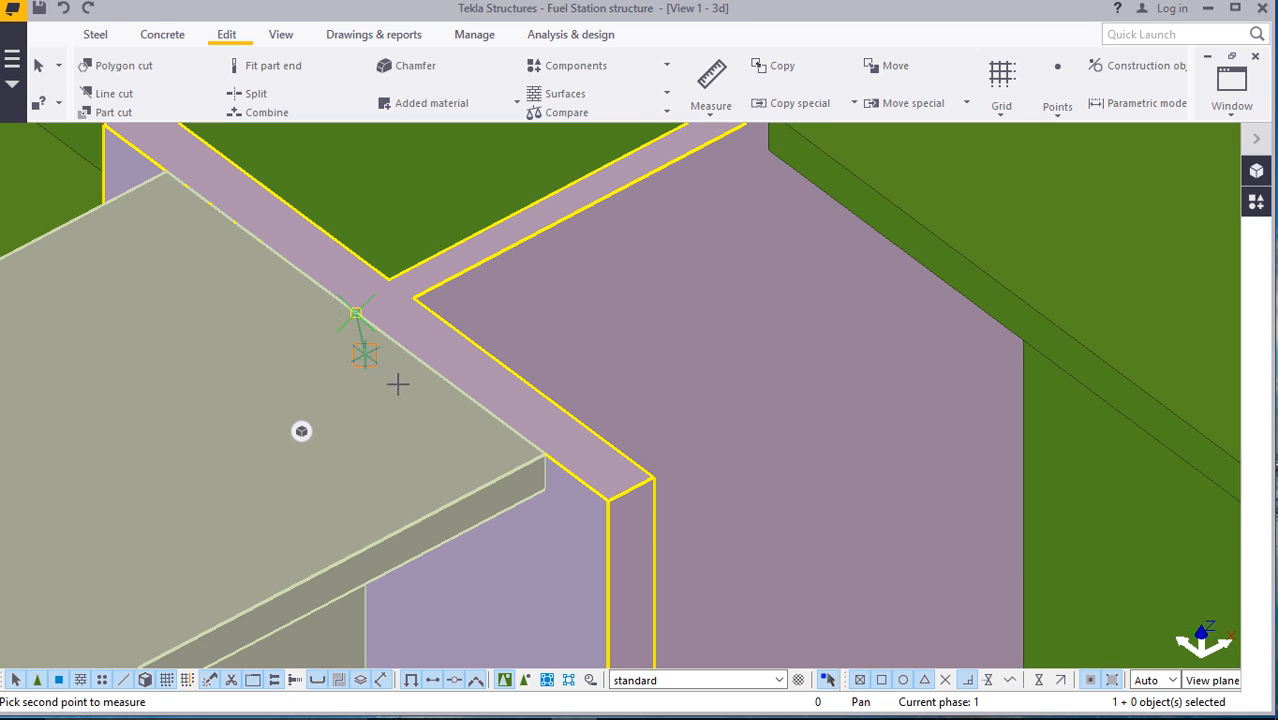
Measure the distance from the edge of the short cantilever beam's end at the column to the centre of the column web
{"action": "scroll", "coordinate": [397, 384], "scroll_direction": "down", "scroll_amount": 2}
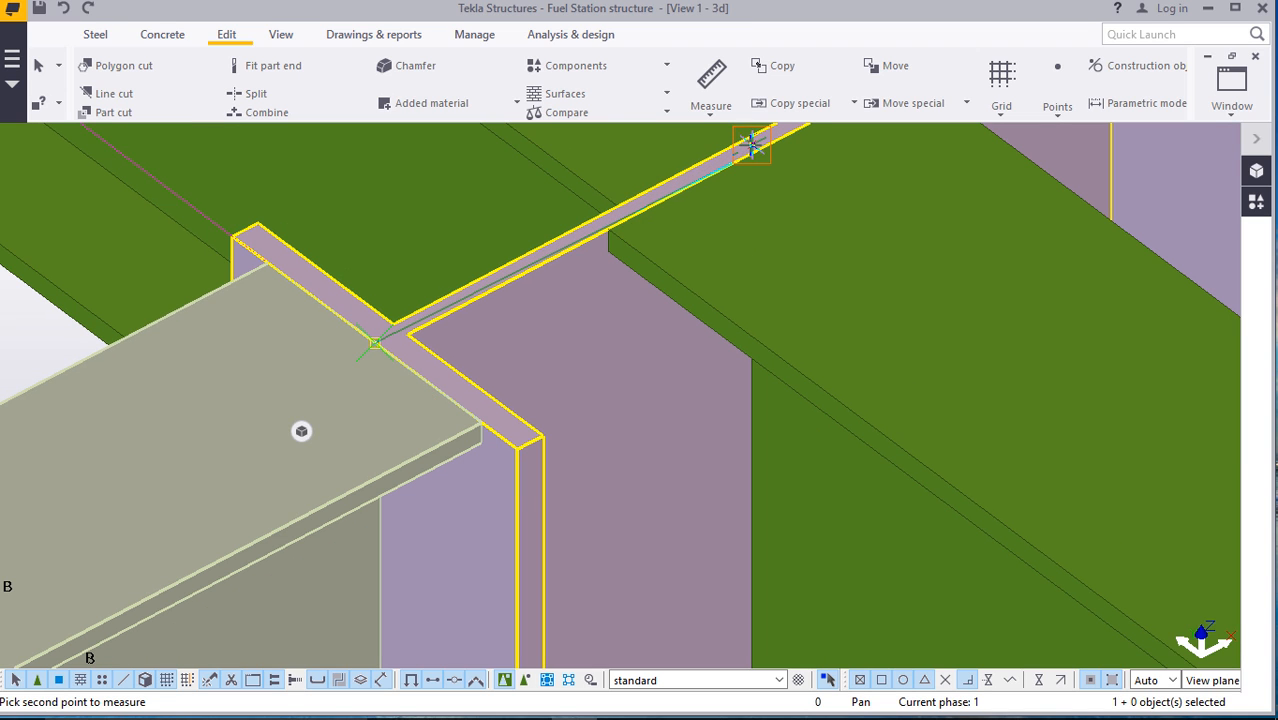
{"action": "left_click", "coordinate": [752, 148]}
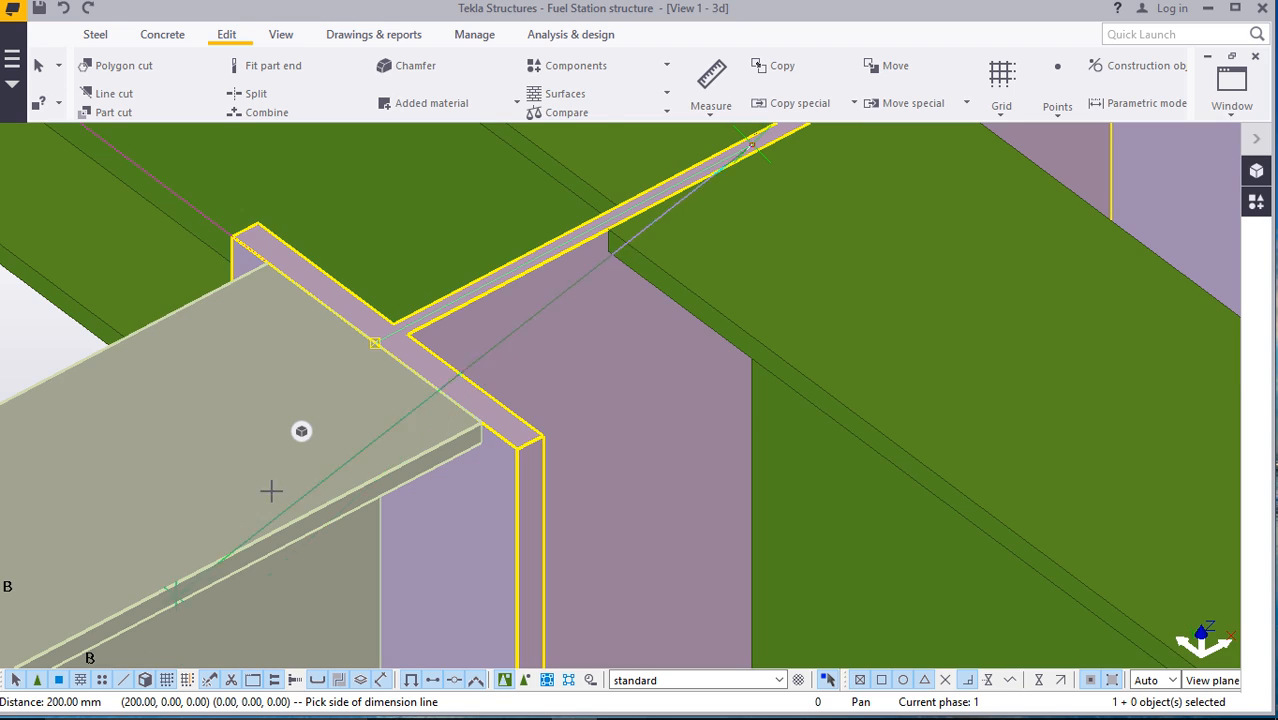
{"action": "scroll", "coordinate": [271, 490], "scroll_direction": "down", "scroll_amount": 5}
{"action": "right_click", "coordinate": [377, 310]}
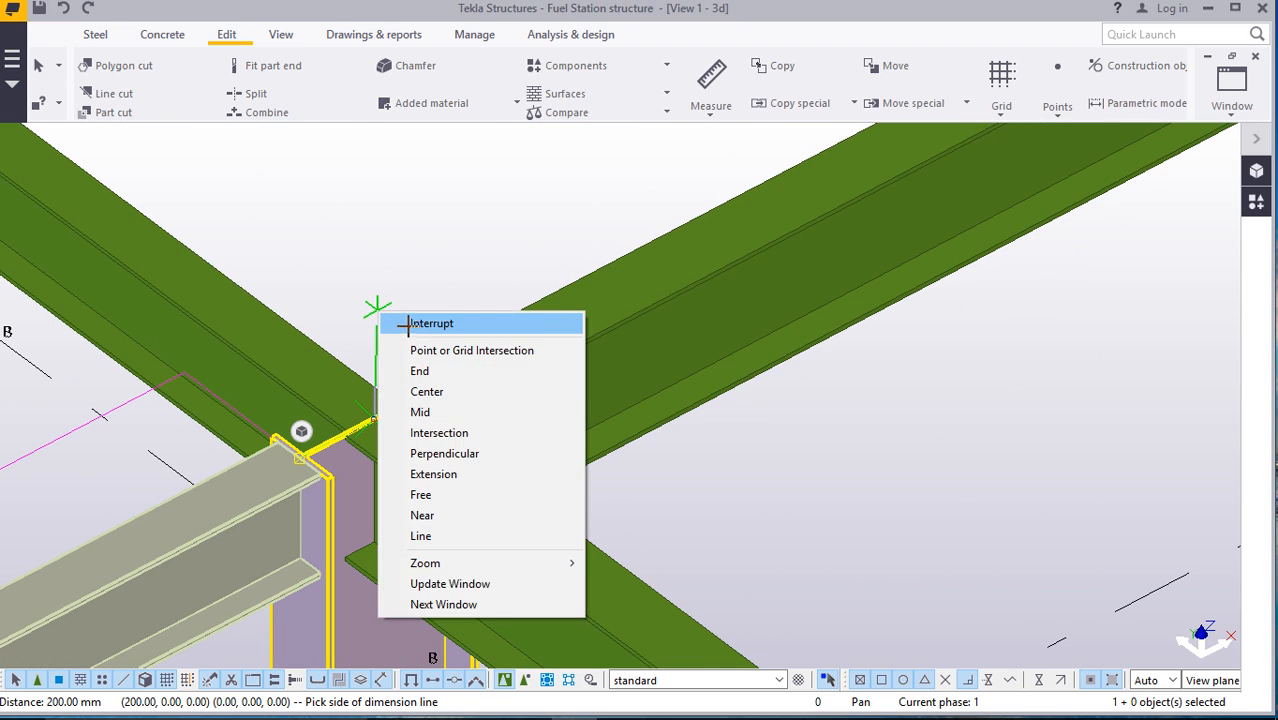
{"action": "left_click", "coordinate": [430, 323]}
Open the position properties of the short cantilever beam in line with the middle beam
{"action": "scroll", "coordinate": [397, 294], "scroll_direction": "down", "scroll_amount": 5}
{"action": "scroll", "coordinate": [613, 342], "scroll_direction": "up", "scroll_amount": 2}
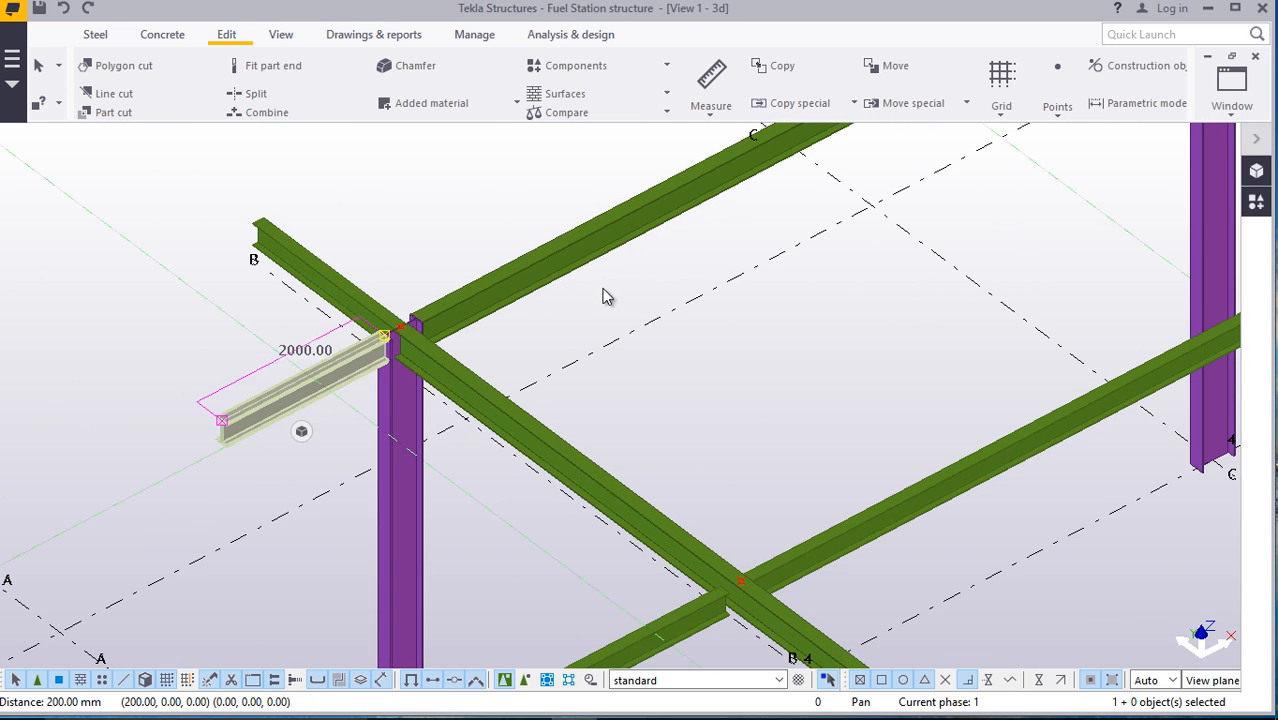
{"action": "scroll", "coordinate": [602, 296], "scroll_direction": "down", "scroll_amount": 4}
{"action": "scroll", "coordinate": [655, 469], "scroll_direction": "up", "scroll_amount": 8}
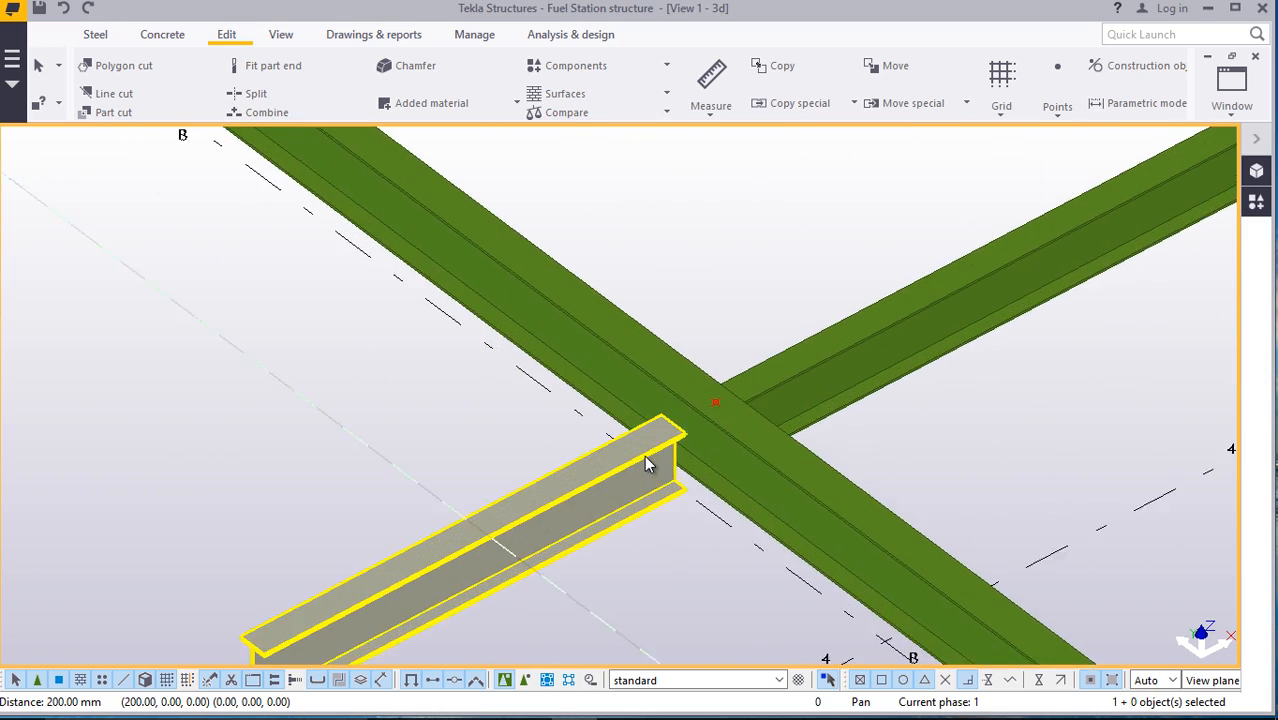
{"action": "scroll", "coordinate": [644, 463], "scroll_direction": "down", "scroll_amount": 3}
{"action": "scroll", "coordinate": [634, 449], "scroll_direction": "up", "scroll_amount": 5}
{"action": "double_click", "coordinate": [608, 448]}
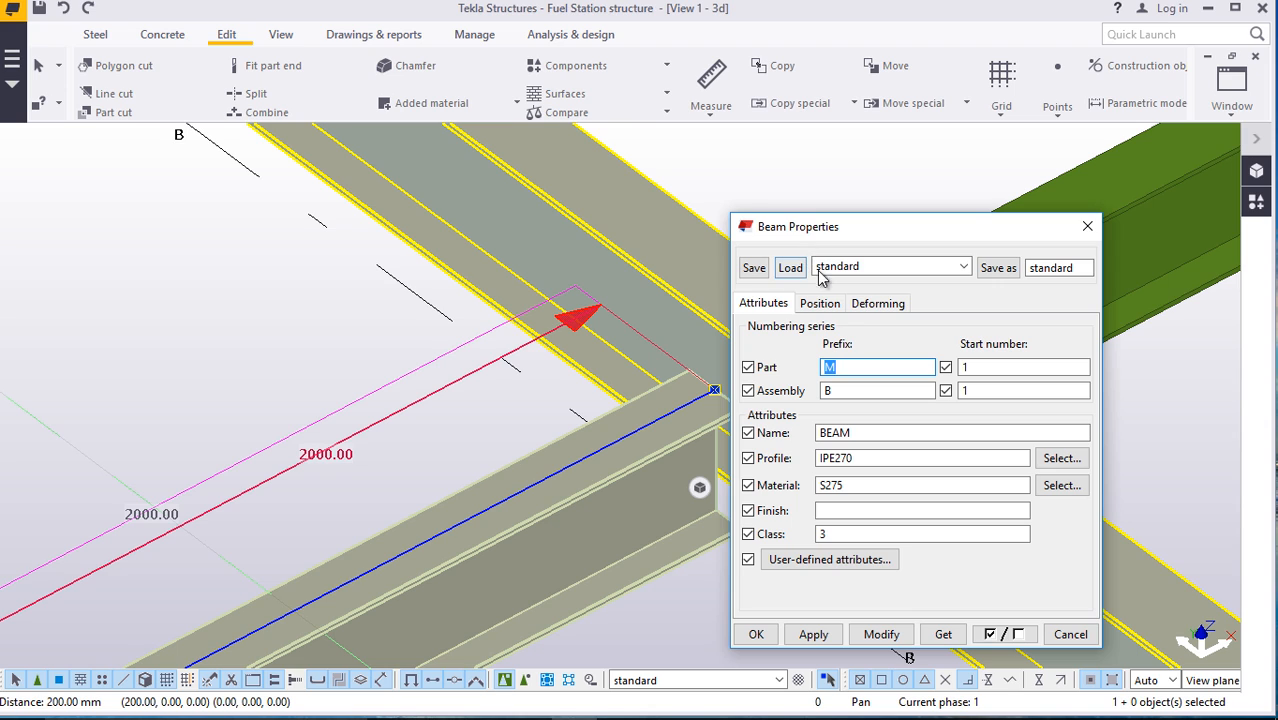
{"action": "left_click", "coordinate": [818, 304]}
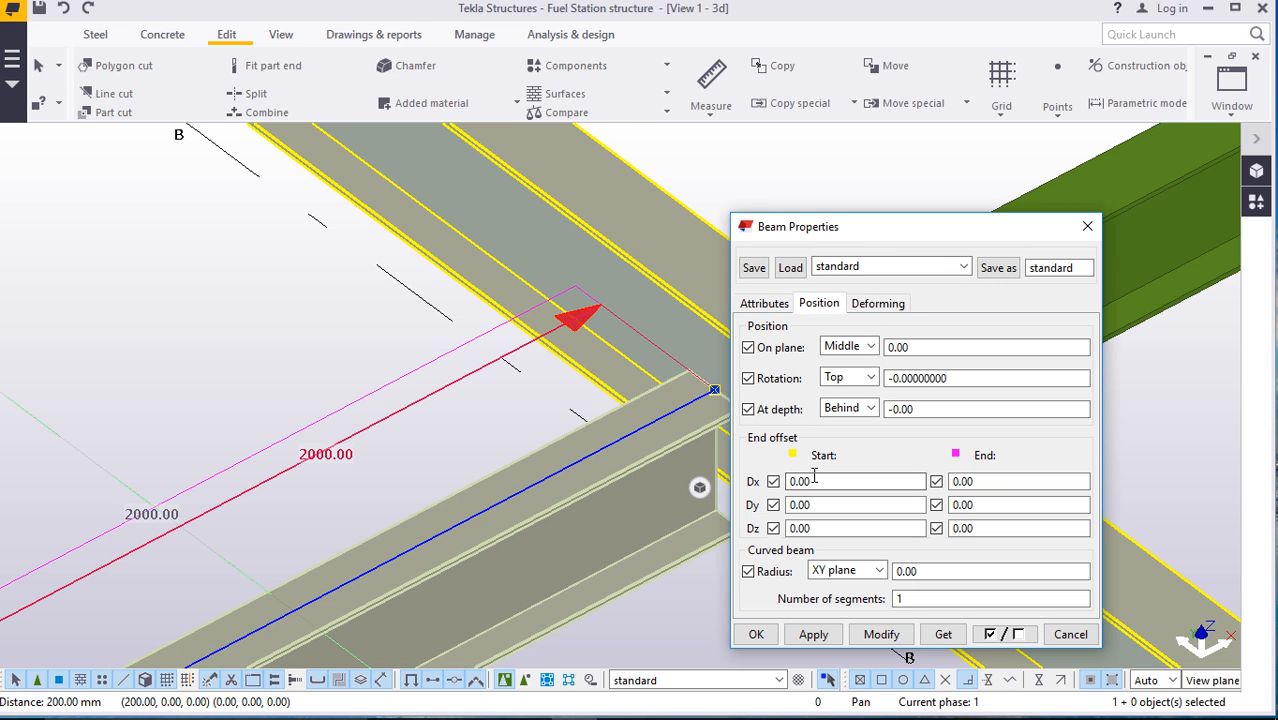
Try an End Dx offset of 200 on the short middle cantilever beam and undo the modification
{"action": "scroll", "coordinate": [398, 432], "scroll_direction": "down", "scroll_amount": 1}
{"action": "scroll", "coordinate": [400, 427], "scroll_direction": "down", "scroll_amount": 2}
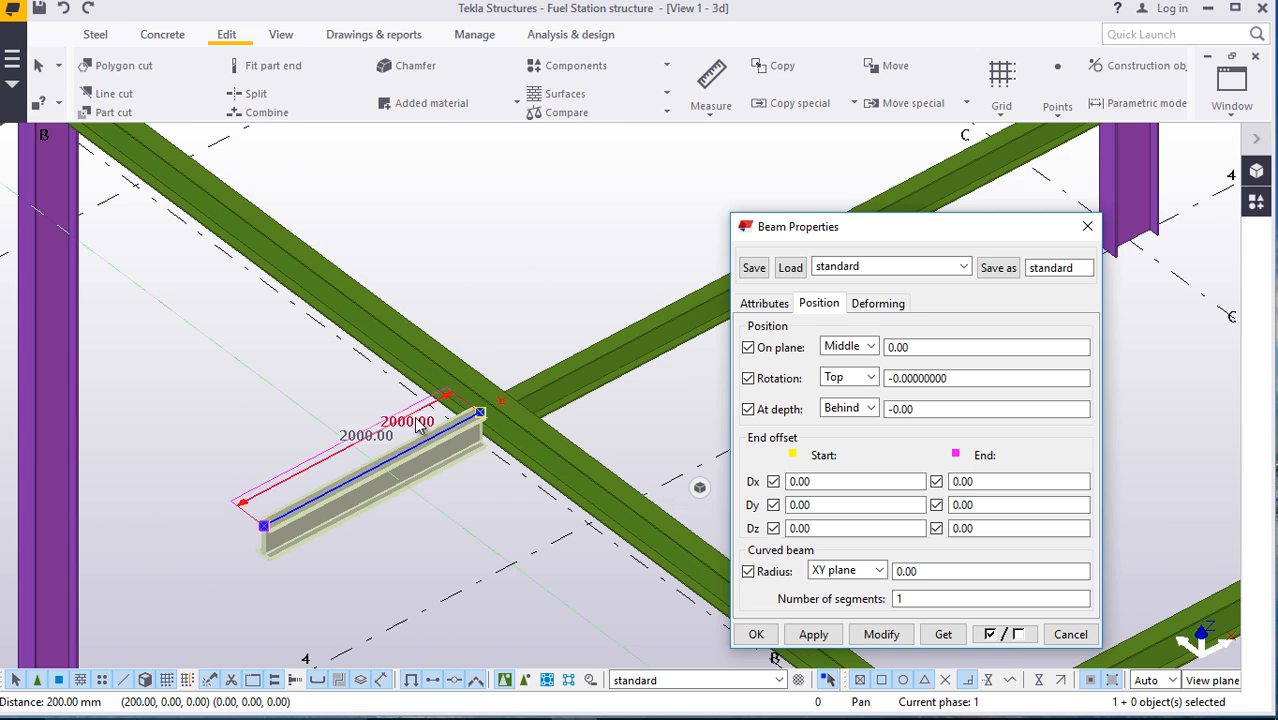
{"action": "scroll", "coordinate": [413, 517], "scroll_direction": "up", "scroll_amount": 1}
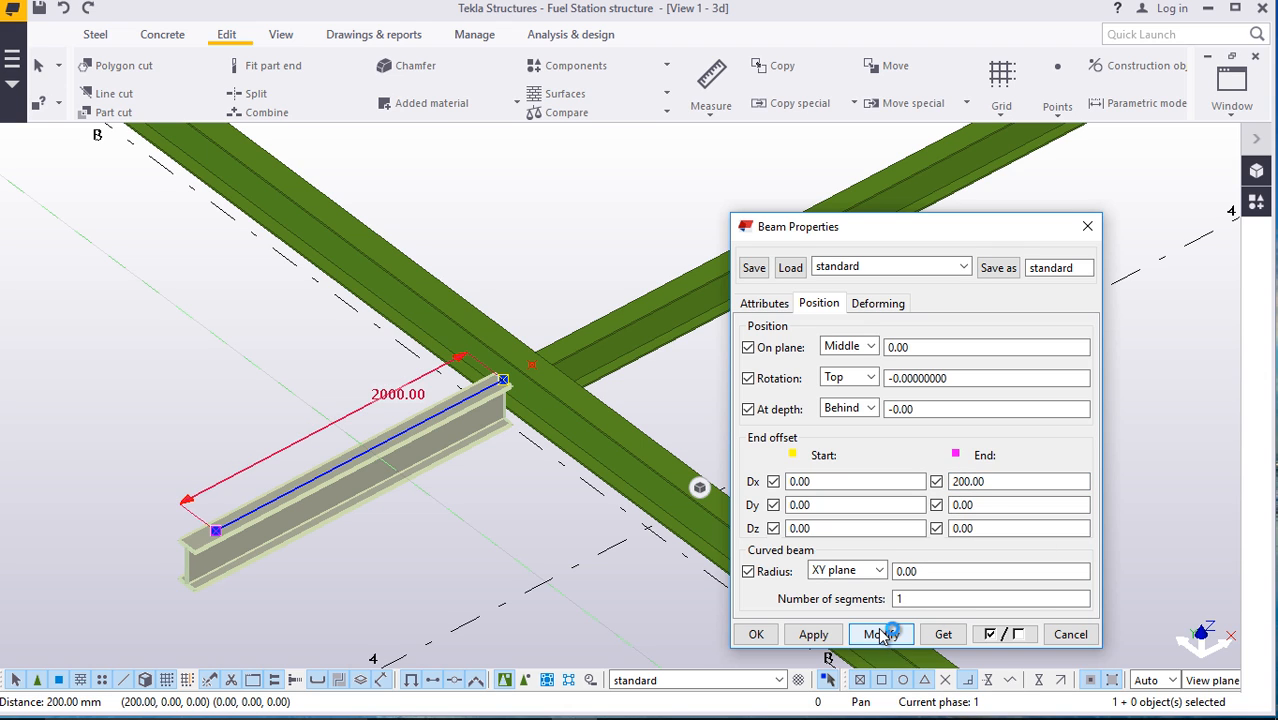
{"action": "left_click", "coordinate": [63, 8]}
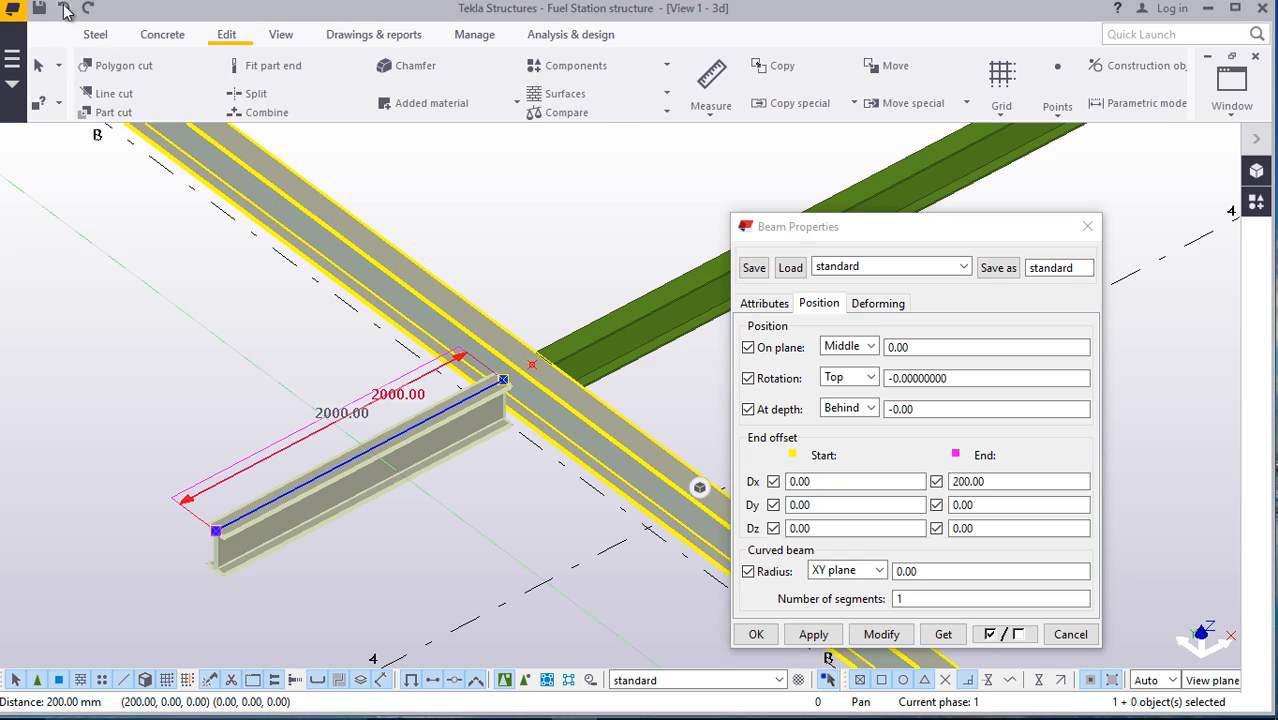
Set the short middle cantilever beam's Start Dx offset to -200 and its End Dx offset to 0
{"action": "double_click", "coordinate": [997, 485]}
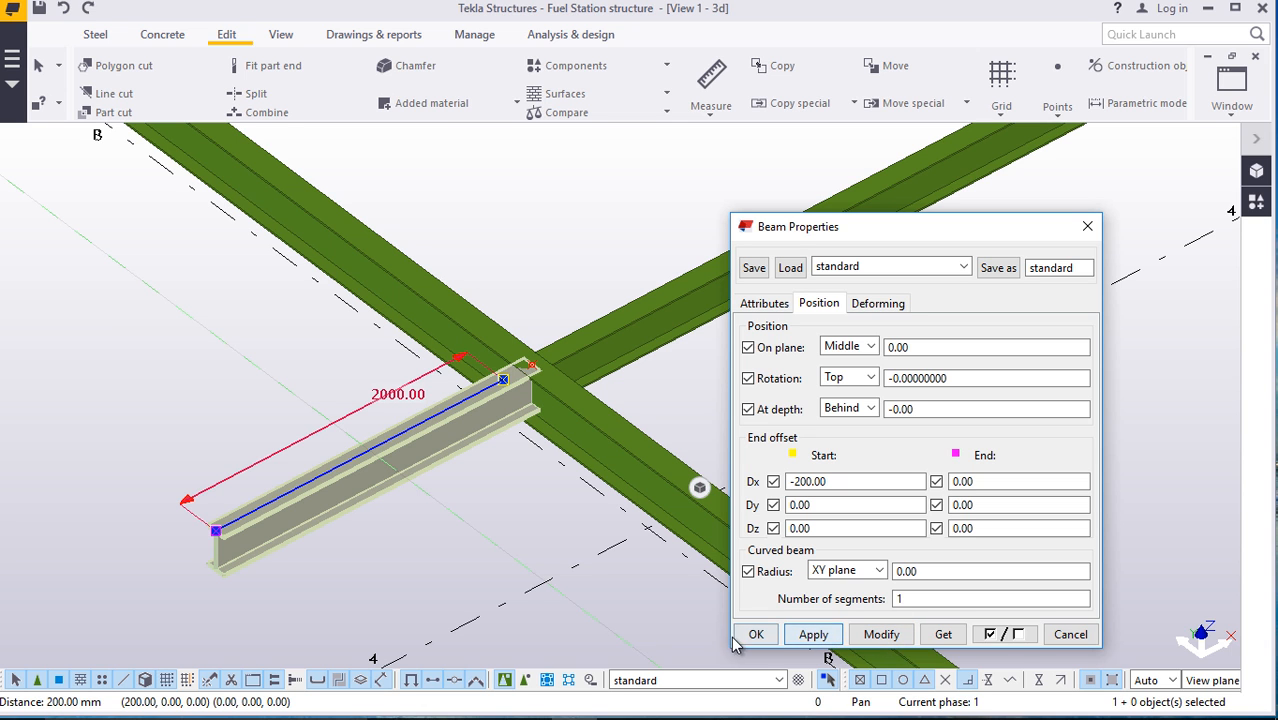
{"action": "left_click", "coordinate": [769, 638]}
{"action": "left_click", "coordinate": [588, 285]}
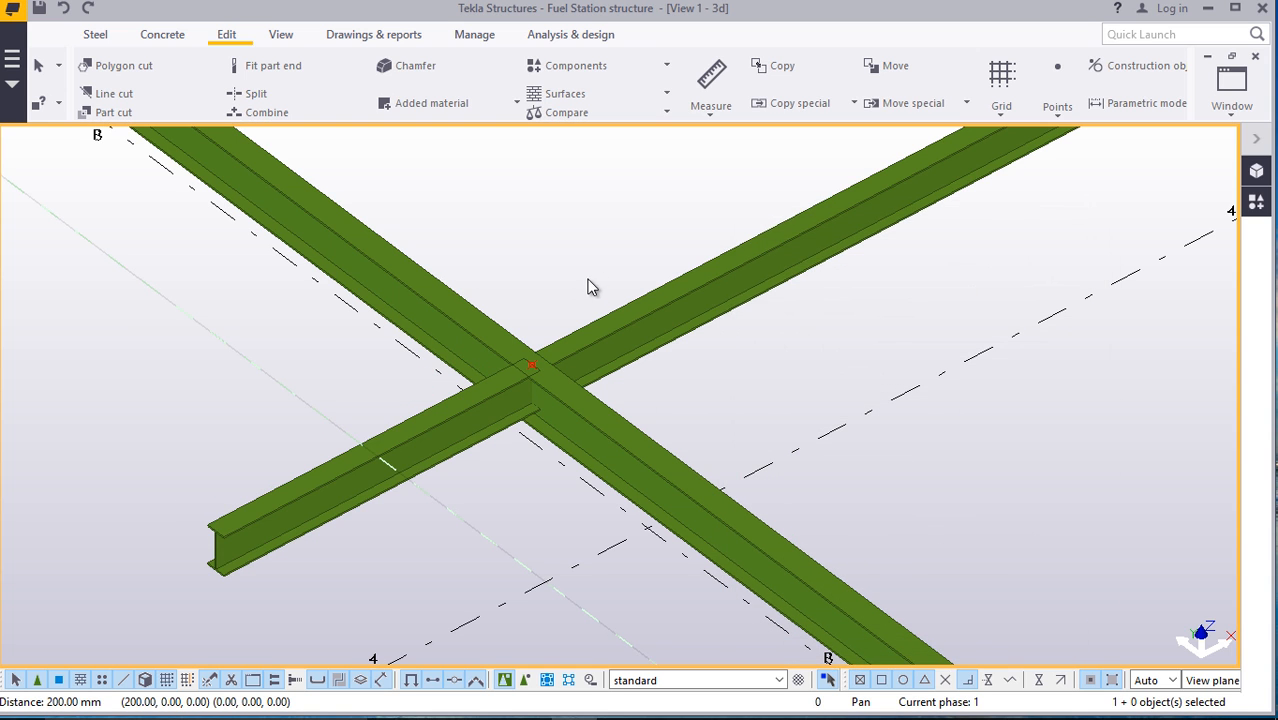
Examine the roof frame, comparing the middle beam's cantilever end with its opposite end
{"action": "scroll", "coordinate": [676, 418], "scroll_direction": "down", "scroll_amount": 1}
{"action": "scroll", "coordinate": [674, 426], "scroll_direction": "down", "scroll_amount": 4}
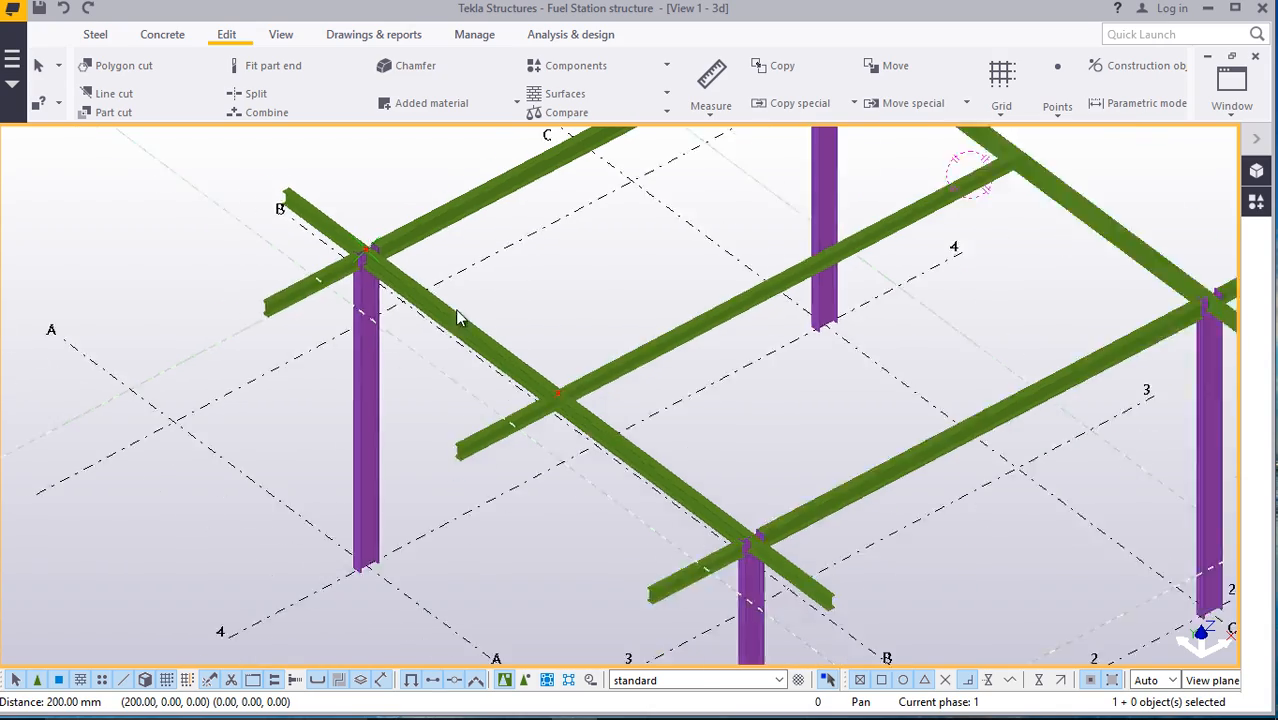
{"action": "left_click", "coordinate": [583, 366]}
{"action": "scroll", "coordinate": [572, 414], "scroll_direction": "up", "scroll_amount": 2}
{"action": "scroll", "coordinate": [573, 416], "scroll_direction": "down", "scroll_amount": 3}
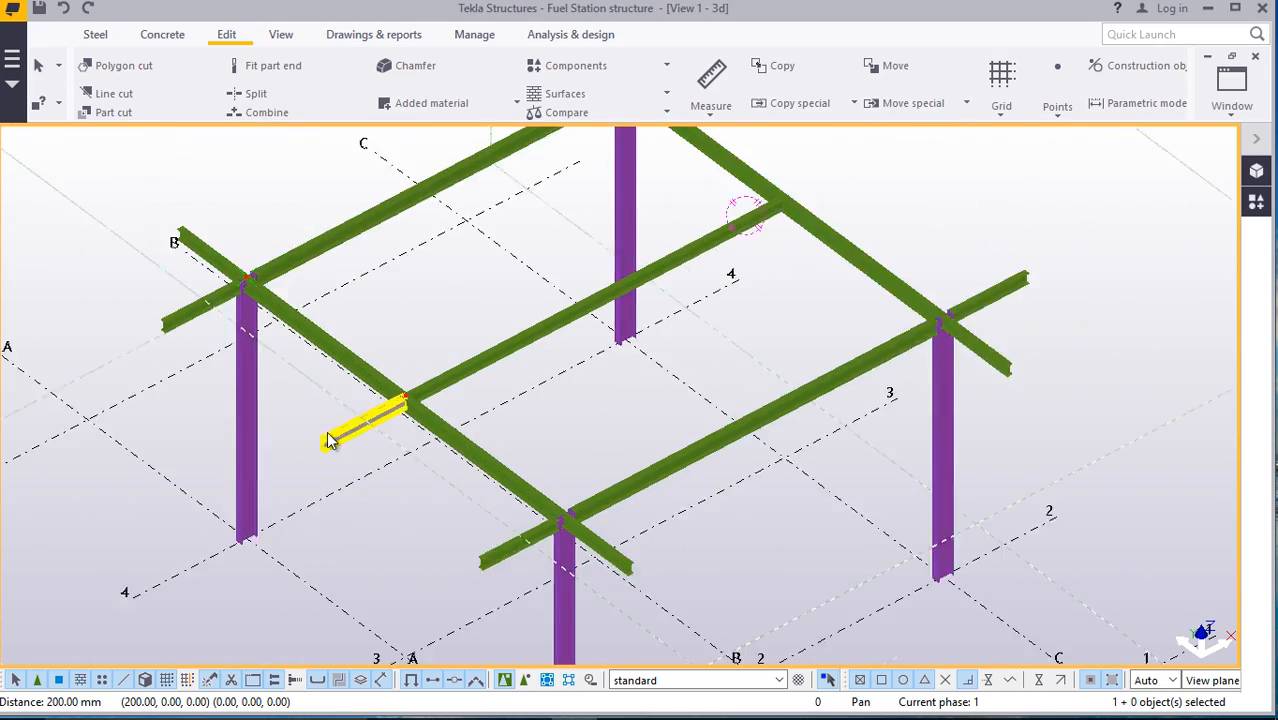
{"action": "scroll", "coordinate": [658, 205], "scroll_direction": "up", "scroll_amount": 5}
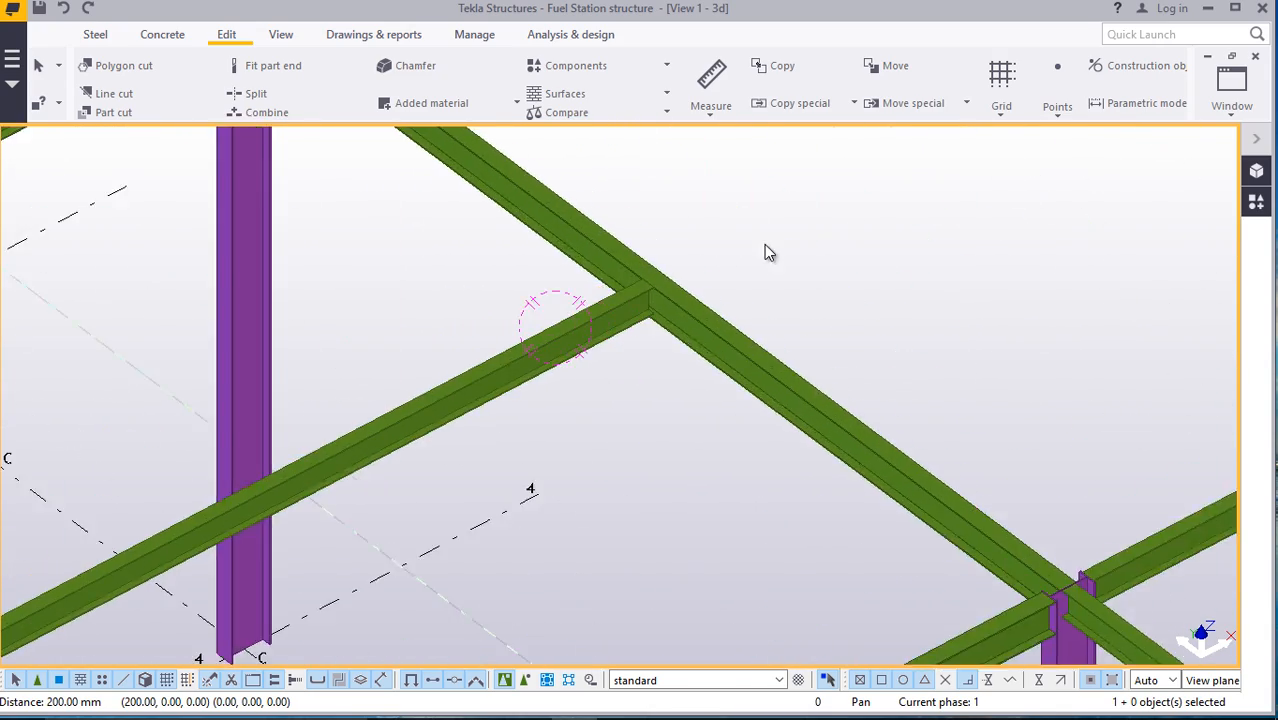
{"action": "scroll", "coordinate": [764, 251], "scroll_direction": "down", "scroll_amount": 3}
Try to mirror-copy the short middle cantilever beam using a vertical mirror line picked midway along the middle beam
{"action": "left_click", "coordinate": [182, 556]}
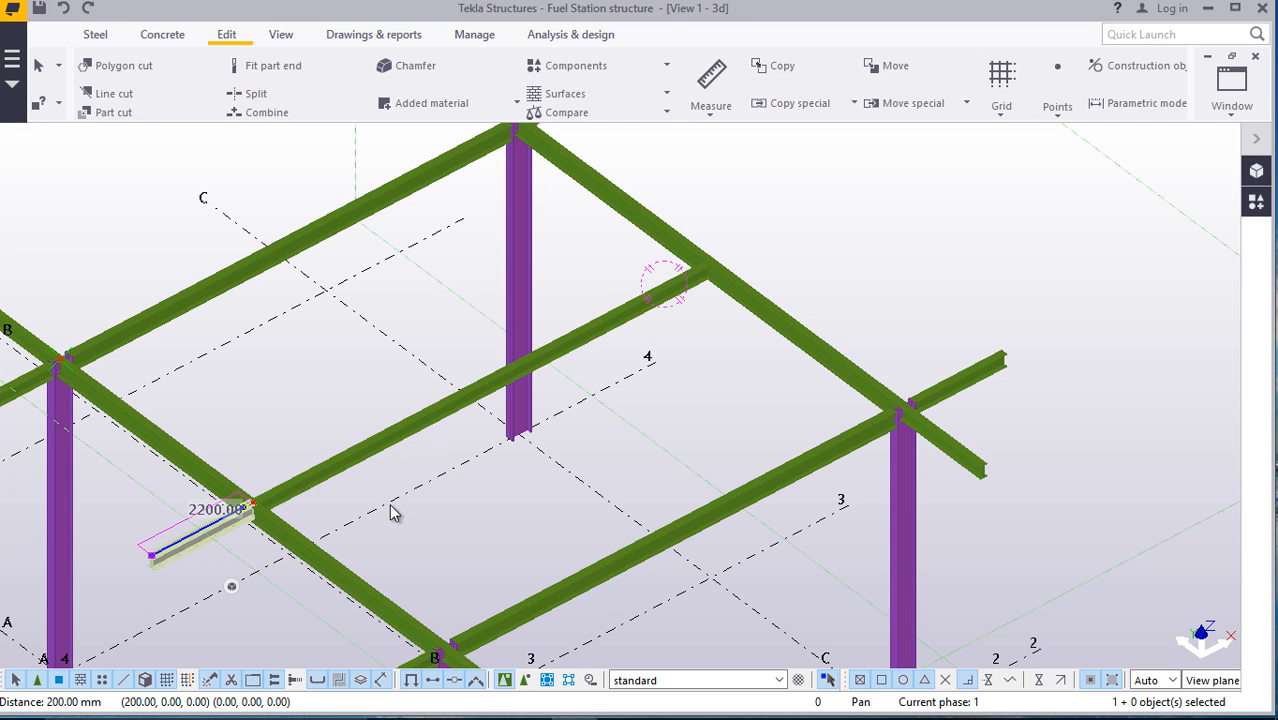
{"action": "right_click", "coordinate": [446, 516]}
{"action": "mouse_move", "coordinate": [520, 147]}
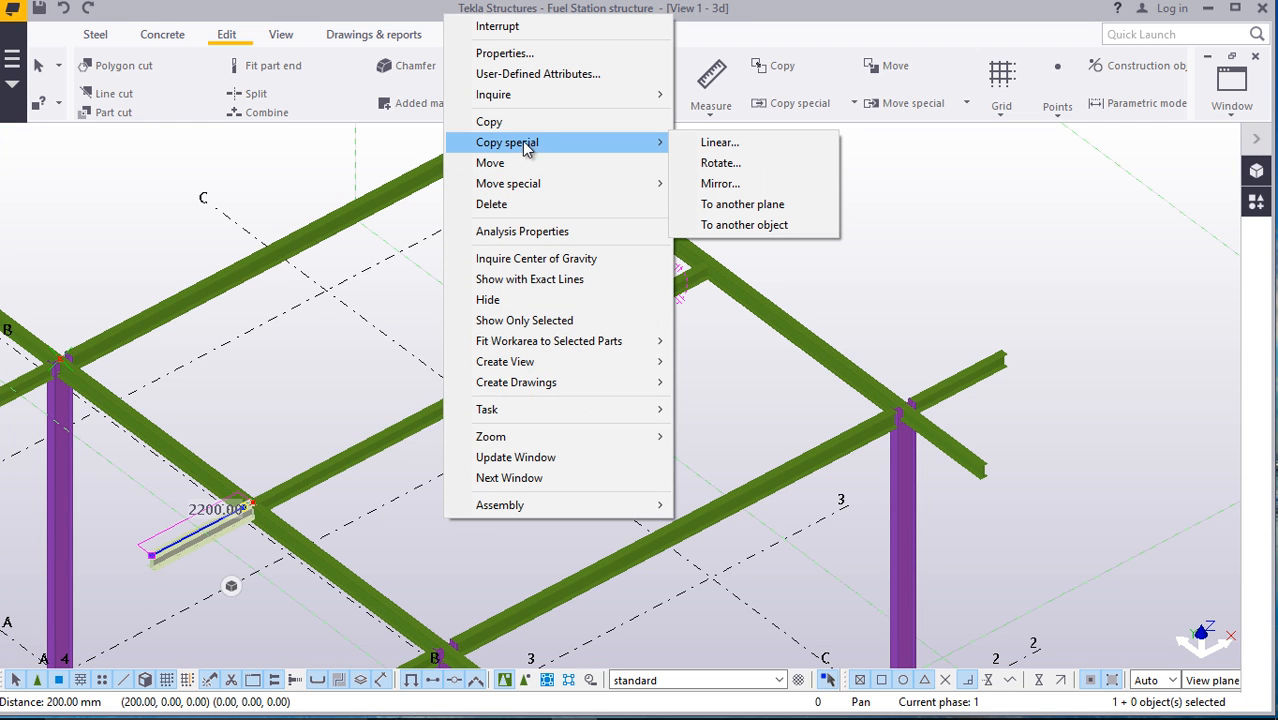
{"action": "left_click", "coordinate": [719, 180]}
{"action": "scroll", "coordinate": [474, 375], "scroll_direction": "up", "scroll_amount": 5}
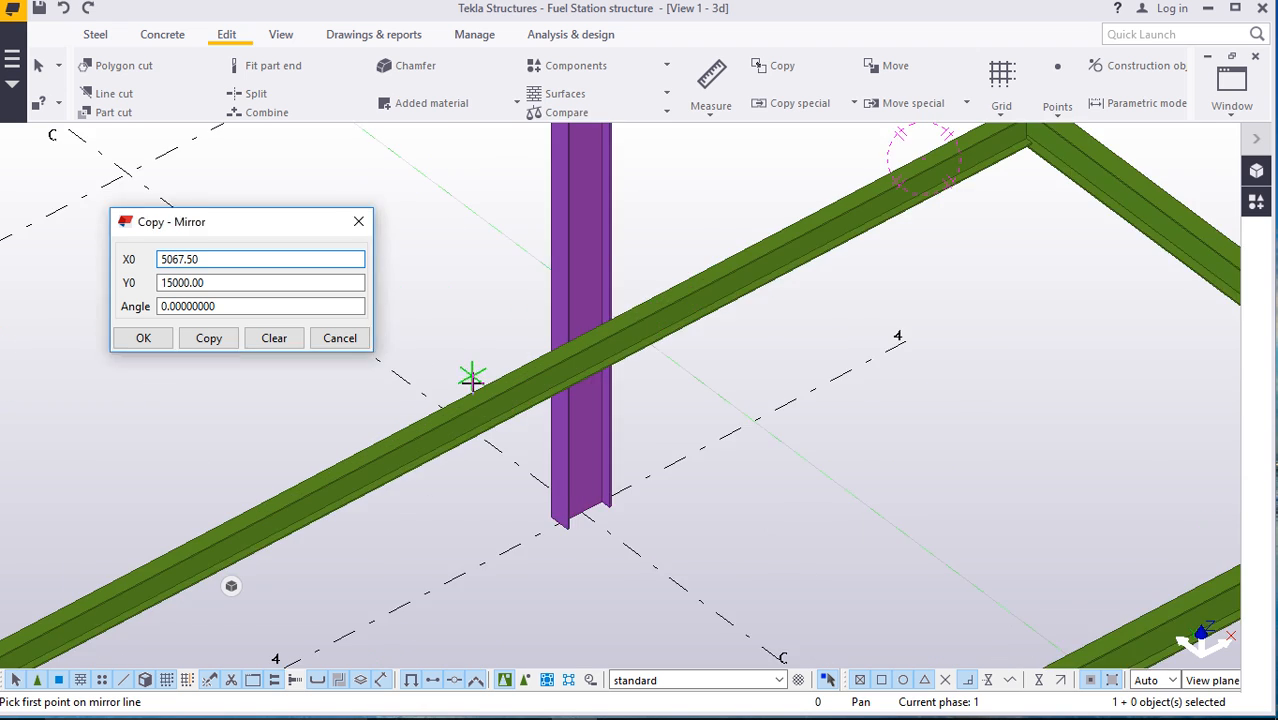
{"action": "scroll", "coordinate": [539, 402], "scroll_direction": "up", "scroll_amount": 4}
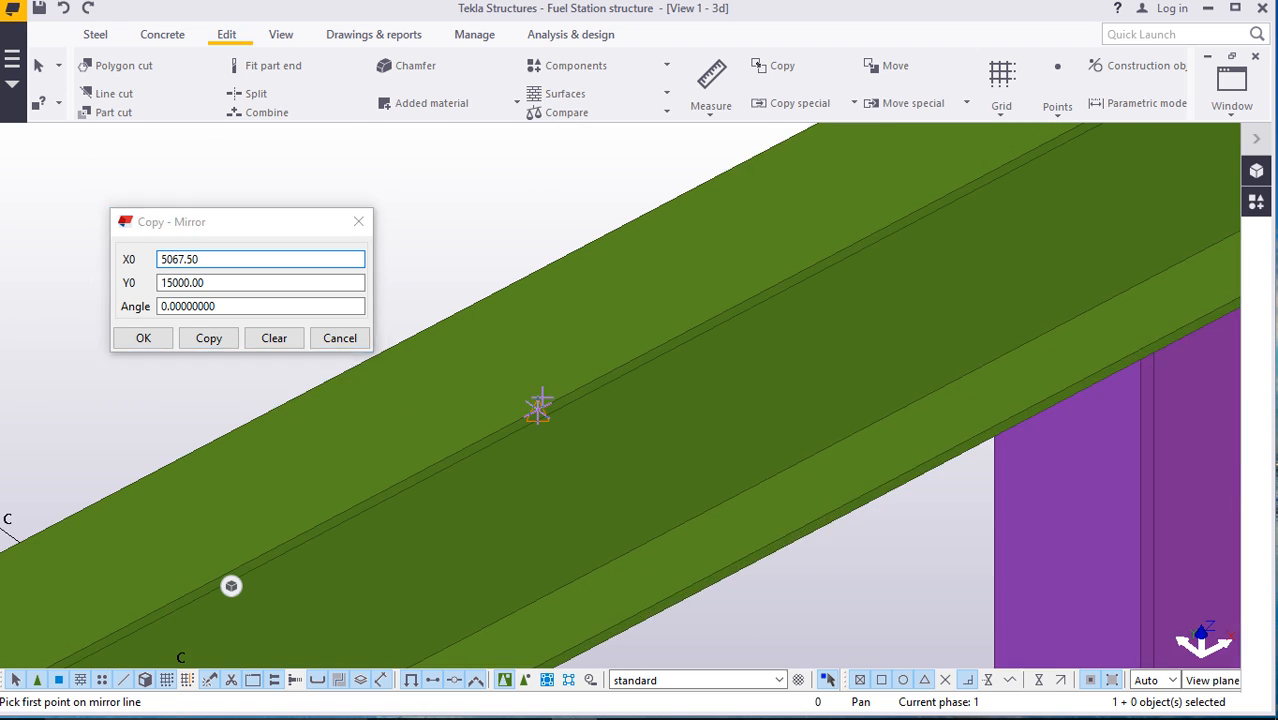
{"action": "left_click", "coordinate": [536, 416]}
{"action": "scroll", "coordinate": [556, 276], "scroll_direction": "down", "scroll_amount": 4}
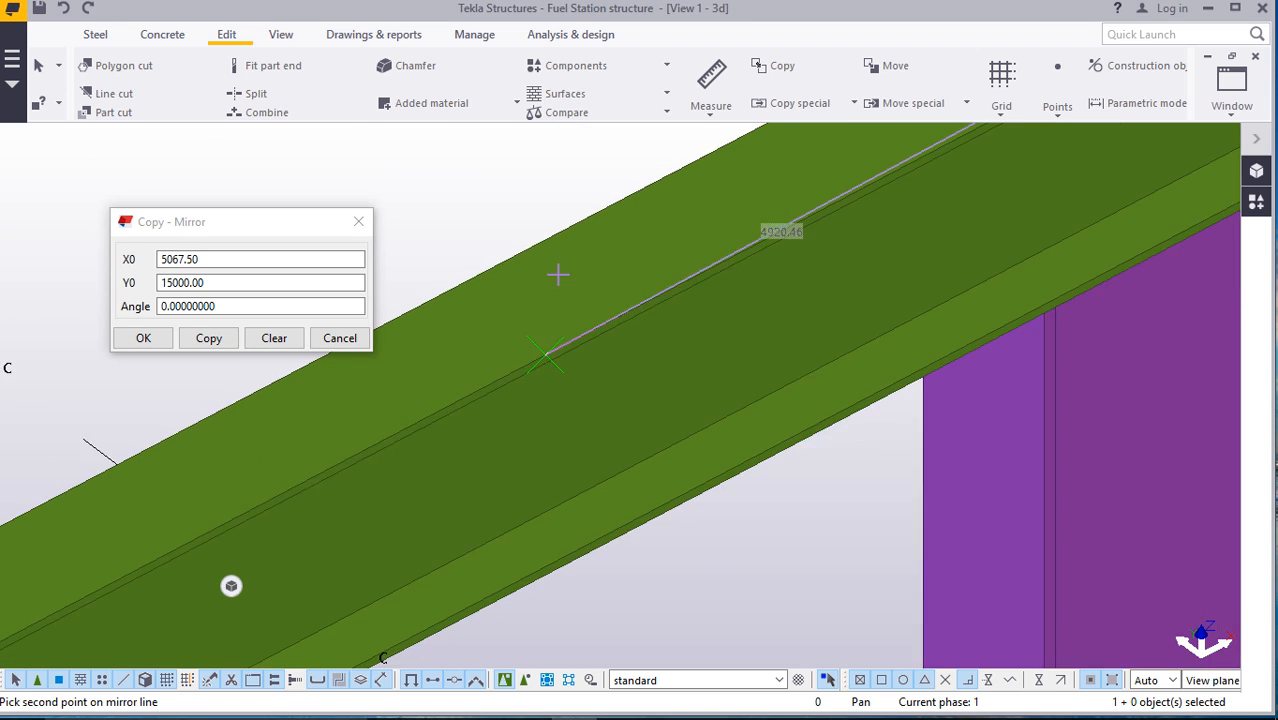
{"action": "scroll", "coordinate": [540, 458], "scroll_direction": "up", "scroll_amount": 3}
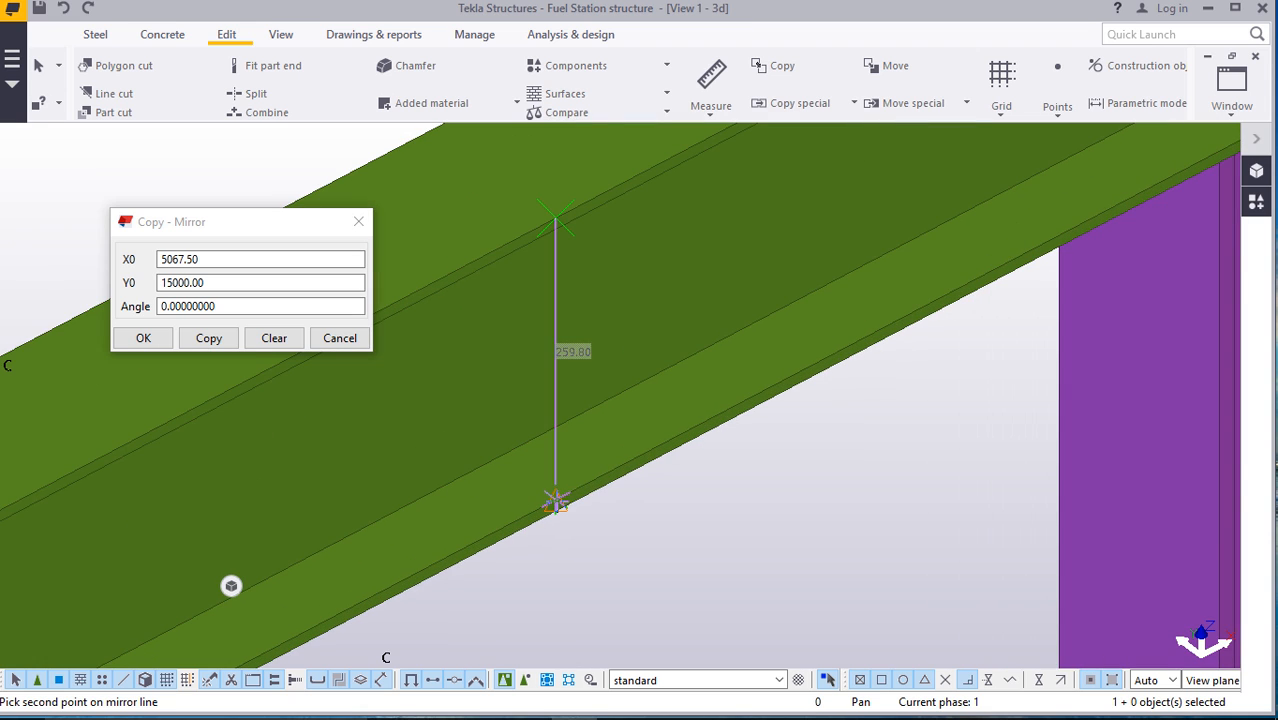
{"action": "left_click", "coordinate": [214, 340]}
{"action": "left_click", "coordinate": [143, 340]}
{"action": "scroll", "coordinate": [432, 422], "scroll_direction": "down", "scroll_amount": 5}
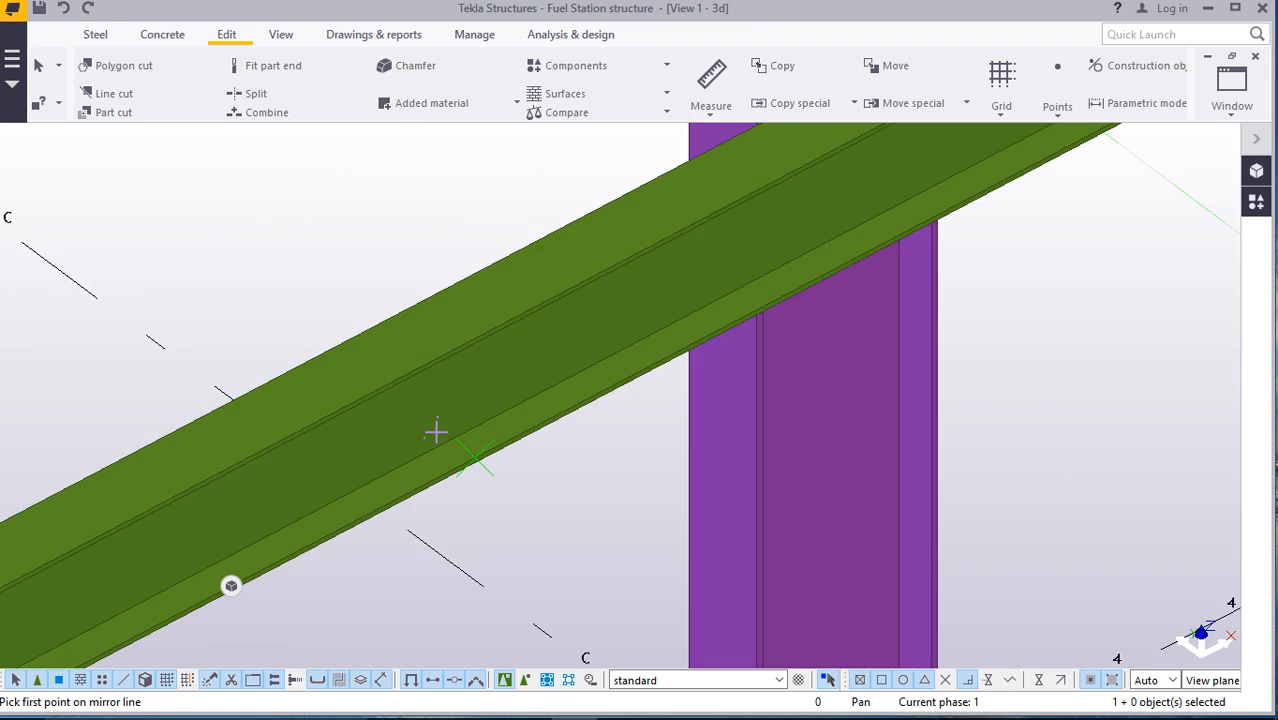
{"action": "scroll", "coordinate": [443, 428], "scroll_direction": "down", "scroll_amount": 6}
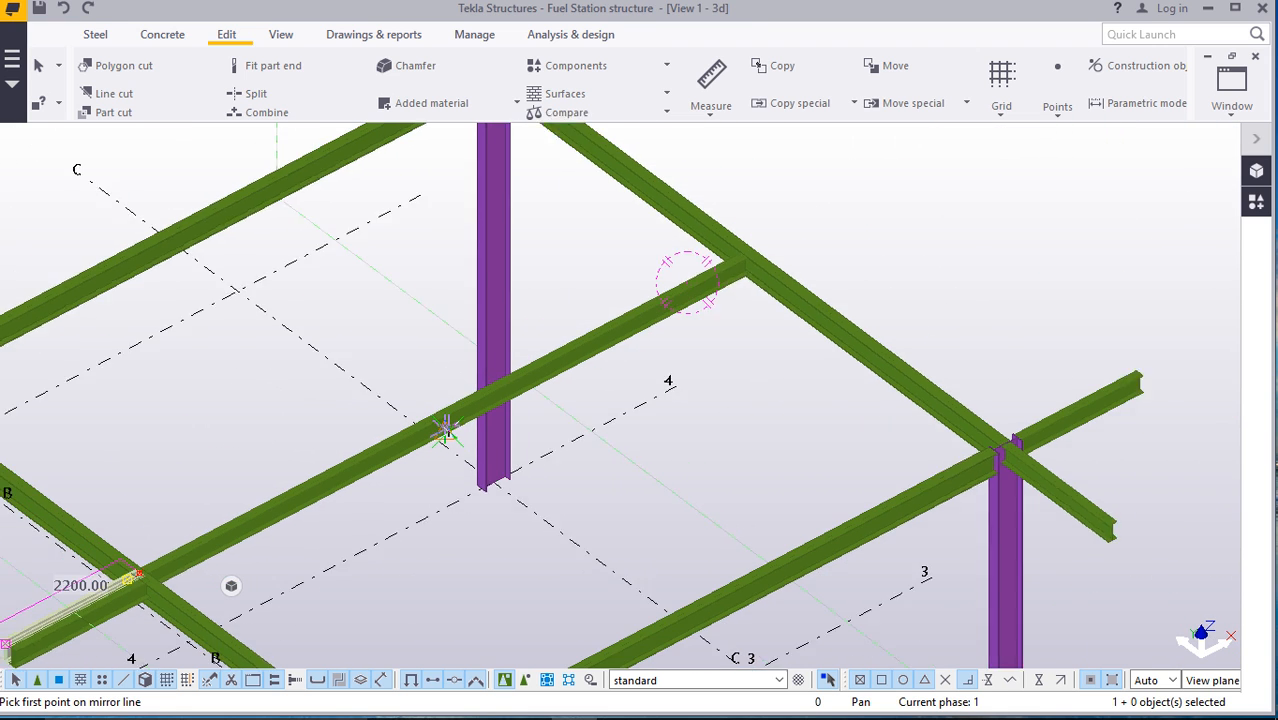
{"action": "scroll", "coordinate": [447, 420], "scroll_direction": "down", "scroll_amount": 4}
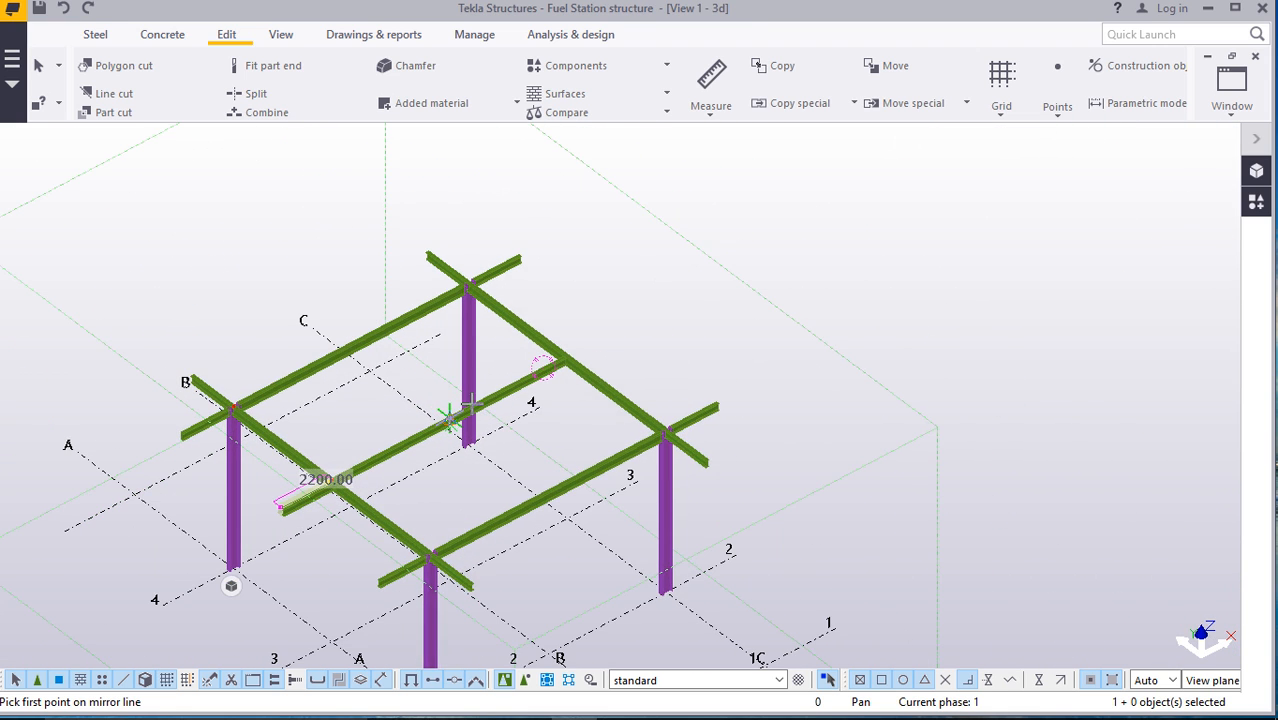
{"action": "right_click", "coordinate": [616, 200]}
{"action": "left_click", "coordinate": [645, 218]}
Delete the misplaced mirrored copy lying alongside the short middle cantilever beam
{"action": "scroll", "coordinate": [355, 377], "scroll_direction": "up", "scroll_amount": 5}
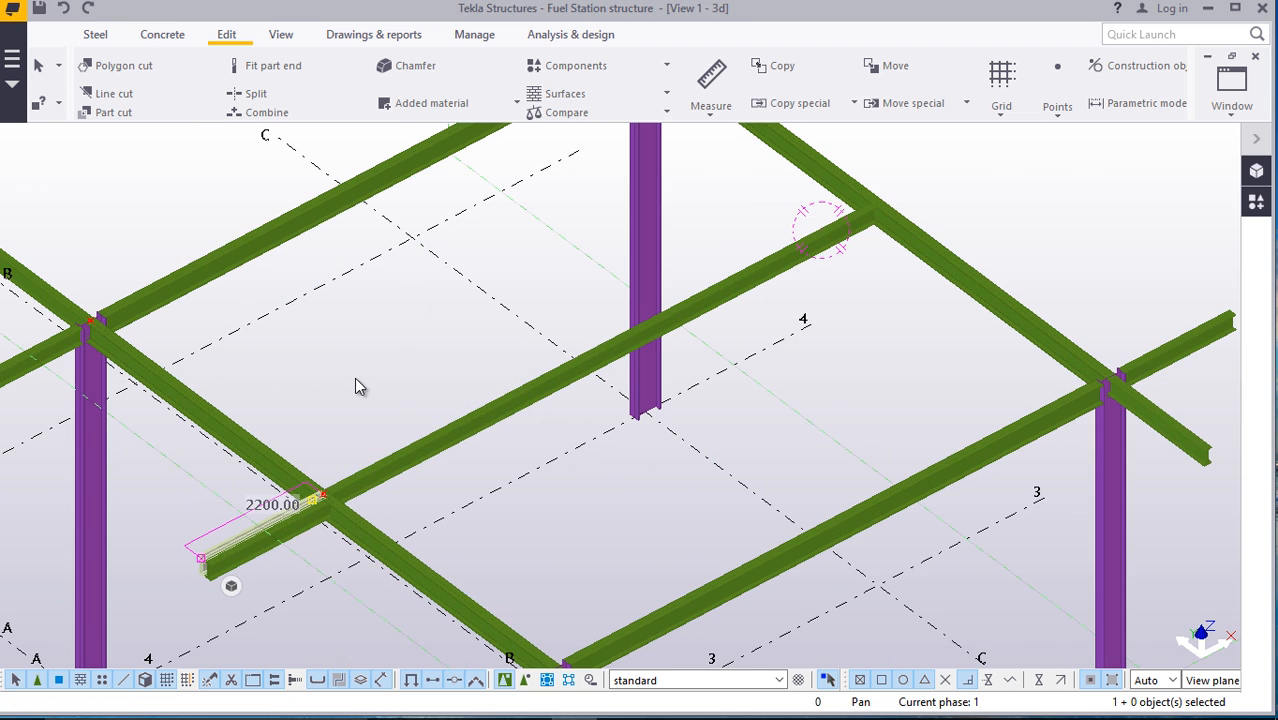
{"action": "scroll", "coordinate": [253, 558], "scroll_direction": "up", "scroll_amount": 3}
{"action": "scroll", "coordinate": [230, 530], "scroll_direction": "up", "scroll_amount": 2}
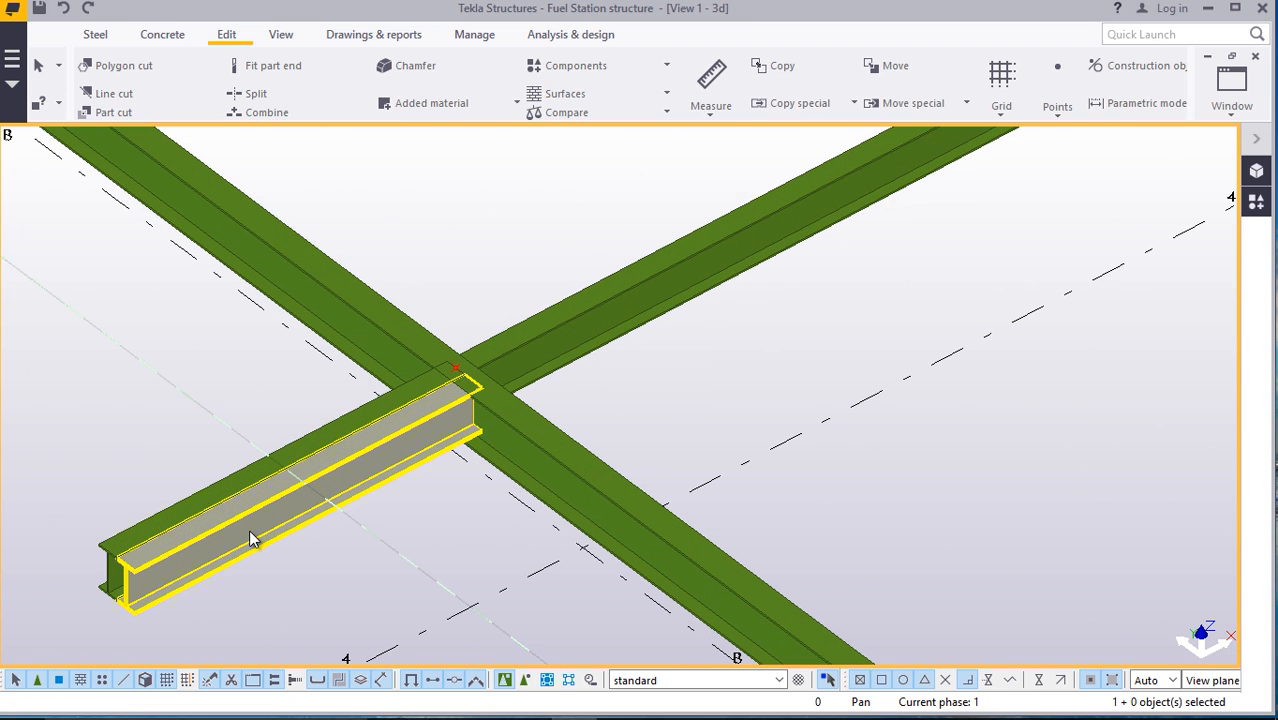
{"action": "left_click", "coordinate": [249, 531]}
{"action": "right_click", "coordinate": [445, 197]}
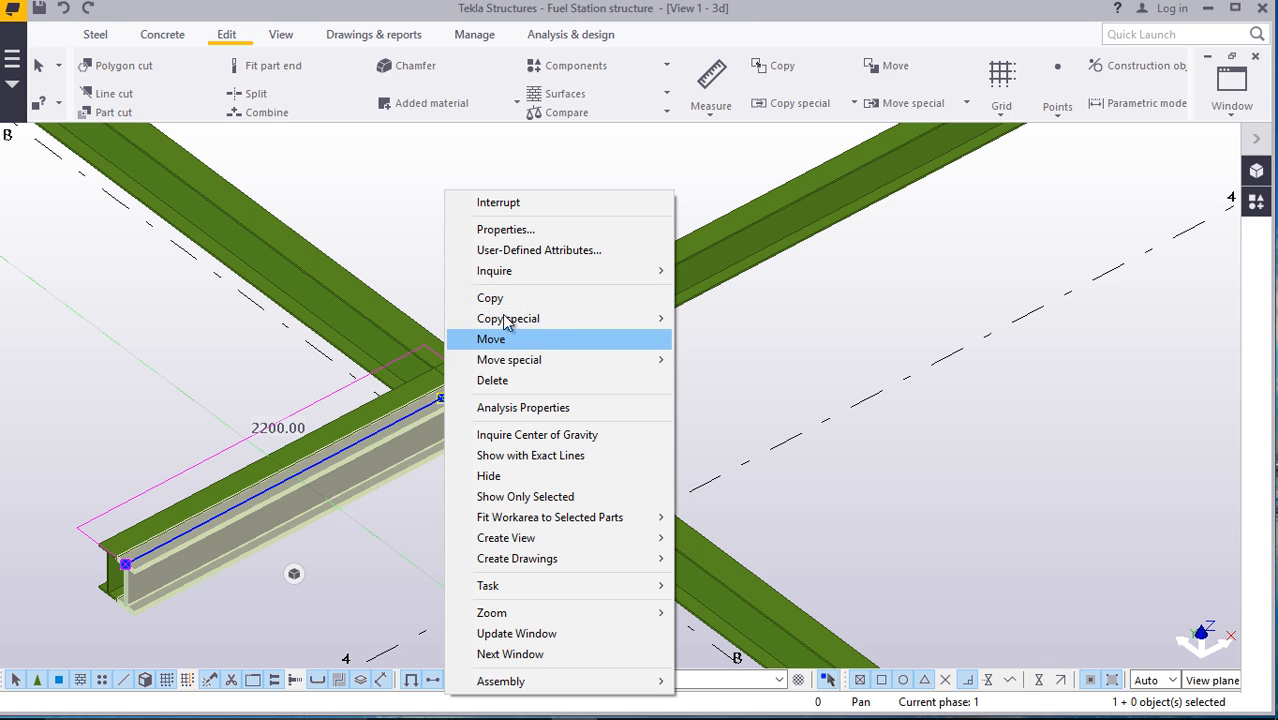
{"action": "left_click", "coordinate": [506, 381]}
Set the work plane to the vertical side plane of the short middle cantilever beam, with its origin at the free end
{"action": "scroll", "coordinate": [310, 478], "scroll_direction": "down", "scroll_amount": 10}
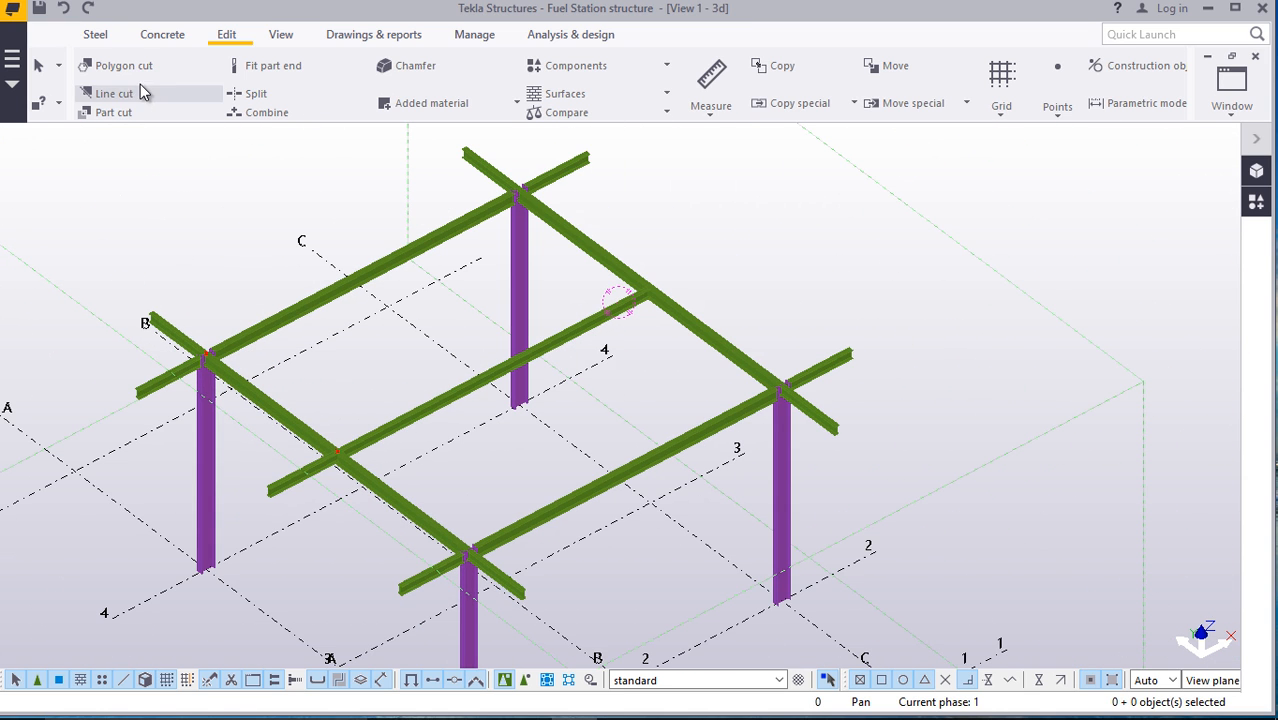
{"action": "left_click", "coordinate": [281, 34]}
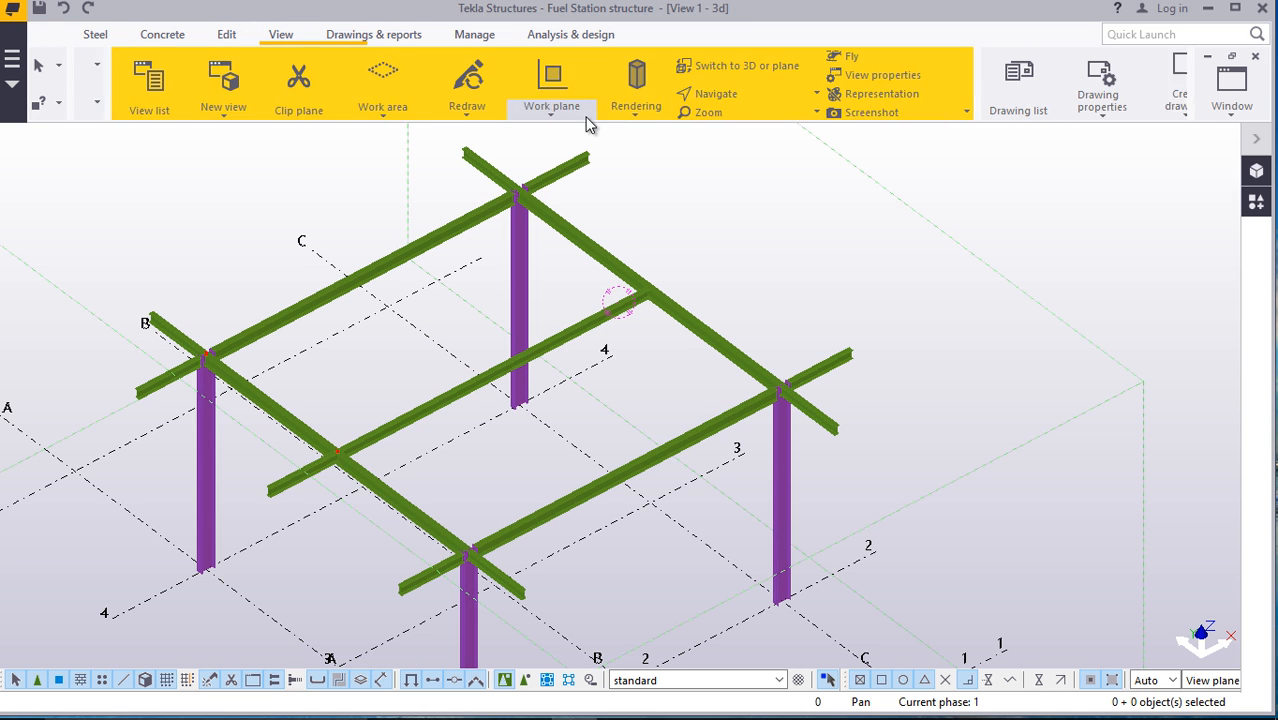
{"action": "left_click", "coordinate": [512, 114]}
{"action": "left_click", "coordinate": [545, 150]}
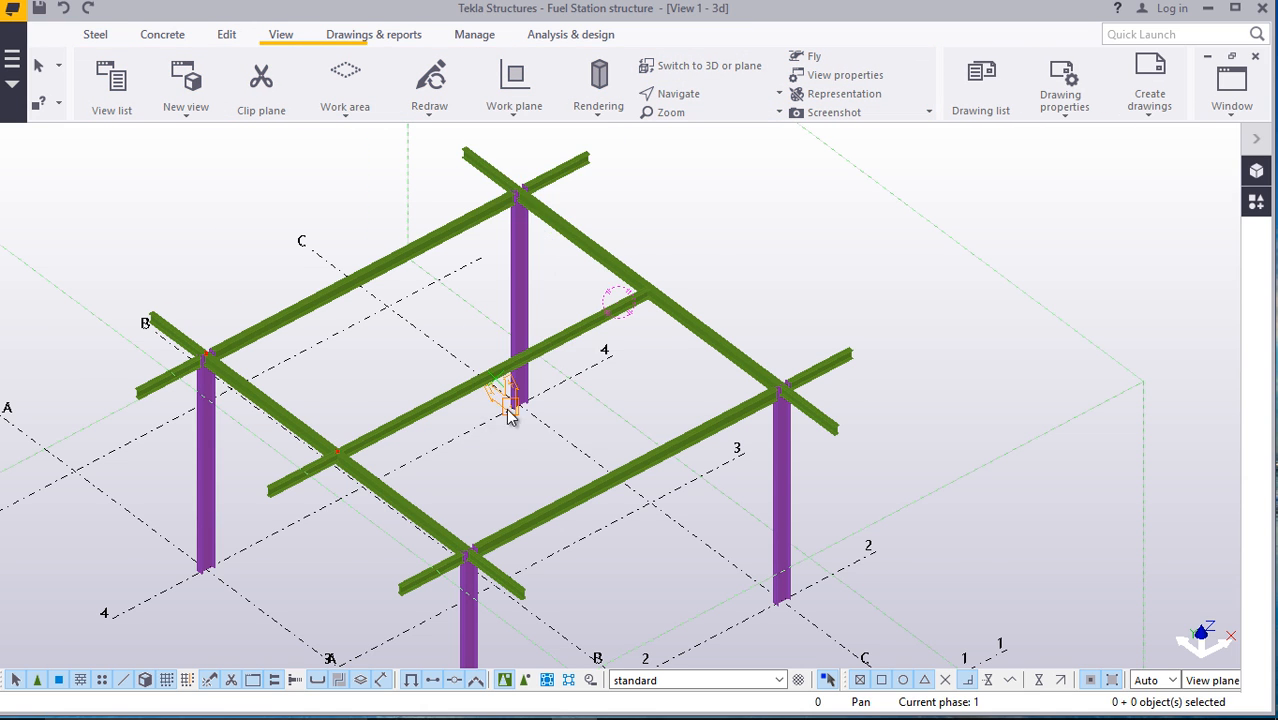
{"action": "scroll", "coordinate": [500, 400], "scroll_direction": "up", "scroll_amount": 5}
{"action": "scroll", "coordinate": [462, 325], "scroll_direction": "up", "scroll_amount": 1}
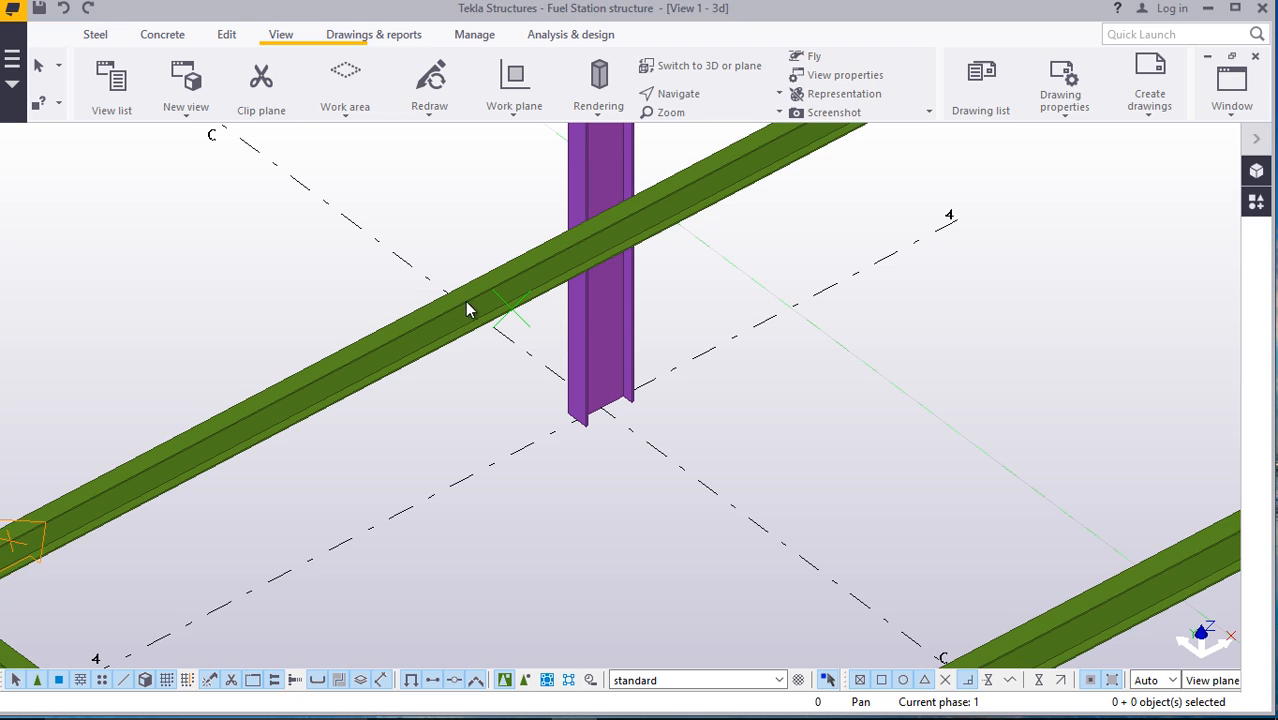
{"action": "scroll", "coordinate": [470, 334], "scroll_direction": "down", "scroll_amount": 4}
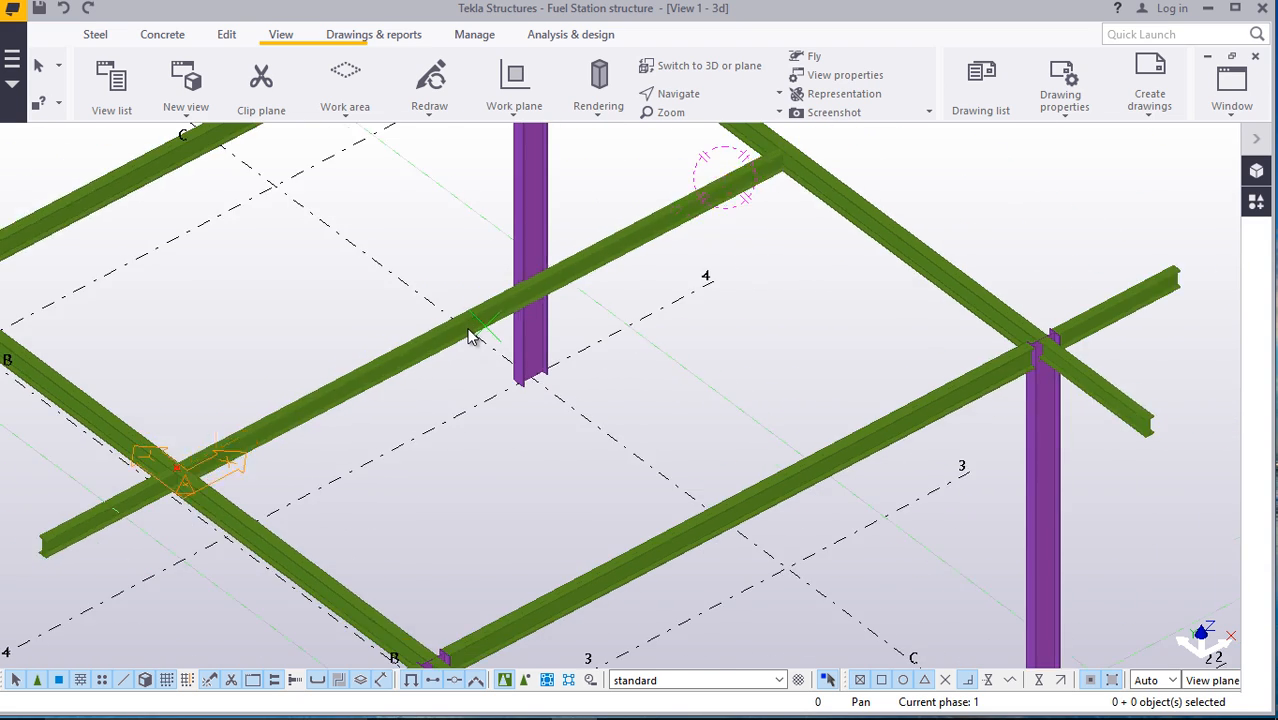
{"action": "scroll", "coordinate": [140, 515], "scroll_direction": "up", "scroll_amount": 3}
{"action": "scroll", "coordinate": [195, 485], "scroll_direction": "up", "scroll_amount": 3}
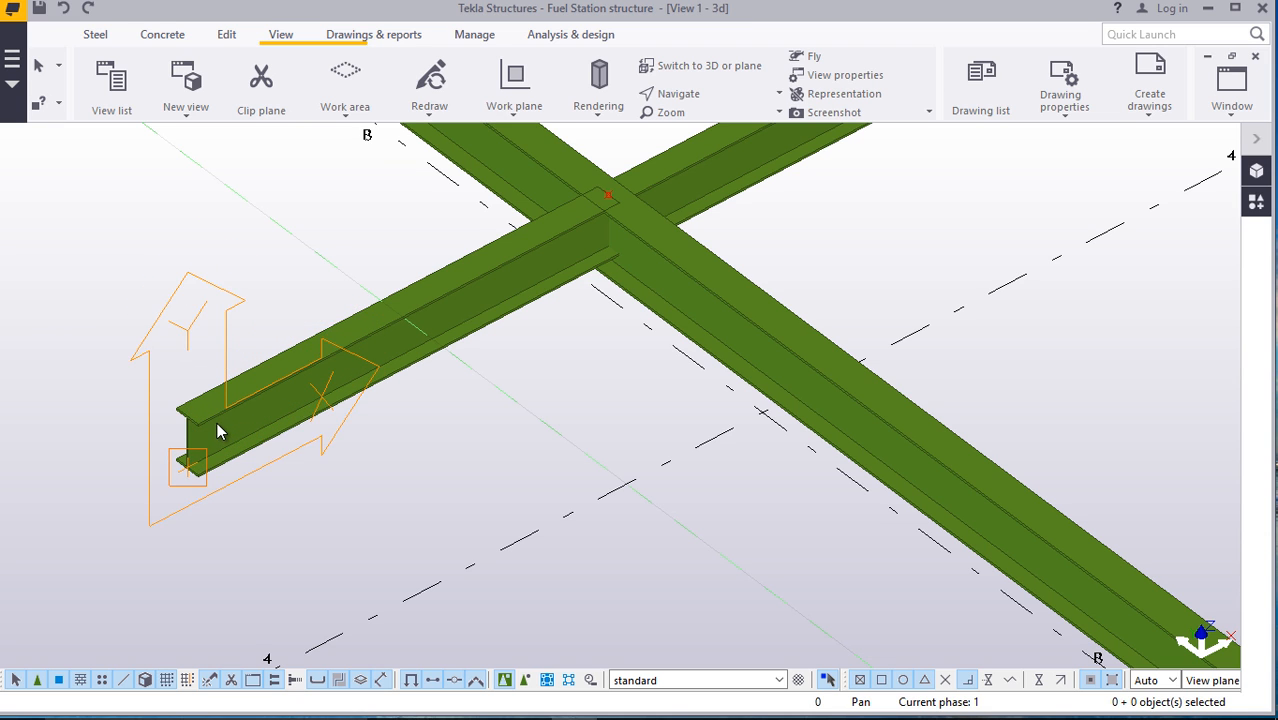
{"action": "right_click", "coordinate": [334, 474]}
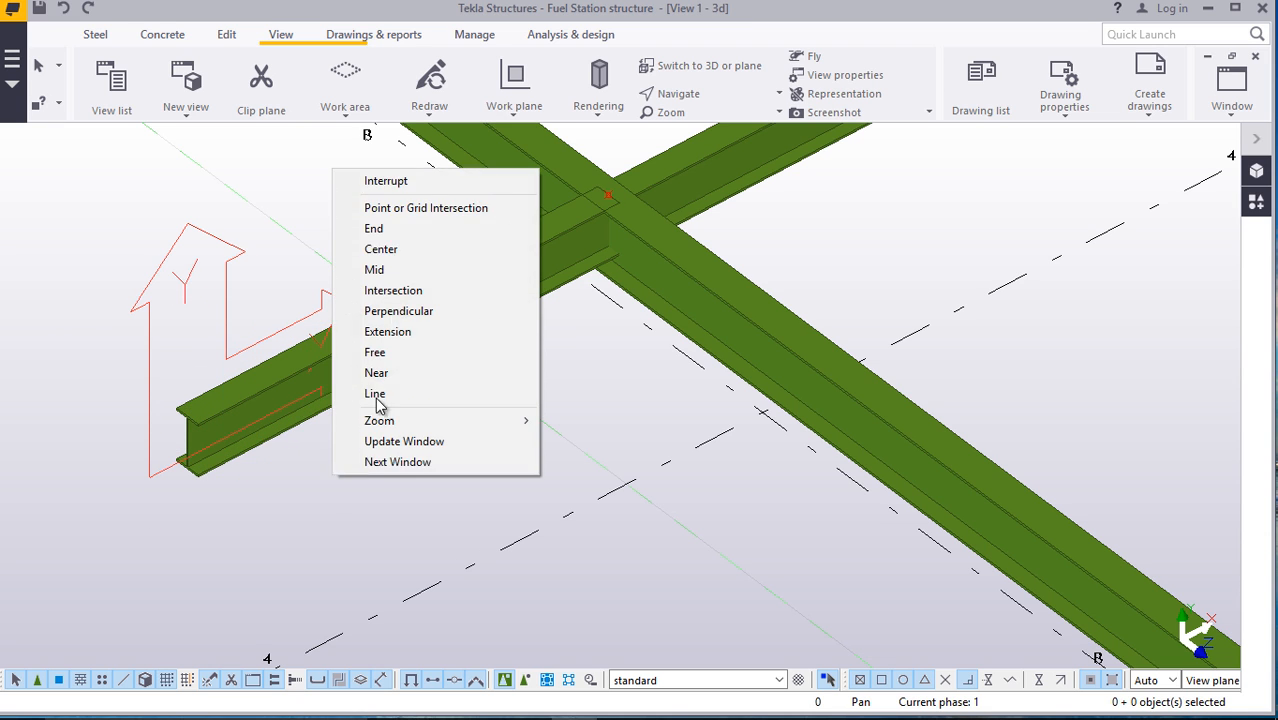
{"action": "left_click", "coordinate": [369, 181]}
{"action": "scroll", "coordinate": [330, 520], "scroll_direction": "down", "scroll_amount": 3}
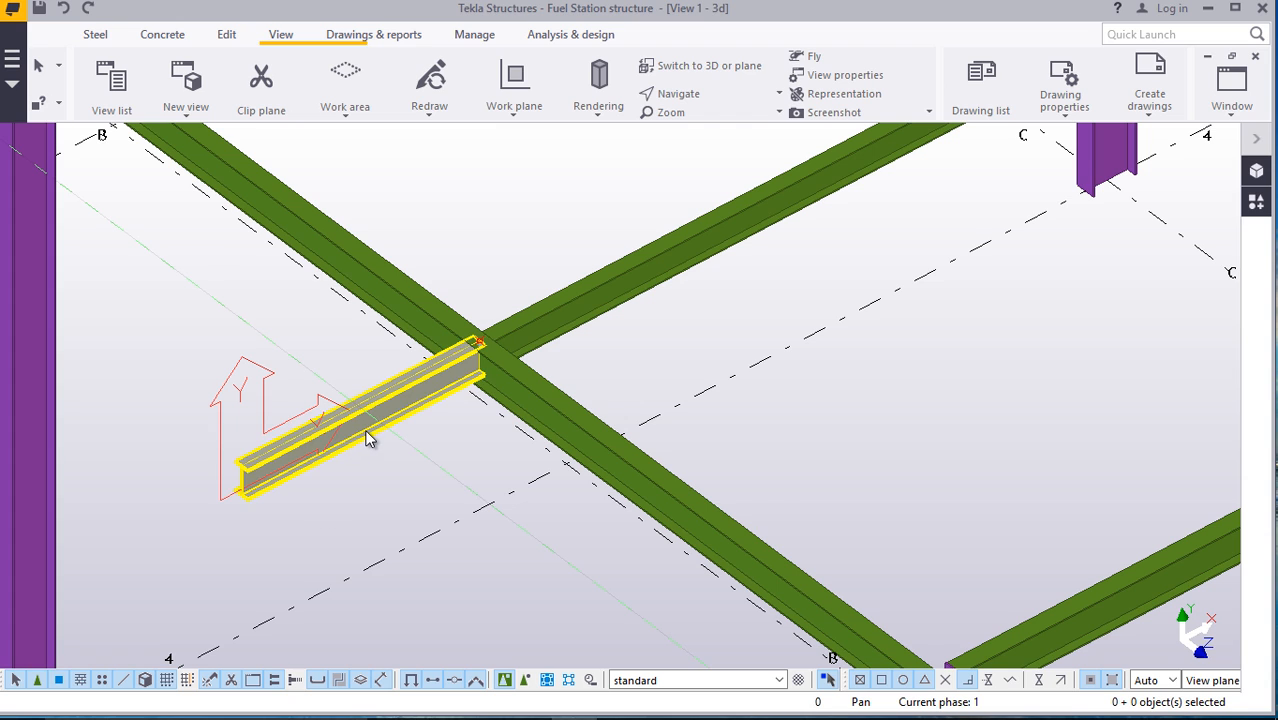
Mirror-copy the short middle cantilever beam to the opposite main beam, using a vertical mirror line at the middle beam's midpoint
{"action": "right_click", "coordinate": [897, 282]}
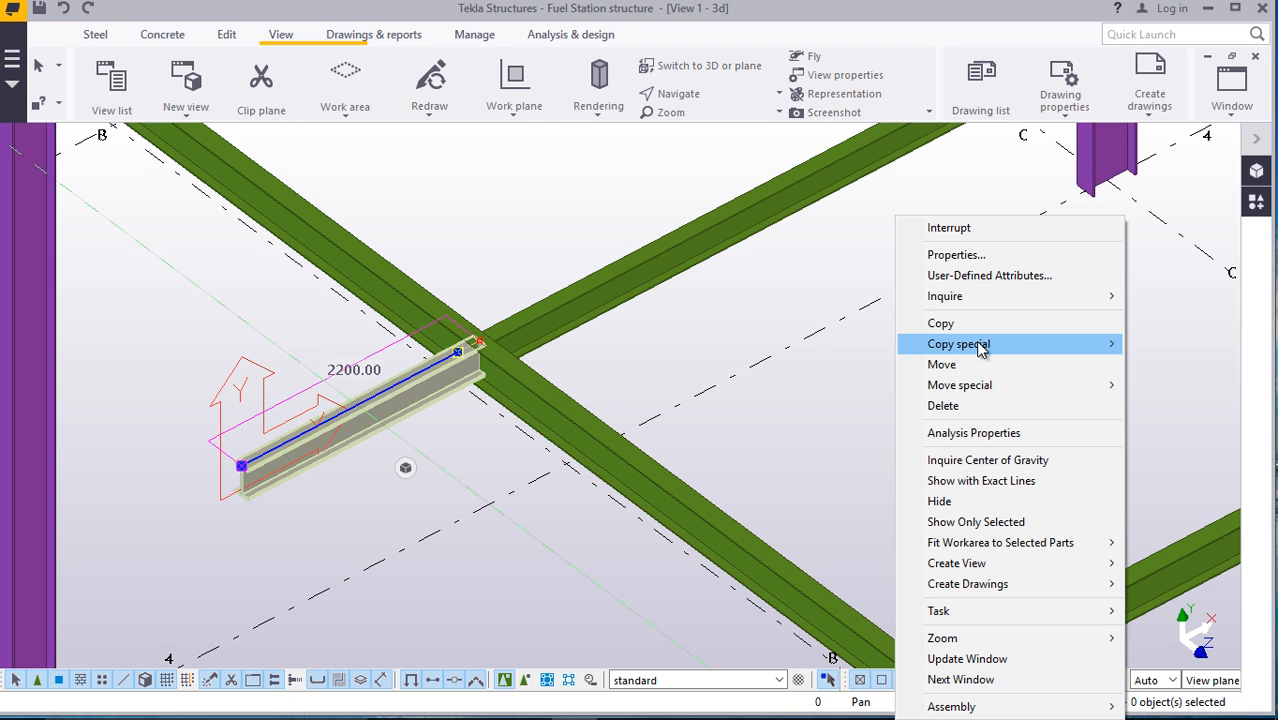
{"action": "mouse_move", "coordinate": [982, 345]}
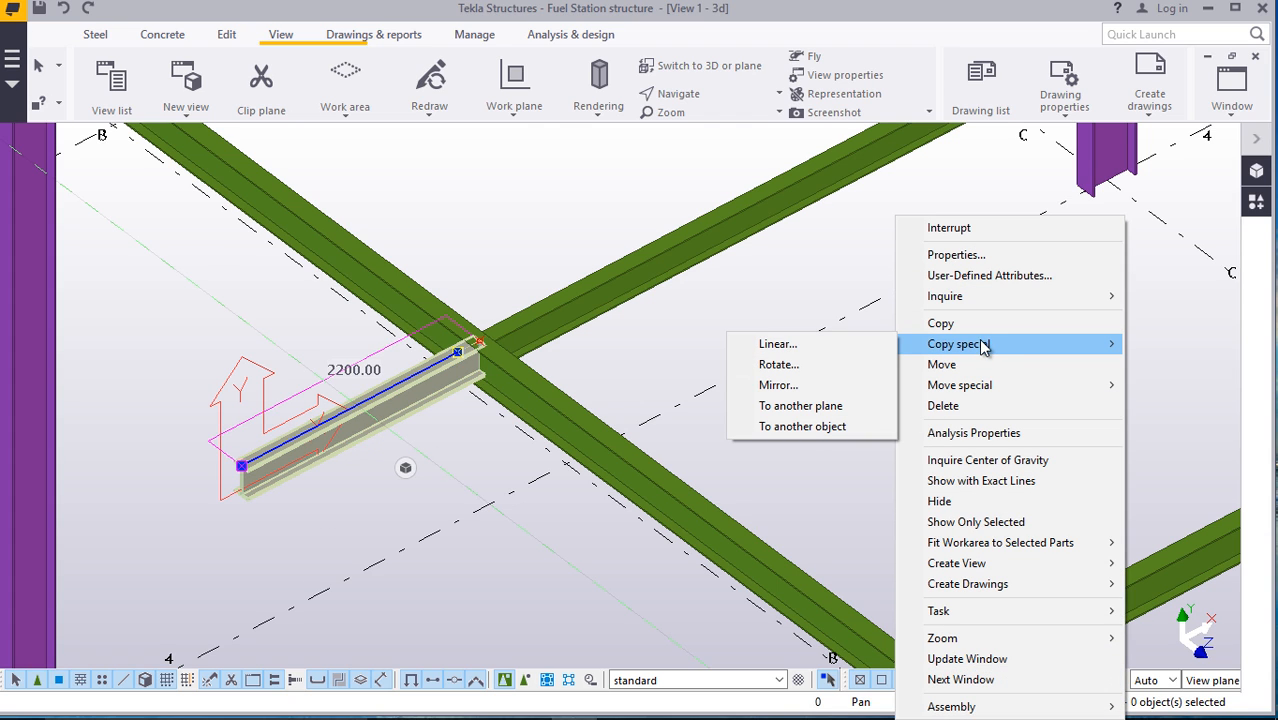
{"action": "left_click", "coordinate": [790, 385]}
{"action": "scroll", "coordinate": [220, 495], "scroll_direction": "down", "scroll_amount": 5}
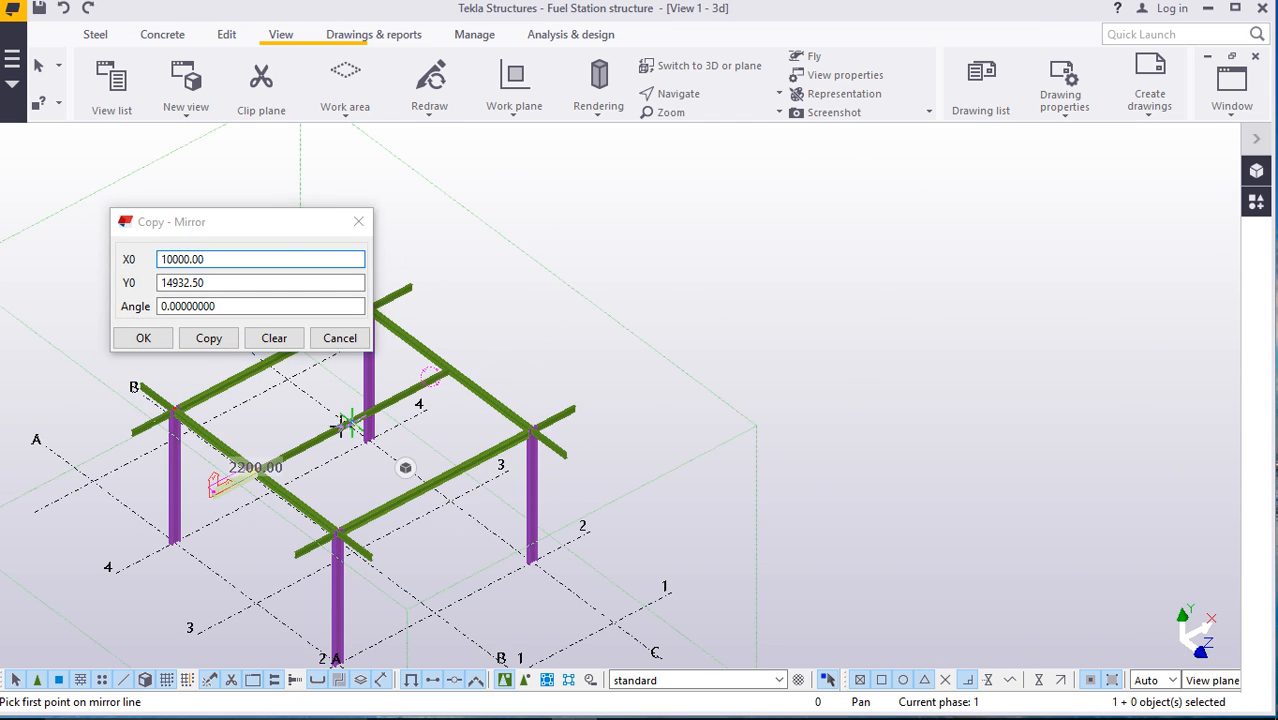
{"action": "scroll", "coordinate": [341, 425], "scroll_direction": "up", "scroll_amount": 6}
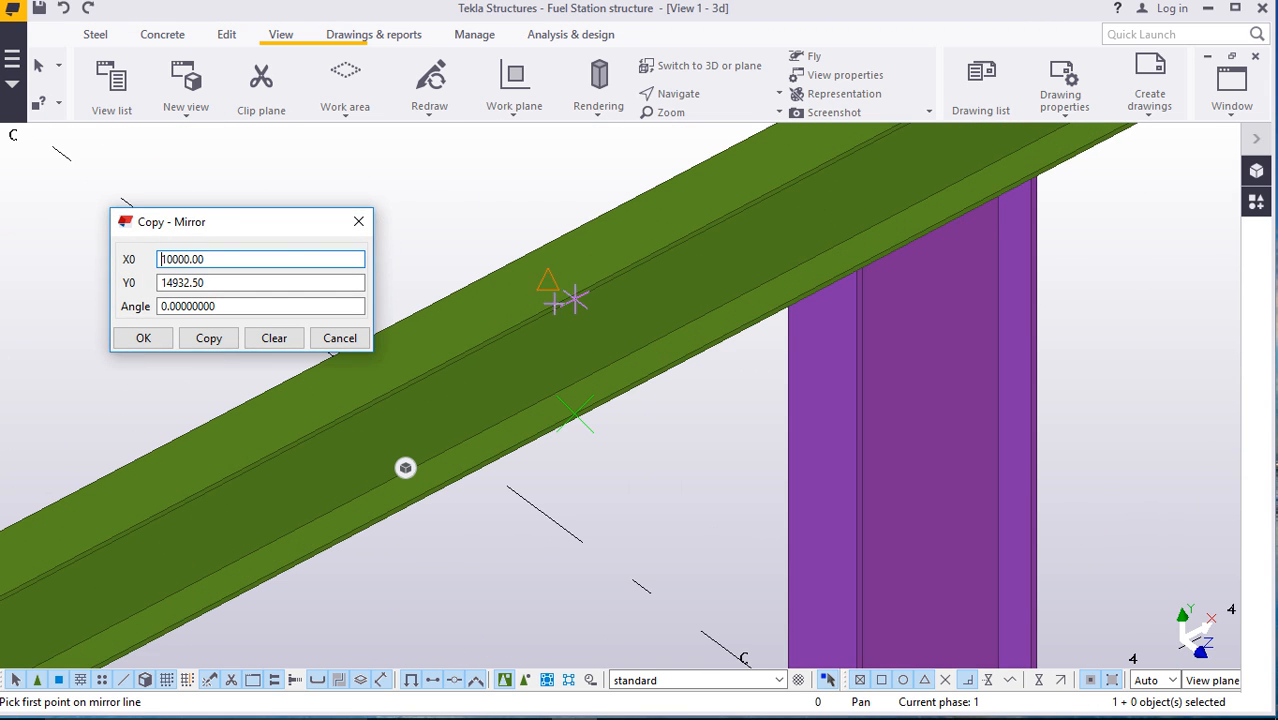
{"action": "scroll", "coordinate": [570, 297], "scroll_direction": "up", "scroll_amount": 2}
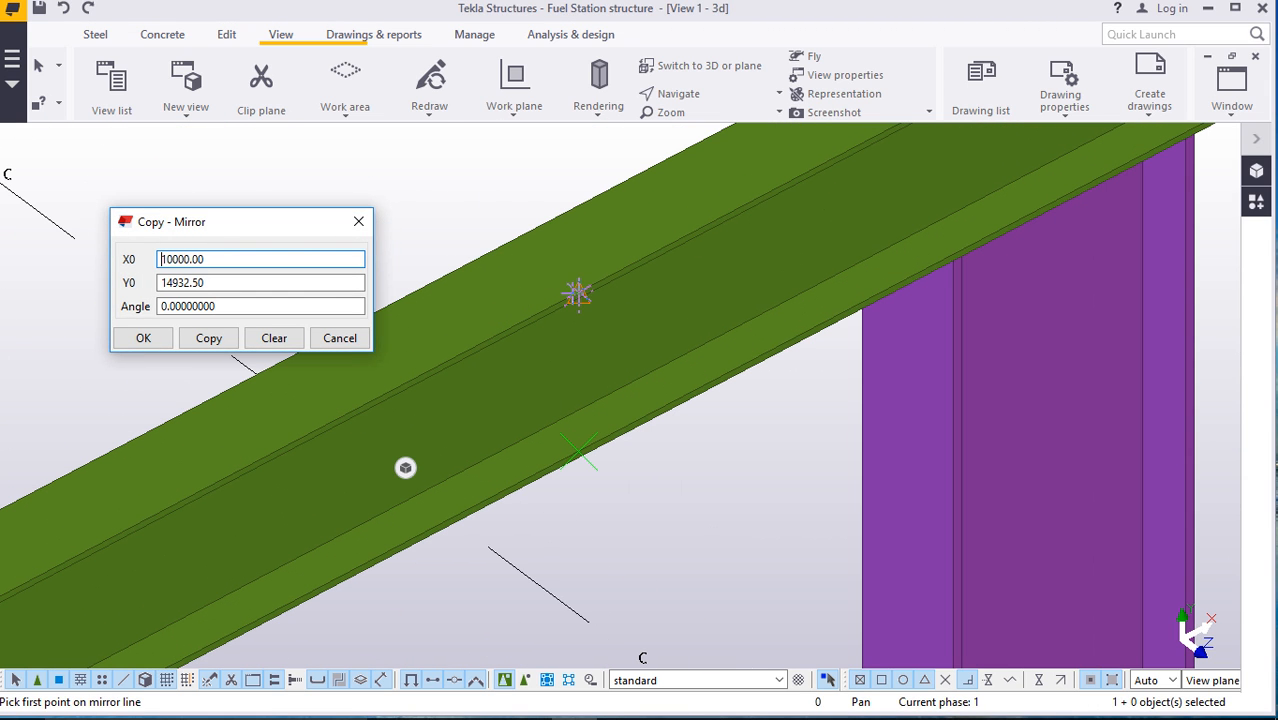
{"action": "left_click", "coordinate": [578, 294]}
{"action": "scroll", "coordinate": [578, 453], "scroll_direction": "up", "scroll_amount": 2}
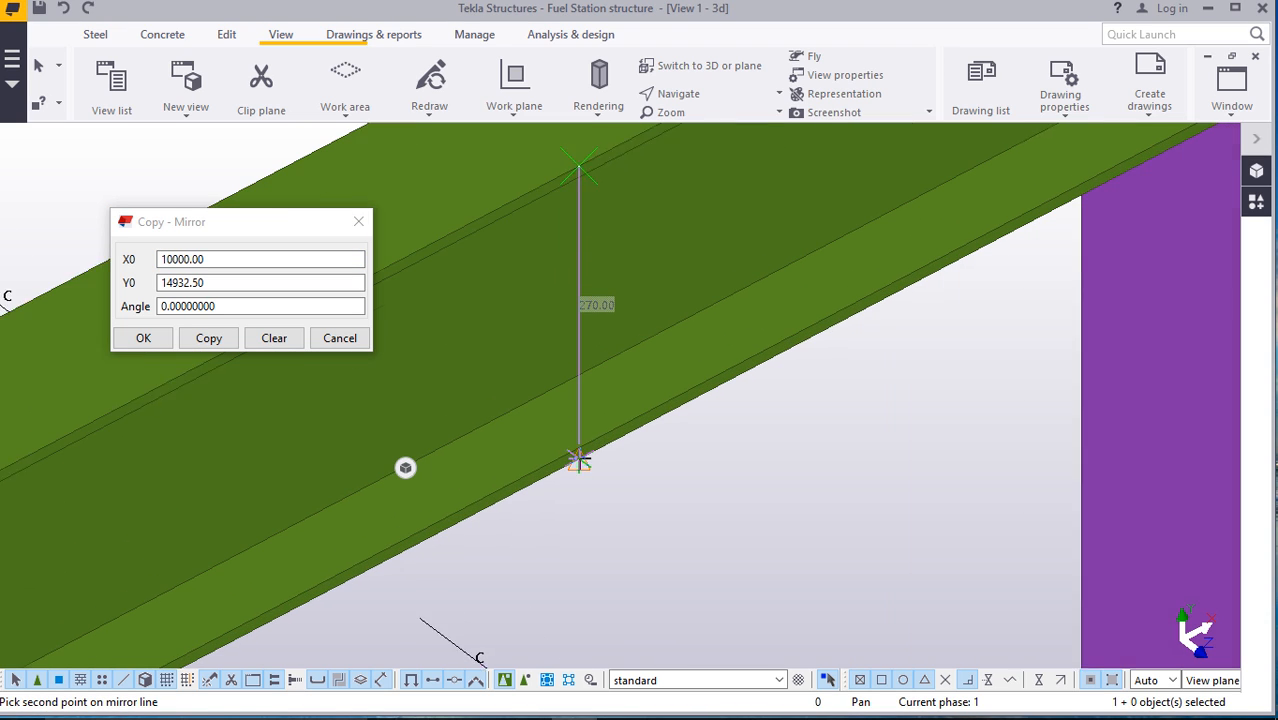
{"action": "left_click", "coordinate": [578, 444]}
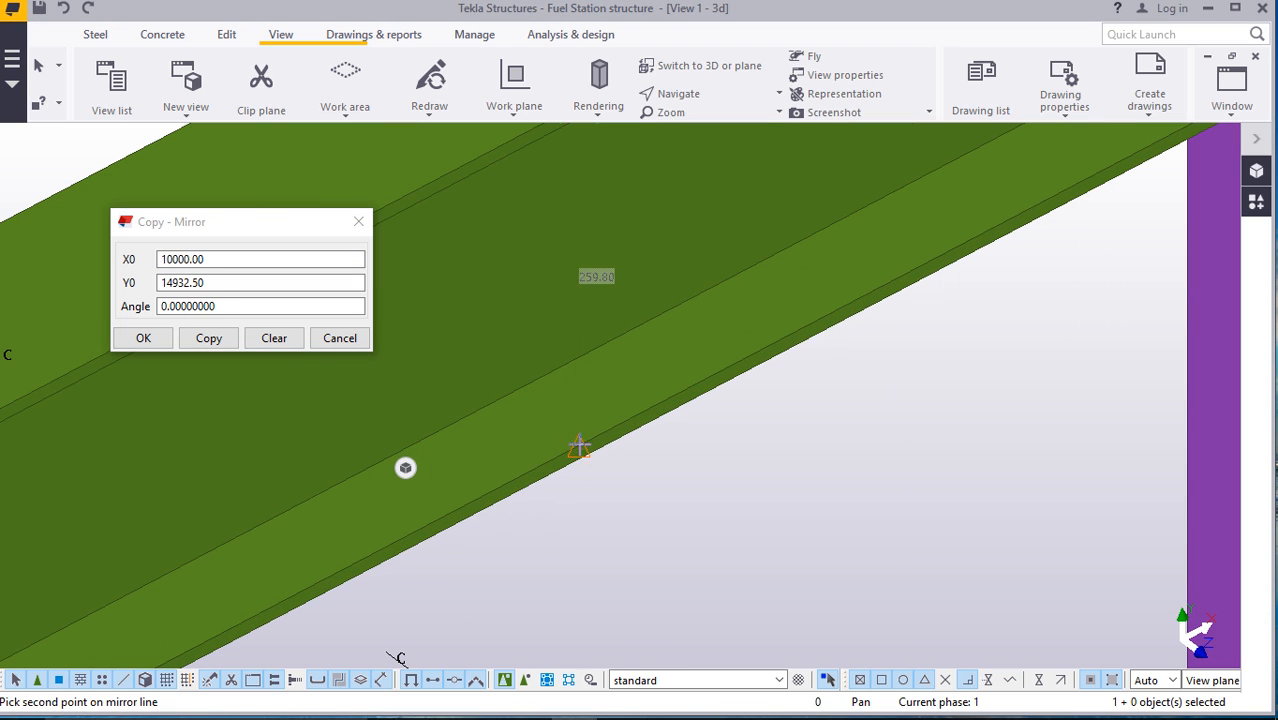
{"action": "left_click", "coordinate": [207, 340]}
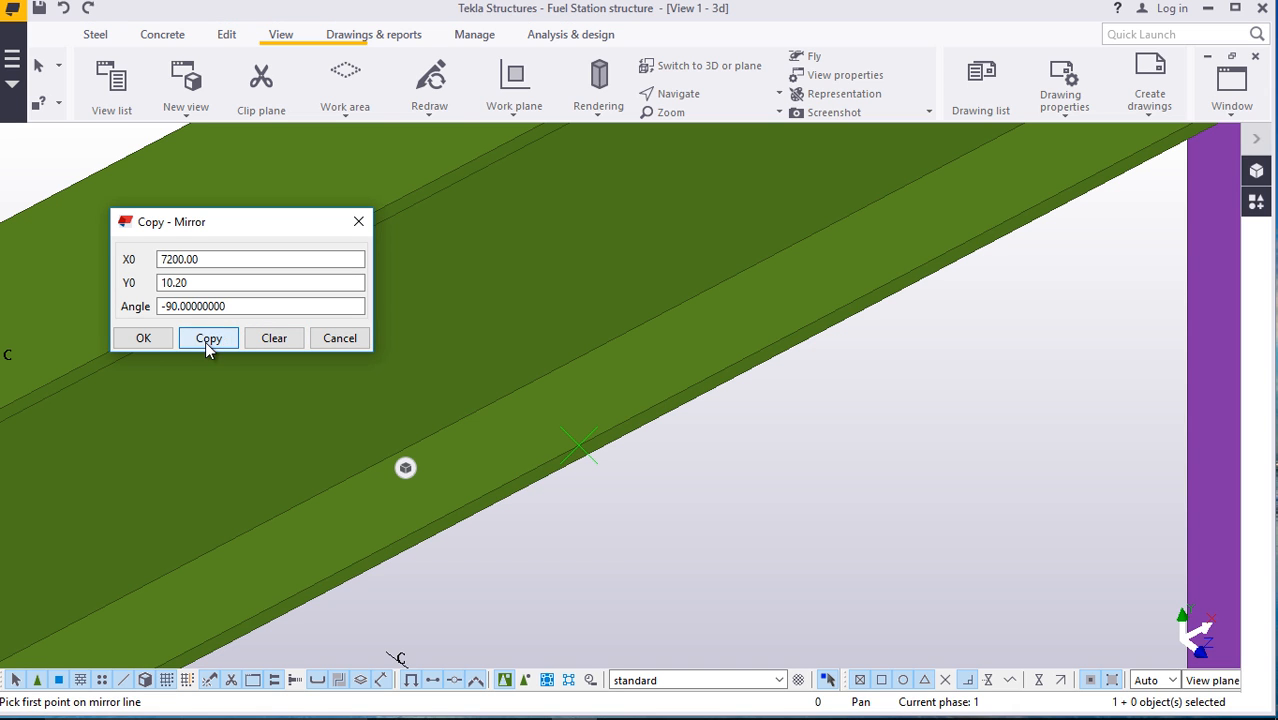
{"action": "left_click", "coordinate": [143, 338]}
{"action": "scroll", "coordinate": [379, 456], "scroll_direction": "down", "scroll_amount": 3}
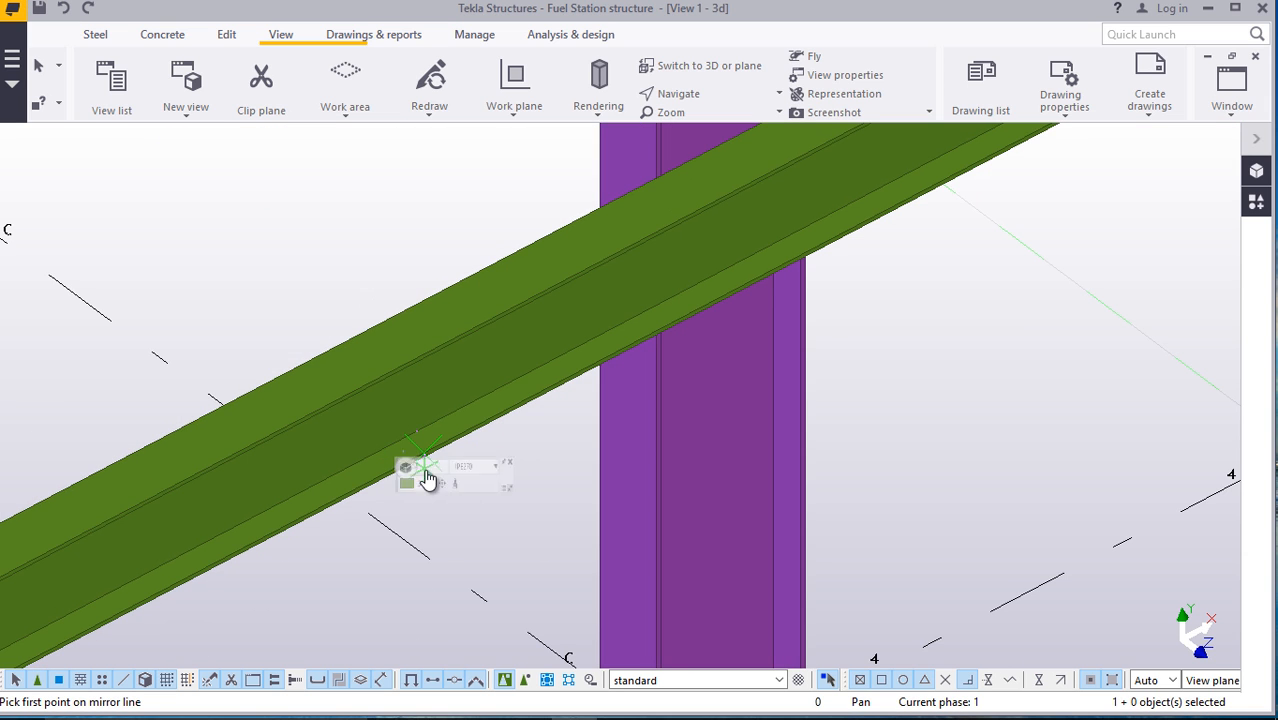
{"action": "scroll", "coordinate": [430, 476], "scroll_direction": "down", "scroll_amount": 6}
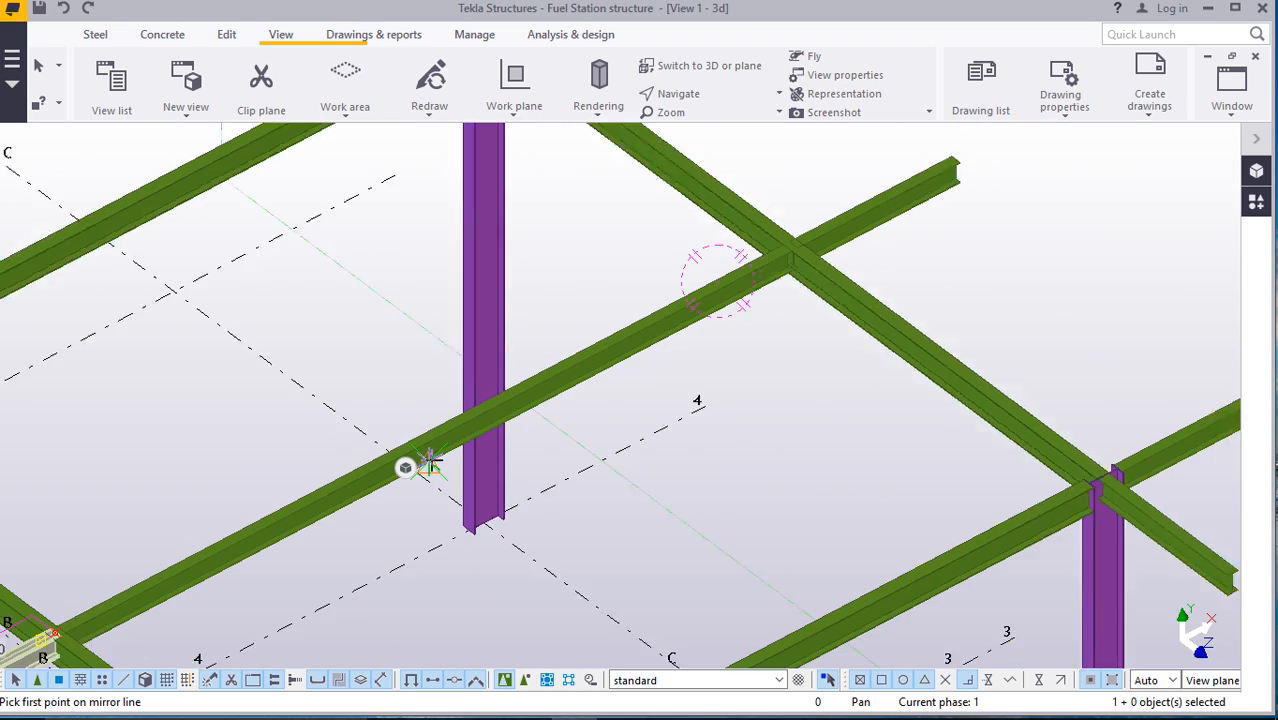
{"action": "right_click", "coordinate": [763, 377]}
{"action": "left_click", "coordinate": [790, 391]}
{"action": "scroll", "coordinate": [900, 300], "scroll_direction": "down", "scroll_amount": 3}
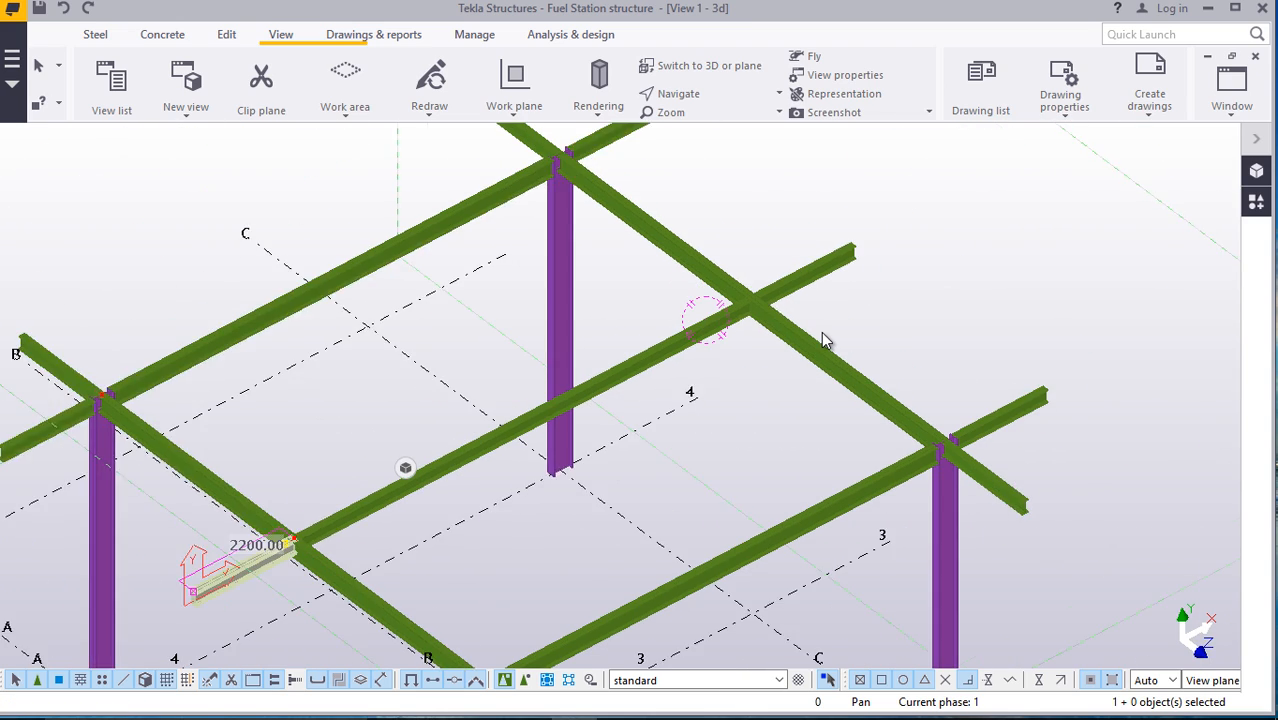
Examine the completed roof frame, focusing on the two cantilever beams at the corner column beside the grid B label
{"action": "scroll", "coordinate": [693, 313], "scroll_direction": "down", "scroll_amount": 3}
{"action": "scroll", "coordinate": [450, 323], "scroll_direction": "up", "scroll_amount": 3}
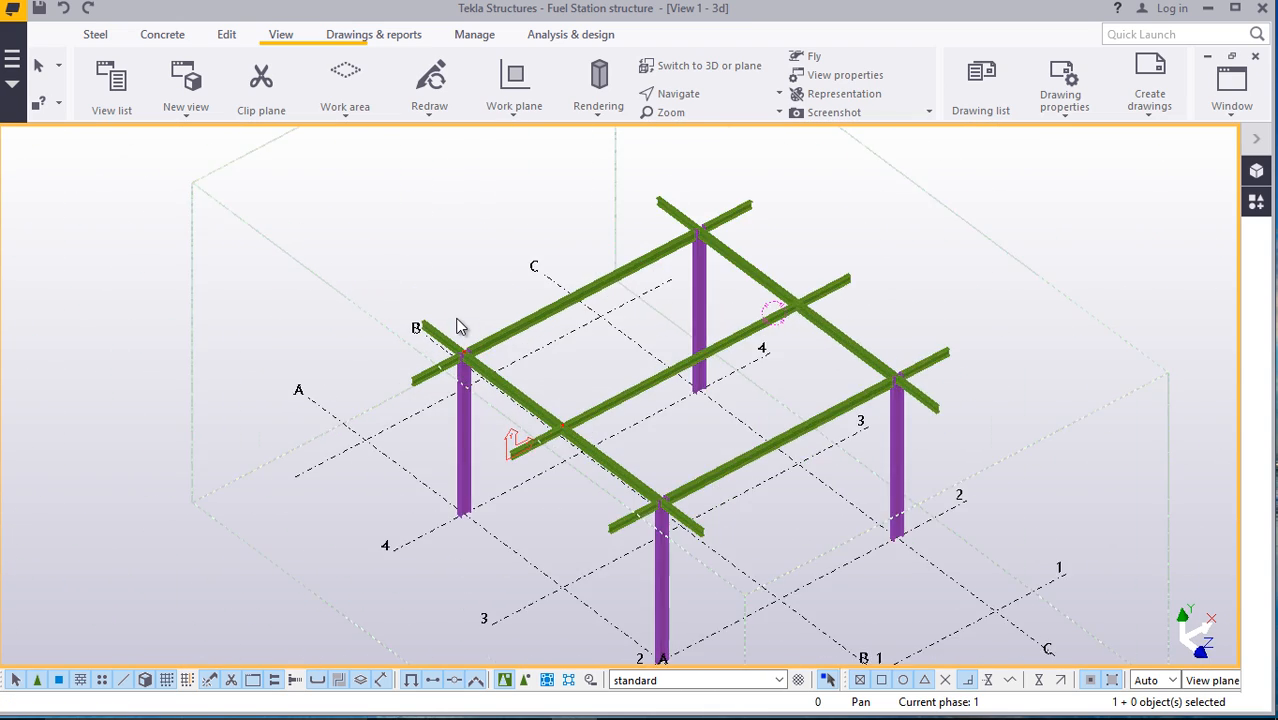
{"action": "scroll", "coordinate": [422, 328], "scroll_direction": "up", "scroll_amount": 2}
{"action": "scroll", "coordinate": [422, 328], "scroll_direction": "down", "scroll_amount": 3}
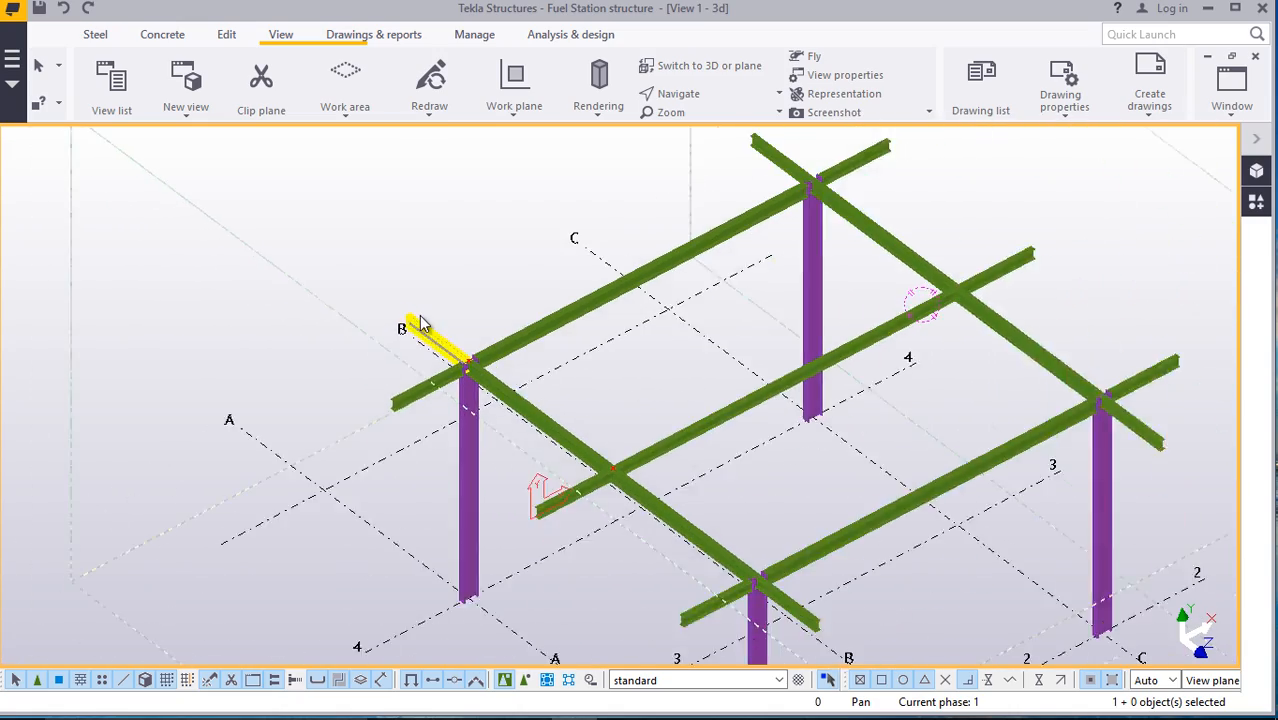
{"action": "scroll", "coordinate": [440, 350], "scroll_direction": "up", "scroll_amount": 2}
{"action": "scroll", "coordinate": [455, 365], "scroll_direction": "up", "scroll_amount": 2}
{"action": "scroll", "coordinate": [460, 368], "scroll_direction": "down", "scroll_amount": 1}
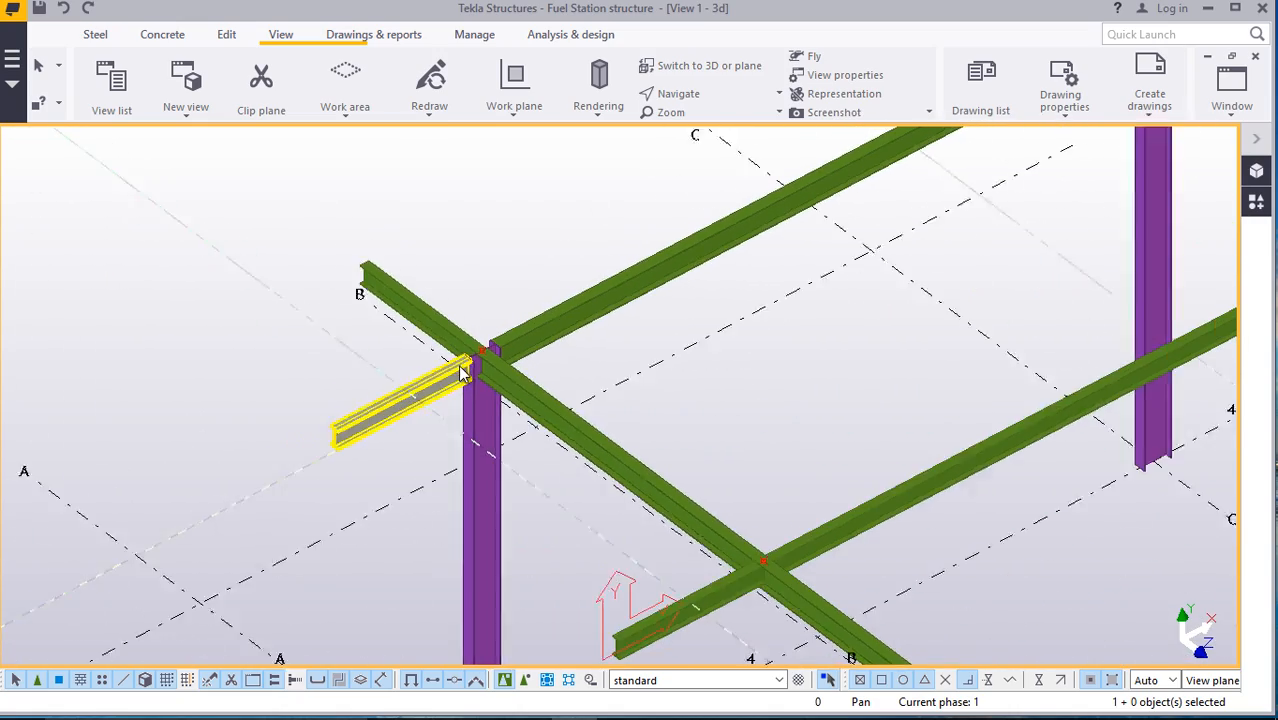
{"action": "scroll", "coordinate": [428, 283], "scroll_direction": "up", "scroll_amount": 2}
{"action": "scroll", "coordinate": [417, 334], "scroll_direction": "down", "scroll_amount": 4}
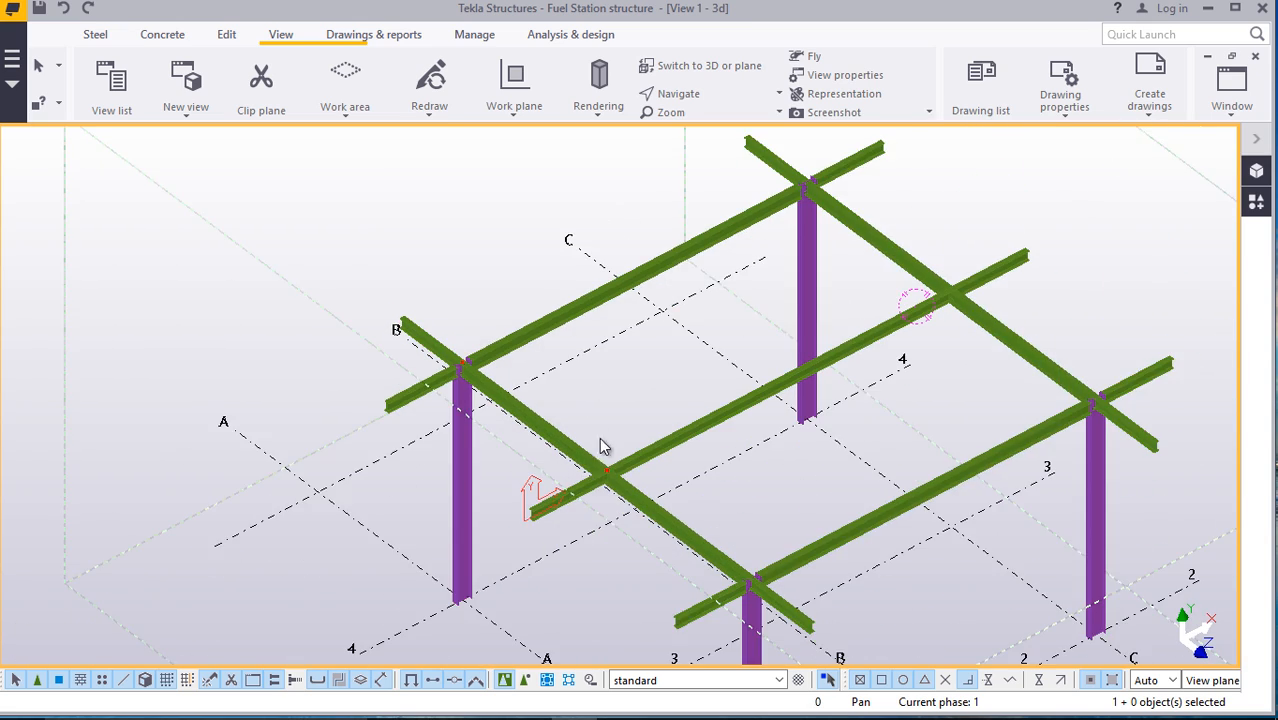
{"action": "scroll", "coordinate": [600, 440], "scroll_direction": "up", "scroll_amount": 3}
{"action": "scroll", "coordinate": [603, 485], "scroll_direction": "up", "scroll_amount": 1}
{"action": "scroll", "coordinate": [255, 225], "scroll_direction": "up", "scroll_amount": 1}
{"action": "scroll", "coordinate": [328, 248], "scroll_direction": "up", "scroll_amount": 3}
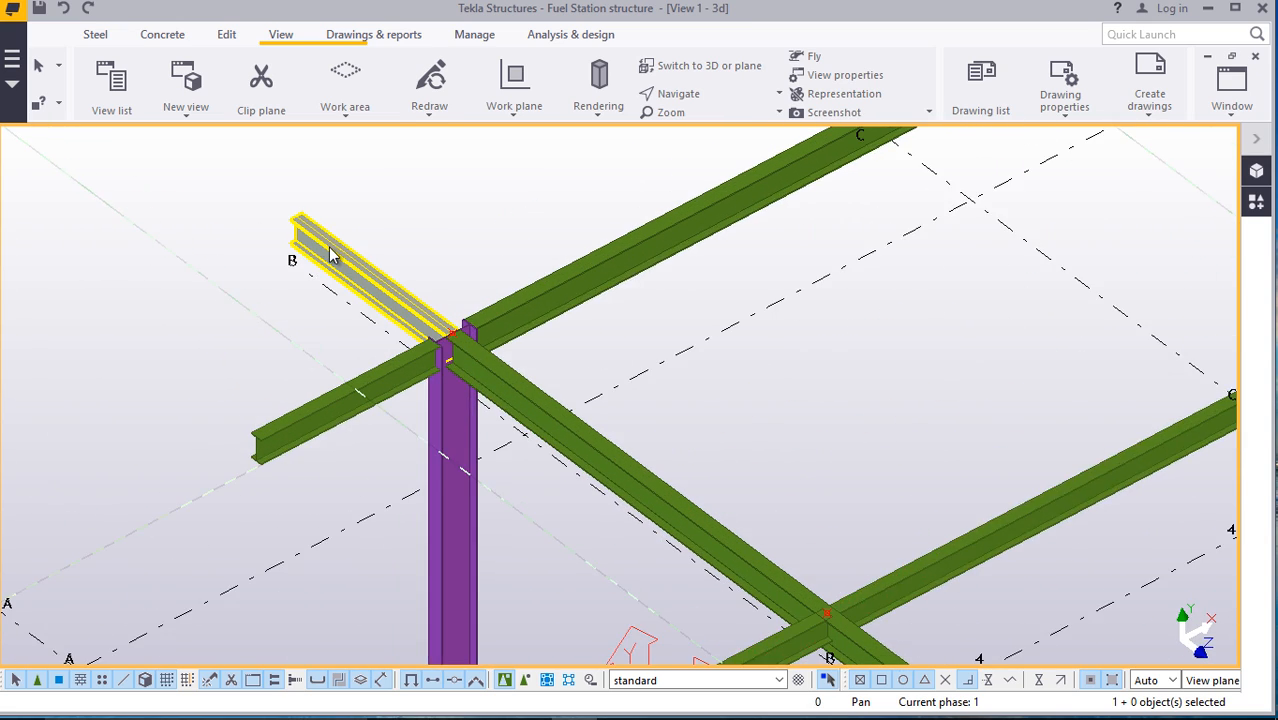
{"action": "scroll", "coordinate": [450, 375], "scroll_direction": "down", "scroll_amount": 3}
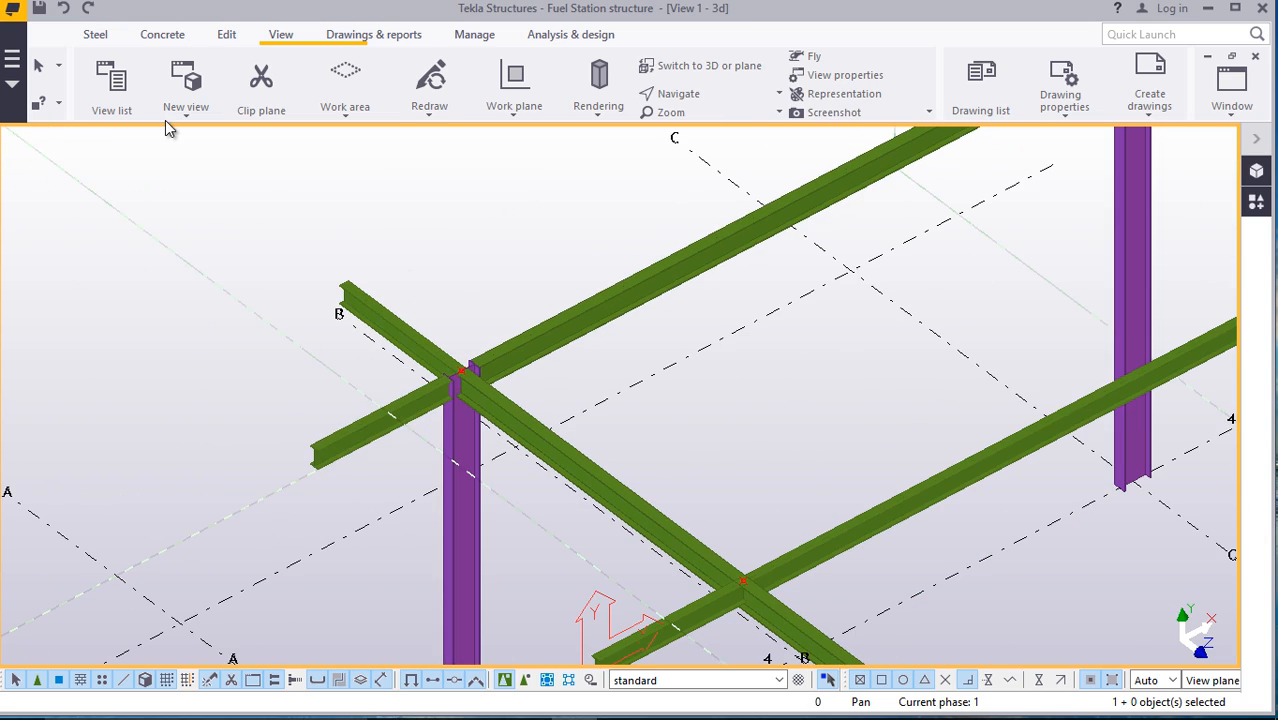
{"action": "scroll", "coordinate": [238, 224], "scroll_direction": "up", "scroll_amount": 2}
{"action": "scroll", "coordinate": [238, 224], "scroll_direction": "up", "scroll_amount": 1}
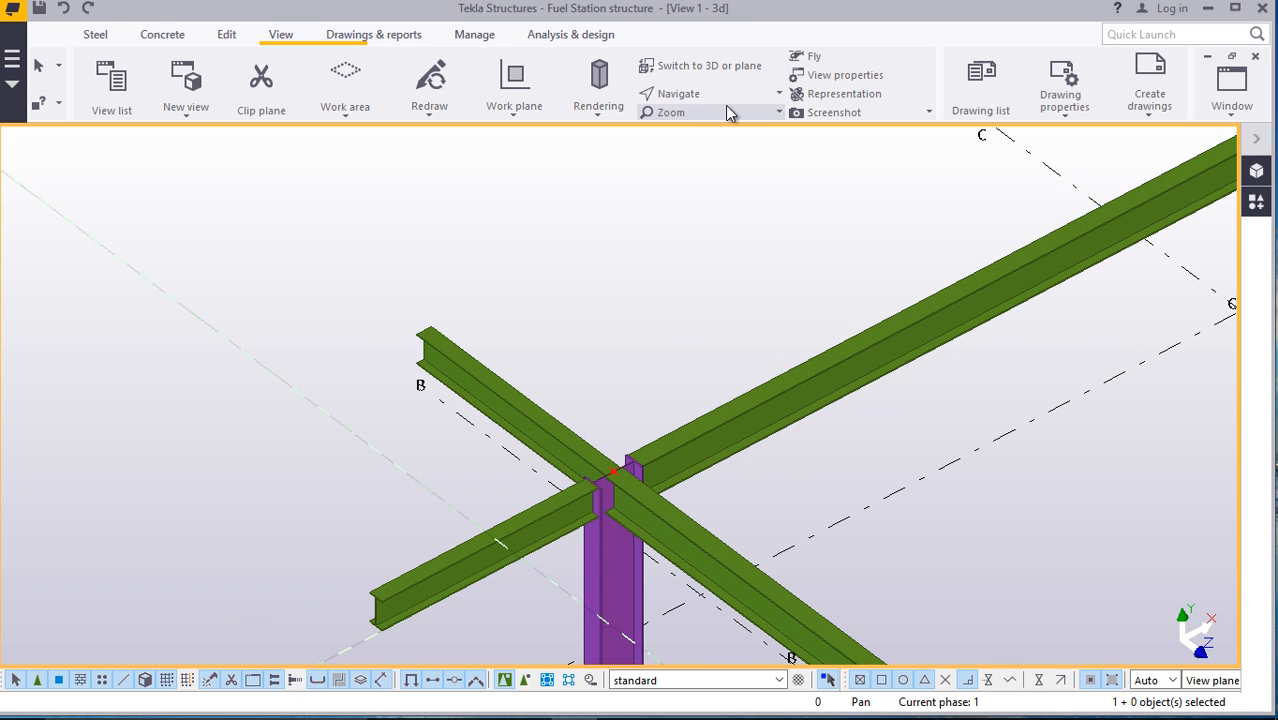
Add a point on the corner cantilever's top flange edge near grid label B, 600 mm from its free end, using Along extension of two points
{"action": "left_click", "coordinate": [227, 40]}
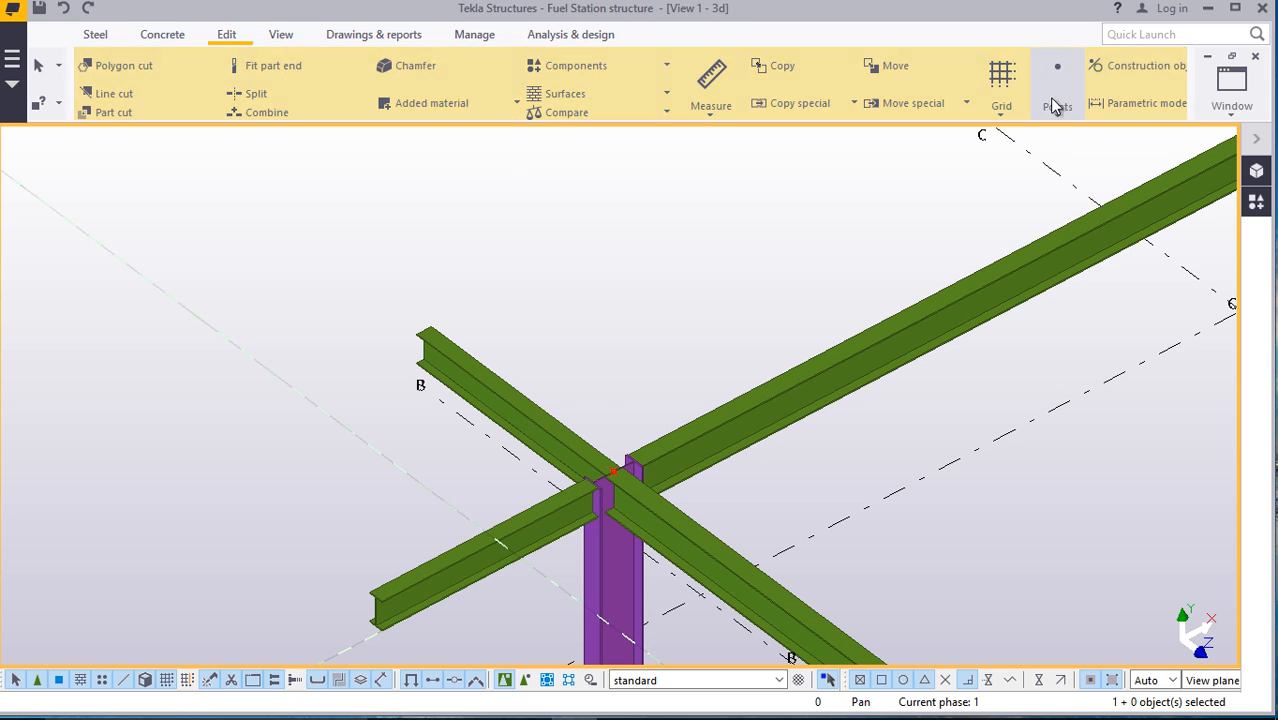
{"action": "left_click", "coordinate": [1057, 100]}
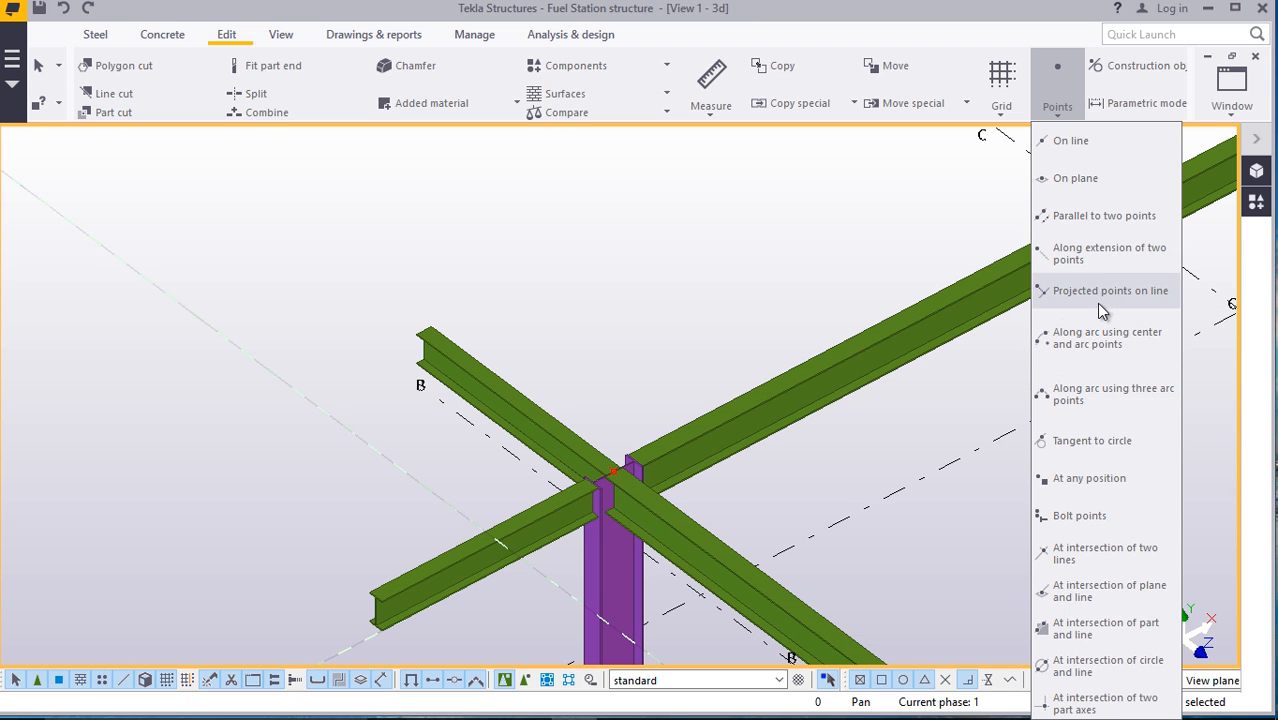
{"action": "left_click", "coordinate": [1100, 253]}
{"action": "scroll", "coordinate": [422, 340], "scroll_direction": "up", "scroll_amount": 5}
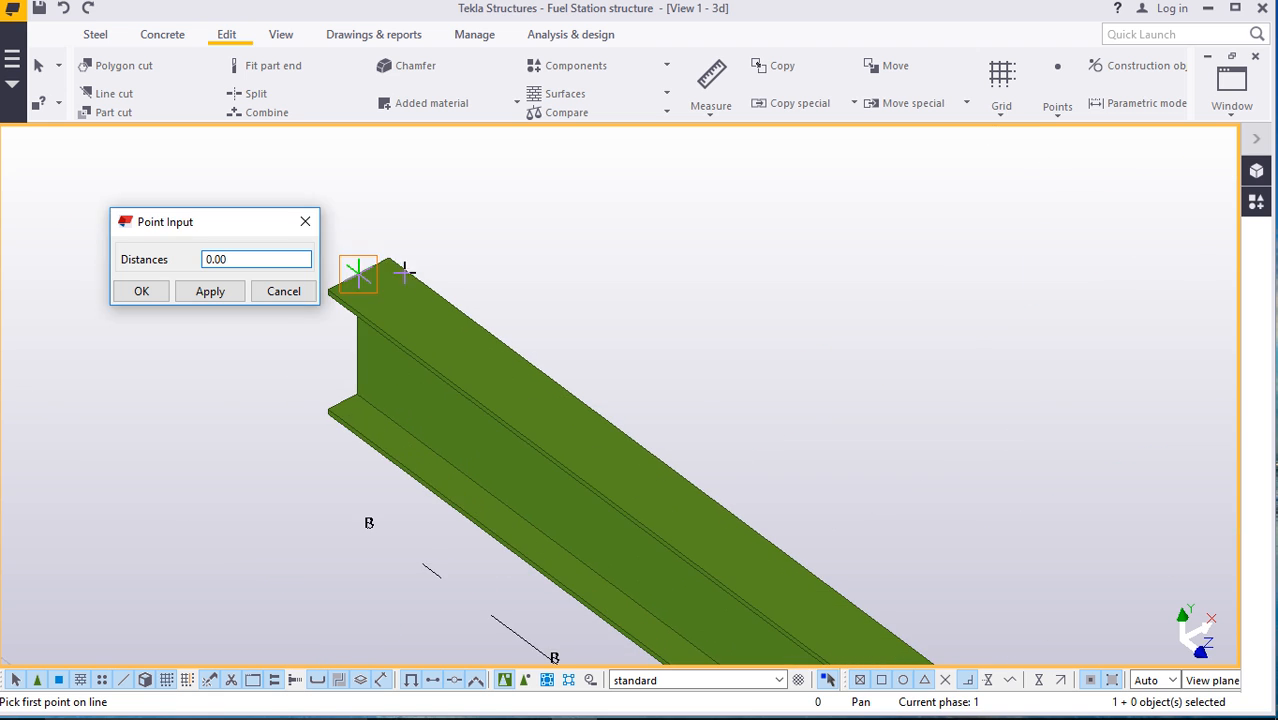
{"action": "scroll", "coordinate": [404, 272], "scroll_direction": "up", "scroll_amount": 3}
{"action": "left_click", "coordinate": [393, 280]}
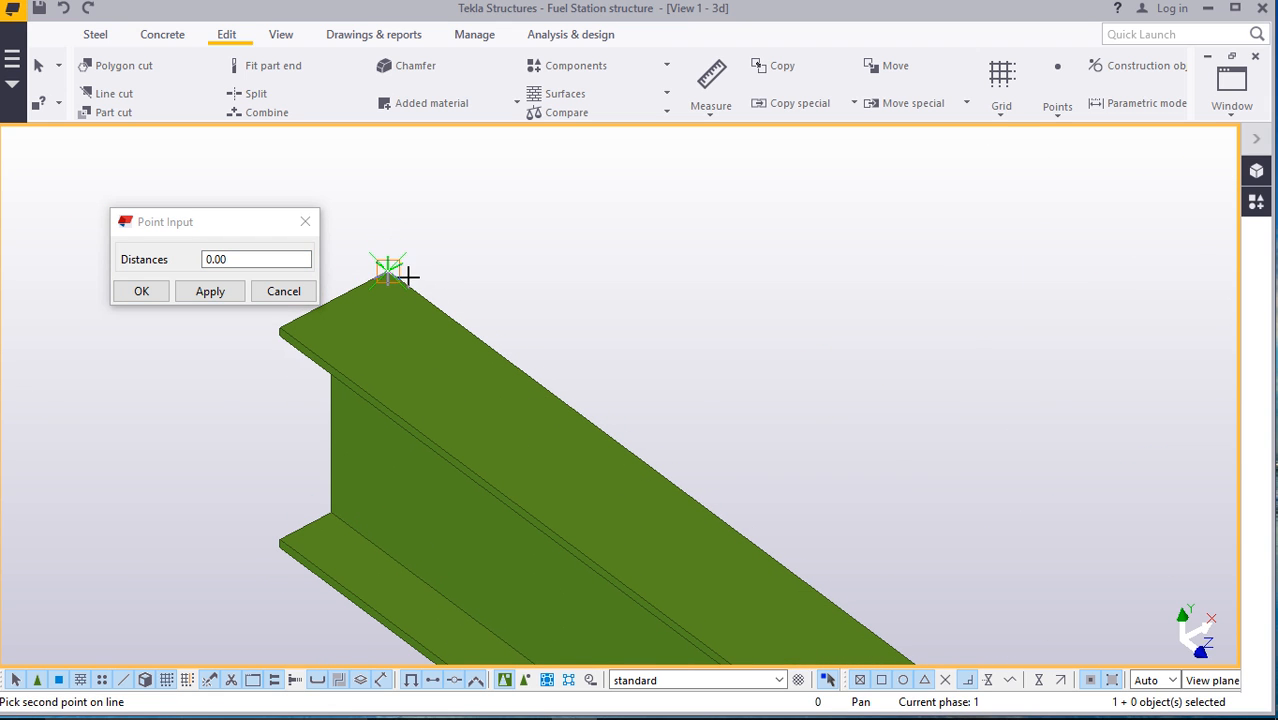
{"action": "scroll", "coordinate": [419, 265], "scroll_direction": "down", "scroll_amount": 5}
{"action": "scroll", "coordinate": [810, 567], "scroll_direction": "up", "scroll_amount": 2}
{"action": "scroll", "coordinate": [736, 496], "scroll_direction": "up", "scroll_amount": 5}
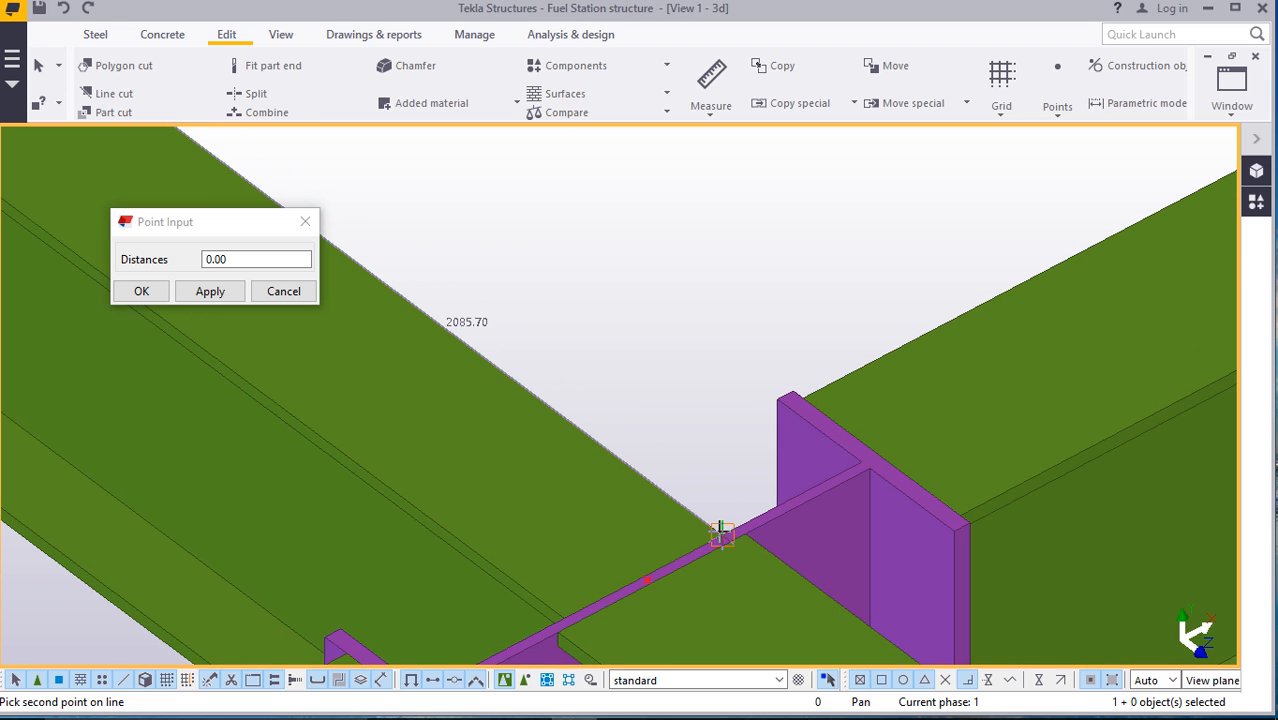
{"action": "type", "text": "600"}
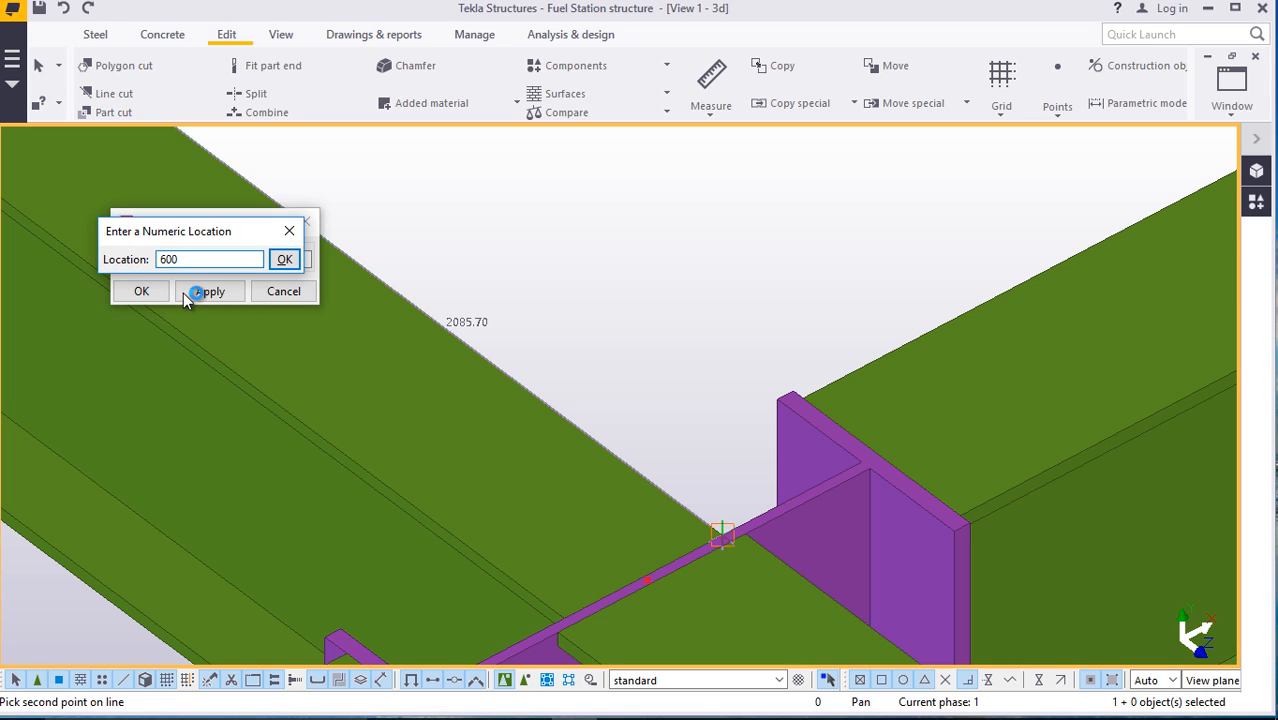
{"action": "left_click", "coordinate": [284, 258]}
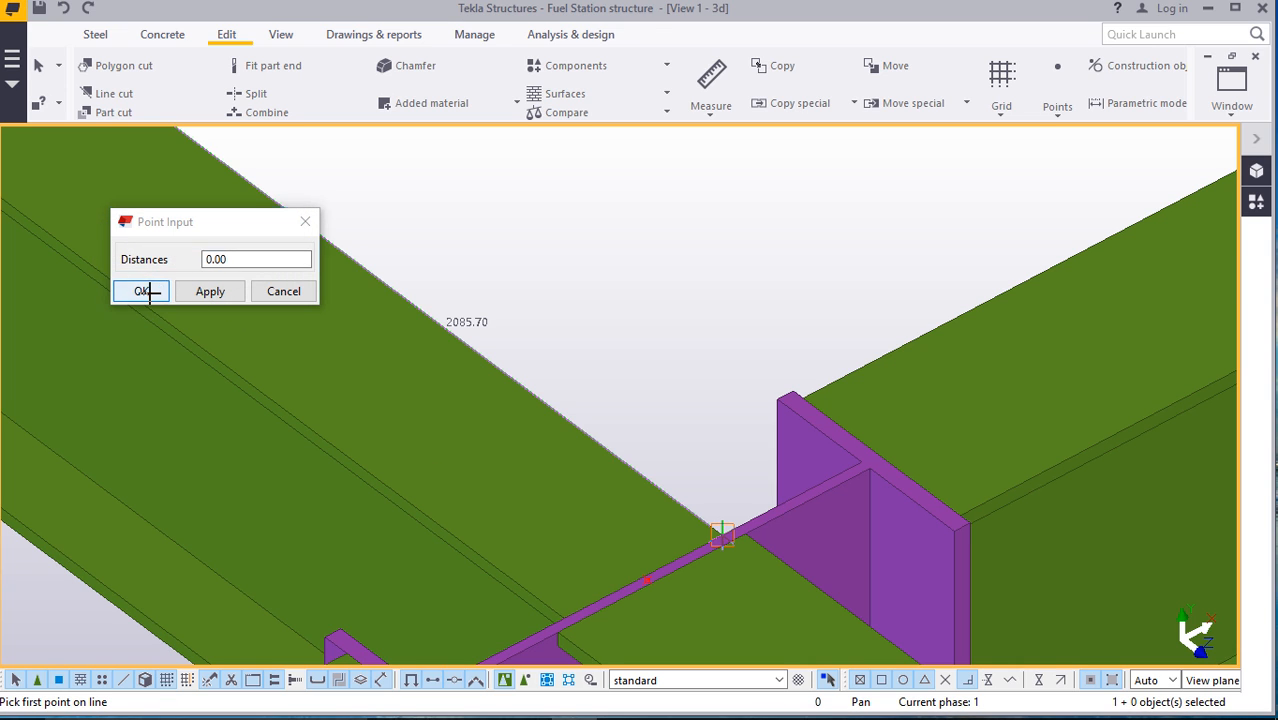
{"action": "left_click", "coordinate": [148, 291]}
{"action": "scroll", "coordinate": [379, 425], "scroll_direction": "down", "scroll_amount": 6}
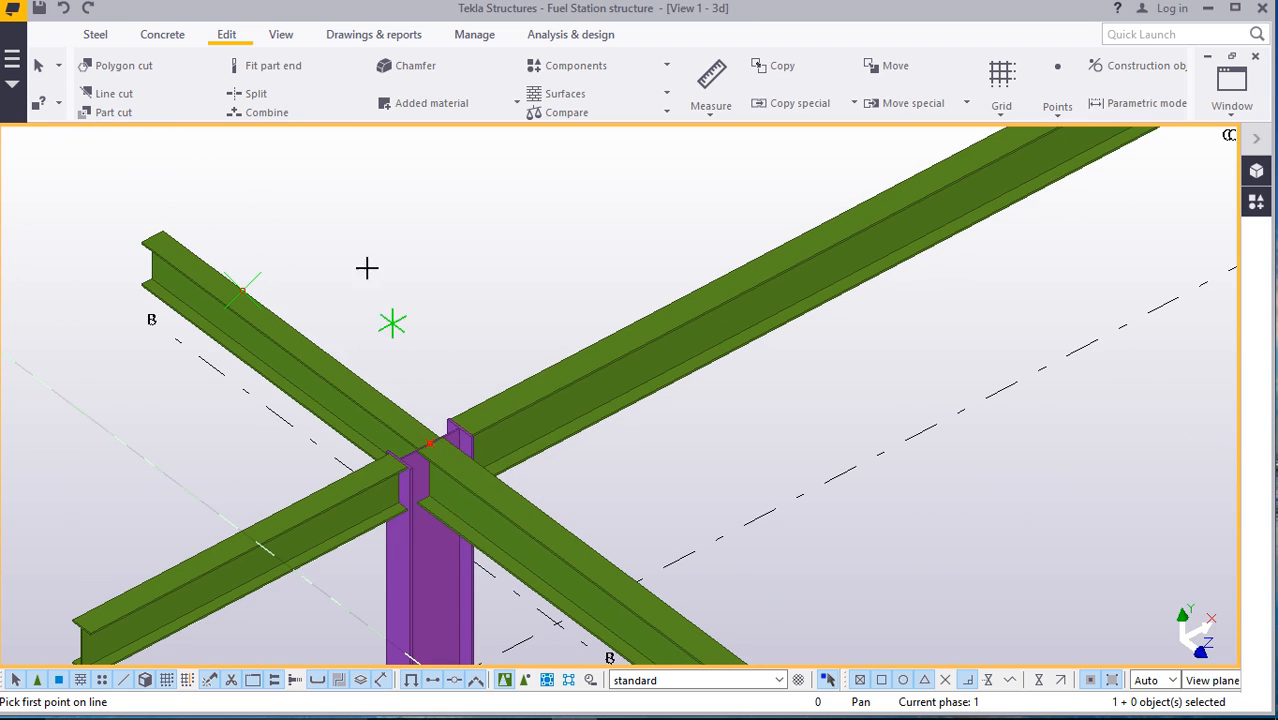
{"action": "right_click", "coordinate": [359, 256]}
{"action": "left_click", "coordinate": [405, 263]}
{"action": "scroll", "coordinate": [325, 380], "scroll_direction": "down", "scroll_amount": 3}
{"action": "scroll", "coordinate": [316, 342], "scroll_direction": "up", "scroll_amount": 1}
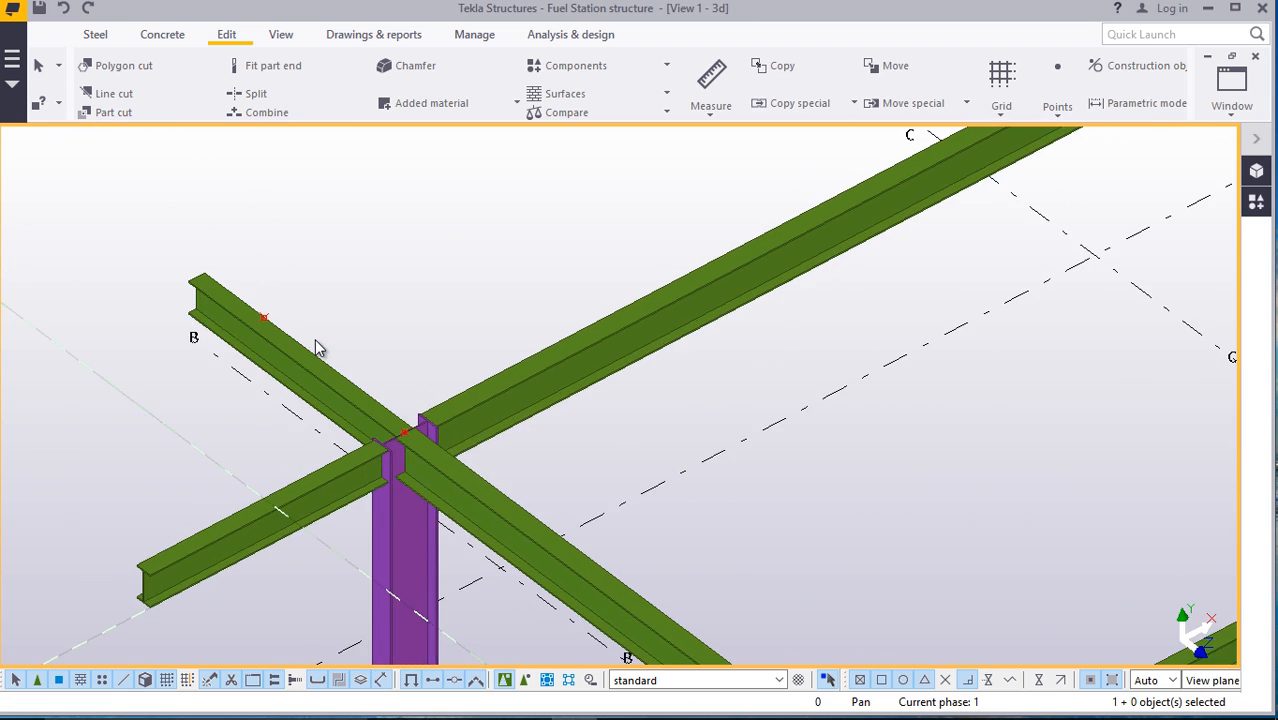
Add a point at any position on the corner cantilever's near top flange edge, directly across from the existing flange-edge point
{"action": "scroll", "coordinate": [212, 309], "scroll_direction": "up", "scroll_amount": 5}
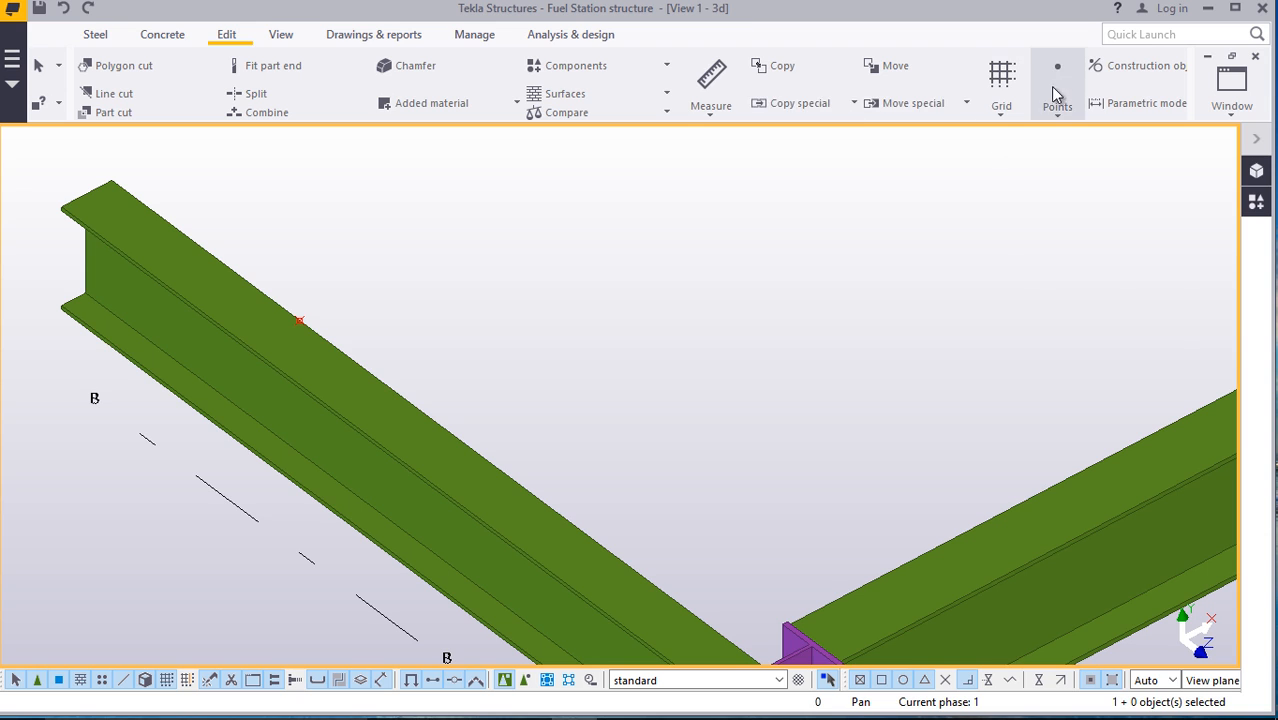
{"action": "left_click", "coordinate": [1055, 95]}
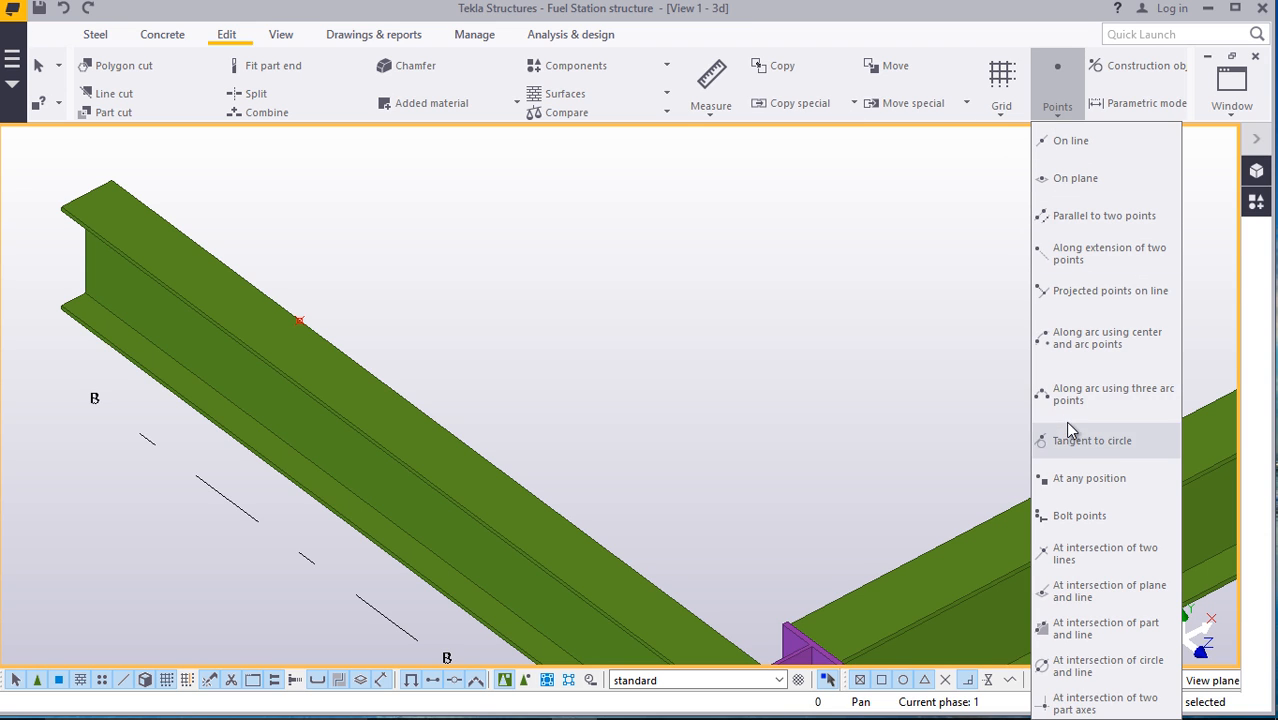
{"action": "left_click", "coordinate": [1092, 480]}
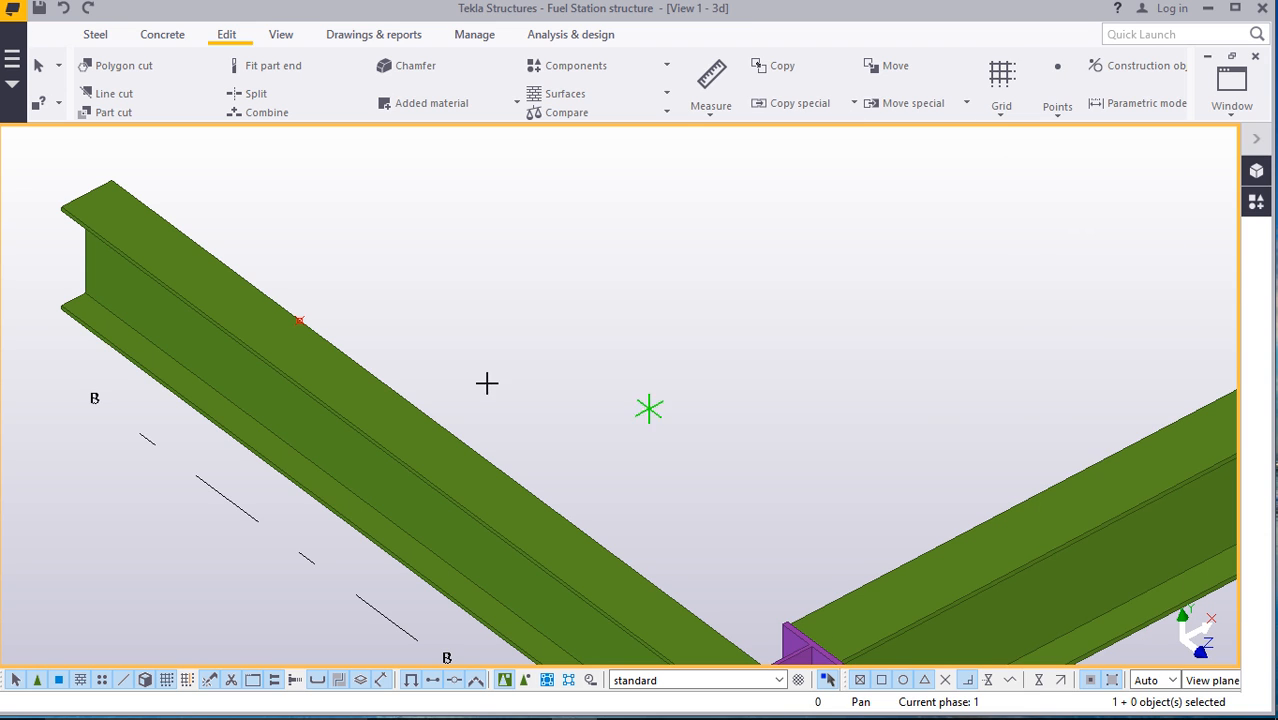
{"action": "scroll", "coordinate": [208, 331], "scroll_direction": "up", "scroll_amount": 4}
{"action": "scroll", "coordinate": [385, 294], "scroll_direction": "down", "scroll_amount": 3}
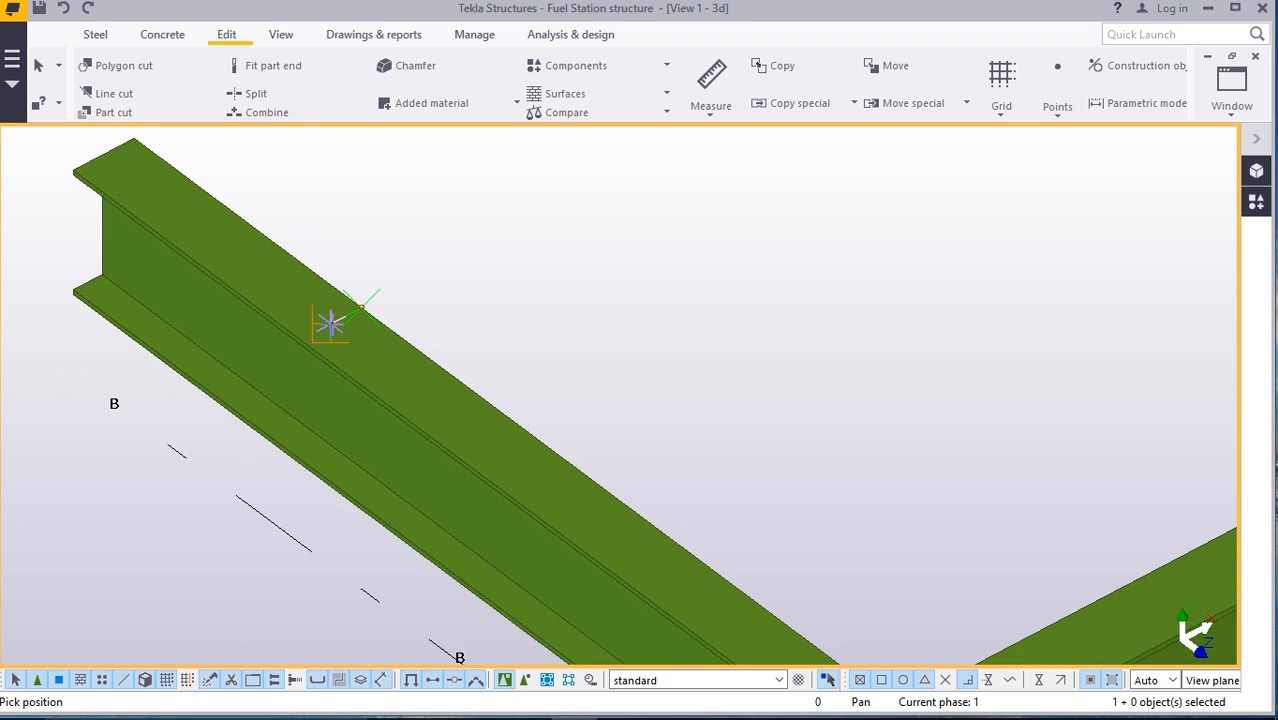
{"action": "scroll", "coordinate": [330, 323], "scroll_direction": "down", "scroll_amount": 4}
{"action": "scroll", "coordinate": [335, 322], "scroll_direction": "up", "scroll_amount": 4}
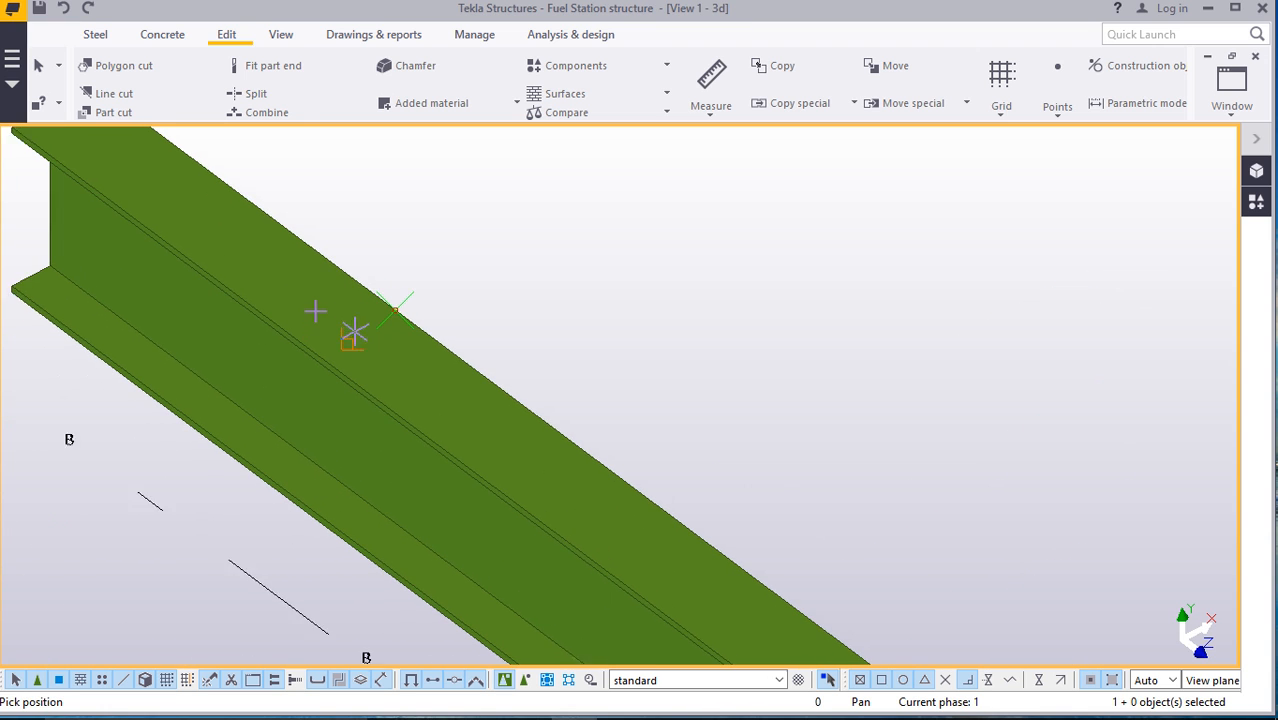
{"action": "scroll", "coordinate": [318, 310], "scroll_direction": "up", "scroll_amount": 4}
{"action": "scroll", "coordinate": [360, 325], "scroll_direction": "down", "scroll_amount": 3}
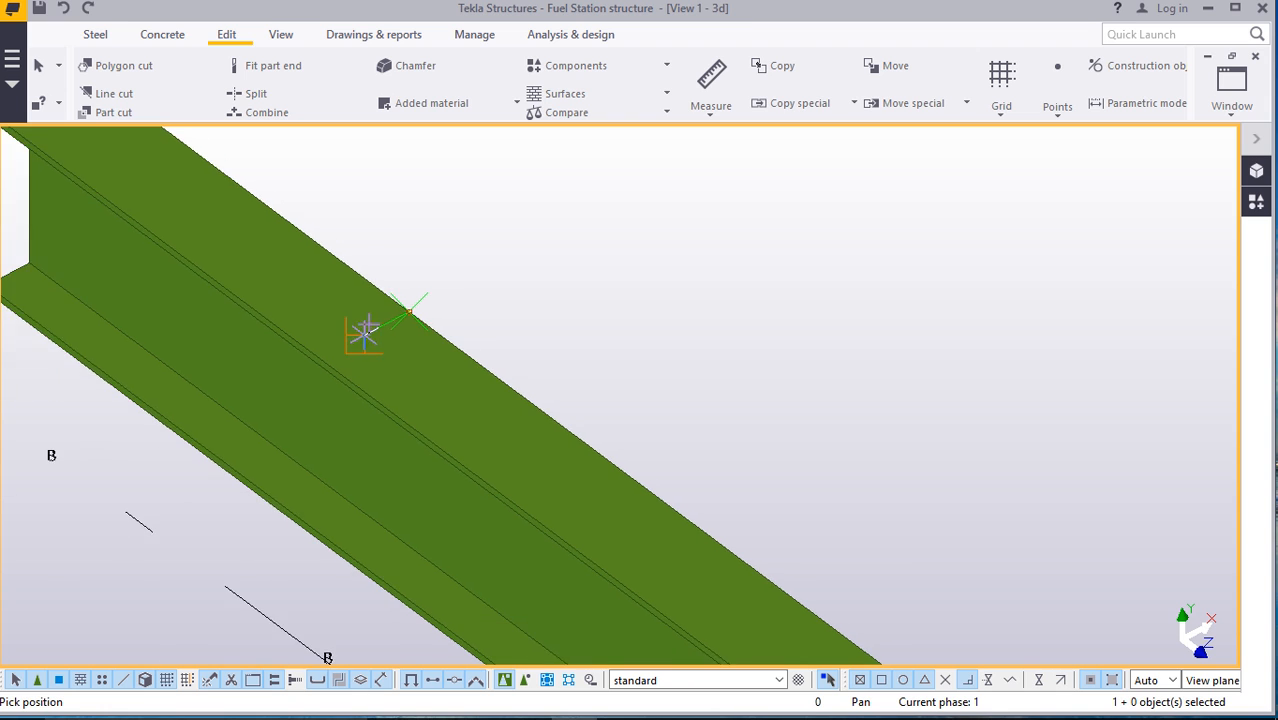
{"action": "scroll", "coordinate": [408, 302], "scroll_direction": "up", "scroll_amount": 4}
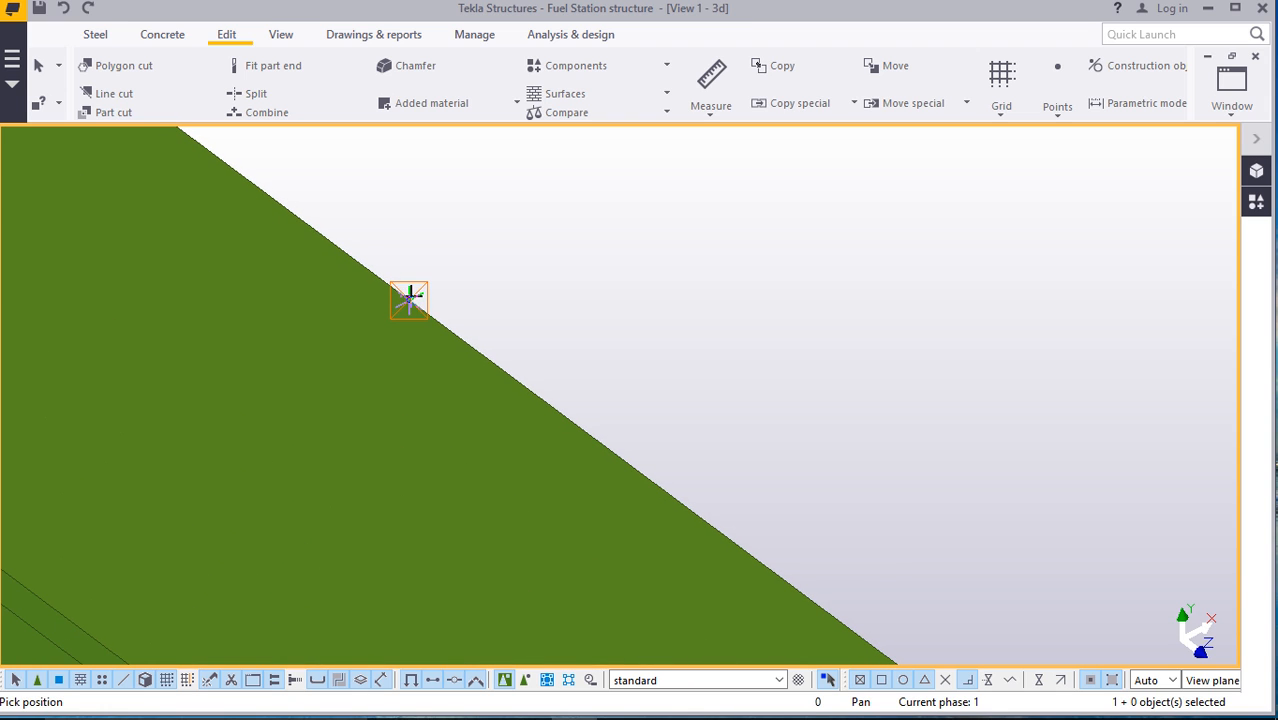
{"action": "scroll", "coordinate": [440, 303], "scroll_direction": "down", "scroll_amount": 3}
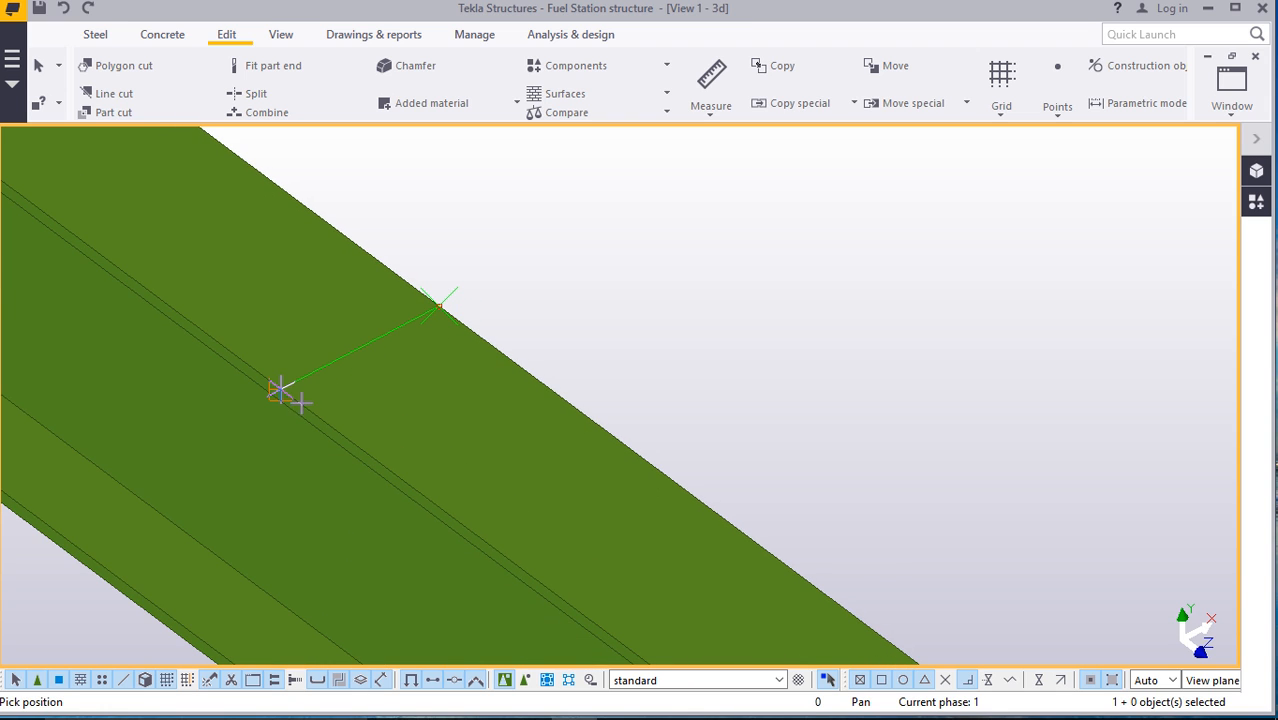
{"action": "right_click", "coordinate": [640, 254]}
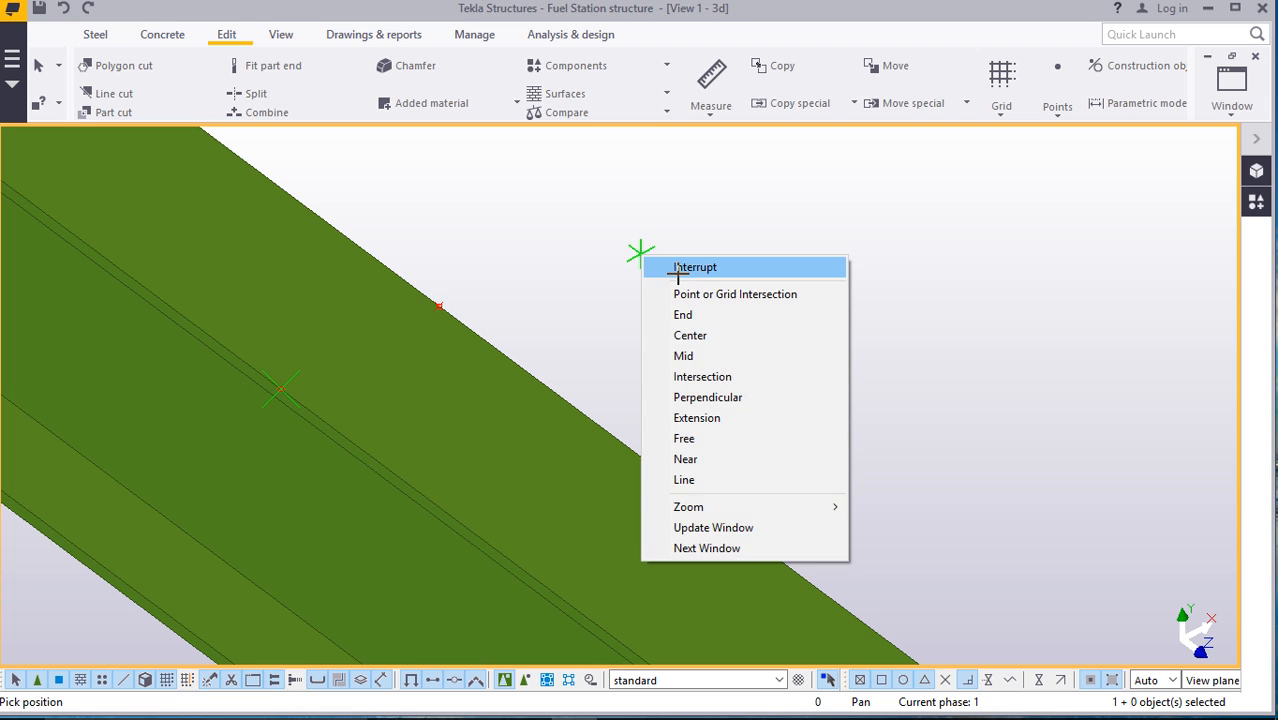
{"action": "left_click", "coordinate": [700, 189]}
Examine the cantilevers and main beams around the roof frame, focusing on the short cantilever at the corner column beside grid B
{"action": "scroll", "coordinate": [436, 351], "scroll_direction": "down", "scroll_amount": 5}
{"action": "scroll", "coordinate": [272, 347], "scroll_direction": "down", "scroll_amount": 10}
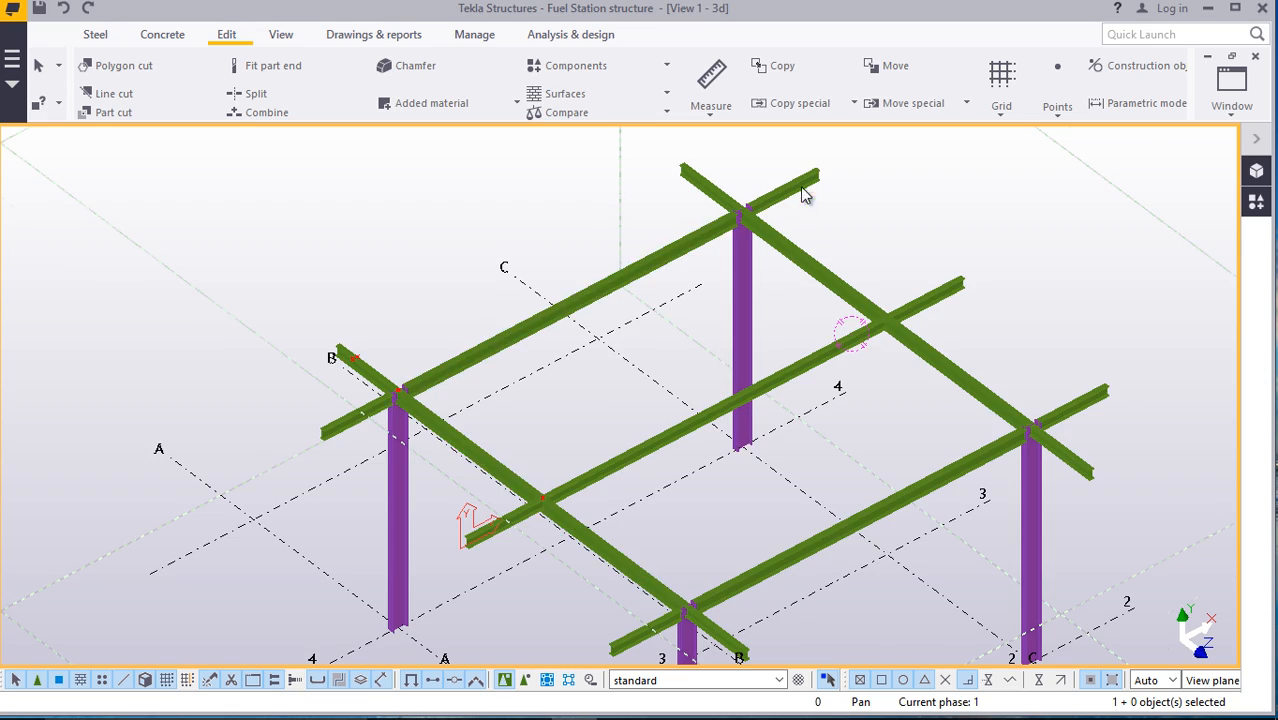
{"action": "scroll", "coordinate": [807, 190], "scroll_direction": "up", "scroll_amount": 4}
{"action": "scroll", "coordinate": [655, 433], "scroll_direction": "down", "scroll_amount": 7}
{"action": "scroll", "coordinate": [600, 500], "scroll_direction": "up", "scroll_amount": 8}
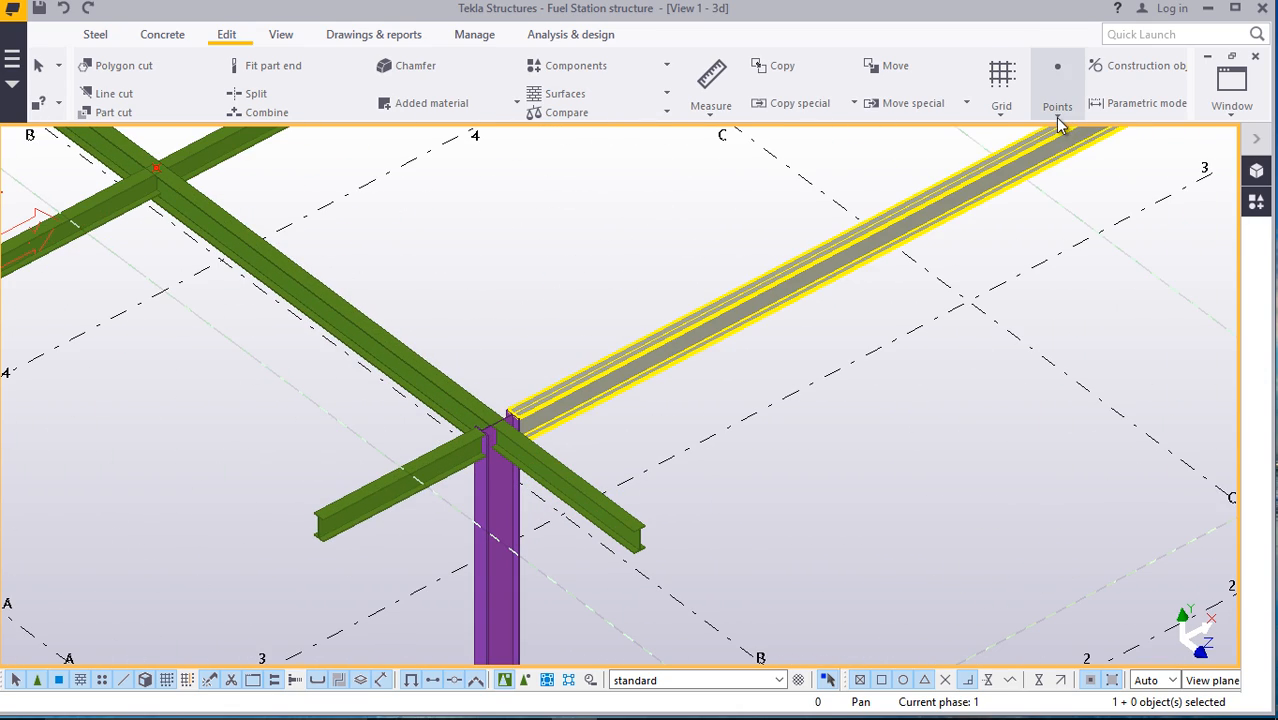
{"action": "scroll", "coordinate": [673, 365], "scroll_direction": "down", "scroll_amount": 8}
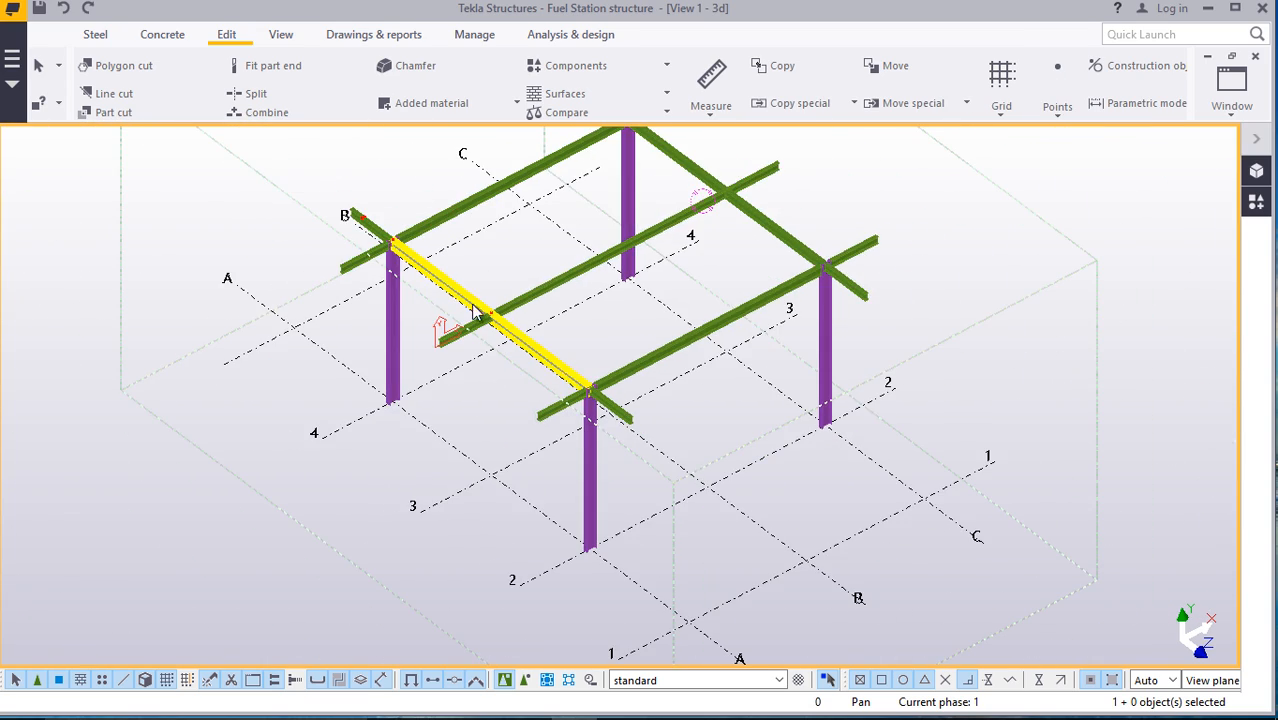
{"action": "scroll", "coordinate": [475, 312], "scroll_direction": "up", "scroll_amount": 10}
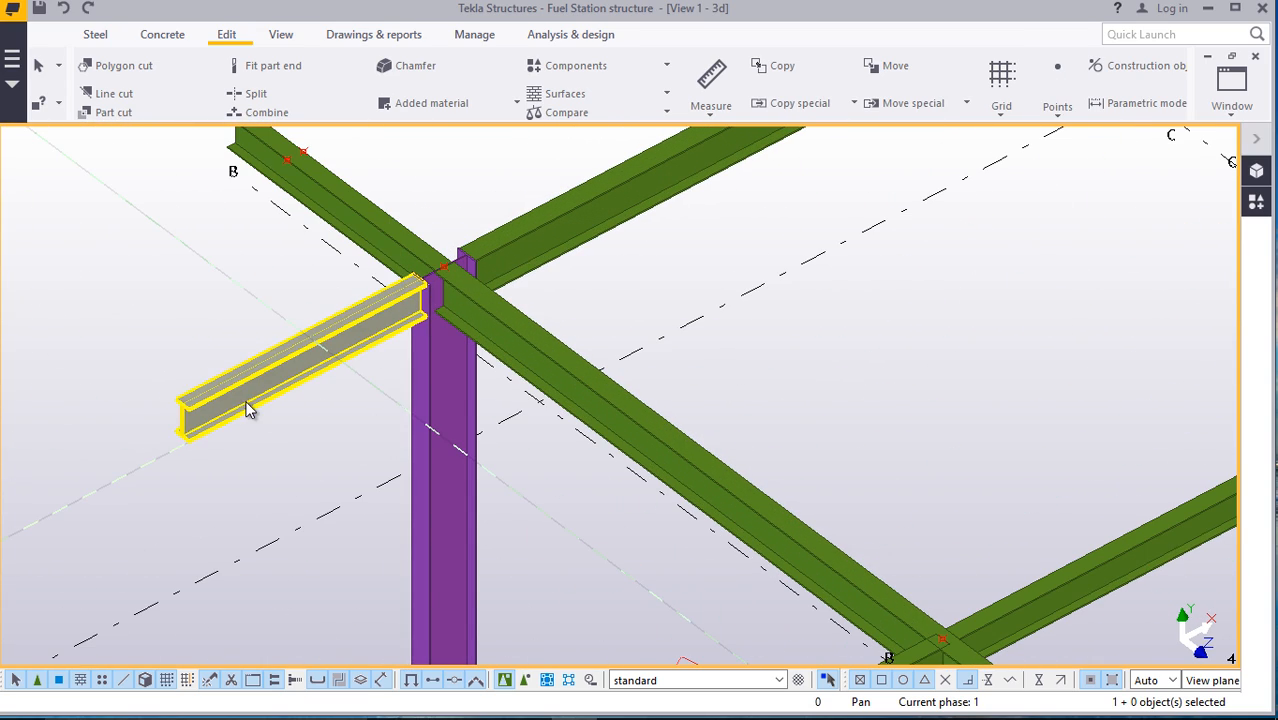
{"action": "left_click", "coordinate": [250, 410]}
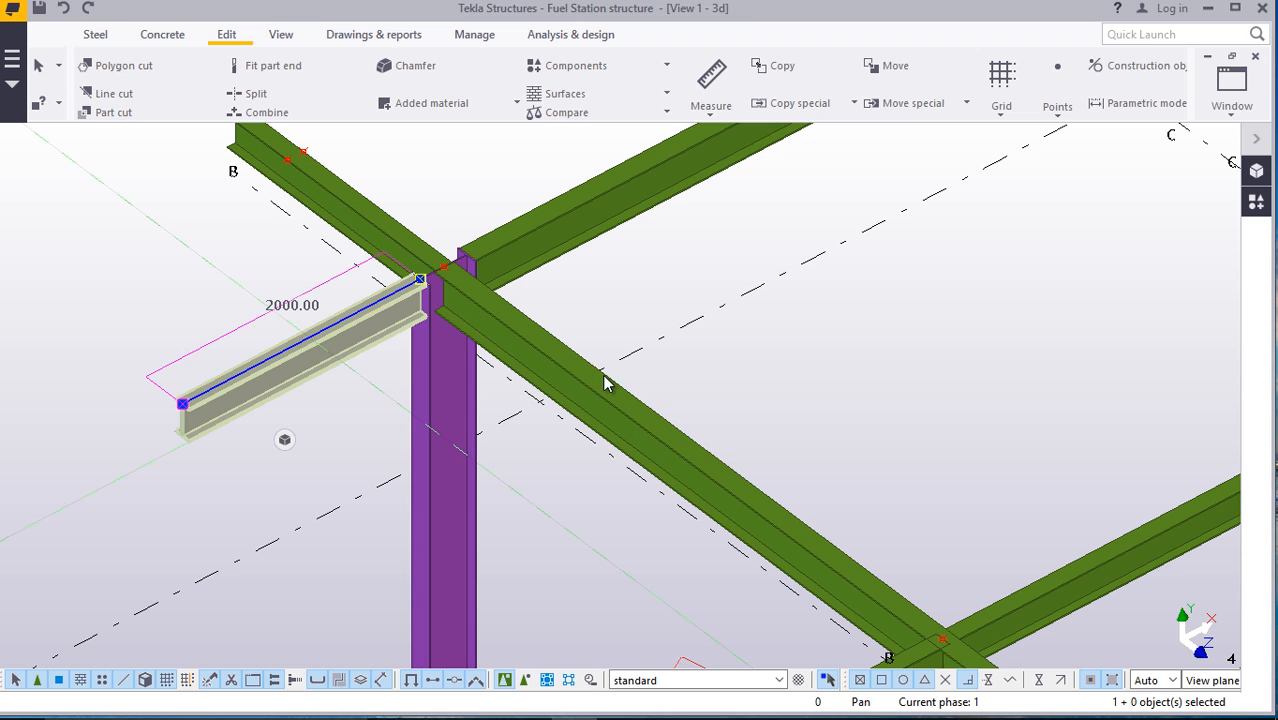
{"action": "left_click", "coordinate": [948, 318]}
{"action": "scroll", "coordinate": [676, 421], "scroll_direction": "down", "scroll_amount": 2}
{"action": "scroll", "coordinate": [418, 234], "scroll_direction": "up", "scroll_amount": 5}
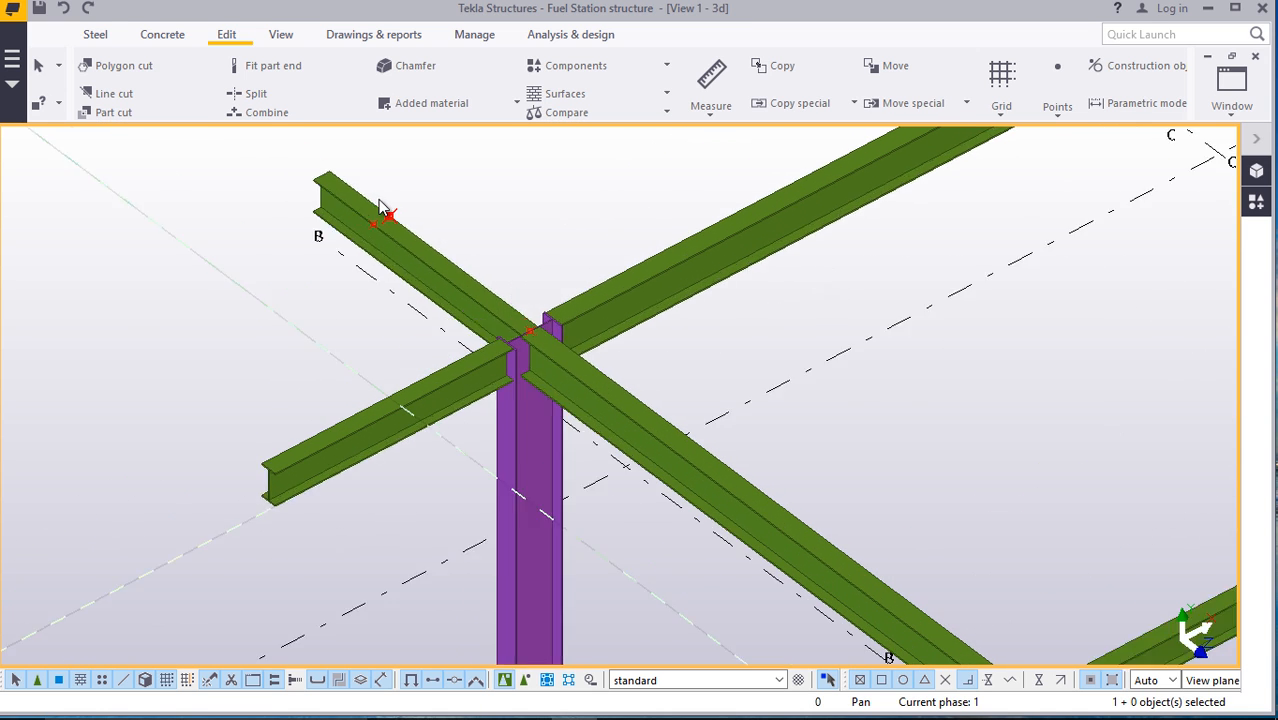
Add one divided-line point midway between the two opposite flange-edge points on the corner cantilever's top flange
{"action": "left_click", "coordinate": [1059, 120]}
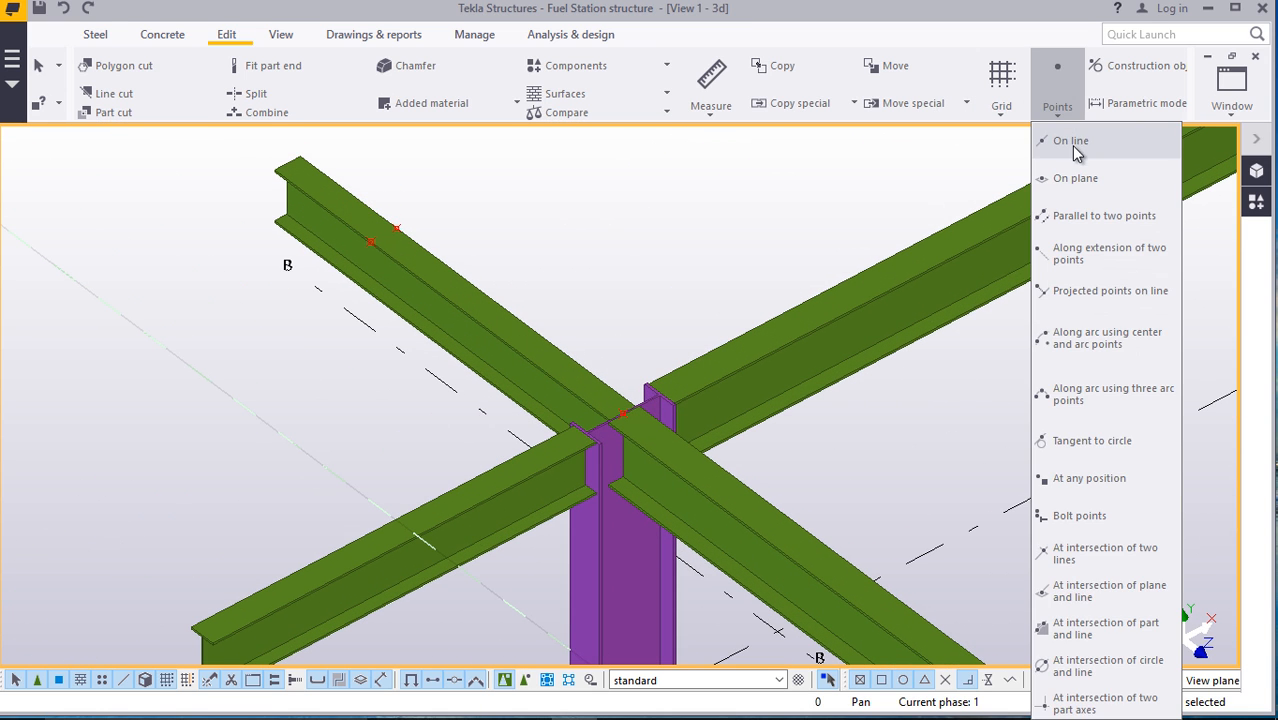
{"action": "left_click", "coordinate": [1078, 137]}
{"action": "scroll", "coordinate": [399, 217], "scroll_direction": "up", "scroll_amount": 5}
{"action": "scroll", "coordinate": [765, 314], "scroll_direction": "down", "scroll_amount": 5}
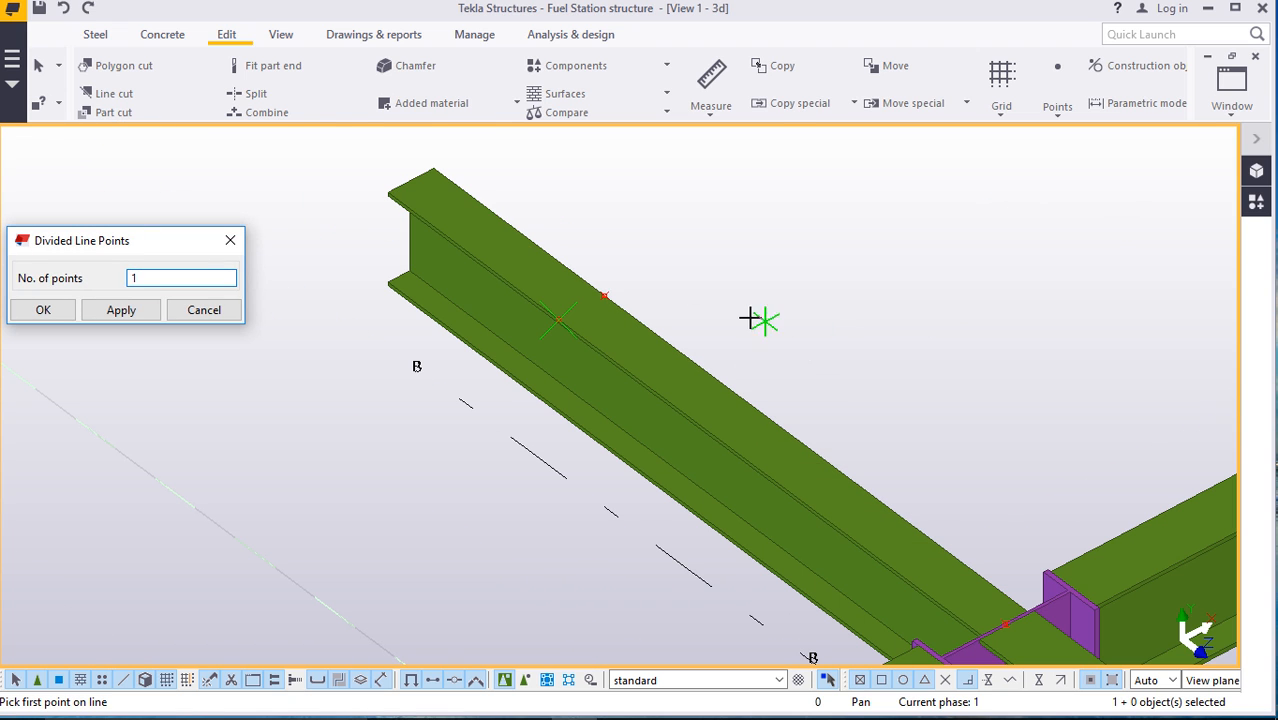
{"action": "left_click", "coordinate": [604, 296]}
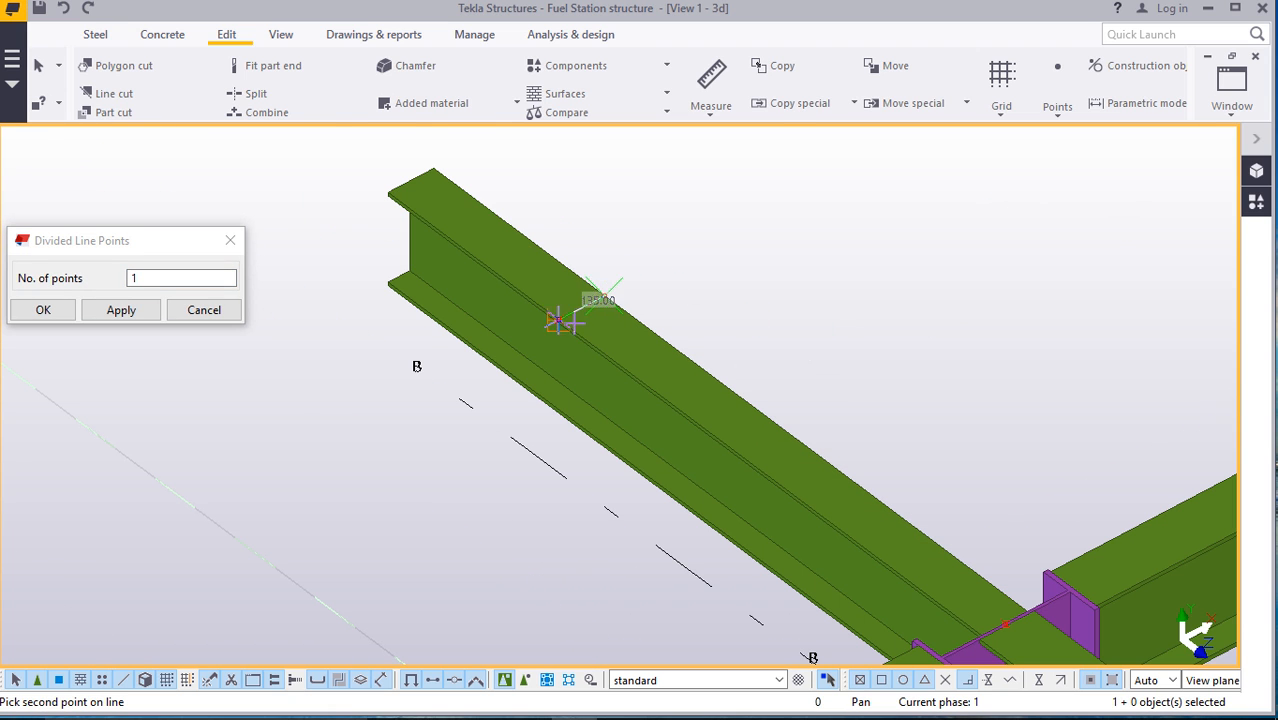
{"action": "scroll", "coordinate": [585, 290], "scroll_direction": "up", "scroll_amount": 6}
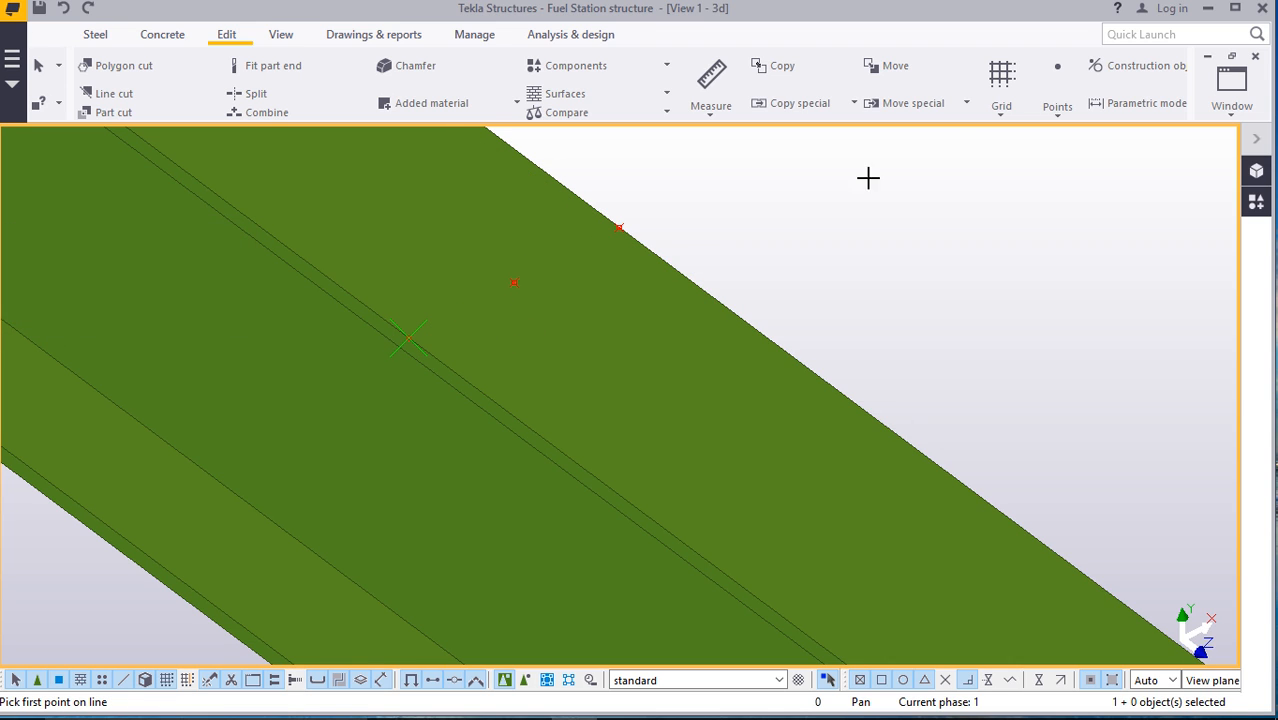
{"action": "right_click", "coordinate": [958, 155]}
{"action": "left_click", "coordinate": [1000, 171]}
{"action": "scroll", "coordinate": [456, 318], "scroll_direction": "down", "scroll_amount": 6}
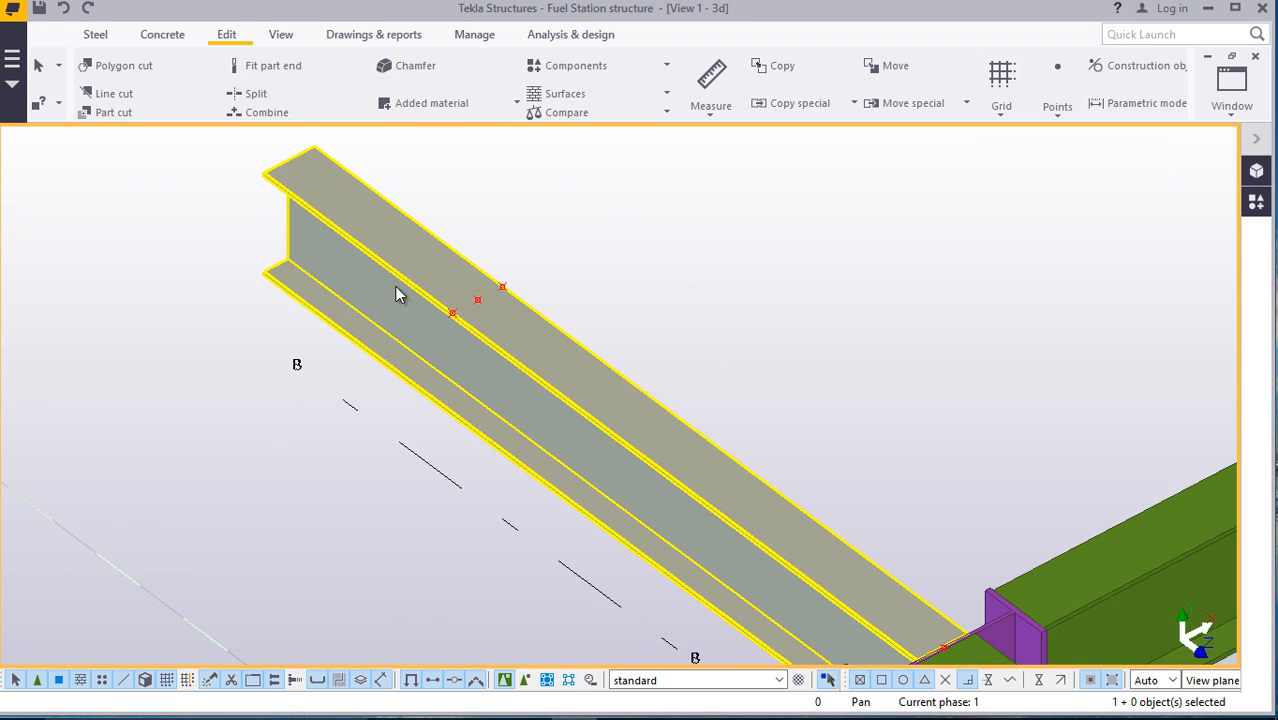
Copy the long main beam and its two in-line end cantilevers from the corner column's centre point to the middle point on the cantilever flange
{"action": "scroll", "coordinate": [396, 287], "scroll_direction": "down", "scroll_amount": 4}
{"action": "left_click", "coordinate": [948, 249]}
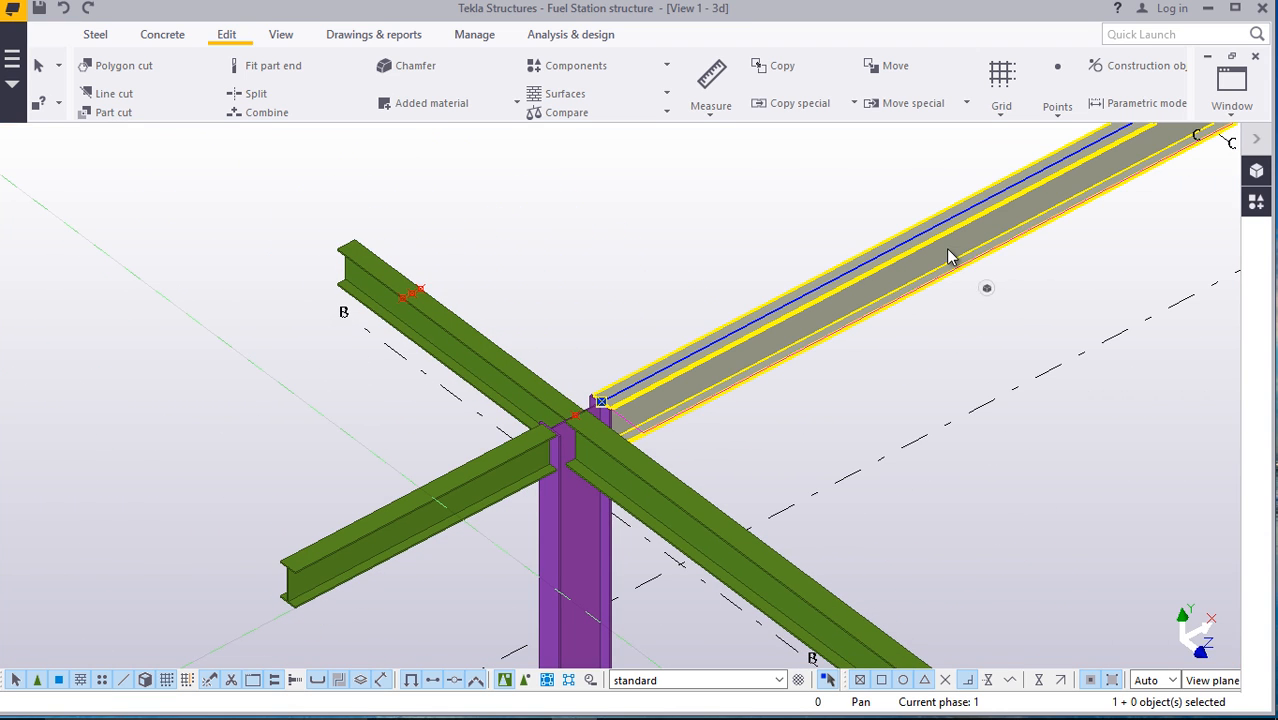
{"action": "left_click", "coordinate": [510, 478], "text": "ctrl"}
{"action": "scroll", "coordinate": [447, 508], "scroll_direction": "down", "scroll_amount": 2}
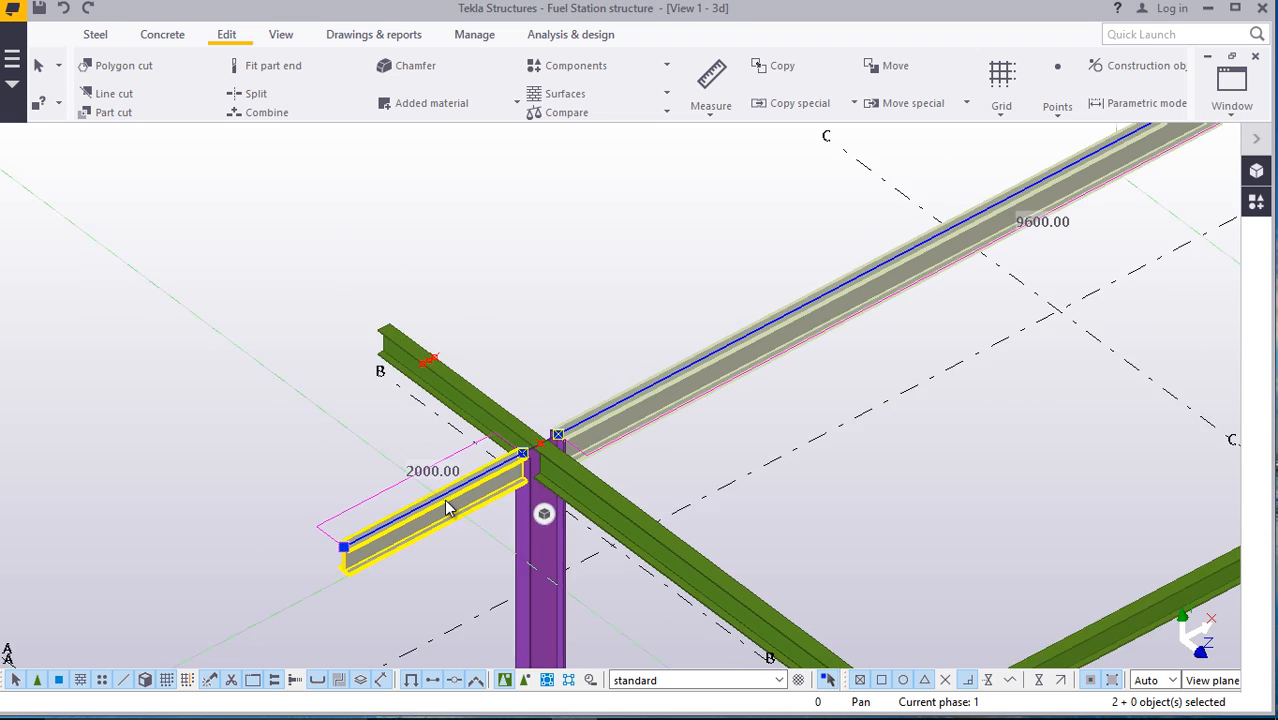
{"action": "scroll", "coordinate": [445, 500], "scroll_direction": "down", "scroll_amount": 3}
{"action": "scroll", "coordinate": [1055, 225], "scroll_direction": "up", "scroll_amount": 3}
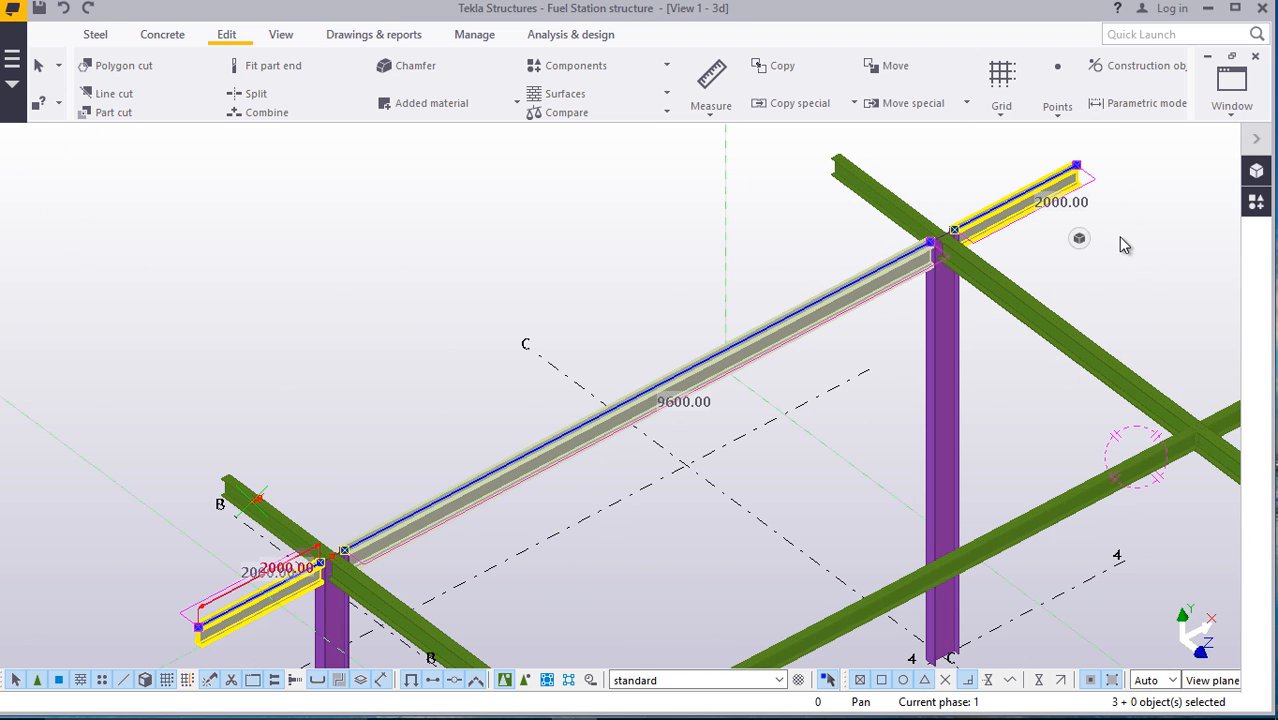
{"action": "right_click", "coordinate": [1122, 240]}
{"action": "left_click", "coordinate": [1096, 267]}
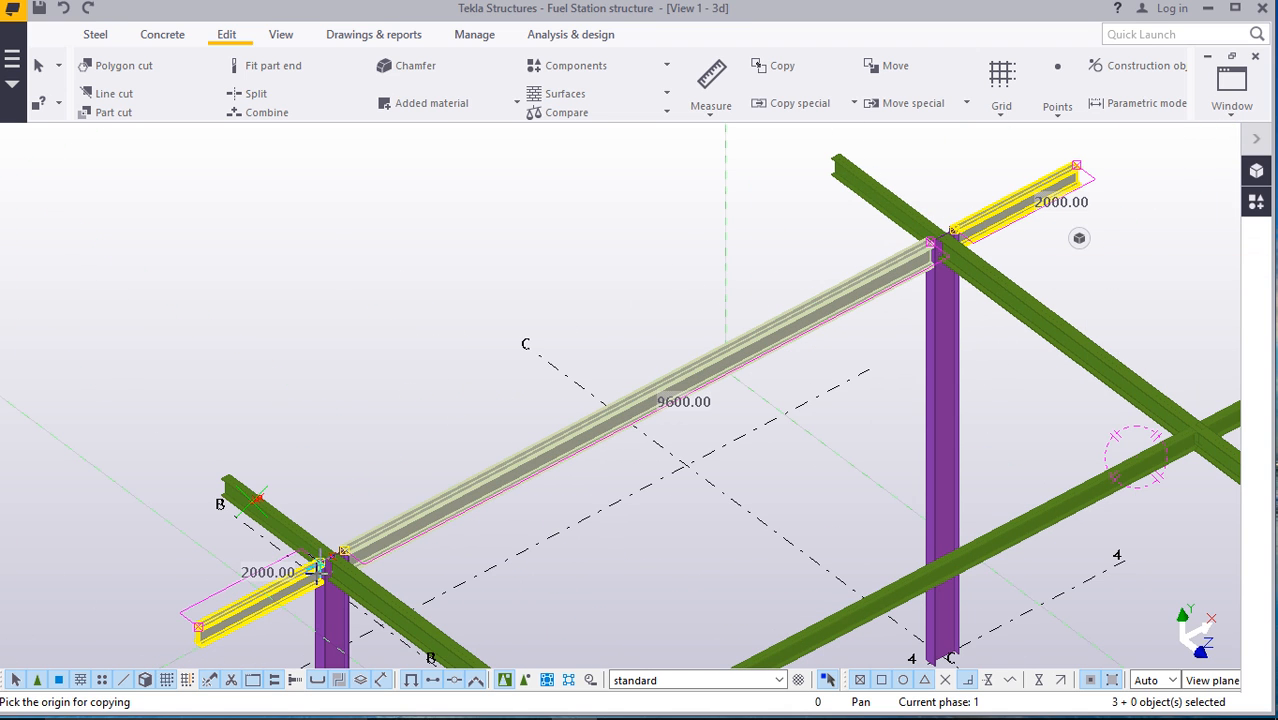
{"action": "scroll", "coordinate": [352, 567], "scroll_direction": "up", "scroll_amount": 5}
{"action": "scroll", "coordinate": [352, 567], "scroll_direction": "up", "scroll_amount": 8}
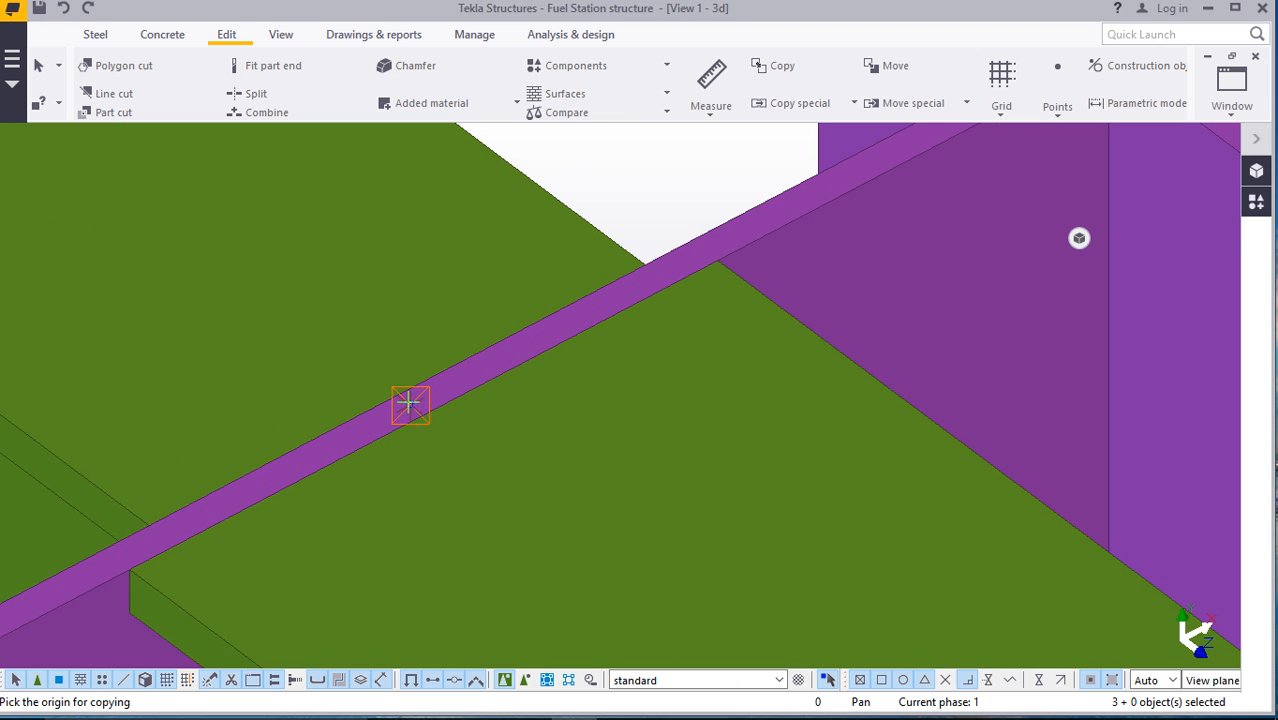
{"action": "left_click", "coordinate": [408, 402]}
{"action": "scroll", "coordinate": [551, 434], "scroll_direction": "down", "scroll_amount": 4}
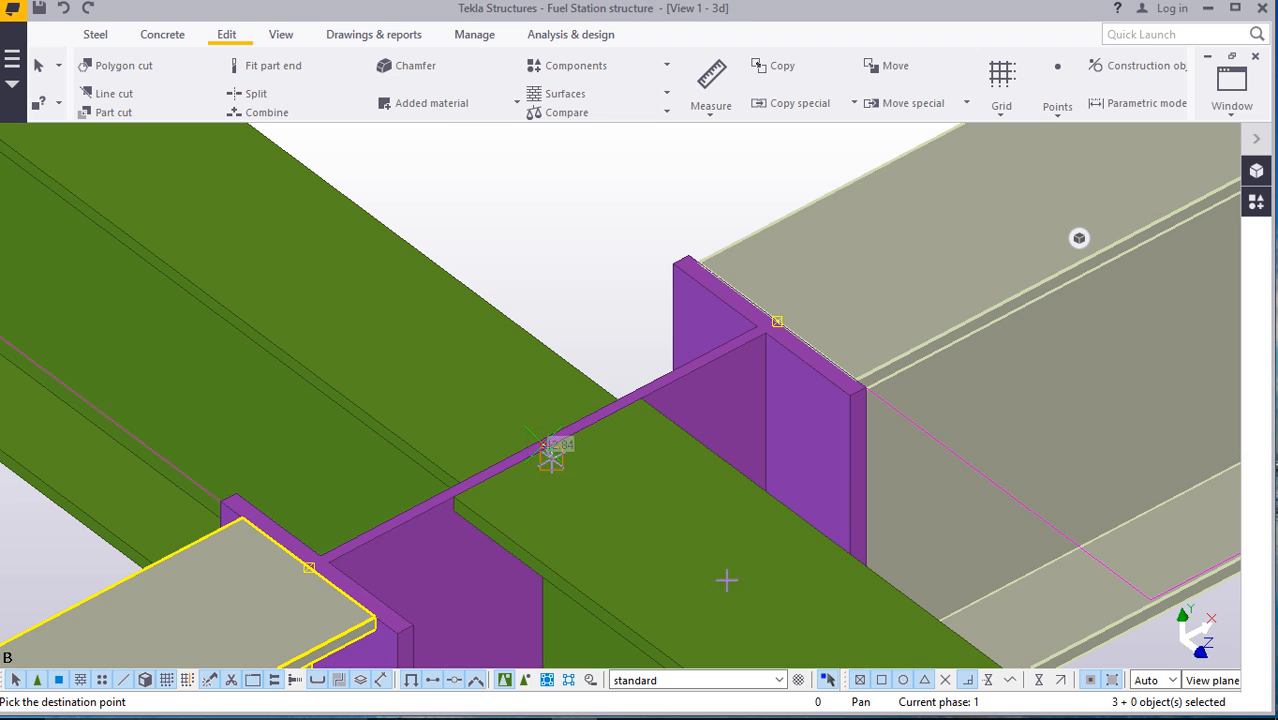
{"action": "scroll", "coordinate": [704, 544], "scroll_direction": "down", "scroll_amount": 2}
{"action": "scroll", "coordinate": [704, 544], "scroll_direction": "down", "scroll_amount": 3}
{"action": "scroll", "coordinate": [400, 333], "scroll_direction": "up", "scroll_amount": 6}
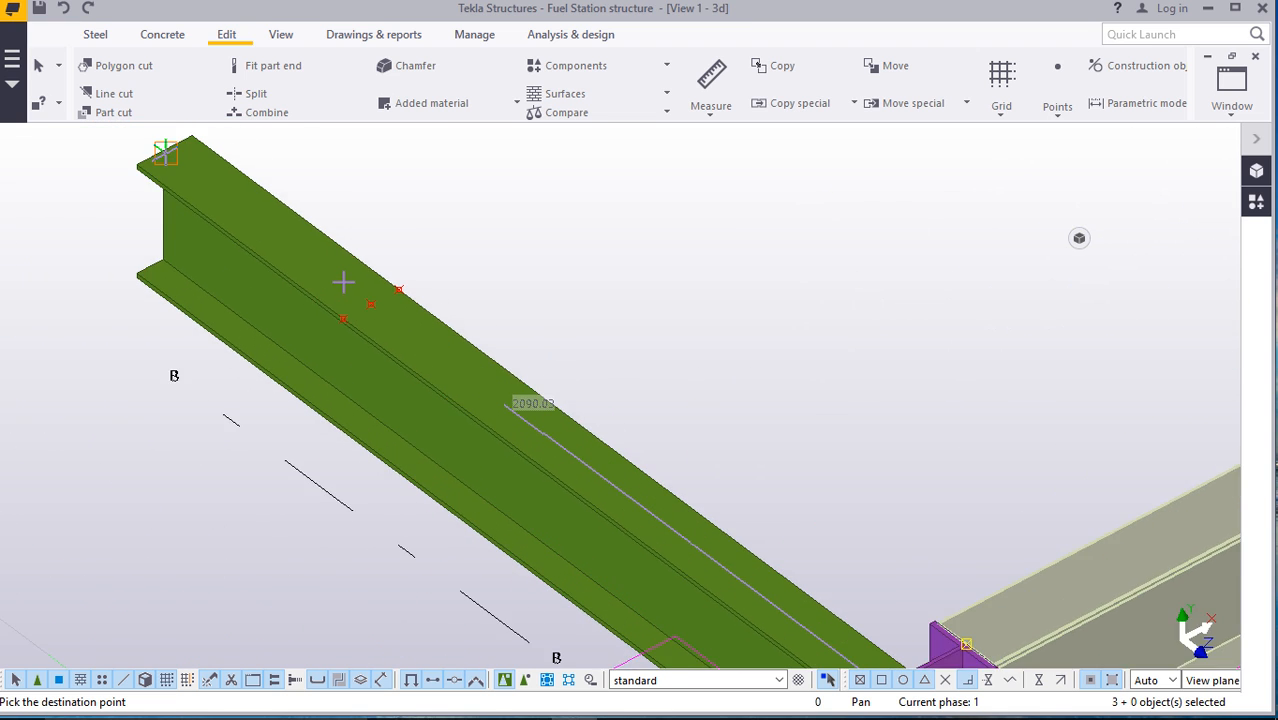
{"action": "scroll", "coordinate": [387, 320], "scroll_direction": "up", "scroll_amount": 2}
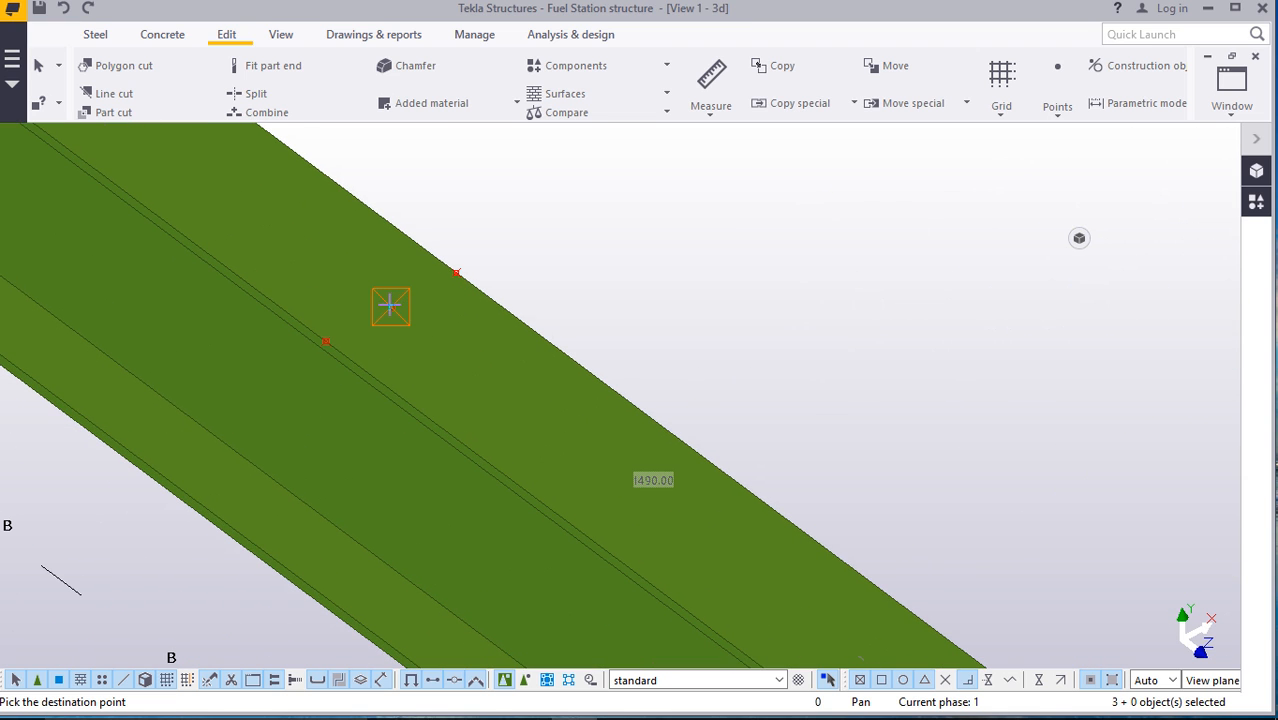
{"action": "right_click", "coordinate": [502, 252]}
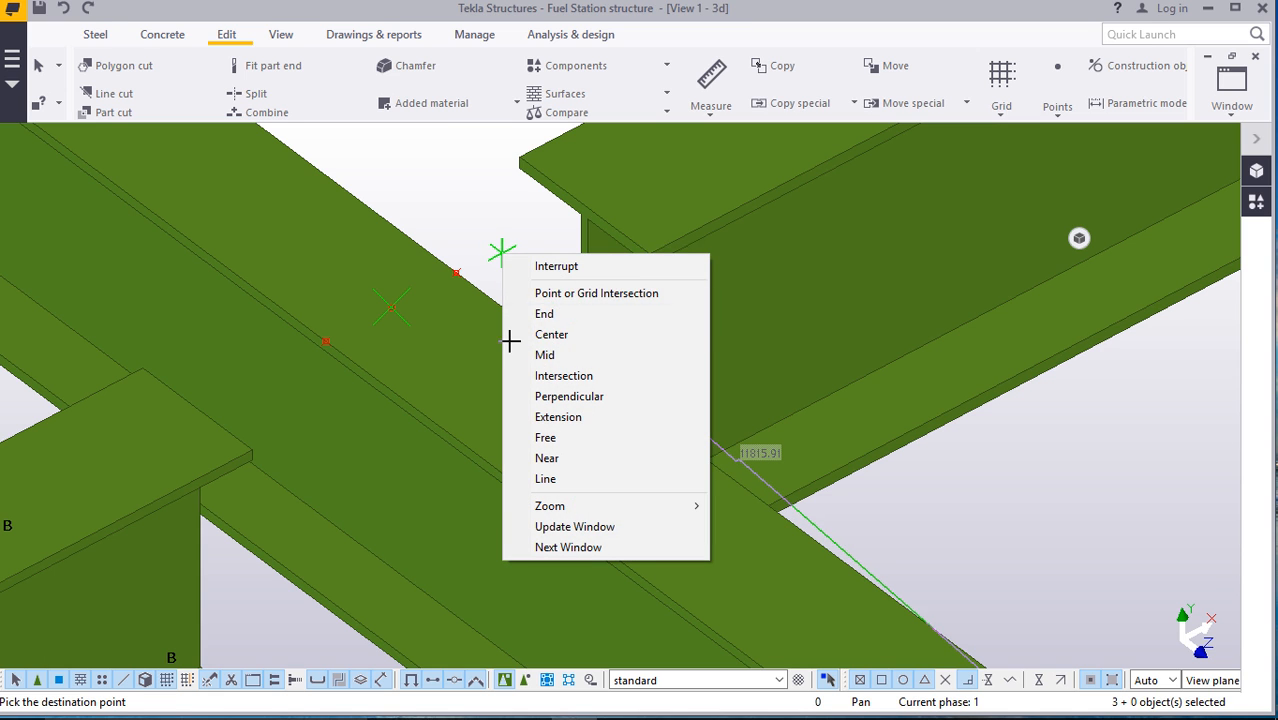
{"action": "left_click", "coordinate": [550, 267]}
{"action": "scroll", "coordinate": [496, 357], "scroll_direction": "down", "scroll_amount": 2}
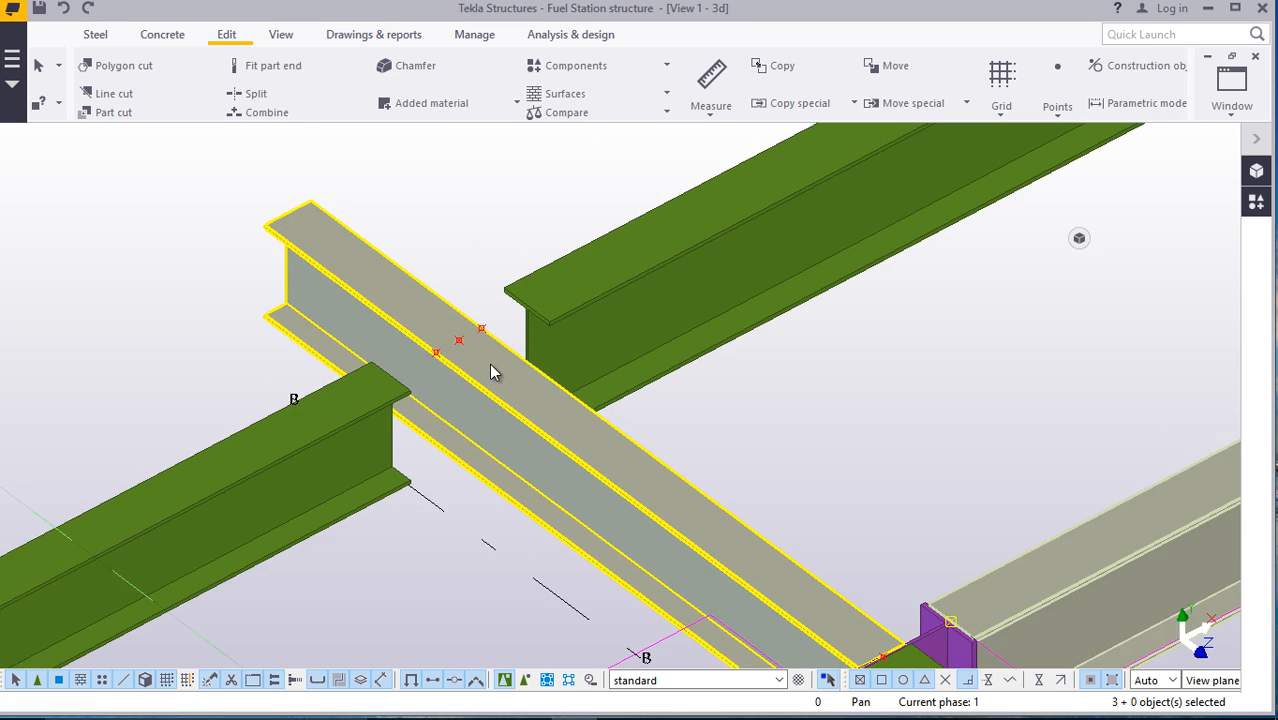
{"action": "scroll", "coordinate": [490, 365], "scroll_direction": "down", "scroll_amount": 3}
{"action": "left_click", "coordinate": [807, 326]}
Set the start Dx end offset of the copied short cantilever near grid label B to -200 and modify the beam
{"action": "scroll", "coordinate": [536, 344], "scroll_direction": "down", "scroll_amount": 3}
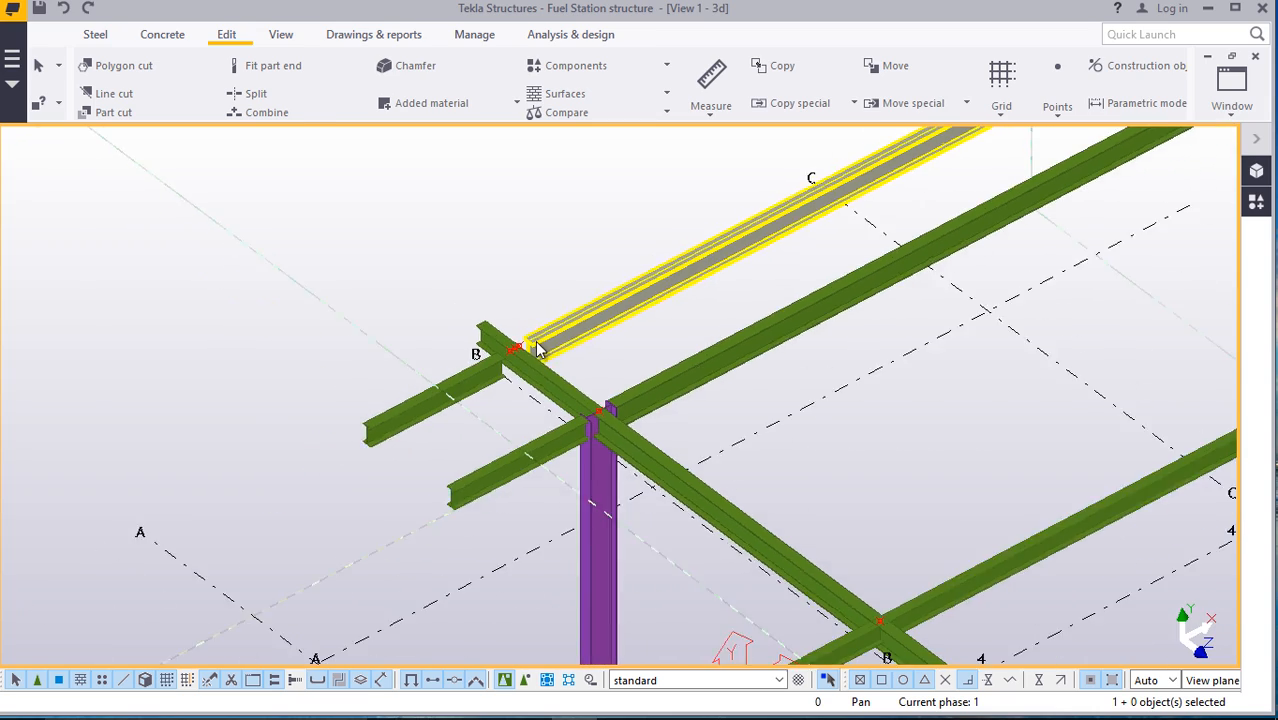
{"action": "scroll", "coordinate": [560, 342], "scroll_direction": "down", "scroll_amount": 2}
{"action": "scroll", "coordinate": [846, 398], "scroll_direction": "up", "scroll_amount": 2}
{"action": "scroll", "coordinate": [461, 352], "scroll_direction": "up", "scroll_amount": 5}
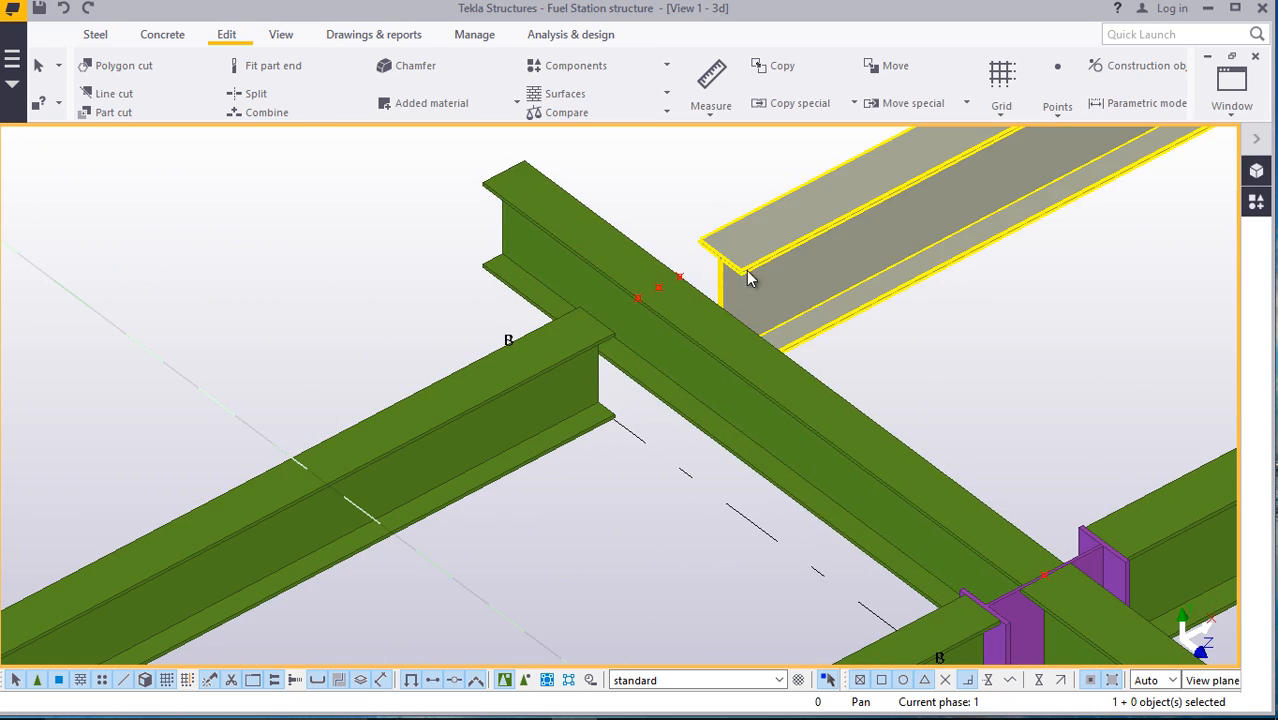
{"action": "double_click", "coordinate": [535, 423]}
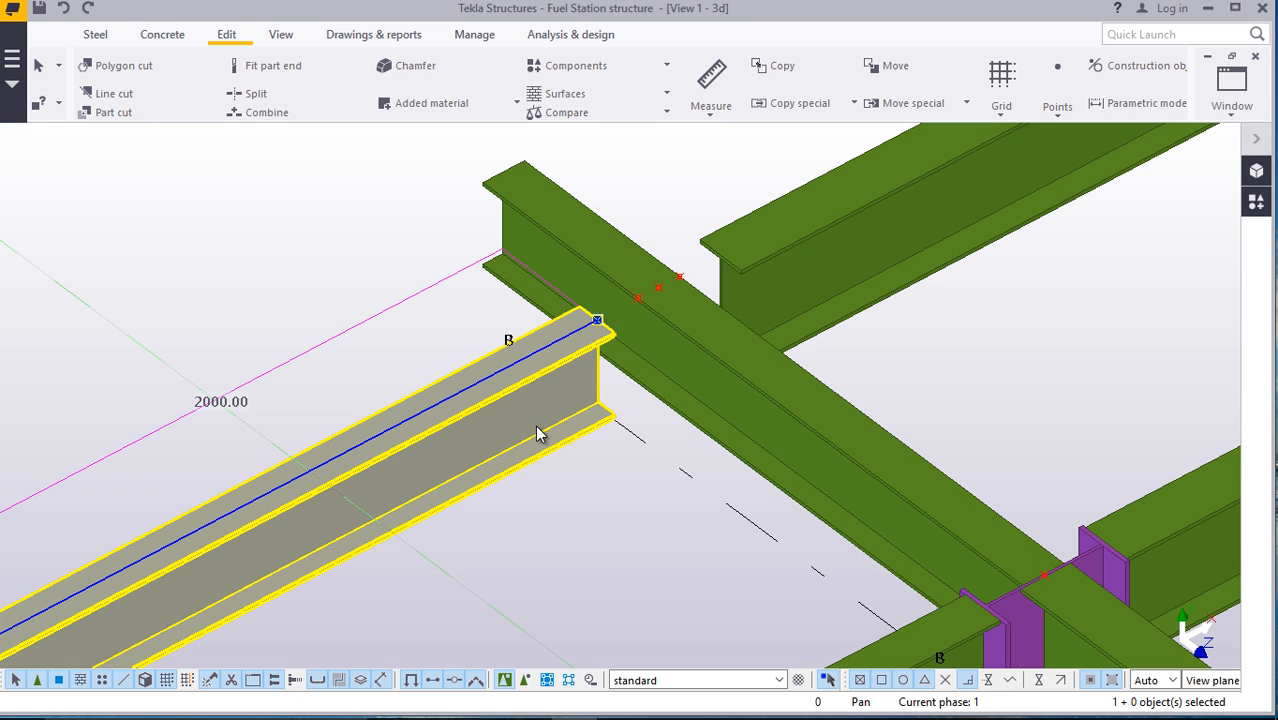
{"action": "left_click", "coordinate": [817, 305]}
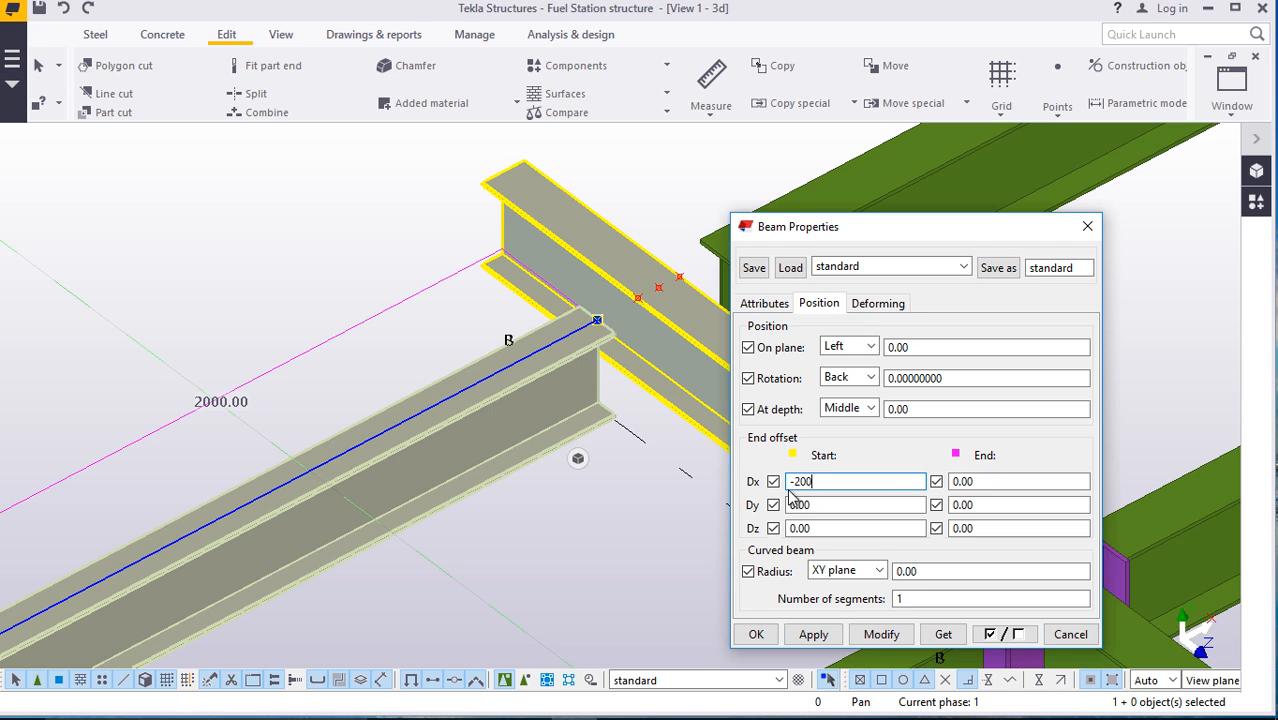
{"action": "left_click", "coordinate": [885, 637]}
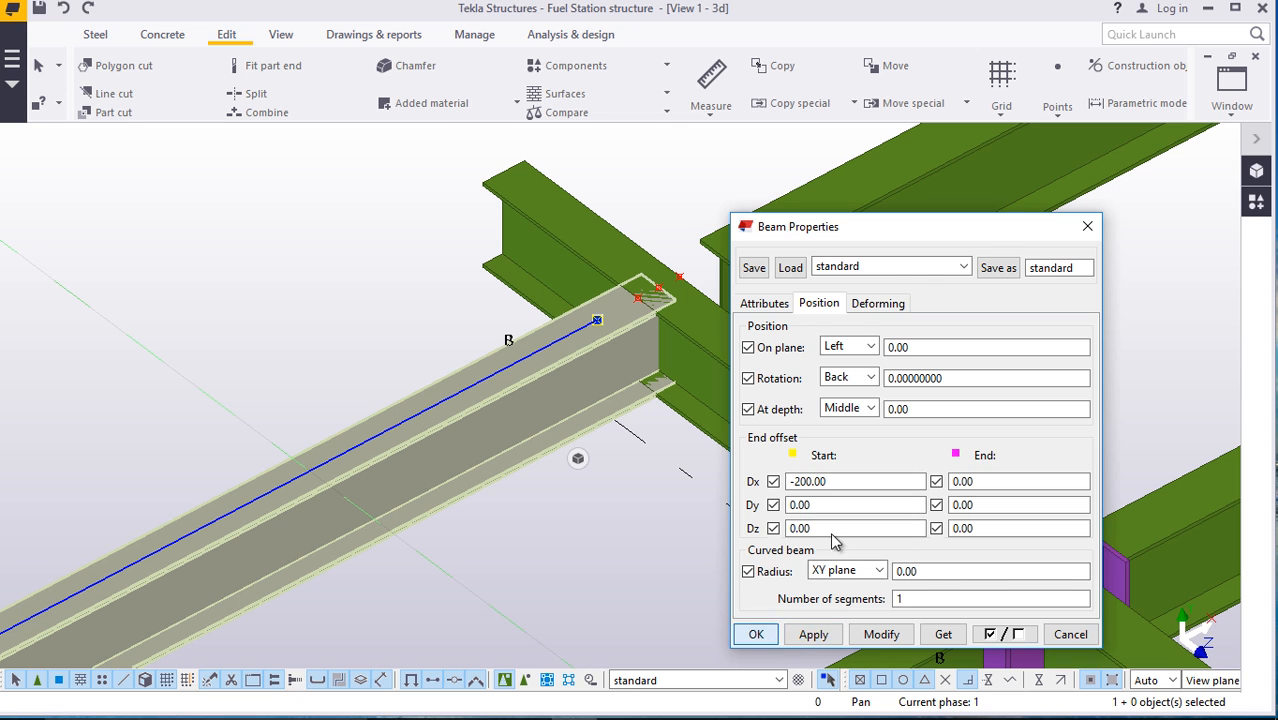
Set the start Dx end offset of the copied long main beam to -200 and modify the beam
{"action": "double_click", "coordinate": [786, 266]}
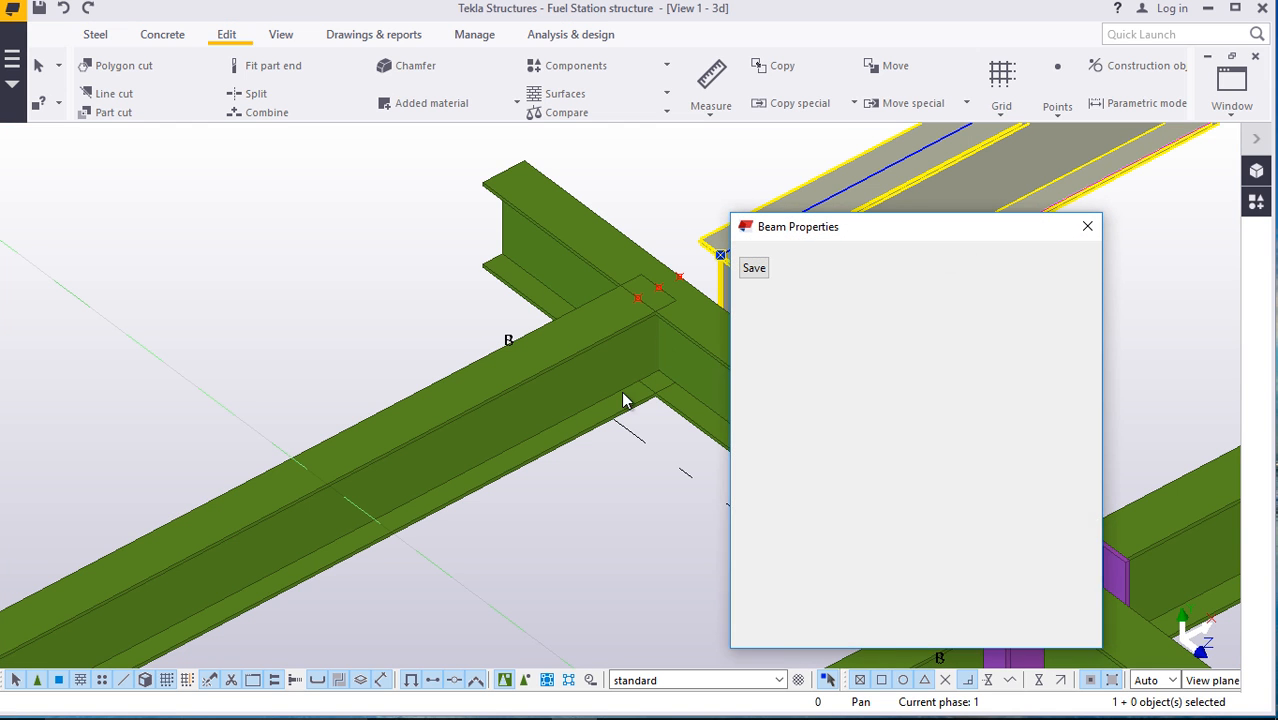
{"action": "scroll", "coordinate": [596, 370], "scroll_direction": "down", "scroll_amount": 2}
{"action": "scroll", "coordinate": [682, 335], "scroll_direction": "up", "scroll_amount": 2}
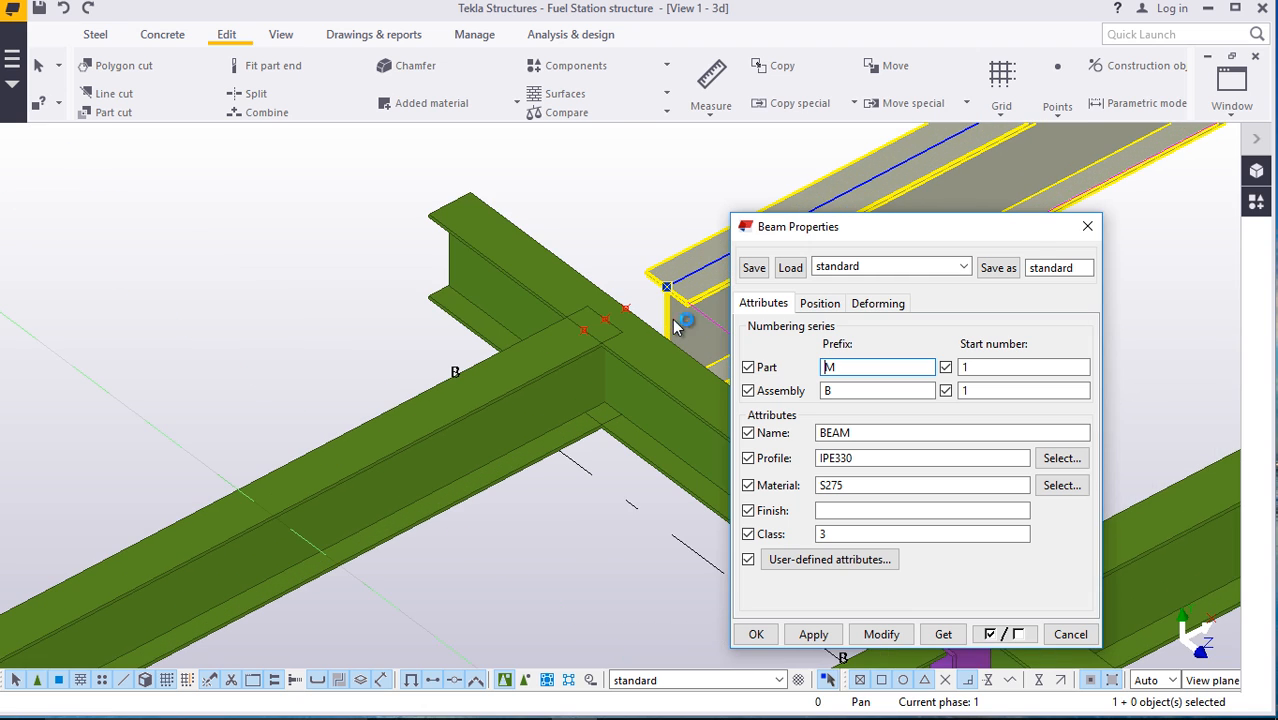
{"action": "left_click_drag", "start_coordinate": [866, 233], "coordinate": [970, 219]}
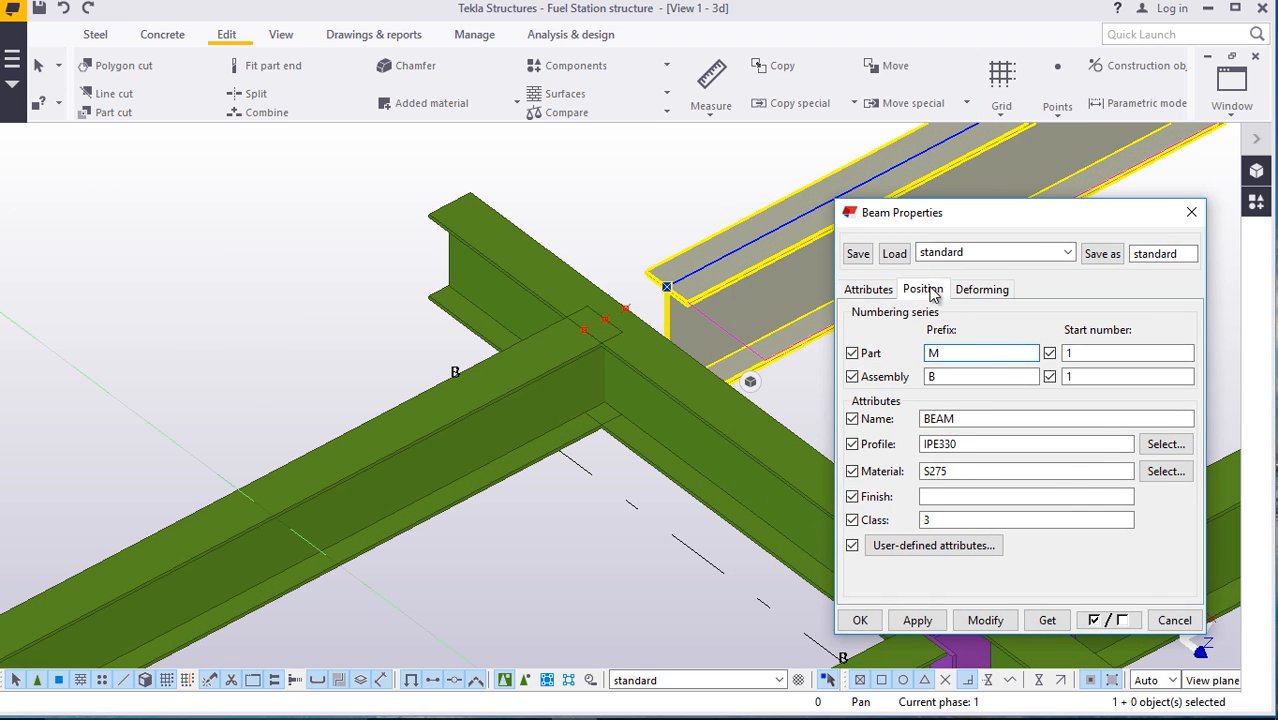
{"action": "left_click", "coordinate": [923, 290]}
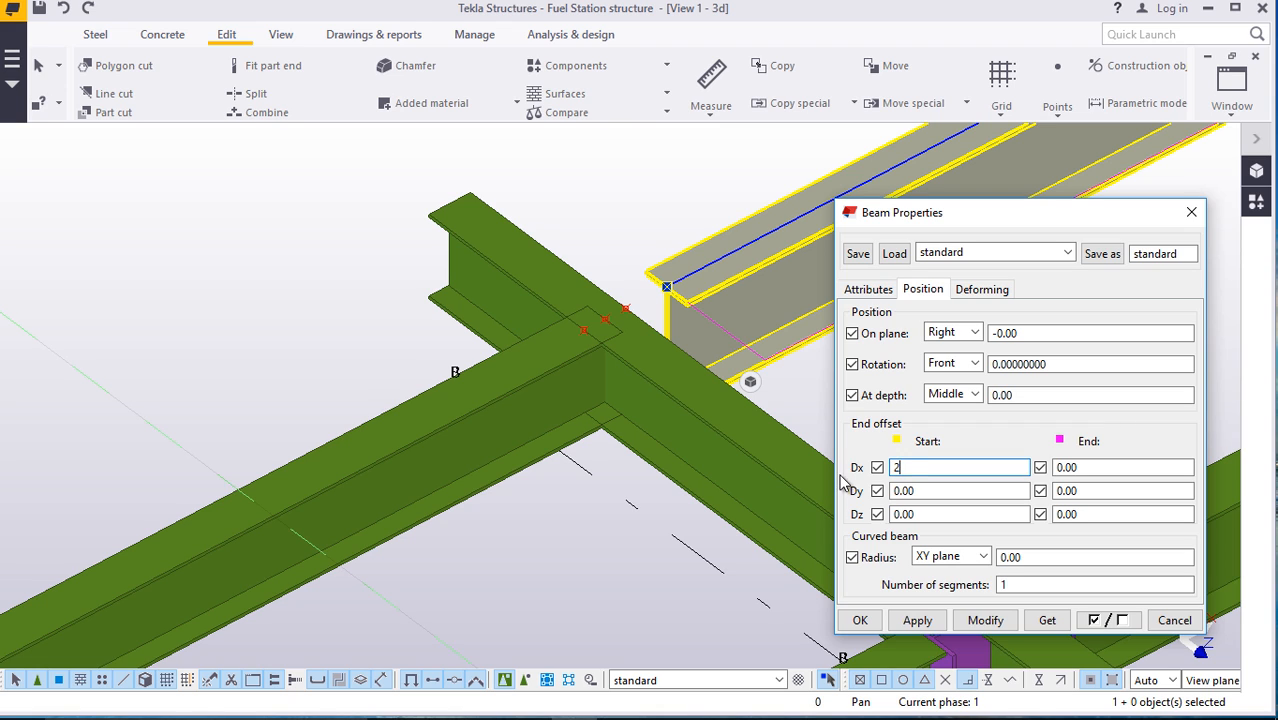
{"action": "left_click", "coordinate": [984, 621]}
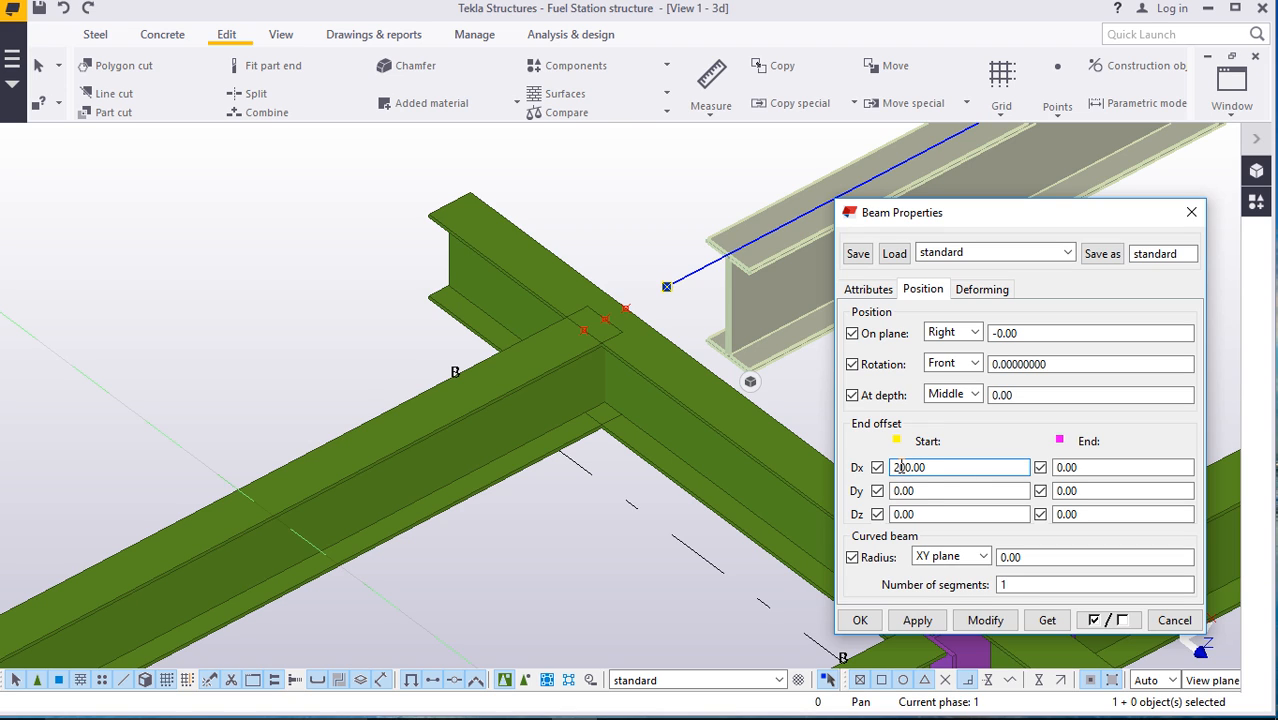
{"action": "left_click", "coordinate": [987, 620]}
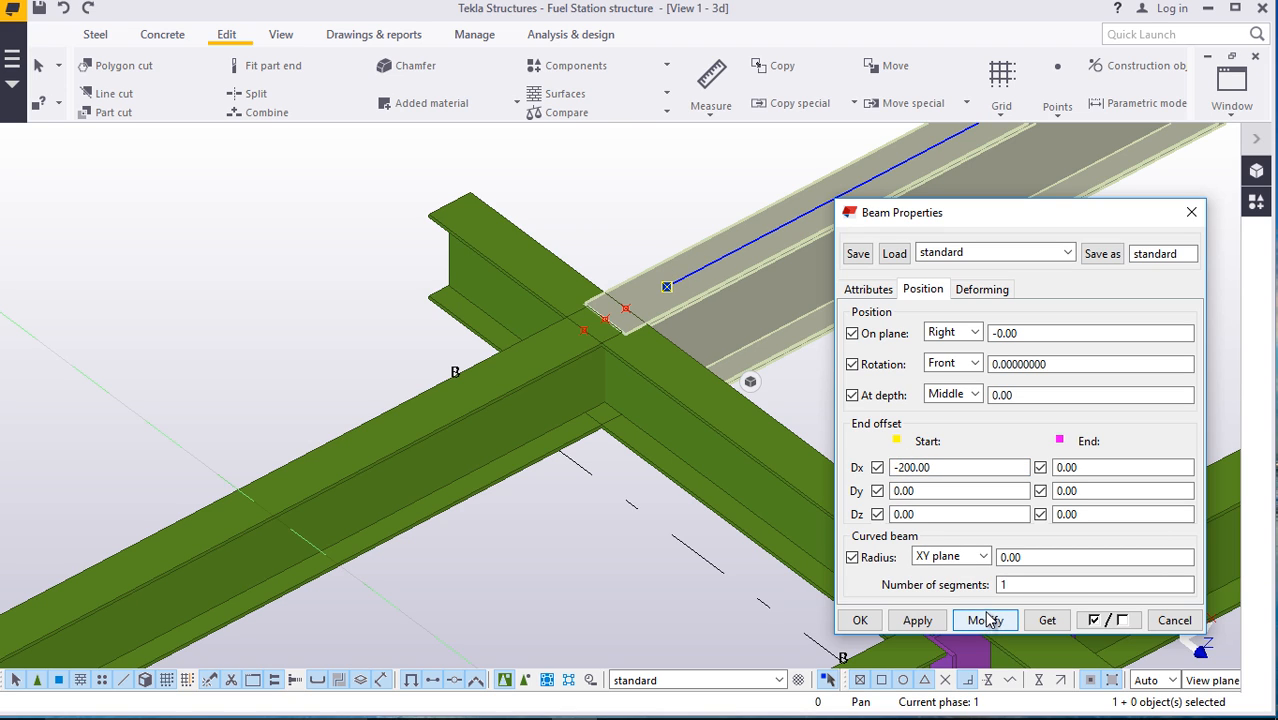
{"action": "left_click", "coordinate": [858, 619]}
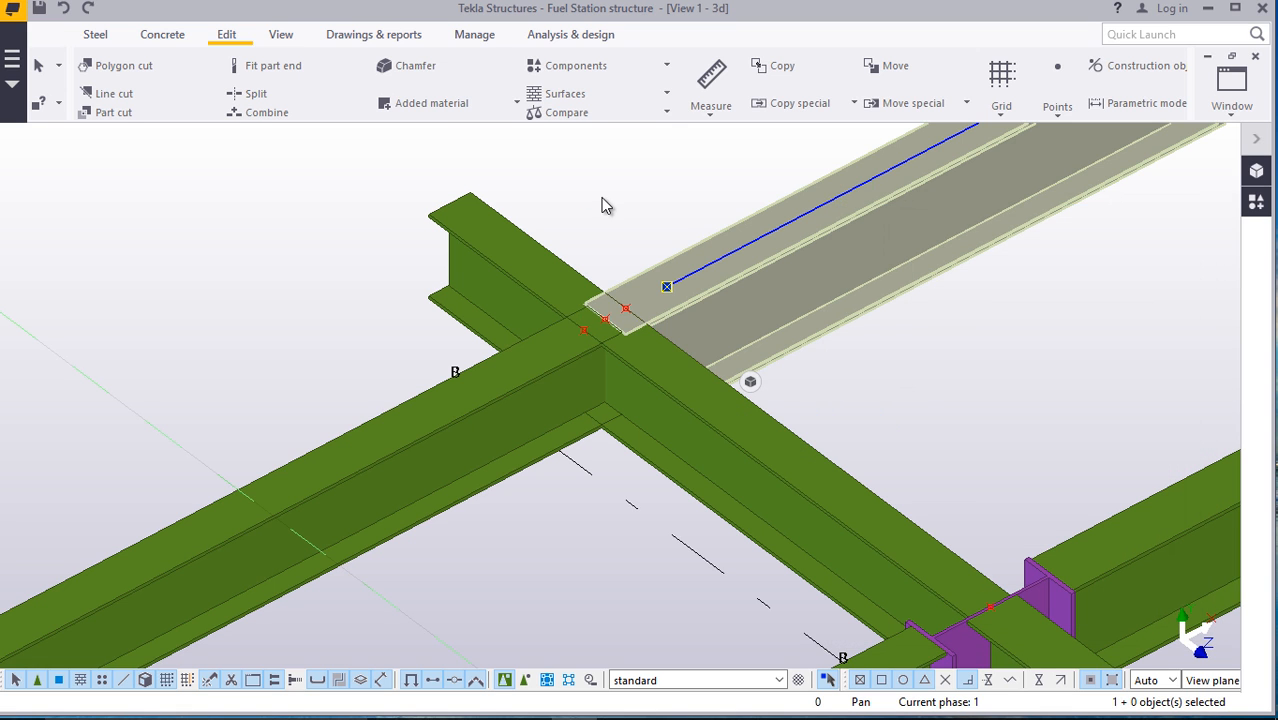
{"action": "left_click", "coordinate": [601, 199]}
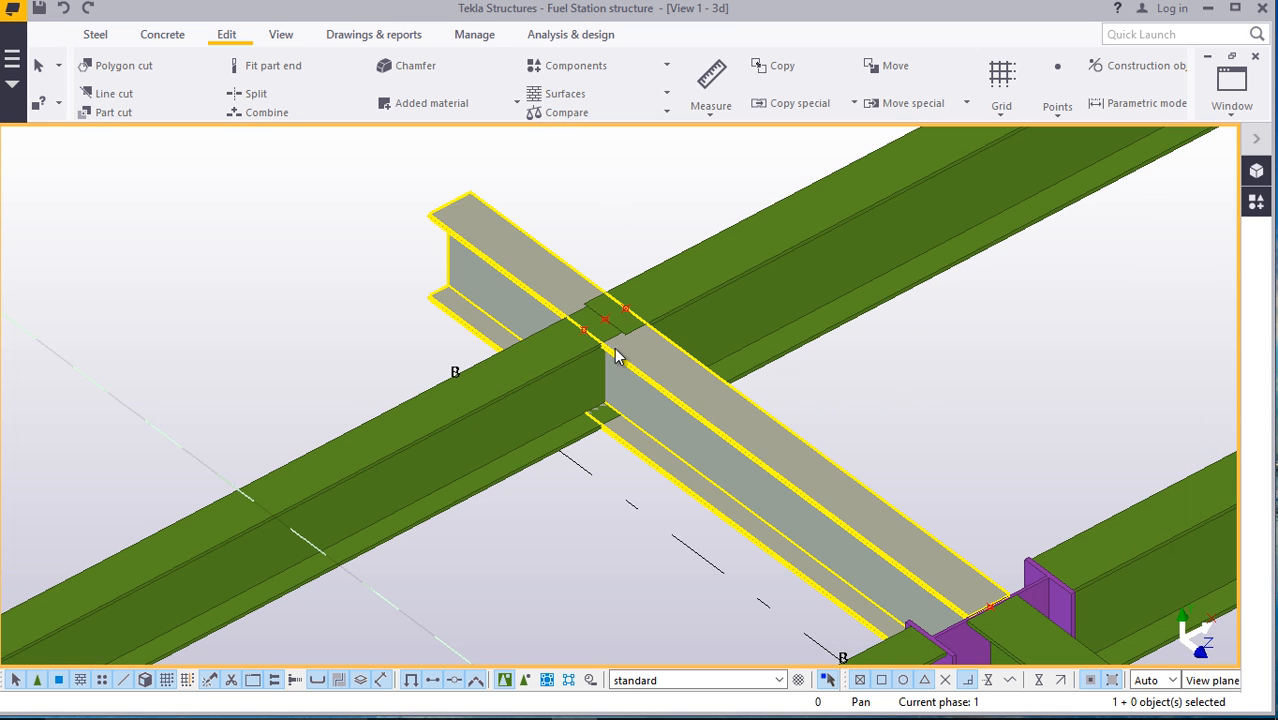
Set the end Dx end offset of the copied long main beam to 200 and modify the beam
{"action": "middle_click_drag", "start_coordinate": [642, 414], "coordinate": [553, 380], "text": "ctrl"}
{"action": "scroll", "coordinate": [560, 350], "scroll_direction": "up", "scroll_amount": 4}
{"action": "scroll", "coordinate": [562, 346], "scroll_direction": "down", "scroll_amount": 5}
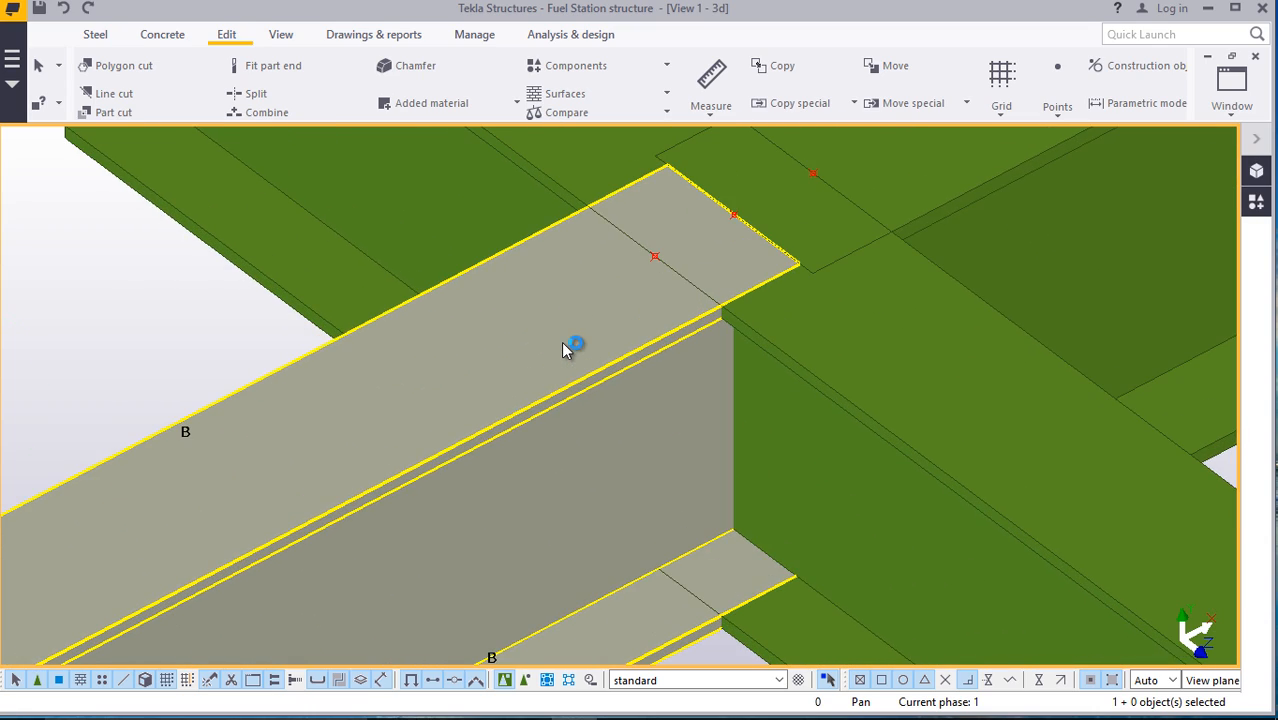
{"action": "scroll", "coordinate": [350, 448], "scroll_direction": "down", "scroll_amount": 6}
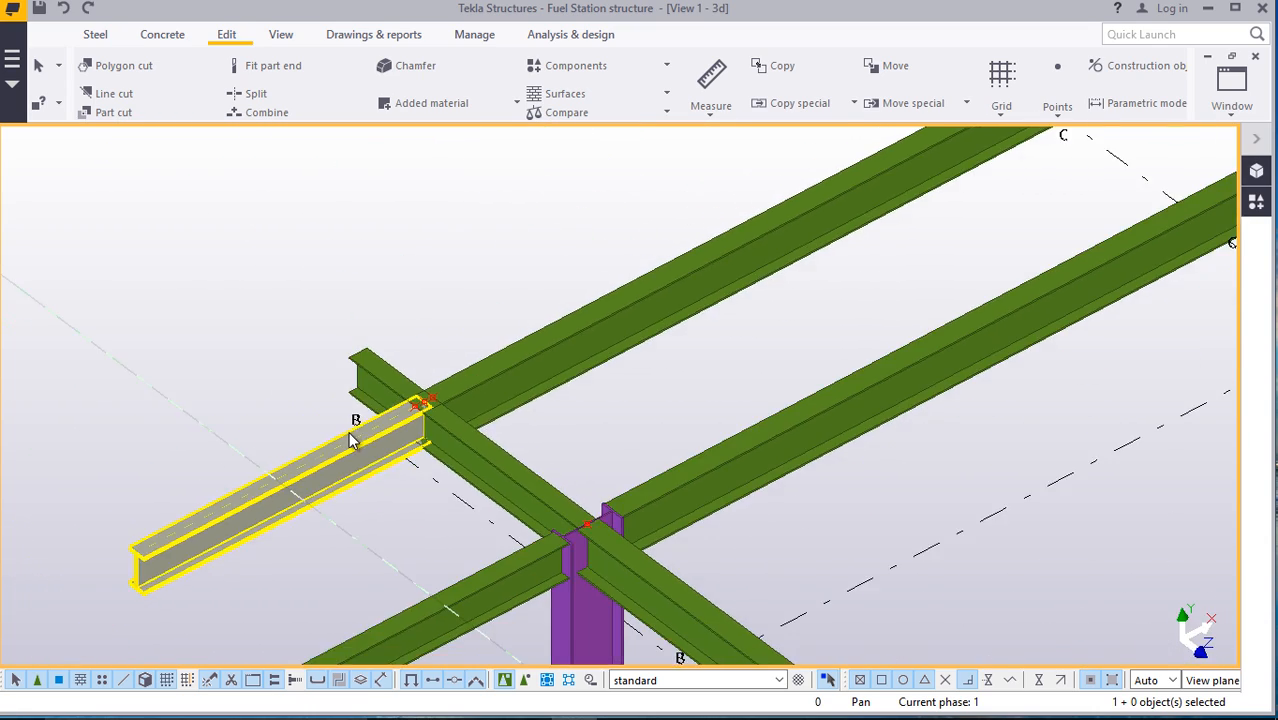
{"action": "scroll", "coordinate": [805, 247], "scroll_direction": "up", "scroll_amount": 8}
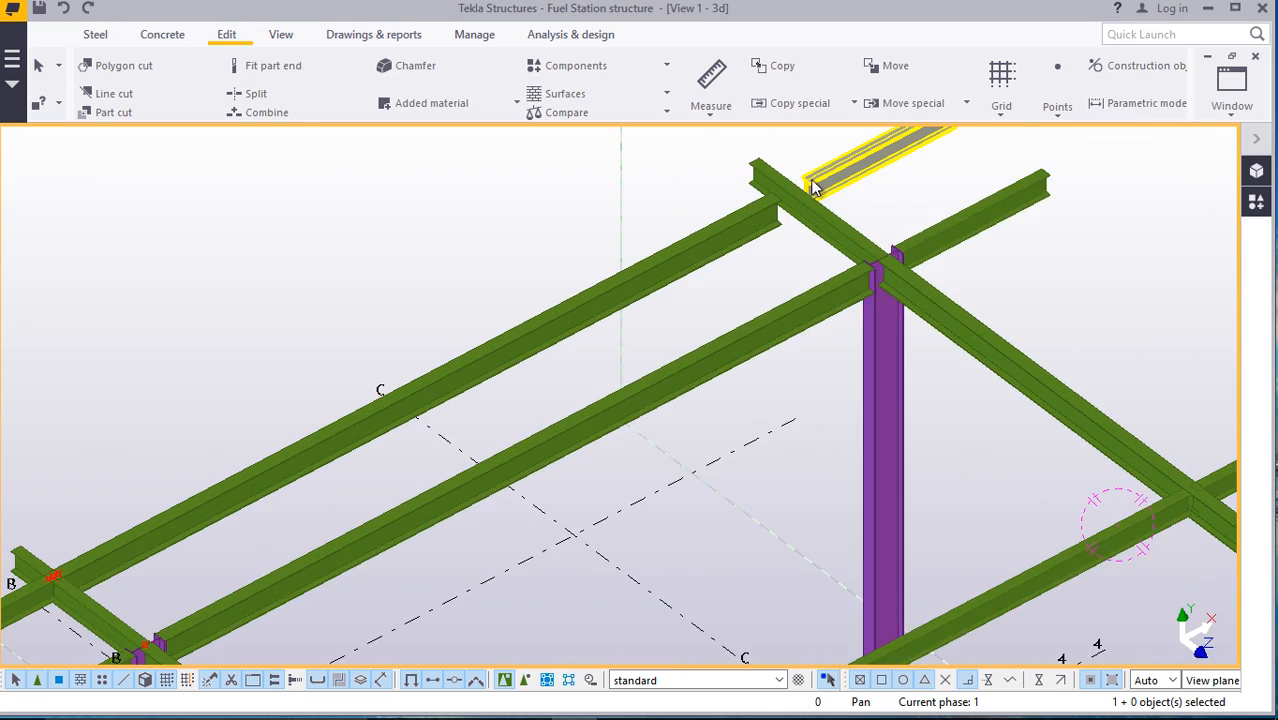
{"action": "double_click", "coordinate": [705, 313]}
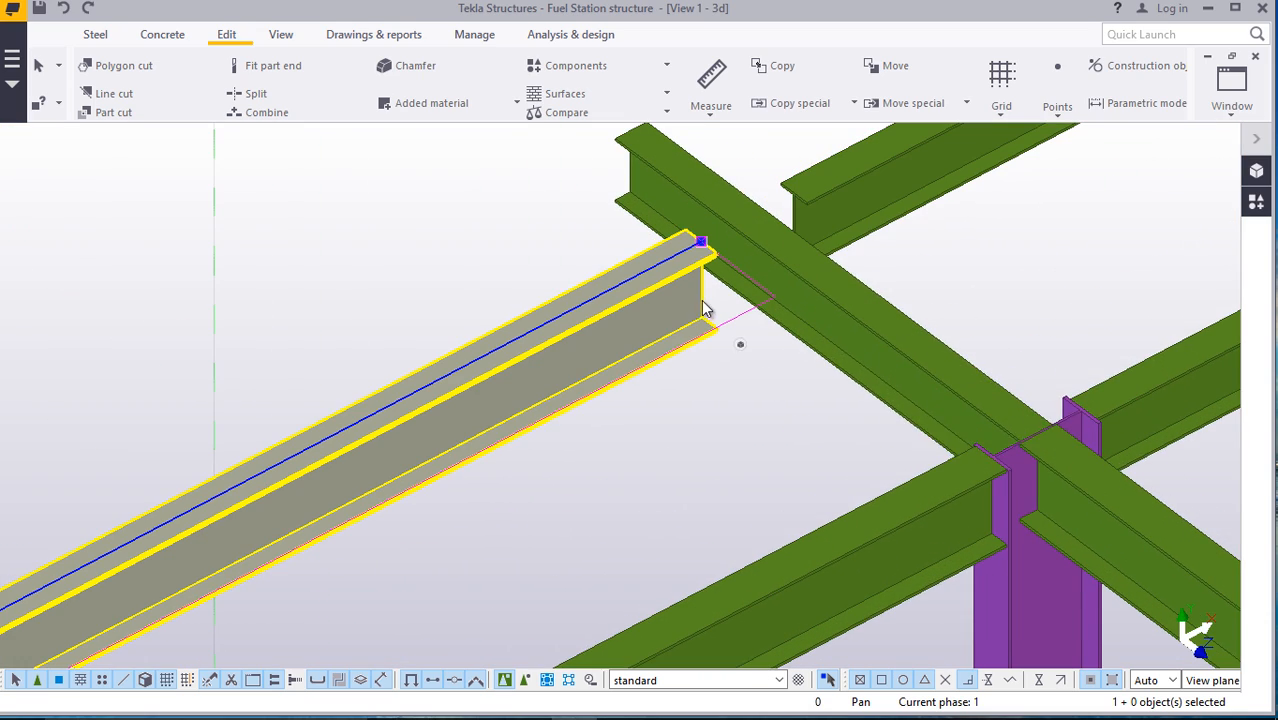
{"action": "left_click", "coordinate": [924, 290]}
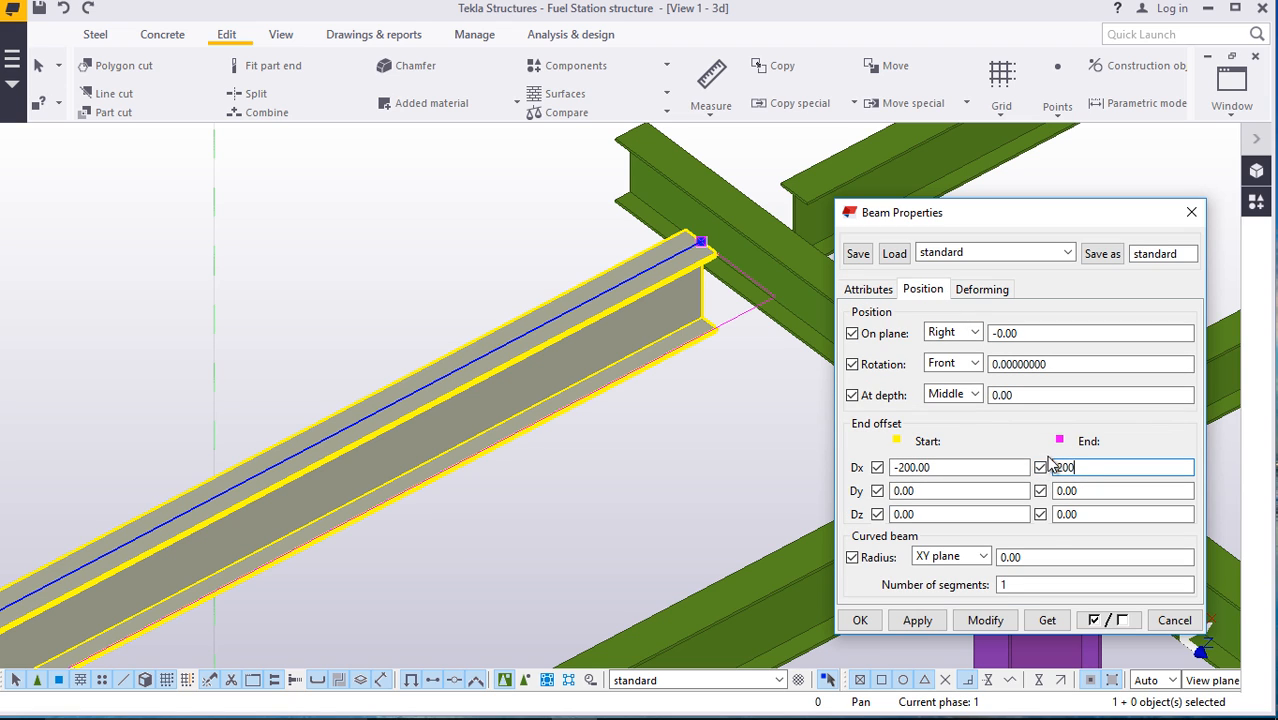
{"action": "left_click", "coordinate": [984, 620]}
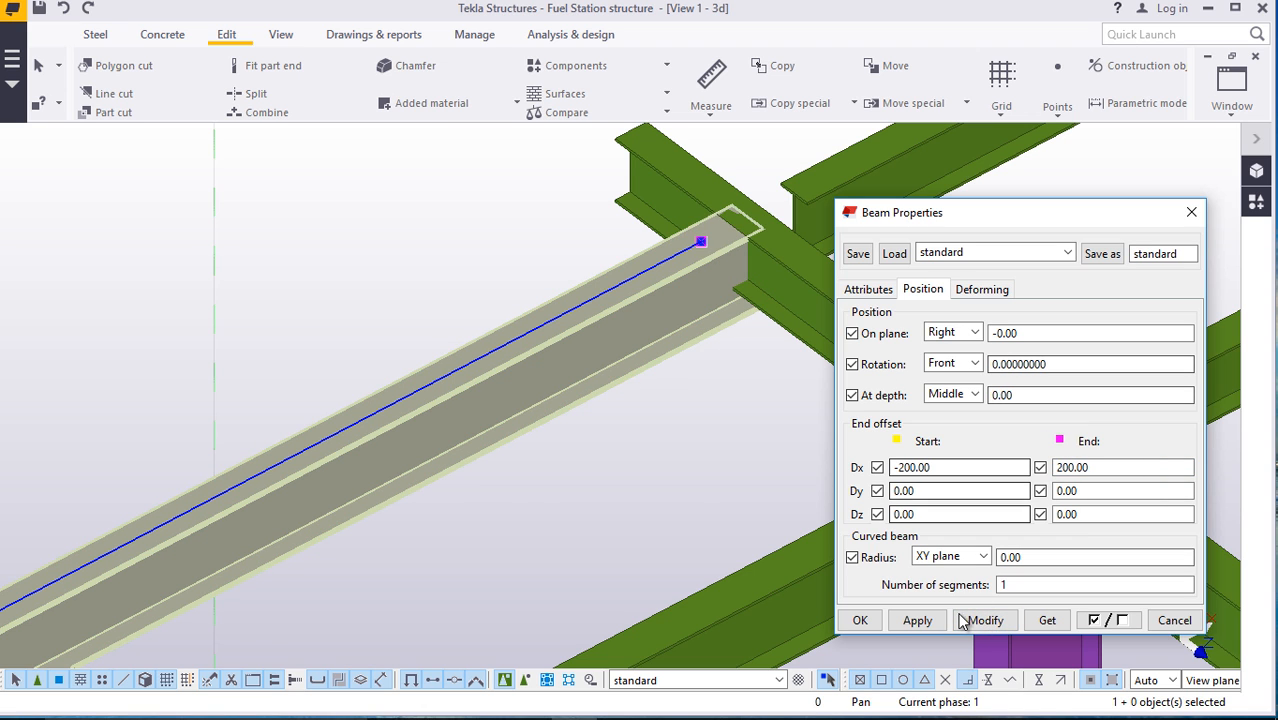
{"action": "left_click", "coordinate": [860, 620]}
Set the start Dx end offset of the copied short cantilever at the far end of the line to -200 and modify it
{"action": "scroll", "coordinate": [733, 517], "scroll_direction": "down", "scroll_amount": 5}
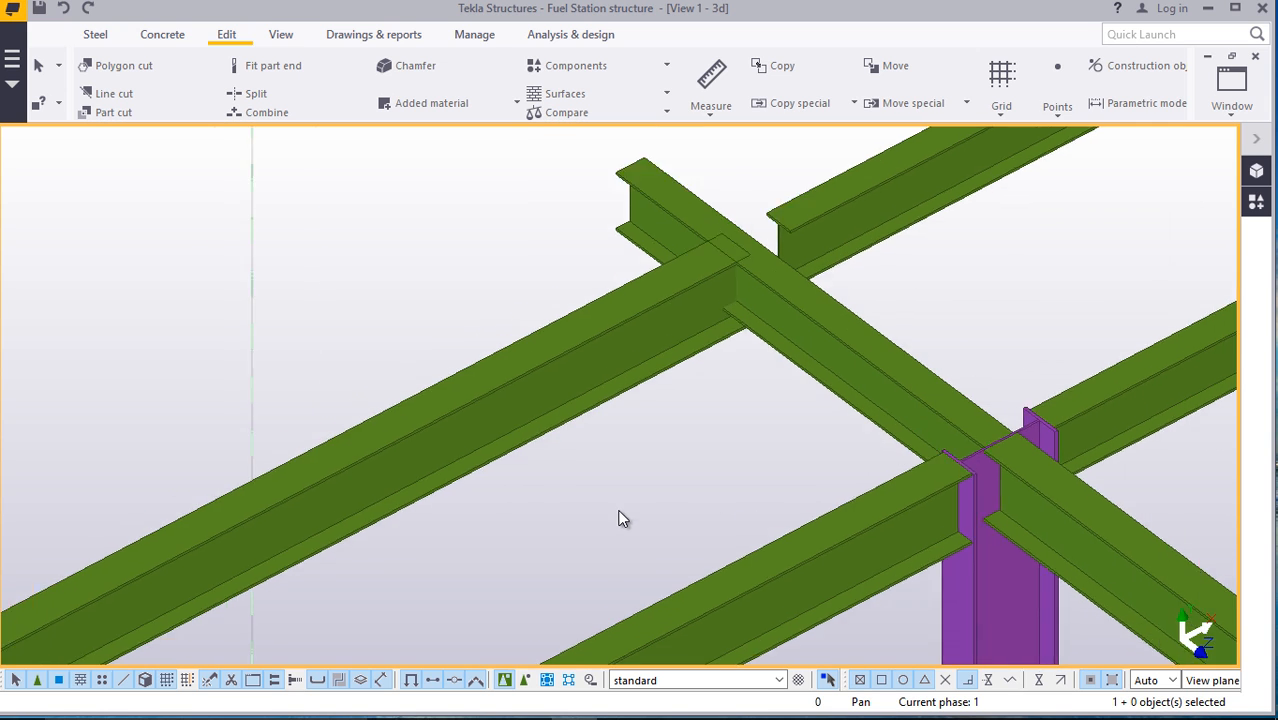
{"action": "double_click", "coordinate": [803, 323]}
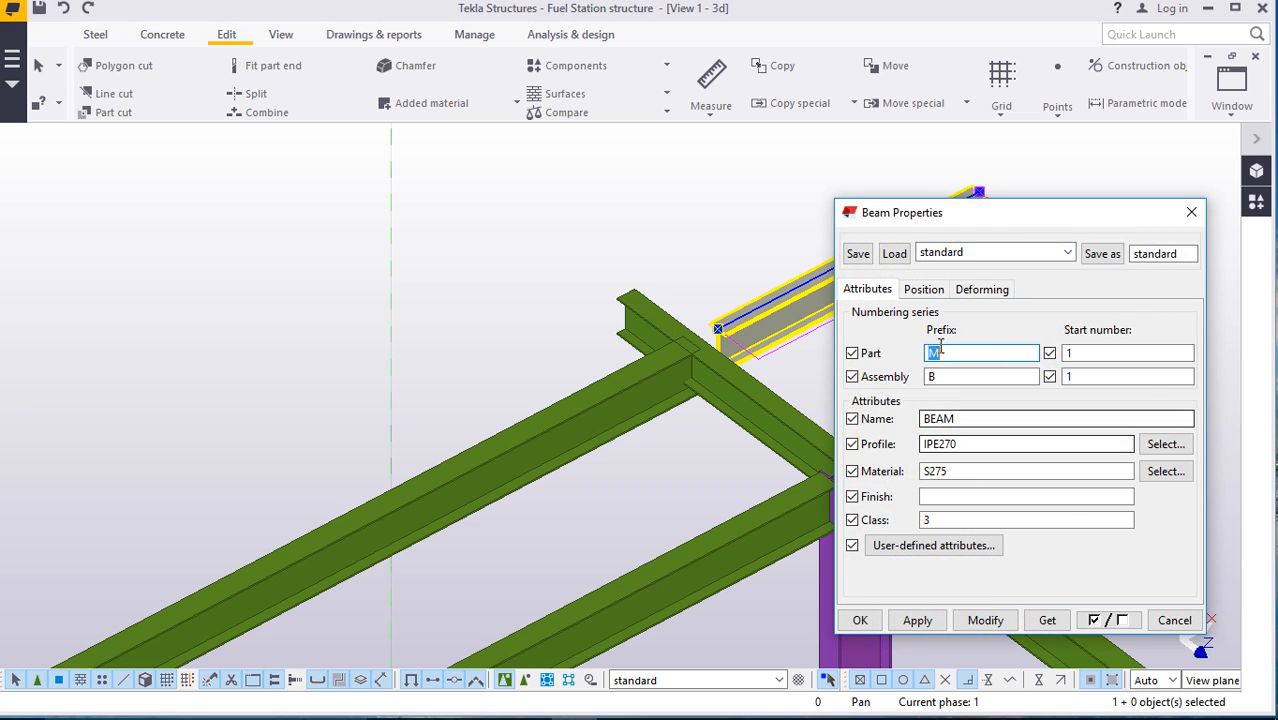
{"action": "left_click_drag", "start_coordinate": [961, 211], "coordinate": [1038, 213]}
{"action": "left_click", "coordinate": [1000, 288]}
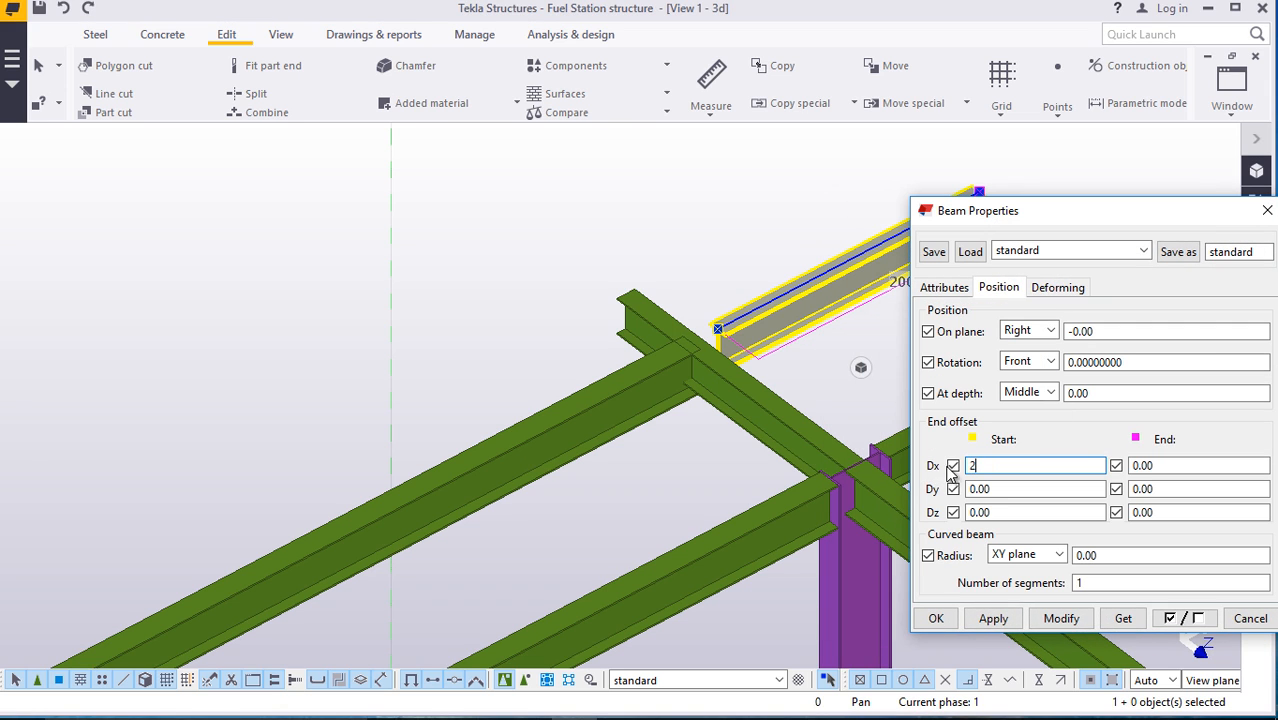
{"action": "left_click", "coordinate": [1050, 623]}
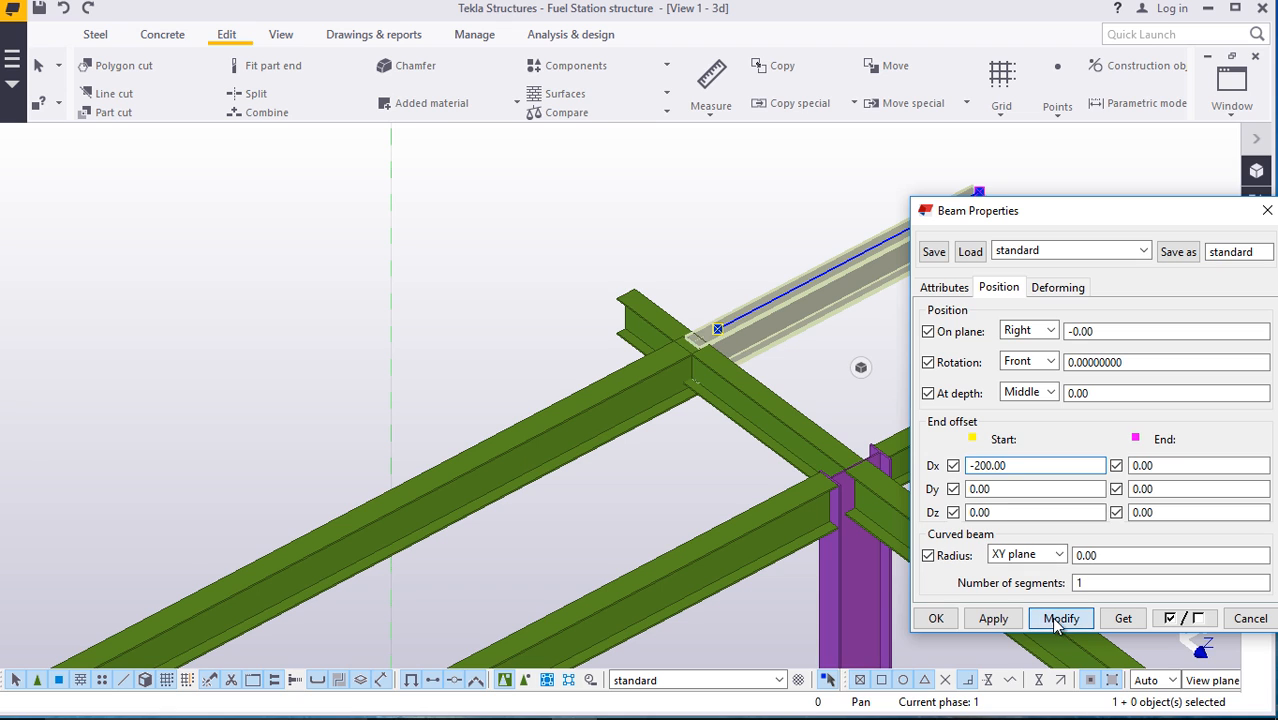
{"action": "left_click", "coordinate": [936, 618]}
{"action": "scroll", "coordinate": [697, 246], "scroll_direction": "down", "scroll_amount": 5}
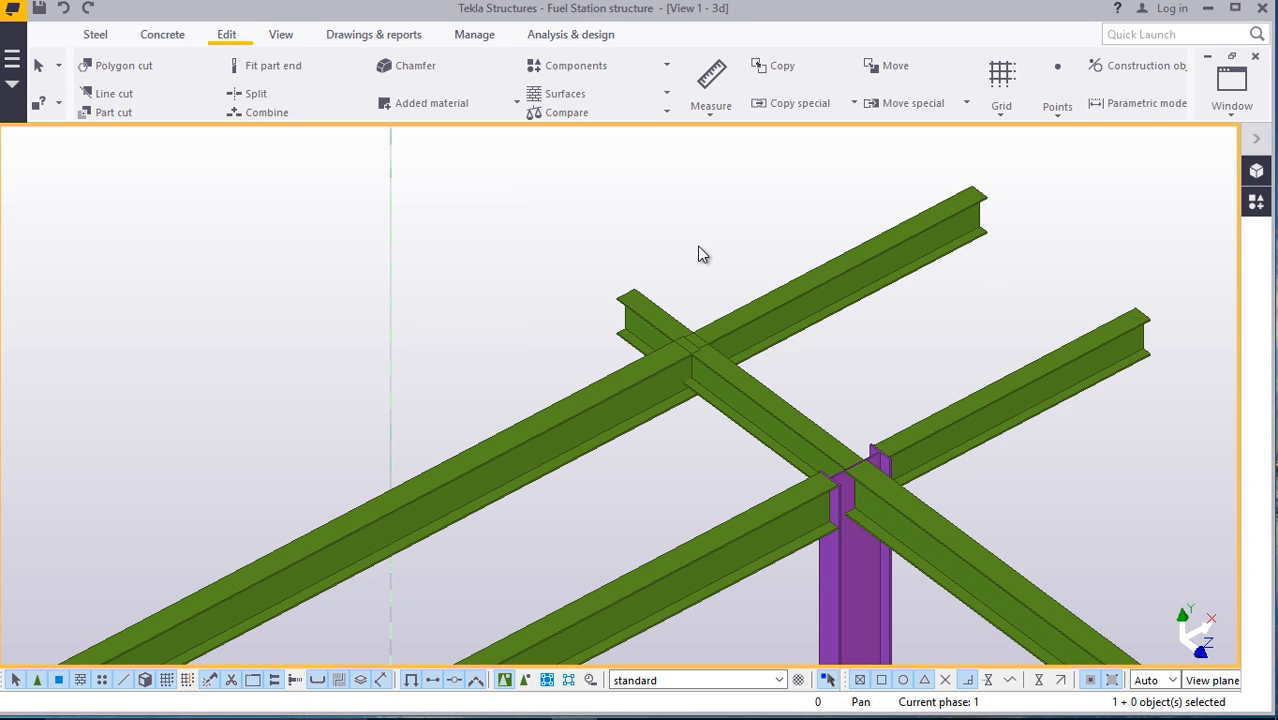
Examine the roof frame from the copied outer beam line to the opposite side's corner columns and cantilevers
{"action": "scroll", "coordinate": [707, 249], "scroll_direction": "down", "scroll_amount": 3}
{"action": "scroll", "coordinate": [533, 390], "scroll_direction": "up", "scroll_amount": 8}
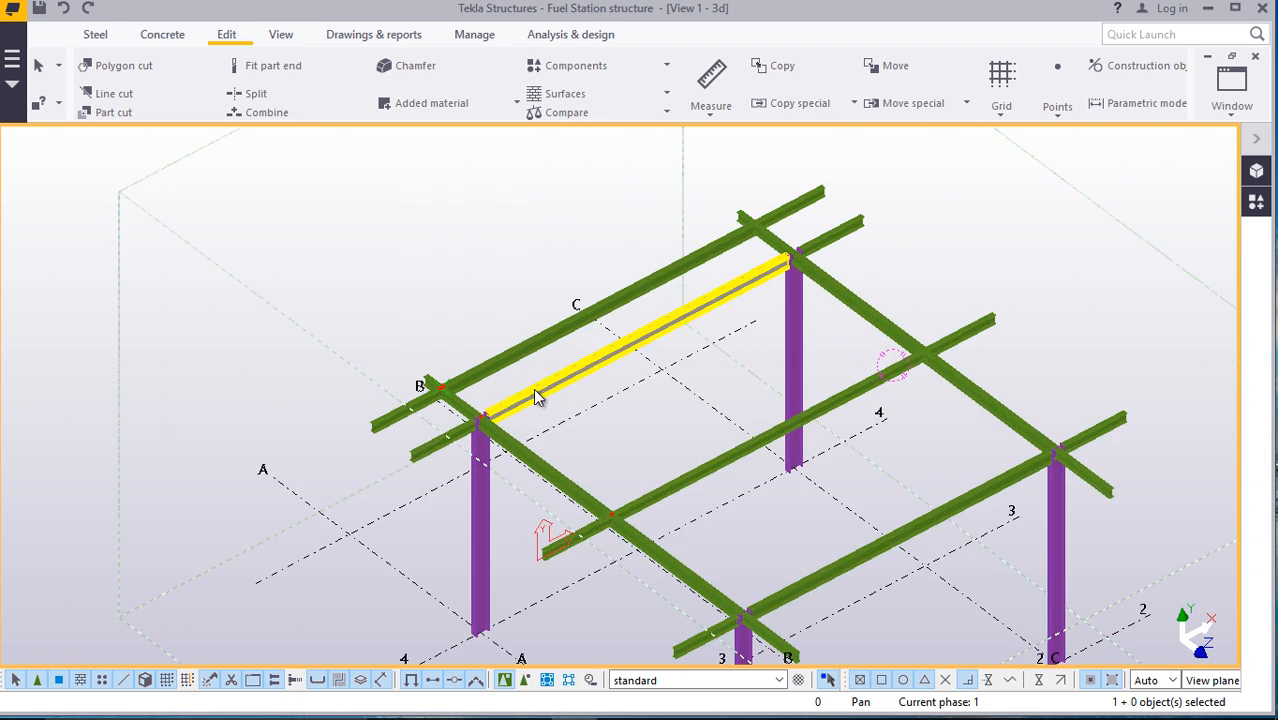
{"action": "scroll", "coordinate": [424, 332], "scroll_direction": "down", "scroll_amount": 5}
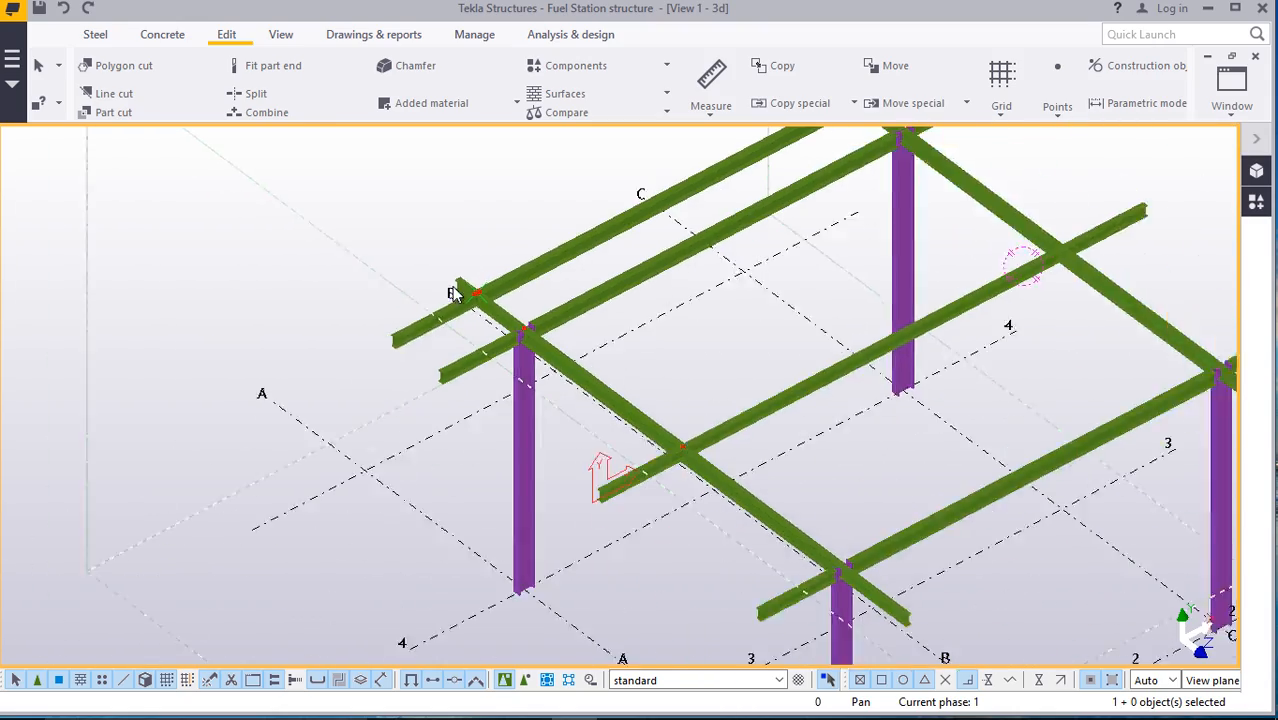
{"action": "scroll", "coordinate": [456, 290], "scroll_direction": "up", "scroll_amount": 3}
{"action": "scroll", "coordinate": [434, 295], "scroll_direction": "down", "scroll_amount": 3}
{"action": "scroll", "coordinate": [433, 293], "scroll_direction": "down", "scroll_amount": 2}
{"action": "scroll", "coordinate": [676, 462], "scroll_direction": "up", "scroll_amount": 5}
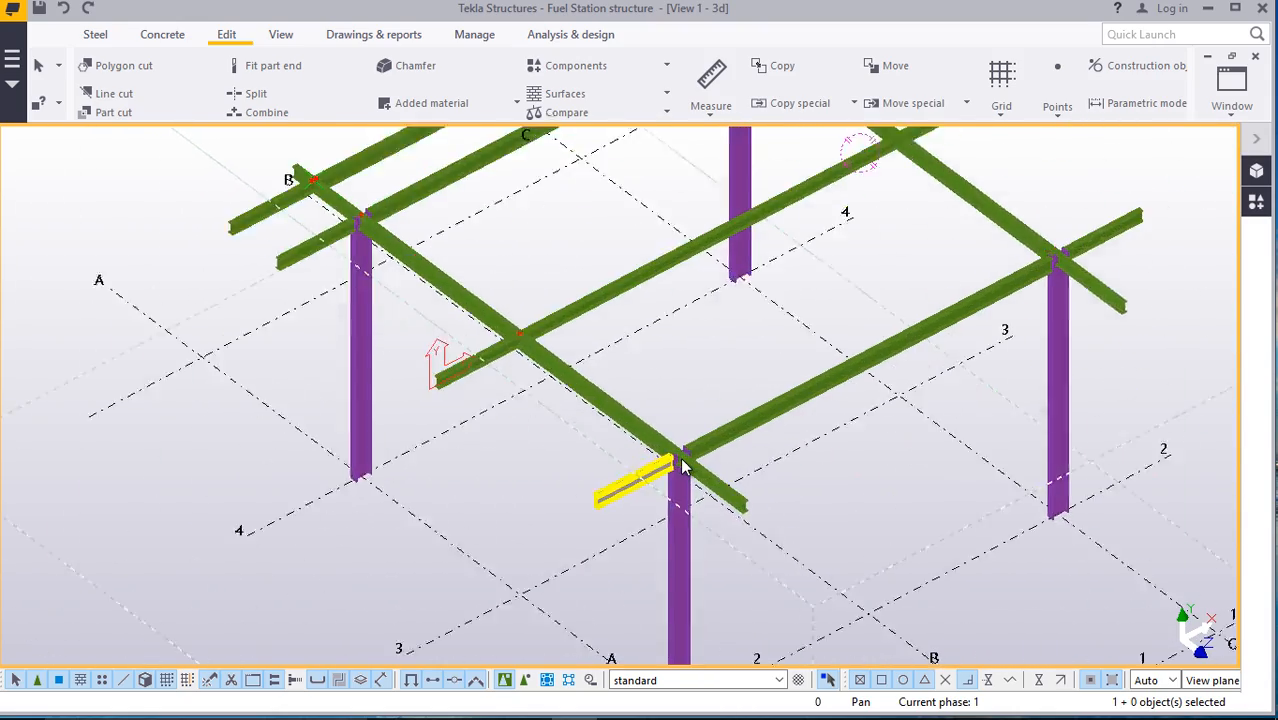
{"action": "scroll", "coordinate": [700, 470], "scroll_direction": "down", "scroll_amount": 3}
{"action": "scroll", "coordinate": [490, 250], "scroll_direction": "up", "scroll_amount": 3}
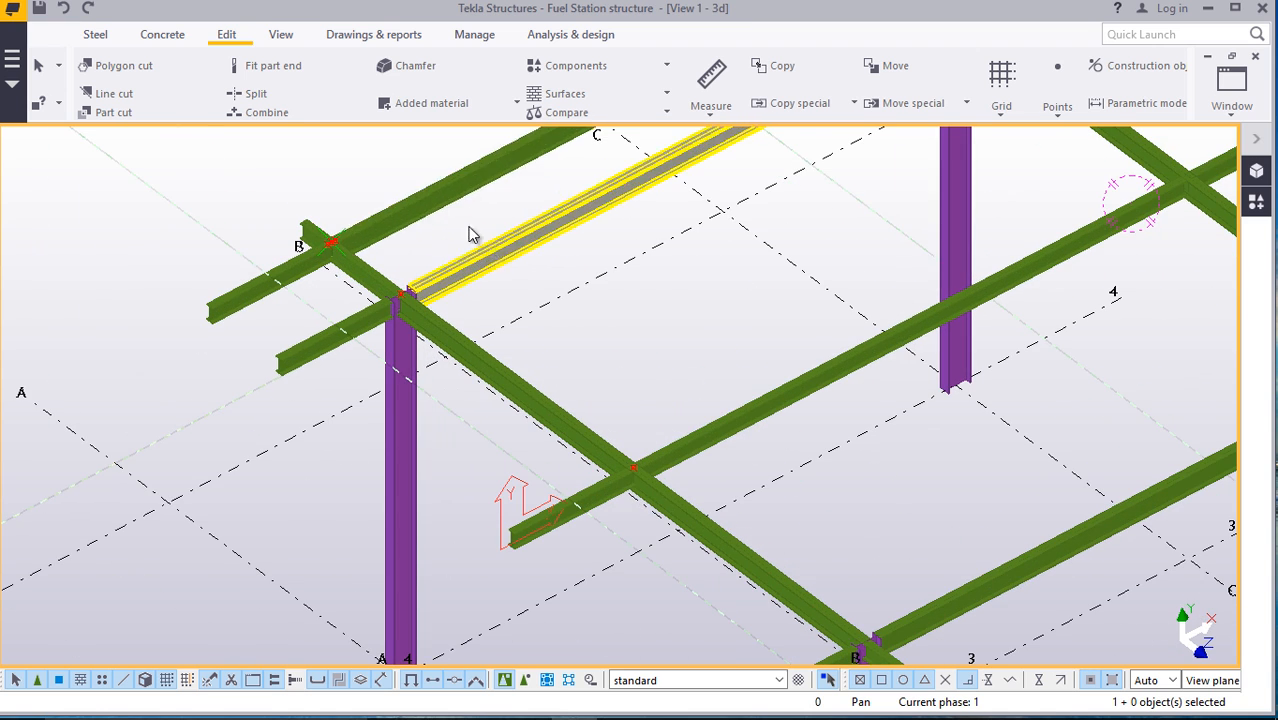
Select the copied outer long beam together with its two in-line end cantilevers
{"action": "left_click", "coordinate": [440, 213]}
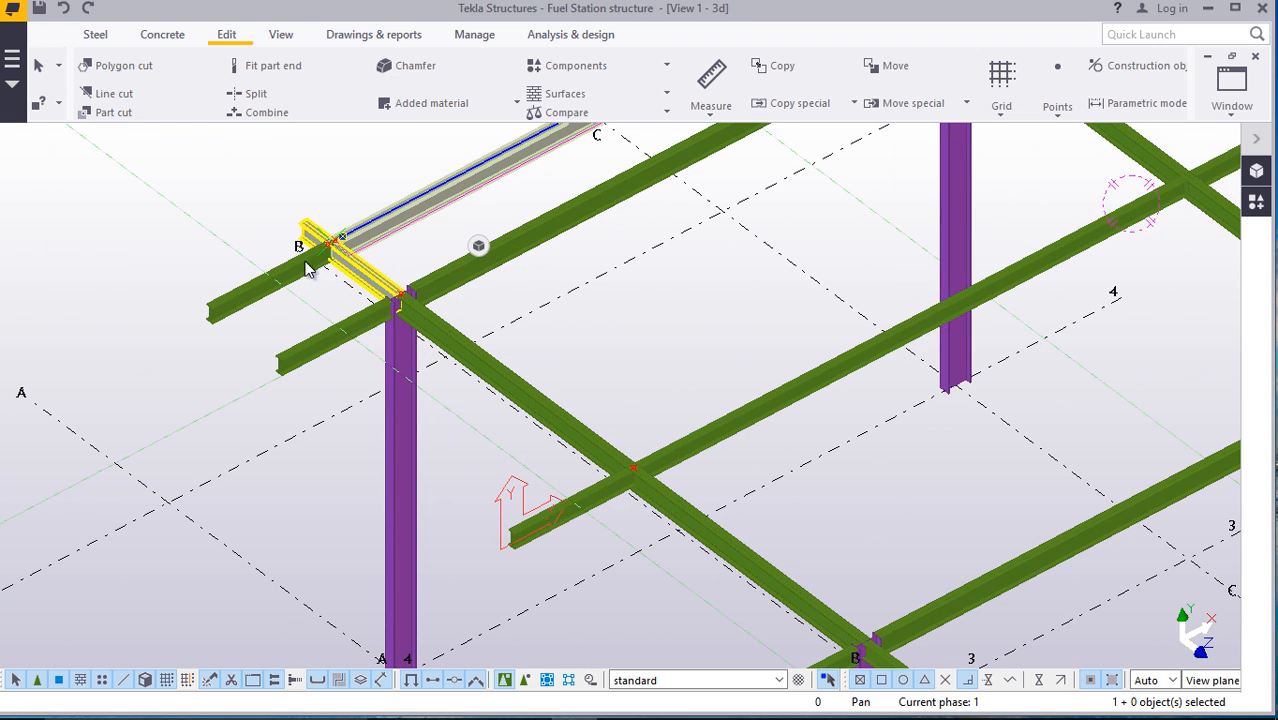
{"action": "left_click", "coordinate": [222, 303], "text": "ctrl"}
{"action": "scroll", "coordinate": [305, 408], "scroll_direction": "down", "scroll_amount": 1}
{"action": "scroll", "coordinate": [512, 369], "scroll_direction": "down", "scroll_amount": 3}
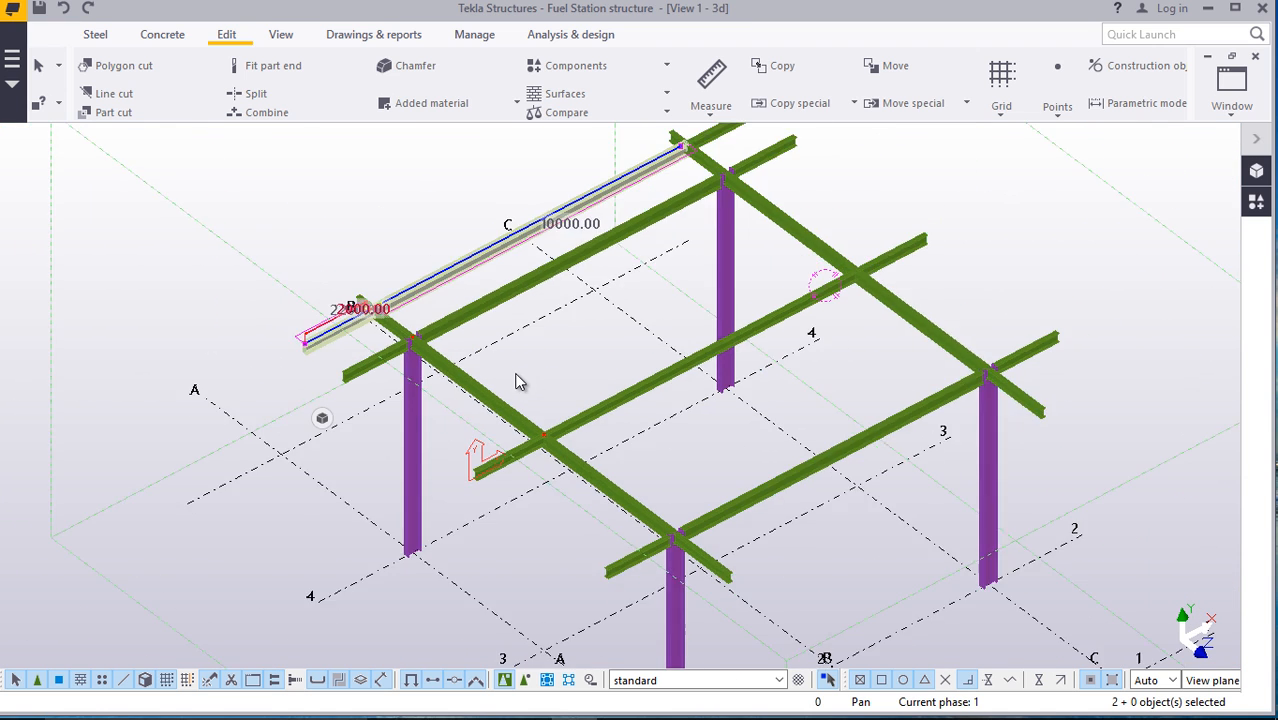
{"action": "scroll", "coordinate": [676, 190], "scroll_direction": "up", "scroll_amount": 4}
{"action": "right_click", "coordinate": [978, 198]}
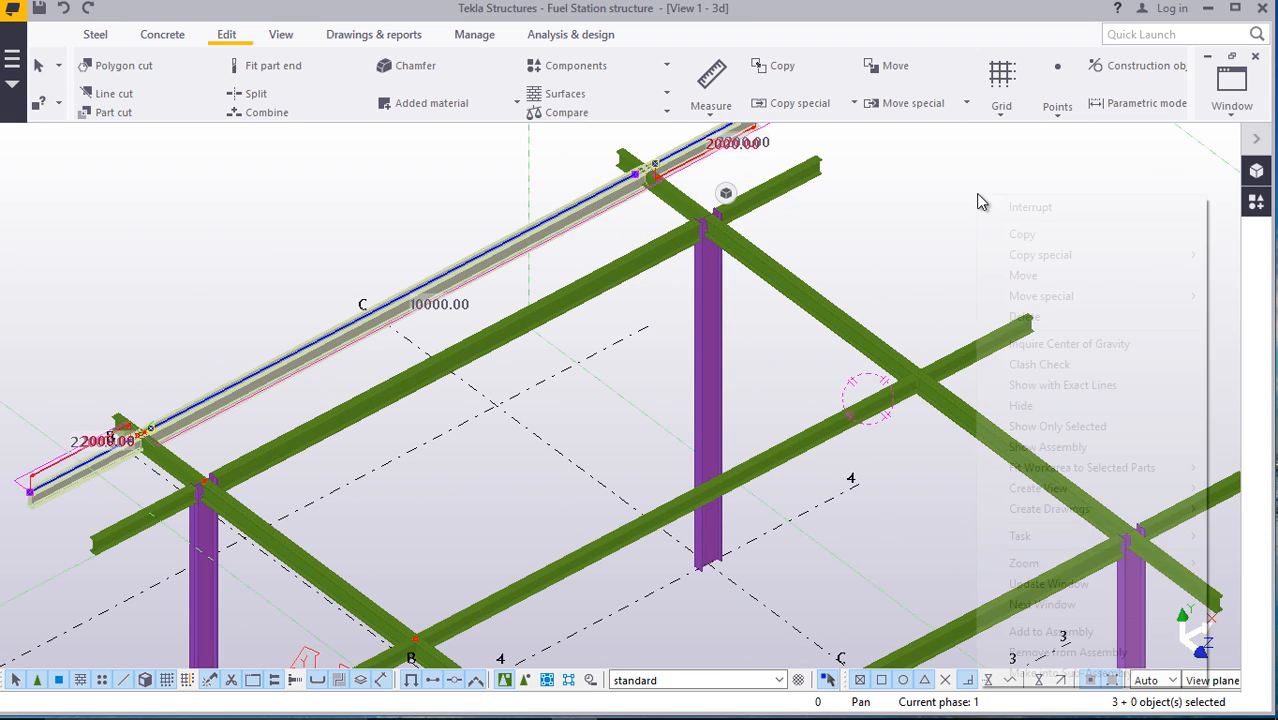
{"action": "mouse_move", "coordinate": [1050, 258]}
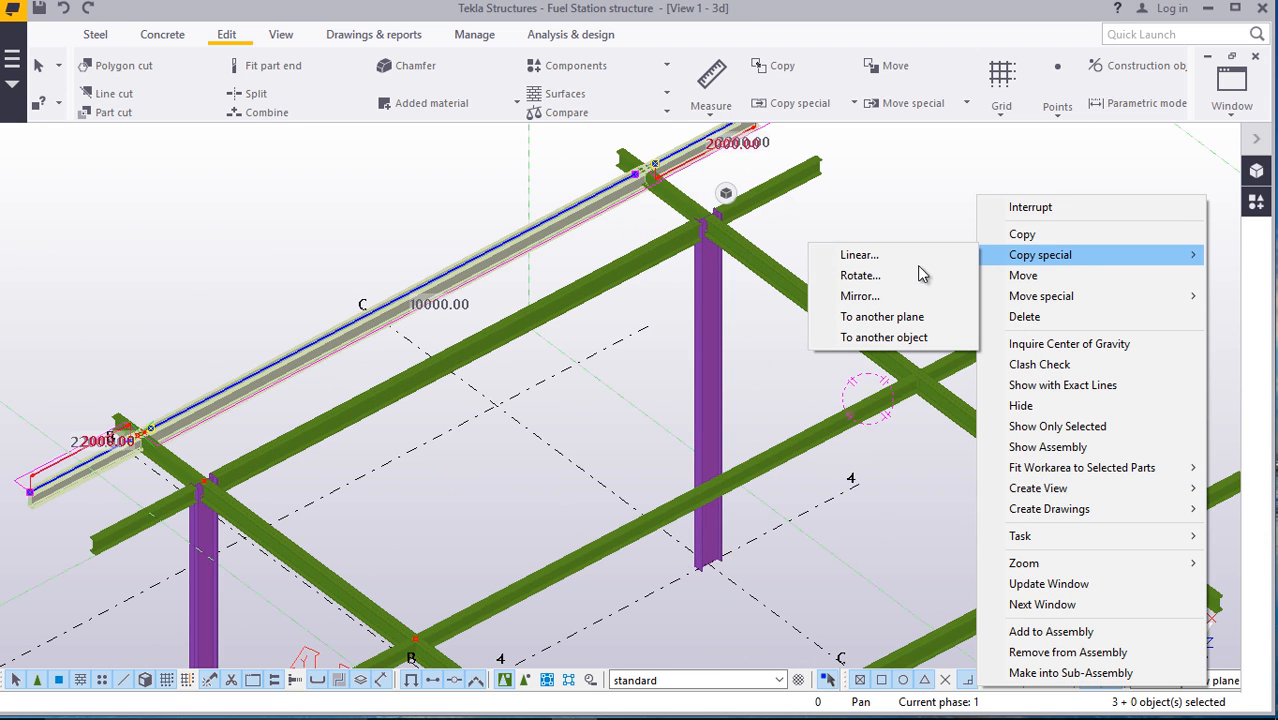
{"action": "left_click", "coordinate": [872, 296]}
{"action": "scroll", "coordinate": [515, 295], "scroll_direction": "down", "scroll_amount": 3}
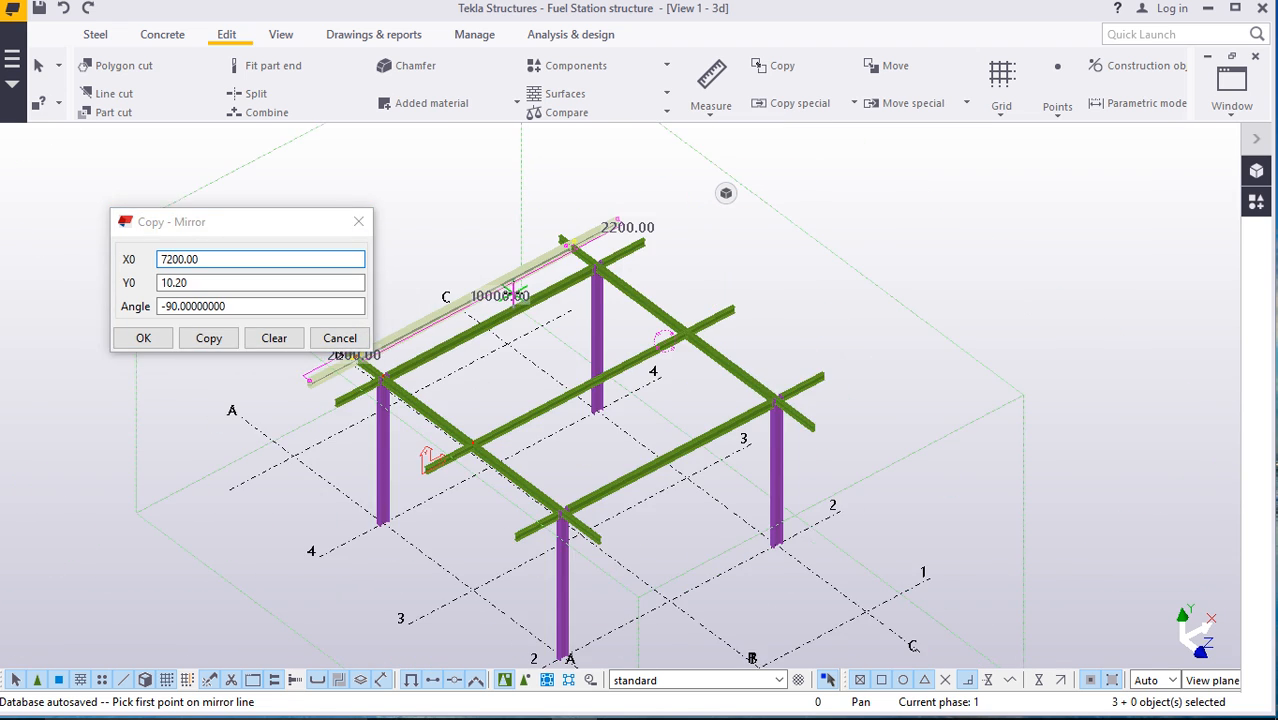
{"action": "scroll", "coordinate": [515, 295], "scroll_direction": "down", "scroll_amount": 2}
{"action": "scroll", "coordinate": [453, 333], "scroll_direction": "up", "scroll_amount": 5}
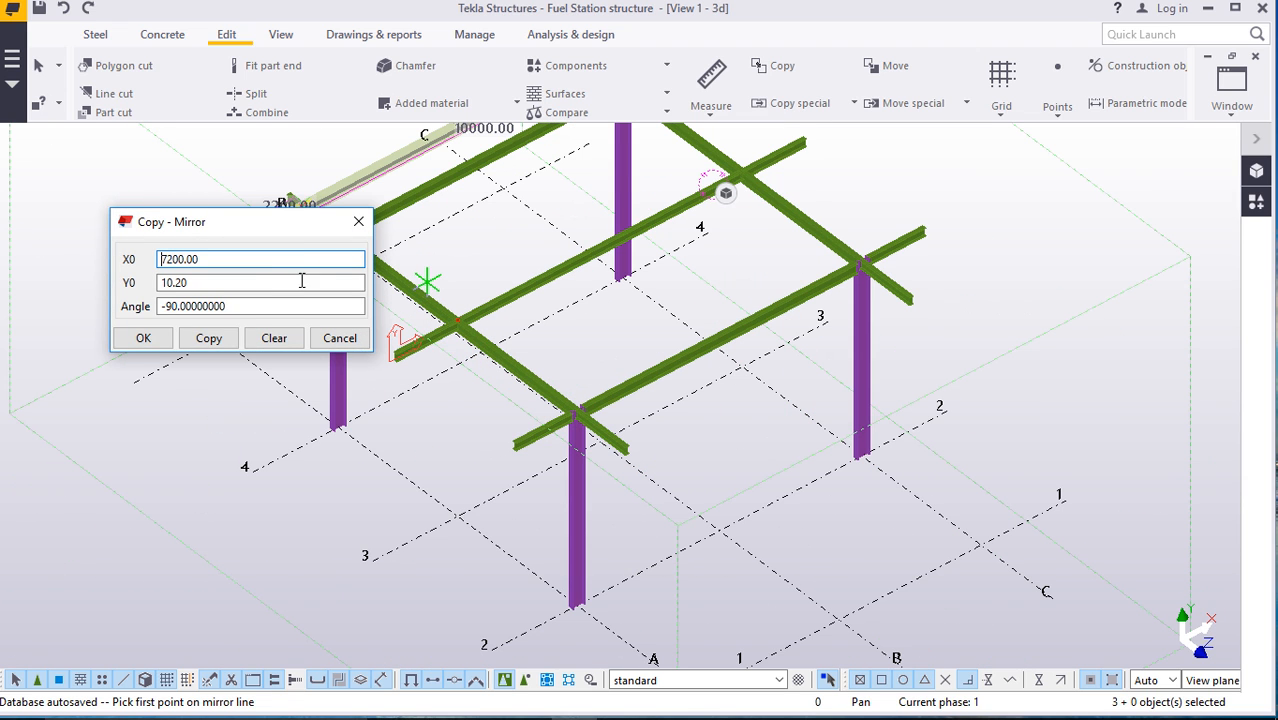
{"action": "left_click", "coordinate": [338, 338]}
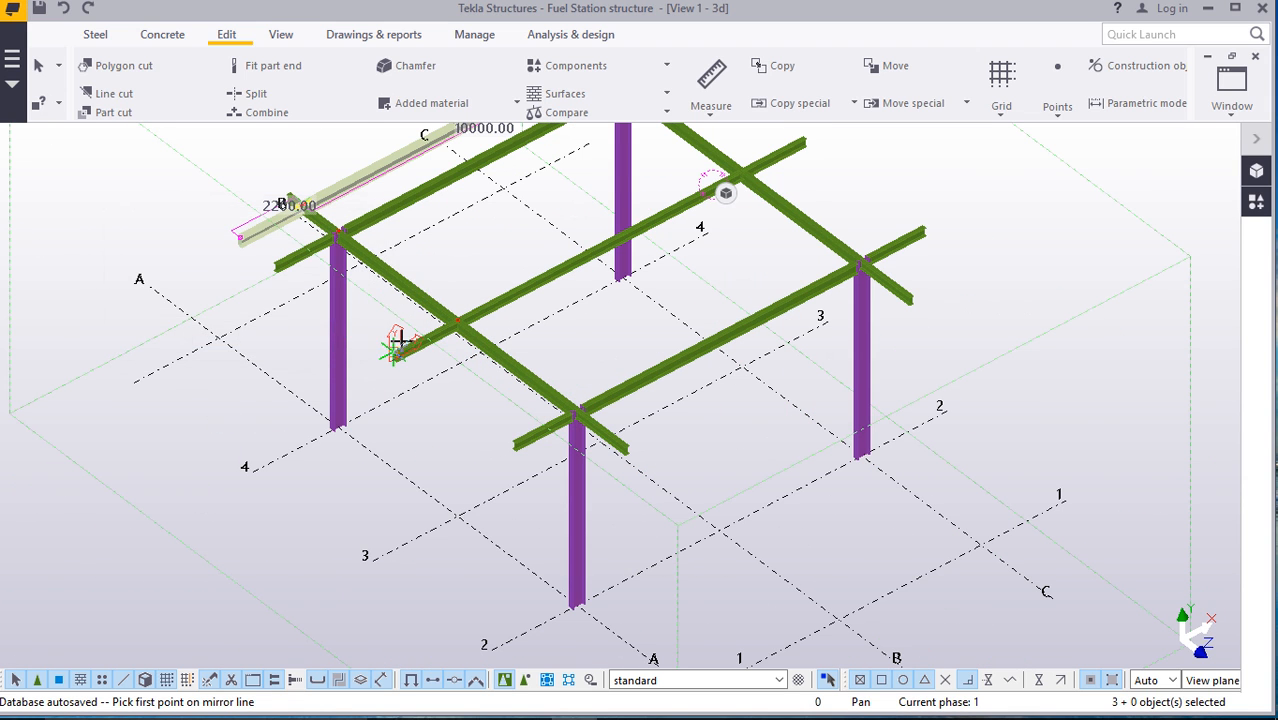
Set the work plane to the end face of the short middle cantilever between grid lines 3 and 4
{"action": "scroll", "coordinate": [398, 342], "scroll_direction": "up", "scroll_amount": 3}
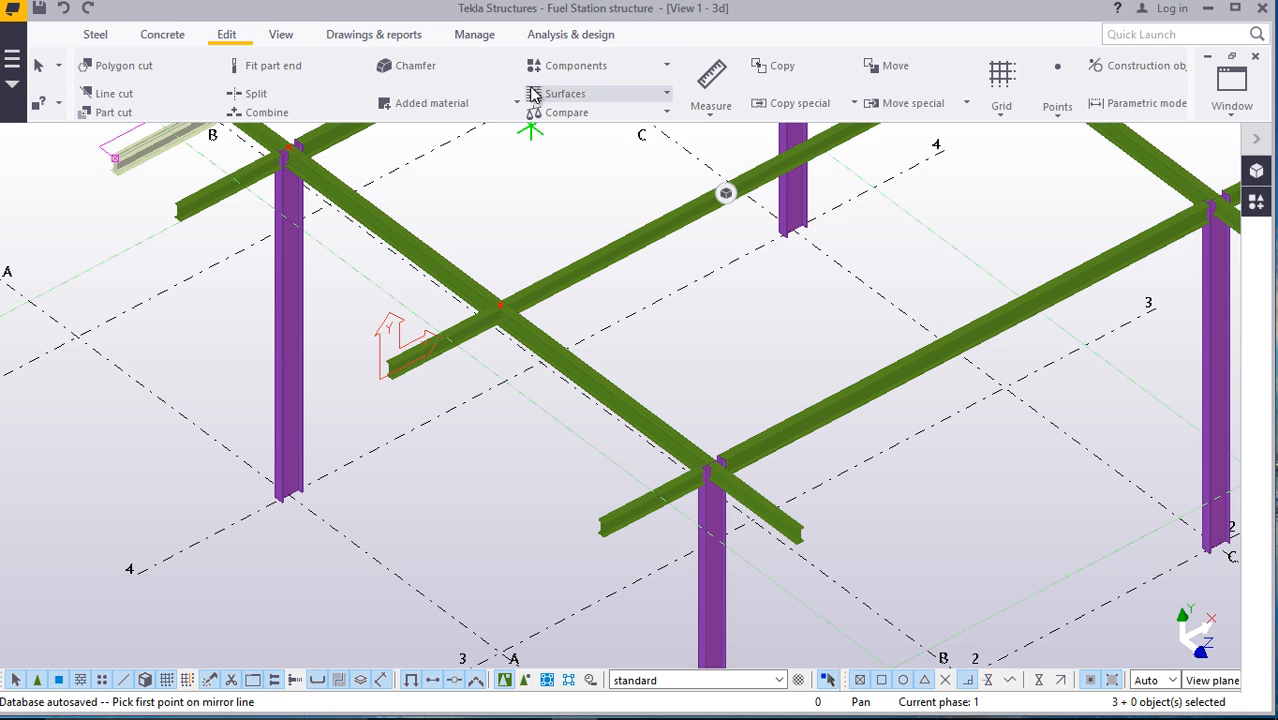
{"action": "left_click", "coordinate": [282, 36]}
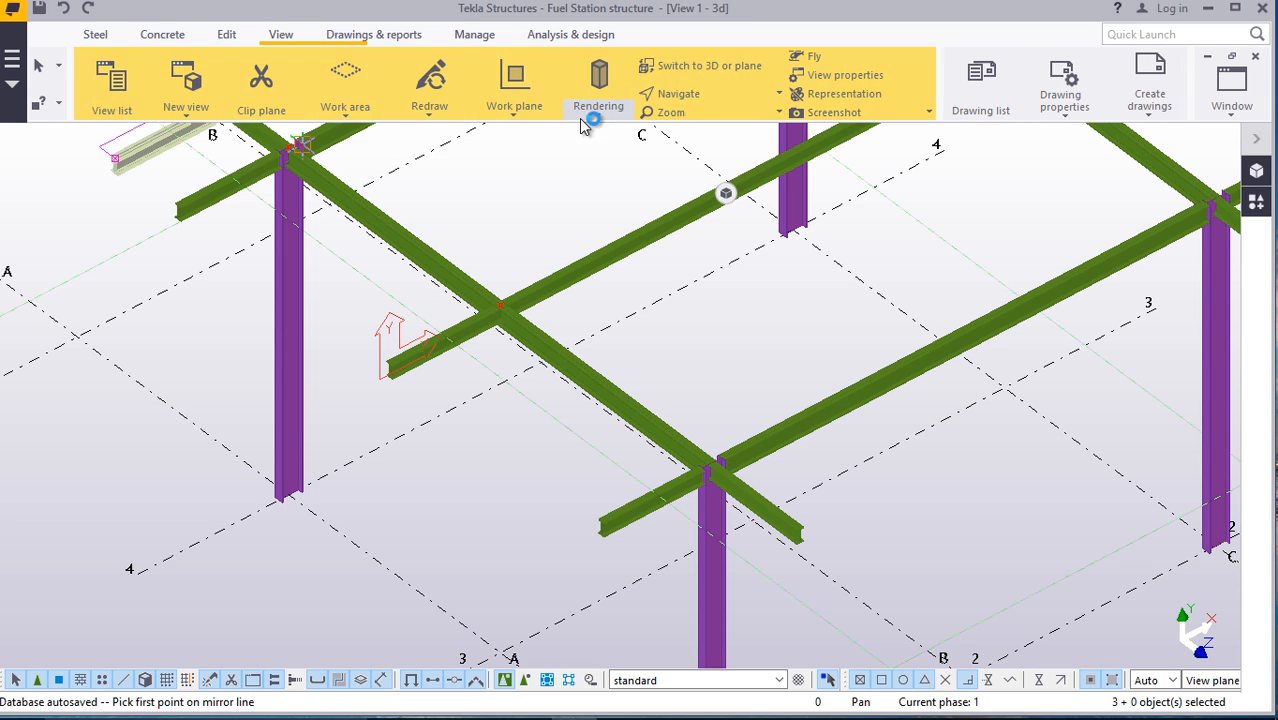
{"action": "left_click", "coordinate": [514, 108]}
{"action": "scroll", "coordinate": [368, 394], "scroll_direction": "up", "scroll_amount": 10}
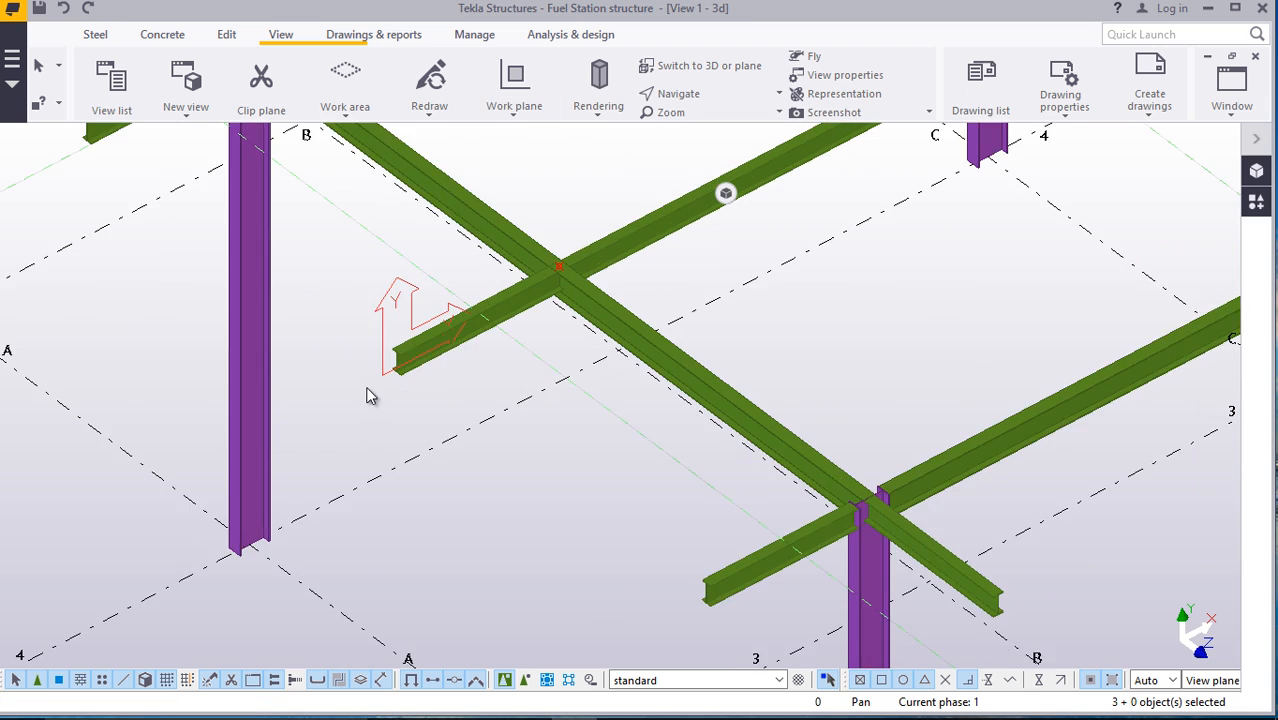
{"action": "scroll", "coordinate": [480, 360], "scroll_direction": "up", "scroll_amount": 3}
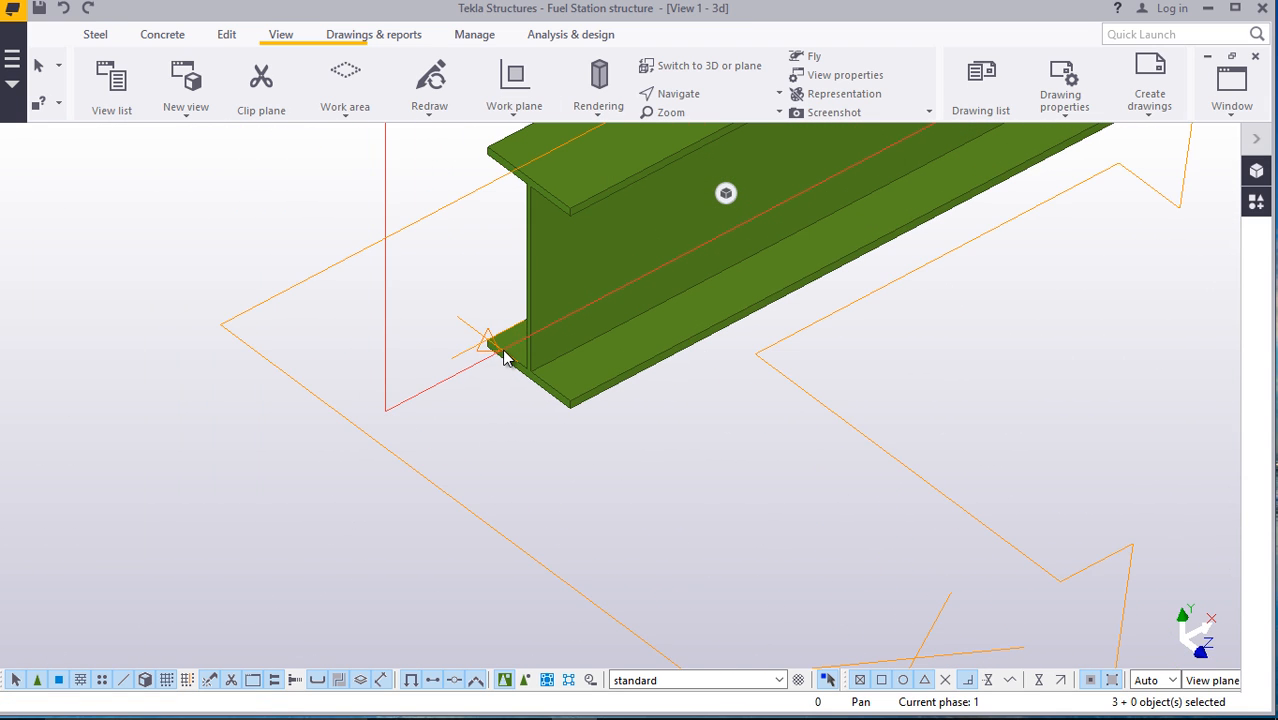
{"action": "left_click", "coordinate": [491, 356]}
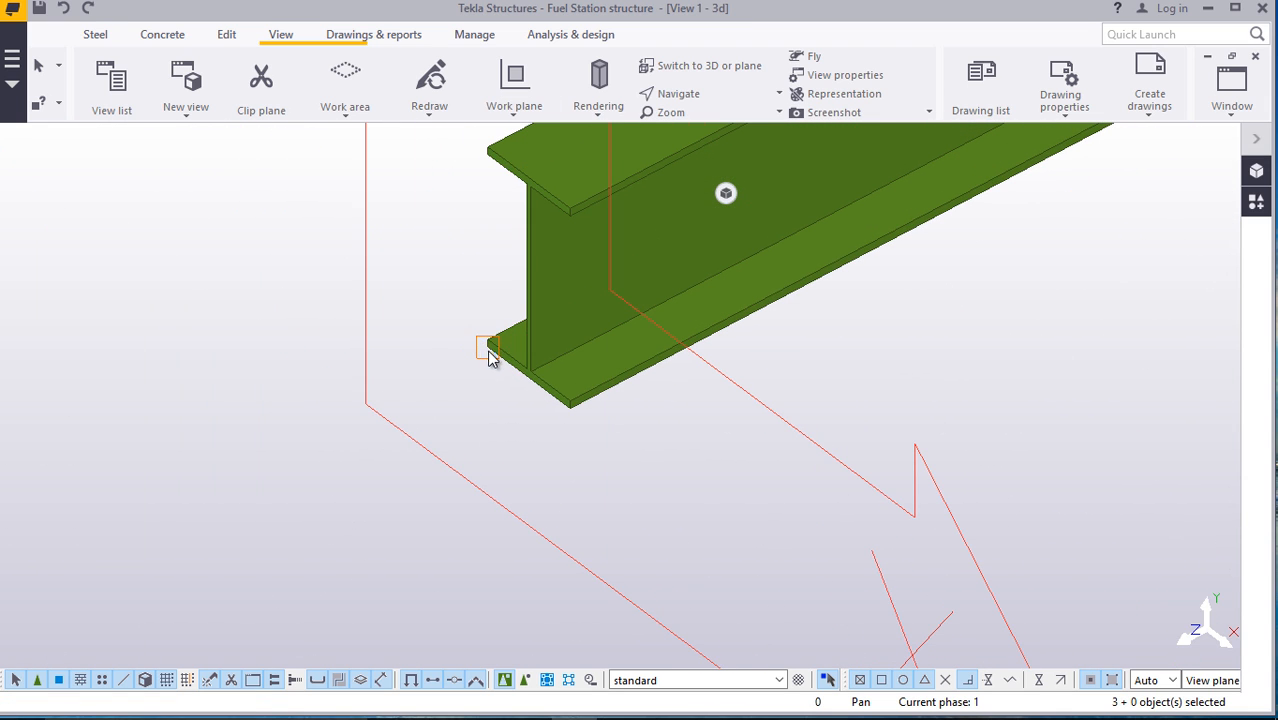
Reselect the copied outer long beam together with the short in-line cantilevers at both of its ends
{"action": "right_click", "coordinate": [320, 298]}
{"action": "left_click", "coordinate": [370, 302]}
{"action": "scroll", "coordinate": [414, 369], "scroll_direction": "down", "scroll_amount": 8}
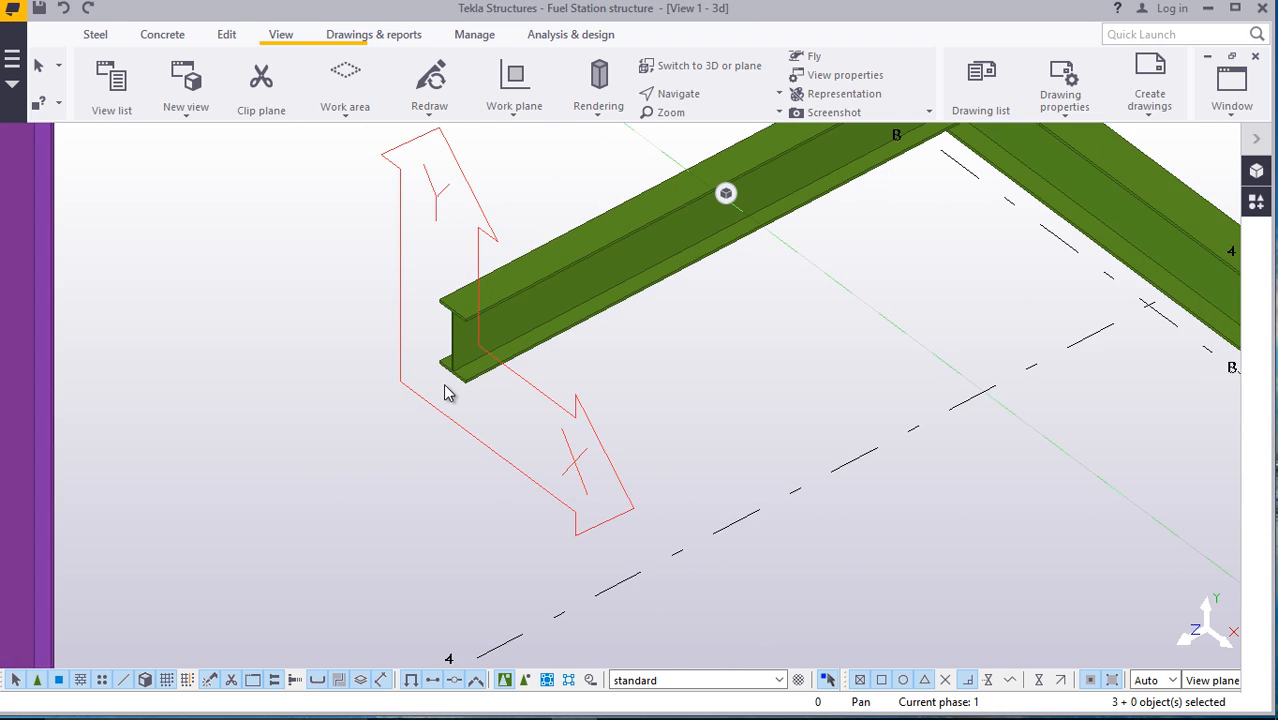
{"action": "scroll", "coordinate": [447, 417], "scroll_direction": "down", "scroll_amount": 6}
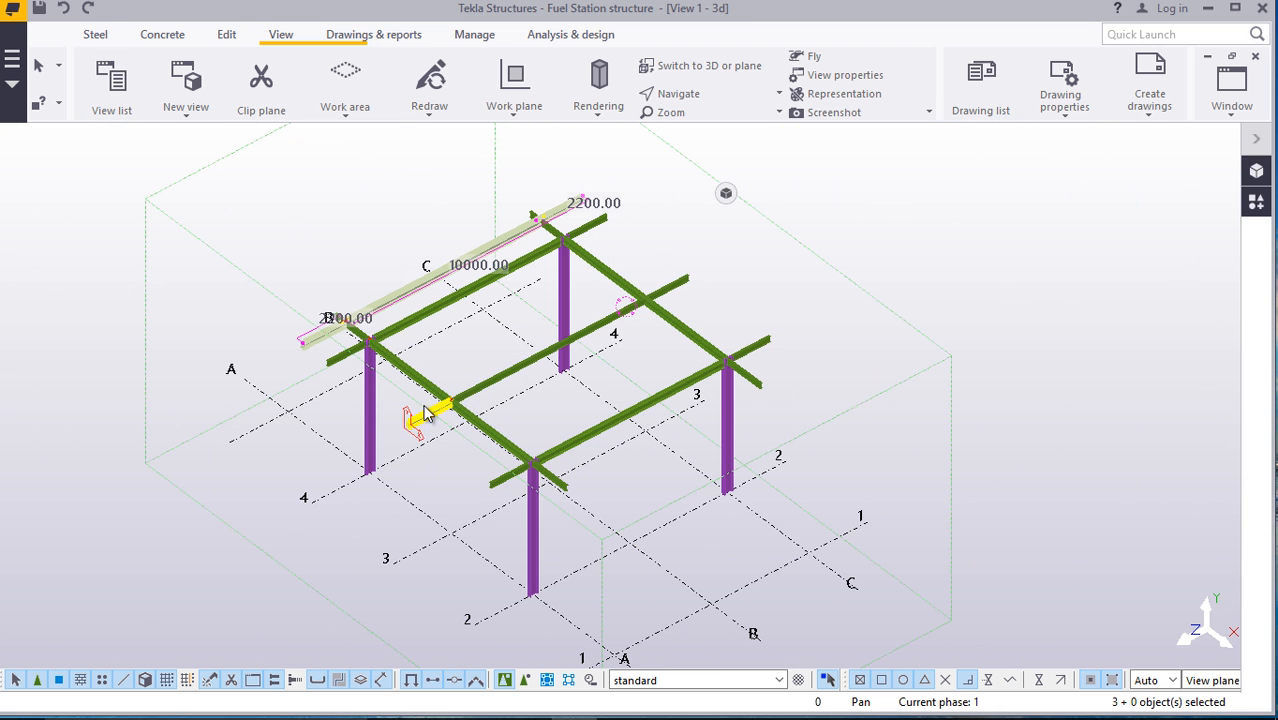
{"action": "right_click", "coordinate": [847, 211]}
{"action": "left_click", "coordinate": [837, 187]}
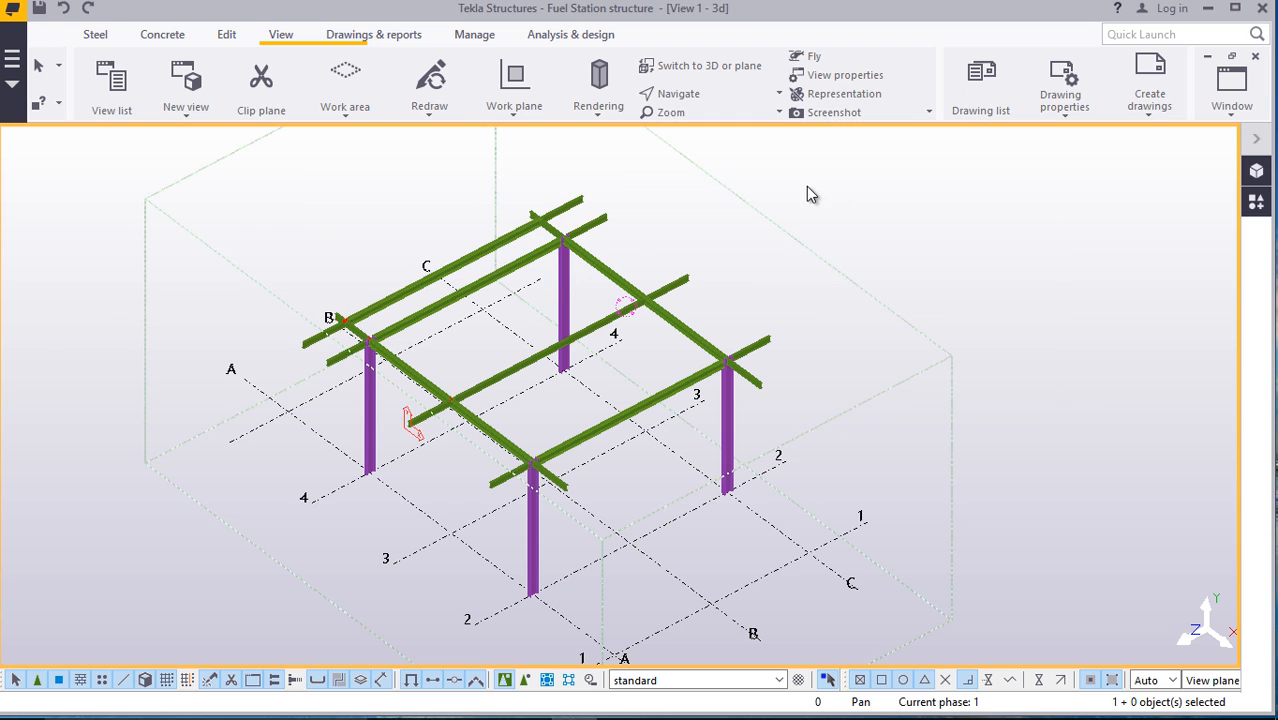
{"action": "scroll", "coordinate": [300, 332], "scroll_direction": "up", "scroll_amount": 5}
{"action": "left_click", "coordinate": [285, 338]}
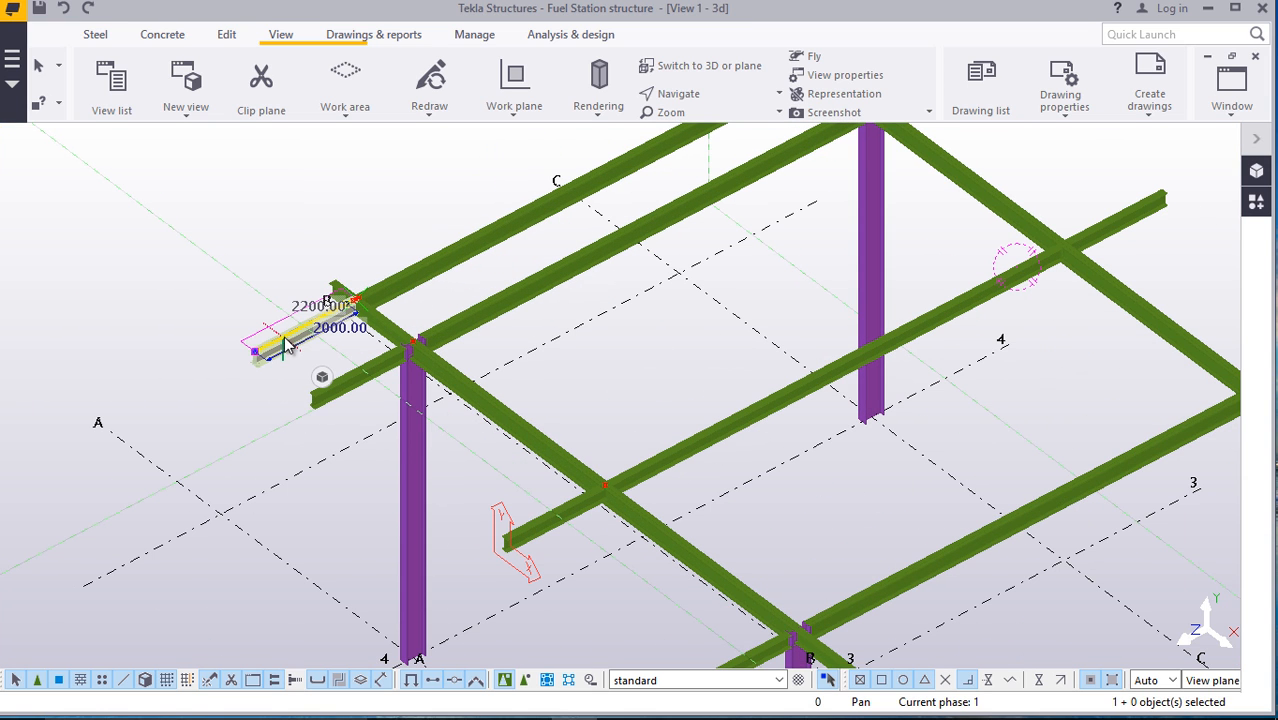
{"action": "left_click", "coordinate": [493, 236], "text": "ctrl"}
{"action": "scroll", "coordinate": [459, 418], "scroll_direction": "down", "scroll_amount": 3}
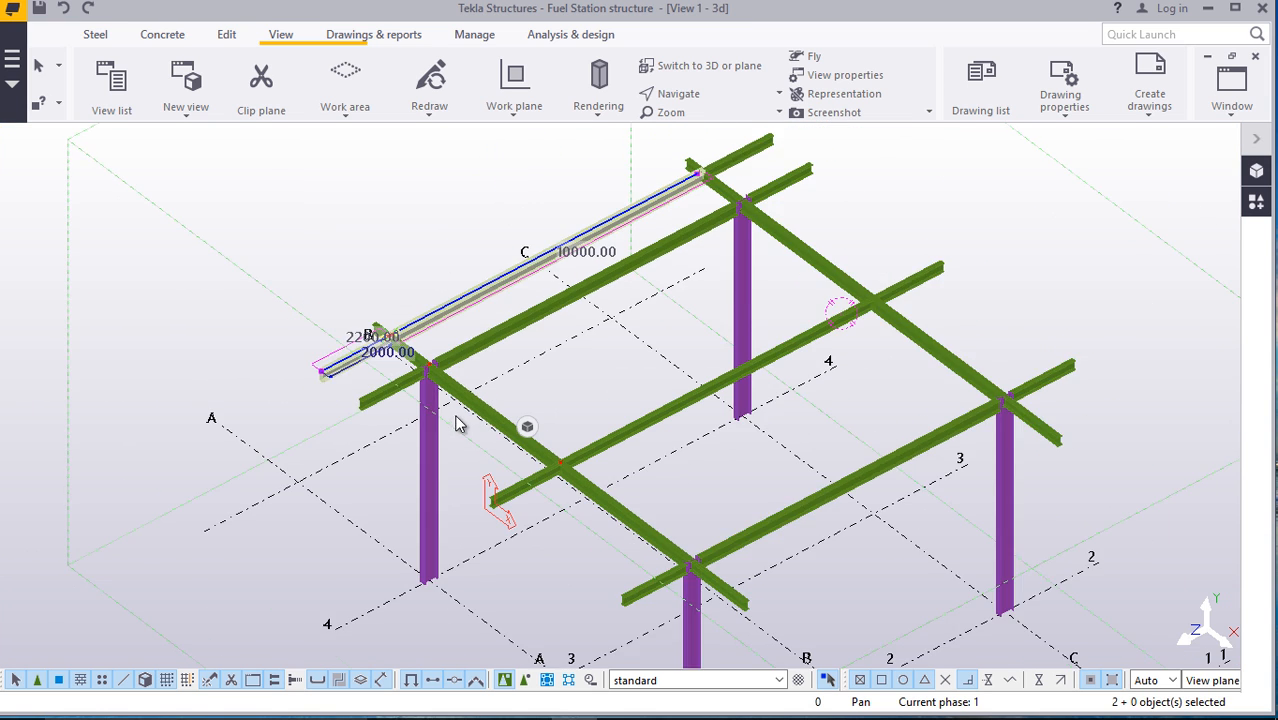
{"action": "scroll", "coordinate": [697, 188], "scroll_direction": "up", "scroll_amount": 4}
Mirror-copy the selected outer beam line to the opposite side about the vertical web line at the middle cantilever's free end
{"action": "right_click", "coordinate": [840, 178]}
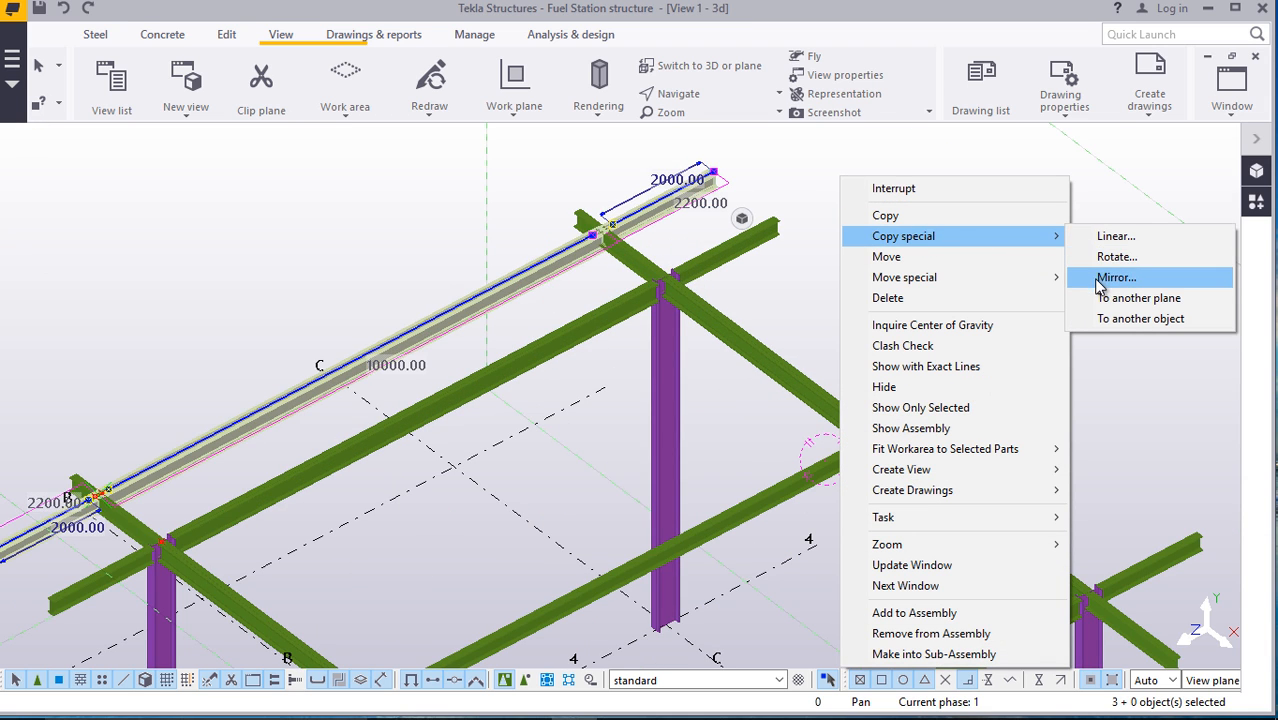
{"action": "left_click", "coordinate": [1090, 277]}
{"action": "scroll", "coordinate": [440, 400], "scroll_direction": "down", "scroll_amount": 5}
{"action": "scroll", "coordinate": [460, 445], "scroll_direction": "up", "scroll_amount": 10}
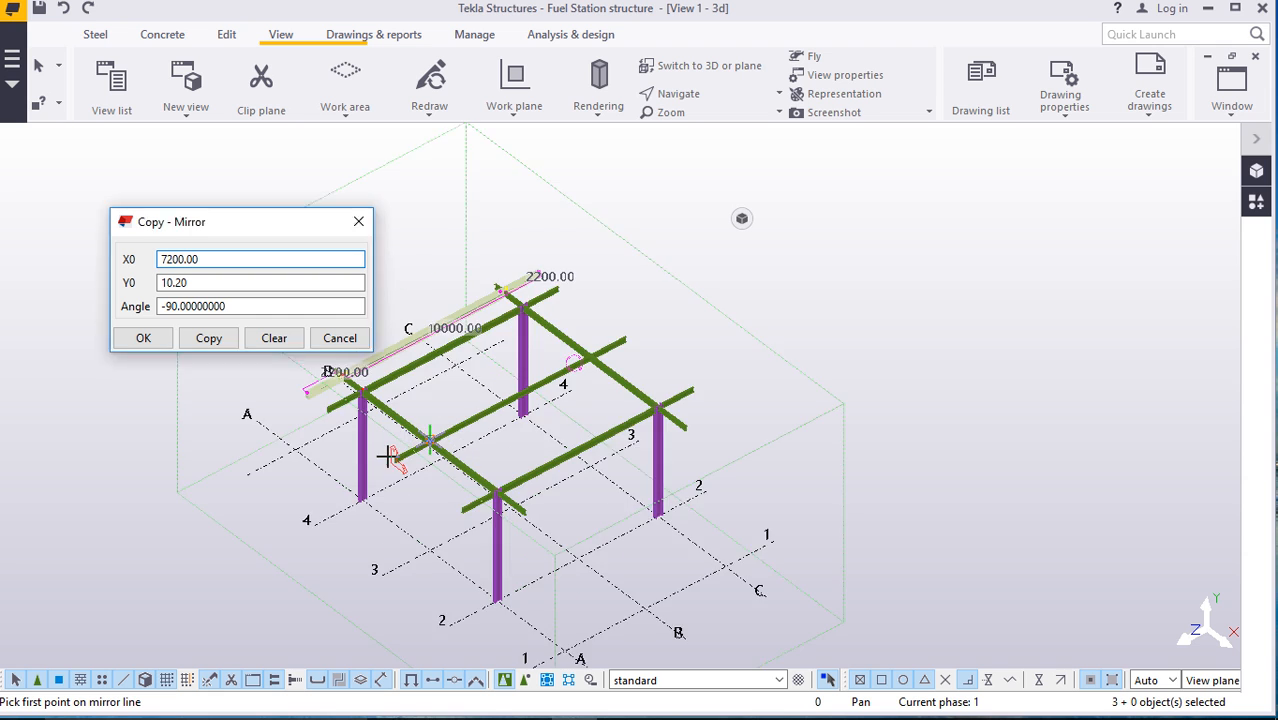
{"action": "scroll", "coordinate": [371, 537], "scroll_direction": "down", "scroll_amount": 4}
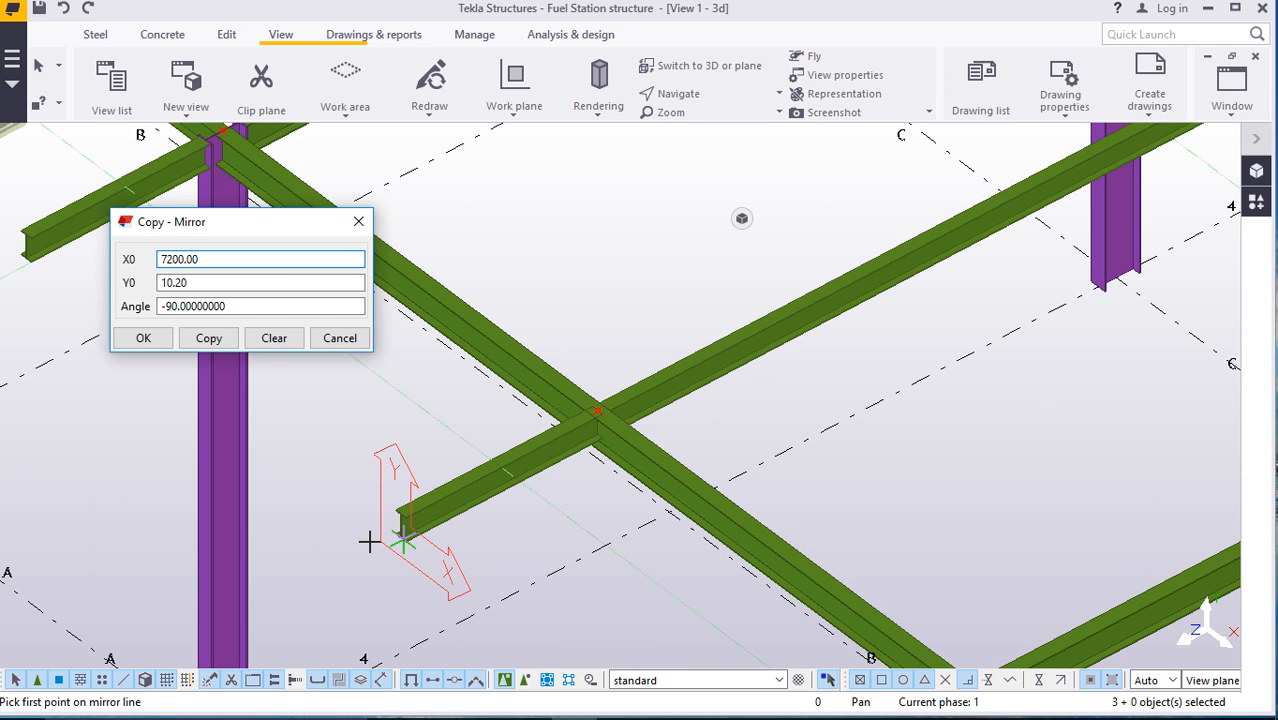
{"action": "scroll", "coordinate": [379, 517], "scroll_direction": "up", "scroll_amount": 8}
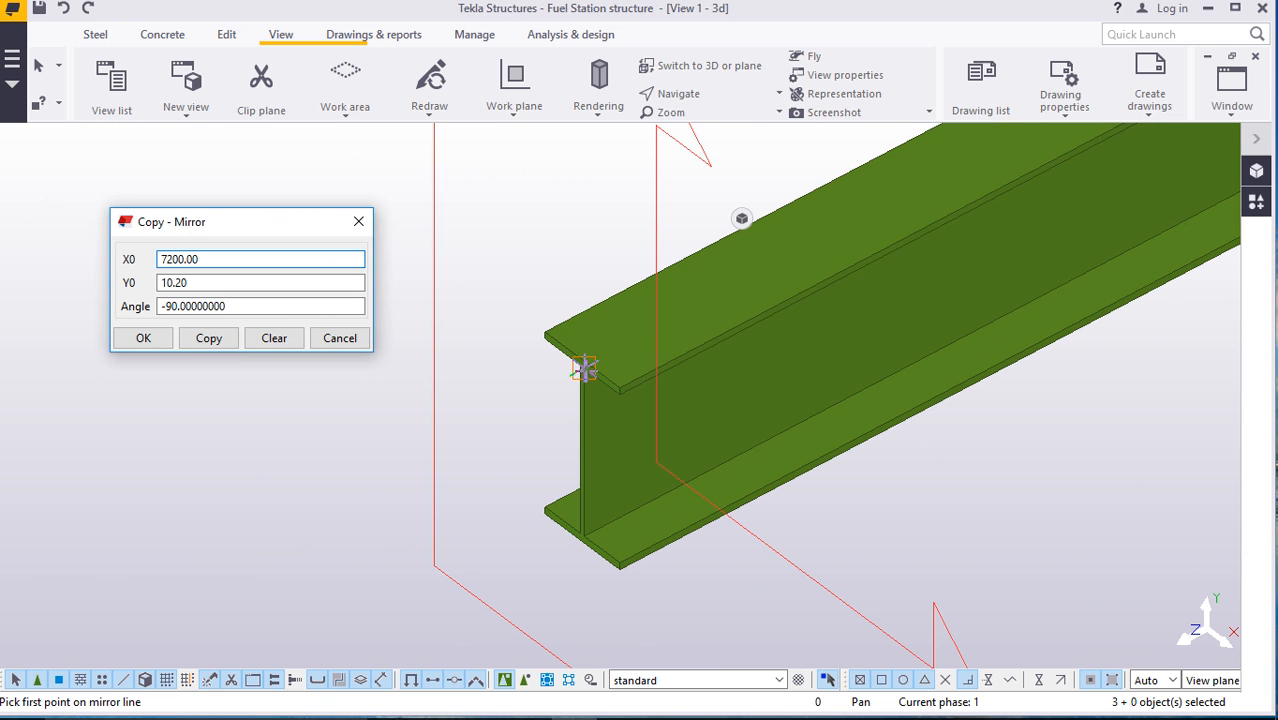
{"action": "scroll", "coordinate": [585, 365], "scroll_direction": "down", "scroll_amount": 6}
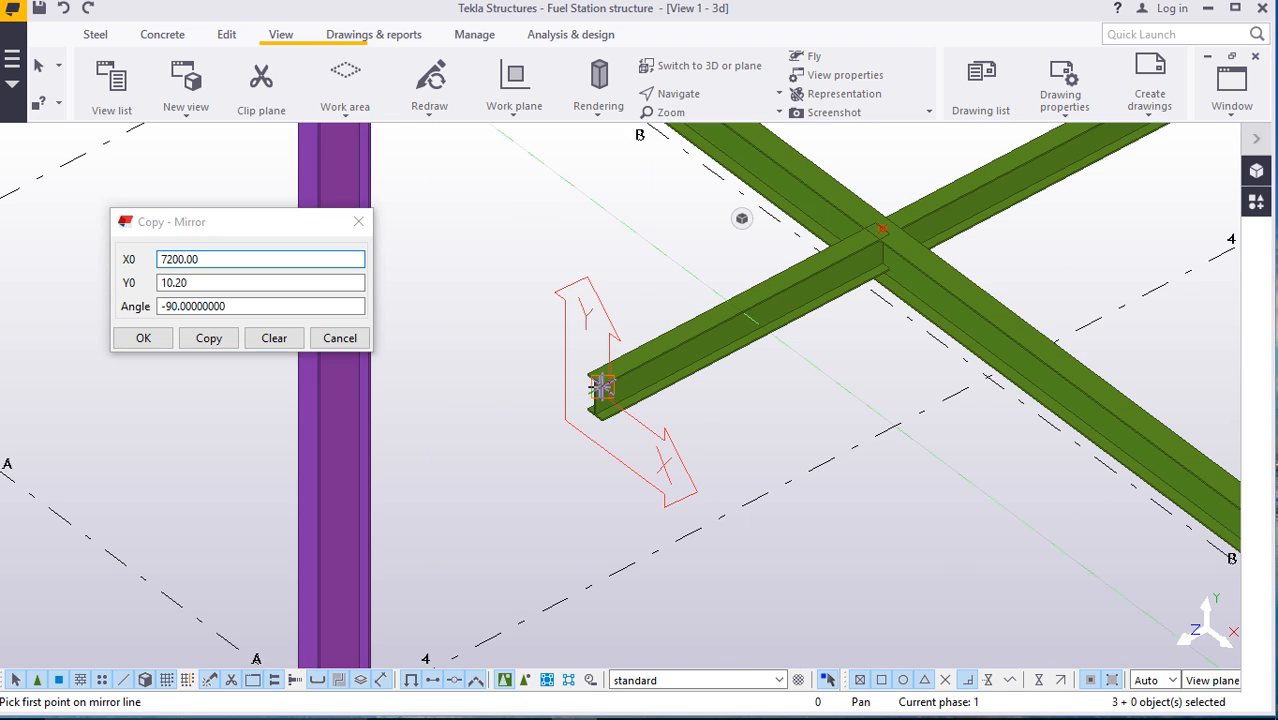
{"action": "scroll", "coordinate": [598, 388], "scroll_direction": "down", "scroll_amount": 2}
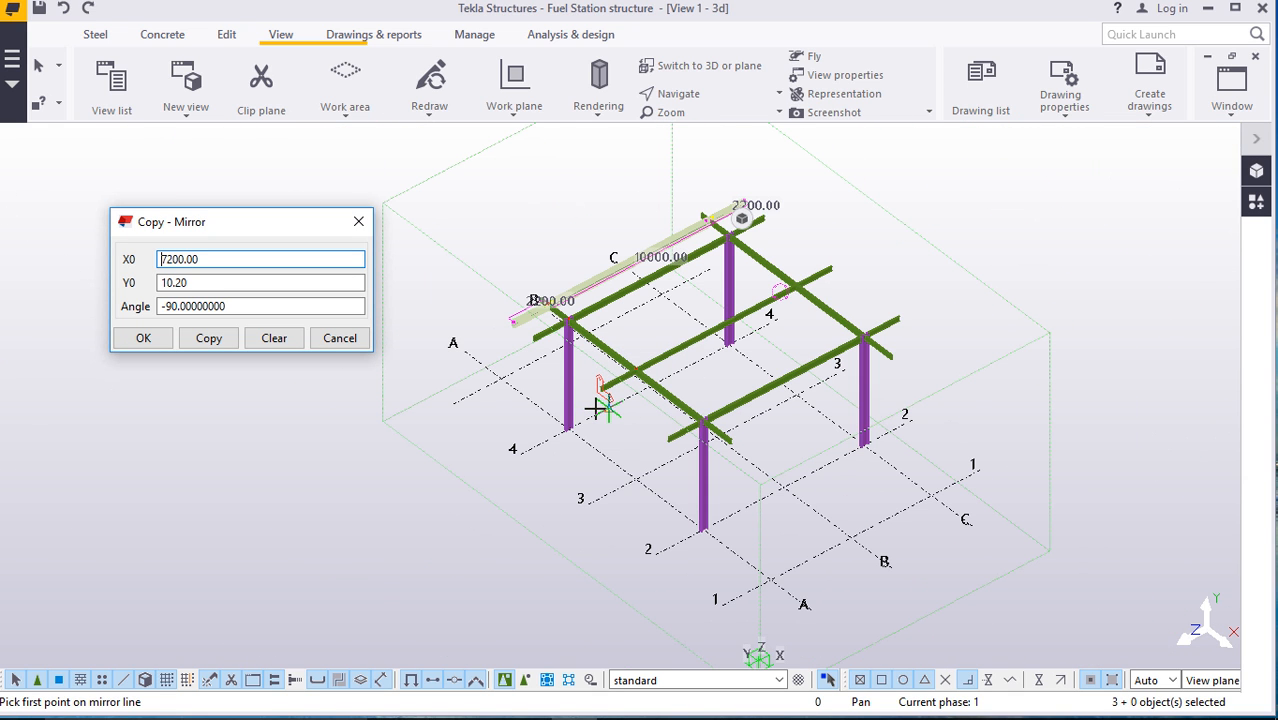
{"action": "scroll", "coordinate": [595, 400], "scroll_direction": "up", "scroll_amount": 8}
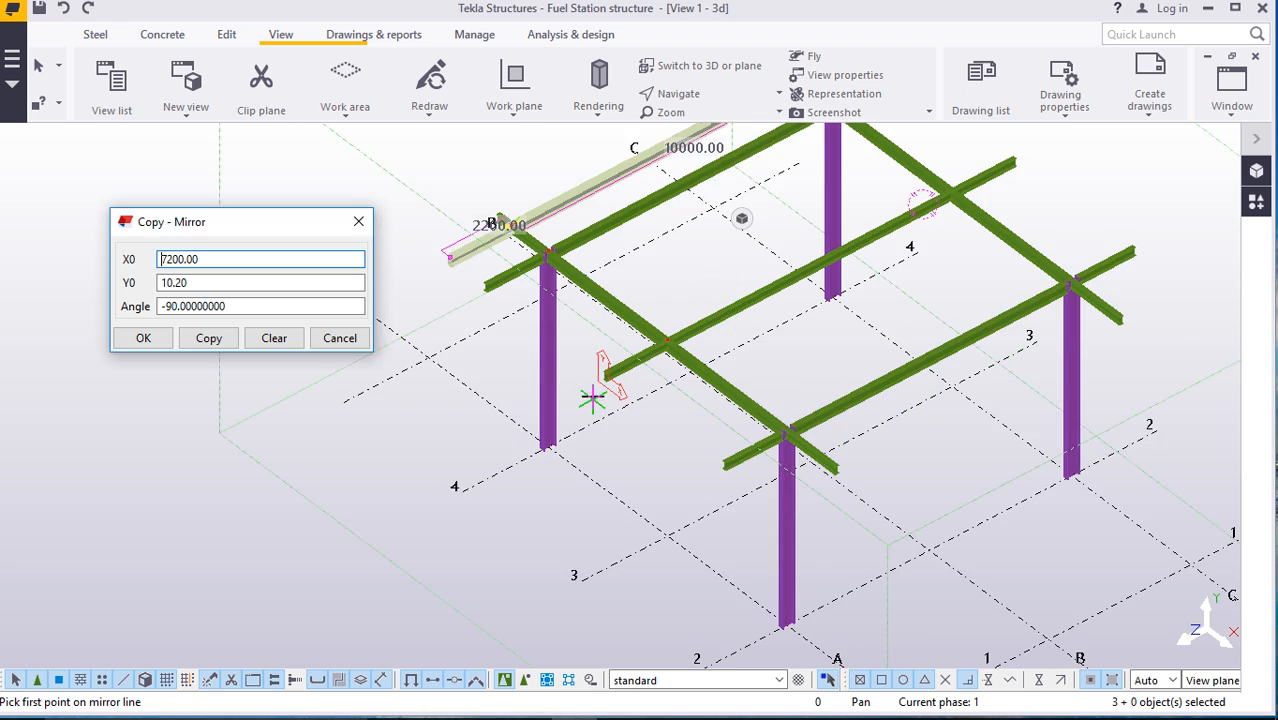
{"action": "scroll", "coordinate": [648, 297], "scroll_direction": "up", "scroll_amount": 4}
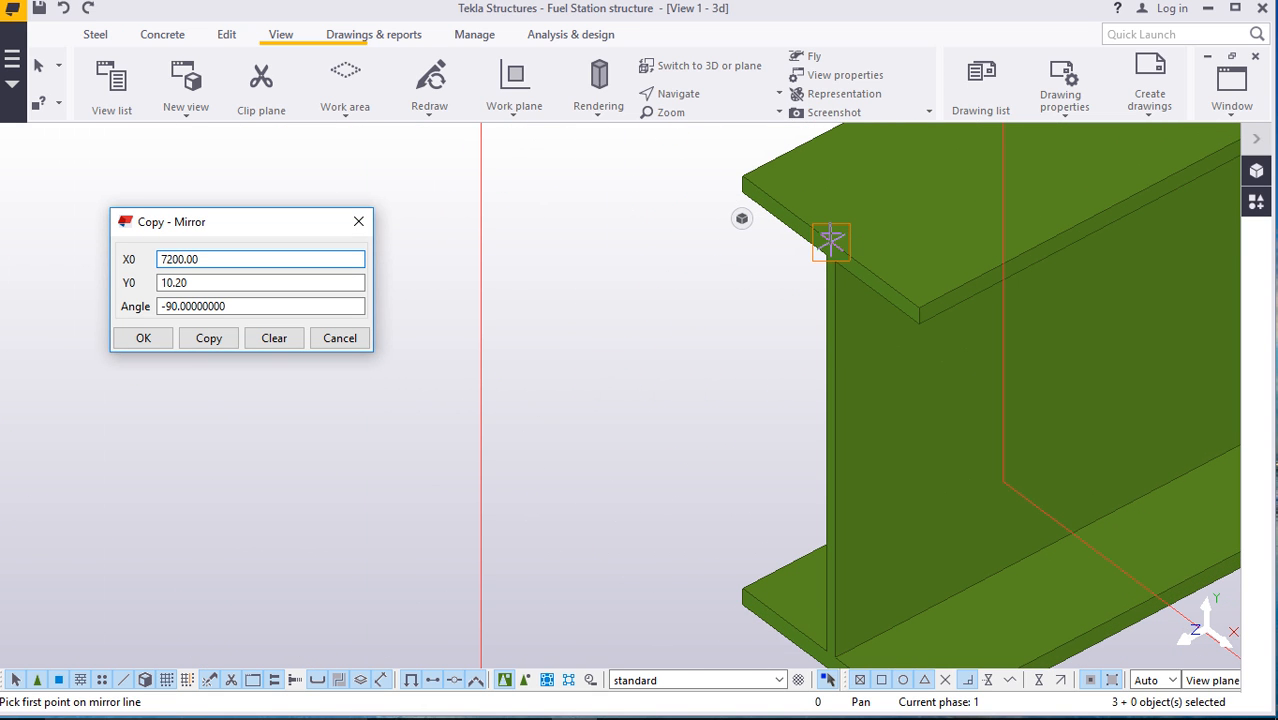
{"action": "left_click", "coordinate": [831, 241]}
{"action": "scroll", "coordinate": [790, 430], "scroll_direction": "down", "scroll_amount": 2}
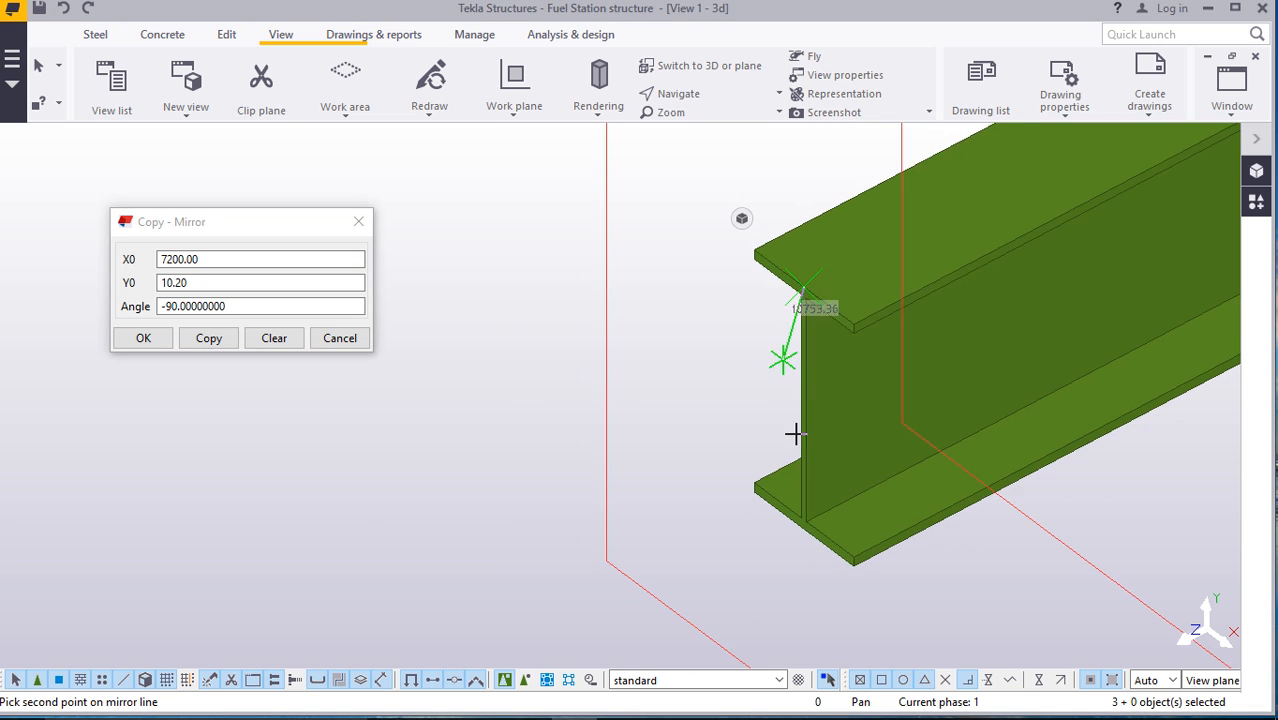
{"action": "scroll", "coordinate": [786, 560], "scroll_direction": "up", "scroll_amount": 1}
{"action": "scroll", "coordinate": [790, 530], "scroll_direction": "up", "scroll_amount": 3}
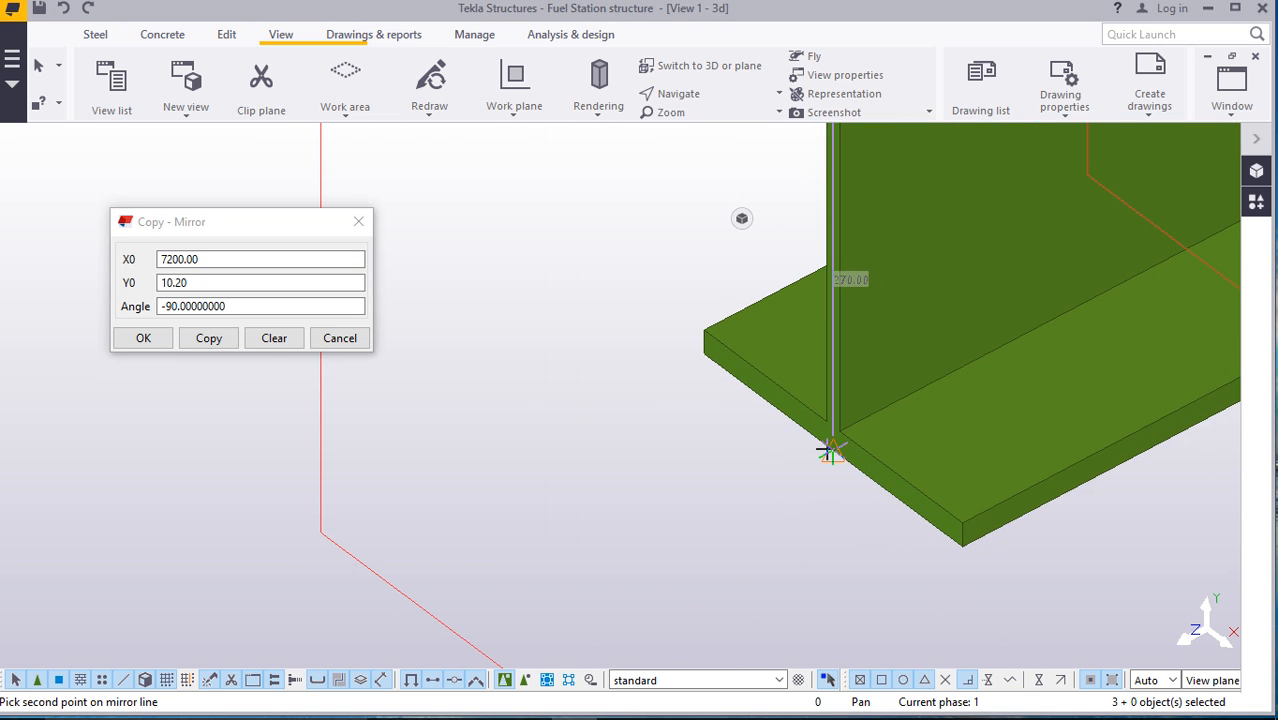
{"action": "left_click", "coordinate": [205, 340]}
{"action": "left_click", "coordinate": [144, 338]}
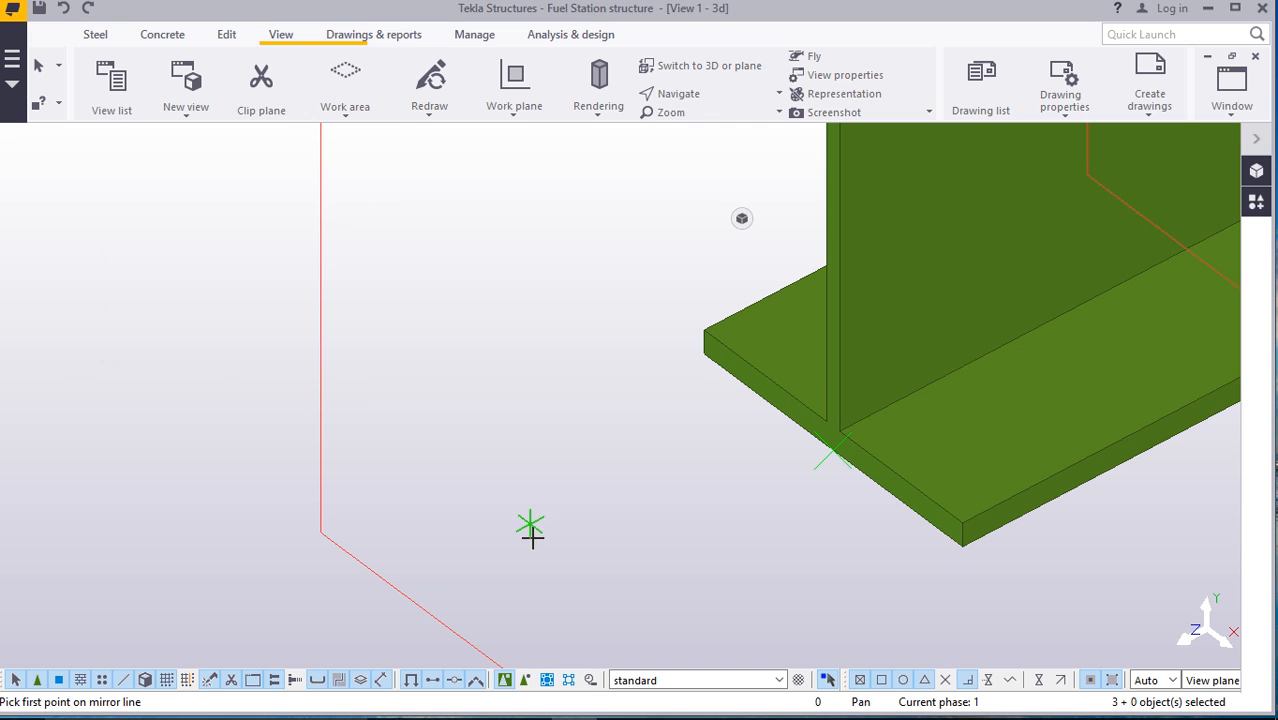
{"action": "scroll", "coordinate": [531, 528], "scroll_direction": "down", "scroll_amount": 5}
{"action": "scroll", "coordinate": [585, 465], "scroll_direction": "down", "scroll_amount": 8}
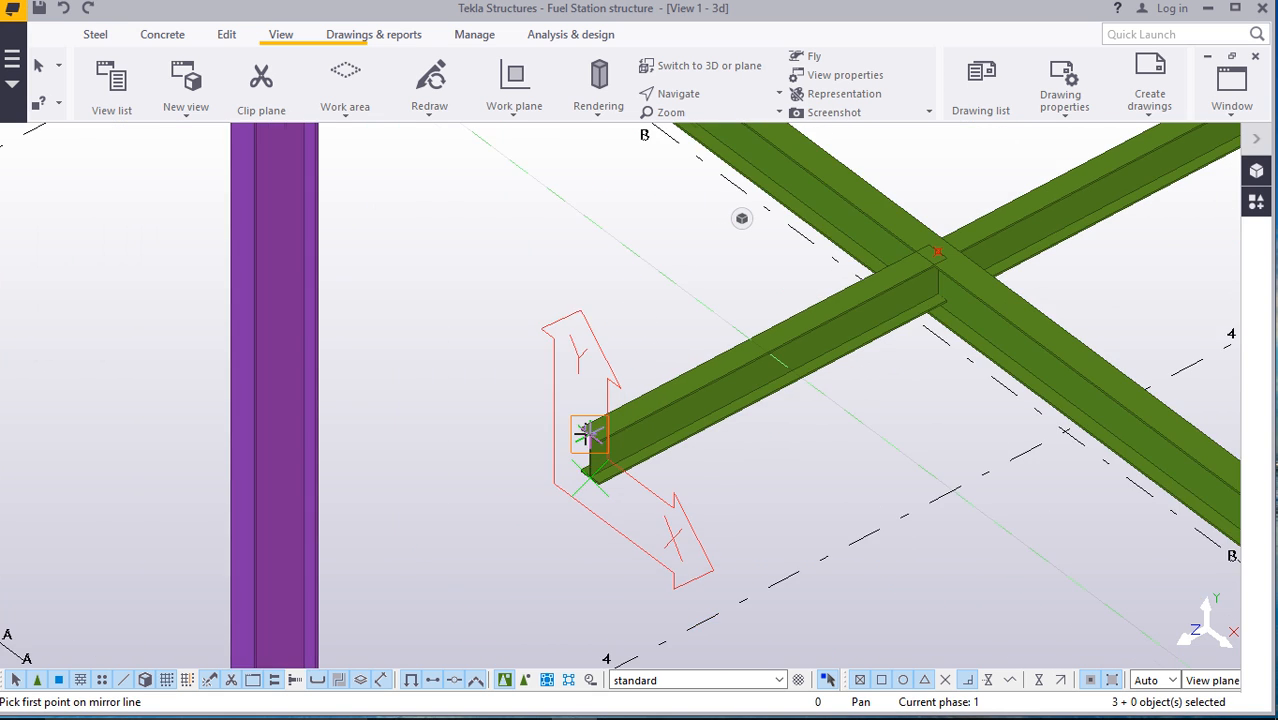
{"action": "right_click", "coordinate": [692, 283]}
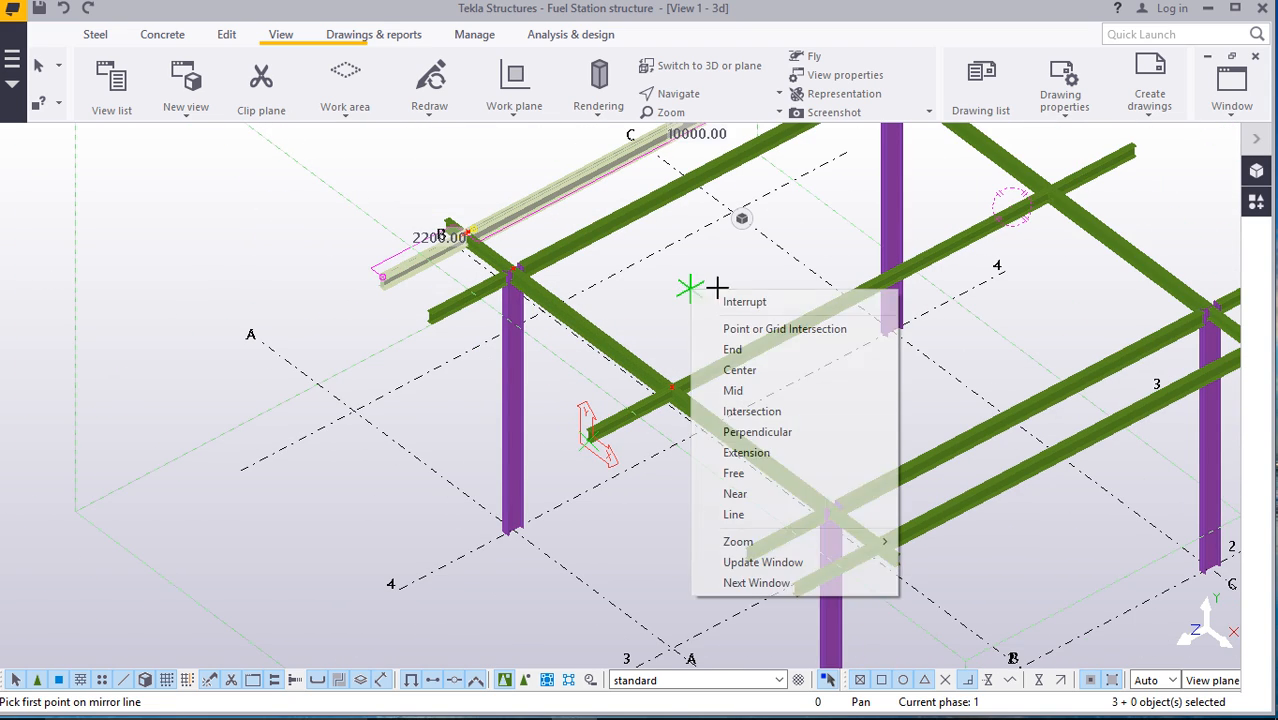
{"action": "left_click", "coordinate": [718, 297]}
Examine the roof frame with its outer beam lines on both sides and the corner column joint
{"action": "scroll", "coordinate": [580, 515], "scroll_direction": "down", "scroll_amount": 2}
{"action": "scroll", "coordinate": [584, 518], "scroll_direction": "down", "scroll_amount": 3}
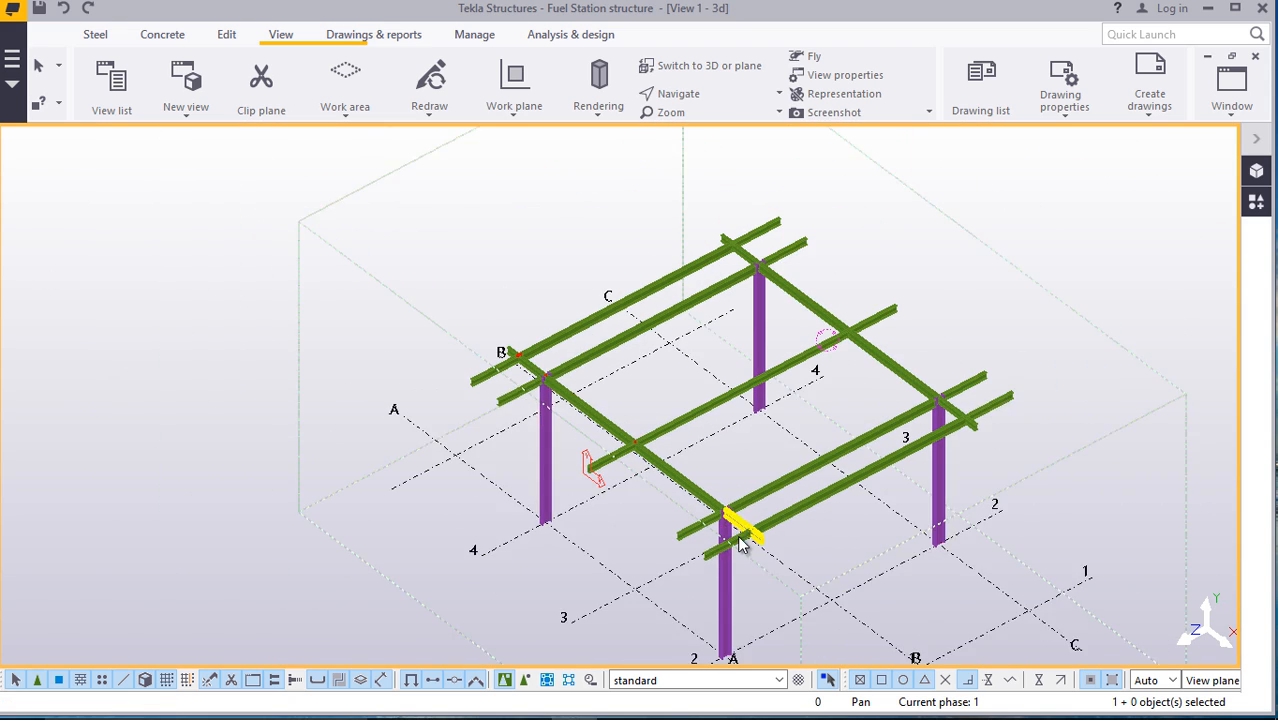
{"action": "scroll", "coordinate": [737, 535], "scroll_direction": "up", "scroll_amount": 2}
{"action": "scroll", "coordinate": [960, 385], "scroll_direction": "up", "scroll_amount": 1}
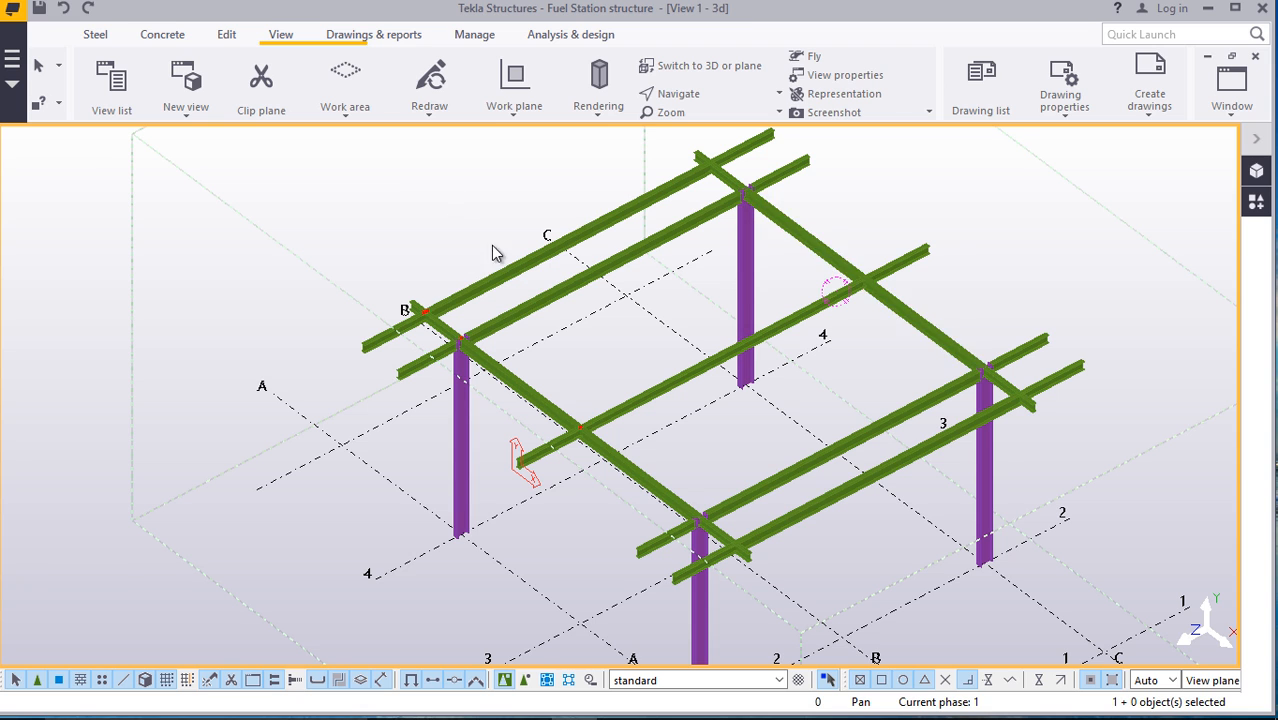
{"action": "scroll", "coordinate": [480, 325], "scroll_direction": "up", "scroll_amount": 5}
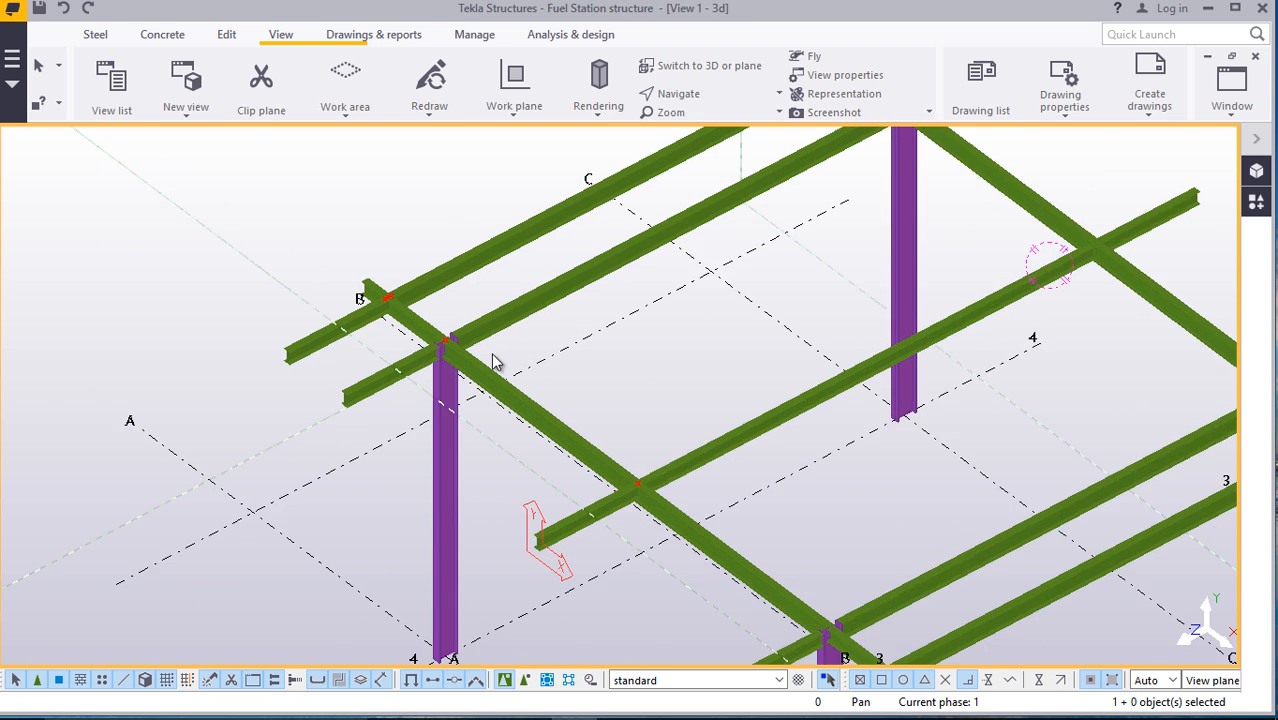
{"action": "scroll", "coordinate": [425, 457], "scroll_direction": "down", "scroll_amount": 4}
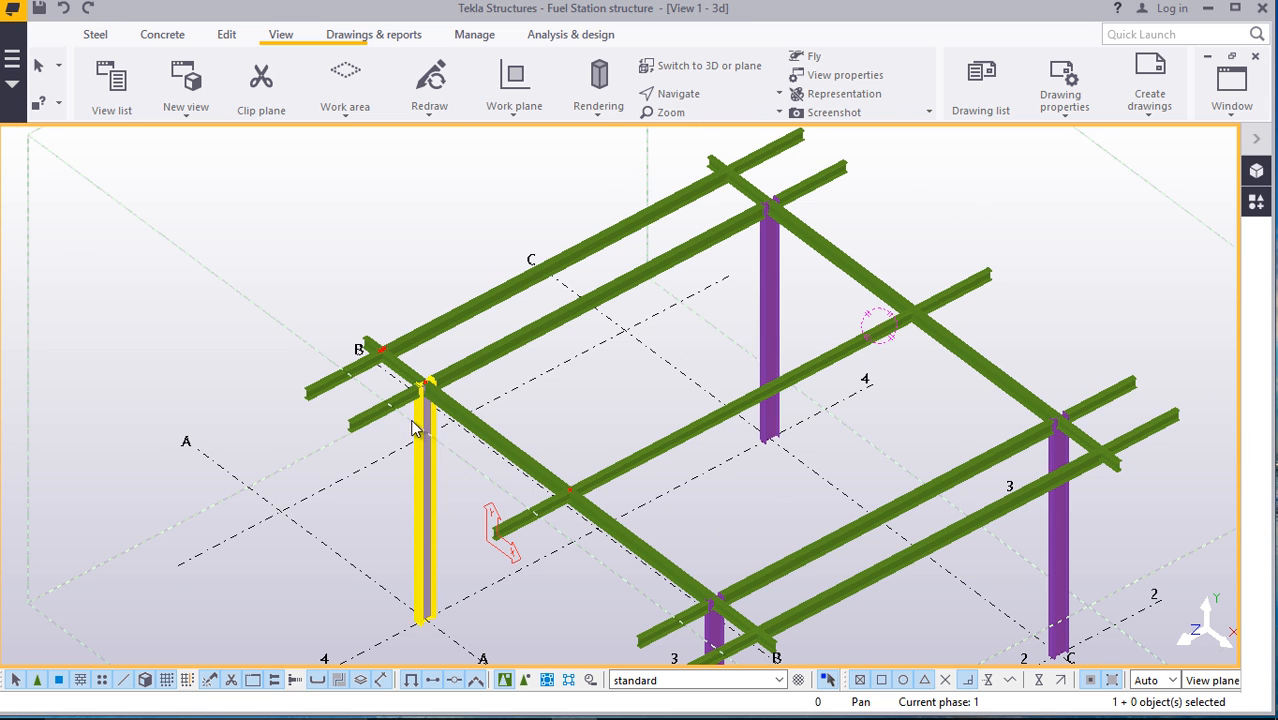
{"action": "scroll", "coordinate": [414, 422], "scroll_direction": "up", "scroll_amount": 5}
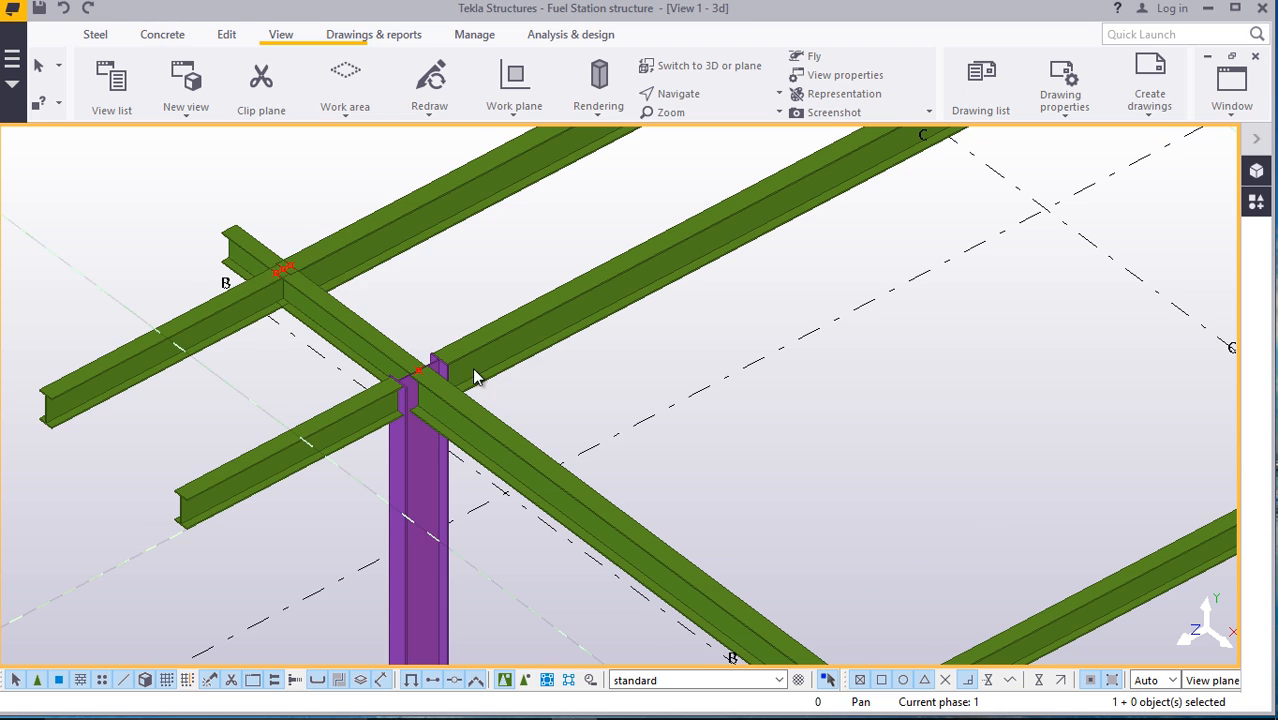
{"action": "scroll", "coordinate": [420, 335], "scroll_direction": "down", "scroll_amount": 3}
{"action": "scroll", "coordinate": [445, 322], "scroll_direction": "down", "scroll_amount": 2}
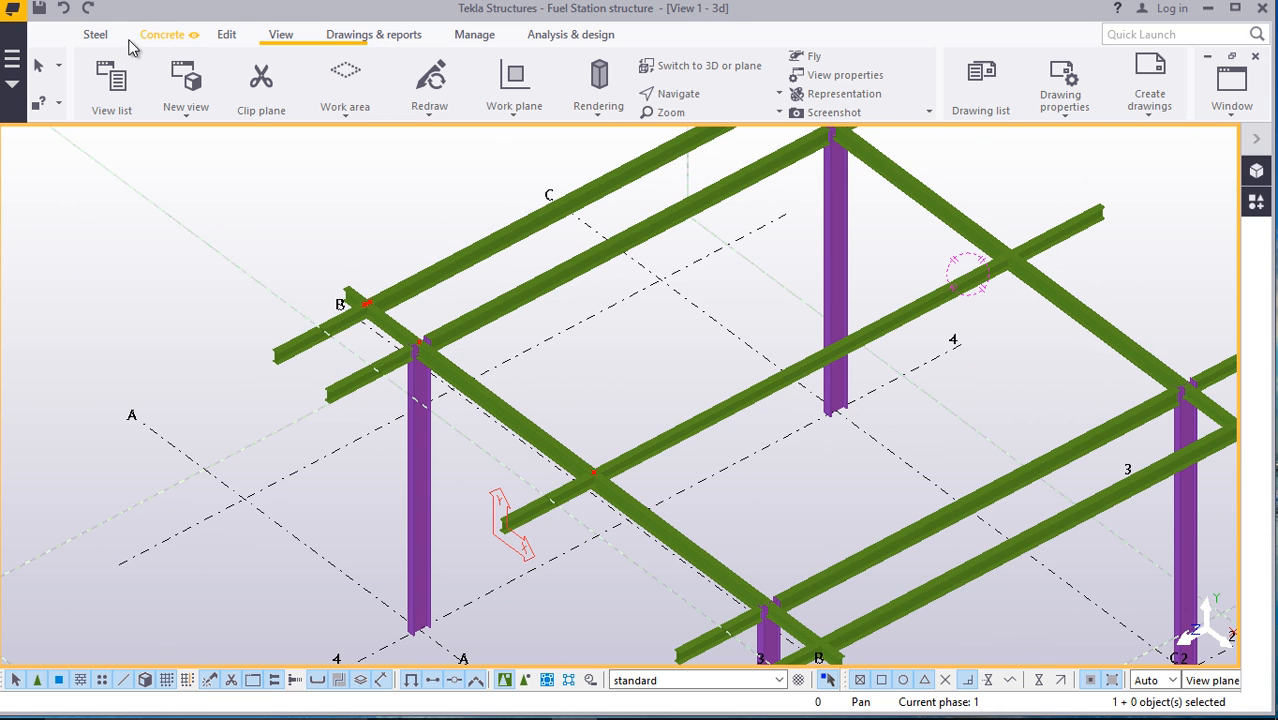
Add 1 dividing point on the cross beam's top flange edge, between the corner column and the middle beam
{"action": "left_click", "coordinate": [96, 38]}
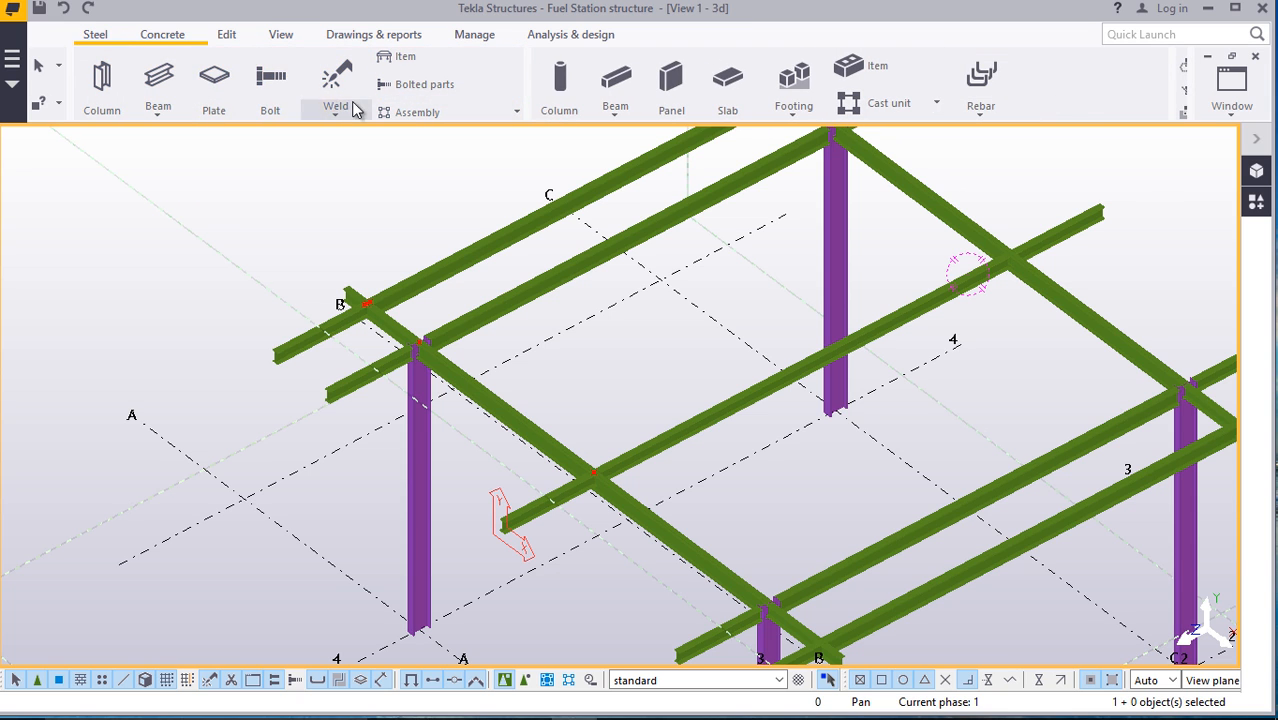
{"action": "left_click", "coordinate": [226, 35]}
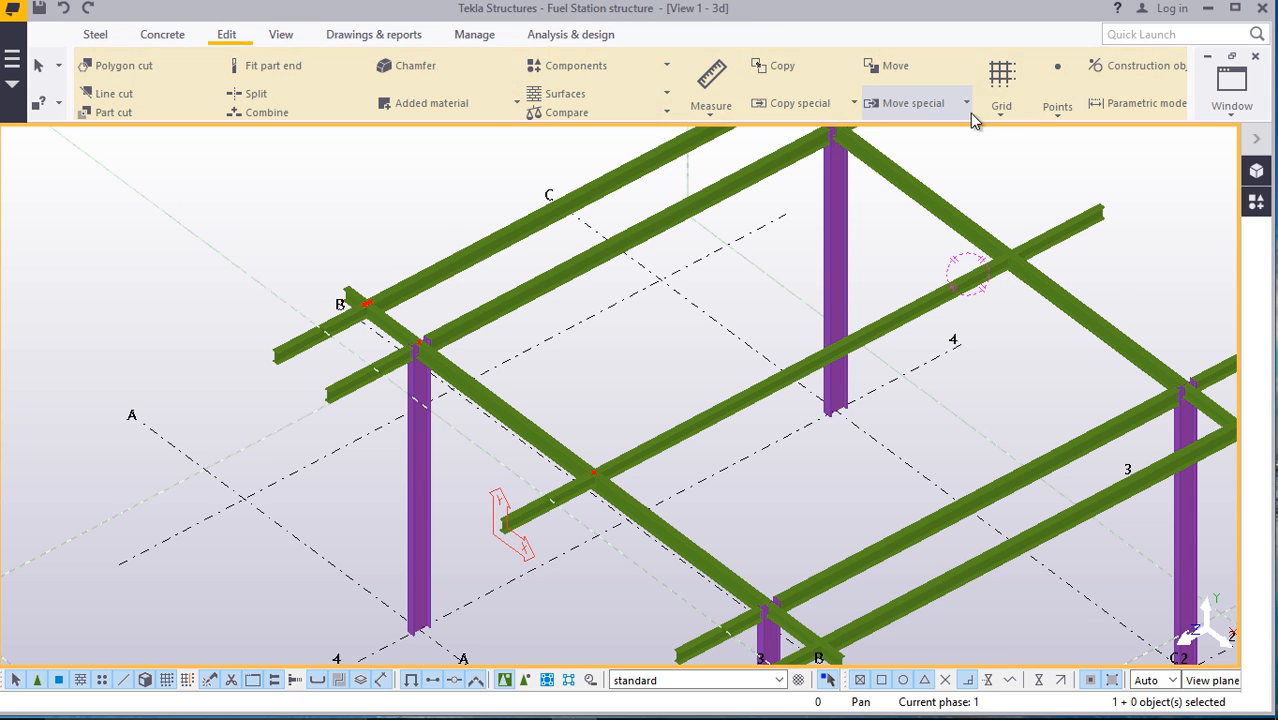
{"action": "left_click", "coordinate": [1056, 105]}
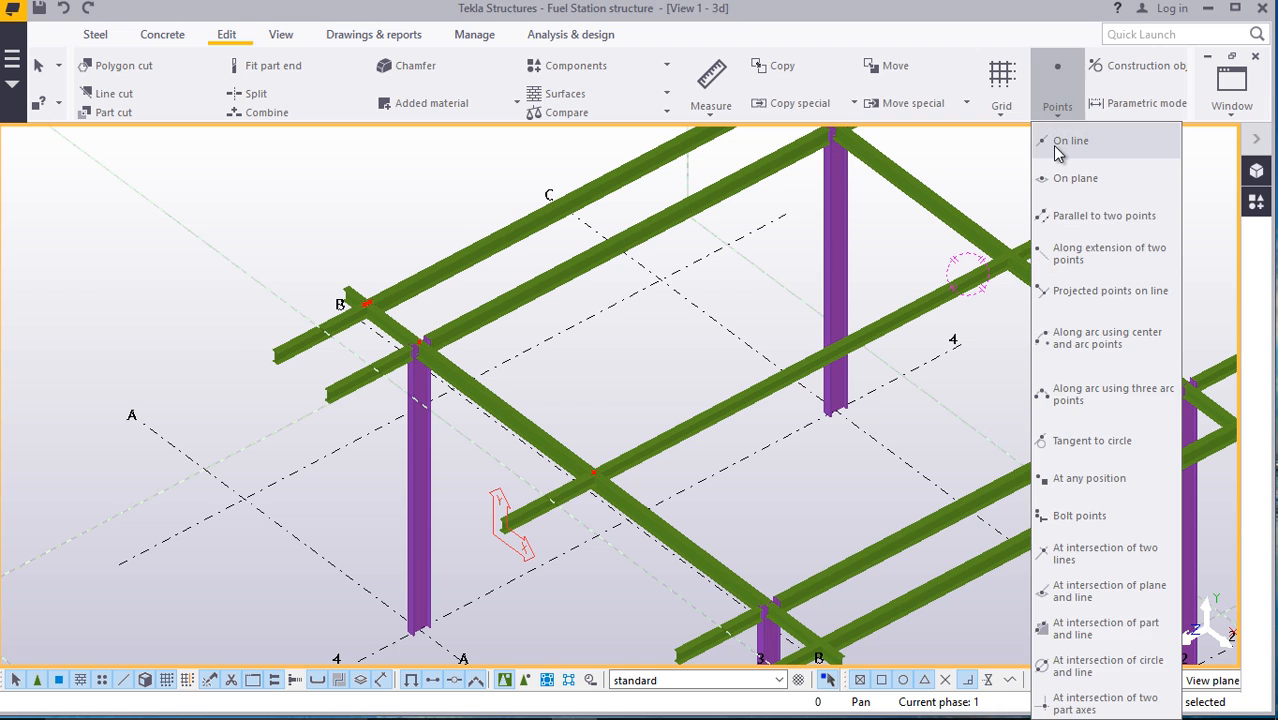
{"action": "left_click", "coordinate": [1072, 130]}
{"action": "scroll", "coordinate": [455, 330], "scroll_direction": "up", "scroll_amount": 2}
{"action": "scroll", "coordinate": [405, 345], "scroll_direction": "up", "scroll_amount": 5}
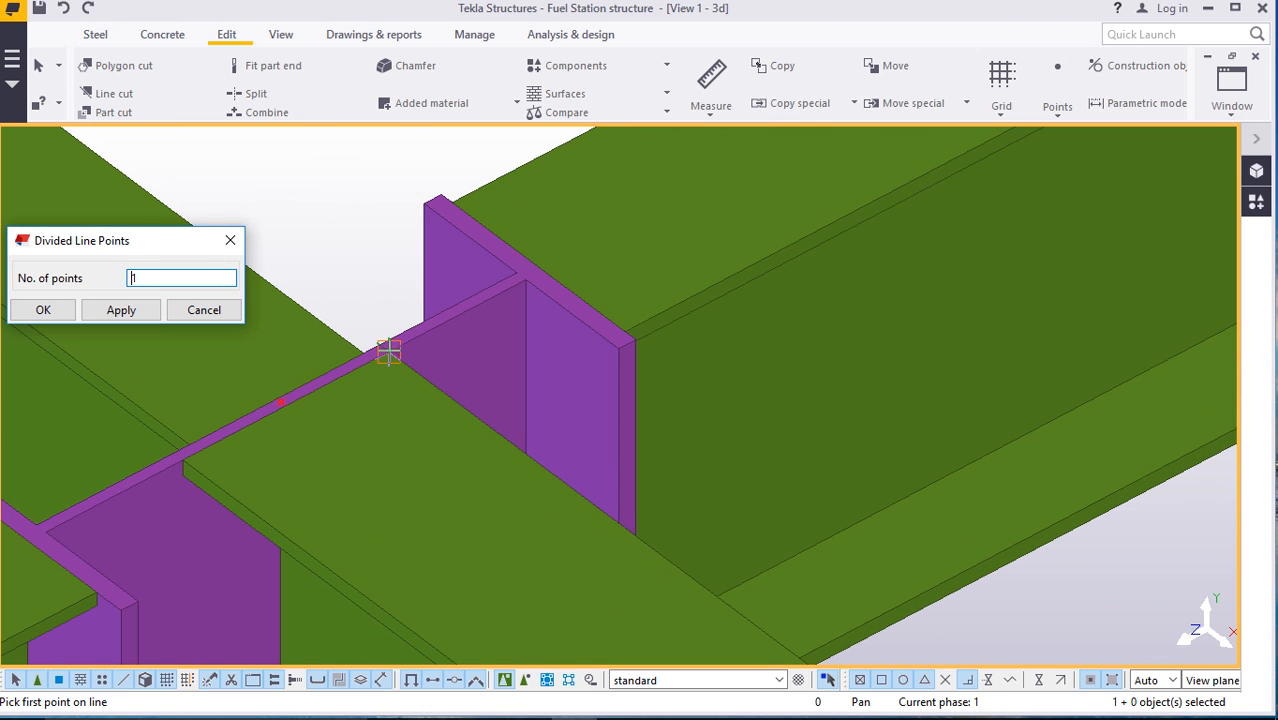
{"action": "left_click", "coordinate": [390, 358]}
{"action": "scroll", "coordinate": [388, 300], "scroll_direction": "down", "scroll_amount": 6}
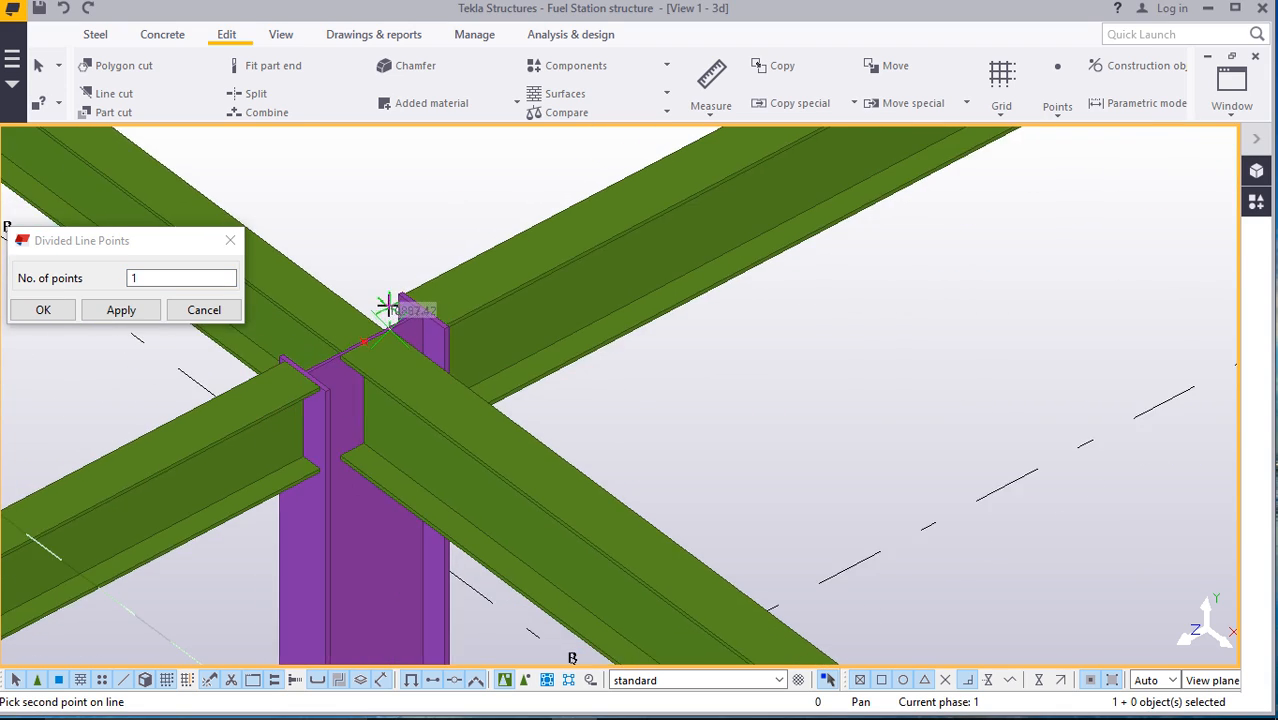
{"action": "scroll", "coordinate": [390, 298], "scroll_direction": "down", "scroll_amount": 2}
{"action": "scroll", "coordinate": [765, 590], "scroll_direction": "up", "scroll_amount": 5}
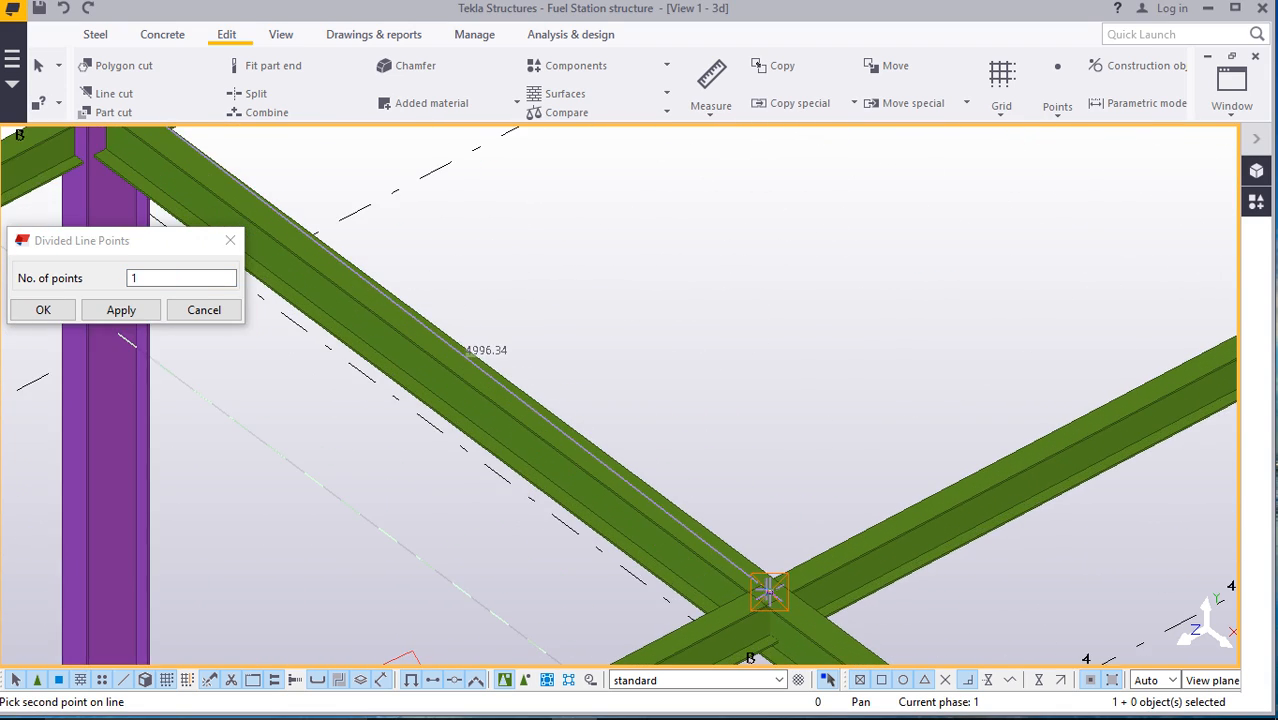
{"action": "scroll", "coordinate": [785, 588], "scroll_direction": "up", "scroll_amount": 2}
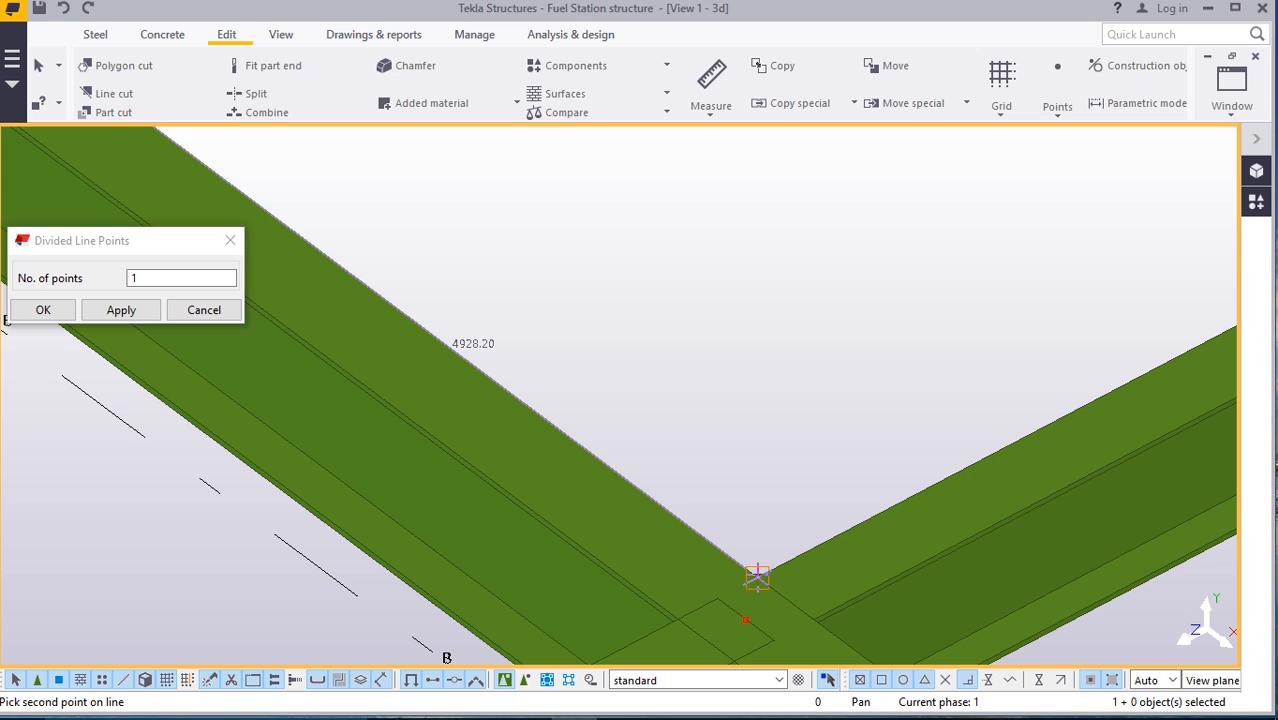
{"action": "right_click", "coordinate": [750, 383]}
{"action": "left_click", "coordinate": [775, 399]}
{"action": "left_click", "coordinate": [546, 318]}
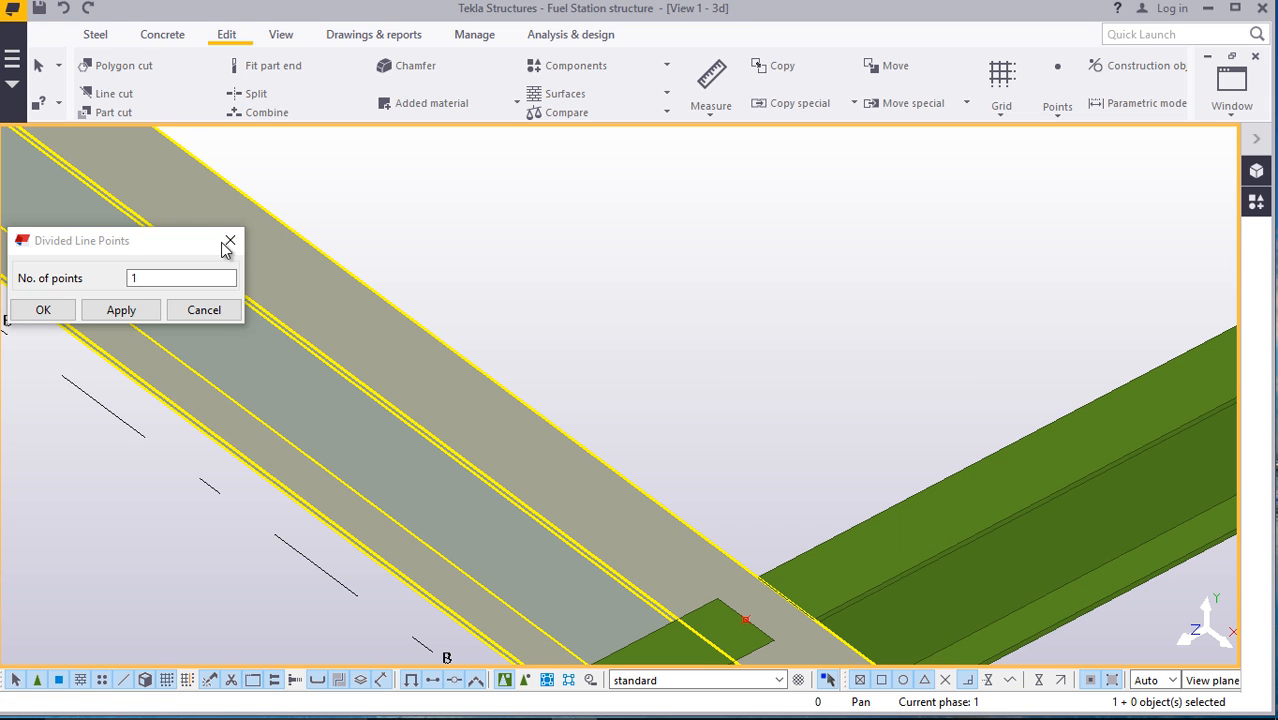
{"action": "left_click", "coordinate": [229, 242]}
{"action": "scroll", "coordinate": [574, 460], "scroll_direction": "down", "scroll_amount": 5}
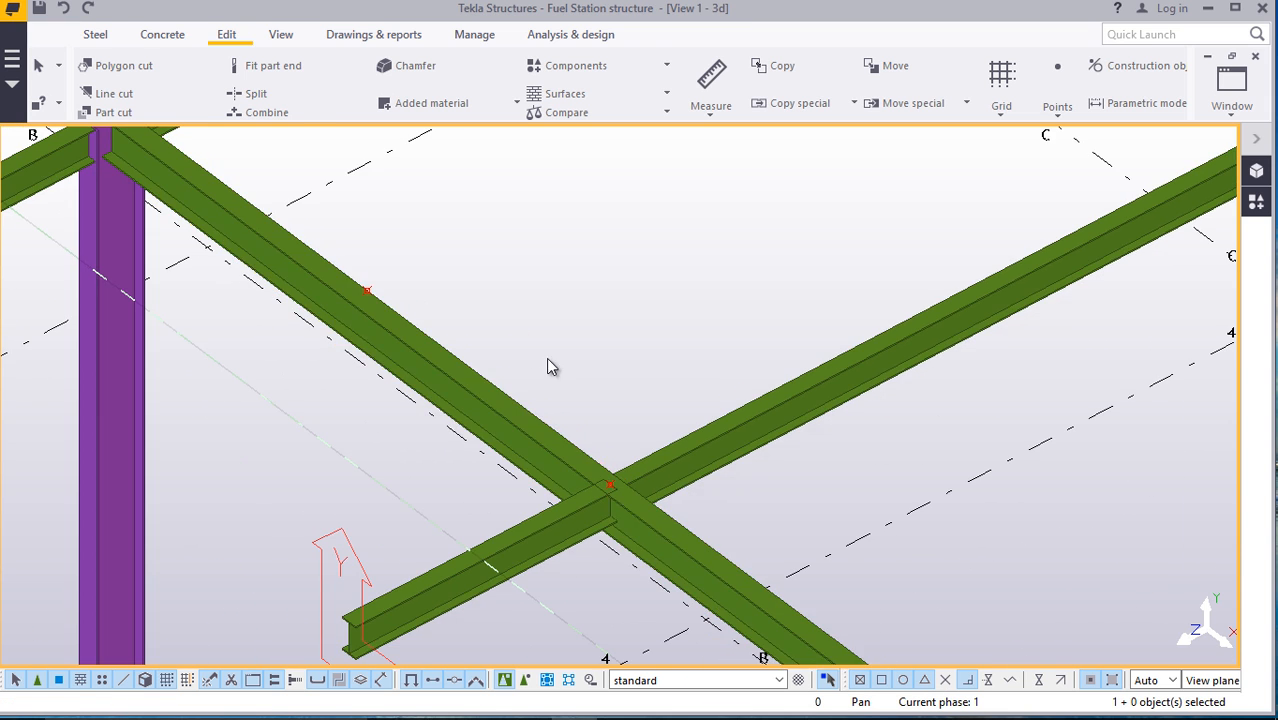
{"action": "scroll", "coordinate": [366, 263], "scroll_direction": "up", "scroll_amount": 3}
{"action": "scroll", "coordinate": [366, 268], "scroll_direction": "up", "scroll_amount": 5}
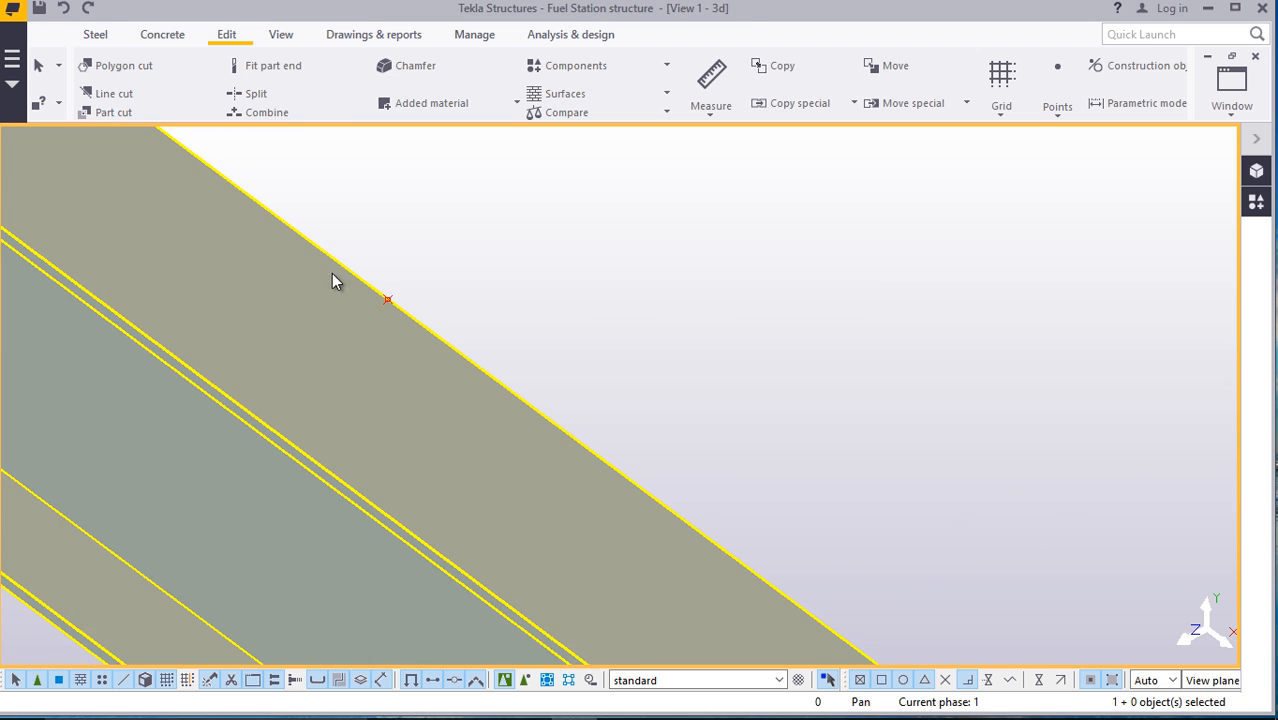
{"action": "scroll", "coordinate": [367, 290], "scroll_direction": "down", "scroll_amount": 6}
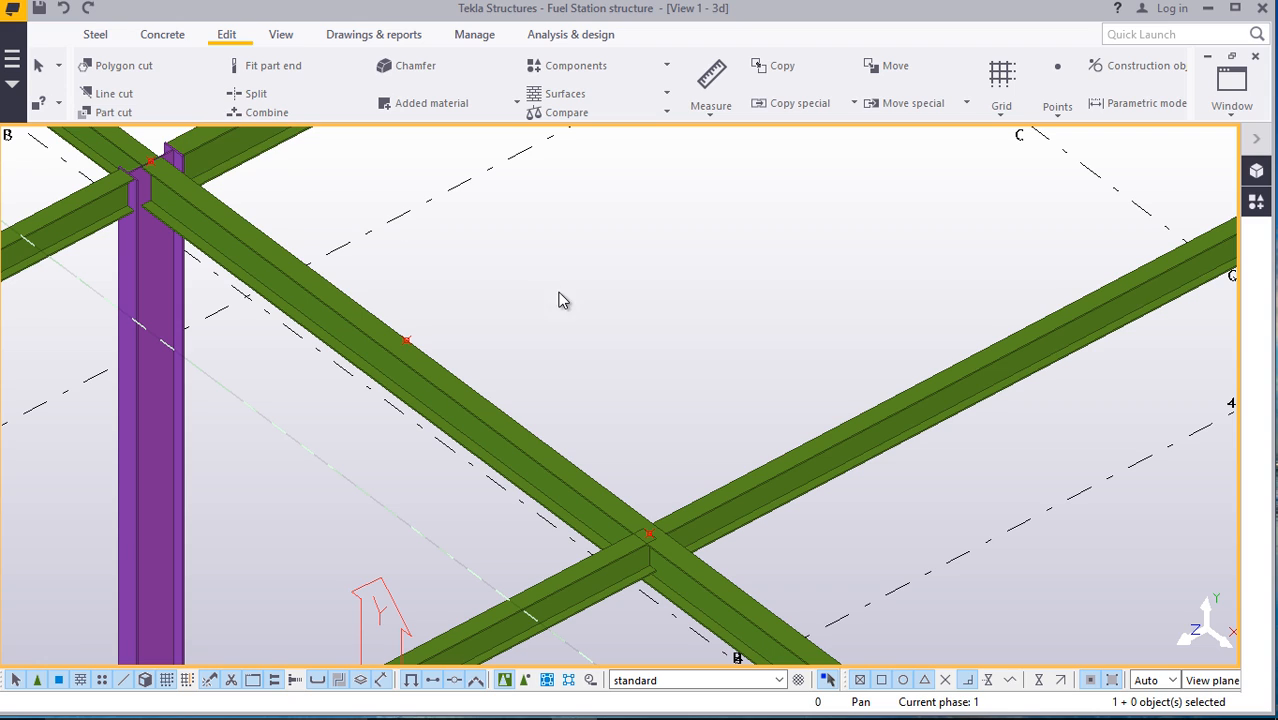
Add 1 dividing point across the cross beam's top flange, between the existing mid-span edge point and the opposite flange edge
{"action": "left_click", "coordinate": [1057, 118]}
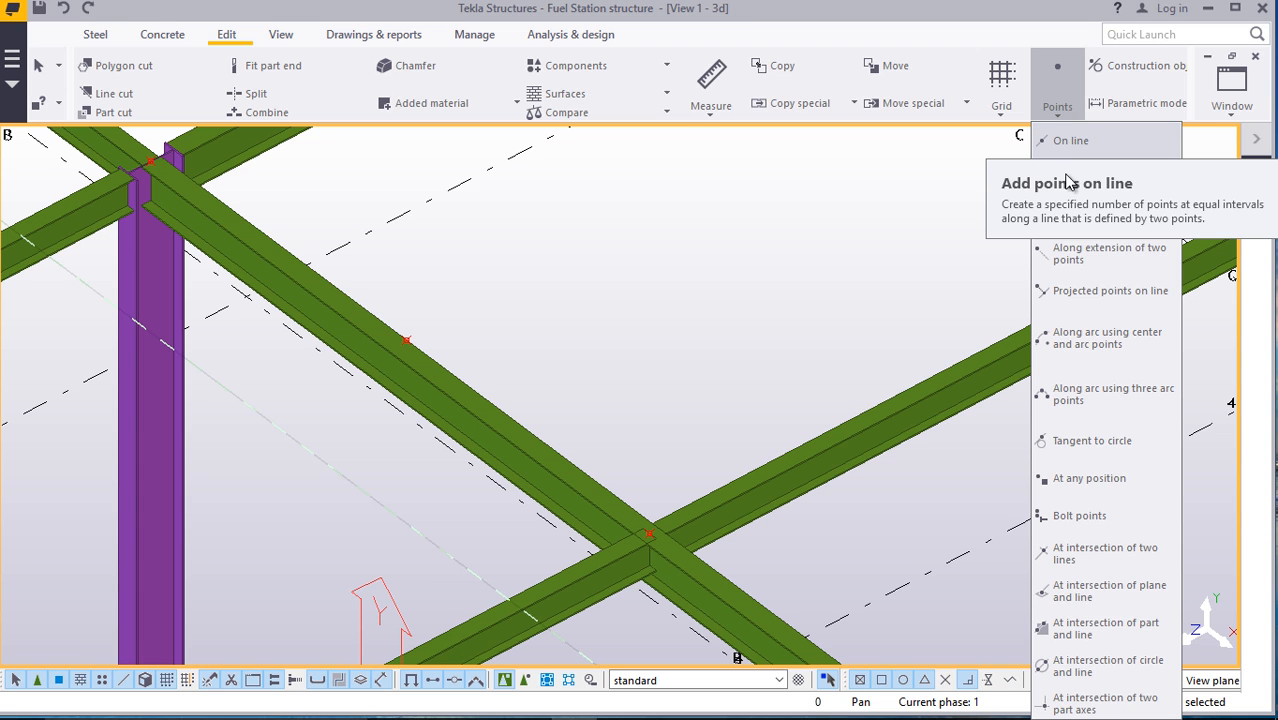
{"action": "left_click", "coordinate": [1068, 145]}
{"action": "scroll", "coordinate": [456, 351], "scroll_direction": "up", "scroll_amount": 5}
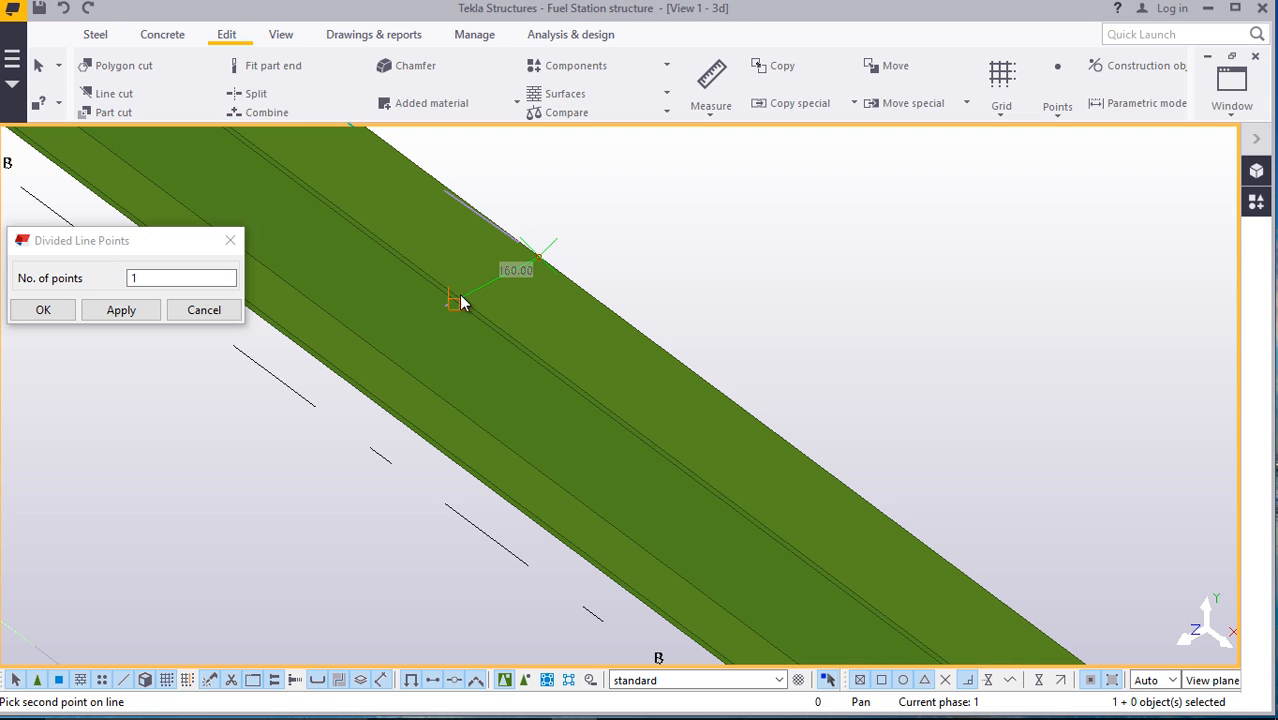
{"action": "right_click", "coordinate": [579, 244]}
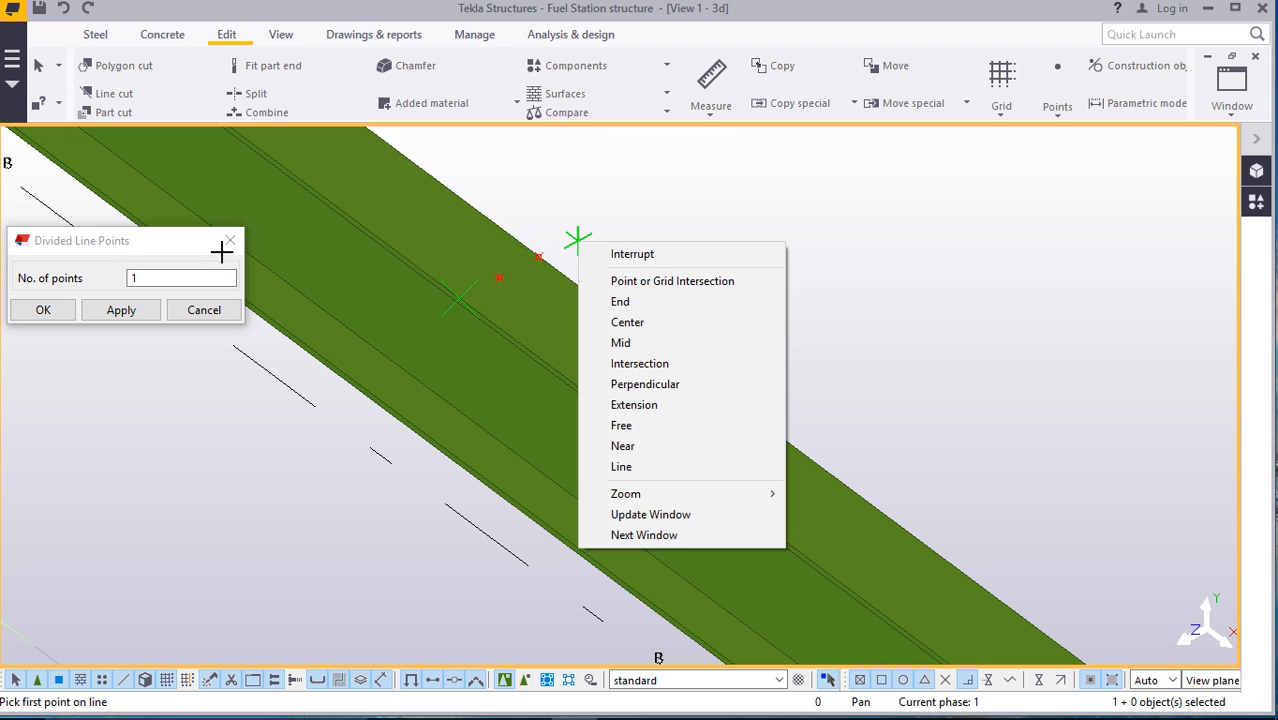
{"action": "left_click", "coordinate": [628, 254]}
{"action": "left_click", "coordinate": [230, 240]}
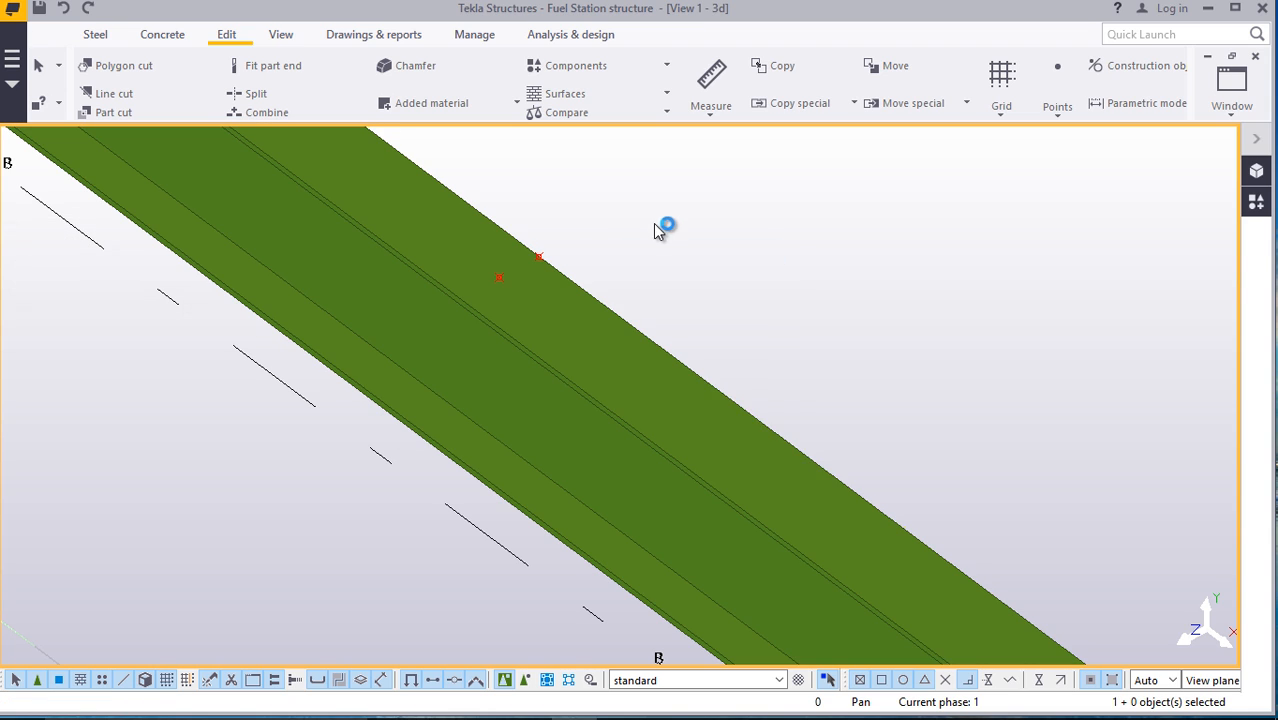
{"action": "right_click", "coordinate": [717, 250]}
{"action": "left_click", "coordinate": [755, 254]}
Select the long beam between the corner columns together with the short in-line cantilevers at both of its ends
{"action": "scroll", "coordinate": [553, 410], "scroll_direction": "down", "scroll_amount": 5}
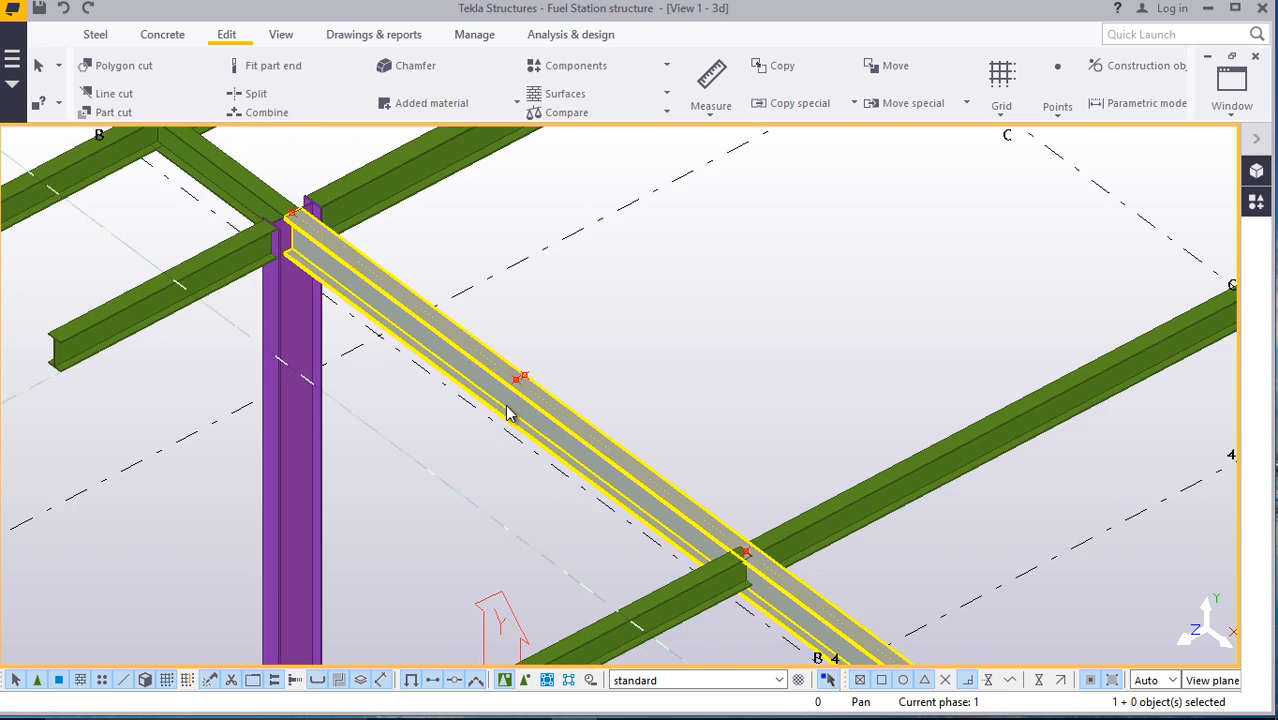
{"action": "scroll", "coordinate": [580, 370], "scroll_direction": "down", "scroll_amount": 3}
{"action": "scroll", "coordinate": [475, 400], "scroll_direction": "down", "scroll_amount": 3}
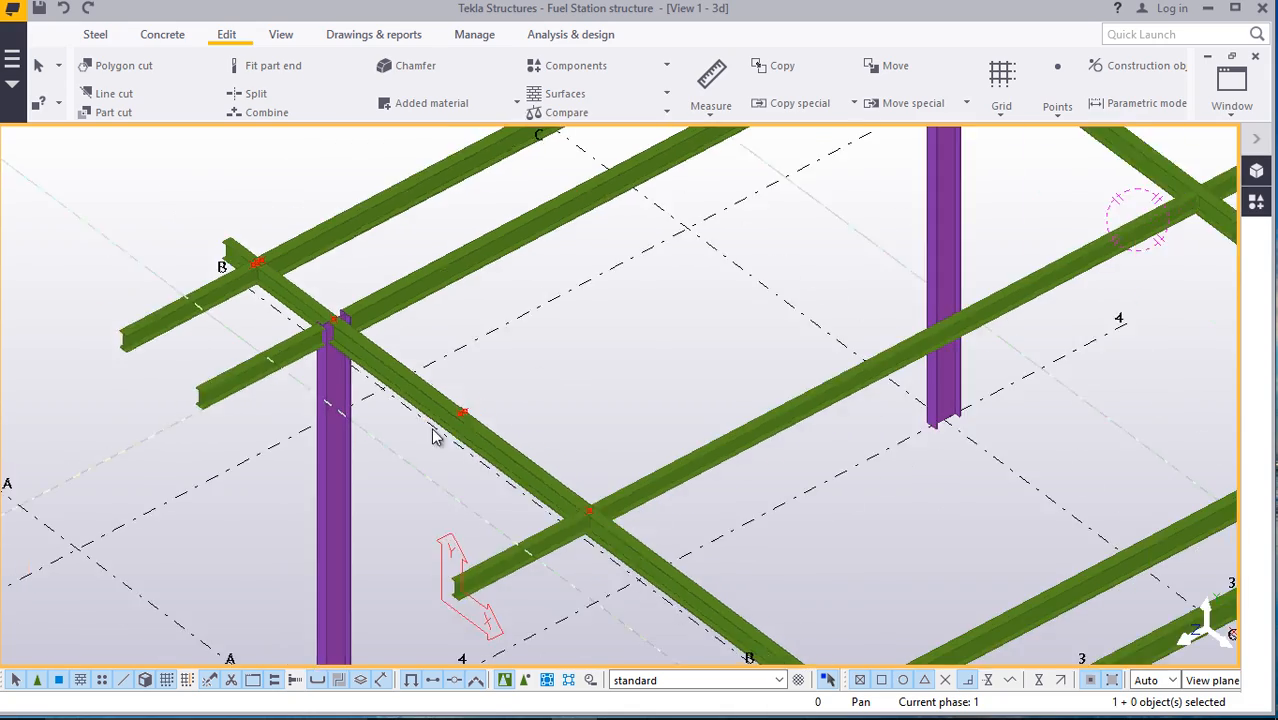
{"action": "scroll", "coordinate": [527, 222], "scroll_direction": "up", "scroll_amount": 6}
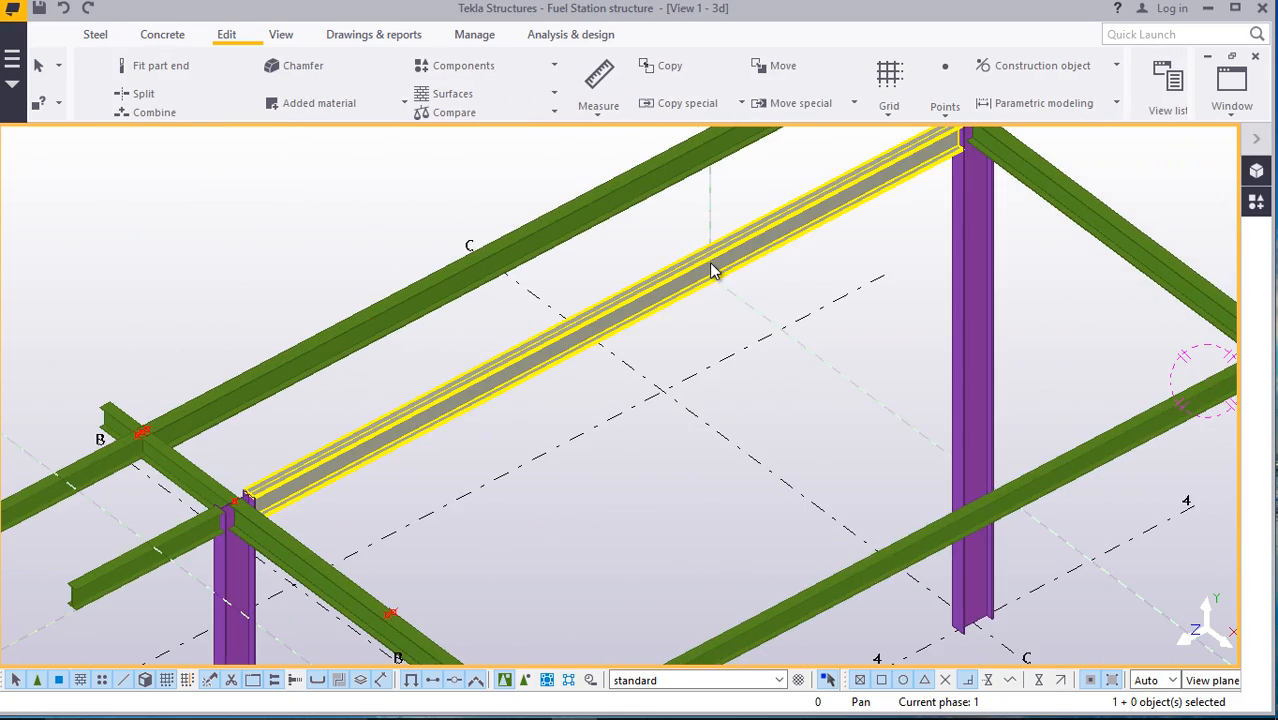
{"action": "left_click", "coordinate": [713, 267]}
{"action": "scroll", "coordinate": [384, 434], "scroll_direction": "down", "scroll_amount": 3}
{"action": "scroll", "coordinate": [384, 440], "scroll_direction": "down", "scroll_amount": 2}
{"action": "scroll", "coordinate": [780, 225], "scroll_direction": "up", "scroll_amount": 3}
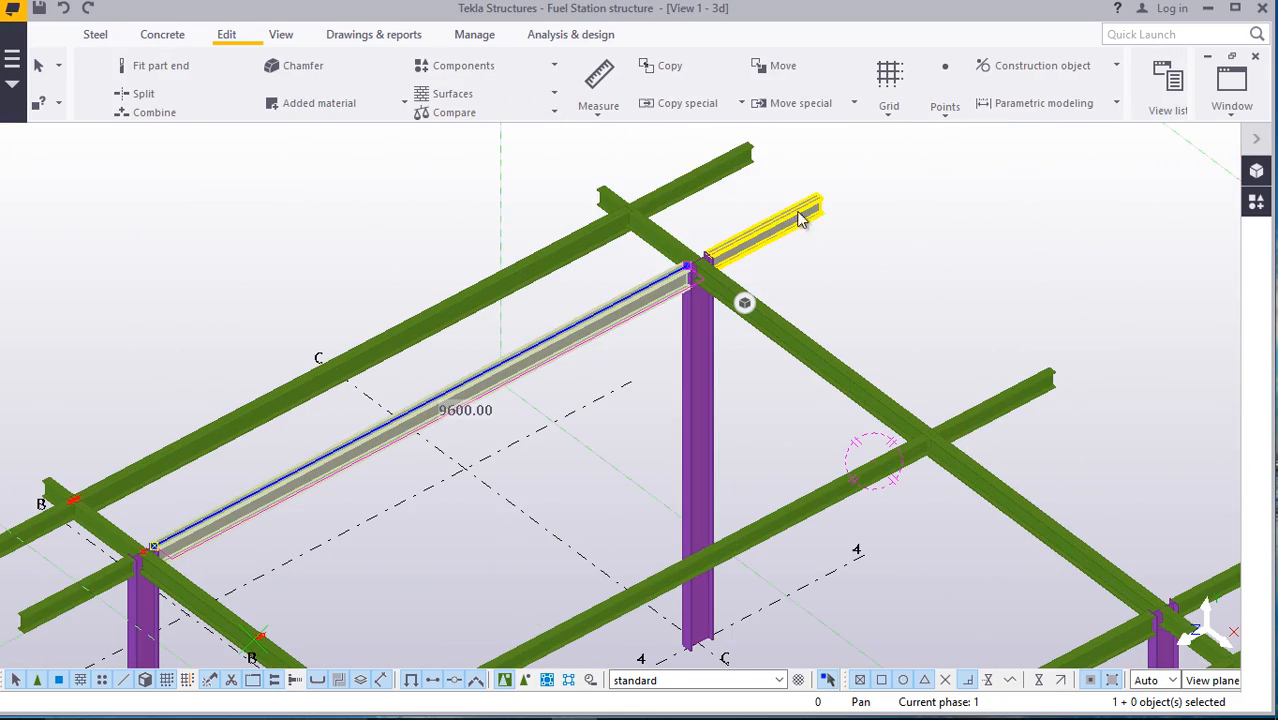
{"action": "scroll", "coordinate": [787, 244], "scroll_direction": "down", "scroll_amount": 3}
{"action": "scroll", "coordinate": [410, 405], "scroll_direction": "up", "scroll_amount": 3}
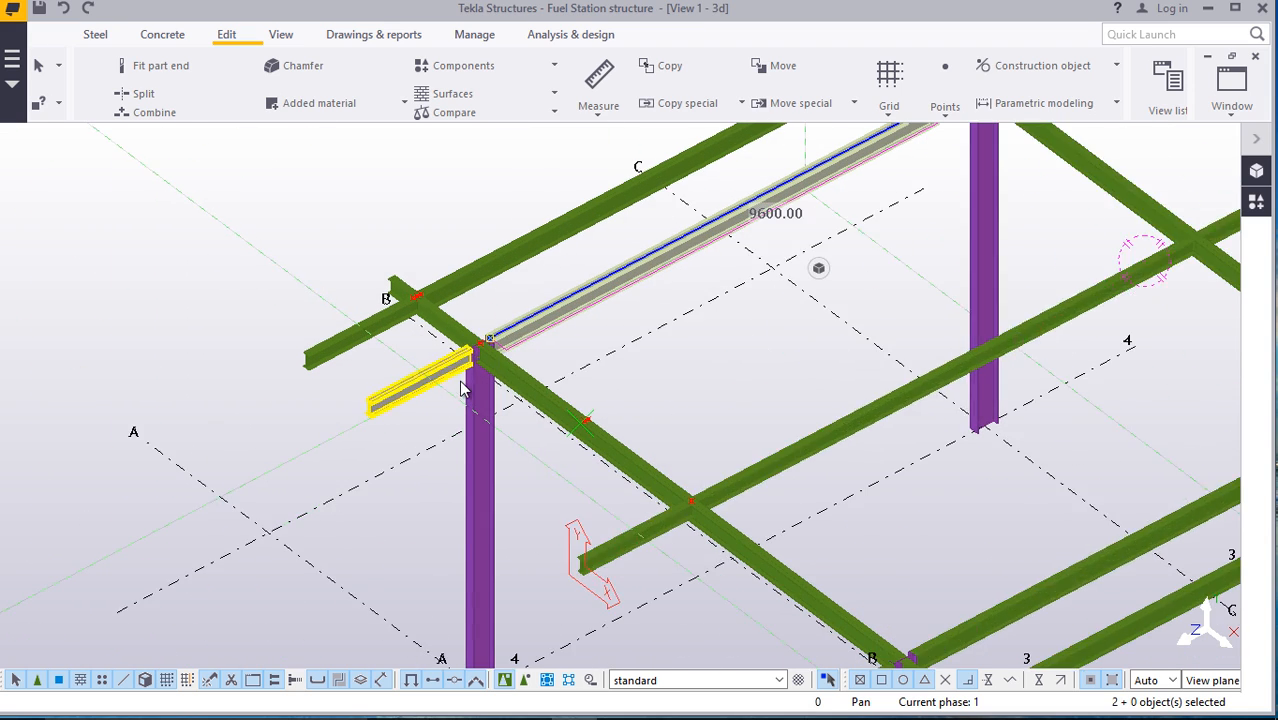
Copy the selected beam line from the corner column's top web centre to the new point at the cross beam's top flange centre
{"action": "right_click", "coordinate": [785, 357]}
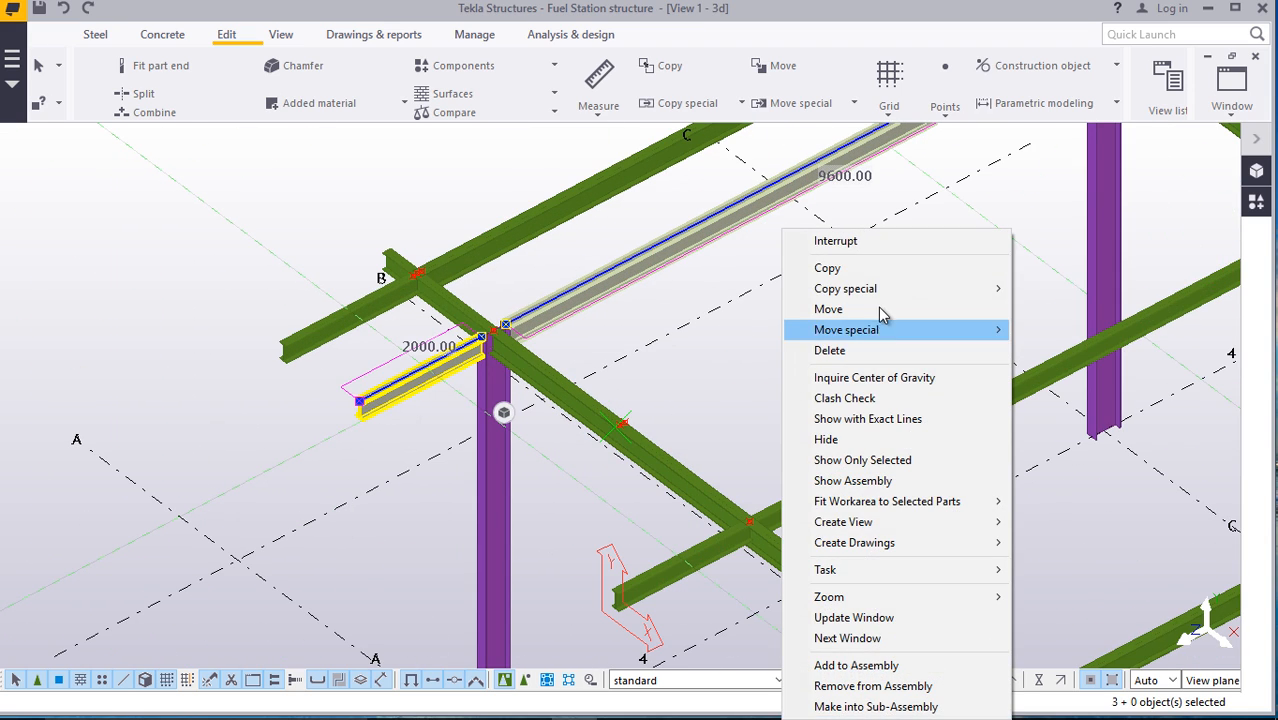
{"action": "left_click", "coordinate": [843, 270]}
{"action": "scroll", "coordinate": [488, 331], "scroll_direction": "up", "scroll_amount": 2}
{"action": "scroll", "coordinate": [489, 330], "scroll_direction": "up", "scroll_amount": 6}
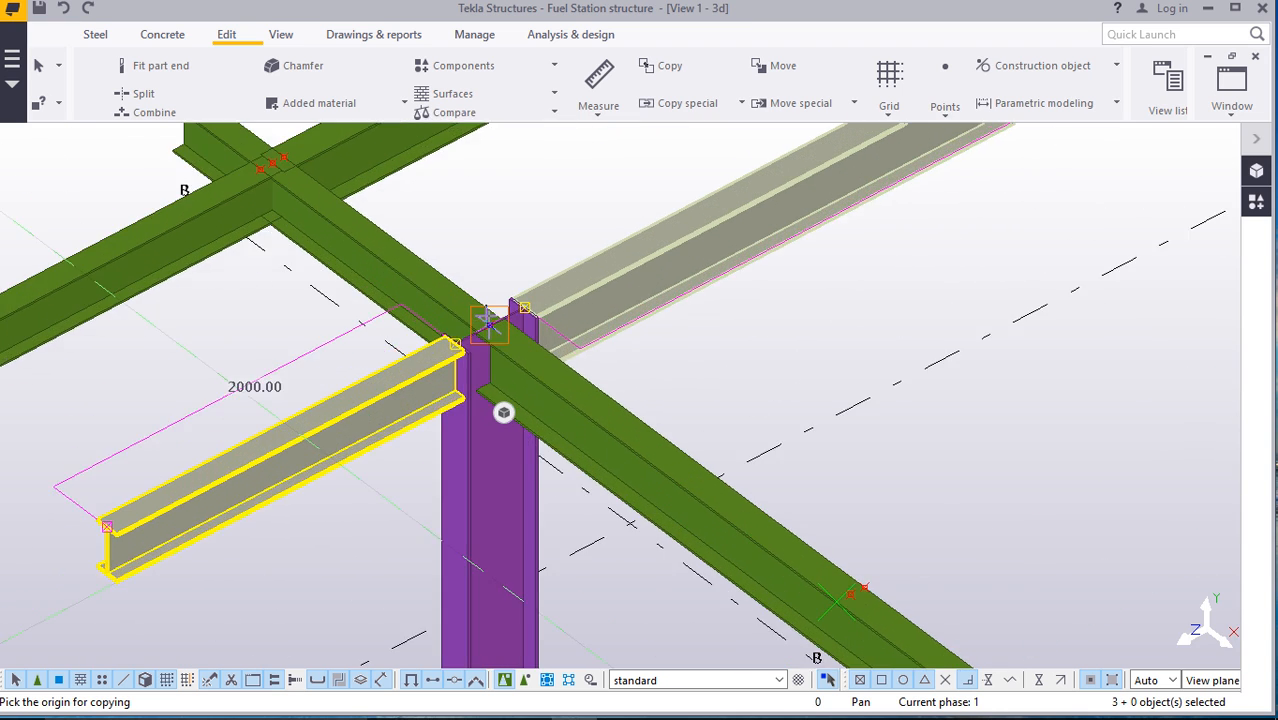
{"action": "scroll", "coordinate": [490, 325], "scroll_direction": "up", "scroll_amount": 2}
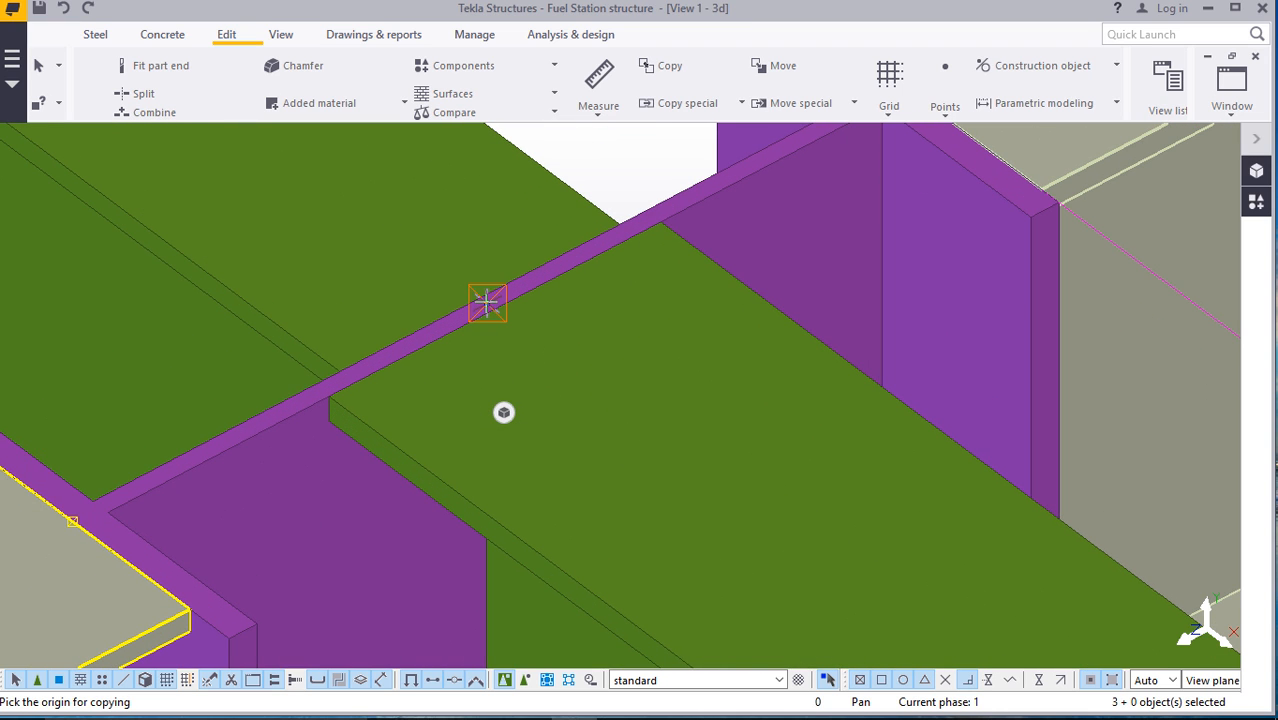
{"action": "scroll", "coordinate": [487, 304], "scroll_direction": "down", "scroll_amount": 8}
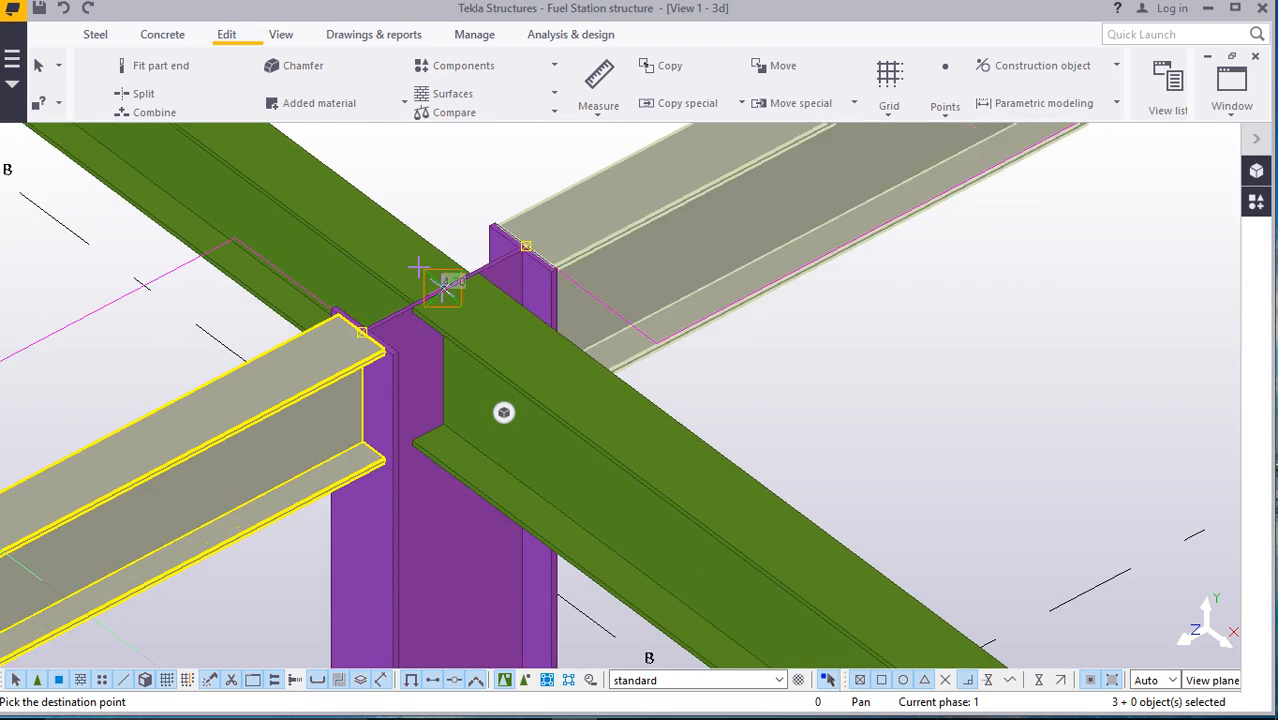
{"action": "scroll", "coordinate": [432, 275], "scroll_direction": "down", "scroll_amount": 2}
{"action": "scroll", "coordinate": [653, 420], "scroll_direction": "up", "scroll_amount": 6}
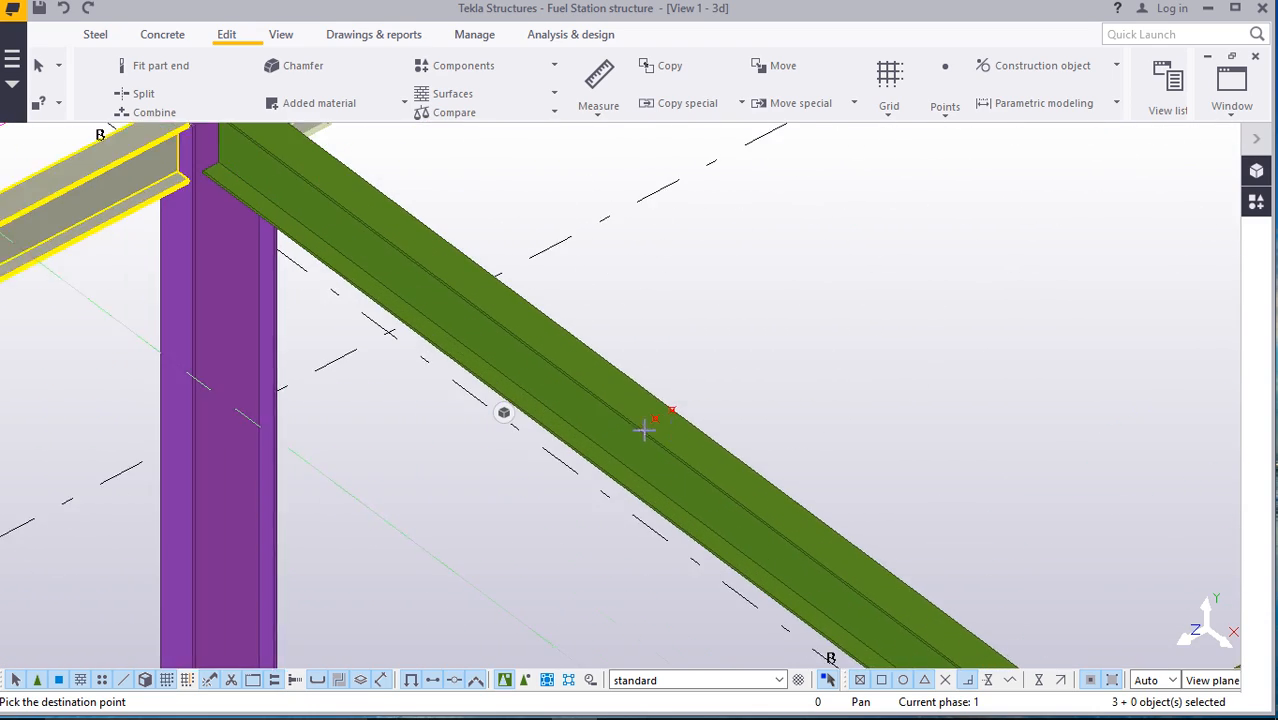
{"action": "scroll", "coordinate": [646, 423], "scroll_direction": "up", "scroll_amount": 2}
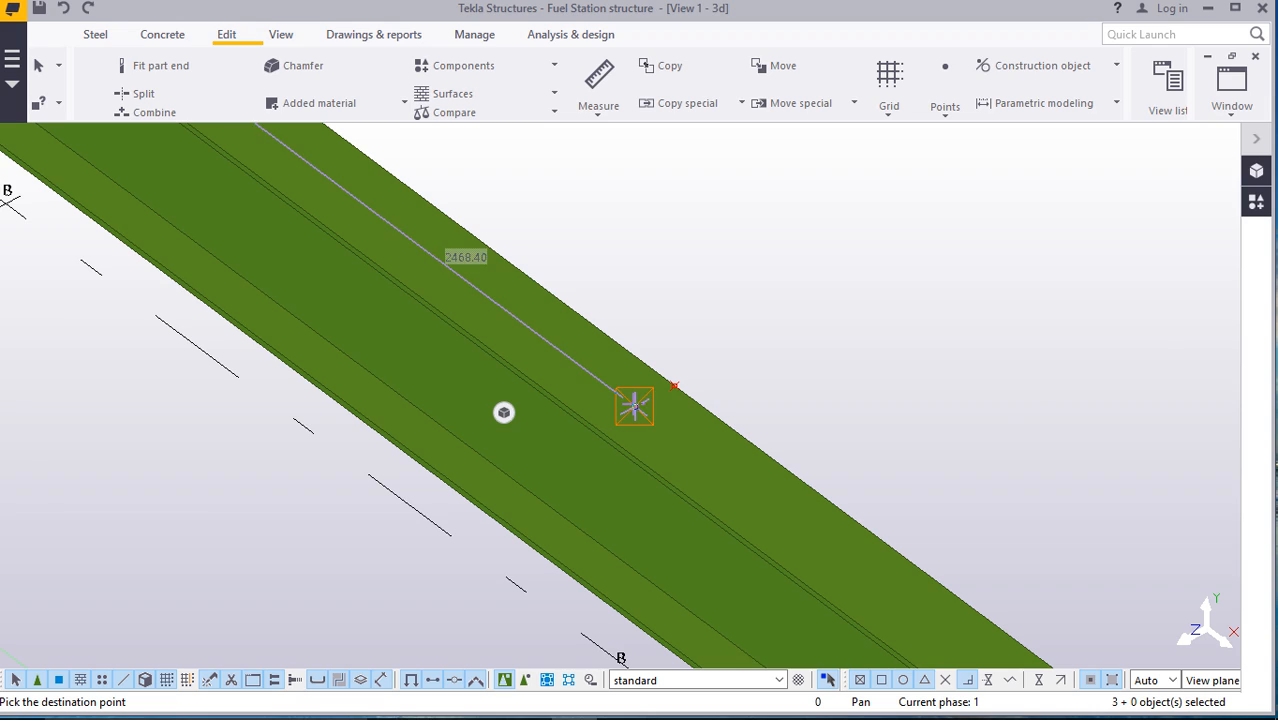
{"action": "scroll", "coordinate": [640, 400], "scroll_direction": "down", "scroll_amount": 3}
{"action": "right_click", "coordinate": [665, 252]}
{"action": "left_click", "coordinate": [700, 266]}
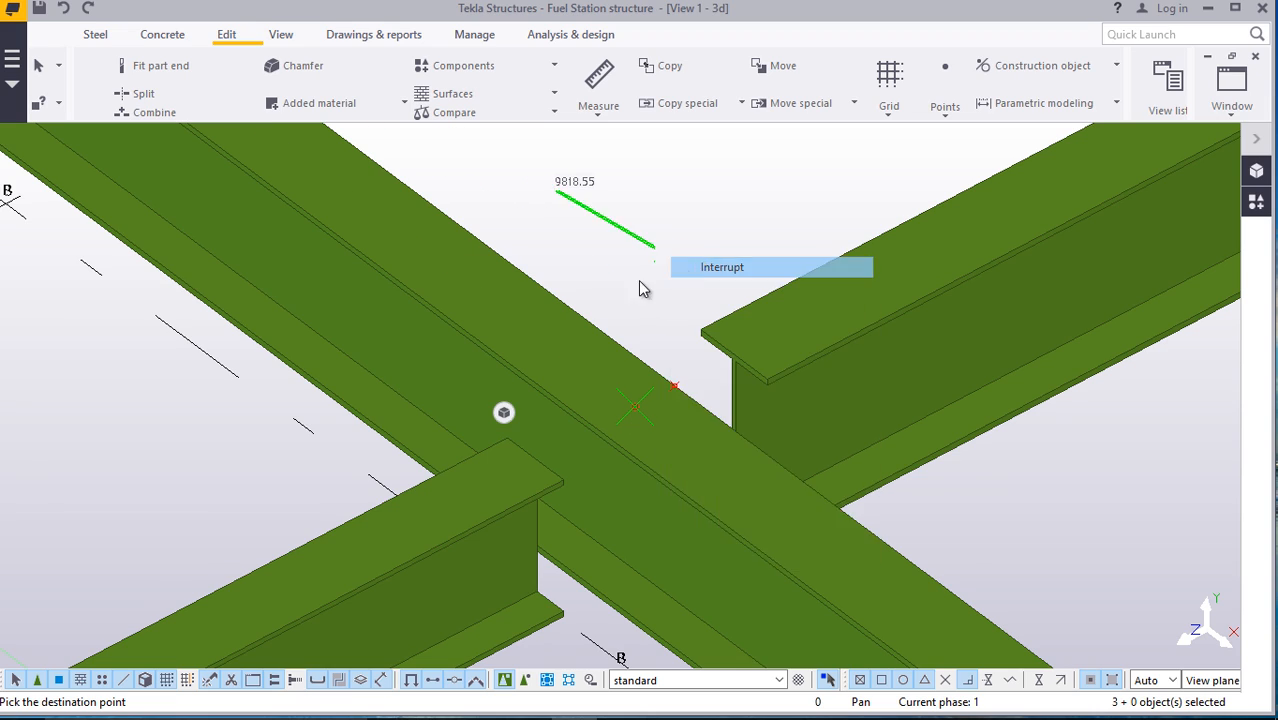
Set the copied short cantilever's start Dx end offset to -200 to extend it to the cross beam
{"action": "scroll", "coordinate": [528, 410], "scroll_direction": "down", "scroll_amount": 5}
{"action": "scroll", "coordinate": [476, 459], "scroll_direction": "up", "scroll_amount": 5}
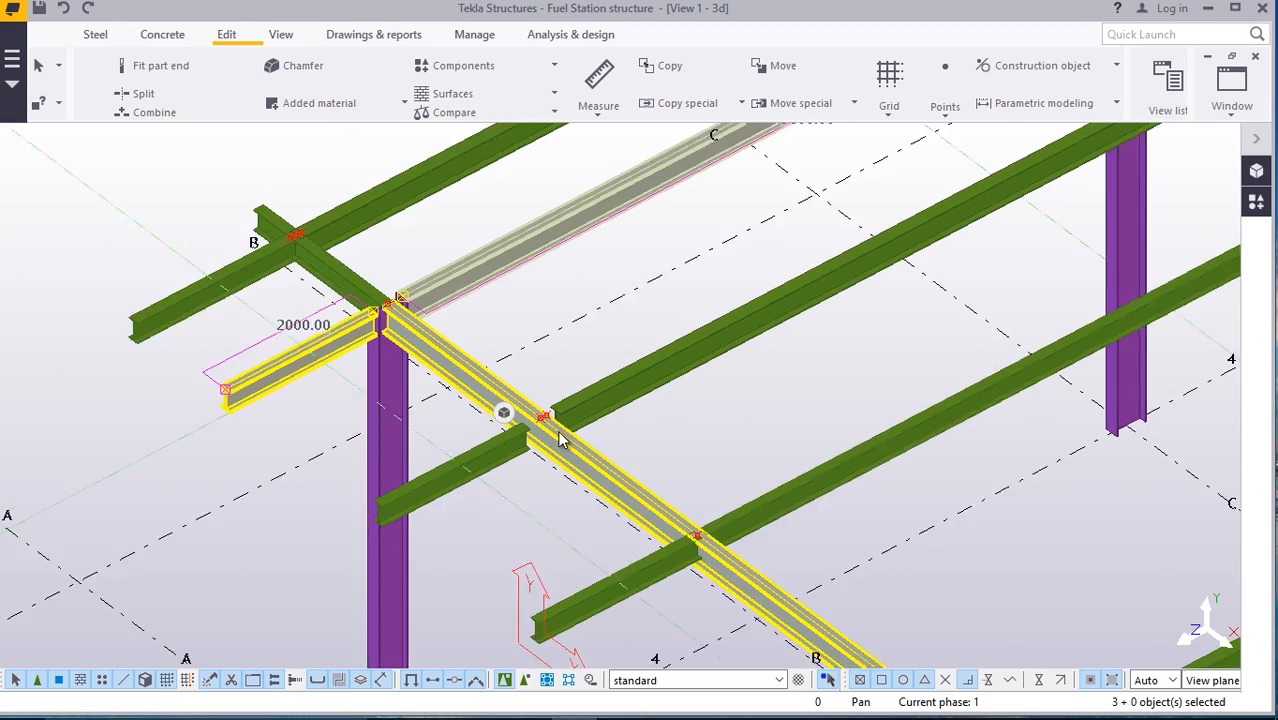
{"action": "scroll", "coordinate": [476, 459], "scroll_direction": "up", "scroll_amount": 3}
{"action": "double_click", "coordinate": [465, 484]}
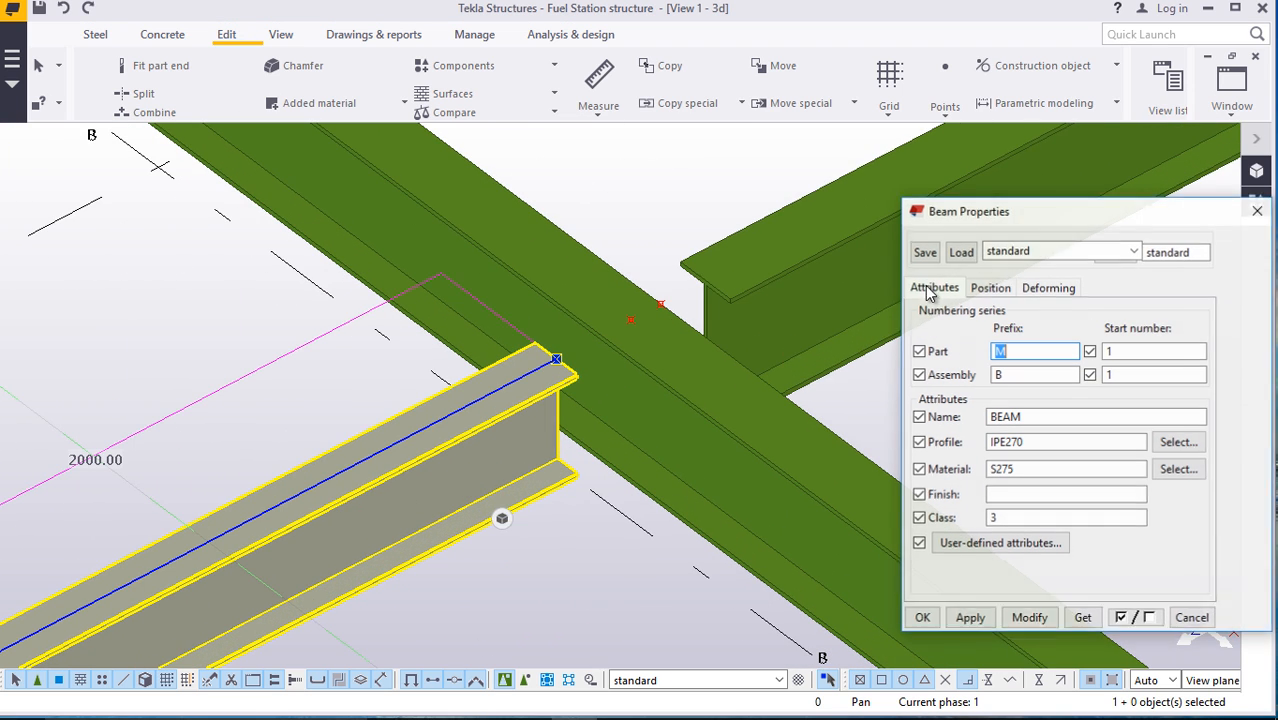
{"action": "left_click", "coordinate": [988, 288]}
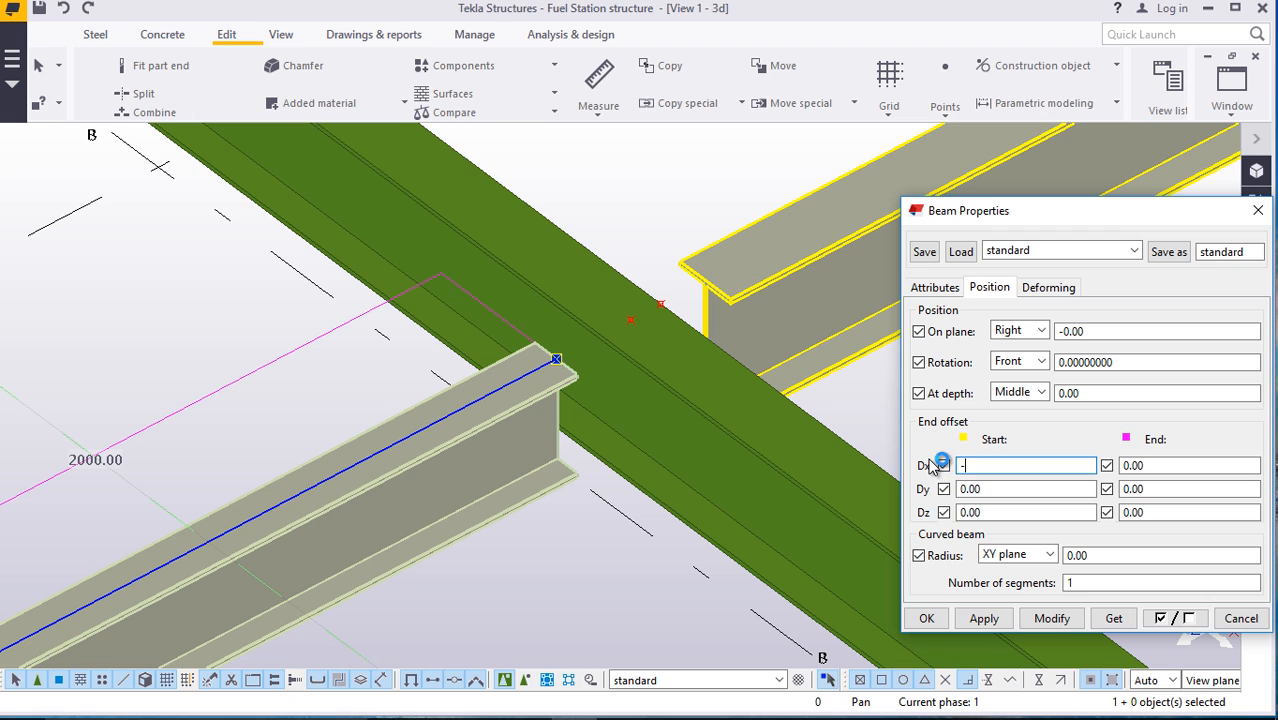
{"action": "left_click", "coordinate": [1041, 618]}
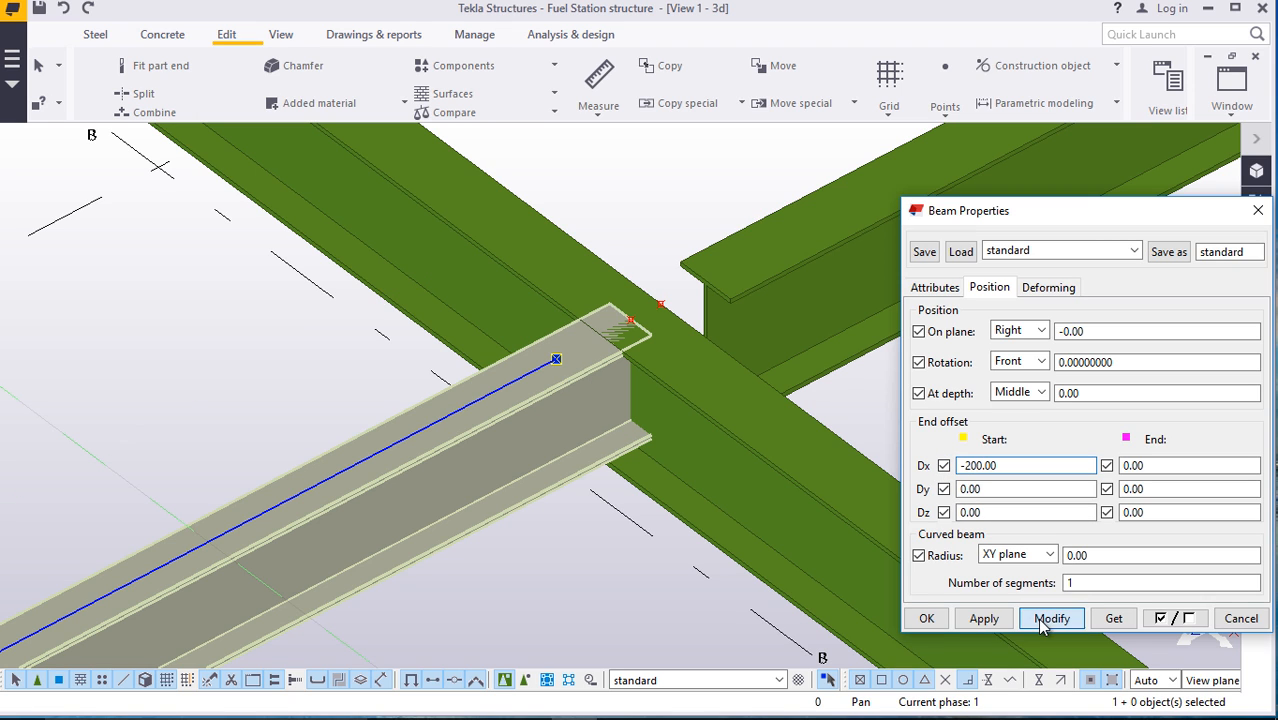
{"action": "left_click", "coordinate": [927, 618]}
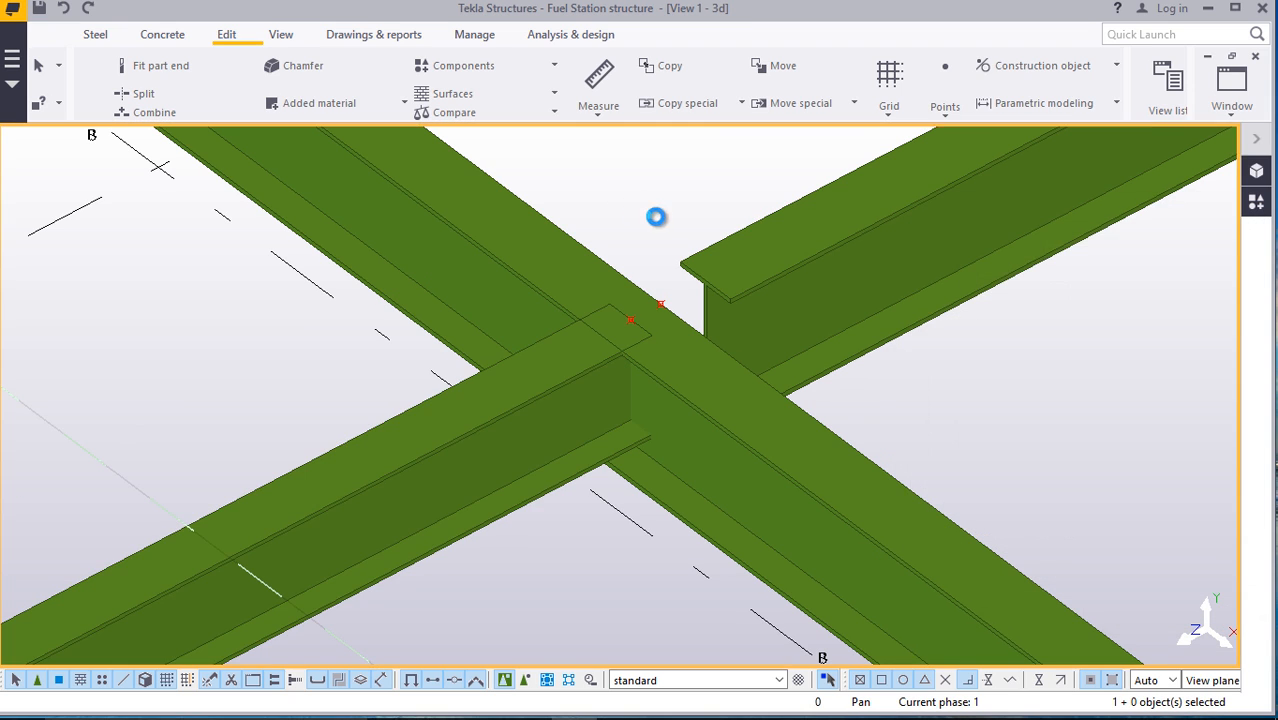
Set the copied long beam's start Dx end offset to -200 to extend it to the cross beam
{"action": "double_click", "coordinate": [852, 311]}
{"action": "left_click", "coordinate": [992, 290]}
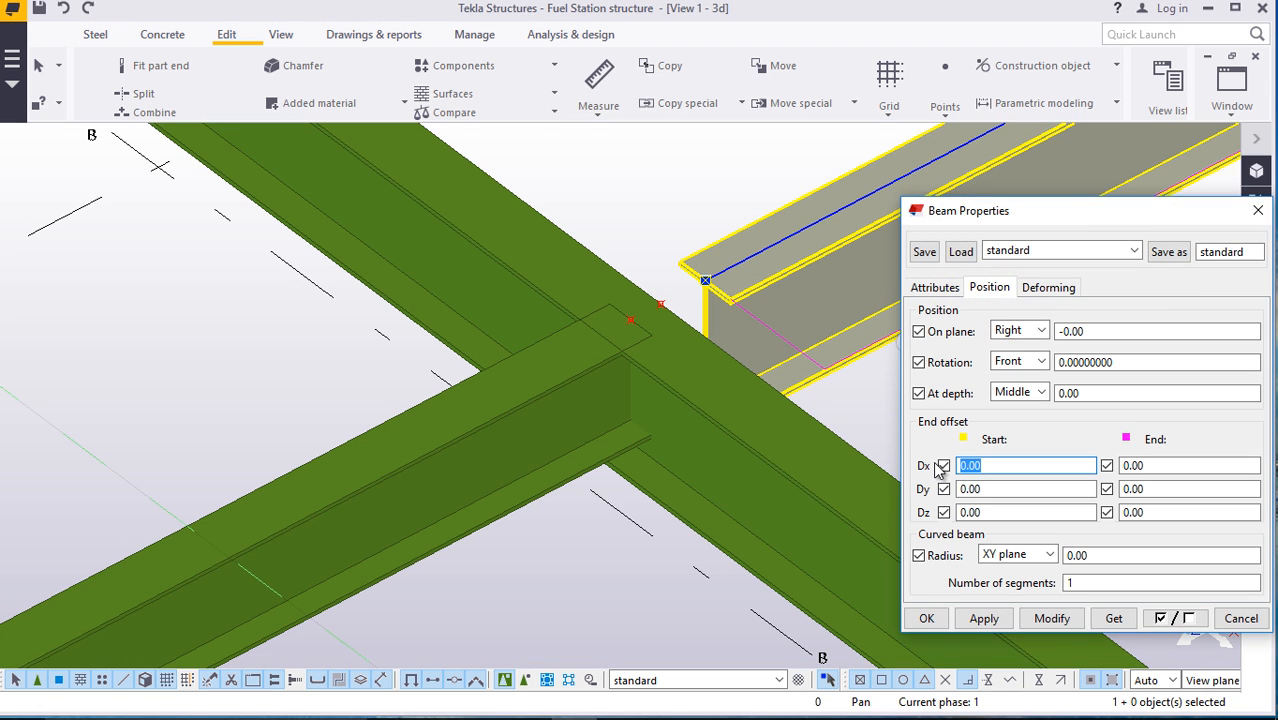
{"action": "type", "text": "-200"}
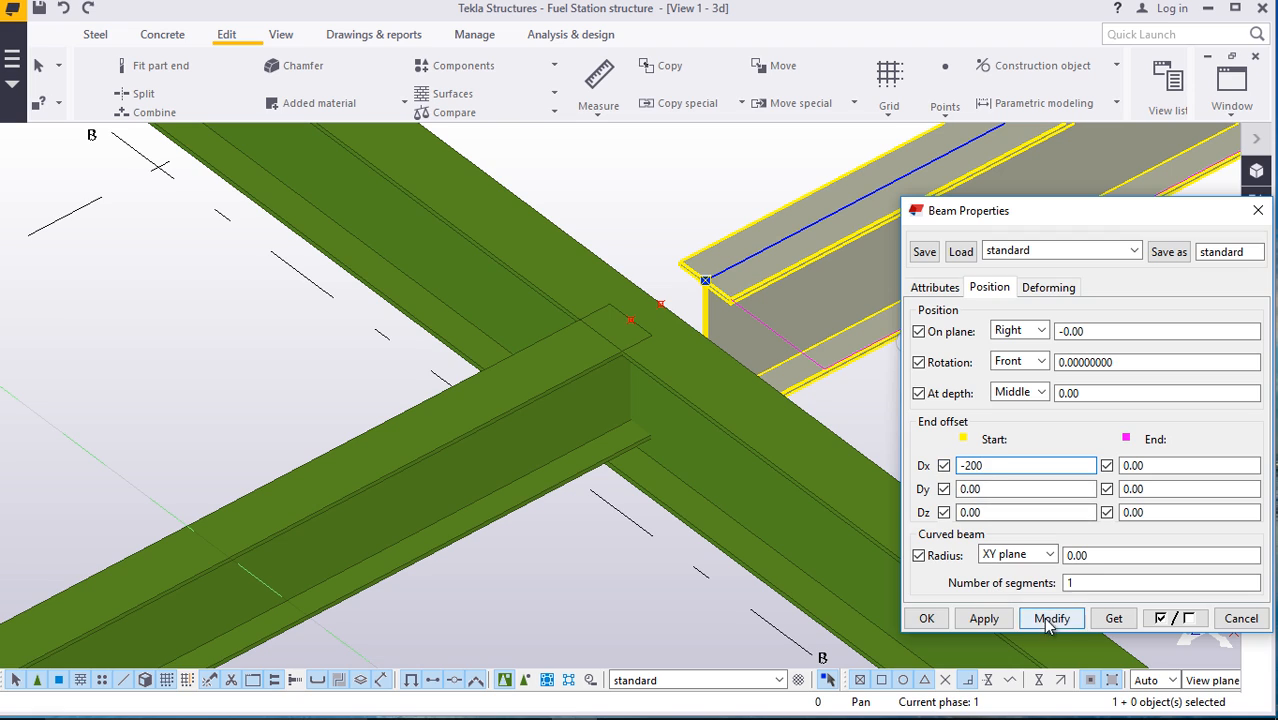
{"action": "left_click", "coordinate": [1045, 618]}
{"action": "left_click", "coordinate": [927, 618]}
{"action": "left_click", "coordinate": [618, 237]}
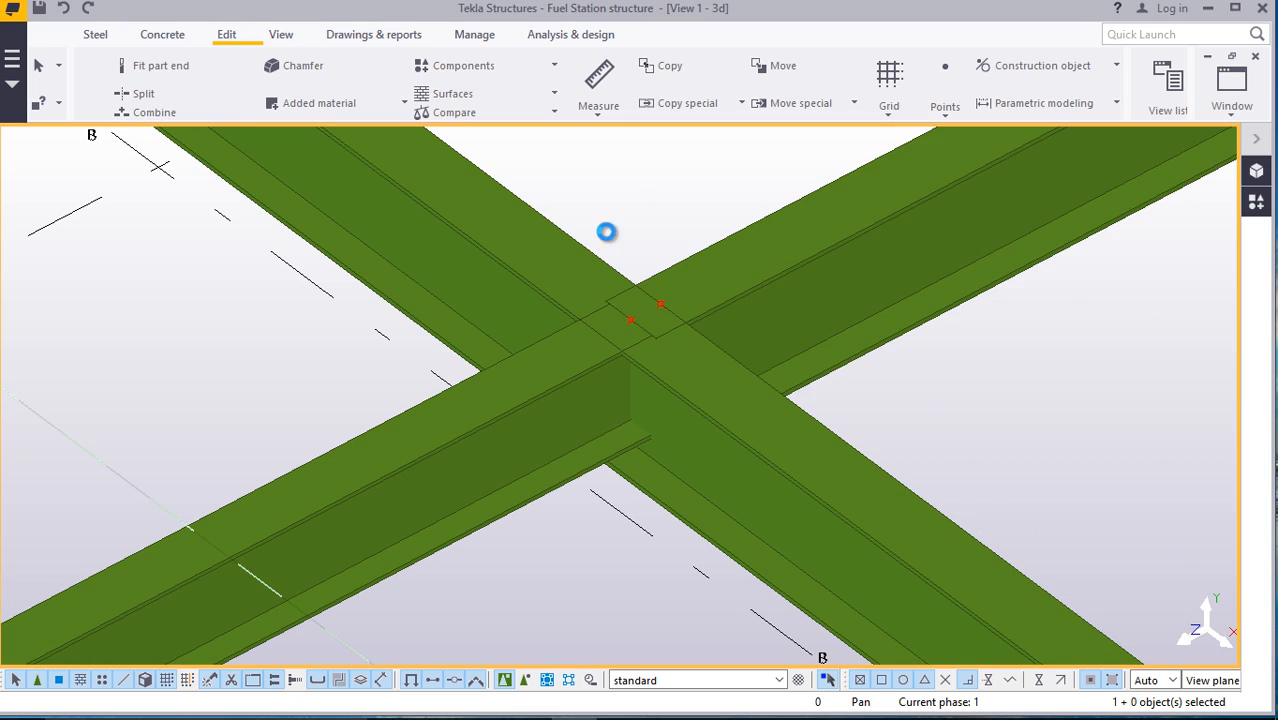
Select the copied intermediate long beam together with the short in-line cantilevers at both of its ends
{"action": "scroll", "coordinate": [600, 232], "scroll_direction": "down", "scroll_amount": 5}
{"action": "scroll", "coordinate": [450, 258], "scroll_direction": "down", "scroll_amount": 5}
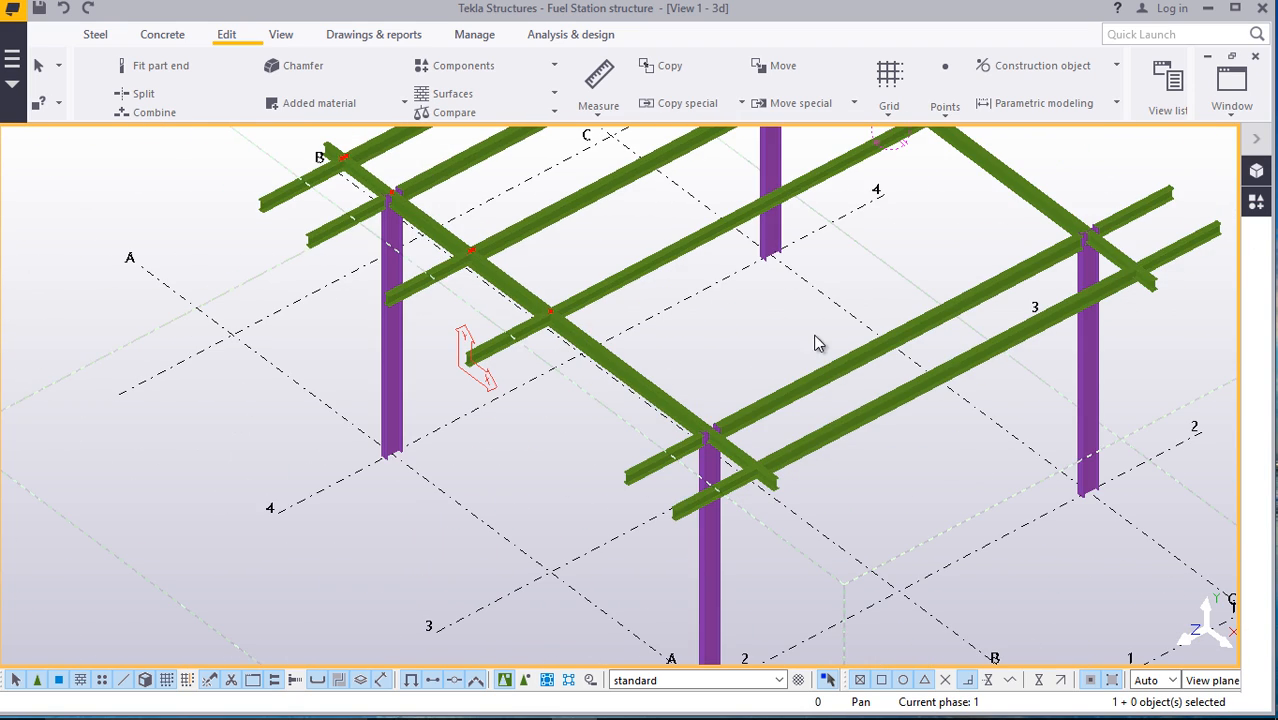
{"action": "scroll", "coordinate": [522, 240], "scroll_direction": "up", "scroll_amount": 5}
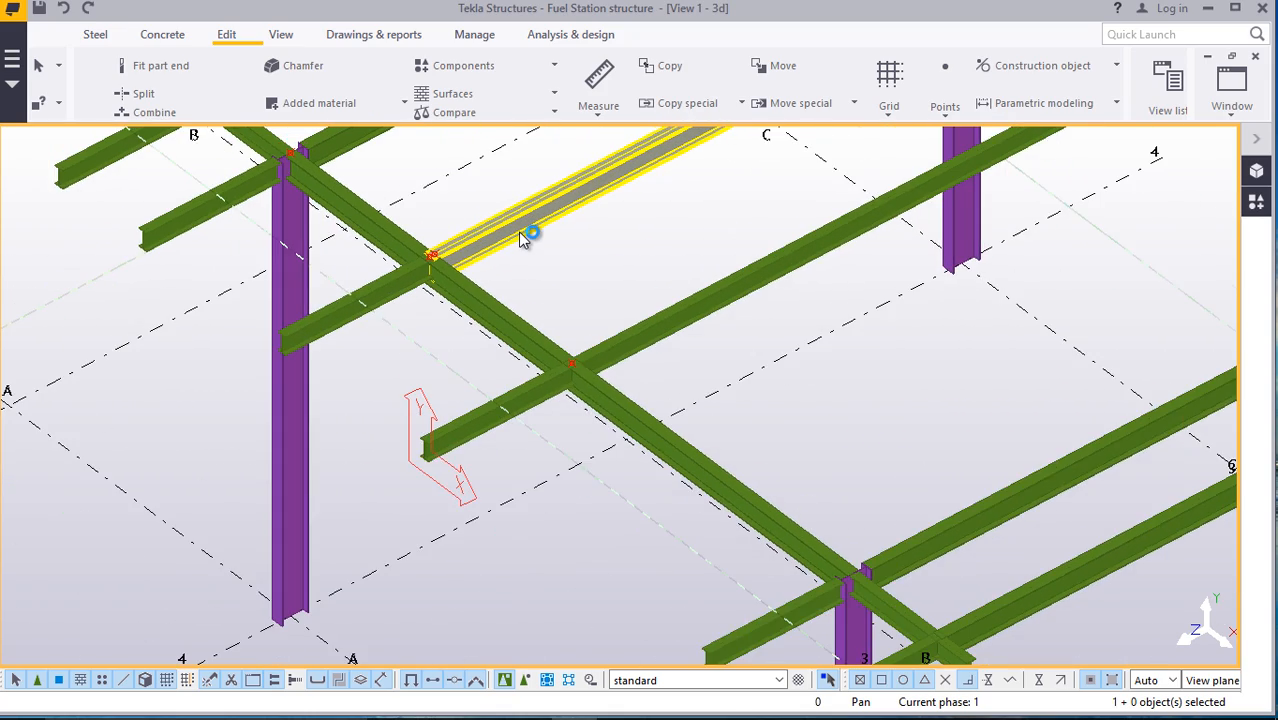
{"action": "scroll", "coordinate": [519, 326], "scroll_direction": "down", "scroll_amount": 5}
{"action": "scroll", "coordinate": [495, 350], "scroll_direction": "up", "scroll_amount": 5}
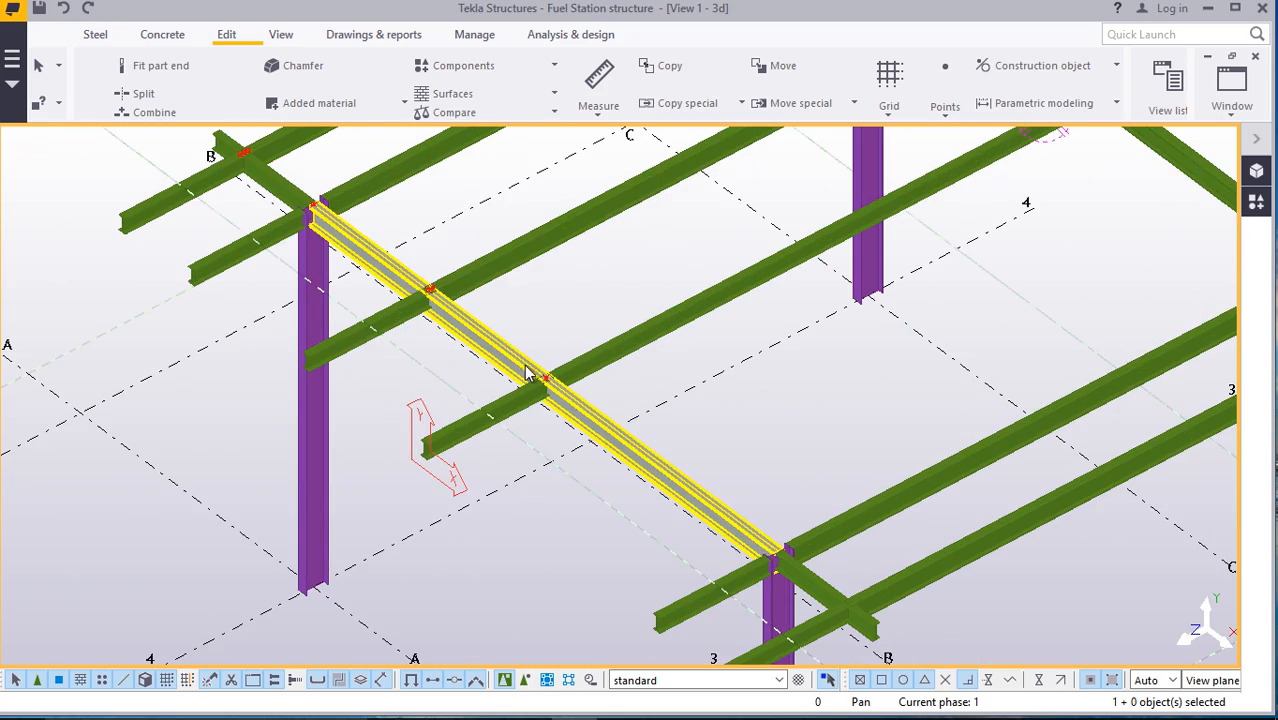
{"action": "scroll", "coordinate": [505, 337], "scroll_direction": "down", "scroll_amount": 5}
{"action": "scroll", "coordinate": [471, 452], "scroll_direction": "down", "scroll_amount": 2}
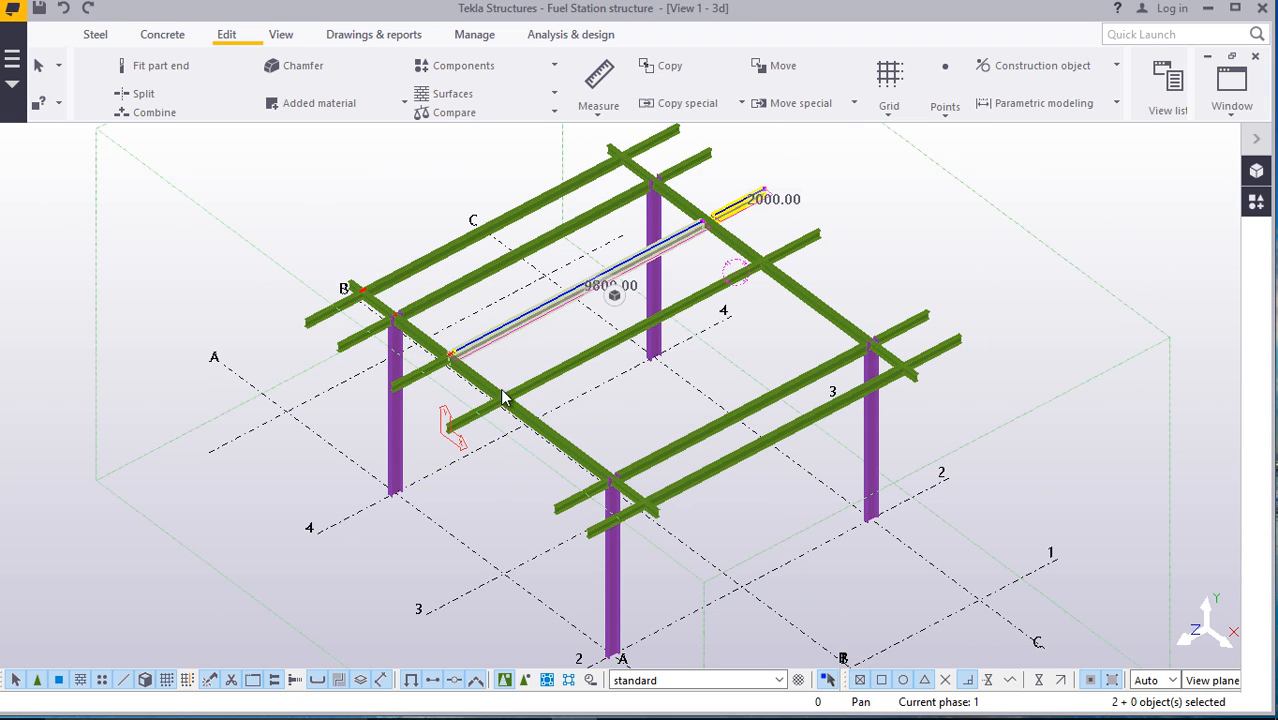
Mirror-copy the selected beam line about the vertical line from top to bottom flange centre at the middle cantilever's free end
{"action": "right_click", "coordinate": [470, 488]}
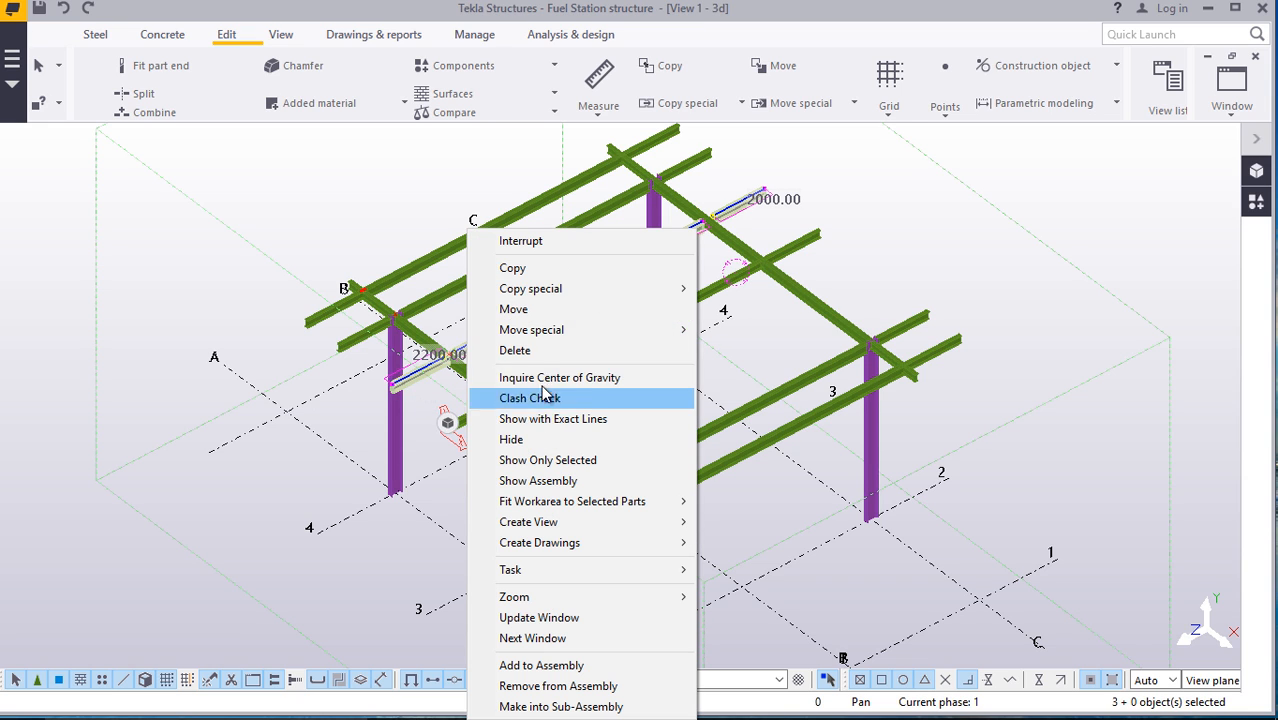
{"action": "mouse_move", "coordinate": [543, 290]}
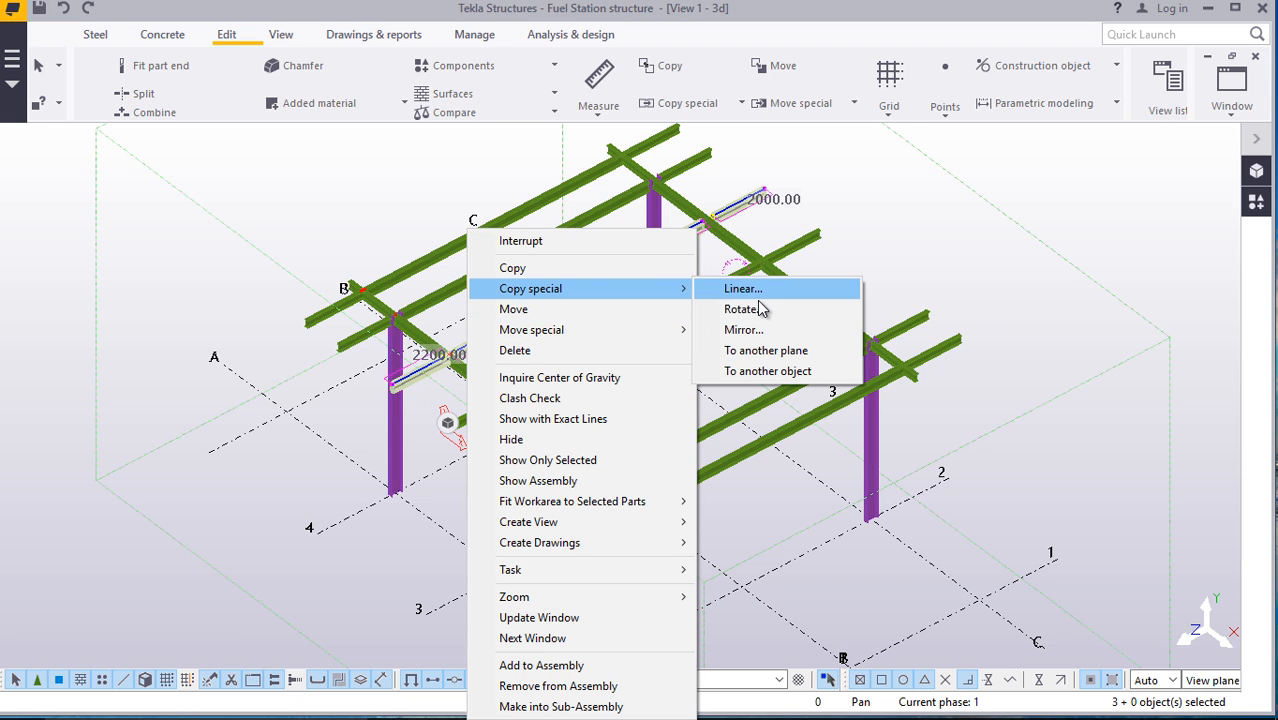
{"action": "left_click", "coordinate": [744, 329]}
{"action": "scroll", "coordinate": [495, 405], "scroll_direction": "up", "scroll_amount": 8}
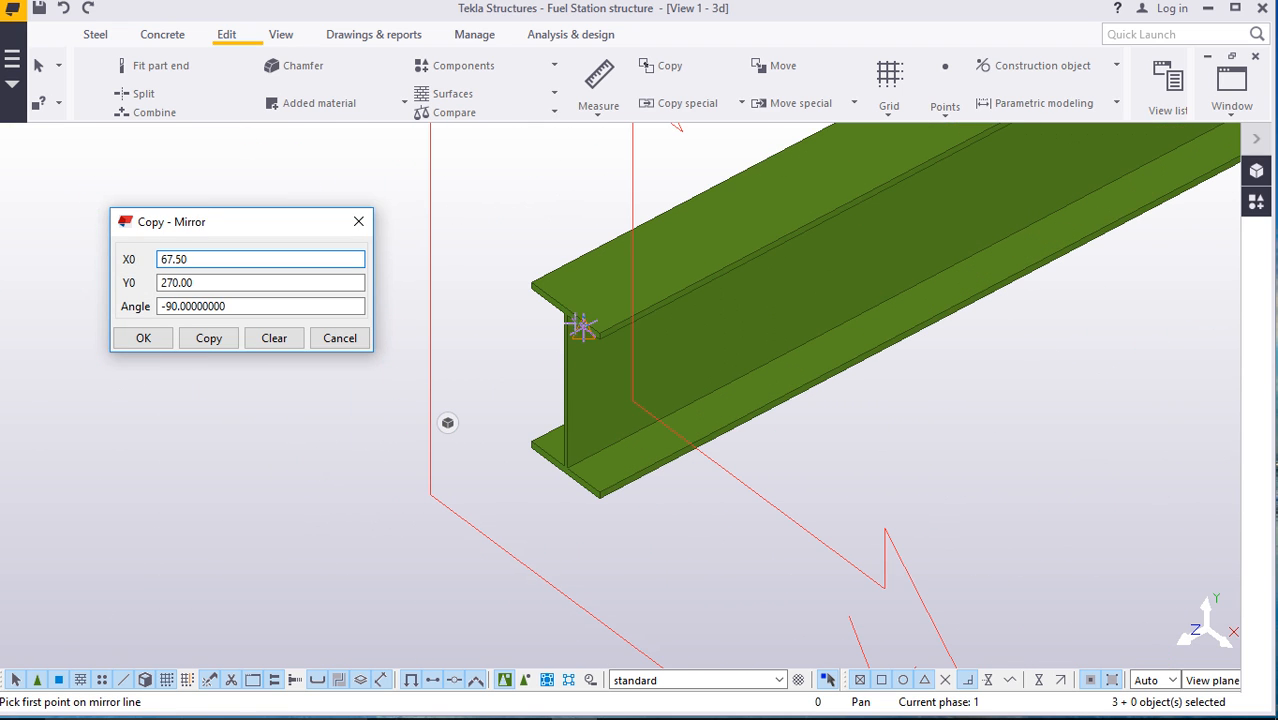
{"action": "scroll", "coordinate": [582, 328], "scroll_direction": "up", "scroll_amount": 3}
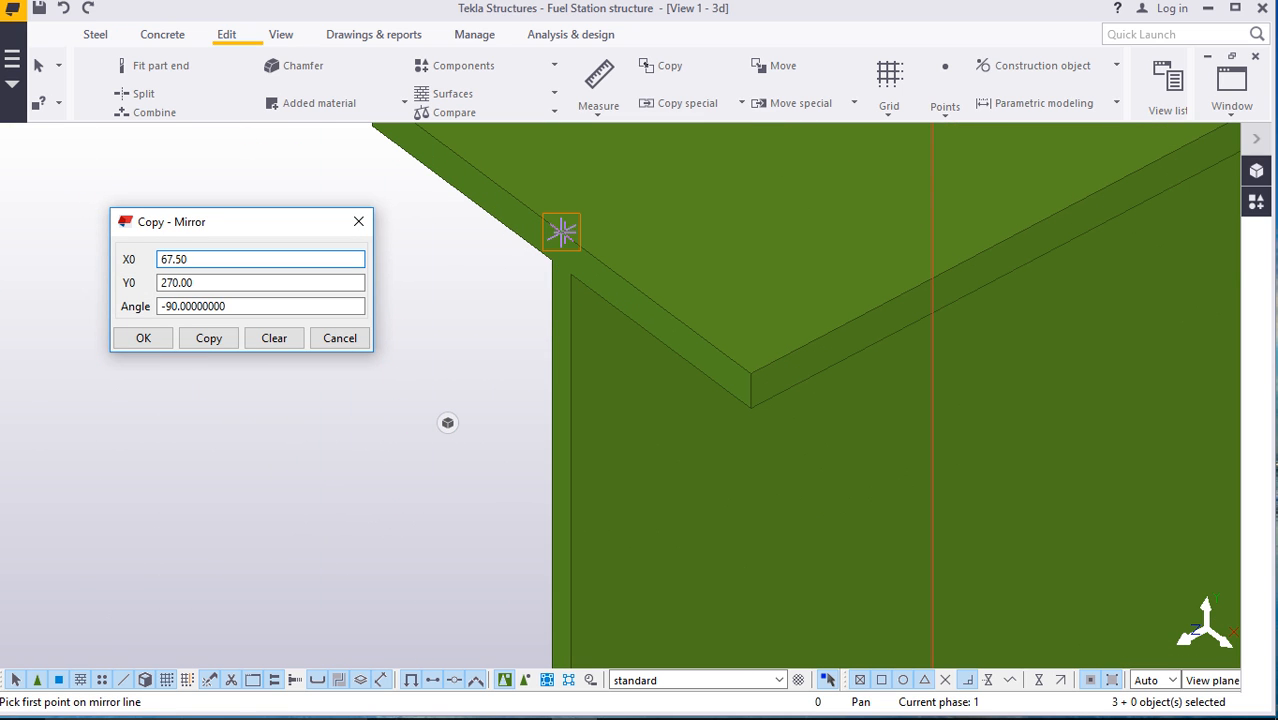
{"action": "left_click", "coordinate": [562, 233]}
{"action": "scroll", "coordinate": [586, 258], "scroll_direction": "down", "scroll_amount": 5}
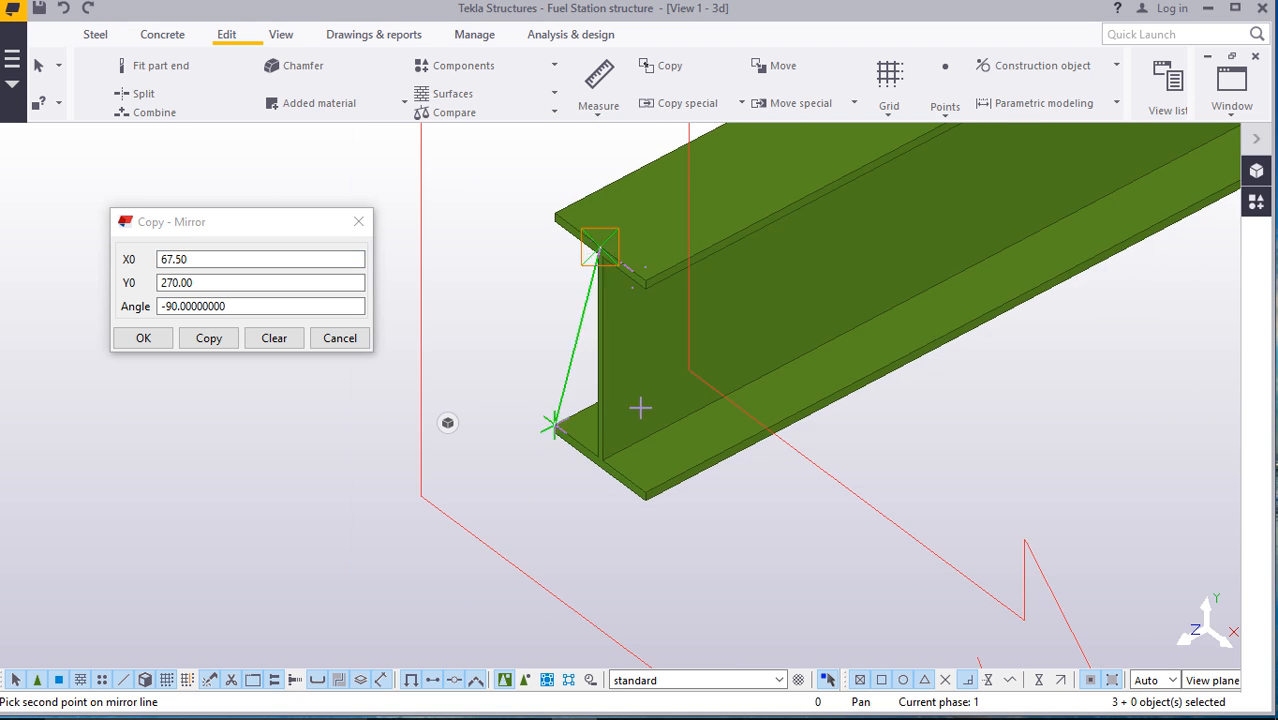
{"action": "scroll", "coordinate": [585, 480], "scroll_direction": "up", "scroll_amount": 4}
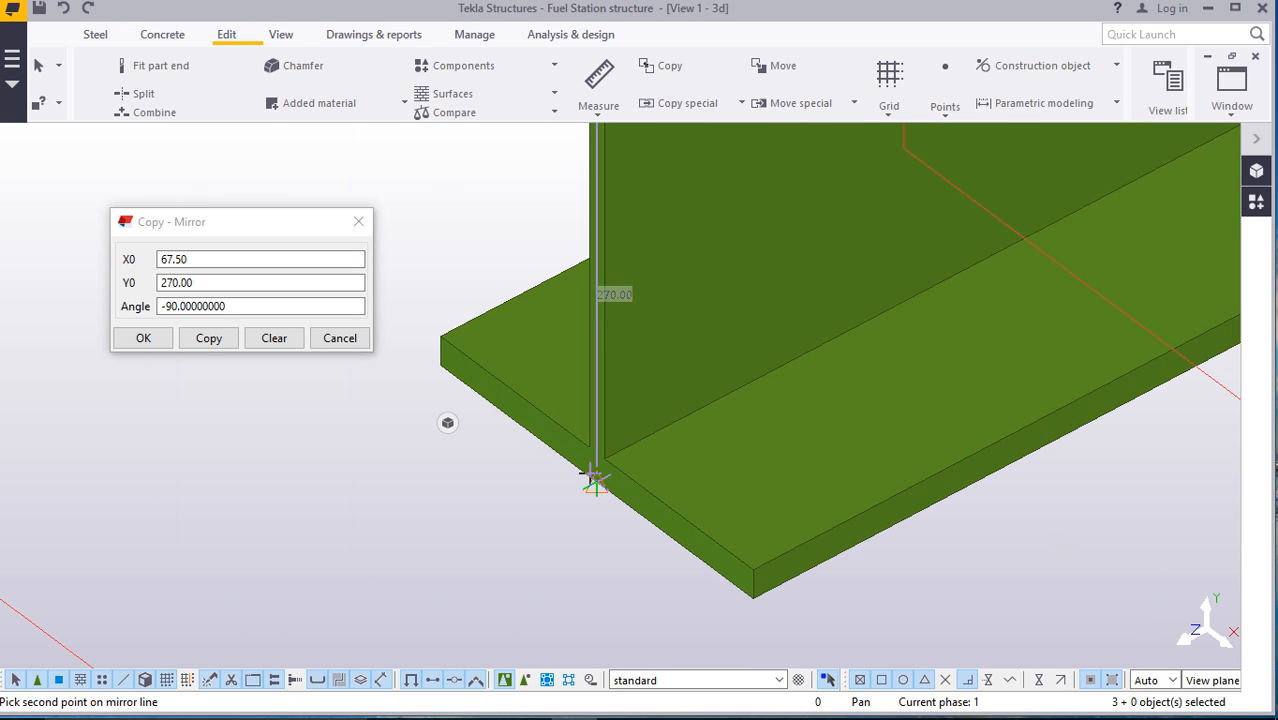
{"action": "left_click", "coordinate": [592, 474]}
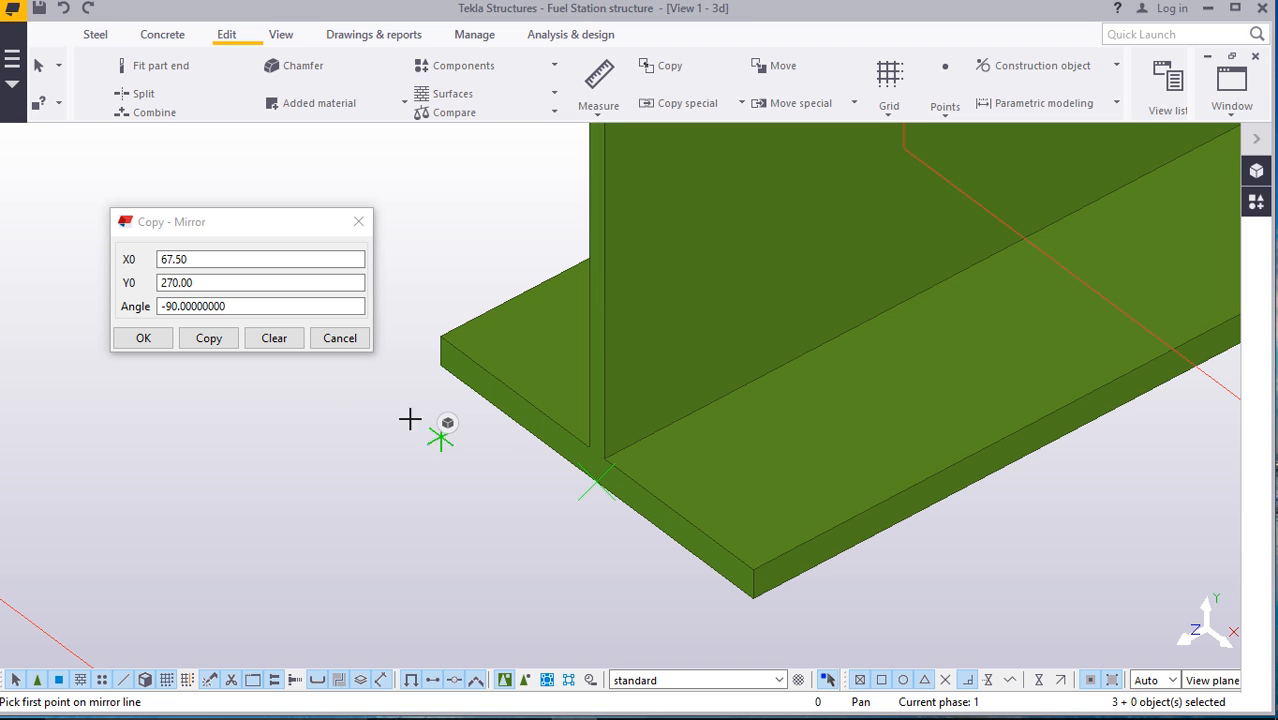
{"action": "left_click", "coordinate": [209, 339]}
{"action": "left_click", "coordinate": [143, 338]}
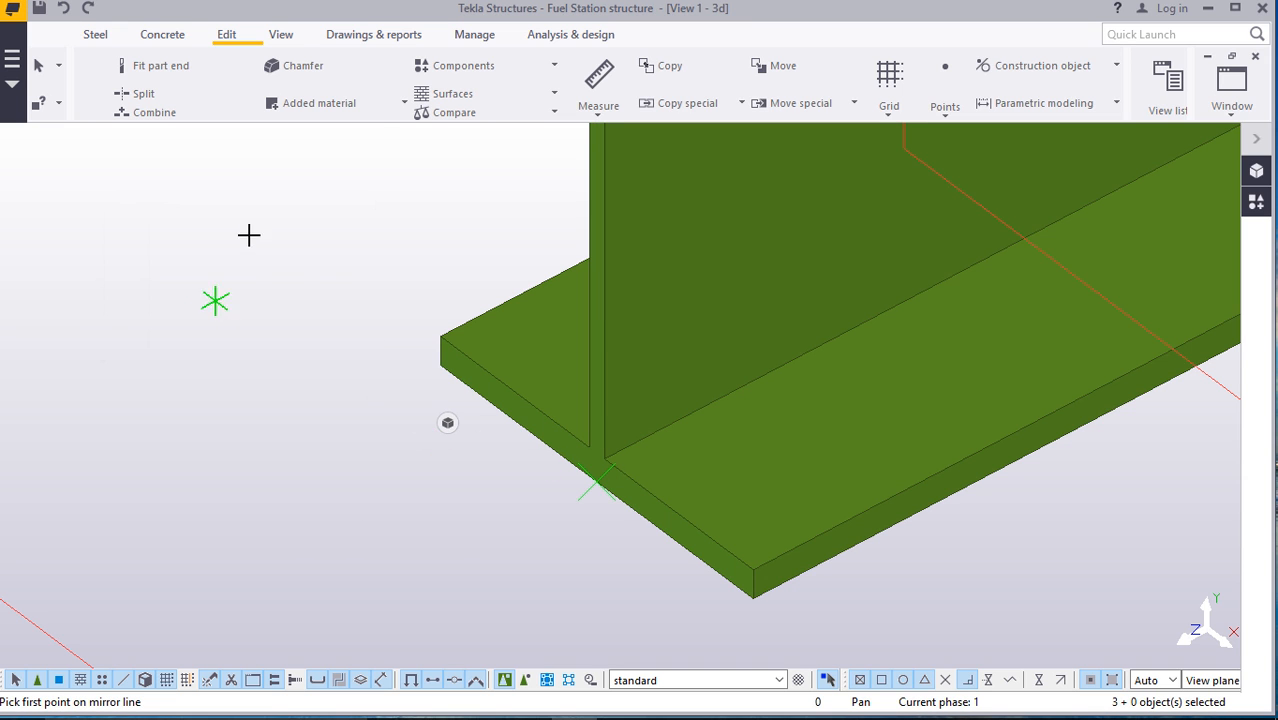
{"action": "right_click", "coordinate": [248, 243]}
{"action": "left_click", "coordinate": [285, 260]}
{"action": "scroll", "coordinate": [364, 390], "scroll_direction": "down", "scroll_amount": 2}
{"action": "scroll", "coordinate": [366, 391], "scroll_direction": "down", "scroll_amount": 5}
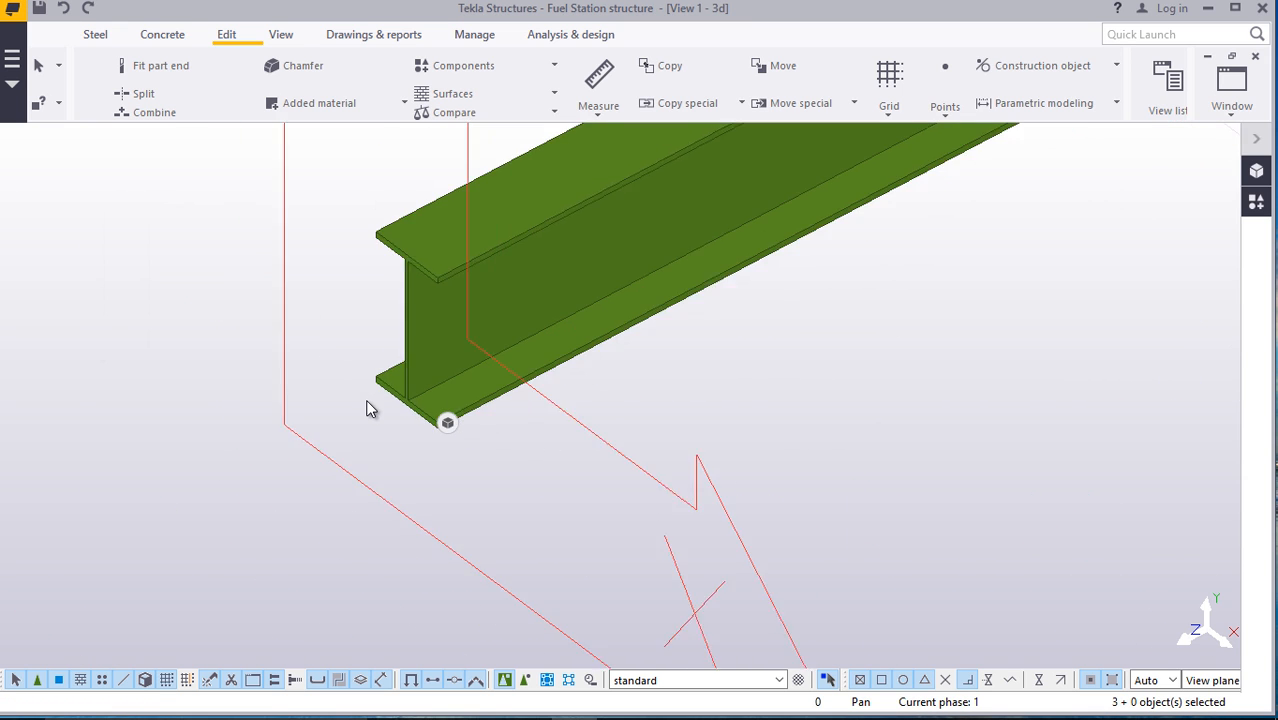
{"action": "scroll", "coordinate": [432, 403], "scroll_direction": "down", "scroll_amount": 3}
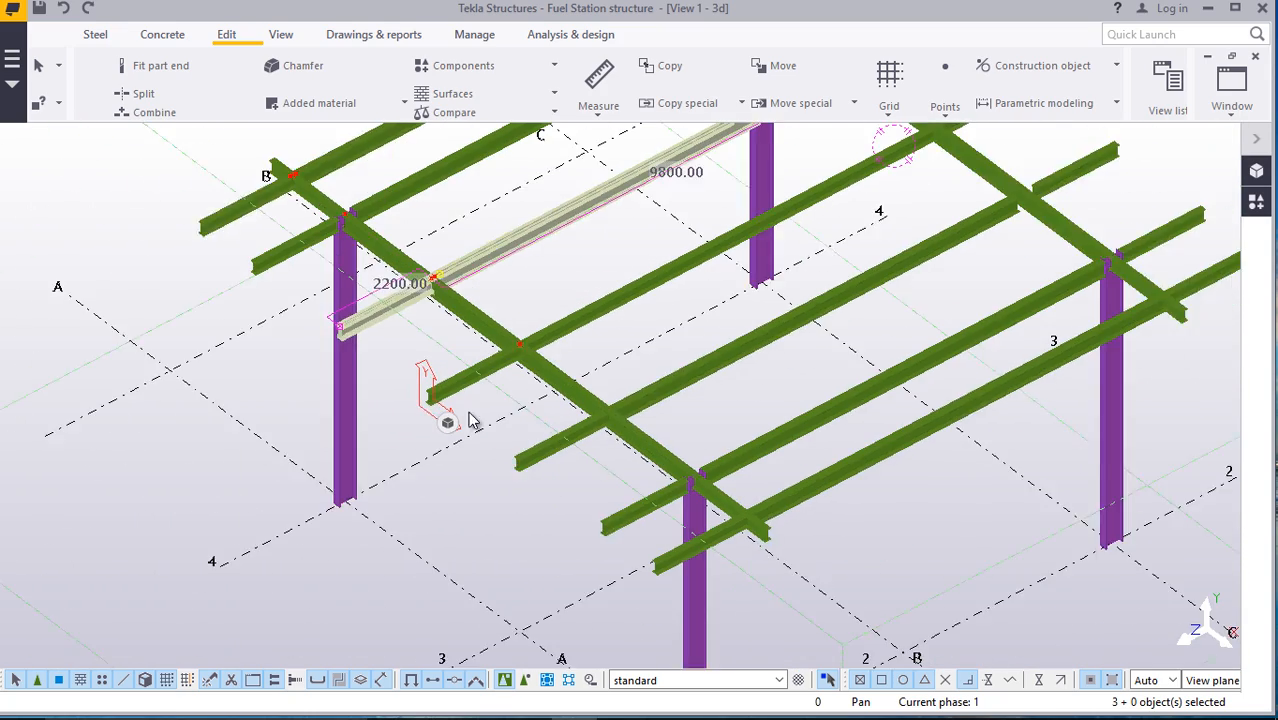
Examine the whole roof frame with the mirrored beam line from a lower viewing angle
{"action": "left_click", "coordinate": [859, 237]}
{"action": "scroll", "coordinate": [542, 550], "scroll_direction": "down", "scroll_amount": 3}
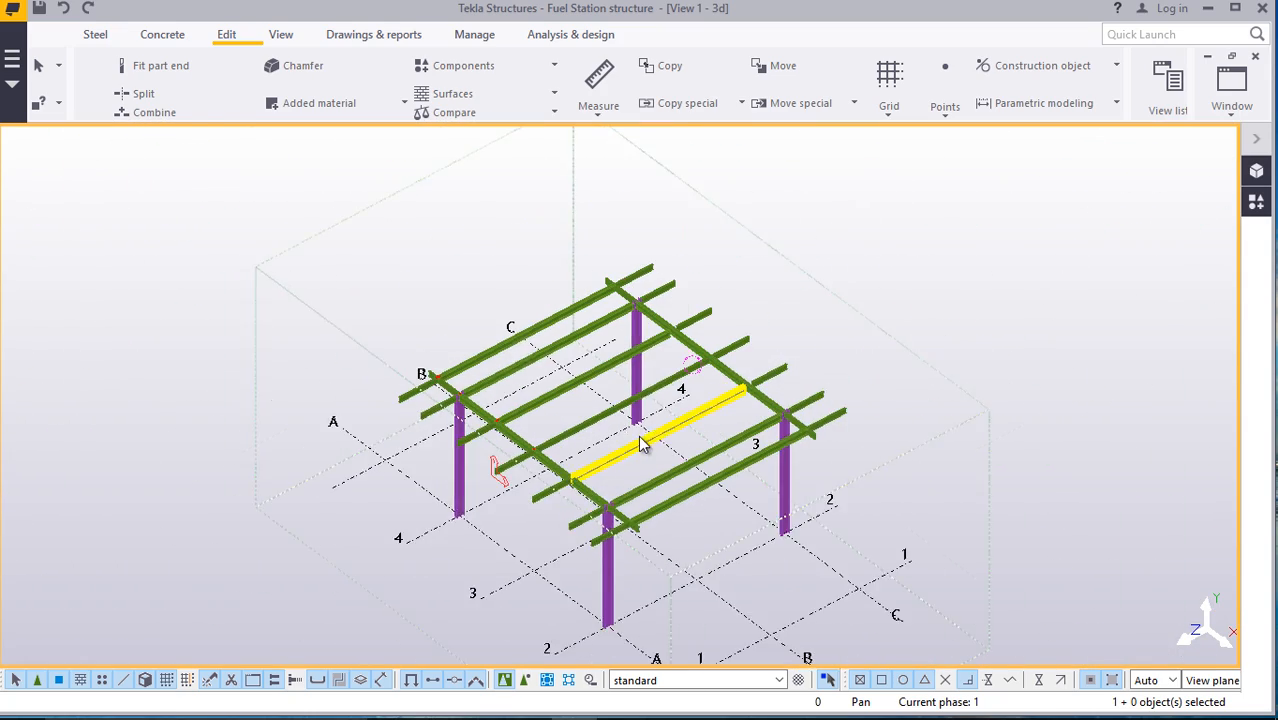
{"action": "scroll", "coordinate": [636, 438], "scroll_direction": "up", "scroll_amount": 2}
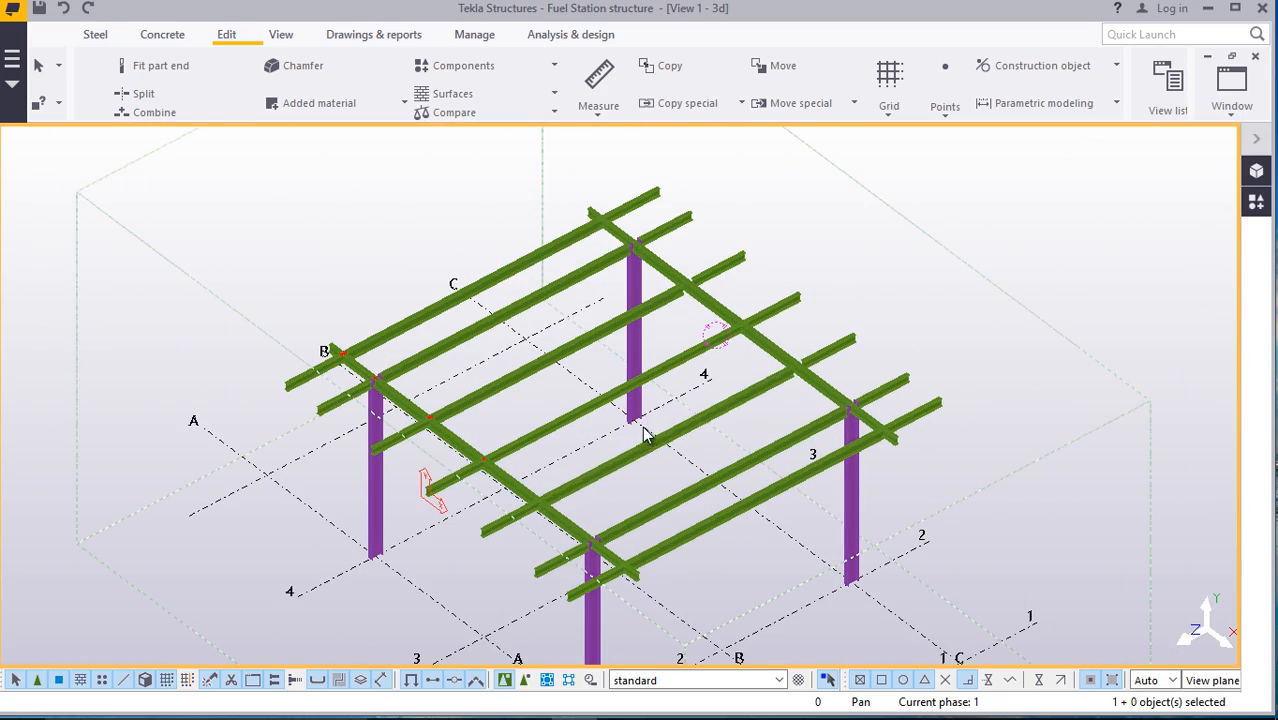
{"action": "left_click", "coordinate": [281, 34]}
{"action": "left_click", "coordinate": [678, 93]}
{"action": "left_click", "coordinate": [690, 158]}
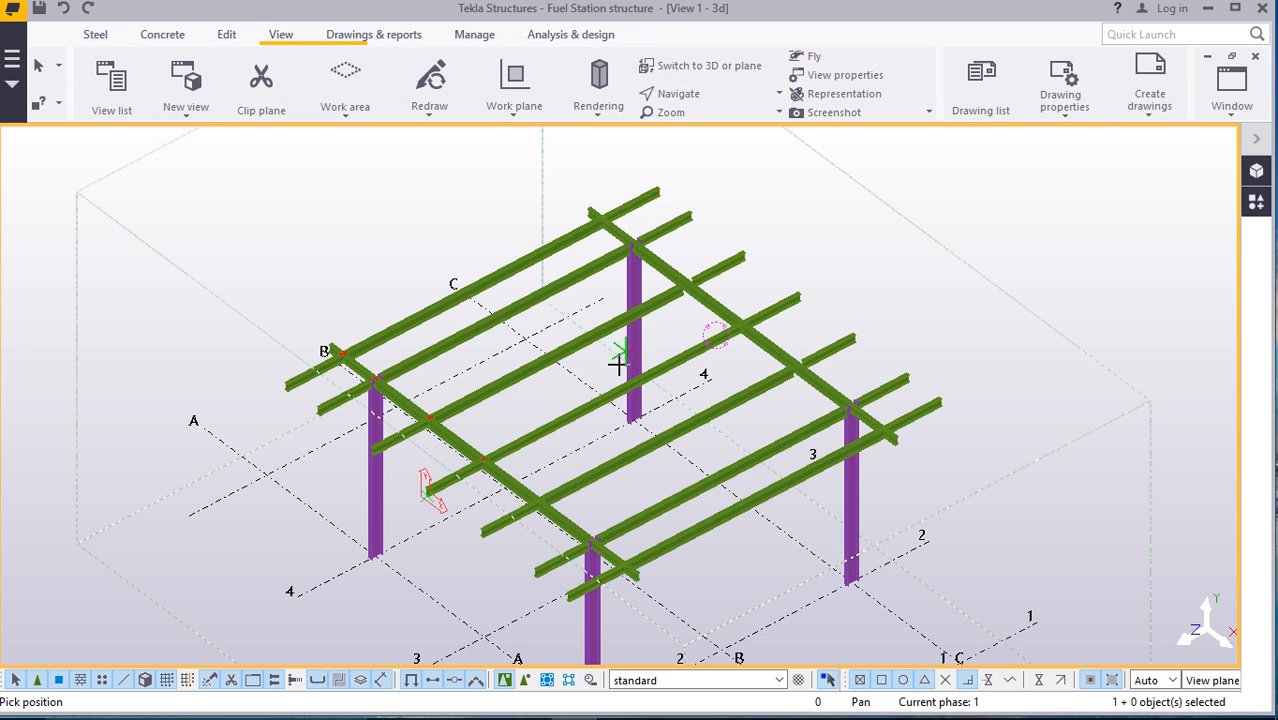
{"action": "left_click_drag", "start_coordinate": [619, 369], "coordinate": [659, 320]}
{"action": "scroll", "coordinate": [512, 462], "scroll_direction": "down", "scroll_amount": 3}
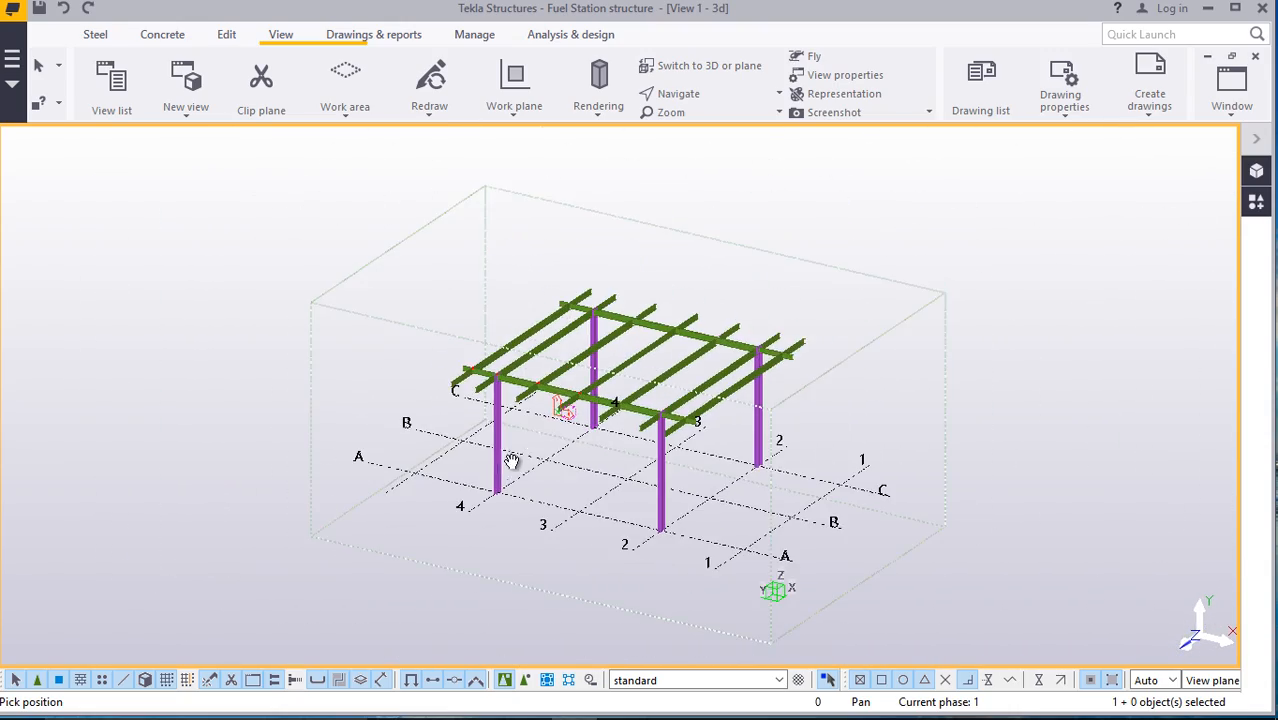
{"action": "scroll", "coordinate": [641, 375], "scroll_direction": "up", "scroll_amount": 5}
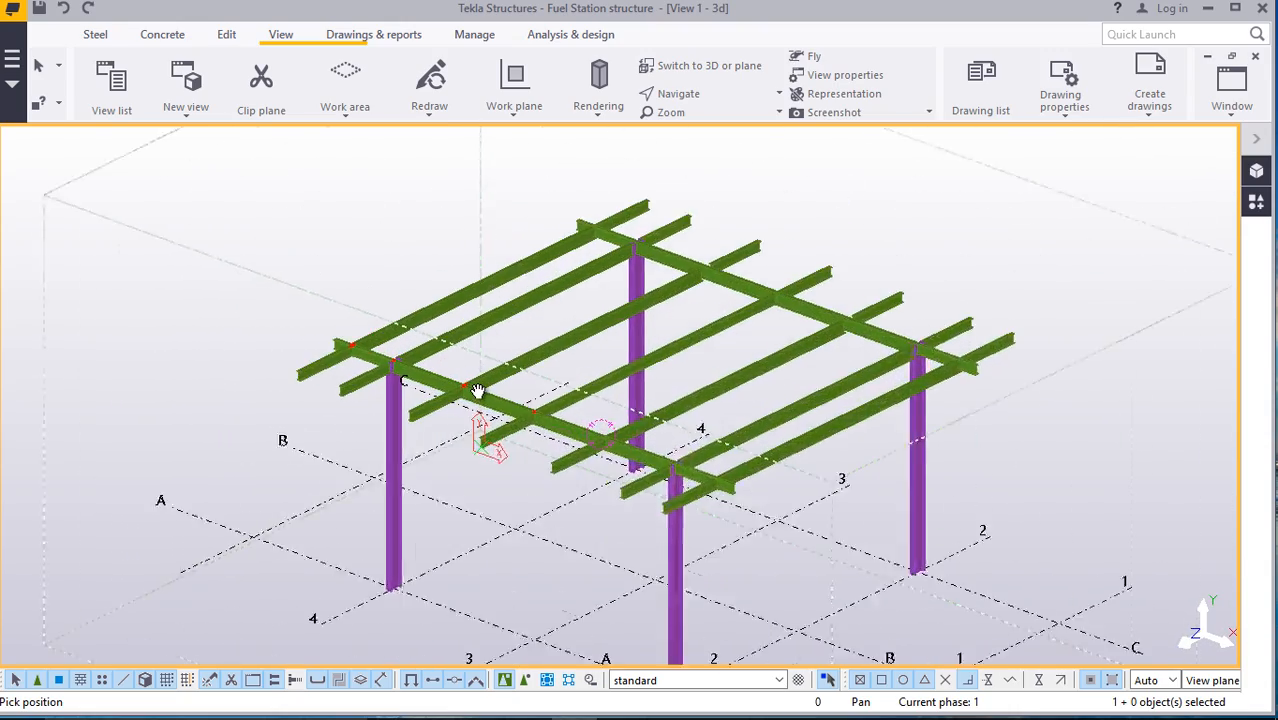
{"action": "scroll", "coordinate": [472, 393], "scroll_direction": "down", "scroll_amount": 5}
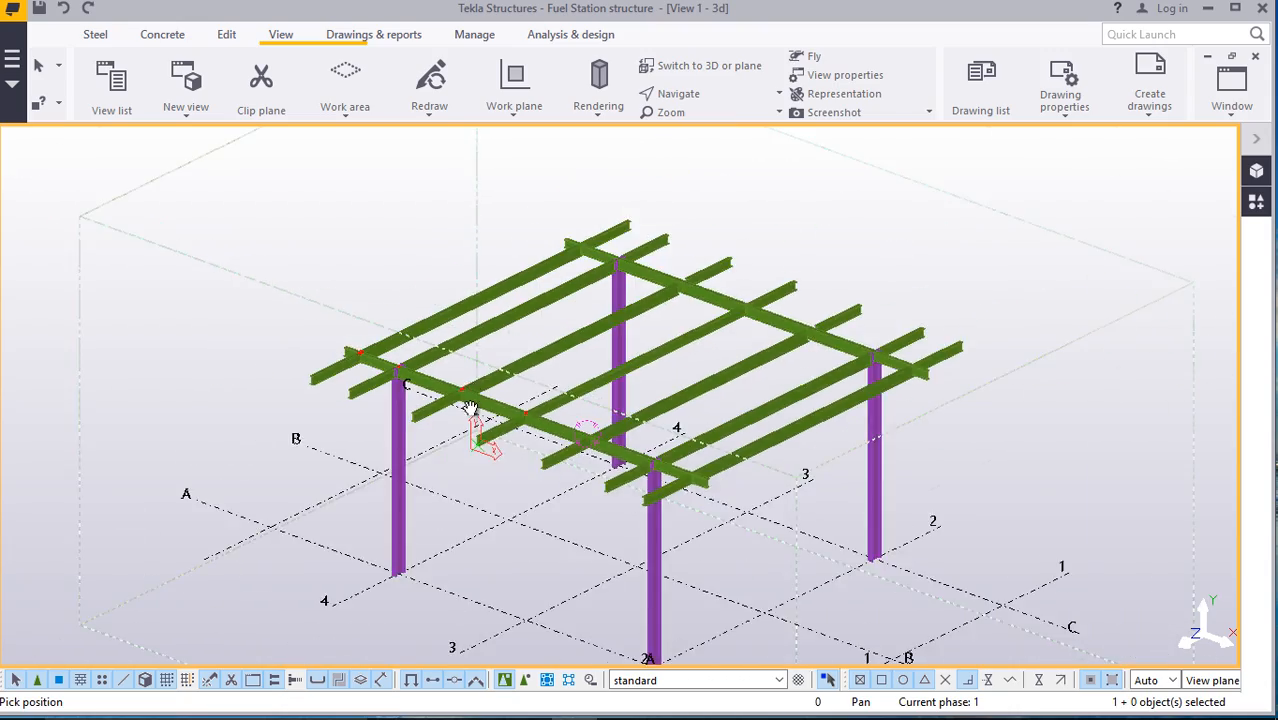
Inspect the corner column joint and the neighbouring joints where the long beams and cantilevers meet the cross beam
{"action": "scroll", "coordinate": [442, 376], "scroll_direction": "up", "scroll_amount": 4}
{"action": "scroll", "coordinate": [442, 376], "scroll_direction": "up", "scroll_amount": 6}
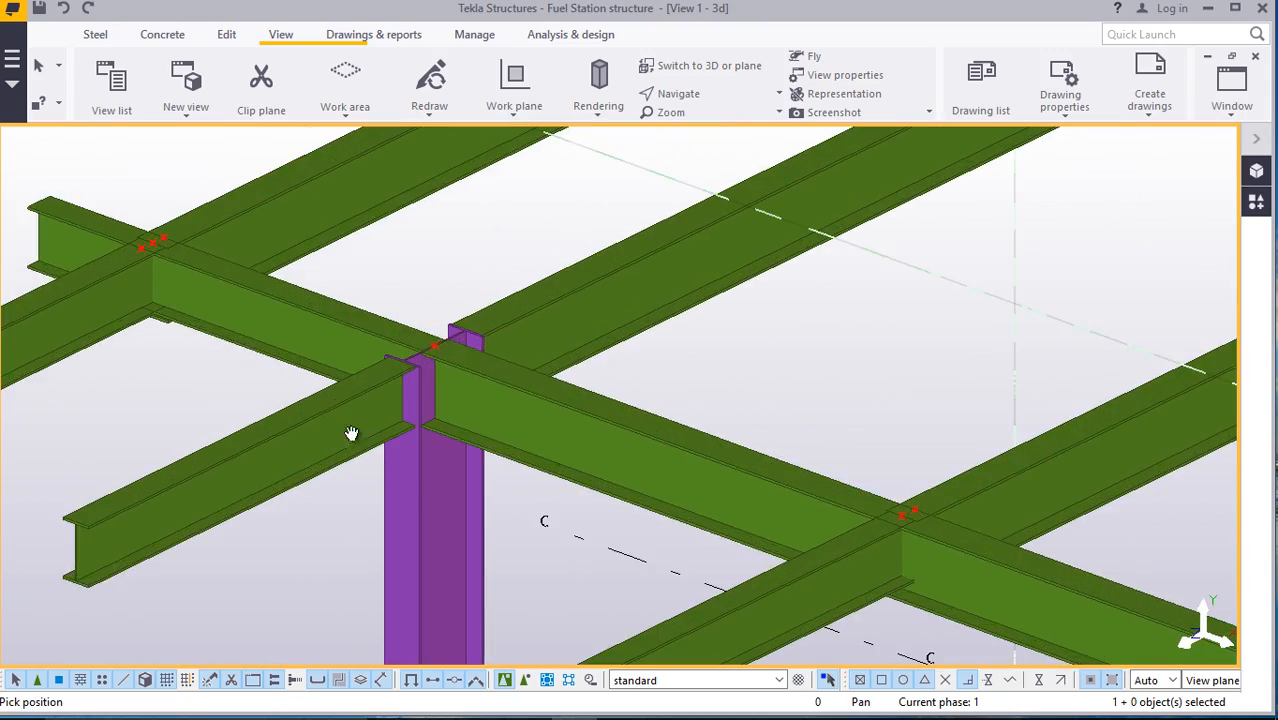
{"action": "scroll", "coordinate": [415, 482], "scroll_direction": "down", "scroll_amount": 3}
{"action": "scroll", "coordinate": [378, 316], "scroll_direction": "up", "scroll_amount": 5}
{"action": "scroll", "coordinate": [405, 371], "scroll_direction": "down", "scroll_amount": 5}
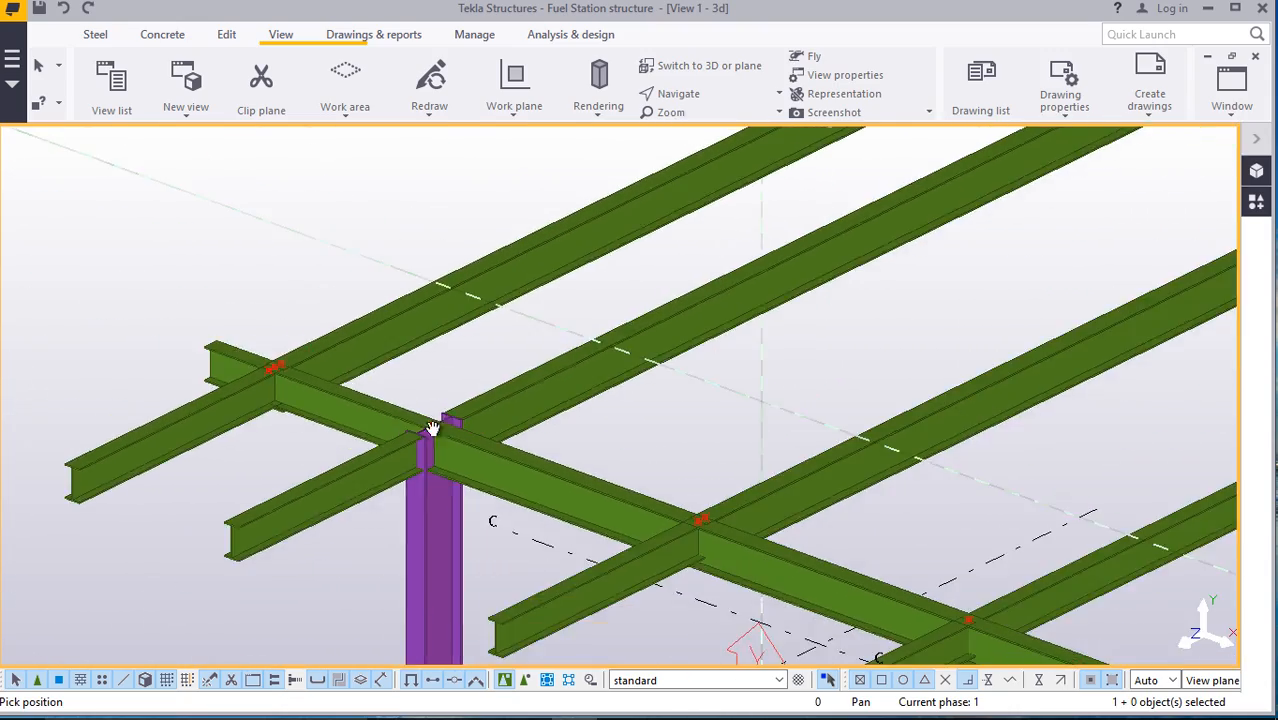
{"action": "scroll", "coordinate": [290, 371], "scroll_direction": "up", "scroll_amount": 4}
{"action": "scroll", "coordinate": [290, 371], "scroll_direction": "up", "scroll_amount": 4}
{"action": "scroll", "coordinate": [257, 394], "scroll_direction": "down", "scroll_amount": 5}
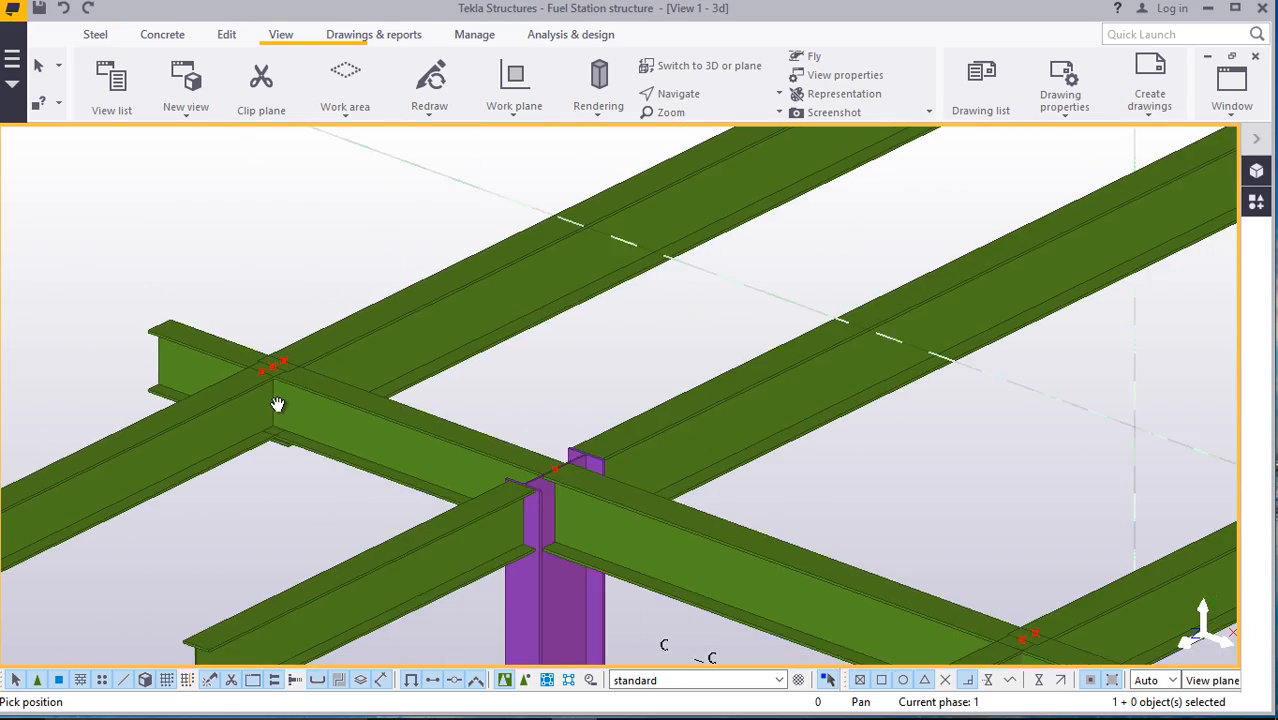
{"action": "scroll", "coordinate": [272, 390], "scroll_direction": "down", "scroll_amount": 5}
{"action": "scroll", "coordinate": [256, 390], "scroll_direction": "up", "scroll_amount": 4}
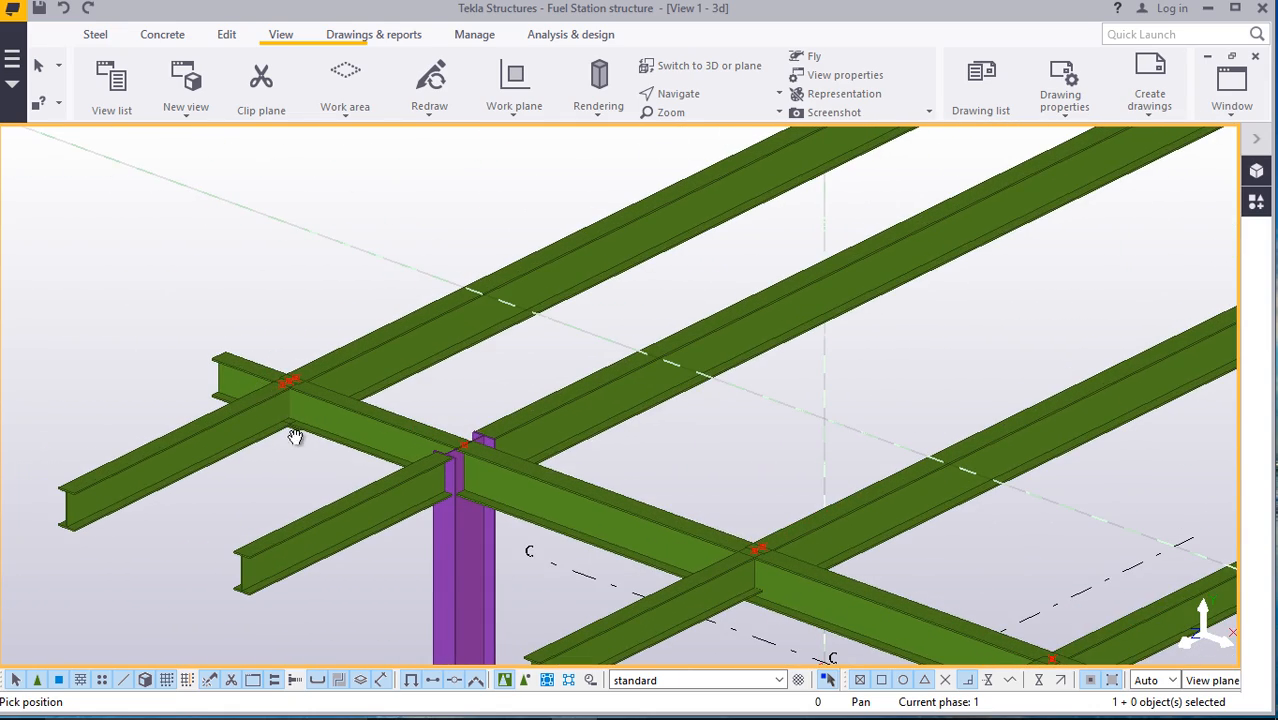
{"action": "scroll", "coordinate": [269, 390], "scroll_direction": "up", "scroll_amount": 6}
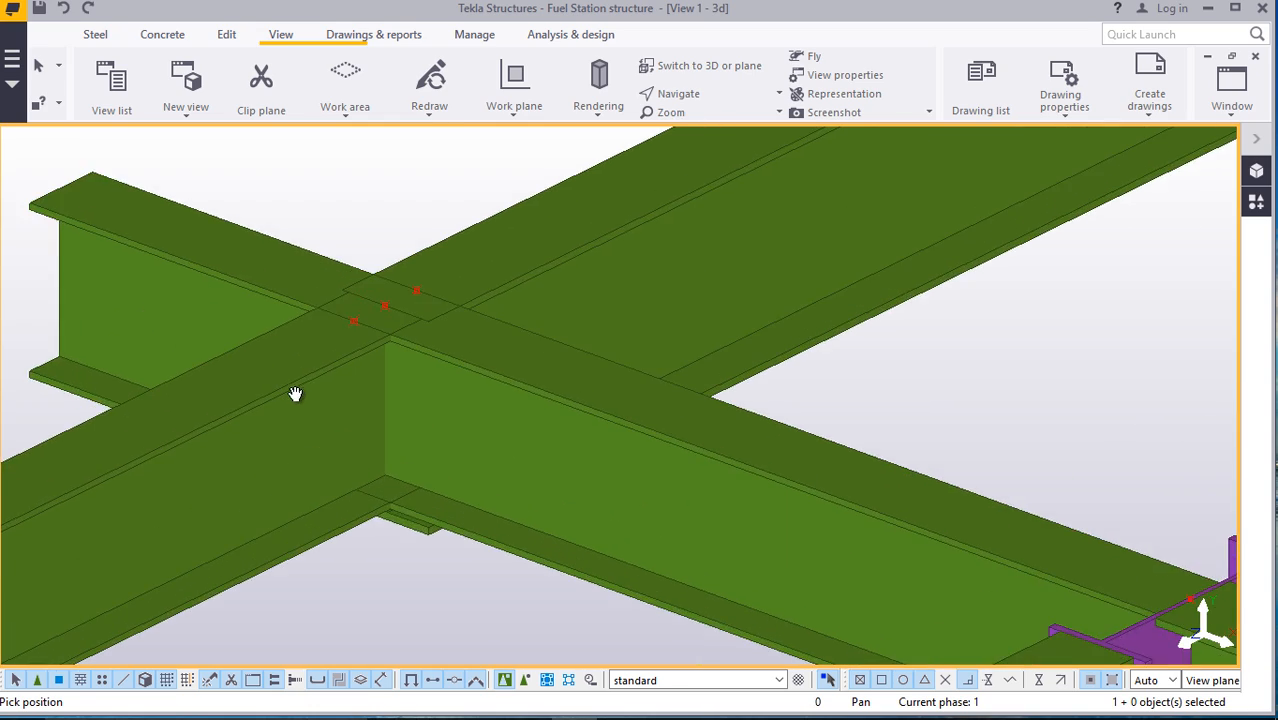
{"action": "scroll", "coordinate": [300, 440], "scroll_direction": "down", "scroll_amount": 6}
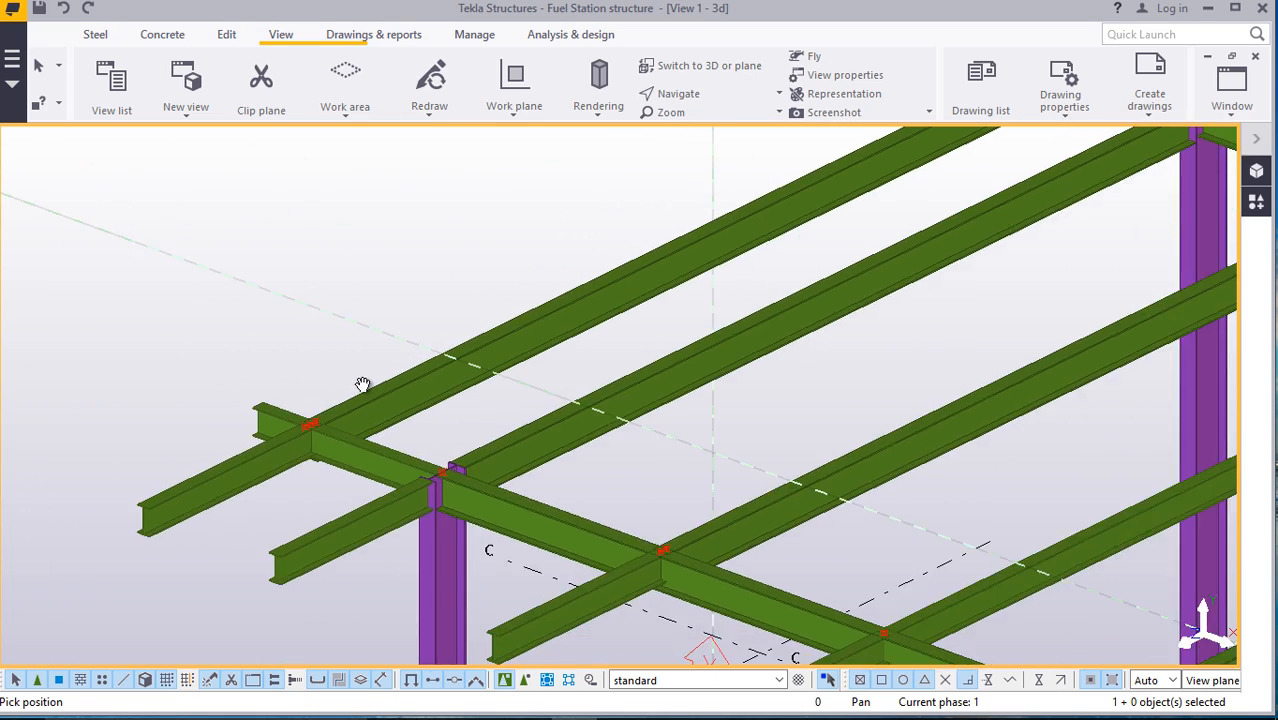
{"action": "scroll", "coordinate": [319, 496], "scroll_direction": "up", "scroll_amount": 3}
{"action": "scroll", "coordinate": [228, 490], "scroll_direction": "up", "scroll_amount": 3}
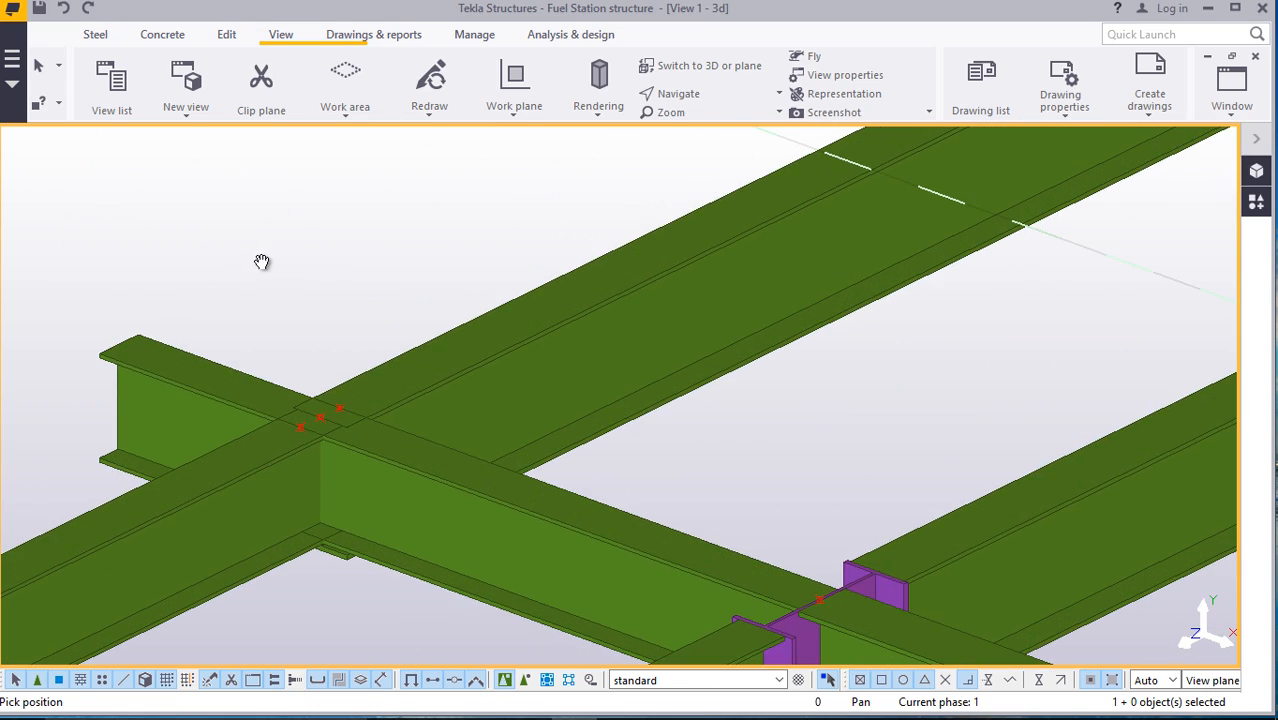
{"action": "right_click", "coordinate": [262, 262]}
{"action": "left_click", "coordinate": [297, 273]}
Set the selected long roof beam's profile to IPE200 from the profile catalog and apply the modification
{"action": "double_click", "coordinate": [291, 478]}
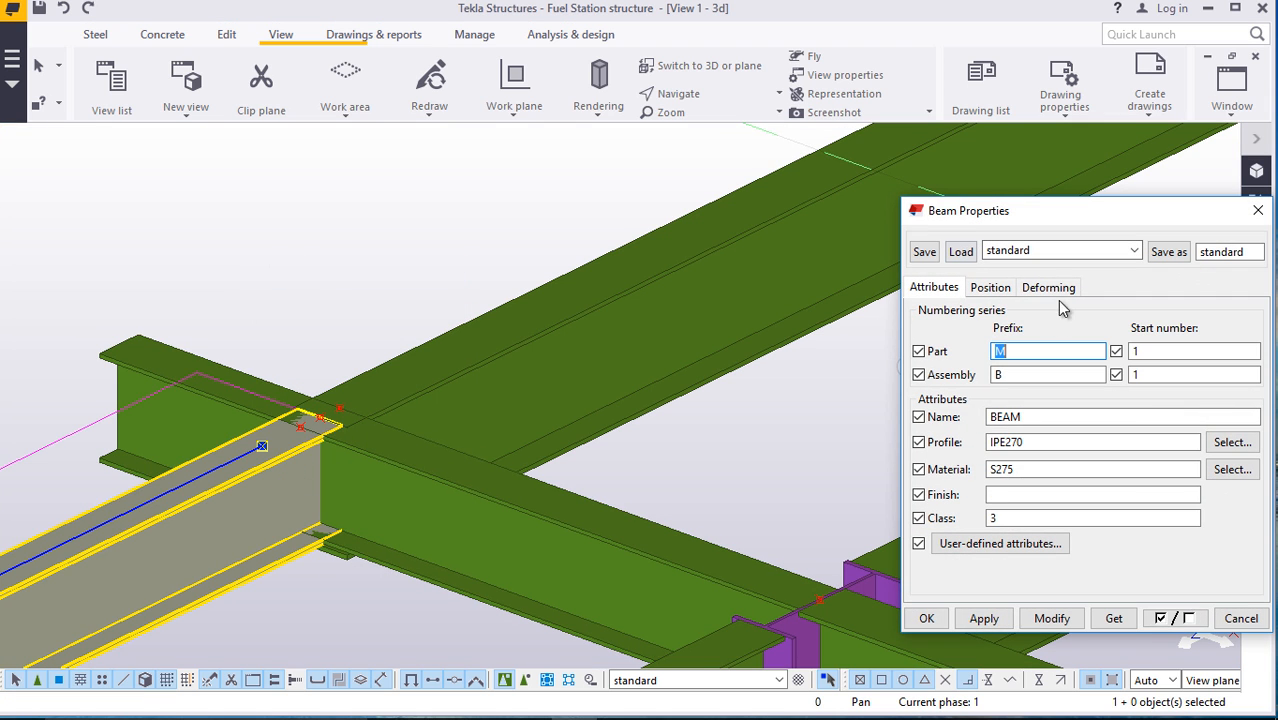
{"action": "left_click", "coordinate": [1230, 443]}
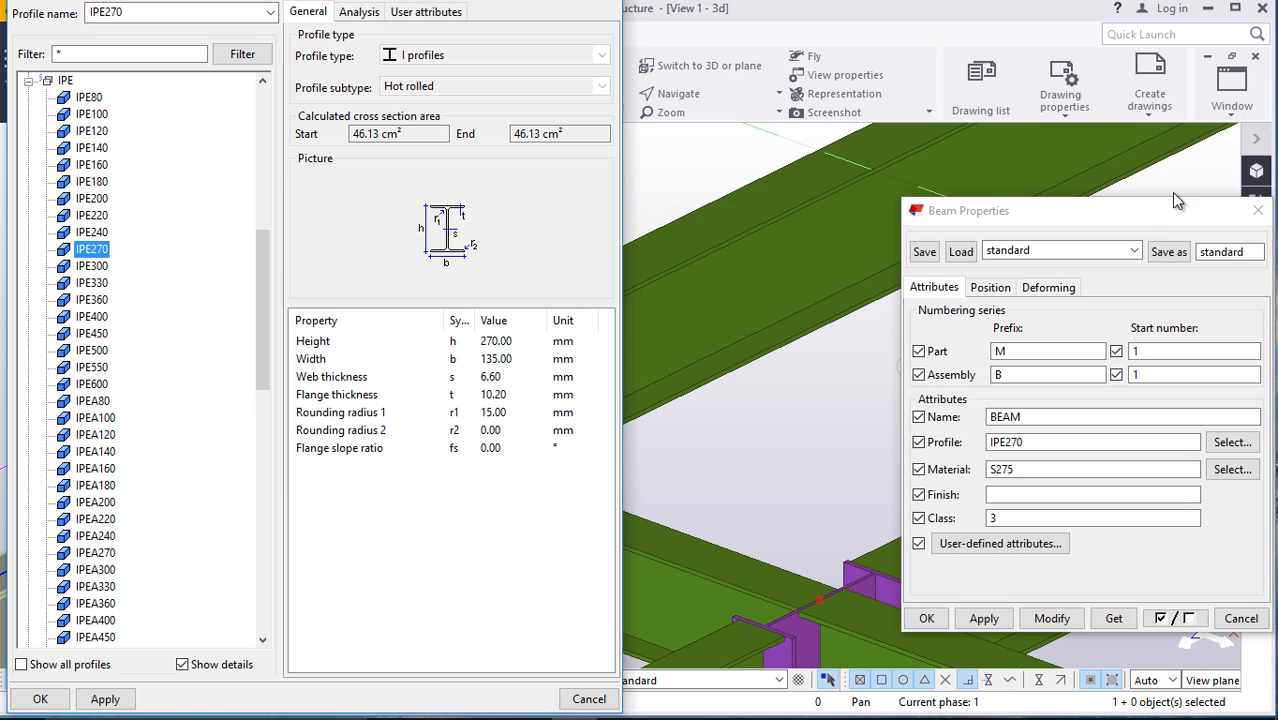
{"action": "left_click", "coordinate": [588, 699]}
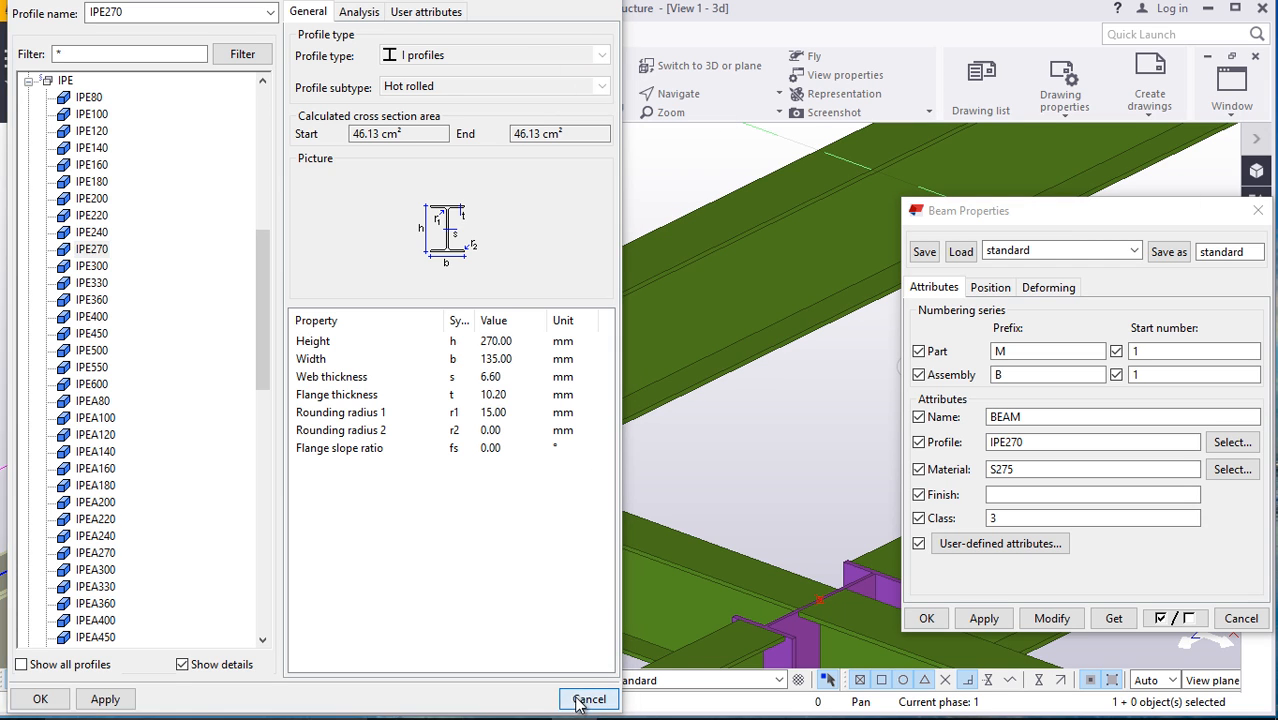
{"action": "left_click", "coordinate": [500, 472]}
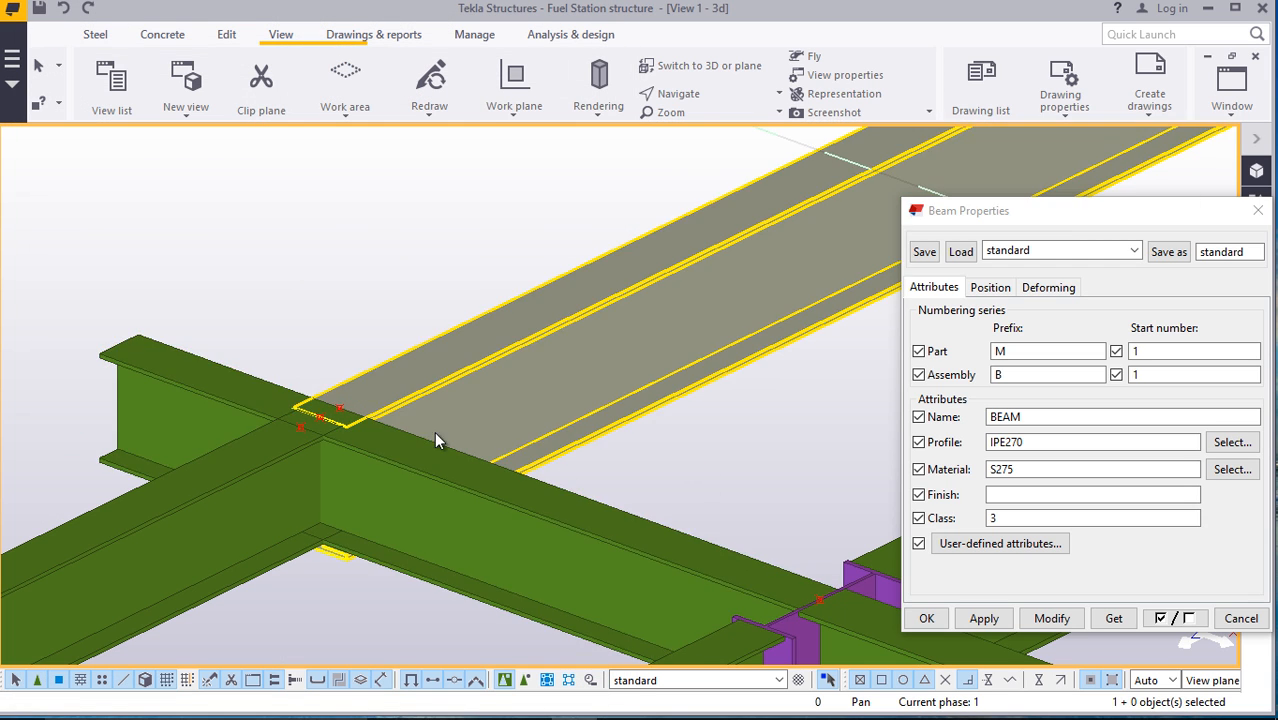
{"action": "scroll", "coordinate": [382, 407], "scroll_direction": "up", "scroll_amount": 1}
{"action": "scroll", "coordinate": [337, 422], "scroll_direction": "down", "scroll_amount": 3}
{"action": "scroll", "coordinate": [337, 422], "scroll_direction": "down", "scroll_amount": 2}
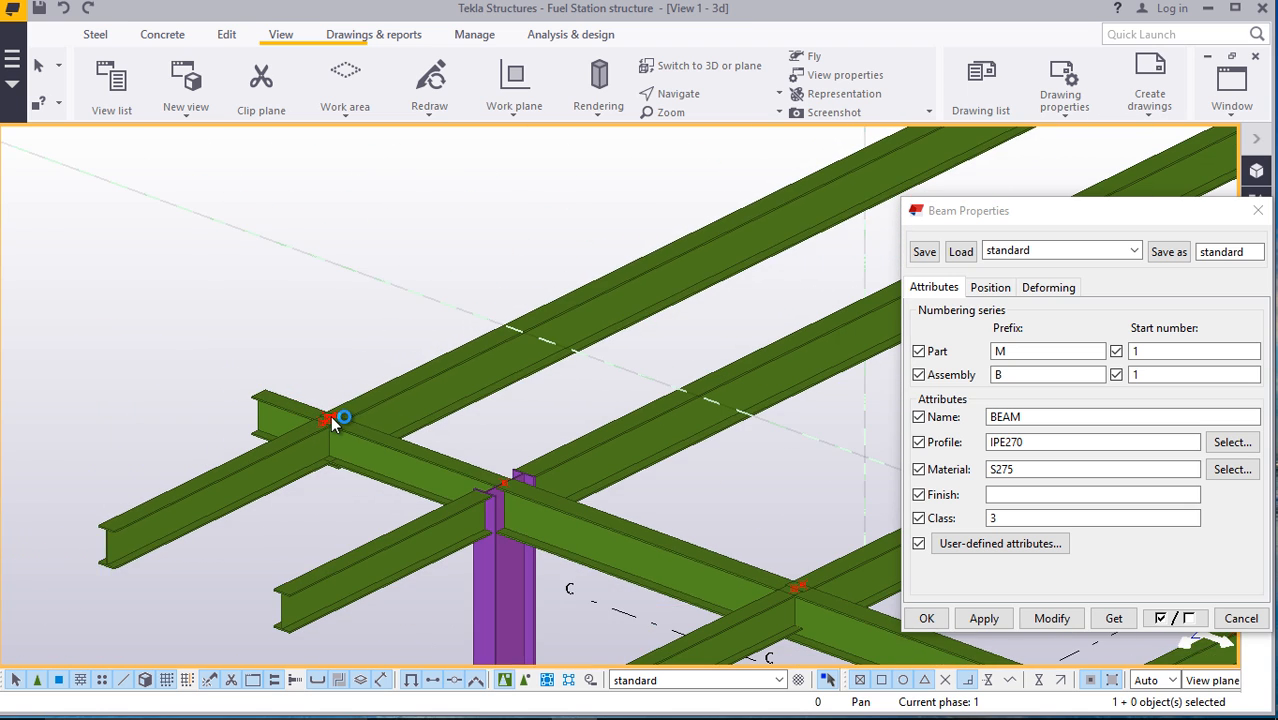
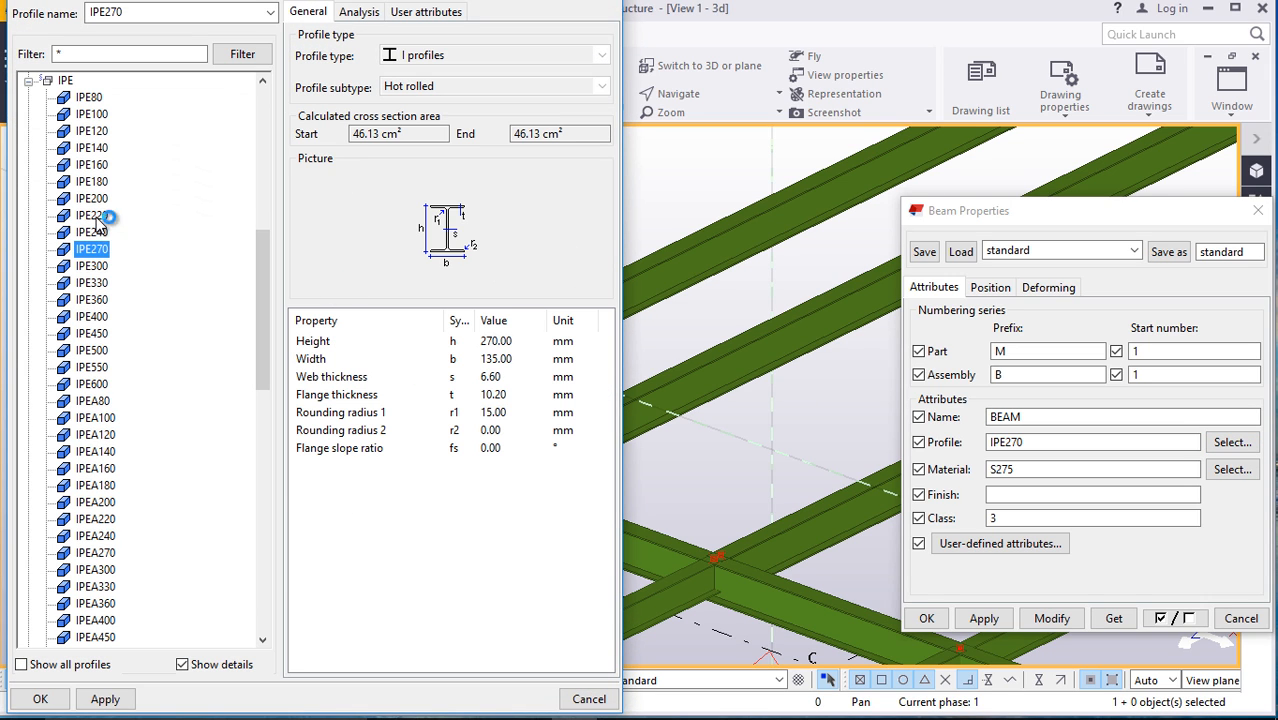
{"action": "left_click", "coordinate": [102, 216]}
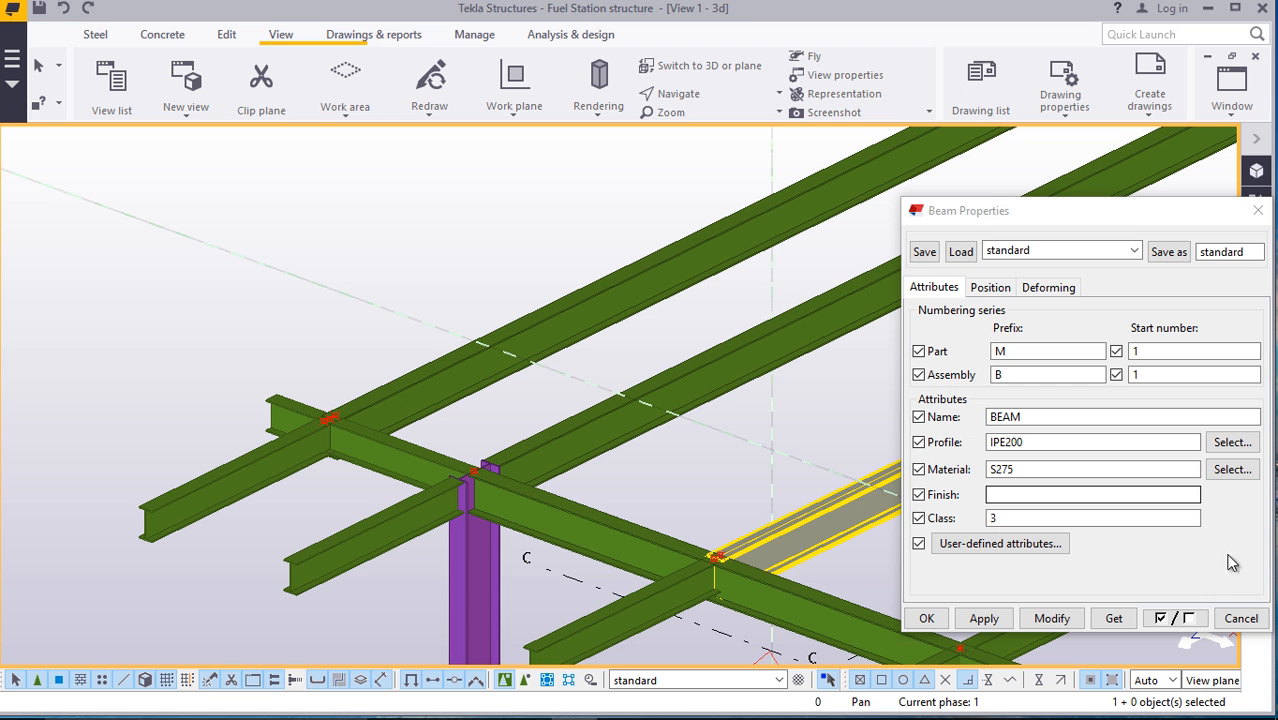
{"action": "left_click", "coordinate": [1062, 619]}
{"action": "left_click", "coordinate": [927, 619]}
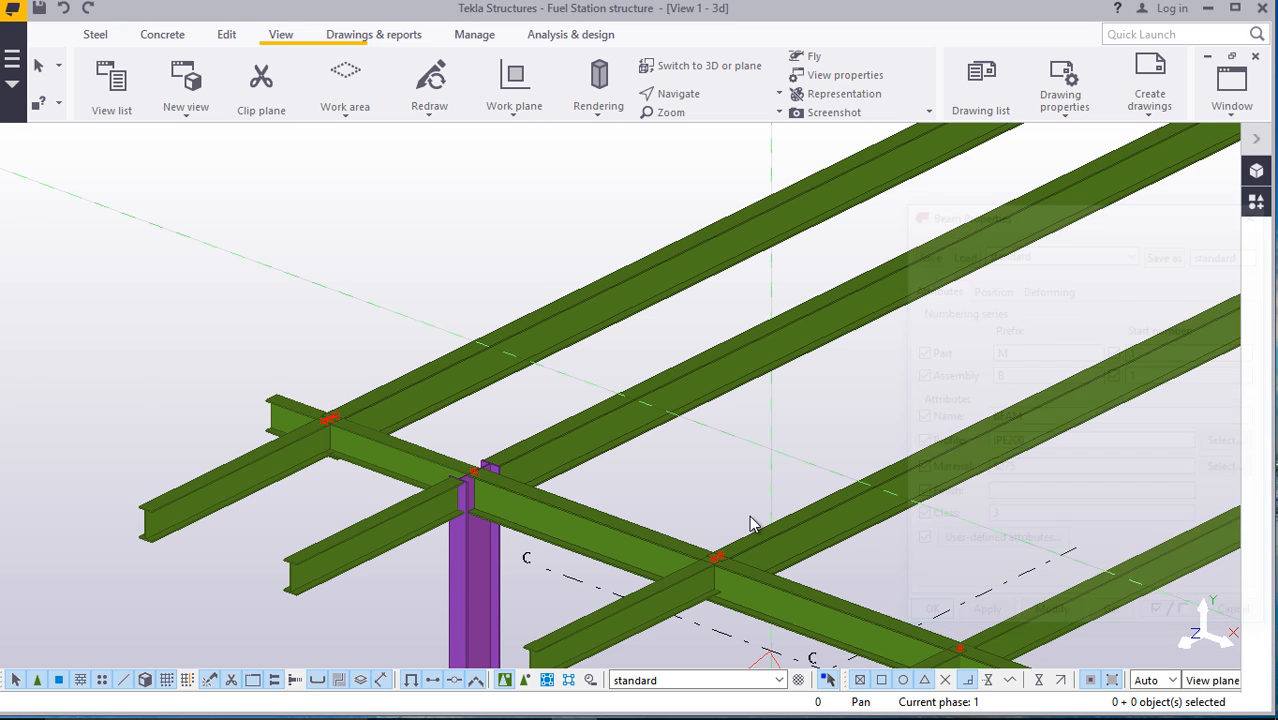
Inspect the joint where the outermost long roof beam and its cantilever meet the cross beam
{"action": "left_click", "coordinate": [400, 440]}
{"action": "scroll", "coordinate": [320, 415], "scroll_direction": "up", "scroll_amount": 5}
{"action": "scroll", "coordinate": [378, 406], "scroll_direction": "up", "scroll_amount": 3}
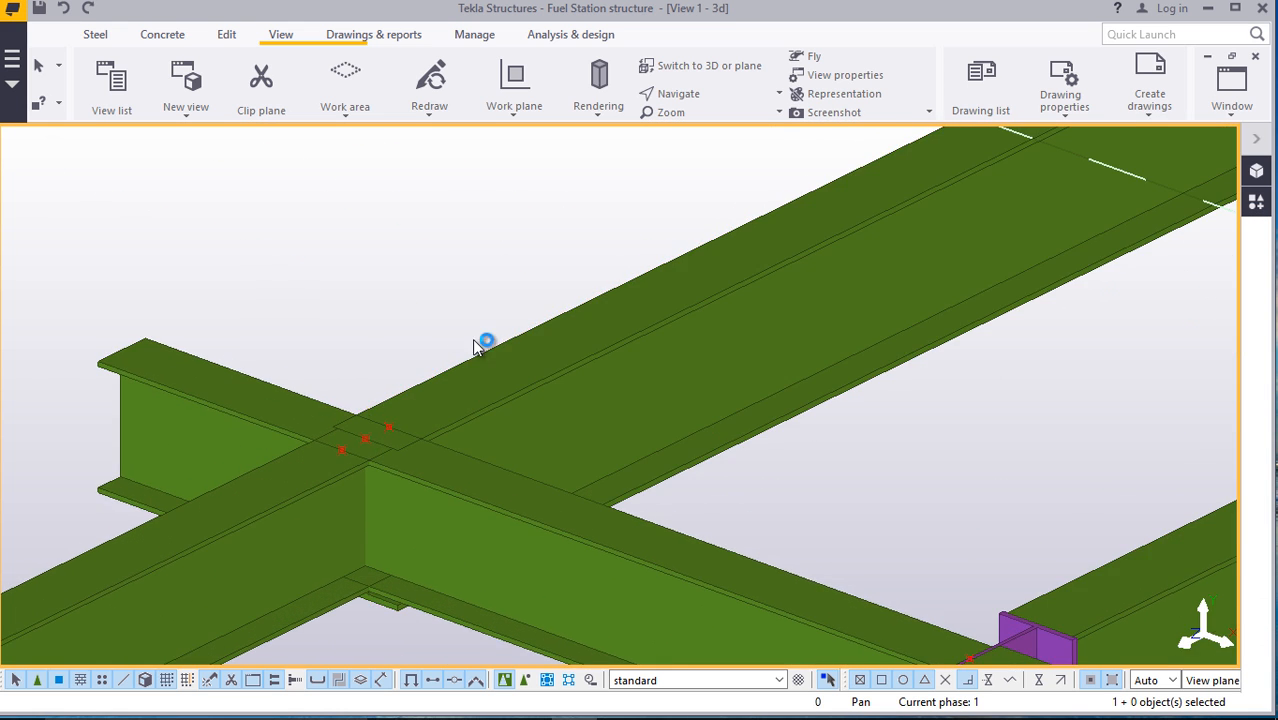
{"action": "scroll", "coordinate": [340, 316], "scroll_direction": "down", "scroll_amount": 2}
{"action": "right_click", "coordinate": [322, 223]}
{"action": "left_click", "coordinate": [380, 232]}
{"action": "scroll", "coordinate": [443, 273], "scroll_direction": "down", "scroll_amount": 2}
{"action": "scroll", "coordinate": [448, 278], "scroll_direction": "down", "scroll_amount": 2}
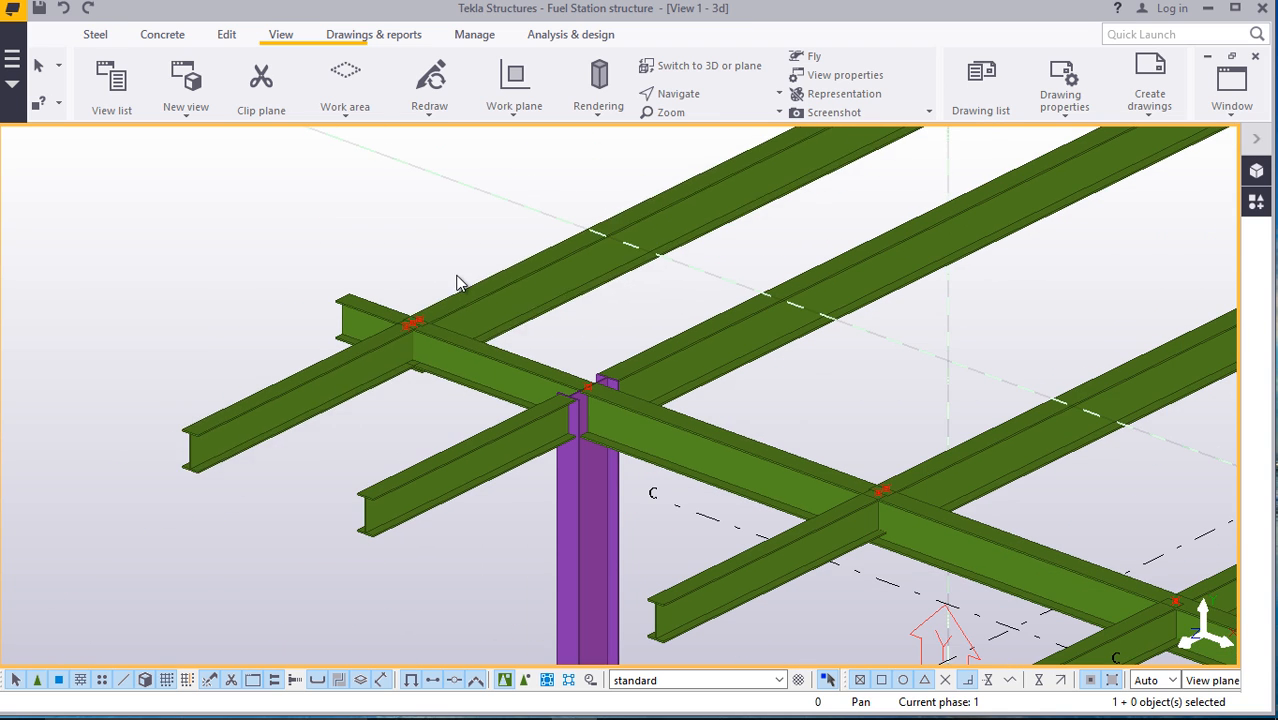
Set the outermost cantilever's profile to IPE200 from the profile catalog and apply the modification
{"action": "double_click", "coordinate": [314, 392]}
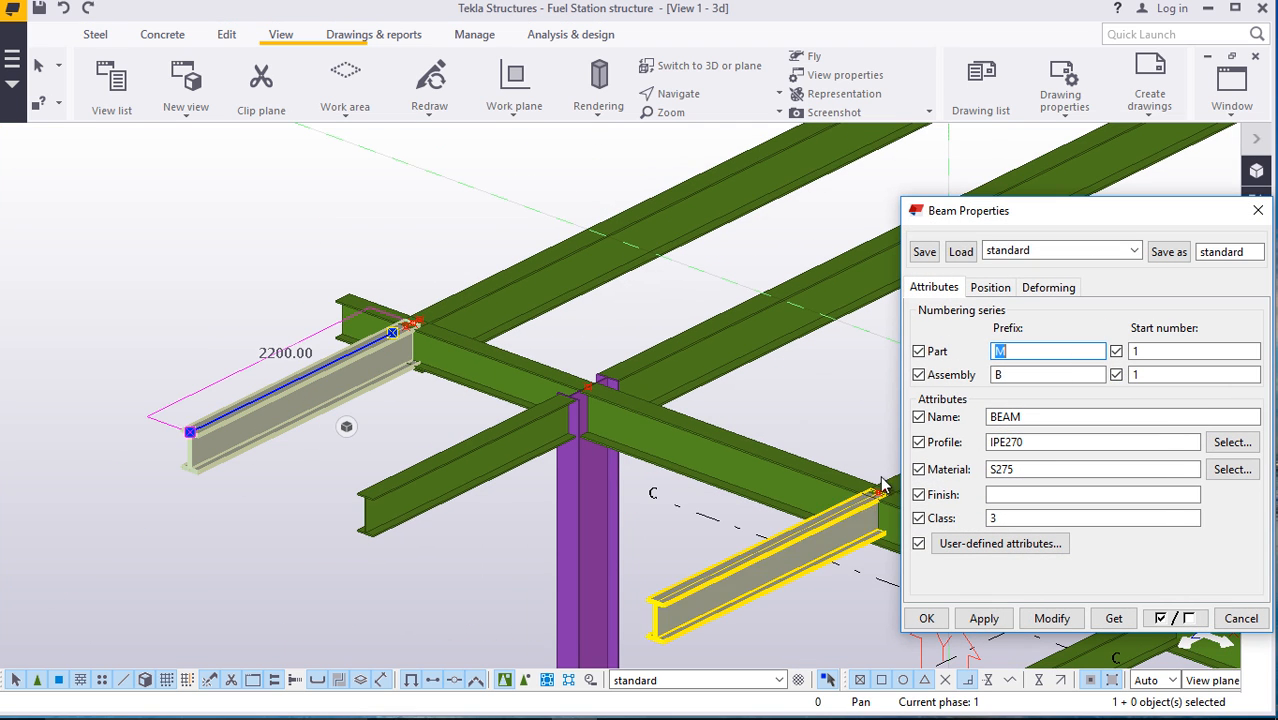
{"action": "left_click", "coordinate": [1234, 444]}
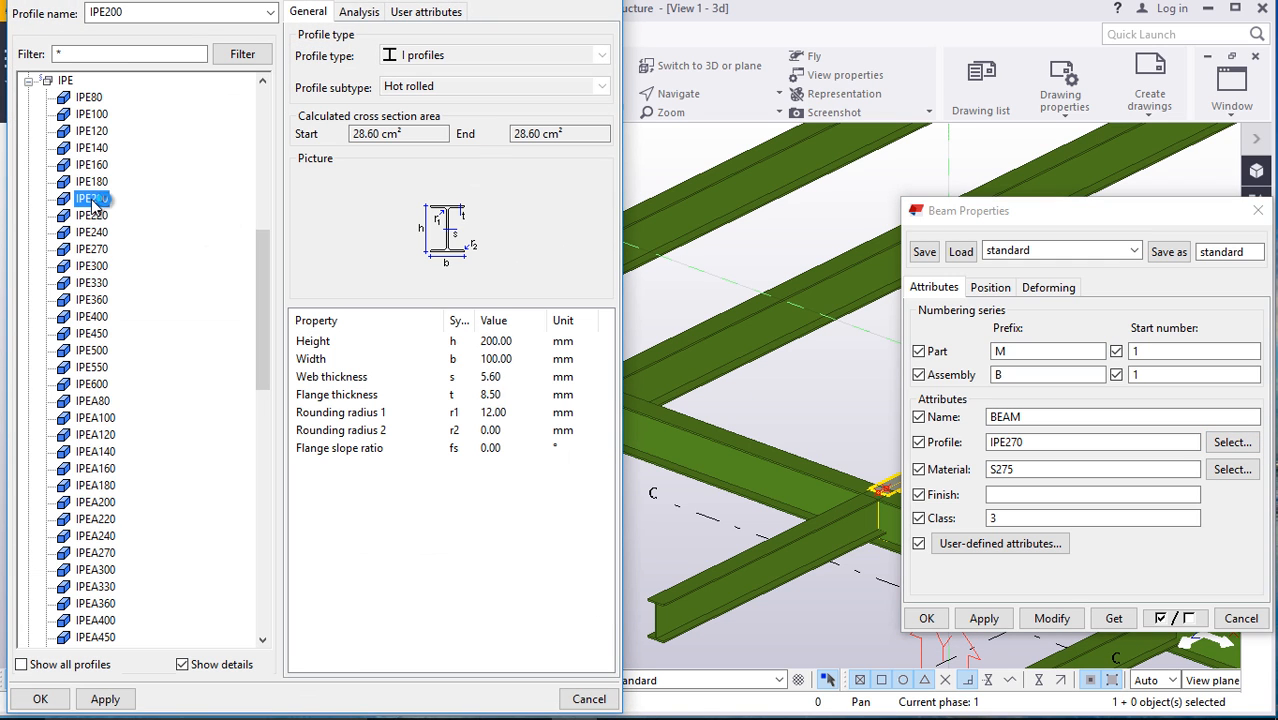
{"action": "left_click", "coordinate": [40, 699]}
{"action": "left_click", "coordinate": [1048, 619]}
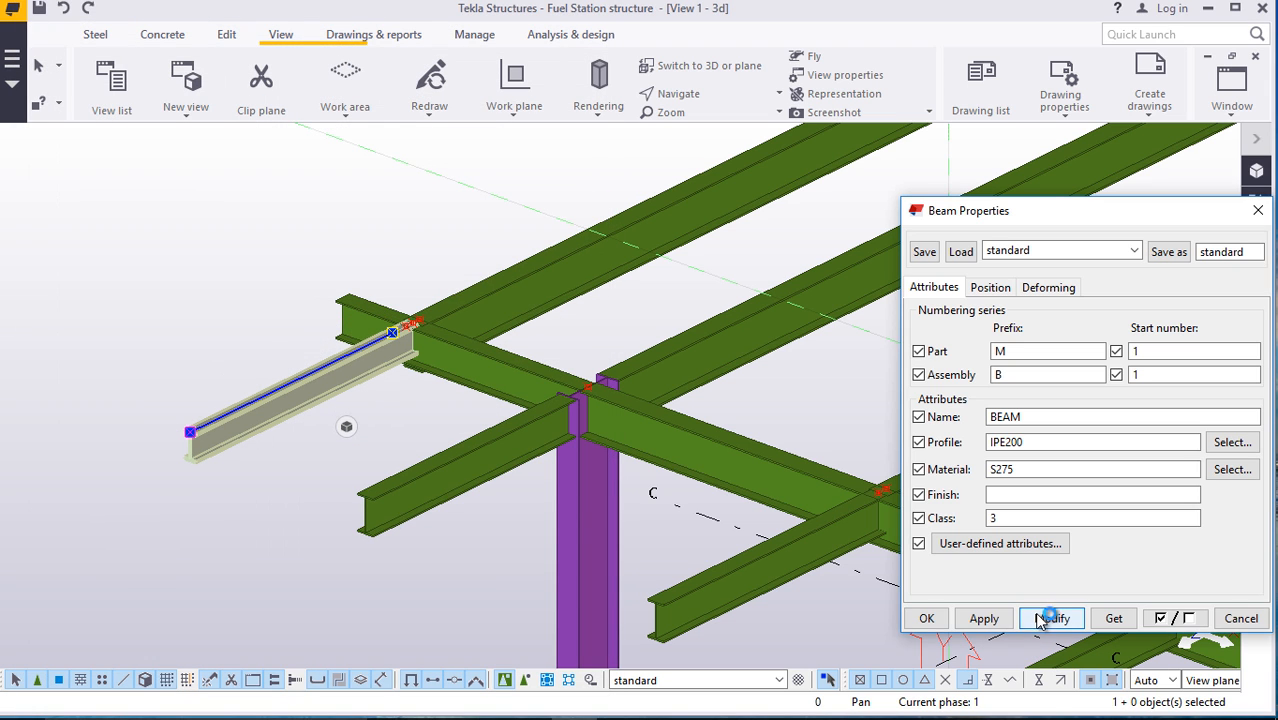
{"action": "left_click", "coordinate": [926, 619]}
Set the profile of the outermost long roof beam, in line with the IPE200 cantilever, to IPE200 and apply the modification
{"action": "scroll", "coordinate": [381, 312], "scroll_direction": "up", "scroll_amount": 6}
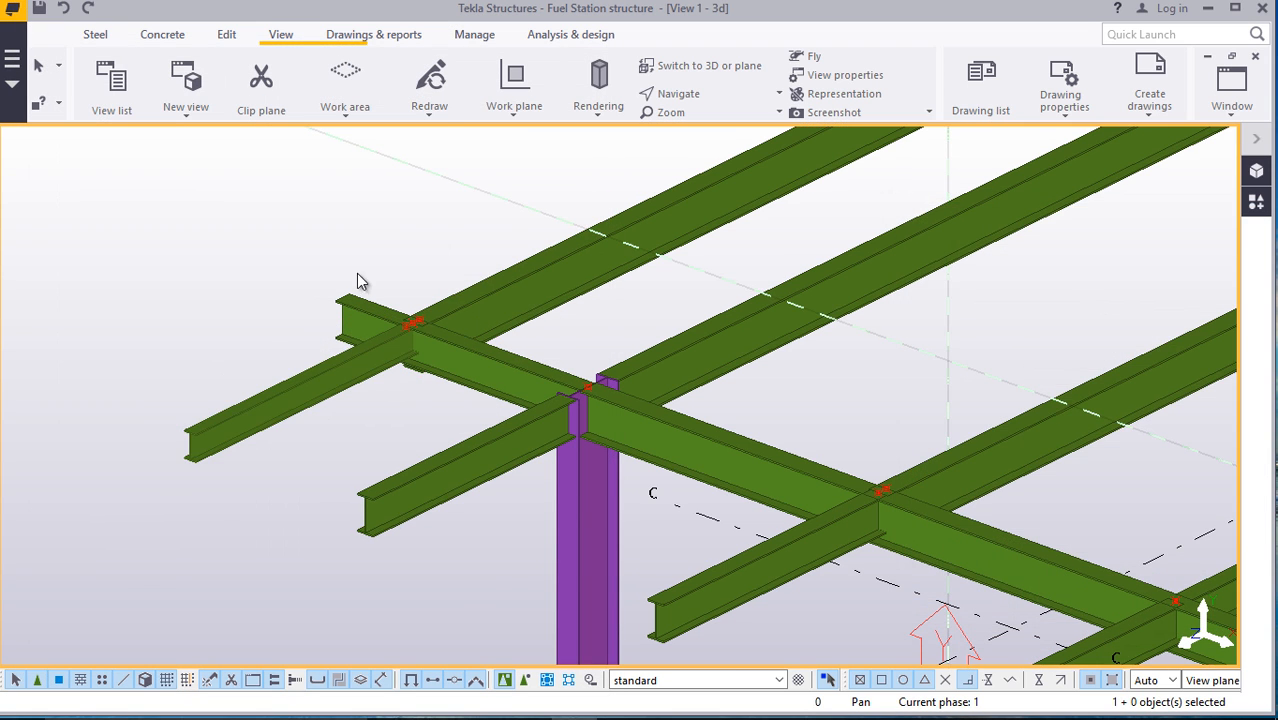
{"action": "scroll", "coordinate": [450, 352], "scroll_direction": "up", "scroll_amount": 3}
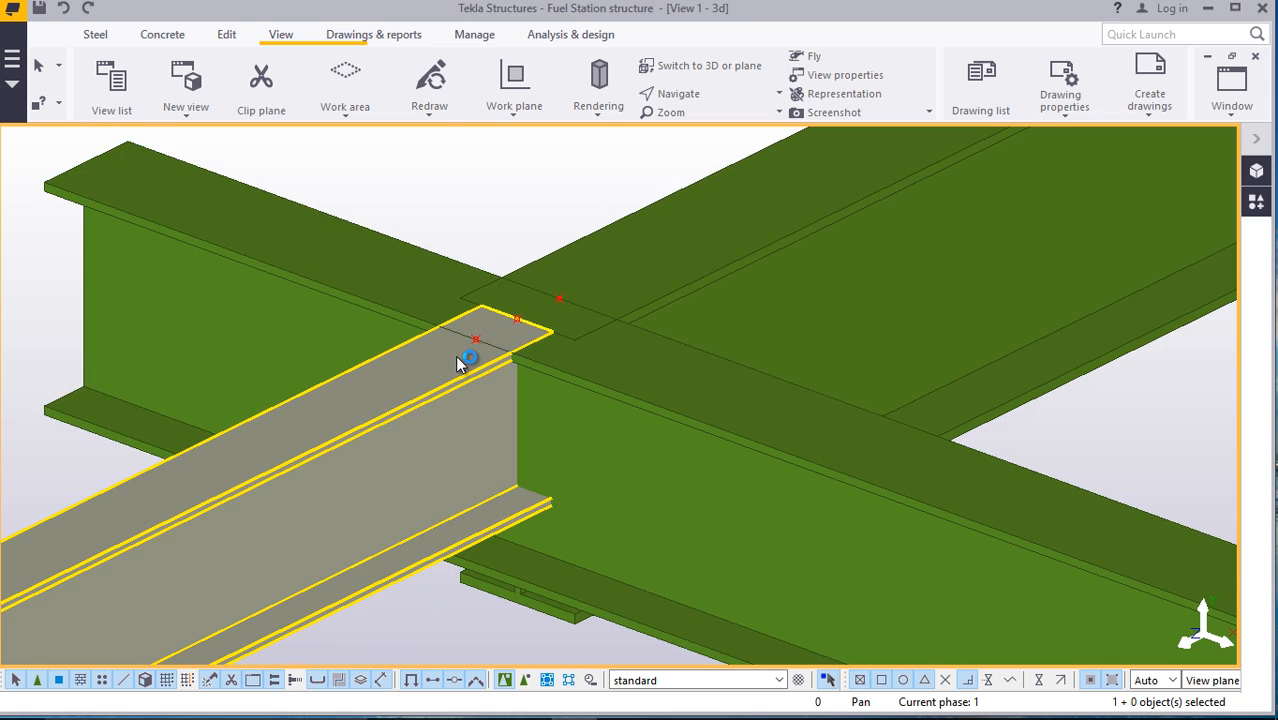
{"action": "scroll", "coordinate": [440, 360], "scroll_direction": "down", "scroll_amount": 2}
{"action": "scroll", "coordinate": [410, 370], "scroll_direction": "down", "scroll_amount": 2}
{"action": "middle_click_drag", "start_coordinate": [397, 371], "coordinate": [685, 305], "text": "ctrl"}
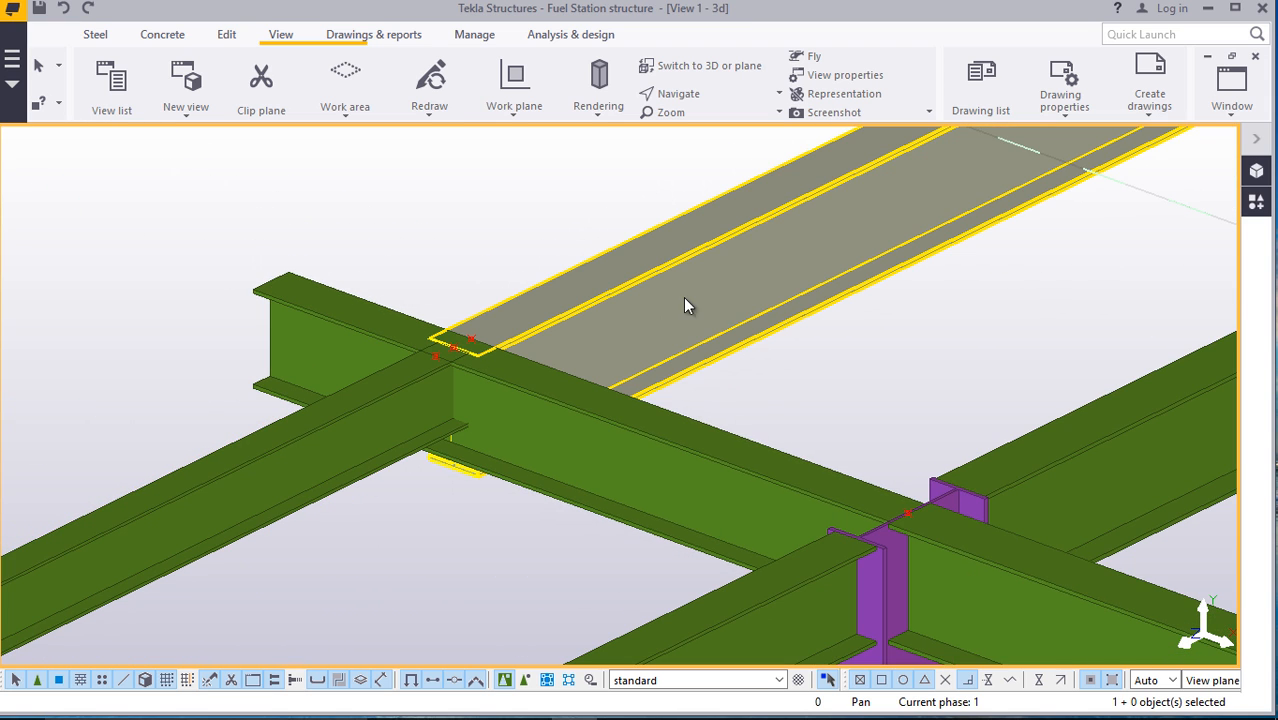
{"action": "double_click", "coordinate": [706, 296]}
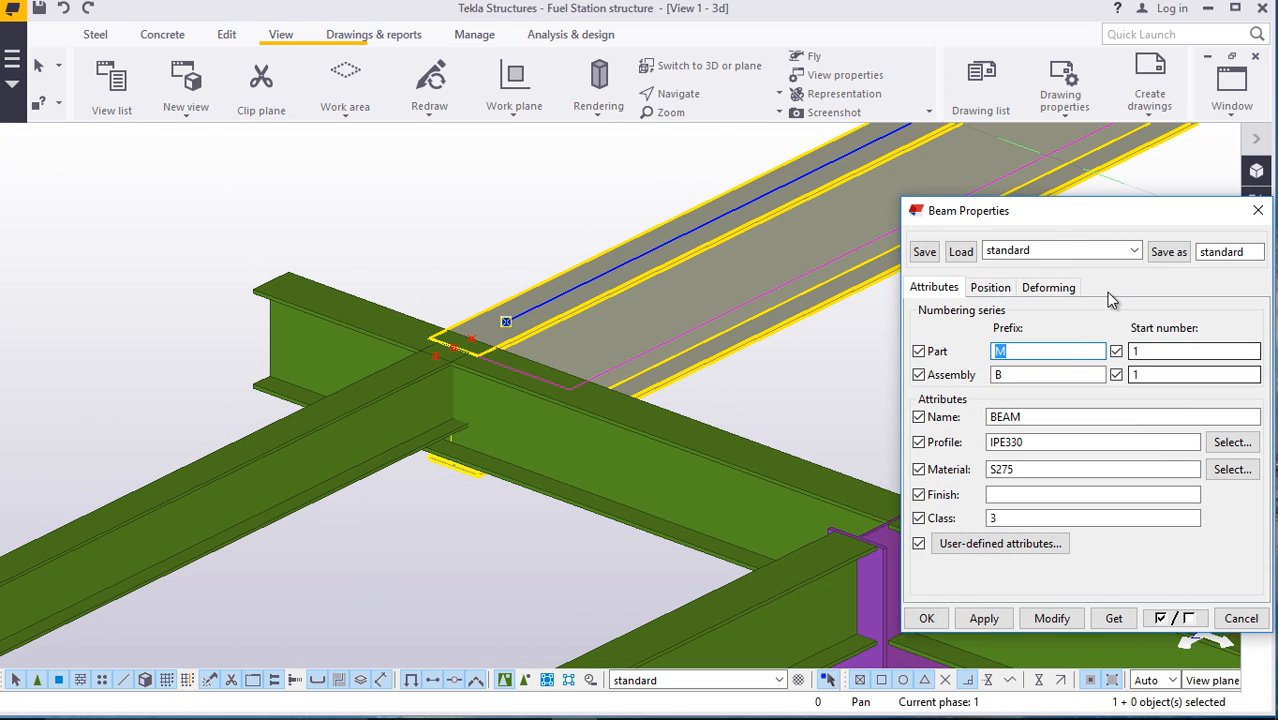
{"action": "left_click_drag", "start_coordinate": [1044, 217], "coordinate": [507, 144]}
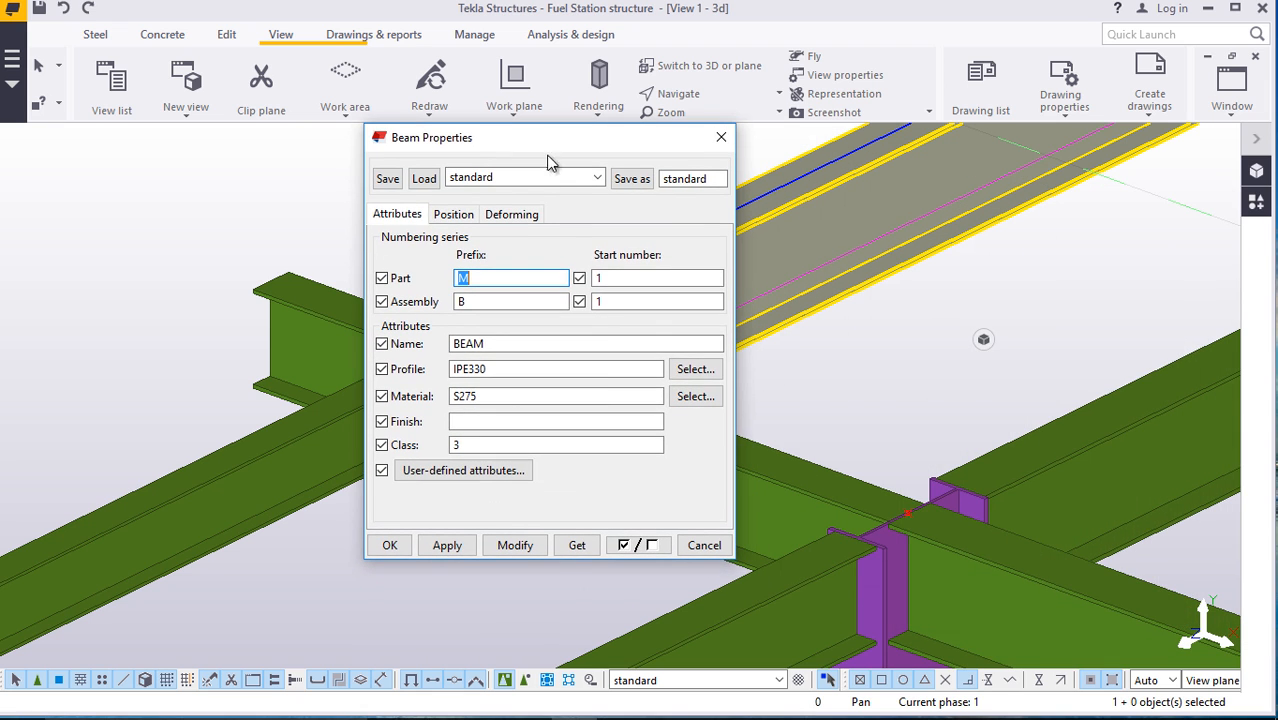
{"action": "left_click", "coordinate": [692, 376]}
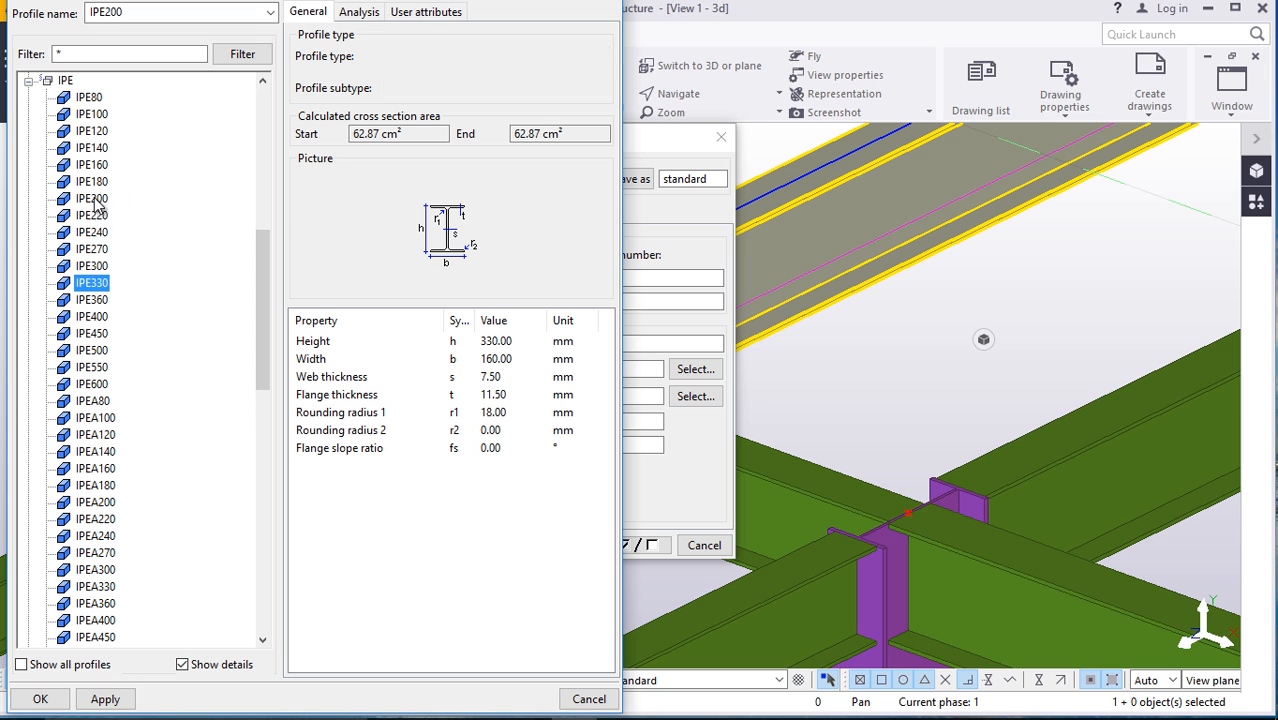
{"action": "left_click", "coordinate": [92, 198]}
{"action": "left_click", "coordinate": [62, 700]}
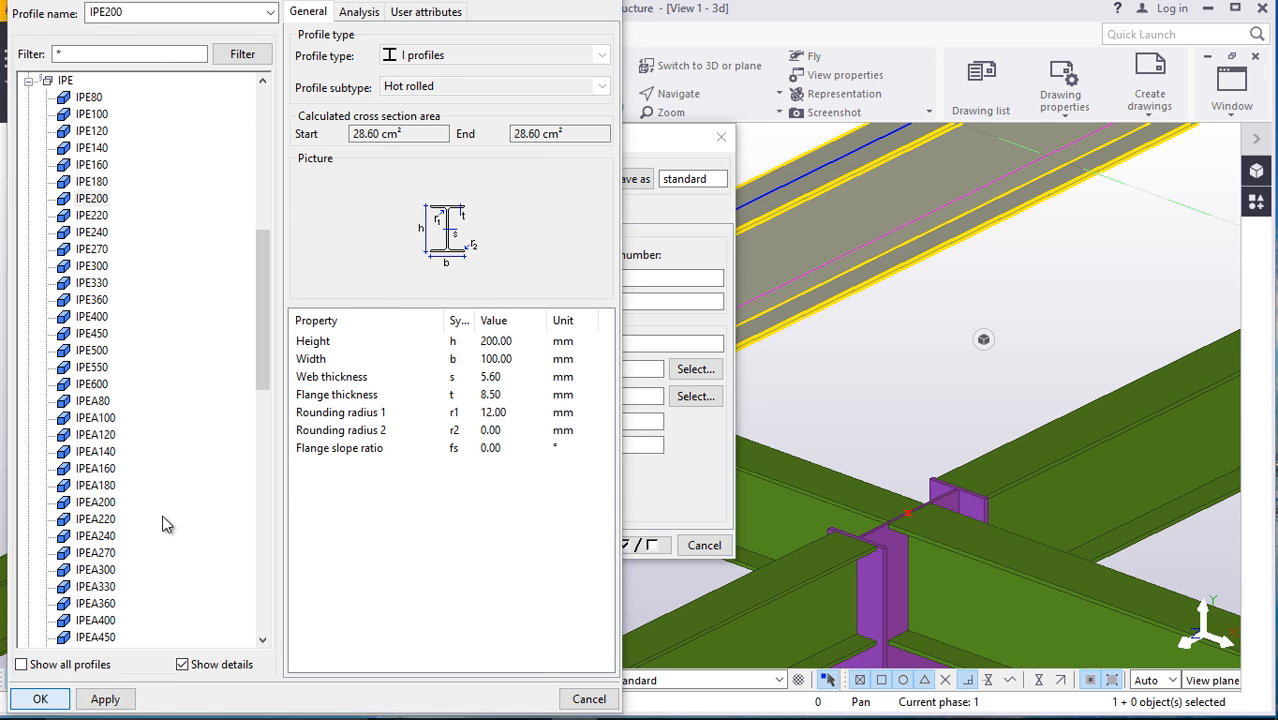
{"action": "left_click", "coordinate": [515, 548]}
{"action": "left_click", "coordinate": [390, 545]}
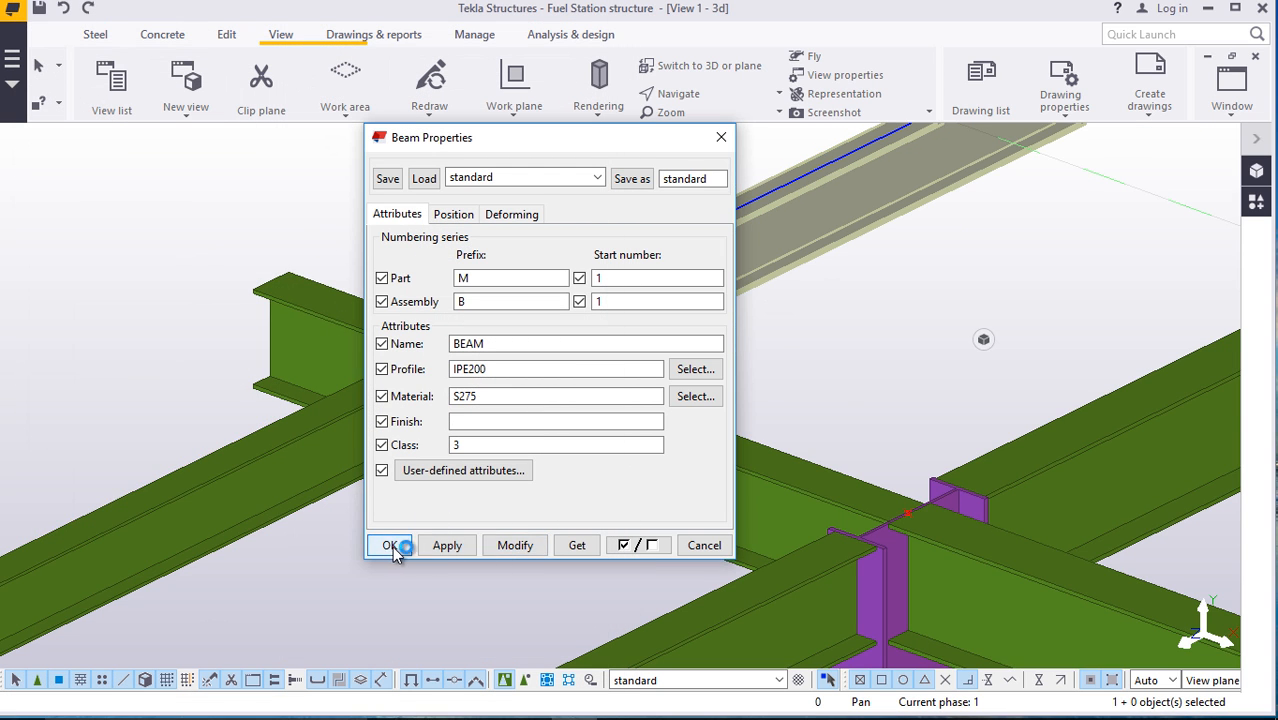
{"action": "left_click", "coordinate": [350, 523]}
Select the remaining cantilevers on both sides of the roof, the three intermediate long beams and the opposite edge's long beam, excluding the beams between columns
{"action": "scroll", "coordinate": [277, 480], "scroll_direction": "down", "scroll_amount": 8}
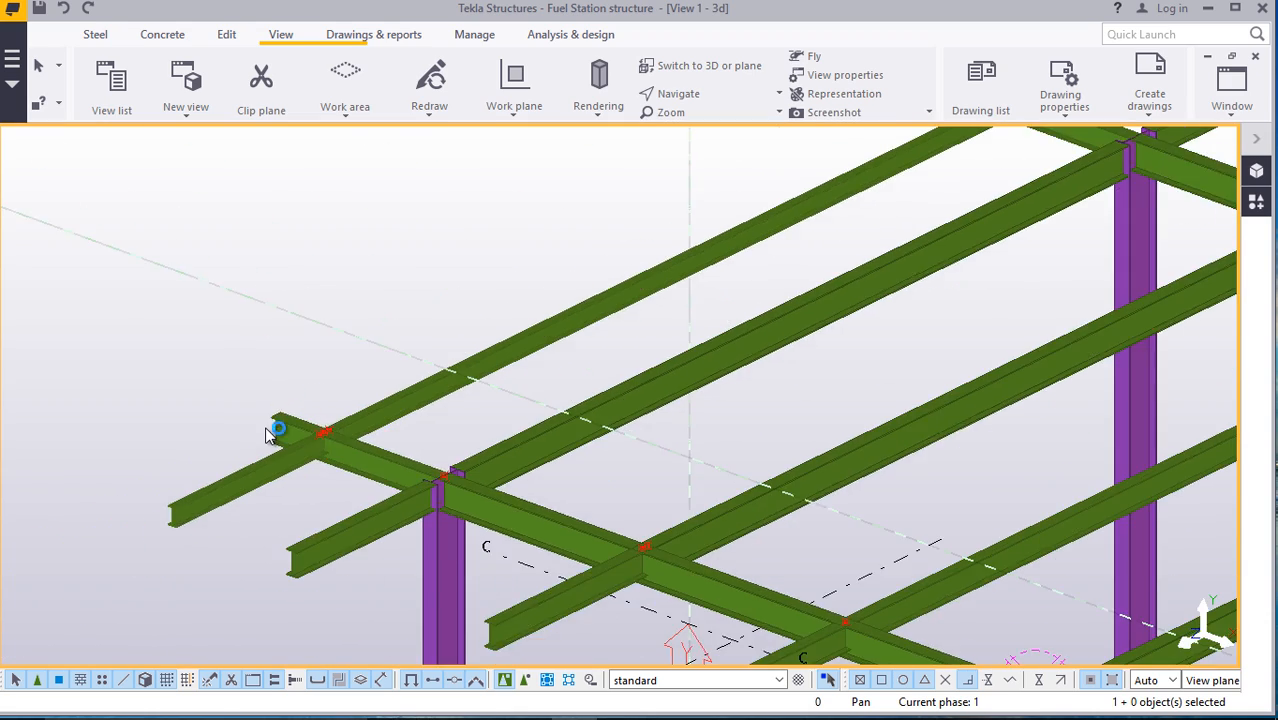
{"action": "scroll", "coordinate": [390, 428], "scroll_direction": "up", "scroll_amount": 3}
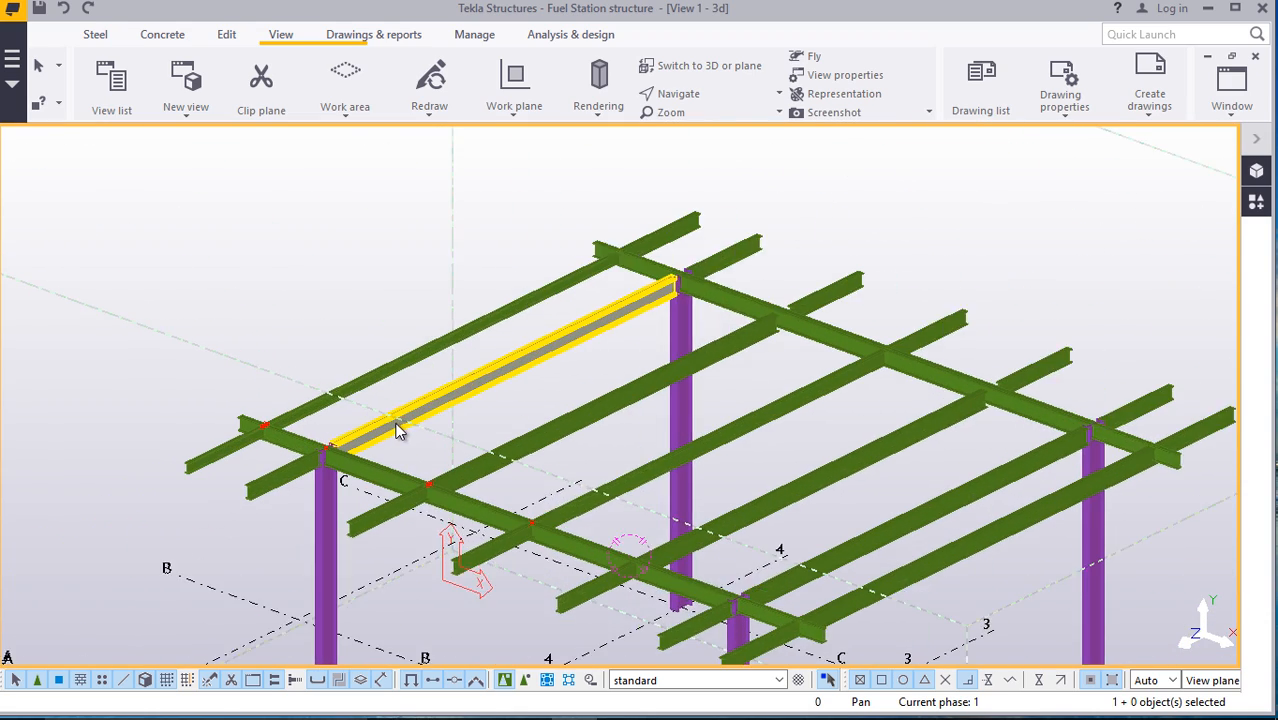
{"action": "left_click", "coordinate": [757, 190]}
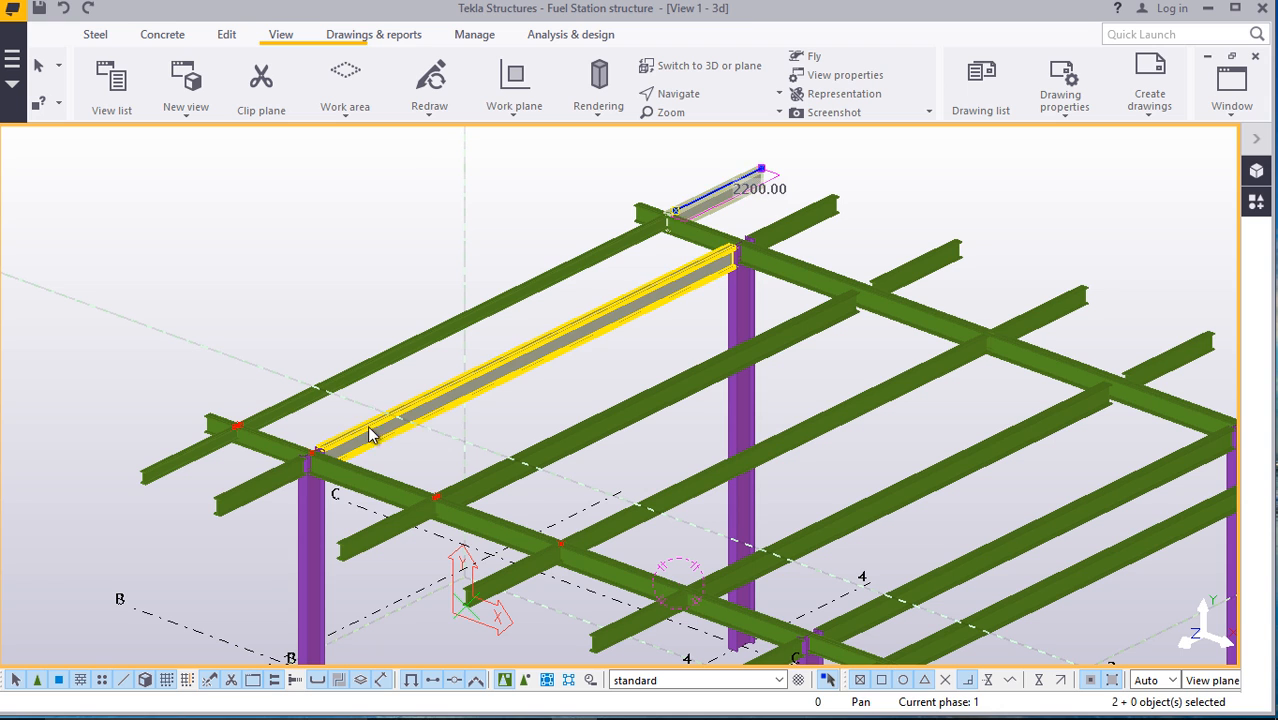
{"action": "scroll", "coordinate": [385, 495], "scroll_direction": "up", "scroll_amount": 2}
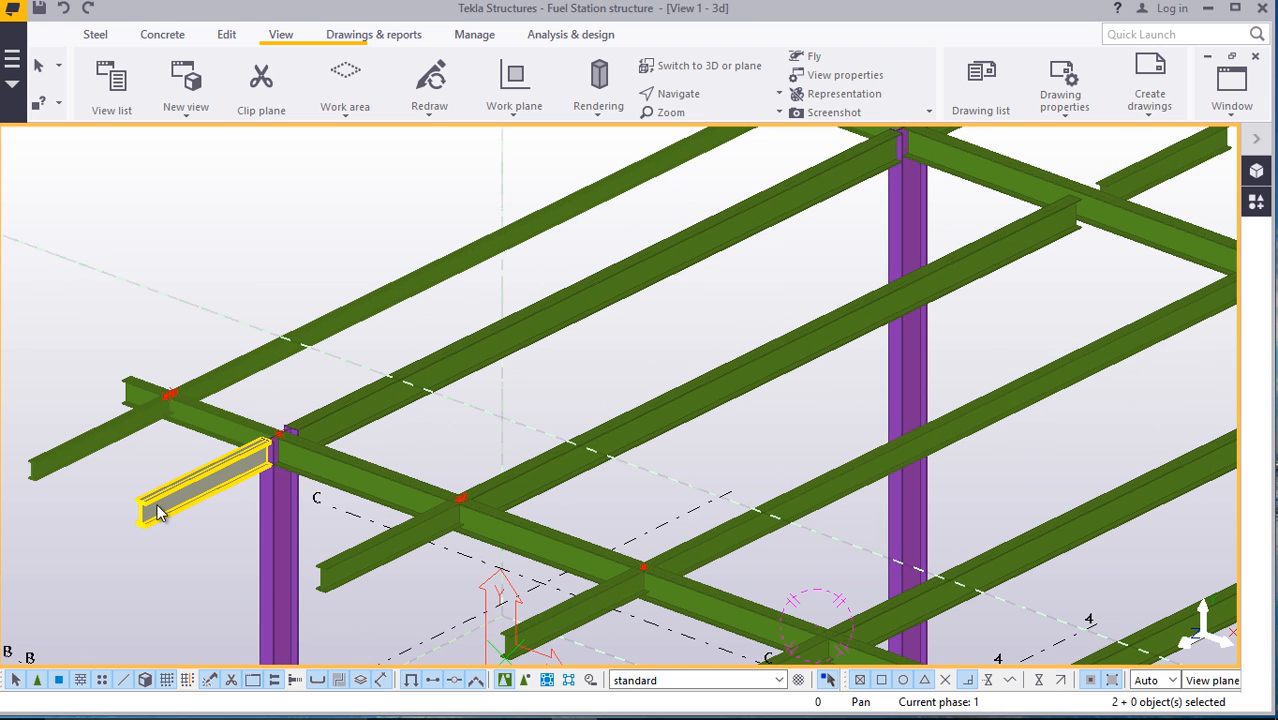
{"action": "left_click", "coordinate": [712, 402], "text": "ctrl"}
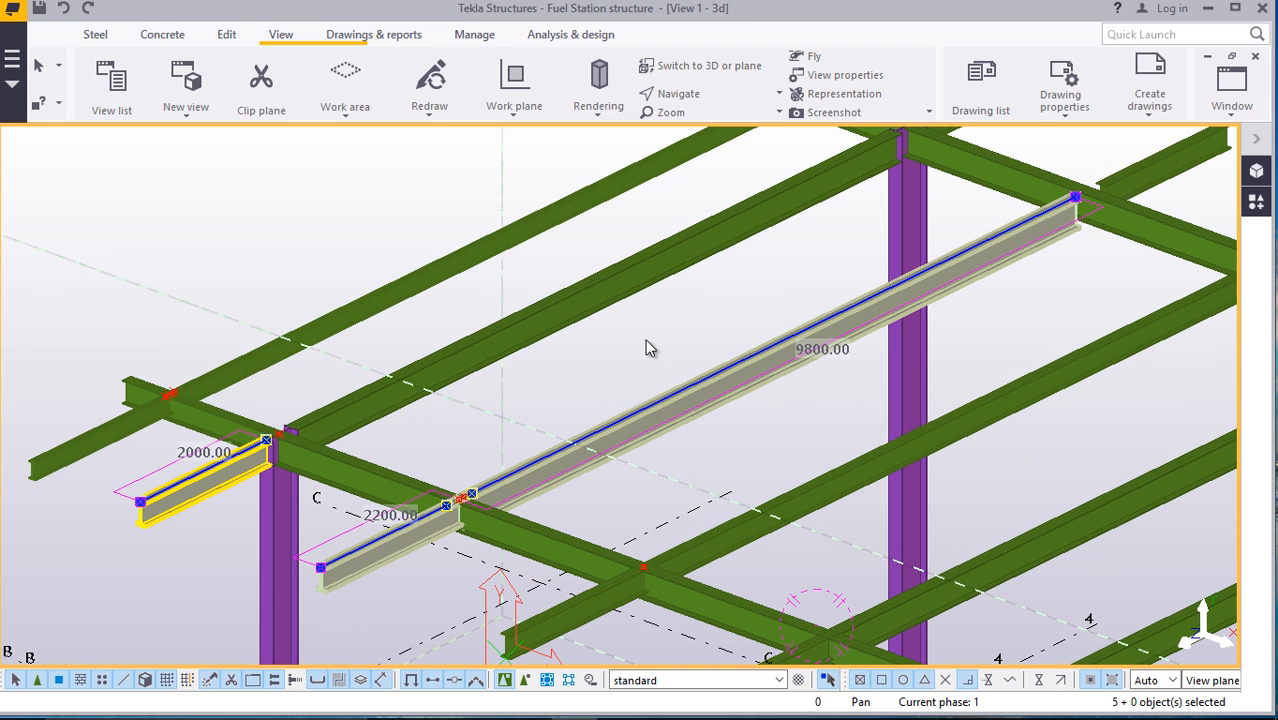
{"action": "scroll", "coordinate": [405, 437], "scroll_direction": "down", "scroll_amount": 2}
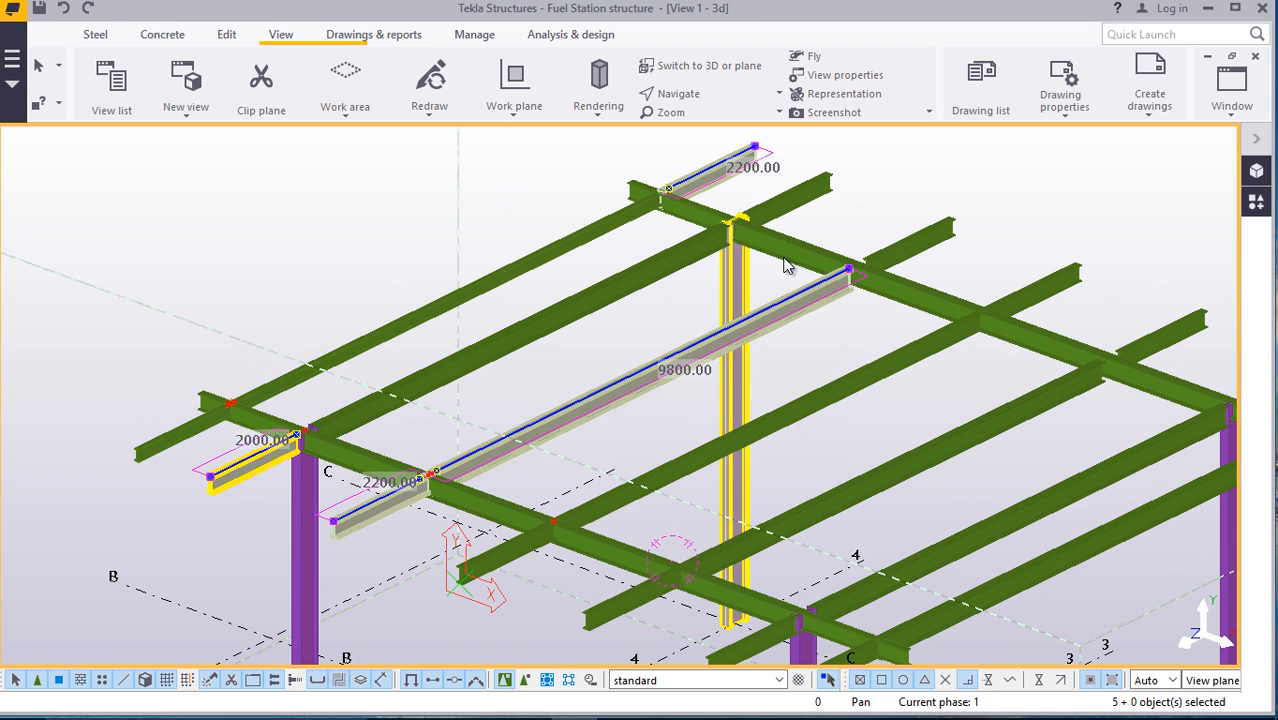
{"action": "left_click", "coordinate": [933, 237], "text": "ctrl"}
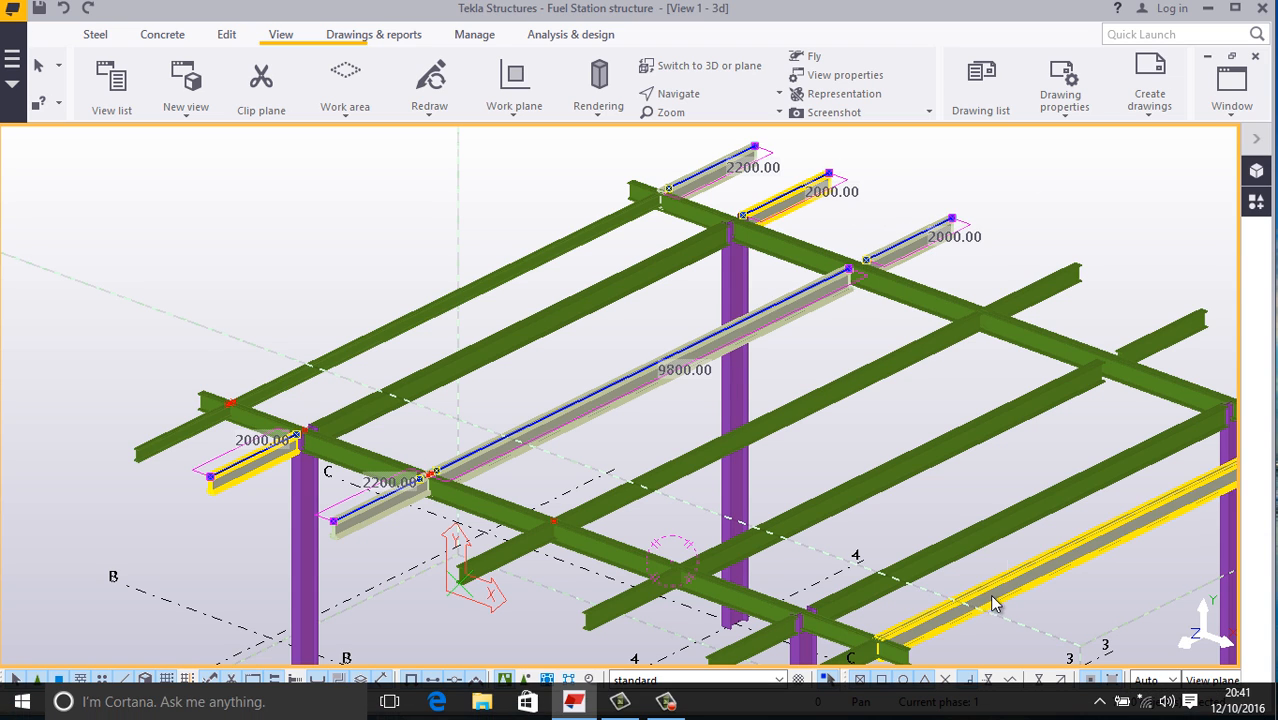
{"action": "left_click", "coordinate": [1172, 334], "text": "ctrl"}
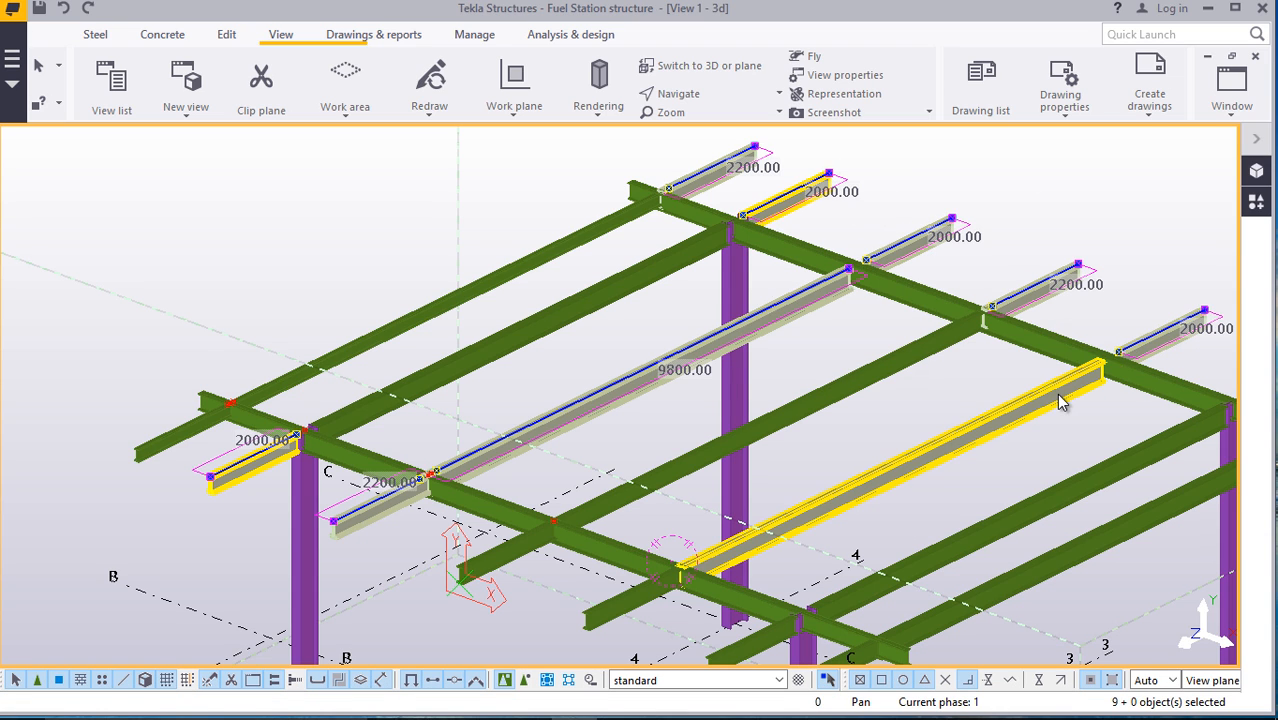
{"action": "left_click", "coordinate": [912, 379], "text": "ctrl"}
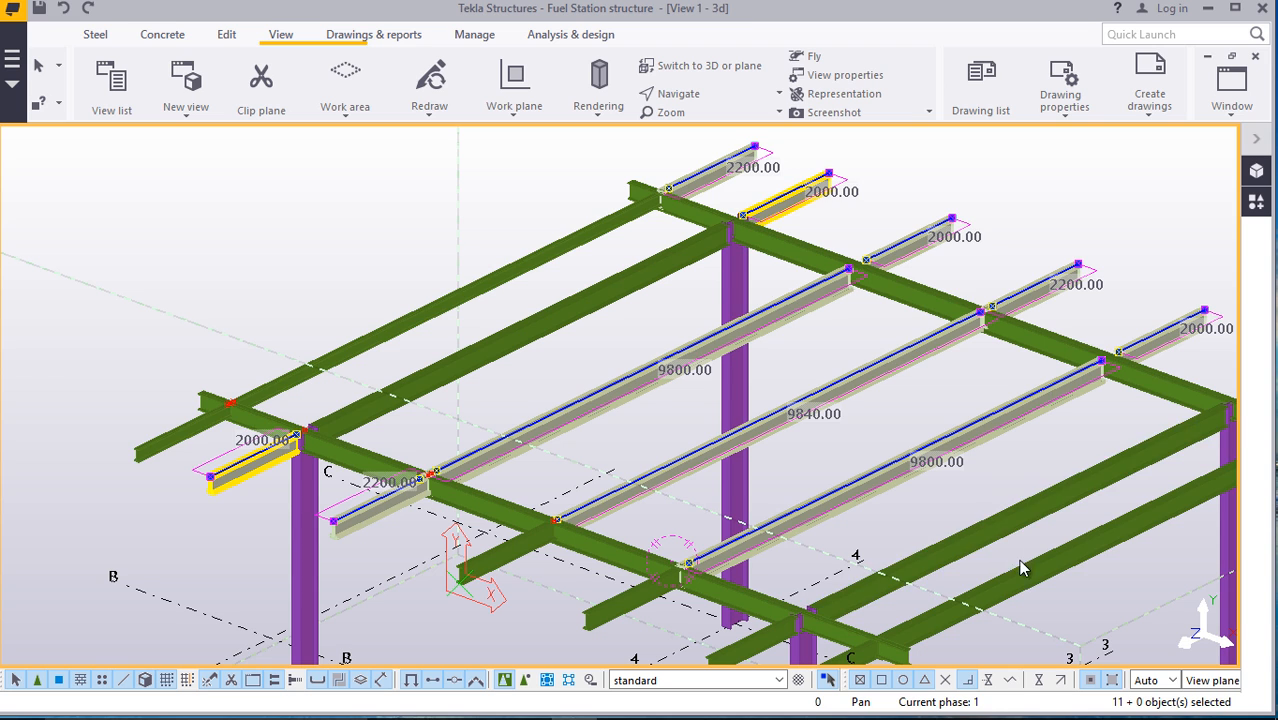
{"action": "left_click", "coordinate": [1036, 580], "text": "ctrl"}
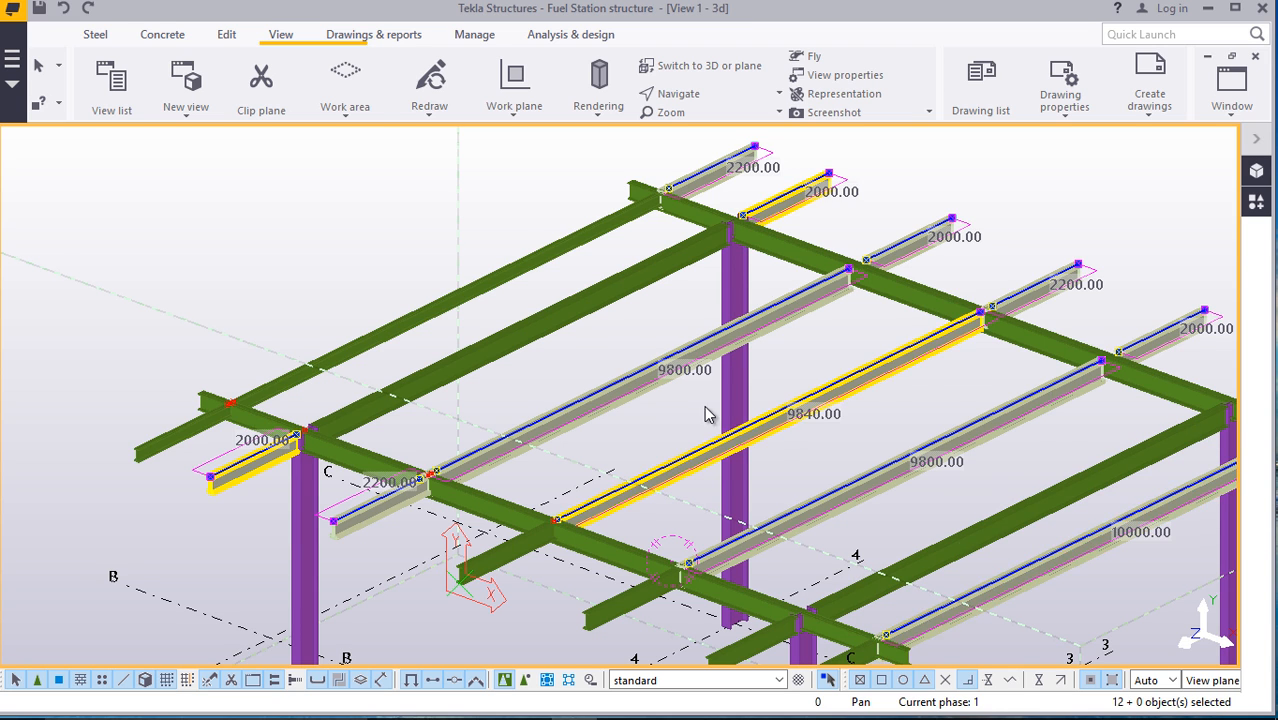
{"action": "scroll", "coordinate": [700, 405], "scroll_direction": "down", "scroll_amount": 2}
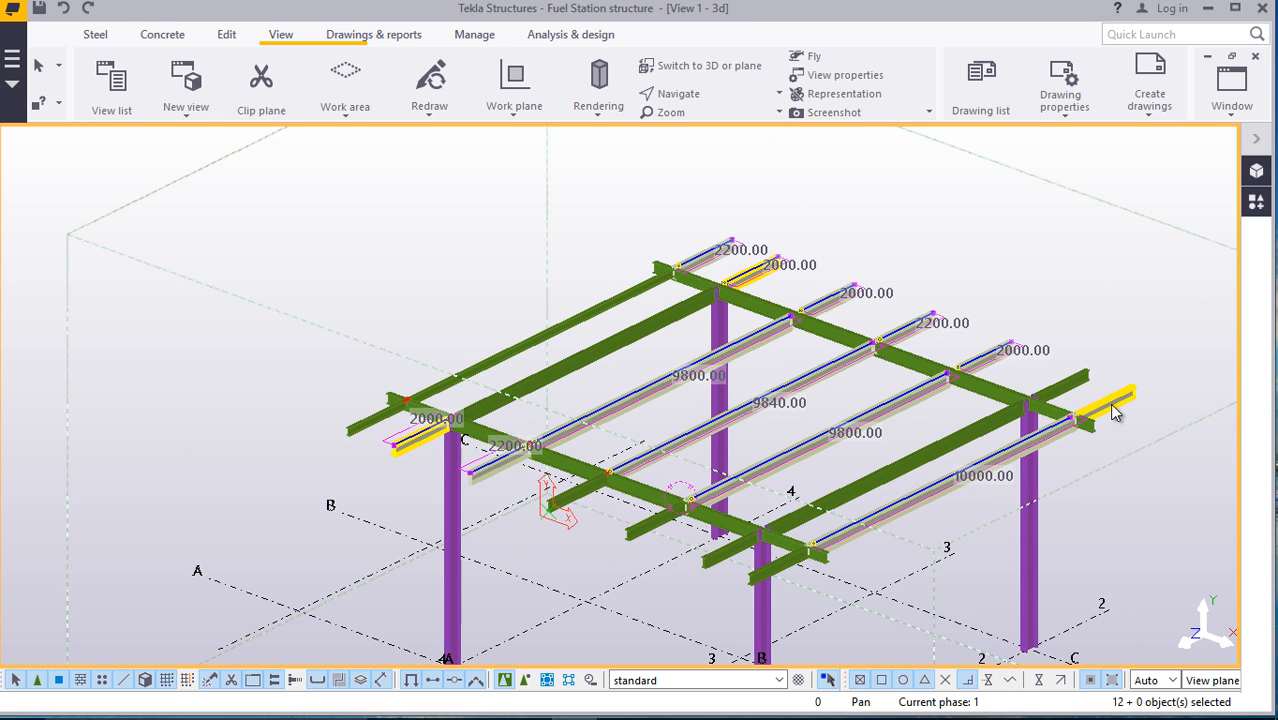
{"action": "left_click", "coordinate": [733, 558], "text": "ctrl"}
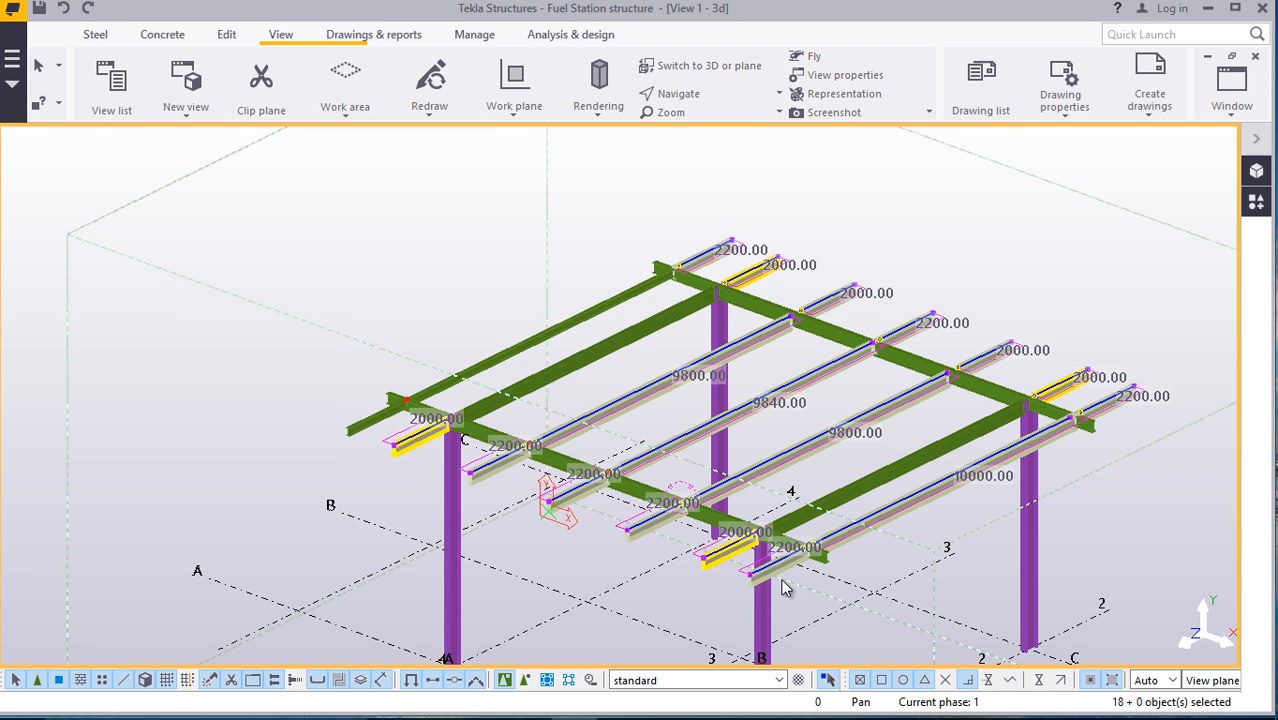
Set the profile of all the selected roof beams and cantilevers to IPE200 and apply the modification
{"action": "double_click", "coordinate": [771, 578]}
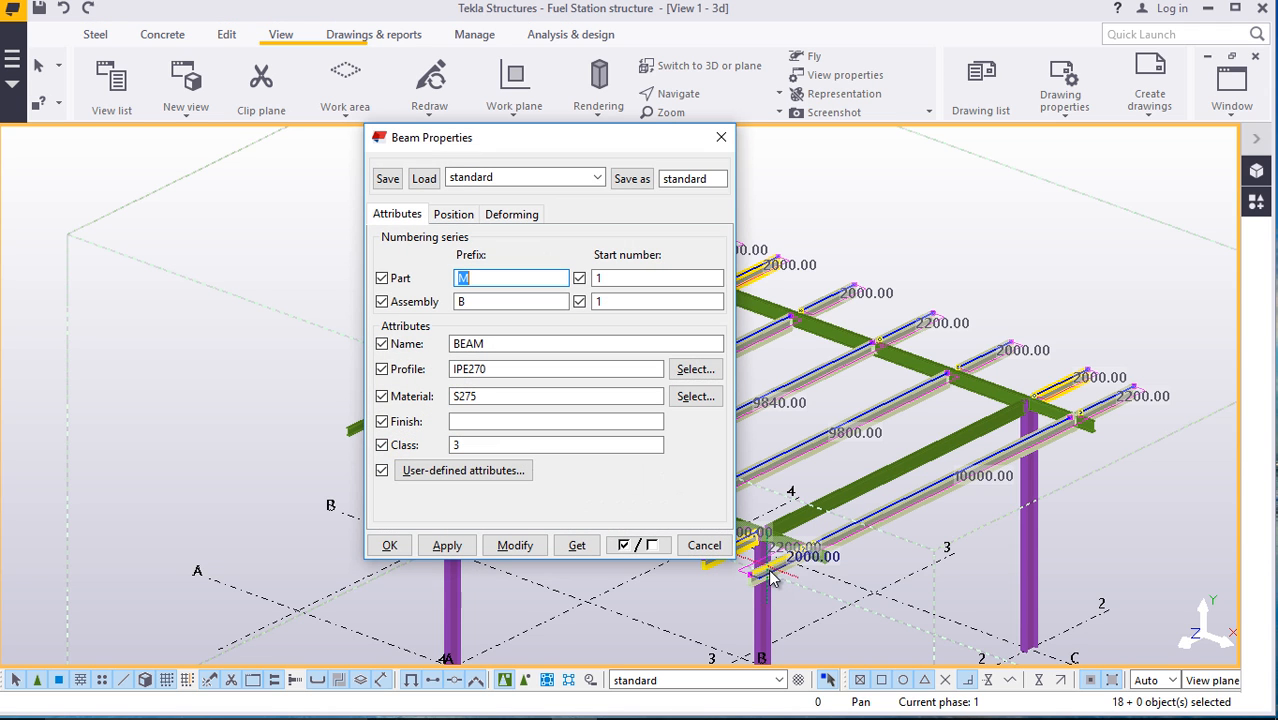
{"action": "left_click", "coordinate": [703, 370]}
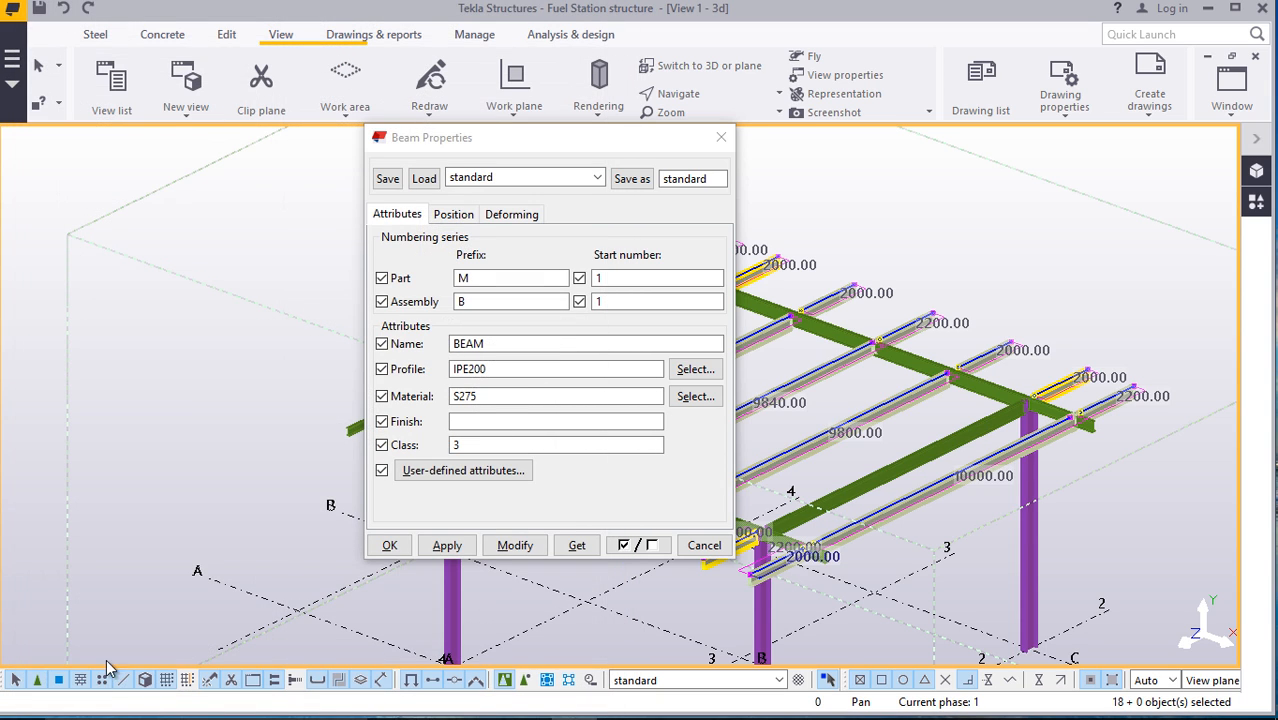
{"action": "left_click", "coordinate": [510, 546]}
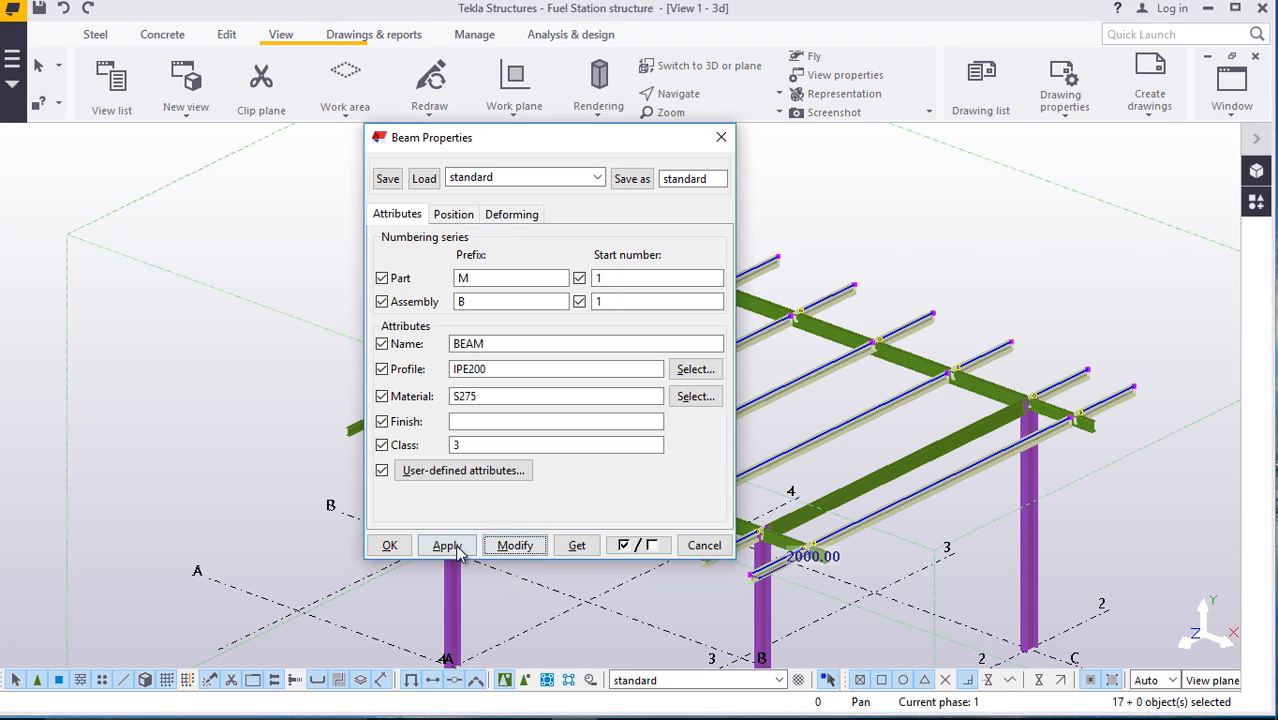
{"action": "left_click", "coordinate": [390, 546]}
Clear the selection and inspect the joint where the first intermediate beam and its cantilever meet the cross beam beside the corner column
{"action": "scroll", "coordinate": [577, 440], "scroll_direction": "up", "scroll_amount": 5}
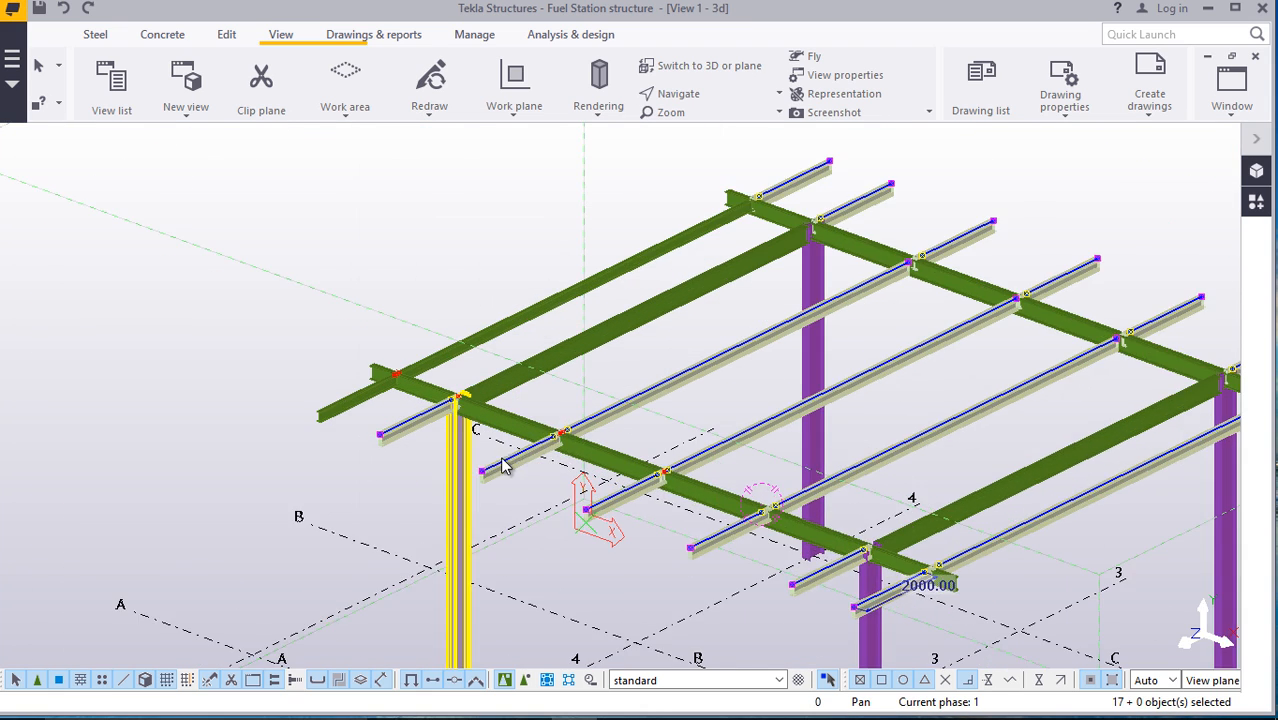
{"action": "scroll", "coordinate": [574, 432], "scroll_direction": "up", "scroll_amount": 1}
{"action": "left_click", "coordinate": [704, 278]}
{"action": "scroll", "coordinate": [548, 436], "scroll_direction": "up", "scroll_amount": 6}
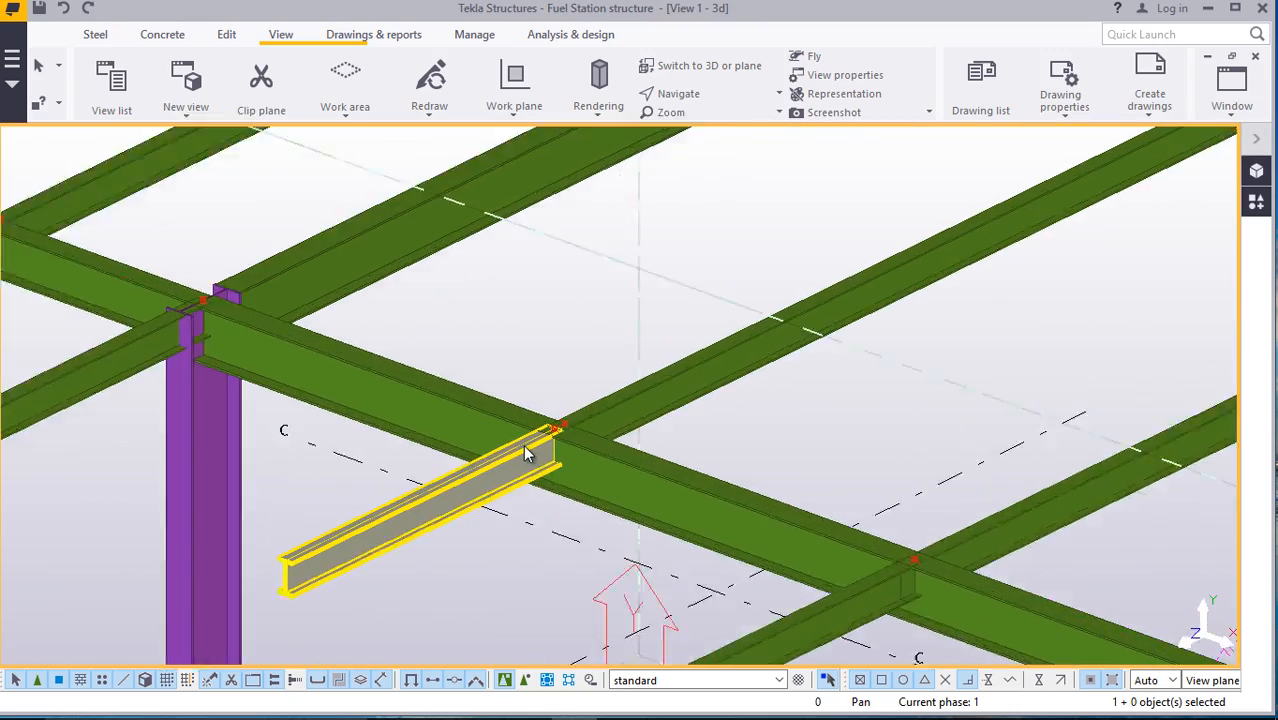
{"action": "scroll", "coordinate": [532, 448], "scroll_direction": "down", "scroll_amount": 10}
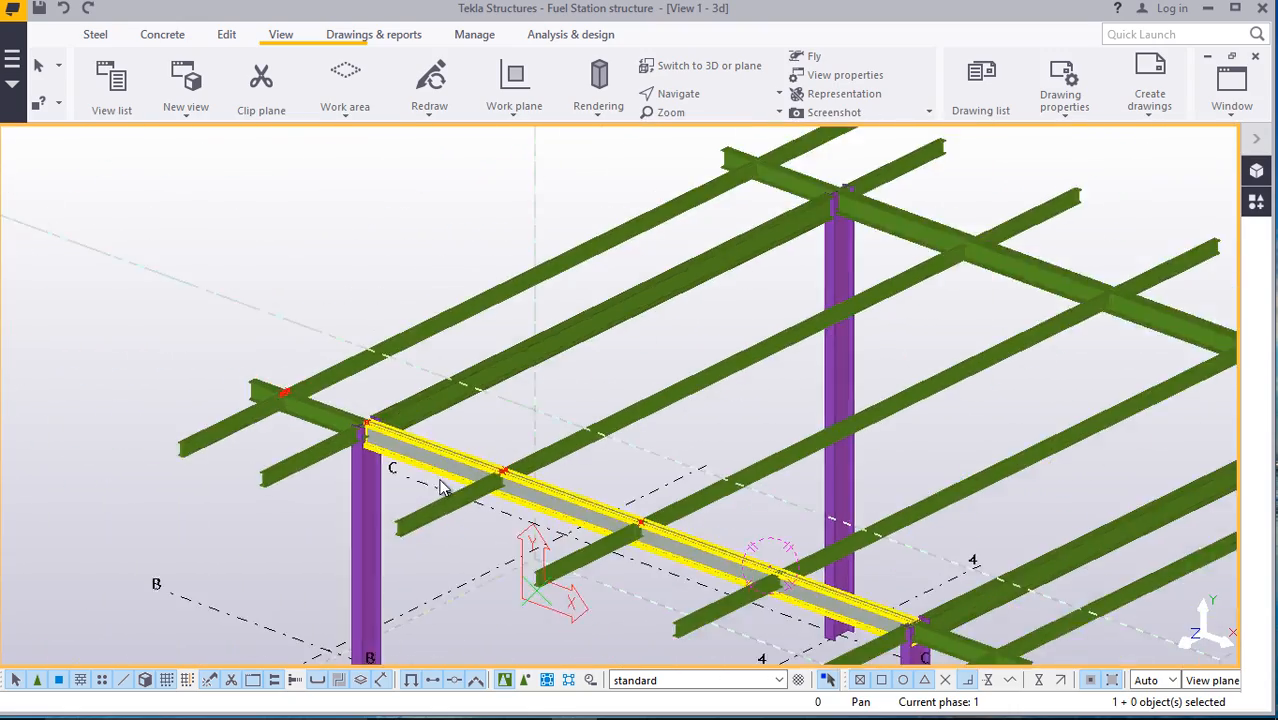
{"action": "scroll", "coordinate": [522, 498], "scroll_direction": "up", "scroll_amount": 8}
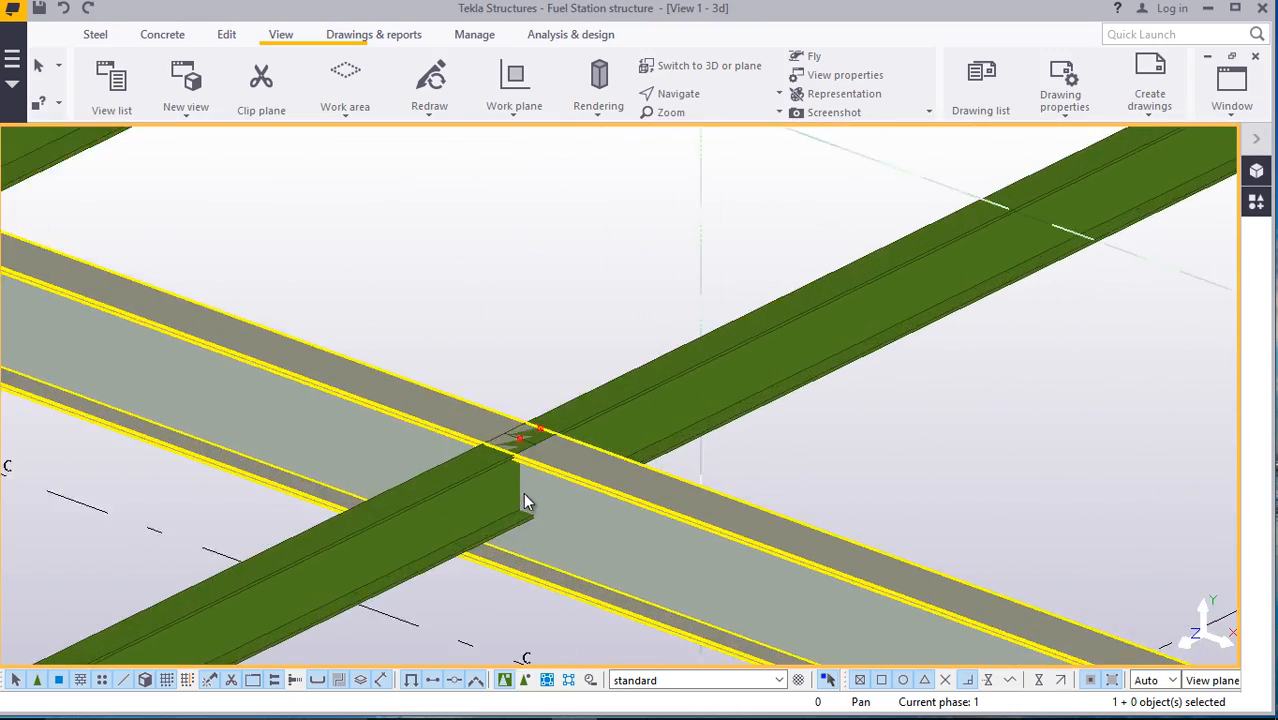
{"action": "middle_click_drag", "start_coordinate": [523, 485], "coordinate": [459, 459], "text": "ctrl"}
{"action": "scroll", "coordinate": [426, 484], "scroll_direction": "down", "scroll_amount": 5}
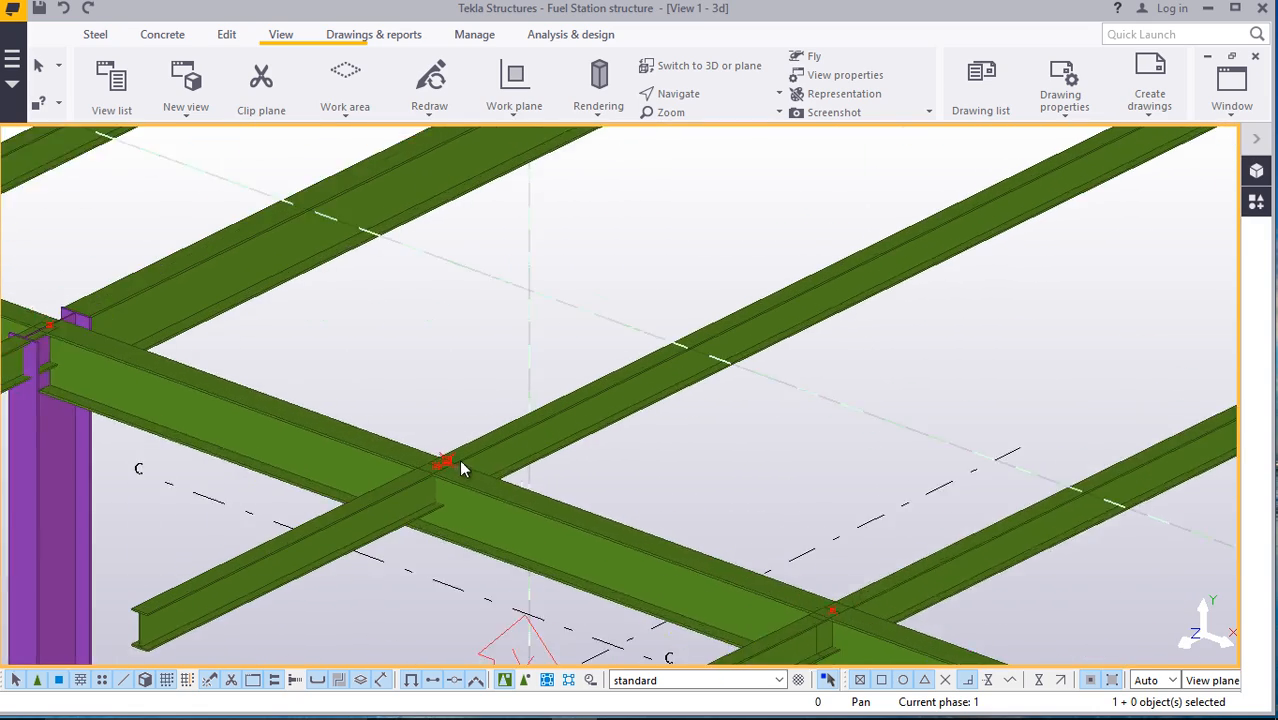
{"action": "scroll", "coordinate": [460, 458], "scroll_direction": "up", "scroll_amount": 5}
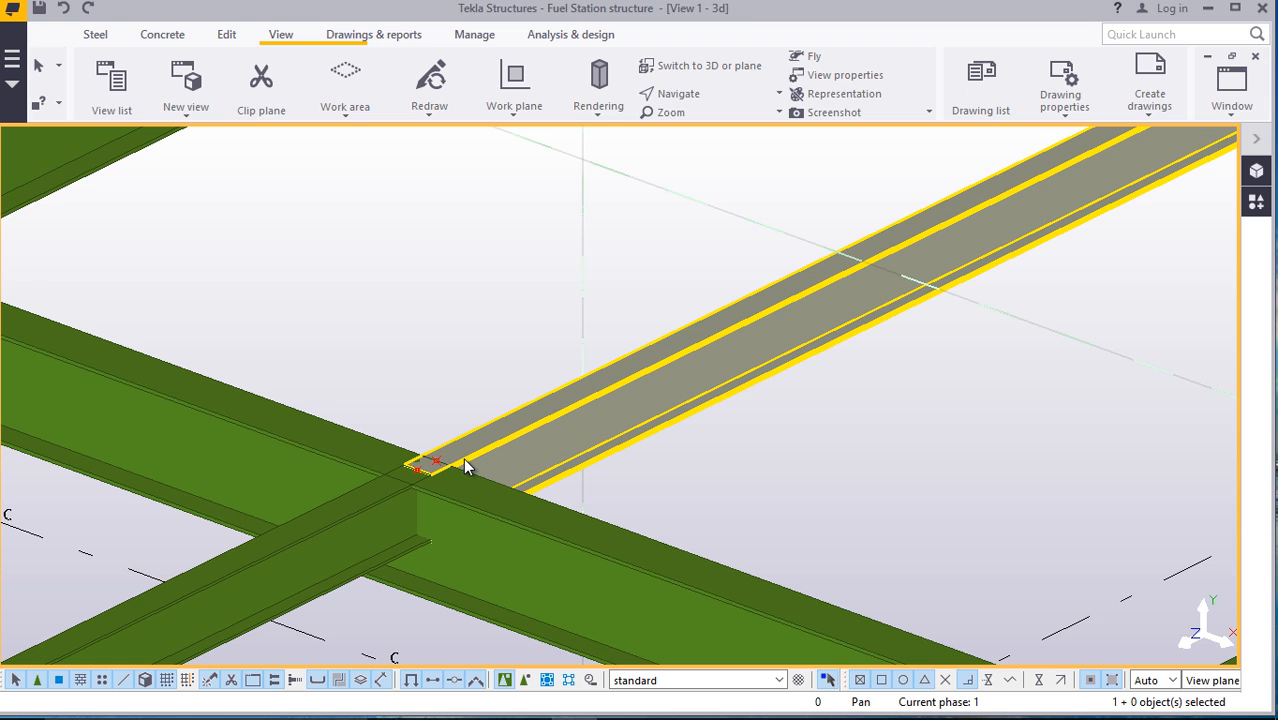
{"action": "scroll", "coordinate": [463, 458], "scroll_direction": "down", "scroll_amount": 5}
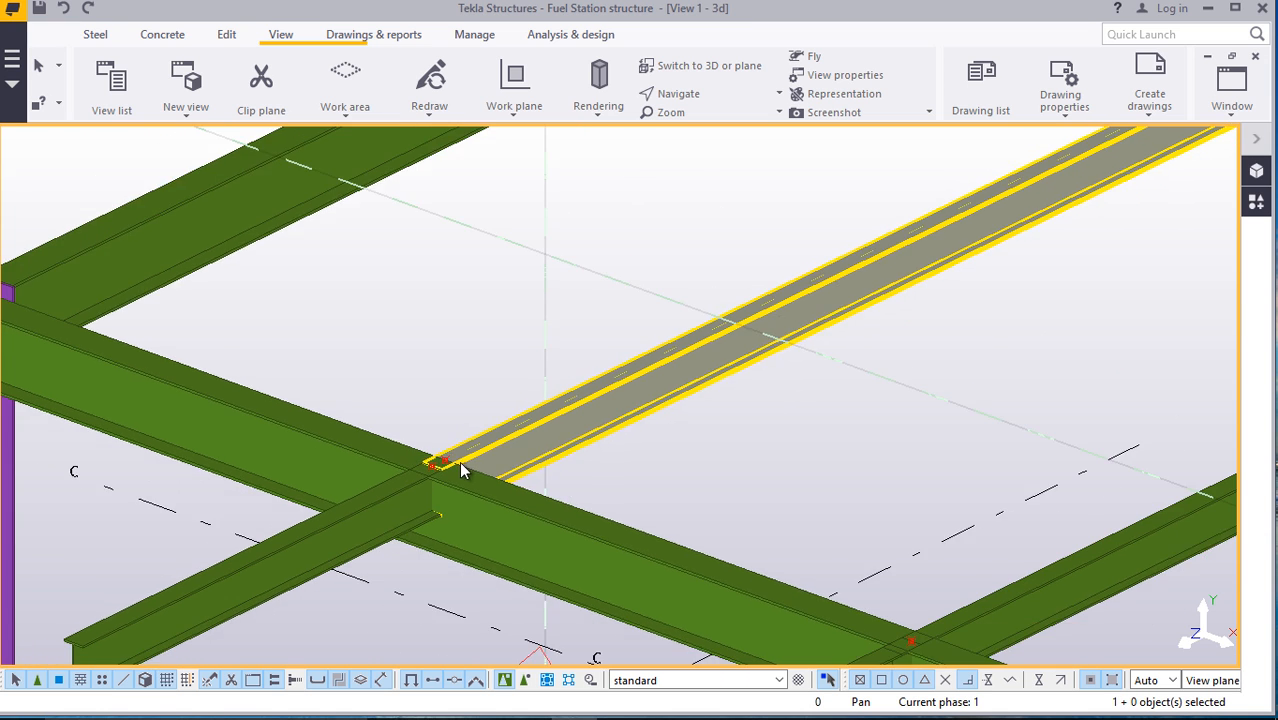
Examine the whole roof frame from several angles, comparing the long beams and cantilevers on both sides of the cross beams
{"action": "scroll", "coordinate": [443, 463], "scroll_direction": "down", "scroll_amount": 1}
{"action": "left_click", "coordinate": [698, 96]}
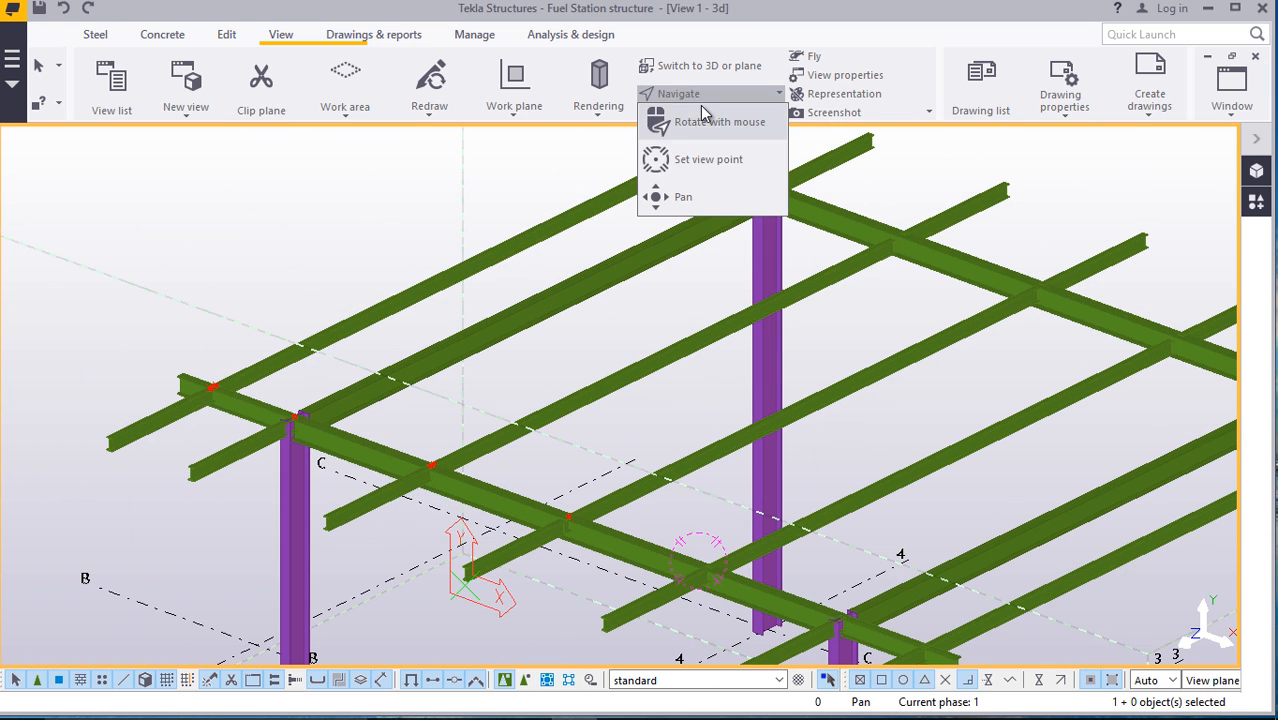
{"action": "left_click", "coordinate": [703, 124]}
{"action": "middle_click_drag", "start_coordinate": [593, 478], "coordinate": [548, 480], "text": "ctrl"}
{"action": "scroll", "coordinate": [508, 494], "scroll_direction": "down", "scroll_amount": 2}
{"action": "scroll", "coordinate": [508, 494], "scroll_direction": "down", "scroll_amount": 1}
{"action": "left_click", "coordinate": [678, 93]}
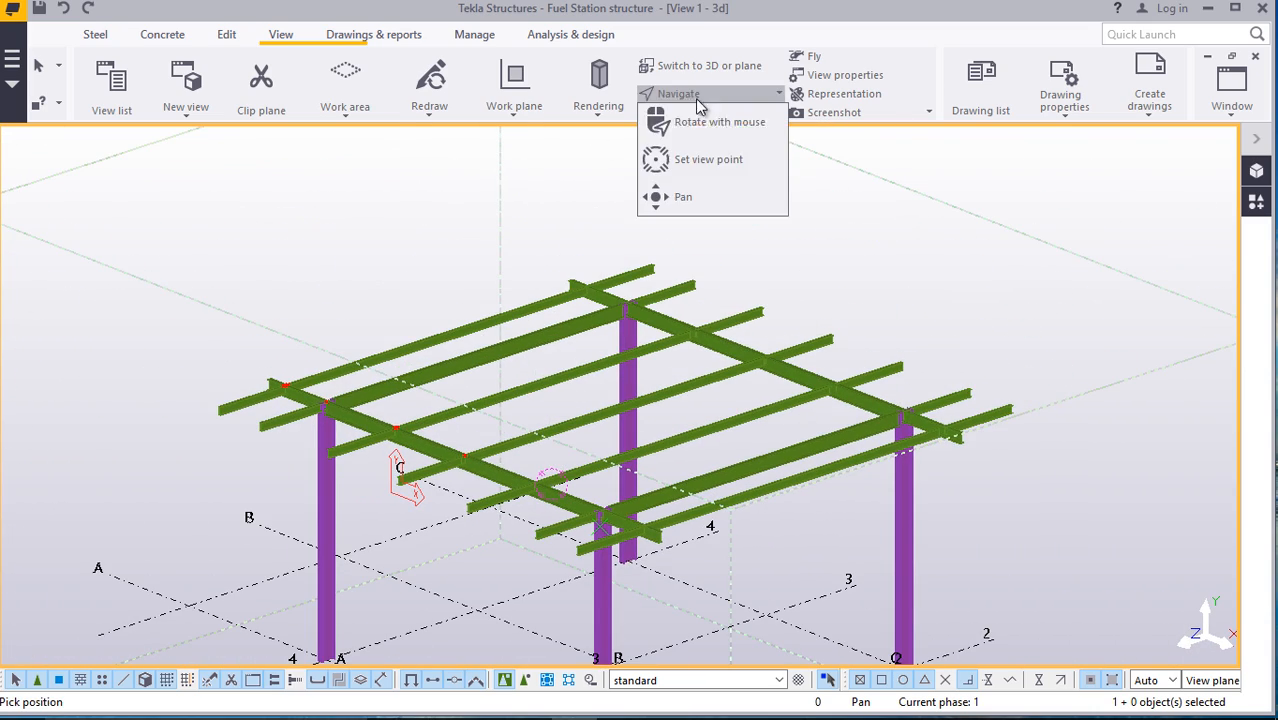
{"action": "left_click", "coordinate": [705, 121]}
{"action": "middle_click_drag", "start_coordinate": [577, 531], "coordinate": [898, 551], "text": "ctrl"}
Examine how the cantilevers meet the cross beam and column at the frame's near corner, including the outermost cantilever's joint
{"action": "scroll", "coordinate": [522, 548], "scroll_direction": "up", "scroll_amount": 5}
{"action": "middle_click_drag", "start_coordinate": [637, 505], "coordinate": [568, 398], "text": "ctrl"}
{"action": "middle_click_drag", "start_coordinate": [628, 471], "coordinate": [817, 552], "text": "ctrl"}
{"action": "scroll", "coordinate": [830, 555], "scroll_direction": "down", "scroll_amount": 3}
{"action": "right_click", "coordinate": [886, 558]}
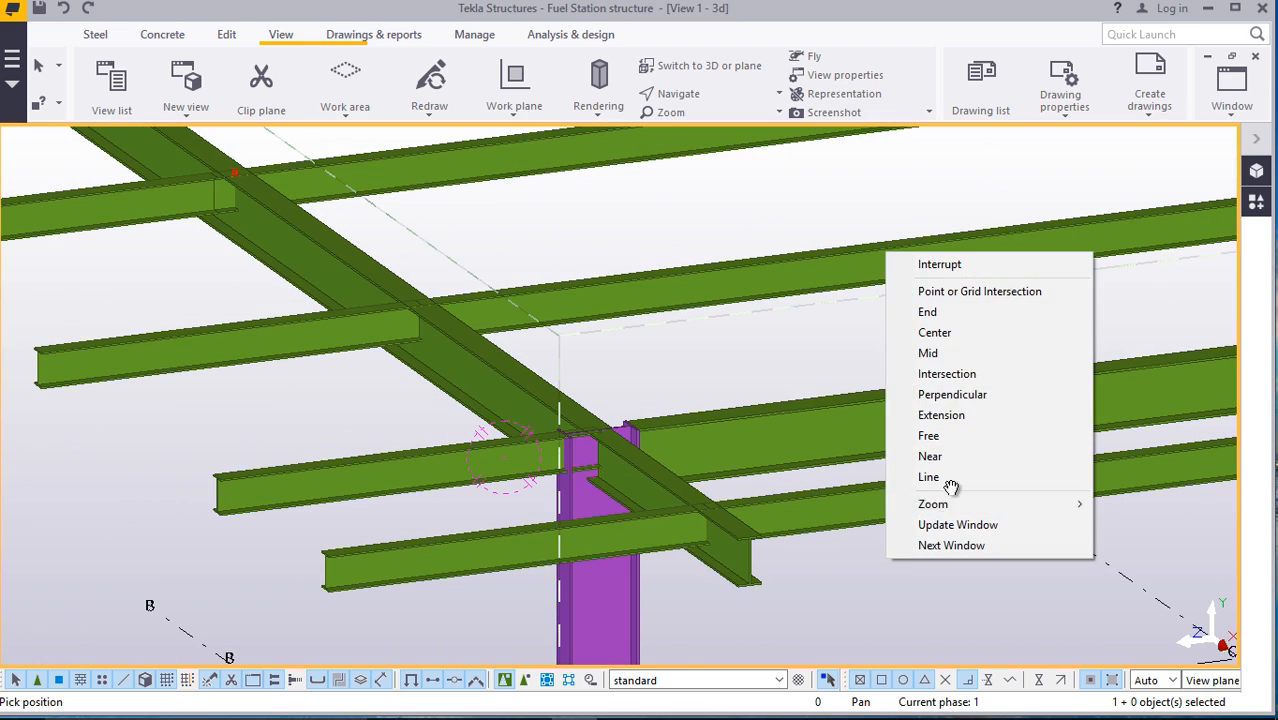
{"action": "left_click", "coordinate": [938, 266]}
{"action": "middle_click_drag", "start_coordinate": [782, 320], "coordinate": [310, 522], "text": "ctrl"}
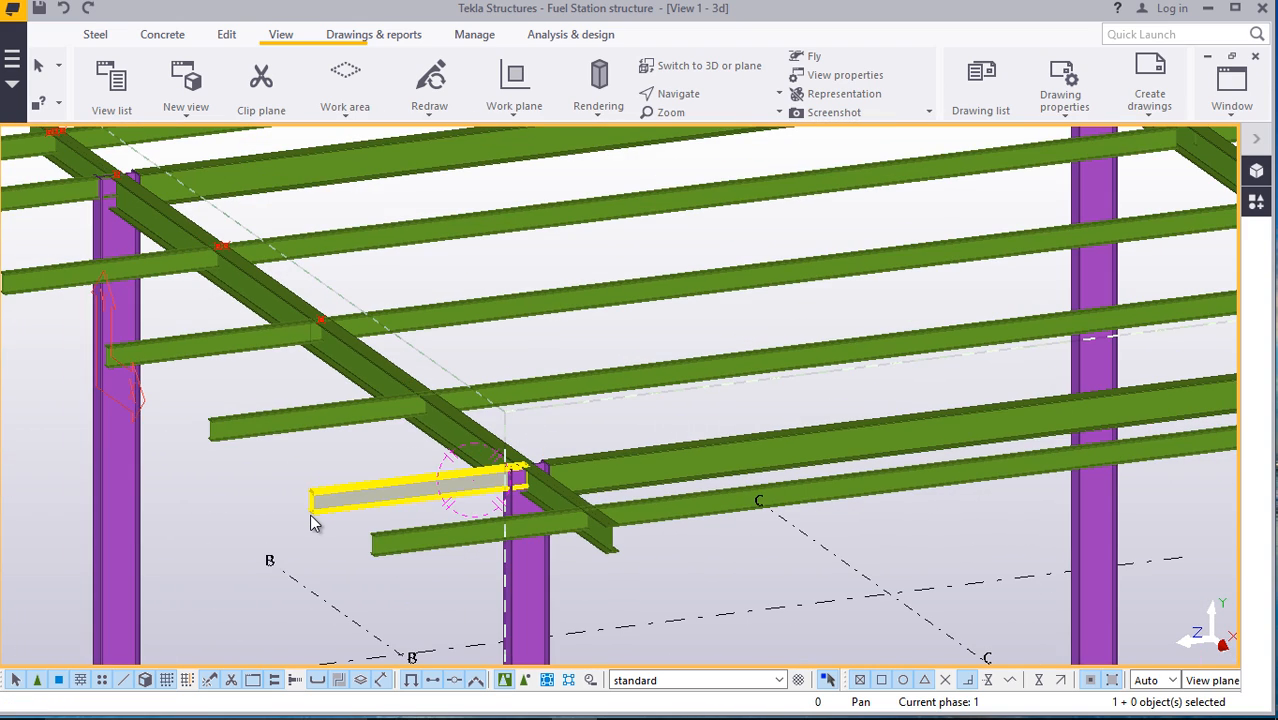
{"action": "scroll", "coordinate": [556, 566], "scroll_direction": "up", "scroll_amount": 6}
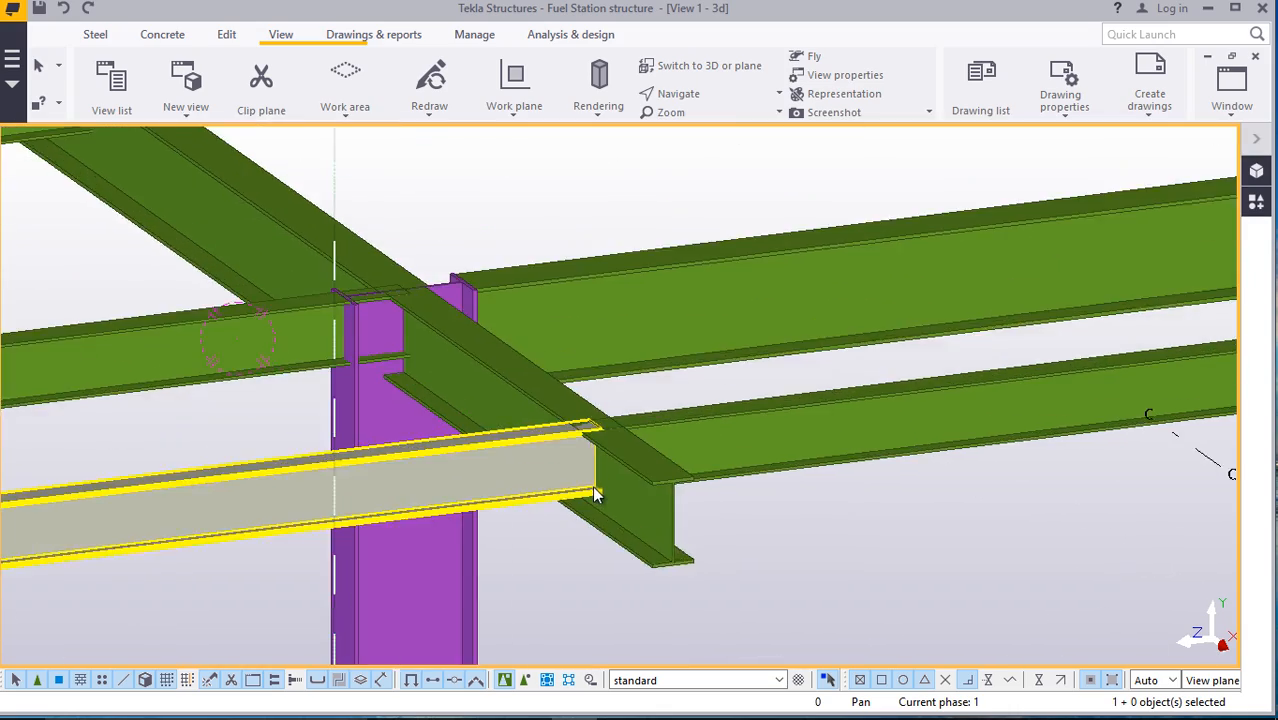
{"action": "scroll", "coordinate": [510, 523], "scroll_direction": "down", "scroll_amount": 8}
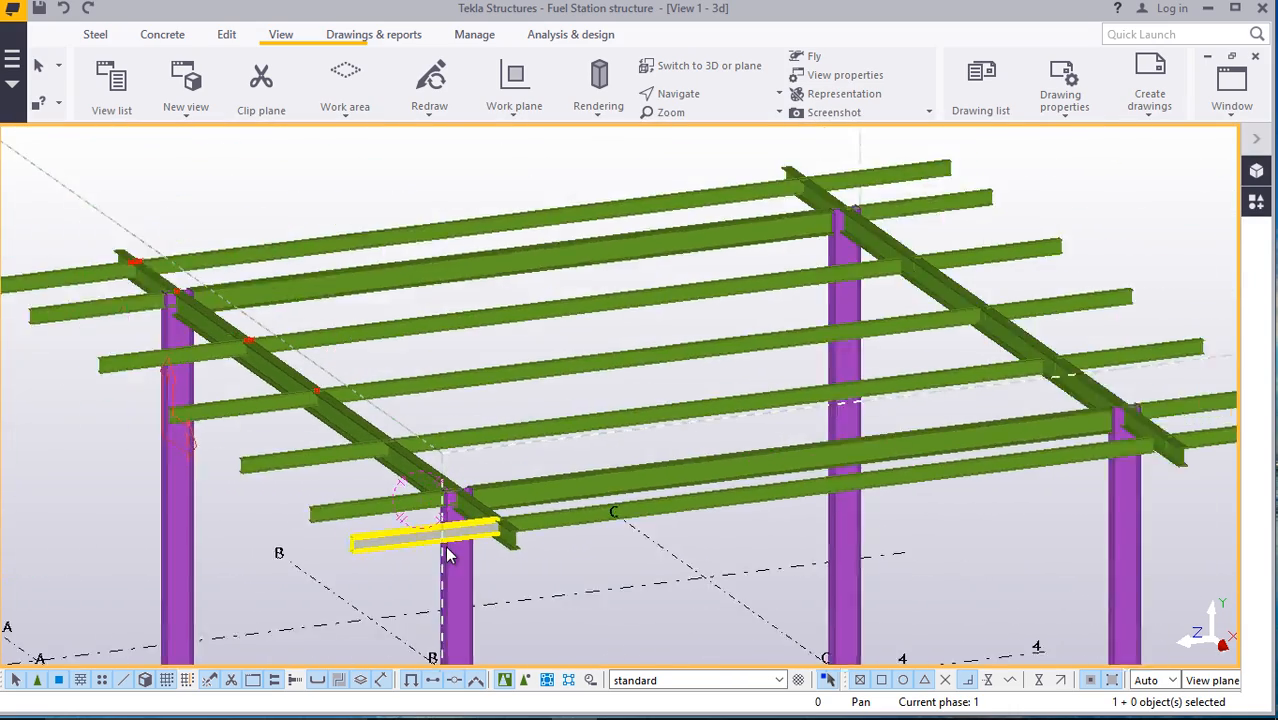
Select the near edge beam with its two cantilevers, the adjacent column-line beam, the three intermediate long beams and their near-side cantilevers
{"action": "scroll", "coordinate": [933, 485], "scroll_direction": "up", "scroll_amount": 3}
{"action": "scroll", "coordinate": [1004, 471], "scroll_direction": "down", "scroll_amount": 2}
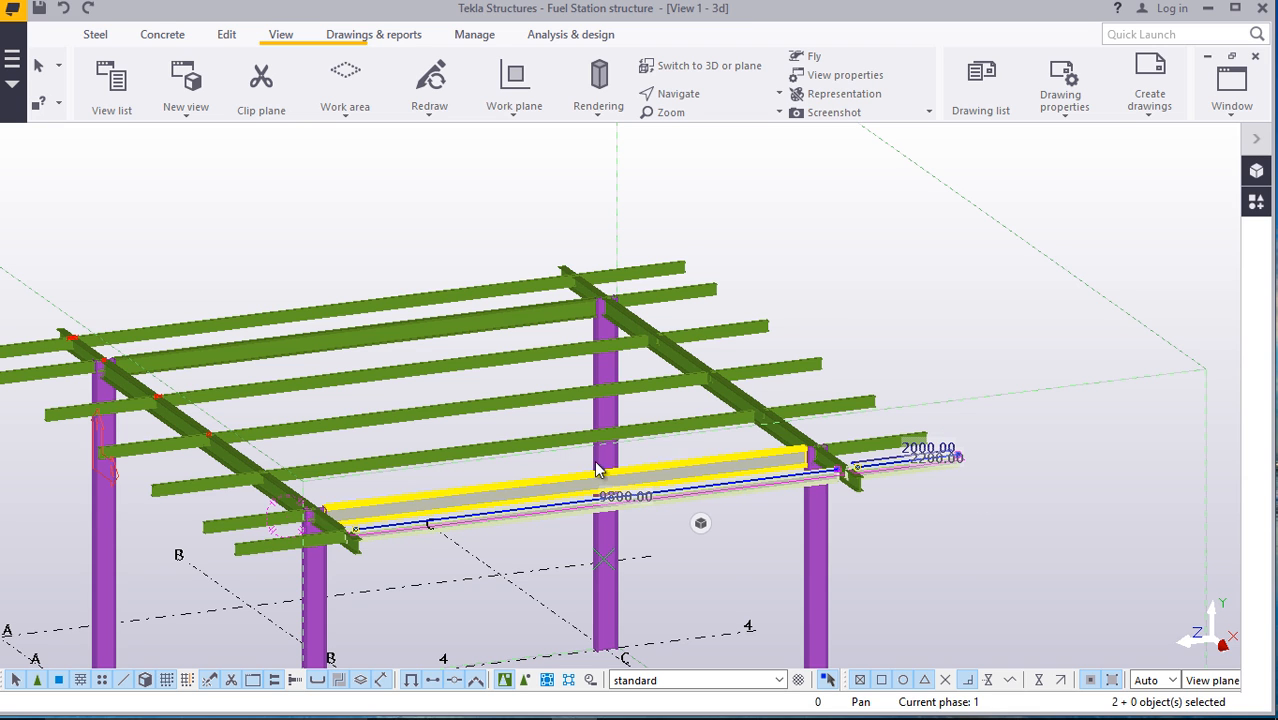
{"action": "left_click", "coordinate": [273, 544], "text": "ctrl"}
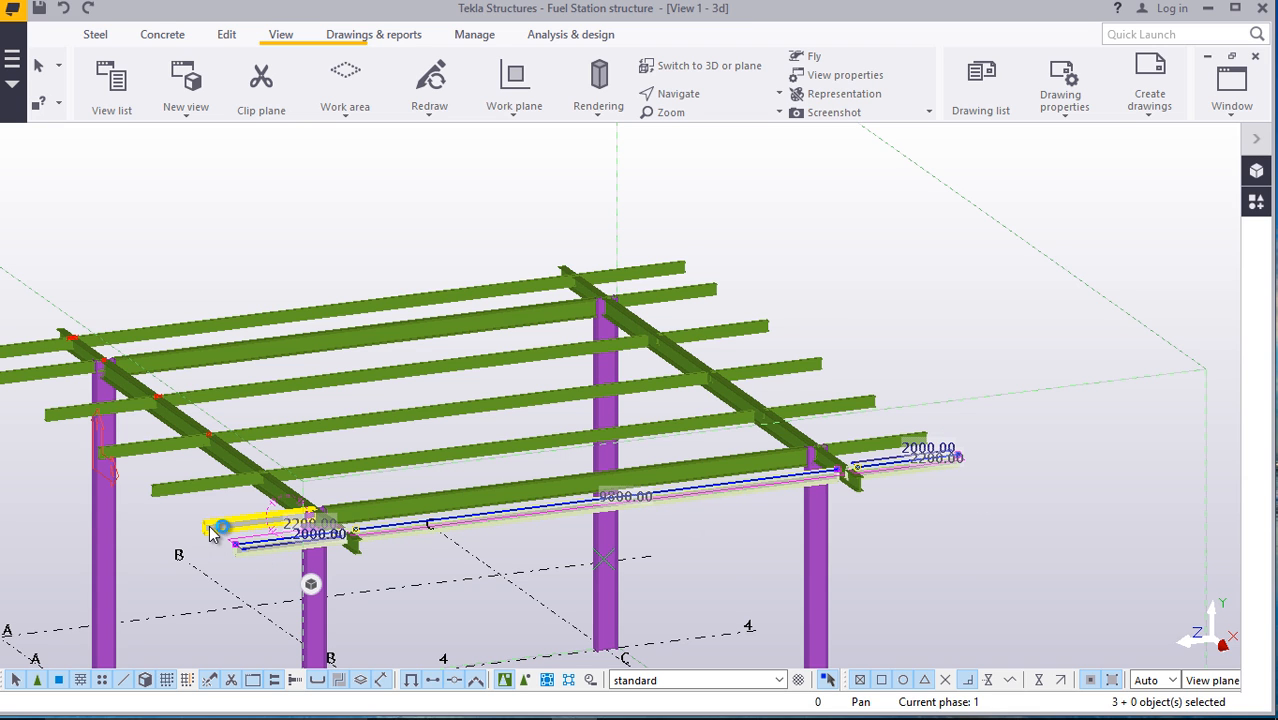
{"action": "scroll", "coordinate": [215, 529], "scroll_direction": "up", "scroll_amount": 4}
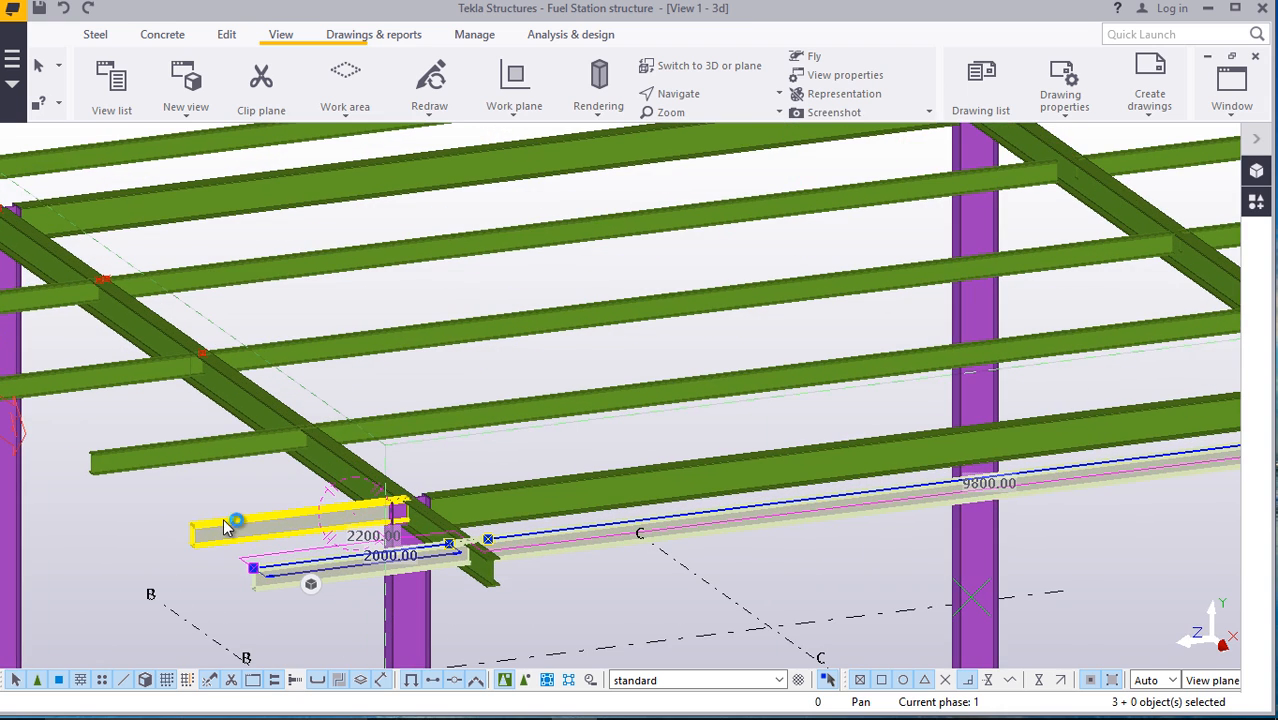
{"action": "left_click", "coordinate": [226, 531], "text": "ctrl"}
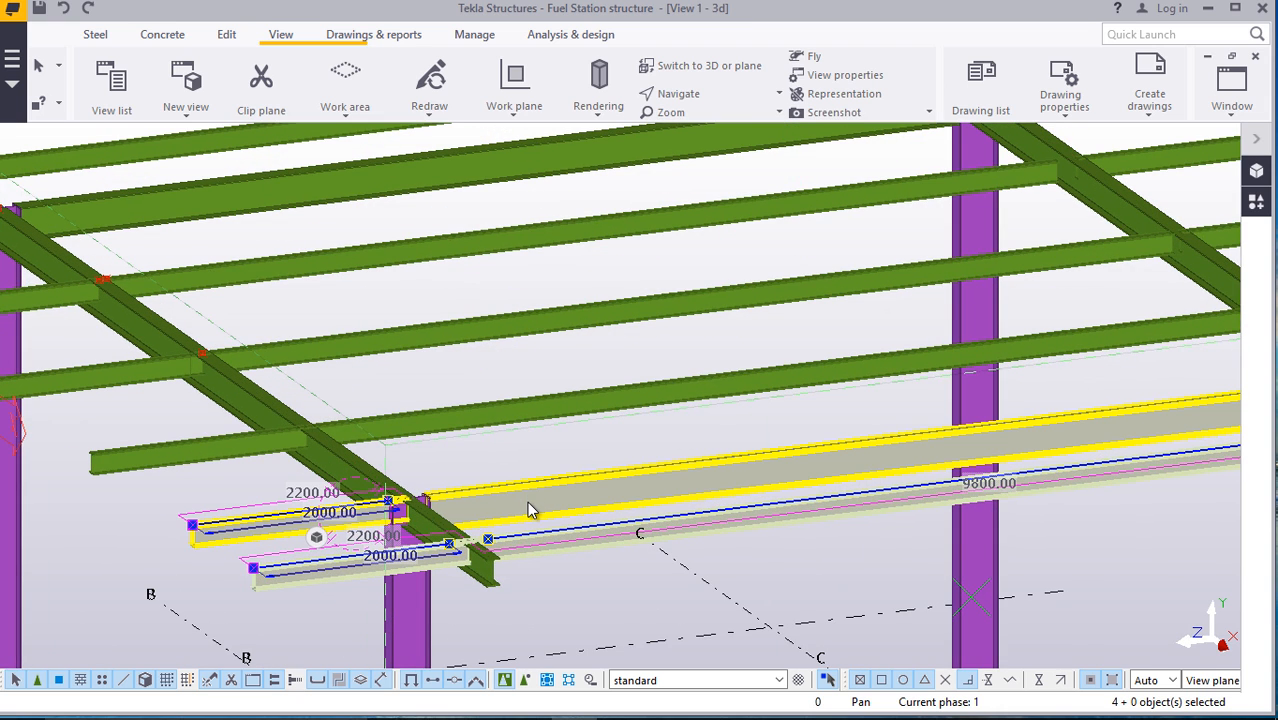
{"action": "left_click", "coordinate": [530, 509], "text": "ctrl"}
{"action": "left_click", "coordinate": [480, 412], "text": "ctrl"}
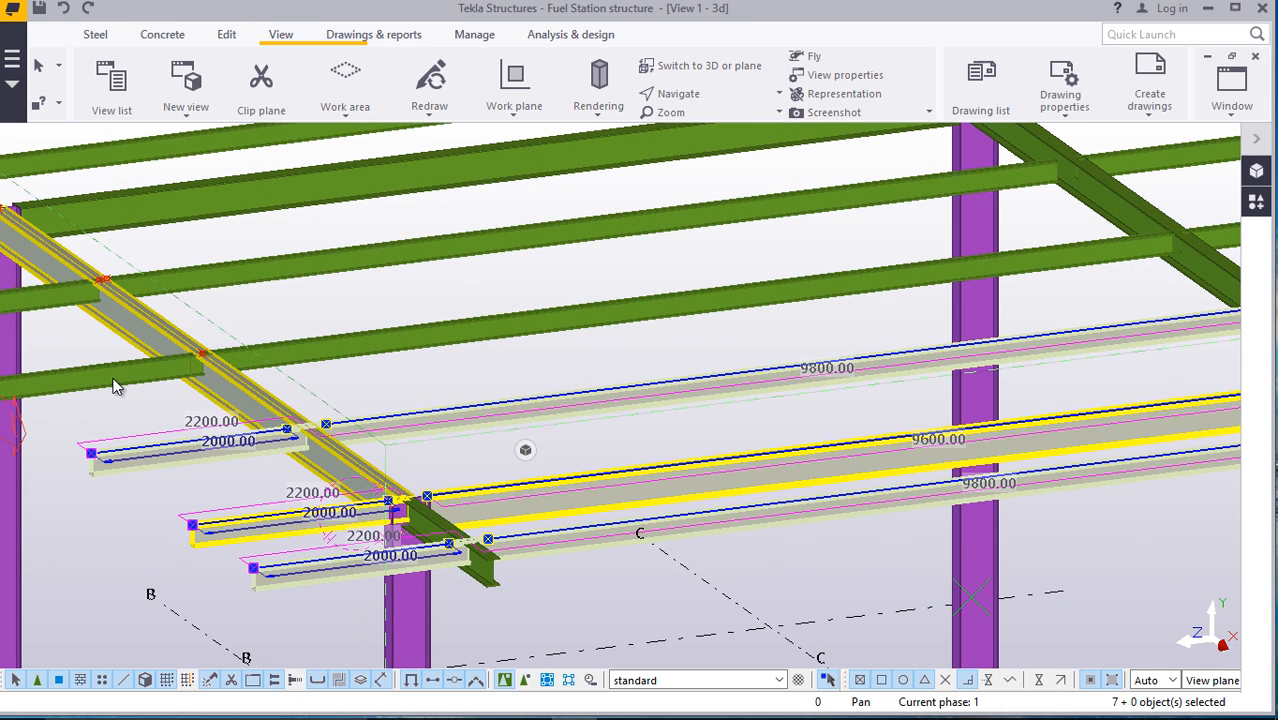
{"action": "left_click", "coordinate": [116, 376], "text": "ctrl"}
{"action": "left_click", "coordinate": [537, 327], "text": "ctrl"}
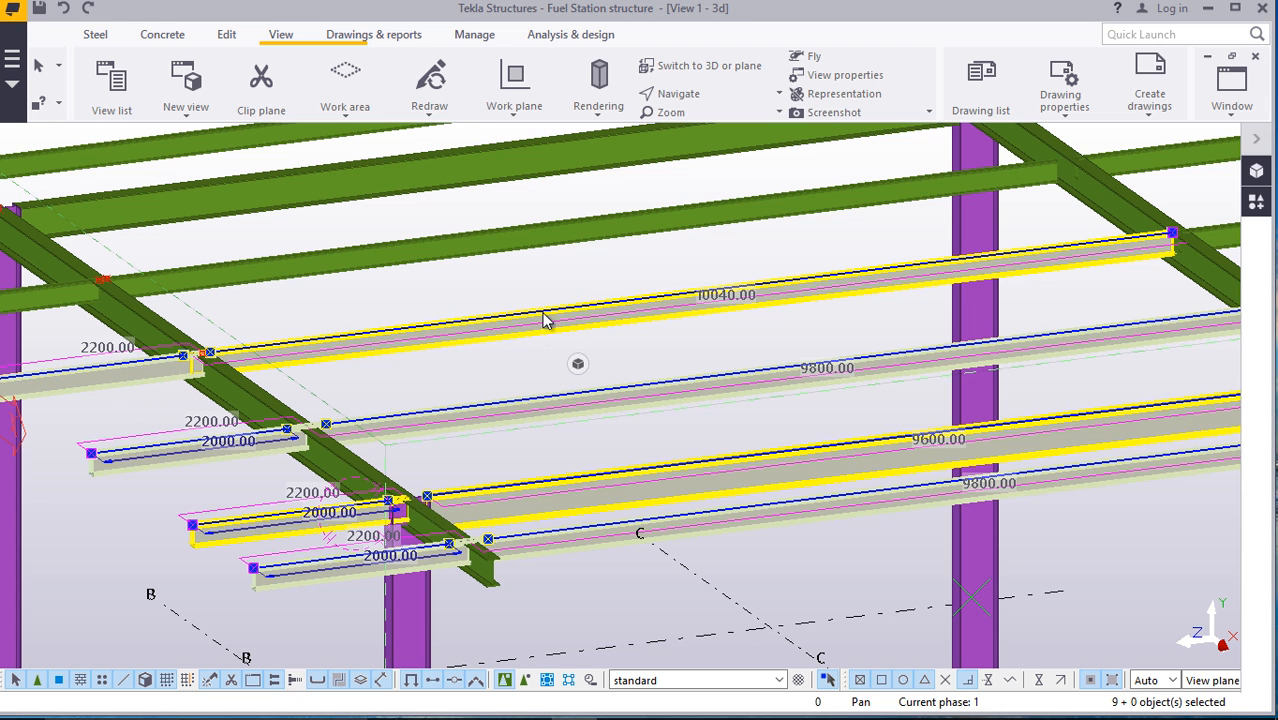
{"action": "left_click", "coordinate": [427, 244], "text": "ctrl"}
{"action": "left_click", "coordinate": [56, 292], "text": "ctrl"}
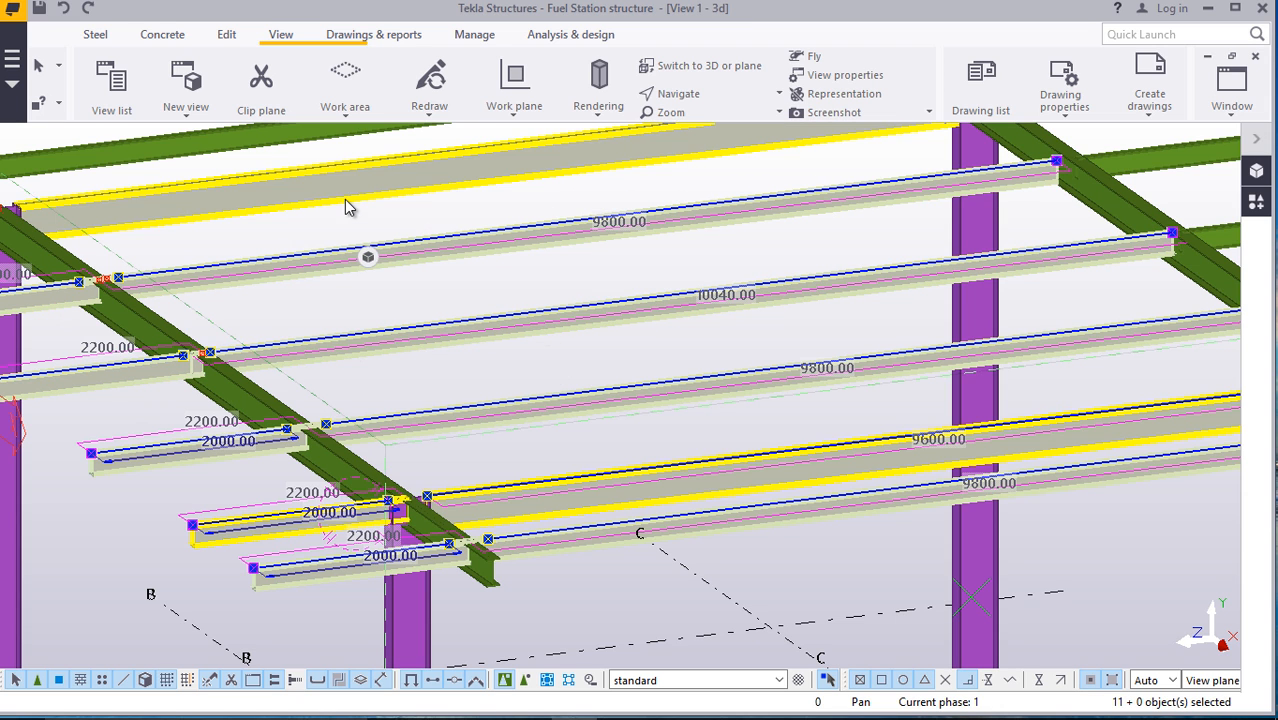
Add the opposite column-line beam, the opposite edge beam and their cantilevers at the near cross beam to the selection
{"action": "scroll", "coordinate": [394, 412], "scroll_direction": "down", "scroll_amount": 4}
{"action": "scroll", "coordinate": [137, 249], "scroll_direction": "up", "scroll_amount": 3}
{"action": "scroll", "coordinate": [139, 250], "scroll_direction": "down", "scroll_amount": 3}
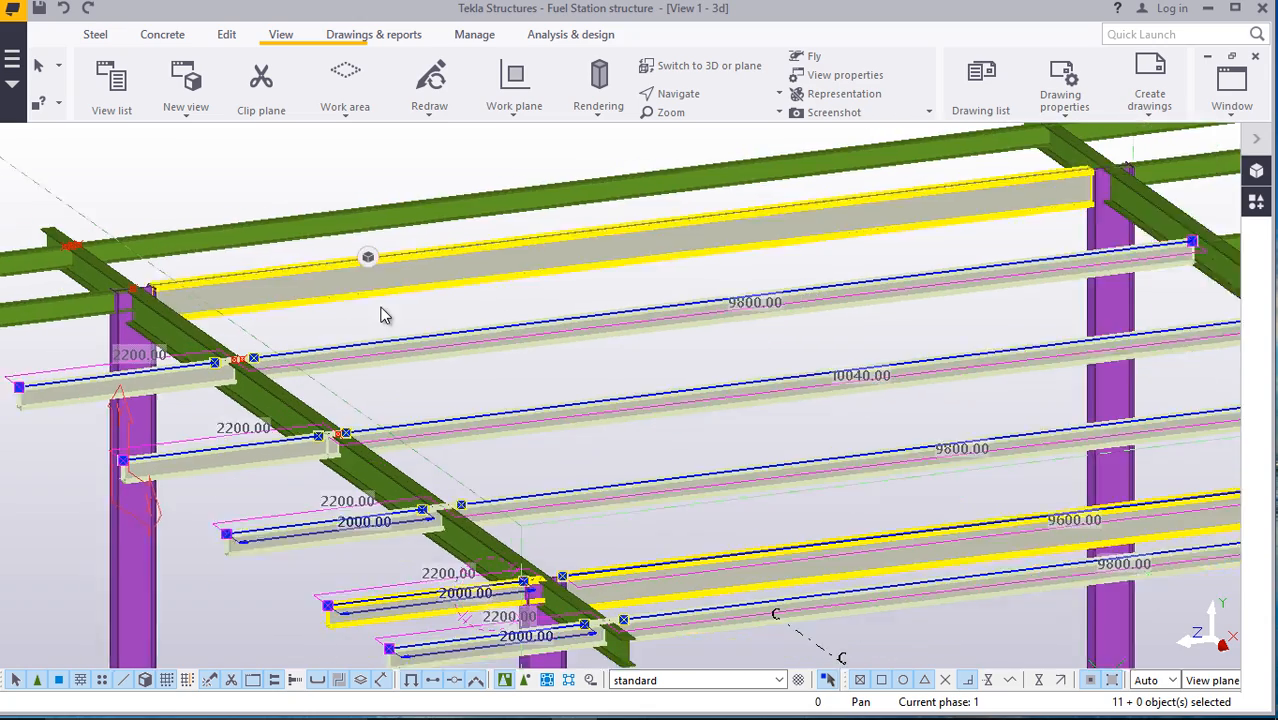
{"action": "scroll", "coordinate": [135, 304], "scroll_direction": "up", "scroll_amount": 5}
{"action": "scroll", "coordinate": [137, 305], "scroll_direction": "up", "scroll_amount": 1}
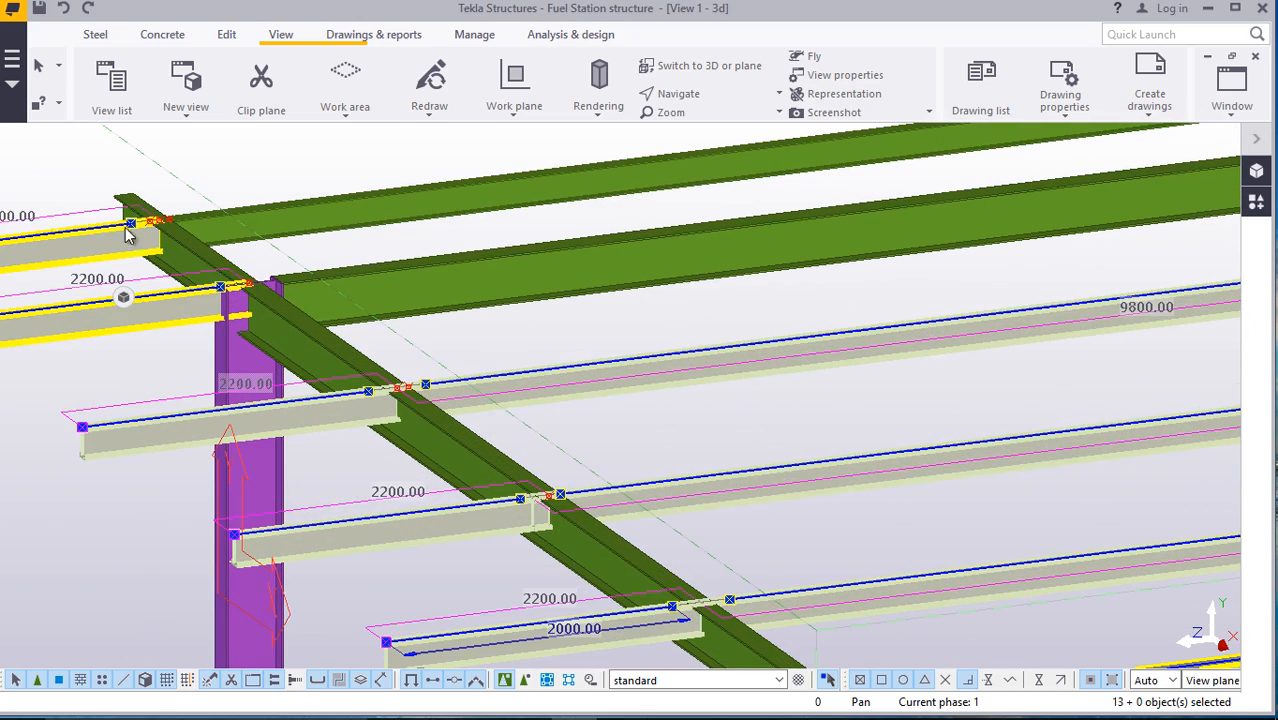
{"action": "scroll", "coordinate": [258, 378], "scroll_direction": "down", "scroll_amount": 3}
{"action": "scroll", "coordinate": [752, 281], "scroll_direction": "up", "scroll_amount": 4}
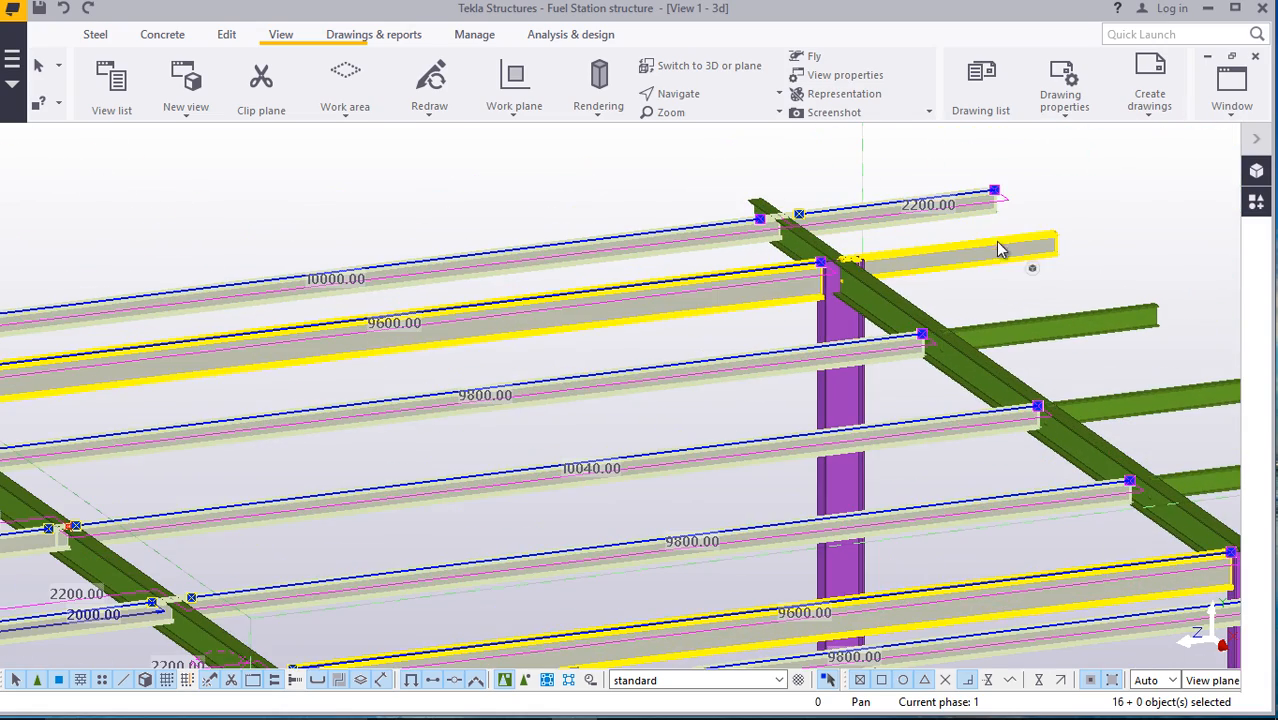
Add the remaining cantilevers along the far cross beam, so that all long beams and cantilevers are selected without the cross beams
{"action": "scroll", "coordinate": [902, 322], "scroll_direction": "down", "scroll_amount": 3}
{"action": "scroll", "coordinate": [937, 375], "scroll_direction": "up", "scroll_amount": 3}
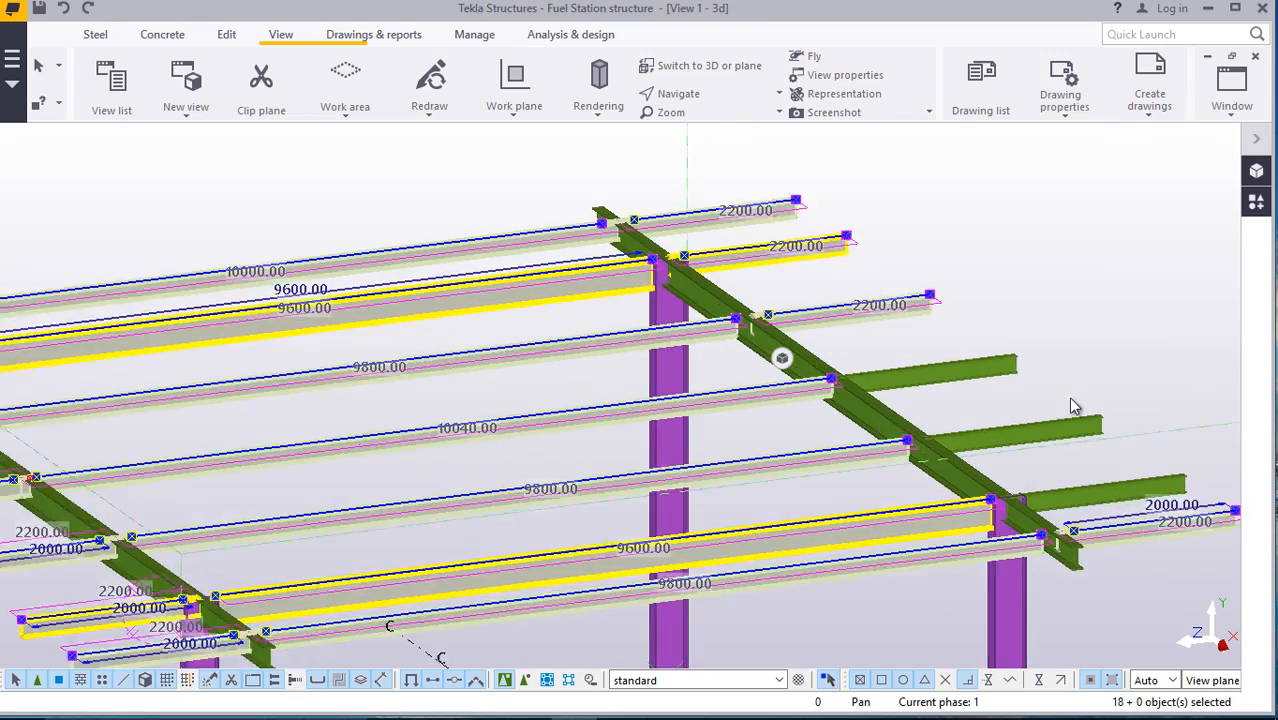
{"action": "left_click", "coordinate": [1071, 441], "text": "ctrl"}
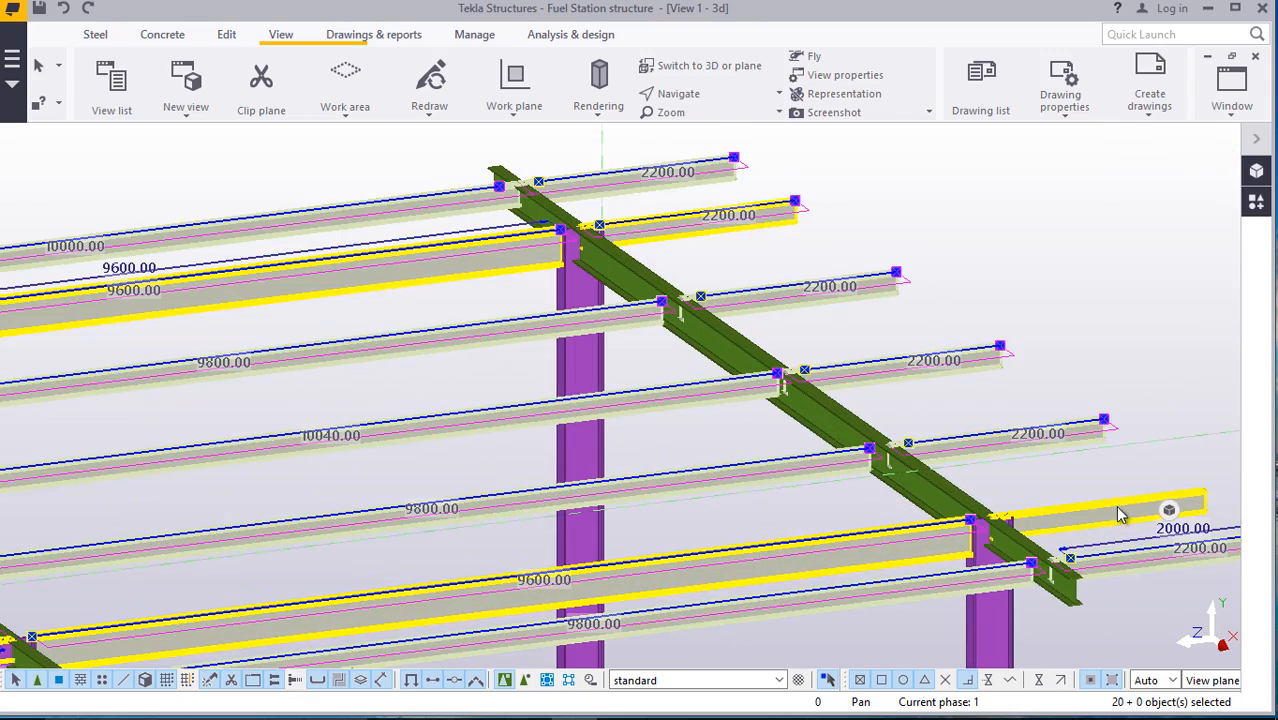
{"action": "scroll", "coordinate": [877, 374], "scroll_direction": "down", "scroll_amount": 3}
{"action": "scroll", "coordinate": [850, 414], "scroll_direction": "up", "scroll_amount": 5}
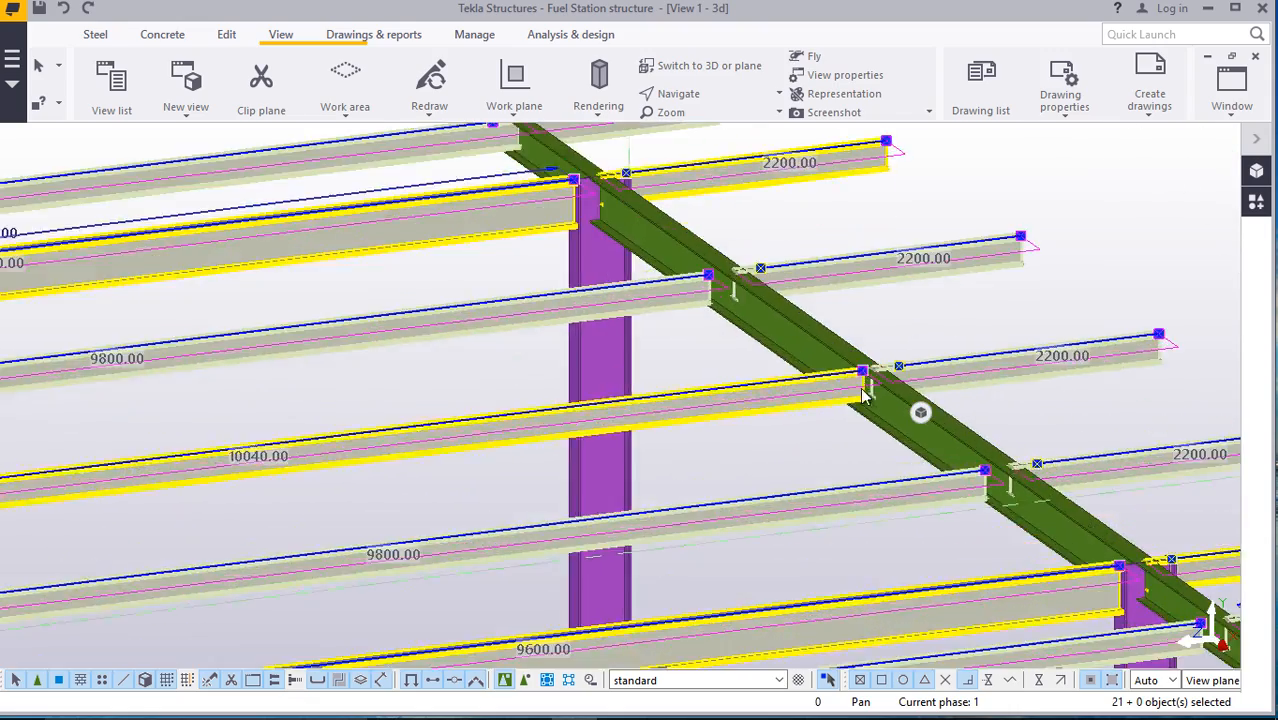
{"action": "scroll", "coordinate": [831, 375], "scroll_direction": "down", "scroll_amount": 5}
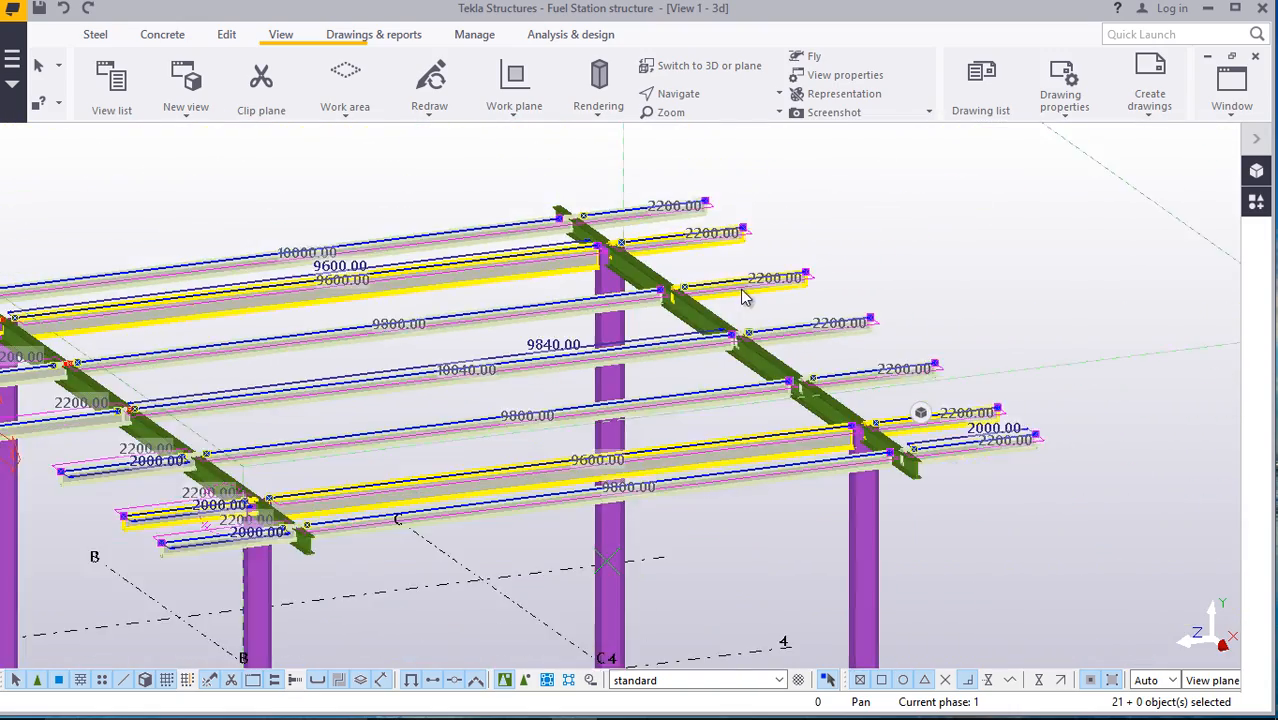
{"action": "scroll", "coordinate": [742, 296], "scroll_direction": "down", "scroll_amount": 1}
{"action": "scroll", "coordinate": [612, 516], "scroll_direction": "up", "scroll_amount": 1}
Move all the selected long beams and cantilevers 50 mm down, taking the upper corner of the cross beam's top flange as origin
{"action": "right_click", "coordinate": [1047, 250]}
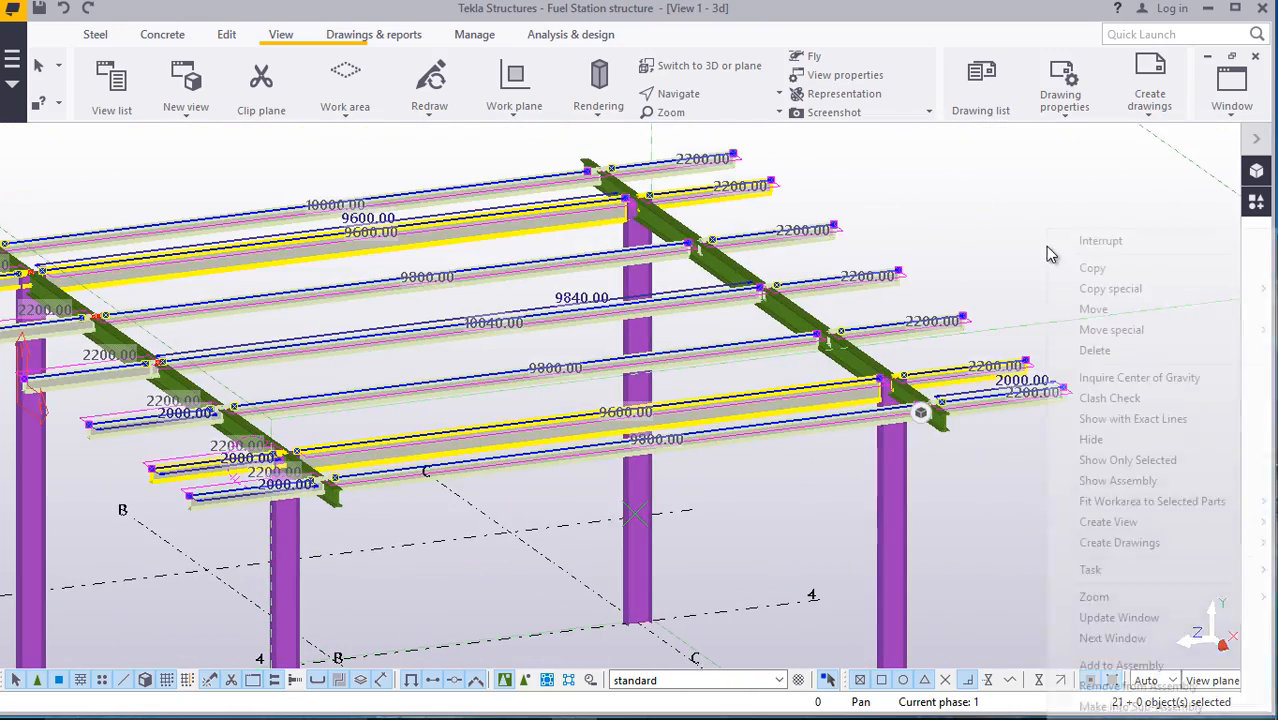
{"action": "left_click", "coordinate": [1094, 309]}
{"action": "scroll", "coordinate": [940, 418], "scroll_direction": "up", "scroll_amount": 4}
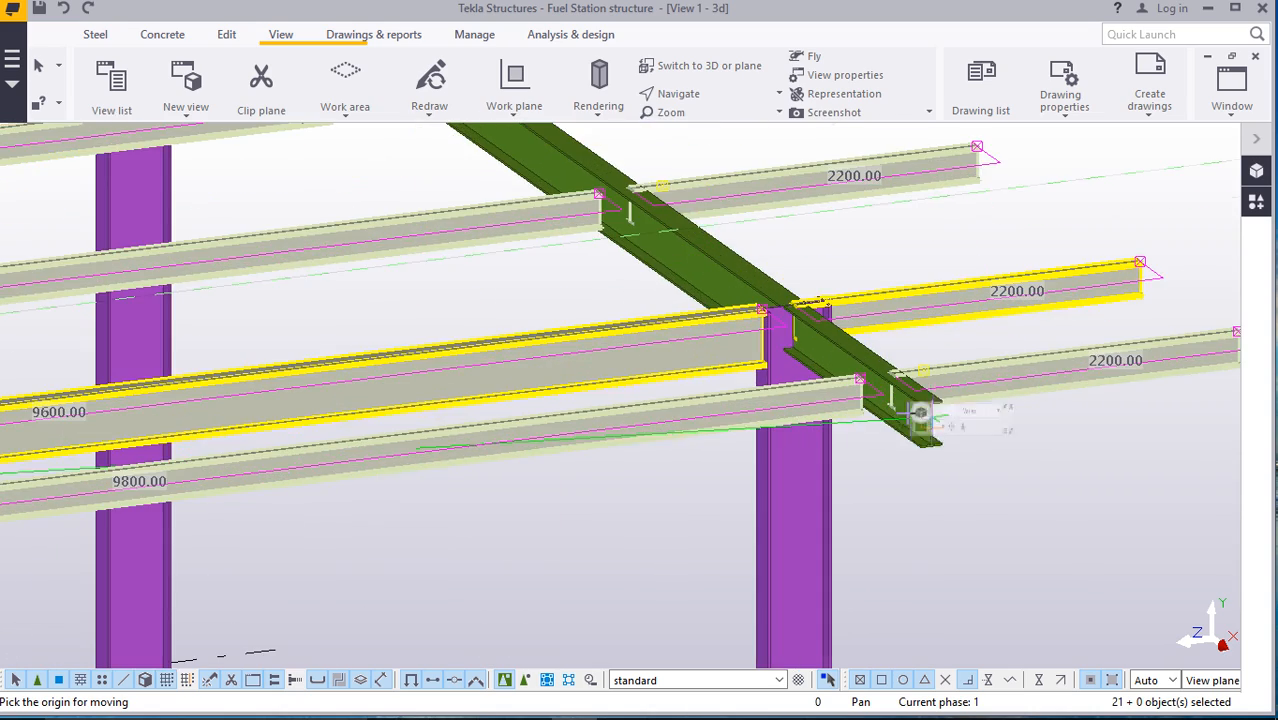
{"action": "scroll", "coordinate": [808, 404], "scroll_direction": "up", "scroll_amount": 4}
{"action": "scroll", "coordinate": [671, 370], "scroll_direction": "down", "scroll_amount": 3}
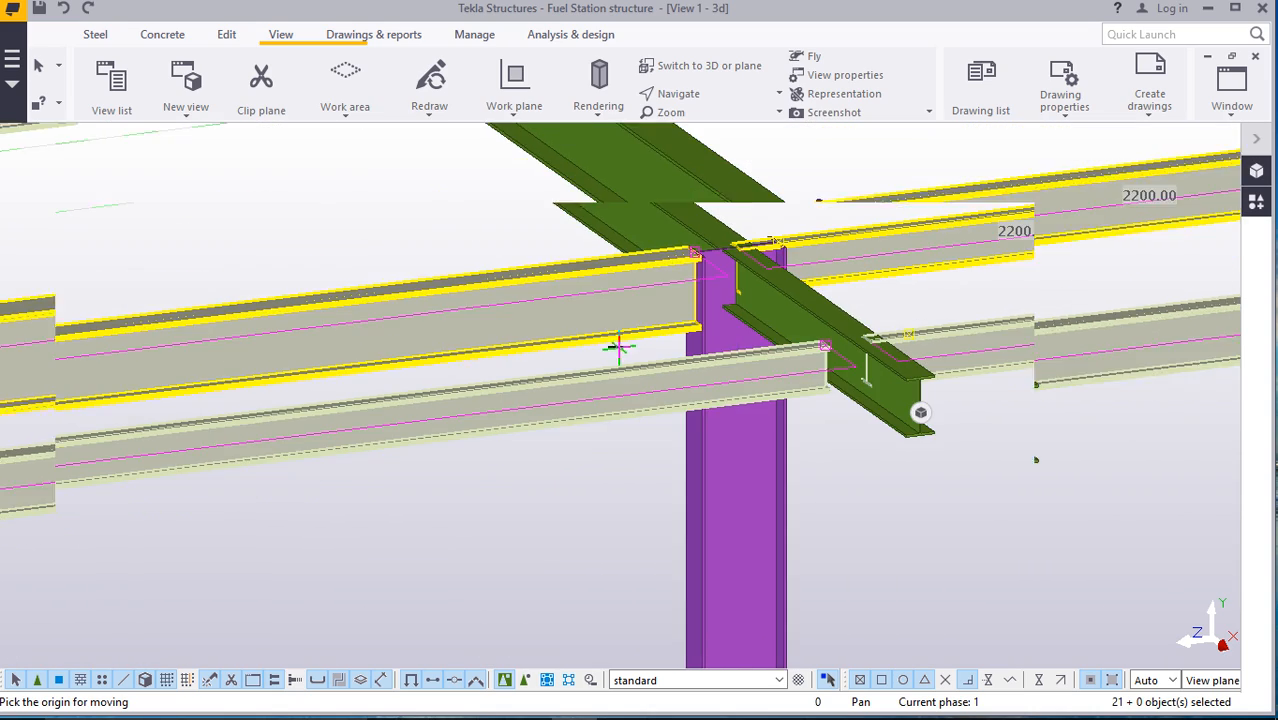
{"action": "scroll", "coordinate": [777, 369], "scroll_direction": "up", "scroll_amount": 2}
{"action": "scroll", "coordinate": [833, 352], "scroll_direction": "up", "scroll_amount": 6}
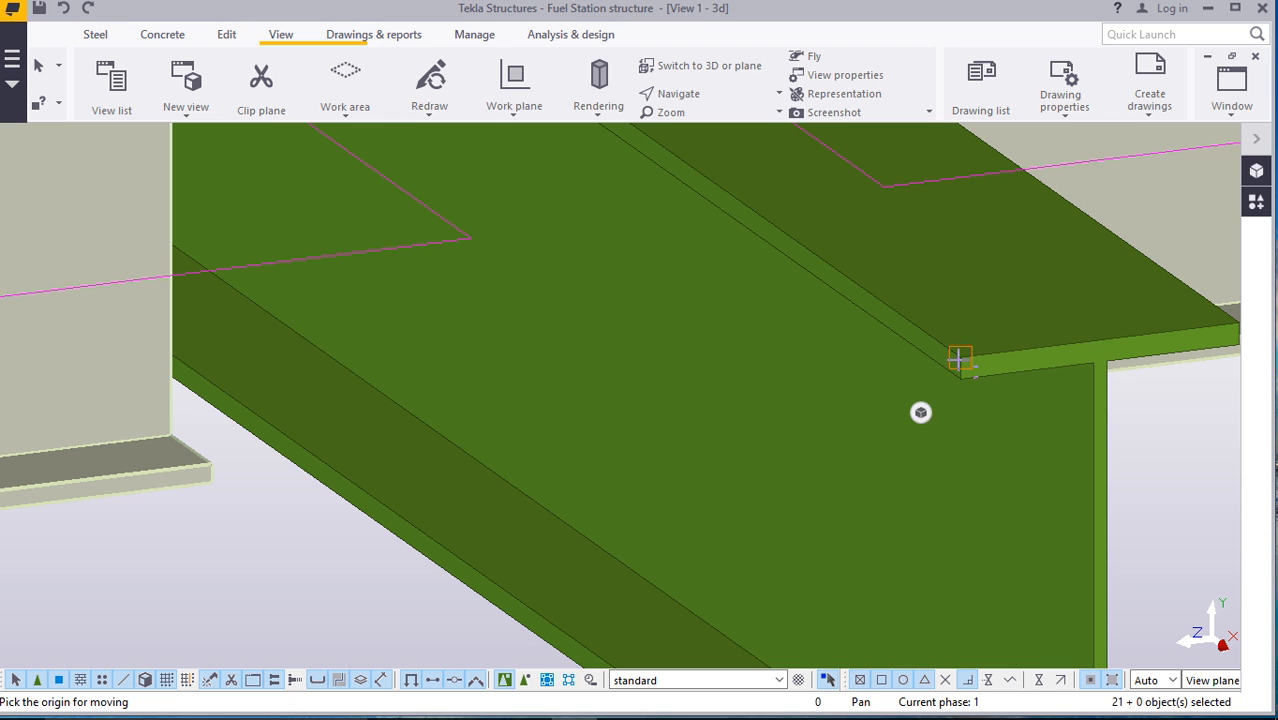
{"action": "scroll", "coordinate": [920, 412], "scroll_direction": "up", "scroll_amount": 3}
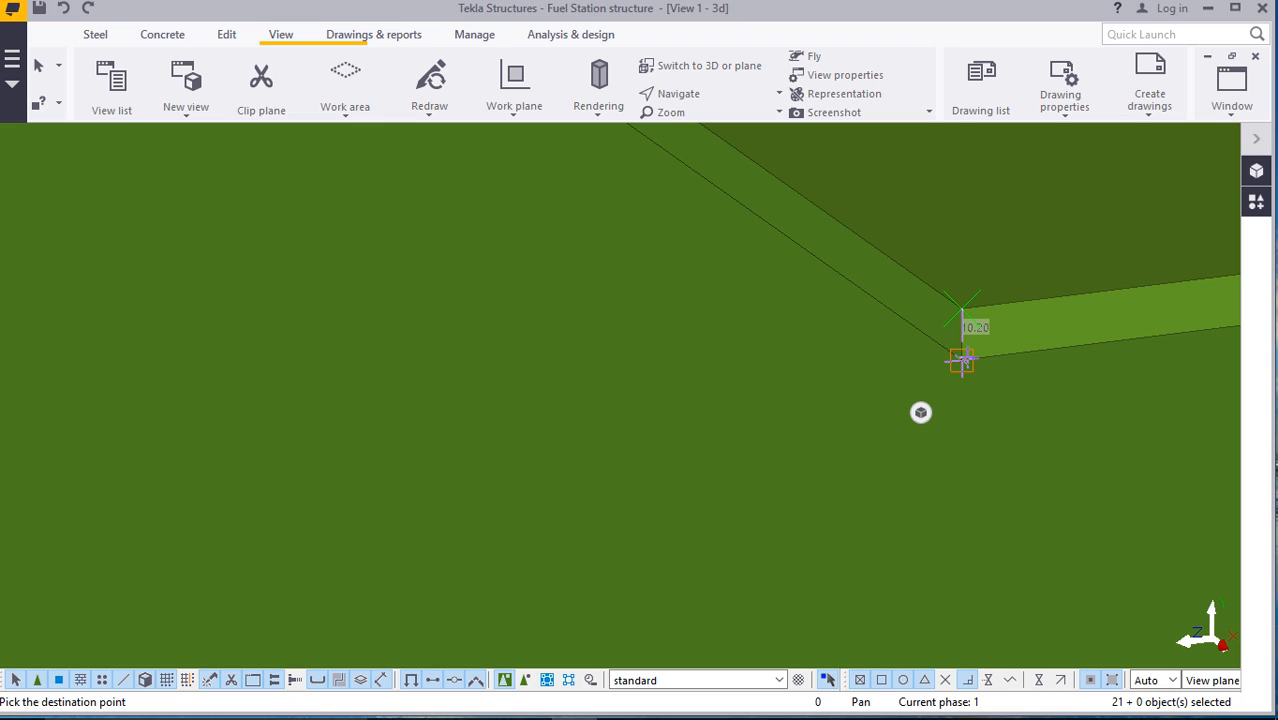
{"action": "type", "text": "50"}
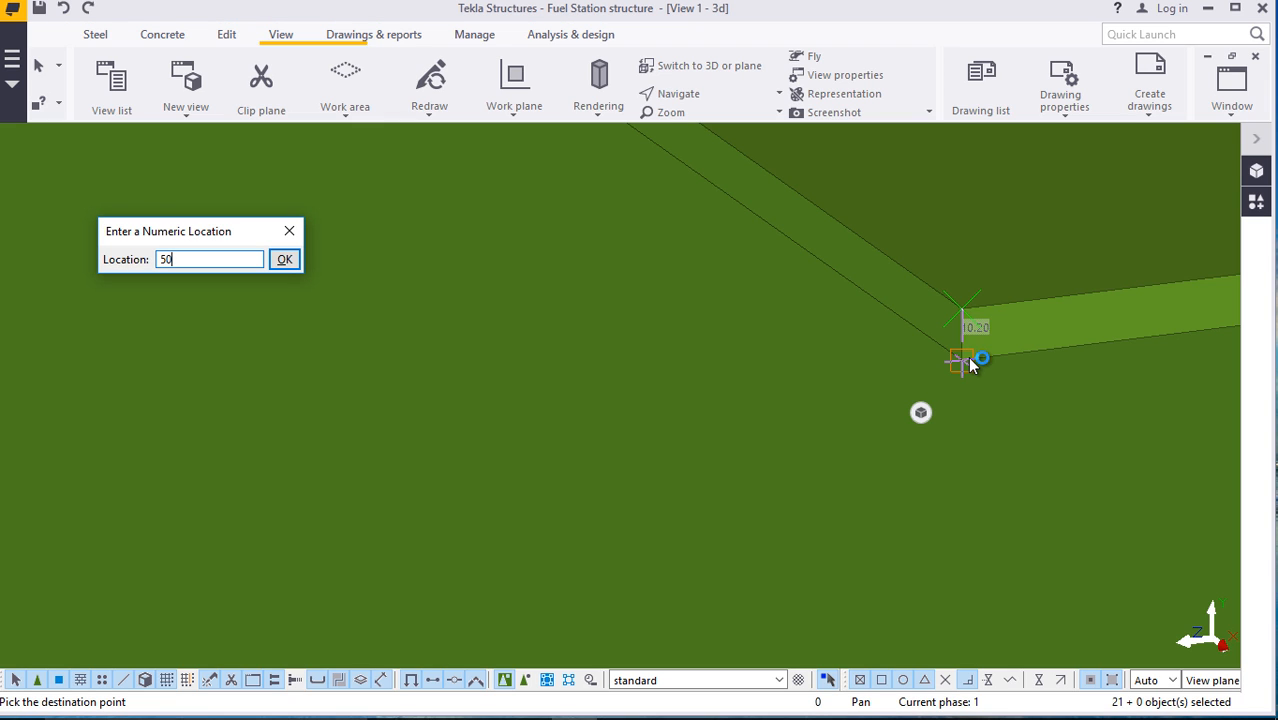
{"action": "left_click", "coordinate": [283, 260]}
Check the lowered beams' joints with both cross beams and clear the beam selection
{"action": "scroll", "coordinate": [585, 385], "scroll_direction": "down", "scroll_amount": 6}
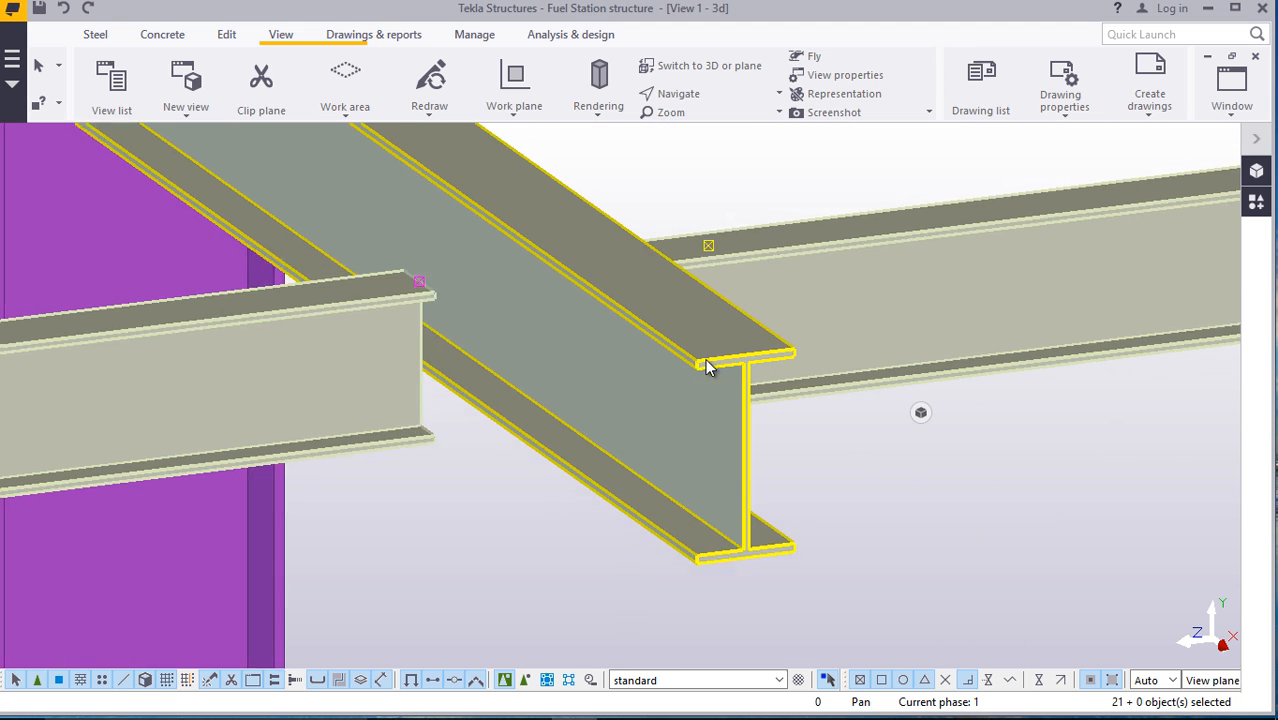
{"action": "scroll", "coordinate": [706, 362], "scroll_direction": "down", "scroll_amount": 8}
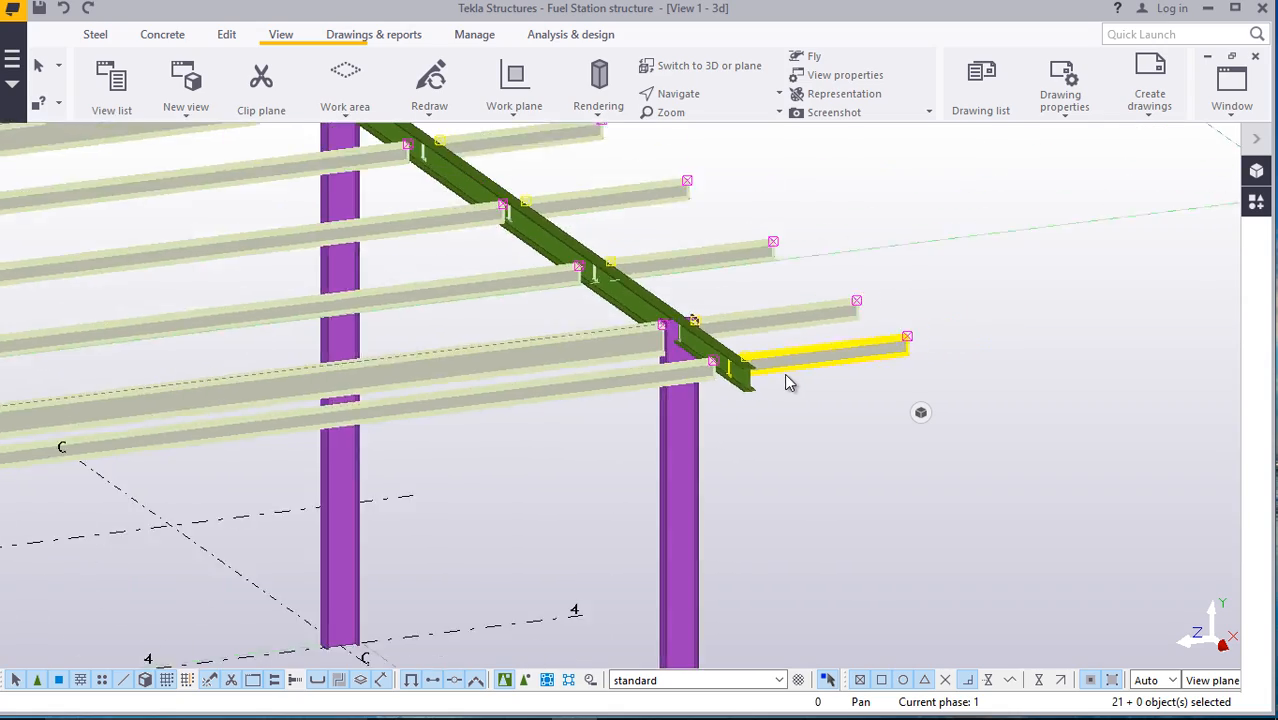
{"action": "scroll", "coordinate": [790, 378], "scroll_direction": "down", "scroll_amount": 5}
{"action": "scroll", "coordinate": [333, 272], "scroll_direction": "up", "scroll_amount": 6}
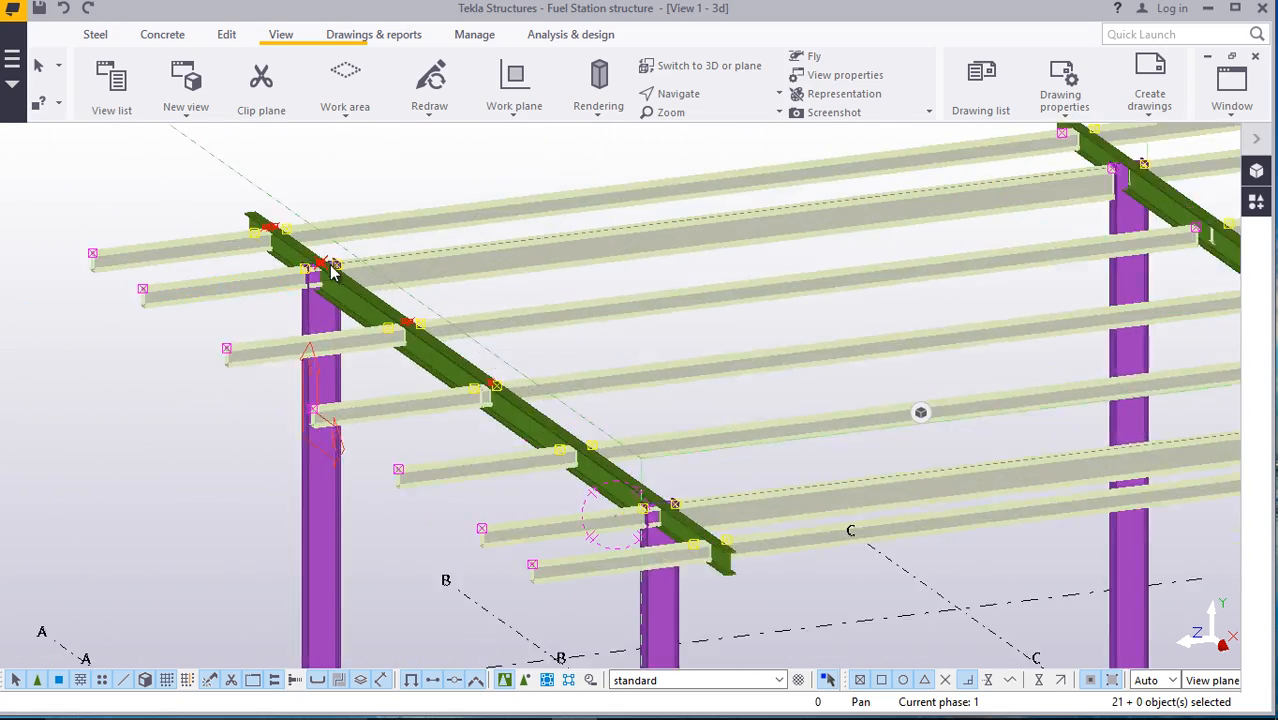
{"action": "scroll", "coordinate": [502, 365], "scroll_direction": "up", "scroll_amount": 10}
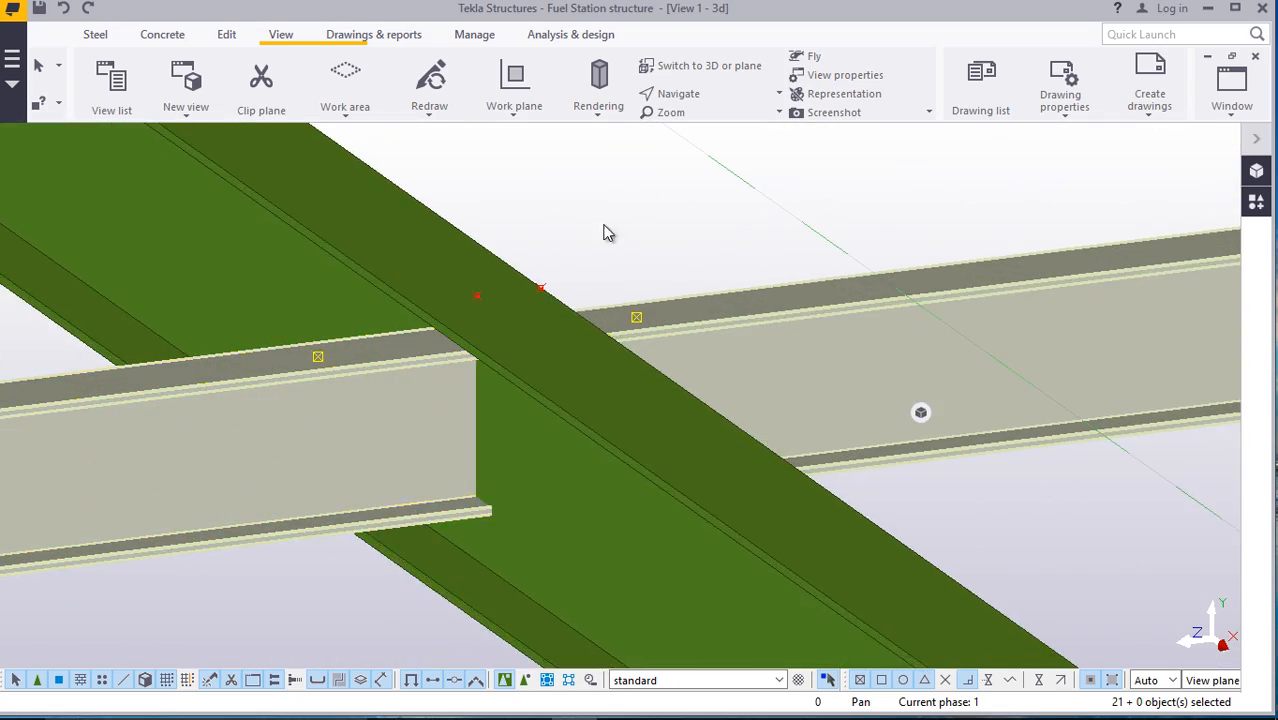
{"action": "left_click", "coordinate": [598, 185]}
Set a new view point on the frame and examine the joint of the beams, cantilever and cross beam at the corner column
{"action": "left_click", "coordinate": [690, 93]}
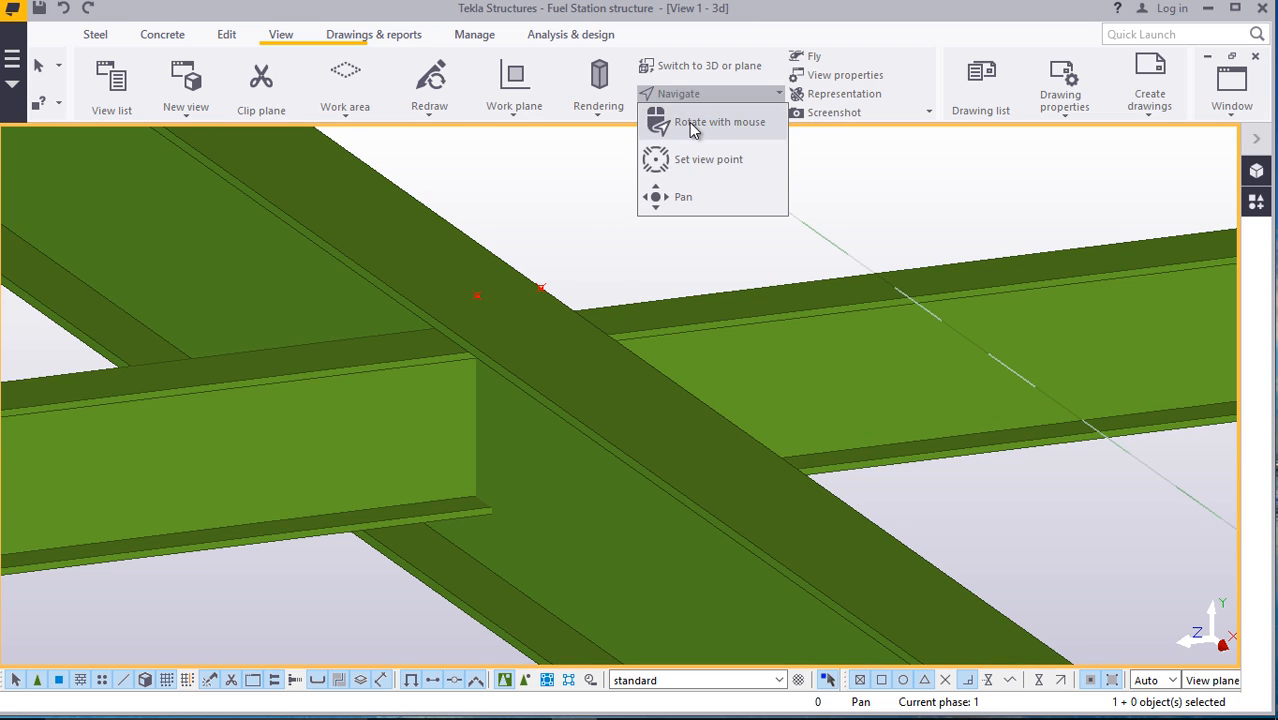
{"action": "left_click", "coordinate": [700, 157]}
{"action": "middle_click_drag", "start_coordinate": [464, 391], "coordinate": [455, 352], "text": "ctrl"}
{"action": "middle_click_drag", "start_coordinate": [611, 375], "coordinate": [616, 424], "text": "ctrl"}
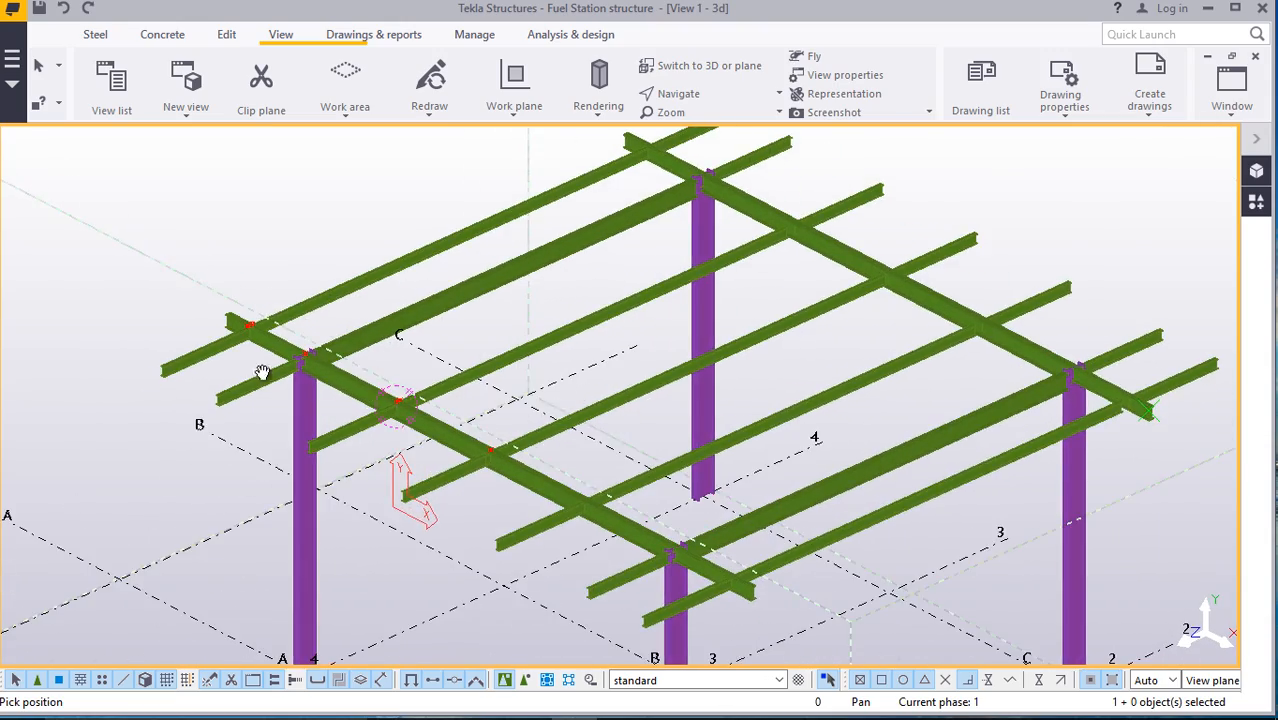
{"action": "scroll", "coordinate": [262, 372], "scroll_direction": "up", "scroll_amount": 10}
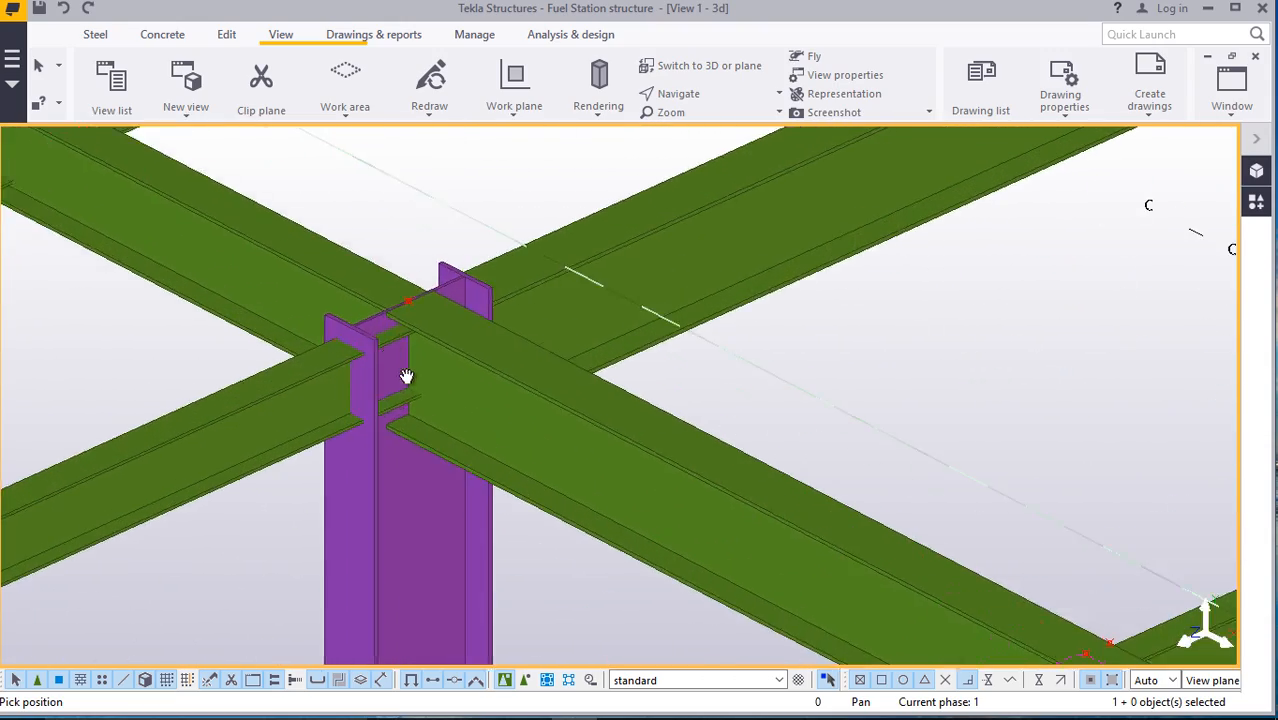
{"action": "scroll", "coordinate": [406, 376], "scroll_direction": "down", "scroll_amount": 10}
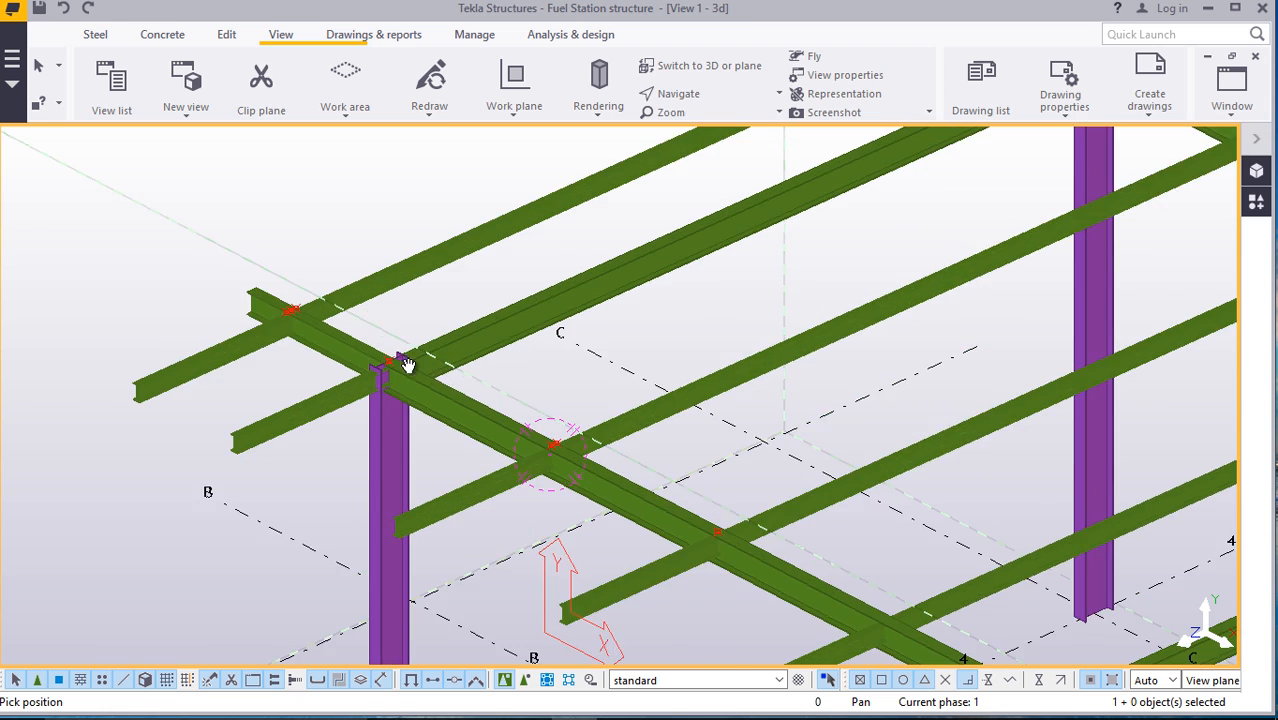
{"action": "scroll", "coordinate": [389, 367], "scroll_direction": "up", "scroll_amount": 6}
{"action": "right_click", "coordinate": [463, 225]}
{"action": "left_click", "coordinate": [470, 268]}
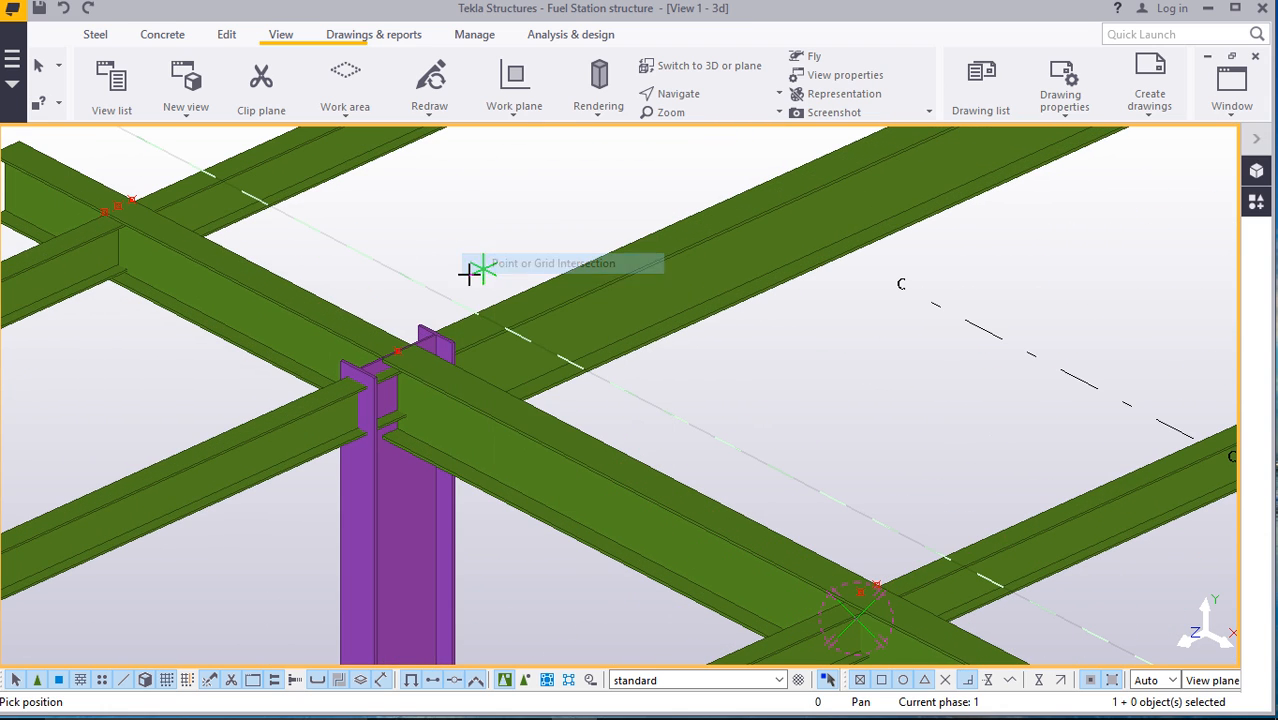
End the view point command and redraw the view to clear the temporary point marks from the frame
{"action": "scroll", "coordinate": [353, 371], "scroll_direction": "up", "scroll_amount": 2}
{"action": "right_click", "coordinate": [448, 199]}
{"action": "left_click", "coordinate": [472, 208]}
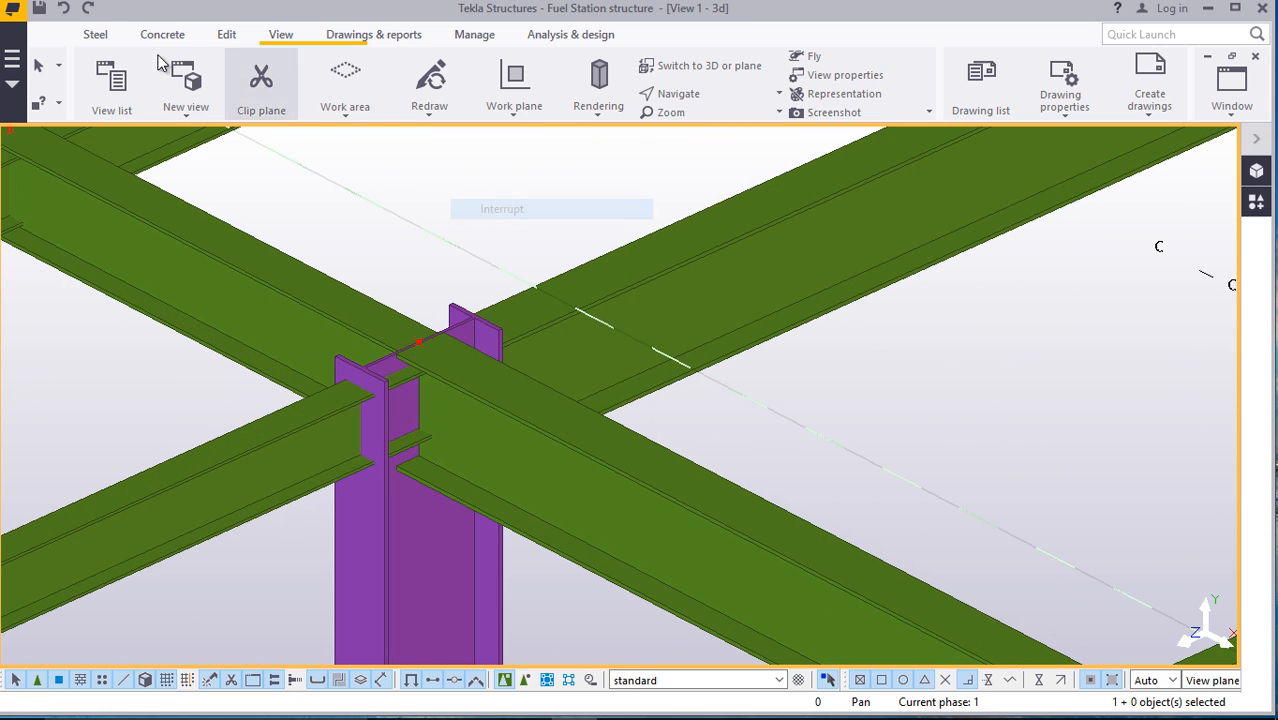
{"action": "scroll", "coordinate": [197, 188], "scroll_direction": "down", "scroll_amount": 8}
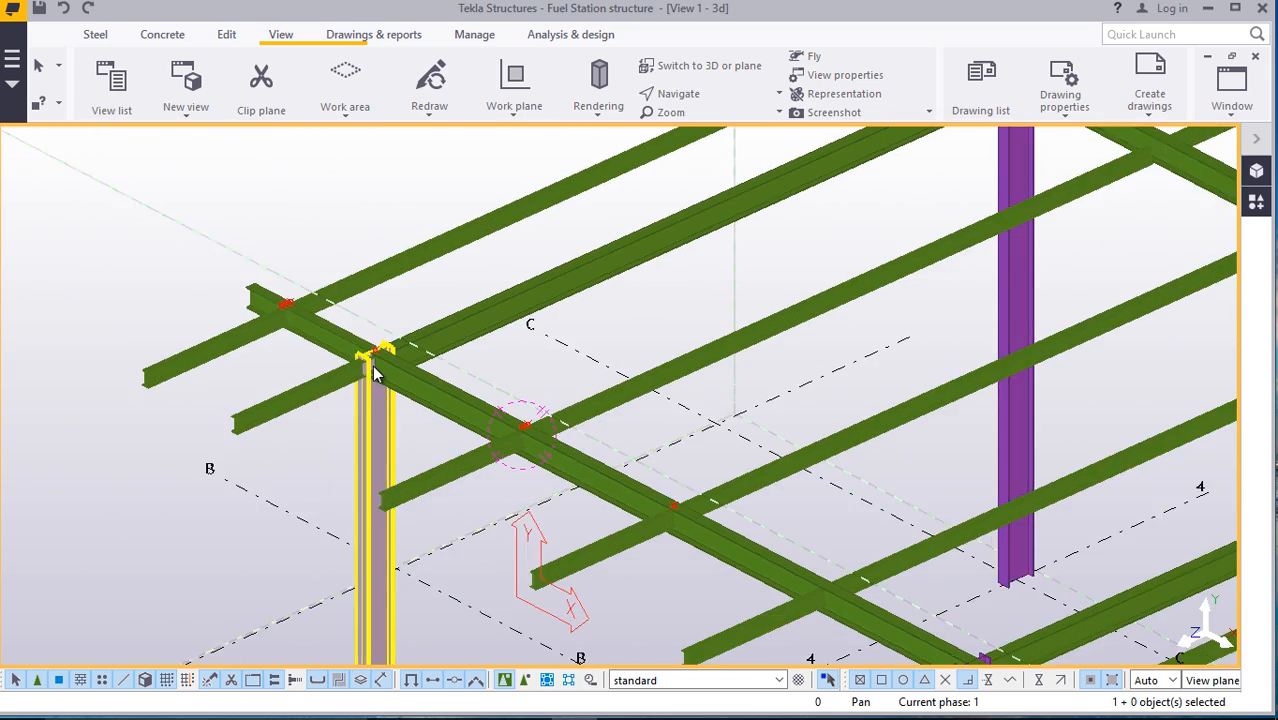
{"action": "scroll", "coordinate": [297, 332], "scroll_direction": "up", "scroll_amount": 2}
{"action": "right_click", "coordinate": [286, 192]}
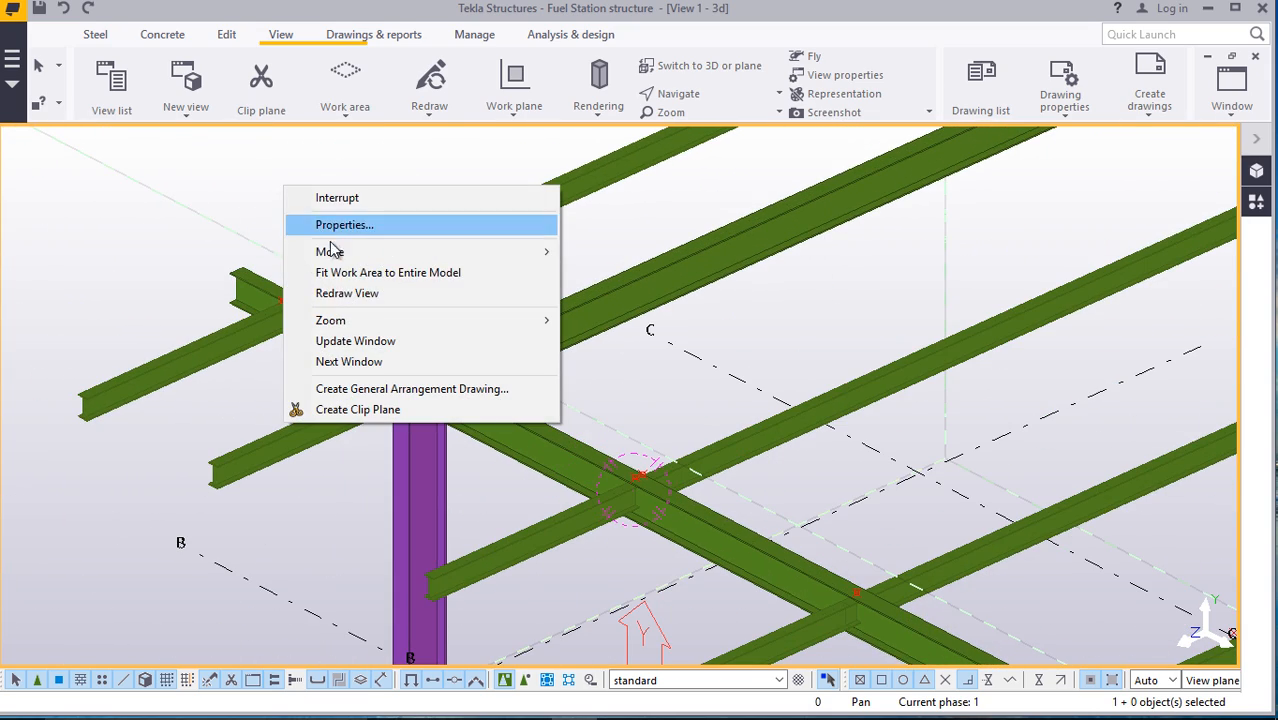
{"action": "left_click", "coordinate": [337, 296]}
{"action": "scroll", "coordinate": [322, 410], "scroll_direction": "down", "scroll_amount": 4}
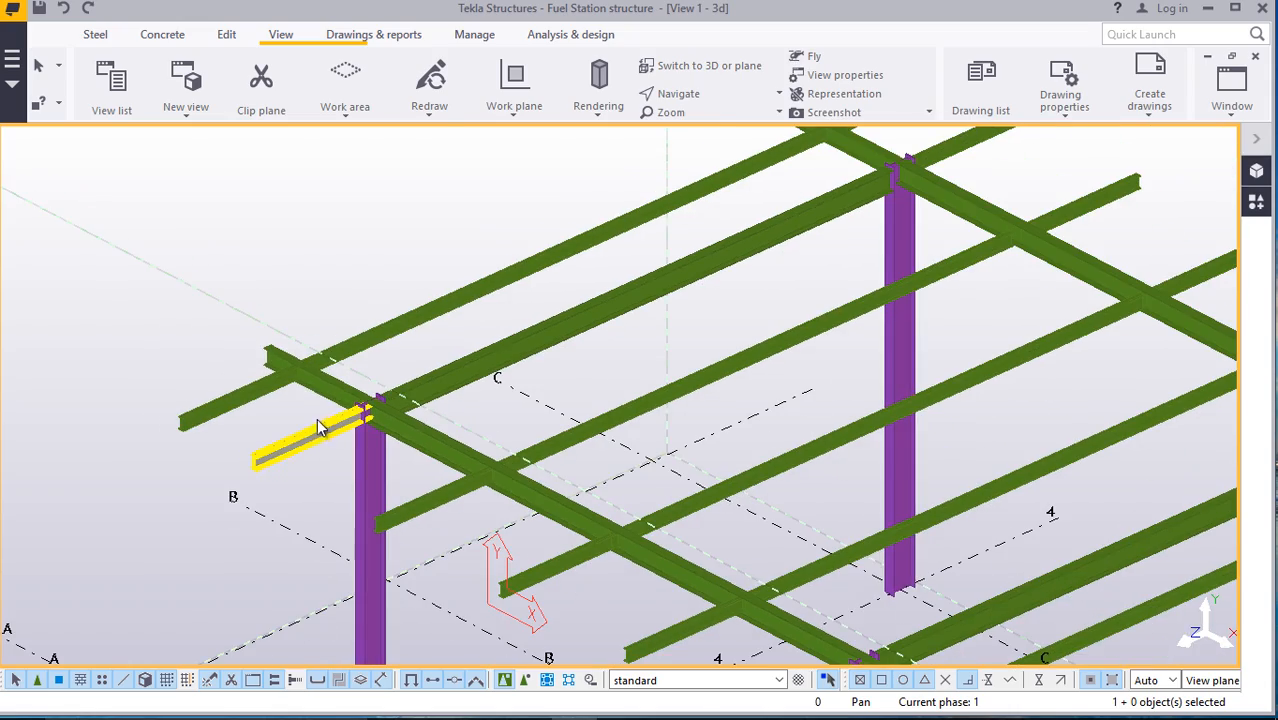
Examine the corner column joint, the neighbouring long beam joints and the free end of the cross beam's cantilever
{"action": "scroll", "coordinate": [328, 394], "scroll_direction": "down", "scroll_amount": 2}
{"action": "scroll", "coordinate": [262, 357], "scroll_direction": "up", "scroll_amount": 5}
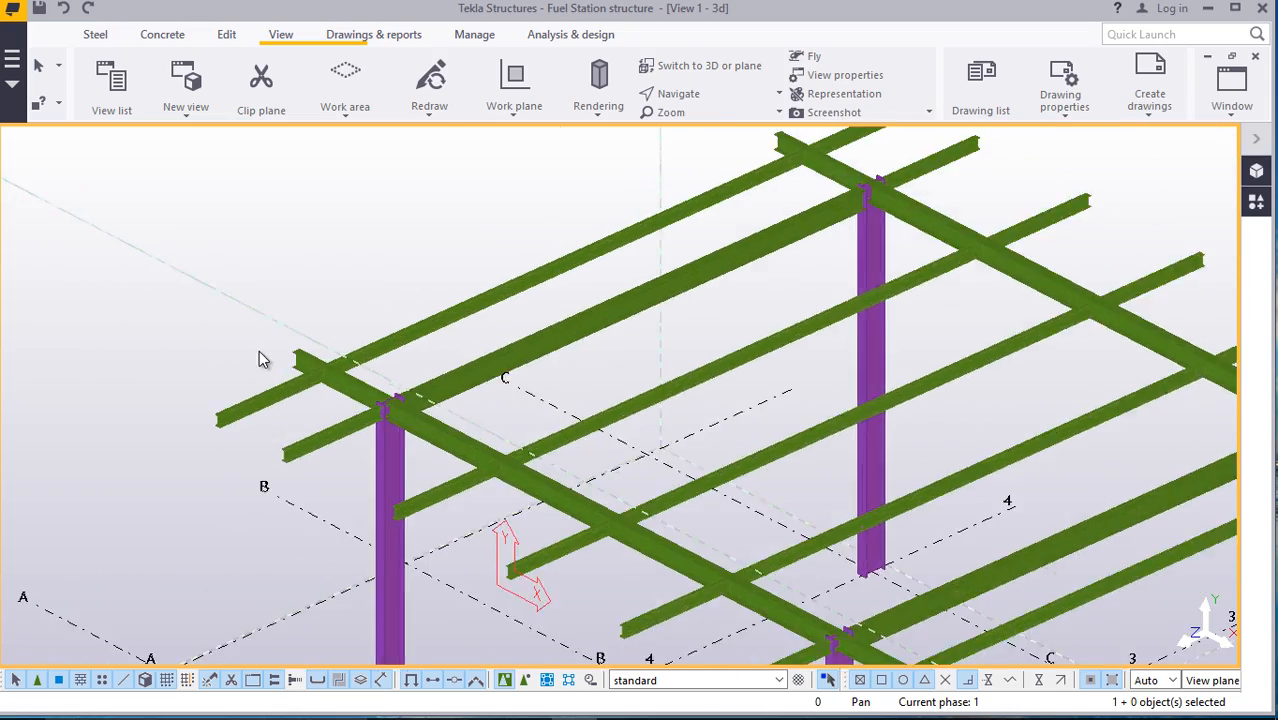
{"action": "scroll", "coordinate": [308, 366], "scroll_direction": "down", "scroll_amount": 3}
{"action": "scroll", "coordinate": [579, 525], "scroll_direction": "up", "scroll_amount": 6}
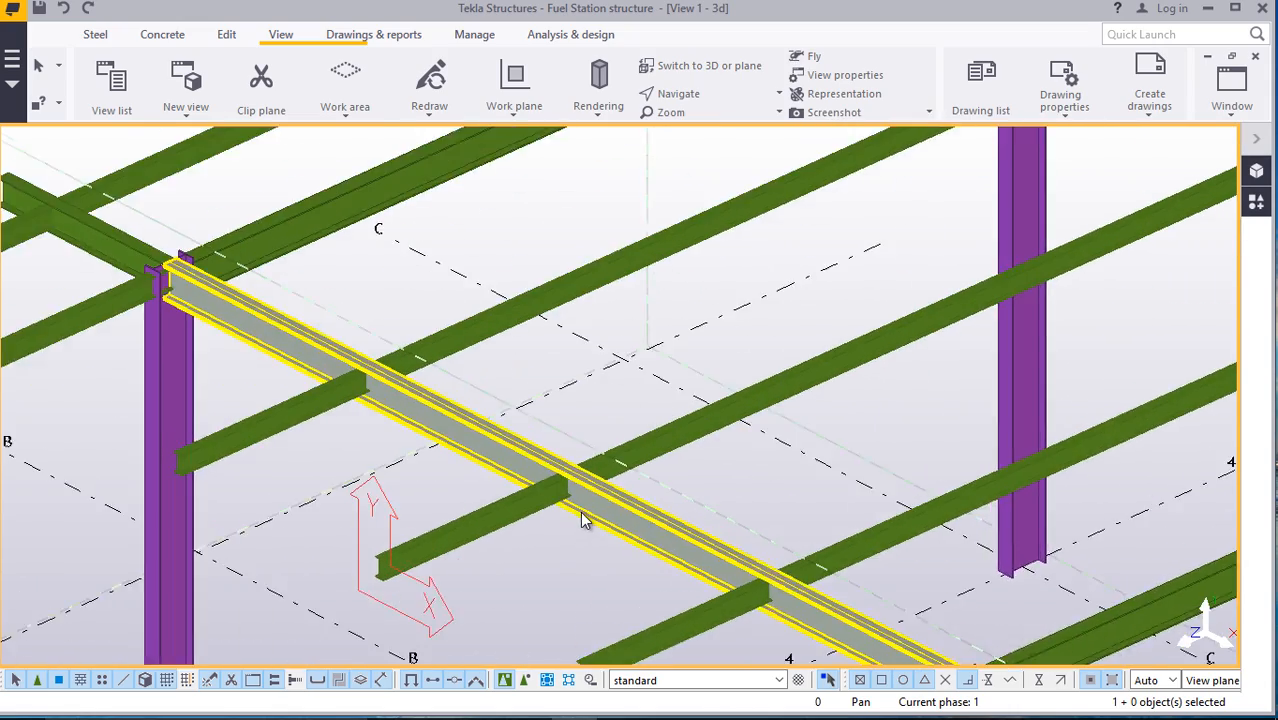
{"action": "scroll", "coordinate": [319, 395], "scroll_direction": "down", "scroll_amount": 3}
{"action": "scroll", "coordinate": [280, 335], "scroll_direction": "up", "scroll_amount": 7}
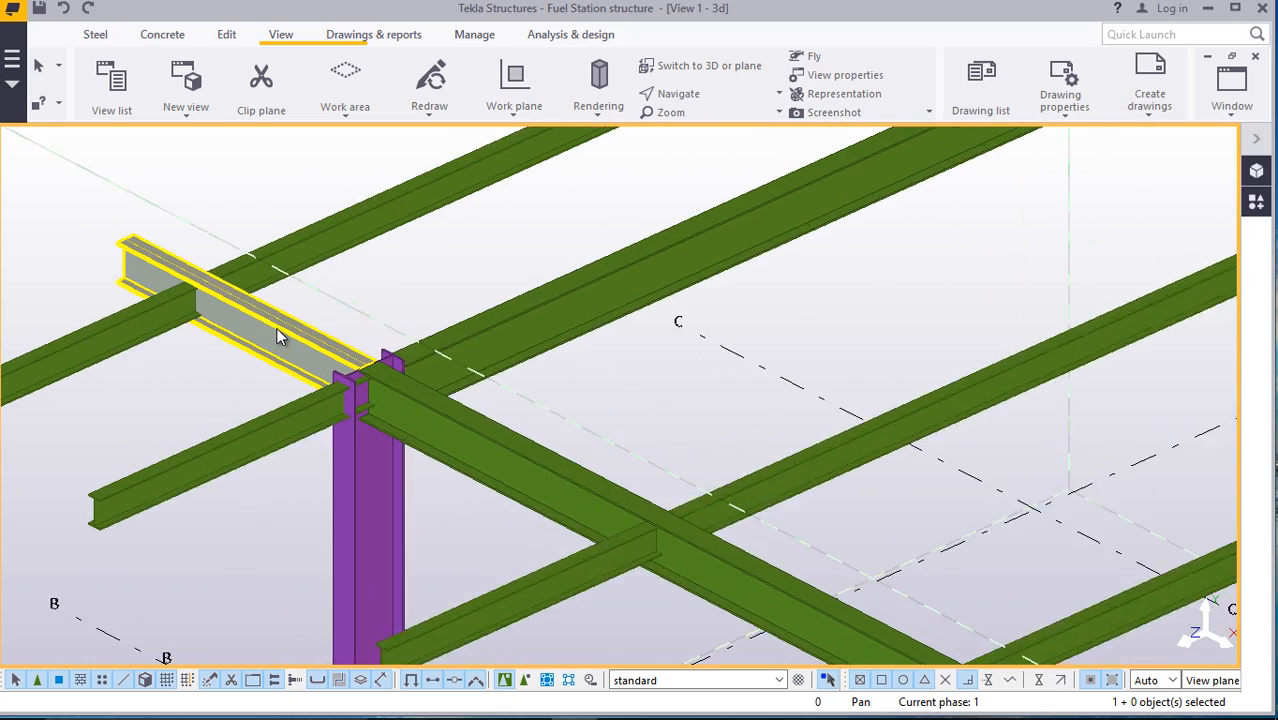
{"action": "scroll", "coordinate": [440, 430], "scroll_direction": "up", "scroll_amount": 4}
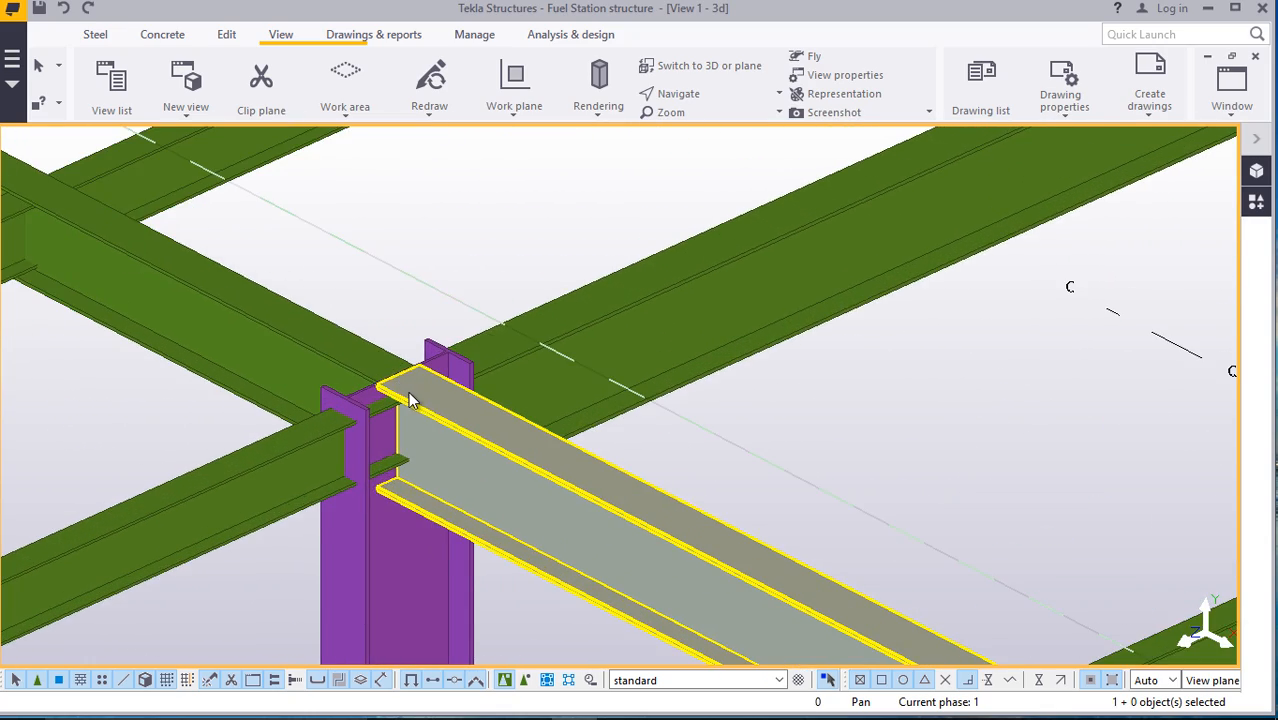
{"action": "scroll", "coordinate": [445, 480], "scroll_direction": "down", "scroll_amount": 4}
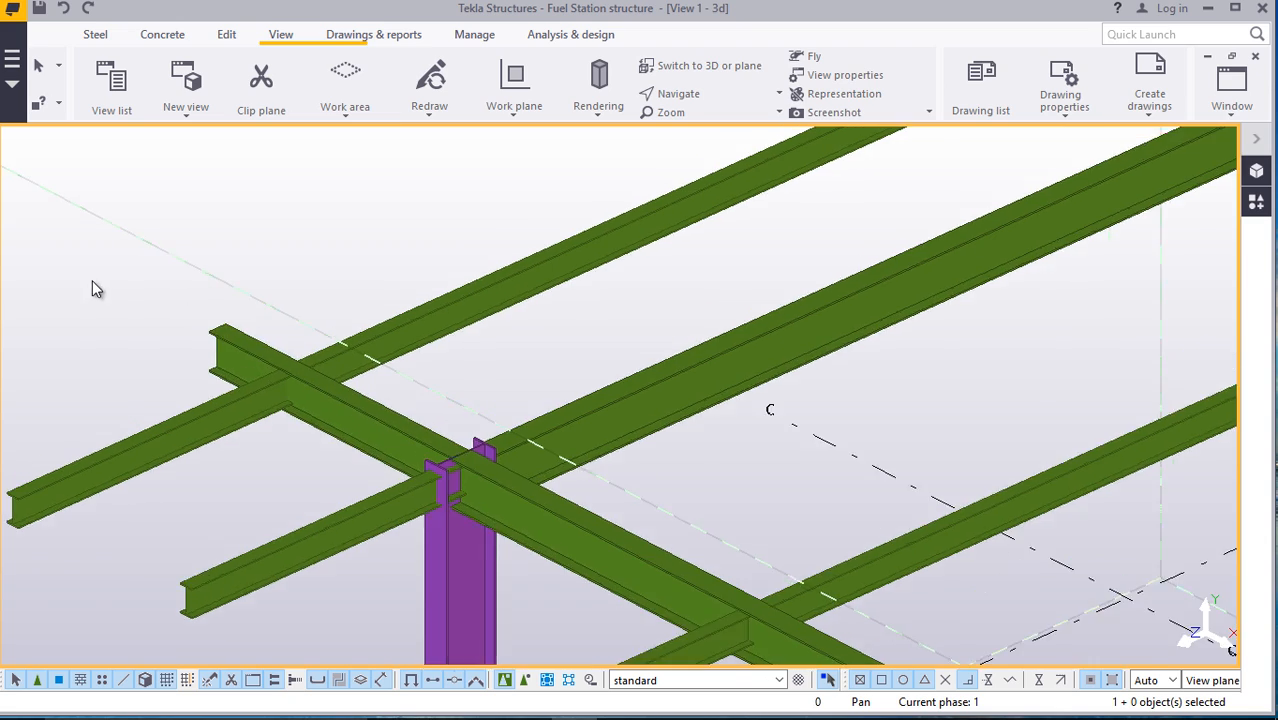
{"action": "scroll", "coordinate": [255, 332], "scroll_direction": "up", "scroll_amount": 5}
{"action": "scroll", "coordinate": [450, 182], "scroll_direction": "down", "scroll_amount": 3}
{"action": "scroll", "coordinate": [280, 345], "scroll_direction": "up", "scroll_amount": 6}
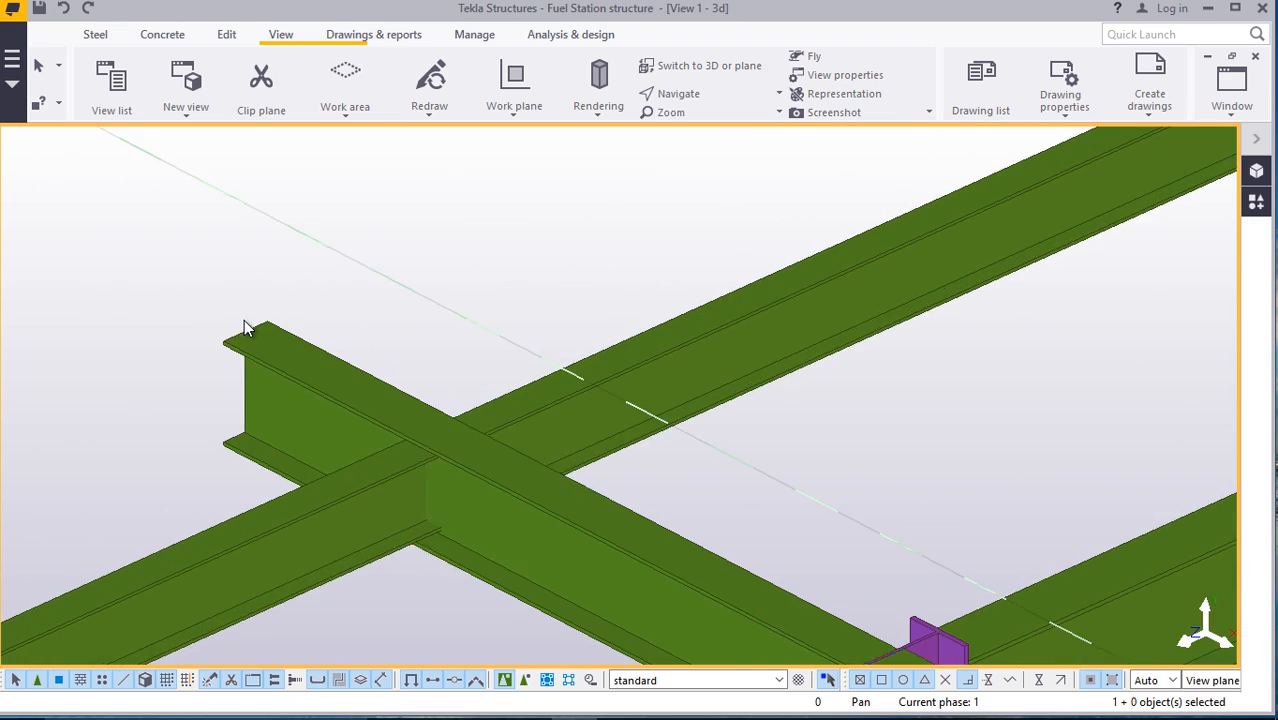
{"action": "scroll", "coordinate": [280, 345], "scroll_direction": "down", "scroll_amount": 4}
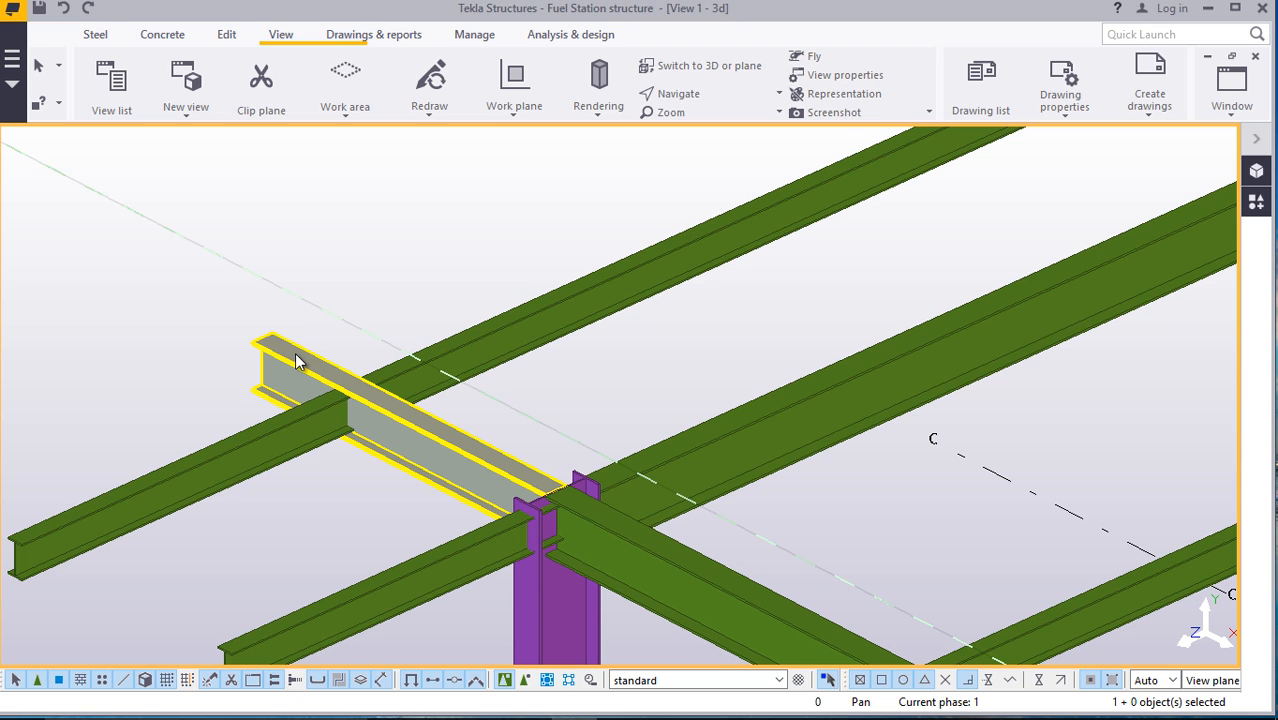
{"action": "scroll", "coordinate": [297, 358], "scroll_direction": "up", "scroll_amount": 1}
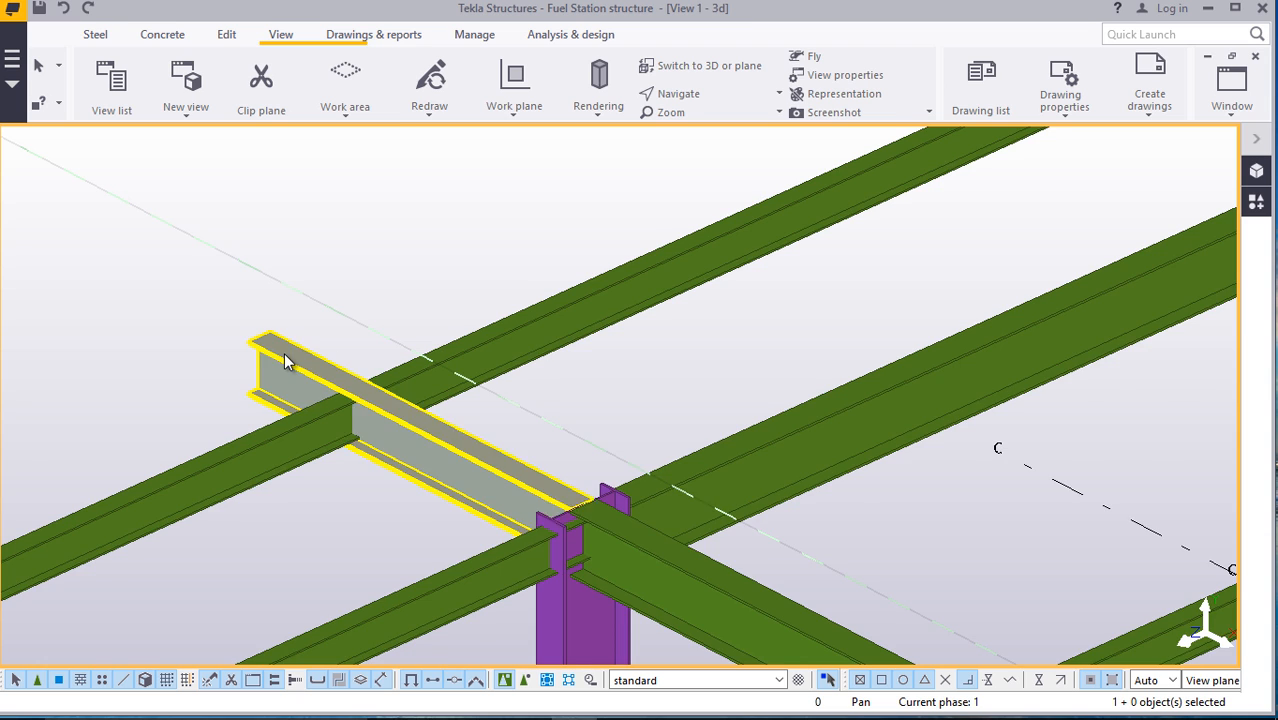
{"action": "scroll", "coordinate": [282, 353], "scroll_direction": "up", "scroll_amount": 2}
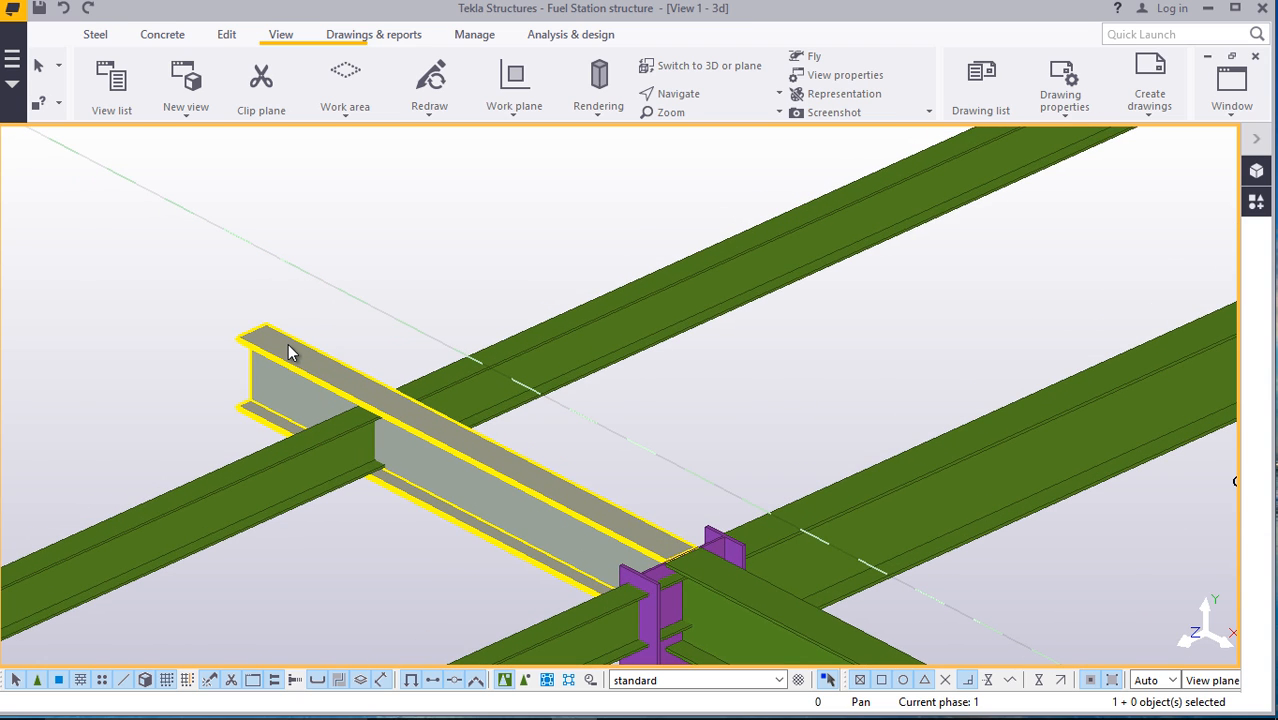
Model a vertical steel beam 850 mm upward from the lower corner of the top flange at the cross beam cantilever's free end
{"action": "left_click", "coordinate": [96, 35]}
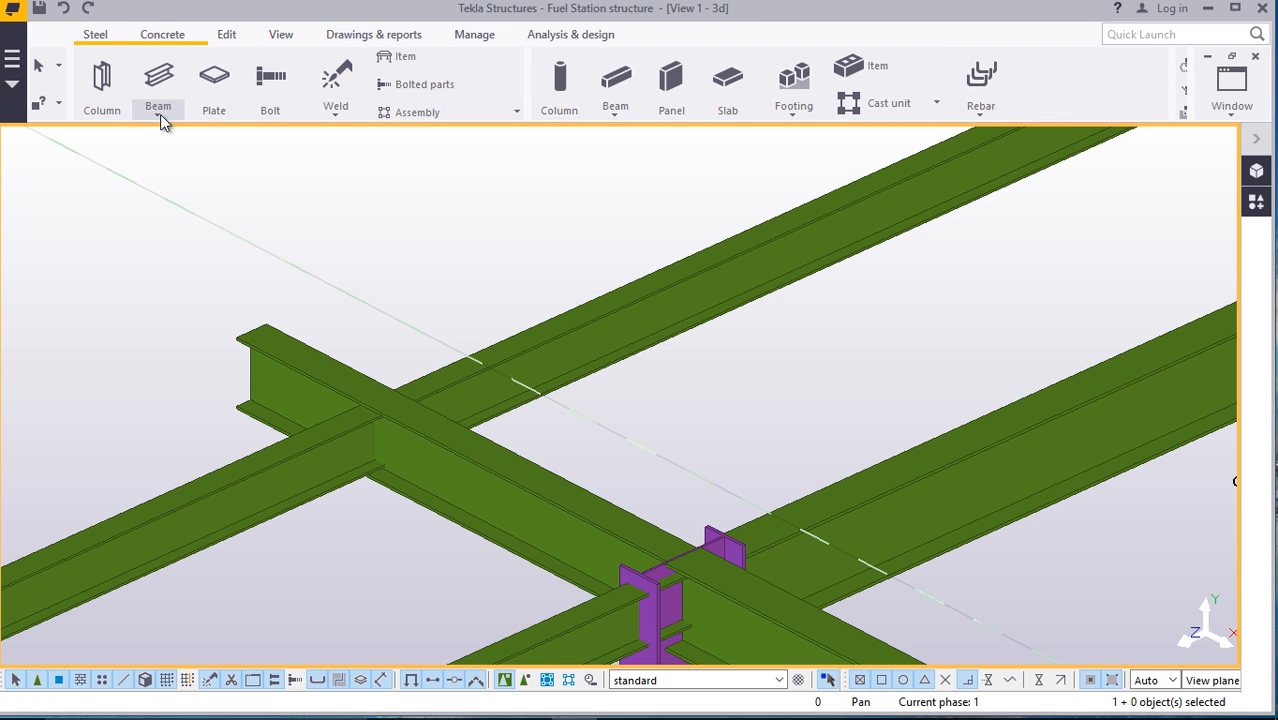
{"action": "left_click", "coordinate": [160, 116]}
{"action": "left_click", "coordinate": [177, 137]}
{"action": "scroll", "coordinate": [242, 336], "scroll_direction": "up", "scroll_amount": 4}
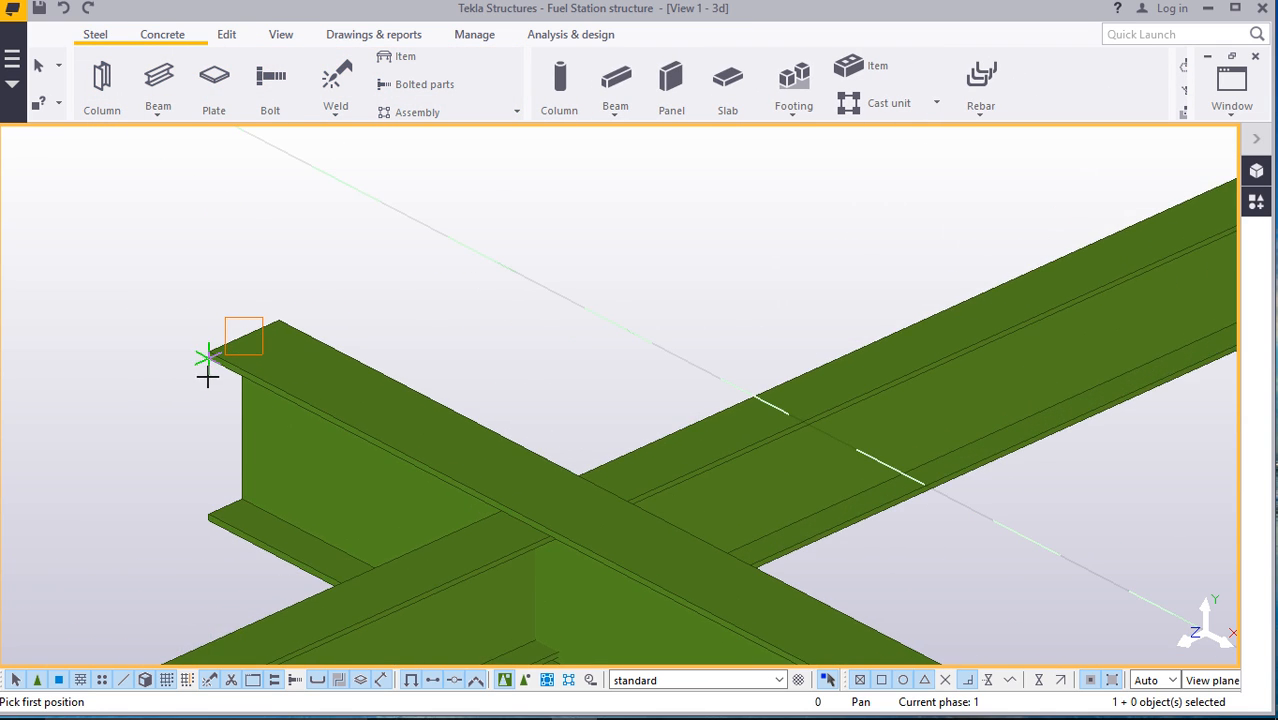
{"action": "scroll", "coordinate": [208, 376], "scroll_direction": "up", "scroll_amount": 8}
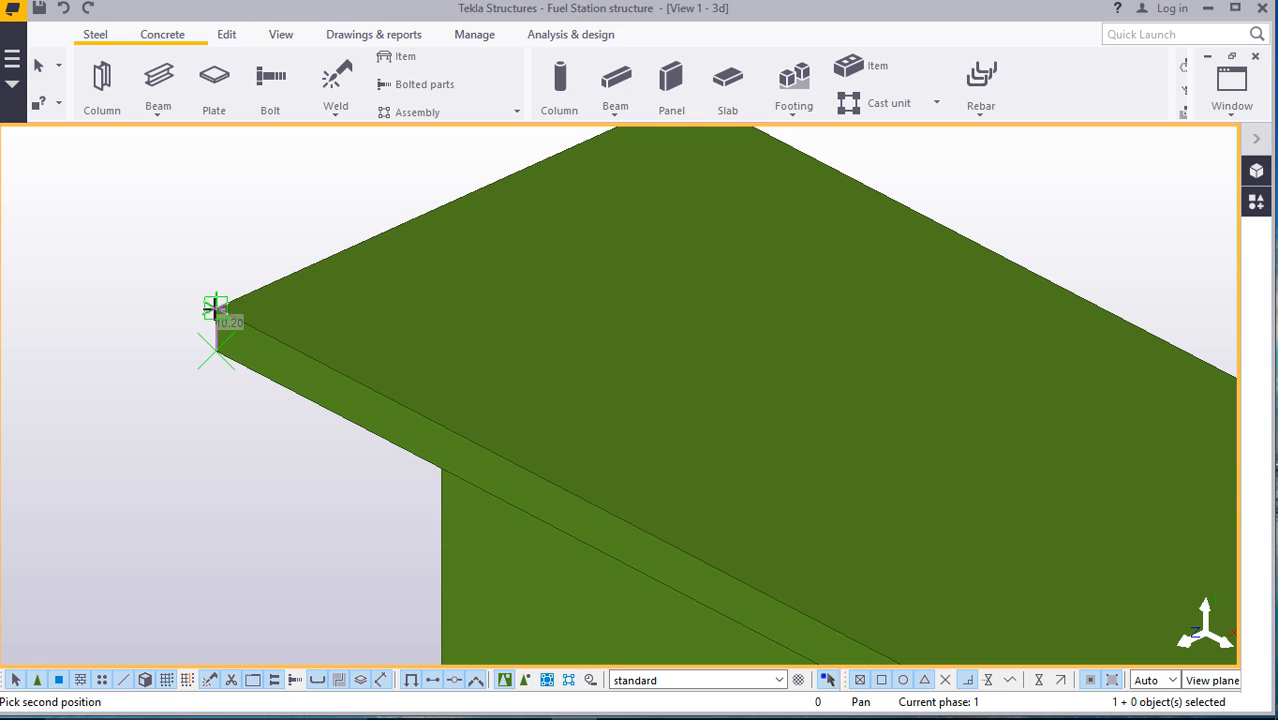
{"action": "type", "text": "850"}
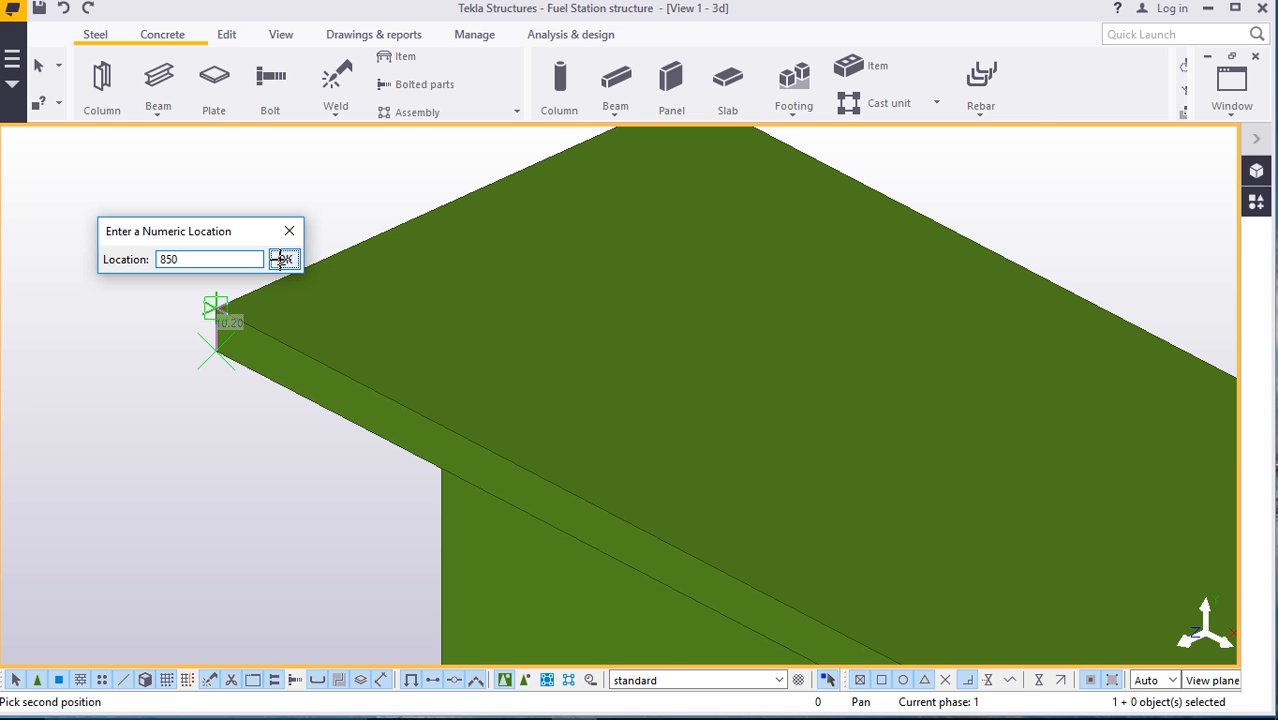
{"action": "left_click", "coordinate": [282, 259]}
{"action": "right_click", "coordinate": [285, 251]}
{"action": "left_click", "coordinate": [305, 261]}
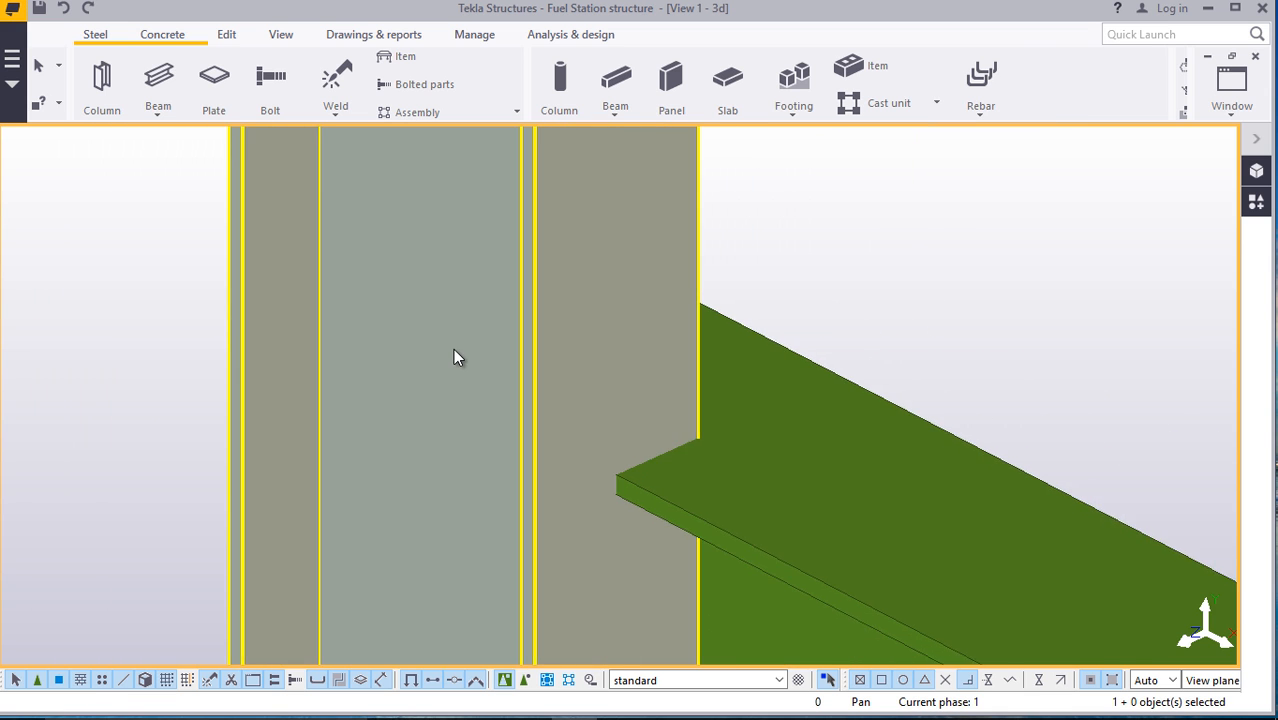
Change the new vertical member's profile to the square hollow section SHS60*60*6.0
{"action": "scroll", "coordinate": [453, 358], "scroll_direction": "down", "scroll_amount": 6}
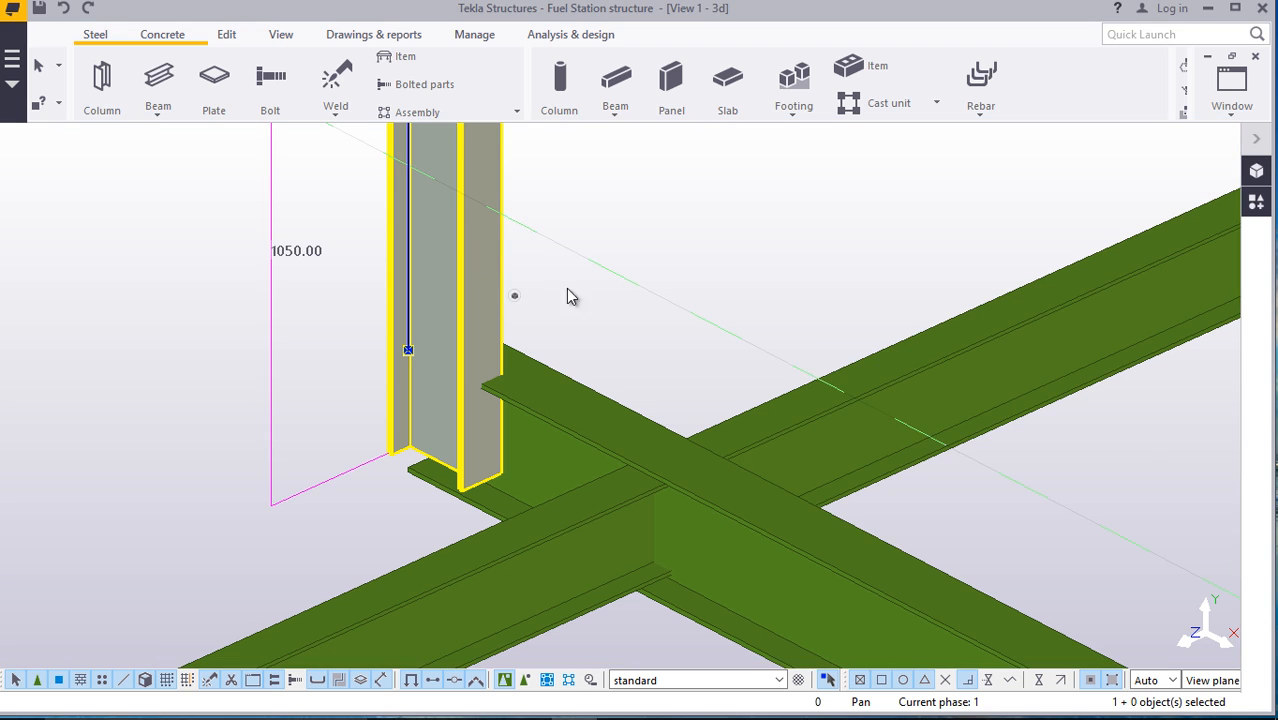
{"action": "left_click", "coordinate": [1092, 397]}
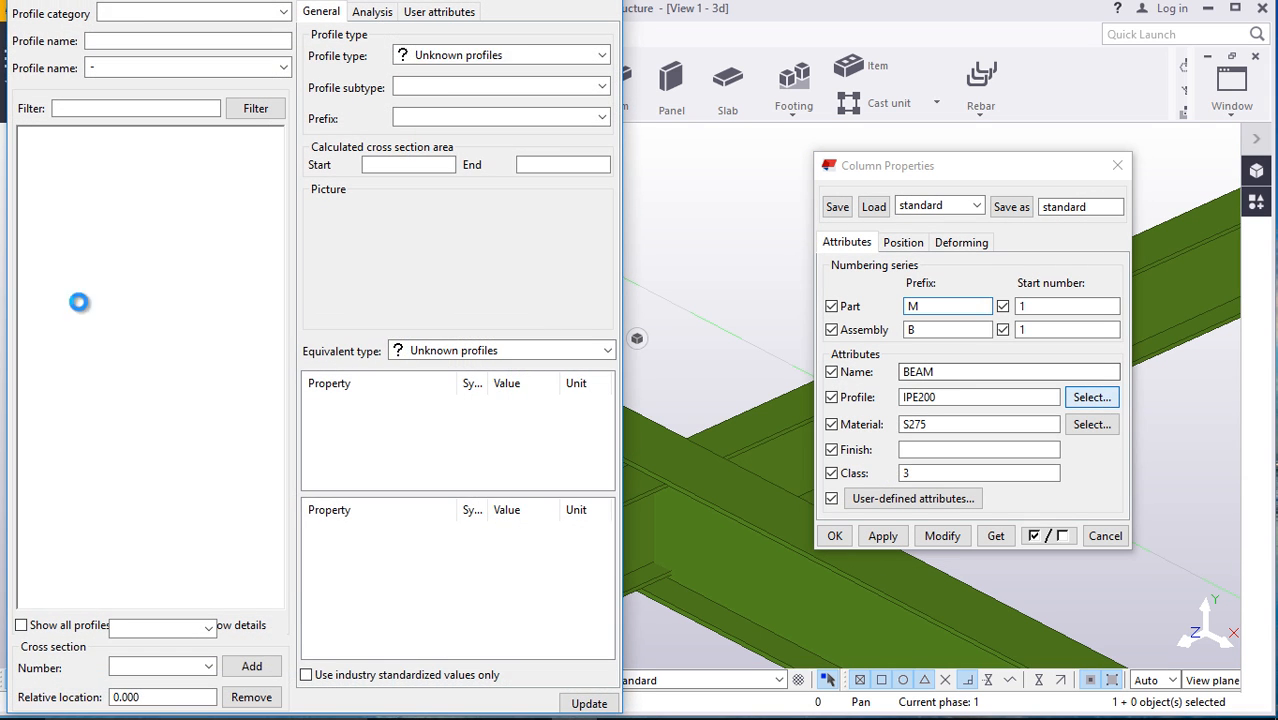
{"action": "scroll", "coordinate": [130, 340], "scroll_direction": "down", "scroll_amount": 14}
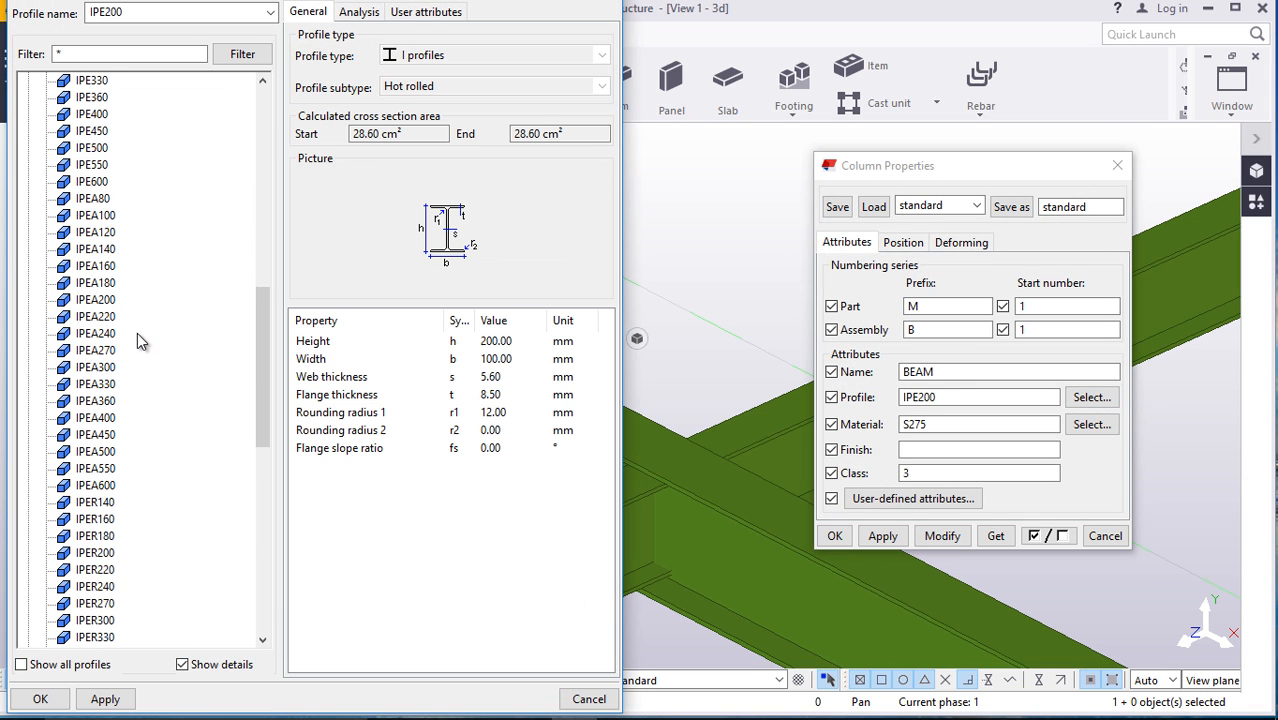
{"action": "scroll", "coordinate": [115, 362], "scroll_direction": "up", "scroll_amount": 5}
{"action": "scroll", "coordinate": [120, 352], "scroll_direction": "up", "scroll_amount": 11}
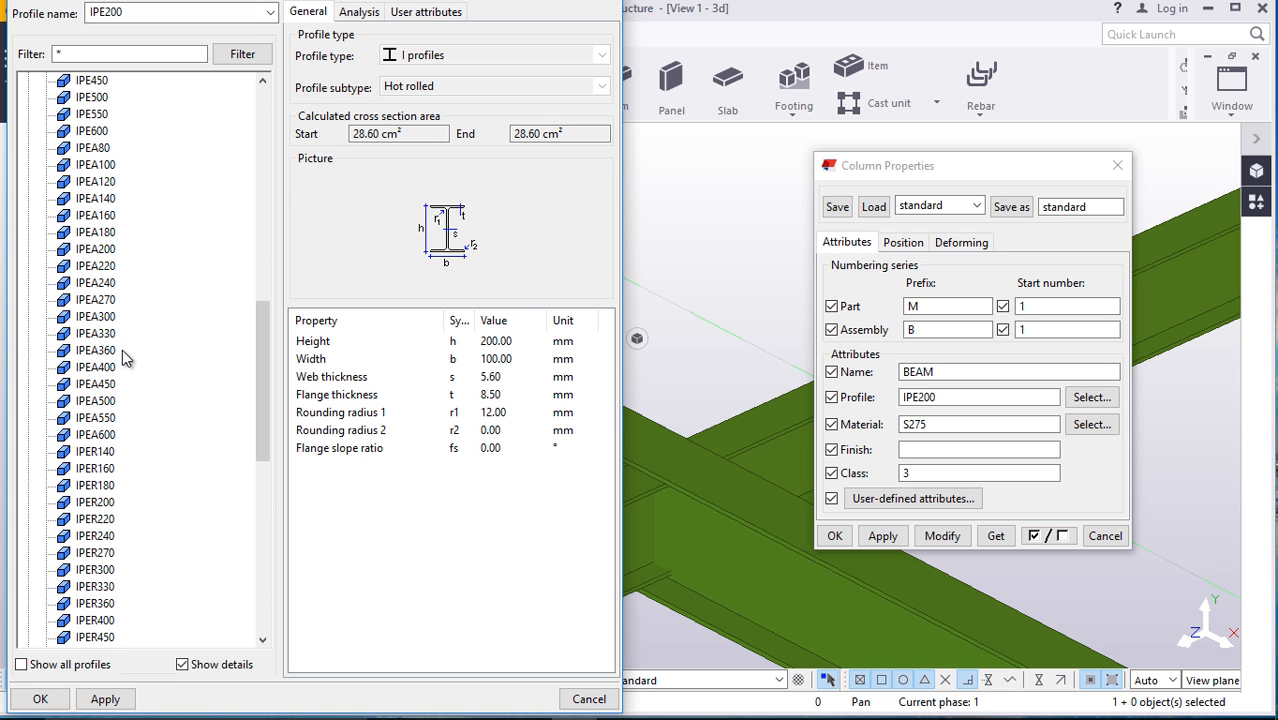
{"action": "left_click", "coordinate": [28, 182]}
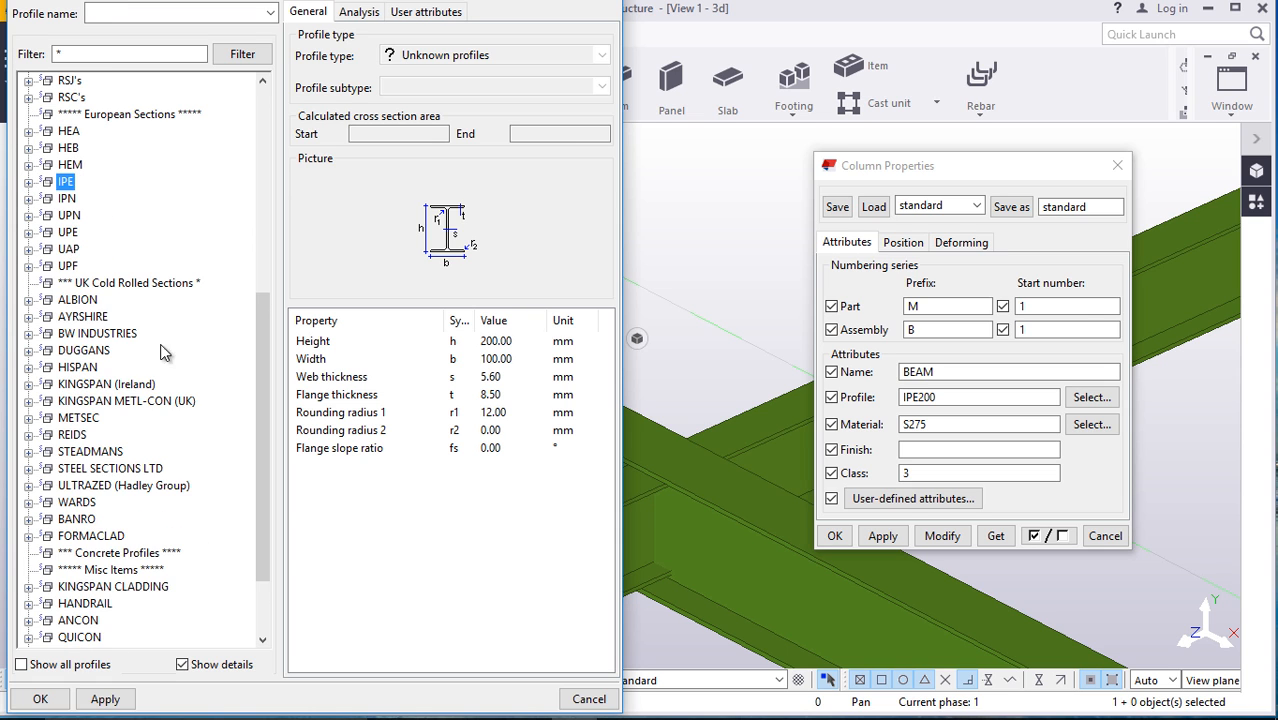
{"action": "scroll", "coordinate": [156, 332], "scroll_direction": "down", "scroll_amount": 3}
{"action": "scroll", "coordinate": [110, 320], "scroll_direction": "up", "scroll_amount": 5}
{"action": "scroll", "coordinate": [98, 313], "scroll_direction": "up", "scroll_amount": 1}
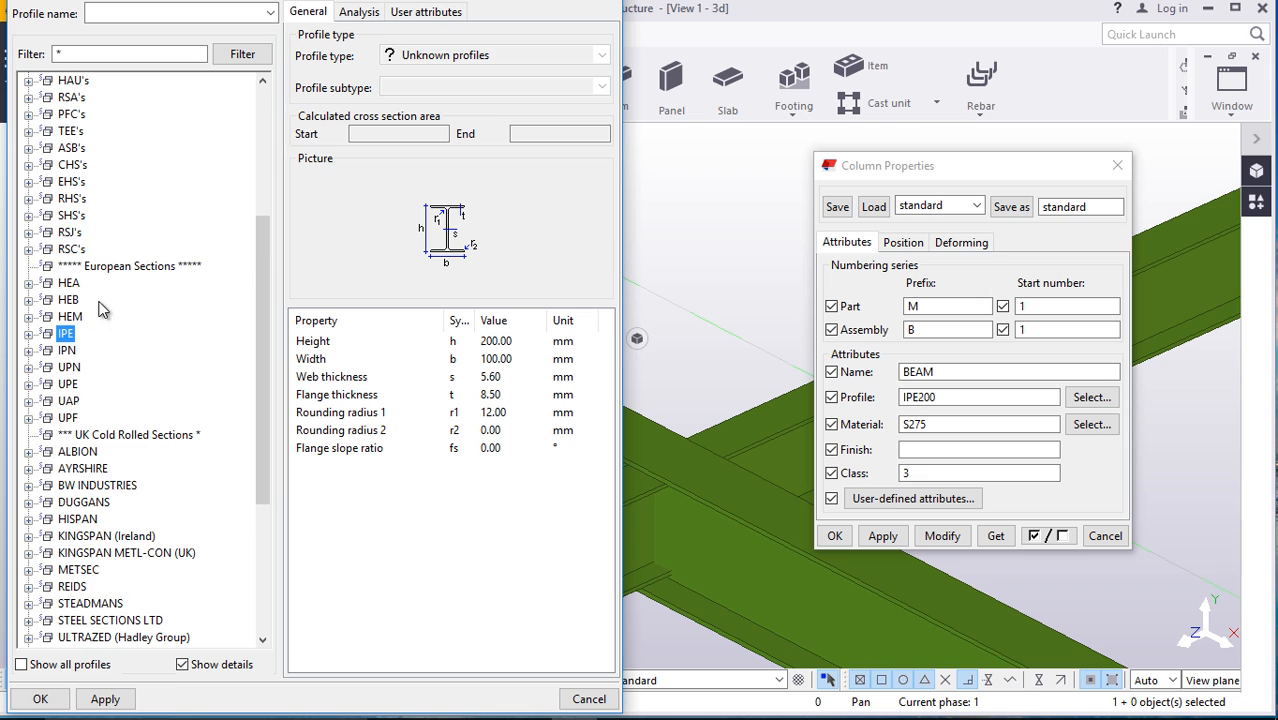
{"action": "left_click", "coordinate": [29, 216]}
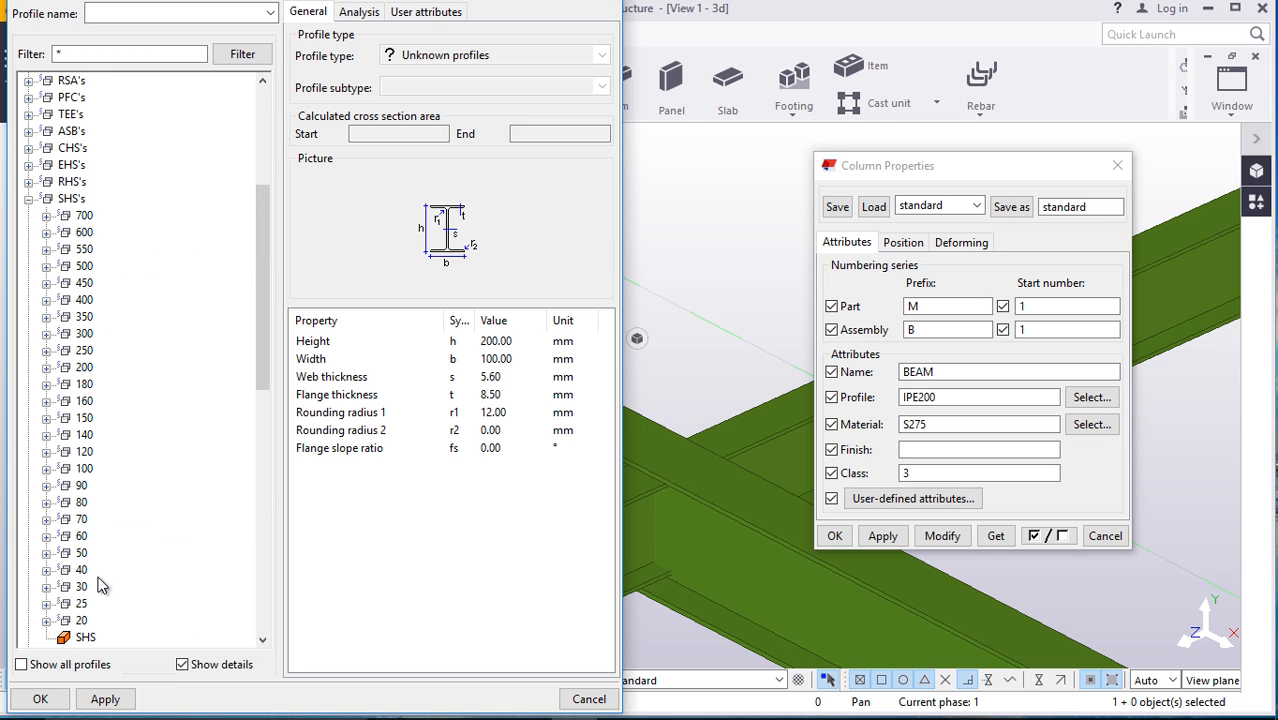
{"action": "left_click", "coordinate": [46, 520]}
{"action": "scroll", "coordinate": [150, 543], "scroll_direction": "down", "scroll_amount": 2}
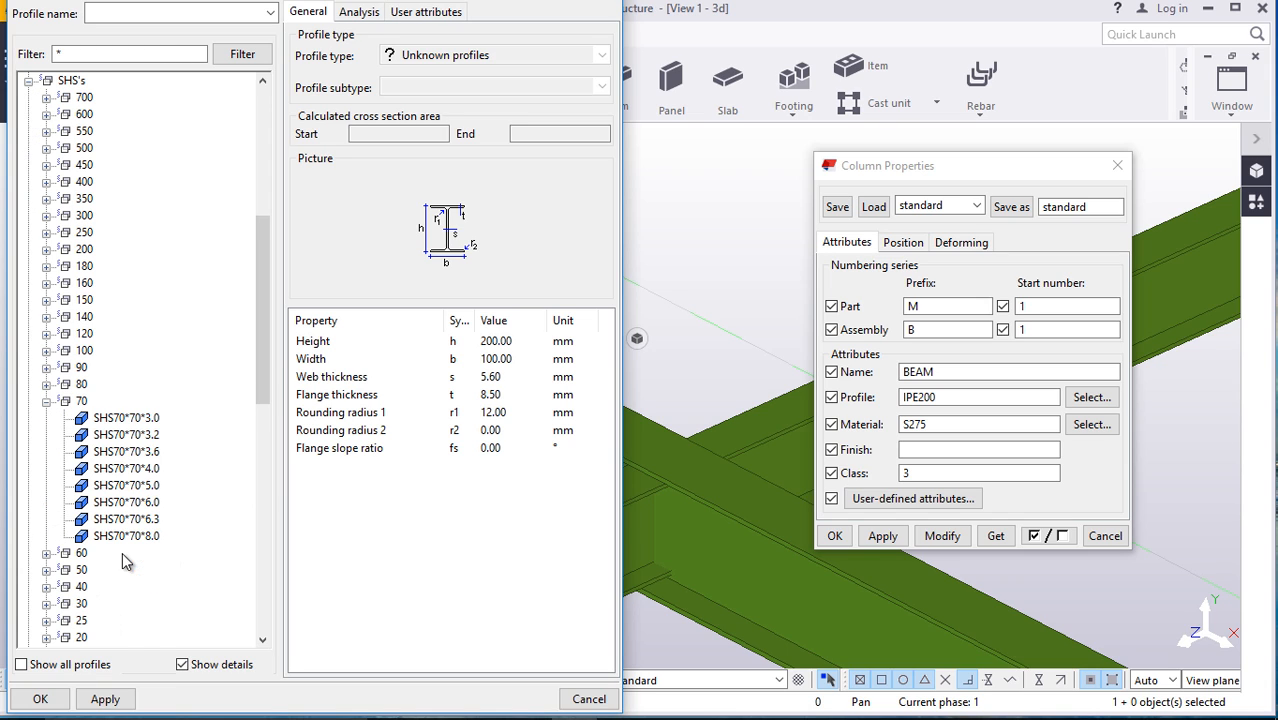
{"action": "left_click", "coordinate": [46, 553]}
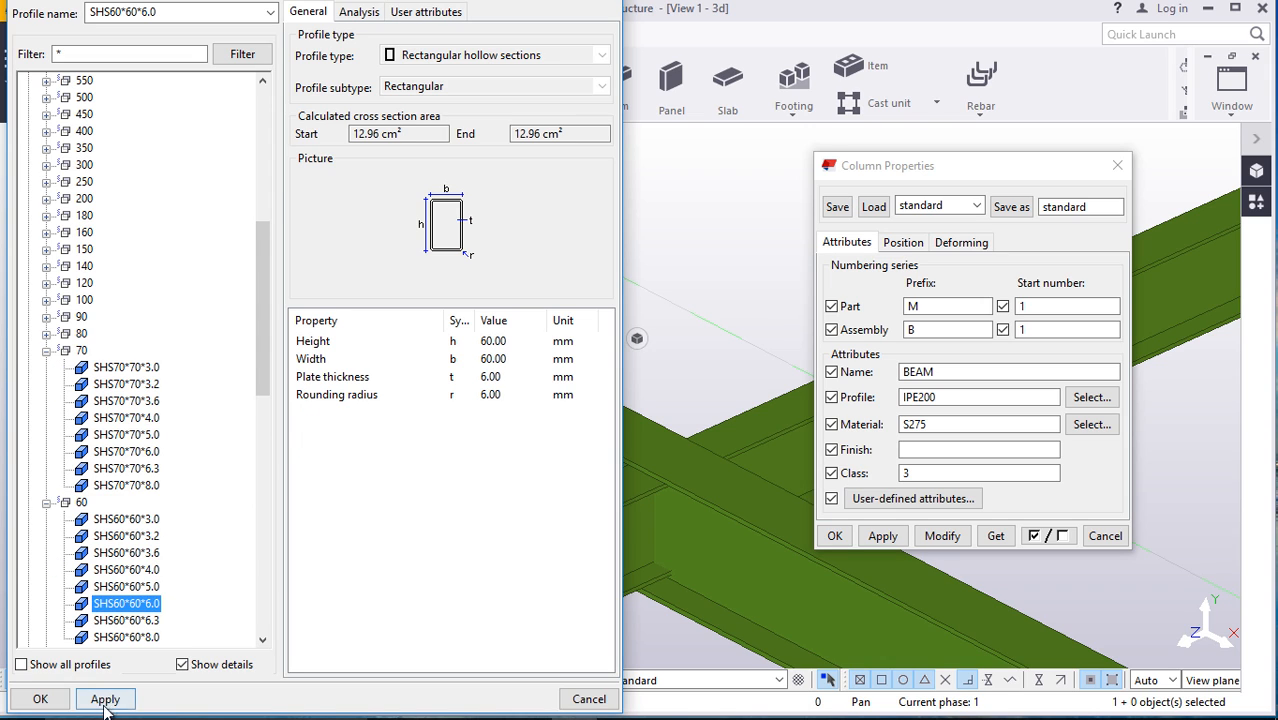
{"action": "left_click", "coordinate": [42, 699]}
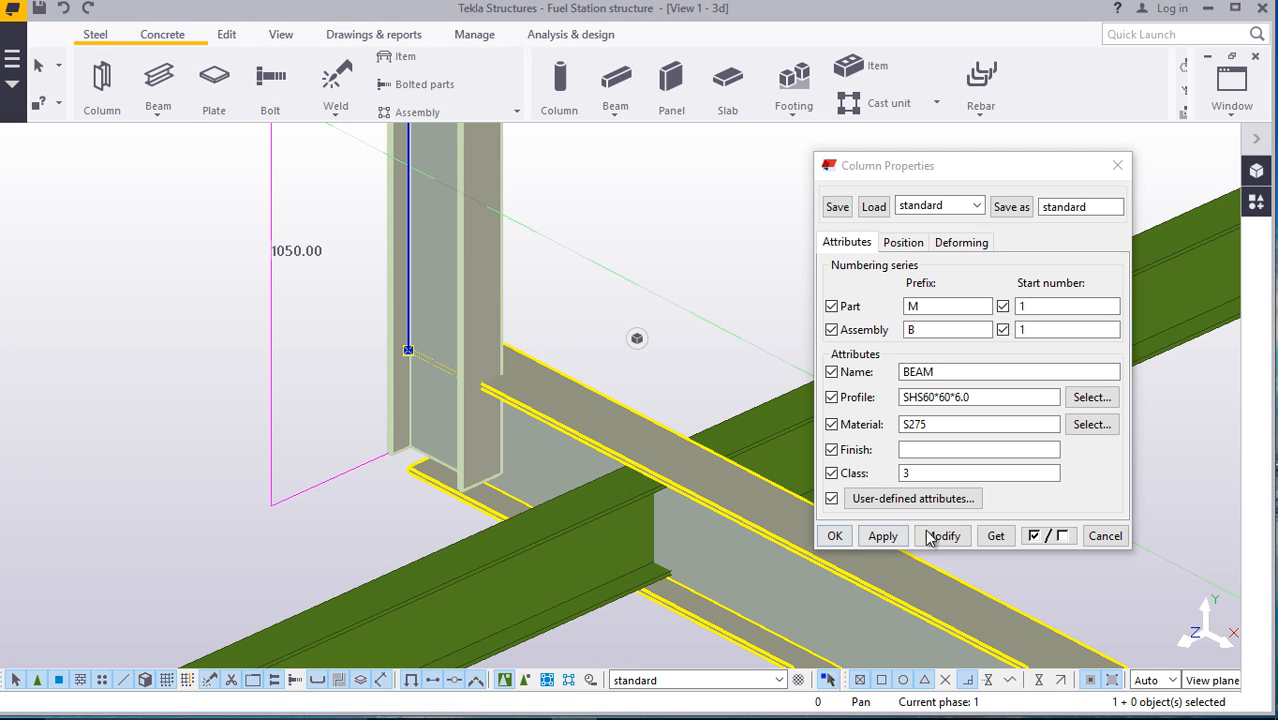
{"action": "left_click", "coordinate": [834, 537]}
Move the hollow-section post from its lower front corner to the lower corner of the top flange at the cantilever's free end
{"action": "scroll", "coordinate": [429, 388], "scroll_direction": "up", "scroll_amount": 4}
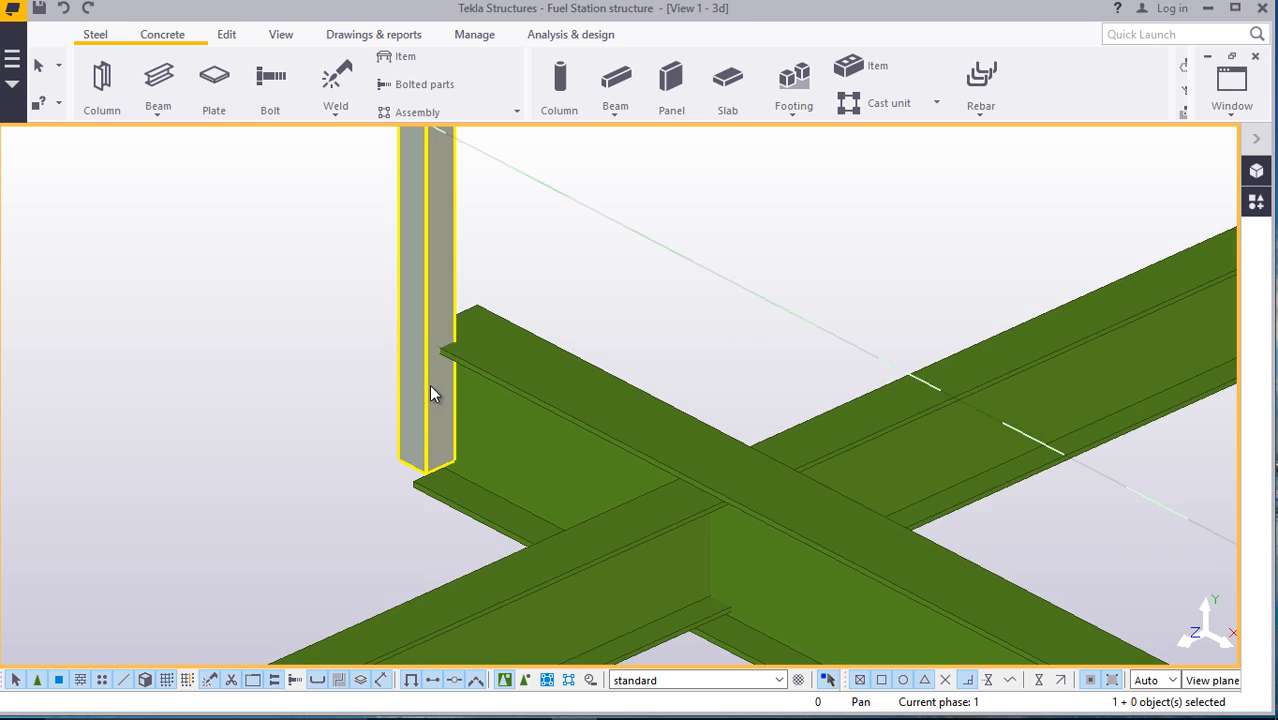
{"action": "double_click", "coordinate": [406, 470]}
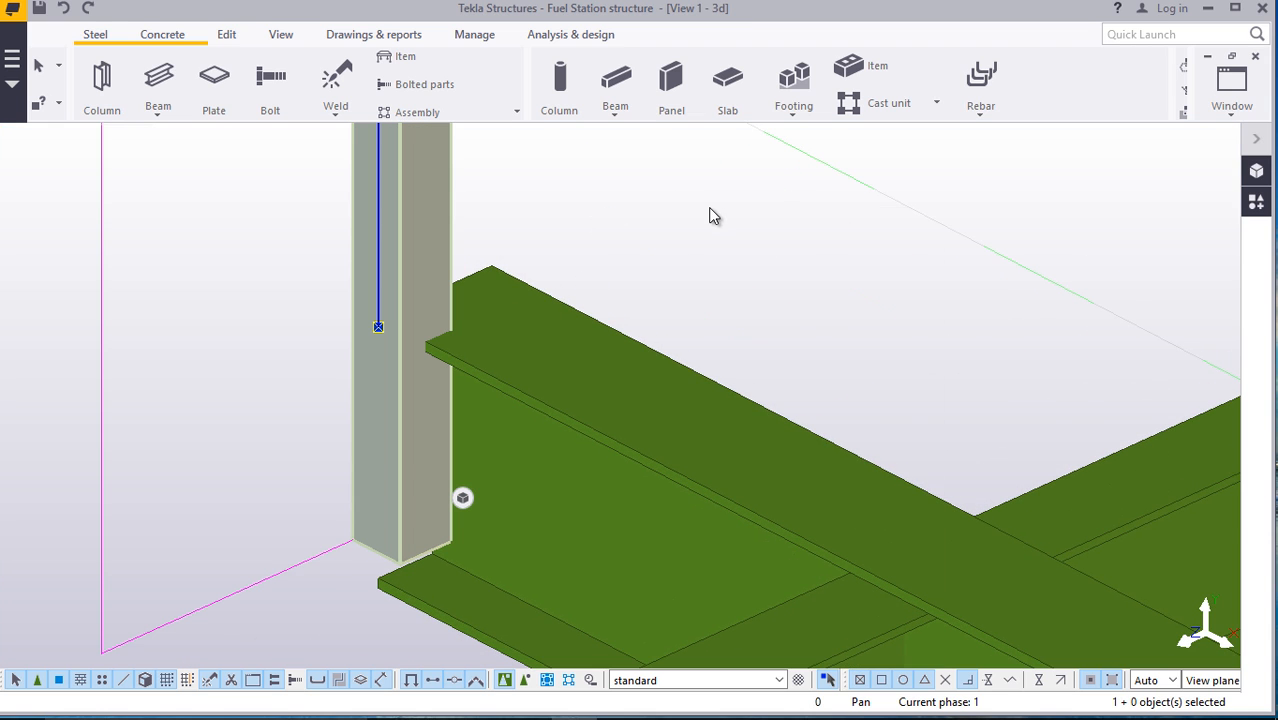
{"action": "right_click", "coordinate": [709, 208]}
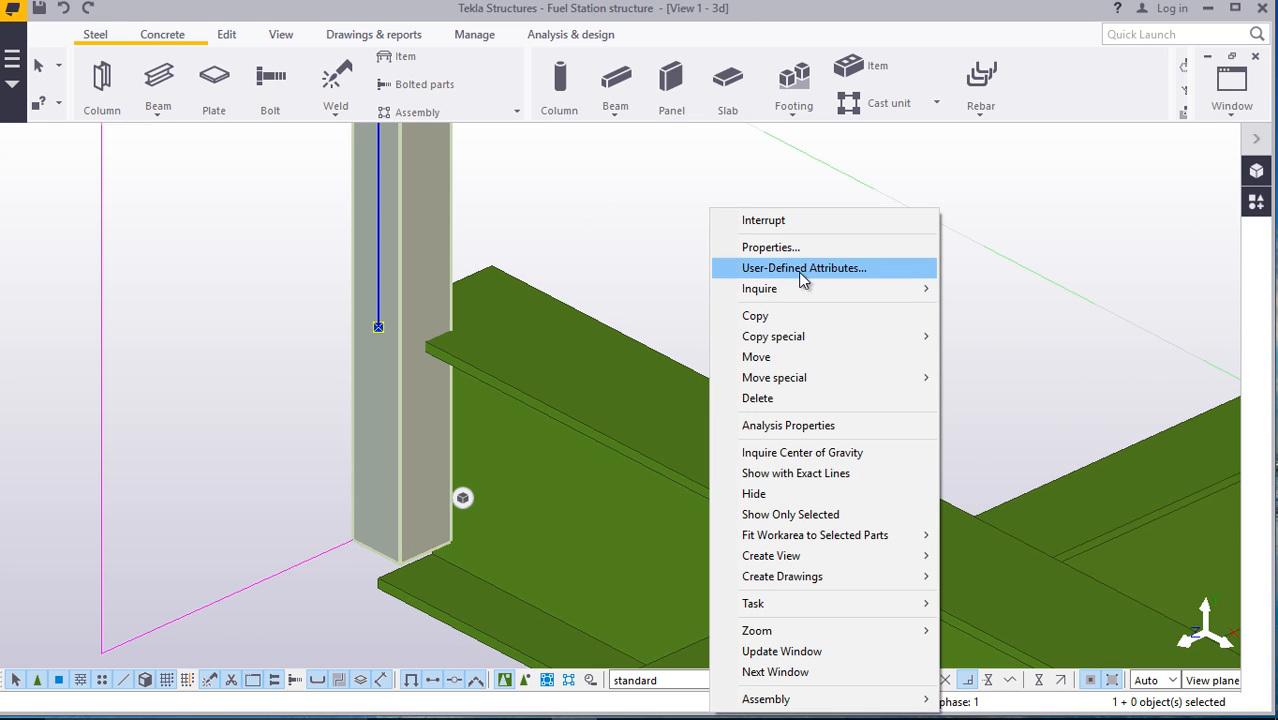
{"action": "left_click", "coordinate": [757, 357]}
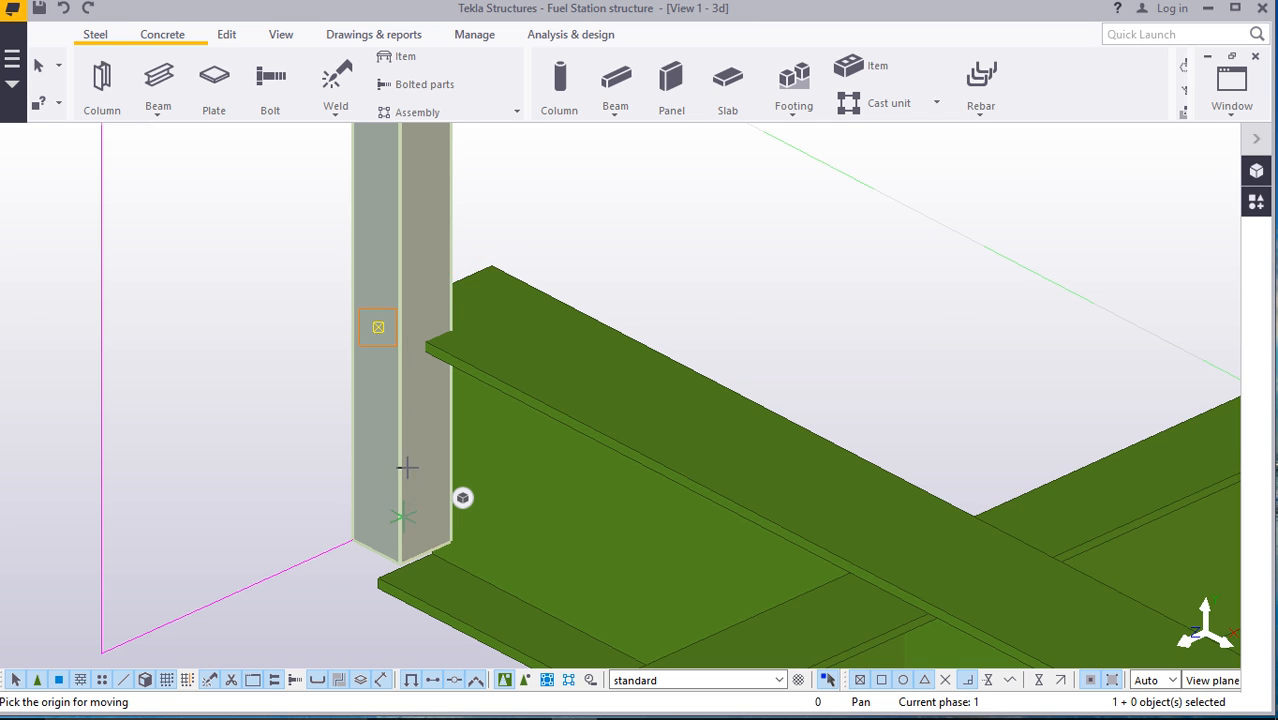
{"action": "scroll", "coordinate": [406, 467], "scroll_direction": "up", "scroll_amount": 4}
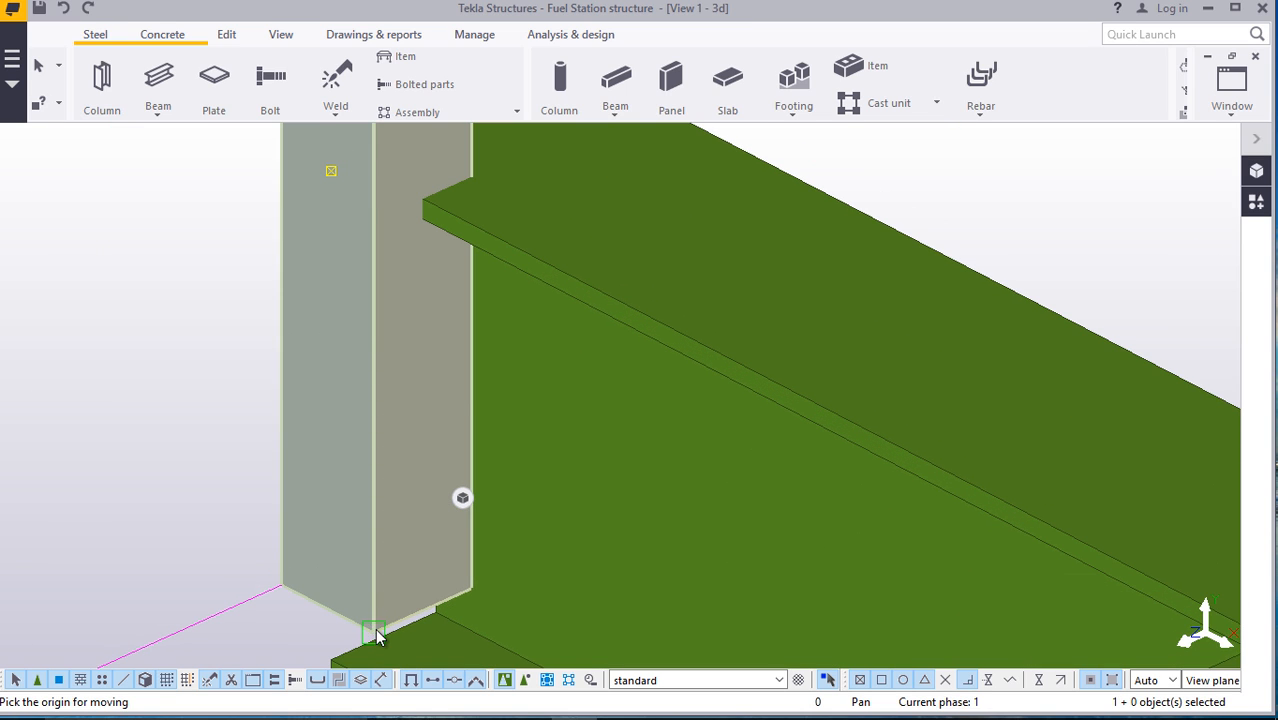
{"action": "left_click", "coordinate": [425, 198]}
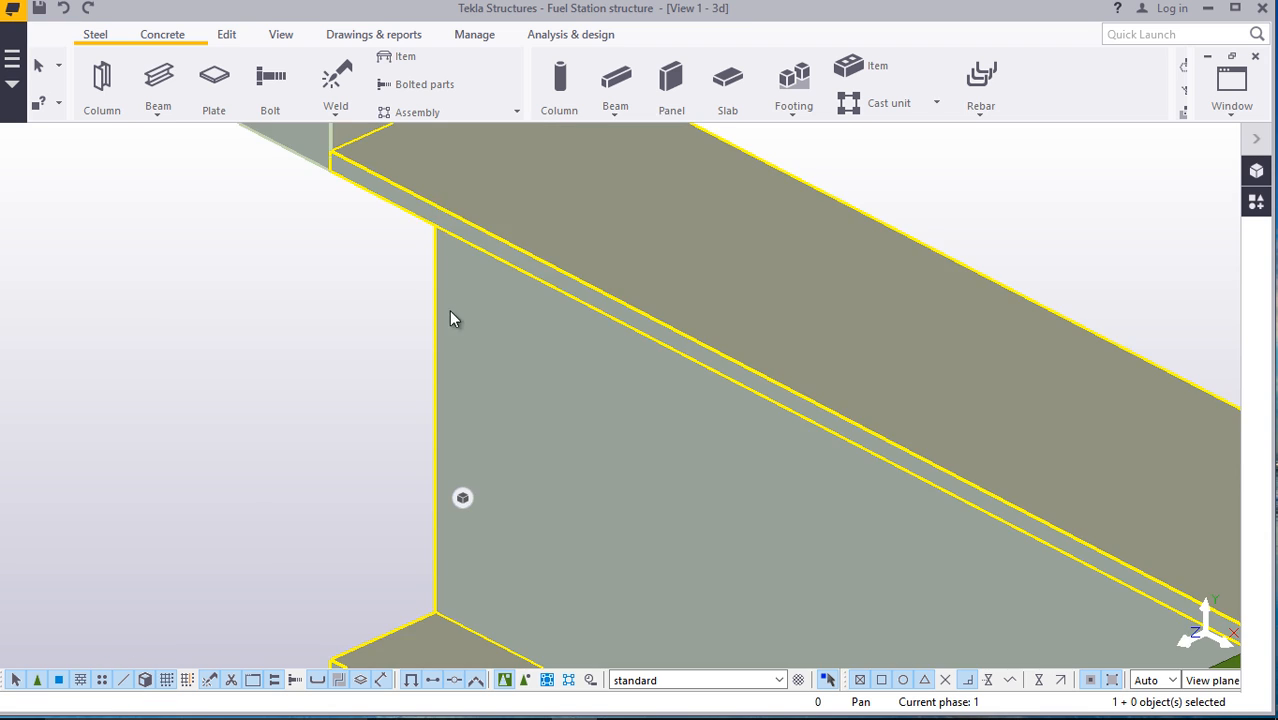
{"action": "scroll", "coordinate": [428, 320], "scroll_direction": "down", "scroll_amount": 3}
{"action": "scroll", "coordinate": [470, 220], "scroll_direction": "up", "scroll_amount": 1}
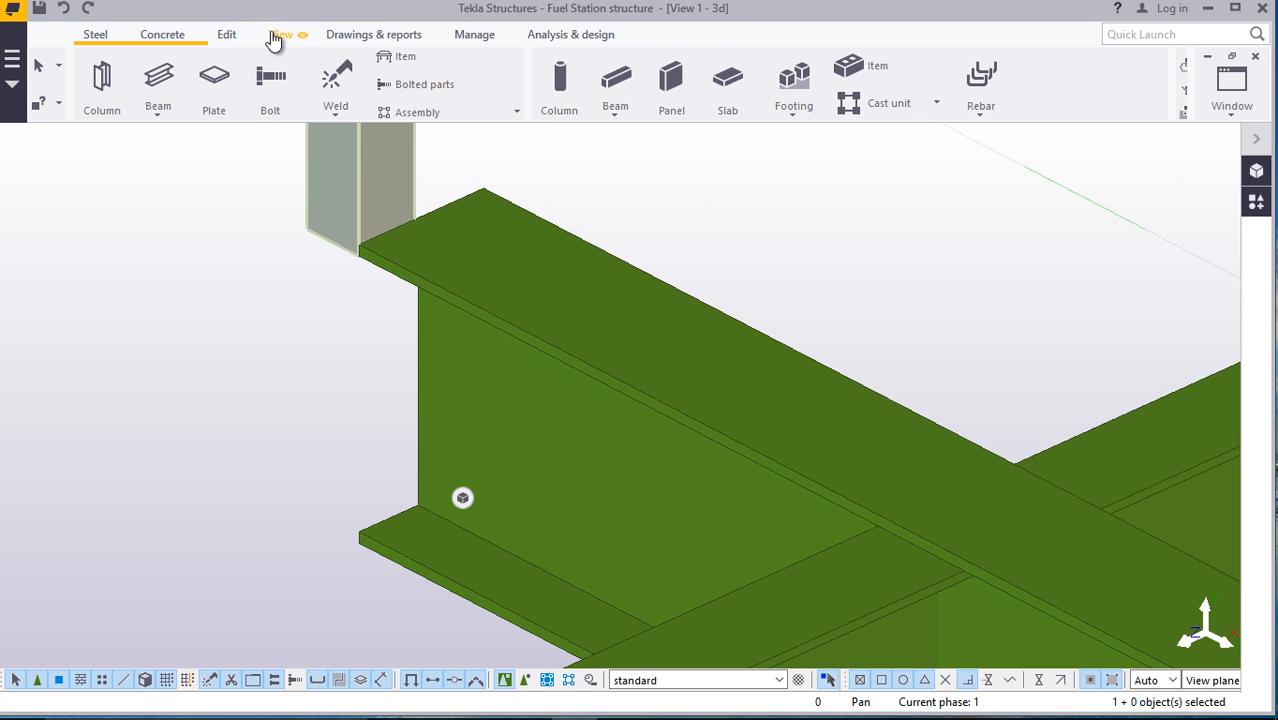
Move the selected post from the midpoint of its base edge to the midpoint of the beam's end edge on the top flange
{"action": "left_click", "coordinate": [278, 36]}
{"action": "left_click", "coordinate": [678, 95]}
{"action": "left_click", "coordinate": [690, 158]}
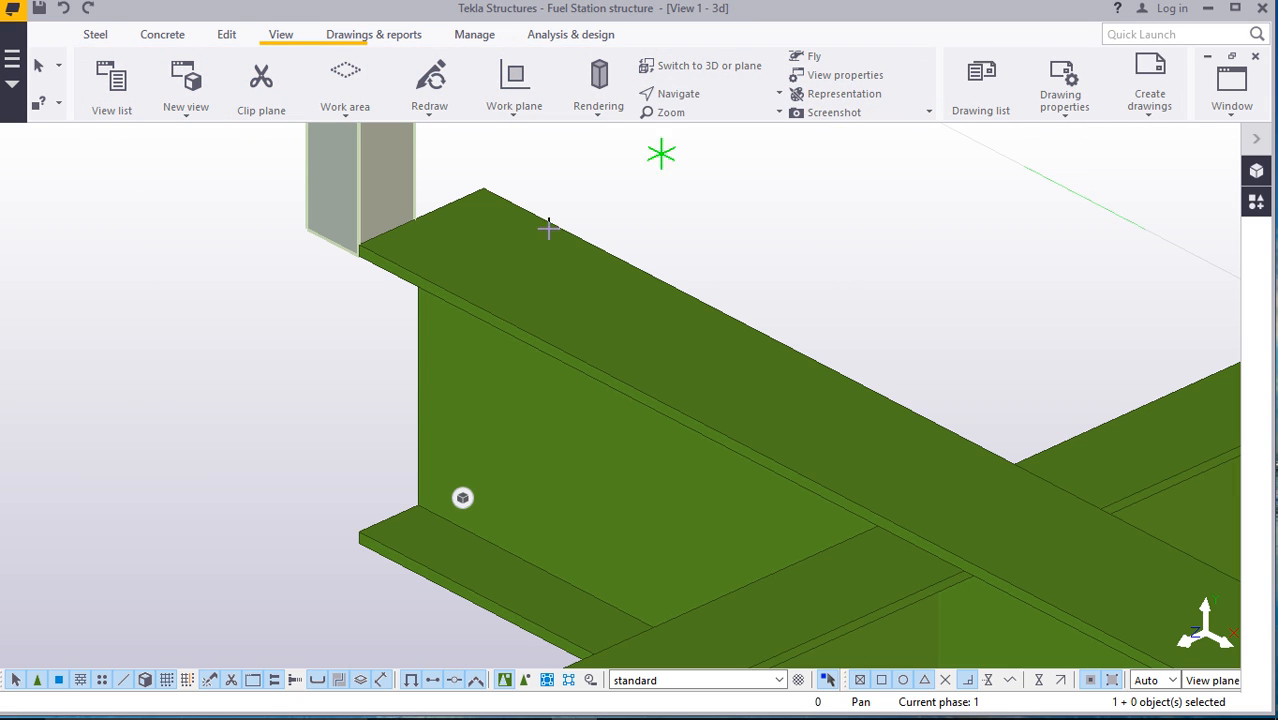
{"action": "middle_click_drag", "start_coordinate": [528, 247], "coordinate": [679, 204], "text": "ctrl"}
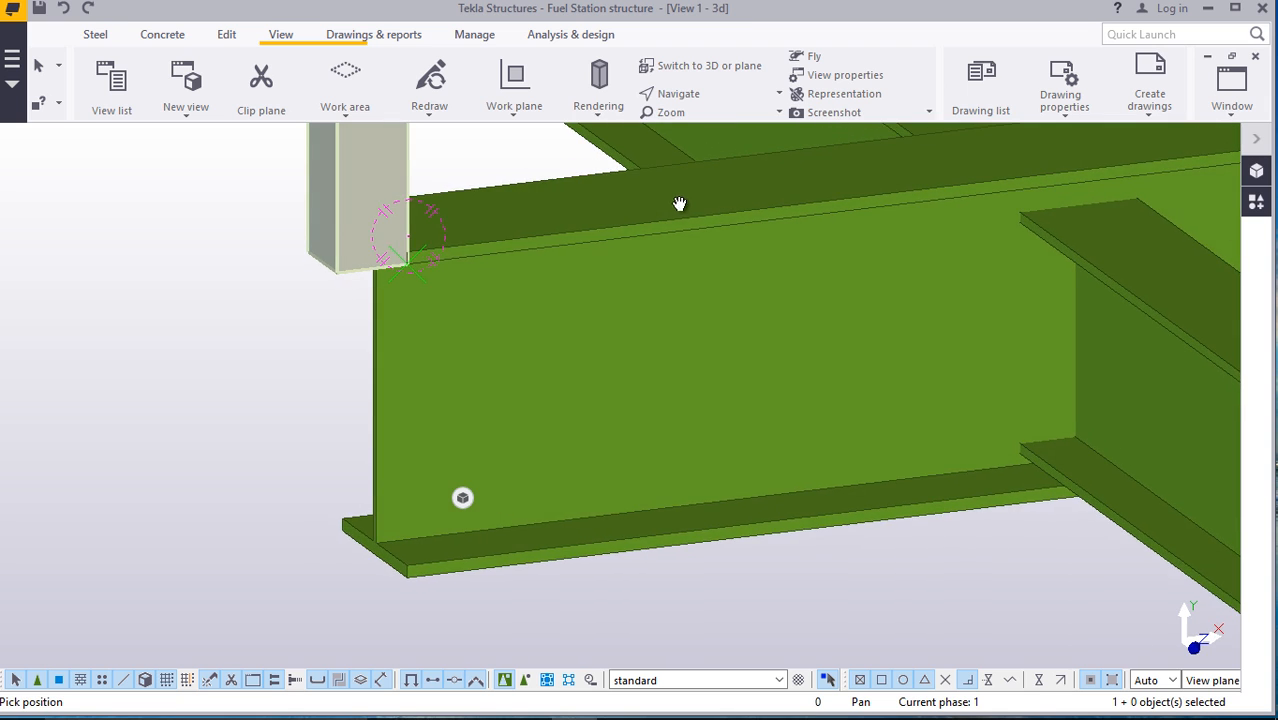
{"action": "middle_click_drag", "start_coordinate": [333, 224], "coordinate": [428, 225], "text": "ctrl"}
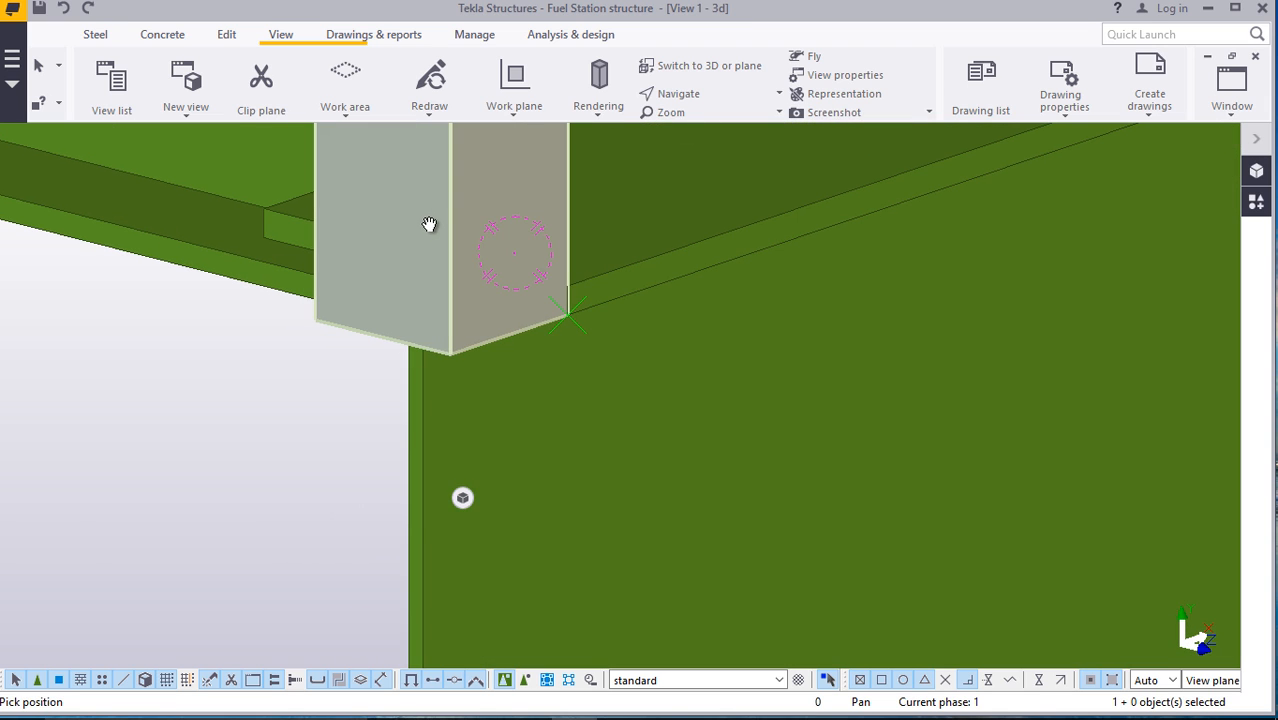
{"action": "right_click", "coordinate": [441, 231]}
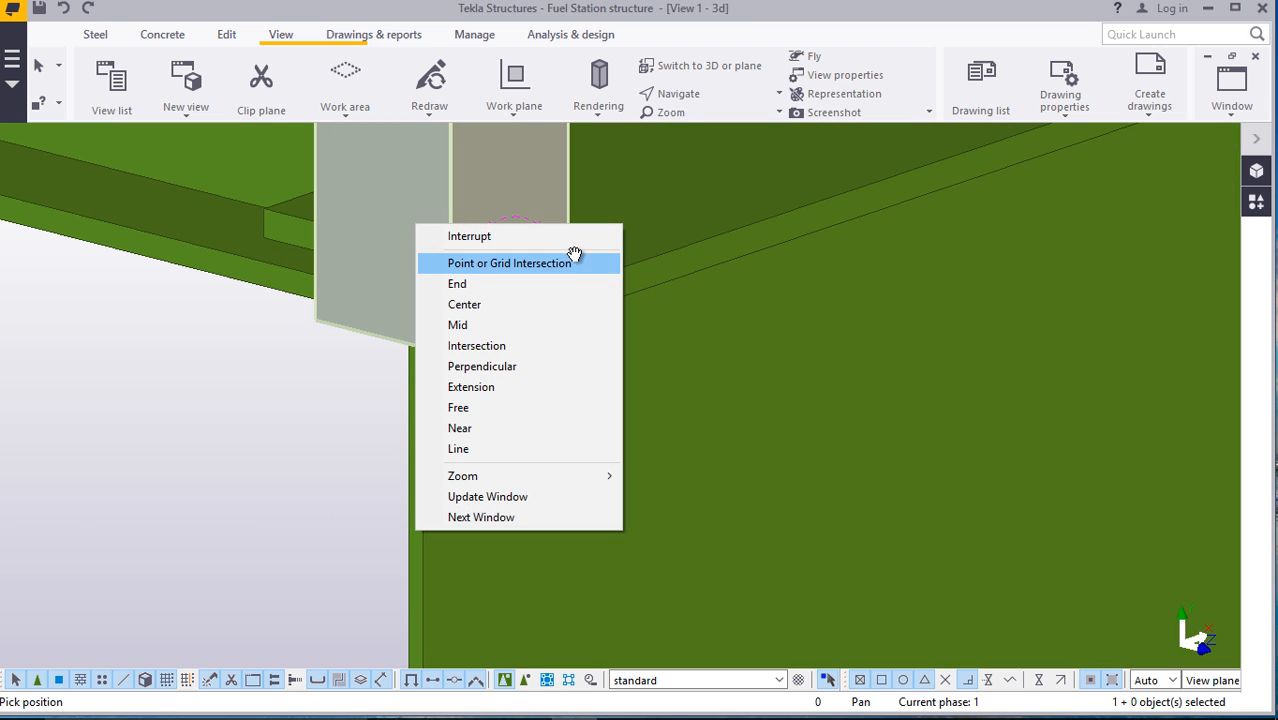
{"action": "left_click", "coordinate": [540, 240]}
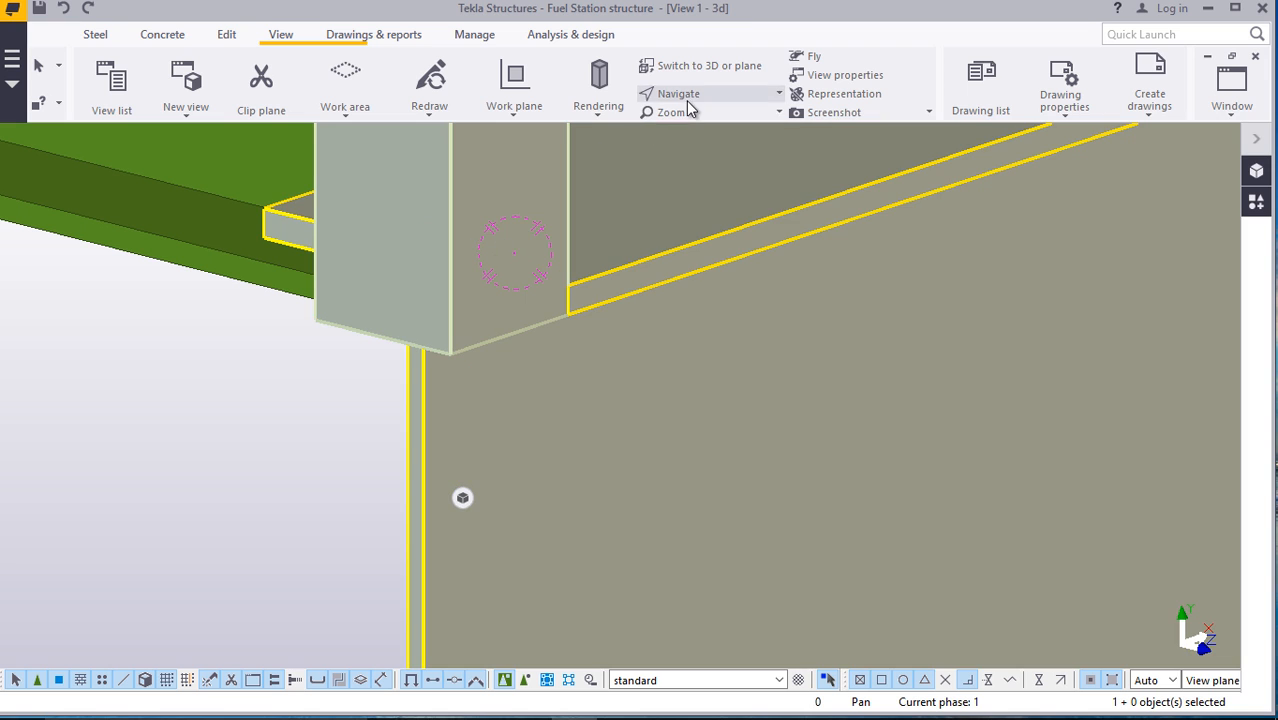
{"action": "left_click", "coordinate": [679, 93]}
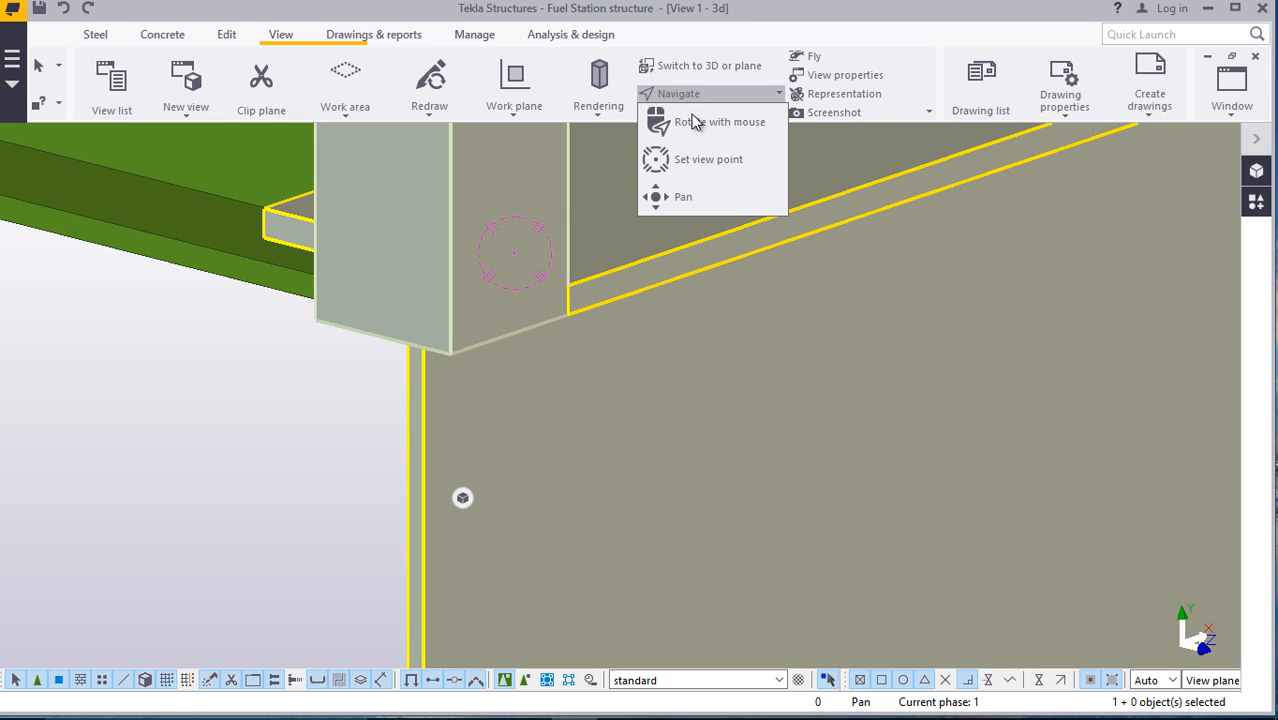
{"action": "left_click", "coordinate": [722, 157]}
{"action": "middle_click_drag", "start_coordinate": [531, 289], "coordinate": [758, 294], "text": "ctrl"}
{"action": "right_click", "coordinate": [490, 288]}
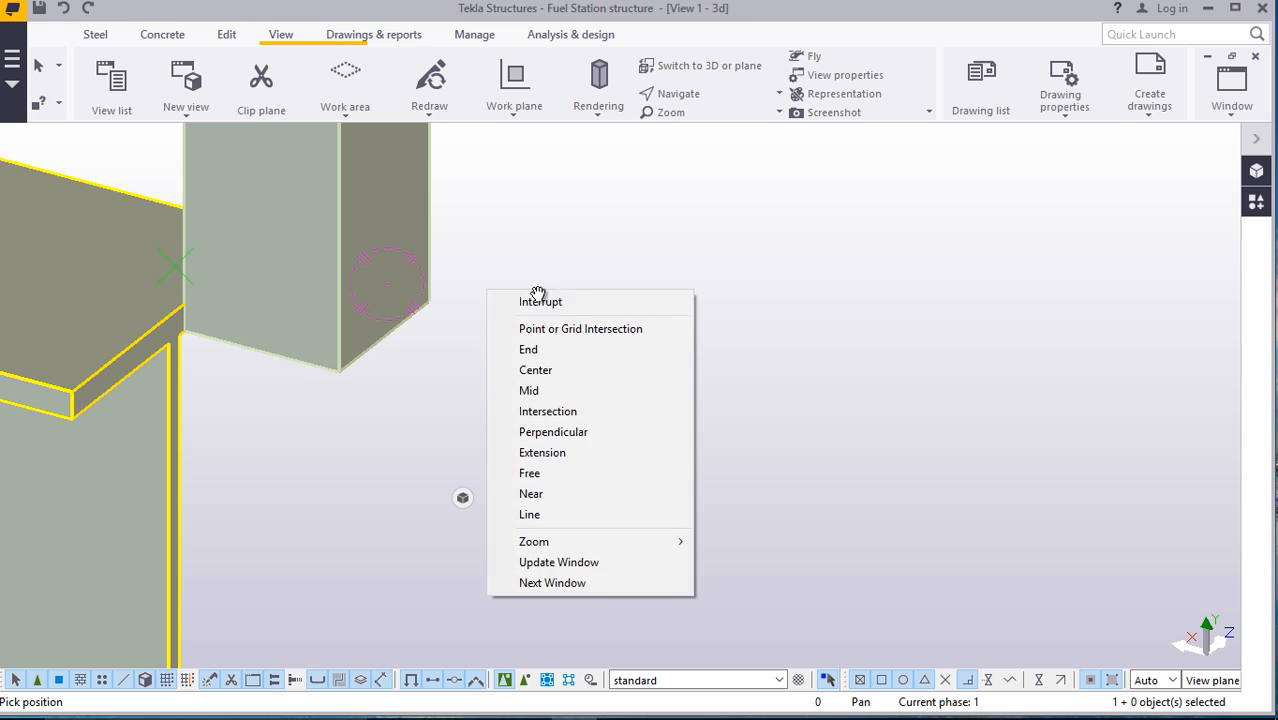
{"action": "left_click", "coordinate": [543, 305]}
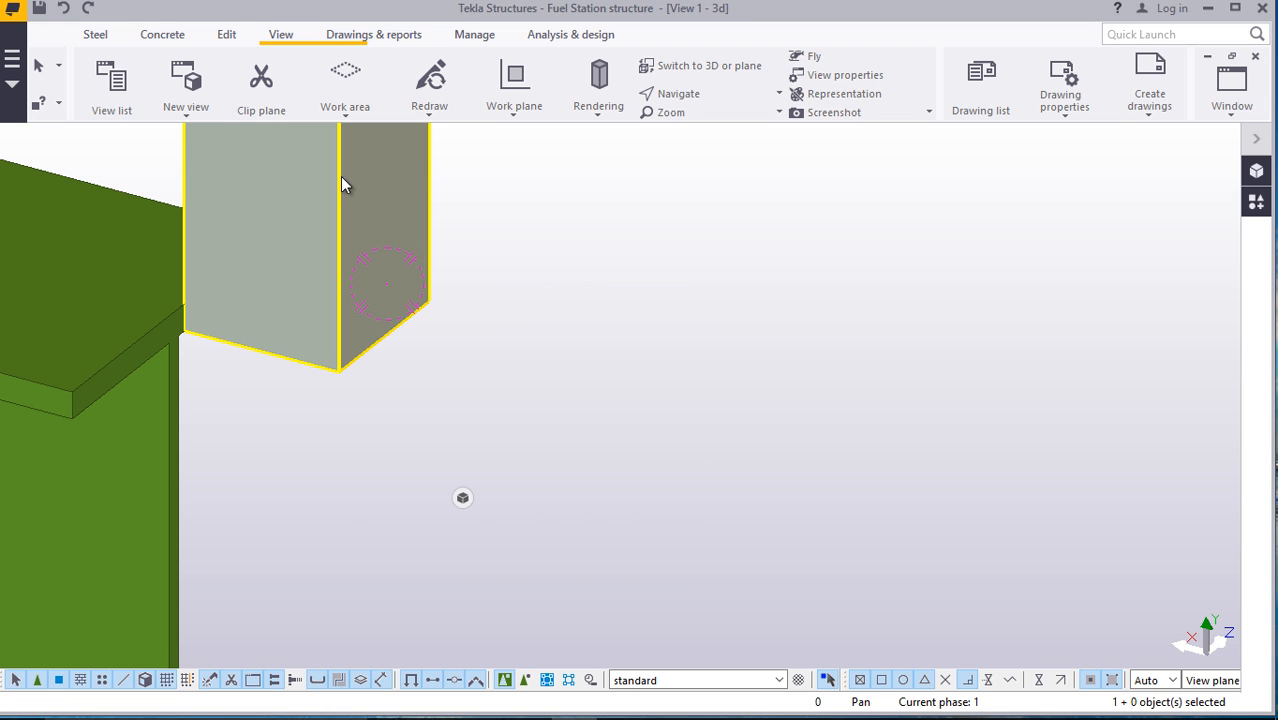
{"action": "right_click", "coordinate": [525, 208]}
{"action": "left_click", "coordinate": [585, 354]}
{"action": "scroll", "coordinate": [376, 343], "scroll_direction": "up", "scroll_amount": 4}
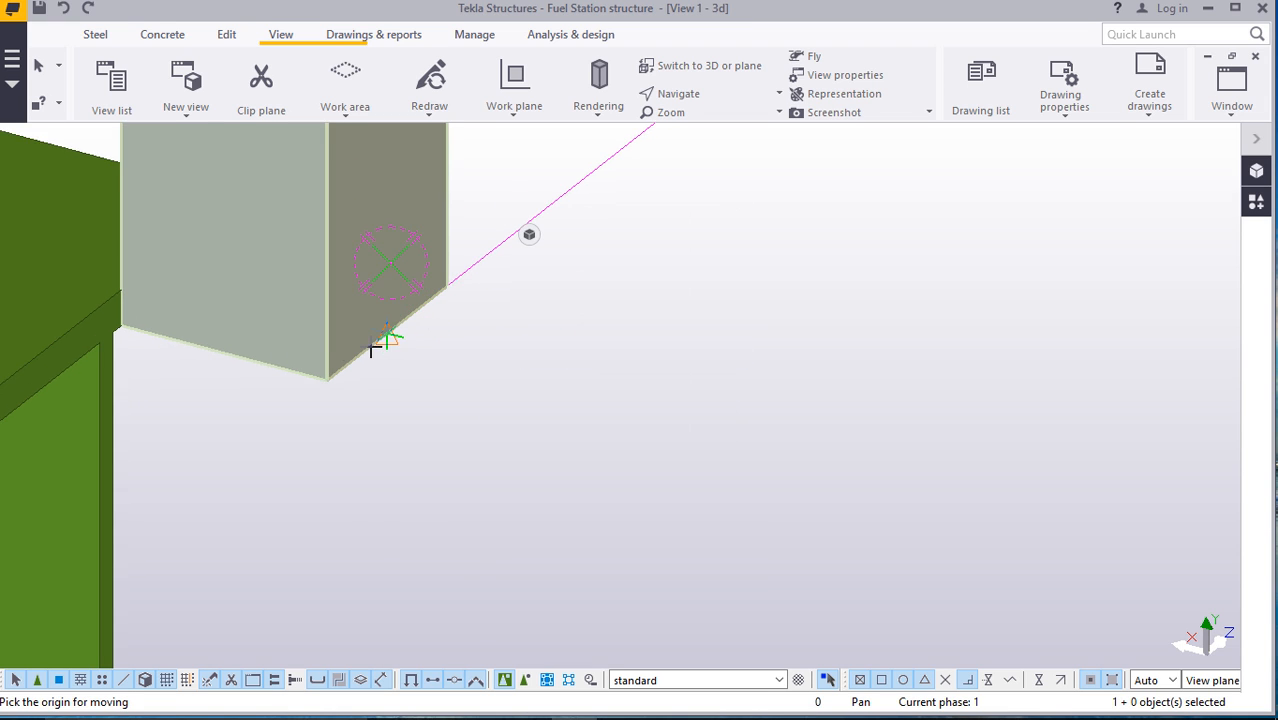
{"action": "scroll", "coordinate": [608, 398], "scroll_direction": "down", "scroll_amount": 3}
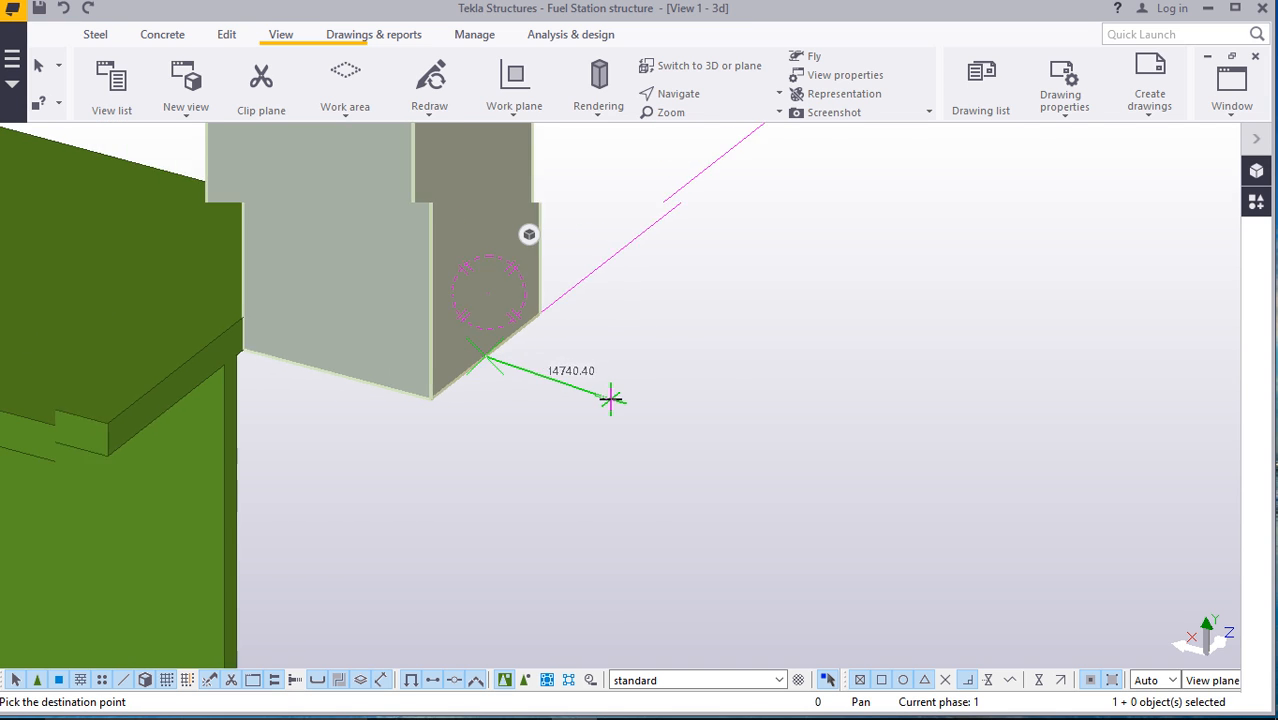
{"action": "scroll", "coordinate": [196, 309], "scroll_direction": "up", "scroll_amount": 3}
{"action": "left_click", "coordinate": [305, 343]}
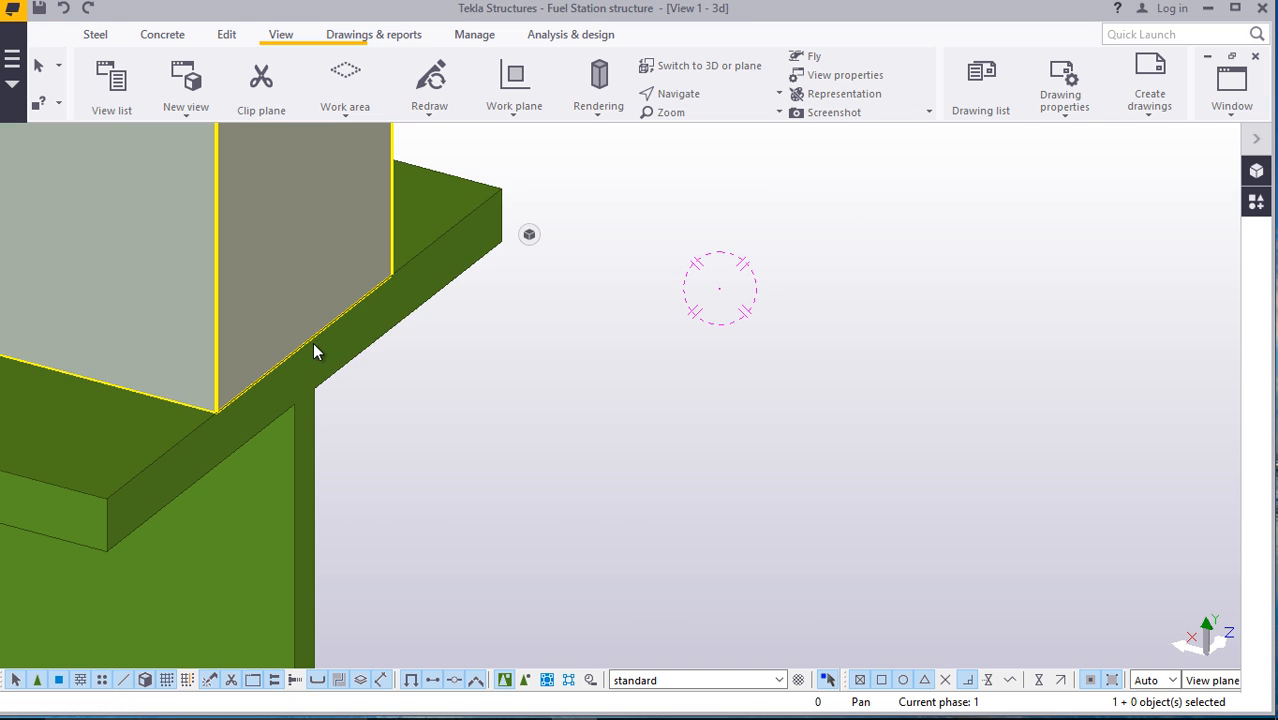
Examine the moved post and the surrounding roof frame from several sides, including the crossing of the main beam with a secondary beam
{"action": "scroll", "coordinate": [600, 400], "scroll_direction": "down", "scroll_amount": 4}
{"action": "scroll", "coordinate": [565, 470], "scroll_direction": "down", "scroll_amount": 5}
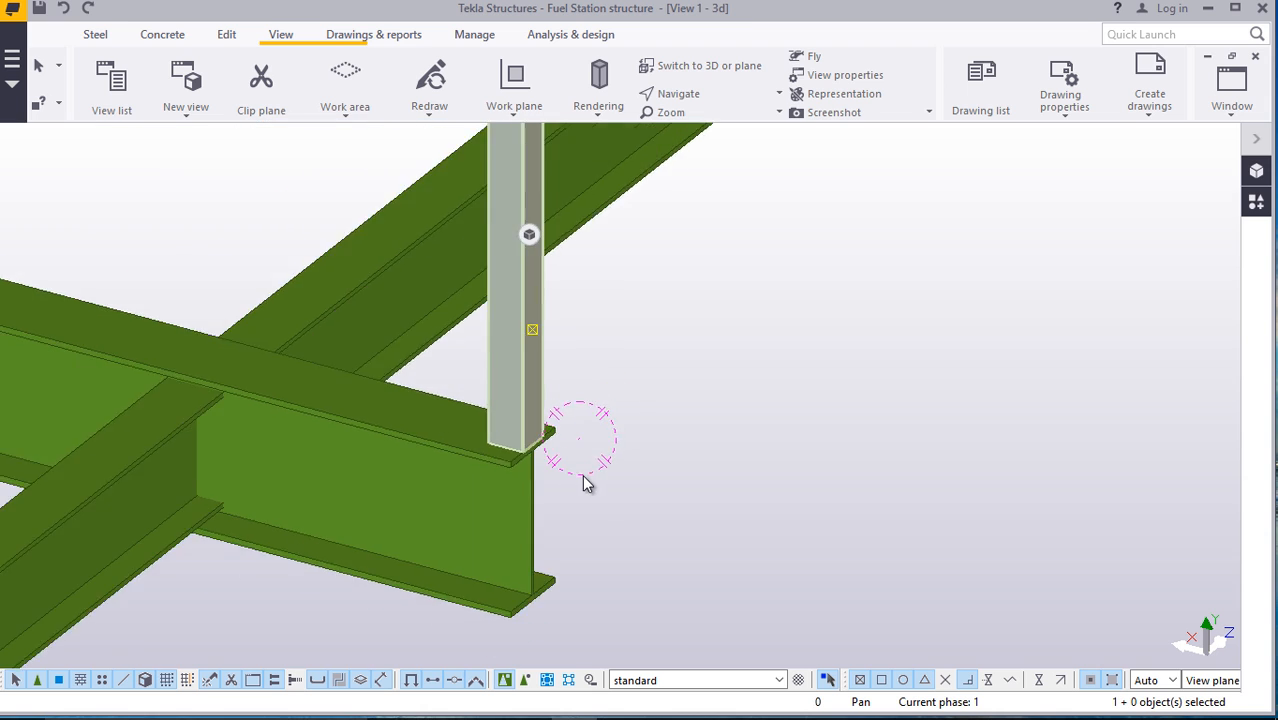
{"action": "left_click", "coordinate": [700, 96]}
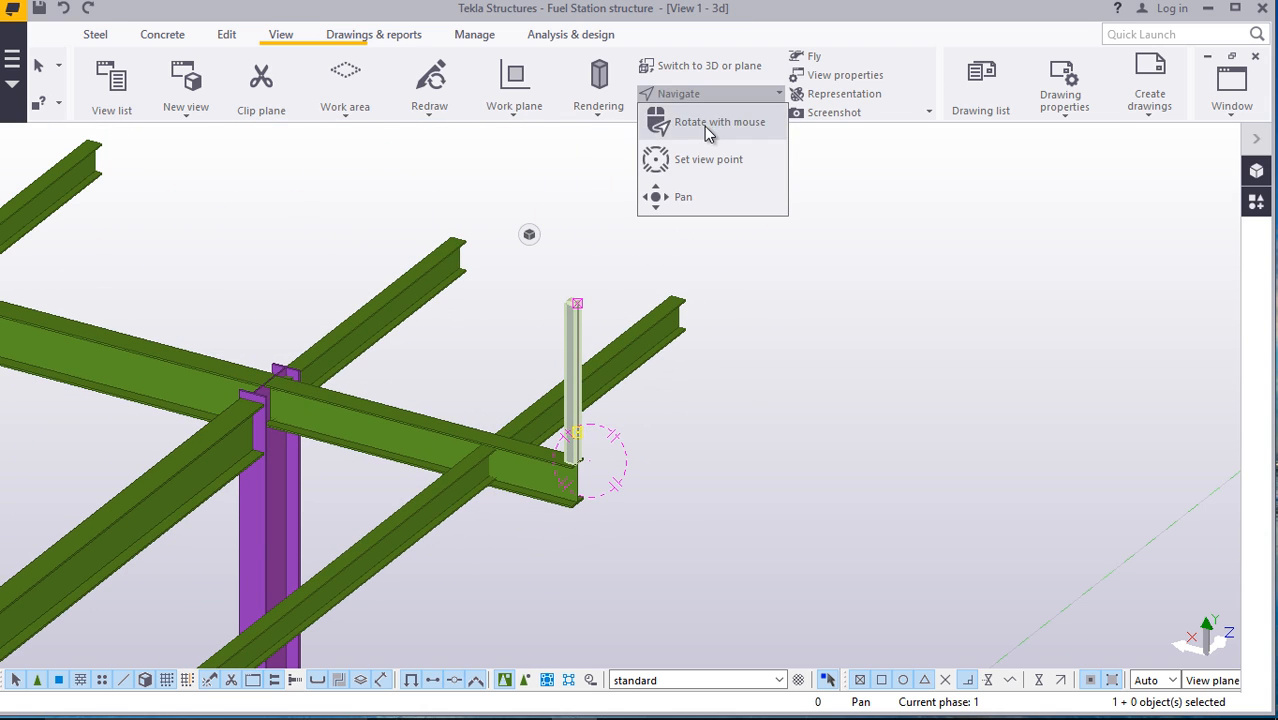
{"action": "left_click", "coordinate": [706, 126]}
{"action": "left_click_drag", "start_coordinate": [578, 467], "coordinate": [165, 416]}
{"action": "scroll", "coordinate": [120, 459], "scroll_direction": "down", "scroll_amount": 3}
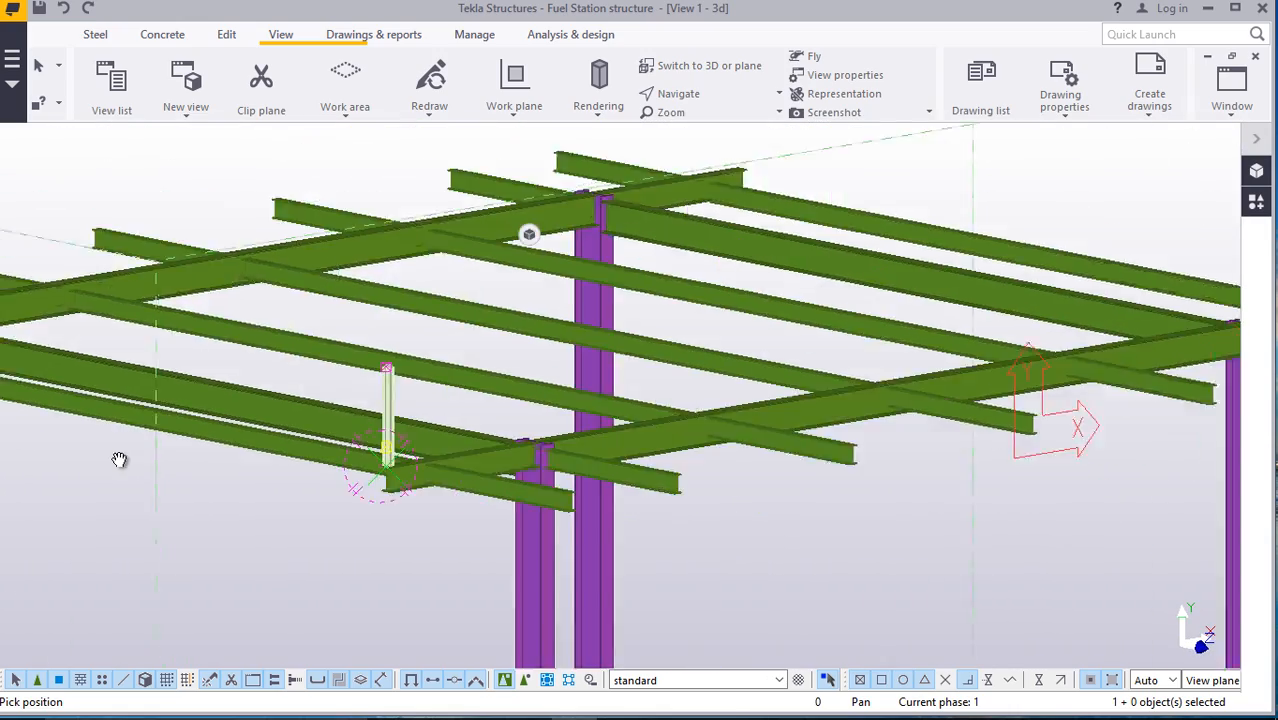
{"action": "left_click_drag", "start_coordinate": [726, 396], "coordinate": [719, 451]}
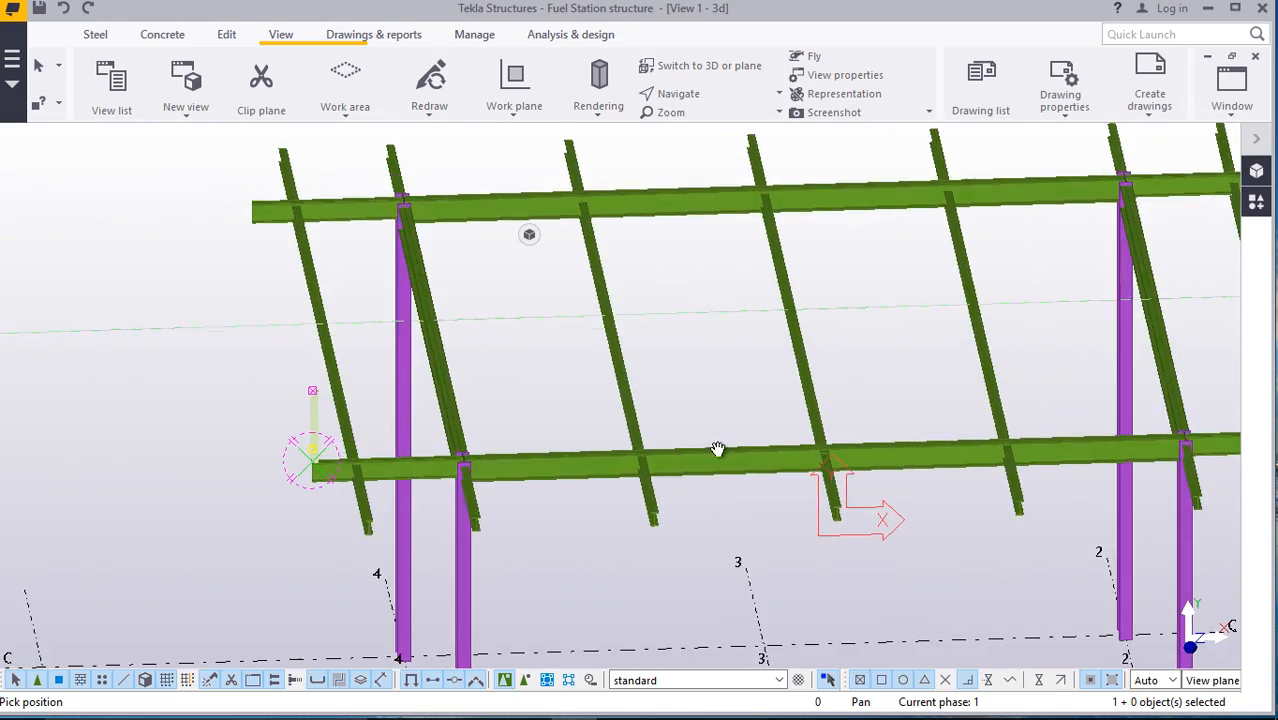
{"action": "scroll", "coordinate": [1075, 560], "scroll_direction": "up", "scroll_amount": 1}
{"action": "scroll", "coordinate": [750, 484], "scroll_direction": "up", "scroll_amount": 2}
{"action": "scroll", "coordinate": [750, 480], "scroll_direction": "up", "scroll_amount": 1}
{"action": "middle_click_drag", "start_coordinate": [788, 498], "coordinate": [616, 548], "text": "ctrl"}
{"action": "scroll", "coordinate": [733, 339], "scroll_direction": "down", "scroll_amount": 3}
{"action": "scroll", "coordinate": [600, 570], "scroll_direction": "up", "scroll_amount": 5}
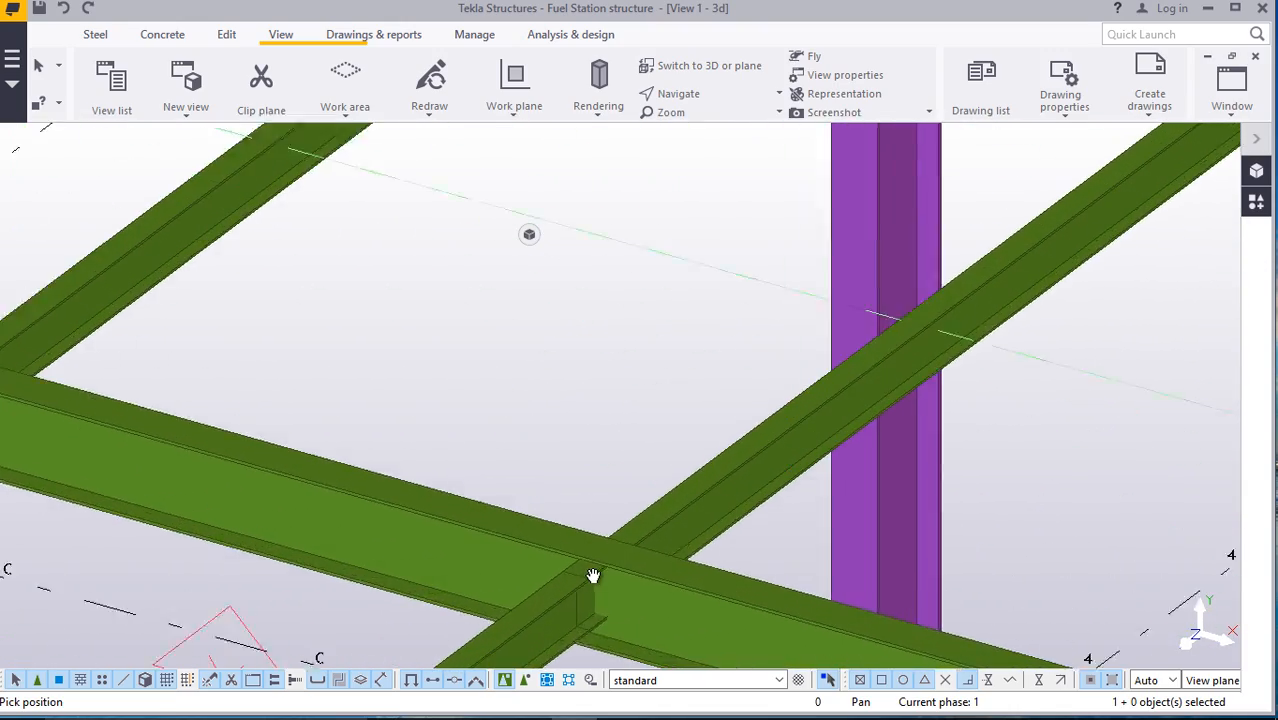
{"action": "right_click", "coordinate": [518, 408]}
{"action": "left_click", "coordinate": [567, 419]}
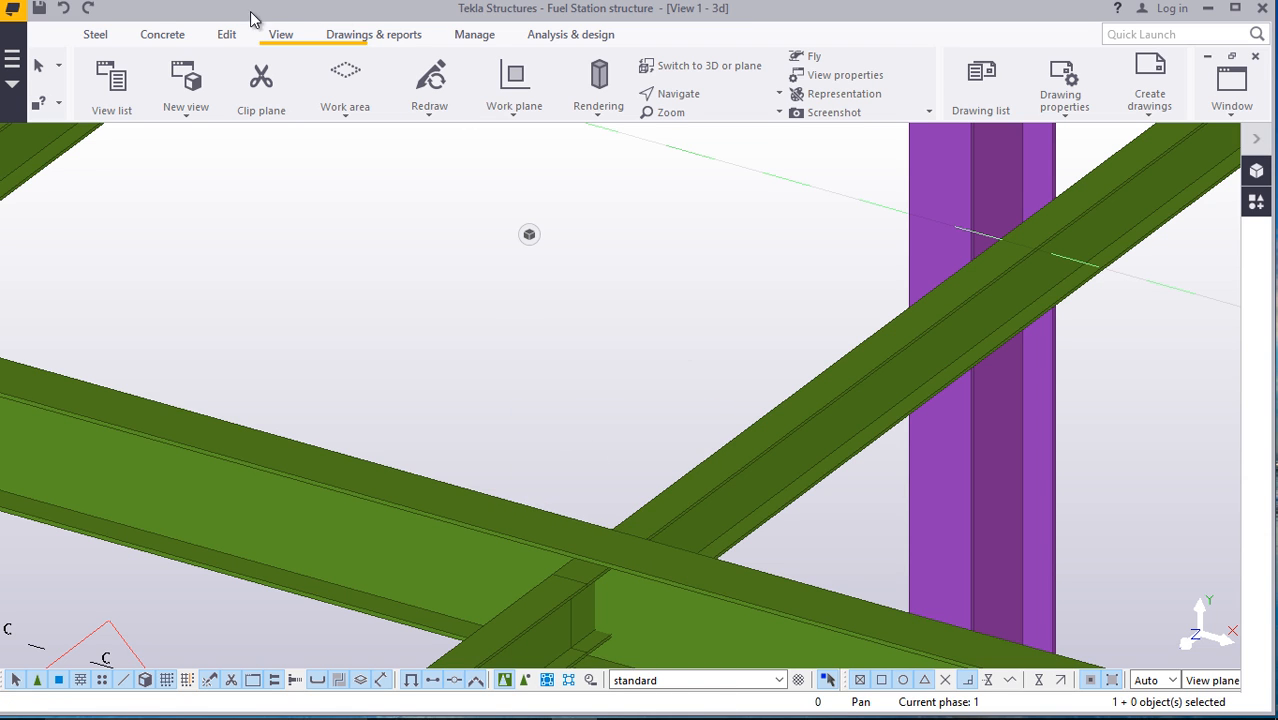
Add one divided line point midway across the main beam's top flange, between its two edges at the secondary beam crossing
{"action": "left_click", "coordinate": [226, 34]}
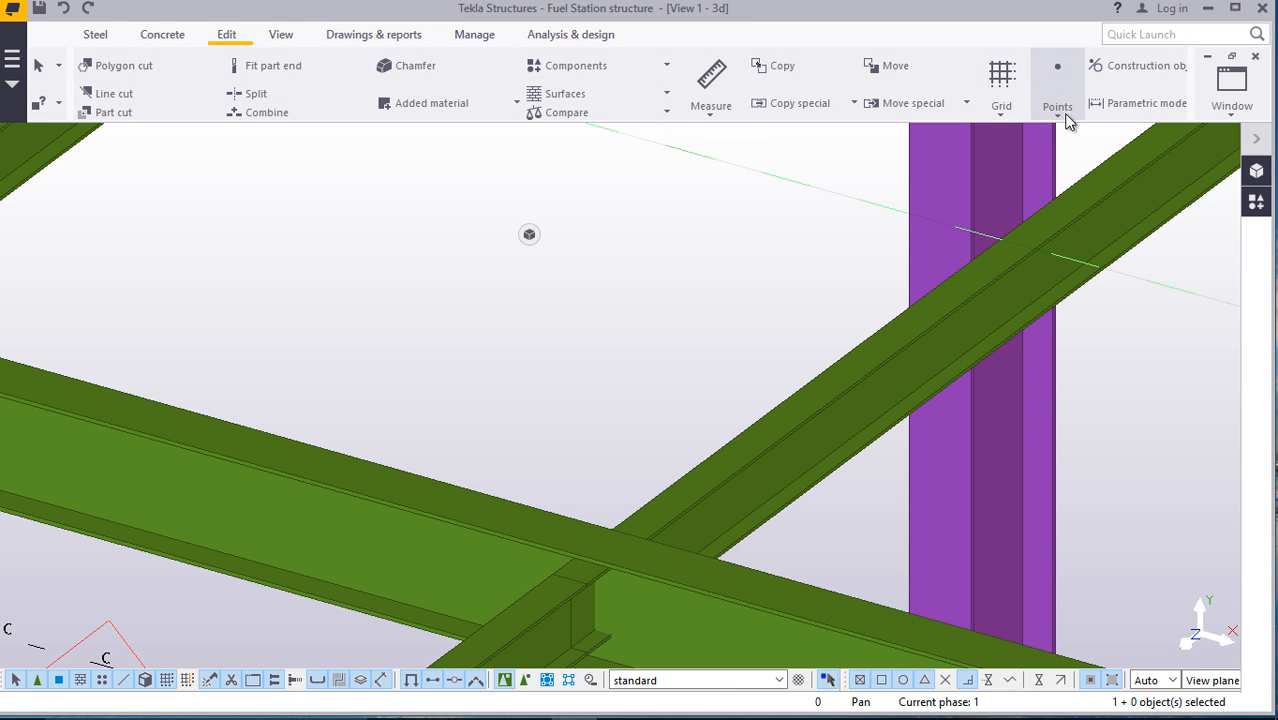
{"action": "left_click", "coordinate": [1060, 110]}
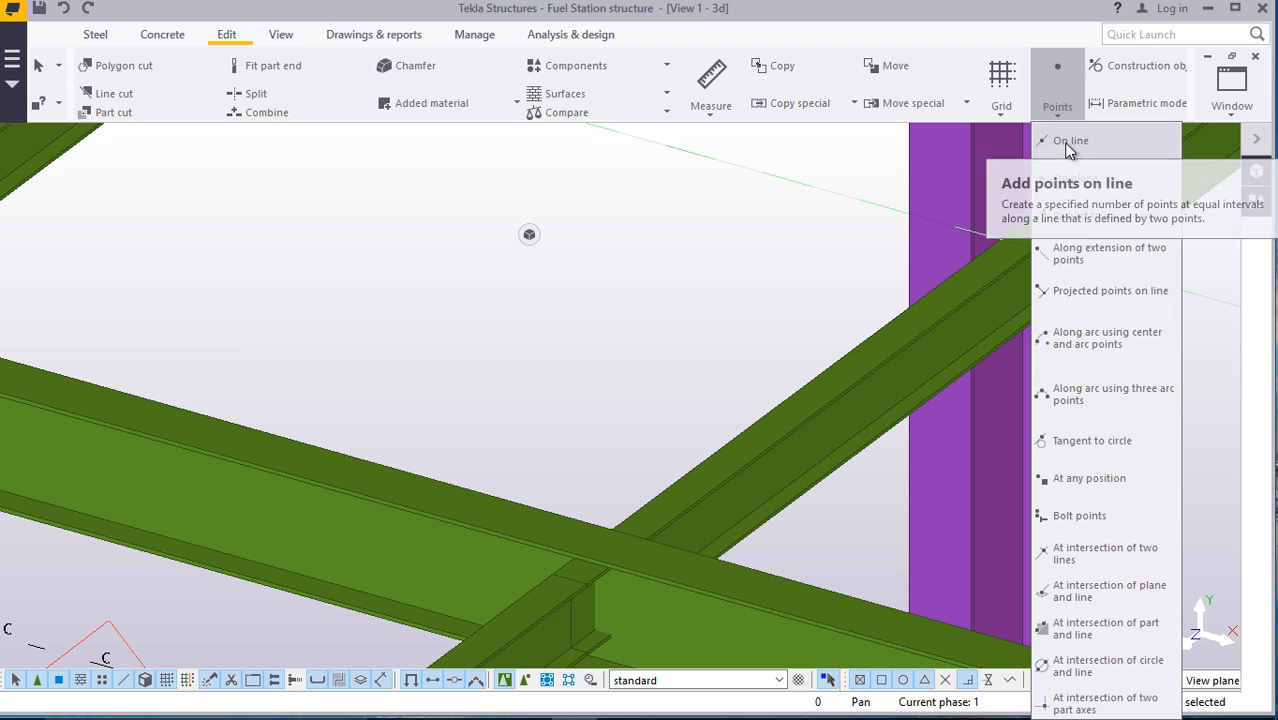
{"action": "left_click", "coordinate": [1070, 141]}
{"action": "scroll", "coordinate": [593, 556], "scroll_direction": "up", "scroll_amount": 5}
{"action": "scroll", "coordinate": [593, 556], "scroll_direction": "up", "scroll_amount": 2}
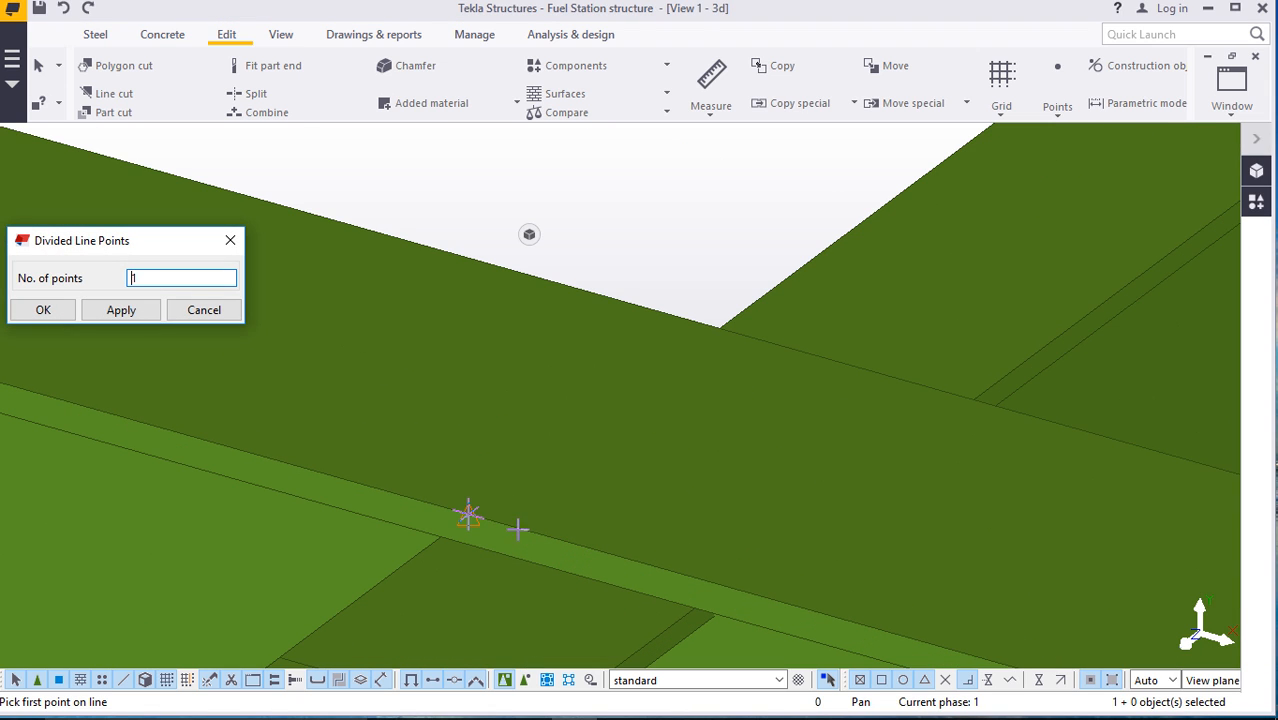
{"action": "left_click", "coordinate": [469, 513]}
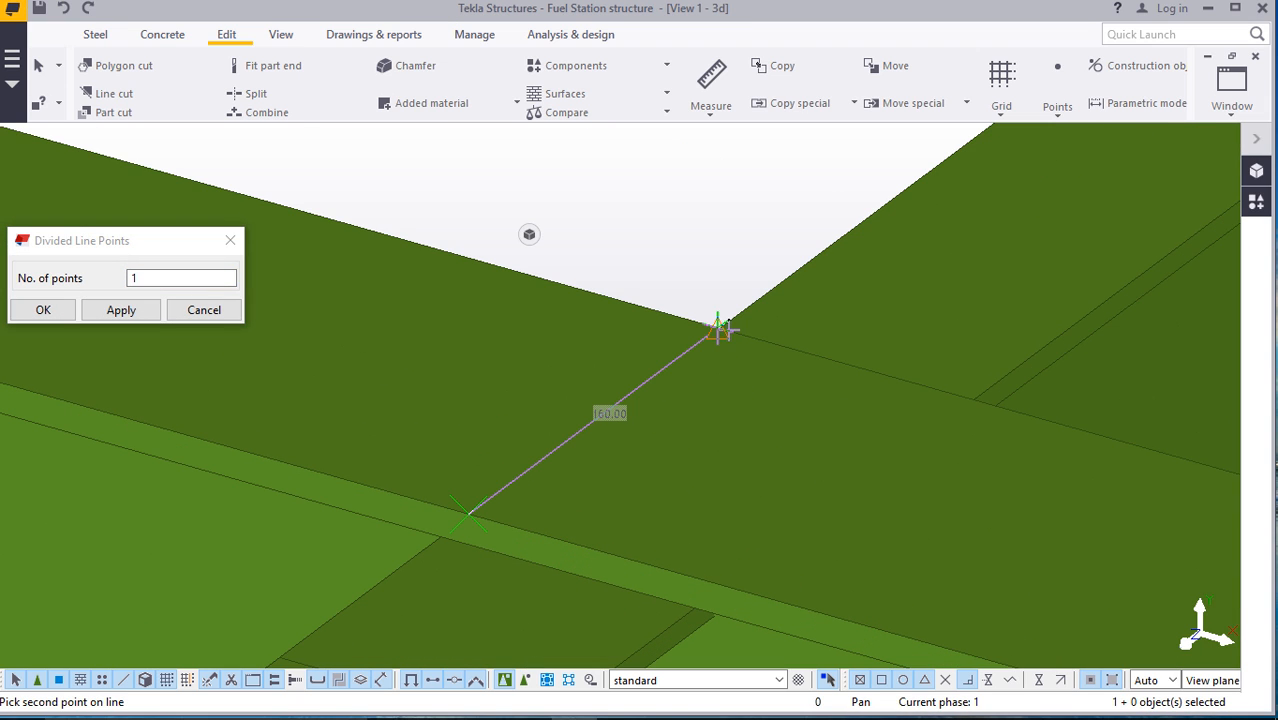
{"action": "scroll", "coordinate": [716, 328], "scroll_direction": "up", "scroll_amount": 3}
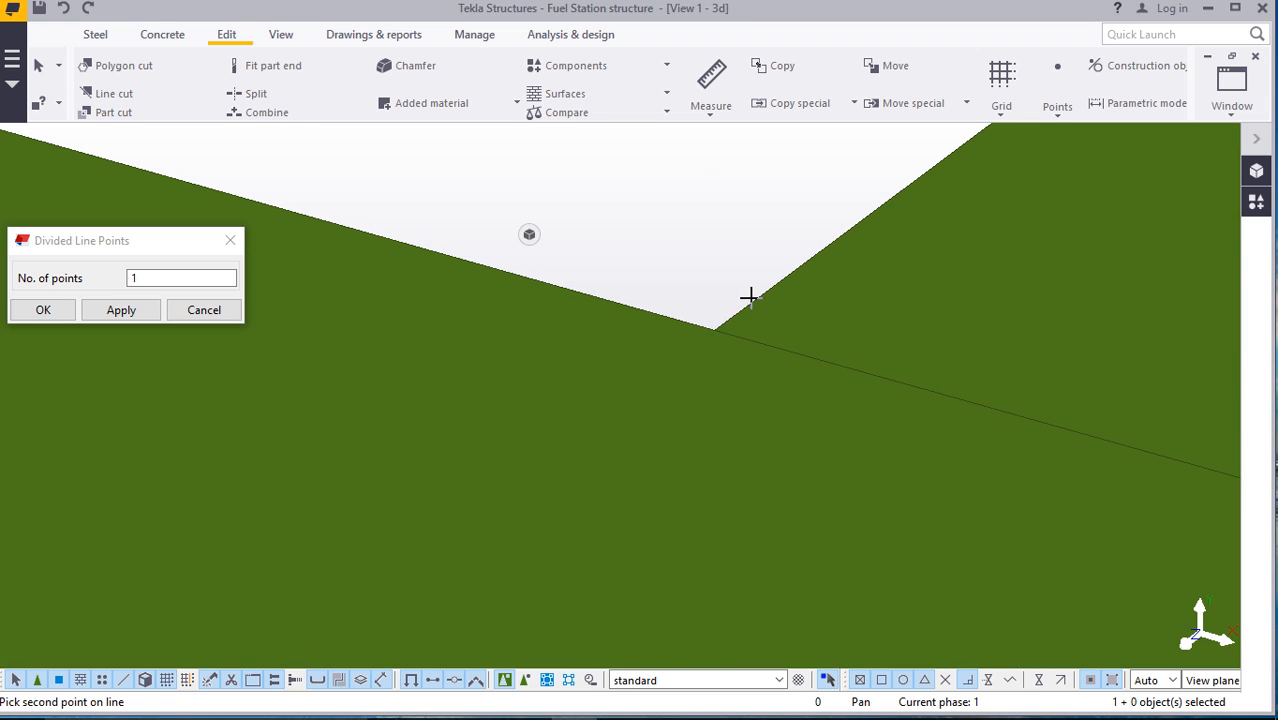
{"action": "left_click", "coordinate": [652, 252]}
{"action": "scroll", "coordinate": [722, 322], "scroll_direction": "down", "scroll_amount": 3}
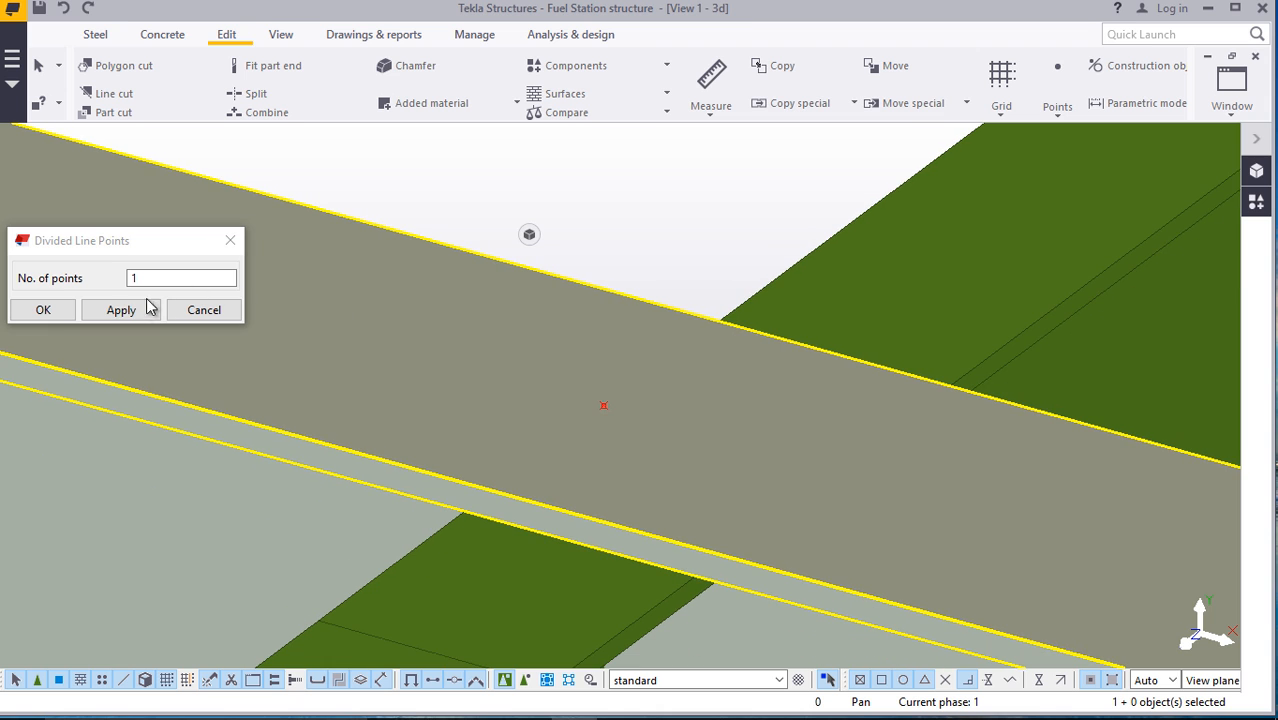
{"action": "left_click", "coordinate": [62, 312]}
{"action": "scroll", "coordinate": [524, 228], "scroll_direction": "down", "scroll_amount": 1}
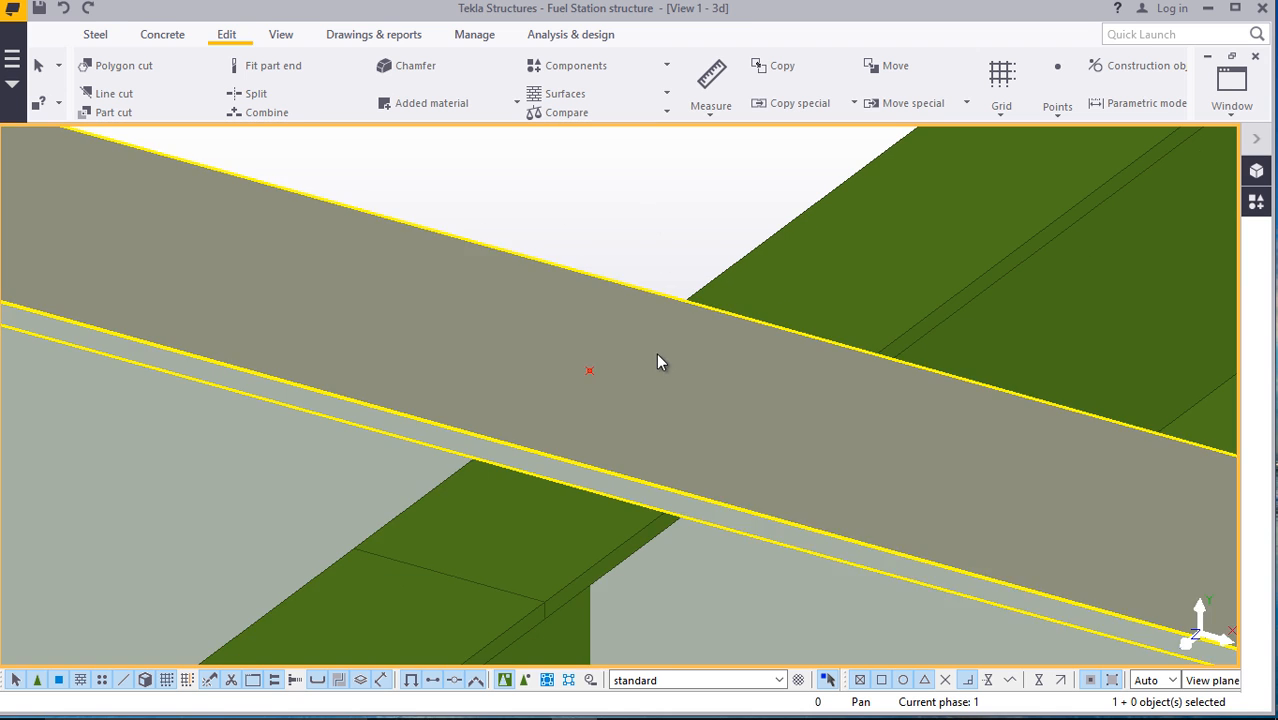
Add a point along the extension of two points, starting from the flange midpoint and locating the second point 250 along the main beam towards the column
{"action": "scroll", "coordinate": [661, 356], "scroll_direction": "down", "scroll_amount": 3}
{"action": "scroll", "coordinate": [666, 366], "scroll_direction": "down", "scroll_amount": 1}
{"action": "scroll", "coordinate": [634, 340], "scroll_direction": "up", "scroll_amount": 2}
{"action": "scroll", "coordinate": [697, 398], "scroll_direction": "down", "scroll_amount": 2}
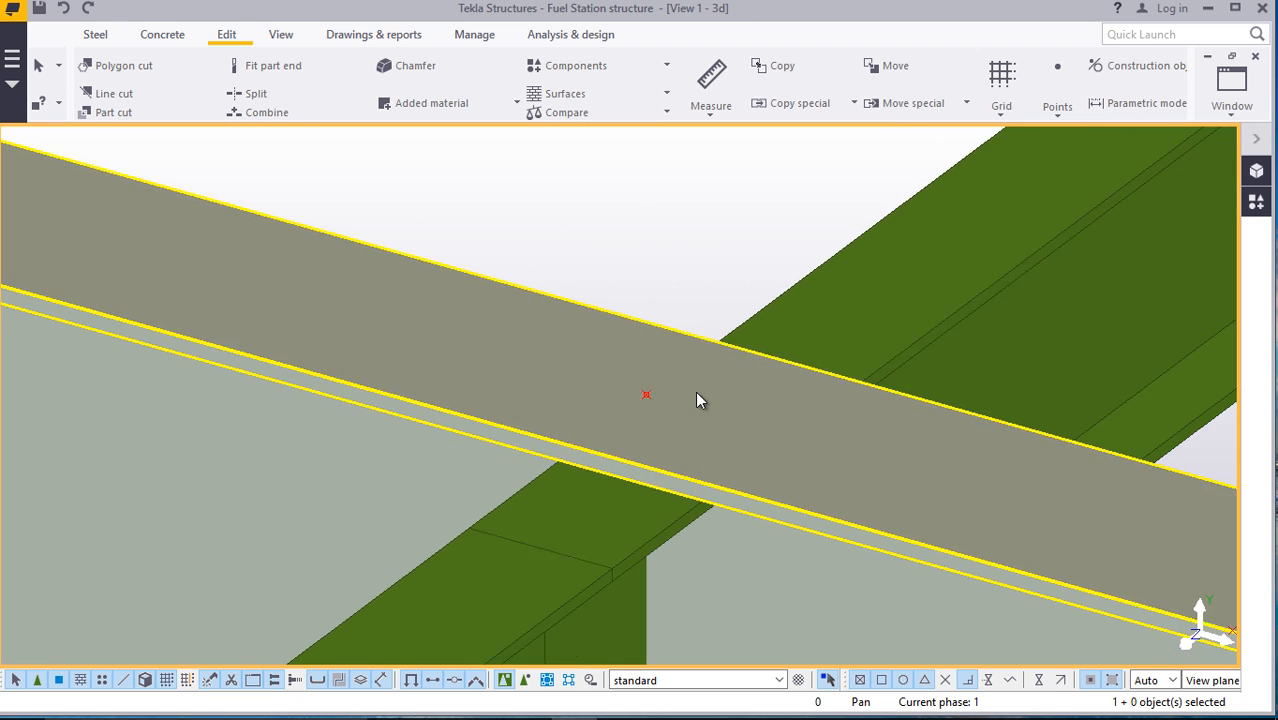
{"action": "scroll", "coordinate": [711, 416], "scroll_direction": "down", "scroll_amount": 2}
{"action": "scroll", "coordinate": [765, 445], "scroll_direction": "down", "scroll_amount": 3}
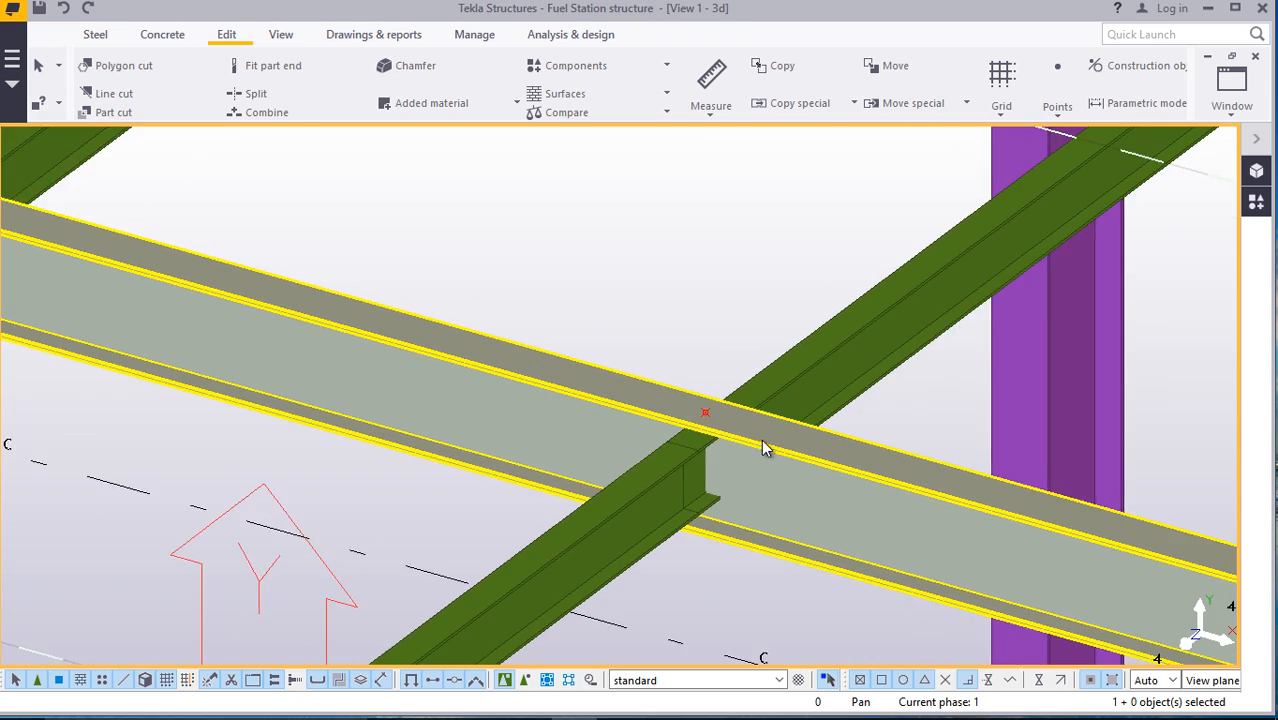
{"action": "scroll", "coordinate": [772, 448], "scroll_direction": "down", "scroll_amount": 2}
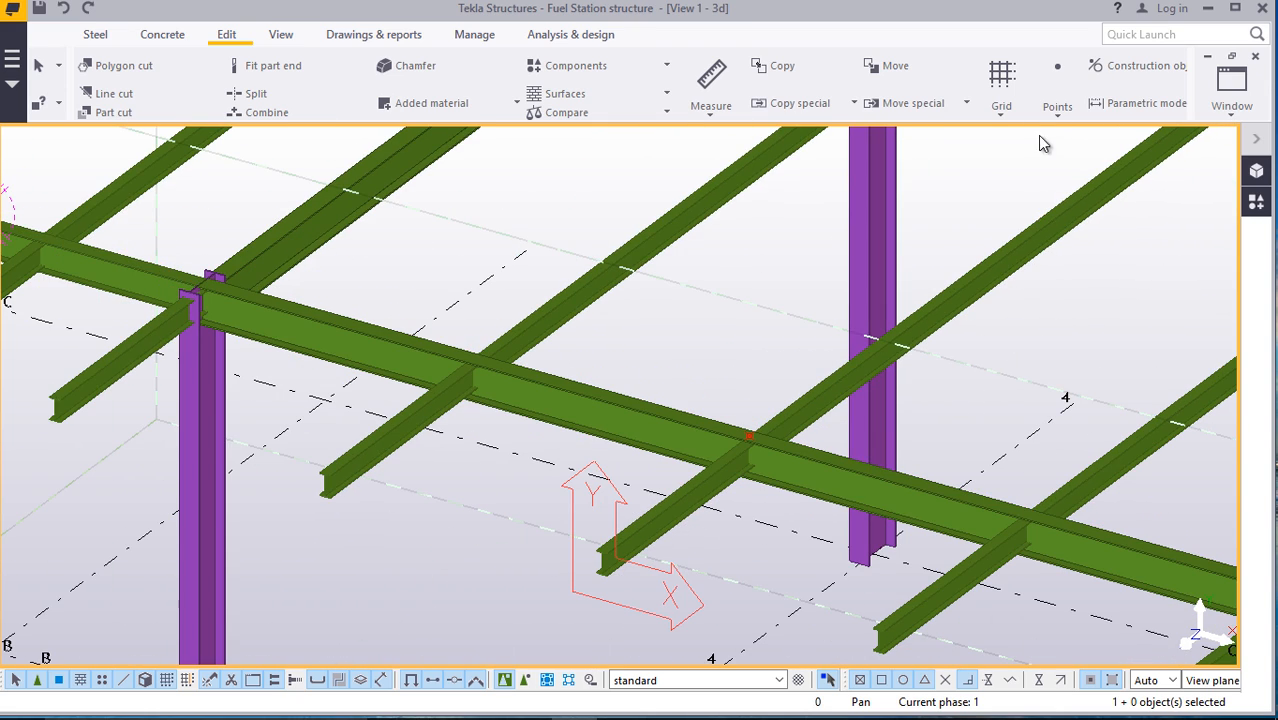
{"action": "left_click", "coordinate": [1062, 119]}
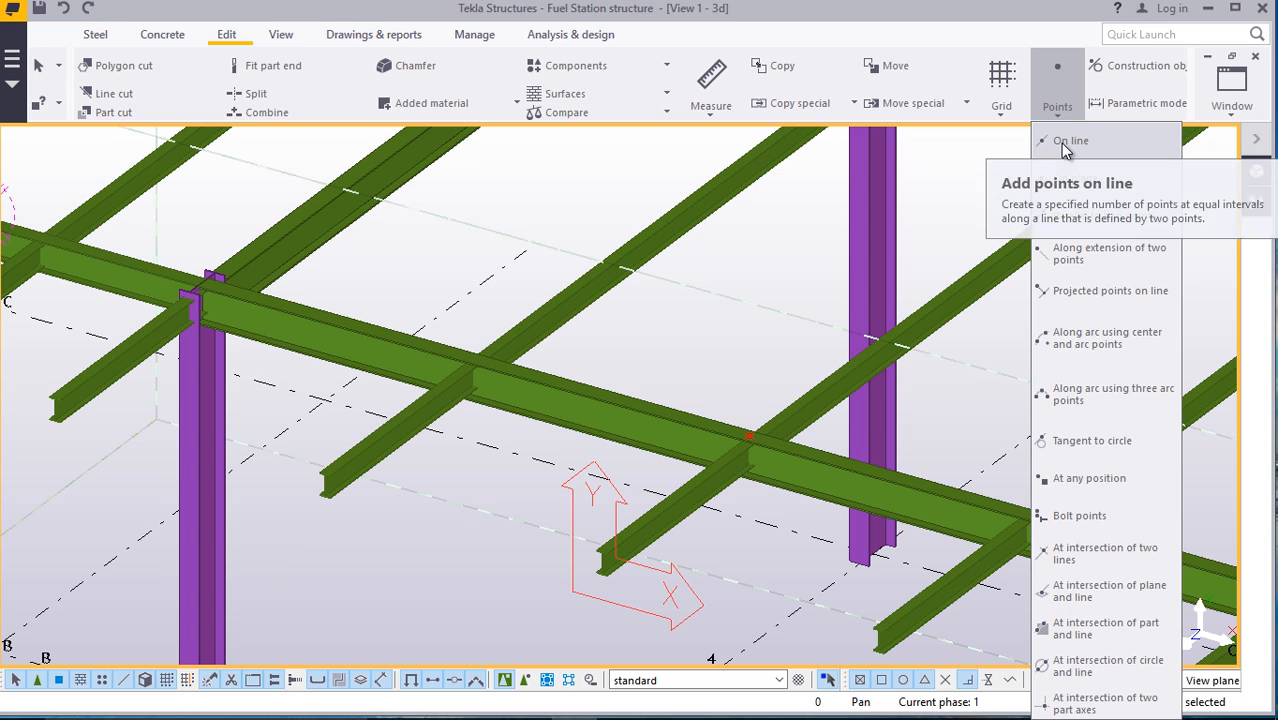
{"action": "left_click", "coordinate": [1103, 256]}
{"action": "scroll", "coordinate": [745, 440], "scroll_direction": "up", "scroll_amount": 5}
{"action": "scroll", "coordinate": [922, 396], "scroll_direction": "up", "scroll_amount": 5}
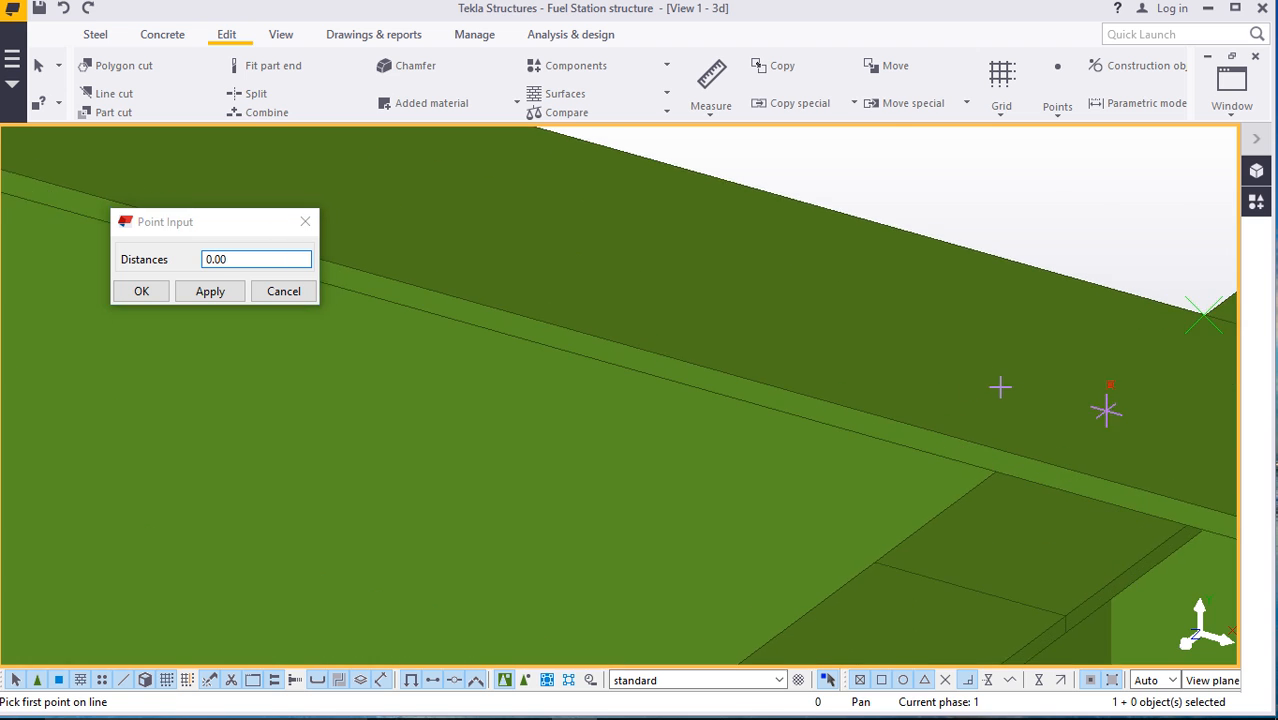
{"action": "scroll", "coordinate": [508, 454], "scroll_direction": "down", "scroll_amount": 3}
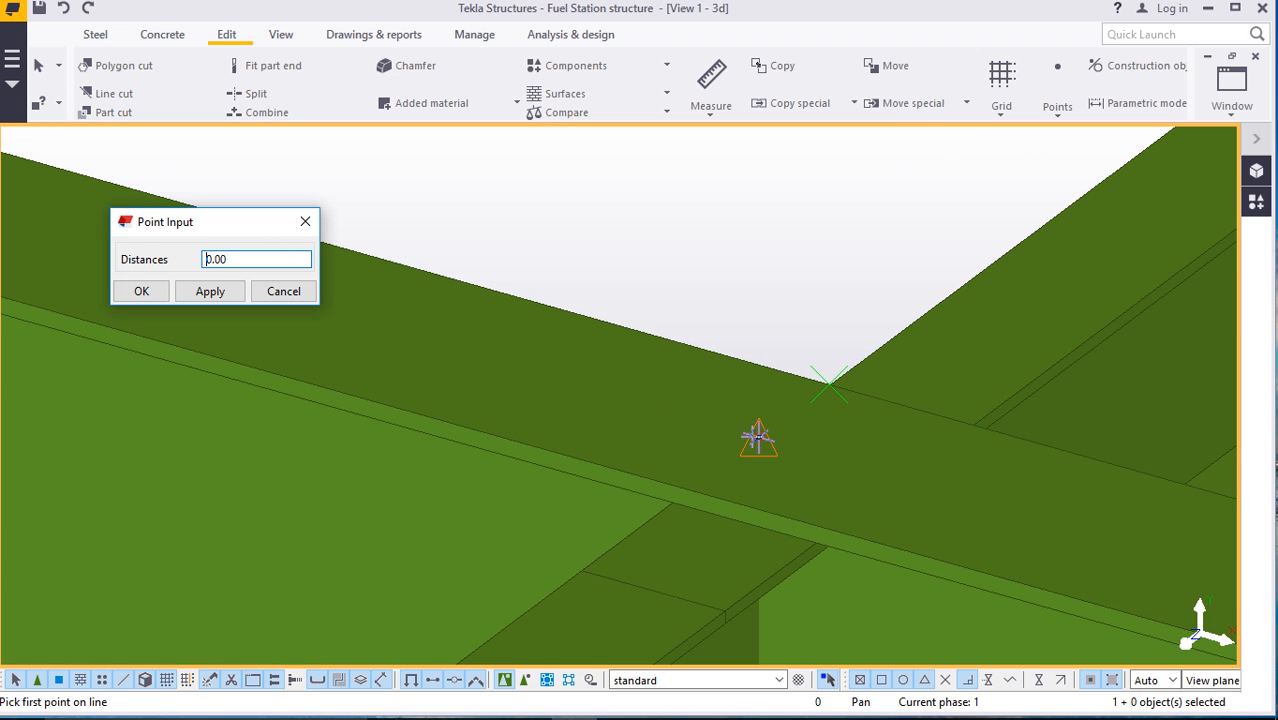
{"action": "left_click", "coordinate": [759, 437]}
{"action": "scroll", "coordinate": [759, 437], "scroll_direction": "down", "scroll_amount": 6}
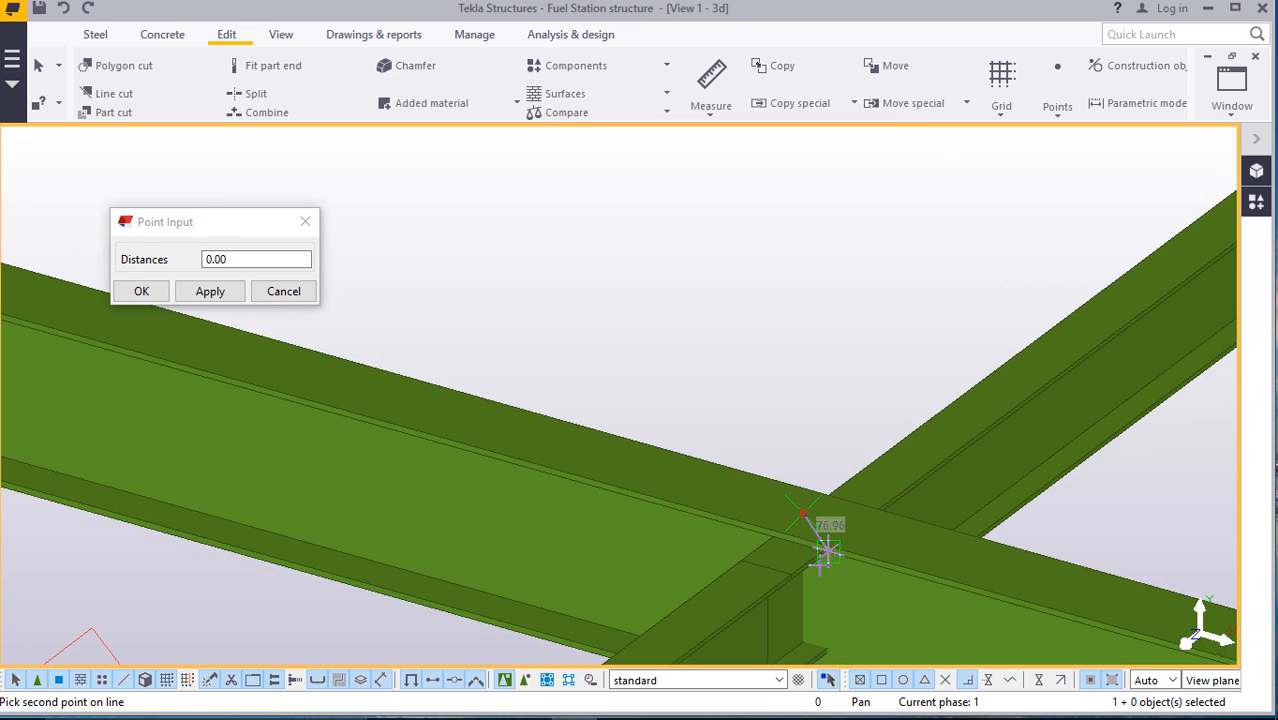
{"action": "scroll", "coordinate": [816, 556], "scroll_direction": "down", "scroll_amount": 3}
{"action": "scroll", "coordinate": [812, 560], "scroll_direction": "down", "scroll_amount": 2}
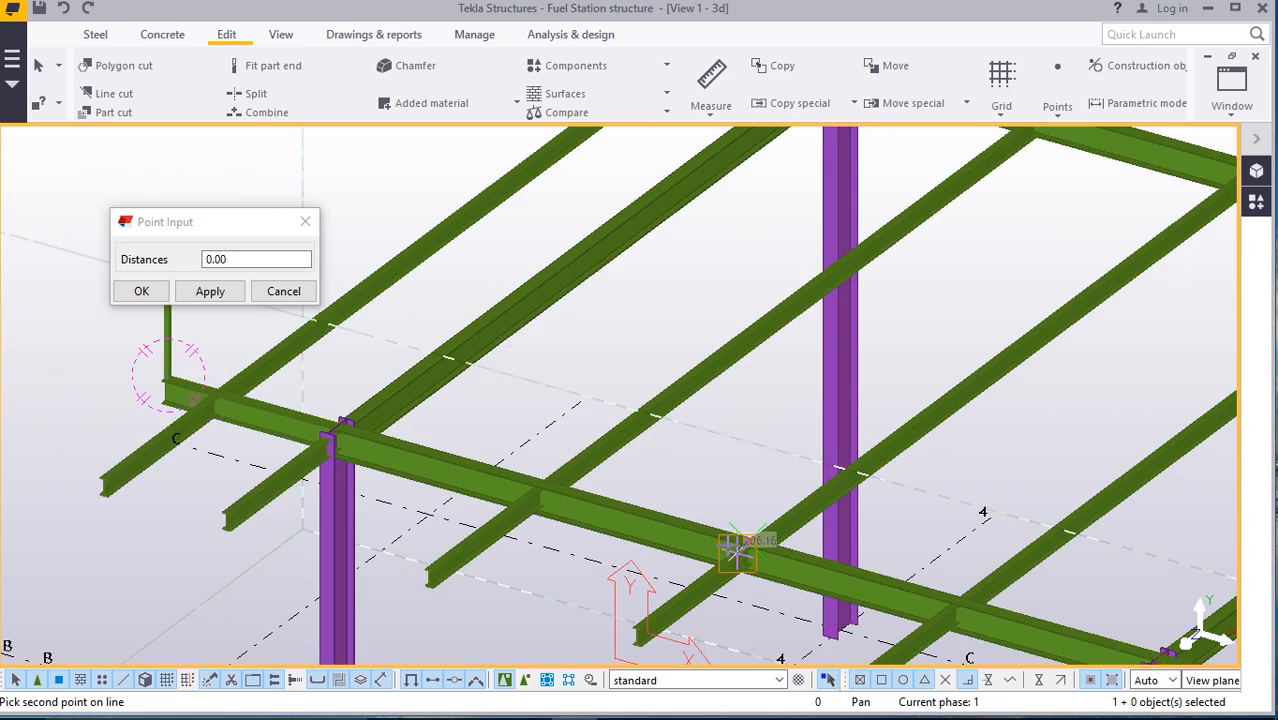
{"action": "scroll", "coordinate": [371, 430], "scroll_direction": "up", "scroll_amount": 6}
{"action": "scroll", "coordinate": [371, 440], "scroll_direction": "up", "scroll_amount": 5}
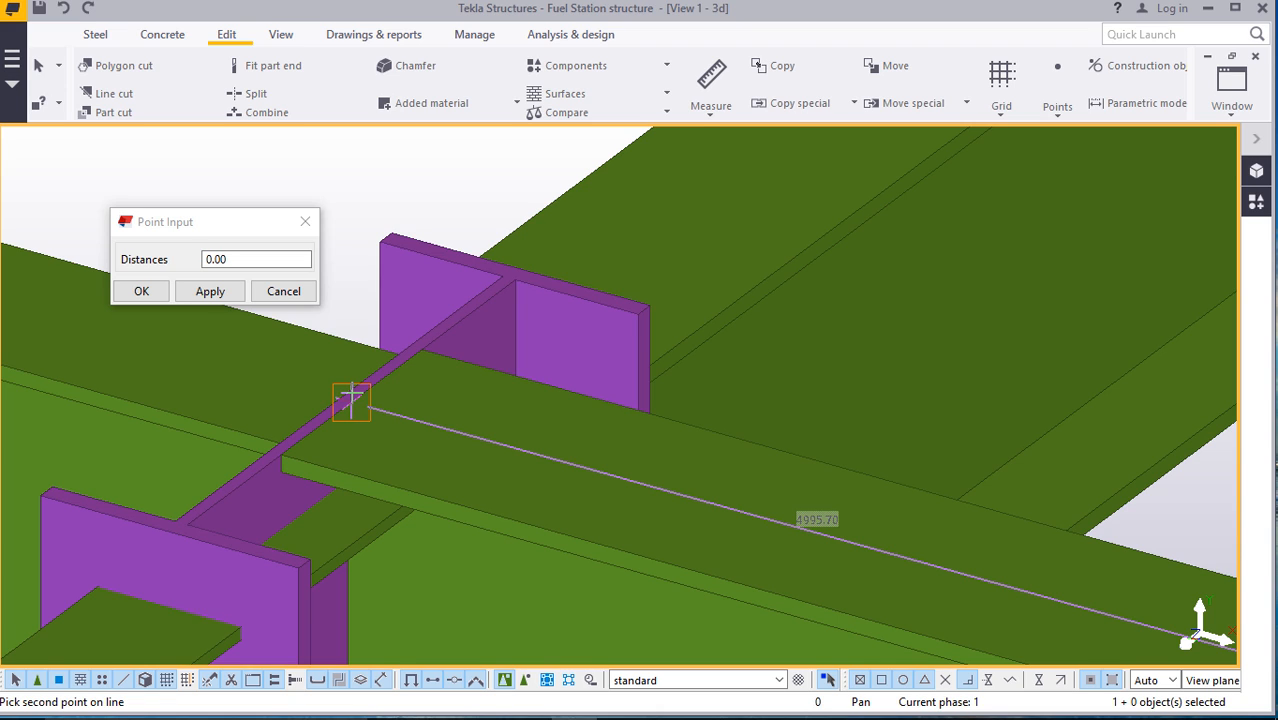
{"action": "type", "text": "250"}
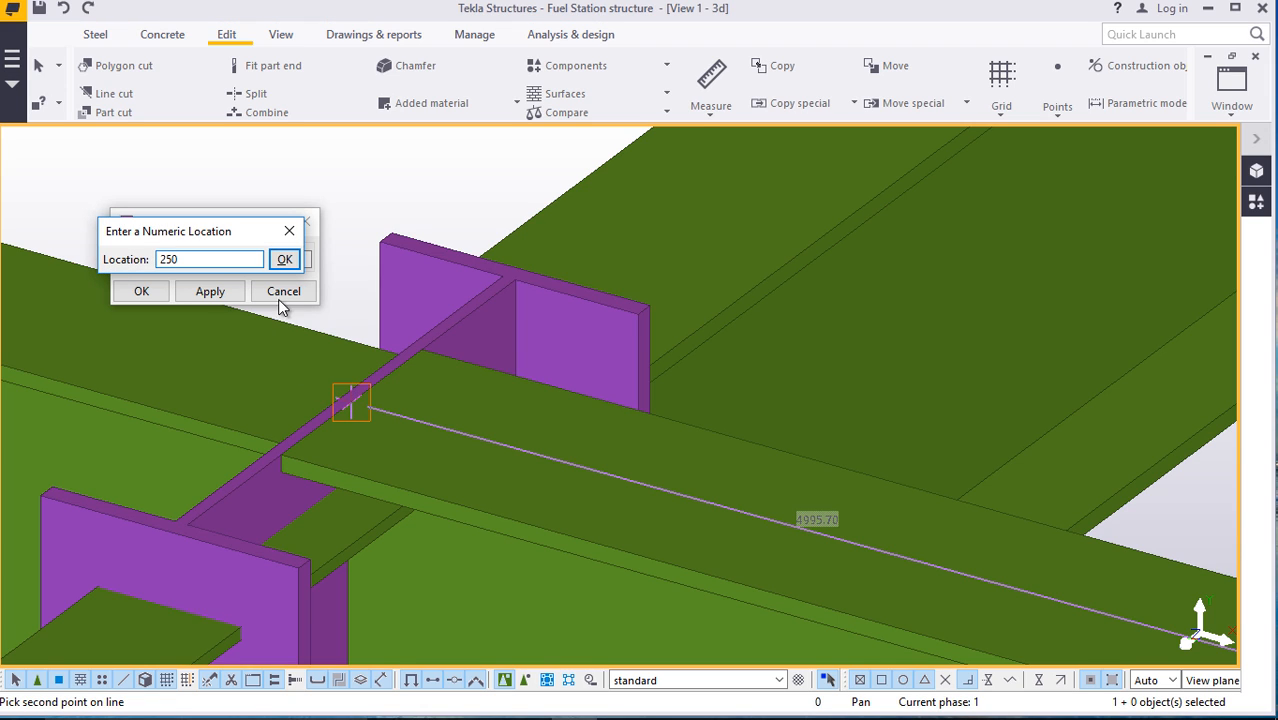
{"action": "left_click", "coordinate": [286, 259]}
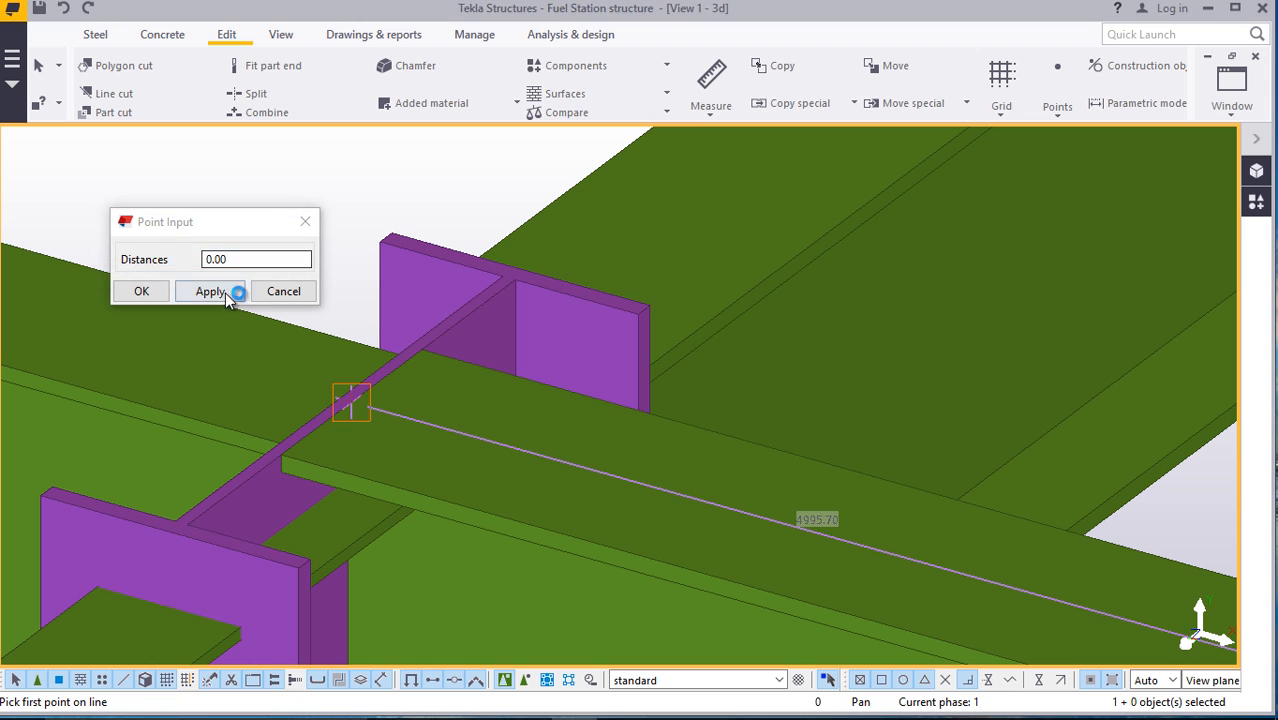
Accept the point input settings with a distance of 0.00 and end the point command
{"action": "left_click", "coordinate": [140, 292]}
{"action": "right_click", "coordinate": [251, 191]}
{"action": "key", "text": "Escape"}
Copy the end post from the midpoint of its inner base edge to the point 250 before the secondary beam crossing on the main beam
{"action": "scroll", "coordinate": [225, 345], "scroll_direction": "up", "scroll_amount": 5}
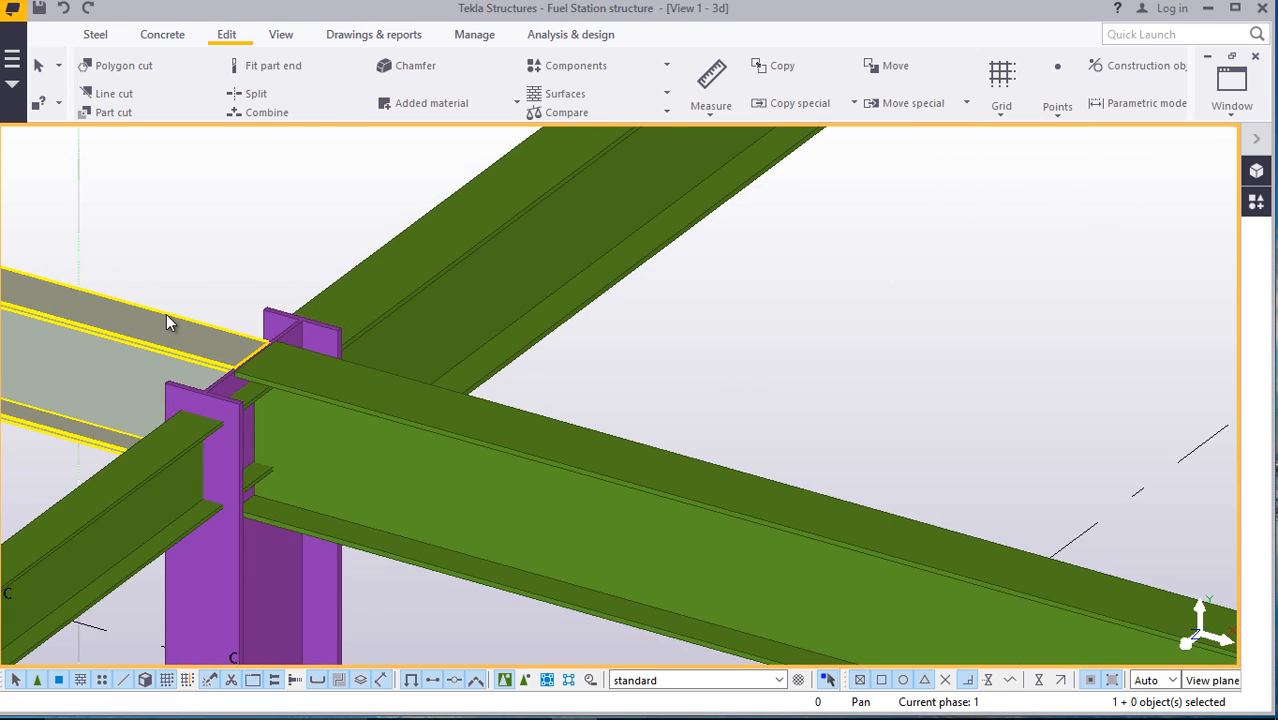
{"action": "scroll", "coordinate": [133, 296], "scroll_direction": "down", "scroll_amount": 6}
{"action": "scroll", "coordinate": [737, 483], "scroll_direction": "up", "scroll_amount": 4}
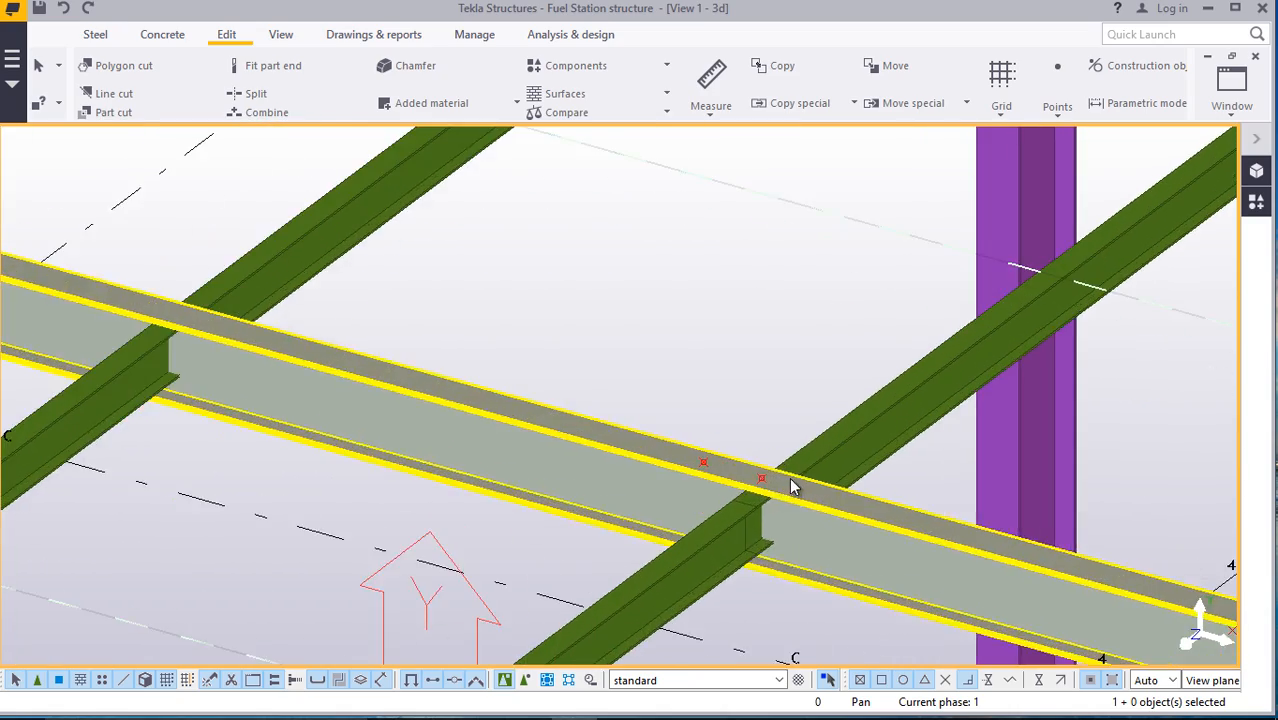
{"action": "scroll", "coordinate": [790, 485], "scroll_direction": "down", "scroll_amount": 6}
{"action": "scroll", "coordinate": [415, 400], "scroll_direction": "up", "scroll_amount": 3}
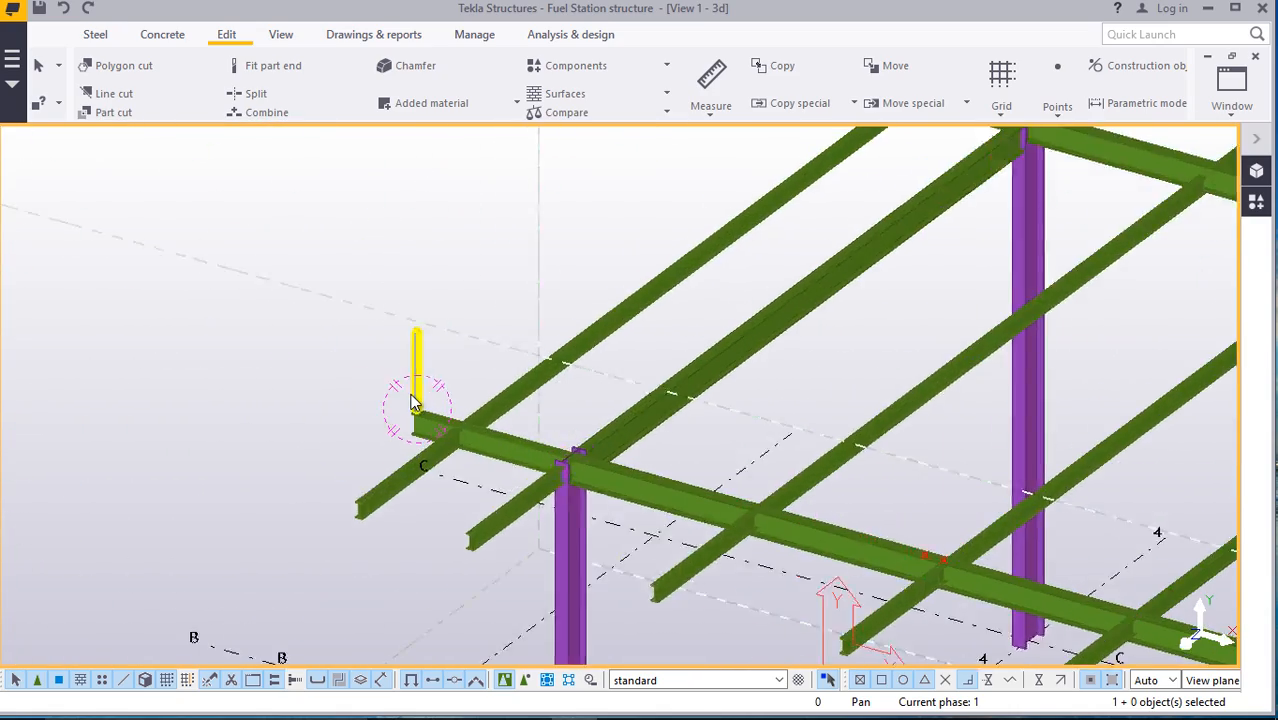
{"action": "scroll", "coordinate": [413, 400], "scroll_direction": "up", "scroll_amount": 6}
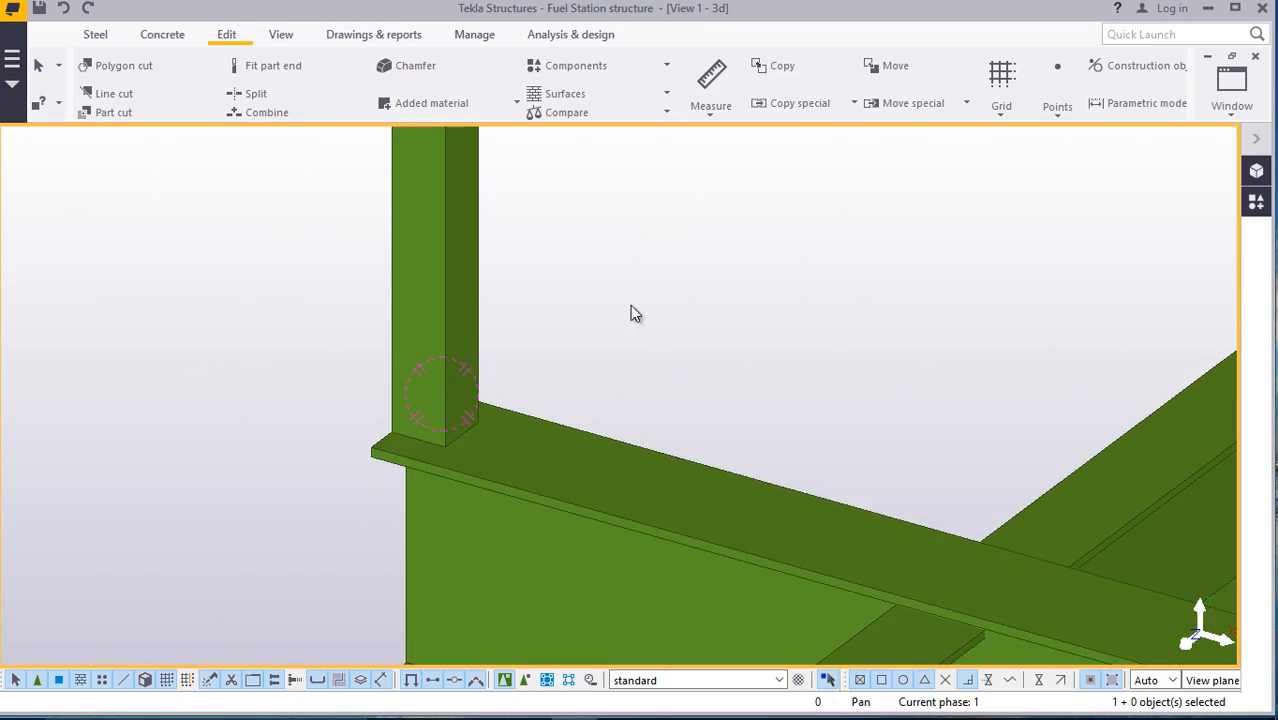
{"action": "right_click", "coordinate": [636, 303]}
{"action": "left_click", "coordinate": [681, 313]}
{"action": "left_click", "coordinate": [451, 246]}
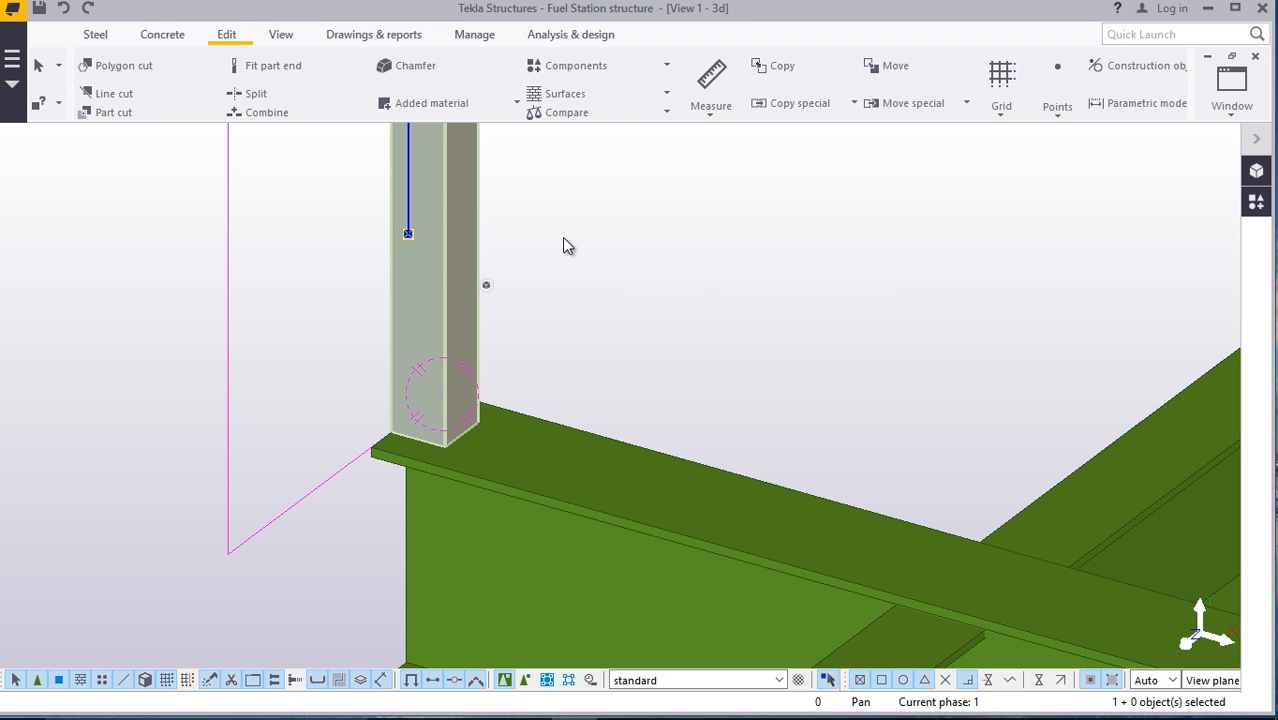
{"action": "right_click", "coordinate": [566, 246]}
{"action": "left_click", "coordinate": [626, 326]}
{"action": "scroll", "coordinate": [467, 440], "scroll_direction": "up", "scroll_amount": 3}
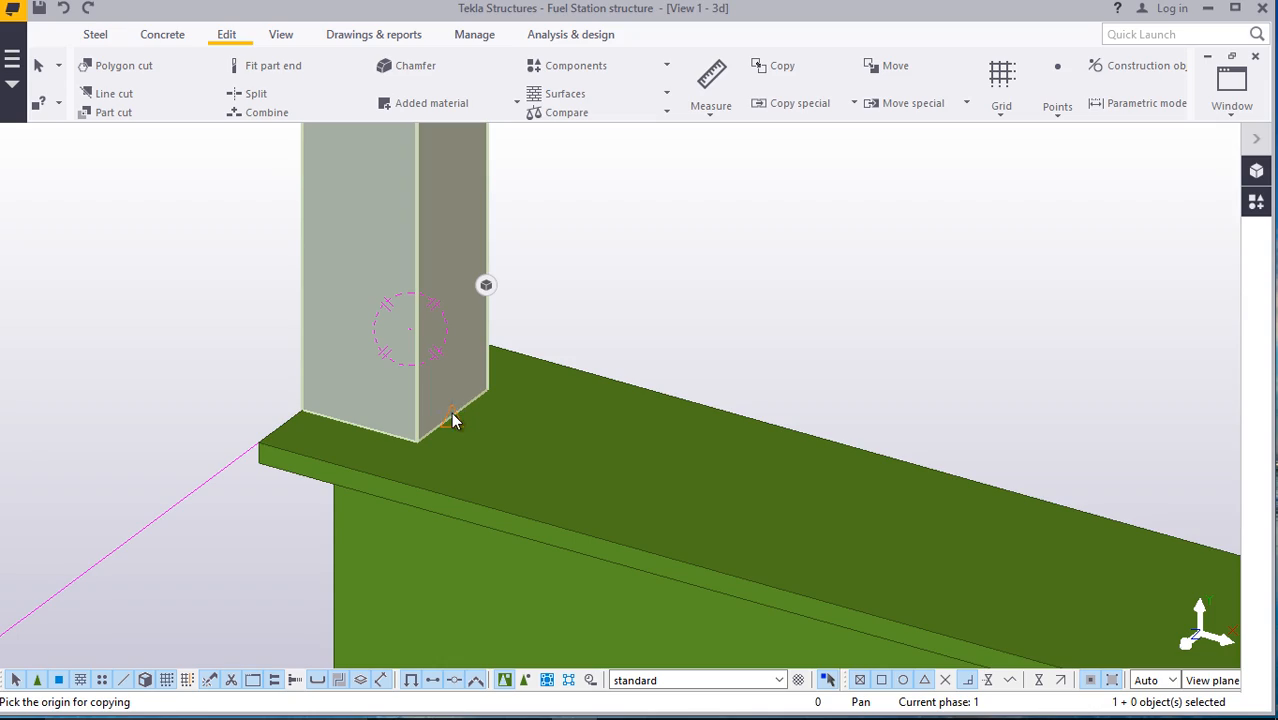
{"action": "left_click", "coordinate": [452, 420]}
{"action": "scroll", "coordinate": [442, 425], "scroll_direction": "down", "scroll_amount": 5}
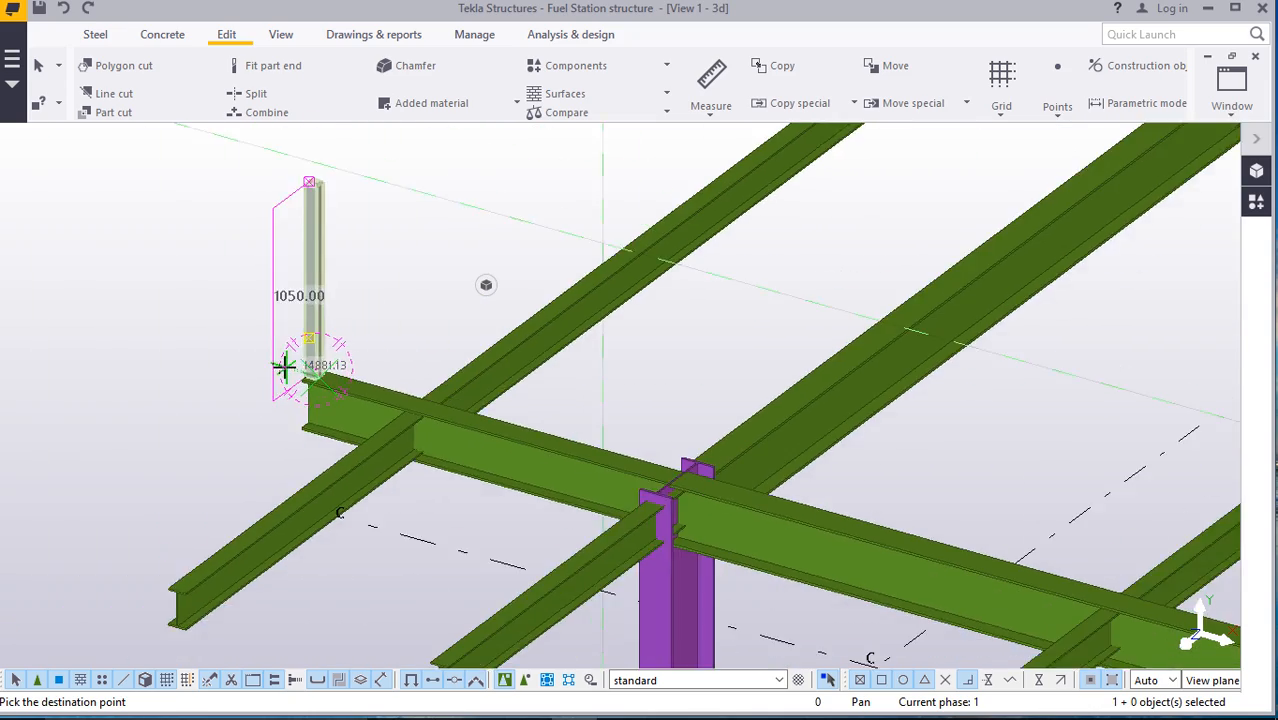
{"action": "scroll", "coordinate": [285, 367], "scroll_direction": "down", "scroll_amount": 3}
{"action": "scroll", "coordinate": [585, 435], "scroll_direction": "up", "scroll_amount": 8}
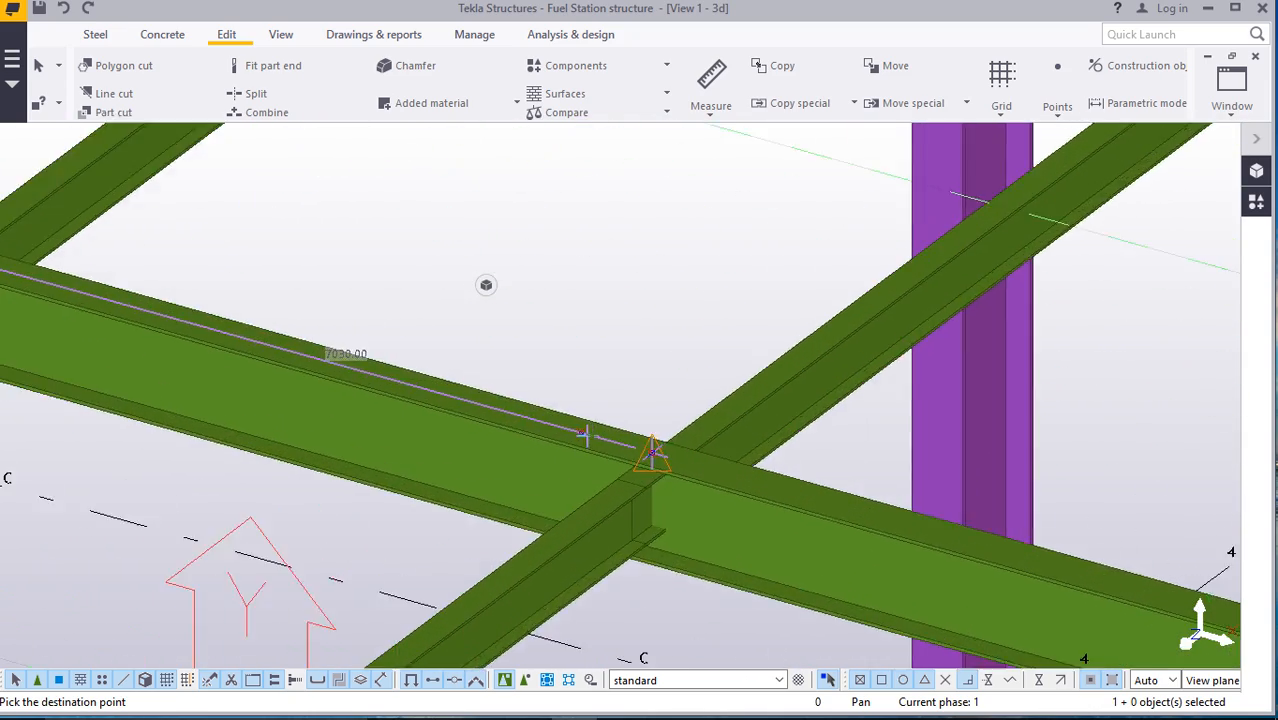
{"action": "scroll", "coordinate": [583, 432], "scroll_direction": "up", "scroll_amount": 5}
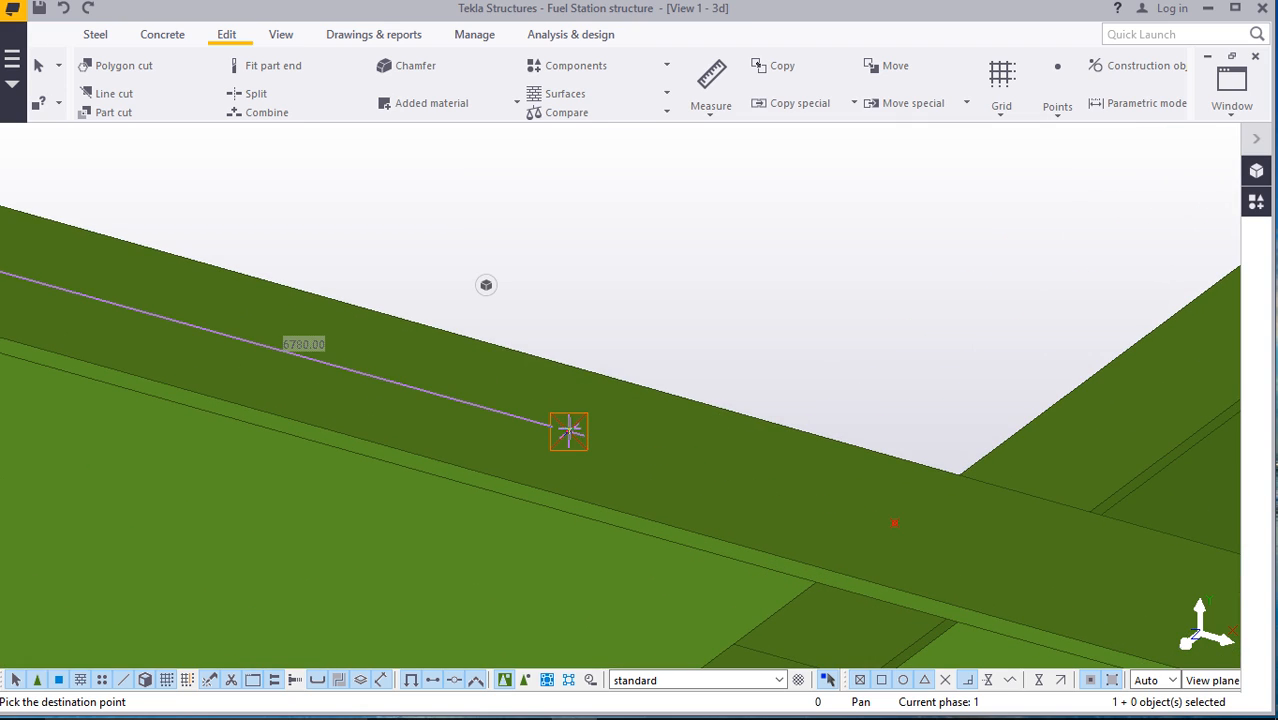
{"action": "left_click", "coordinate": [568, 431]}
{"action": "right_click", "coordinate": [700, 264]}
{"action": "left_click", "coordinate": [746, 278]}
{"action": "scroll", "coordinate": [681, 456], "scroll_direction": "down", "scroll_amount": 3}
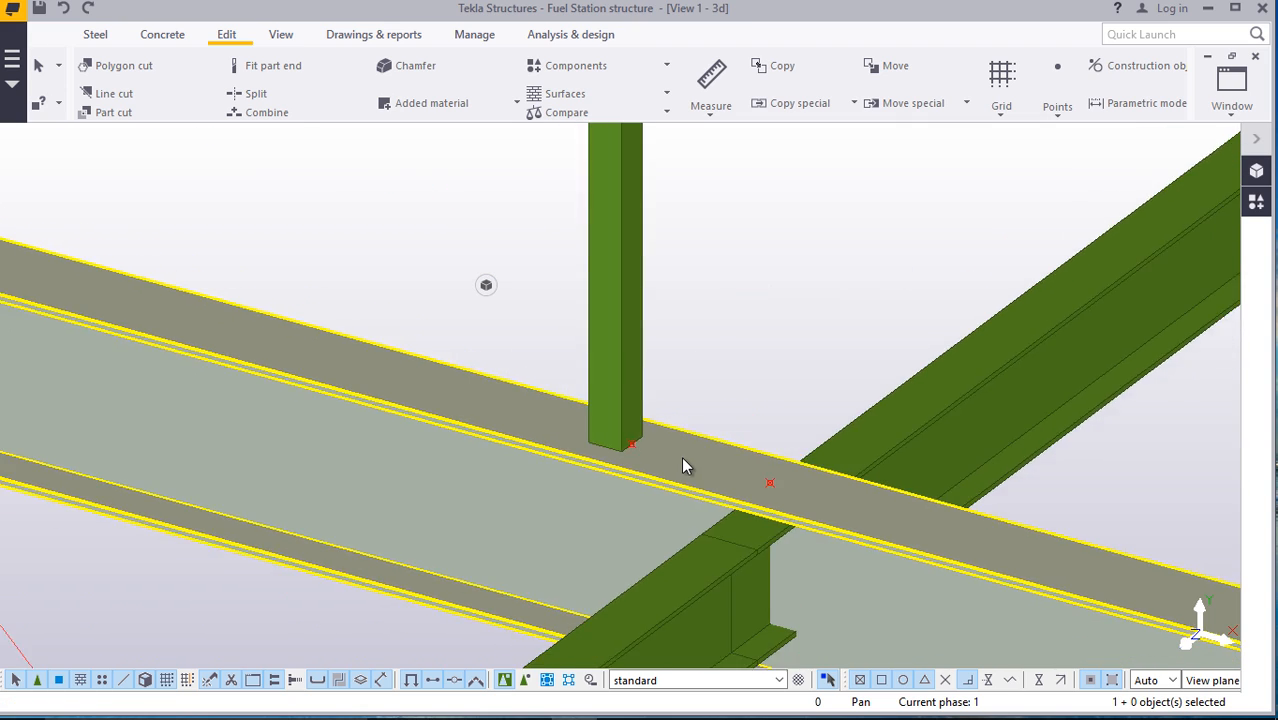
Set the top level of the copied post near the secondary beam crossing to 7300
{"action": "scroll", "coordinate": [681, 456], "scroll_direction": "down", "scroll_amount": 8}
{"action": "scroll", "coordinate": [296, 304], "scroll_direction": "down", "scroll_amount": 3}
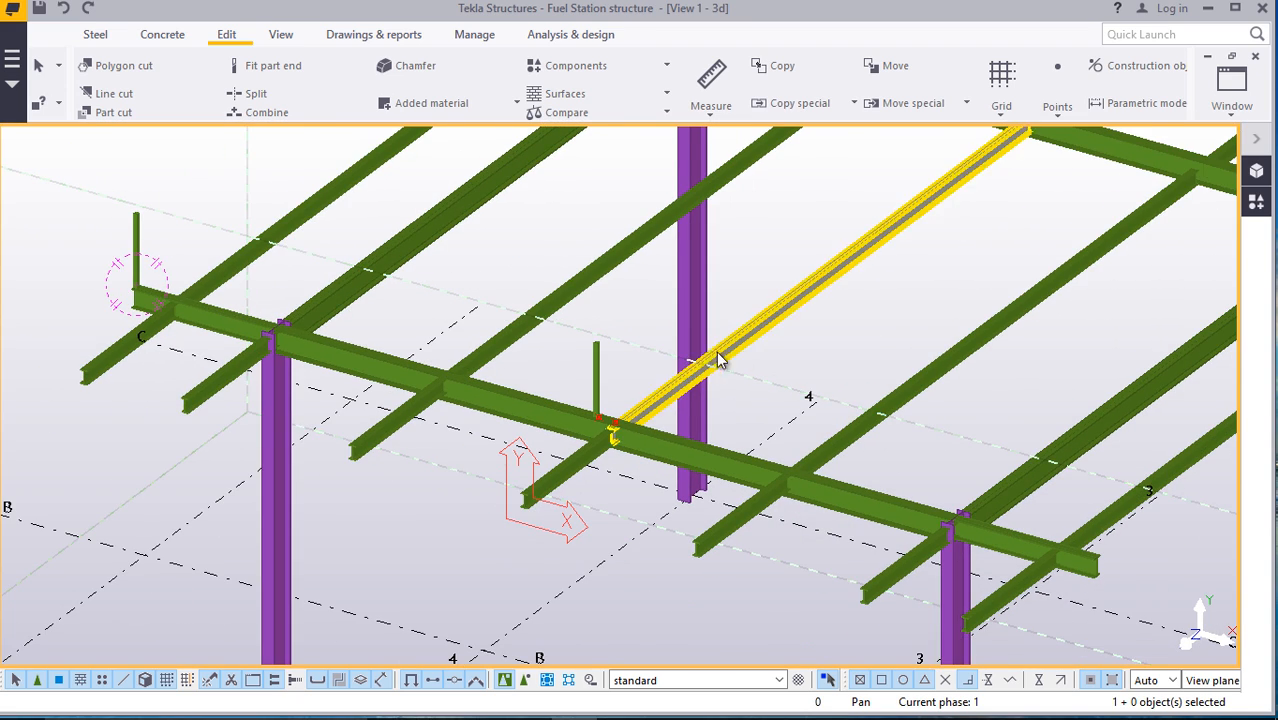
{"action": "scroll", "coordinate": [620, 365], "scroll_direction": "up", "scroll_amount": 3}
{"action": "scroll", "coordinate": [600, 379], "scroll_direction": "up", "scroll_amount": 4}
{"action": "left_click", "coordinate": [543, 388]}
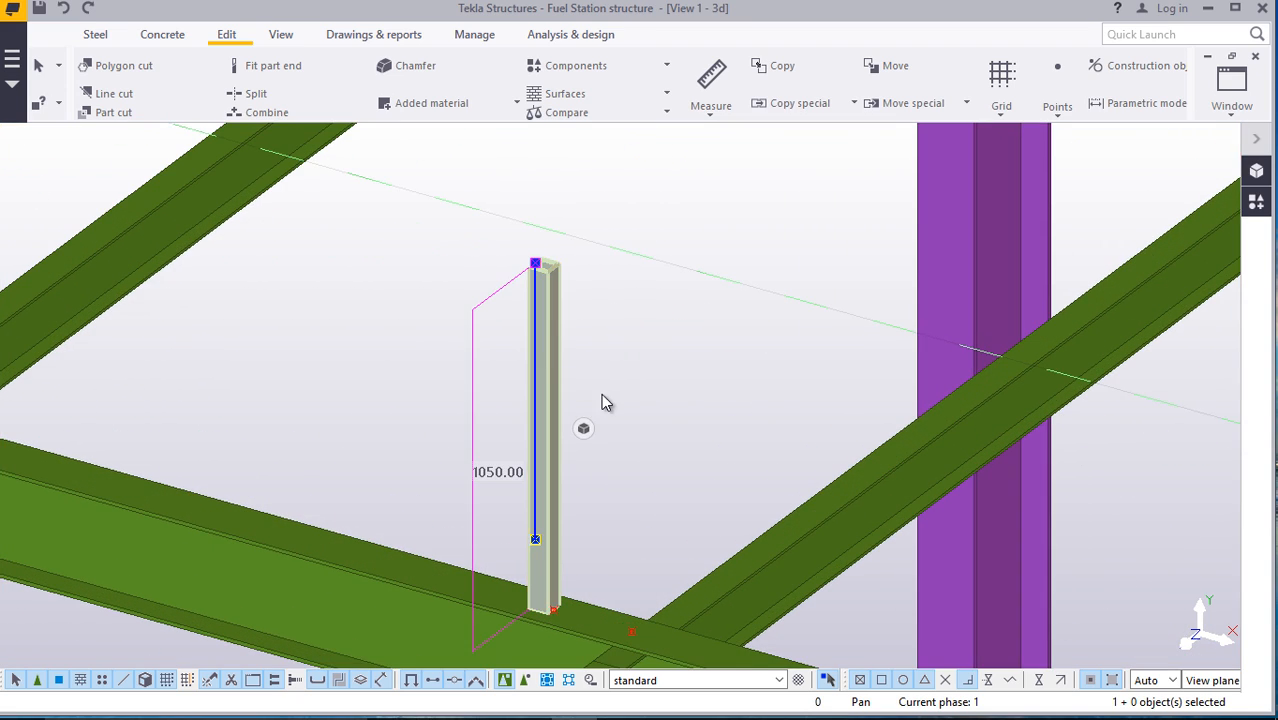
{"action": "scroll", "coordinate": [538, 290], "scroll_direction": "up", "scroll_amount": 3}
{"action": "scroll", "coordinate": [539, 275], "scroll_direction": "down", "scroll_amount": 3}
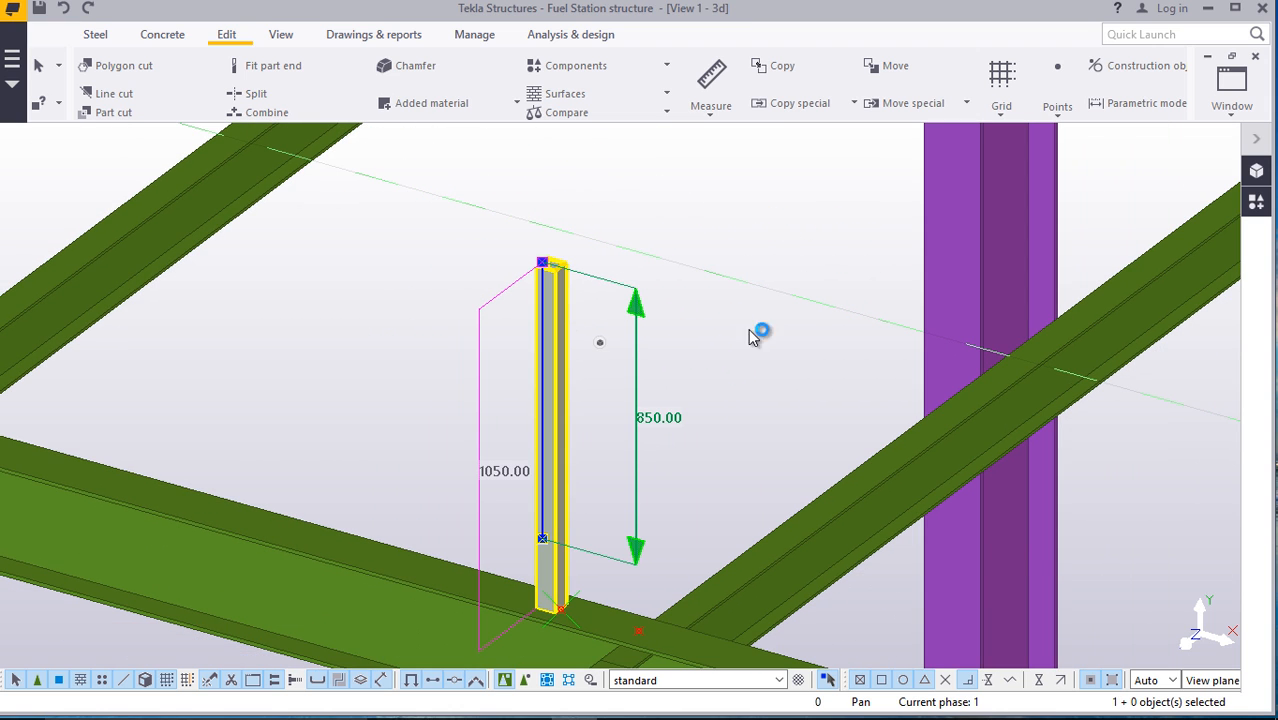
{"action": "left_click", "coordinate": [901, 243]}
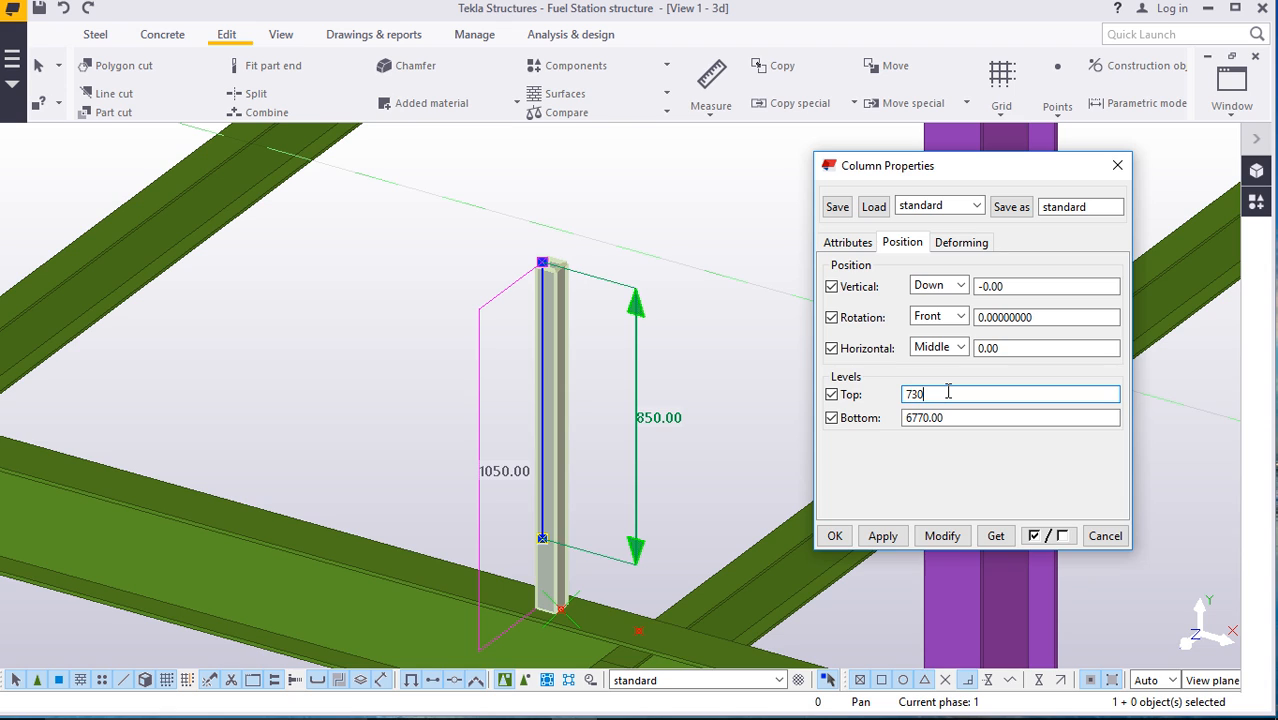
{"action": "left_click", "coordinate": [942, 537]}
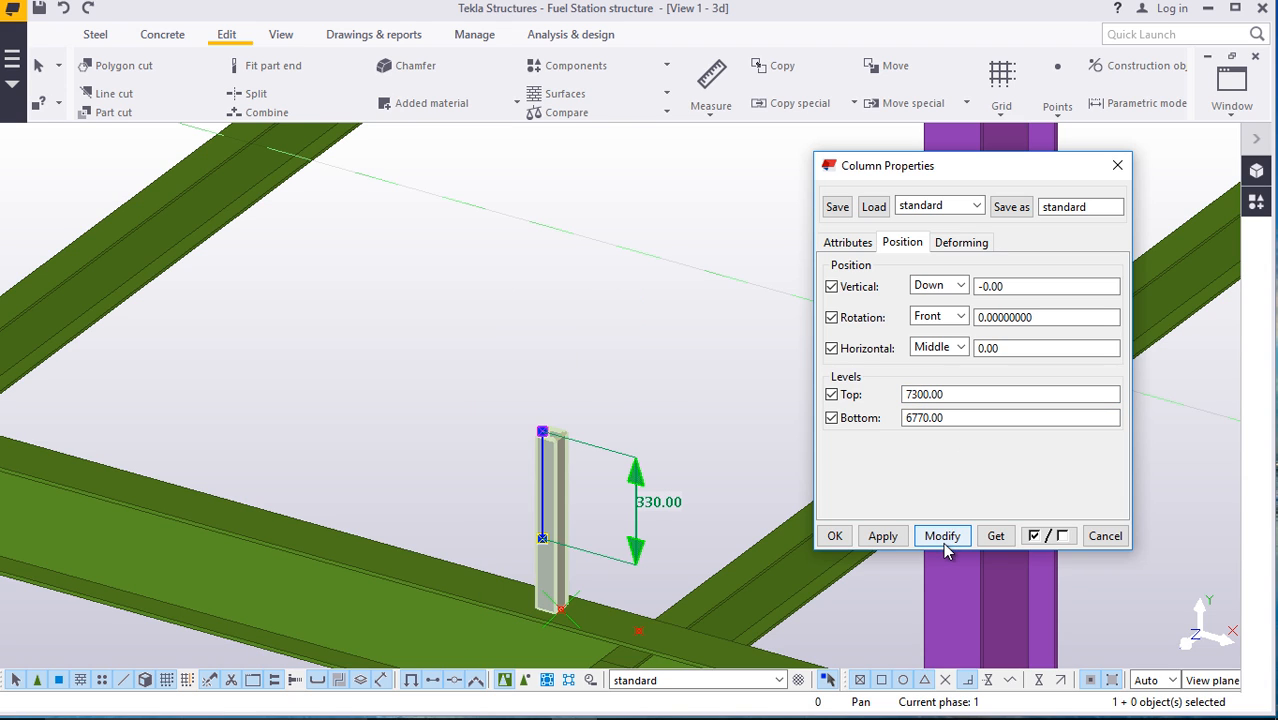
{"action": "left_click", "coordinate": [835, 537]}
{"action": "left_click", "coordinate": [607, 388]}
Examine the shortened post and the taller end post along the main beam, including the end post's top
{"action": "scroll", "coordinate": [667, 455], "scroll_direction": "down", "scroll_amount": 3}
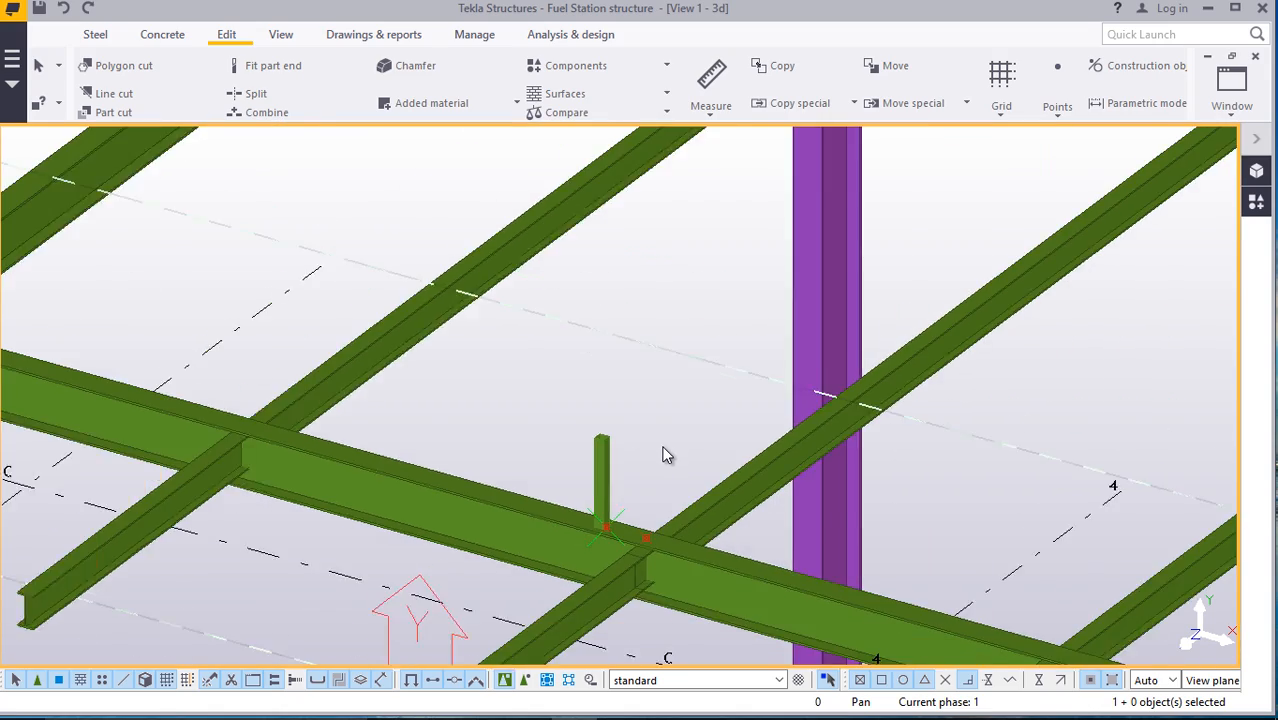
{"action": "scroll", "coordinate": [660, 458], "scroll_direction": "down", "scroll_amount": 5}
{"action": "scroll", "coordinate": [410, 425], "scroll_direction": "up", "scroll_amount": 2}
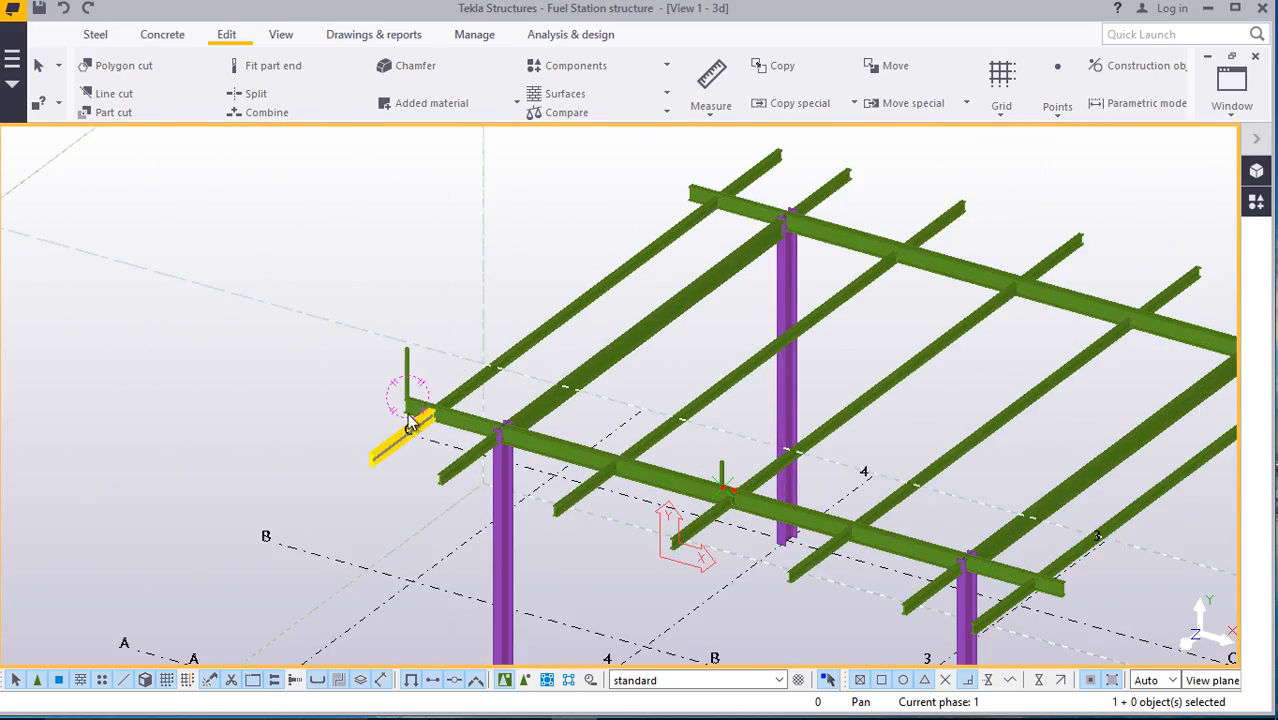
{"action": "scroll", "coordinate": [410, 425], "scroll_direction": "up", "scroll_amount": 5}
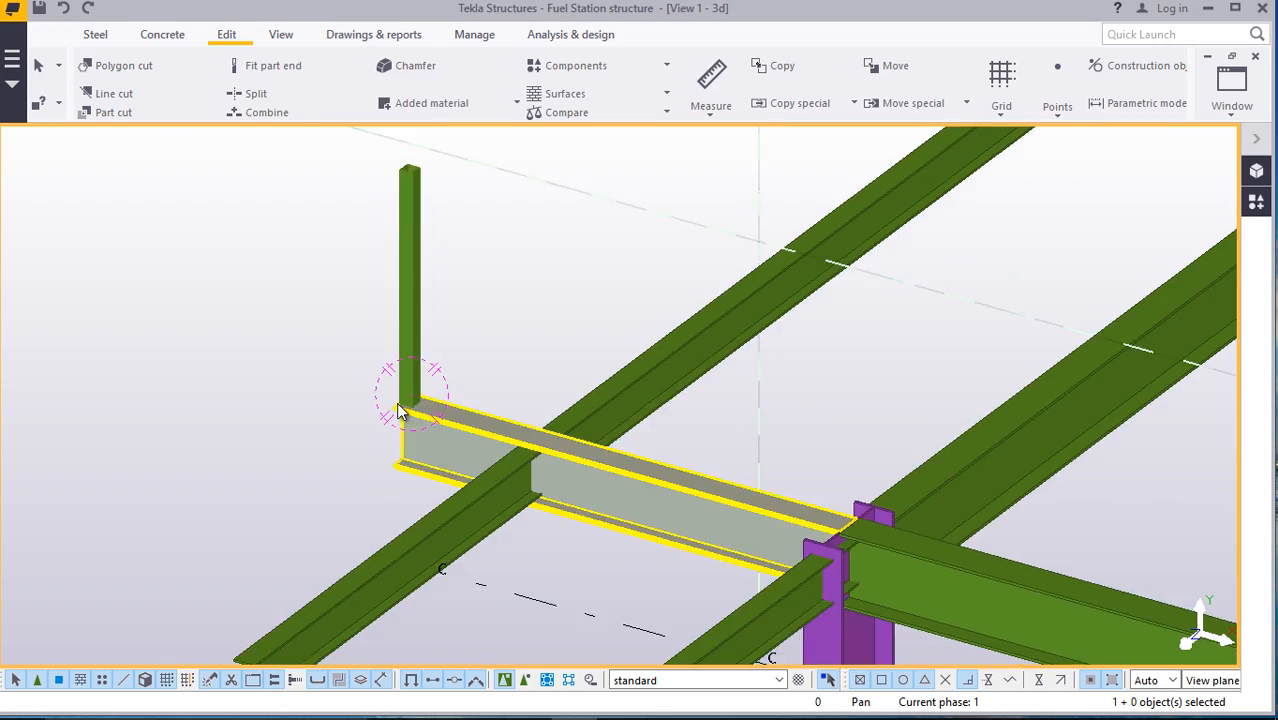
{"action": "scroll", "coordinate": [400, 405], "scroll_direction": "down", "scroll_amount": 6}
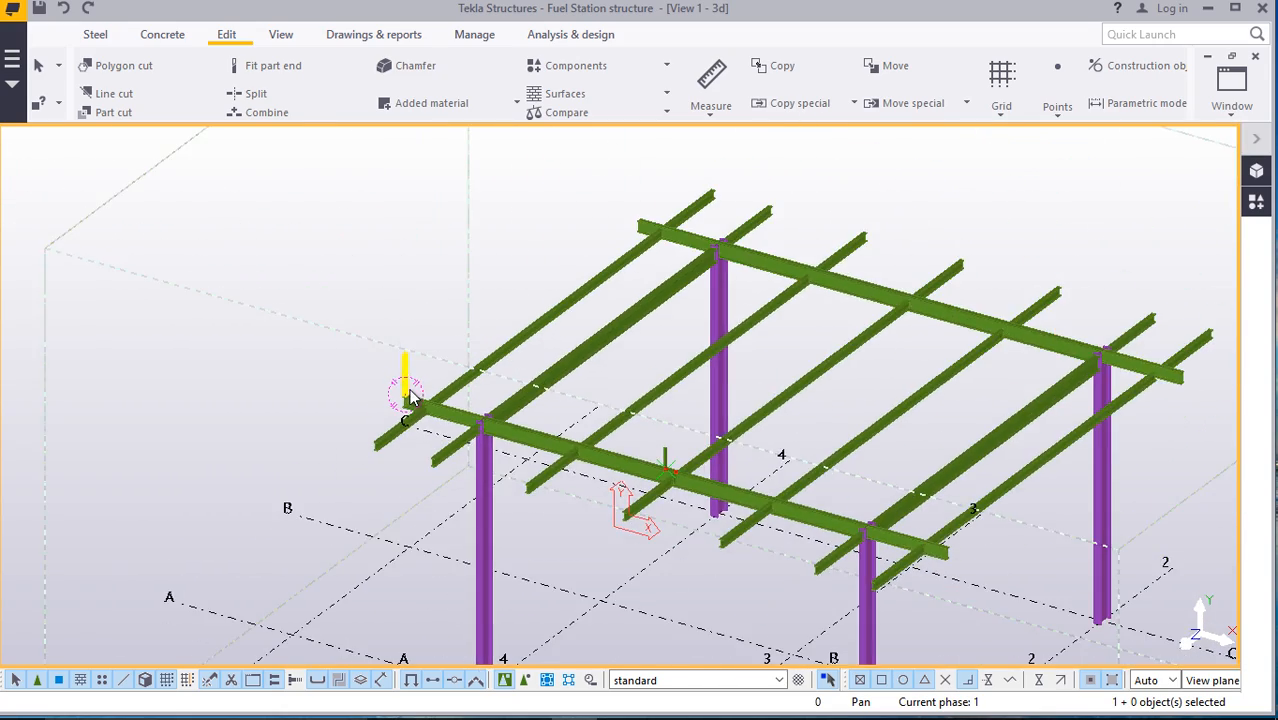
{"action": "scroll", "coordinate": [425, 367], "scroll_direction": "up", "scroll_amount": 6}
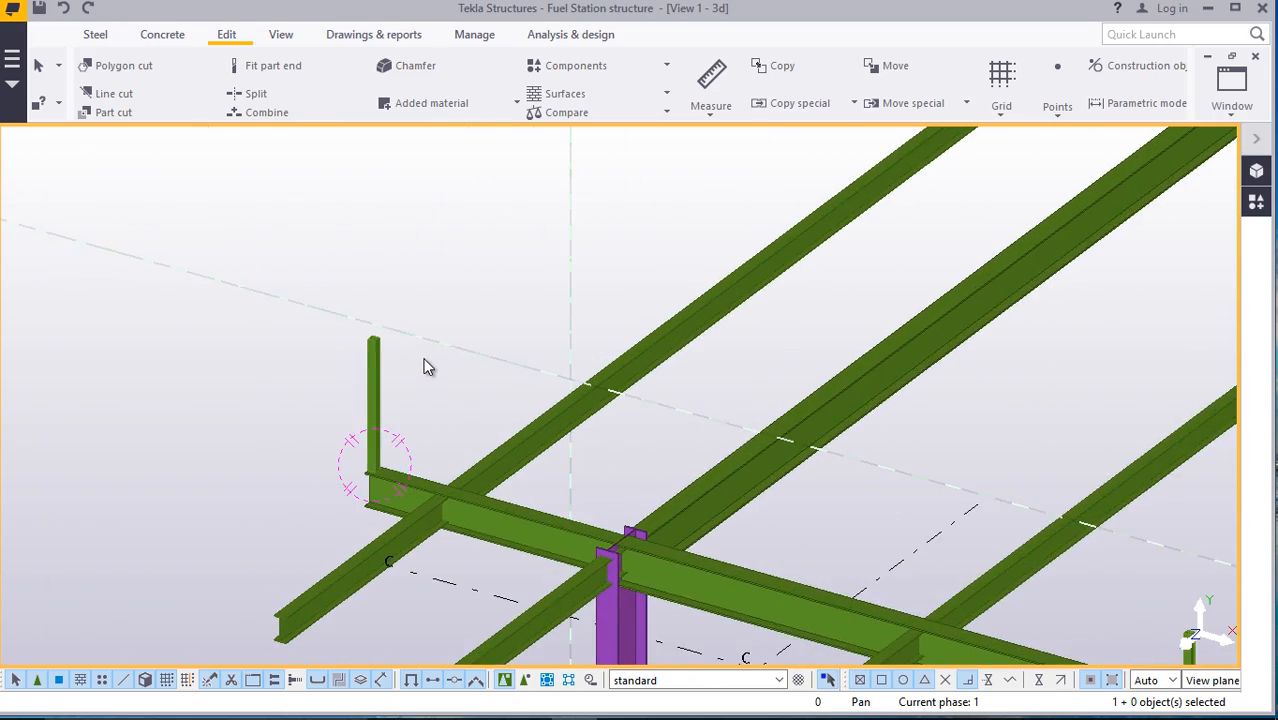
{"action": "scroll", "coordinate": [425, 367], "scroll_direction": "up", "scroll_amount": 2}
{"action": "scroll", "coordinate": [428, 365], "scroll_direction": "down", "scroll_amount": 4}
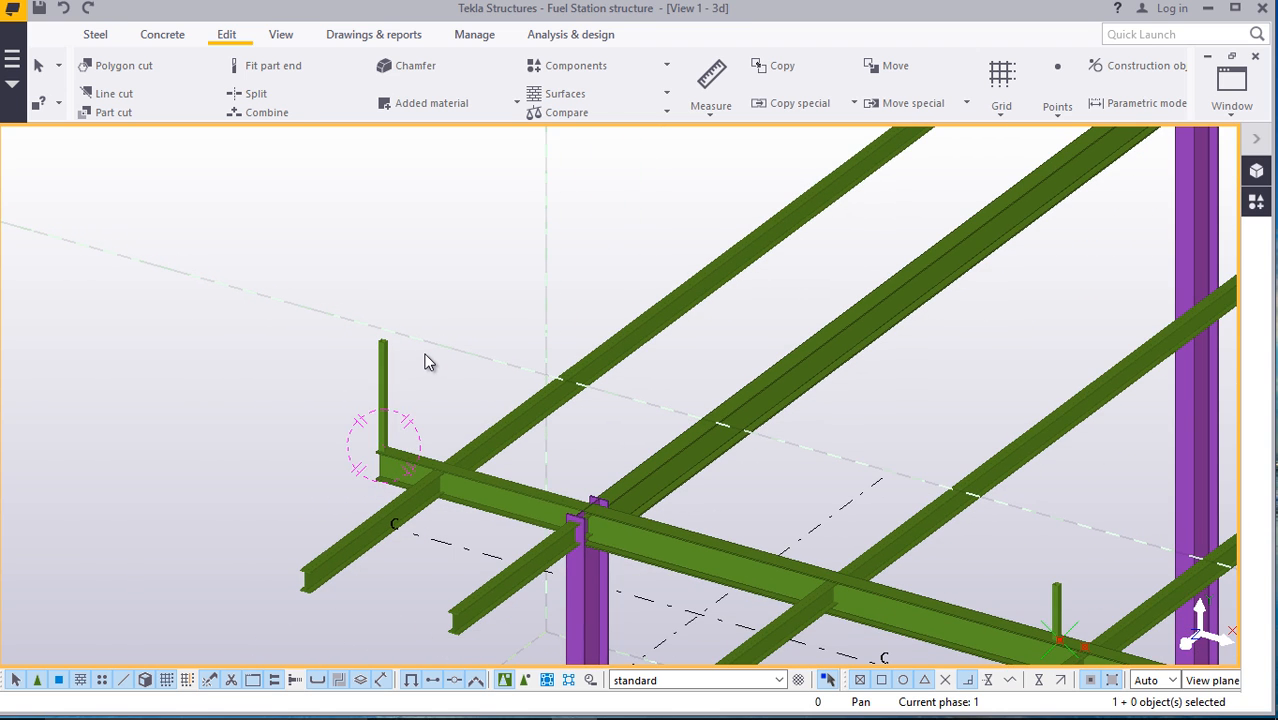
{"action": "scroll", "coordinate": [396, 352], "scroll_direction": "up", "scroll_amount": 6}
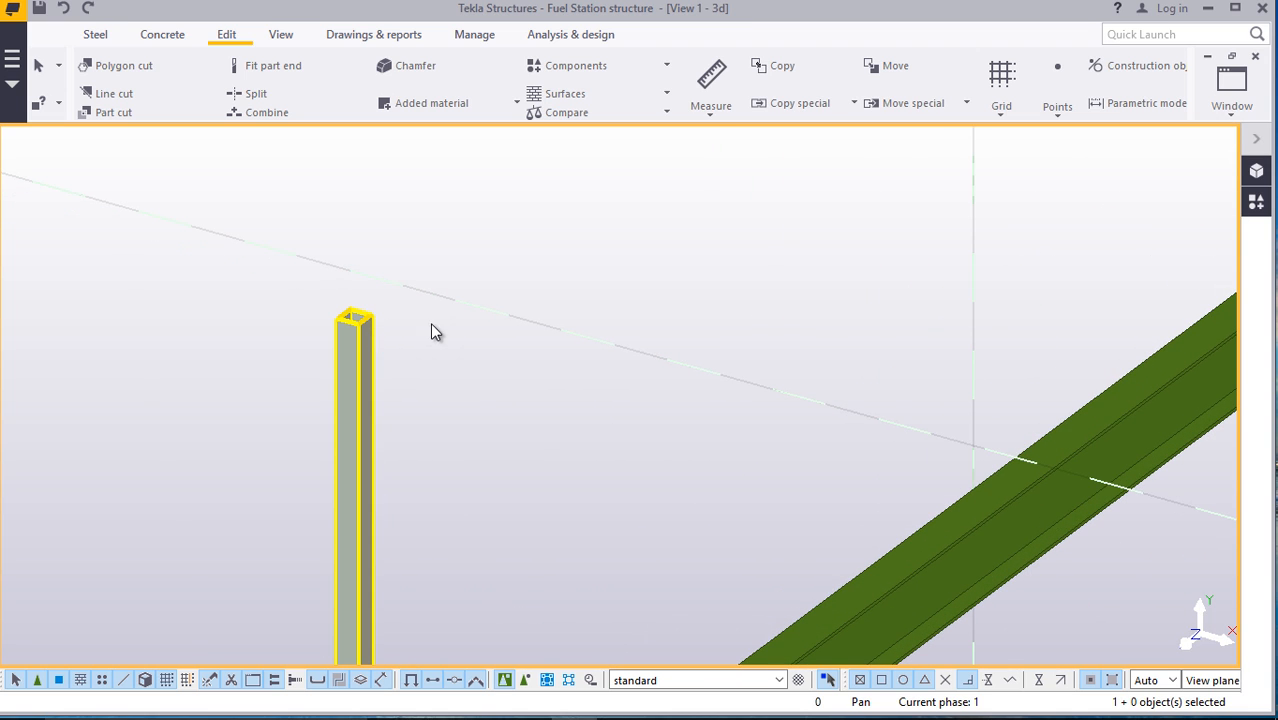
{"action": "scroll", "coordinate": [420, 345], "scroll_direction": "down", "scroll_amount": 4}
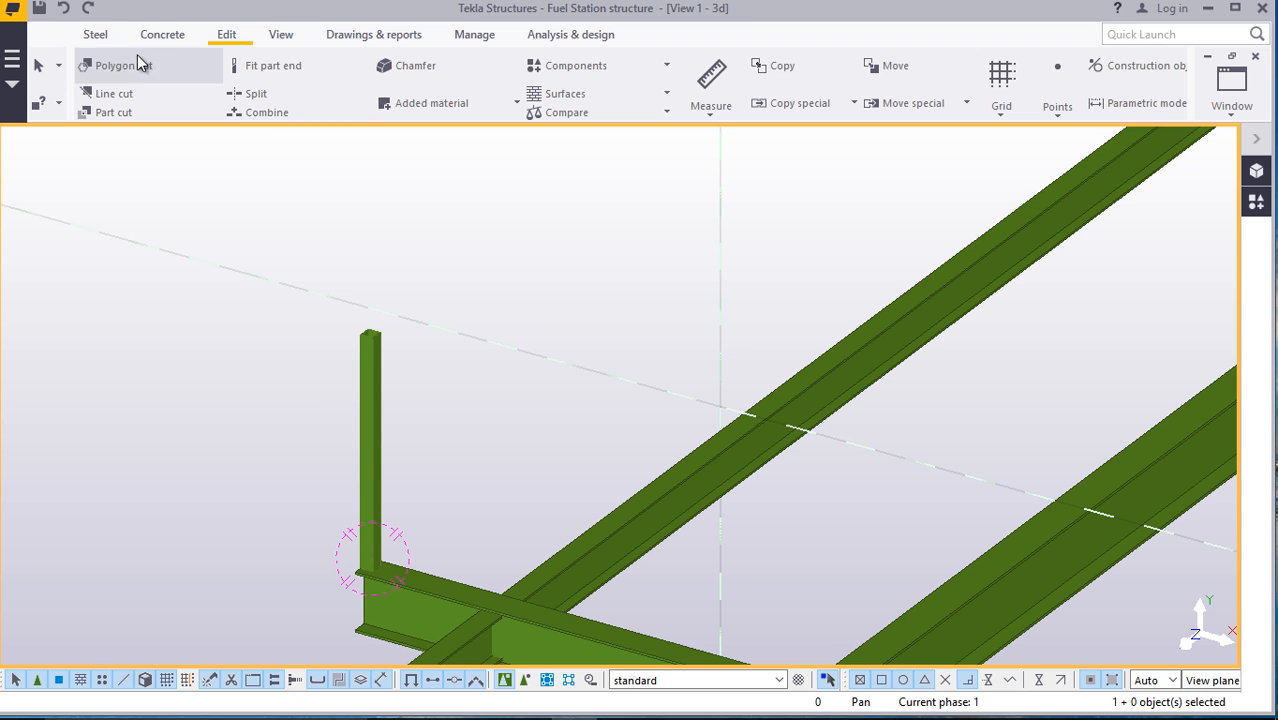
Create a steel beam from the outer top edge midpoint of the end post to the far top edge midpoint of the shortened post
{"action": "left_click", "coordinate": [97, 36]}
{"action": "left_click", "coordinate": [155, 114]}
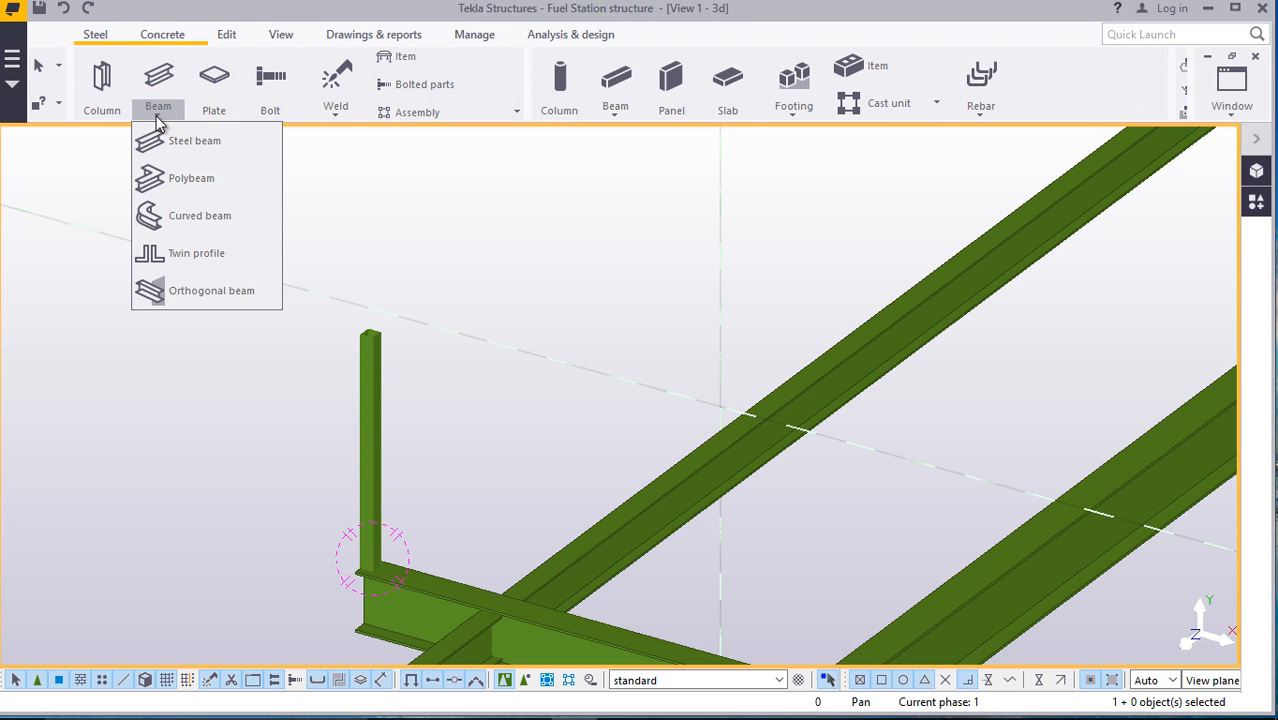
{"action": "left_click", "coordinate": [174, 136]}
{"action": "scroll", "coordinate": [365, 335], "scroll_direction": "up", "scroll_amount": 6}
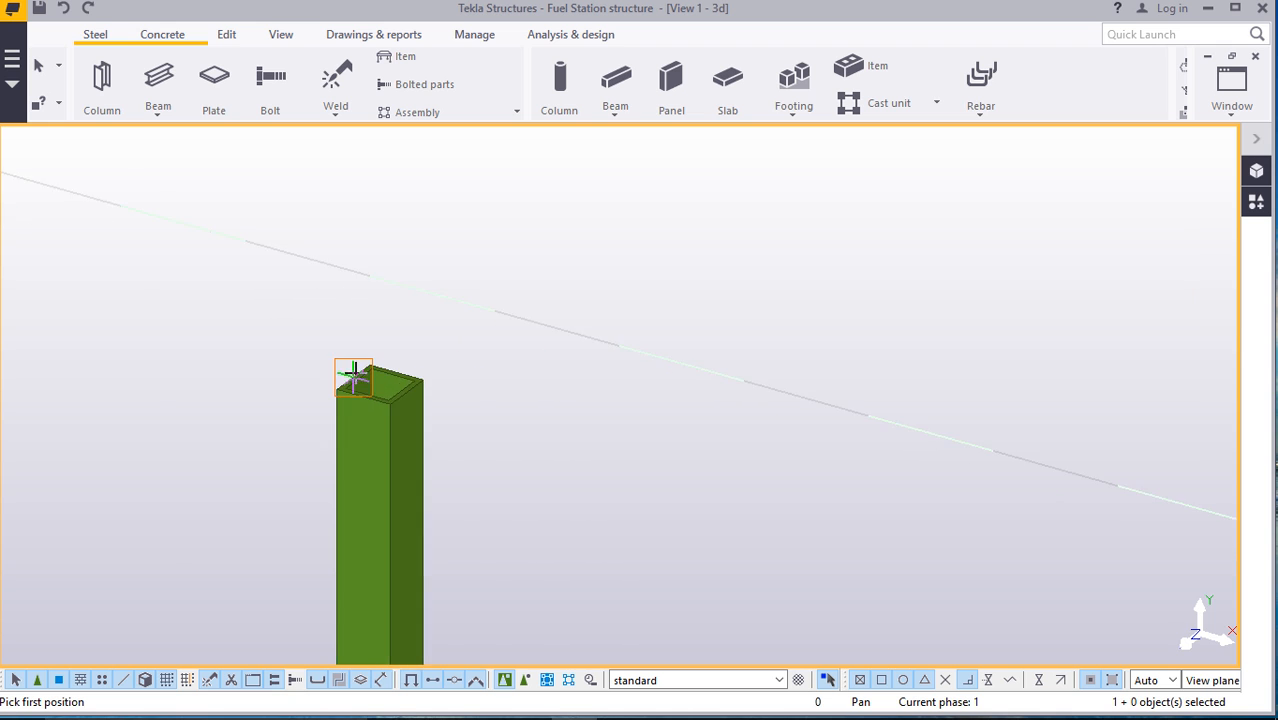
{"action": "scroll", "coordinate": [352, 378], "scroll_direction": "up", "scroll_amount": 1}
{"action": "left_click", "coordinate": [352, 367]}
{"action": "scroll", "coordinate": [285, 309], "scroll_direction": "down", "scroll_amount": 8}
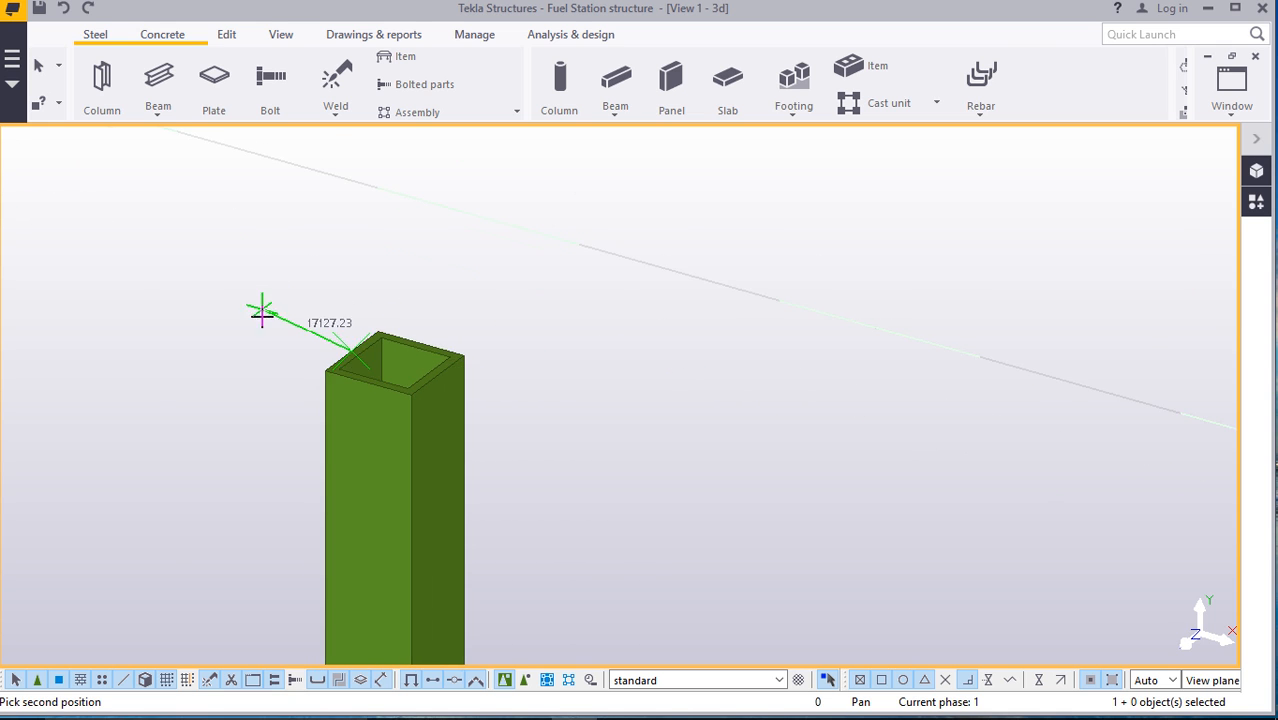
{"action": "scroll", "coordinate": [304, 297], "scroll_direction": "down", "scroll_amount": 2}
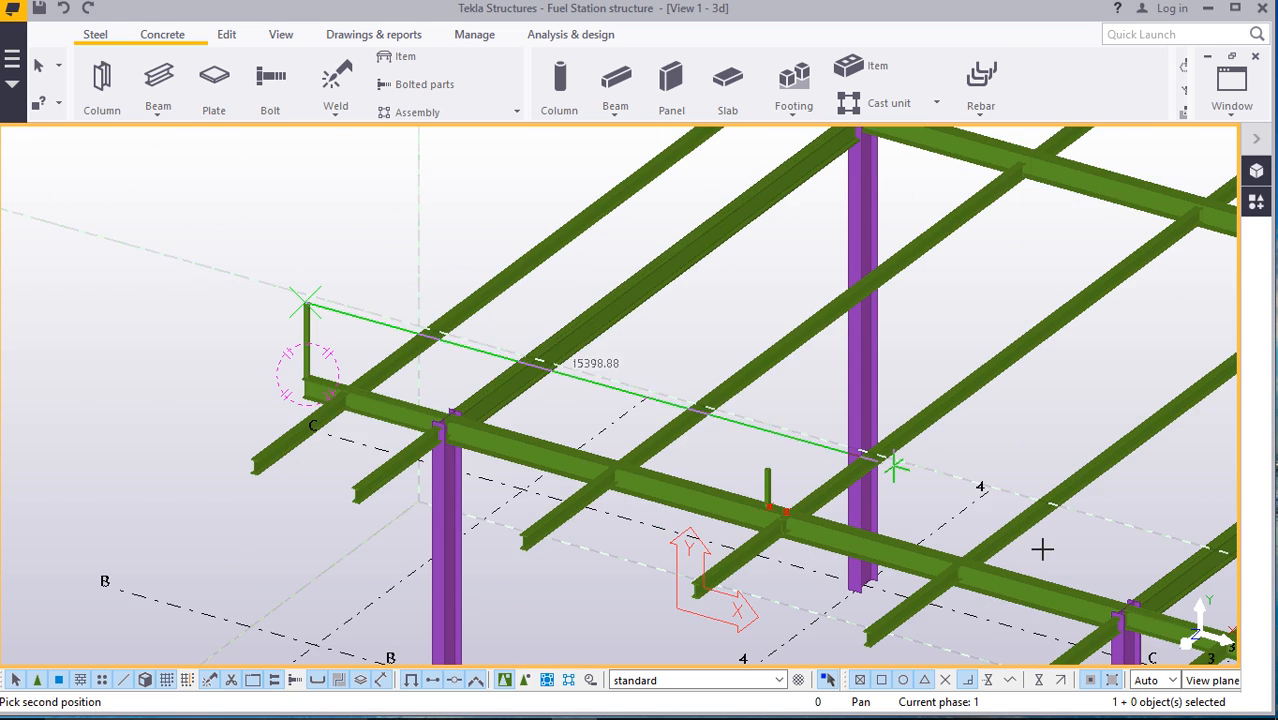
{"action": "scroll", "coordinate": [1041, 548], "scroll_direction": "up", "scroll_amount": 7}
{"action": "scroll", "coordinate": [524, 378], "scroll_direction": "up", "scroll_amount": 4}
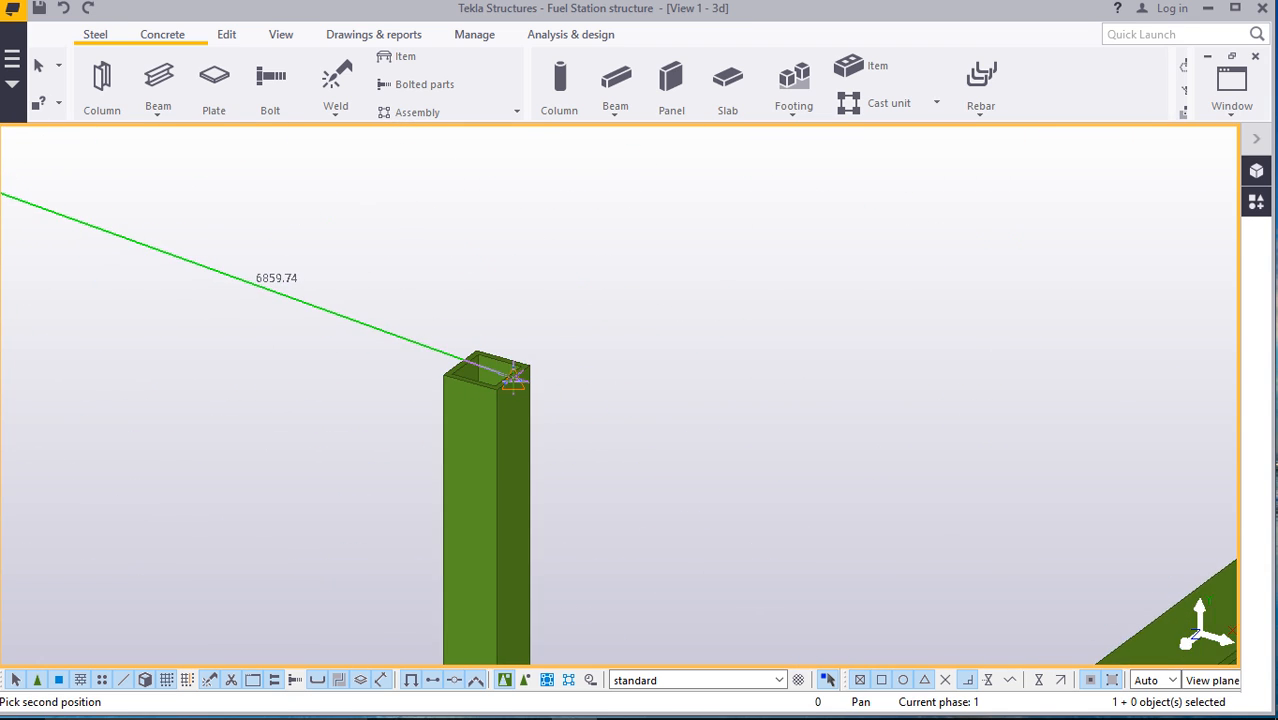
{"action": "left_click", "coordinate": [516, 378]}
{"action": "right_click", "coordinate": [680, 268]}
{"action": "left_click", "coordinate": [700, 281]}
Change the profile of the new sloping beam between the two posts to SHS60*60*6.0 from the SHS's size 60 group
{"action": "scroll", "coordinate": [813, 385], "scroll_direction": "down", "scroll_amount": 3}
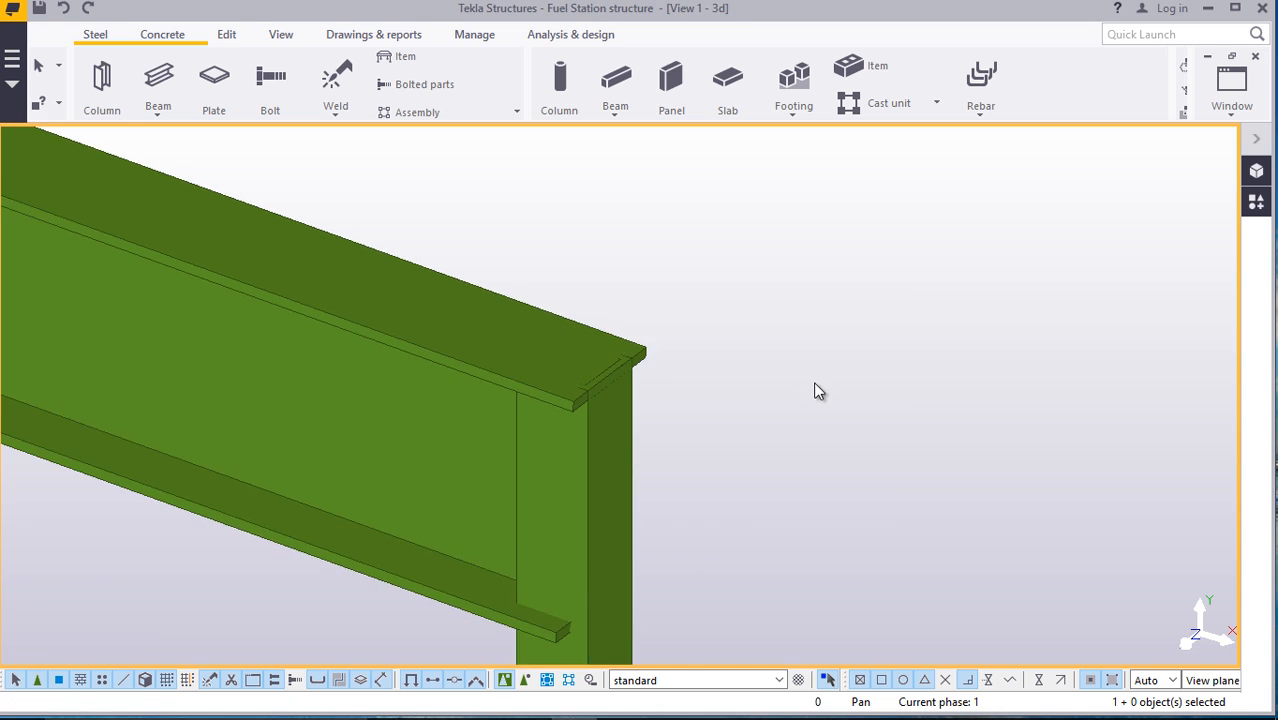
{"action": "scroll", "coordinate": [686, 337], "scroll_direction": "up", "scroll_amount": 4}
{"action": "double_click", "coordinate": [548, 313]}
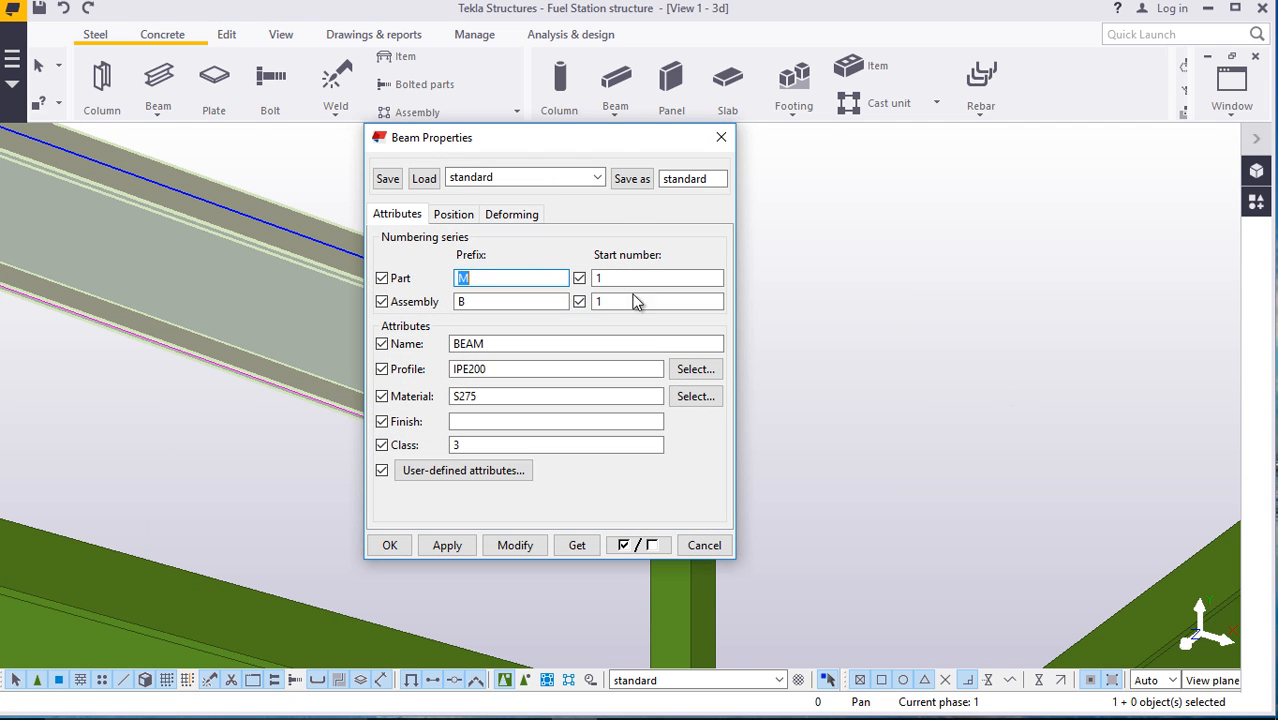
{"action": "left_click", "coordinate": [694, 369]}
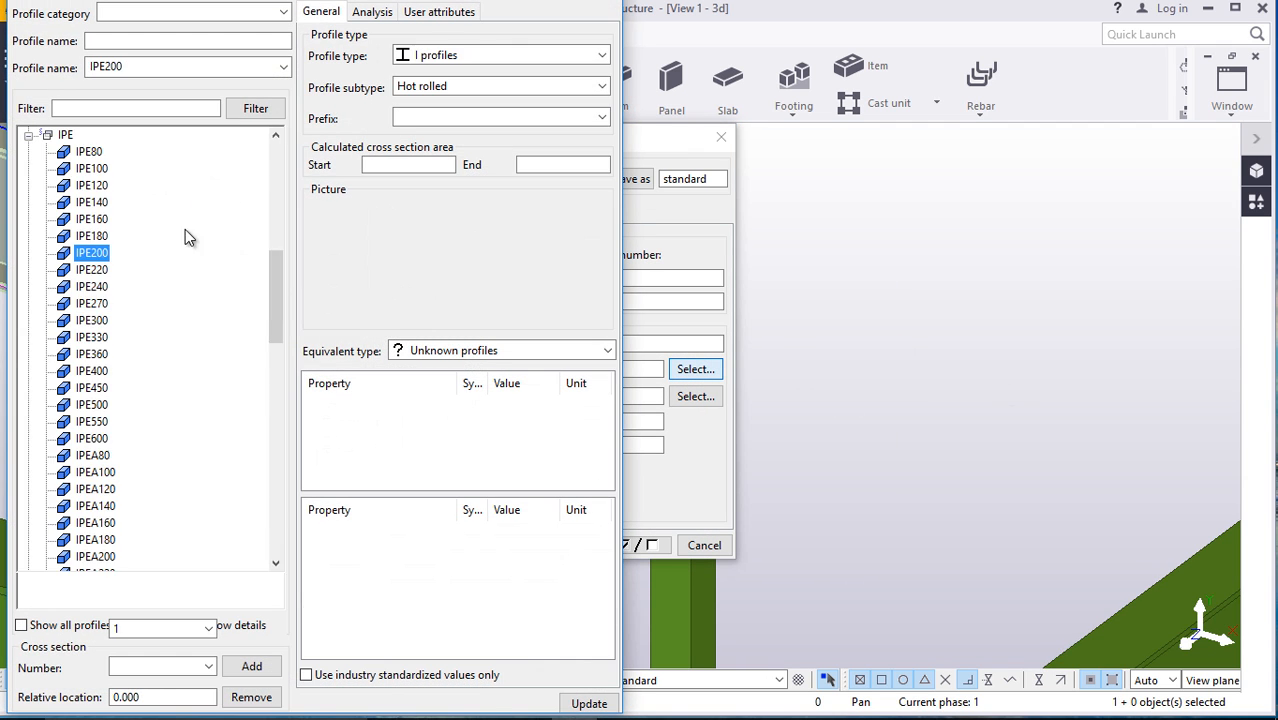
{"action": "scroll", "coordinate": [110, 388], "scroll_direction": "down", "scroll_amount": 4}
{"action": "scroll", "coordinate": [134, 368], "scroll_direction": "up", "scroll_amount": 9}
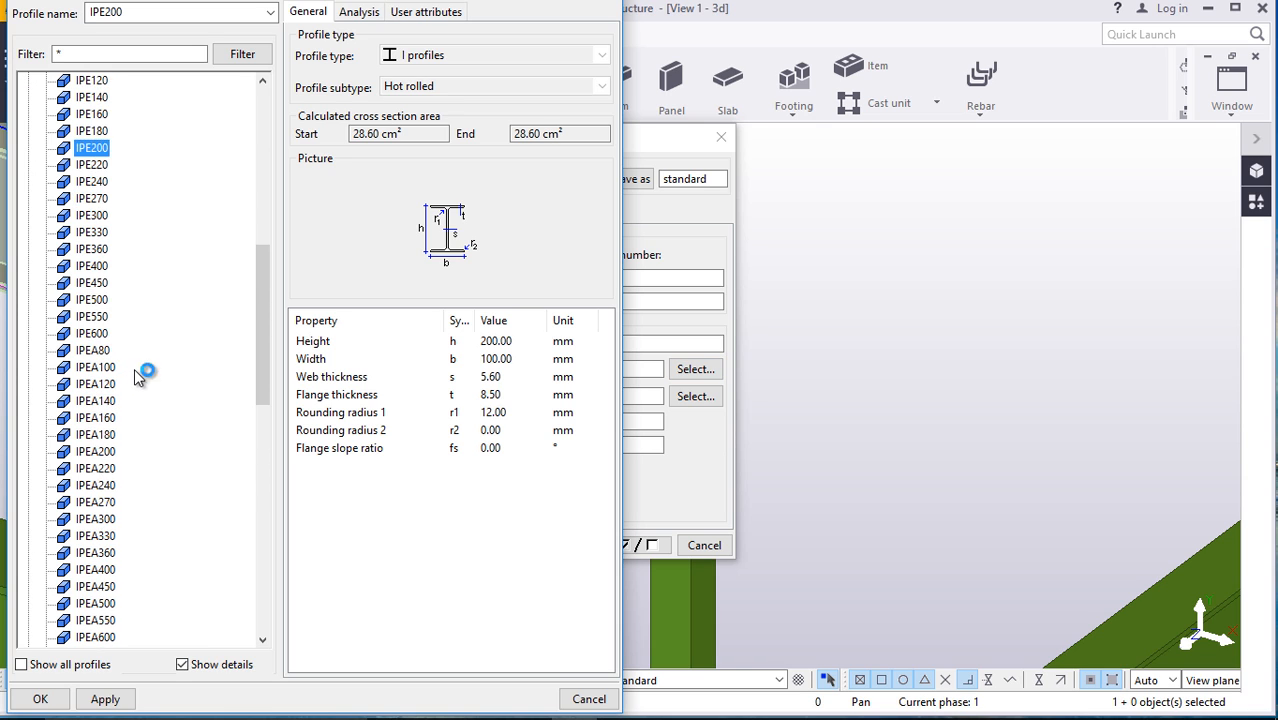
{"action": "left_click", "coordinate": [29, 216]}
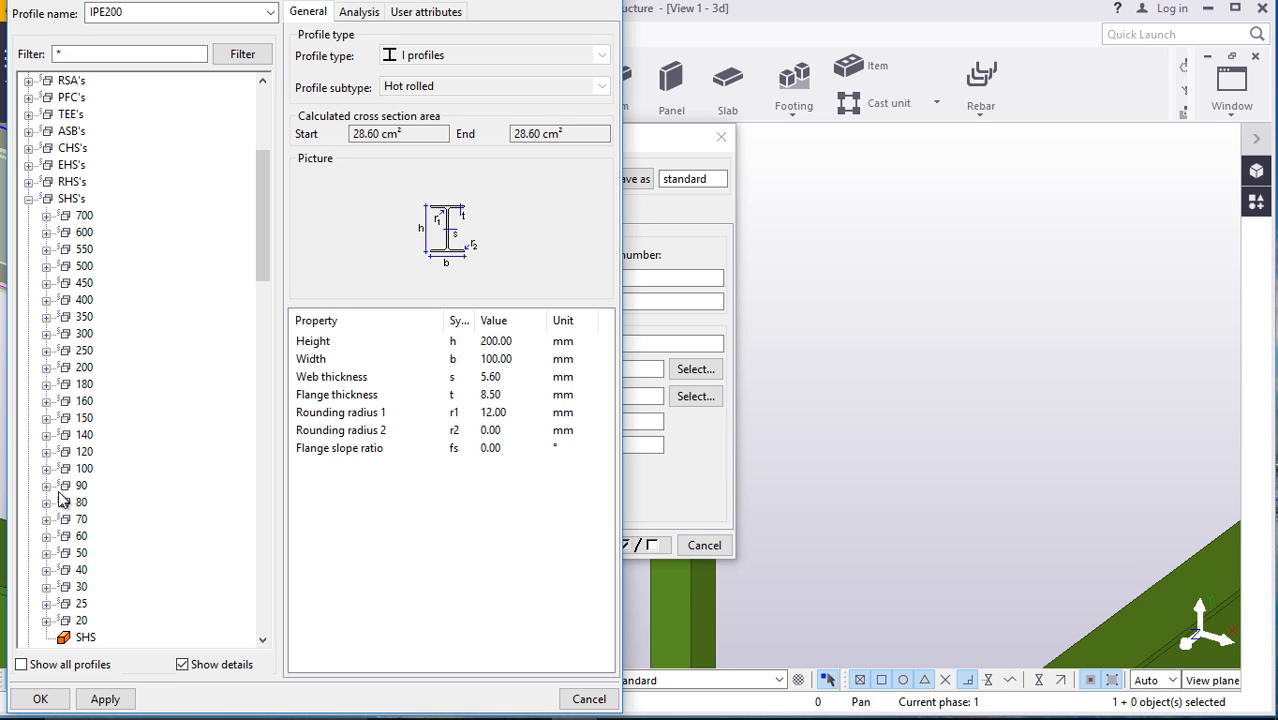
{"action": "left_click", "coordinate": [46, 537]}
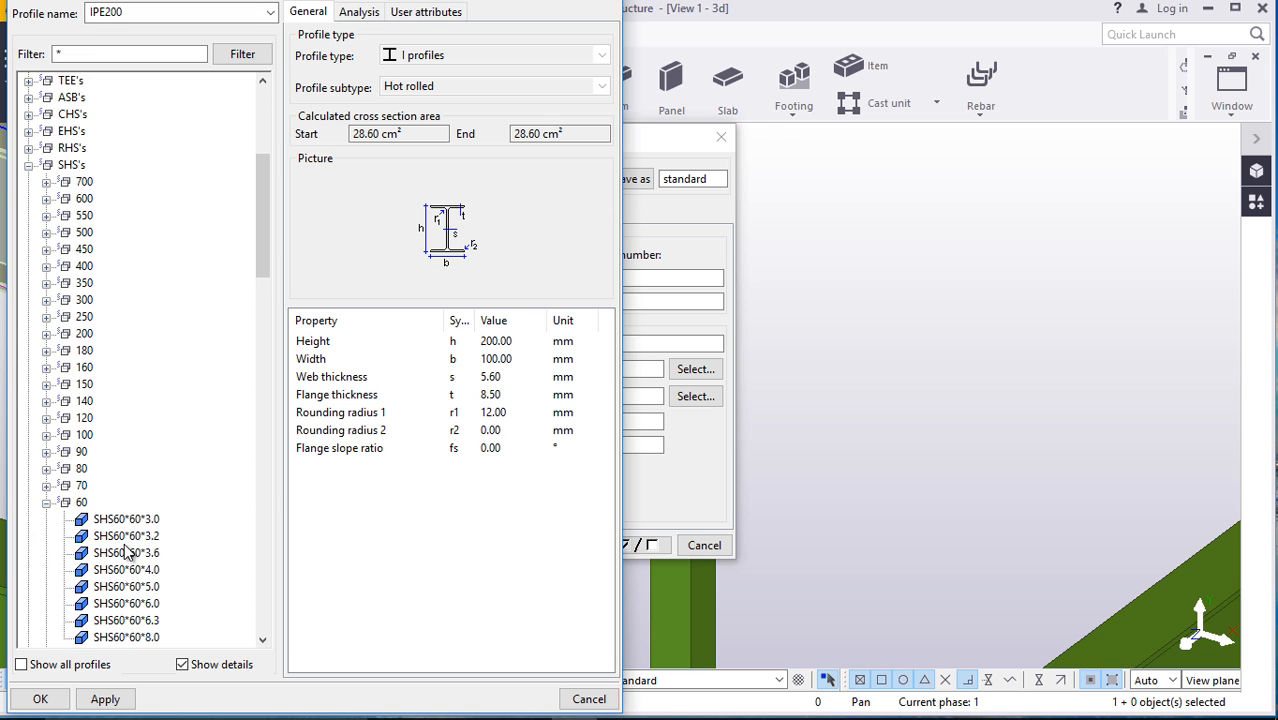
{"action": "left_click", "coordinate": [133, 605]}
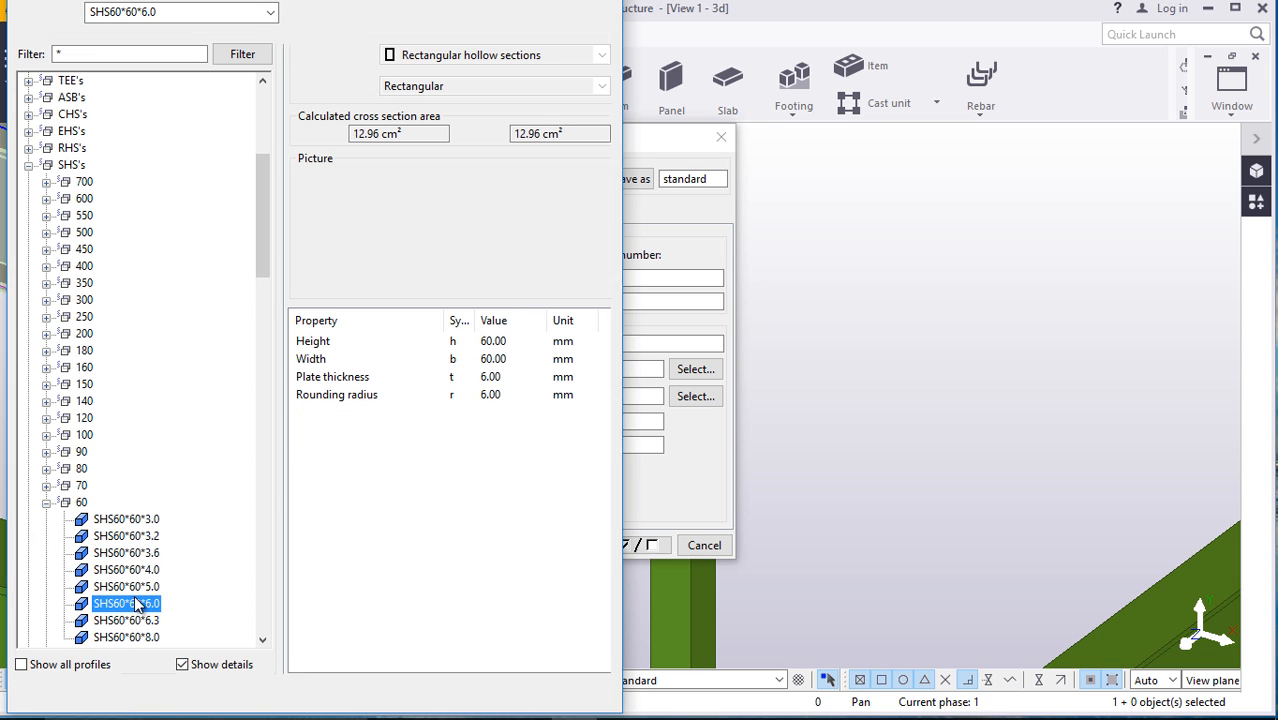
{"action": "left_click", "coordinate": [60, 706]}
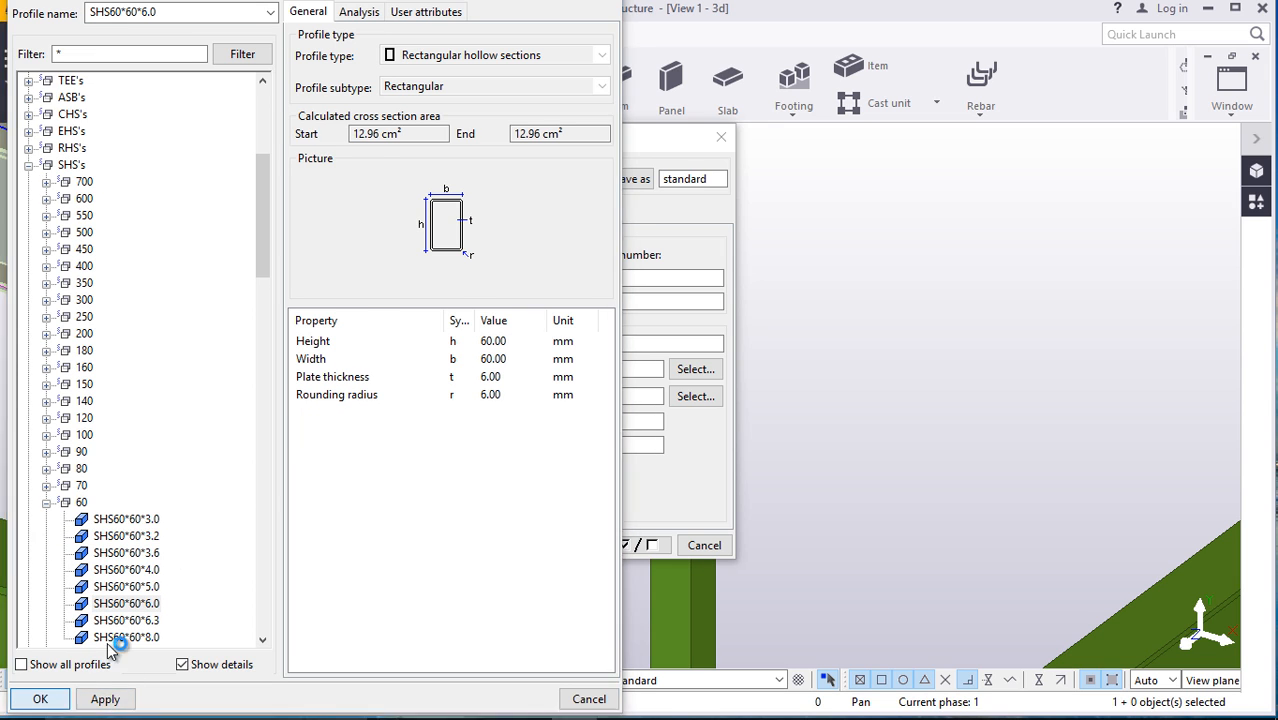
{"action": "left_click", "coordinate": [509, 550]}
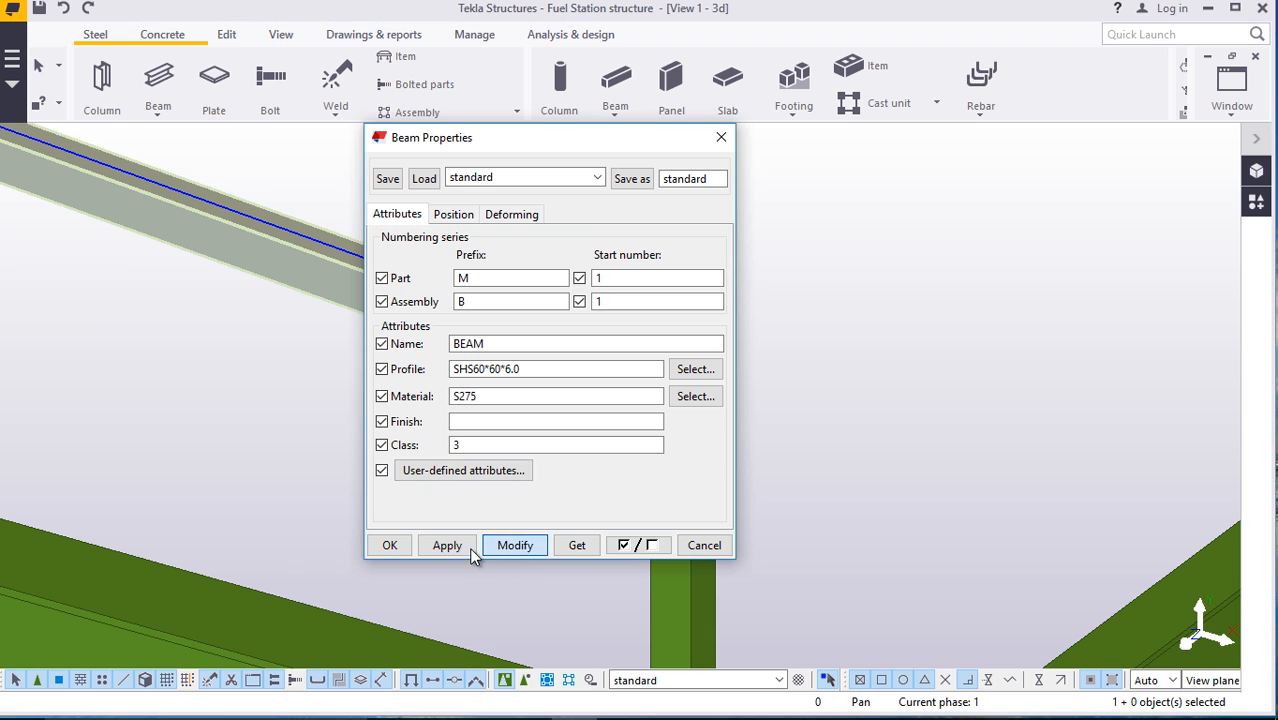
{"action": "left_click", "coordinate": [391, 545]}
Set the sloping beam's depth position to Front, after trying Behind
{"action": "scroll", "coordinate": [680, 375], "scroll_direction": "up", "scroll_amount": 2}
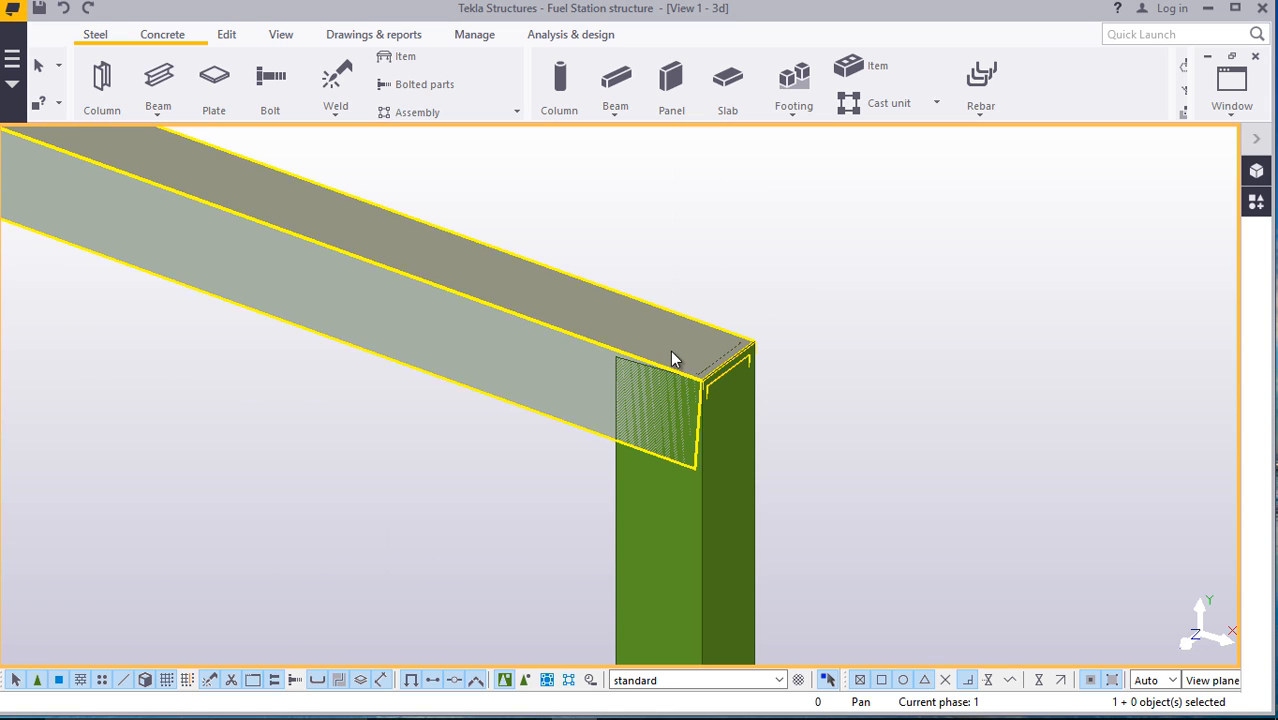
{"action": "scroll", "coordinate": [556, 316], "scroll_direction": "down", "scroll_amount": 2}
{"action": "double_click", "coordinate": [552, 305]}
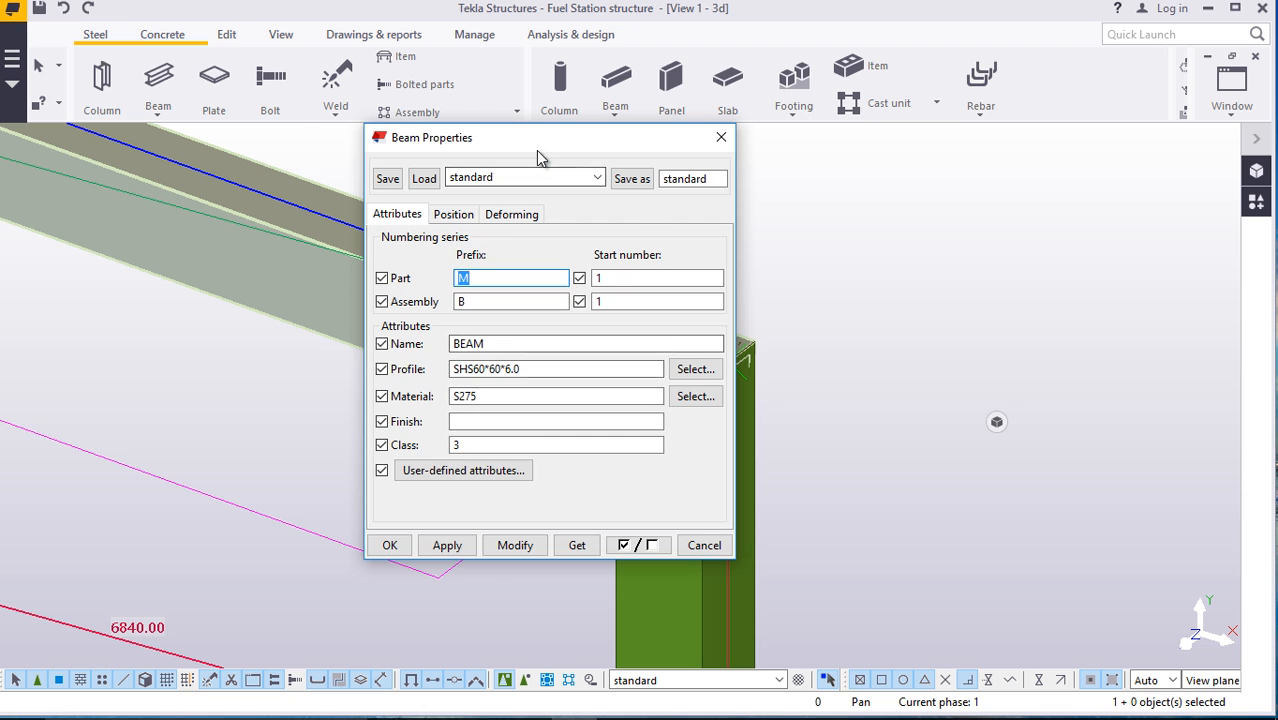
{"action": "left_click_drag", "start_coordinate": [537, 152], "coordinate": [912, 148]}
{"action": "left_click", "coordinate": [828, 208]}
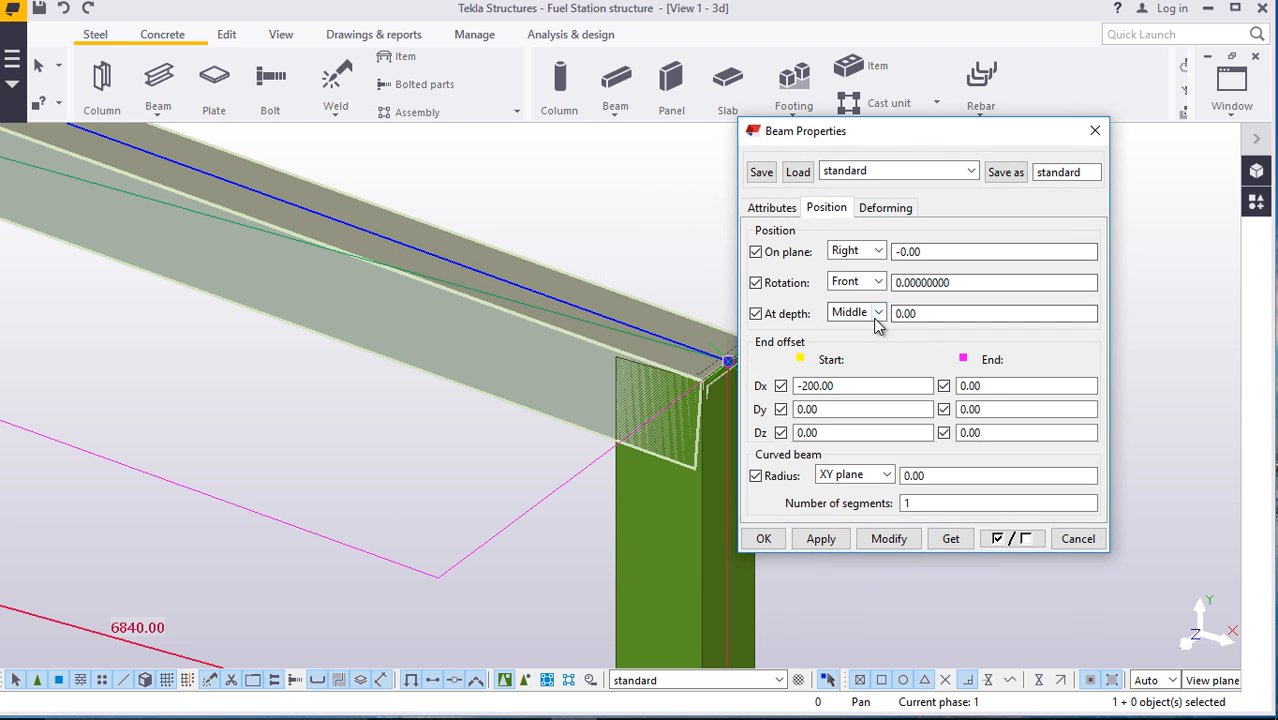
{"action": "left_click", "coordinate": [832, 310]}
{"action": "left_click", "coordinate": [861, 364]}
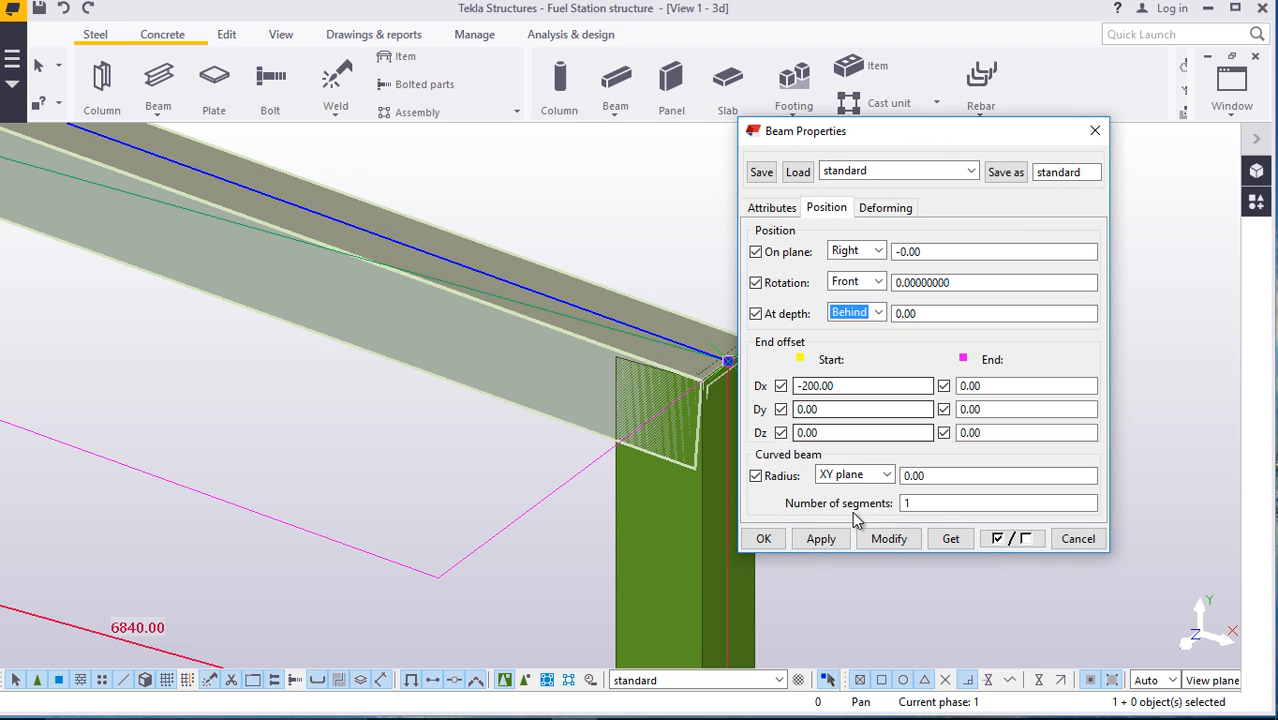
{"action": "left_click", "coordinate": [886, 540]}
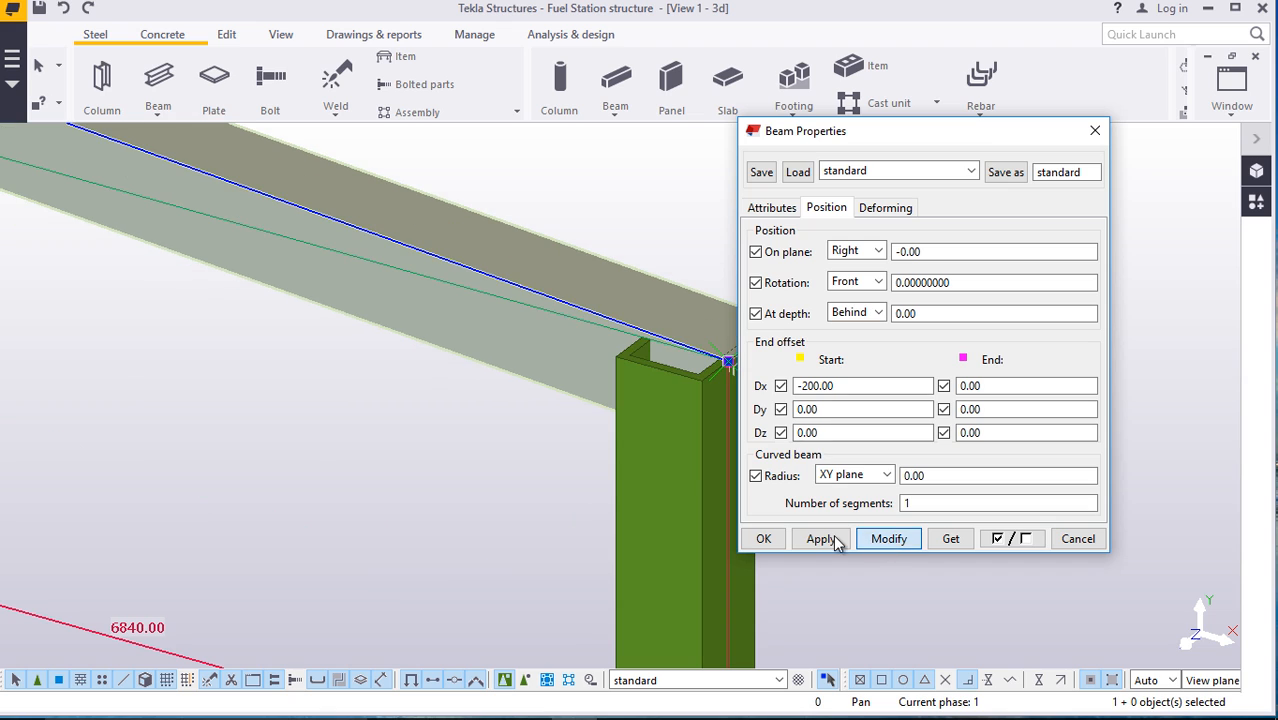
{"action": "left_click", "coordinate": [876, 312]}
{"action": "key", "text": "Up"}
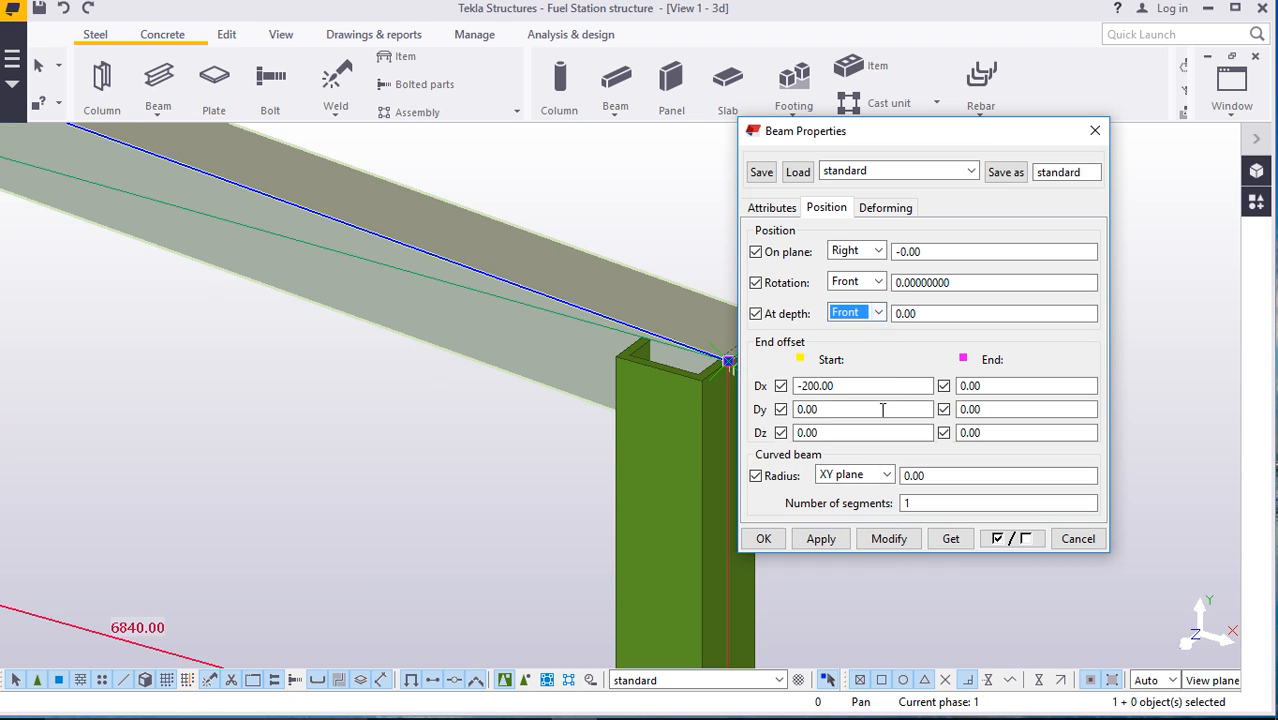
{"action": "left_click", "coordinate": [886, 540]}
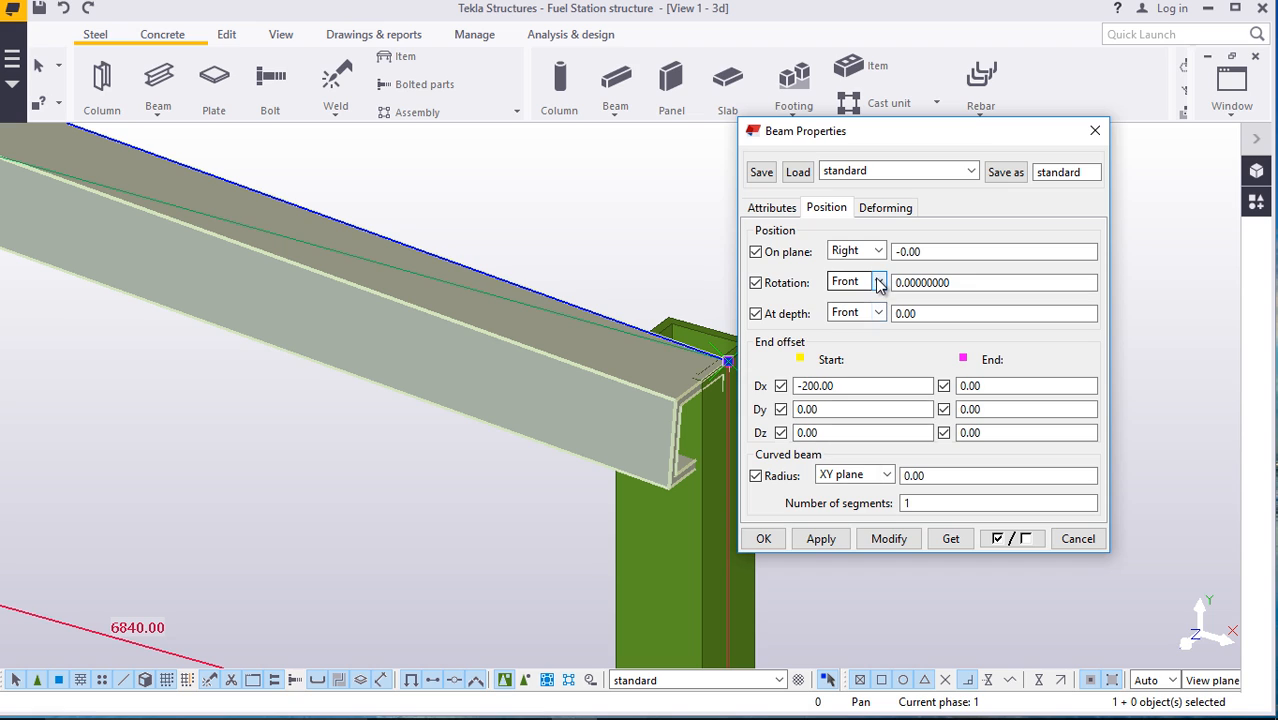
Try the Middle on-plane position for the sloping beam, restore it to Right, and close the beam properties
{"action": "left_click", "coordinate": [856, 251]}
{"action": "left_click", "coordinate": [845, 270]}
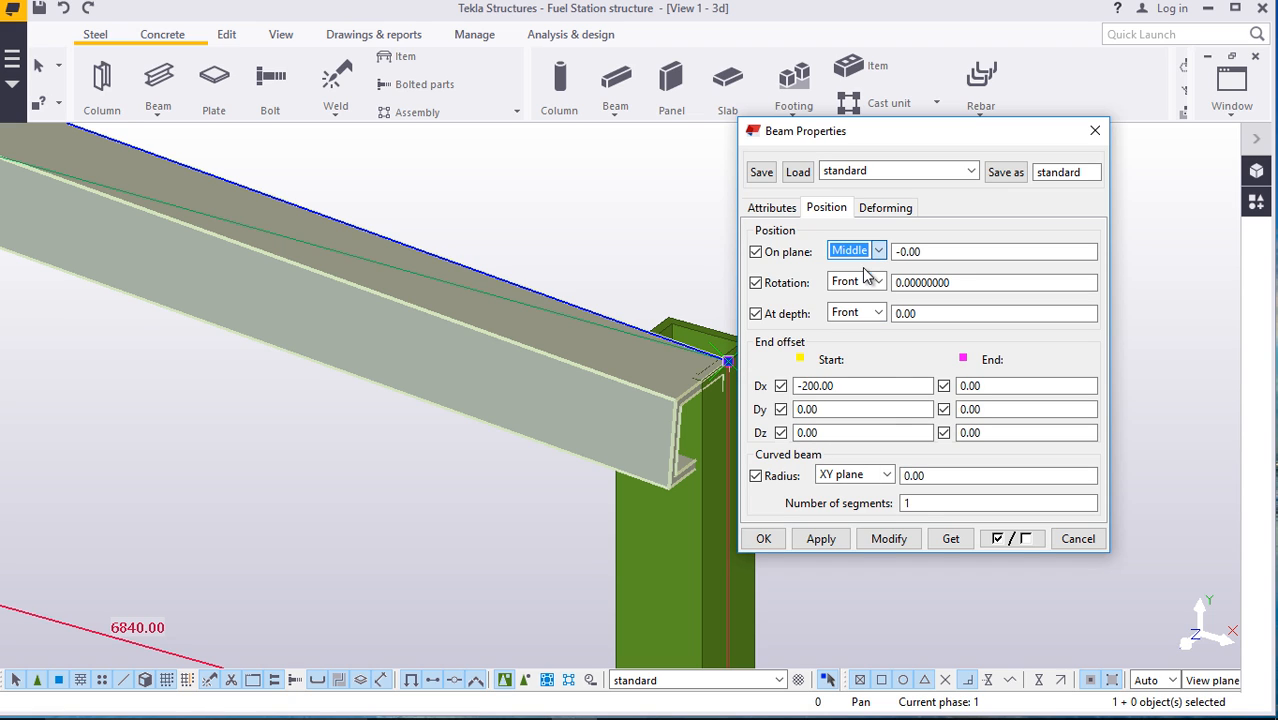
{"action": "left_click", "coordinate": [888, 539]}
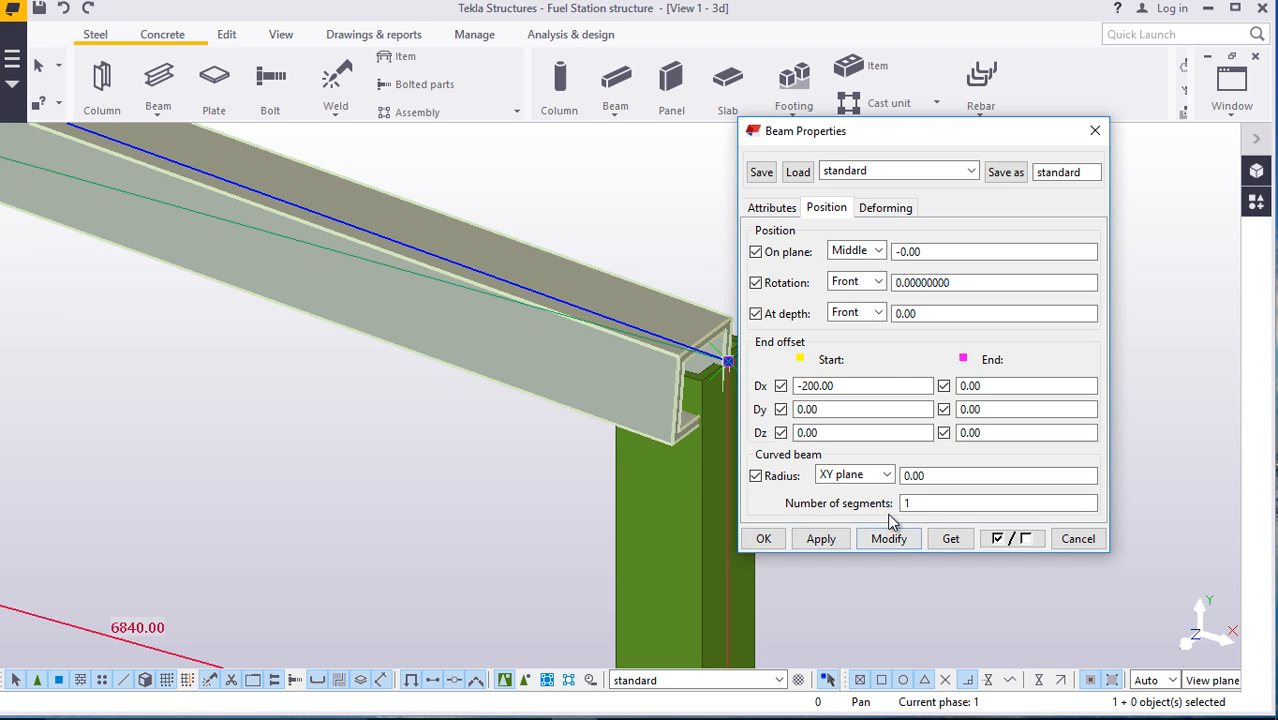
{"action": "left_click", "coordinate": [876, 251]}
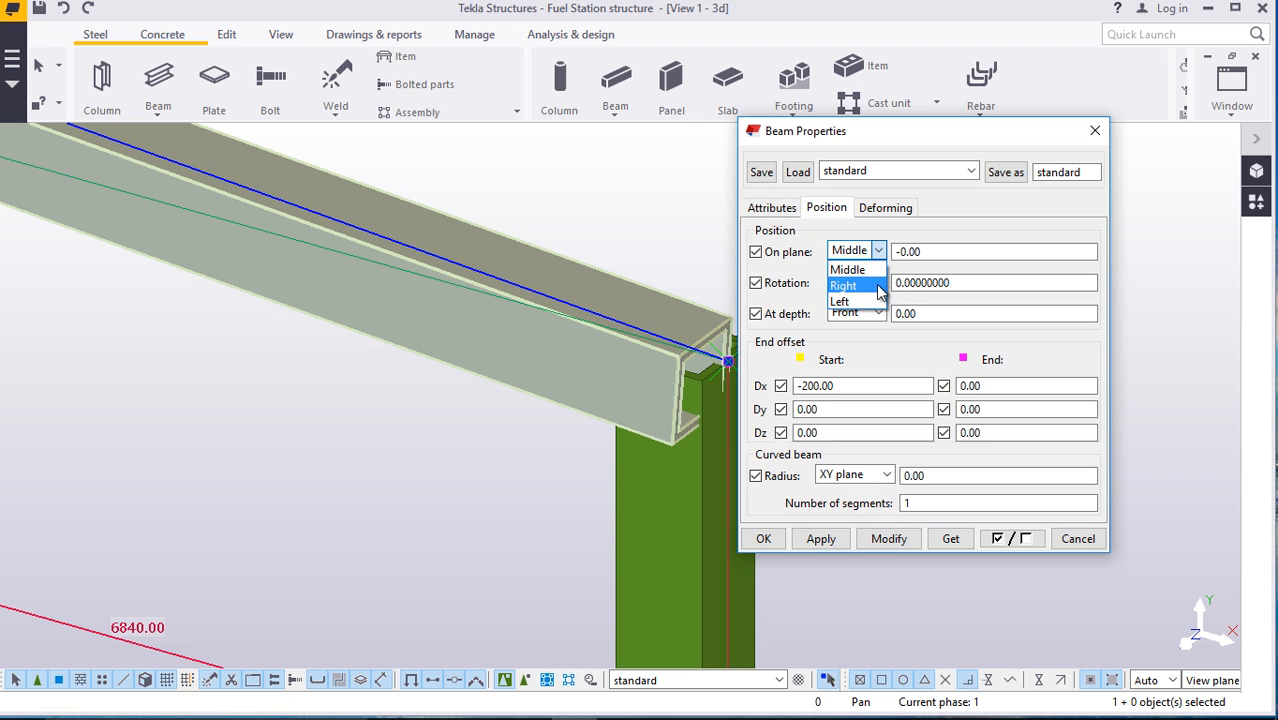
{"action": "left_click", "coordinate": [873, 288]}
{"action": "left_click", "coordinate": [886, 539]}
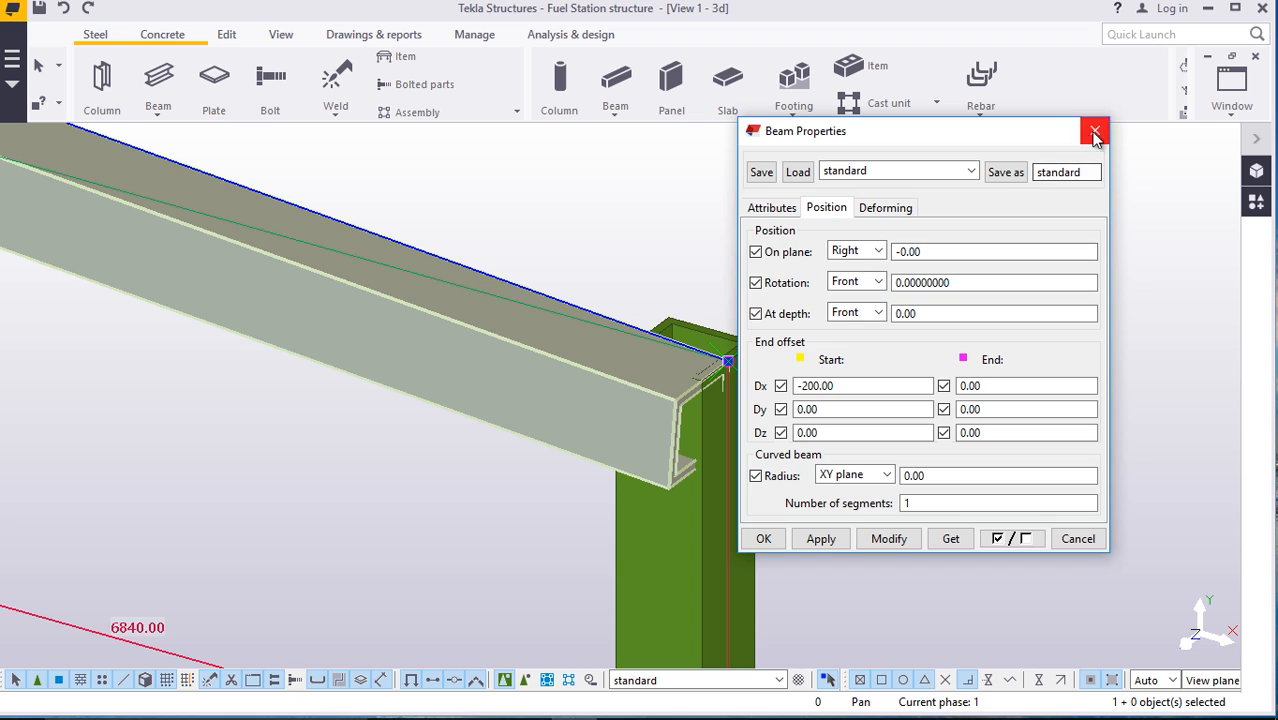
{"action": "left_click", "coordinate": [1095, 133]}
Move the sloping beam from the midpoint of its end's bottom edge to the midpoint of the shorter post's outer top edge
{"action": "scroll", "coordinate": [696, 414], "scroll_direction": "up", "scroll_amount": 2}
{"action": "right_click", "coordinate": [905, 202]}
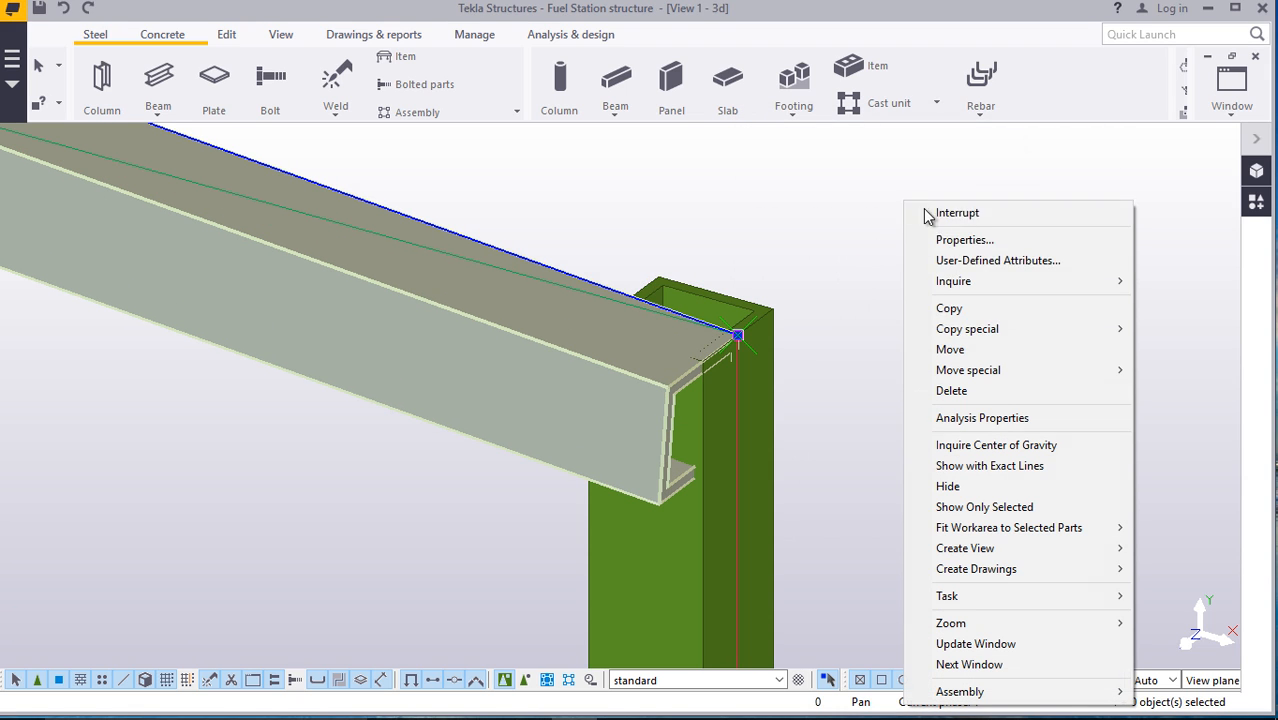
{"action": "left_click", "coordinate": [952, 350]}
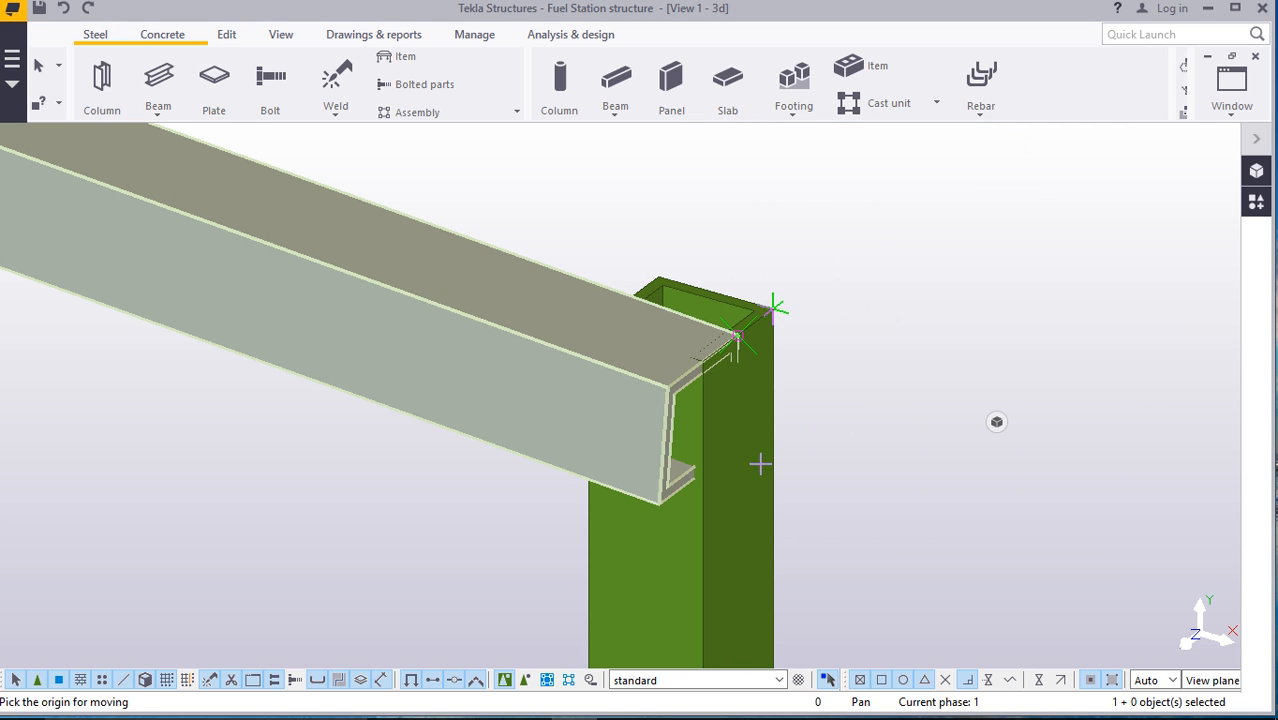
{"action": "scroll", "coordinate": [722, 470], "scroll_direction": "up", "scroll_amount": 2}
{"action": "scroll", "coordinate": [685, 352], "scroll_direction": "up", "scroll_amount": 2}
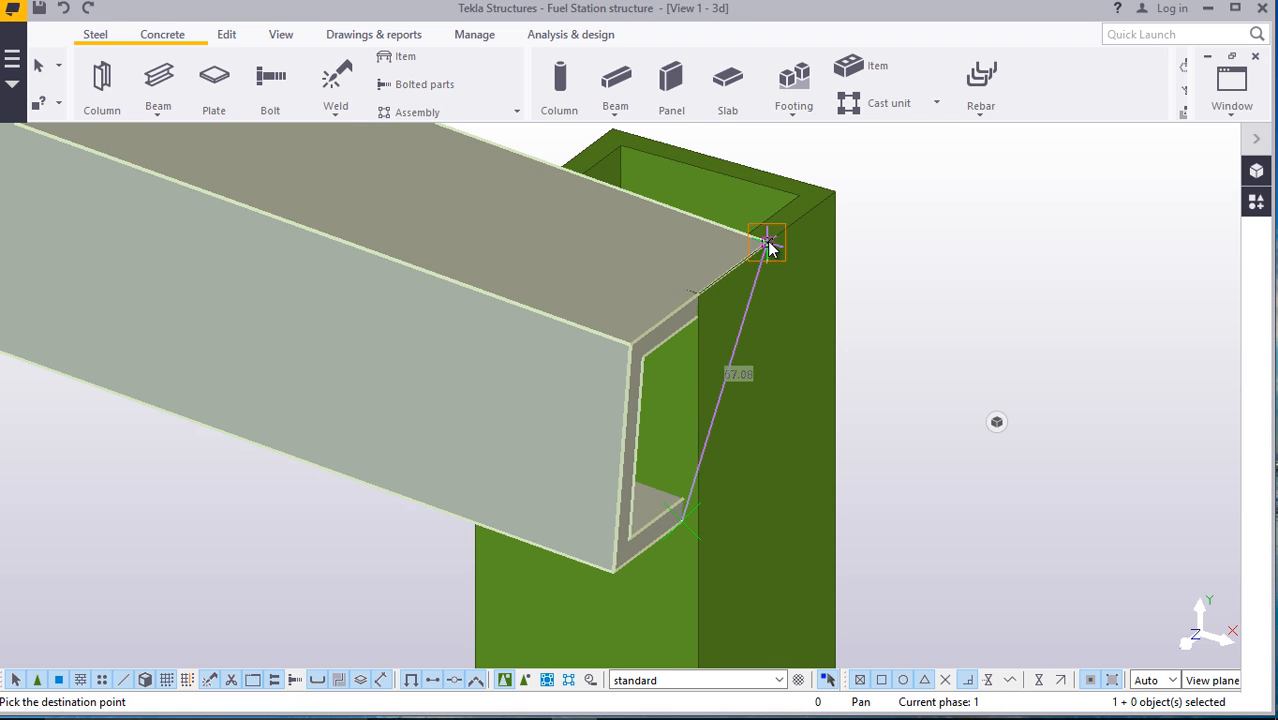
{"action": "left_click", "coordinate": [768, 243]}
{"action": "scroll", "coordinate": [812, 417], "scroll_direction": "down", "scroll_amount": 4}
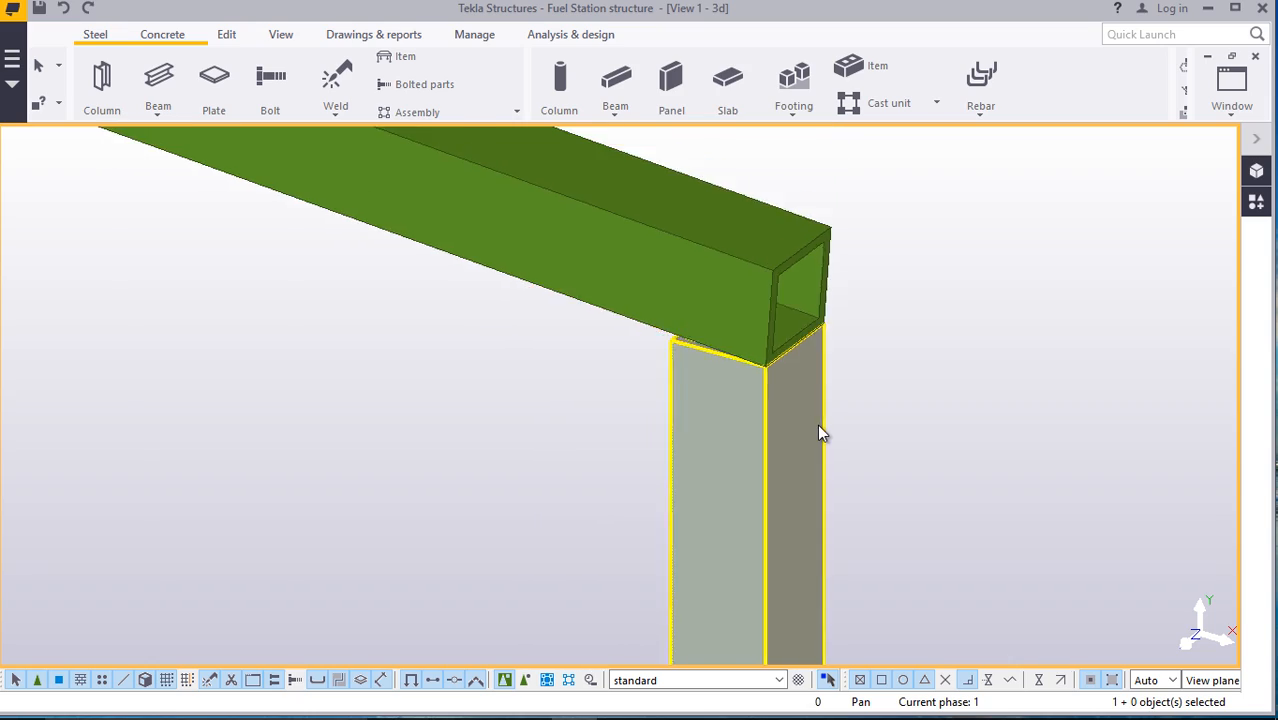
Remove the sloping beam's start Dx end offset so that the beam starts at the taller end post
{"action": "scroll", "coordinate": [820, 433], "scroll_direction": "down", "scroll_amount": 6}
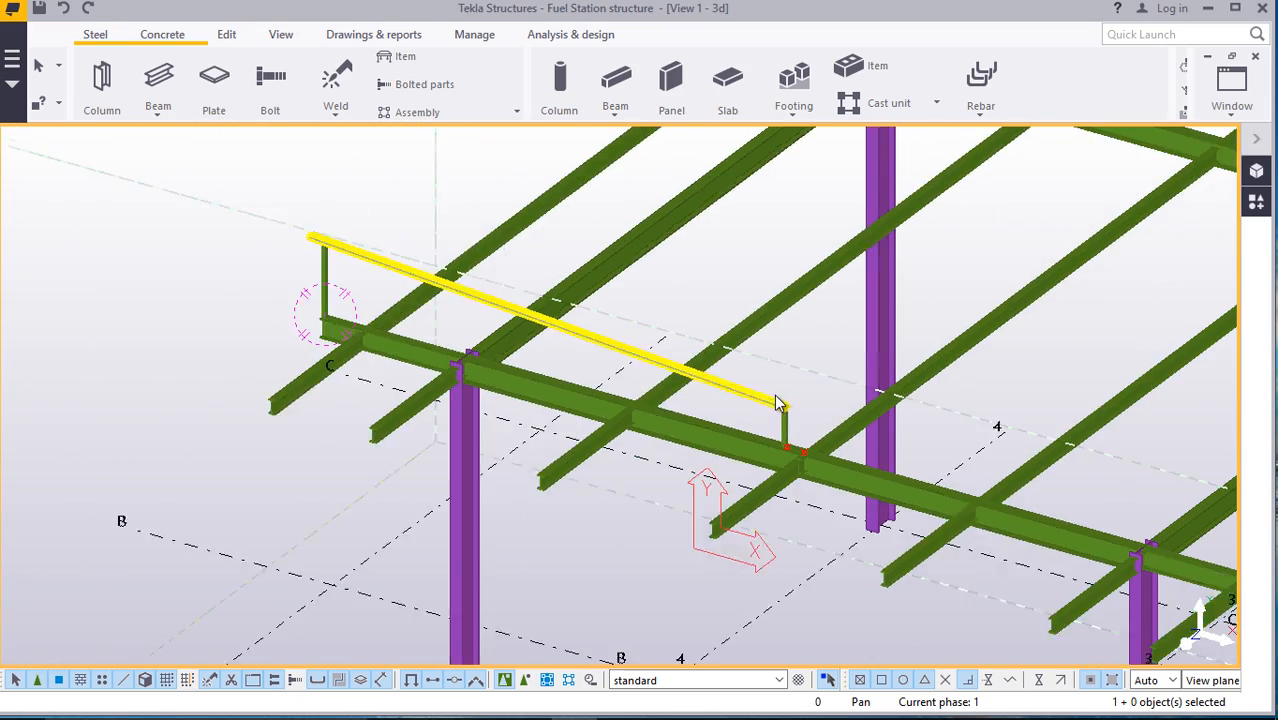
{"action": "scroll", "coordinate": [368, 235], "scroll_direction": "up", "scroll_amount": 8}
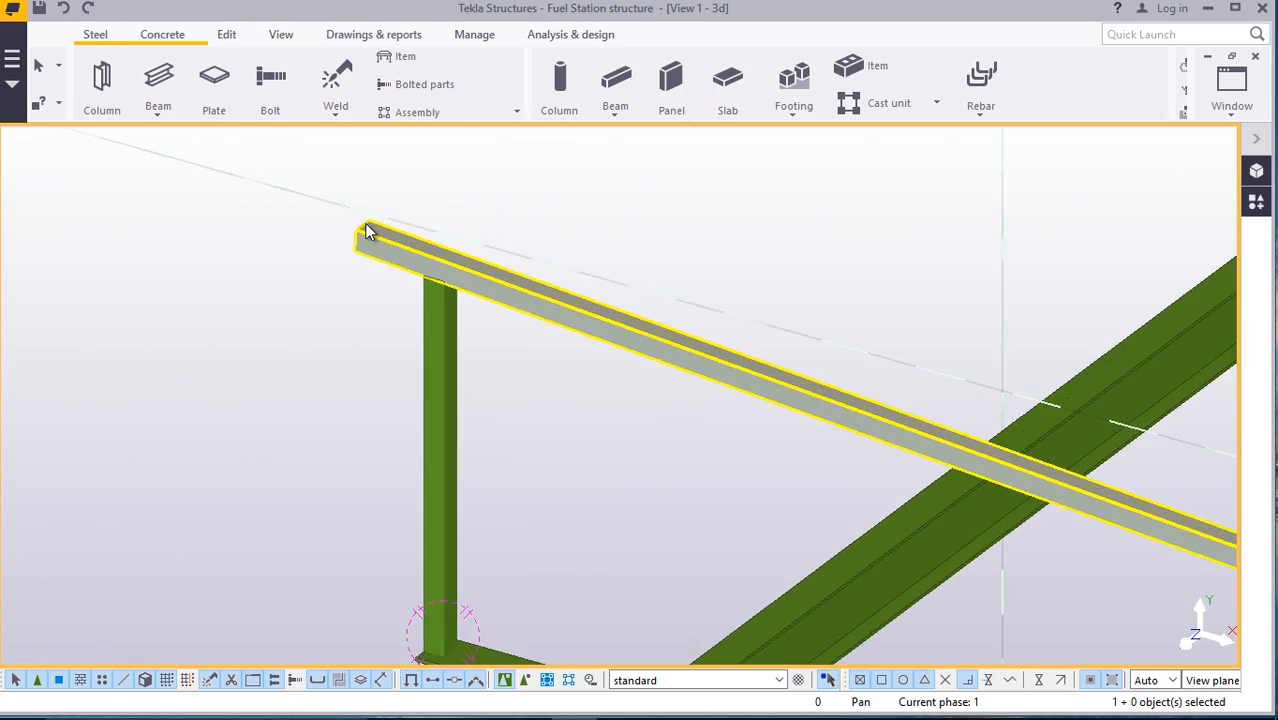
{"action": "scroll", "coordinate": [368, 235], "scroll_direction": "up", "scroll_amount": 3}
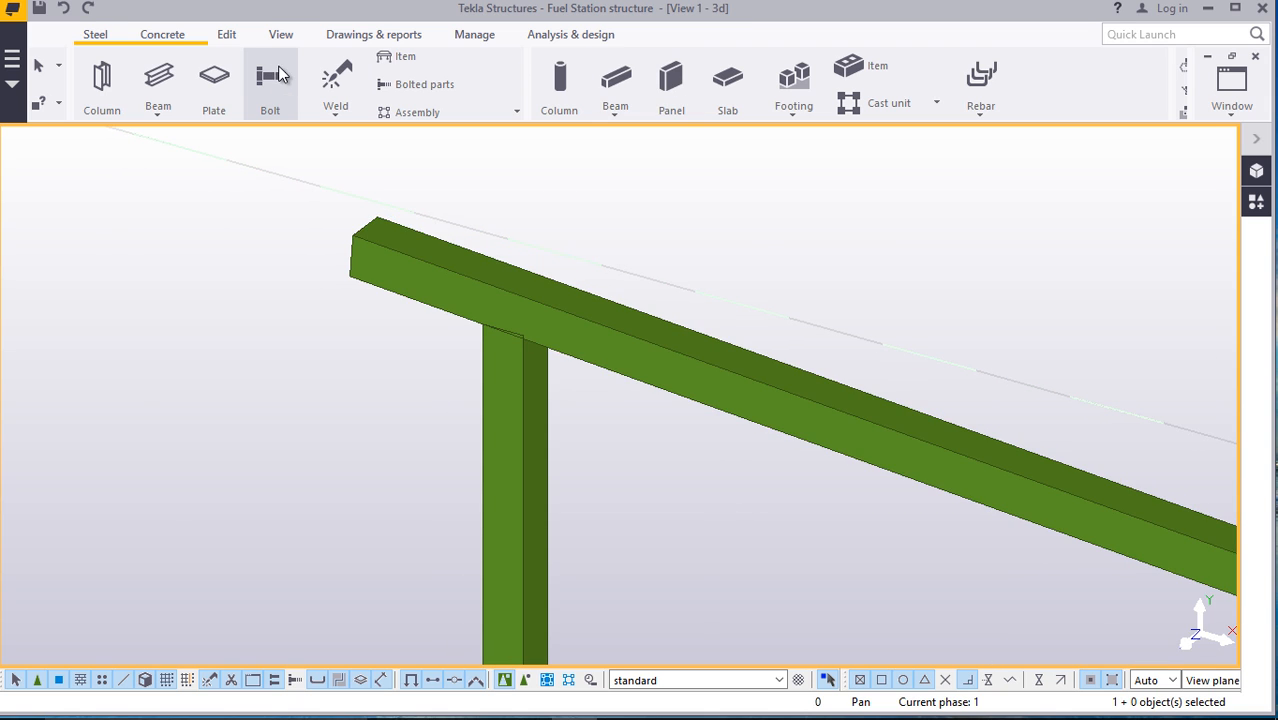
{"action": "double_click", "coordinate": [407, 267]}
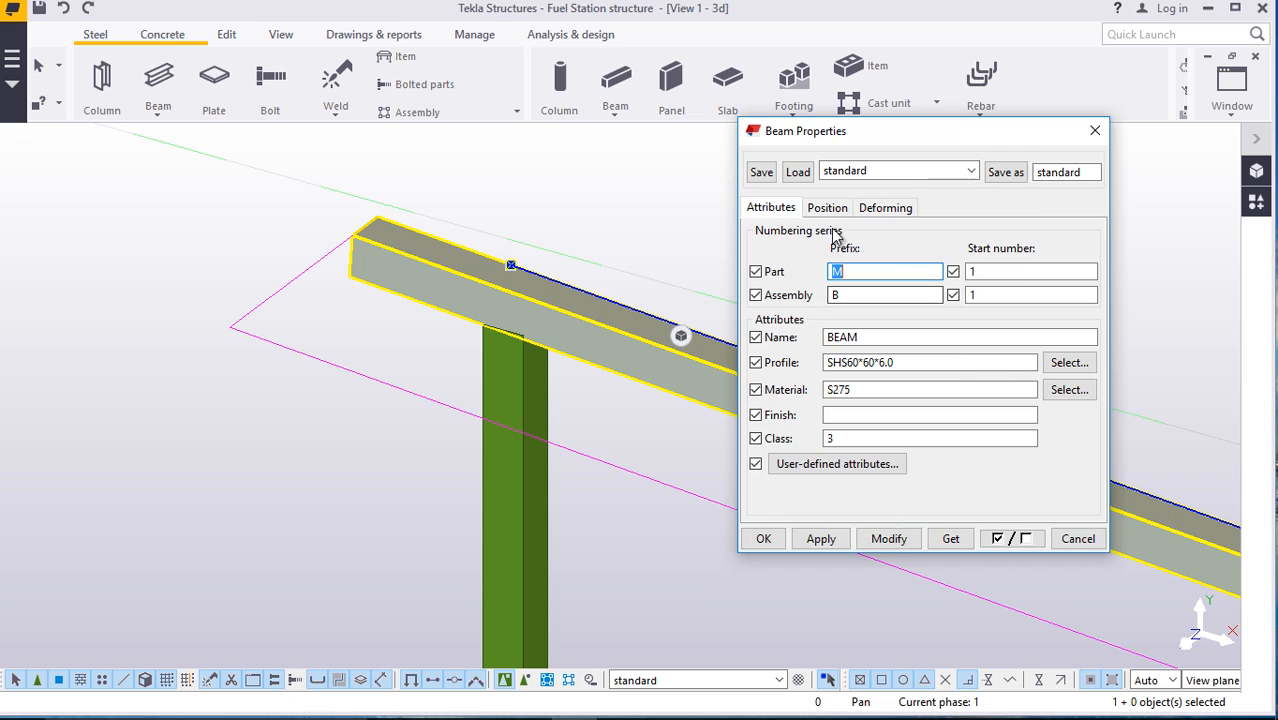
{"action": "left_click", "coordinate": [828, 208]}
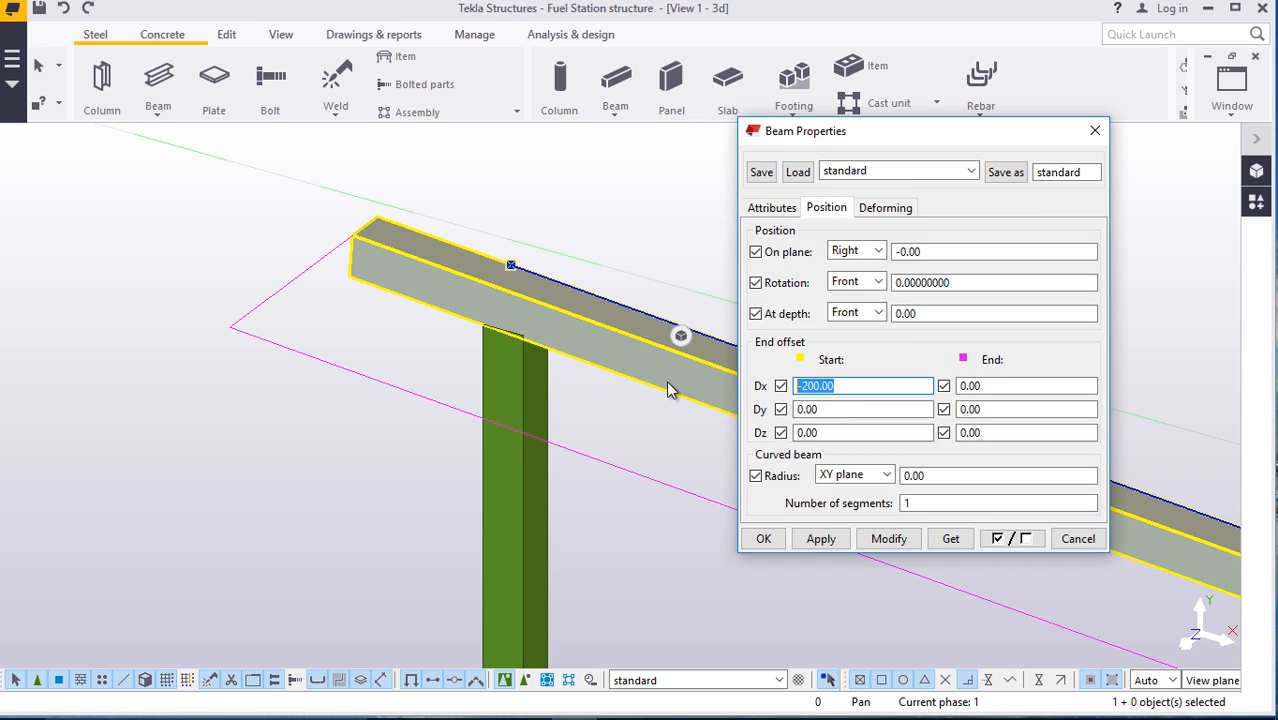
{"action": "left_click", "coordinate": [888, 545]}
{"action": "left_click", "coordinate": [764, 539]}
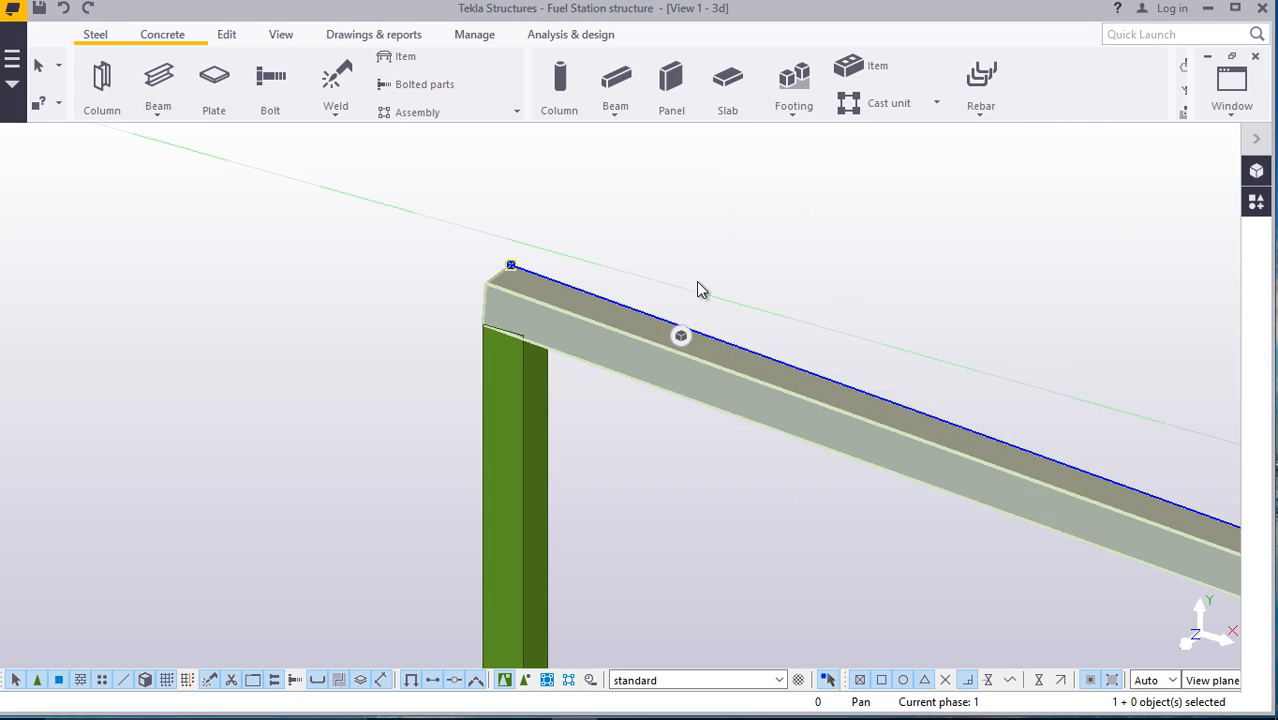
Examine the sloping beam's joint with the shorter post and the whole post frame along the main beam
{"action": "scroll", "coordinate": [399, 374], "scroll_direction": "down", "scroll_amount": 8}
{"action": "scroll", "coordinate": [340, 316], "scroll_direction": "down", "scroll_amount": 2}
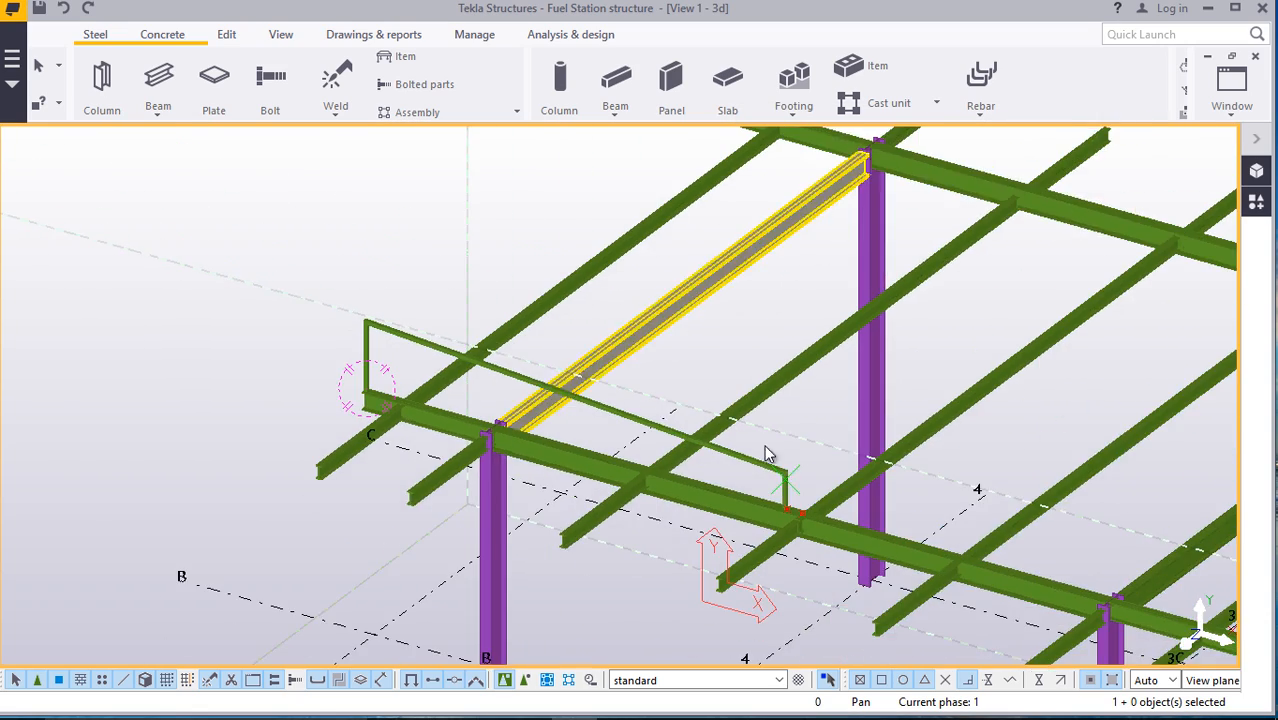
{"action": "scroll", "coordinate": [795, 480], "scroll_direction": "up", "scroll_amount": 8}
{"action": "scroll", "coordinate": [792, 470], "scroll_direction": "down", "scroll_amount": 8}
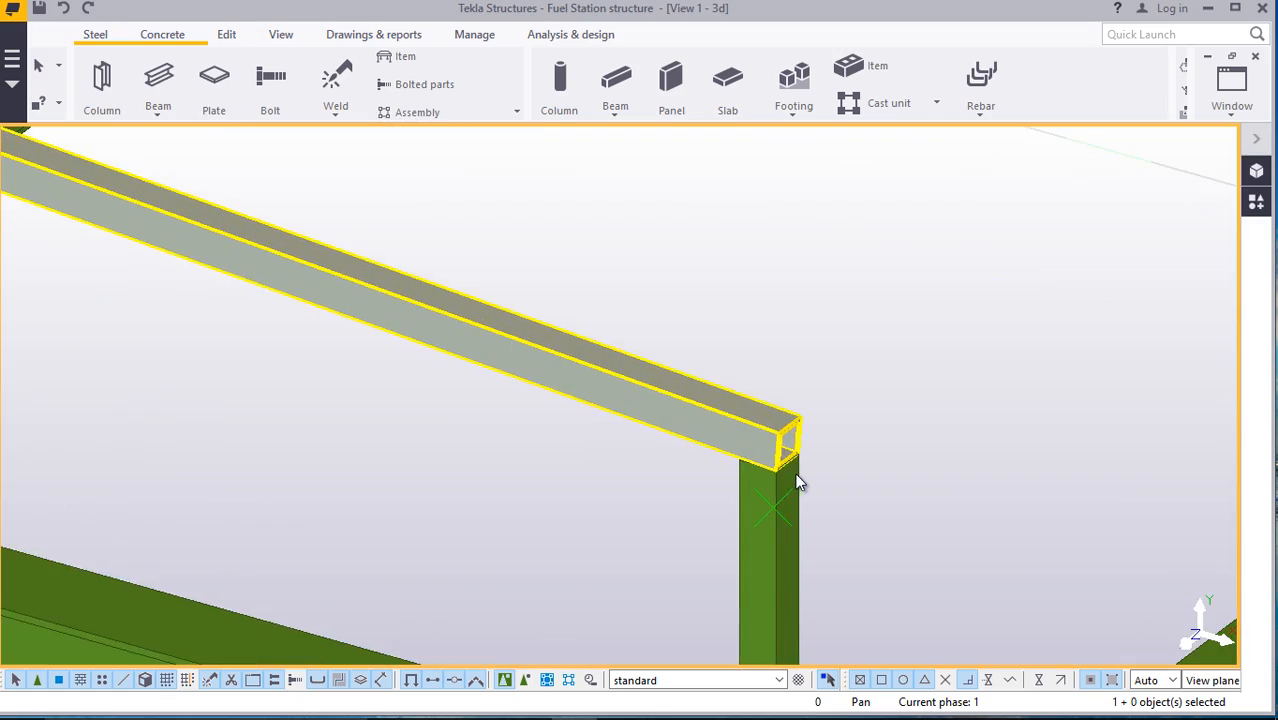
{"action": "scroll", "coordinate": [808, 470], "scroll_direction": "down", "scroll_amount": 2}
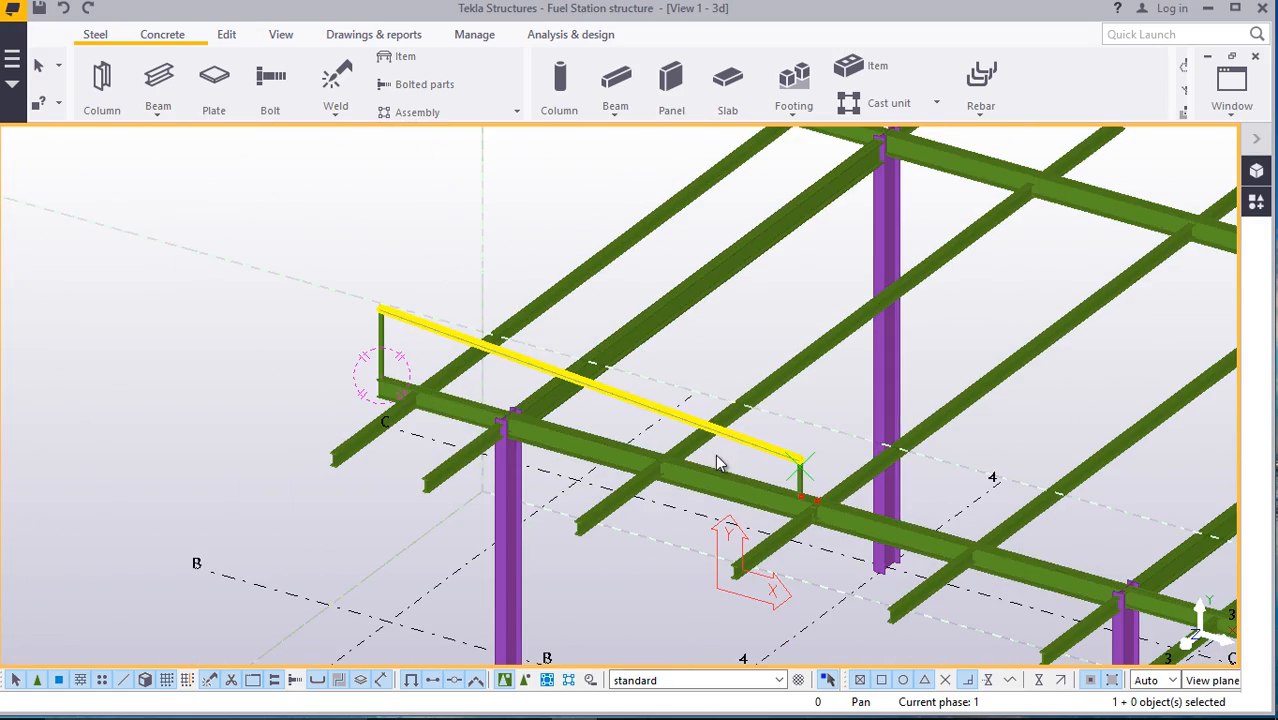
{"action": "scroll", "coordinate": [434, 399], "scroll_direction": "up", "scroll_amount": 5}
{"action": "scroll", "coordinate": [433, 396], "scroll_direction": "down", "scroll_amount": 3}
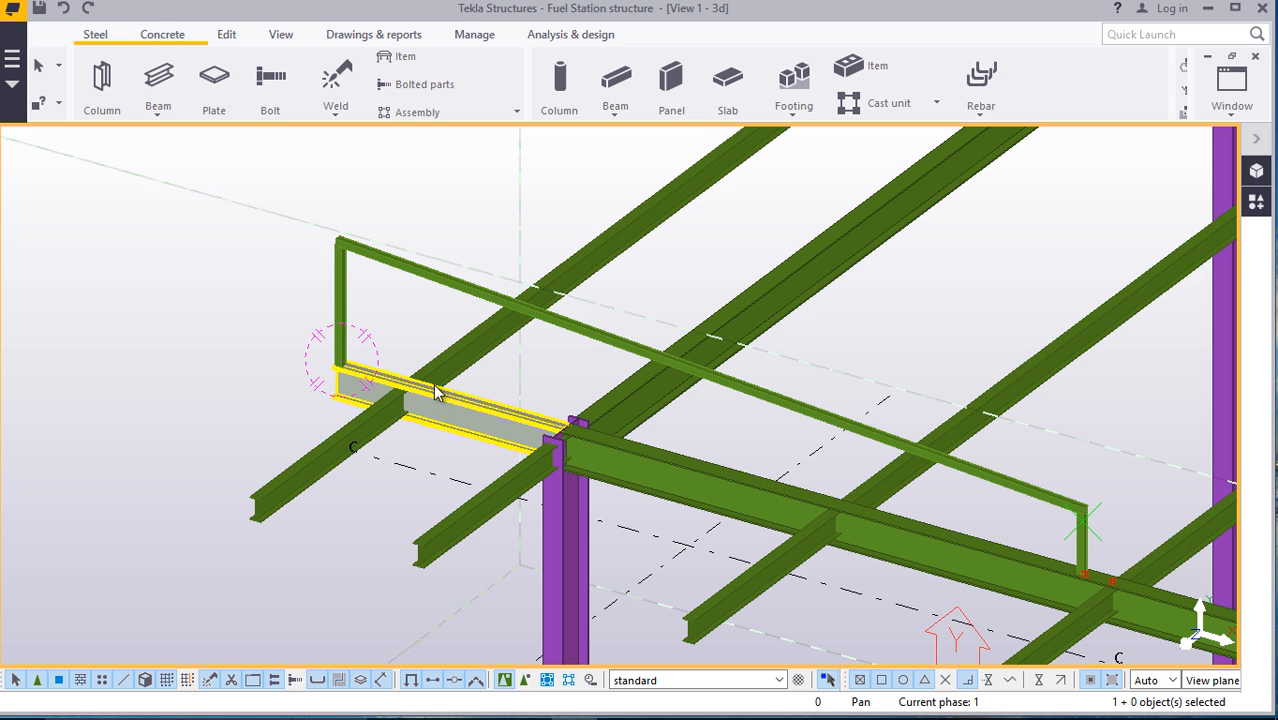
{"action": "scroll", "coordinate": [440, 390], "scroll_direction": "down", "scroll_amount": 4}
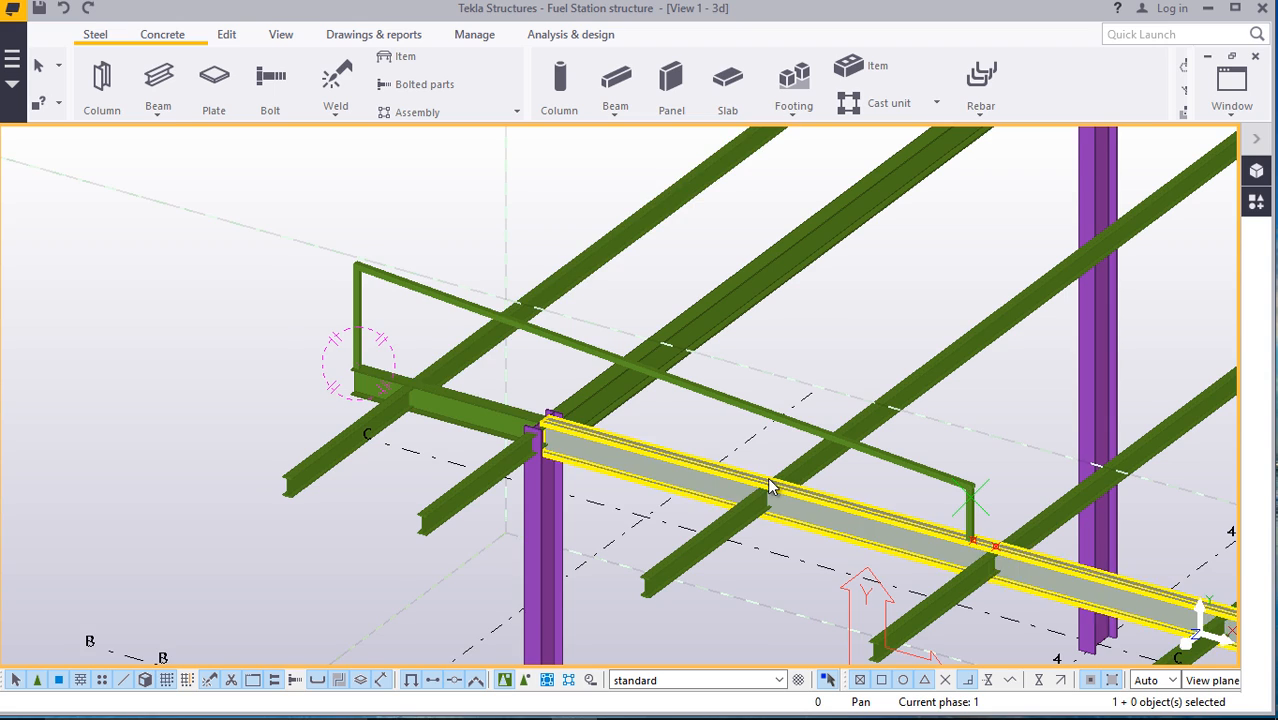
Start copying the taller end post with the first cross beam's top-flange midpoint at its free end as the origin
{"action": "scroll", "coordinate": [771, 487], "scroll_direction": "up", "scroll_amount": 1}
{"action": "scroll", "coordinate": [774, 482], "scroll_direction": "down", "scroll_amount": 1}
{"action": "scroll", "coordinate": [760, 473], "scroll_direction": "up", "scroll_amount": 1}
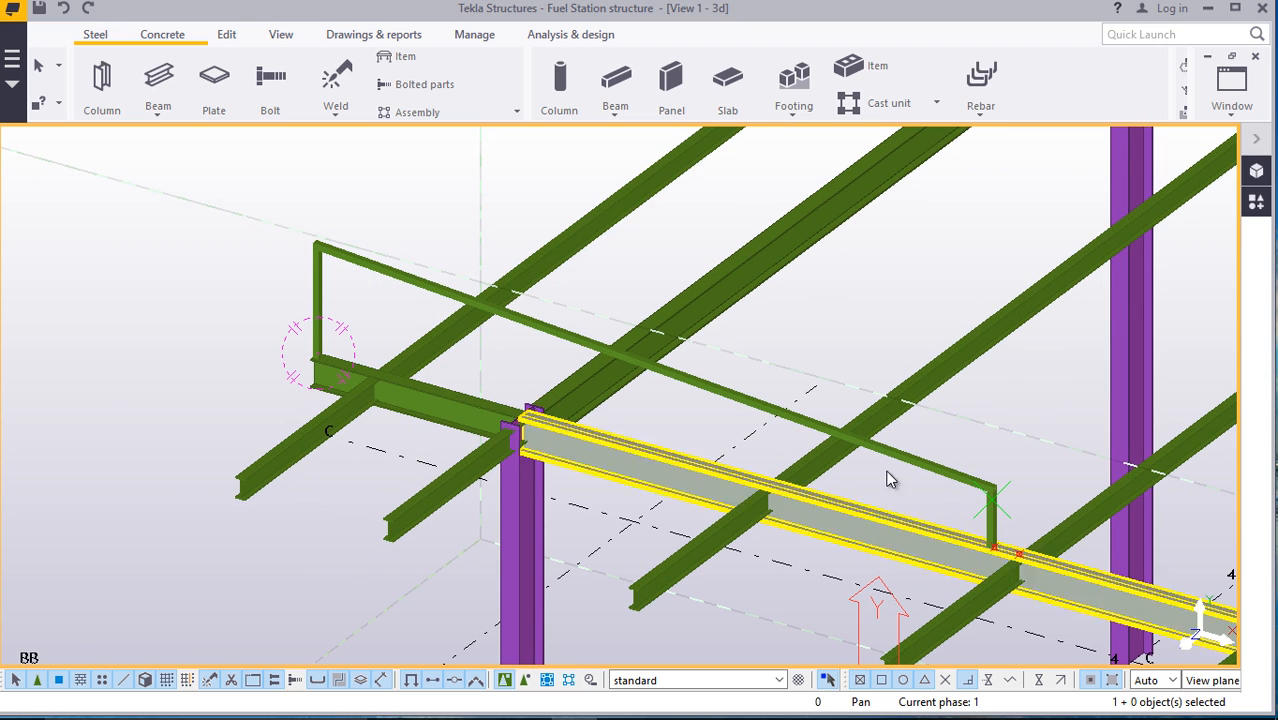
{"action": "scroll", "coordinate": [773, 508], "scroll_direction": "up", "scroll_amount": 2}
{"action": "scroll", "coordinate": [744, 477], "scroll_direction": "up", "scroll_amount": 1}
{"action": "scroll", "coordinate": [808, 467], "scroll_direction": "down", "scroll_amount": 2}
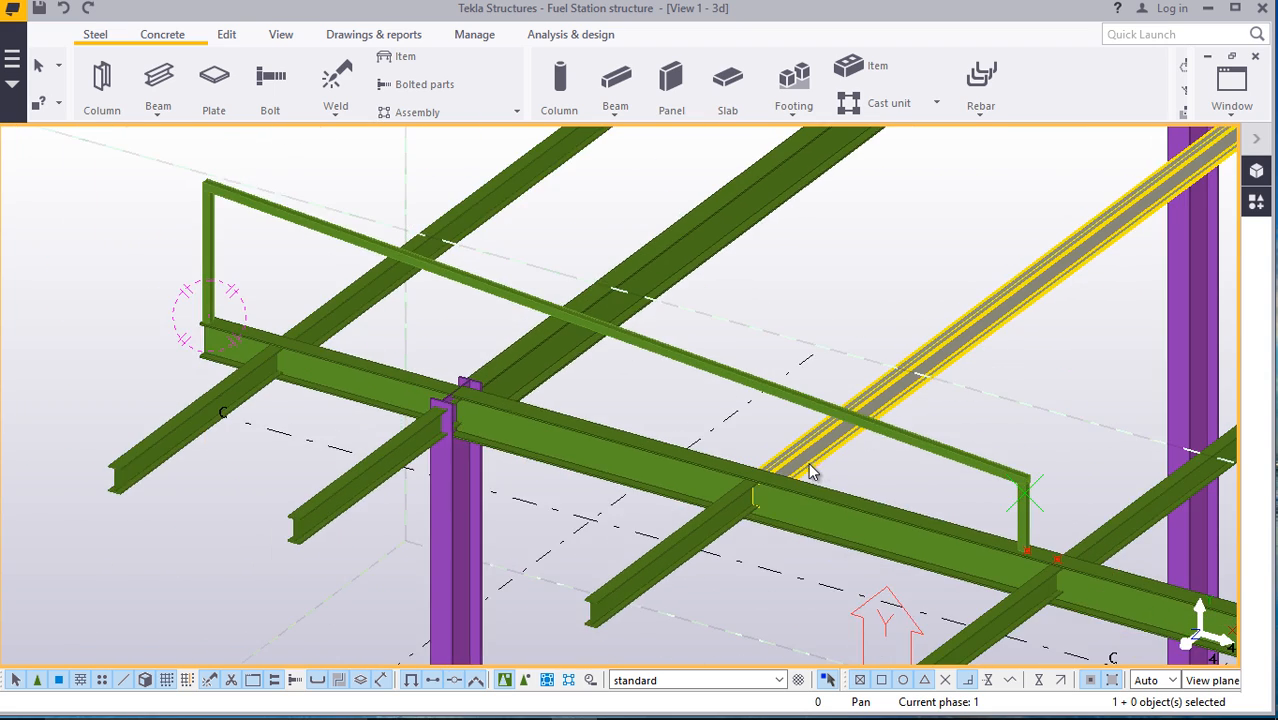
{"action": "scroll", "coordinate": [230, 365], "scroll_direction": "up", "scroll_amount": 2}
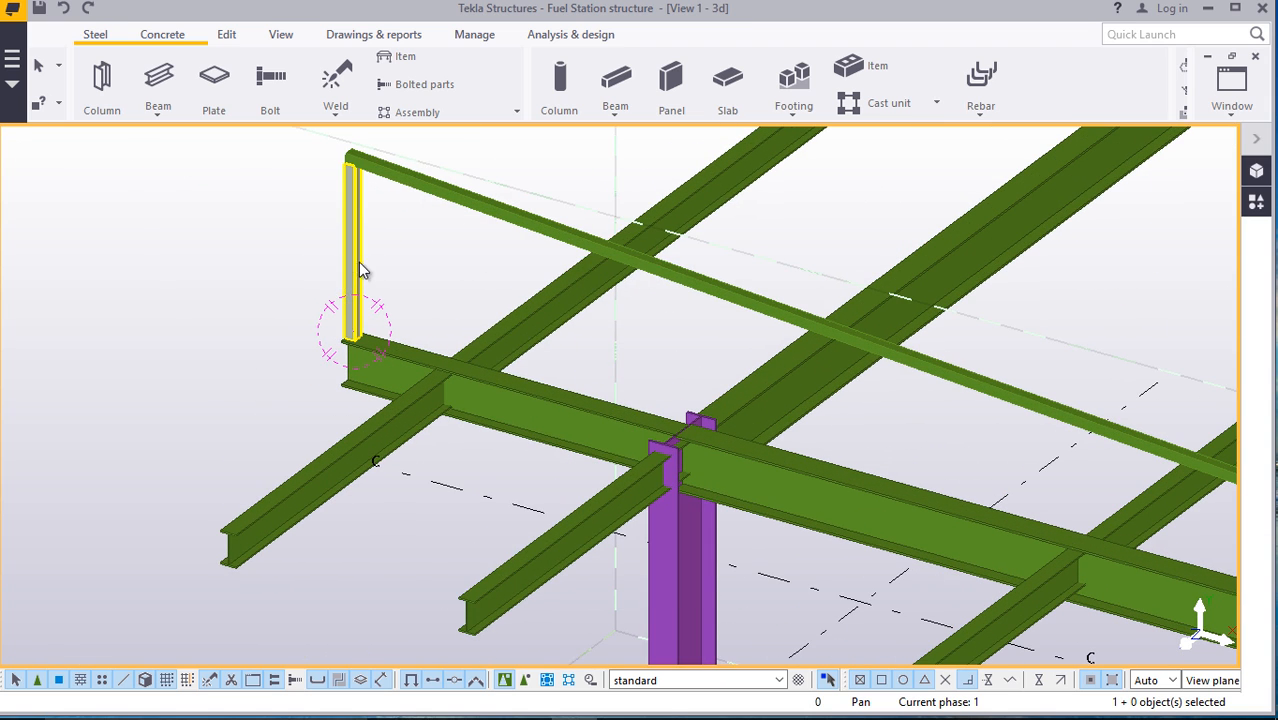
{"action": "right_click", "coordinate": [362, 271]}
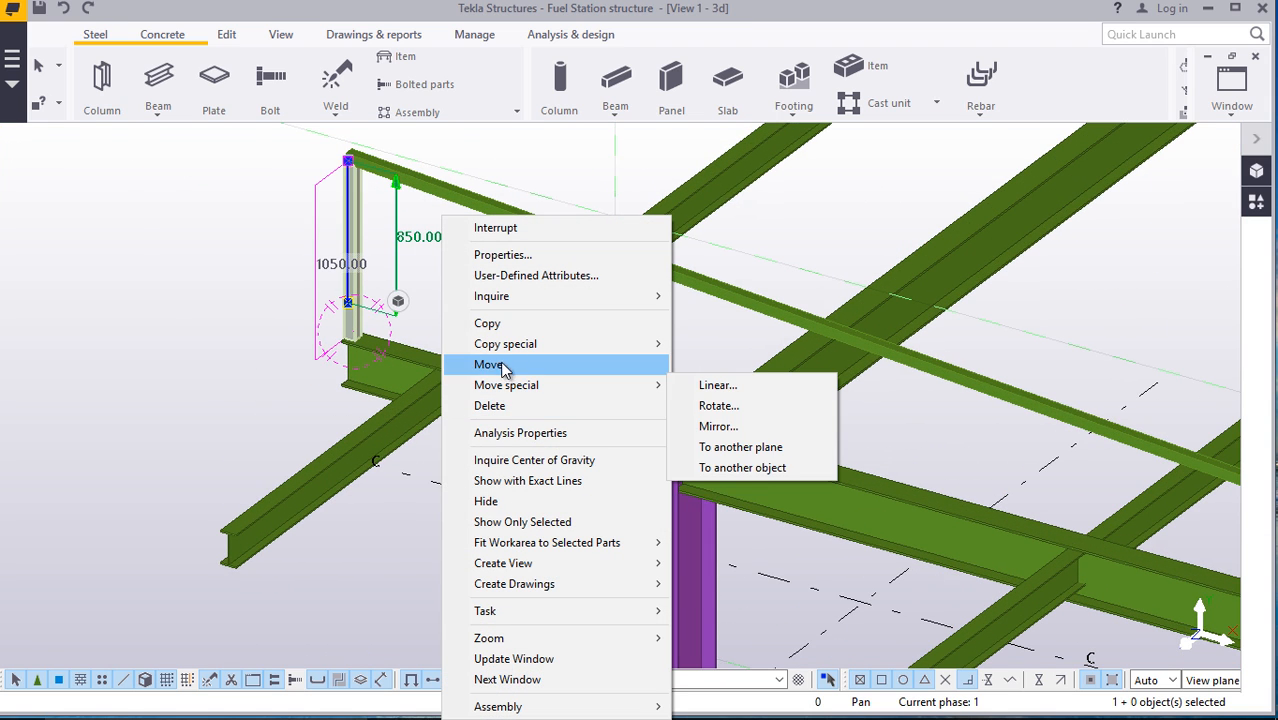
{"action": "left_click", "coordinate": [490, 323]}
{"action": "scroll", "coordinate": [240, 533], "scroll_direction": "up", "scroll_amount": 1}
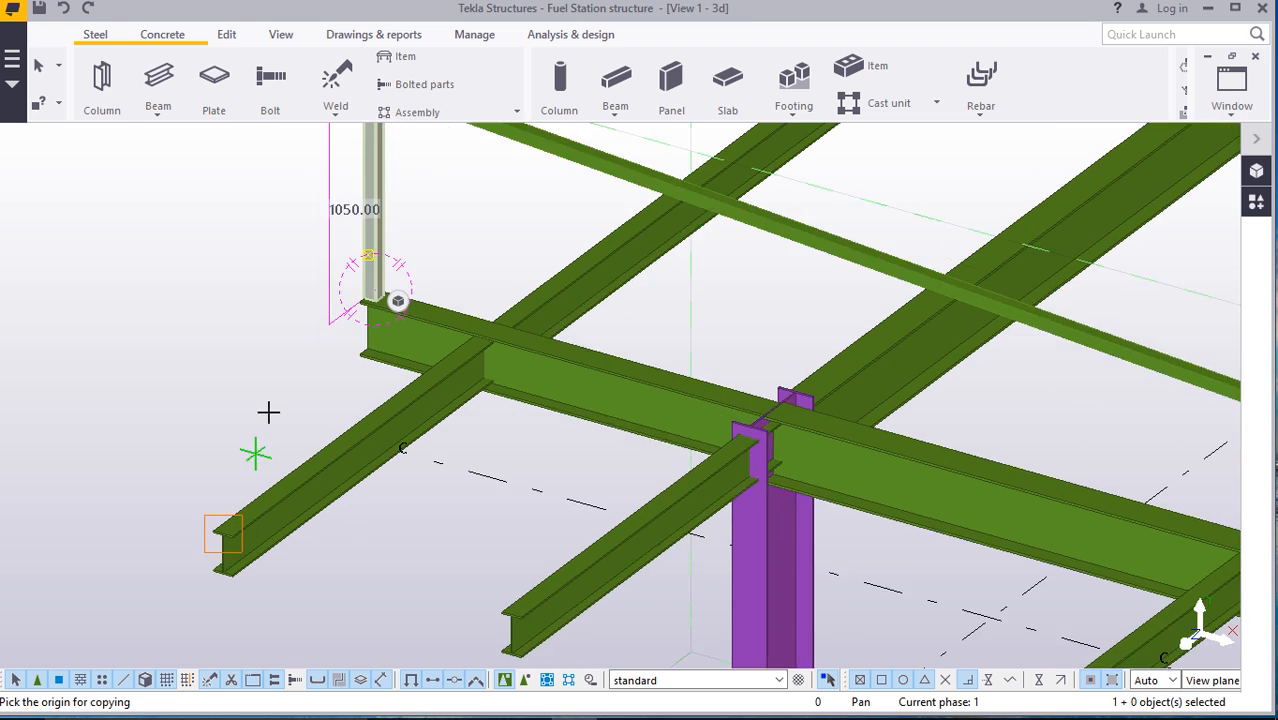
{"action": "scroll", "coordinate": [260, 431], "scroll_direction": "down", "scroll_amount": 1}
{"action": "scroll", "coordinate": [220, 510], "scroll_direction": "up", "scroll_amount": 4}
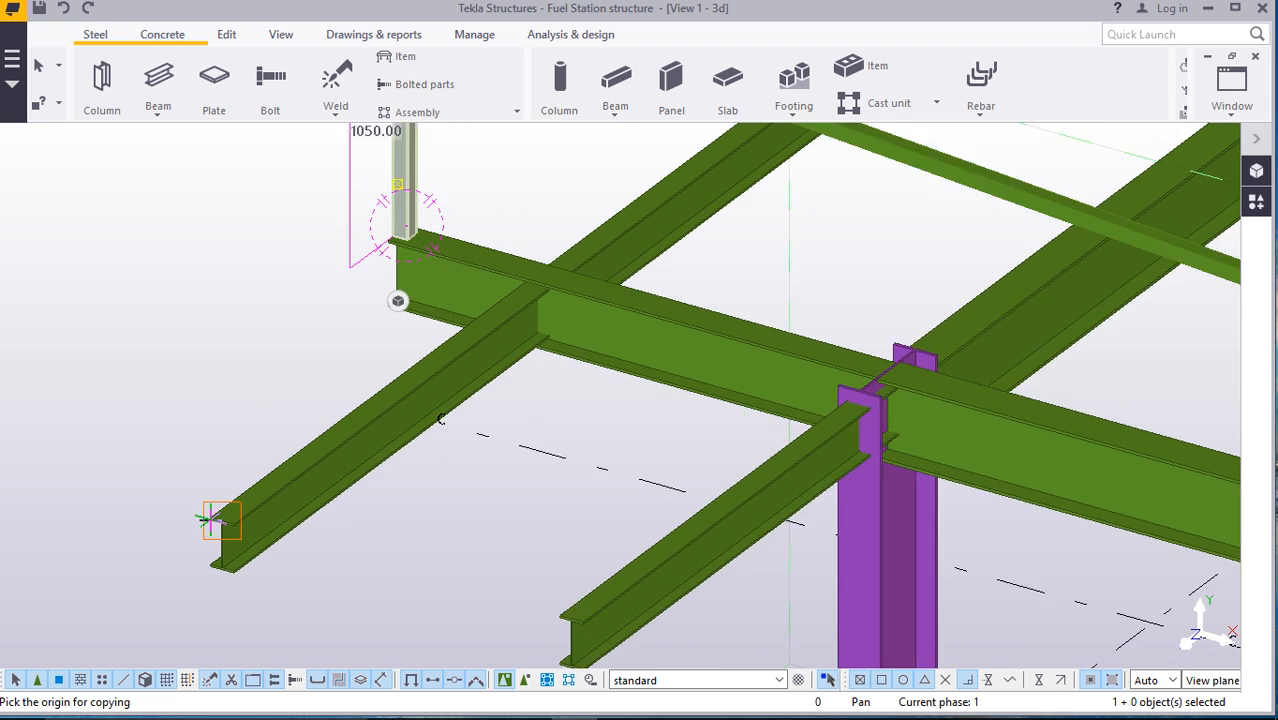
{"action": "scroll", "coordinate": [229, 520], "scroll_direction": "up", "scroll_amount": 3}
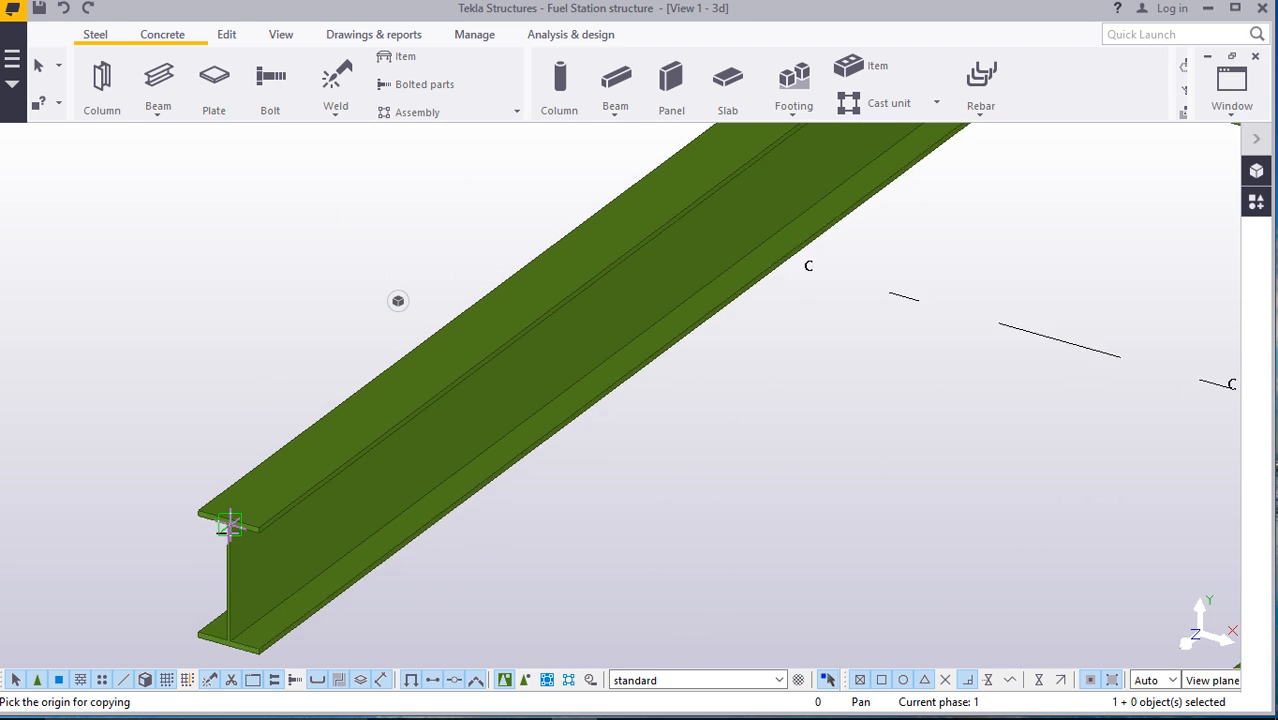
Place the post copy using the third cross beam's top-flange end midpoint as the destination, and end the copying
{"action": "scroll", "coordinate": [342, 422], "scroll_direction": "down", "scroll_amount": 8}
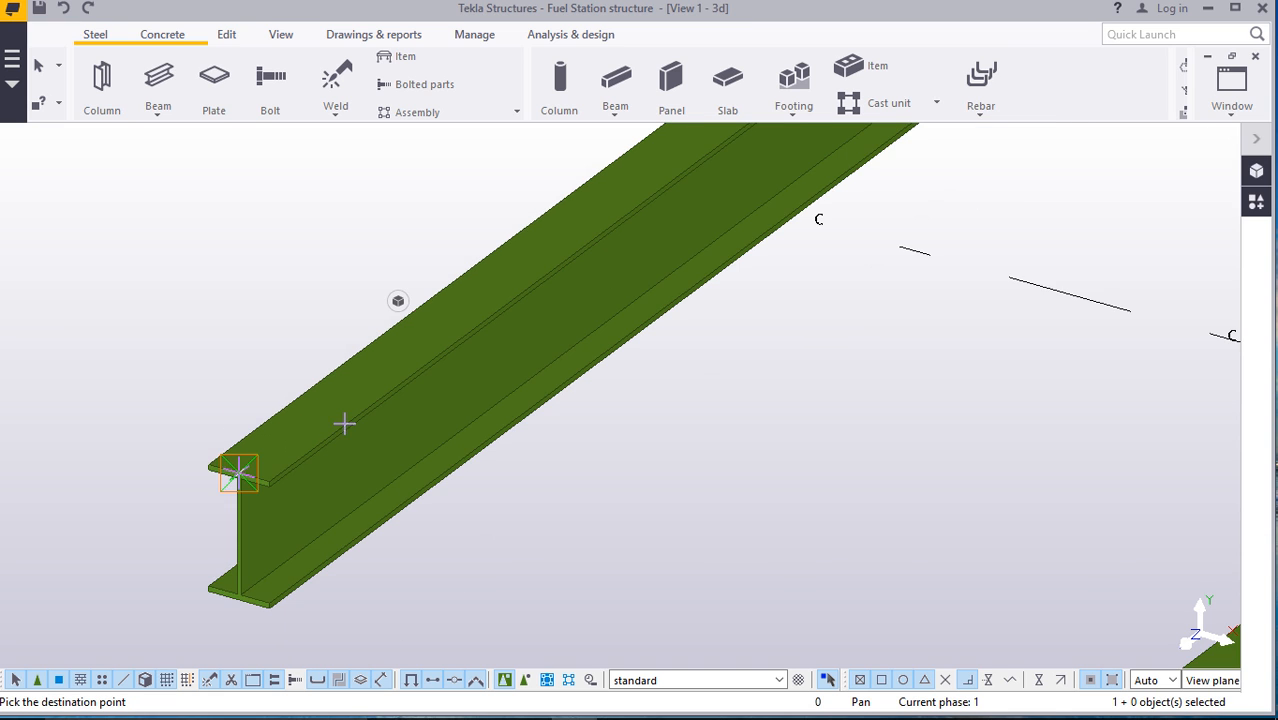
{"action": "scroll", "coordinate": [522, 515], "scroll_direction": "up", "scroll_amount": 1}
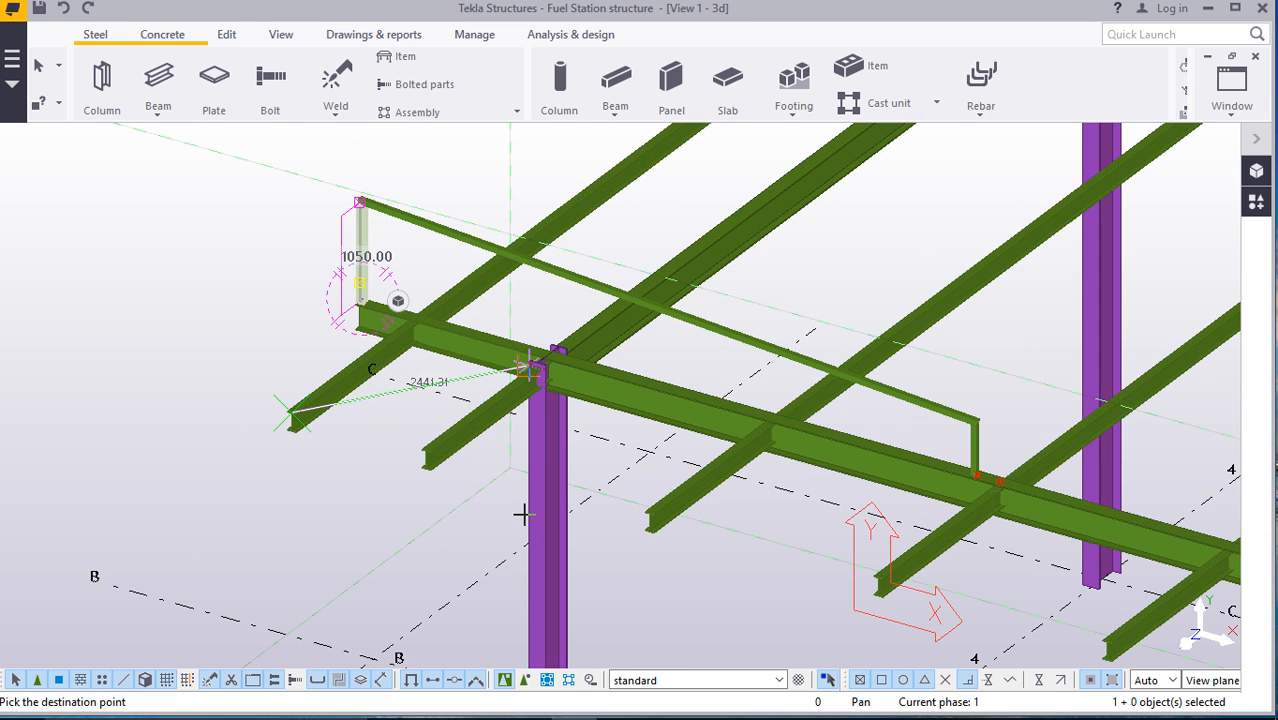
{"action": "scroll", "coordinate": [442, 434], "scroll_direction": "up", "scroll_amount": 5}
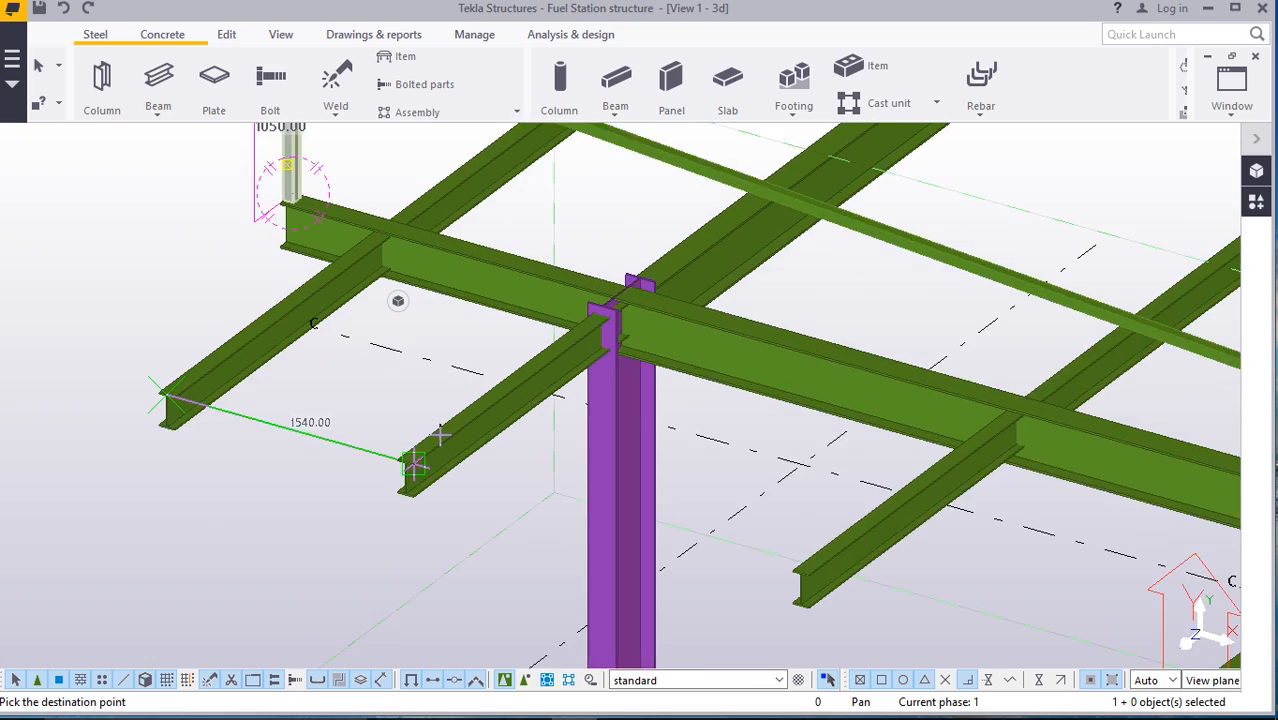
{"action": "scroll", "coordinate": [420, 442], "scroll_direction": "down", "scroll_amount": 4}
{"action": "scroll", "coordinate": [845, 562], "scroll_direction": "up", "scroll_amount": 7}
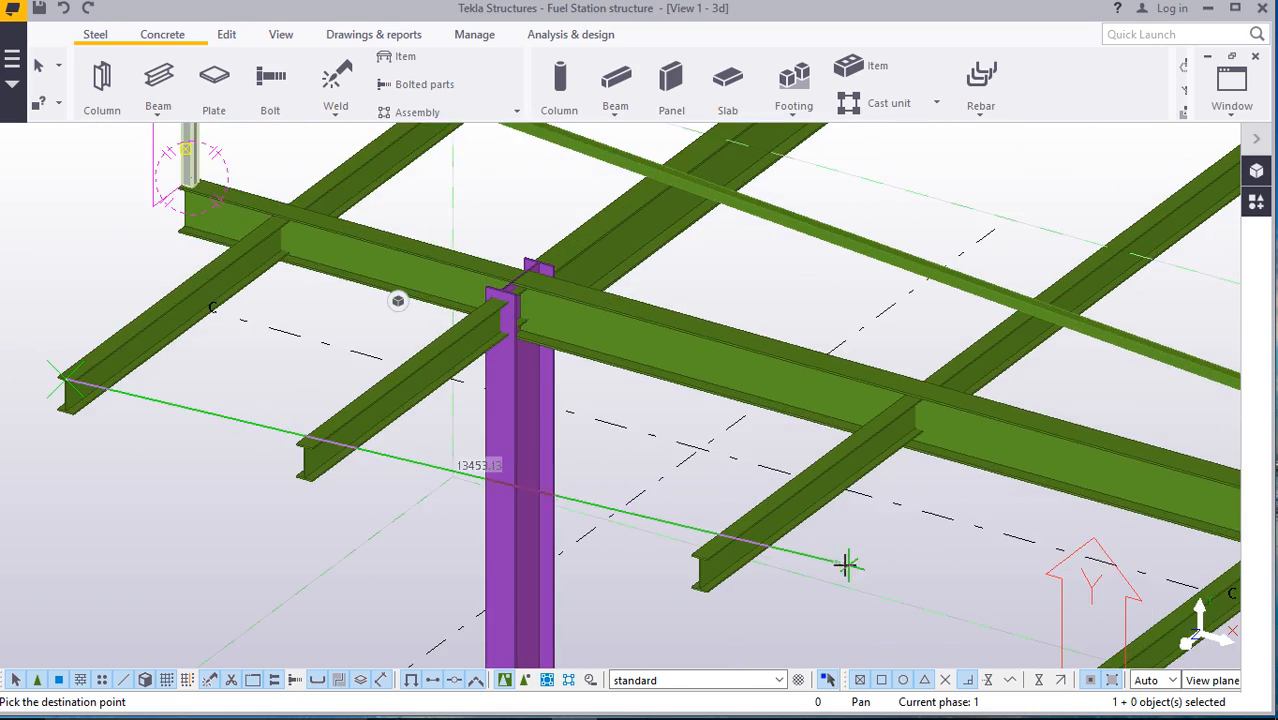
{"action": "scroll", "coordinate": [649, 571], "scroll_direction": "up", "scroll_amount": 3}
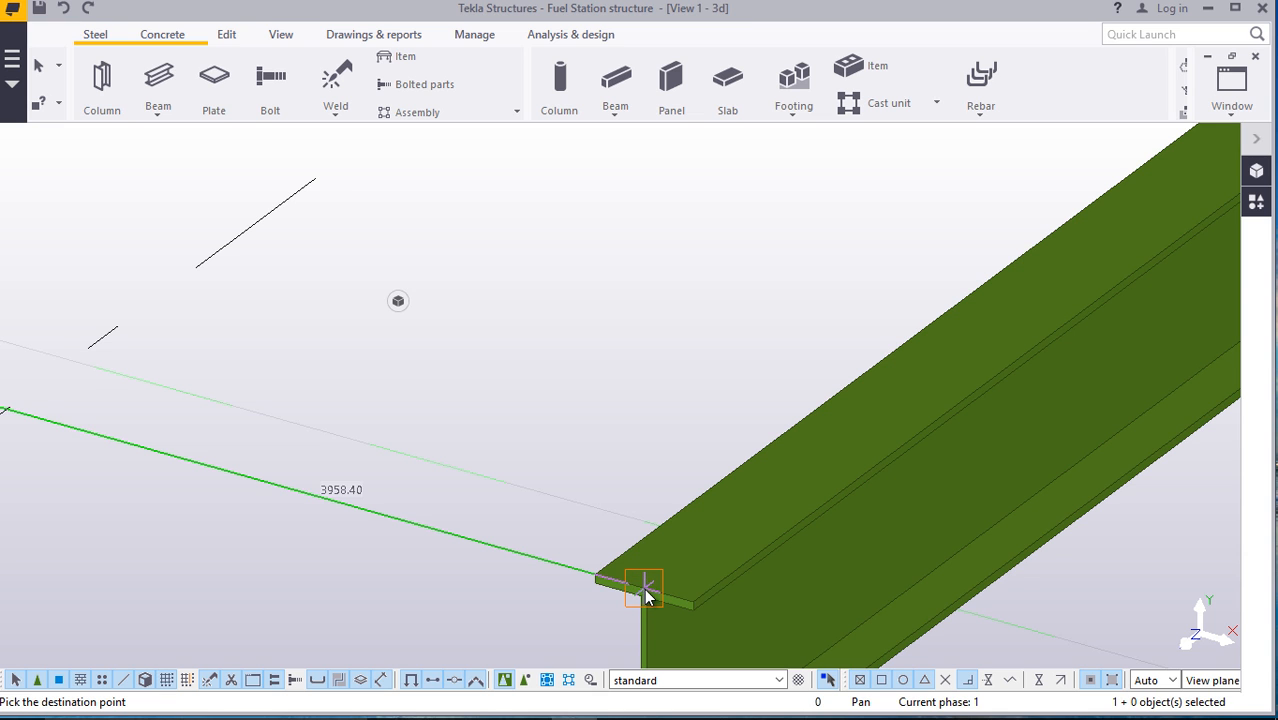
{"action": "right_click", "coordinate": [606, 457]}
{"action": "left_click", "coordinate": [660, 162]}
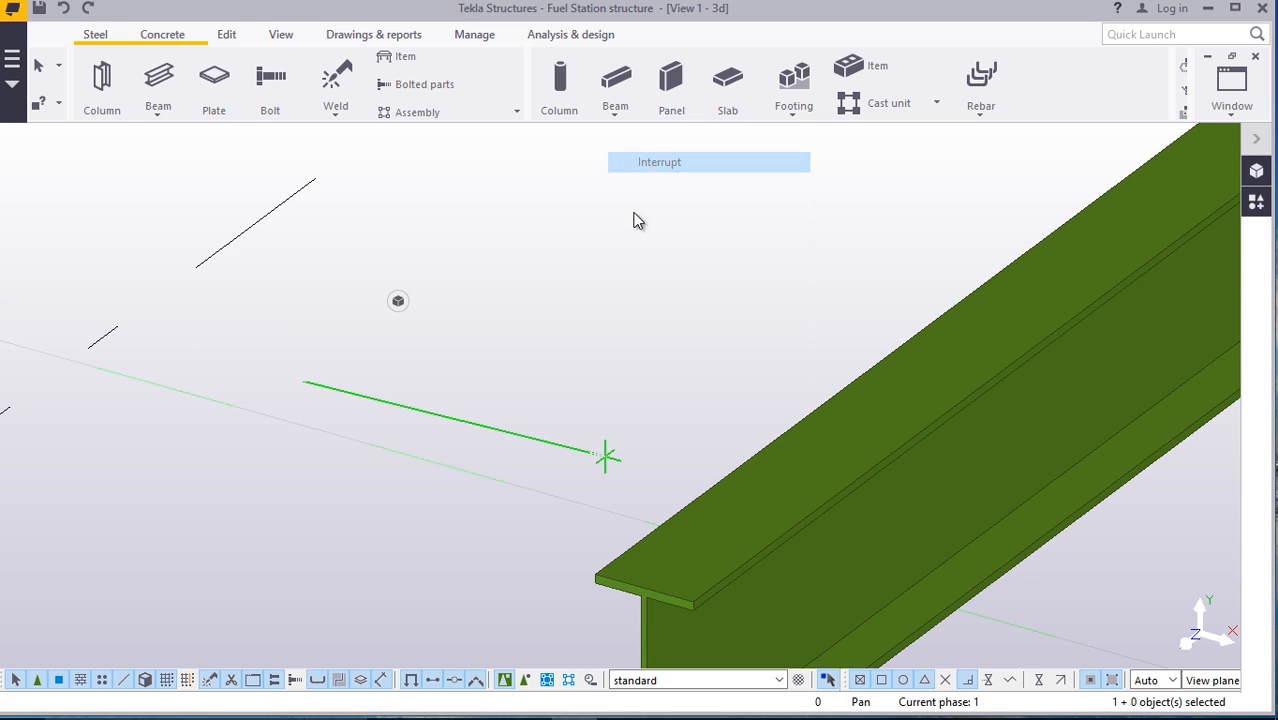
{"action": "scroll", "coordinate": [645, 440], "scroll_direction": "down", "scroll_amount": 8}
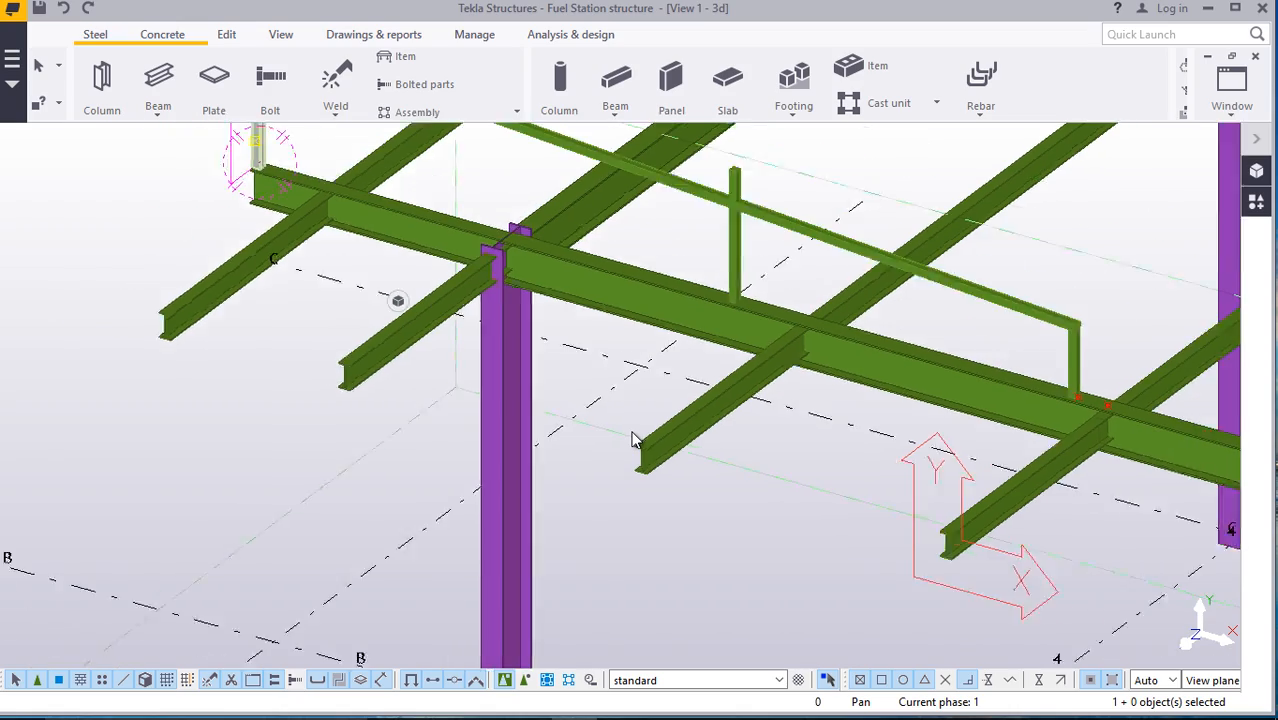
{"action": "scroll", "coordinate": [632, 440], "scroll_direction": "down", "scroll_amount": 2}
{"action": "scroll", "coordinate": [875, 470], "scroll_direction": "up", "scroll_amount": 2}
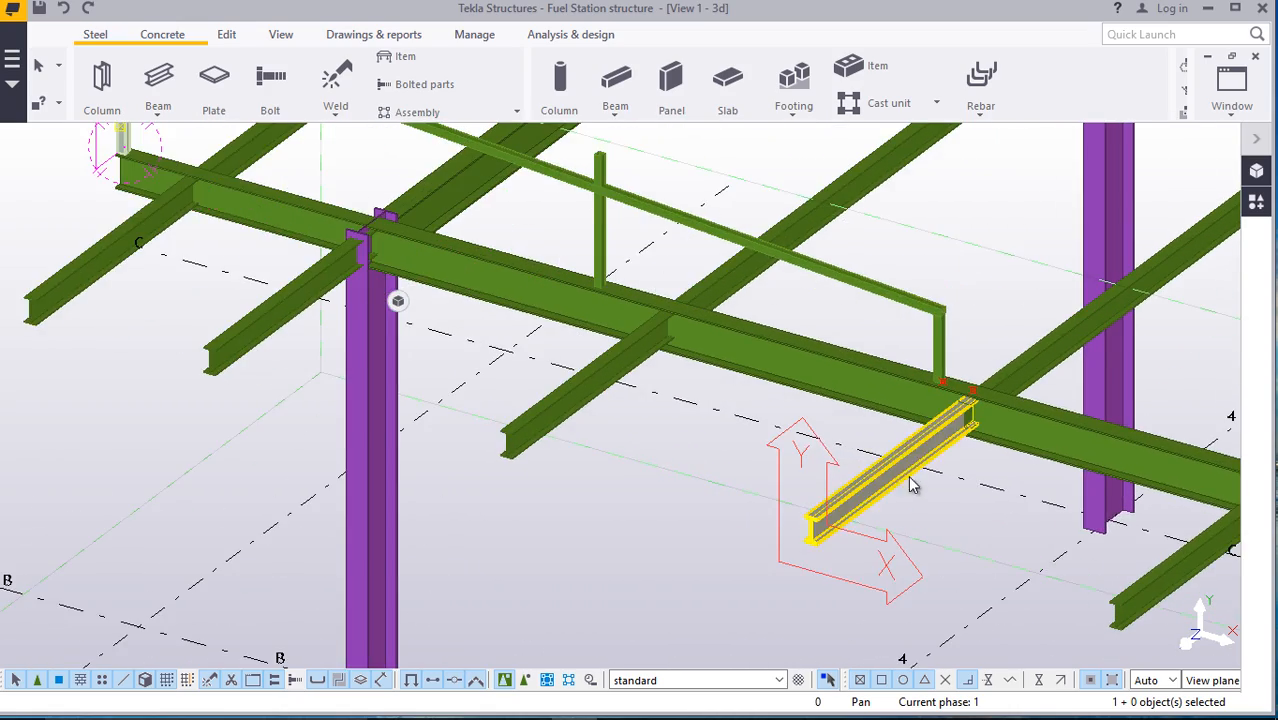
Try to copy the intermediate post 1200 mm from the midpoint of its base edge toward the shorter post
{"action": "scroll", "coordinate": [910, 485], "scroll_direction": "down", "scroll_amount": 2}
{"action": "scroll", "coordinate": [727, 298], "scroll_direction": "up", "scroll_amount": 5}
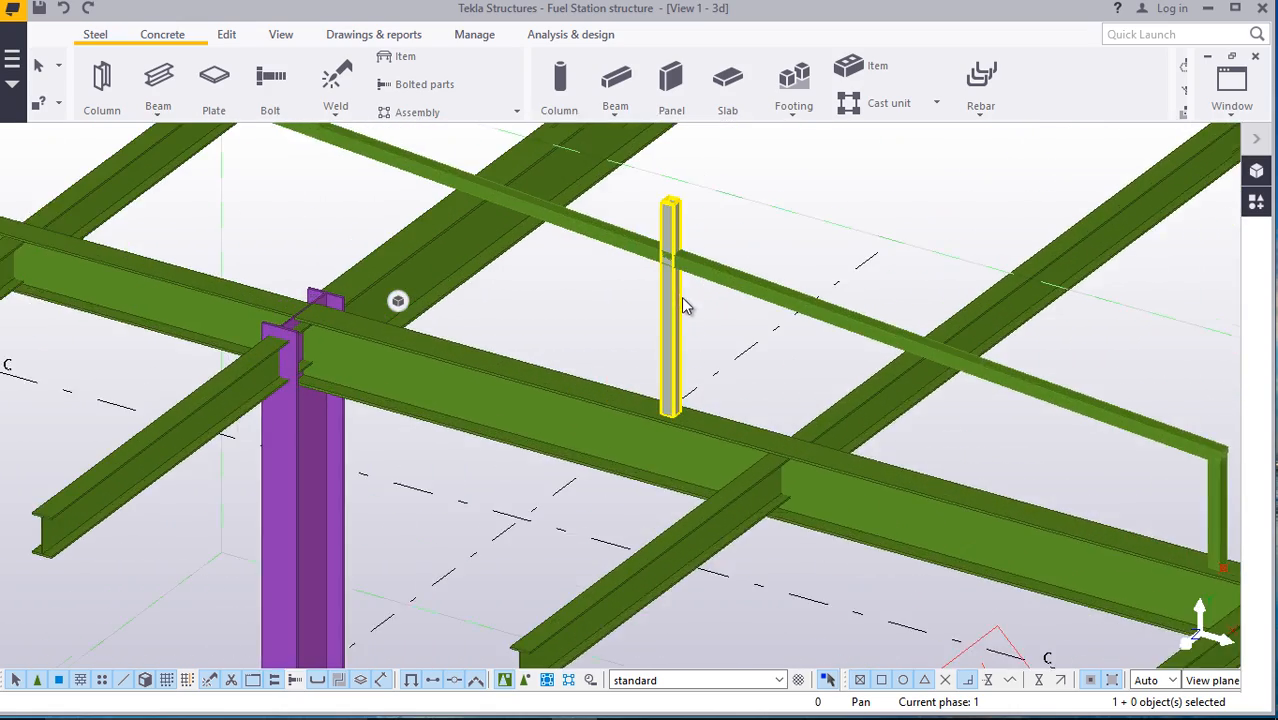
{"action": "scroll", "coordinate": [684, 305], "scroll_direction": "up", "scroll_amount": 4}
{"action": "left_click", "coordinate": [659, 374]}
{"action": "right_click", "coordinate": [842, 387]}
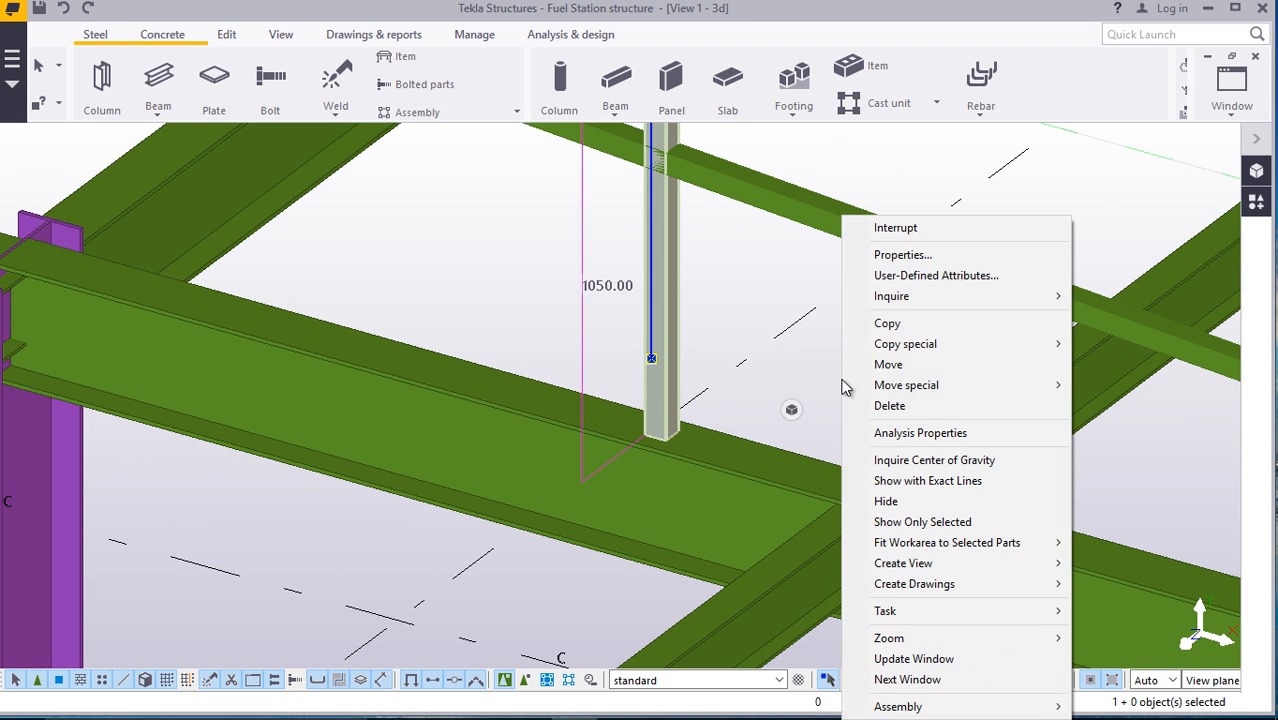
{"action": "left_click", "coordinate": [886, 323]}
{"action": "scroll", "coordinate": [907, 519], "scroll_direction": "up", "scroll_amount": 3}
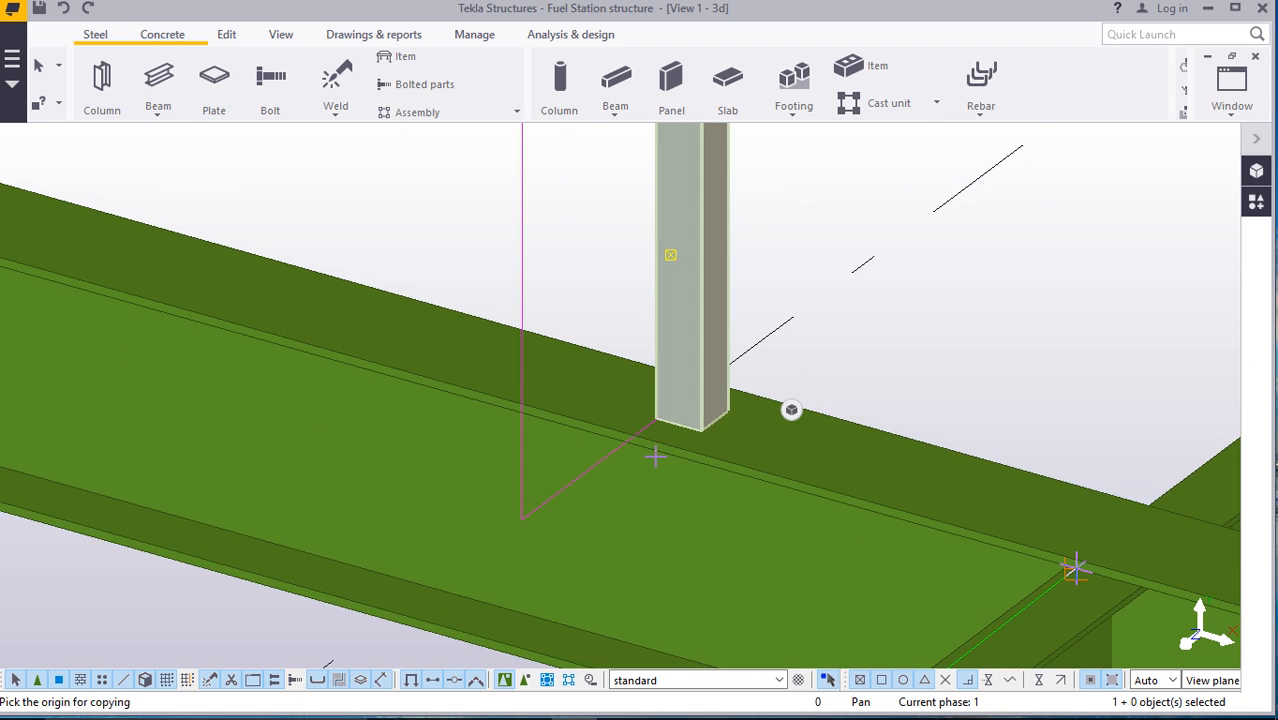
{"action": "scroll", "coordinate": [655, 457], "scroll_direction": "up", "scroll_amount": 3}
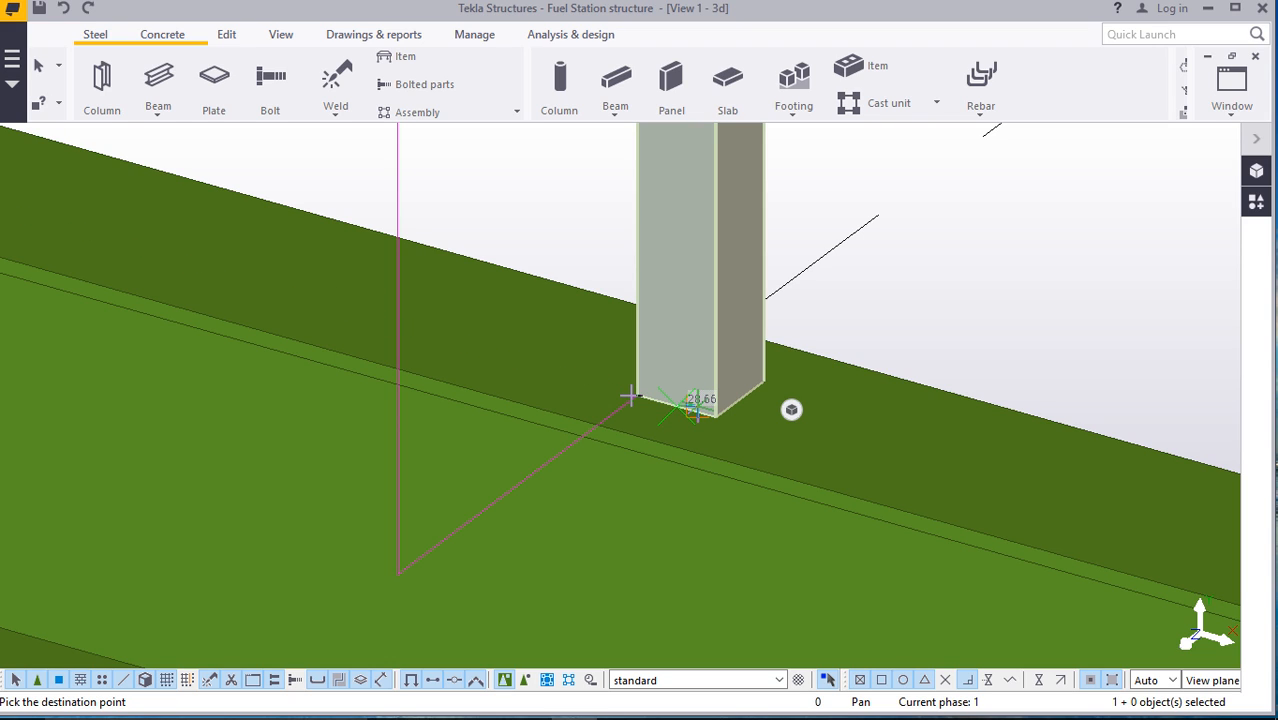
{"action": "type", "text": "1200"}
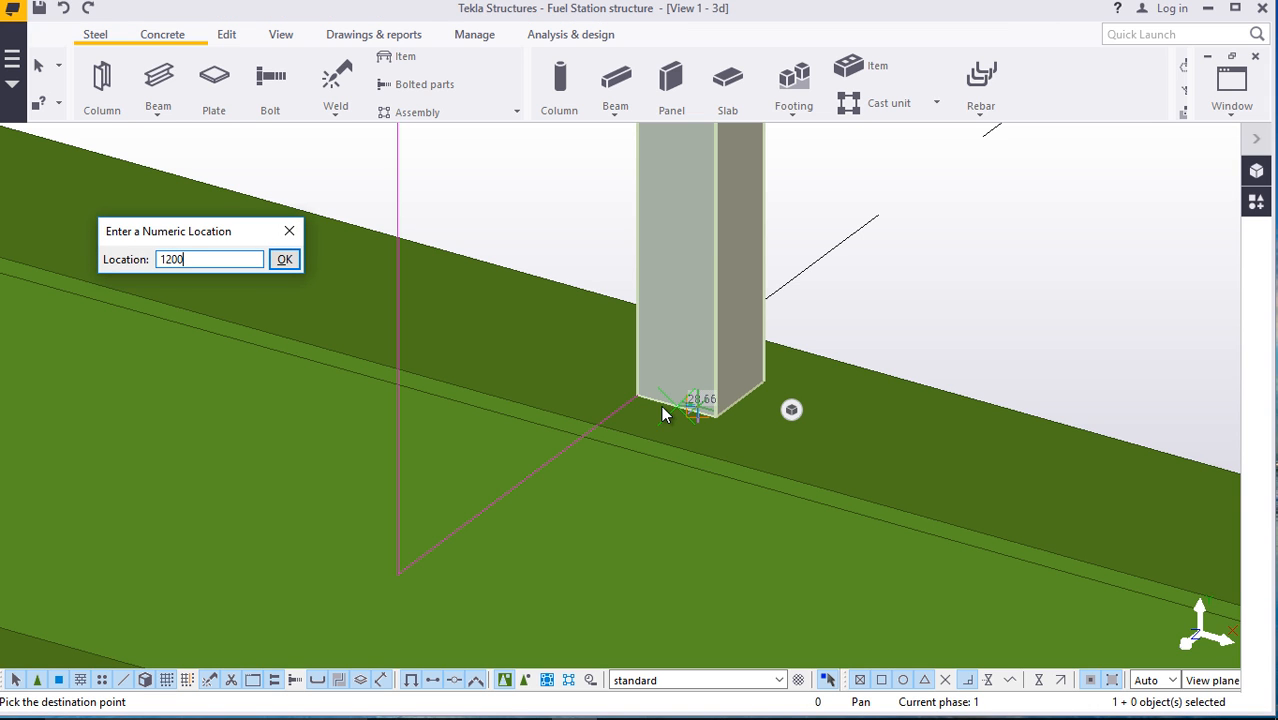
{"action": "left_click", "coordinate": [285, 260]}
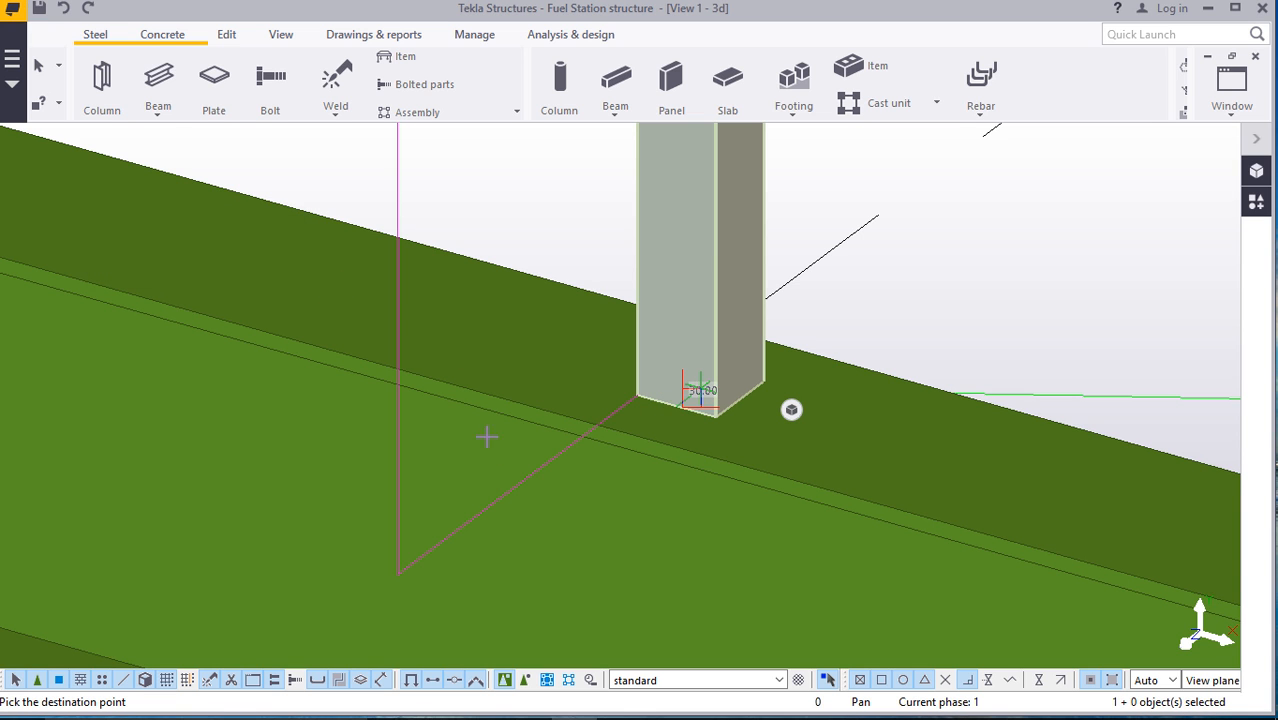
Check the new copy's position against the main beam, end the copying, and undo that copy
{"action": "scroll", "coordinate": [605, 488], "scroll_direction": "down", "scroll_amount": 5}
{"action": "scroll", "coordinate": [632, 513], "scroll_direction": "down", "scroll_amount": 2}
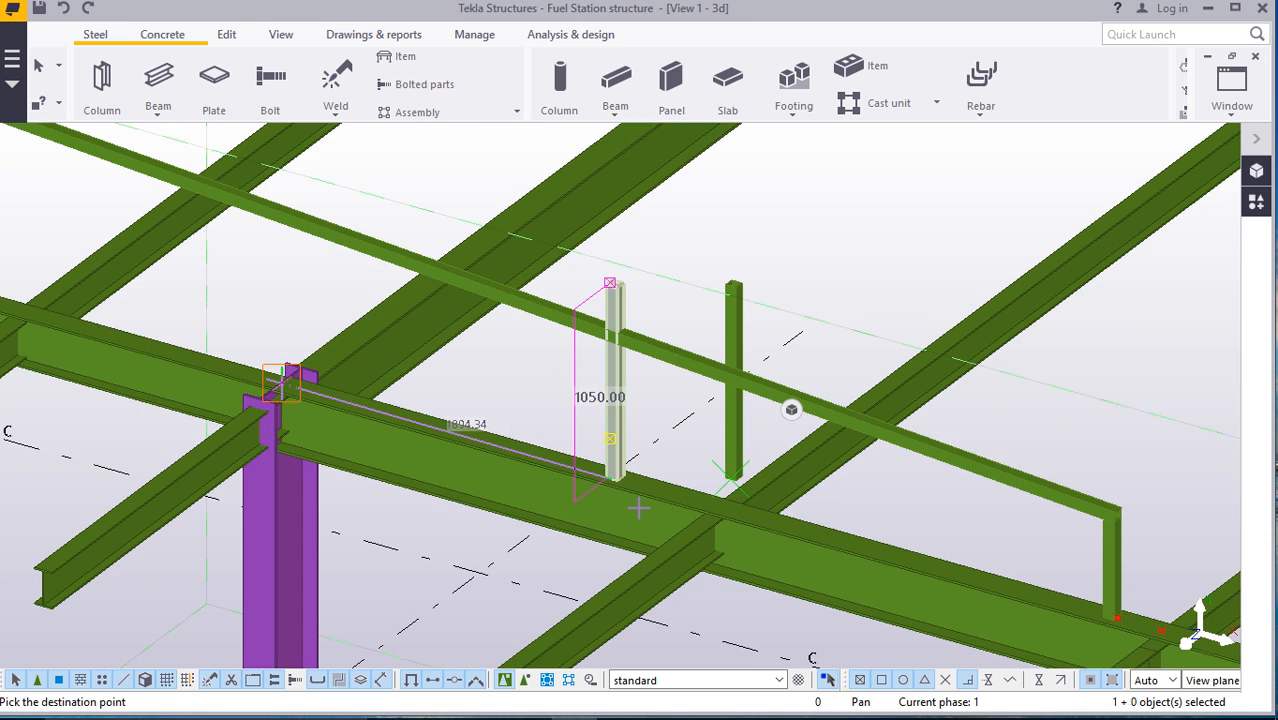
{"action": "scroll", "coordinate": [747, 505], "scroll_direction": "up", "scroll_amount": 5}
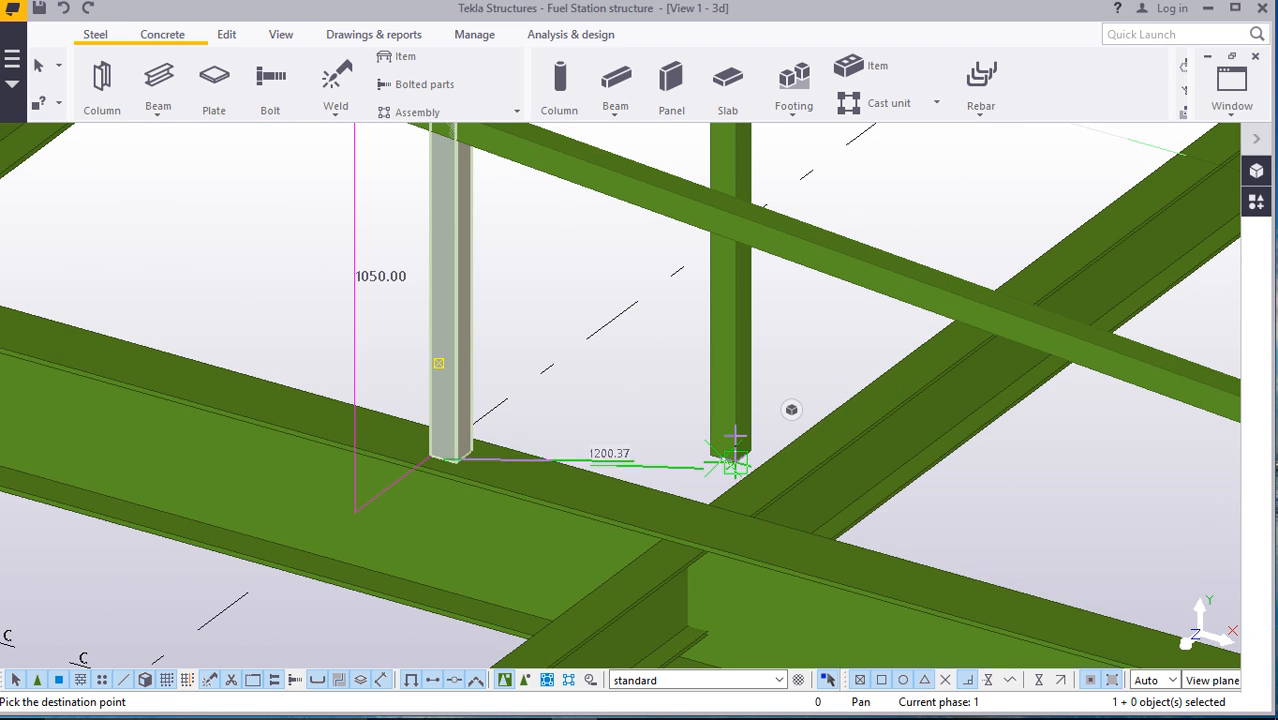
{"action": "right_click", "coordinate": [782, 317]}
{"action": "left_click", "coordinate": [790, 328]}
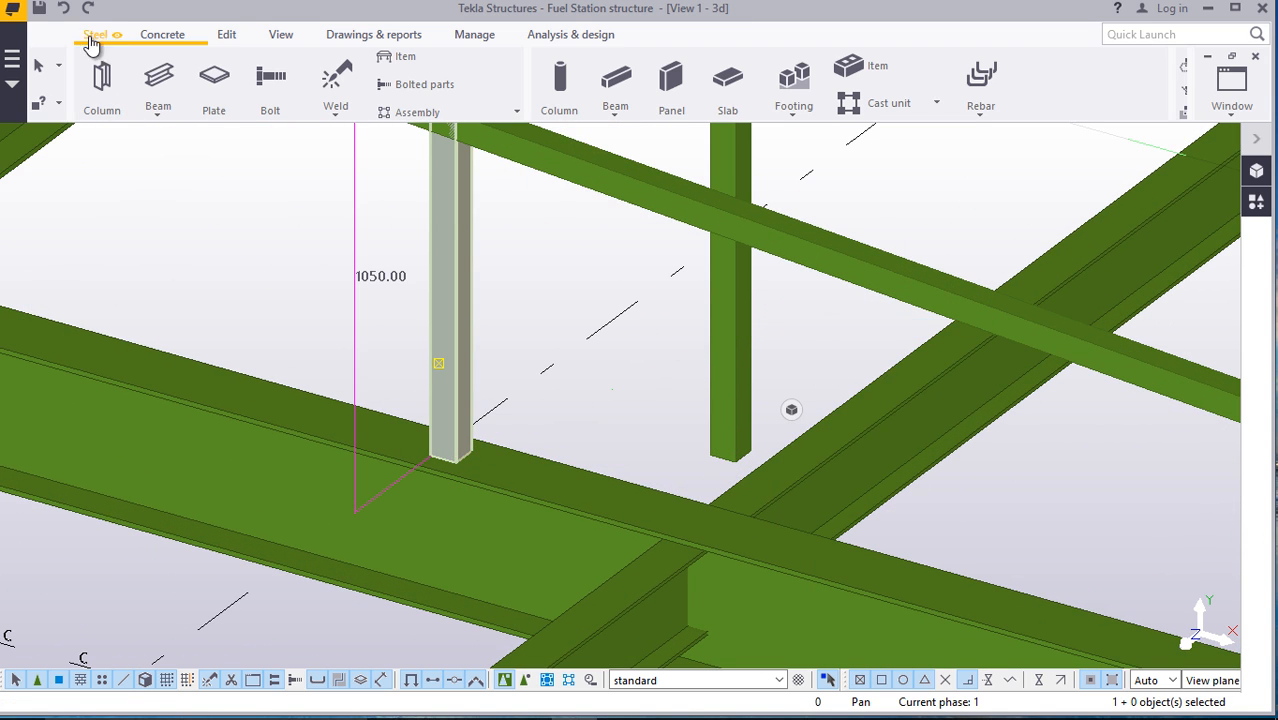
{"action": "left_click", "coordinate": [62, 10]}
{"action": "scroll", "coordinate": [456, 334], "scroll_direction": "down", "scroll_amount": 5}
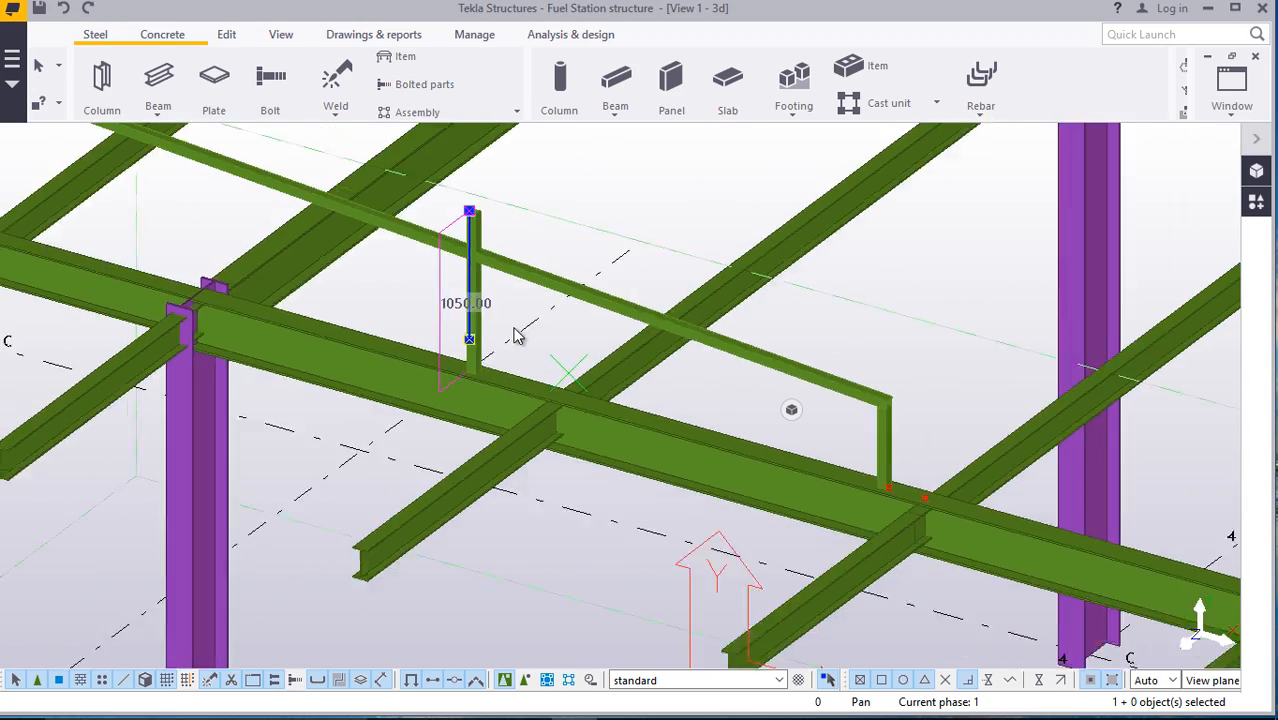
Set a horizontal work plane at ground level at the intersection of grid lines B and 4 with the Work plane tool
{"action": "scroll", "coordinate": [568, 354], "scroll_direction": "down", "scroll_amount": 3}
{"action": "scroll", "coordinate": [492, 580], "scroll_direction": "up", "scroll_amount": 3}
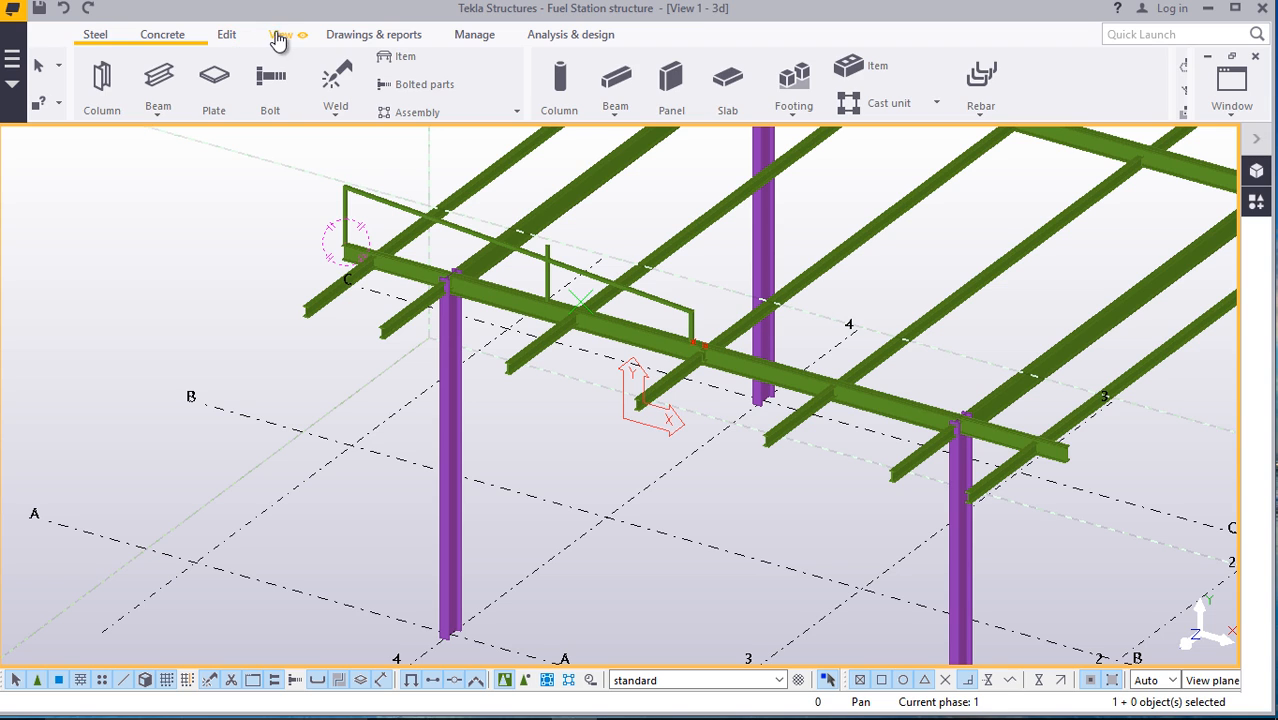
{"action": "left_click", "coordinate": [279, 35]}
{"action": "left_click", "coordinate": [510, 114]}
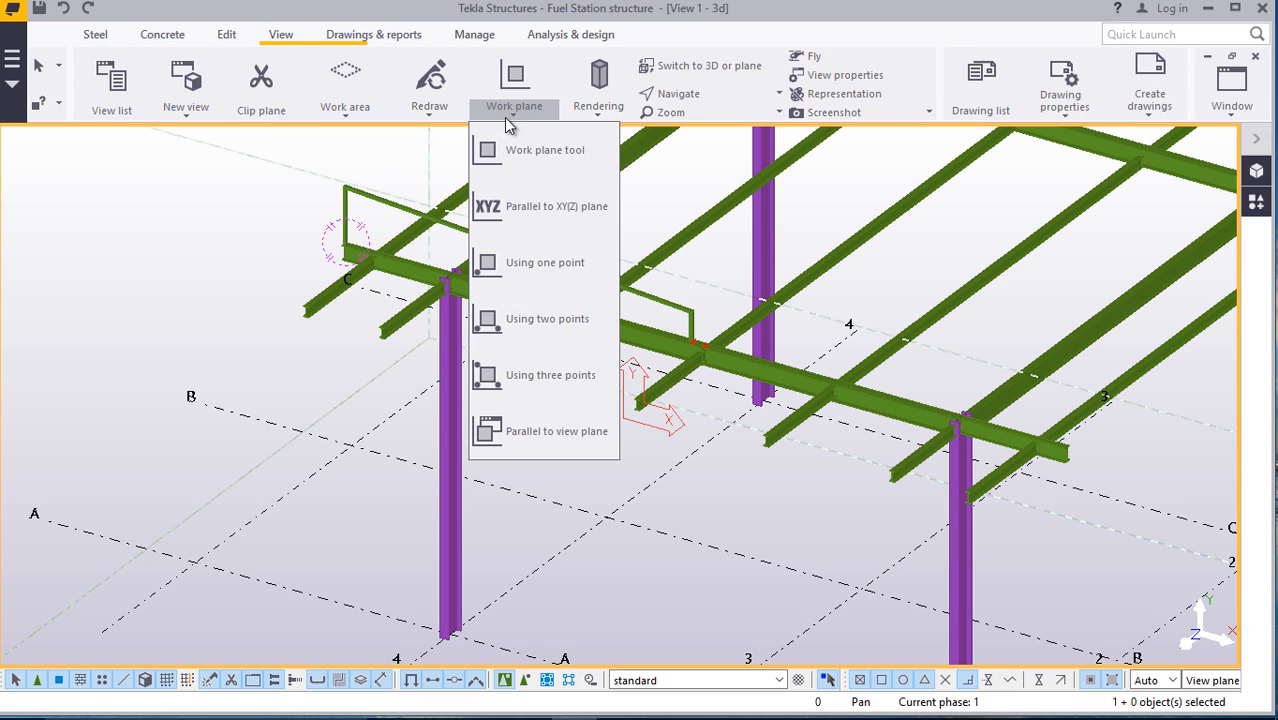
{"action": "left_click", "coordinate": [530, 148]}
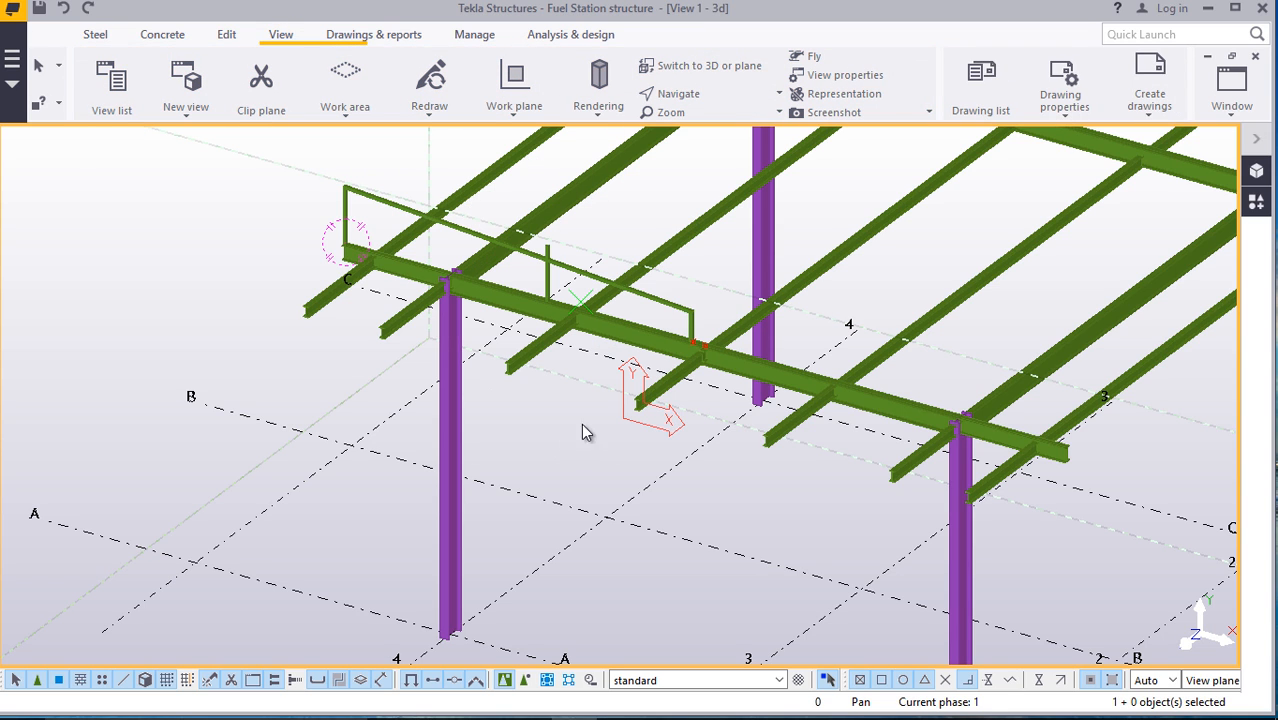
{"action": "right_click", "coordinate": [598, 512]}
{"action": "left_click", "coordinate": [612, 183]}
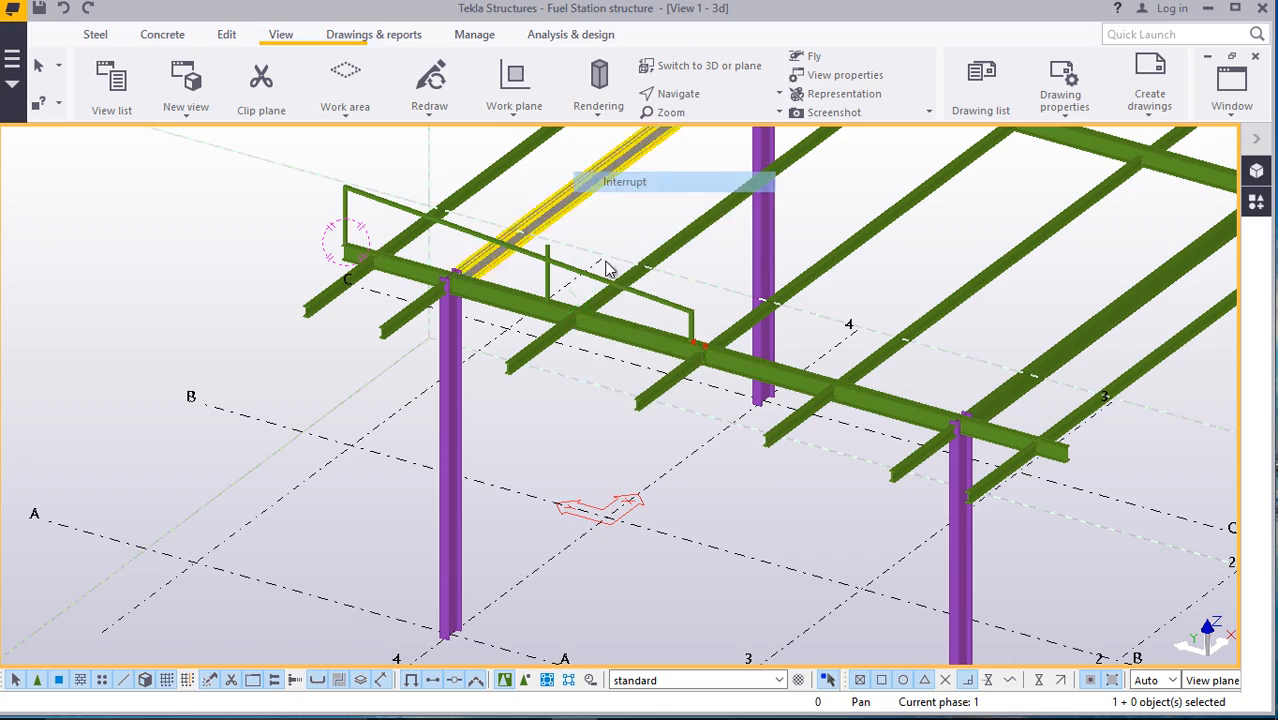
Copy the intermediate post 1200 mm along the main beam toward the taller end post, and end the copying
{"action": "scroll", "coordinate": [607, 268], "scroll_direction": "up", "scroll_amount": 10}
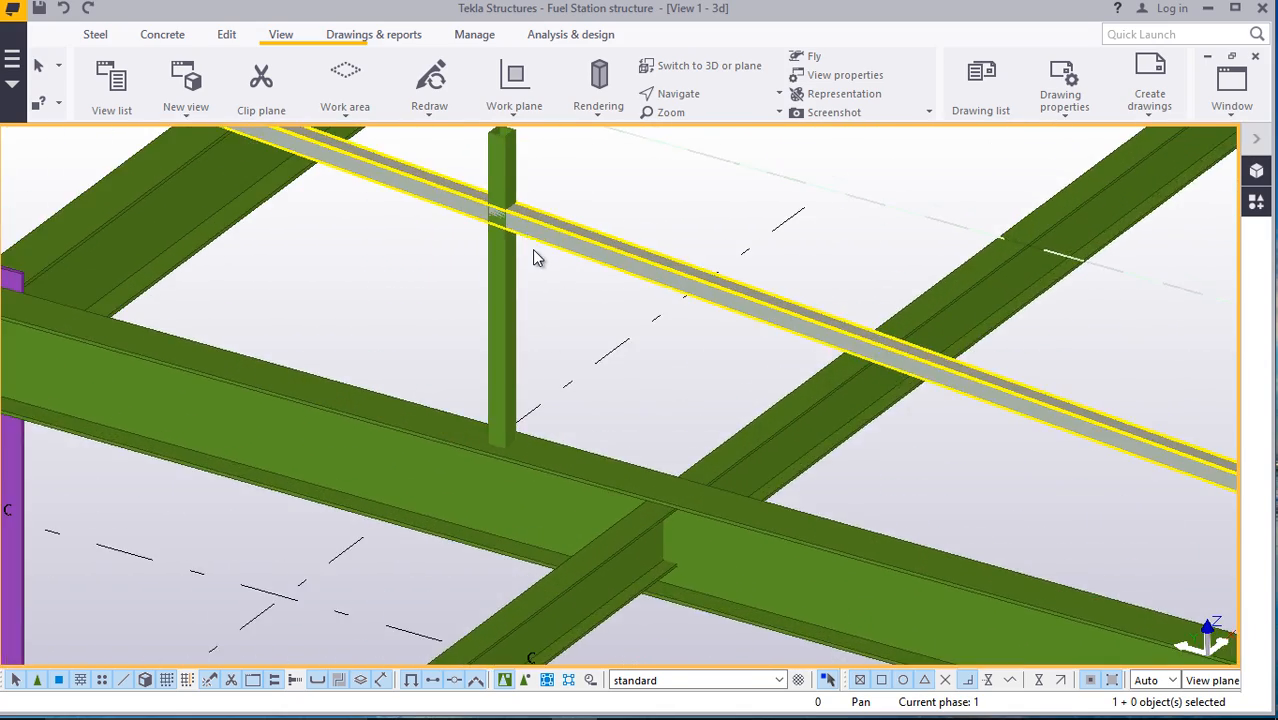
{"action": "scroll", "coordinate": [528, 300], "scroll_direction": "down", "scroll_amount": 8}
{"action": "scroll", "coordinate": [515, 340], "scroll_direction": "up", "scroll_amount": 3}
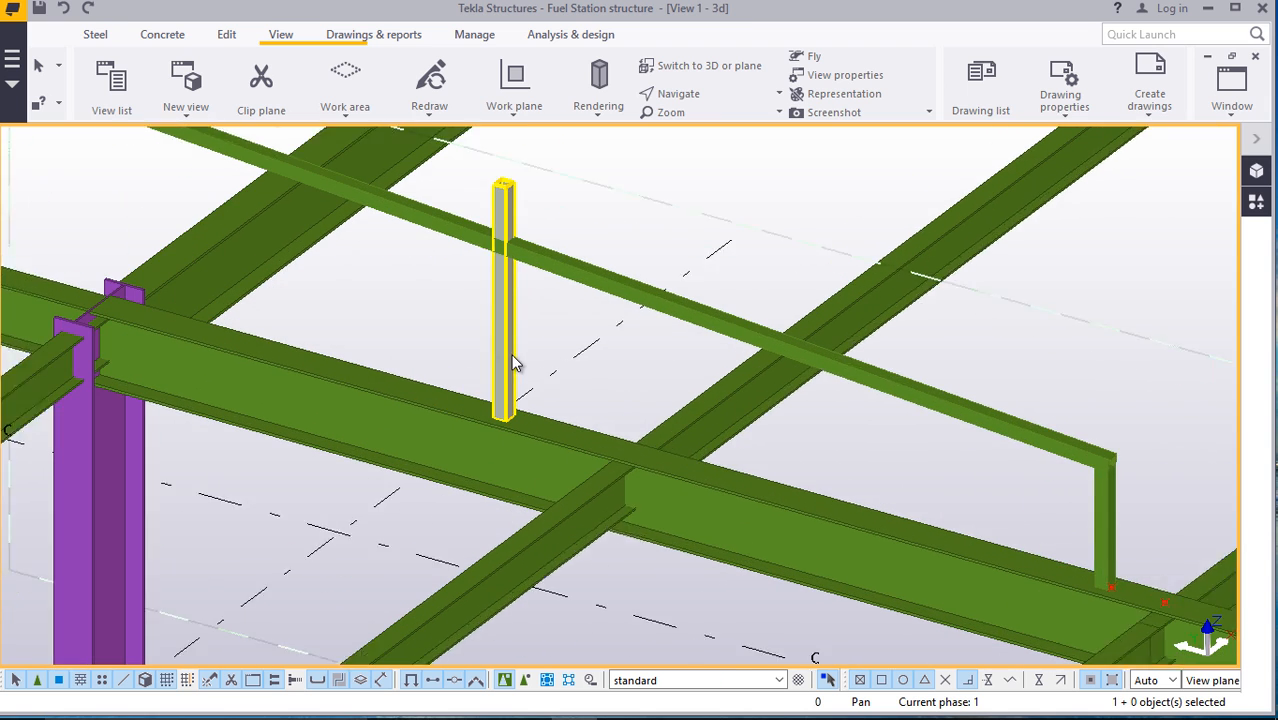
{"action": "scroll", "coordinate": [515, 365], "scroll_direction": "up", "scroll_amount": 1}
{"action": "left_click", "coordinate": [505, 370]}
{"action": "right_click", "coordinate": [556, 320]}
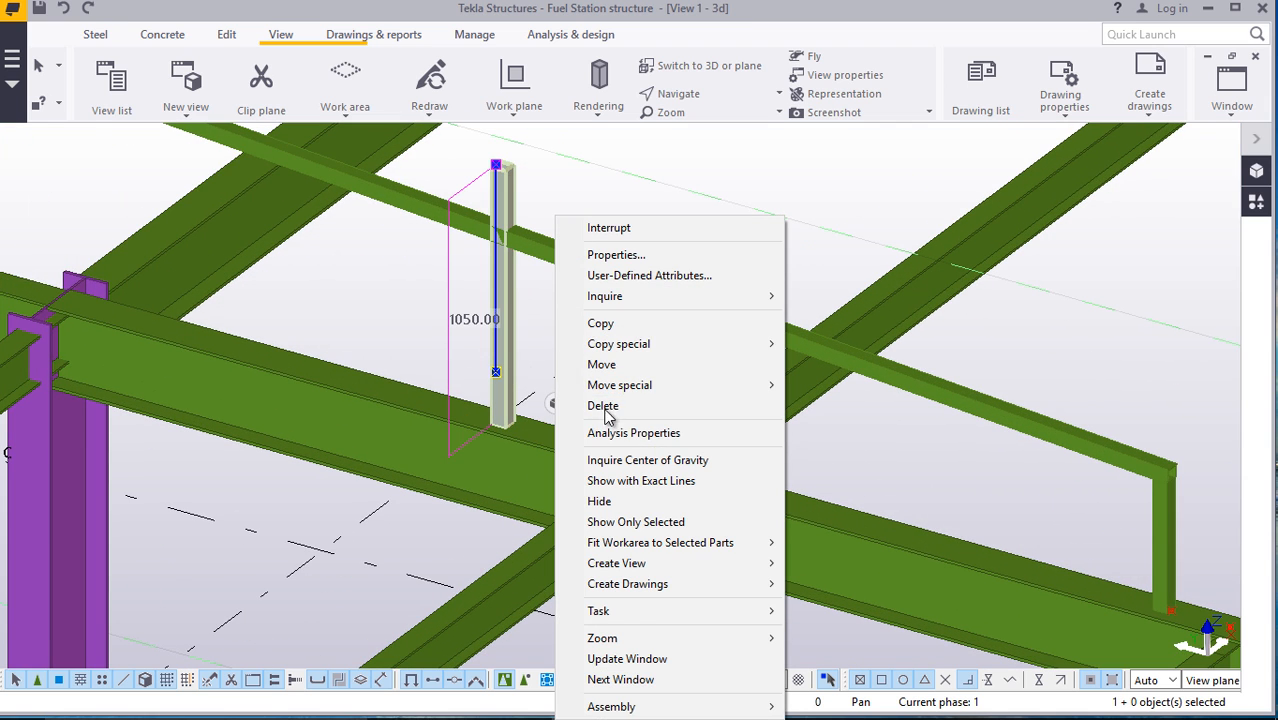
{"action": "left_click", "coordinate": [600, 323]}
{"action": "scroll", "coordinate": [493, 428], "scroll_direction": "up", "scroll_amount": 3}
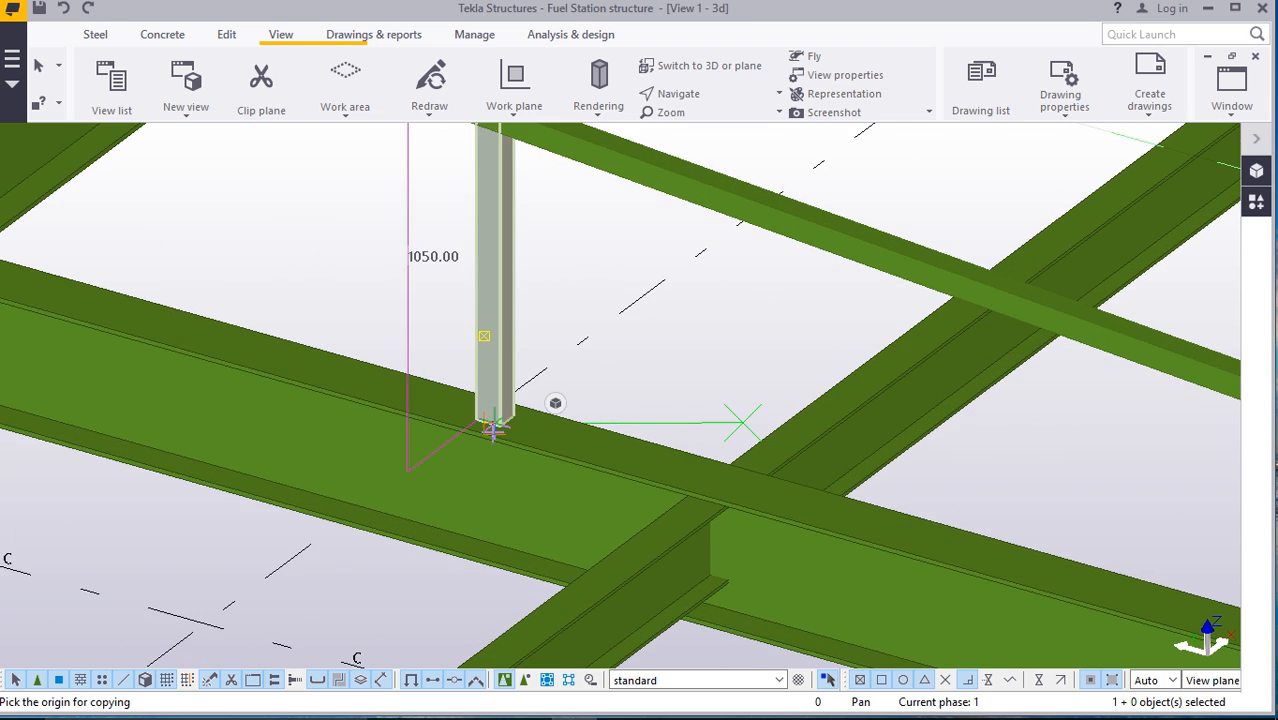
{"action": "scroll", "coordinate": [493, 428], "scroll_direction": "up", "scroll_amount": 4}
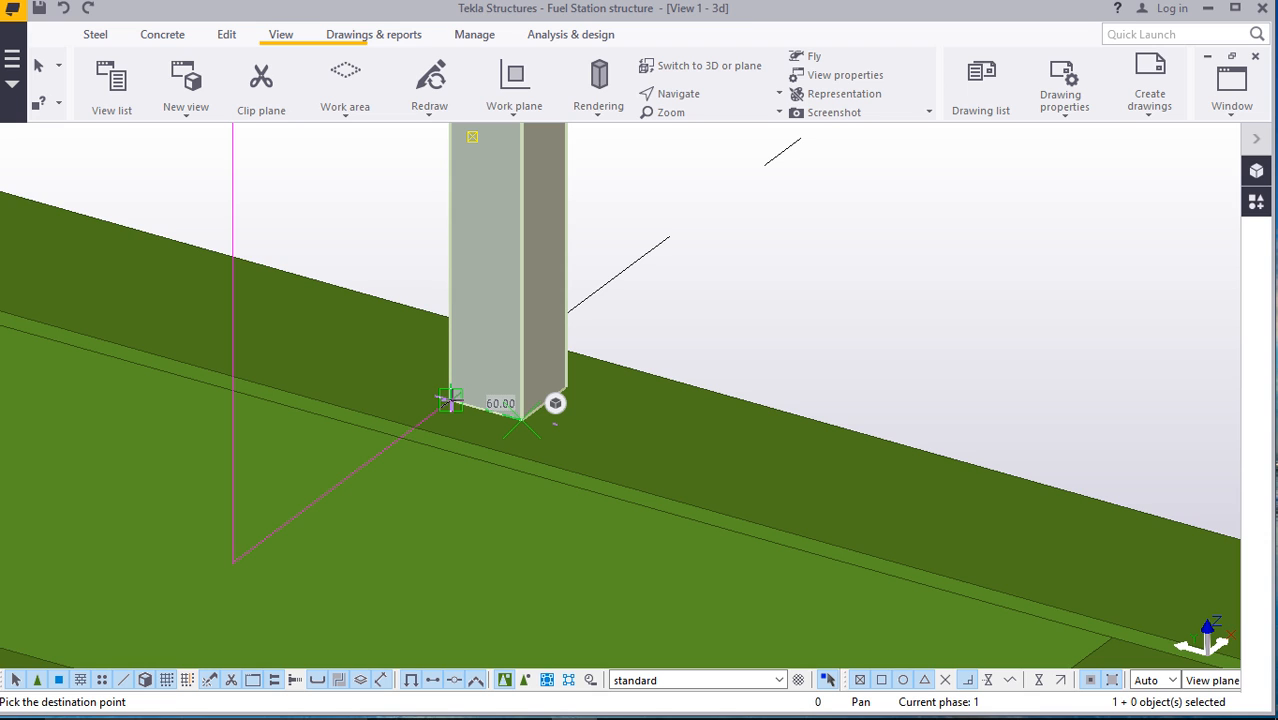
{"action": "type", "text": "1200"}
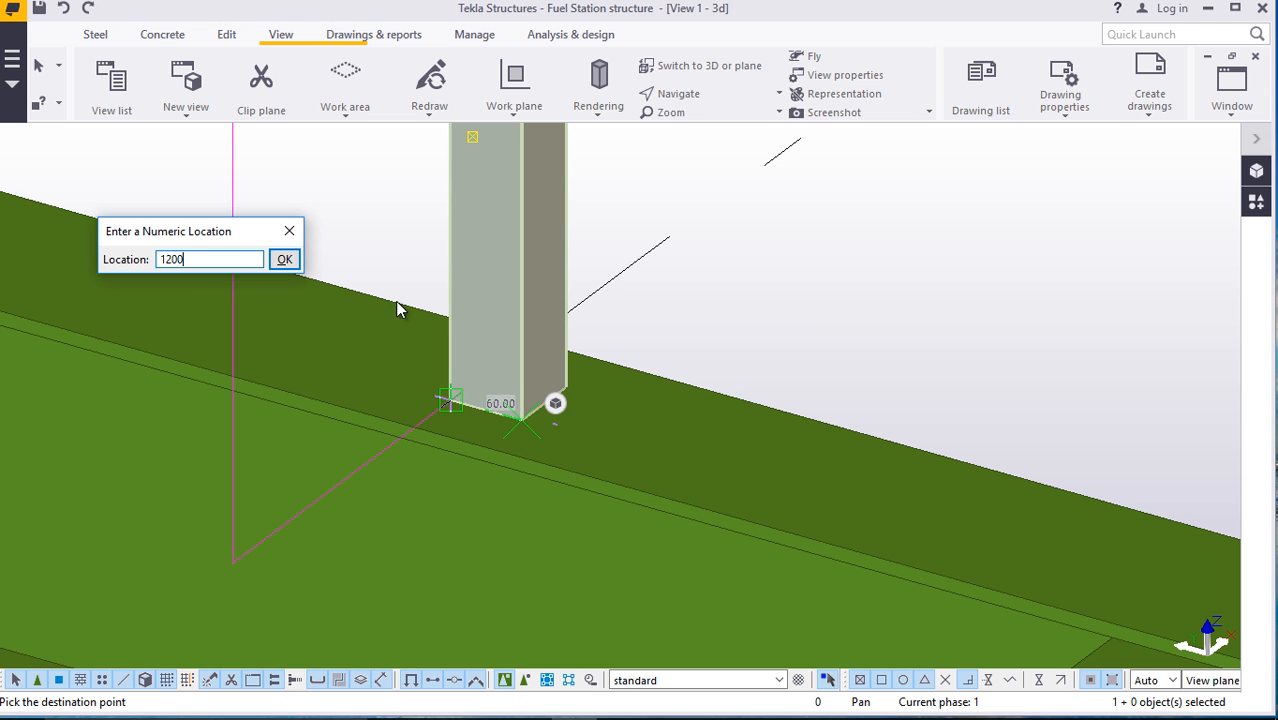
{"action": "left_click", "coordinate": [283, 259]}
{"action": "scroll", "coordinate": [499, 430], "scroll_direction": "down", "scroll_amount": 6}
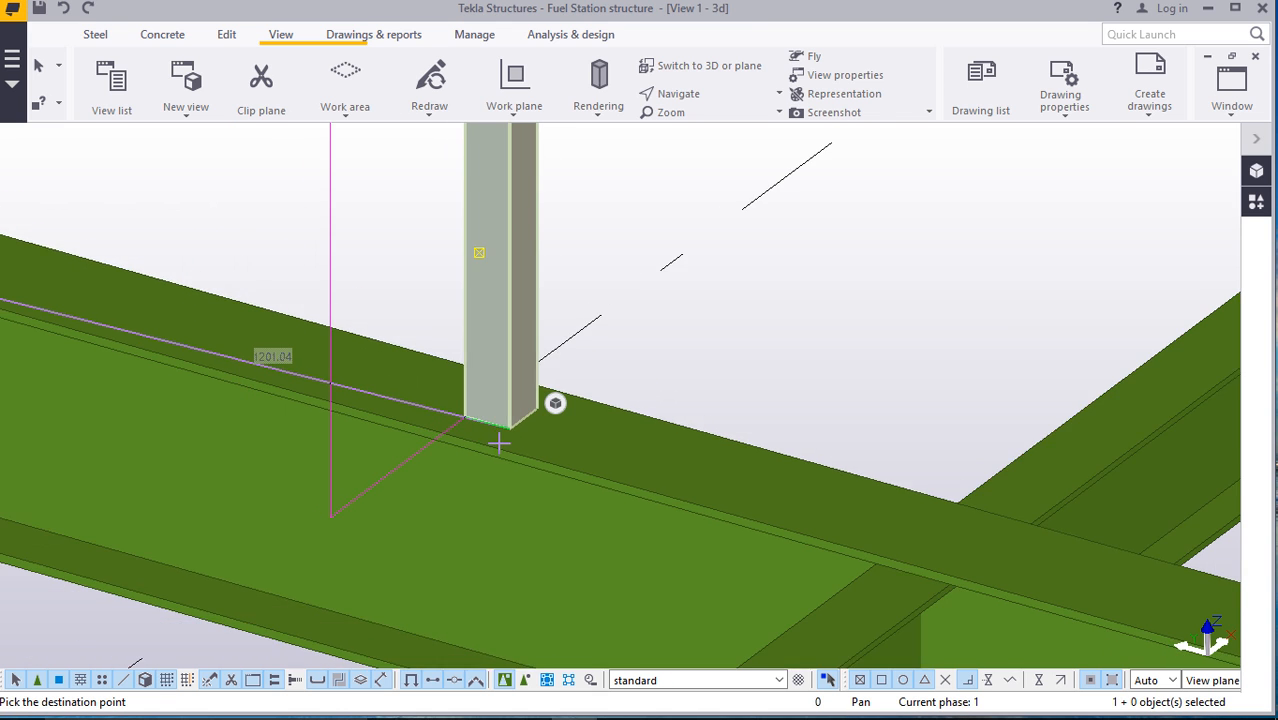
{"action": "scroll", "coordinate": [510, 425], "scroll_direction": "down", "scroll_amount": 5}
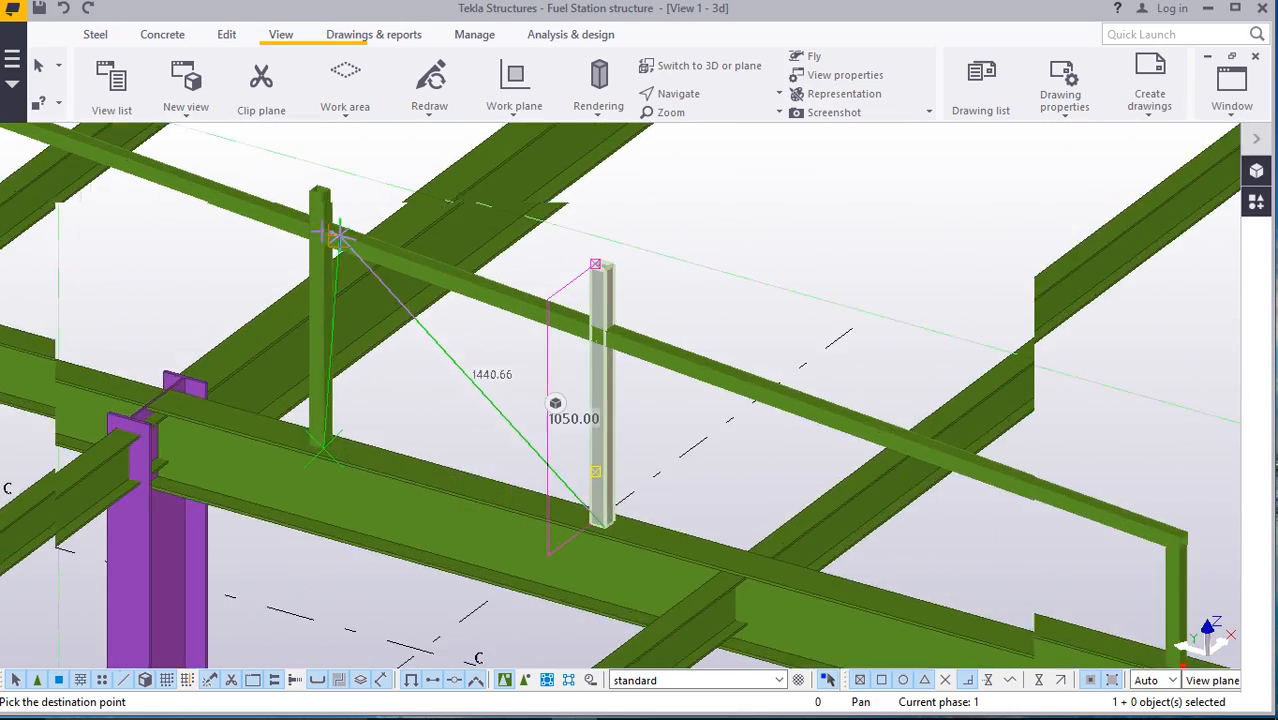
{"action": "scroll", "coordinate": [556, 388], "scroll_direction": "up", "scroll_amount": 3}
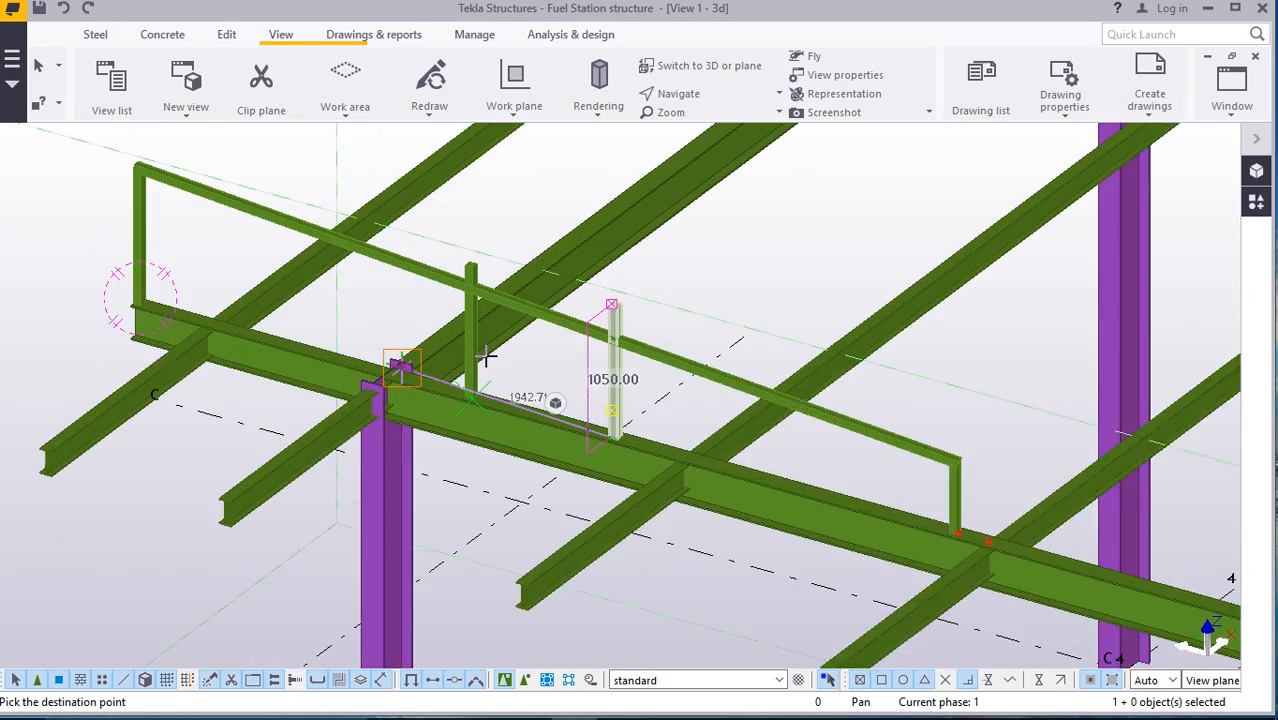
{"action": "right_click", "coordinate": [722, 271]}
{"action": "left_click", "coordinate": [749, 270]}
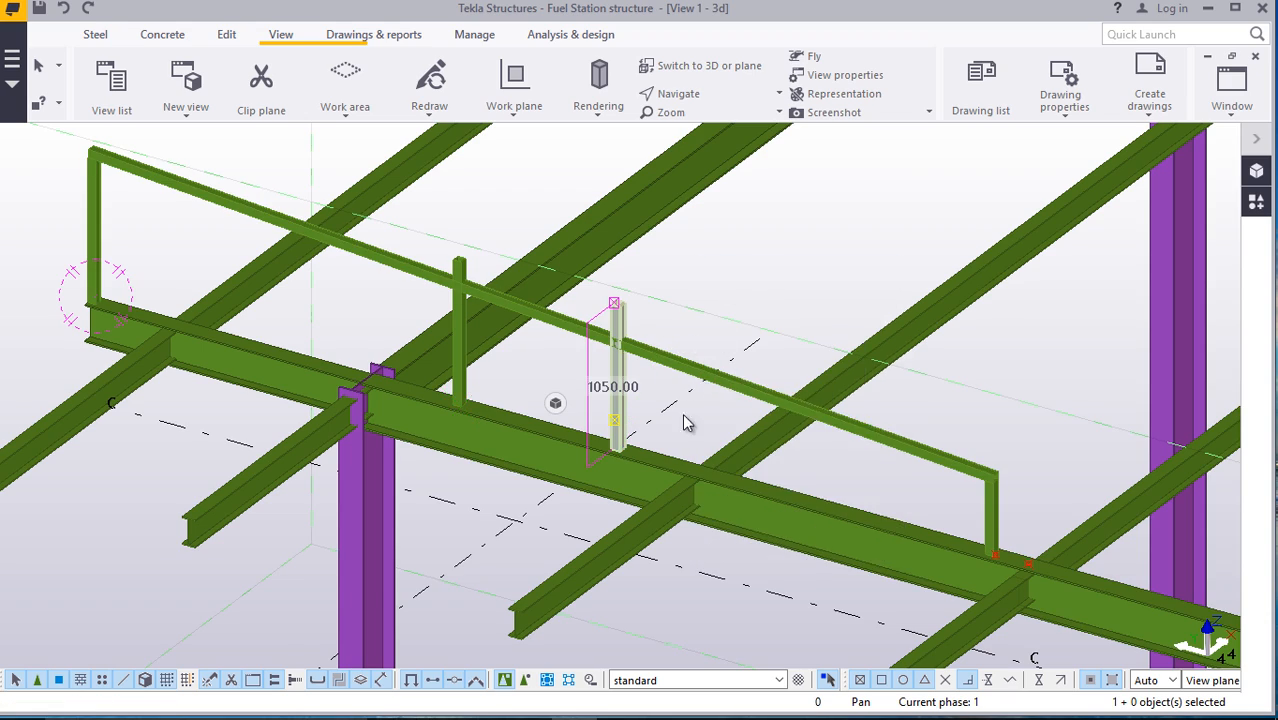
Copy the same intermediate post 1200 mm along the main beam toward the shorter end post, and end the copying
{"action": "scroll", "coordinate": [619, 458], "scroll_direction": "up", "scroll_amount": 5}
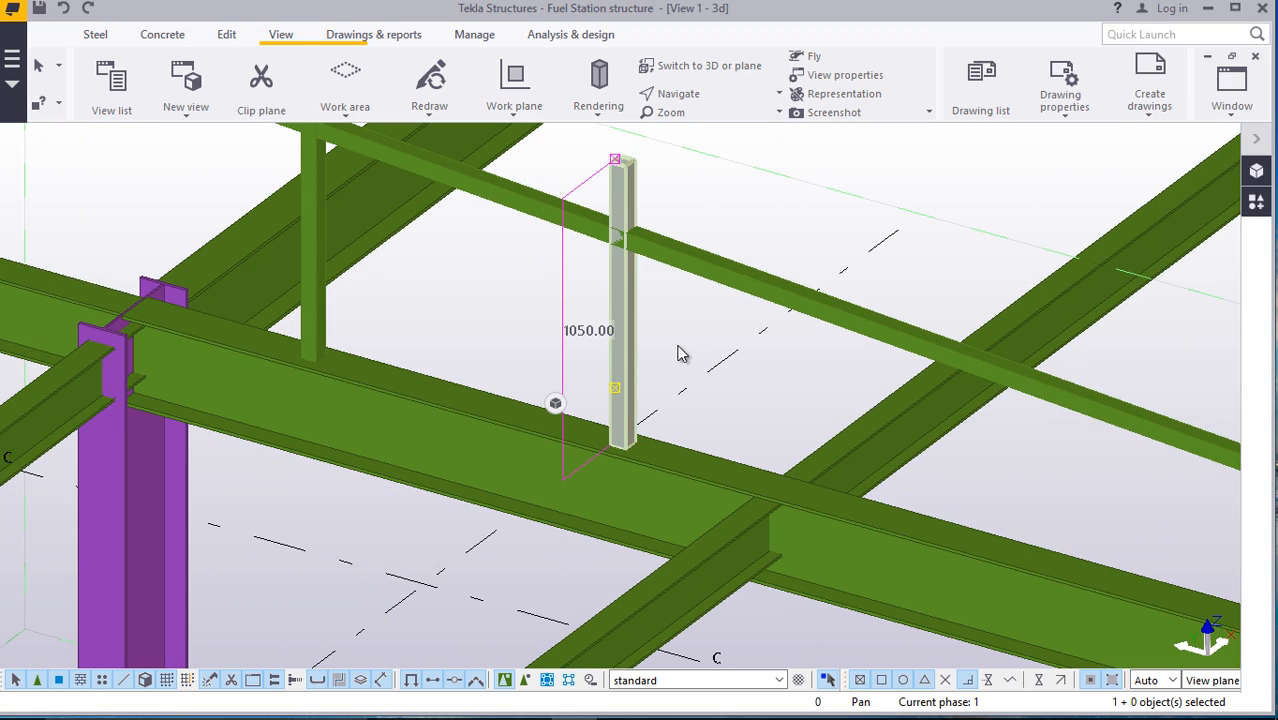
{"action": "scroll", "coordinate": [678, 353], "scroll_direction": "down", "scroll_amount": 4}
{"action": "scroll", "coordinate": [632, 331], "scroll_direction": "up", "scroll_amount": 4}
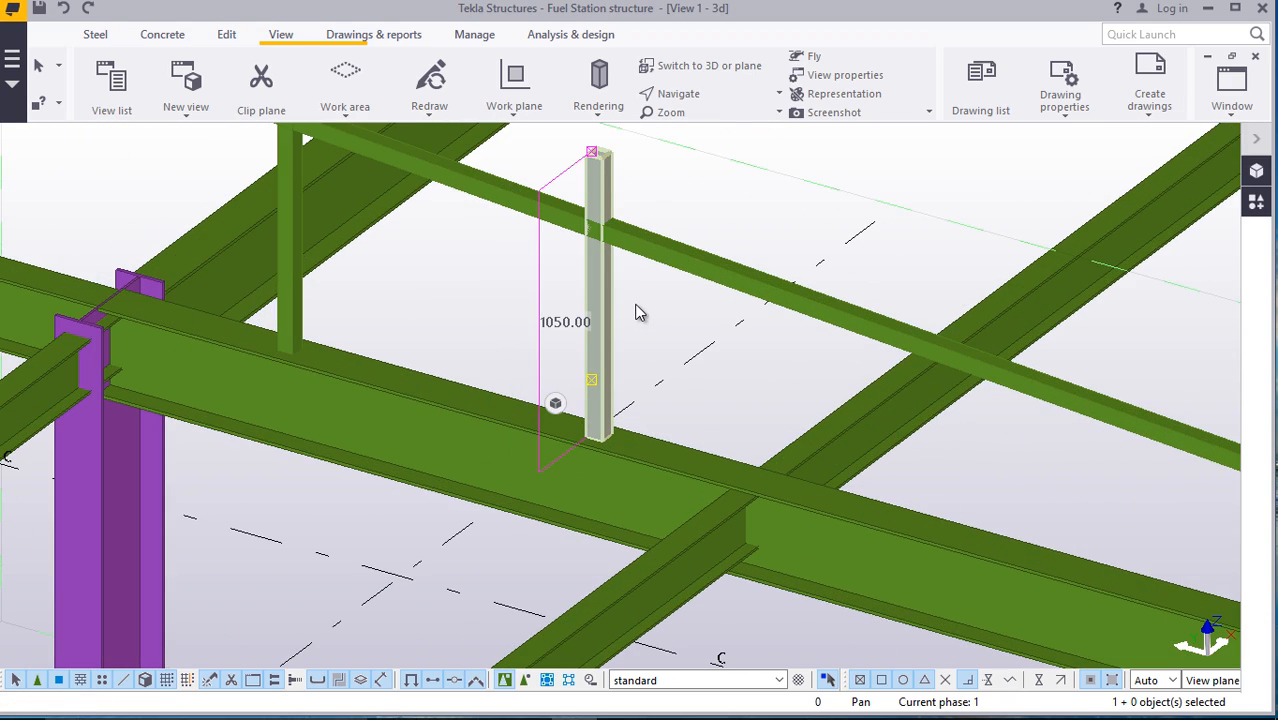
{"action": "right_click", "coordinate": [646, 316]}
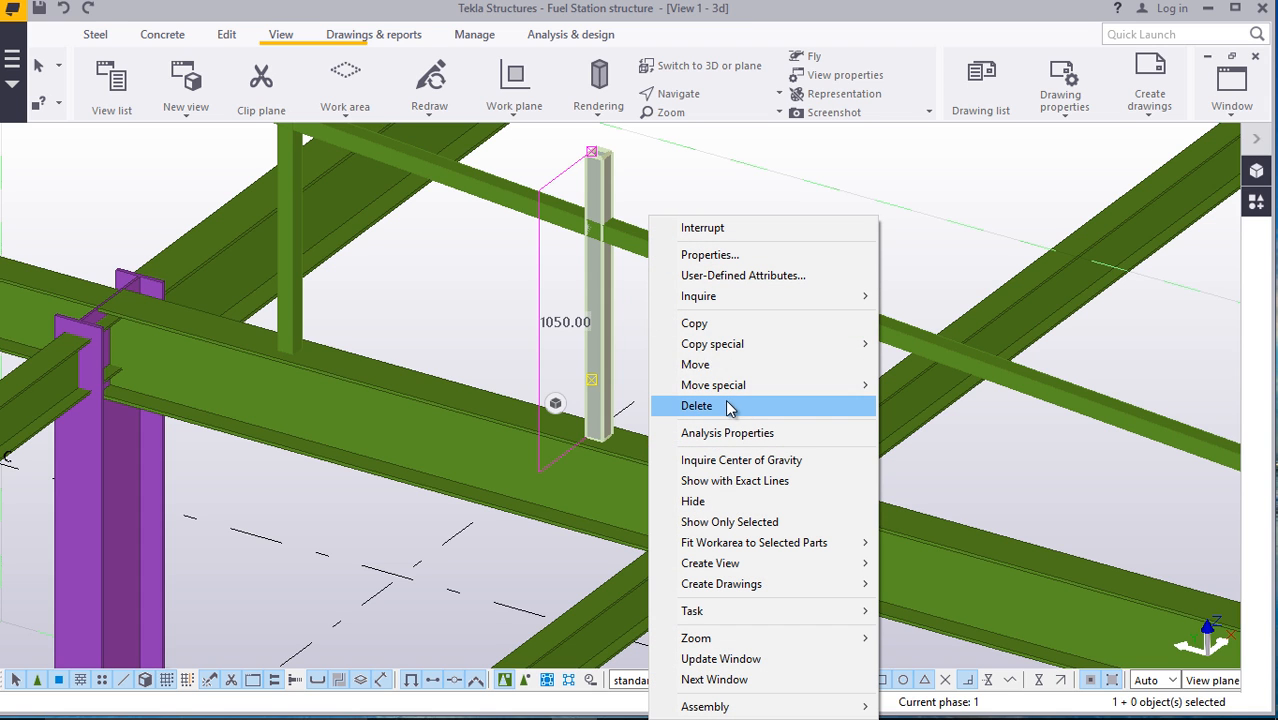
{"action": "left_click", "coordinate": [688, 323]}
{"action": "scroll", "coordinate": [580, 430], "scroll_direction": "up", "scroll_amount": 6}
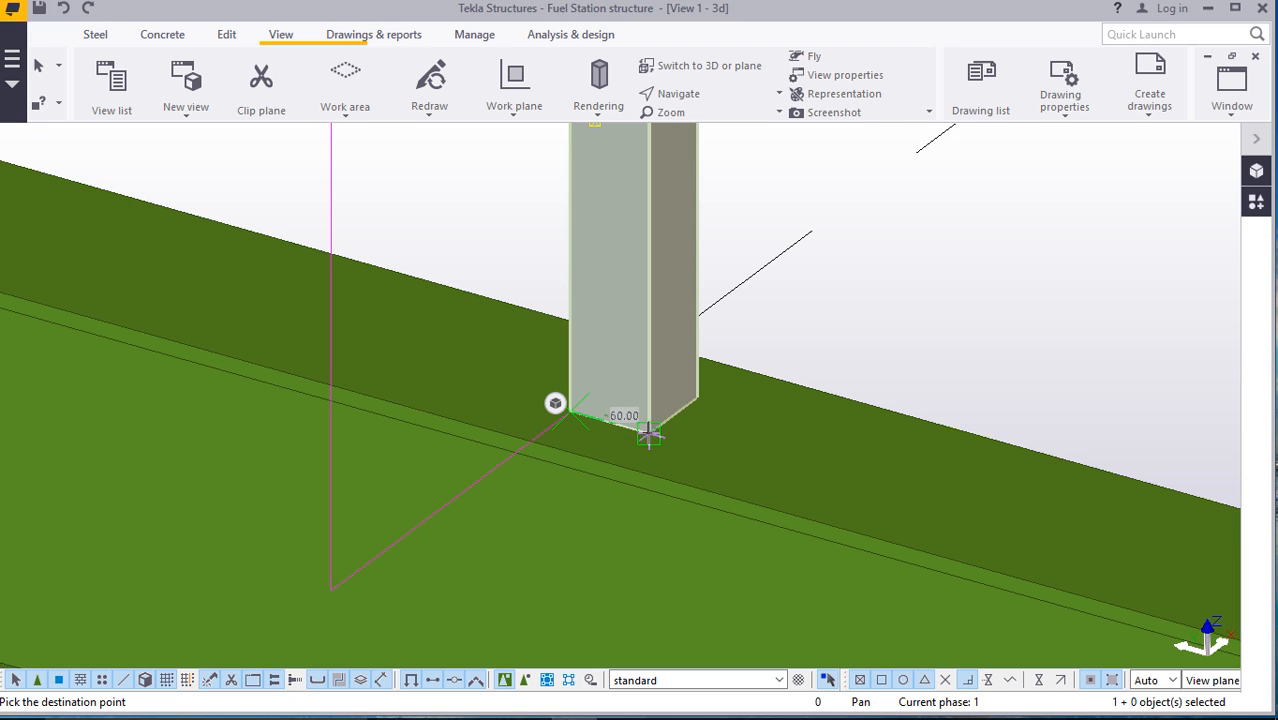
{"action": "type", "text": "1200"}
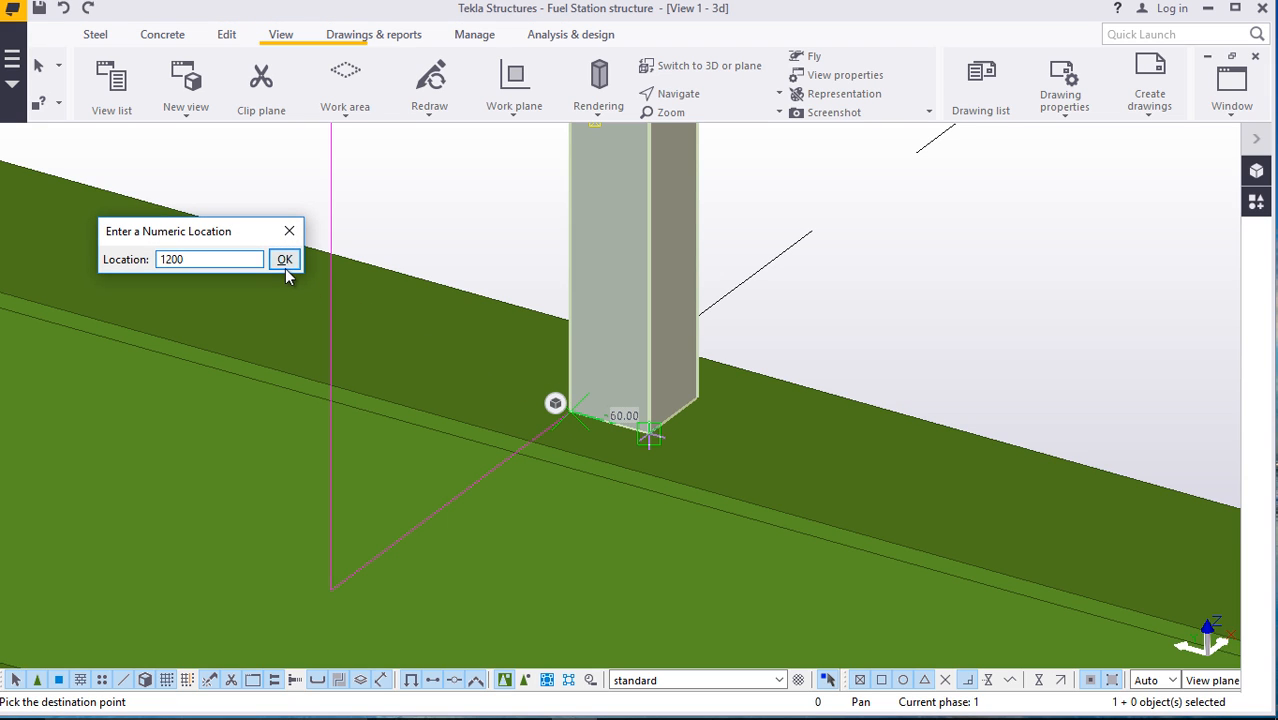
{"action": "left_click", "coordinate": [285, 268]}
{"action": "scroll", "coordinate": [428, 337], "scroll_direction": "down", "scroll_amount": 3}
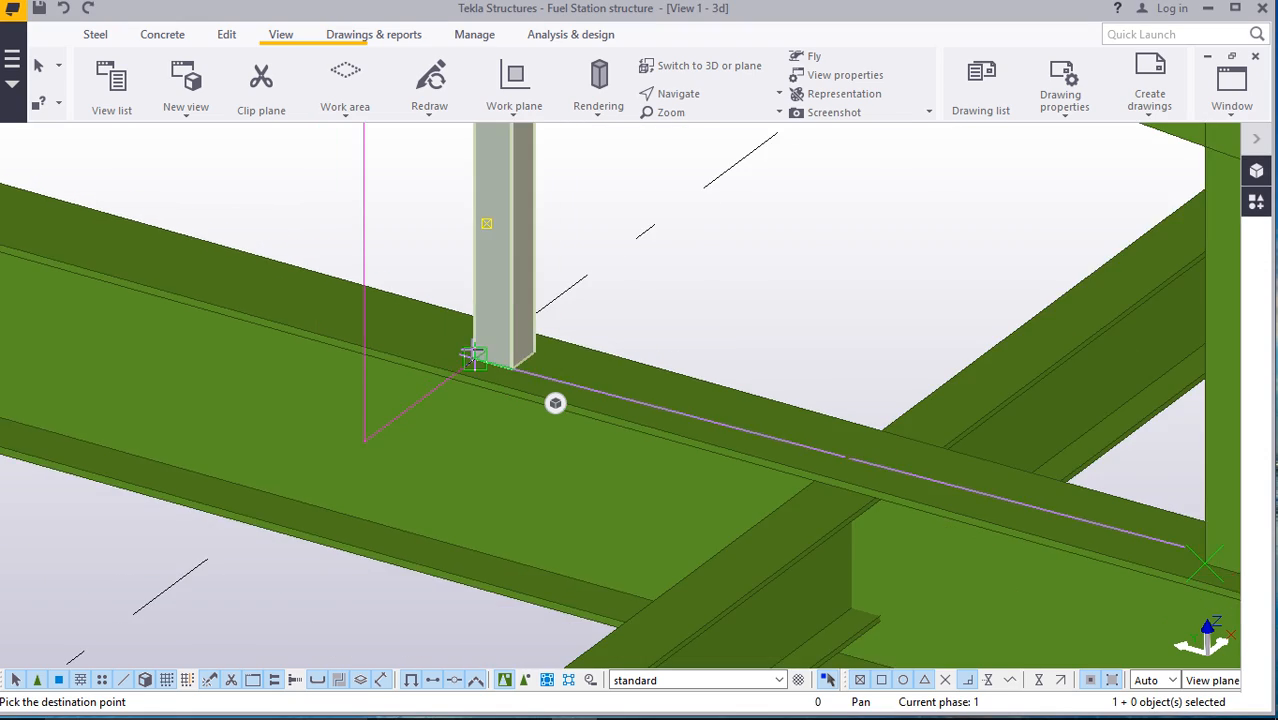
{"action": "scroll", "coordinate": [474, 356], "scroll_direction": "down", "scroll_amount": 6}
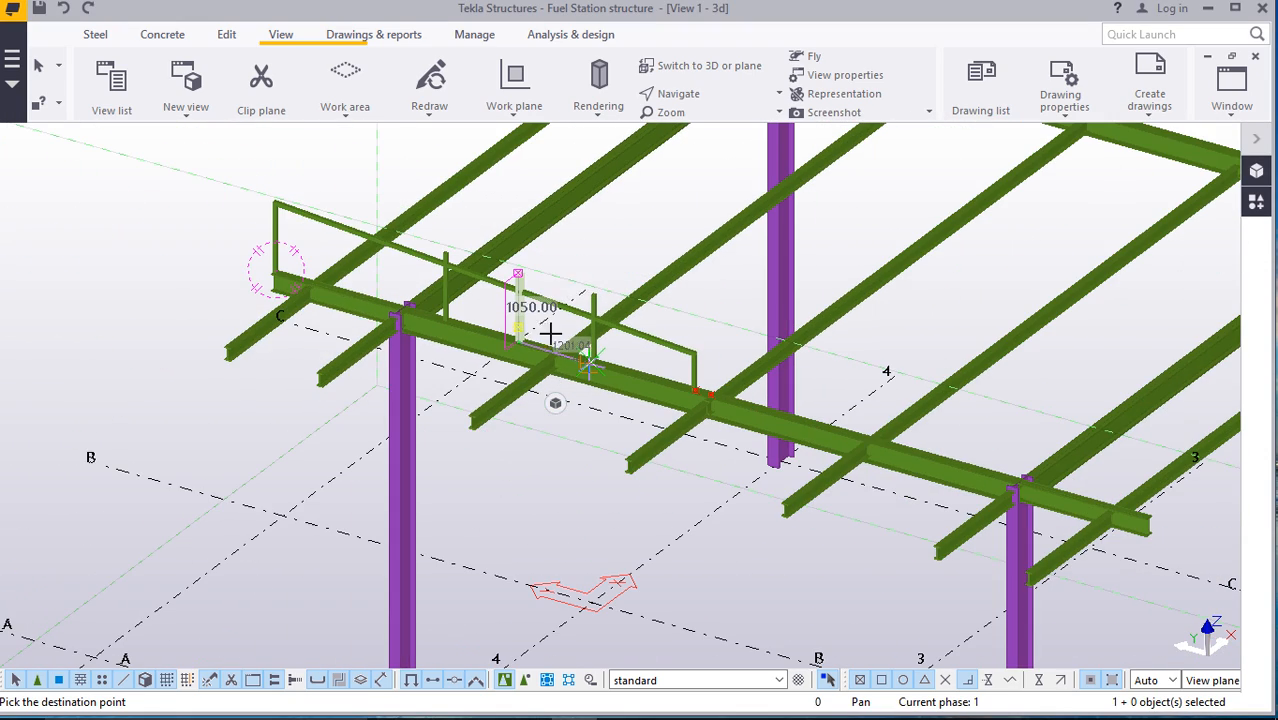
{"action": "scroll", "coordinate": [593, 358], "scroll_direction": "up", "scroll_amount": 8}
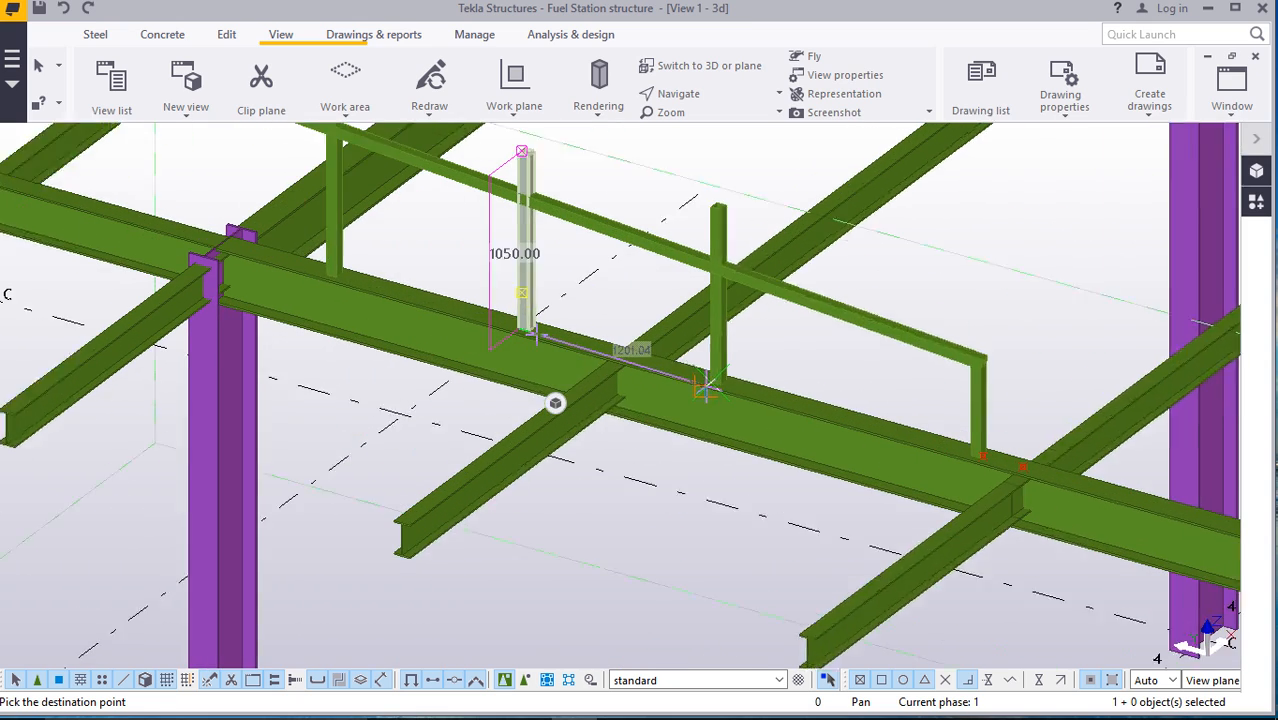
{"action": "right_click", "coordinate": [636, 177]}
{"action": "left_click", "coordinate": [690, 191]}
{"action": "right_click", "coordinate": [666, 168]}
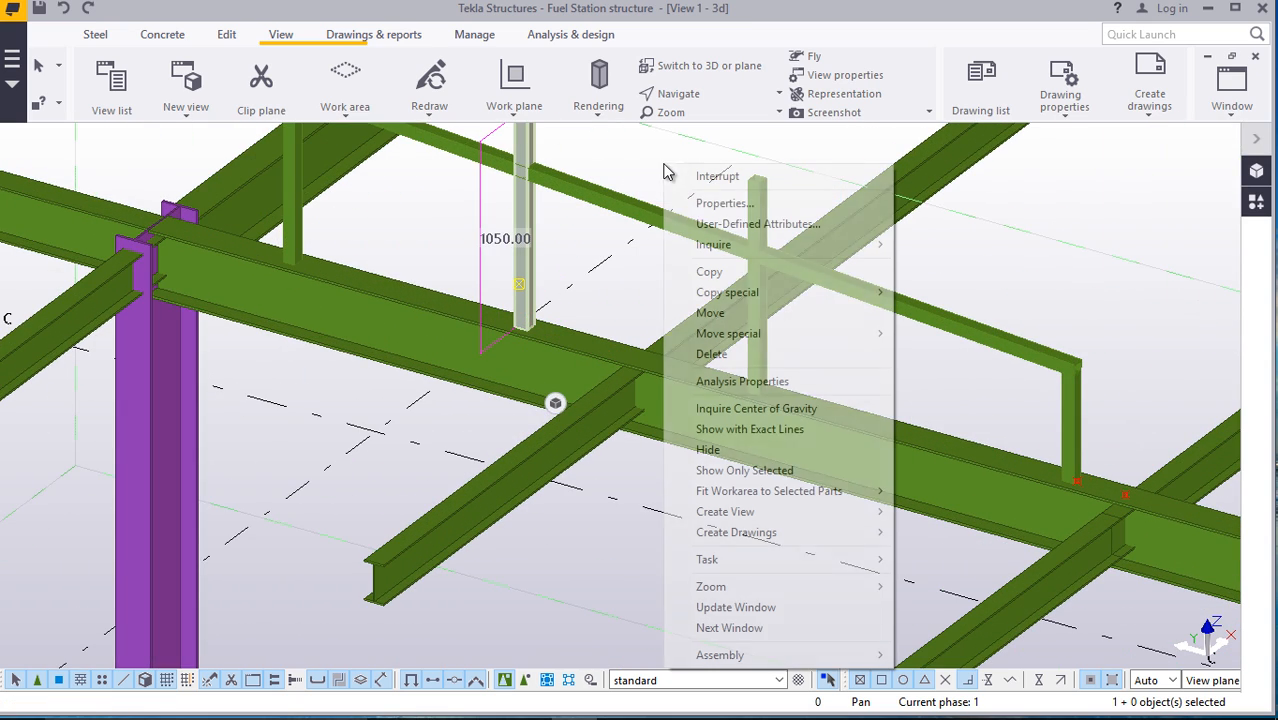
{"action": "left_click", "coordinate": [705, 272]}
{"action": "scroll", "coordinate": [514, 320], "scroll_direction": "up", "scroll_amount": 6}
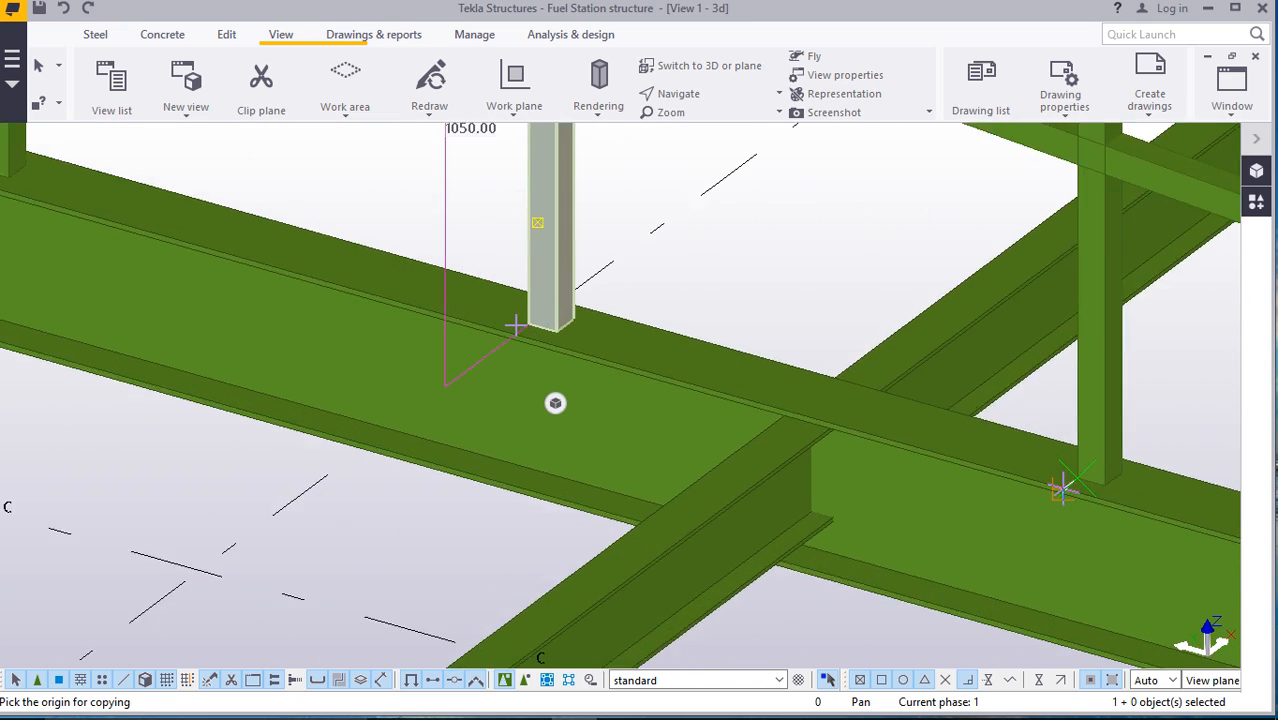
{"action": "left_click", "coordinate": [577, 338]}
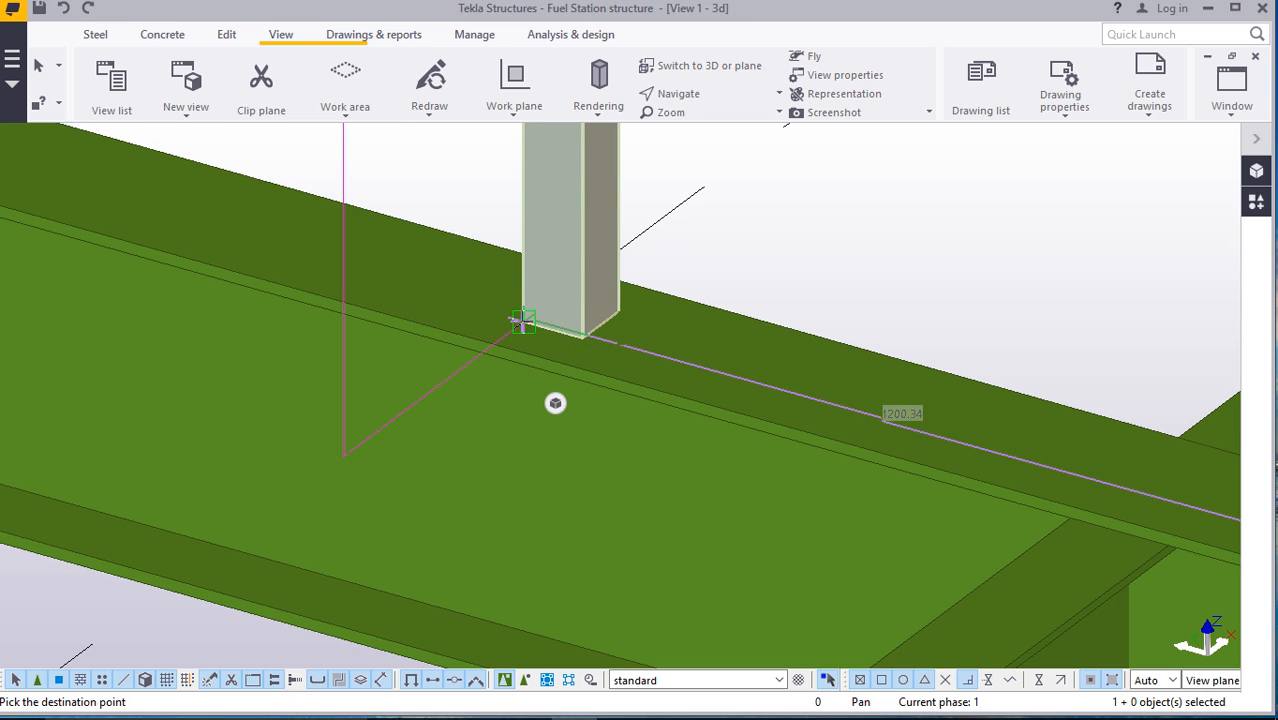
{"action": "right_click", "coordinate": [714, 225]}
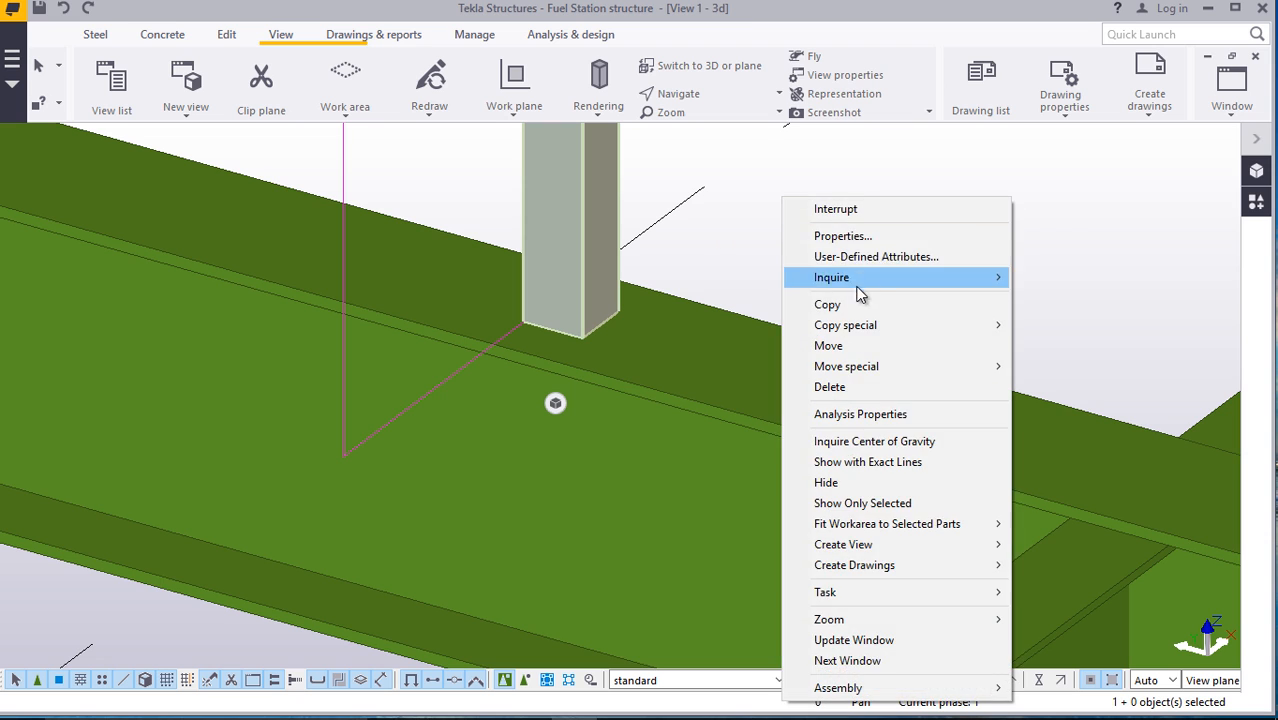
Copy the original intermediate post 2400 mm along the main beam toward the taller end post, end the copying and clear the selection
{"action": "left_click", "coordinate": [764, 303]}
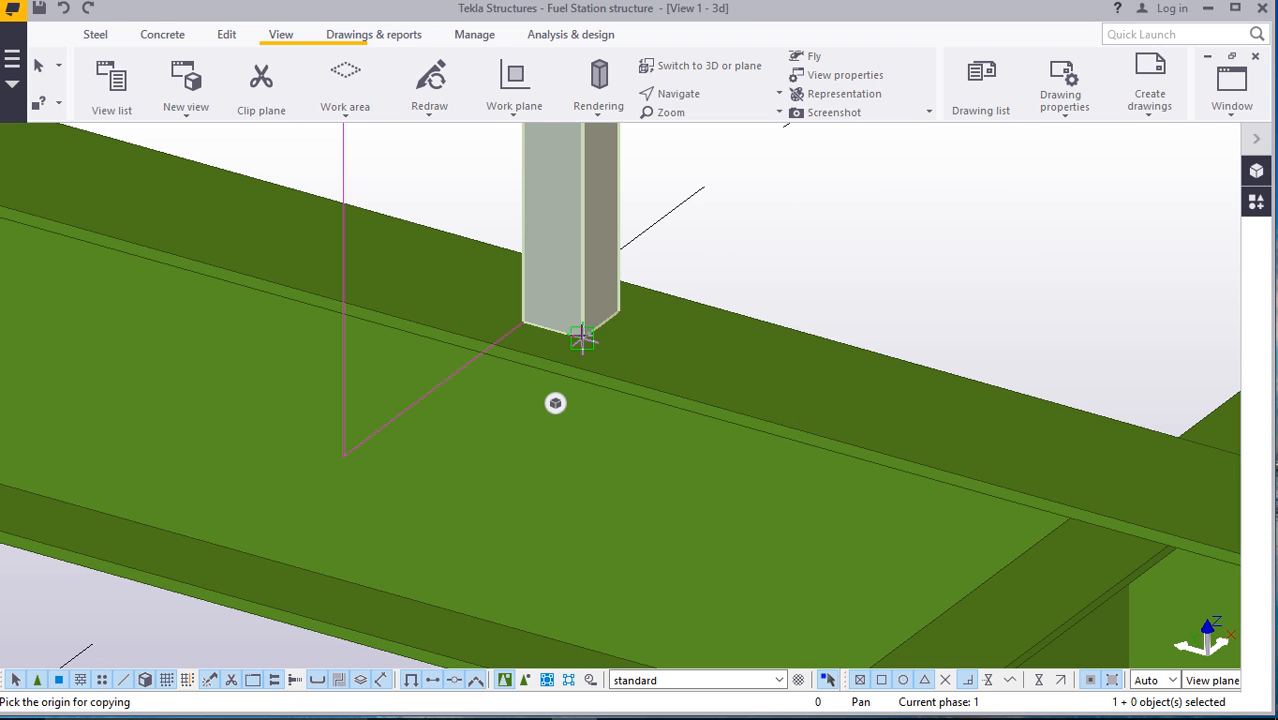
{"action": "scroll", "coordinate": [612, 313], "scroll_direction": "up", "scroll_amount": 5}
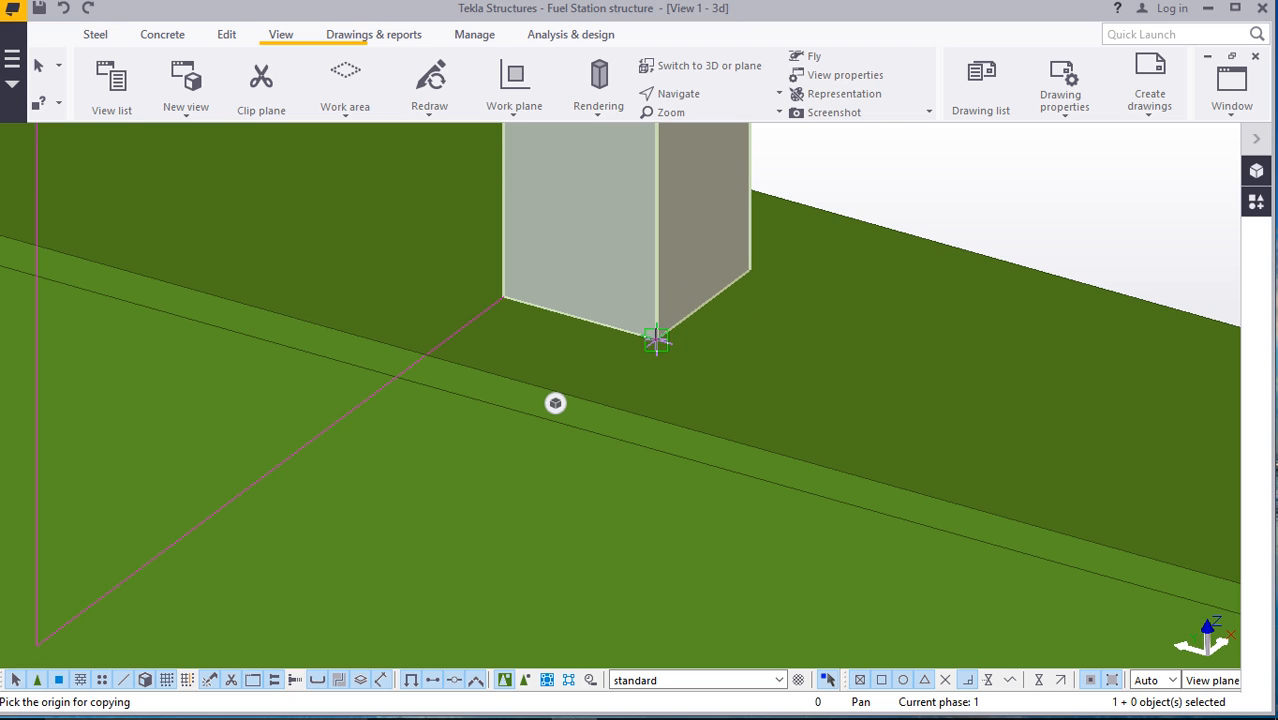
{"action": "left_click", "coordinate": [656, 340]}
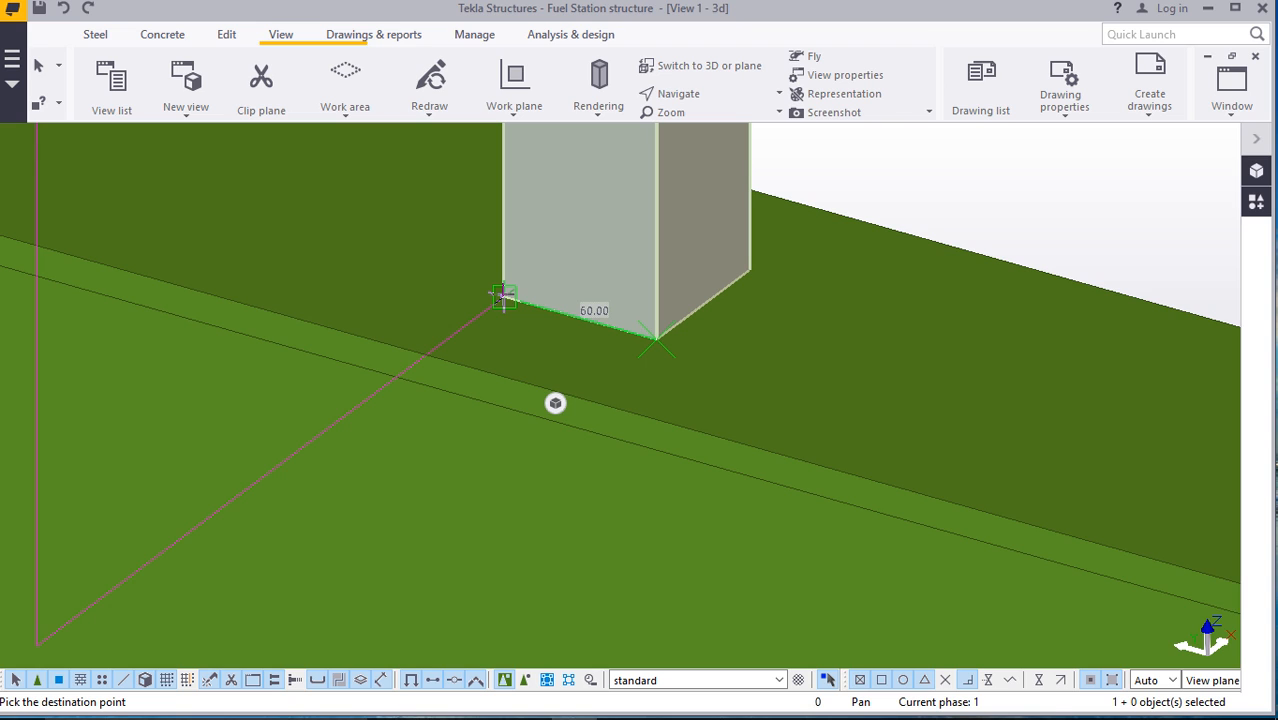
{"action": "type", "text": "2400"}
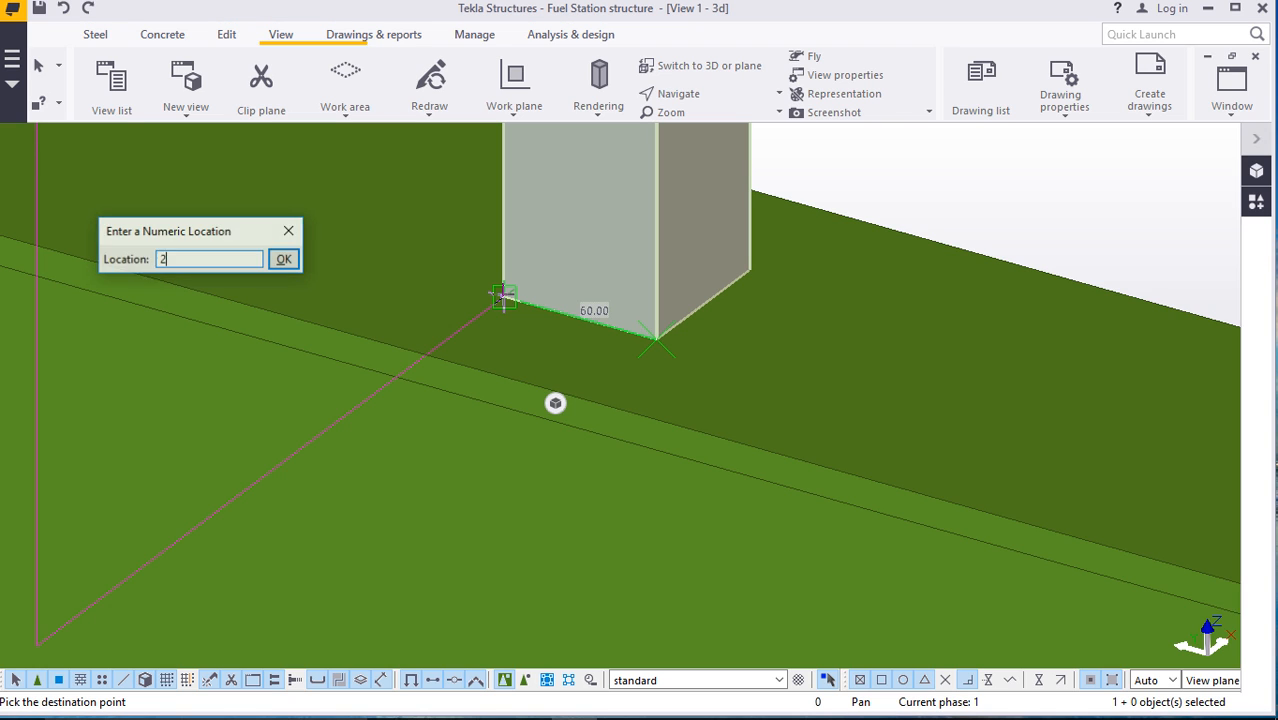
{"action": "left_click", "coordinate": [282, 260]}
{"action": "scroll", "coordinate": [400, 360], "scroll_direction": "down", "scroll_amount": 5}
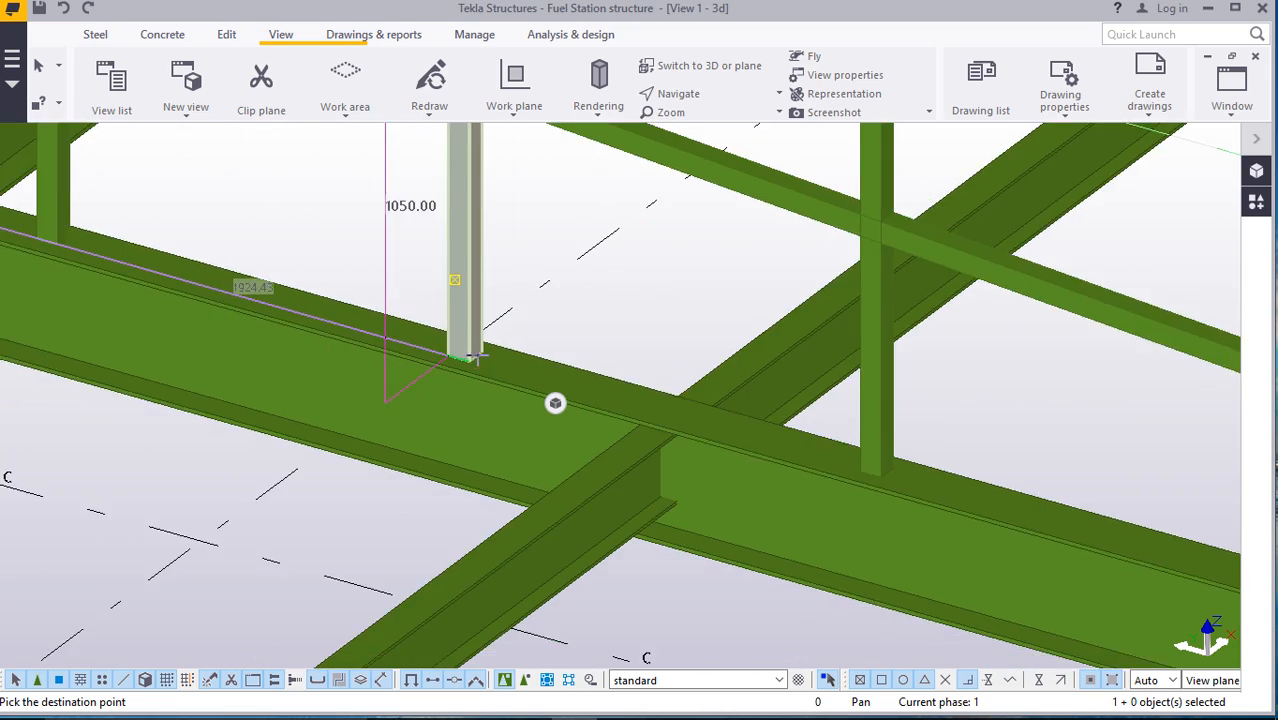
{"action": "scroll", "coordinate": [478, 357], "scroll_direction": "down", "scroll_amount": 4}
{"action": "scroll", "coordinate": [480, 345], "scroll_direction": "down", "scroll_amount": 2}
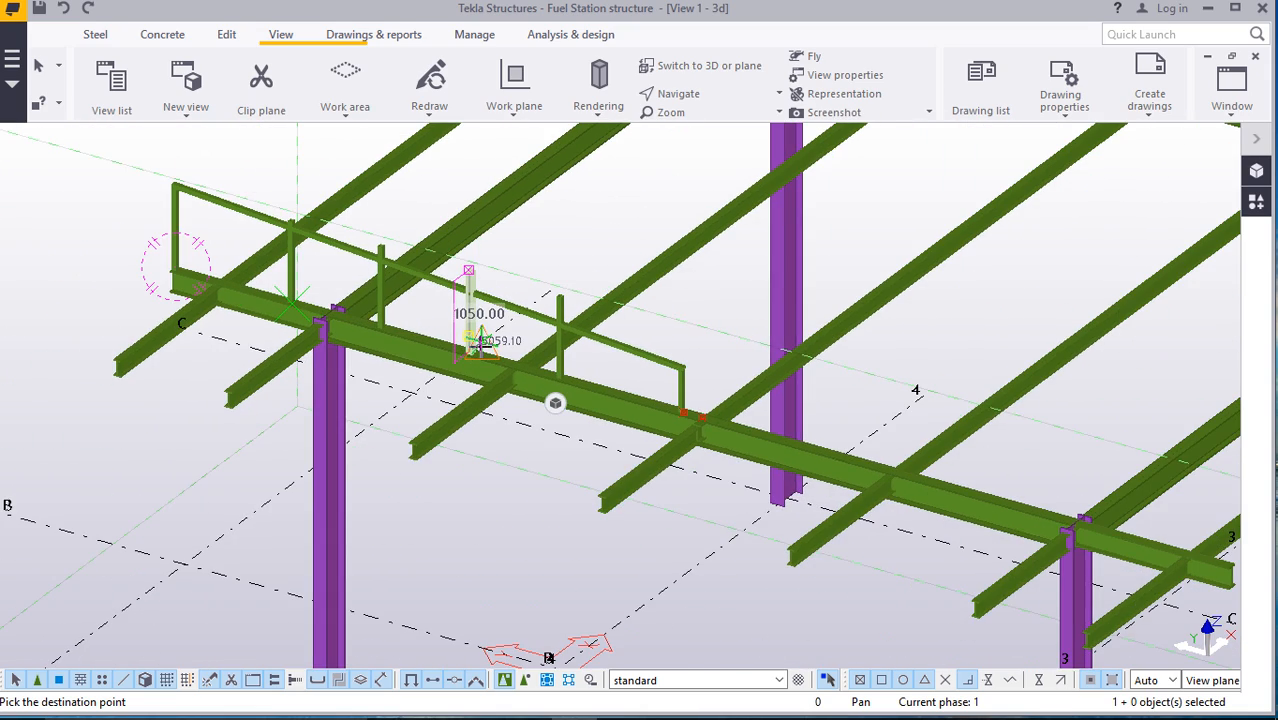
{"action": "scroll", "coordinate": [320, 290], "scroll_direction": "up", "scroll_amount": 2}
{"action": "right_click", "coordinate": [697, 192]}
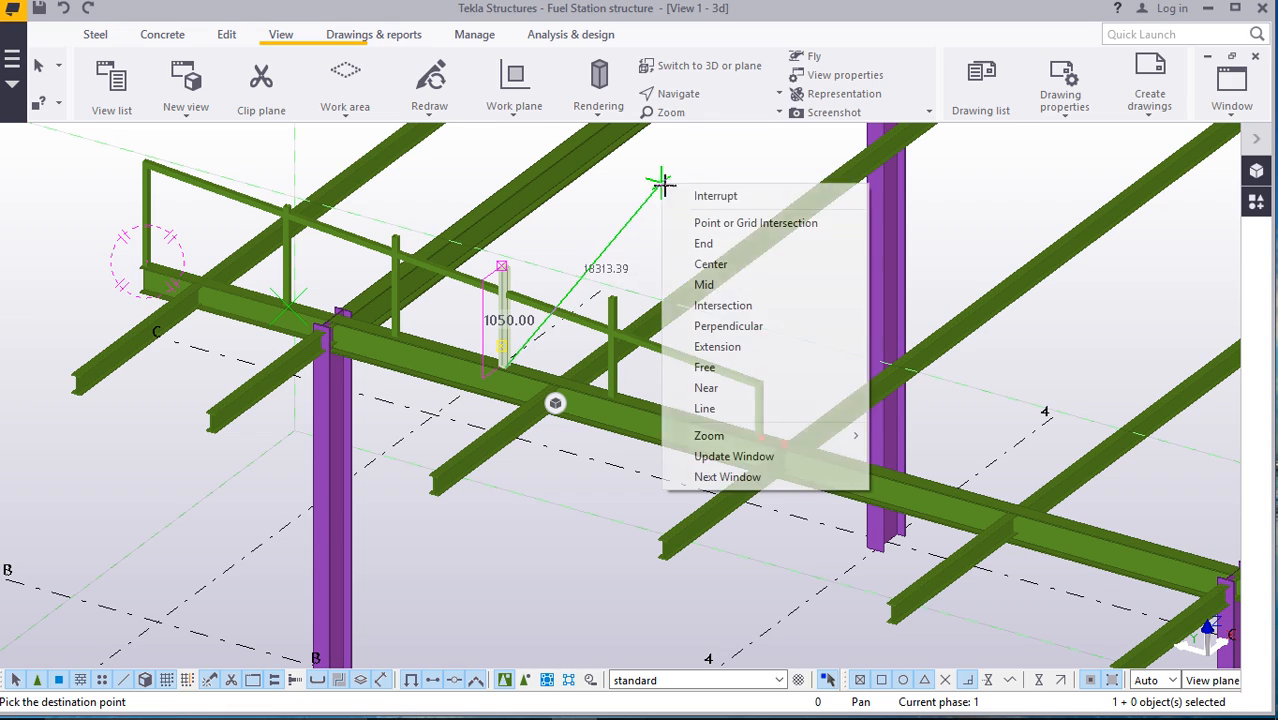
{"action": "left_click", "coordinate": [705, 196]}
{"action": "scroll", "coordinate": [617, 242], "scroll_direction": "up", "scroll_amount": 1}
{"action": "left_click", "coordinate": [614, 234]}
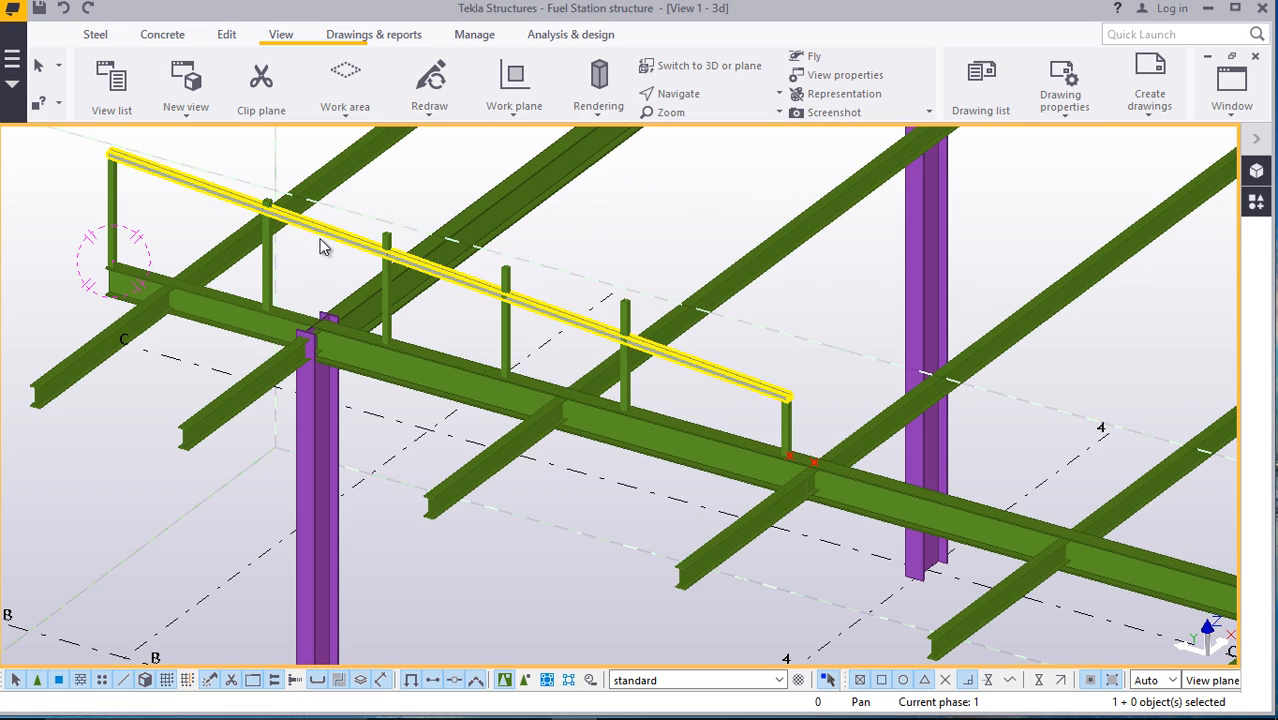
{"action": "scroll", "coordinate": [308, 228], "scroll_direction": "up", "scroll_amount": 5}
{"action": "scroll", "coordinate": [700, 414], "scroll_direction": "up", "scroll_amount": 3}
{"action": "scroll", "coordinate": [850, 399], "scroll_direction": "up", "scroll_amount": 1}
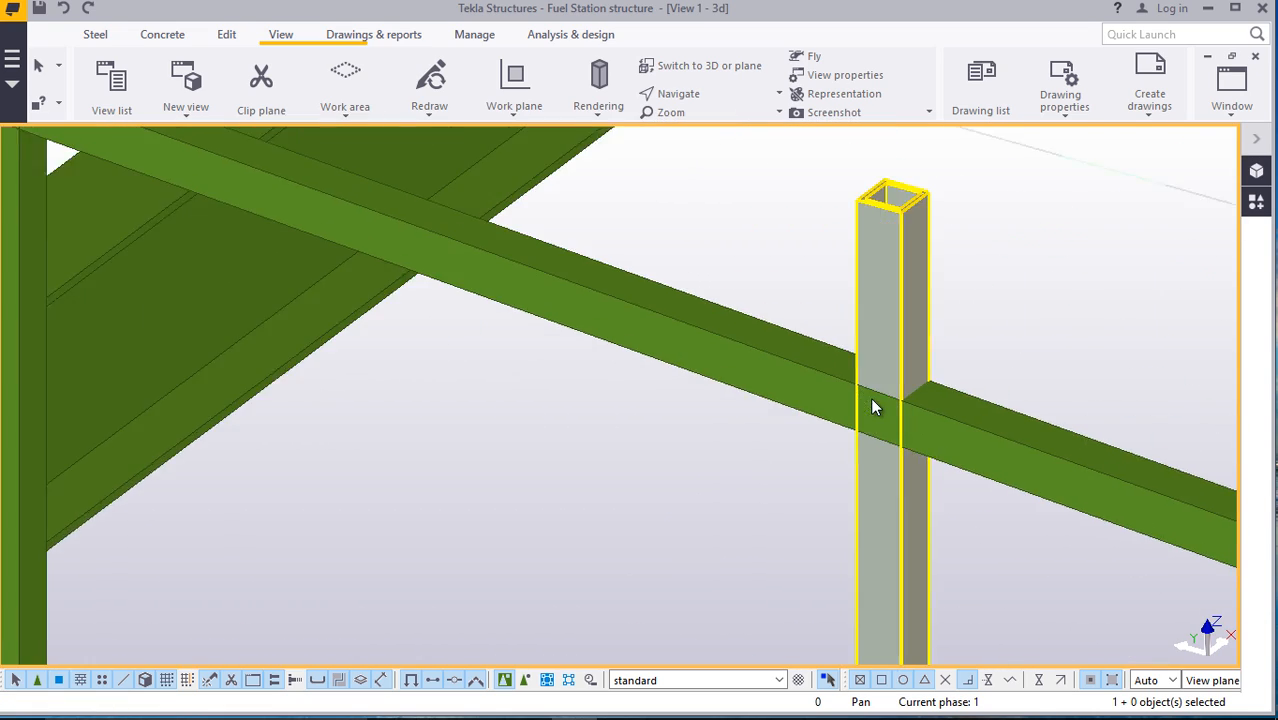
{"action": "scroll", "coordinate": [873, 402], "scroll_direction": "down", "scroll_amount": 6}
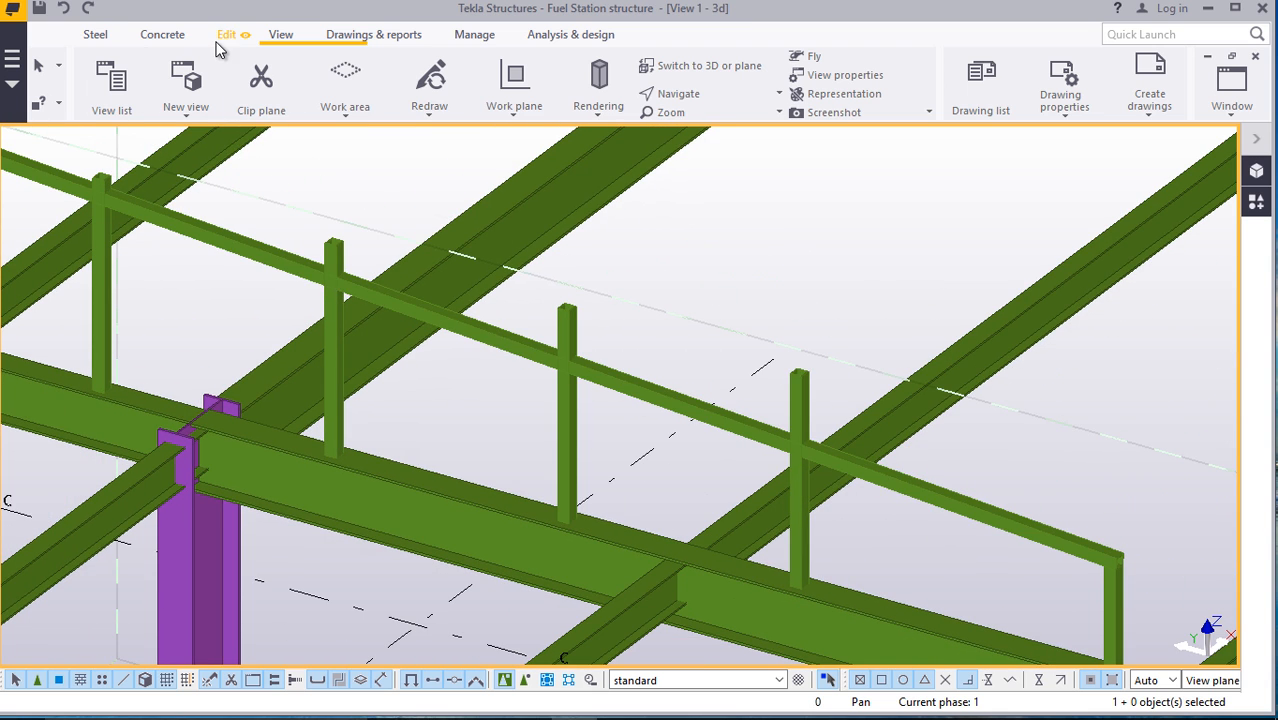
{"action": "left_click", "coordinate": [226, 37]}
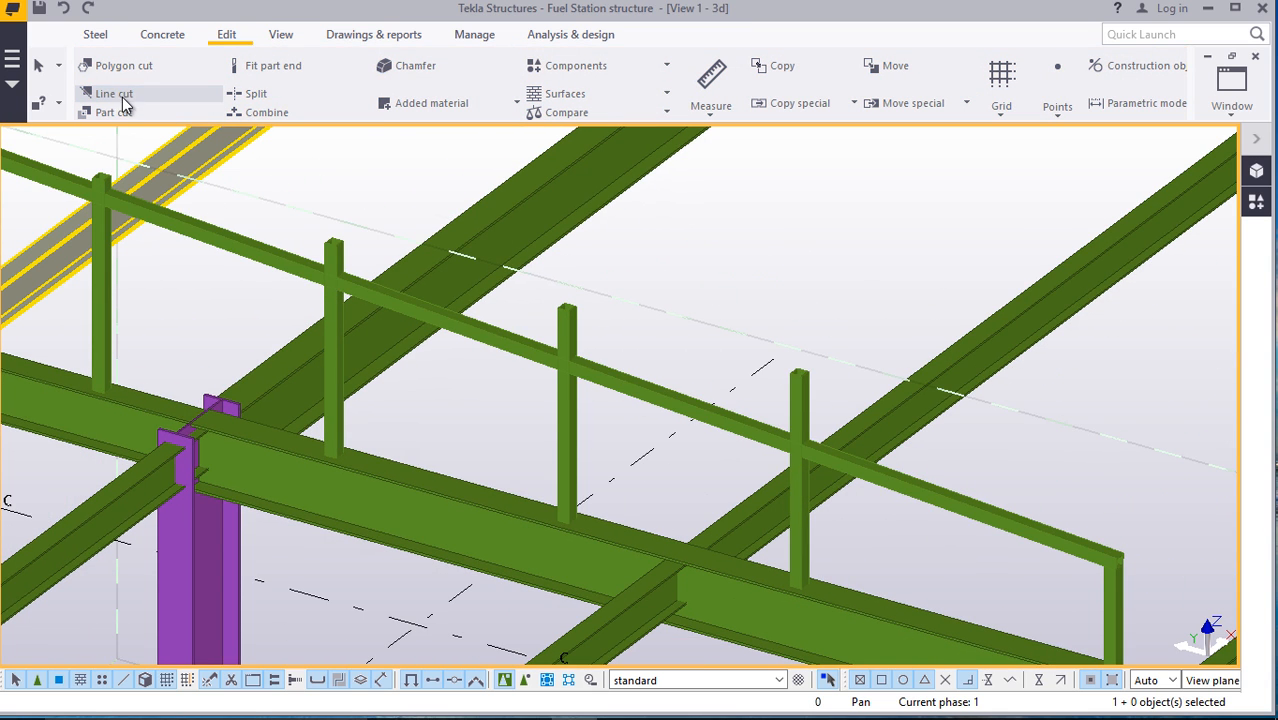
{"action": "left_click", "coordinate": [115, 94]}
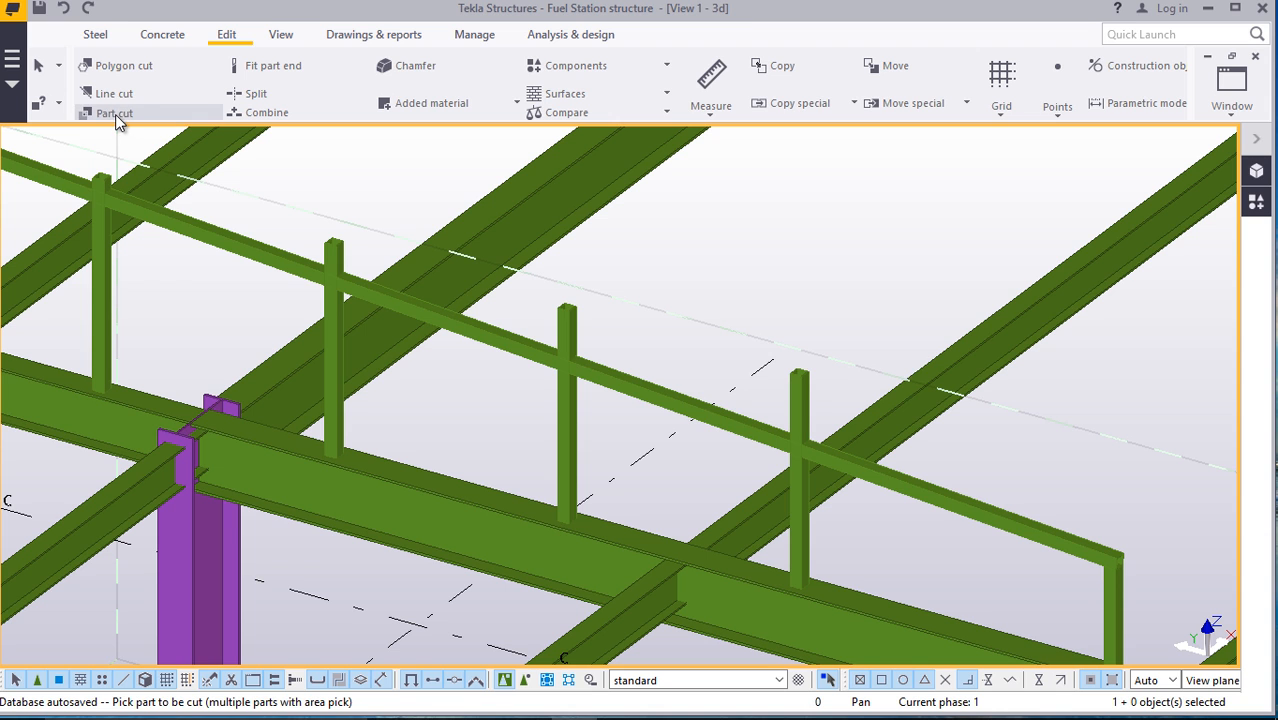
{"action": "right_click", "coordinate": [316, 174]}
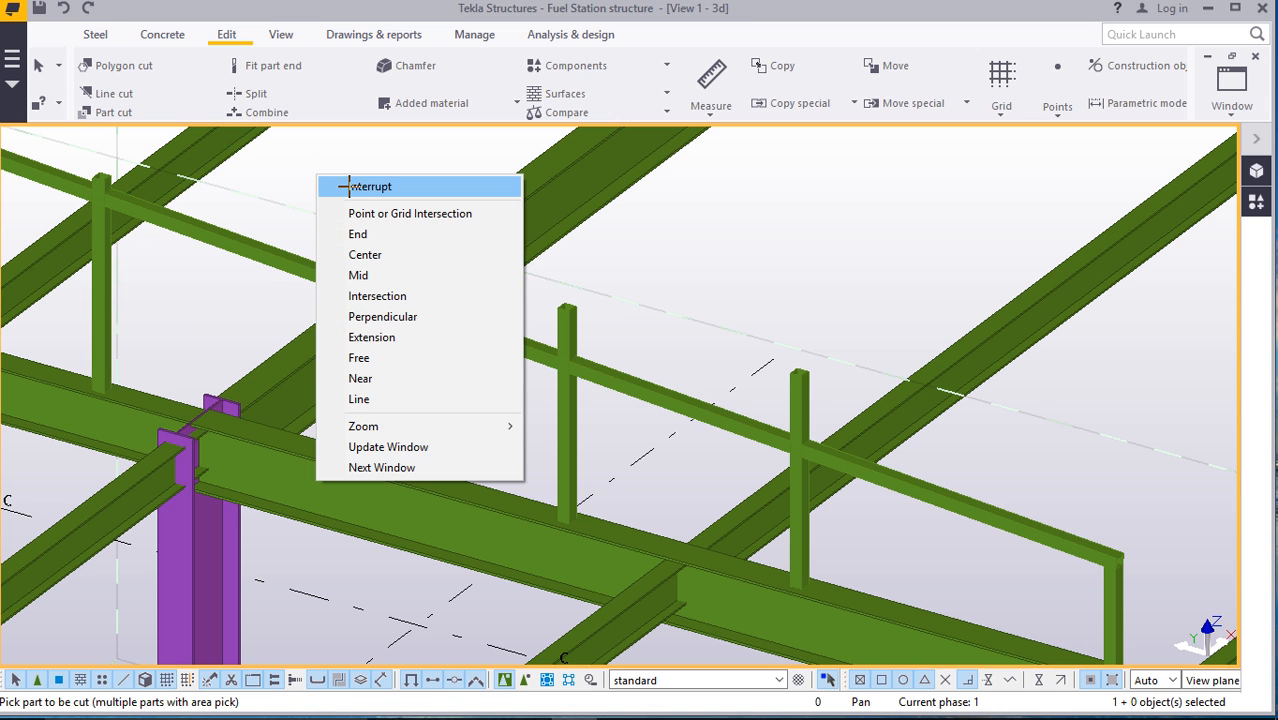
{"action": "left_click", "coordinate": [368, 186]}
Shorten the intermediate post nearest the taller end post to 750 mm so its upper end lies within the sloping beam, and deselect it
{"action": "scroll", "coordinate": [200, 226], "scroll_direction": "up", "scroll_amount": 1}
{"action": "scroll", "coordinate": [398, 322], "scroll_direction": "down", "scroll_amount": 5}
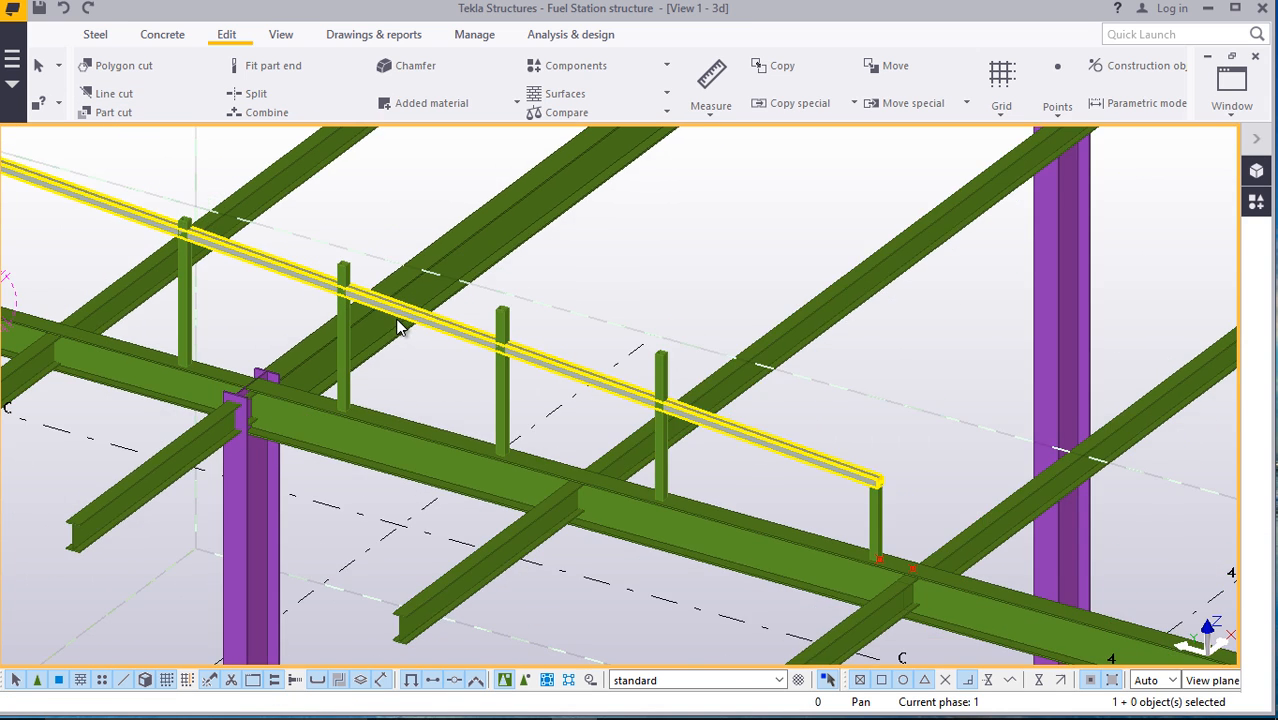
{"action": "scroll", "coordinate": [131, 211], "scroll_direction": "up", "scroll_amount": 4}
{"action": "scroll", "coordinate": [243, 265], "scroll_direction": "up", "scroll_amount": 8}
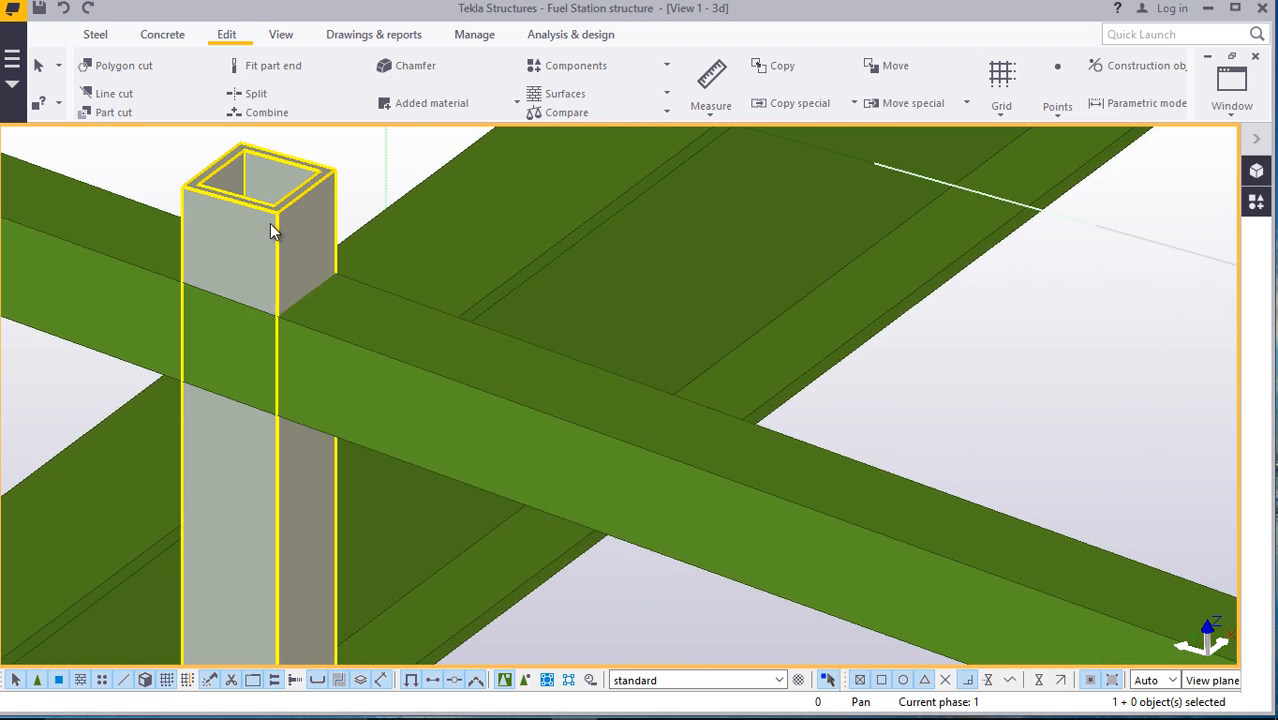
{"action": "scroll", "coordinate": [278, 219], "scroll_direction": "down", "scroll_amount": 4}
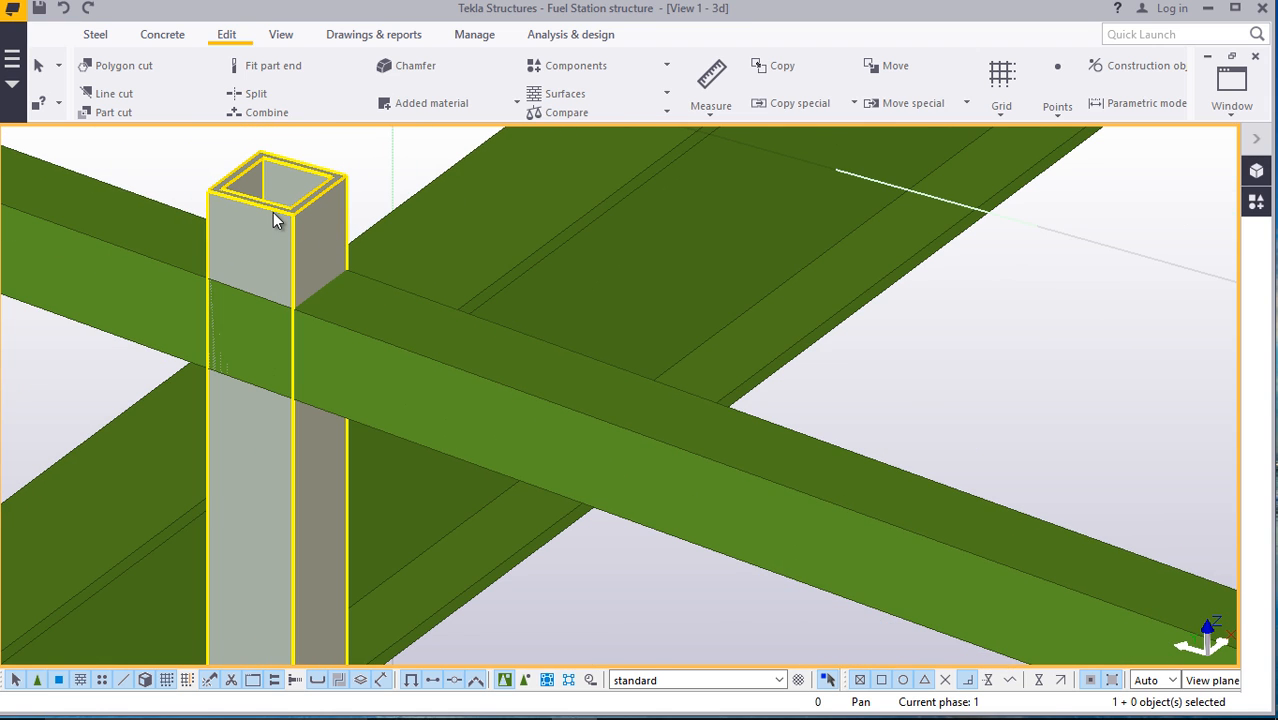
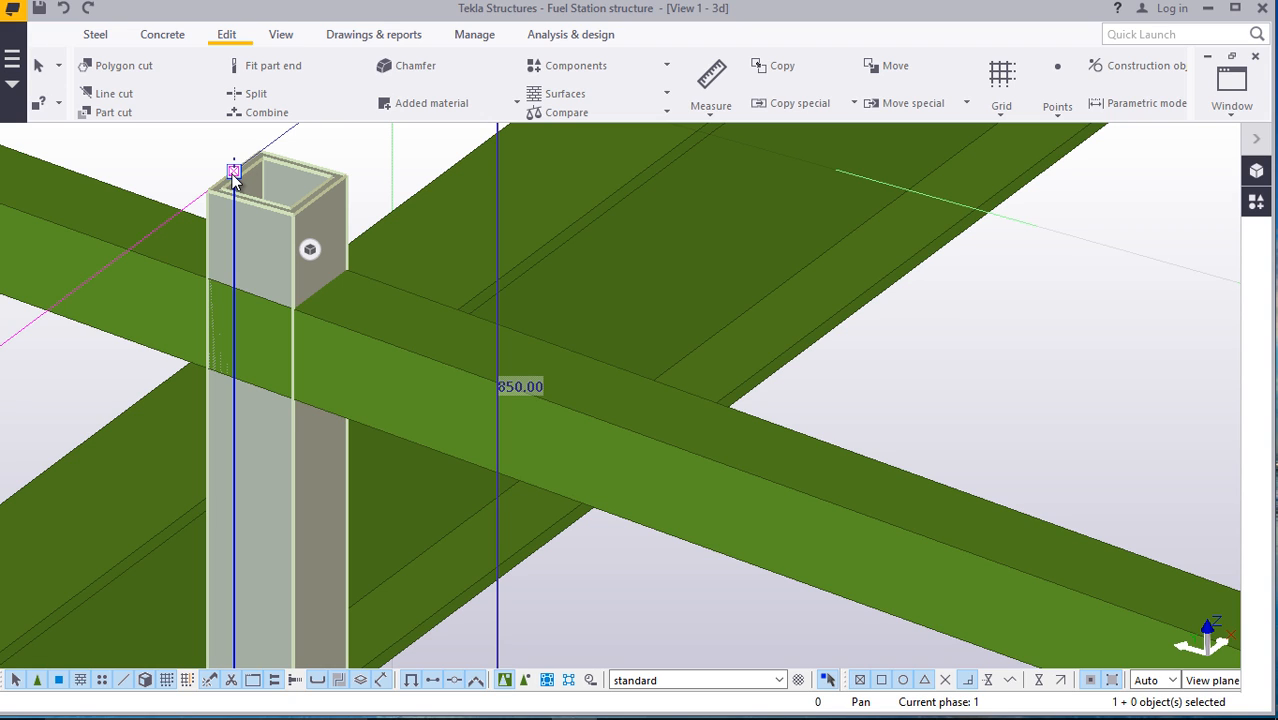
{"action": "left_click_drag", "start_coordinate": [232, 186], "coordinate": [233, 211]}
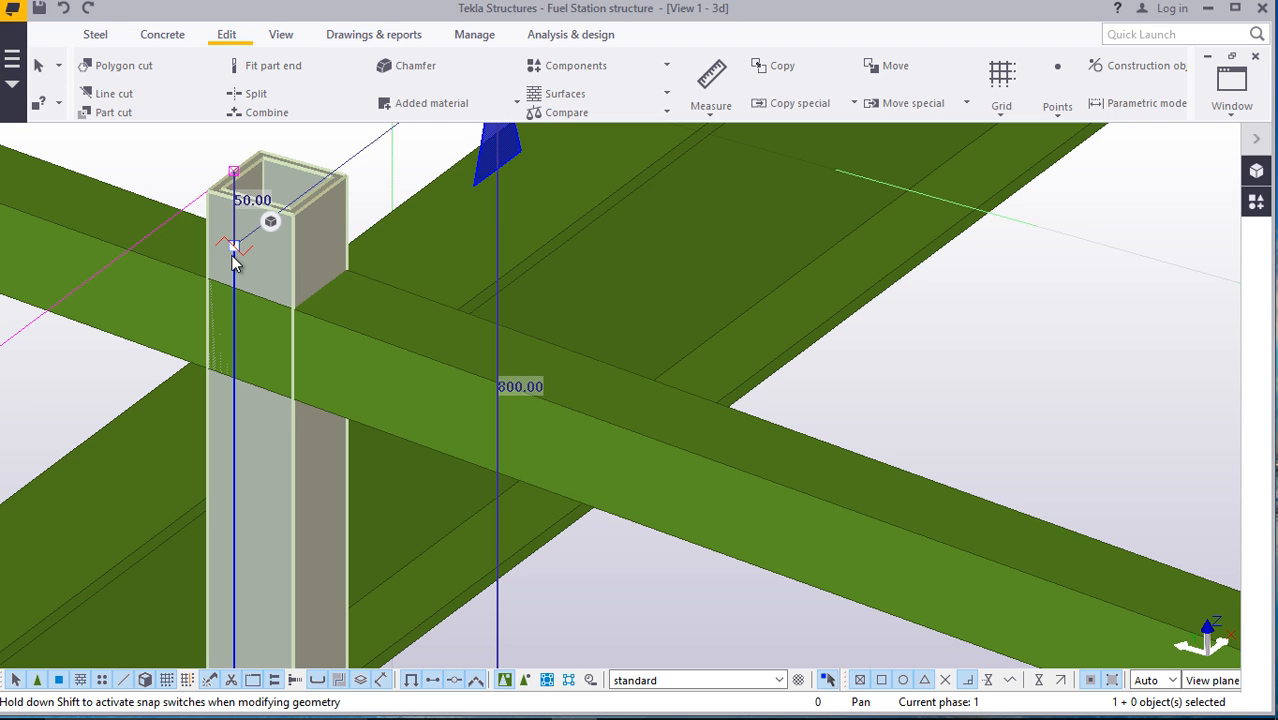
{"action": "left_click_drag", "start_coordinate": [233, 258], "coordinate": [236, 323]}
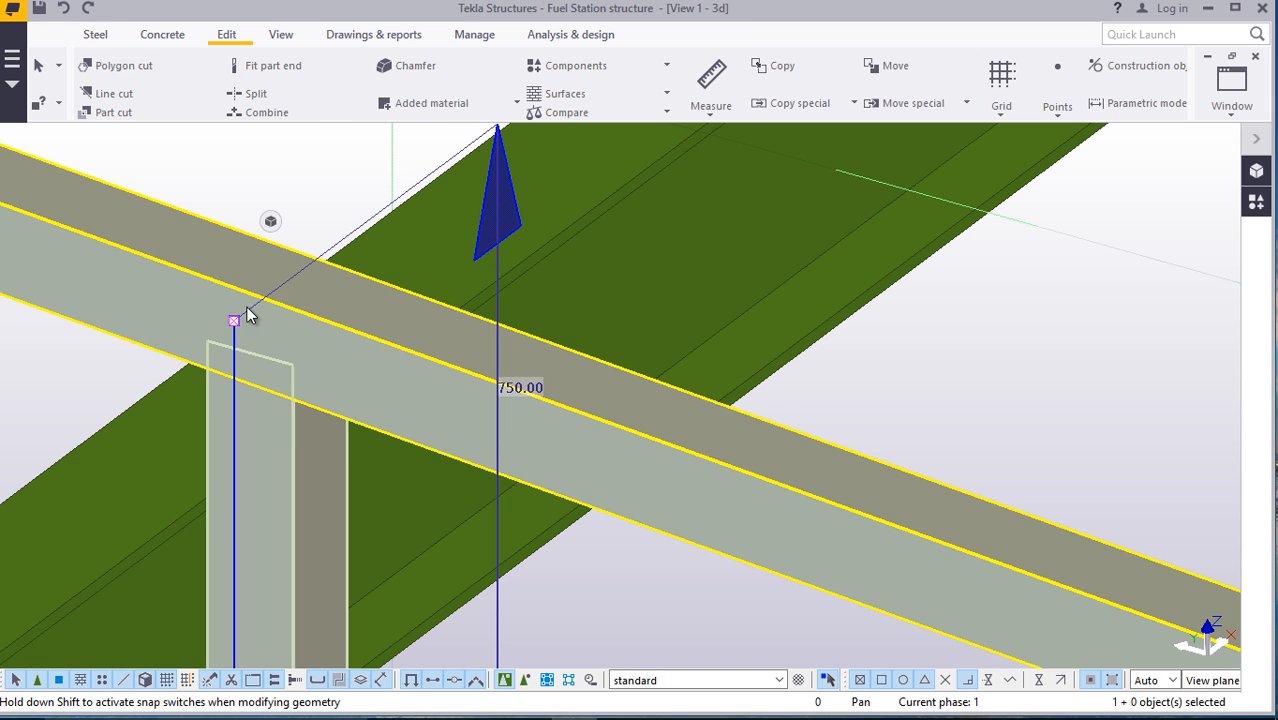
{"action": "left_click", "coordinate": [247, 283]}
{"action": "scroll", "coordinate": [150, 250], "scroll_direction": "down", "scroll_amount": 5}
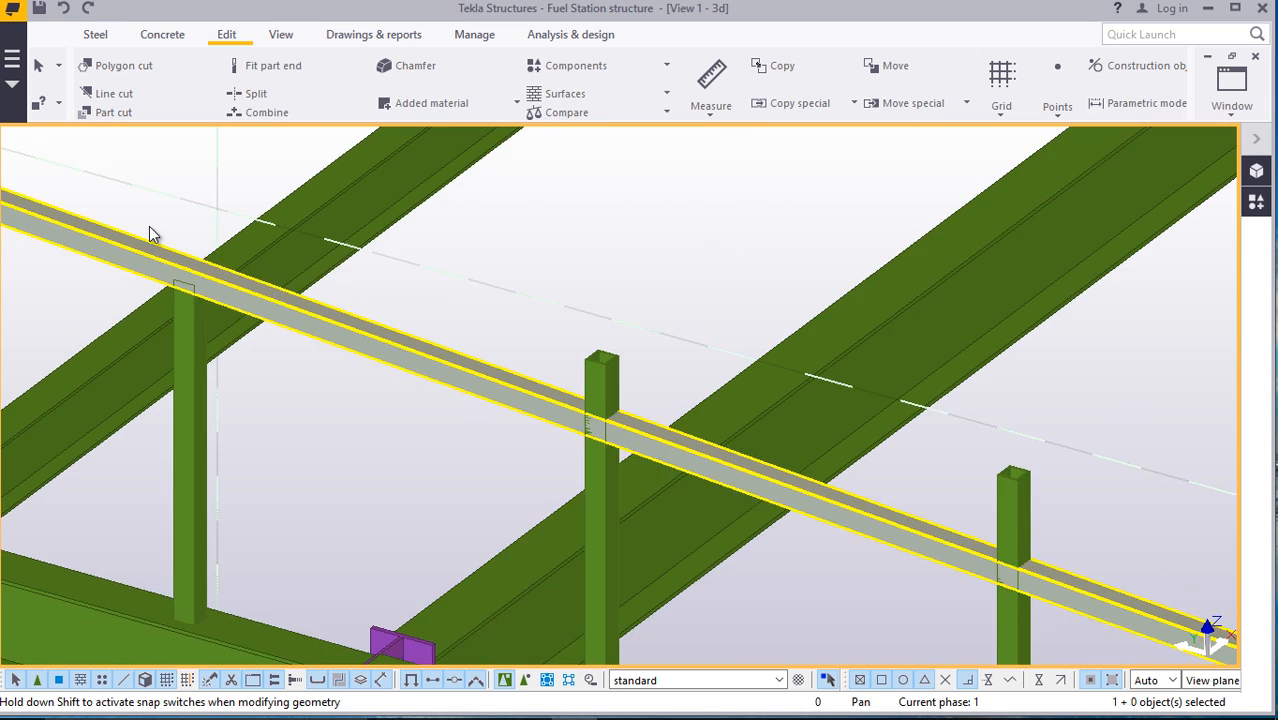
Lower the upper end of the second intermediate post from the taller end post into the sloping beam, and deselect it
{"action": "scroll", "coordinate": [476, 380], "scroll_direction": "up", "scroll_amount": 3}
{"action": "scroll", "coordinate": [463, 380], "scroll_direction": "up", "scroll_amount": 5}
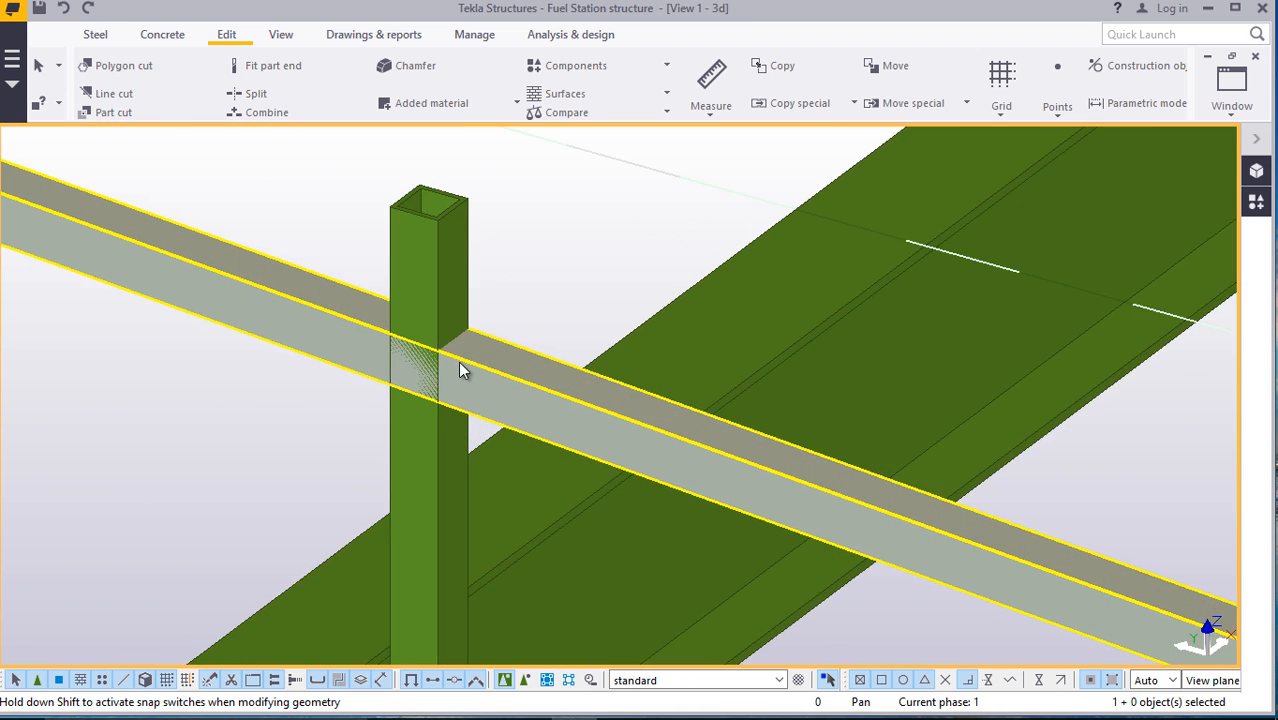
{"action": "left_click", "coordinate": [420, 228]}
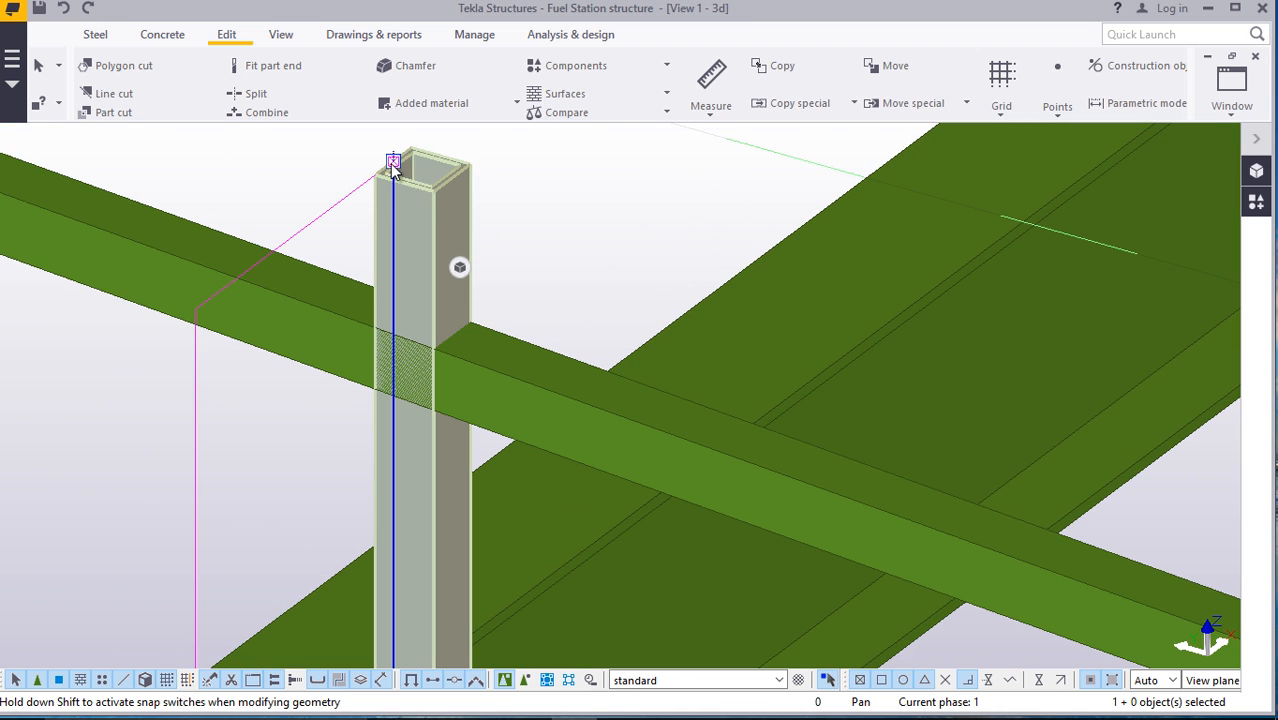
{"action": "left_click_drag", "start_coordinate": [393, 165], "coordinate": [402, 356]}
{"action": "left_click", "coordinate": [473, 205]}
{"action": "scroll", "coordinate": [325, 271], "scroll_direction": "down", "scroll_amount": 2}
{"action": "scroll", "coordinate": [261, 249], "scroll_direction": "down", "scroll_amount": 5}
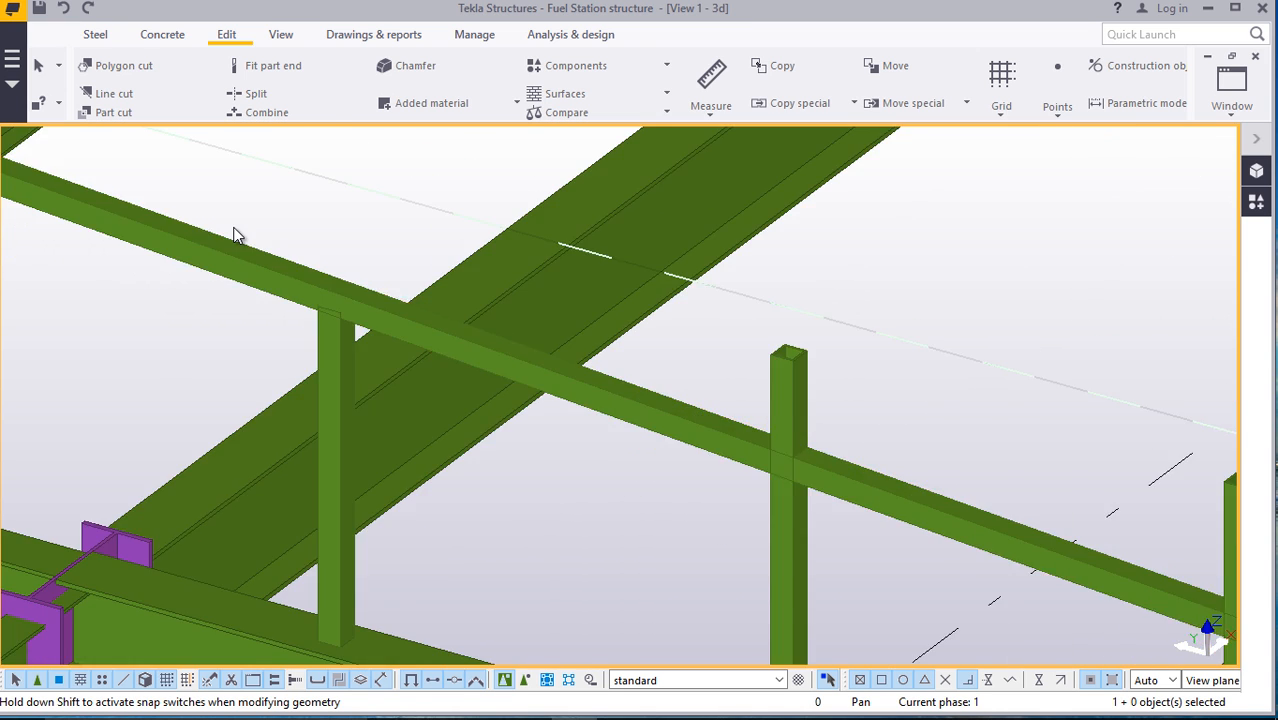
Shorten the third intermediate post from the taller end post to 550 mm so its upper end lies within the sloping beam
{"action": "scroll", "coordinate": [707, 469], "scroll_direction": "up", "scroll_amount": 4}
{"action": "left_click", "coordinate": [547, 208]}
{"action": "left_click", "coordinate": [544, 176]}
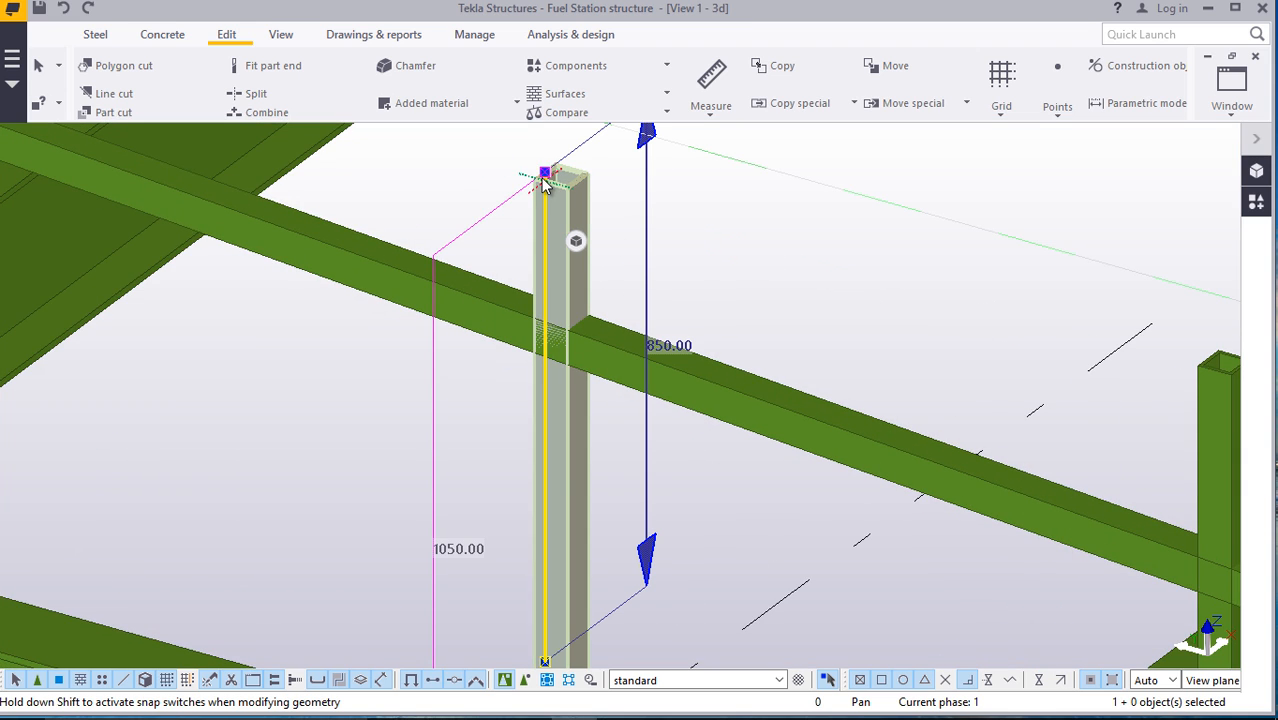
{"action": "left_click_drag", "start_coordinate": [544, 176], "coordinate": [546, 340]}
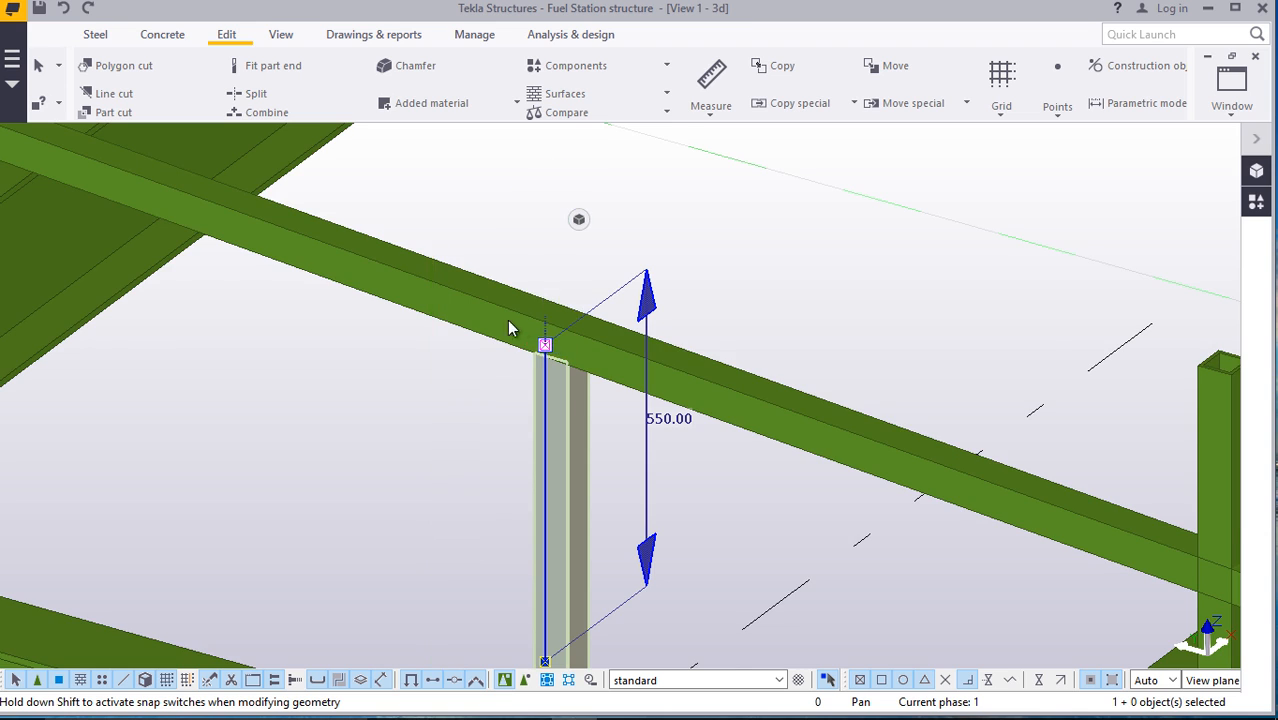
{"action": "scroll", "coordinate": [505, 323], "scroll_direction": "down", "scroll_amount": 2}
{"action": "scroll", "coordinate": [492, 355], "scroll_direction": "up", "scroll_amount": 4}
{"action": "scroll", "coordinate": [460, 358], "scroll_direction": "down", "scroll_amount": 5}
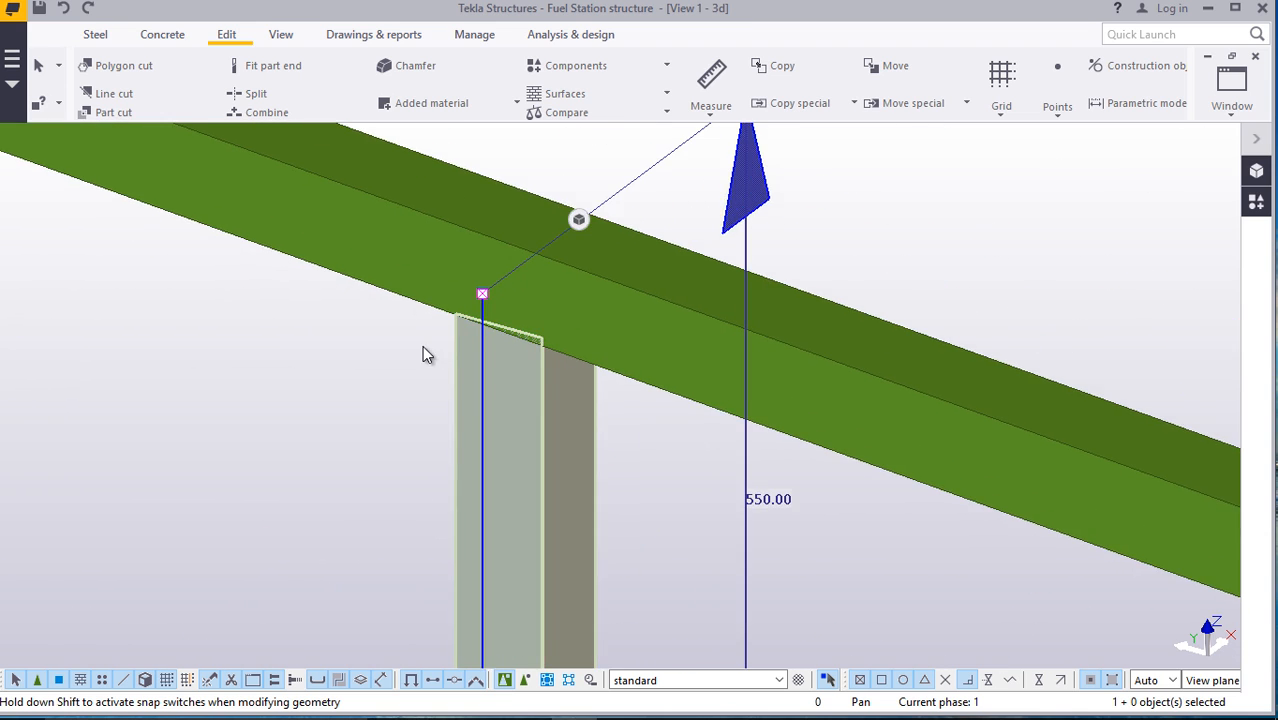
{"action": "scroll", "coordinate": [815, 398], "scroll_direction": "up", "scroll_amount": 2}
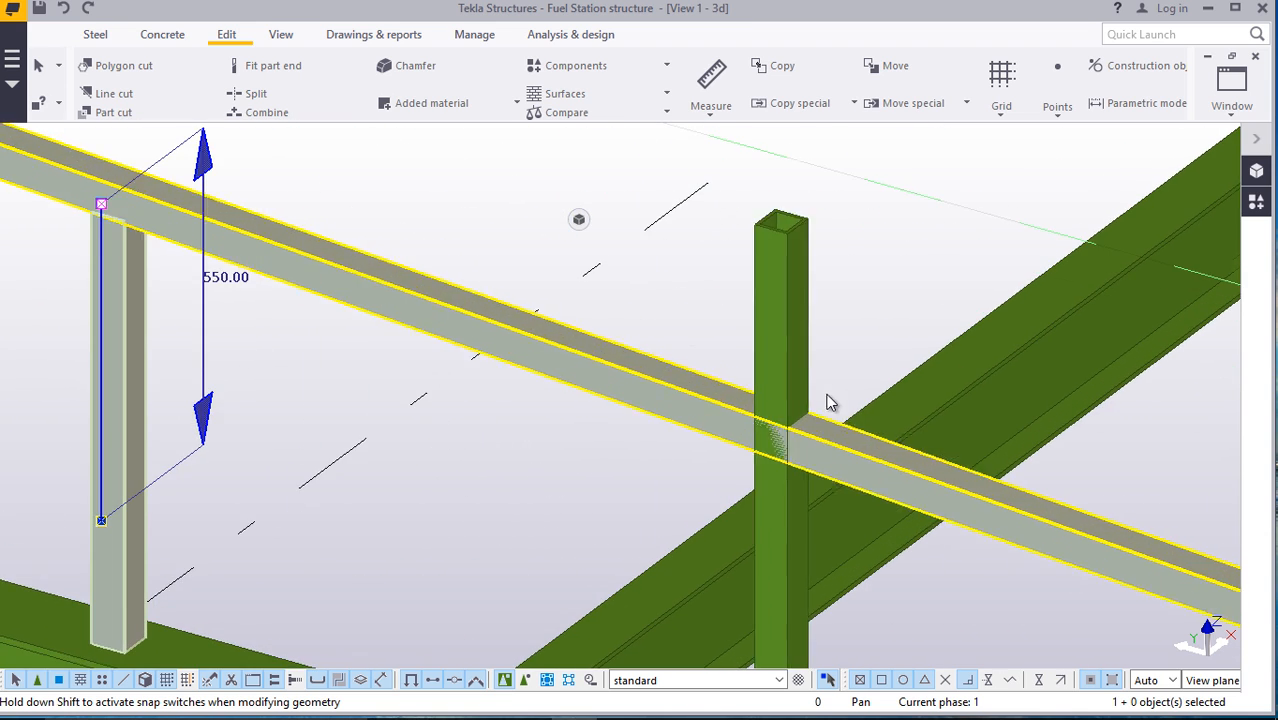
Shorten the intermediate post nearest the shorter end post to 470 mm so its upper end lies within the sloping beam
{"action": "left_click", "coordinate": [766, 268]}
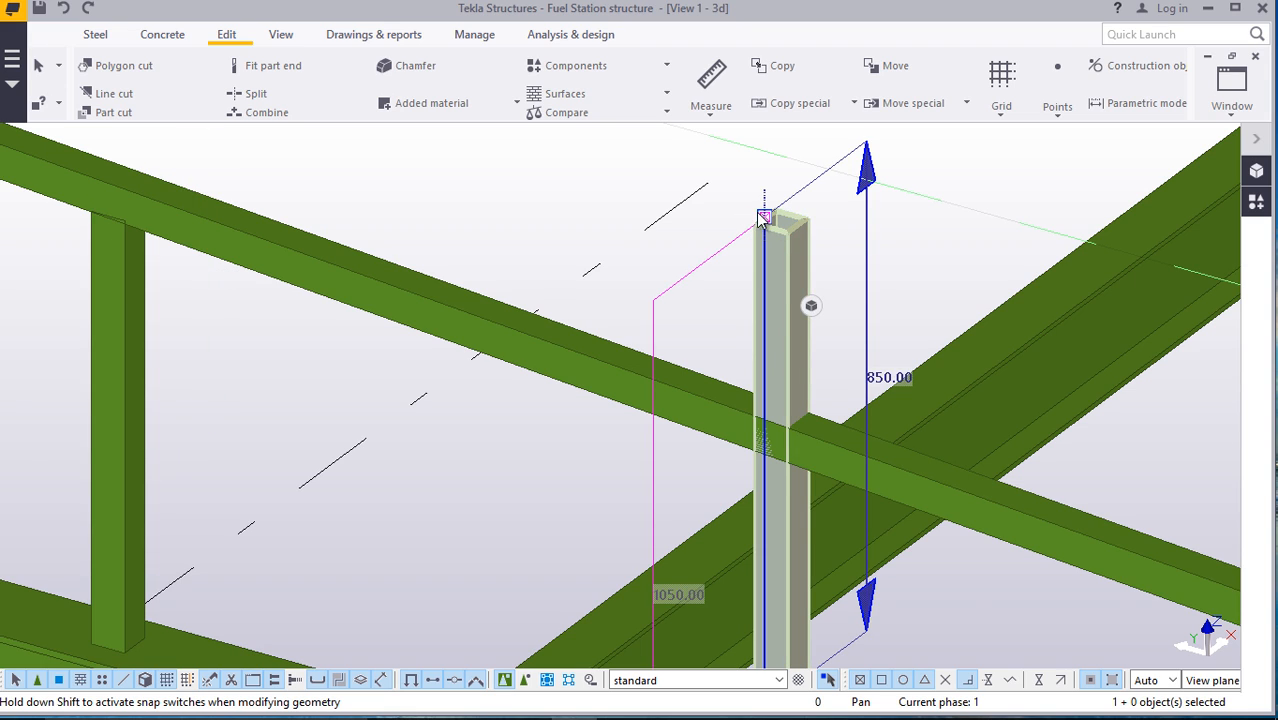
{"action": "left_click_drag", "start_coordinate": [764, 218], "coordinate": [765, 446]}
{"action": "scroll", "coordinate": [768, 450], "scroll_direction": "up", "scroll_amount": 4}
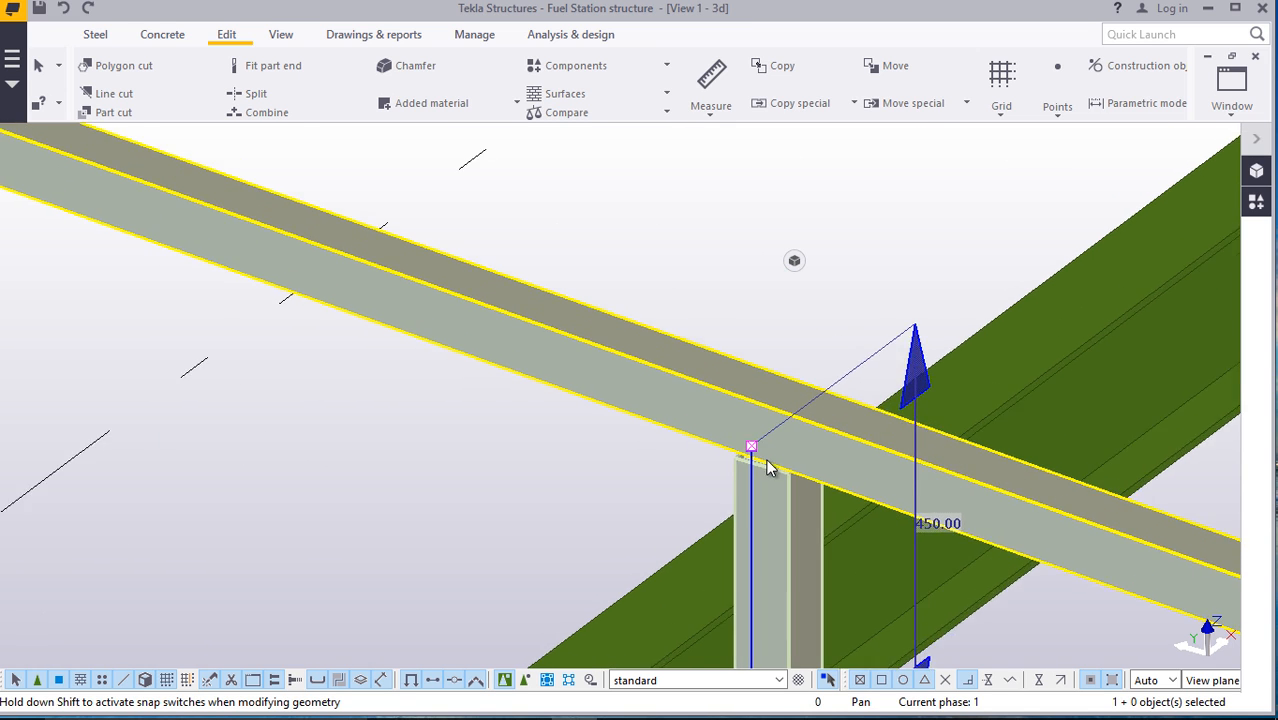
{"action": "scroll", "coordinate": [700, 410], "scroll_direction": "down", "scroll_amount": 5}
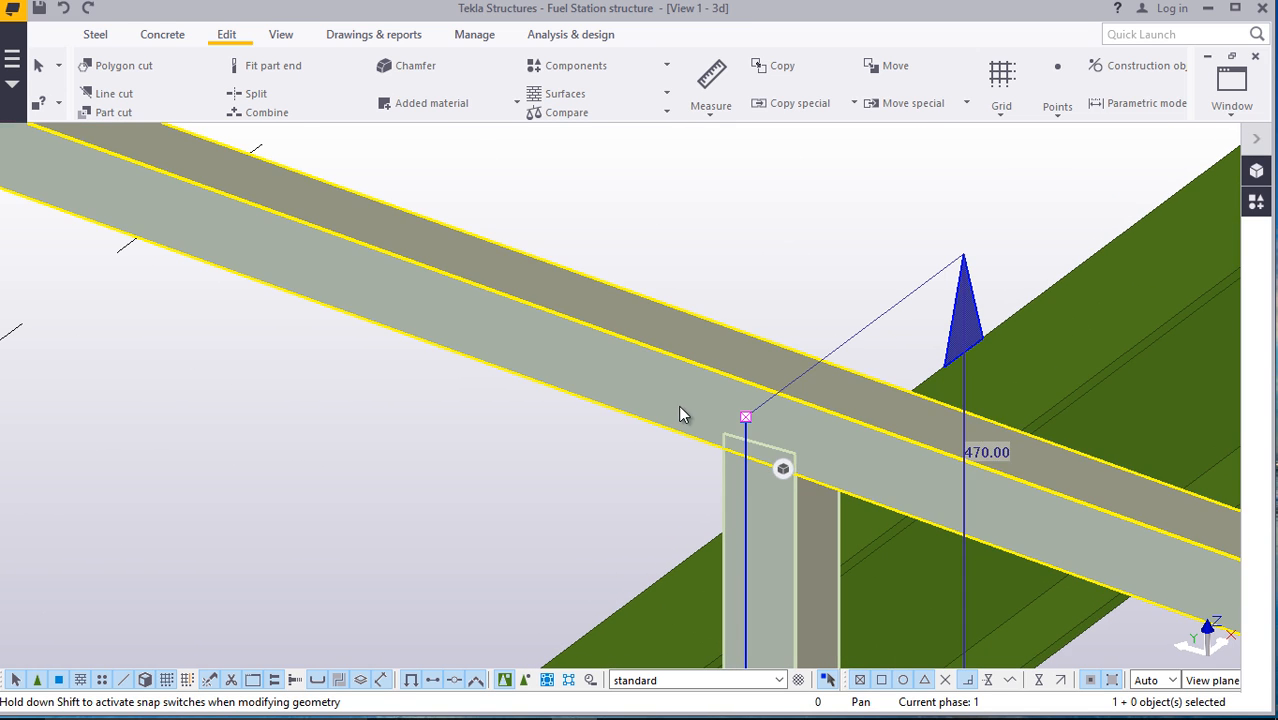
{"action": "scroll", "coordinate": [633, 297], "scroll_direction": "down", "scroll_amount": 3}
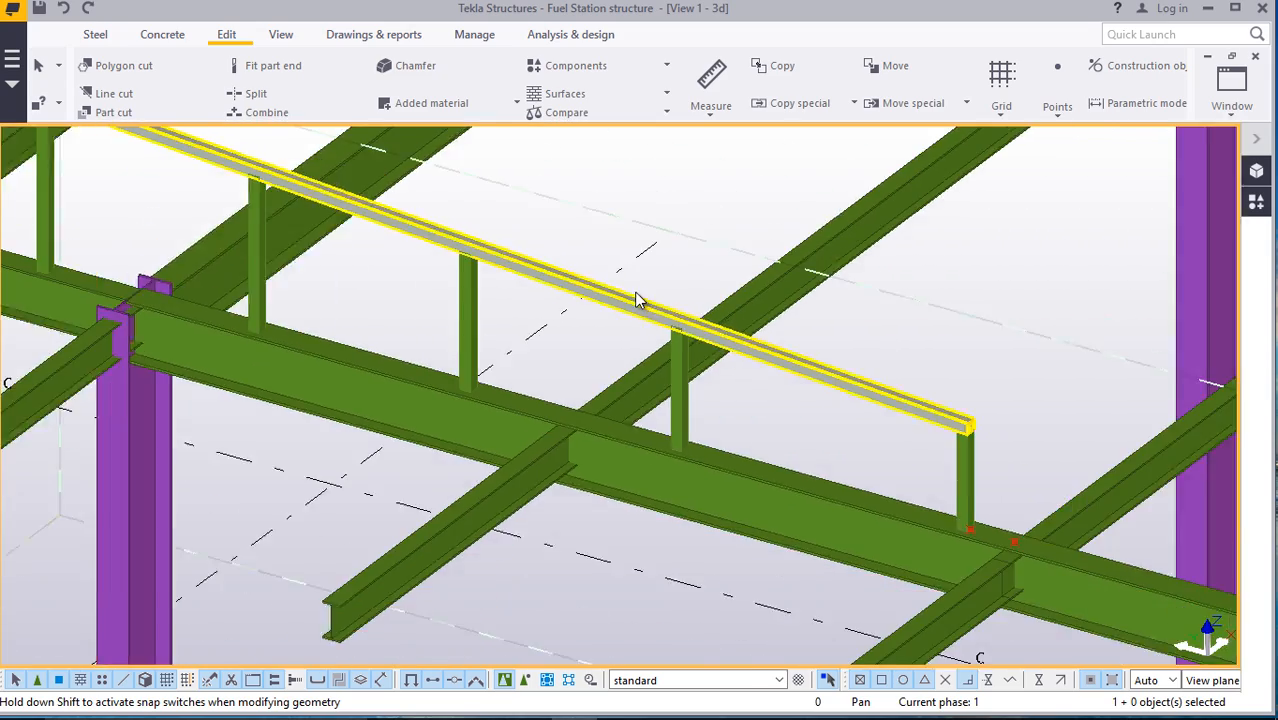
Try a part cut where the sloping beam meets the intermediate post nearest the taller end post, and end the command
{"action": "scroll", "coordinate": [950, 440], "scroll_direction": "up", "scroll_amount": 6}
{"action": "scroll", "coordinate": [950, 425], "scroll_direction": "down", "scroll_amount": 8}
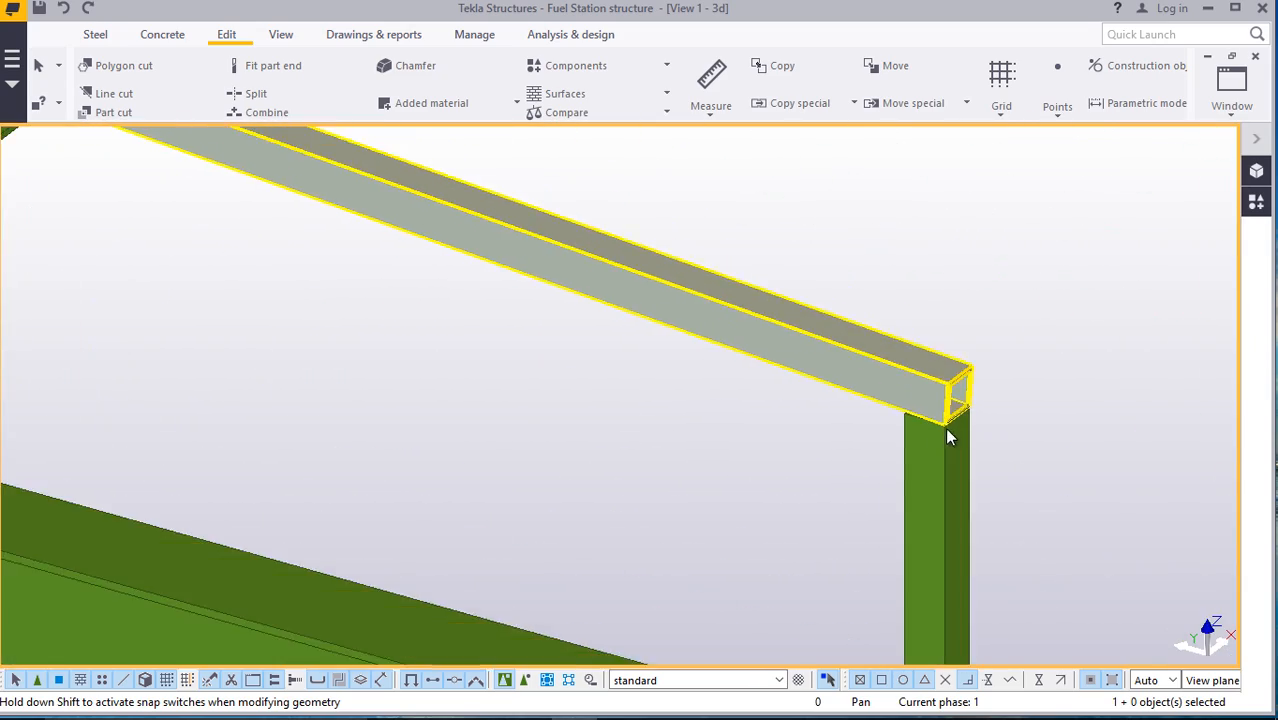
{"action": "scroll", "coordinate": [660, 332], "scroll_direction": "up", "scroll_amount": 8}
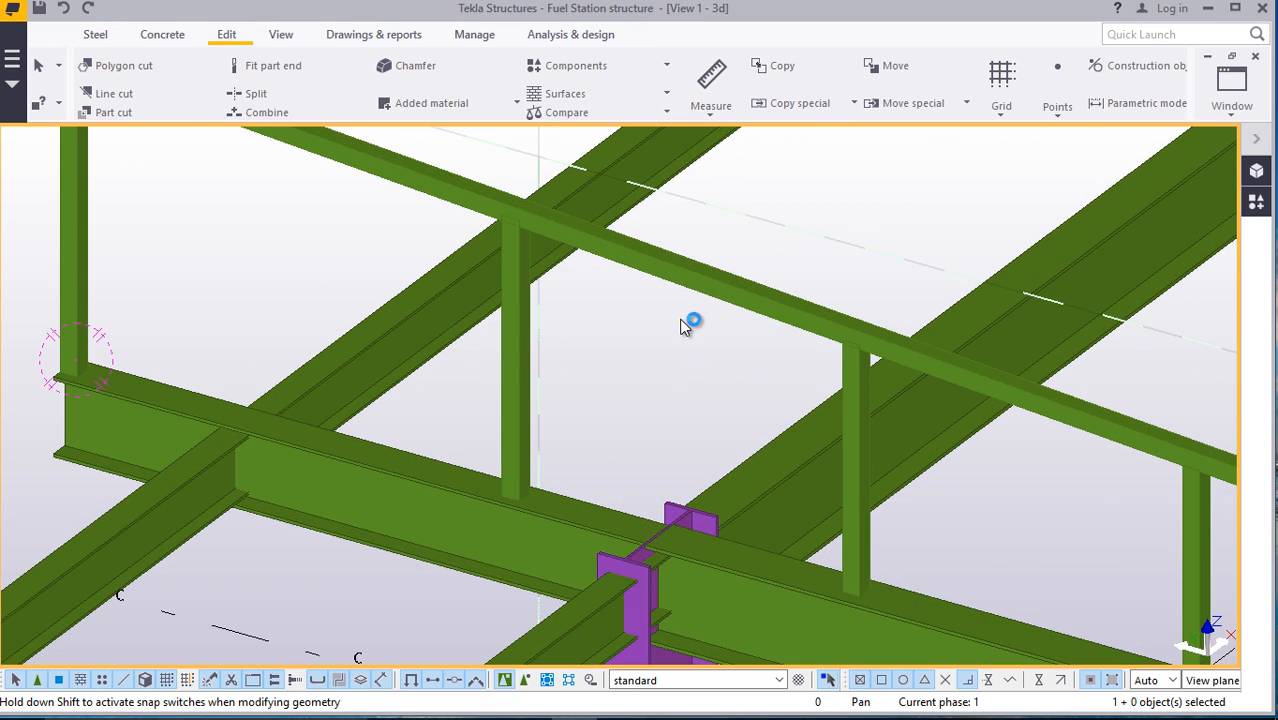
{"action": "scroll", "coordinate": [698, 327], "scroll_direction": "up", "scroll_amount": 6}
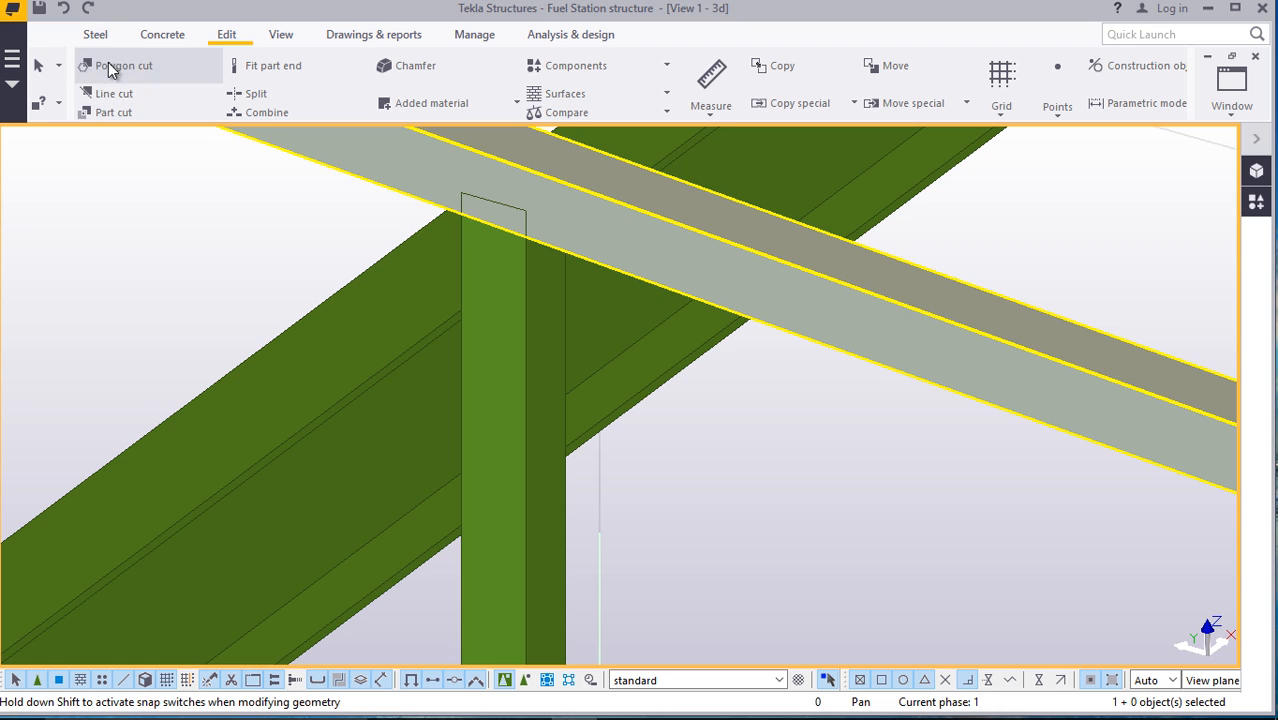
{"action": "left_click", "coordinate": [119, 113]}
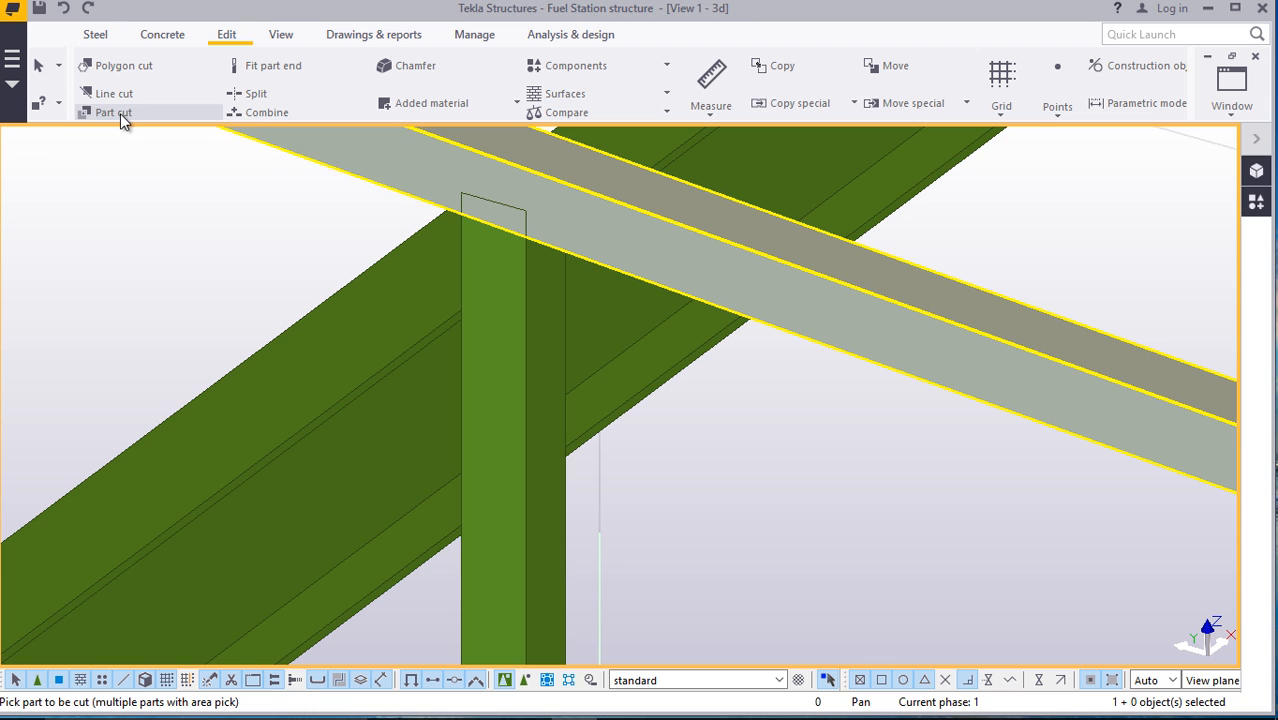
{"action": "scroll", "coordinate": [400, 292], "scroll_direction": "down", "scroll_amount": 2}
{"action": "scroll", "coordinate": [334, 217], "scroll_direction": "up", "scroll_amount": 2}
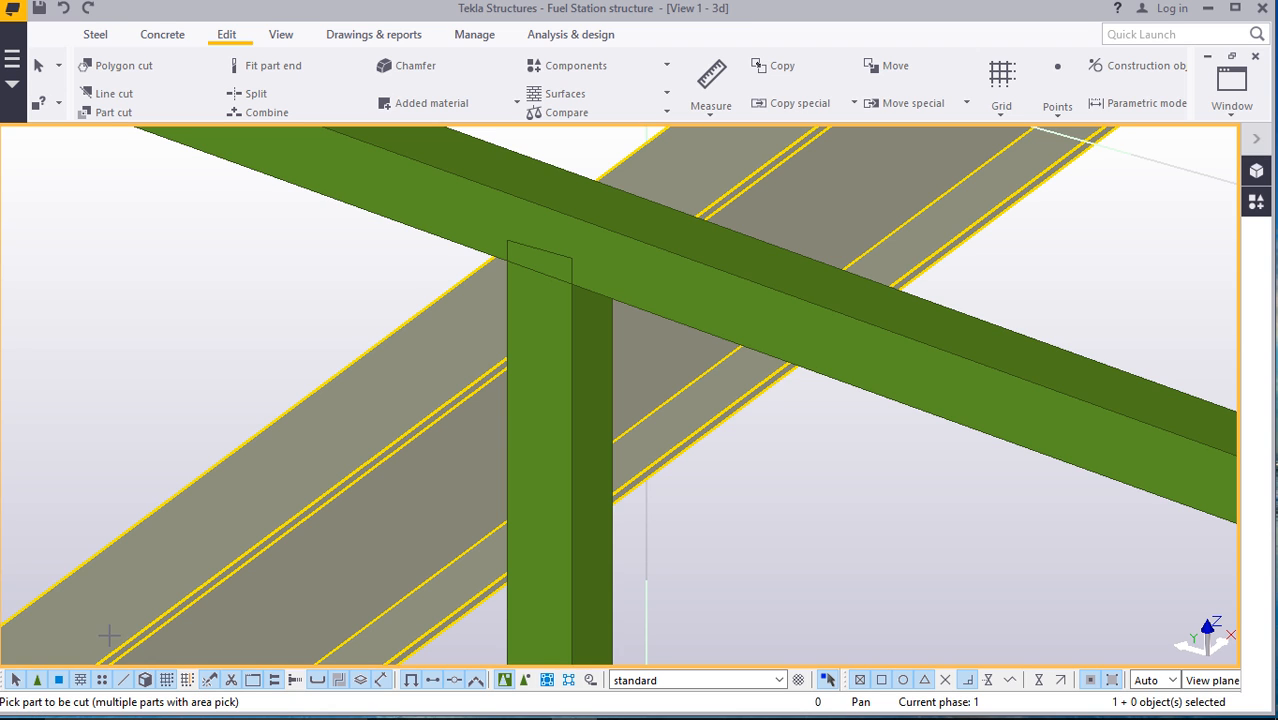
{"action": "left_click", "coordinate": [544, 263]}
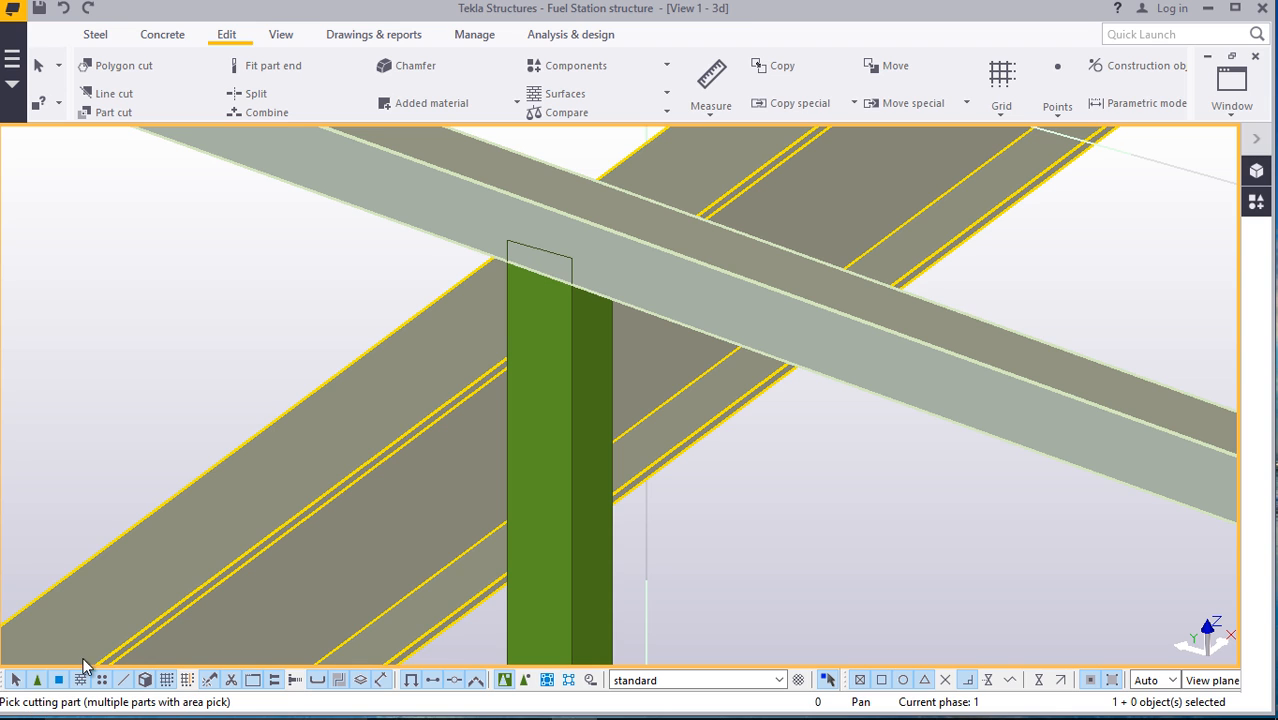
{"action": "left_click", "coordinate": [675, 318]}
{"action": "left_click", "coordinate": [651, 280]}
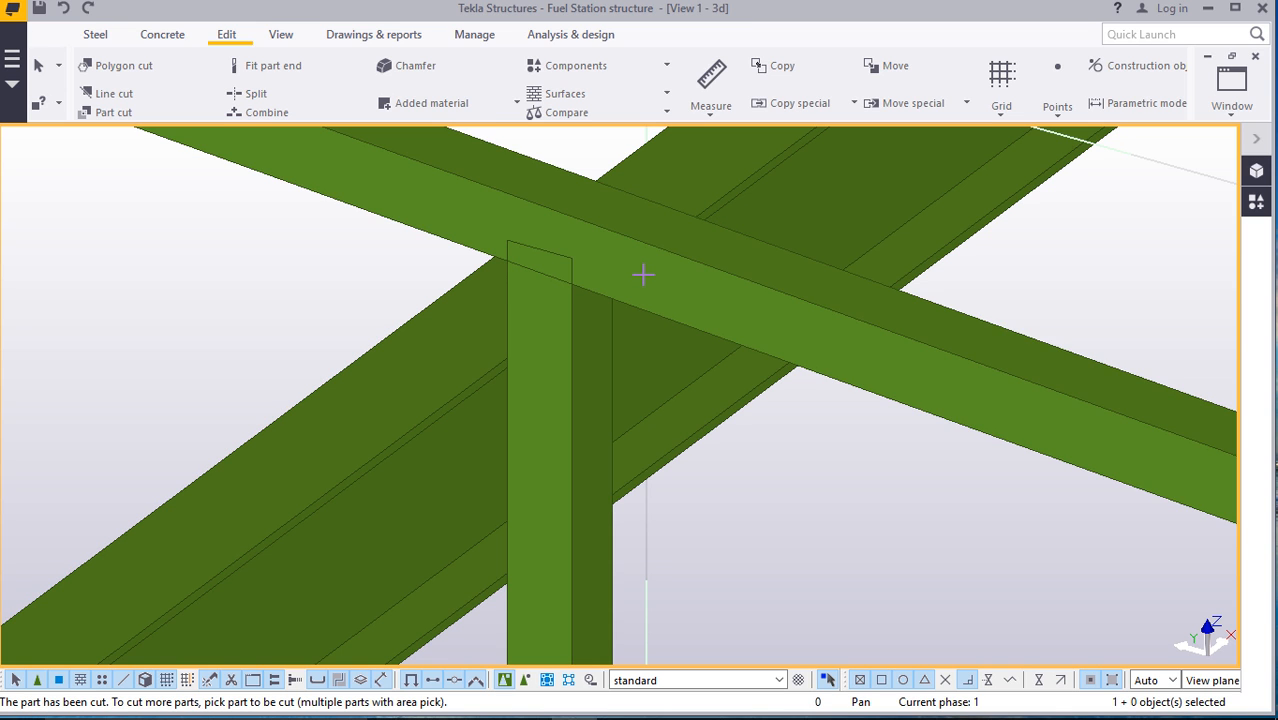
{"action": "left_click", "coordinate": [497, 229]}
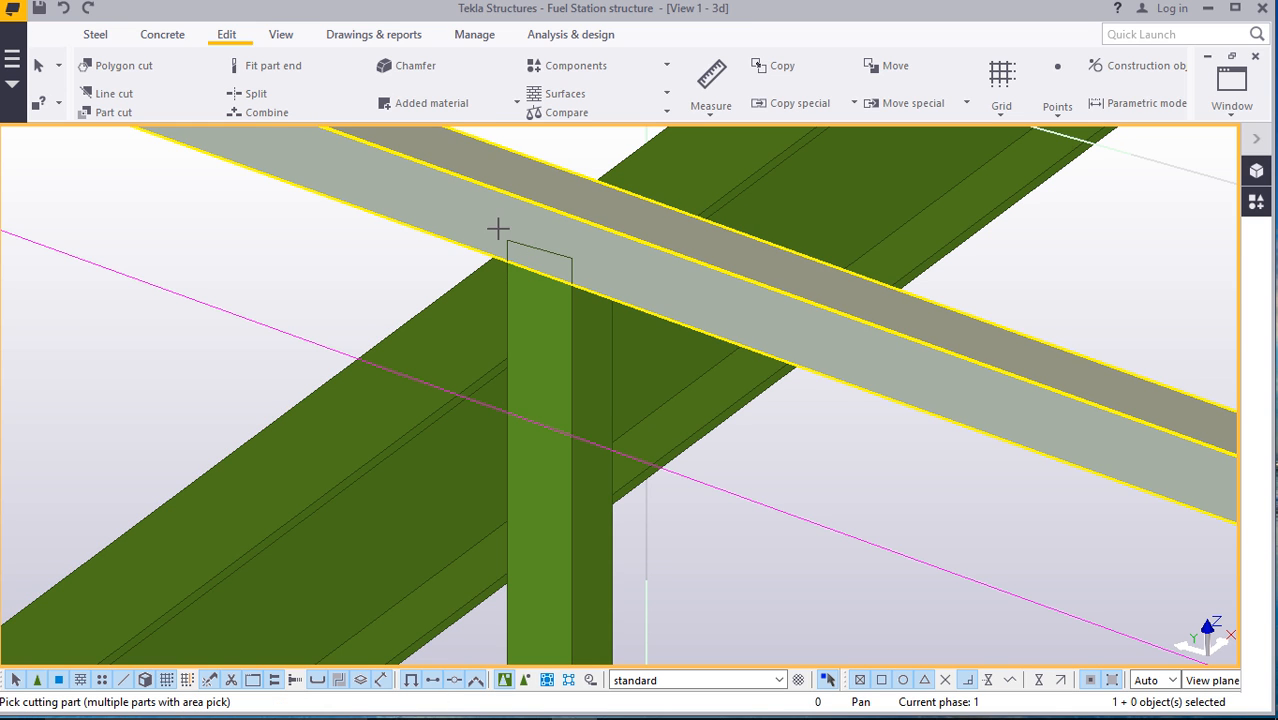
{"action": "right_click", "coordinate": [358, 240]}
{"action": "left_click", "coordinate": [392, 251]}
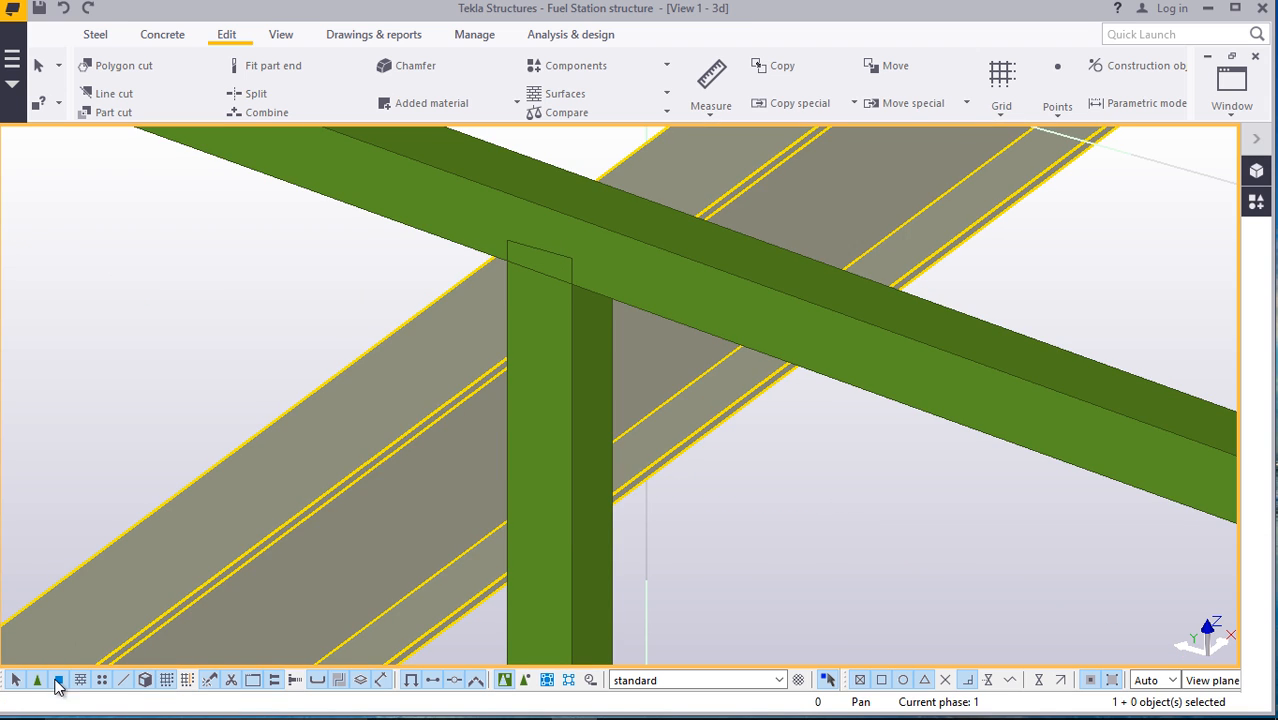
Part-cut the intermediate post nearest the taller end post, using the sloping beam as the cutting part, and end the command
{"action": "left_click", "coordinate": [104, 110]}
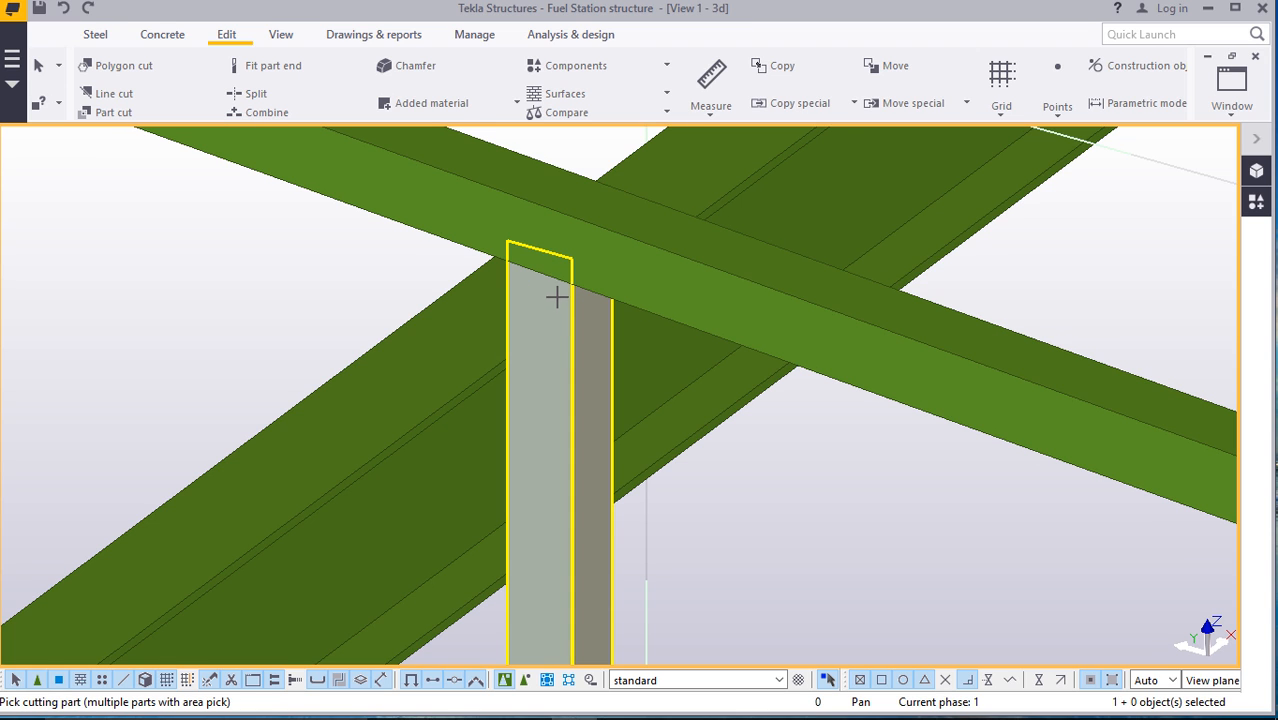
{"action": "left_click", "coordinate": [593, 243]}
{"action": "scroll", "coordinate": [447, 287], "scroll_direction": "down", "scroll_amount": 2}
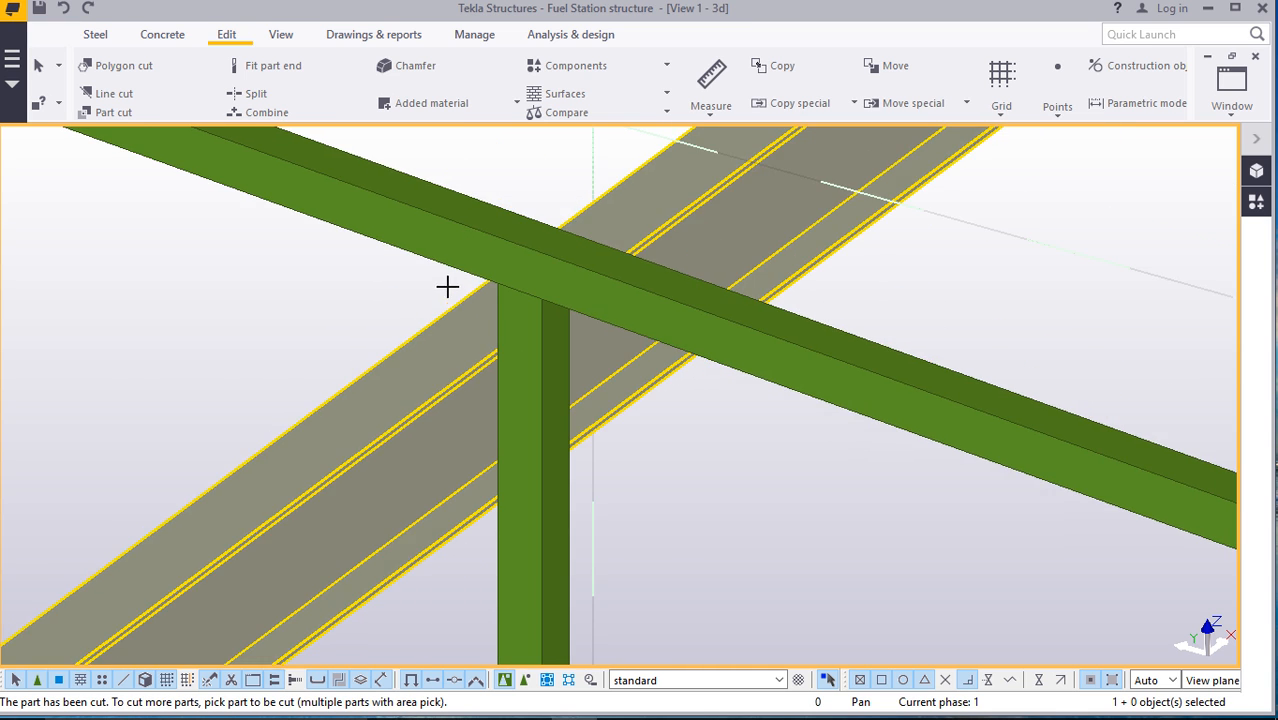
{"action": "scroll", "coordinate": [447, 287], "scroll_direction": "down", "scroll_amount": 4}
{"action": "right_click", "coordinate": [684, 256]}
{"action": "left_click", "coordinate": [727, 274]}
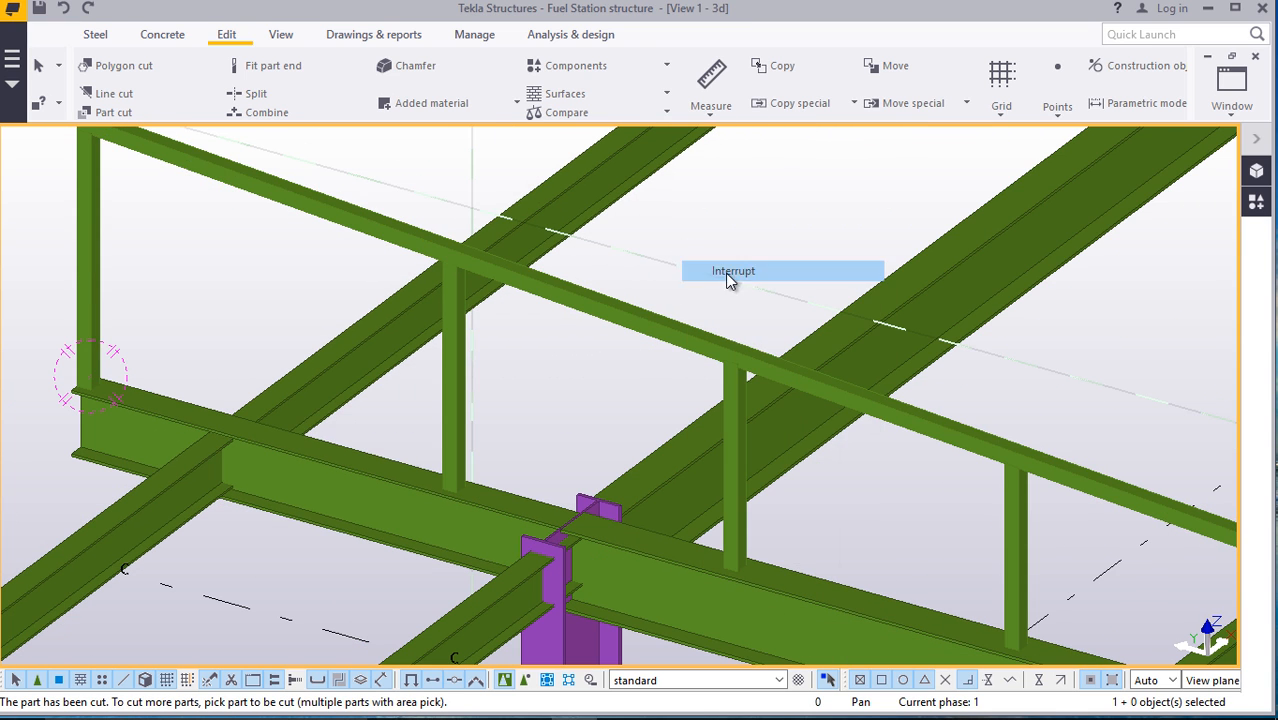
Part-cut the second intermediate post from the taller end post, using the sloping beam as the cutting part
{"action": "right_click", "coordinate": [744, 240]}
{"action": "left_click", "coordinate": [804, 342]}
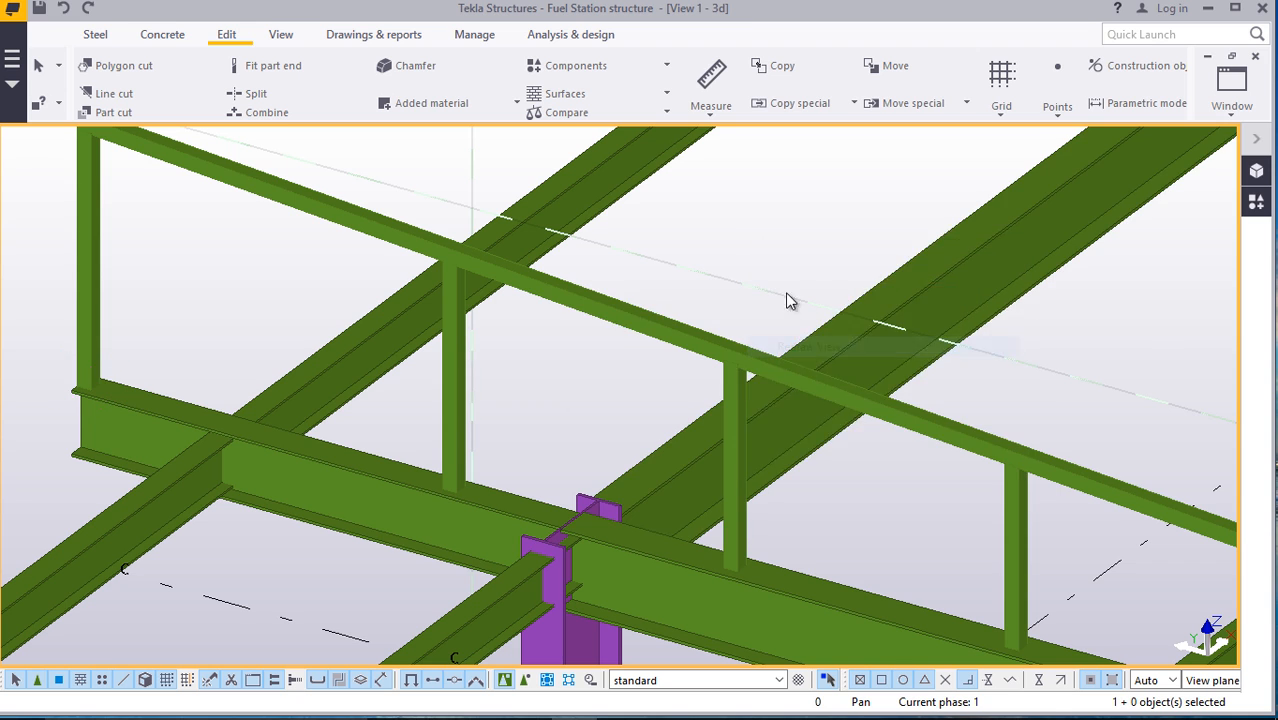
{"action": "right_click", "coordinate": [731, 207]}
{"action": "left_click", "coordinate": [745, 229]}
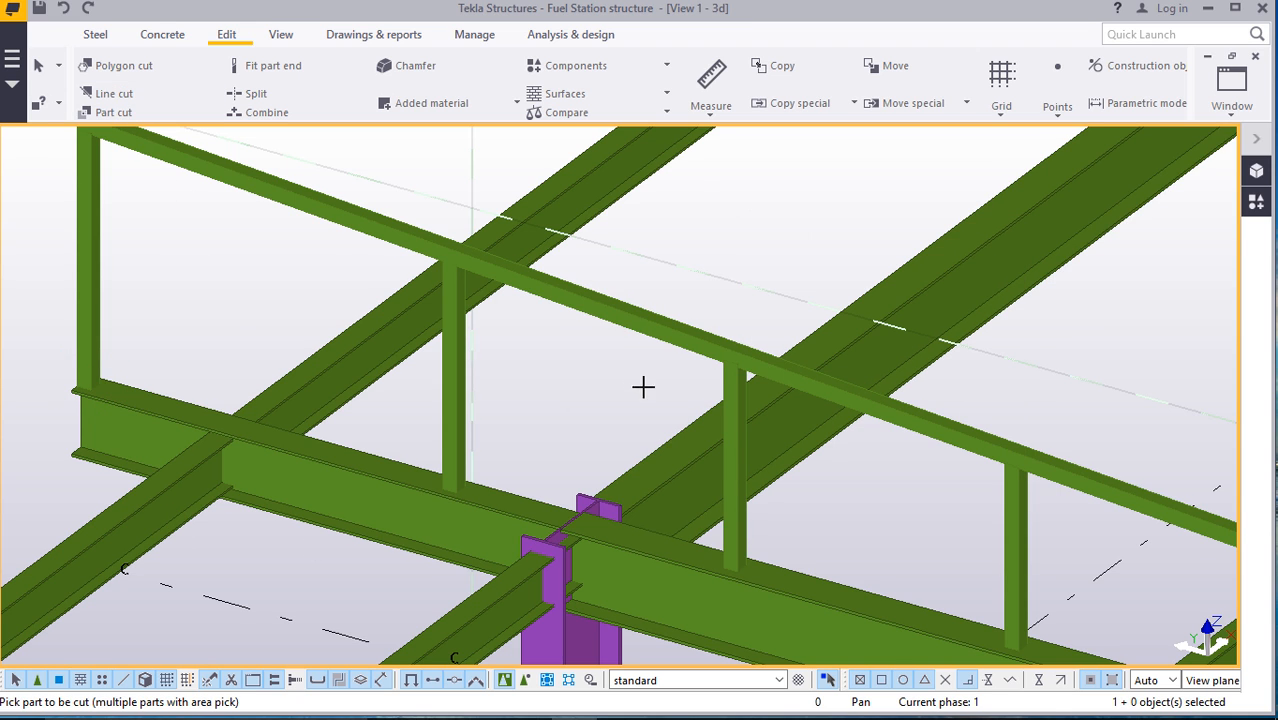
{"action": "scroll", "coordinate": [643, 386], "scroll_direction": "up", "scroll_amount": 5}
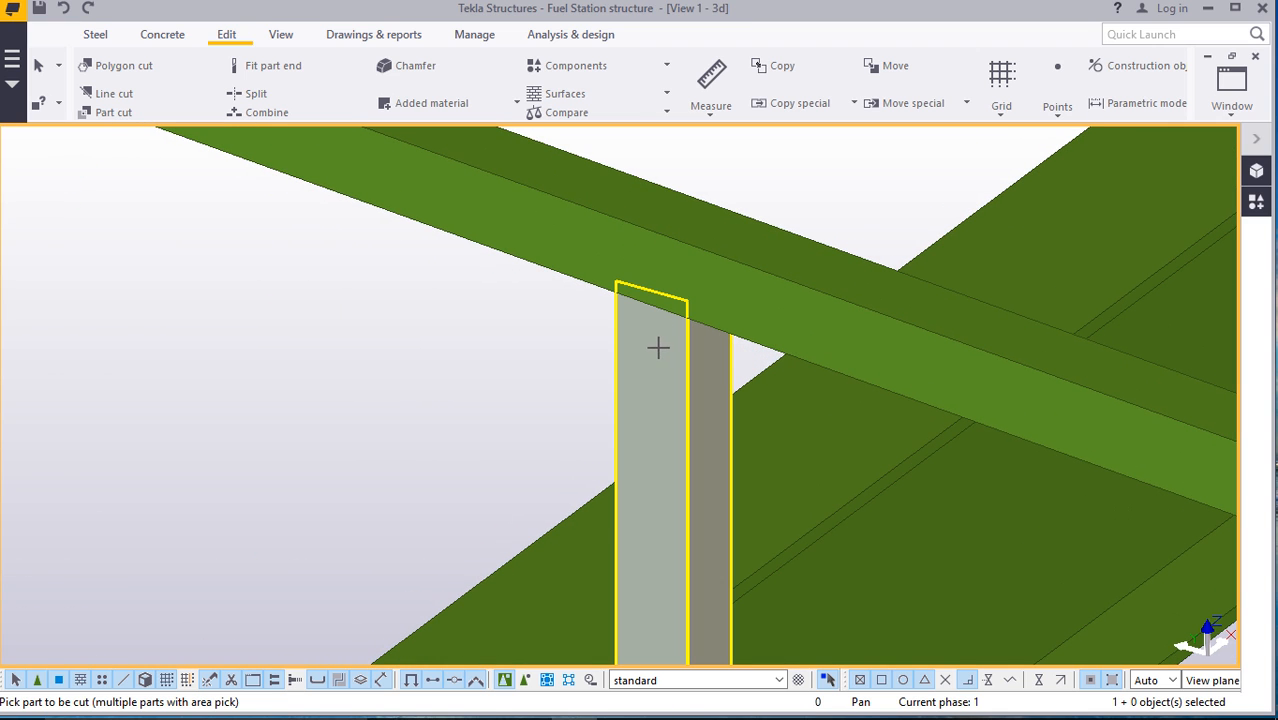
{"action": "left_click", "coordinate": [696, 269]}
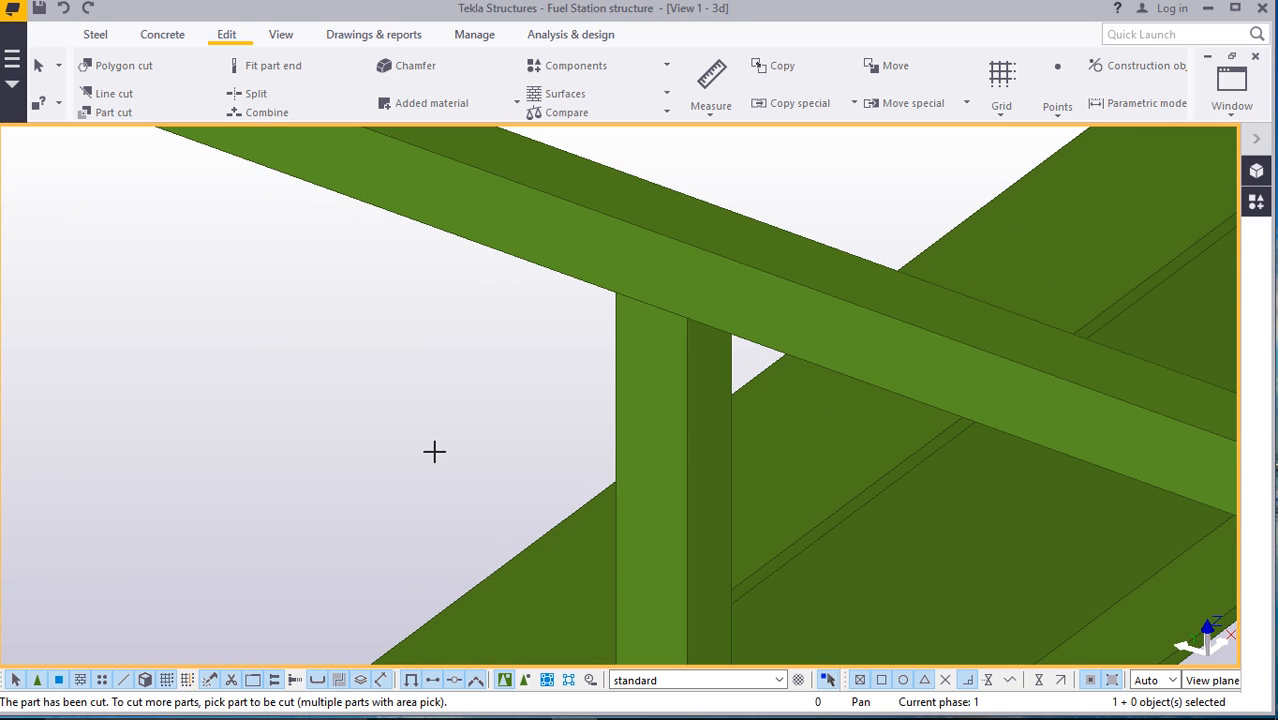
Part-cut the remaining two intermediate posts toward the shorter end post with the sloping beam, and end the command
{"action": "scroll", "coordinate": [434, 451], "scroll_direction": "down", "scroll_amount": 6}
{"action": "scroll", "coordinate": [848, 516], "scroll_direction": "up", "scroll_amount": 5}
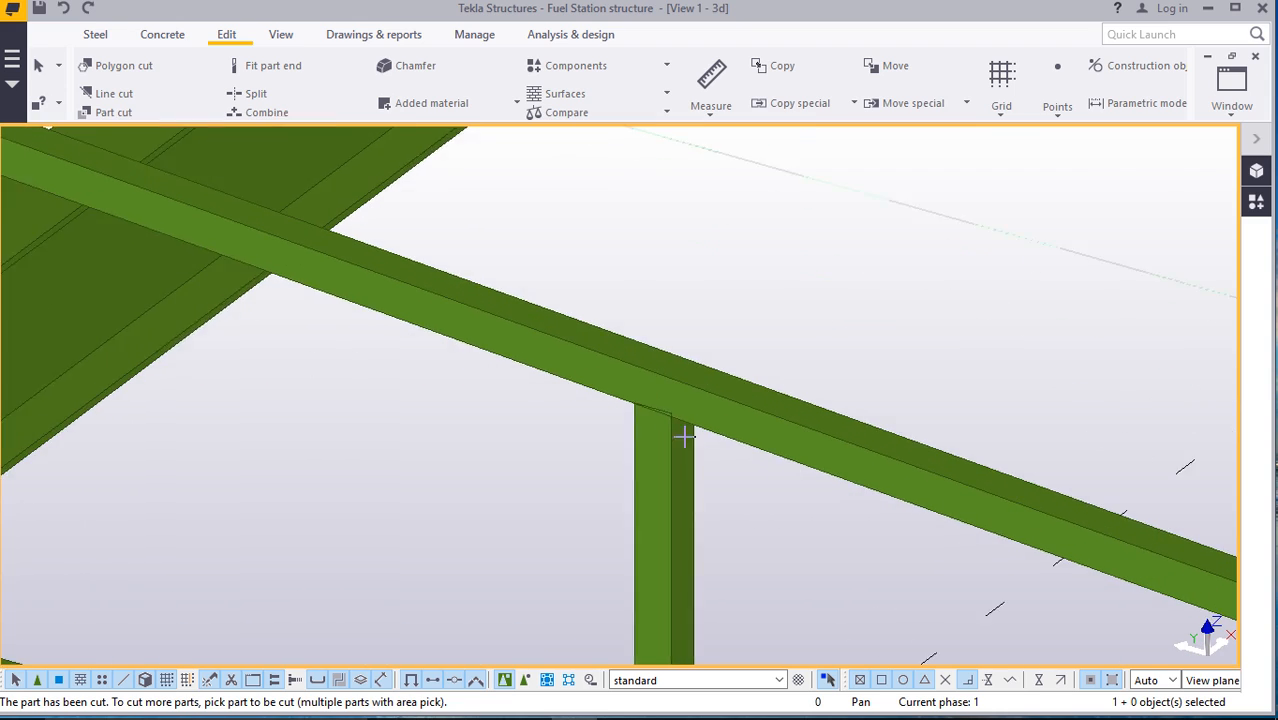
{"action": "scroll", "coordinate": [598, 481], "scroll_direction": "down", "scroll_amount": 5}
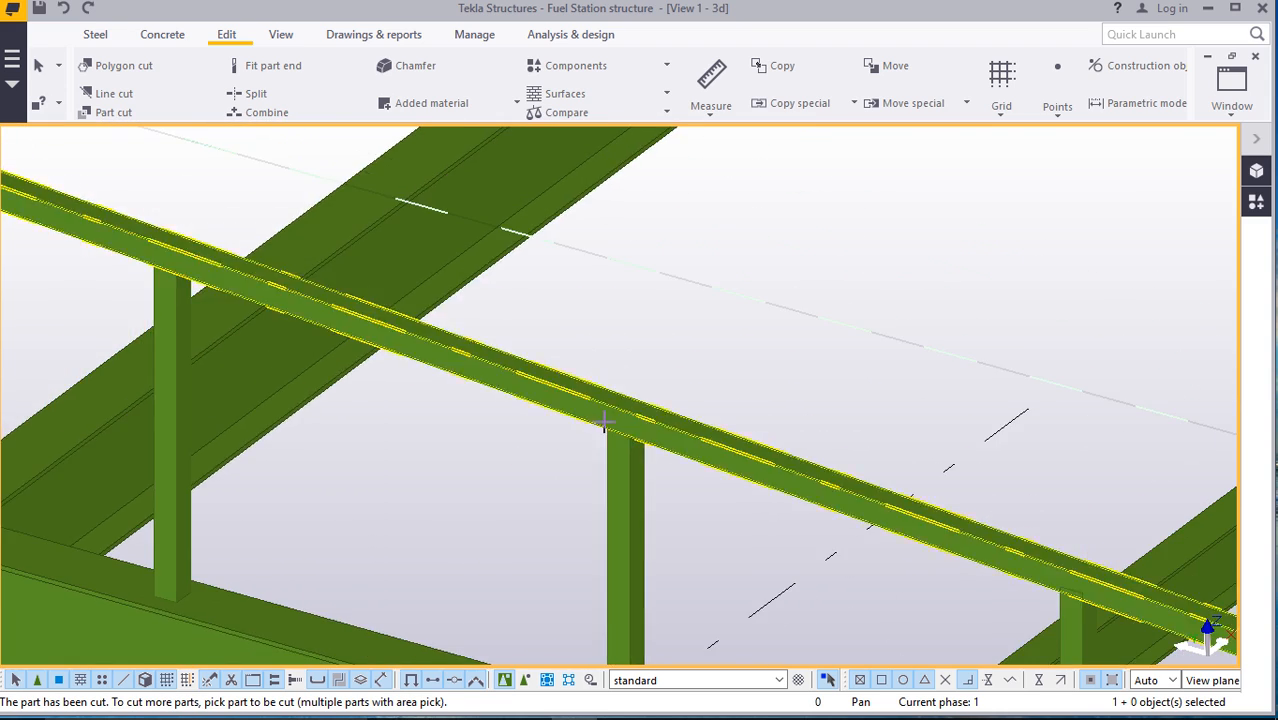
{"action": "scroll", "coordinate": [818, 488], "scroll_direction": "up", "scroll_amount": 5}
{"action": "scroll", "coordinate": [818, 488], "scroll_direction": "up", "scroll_amount": 2}
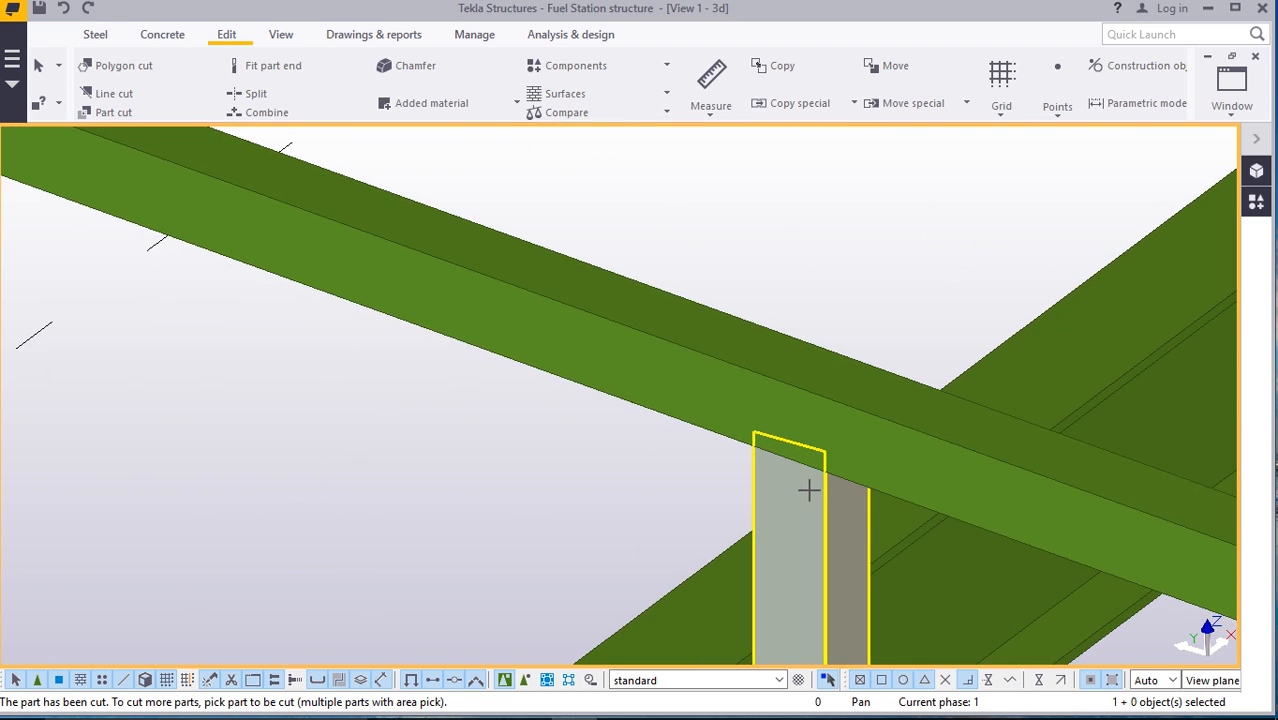
{"action": "left_click", "coordinate": [810, 490]}
{"action": "left_click", "coordinate": [837, 432]}
{"action": "scroll", "coordinate": [760, 430], "scroll_direction": "down", "scroll_amount": 8}
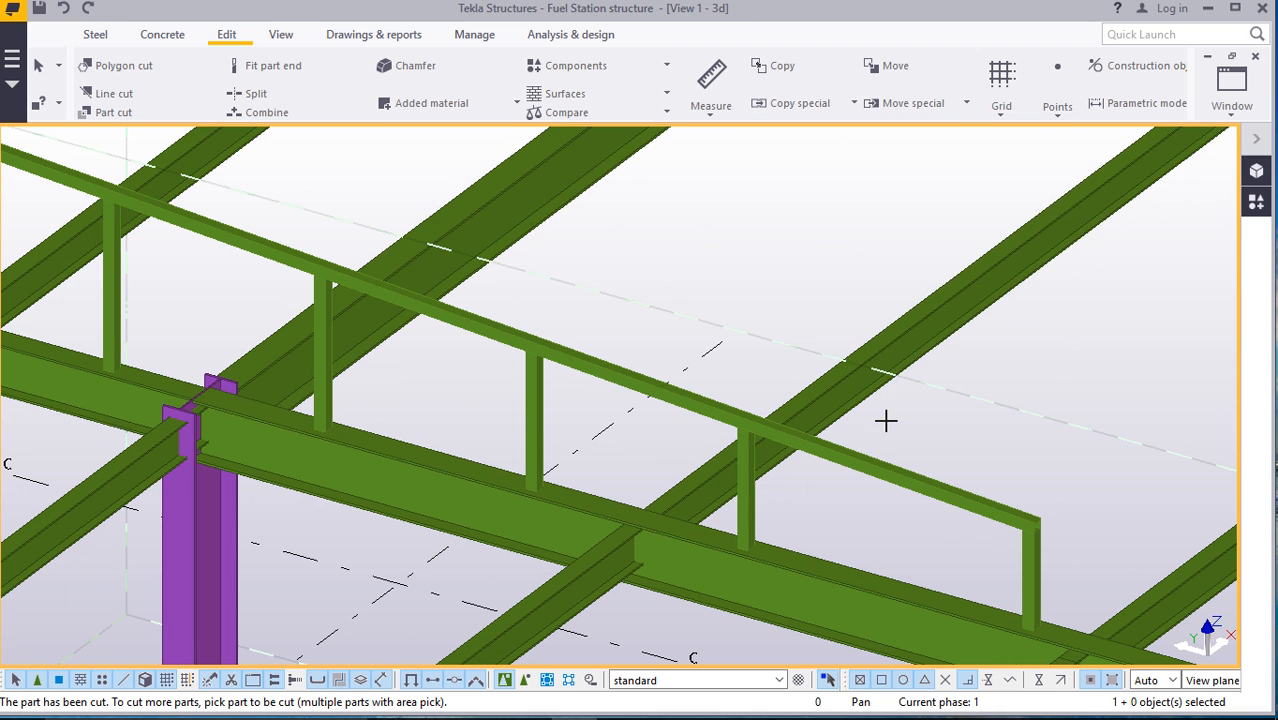
{"action": "right_click", "coordinate": [885, 421]}
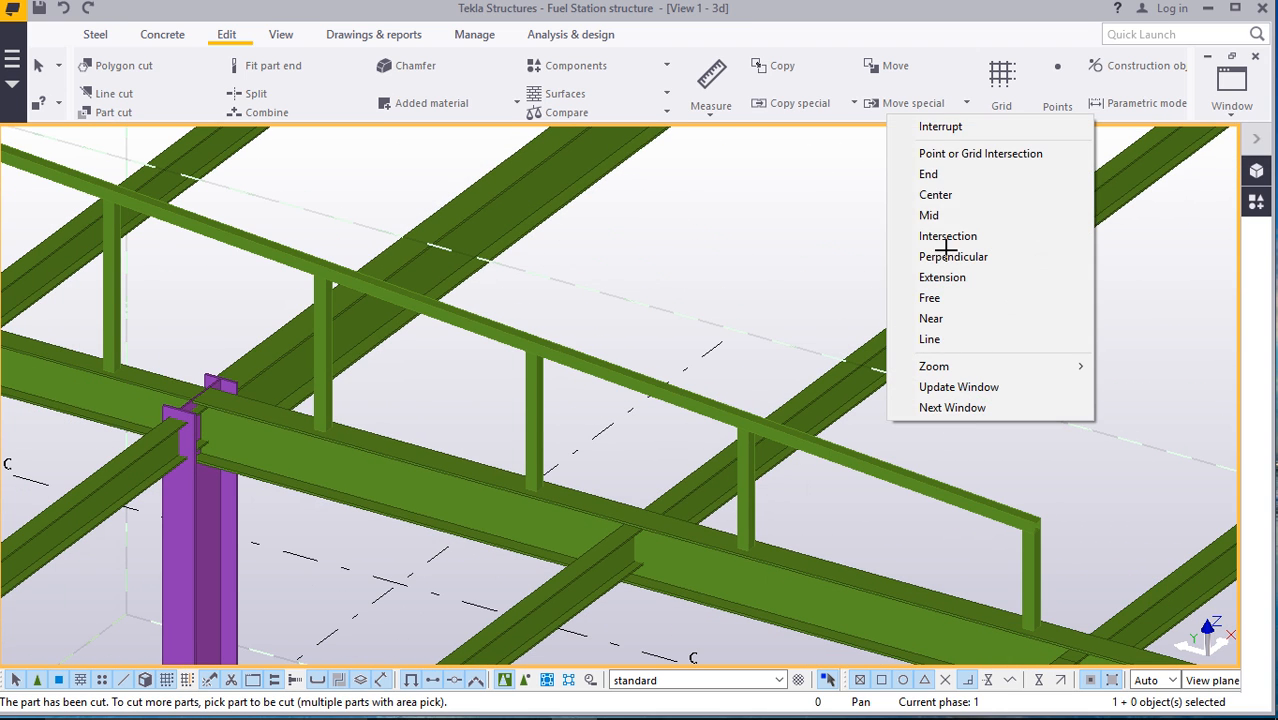
{"action": "left_click", "coordinate": [915, 122]}
{"action": "right_click", "coordinate": [784, 197]}
{"action": "left_click", "coordinate": [820, 301]}
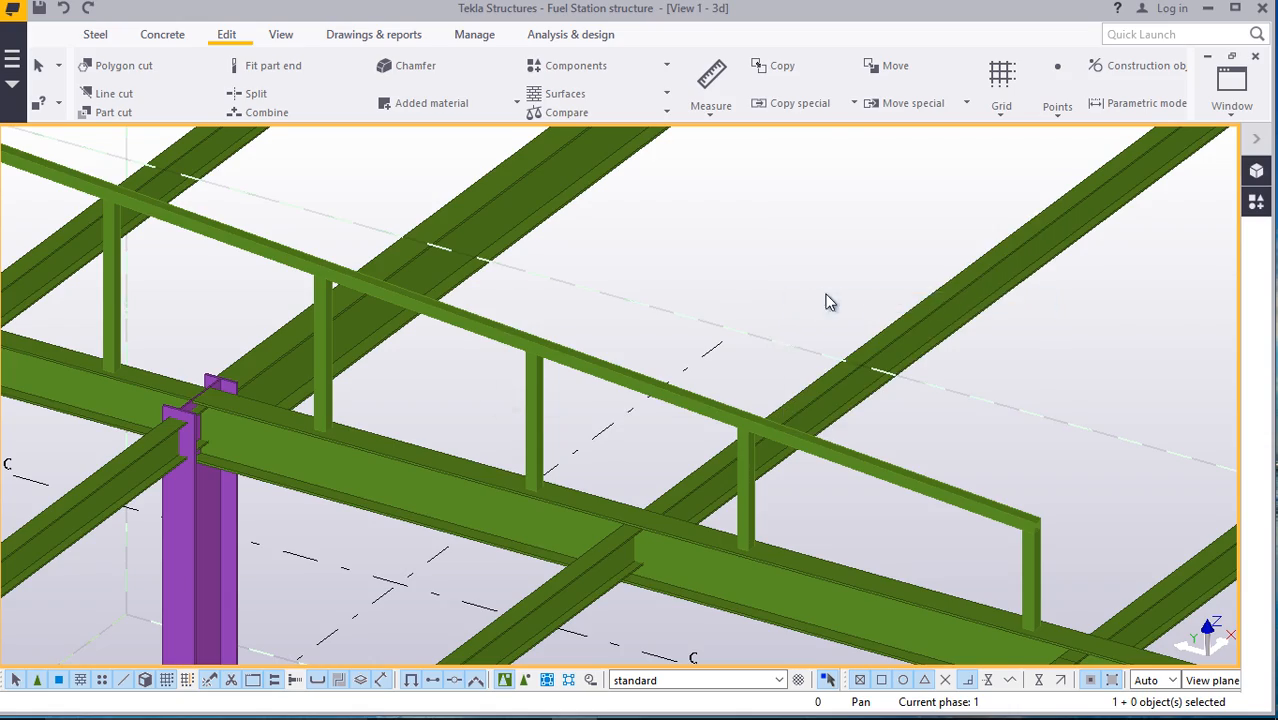
Set the work plane on the end face of the cross beam beside the shorter end post, using the Work plane tool
{"action": "scroll", "coordinate": [708, 351], "scroll_direction": "down", "scroll_amount": 5}
{"action": "scroll", "coordinate": [680, 357], "scroll_direction": "down", "scroll_amount": 5}
{"action": "left_click", "coordinate": [674, 419]}
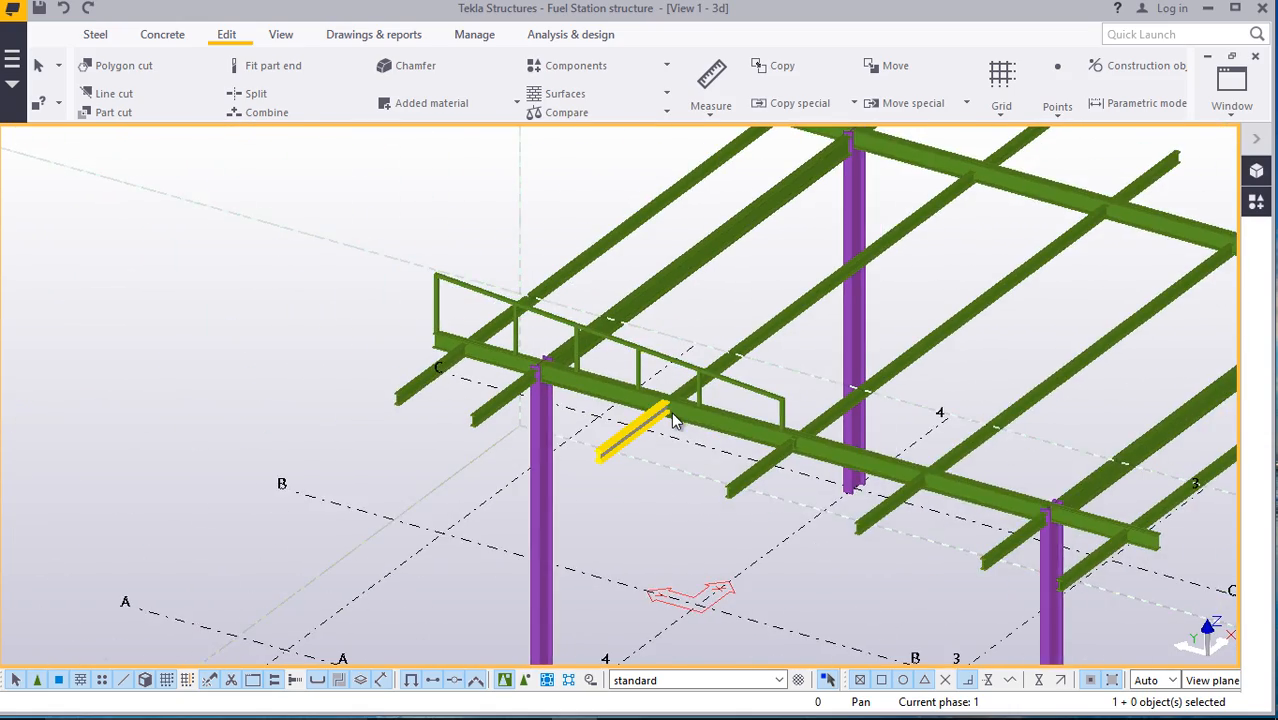
{"action": "scroll", "coordinate": [660, 415], "scroll_direction": "up", "scroll_amount": 5}
{"action": "scroll", "coordinate": [652, 413], "scroll_direction": "down", "scroll_amount": 4}
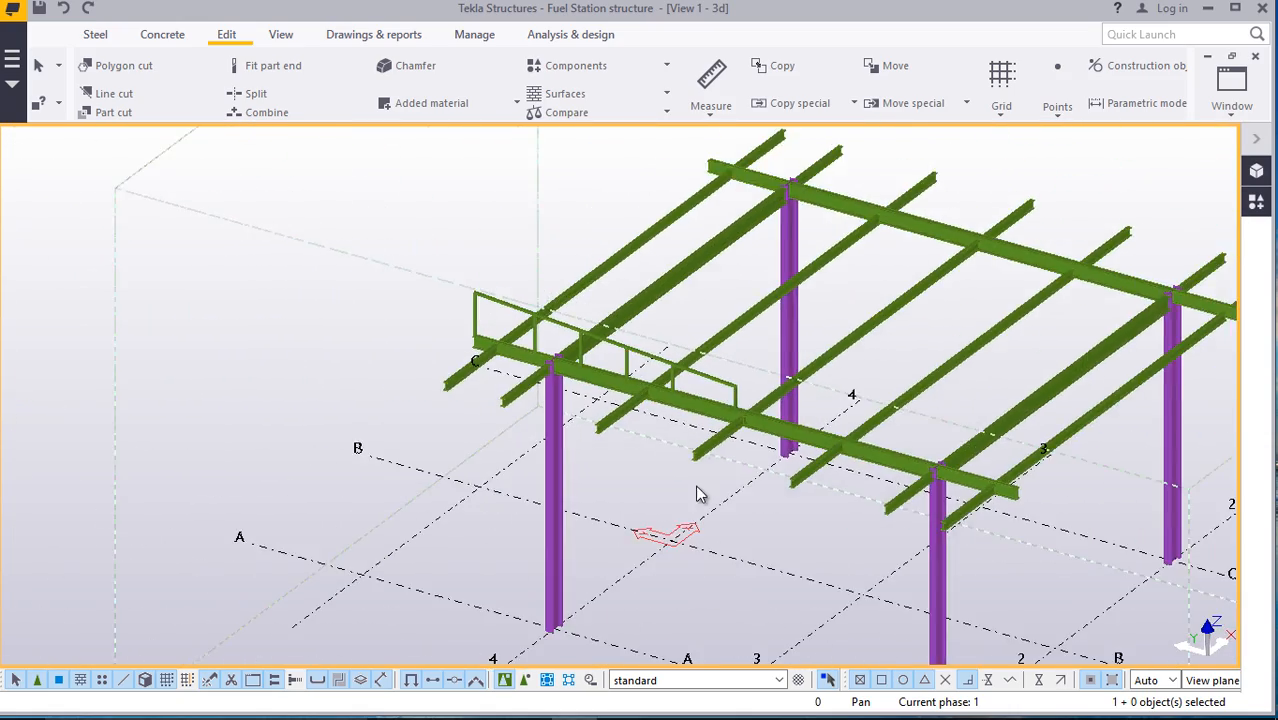
{"action": "scroll", "coordinate": [699, 491], "scroll_direction": "up", "scroll_amount": 6}
{"action": "scroll", "coordinate": [690, 470], "scroll_direction": "up", "scroll_amount": 6}
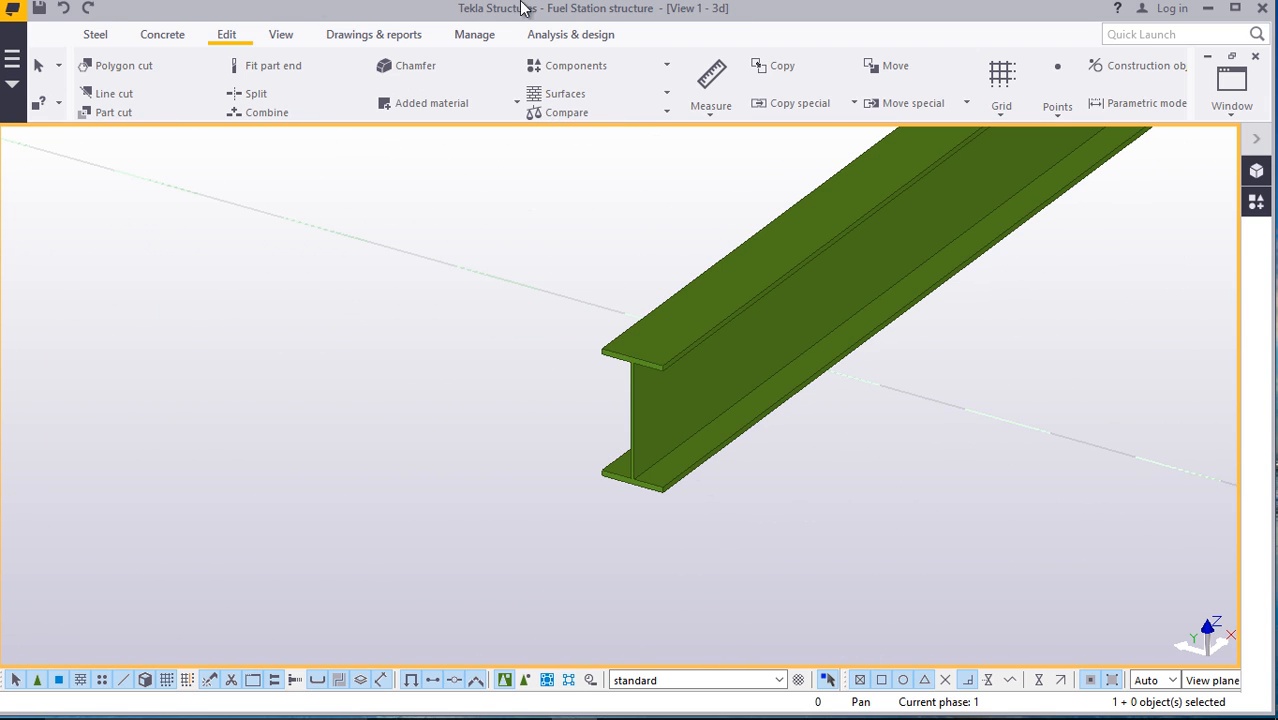
{"action": "left_click", "coordinate": [282, 36]}
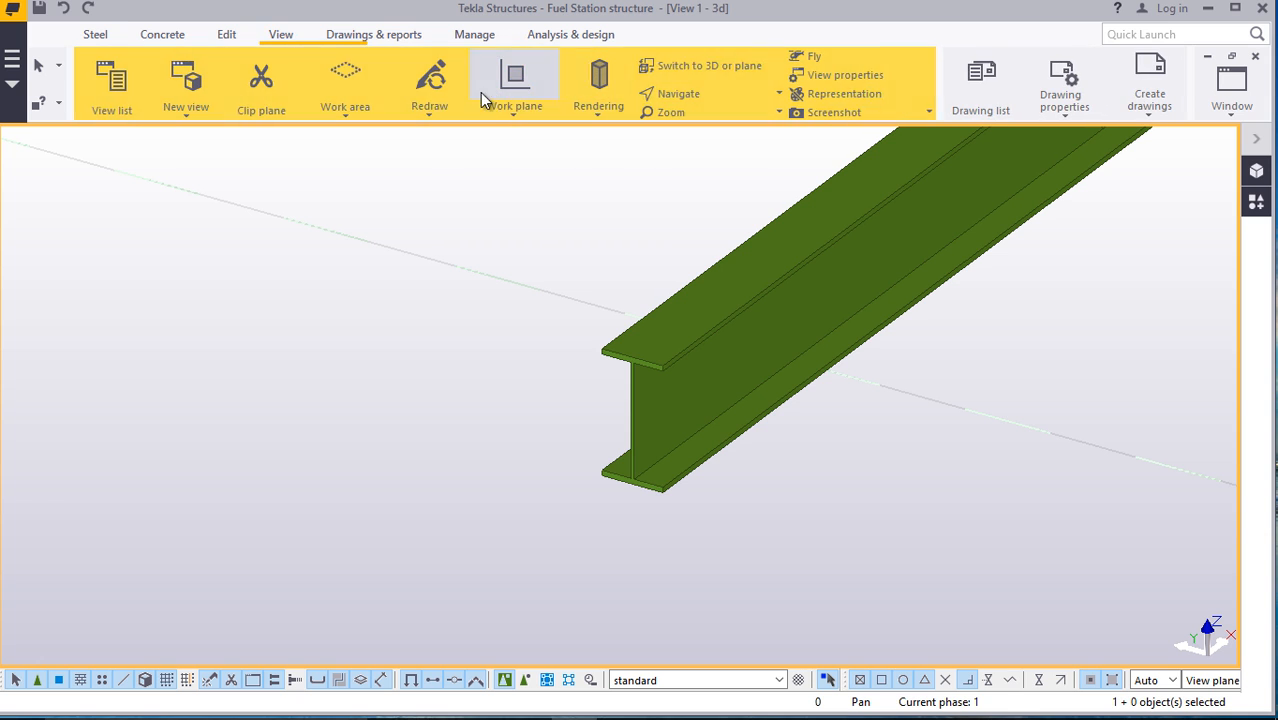
{"action": "left_click", "coordinate": [515, 110]}
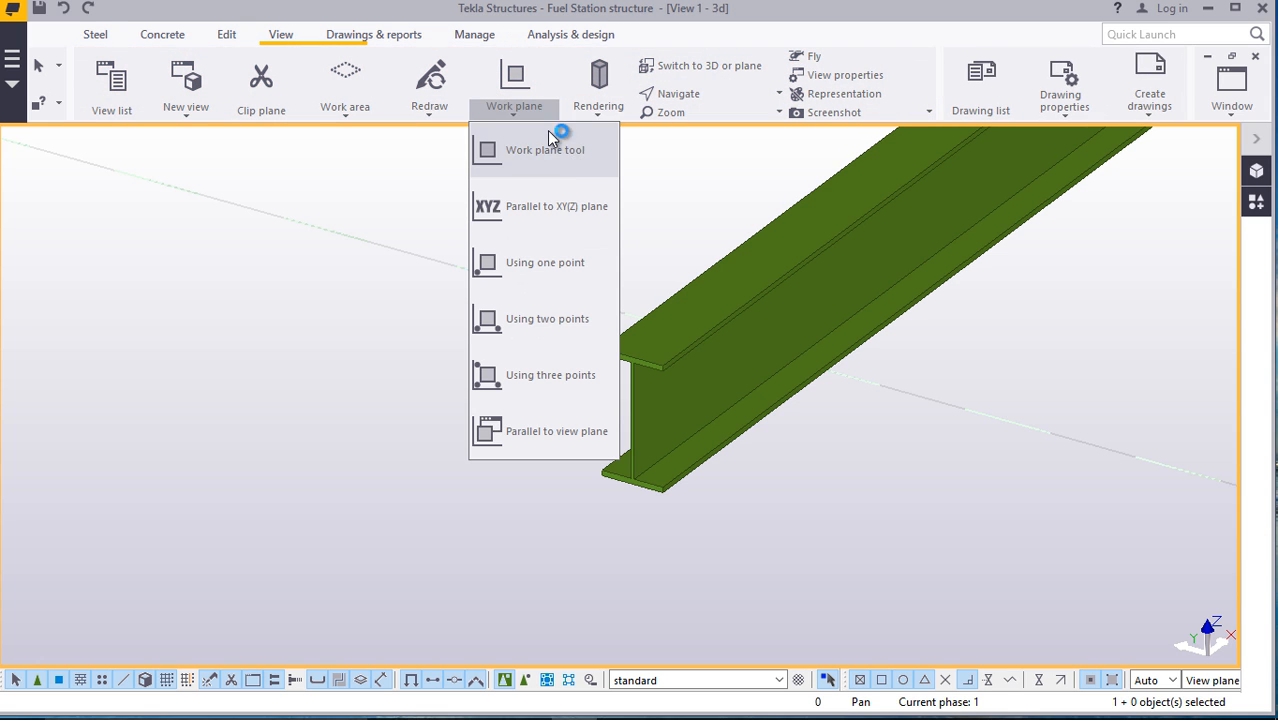
{"action": "left_click", "coordinate": [549, 132]}
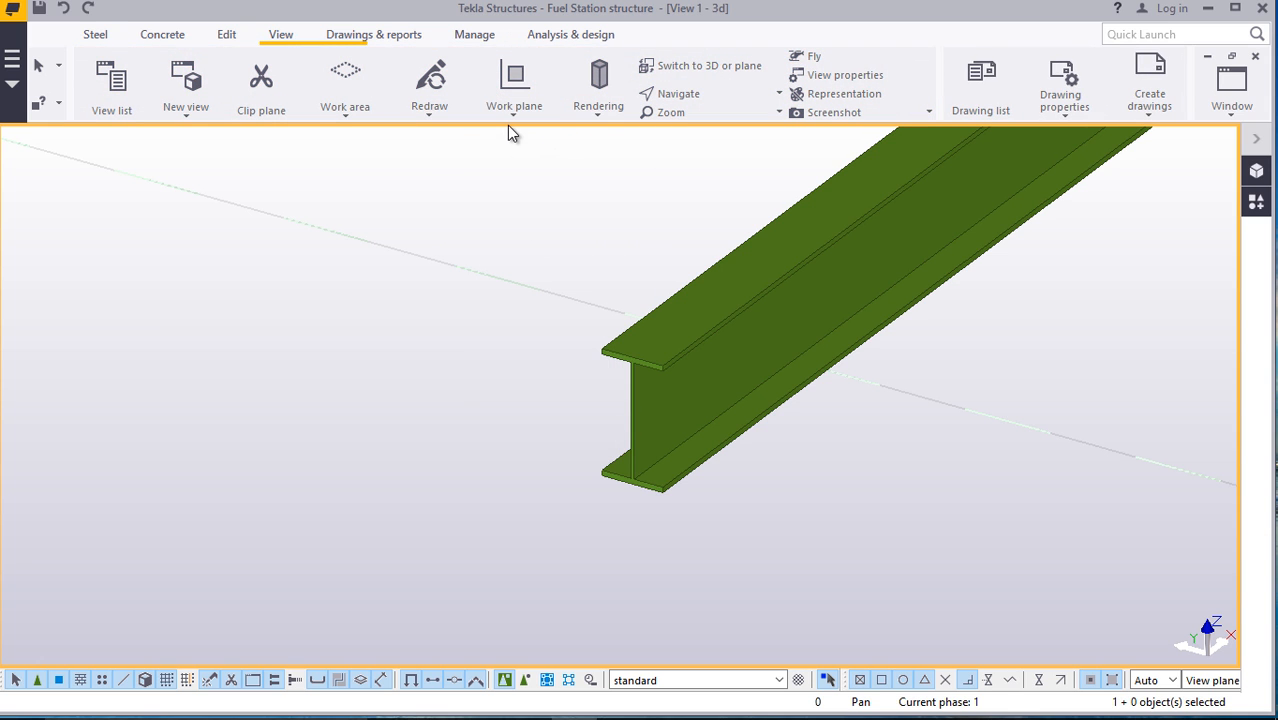
{"action": "left_click", "coordinate": [512, 120]}
{"action": "left_click", "coordinate": [522, 158]}
{"action": "scroll", "coordinate": [618, 422], "scroll_direction": "up", "scroll_amount": 2}
{"action": "left_click", "coordinate": [589, 495]}
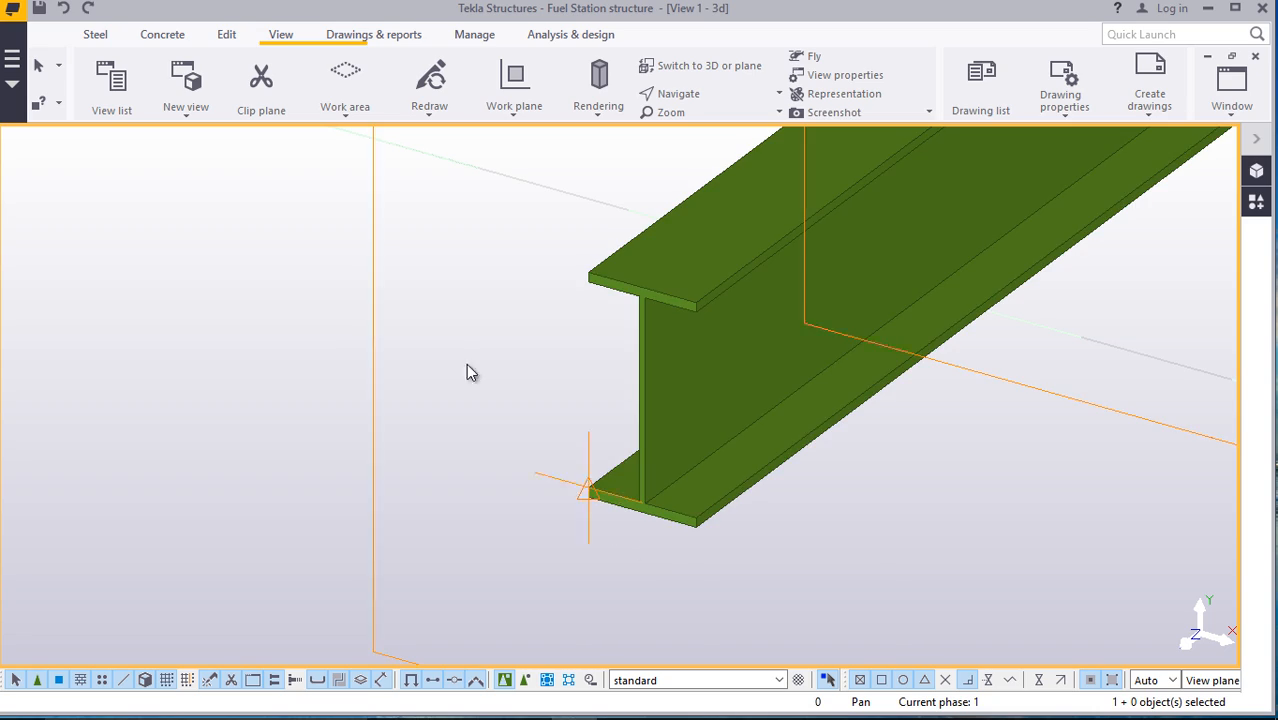
{"action": "right_click", "coordinate": [422, 317]}
{"action": "left_click", "coordinate": [490, 324]}
Select the sloping beam together with both end posts and all four intermediate posts
{"action": "scroll", "coordinate": [497, 428], "scroll_direction": "down", "scroll_amount": 8}
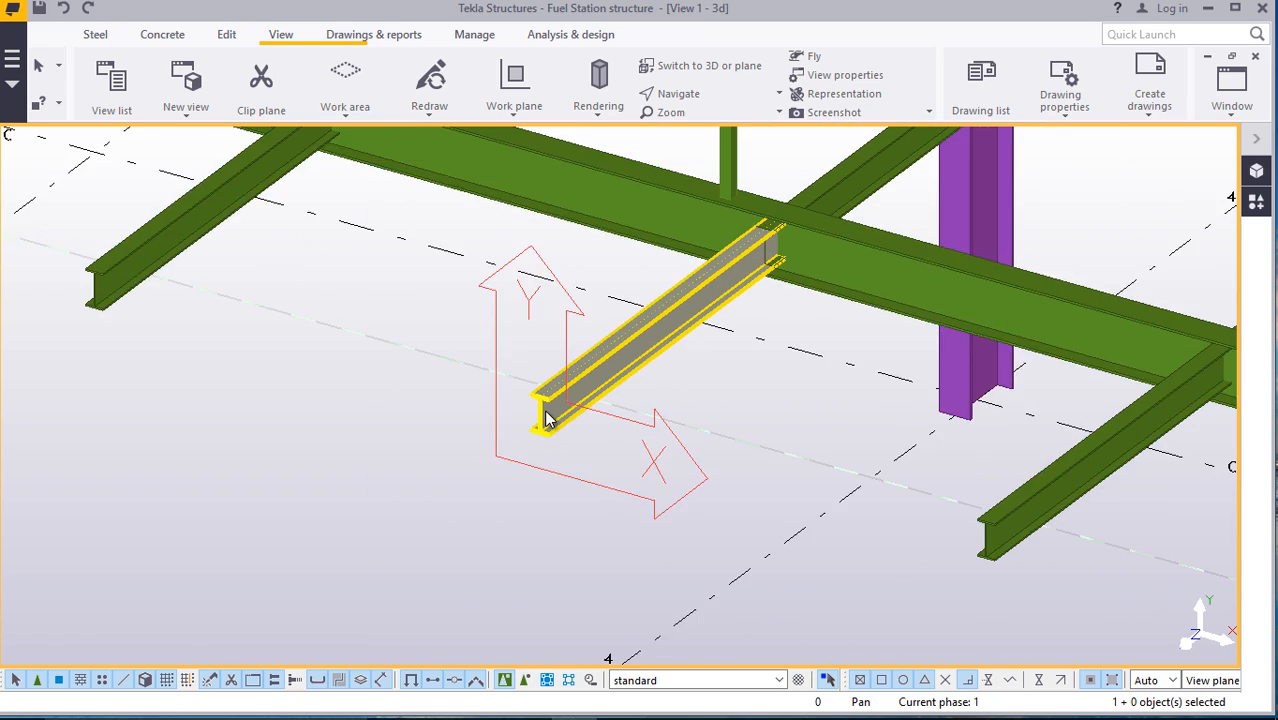
{"action": "scroll", "coordinate": [589, 432], "scroll_direction": "down", "scroll_amount": 1}
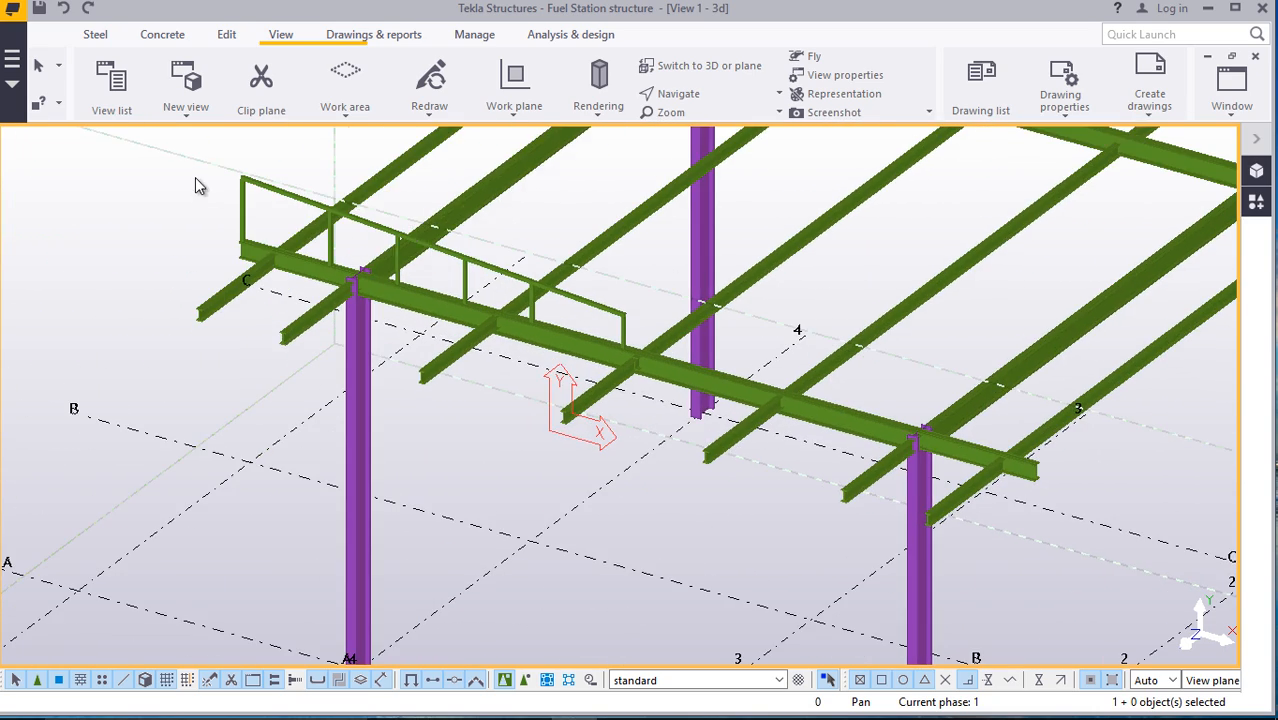
{"action": "scroll", "coordinate": [195, 177], "scroll_direction": "up", "scroll_amount": 5}
{"action": "left_click", "coordinate": [282, 198]}
{"action": "scroll", "coordinate": [290, 194], "scroll_direction": "up", "scroll_amount": 2}
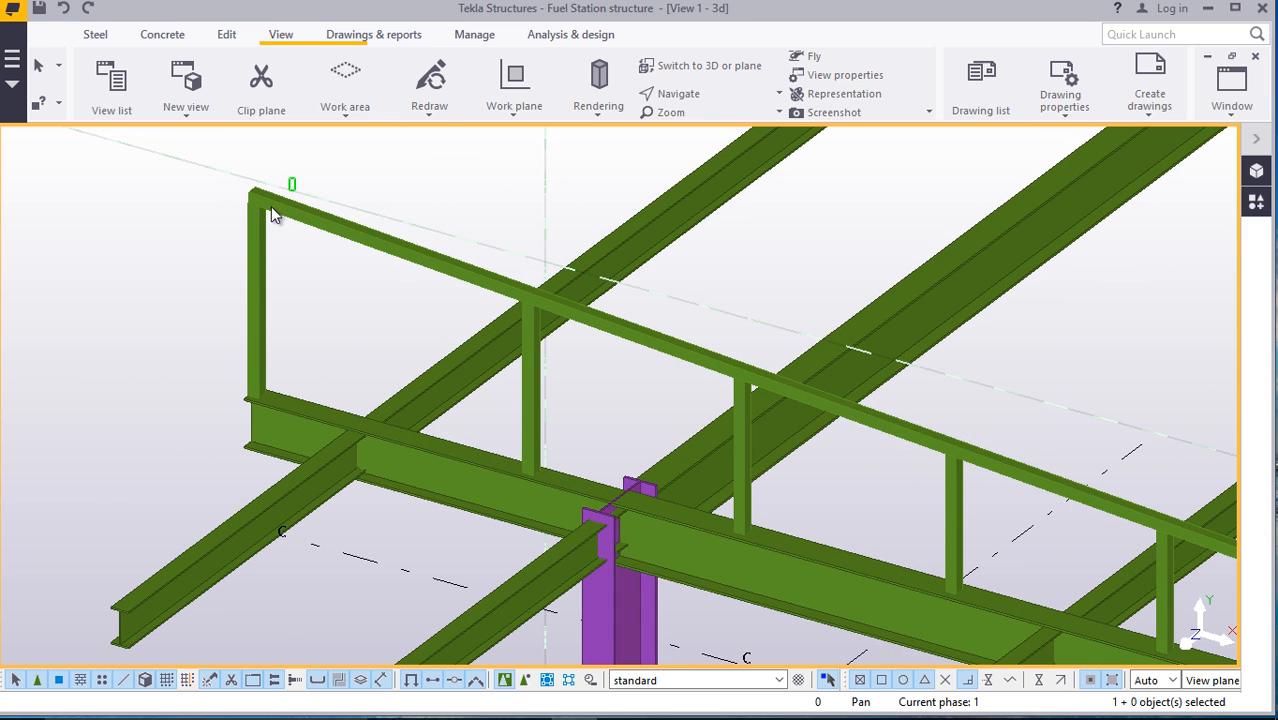
{"action": "left_click", "coordinate": [532, 377], "text": "shift"}
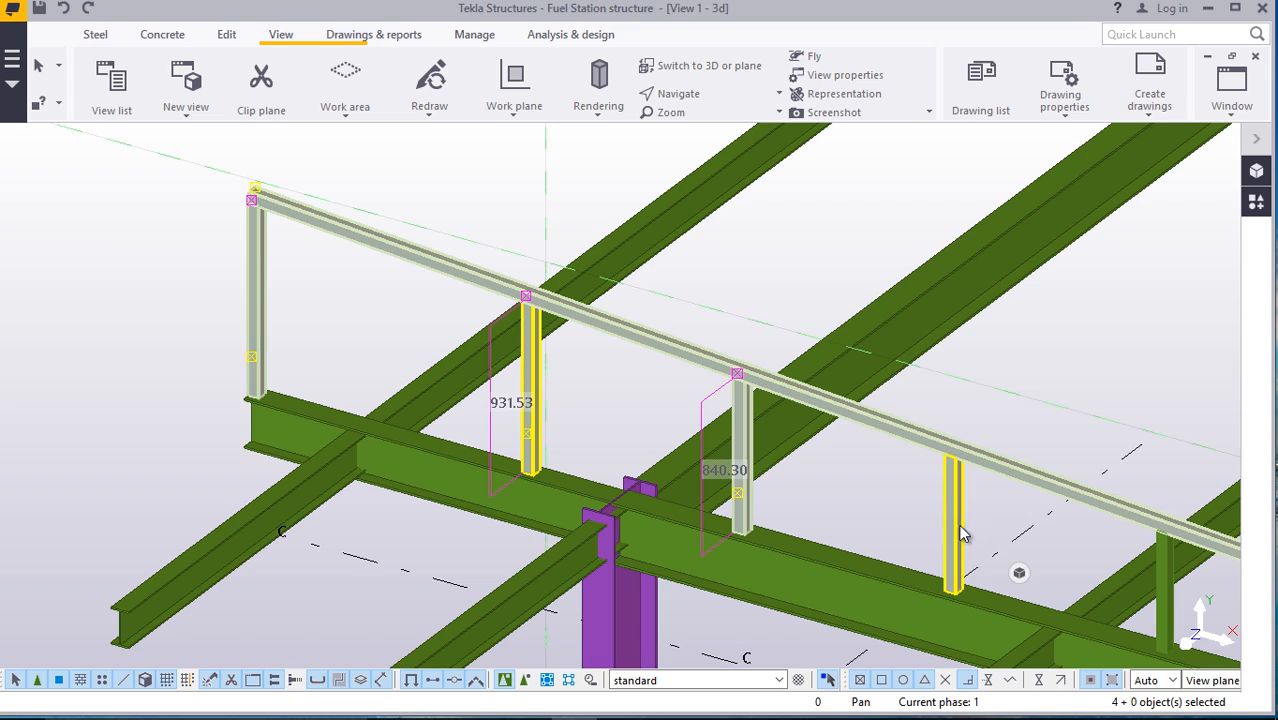
{"action": "scroll", "coordinate": [535, 430], "scroll_direction": "down", "scroll_amount": 4}
{"action": "scroll", "coordinate": [700, 500], "scroll_direction": "up", "scroll_amount": 3}
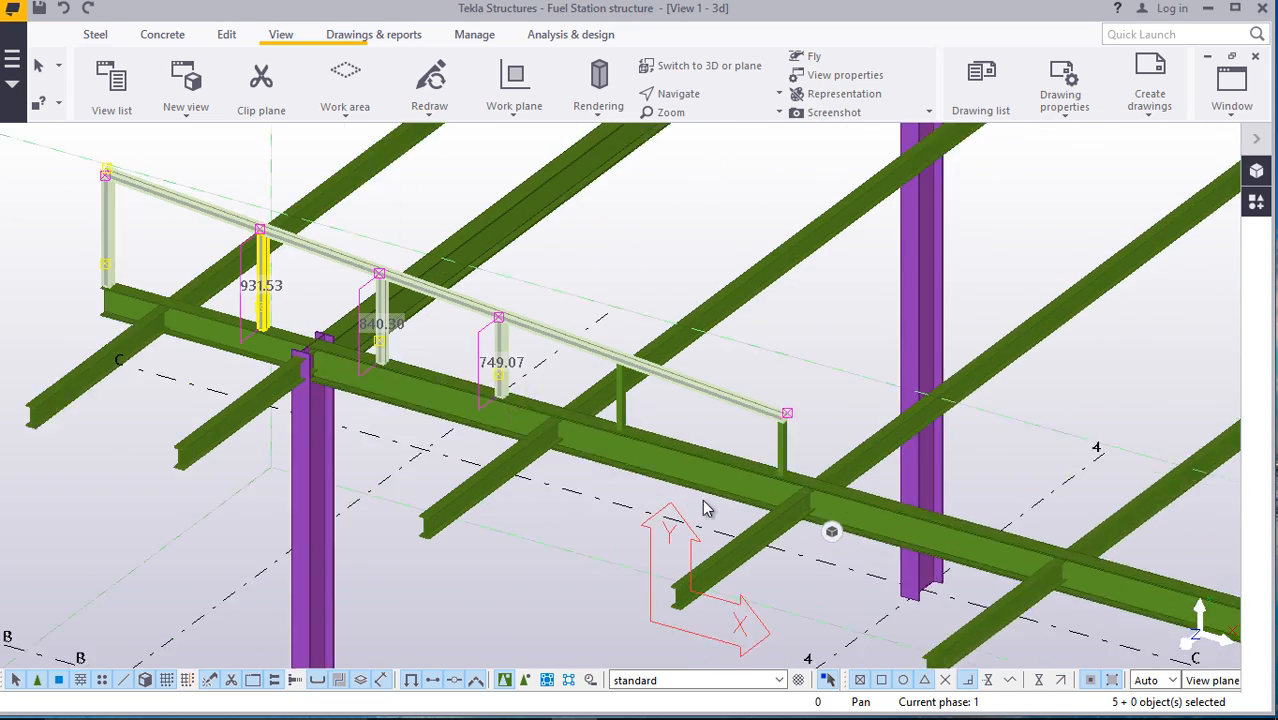
{"action": "scroll", "coordinate": [784, 462], "scroll_direction": "up", "scroll_amount": 1}
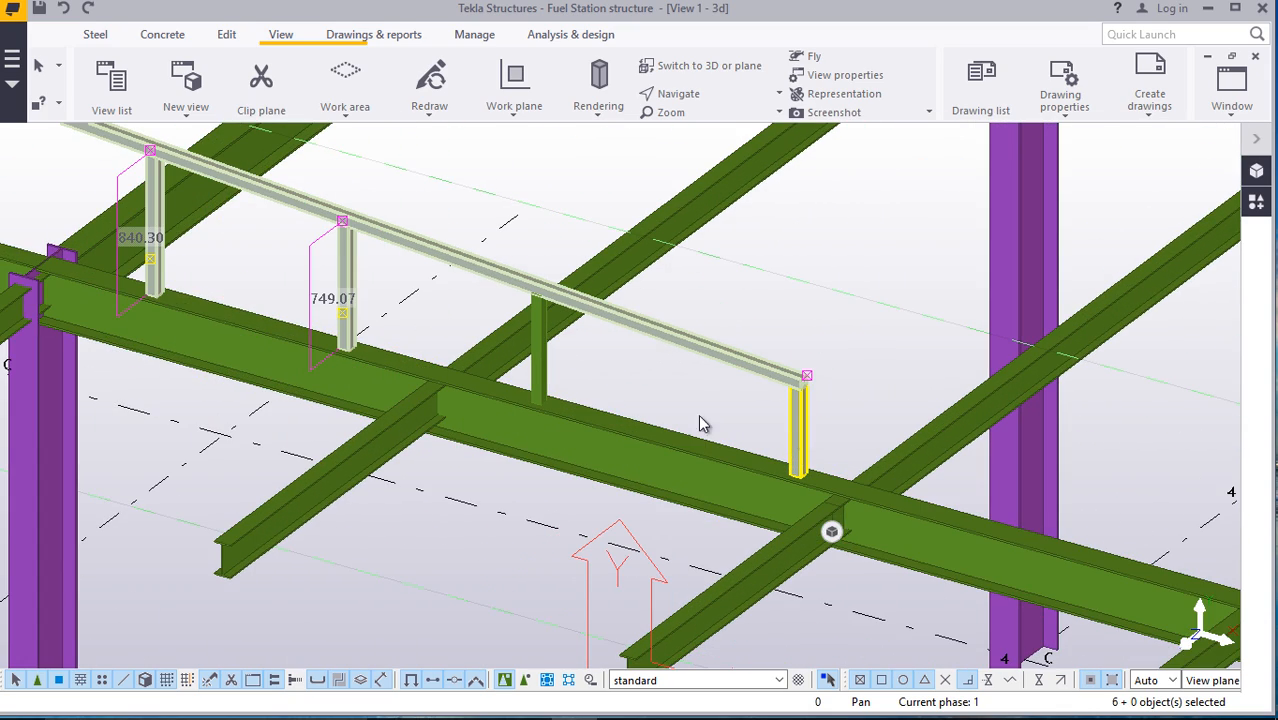
{"action": "scroll", "coordinate": [555, 380], "scroll_direction": "down", "scroll_amount": 6}
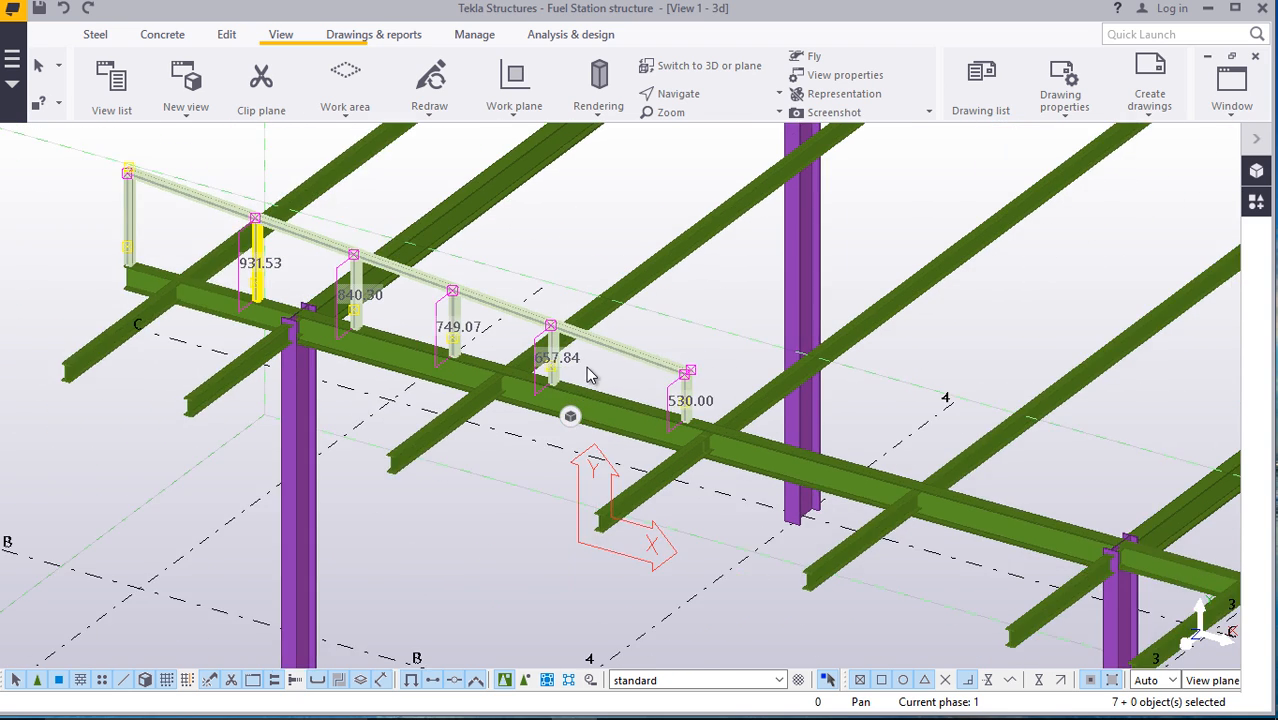
Start a mirrored copy of the selected frame, defining the mirror line down the centre of the cross beam's end face from upper to lower flange
{"action": "right_click", "coordinate": [525, 485]}
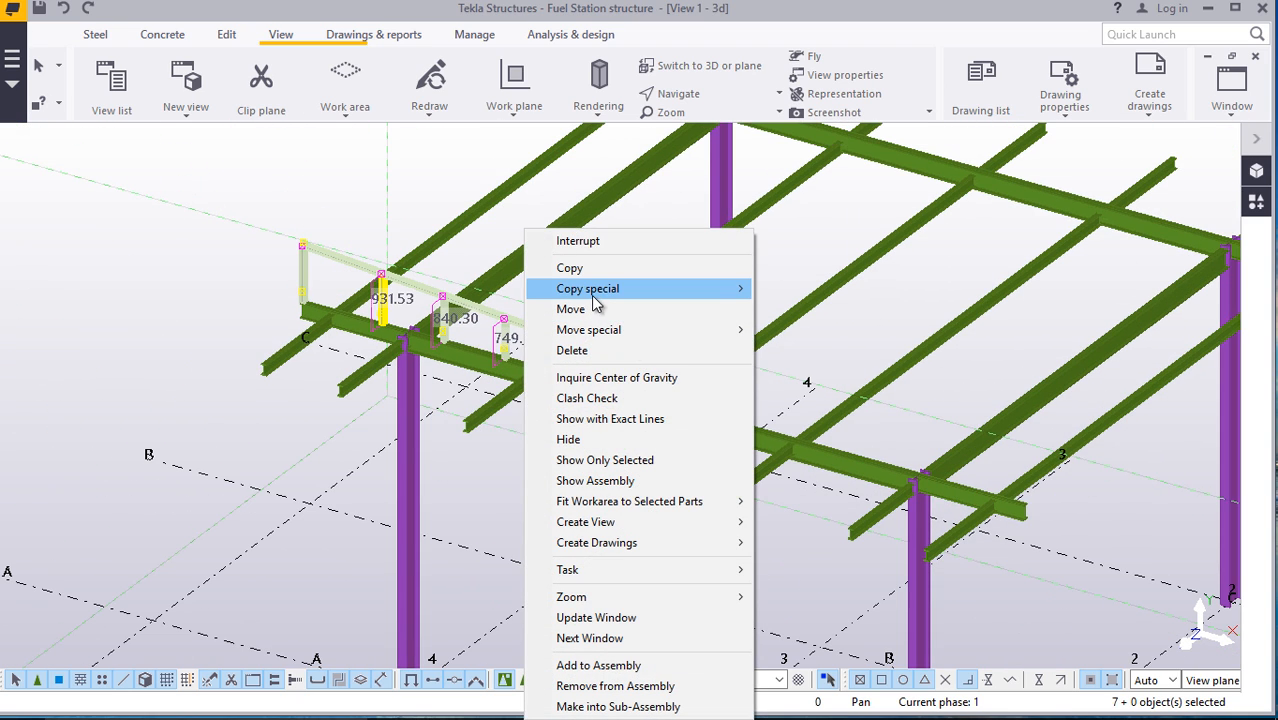
{"action": "mouse_move", "coordinate": [630, 290]}
{"action": "left_click", "coordinate": [805, 329]}
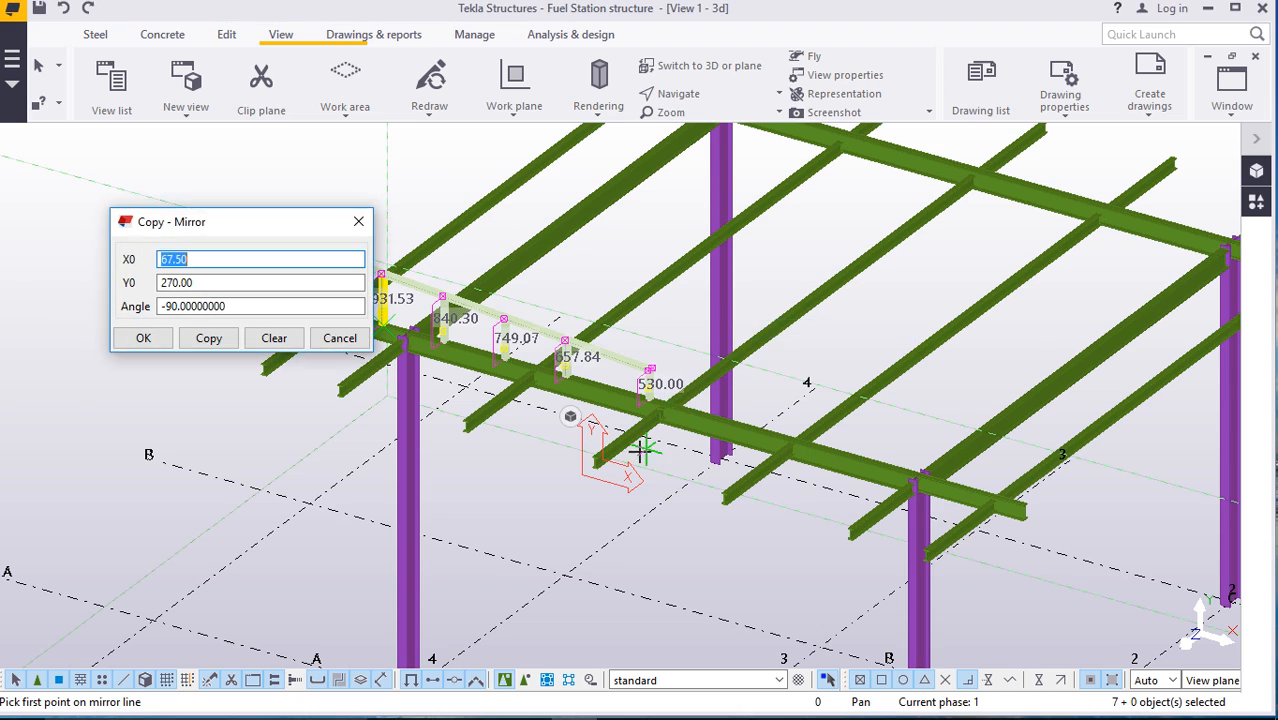
{"action": "scroll", "coordinate": [651, 442], "scroll_direction": "up", "scroll_amount": 5}
{"action": "scroll", "coordinate": [535, 480], "scroll_direction": "up", "scroll_amount": 3}
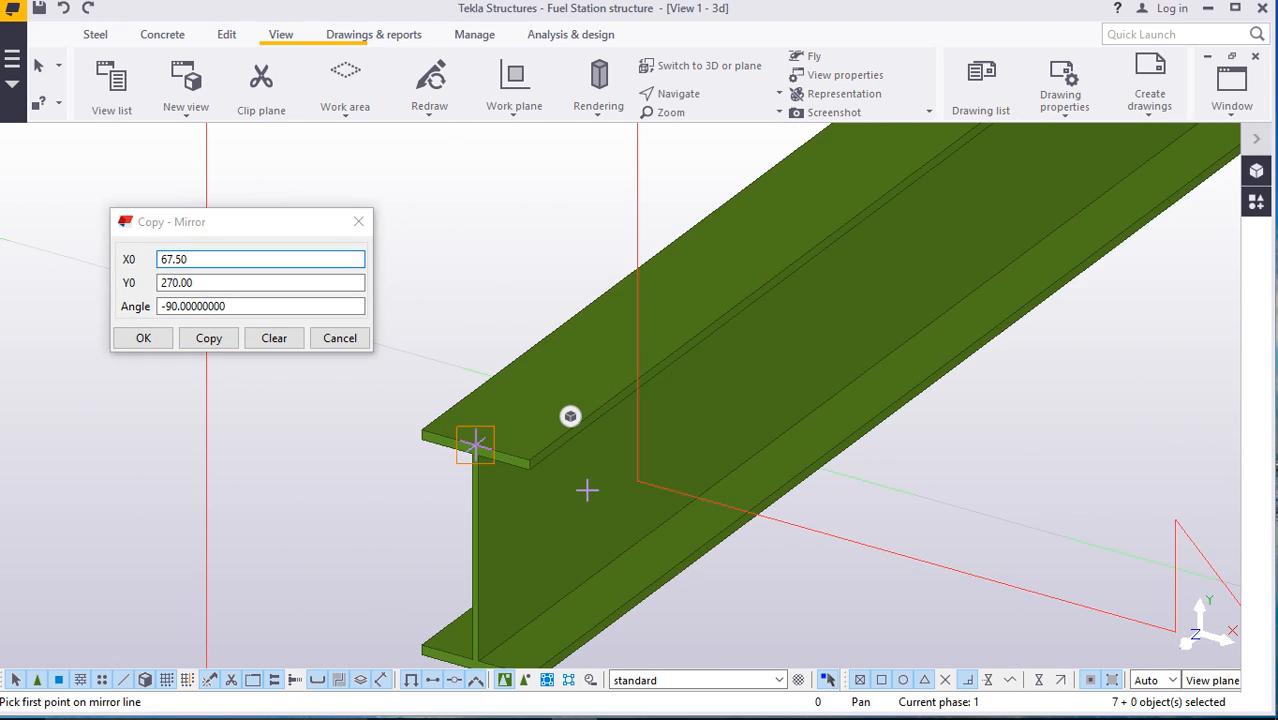
{"action": "scroll", "coordinate": [599, 474], "scroll_direction": "down", "scroll_amount": 6}
{"action": "scroll", "coordinate": [566, 505], "scroll_direction": "up", "scroll_amount": 5}
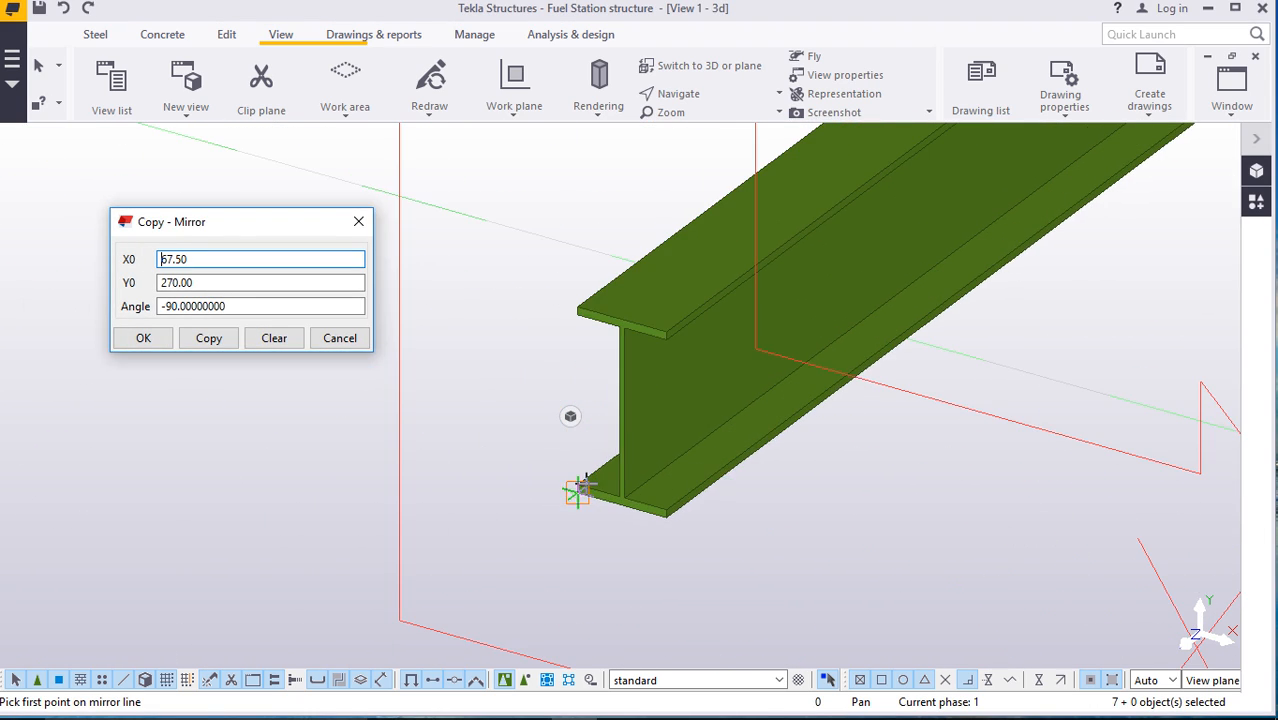
{"action": "scroll", "coordinate": [622, 320], "scroll_direction": "up", "scroll_amount": 5}
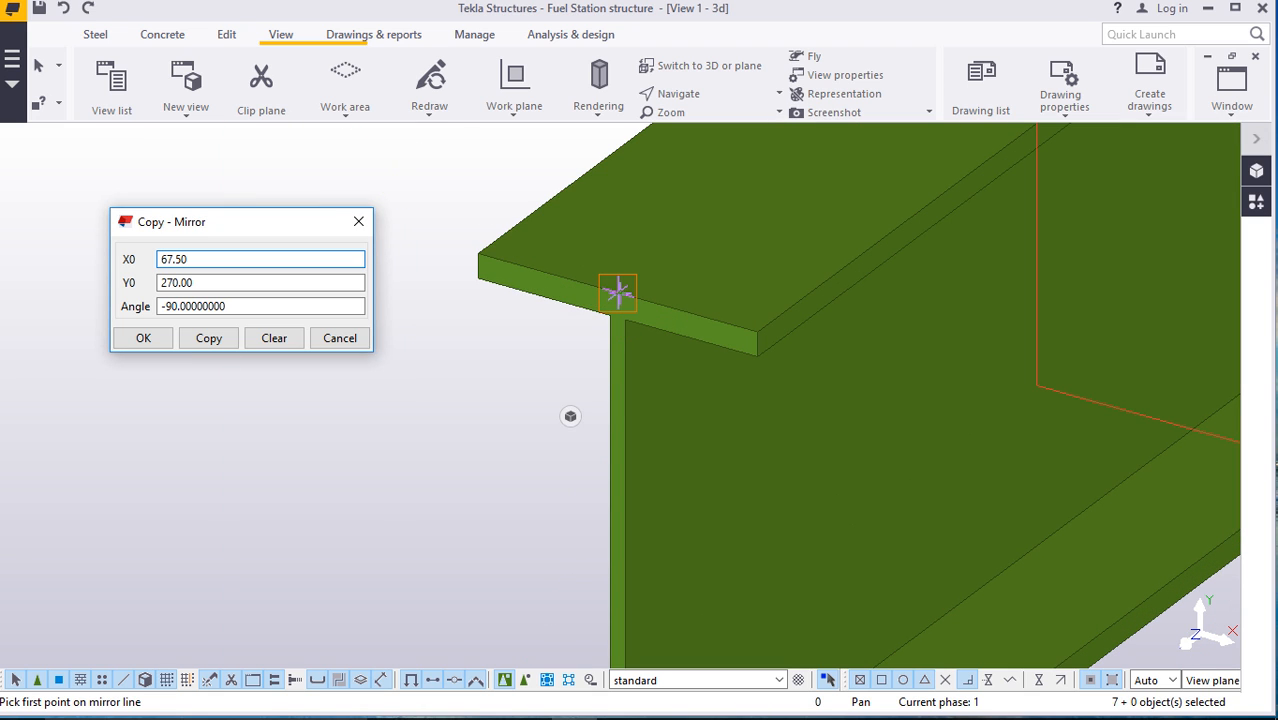
{"action": "left_click", "coordinate": [618, 293]}
{"action": "scroll", "coordinate": [610, 300], "scroll_direction": "down", "scroll_amount": 5}
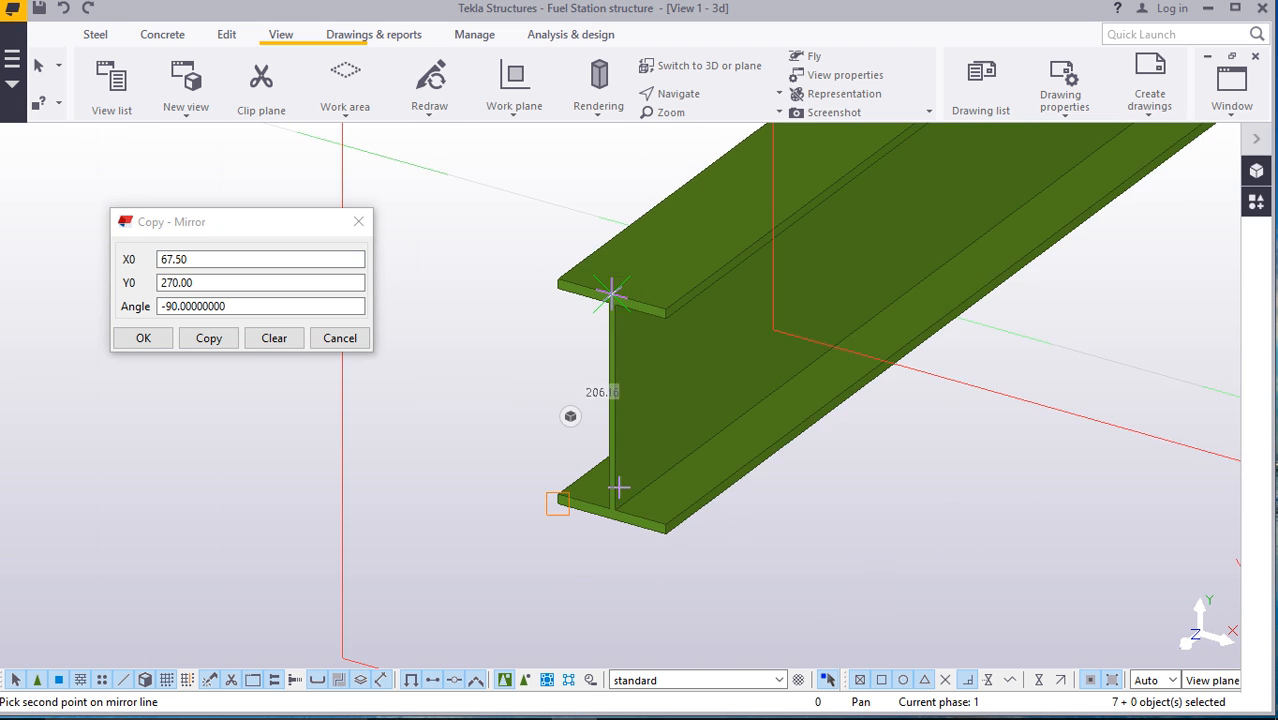
{"action": "scroll", "coordinate": [616, 537], "scroll_direction": "up", "scroll_amount": 2}
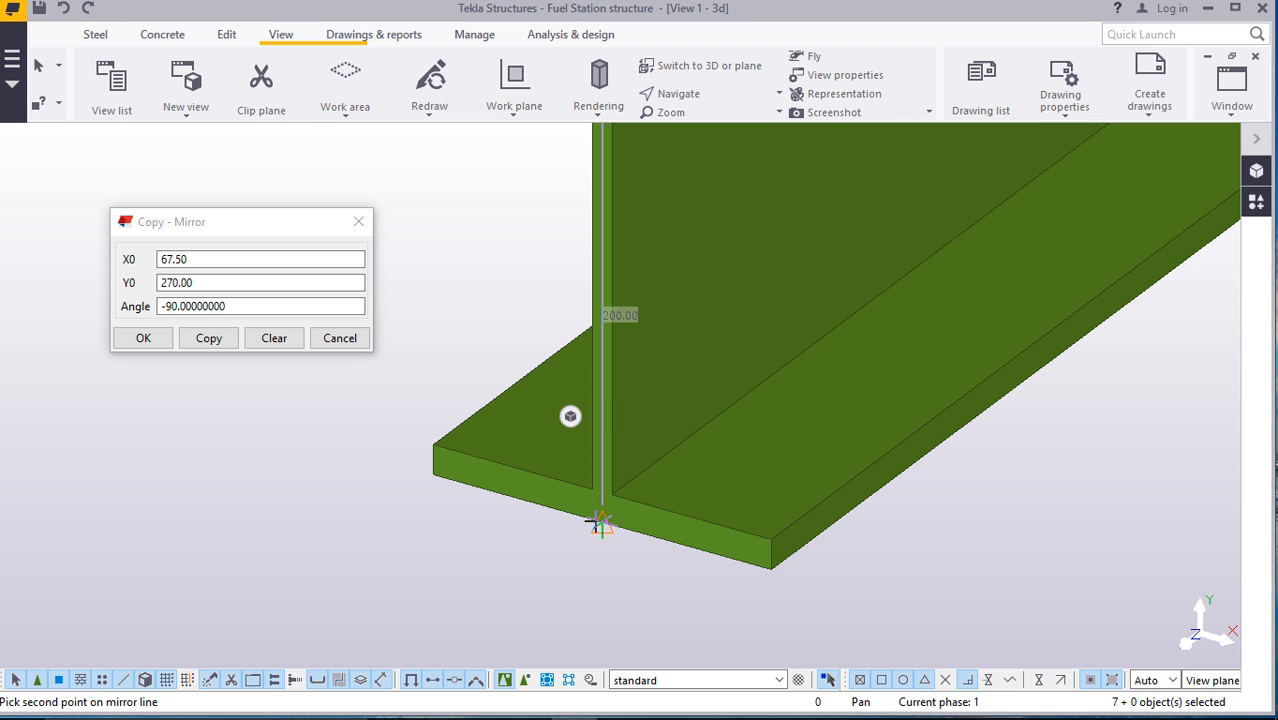
Create the mirrored frame on the other half of the main beam, end the command and clear the selection
{"action": "left_click", "coordinate": [160, 337]}
{"action": "right_click", "coordinate": [288, 278]}
{"action": "left_click", "coordinate": [340, 295]}
{"action": "scroll", "coordinate": [420, 404], "scroll_direction": "down", "scroll_amount": 6}
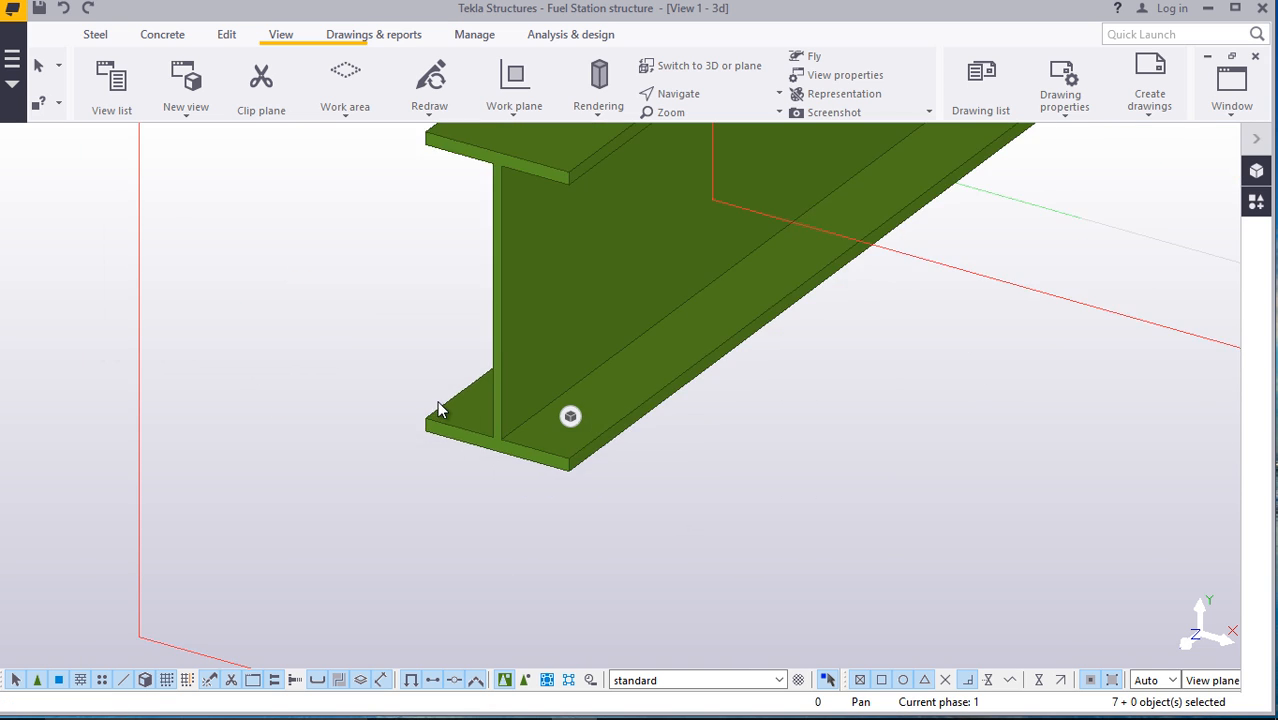
{"action": "scroll", "coordinate": [560, 379], "scroll_direction": "down", "scroll_amount": 3}
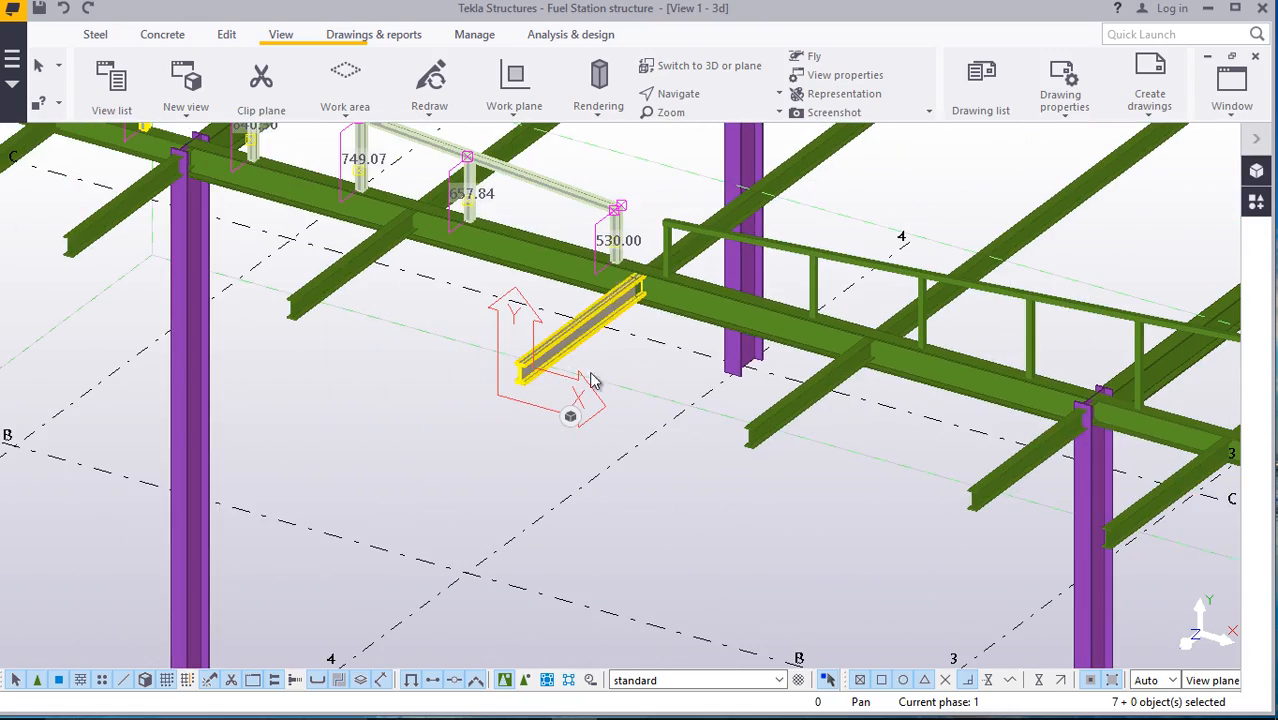
{"action": "scroll", "coordinate": [642, 492], "scroll_direction": "down", "scroll_amount": 4}
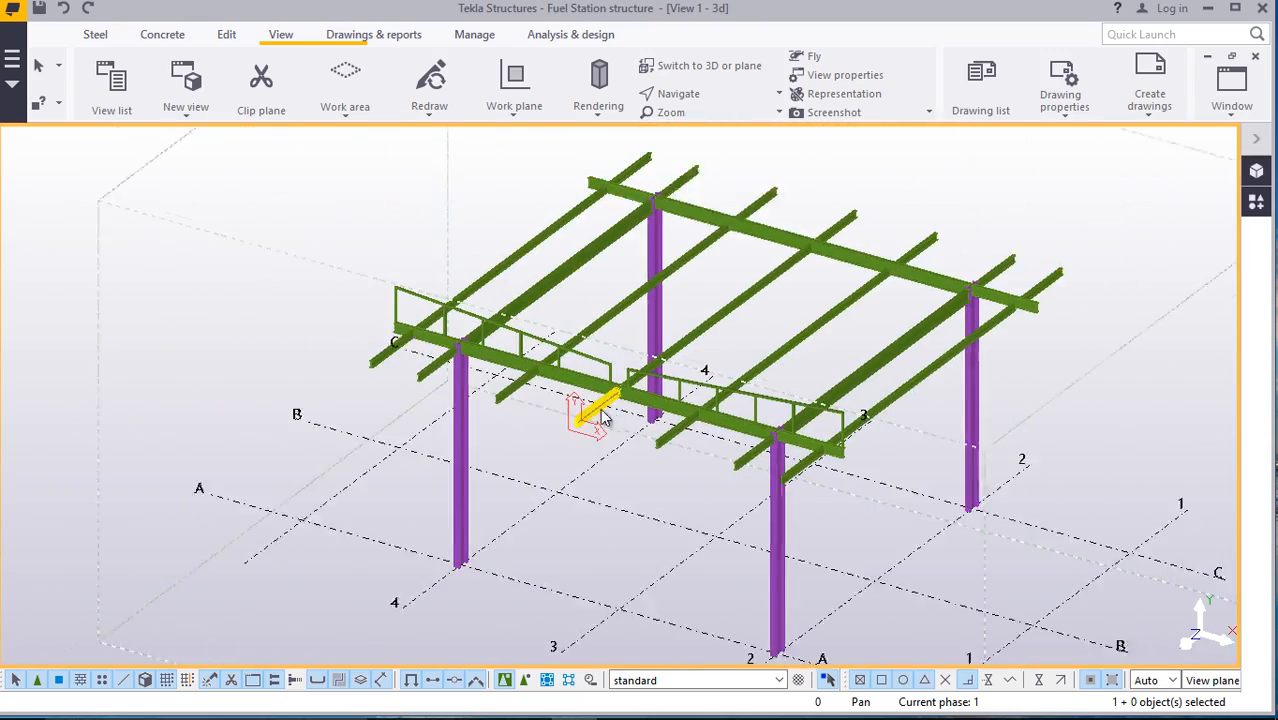
{"action": "scroll", "coordinate": [743, 408], "scroll_direction": "up", "scroll_amount": 5}
{"action": "scroll", "coordinate": [743, 408], "scroll_direction": "up", "scroll_amount": 2}
{"action": "scroll", "coordinate": [743, 408], "scroll_direction": "down", "scroll_amount": 7}
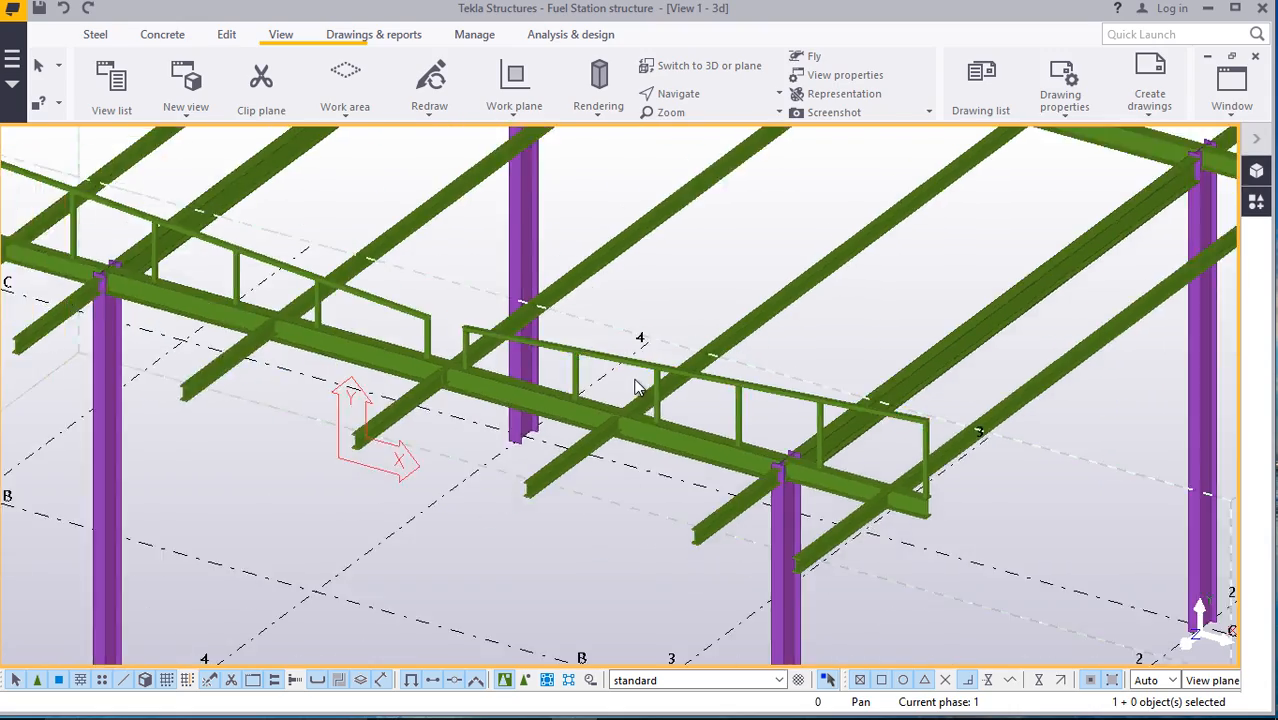
Examine both halves of the mirrored post frame on the cross beam within the whole roof structure
{"action": "scroll", "coordinate": [775, 388], "scroll_direction": "up", "scroll_amount": 4}
{"action": "scroll", "coordinate": [790, 420], "scroll_direction": "up", "scroll_amount": 2}
{"action": "scroll", "coordinate": [785, 475], "scroll_direction": "down", "scroll_amount": 5}
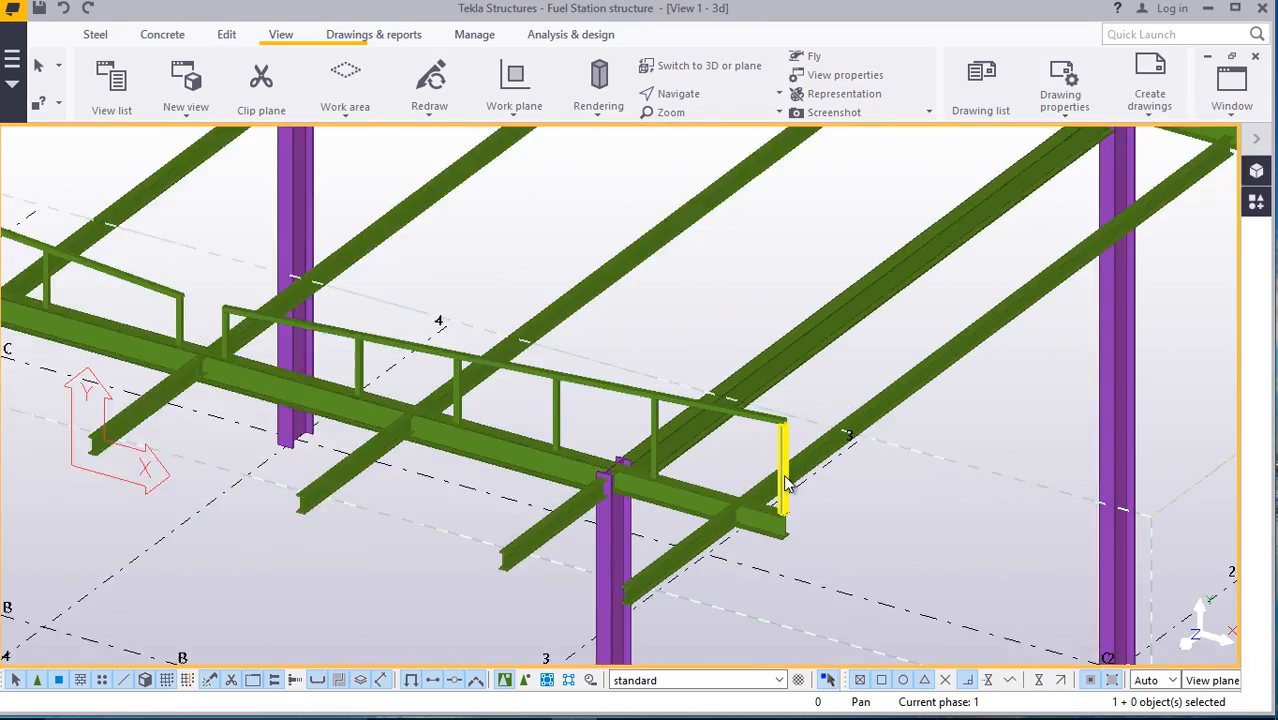
{"action": "scroll", "coordinate": [787, 475], "scroll_direction": "down", "scroll_amount": 3}
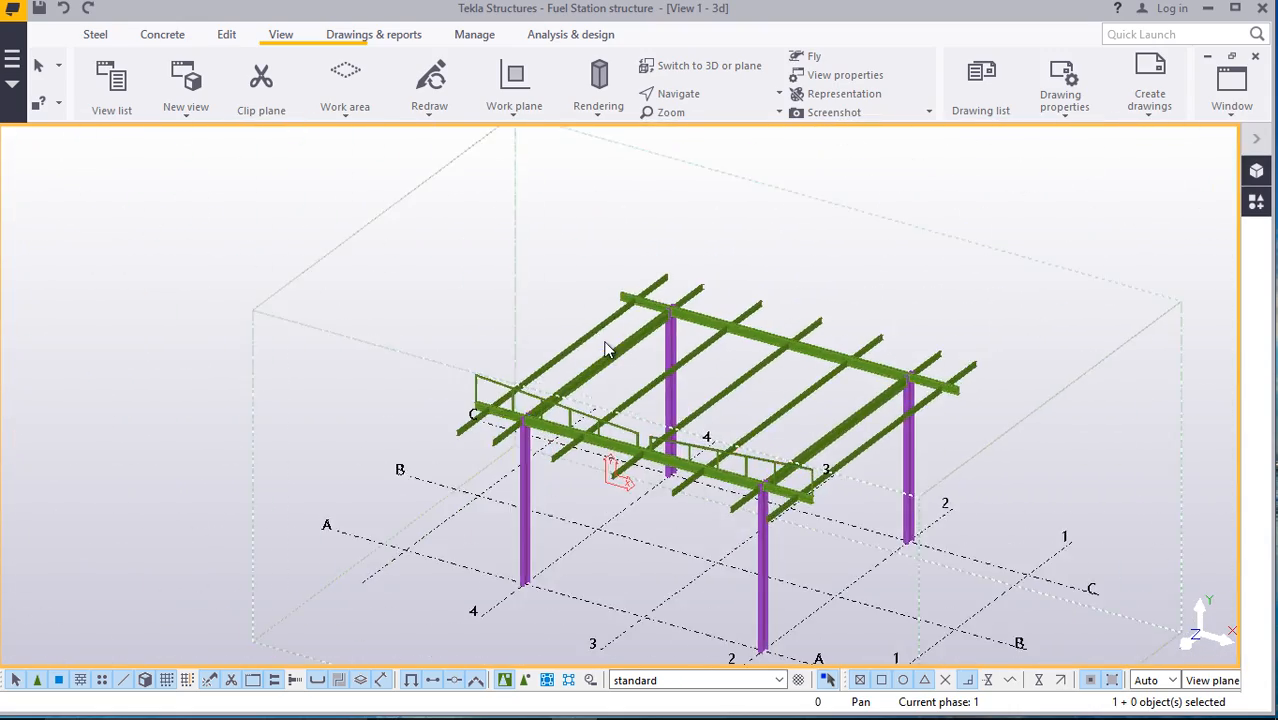
{"action": "scroll", "coordinate": [581, 335], "scroll_direction": "up", "scroll_amount": 6}
{"action": "scroll", "coordinate": [583, 335], "scroll_direction": "down", "scroll_amount": 6}
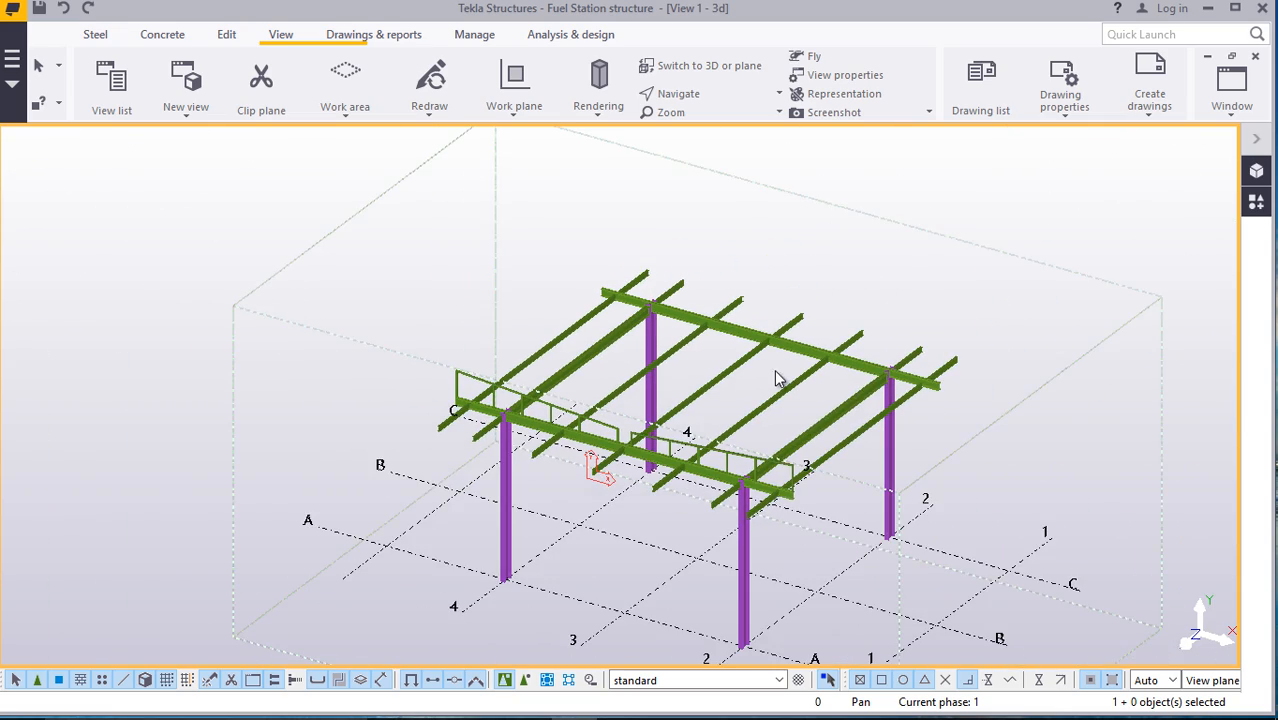
{"action": "scroll", "coordinate": [880, 462], "scroll_direction": "up", "scroll_amount": 4}
{"action": "scroll", "coordinate": [855, 414], "scroll_direction": "up", "scroll_amount": 1}
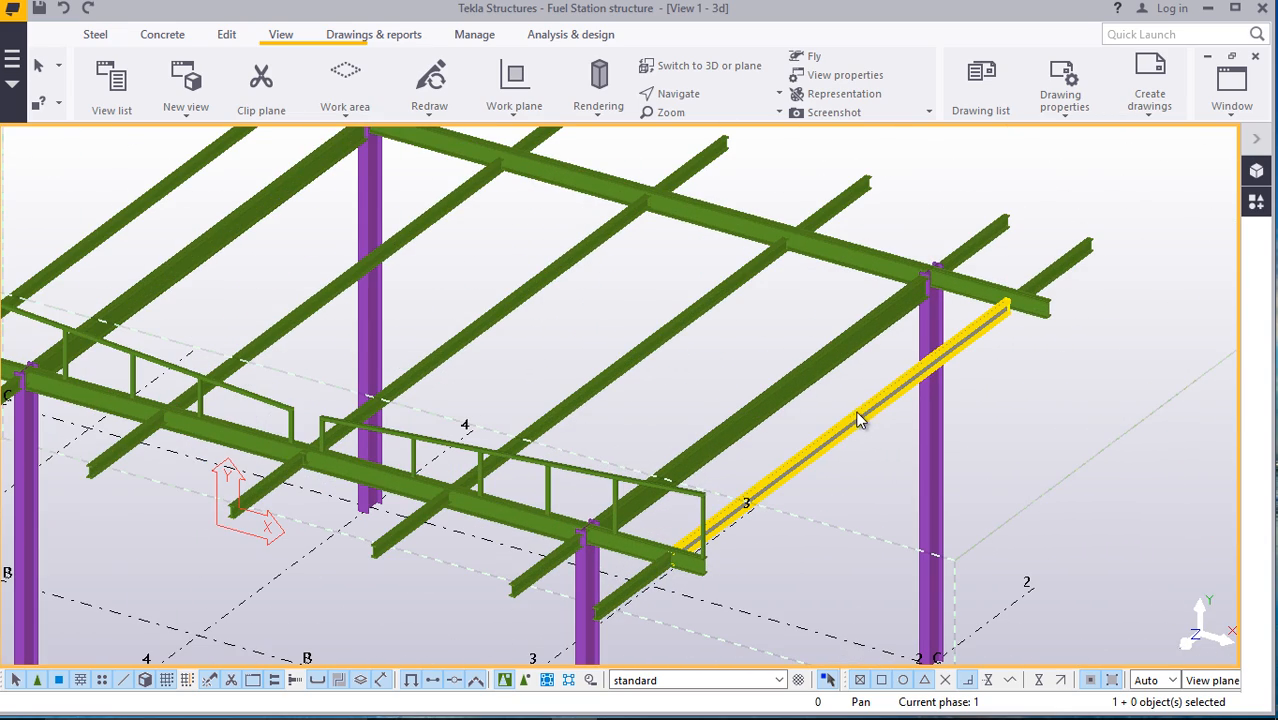
{"action": "scroll", "coordinate": [866, 387], "scroll_direction": "up", "scroll_amount": 2}
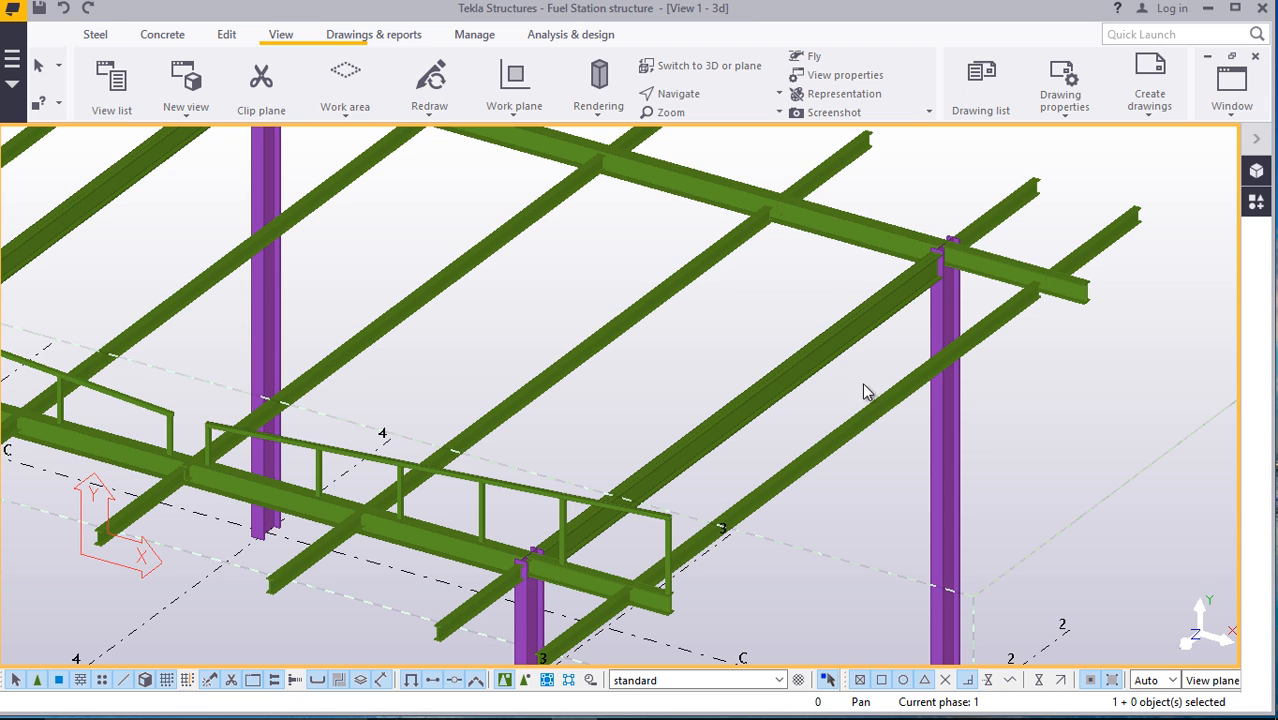
{"action": "scroll", "coordinate": [862, 390], "scroll_direction": "down", "scroll_amount": 4}
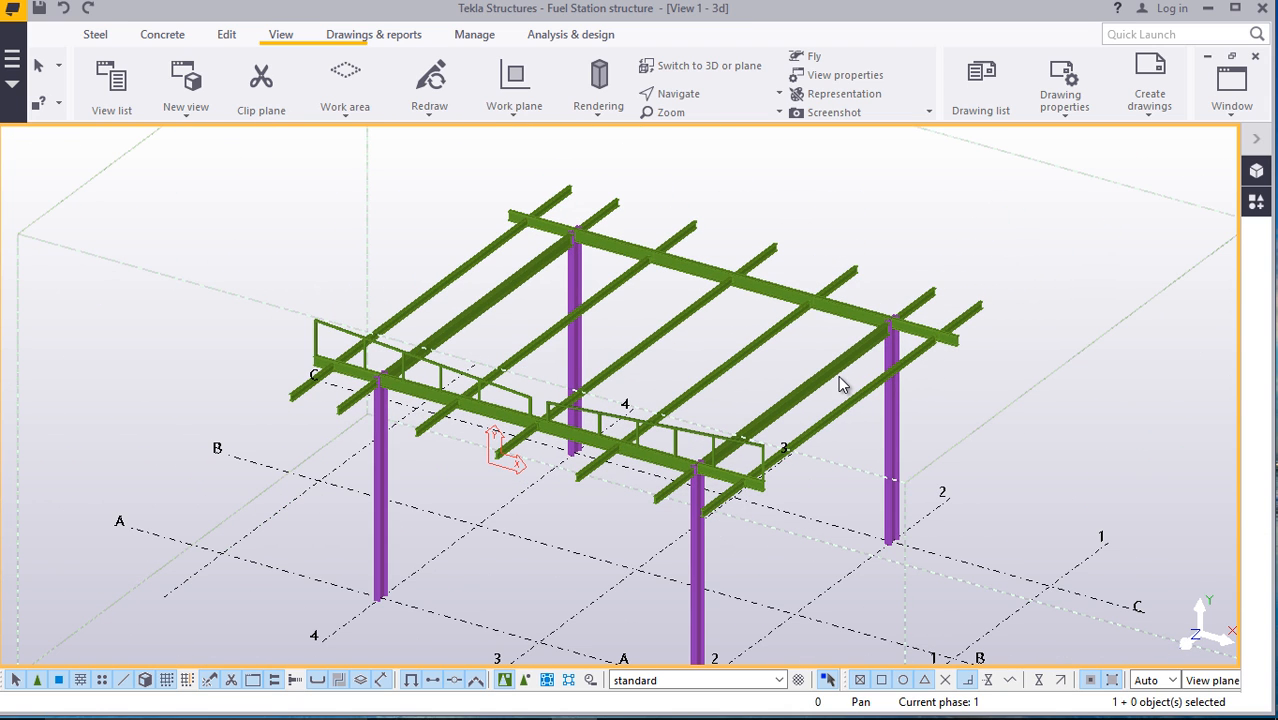
{"action": "scroll", "coordinate": [214, 337], "scroll_direction": "up", "scroll_amount": 1}
{"action": "scroll", "coordinate": [308, 337], "scroll_direction": "up", "scroll_amount": 5}
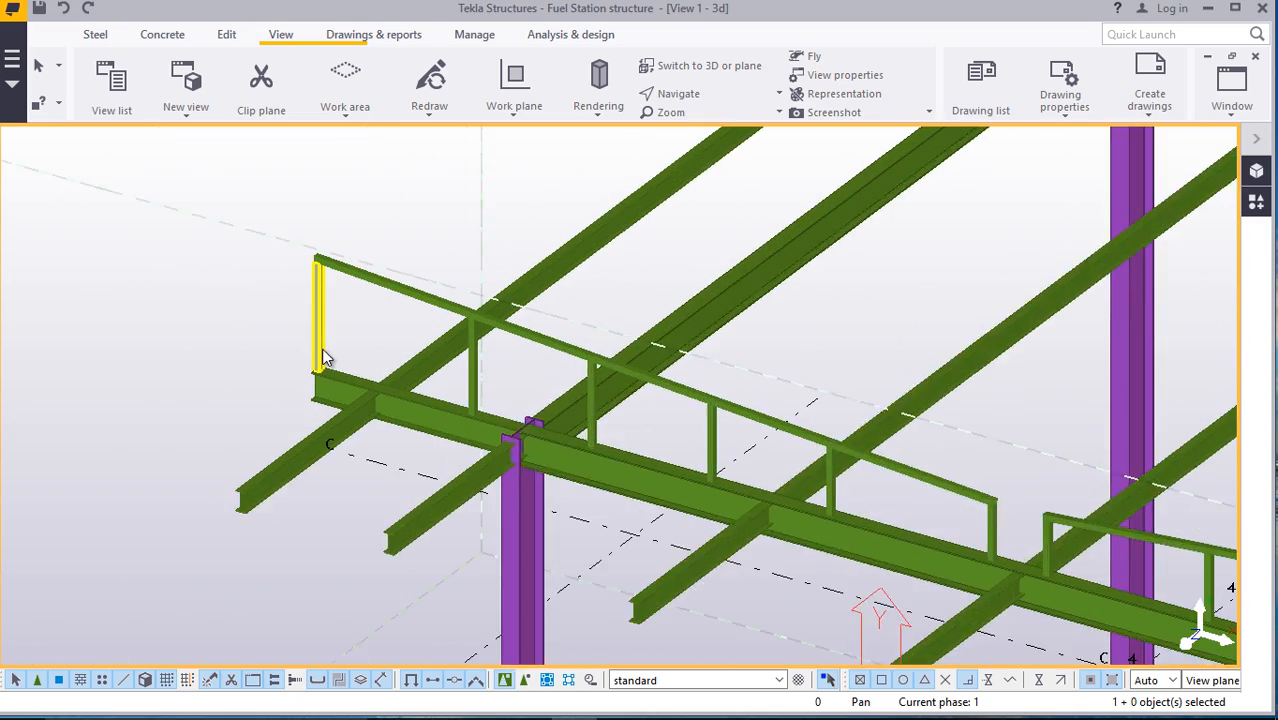
Examine the tall outer end post's foot on the cross beam and the frame around it
{"action": "scroll", "coordinate": [318, 383], "scroll_direction": "up", "scroll_amount": 5}
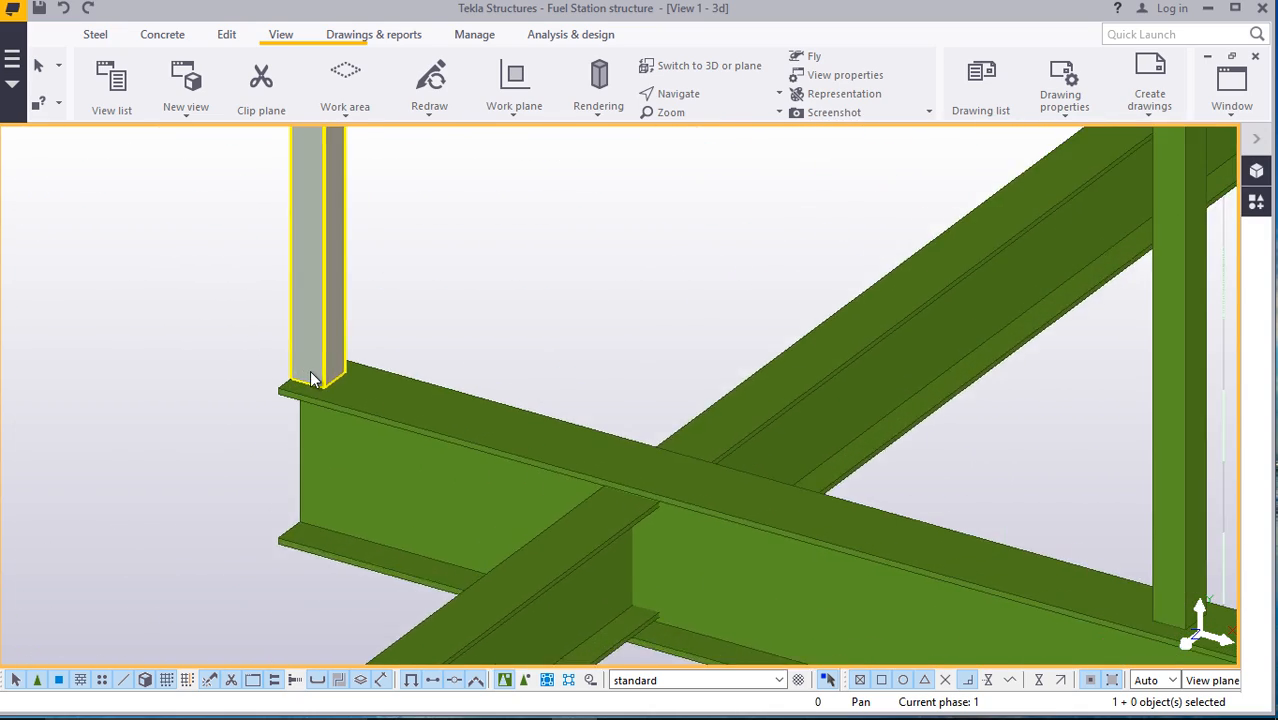
{"action": "scroll", "coordinate": [312, 378], "scroll_direction": "down", "scroll_amount": 6}
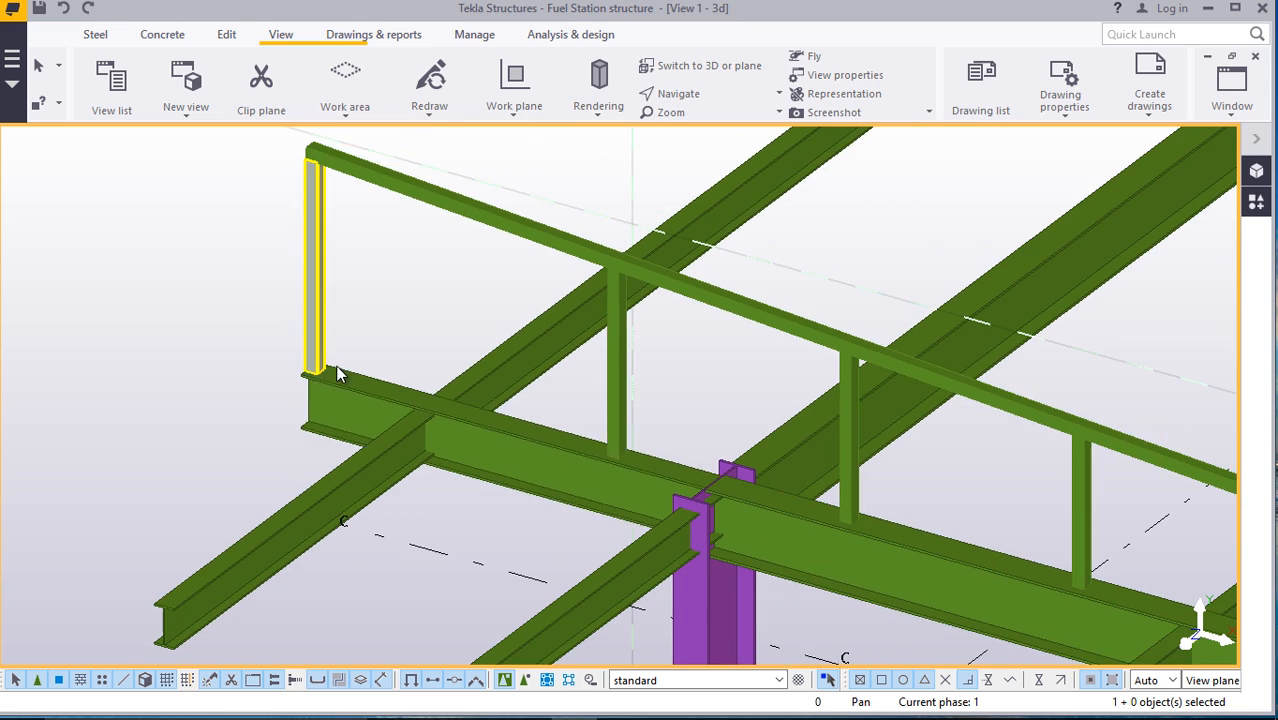
{"action": "scroll", "coordinate": [368, 406], "scroll_direction": "down", "scroll_amount": 4}
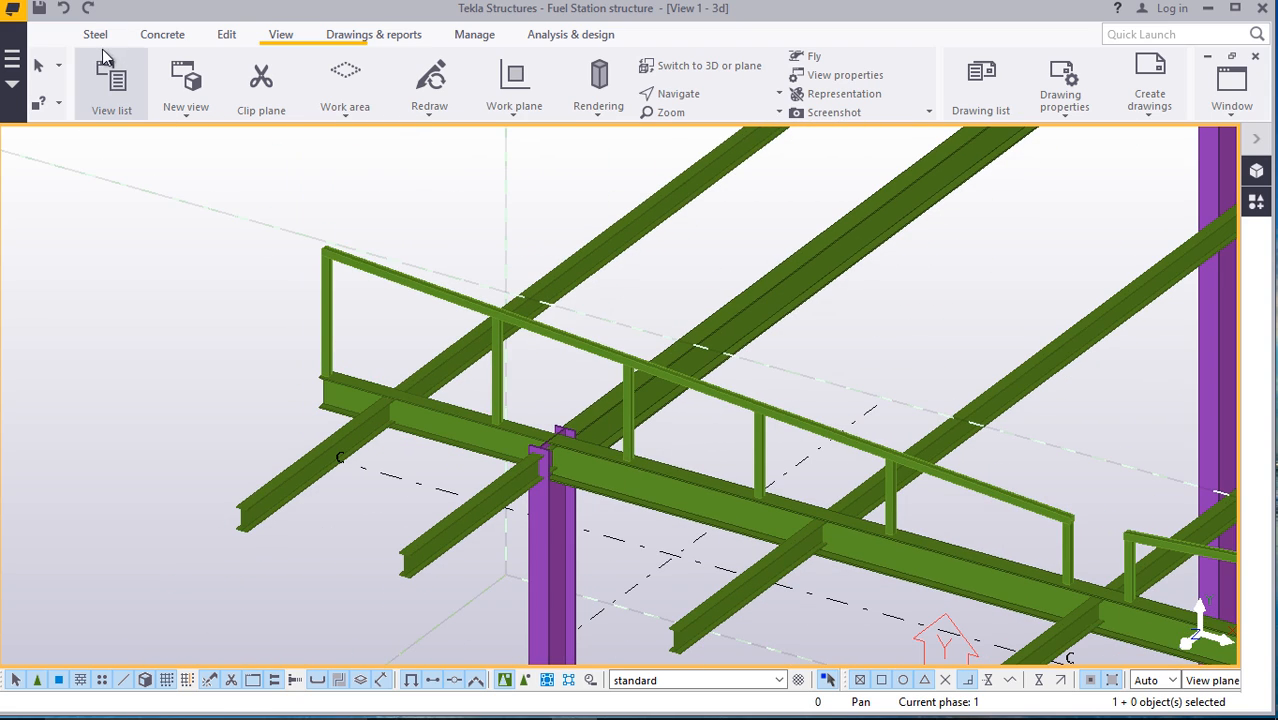
{"action": "scroll", "coordinate": [368, 410], "scroll_direction": "down", "scroll_amount": 5}
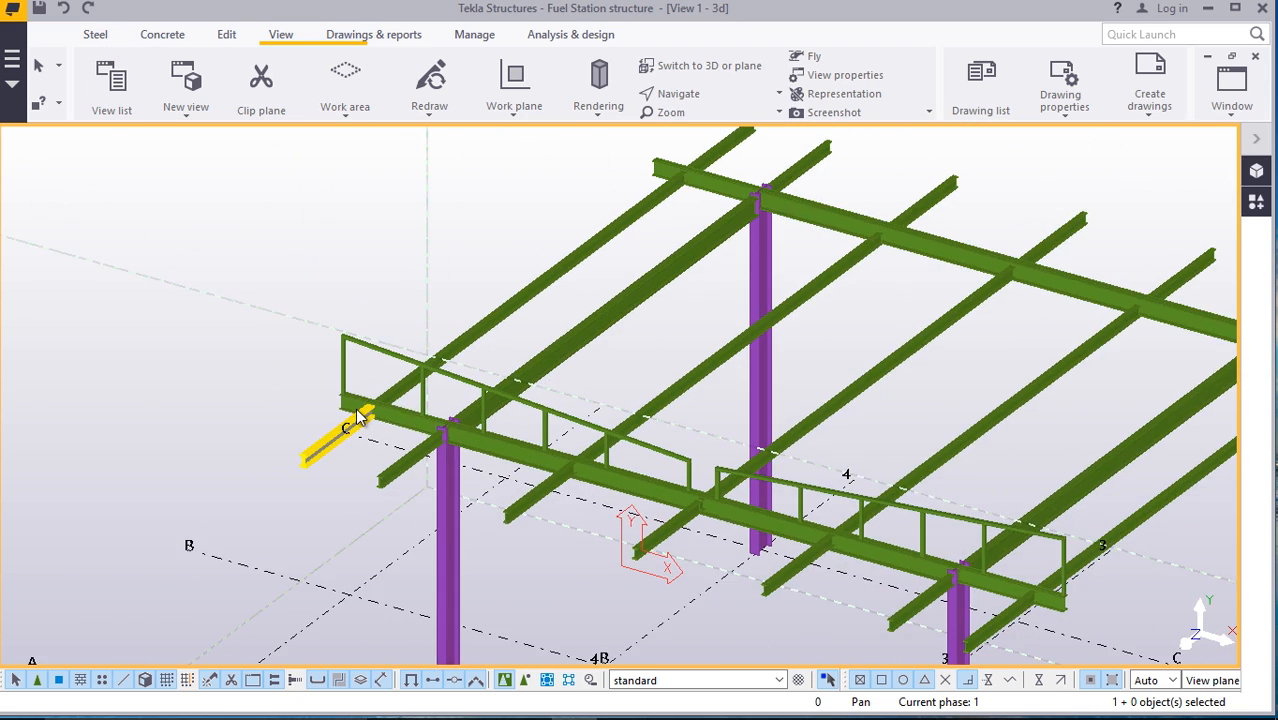
{"action": "scroll", "coordinate": [360, 418], "scroll_direction": "down", "scroll_amount": 5}
{"action": "scroll", "coordinate": [364, 367], "scroll_direction": "up", "scroll_amount": 4}
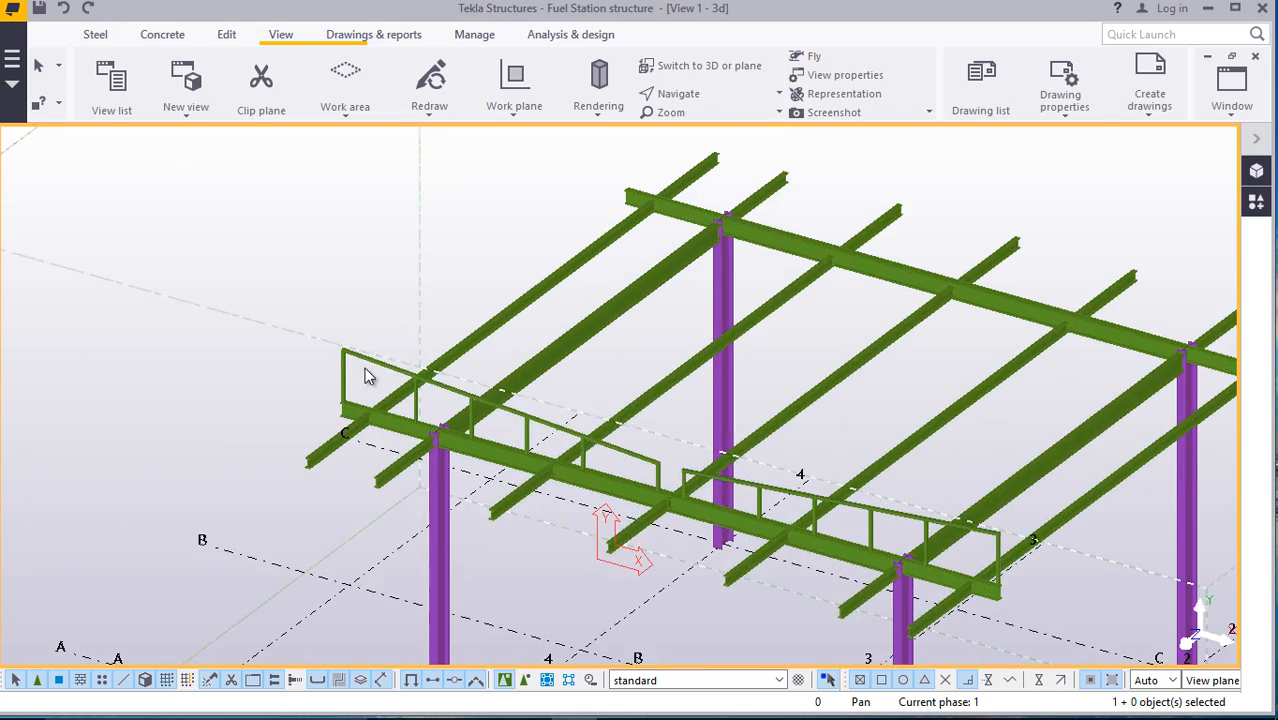
{"action": "scroll", "coordinate": [362, 361], "scroll_direction": "down", "scroll_amount": 2}
{"action": "scroll", "coordinate": [400, 320], "scroll_direction": "up", "scroll_amount": 5}
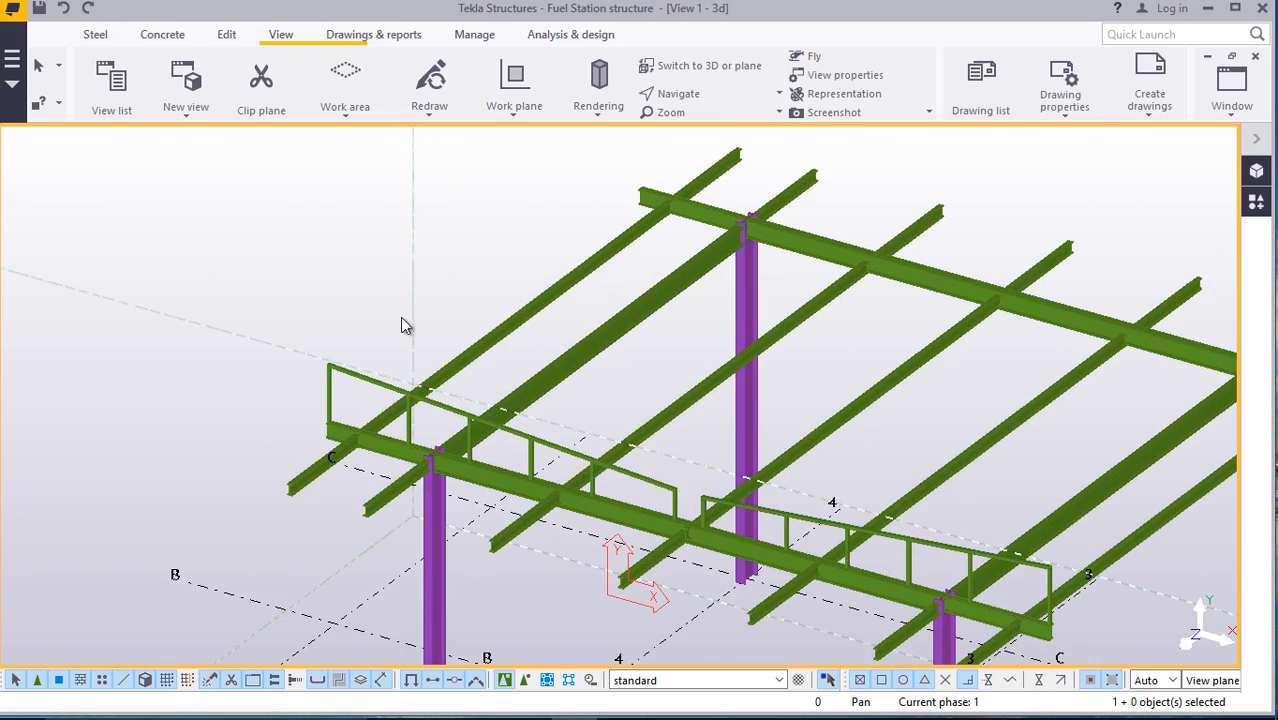
{"action": "scroll", "coordinate": [334, 375], "scroll_direction": "up", "scroll_amount": 2}
{"action": "scroll", "coordinate": [353, 474], "scroll_direction": "down", "scroll_amount": 4}
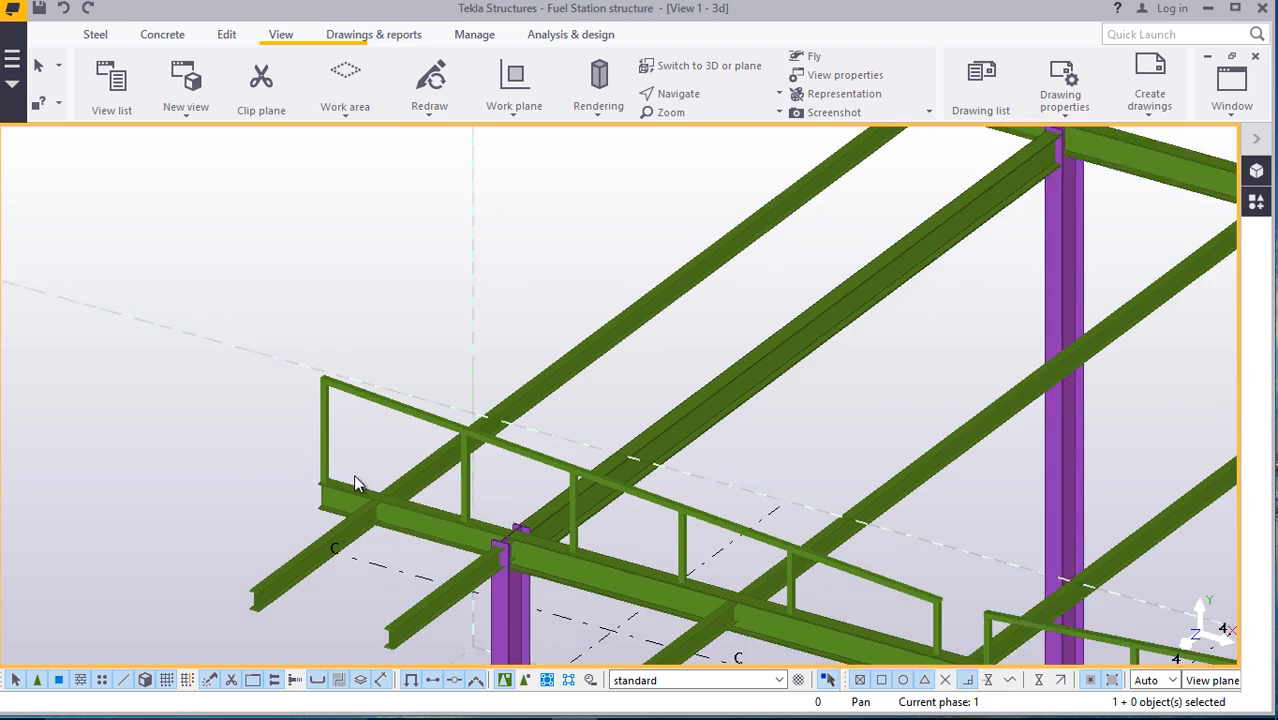
{"action": "scroll", "coordinate": [388, 482], "scroll_direction": "up", "scroll_amount": 2}
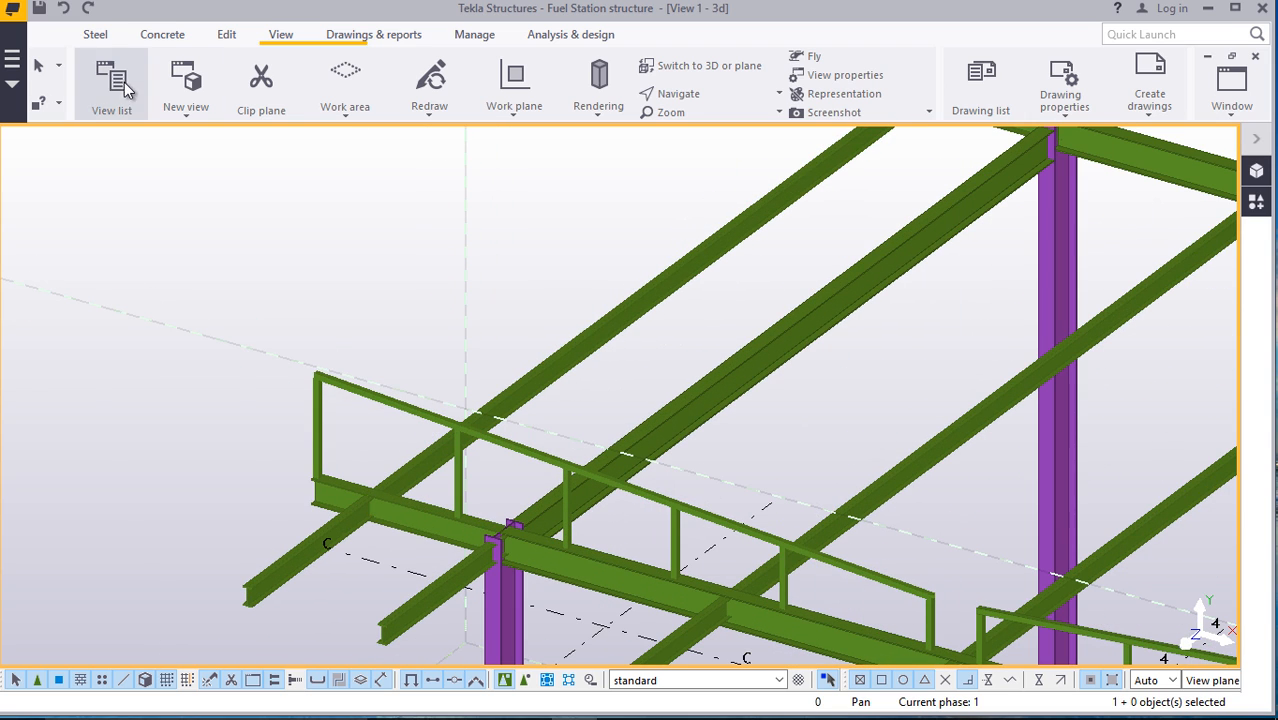
Model a 6840 mm steel beam along the cross beam's top, from the tall outer end post's base corner to the shorter end post's
{"action": "left_click", "coordinate": [93, 37]}
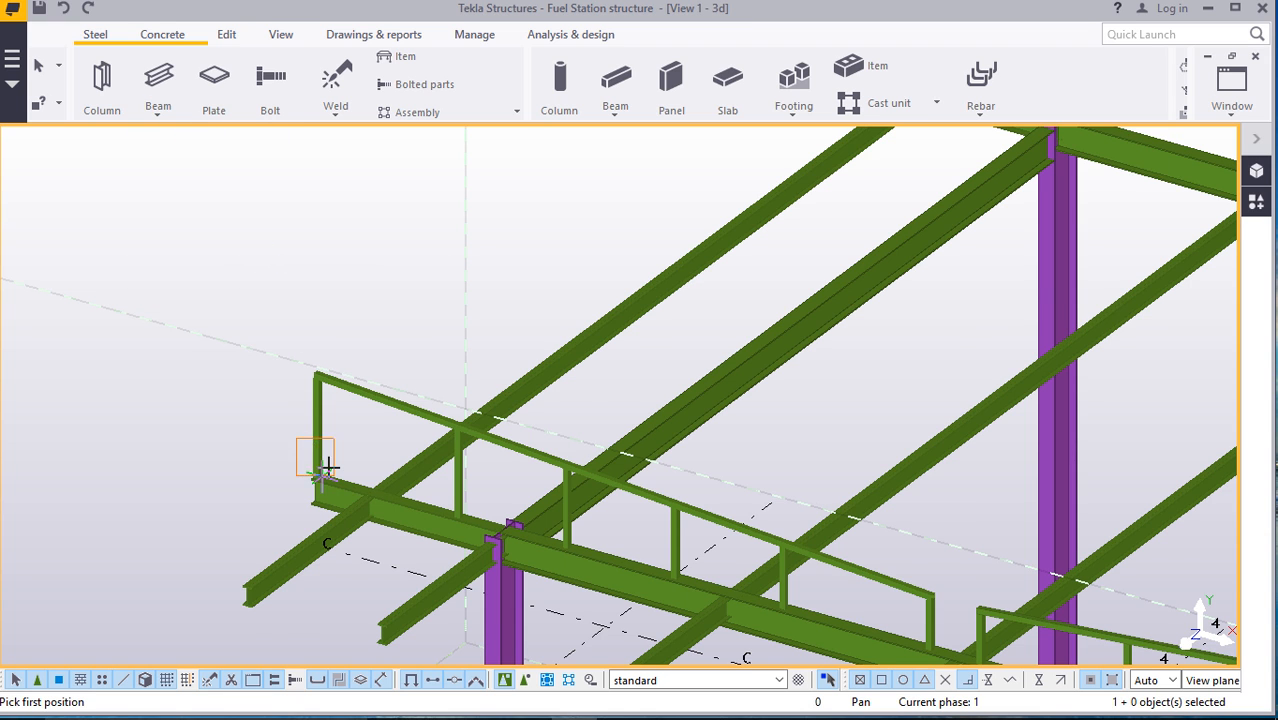
{"action": "scroll", "coordinate": [327, 467], "scroll_direction": "up", "scroll_amount": 5}
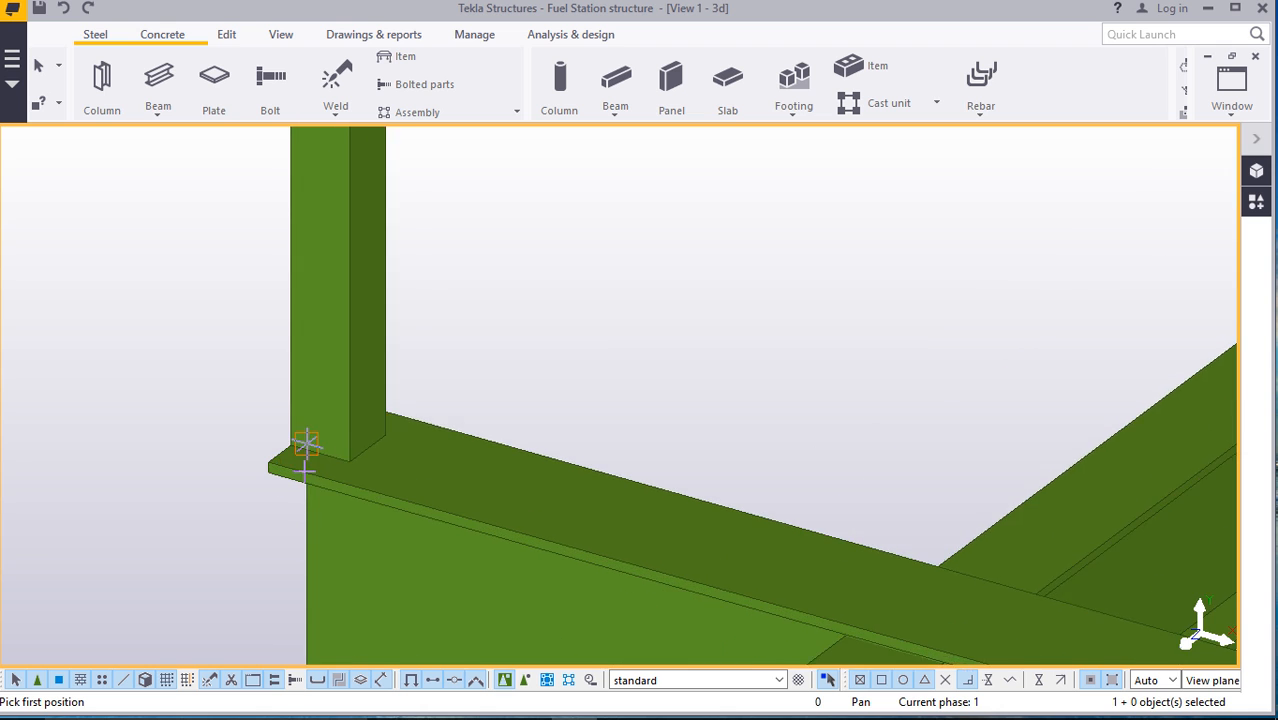
{"action": "scroll", "coordinate": [306, 445], "scroll_direction": "up", "scroll_amount": 2}
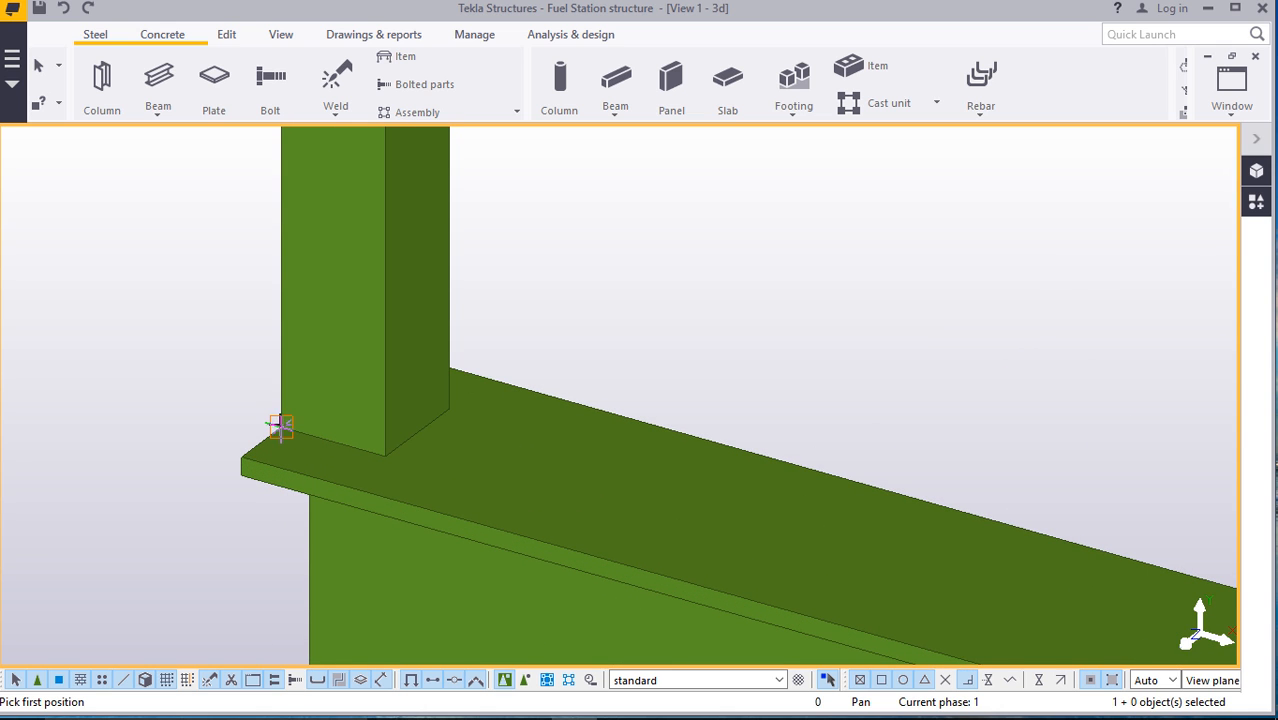
{"action": "left_click", "coordinate": [280, 427]}
{"action": "scroll", "coordinate": [194, 357], "scroll_direction": "down", "scroll_amount": 8}
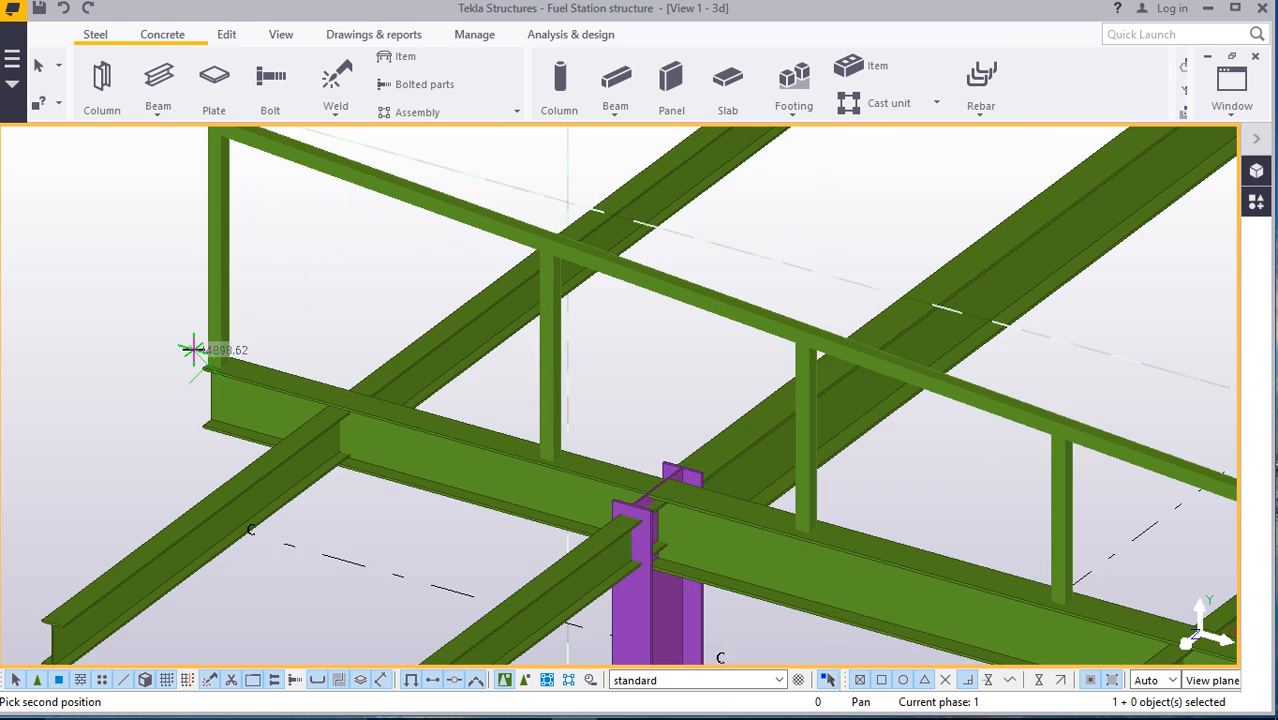
{"action": "scroll", "coordinate": [192, 350], "scroll_direction": "down", "scroll_amount": 5}
{"action": "scroll", "coordinate": [660, 490], "scroll_direction": "up", "scroll_amount": 2}
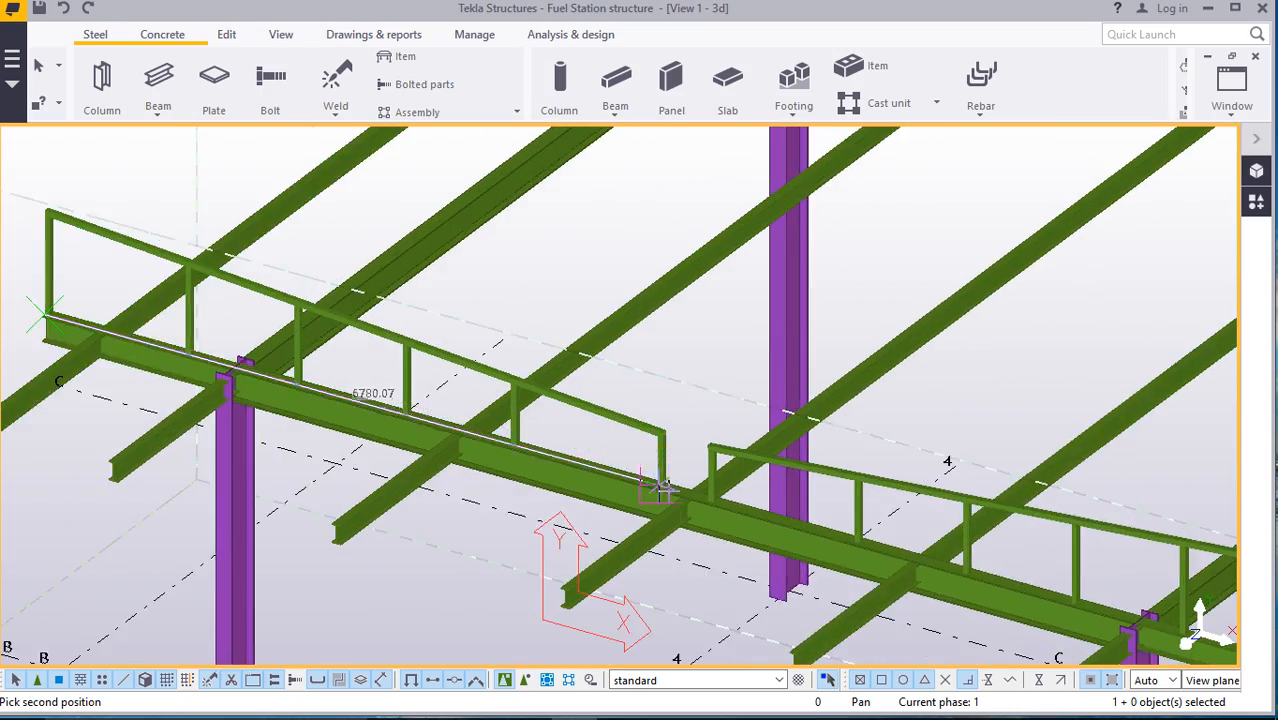
{"action": "scroll", "coordinate": [660, 490], "scroll_direction": "up", "scroll_amount": 6}
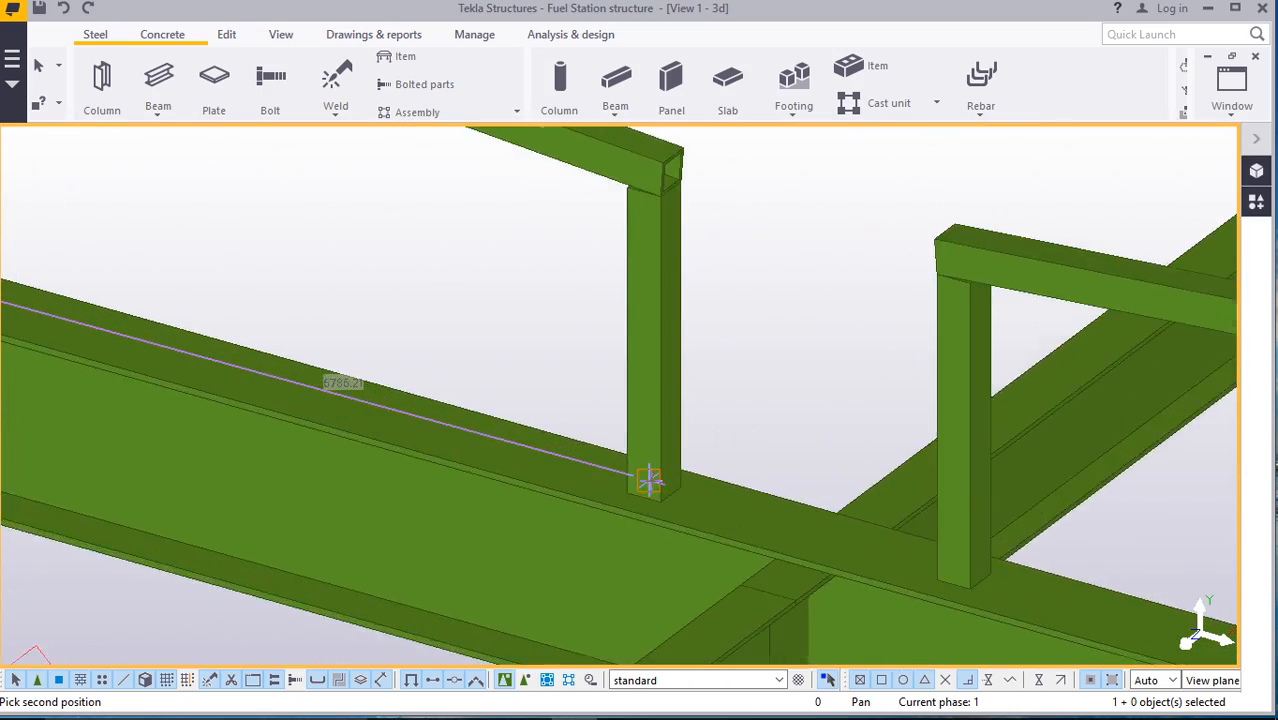
{"action": "scroll", "coordinate": [650, 482], "scroll_direction": "up", "scroll_amount": 4}
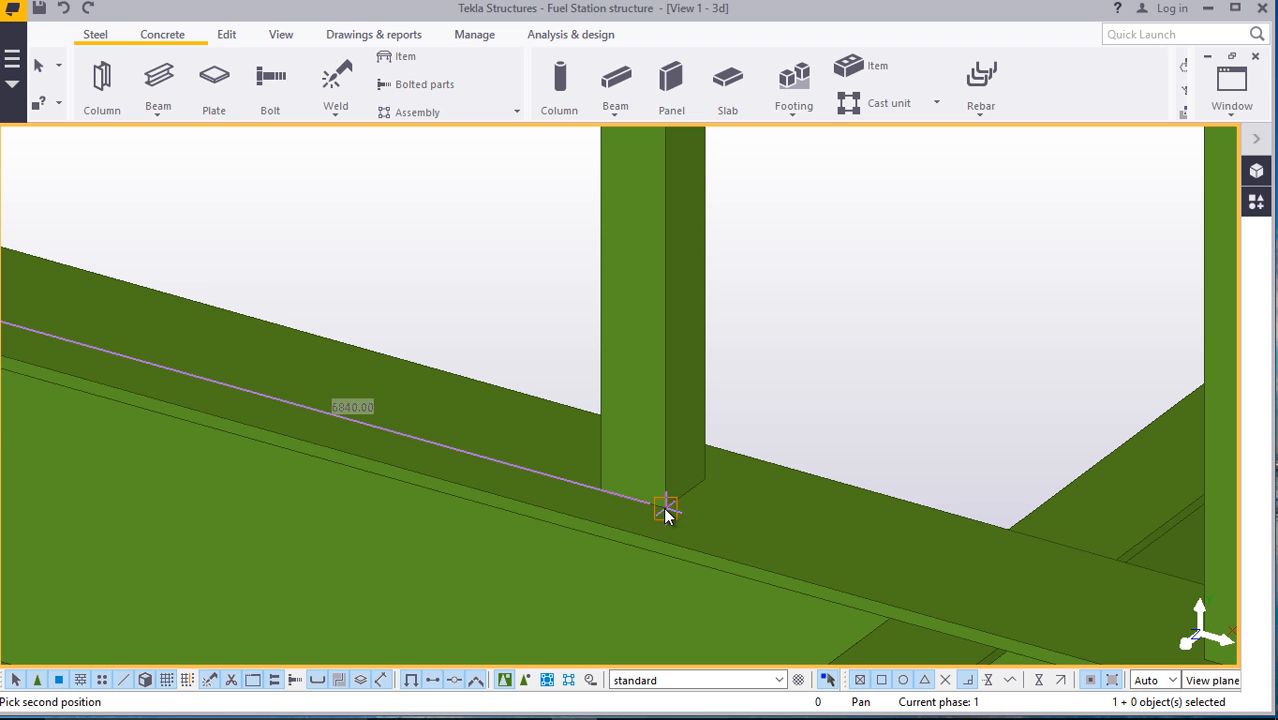
{"action": "right_click", "coordinate": [762, 351]}
{"action": "left_click", "coordinate": [812, 363]}
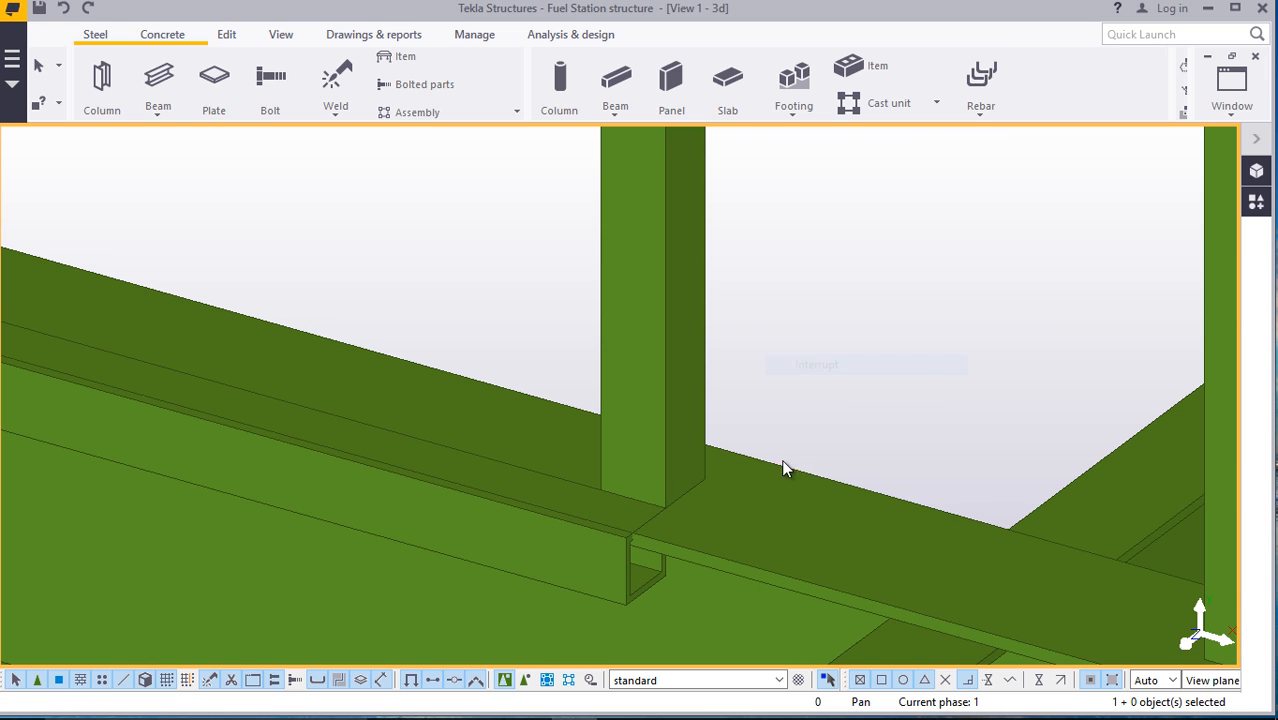
Examine how the new bottom beam's end sits against the cross beam and the shorter end post
{"action": "scroll", "coordinate": [779, 458], "scroll_direction": "down", "scroll_amount": 2}
{"action": "scroll", "coordinate": [780, 450], "scroll_direction": "down", "scroll_amount": 4}
{"action": "scroll", "coordinate": [770, 447], "scroll_direction": "up", "scroll_amount": 4}
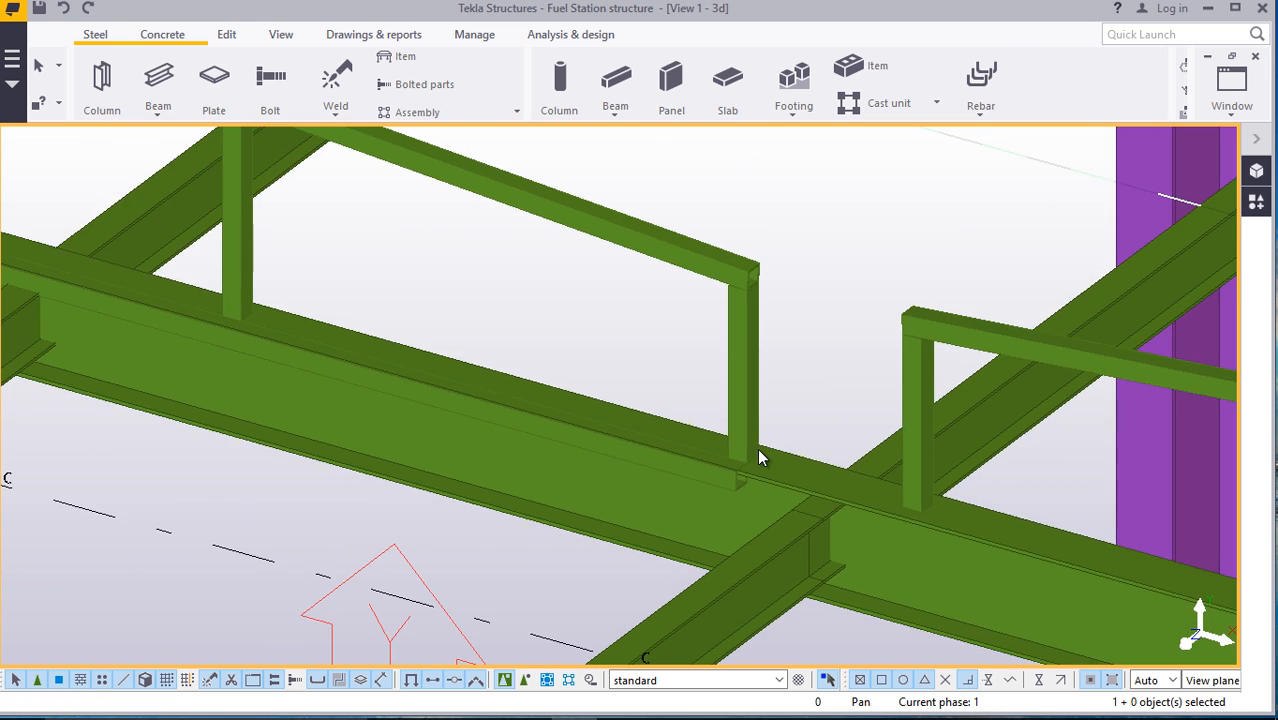
{"action": "scroll", "coordinate": [746, 498], "scroll_direction": "up", "scroll_amount": 3}
{"action": "scroll", "coordinate": [782, 413], "scroll_direction": "down", "scroll_amount": 1}
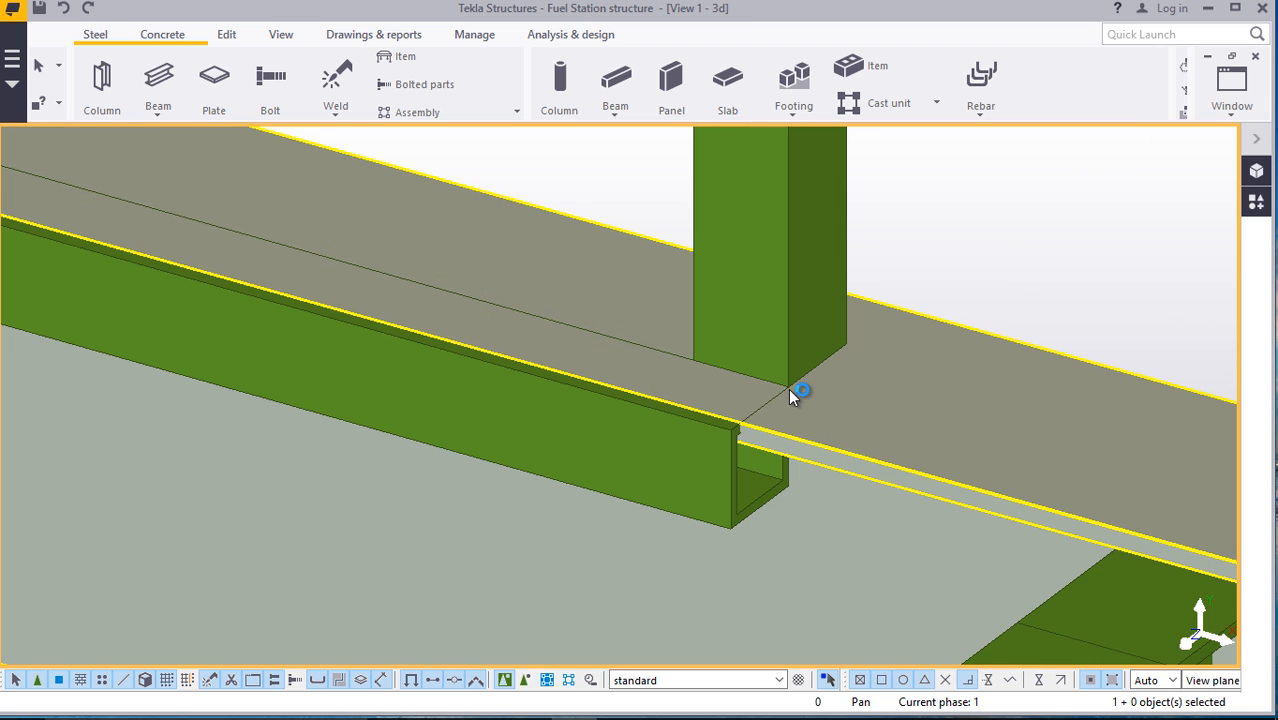
{"action": "scroll", "coordinate": [775, 490], "scroll_direction": "up", "scroll_amount": 2}
{"action": "scroll", "coordinate": [772, 498], "scroll_direction": "down", "scroll_amount": 3}
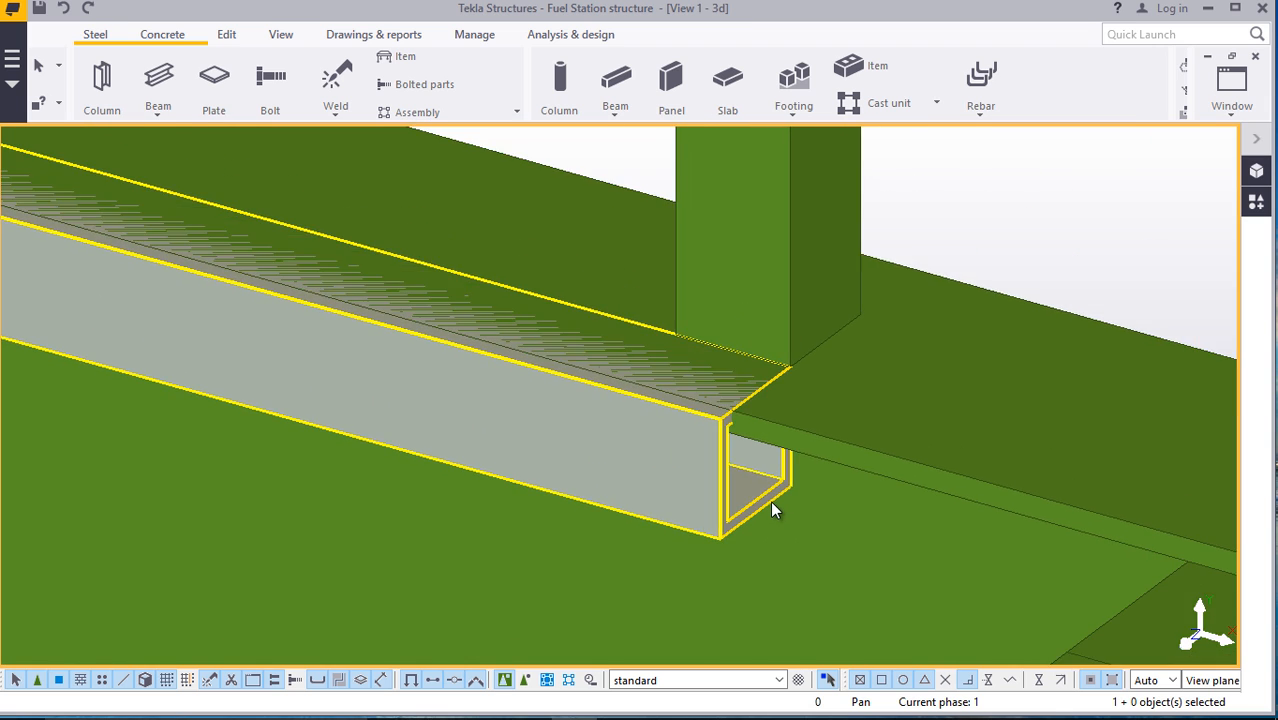
{"action": "scroll", "coordinate": [778, 505], "scroll_direction": "down", "scroll_amount": 6}
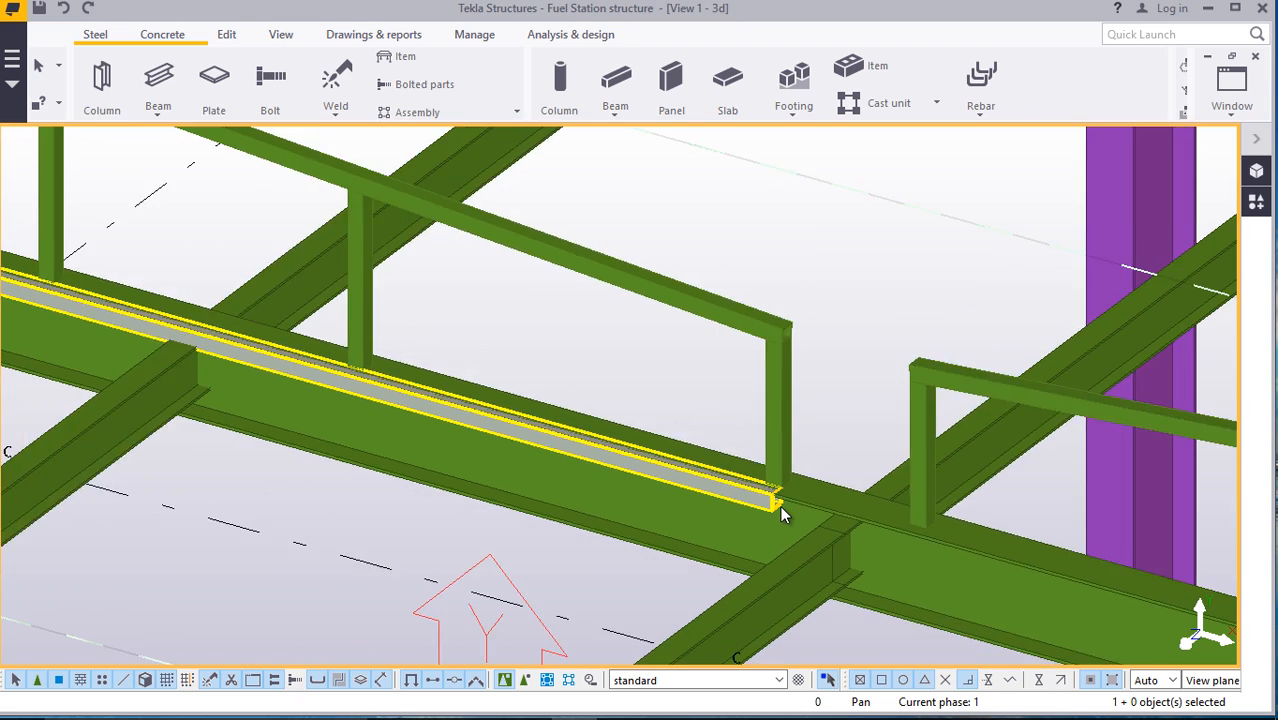
{"action": "scroll", "coordinate": [780, 505], "scroll_direction": "down", "scroll_amount": 3}
Select the first frame's sloping beam together with both end posts and all four intermediate posts
{"action": "scroll", "coordinate": [791, 504], "scroll_direction": "up", "scroll_amount": 4}
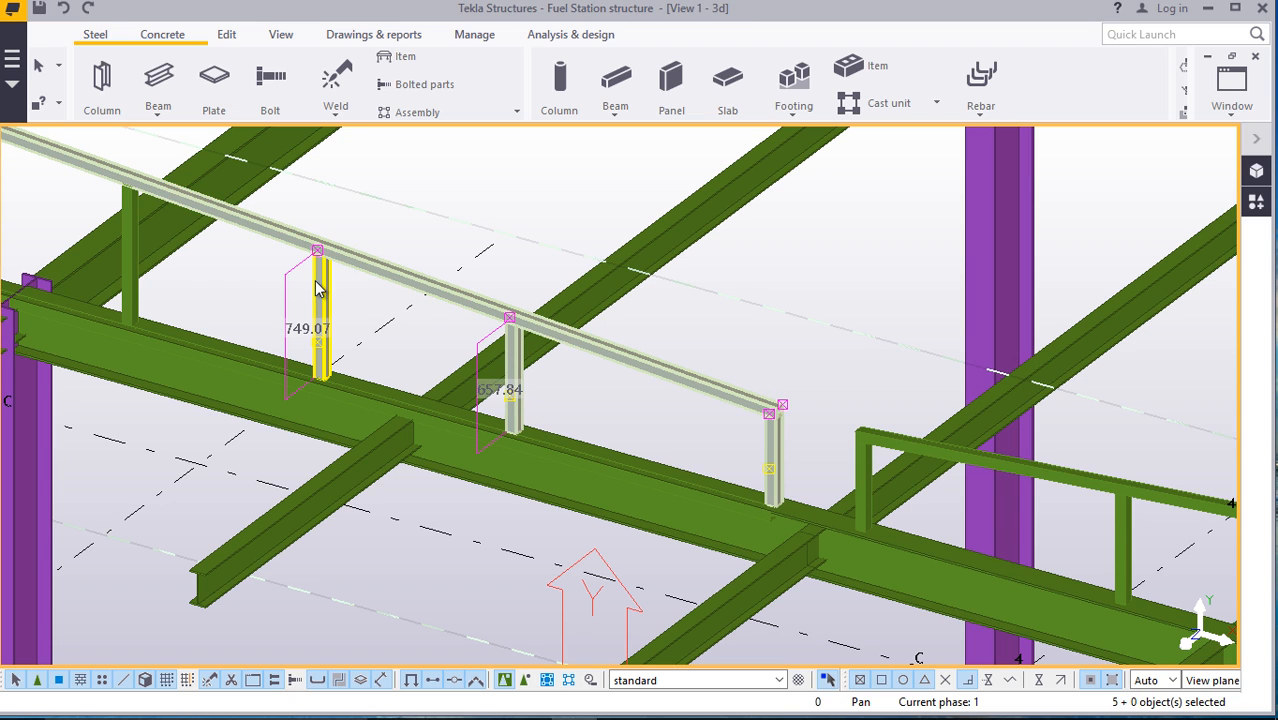
{"action": "scroll", "coordinate": [145, 318], "scroll_direction": "down", "scroll_amount": 3}
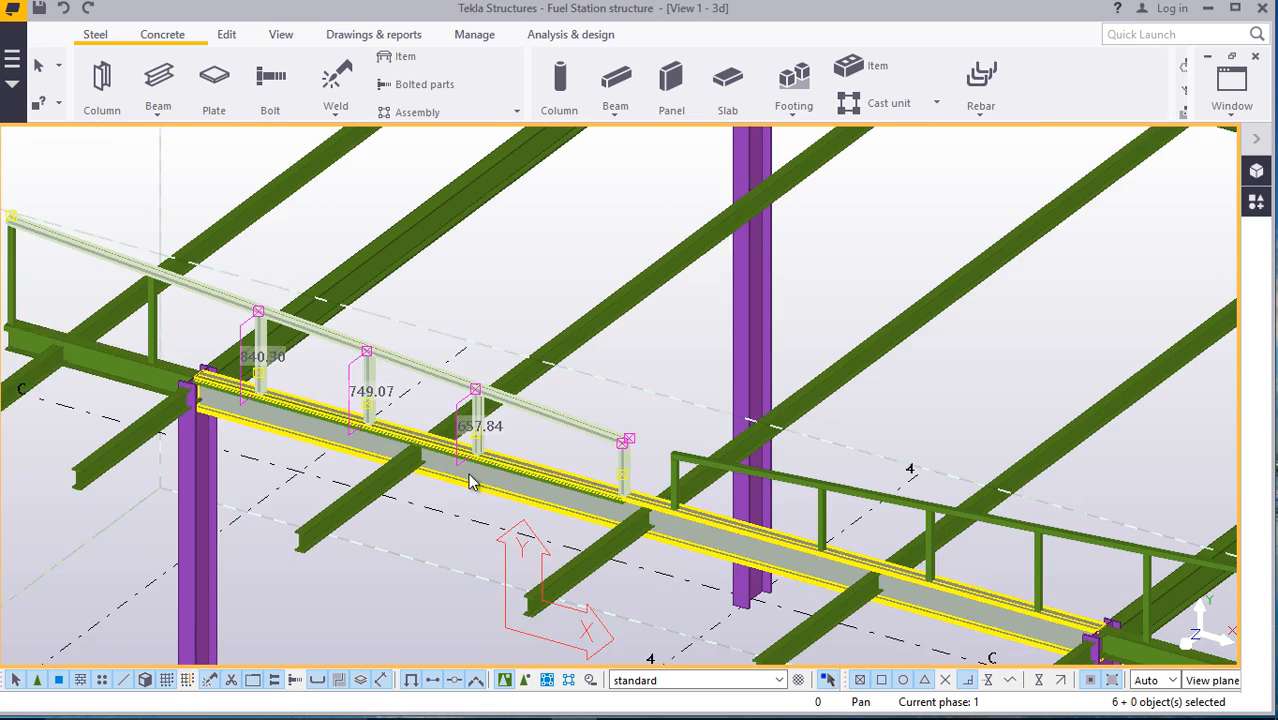
{"action": "scroll", "coordinate": [190, 347], "scroll_direction": "up", "scroll_amount": 3}
{"action": "scroll", "coordinate": [180, 330], "scroll_direction": "down", "scroll_amount": 3}
{"action": "scroll", "coordinate": [125, 345], "scroll_direction": "up", "scroll_amount": 4}
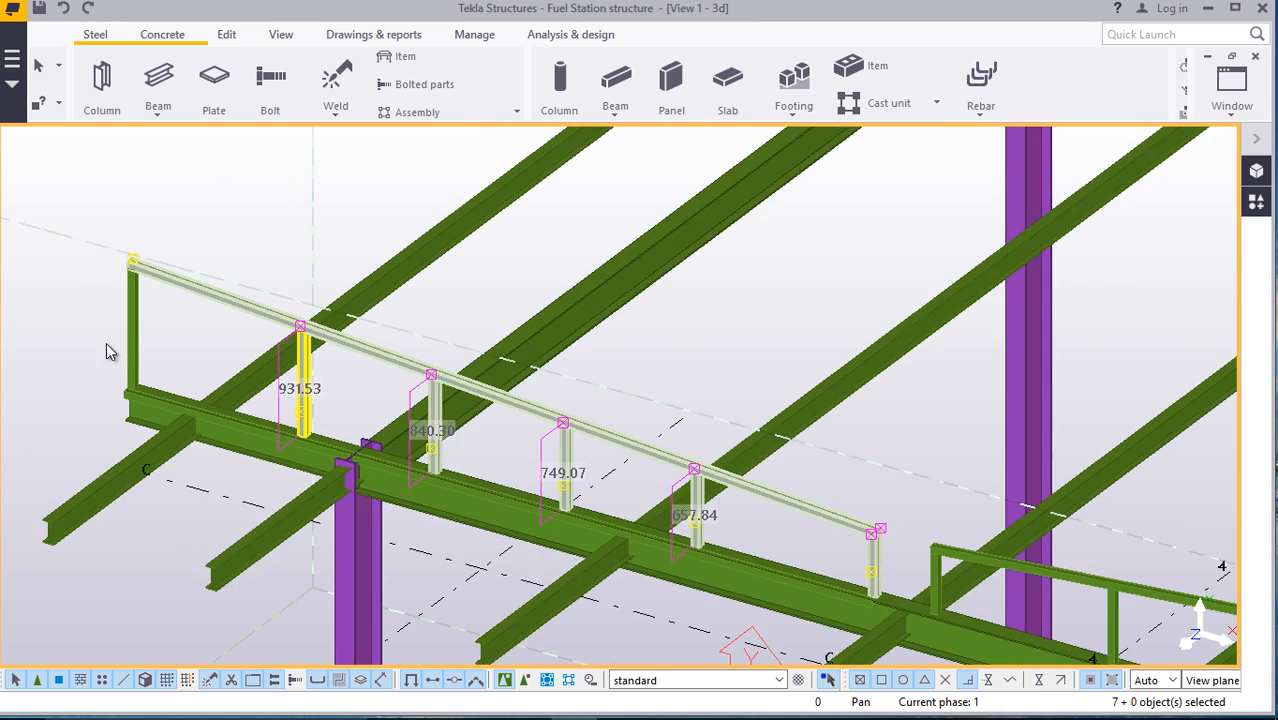
Try to move the selected sloping beam and posts from the shorter end post's foot to the bottom beam's end
{"action": "right_click", "coordinate": [185, 327]}
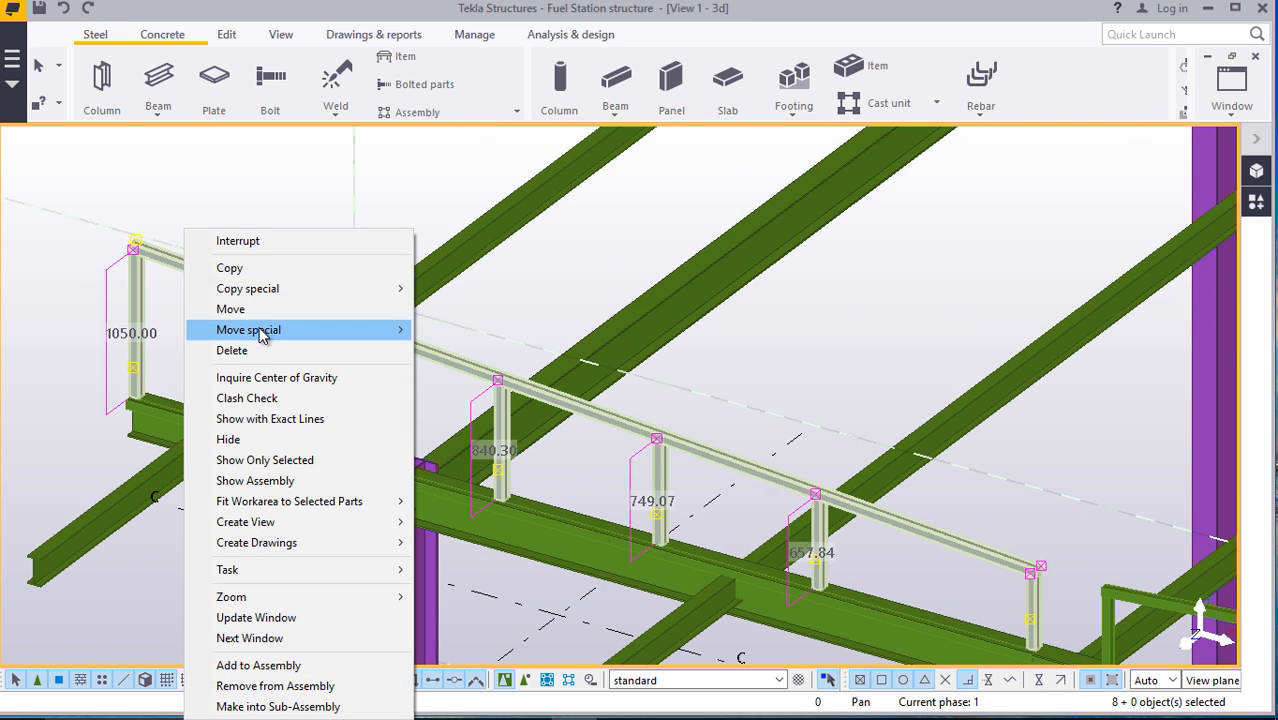
{"action": "left_click", "coordinate": [231, 309]}
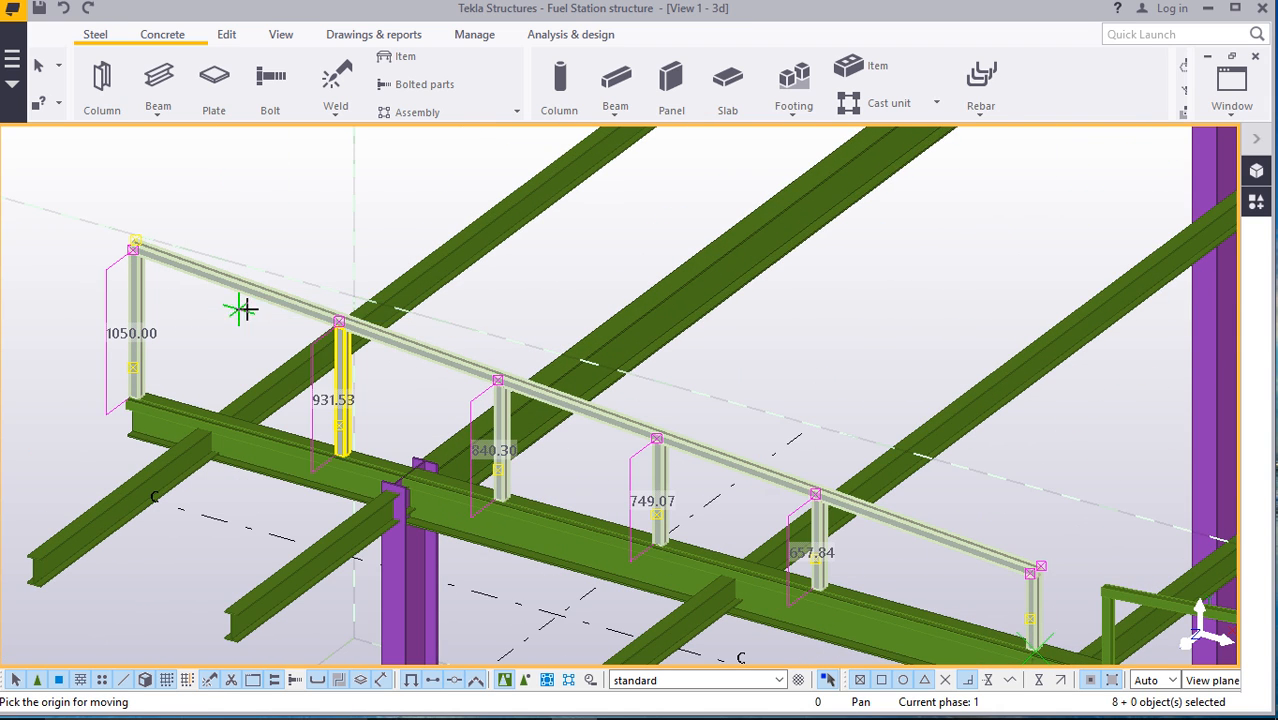
{"action": "scroll", "coordinate": [275, 312], "scroll_direction": "down", "scroll_amount": 1}
{"action": "scroll", "coordinate": [762, 542], "scroll_direction": "up", "scroll_amount": 10}
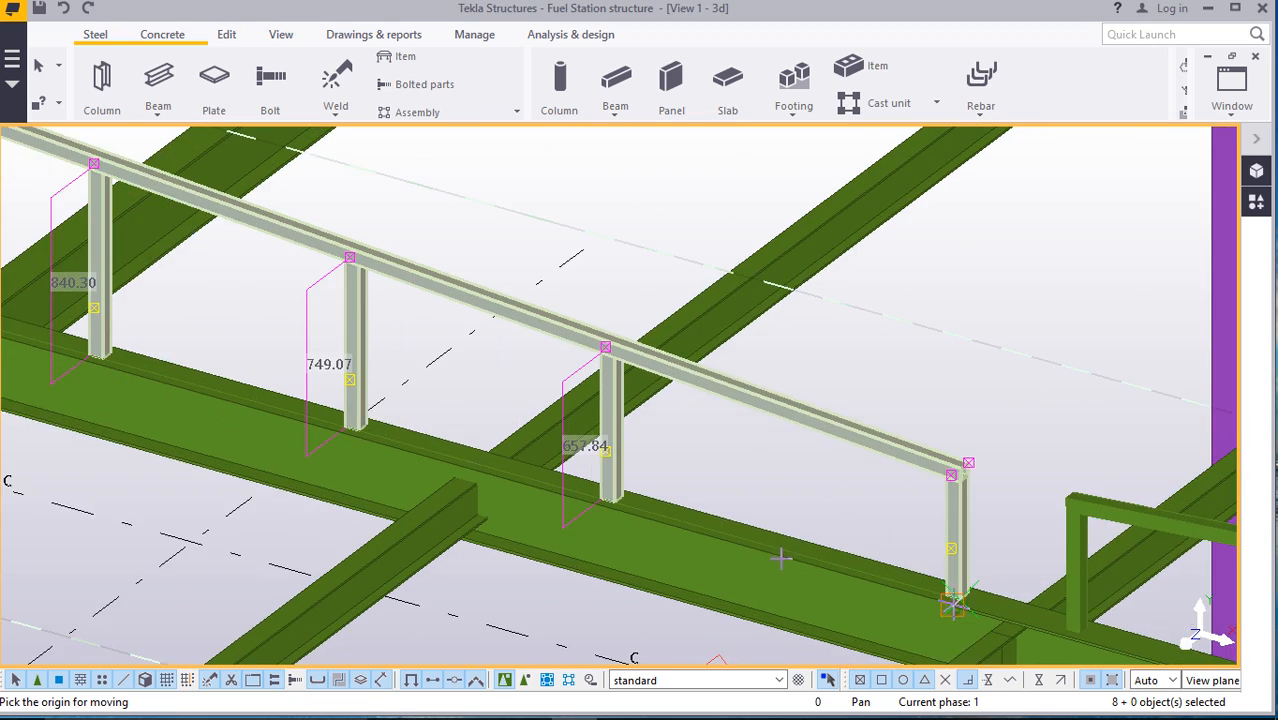
{"action": "scroll", "coordinate": [428, 436], "scroll_direction": "down", "scroll_amount": 5}
{"action": "scroll", "coordinate": [797, 530], "scroll_direction": "up", "scroll_amount": 10}
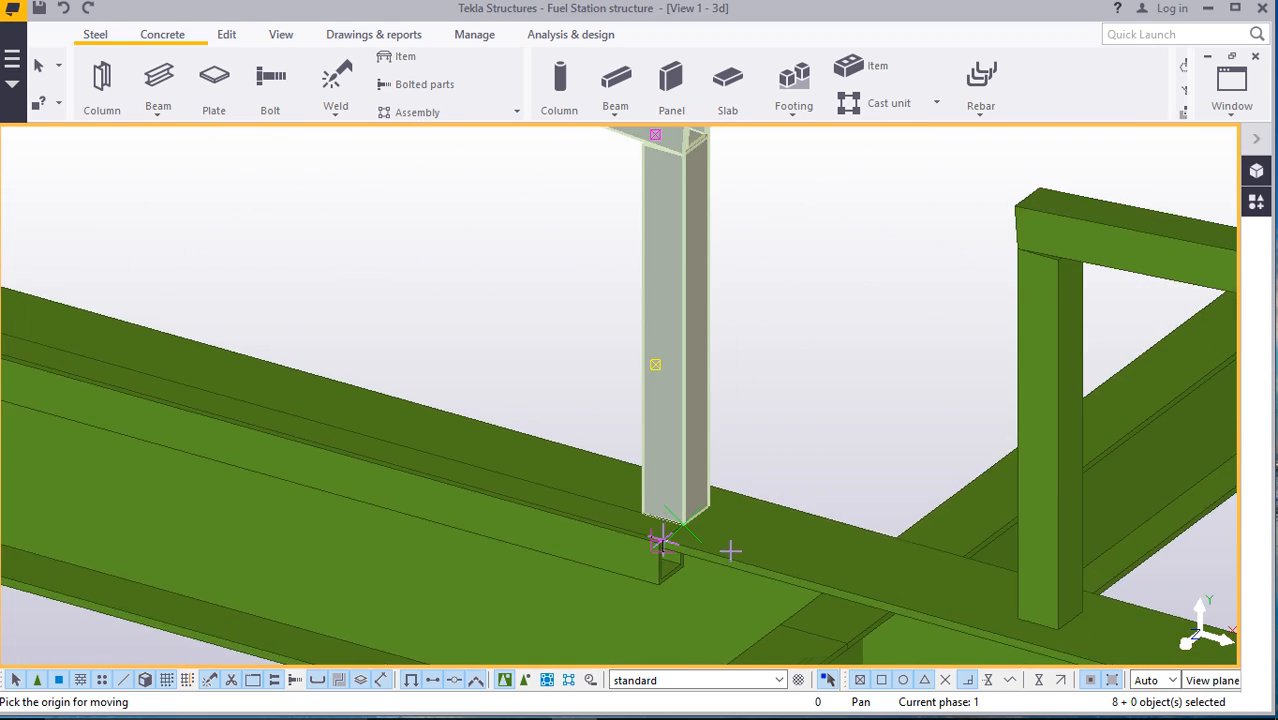
{"action": "scroll", "coordinate": [679, 507], "scroll_direction": "up", "scroll_amount": 1}
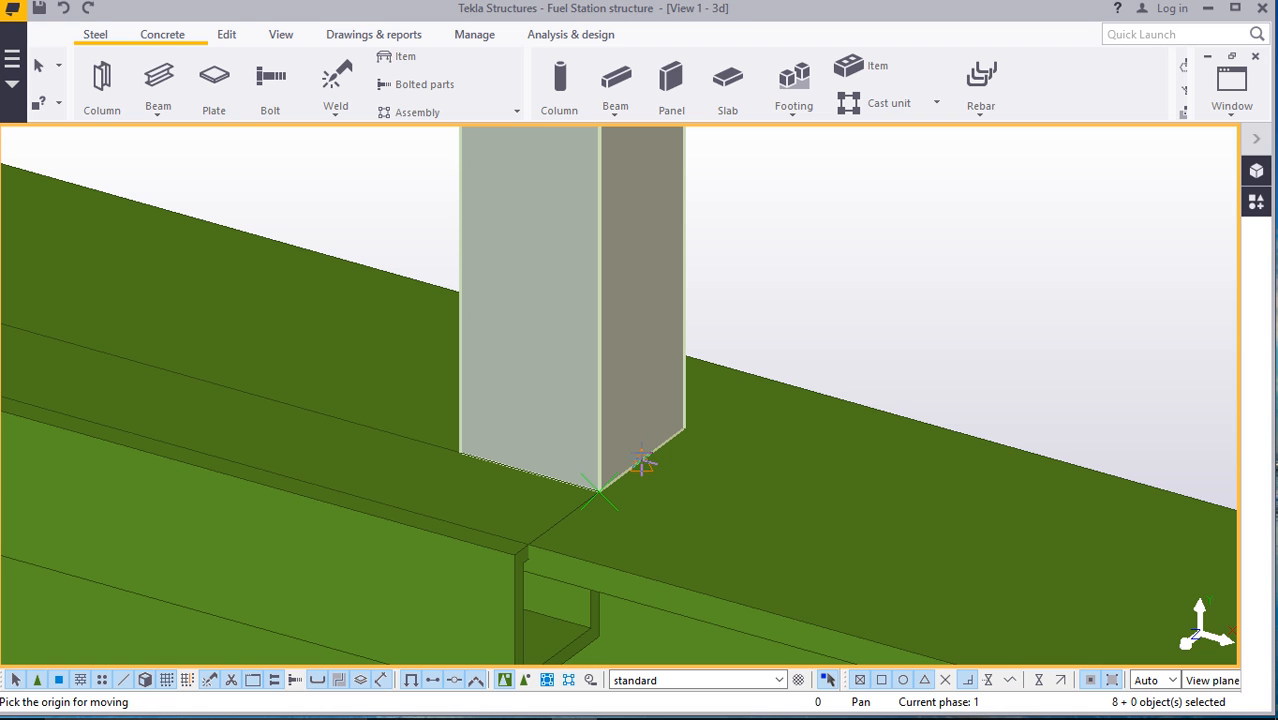
{"action": "left_click", "coordinate": [558, 522]}
{"action": "scroll", "coordinate": [607, 486], "scroll_direction": "down", "scroll_amount": 3}
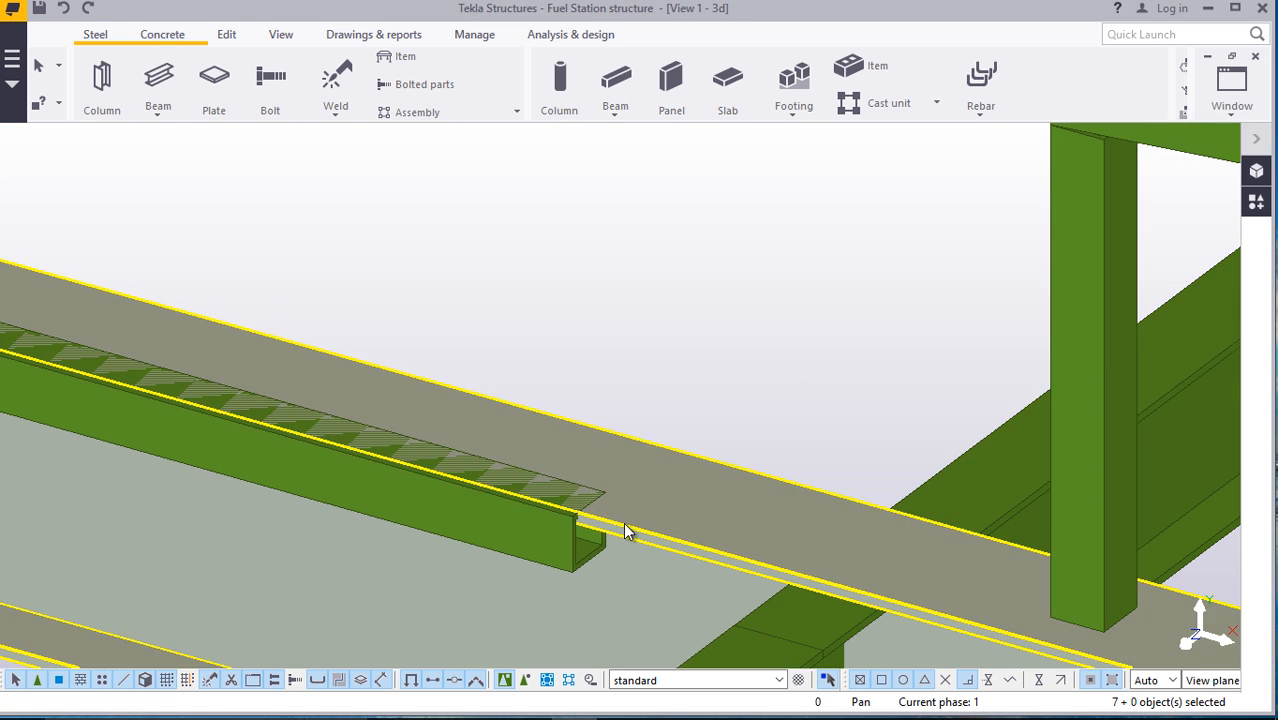
{"action": "scroll", "coordinate": [623, 522], "scroll_direction": "down", "scroll_amount": 8}
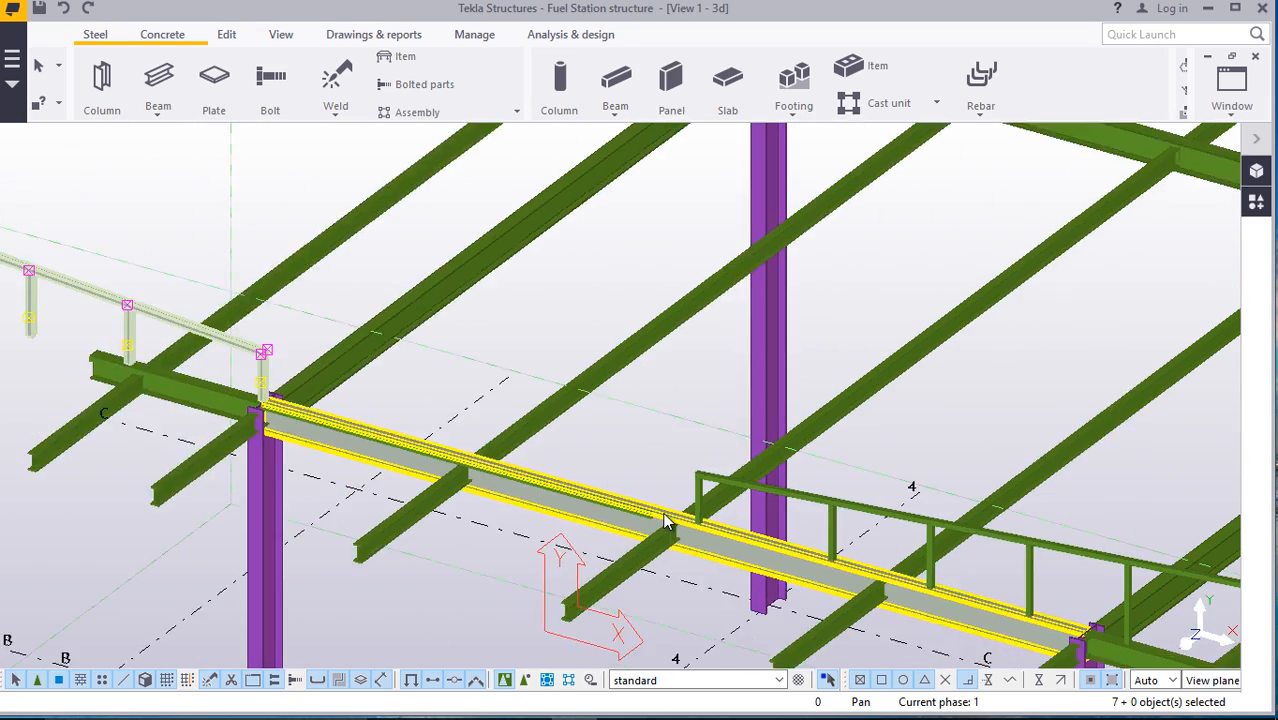
{"action": "scroll", "coordinate": [668, 521], "scroll_direction": "down", "scroll_amount": 3}
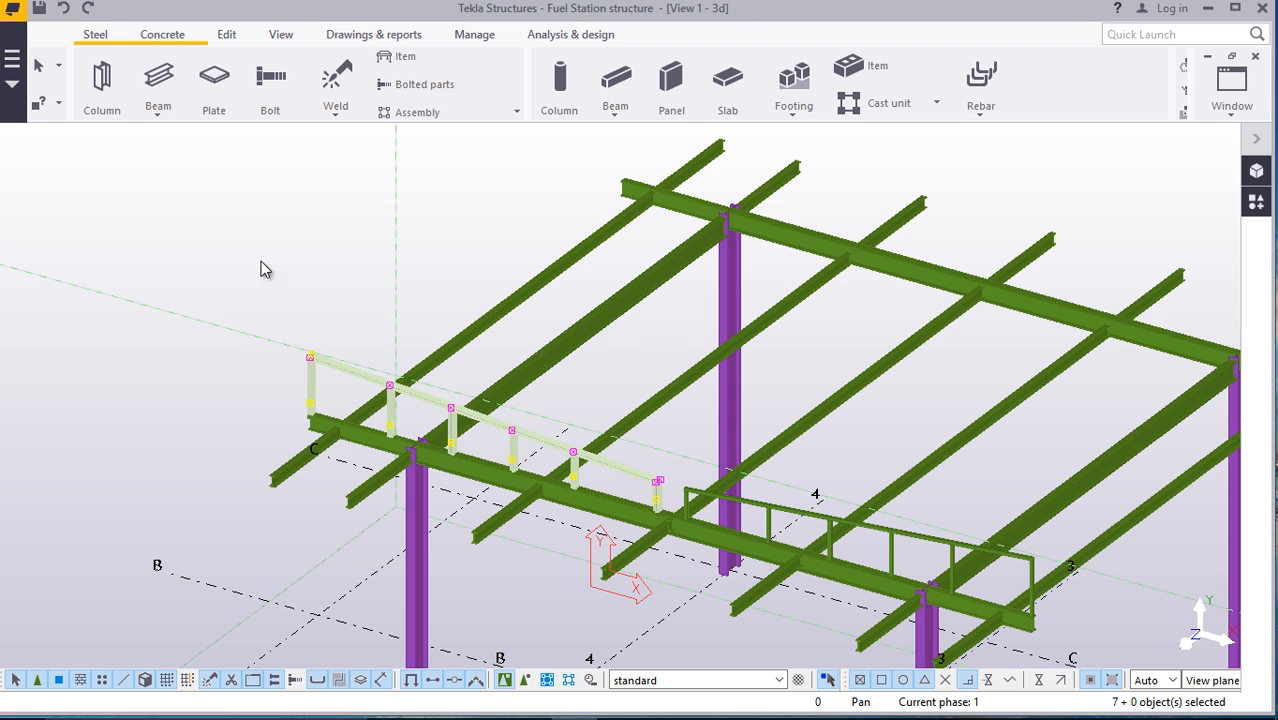
Return the work plane from the frame's vertical plane to the horizontal XY plane with Z pointing up
{"action": "scroll", "coordinate": [274, 293], "scroll_direction": "down", "scroll_amount": 5}
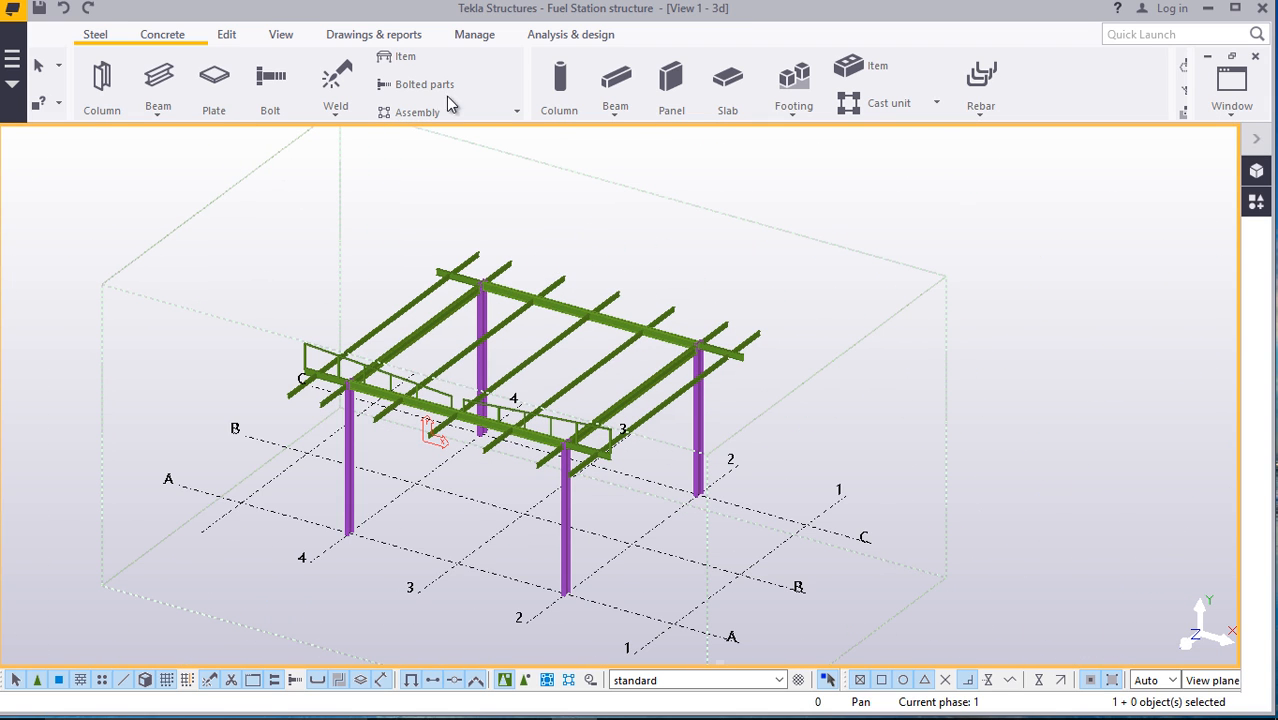
{"action": "left_click", "coordinate": [281, 40]}
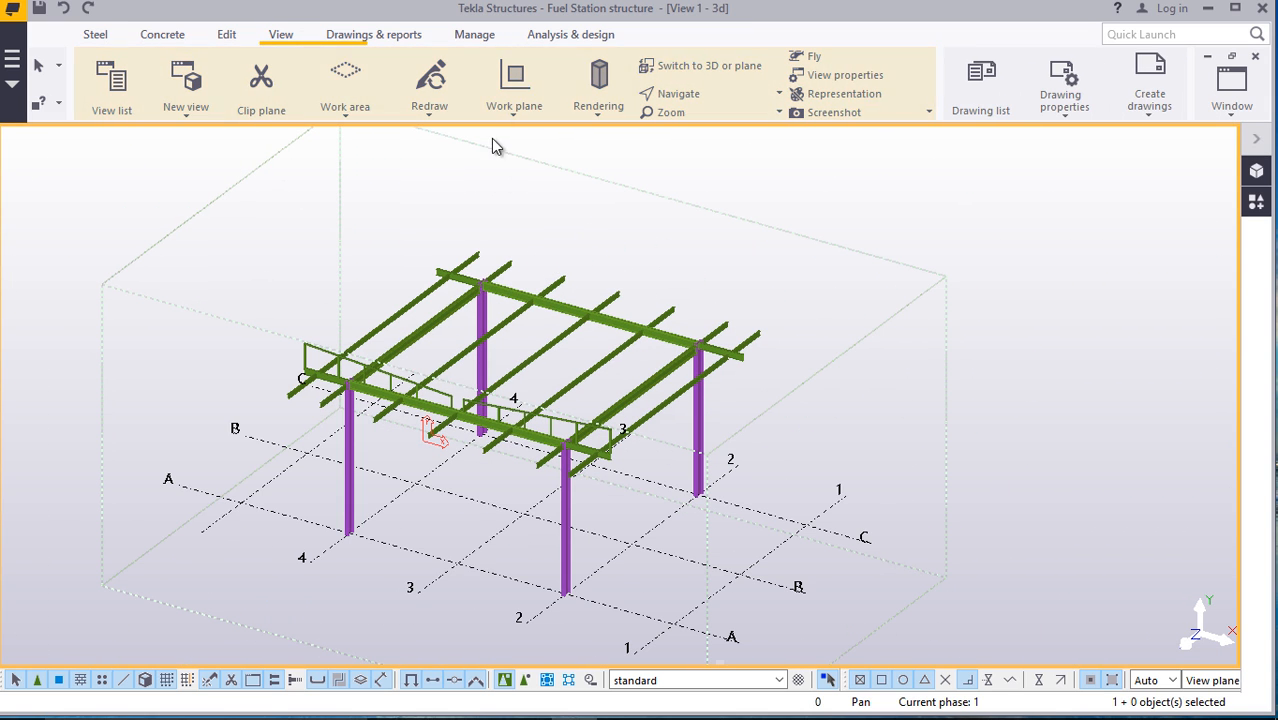
{"action": "left_click", "coordinate": [514, 118]}
{"action": "scroll", "coordinate": [479, 536], "scroll_direction": "up", "scroll_amount": 8}
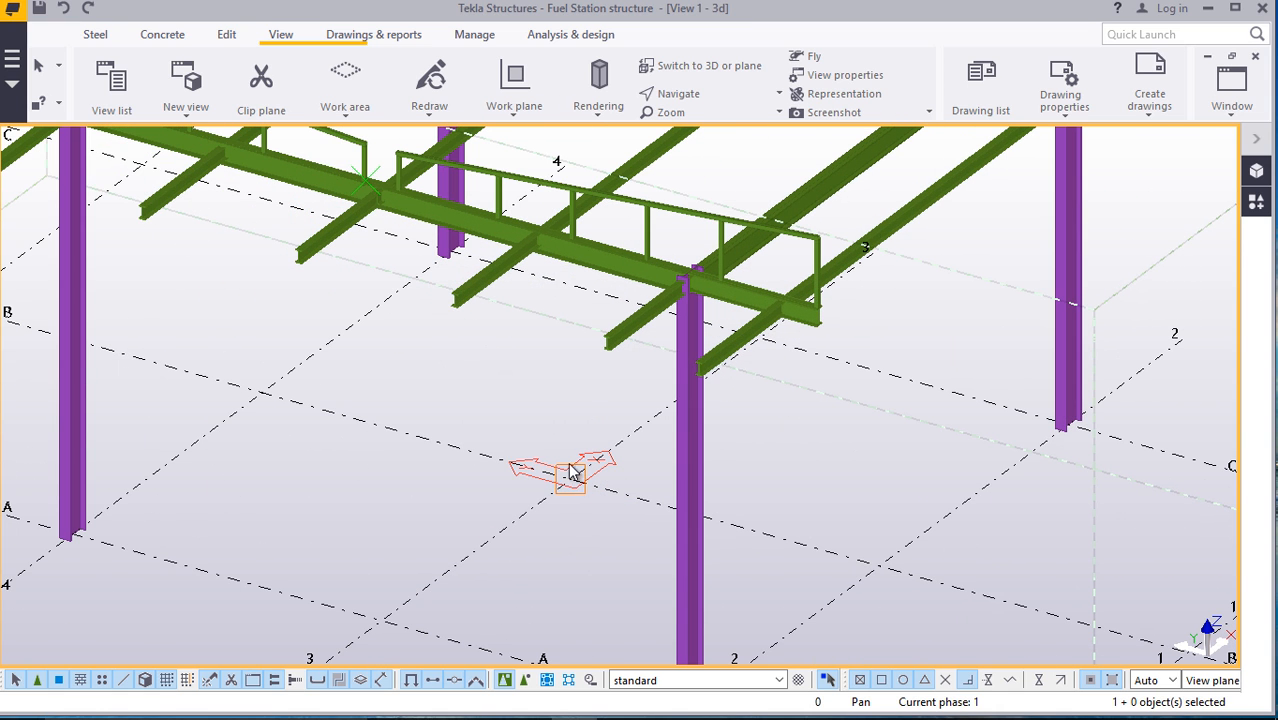
{"action": "right_click", "coordinate": [506, 388]}
{"action": "left_click", "coordinate": [559, 400]}
{"action": "scroll", "coordinate": [529, 505], "scroll_direction": "down", "scroll_amount": 6}
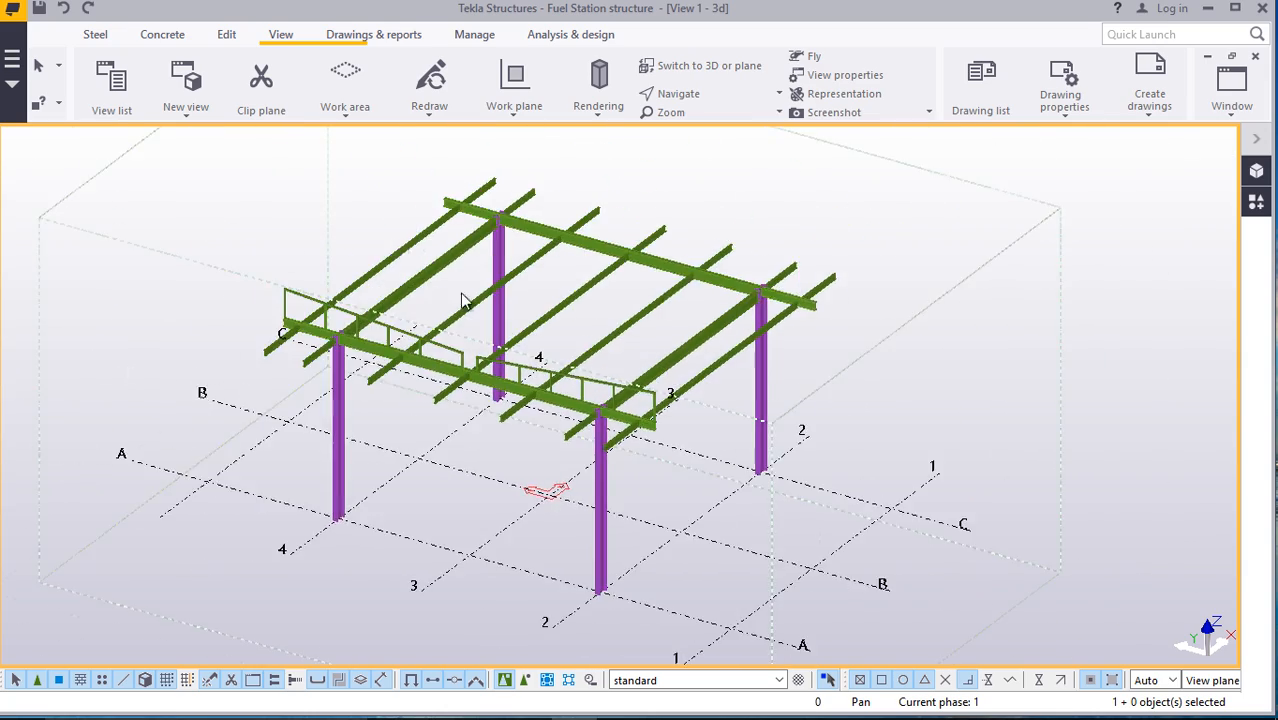
Select the first frame's sloping beam, its two end posts and all four intermediate posts again
{"action": "scroll", "coordinate": [337, 272], "scroll_direction": "up", "scroll_amount": 3}
{"action": "scroll", "coordinate": [266, 334], "scroll_direction": "up", "scroll_amount": 3}
{"action": "left_click", "coordinate": [262, 272]}
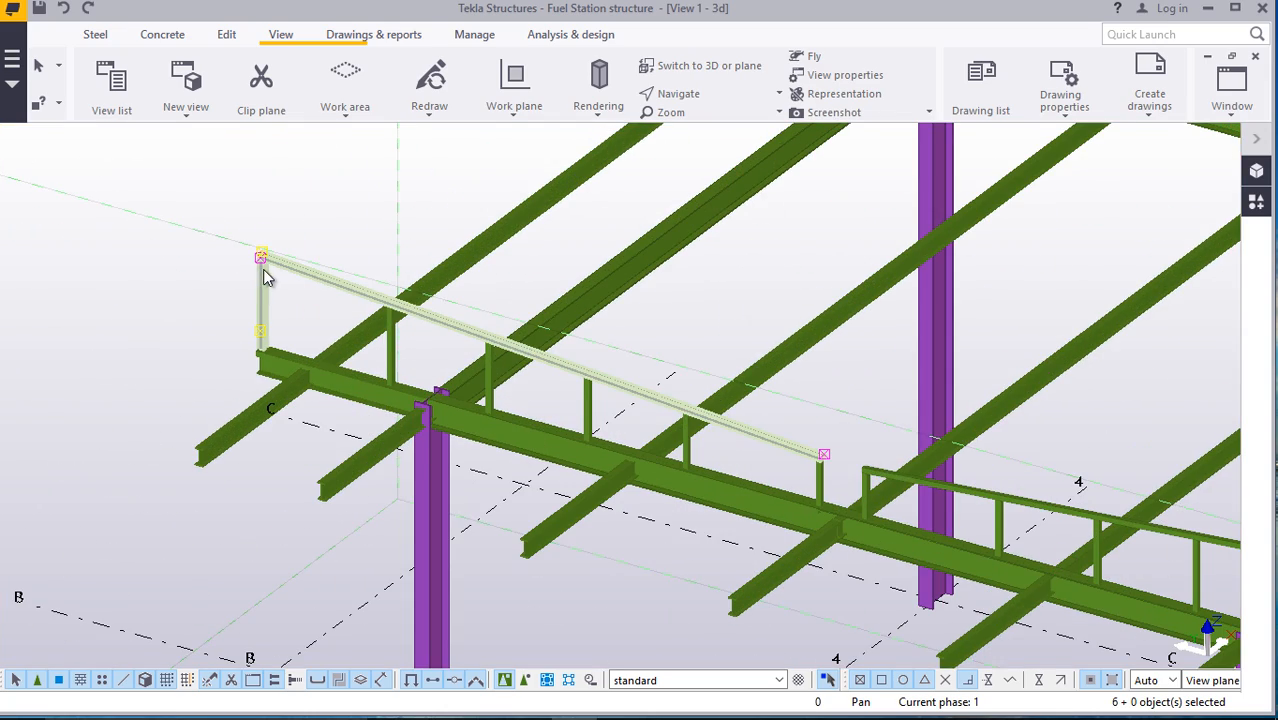
{"action": "scroll", "coordinate": [507, 407], "scroll_direction": "up", "scroll_amount": 4}
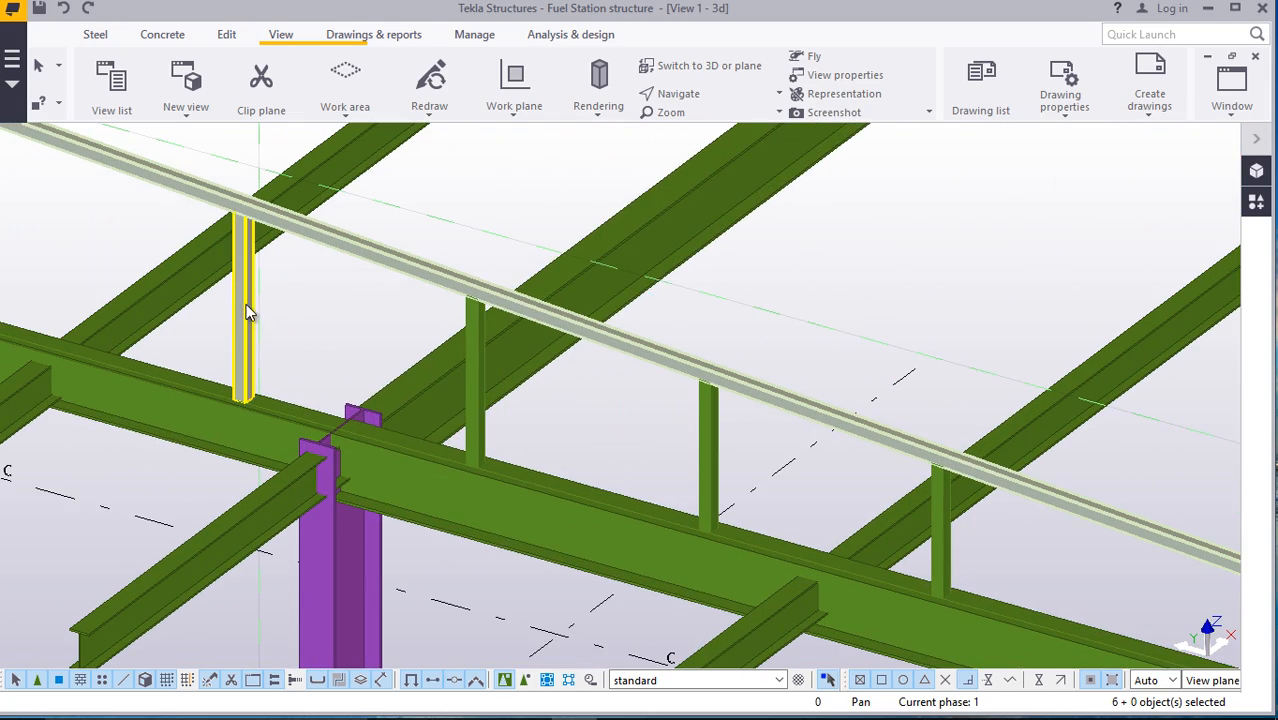
{"action": "left_click", "coordinate": [246, 304], "text": "ctrl"}
{"action": "left_click", "coordinate": [478, 425], "text": "ctrl"}
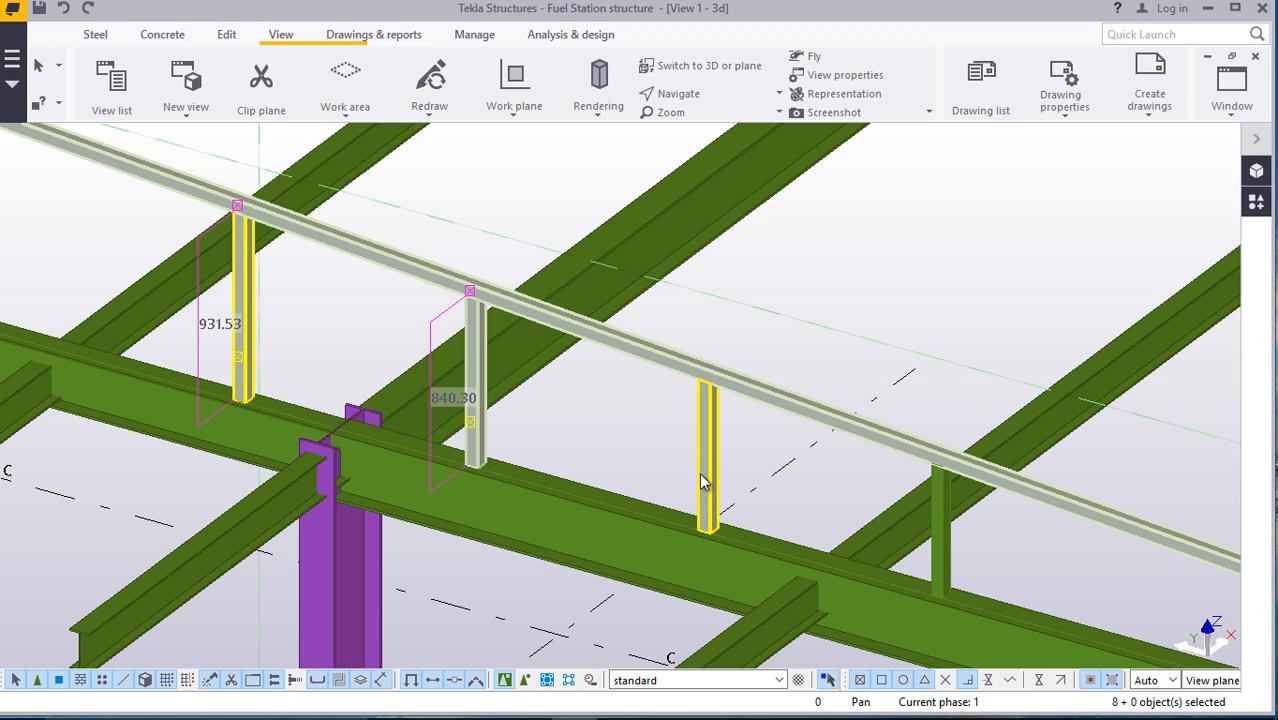
{"action": "left_click", "coordinate": [950, 578], "text": "ctrl"}
{"action": "scroll", "coordinate": [950, 578], "scroll_direction": "down", "scroll_amount": 3}
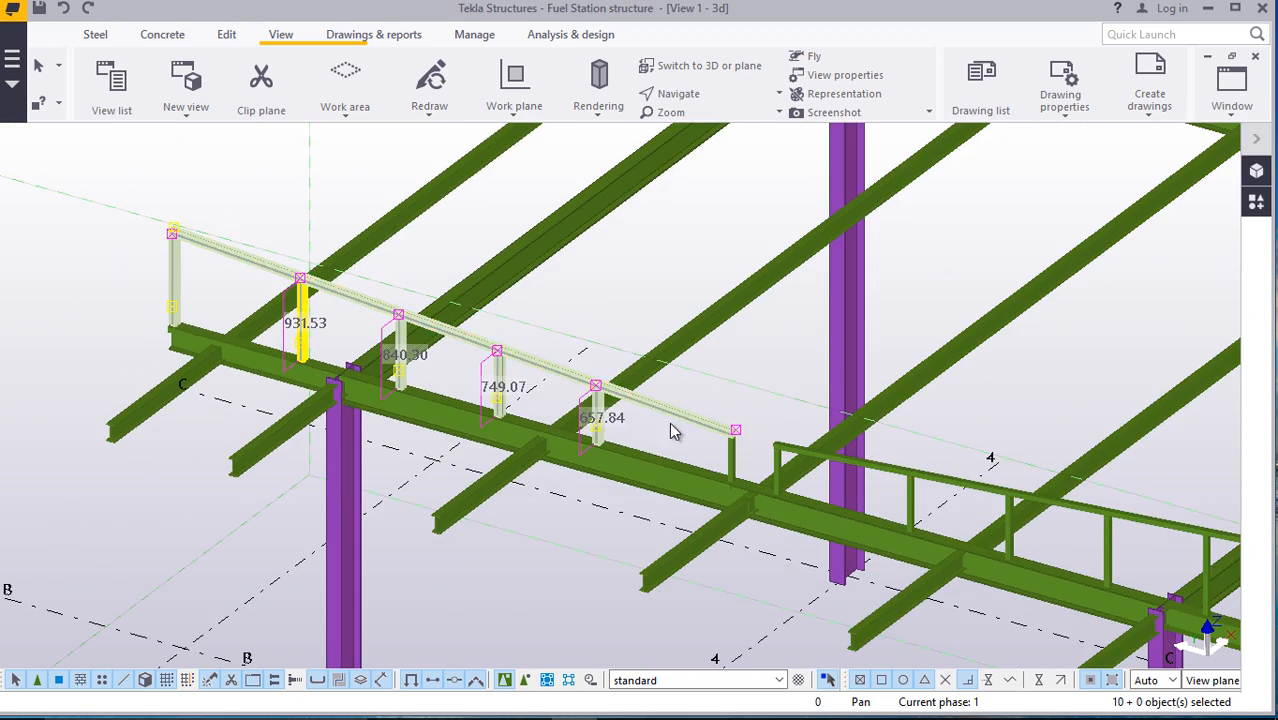
{"action": "scroll", "coordinate": [735, 425], "scroll_direction": "up", "scroll_amount": 4}
{"action": "scroll", "coordinate": [745, 460], "scroll_direction": "up", "scroll_amount": 4}
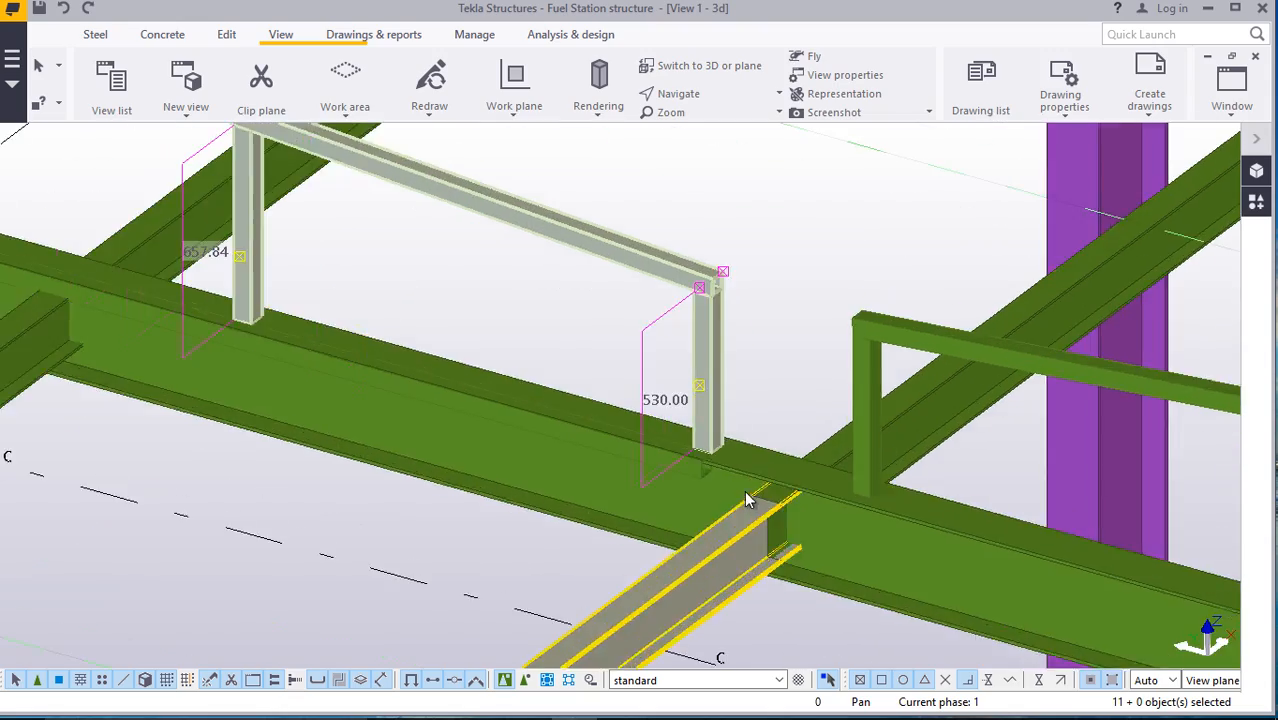
{"action": "scroll", "coordinate": [724, 420], "scroll_direction": "down", "scroll_amount": 4}
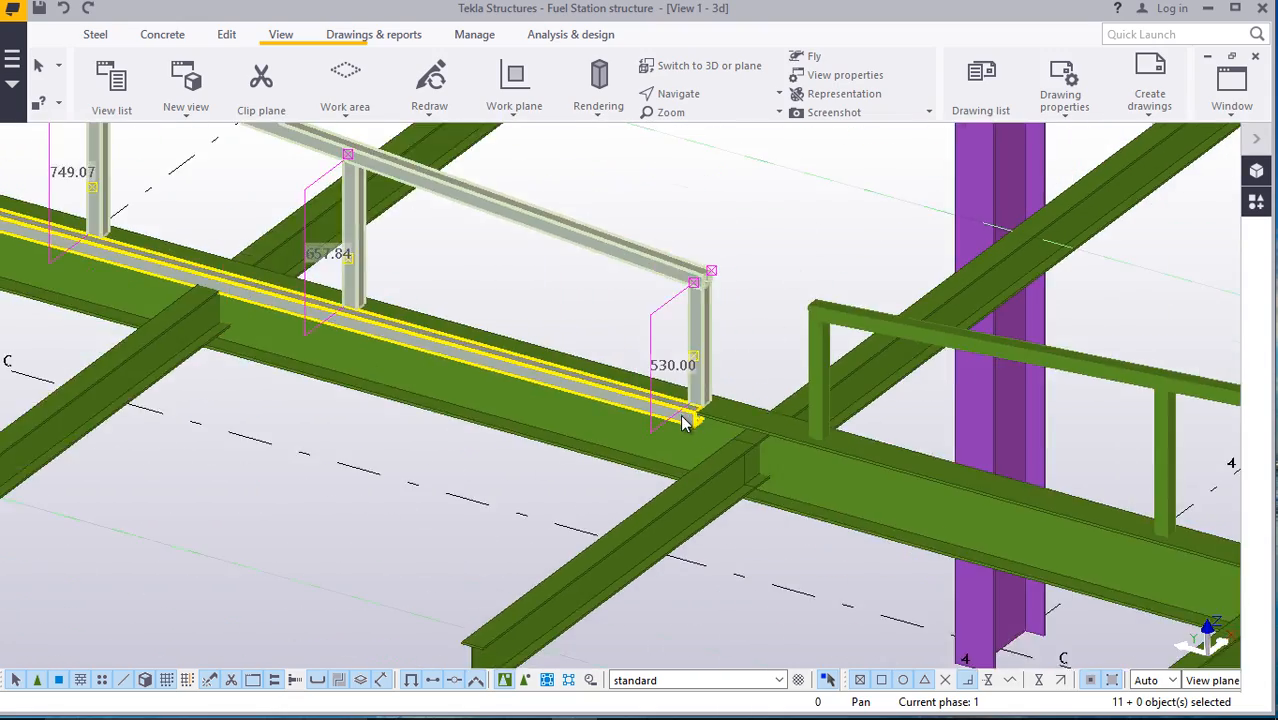
{"action": "scroll", "coordinate": [682, 432], "scroll_direction": "down", "scroll_amount": 3}
{"action": "scroll", "coordinate": [685, 432], "scroll_direction": "up", "scroll_amount": 5}
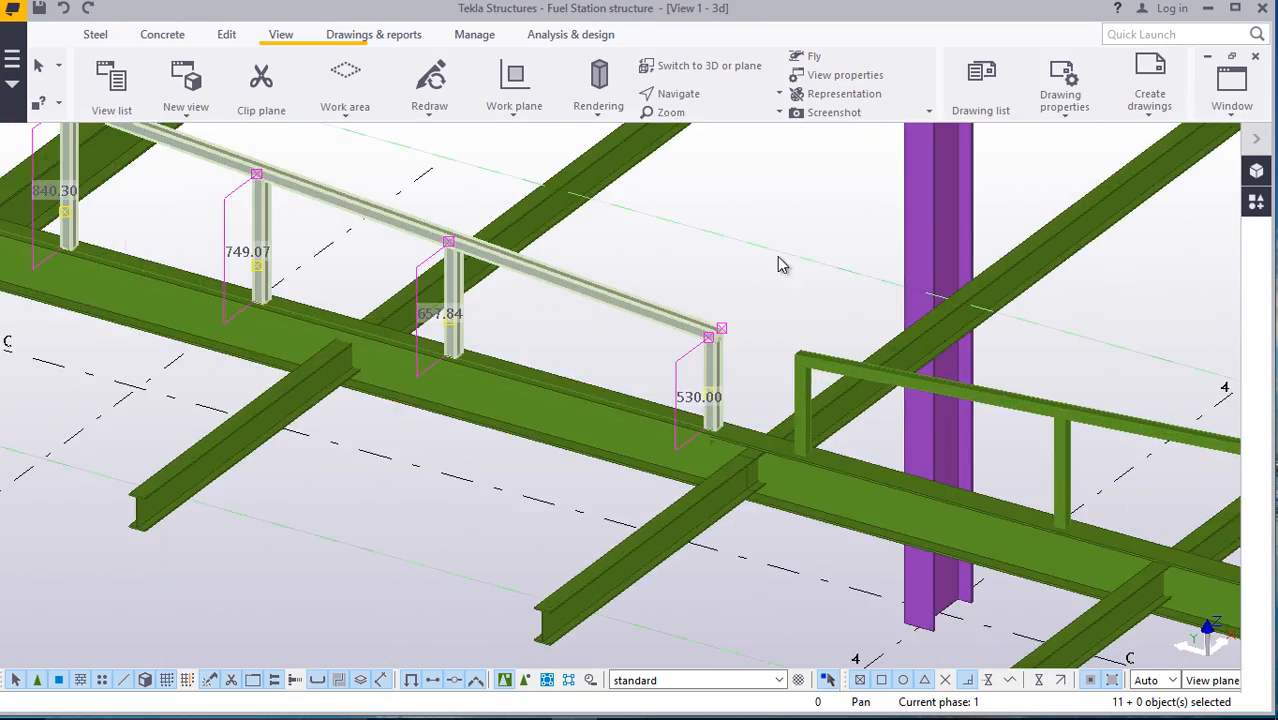
Move the selected sloping beam and posts 60 mm sideways so the shorter end post's foot sits flush on the bottom beam's end
{"action": "right_click", "coordinate": [786, 204]}
{"action": "left_click", "coordinate": [846, 269]}
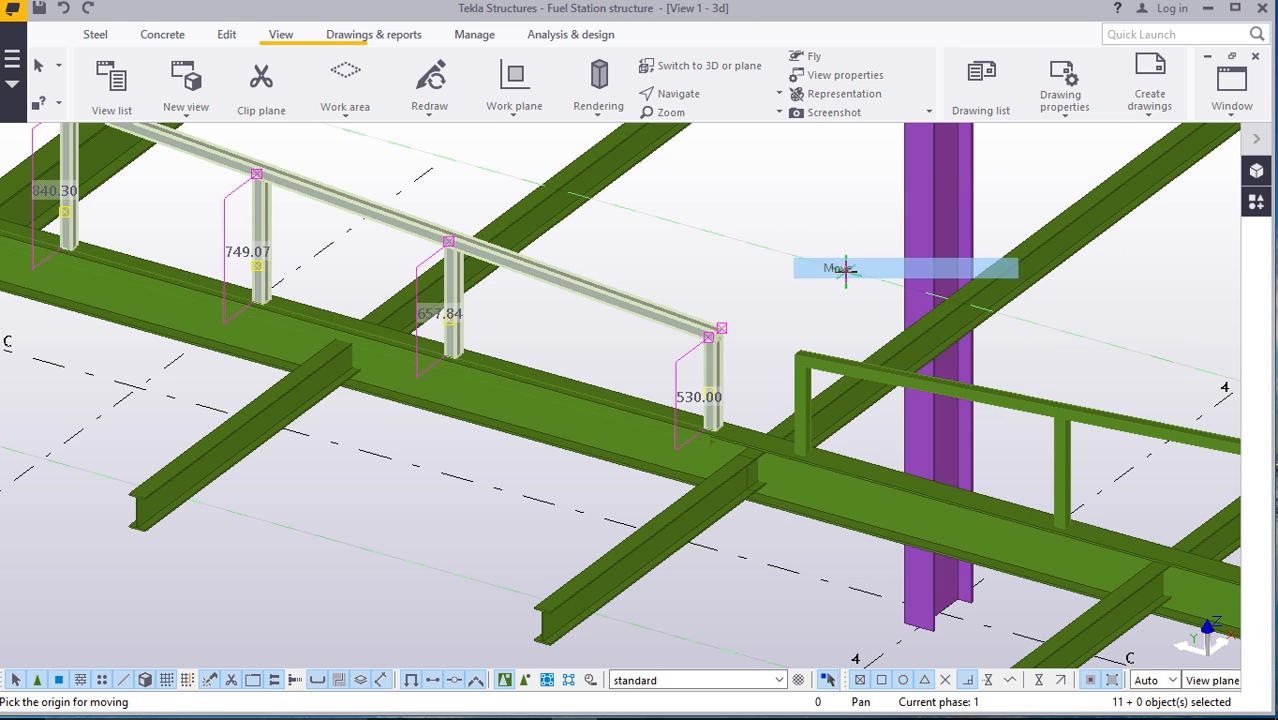
{"action": "scroll", "coordinate": [715, 451], "scroll_direction": "up", "scroll_amount": 3}
{"action": "scroll", "coordinate": [705, 419], "scroll_direction": "up", "scroll_amount": 5}
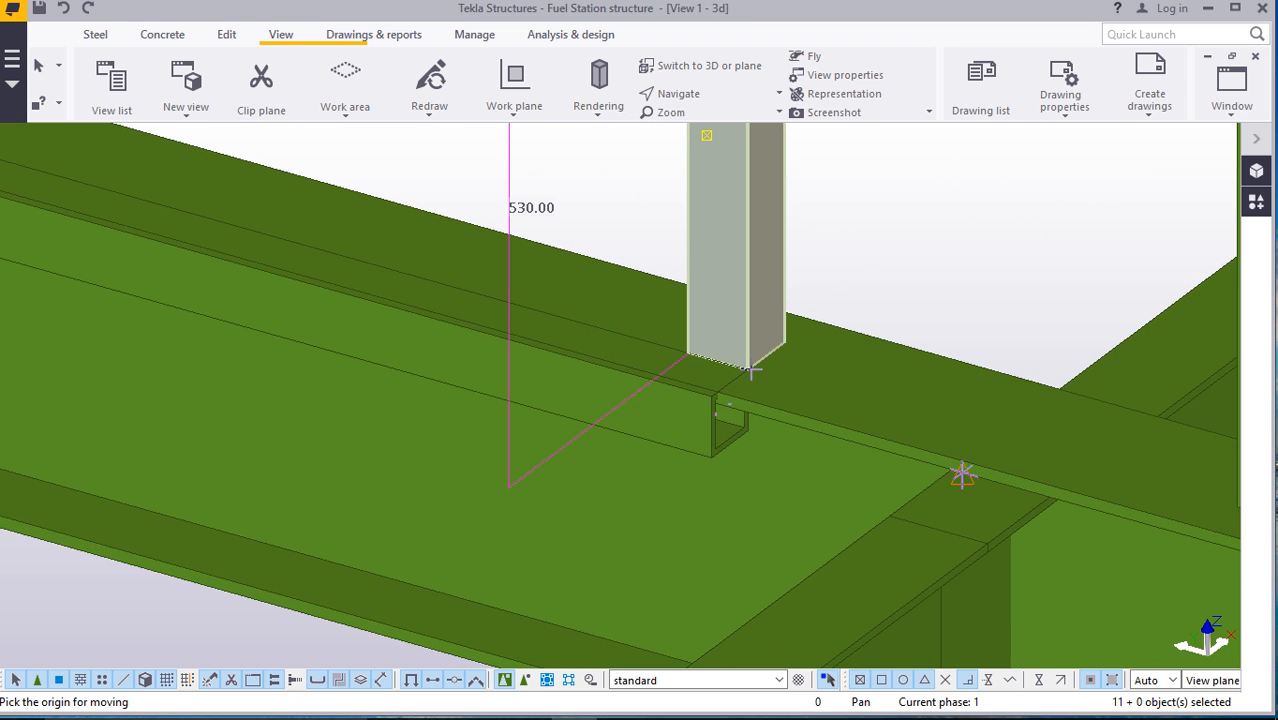
{"action": "scroll", "coordinate": [776, 351], "scroll_direction": "up", "scroll_amount": 3}
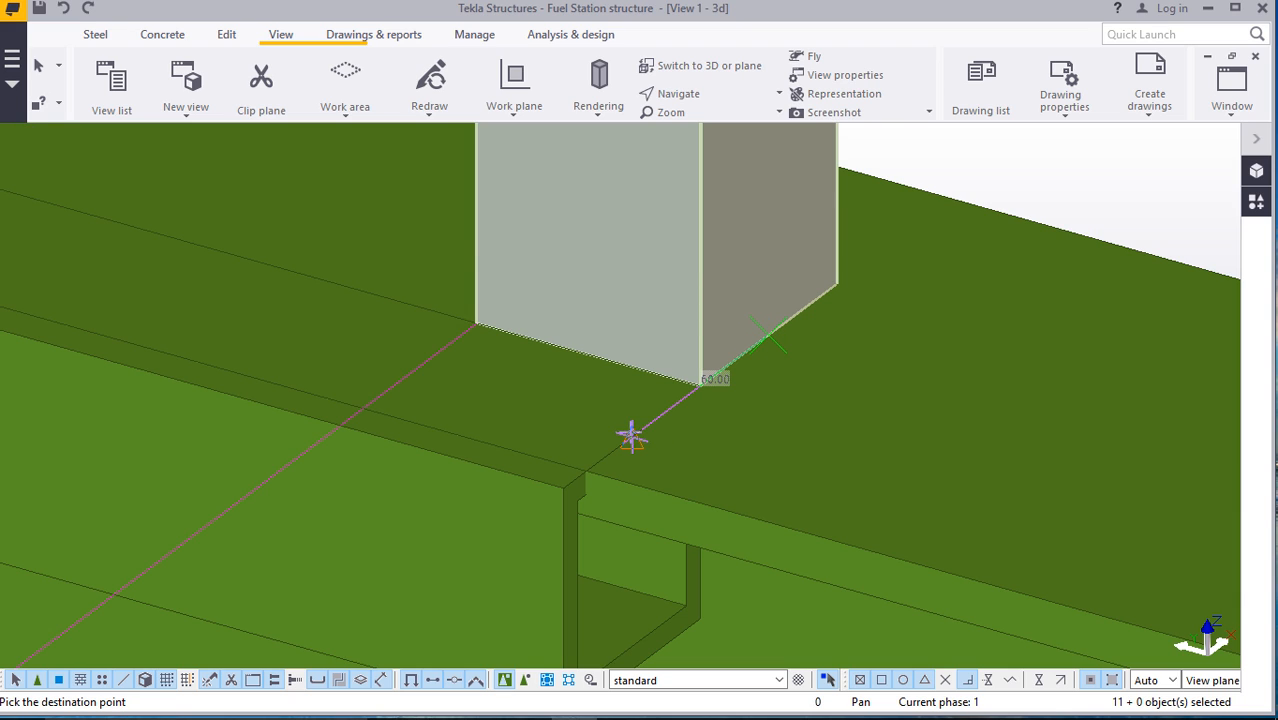
{"action": "scroll", "coordinate": [632, 440], "scroll_direction": "down", "scroll_amount": 6}
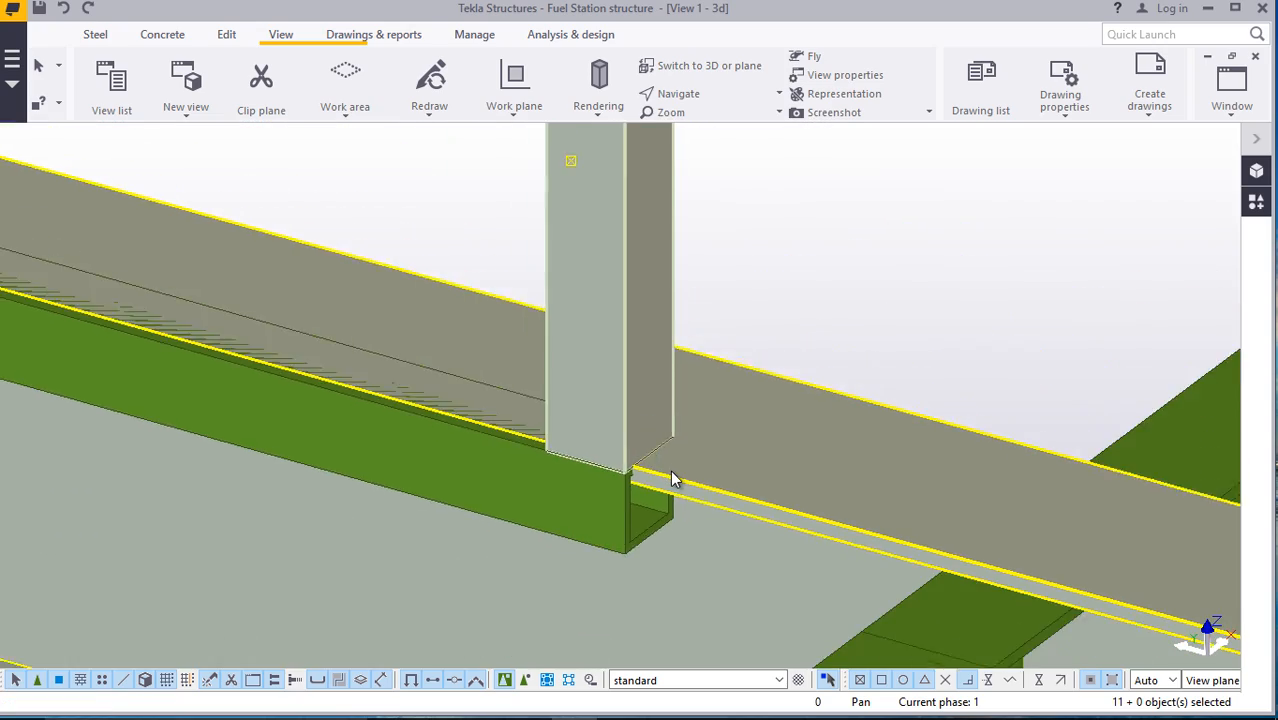
{"action": "scroll", "coordinate": [673, 478], "scroll_direction": "down", "scroll_amount": 8}
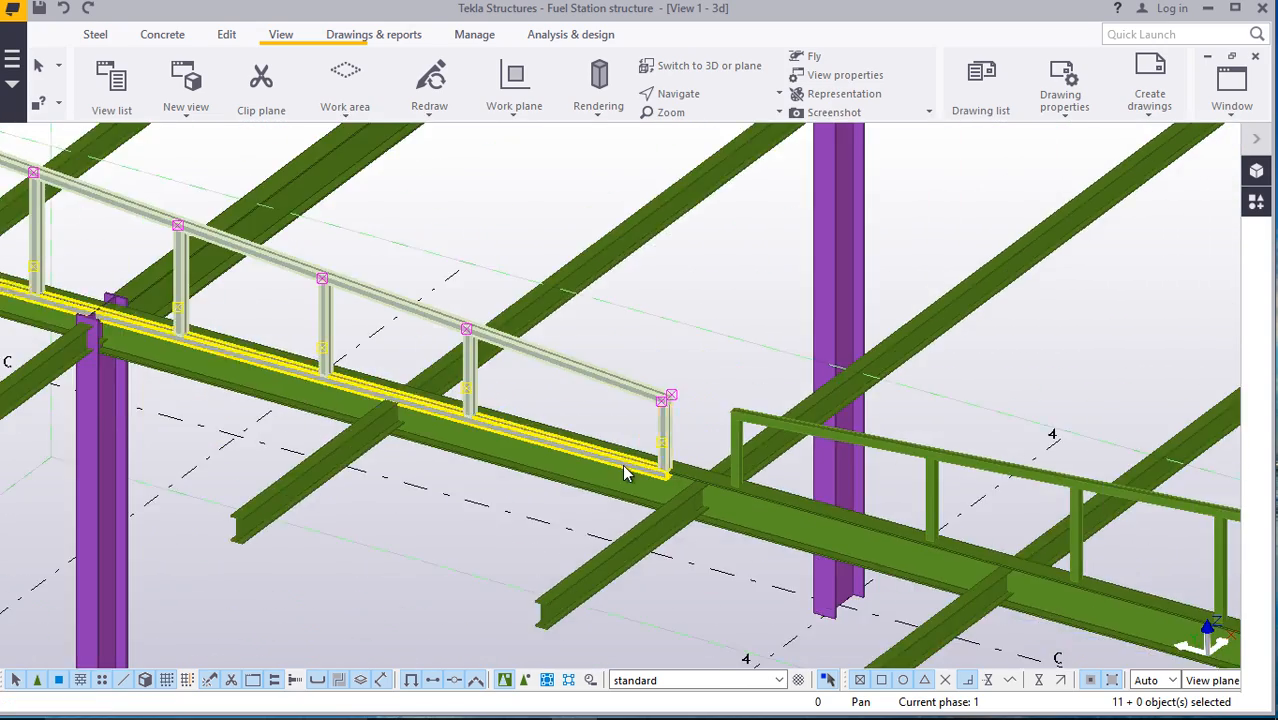
Examine how the moved sloping beam and posts sit on the bottom beam along the cross beam, and clear the selection
{"action": "scroll", "coordinate": [623, 467], "scroll_direction": "down", "scroll_amount": 3}
{"action": "scroll", "coordinate": [603, 412], "scroll_direction": "up", "scroll_amount": 4}
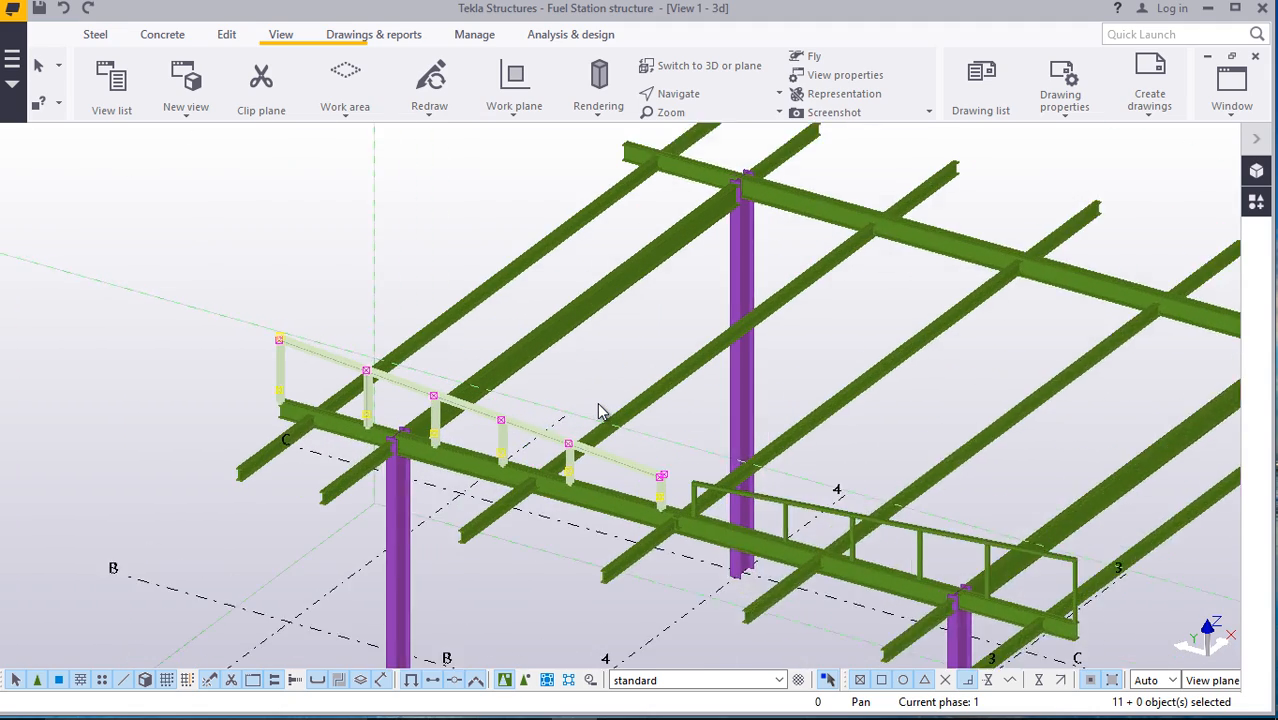
{"action": "scroll", "coordinate": [590, 405], "scroll_direction": "down", "scroll_amount": 4}
{"action": "scroll", "coordinate": [583, 389], "scroll_direction": "up", "scroll_amount": 3}
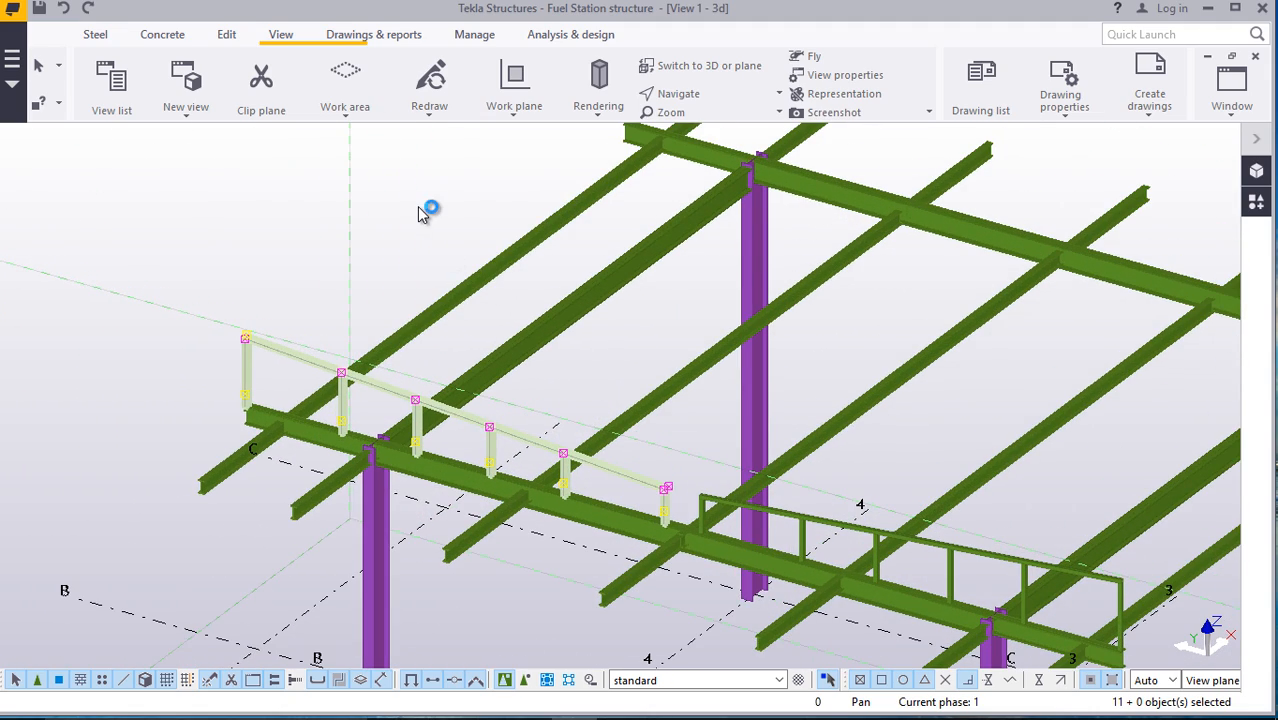
{"action": "scroll", "coordinate": [258, 386], "scroll_direction": "up", "scroll_amount": 4}
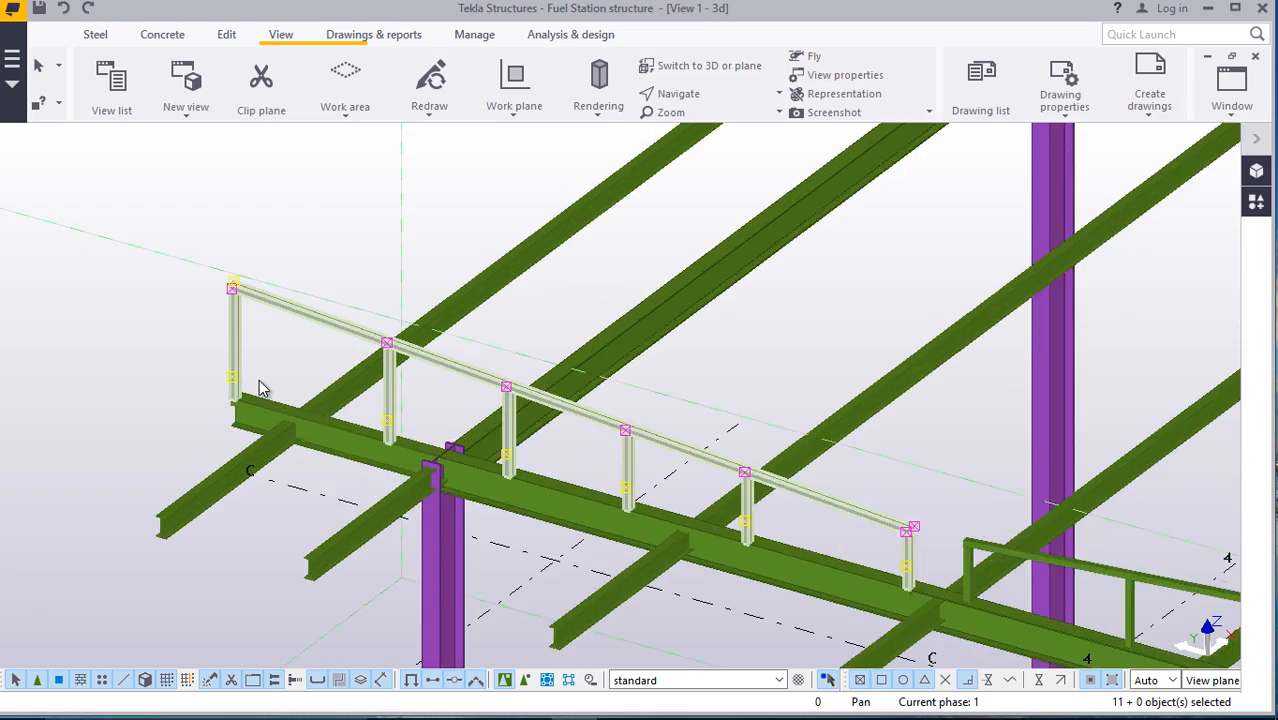
{"action": "scroll", "coordinate": [256, 379], "scroll_direction": "up", "scroll_amount": 2}
{"action": "left_click", "coordinate": [289, 357]}
{"action": "scroll", "coordinate": [240, 437], "scroll_direction": "down", "scroll_amount": 6}
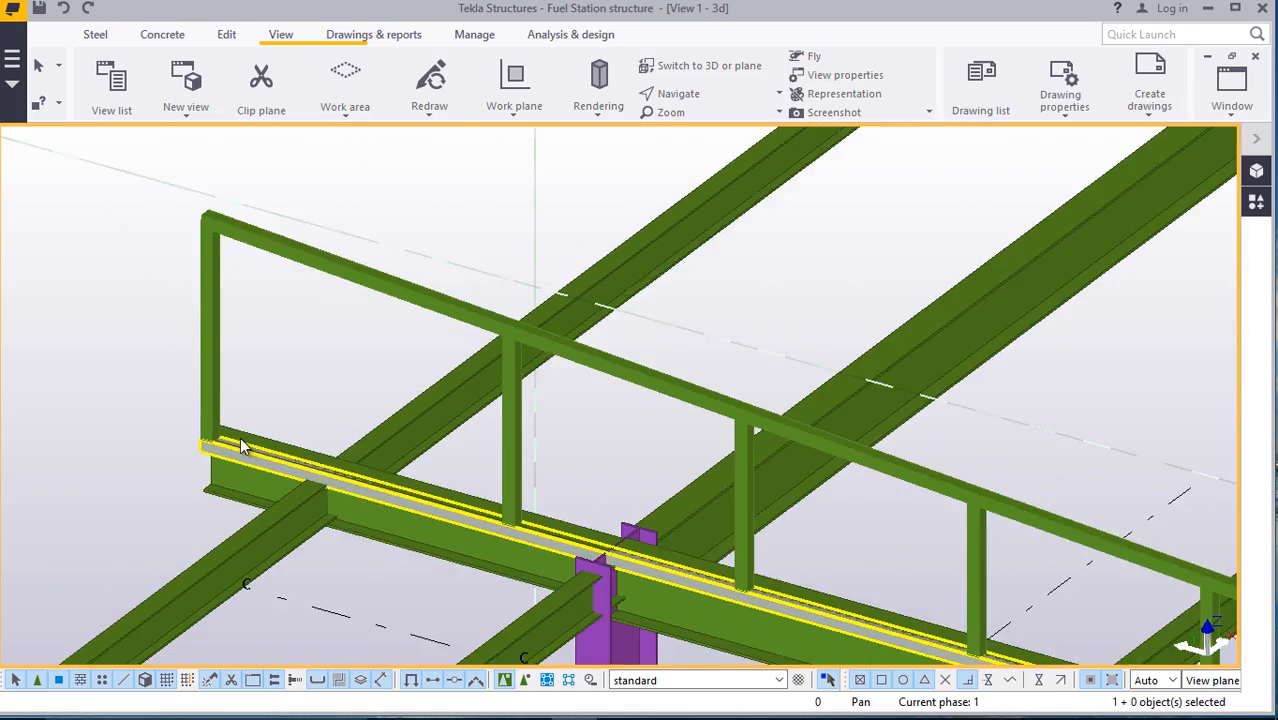
{"action": "scroll", "coordinate": [236, 444], "scroll_direction": "down", "scroll_amount": 5}
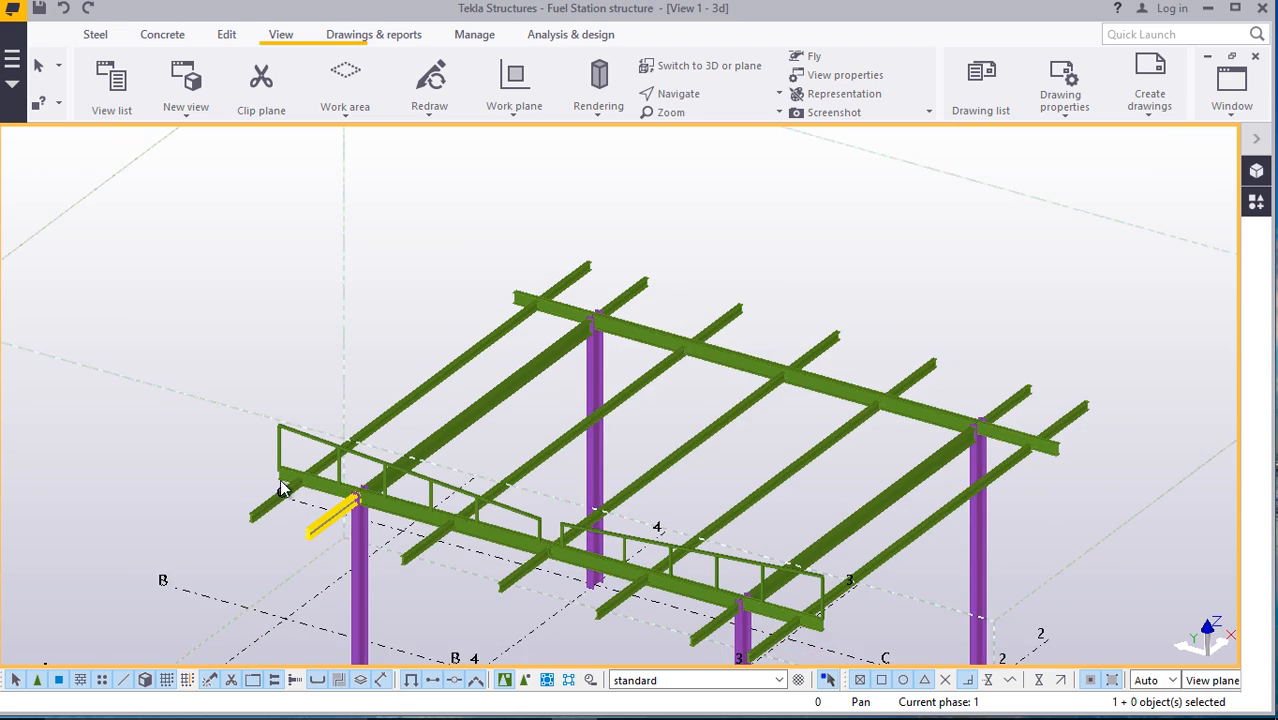
Select the complete first frame: the bottom beam, the sloping beam, both end posts and all four intermediate posts
{"action": "scroll", "coordinate": [285, 478], "scroll_direction": "up", "scroll_amount": 4}
{"action": "scroll", "coordinate": [285, 471], "scroll_direction": "up", "scroll_amount": 8}
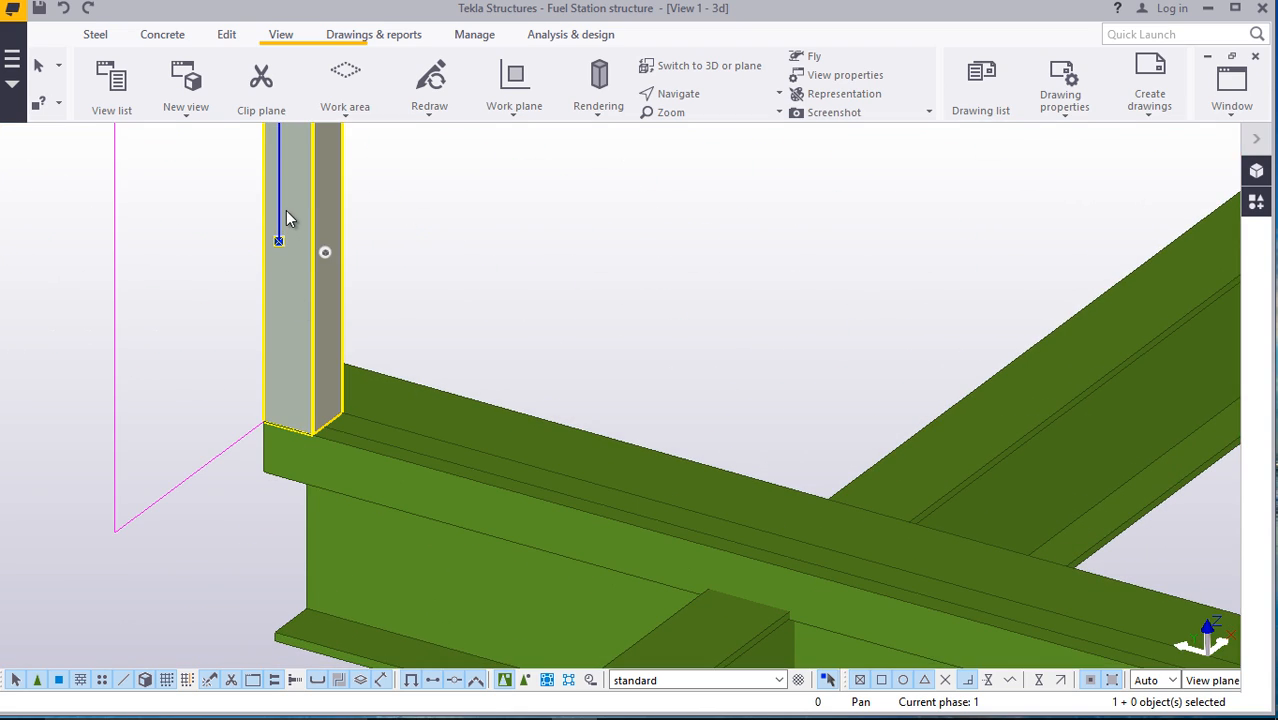
{"action": "scroll", "coordinate": [313, 489], "scroll_direction": "down", "scroll_amount": 5}
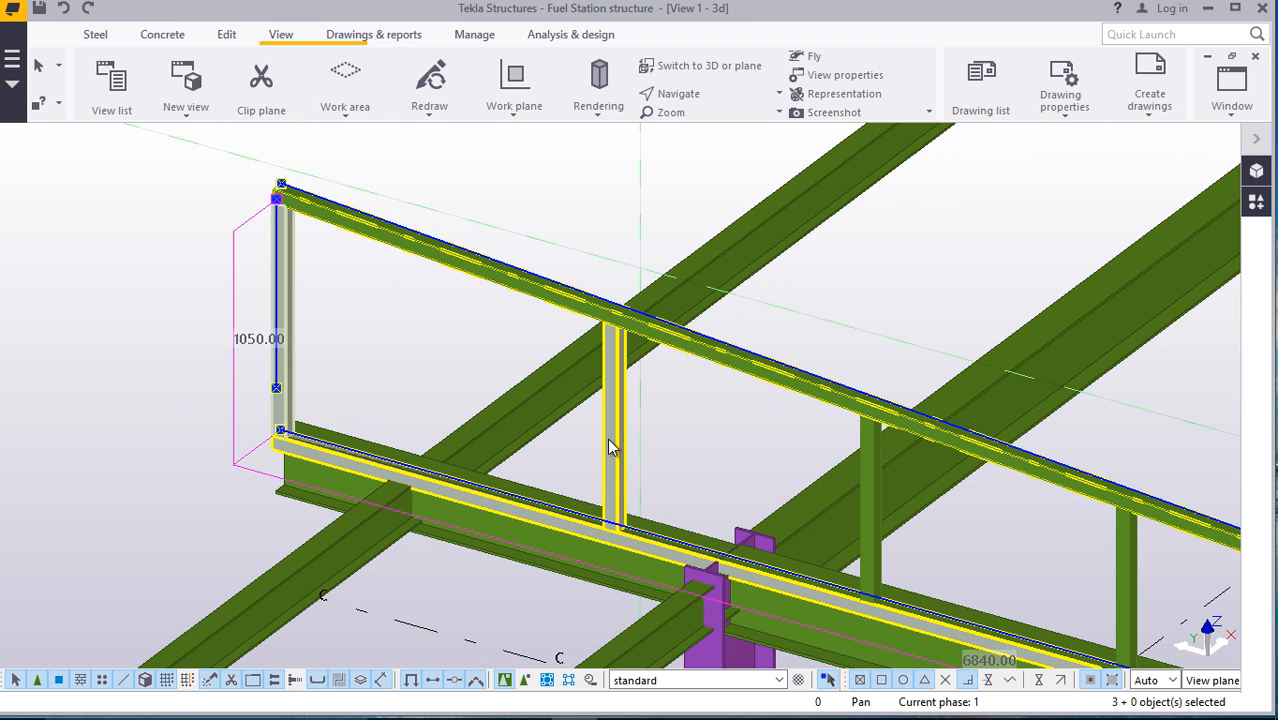
{"action": "left_click", "coordinate": [879, 538], "text": "ctrl"}
{"action": "scroll", "coordinate": [483, 323], "scroll_direction": "down", "scroll_amount": 3}
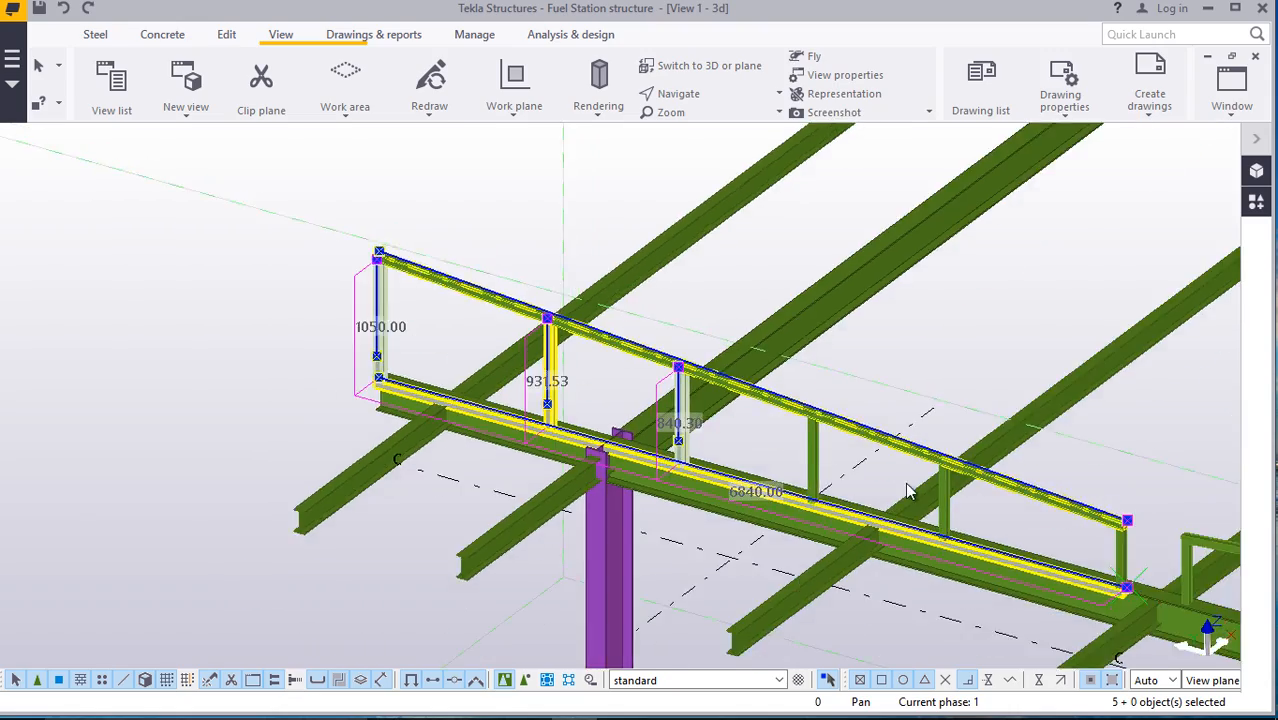
{"action": "scroll", "coordinate": [928, 493], "scroll_direction": "up", "scroll_amount": 4}
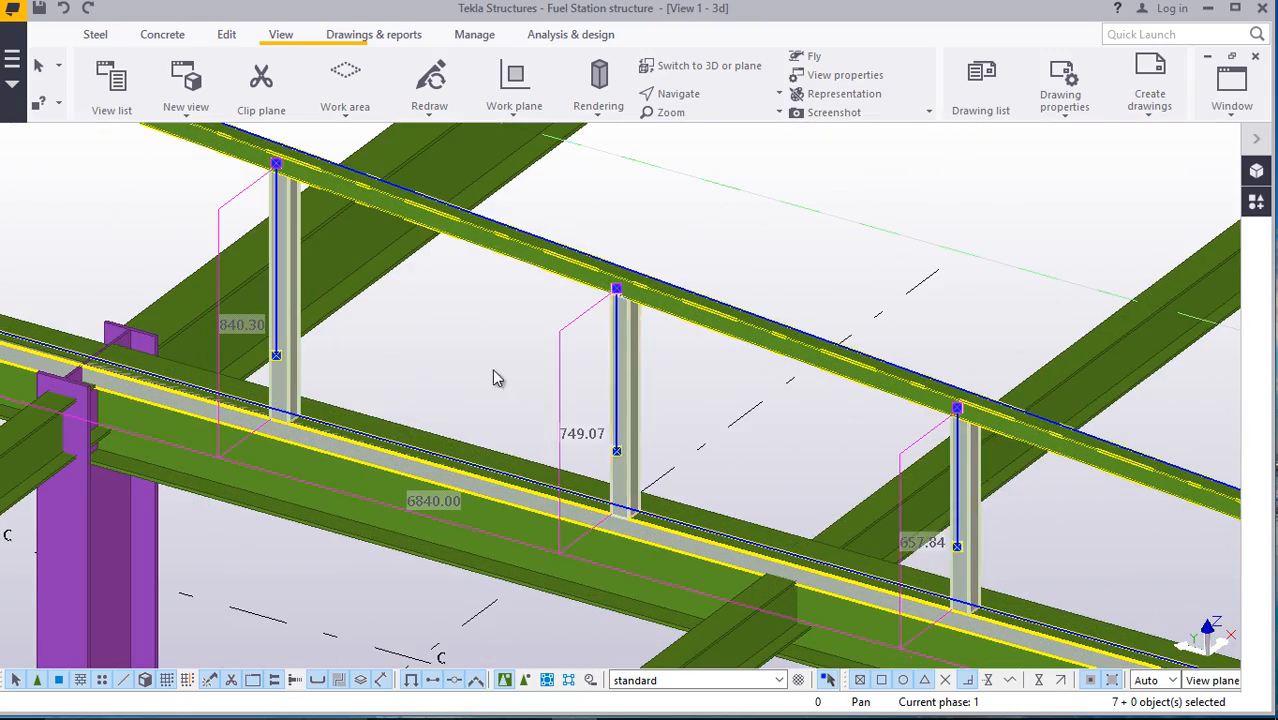
{"action": "scroll", "coordinate": [490, 355], "scroll_direction": "down", "scroll_amount": 3}
{"action": "scroll", "coordinate": [880, 465], "scroll_direction": "up", "scroll_amount": 5}
{"action": "left_click", "coordinate": [957, 450], "text": "ctrl"}
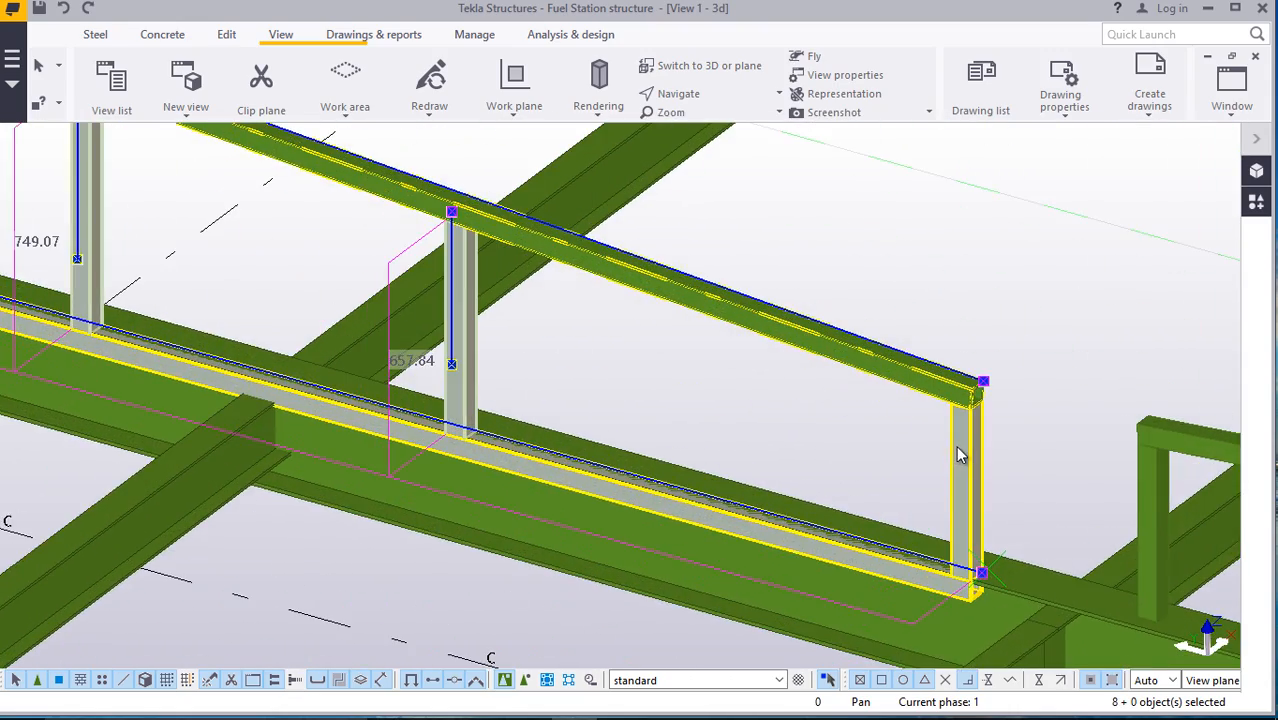
{"action": "scroll", "coordinate": [956, 445], "scroll_direction": "down", "scroll_amount": 6}
{"action": "scroll", "coordinate": [139, 286], "scroll_direction": "up", "scroll_amount": 2}
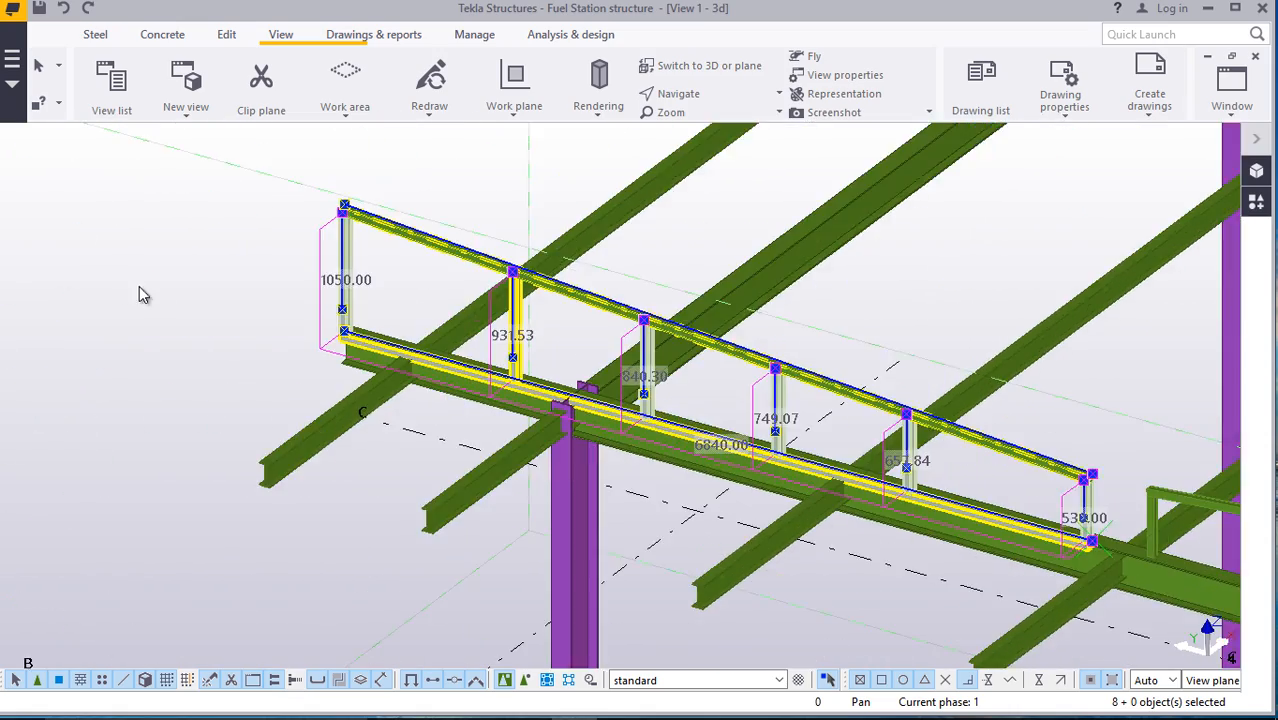
Move the selected frame from the underside midpoint of its bottom beam's end so it sits centred on the cross beam's top flange
{"action": "scroll", "coordinate": [330, 330], "scroll_direction": "up", "scroll_amount": 5}
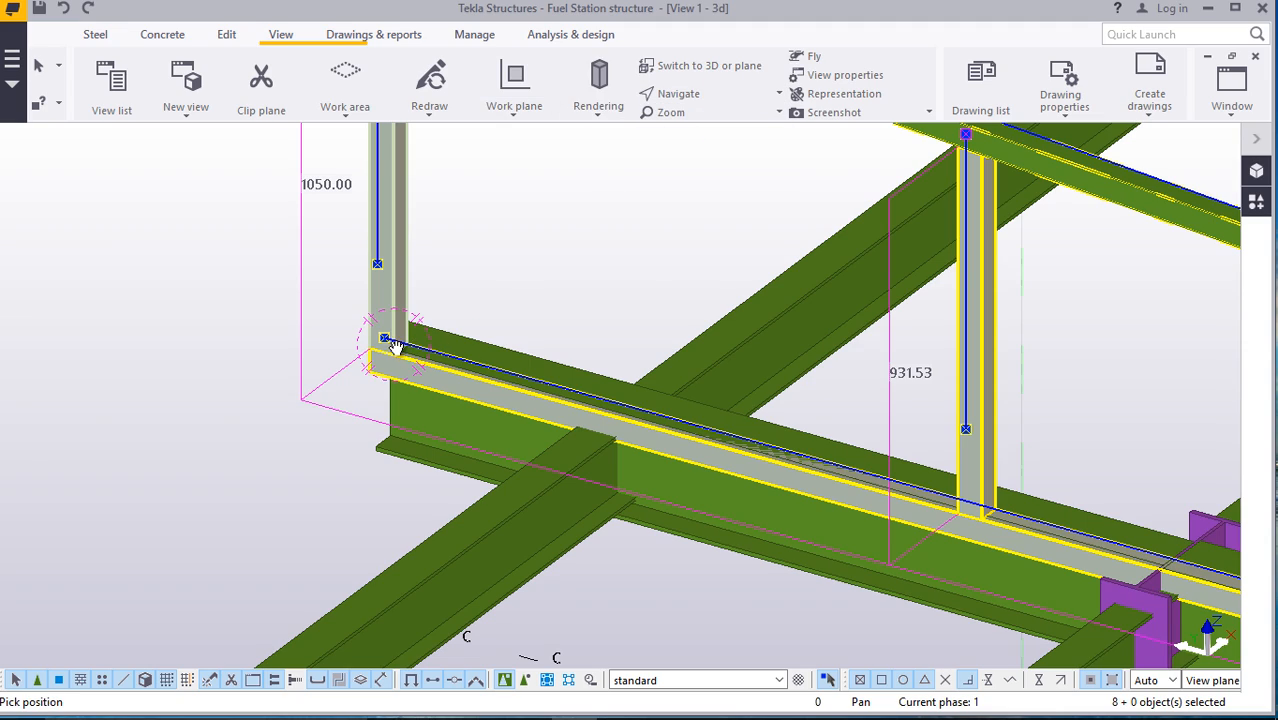
{"action": "middle_click_drag", "start_coordinate": [396, 346], "coordinate": [700, 358], "text": "ctrl"}
{"action": "scroll", "coordinate": [353, 375], "scroll_direction": "up", "scroll_amount": 1}
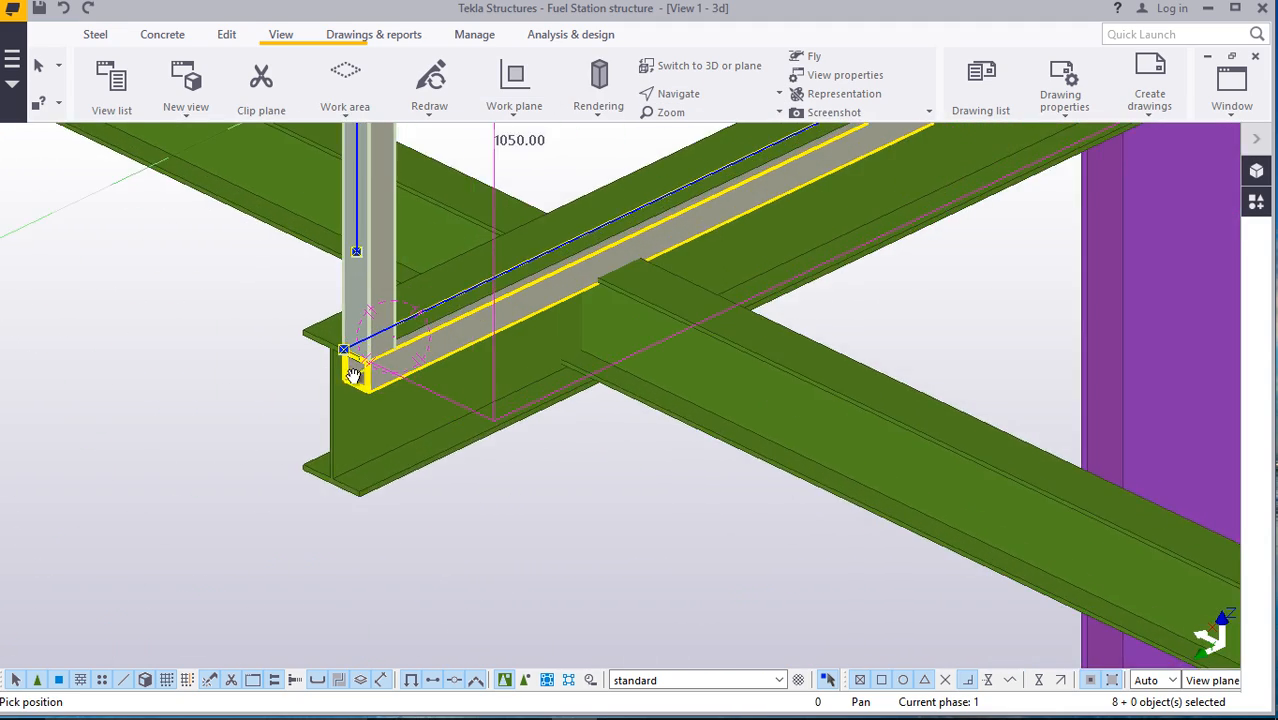
{"action": "scroll", "coordinate": [353, 375], "scroll_direction": "up", "scroll_amount": 3}
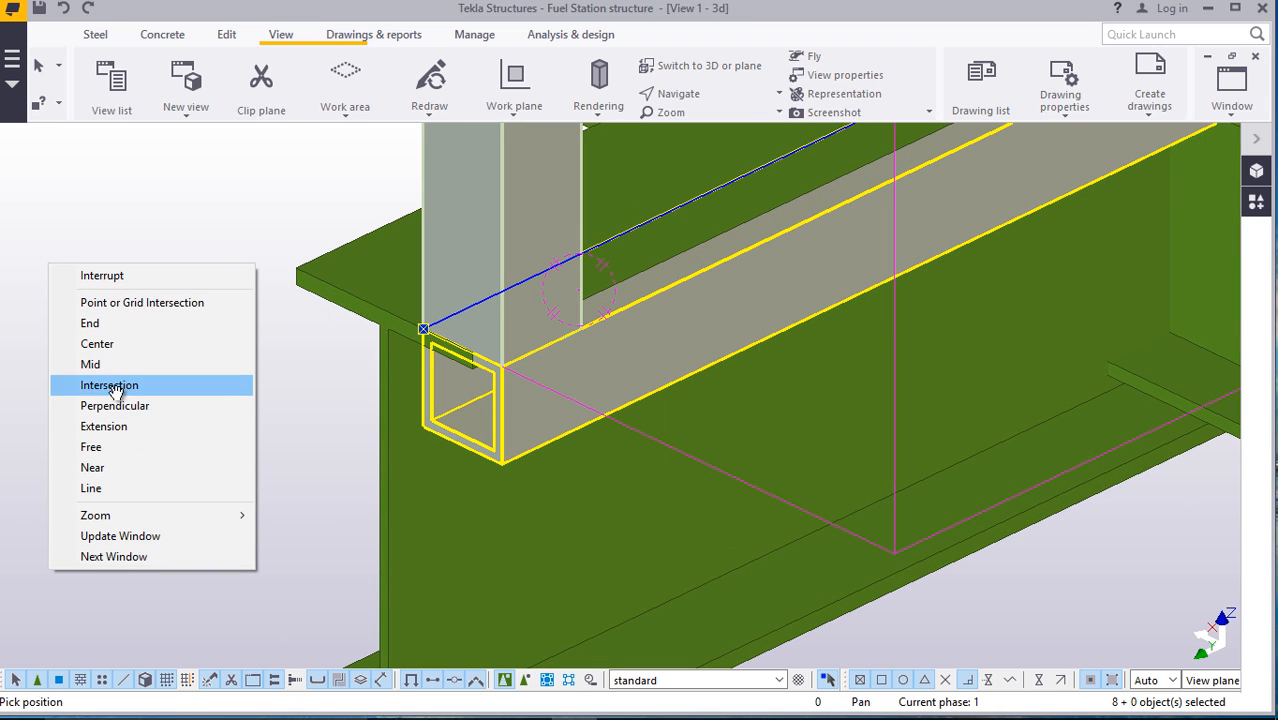
{"action": "right_click", "coordinate": [129, 194]}
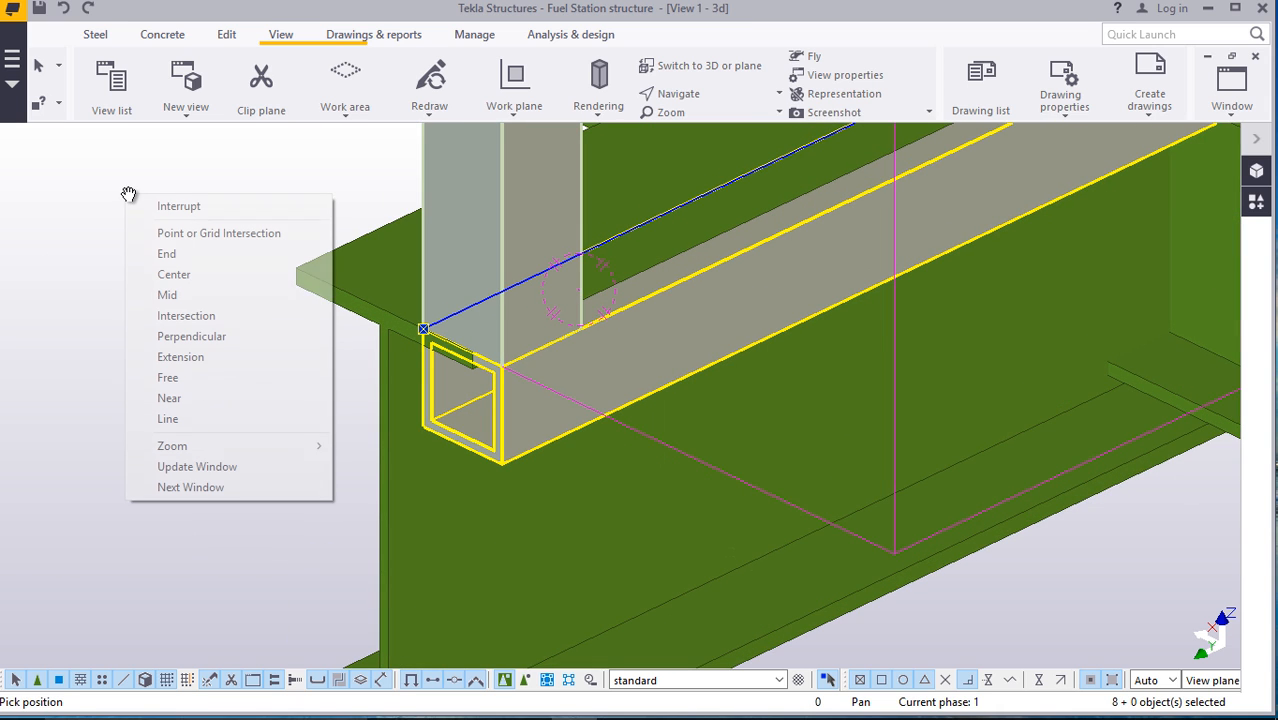
{"action": "left_click", "coordinate": [185, 207]}
{"action": "right_click", "coordinate": [155, 190]}
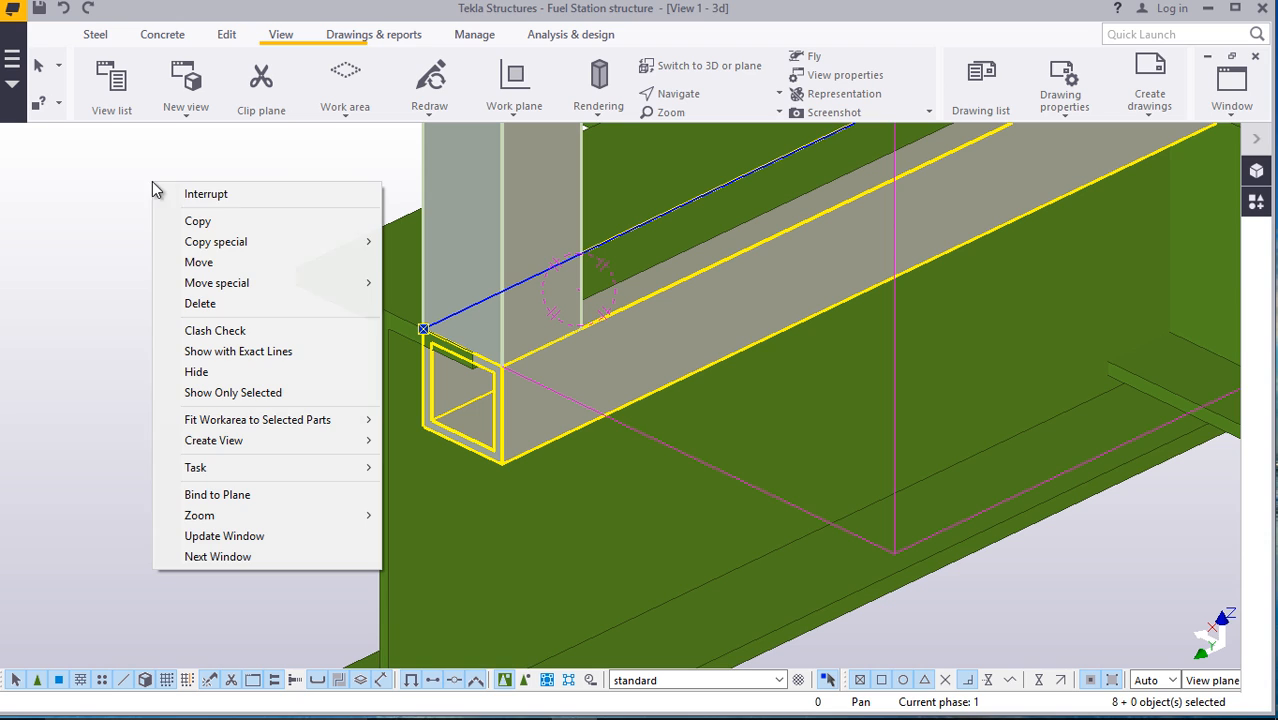
{"action": "left_click", "coordinate": [199, 263]}
{"action": "scroll", "coordinate": [440, 452], "scroll_direction": "up", "scroll_amount": 2}
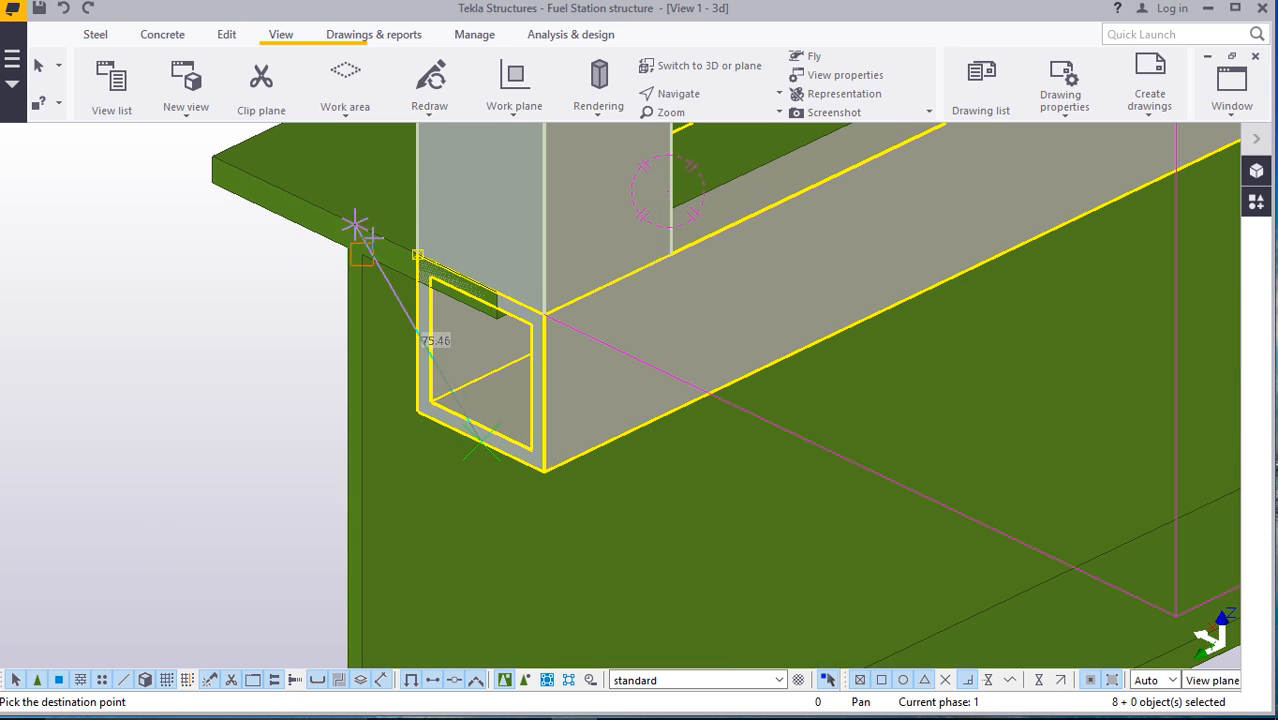
Examine how the moved frame sits on the cross beam, from its taller end post to its shorter one
{"action": "scroll", "coordinate": [386, 343], "scroll_direction": "down", "scroll_amount": 5}
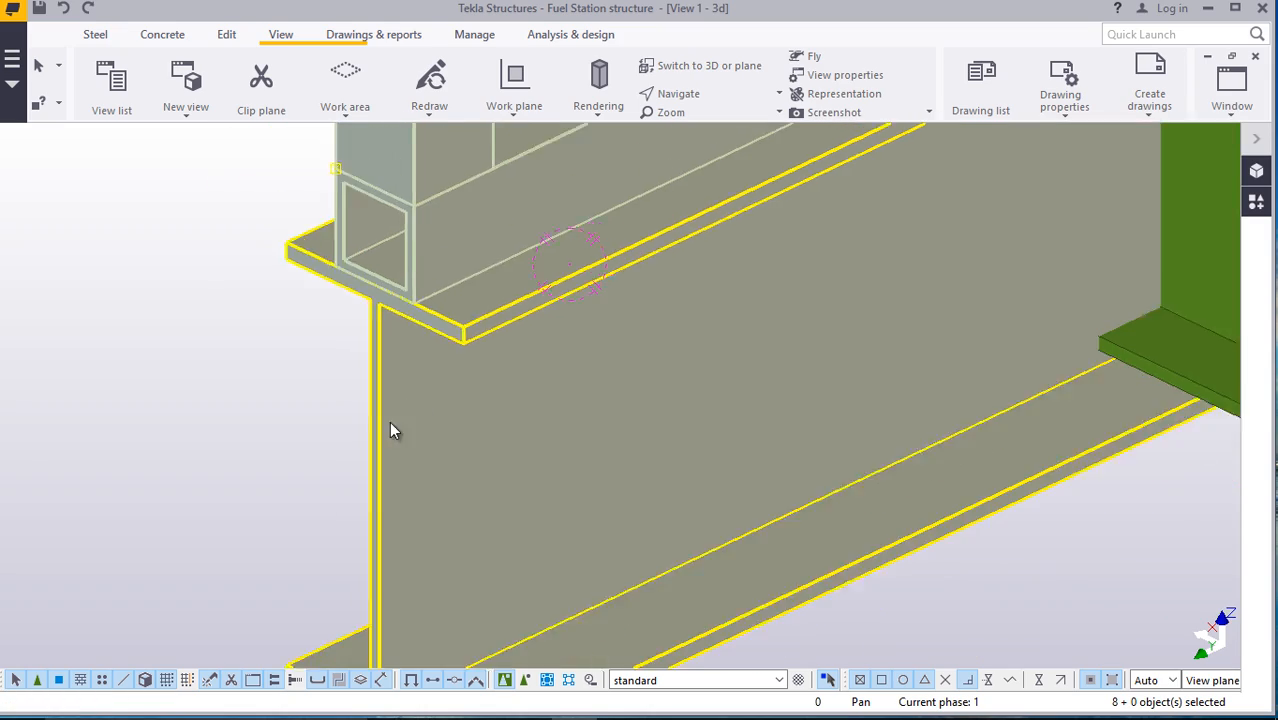
{"action": "scroll", "coordinate": [373, 493], "scroll_direction": "down", "scroll_amount": 2}
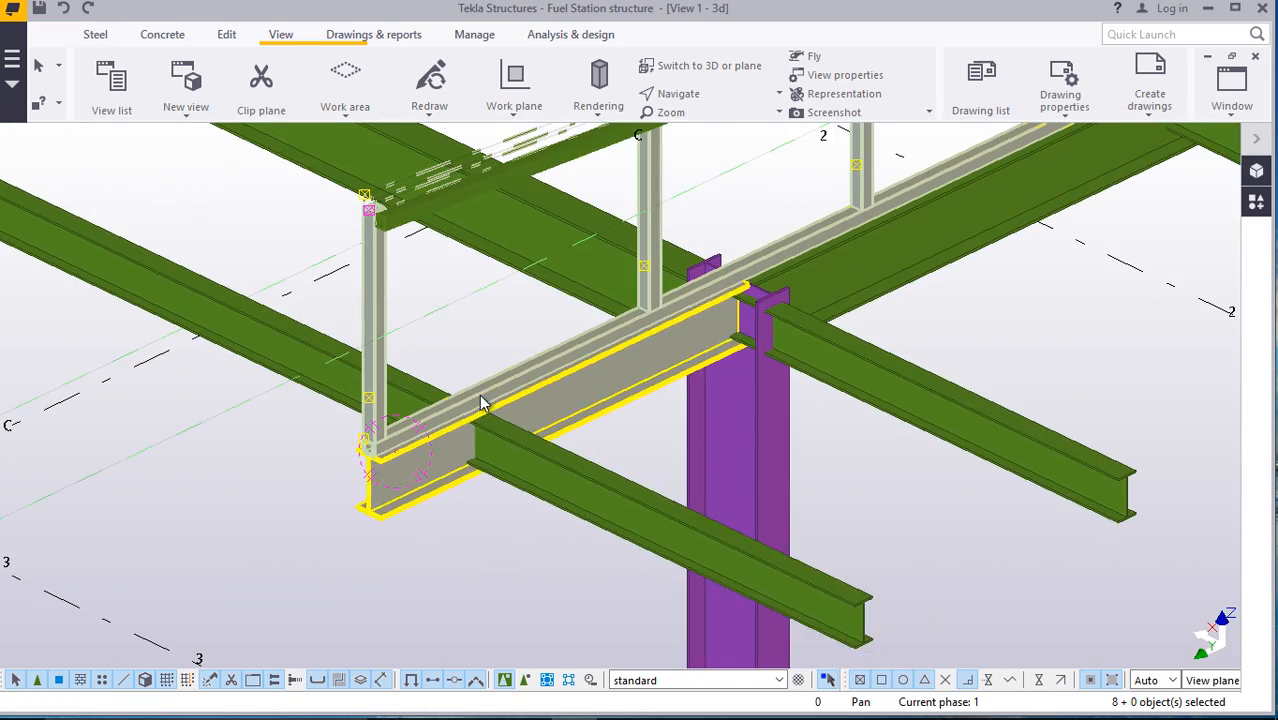
{"action": "scroll", "coordinate": [376, 490], "scroll_direction": "up", "scroll_amount": 3}
{"action": "scroll", "coordinate": [317, 477], "scroll_direction": "up", "scroll_amount": 1}
{"action": "scroll", "coordinate": [294, 465], "scroll_direction": "down", "scroll_amount": 2}
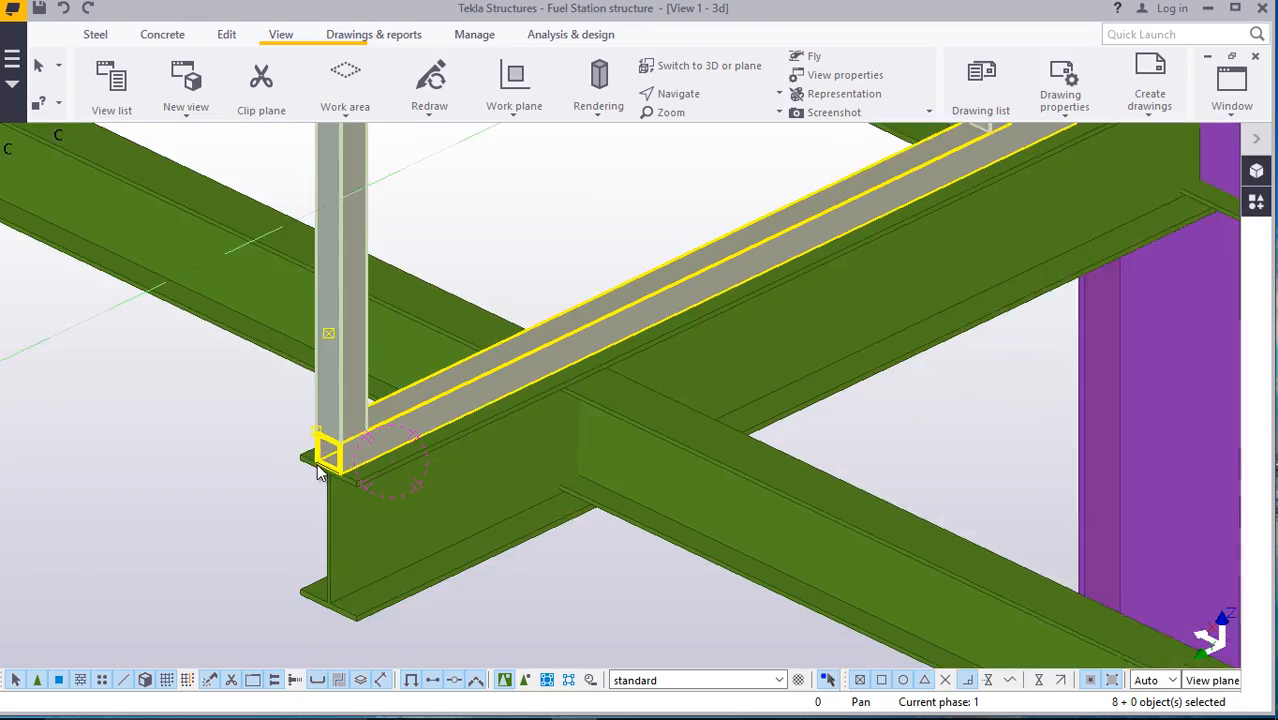
{"action": "scroll", "coordinate": [325, 475], "scroll_direction": "down", "scroll_amount": 6}
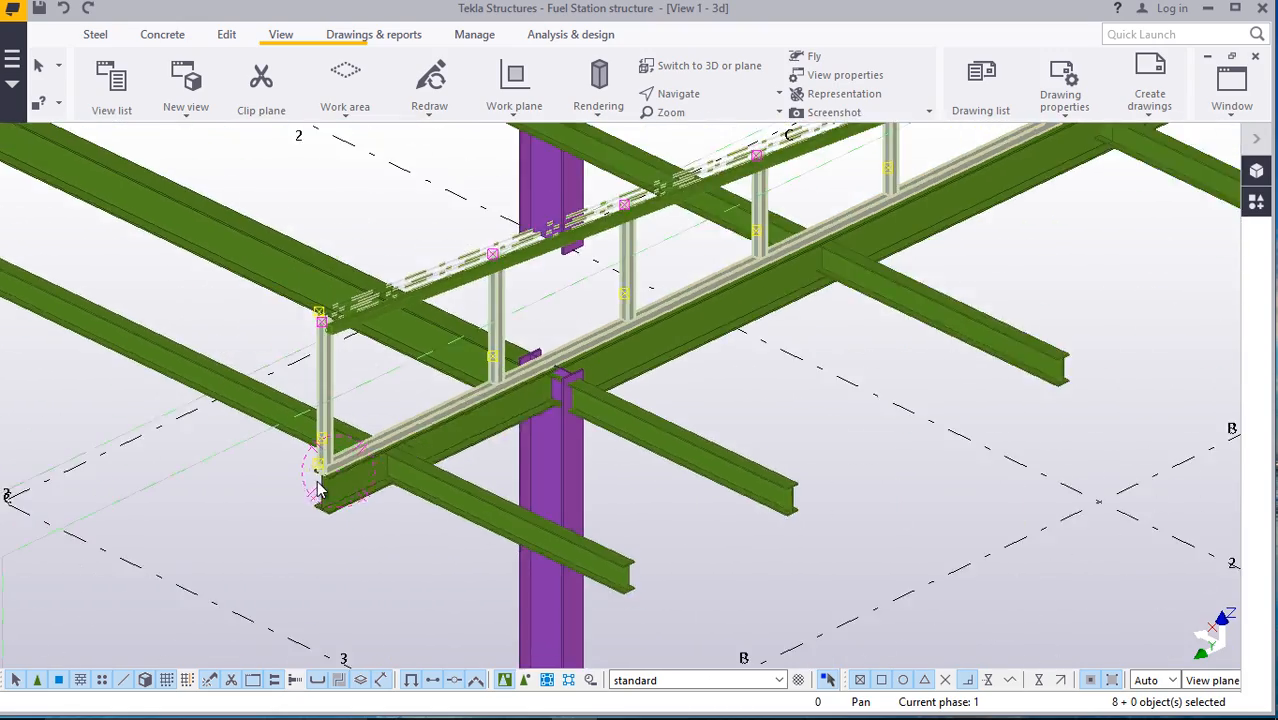
{"action": "scroll", "coordinate": [990, 165], "scroll_direction": "up", "scroll_amount": 6}
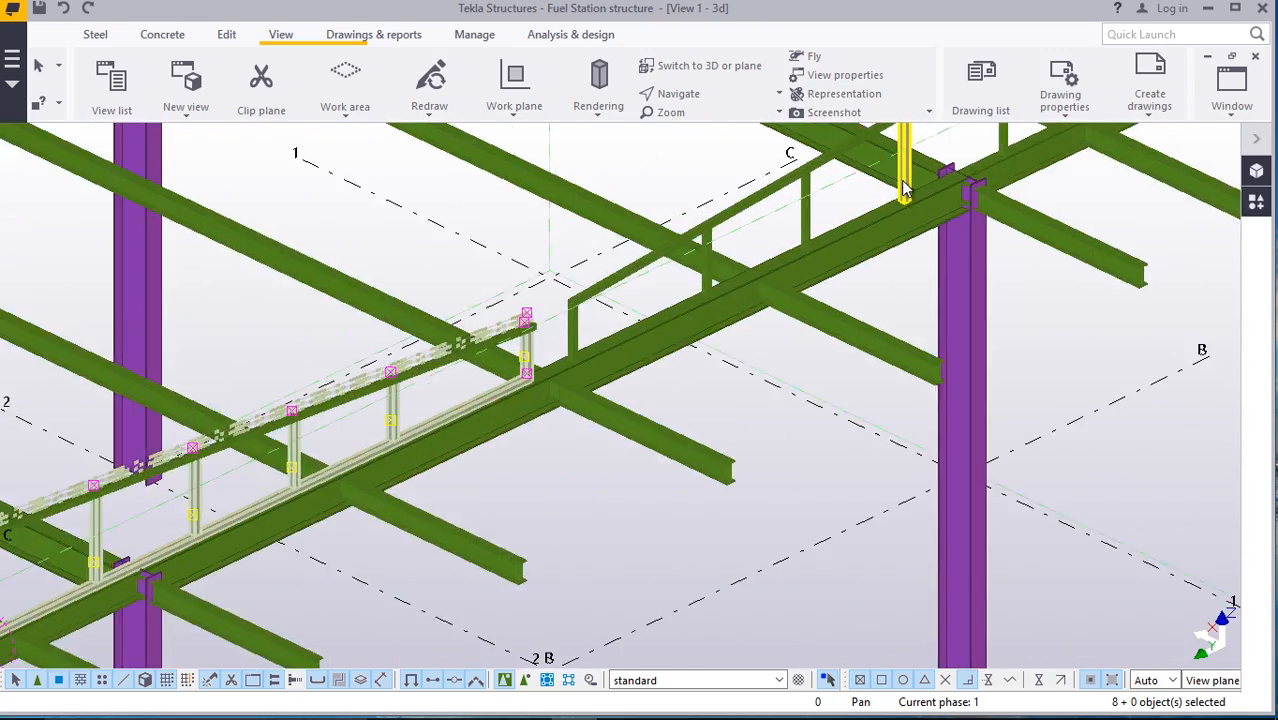
Create 1 divided line point midway between the two cross beam ends that meet at the column's web
{"action": "scroll", "coordinate": [956, 168], "scroll_direction": "up", "scroll_amount": 7}
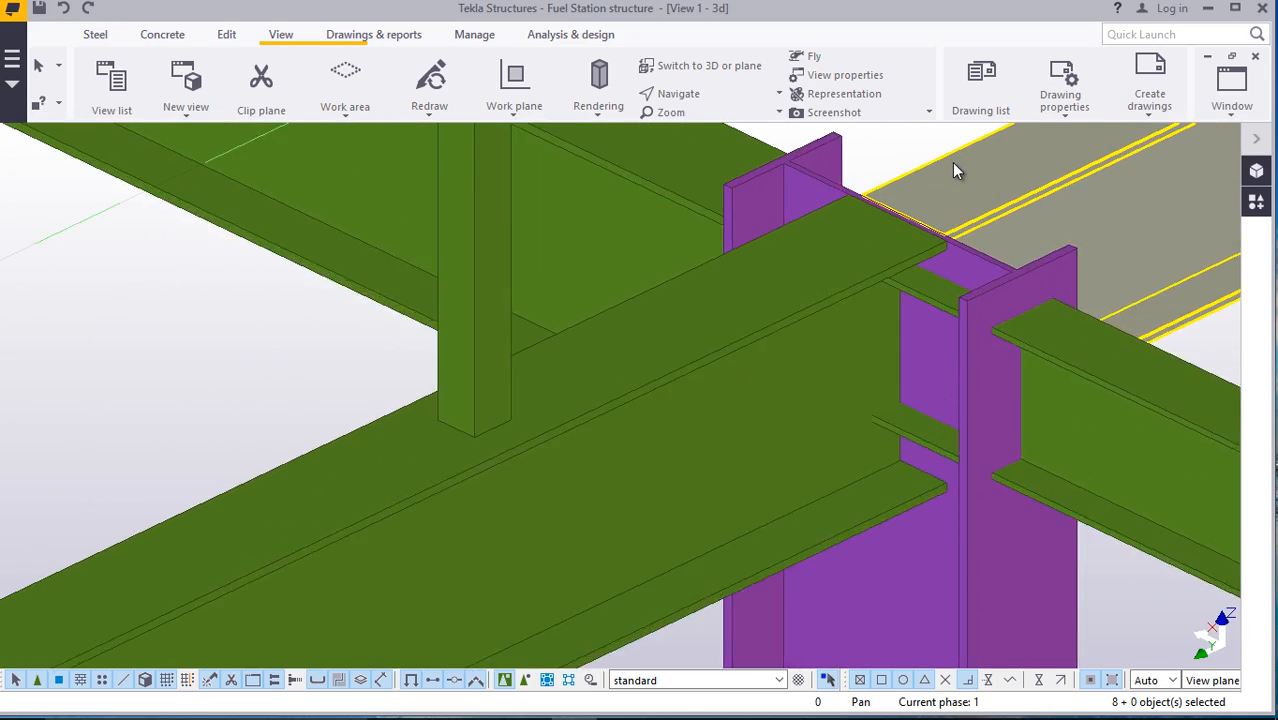
{"action": "scroll", "coordinate": [890, 360], "scroll_direction": "down", "scroll_amount": 3}
{"action": "scroll", "coordinate": [915, 285], "scroll_direction": "up", "scroll_amount": 8}
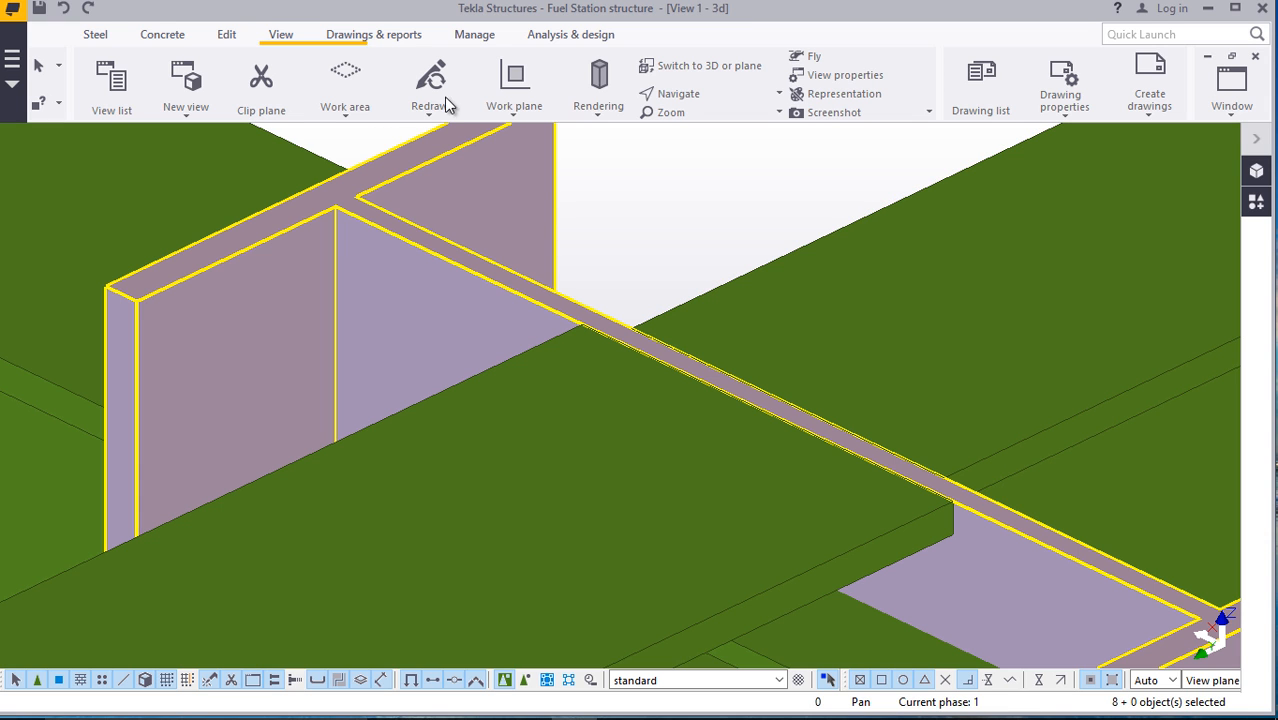
{"action": "left_click", "coordinate": [224, 37]}
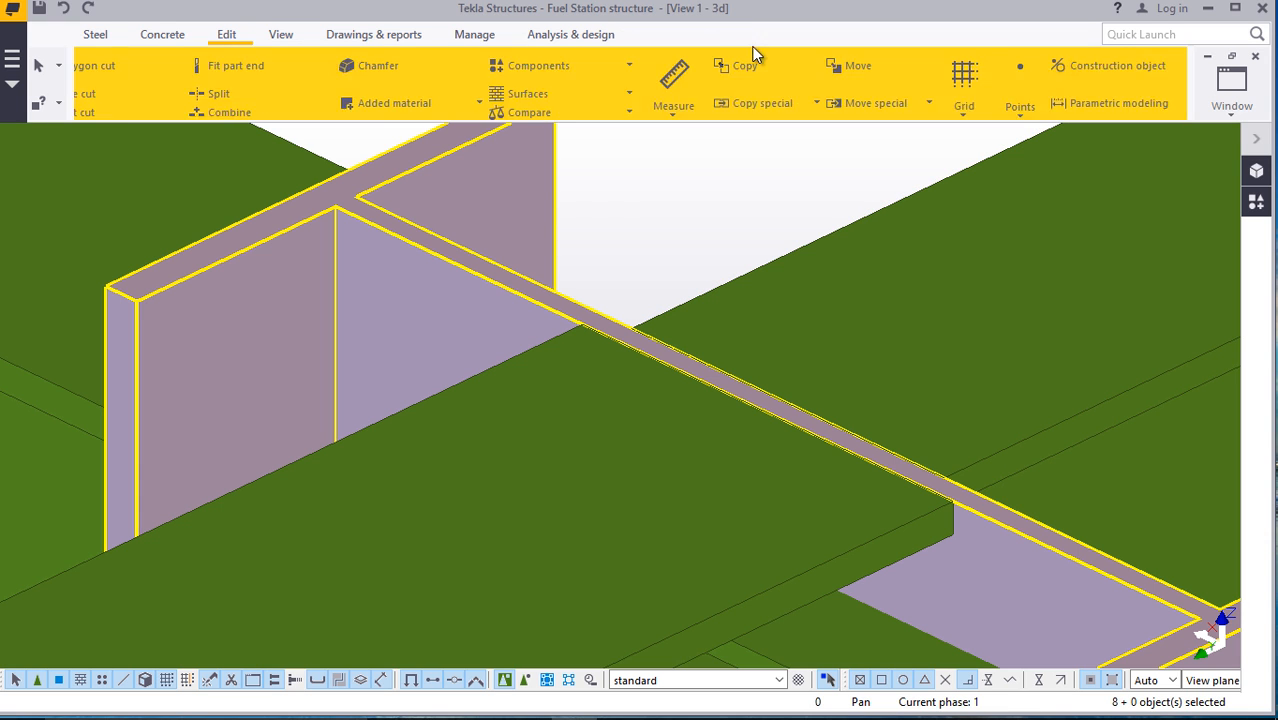
{"action": "left_click", "coordinate": [1039, 126]}
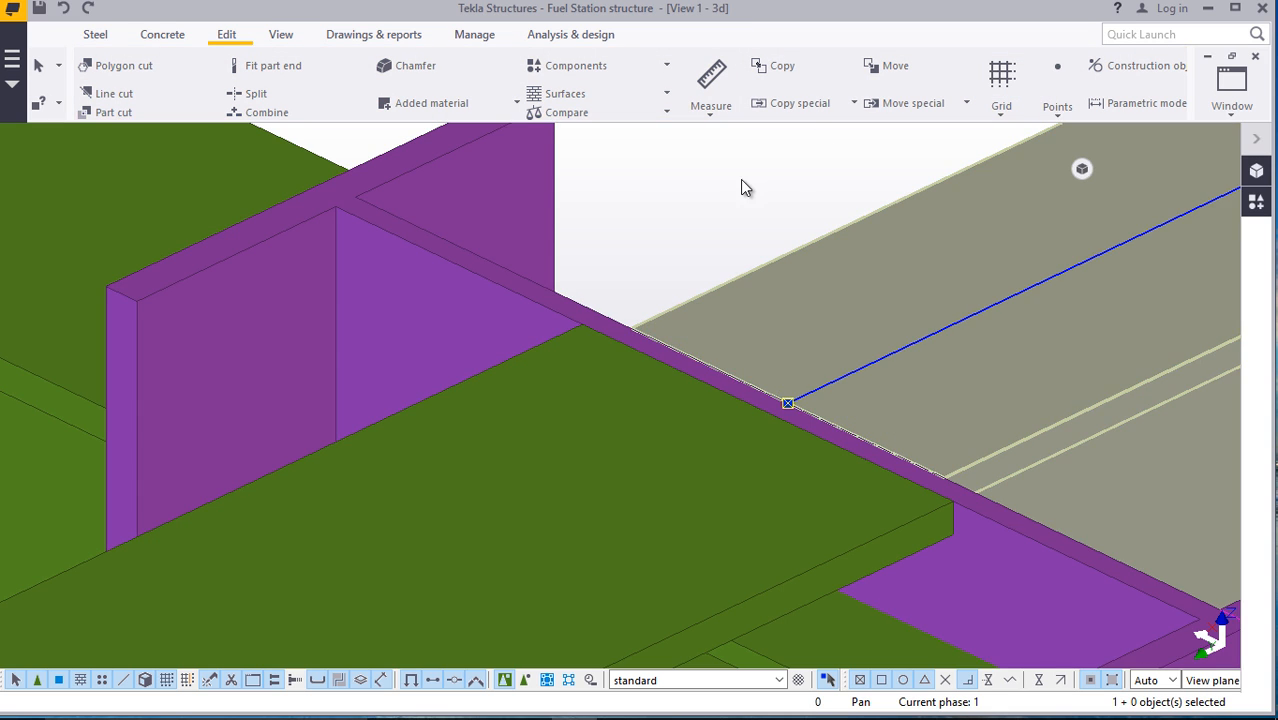
{"action": "left_click", "coordinate": [1055, 112]}
{"action": "left_click", "coordinate": [1066, 146]}
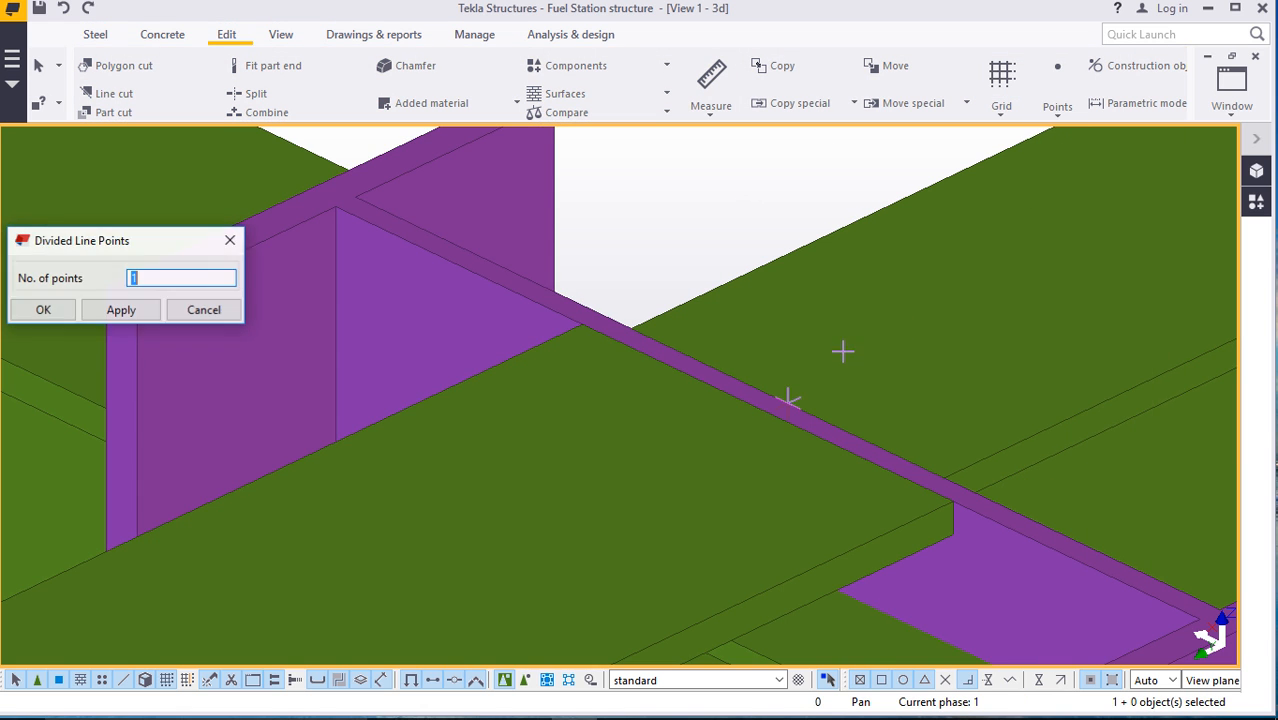
{"action": "scroll", "coordinate": [795, 399], "scroll_direction": "up", "scroll_amount": 5}
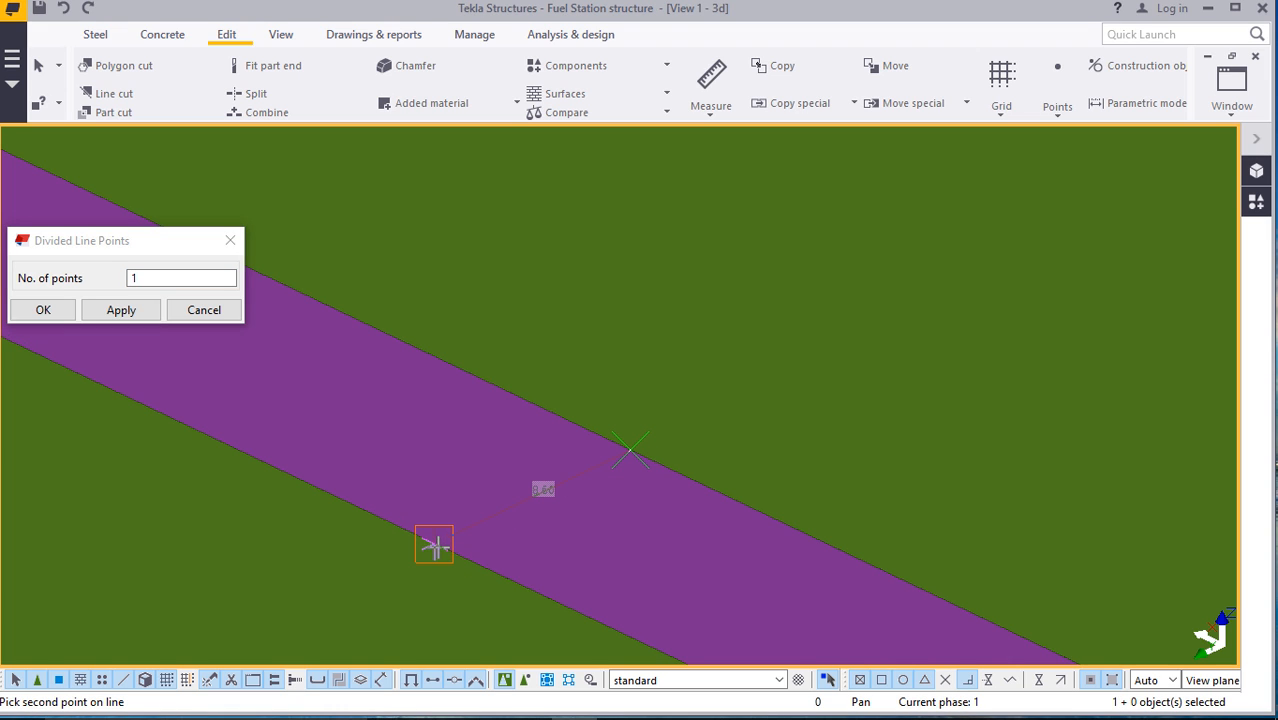
{"action": "right_click", "coordinate": [441, 448]}
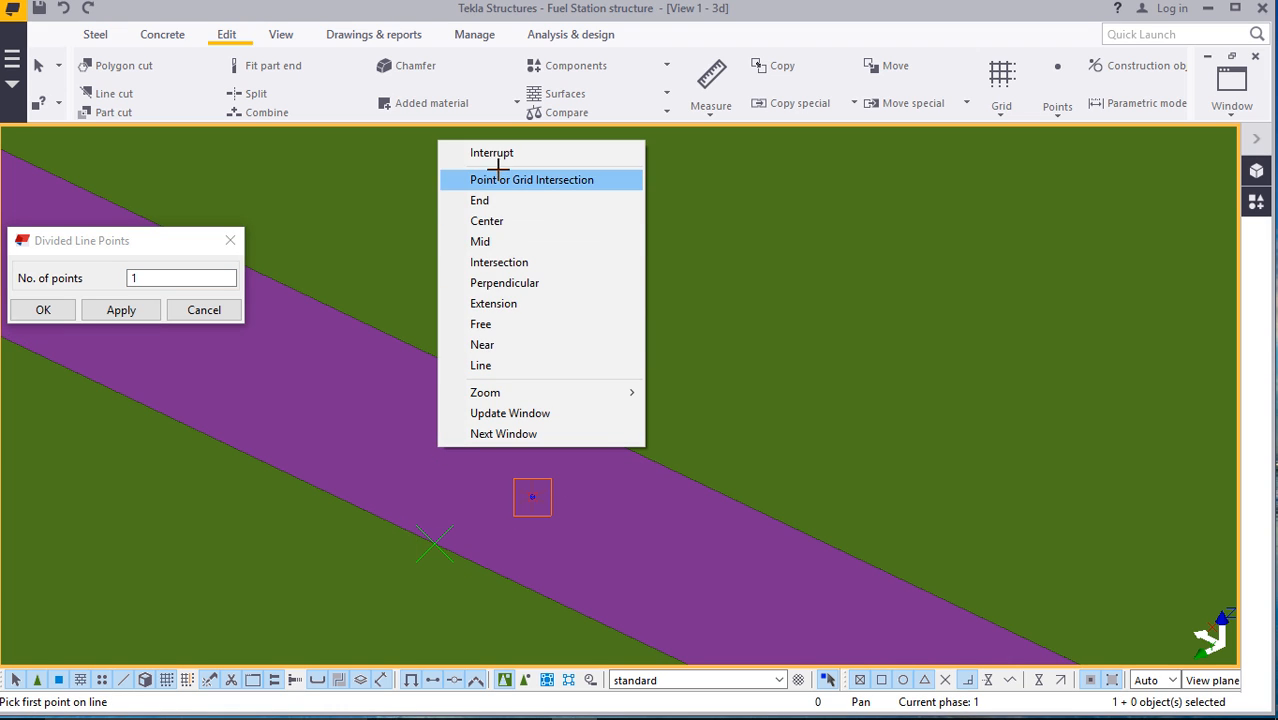
{"action": "left_click", "coordinate": [498, 176]}
{"action": "left_click", "coordinate": [230, 241]}
{"action": "scroll", "coordinate": [625, 425], "scroll_direction": "down", "scroll_amount": 6}
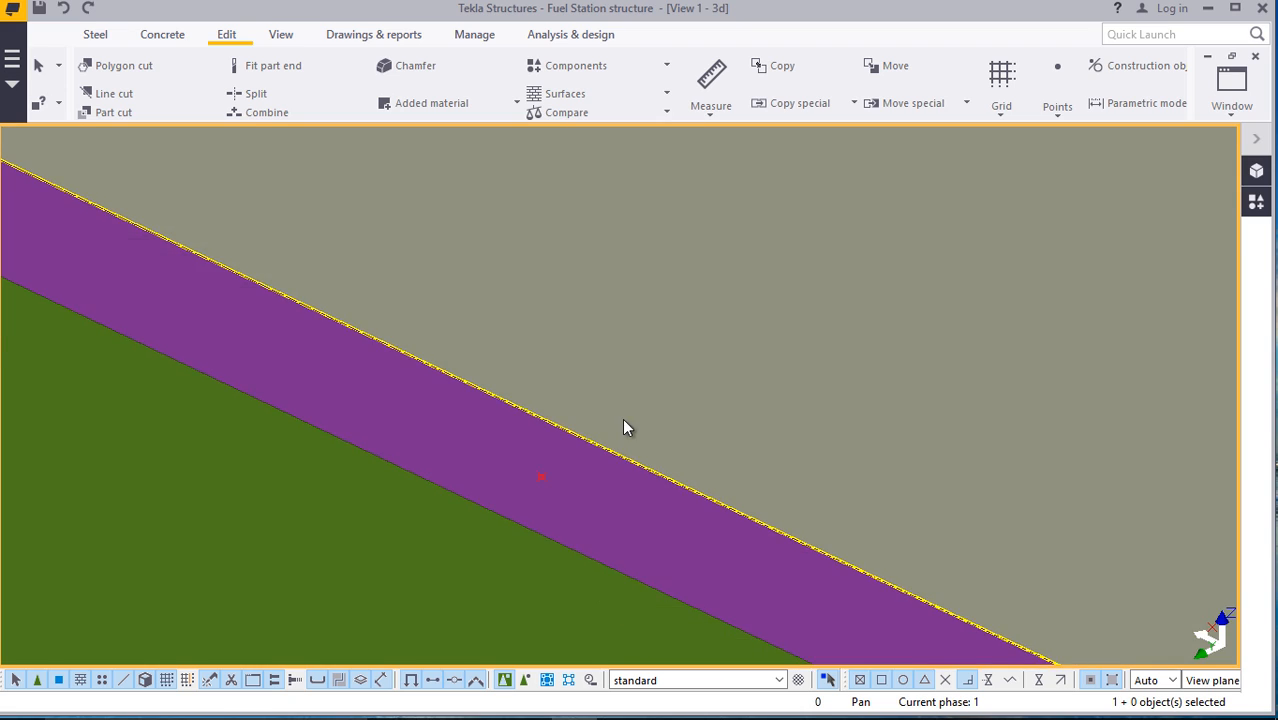
Create 1 divided line point at mid-width of the top flange, halfway along the main beam joining the two columns
{"action": "scroll", "coordinate": [672, 412], "scroll_direction": "down", "scroll_amount": 8}
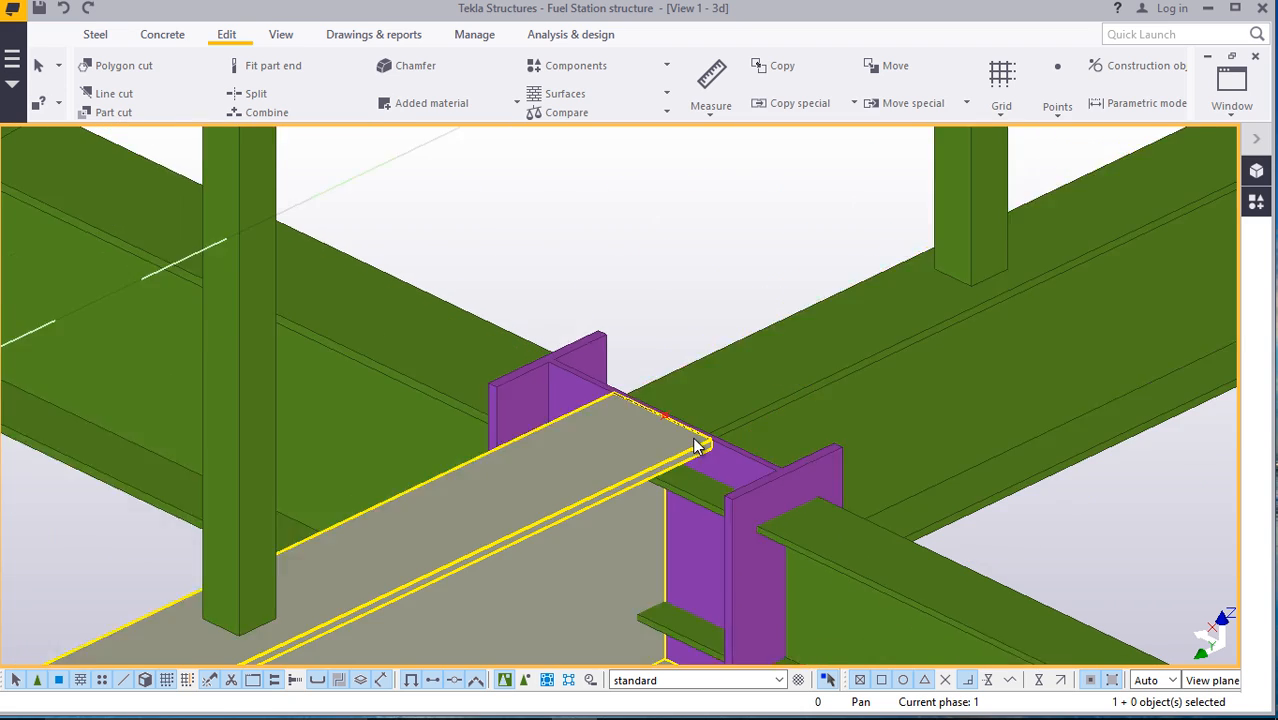
{"action": "scroll", "coordinate": [692, 410], "scroll_direction": "down", "scroll_amount": 2}
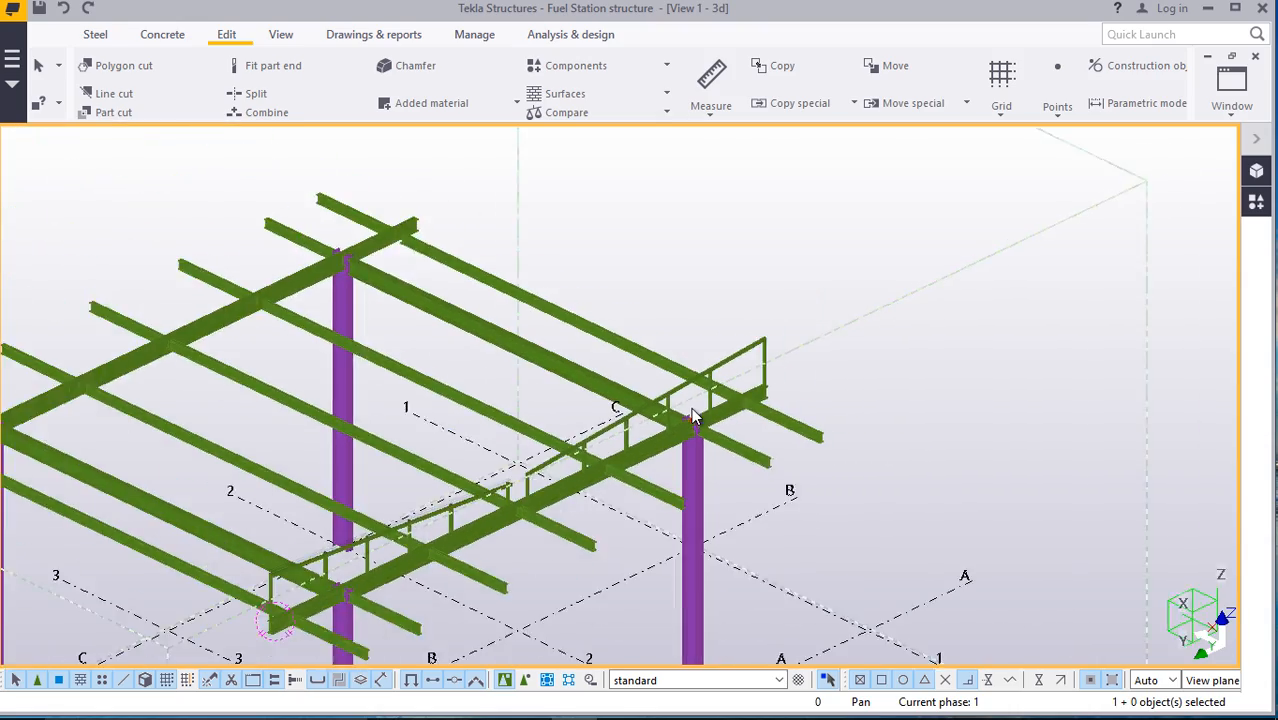
{"action": "scroll", "coordinate": [694, 388], "scroll_direction": "up", "scroll_amount": 7}
{"action": "scroll", "coordinate": [695, 382], "scroll_direction": "down", "scroll_amount": 3}
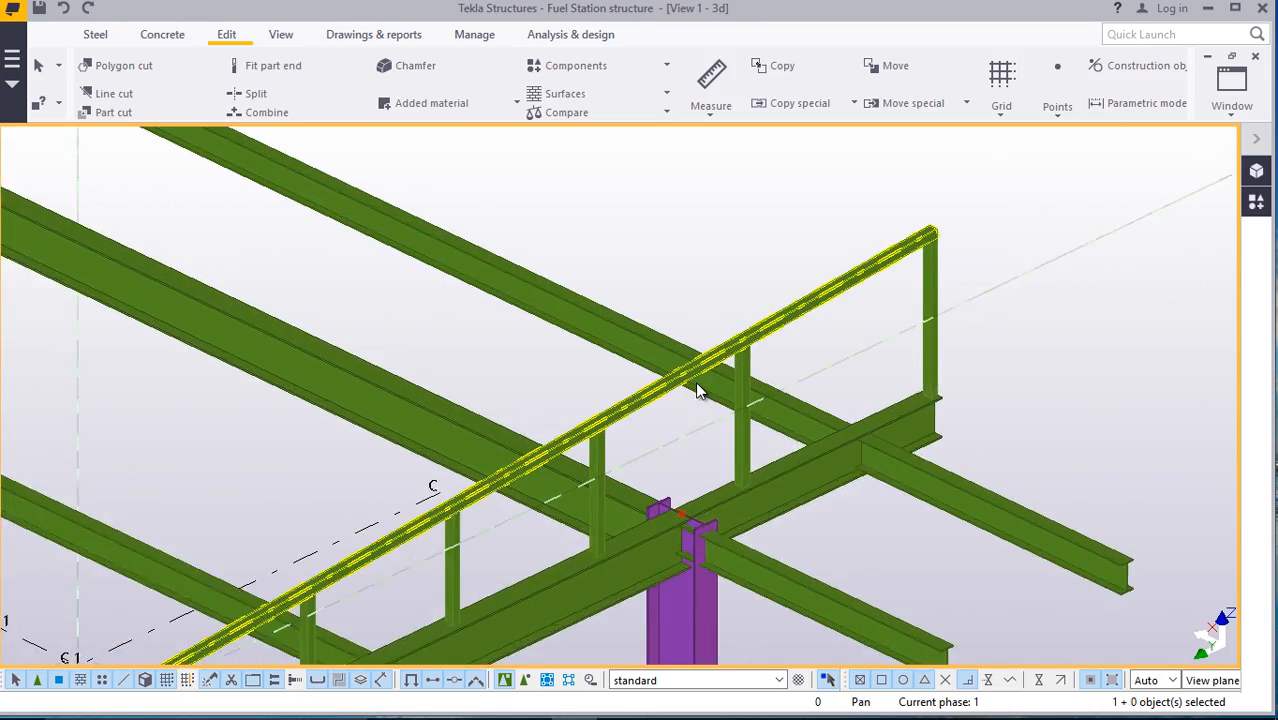
{"action": "scroll", "coordinate": [695, 385], "scroll_direction": "up", "scroll_amount": 3}
{"action": "scroll", "coordinate": [690, 382], "scroll_direction": "down", "scroll_amount": 5}
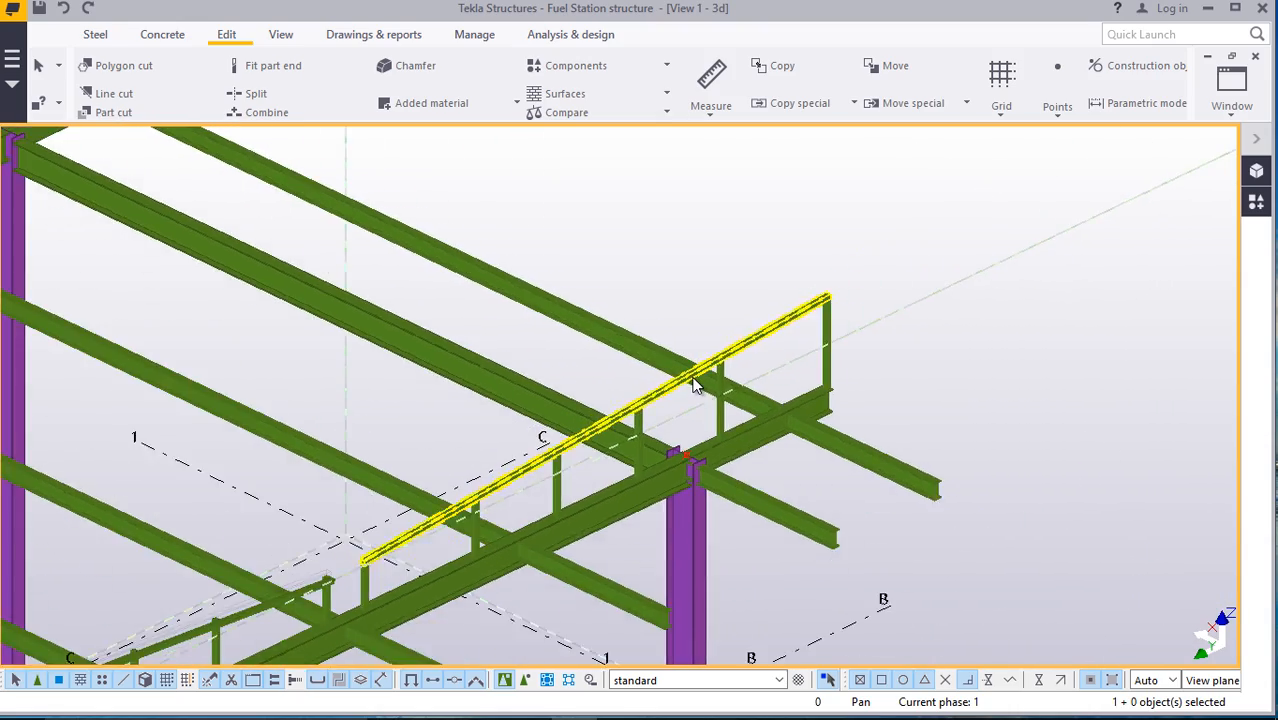
{"action": "scroll", "coordinate": [478, 292], "scroll_direction": "up", "scroll_amount": 10}
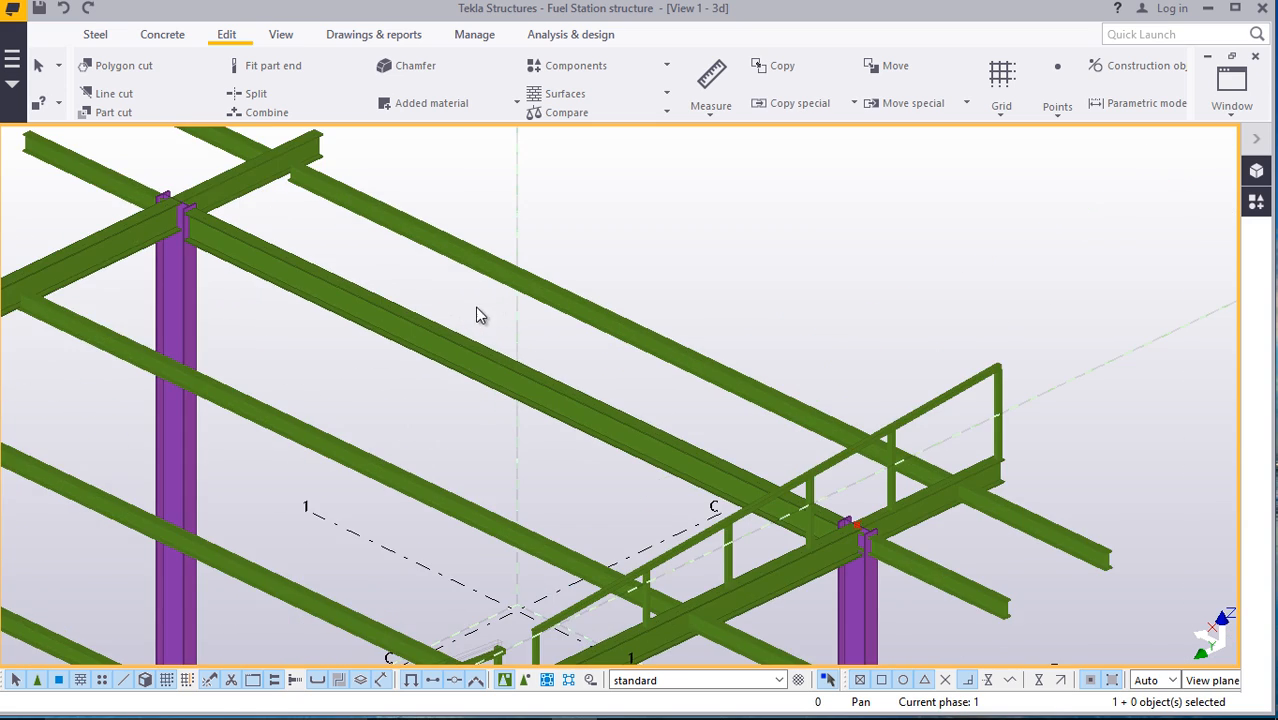
{"action": "scroll", "coordinate": [530, 388], "scroll_direction": "up", "scroll_amount": 3}
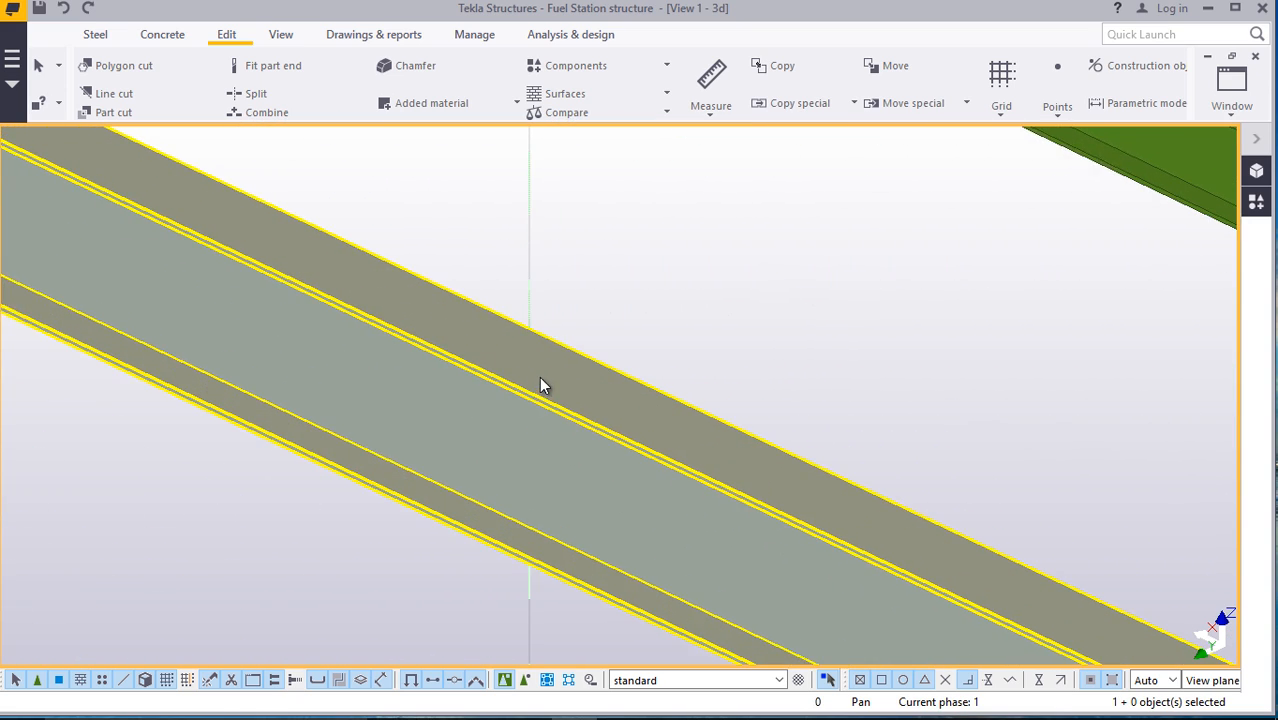
{"action": "left_click", "coordinate": [226, 40]}
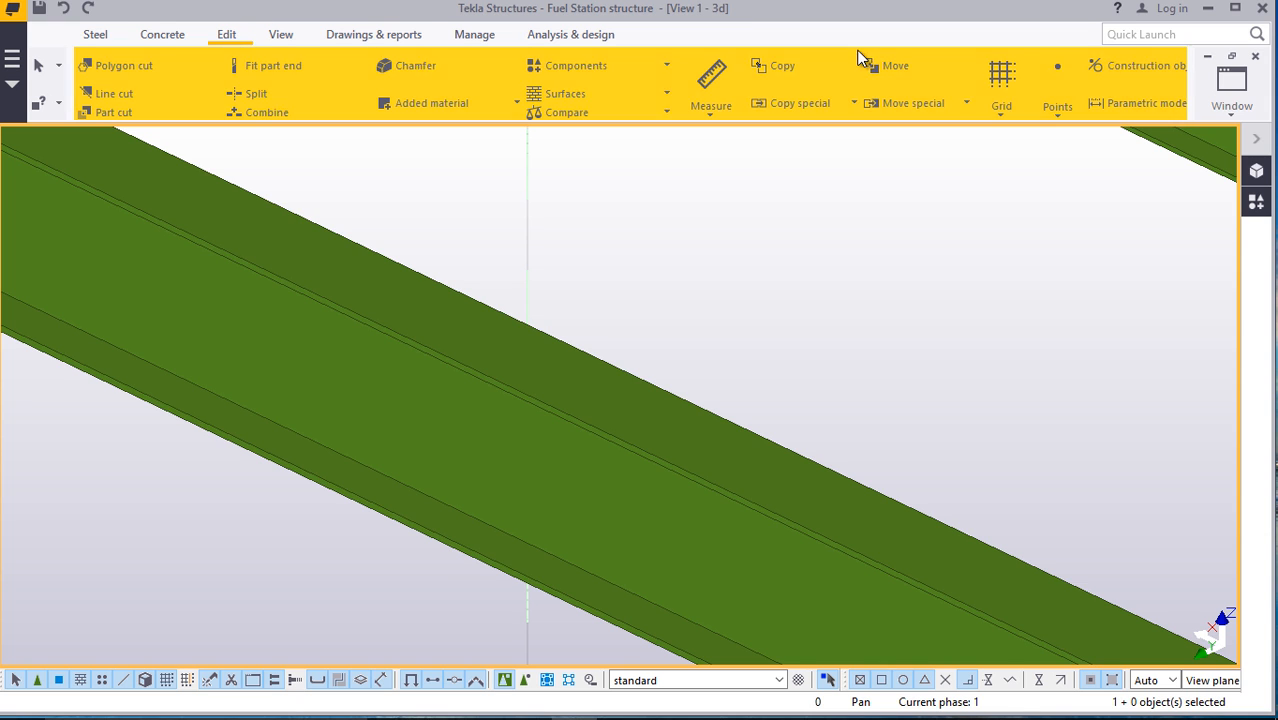
{"action": "left_click", "coordinate": [1056, 108]}
{"action": "left_click", "coordinate": [1066, 141]}
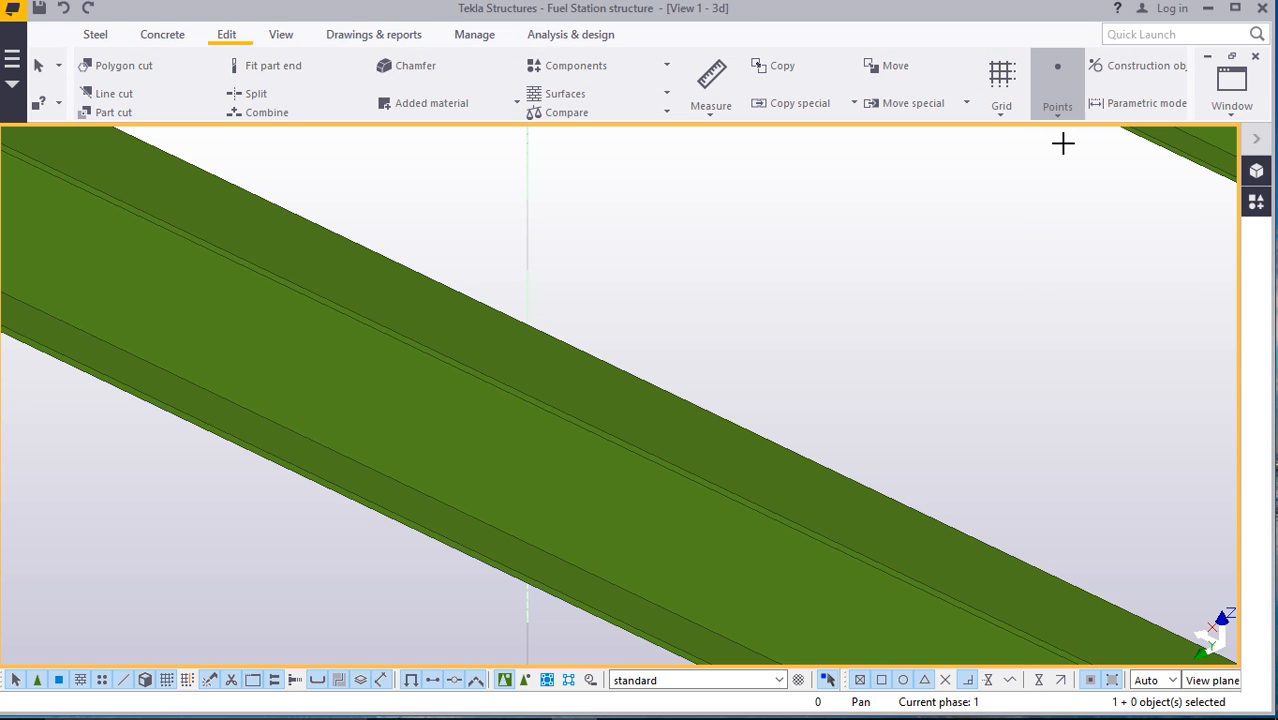
{"action": "scroll", "coordinate": [534, 401], "scroll_direction": "down", "scroll_amount": 6}
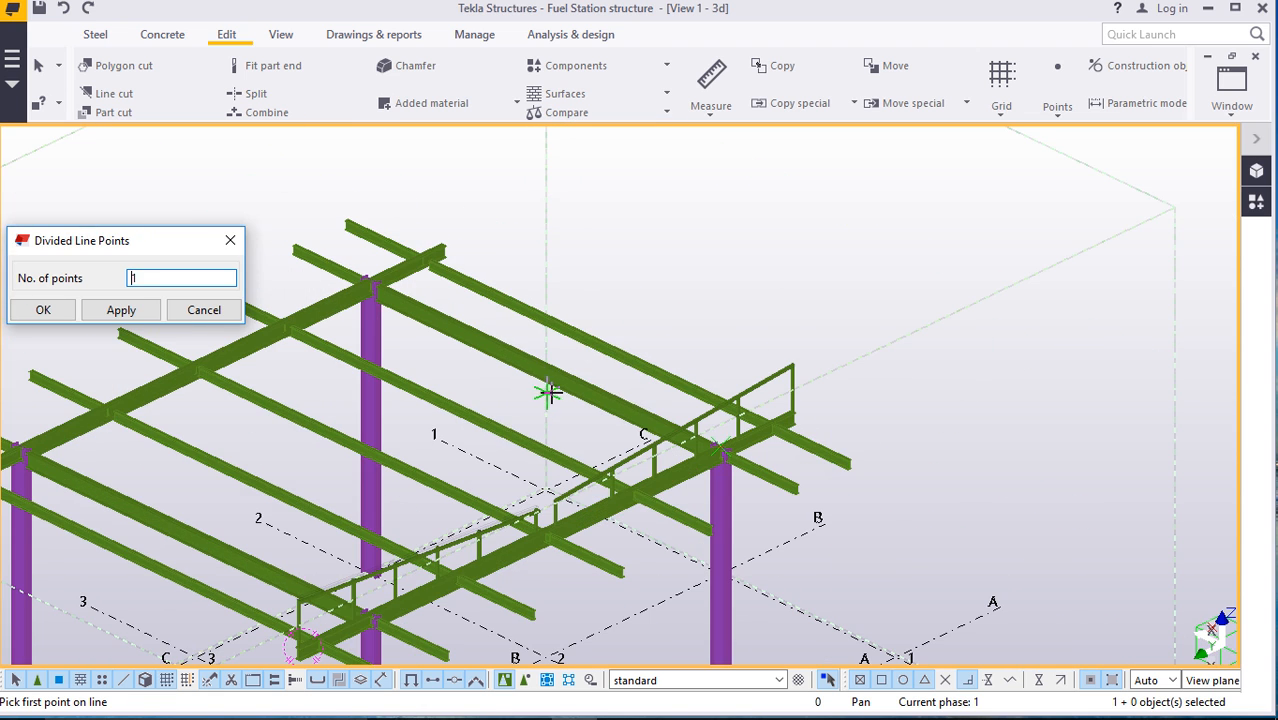
{"action": "scroll", "coordinate": [545, 388], "scroll_direction": "up", "scroll_amount": 3}
{"action": "scroll", "coordinate": [531, 335], "scroll_direction": "up", "scroll_amount": 6}
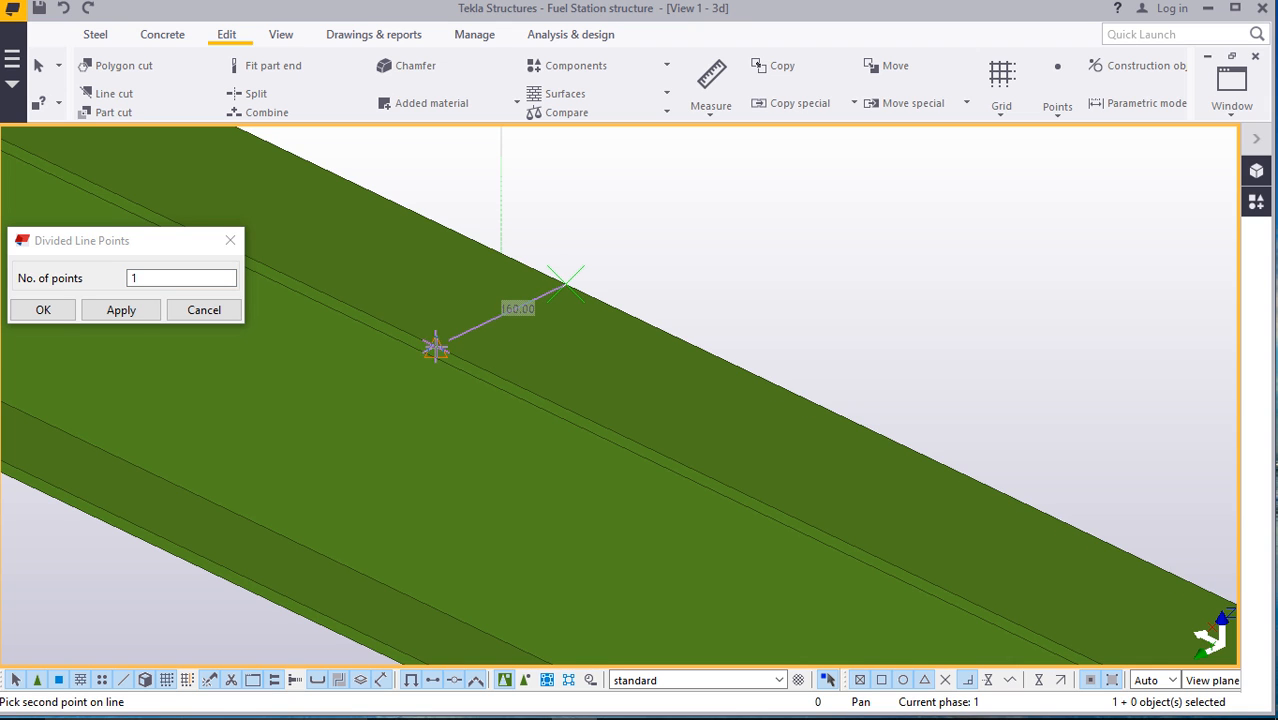
{"action": "right_click", "coordinate": [645, 215]}
{"action": "left_click", "coordinate": [700, 237]}
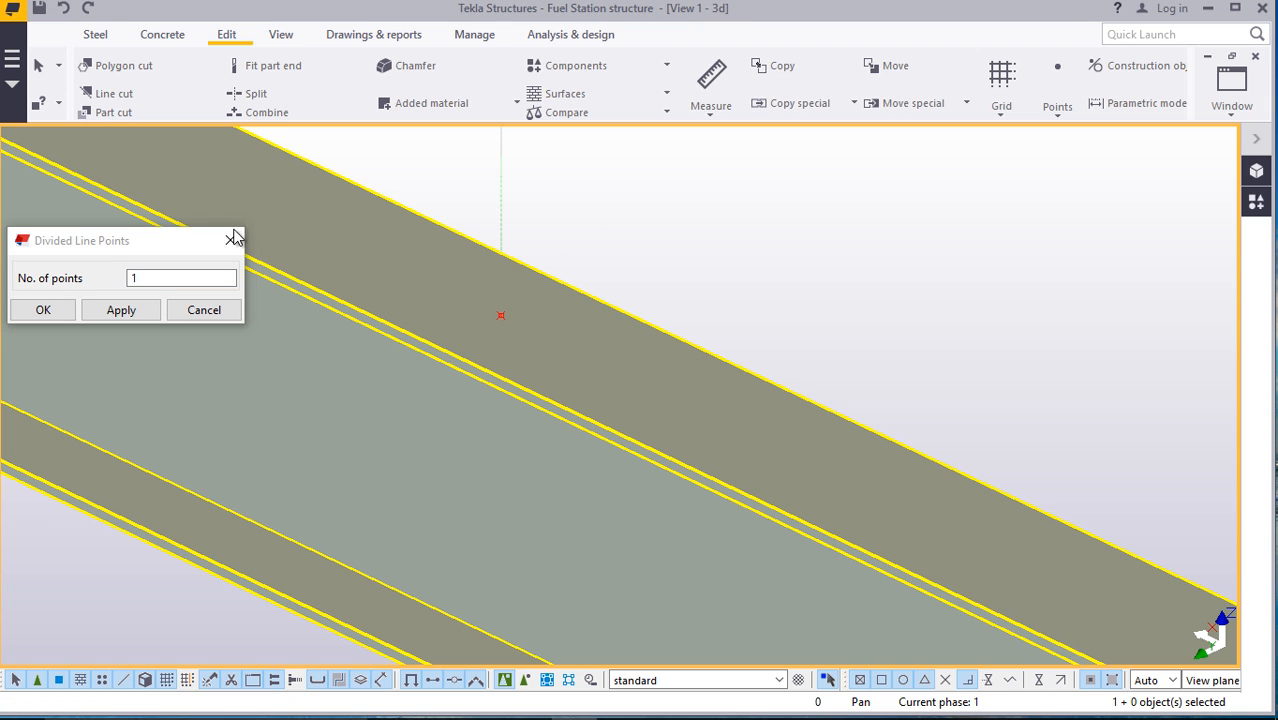
{"action": "left_click", "coordinate": [232, 240]}
Select the first frame's bottom beam, shorter end post and sloping beam
{"action": "scroll", "coordinate": [500, 318], "scroll_direction": "down", "scroll_amount": 6}
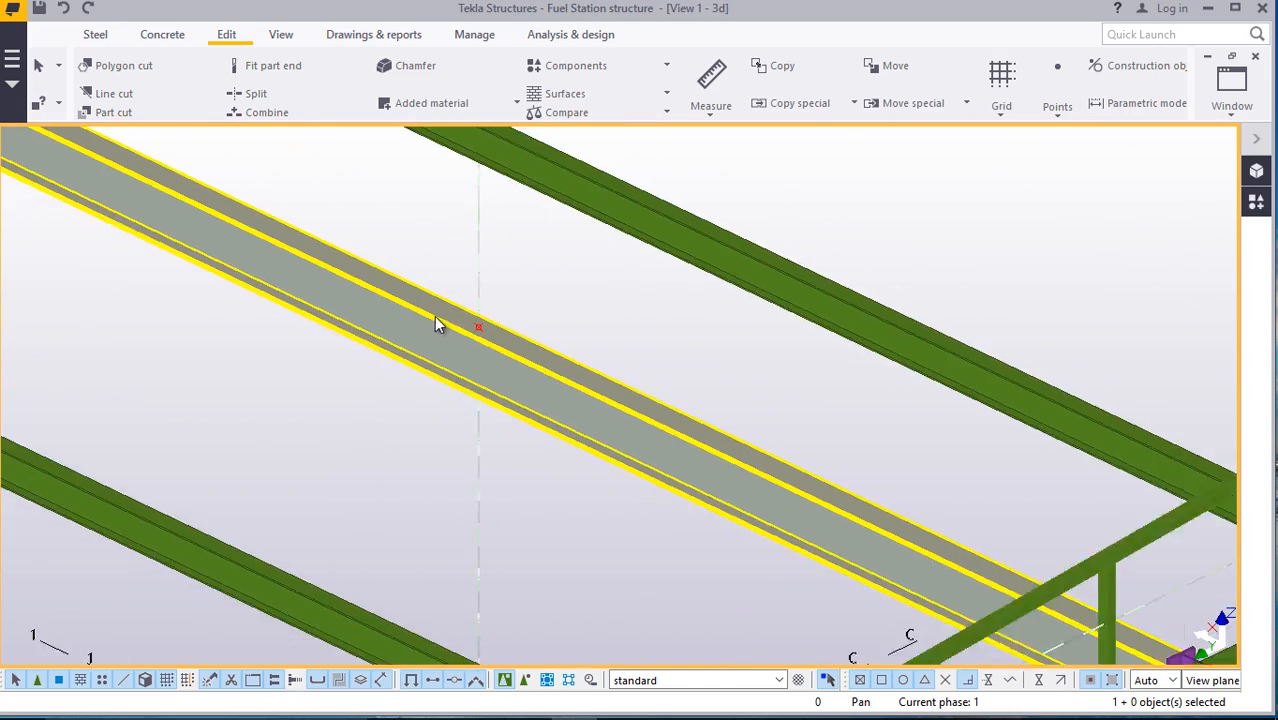
{"action": "scroll", "coordinate": [445, 300], "scroll_direction": "down", "scroll_amount": 8}
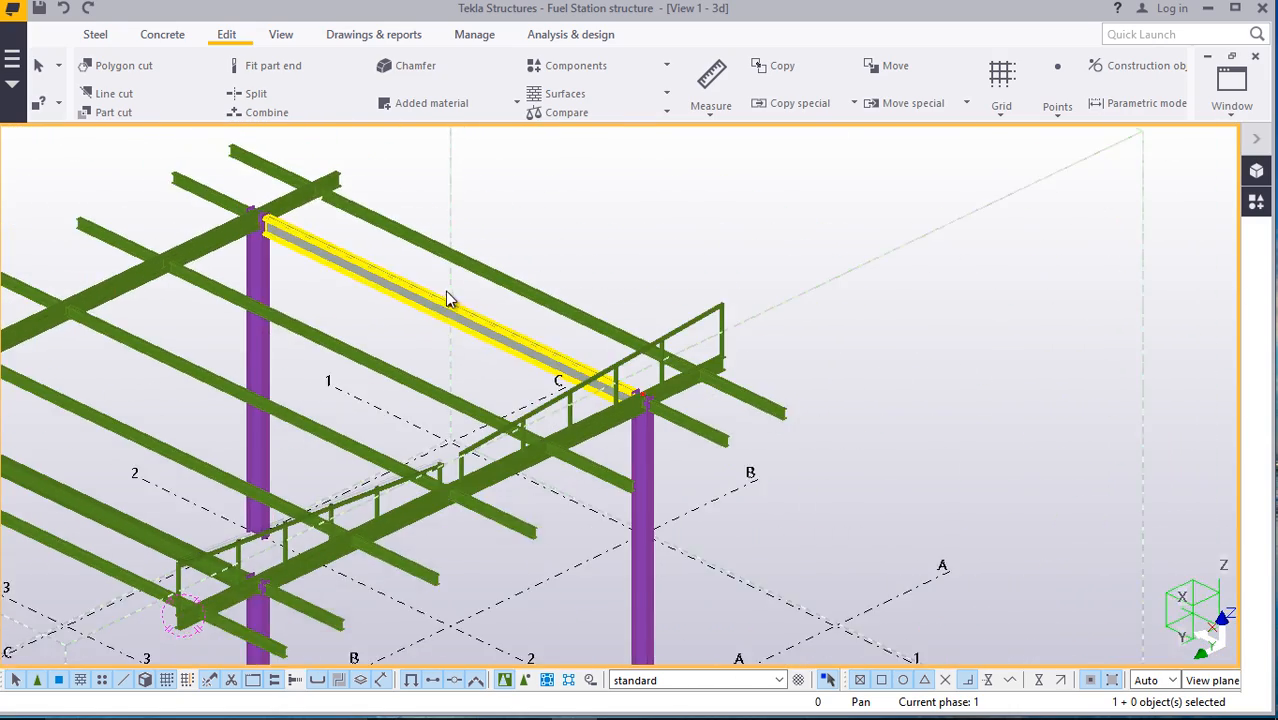
{"action": "scroll", "coordinate": [400, 505], "scroll_direction": "up", "scroll_amount": 10}
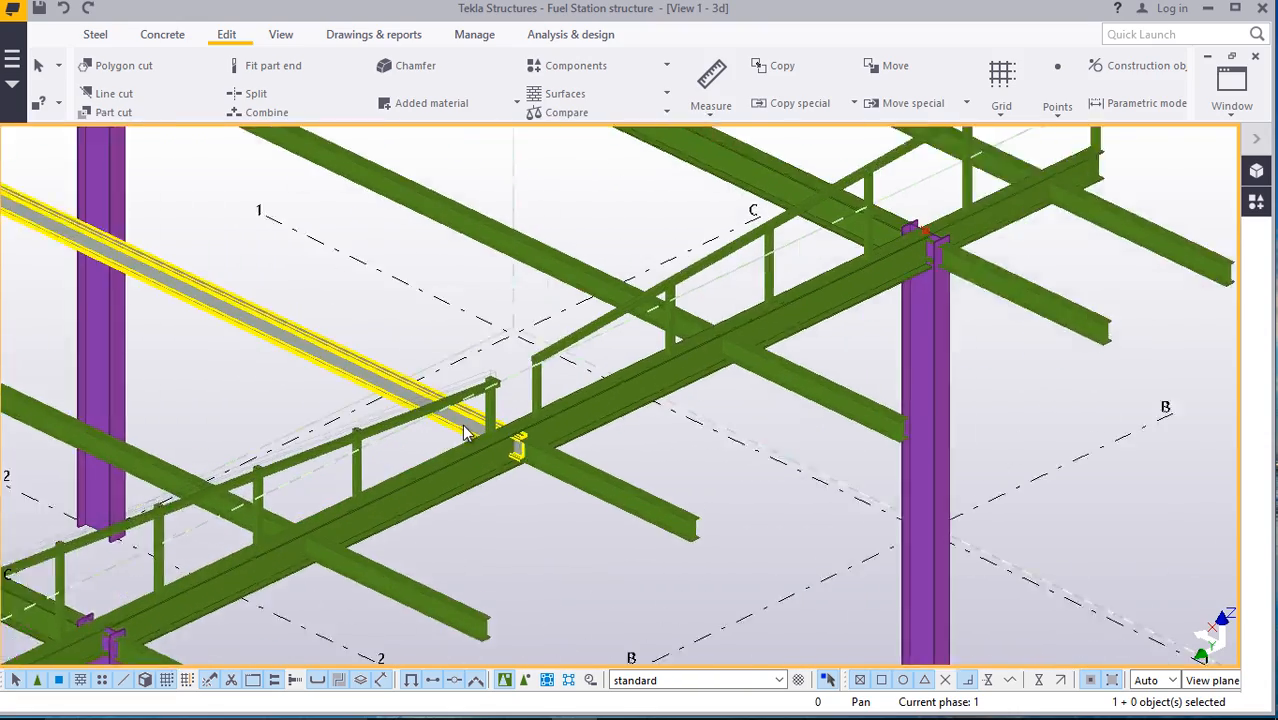
{"action": "scroll", "coordinate": [519, 445], "scroll_direction": "down", "scroll_amount": 8}
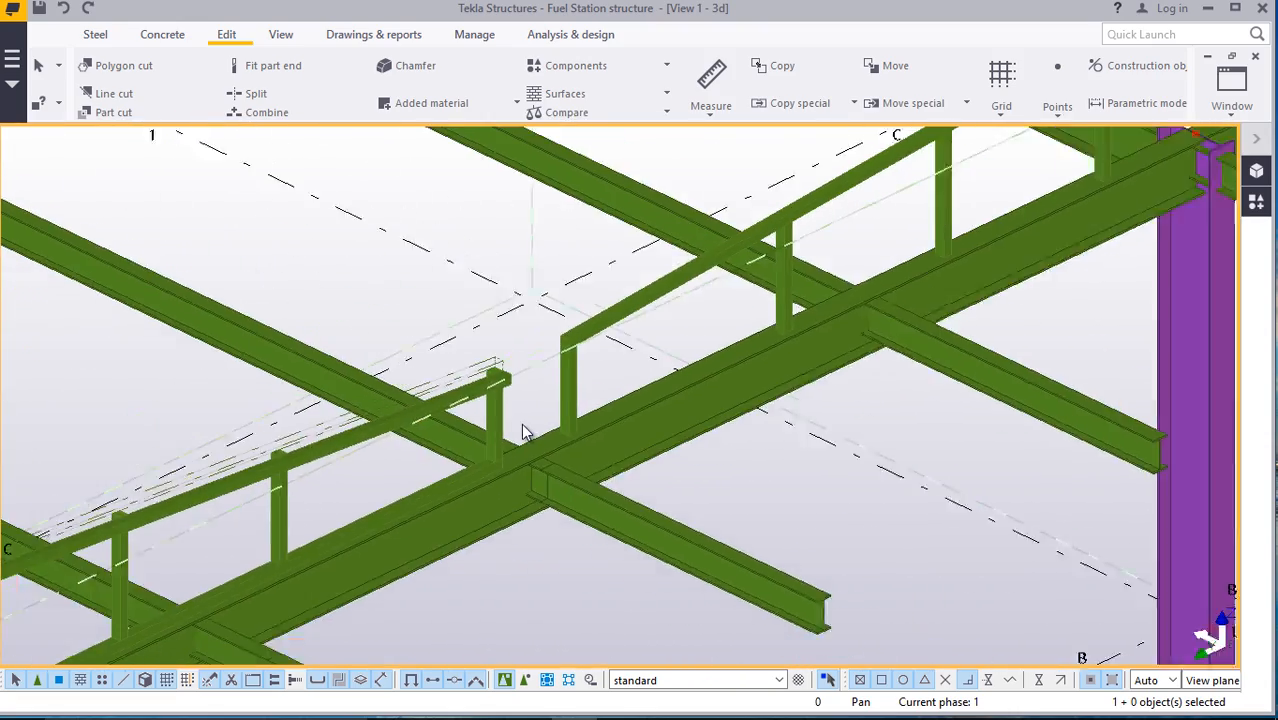
{"action": "scroll", "coordinate": [537, 412], "scroll_direction": "up", "scroll_amount": 10}
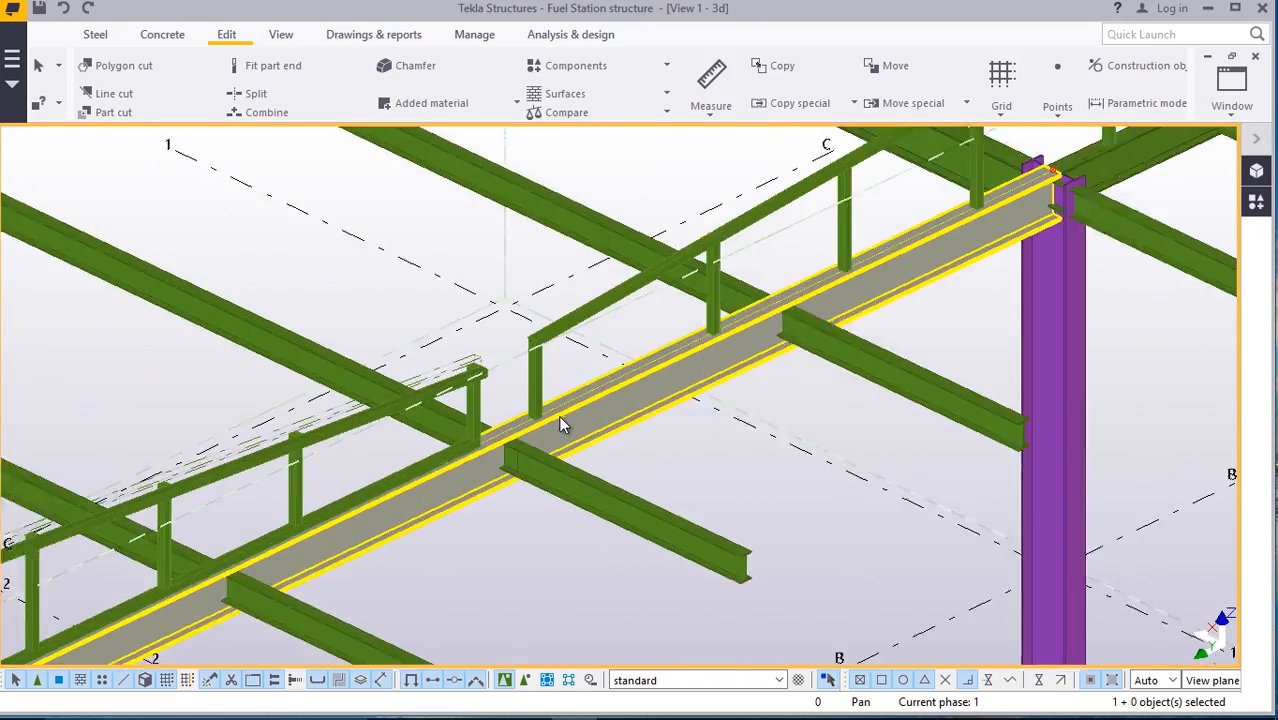
{"action": "scroll", "coordinate": [434, 460], "scroll_direction": "up", "scroll_amount": 6}
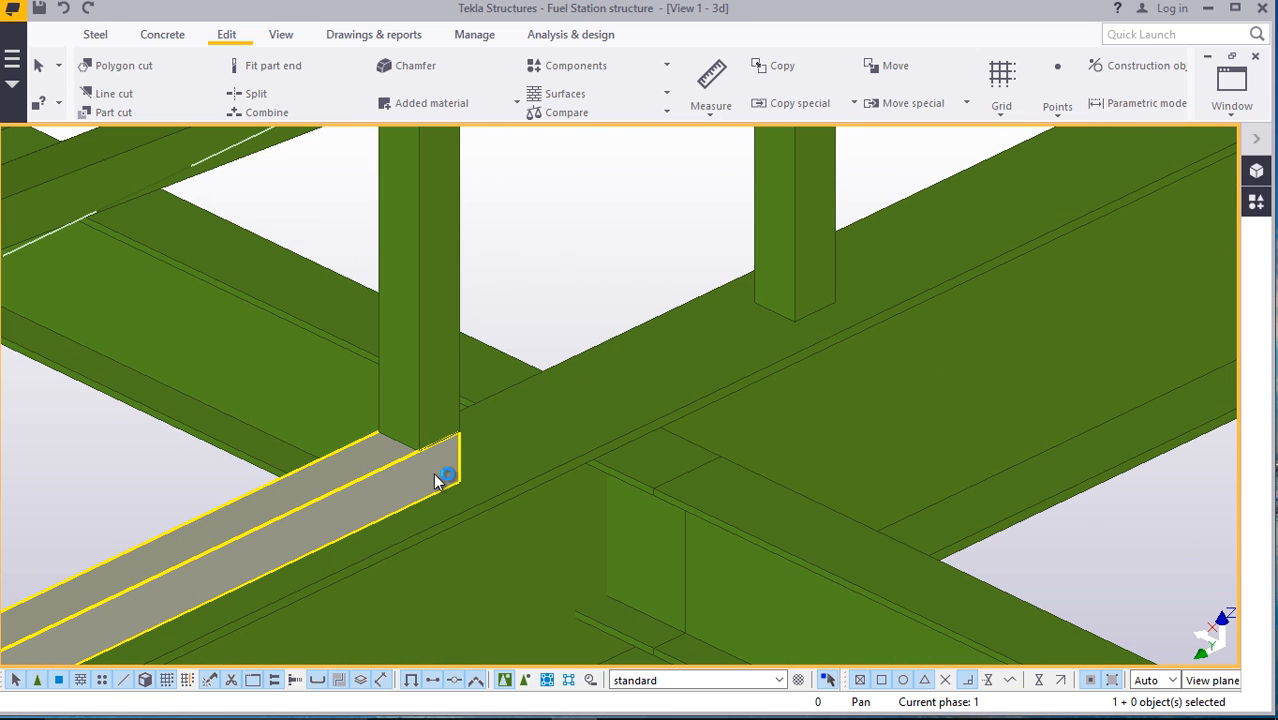
{"action": "left_click", "coordinate": [444, 352], "text": "ctrl"}
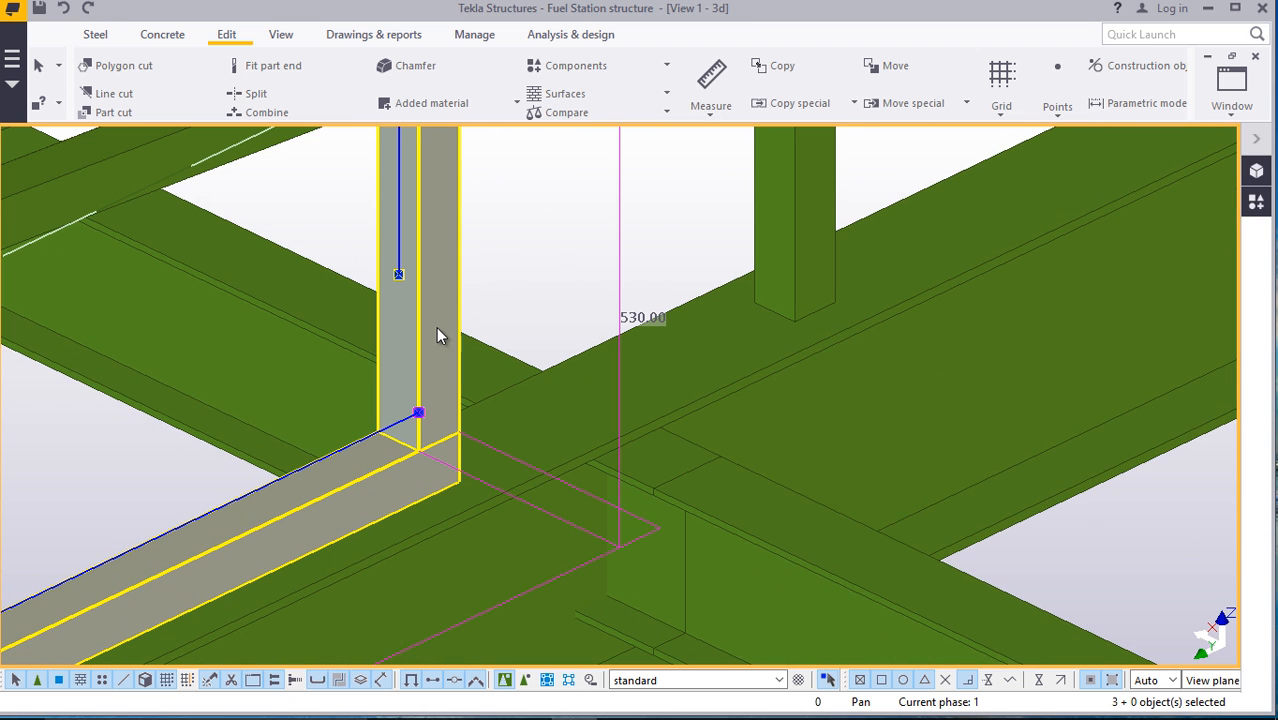
{"action": "left_click", "coordinate": [116, 170], "text": "ctrl"}
{"action": "left_click", "coordinate": [300, 310], "text": "ctrl"}
{"action": "scroll", "coordinate": [454, 384], "scroll_direction": "down", "scroll_amount": 8}
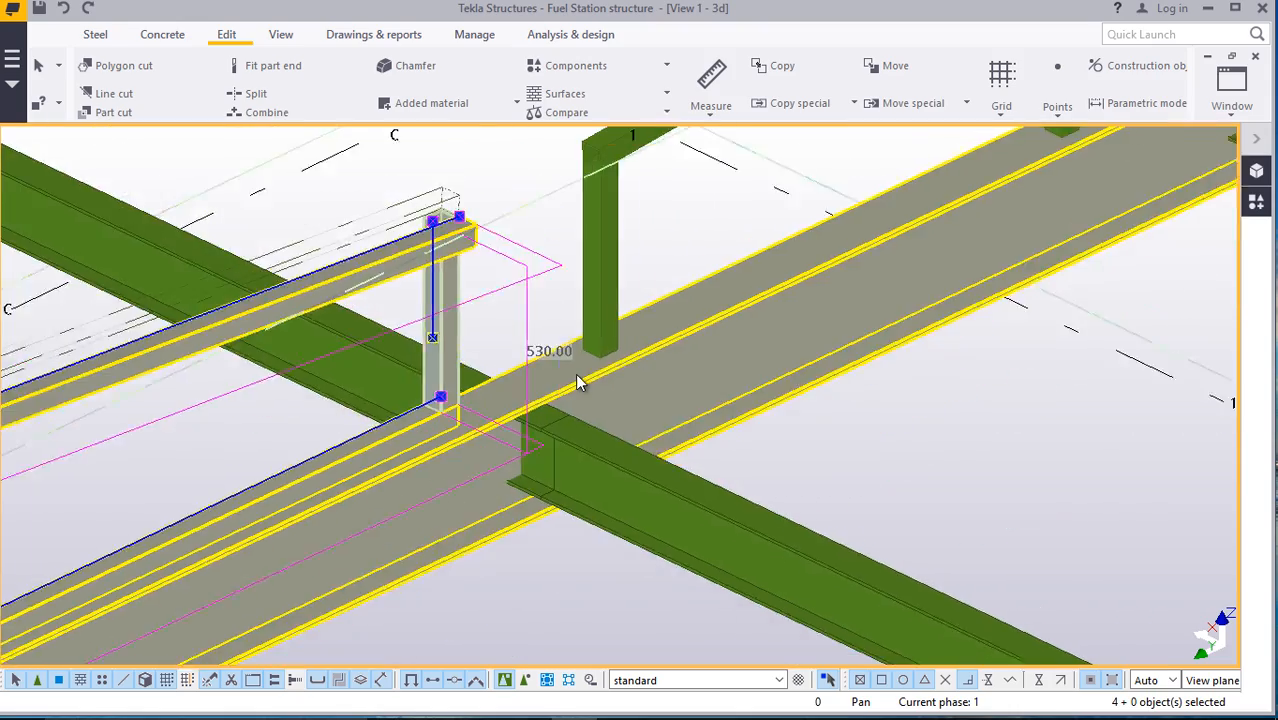
Complete the selection of the tapered frame beside the rafter by adding the remaining posts to its two chords
{"action": "scroll", "coordinate": [623, 378], "scroll_direction": "down", "scroll_amount": 3}
{"action": "scroll", "coordinate": [370, 441], "scroll_direction": "up", "scroll_amount": 4}
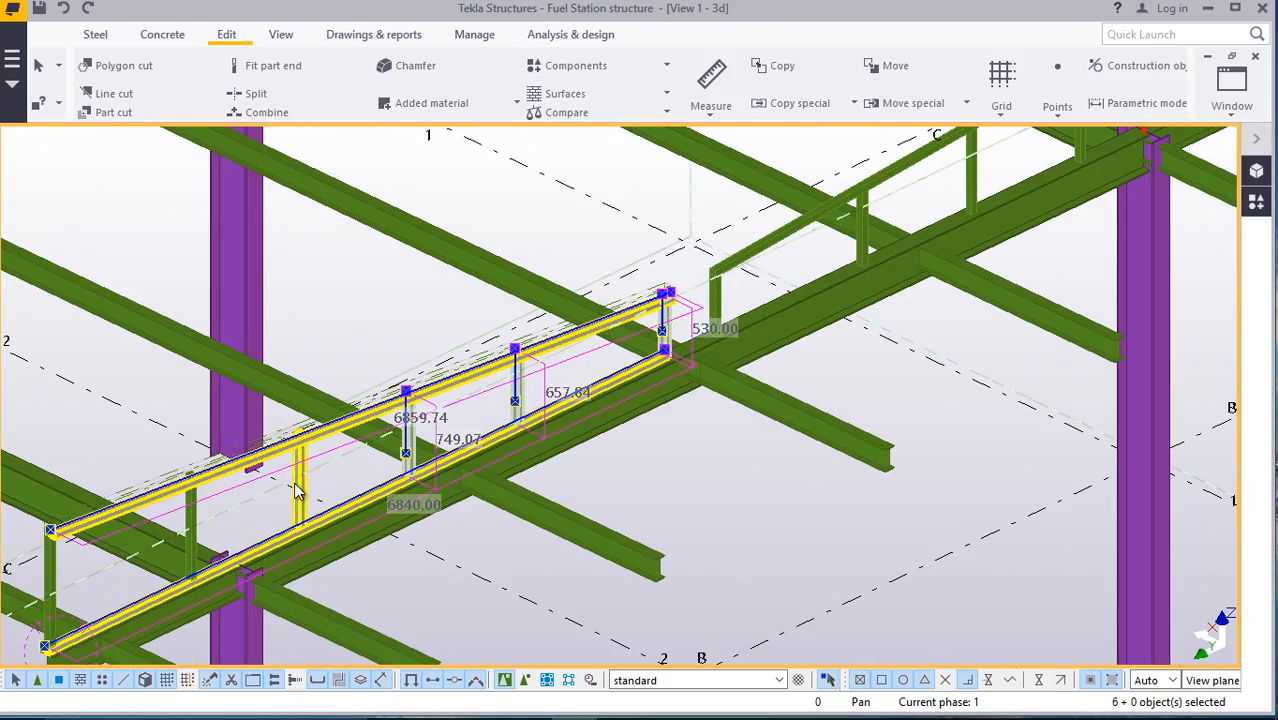
{"action": "left_click", "coordinate": [52, 568], "text": "ctrl"}
{"action": "scroll", "coordinate": [103, 559], "scroll_direction": "down", "scroll_amount": 3}
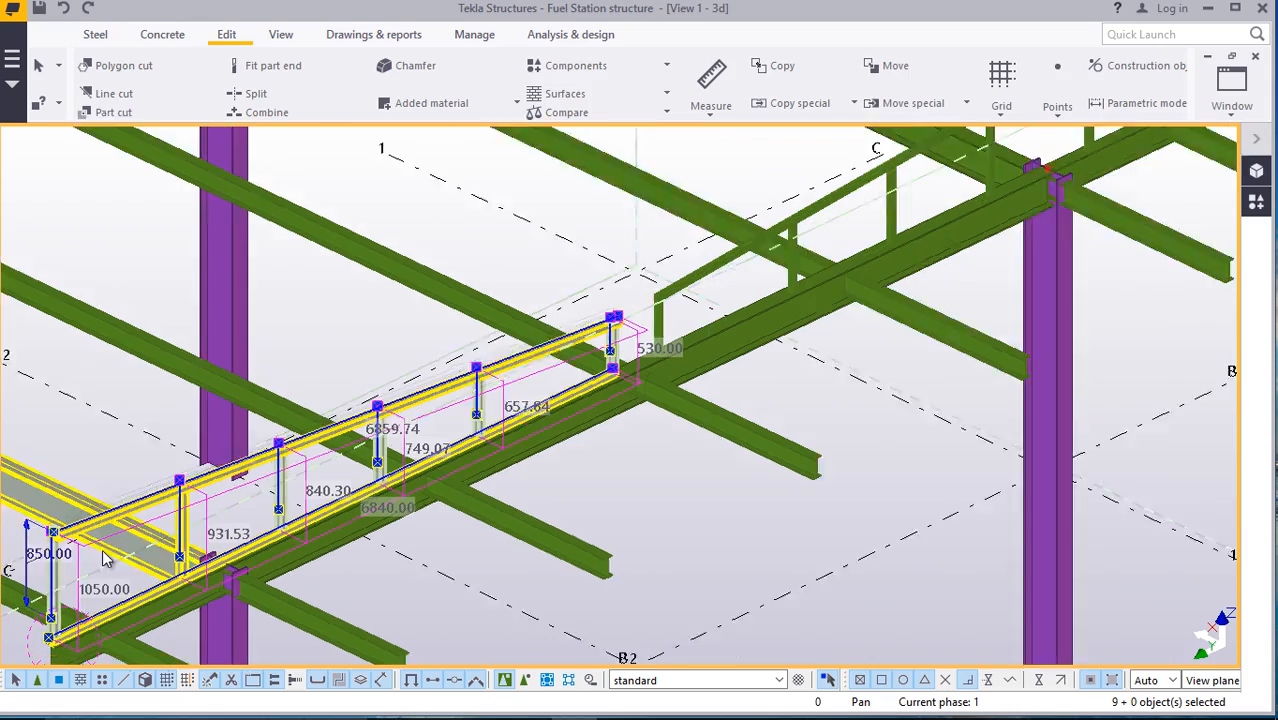
{"action": "scroll", "coordinate": [508, 396], "scroll_direction": "up", "scroll_amount": 6}
{"action": "scroll", "coordinate": [418, 505], "scroll_direction": "down", "scroll_amount": 5}
{"action": "scroll", "coordinate": [426, 488], "scroll_direction": "down", "scroll_amount": 5}
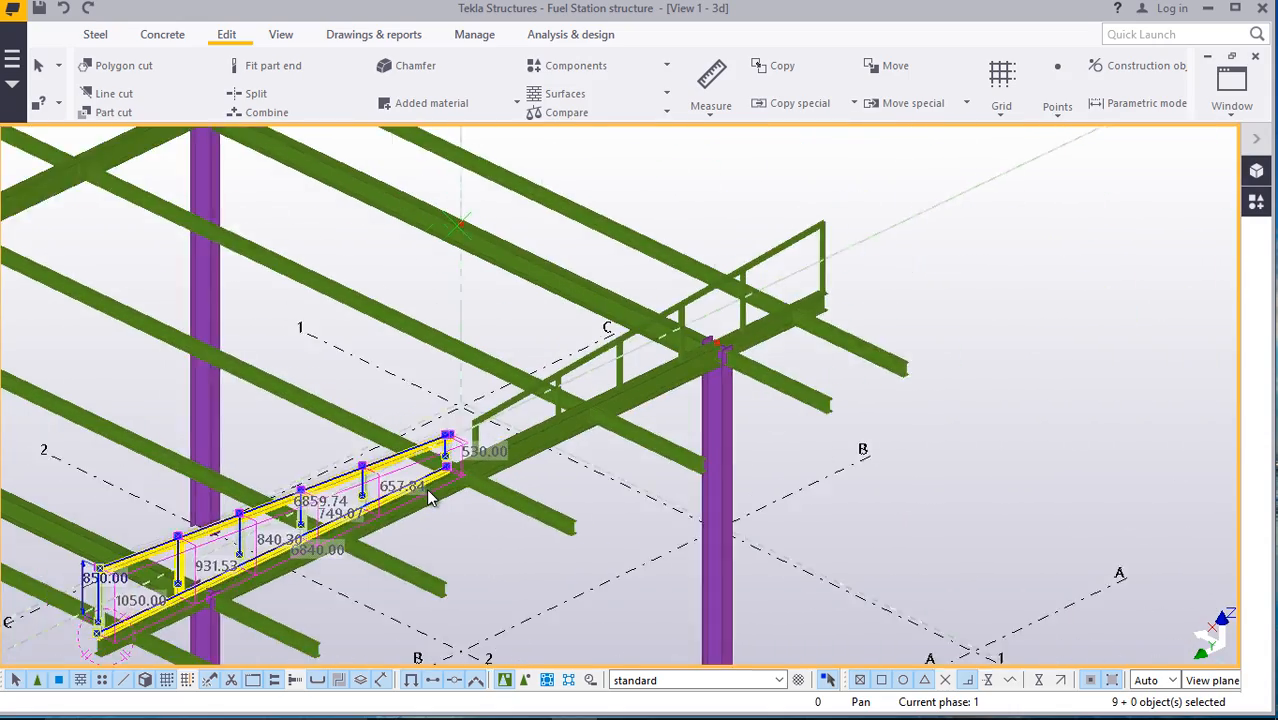
{"action": "right_click", "coordinate": [733, 224]}
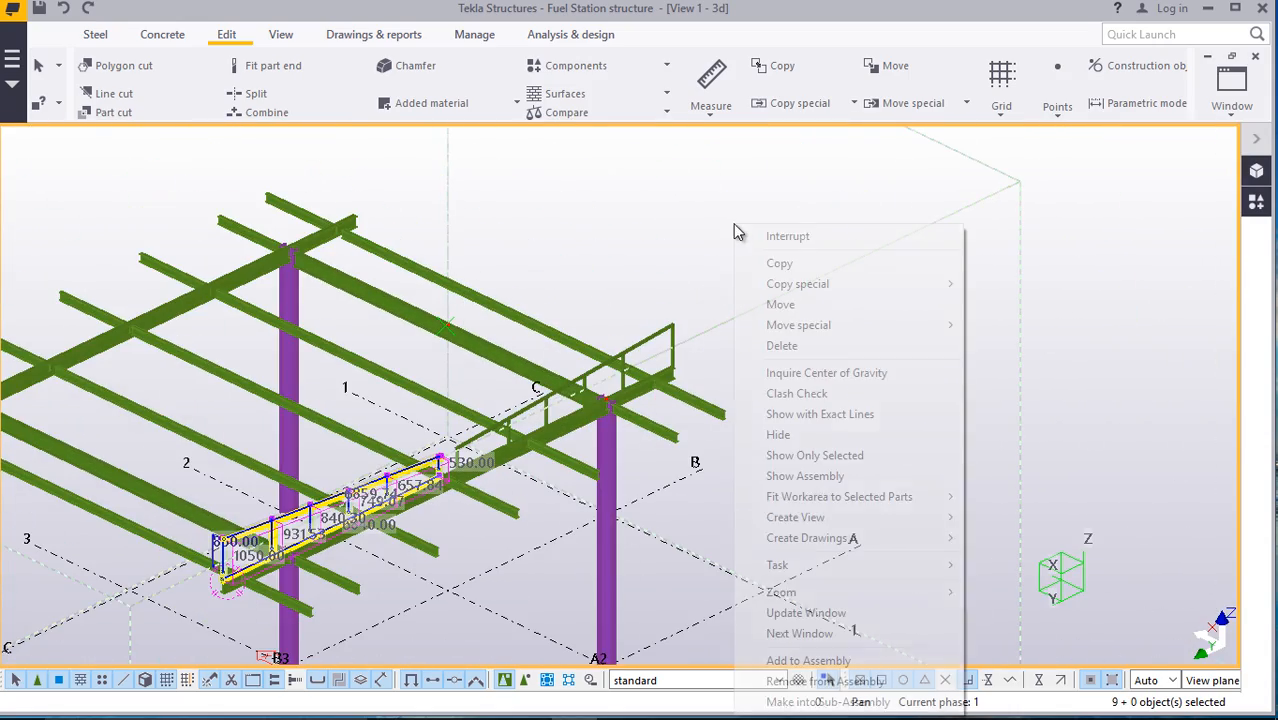
{"action": "left_click", "coordinate": [781, 304]}
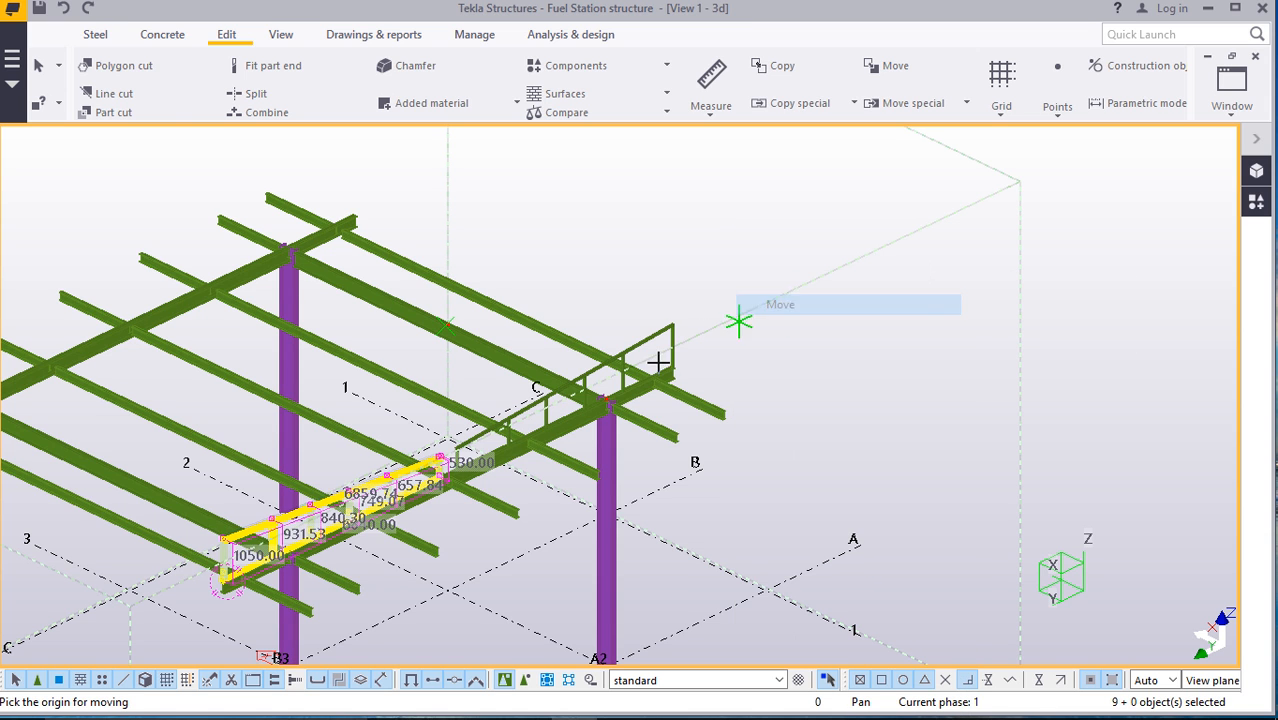
{"action": "scroll", "coordinate": [612, 390], "scroll_direction": "up", "scroll_amount": 6}
{"action": "scroll", "coordinate": [614, 385], "scroll_direction": "up", "scroll_amount": 10}
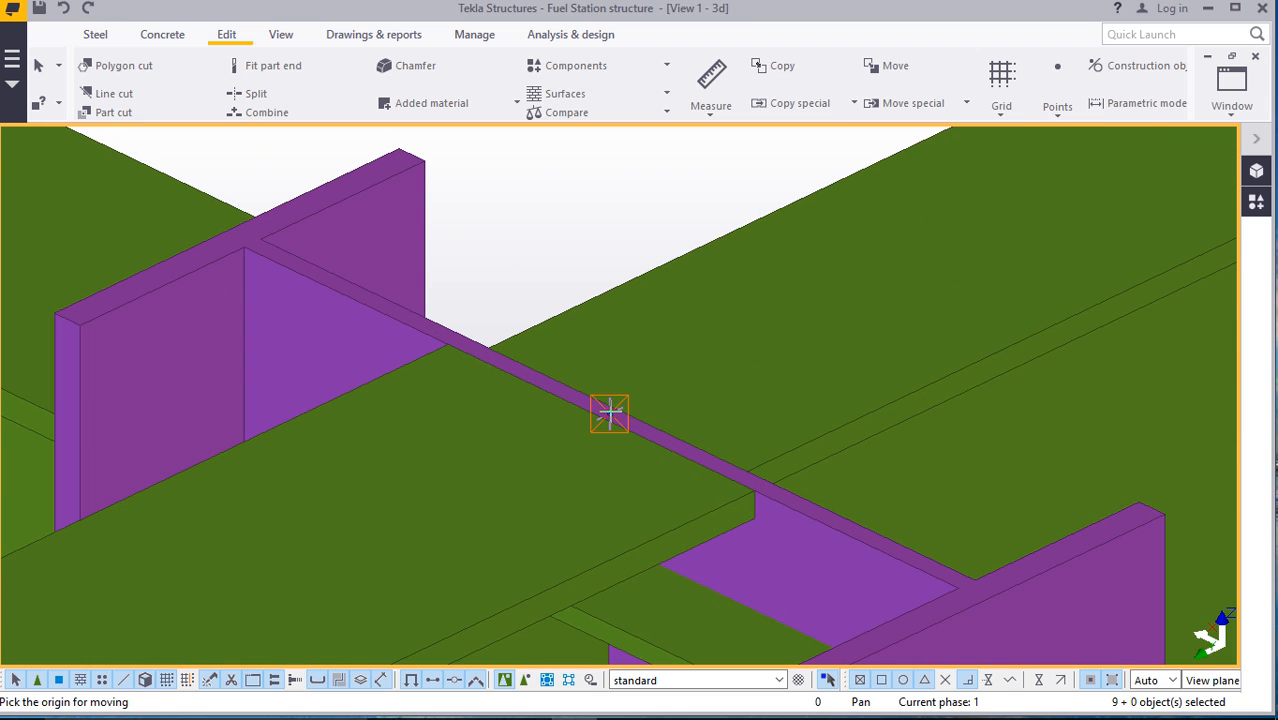
{"action": "scroll", "coordinate": [607, 411], "scroll_direction": "up", "scroll_amount": 3}
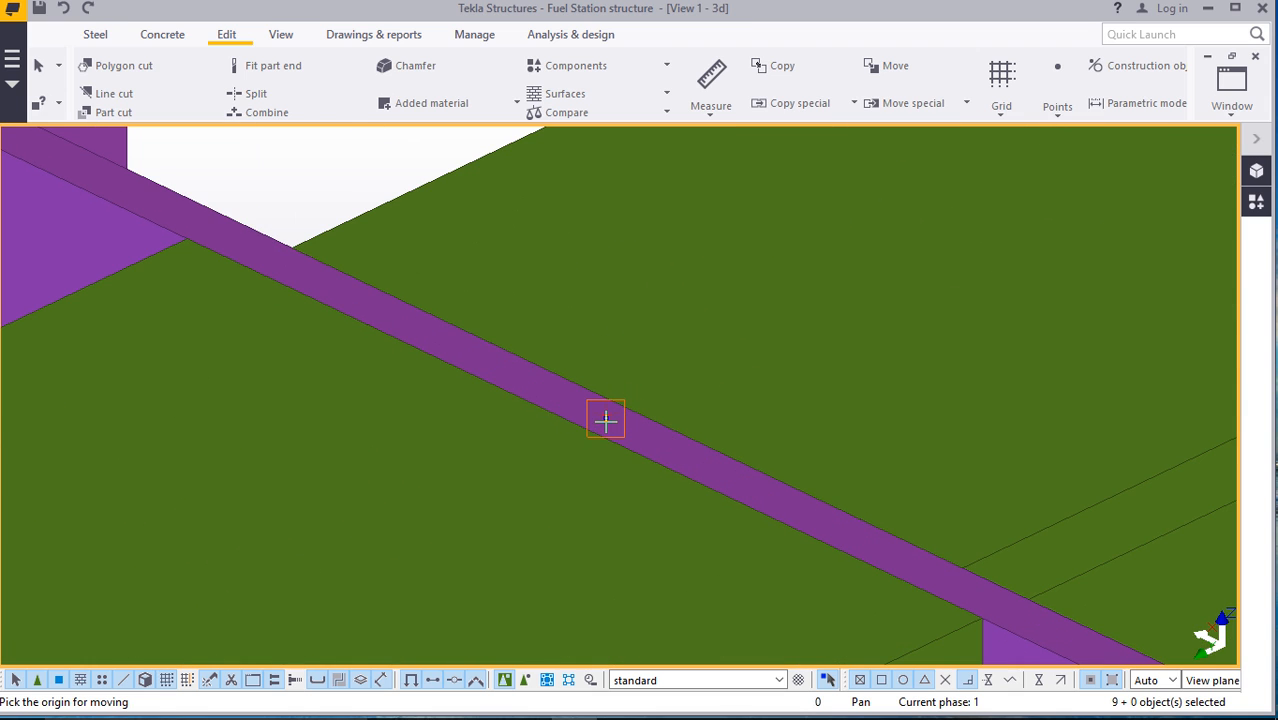
{"action": "right_click", "coordinate": [329, 207]}
{"action": "left_click", "coordinate": [352, 218]}
{"action": "right_click", "coordinate": [255, 164]}
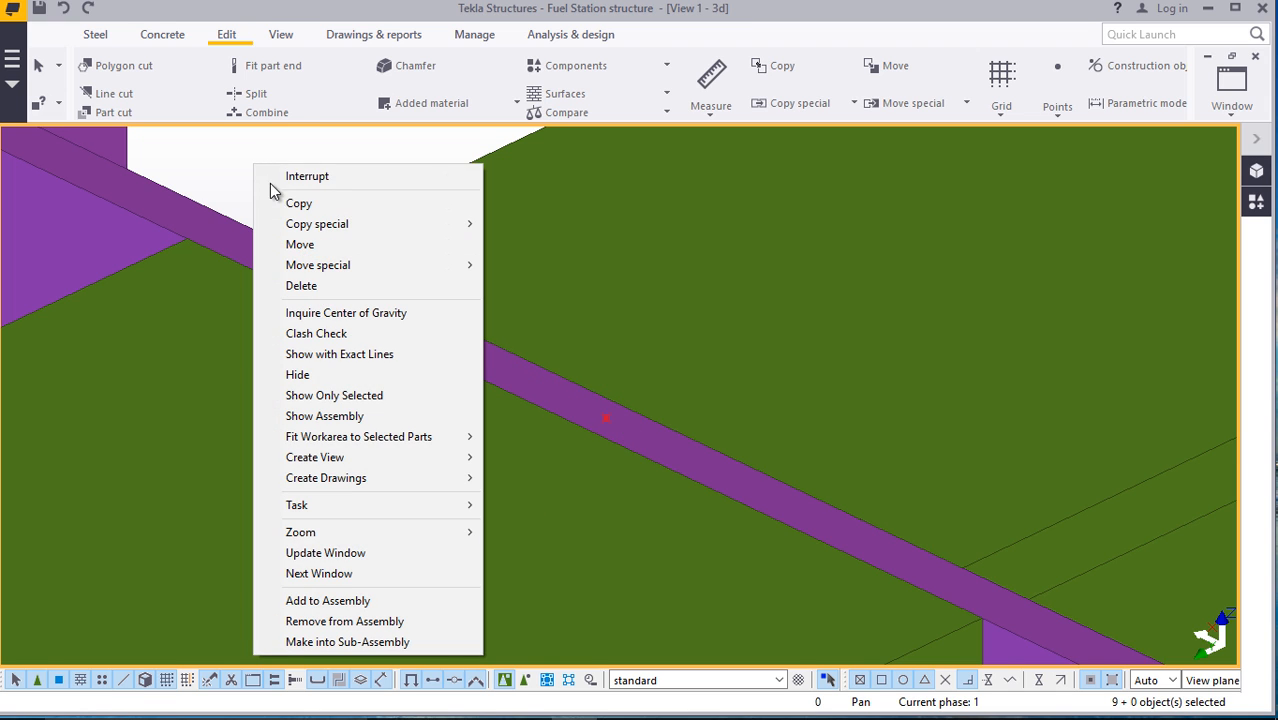
{"action": "left_click", "coordinate": [281, 205]}
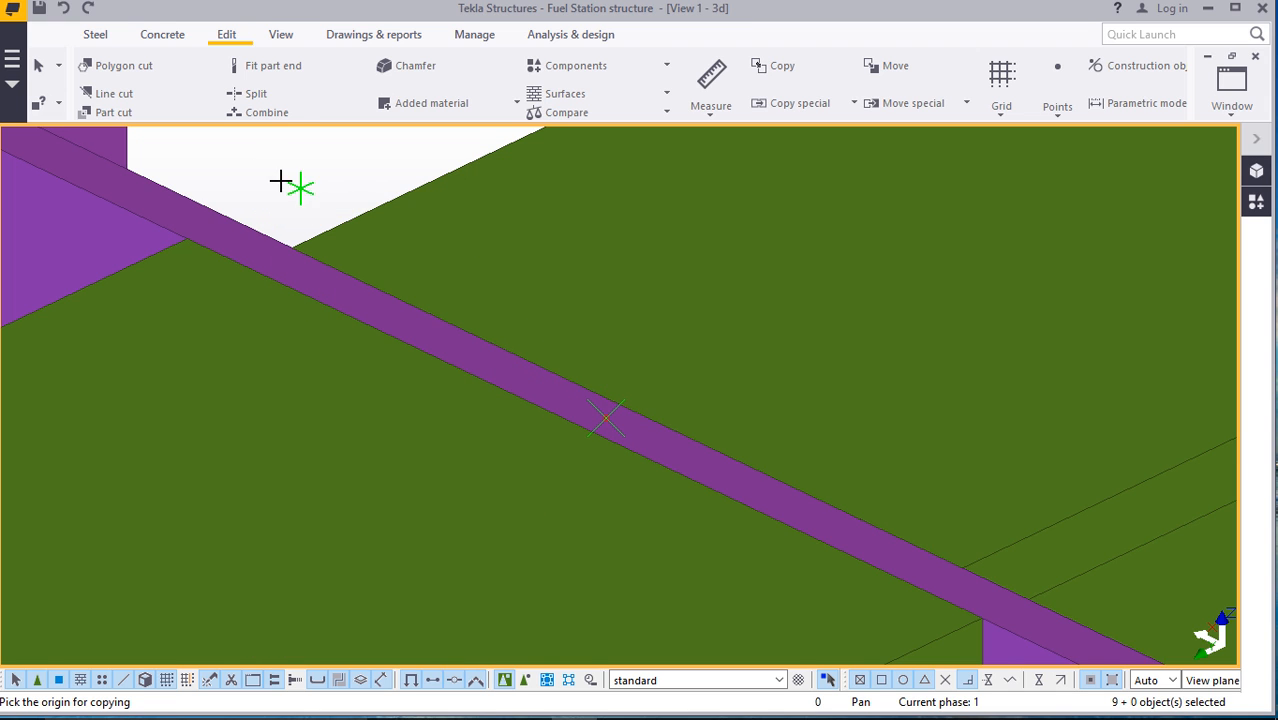
{"action": "right_click", "coordinate": [280, 180]}
{"action": "left_click", "coordinate": [278, 212]}
{"action": "right_click", "coordinate": [262, 174]}
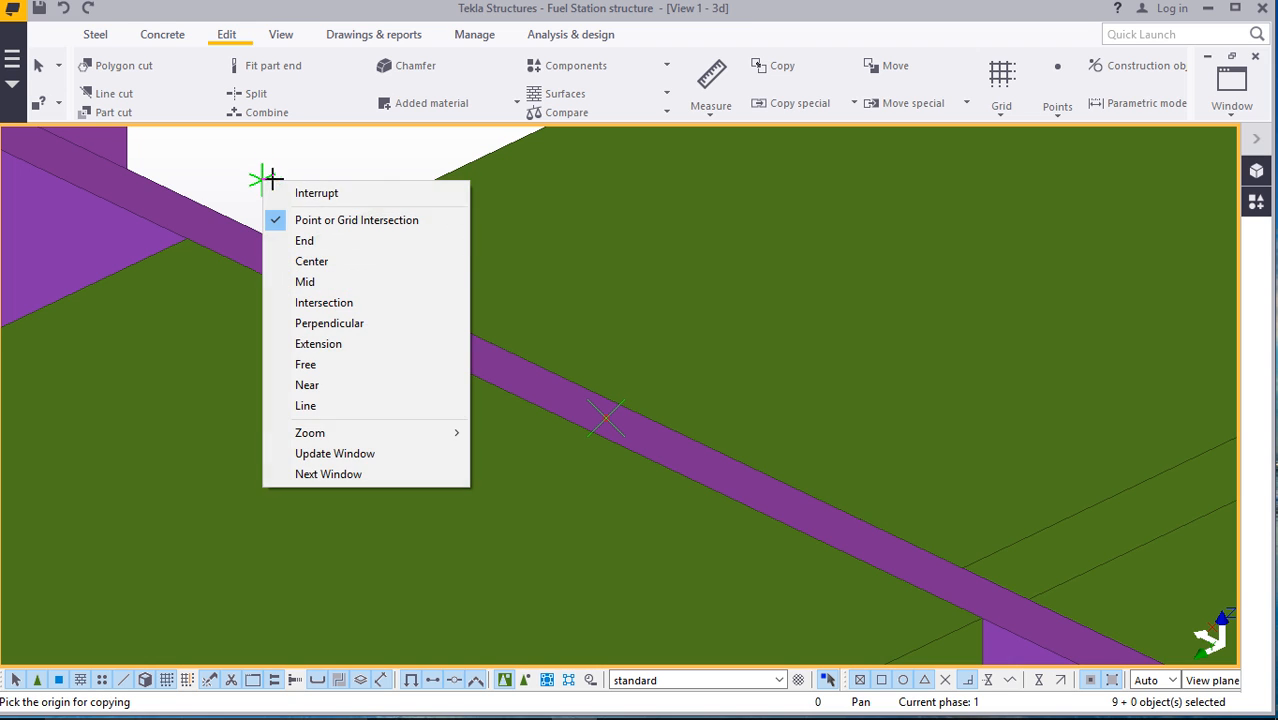
{"action": "left_click", "coordinate": [302, 194]}
Move the selected frame from the reference point at the column top to the midpoint of the beam spanning between the columns
{"action": "right_click", "coordinate": [283, 187]}
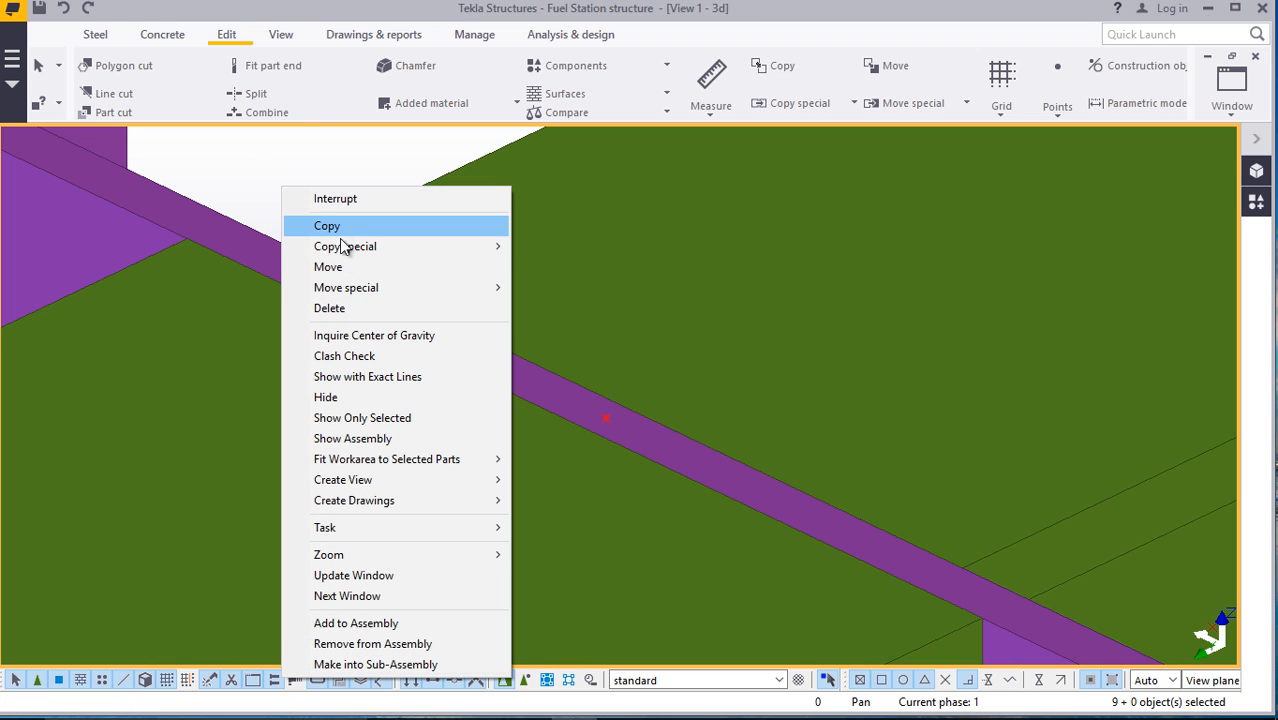
{"action": "left_click", "coordinate": [330, 267]}
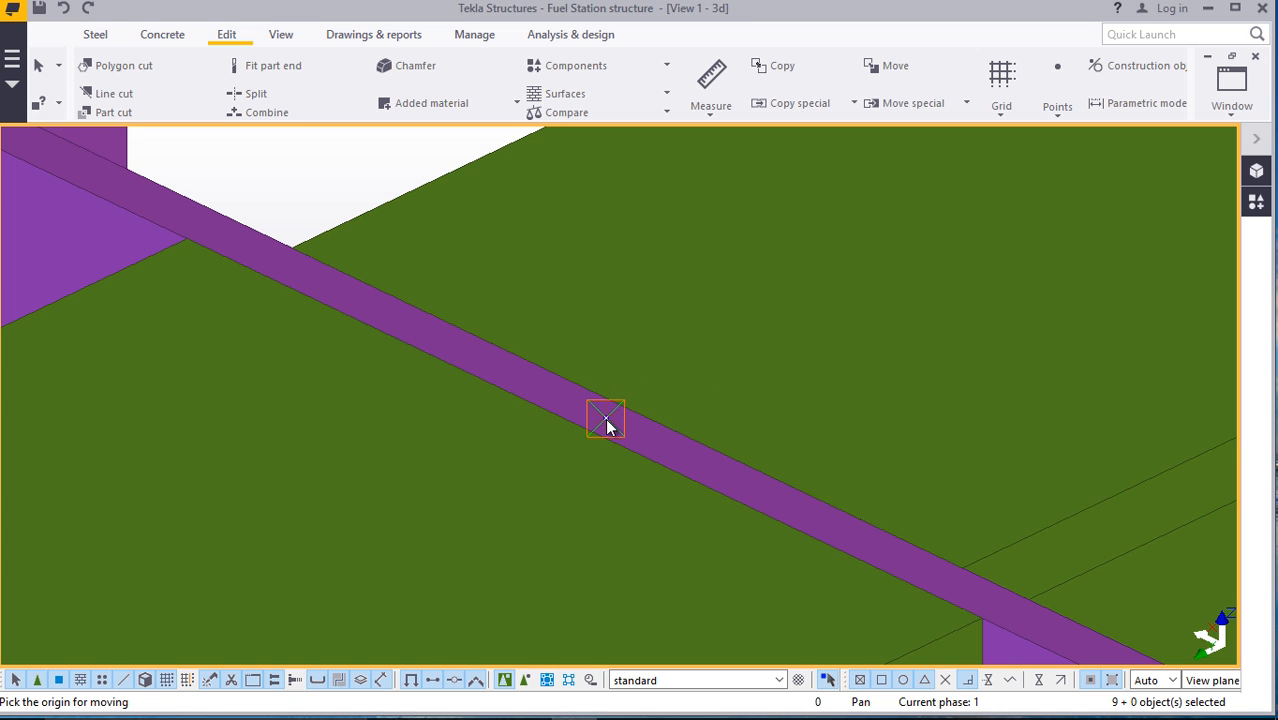
{"action": "scroll", "coordinate": [618, 466], "scroll_direction": "down", "scroll_amount": 10}
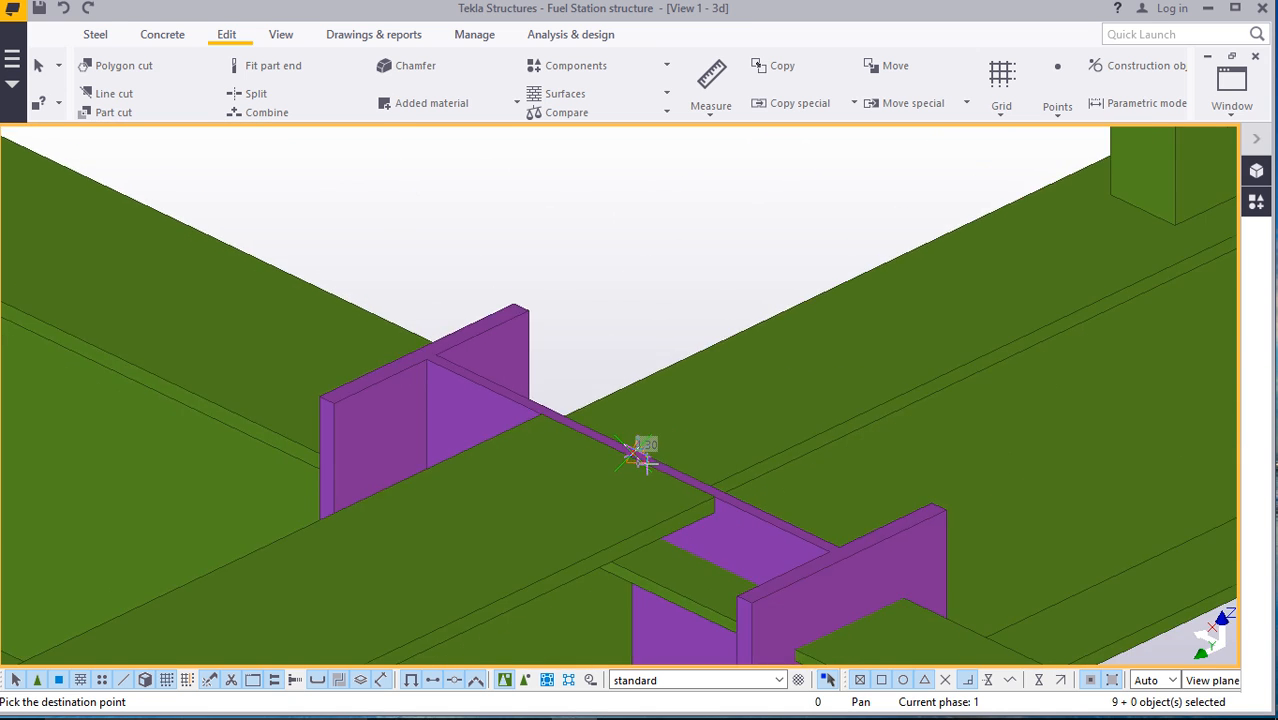
{"action": "scroll", "coordinate": [722, 453], "scroll_direction": "down", "scroll_amount": 5}
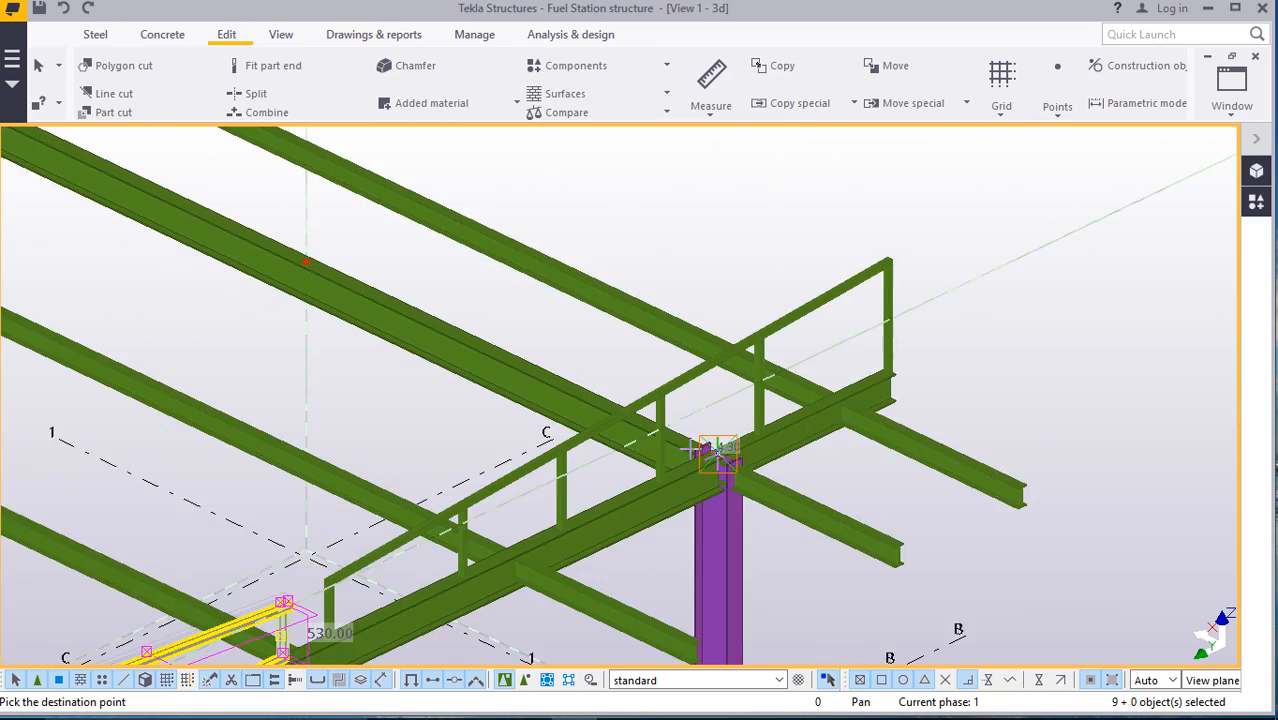
{"action": "scroll", "coordinate": [362, 287], "scroll_direction": "up", "scroll_amount": 5}
{"action": "scroll", "coordinate": [362, 287], "scroll_direction": "up", "scroll_amount": 6}
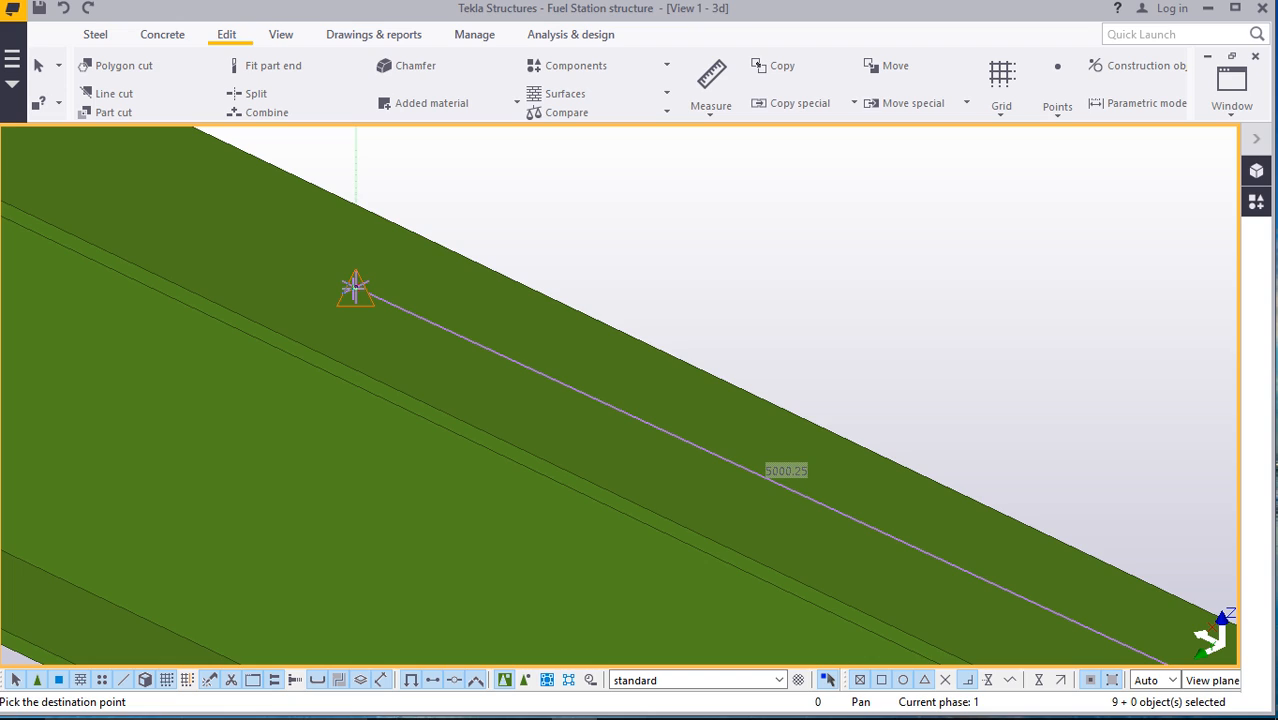
{"action": "scroll", "coordinate": [366, 290], "scroll_direction": "down", "scroll_amount": 3}
{"action": "right_click", "coordinate": [596, 188]}
{"action": "key", "text": "Escape"}
{"action": "scroll", "coordinate": [568, 271], "scroll_direction": "down", "scroll_amount": 3}
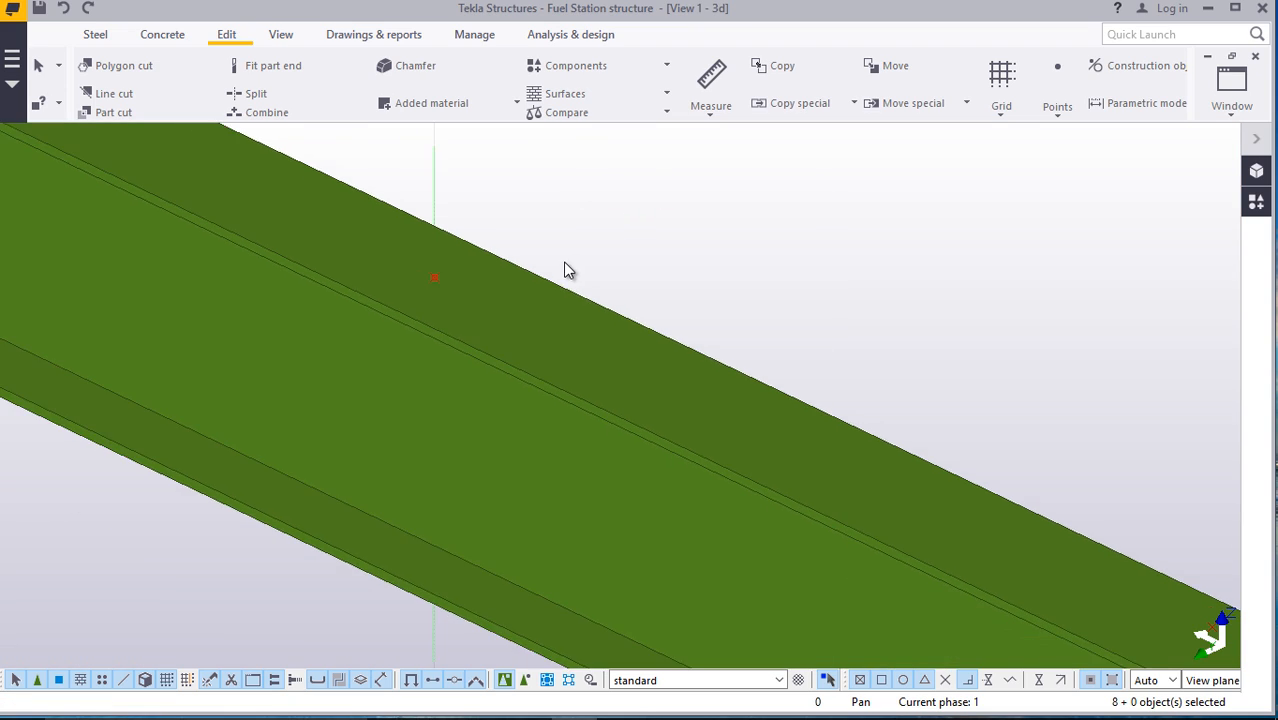
{"action": "scroll", "coordinate": [574, 264], "scroll_direction": "down", "scroll_amount": 8}
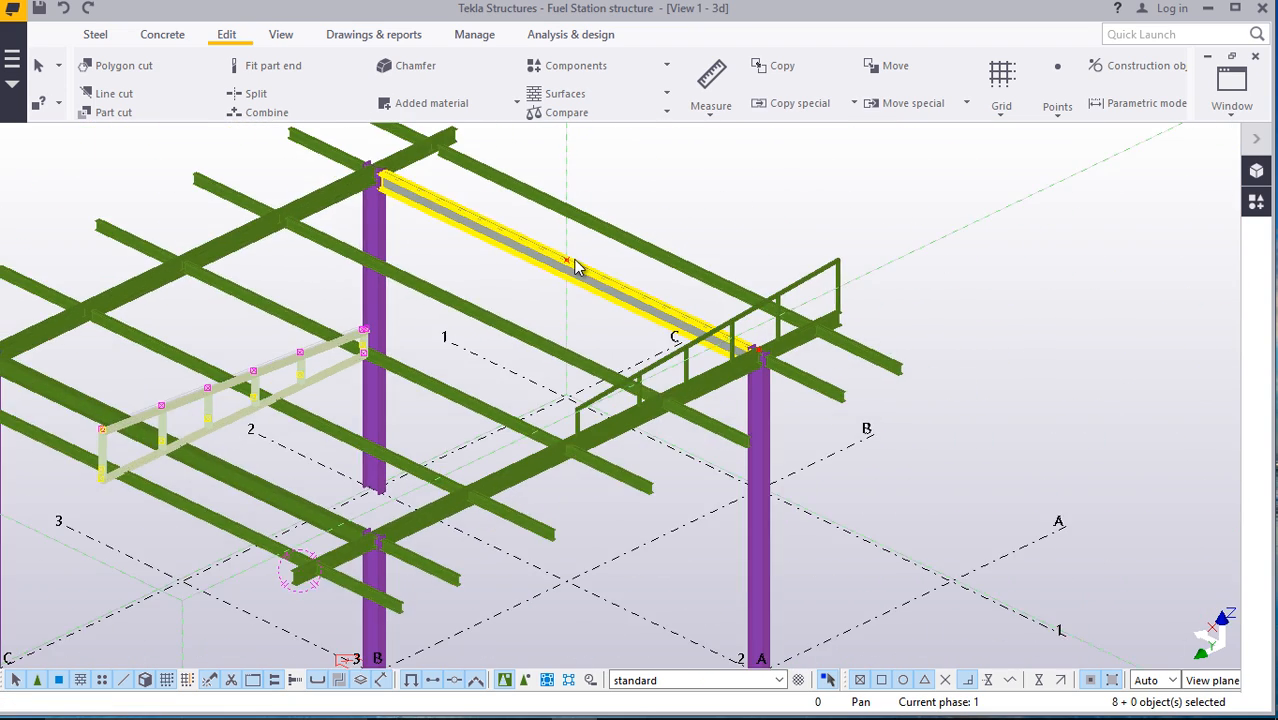
Move the relocated frame's top chord sideways so that it sits directly above the posts, flush with their faces
{"action": "scroll", "coordinate": [248, 442], "scroll_direction": "up", "scroll_amount": 6}
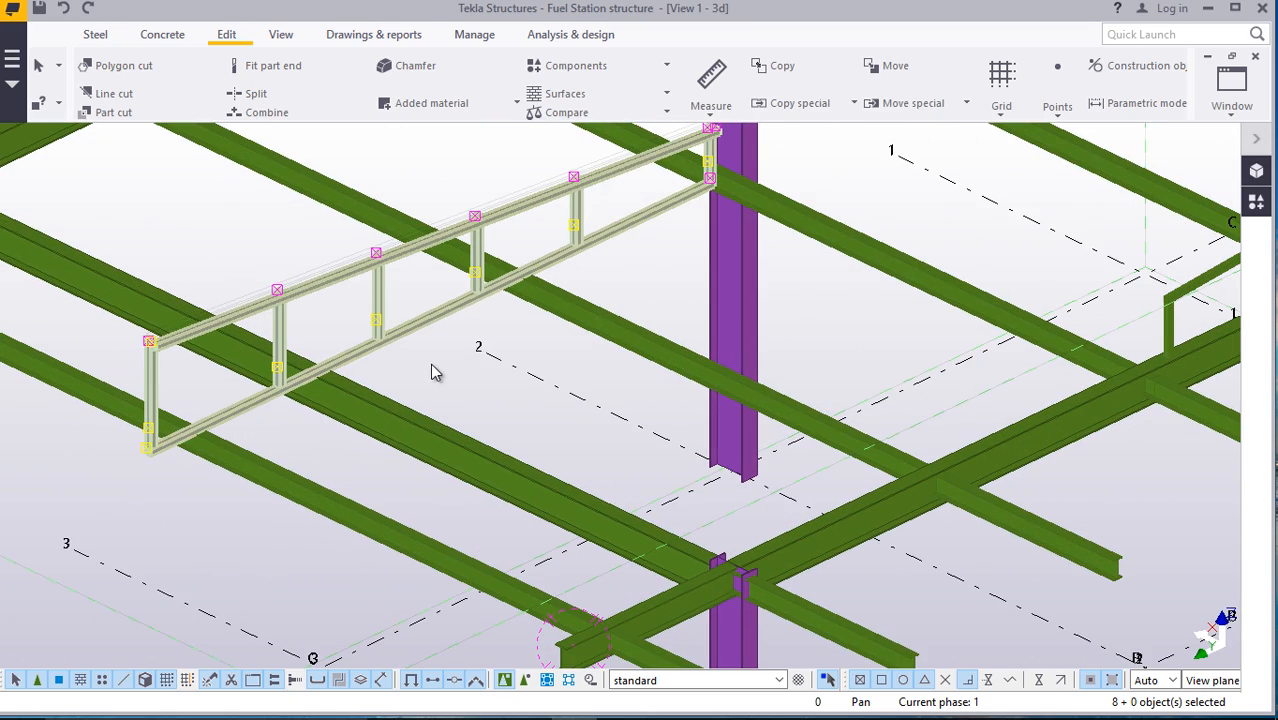
{"action": "scroll", "coordinate": [183, 359], "scroll_direction": "up", "scroll_amount": 8}
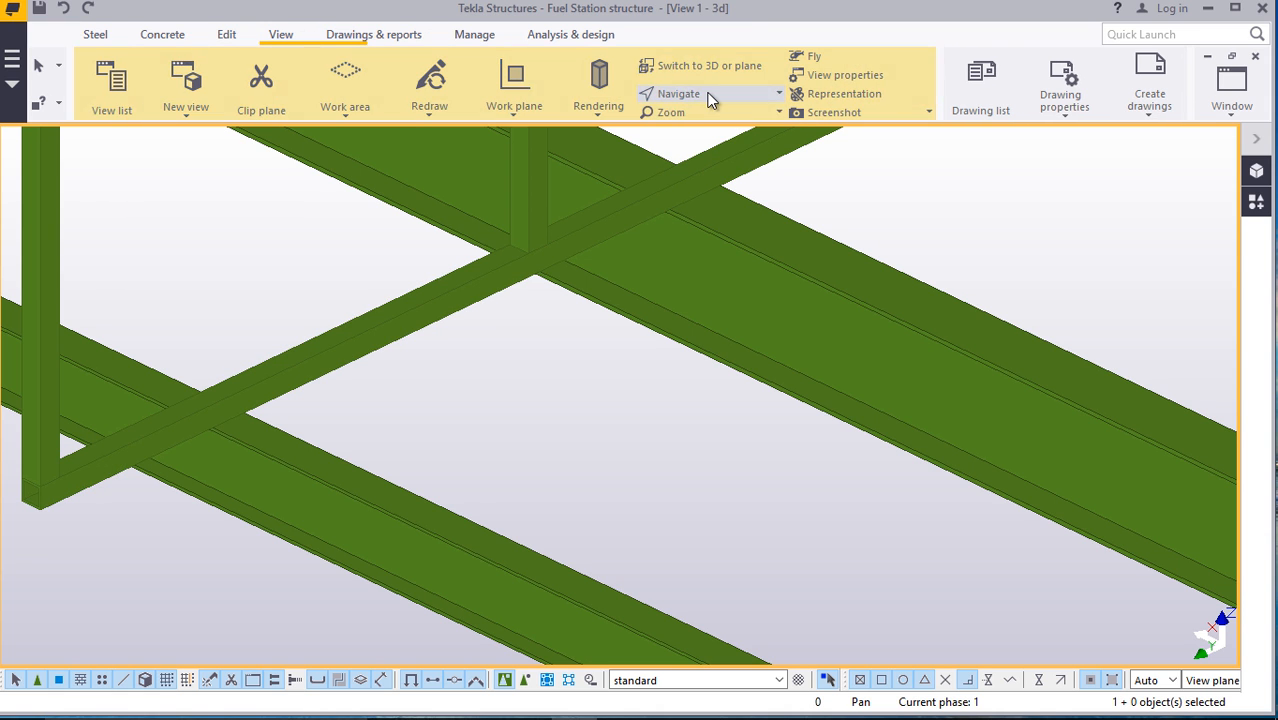
{"action": "left_click", "coordinate": [705, 93]}
{"action": "left_click_drag", "start_coordinate": [692, 207], "coordinate": [616, 342]}
{"action": "scroll", "coordinate": [653, 428], "scroll_direction": "up", "scroll_amount": 10}
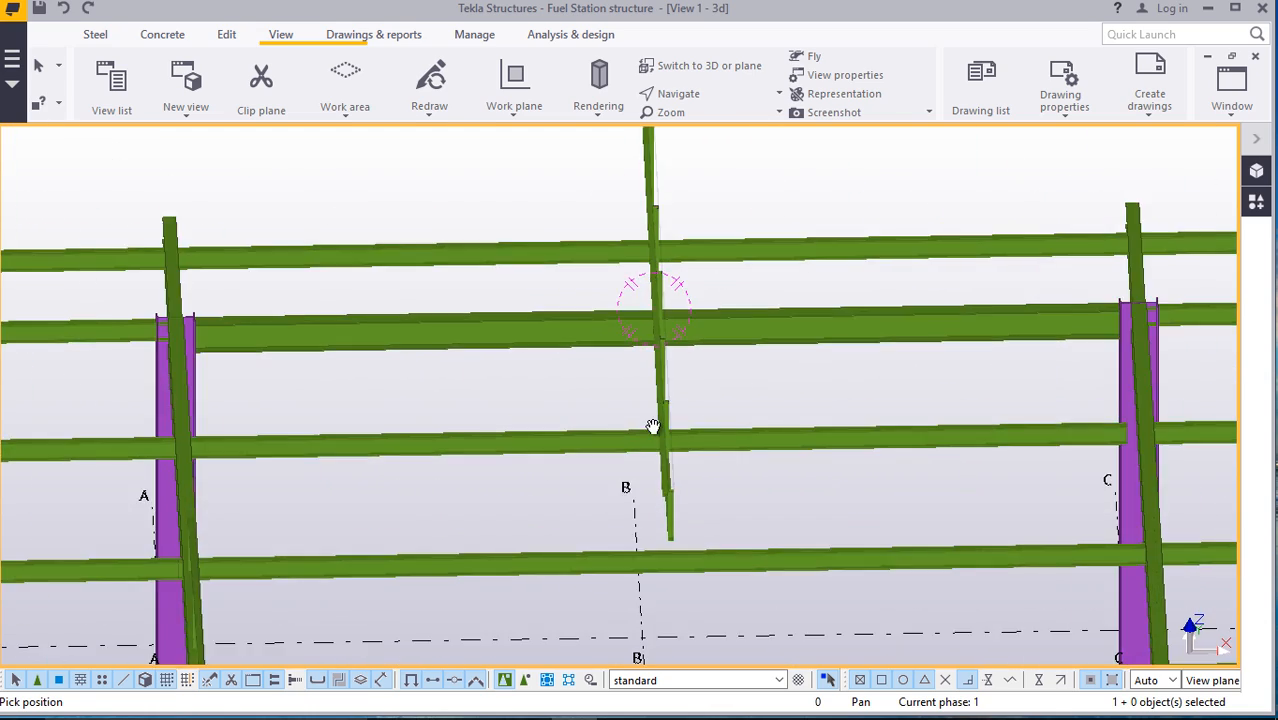
{"action": "scroll", "coordinate": [687, 537], "scroll_direction": "up", "scroll_amount": 1}
{"action": "scroll", "coordinate": [686, 390], "scroll_direction": "down", "scroll_amount": 3}
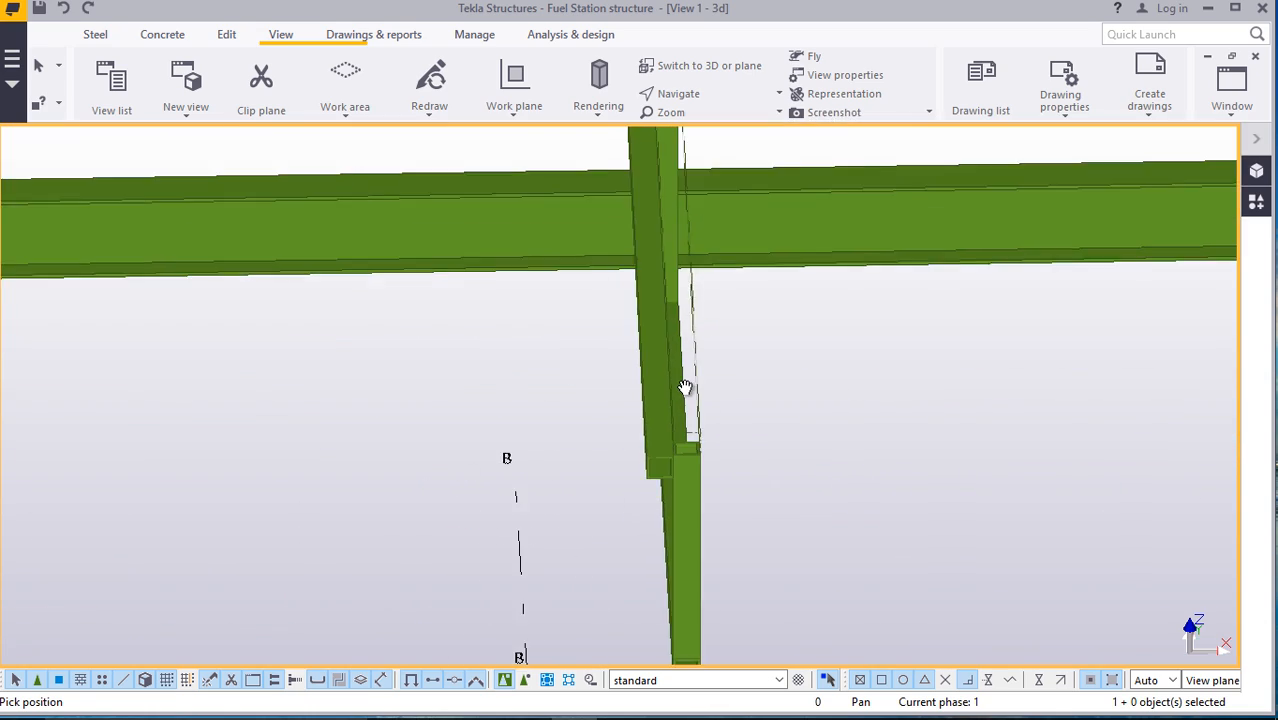
{"action": "scroll", "coordinate": [693, 522], "scroll_direction": "up", "scroll_amount": 3}
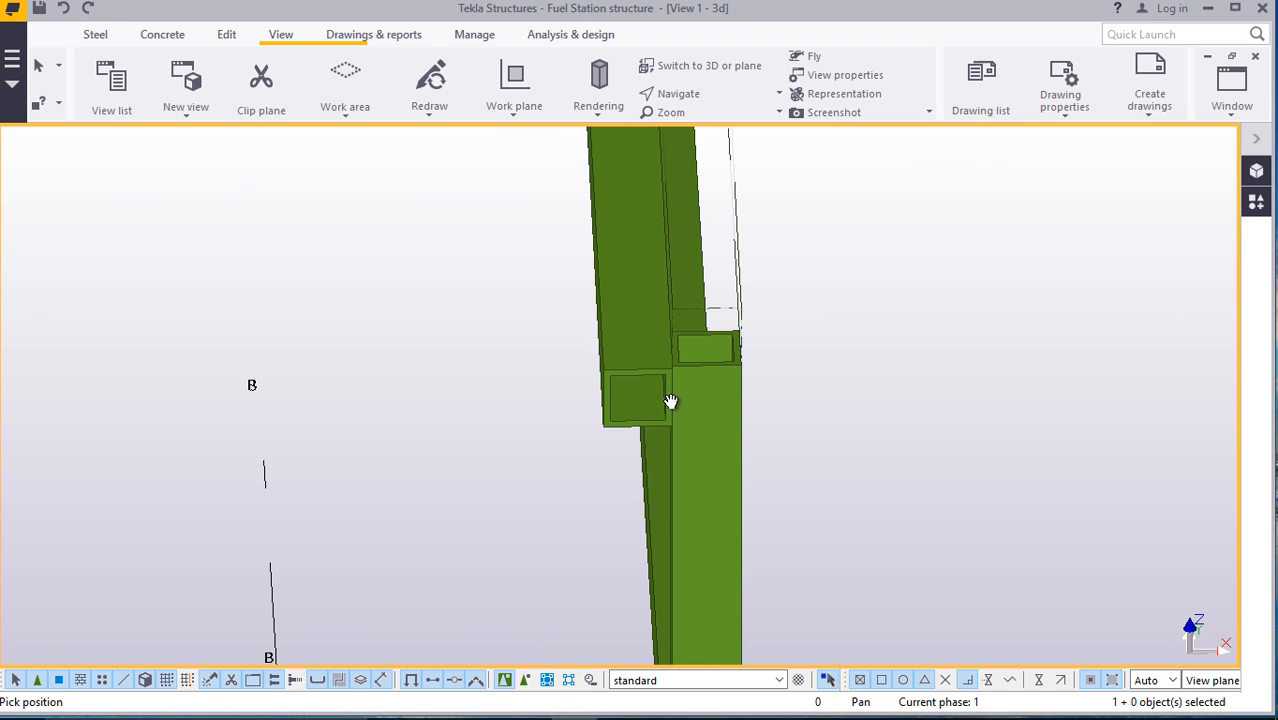
{"action": "left_click", "coordinate": [995, 220]}
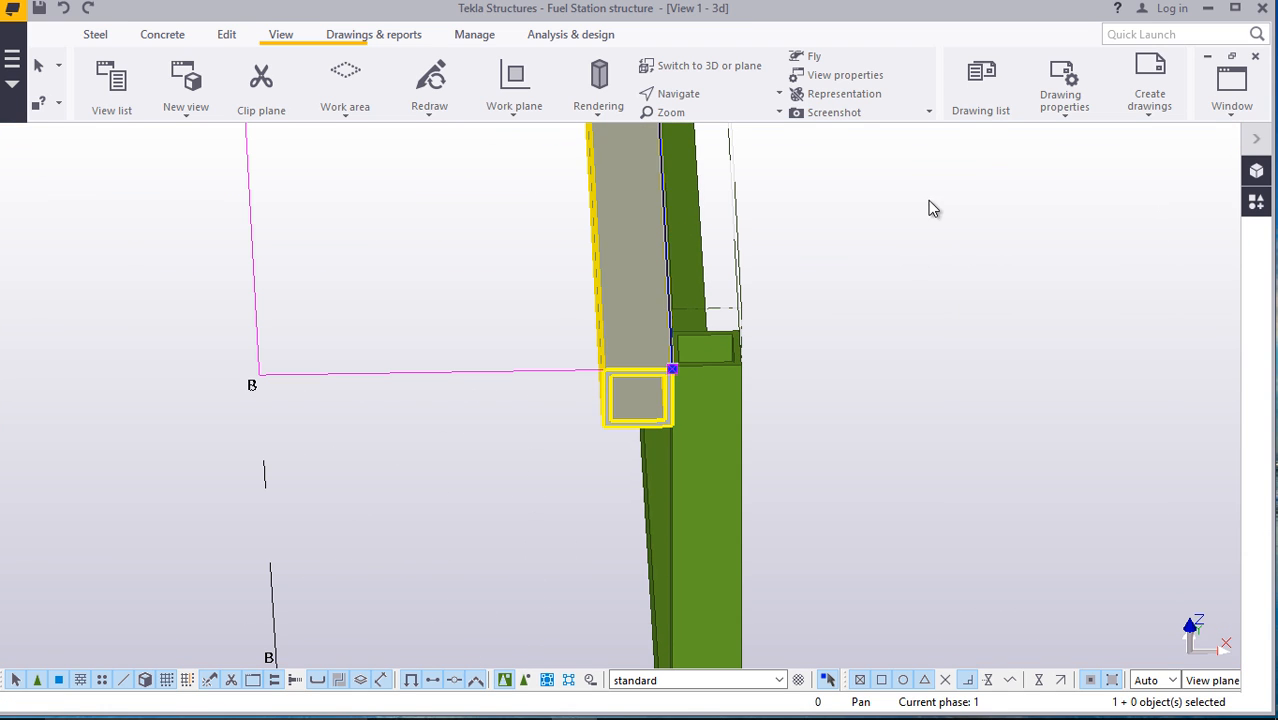
{"action": "right_click", "coordinate": [937, 207]}
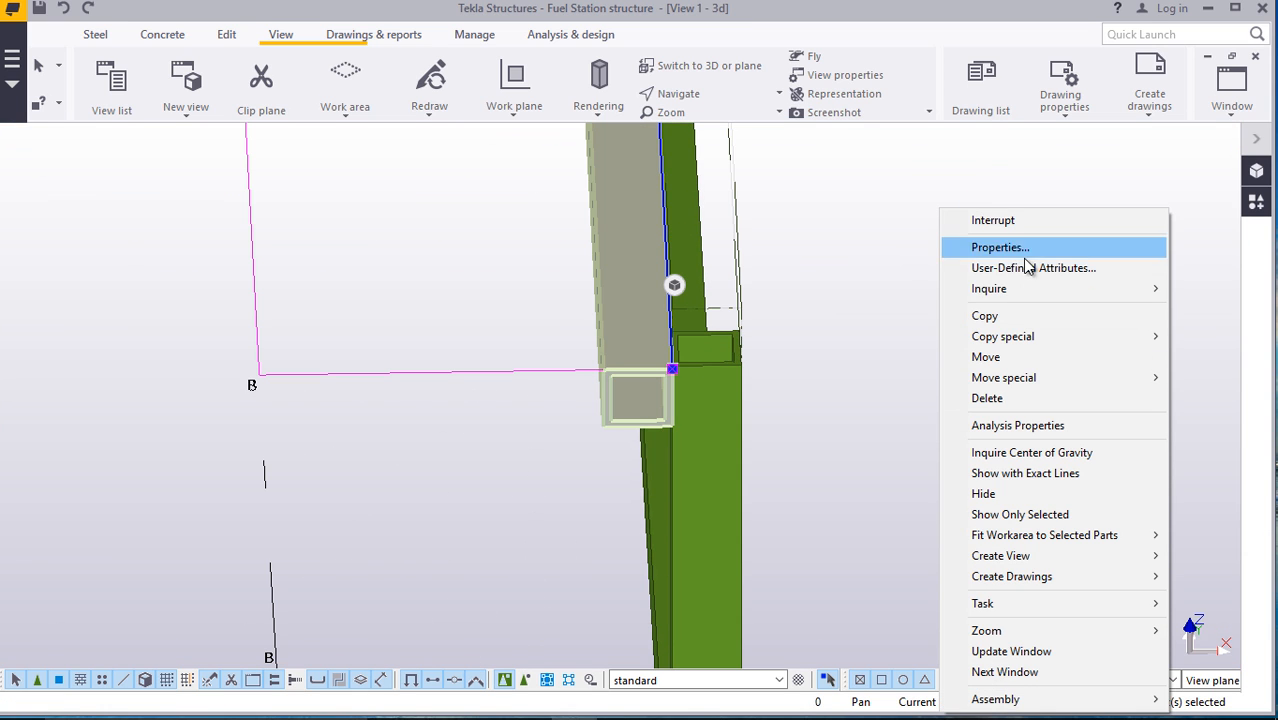
{"action": "left_click", "coordinate": [1008, 358]}
{"action": "scroll", "coordinate": [693, 456], "scroll_direction": "up", "scroll_amount": 3}
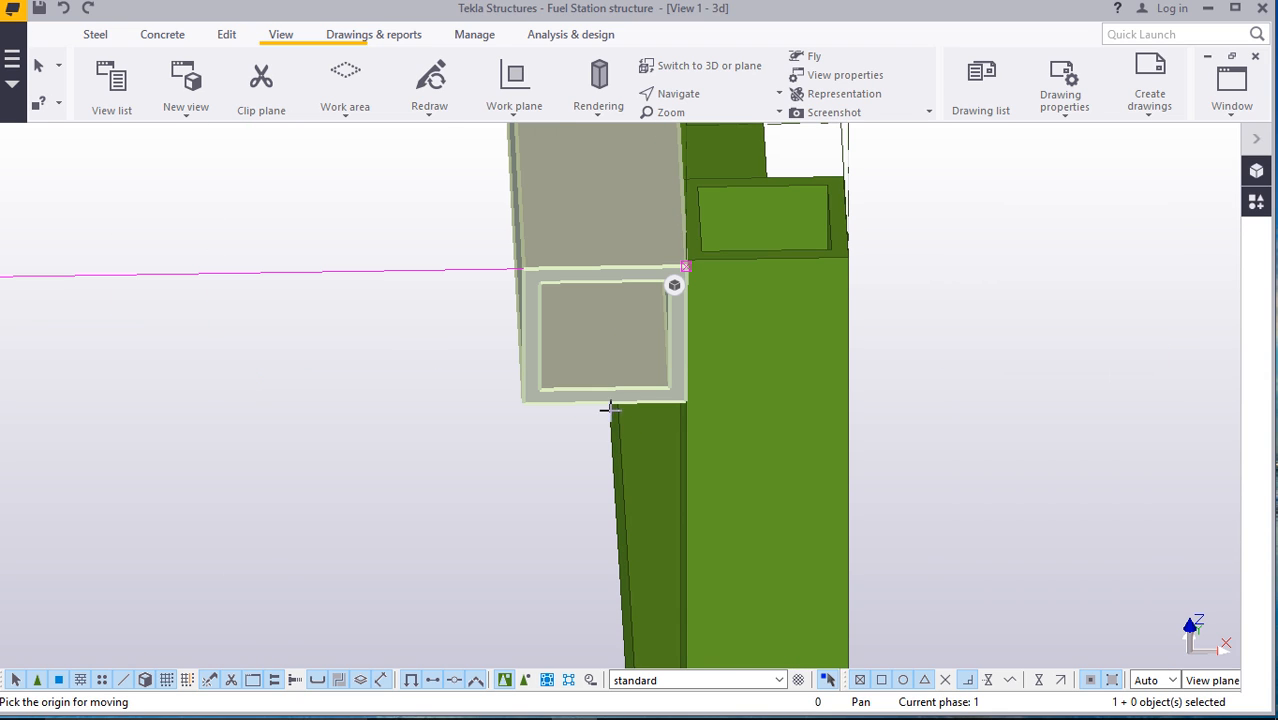
{"action": "left_click", "coordinate": [763, 257]}
{"action": "scroll", "coordinate": [765, 460], "scroll_direction": "down", "scroll_amount": 3}
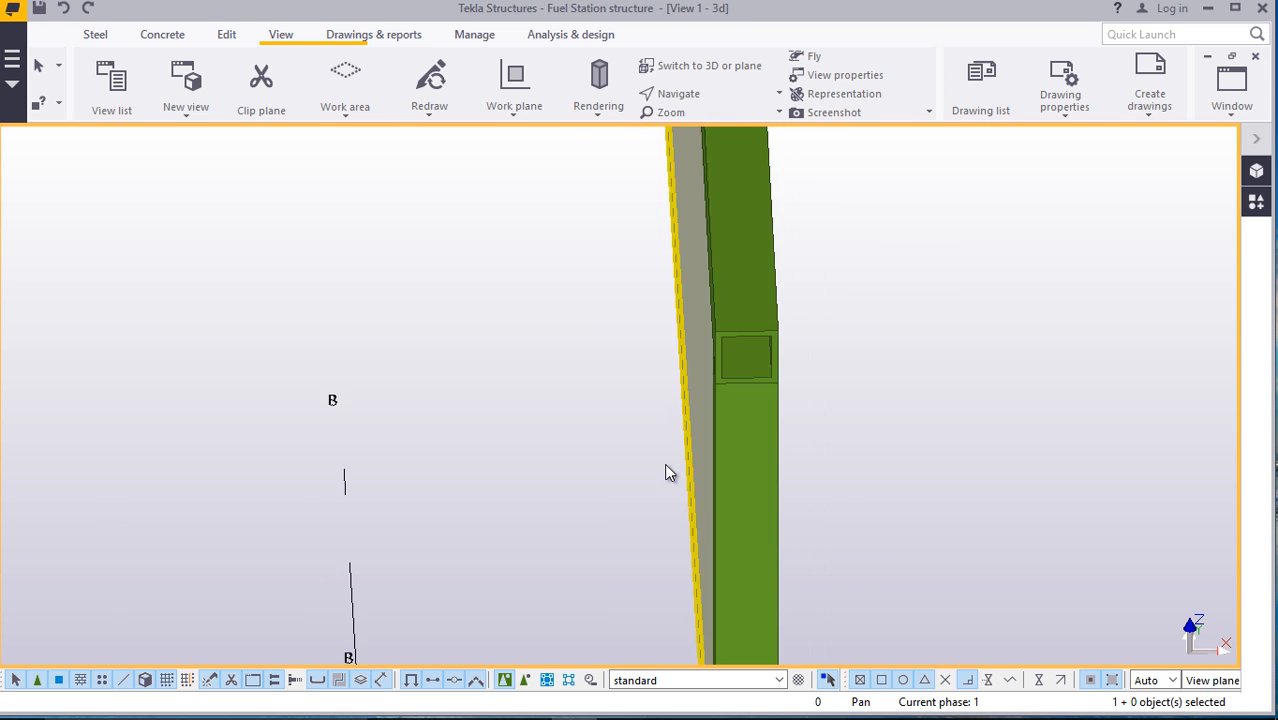
Examine the relocated frame from several angles, checking its chord and post alignment against the frame standing on the rafter
{"action": "scroll", "coordinate": [685, 450], "scroll_direction": "down", "scroll_amount": 5}
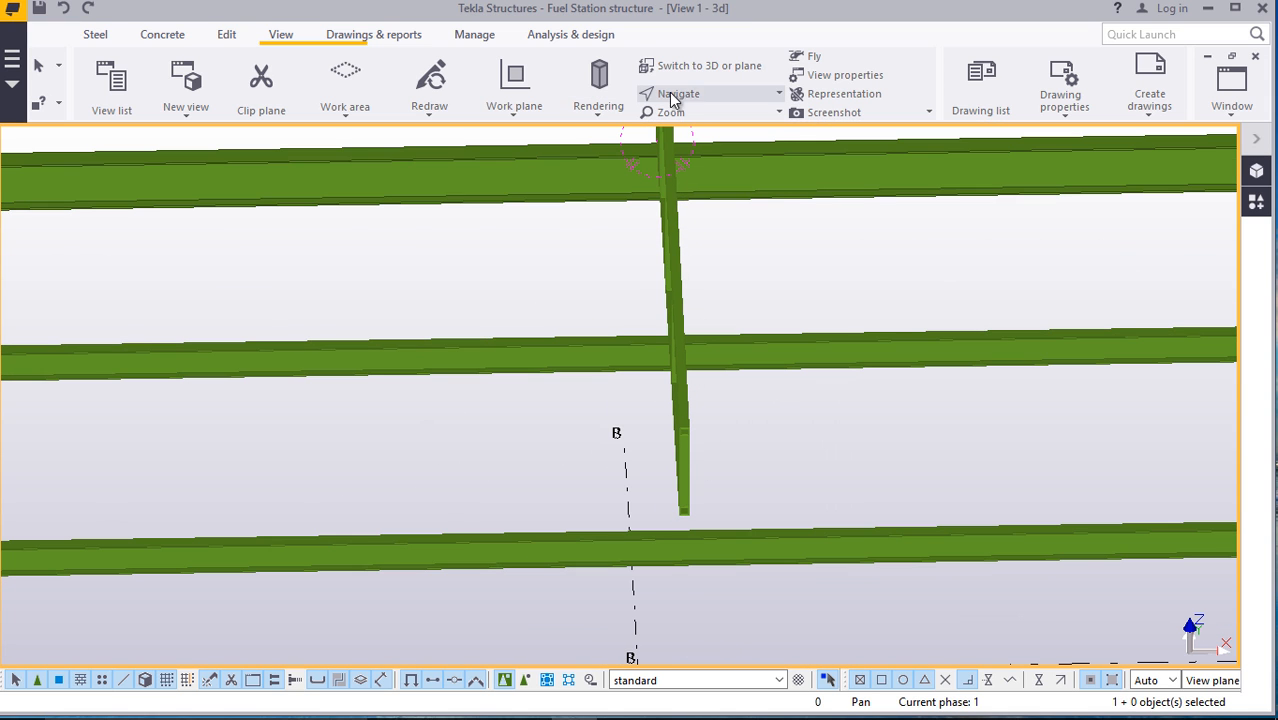
{"action": "scroll", "coordinate": [670, 290], "scroll_direction": "down", "scroll_amount": 10}
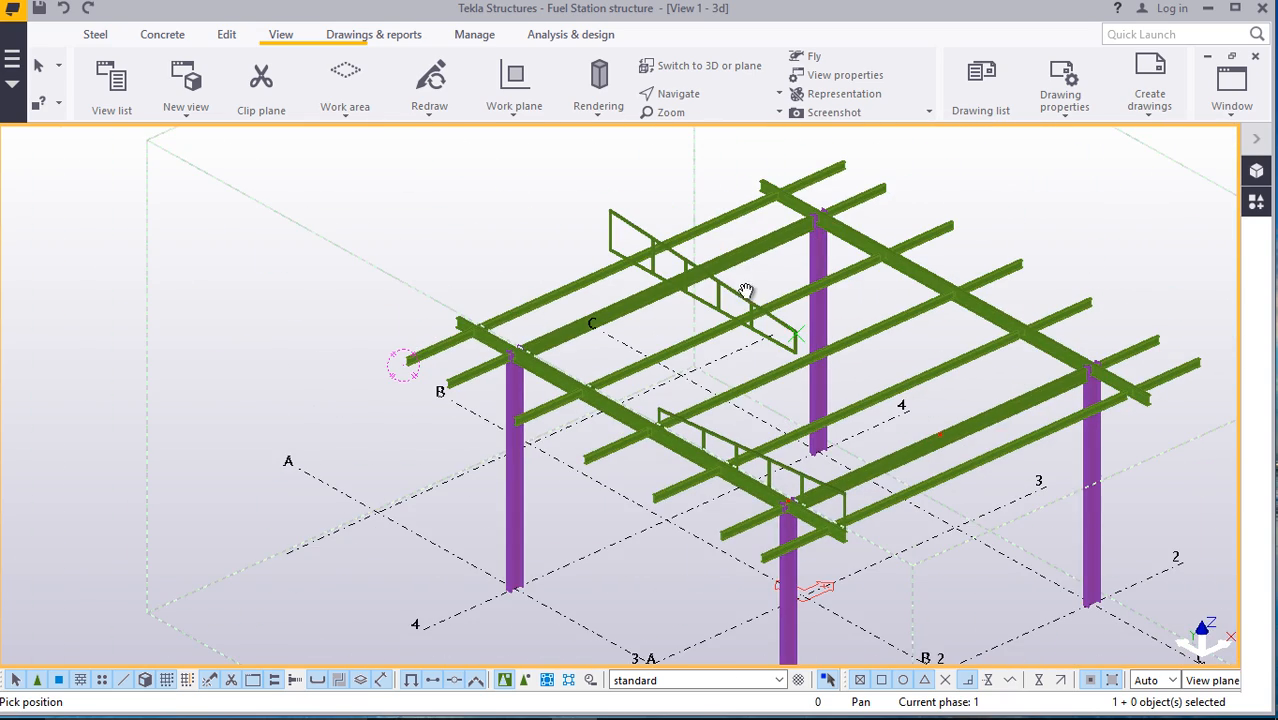
{"action": "middle_click_drag", "start_coordinate": [745, 290], "coordinate": [940, 295], "text": "ctrl"}
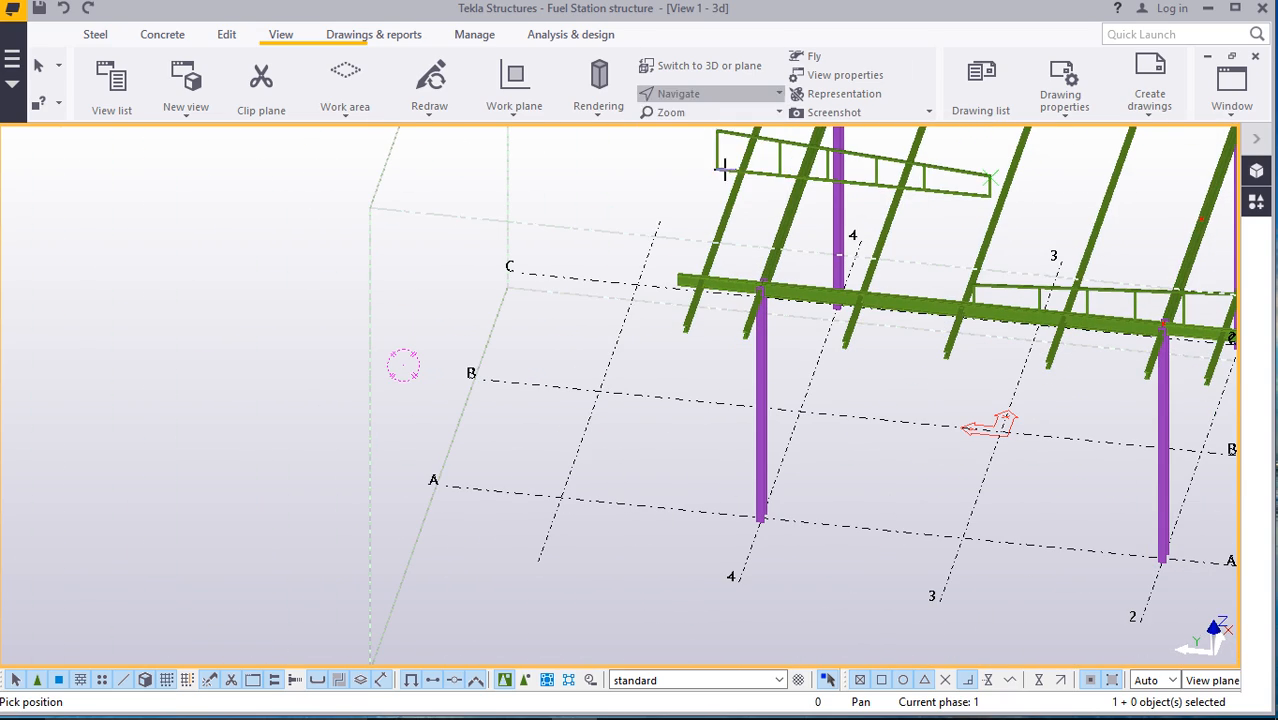
{"action": "scroll", "coordinate": [653, 422], "scroll_direction": "down", "scroll_amount": 4}
{"action": "scroll", "coordinate": [705, 303], "scroll_direction": "up", "scroll_amount": 8}
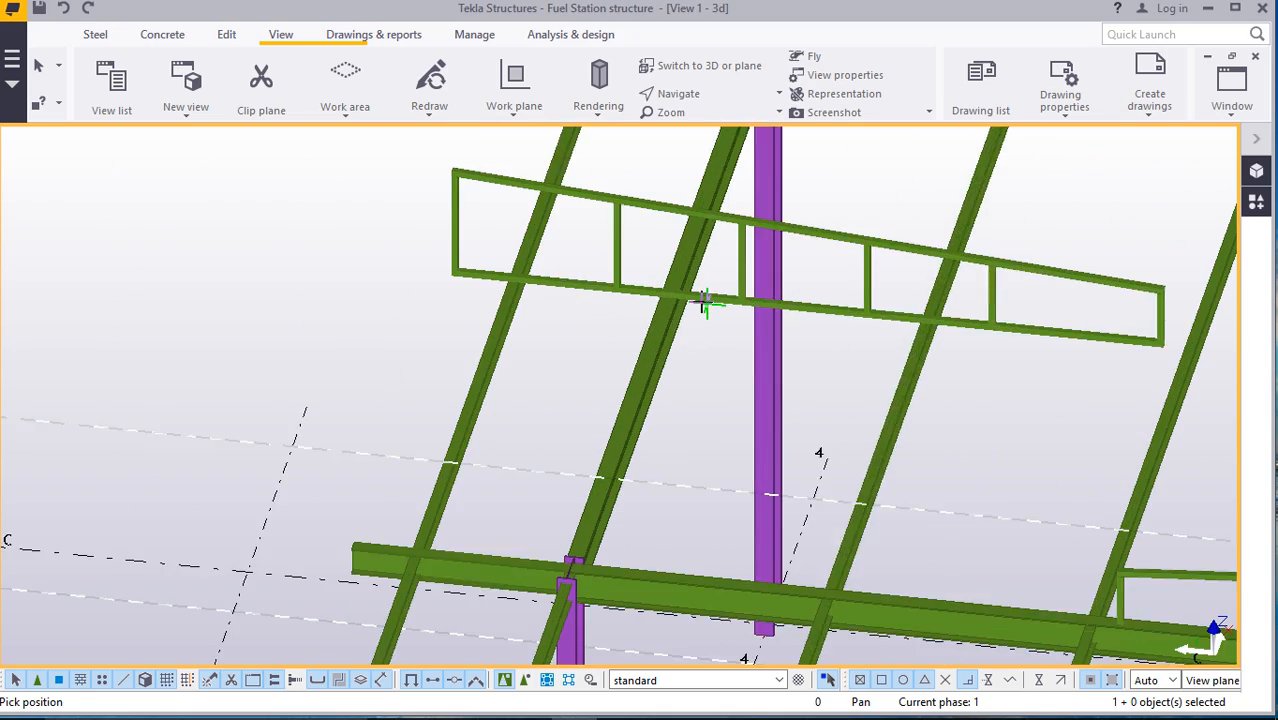
{"action": "scroll", "coordinate": [690, 298], "scroll_direction": "up", "scroll_amount": 3}
{"action": "middle_click_drag", "start_coordinate": [677, 283], "coordinate": [603, 300], "text": "ctrl"}
{"action": "scroll", "coordinate": [585, 395], "scroll_direction": "up", "scroll_amount": 4}
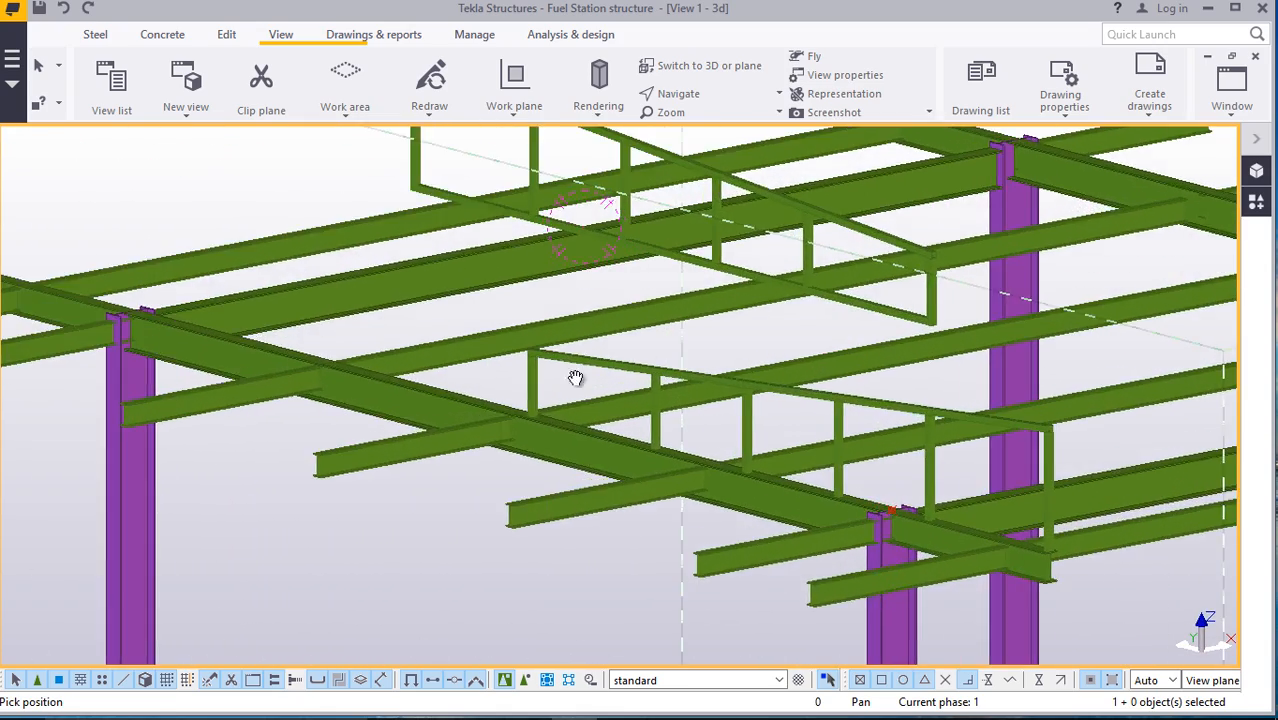
{"action": "scroll", "coordinate": [576, 376], "scroll_direction": "down", "scroll_amount": 2}
{"action": "scroll", "coordinate": [573, 373], "scroll_direction": "up", "scroll_amount": 1}
{"action": "scroll", "coordinate": [573, 373], "scroll_direction": "up", "scroll_amount": 3}
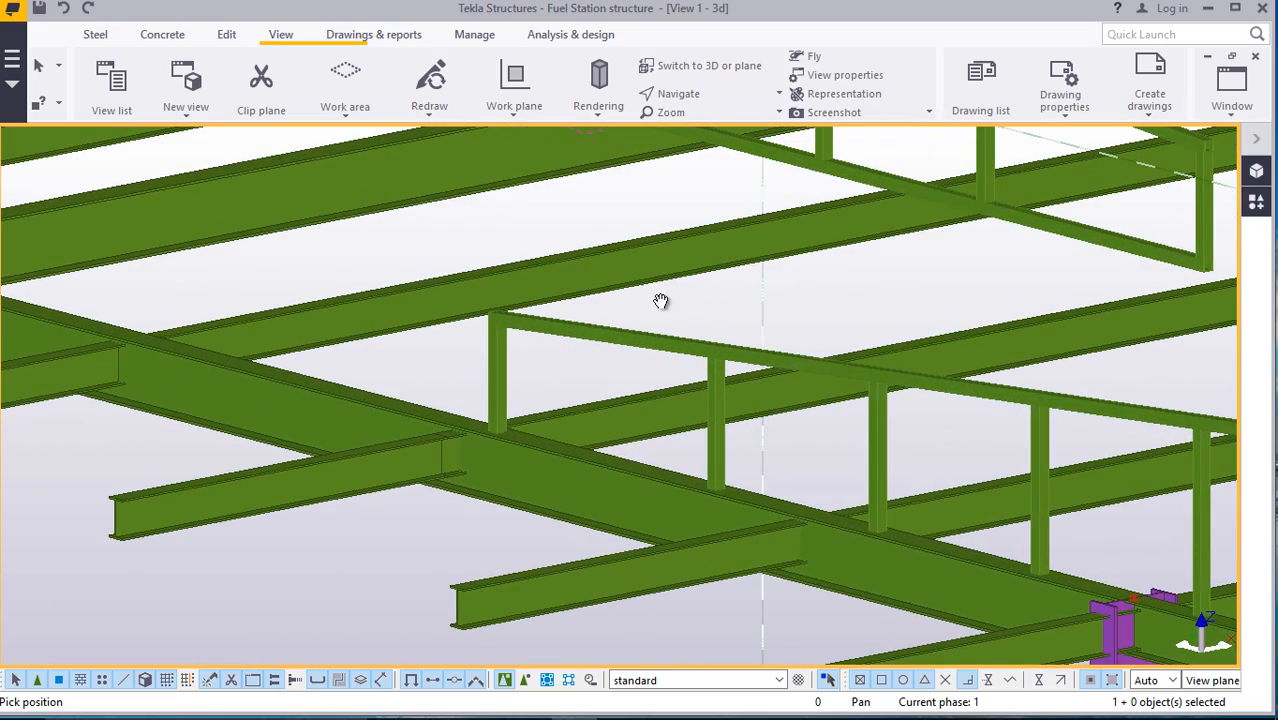
{"action": "middle_click_drag", "start_coordinate": [659, 334], "coordinate": [628, 304], "text": "ctrl"}
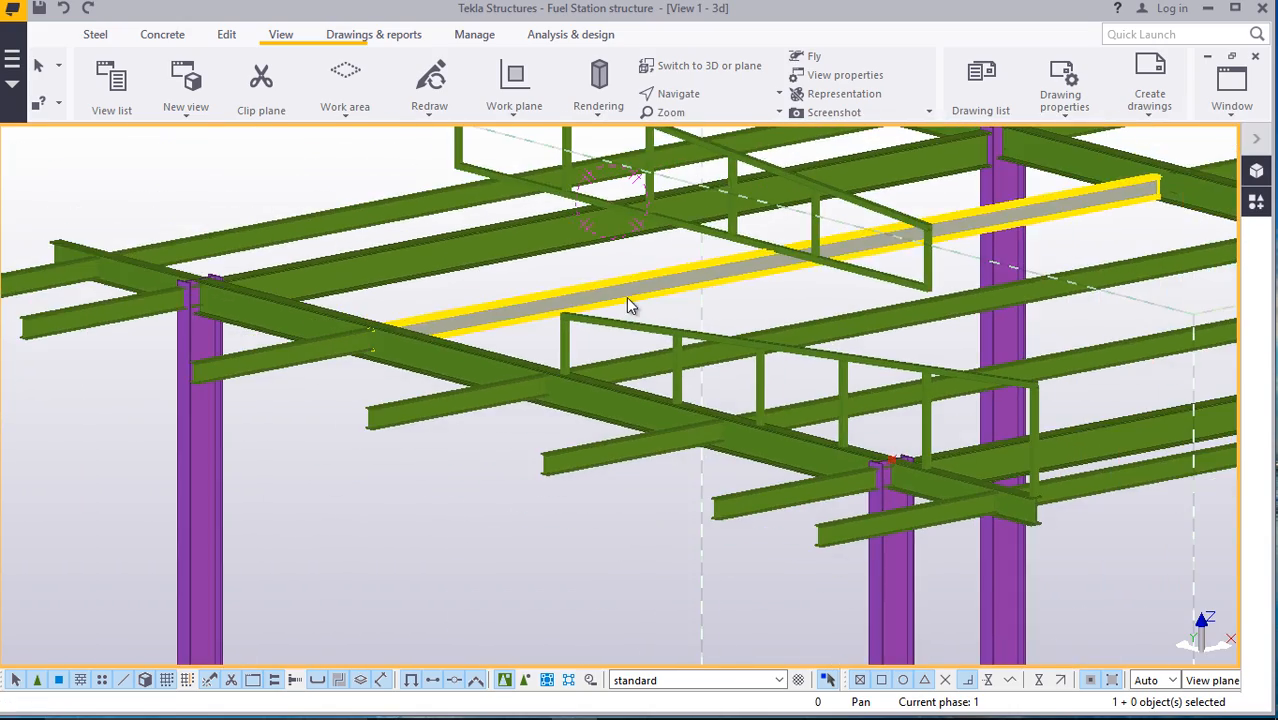
{"action": "scroll", "coordinate": [921, 287], "scroll_direction": "up", "scroll_amount": 6}
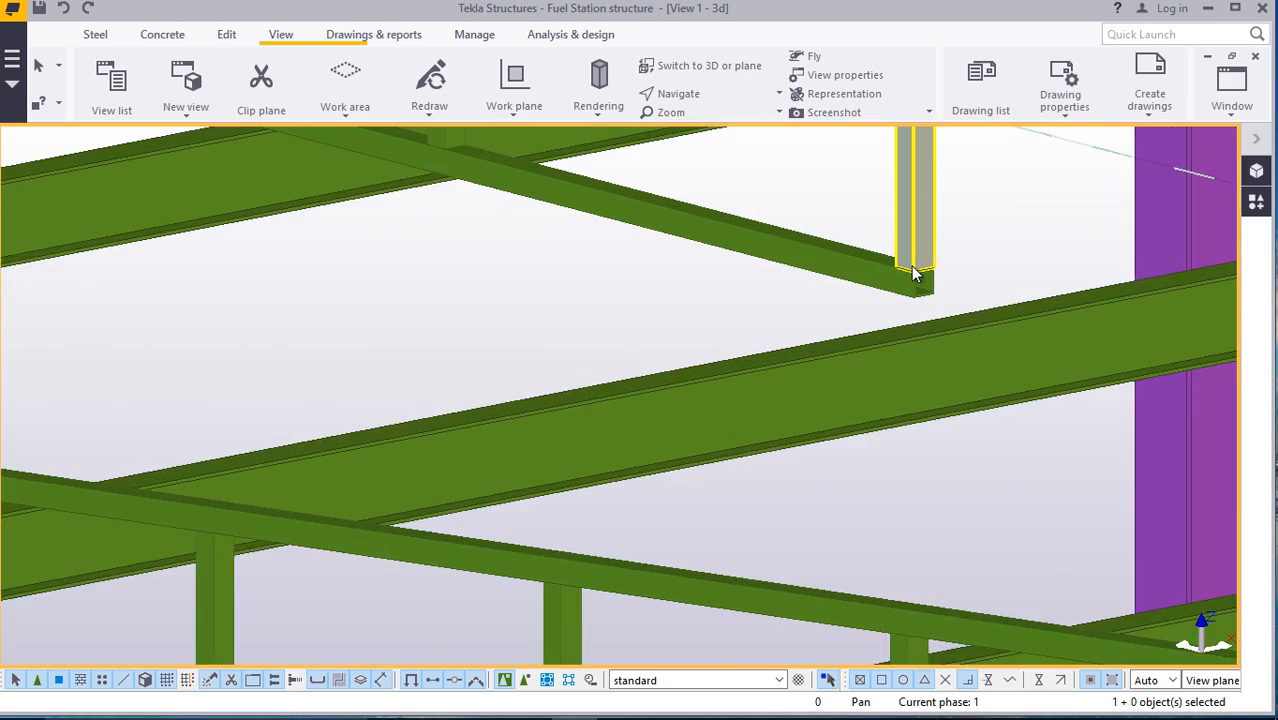
{"action": "scroll", "coordinate": [608, 345], "scroll_direction": "down", "scroll_amount": 3}
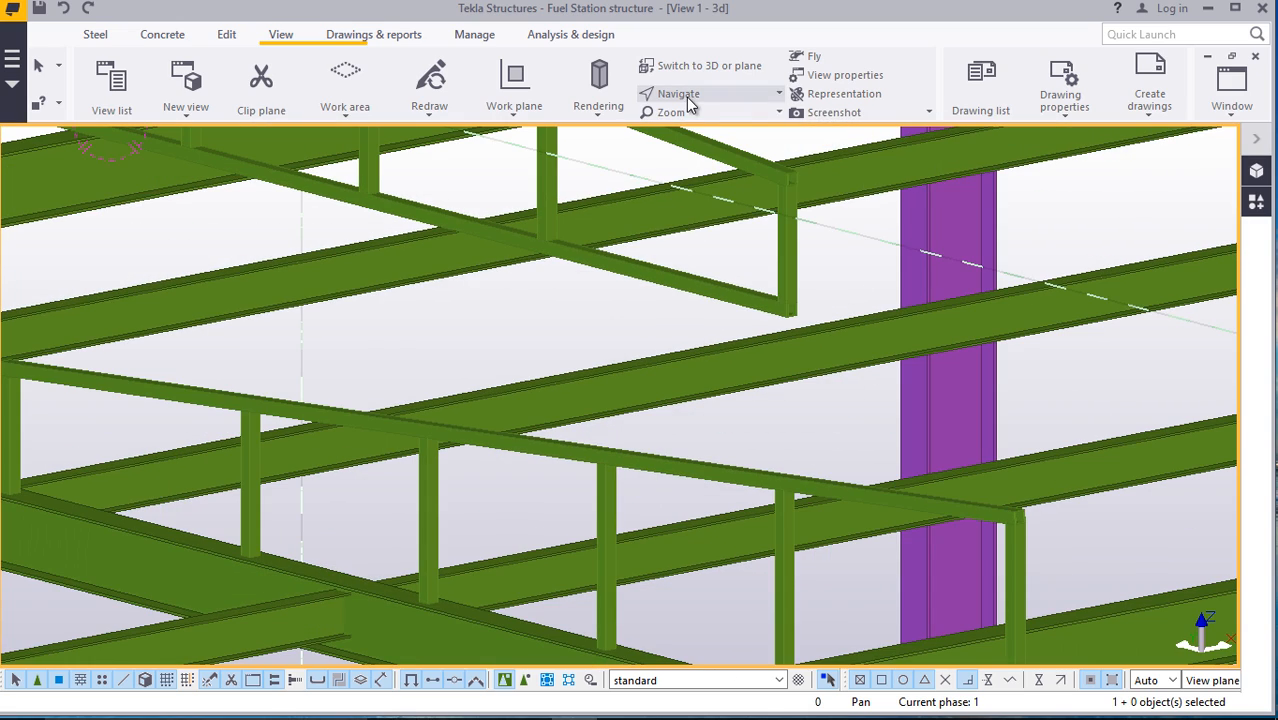
Try to offset the end of the relocated frame's bottom chord along Dx, entering 300 and then -300 in its position properties
{"action": "middle_click_drag", "start_coordinate": [770, 313], "coordinate": [772, 377], "text": "ctrl"}
{"action": "scroll", "coordinate": [824, 360], "scroll_direction": "up", "scroll_amount": 3}
{"action": "scroll", "coordinate": [787, 357], "scroll_direction": "up", "scroll_amount": 6}
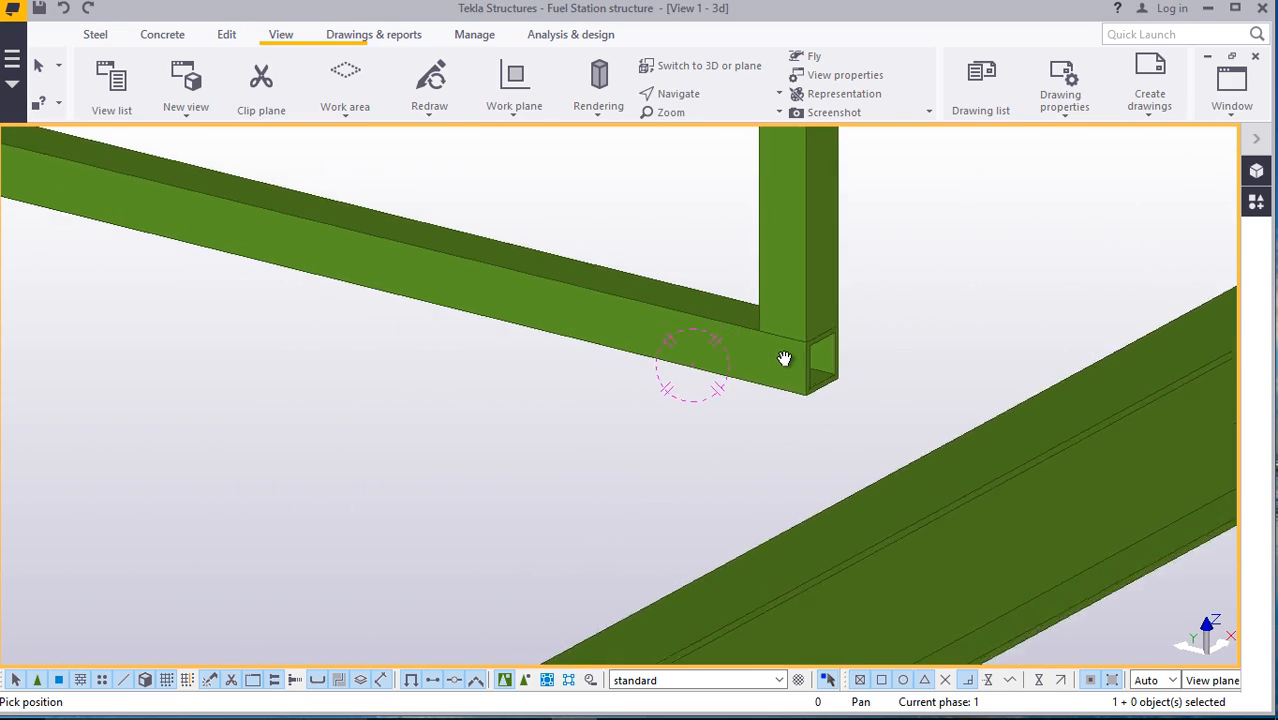
{"action": "right_click", "coordinate": [947, 240]}
{"action": "left_click", "coordinate": [973, 252]}
{"action": "double_click", "coordinate": [746, 375]}
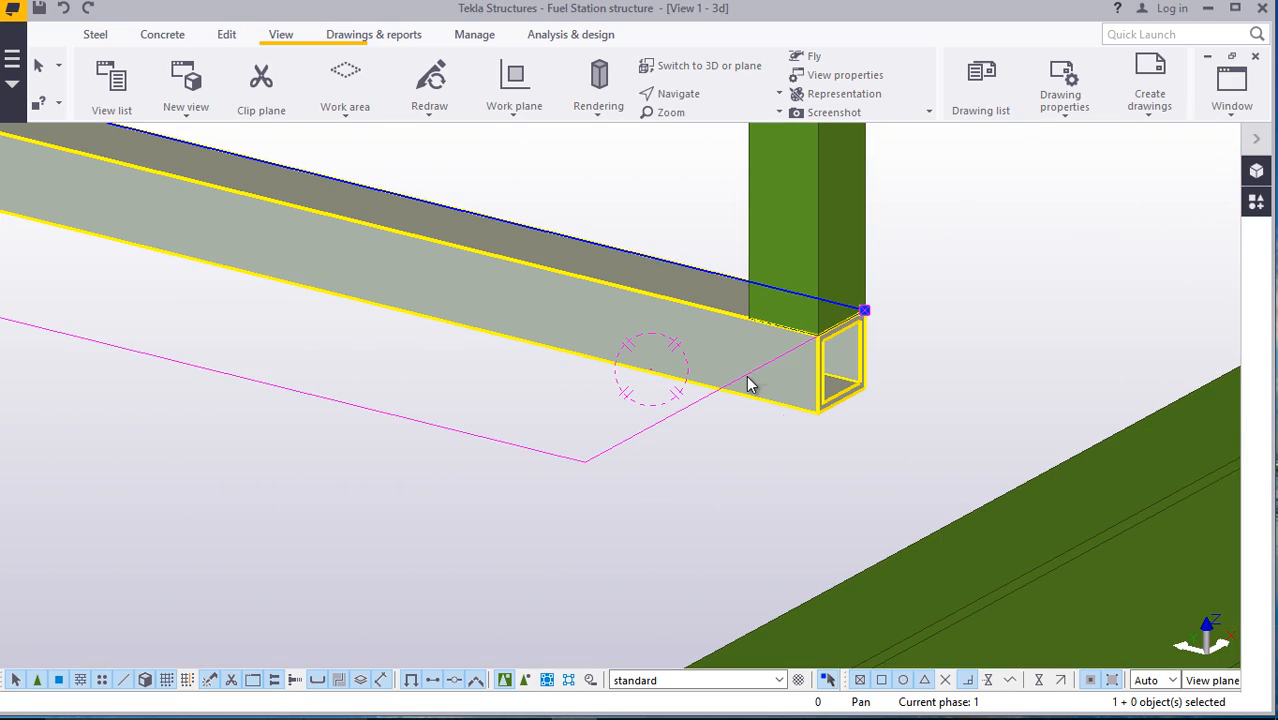
{"action": "middle_click_drag", "start_coordinate": [420, 315], "coordinate": [622, 316], "text": "ctrl"}
{"action": "left_click", "coordinate": [826, 209]}
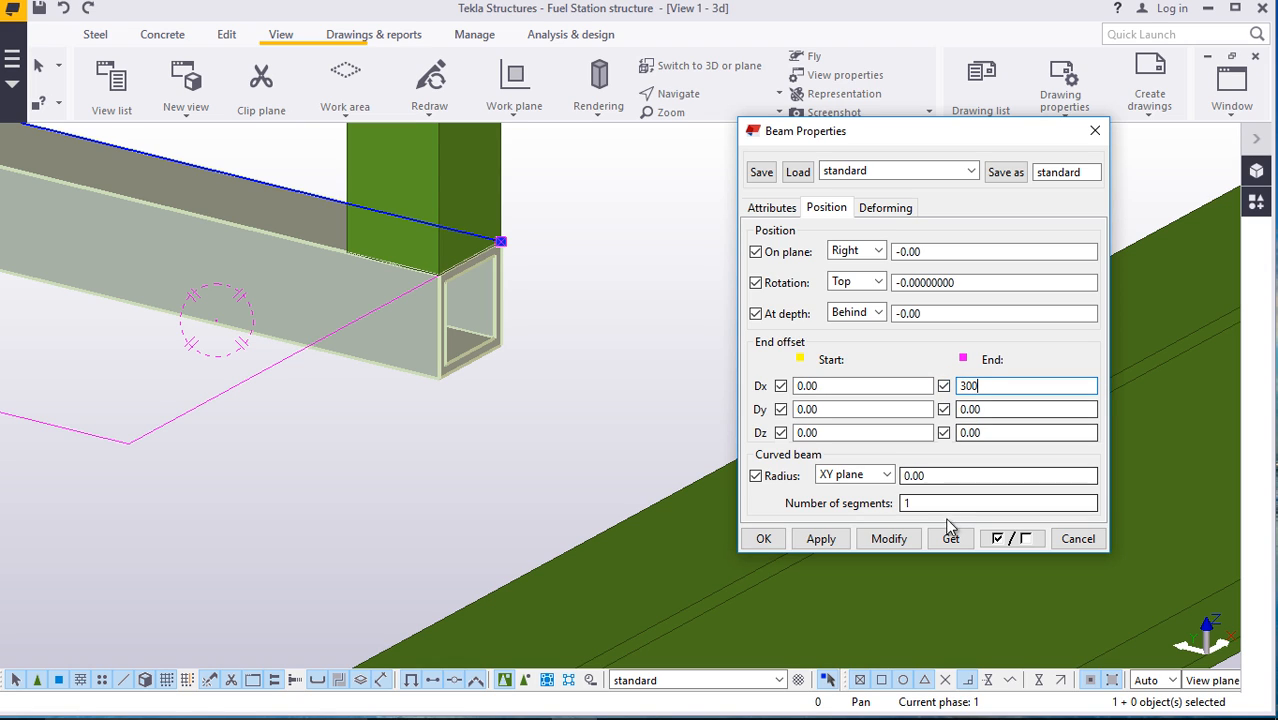
{"action": "left_click", "coordinate": [892, 562]}
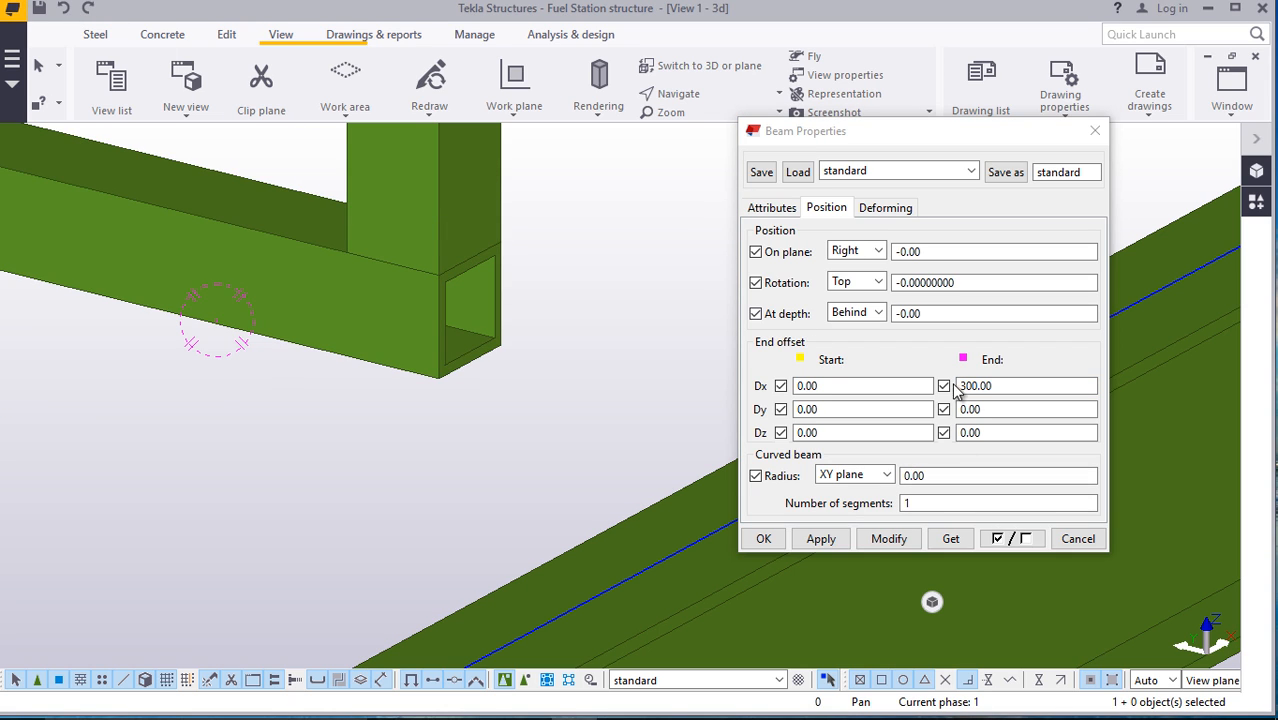
{"action": "left_click", "coordinate": [957, 387]}
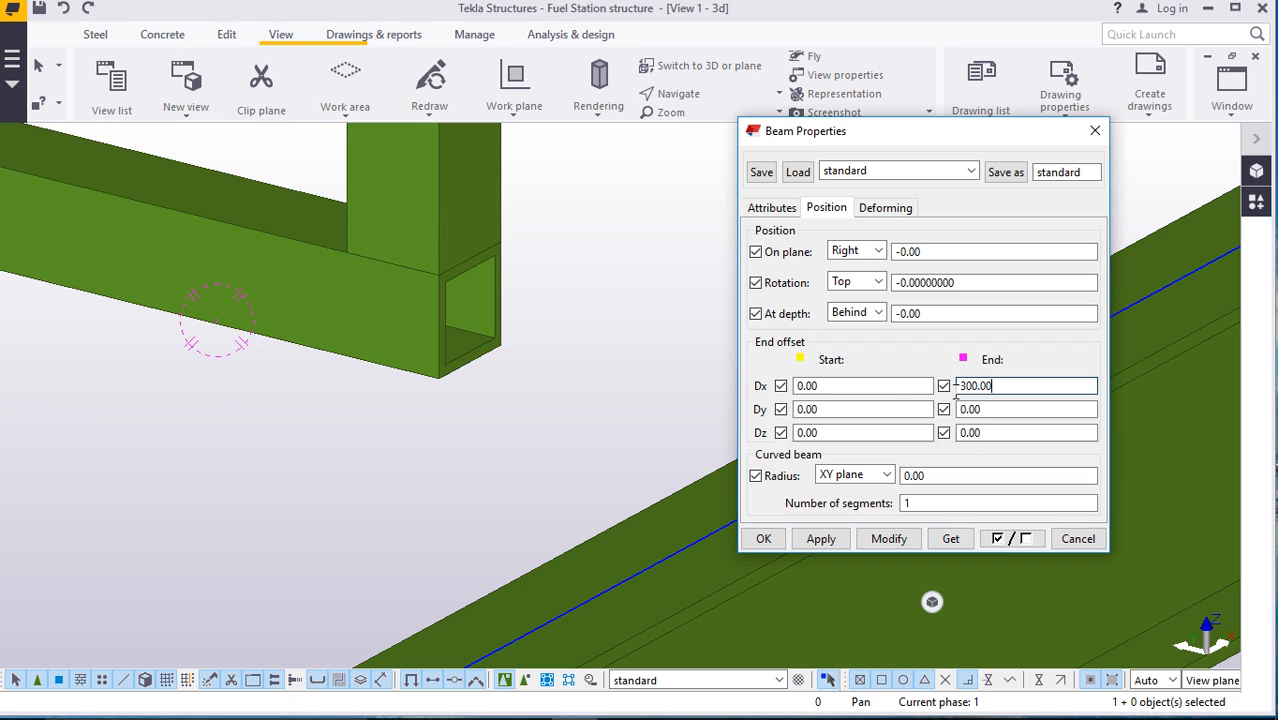
{"action": "left_click", "coordinate": [888, 540]}
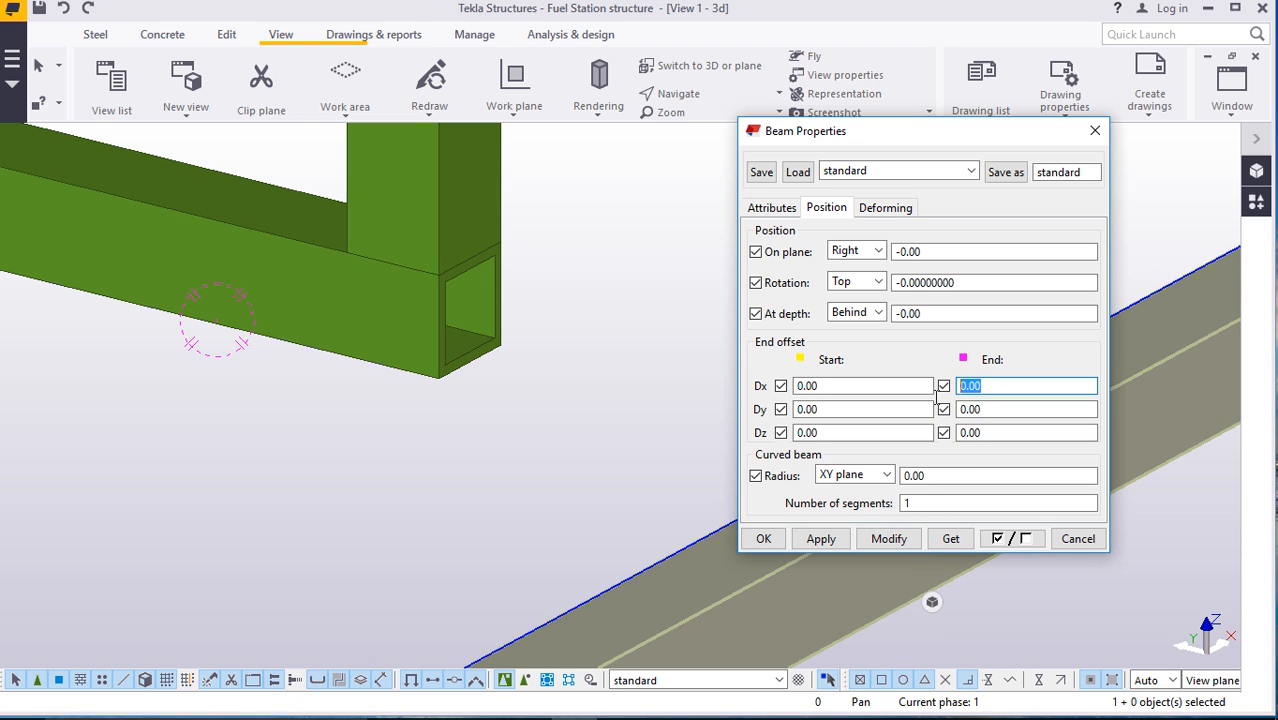
{"action": "type", "text": "-300"}
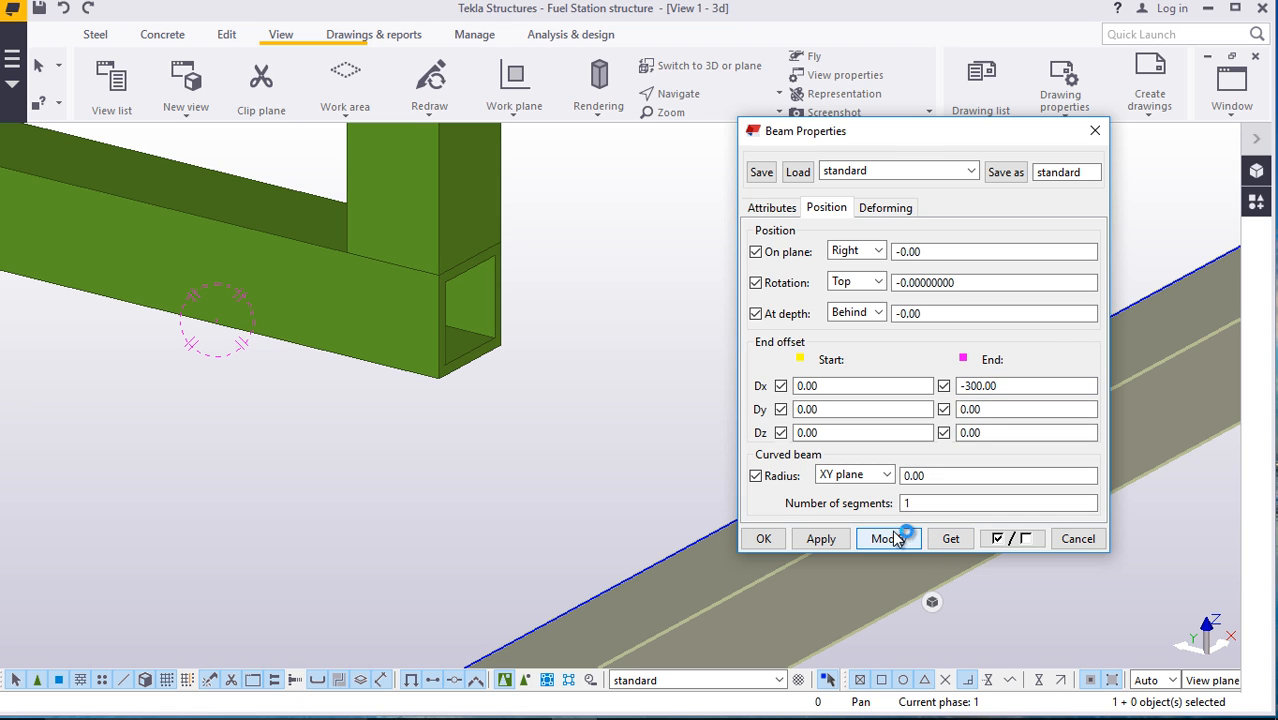
{"action": "left_click", "coordinate": [1095, 131]}
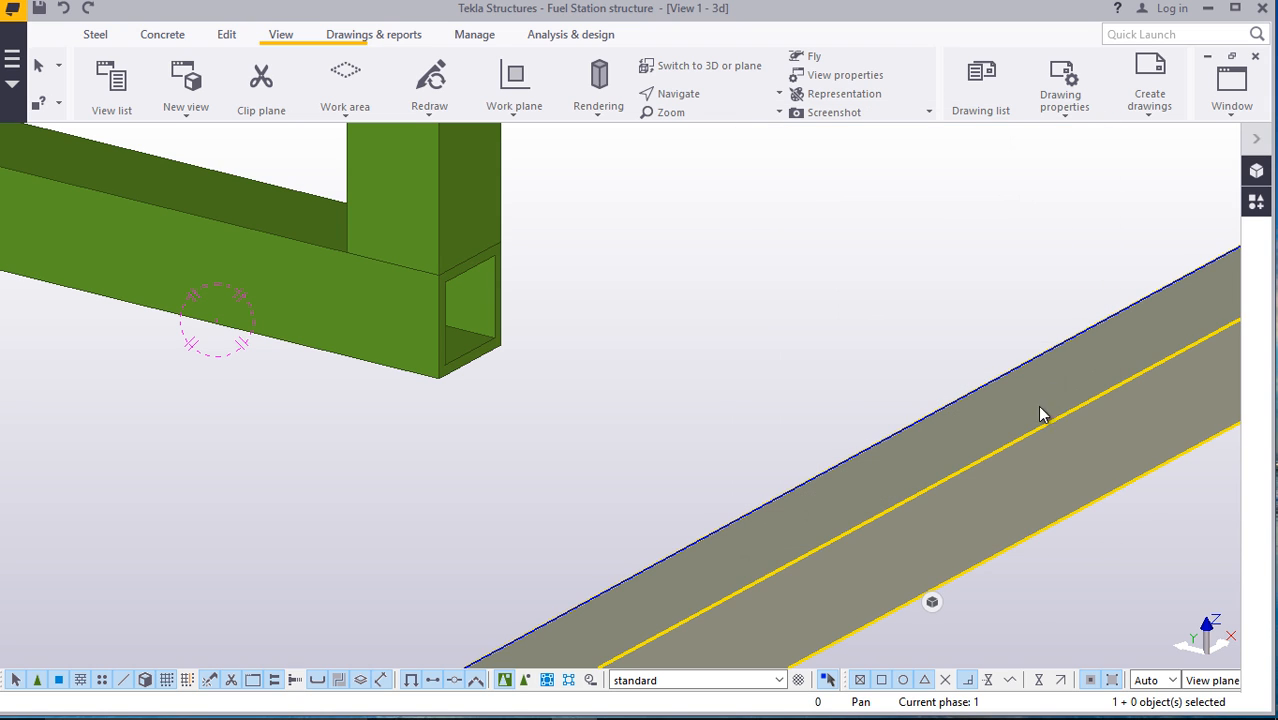
Extend the relocated frame's bottom chord past its end post by setting its end offset Dx to 300
{"action": "left_click", "coordinate": [738, 270]}
{"action": "left_click", "coordinate": [342, 333]}
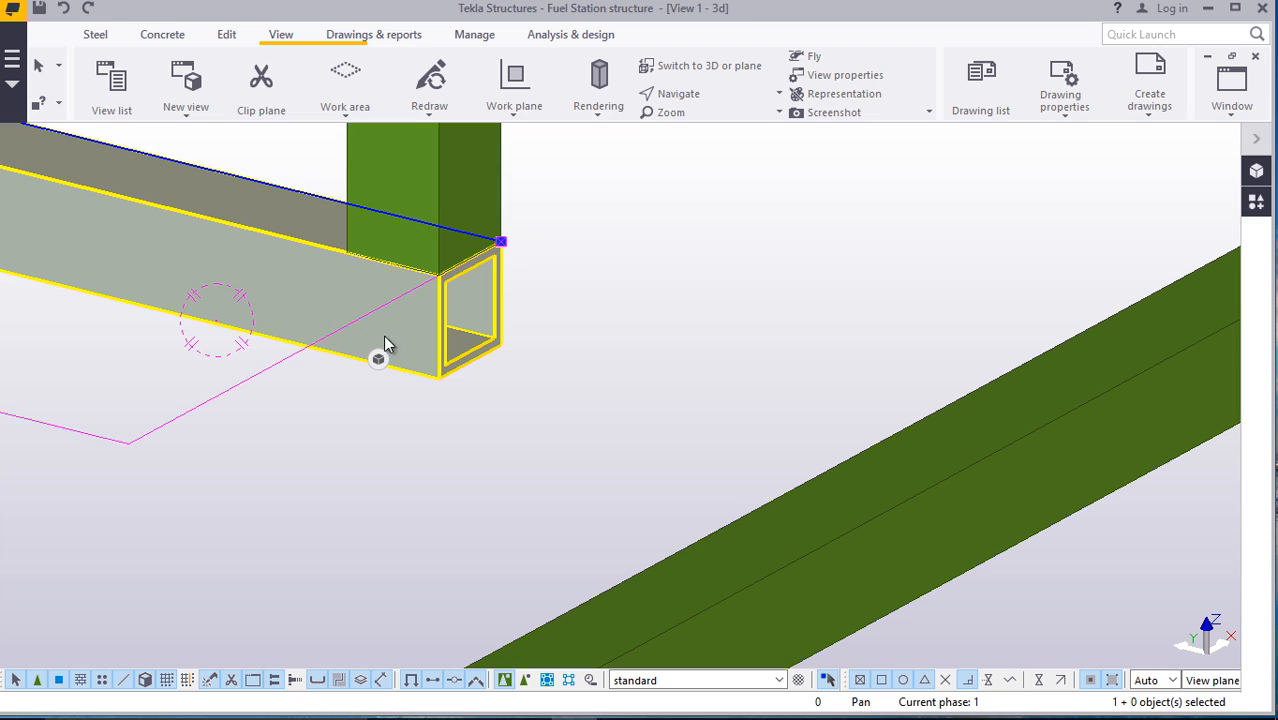
{"action": "double_click", "coordinate": [431, 333]}
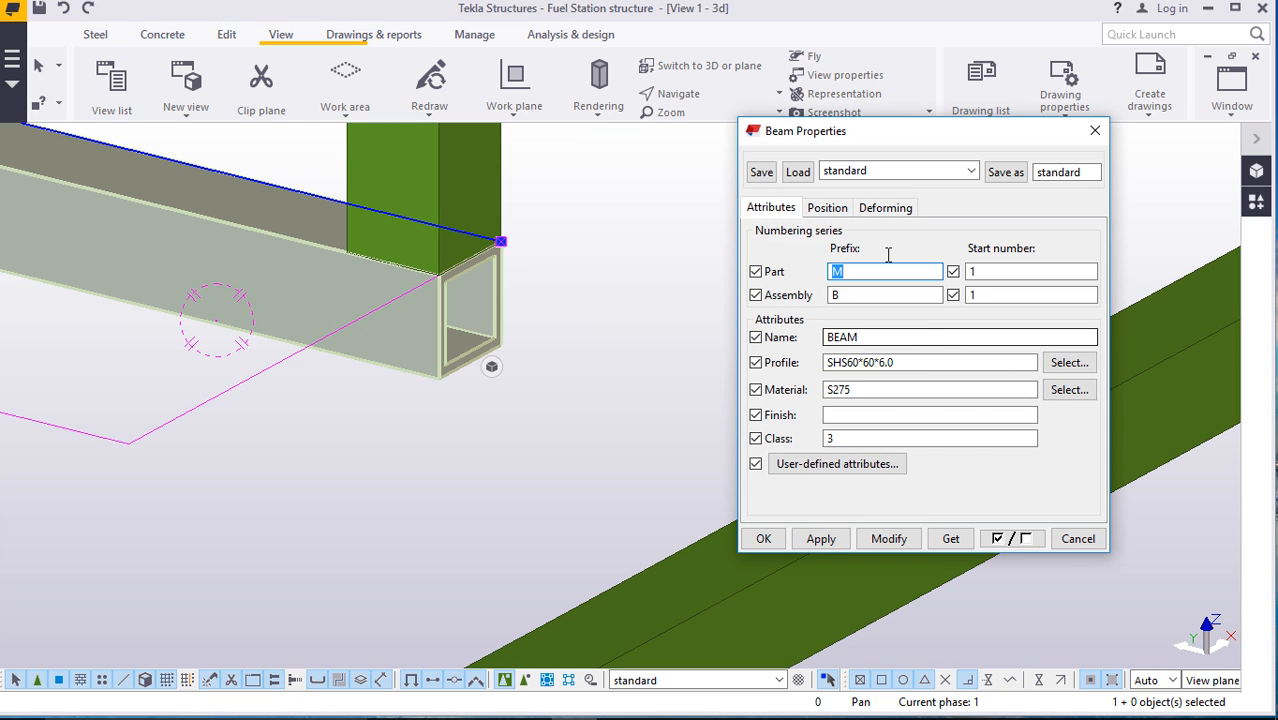
{"action": "left_click", "coordinate": [836, 206]}
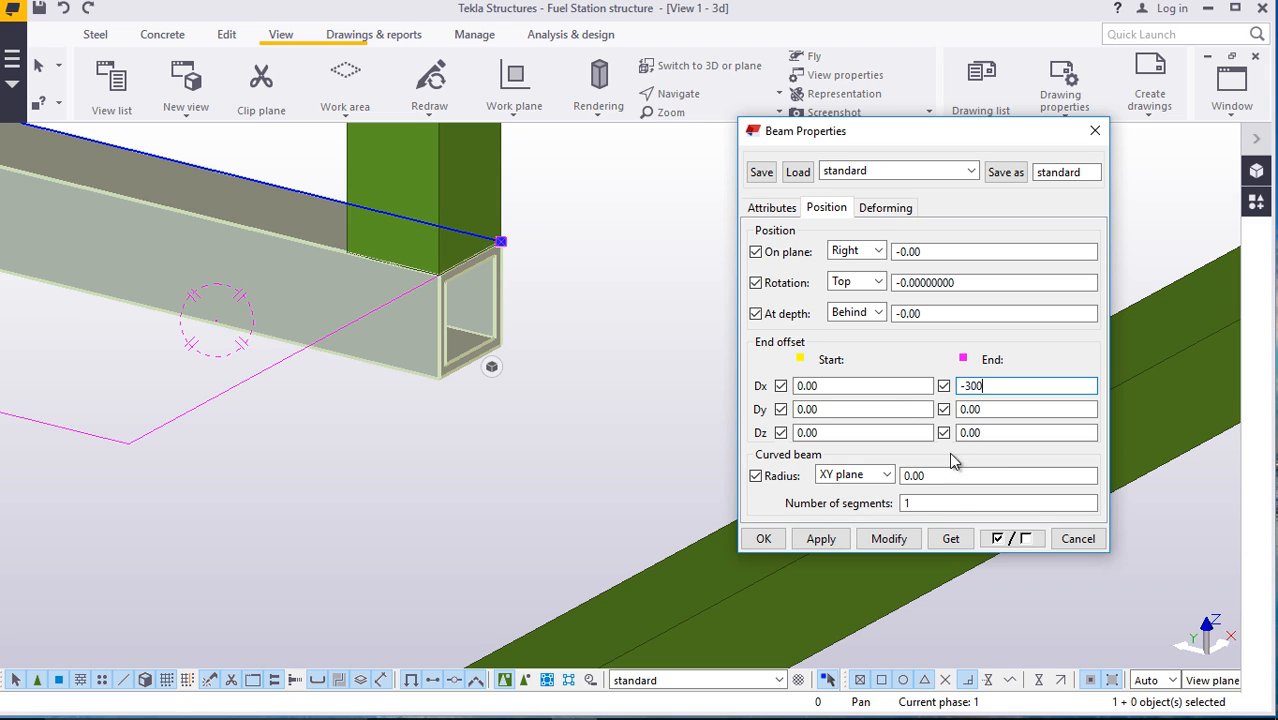
{"action": "left_click", "coordinate": [884, 541]}
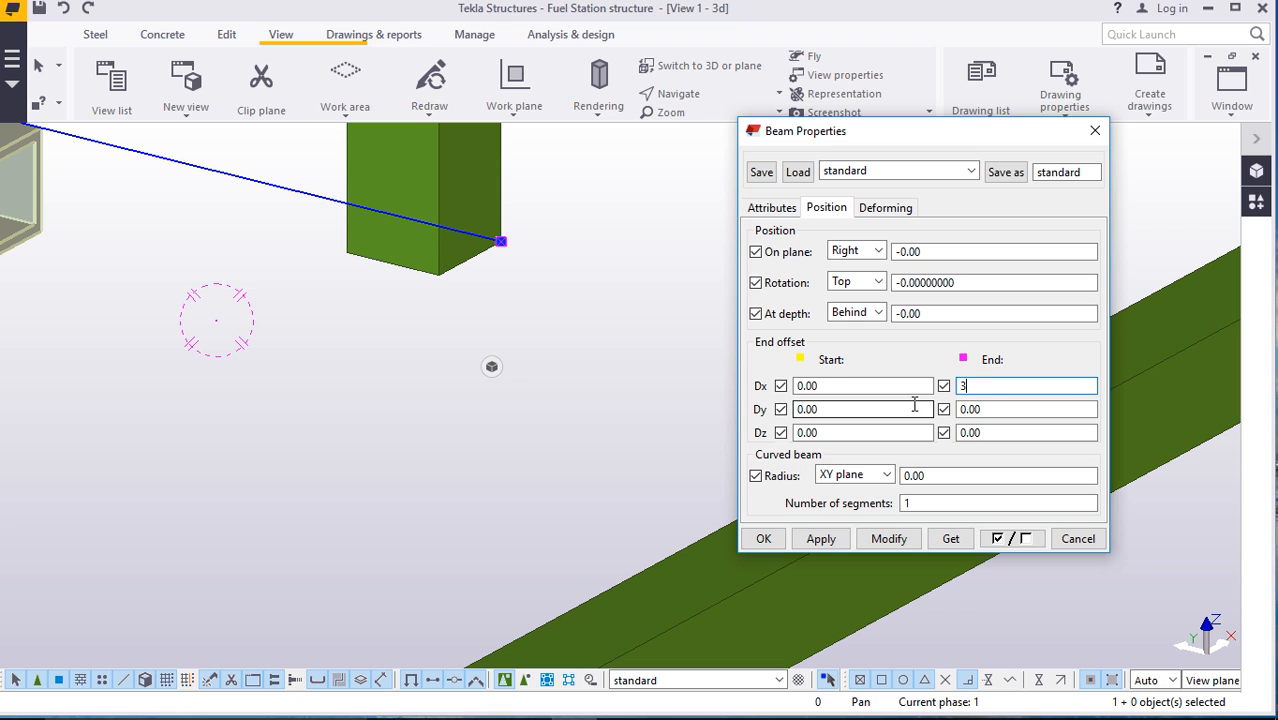
{"action": "left_click", "coordinate": [888, 545]}
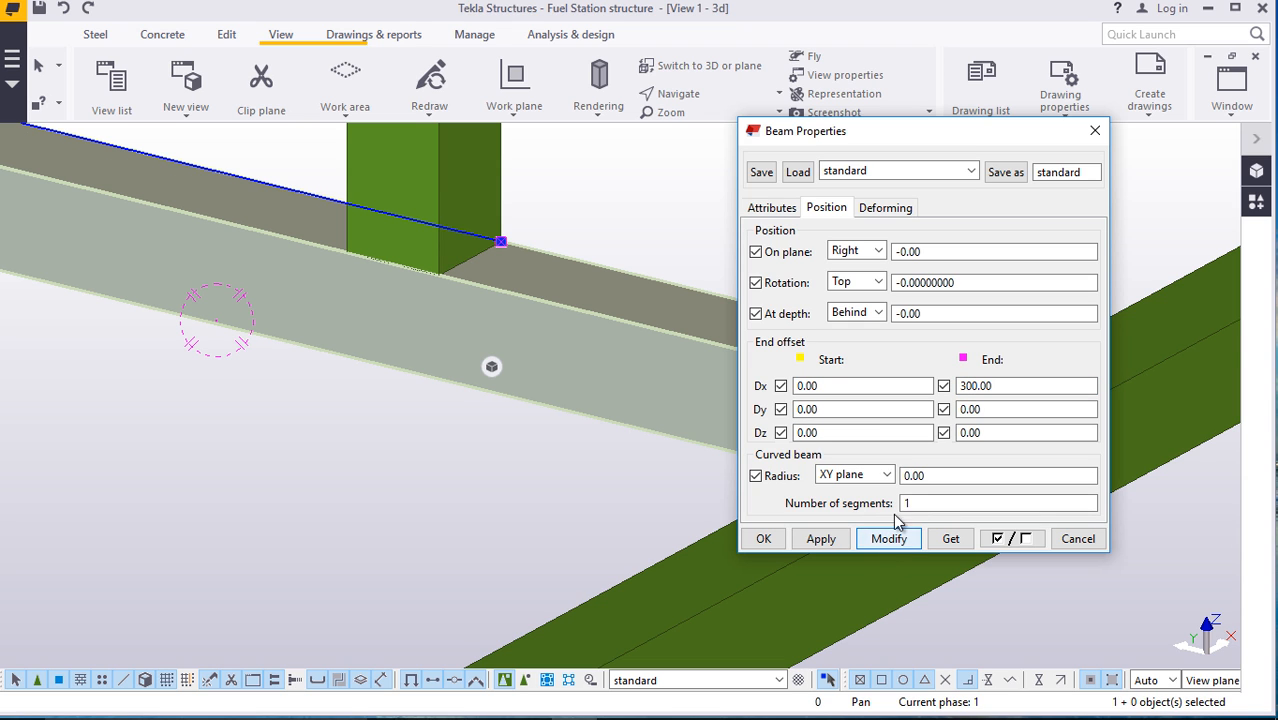
{"action": "left_click", "coordinate": [755, 542]}
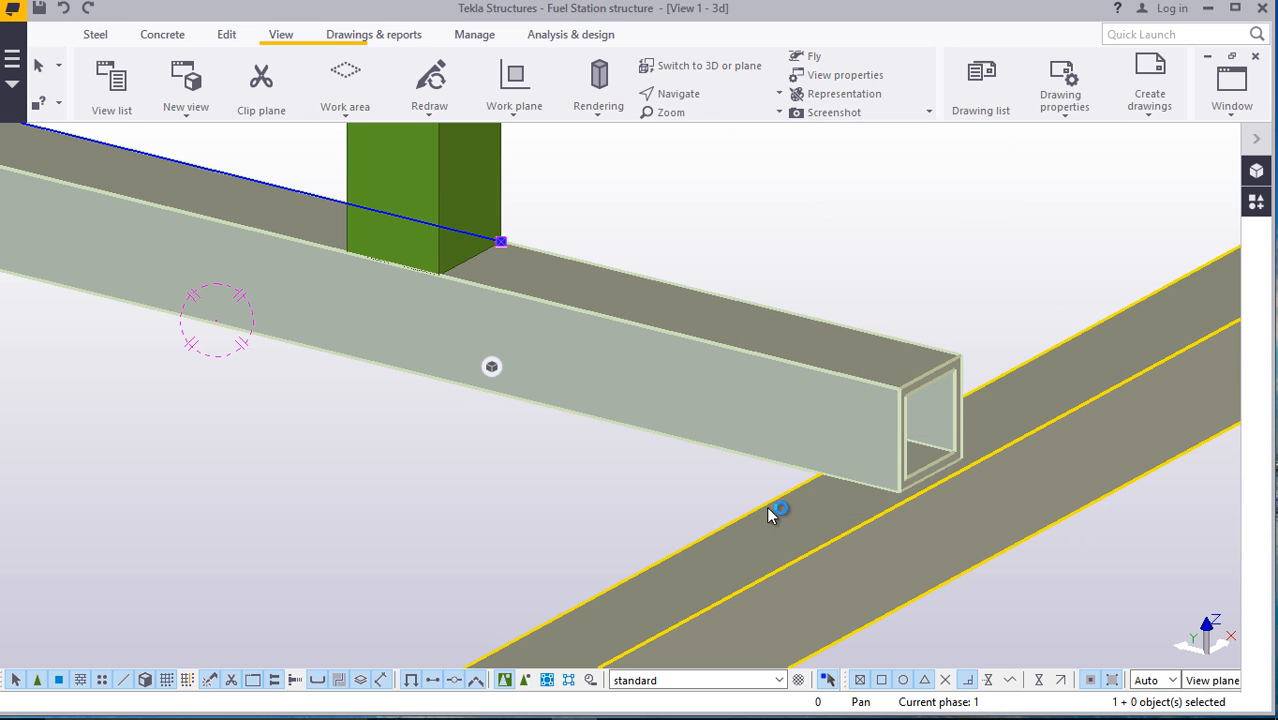
{"action": "scroll", "coordinate": [823, 492], "scroll_direction": "down", "scroll_amount": 3}
{"action": "left_click", "coordinate": [875, 287]}
{"action": "scroll", "coordinate": [876, 293], "scroll_direction": "down", "scroll_amount": 6}
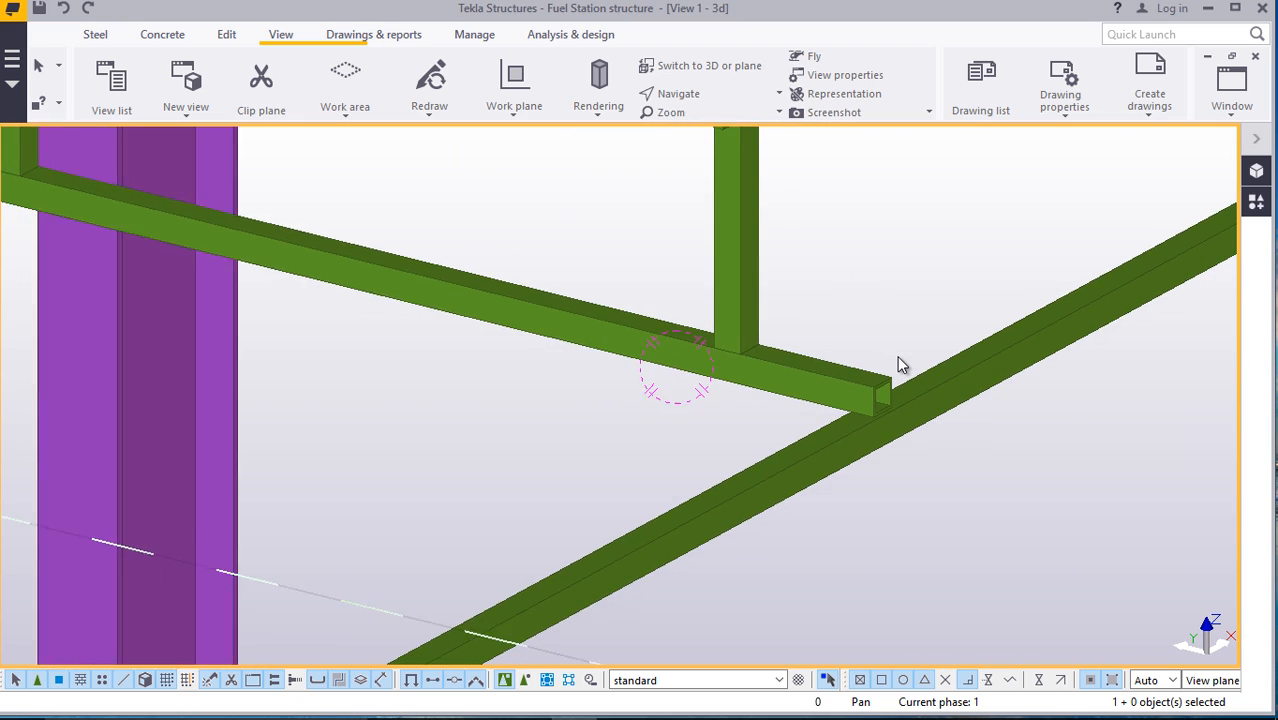
Check the profile of the slender purlin at the extended chord's end against that of the neighbouring purlin
{"action": "scroll", "coordinate": [896, 325], "scroll_direction": "down", "scroll_amount": 4}
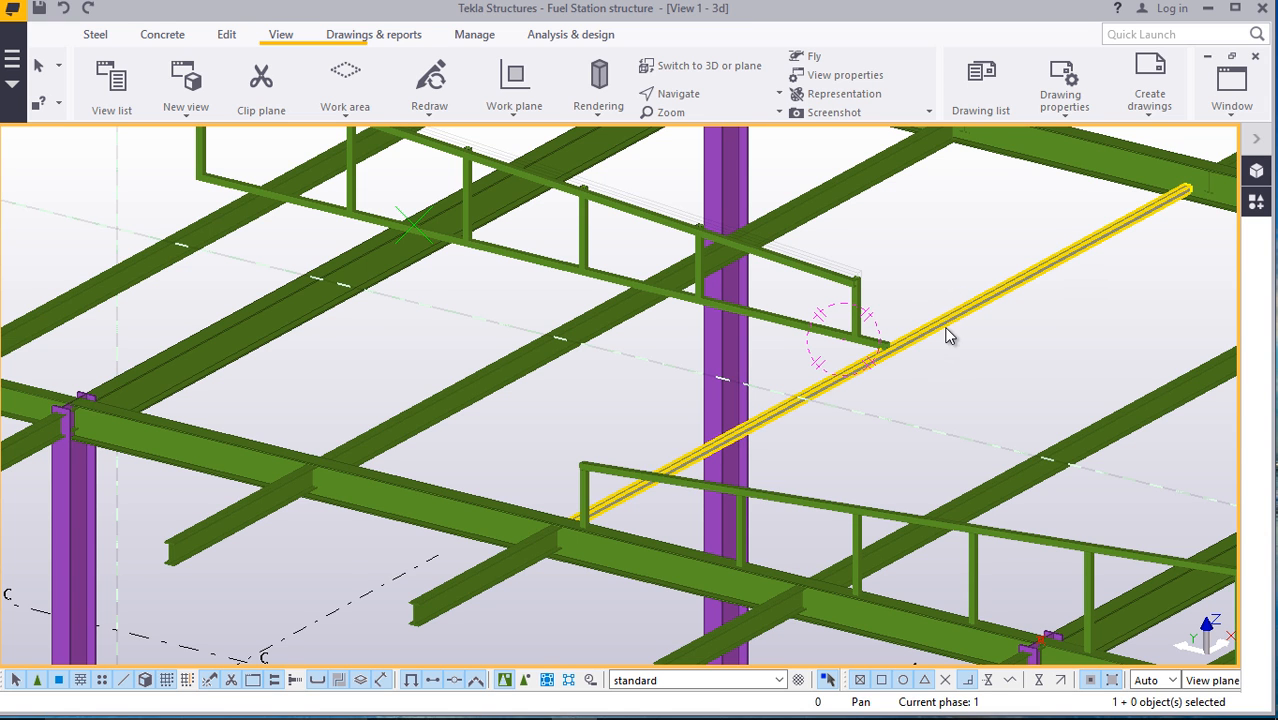
{"action": "scroll", "coordinate": [950, 320], "scroll_direction": "down", "scroll_amount": 3}
{"action": "scroll", "coordinate": [965, 250], "scroll_direction": "up", "scroll_amount": 3}
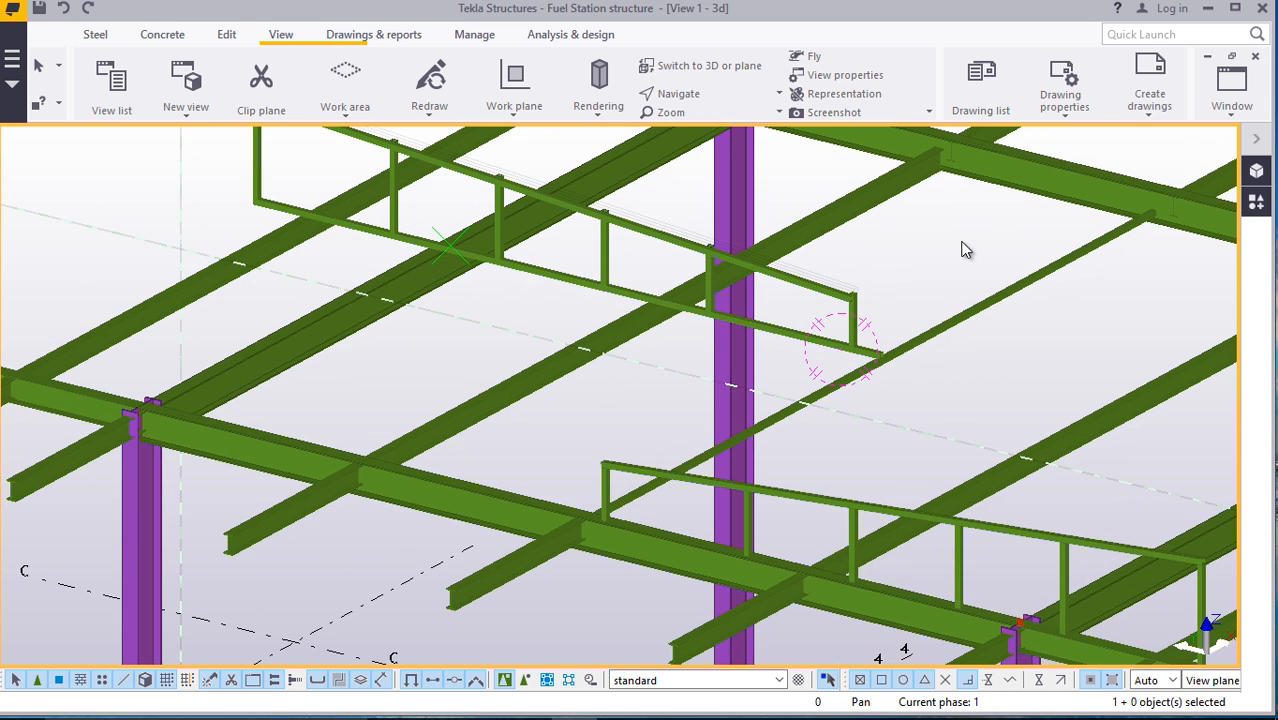
{"action": "scroll", "coordinate": [921, 250], "scroll_direction": "up", "scroll_amount": 2}
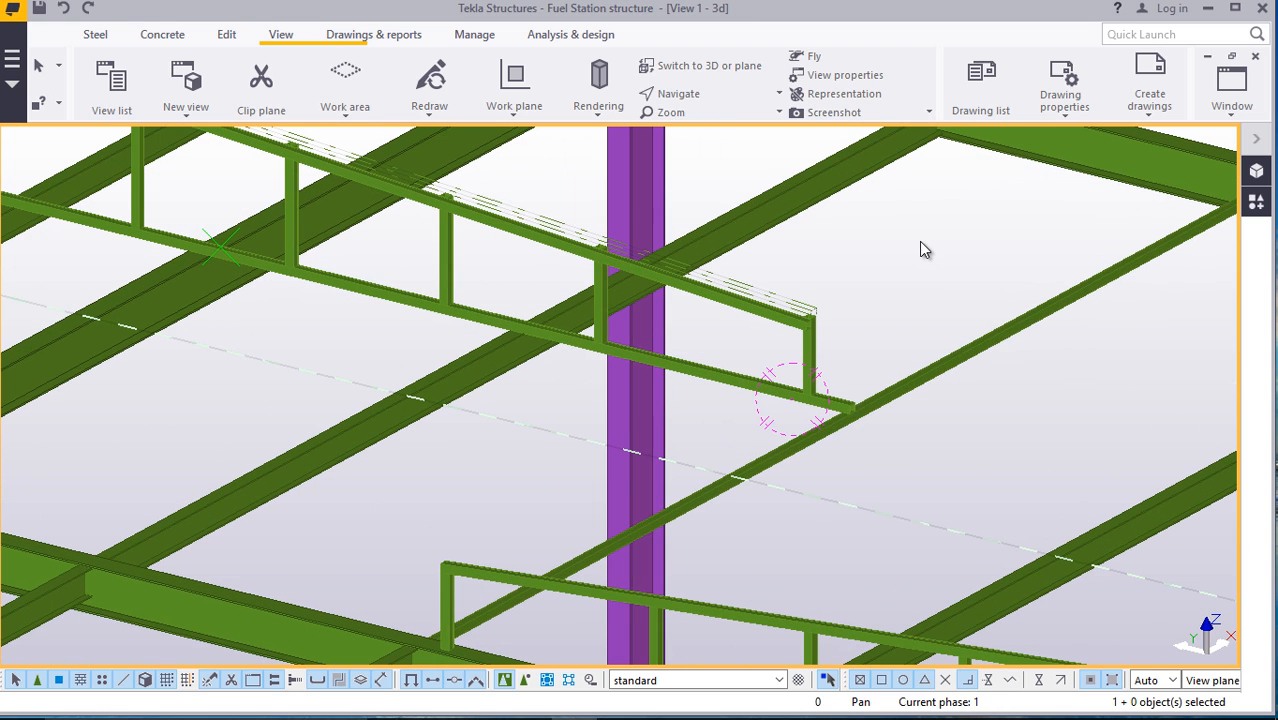
{"action": "right_click", "coordinate": [906, 238]}
{"action": "left_click", "coordinate": [968, 349]}
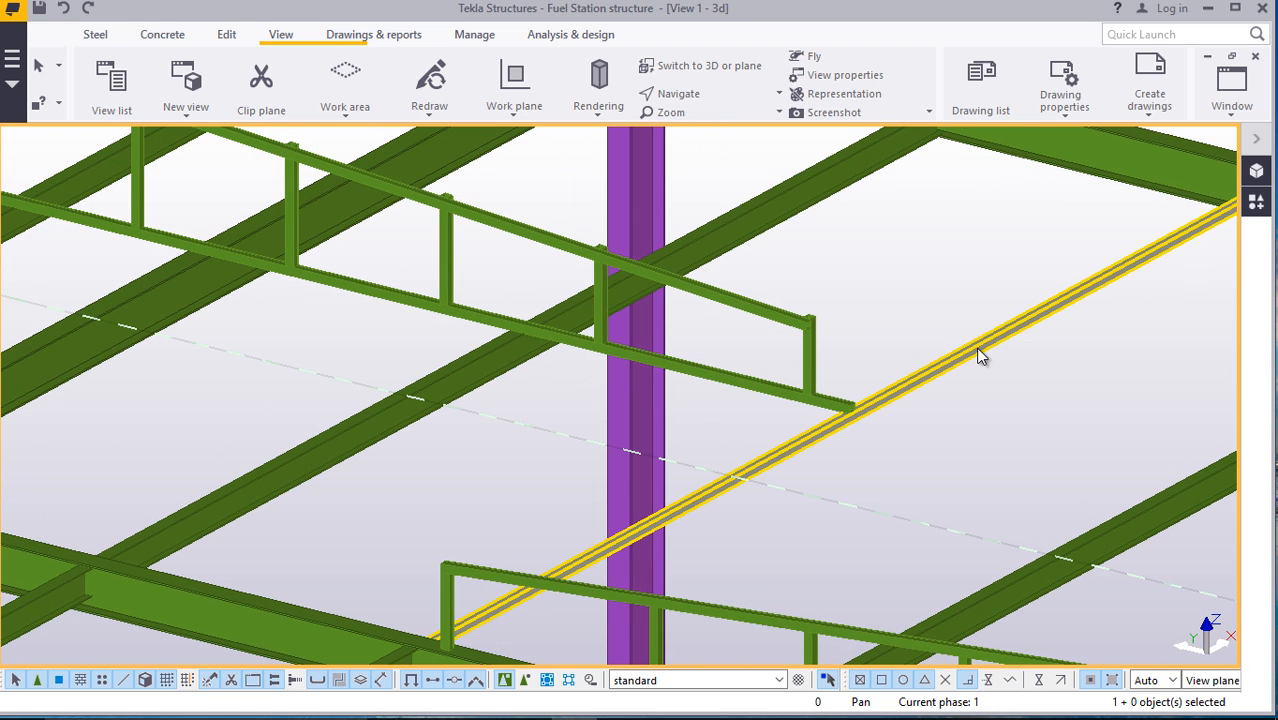
{"action": "double_click", "coordinate": [985, 357]}
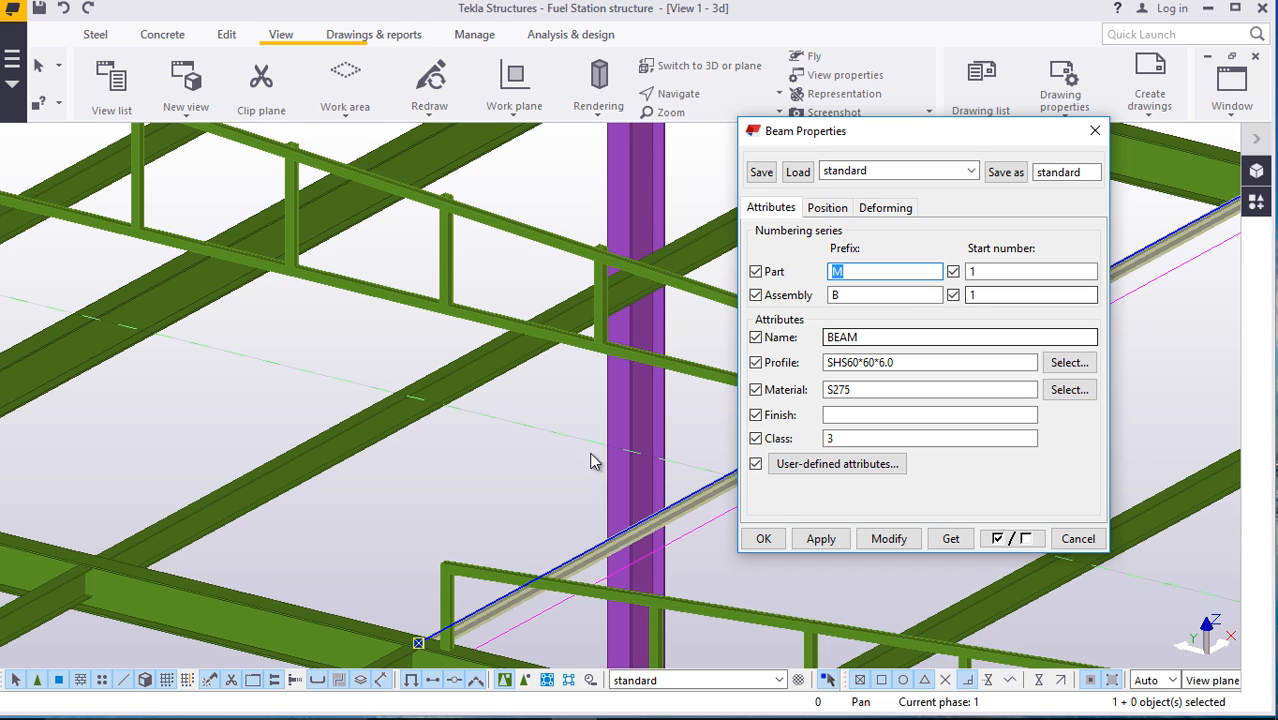
{"action": "left_click", "coordinate": [549, 456]}
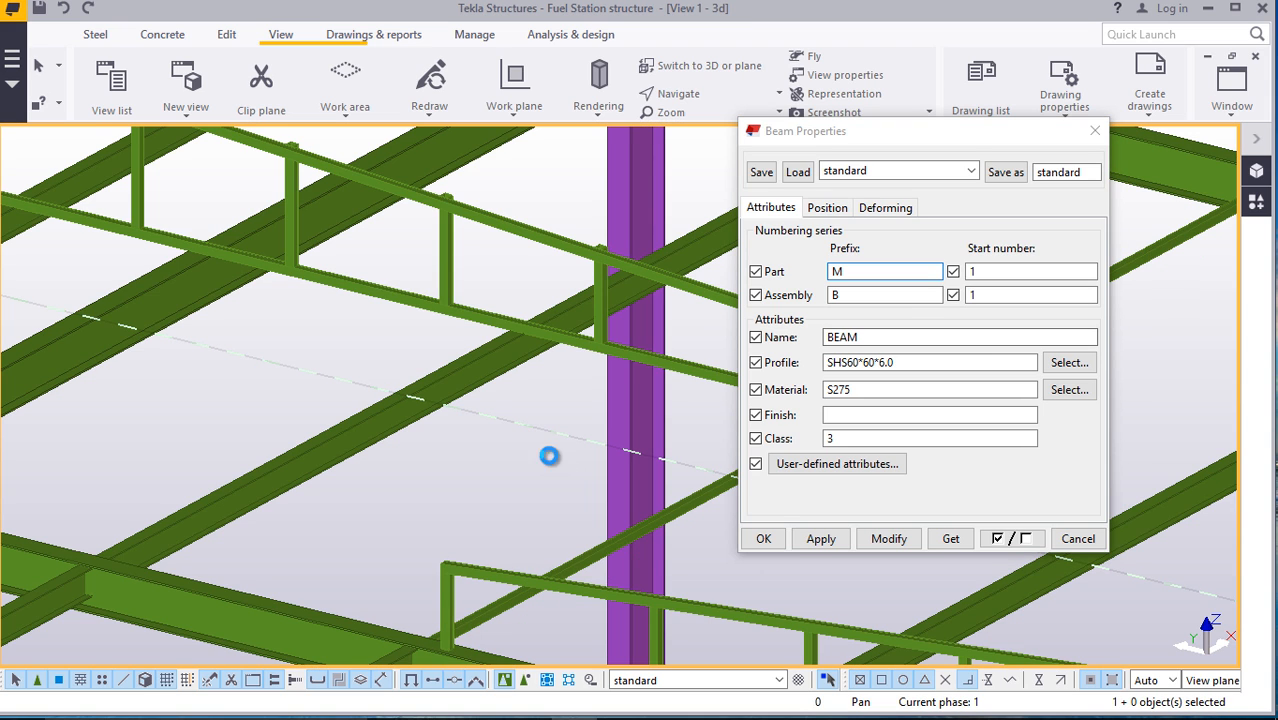
{"action": "left_click", "coordinate": [759, 537]}
{"action": "left_click", "coordinate": [379, 431]}
{"action": "double_click", "coordinate": [379, 431]}
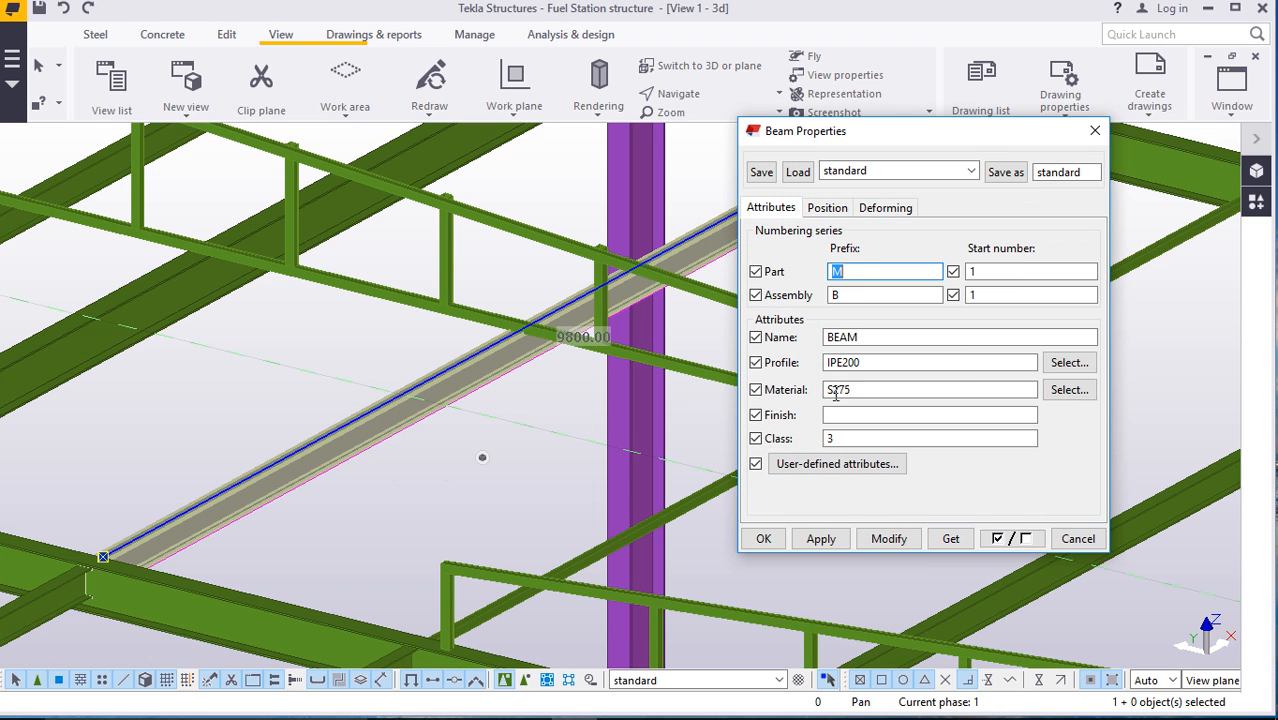
{"action": "left_click", "coordinate": [1094, 131]}
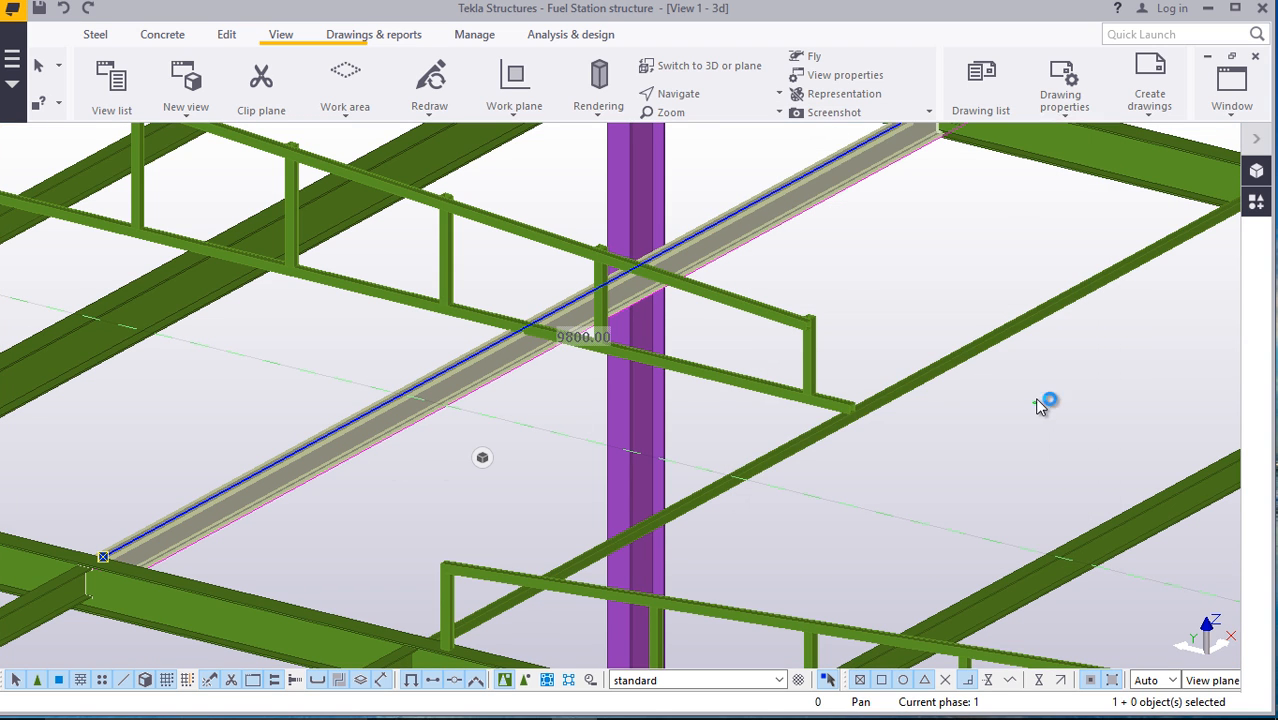
Change the profile of the slender purlin at the extended chord's end to IPE200 from the European sections
{"action": "left_click", "coordinate": [932, 371]}
{"action": "double_click", "coordinate": [933, 376]}
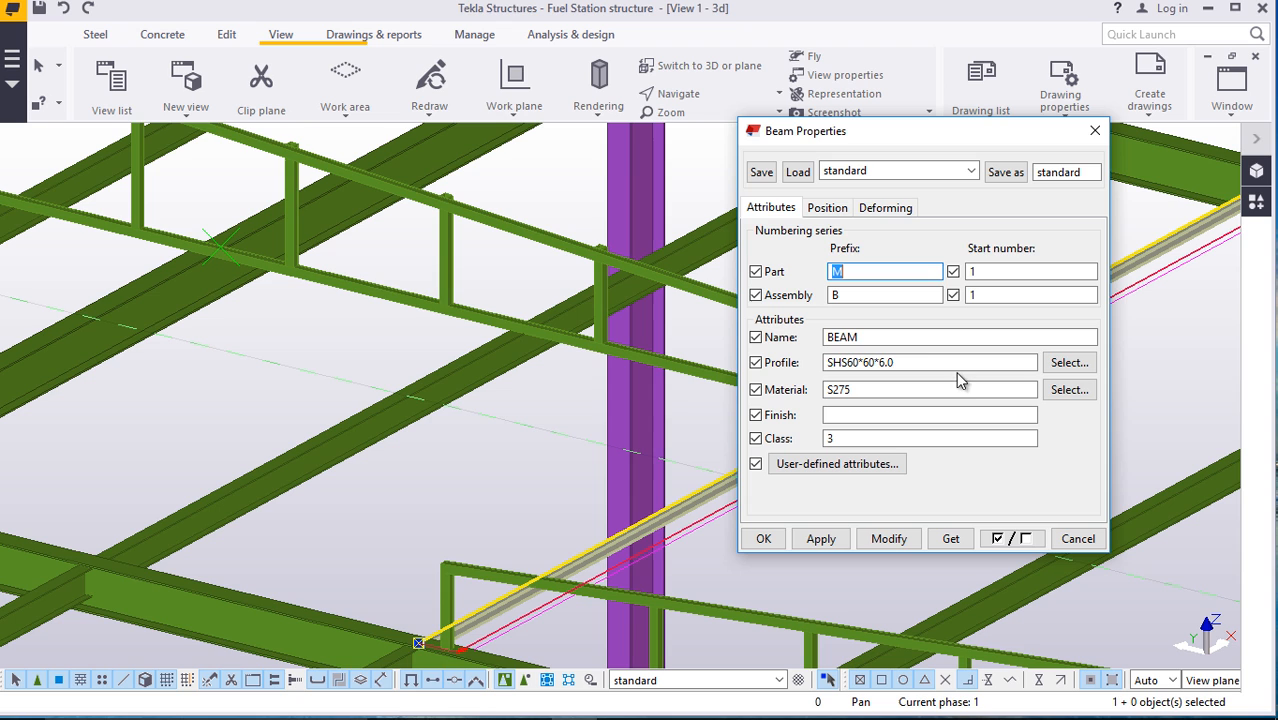
{"action": "left_click", "coordinate": [1072, 365]}
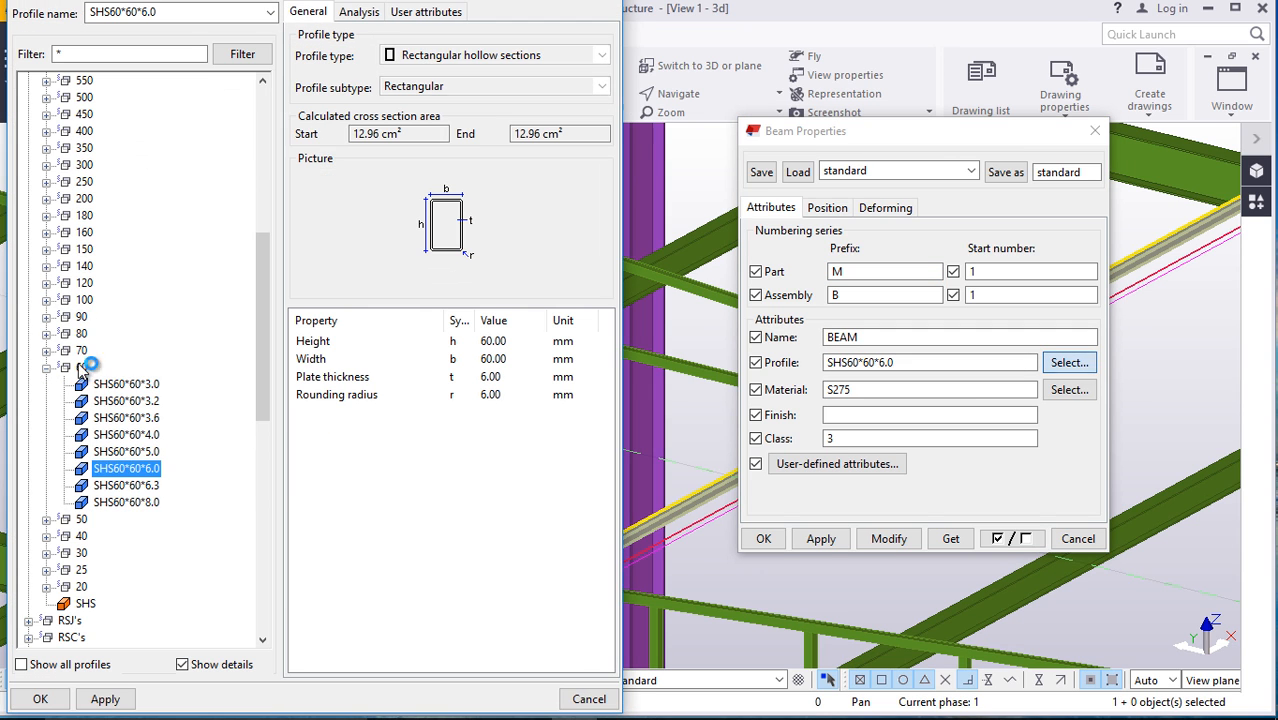
{"action": "scroll", "coordinate": [64, 318], "scroll_direction": "up", "scroll_amount": 8}
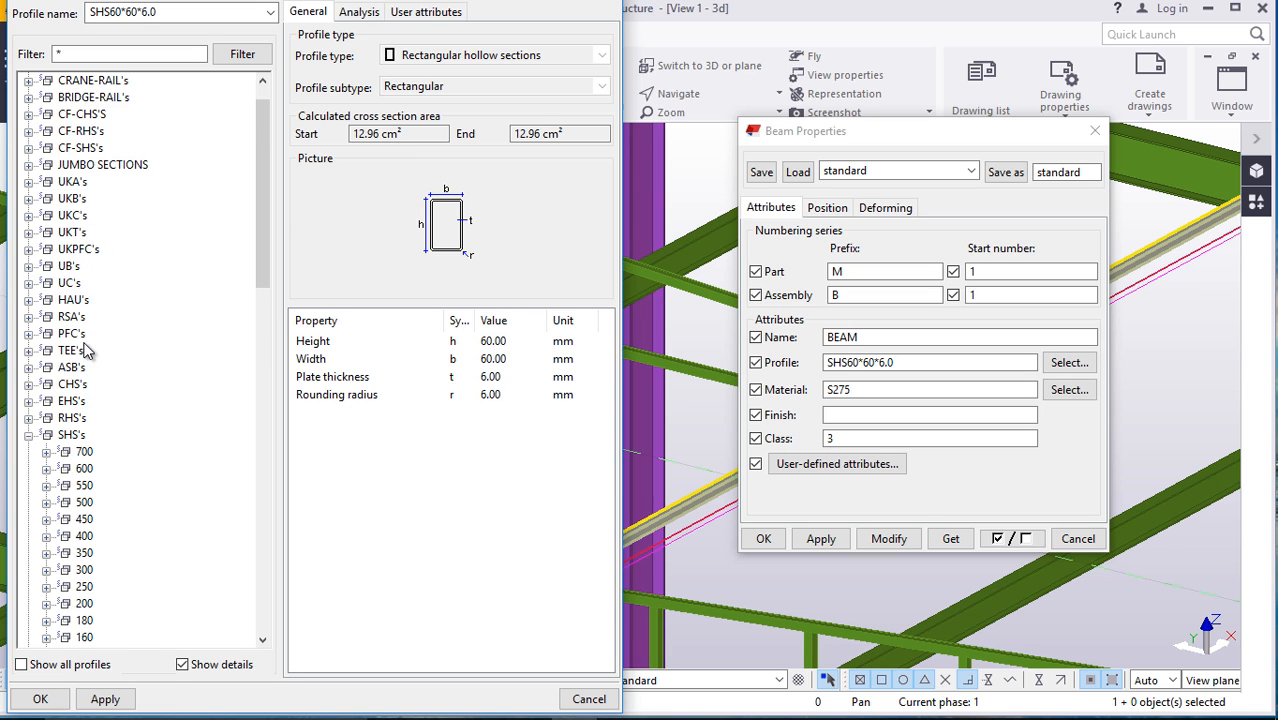
{"action": "scroll", "coordinate": [85, 348], "scroll_direction": "down", "scroll_amount": 12}
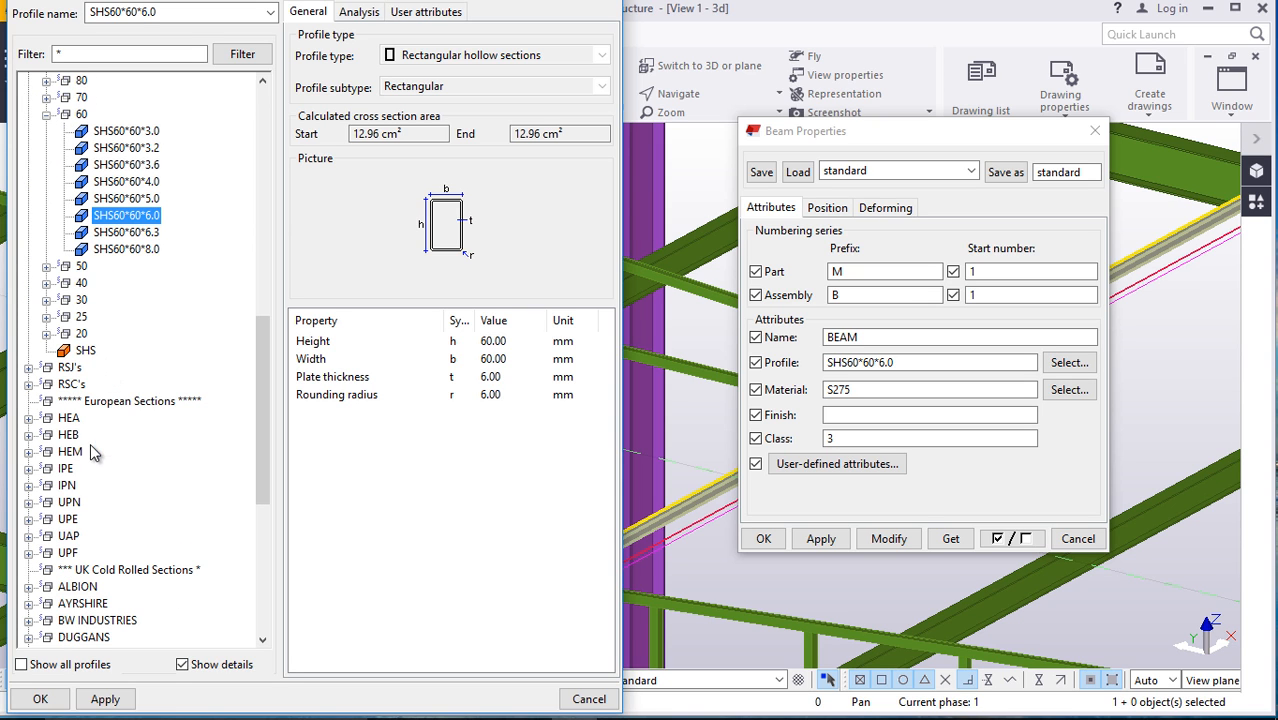
{"action": "scroll", "coordinate": [90, 452], "scroll_direction": "down", "scroll_amount": 2}
{"action": "left_click", "coordinate": [29, 368]}
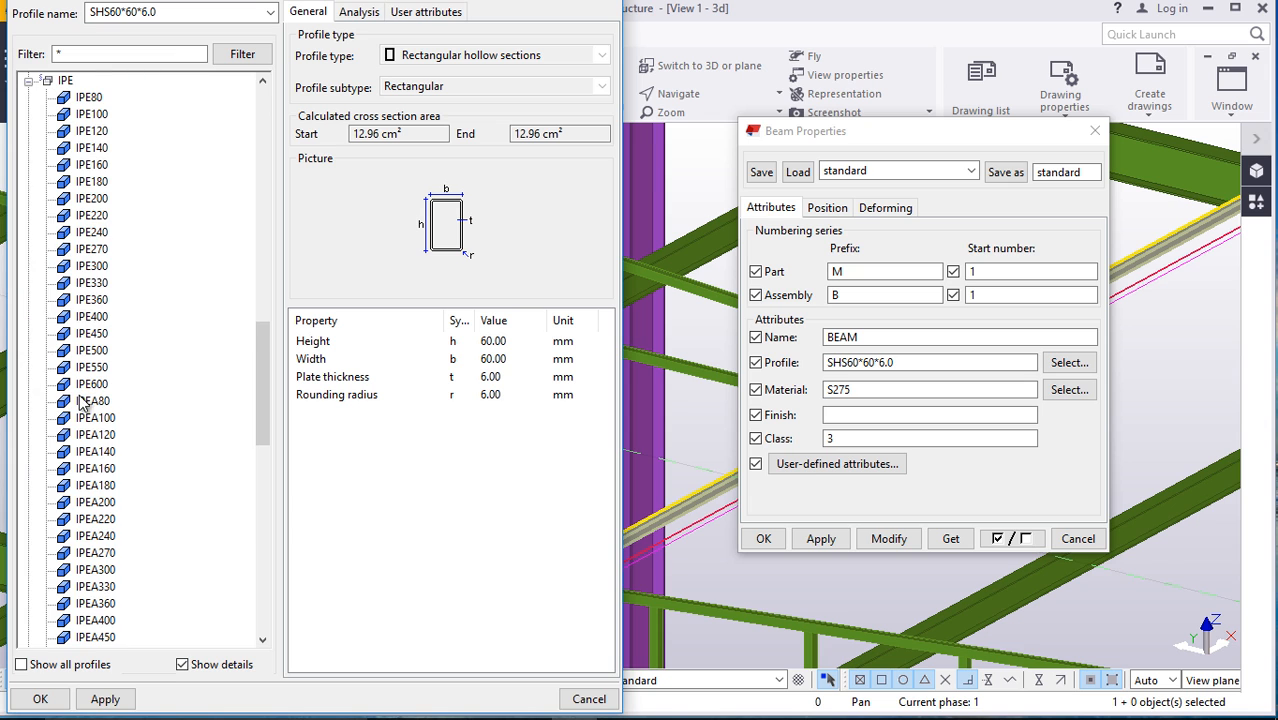
{"action": "left_click", "coordinate": [92, 198]}
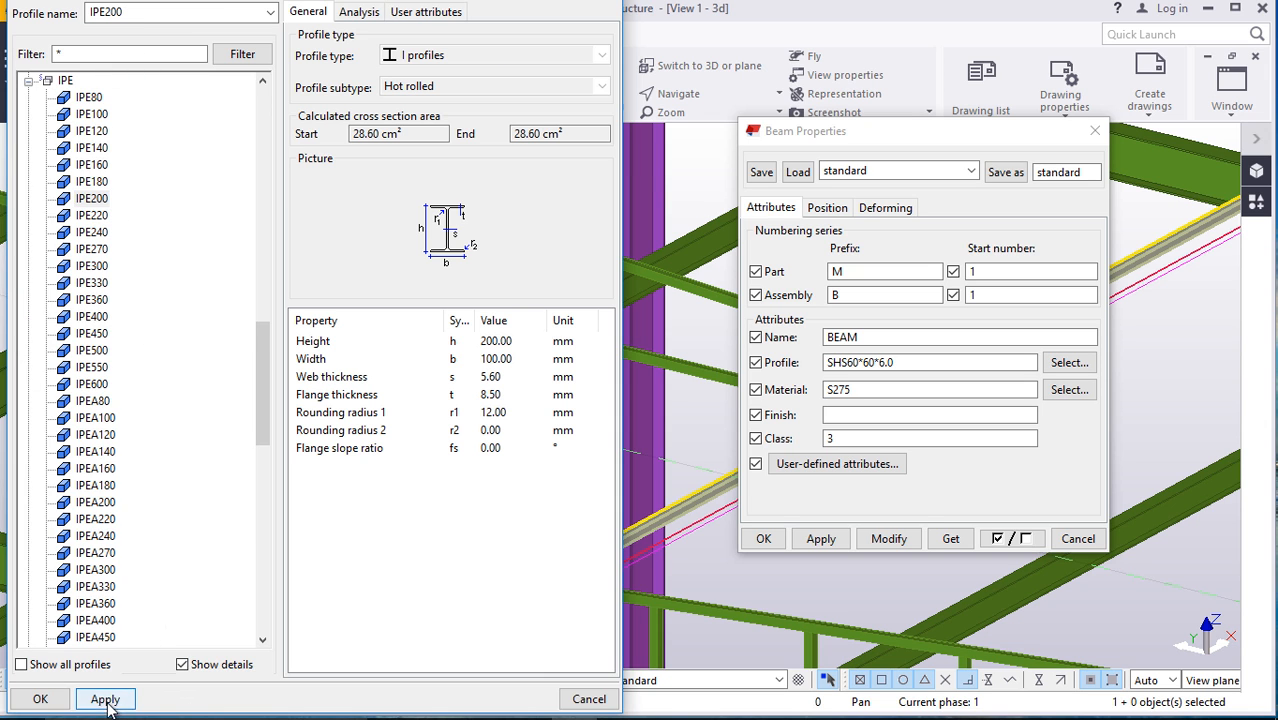
{"action": "left_click", "coordinate": [40, 699]}
{"action": "left_click", "coordinate": [889, 543]}
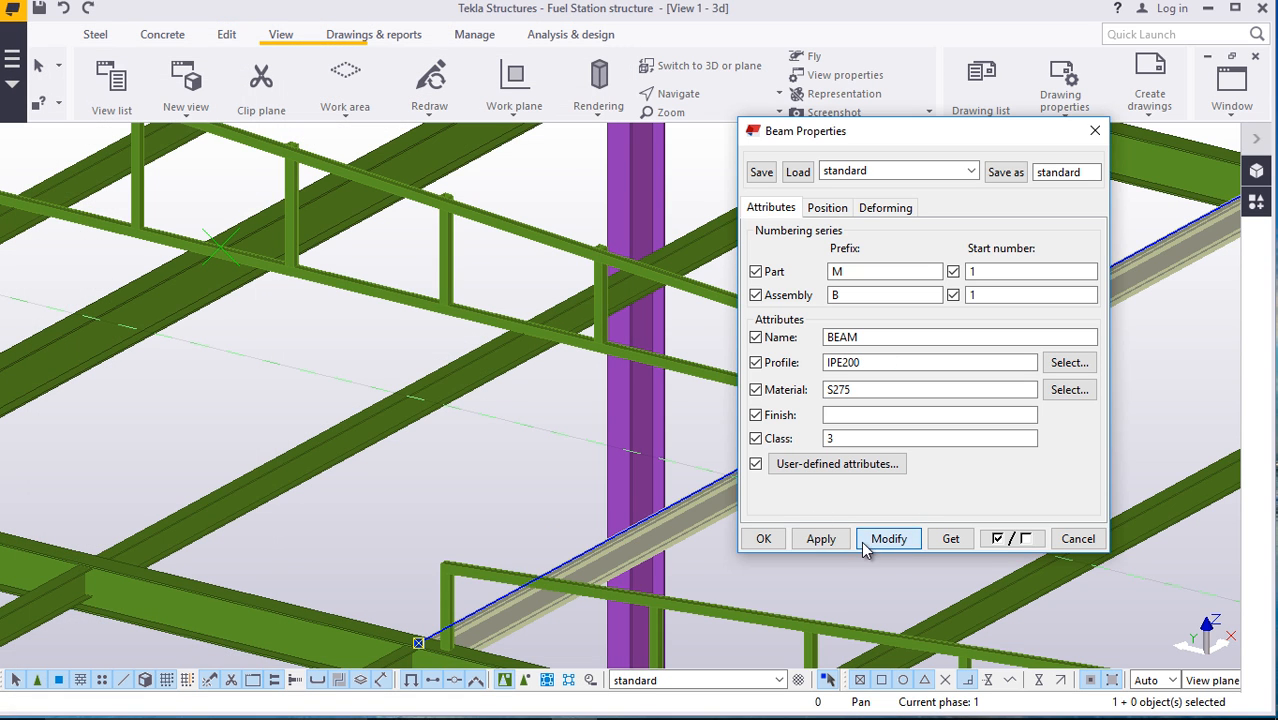
{"action": "left_click", "coordinate": [763, 541]}
Examine the junction between the extended bottom chord and the IPE200 purlin up close and from different angles
{"action": "scroll", "coordinate": [812, 333], "scroll_direction": "up", "scroll_amount": 5}
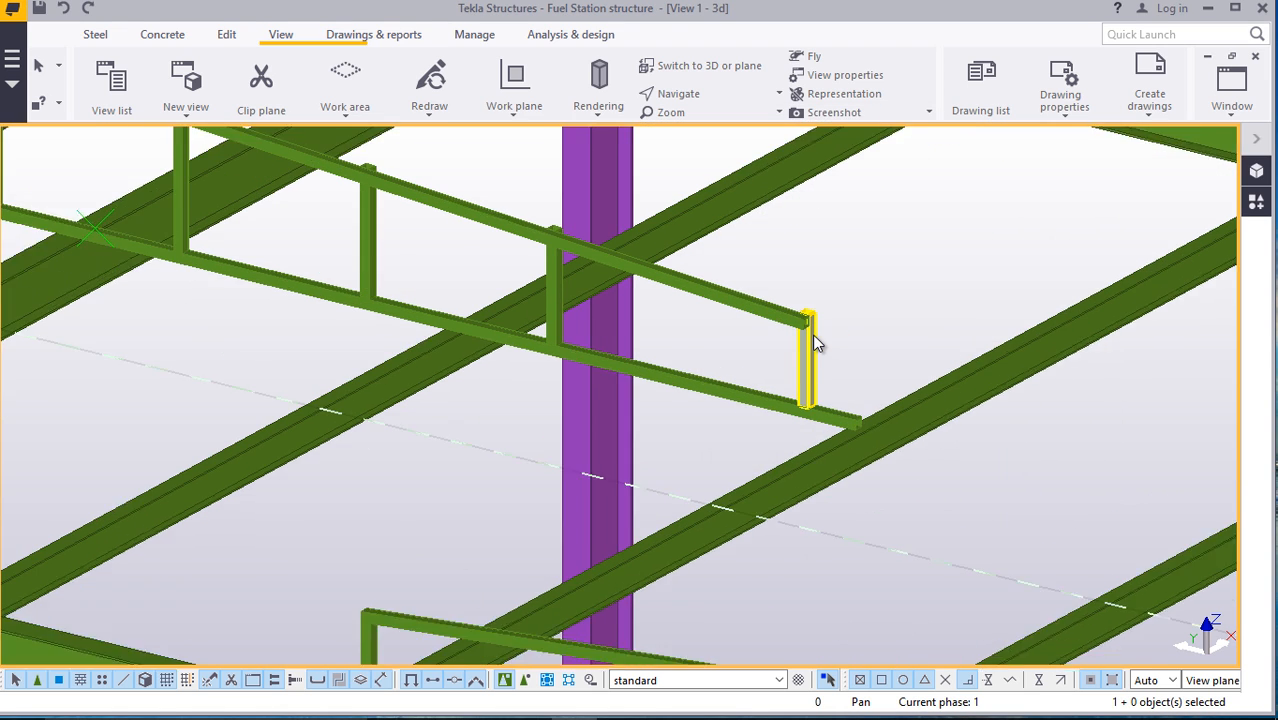
{"action": "scroll", "coordinate": [898, 478], "scroll_direction": "up", "scroll_amount": 5}
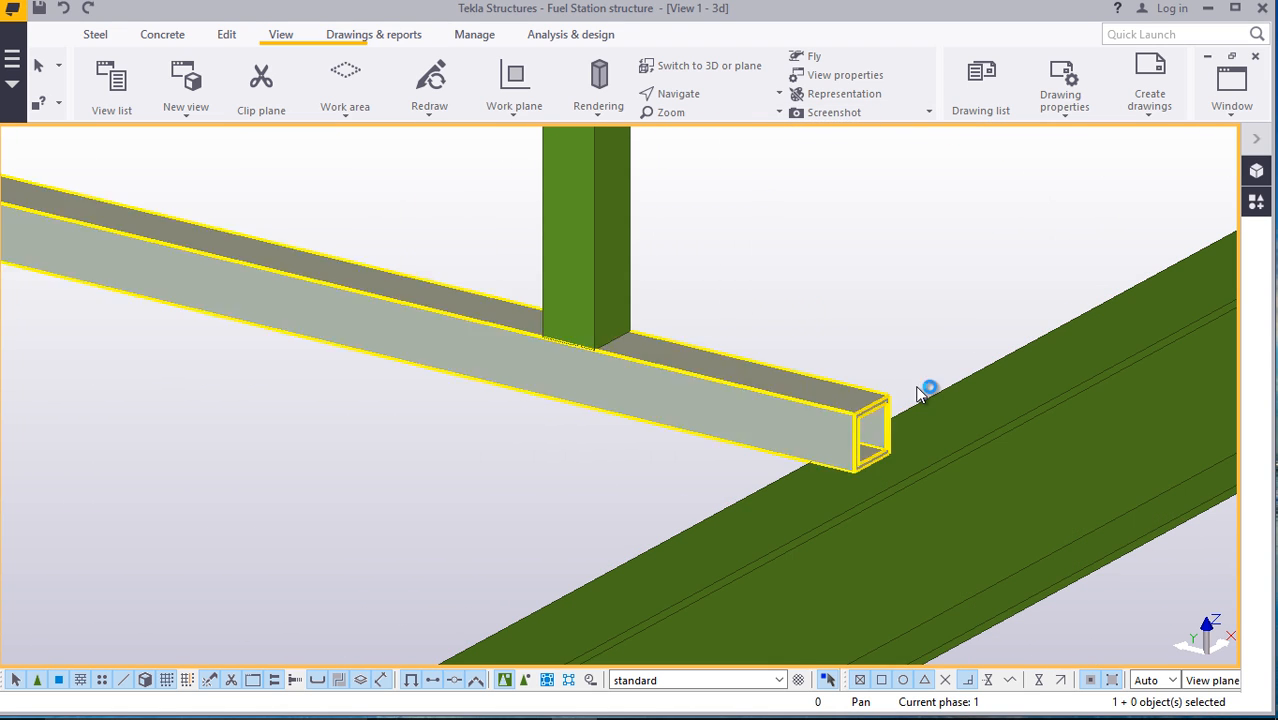
{"action": "left_click", "coordinate": [690, 98]}
{"action": "left_click", "coordinate": [699, 154]}
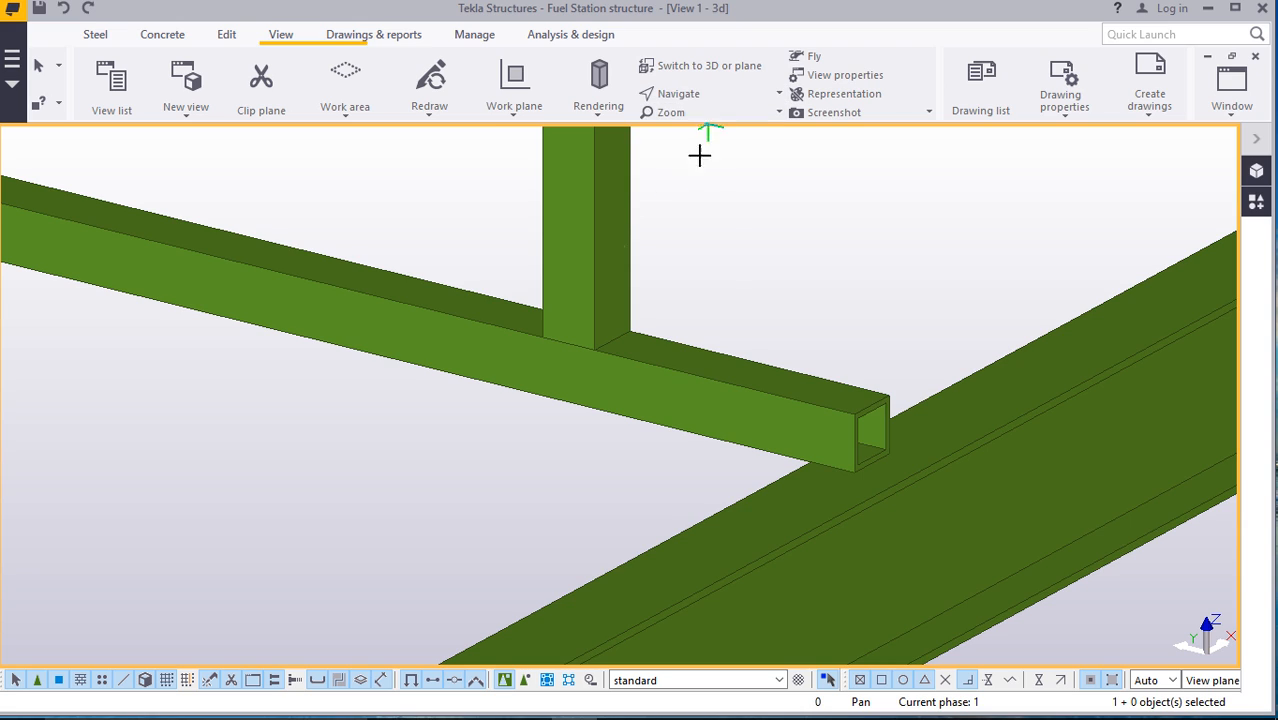
{"action": "scroll", "coordinate": [480, 300], "scroll_direction": "down", "scroll_amount": 4}
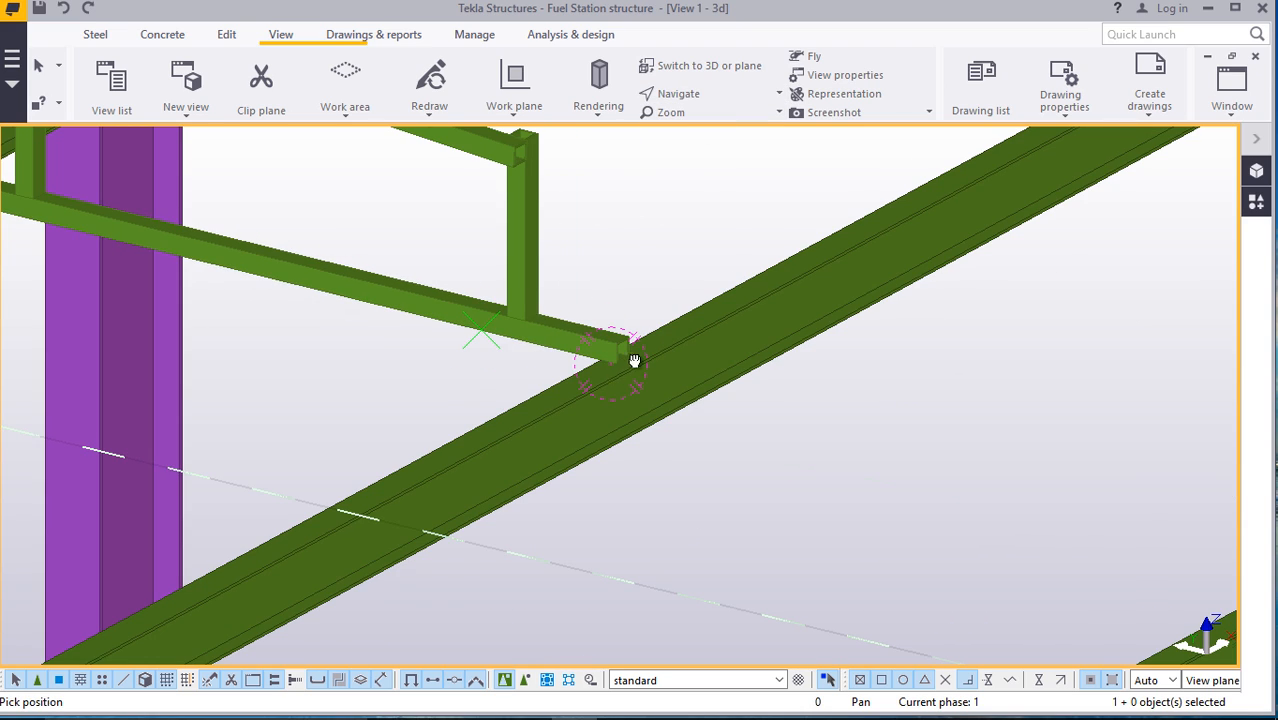
{"action": "middle_click_drag", "start_coordinate": [634, 361], "coordinate": [659, 379], "text": "ctrl"}
{"action": "middle_click_drag", "start_coordinate": [659, 454], "coordinate": [693, 501], "text": "ctrl"}
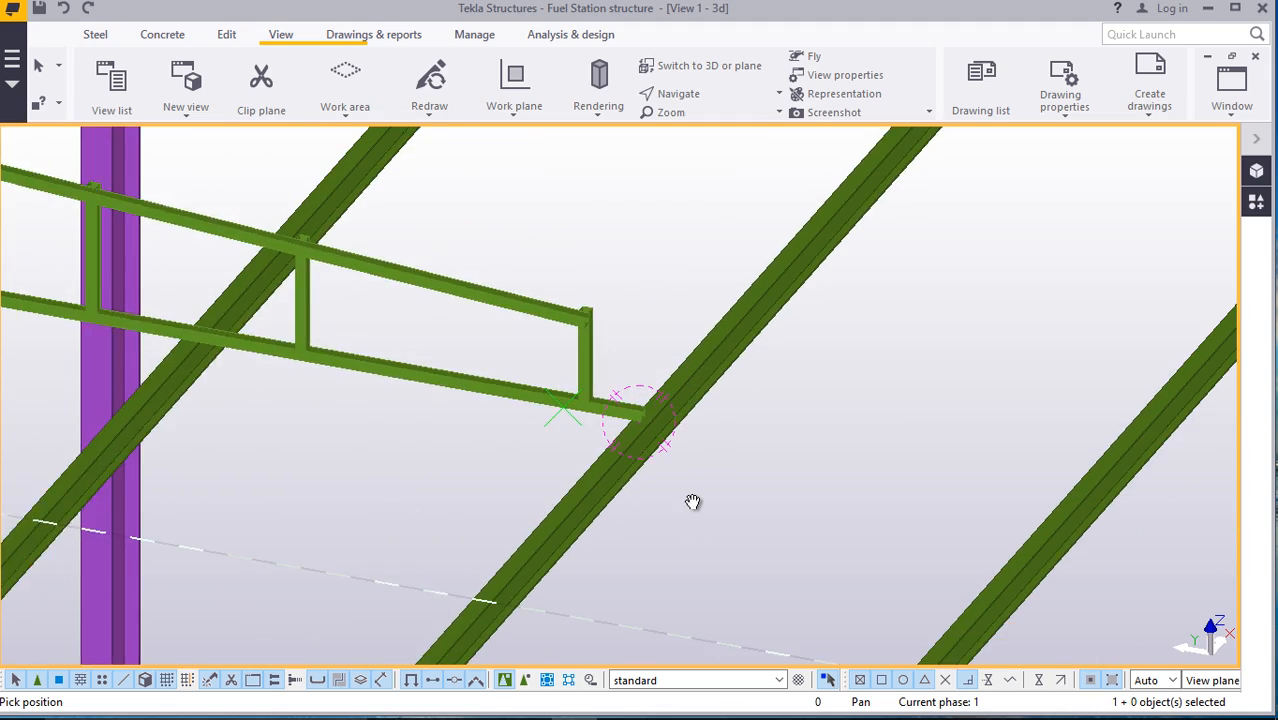
Move the sloped top chord so its low end sits on top of the frame's end post
{"action": "scroll", "coordinate": [693, 501], "scroll_direction": "down", "scroll_amount": 2}
{"action": "scroll", "coordinate": [583, 394], "scroll_direction": "up", "scroll_amount": 6}
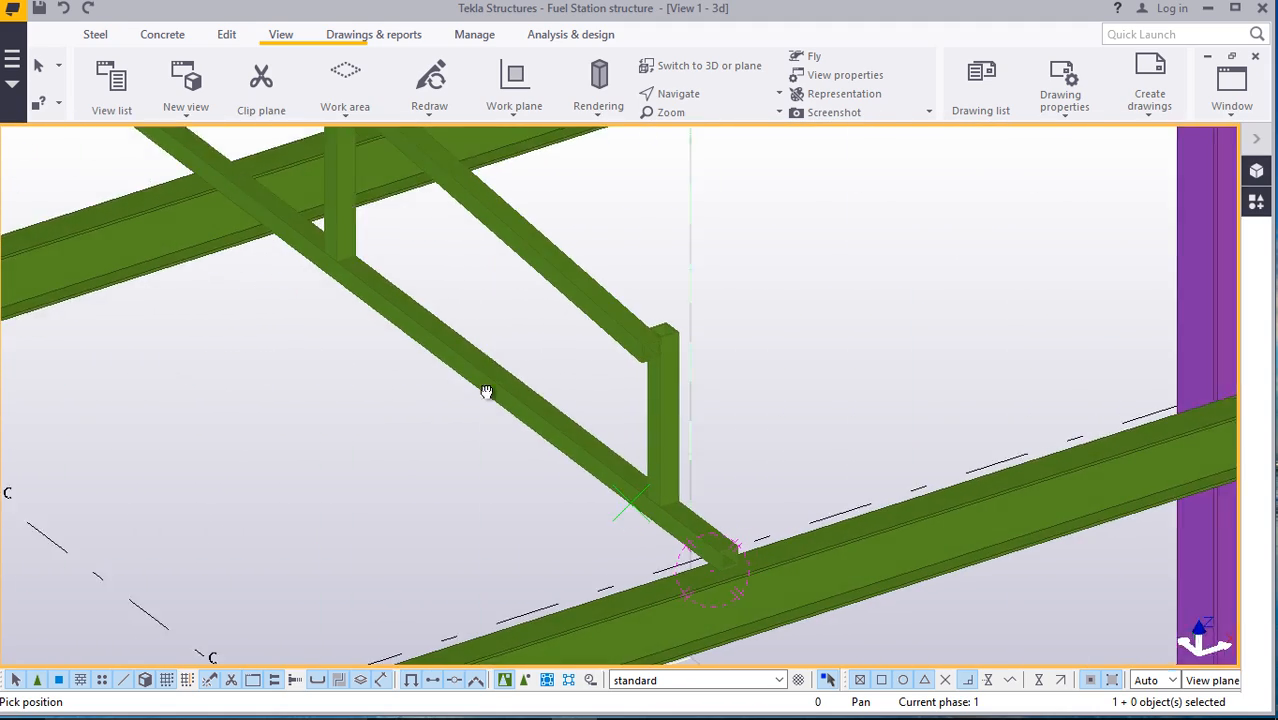
{"action": "middle_click_drag", "start_coordinate": [486, 392], "coordinate": [473, 408], "text": "ctrl"}
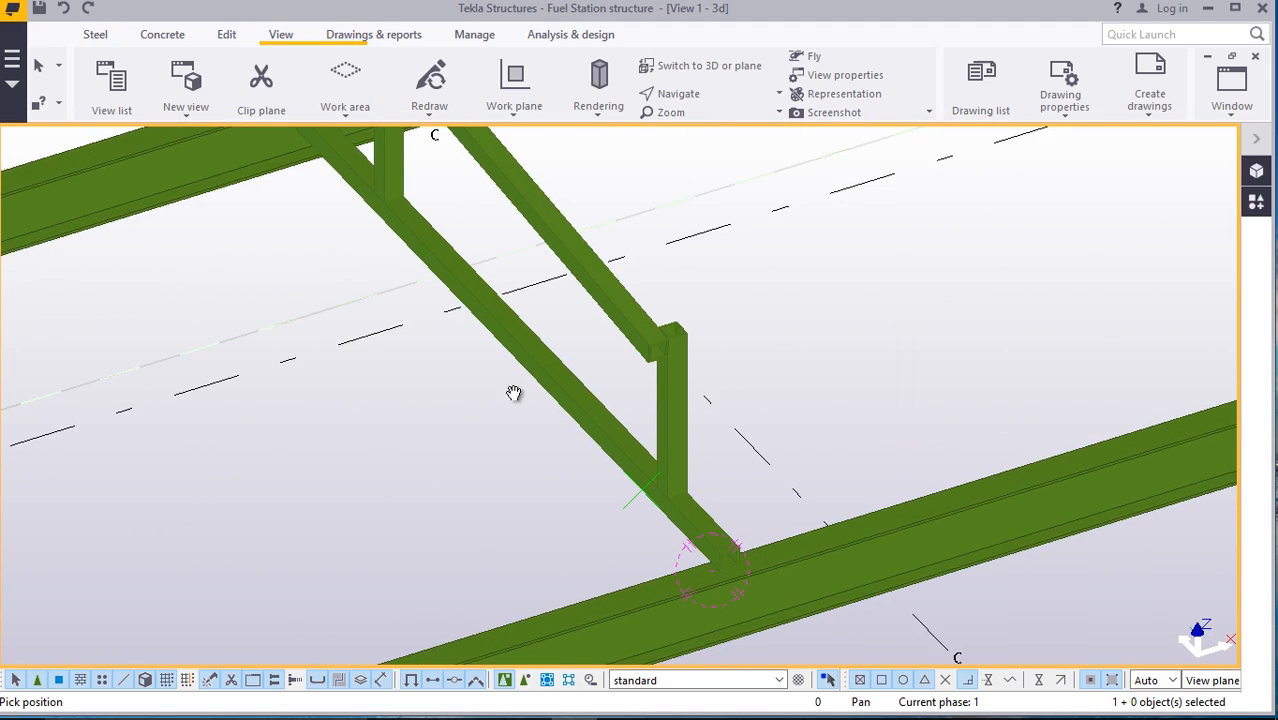
{"action": "scroll", "coordinate": [685, 343], "scroll_direction": "up", "scroll_amount": 3}
{"action": "right_click", "coordinate": [756, 284]}
{"action": "left_click", "coordinate": [770, 295]}
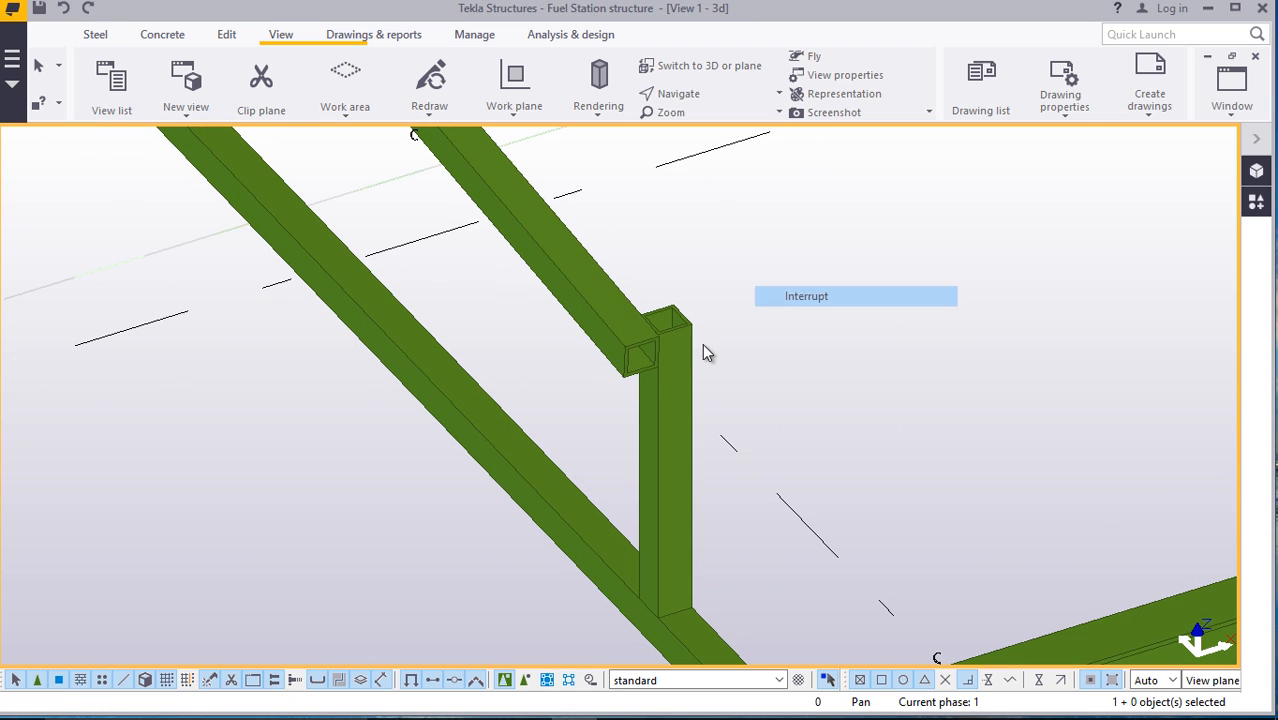
{"action": "scroll", "coordinate": [652, 362], "scroll_direction": "up", "scroll_amount": 2}
{"action": "left_click", "coordinate": [646, 368]}
{"action": "right_click", "coordinate": [903, 270]}
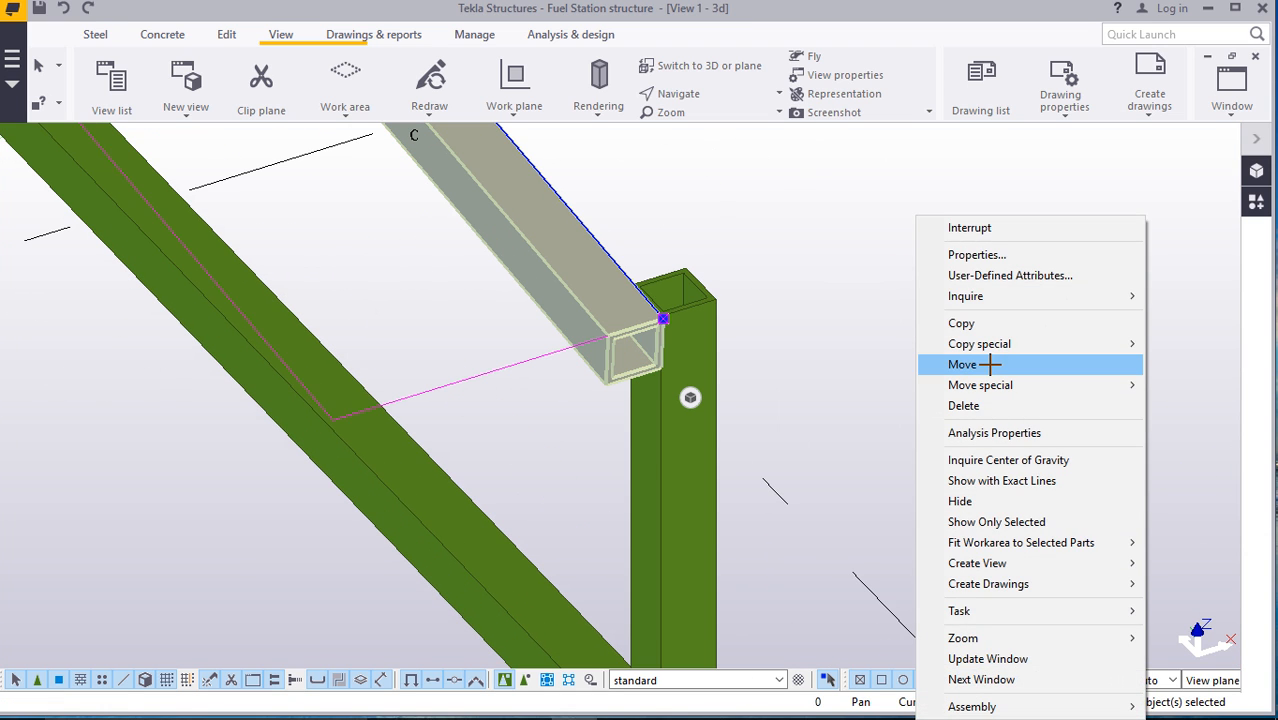
{"action": "left_click", "coordinate": [960, 363]}
{"action": "scroll", "coordinate": [690, 397], "scroll_direction": "up", "scroll_amount": 2}
{"action": "scroll", "coordinate": [637, 379], "scroll_direction": "up", "scroll_amount": 1}
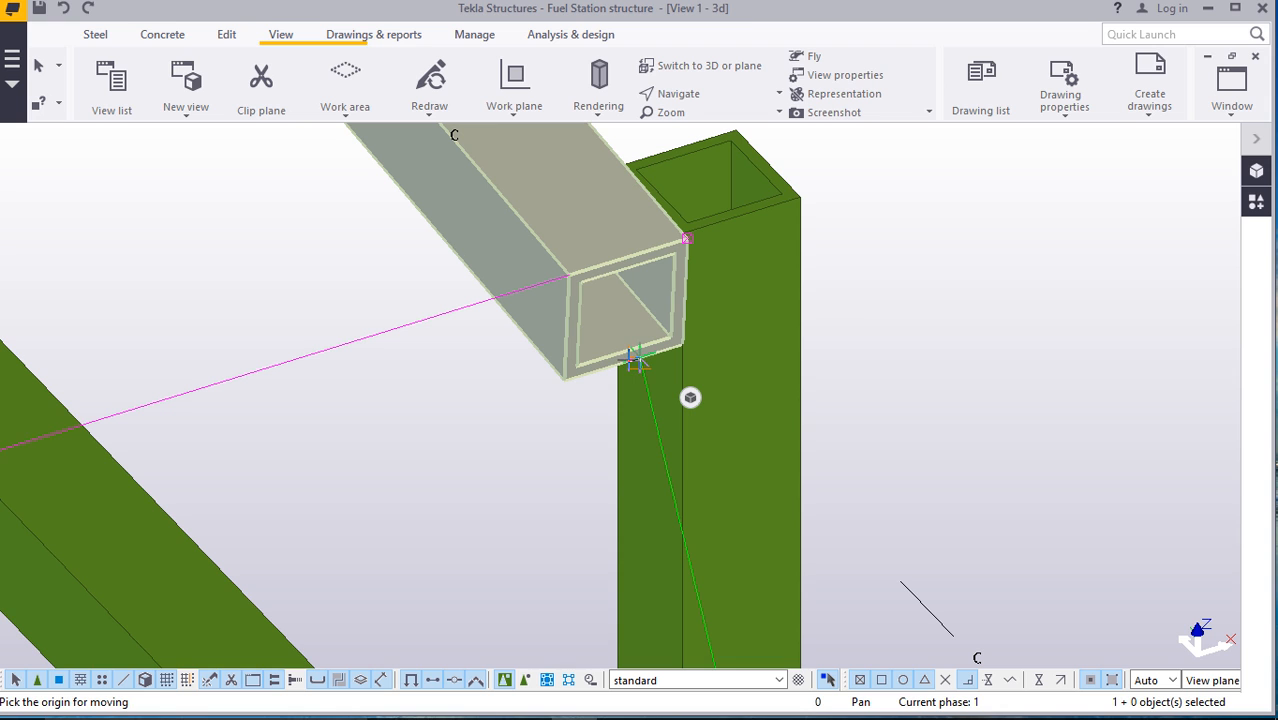
{"action": "left_click", "coordinate": [740, 220]}
{"action": "left_click", "coordinate": [598, 368]}
{"action": "scroll", "coordinate": [626, 350], "scroll_direction": "down", "scroll_amount": 6}
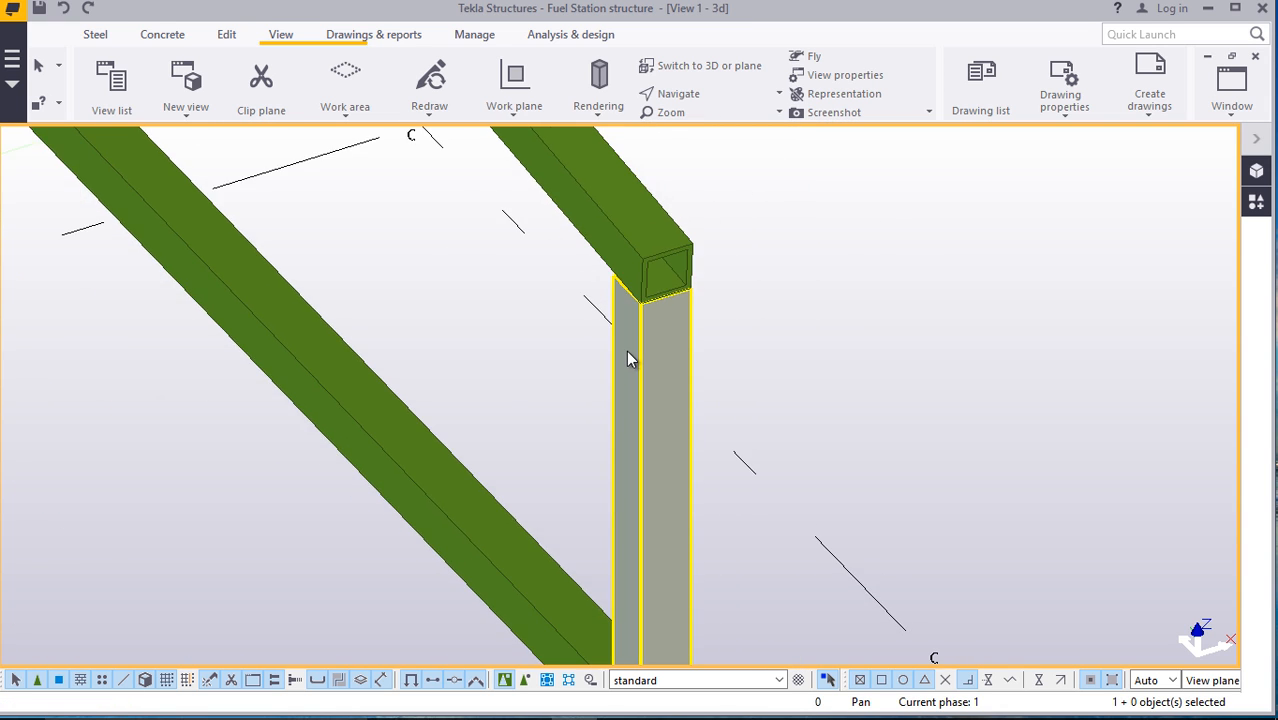
Move the short end post 300 mm along the bottom chord to the chord's extended end
{"action": "scroll", "coordinate": [630, 323], "scroll_direction": "down", "scroll_amount": 2}
{"action": "scroll", "coordinate": [633, 466], "scroll_direction": "up", "scroll_amount": 3}
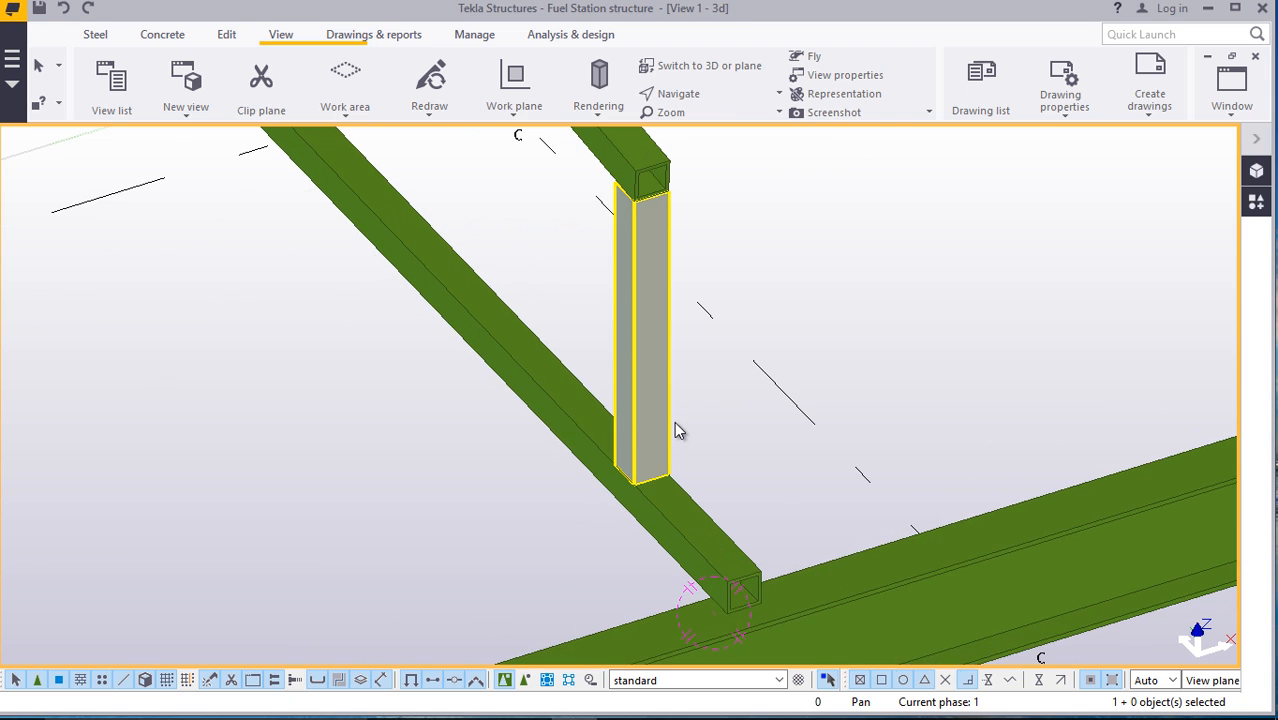
{"action": "right_click", "coordinate": [823, 260]}
{"action": "left_click", "coordinate": [893, 365]}
{"action": "scroll", "coordinate": [630, 478], "scroll_direction": "up", "scroll_amount": 3}
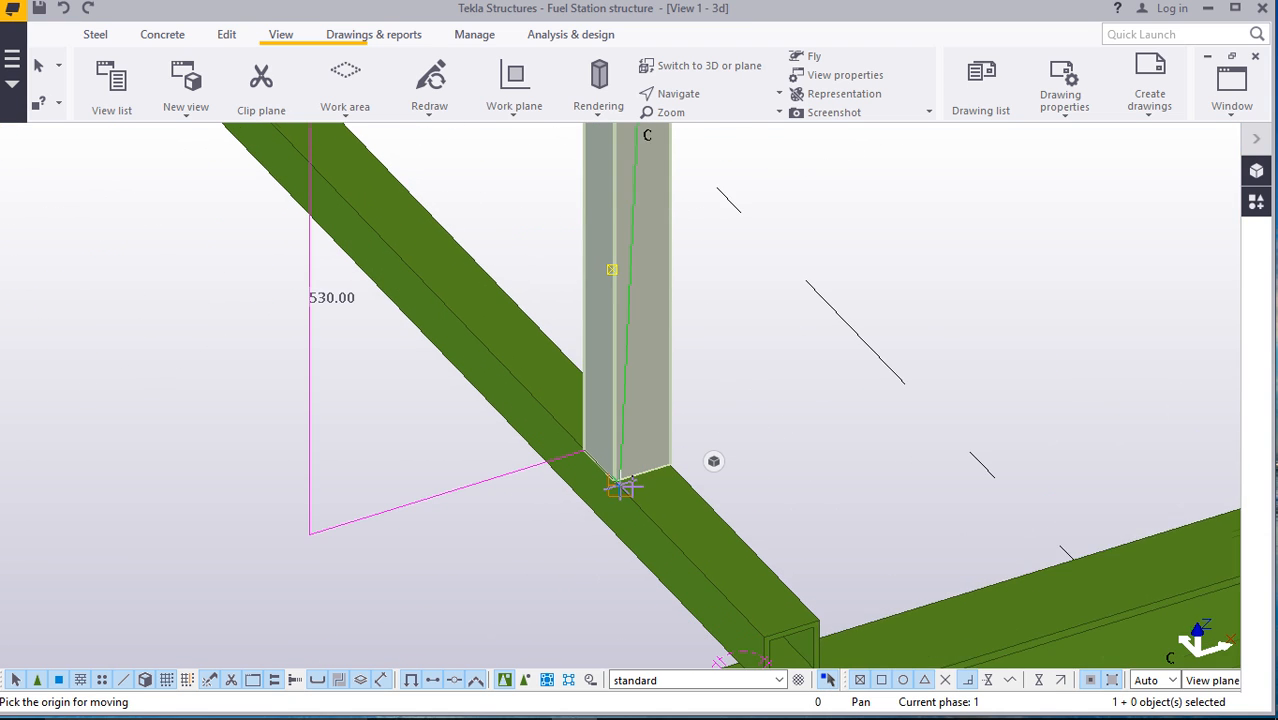
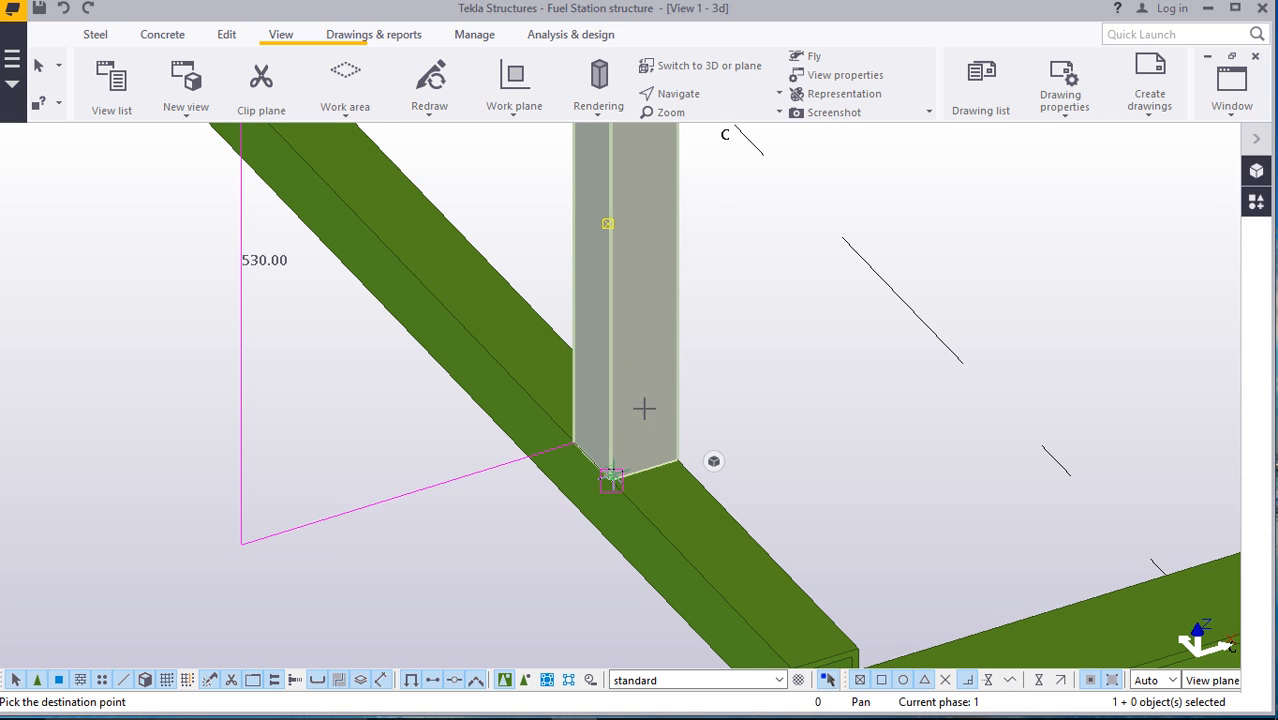
{"action": "scroll", "coordinate": [755, 590], "scroll_direction": "up", "scroll_amount": 4}
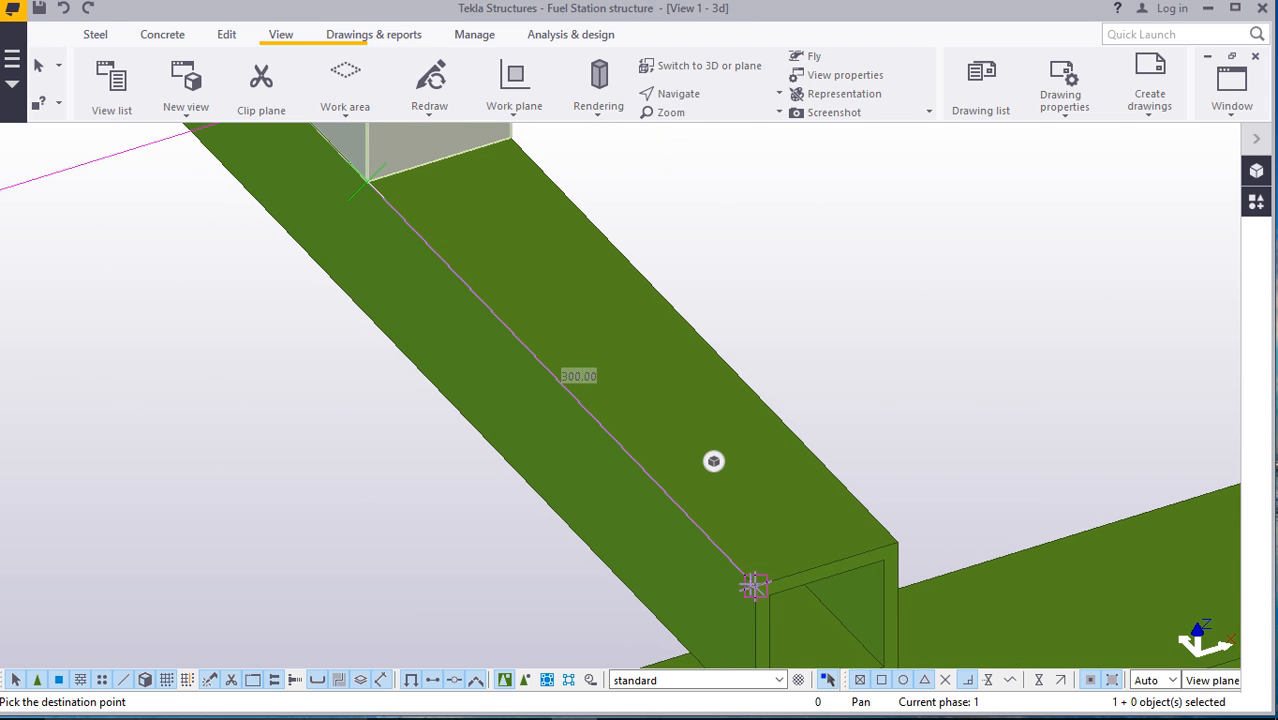
{"action": "left_click", "coordinate": [755, 587]}
{"action": "left_click", "coordinate": [650, 494]}
{"action": "scroll", "coordinate": [650, 494], "scroll_direction": "down", "scroll_amount": 4}
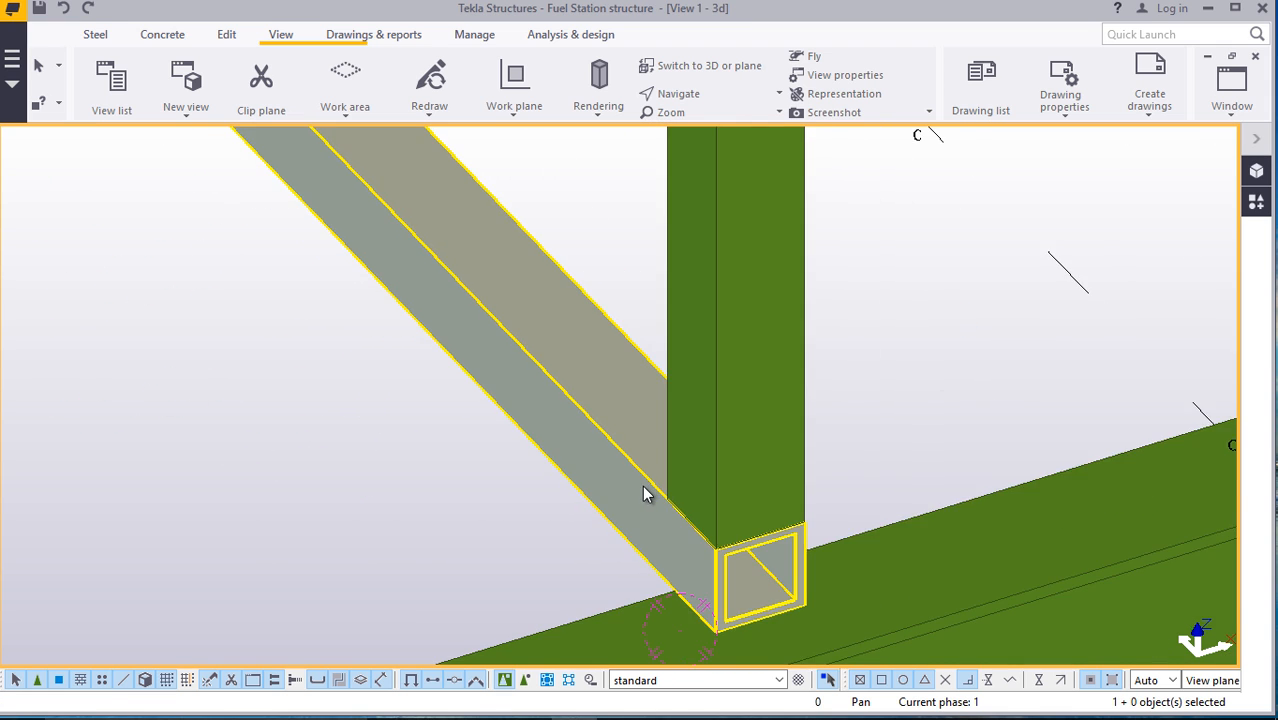
Delete the frame's sloped top chord
{"action": "scroll", "coordinate": [639, 512], "scroll_direction": "down", "scroll_amount": 6}
{"action": "scroll", "coordinate": [595, 288], "scroll_direction": "up", "scroll_amount": 4}
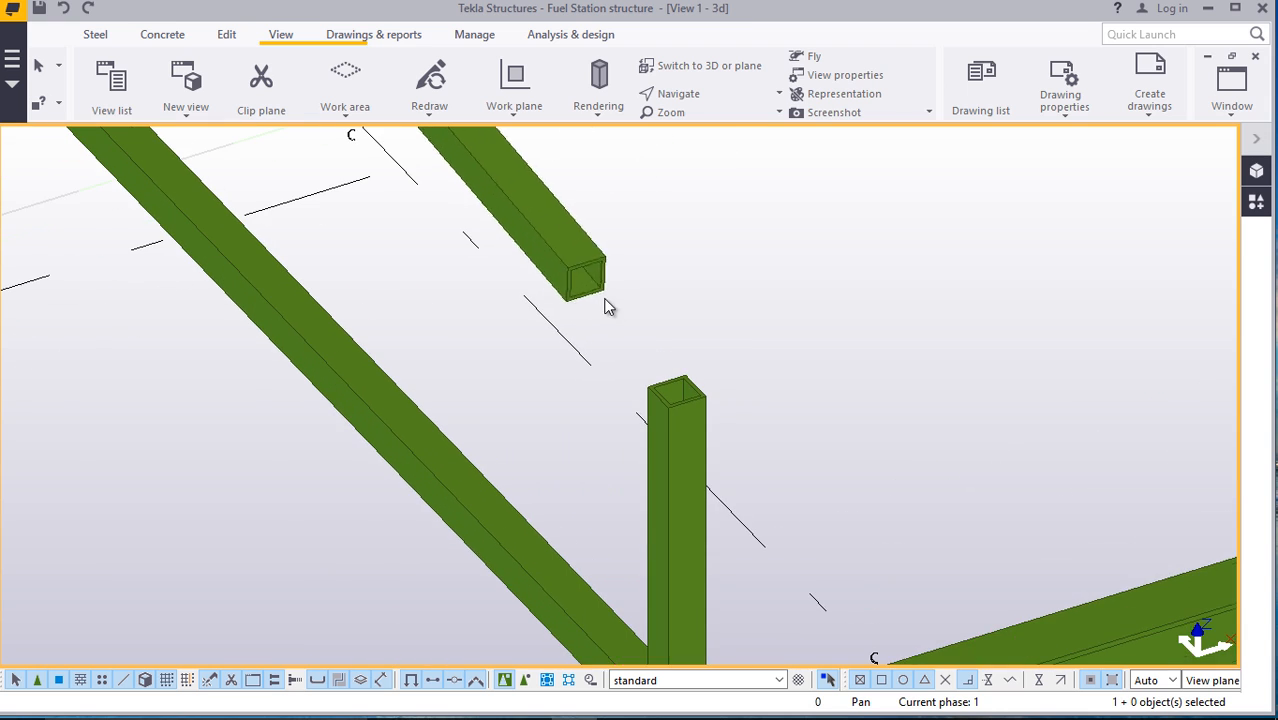
{"action": "scroll", "coordinate": [593, 290], "scroll_direction": "up", "scroll_amount": 4}
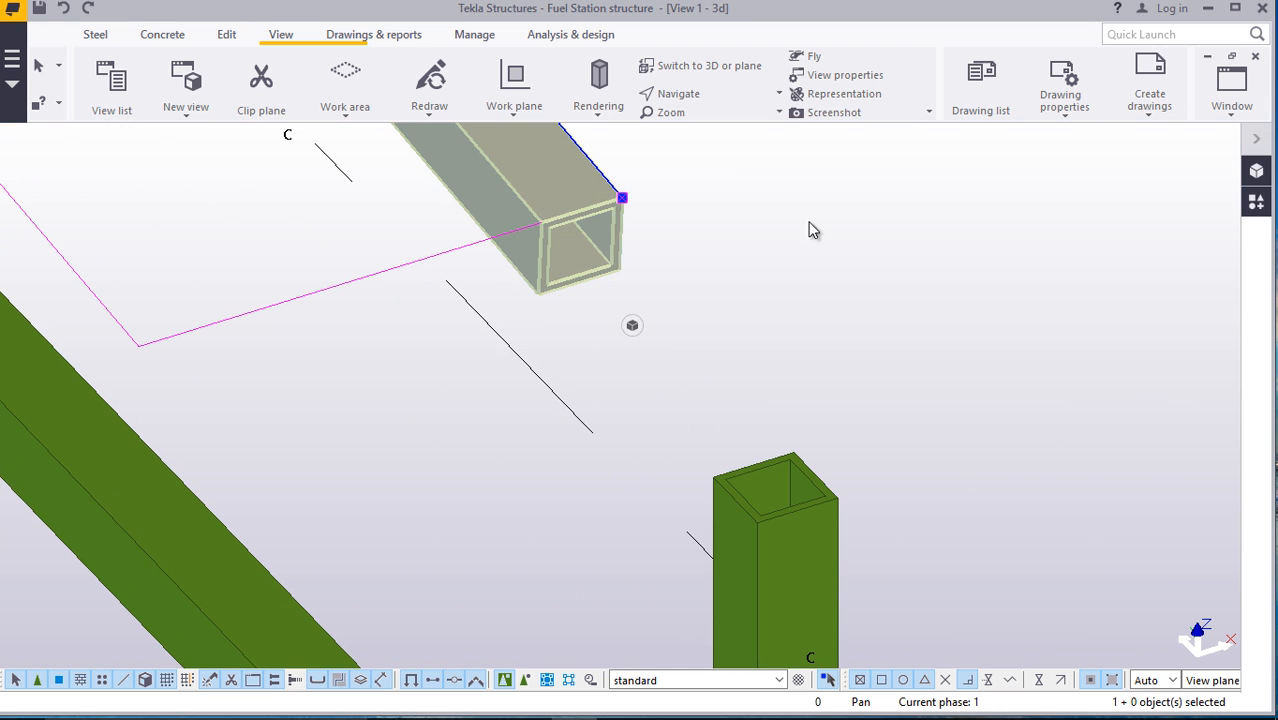
{"action": "scroll", "coordinate": [830, 375], "scroll_direction": "down", "scroll_amount": 1}
{"action": "scroll", "coordinate": [582, 442], "scroll_direction": "down", "scroll_amount": 8}
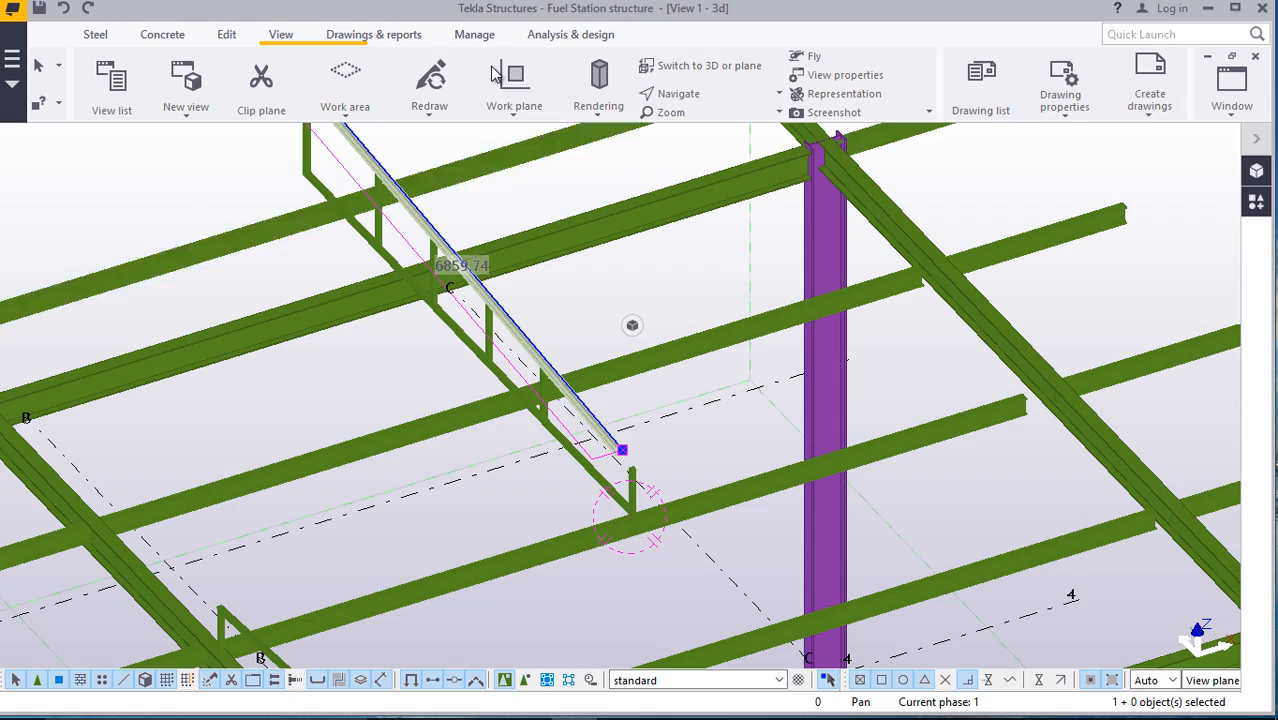
{"action": "left_click", "coordinate": [672, 93]}
{"action": "left_click", "coordinate": [685, 123]}
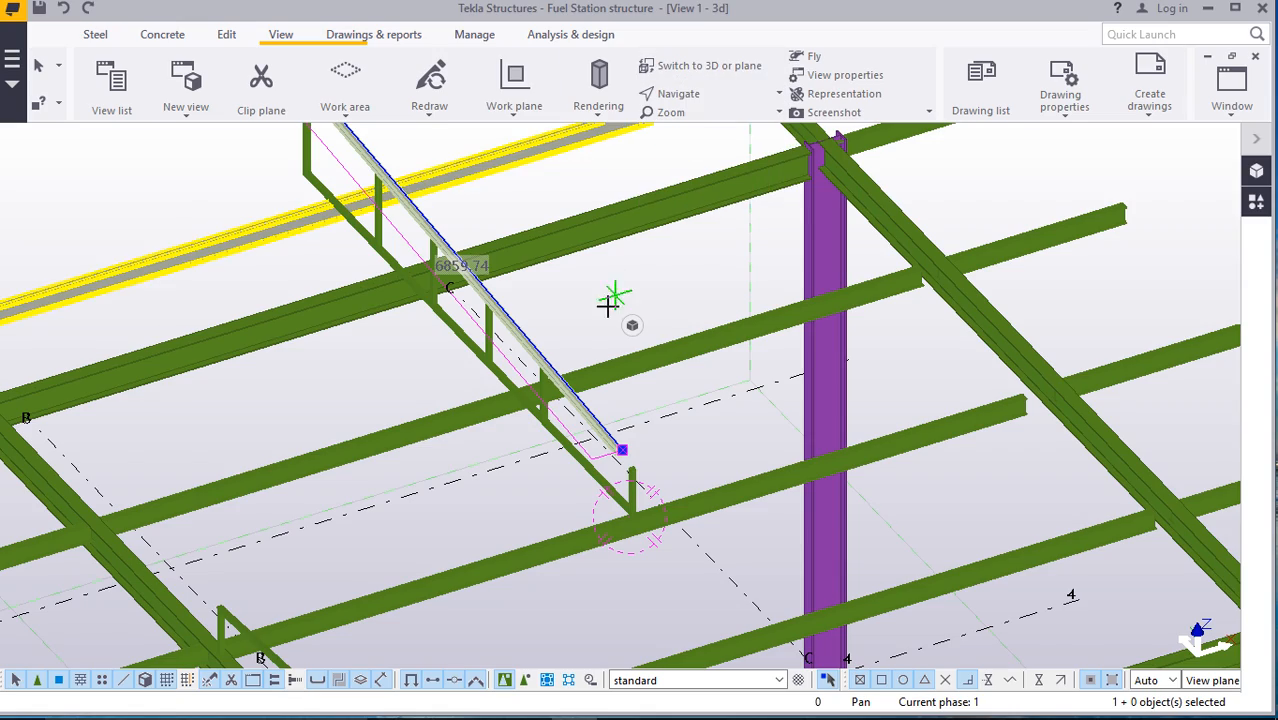
{"action": "scroll", "coordinate": [587, 362], "scroll_direction": "down", "scroll_amount": 8}
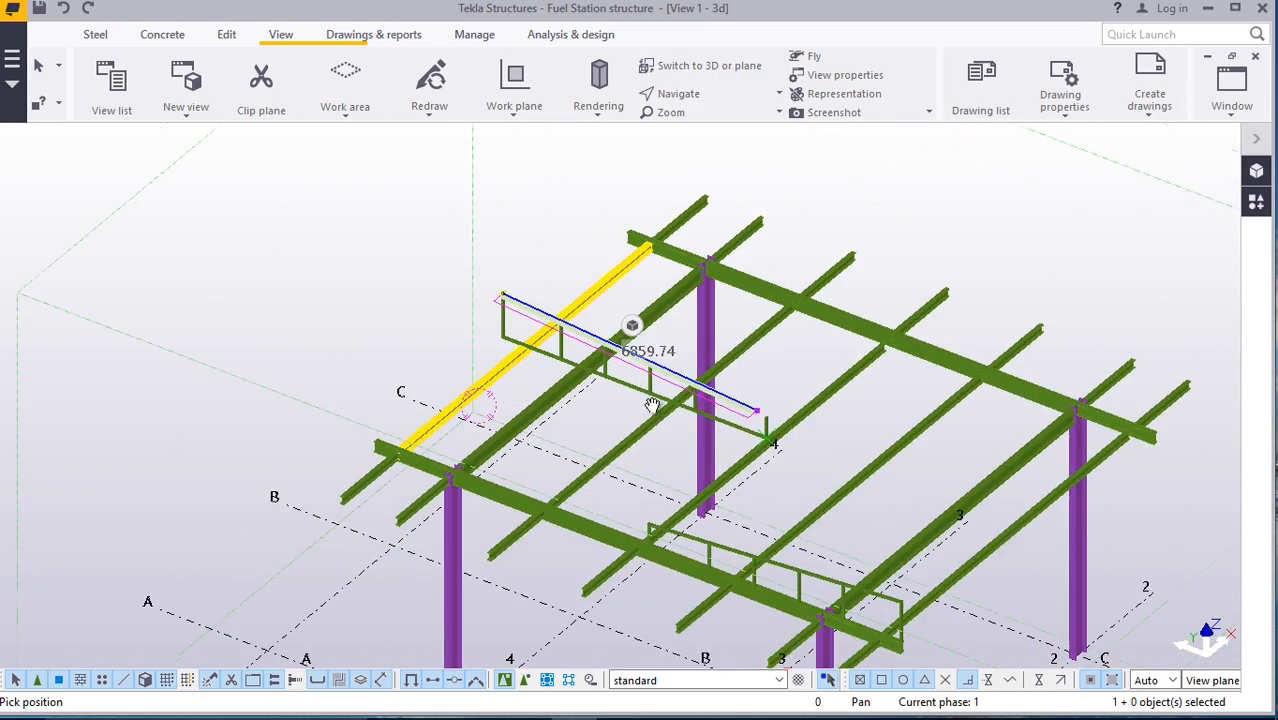
{"action": "key", "text": "ctrl+p"}
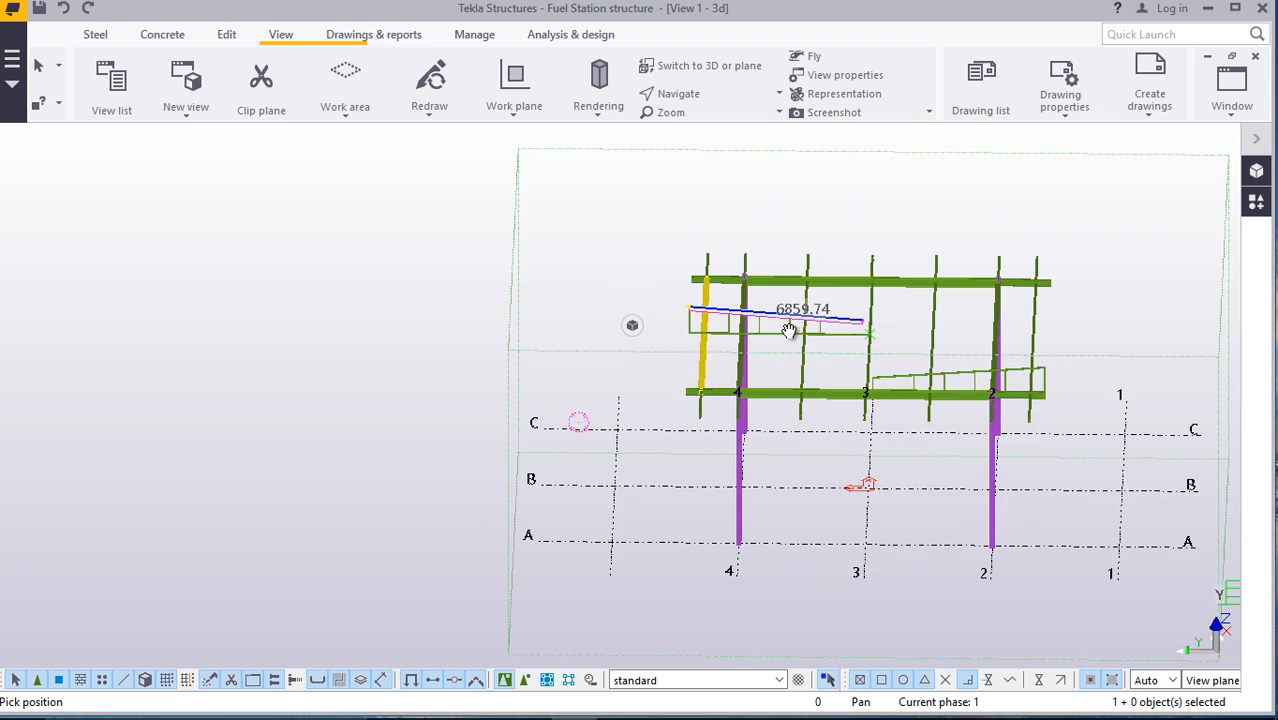
{"action": "scroll", "coordinate": [760, 315], "scroll_direction": "up", "scroll_amount": 5}
{"action": "right_click", "coordinate": [734, 214]}
{"action": "left_click", "coordinate": [760, 227]}
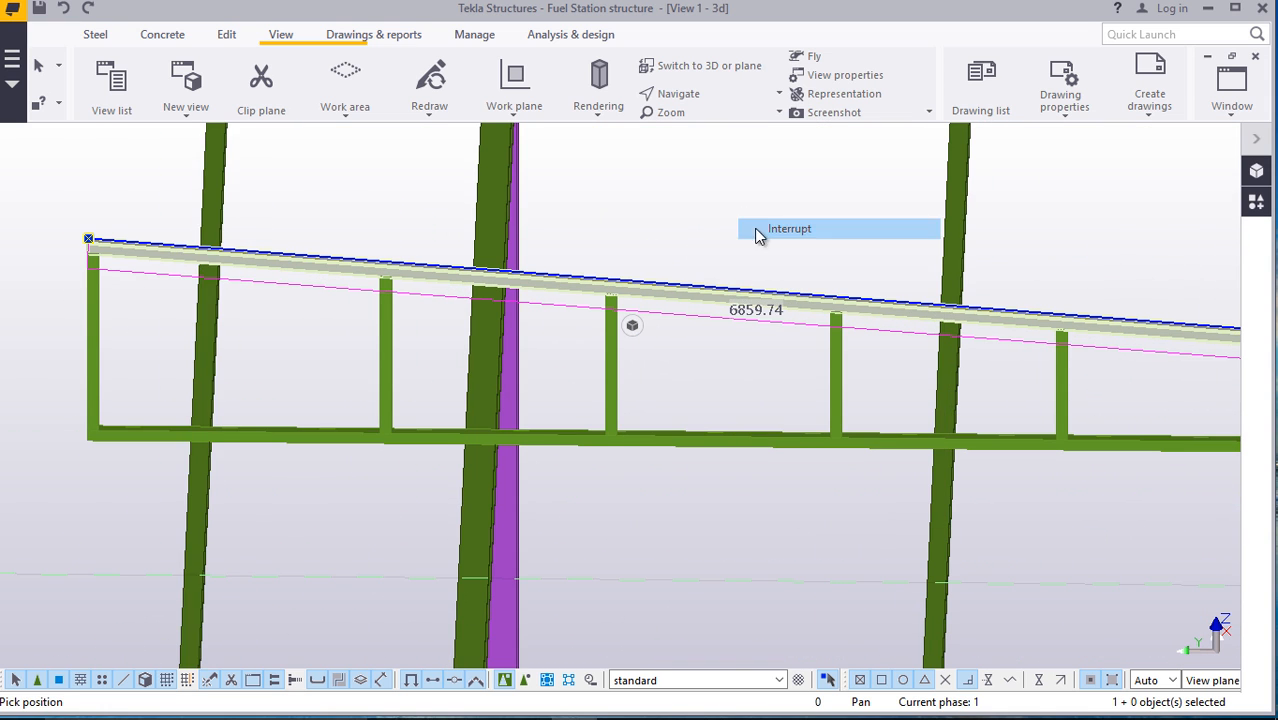
{"action": "scroll", "coordinate": [165, 275], "scroll_direction": "up", "scroll_amount": 2}
{"action": "right_click", "coordinate": [445, 193]}
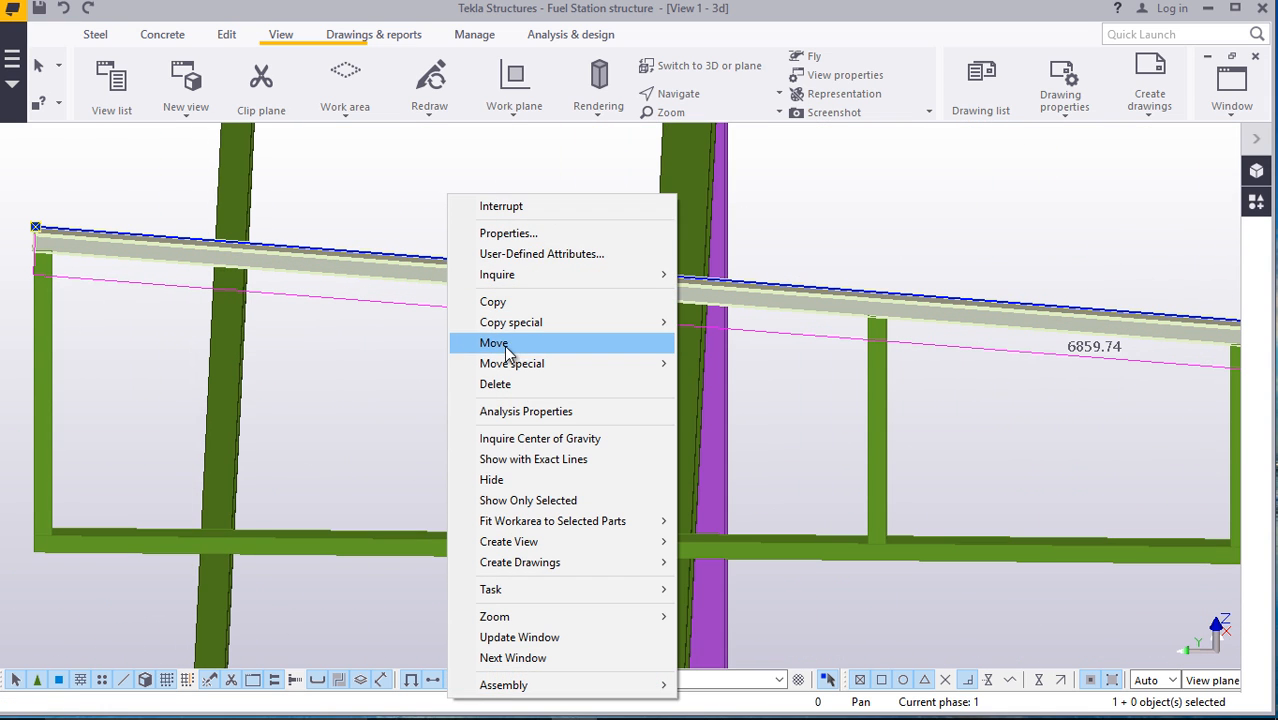
{"action": "left_click", "coordinate": [497, 384]}
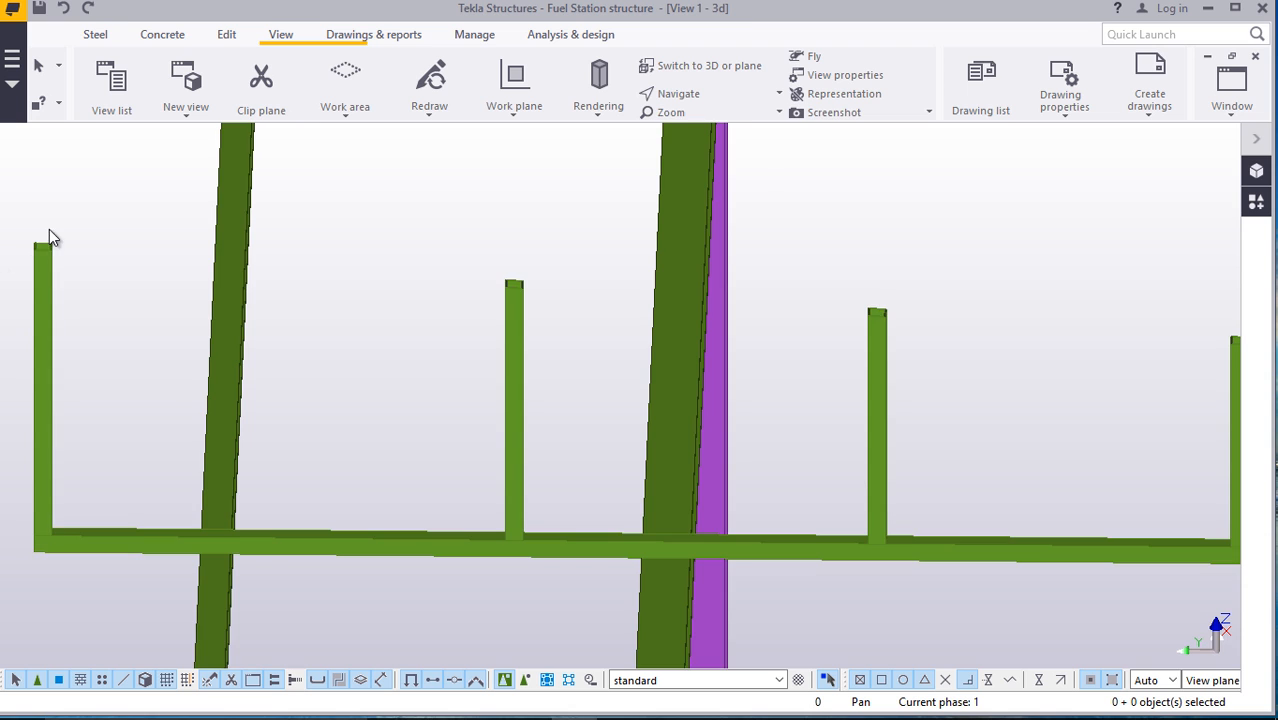
Model a new steel beam as top chord from the outer top edge of the tallest end post to the top of the fifth post
{"action": "scroll", "coordinate": [30, 252], "scroll_direction": "up", "scroll_amount": 2}
{"action": "left_click", "coordinate": [99, 40]}
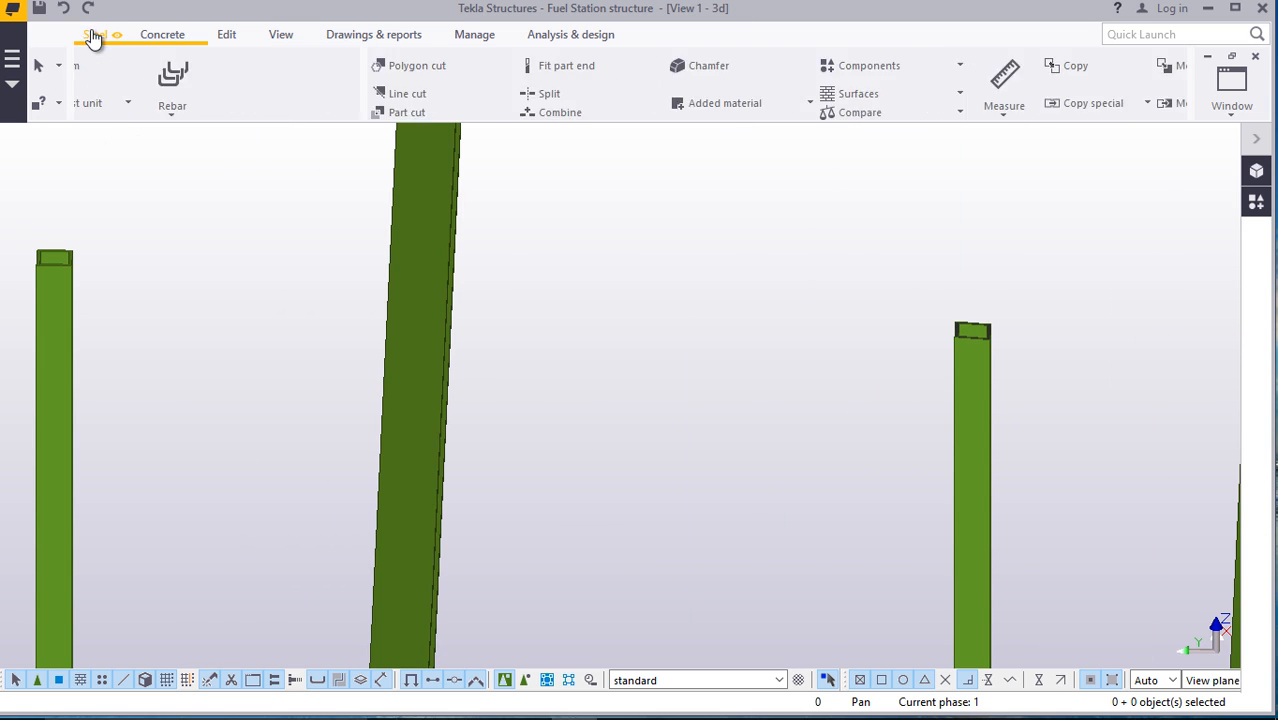
{"action": "left_click", "coordinate": [157, 115]}
{"action": "left_click", "coordinate": [190, 141]}
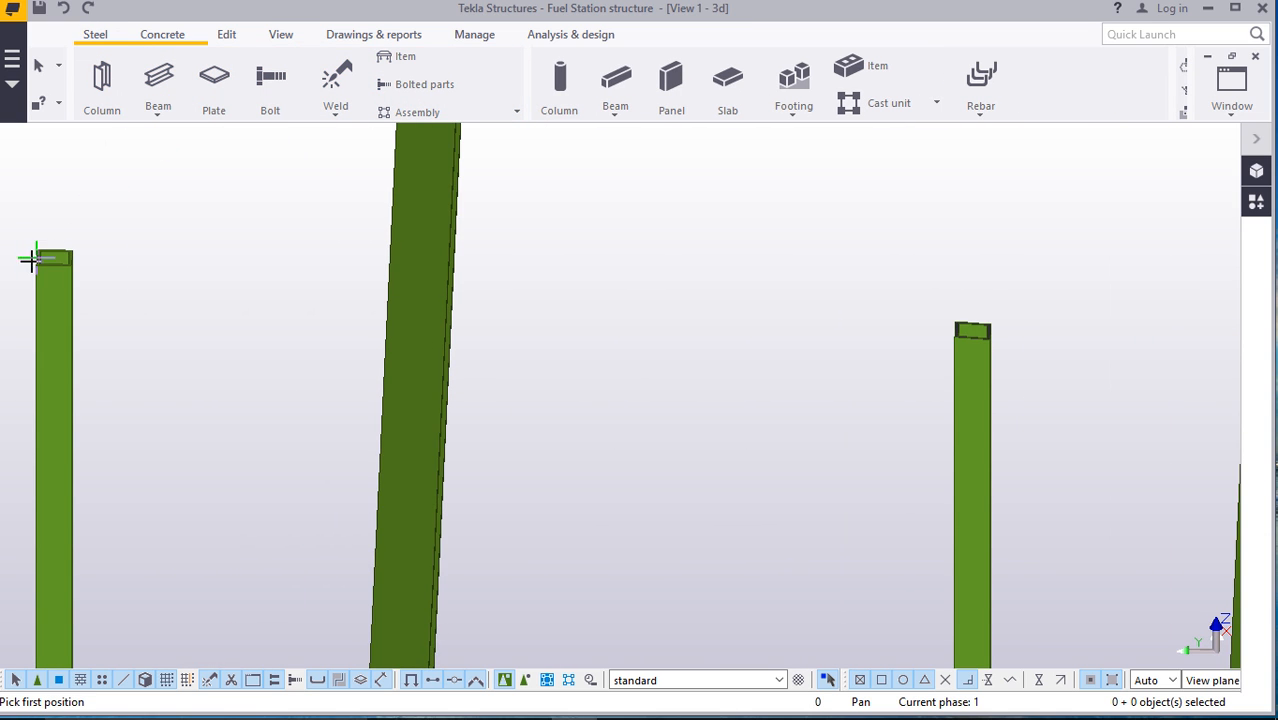
{"action": "scroll", "coordinate": [36, 252], "scroll_direction": "up", "scroll_amount": 6}
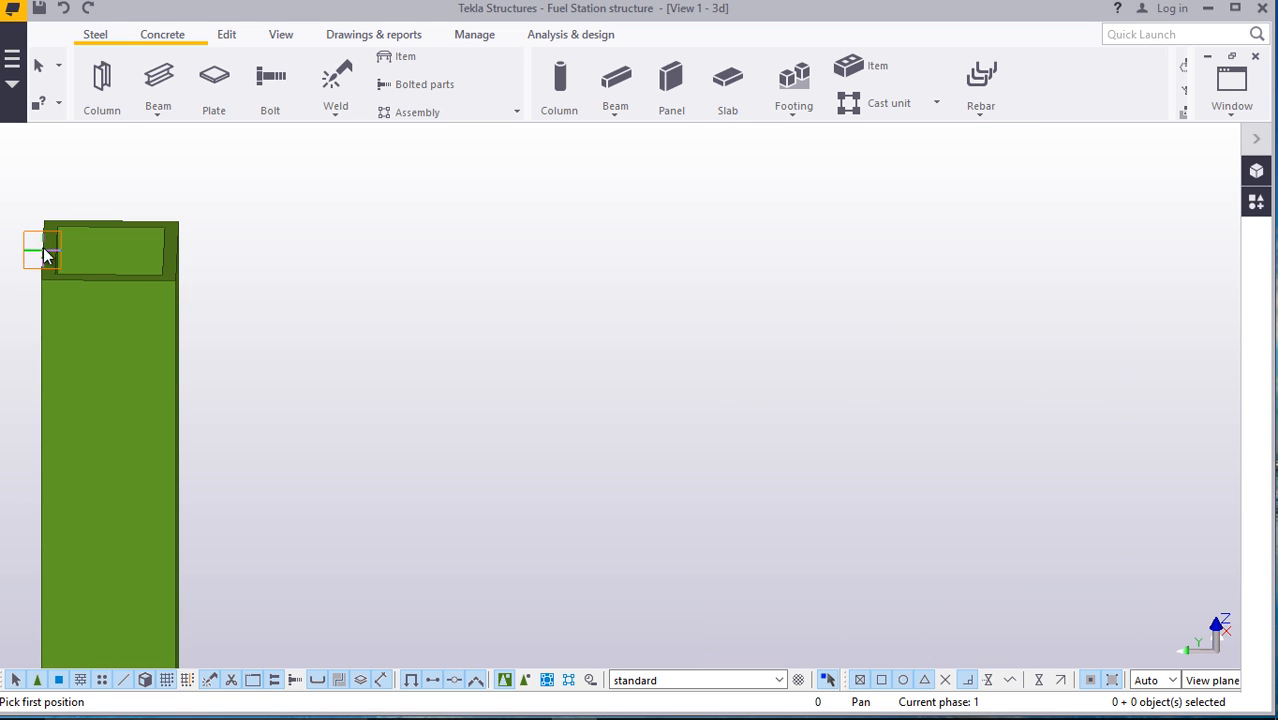
{"action": "left_click", "coordinate": [44, 254]}
{"action": "scroll", "coordinate": [265, 318], "scroll_direction": "down", "scroll_amount": 6}
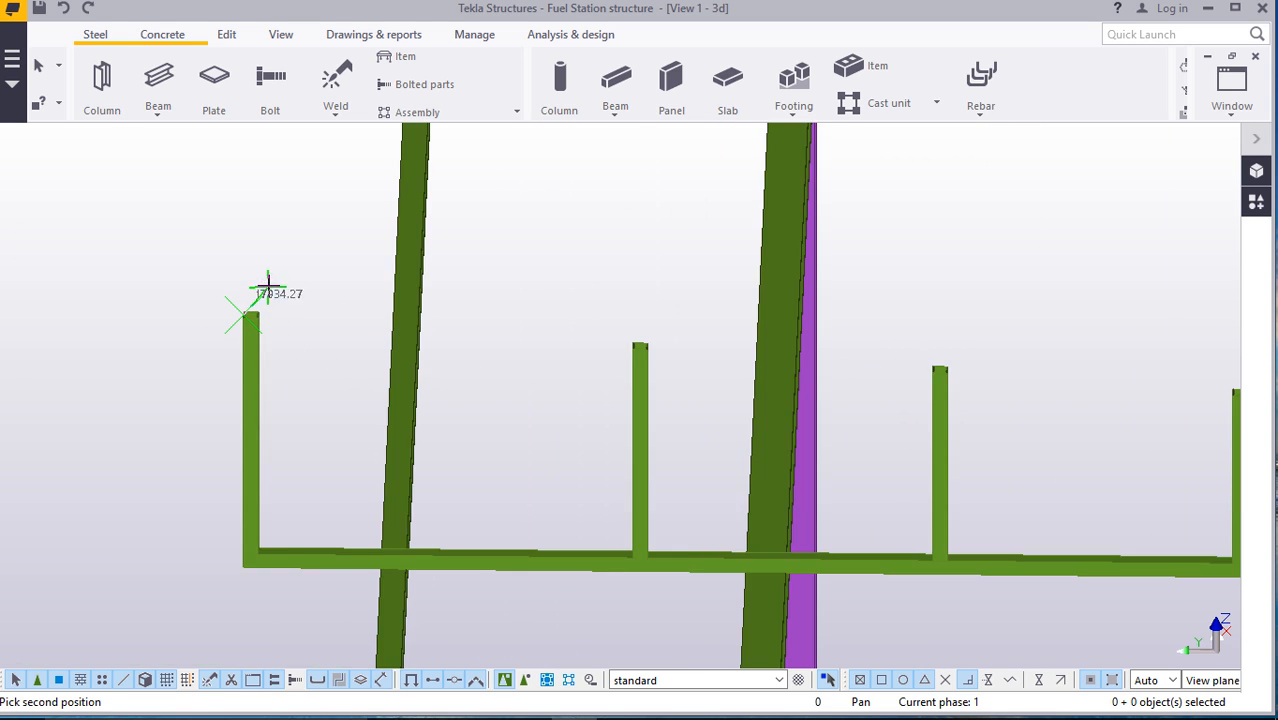
{"action": "scroll", "coordinate": [613, 328], "scroll_direction": "down", "scroll_amount": 3}
{"action": "scroll", "coordinate": [990, 335], "scroll_direction": "up", "scroll_amount": 8}
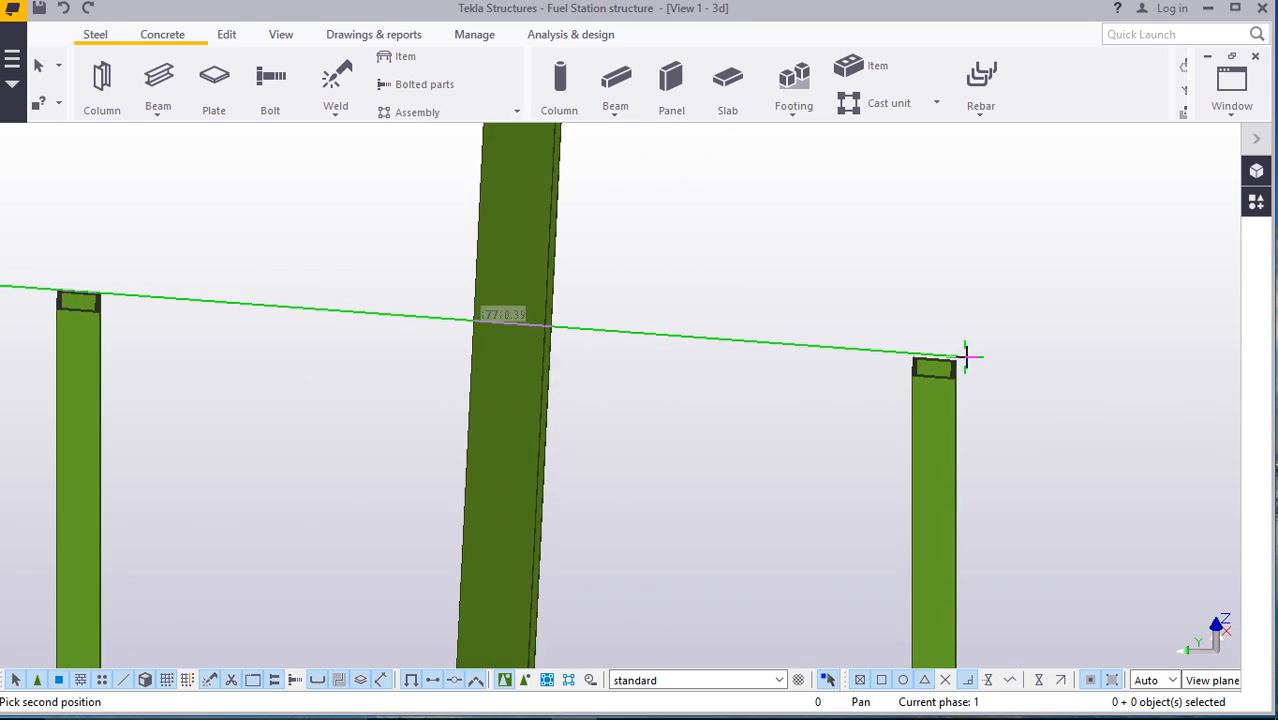
{"action": "scroll", "coordinate": [966, 355], "scroll_direction": "up", "scroll_amount": 5}
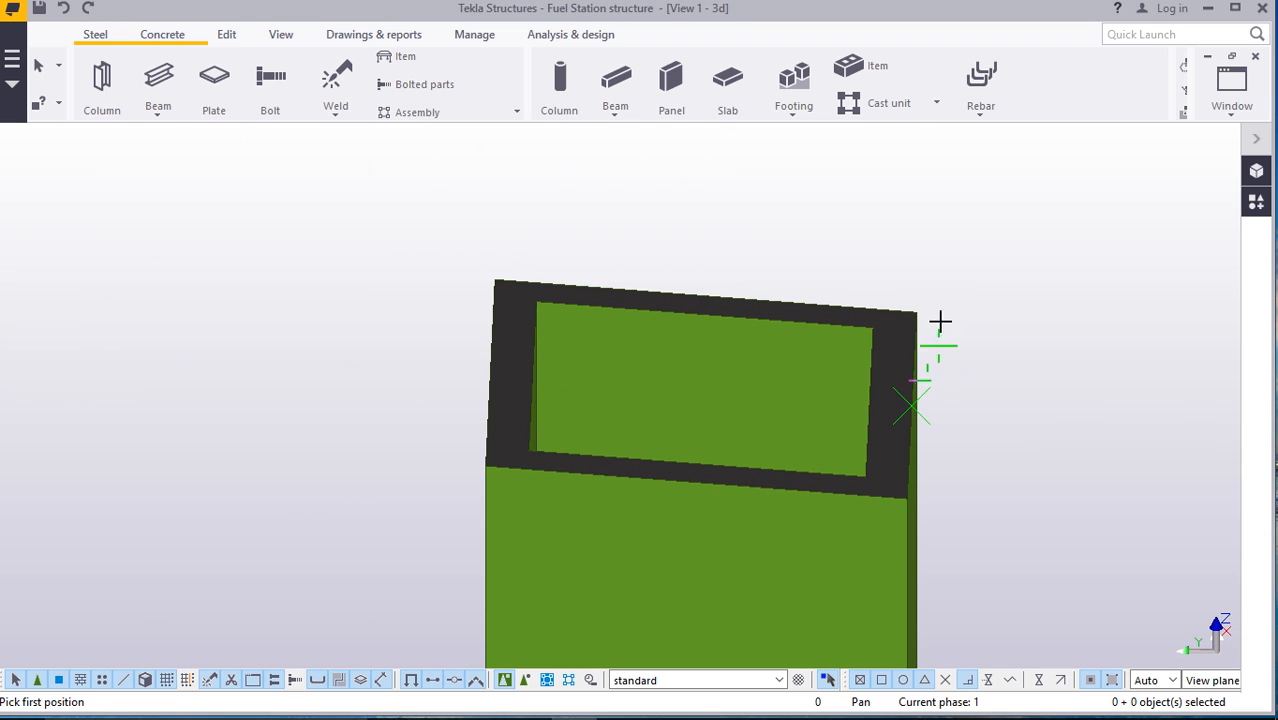
{"action": "right_click", "coordinate": [958, 232]}
{"action": "left_click", "coordinate": [984, 240]}
Change the new top chord's profile to SHS60*60*6.0 from the SHS's sections and apply it to the beam
{"action": "scroll", "coordinate": [958, 330], "scroll_direction": "down", "scroll_amount": 4}
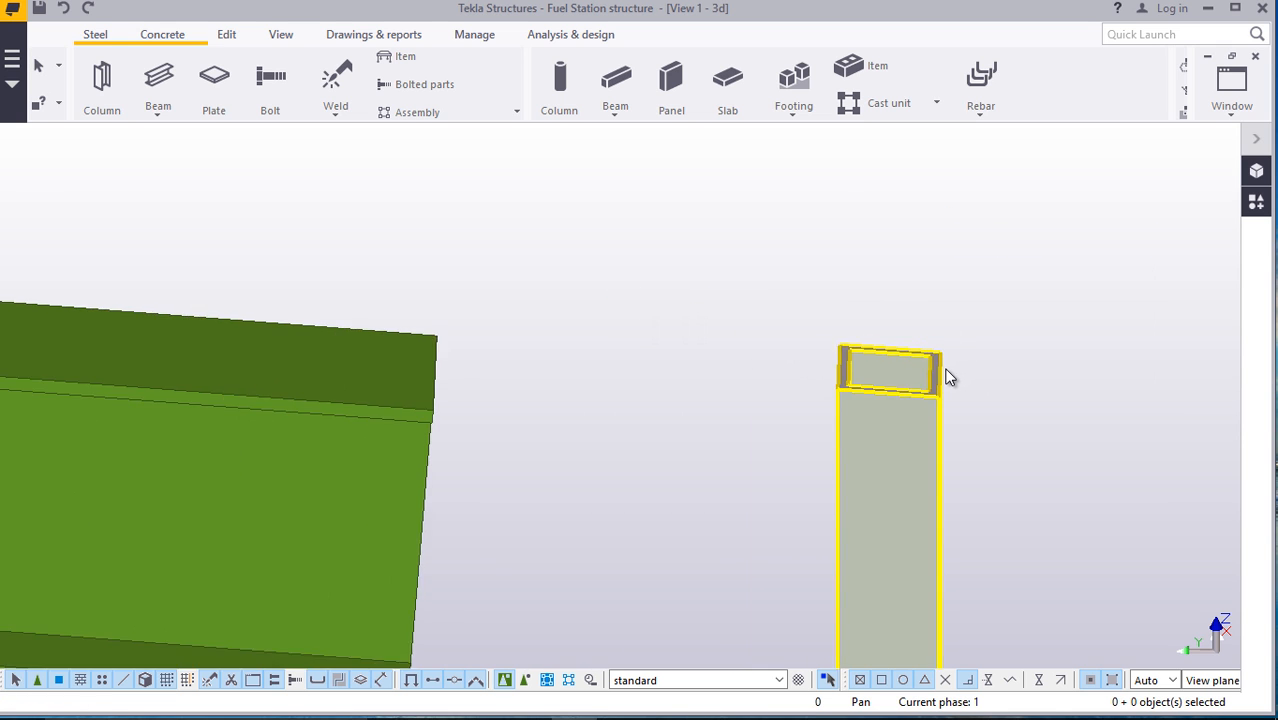
{"action": "scroll", "coordinate": [948, 377], "scroll_direction": "down", "scroll_amount": 5}
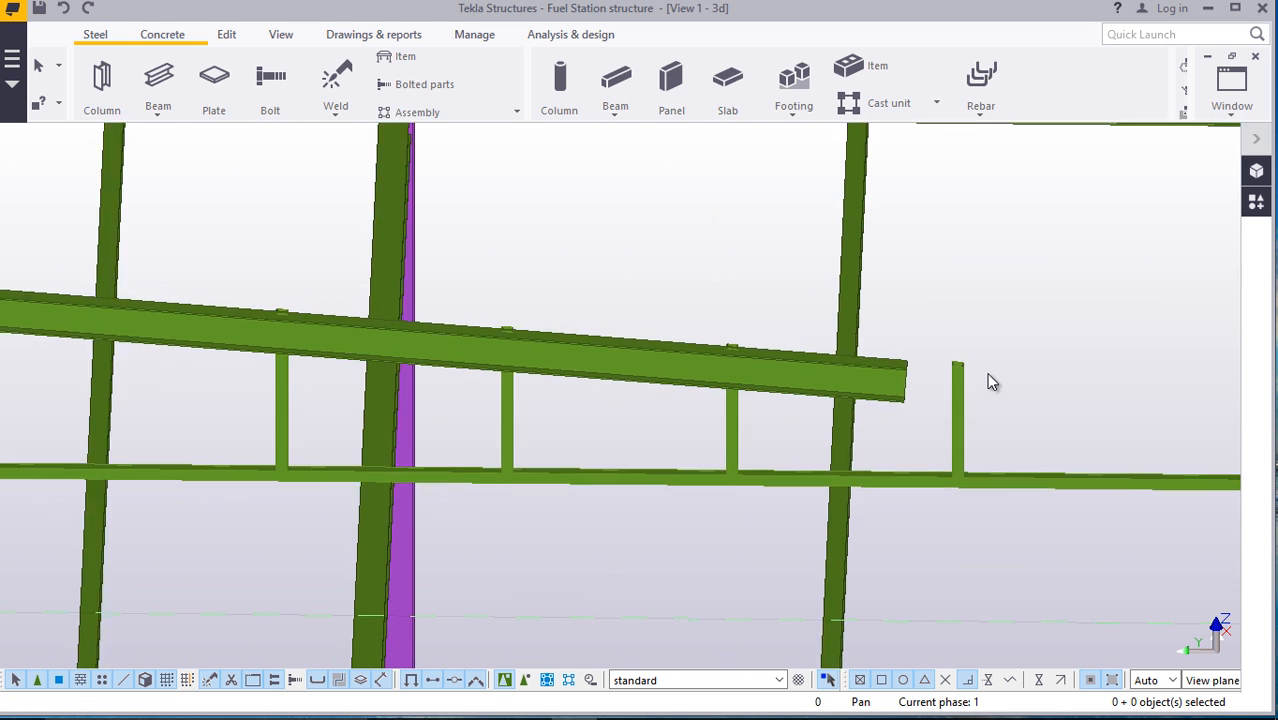
{"action": "scroll", "coordinate": [990, 382], "scroll_direction": "down", "scroll_amount": 2}
{"action": "scroll", "coordinate": [876, 414], "scroll_direction": "up", "scroll_amount": 3}
{"action": "left_click", "coordinate": [912, 365]}
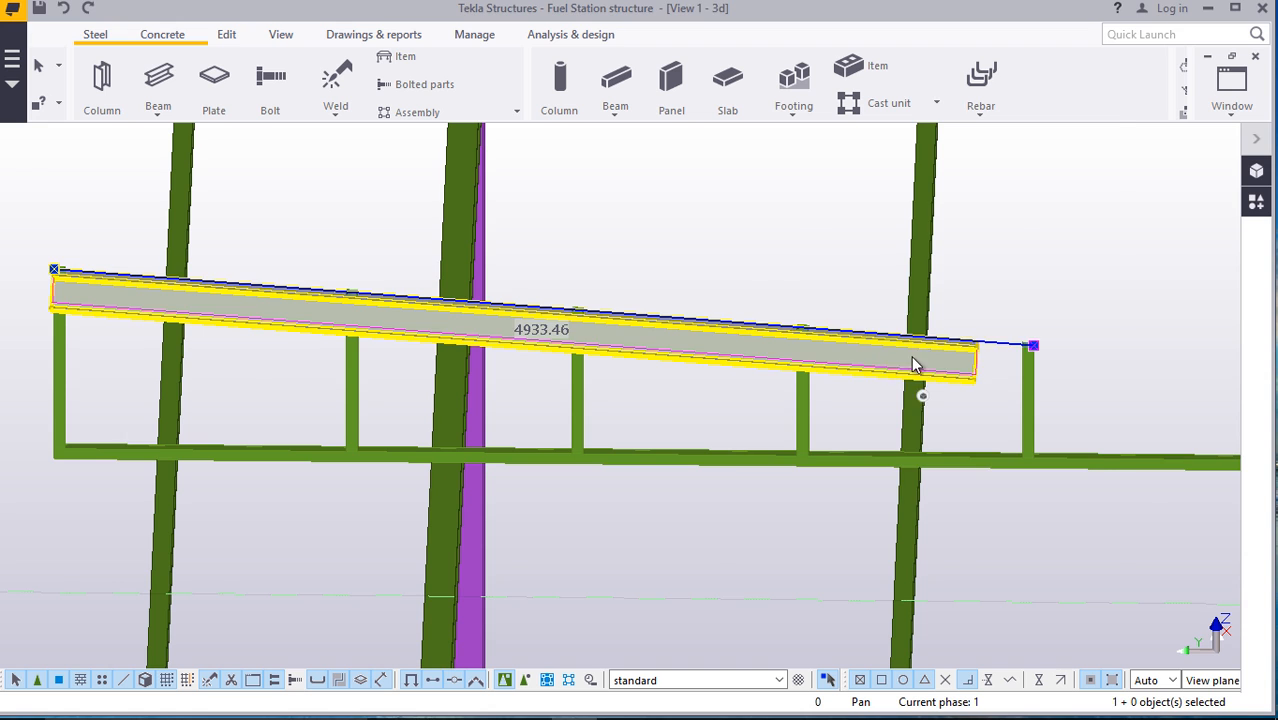
{"action": "double_click", "coordinate": [912, 365]}
{"action": "left_click", "coordinate": [1080, 364]}
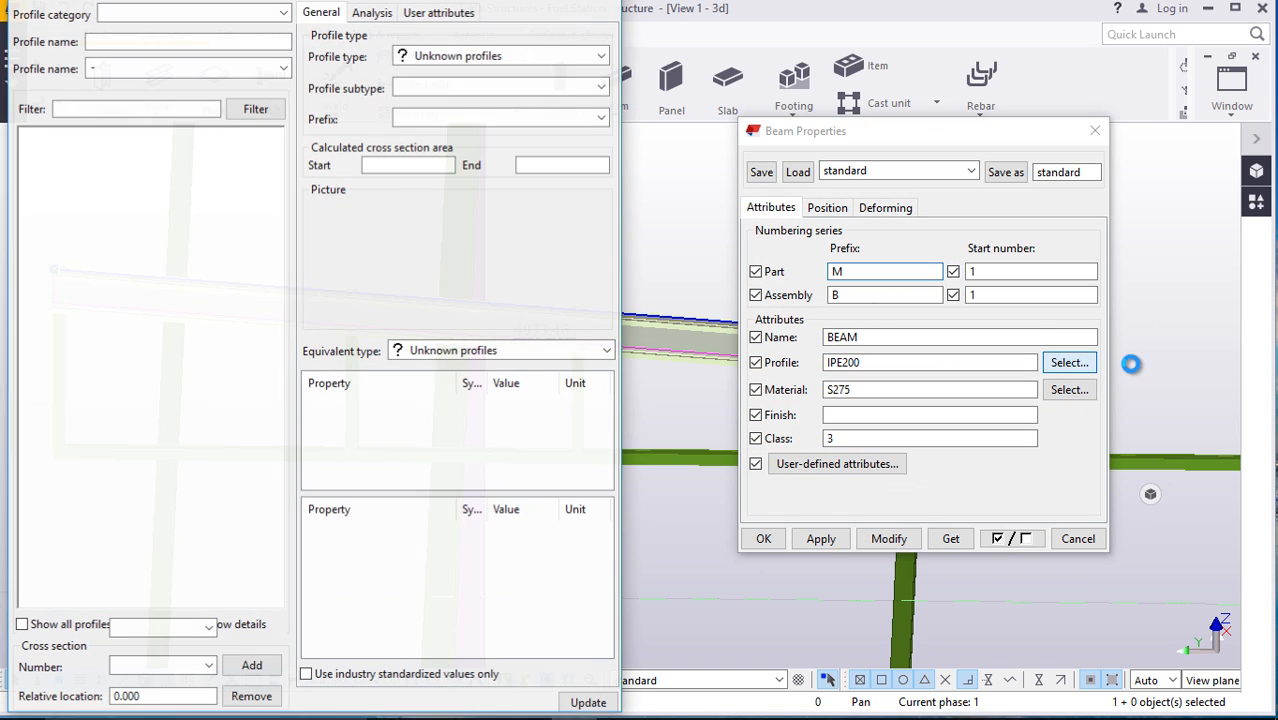
{"action": "scroll", "coordinate": [100, 308], "scroll_direction": "down", "scroll_amount": 12}
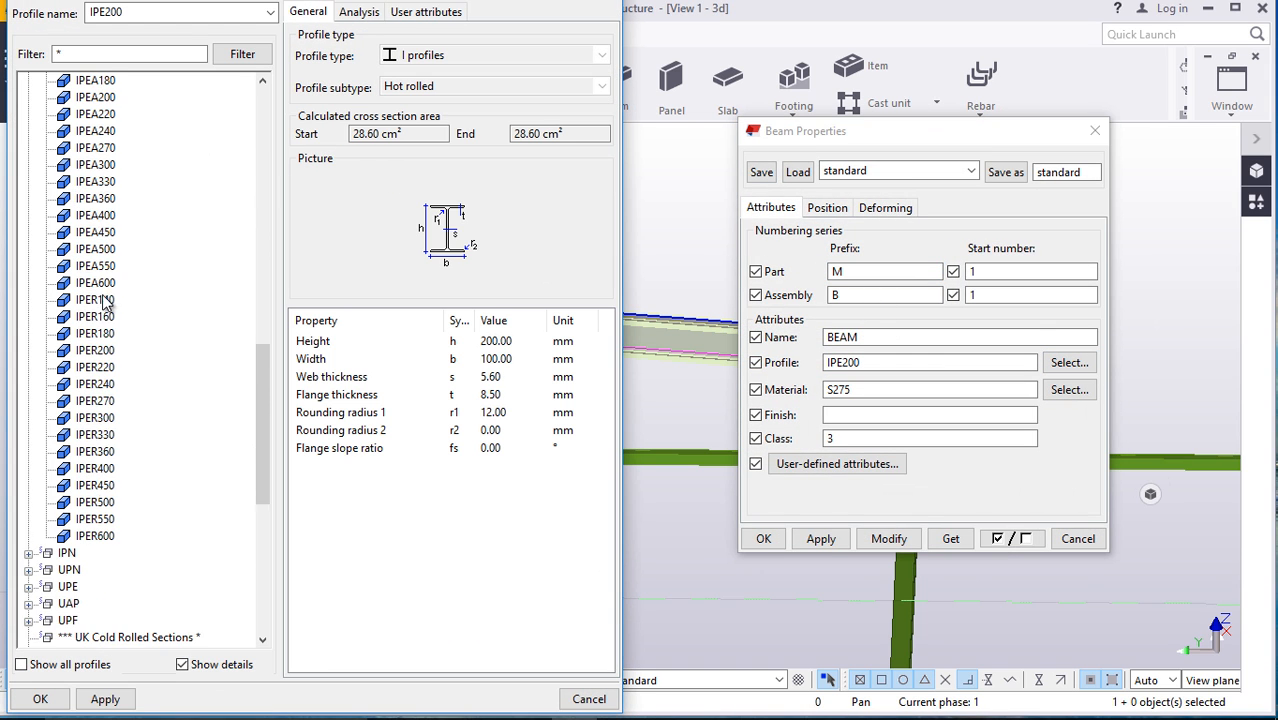
{"action": "scroll", "coordinate": [84, 372], "scroll_direction": "up", "scroll_amount": 15}
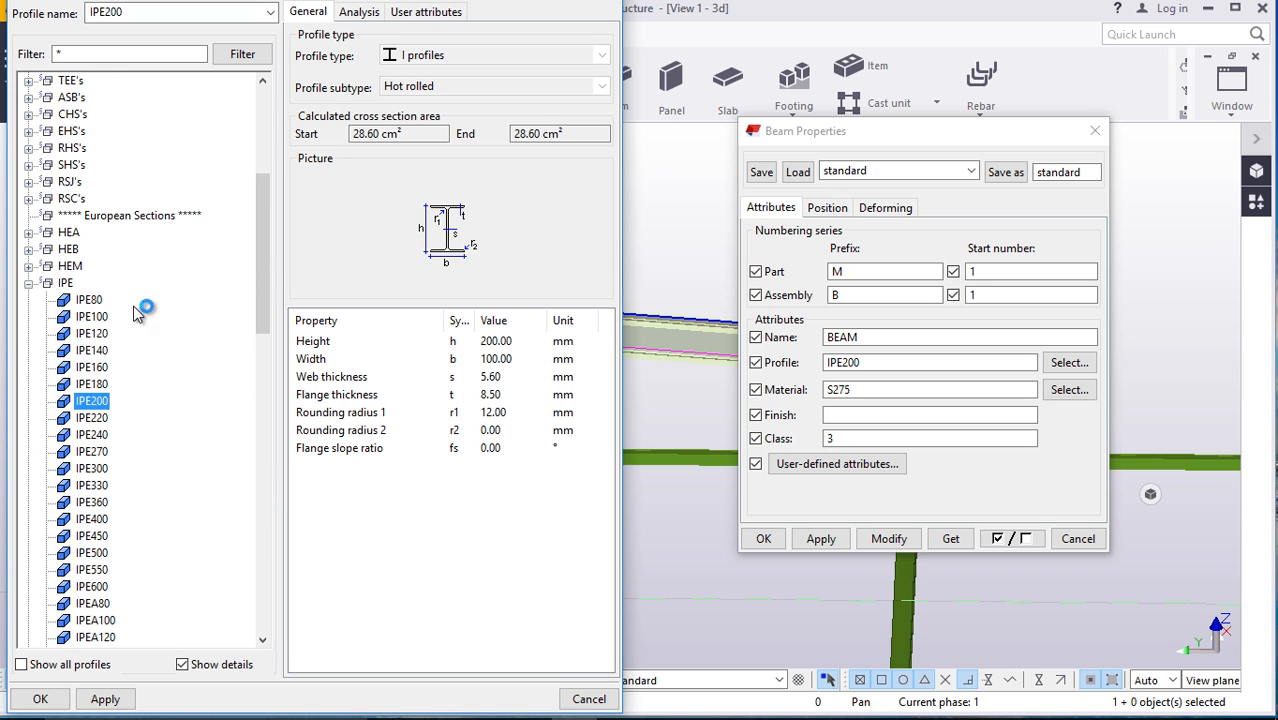
{"action": "scroll", "coordinate": [44, 170], "scroll_direction": "up", "scroll_amount": 2}
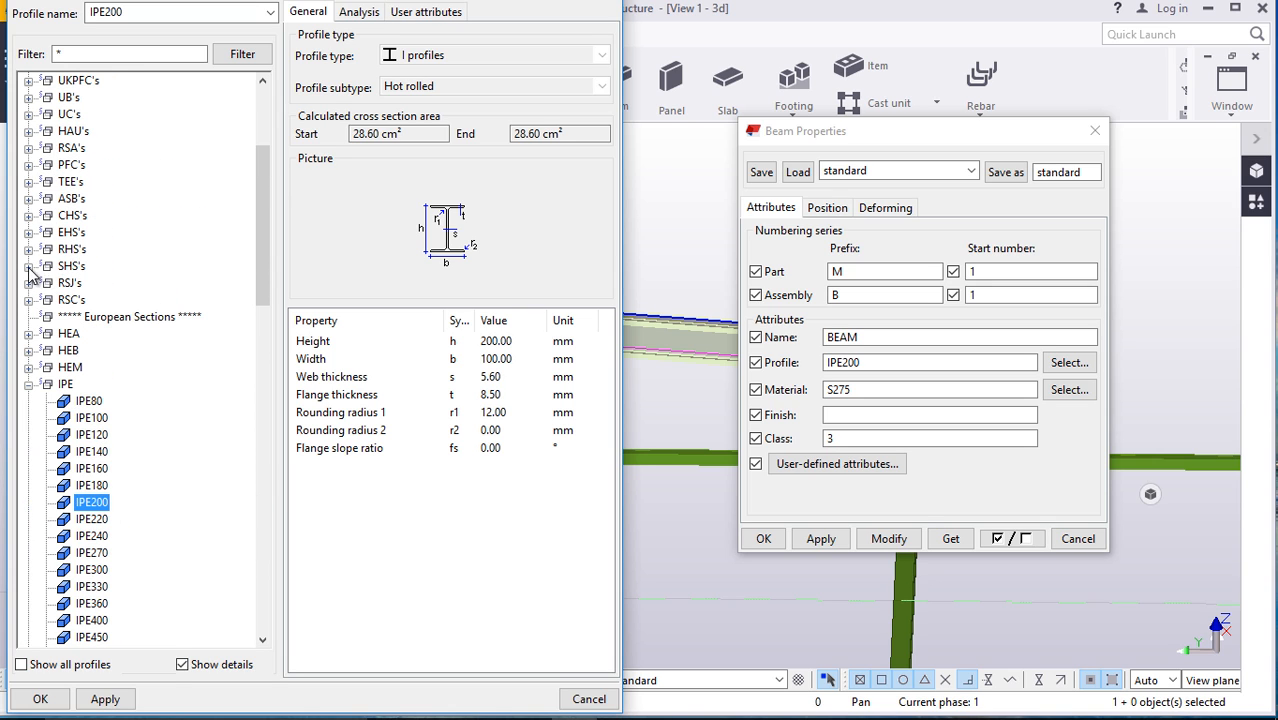
{"action": "left_click", "coordinate": [28, 266]}
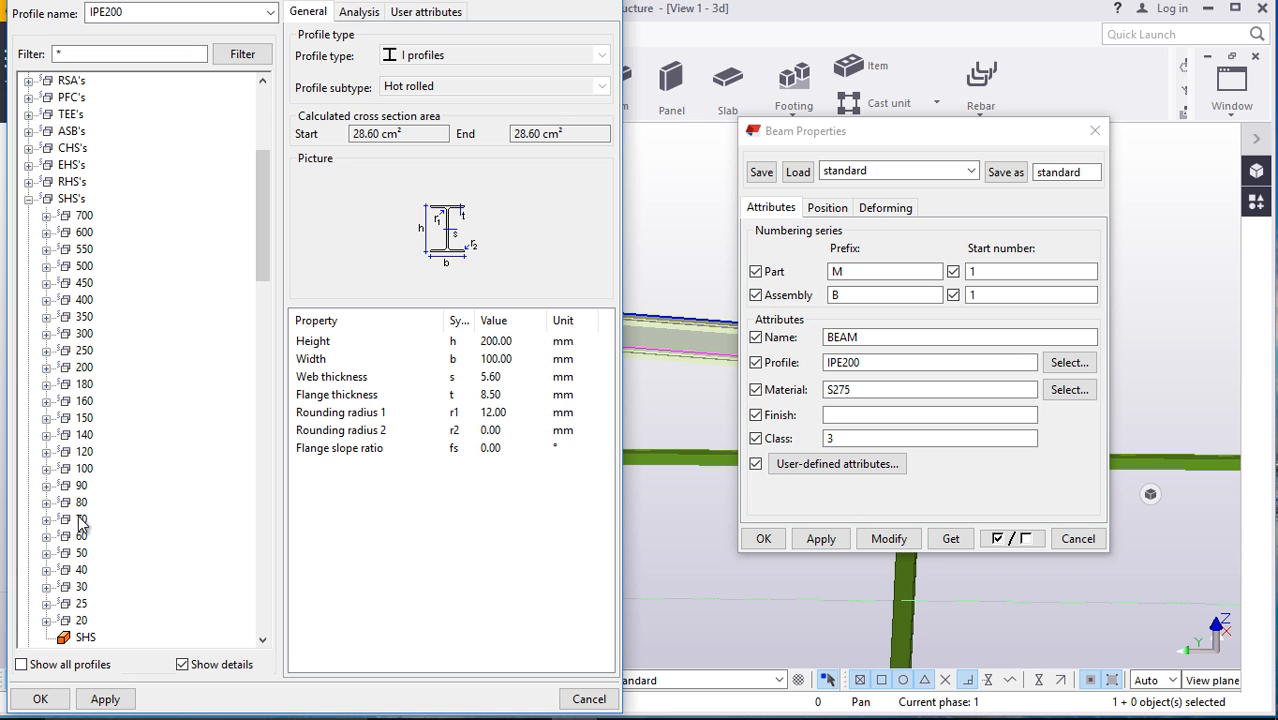
{"action": "left_click", "coordinate": [47, 537]}
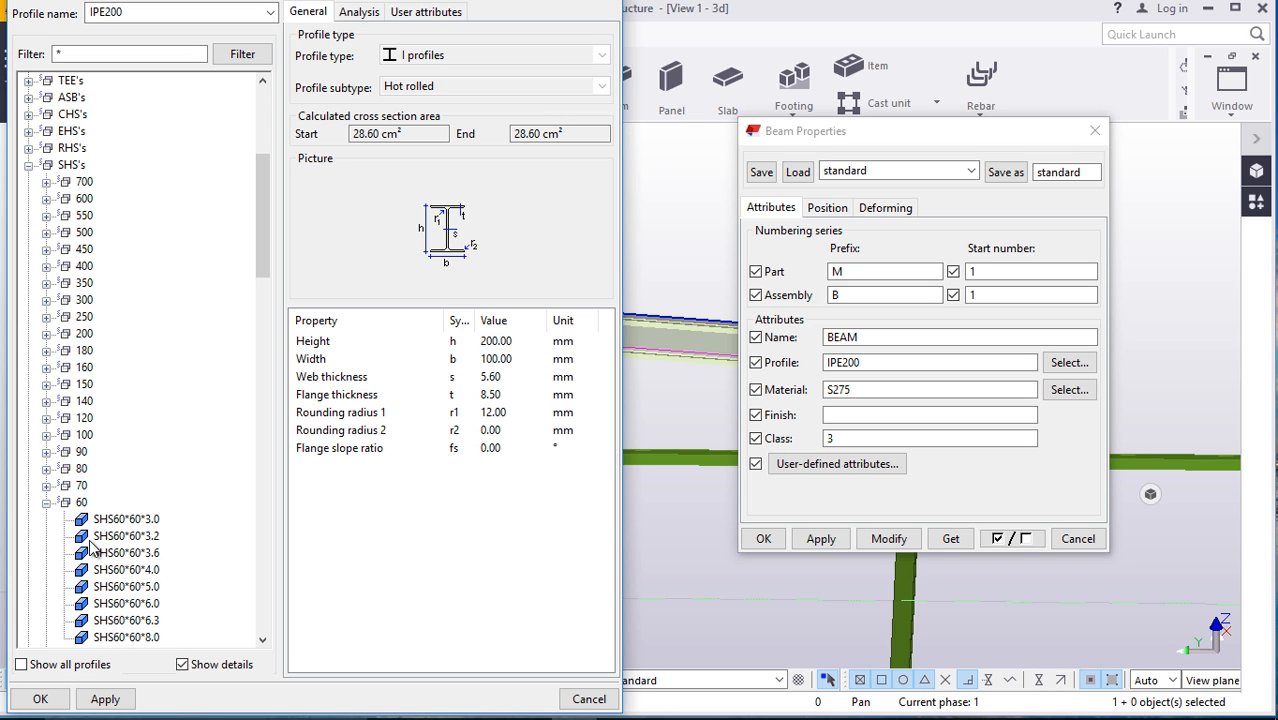
{"action": "scroll", "coordinate": [145, 560], "scroll_direction": "down", "scroll_amount": 2}
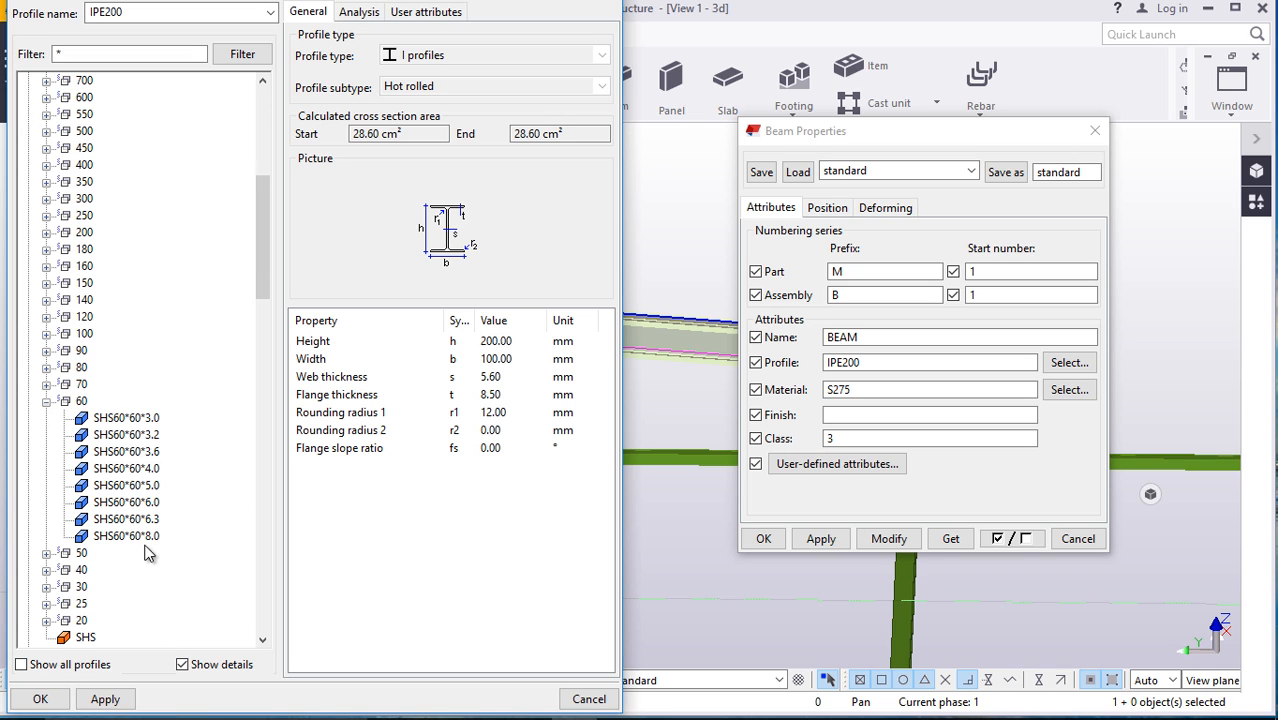
{"action": "left_click", "coordinate": [128, 502]}
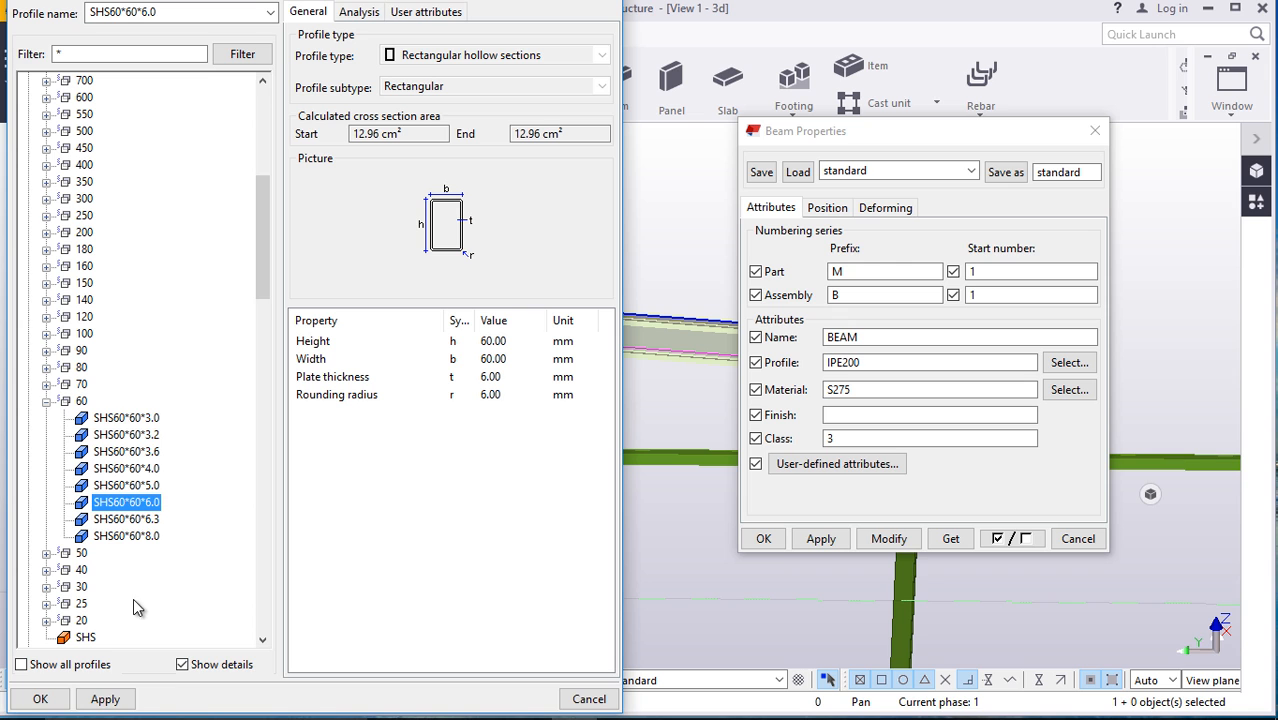
{"action": "left_click", "coordinate": [40, 699]}
{"action": "left_click", "coordinate": [889, 538]}
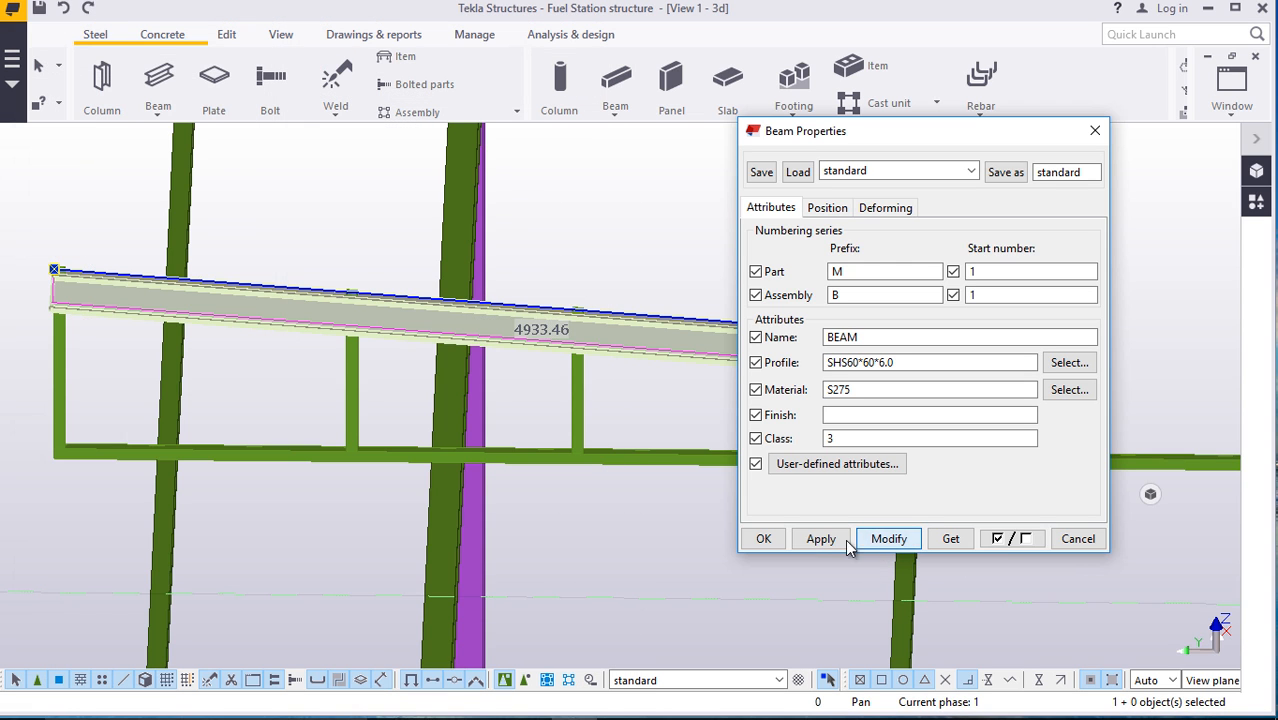
{"action": "left_click", "coordinate": [763, 538]}
Set the top chord's end offset Dx to 0 so the beam reaches its picked end point at the fifth post
{"action": "scroll", "coordinate": [990, 360], "scroll_direction": "up", "scroll_amount": 5}
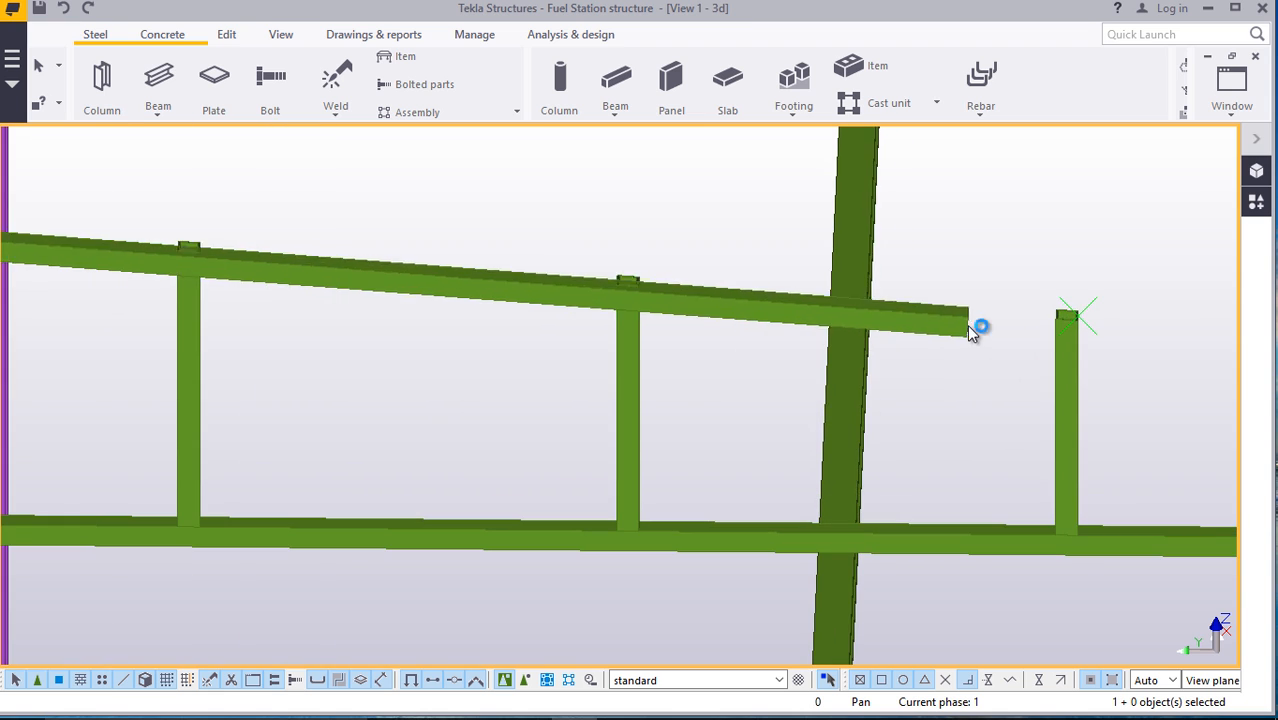
{"action": "double_click", "coordinate": [966, 329]}
{"action": "left_click", "coordinate": [826, 207]}
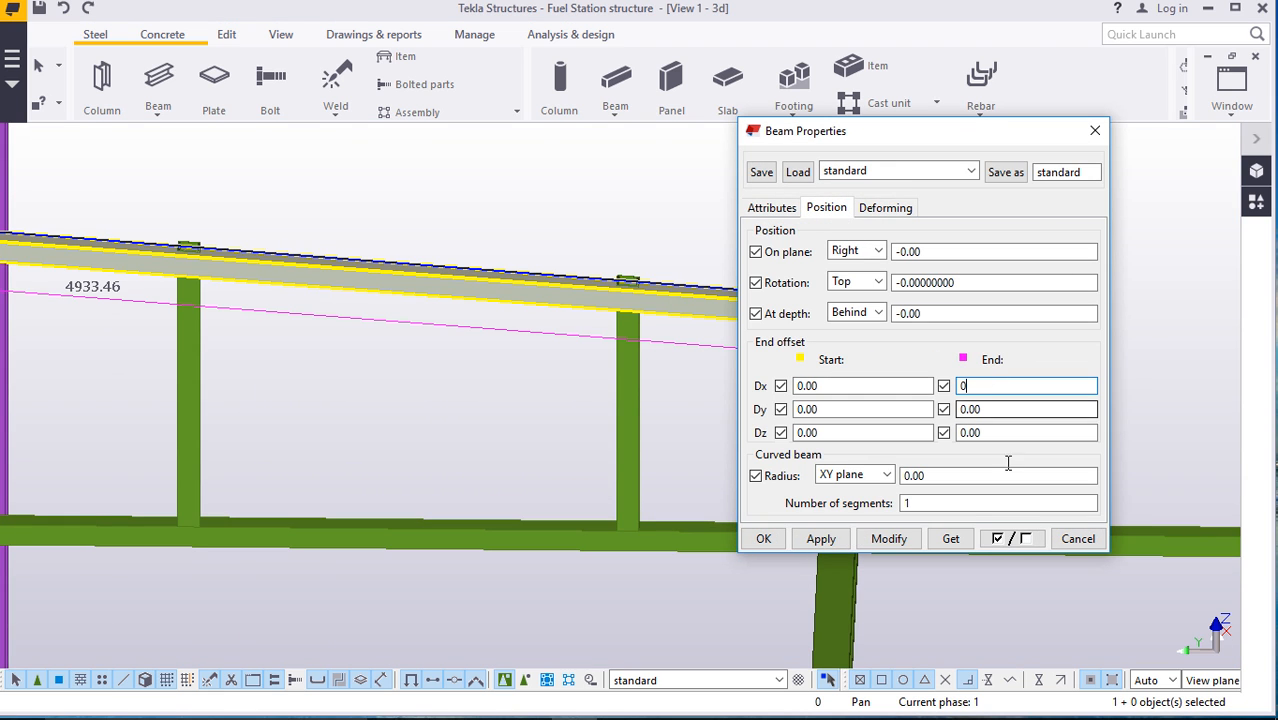
{"action": "type", "text": "0"}
{"action": "left_click", "coordinate": [890, 540]}
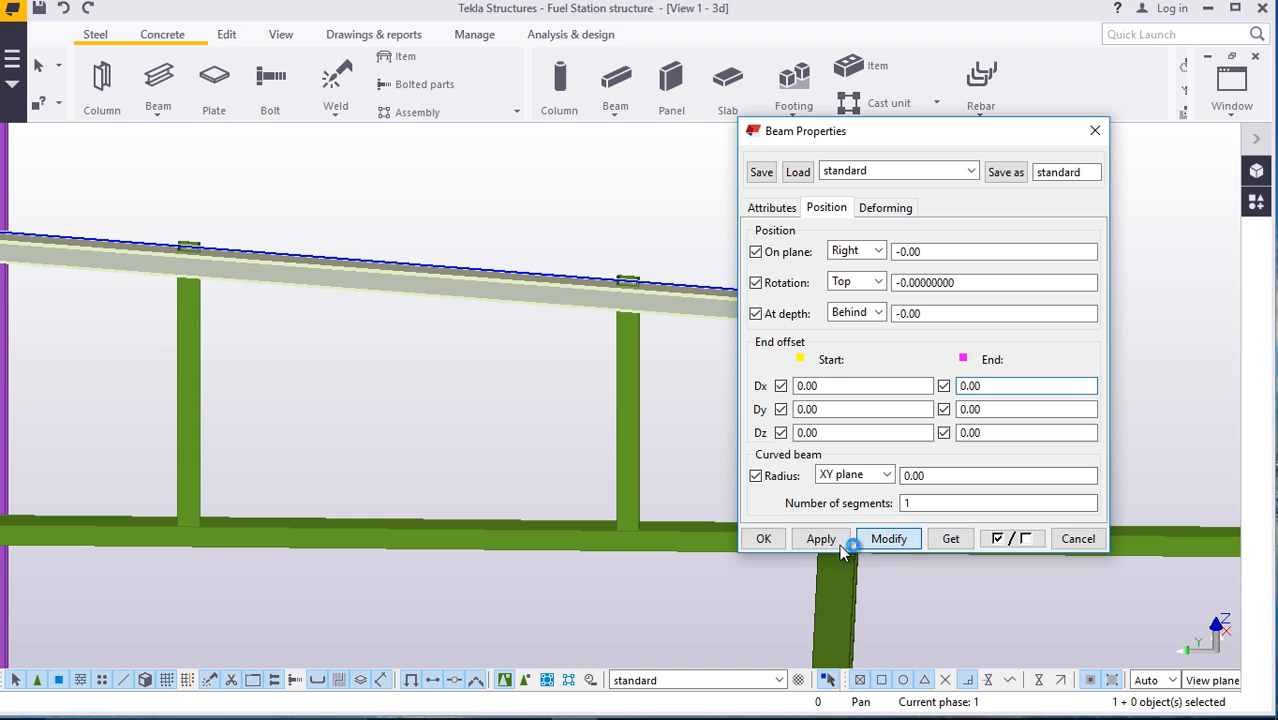
{"action": "left_click", "coordinate": [765, 537]}
{"action": "left_click", "coordinate": [1028, 225]}
Examine the joint between the top chord's high end and the tallest end post from several viewpoints
{"action": "scroll", "coordinate": [849, 361], "scroll_direction": "down", "scroll_amount": 4}
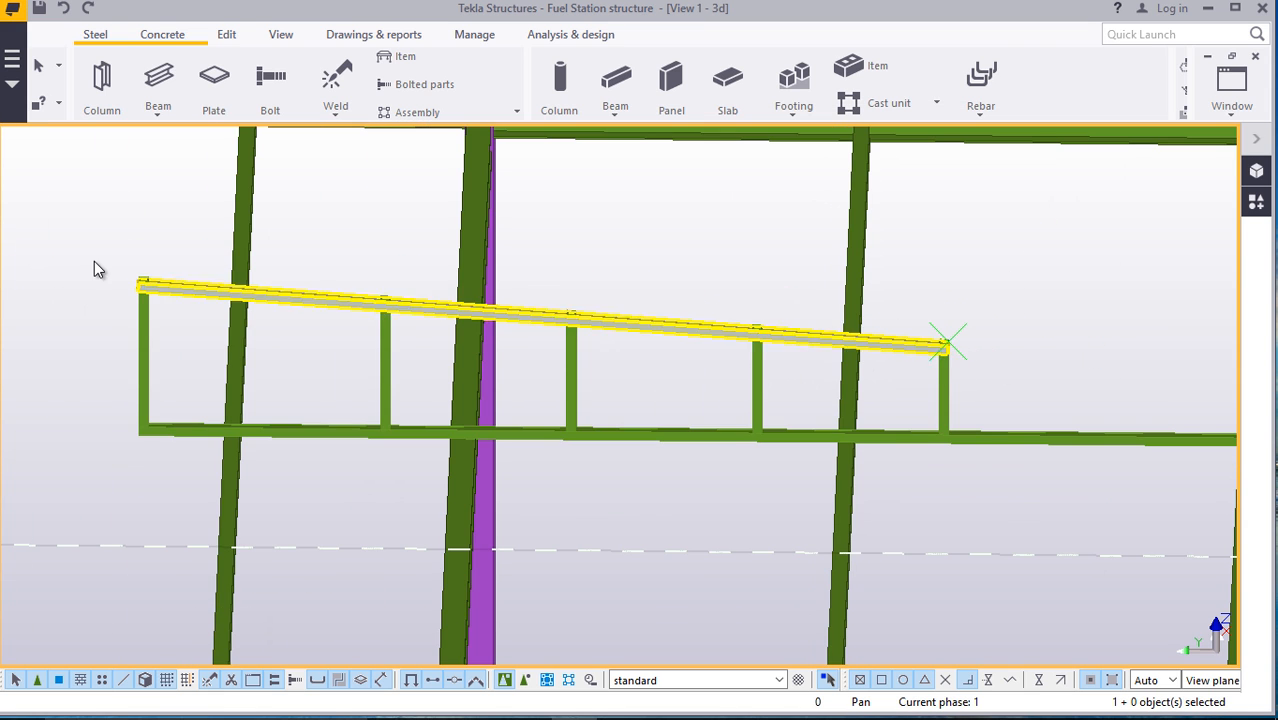
{"action": "scroll", "coordinate": [119, 284], "scroll_direction": "up", "scroll_amount": 8}
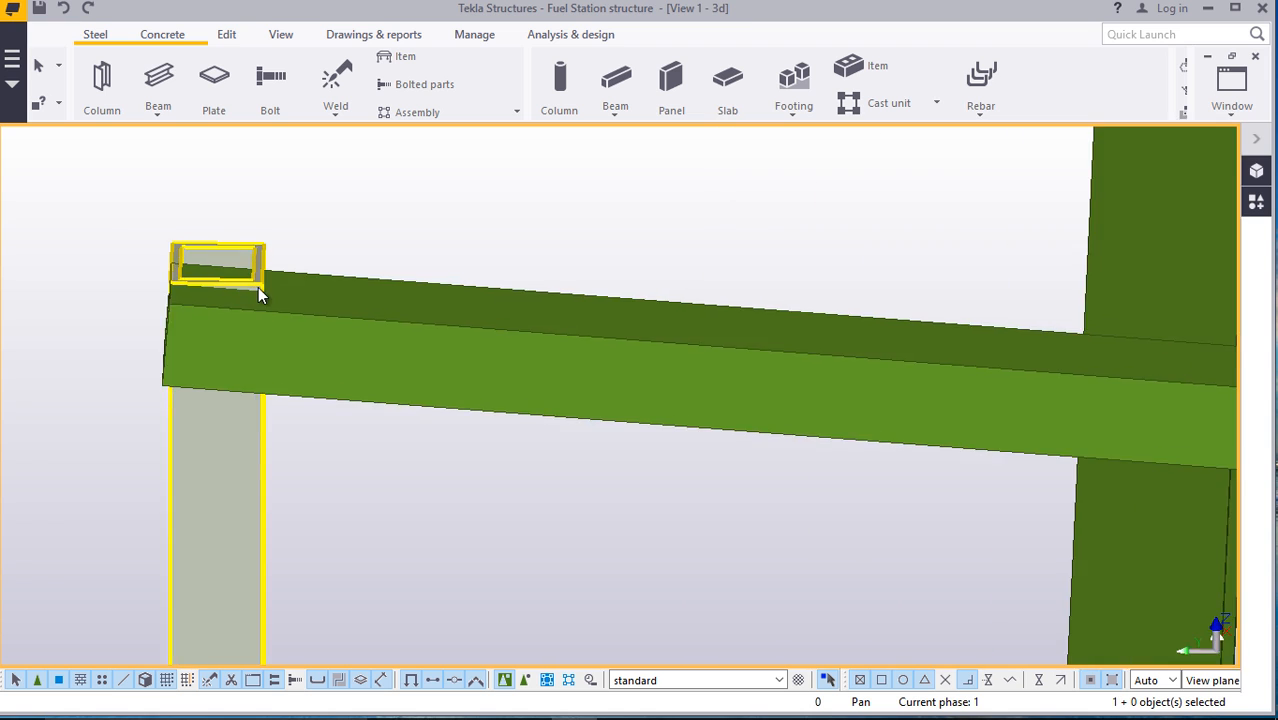
{"action": "scroll", "coordinate": [258, 292], "scroll_direction": "up", "scroll_amount": 3}
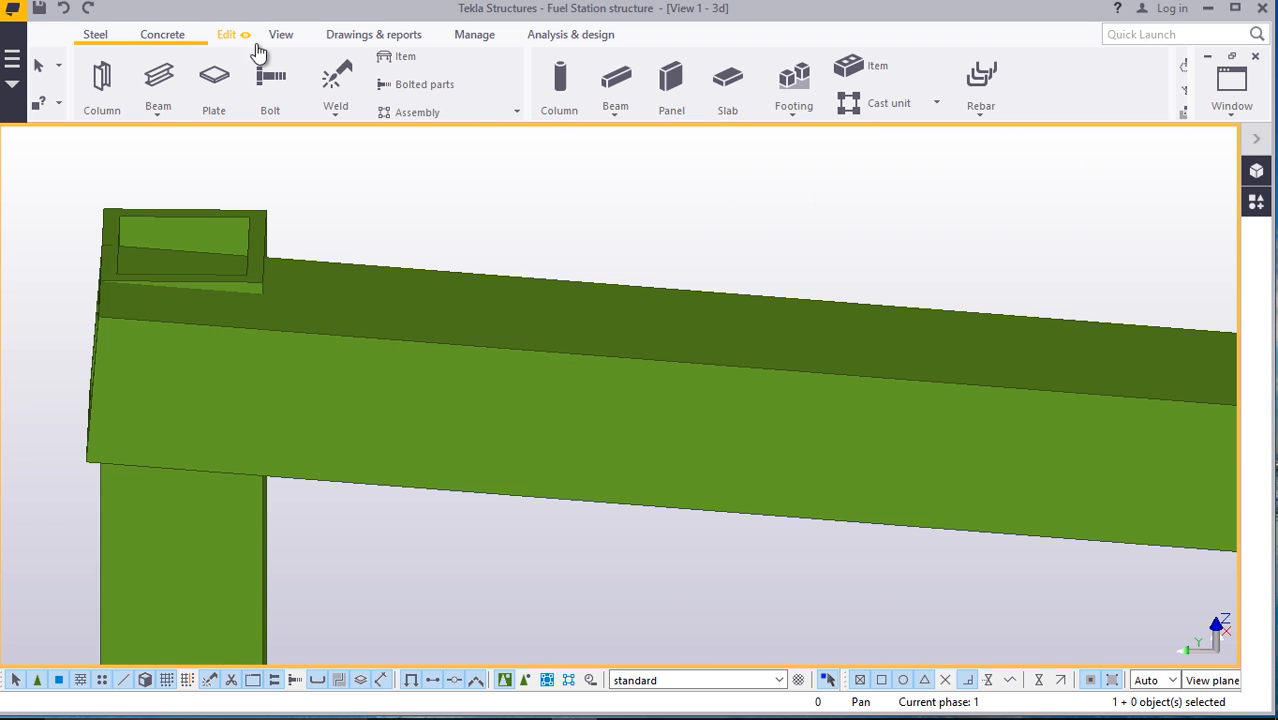
{"action": "left_click", "coordinate": [280, 40]}
{"action": "left_click", "coordinate": [672, 94]}
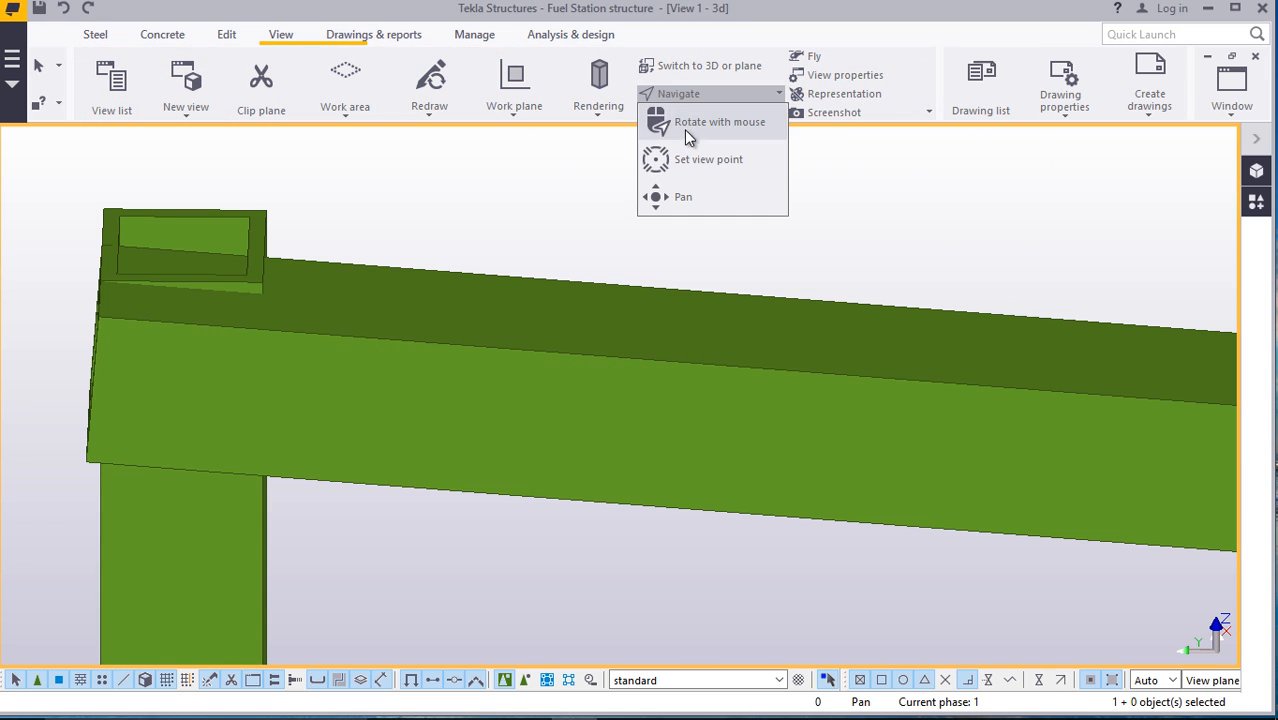
{"action": "left_click", "coordinate": [685, 200]}
{"action": "left_click_drag", "start_coordinate": [103, 282], "coordinate": [391, 289]}
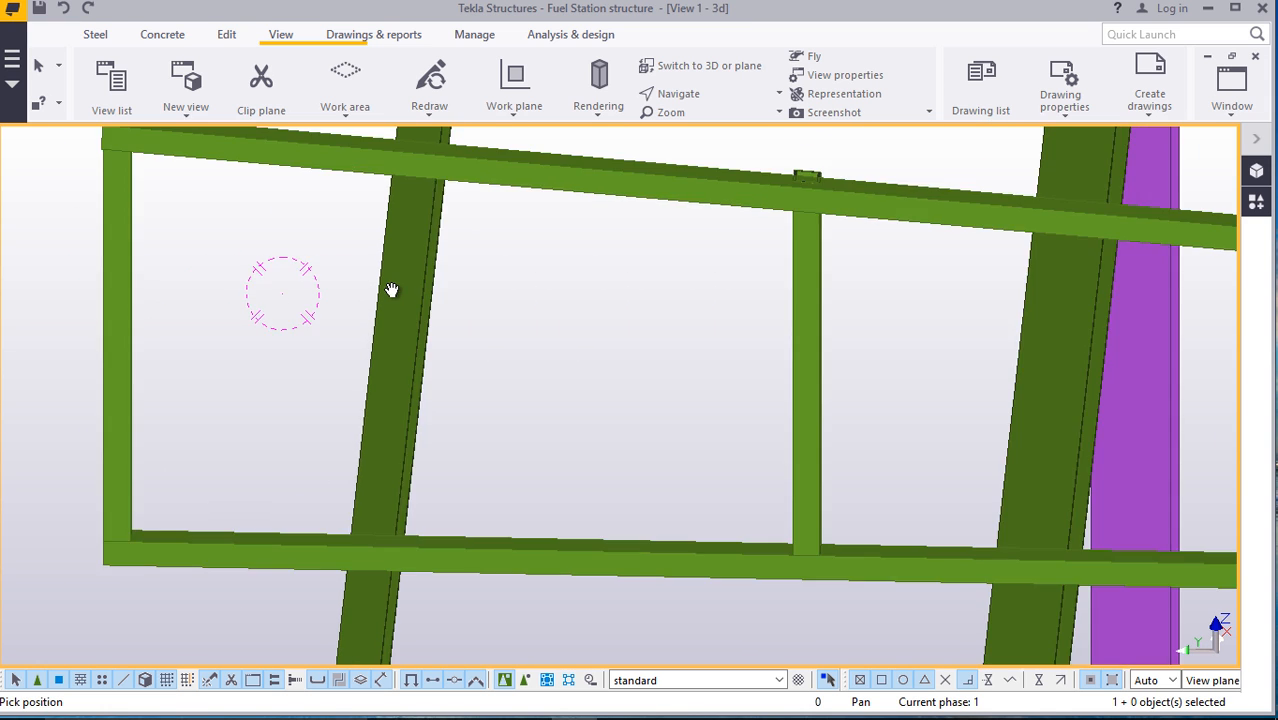
{"action": "left_click", "coordinate": [685, 96]}
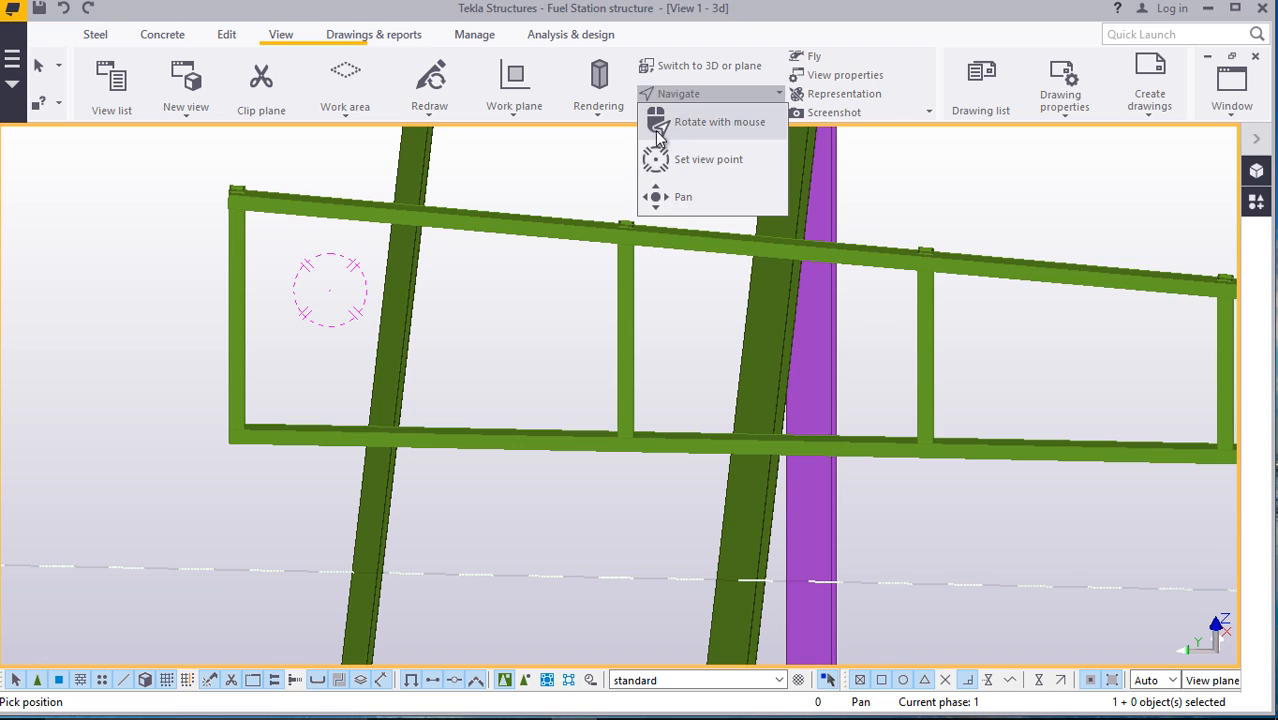
{"action": "left_click", "coordinate": [700, 157]}
{"action": "left_click", "coordinate": [243, 203]}
{"action": "mouse_move", "coordinate": [242, 203]}
{"action": "middle_mouse_down", "text": "ctrl"}
{"action": "mouse_move", "coordinate": [365, 180]}
{"action": "mouse_move", "coordinate": [214, 200]}
{"action": "mouse_move", "coordinate": [262, 196]}
{"action": "middle_mouse_up", "text": "ctrl"}
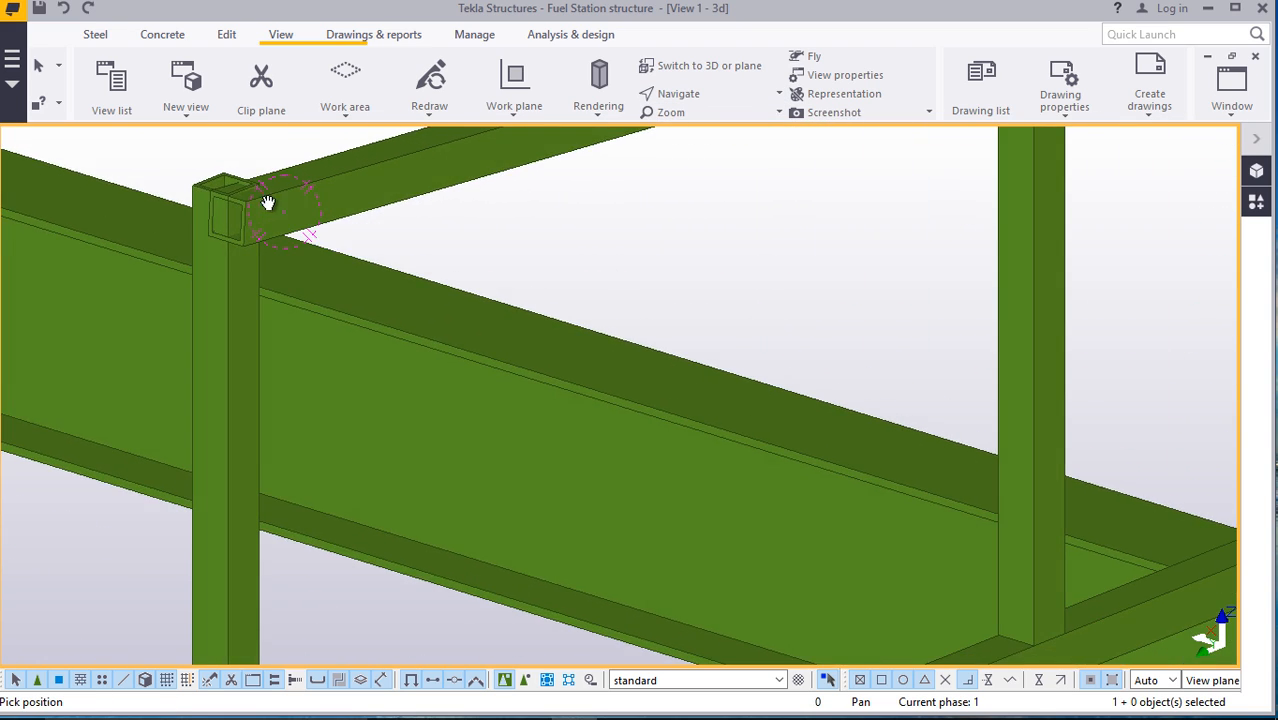
{"action": "right_click", "coordinate": [500, 256]}
{"action": "left_click", "coordinate": [525, 272]}
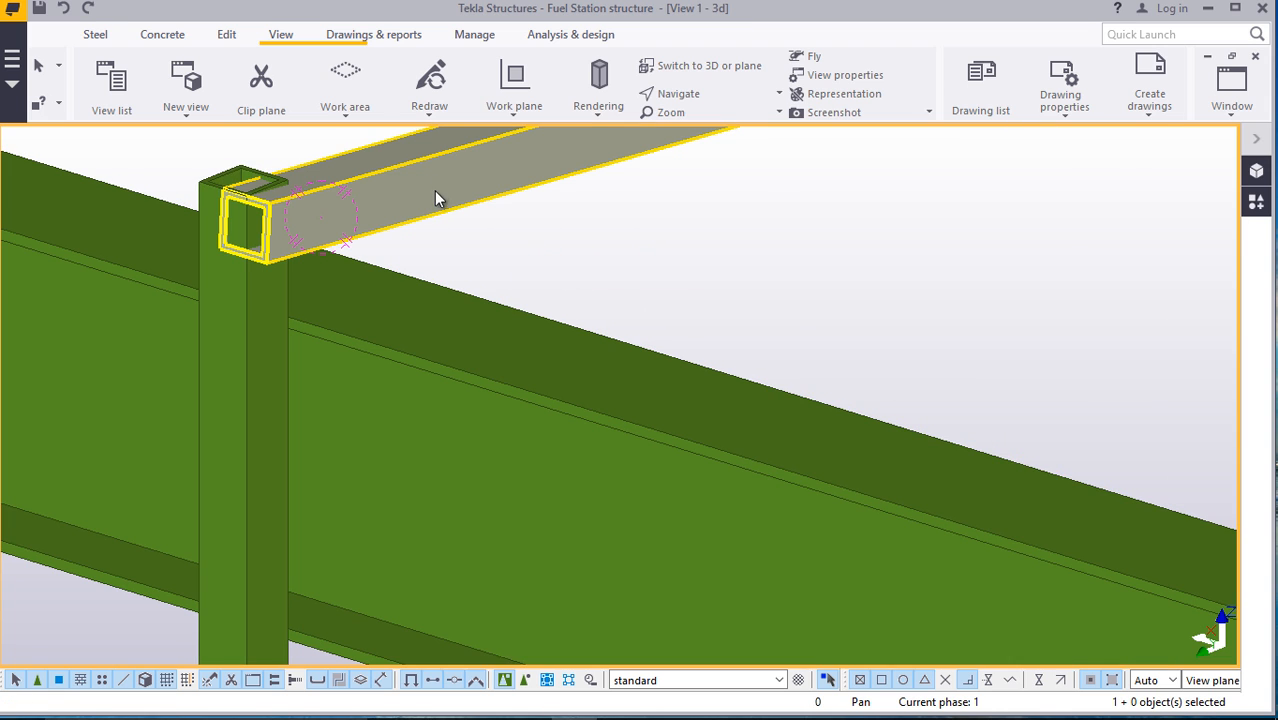
Set the top chord's on-plane position to Middle and apply it to the beam
{"action": "double_click", "coordinate": [435, 183]}
{"action": "left_click", "coordinate": [820, 207]}
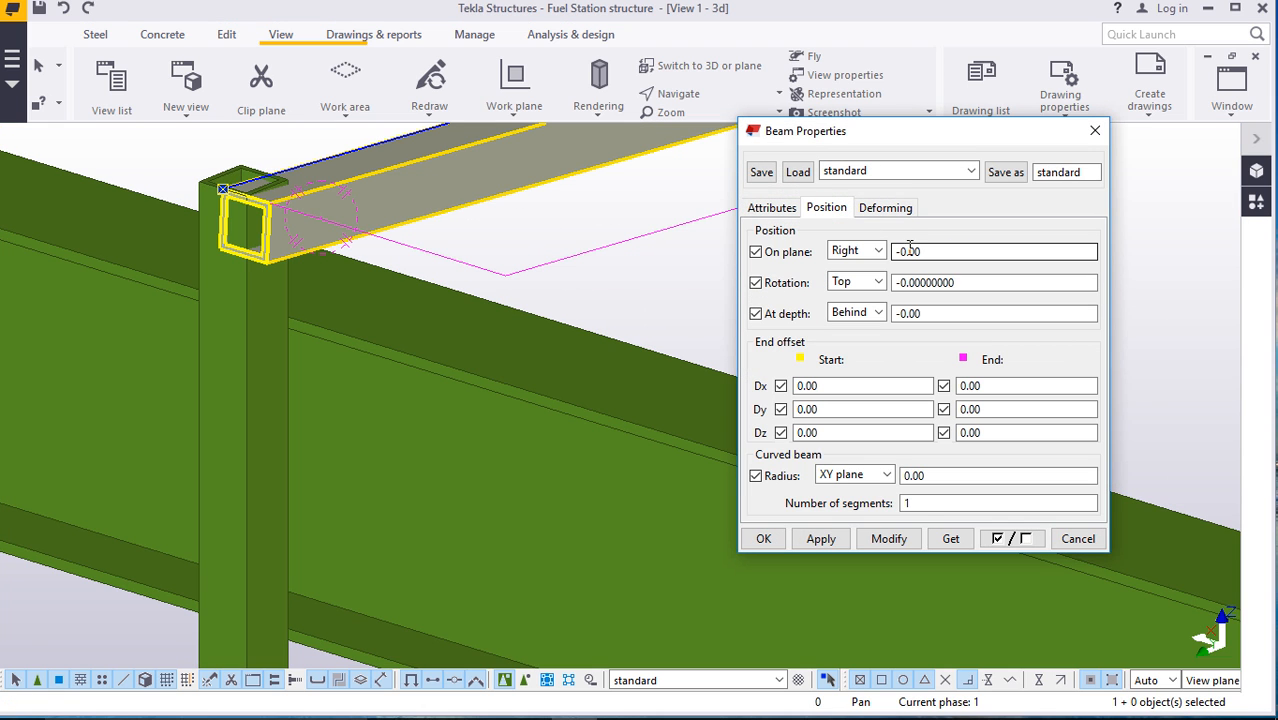
{"action": "left_click", "coordinate": [868, 269]}
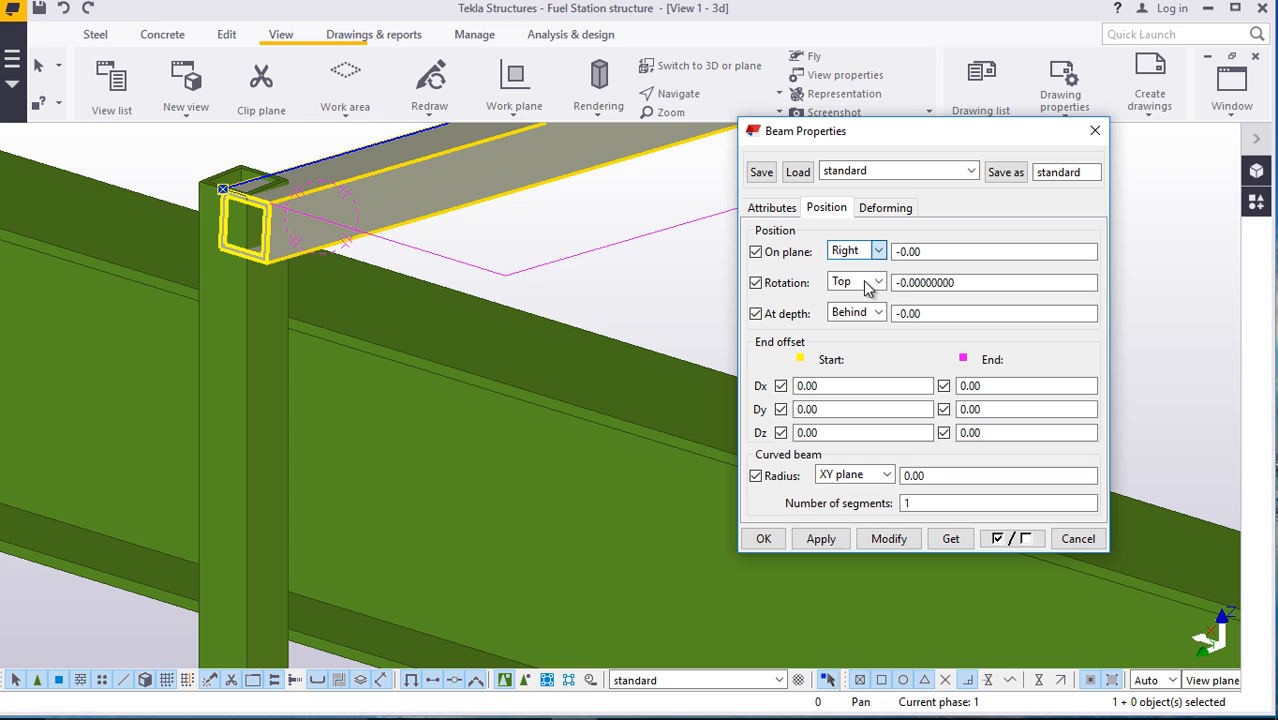
{"action": "left_click", "coordinate": [868, 539]}
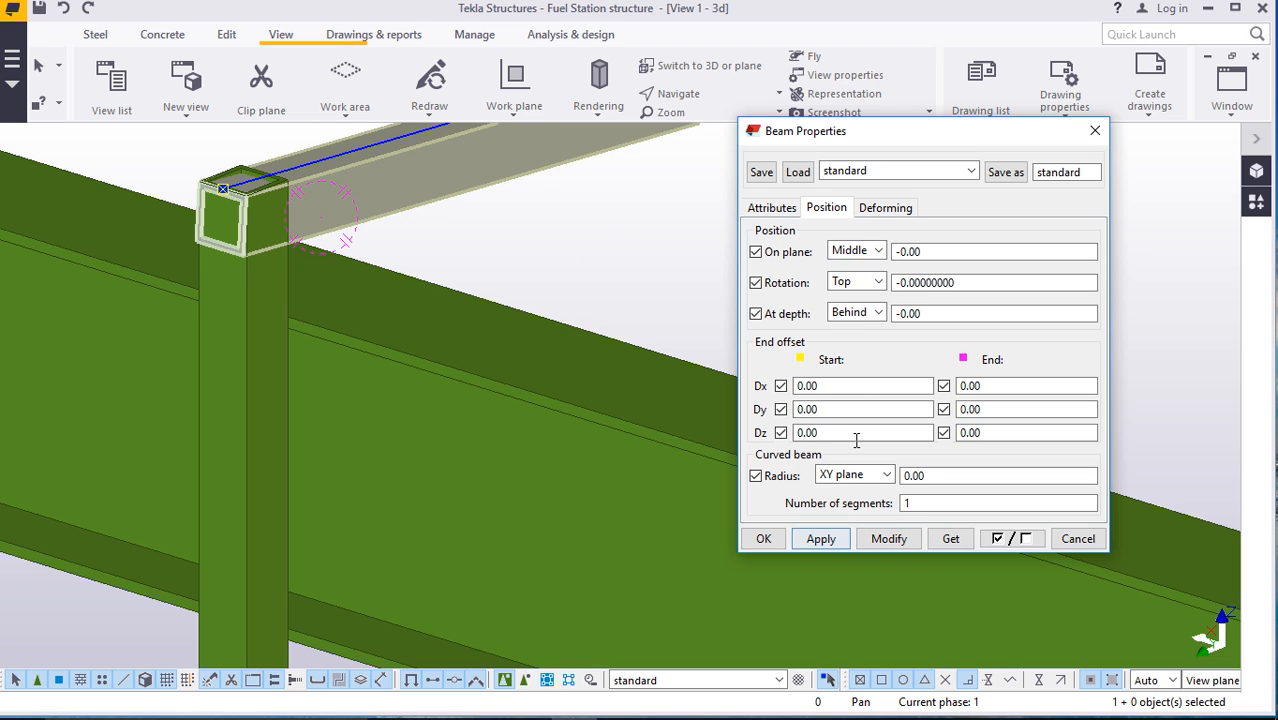
Set the top chord's at-depth position to Front and apply it to the beam
{"action": "left_click", "coordinate": [876, 313]}
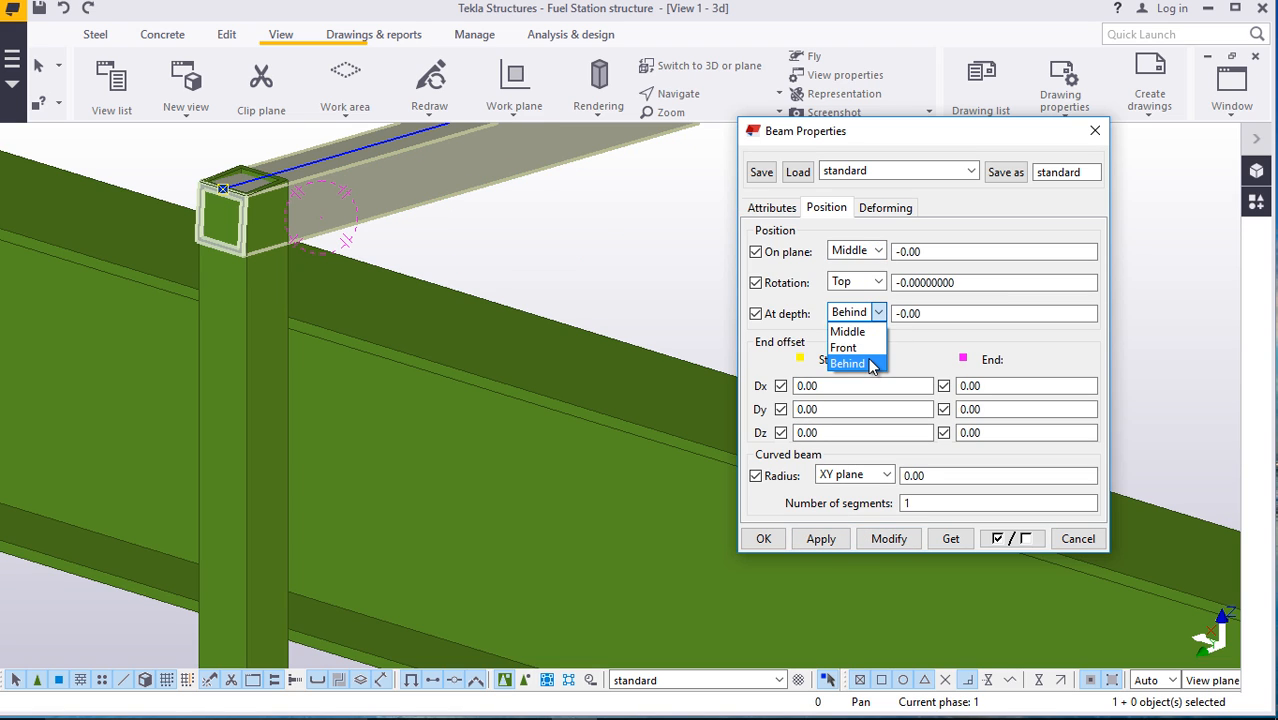
{"action": "left_click", "coordinate": [862, 363]}
{"action": "left_click", "coordinate": [882, 539]}
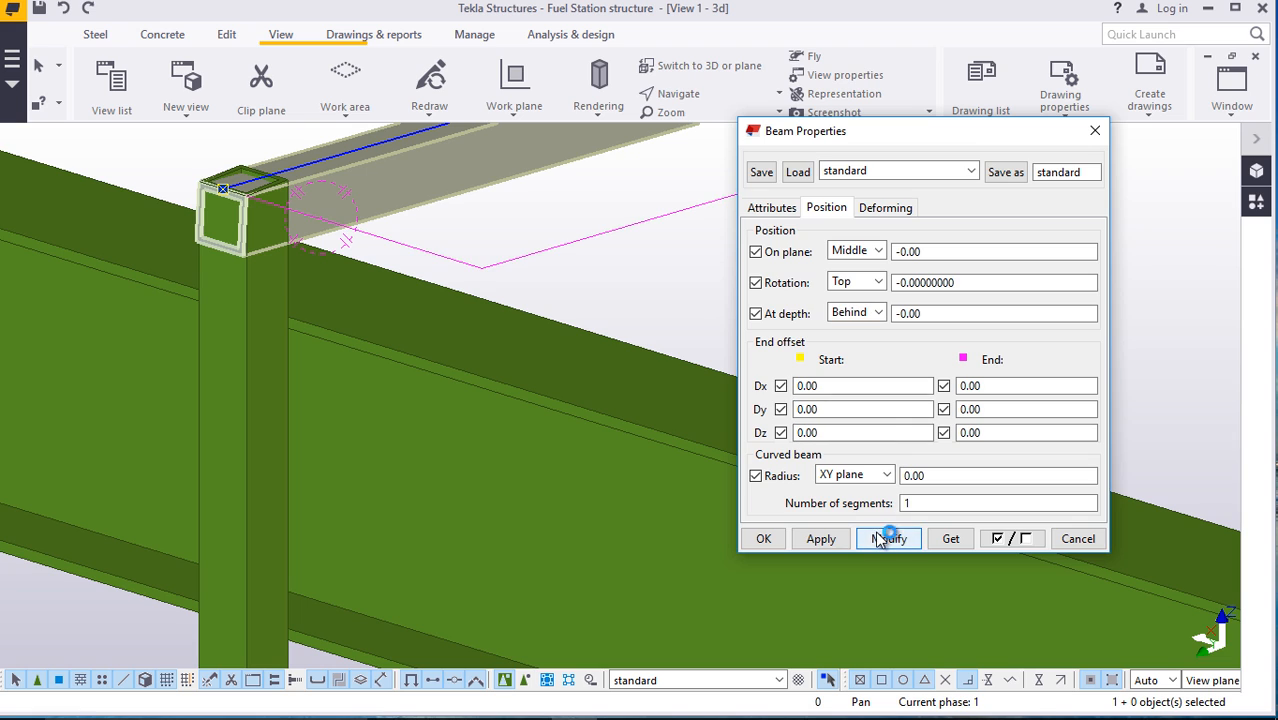
{"action": "left_click", "coordinate": [878, 313]}
{"action": "left_click", "coordinate": [860, 348]}
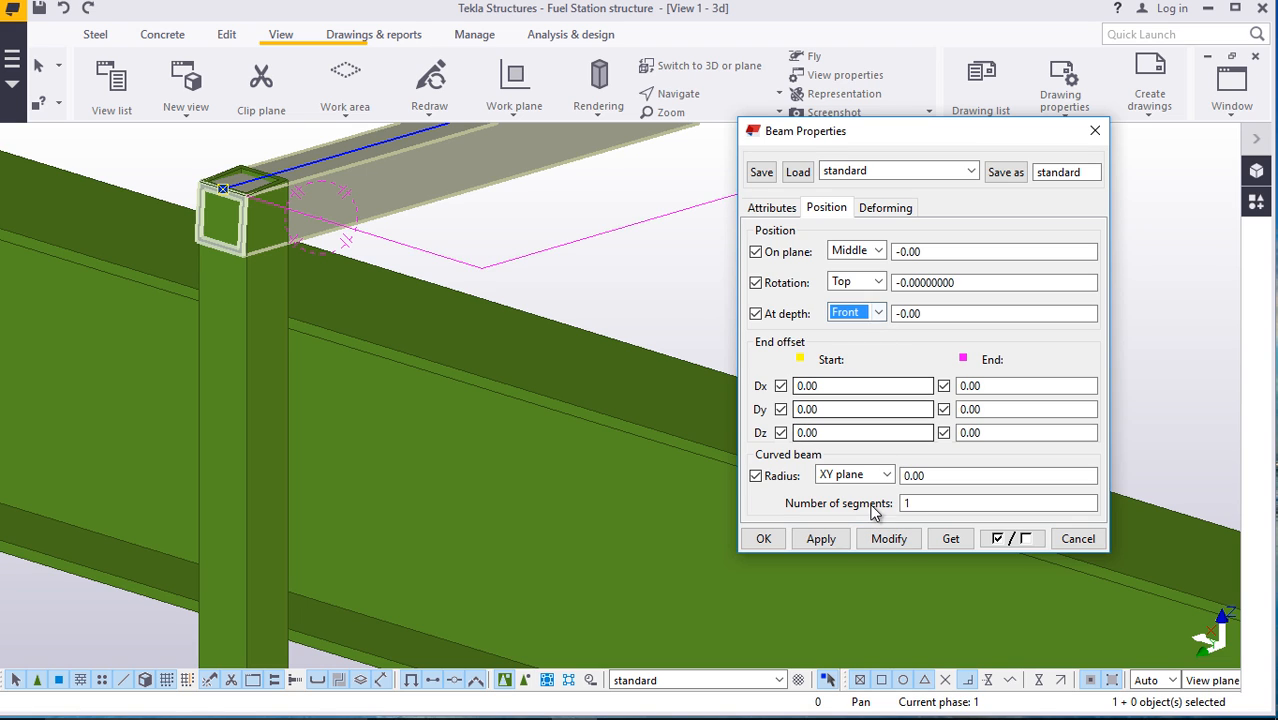
{"action": "left_click", "coordinate": [886, 538]}
{"action": "left_click", "coordinate": [778, 539]}
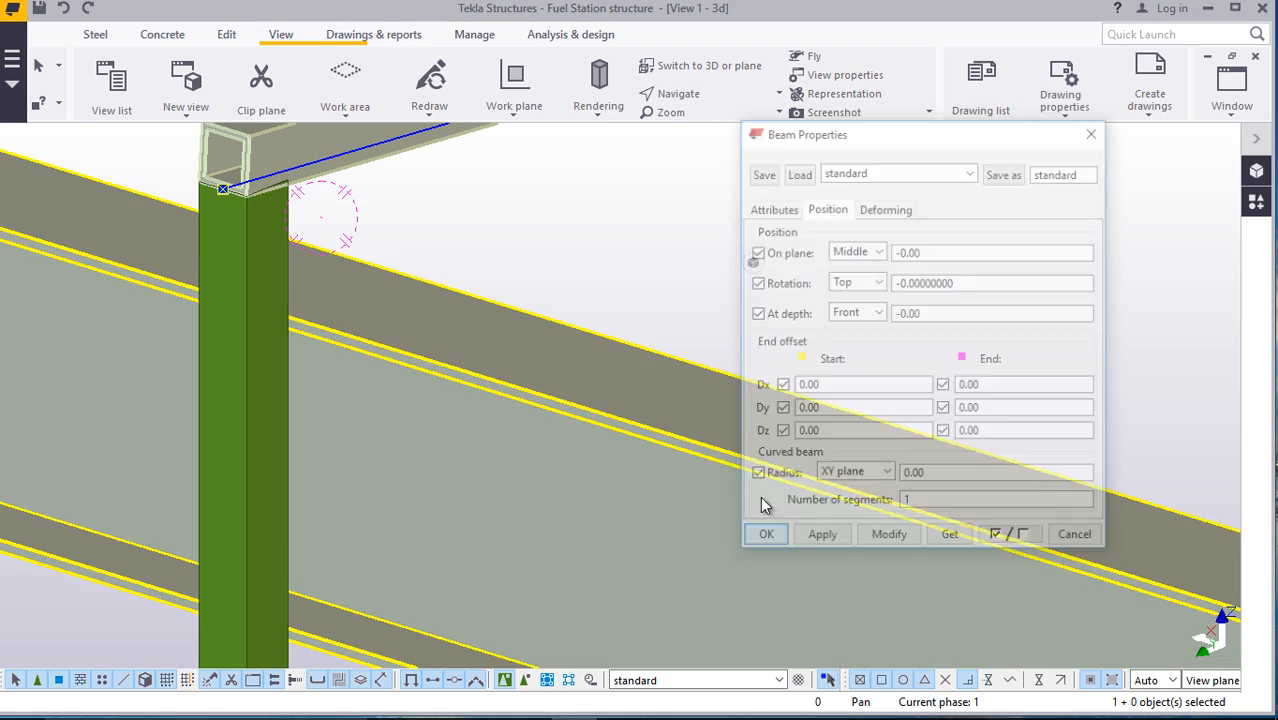
Examine the top chord's joints with both end posts and the intermediate posts from several viewpoints
{"action": "scroll", "coordinate": [442, 388], "scroll_direction": "down", "scroll_amount": 4}
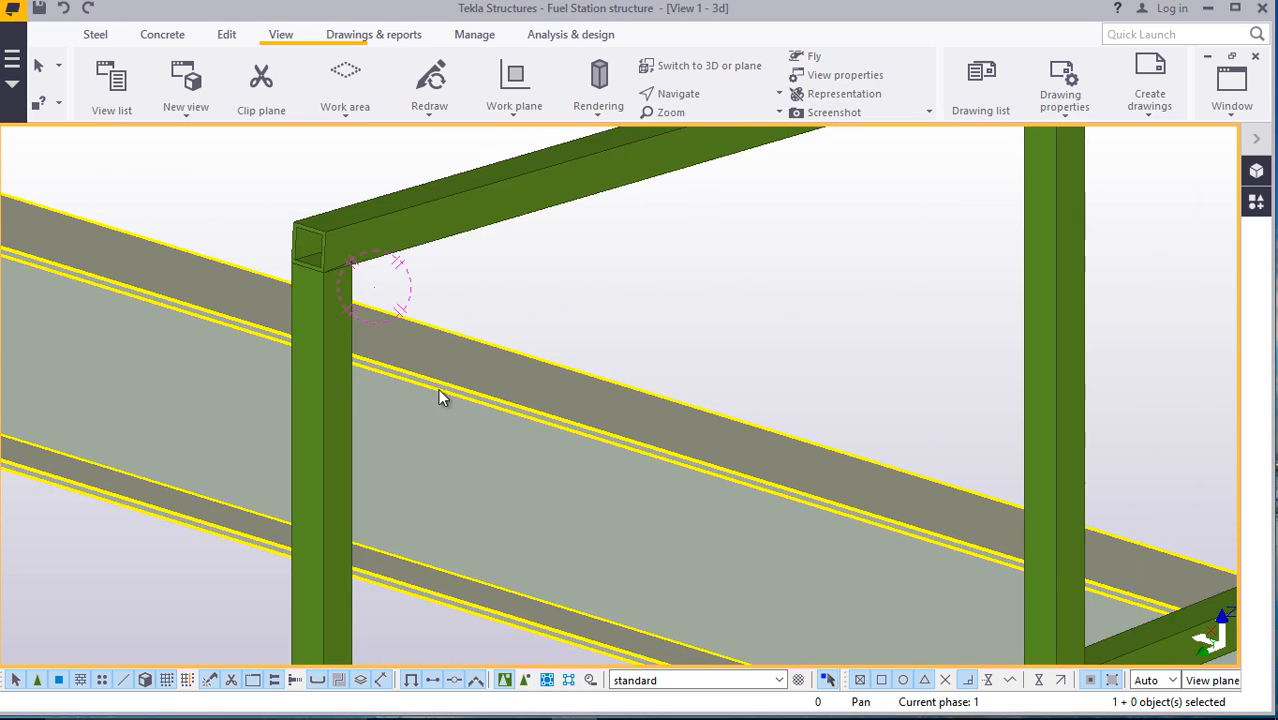
{"action": "scroll", "coordinate": [721, 194], "scroll_direction": "up", "scroll_amount": 1}
{"action": "scroll", "coordinate": [720, 193], "scroll_direction": "up", "scroll_amount": 2}
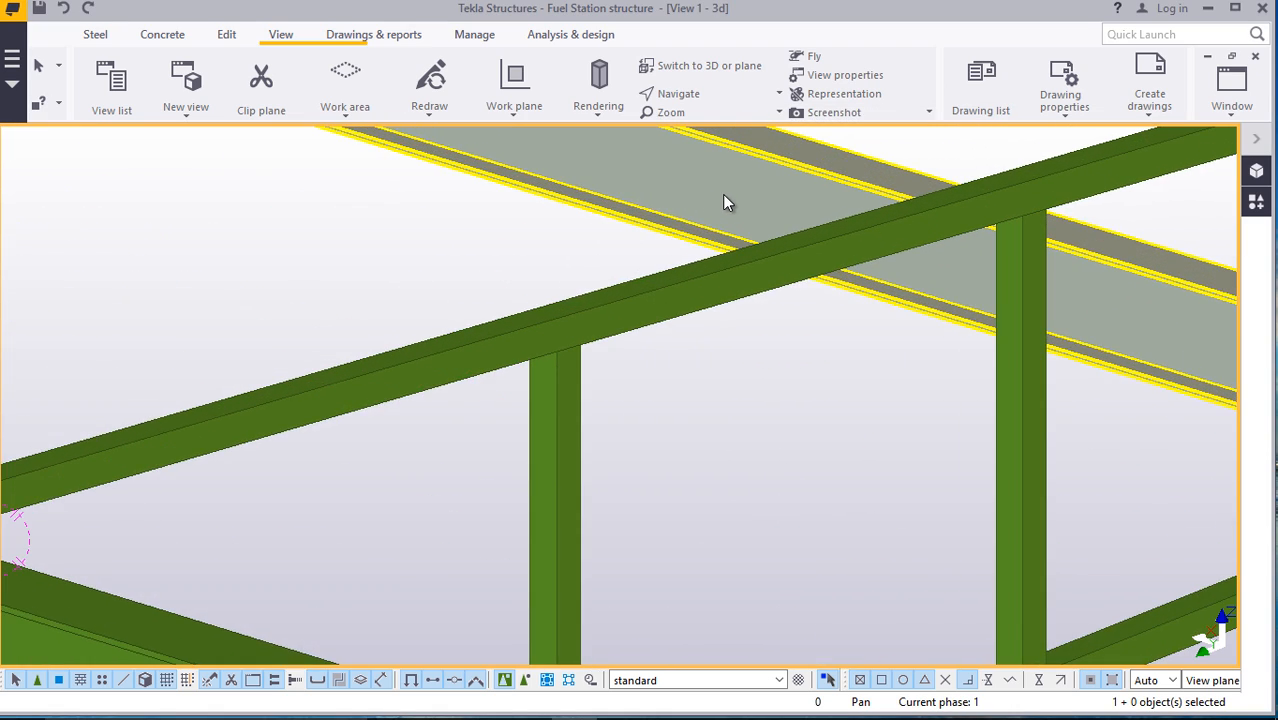
{"action": "left_click", "coordinate": [679, 93]}
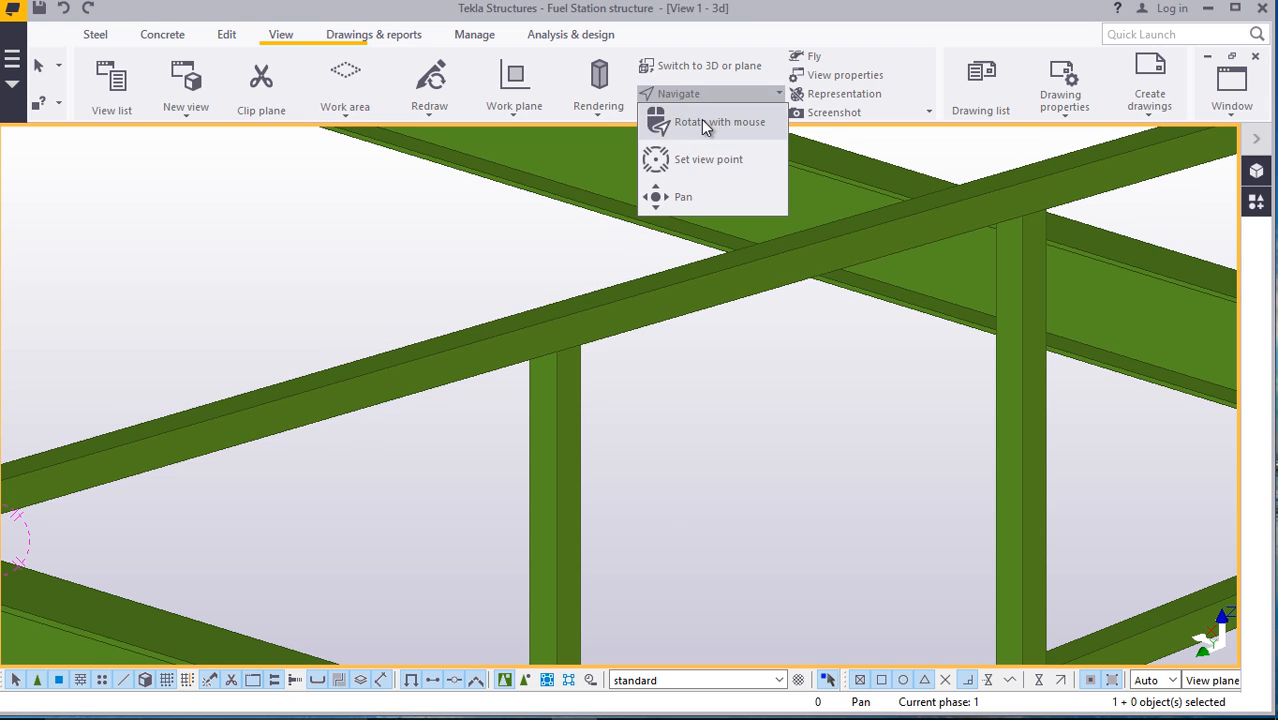
{"action": "left_click", "coordinate": [703, 122]}
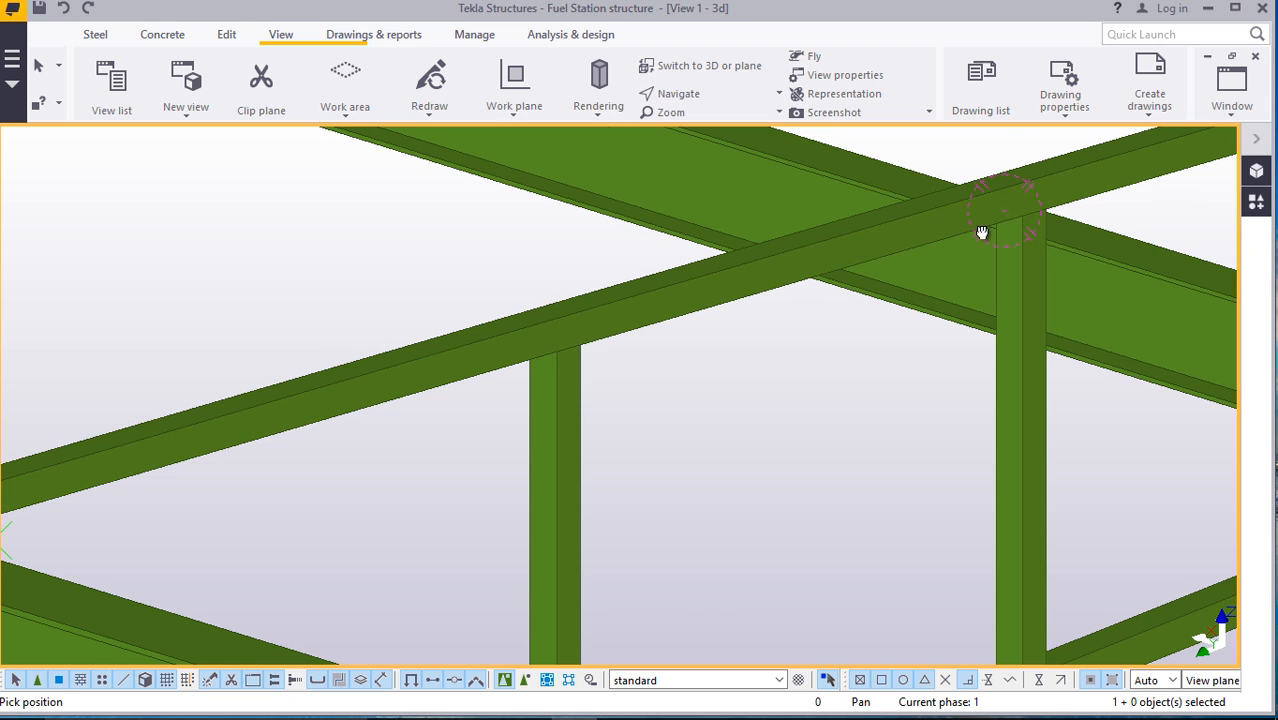
{"action": "left_click_drag", "start_coordinate": [983, 233], "coordinate": [852, 225]}
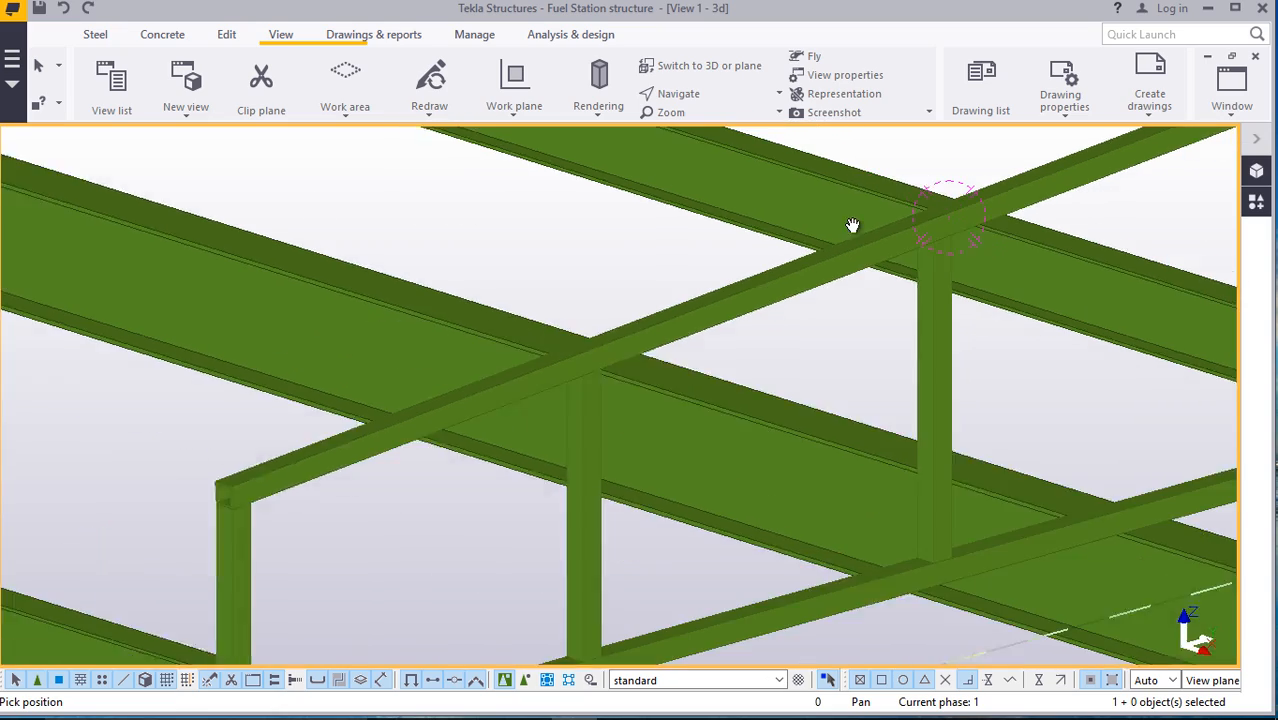
{"action": "scroll", "coordinate": [852, 225], "scroll_direction": "down", "scroll_amount": 2}
{"action": "scroll", "coordinate": [474, 400], "scroll_direction": "up", "scroll_amount": 6}
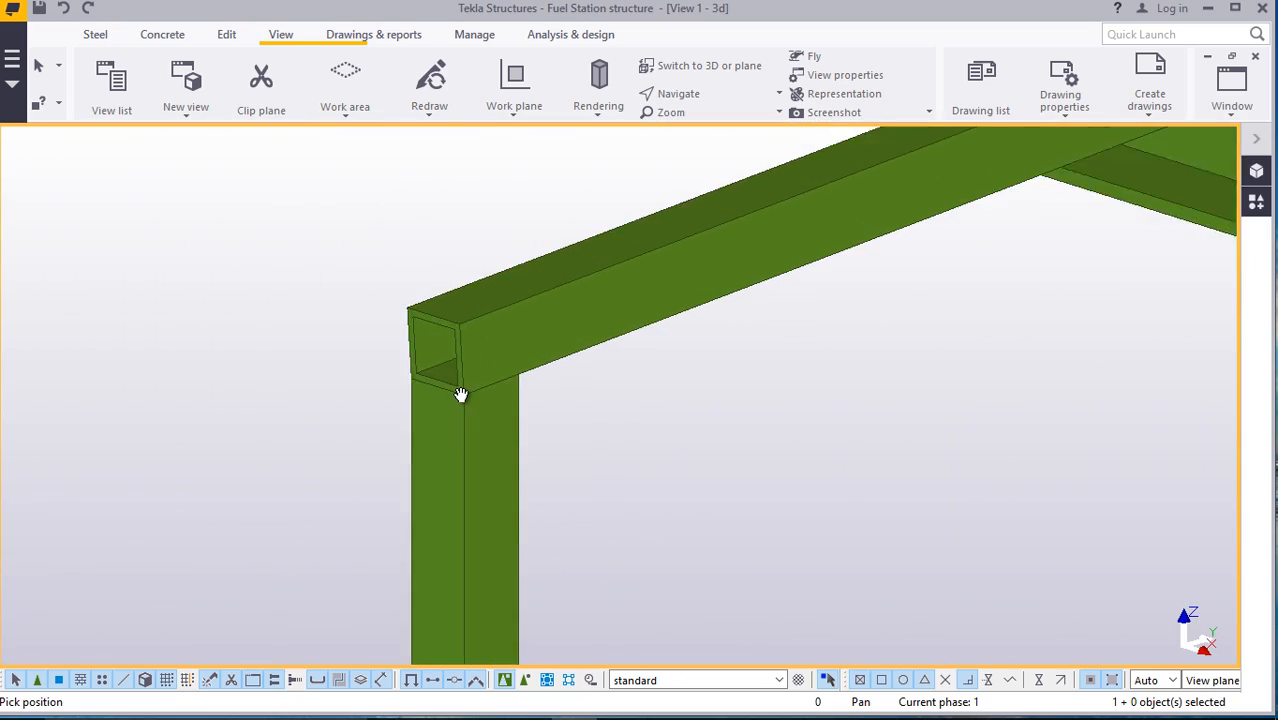
{"action": "scroll", "coordinate": [461, 395], "scroll_direction": "down", "scroll_amount": 6}
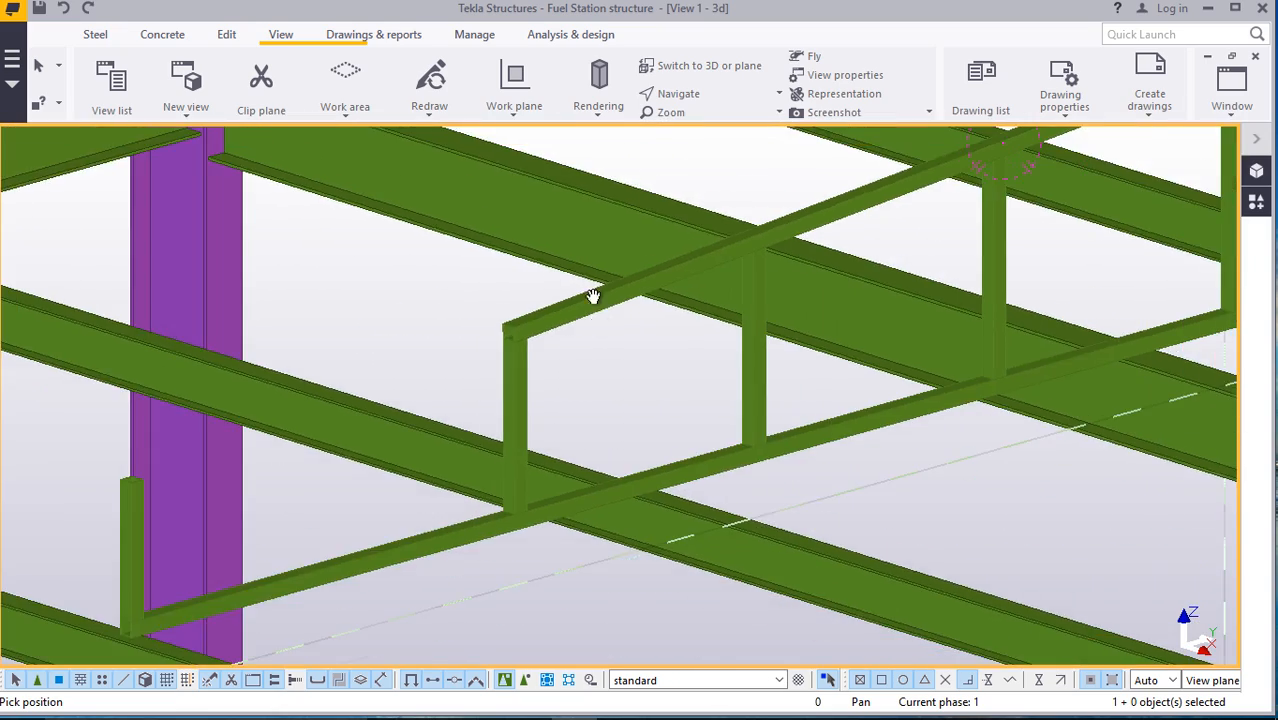
{"action": "left_click_drag", "start_coordinate": [595, 341], "coordinate": [684, 392]}
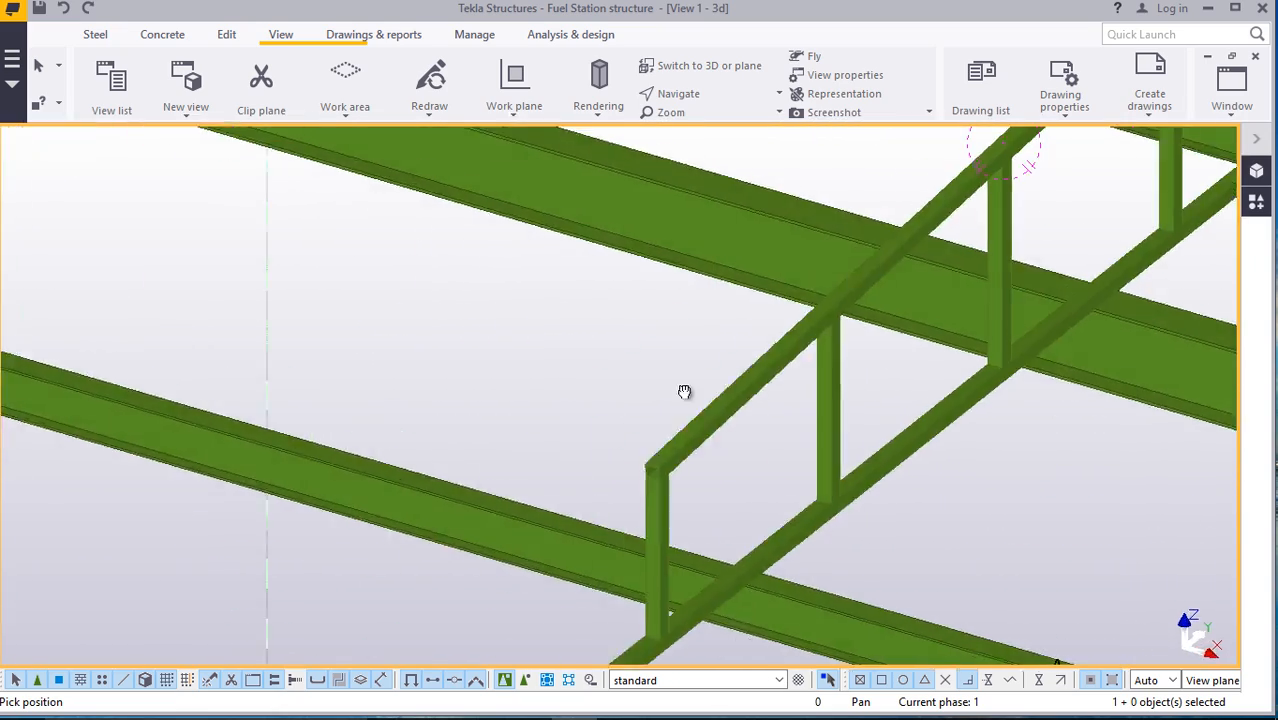
{"action": "middle_click_drag", "start_coordinate": [684, 392], "coordinate": [863, 415], "text": "ctrl"}
{"action": "scroll", "coordinate": [451, 291], "scroll_direction": "down", "scroll_amount": 5}
{"action": "middle_click_drag", "start_coordinate": [795, 455], "coordinate": [933, 410], "text": "ctrl"}
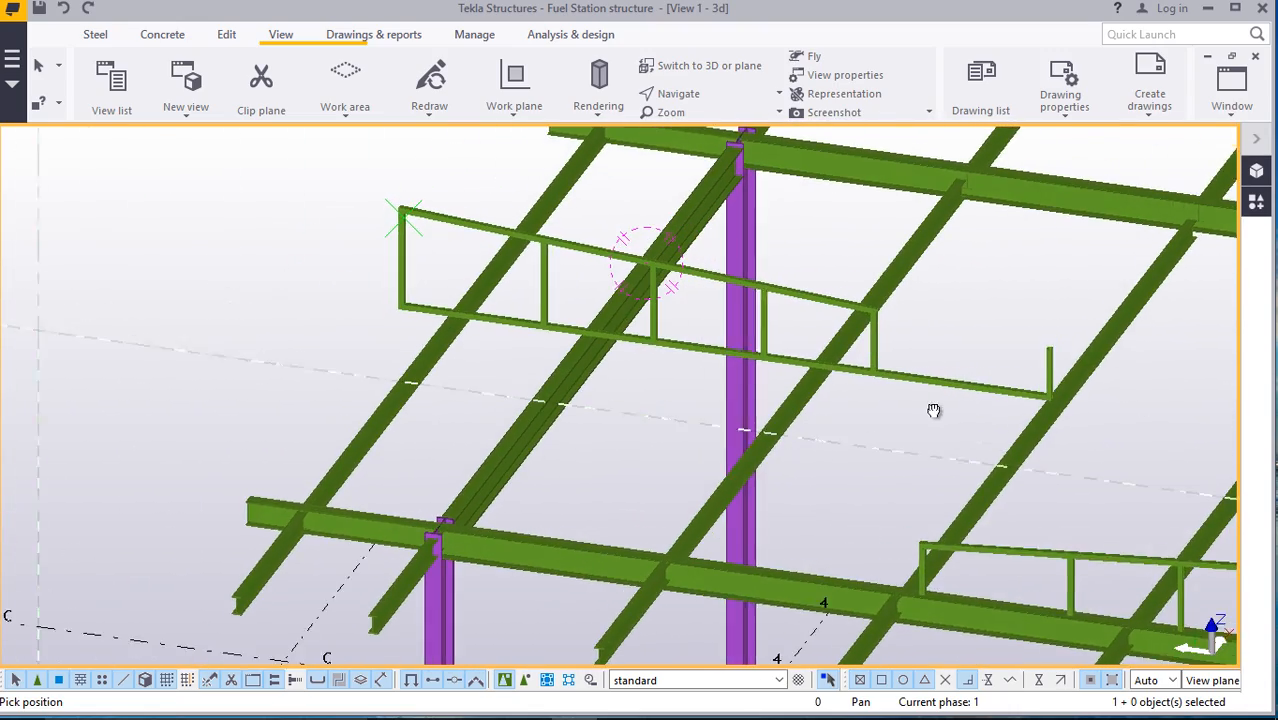
{"action": "scroll", "coordinate": [944, 360], "scroll_direction": "up", "scroll_amount": 6}
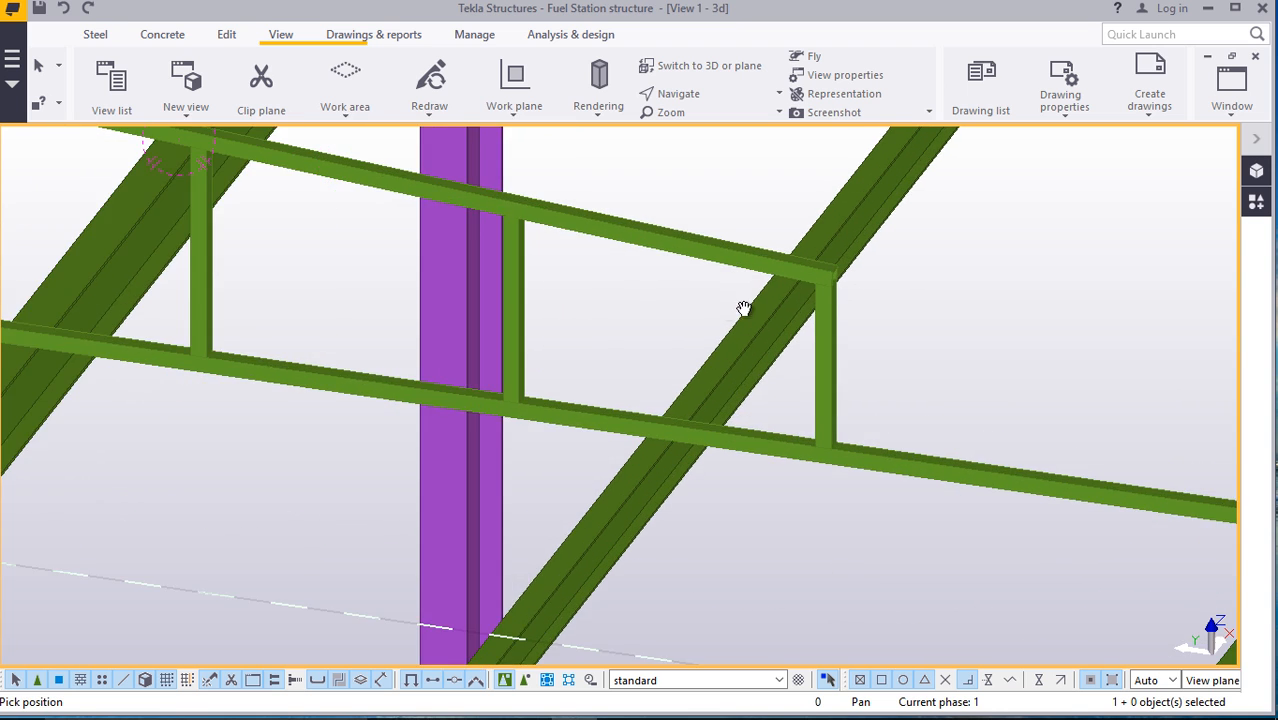
{"action": "middle_click_drag", "start_coordinate": [744, 308], "coordinate": [579, 251], "text": "ctrl"}
{"action": "right_click", "coordinate": [580, 194]}
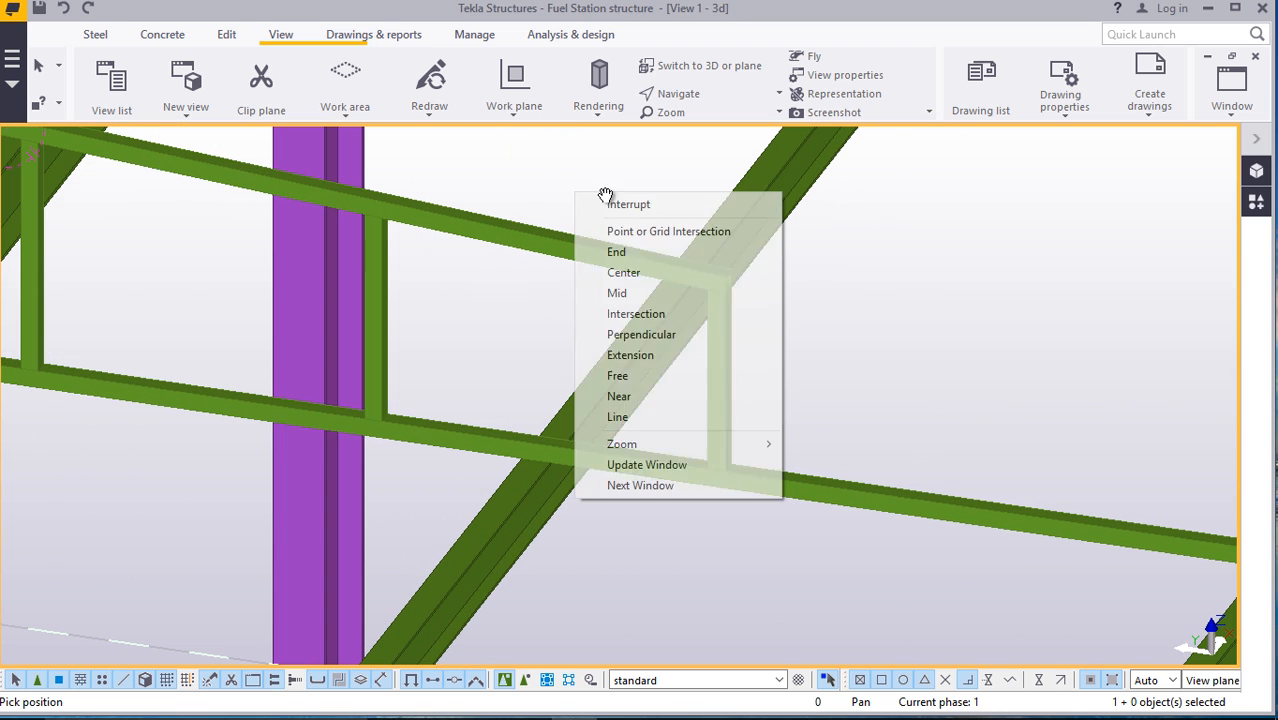
{"action": "left_click", "coordinate": [620, 204]}
Delete the midspan frame's top chord beam that ends at the fifth post
{"action": "left_click", "coordinate": [598, 243]}
{"action": "right_click", "coordinate": [1026, 244]}
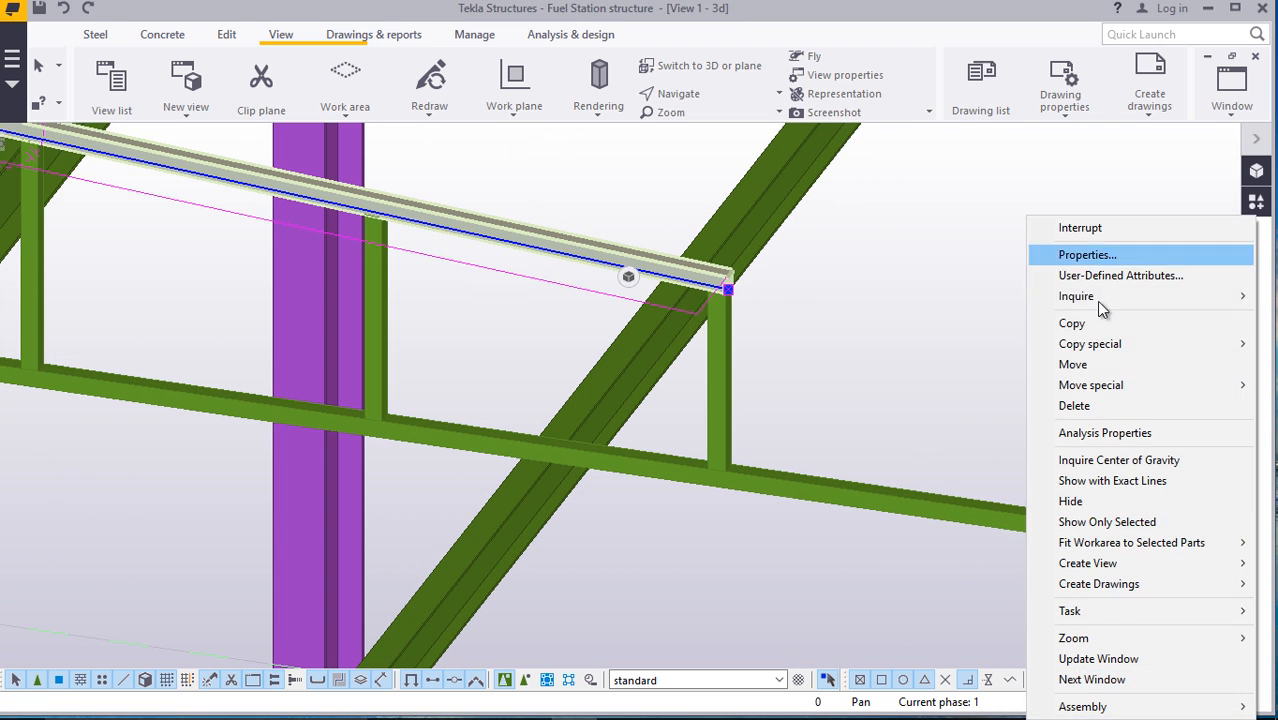
{"action": "left_click", "coordinate": [1072, 405]}
Model a new steel beam top chord from the tallest end post's outer top edge midpoint to the shortest end post's outer top edge midpoint
{"action": "middle_click_drag", "start_coordinate": [904, 342], "coordinate": [1010, 433], "text": "ctrl"}
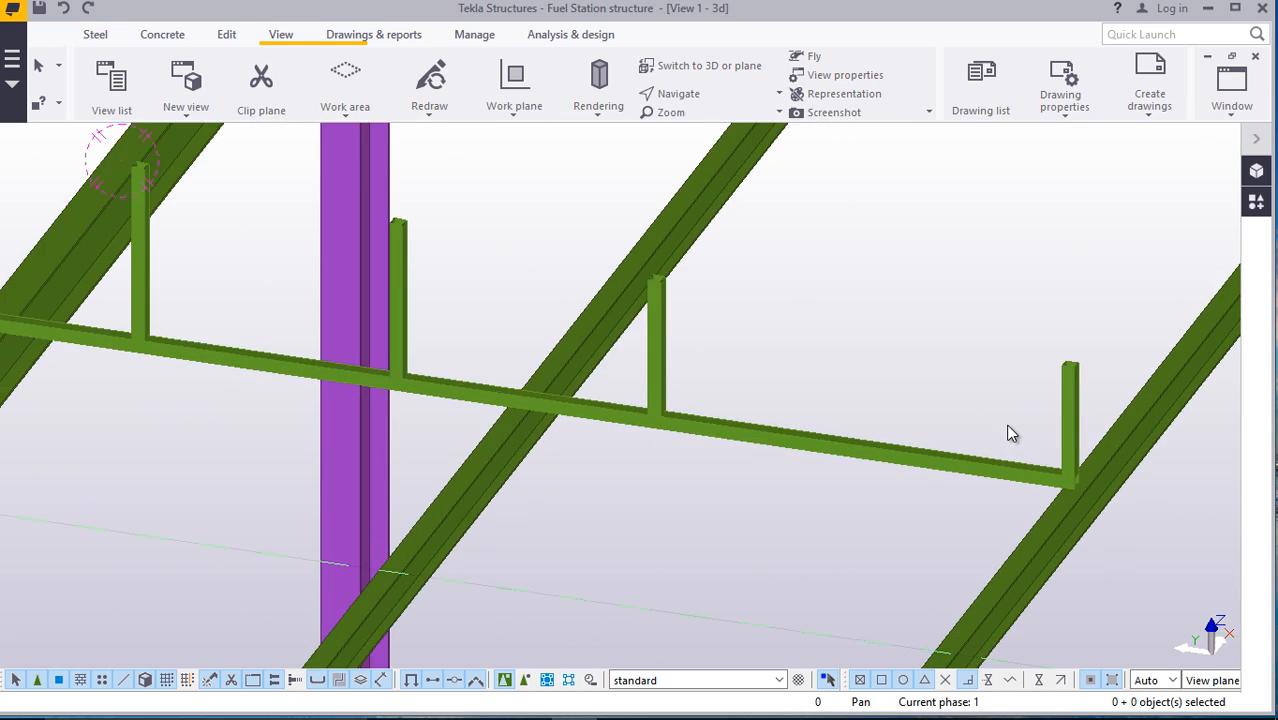
{"action": "scroll", "coordinate": [1008, 426], "scroll_direction": "down", "scroll_amount": 6}
{"action": "scroll", "coordinate": [1046, 456], "scroll_direction": "up", "scroll_amount": 12}
{"action": "scroll", "coordinate": [1029, 456], "scroll_direction": "down", "scroll_amount": 7}
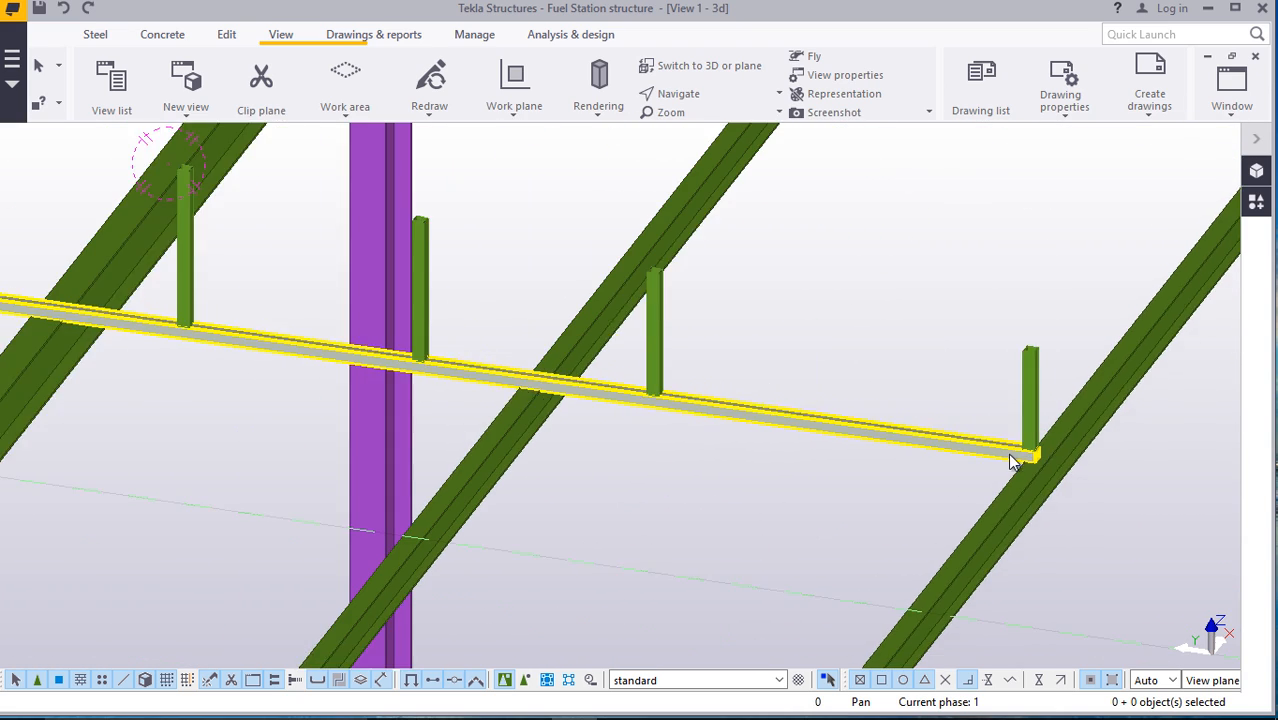
{"action": "scroll", "coordinate": [1012, 462], "scroll_direction": "down", "scroll_amount": 2}
{"action": "left_click", "coordinate": [729, 94]}
{"action": "left_click", "coordinate": [713, 128]}
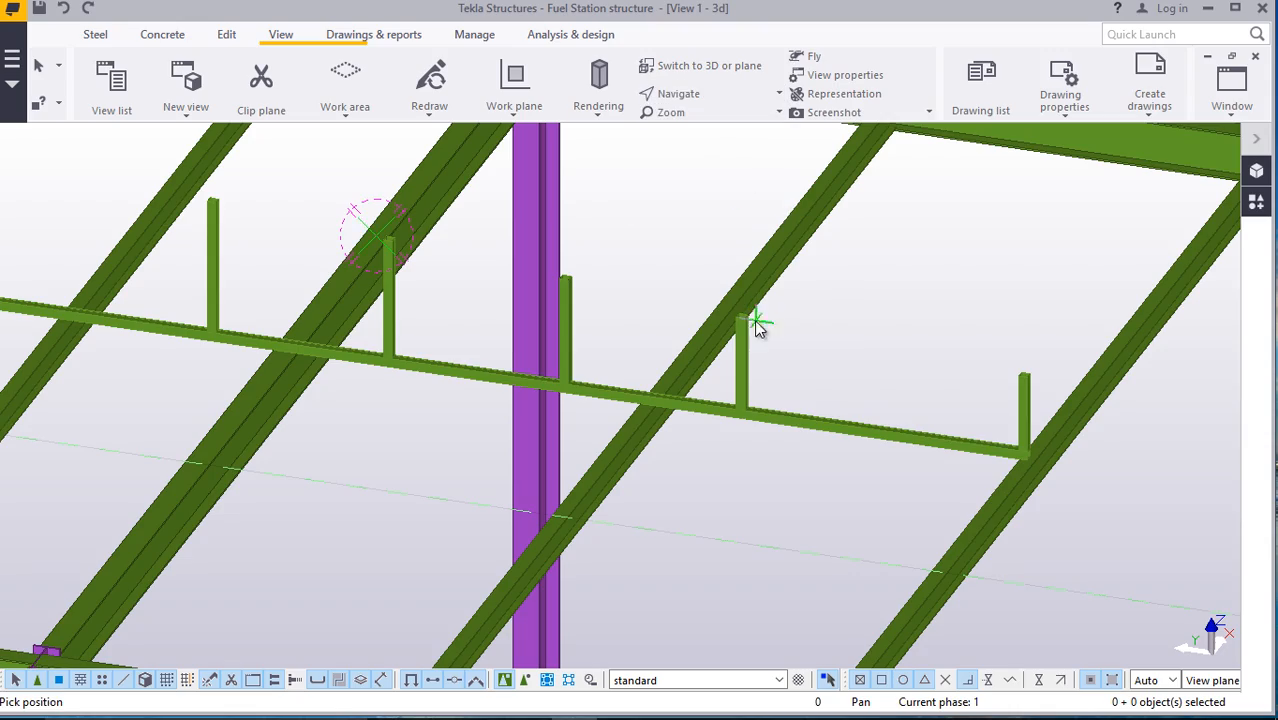
{"action": "left_click_drag", "start_coordinate": [756, 321], "coordinate": [787, 330]}
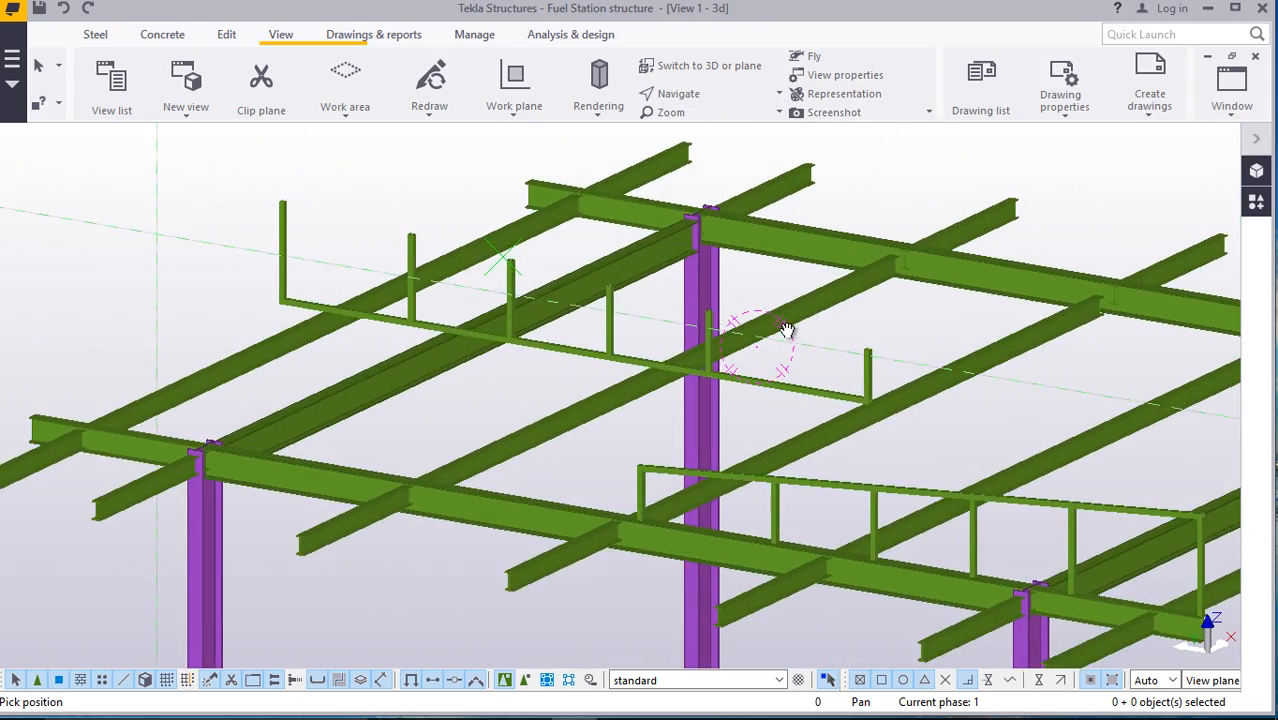
{"action": "scroll", "coordinate": [277, 162], "scroll_direction": "up", "scroll_amount": 10}
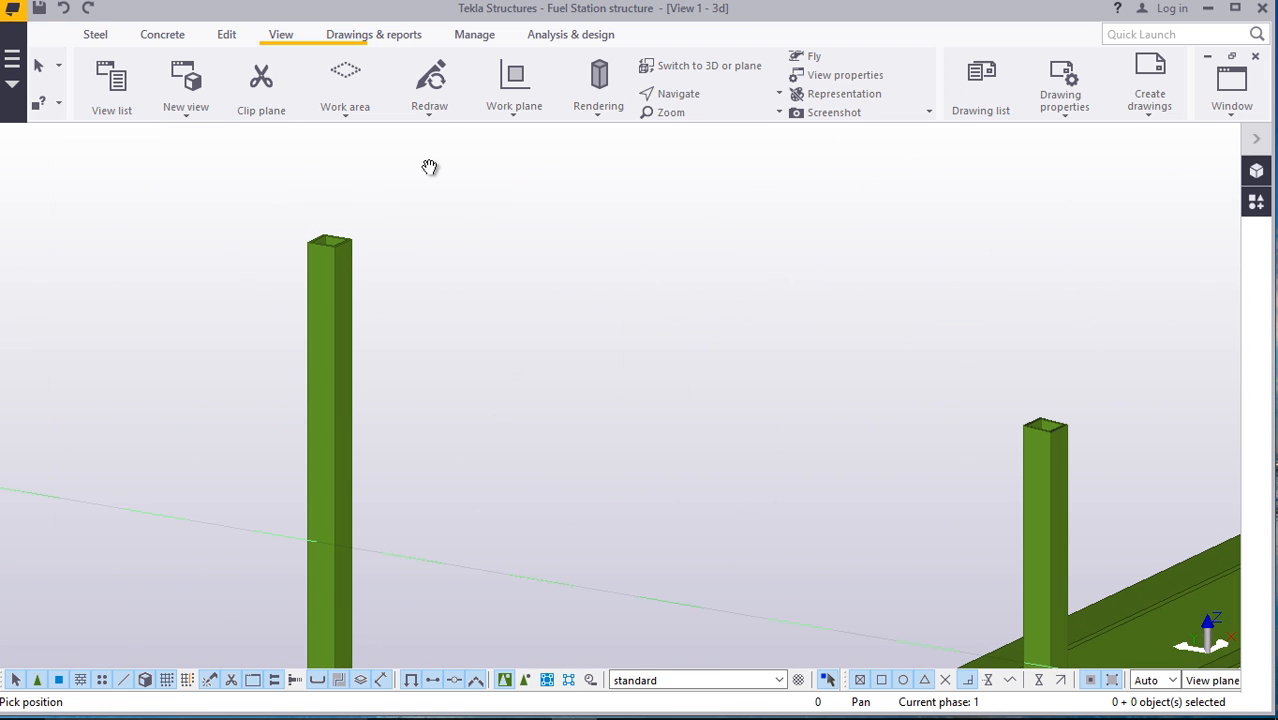
{"action": "right_click", "coordinate": [428, 166]}
{"action": "left_click", "coordinate": [480, 178]}
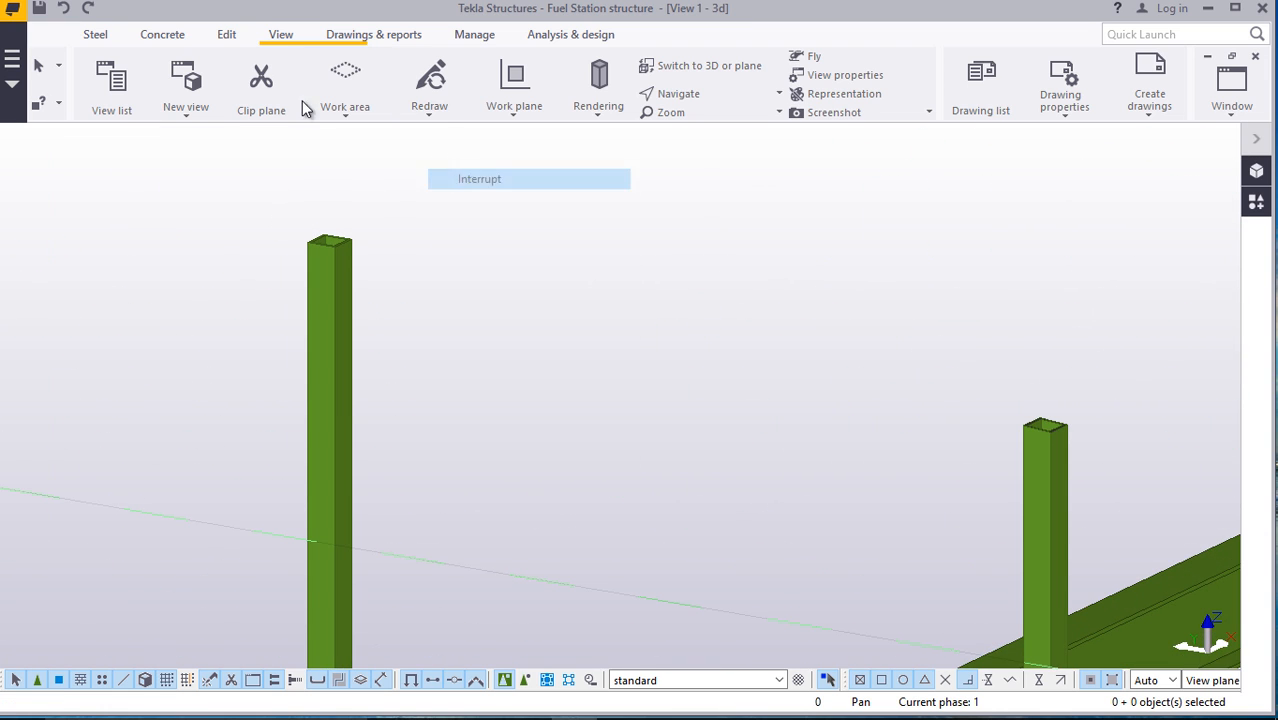
{"action": "left_click", "coordinate": [90, 36]}
{"action": "left_click", "coordinate": [158, 113]}
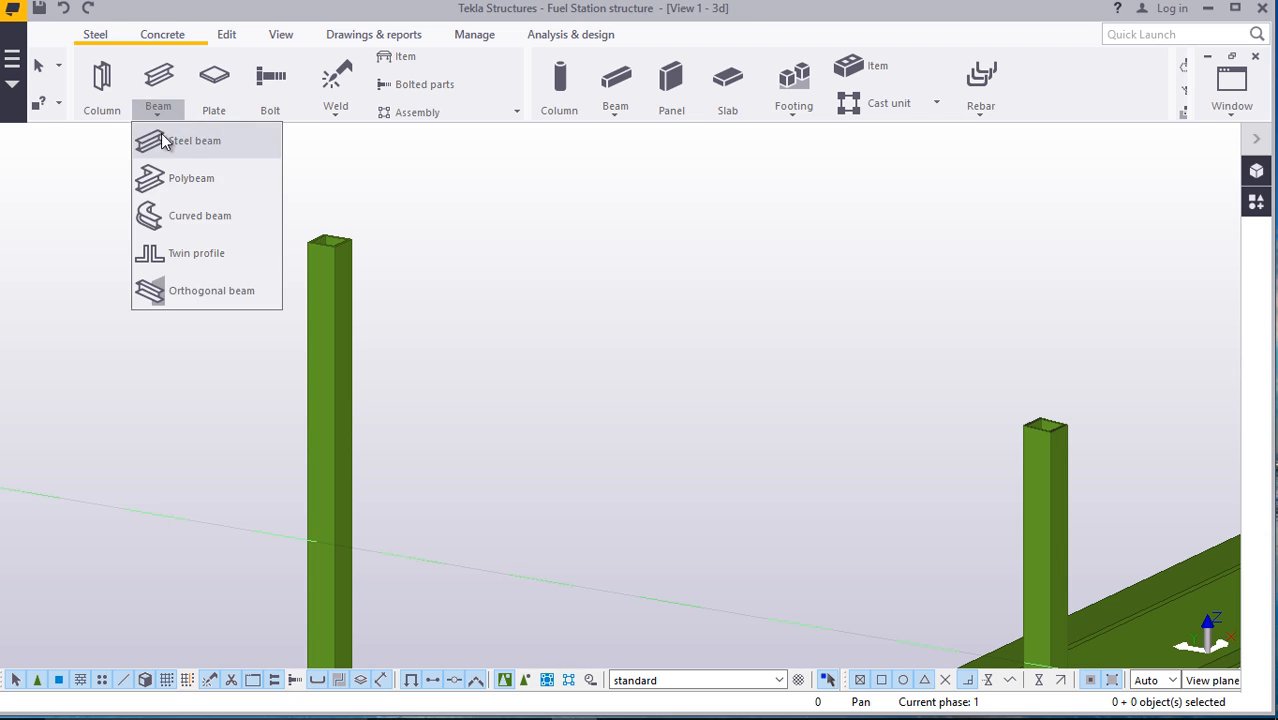
{"action": "left_click", "coordinate": [165, 141]}
{"action": "scroll", "coordinate": [335, 234], "scroll_direction": "up", "scroll_amount": 5}
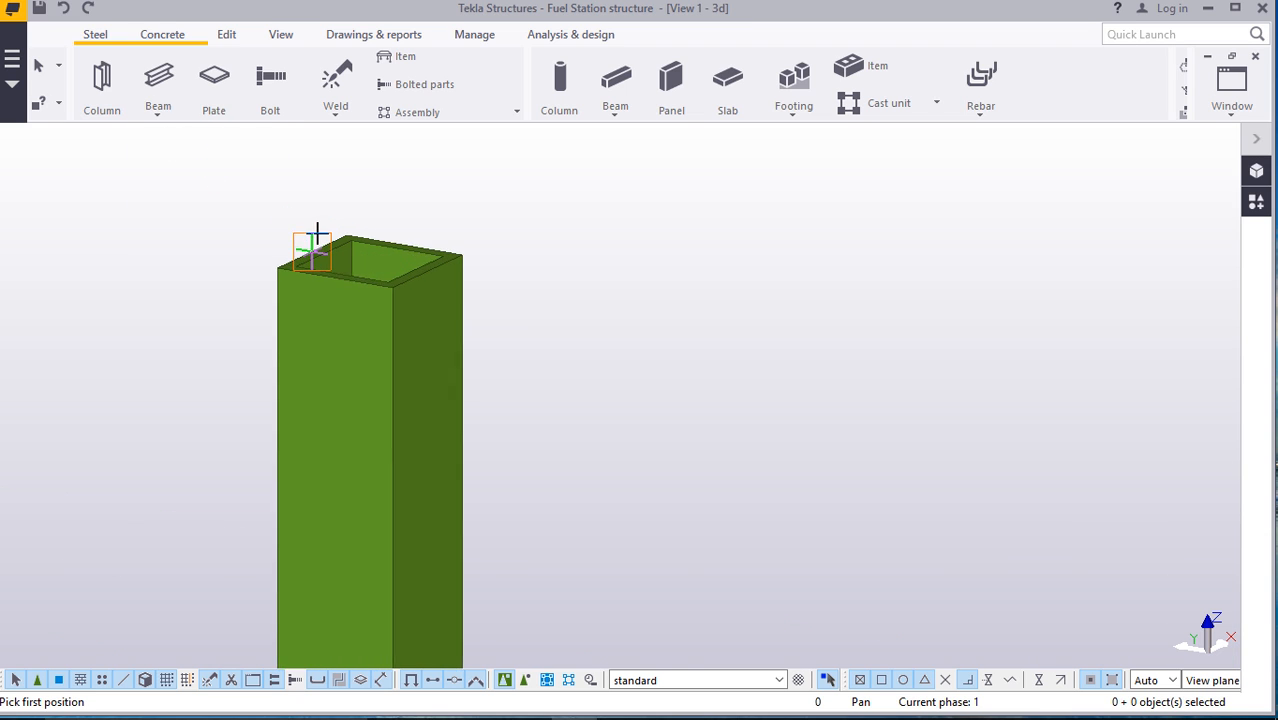
{"action": "scroll", "coordinate": [316, 240], "scroll_direction": "up", "scroll_amount": 5}
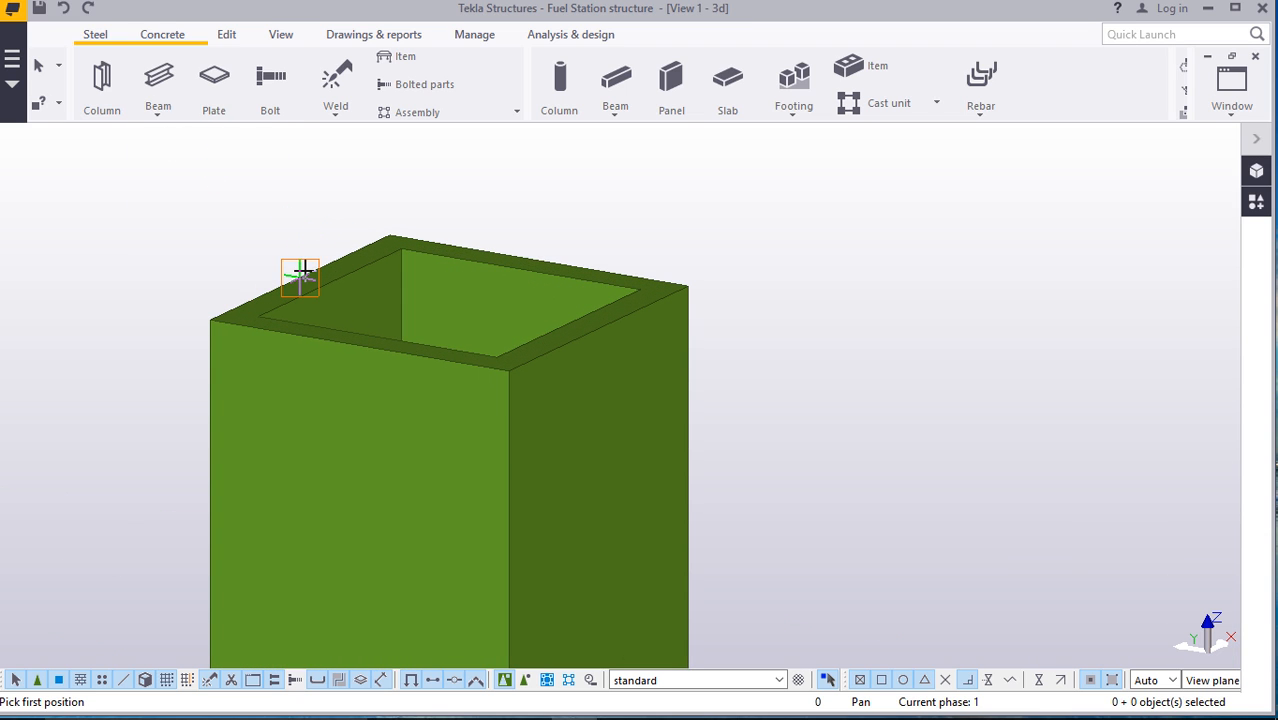
{"action": "left_click", "coordinate": [300, 276]}
{"action": "scroll", "coordinate": [300, 276], "scroll_direction": "down", "scroll_amount": 12}
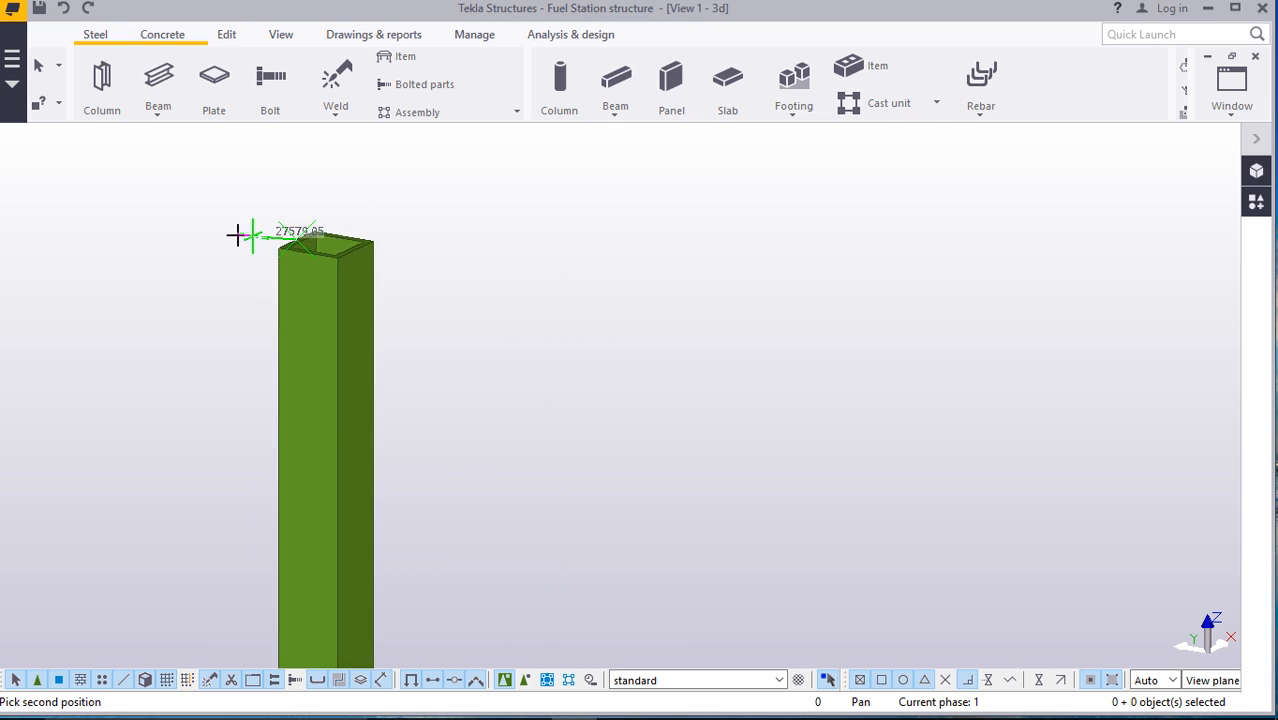
{"action": "scroll", "coordinate": [250, 244], "scroll_direction": "down", "scroll_amount": 8}
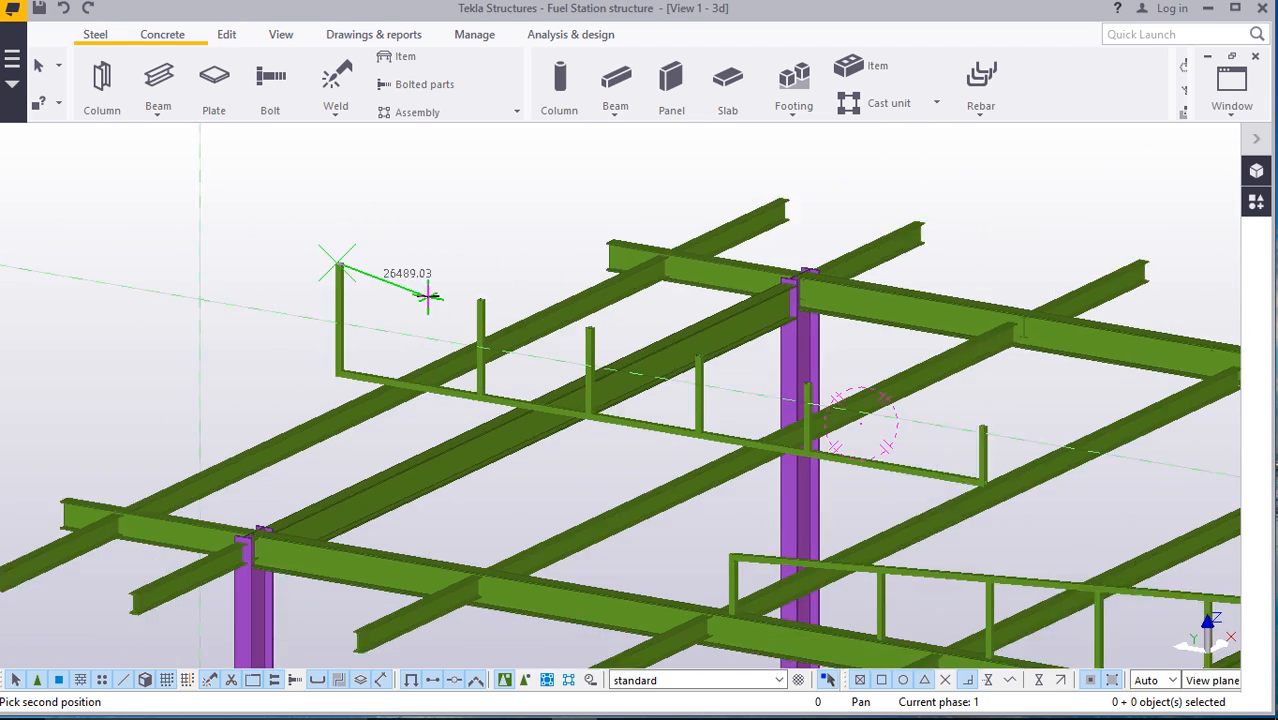
{"action": "scroll", "coordinate": [1013, 413], "scroll_direction": "up", "scroll_amount": 3}
{"action": "scroll", "coordinate": [1013, 413], "scroll_direction": "up", "scroll_amount": 6}
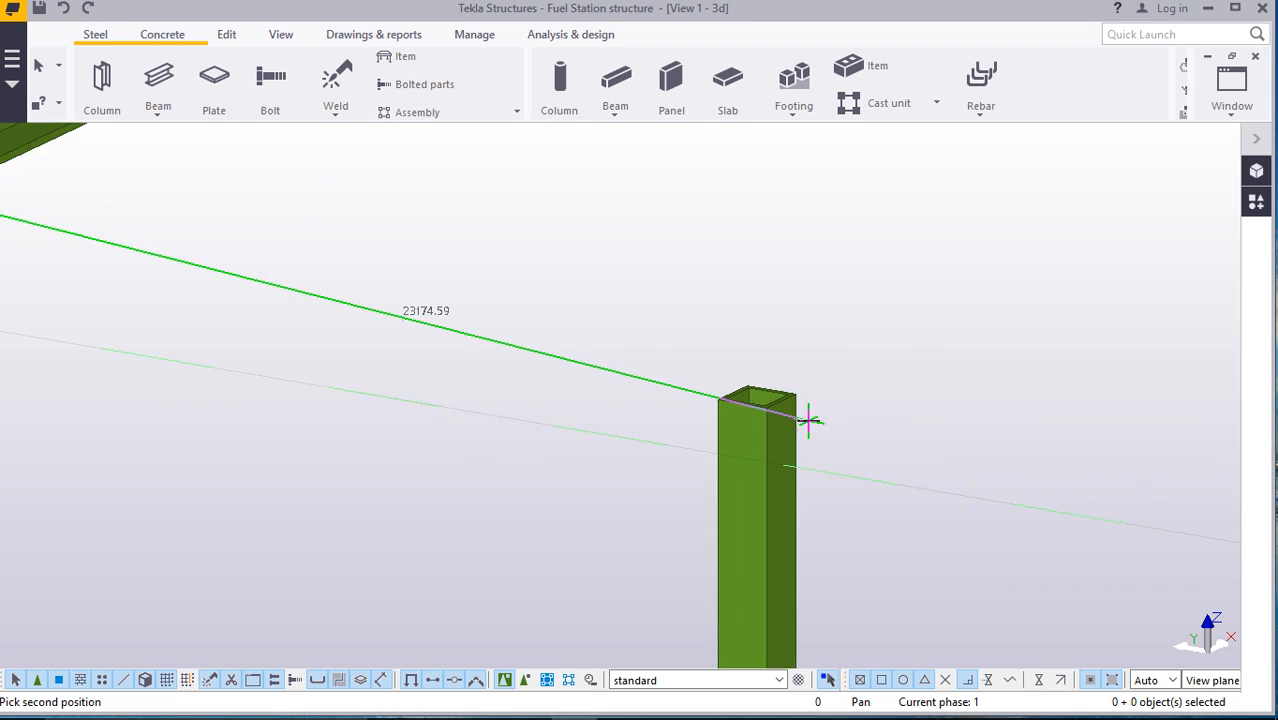
{"action": "scroll", "coordinate": [720, 355], "scroll_direction": "down", "scroll_amount": 5}
{"action": "scroll", "coordinate": [790, 372], "scroll_direction": "up", "scroll_amount": 8}
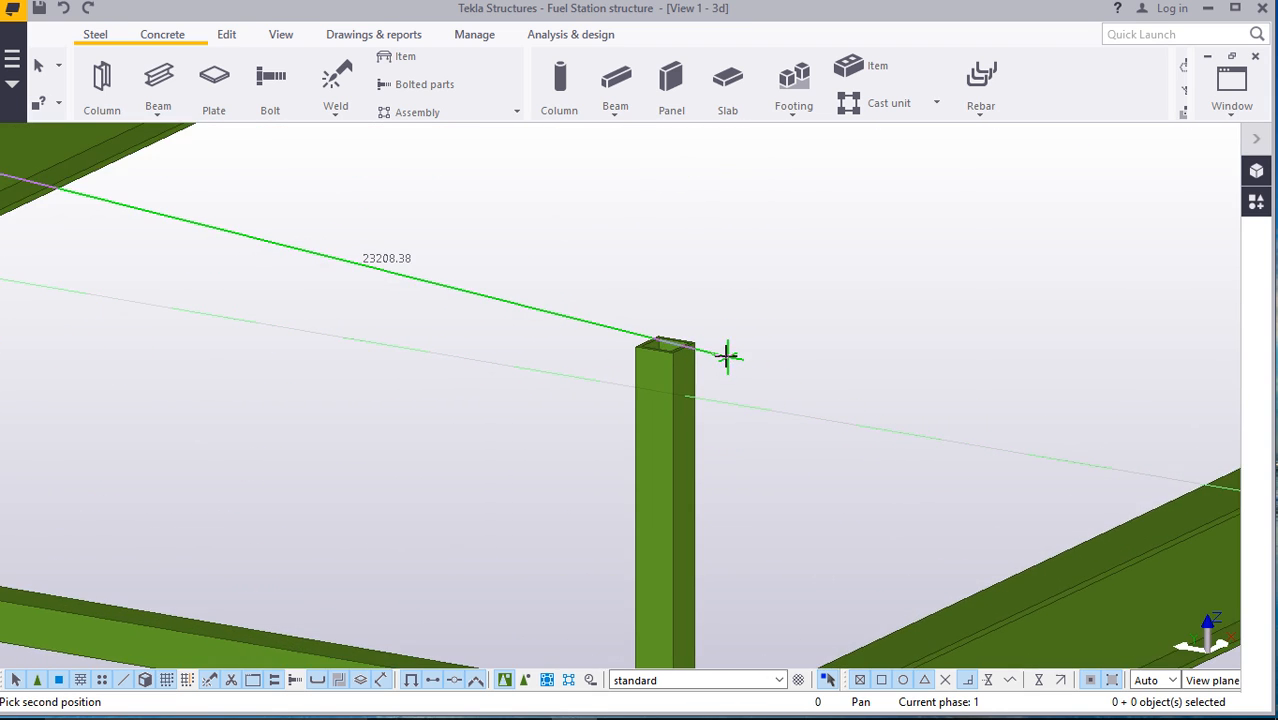
{"action": "scroll", "coordinate": [688, 338], "scroll_direction": "up", "scroll_amount": 4}
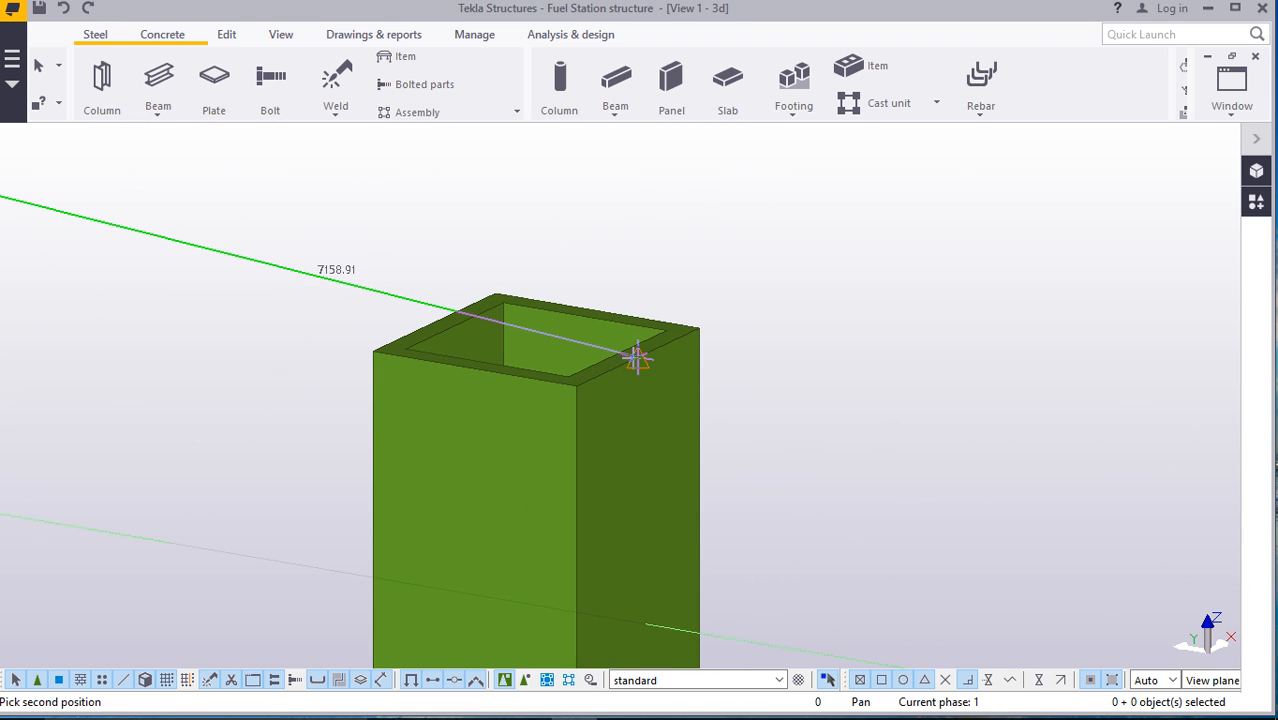
{"action": "left_click", "coordinate": [639, 360]}
{"action": "right_click", "coordinate": [919, 197]}
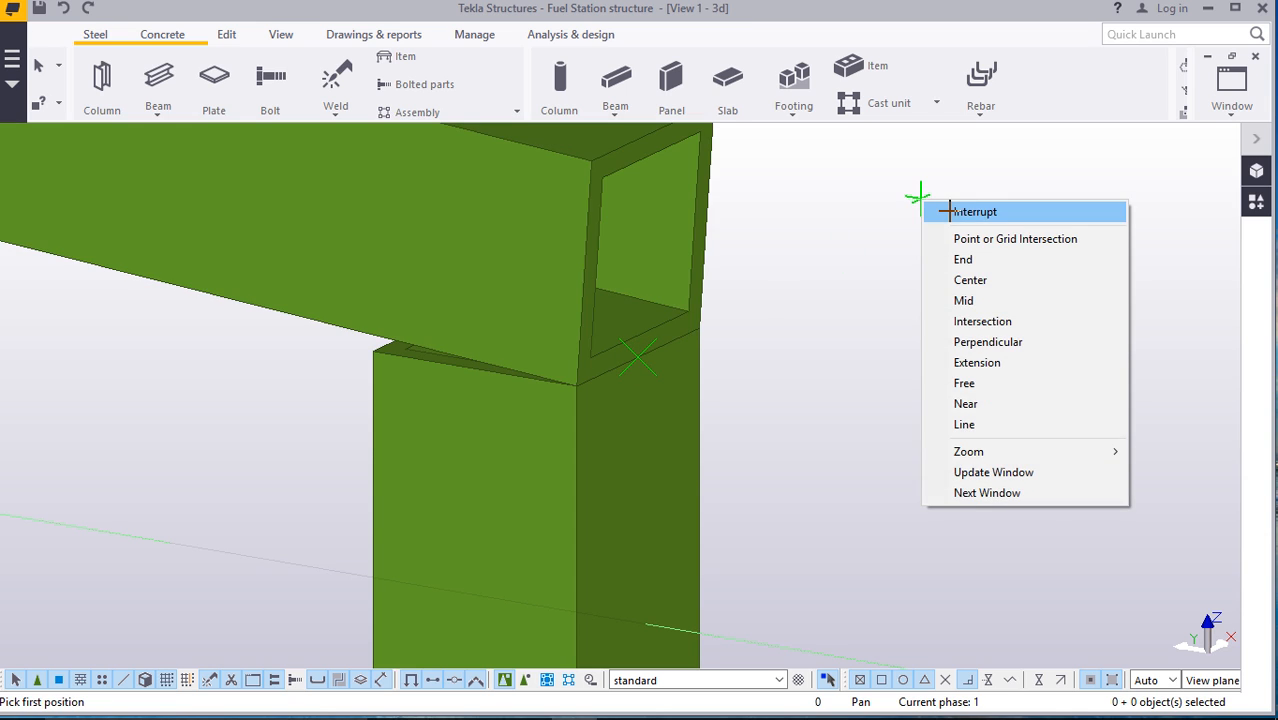
{"action": "left_click", "coordinate": [945, 206]}
Examine the rebuilt midspan frame and compare it with the tapered frame on the edge girder from several viewpoints
{"action": "scroll", "coordinate": [705, 308], "scroll_direction": "down", "scroll_amount": 6}
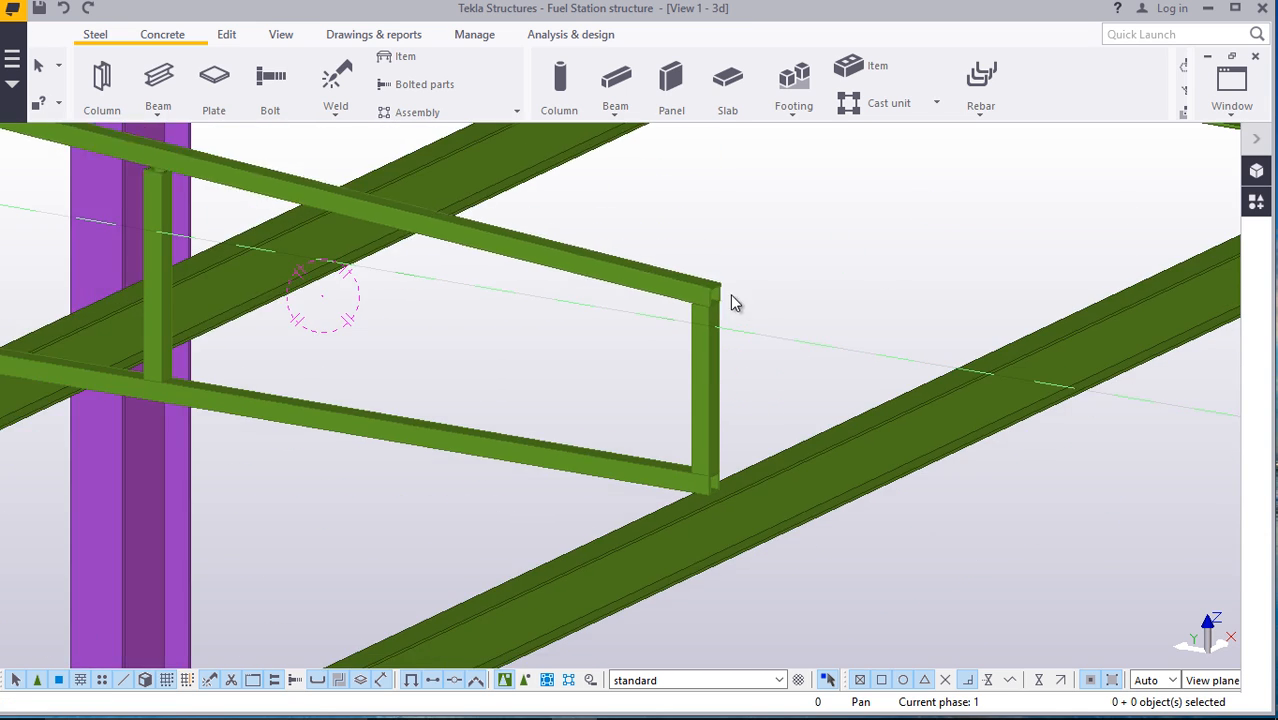
{"action": "scroll", "coordinate": [709, 299], "scroll_direction": "up", "scroll_amount": 2}
{"action": "scroll", "coordinate": [709, 307], "scroll_direction": "down", "scroll_amount": 8}
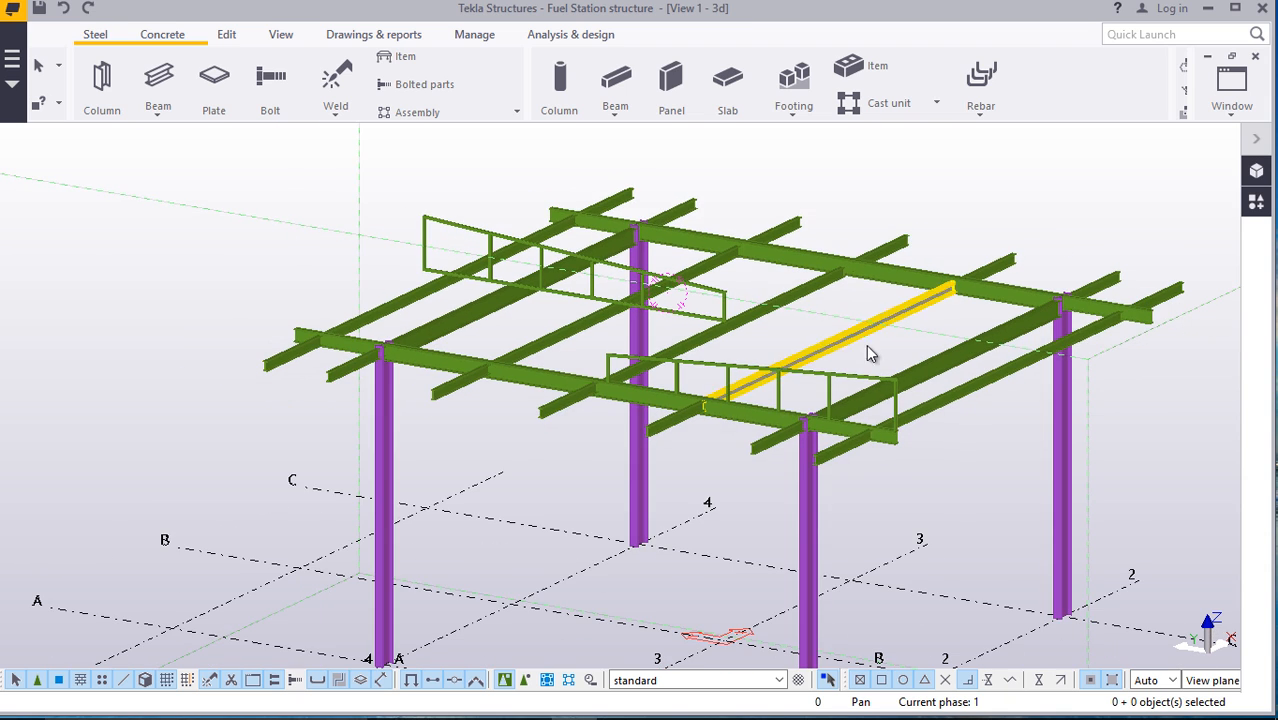
{"action": "left_click", "coordinate": [280, 36]}
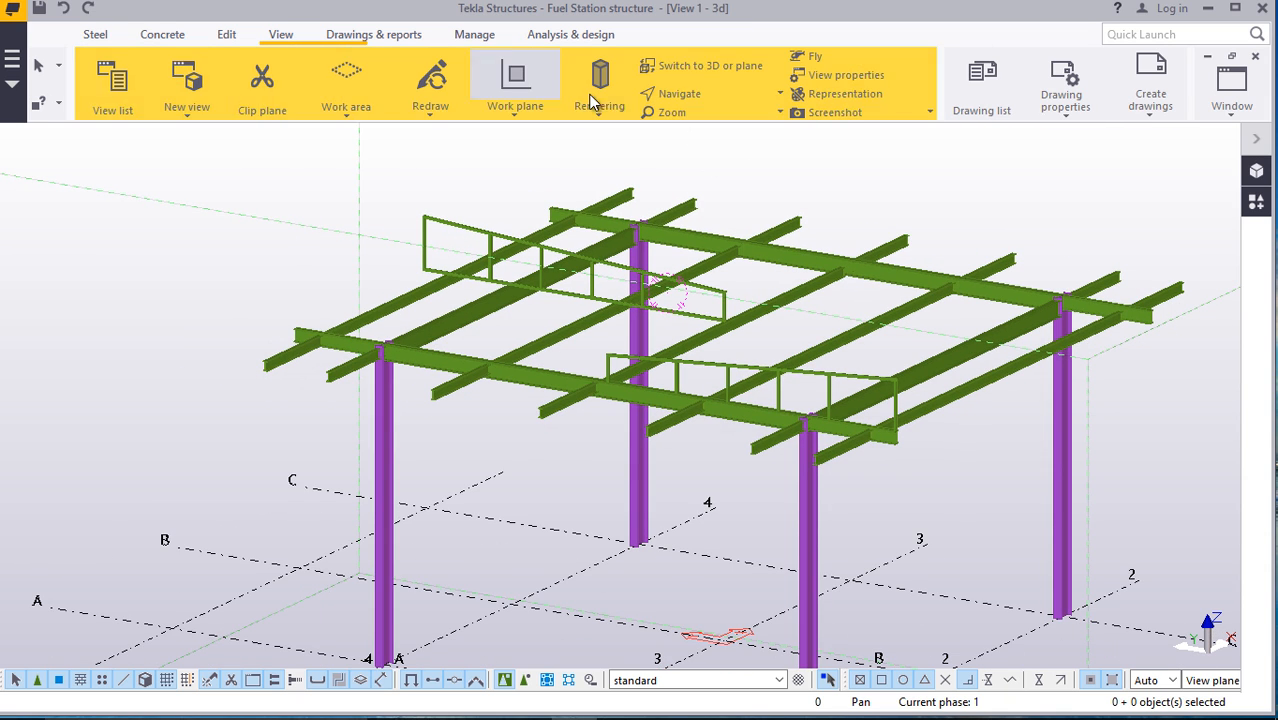
{"action": "left_click", "coordinate": [686, 93]}
{"action": "left_click", "coordinate": [686, 123]}
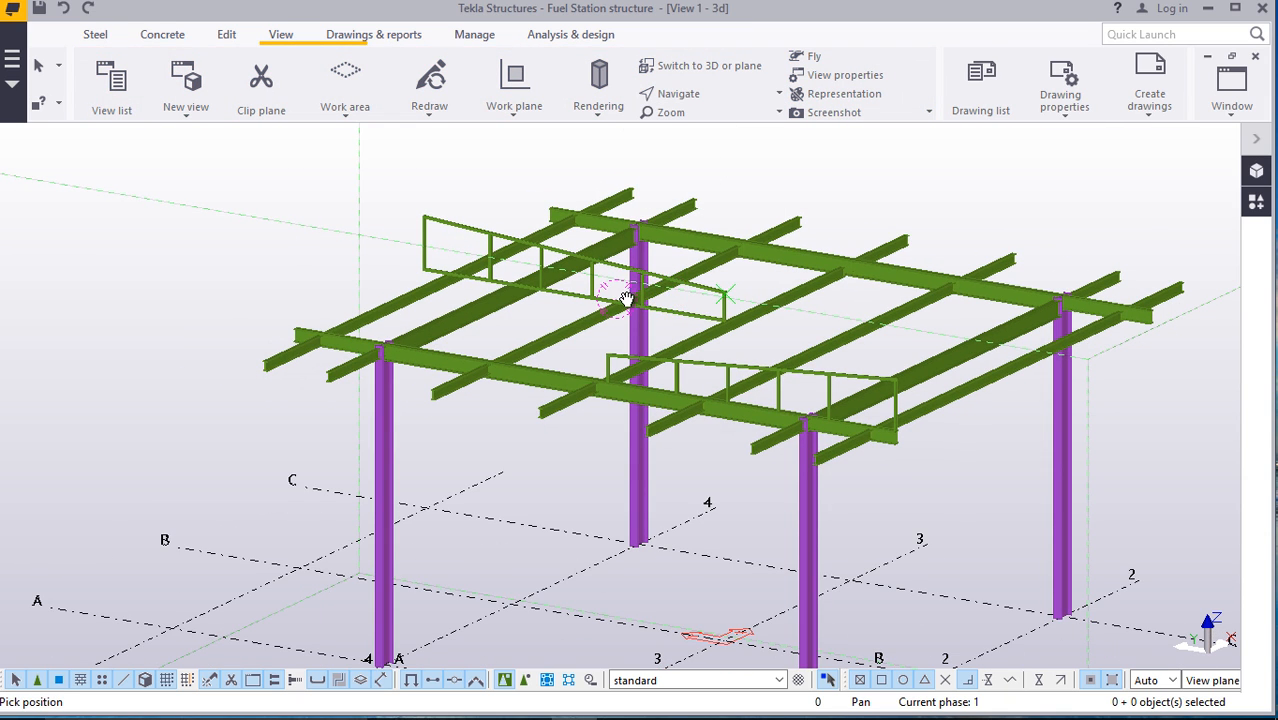
{"action": "left_click_drag", "start_coordinate": [652, 296], "coordinate": [836, 354]}
{"action": "scroll", "coordinate": [525, 320], "scroll_direction": "up", "scroll_amount": 5}
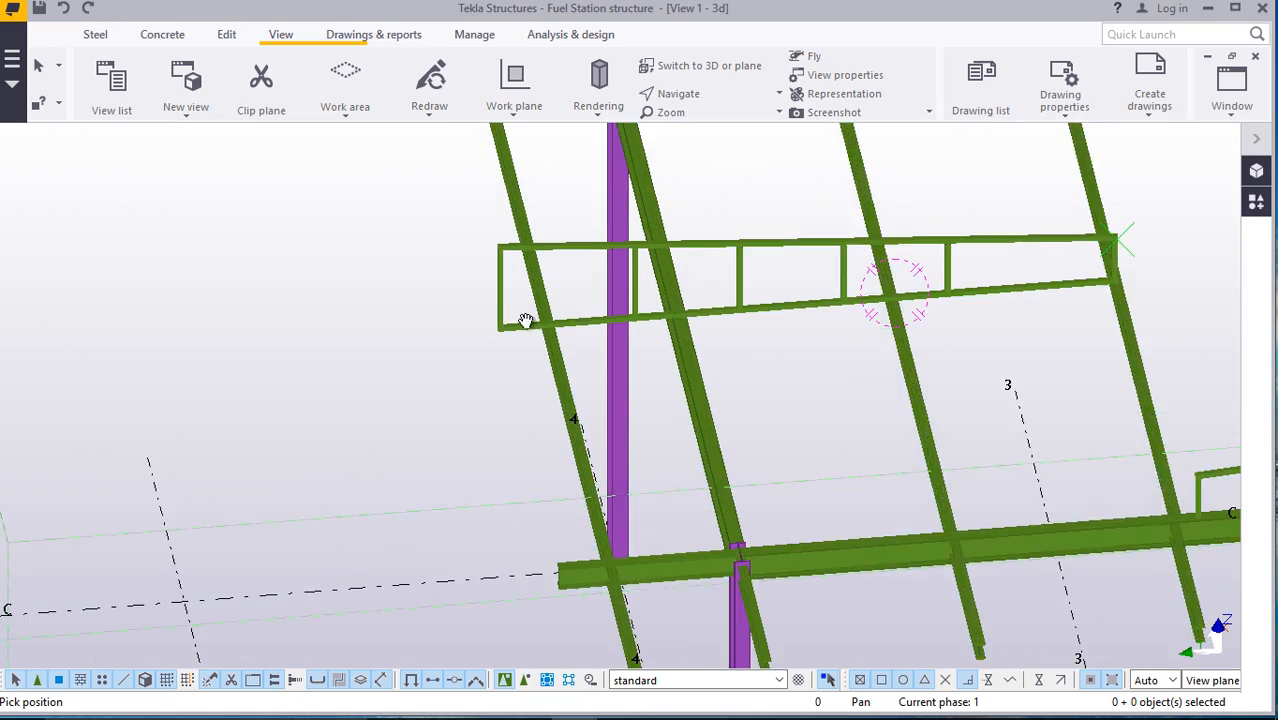
{"action": "left_click_drag", "start_coordinate": [525, 320], "coordinate": [430, 264]}
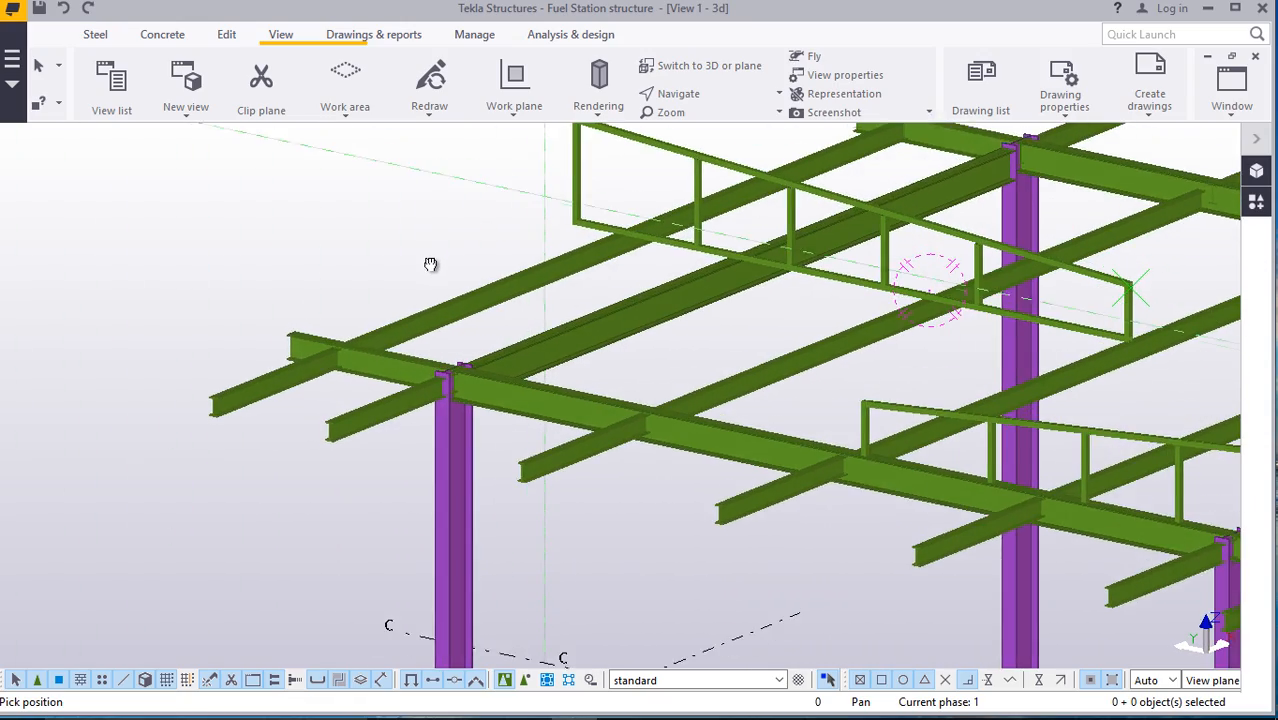
{"action": "middle_click_drag", "start_coordinate": [430, 264], "coordinate": [434, 268], "text": "ctrl"}
{"action": "scroll", "coordinate": [548, 280], "scroll_direction": "down", "scroll_amount": 4}
{"action": "scroll", "coordinate": [1056, 489], "scroll_direction": "up", "scroll_amount": 2}
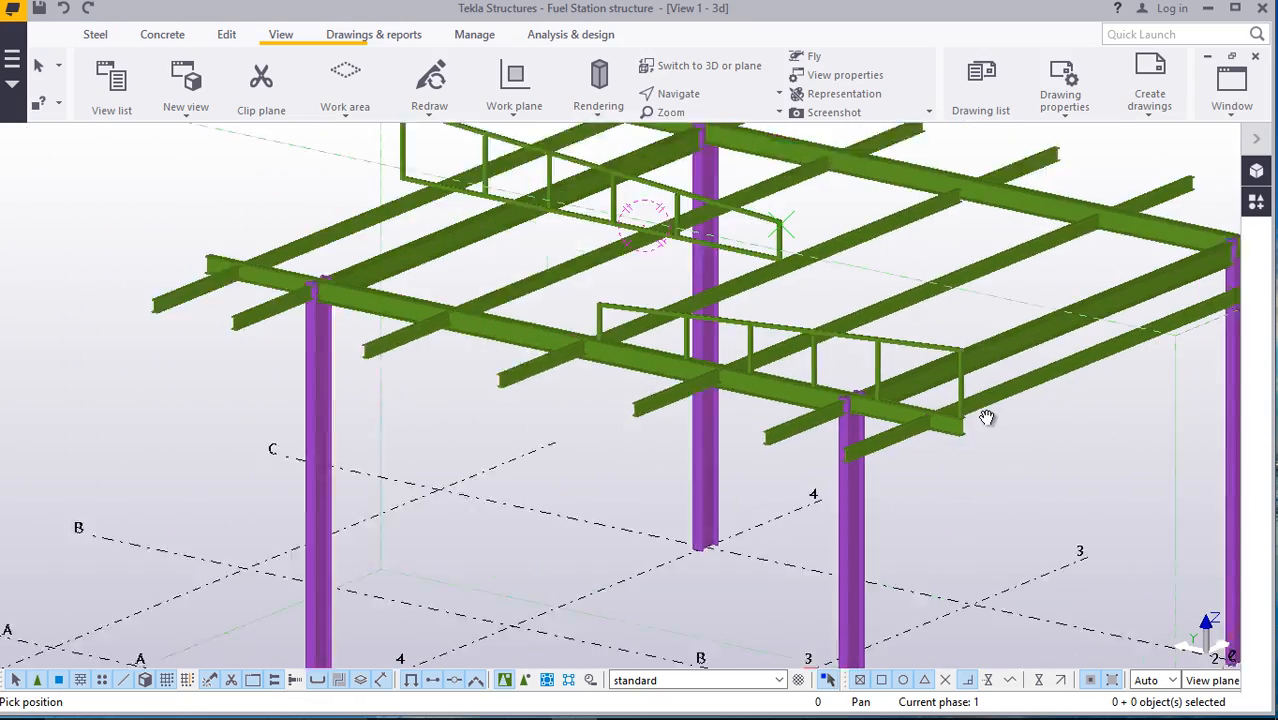
{"action": "scroll", "coordinate": [986, 417], "scroll_direction": "up", "scroll_amount": 10}
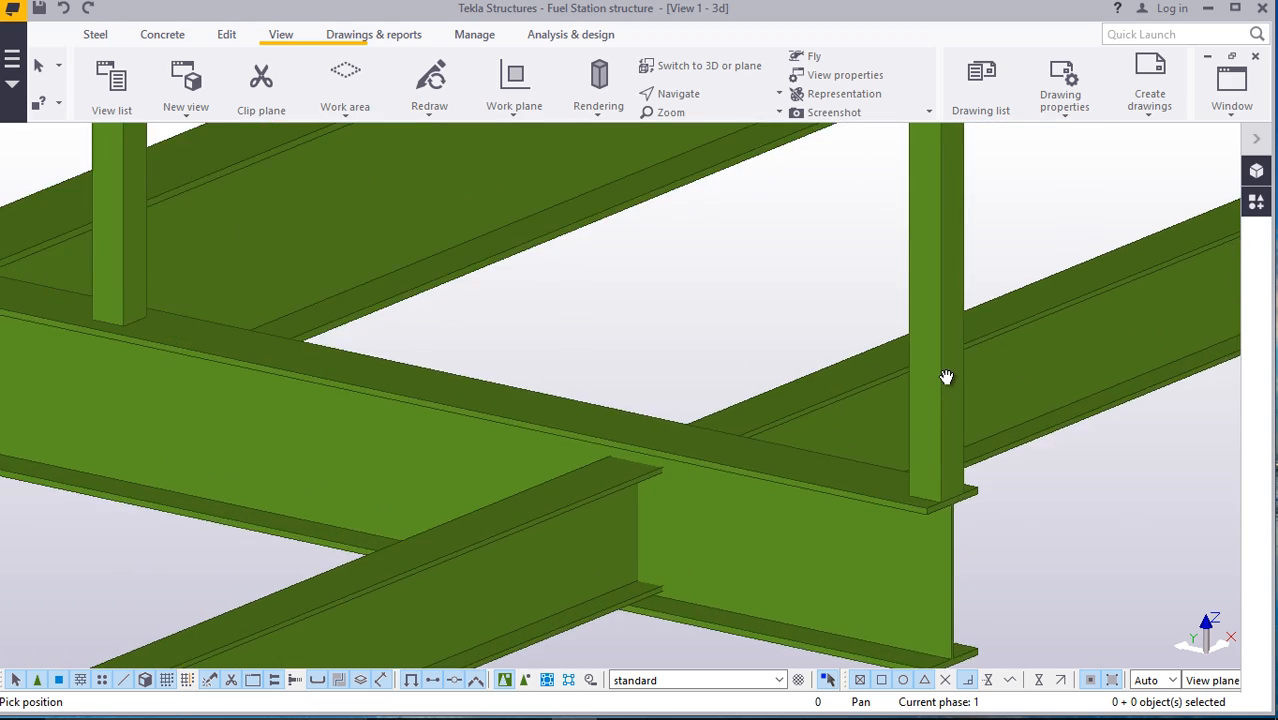
Examine the tallest end post's joints with the bottom chord and the rebuilt top chord at close range
{"action": "scroll", "coordinate": [900, 340], "scroll_direction": "down", "scroll_amount": 5}
{"action": "scroll", "coordinate": [833, 297], "scroll_direction": "up", "scroll_amount": 3}
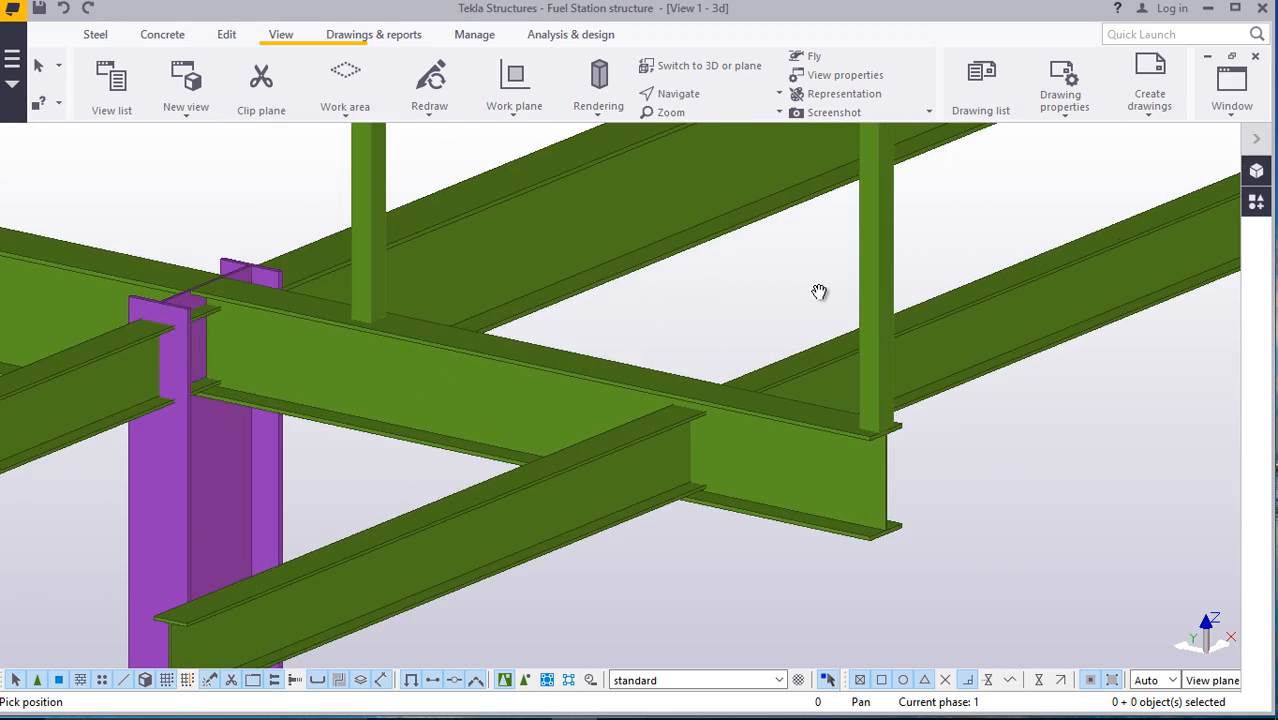
{"action": "scroll", "coordinate": [810, 290], "scroll_direction": "down", "scroll_amount": 3}
{"action": "right_click", "coordinate": [802, 294]}
{"action": "left_click", "coordinate": [810, 302]}
{"action": "scroll", "coordinate": [788, 290], "scroll_direction": "up", "scroll_amount": 3}
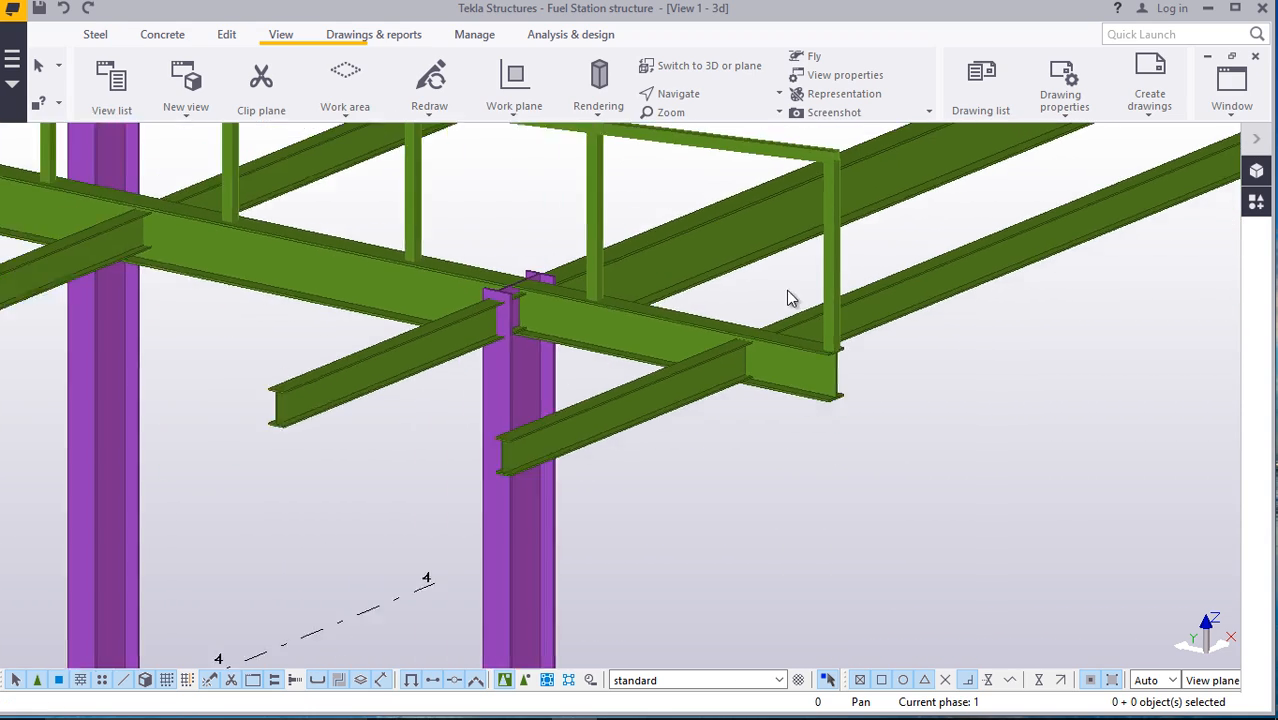
{"action": "scroll", "coordinate": [800, 298], "scroll_direction": "up", "scroll_amount": 1}
{"action": "scroll", "coordinate": [826, 298], "scroll_direction": "down", "scroll_amount": 3}
{"action": "scroll", "coordinate": [822, 300], "scroll_direction": "up", "scroll_amount": 4}
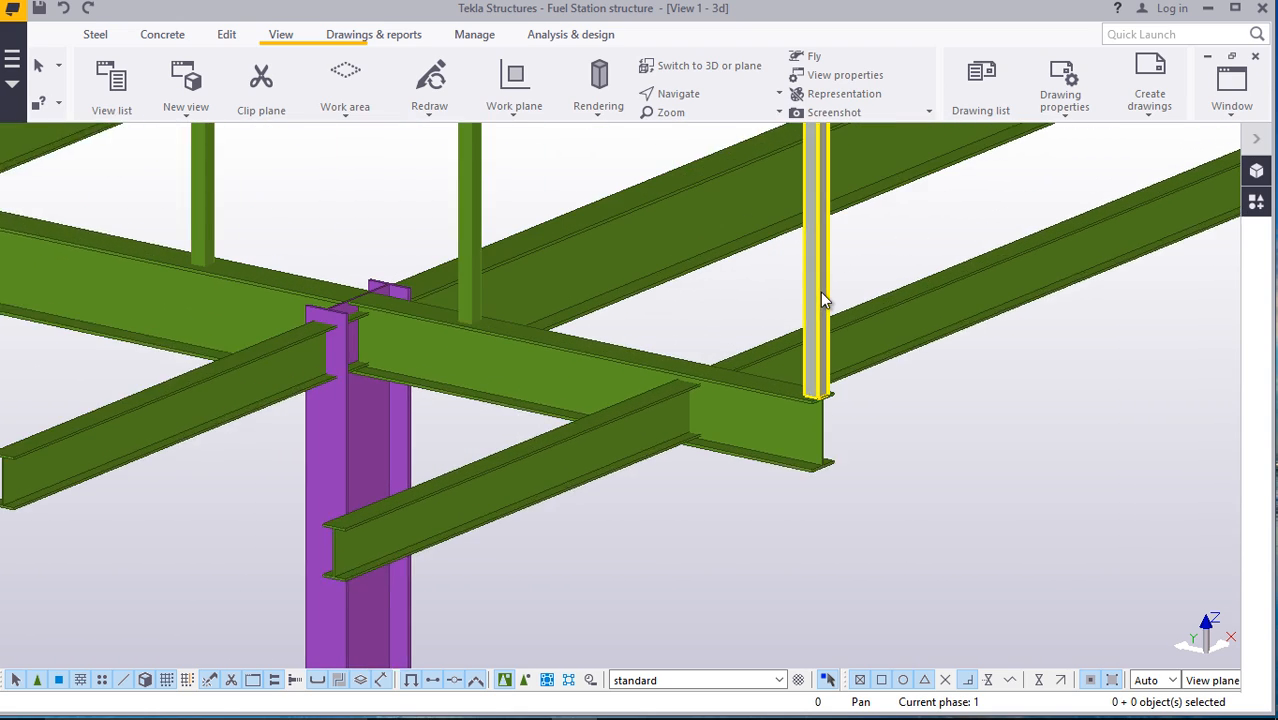
{"action": "scroll", "coordinate": [821, 294], "scroll_direction": "up", "scroll_amount": 1}
{"action": "scroll", "coordinate": [822, 347], "scroll_direction": "down", "scroll_amount": 3}
{"action": "scroll", "coordinate": [828, 272], "scroll_direction": "up", "scroll_amount": 3}
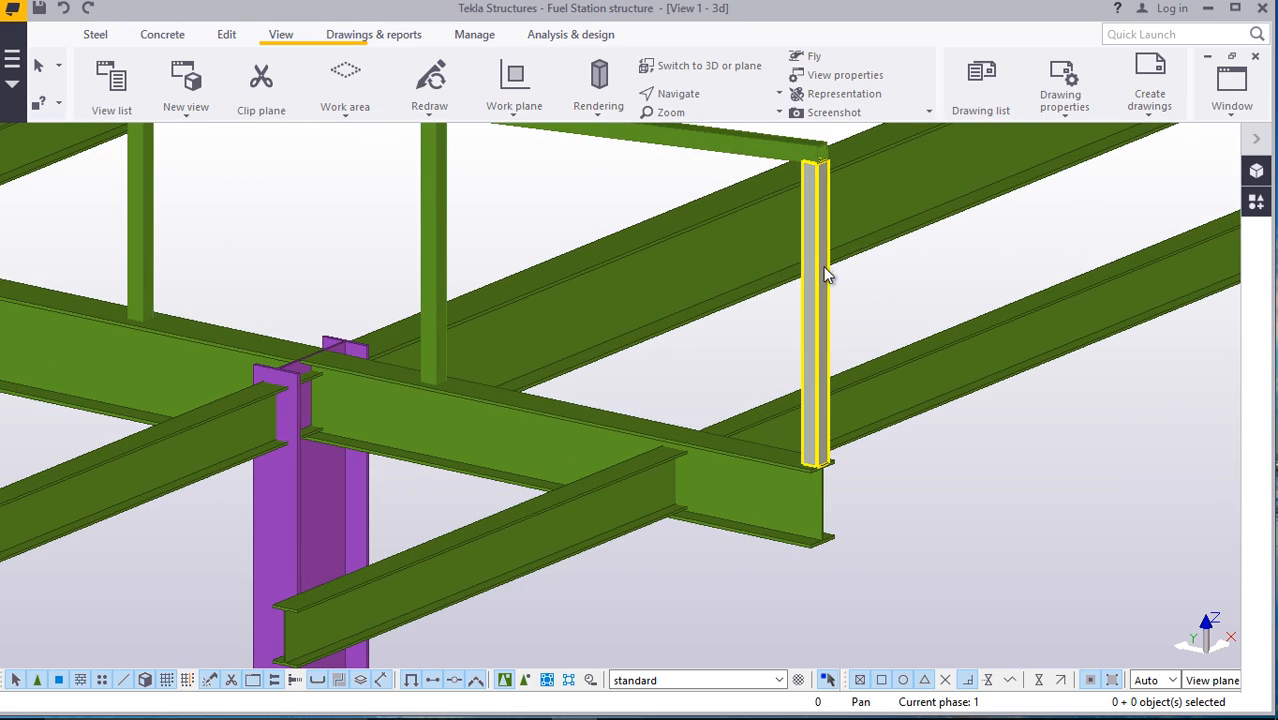
Set the top level of the midspan frame's tallest end post to 7880
{"action": "double_click", "coordinate": [826, 298]}
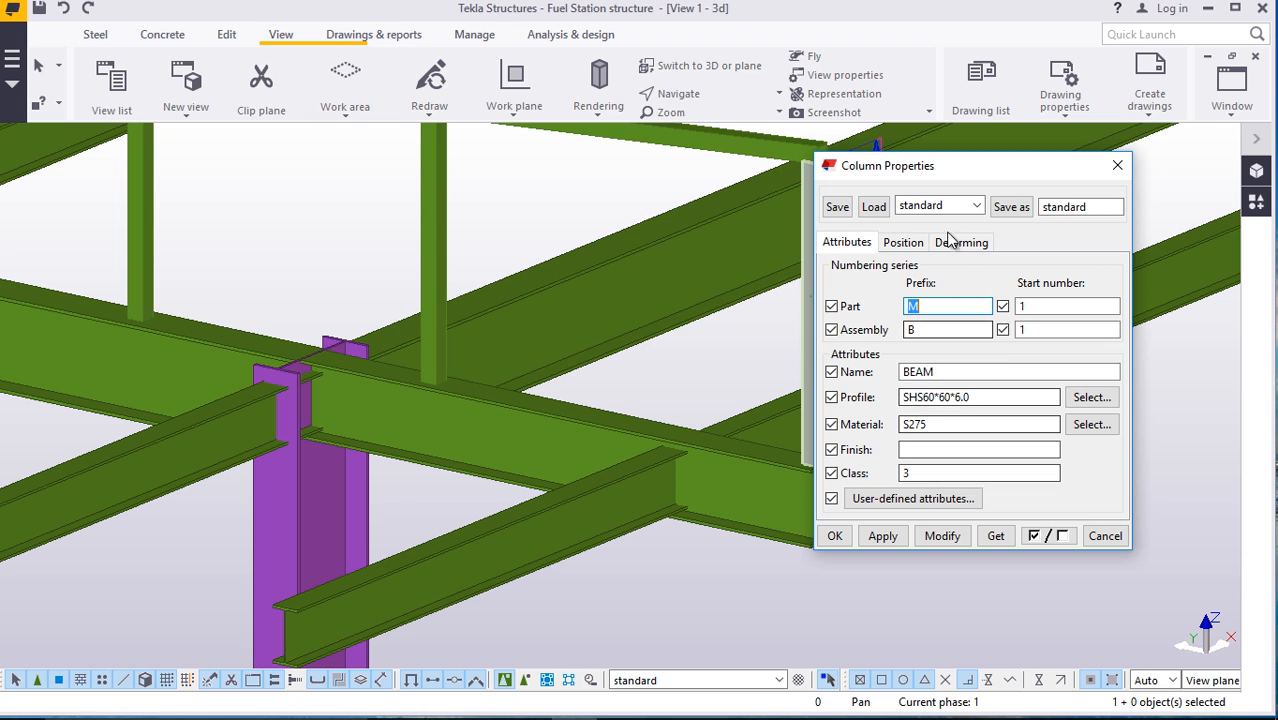
{"action": "left_click_drag", "start_coordinate": [928, 176], "coordinate": [1056, 174]}
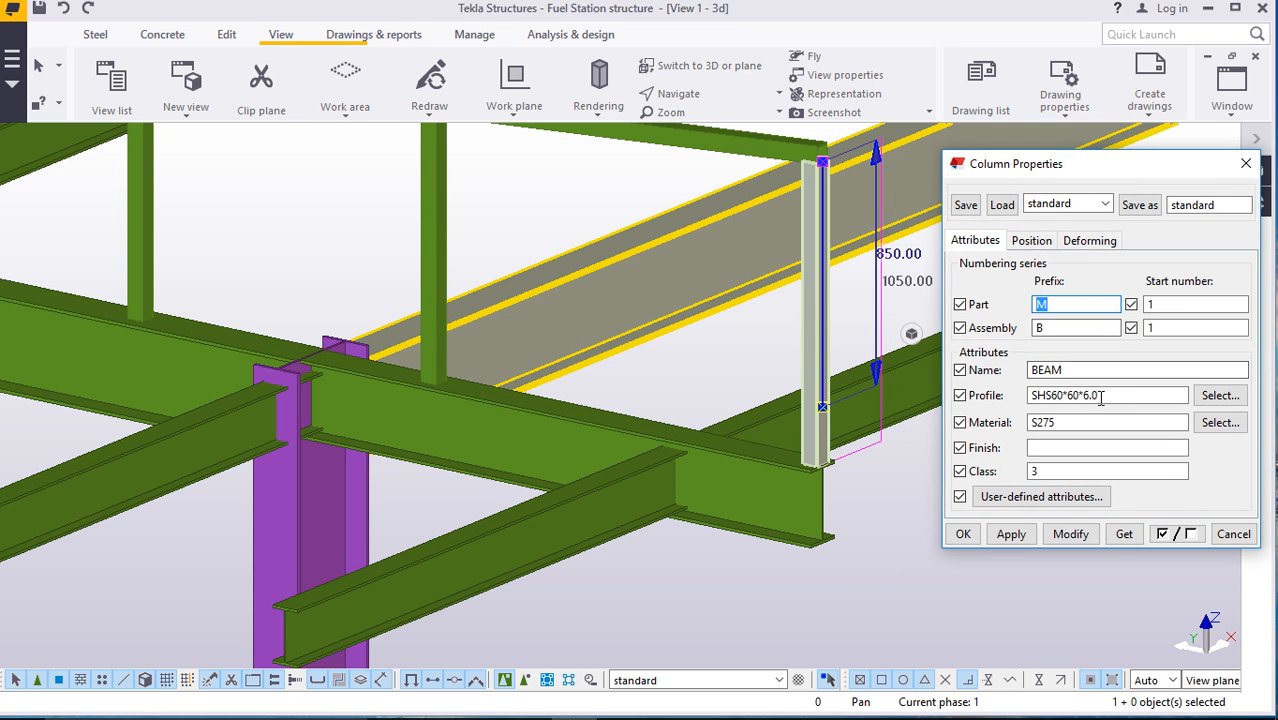
{"action": "left_click", "coordinate": [1031, 242]}
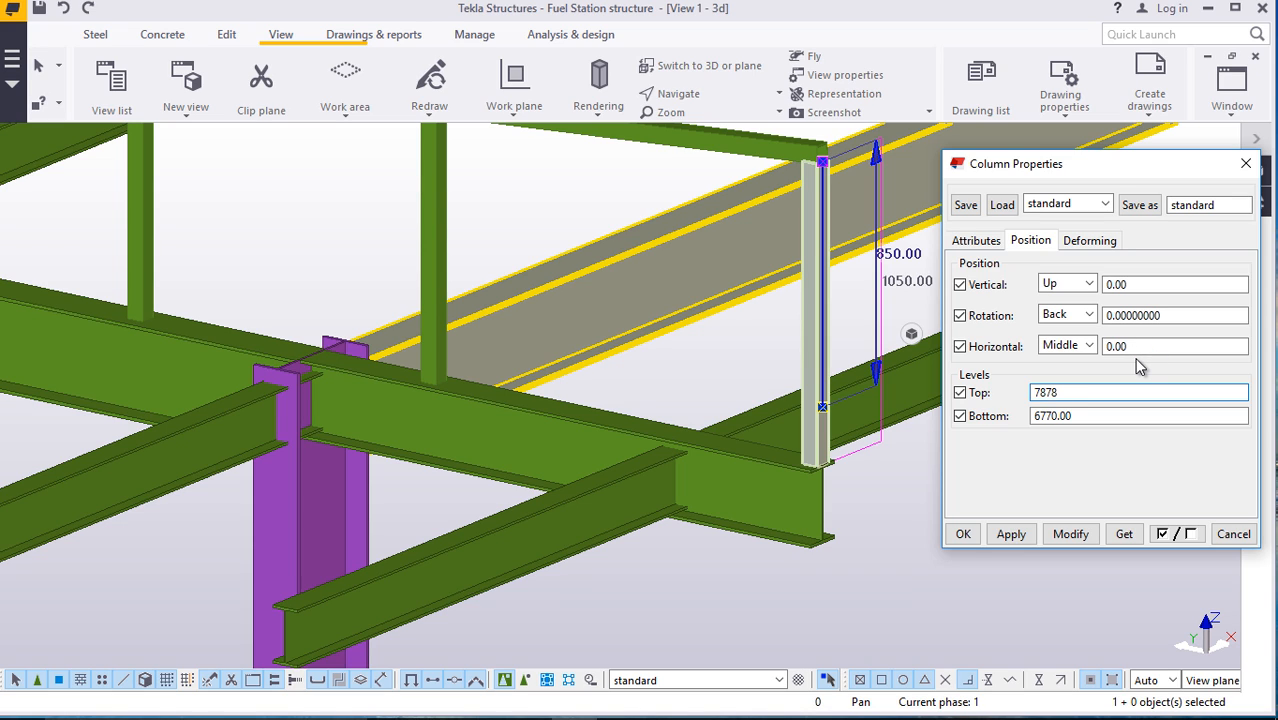
{"action": "key", "text": "BackSpace"}
{"action": "key", "text": "BackSpace"}
{"action": "key", "text": "BackSpace"}
{"action": "type", "text": "880"}
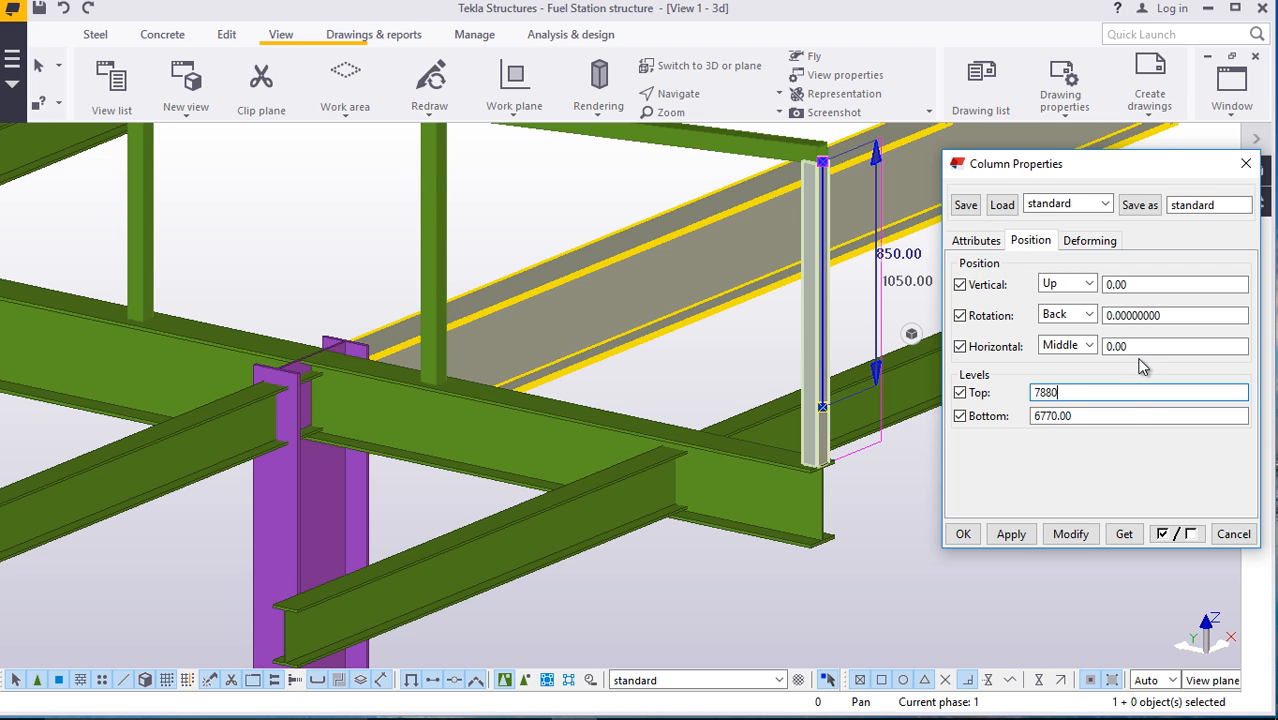
{"action": "left_click", "coordinate": [1070, 534]}
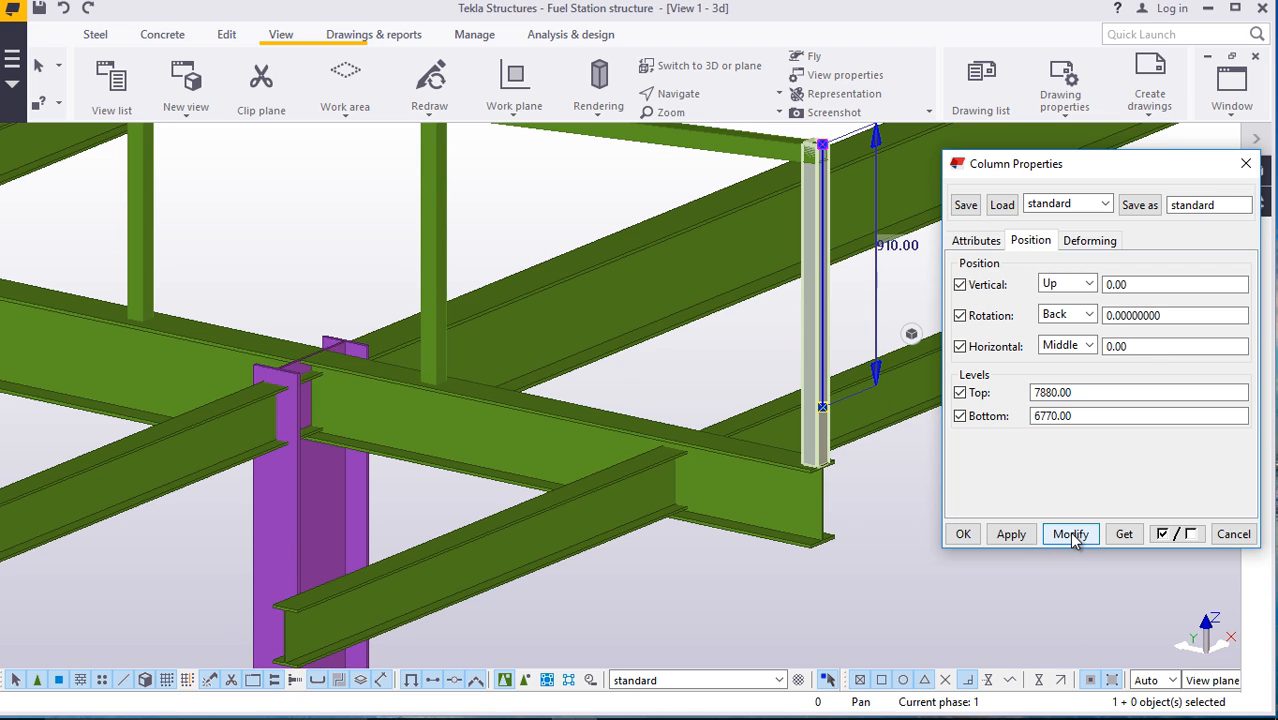
{"action": "left_click", "coordinate": [962, 534]}
Set the top level of the midspan frame's shortest end post to 7360
{"action": "scroll", "coordinate": [966, 502], "scroll_direction": "down", "scroll_amount": 6}
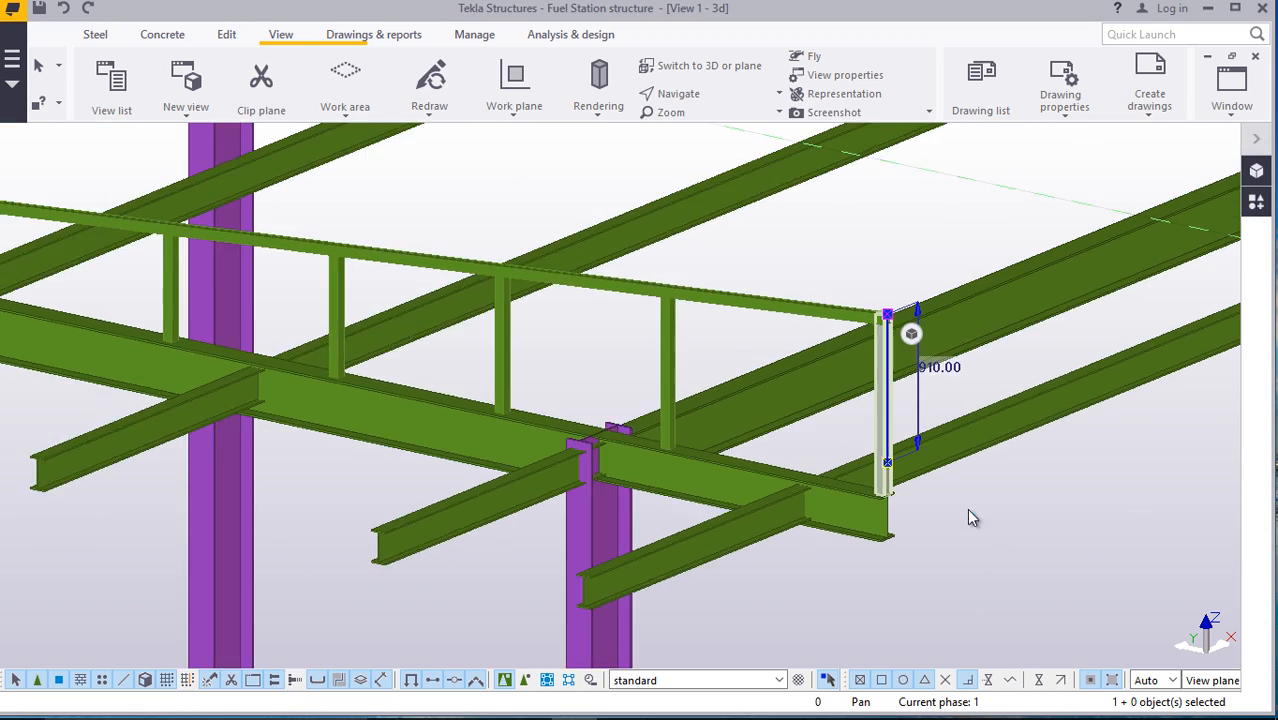
{"action": "scroll", "coordinate": [385, 345], "scroll_direction": "up", "scroll_amount": 8}
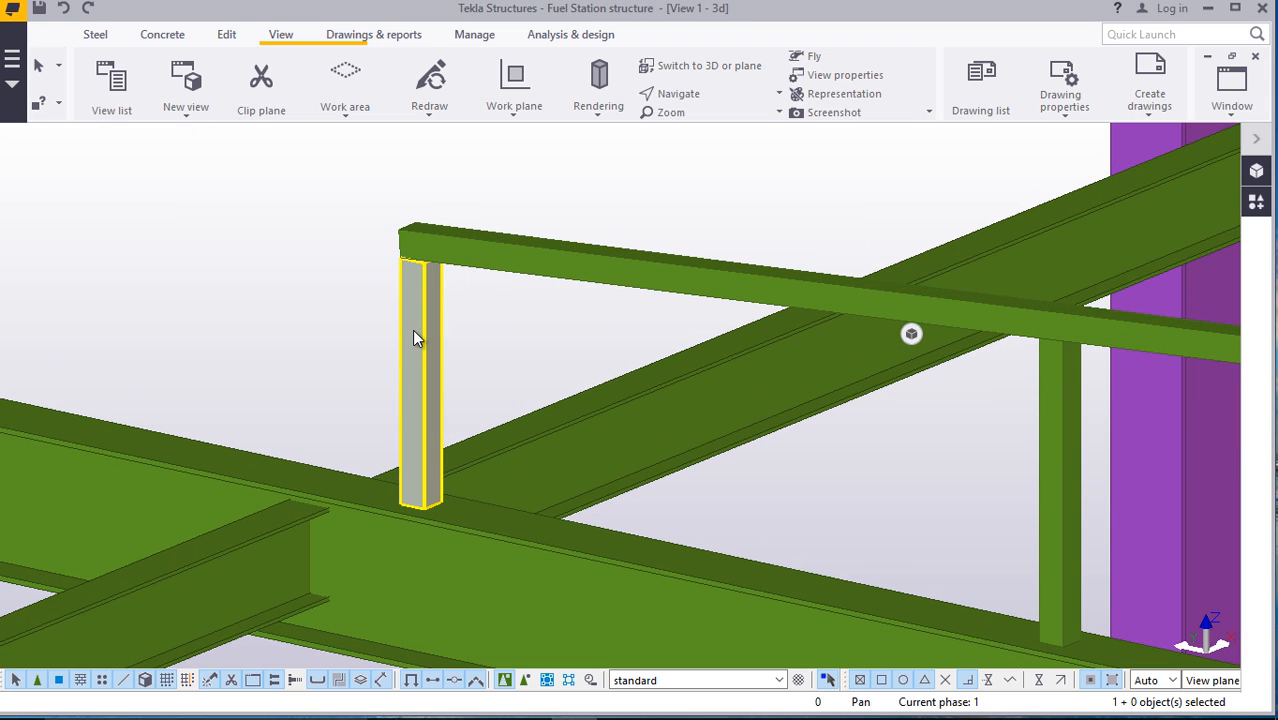
{"action": "scroll", "coordinate": [412, 329], "scroll_direction": "down", "scroll_amount": 5}
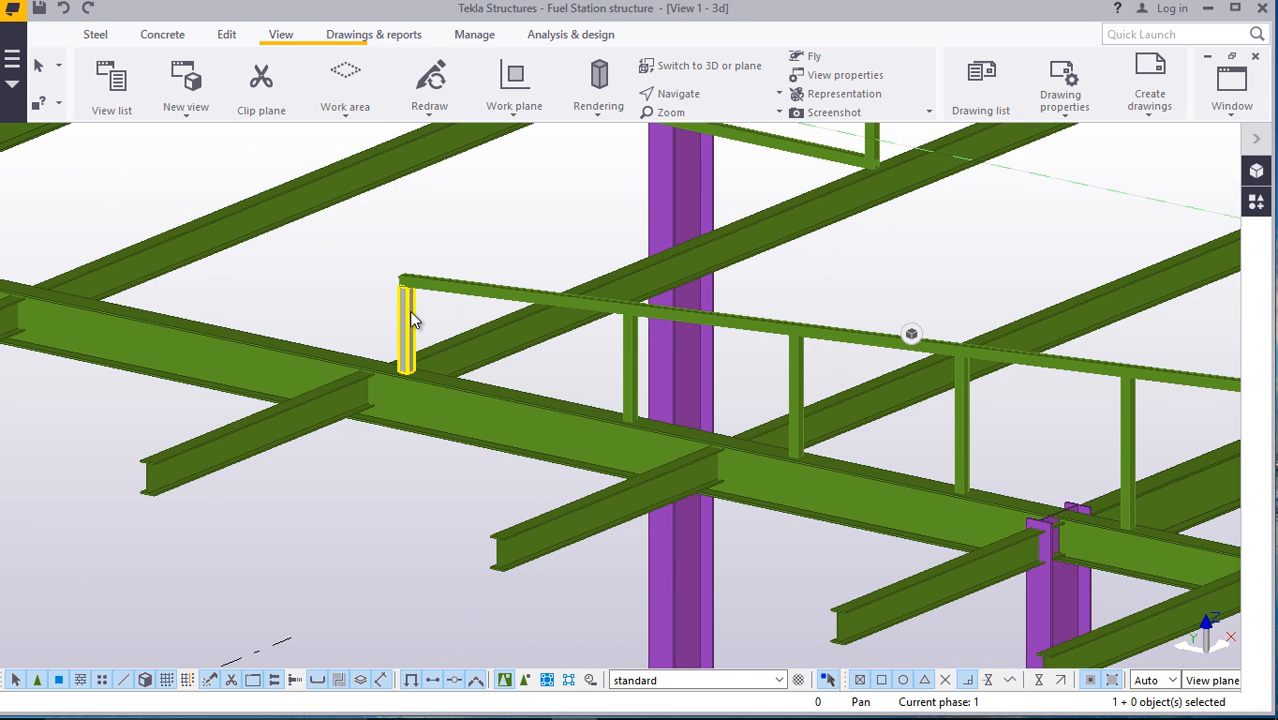
{"action": "double_click", "coordinate": [409, 311]}
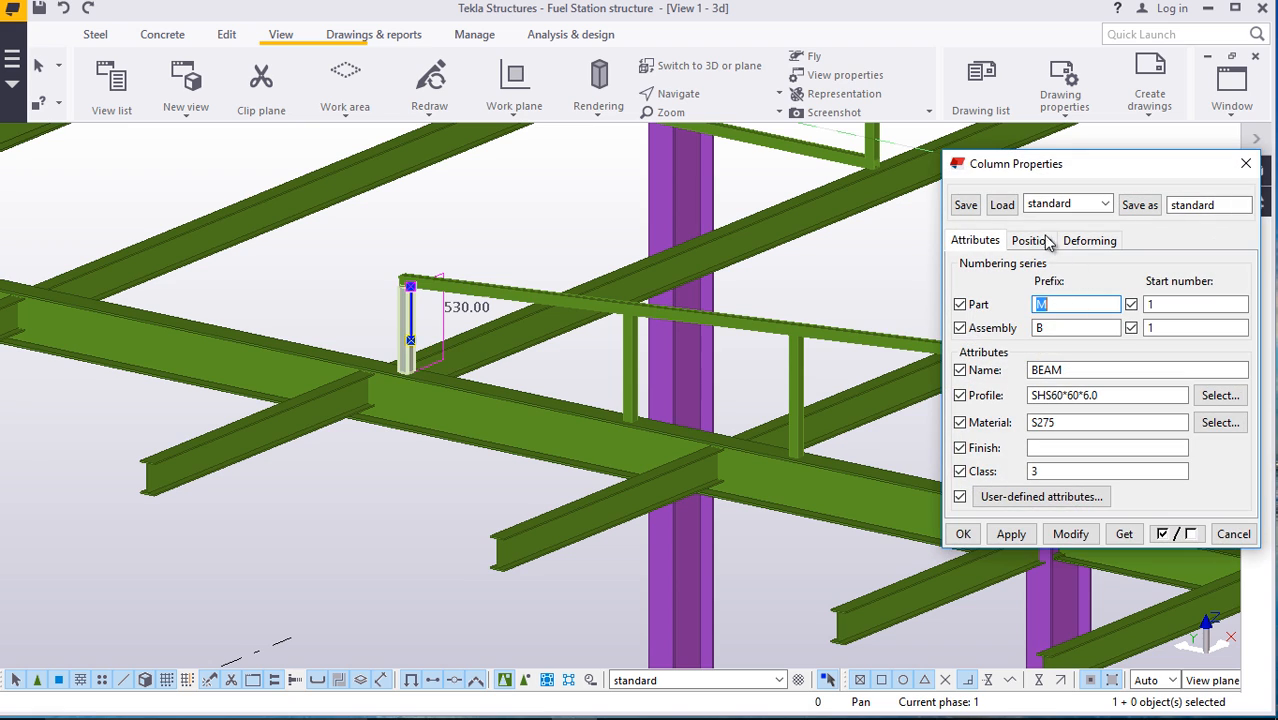
{"action": "left_click", "coordinate": [1031, 242]}
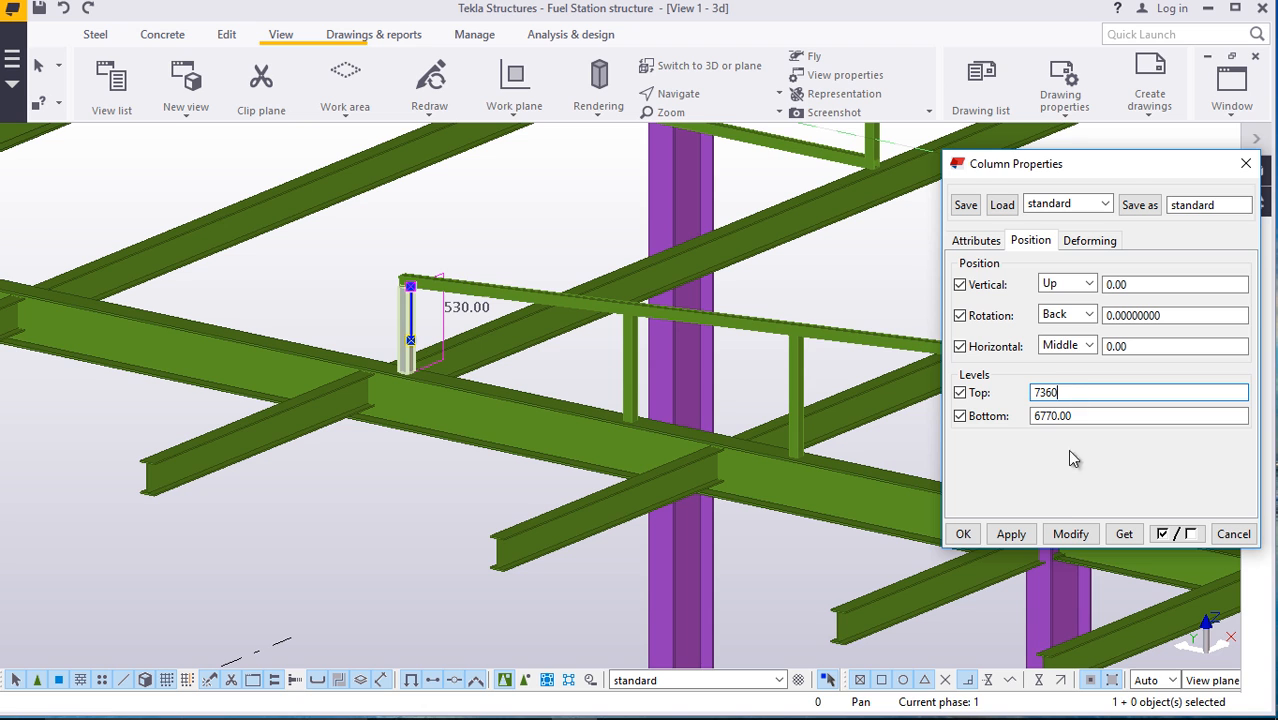
{"action": "left_click", "coordinate": [1070, 534]}
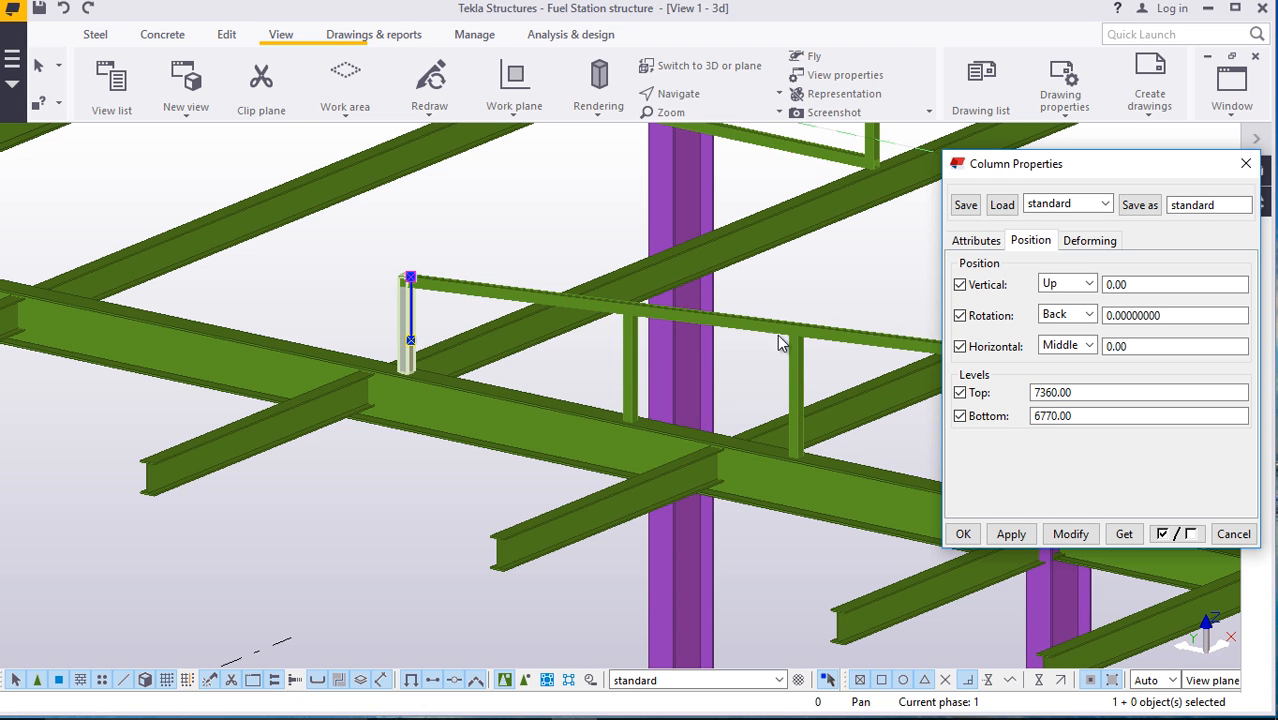
{"action": "left_click", "coordinate": [963, 533]}
Set the top level of the intermediate post nearest the shortest end post to 7500
{"action": "scroll", "coordinate": [728, 338], "scroll_direction": "up", "scroll_amount": 5}
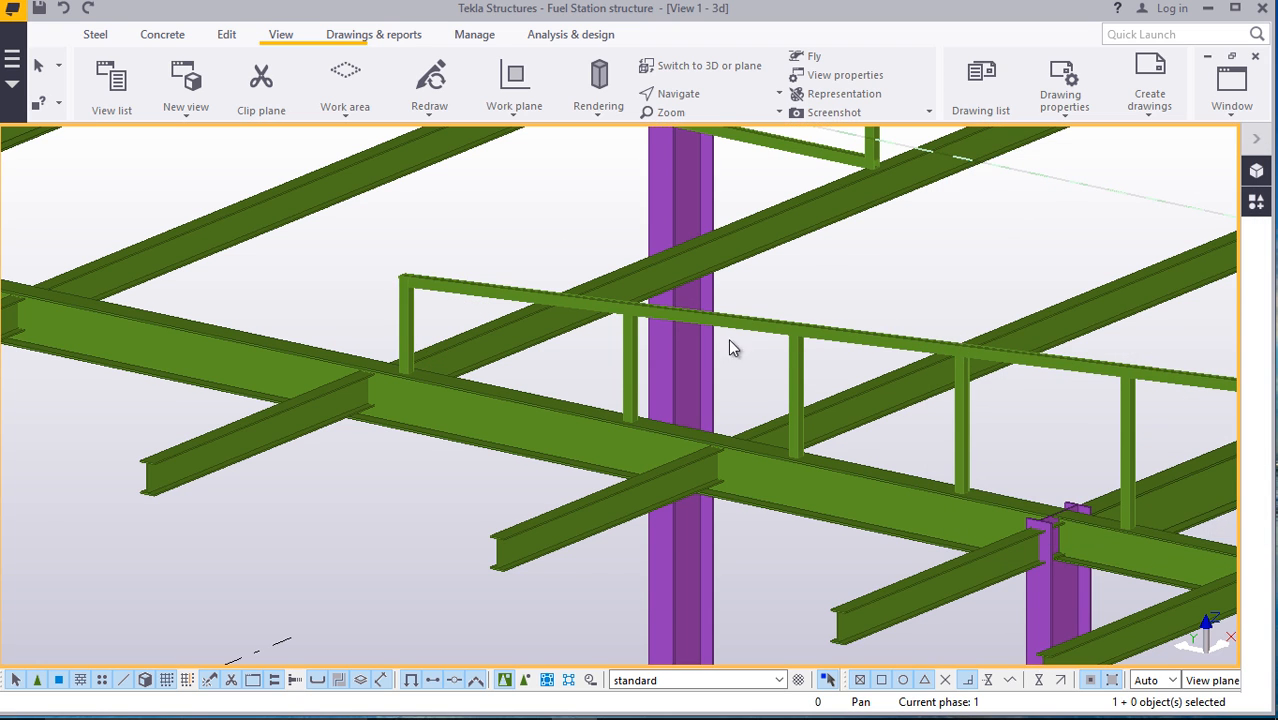
{"action": "scroll", "coordinate": [613, 414], "scroll_direction": "up", "scroll_amount": 2}
{"action": "double_click", "coordinate": [603, 367]}
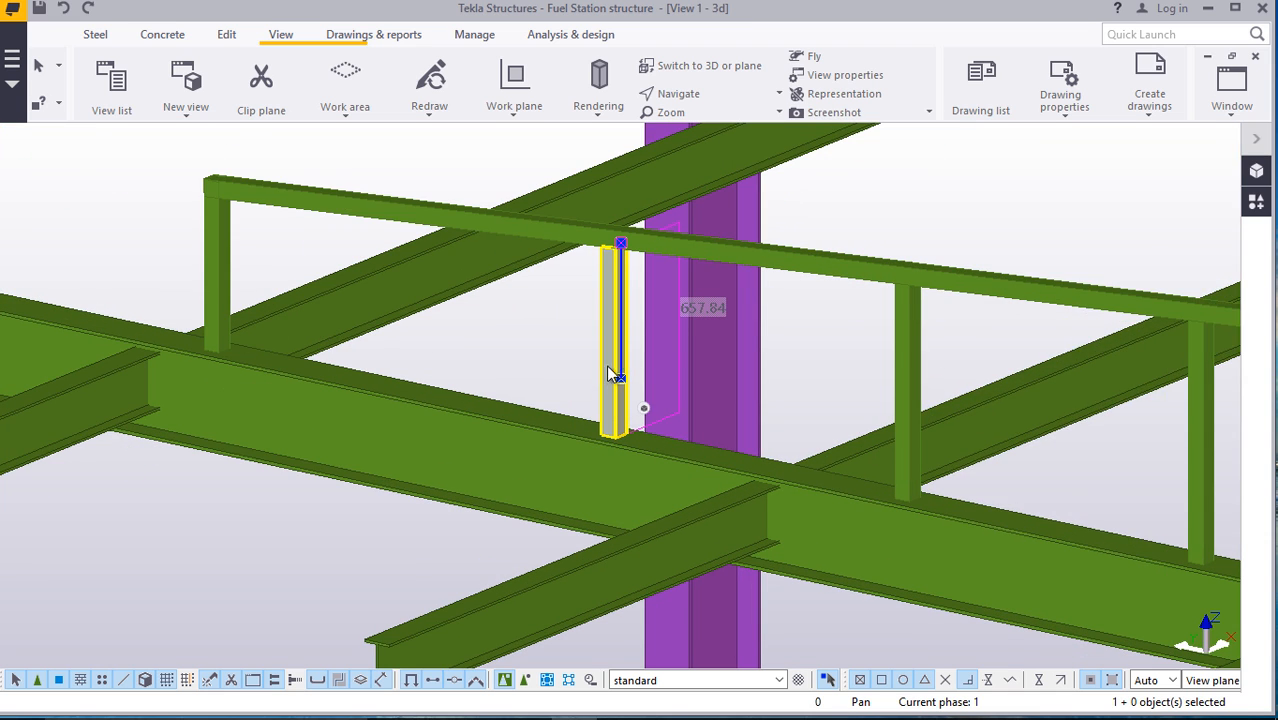
{"action": "left_click", "coordinate": [1031, 240]}
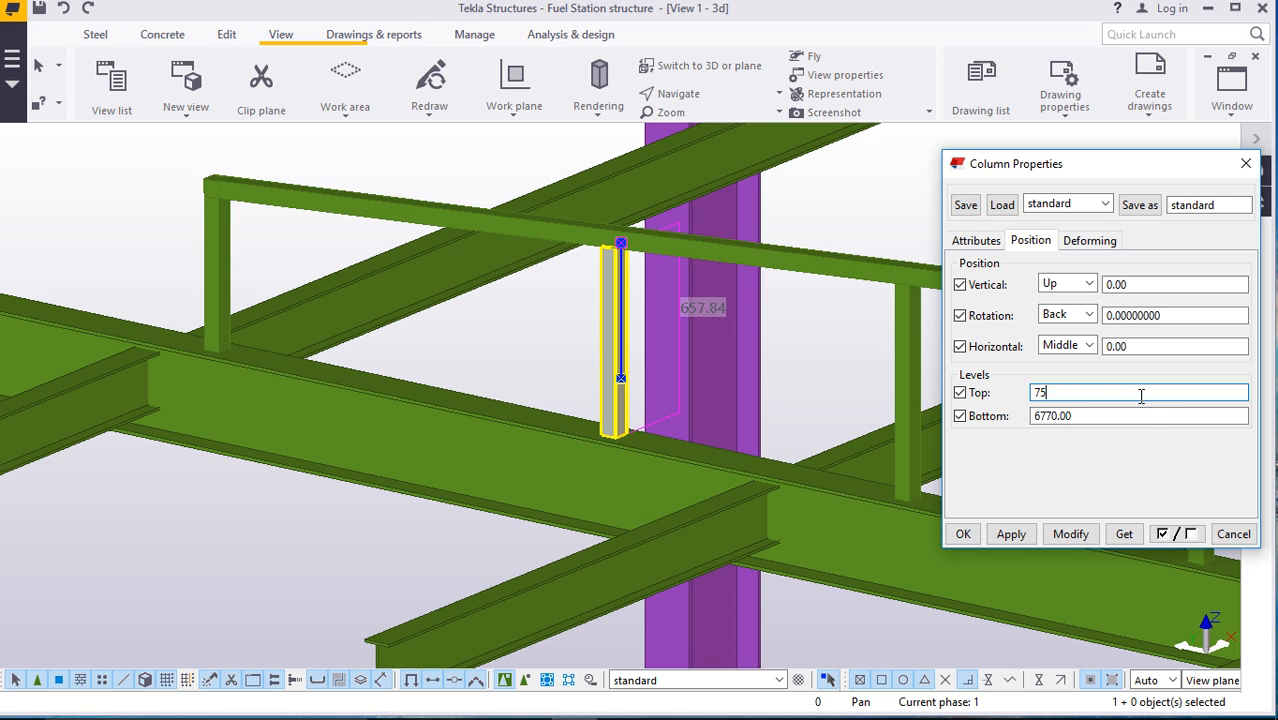
{"action": "left_click", "coordinate": [1070, 533]}
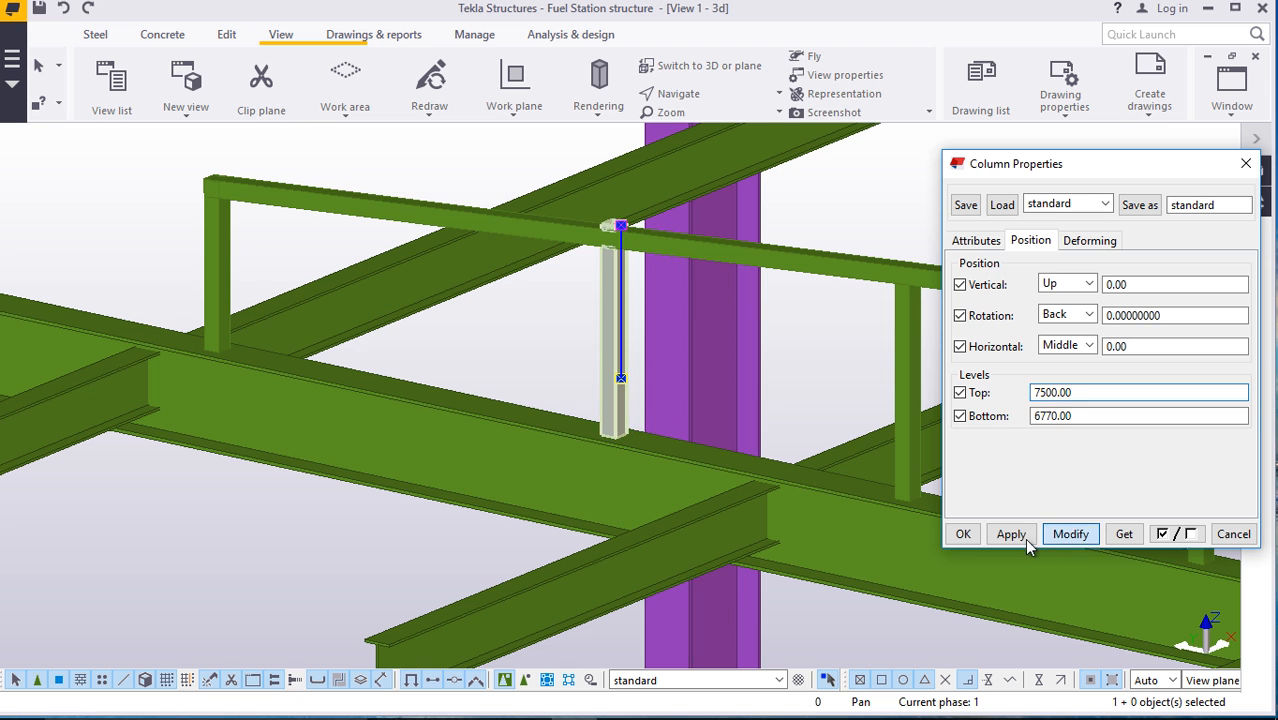
{"action": "left_click", "coordinate": [963, 534]}
Set the top level of the second intermediate post from the shortest end post to 7580
{"action": "scroll", "coordinate": [932, 400], "scroll_direction": "up", "scroll_amount": 3}
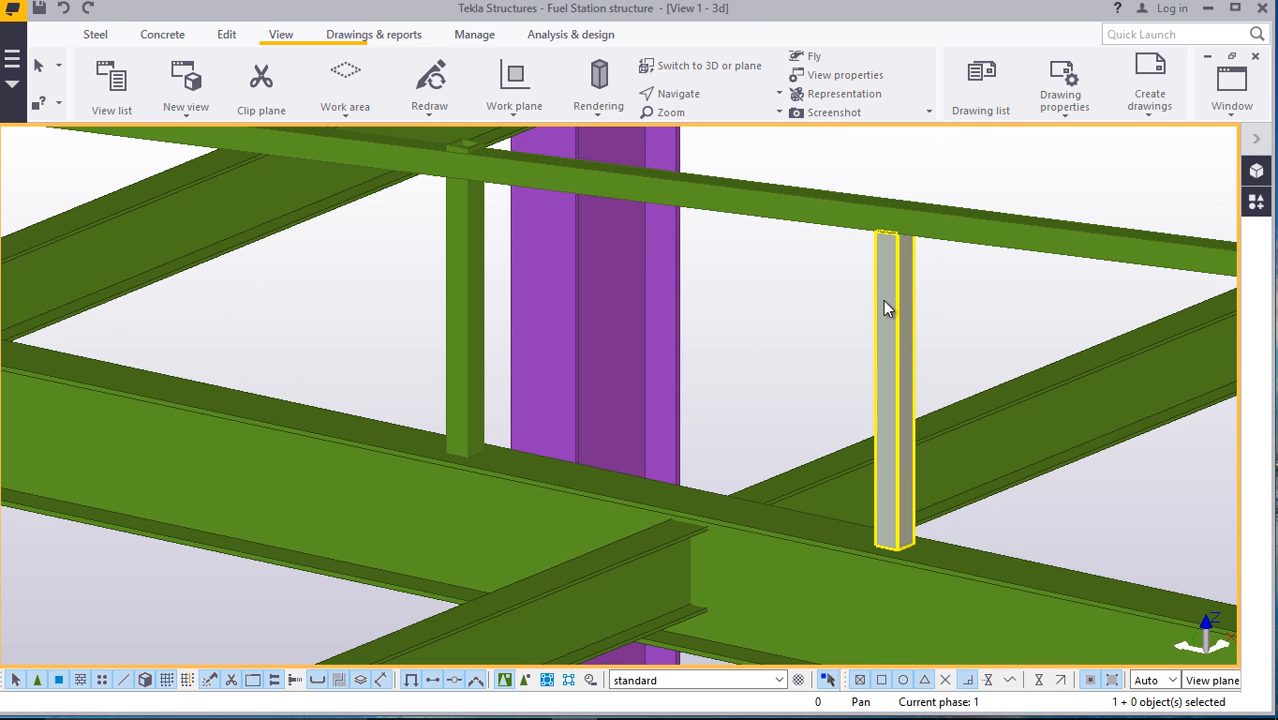
{"action": "double_click", "coordinate": [883, 305]}
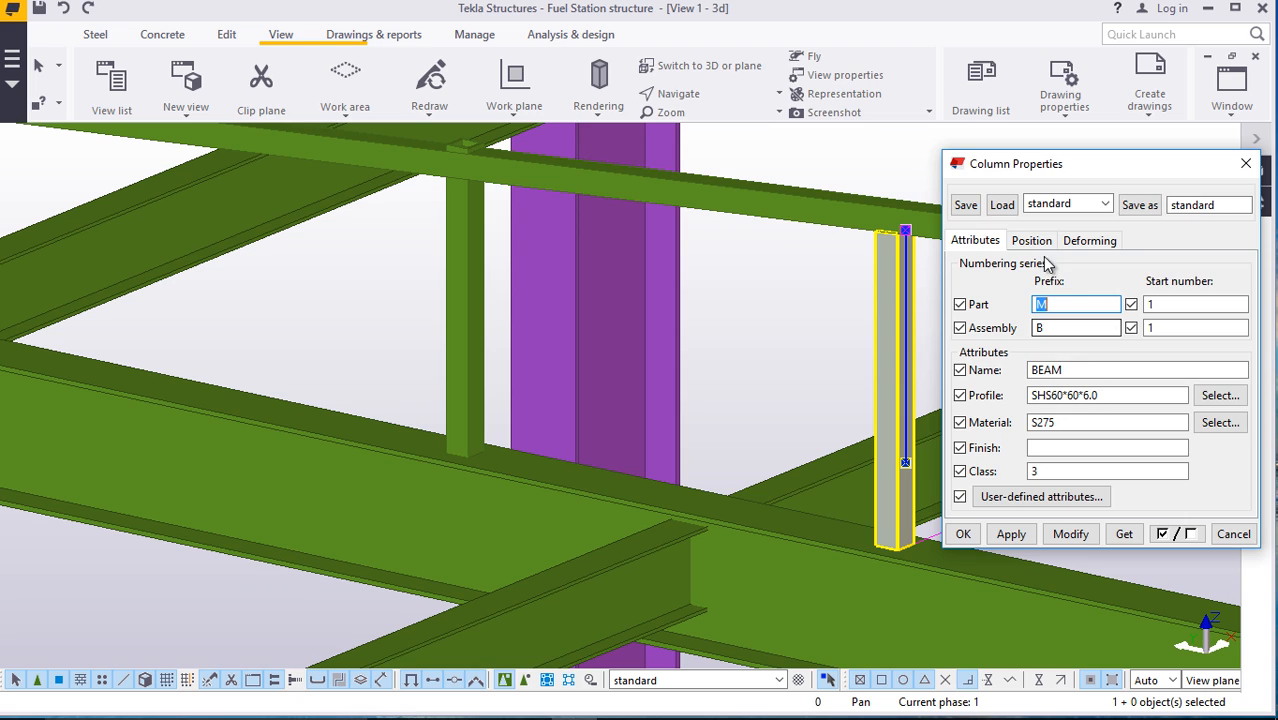
{"action": "left_click", "coordinate": [1030, 240]}
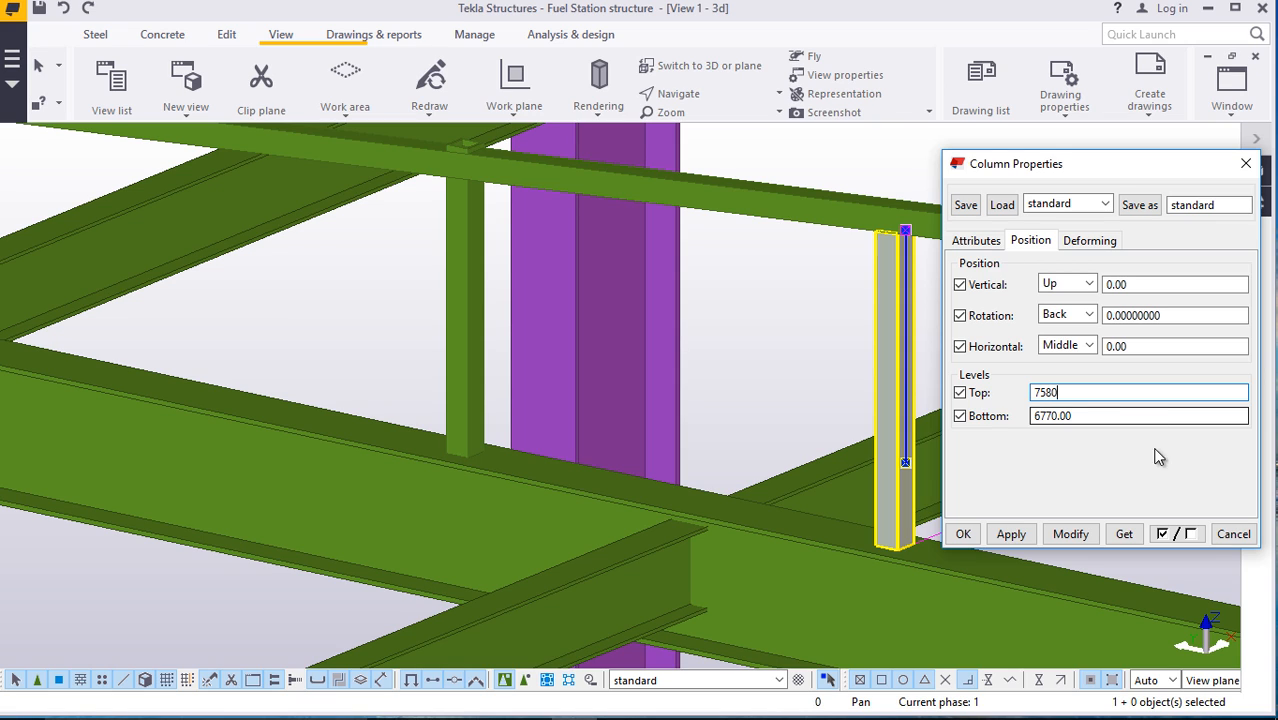
{"action": "left_click", "coordinate": [1069, 537]}
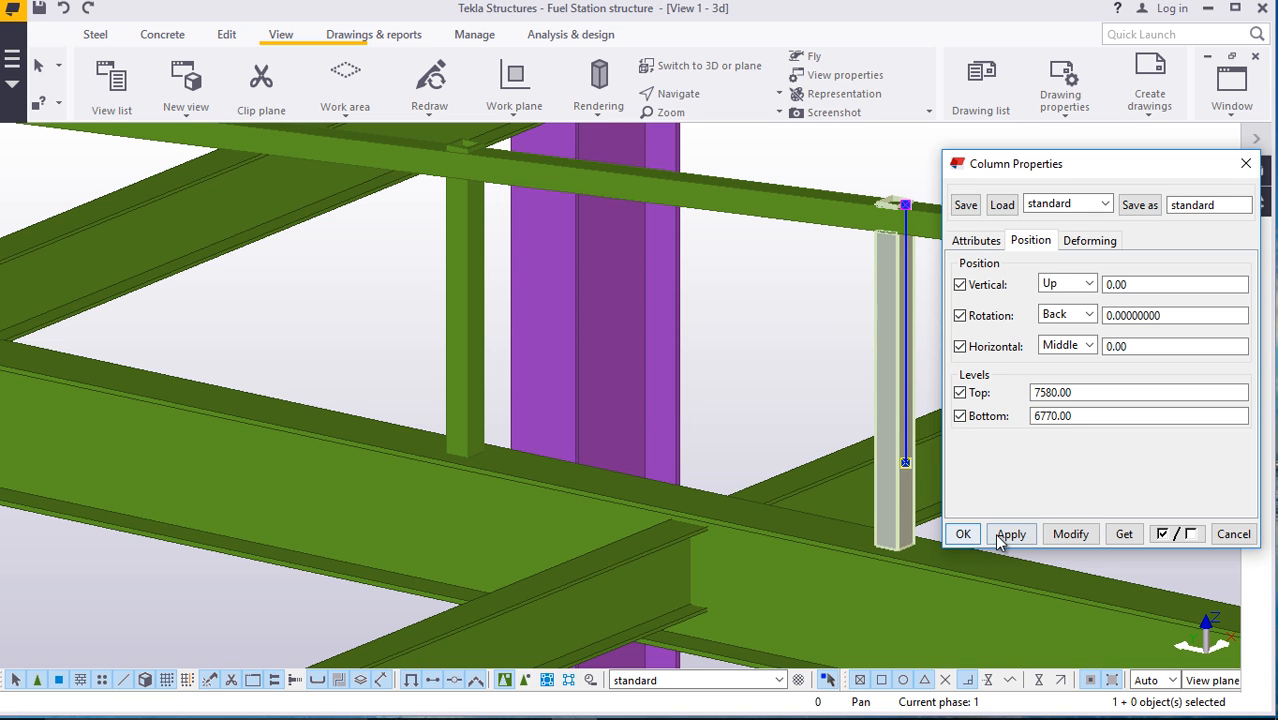
{"action": "left_click", "coordinate": [964, 534]}
Set the top level of the third intermediate post from the shortest end post to 7680
{"action": "scroll", "coordinate": [699, 410], "scroll_direction": "up", "scroll_amount": 5}
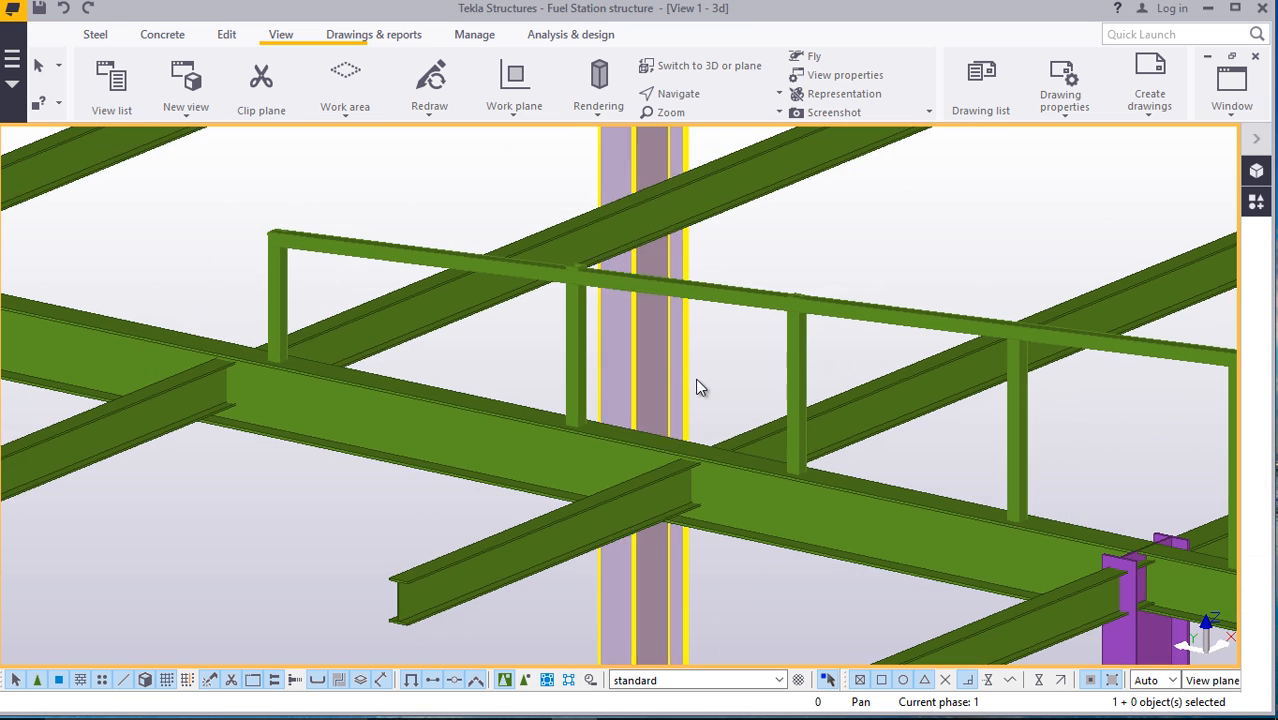
{"action": "scroll", "coordinate": [800, 394], "scroll_direction": "down", "scroll_amount": 2}
{"action": "scroll", "coordinate": [1041, 465], "scroll_direction": "up", "scroll_amount": 4}
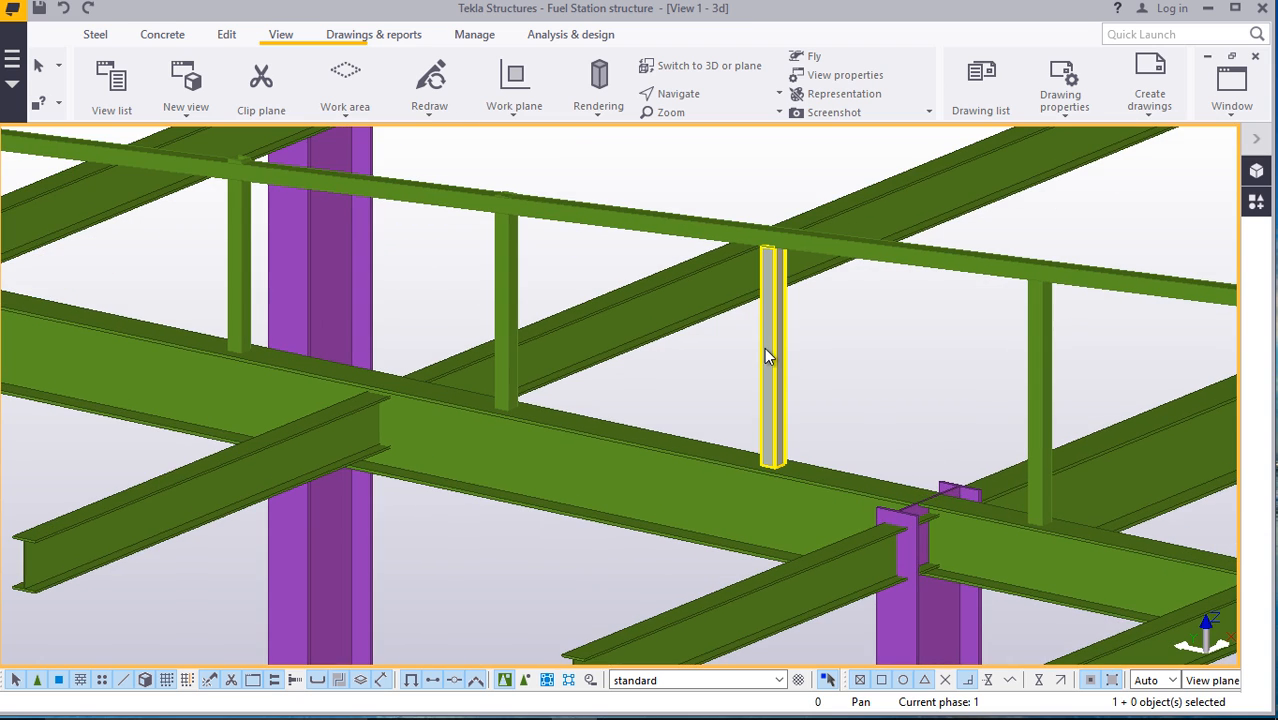
{"action": "double_click", "coordinate": [766, 355]}
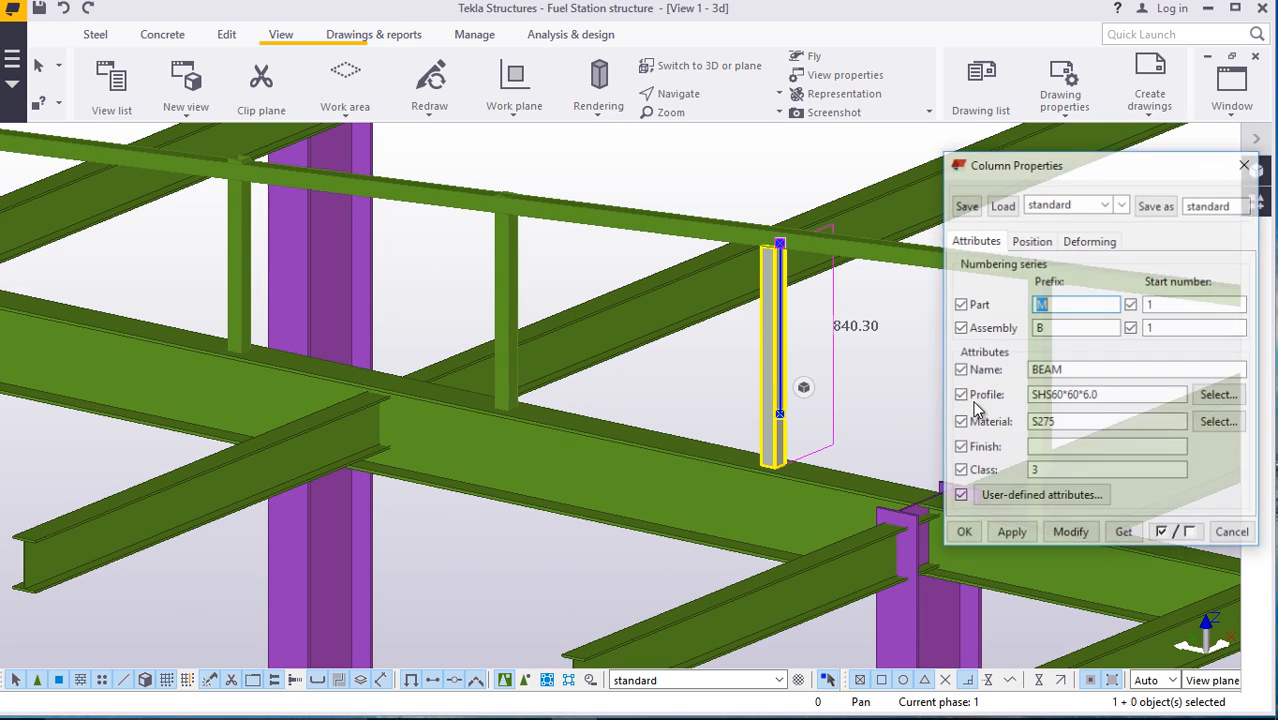
{"action": "left_click", "coordinate": [1031, 241]}
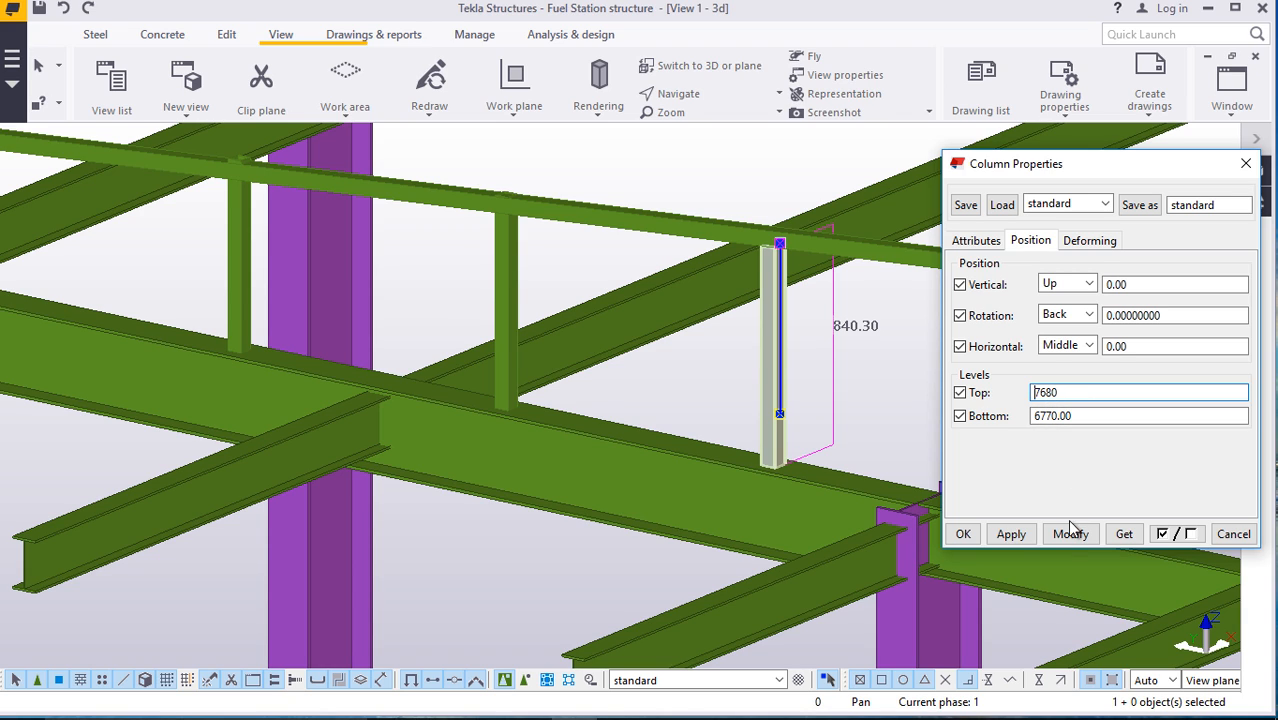
{"action": "left_click", "coordinate": [964, 538]}
{"action": "left_click", "coordinate": [905, 371]}
Delete the midspan frame's top chord beam that runs across the posts between the two end posts
{"action": "scroll", "coordinate": [664, 385], "scroll_direction": "down", "scroll_amount": 3}
{"action": "scroll", "coordinate": [897, 407], "scroll_direction": "up", "scroll_amount": 1}
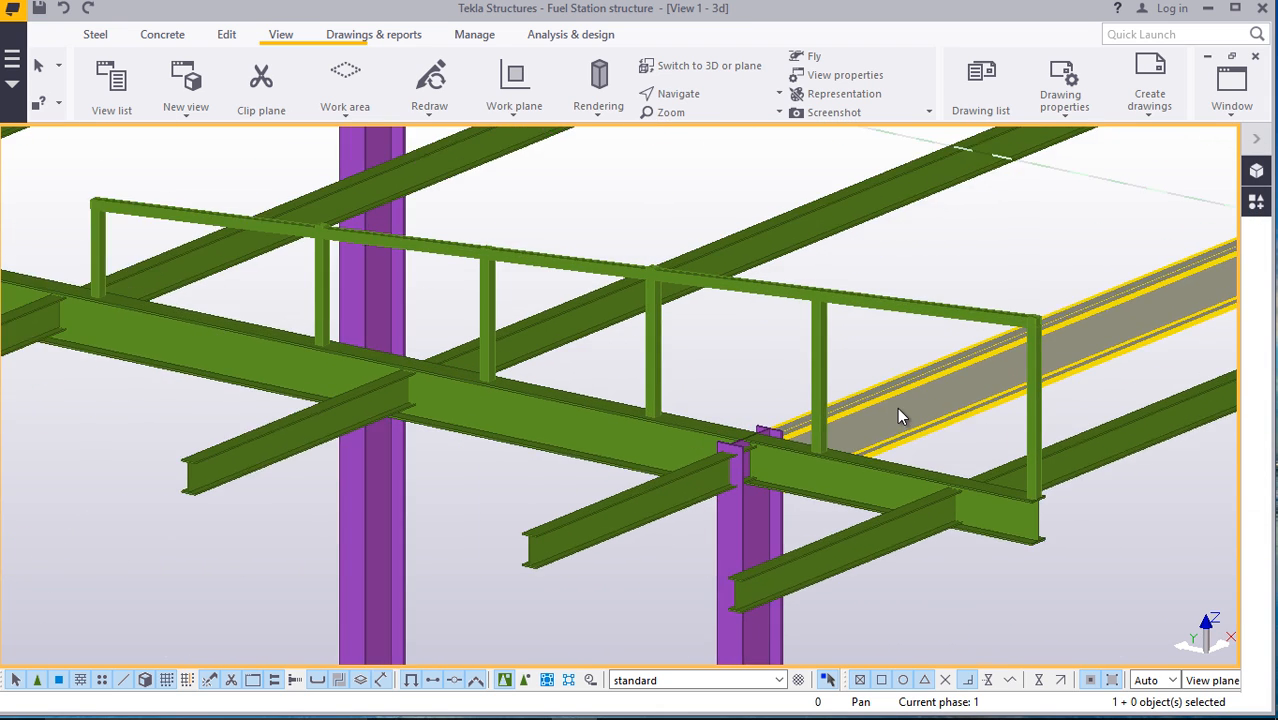
{"action": "scroll", "coordinate": [897, 407], "scroll_direction": "up", "scroll_amount": 8}
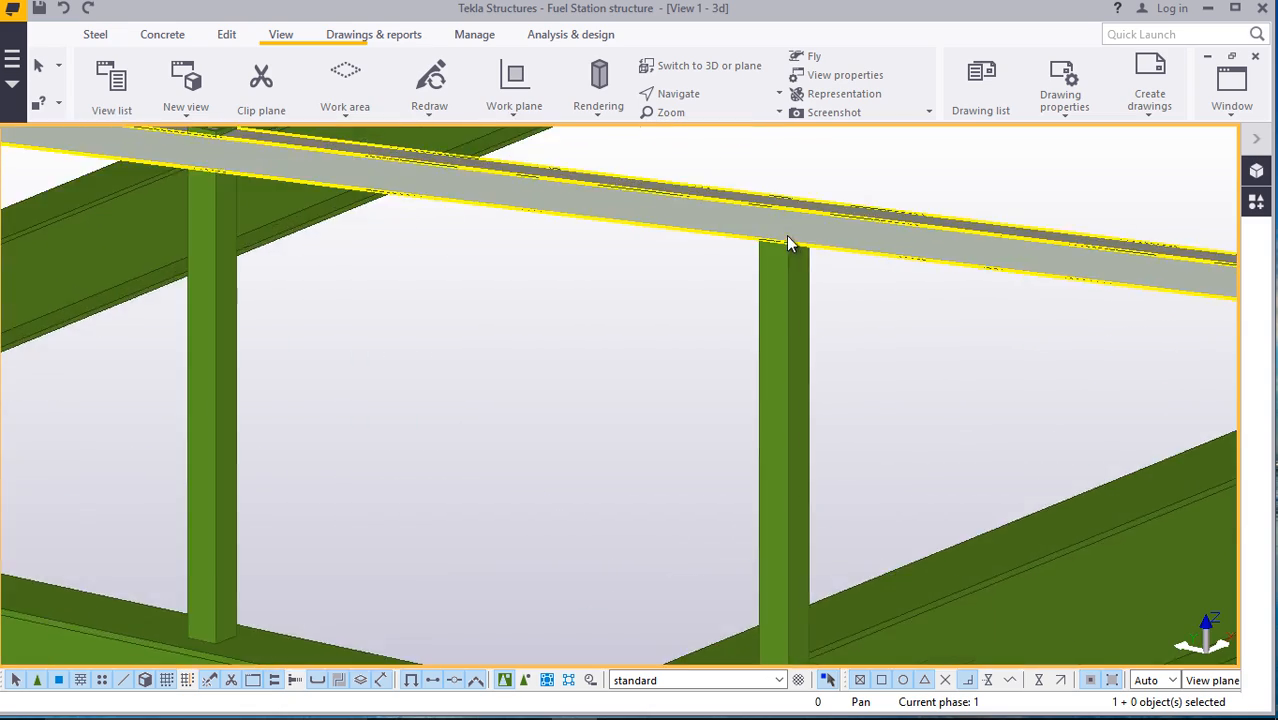
{"action": "scroll", "coordinate": [790, 245], "scroll_direction": "down", "scroll_amount": 10}
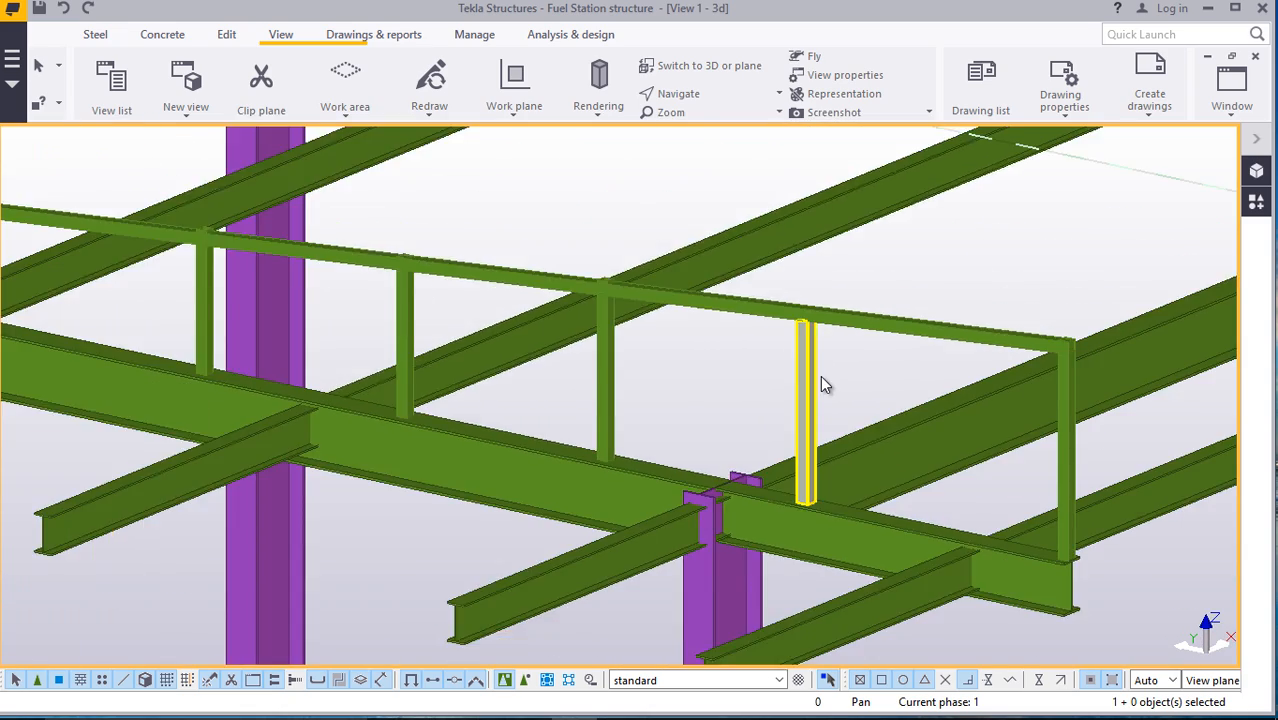
{"action": "scroll", "coordinate": [823, 378], "scroll_direction": "down", "scroll_amount": 4}
{"action": "scroll", "coordinate": [836, 358], "scroll_direction": "up", "scroll_amount": 5}
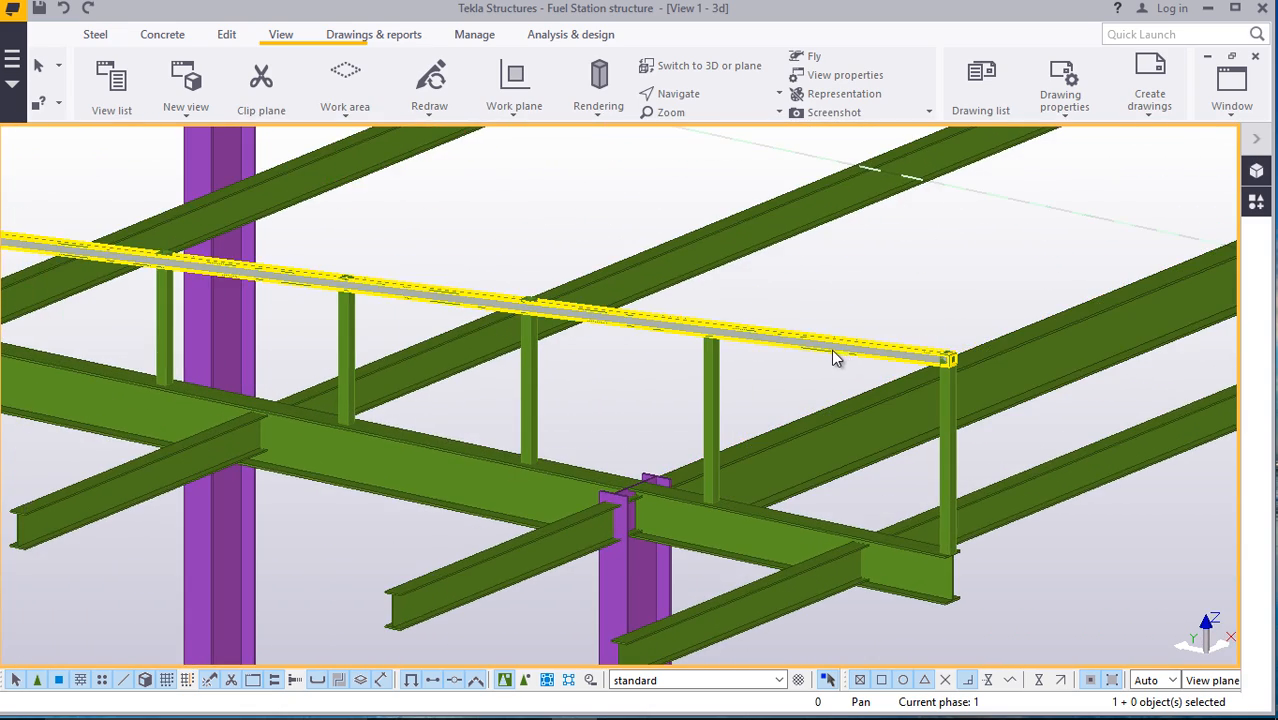
{"action": "right_click", "coordinate": [894, 236]}
{"action": "left_click", "coordinate": [940, 406]}
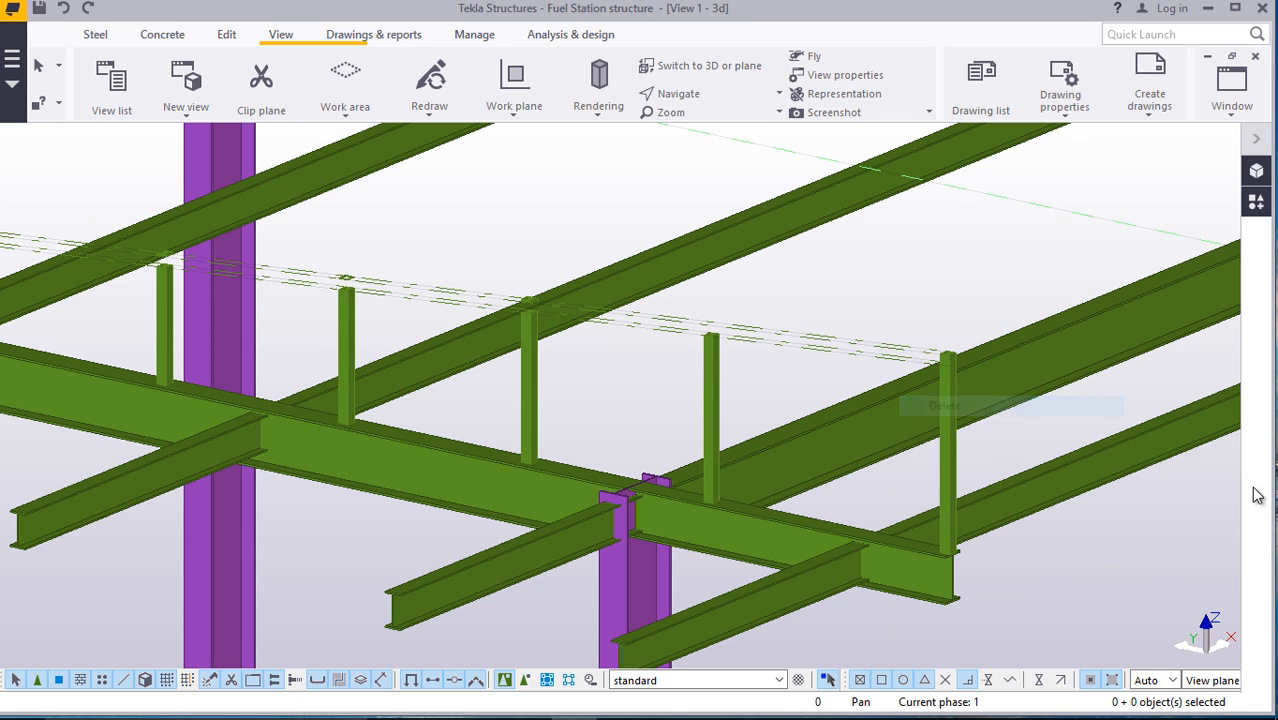
{"action": "left_click", "coordinate": [85, 36]}
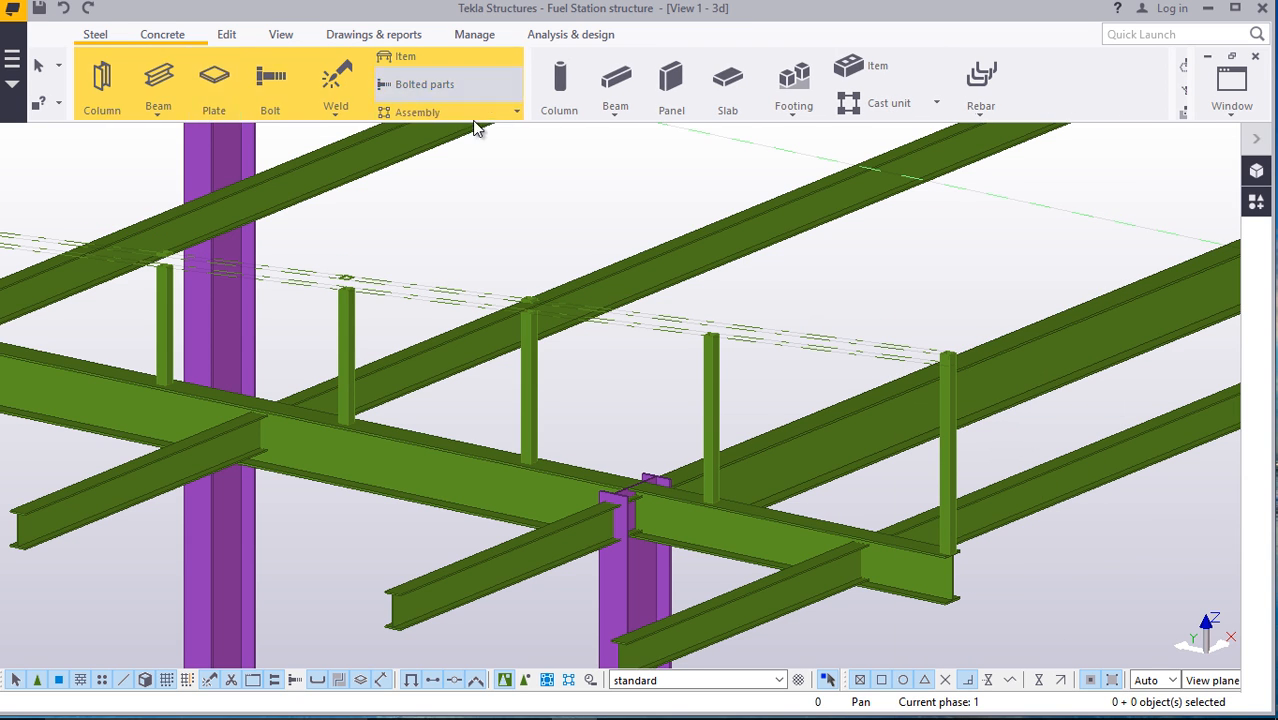
{"action": "left_click", "coordinate": [164, 114]}
{"action": "left_click", "coordinate": [175, 140]}
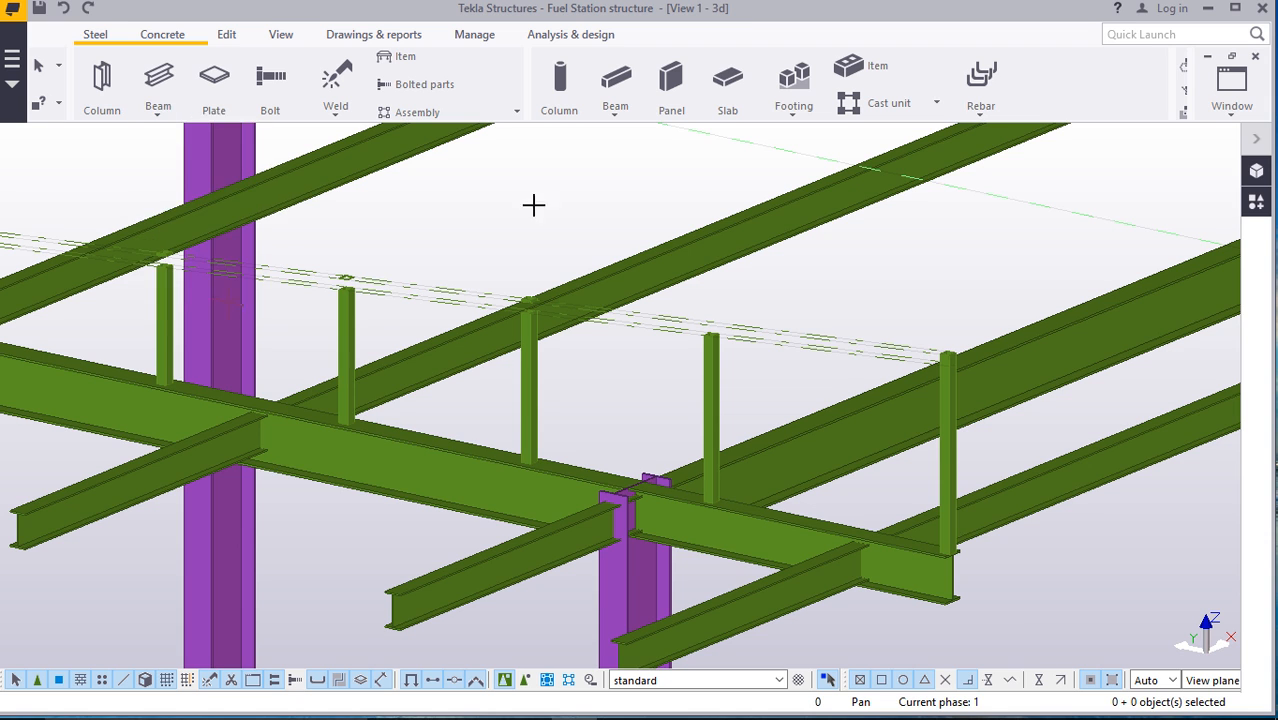
{"action": "scroll", "coordinate": [942, 355], "scroll_direction": "up", "scroll_amount": 2}
{"action": "scroll", "coordinate": [942, 355], "scroll_direction": "up", "scroll_amount": 5}
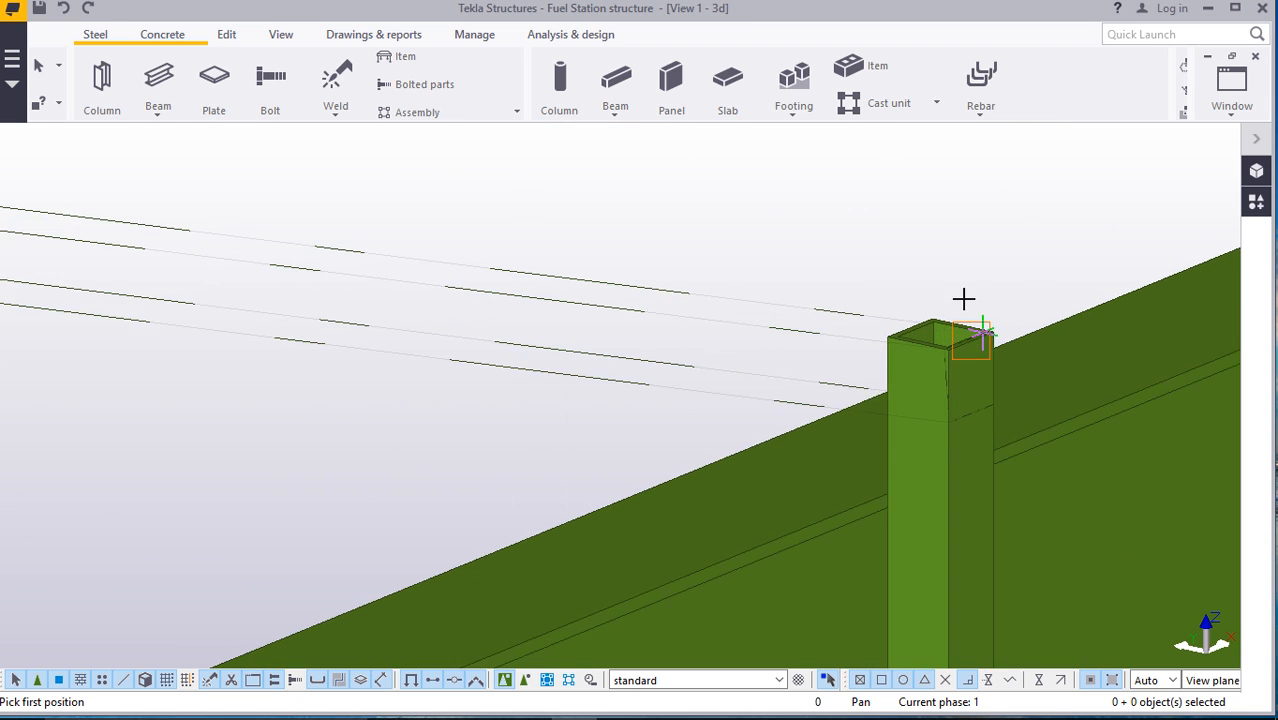
{"action": "right_click", "coordinate": [786, 192]}
{"action": "left_click", "coordinate": [806, 206]}
{"action": "right_click", "coordinate": [786, 199]}
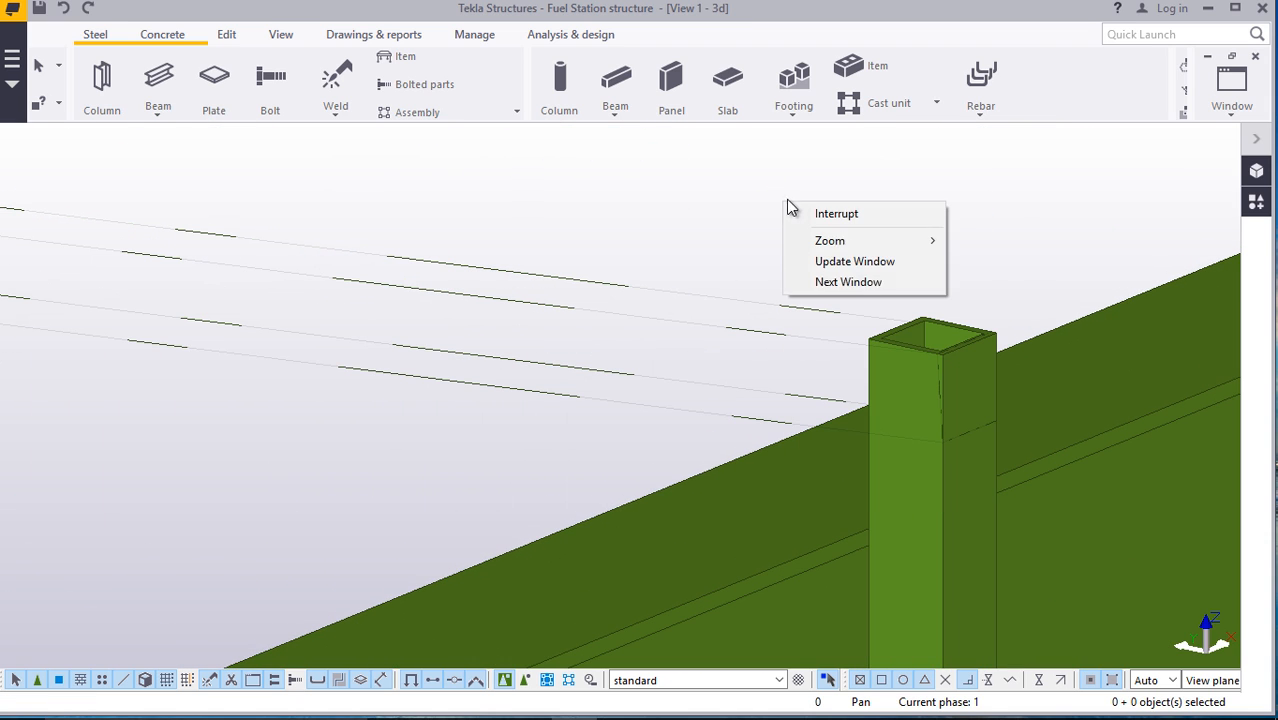
Redraw the view and model a steel beam as top chord between the outer top-edge midpoints of the tallest and shortest end posts
{"action": "right_click", "coordinate": [629, 219]}
{"action": "left_click", "coordinate": [703, 324]}
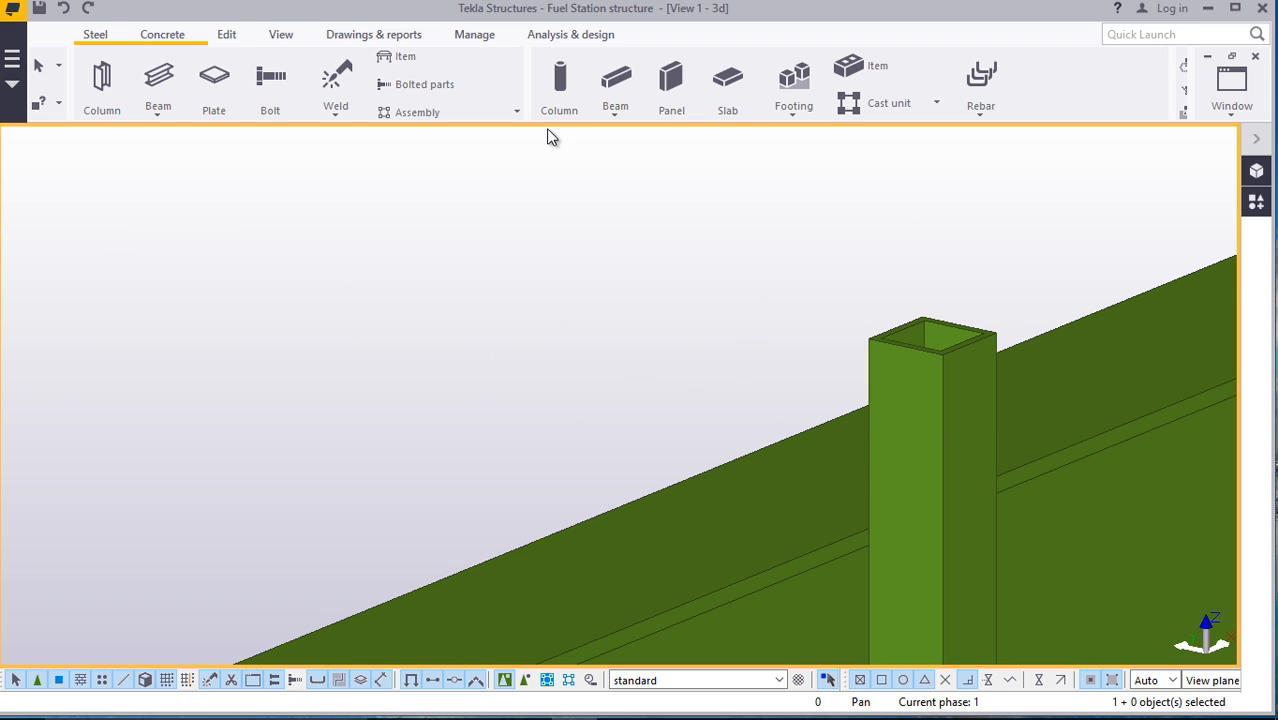
{"action": "left_click", "coordinate": [159, 115]}
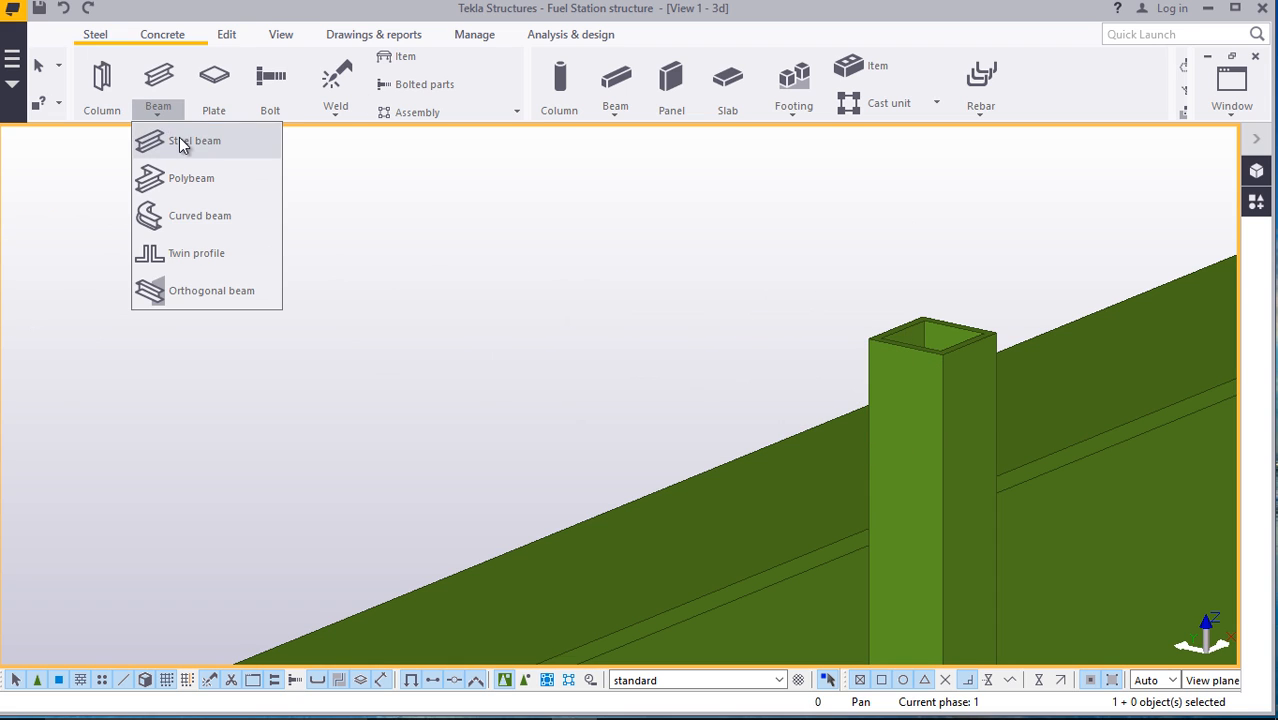
{"action": "left_click", "coordinate": [175, 141]}
{"action": "scroll", "coordinate": [975, 345], "scroll_direction": "up", "scroll_amount": 3}
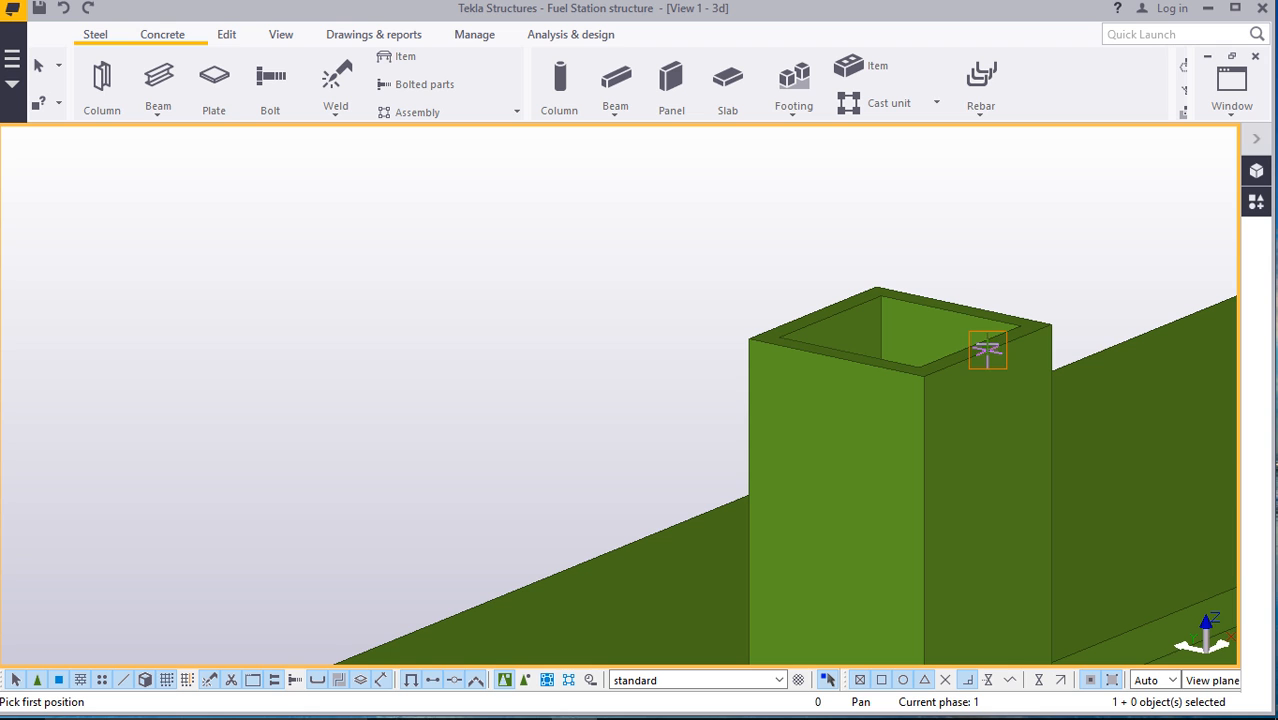
{"action": "left_click", "coordinate": [986, 345]}
{"action": "scroll", "coordinate": [900, 350], "scroll_direction": "down", "scroll_amount": 6}
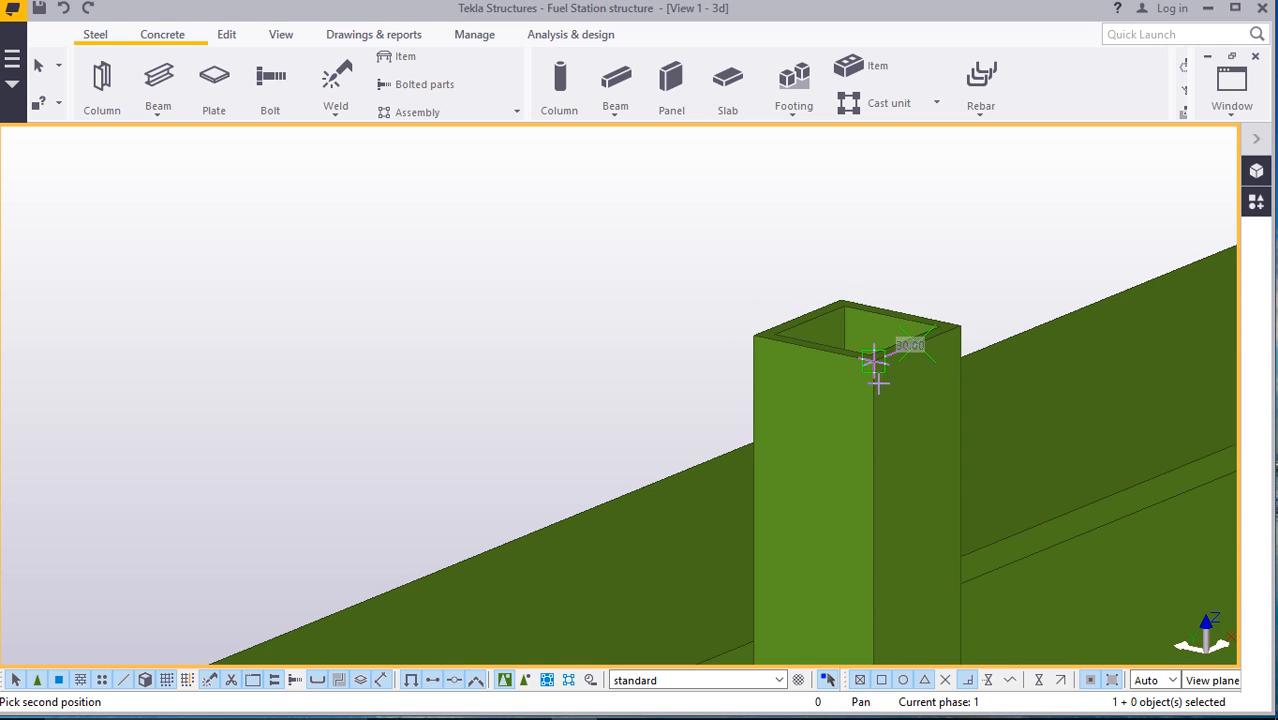
{"action": "scroll", "coordinate": [905, 362], "scroll_direction": "down", "scroll_amount": 4}
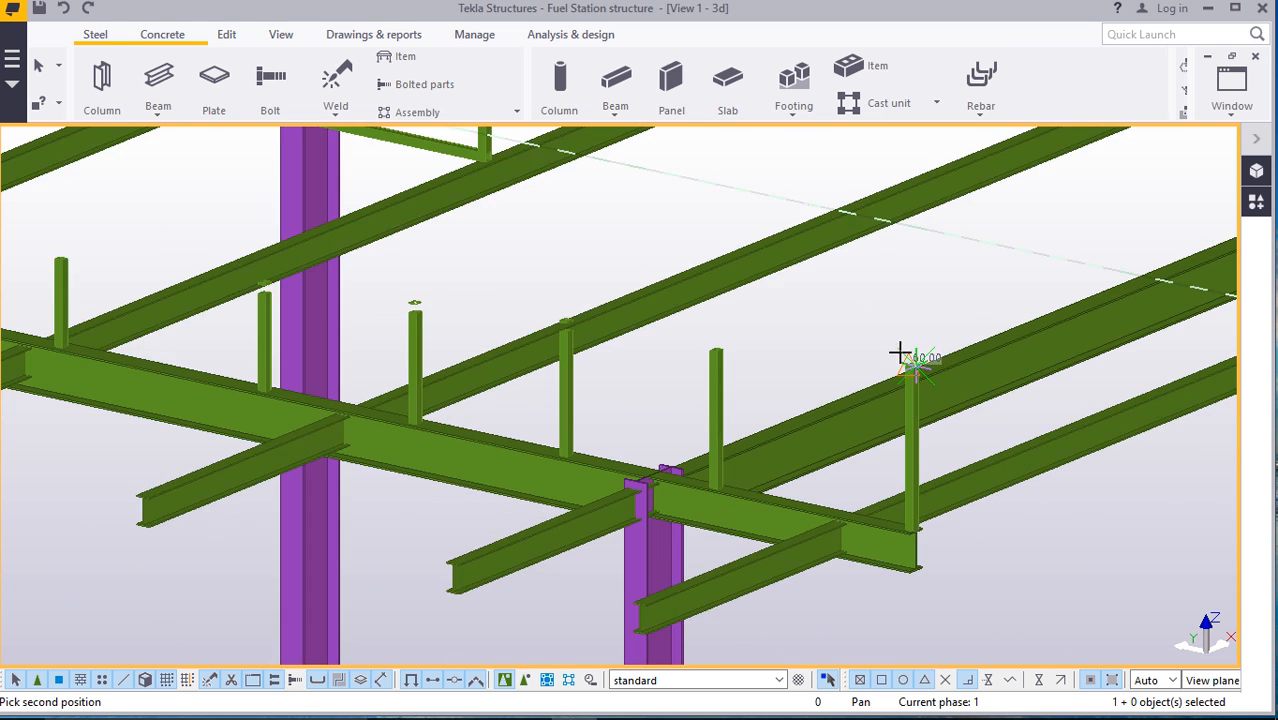
{"action": "scroll", "coordinate": [348, 297], "scroll_direction": "up", "scroll_amount": 4}
{"action": "scroll", "coordinate": [394, 262], "scroll_direction": "up", "scroll_amount": 6}
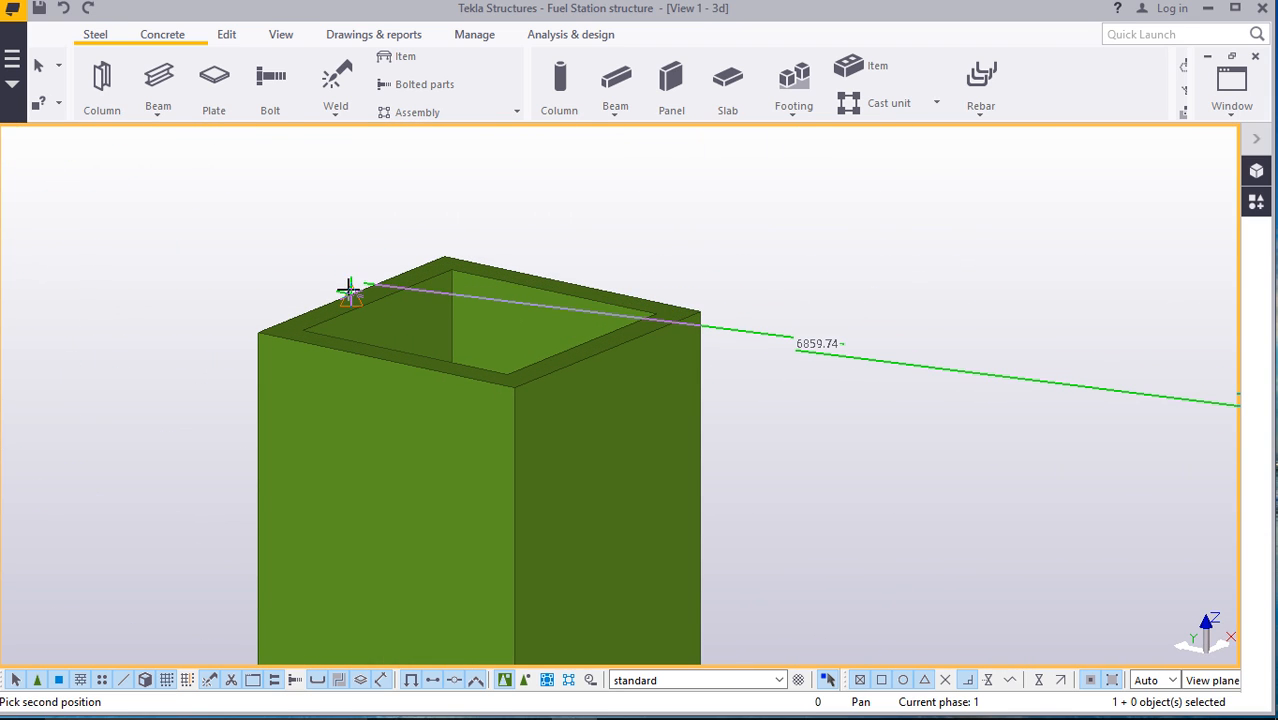
{"action": "left_click", "coordinate": [347, 290]}
{"action": "right_click", "coordinate": [165, 205]}
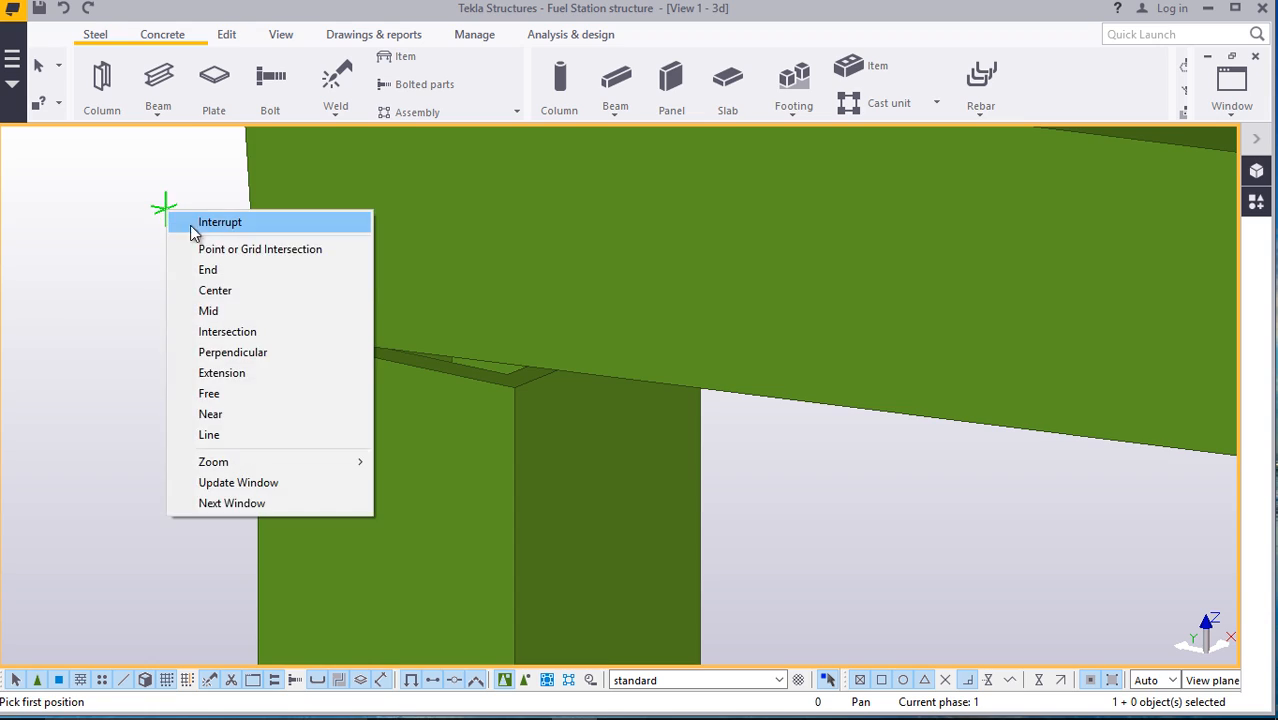
{"action": "left_click", "coordinate": [190, 221]}
Examine how the new top chord sits on the end posts and how far the intermediate posts are from it
{"action": "scroll", "coordinate": [315, 265], "scroll_direction": "down", "scroll_amount": 10}
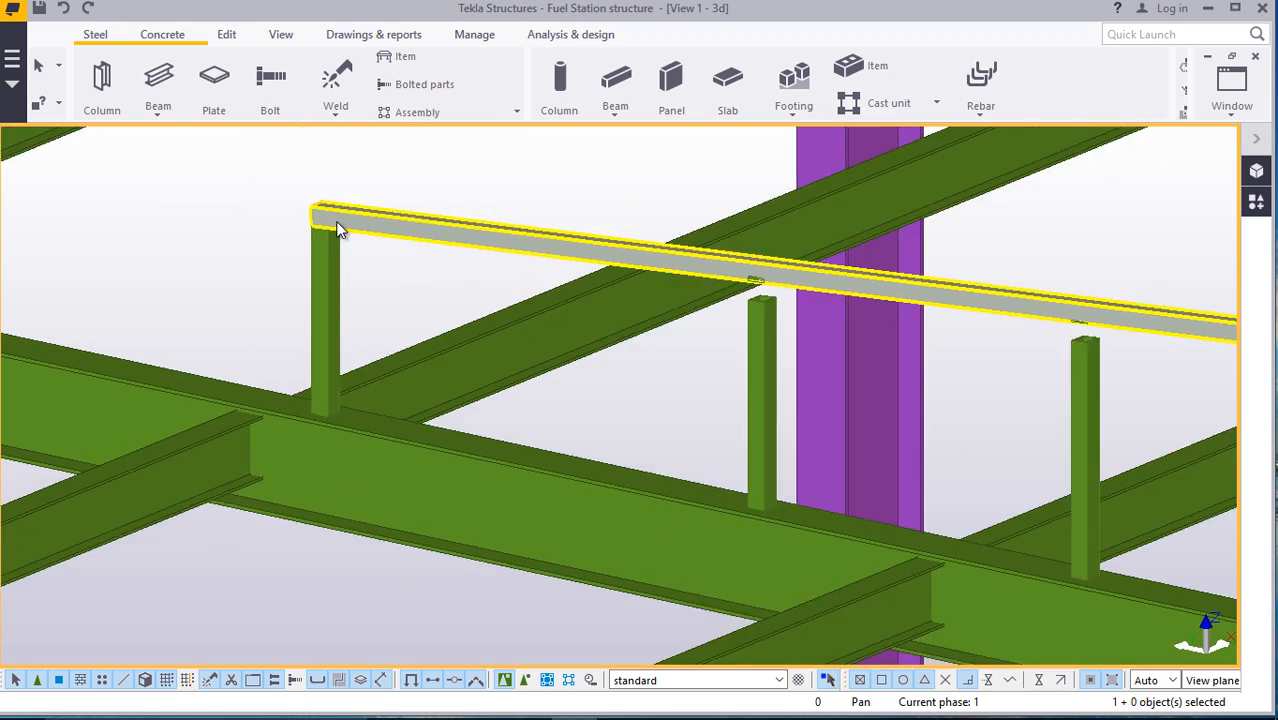
{"action": "scroll", "coordinate": [320, 219], "scroll_direction": "down", "scroll_amount": 5}
{"action": "scroll", "coordinate": [813, 368], "scroll_direction": "up", "scroll_amount": 5}
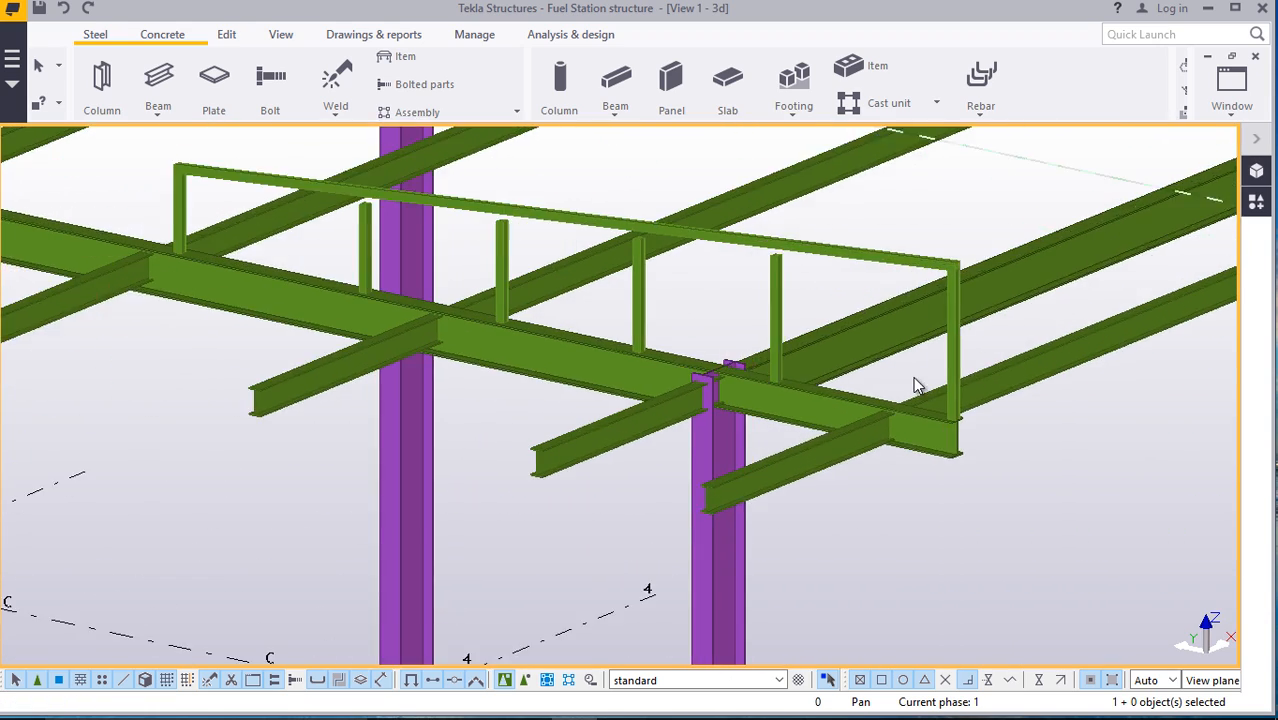
{"action": "scroll", "coordinate": [930, 260], "scroll_direction": "down", "scroll_amount": 3}
{"action": "scroll", "coordinate": [585, 265], "scroll_direction": "down", "scroll_amount": 5}
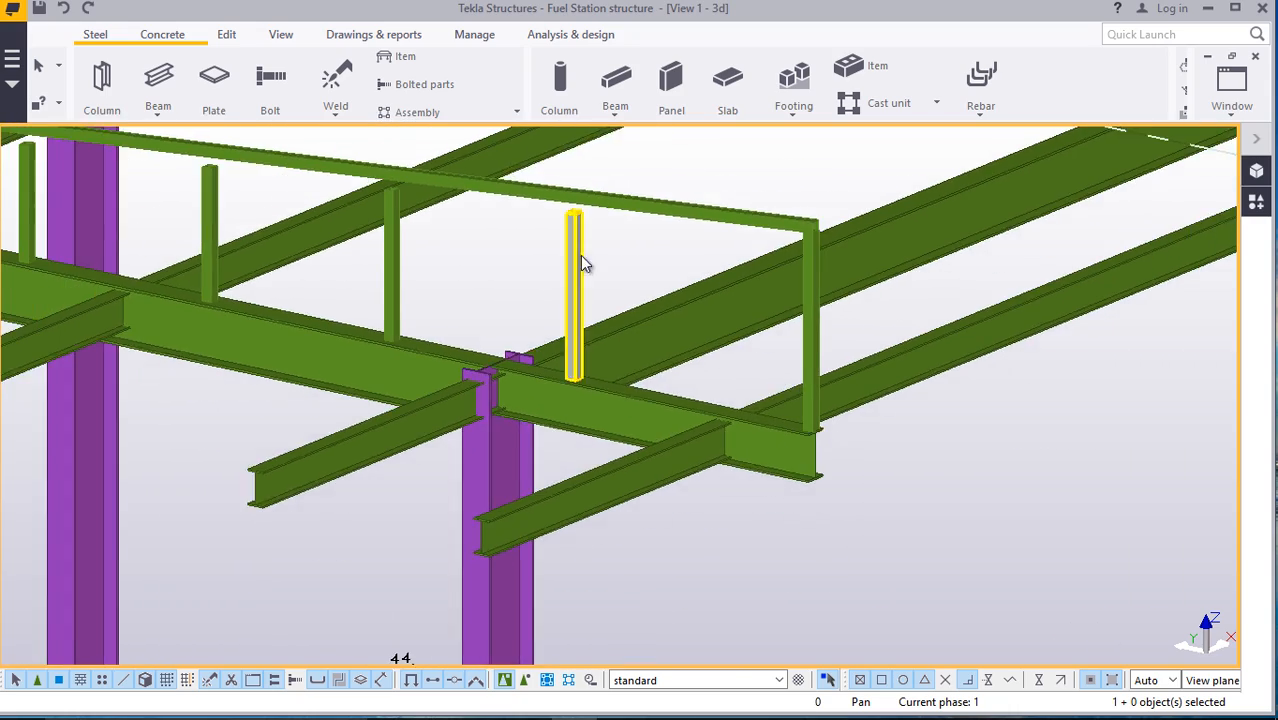
{"action": "scroll", "coordinate": [607, 270], "scroll_direction": "down", "scroll_amount": 8}
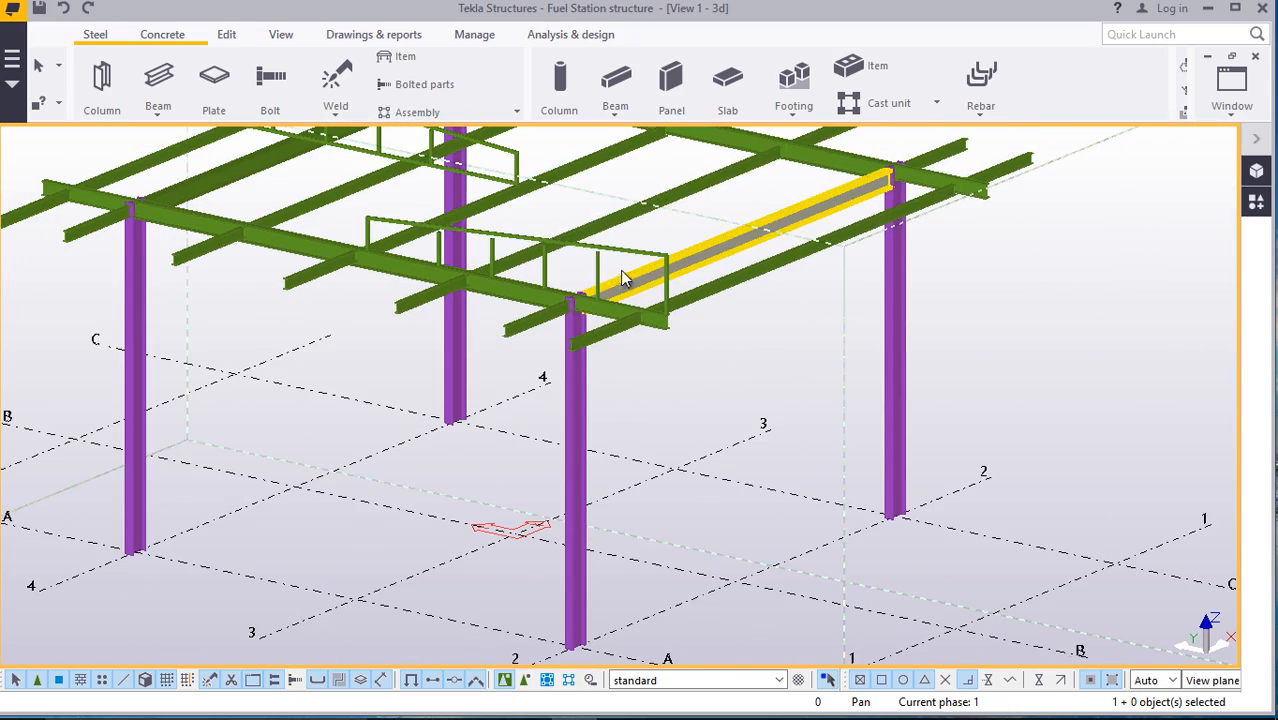
{"action": "scroll", "coordinate": [492, 228], "scroll_direction": "up", "scroll_amount": 10}
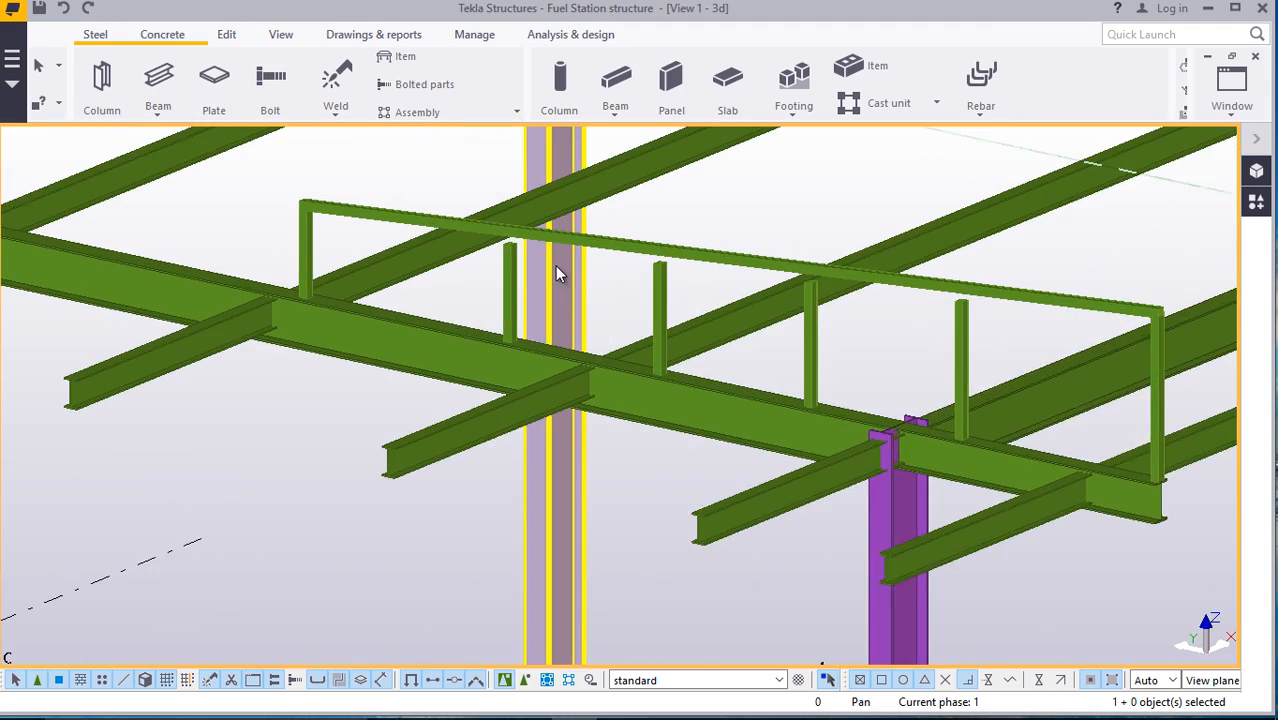
{"action": "scroll", "coordinate": [528, 250], "scroll_direction": "down", "scroll_amount": 5}
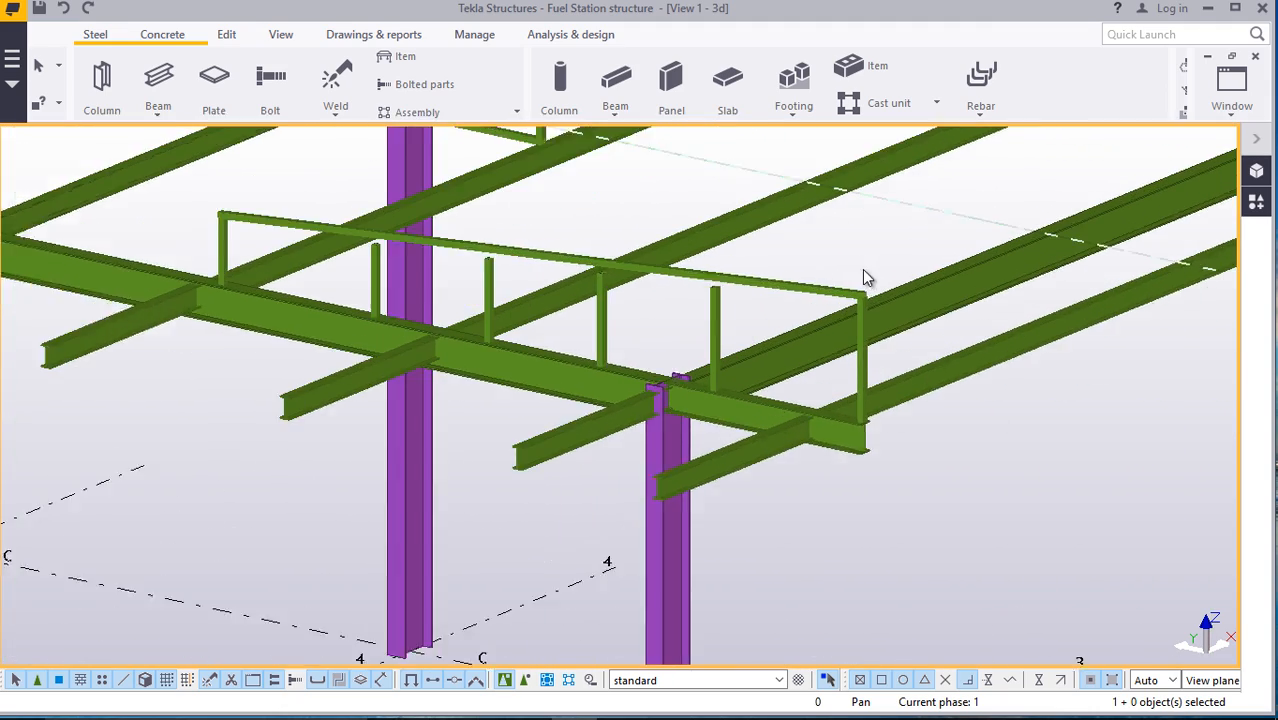
{"action": "scroll", "coordinate": [866, 290], "scroll_direction": "up", "scroll_amount": 5}
{"action": "scroll", "coordinate": [870, 306], "scroll_direction": "up", "scroll_amount": 5}
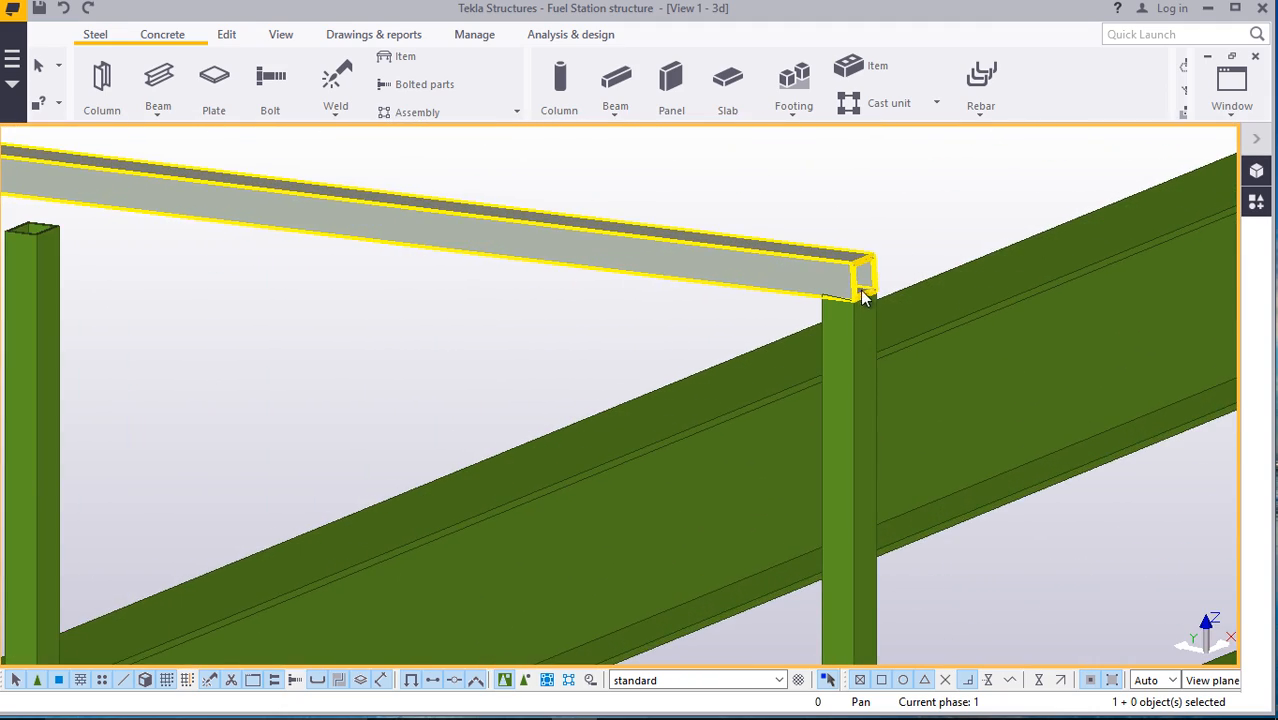
{"action": "scroll", "coordinate": [800, 278], "scroll_direction": "down", "scroll_amount": 6}
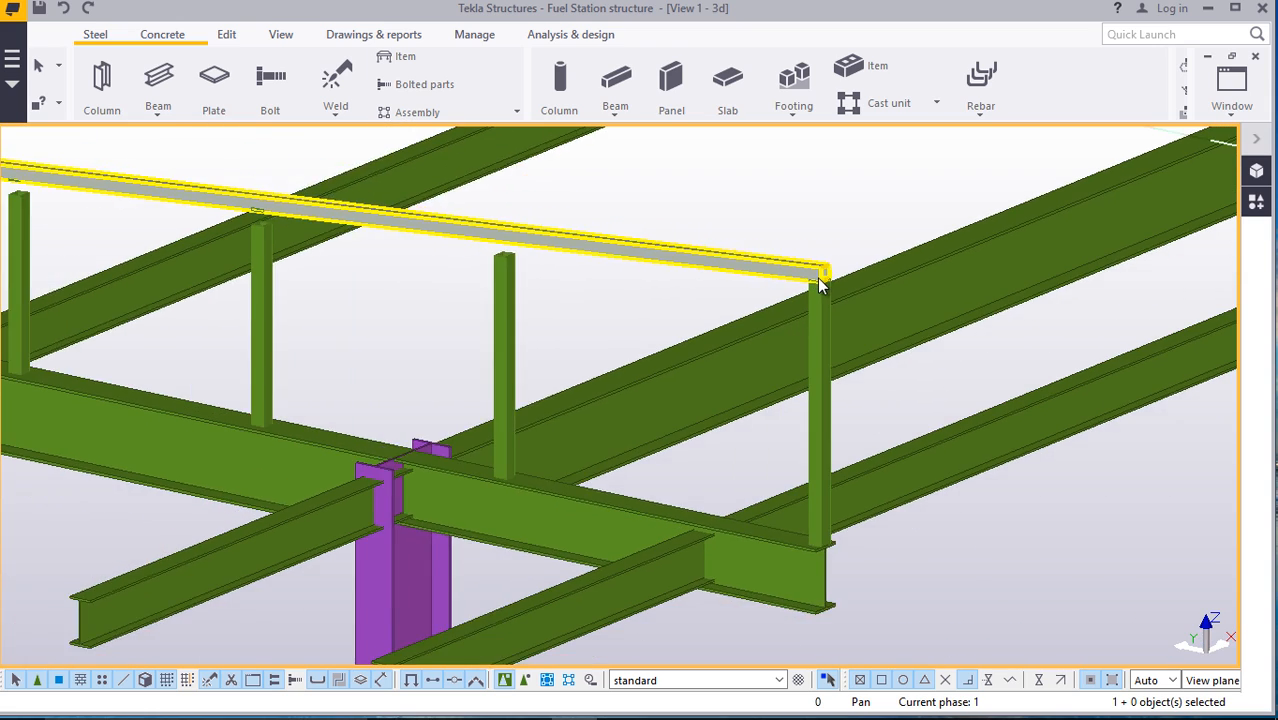
Set the depth position of the midspan frame's new top chord to Behind
{"action": "scroll", "coordinate": [820, 283], "scroll_direction": "up", "scroll_amount": 6}
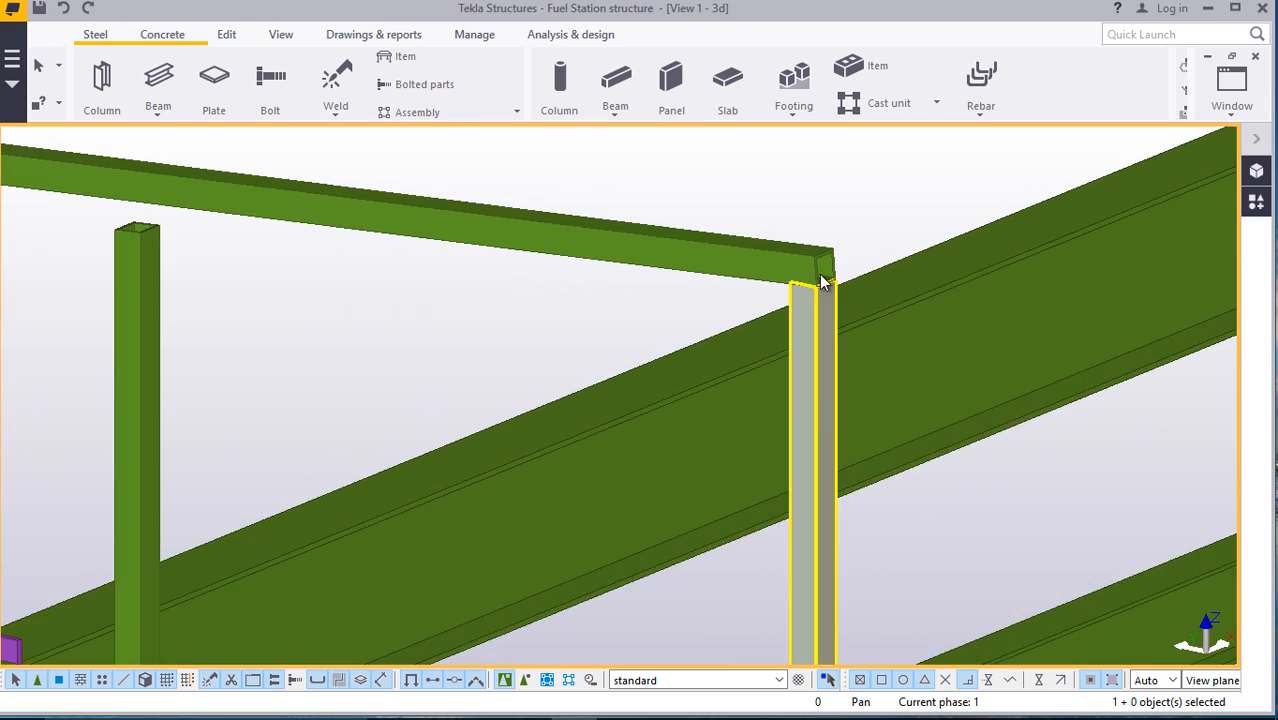
{"action": "scroll", "coordinate": [823, 281], "scroll_direction": "up", "scroll_amount": 2}
{"action": "double_click", "coordinate": [703, 275]}
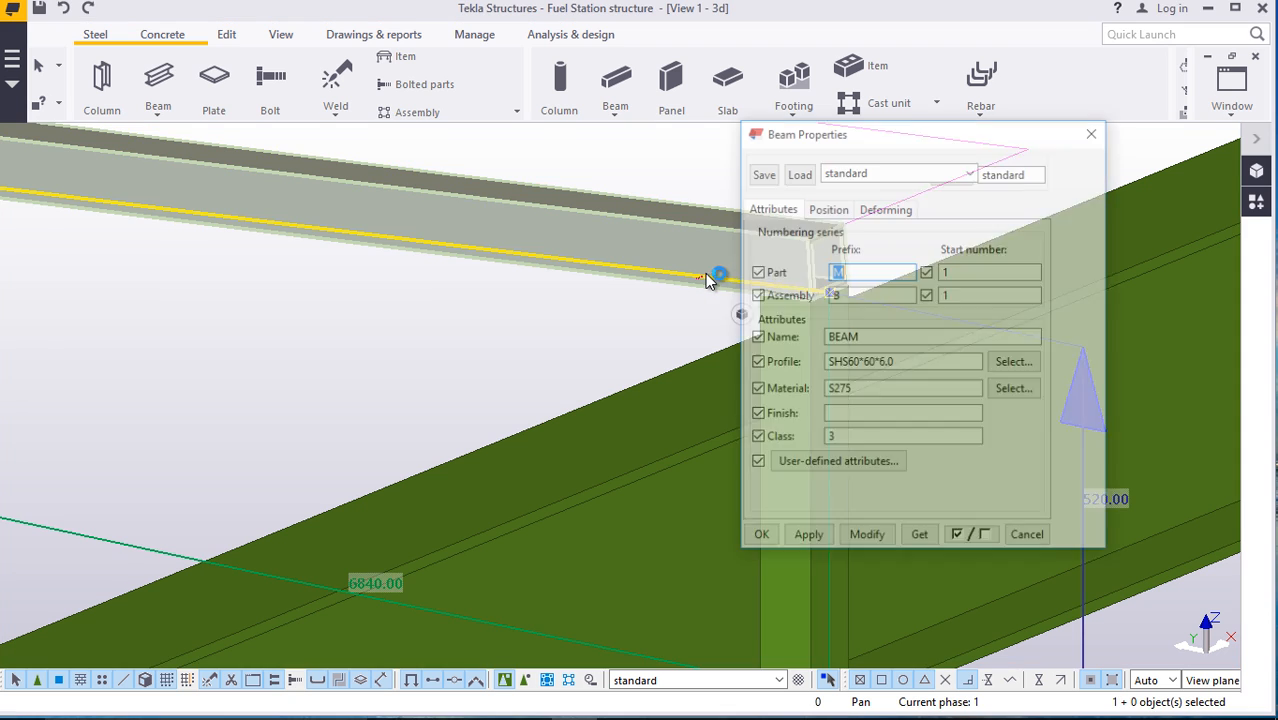
{"action": "left_click", "coordinate": [835, 210]}
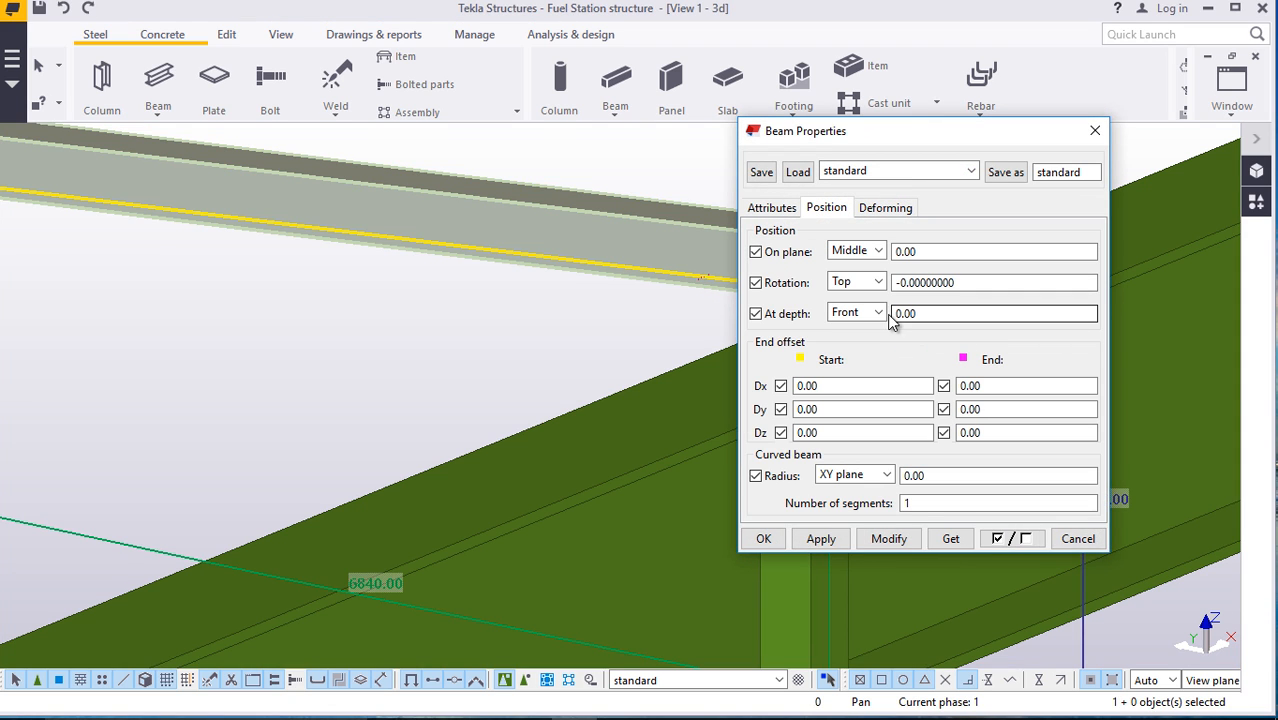
{"action": "left_click_drag", "start_coordinate": [830, 139], "coordinate": [309, 131]}
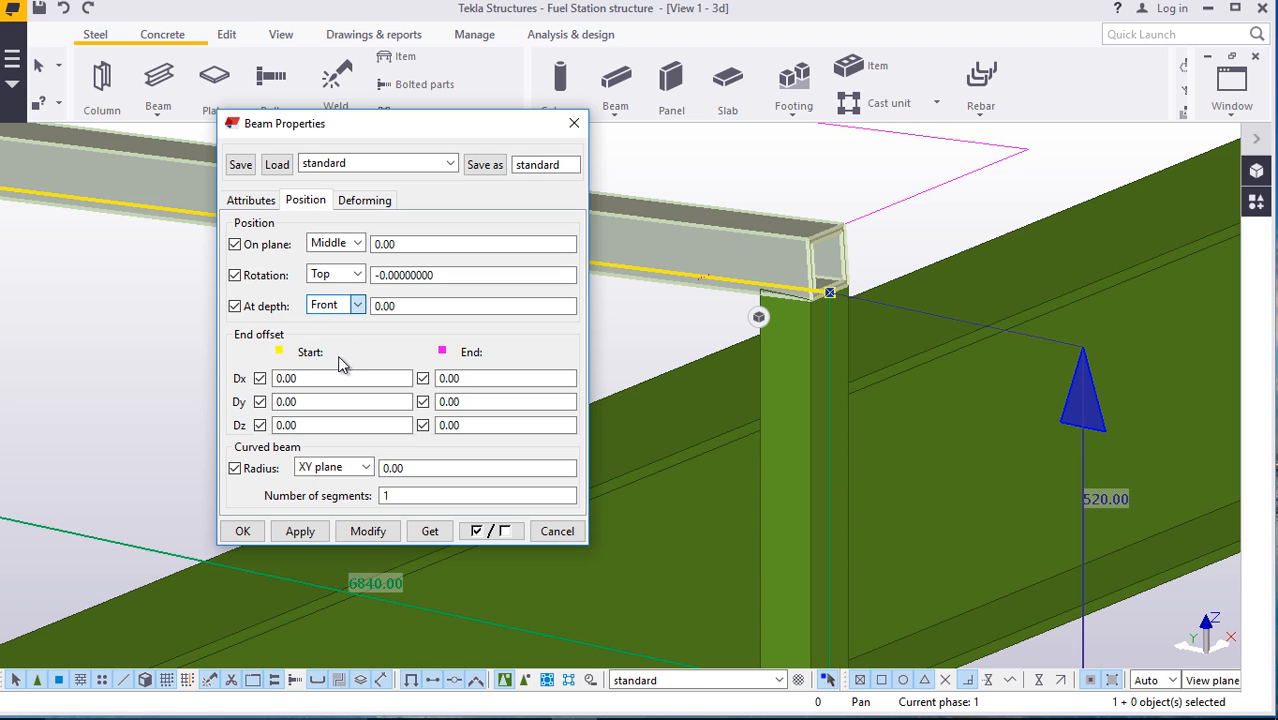
{"action": "left_click", "coordinate": [366, 532]}
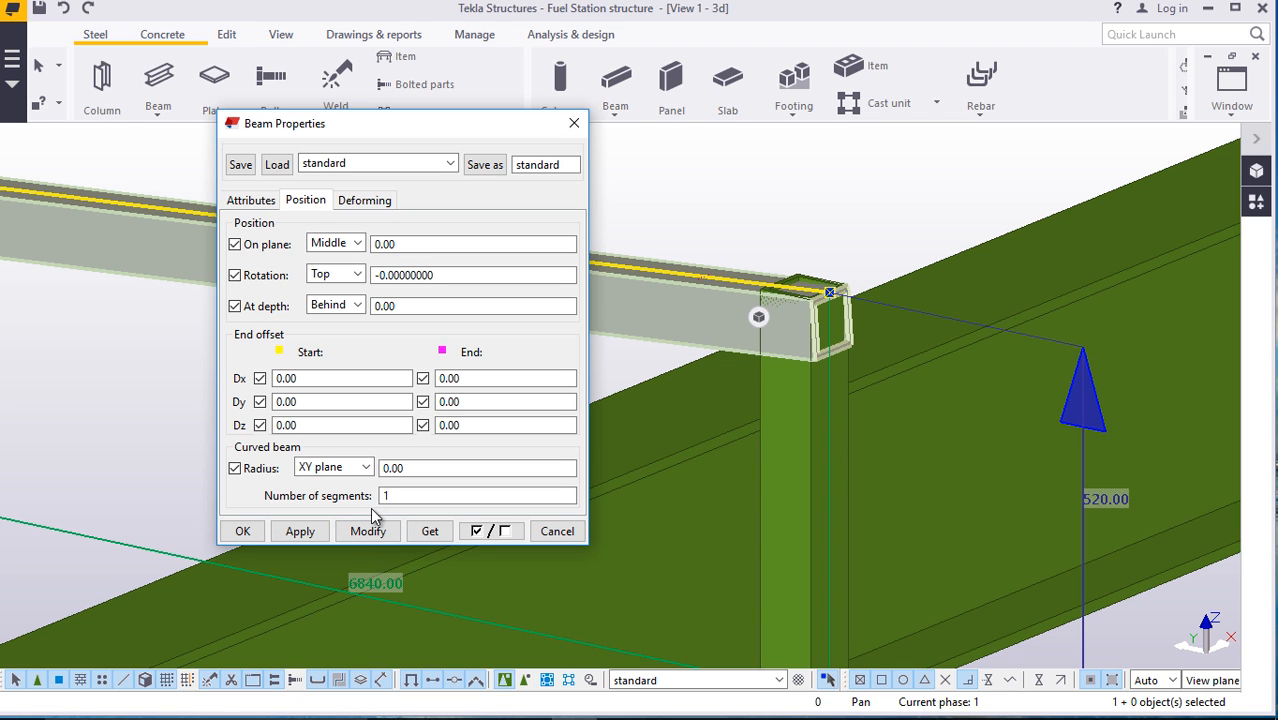
{"action": "left_click", "coordinate": [243, 531]}
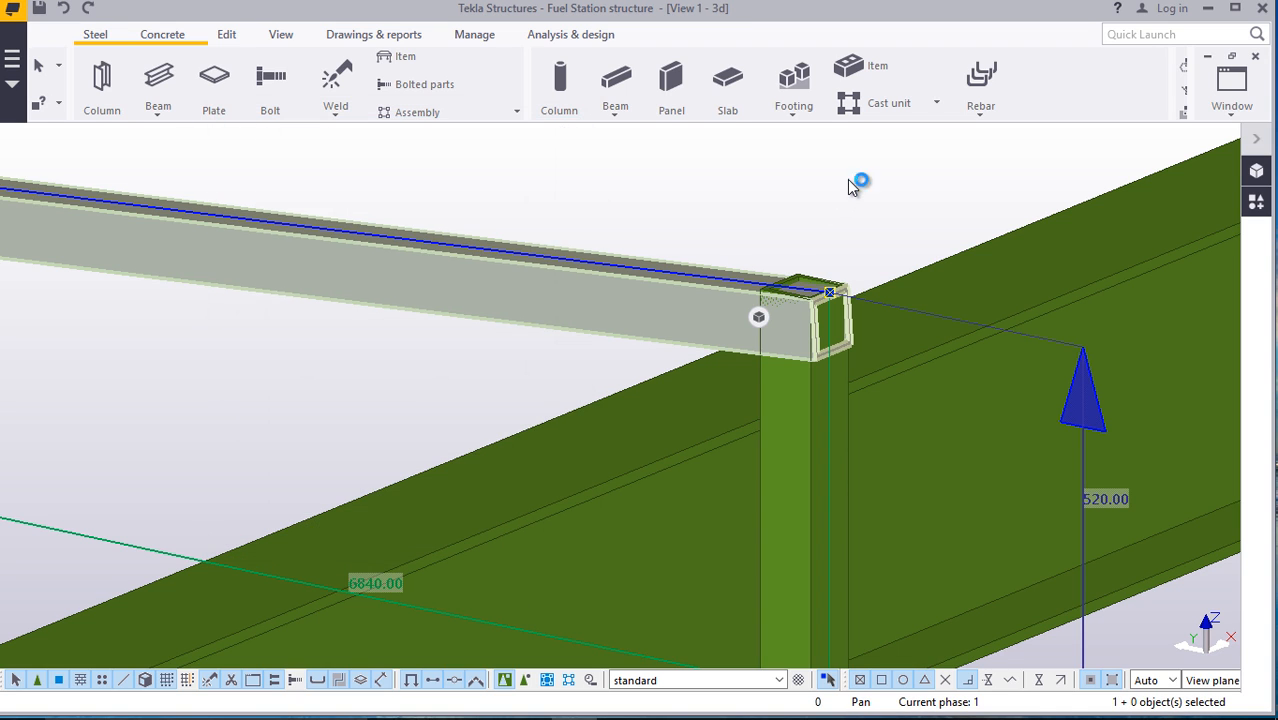
{"action": "left_click", "coordinate": [756, 237]}
{"action": "scroll", "coordinate": [760, 235], "scroll_direction": "down", "scroll_amount": 5}
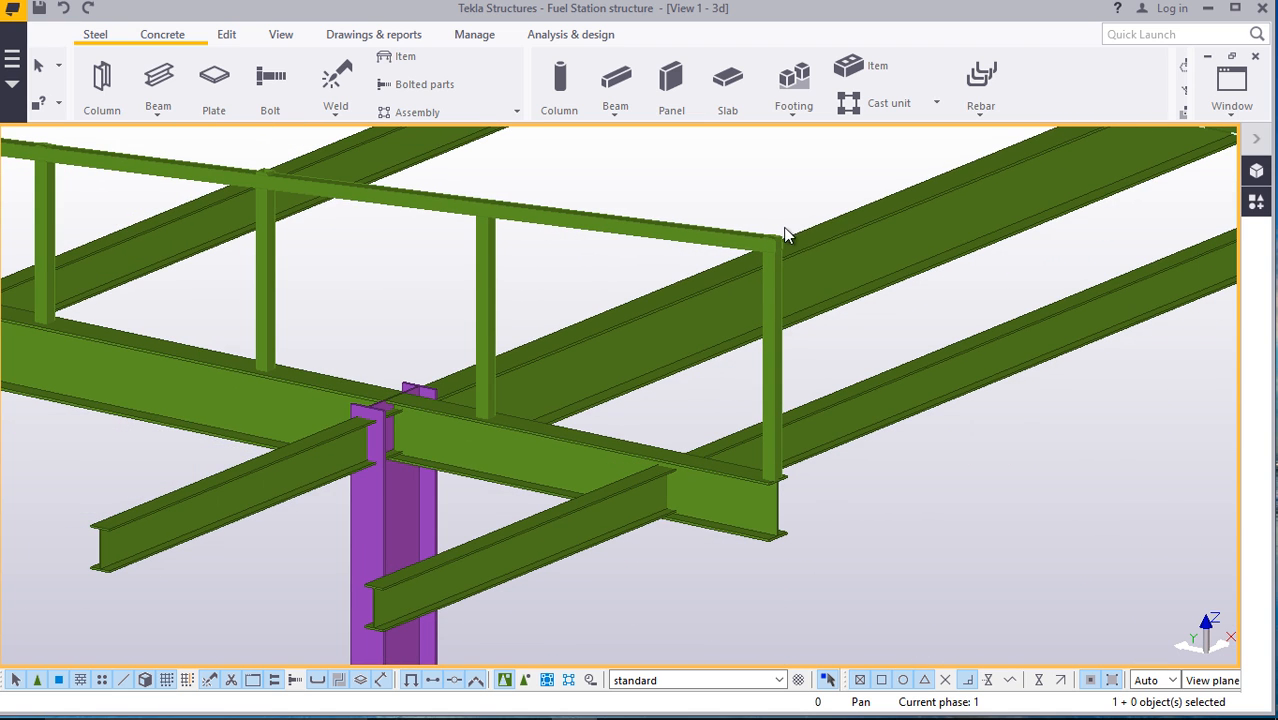
Undo the last two edits made to the midspan frame's top chord
{"action": "scroll", "coordinate": [783, 227], "scroll_direction": "down", "scroll_amount": 4}
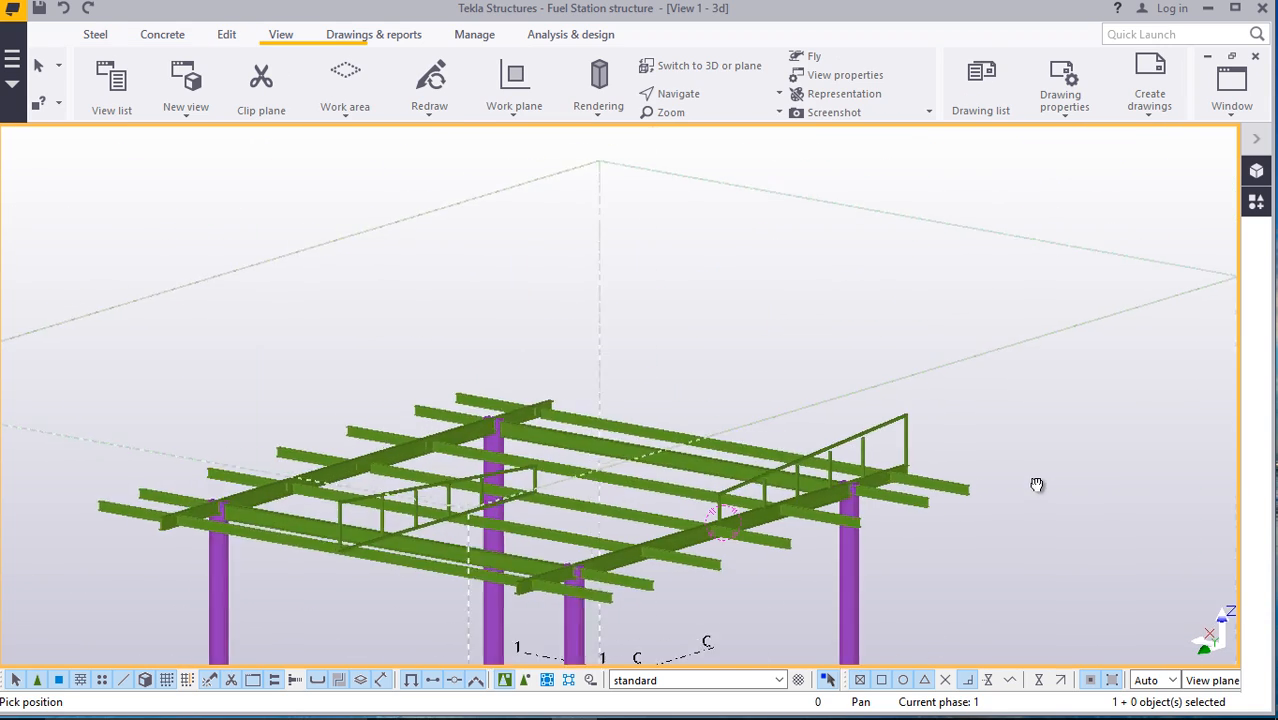
{"action": "middle_click_drag", "start_coordinate": [1036, 479], "coordinate": [940, 630], "text": "ctrl"}
{"action": "scroll", "coordinate": [943, 600], "scroll_direction": "up", "scroll_amount": 5}
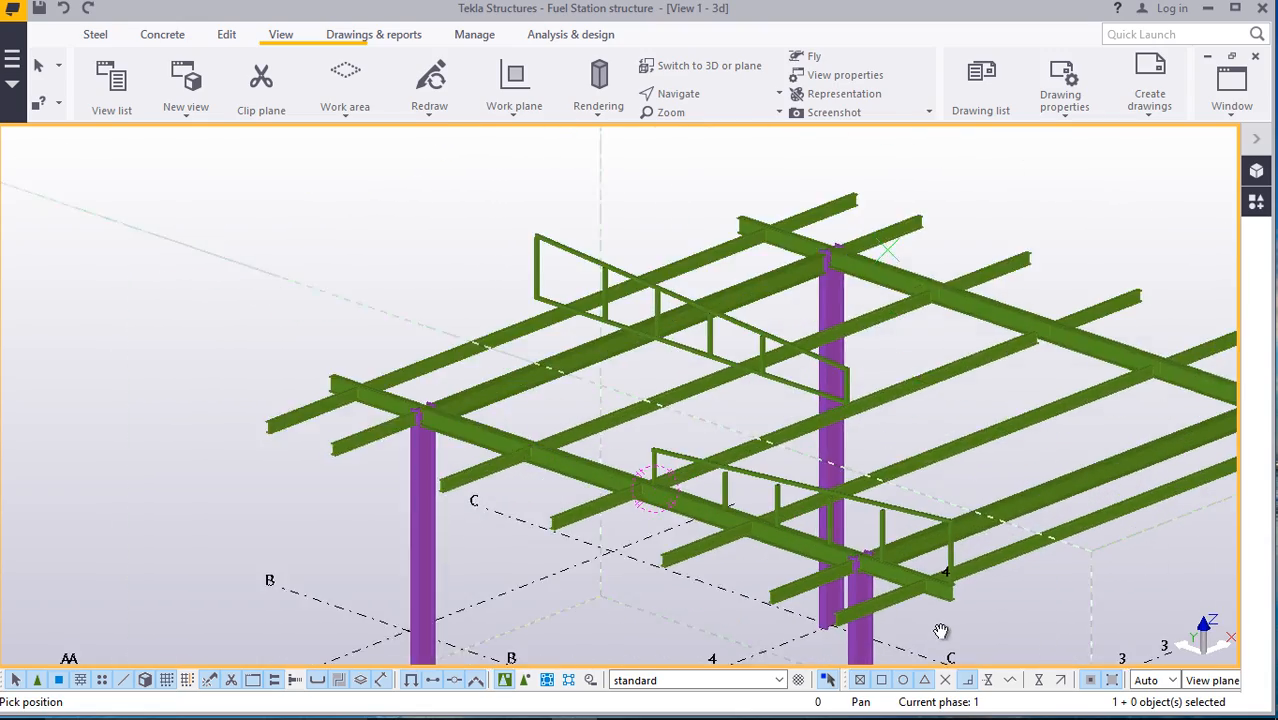
{"action": "scroll", "coordinate": [945, 572], "scroll_direction": "up", "scroll_amount": 8}
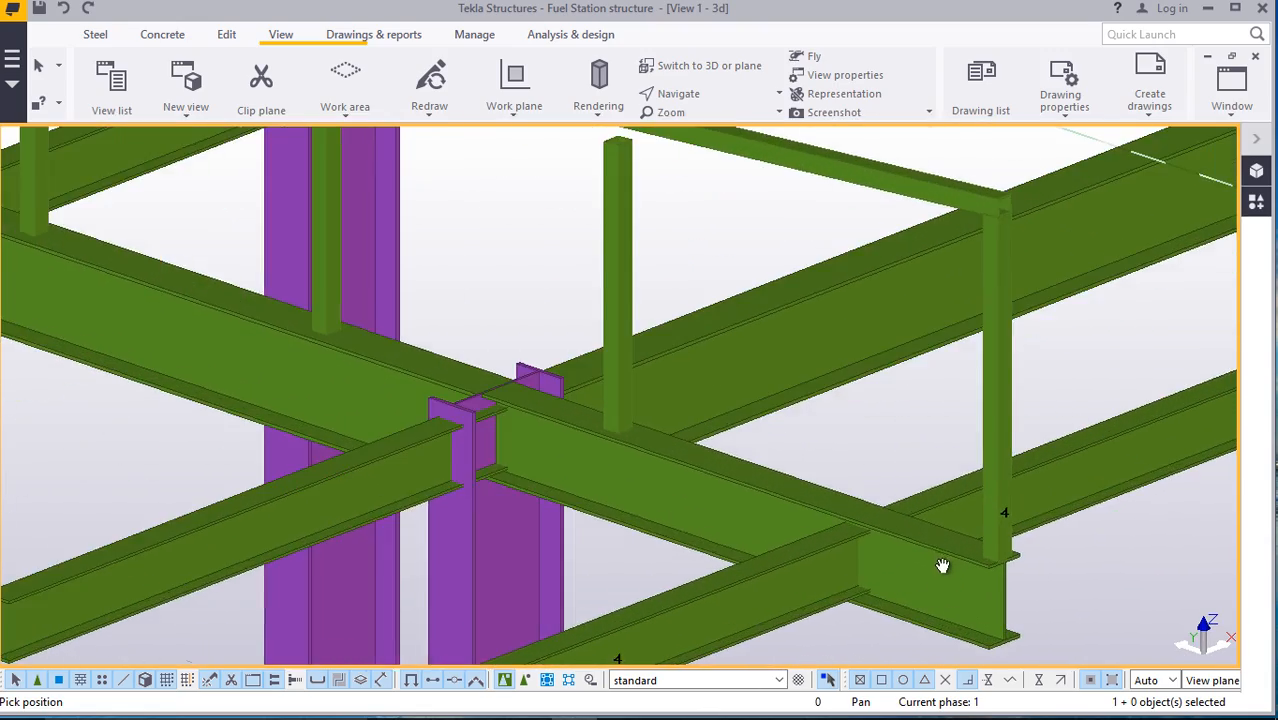
{"action": "scroll", "coordinate": [845, 440], "scroll_direction": "down", "scroll_amount": 10}
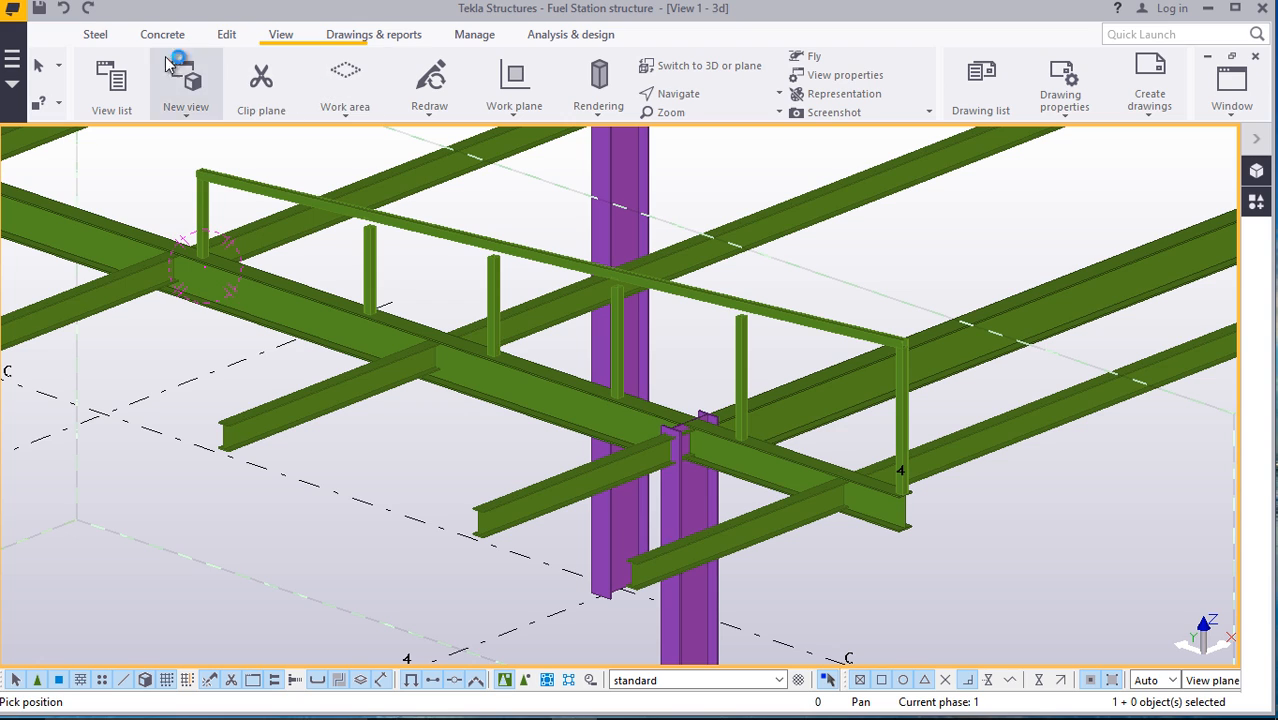
{"action": "left_click", "coordinate": [64, 13]}
{"action": "left_click", "coordinate": [64, 12]}
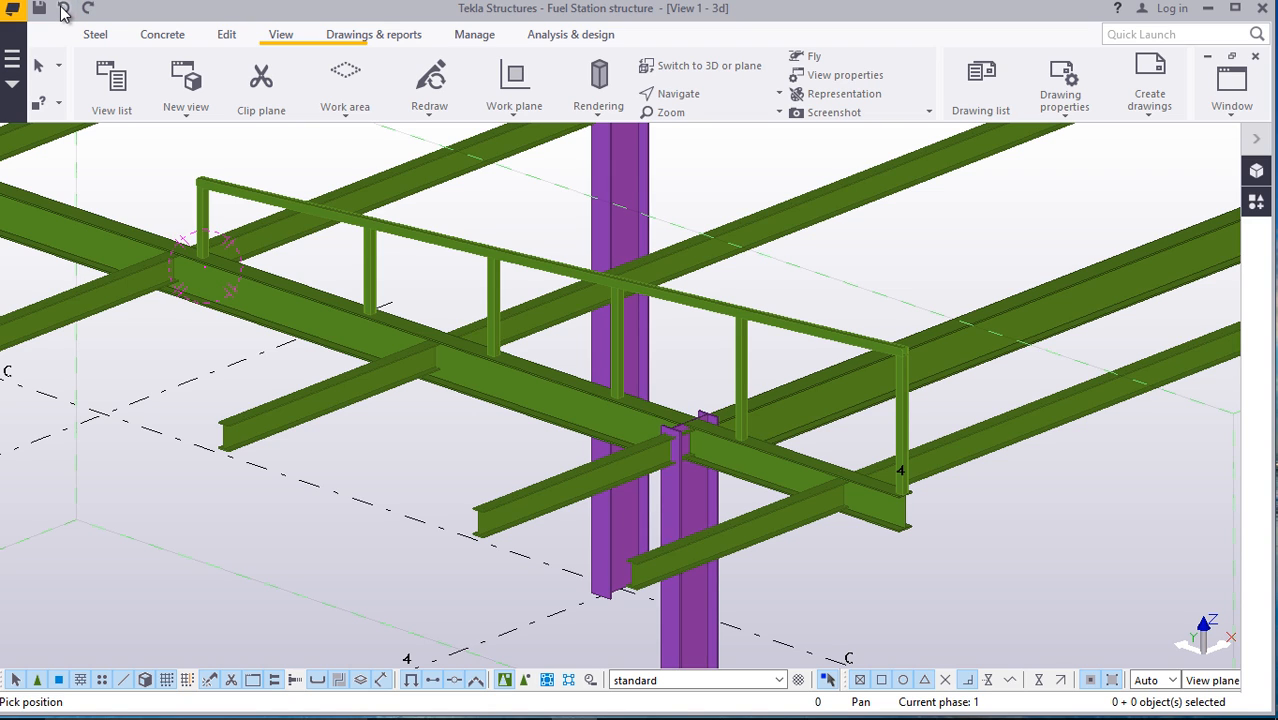
End the view-point picking and redraw the view around the top chord's joint with the tallest end post
{"action": "scroll", "coordinate": [893, 342], "scroll_direction": "up", "scroll_amount": 5}
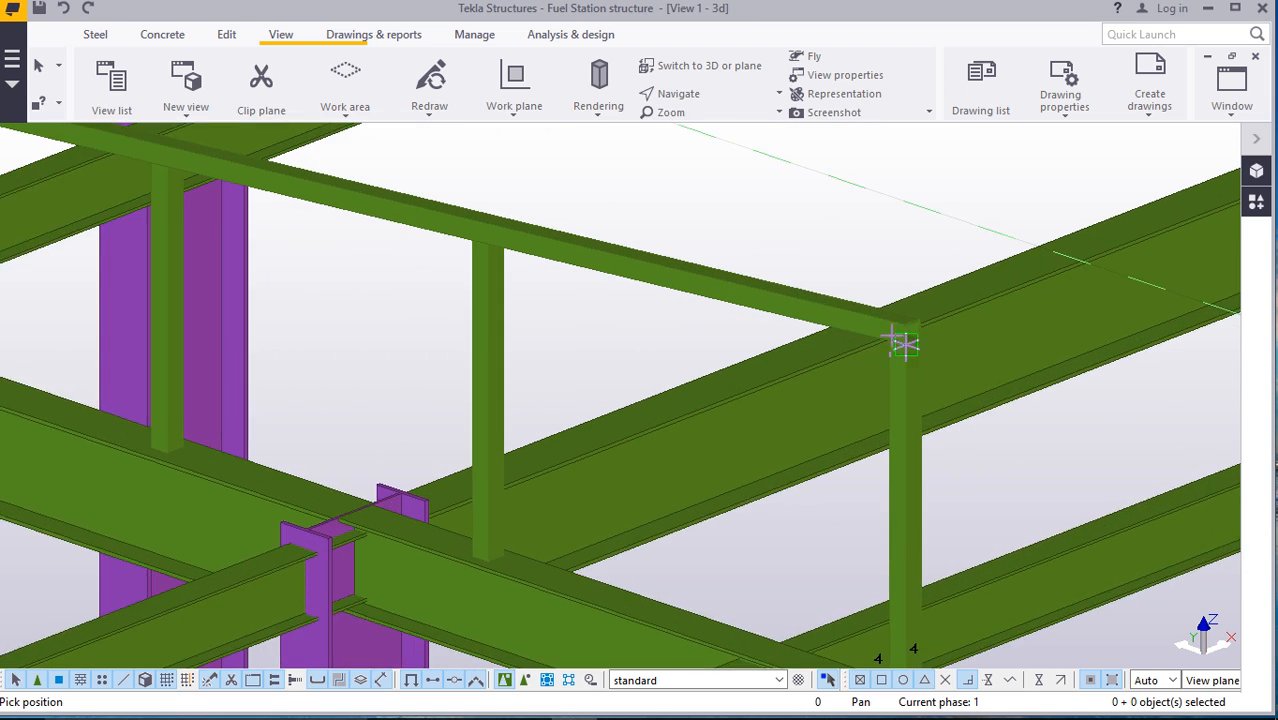
{"action": "right_click", "coordinate": [793, 235]}
{"action": "left_click", "coordinate": [830, 248]}
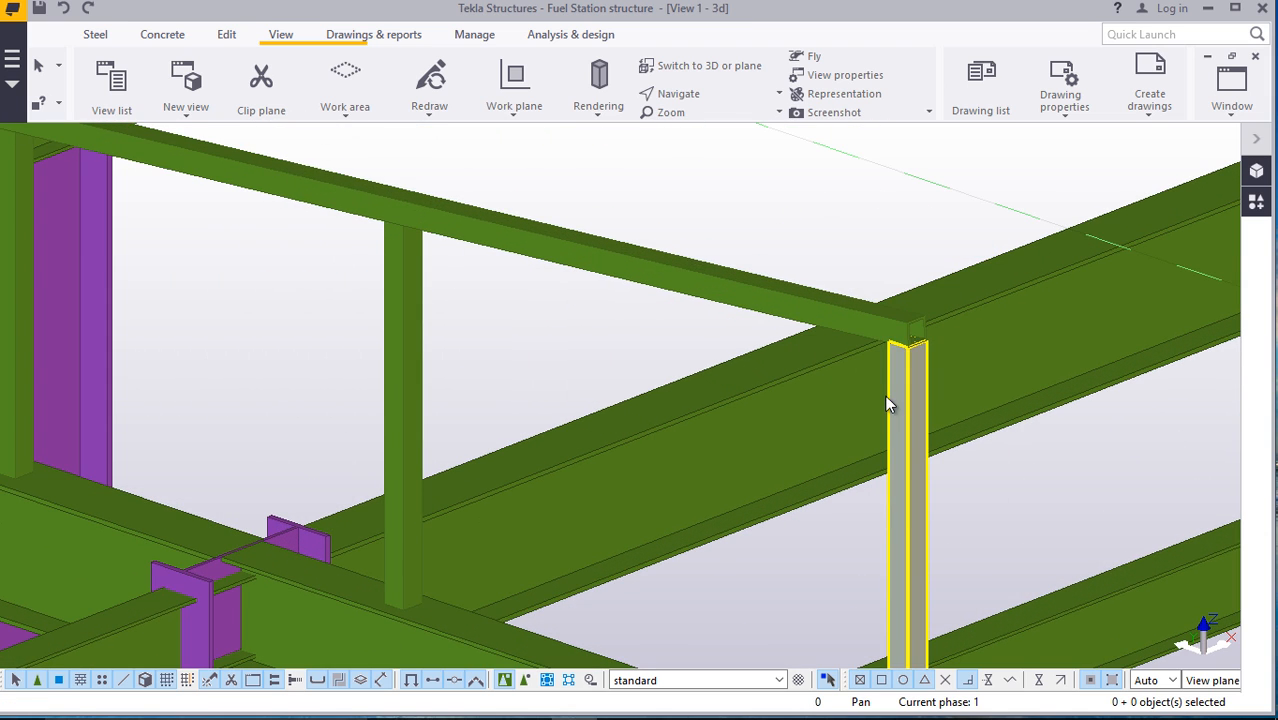
{"action": "left_click", "coordinate": [884, 334]}
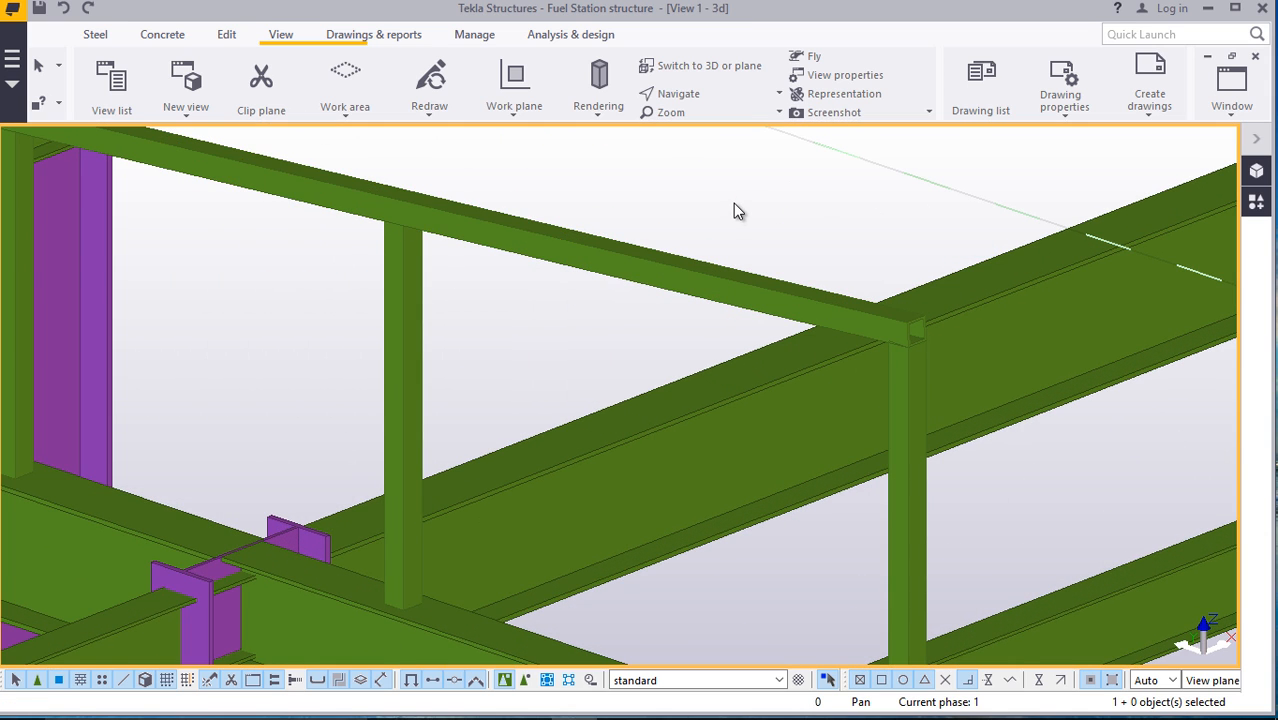
{"action": "right_click", "coordinate": [735, 216]}
{"action": "left_click", "coordinate": [807, 327]}
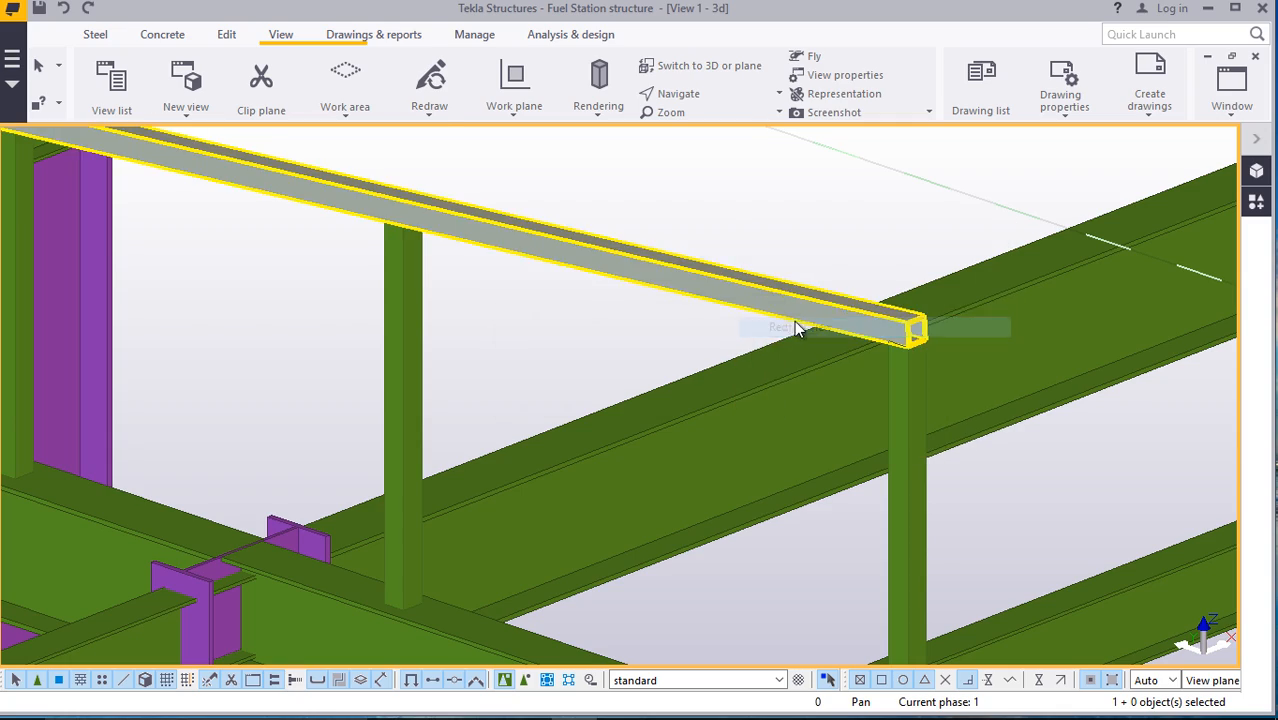
Mirror-move the edge-beam frame's top chord and all six posts about the middle purlin's end, at X0 -7200, Y0 0, angle 0
{"action": "scroll", "coordinate": [790, 340], "scroll_direction": "down", "scroll_amount": 4}
{"action": "middle_click_drag", "start_coordinate": [800, 342], "coordinate": [681, 277]}
{"action": "left_click_drag", "start_coordinate": [681, 277], "coordinate": [634, 310]}
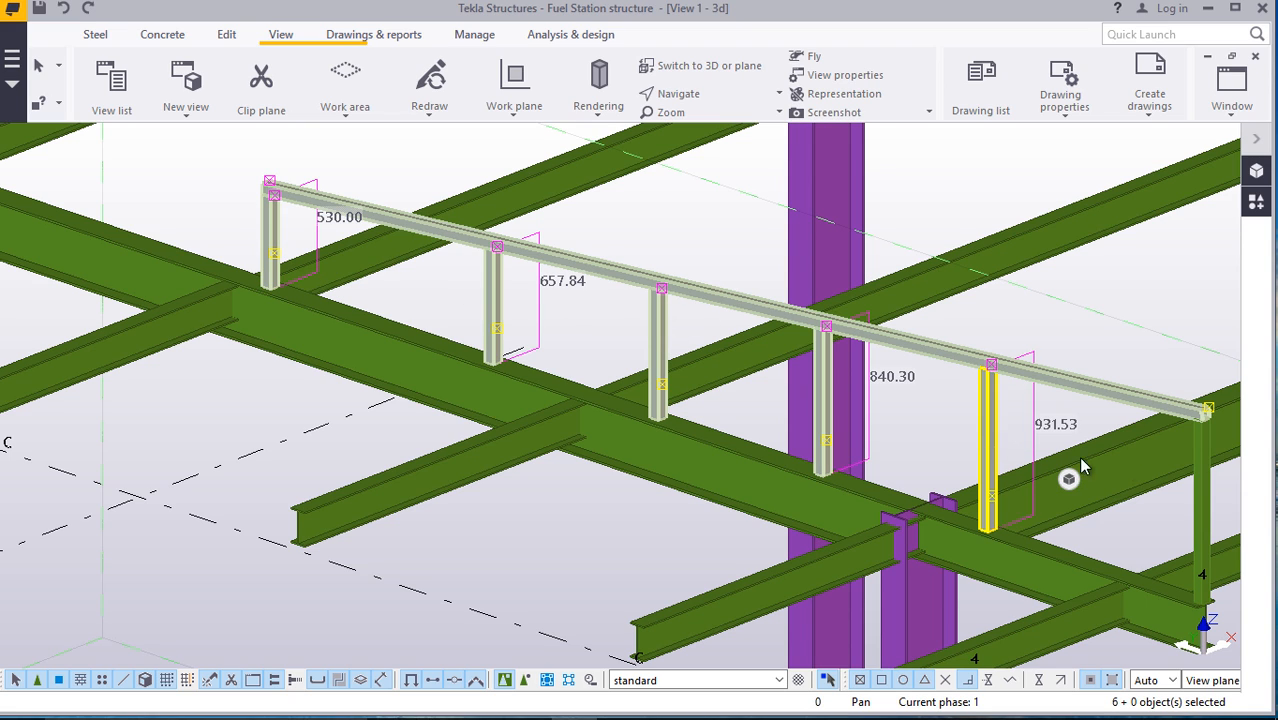
{"action": "left_click", "coordinate": [1205, 512], "text": "ctrl"}
{"action": "scroll", "coordinate": [520, 365], "scroll_direction": "down", "scroll_amount": 8}
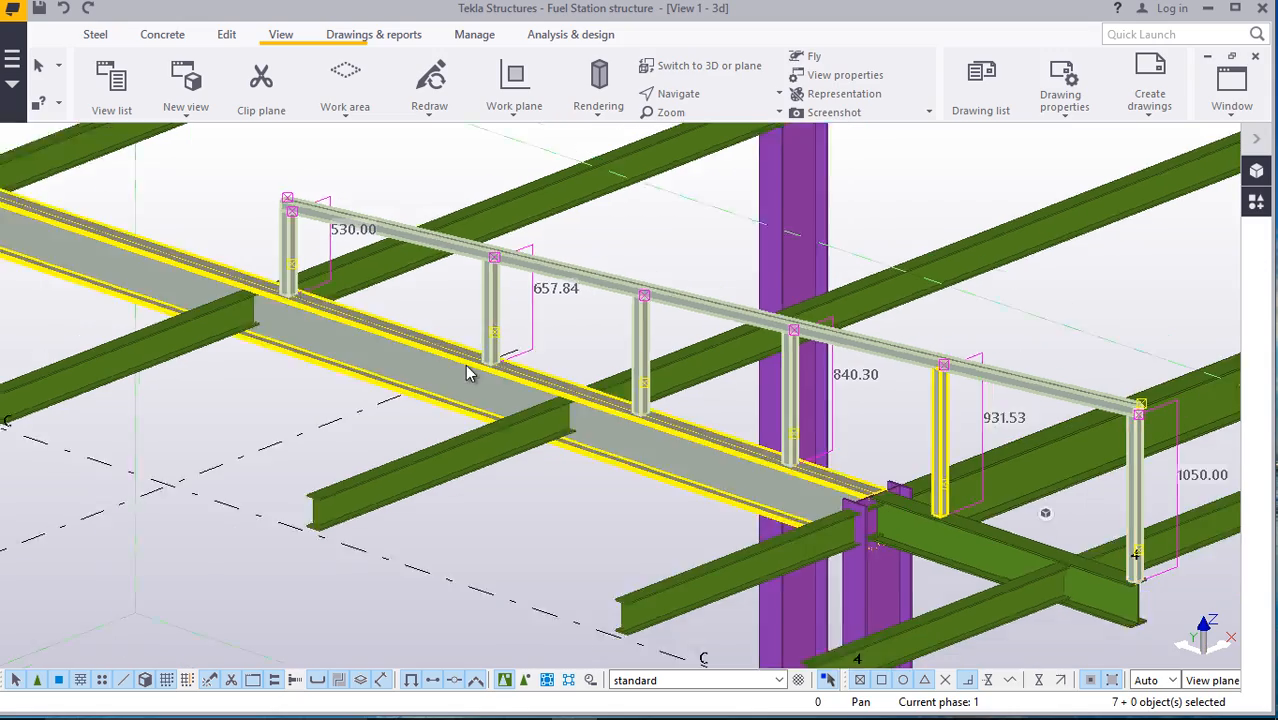
{"action": "scroll", "coordinate": [441, 360], "scroll_direction": "up", "scroll_amount": 8}
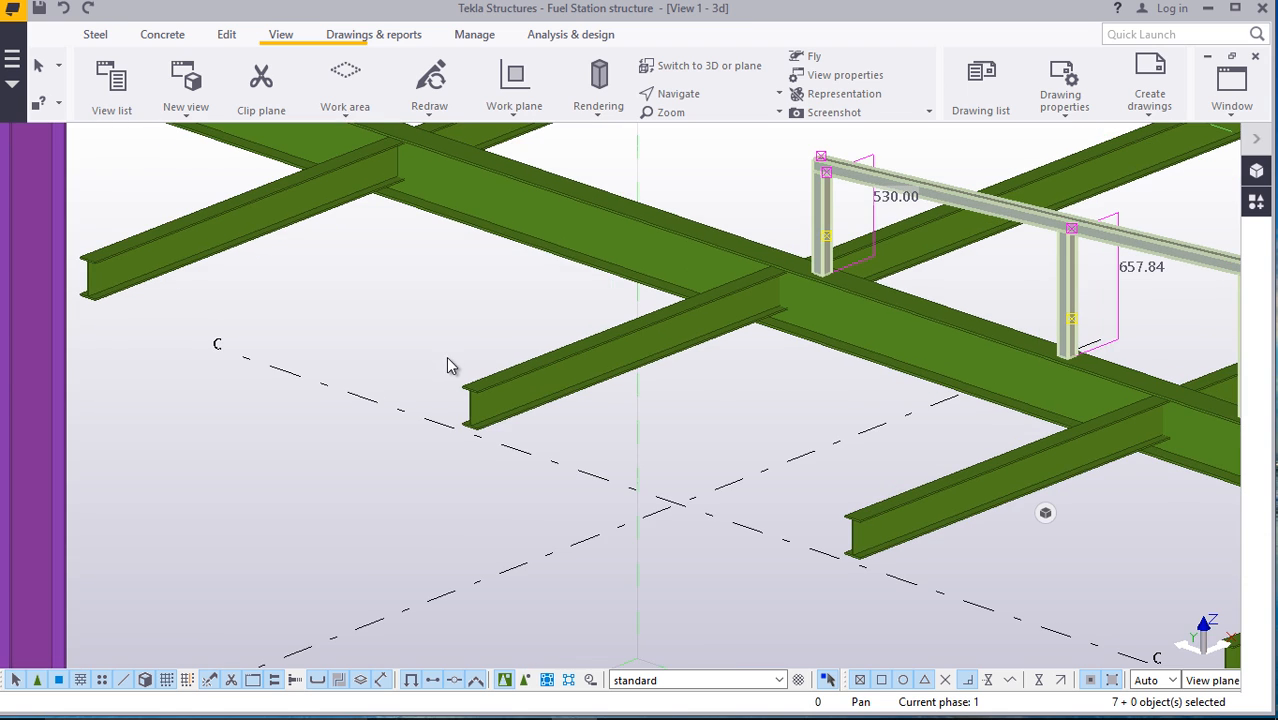
{"action": "right_click", "coordinate": [416, 295]}
{"action": "mouse_move", "coordinate": [518, 329]}
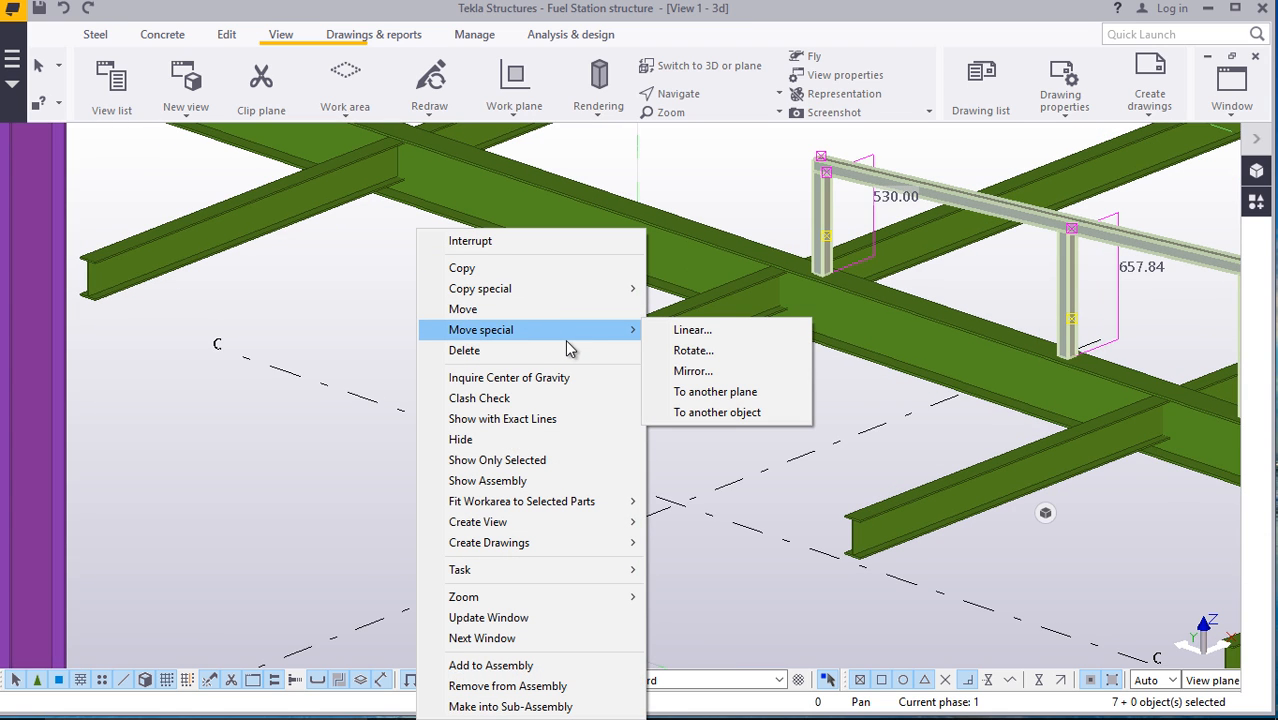
{"action": "left_click", "coordinate": [693, 371]}
{"action": "scroll", "coordinate": [505, 410], "scroll_direction": "down", "scroll_amount": 5}
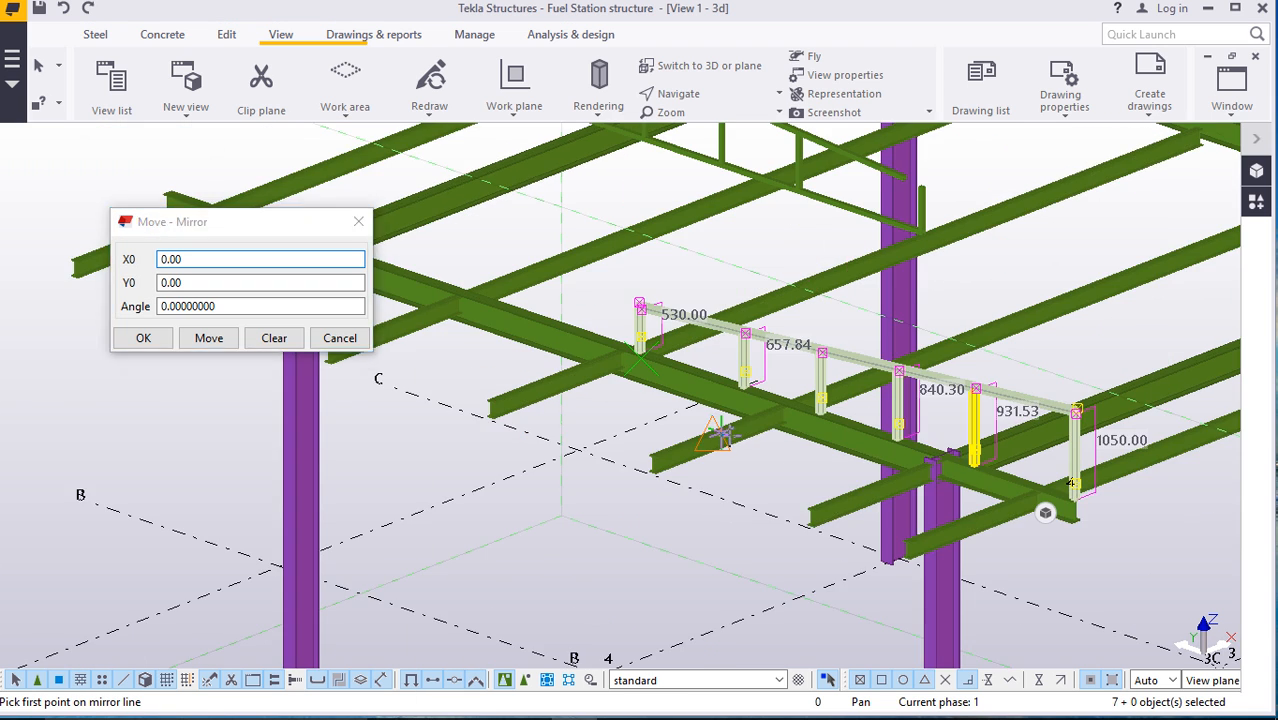
{"action": "scroll", "coordinate": [592, 413], "scroll_direction": "up", "scroll_amount": 10}
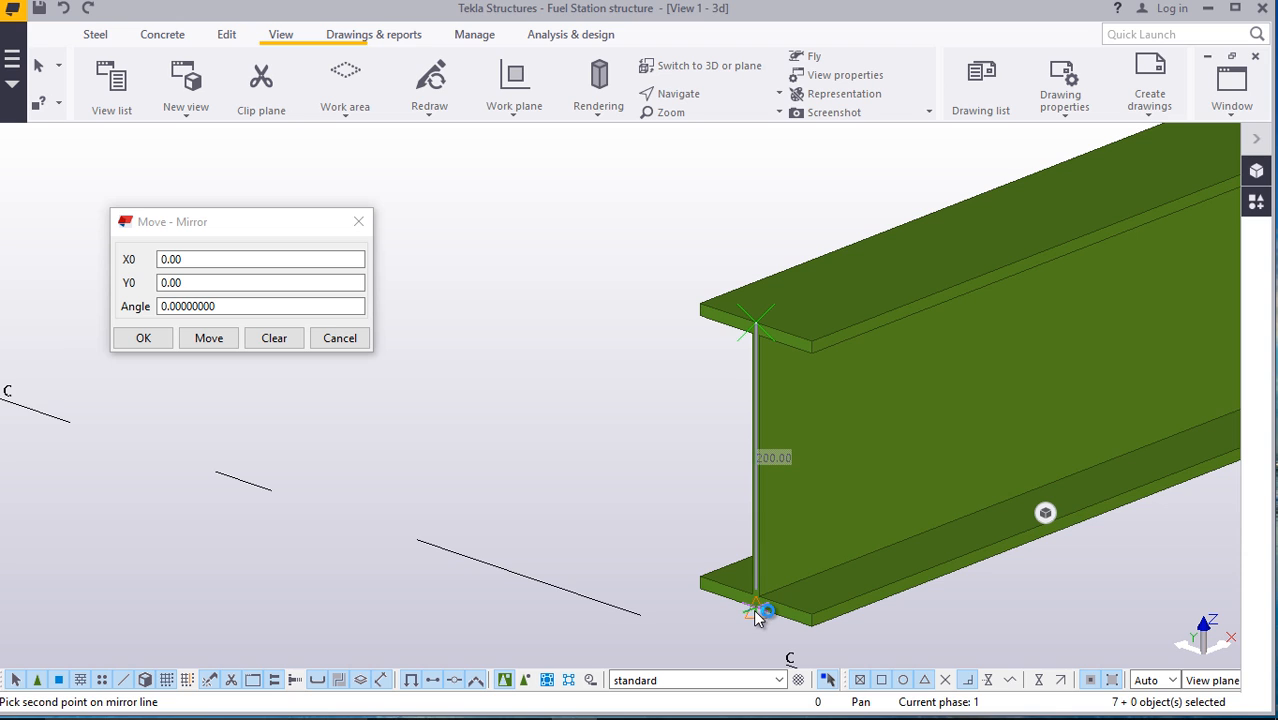
{"action": "left_click", "coordinate": [210, 340]}
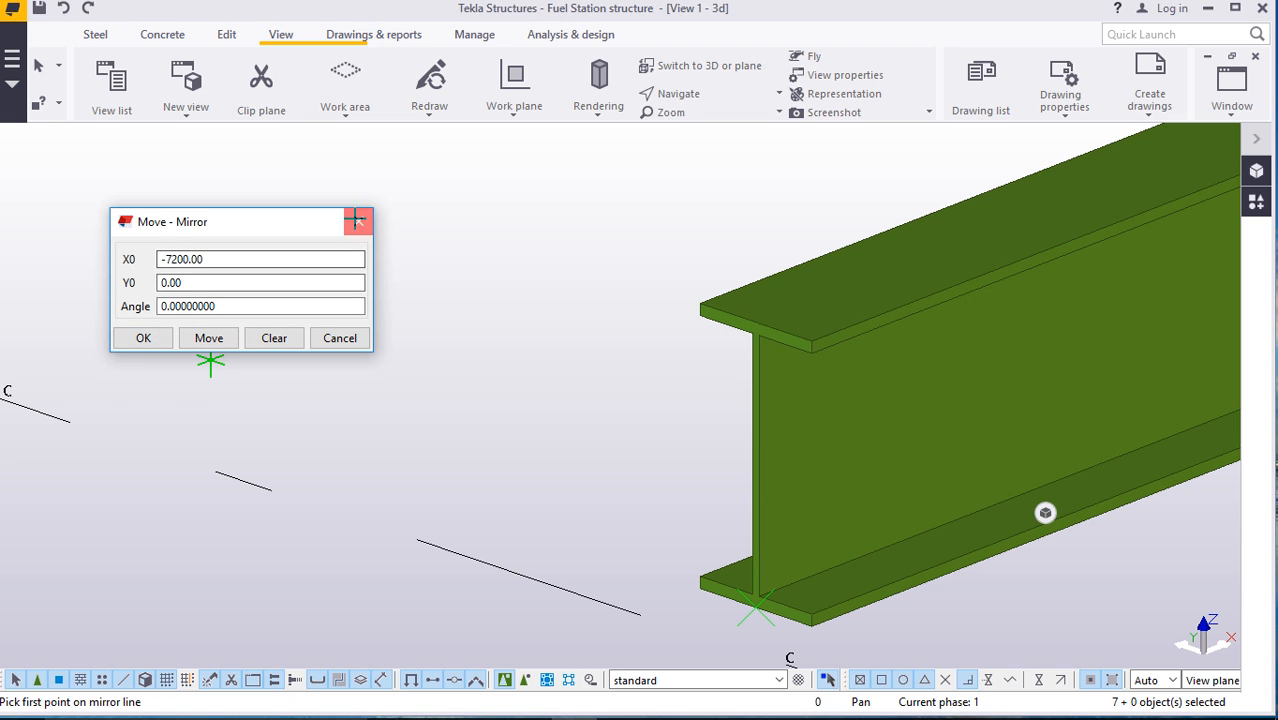
{"action": "left_click", "coordinate": [356, 220]}
{"action": "right_click", "coordinate": [382, 279]}
{"action": "left_click", "coordinate": [400, 285]}
{"action": "scroll", "coordinate": [460, 405], "scroll_direction": "down", "scroll_amount": 5}
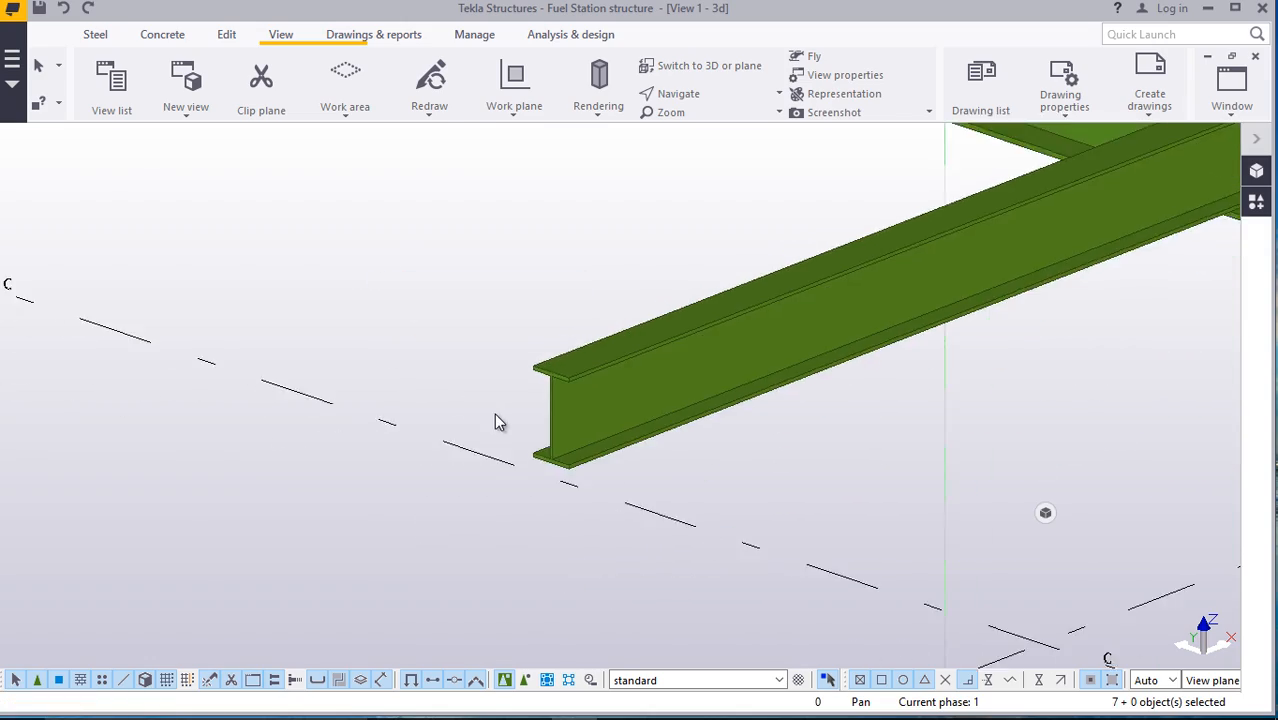
{"action": "scroll", "coordinate": [494, 413], "scroll_direction": "down", "scroll_amount": 6}
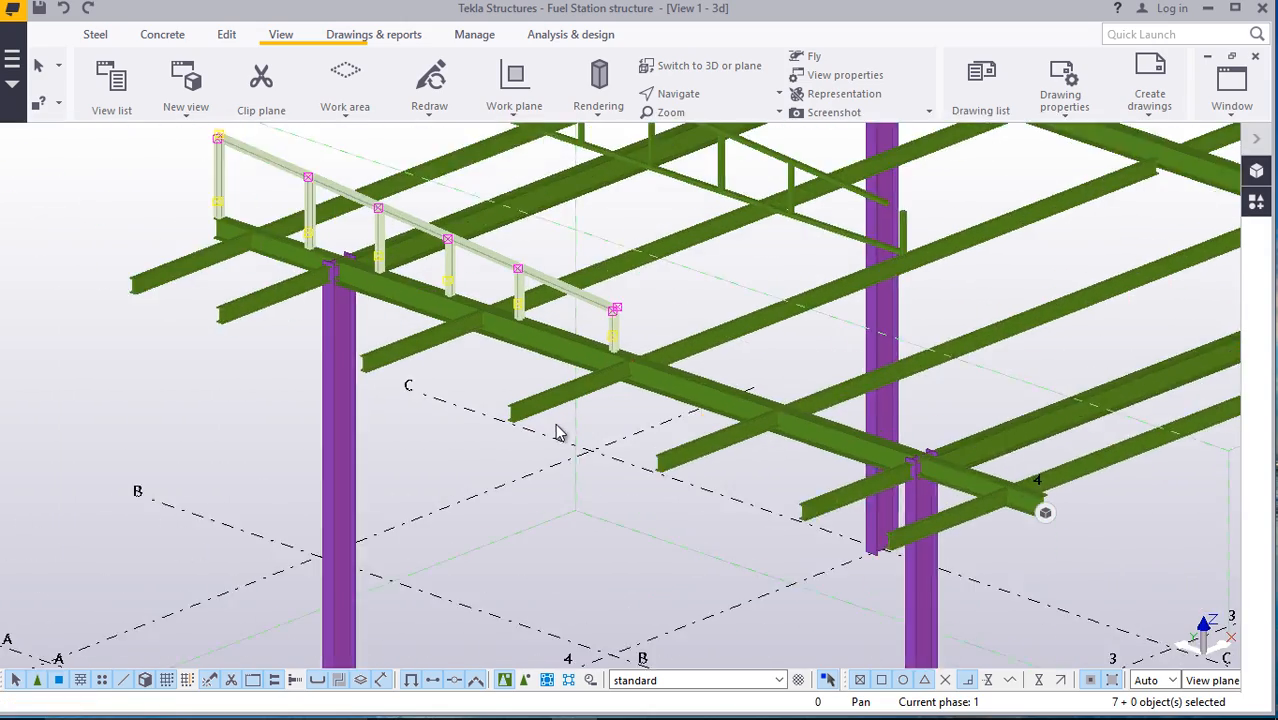
Mirror-copy the moved edge-beam frame back across the middle purlin's end, with the mirror line at X0 -7200, Y0 0, angle 0
{"action": "scroll", "coordinate": [588, 428], "scroll_direction": "up", "scroll_amount": 6}
{"action": "right_click", "coordinate": [661, 386]}
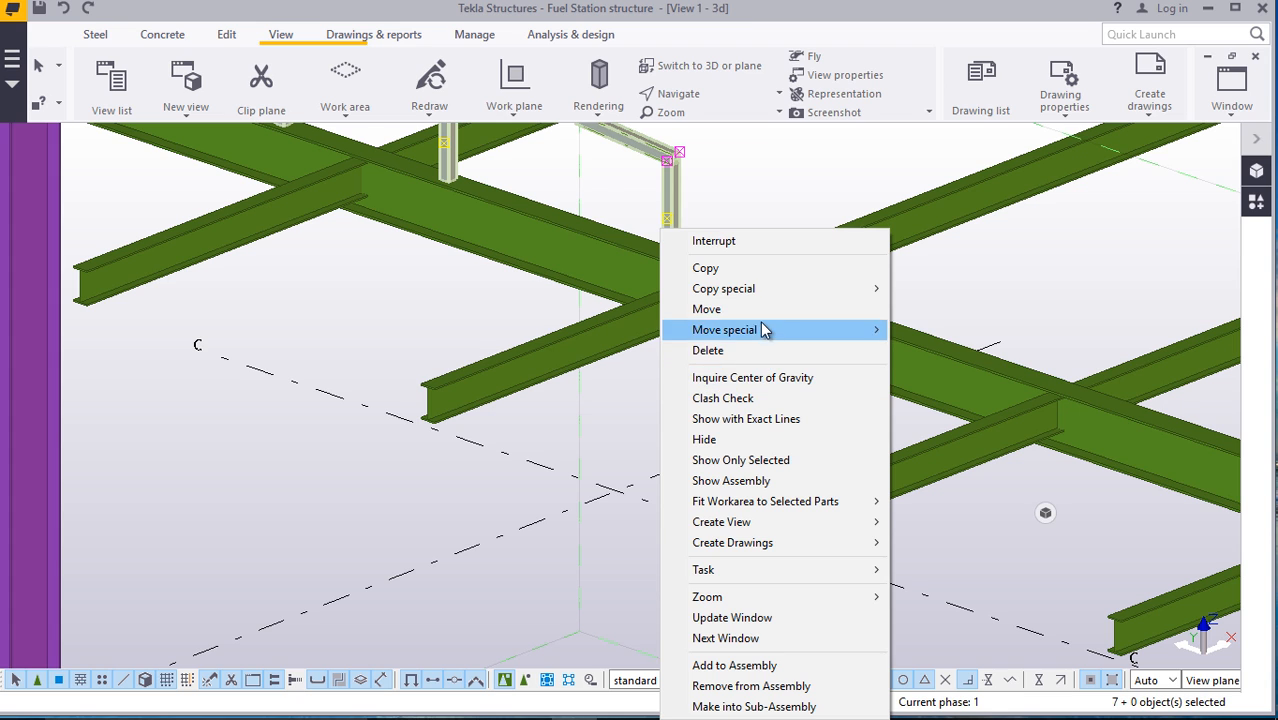
{"action": "mouse_move", "coordinate": [757, 291]}
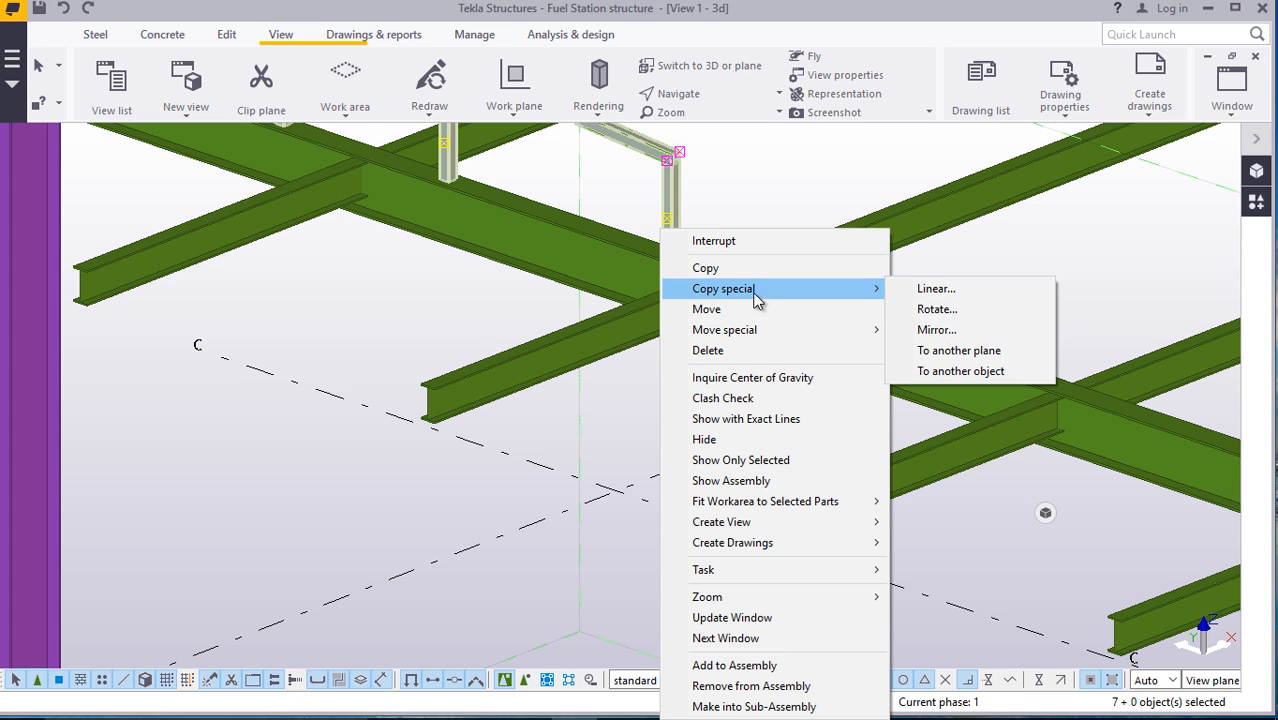
{"action": "left_click", "coordinate": [948, 334]}
{"action": "scroll", "coordinate": [420, 395], "scroll_direction": "up", "scroll_amount": 3}
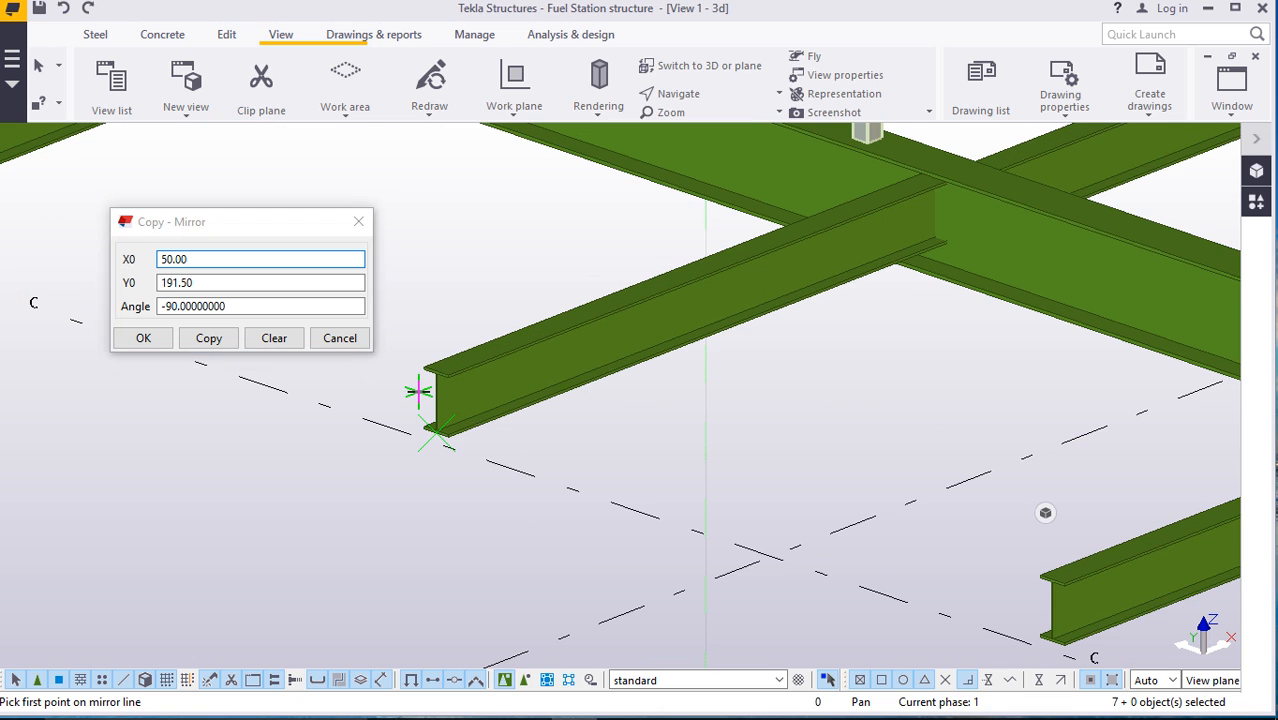
{"action": "scroll", "coordinate": [418, 390], "scroll_direction": "up", "scroll_amount": 3}
{"action": "scroll", "coordinate": [420, 388], "scroll_direction": "up", "scroll_amount": 4}
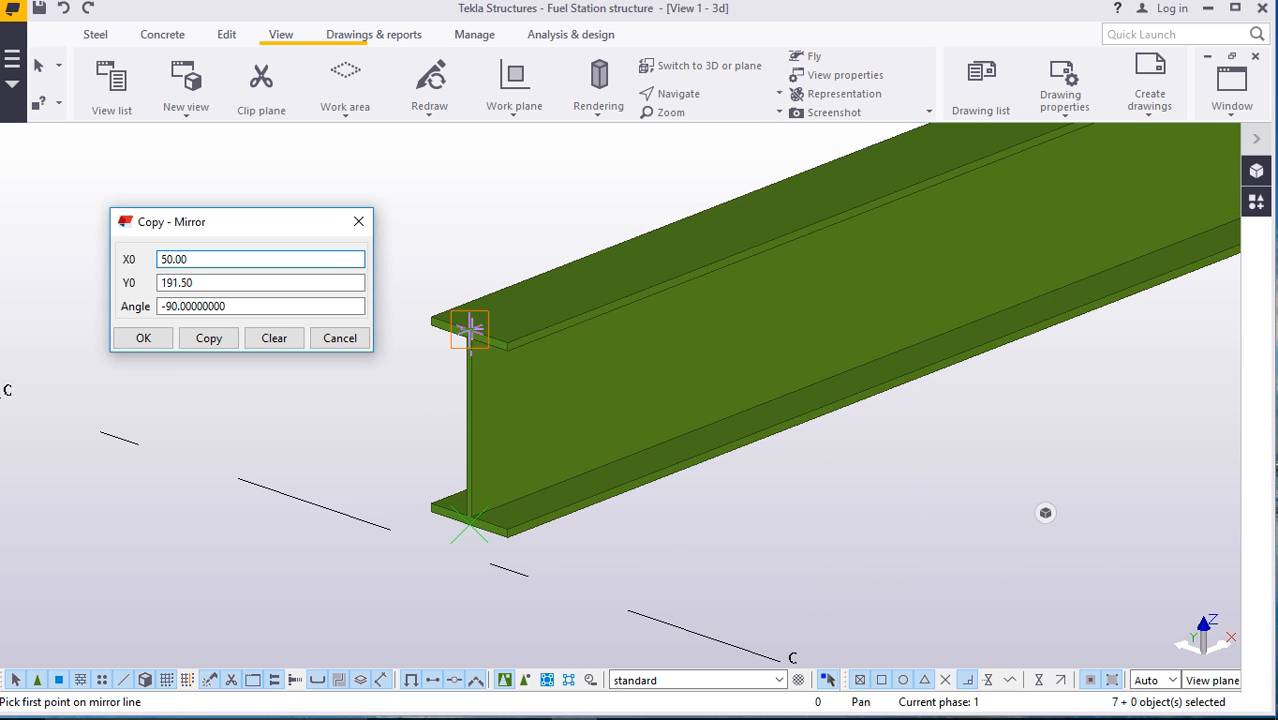
{"action": "left_click", "coordinate": [469, 330]}
{"action": "scroll", "coordinate": [466, 540], "scroll_direction": "up", "scroll_amount": 3}
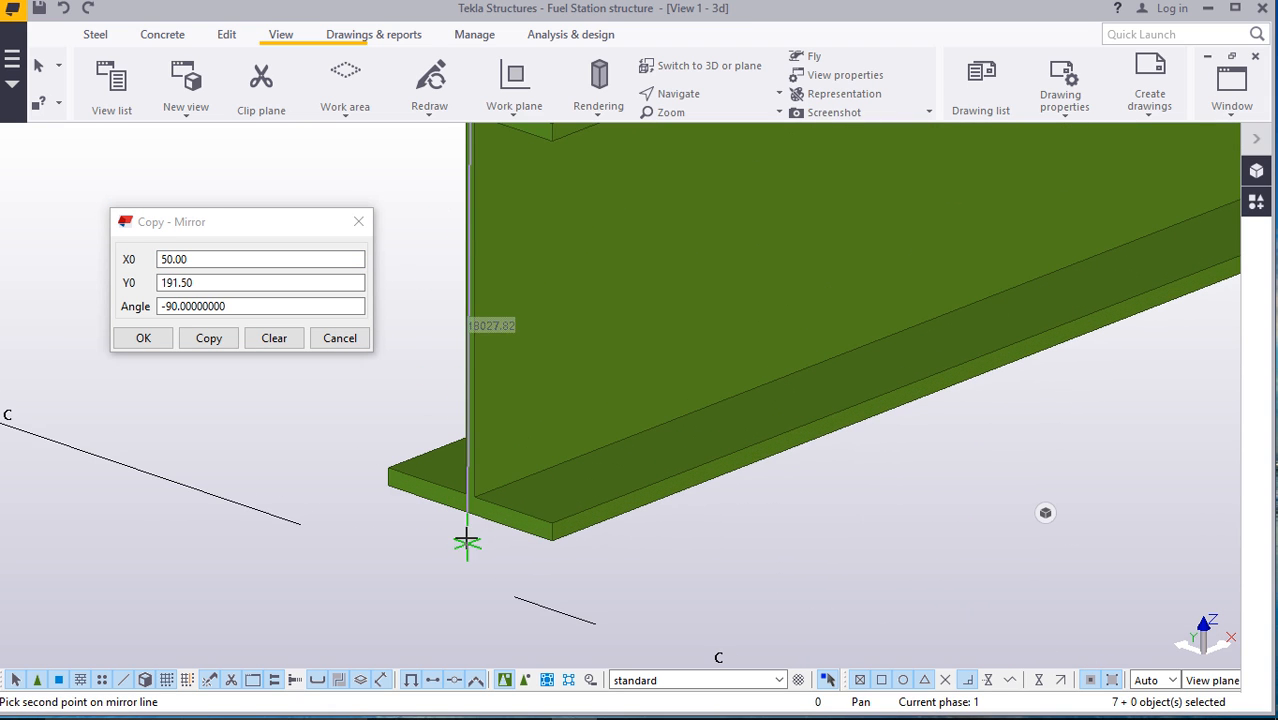
{"action": "left_click", "coordinate": [474, 515]}
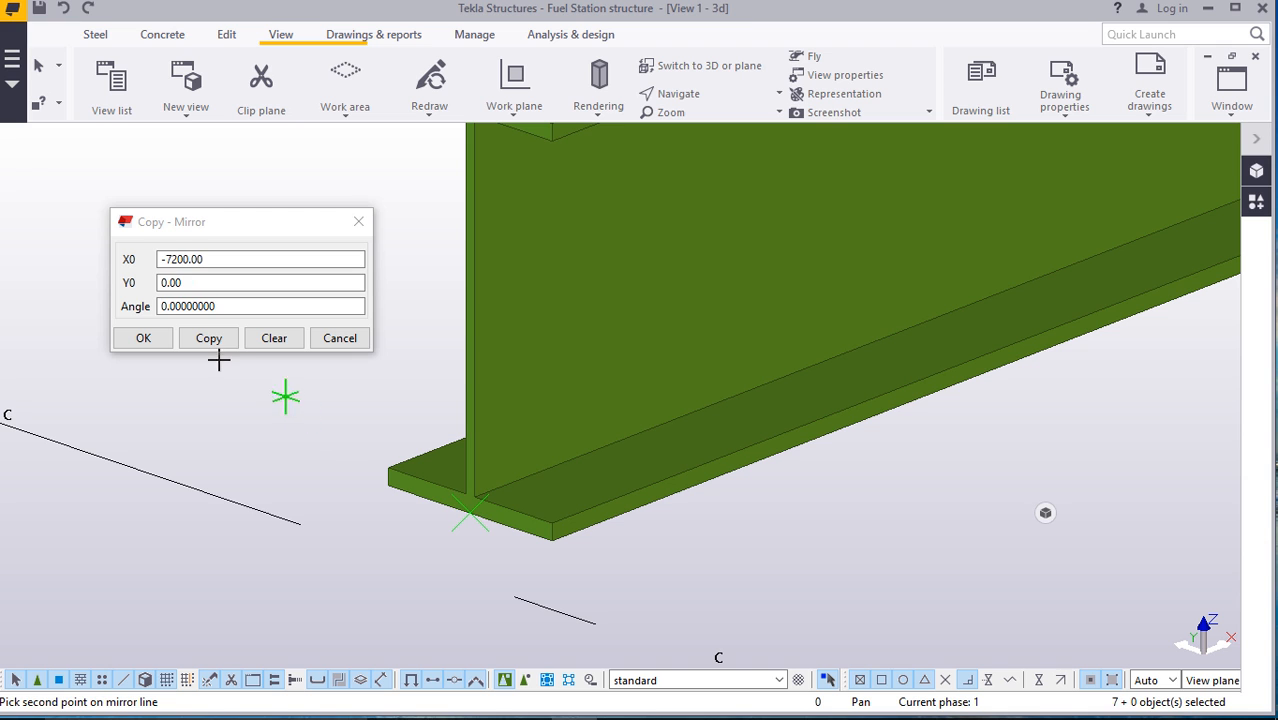
{"action": "left_click", "coordinate": [205, 340]}
{"action": "left_click", "coordinate": [160, 338]}
{"action": "right_click", "coordinate": [285, 354]}
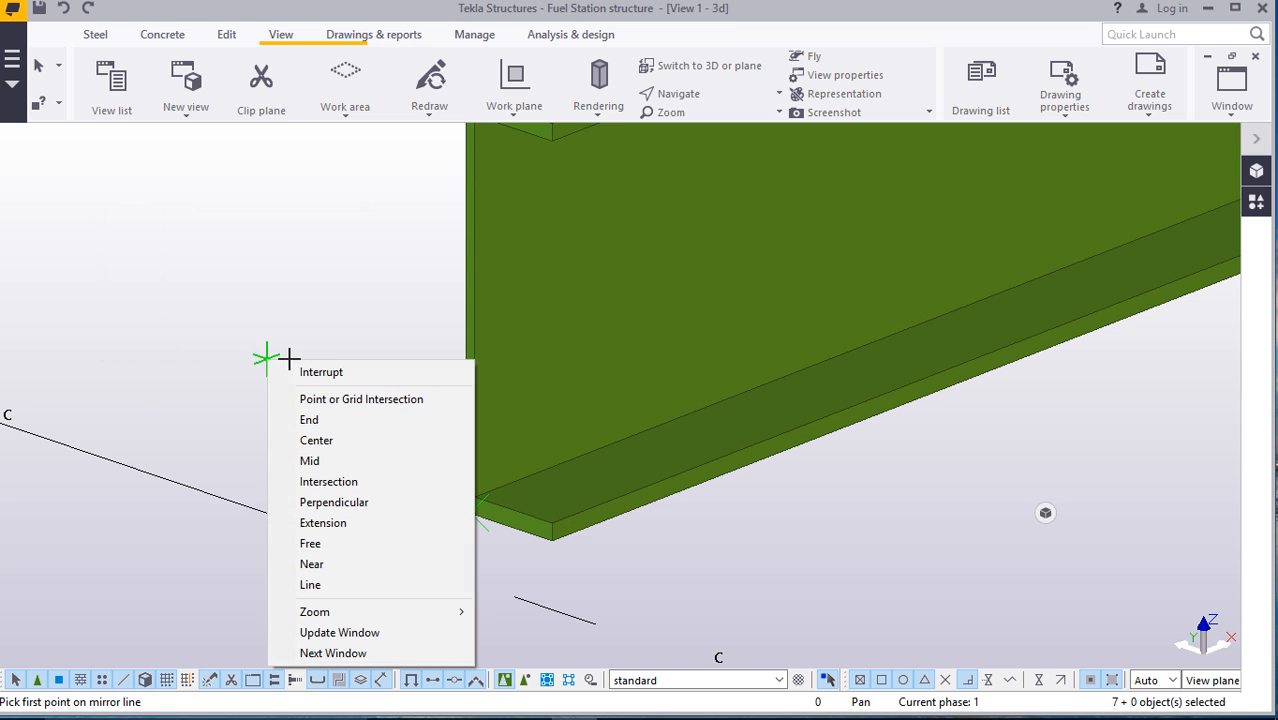
{"action": "left_click", "coordinate": [310, 368]}
{"action": "scroll", "coordinate": [361, 444], "scroll_direction": "down", "scroll_amount": 3}
{"action": "scroll", "coordinate": [361, 444], "scroll_direction": "down", "scroll_amount": 5}
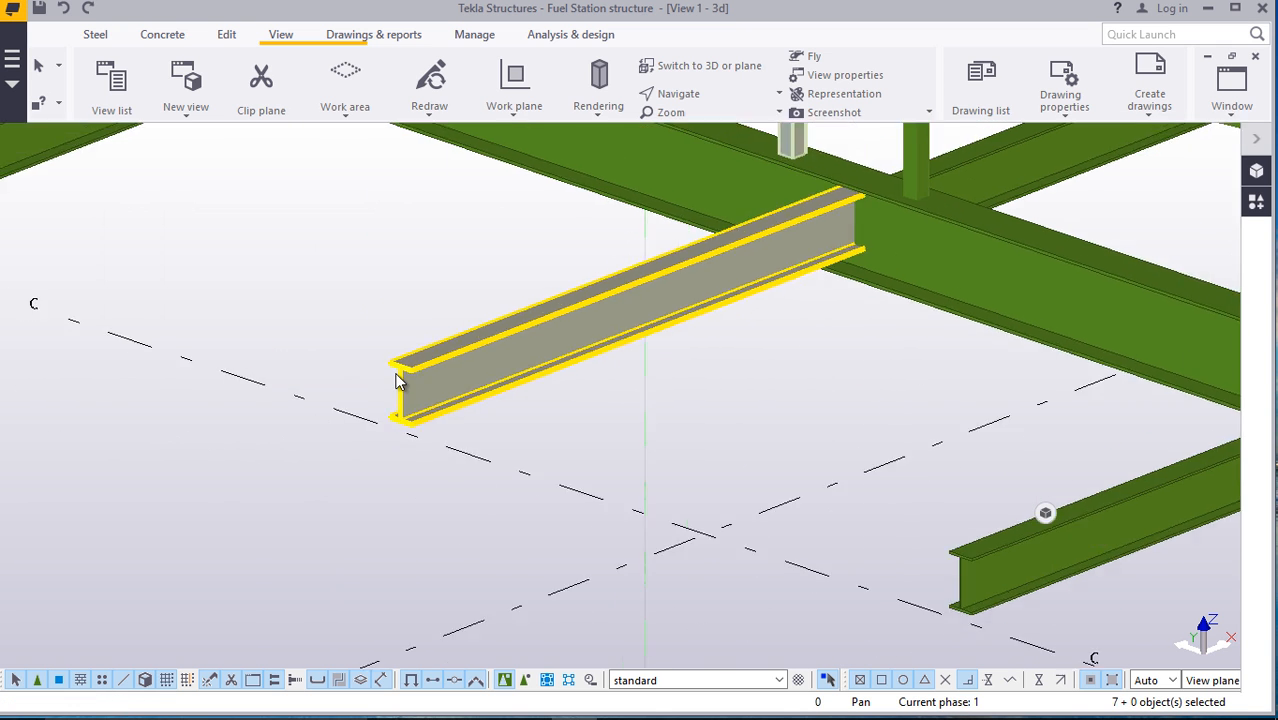
{"action": "scroll", "coordinate": [405, 374], "scroll_direction": "down", "scroll_amount": 2}
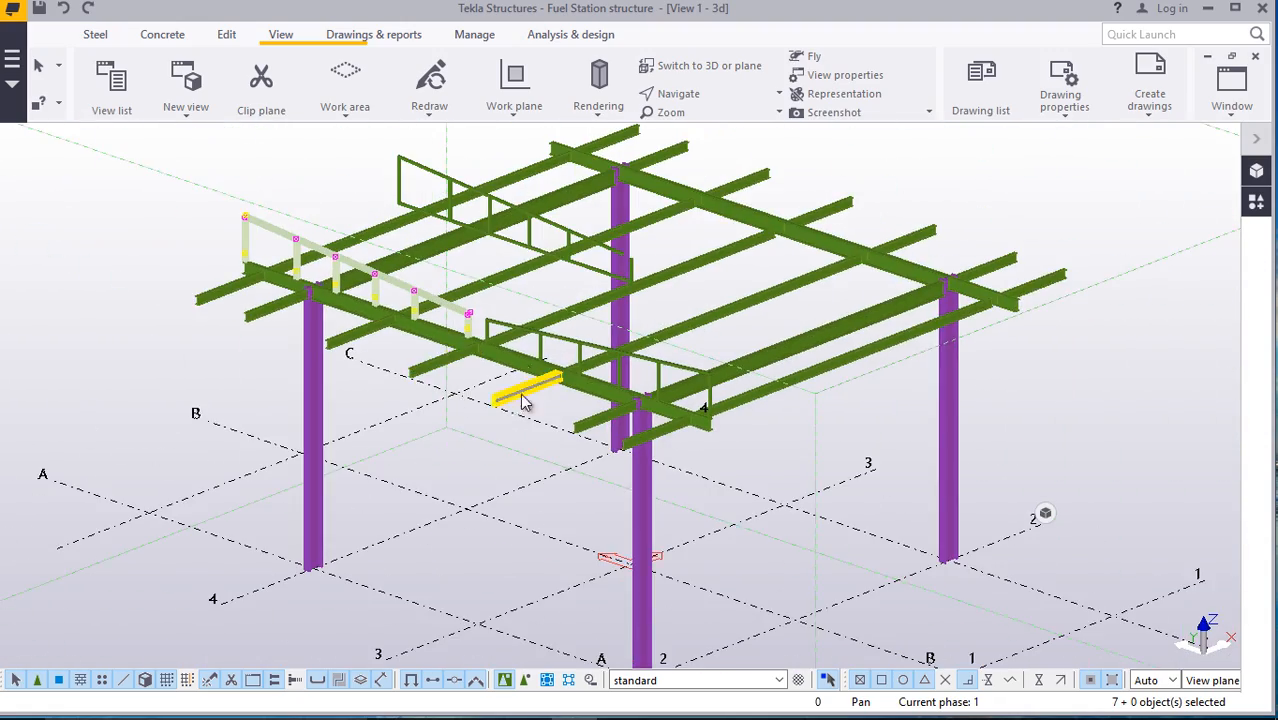
{"action": "scroll", "coordinate": [427, 206], "scroll_direction": "up", "scroll_amount": 6}
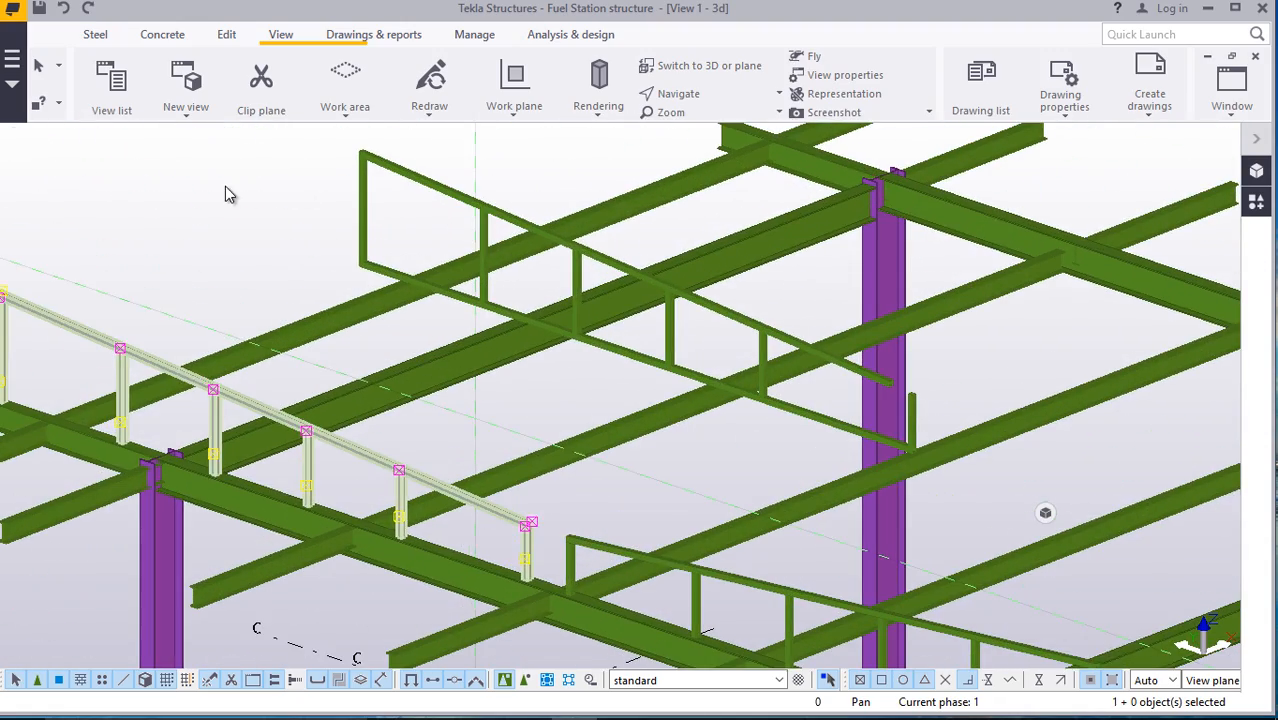
{"action": "scroll", "coordinate": [542, 349], "scroll_direction": "down", "scroll_amount": 3}
{"action": "scroll", "coordinate": [376, 200], "scroll_direction": "up", "scroll_amount": 3}
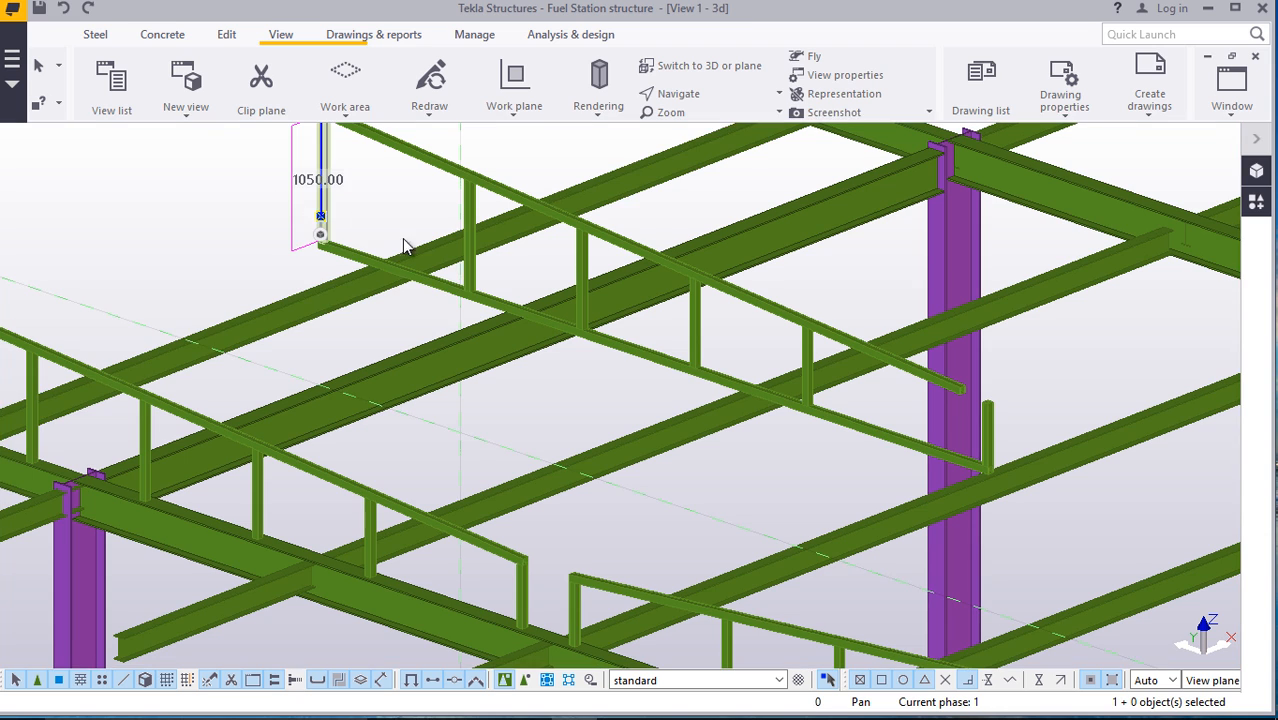
{"action": "scroll", "coordinate": [565, 330], "scroll_direction": "down", "scroll_amount": 2}
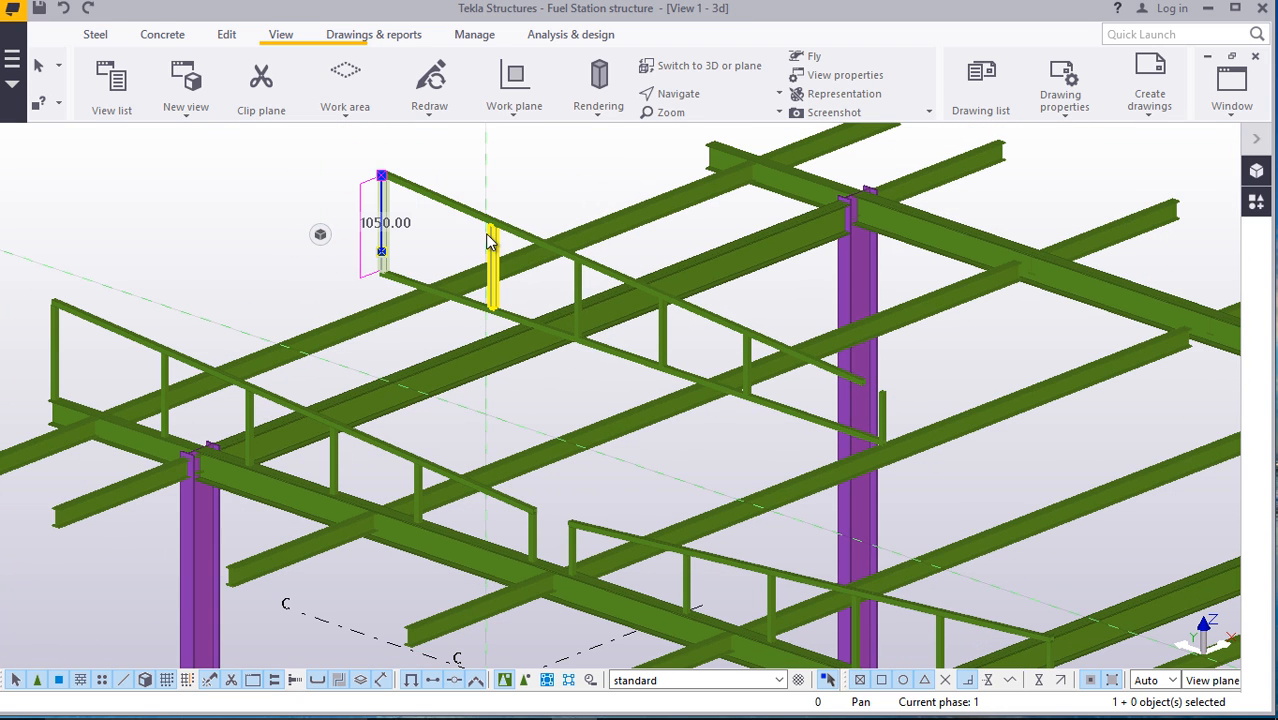
{"action": "left_click", "coordinate": [433, 205], "text": "shift"}
{"action": "left_click", "coordinate": [416, 280], "text": "shift"}
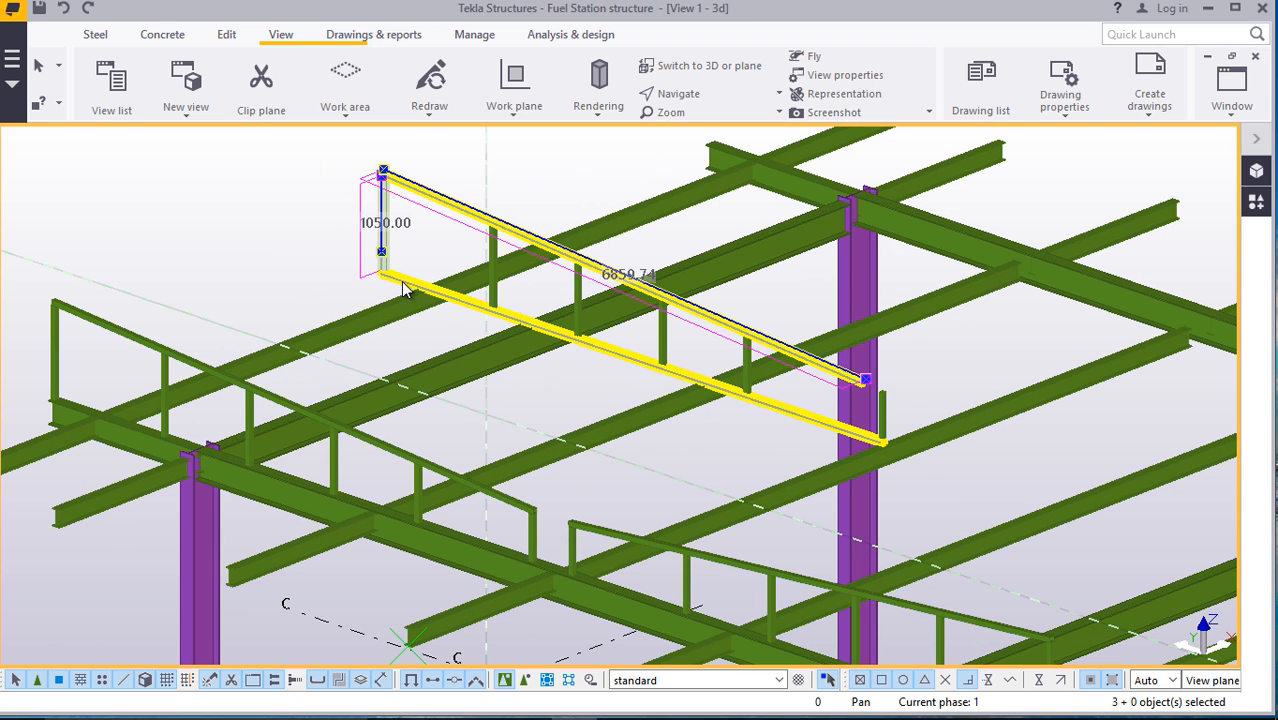
{"action": "left_click", "coordinate": [579, 298], "text": "shift"}
{"action": "left_click", "coordinate": [666, 335], "text": "shift"}
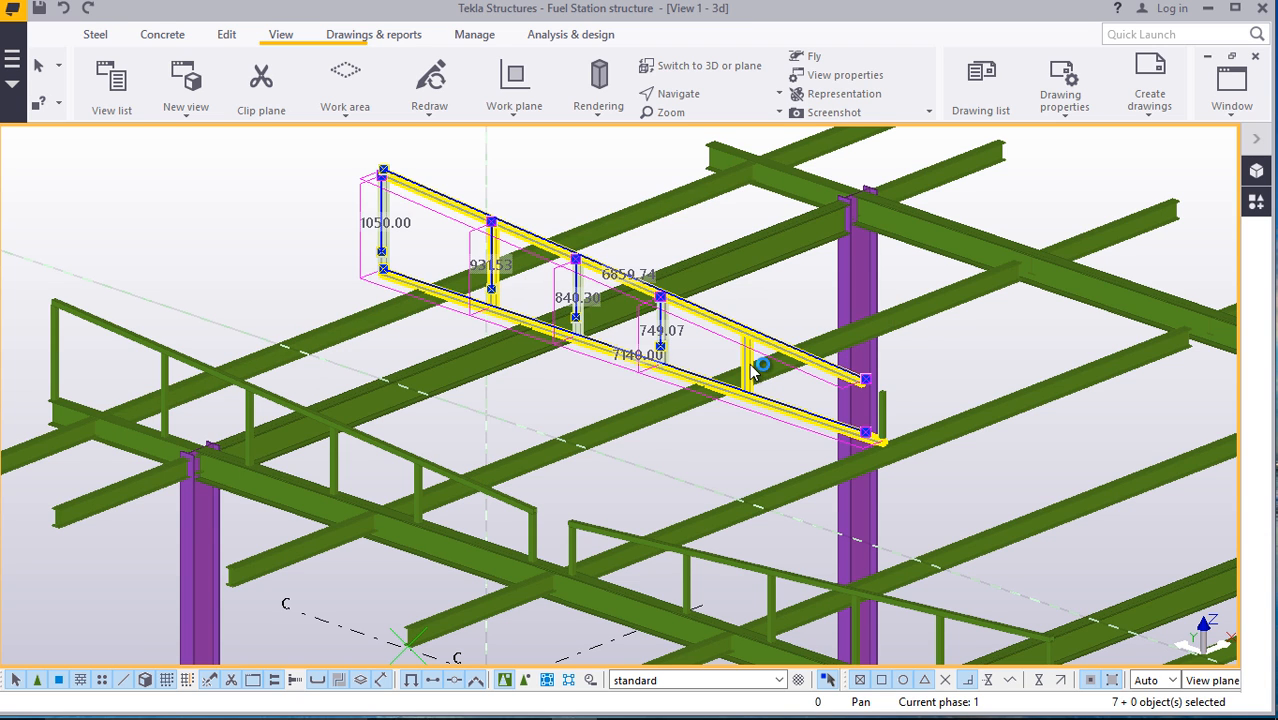
{"action": "scroll", "coordinate": [897, 418], "scroll_direction": "up", "scroll_amount": 10}
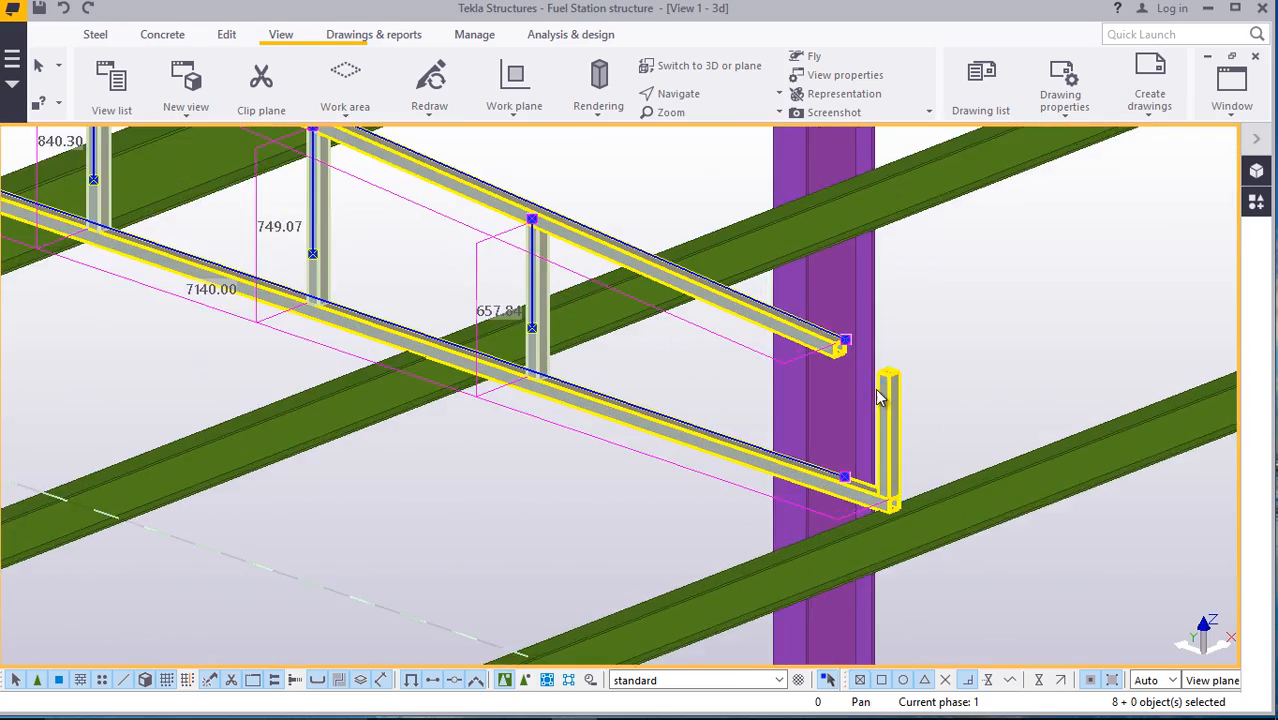
{"action": "scroll", "coordinate": [870, 364], "scroll_direction": "up", "scroll_amount": 2}
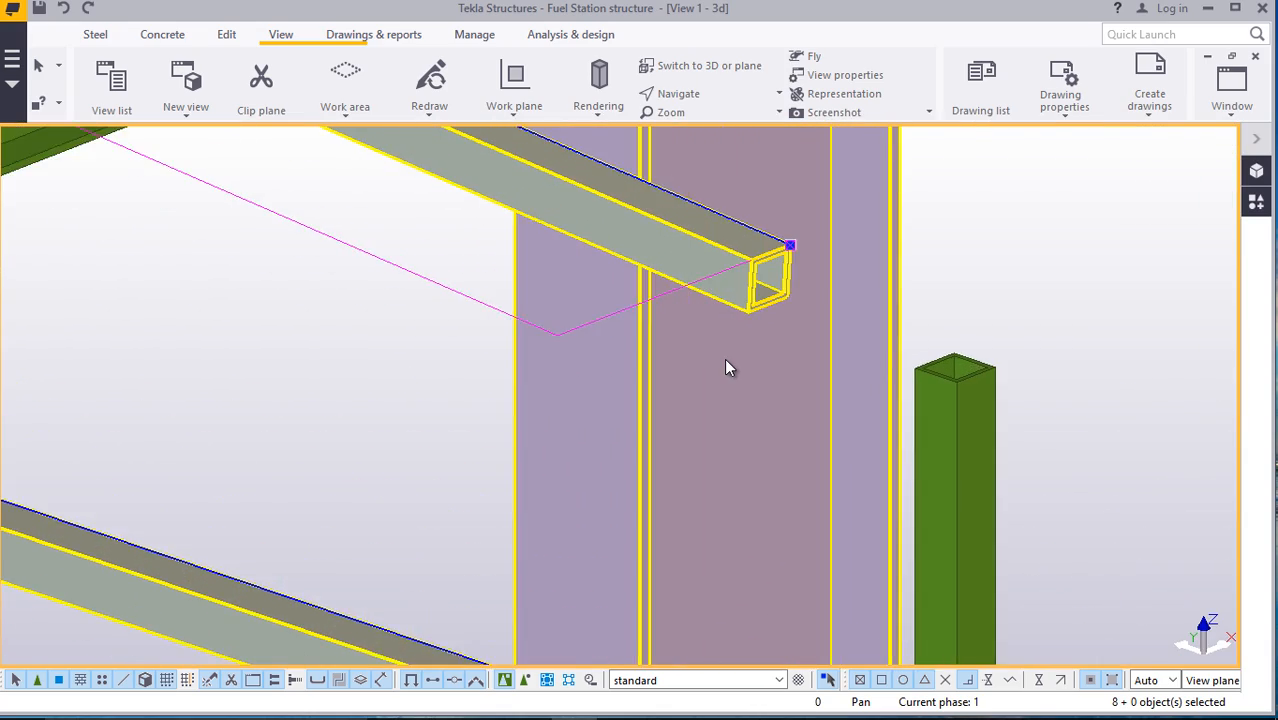
{"action": "scroll", "coordinate": [726, 357], "scroll_direction": "down", "scroll_amount": 5}
{"action": "scroll", "coordinate": [726, 356], "scroll_direction": "down", "scroll_amount": 1}
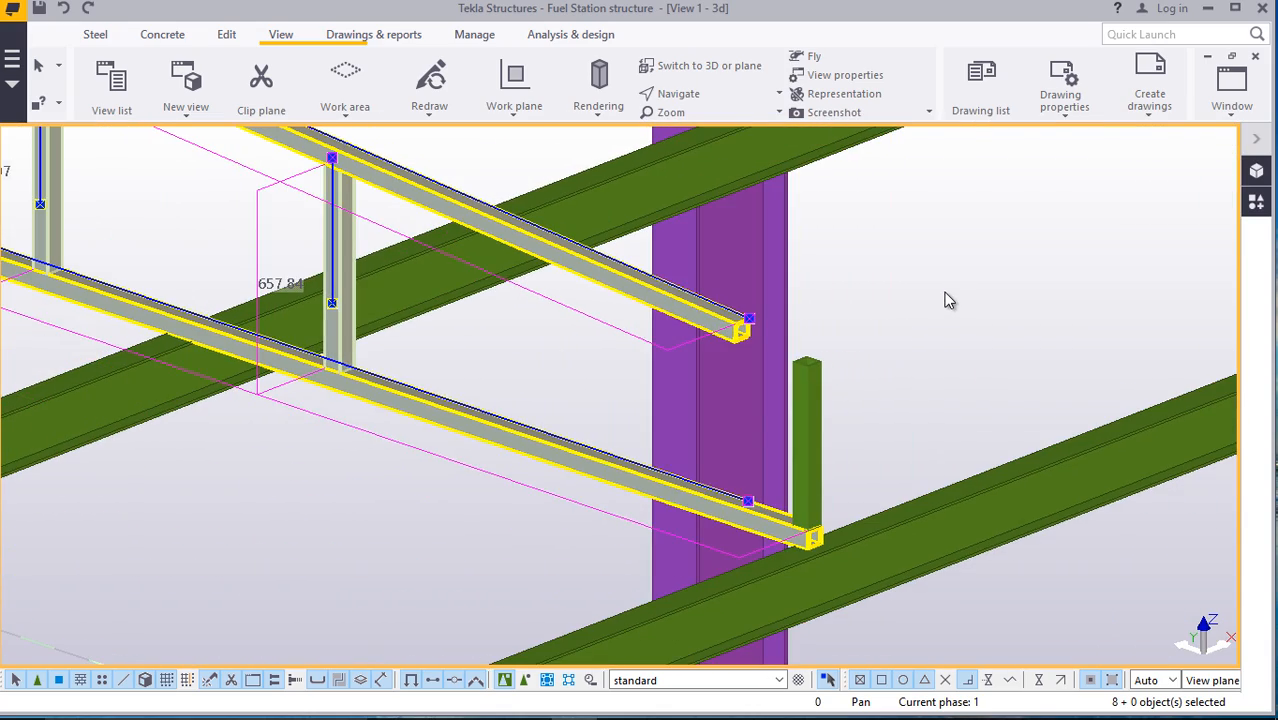
{"action": "left_click", "coordinate": [949, 300]}
Check the position settings in the beam properties of the midspan frame's top chord
{"action": "scroll", "coordinate": [750, 338], "scroll_direction": "up", "scroll_amount": 2}
{"action": "left_click", "coordinate": [744, 336]}
{"action": "double_click", "coordinate": [712, 332]}
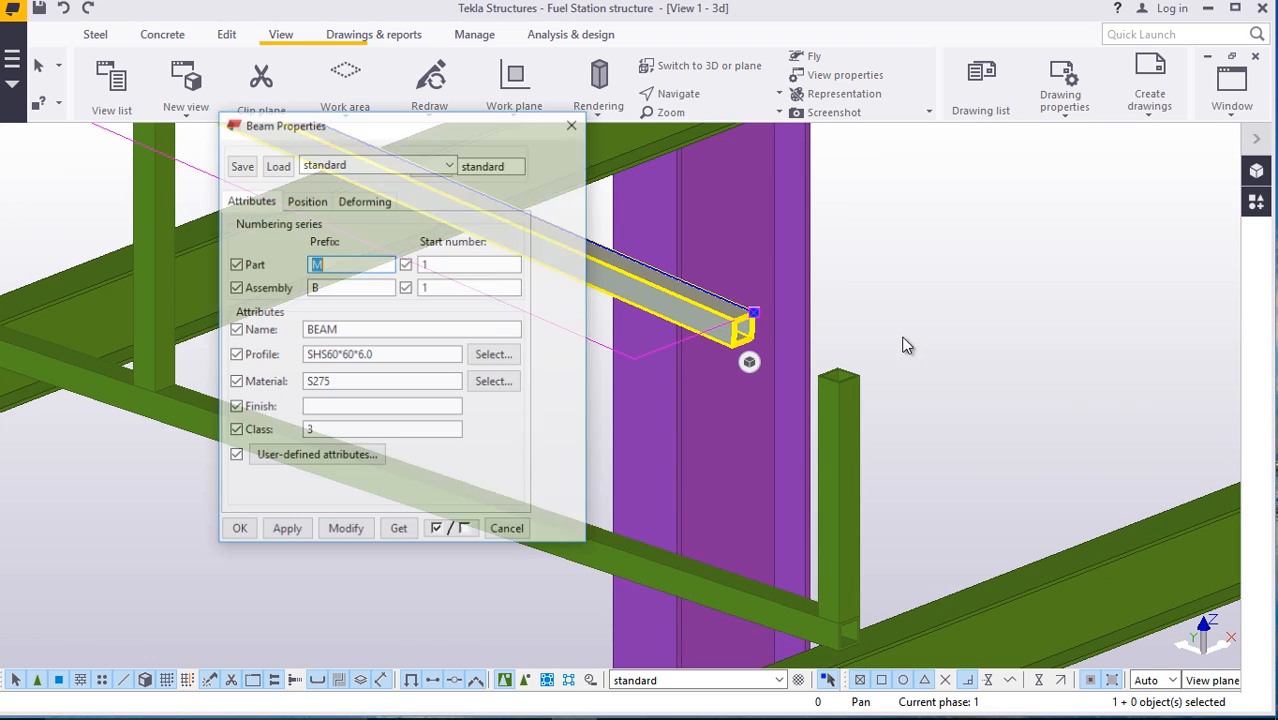
{"action": "left_click_drag", "start_coordinate": [358, 130], "coordinate": [998, 168]}
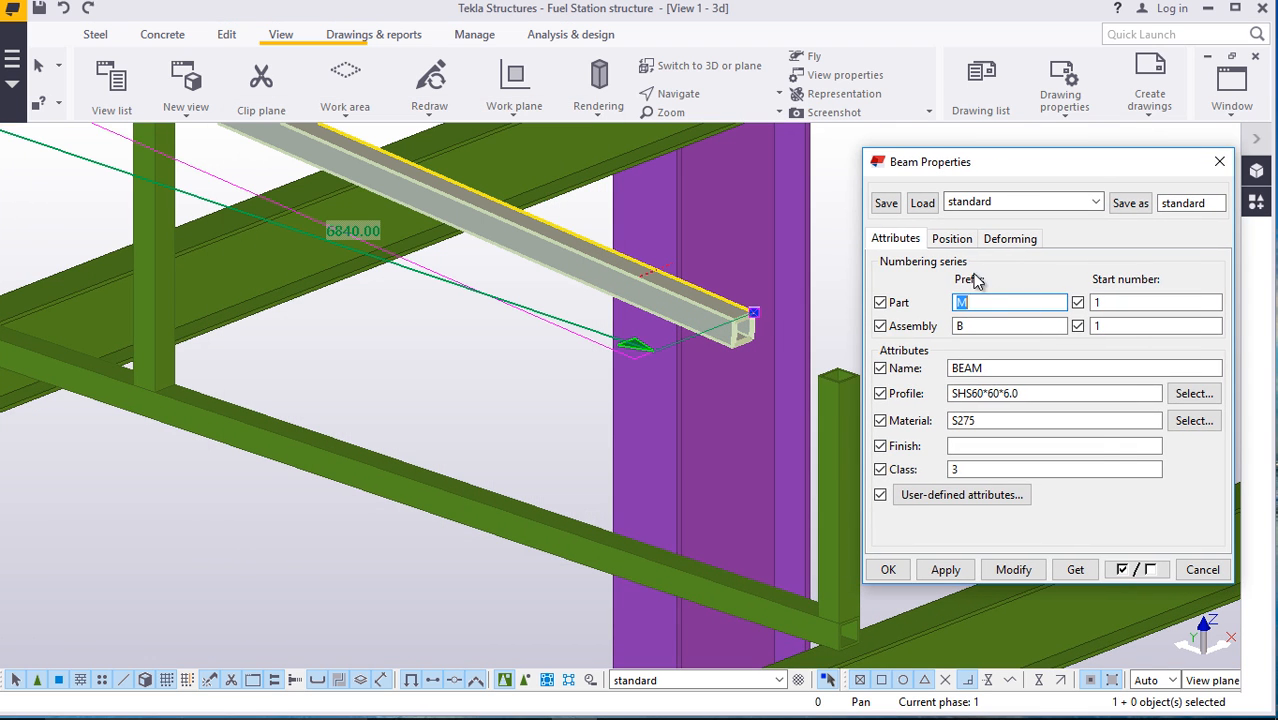
{"action": "left_click", "coordinate": [951, 238]}
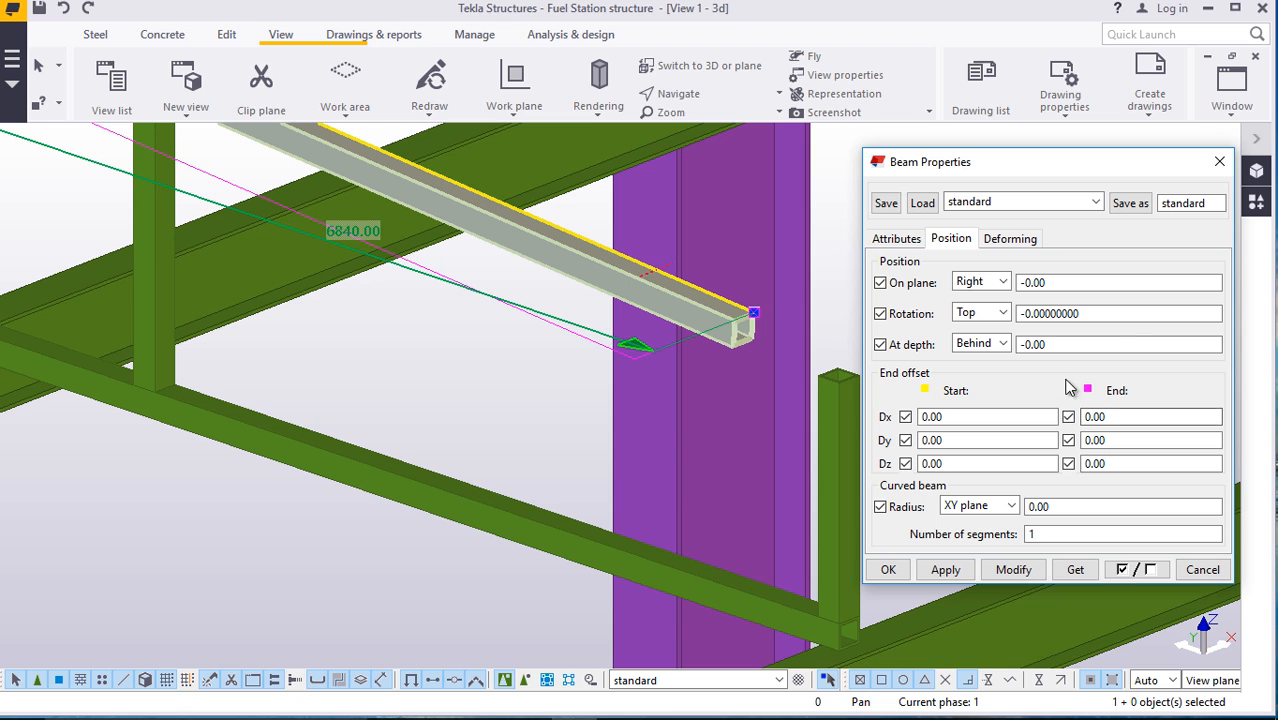
{"action": "left_click", "coordinate": [1218, 164]}
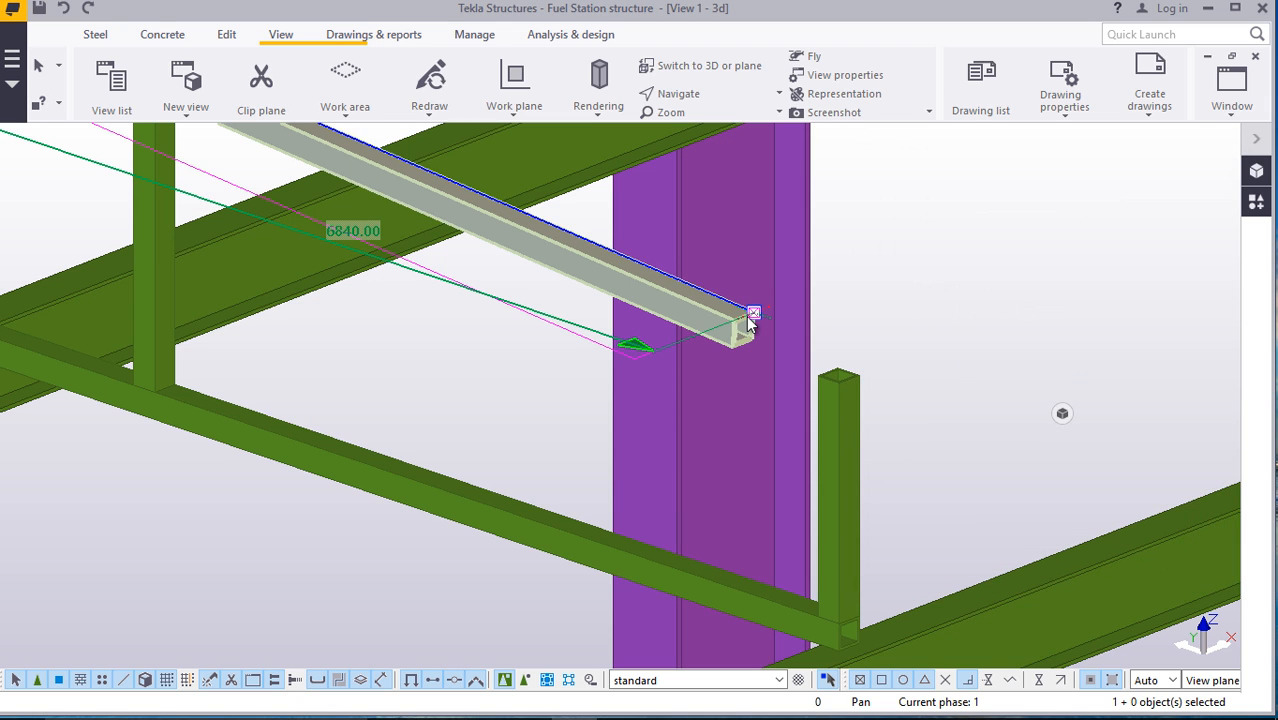
Delete the midspan frame's top chord that stops short of the shortest post
{"action": "right_click", "coordinate": [978, 246]}
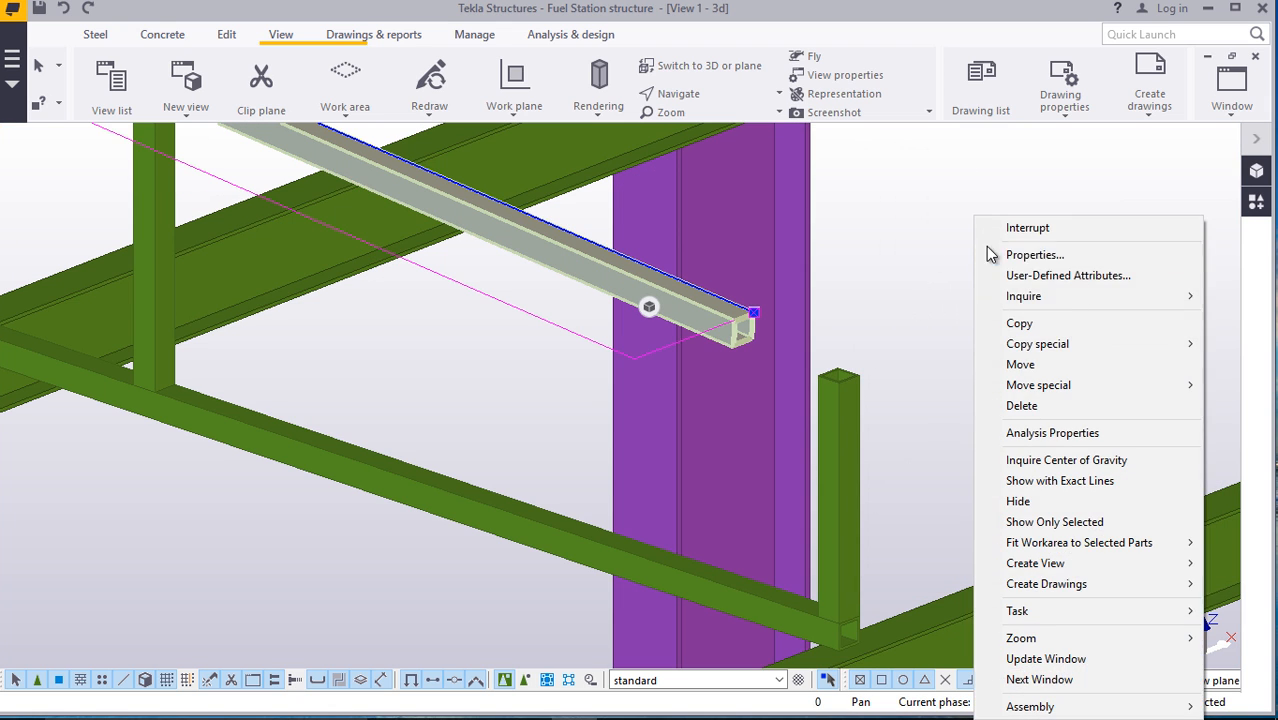
{"action": "left_click", "coordinate": [1042, 407]}
{"action": "scroll", "coordinate": [967, 429], "scroll_direction": "down", "scroll_amount": 5}
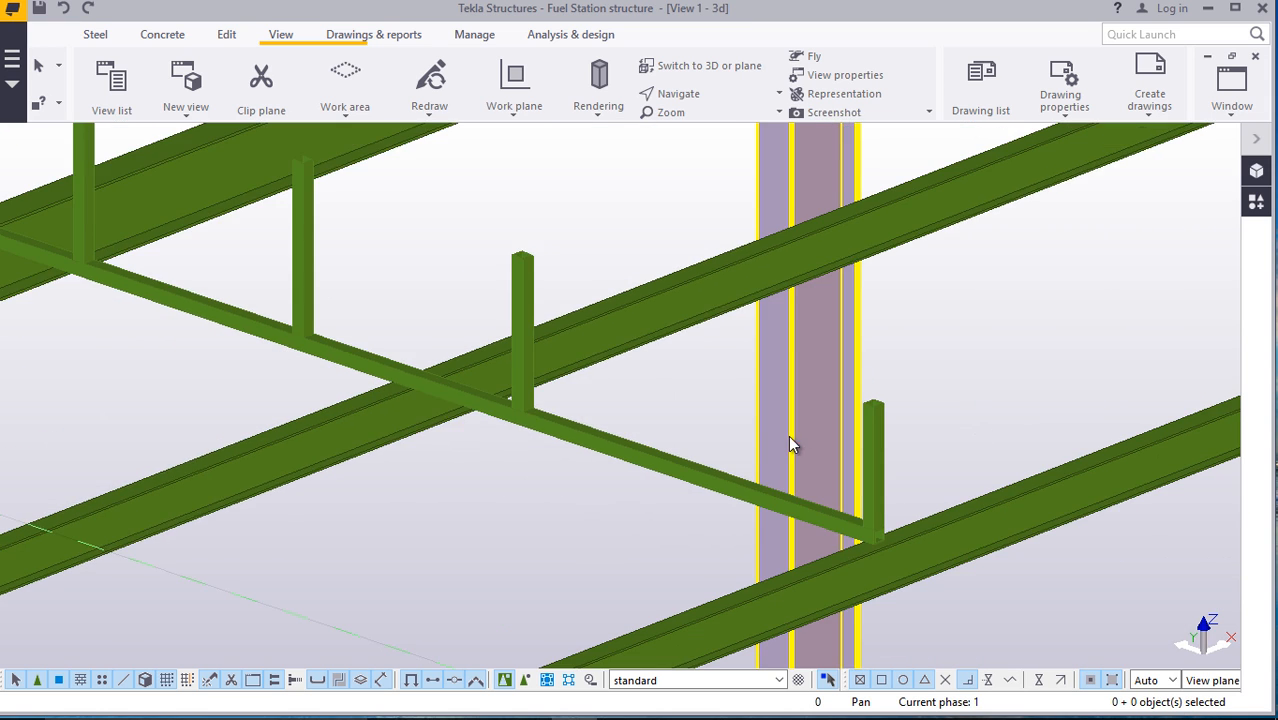
{"action": "scroll", "coordinate": [790, 438], "scroll_direction": "down", "scroll_amount": 1}
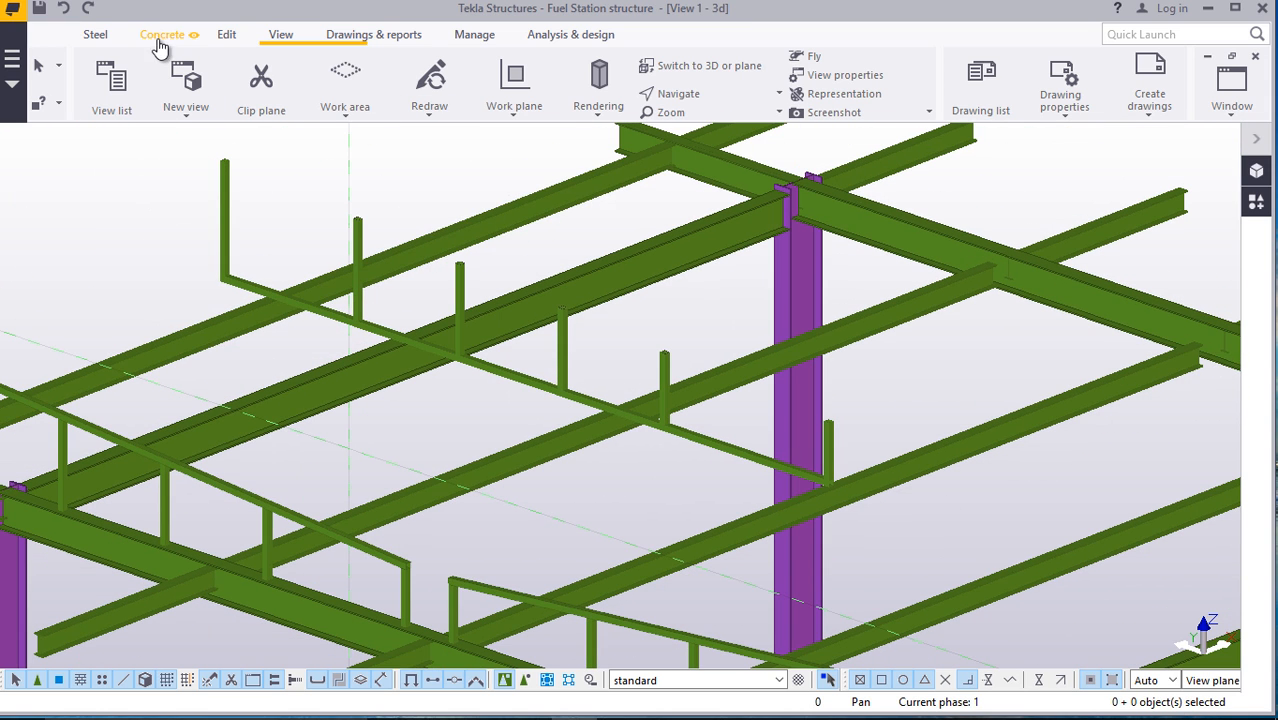
Model a steel beam as the midspan frame's new top chord, from the shortest post's top to the tallest post's top
{"action": "left_click", "coordinate": [92, 36]}
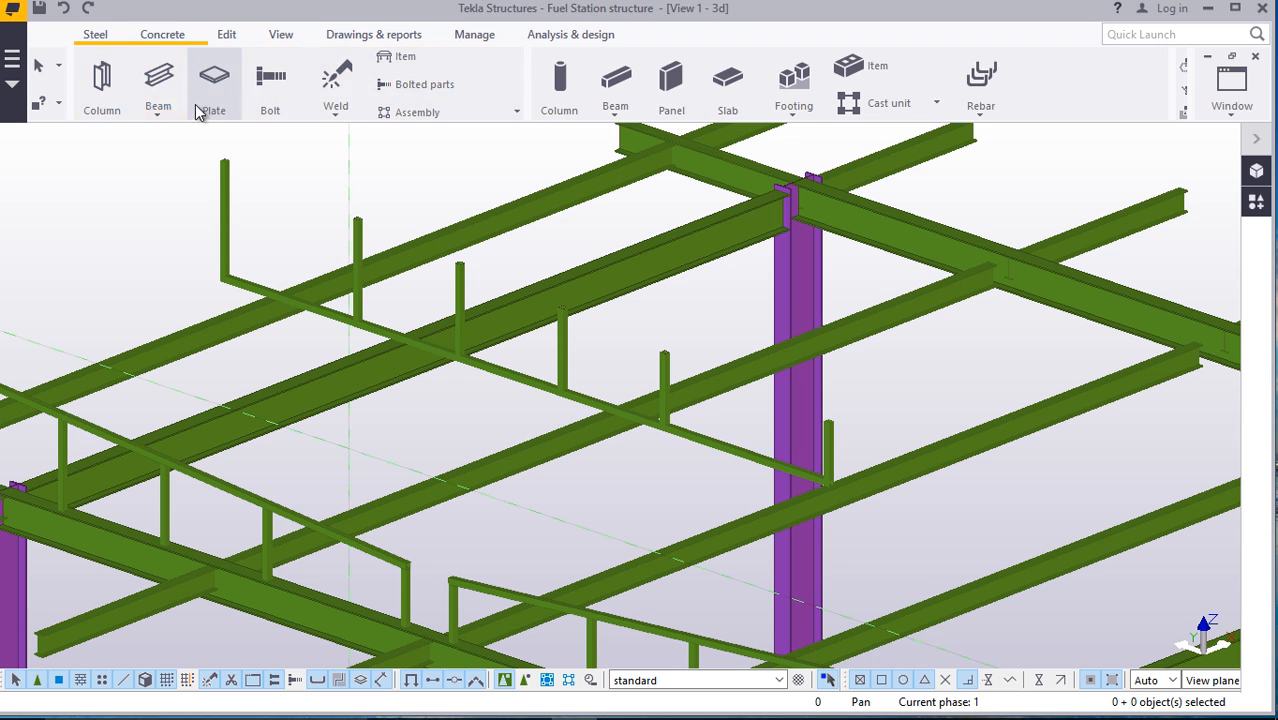
{"action": "left_click", "coordinate": [157, 116]}
{"action": "left_click", "coordinate": [200, 137]}
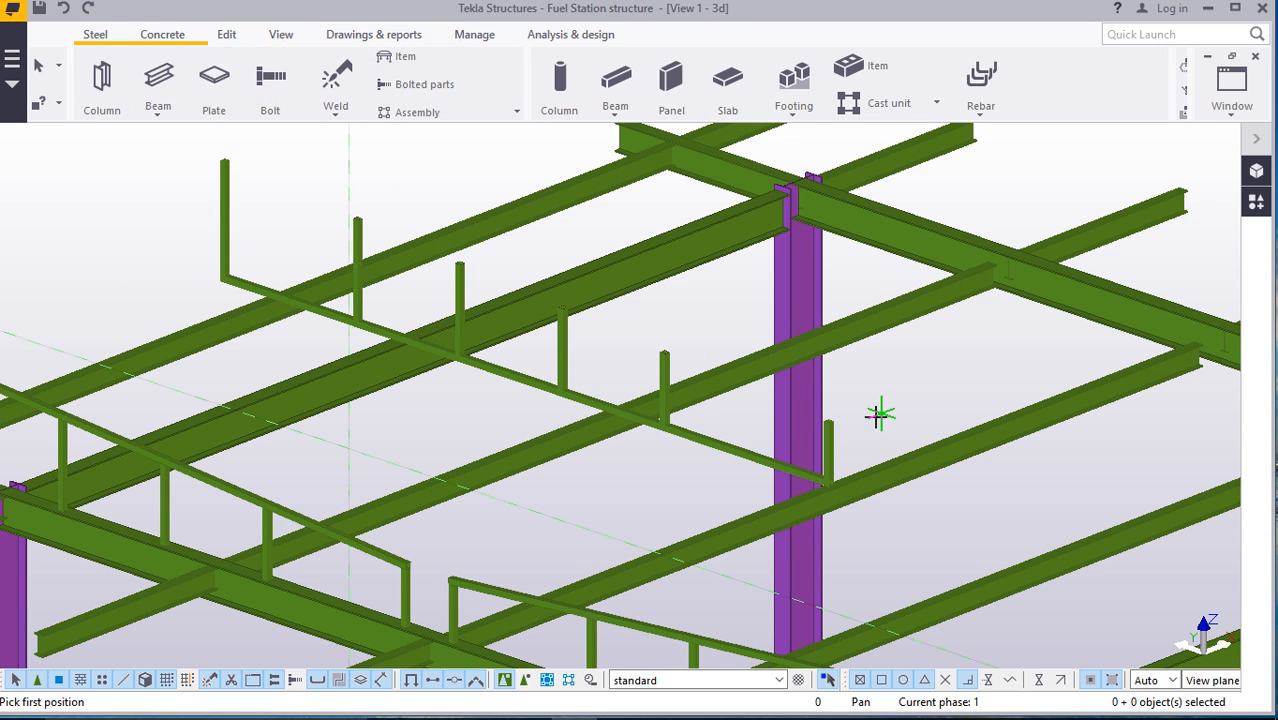
{"action": "scroll", "coordinate": [877, 414], "scroll_direction": "up", "scroll_amount": 10}
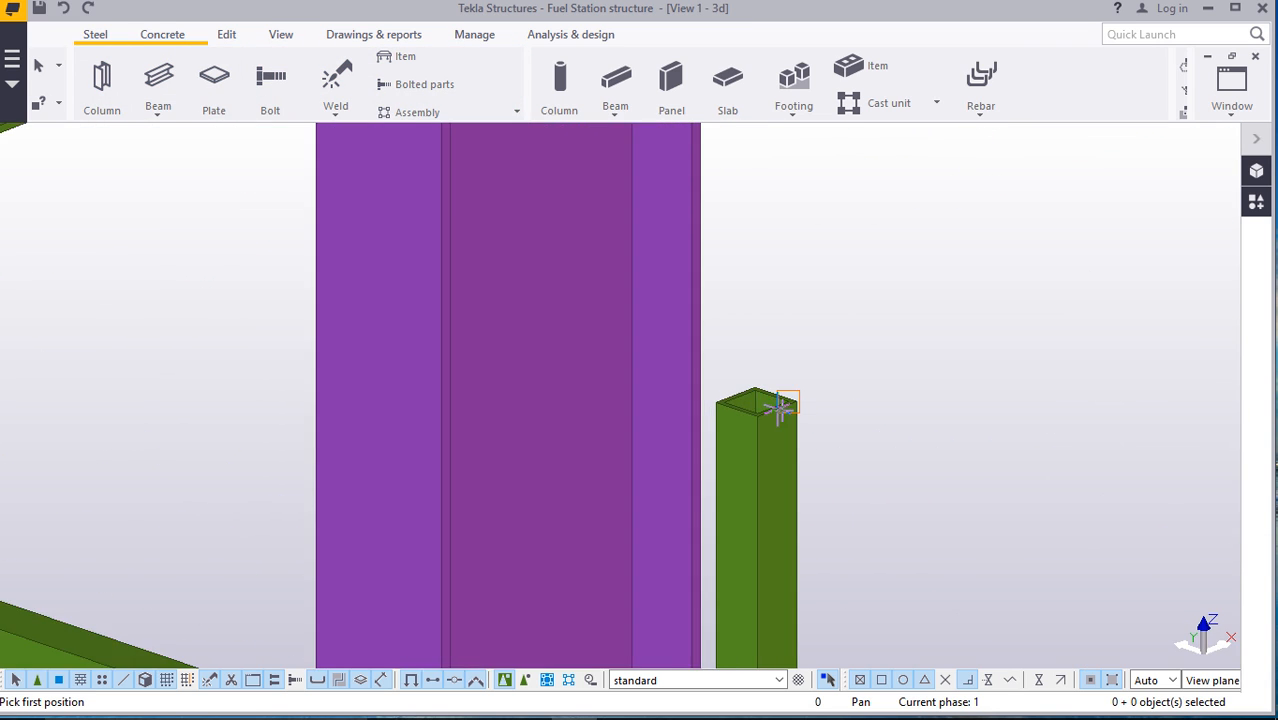
{"action": "scroll", "coordinate": [778, 408], "scroll_direction": "up", "scroll_amount": 2}
{"action": "scroll", "coordinate": [772, 408], "scroll_direction": "up", "scroll_amount": 3}
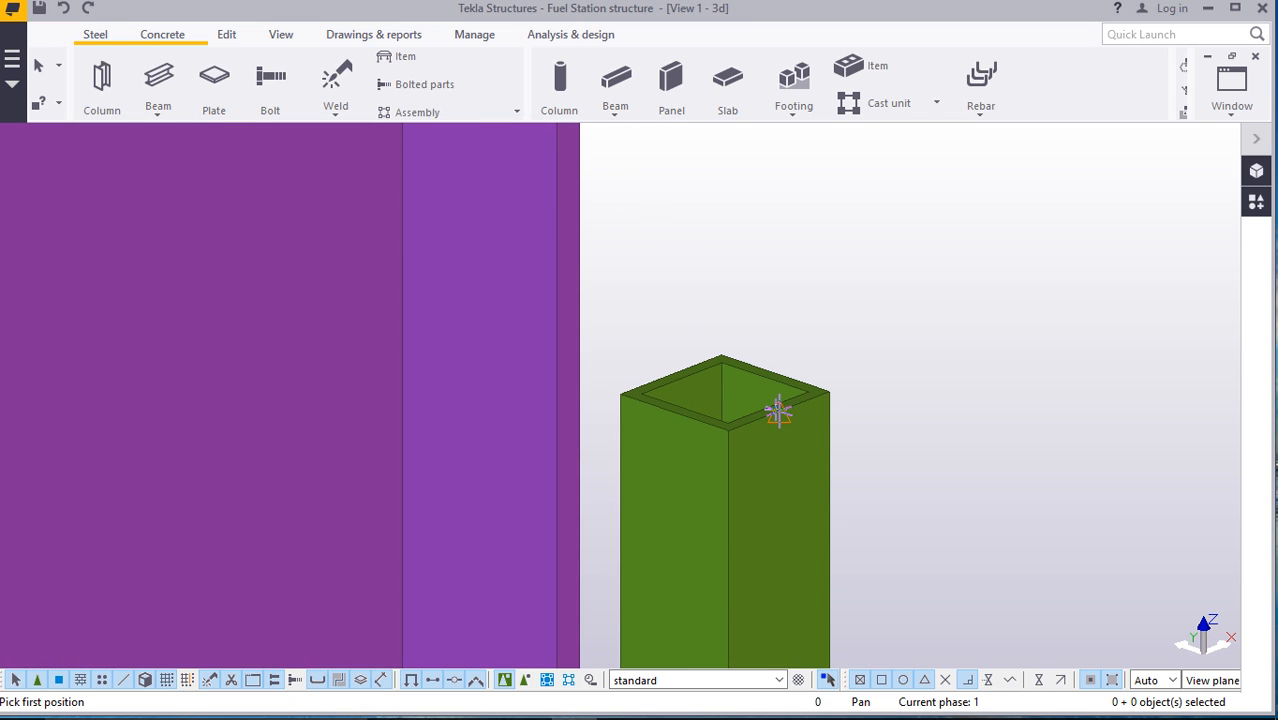
{"action": "scroll", "coordinate": [779, 410], "scroll_direction": "down", "scroll_amount": 12}
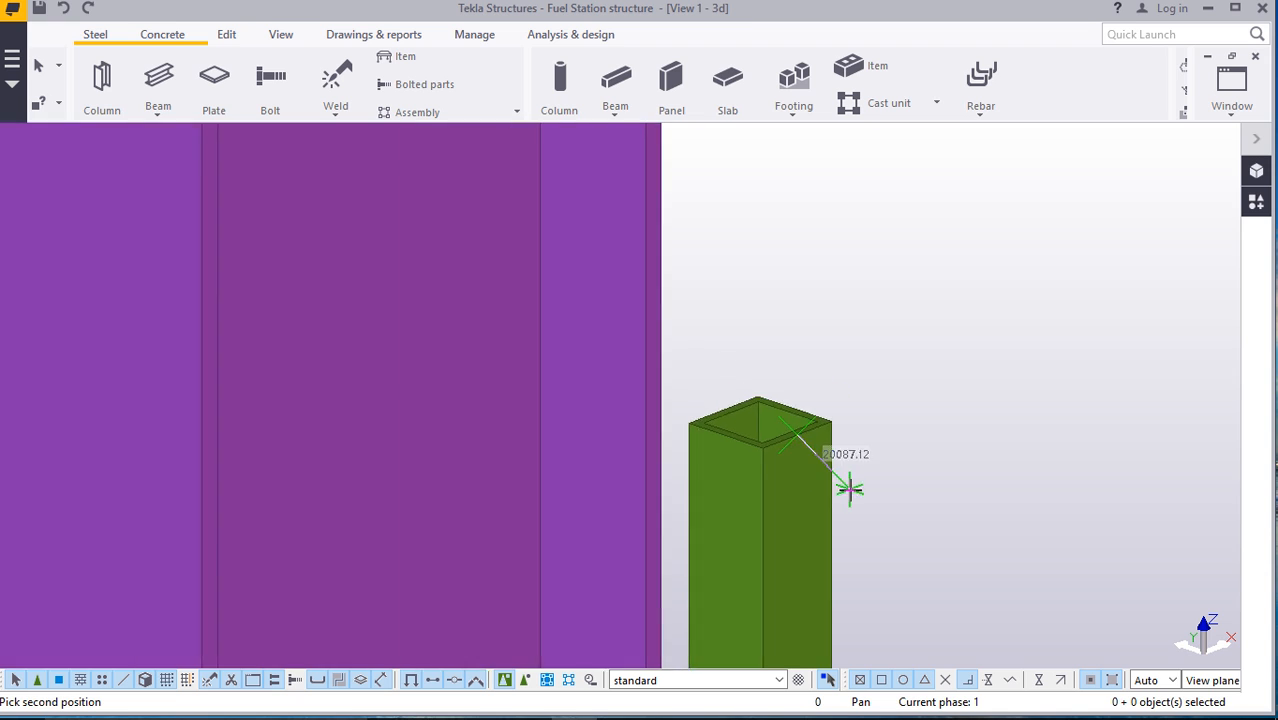
{"action": "scroll", "coordinate": [862, 528], "scroll_direction": "down", "scroll_amount": 3}
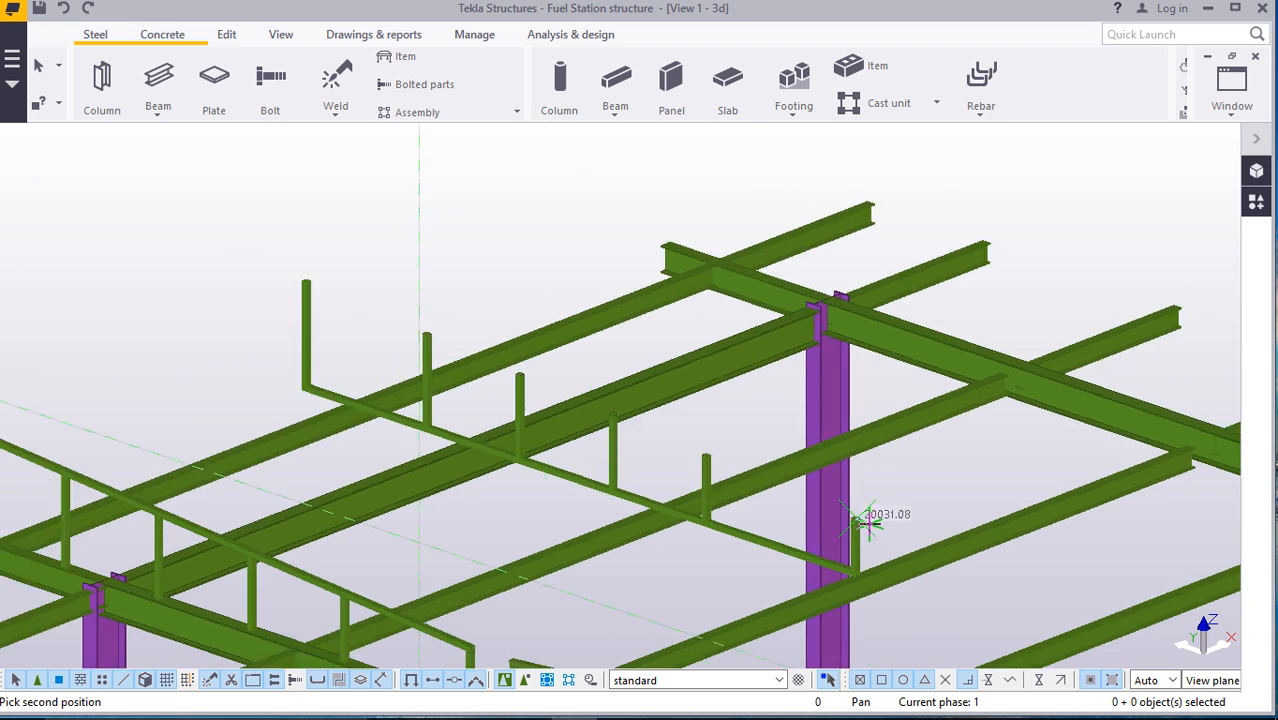
{"action": "scroll", "coordinate": [436, 332], "scroll_direction": "up", "scroll_amount": 8}
{"action": "scroll", "coordinate": [462, 325], "scroll_direction": "up", "scroll_amount": 6}
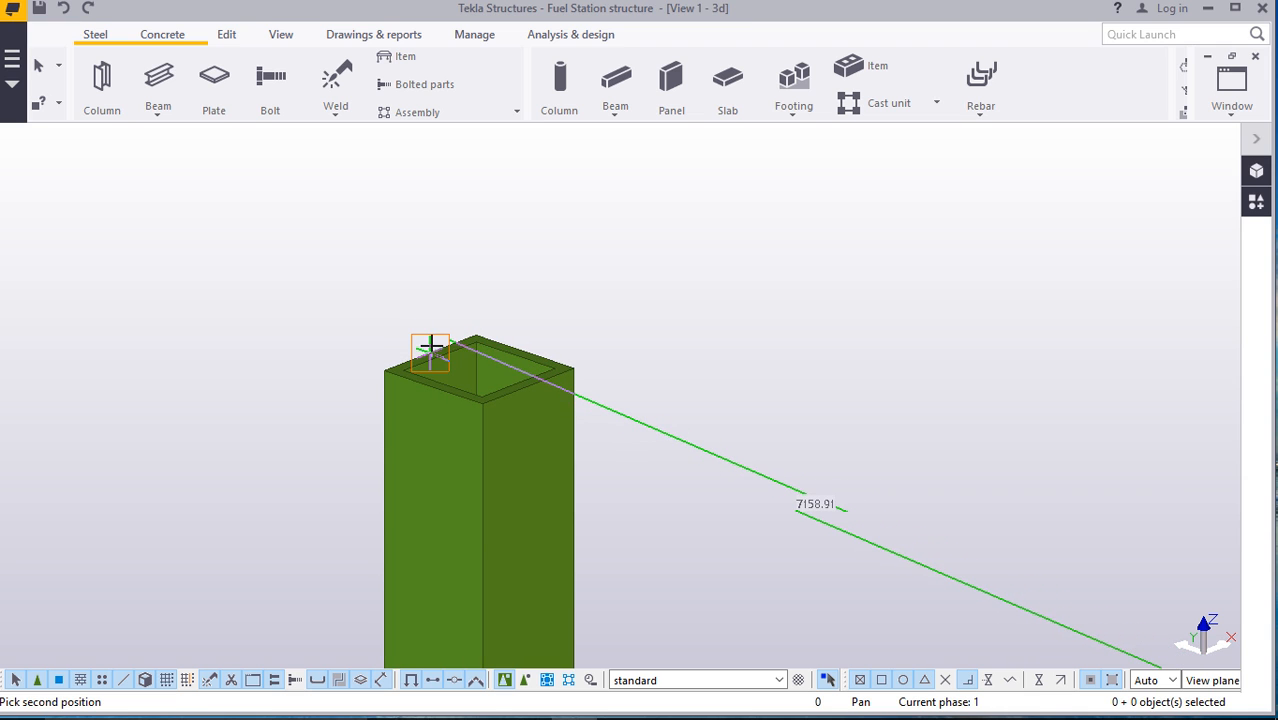
{"action": "left_click", "coordinate": [430, 347]}
{"action": "right_click", "coordinate": [557, 207]}
{"action": "left_click", "coordinate": [565, 218]}
Examine how the midspan frame's new top chord meets the tallest and shortest posts and how it sits in the structure
{"action": "scroll", "coordinate": [478, 296], "scroll_direction": "down", "scroll_amount": 6}
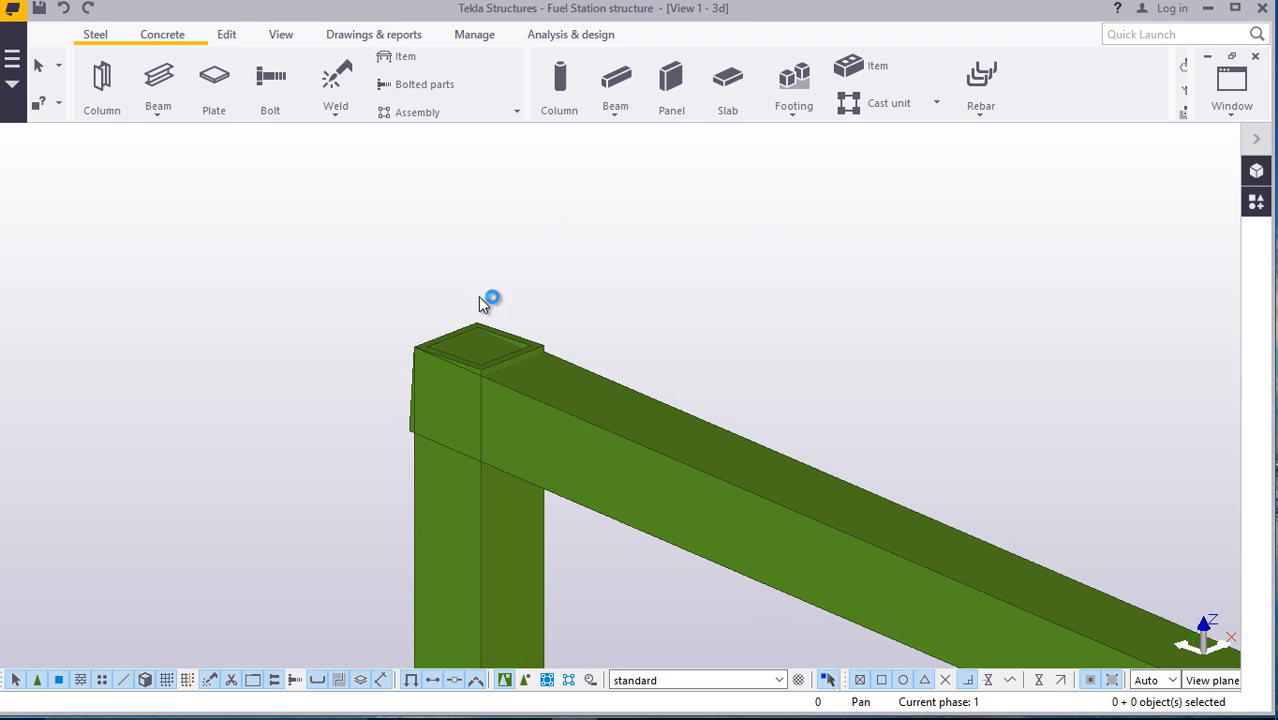
{"action": "scroll", "coordinate": [466, 274], "scroll_direction": "down", "scroll_amount": 8}
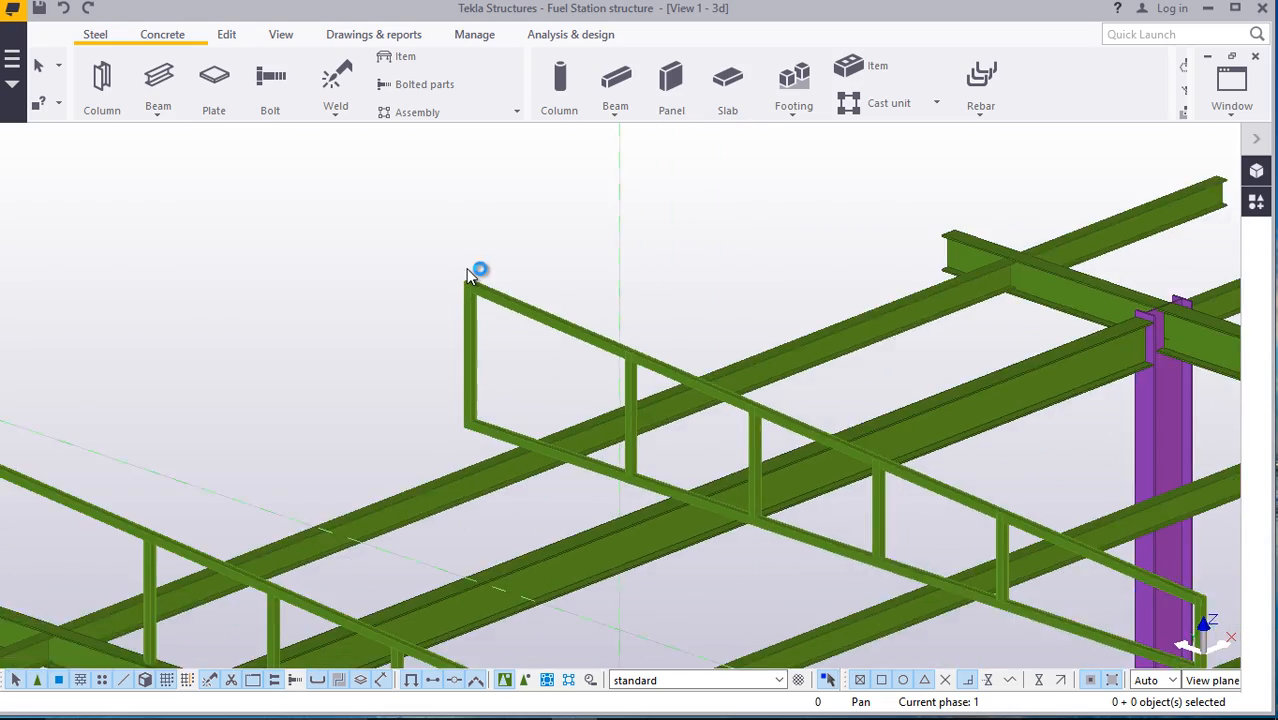
{"action": "scroll", "coordinate": [466, 274], "scroll_direction": "down", "scroll_amount": 3}
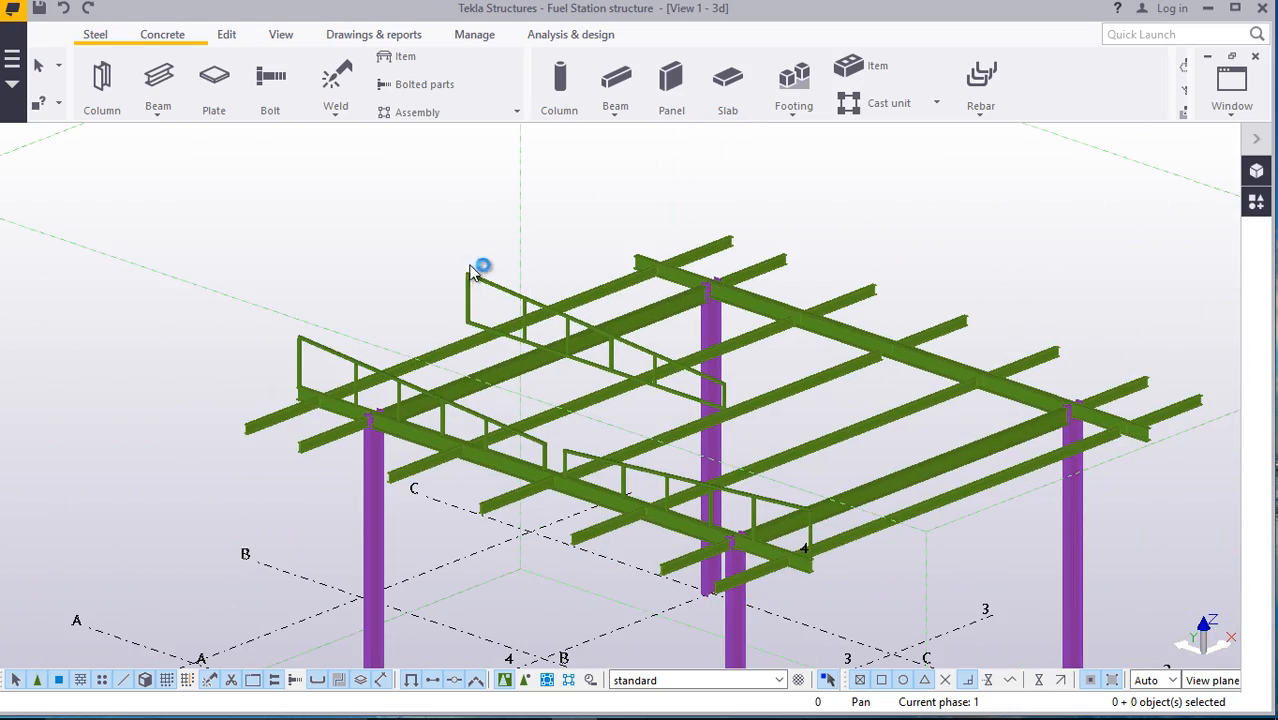
{"action": "scroll", "coordinate": [585, 305], "scroll_direction": "up", "scroll_amount": 10}
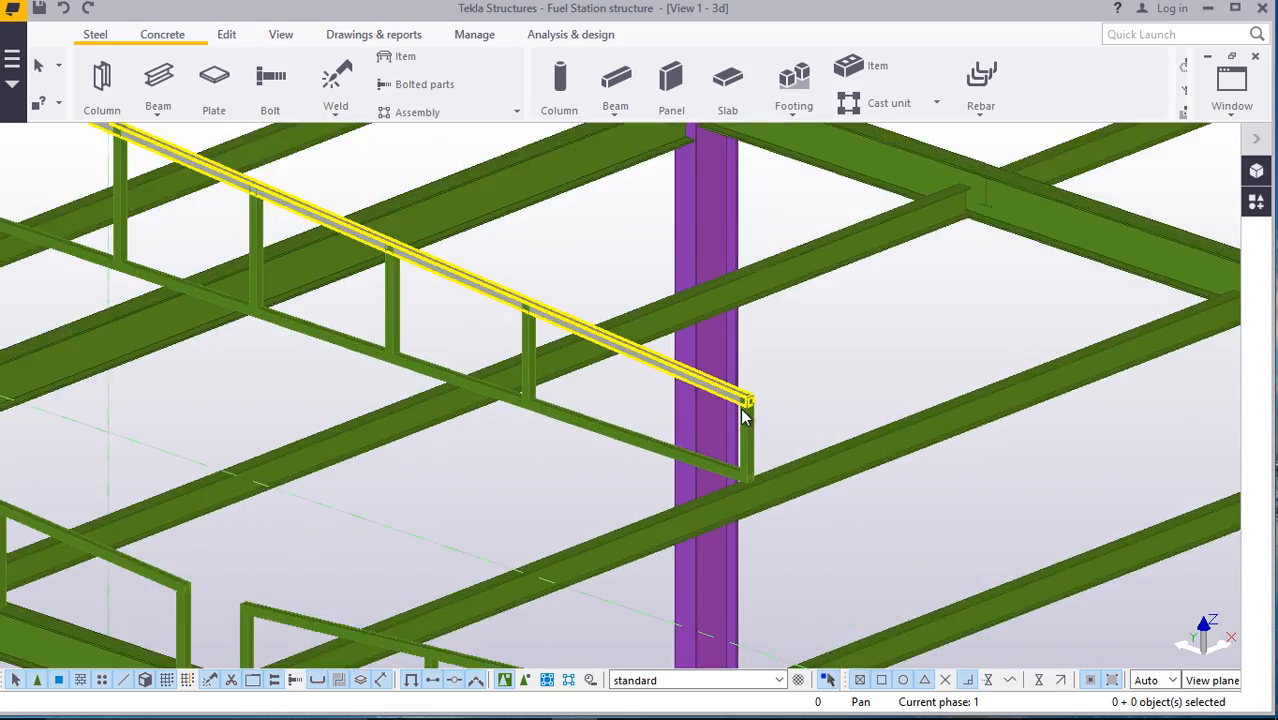
{"action": "scroll", "coordinate": [735, 405], "scroll_direction": "up", "scroll_amount": 6}
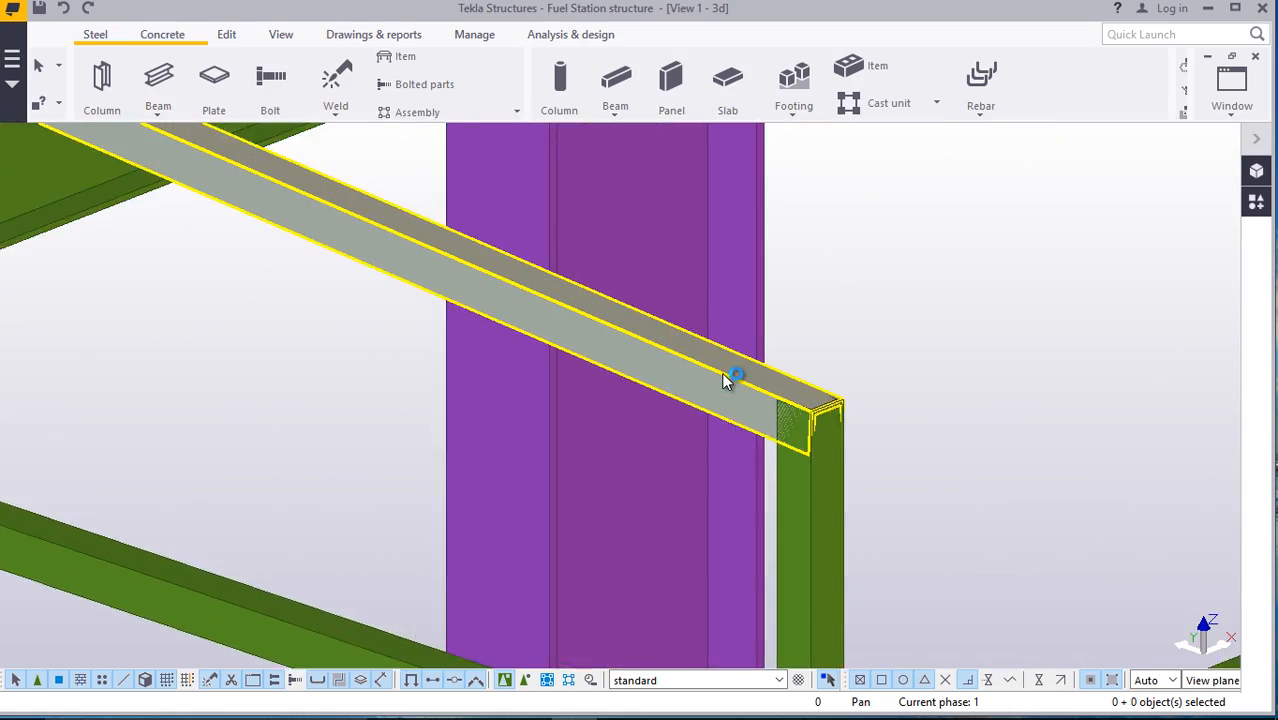
{"action": "scroll", "coordinate": [724, 378], "scroll_direction": "down", "scroll_amount": 8}
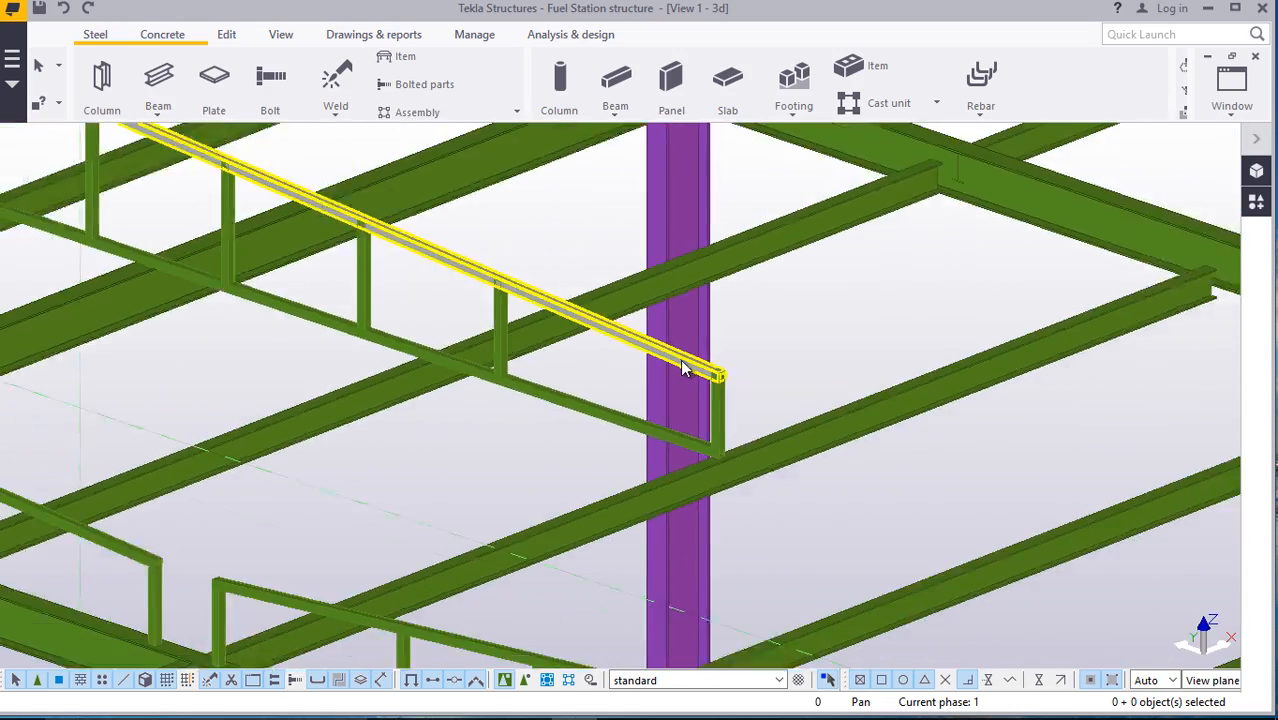
{"action": "scroll", "coordinate": [680, 360], "scroll_direction": "down", "scroll_amount": 8}
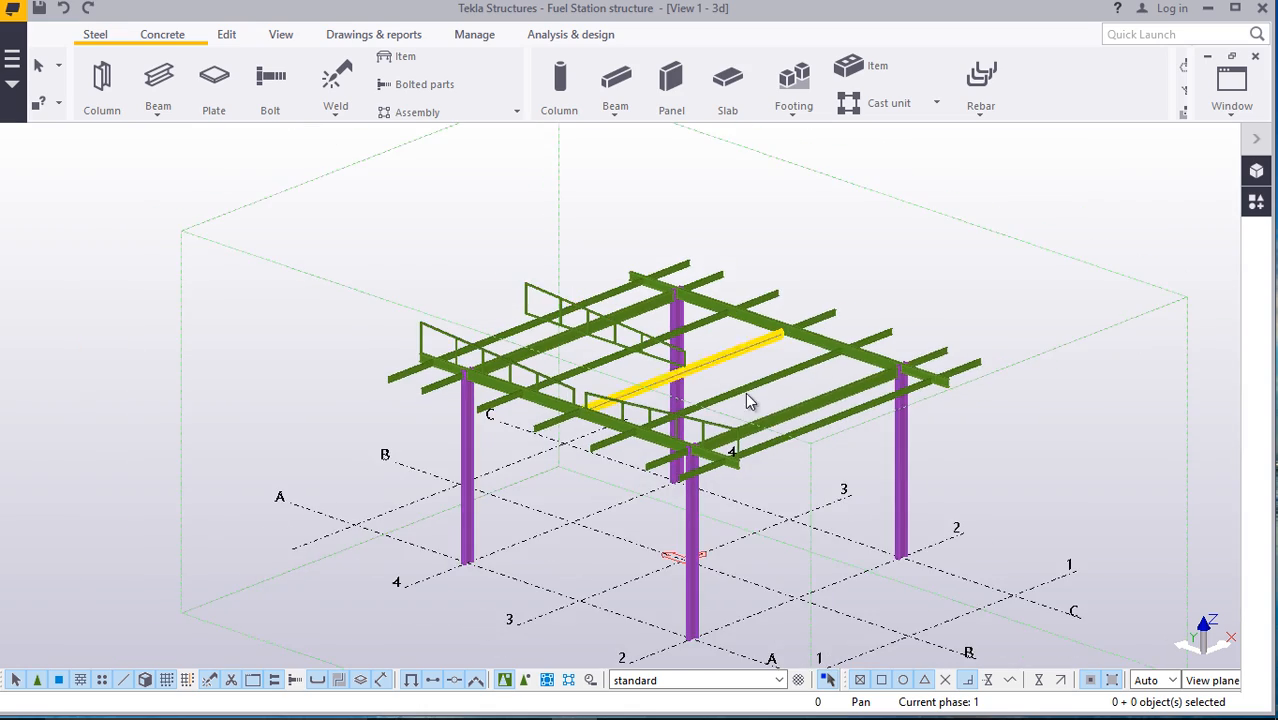
{"action": "scroll", "coordinate": [760, 427], "scroll_direction": "up", "scroll_amount": 2}
{"action": "scroll", "coordinate": [760, 427], "scroll_direction": "up", "scroll_amount": 2}
{"action": "scroll", "coordinate": [404, 330], "scroll_direction": "up", "scroll_amount": 2}
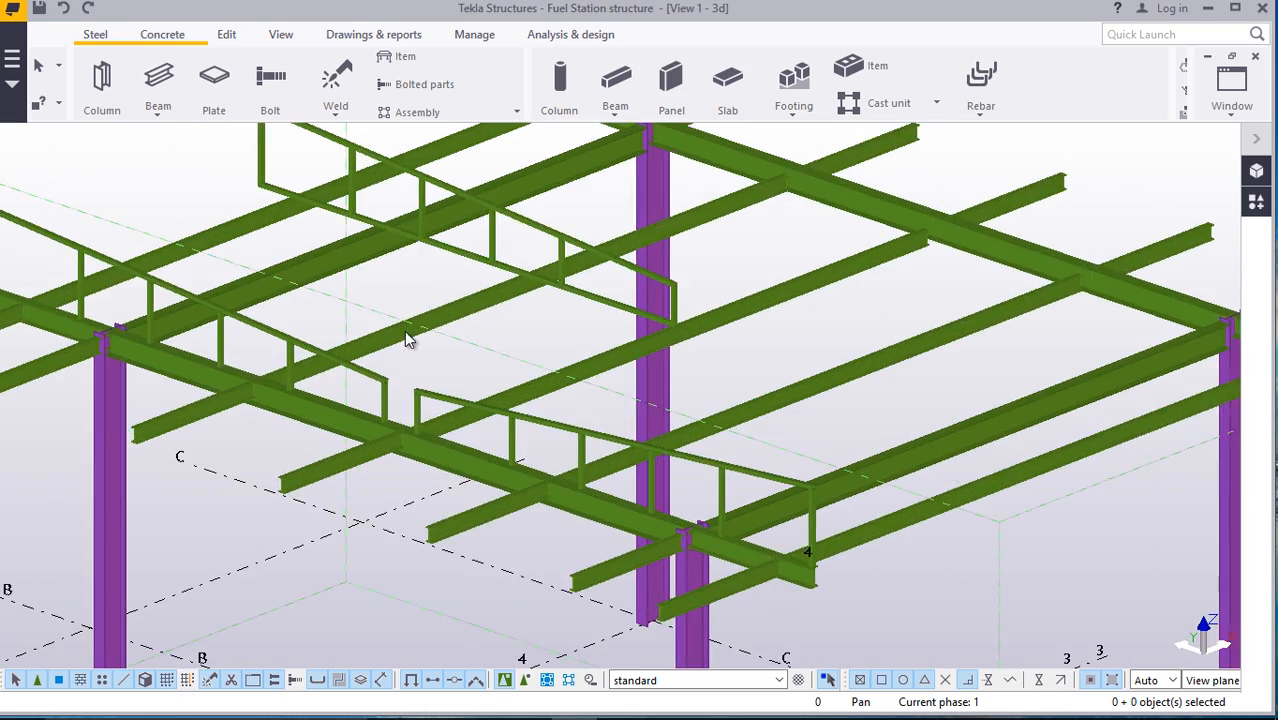
Mirror-copy the midspan frame's two chords and six posts about the middle purlin's end, at X0 -7200, Y0 0, angle 0
{"action": "scroll", "coordinate": [336, 180], "scroll_direction": "down", "scroll_amount": 3}
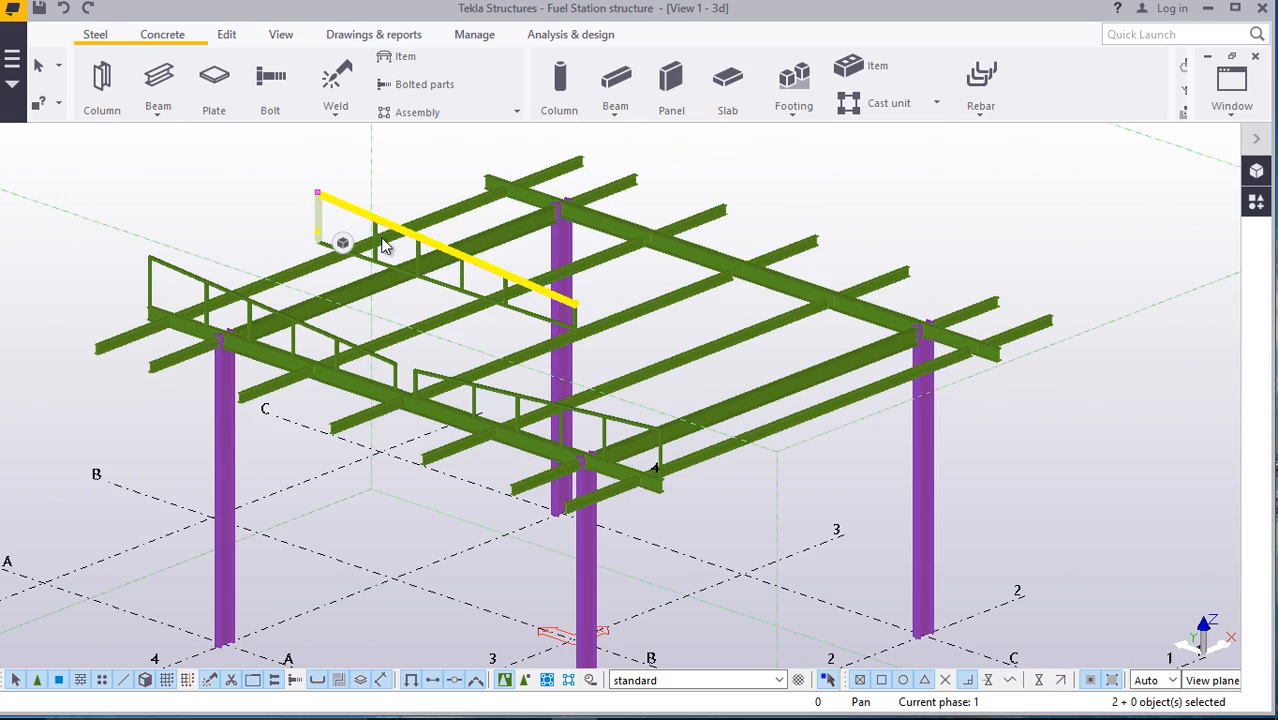
{"action": "scroll", "coordinate": [385, 250], "scroll_direction": "up", "scroll_amount": 3}
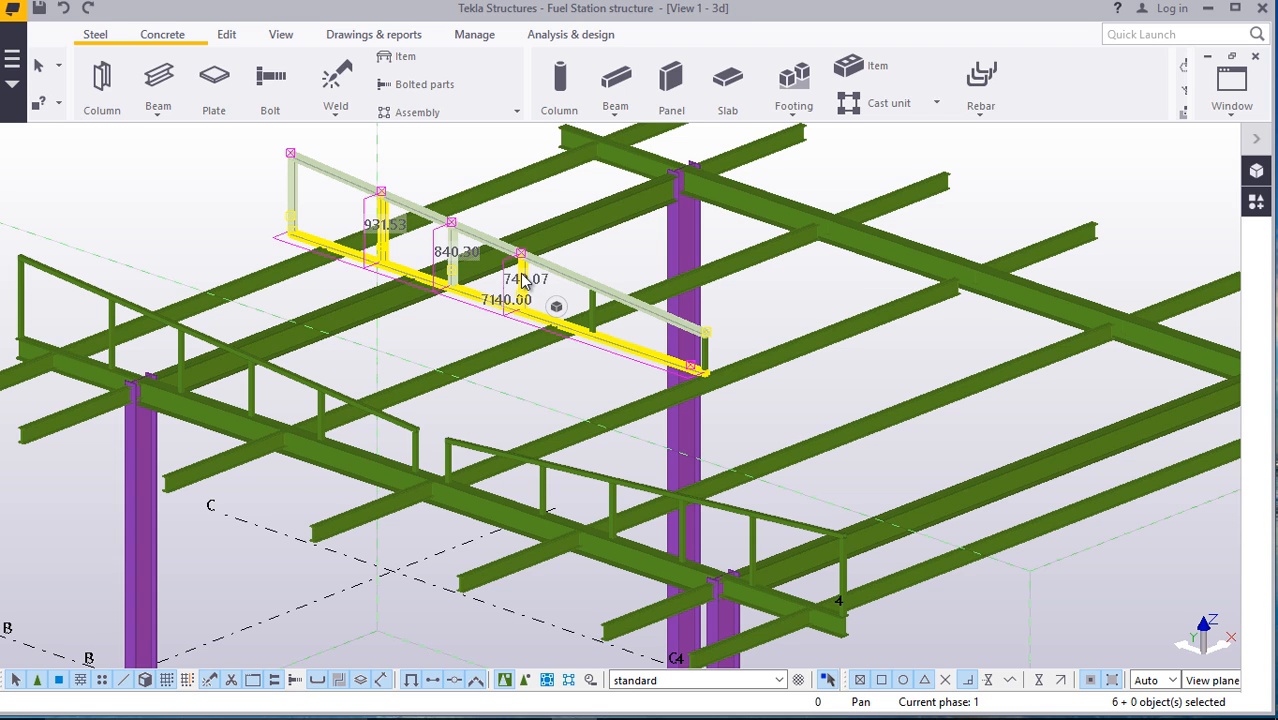
{"action": "scroll", "coordinate": [595, 313], "scroll_direction": "up", "scroll_amount": 4}
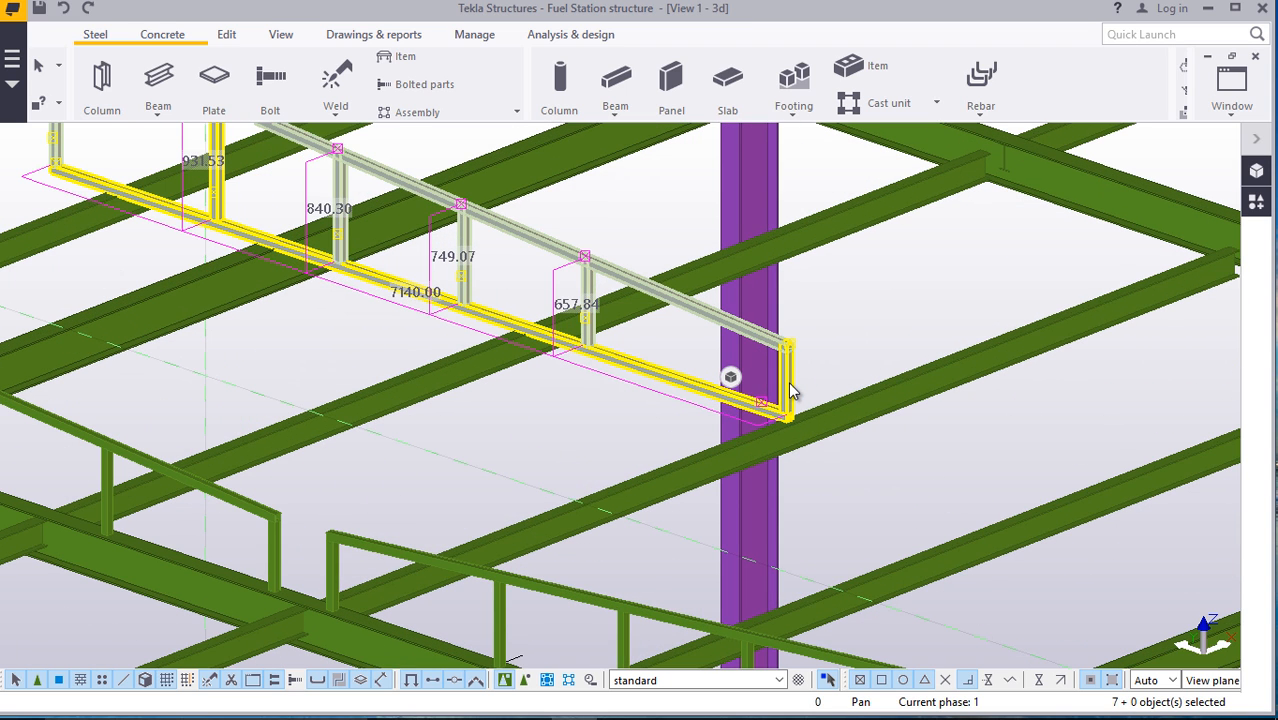
{"action": "scroll", "coordinate": [490, 431], "scroll_direction": "down", "scroll_amount": 2}
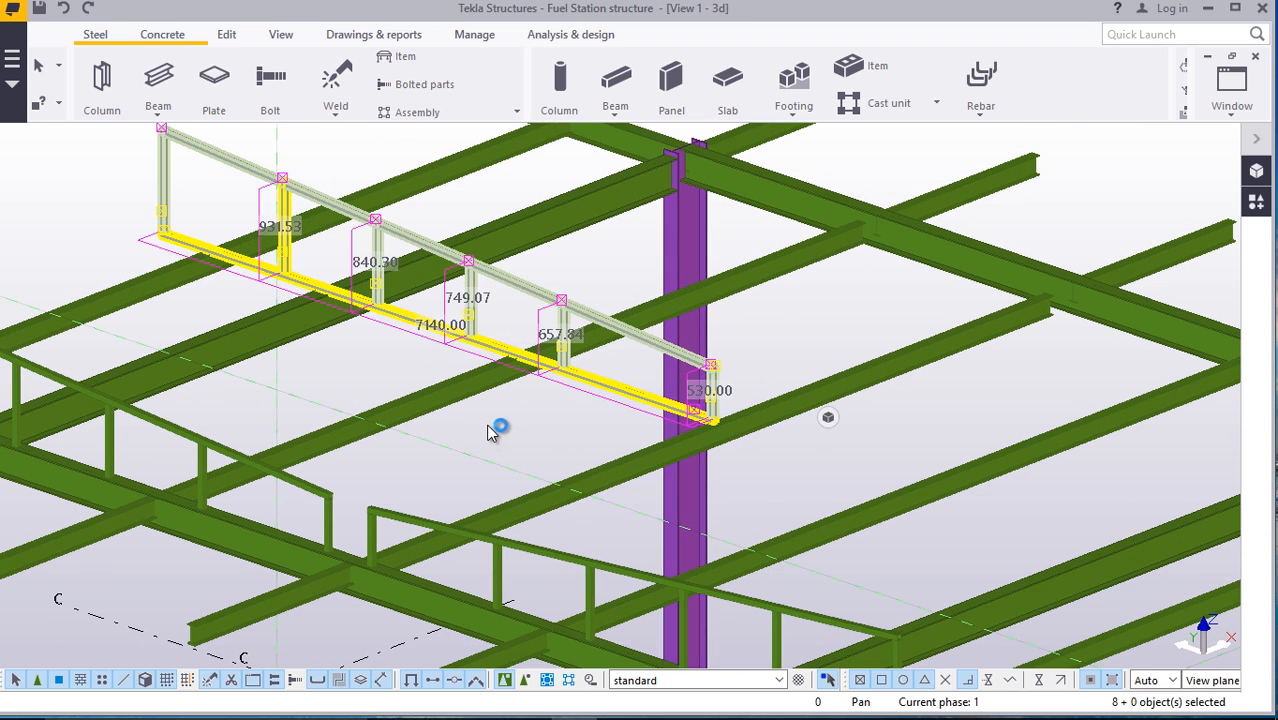
{"action": "right_click", "coordinate": [488, 435]}
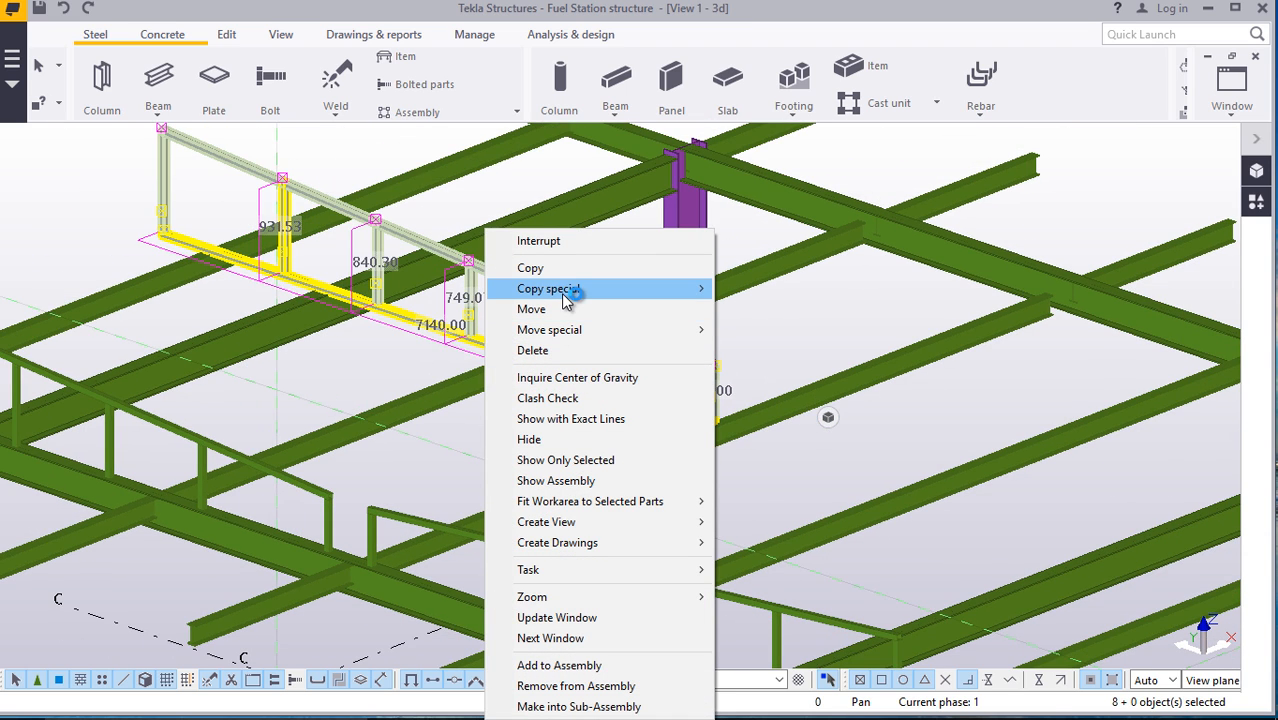
{"action": "mouse_move", "coordinate": [565, 298]}
{"action": "left_click", "coordinate": [762, 330]}
{"action": "scroll", "coordinate": [656, 337], "scroll_direction": "down", "scroll_amount": 3}
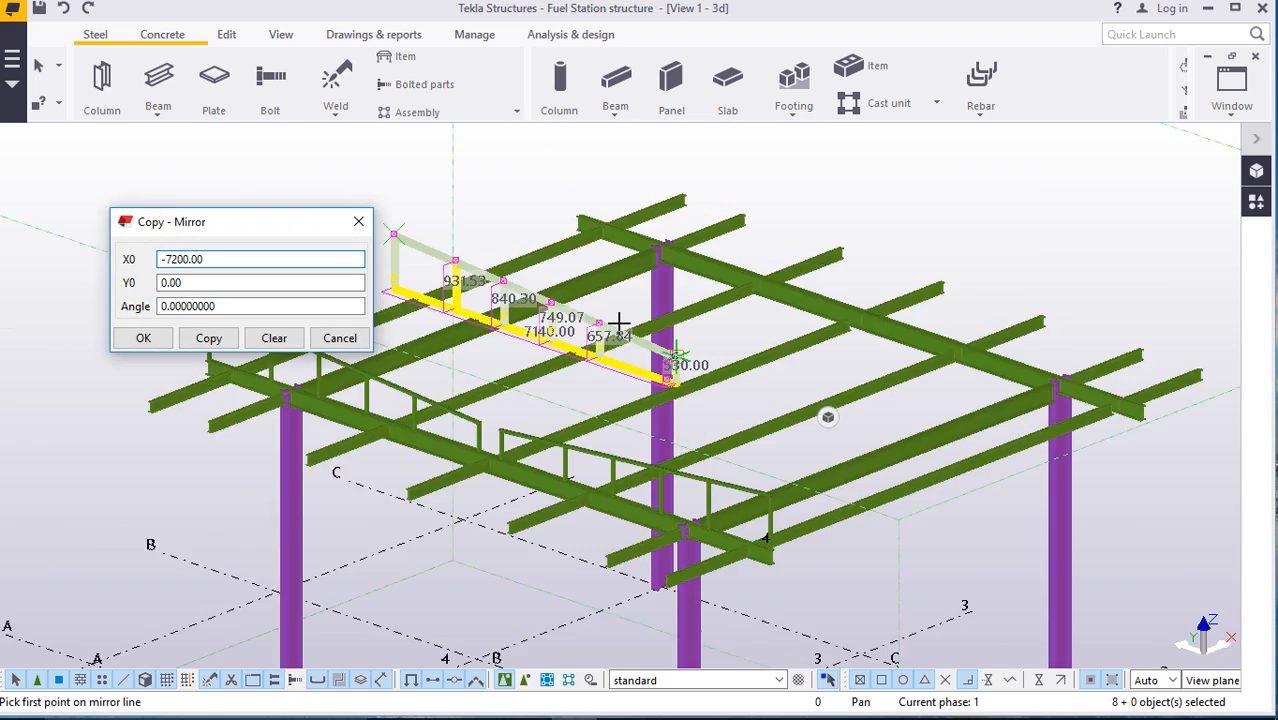
{"action": "scroll", "coordinate": [540, 400], "scroll_direction": "up", "scroll_amount": 2}
{"action": "scroll", "coordinate": [540, 400], "scroll_direction": "up", "scroll_amount": 1}
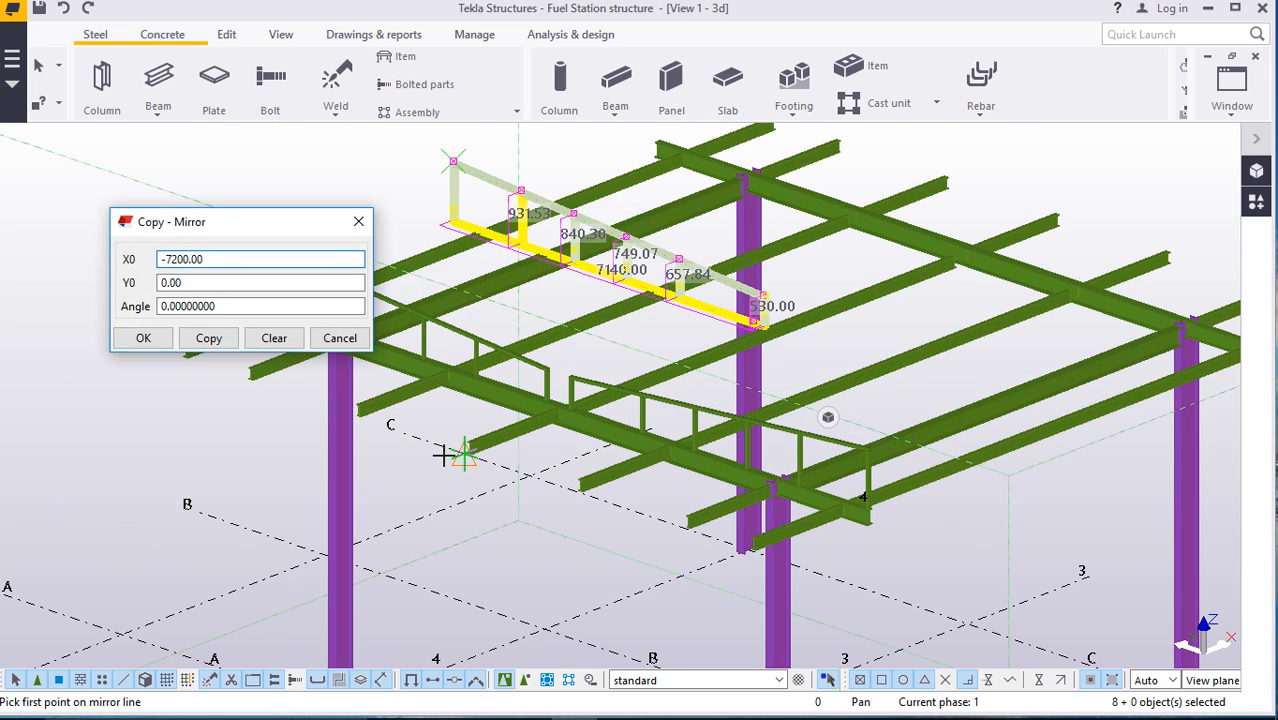
{"action": "scroll", "coordinate": [443, 455], "scroll_direction": "up", "scroll_amount": 3}
{"action": "scroll", "coordinate": [455, 452], "scroll_direction": "up", "scroll_amount": 10}
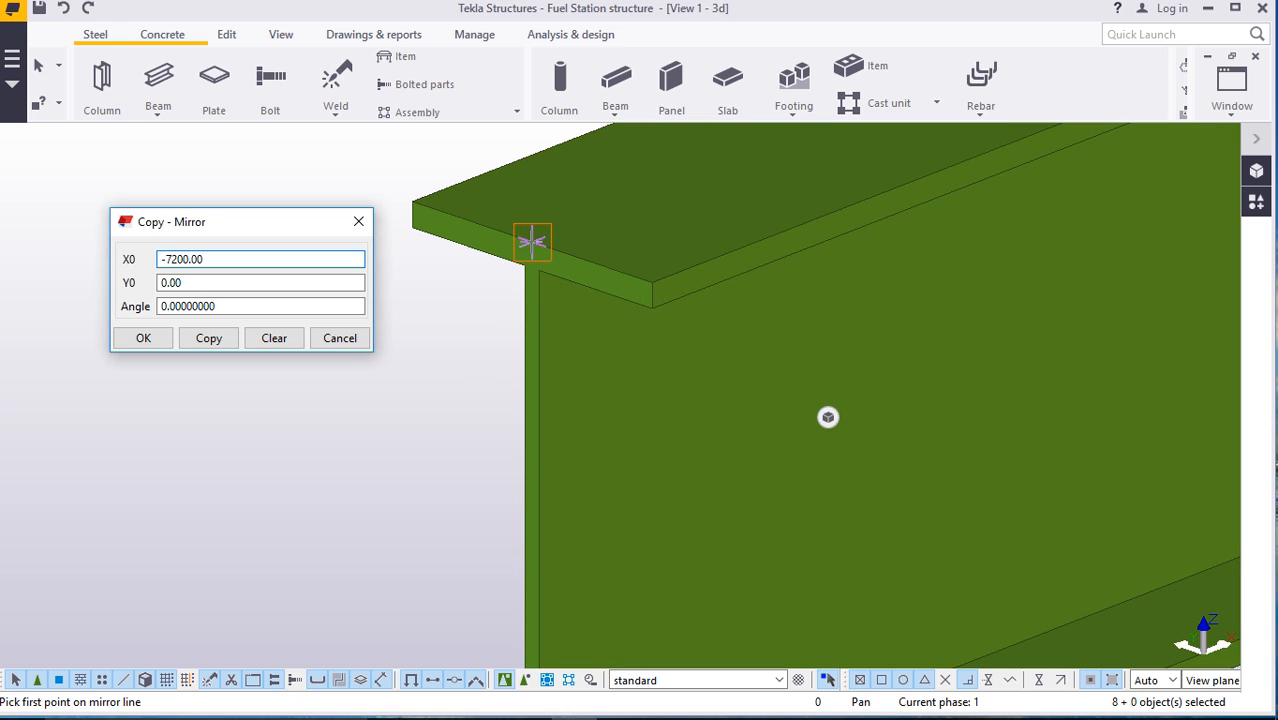
{"action": "left_click", "coordinate": [532, 242]}
{"action": "scroll", "coordinate": [553, 291], "scroll_direction": "down", "scroll_amount": 5}
{"action": "scroll", "coordinate": [548, 536], "scroll_direction": "up", "scroll_amount": 3}
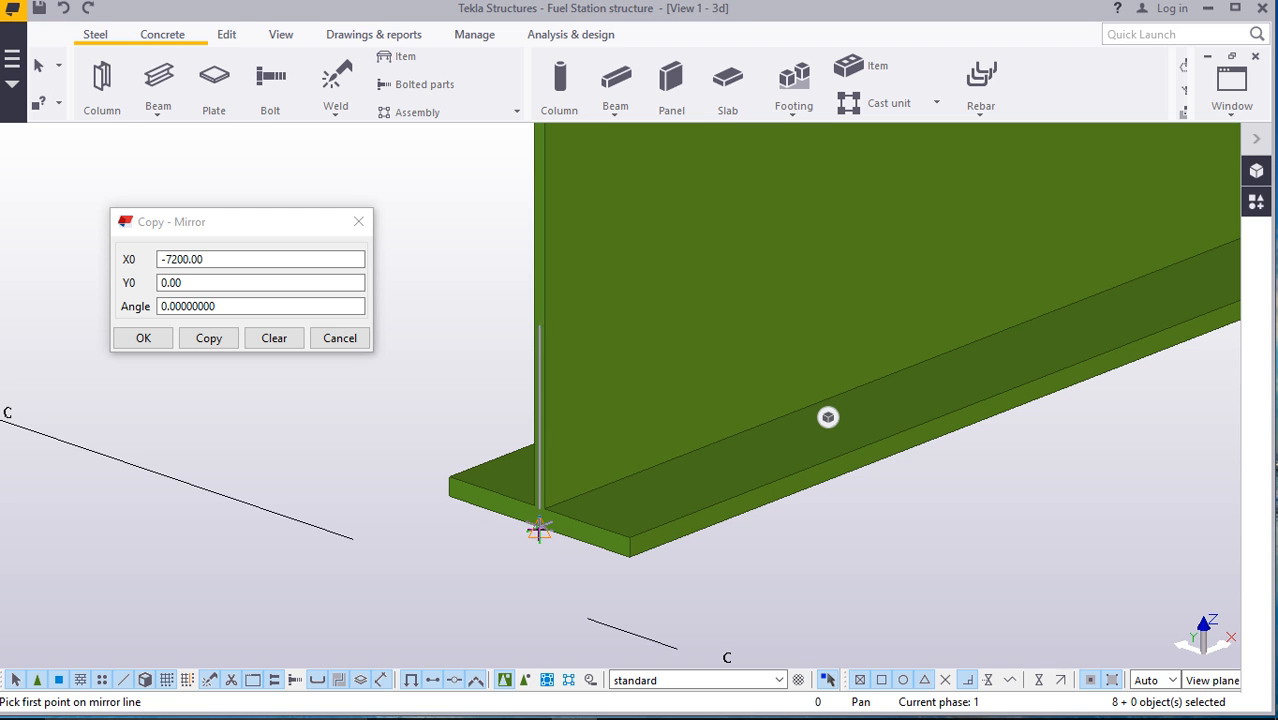
{"action": "left_click", "coordinate": [155, 340]}
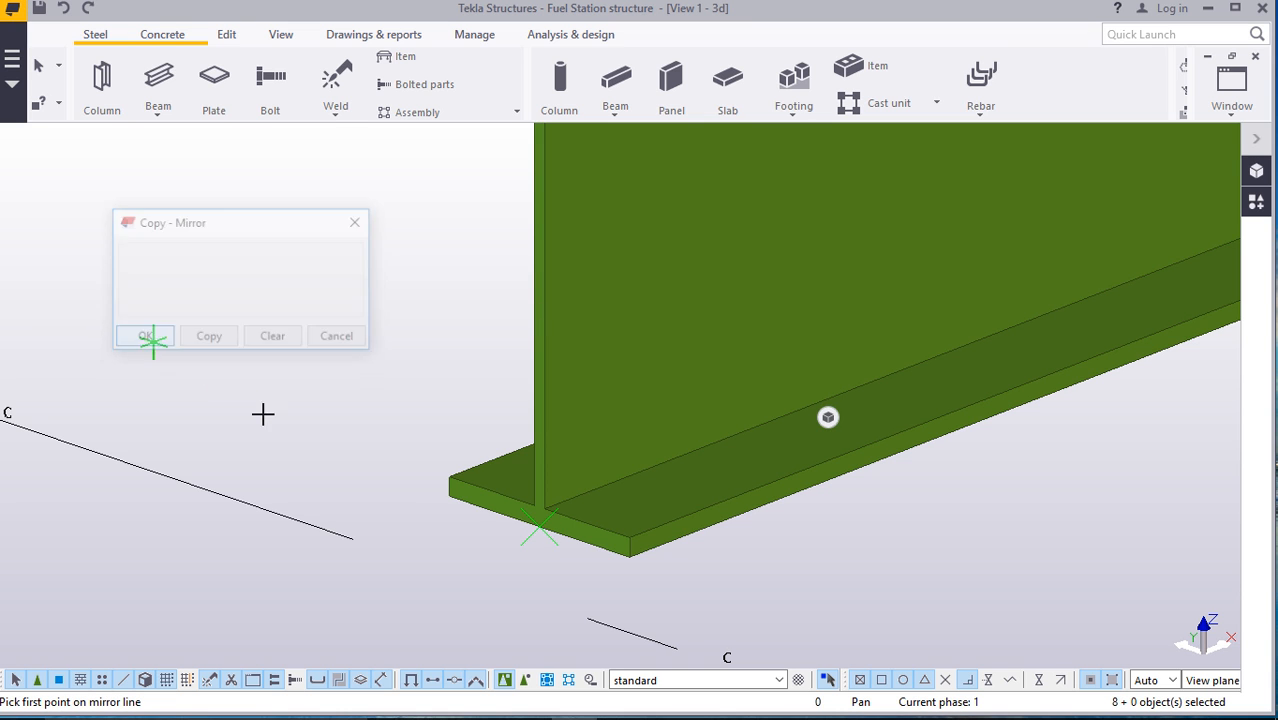
Examine where the mirrored midspan frame meets the original at the shortest posts, and end the mirror copy command
{"action": "scroll", "coordinate": [399, 442], "scroll_direction": "down", "scroll_amount": 3}
{"action": "scroll", "coordinate": [424, 423], "scroll_direction": "down", "scroll_amount": 8}
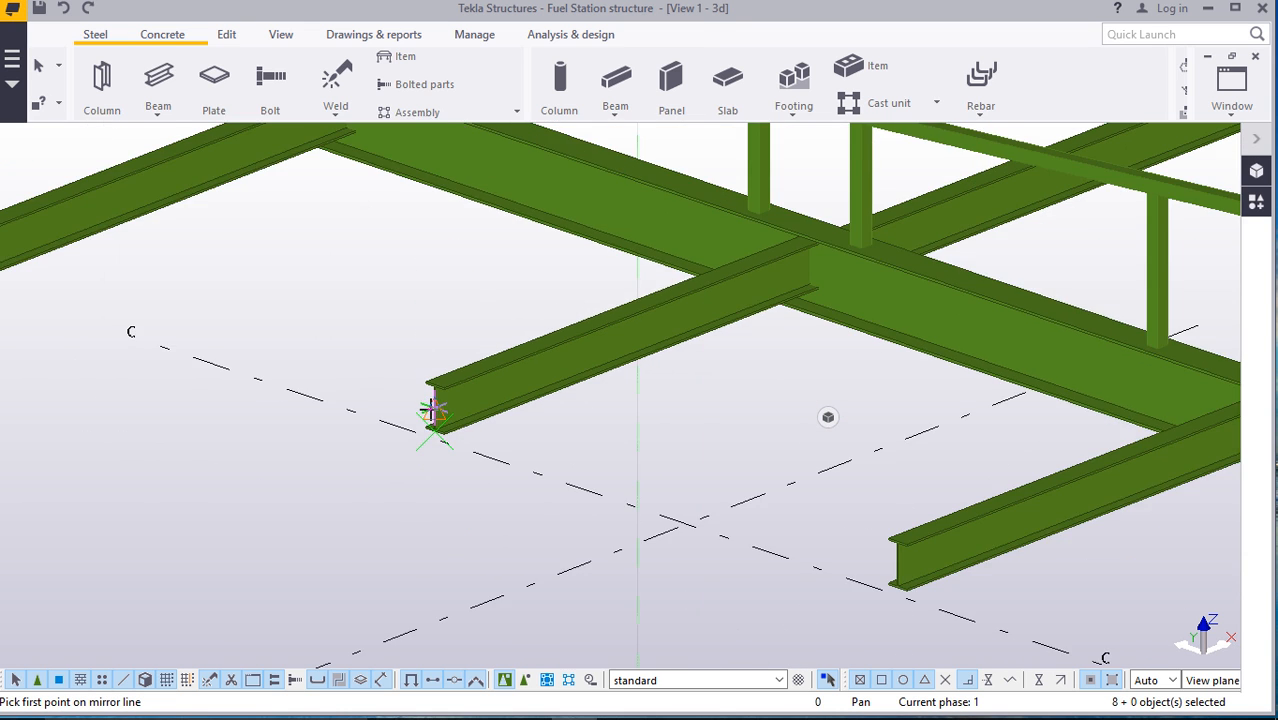
{"action": "scroll", "coordinate": [485, 402], "scroll_direction": "down", "scroll_amount": 2}
{"action": "scroll", "coordinate": [755, 260], "scroll_direction": "up", "scroll_amount": 8}
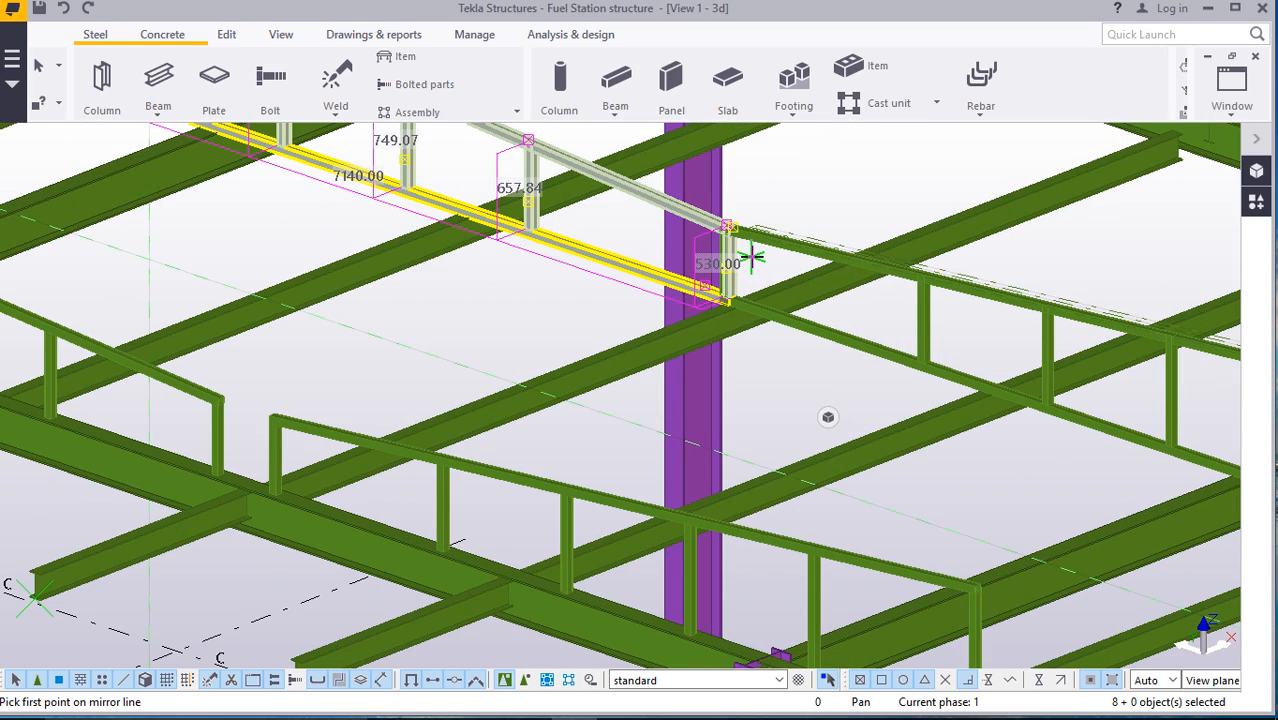
{"action": "scroll", "coordinate": [752, 258], "scroll_direction": "up", "scroll_amount": 1}
{"action": "scroll", "coordinate": [758, 306], "scroll_direction": "down", "scroll_amount": 6}
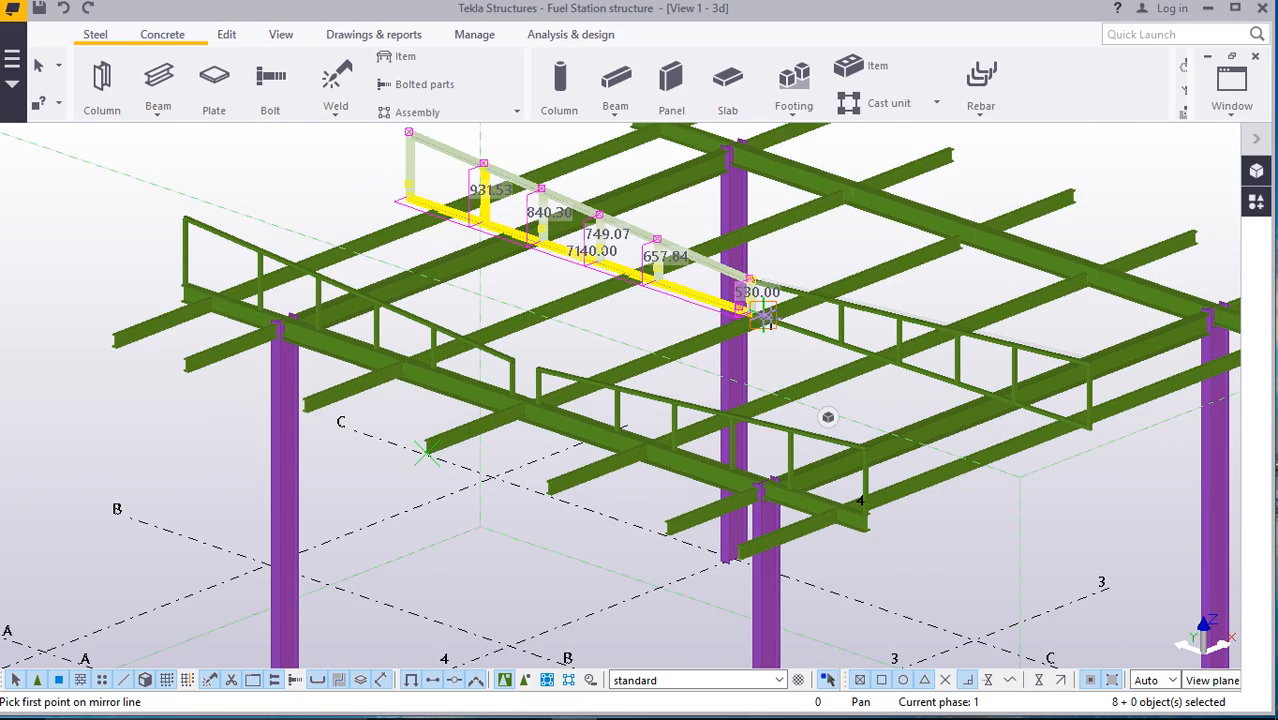
{"action": "scroll", "coordinate": [750, 310], "scroll_direction": "up", "scroll_amount": 3}
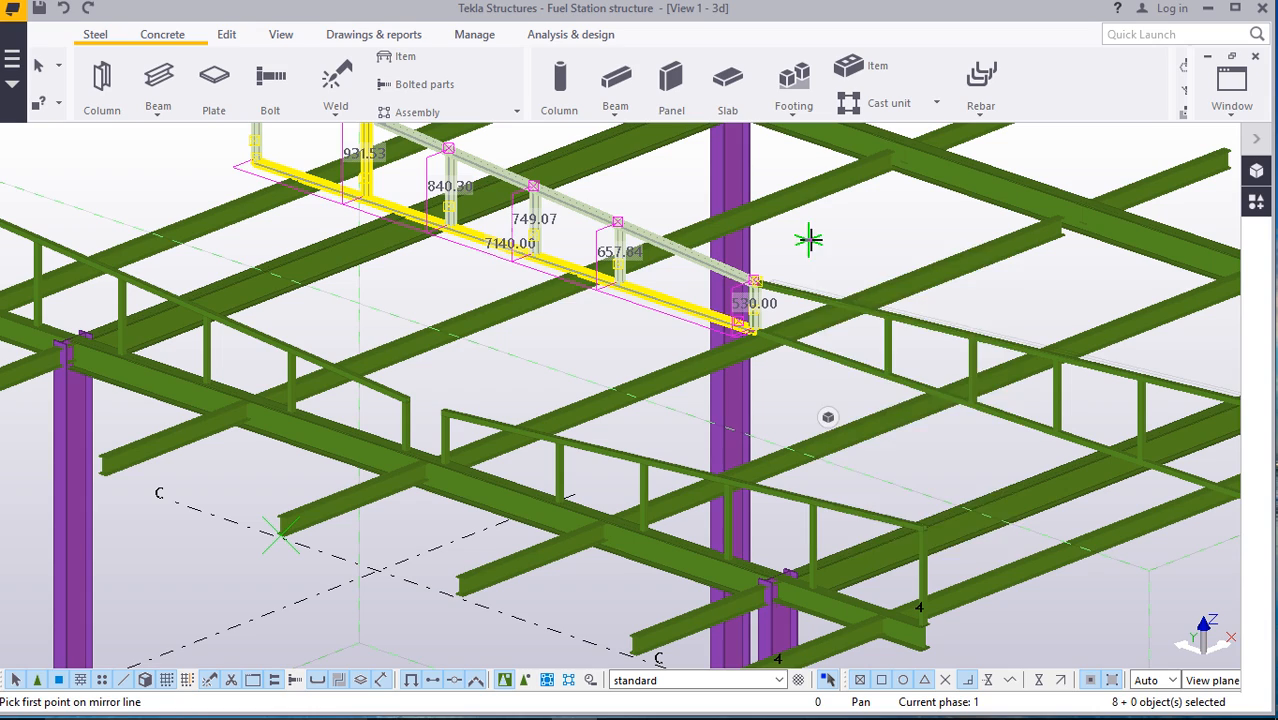
{"action": "right_click", "coordinate": [812, 240]}
{"action": "left_click", "coordinate": [852, 253]}
Delete the original midspan frame with its two chords and six posts, keeping the mirrored copy
{"action": "scroll", "coordinate": [737, 333], "scroll_direction": "down", "scroll_amount": 4}
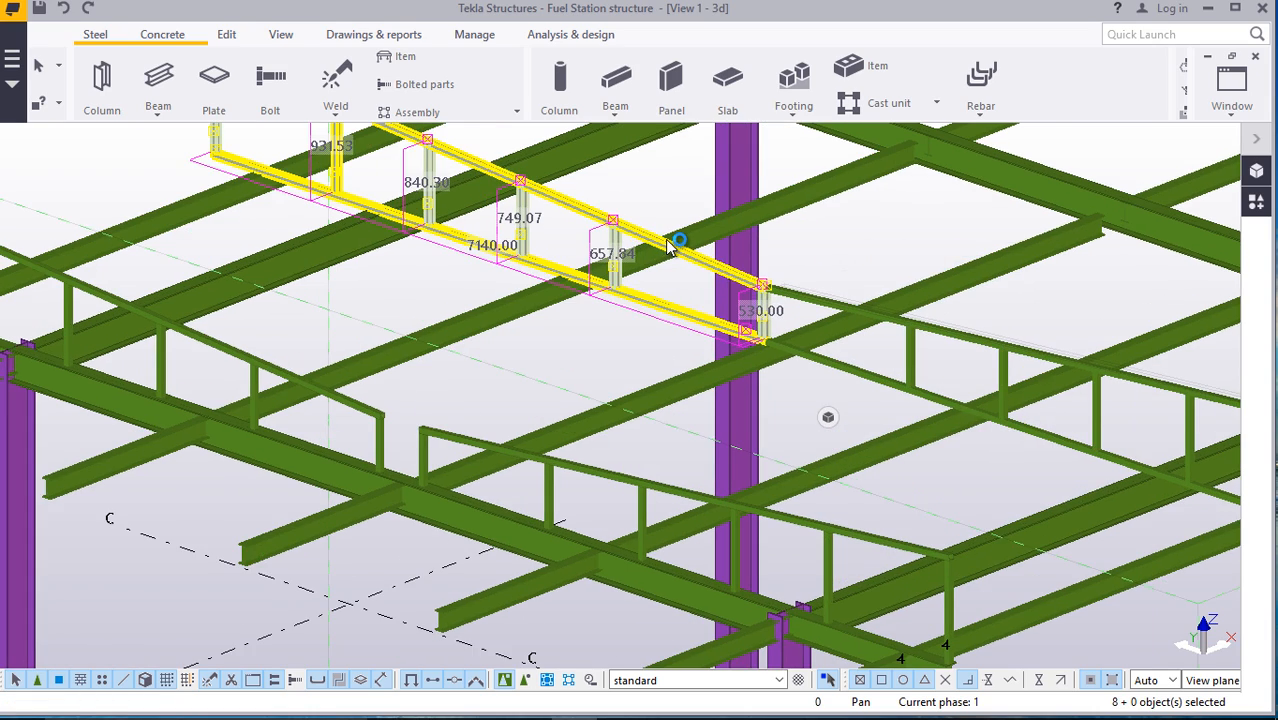
{"action": "scroll", "coordinate": [735, 328], "scroll_direction": "down", "scroll_amount": 2}
{"action": "scroll", "coordinate": [601, 247], "scroll_direction": "up", "scroll_amount": 2}
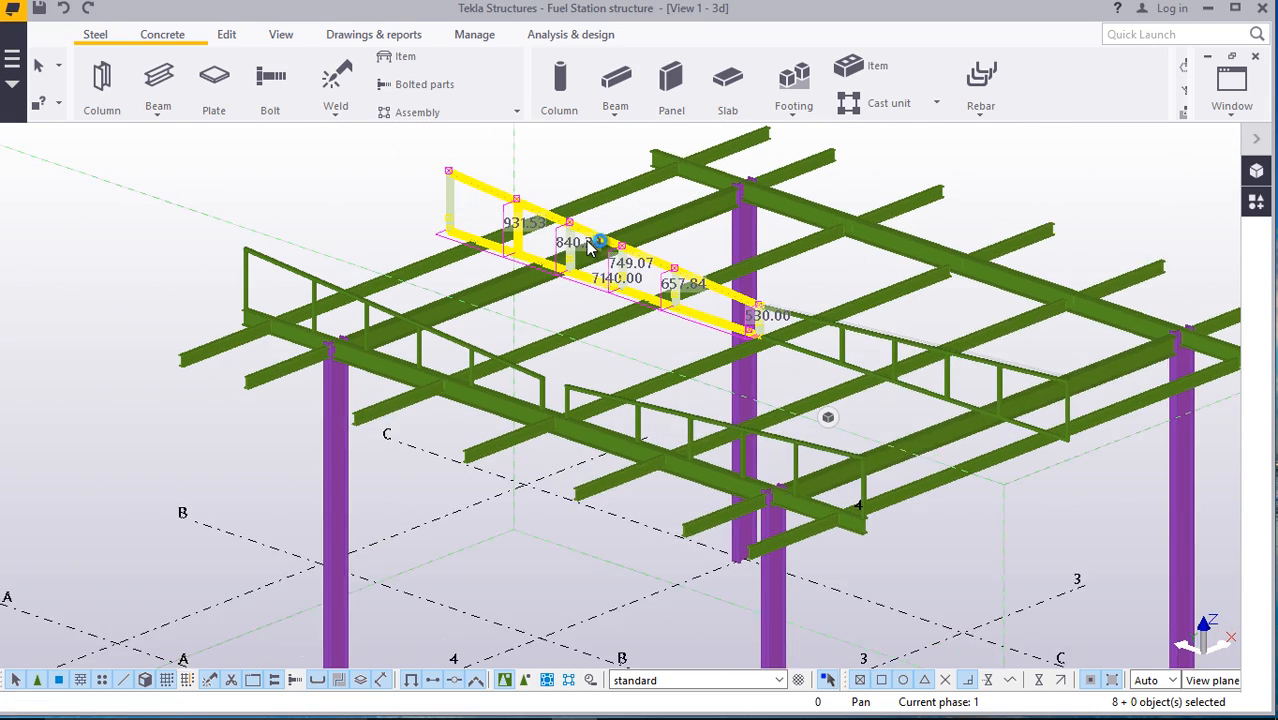
{"action": "scroll", "coordinate": [1037, 415], "scroll_direction": "up", "scroll_amount": 4}
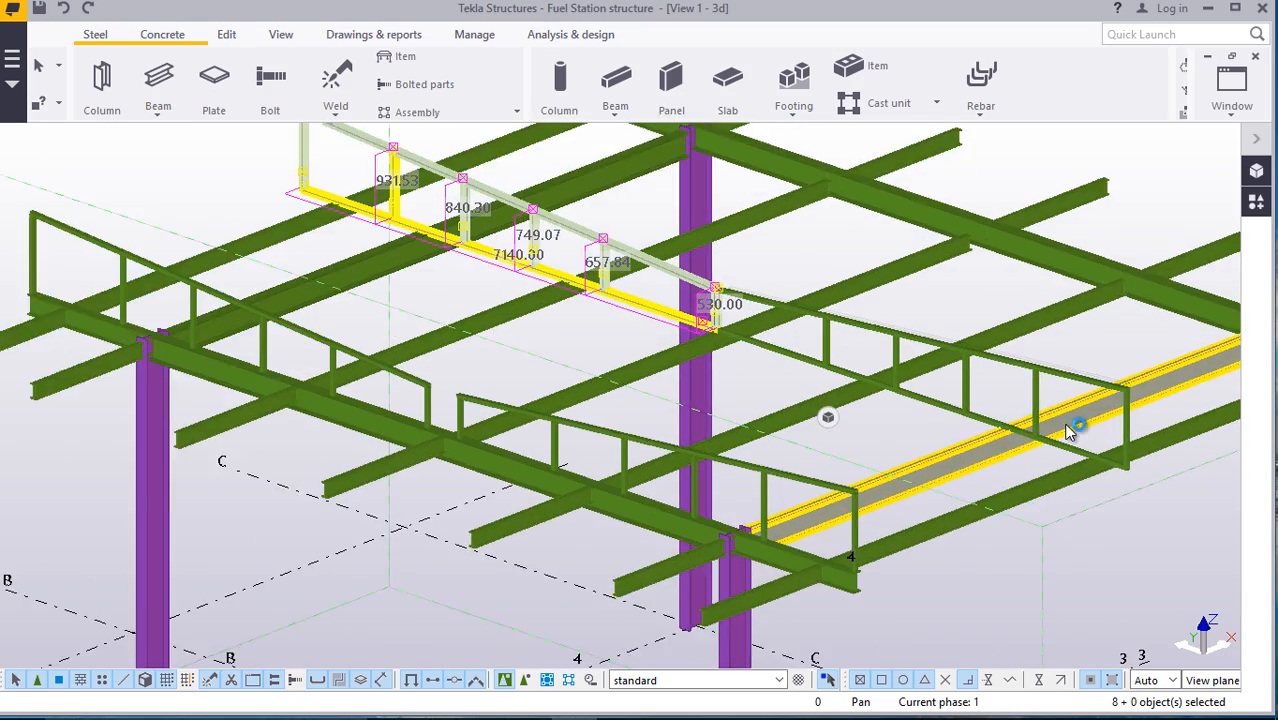
{"action": "scroll", "coordinate": [880, 395], "scroll_direction": "down", "scroll_amount": 3}
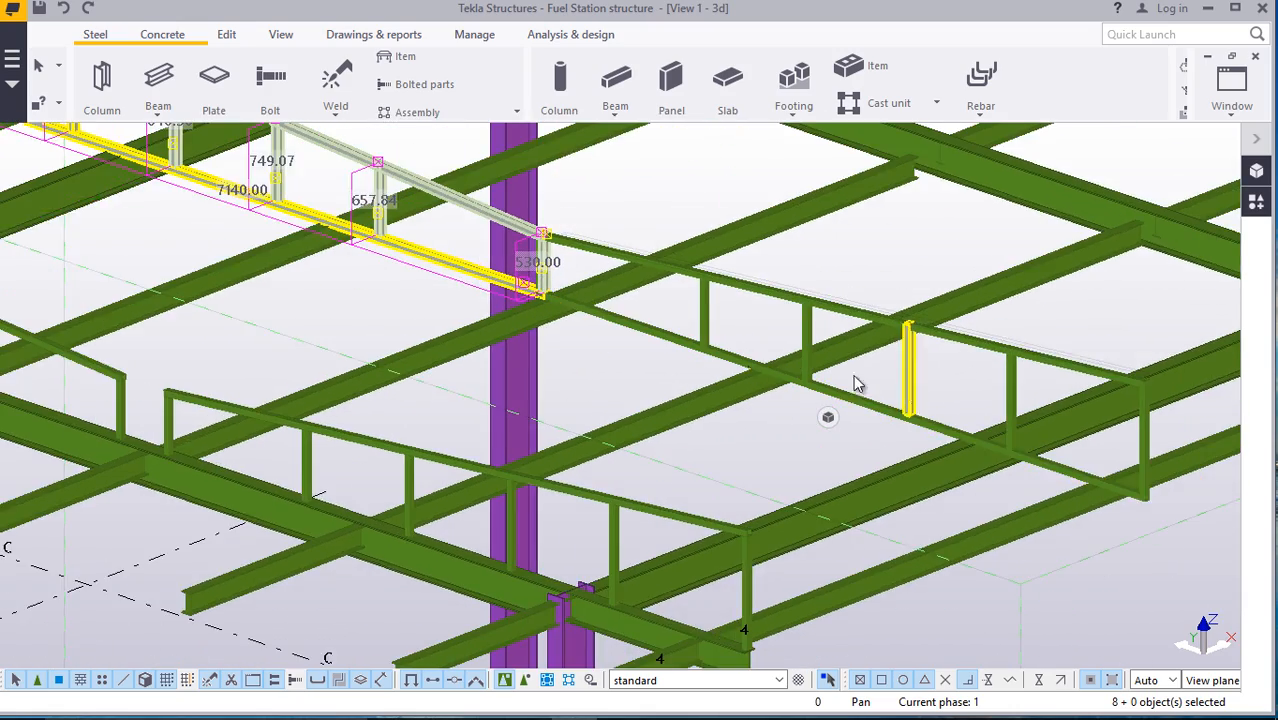
{"action": "right_click", "coordinate": [388, 330]}
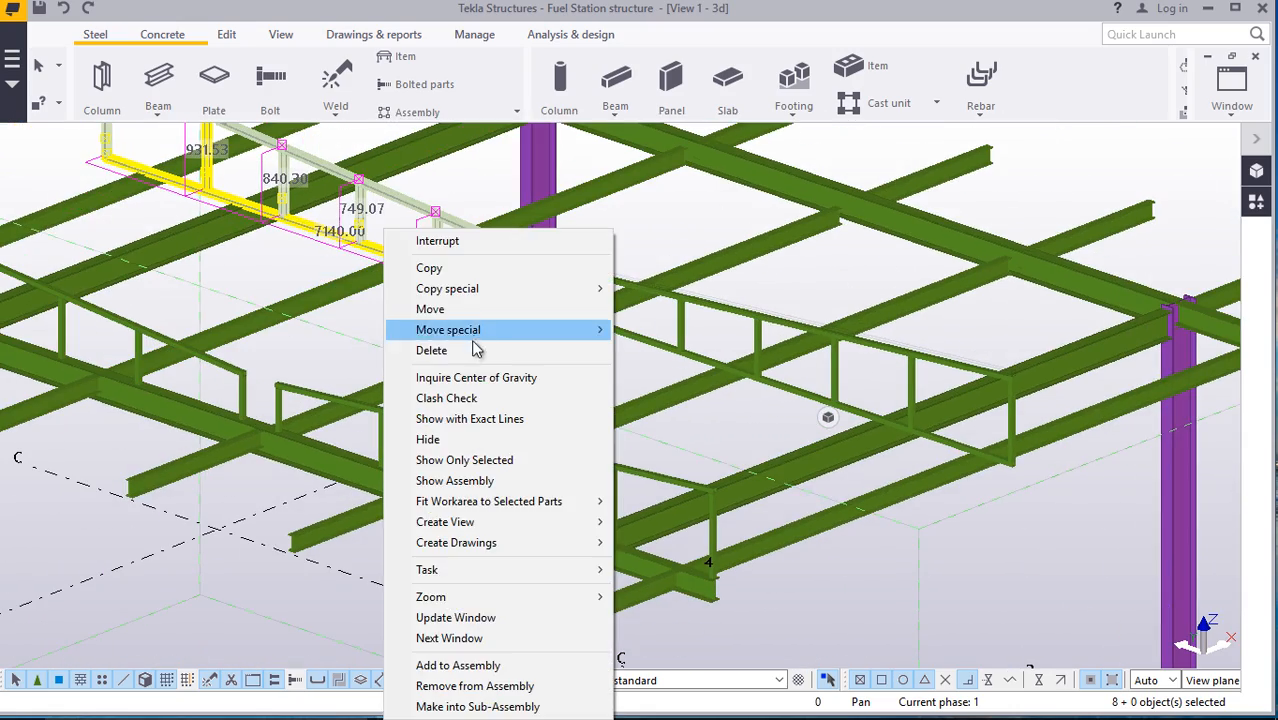
{"action": "left_click", "coordinate": [450, 350]}
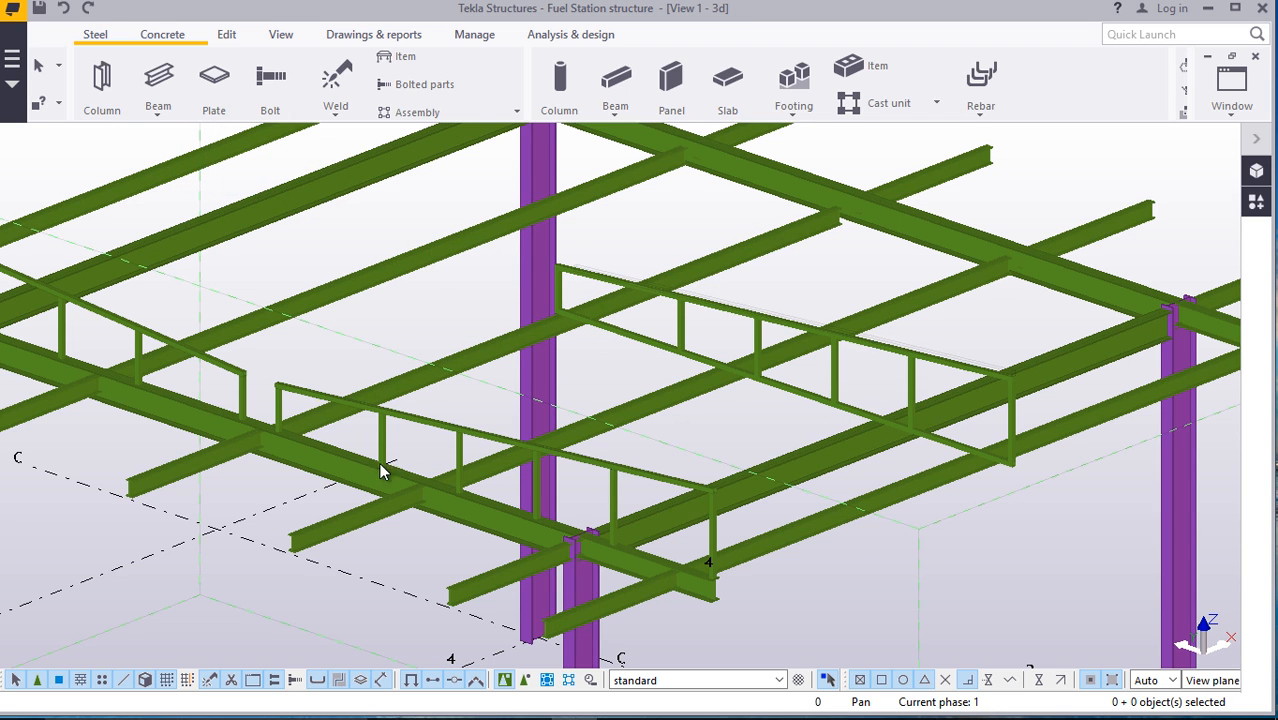
Refresh the 3D view and examine the mirrored midspan frame's chords and posts against the purlins
{"action": "scroll", "coordinate": [265, 417], "scroll_direction": "up", "scroll_amount": 4}
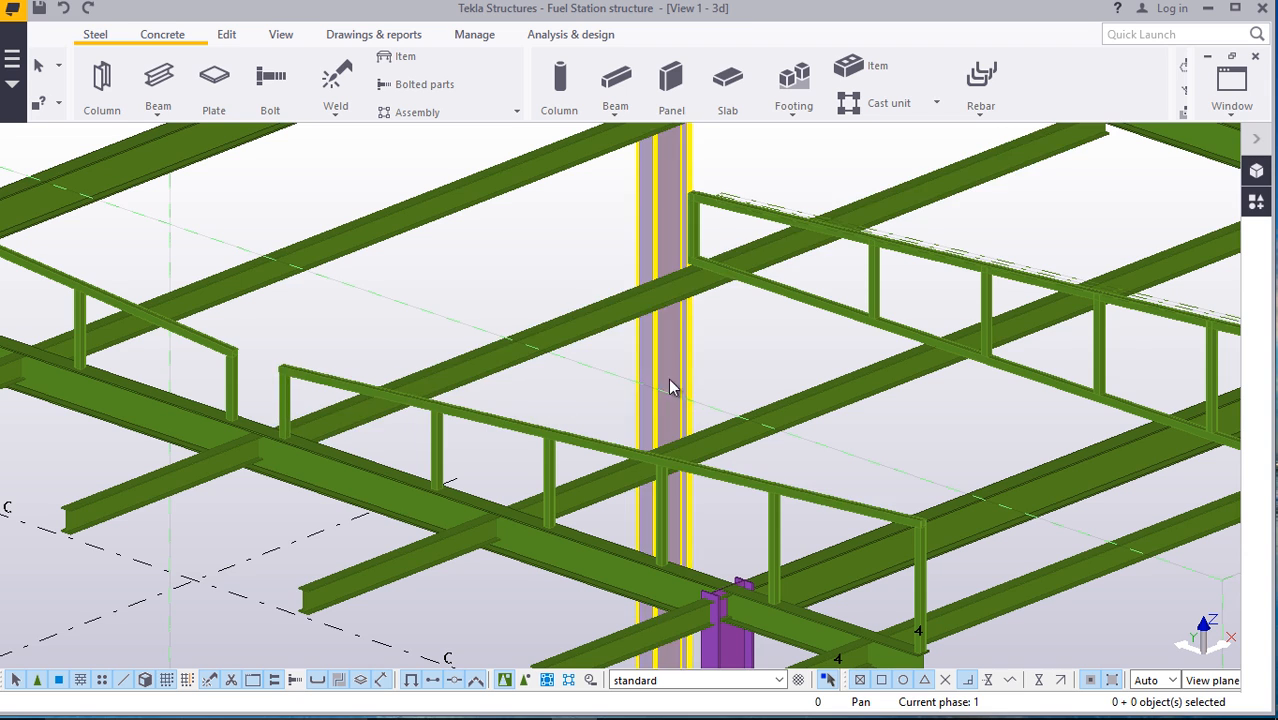
{"action": "scroll", "coordinate": [384, 398], "scroll_direction": "down", "scroll_amount": 2}
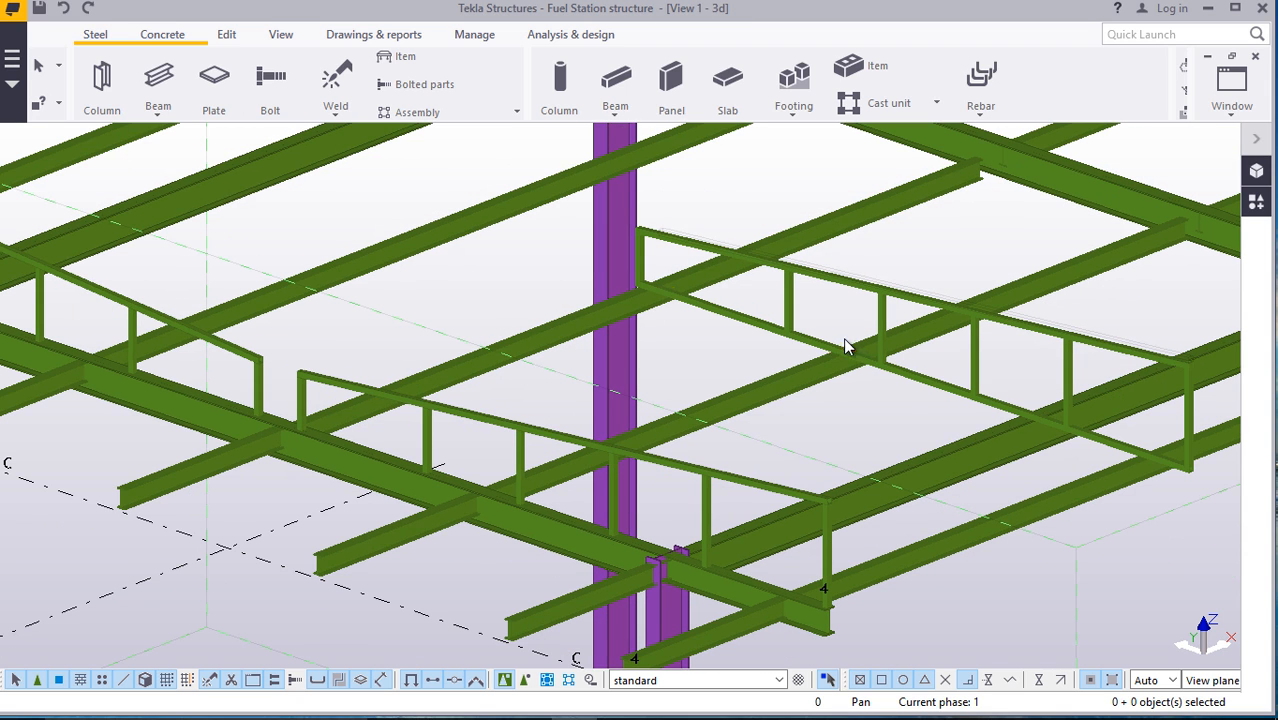
{"action": "left_click", "coordinate": [433, 291]}
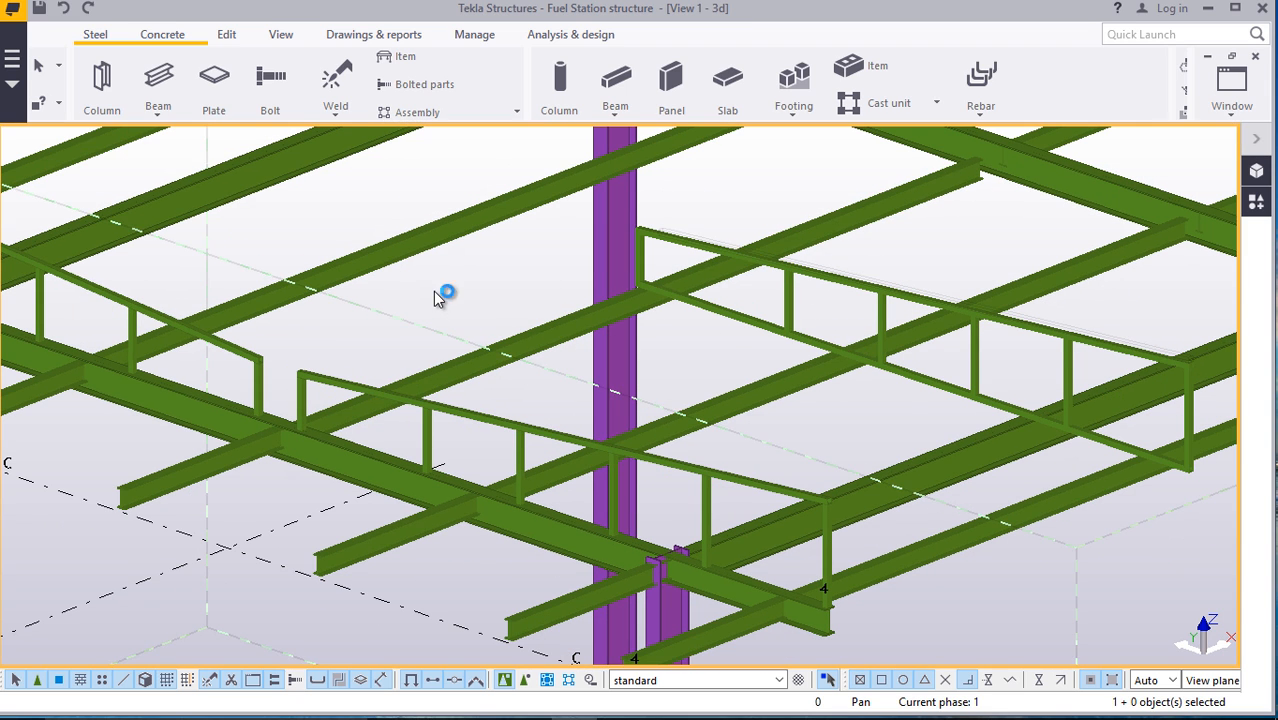
{"action": "right_click", "coordinate": [433, 291]}
{"action": "left_click", "coordinate": [494, 397]}
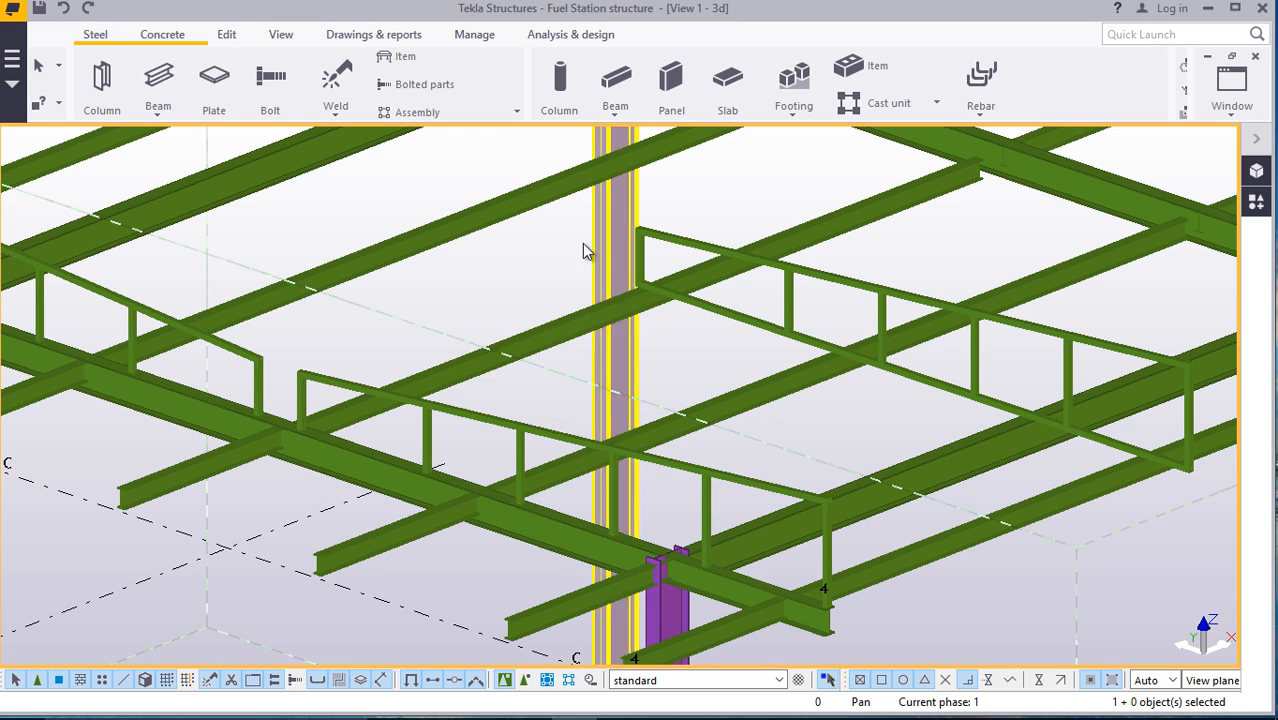
{"action": "scroll", "coordinate": [582, 243], "scroll_direction": "down", "scroll_amount": 4}
{"action": "scroll", "coordinate": [1000, 415], "scroll_direction": "up", "scroll_amount": 5}
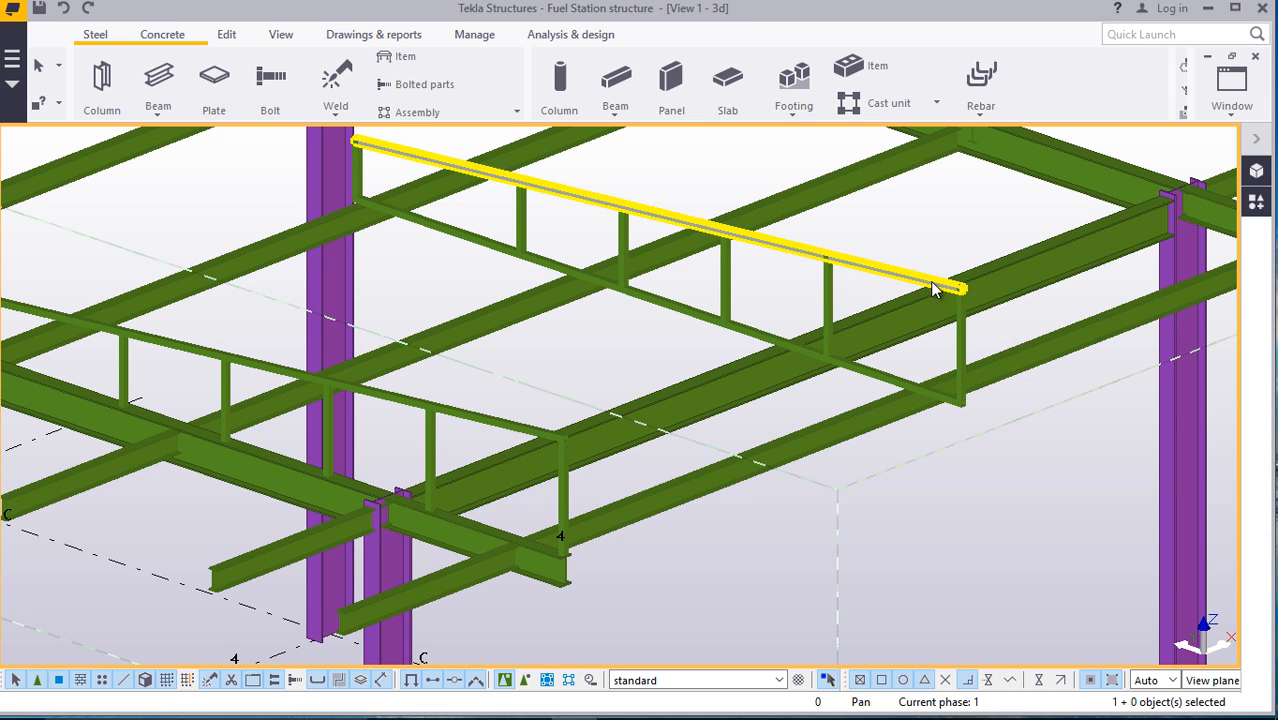
{"action": "scroll", "coordinate": [946, 288], "scroll_direction": "up", "scroll_amount": 3}
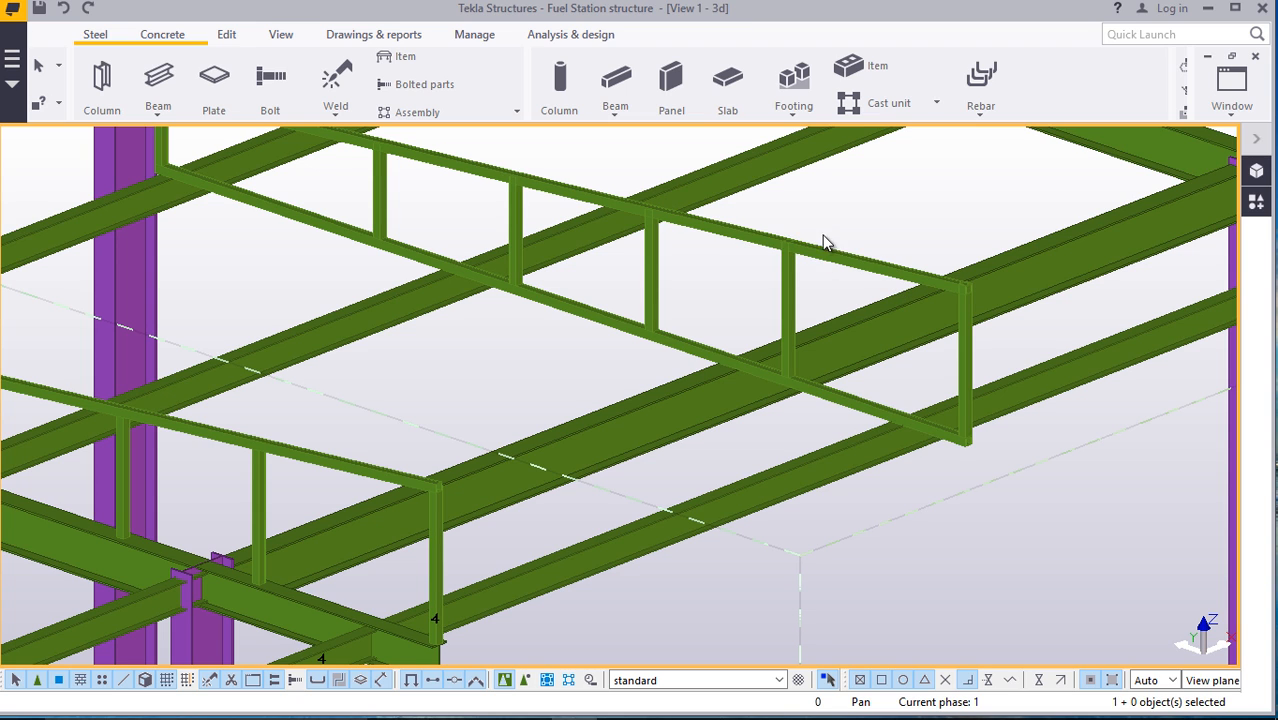
Delete the midspan frame's top chord and six posts, keeping only its bottom chord
{"action": "left_click_drag", "start_coordinate": [774, 258], "coordinate": [769, 255]}
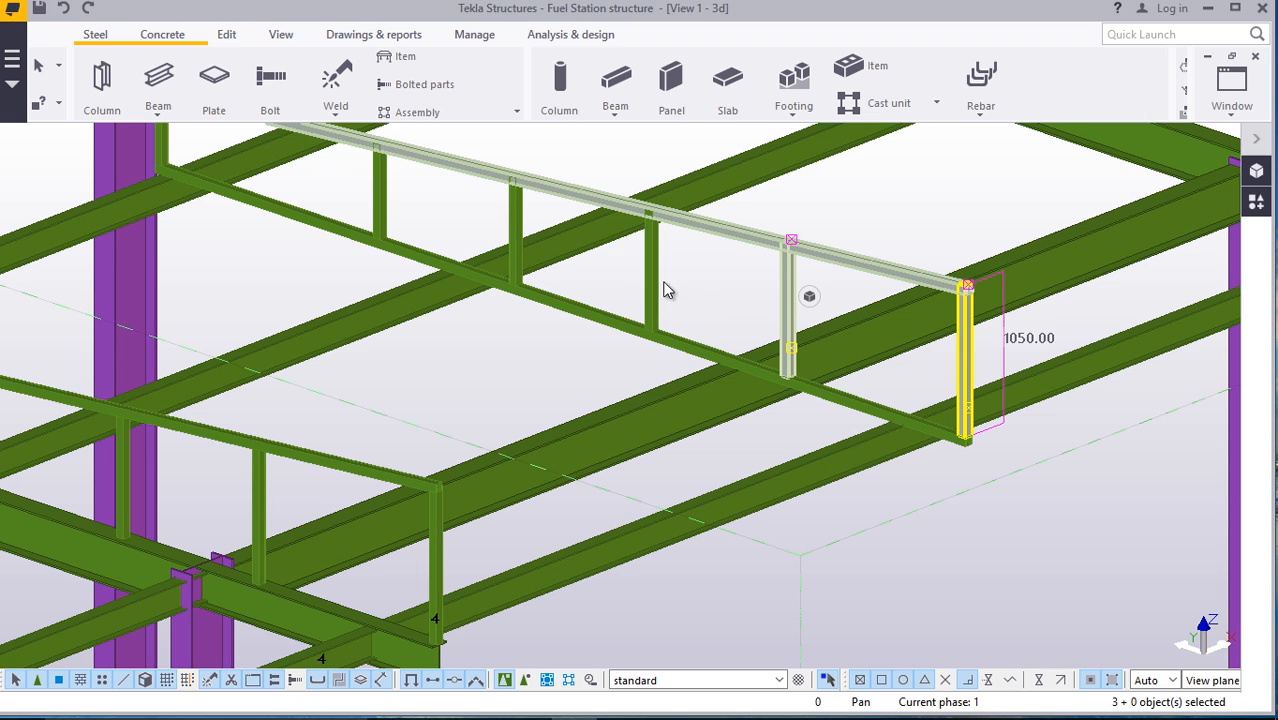
{"action": "left_click", "coordinate": [374, 180], "text": "shift"}
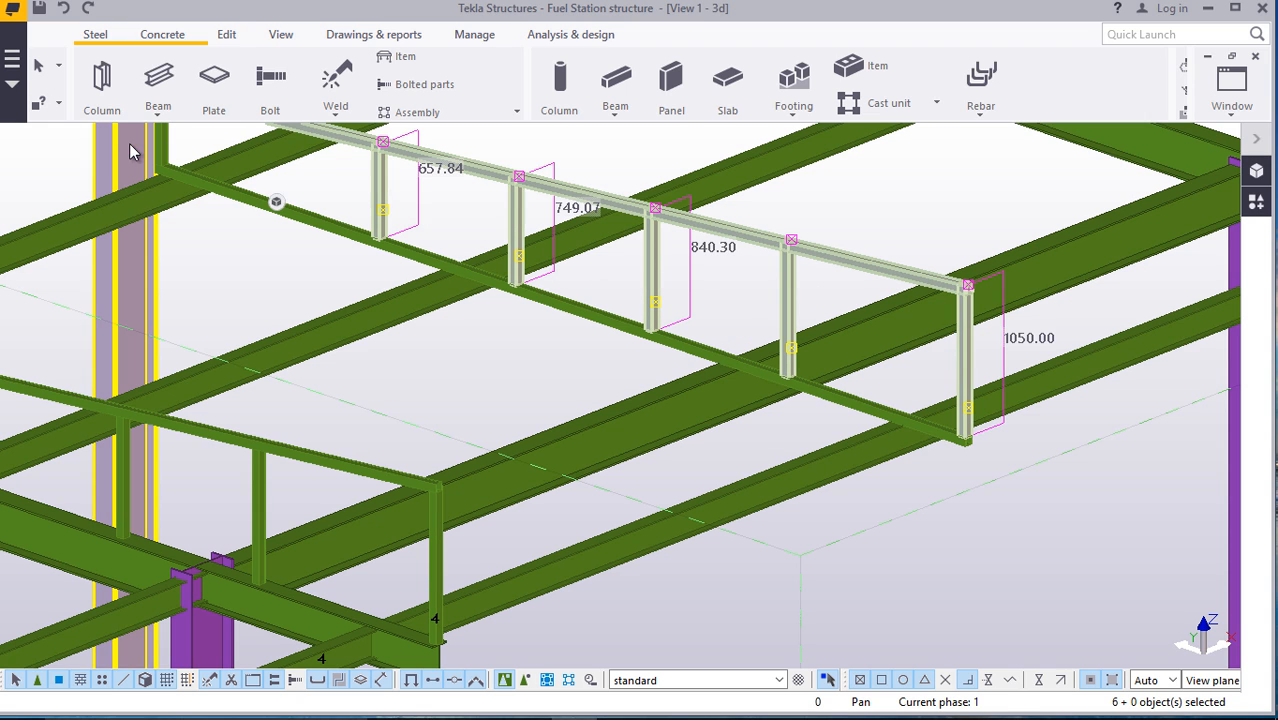
{"action": "right_click", "coordinate": [226, 228]}
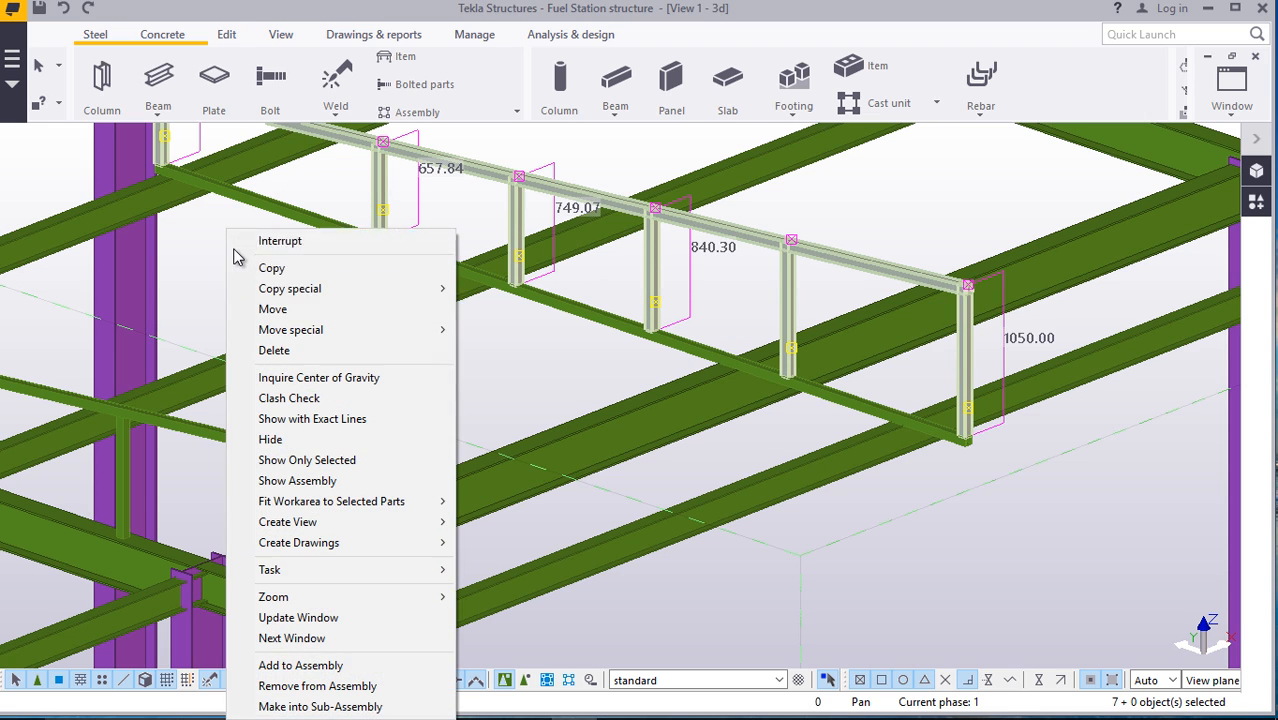
{"action": "left_click", "coordinate": [290, 350]}
Copy the edge frame's top chord and six posts from the tallest post's outer base midpoint to the top-edge midpoint of the midspan bottom chord's end
{"action": "scroll", "coordinate": [508, 286], "scroll_direction": "down", "scroll_amount": 2}
{"action": "middle_click_drag", "start_coordinate": [508, 286], "coordinate": [479, 451], "text": "ctrl"}
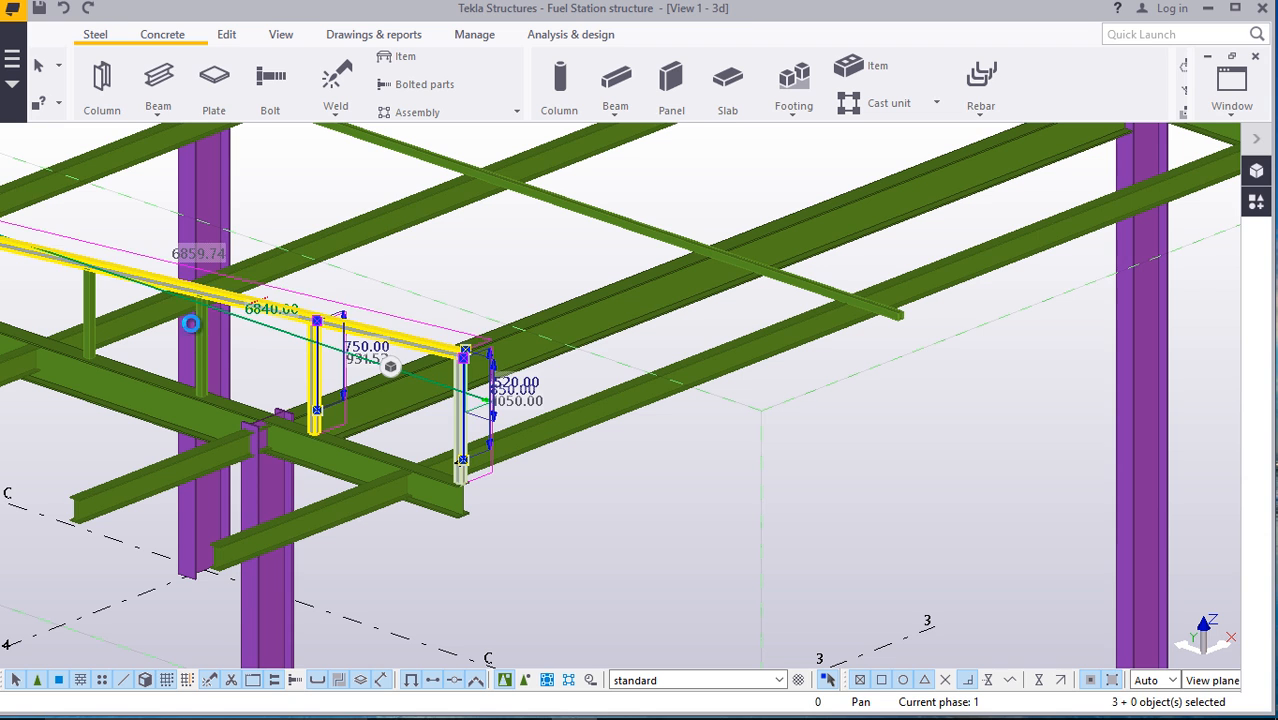
{"action": "scroll", "coordinate": [190, 348], "scroll_direction": "down", "scroll_amount": 2}
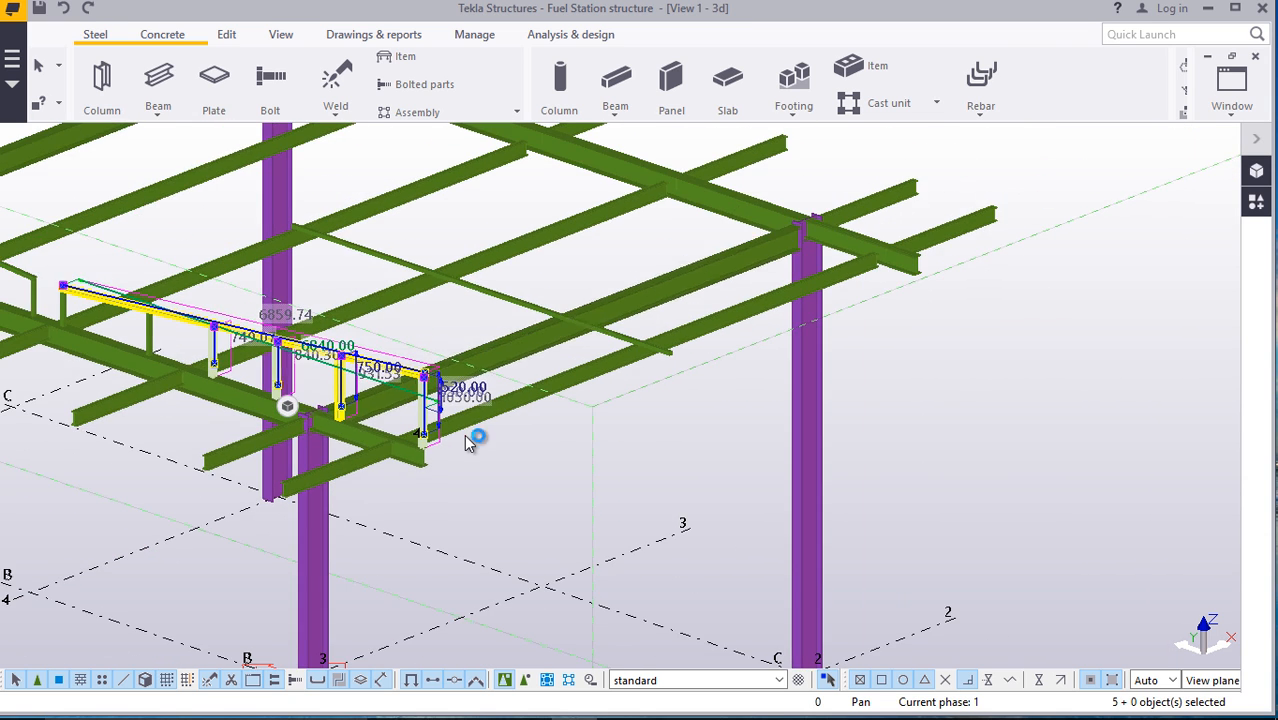
{"action": "scroll", "coordinate": [150, 336], "scroll_direction": "up", "scroll_amount": 3}
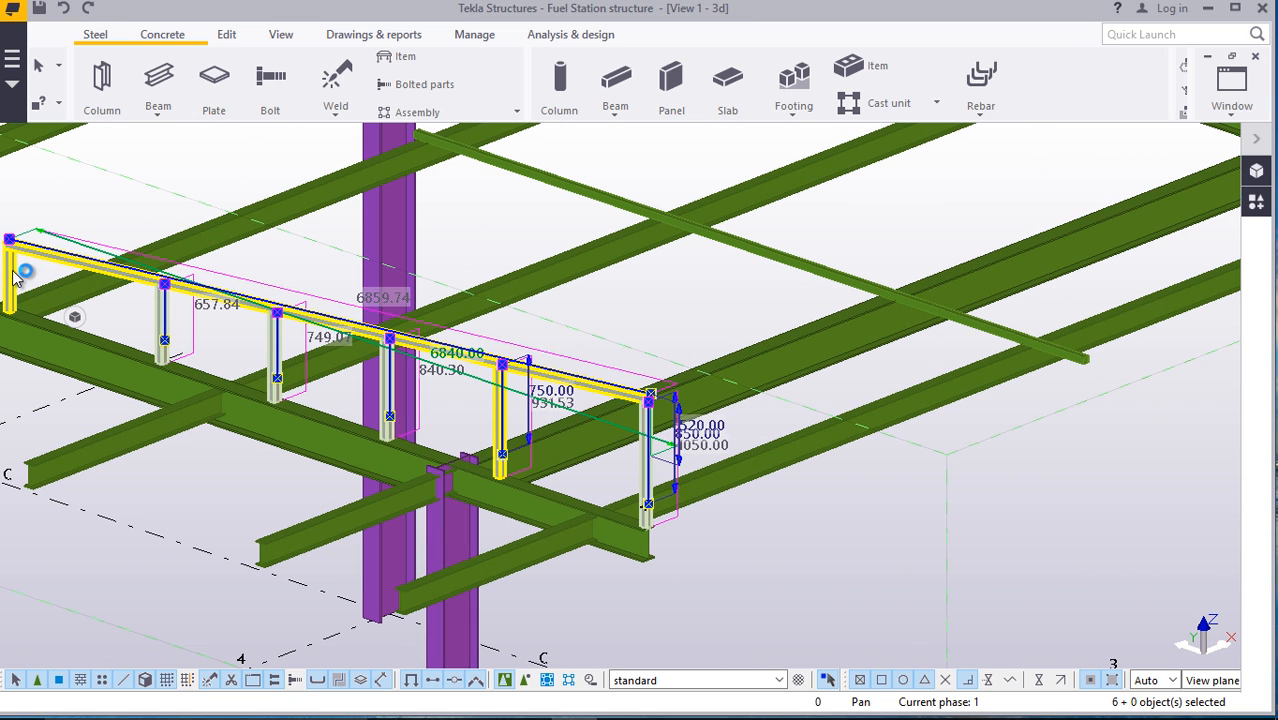
{"action": "right_click", "coordinate": [884, 494]}
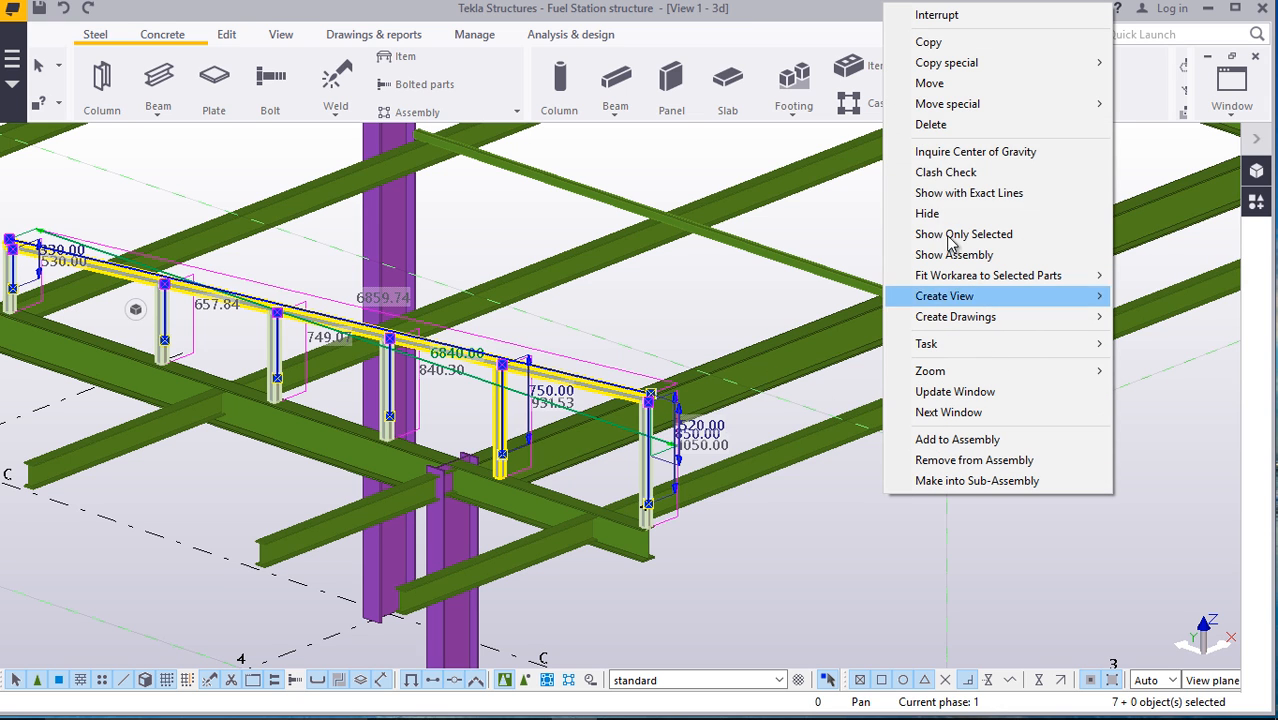
{"action": "left_click", "coordinate": [929, 42]}
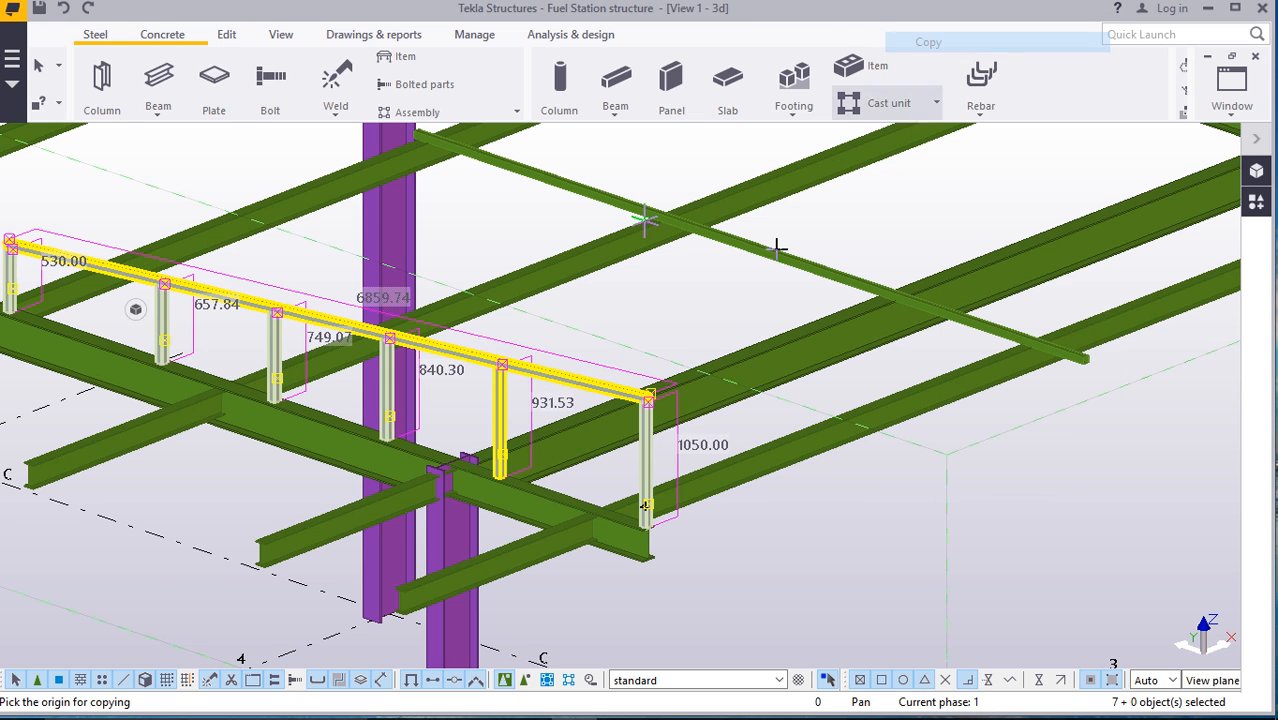
{"action": "scroll", "coordinate": [686, 497], "scroll_direction": "up", "scroll_amount": 10}
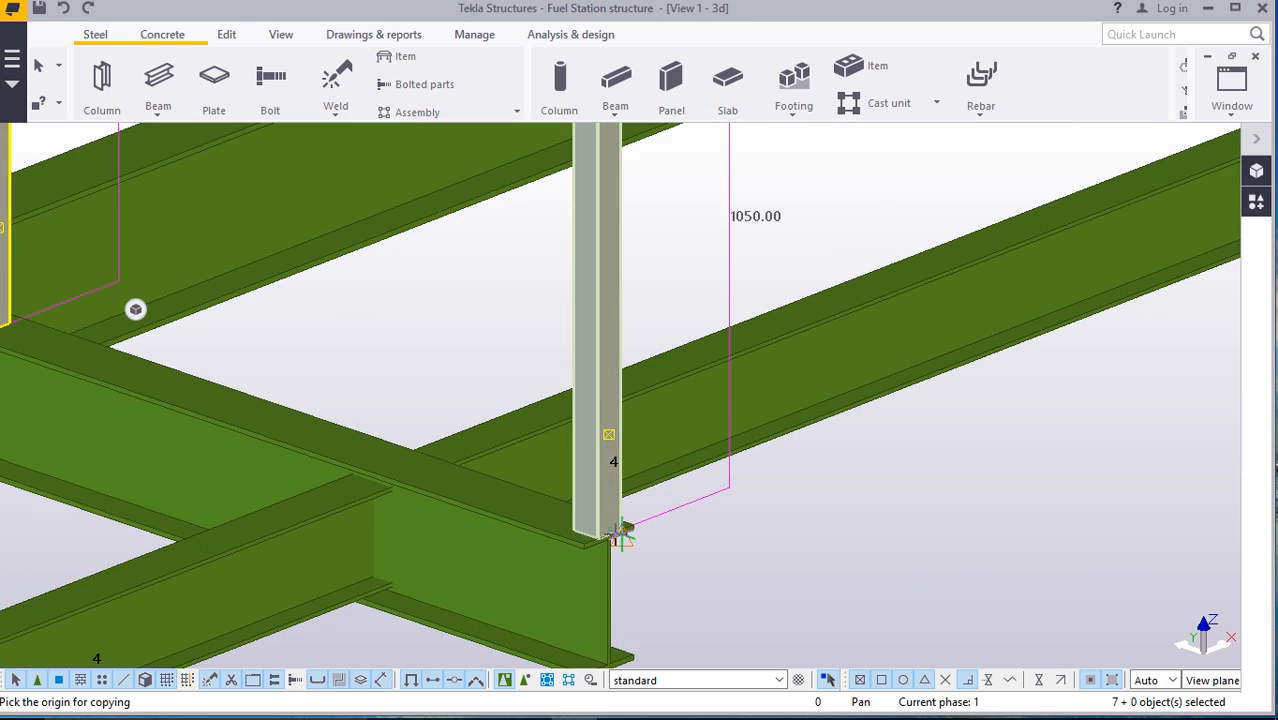
{"action": "scroll", "coordinate": [612, 526], "scroll_direction": "up", "scroll_amount": 4}
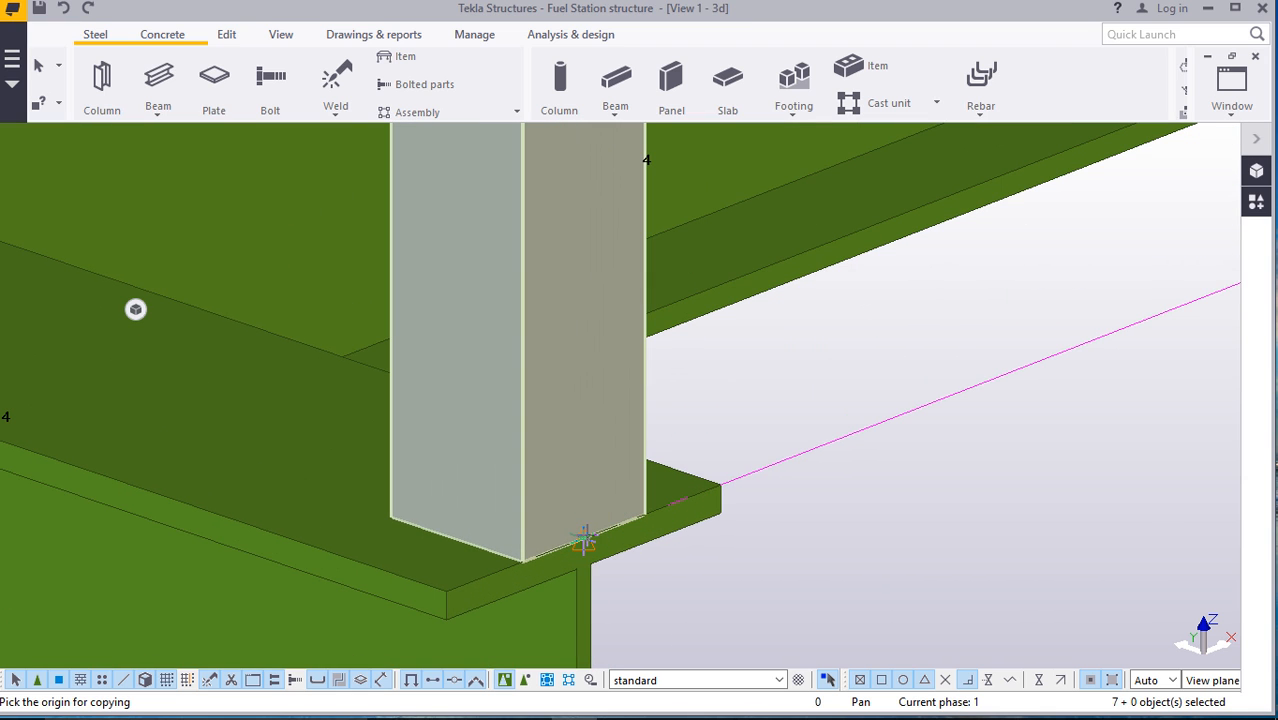
{"action": "left_click", "coordinate": [583, 540]}
{"action": "scroll", "coordinate": [540, 548], "scroll_direction": "down", "scroll_amount": 12}
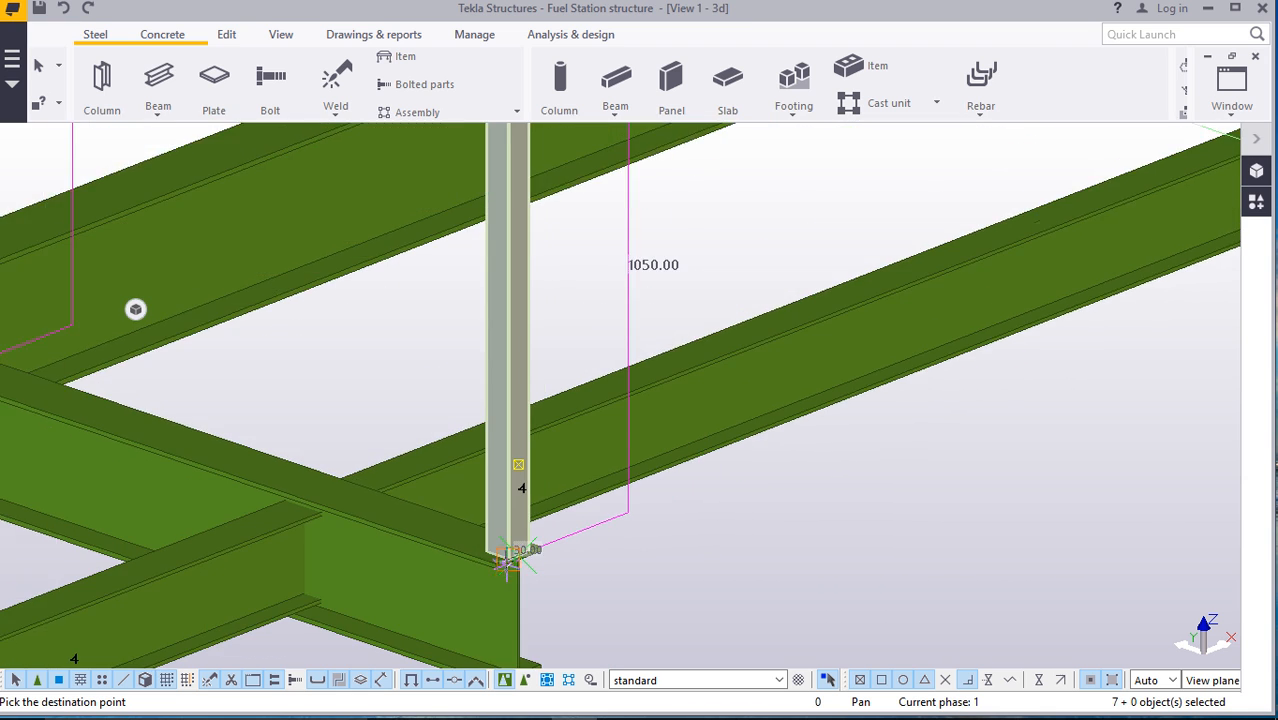
{"action": "scroll", "coordinate": [505, 555], "scroll_direction": "down", "scroll_amount": 3}
{"action": "scroll", "coordinate": [847, 422], "scroll_direction": "up", "scroll_amount": 8}
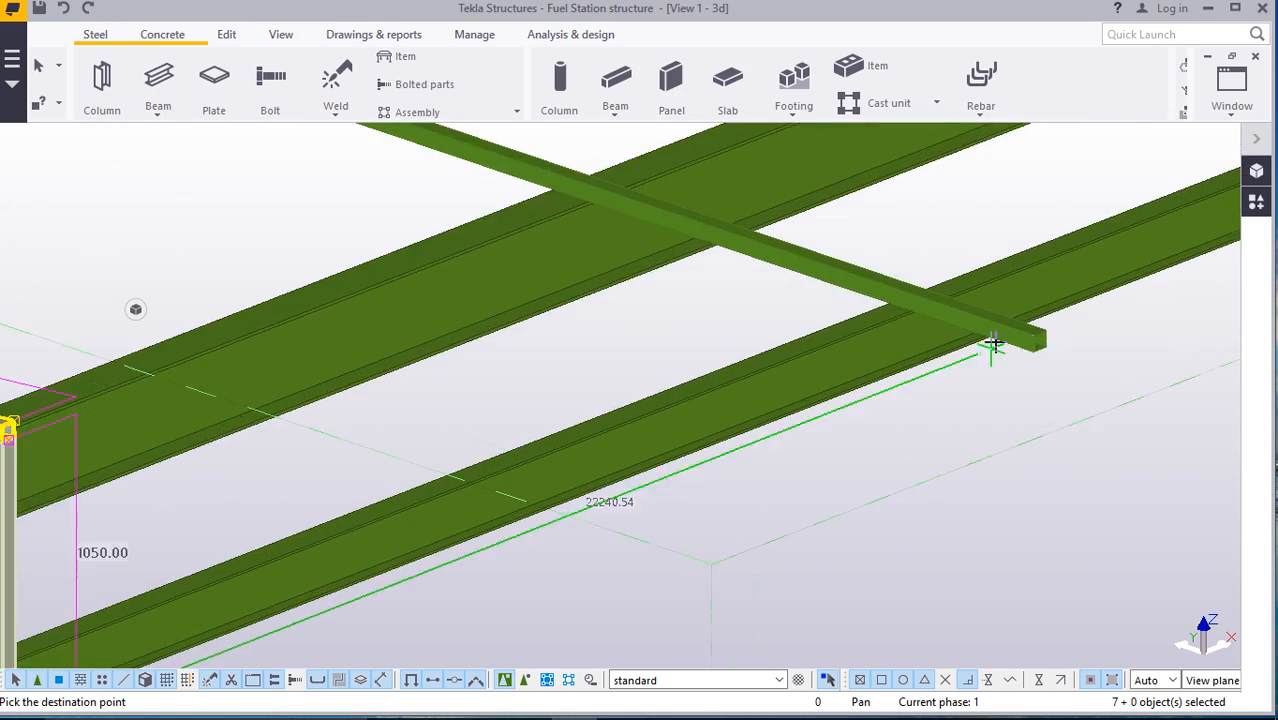
{"action": "scroll", "coordinate": [1085, 318], "scroll_direction": "up", "scroll_amount": 10}
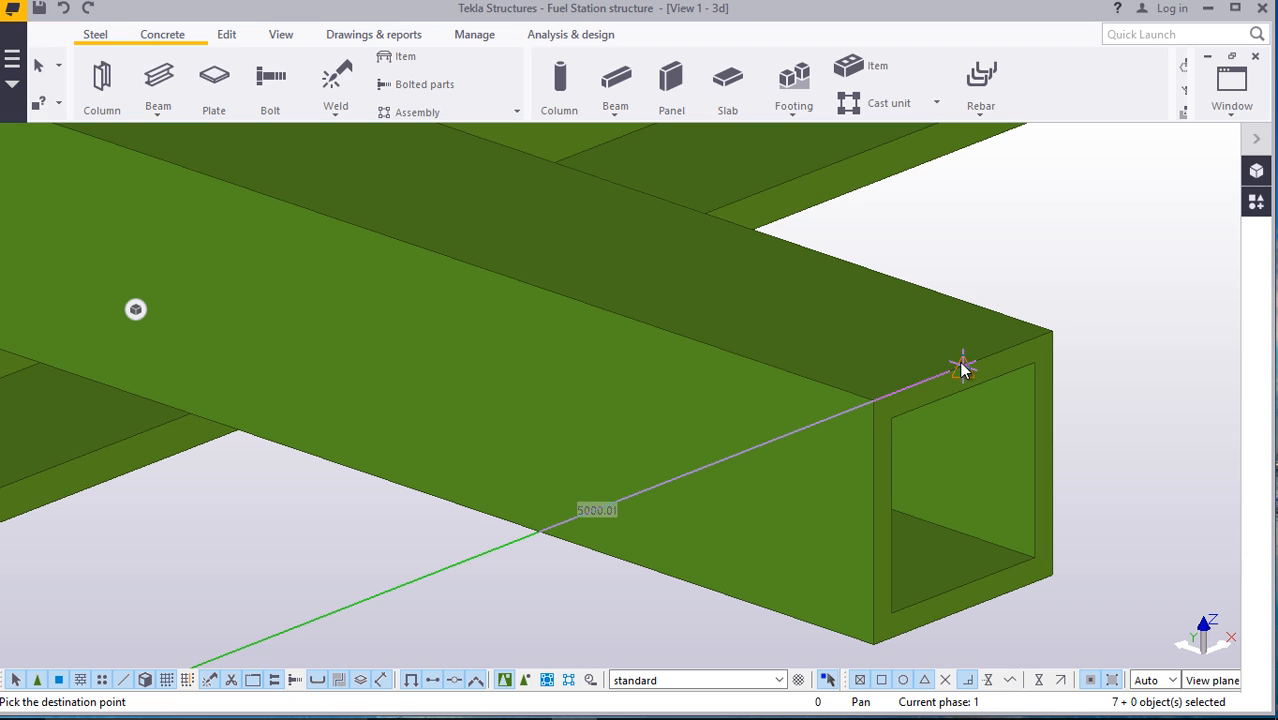
{"action": "left_click", "coordinate": [961, 370]}
{"action": "right_click", "coordinate": [1062, 268]}
{"action": "left_click", "coordinate": [1092, 277]}
Examine how the copied posts sit on the midspan bottom chord at the tallest and shortest ends and how the frame fits the roof
{"action": "scroll", "coordinate": [799, 433], "scroll_direction": "down", "scroll_amount": 8}
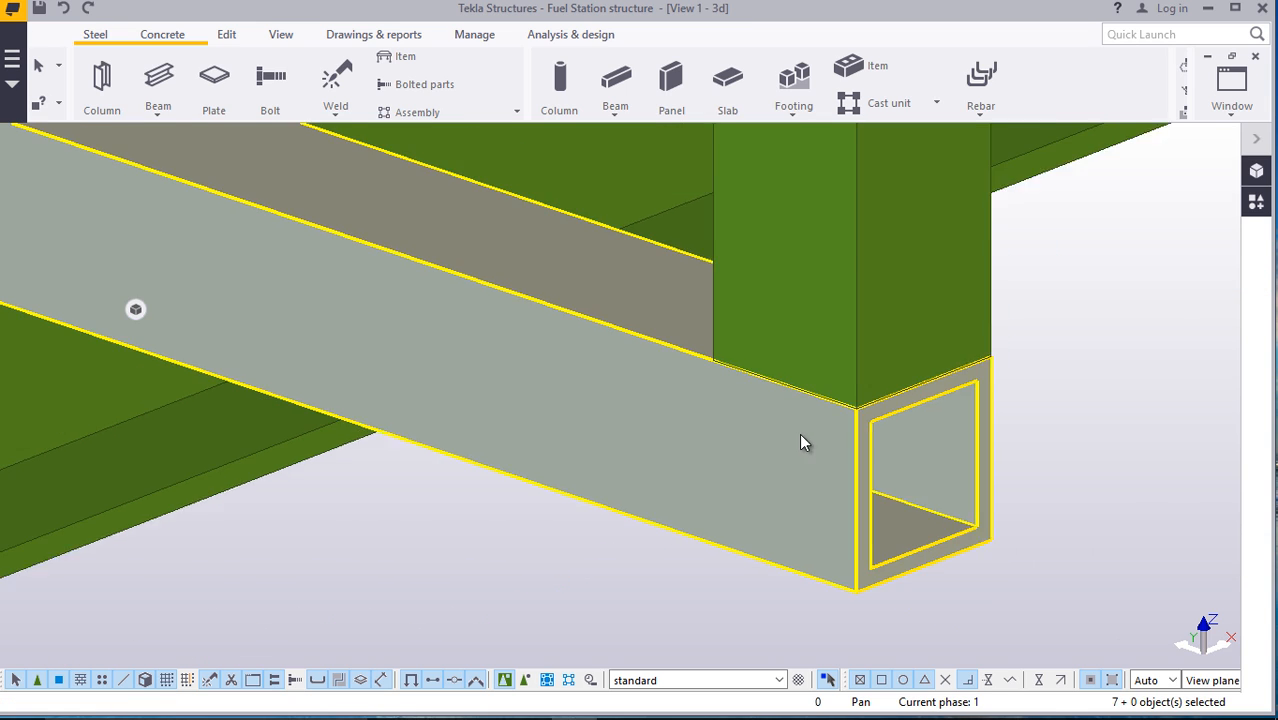
{"action": "scroll", "coordinate": [955, 479], "scroll_direction": "down", "scroll_amount": 10}
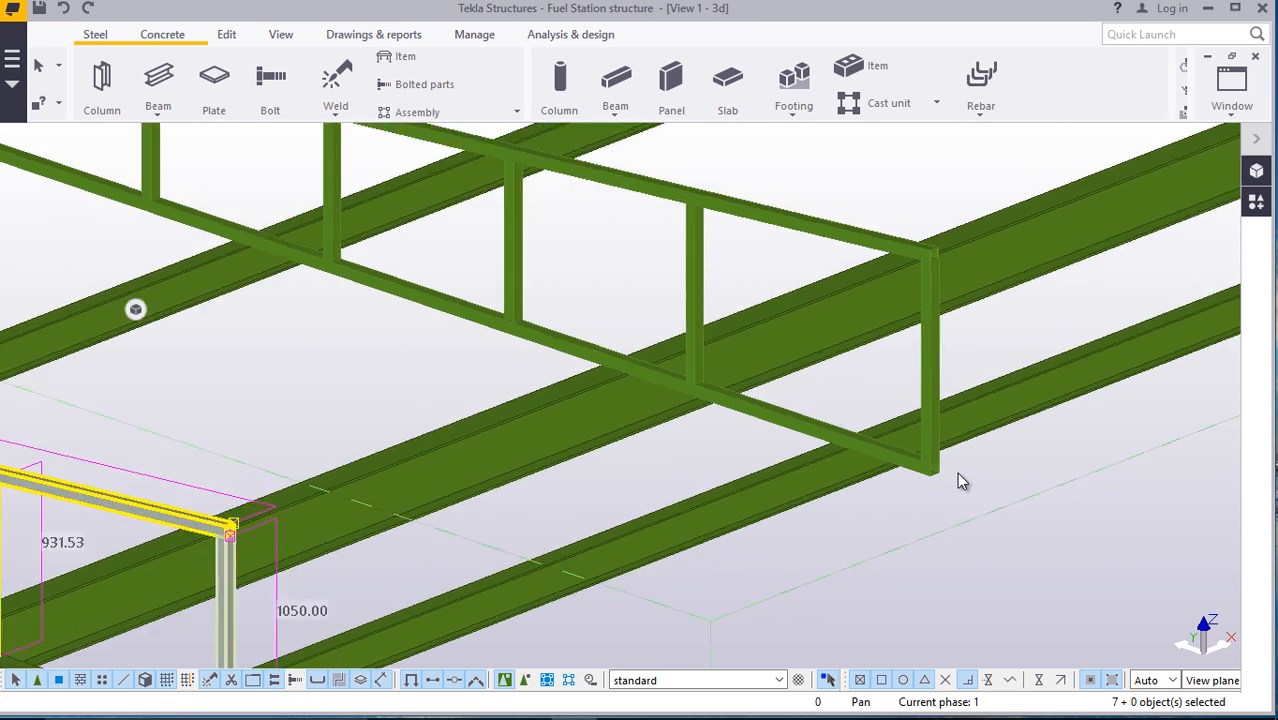
{"action": "scroll", "coordinate": [572, 345], "scroll_direction": "up", "scroll_amount": 10}
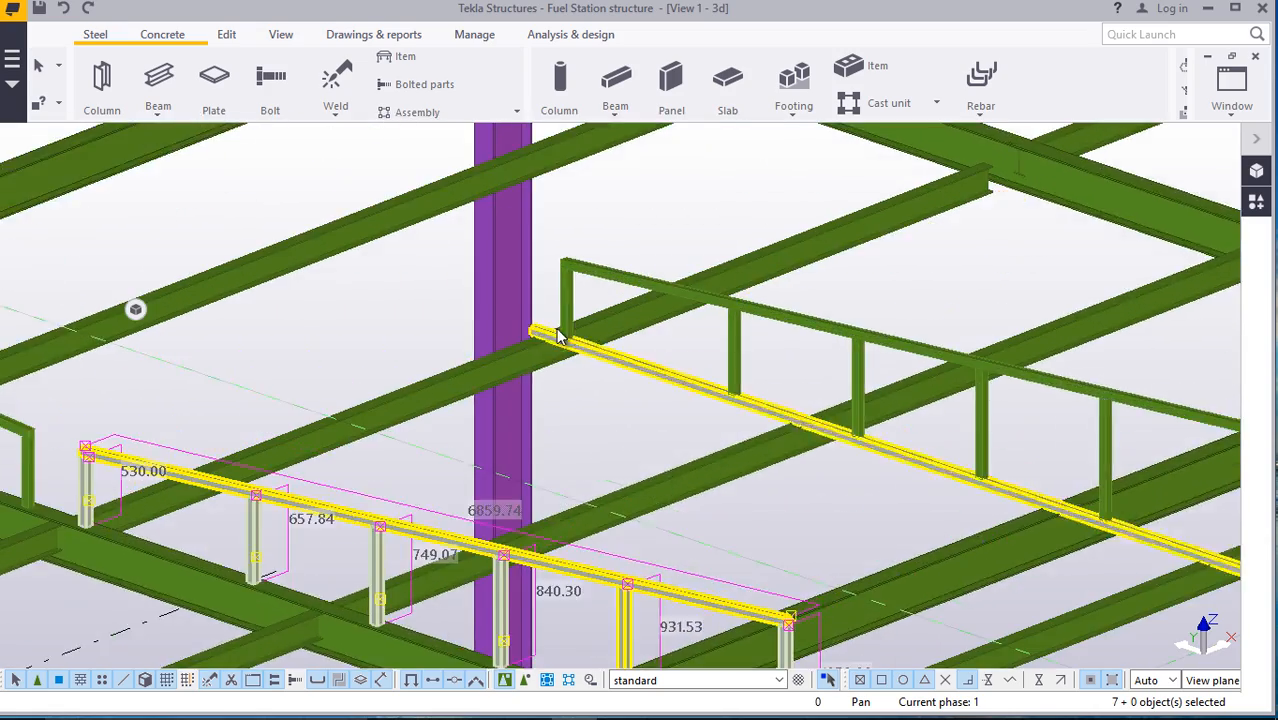
{"action": "scroll", "coordinate": [578, 340], "scroll_direction": "up", "scroll_amount": 5}
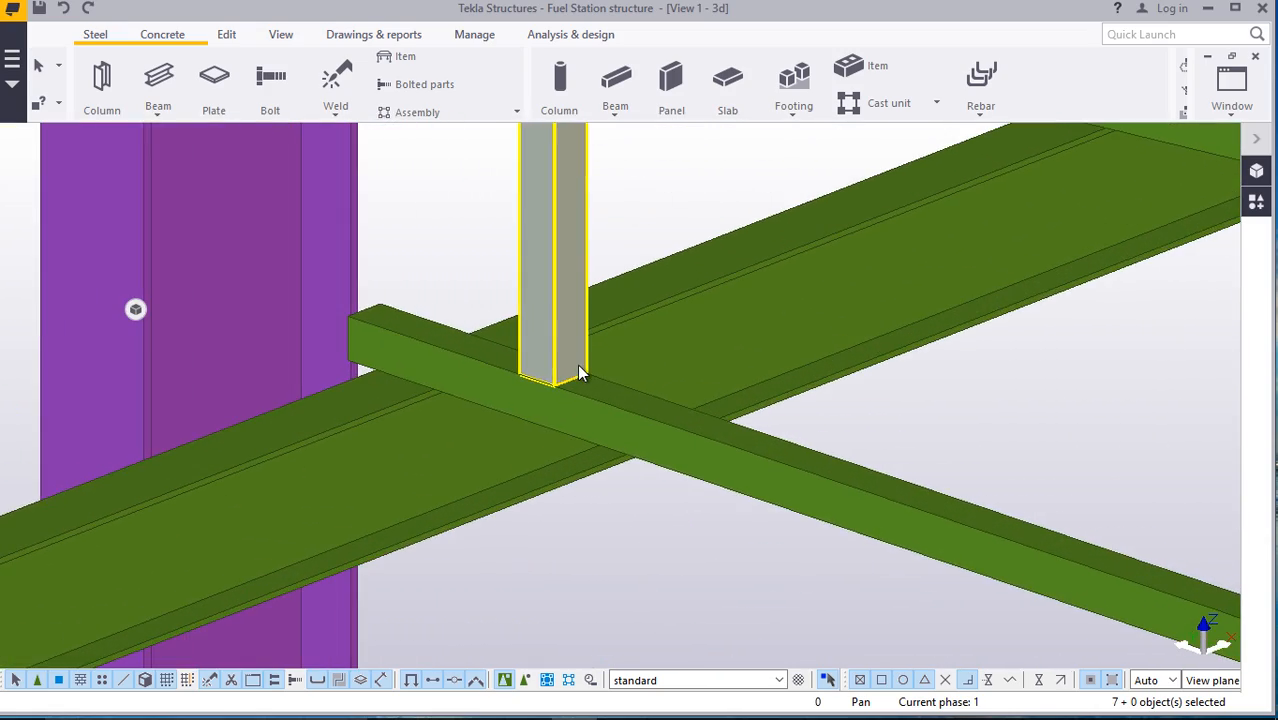
{"action": "scroll", "coordinate": [586, 390], "scroll_direction": "down", "scroll_amount": 2}
{"action": "scroll", "coordinate": [590, 401], "scroll_direction": "down", "scroll_amount": 6}
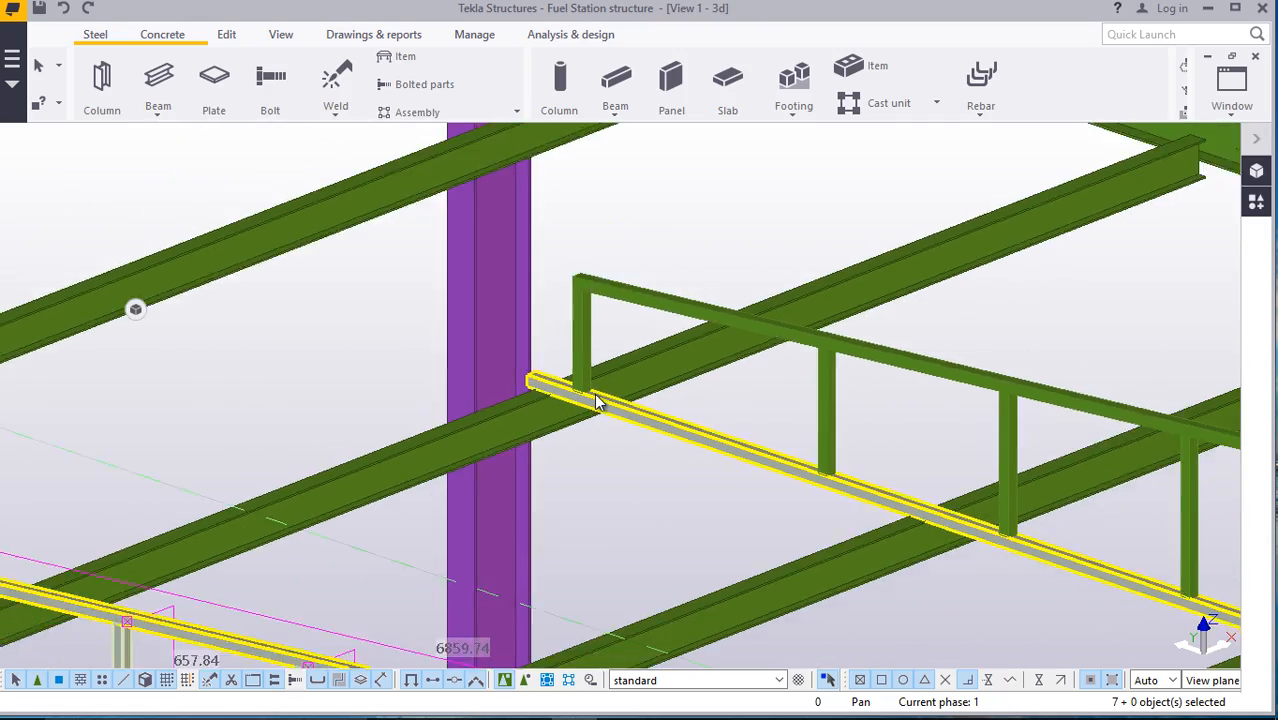
{"action": "scroll", "coordinate": [594, 395], "scroll_direction": "down", "scroll_amount": 8}
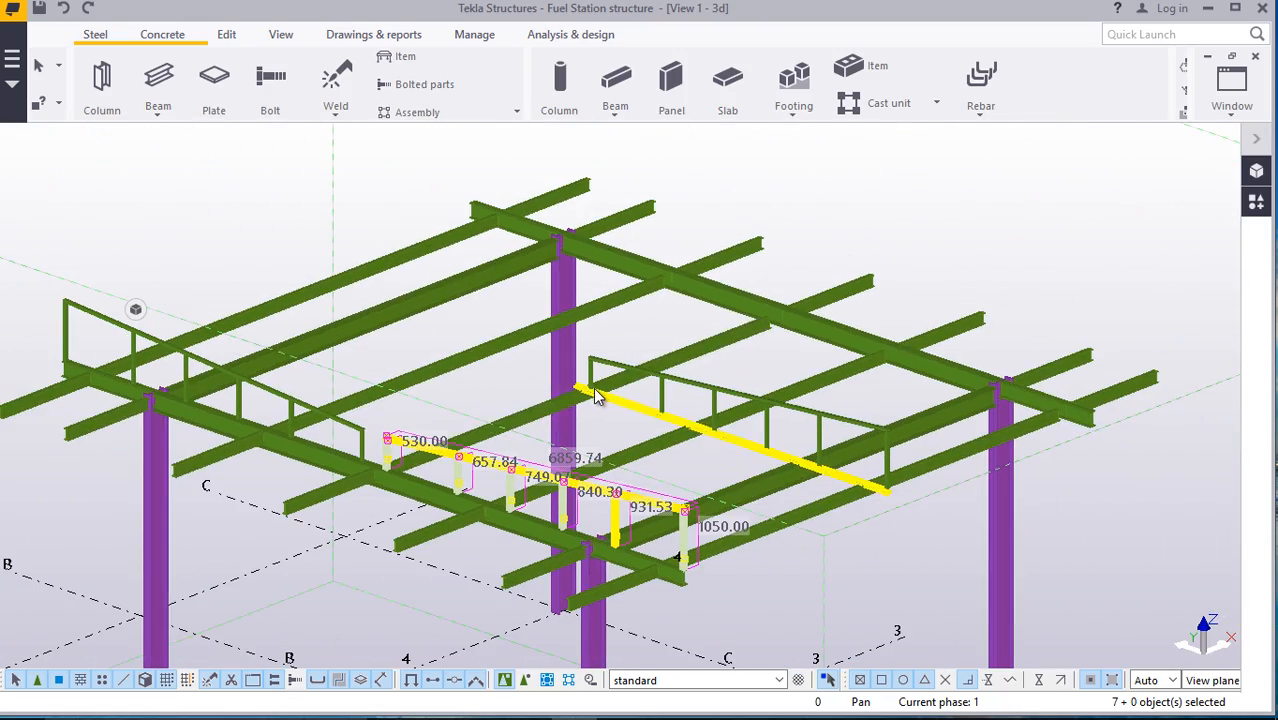
{"action": "scroll", "coordinate": [547, 408], "scroll_direction": "up", "scroll_amount": 3}
{"action": "scroll", "coordinate": [566, 398], "scroll_direction": "down", "scroll_amount": 4}
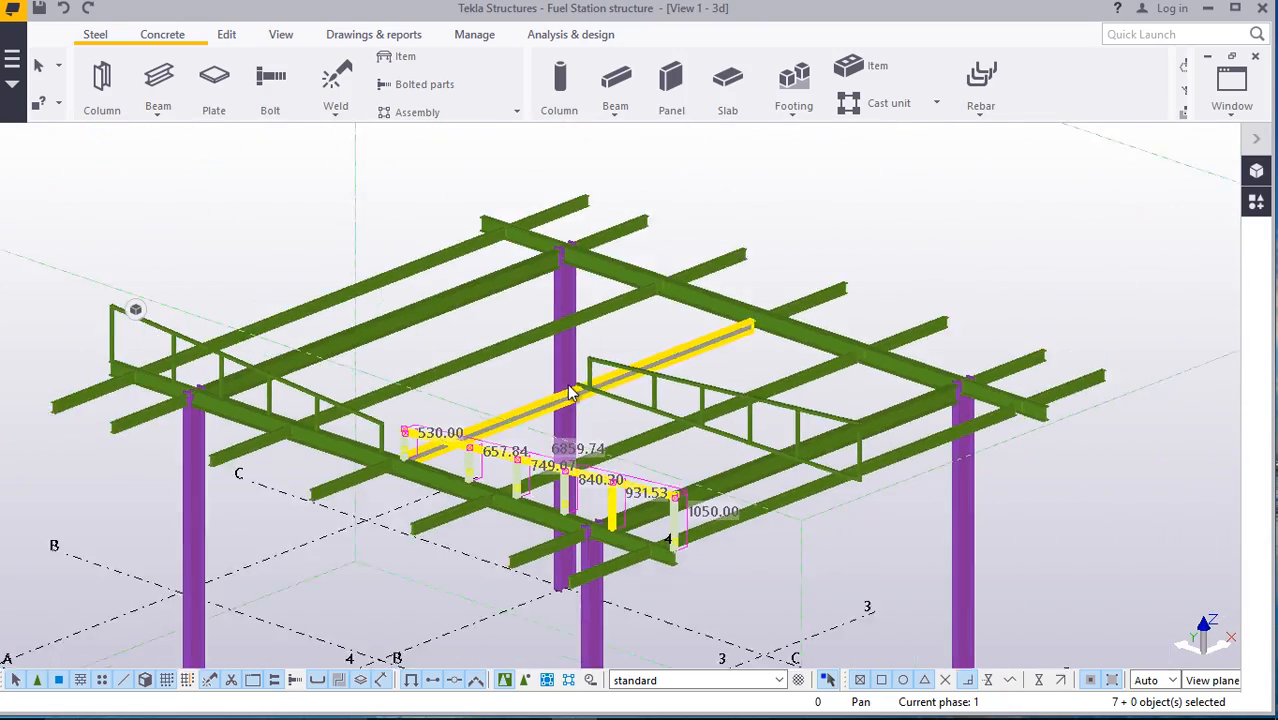
{"action": "scroll", "coordinate": [836, 446], "scroll_direction": "up", "scroll_amount": 5}
{"action": "scroll", "coordinate": [832, 457], "scroll_direction": "down", "scroll_amount": 2}
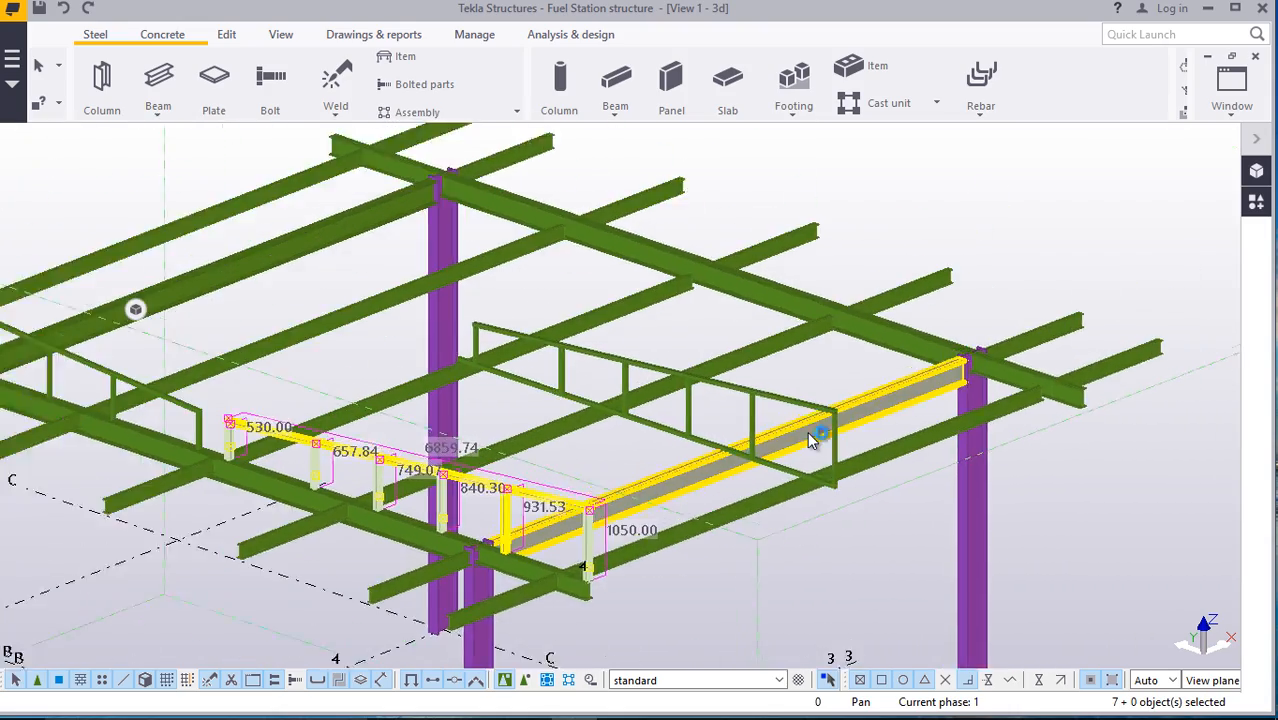
{"action": "scroll", "coordinate": [739, 402], "scroll_direction": "up", "scroll_amount": 6}
{"action": "scroll", "coordinate": [635, 395], "scroll_direction": "up", "scroll_amount": 3}
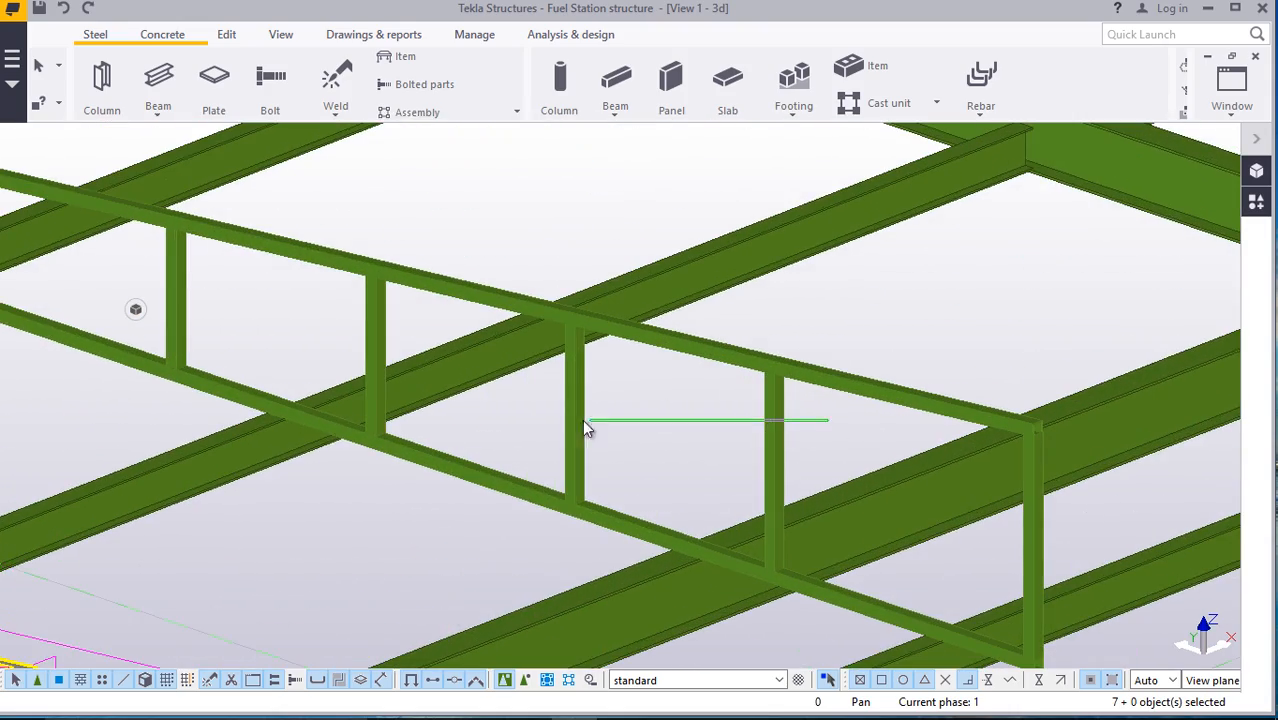
Mirror-copy the rebuilt midspan frame, including both chords and all six posts, about the middle purlin's end
{"action": "left_click_drag", "start_coordinate": [586, 428], "coordinate": [557, 428]}
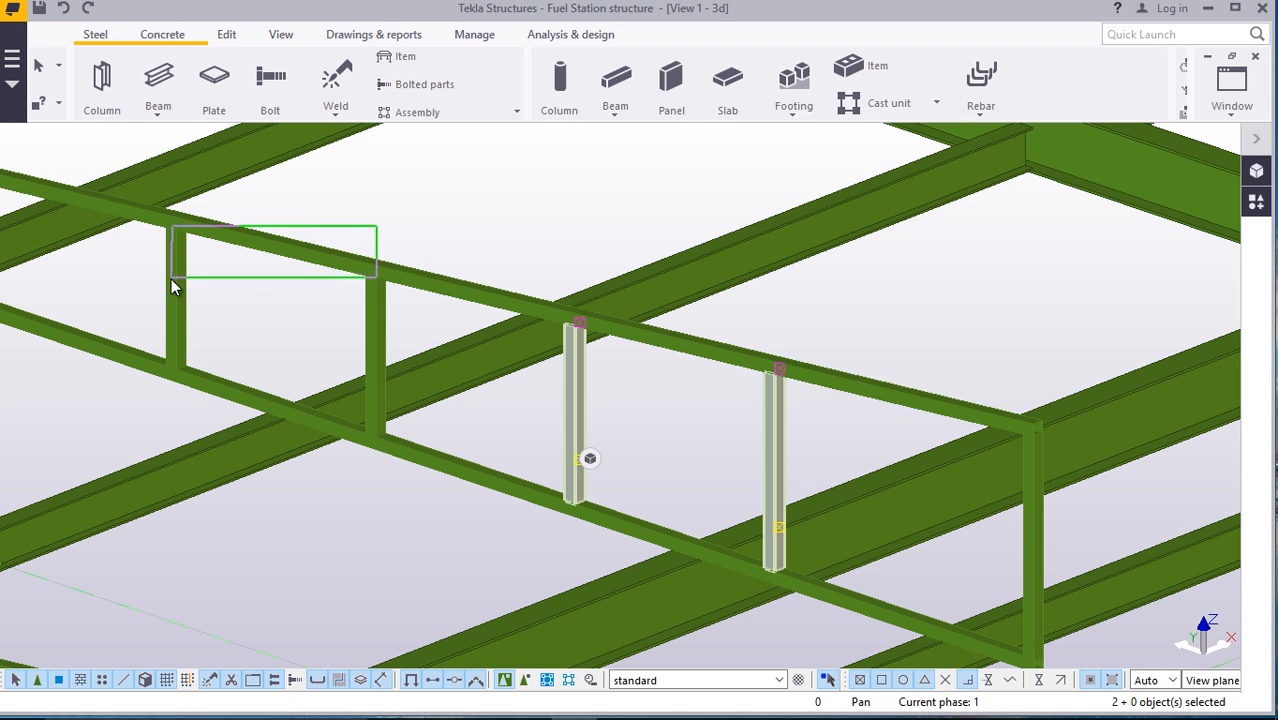
{"action": "left_click_drag", "start_coordinate": [171, 279], "coordinate": [89, 364], "text": "shift"}
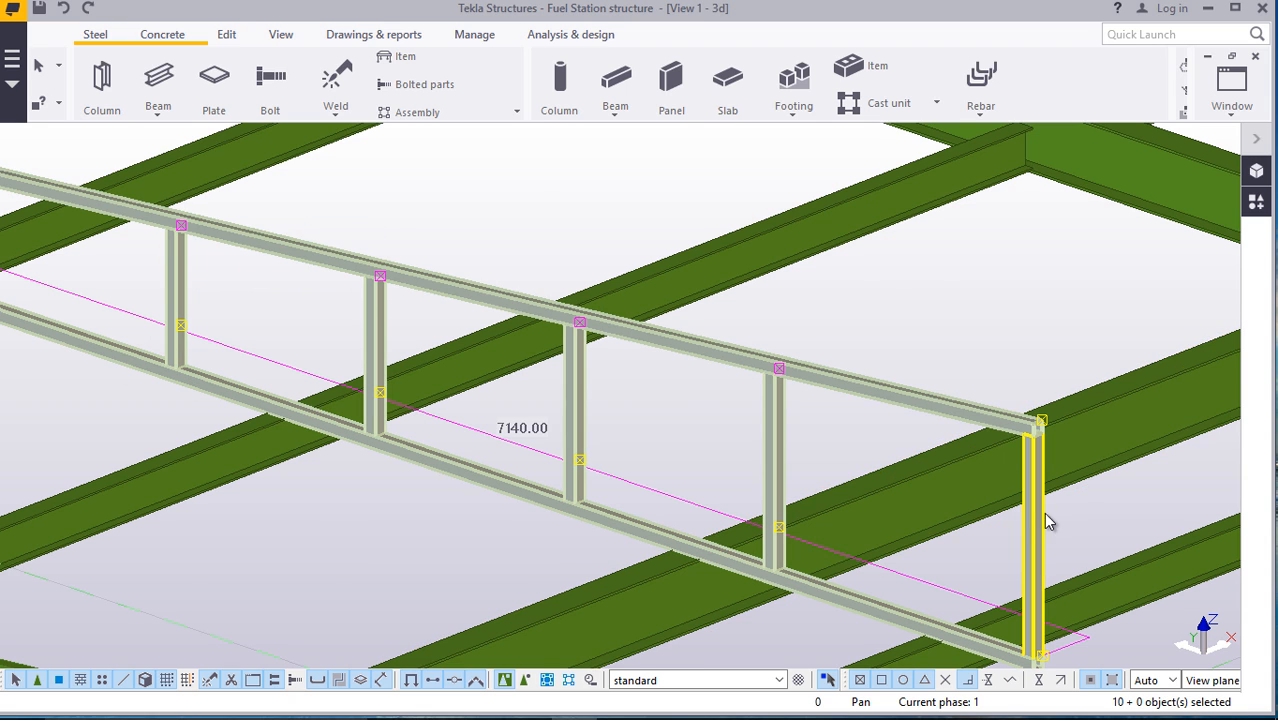
{"action": "scroll", "coordinate": [1040, 537], "scroll_direction": "down", "scroll_amount": 3}
{"action": "scroll", "coordinate": [400, 385], "scroll_direction": "up", "scroll_amount": 4}
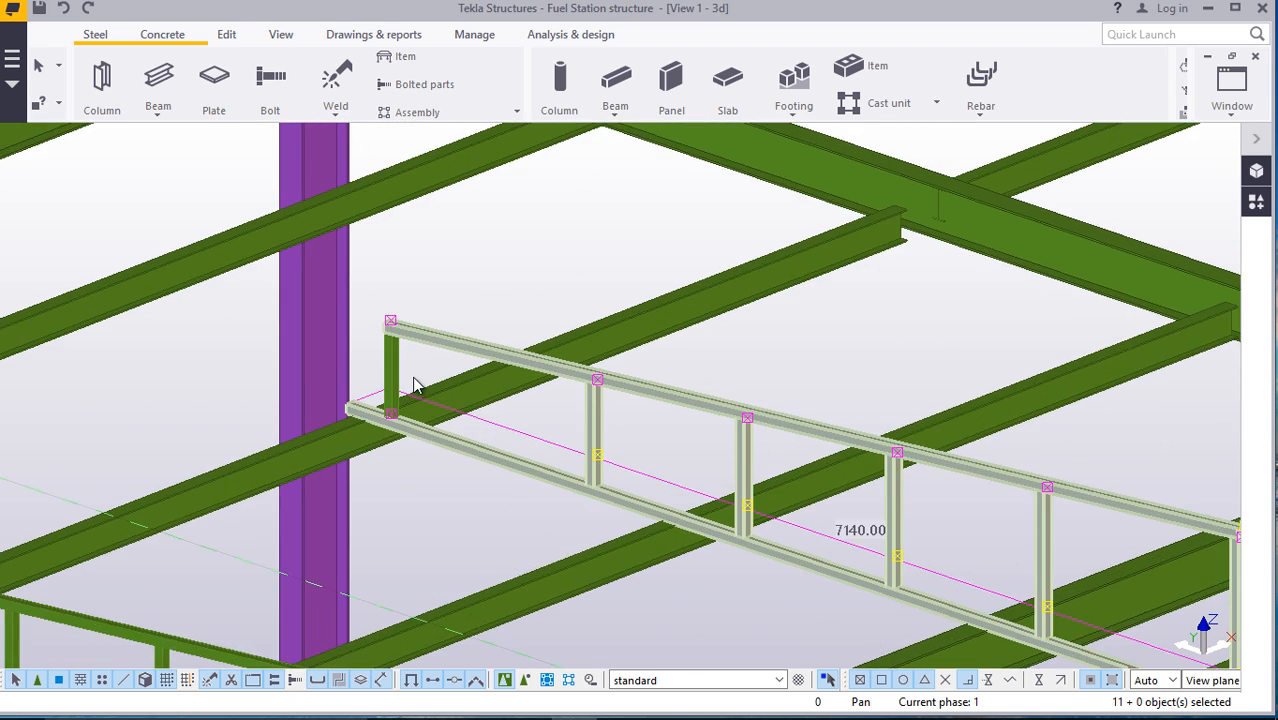
{"action": "left_click", "coordinate": [388, 360], "text": "shift"}
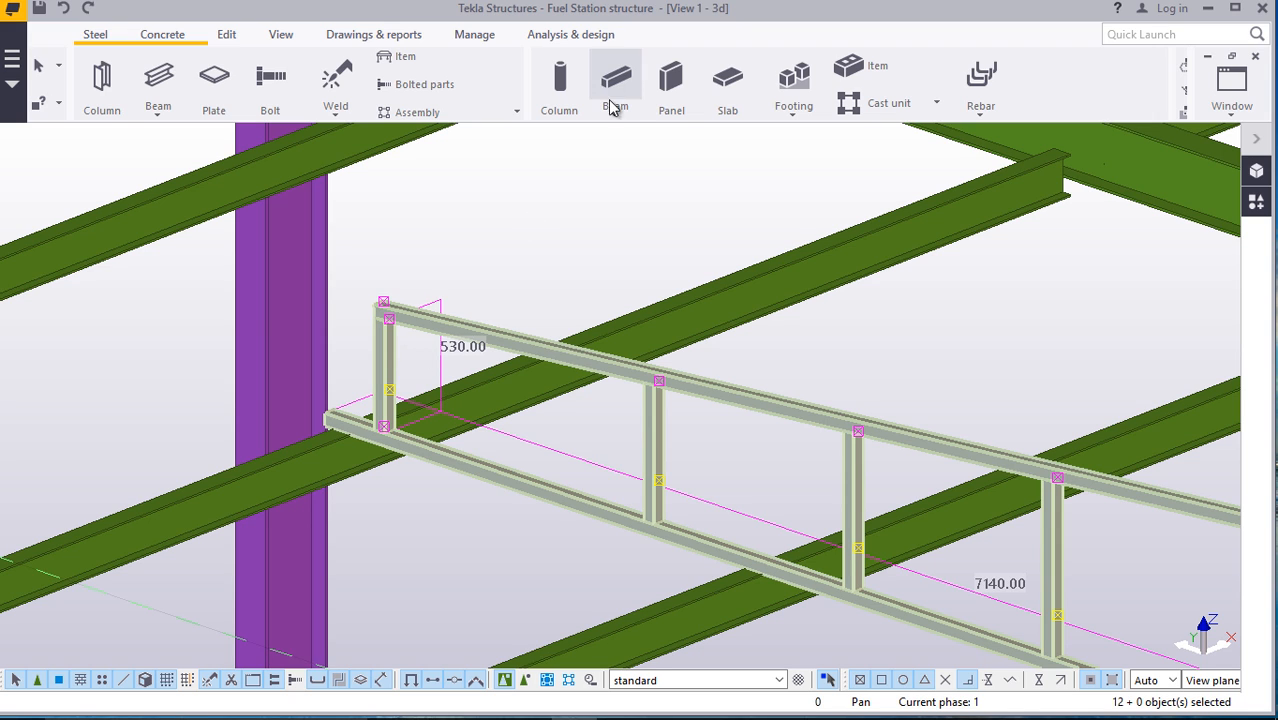
{"action": "right_click", "coordinate": [581, 185]}
{"action": "mouse_move", "coordinate": [660, 245]}
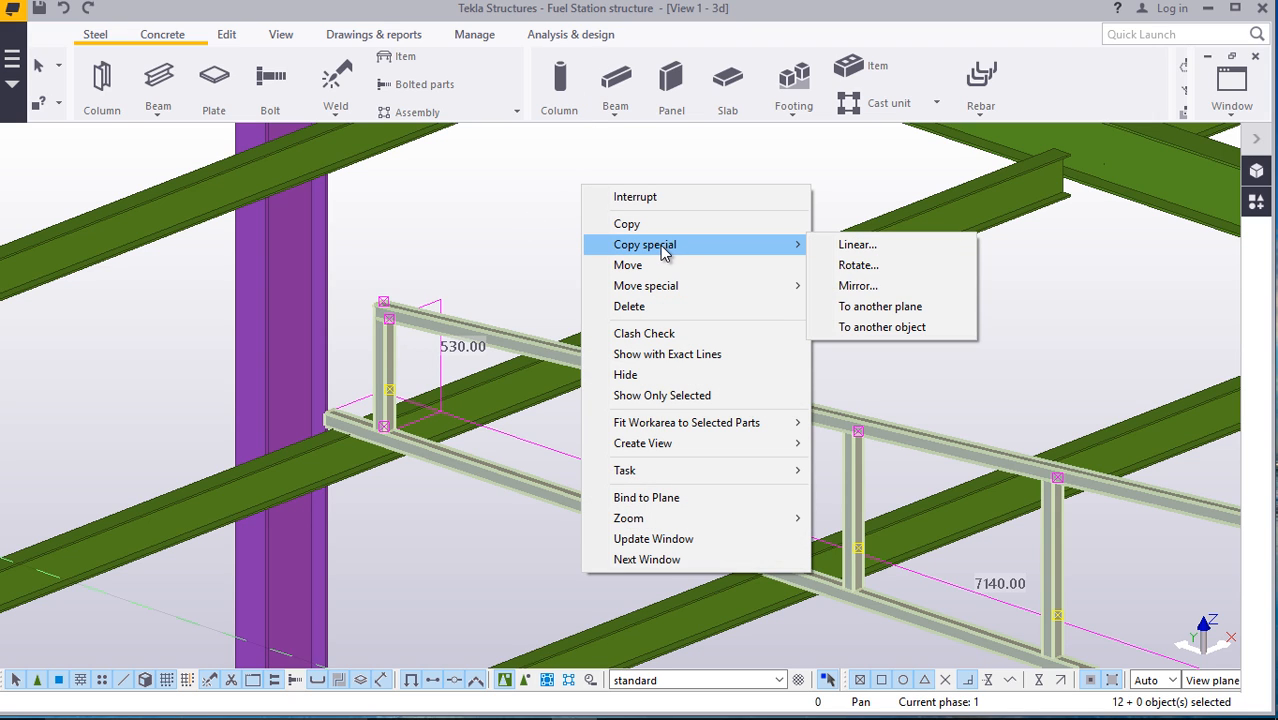
{"action": "left_click", "coordinate": [897, 288]}
{"action": "scroll", "coordinate": [841, 266], "scroll_direction": "down", "scroll_amount": 3}
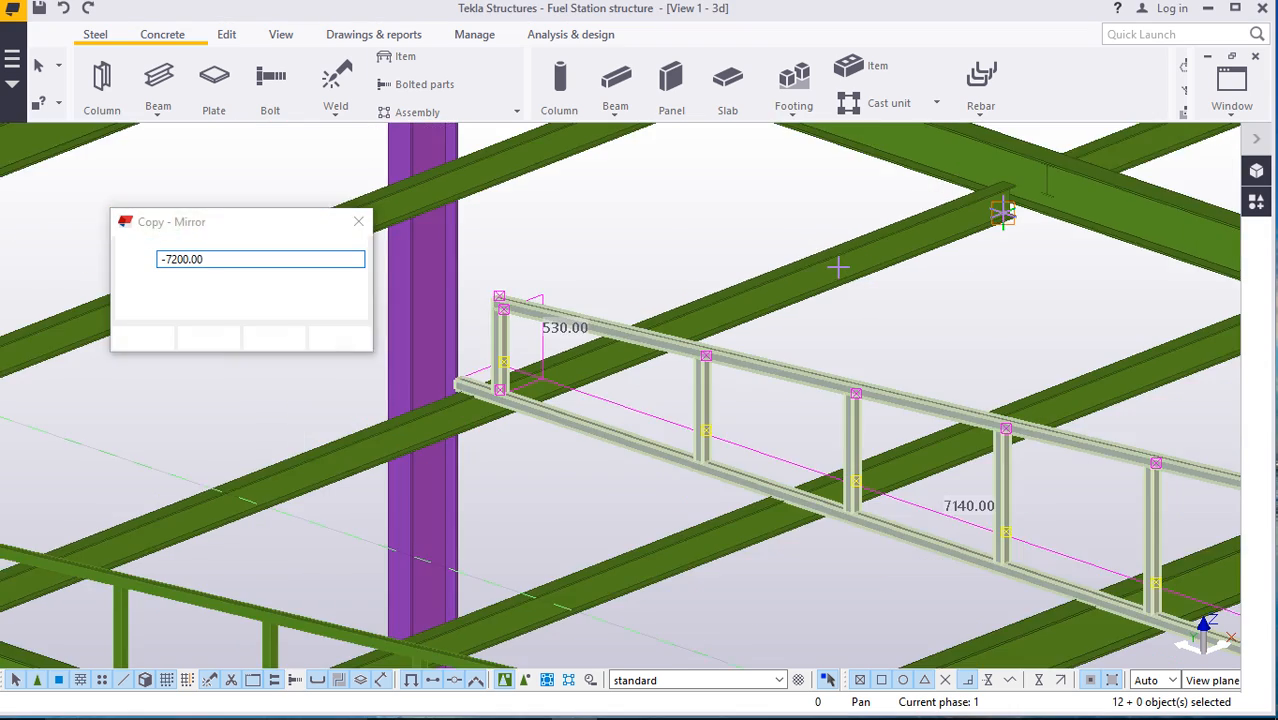
{"action": "scroll", "coordinate": [740, 360], "scroll_direction": "down", "scroll_amount": 3}
{"action": "scroll", "coordinate": [565, 348], "scroll_direction": "up", "scroll_amount": 5}
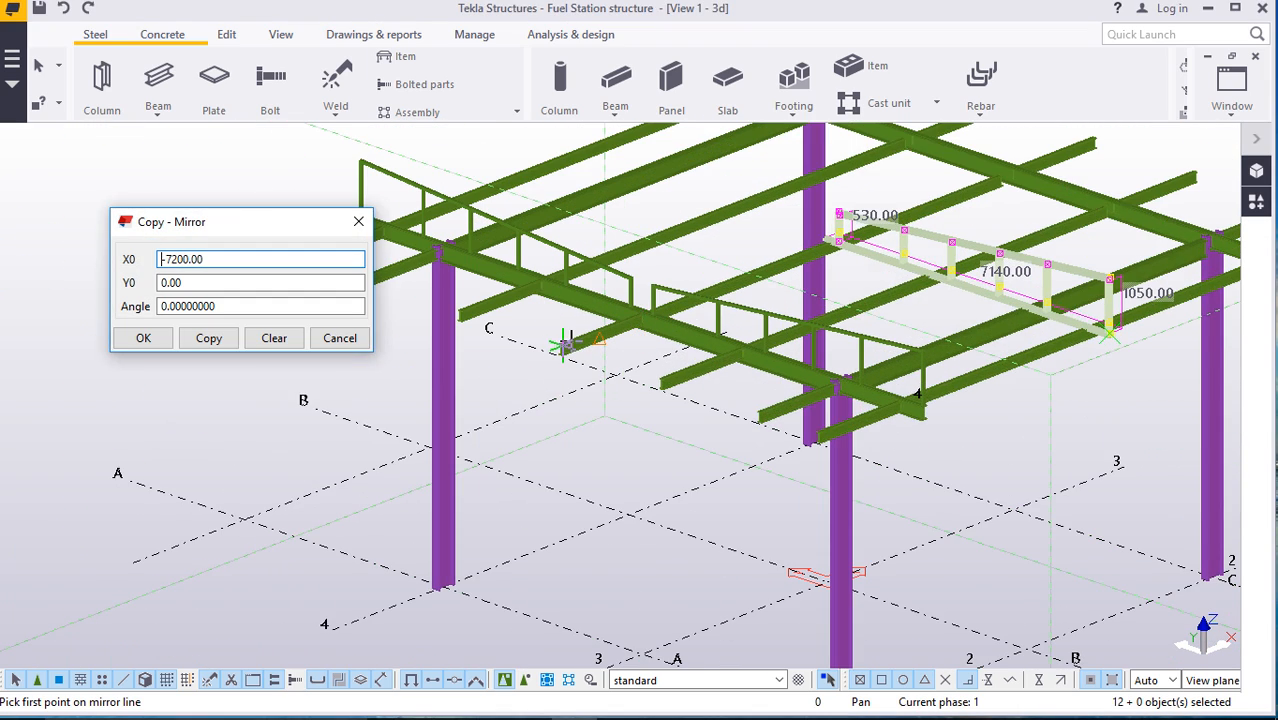
Mirror-copy the selected mid-bay frame about a line through the top and bottom flange midpoints at the central secondary beam's front end
{"action": "scroll", "coordinate": [561, 346], "scroll_direction": "up", "scroll_amount": 2}
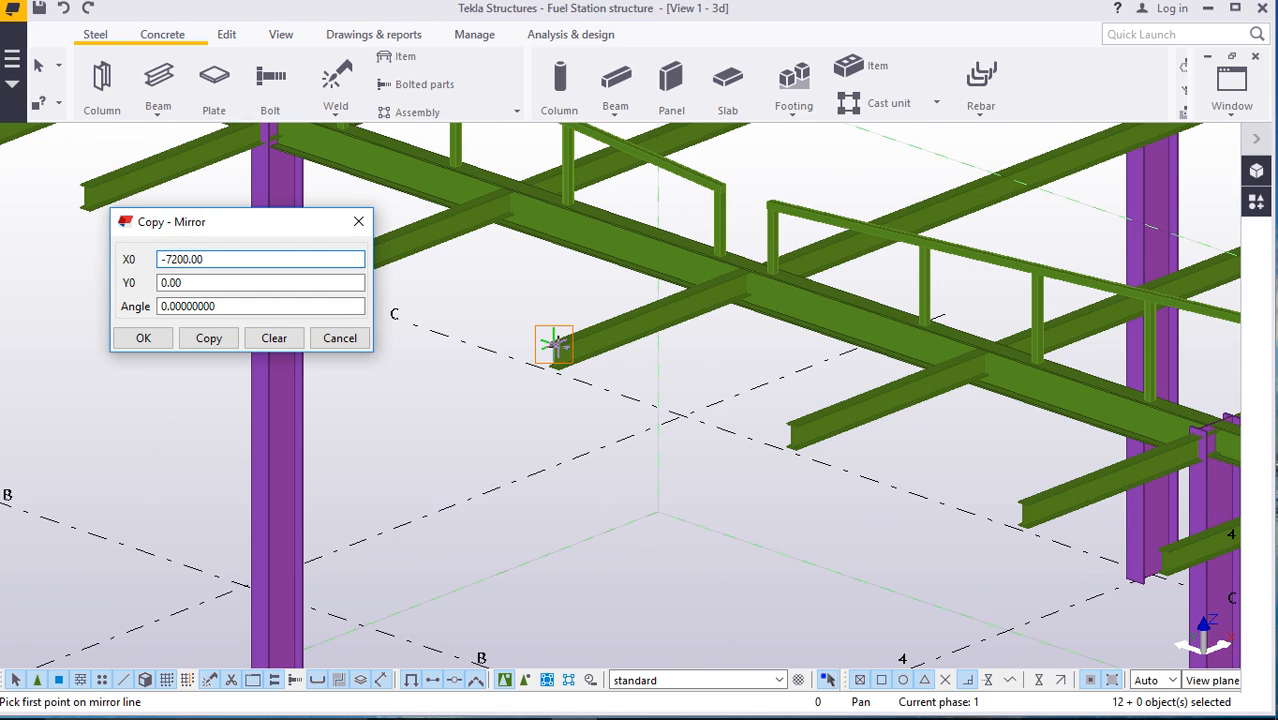
{"action": "scroll", "coordinate": [553, 343], "scroll_direction": "up", "scroll_amount": 5}
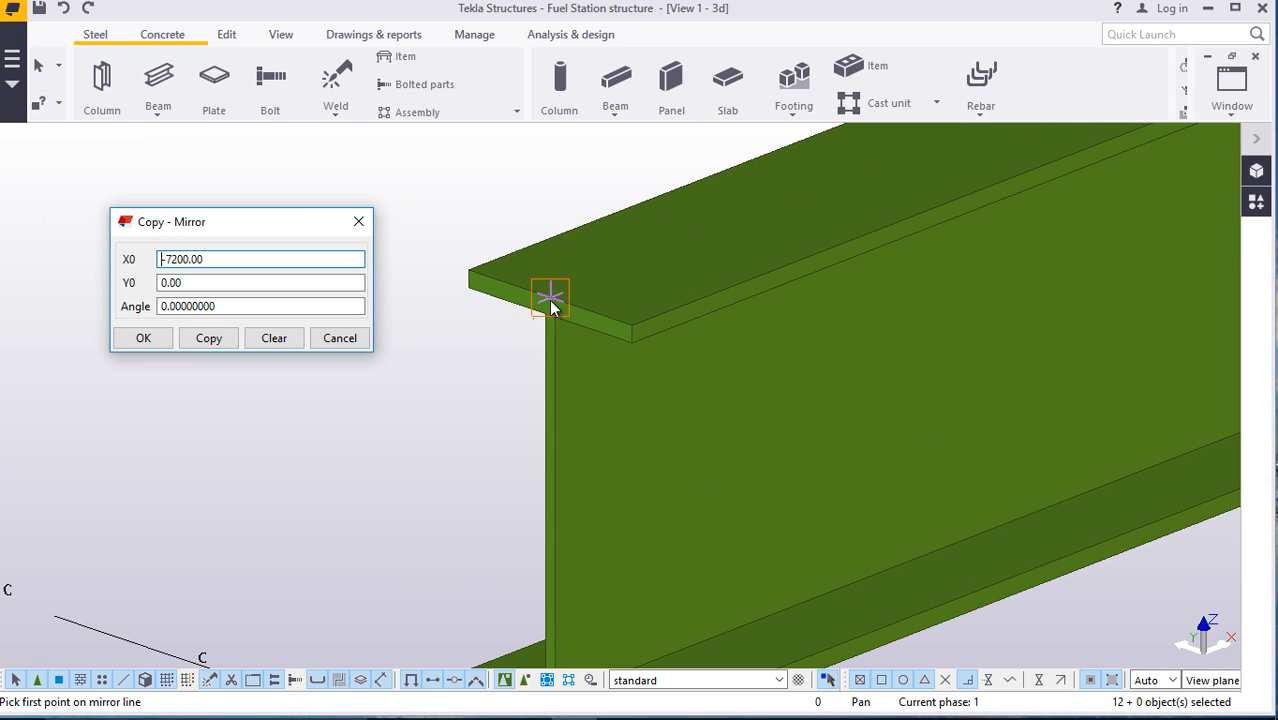
{"action": "left_click", "coordinate": [551, 300]}
{"action": "scroll", "coordinate": [559, 298], "scroll_direction": "down", "scroll_amount": 3}
{"action": "scroll", "coordinate": [559, 508], "scroll_direction": "up", "scroll_amount": 4}
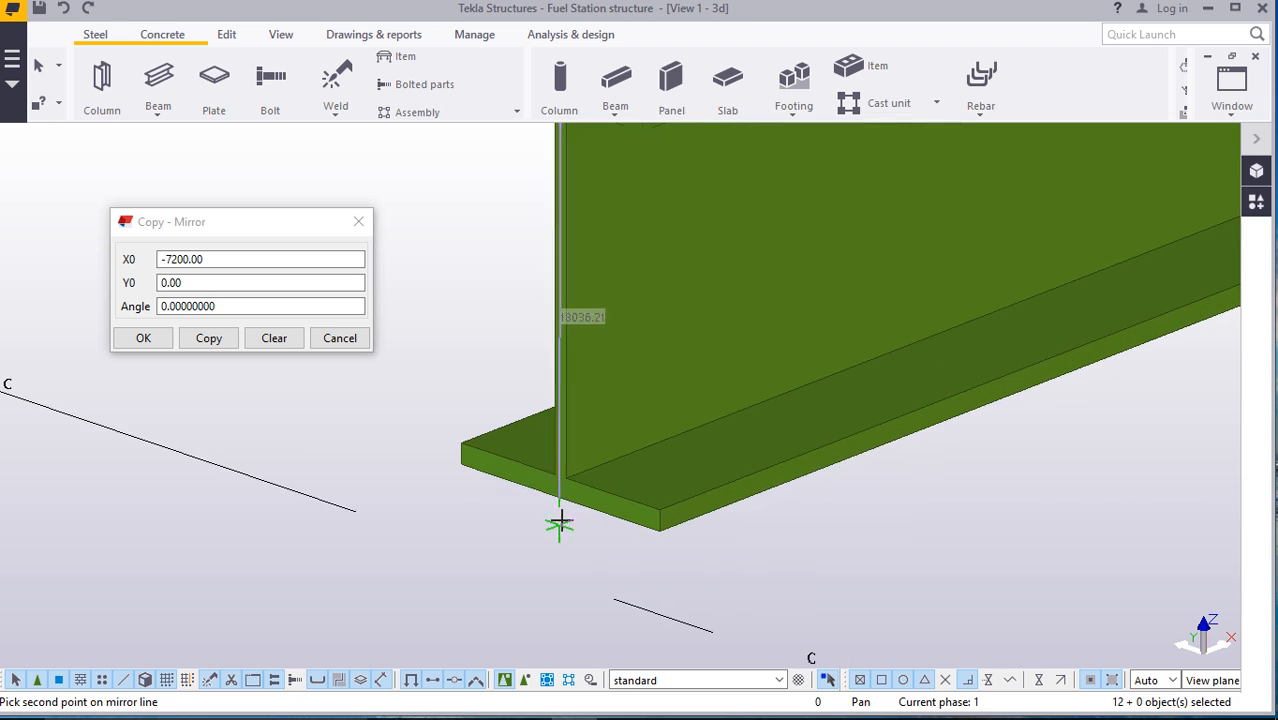
{"action": "scroll", "coordinate": [555, 505], "scroll_direction": "up", "scroll_amount": 1}
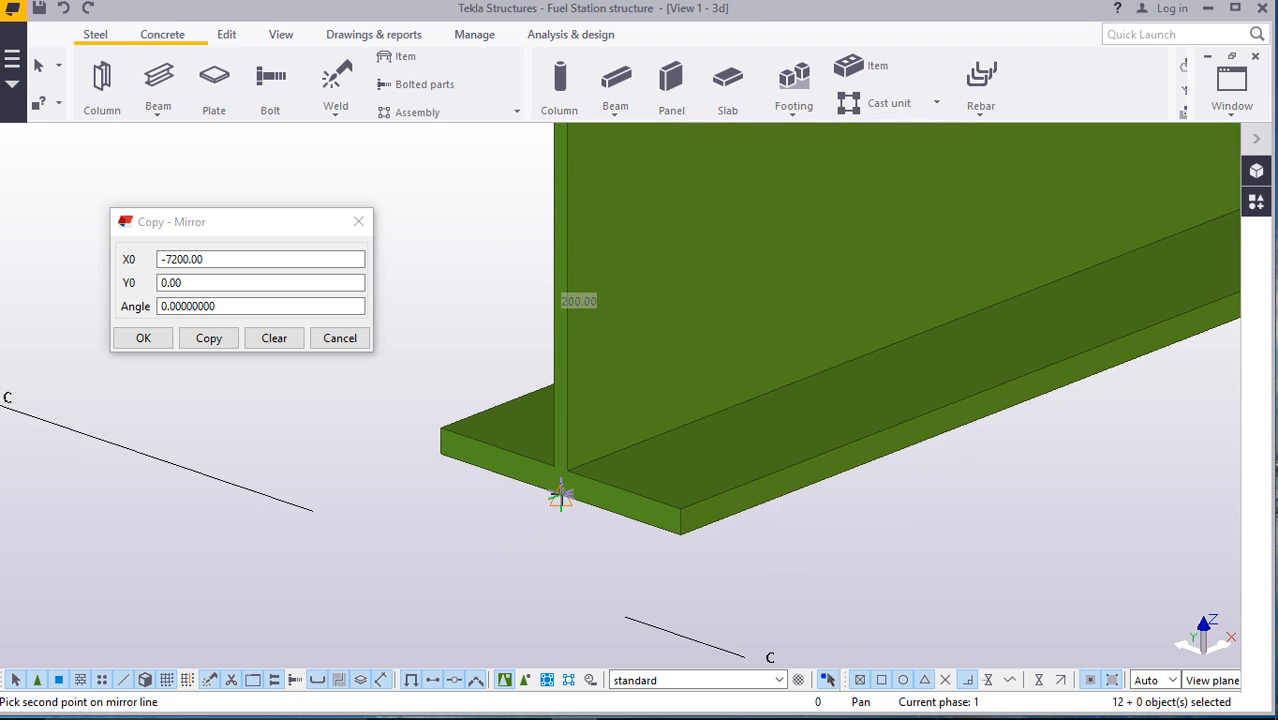
{"action": "left_click", "coordinate": [155, 343]}
{"action": "right_click", "coordinate": [274, 268]}
{"action": "left_click", "coordinate": [310, 280]}
{"action": "scroll", "coordinate": [367, 465], "scroll_direction": "down", "scroll_amount": 2}
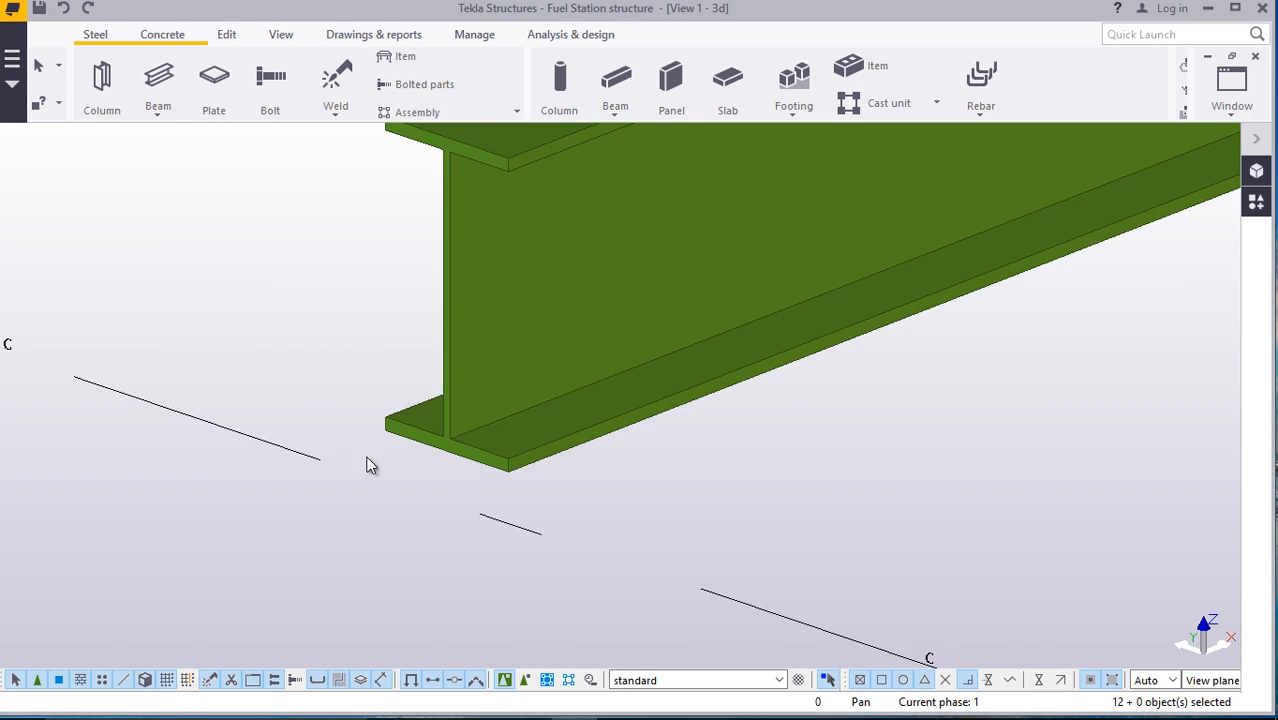
{"action": "scroll", "coordinate": [367, 465], "scroll_direction": "down", "scroll_amount": 8}
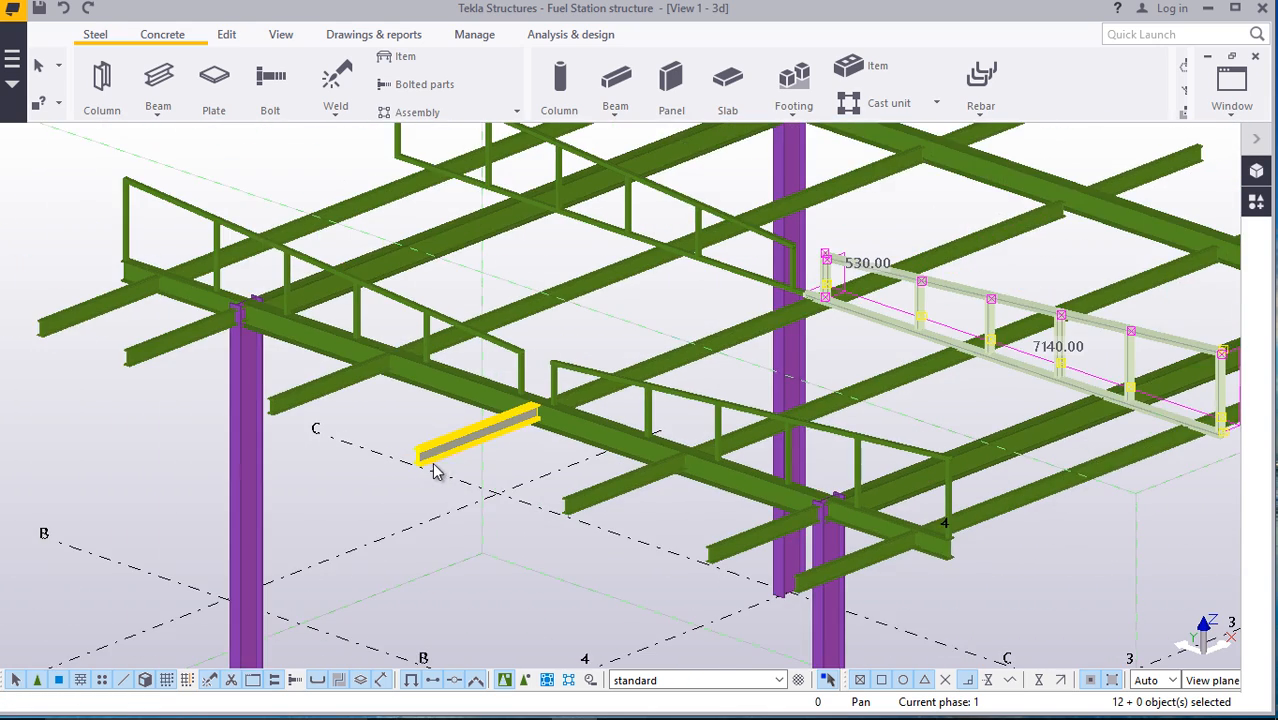
{"action": "scroll", "coordinate": [433, 472], "scroll_direction": "down", "scroll_amount": 2}
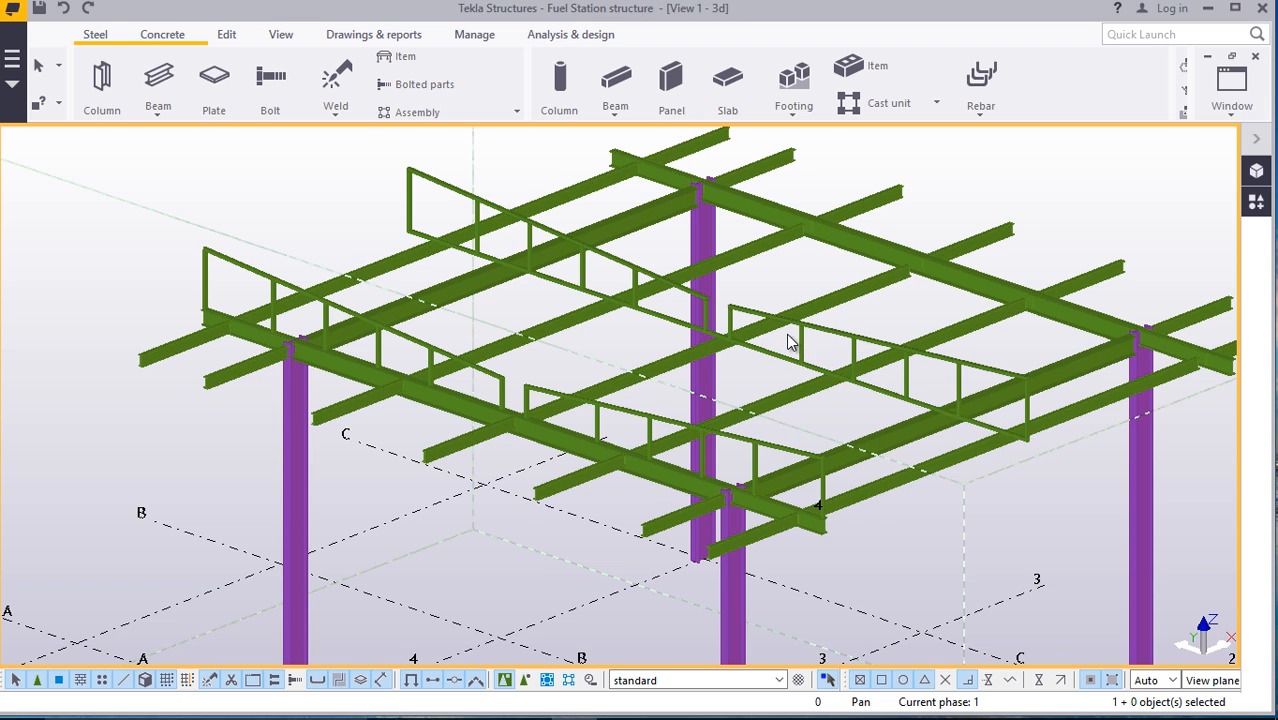
Select the top member and all six posts of the first railing frame on the front main beam
{"action": "scroll", "coordinate": [592, 342], "scroll_direction": "down", "scroll_amount": 2}
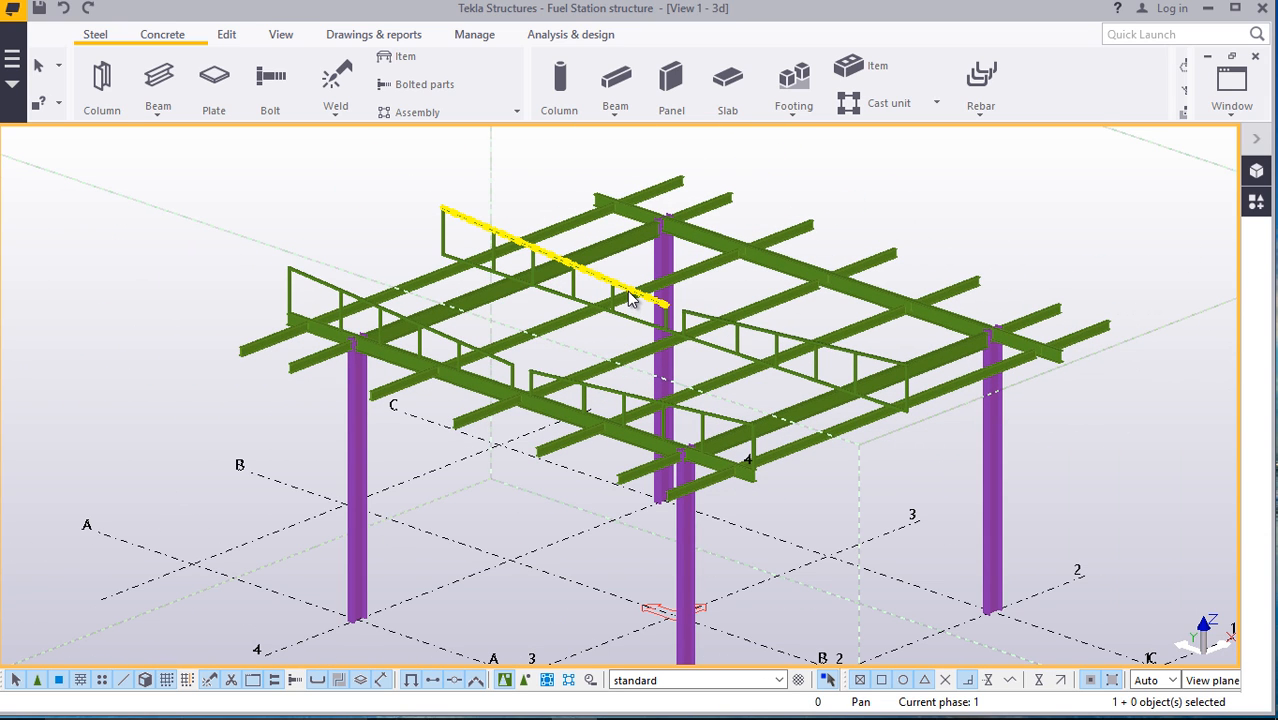
{"action": "scroll", "coordinate": [297, 303], "scroll_direction": "up", "scroll_amount": 5}
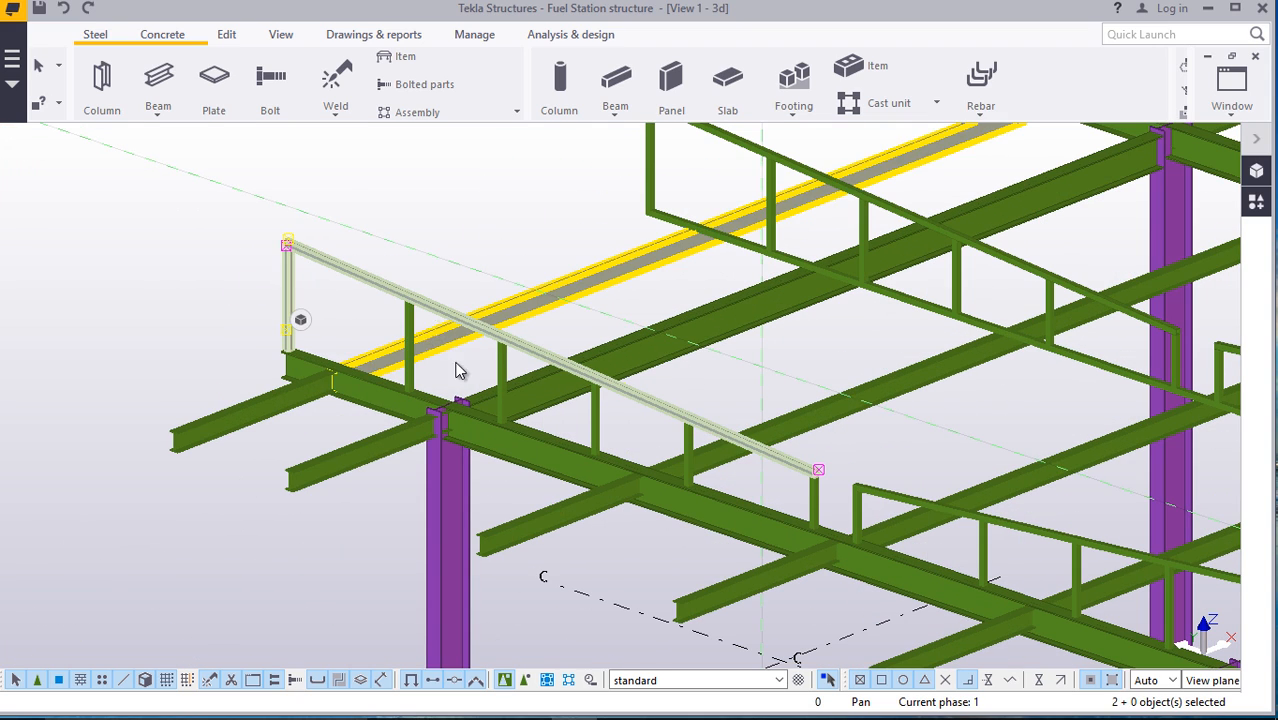
{"action": "scroll", "coordinate": [455, 370], "scroll_direction": "up", "scroll_amount": 3}
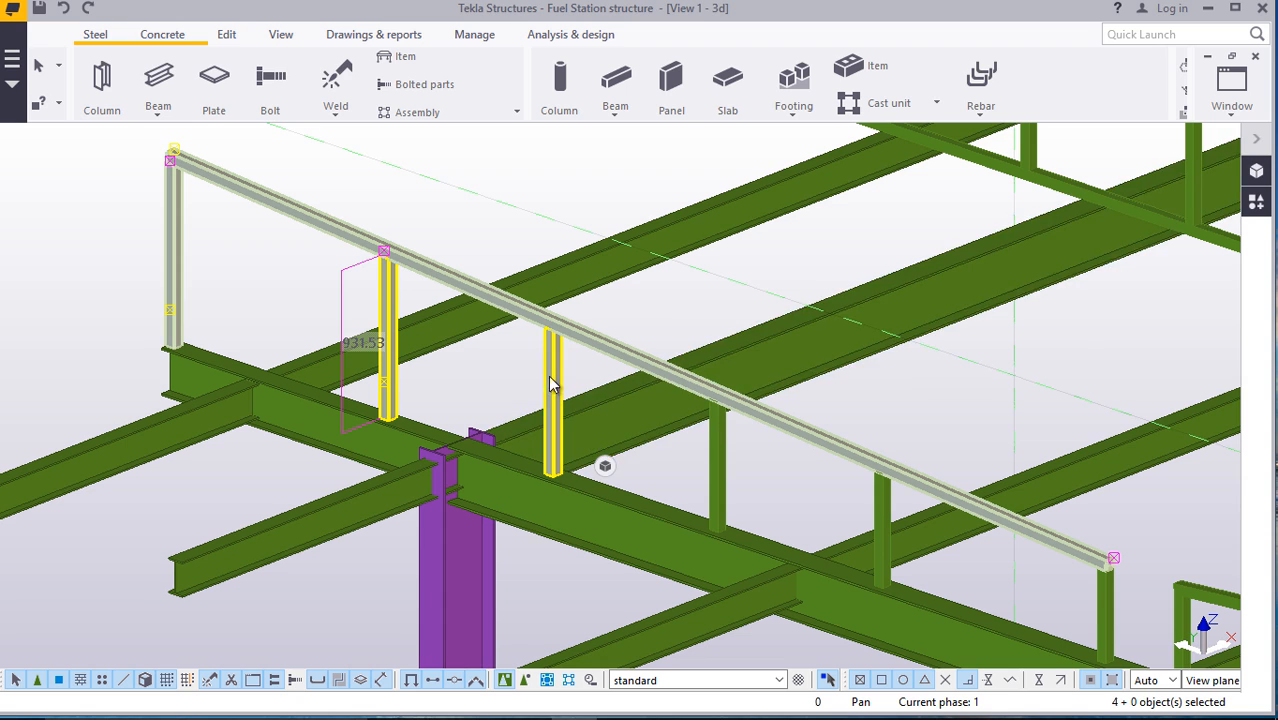
{"action": "left_click", "coordinate": [886, 492], "text": "ctrl"}
{"action": "scroll", "coordinate": [480, 346], "scroll_direction": "down", "scroll_amount": 4}
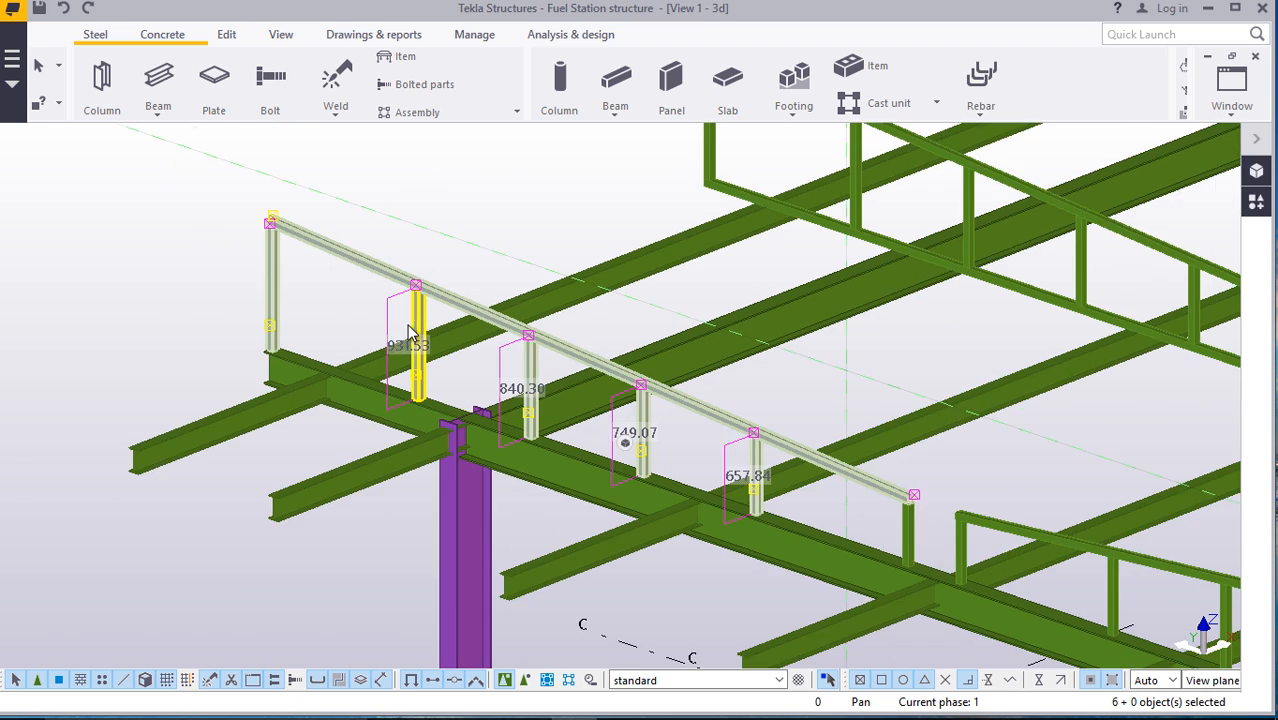
{"action": "scroll", "coordinate": [800, 496], "scroll_direction": "up", "scroll_amount": 4}
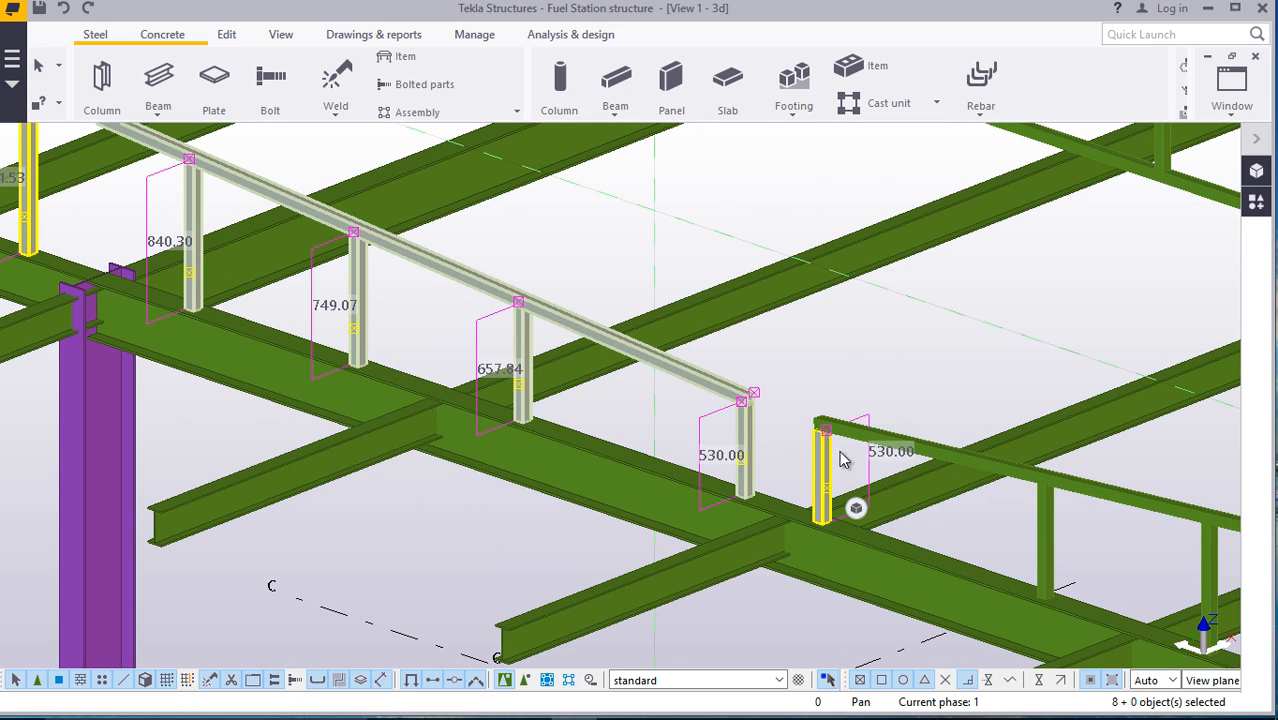
Add the top member and all six posts of the second frame on the front main beam to the selection
{"action": "scroll", "coordinate": [578, 388], "scroll_direction": "down", "scroll_amount": 4}
{"action": "scroll", "coordinate": [870, 502], "scroll_direction": "up", "scroll_amount": 4}
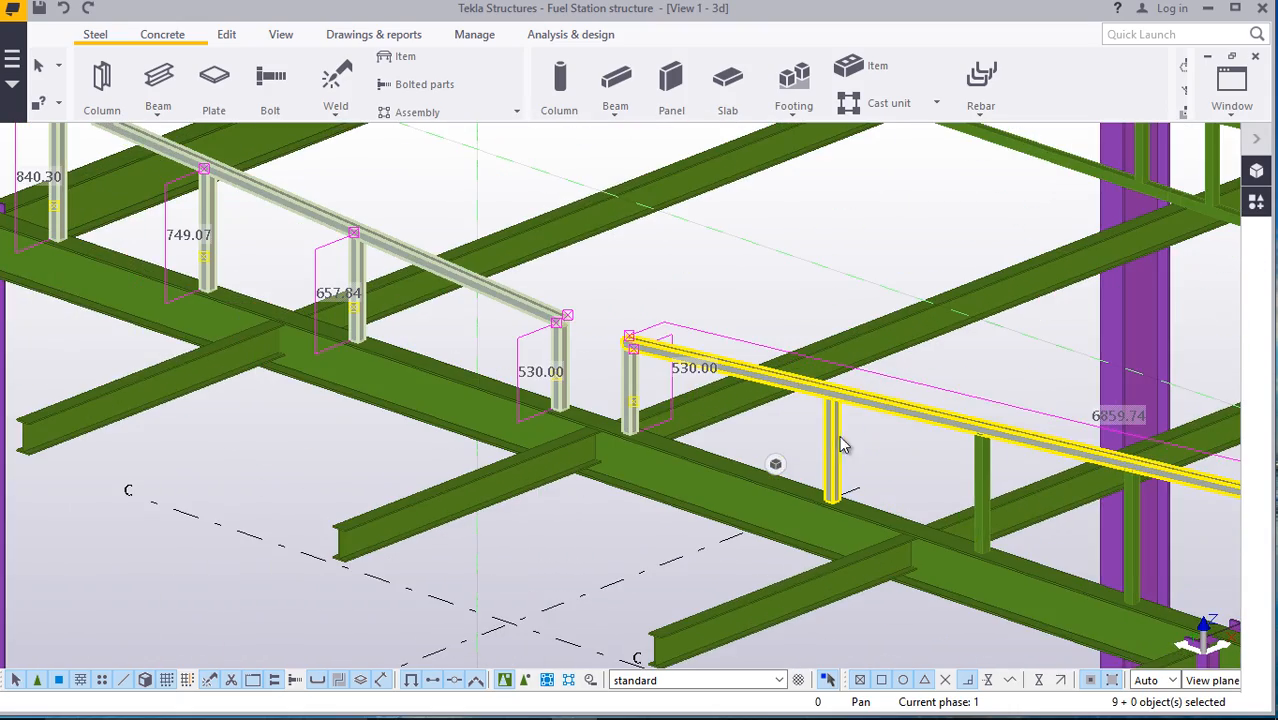
{"action": "scroll", "coordinate": [873, 450], "scroll_direction": "down", "scroll_amount": 4}
{"action": "scroll", "coordinate": [867, 453], "scroll_direction": "up", "scroll_amount": 4}
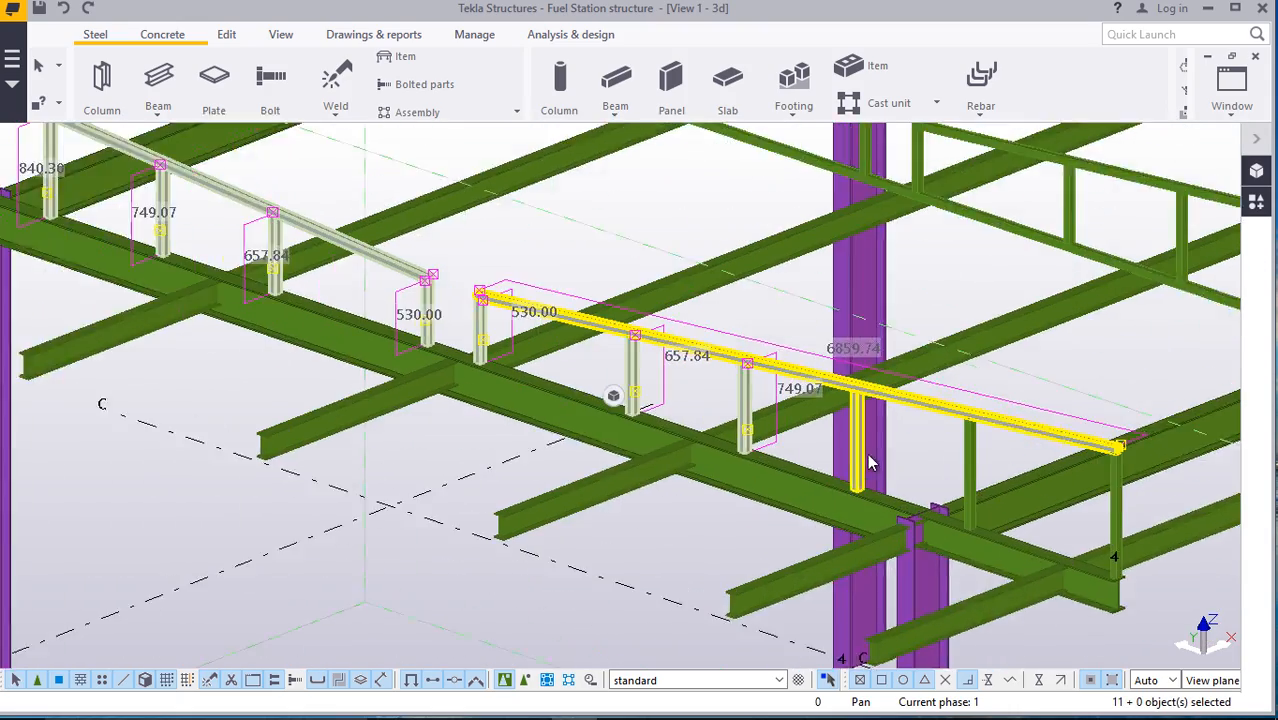
{"action": "left_click", "coordinate": [858, 446], "text": "ctrl"}
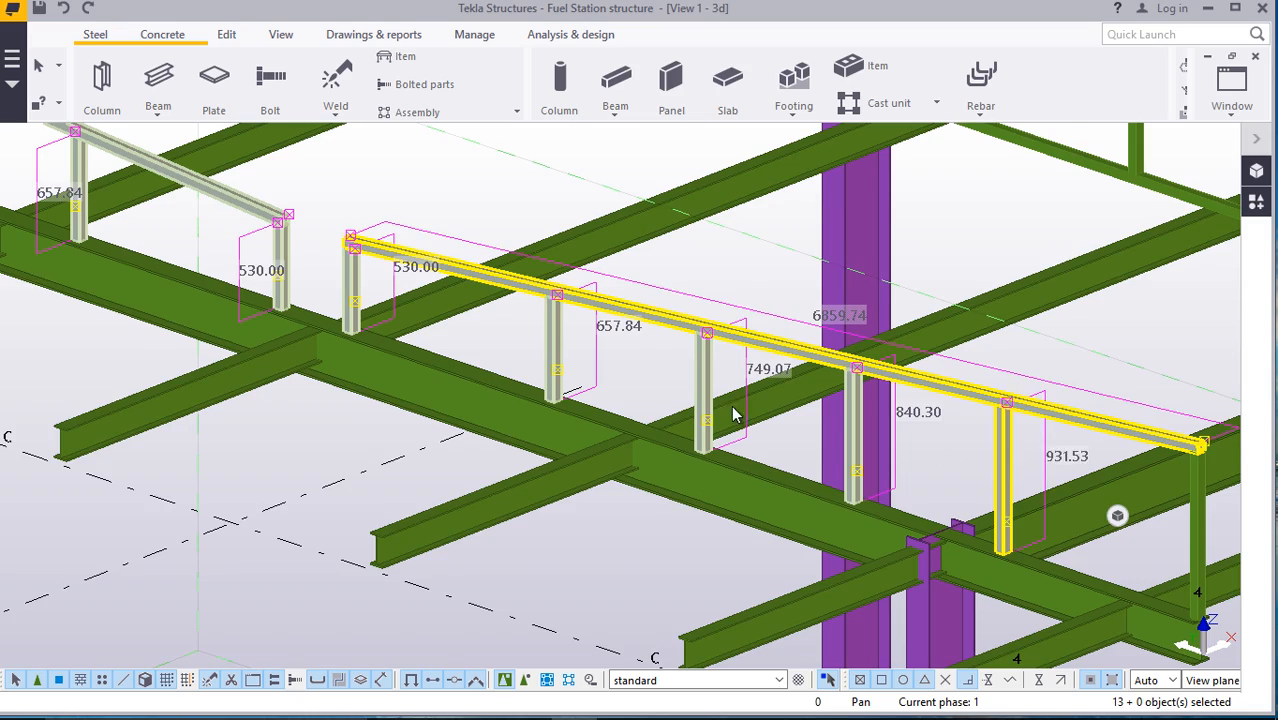
{"action": "scroll", "coordinate": [735, 415], "scroll_direction": "down", "scroll_amount": 4}
{"action": "scroll", "coordinate": [931, 459], "scroll_direction": "up", "scroll_amount": 4}
{"action": "left_click", "coordinate": [890, 512], "text": "ctrl"}
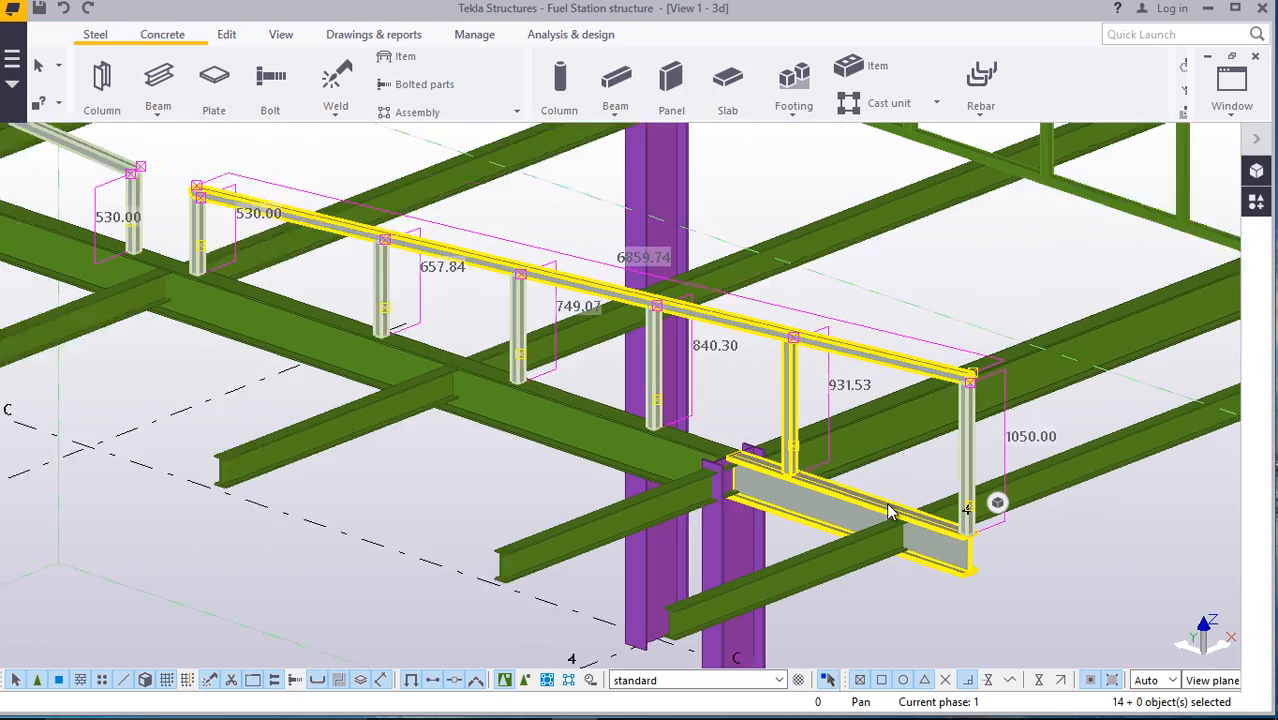
{"action": "scroll", "coordinate": [890, 512], "scroll_direction": "down", "scroll_amount": 1}
Copy the two selected frames to the rear main beam, from the front beam's bottom flange midpoint at its end to the matching rear point
{"action": "right_click", "coordinate": [1065, 563]}
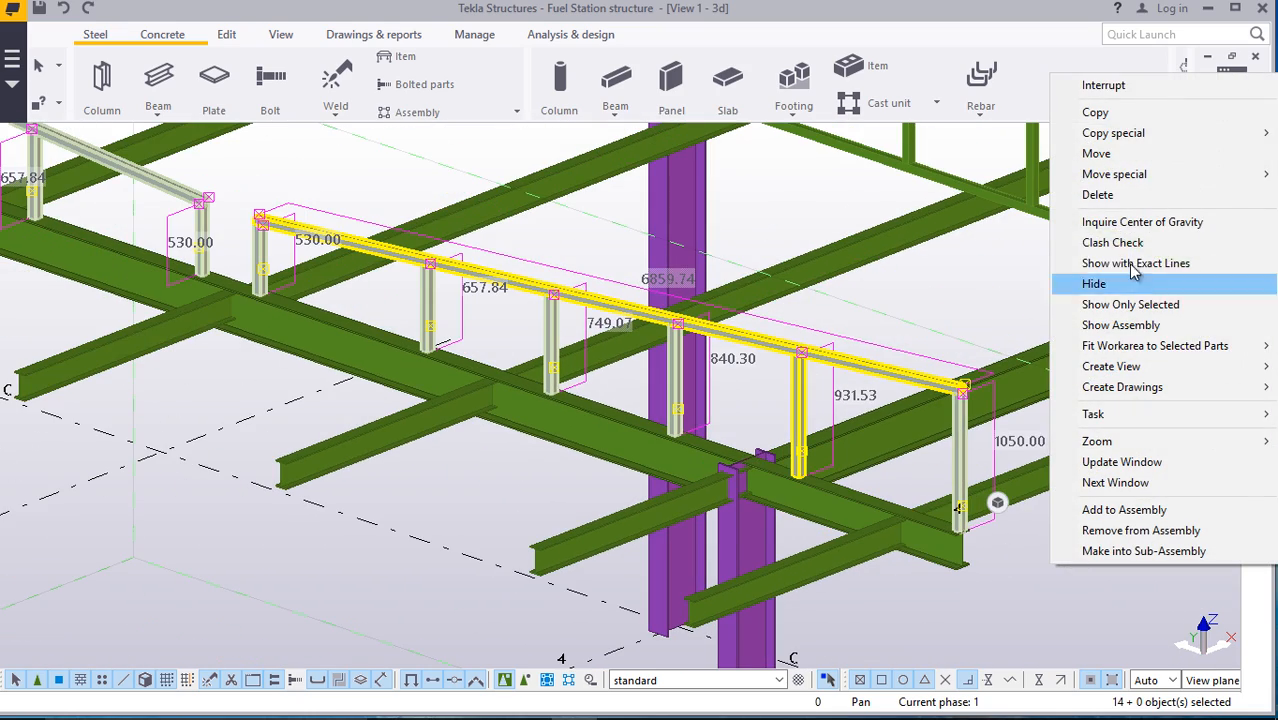
{"action": "left_click", "coordinate": [1095, 112]}
{"action": "scroll", "coordinate": [950, 540], "scroll_direction": "up", "scroll_amount": 4}
{"action": "scroll", "coordinate": [957, 545], "scroll_direction": "up", "scroll_amount": 6}
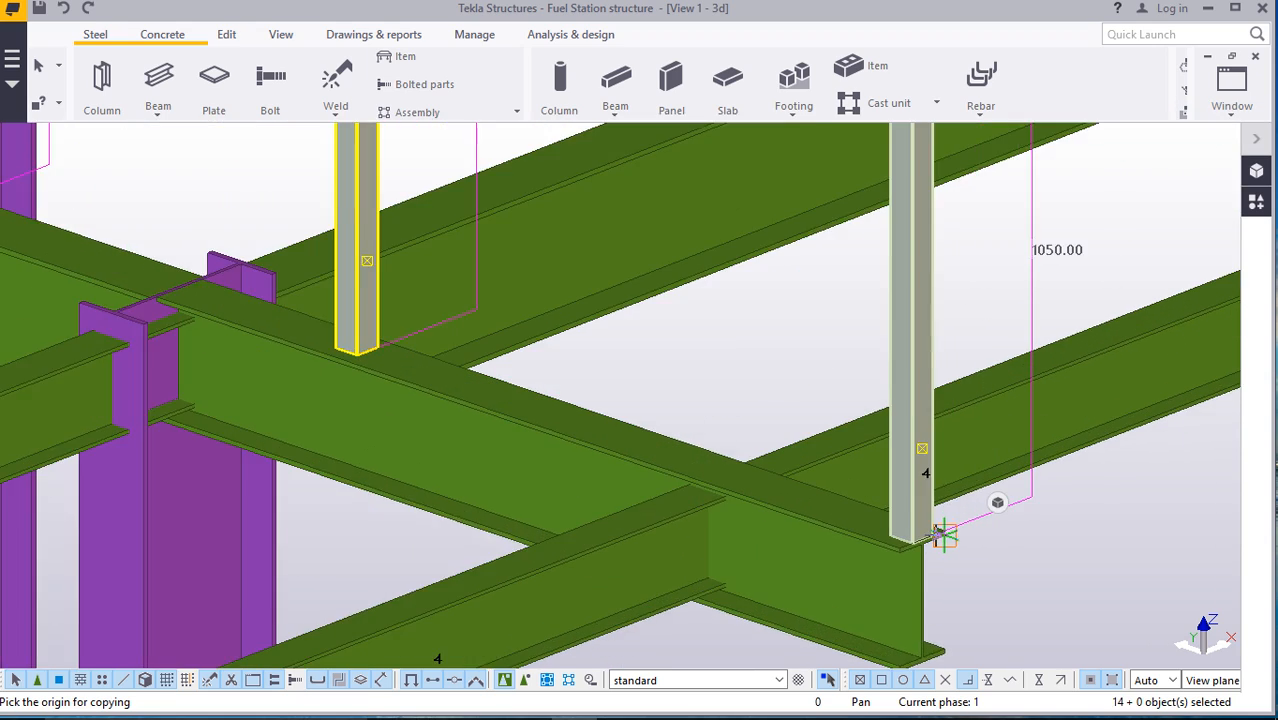
{"action": "scroll", "coordinate": [839, 485], "scroll_direction": "down", "scroll_amount": 2}
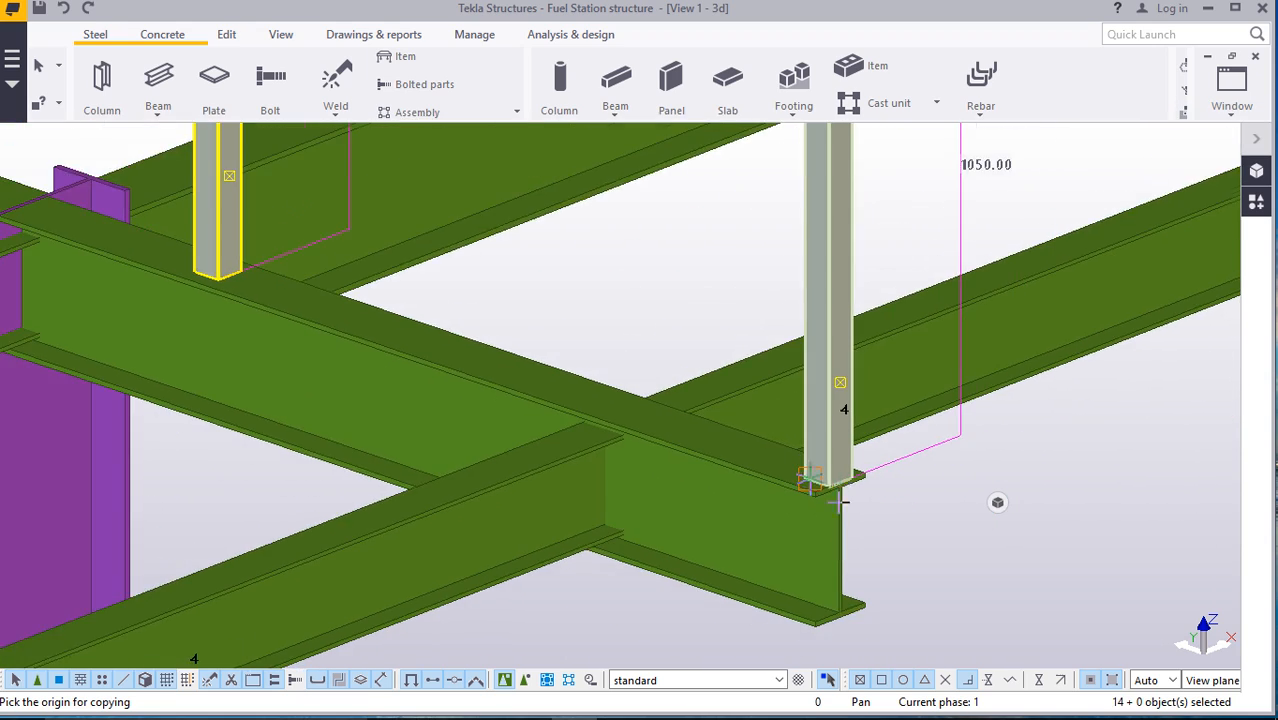
{"action": "scroll", "coordinate": [844, 622], "scroll_direction": "up", "scroll_amount": 8}
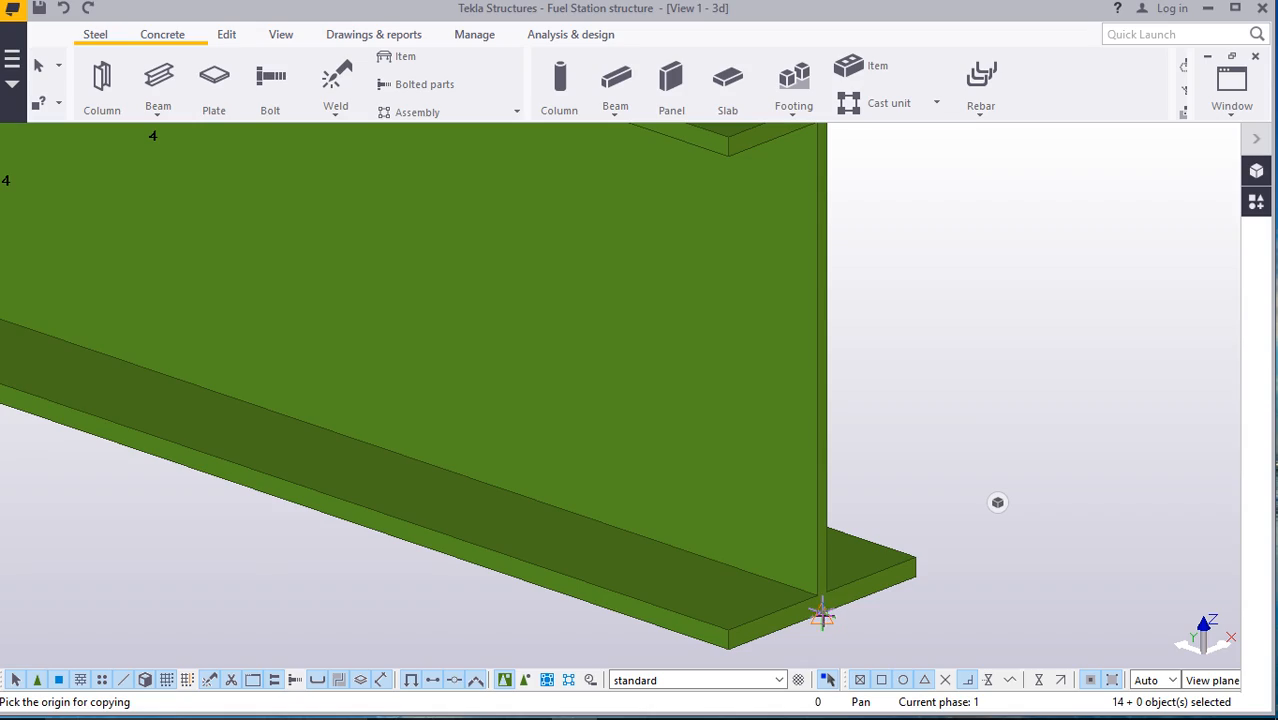
{"action": "scroll", "coordinate": [566, 522], "scroll_direction": "down", "scroll_amount": 8}
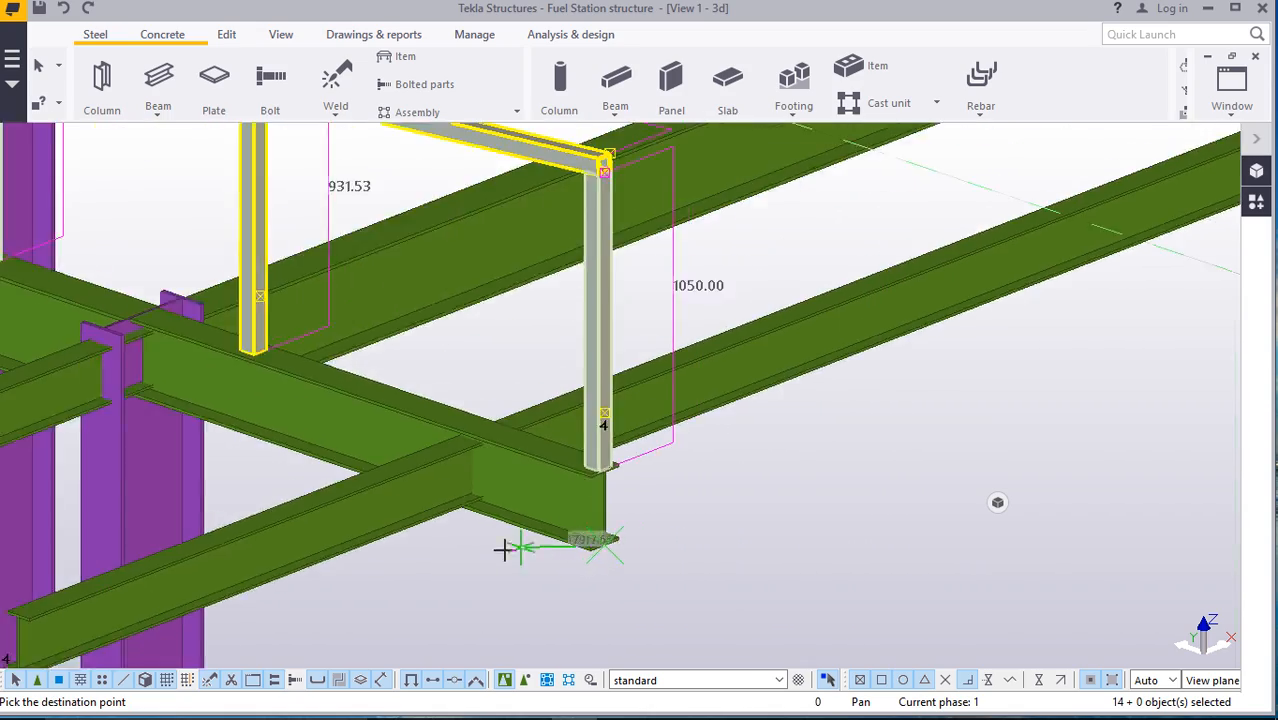
{"action": "scroll", "coordinate": [490, 535], "scroll_direction": "down", "scroll_amount": 5}
{"action": "scroll", "coordinate": [960, 362], "scroll_direction": "up", "scroll_amount": 5}
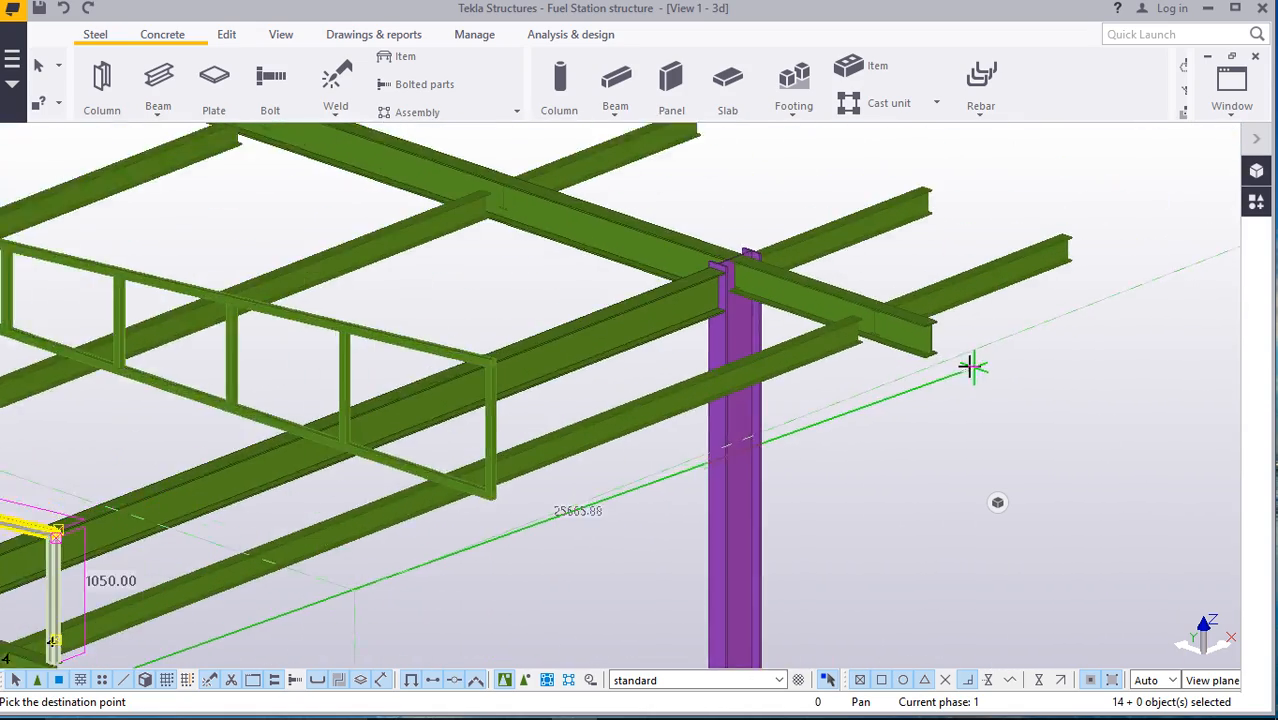
{"action": "scroll", "coordinate": [950, 362], "scroll_direction": "up", "scroll_amount": 6}
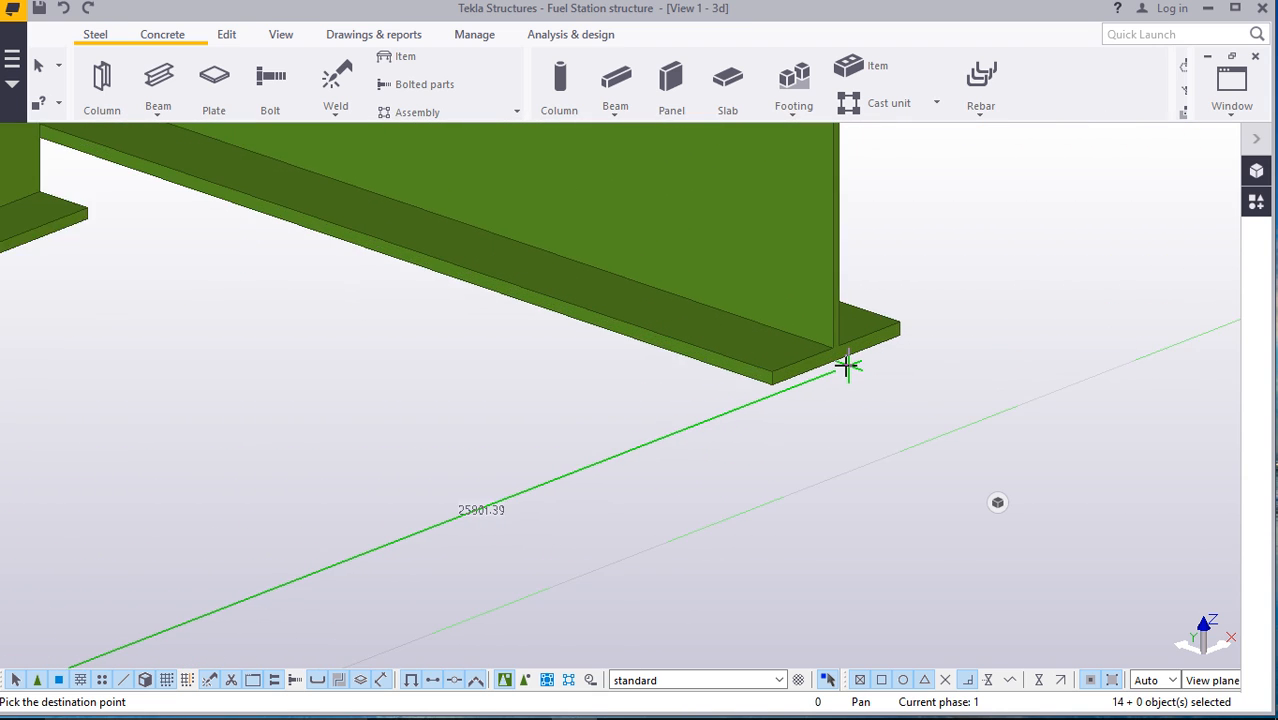
{"action": "scroll", "coordinate": [843, 370], "scroll_direction": "up", "scroll_amount": 1}
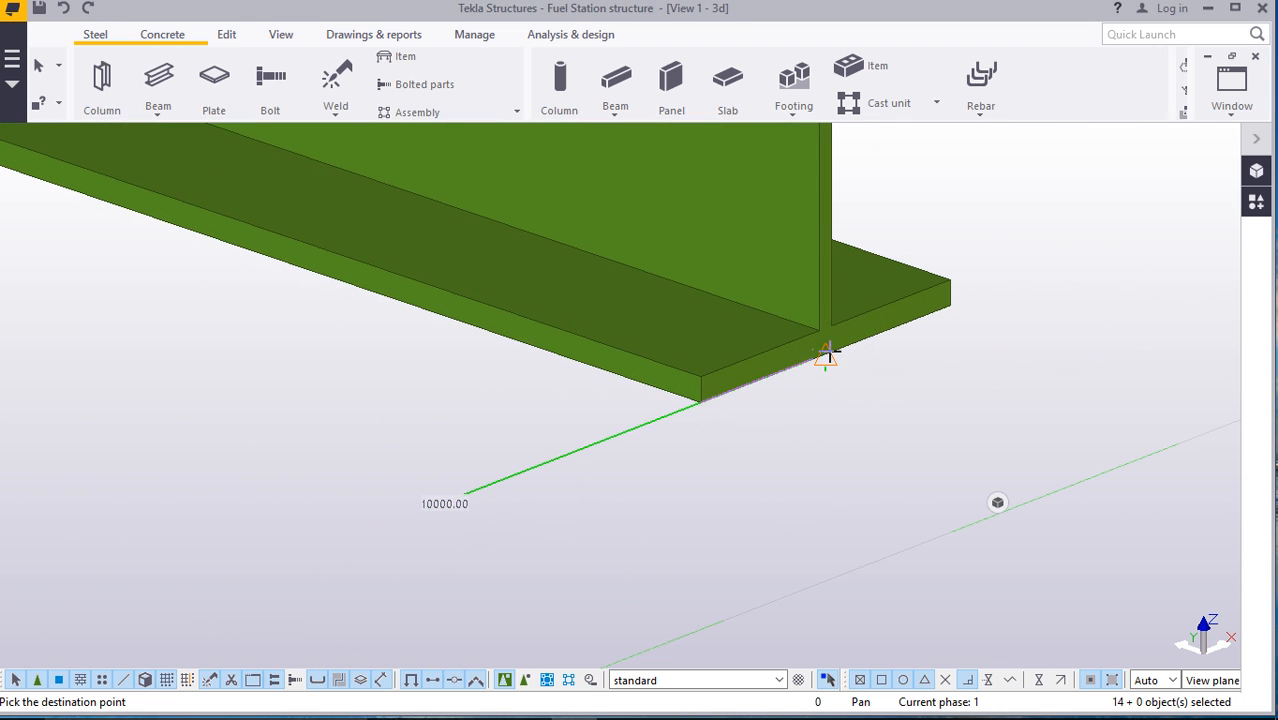
{"action": "right_click", "coordinate": [970, 330]}
{"action": "left_click", "coordinate": [990, 342]}
{"action": "scroll", "coordinate": [961, 419], "scroll_direction": "down", "scroll_amount": 3}
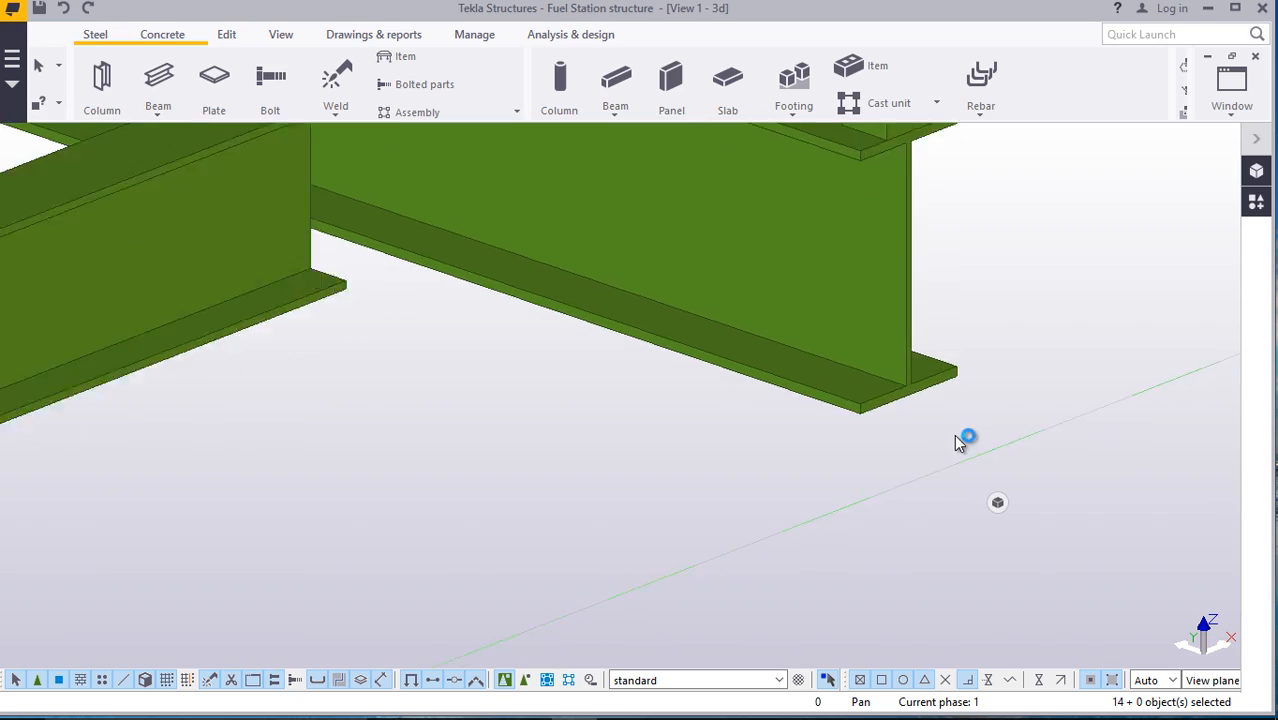
{"action": "scroll", "coordinate": [956, 436], "scroll_direction": "down", "scroll_amount": 5}
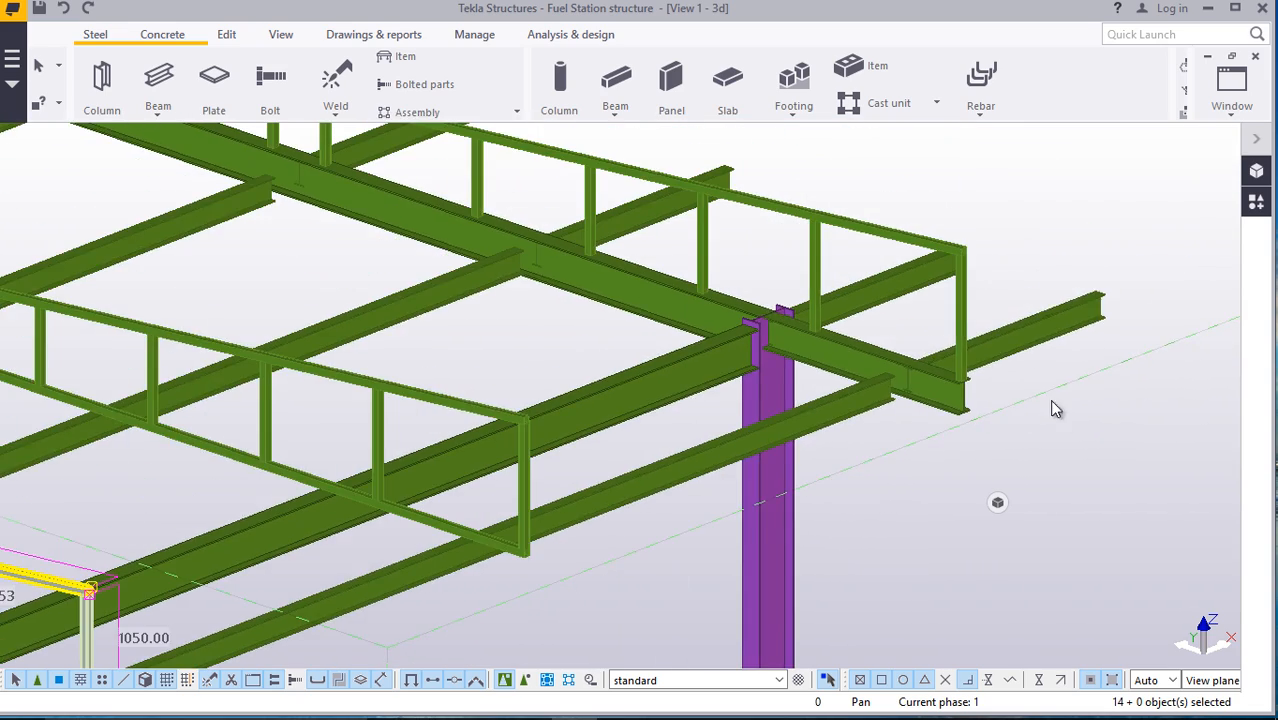
Set the outer IPE200 secondary beam's end offset Dx to 0 at the start and 200 at the end
{"action": "scroll", "coordinate": [878, 424], "scroll_direction": "up", "scroll_amount": 6}
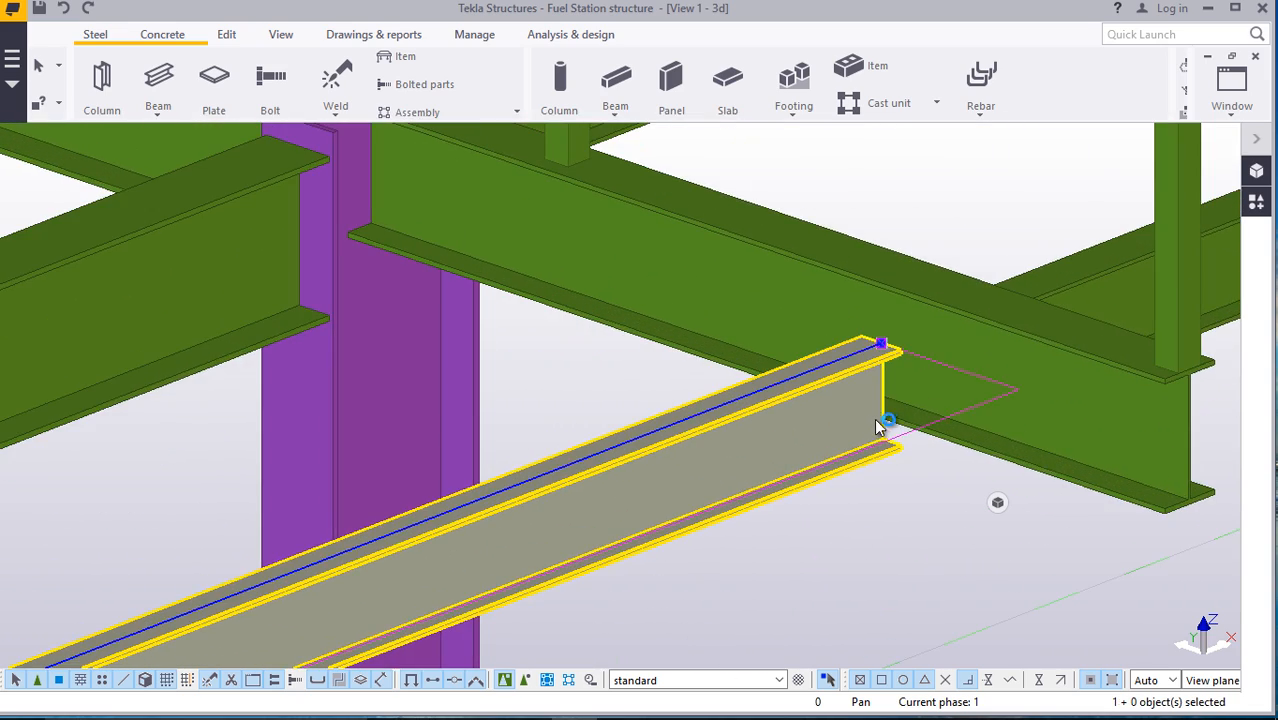
{"action": "double_click", "coordinate": [878, 424]}
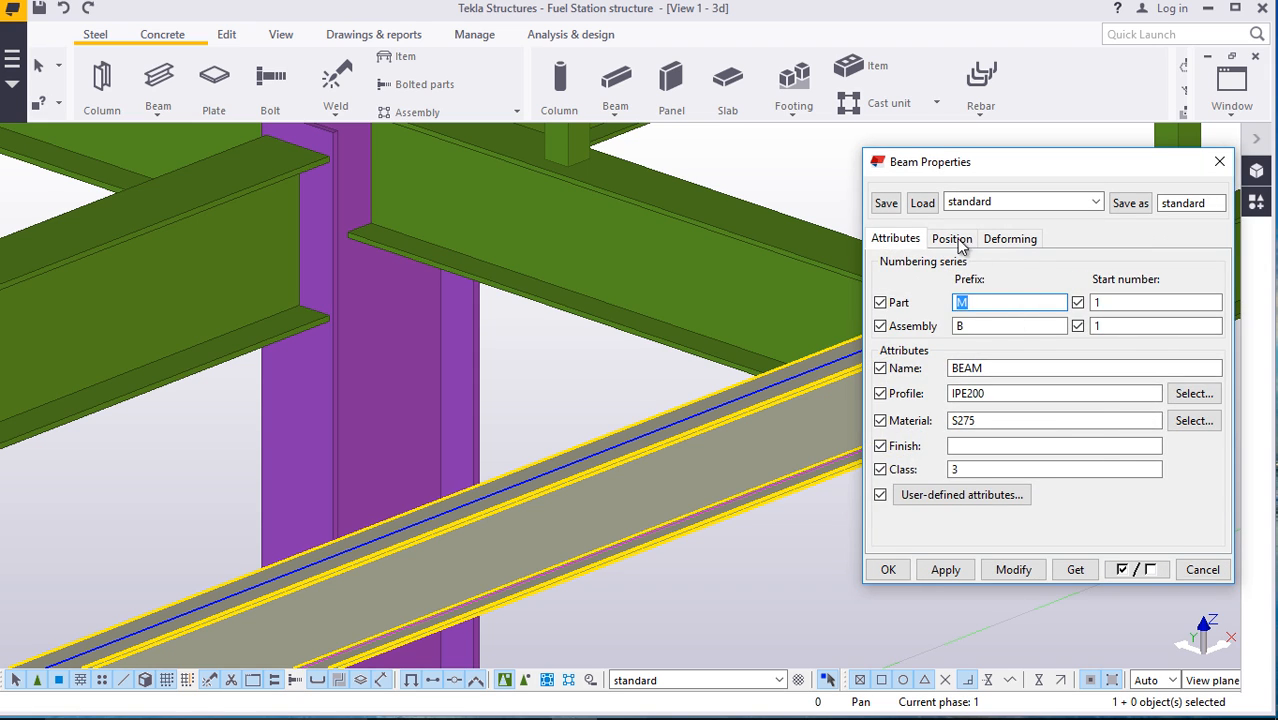
{"action": "left_click", "coordinate": [953, 240]}
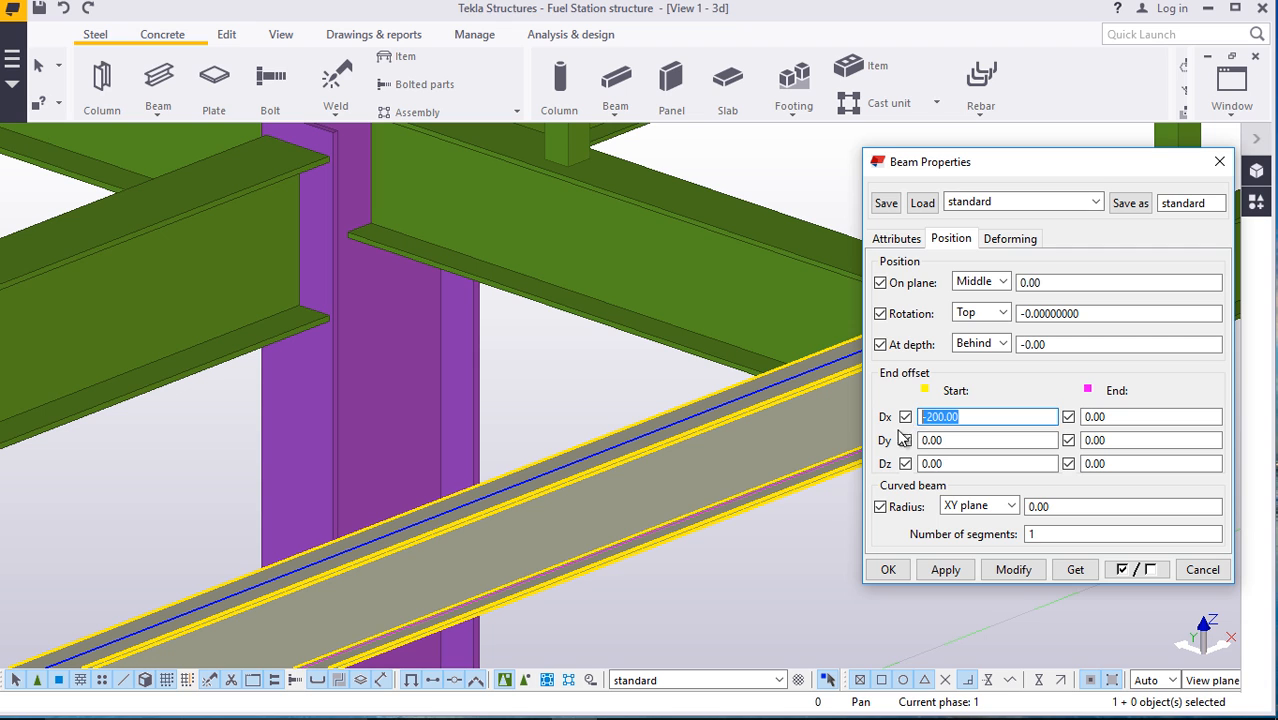
{"action": "left_click_drag", "start_coordinate": [994, 163], "coordinate": [557, 190]}
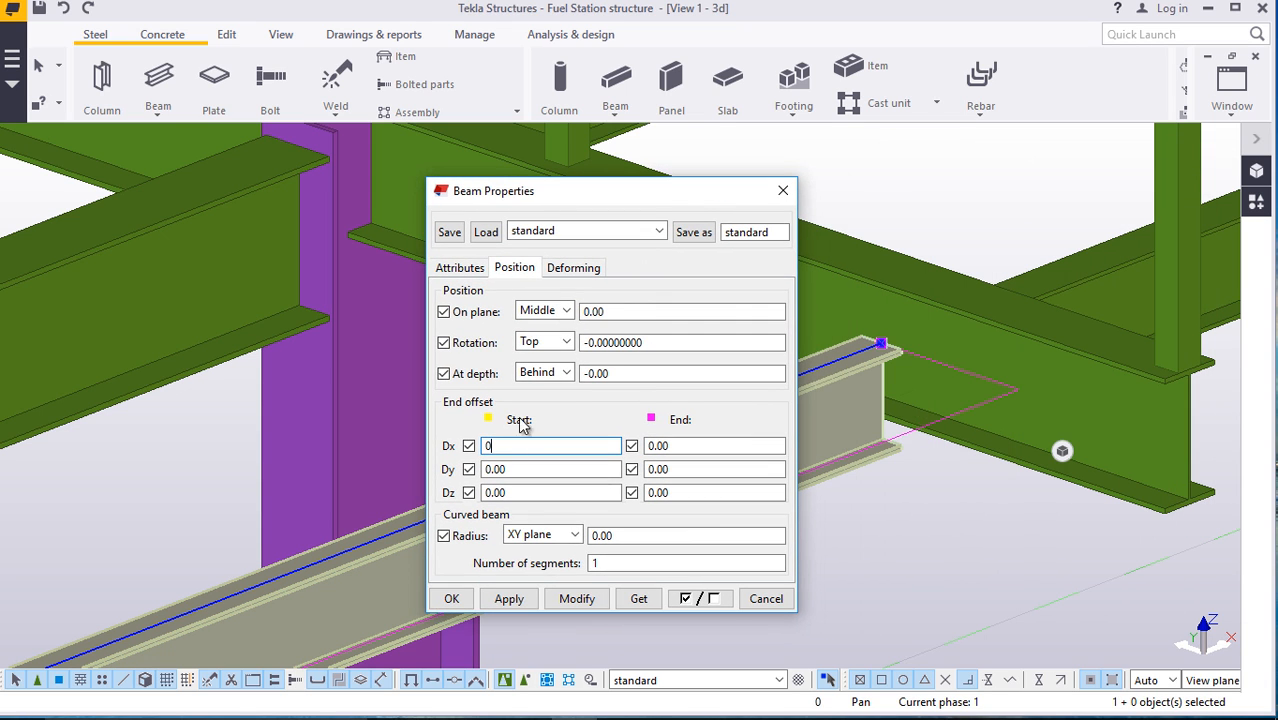
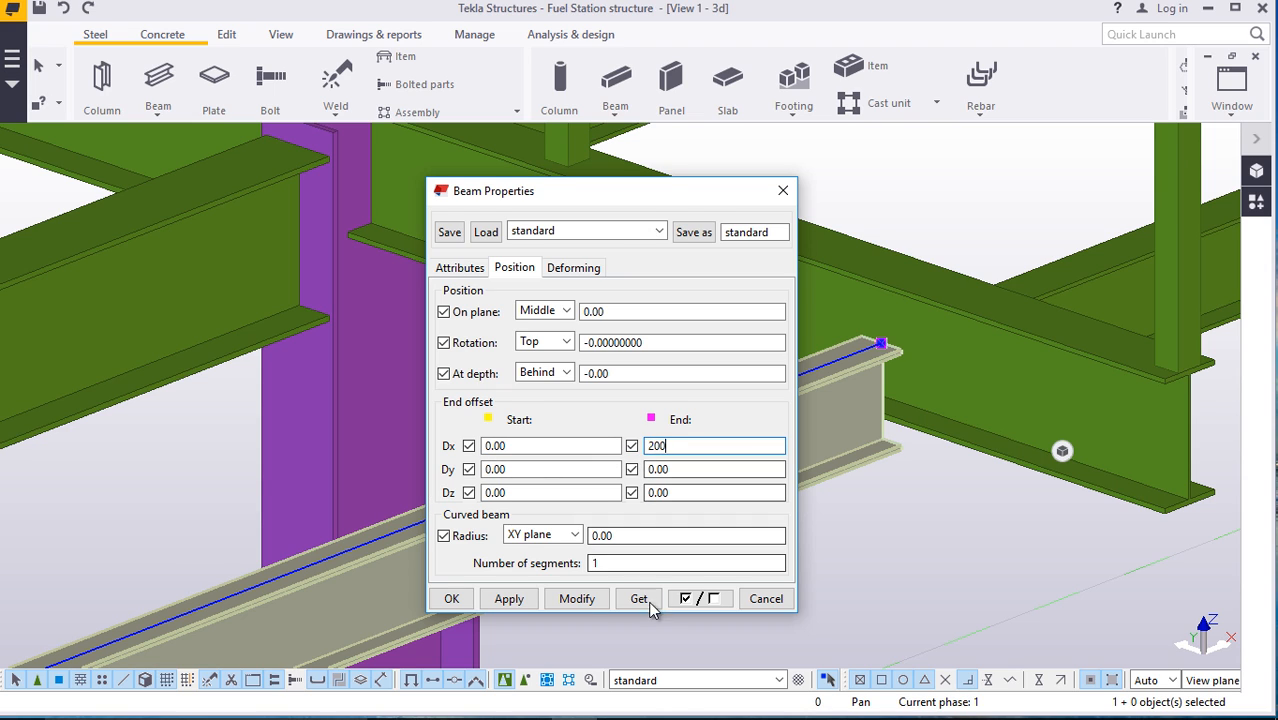
{"action": "left_click", "coordinate": [576, 600]}
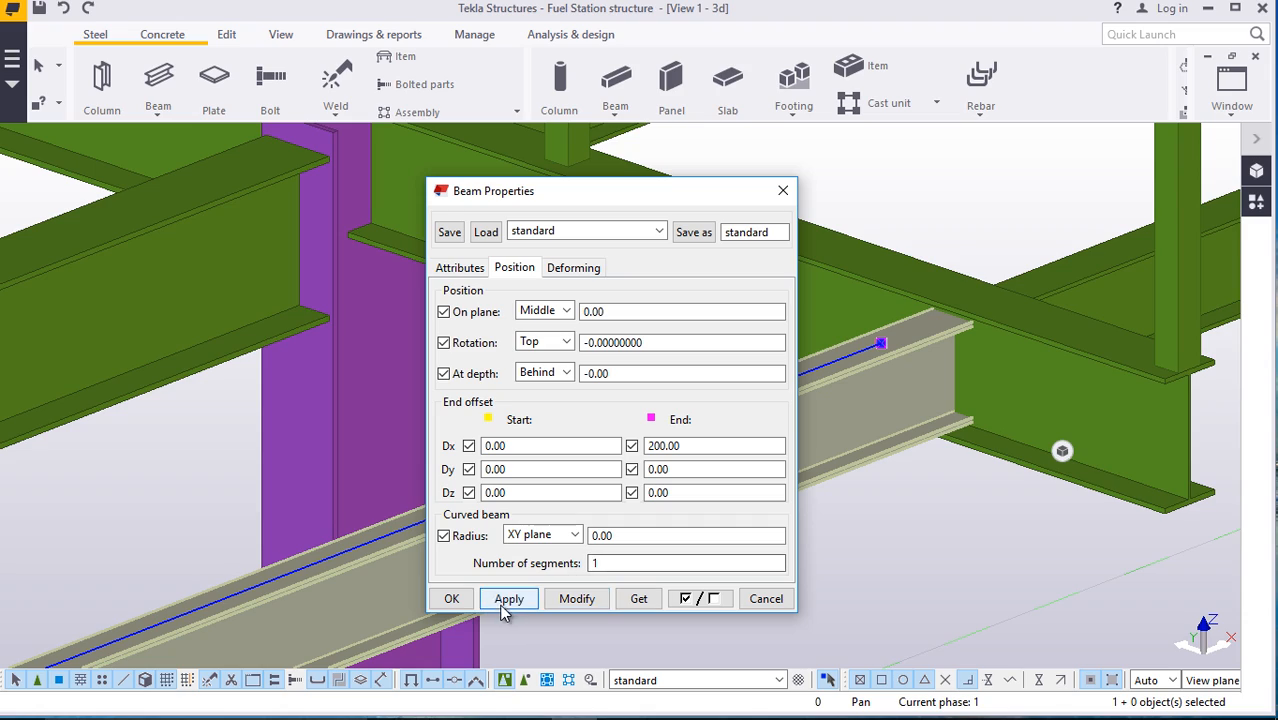
{"action": "left_click", "coordinate": [466, 596]}
{"action": "left_click", "coordinate": [939, 559]}
{"action": "scroll", "coordinate": [938, 409], "scroll_direction": "down", "scroll_amount": 5}
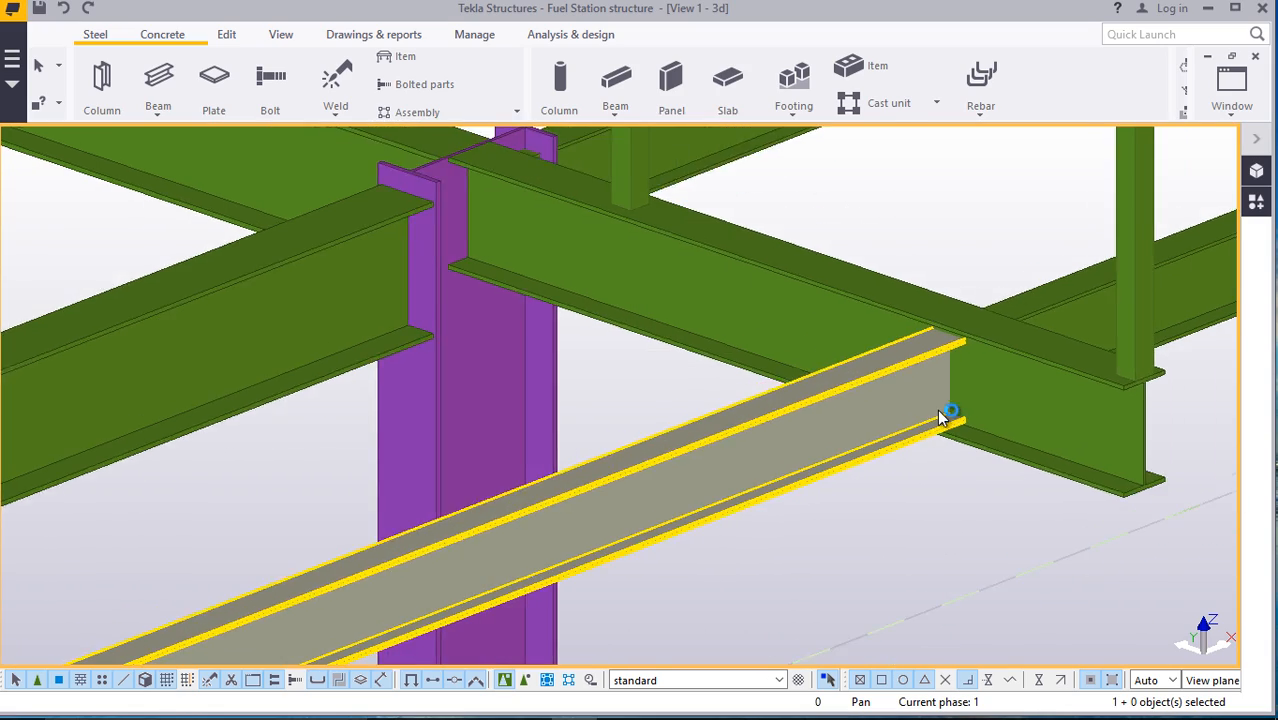
{"action": "scroll", "coordinate": [1027, 376], "scroll_direction": "down", "scroll_amount": 4}
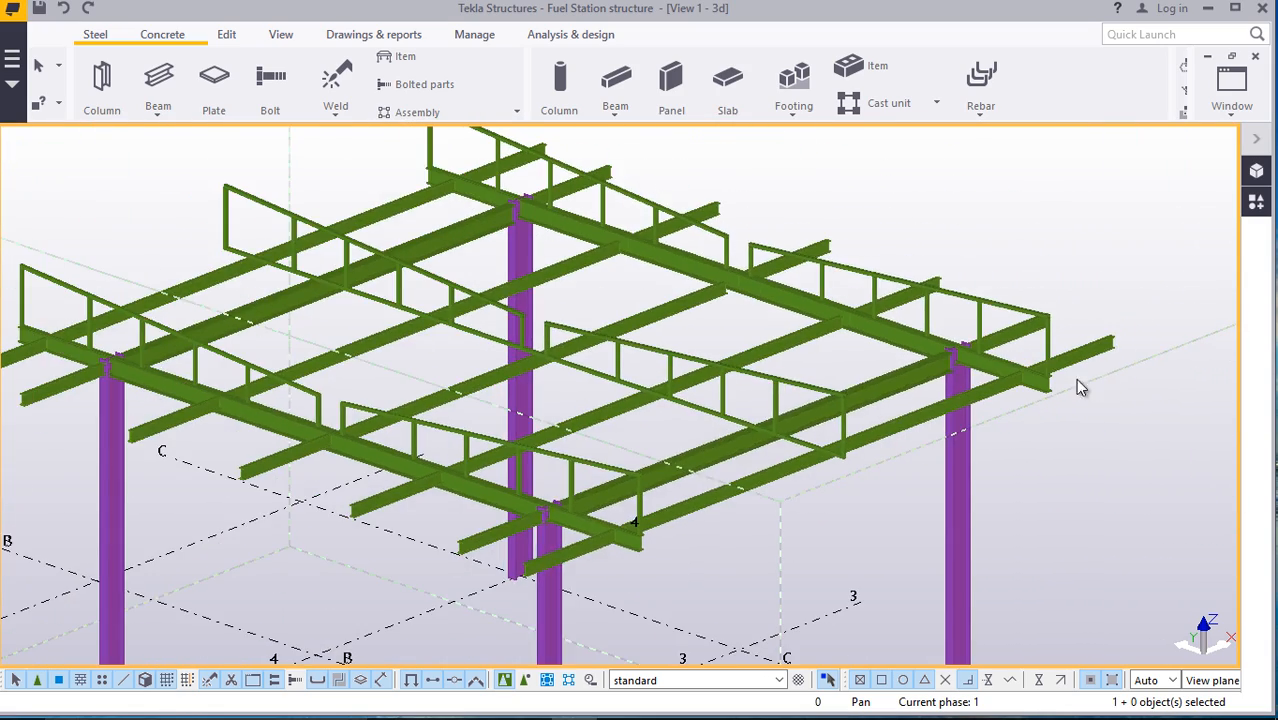
{"action": "scroll", "coordinate": [570, 577], "scroll_direction": "up", "scroll_amount": 1}
{"action": "scroll", "coordinate": [602, 562], "scroll_direction": "down", "scroll_amount": 1}
{"action": "scroll", "coordinate": [740, 534], "scroll_direction": "down", "scroll_amount": 2}
{"action": "scroll", "coordinate": [836, 516], "scroll_direction": "down", "scroll_amount": 1}
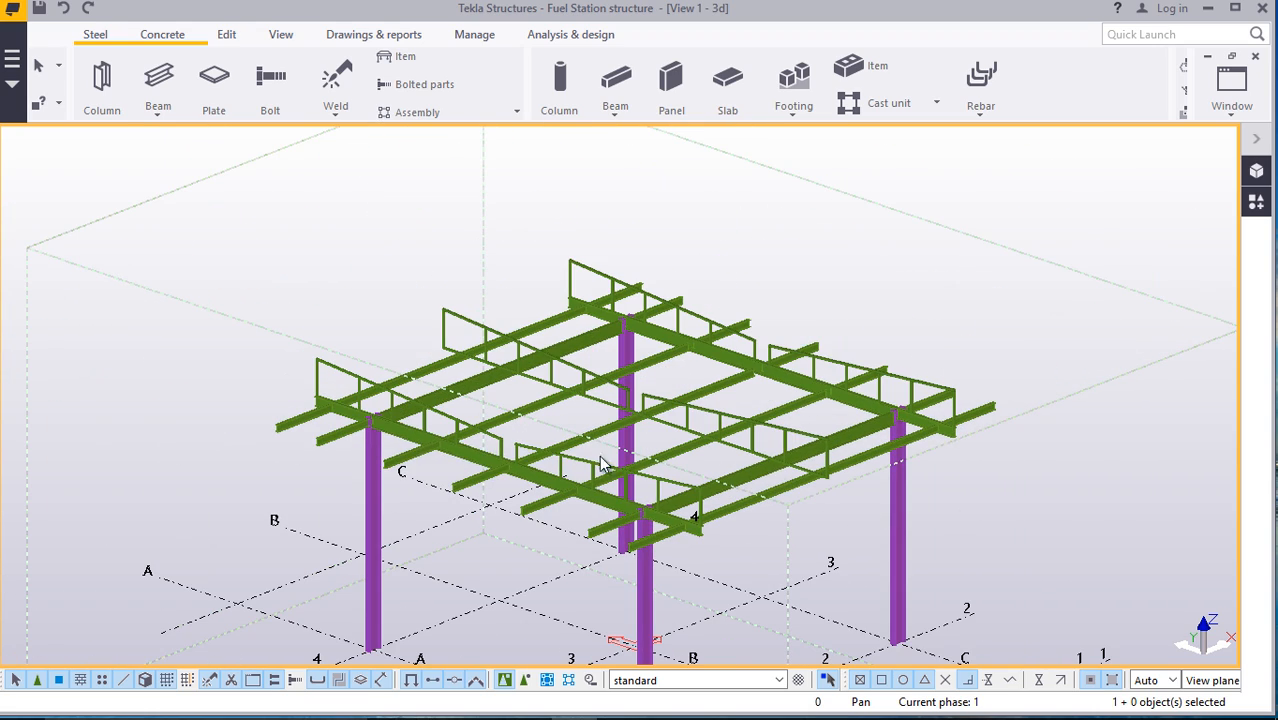
Select the top member, bottom member, outer end post and four intermediate posts of the first sloped frame midway between the main beams
{"action": "scroll", "coordinate": [282, 366], "scroll_direction": "up", "scroll_amount": 2}
{"action": "scroll", "coordinate": [482, 322], "scroll_direction": "up", "scroll_amount": 1}
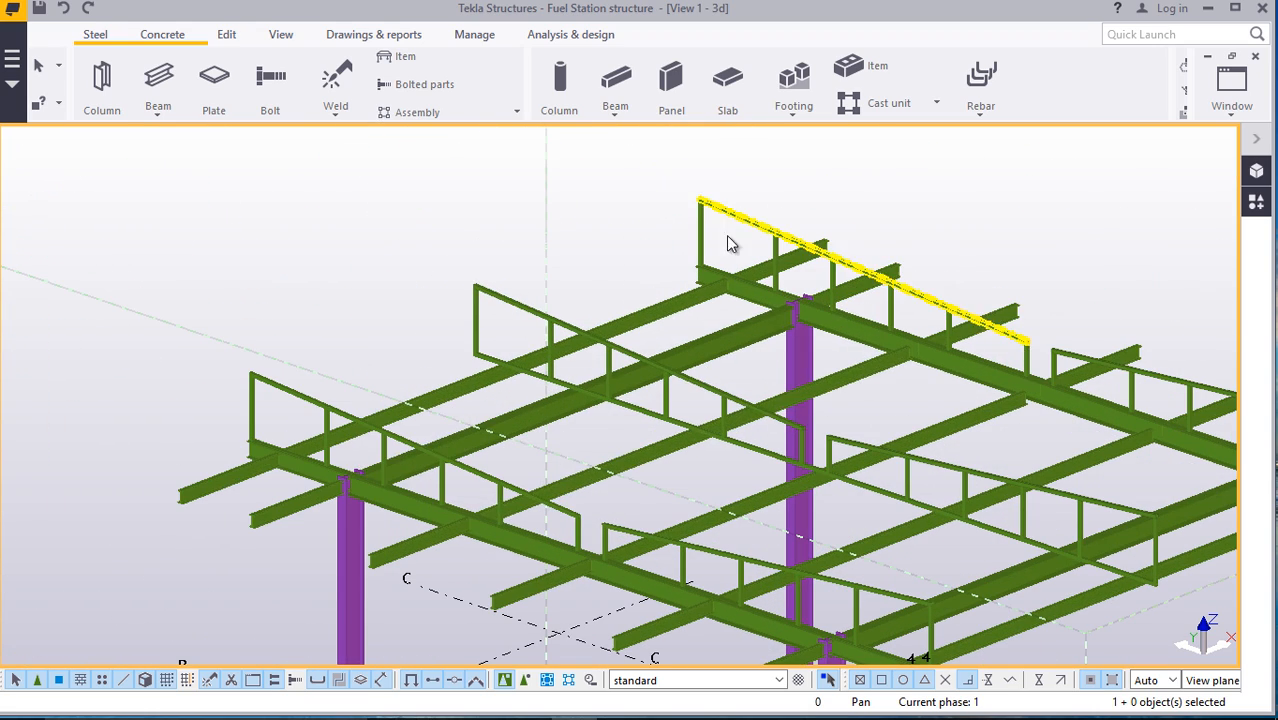
{"action": "scroll", "coordinate": [500, 303], "scroll_direction": "up", "scroll_amount": 1}
{"action": "scroll", "coordinate": [500, 303], "scroll_direction": "up", "scroll_amount": 1}
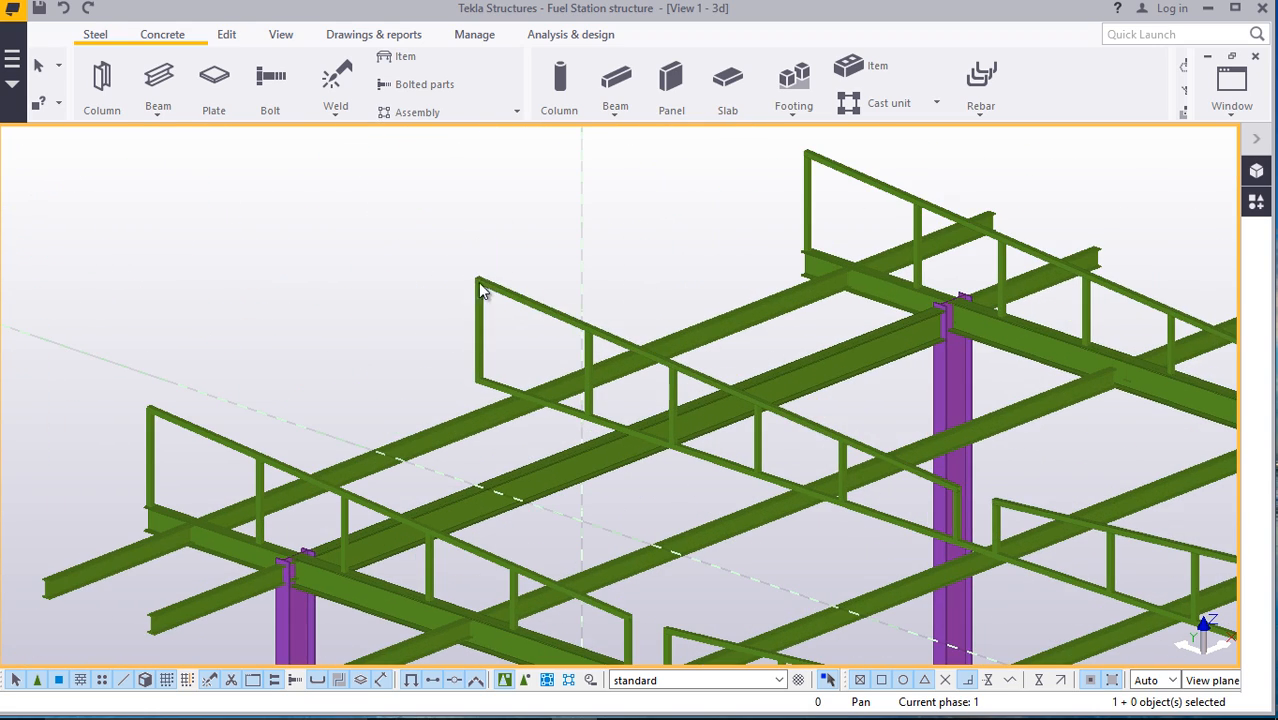
{"action": "right_click", "coordinate": [466, 193]}
{"action": "left_click", "coordinate": [553, 300]}
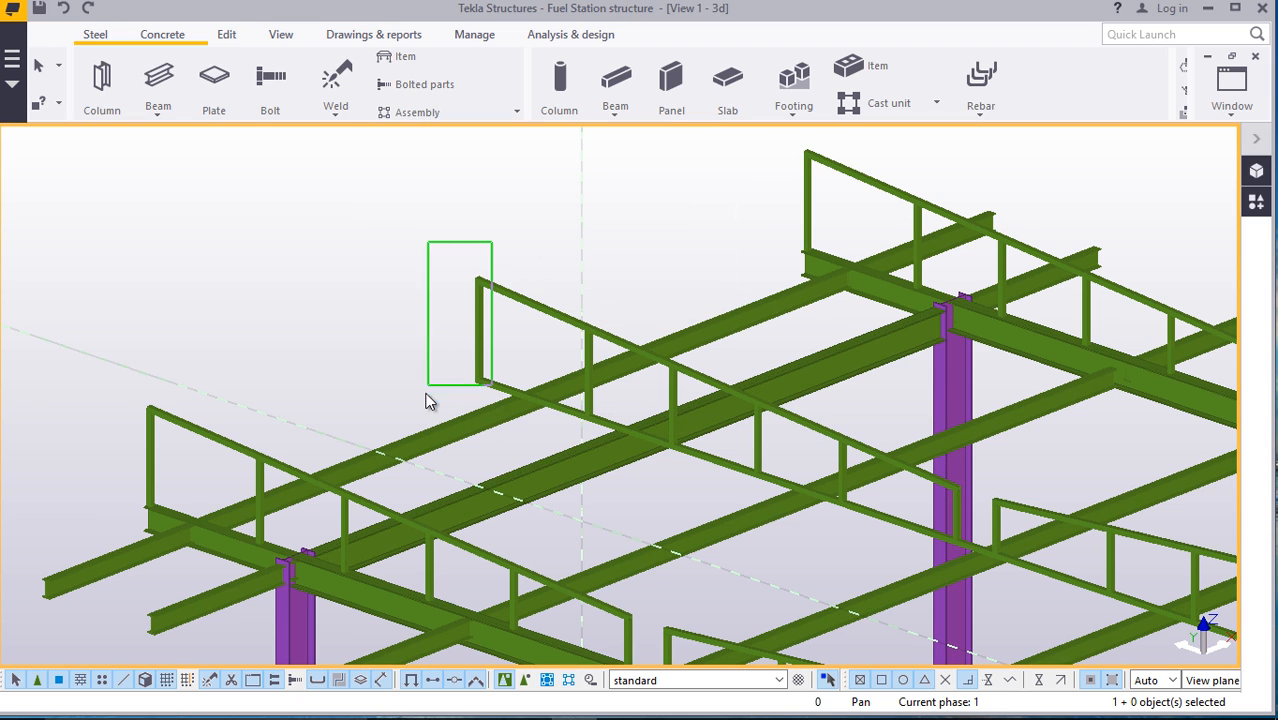
{"action": "left_click_drag", "start_coordinate": [419, 384], "coordinate": [420, 386]}
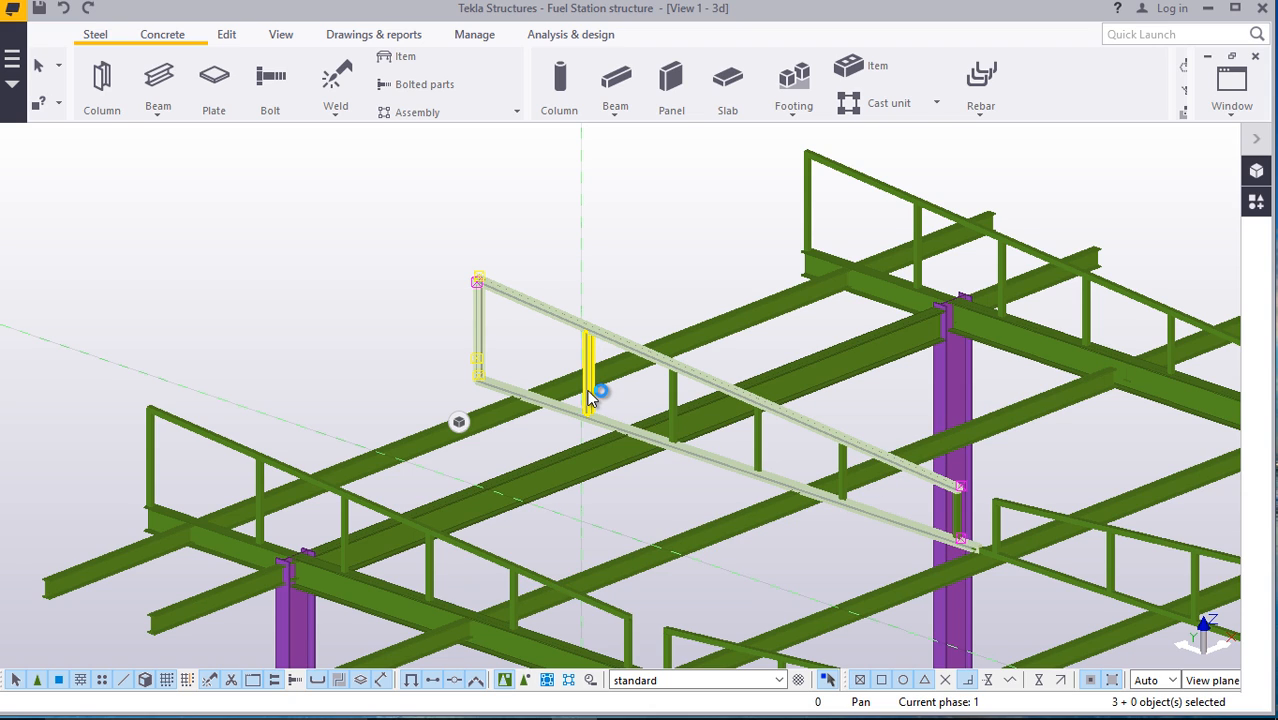
{"action": "left_click", "coordinate": [670, 400], "text": "shift"}
{"action": "left_click", "coordinate": [757, 440], "text": "shift"}
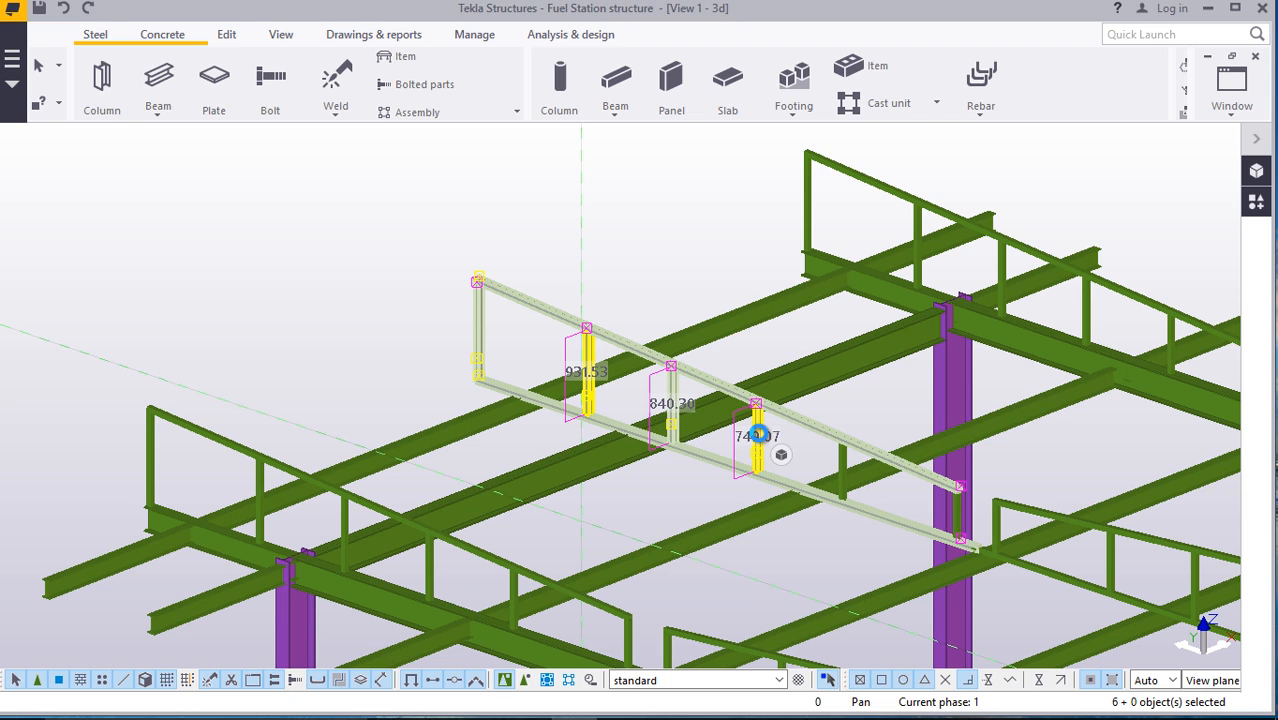
{"action": "left_click", "coordinate": [842, 470], "text": "shift"}
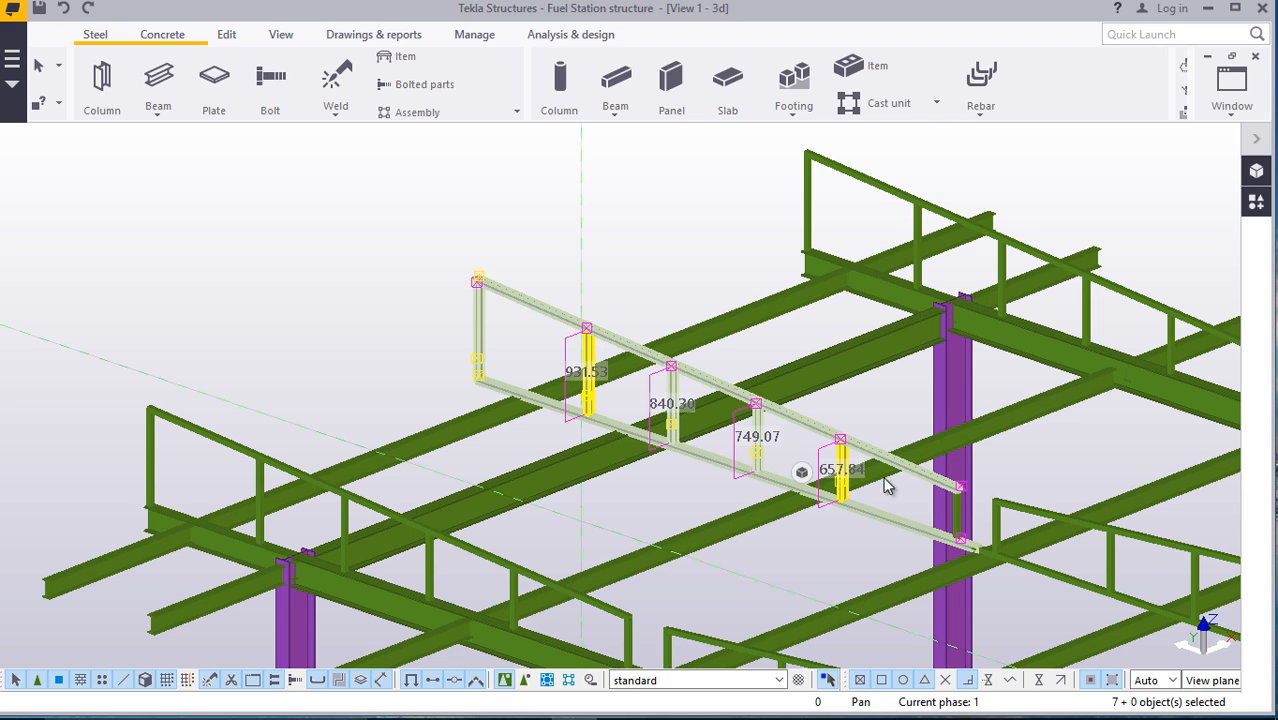
Add the first middle frame's inner end post and all members and posts of the second middle frame to the selection
{"action": "scroll", "coordinate": [1010, 527], "scroll_direction": "up", "scroll_amount": 3}
{"action": "left_click", "coordinate": [985, 515], "text": "shift"}
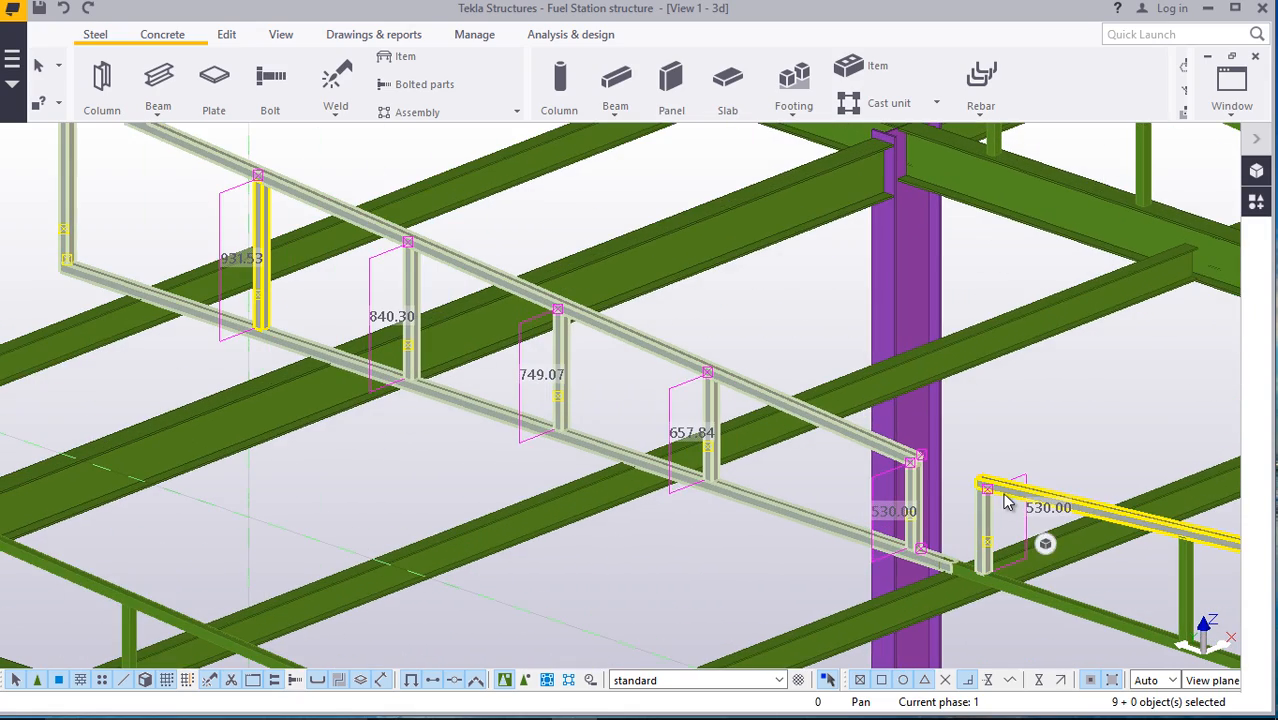
{"action": "scroll", "coordinate": [620, 362], "scroll_direction": "down", "scroll_amount": 4}
{"action": "scroll", "coordinate": [858, 454], "scroll_direction": "up", "scroll_amount": 2}
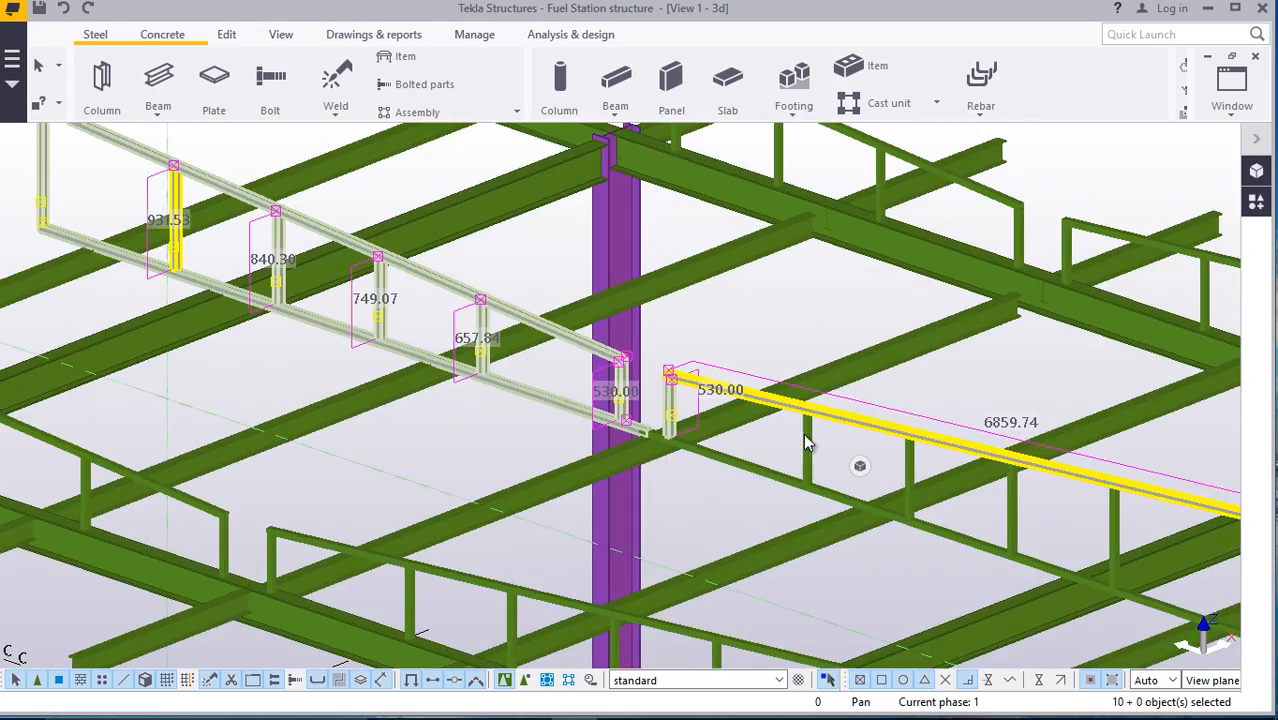
{"action": "left_click", "coordinate": [784, 475], "text": "shift"}
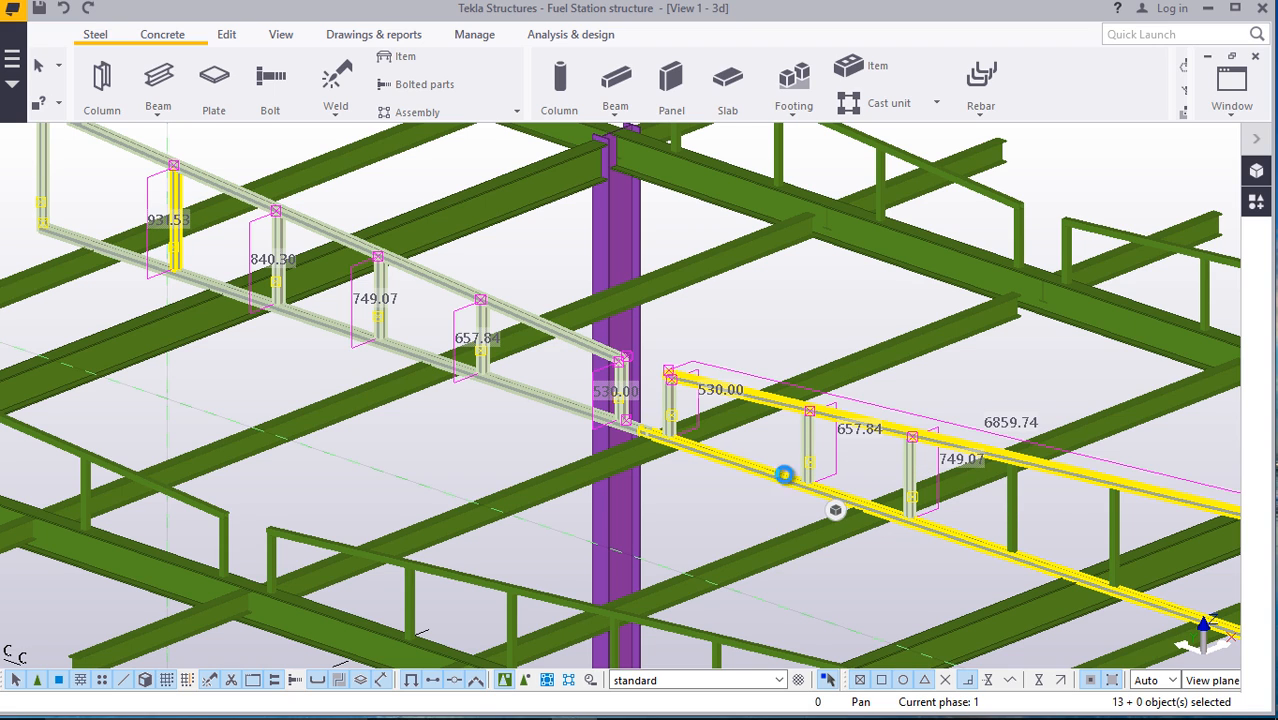
{"action": "left_click", "coordinate": [1117, 522], "text": "shift"}
{"action": "scroll", "coordinate": [1117, 522], "scroll_direction": "down", "scroll_amount": 4}
{"action": "scroll", "coordinate": [828, 434], "scroll_direction": "up", "scroll_amount": 4}
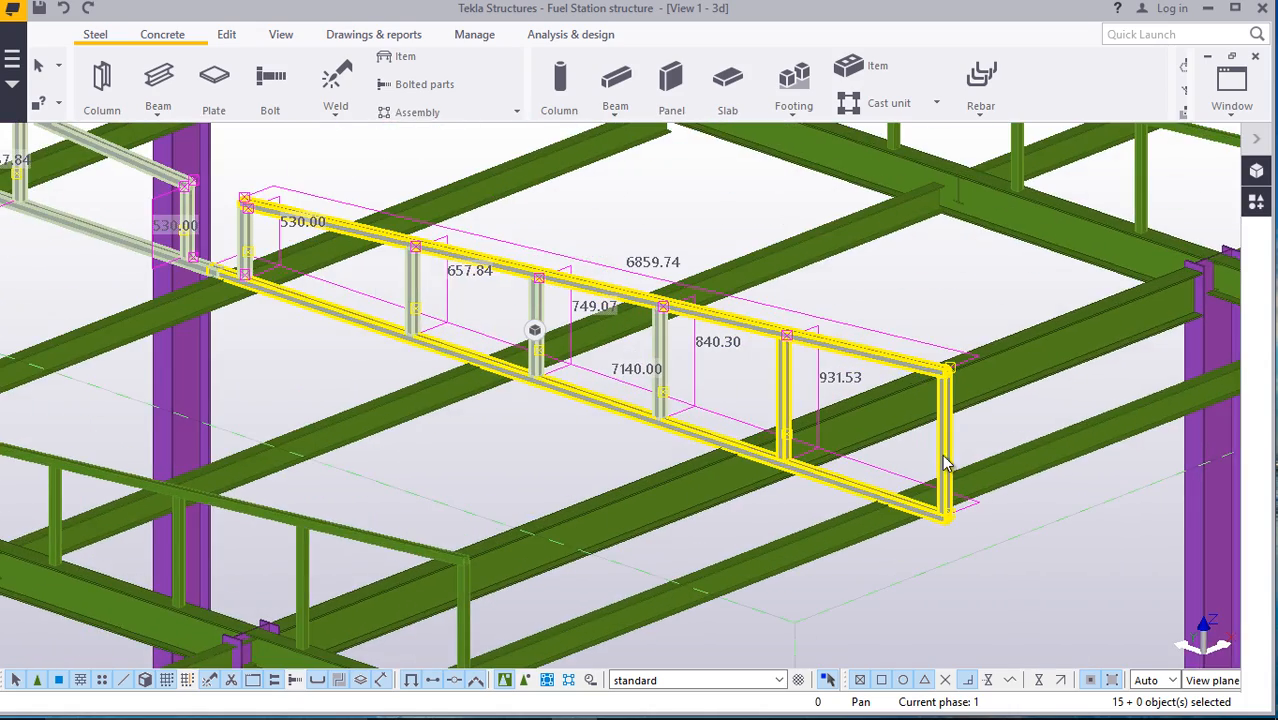
Copy both selected frames from the bottom edge midpoint of the bottom tube's outer end to the top flange corner at the outer secondary beam's front end
{"action": "scroll", "coordinate": [901, 456], "scroll_direction": "down", "scroll_amount": 6}
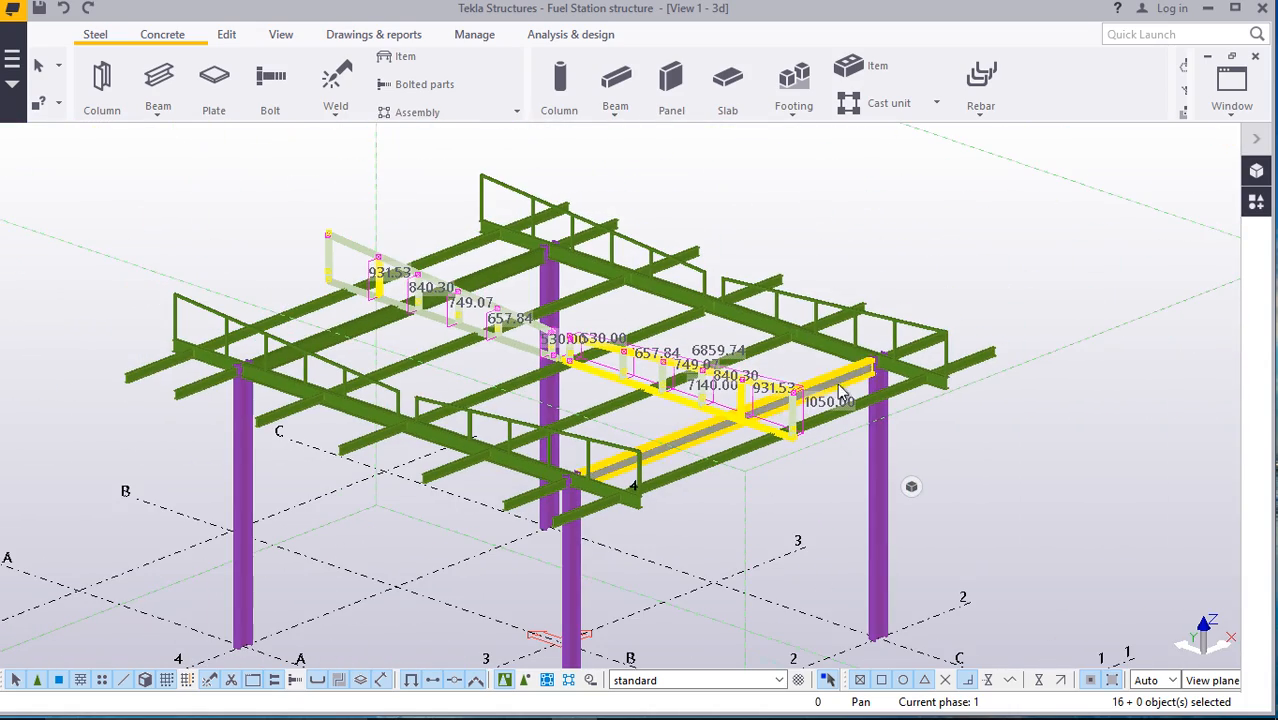
{"action": "right_click", "coordinate": [1038, 263]}
{"action": "left_click", "coordinate": [1045, 266]}
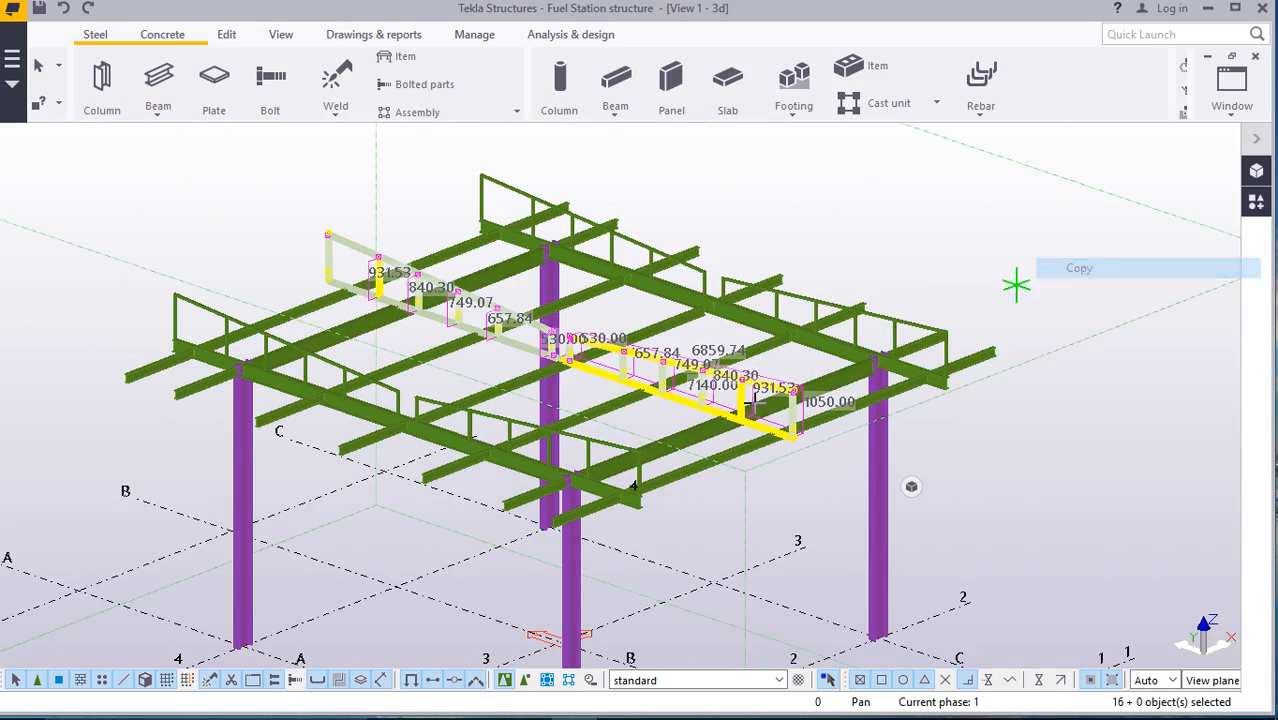
{"action": "scroll", "coordinate": [783, 463], "scroll_direction": "up", "scroll_amount": 2}
{"action": "scroll", "coordinate": [783, 463], "scroll_direction": "up", "scroll_amount": 8}
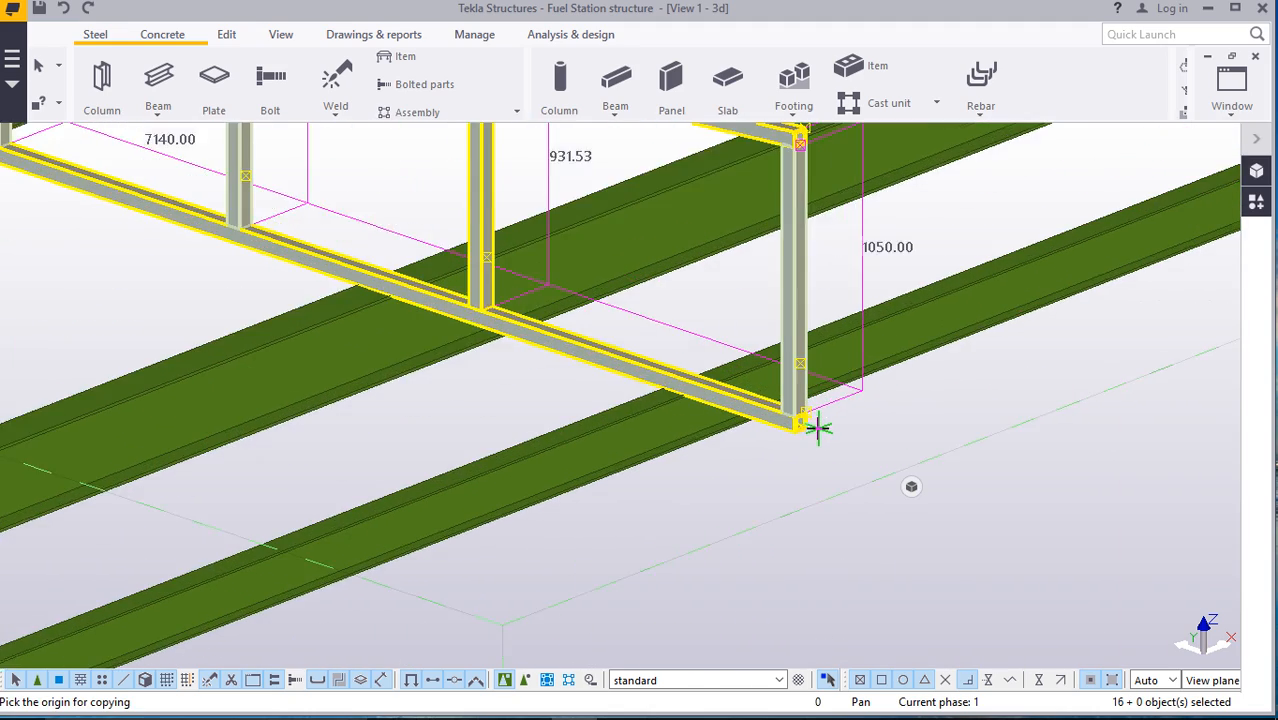
{"action": "scroll", "coordinate": [805, 430], "scroll_direction": "up", "scroll_amount": 6}
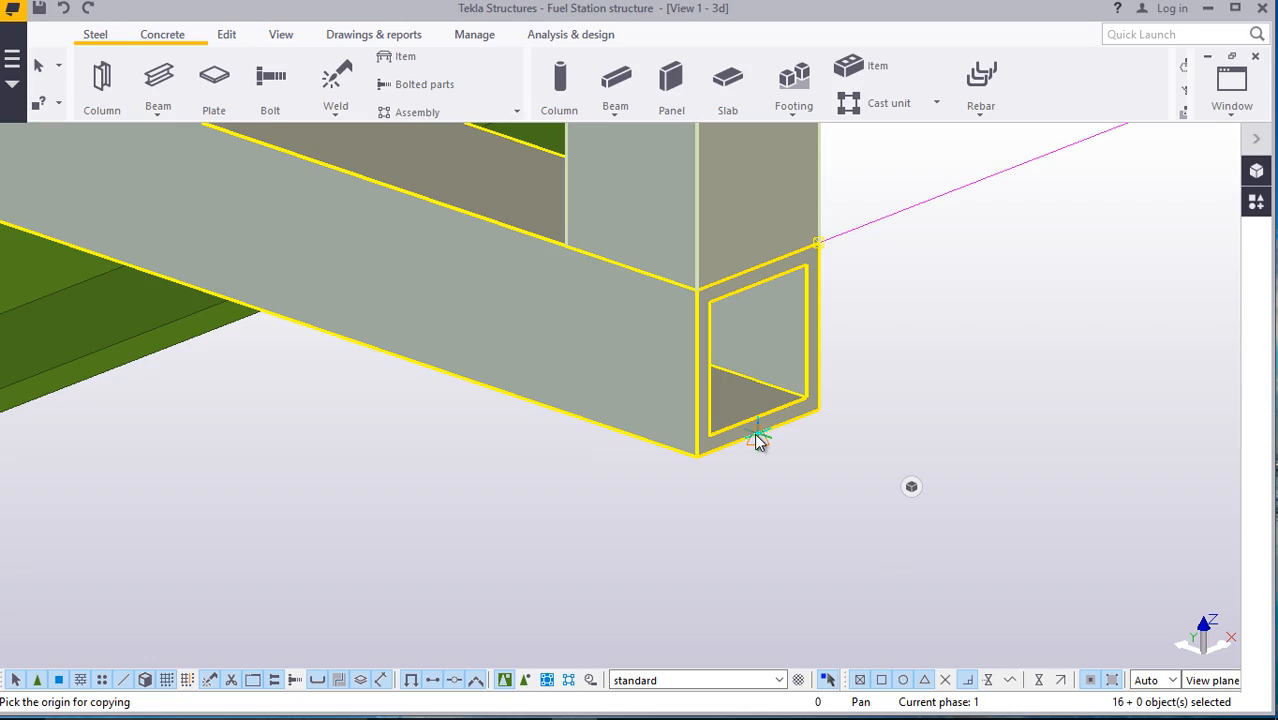
{"action": "left_click", "coordinate": [757, 437]}
{"action": "scroll", "coordinate": [780, 430], "scroll_direction": "down", "scroll_amount": 5}
{"action": "scroll", "coordinate": [837, 393], "scroll_direction": "down", "scroll_amount": 8}
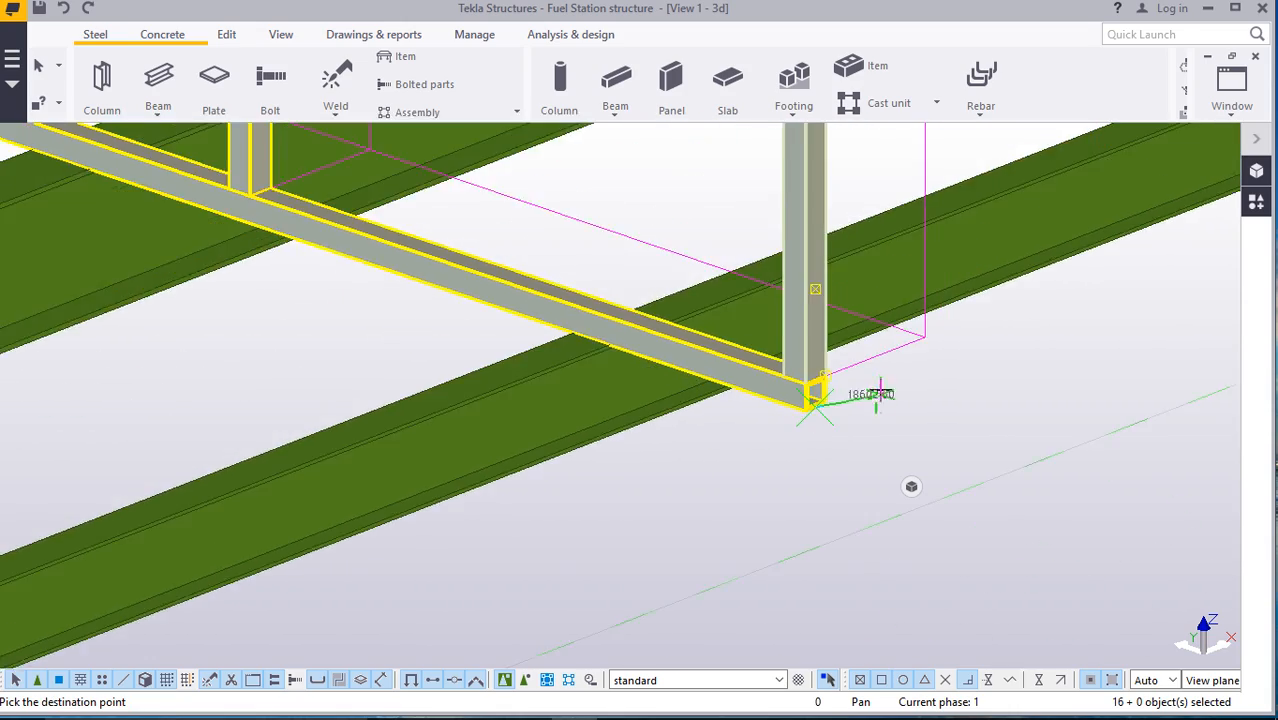
{"action": "scroll", "coordinate": [890, 373], "scroll_direction": "down", "scroll_amount": 2}
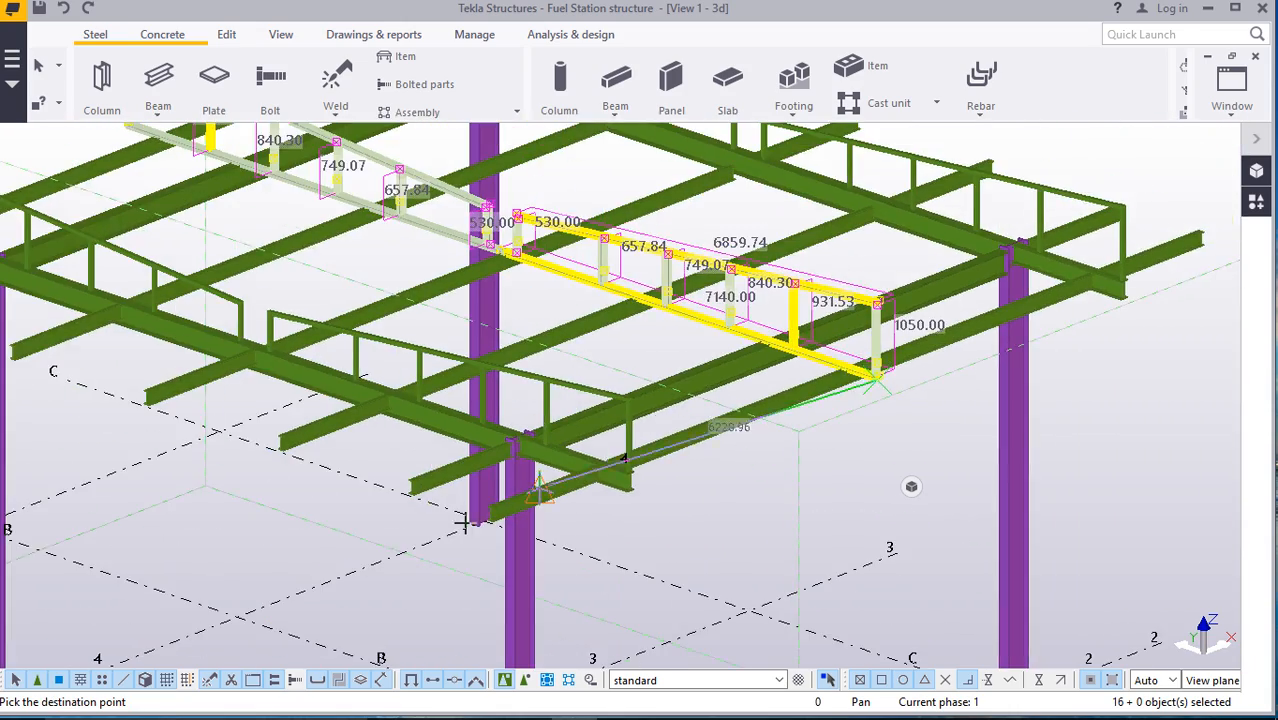
{"action": "scroll", "coordinate": [497, 495], "scroll_direction": "up", "scroll_amount": 8}
{"action": "scroll", "coordinate": [495, 496], "scroll_direction": "up", "scroll_amount": 8}
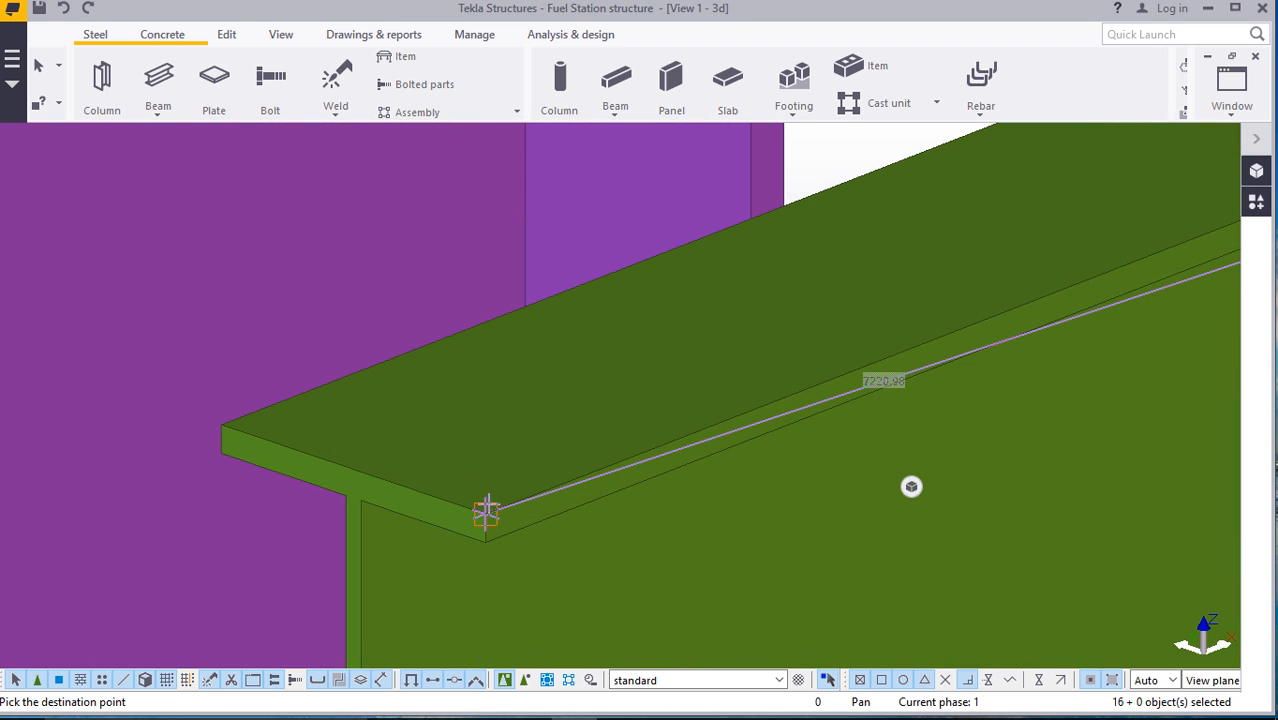
{"action": "left_click", "coordinate": [484, 513]}
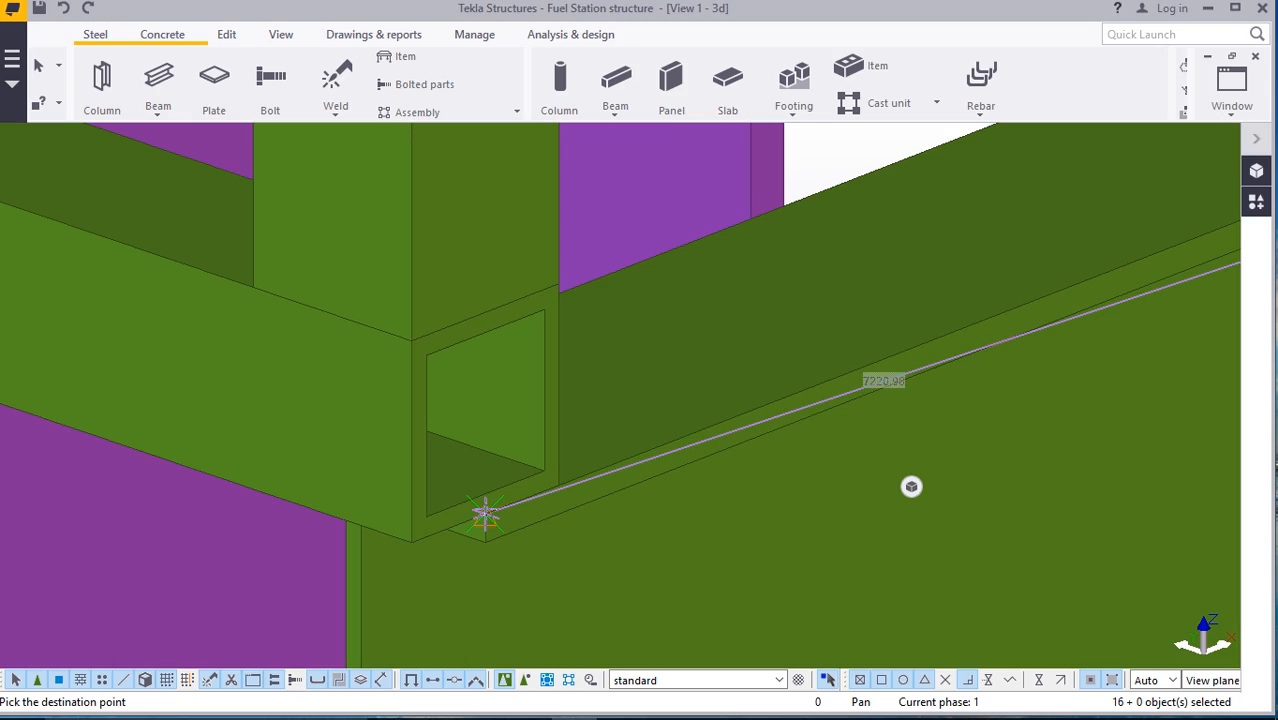
{"action": "scroll", "coordinate": [484, 513], "scroll_direction": "down", "scroll_amount": 6}
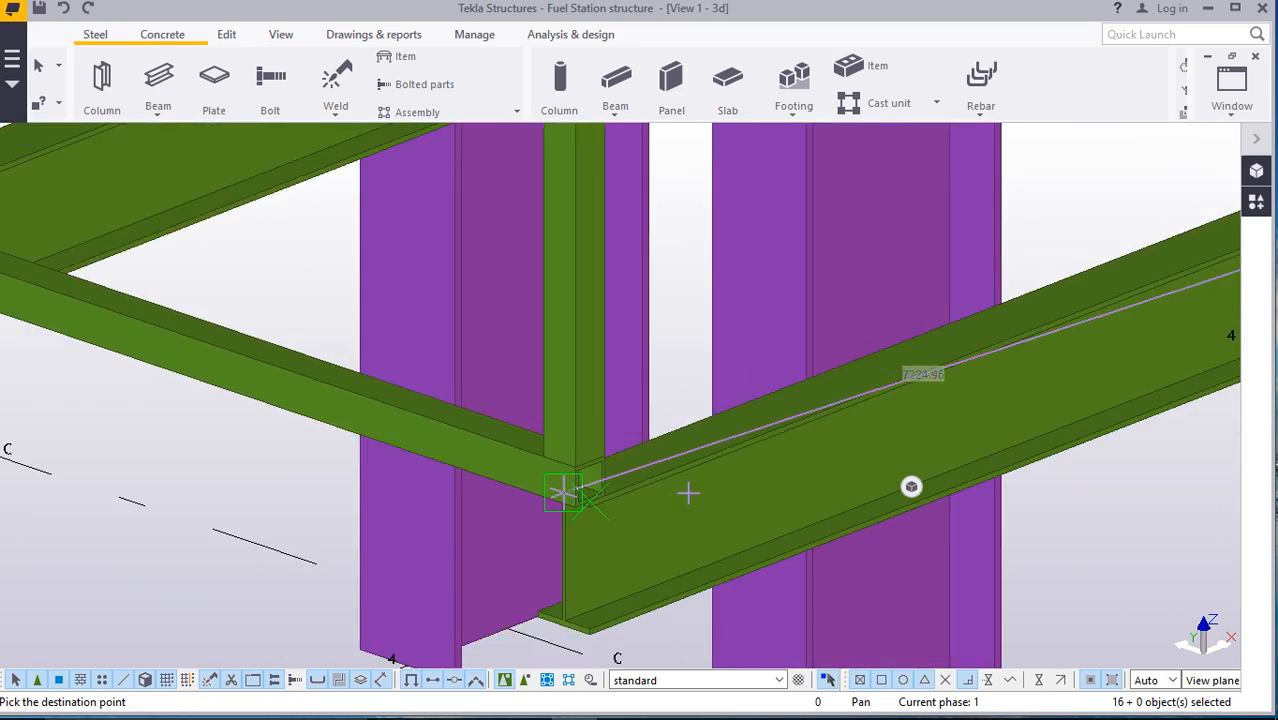
{"action": "scroll", "coordinate": [688, 492], "scroll_direction": "down", "scroll_amount": 8}
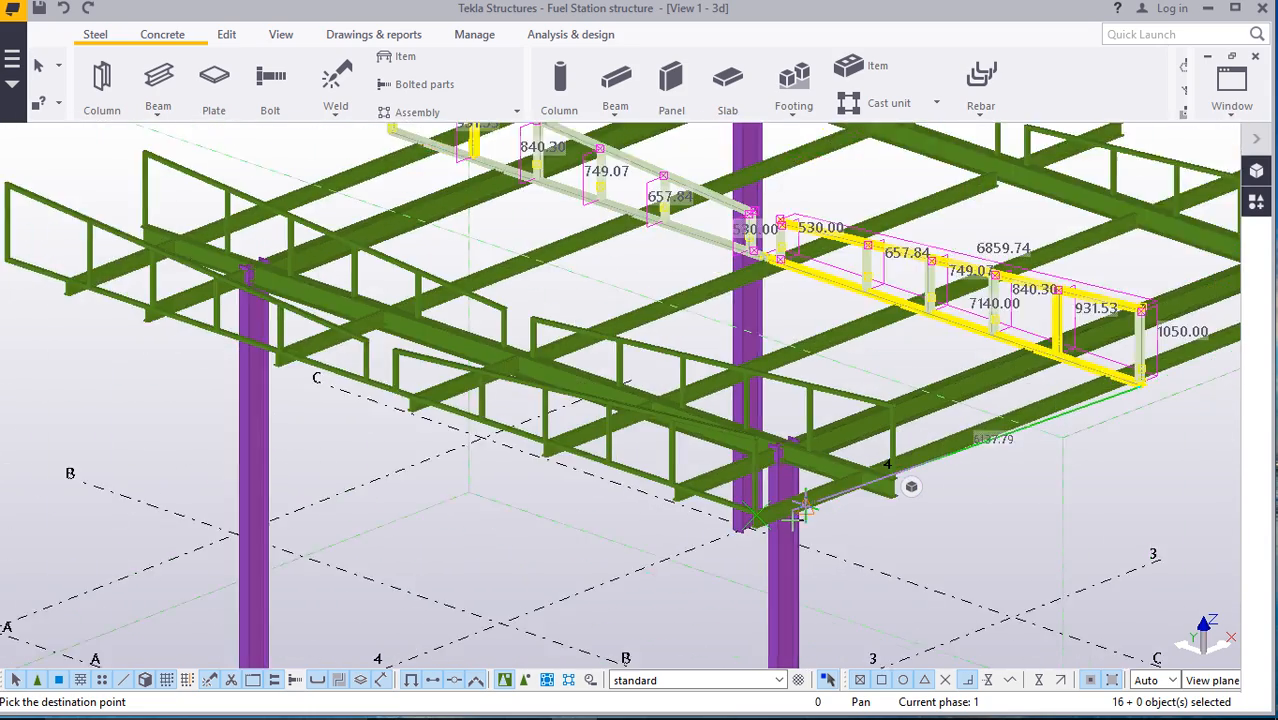
{"action": "scroll", "coordinate": [800, 515], "scroll_direction": "down", "scroll_amount": 1}
{"action": "right_click", "coordinate": [498, 520]}
{"action": "left_click", "coordinate": [548, 225]}
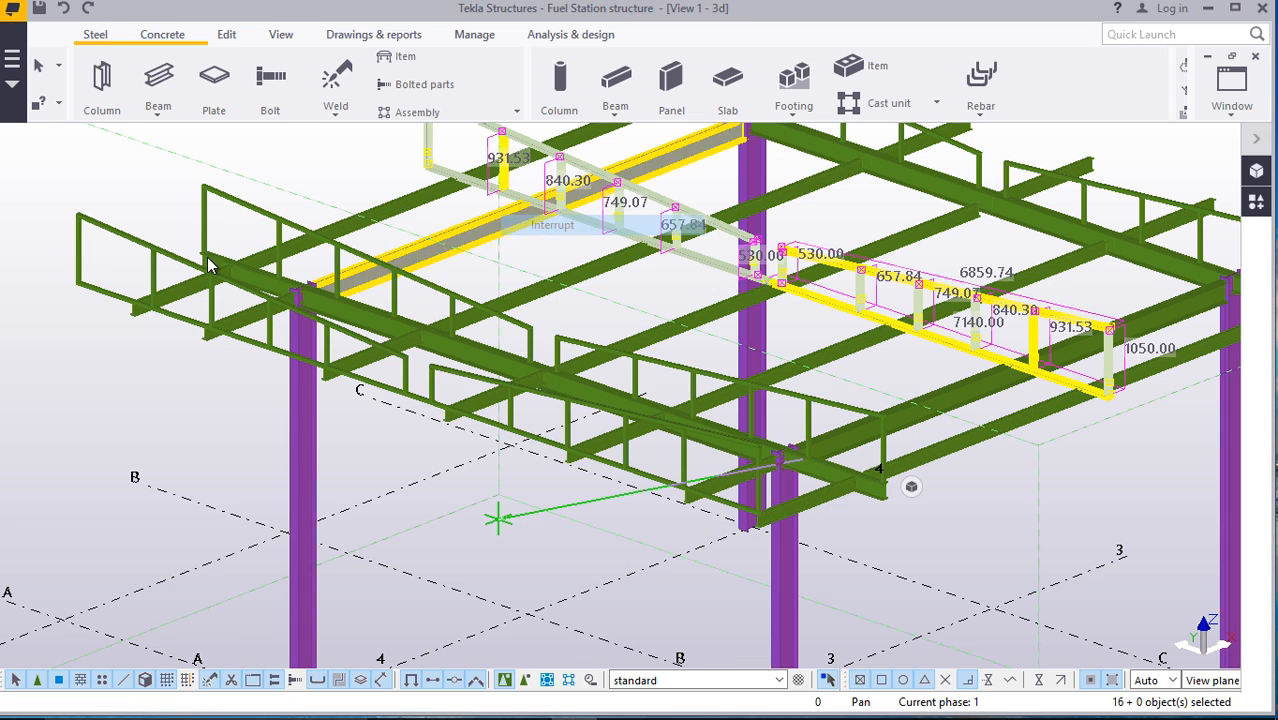
{"action": "scroll", "coordinate": [52, 265], "scroll_direction": "up", "scroll_amount": 2}
{"action": "left_click_drag", "start_coordinate": [61, 344], "coordinate": [55, 345]}
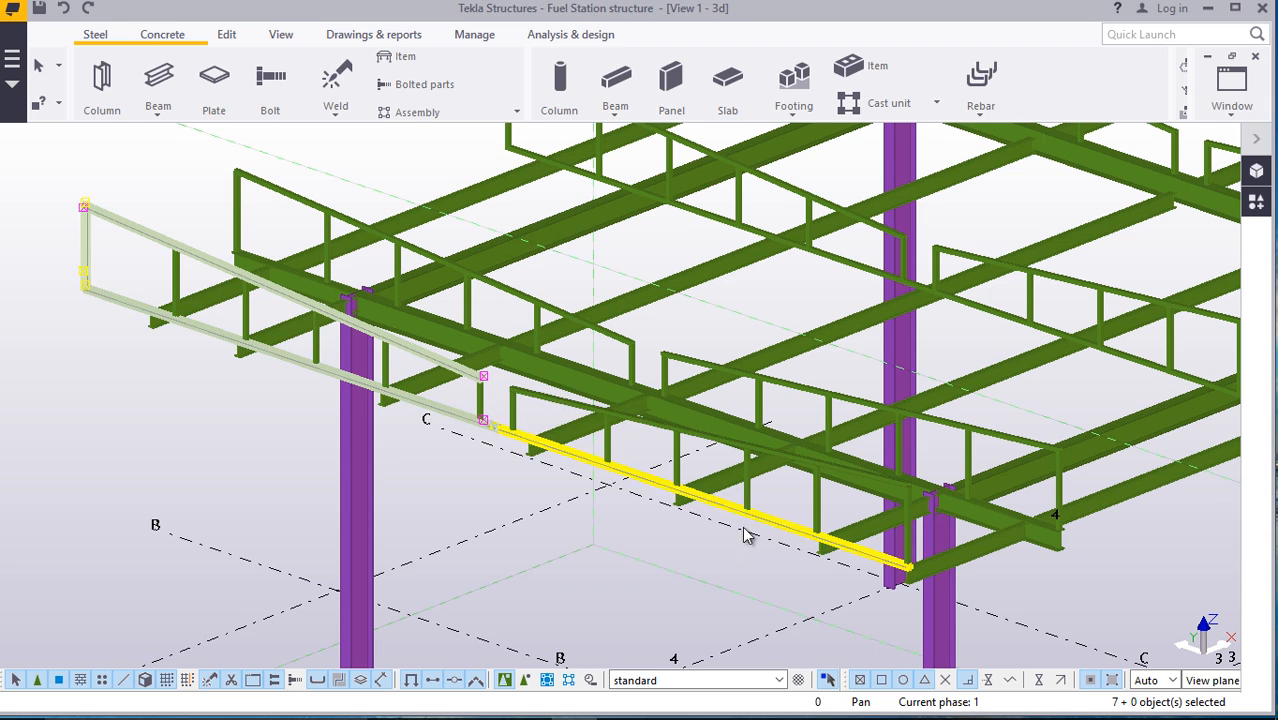
{"action": "scroll", "coordinate": [744, 535], "scroll_direction": "up", "scroll_amount": 2}
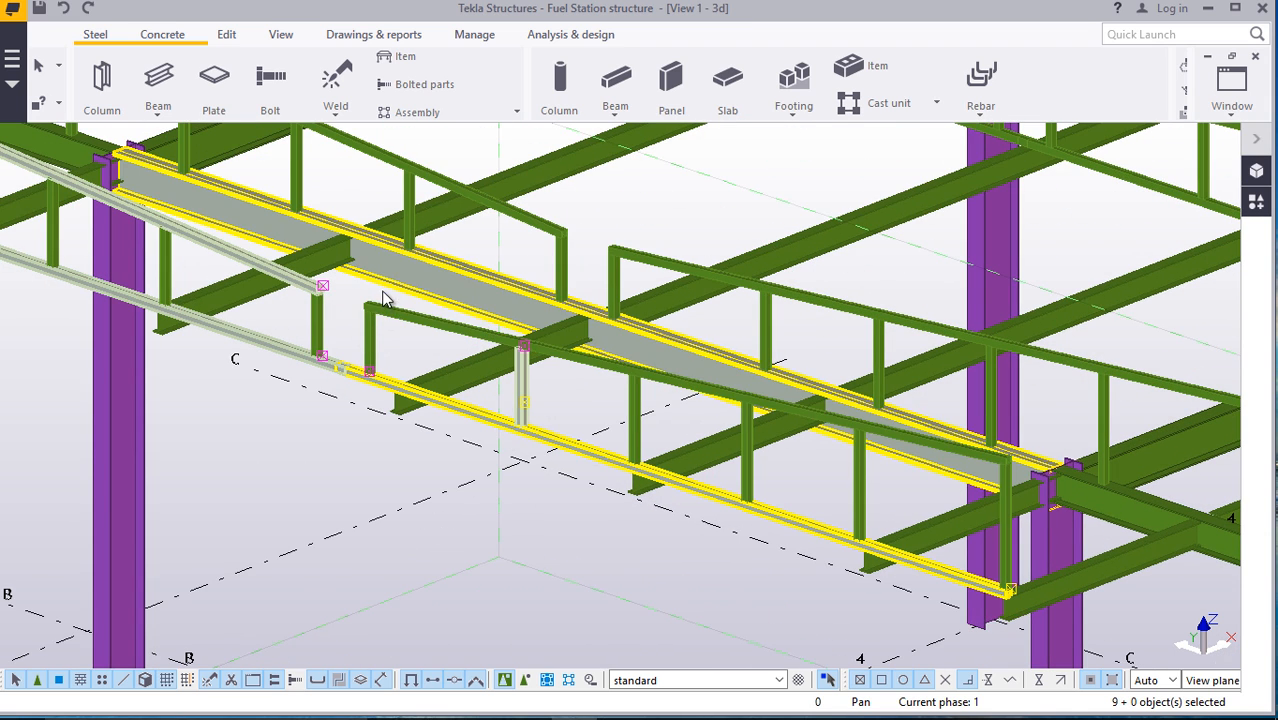
{"action": "left_click", "coordinate": [366, 336], "text": "shift"}
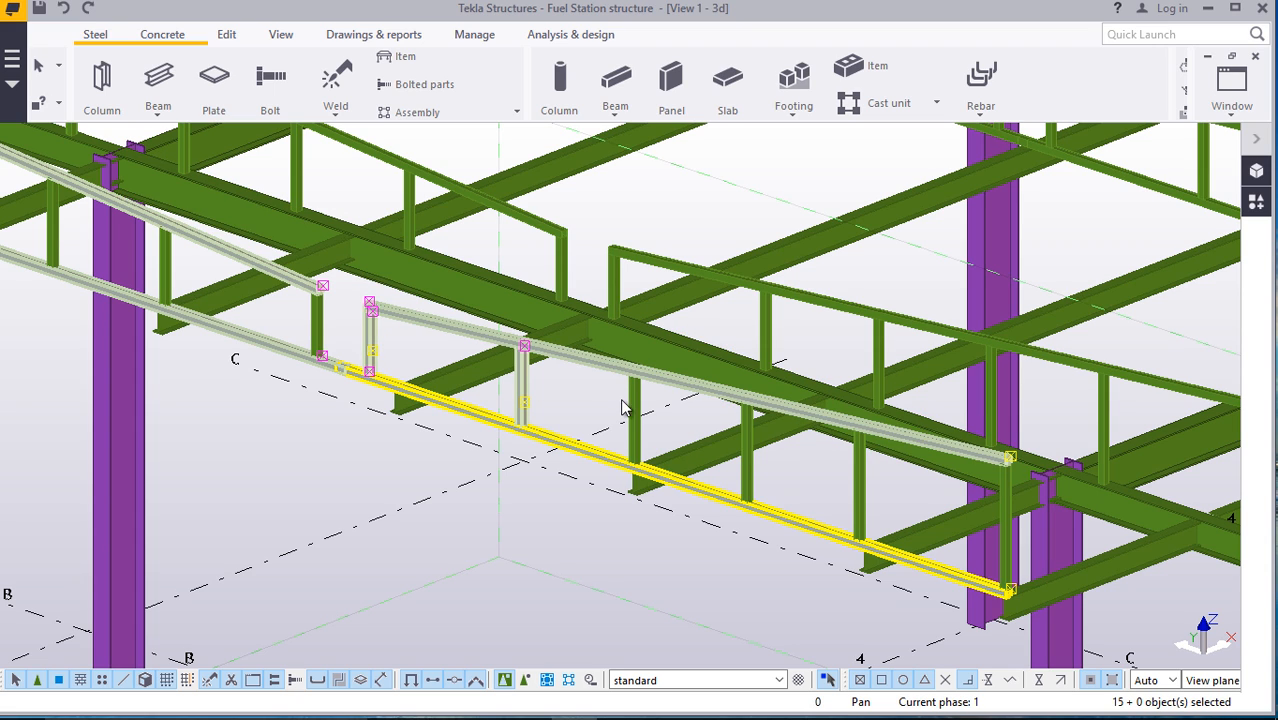
{"action": "left_click", "coordinate": [862, 503], "text": "shift"}
{"action": "left_click", "coordinate": [1008, 545], "text": "shift"}
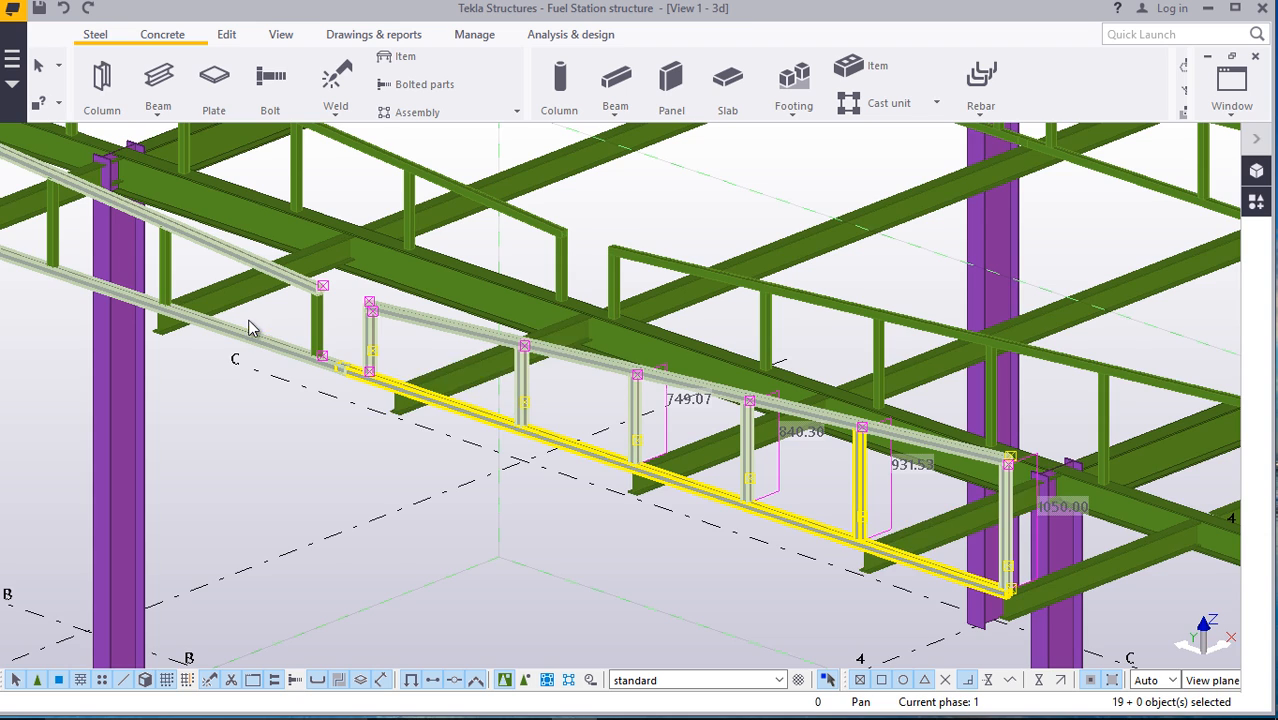
{"action": "scroll", "coordinate": [262, 318], "scroll_direction": "up", "scroll_amount": 6}
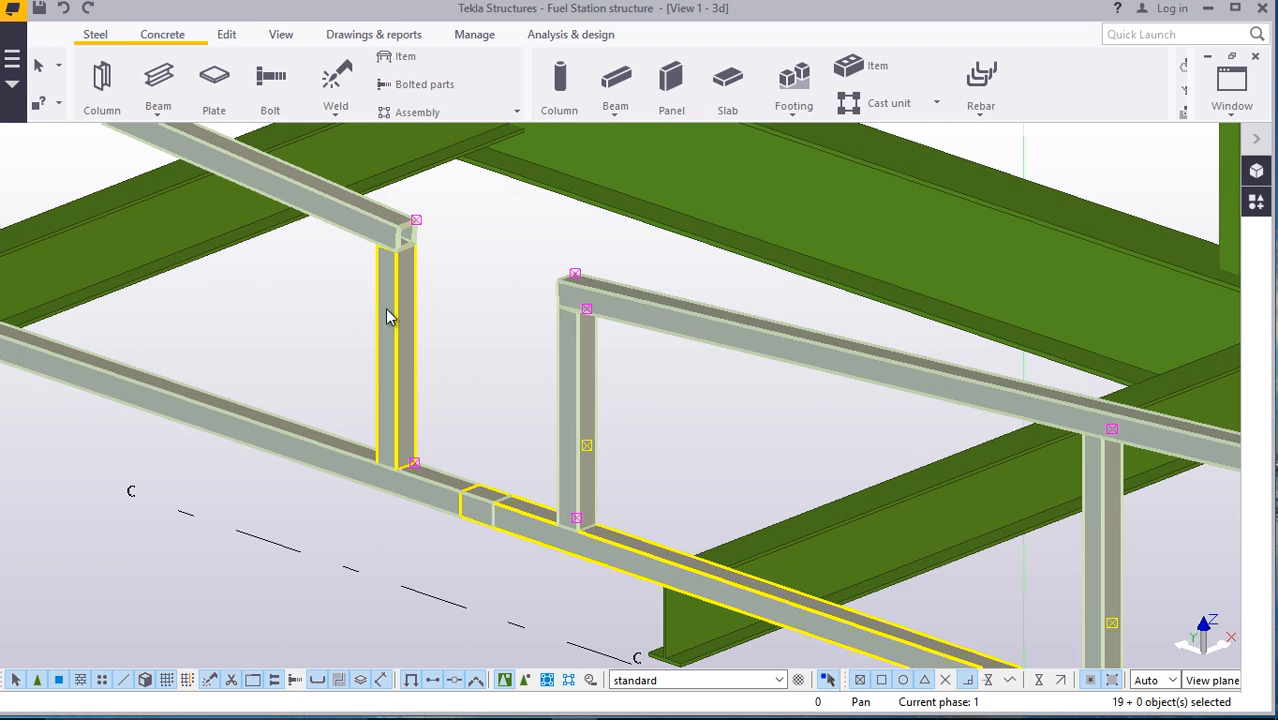
{"action": "left_click", "coordinate": [388, 313]}
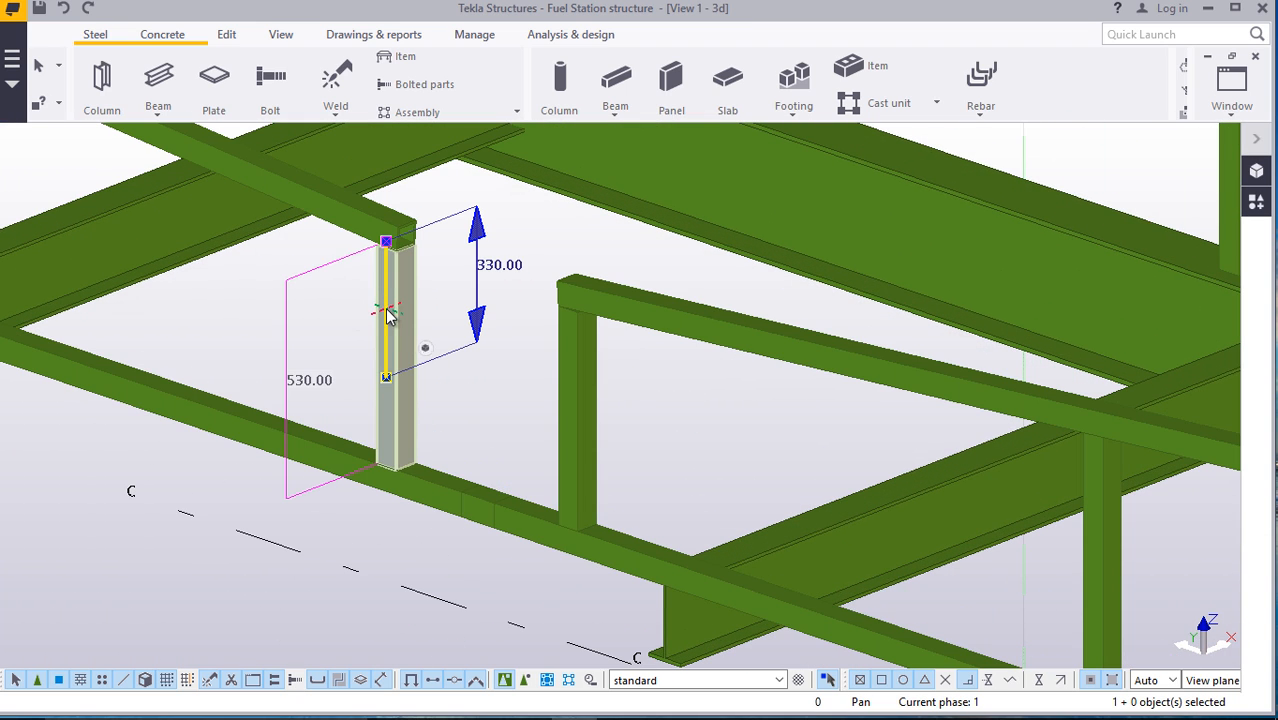
Select both bottom members, both top members and the two inner end posts of the copied frames at the front ends of the secondary beams
{"action": "left_click_drag", "start_coordinate": [585, 418], "coordinate": [324, 436]}
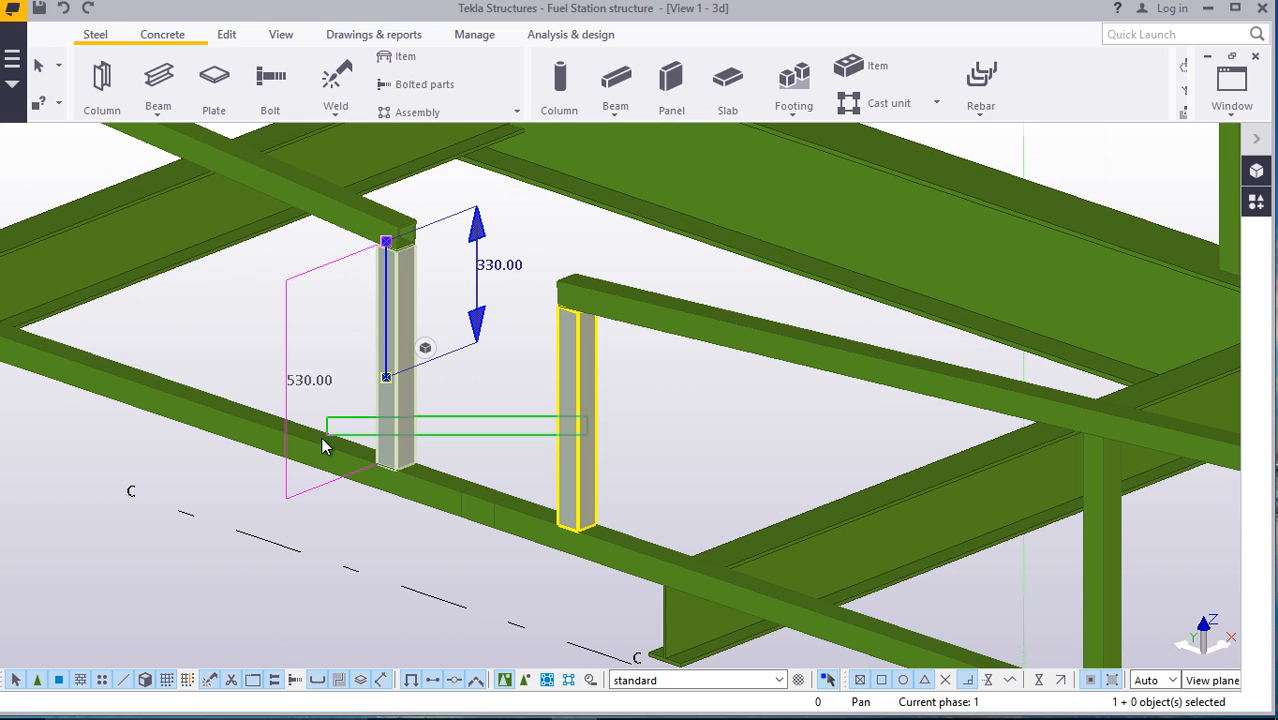
{"action": "left_click_drag", "start_coordinate": [260, 505], "coordinate": [262, 503]}
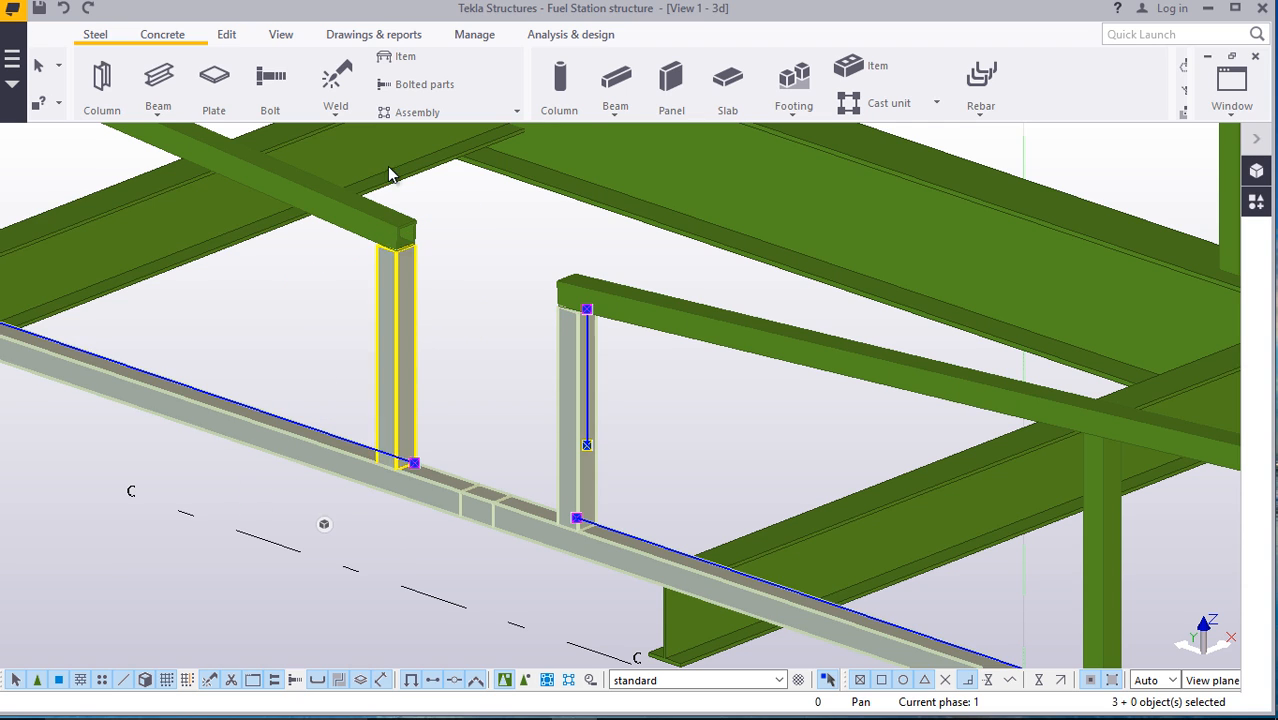
{"action": "left_click", "coordinate": [365, 217], "text": "shift"}
{"action": "left_click", "coordinate": [393, 273], "text": "shift"}
{"action": "scroll", "coordinate": [600, 349], "scroll_direction": "down", "scroll_amount": 4}
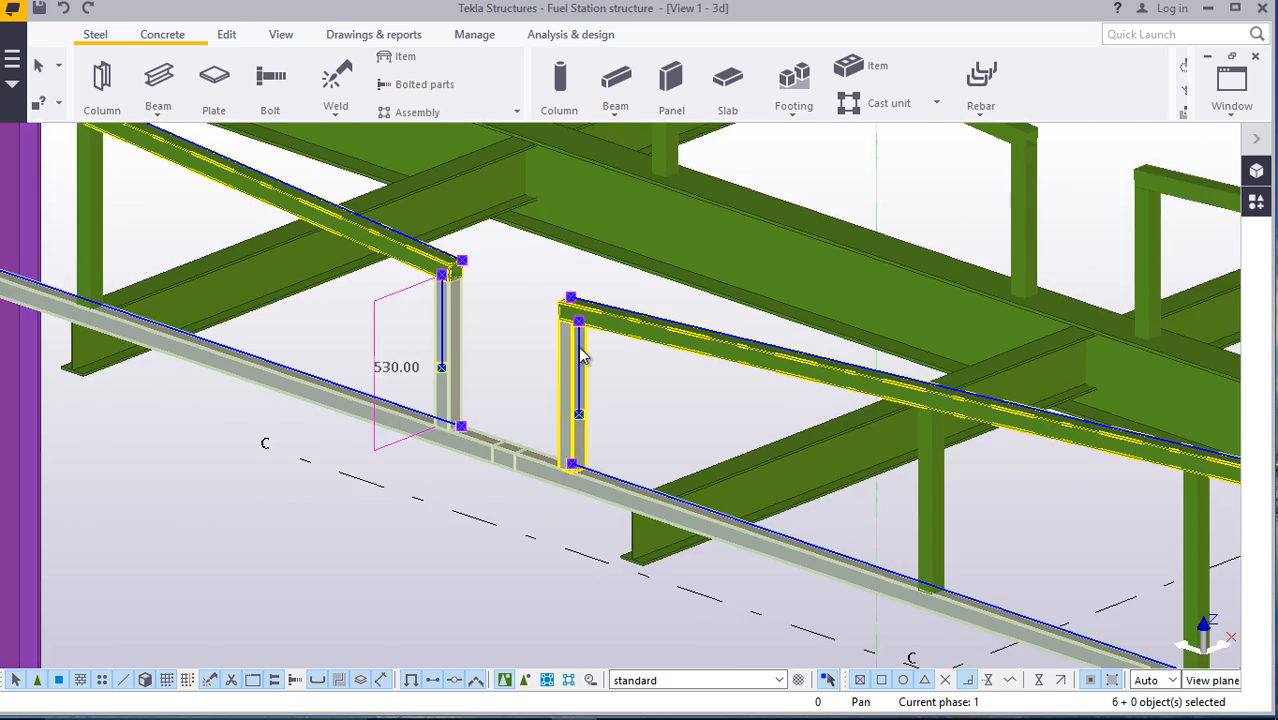
Add the four intermediate posts and the outer end post of the first copied front frame to the selection
{"action": "scroll", "coordinate": [238, 266], "scroll_direction": "up", "scroll_amount": 1}
{"action": "left_click", "coordinate": [256, 226], "text": "shift"}
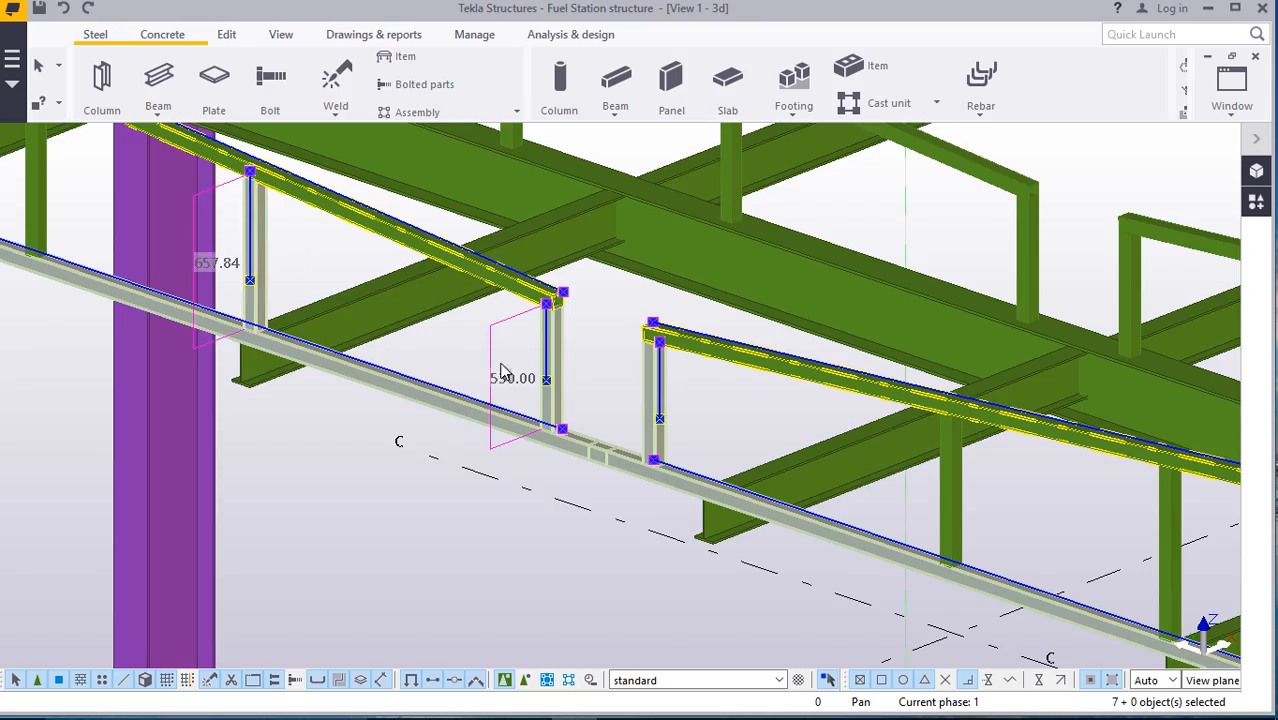
{"action": "middle_click_drag", "start_coordinate": [256, 226], "coordinate": [325, 288]}
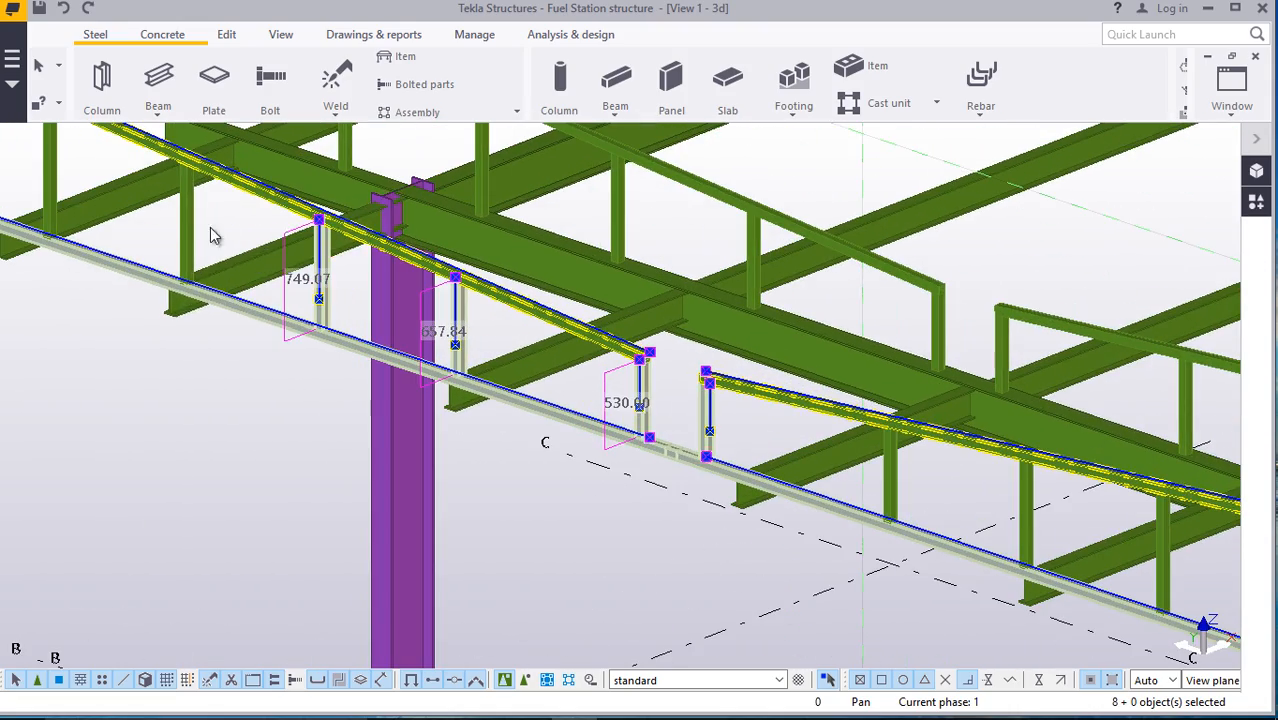
{"action": "scroll", "coordinate": [597, 443], "scroll_direction": "down", "scroll_amount": 3}
{"action": "scroll", "coordinate": [262, 291], "scroll_direction": "up", "scroll_amount": 2}
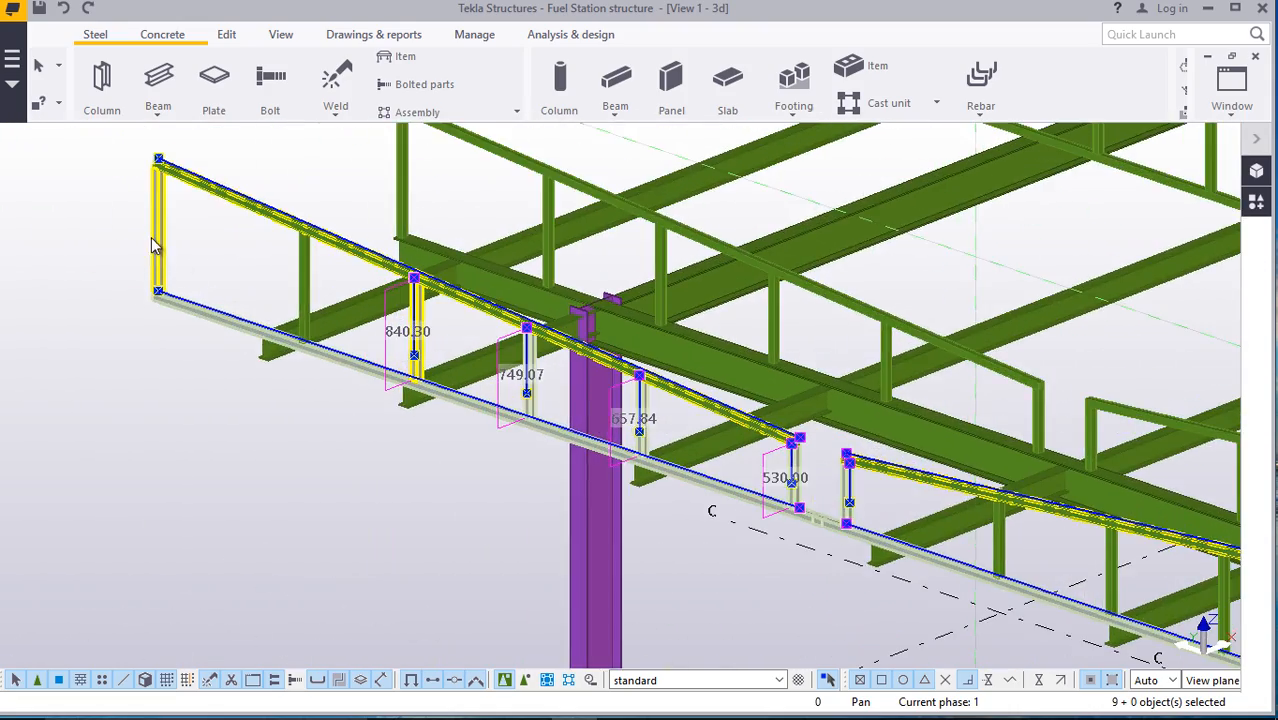
{"action": "left_click", "coordinate": [151, 236], "text": "shift"}
{"action": "left_click", "coordinate": [304, 285], "text": "shift"}
Add the remaining posts of the second copied front frame and the top members of both front frames to the selection
{"action": "scroll", "coordinate": [110, 258], "scroll_direction": "down", "scroll_amount": 4}
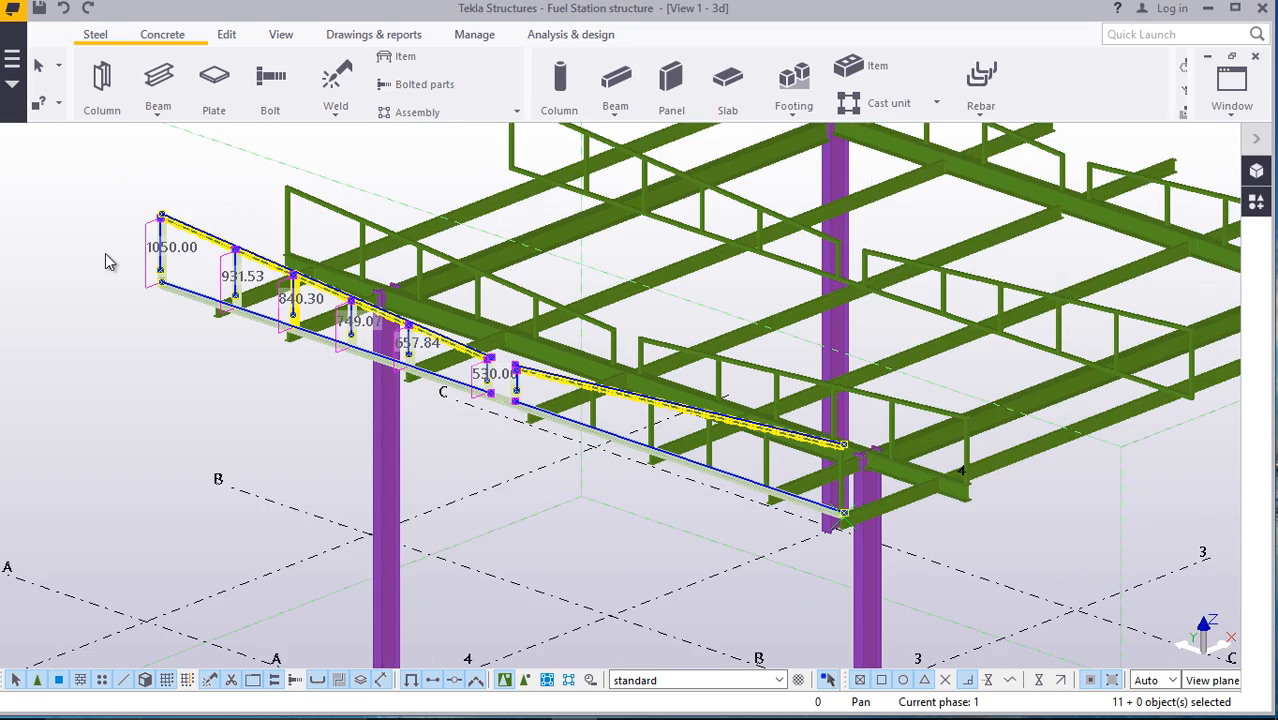
{"action": "scroll", "coordinate": [744, 470], "scroll_direction": "up", "scroll_amount": 2}
{"action": "scroll", "coordinate": [600, 412], "scroll_direction": "up", "scroll_amount": 2}
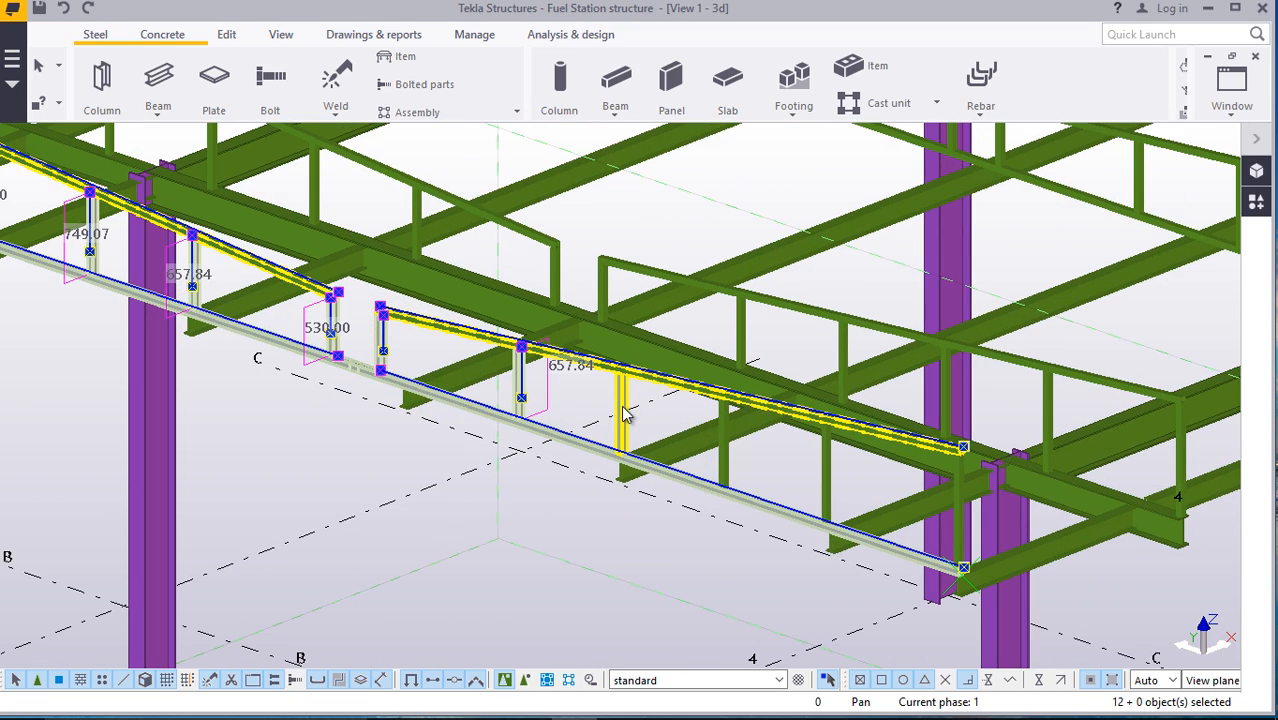
{"action": "left_click", "coordinate": [960, 543], "text": "shift"}
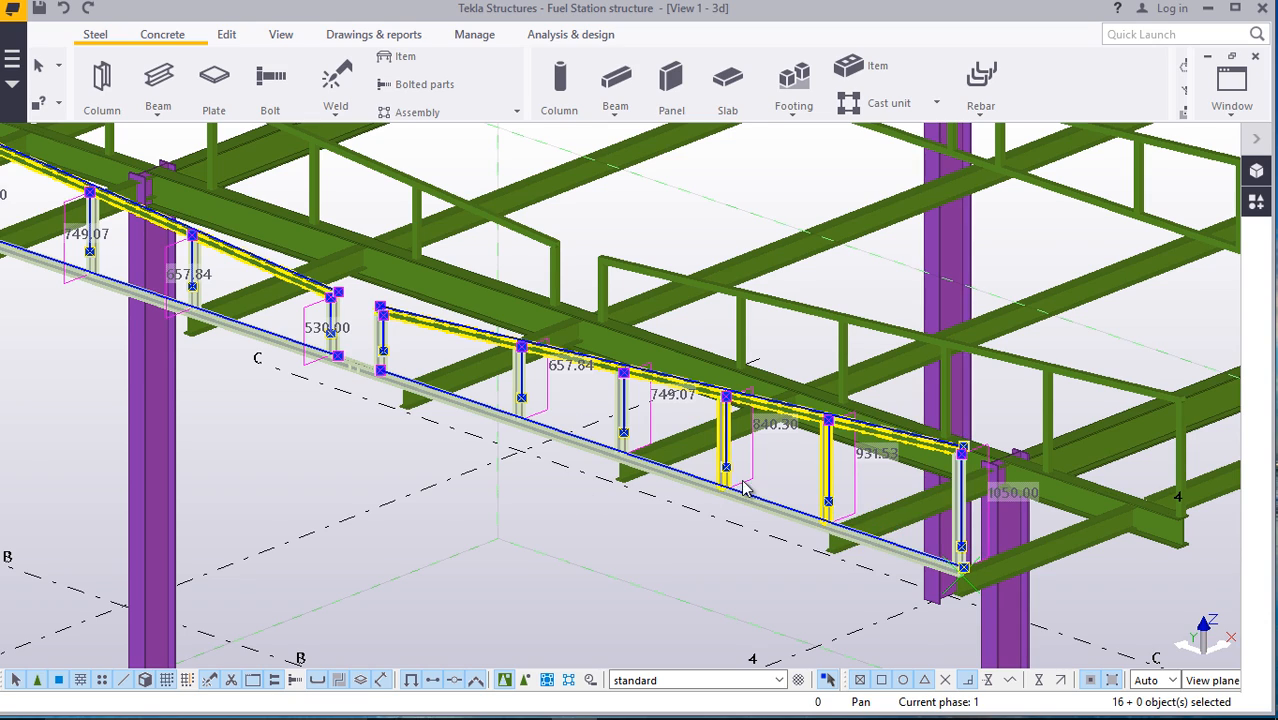
{"action": "scroll", "coordinate": [744, 487], "scroll_direction": "up", "scroll_amount": 5}
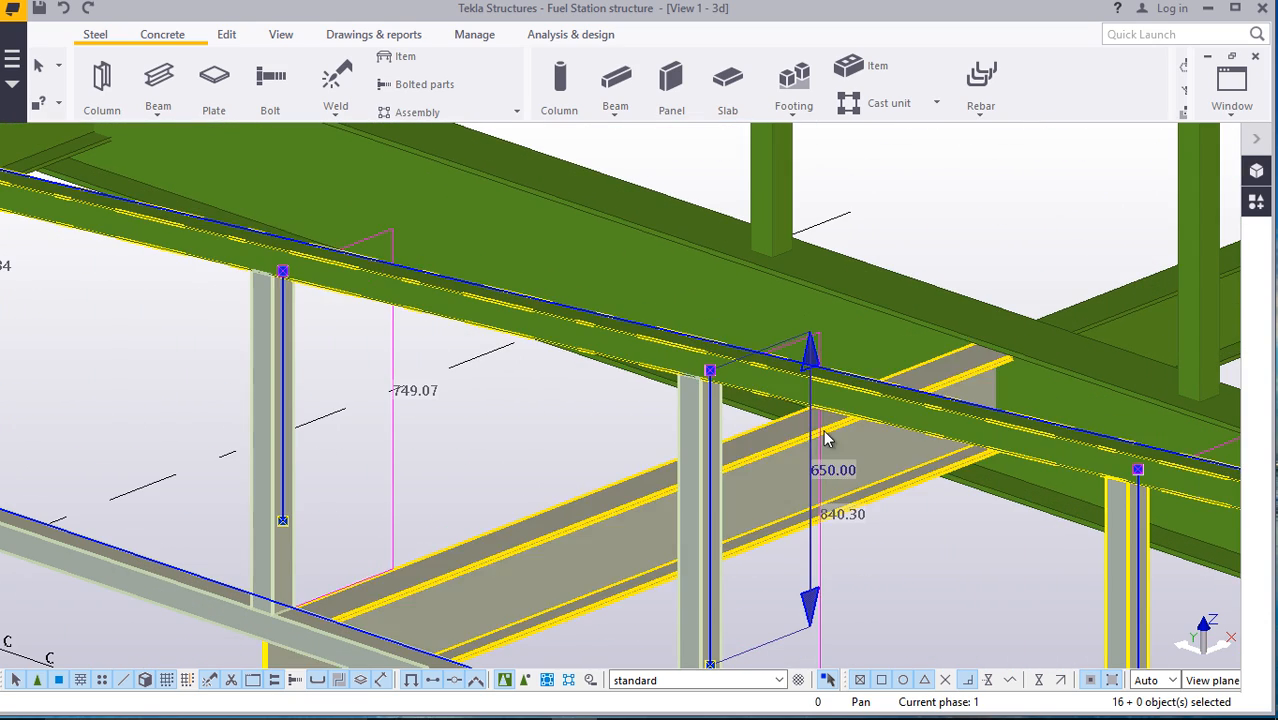
{"action": "scroll", "coordinate": [862, 494], "scroll_direction": "down", "scroll_amount": 5}
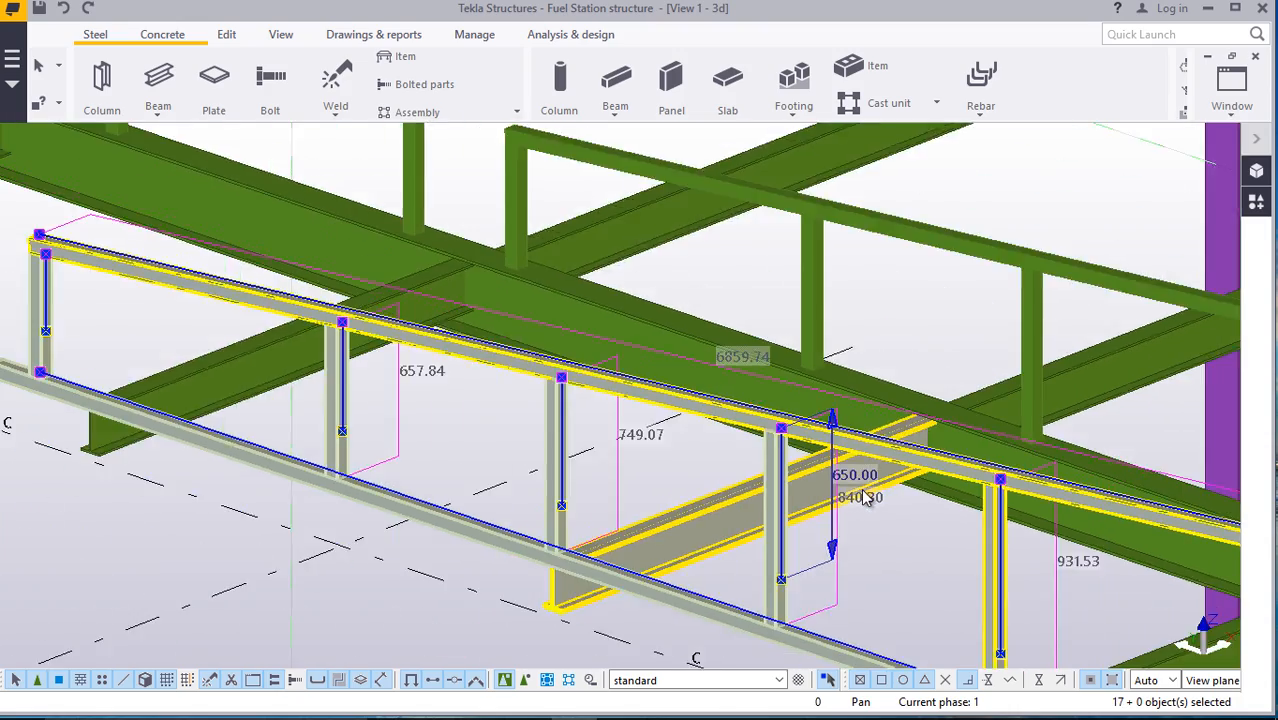
{"action": "scroll", "coordinate": [388, 330], "scroll_direction": "up", "scroll_amount": 2}
{"action": "scroll", "coordinate": [420, 324], "scroll_direction": "up", "scroll_amount": 2}
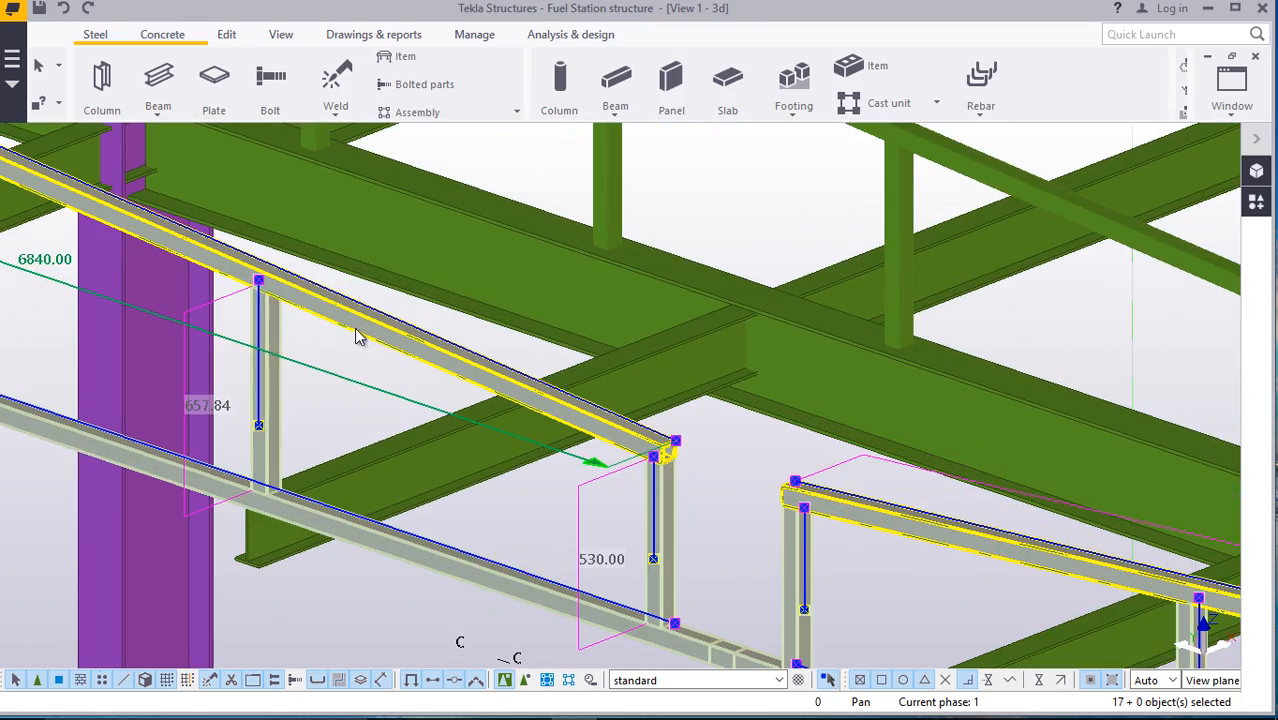
{"action": "scroll", "coordinate": [405, 371], "scroll_direction": "down", "scroll_amount": 8}
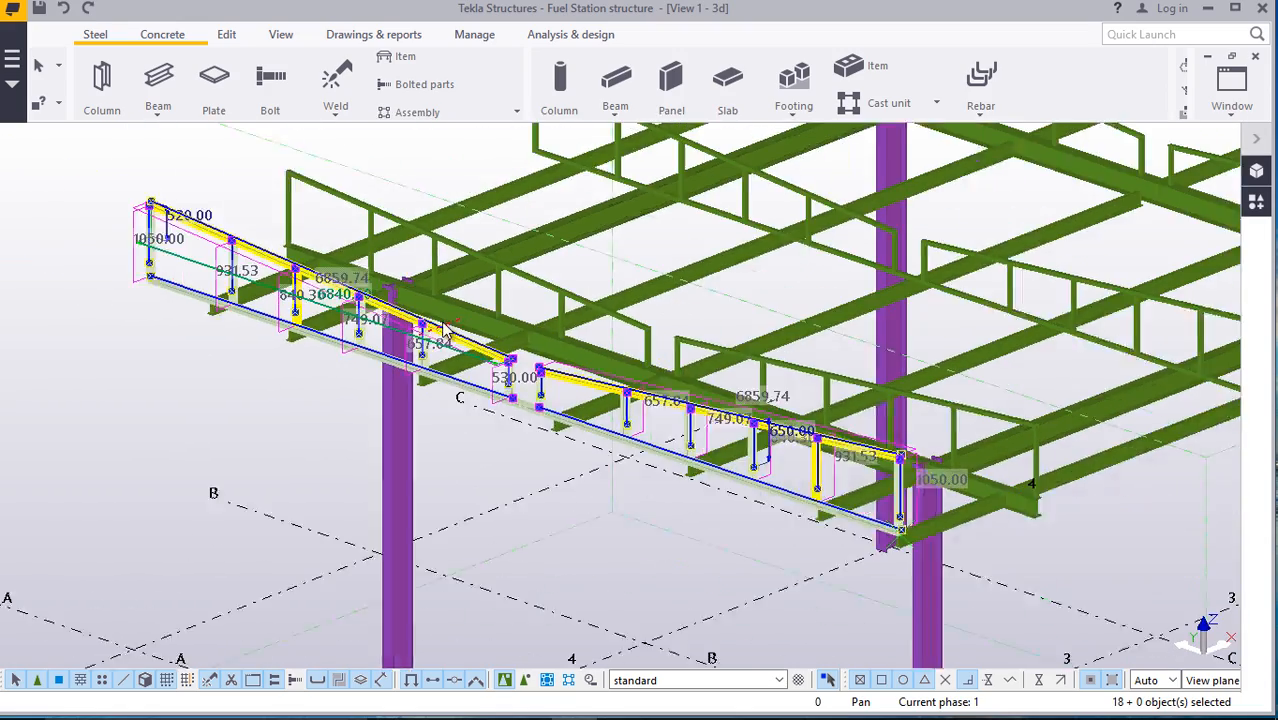
Move both selected frames 30 mm, from the bottom tube's outer bottom corner to the midpoint of its bottom end edge
{"action": "right_click", "coordinate": [592, 486]}
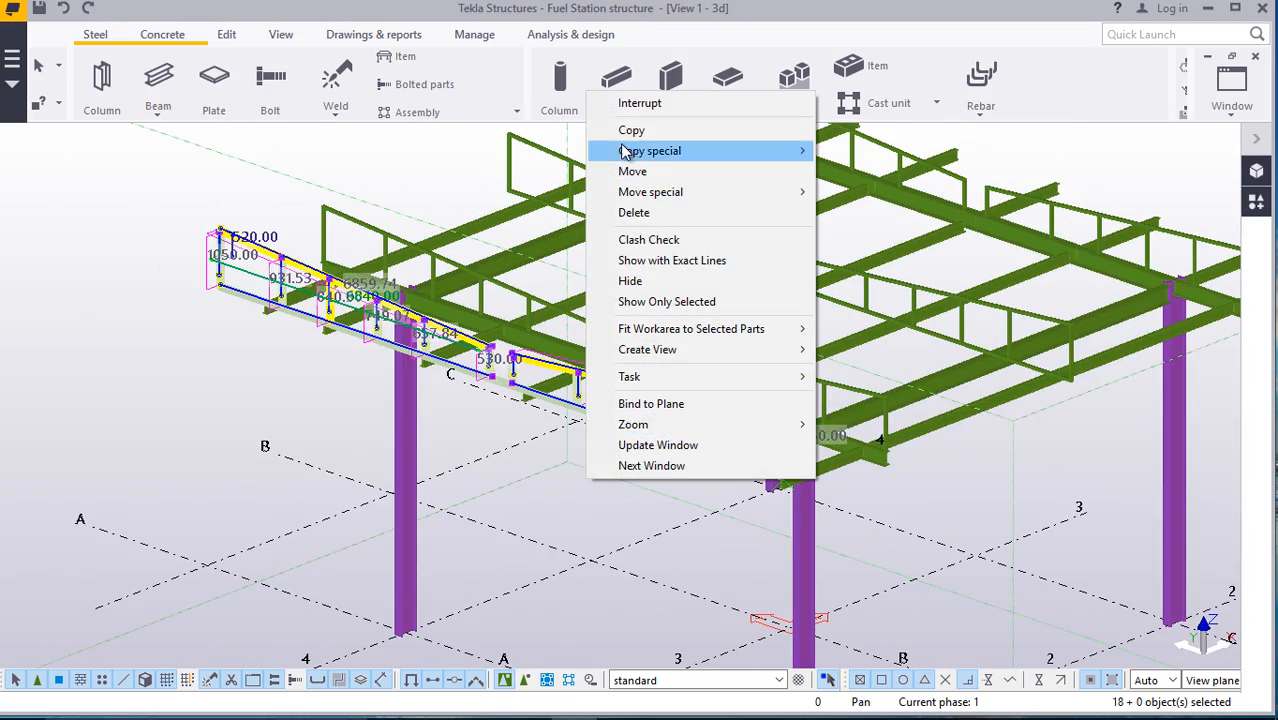
{"action": "left_click", "coordinate": [643, 171]}
{"action": "scroll", "coordinate": [815, 488], "scroll_direction": "up", "scroll_amount": 10}
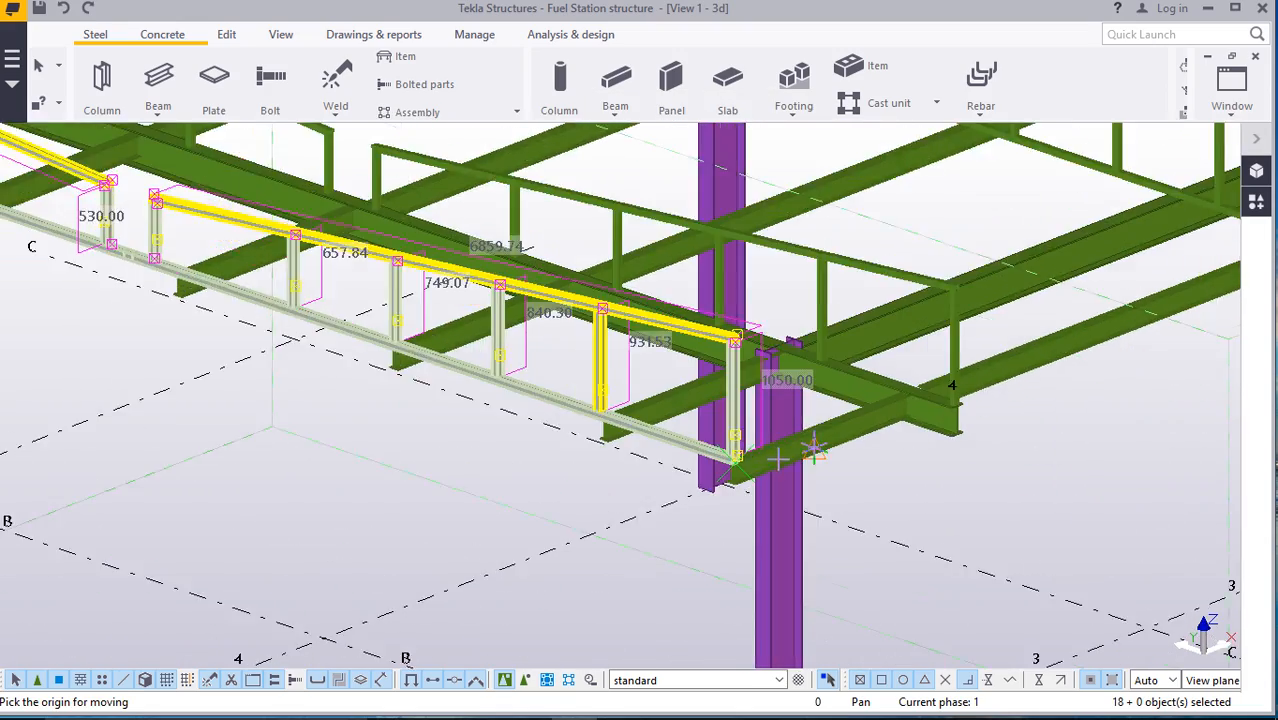
{"action": "scroll", "coordinate": [699, 481], "scroll_direction": "up", "scroll_amount": 8}
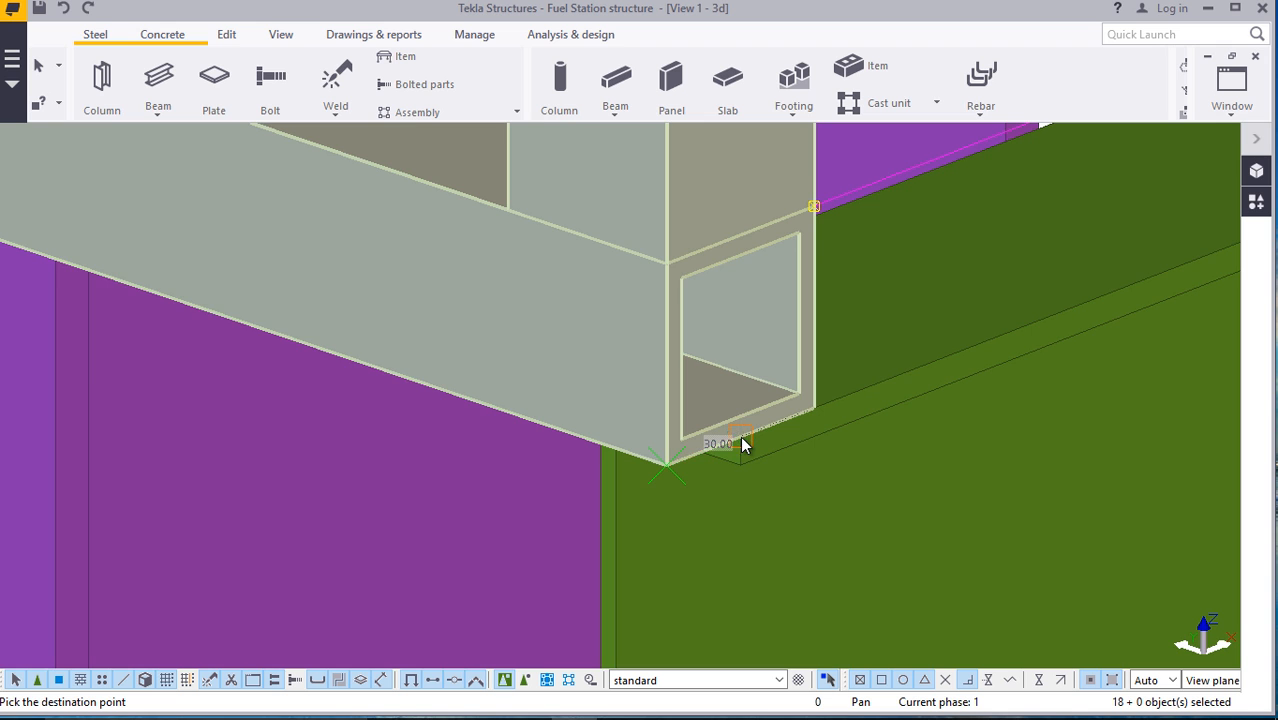
{"action": "scroll", "coordinate": [676, 483], "scroll_direction": "down", "scroll_amount": 10}
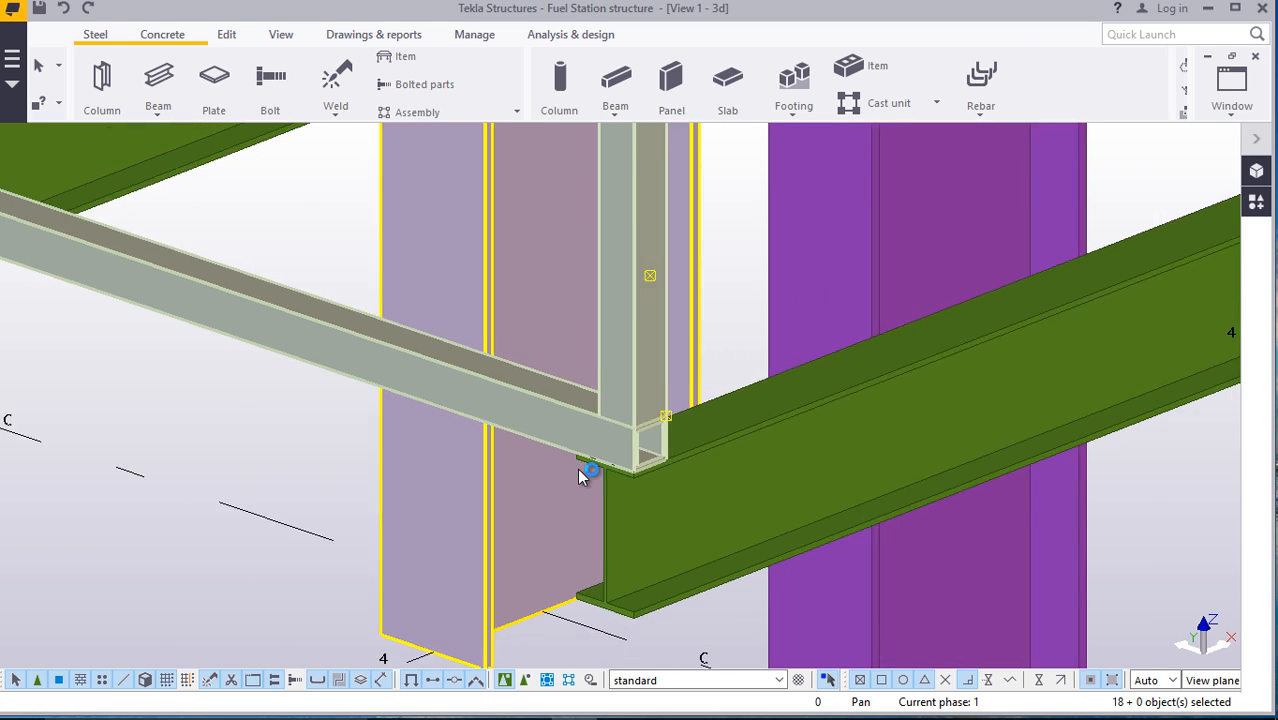
{"action": "scroll", "coordinate": [583, 476], "scroll_direction": "down", "scroll_amount": 6}
Copy both front frames from the inner bottom corner of the bottom tube's end to the top flange corner at the outer secondary beam's far end
{"action": "right_click", "coordinate": [940, 528]}
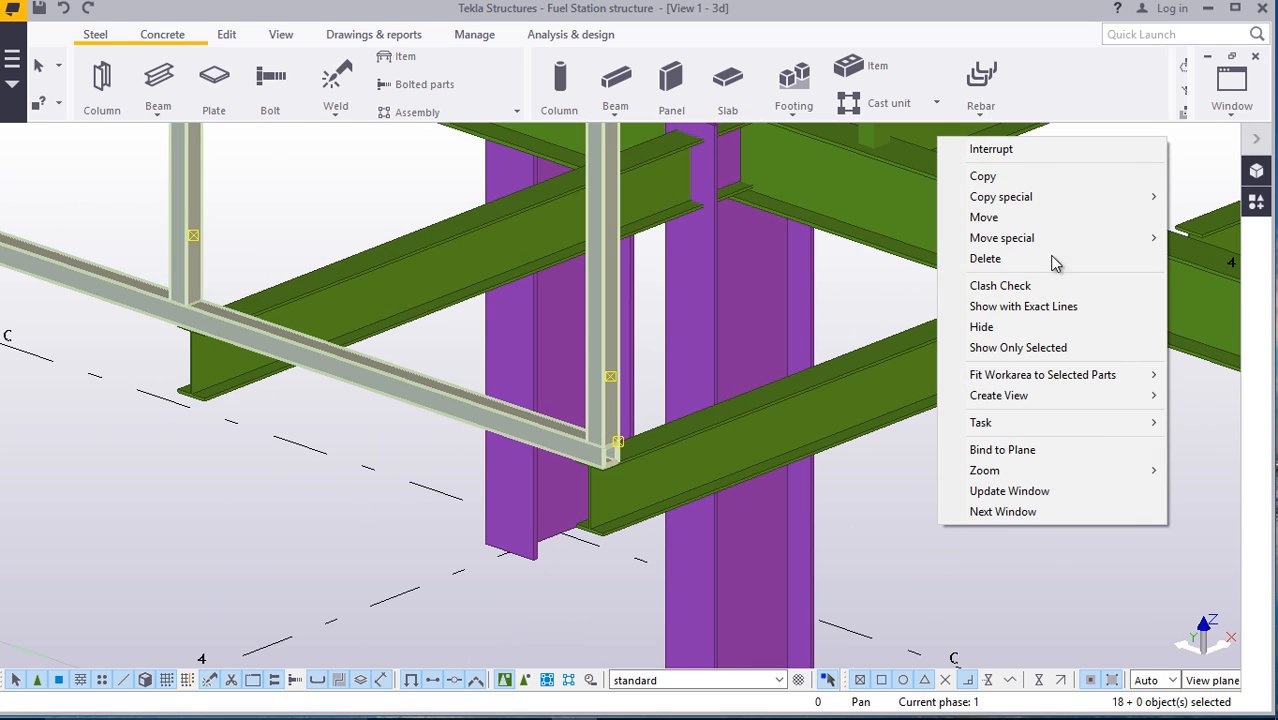
{"action": "left_click", "coordinate": [980, 176]}
{"action": "scroll", "coordinate": [625, 450], "scroll_direction": "up", "scroll_amount": 8}
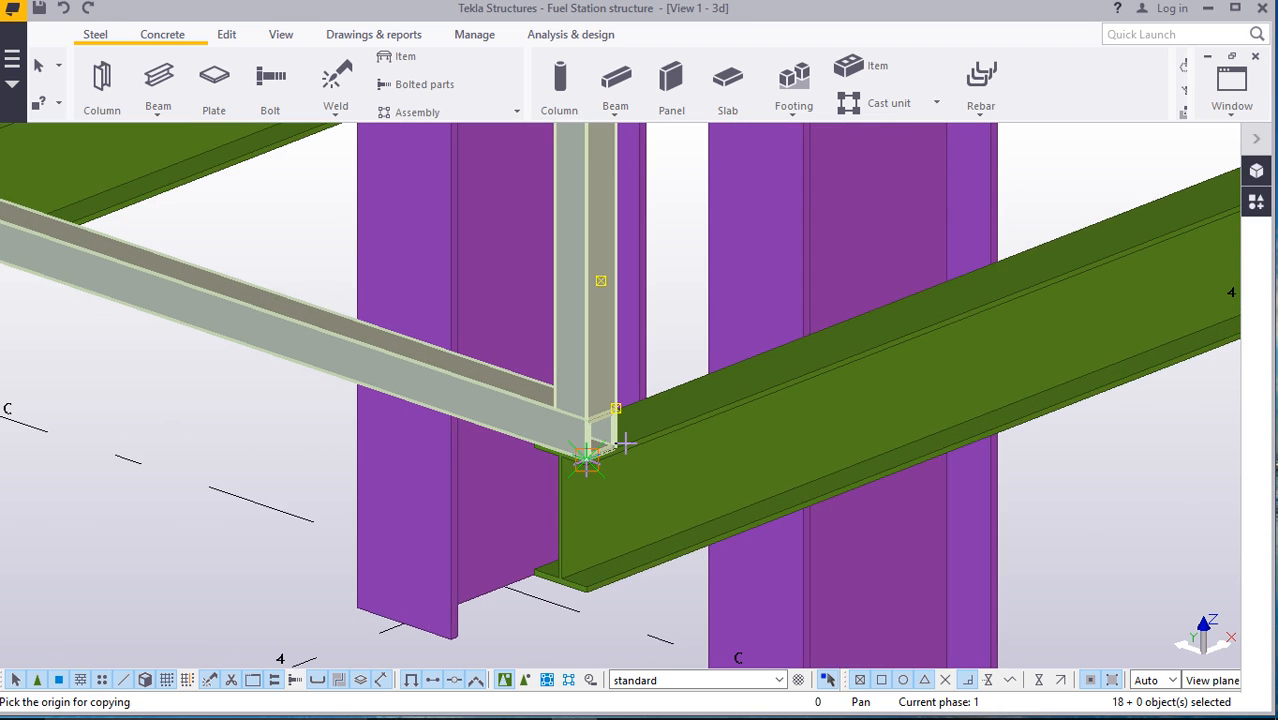
{"action": "scroll", "coordinate": [612, 445], "scroll_direction": "up", "scroll_amount": 4}
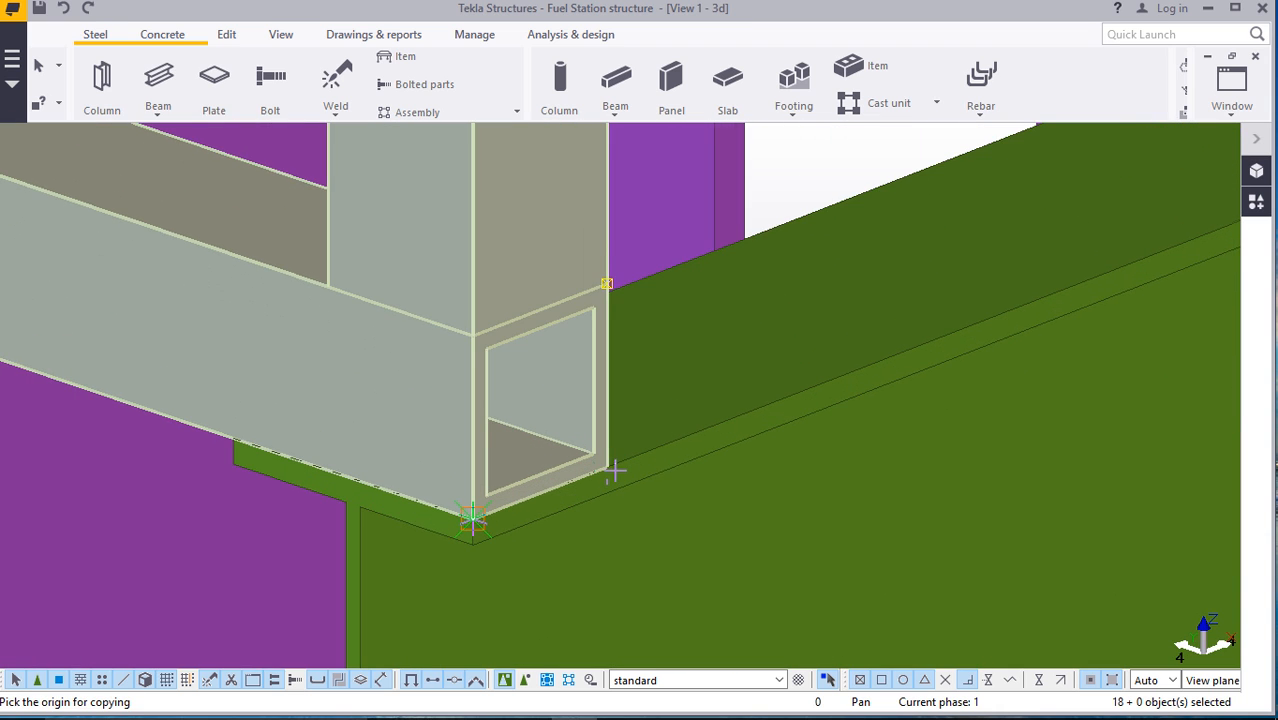
{"action": "scroll", "coordinate": [614, 471], "scroll_direction": "up", "scroll_amount": 4}
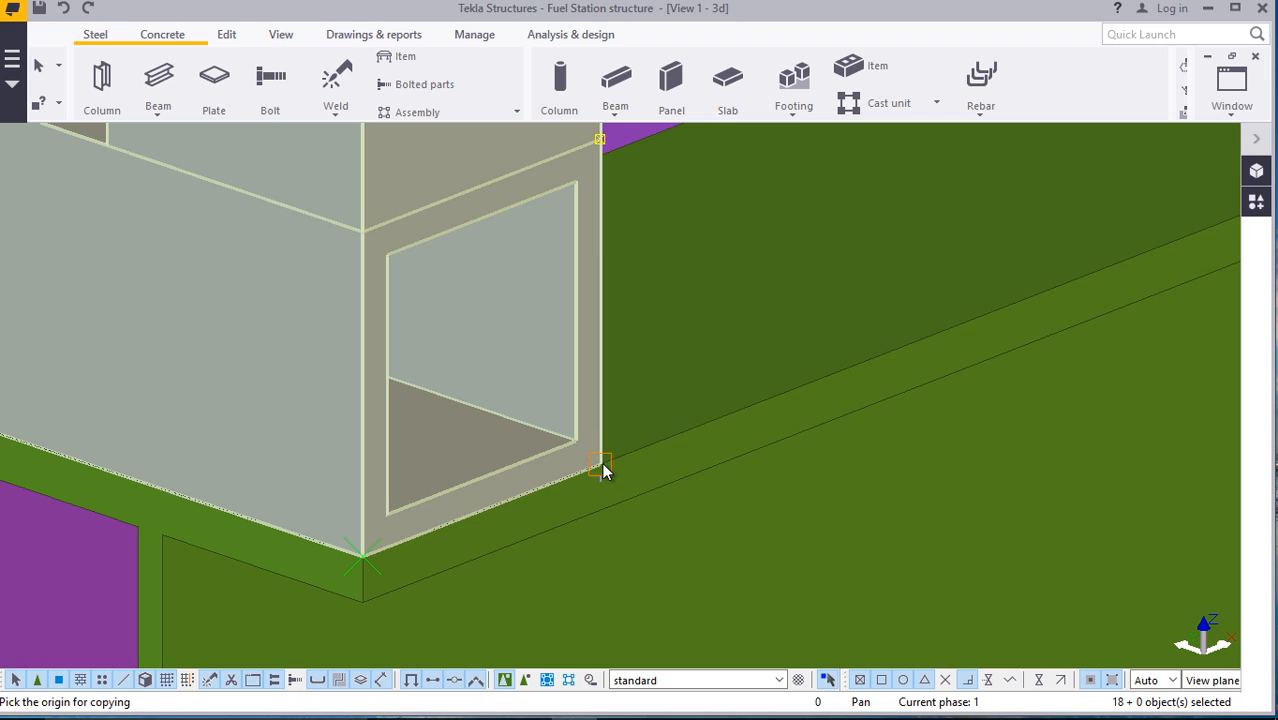
{"action": "left_click", "coordinate": [600, 466]}
{"action": "scroll", "coordinate": [598, 470], "scroll_direction": "down", "scroll_amount": 8}
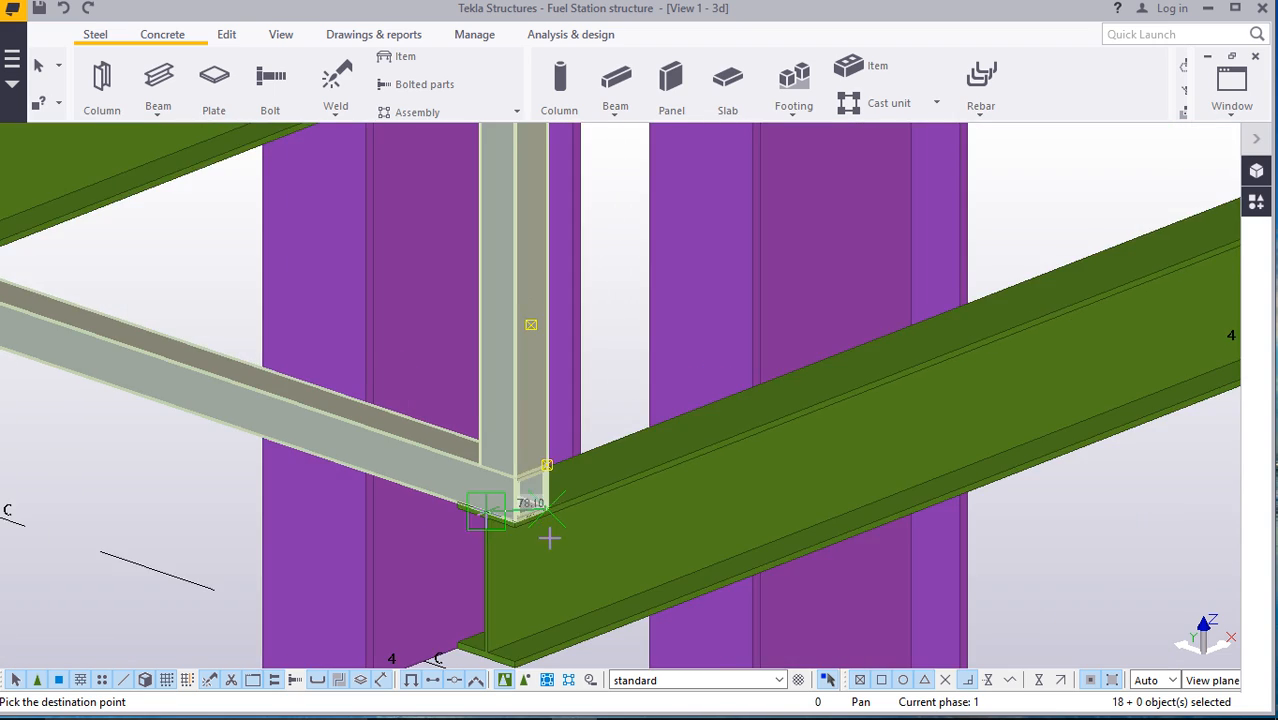
{"action": "scroll", "coordinate": [549, 538], "scroll_direction": "down", "scroll_amount": 10}
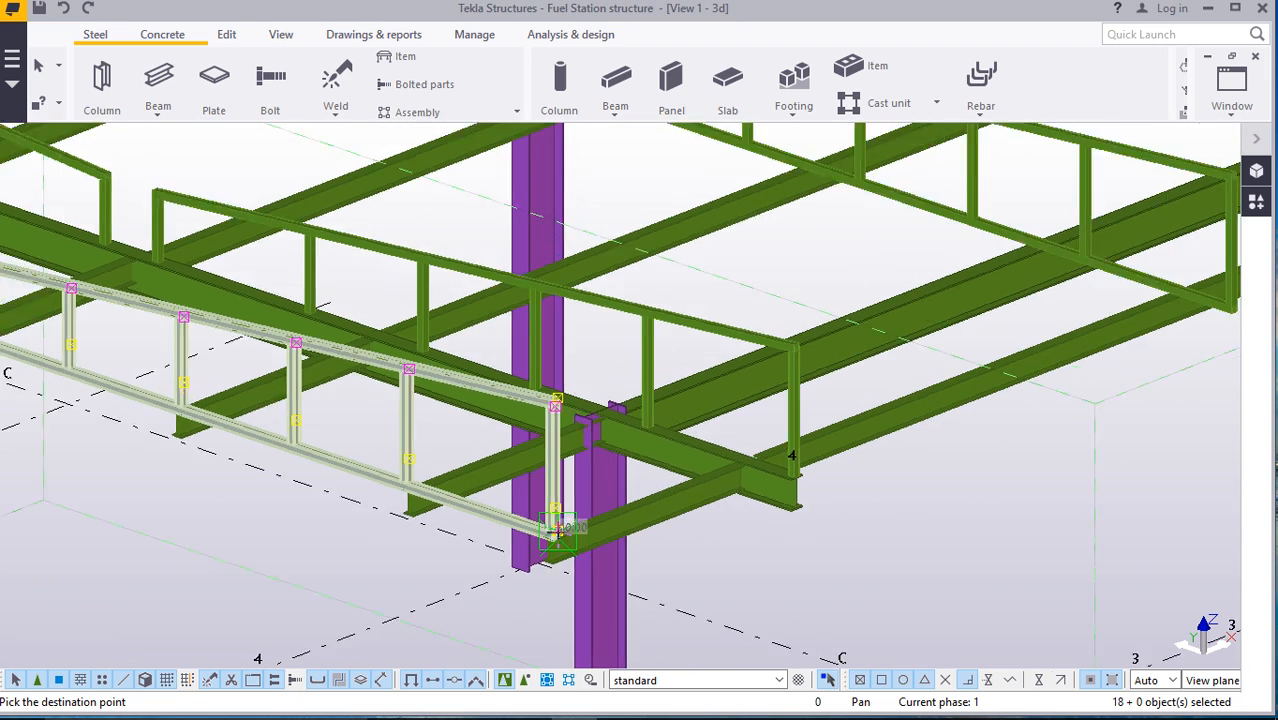
{"action": "scroll", "coordinate": [557, 533], "scroll_direction": "down", "scroll_amount": 8}
{"action": "scroll", "coordinate": [933, 379], "scroll_direction": "up", "scroll_amount": 6}
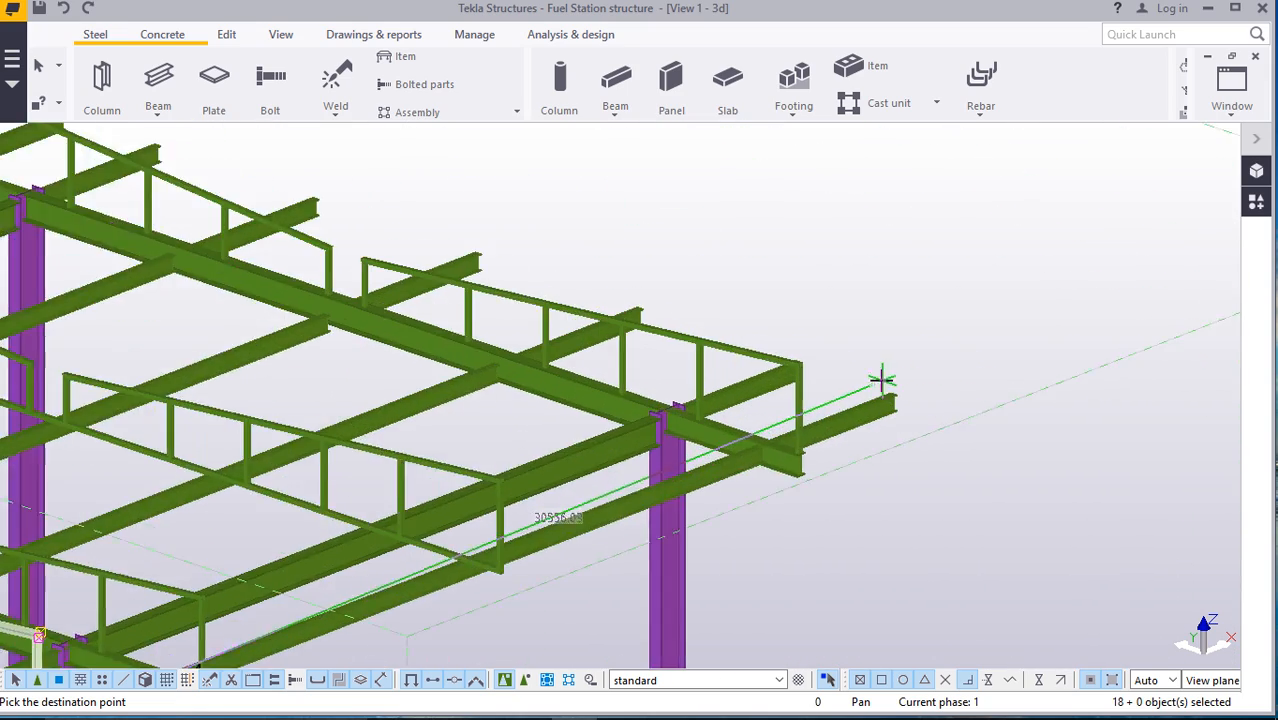
{"action": "scroll", "coordinate": [885, 383], "scroll_direction": "up", "scroll_amount": 10}
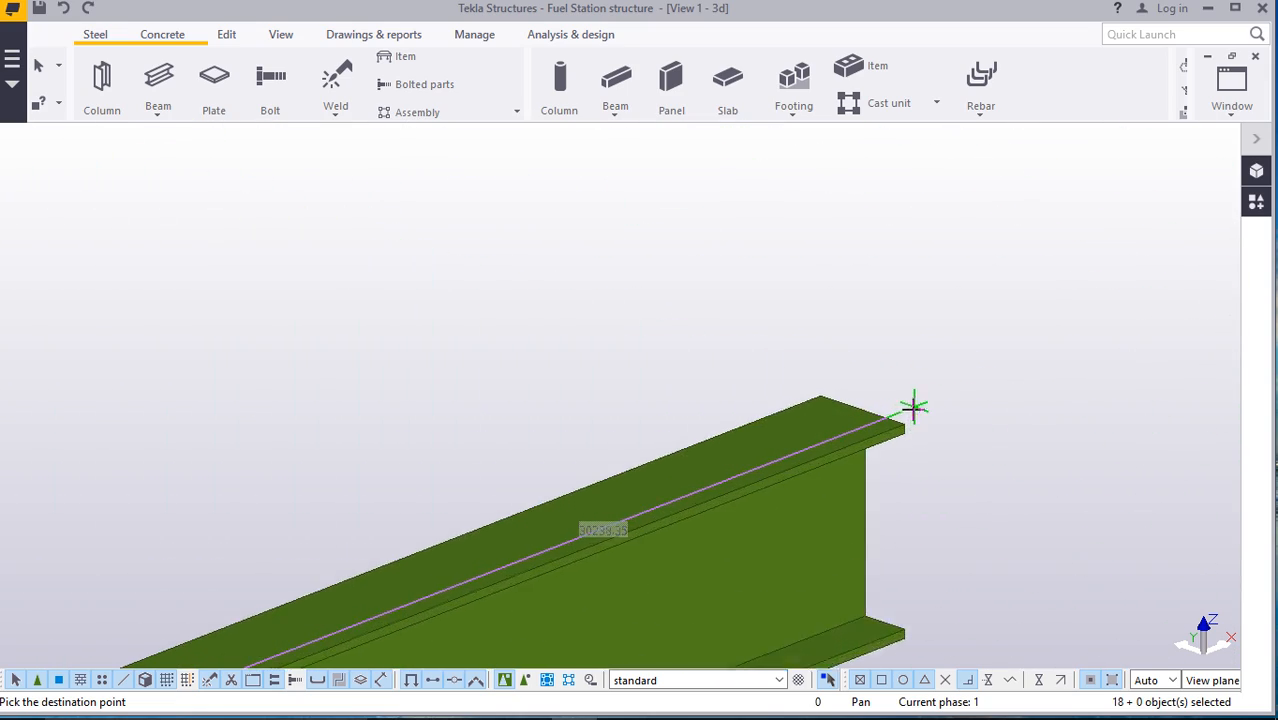
{"action": "scroll", "coordinate": [913, 407], "scroll_direction": "up", "scroll_amount": 2}
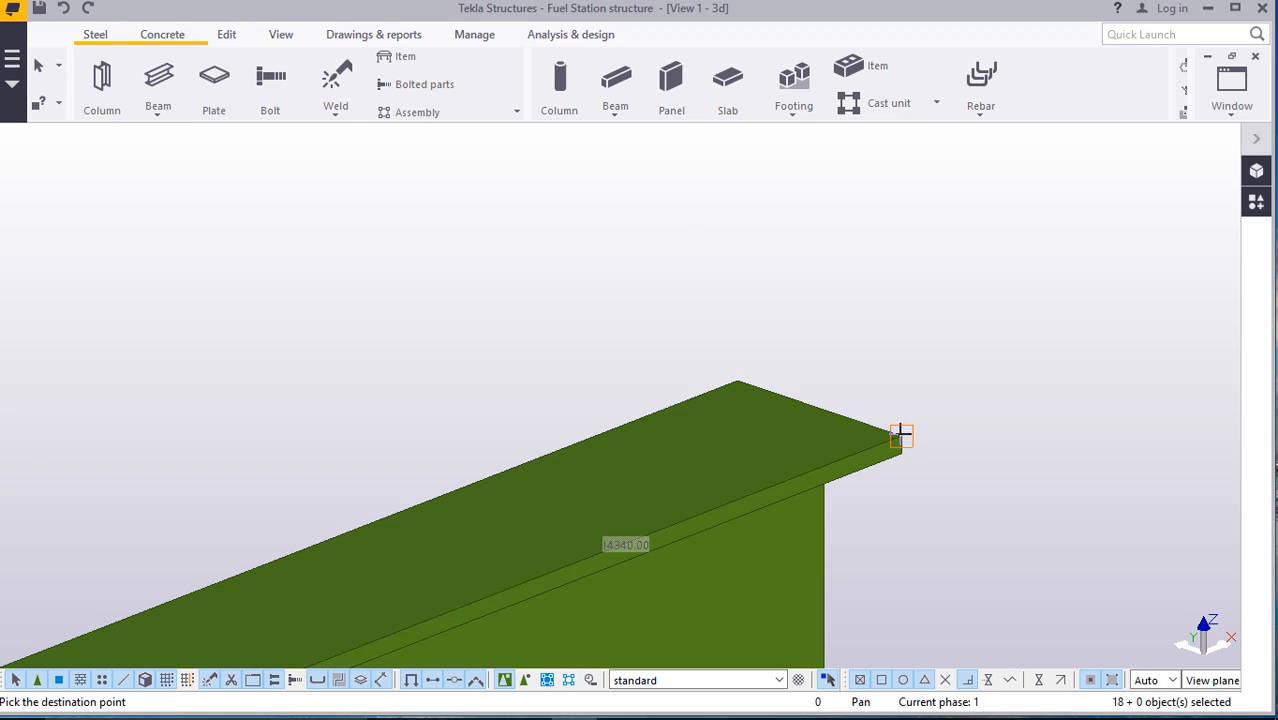
{"action": "scroll", "coordinate": [901, 435], "scroll_direction": "down", "scroll_amount": 6}
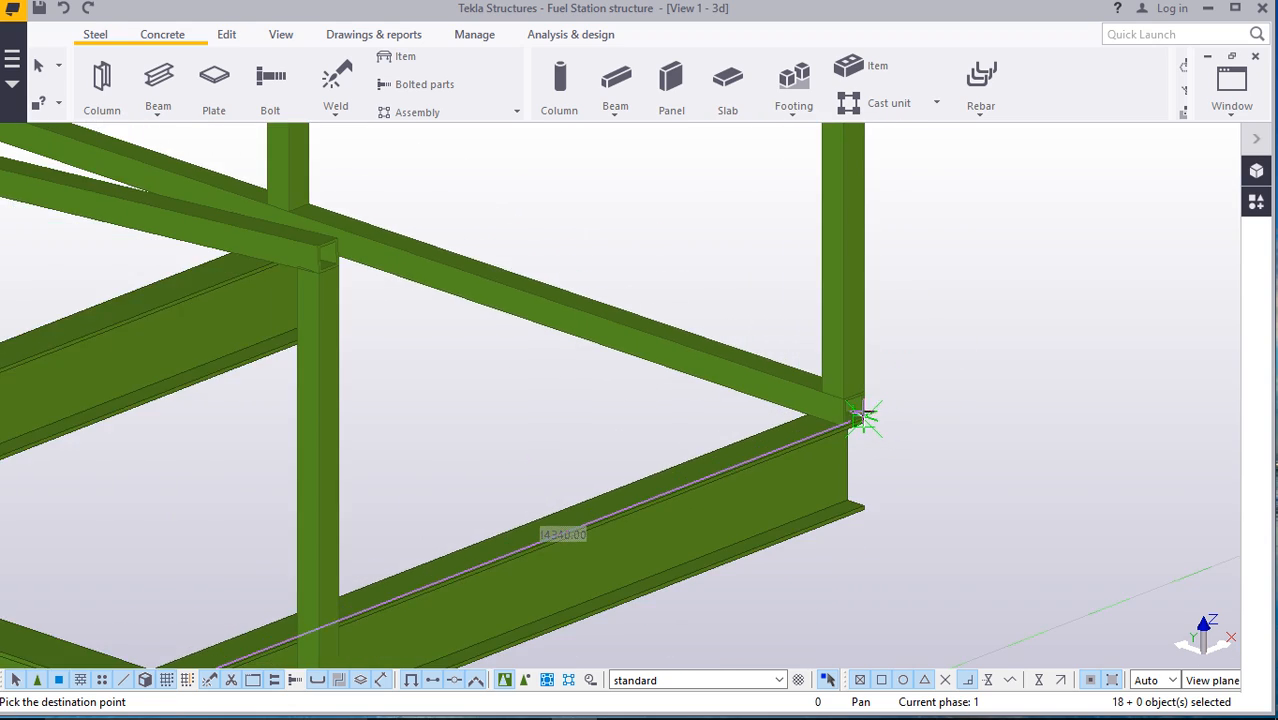
{"action": "scroll", "coordinate": [865, 418], "scroll_direction": "down", "scroll_amount": 8}
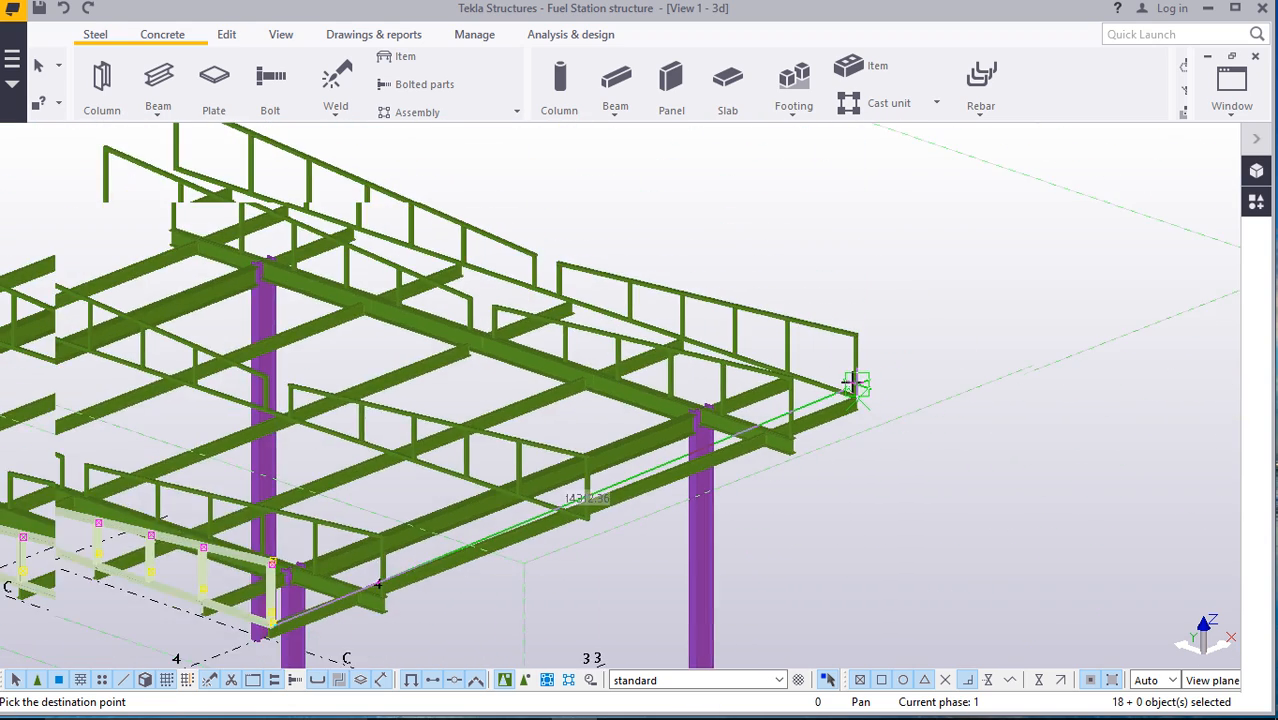
{"action": "scroll", "coordinate": [870, 375], "scroll_direction": "down", "scroll_amount": 3}
{"action": "right_click", "coordinate": [957, 272]}
{"action": "left_click", "coordinate": [1005, 282]}
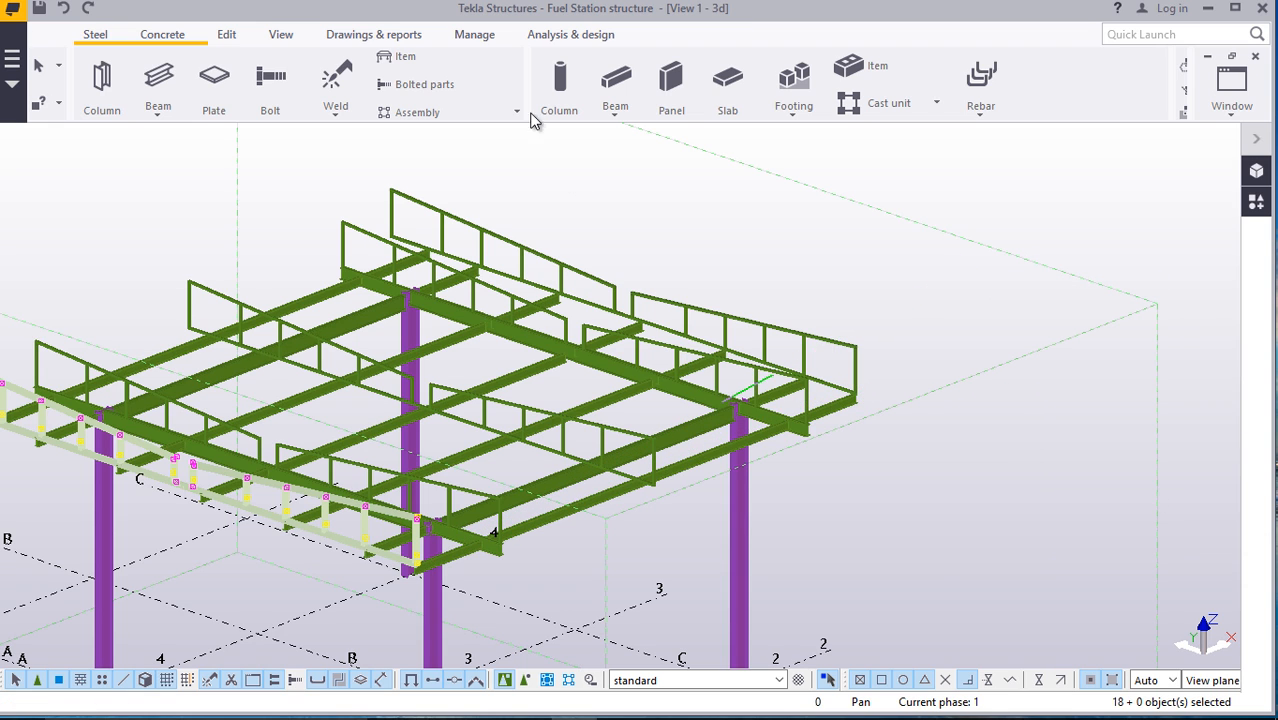
{"action": "left_click", "coordinate": [1088, 488]}
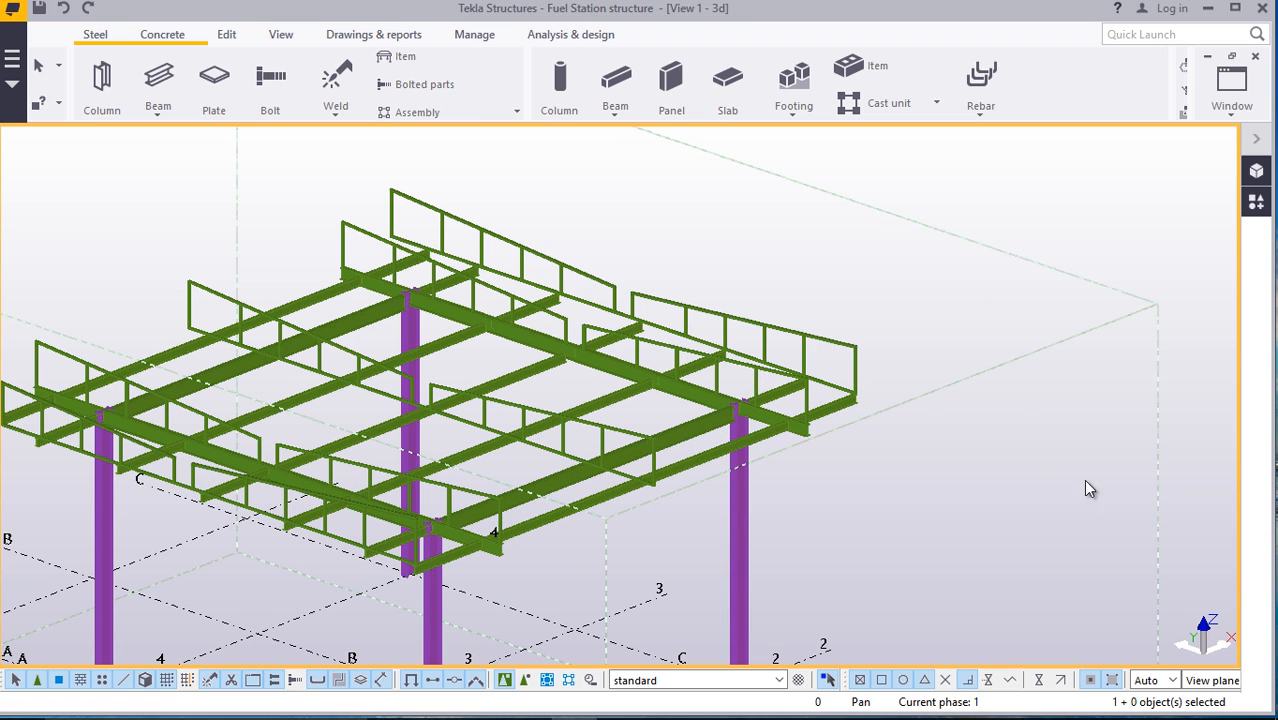
Examine how the sloped frames sit on the main and secondary beam ends around the canopy's corner column
{"action": "left_click", "coordinate": [270, 36]}
{"action": "left_click", "coordinate": [697, 159]}
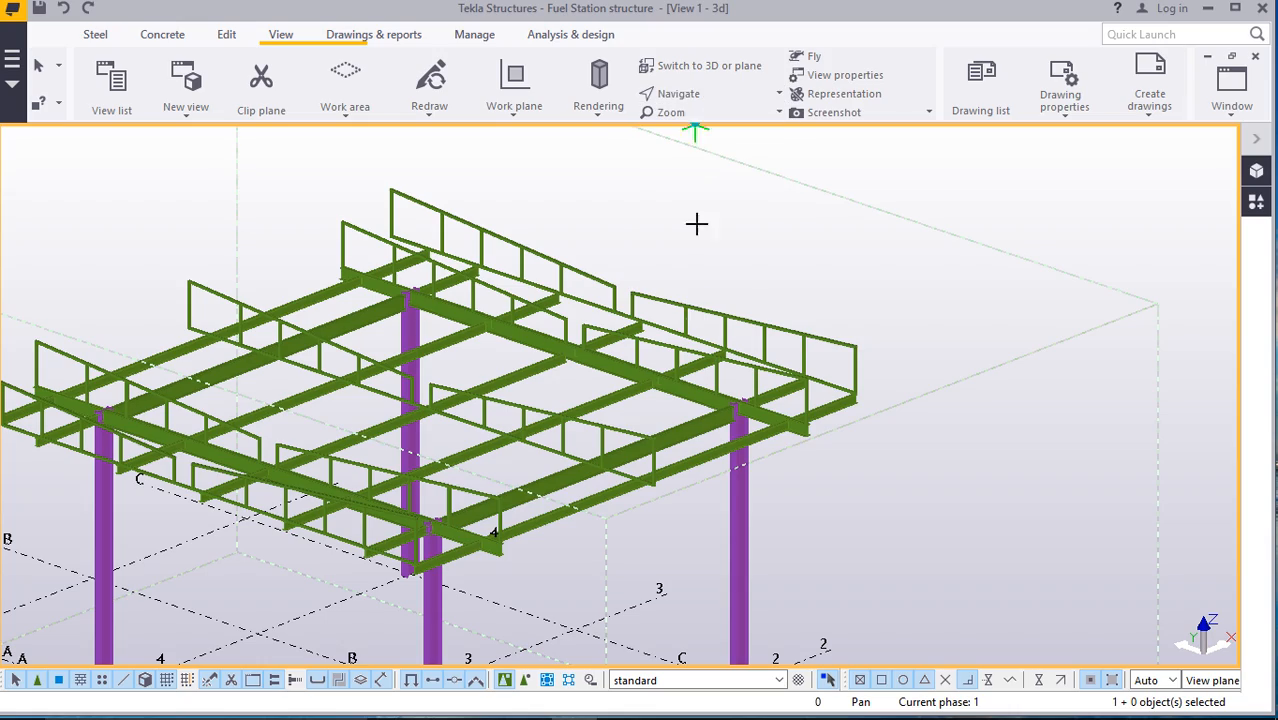
{"action": "middle_click_drag", "start_coordinate": [635, 453], "coordinate": [732, 441], "text": "ctrl"}
{"action": "scroll", "coordinate": [580, 545], "scroll_direction": "up", "scroll_amount": 8}
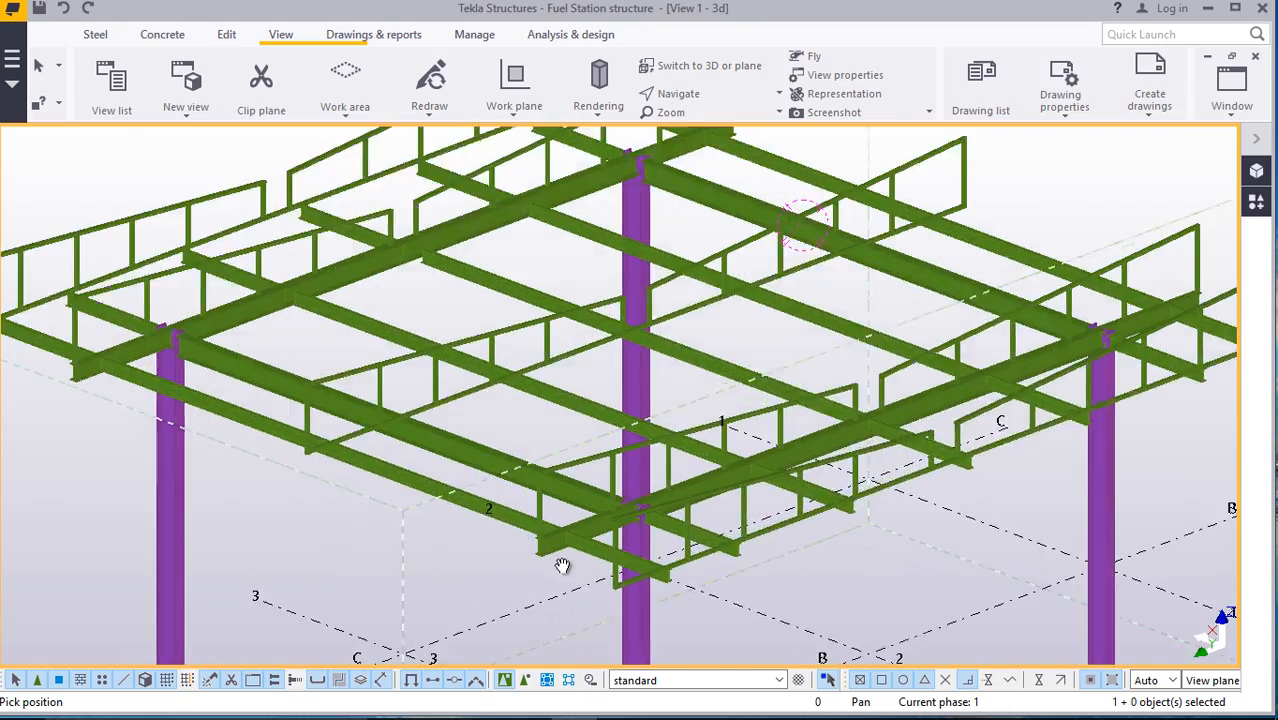
{"action": "scroll", "coordinate": [516, 365], "scroll_direction": "down", "scroll_amount": 5}
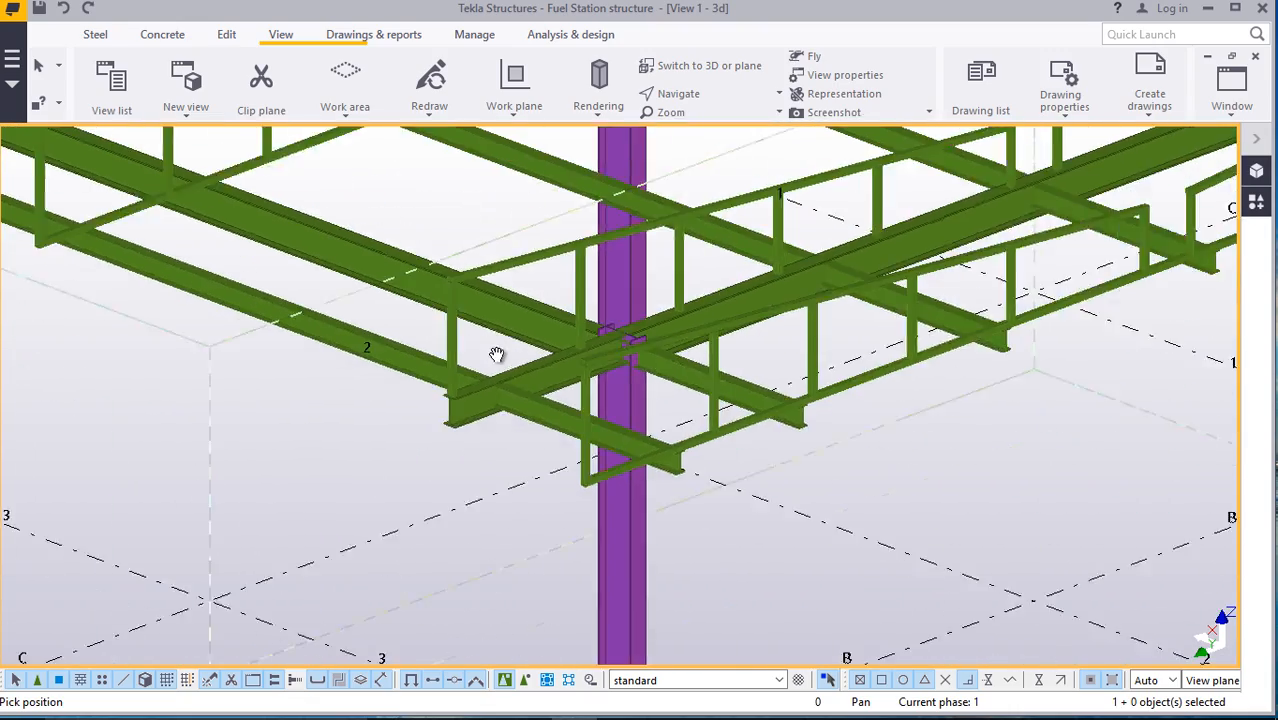
{"action": "scroll", "coordinate": [709, 397], "scroll_direction": "up", "scroll_amount": 3}
{"action": "scroll", "coordinate": [709, 397], "scroll_direction": "down", "scroll_amount": 4}
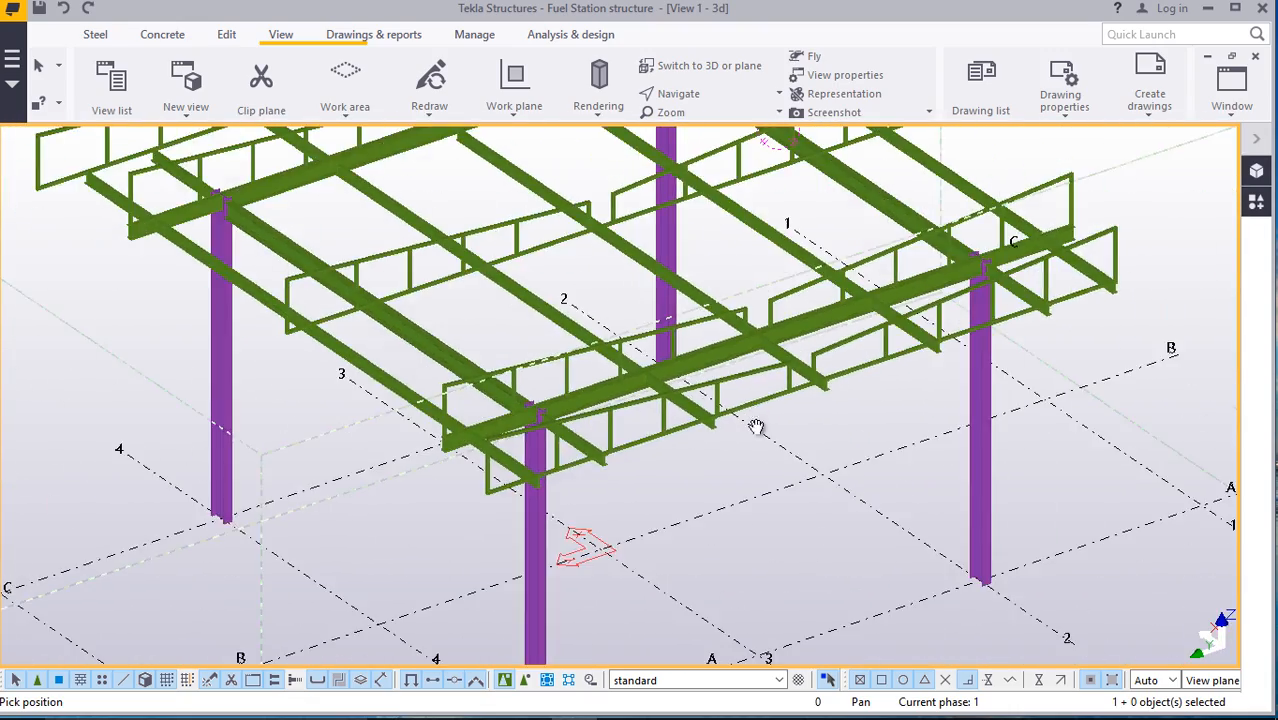
{"action": "middle_click_drag", "start_coordinate": [756, 425], "coordinate": [416, 388], "text": "ctrl"}
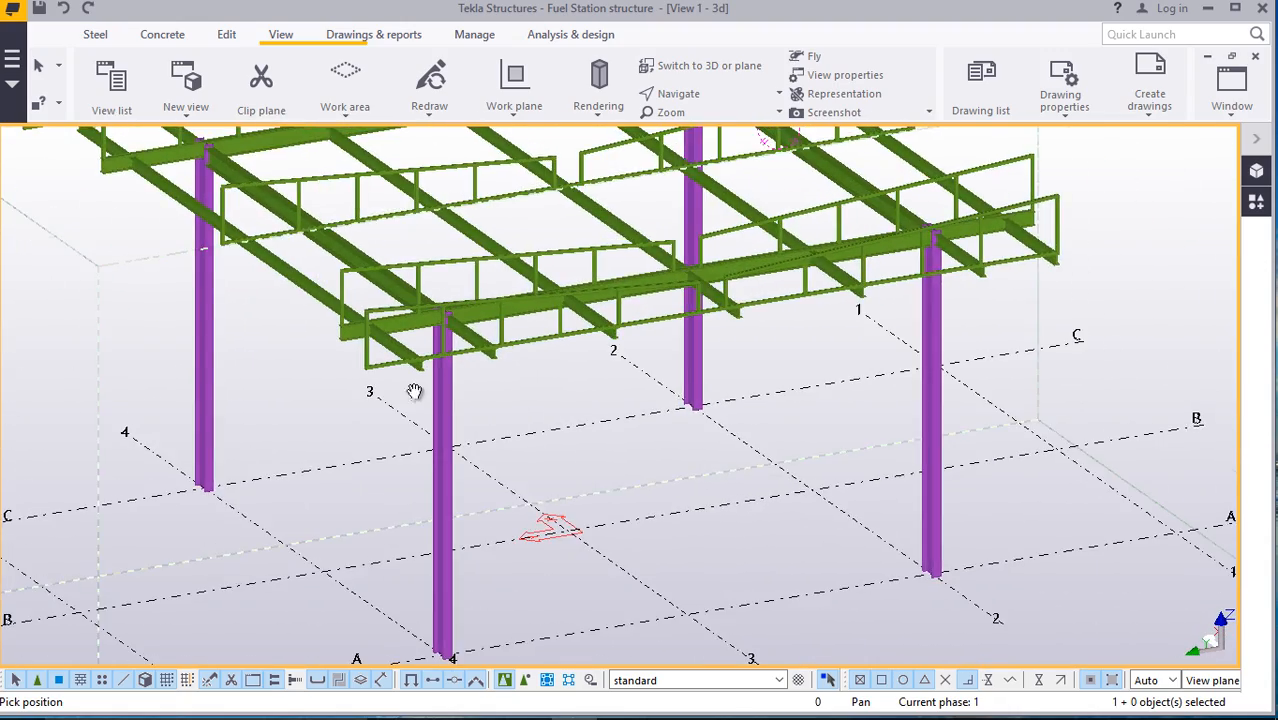
{"action": "scroll", "coordinate": [410, 345], "scroll_direction": "up", "scroll_amount": 5}
{"action": "middle_click_drag", "start_coordinate": [410, 330], "coordinate": [336, 404], "text": "ctrl"}
{"action": "scroll", "coordinate": [336, 404], "scroll_direction": "down", "scroll_amount": 3}
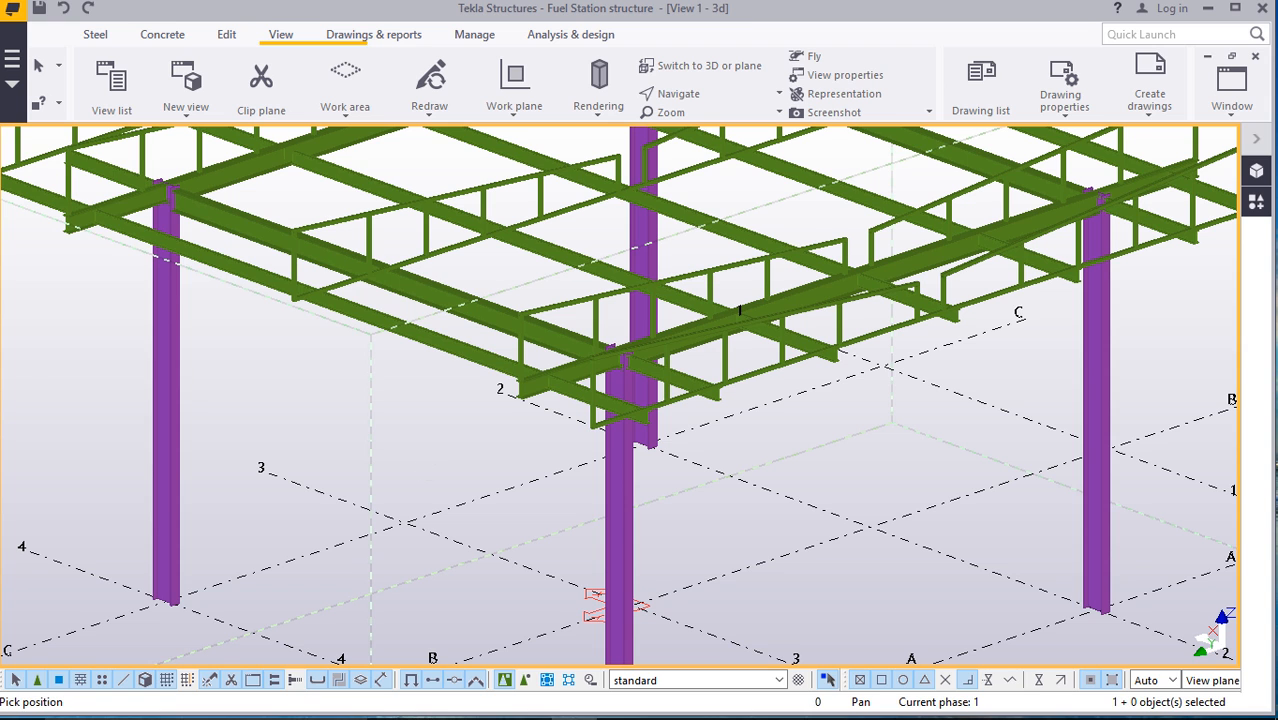
{"action": "right_click", "coordinate": [819, 416]}
{"action": "left_click", "coordinate": [840, 423]}
{"action": "scroll", "coordinate": [435, 444], "scroll_direction": "down", "scroll_amount": 4}
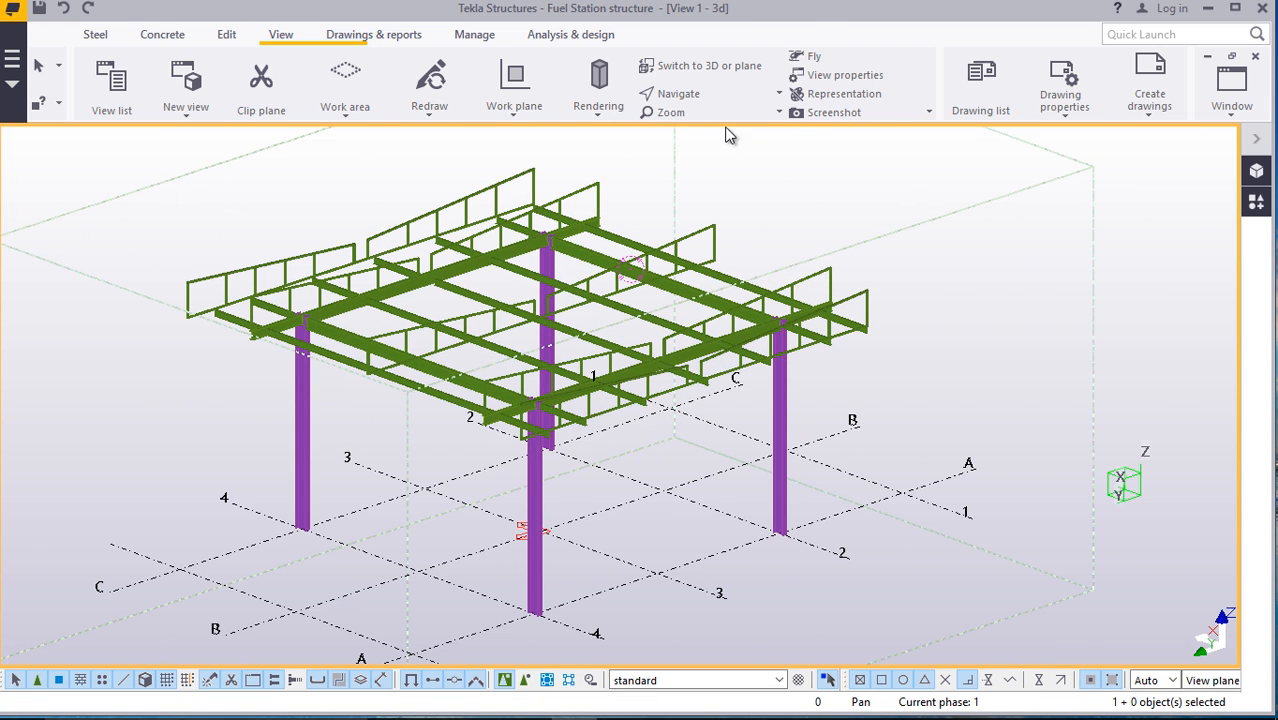
Inspect the whole canopy structure and its sloped frames from opposite sides, including a close look at the edge frames
{"action": "left_click", "coordinate": [700, 95]}
{"action": "left_click", "coordinate": [722, 120]}
{"action": "left_click_drag", "start_coordinate": [589, 403], "coordinate": [714, 567]}
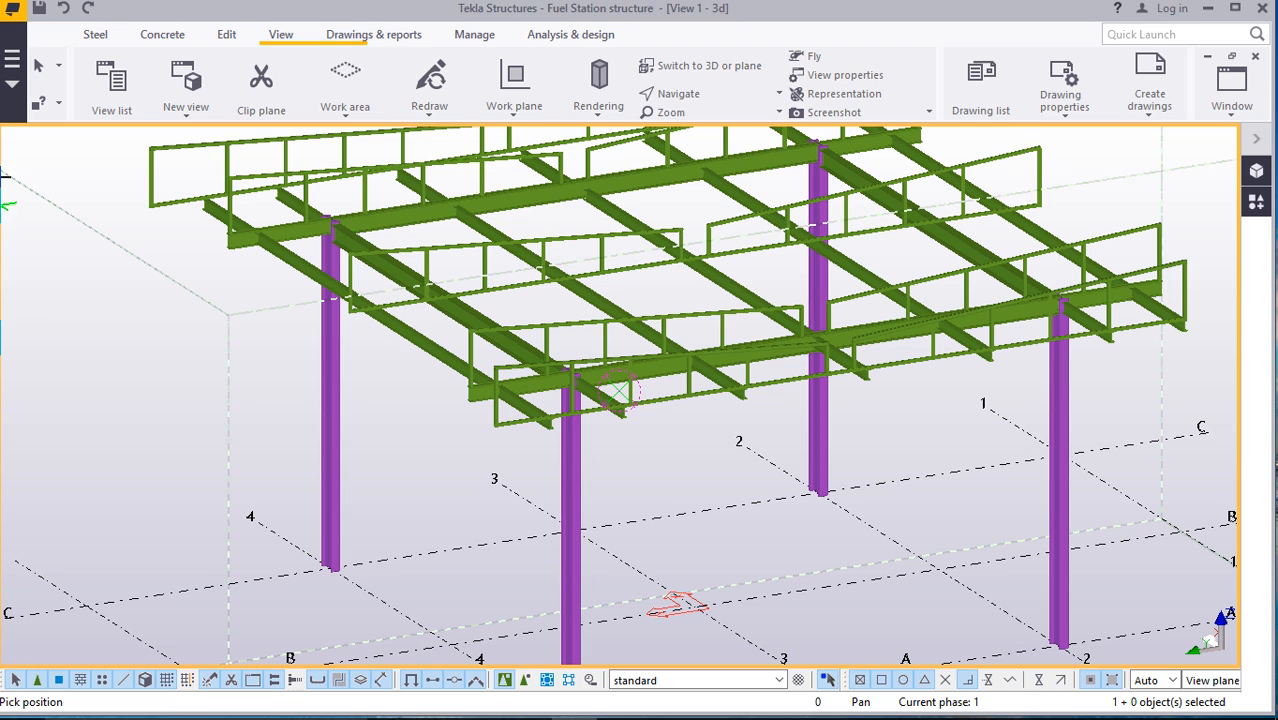
{"action": "left_click", "coordinate": [712, 95]}
{"action": "left_click", "coordinate": [730, 121]}
{"action": "left_click_drag", "start_coordinate": [673, 249], "coordinate": [446, 233]}
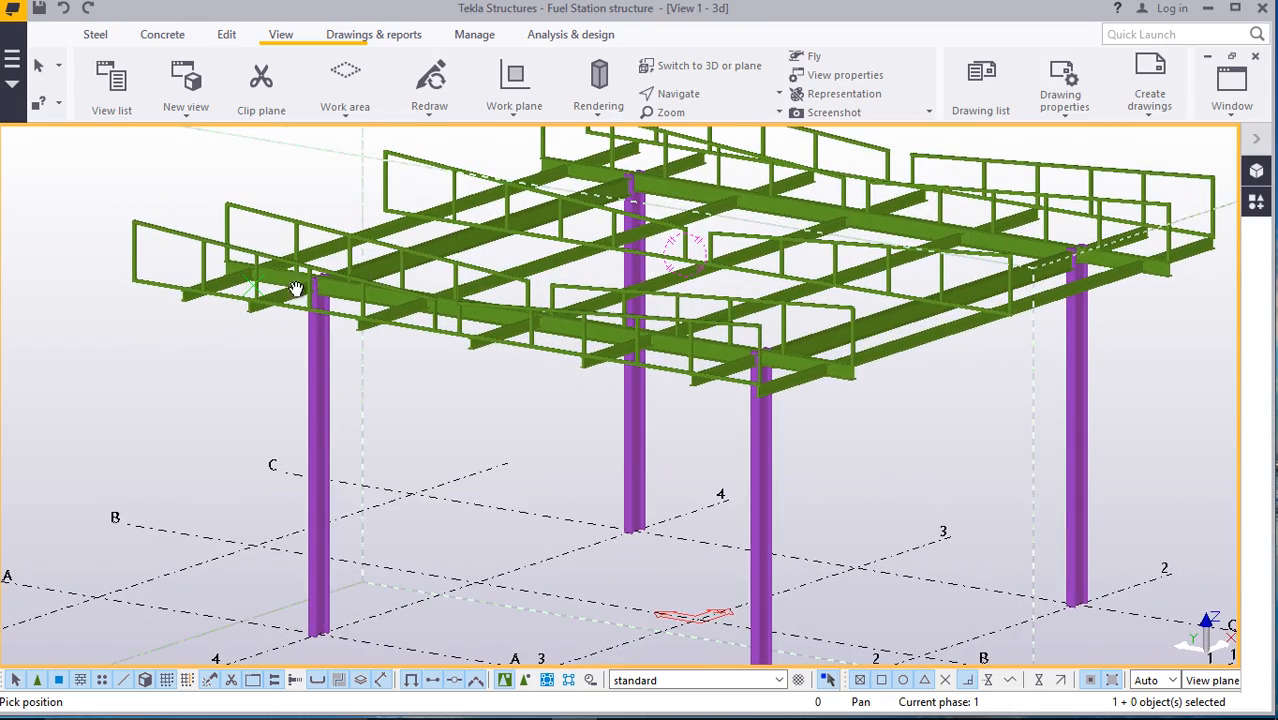
{"action": "scroll", "coordinate": [160, 298], "scroll_direction": "up", "scroll_amount": 11}
{"action": "scroll", "coordinate": [258, 261], "scroll_direction": "down", "scroll_amount": 3}
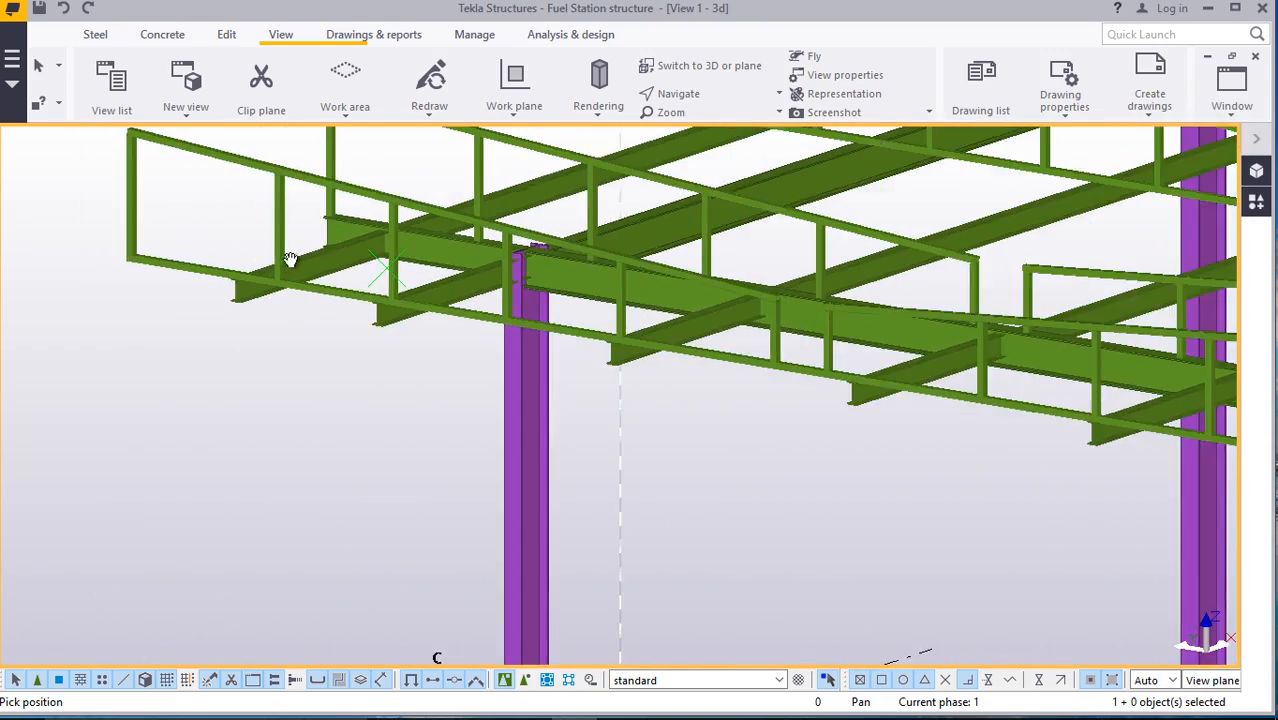
{"action": "left_click_drag", "start_coordinate": [289, 259], "coordinate": [576, 379]}
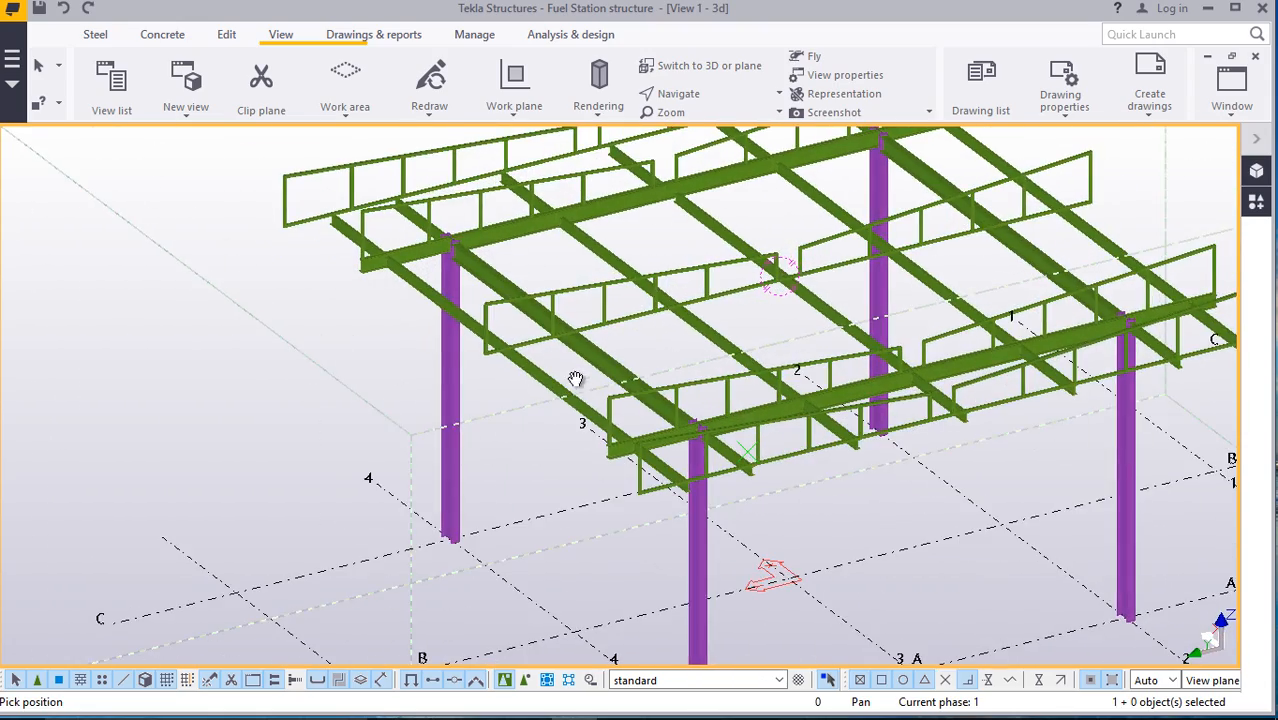
Search the component catalog for "simple en" and choose the Simple Endplate (32) connection
{"action": "scroll", "coordinate": [438, 256], "scroll_direction": "up", "scroll_amount": 10}
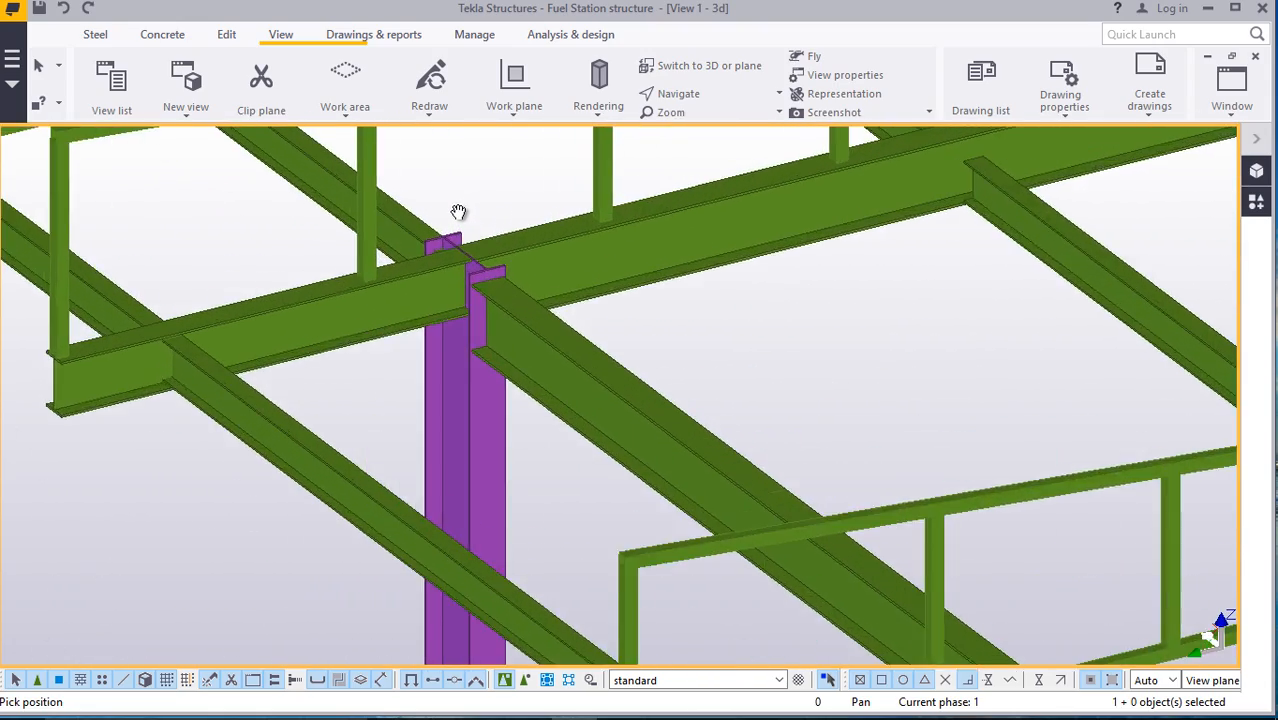
{"action": "scroll", "coordinate": [451, 385], "scroll_direction": "down", "scroll_amount": 8}
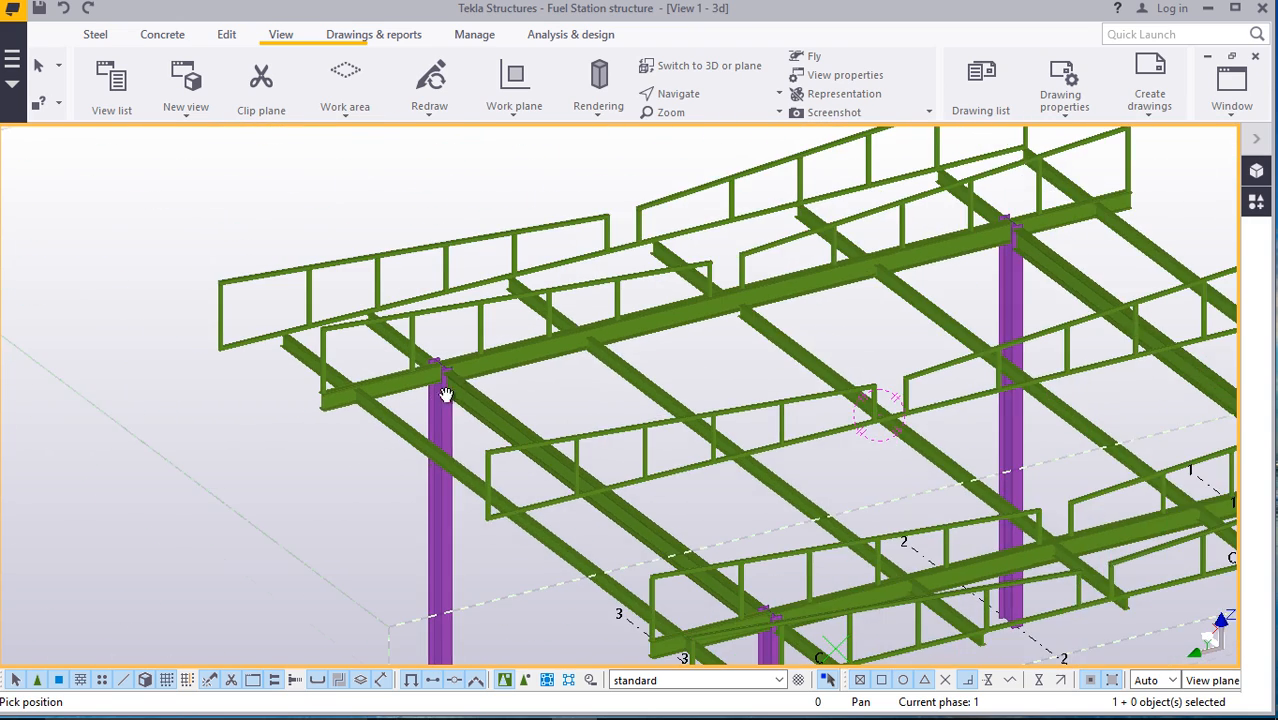
{"action": "scroll", "coordinate": [431, 332], "scroll_direction": "up", "scroll_amount": 2}
{"action": "scroll", "coordinate": [431, 332], "scroll_direction": "up", "scroll_amount": 2}
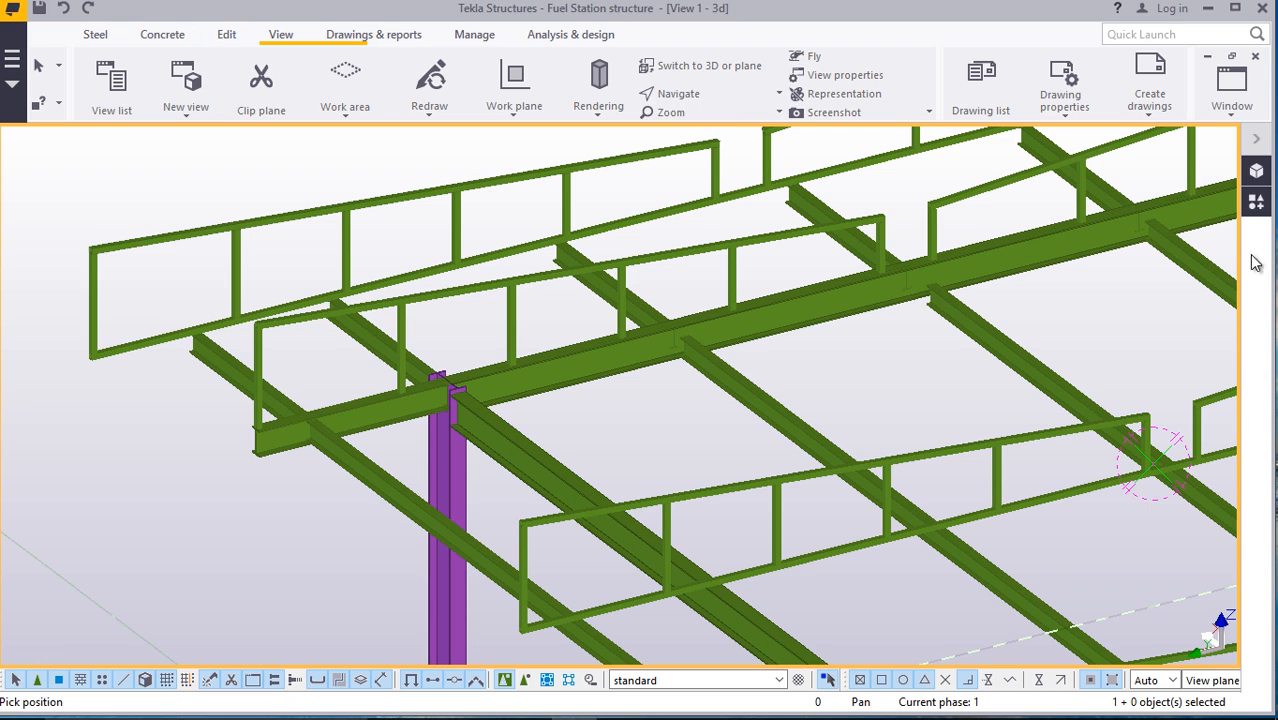
{"action": "left_click", "coordinate": [1256, 201]}
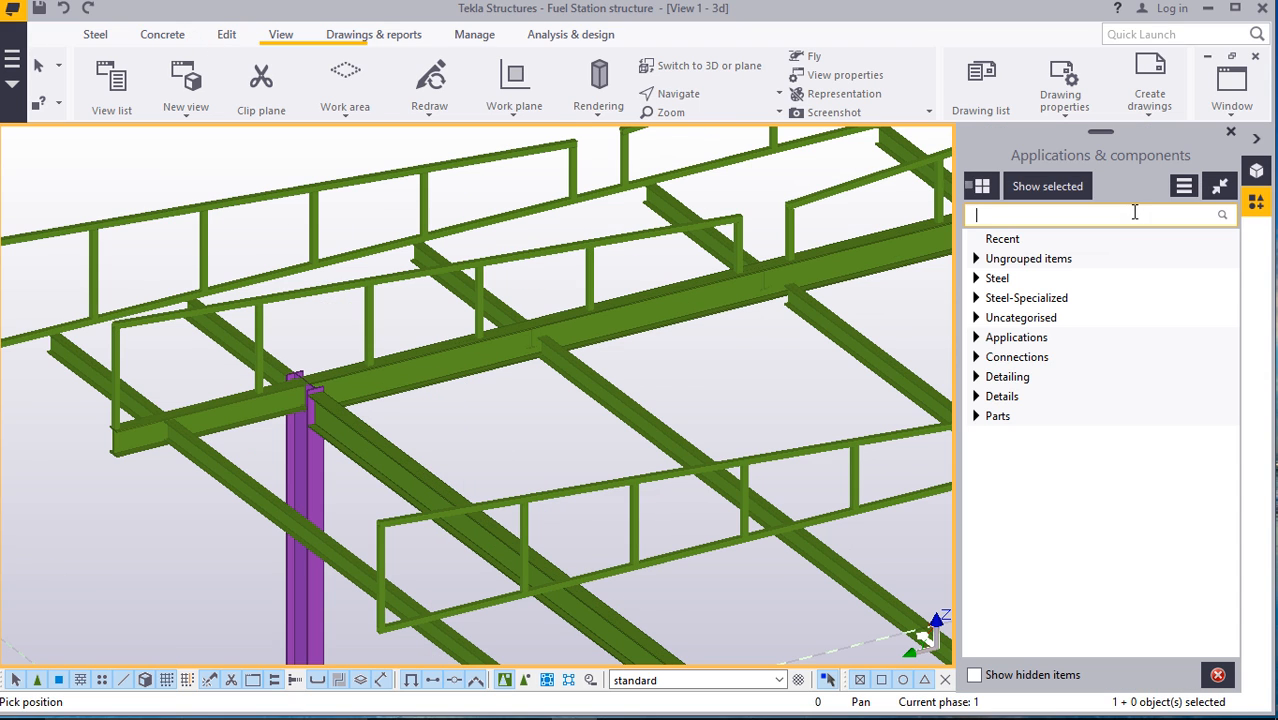
{"action": "type", "text": "e"}
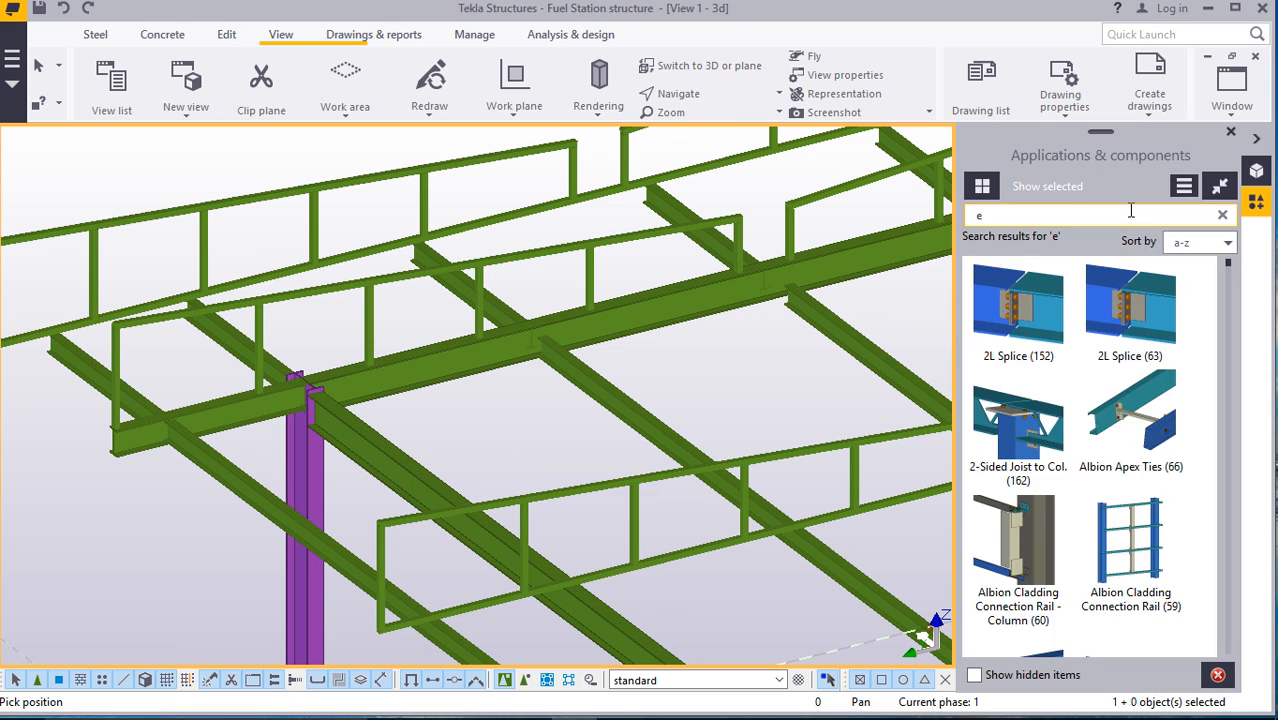
{"action": "type", "text": "nd"}
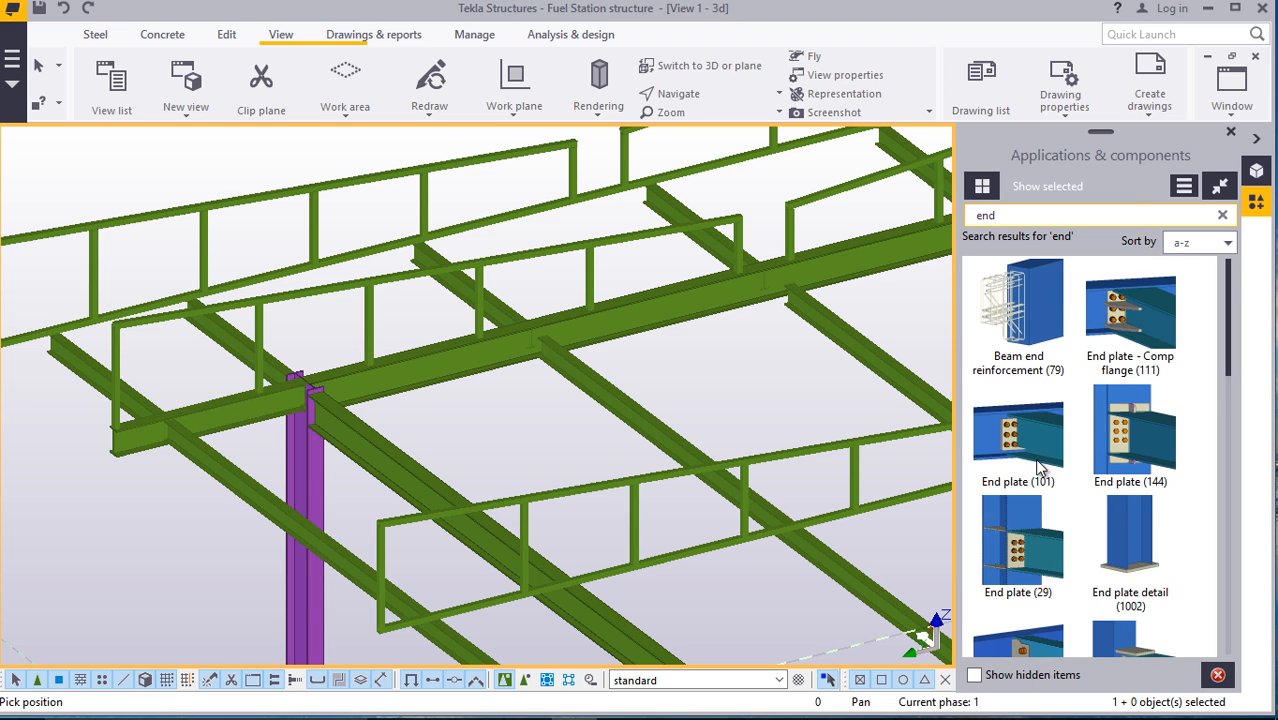
{"action": "scroll", "coordinate": [1040, 466], "scroll_direction": "down", "scroll_amount": 1}
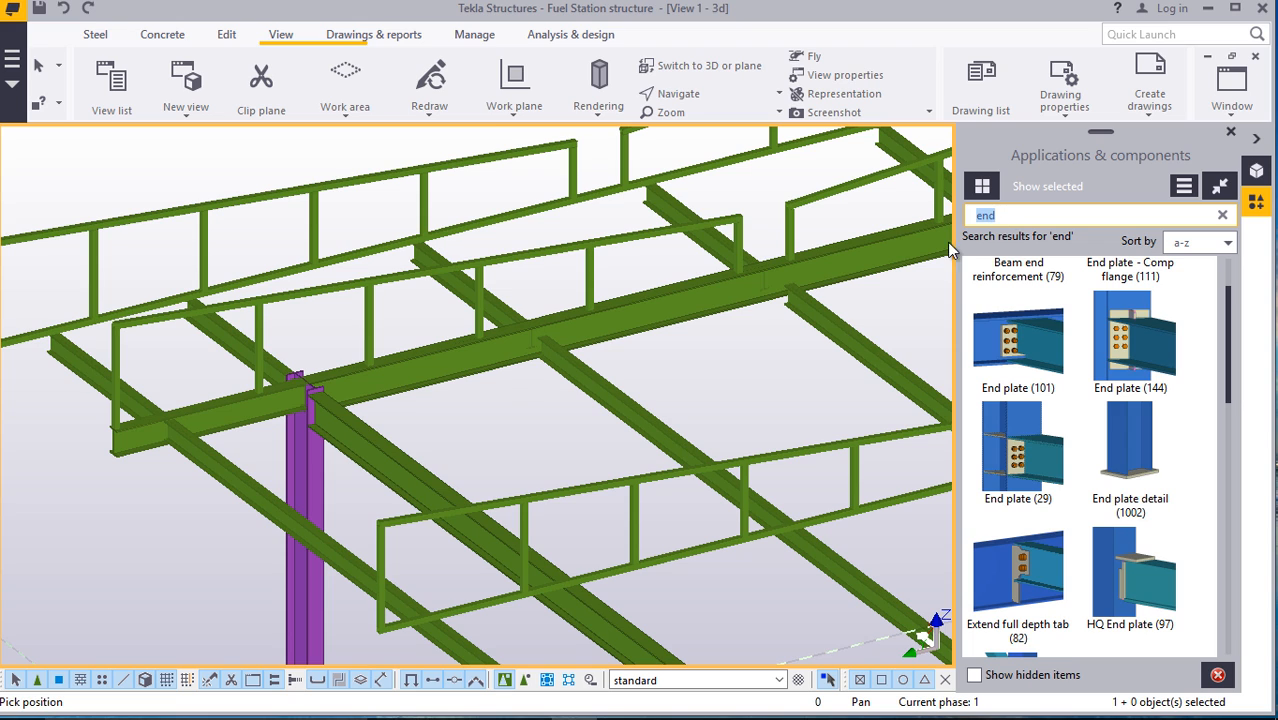
{"action": "type", "text": "simple"}
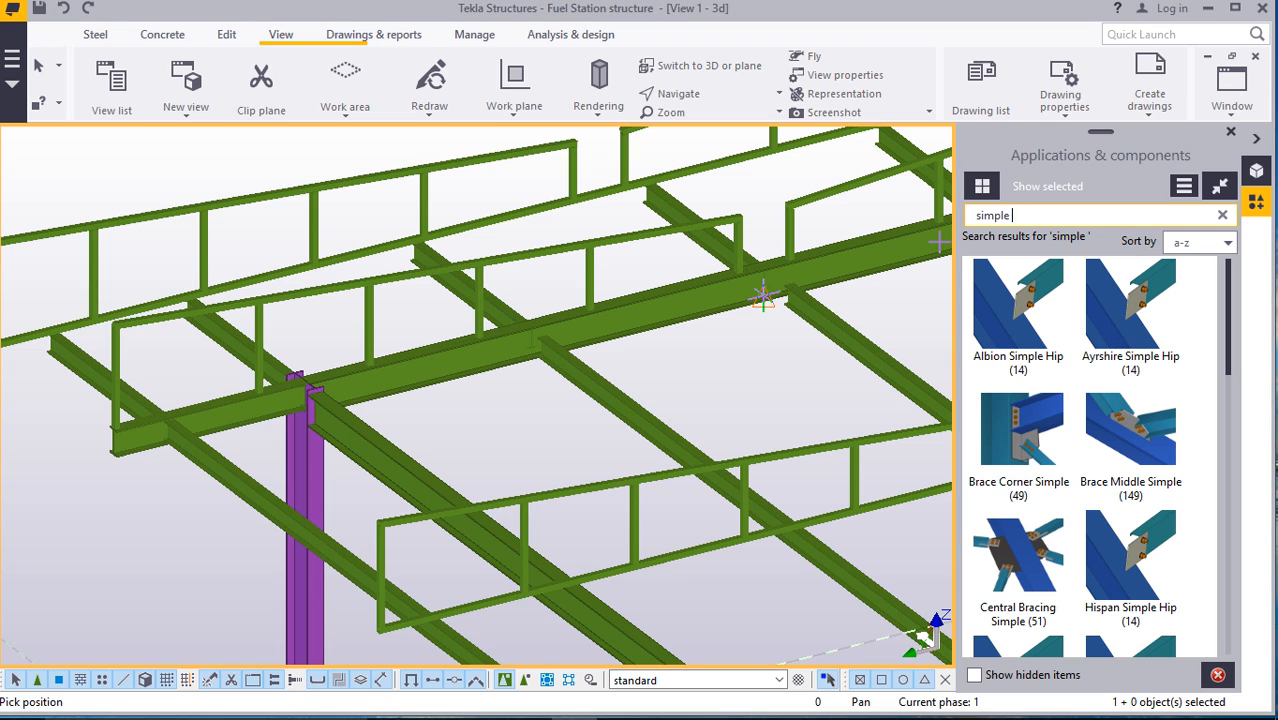
{"action": "type", "text": "en"}
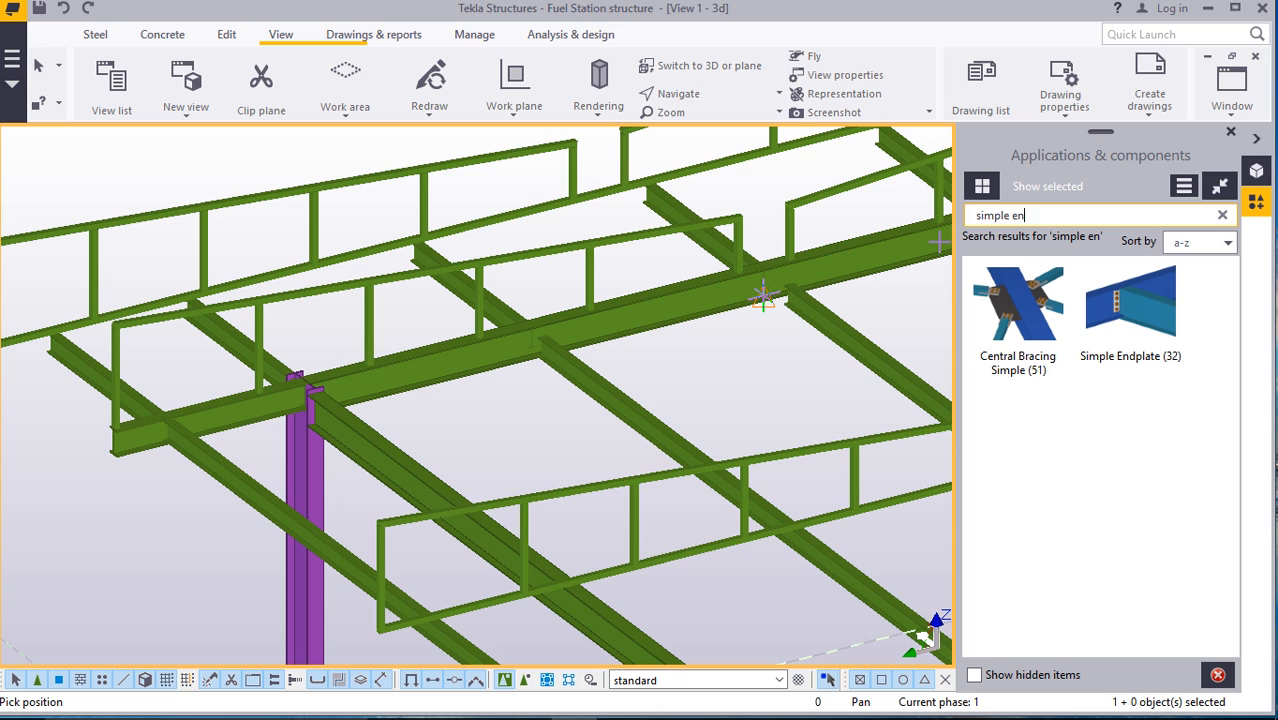
{"action": "left_click", "coordinate": [1120, 313]}
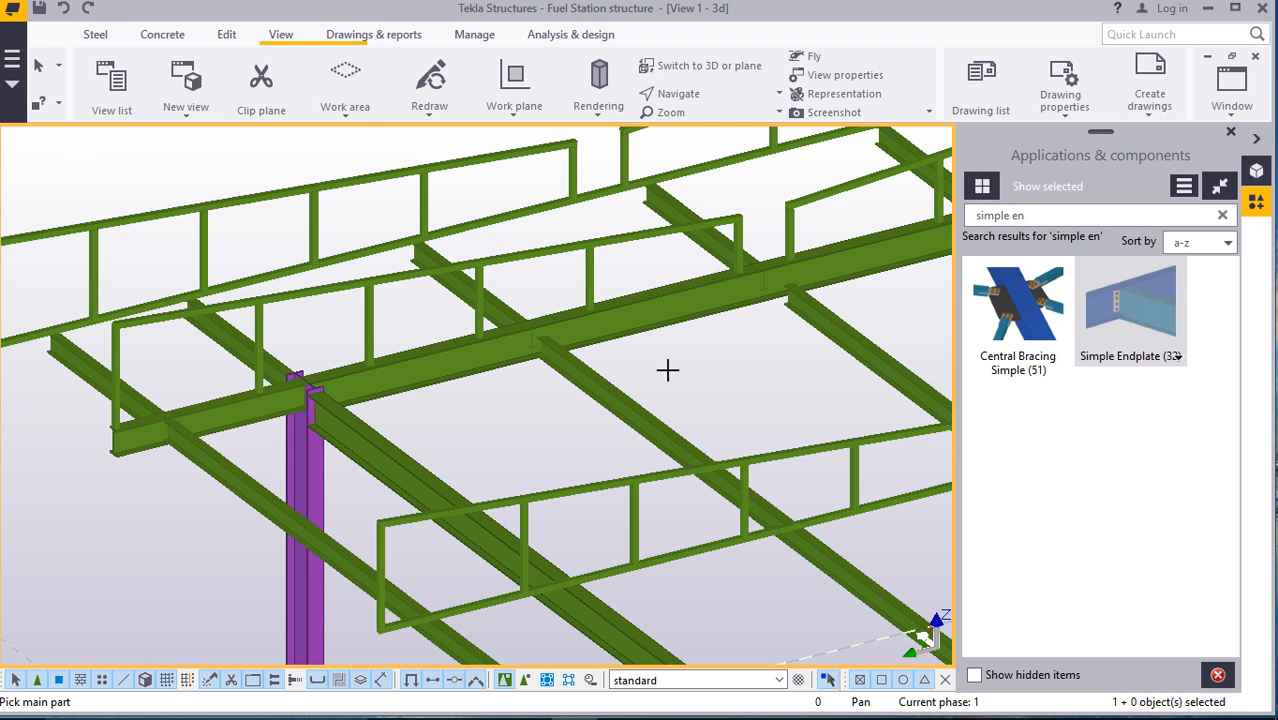
Apply the endplate connection at the corner column, with the column as main part and the beam meeting its flange as secondary part
{"action": "scroll", "coordinate": [516, 340], "scroll_direction": "up", "scroll_amount": 5}
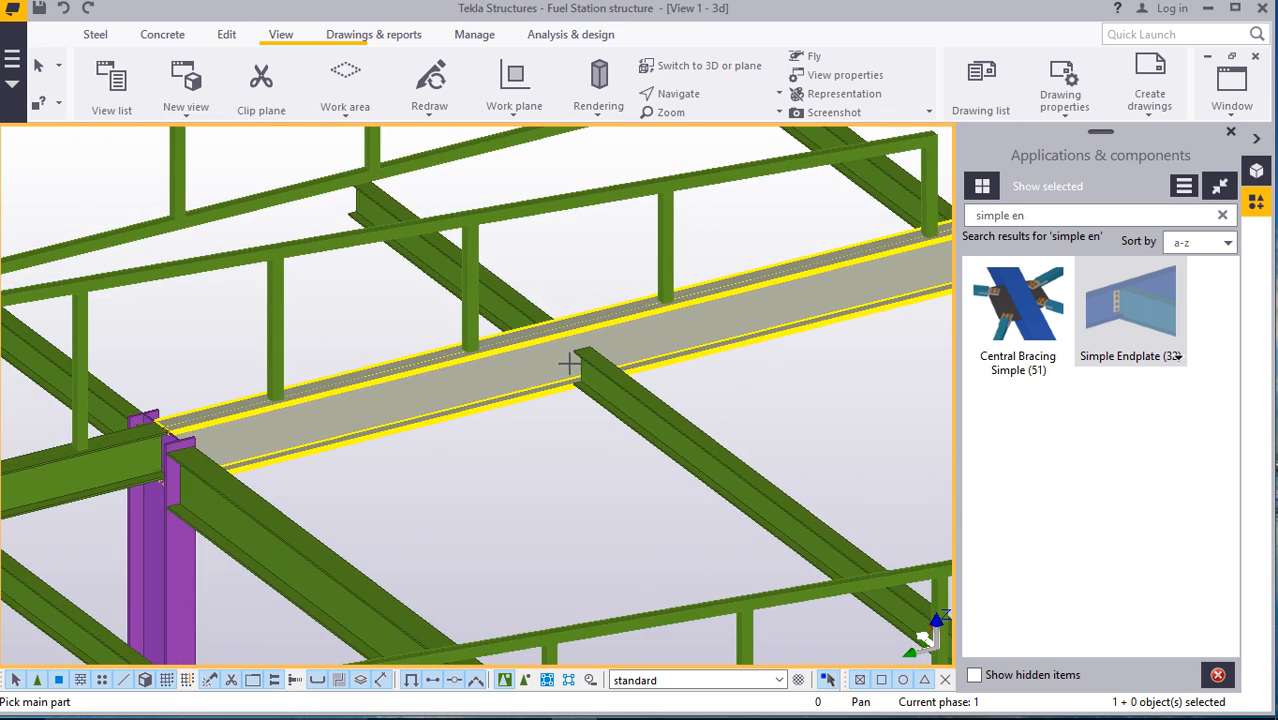
{"action": "scroll", "coordinate": [568, 363], "scroll_direction": "down", "scroll_amount": 4}
{"action": "scroll", "coordinate": [380, 445], "scroll_direction": "up", "scroll_amount": 5}
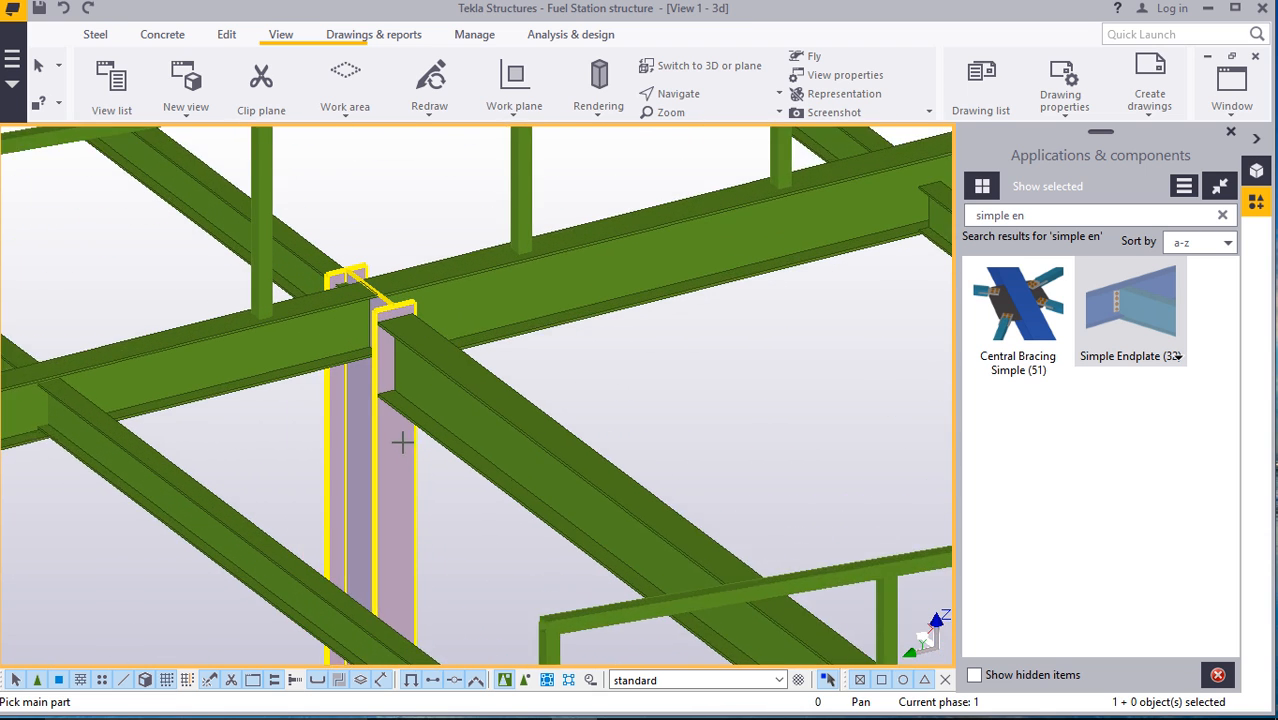
{"action": "scroll", "coordinate": [402, 443], "scroll_direction": "up", "scroll_amount": 3}
{"action": "left_click", "coordinate": [392, 433]}
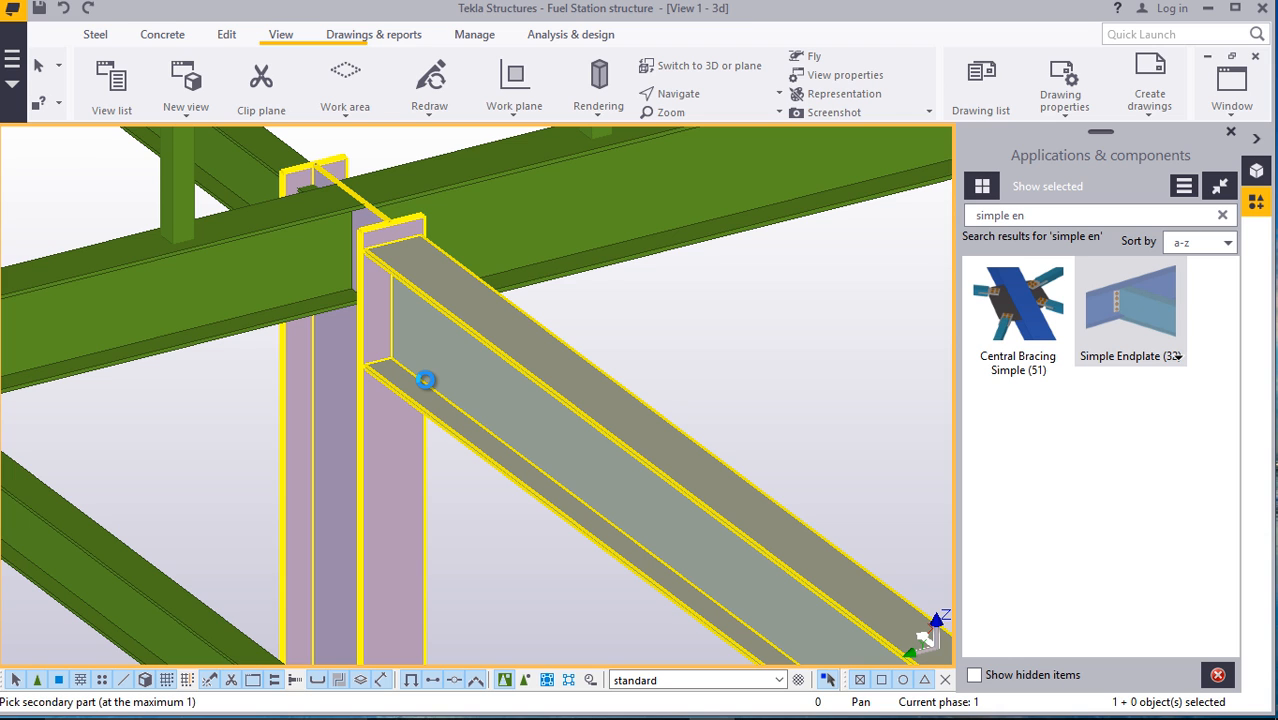
{"action": "left_click", "coordinate": [425, 380]}
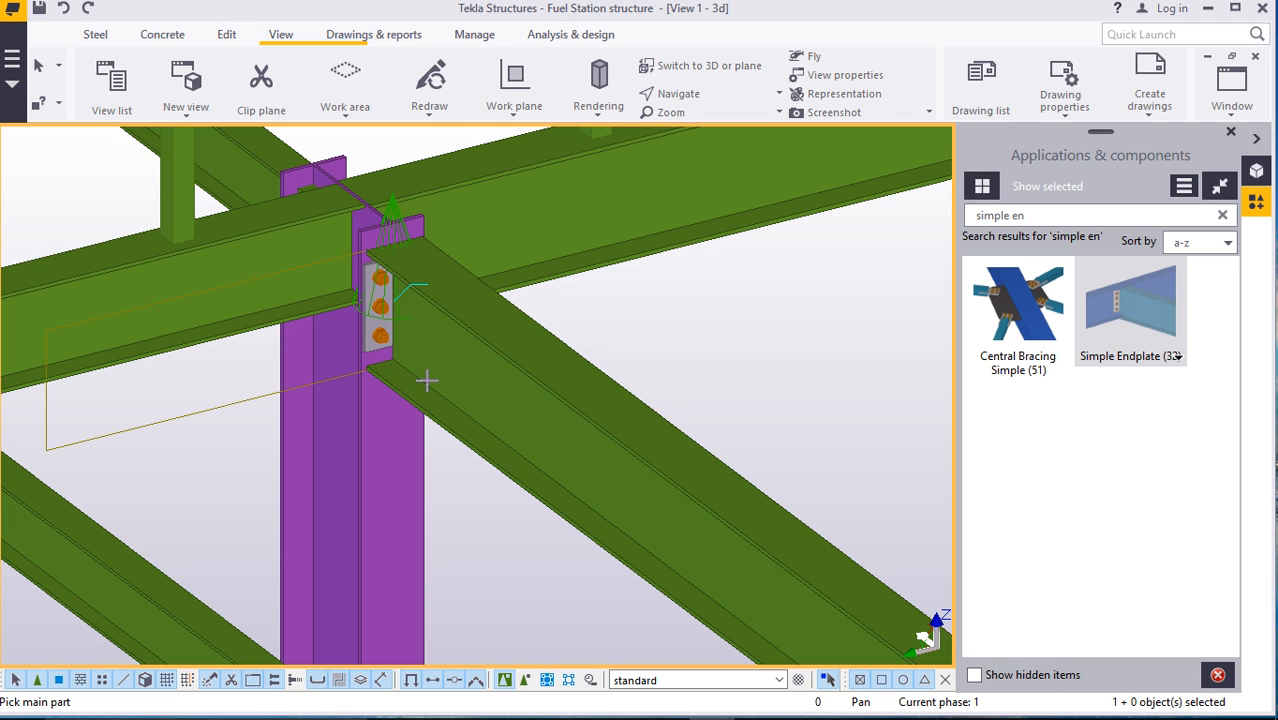
{"action": "scroll", "coordinate": [405, 328], "scroll_direction": "up", "scroll_amount": 3}
{"action": "scroll", "coordinate": [400, 455], "scroll_direction": "down", "scroll_amount": 3}
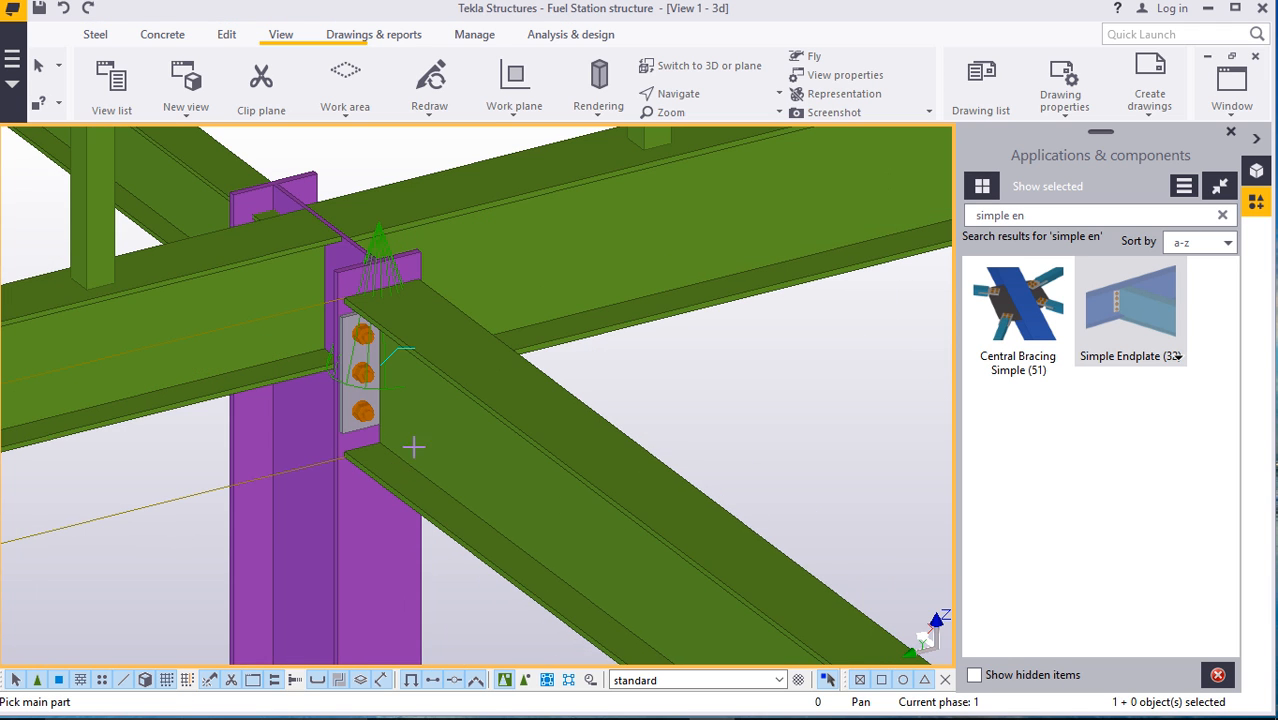
{"action": "right_click", "coordinate": [684, 402]}
{"action": "left_click", "coordinate": [760, 407]}
In the new endplate connection's properties, set bolt size 20, bolt standard 8.8XOX and thread in material to Yes
{"action": "scroll", "coordinate": [378, 375], "scroll_direction": "up", "scroll_amount": 2}
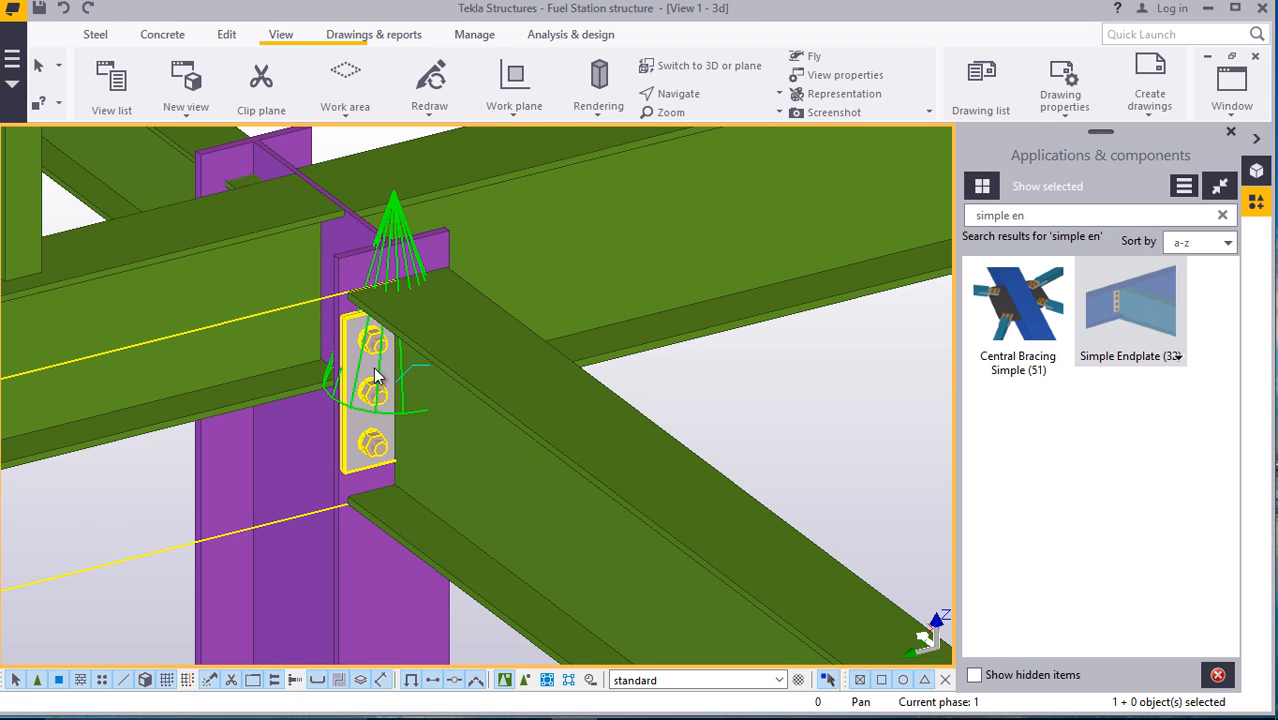
{"action": "double_click", "coordinate": [407, 357]}
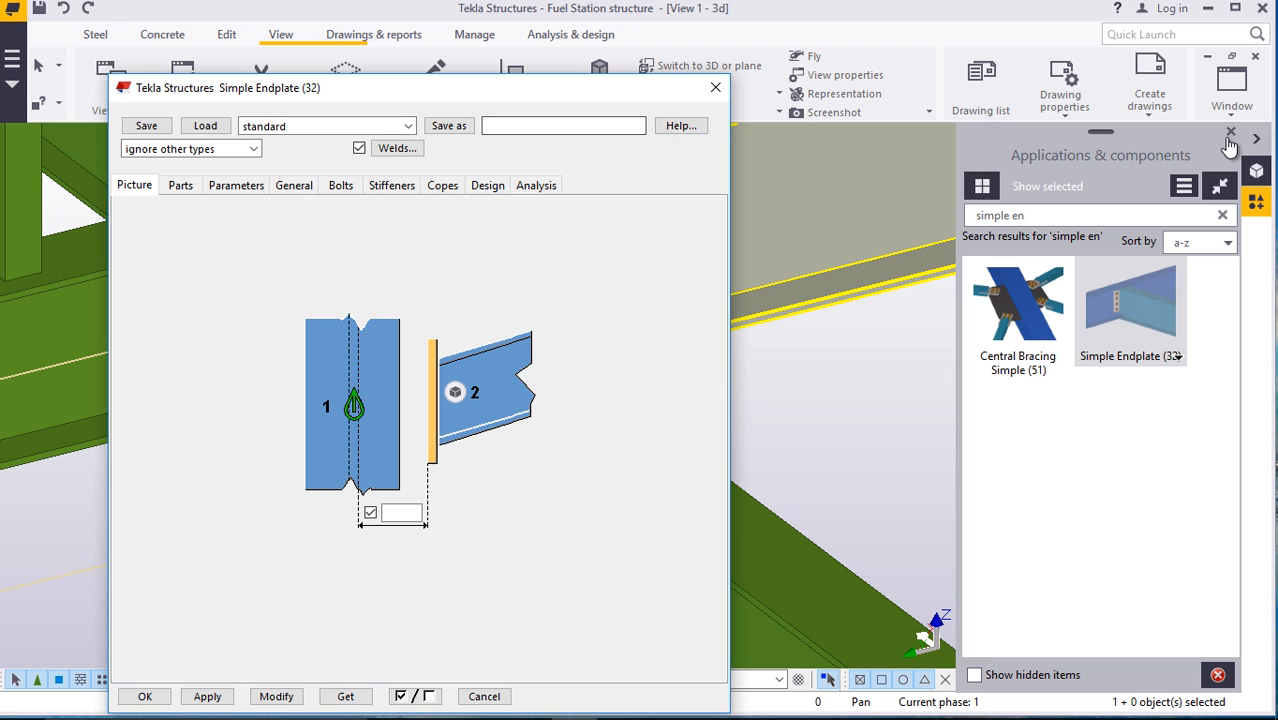
{"action": "left_click_drag", "start_coordinate": [413, 91], "coordinate": [845, 96]}
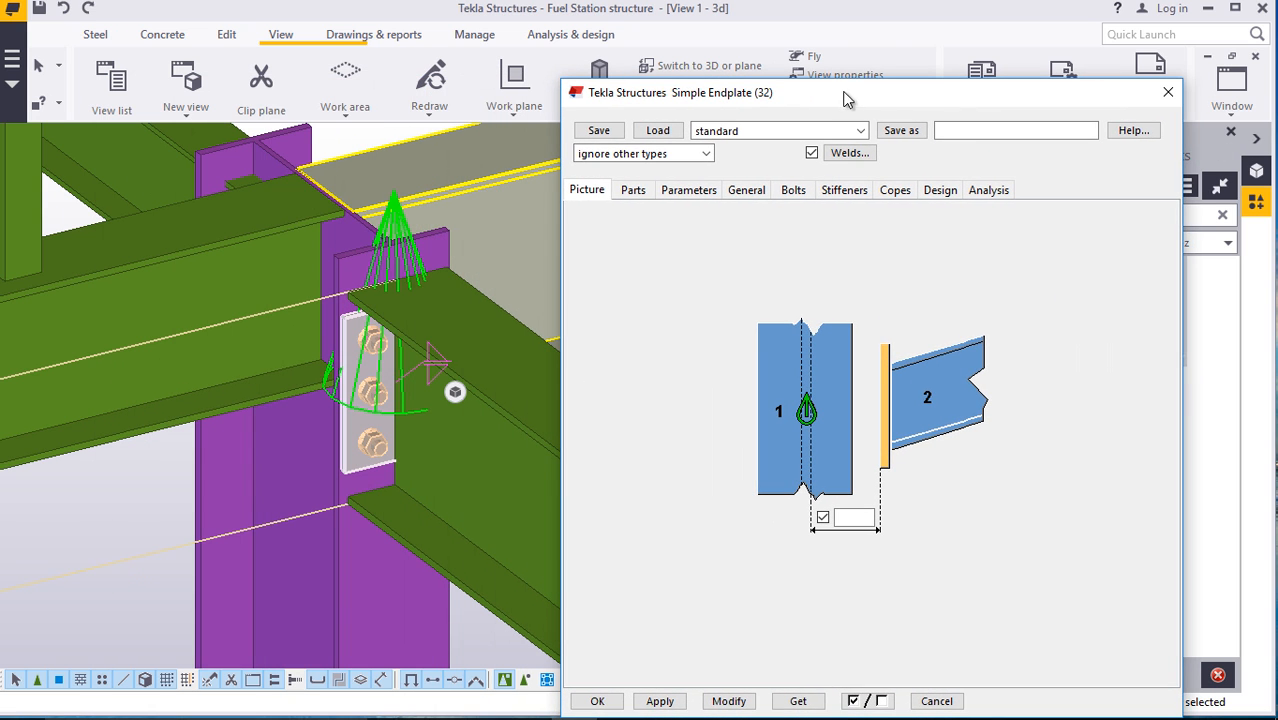
{"action": "left_click", "coordinate": [790, 191]}
{"action": "left_click", "coordinate": [731, 221]}
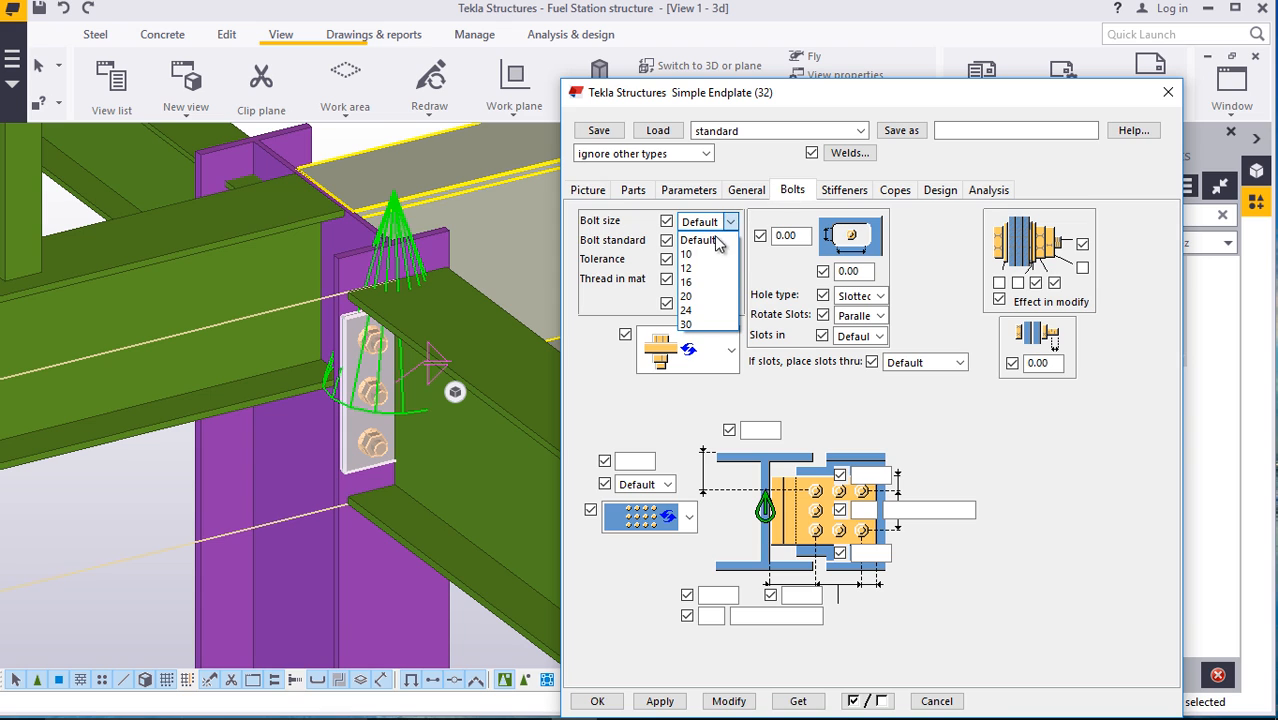
{"action": "left_click", "coordinate": [697, 296]}
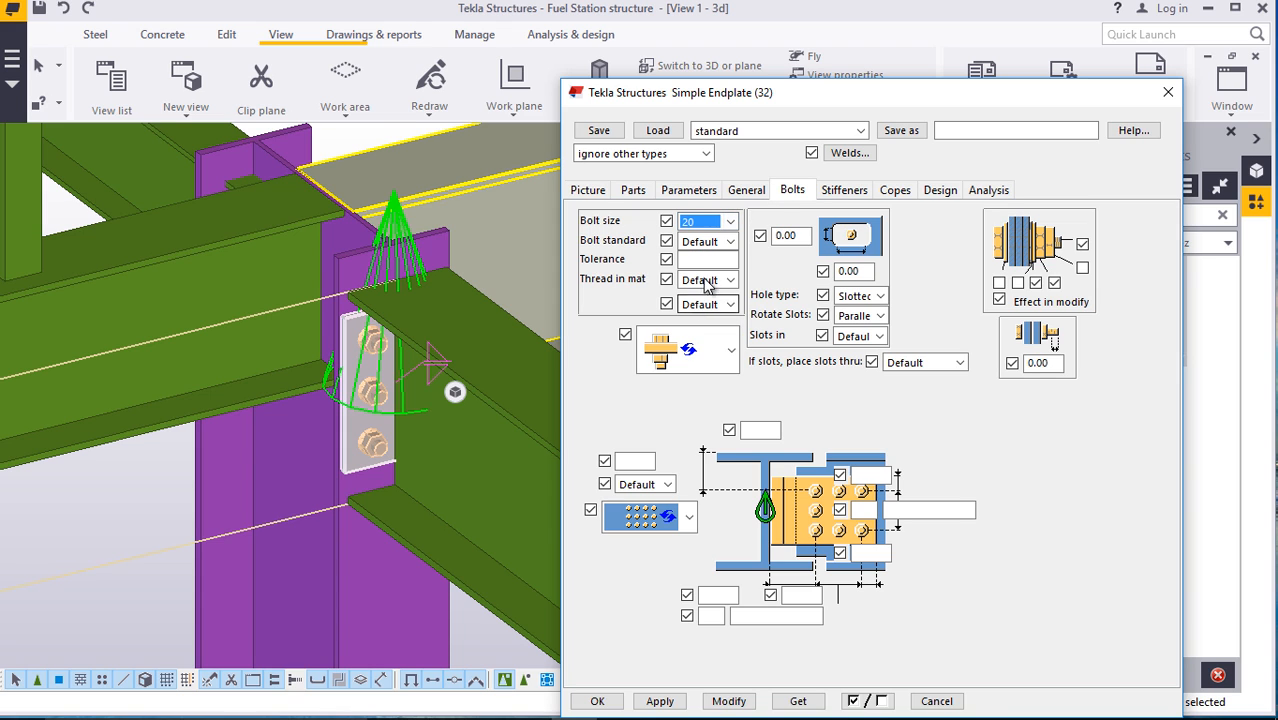
{"action": "left_click", "coordinate": [731, 241]}
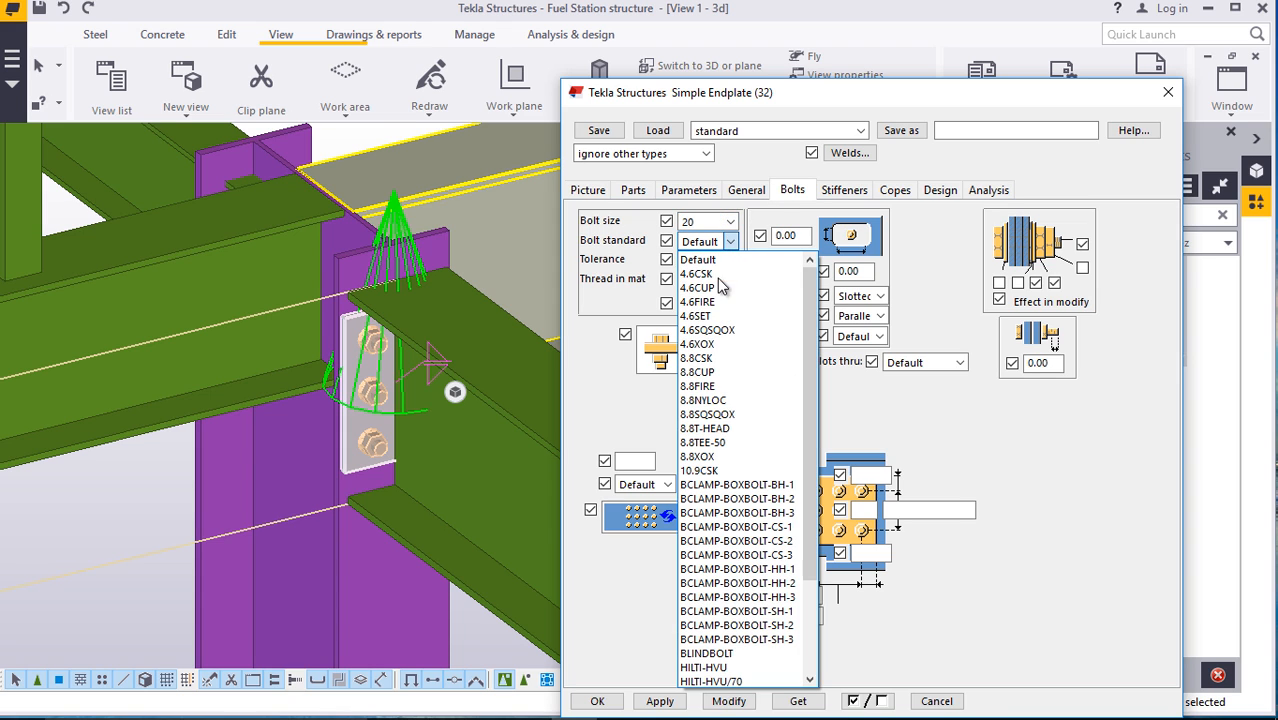
{"action": "left_click", "coordinate": [706, 457]}
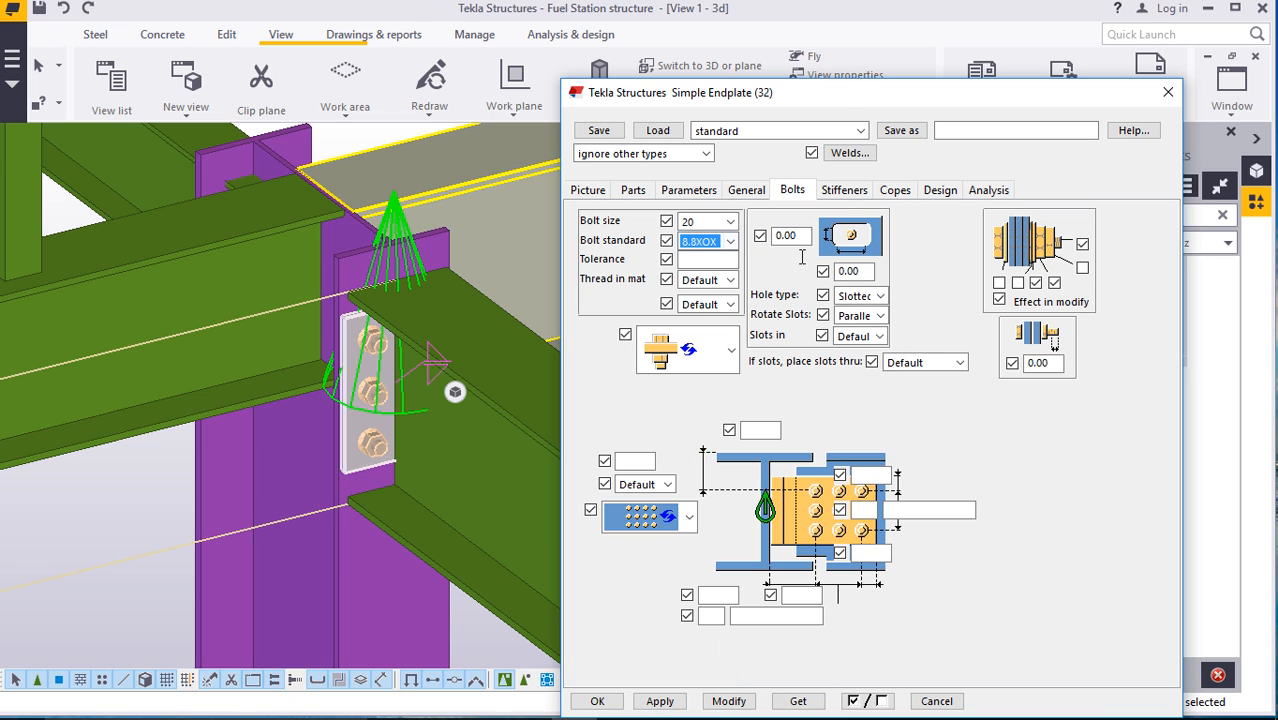
{"action": "left_click", "coordinate": [731, 280]}
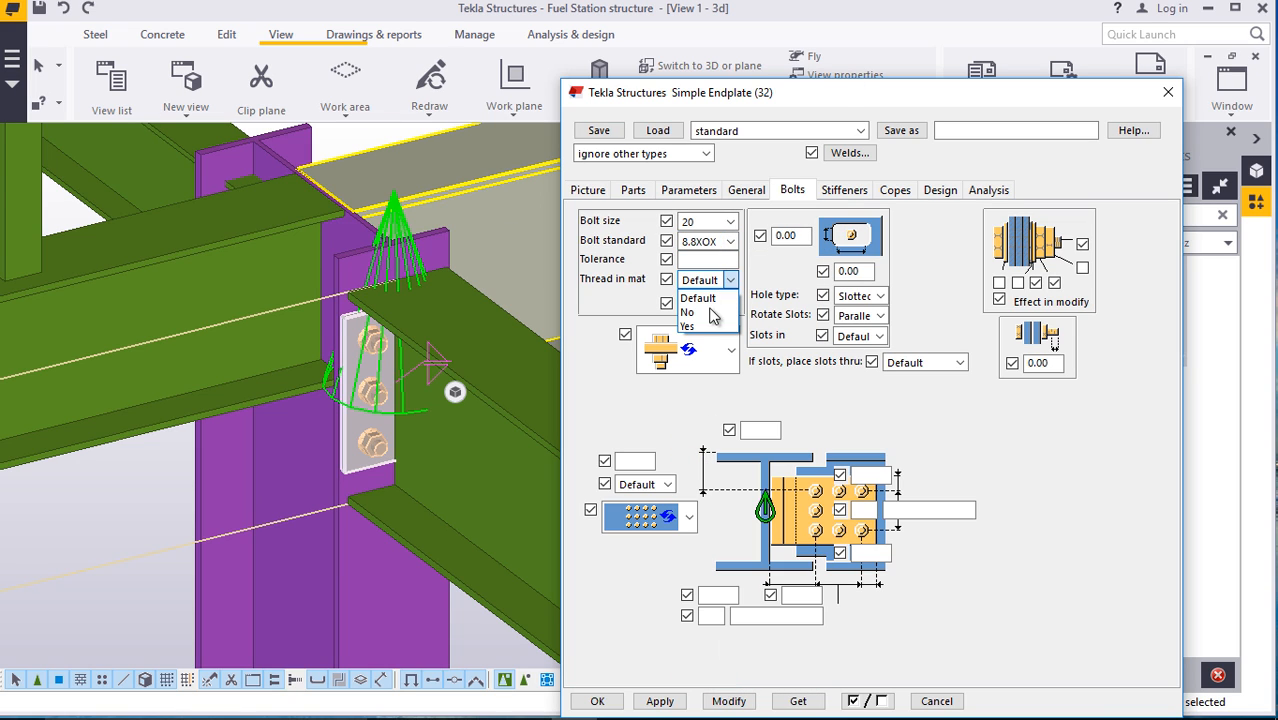
{"action": "left_click", "coordinate": [697, 327]}
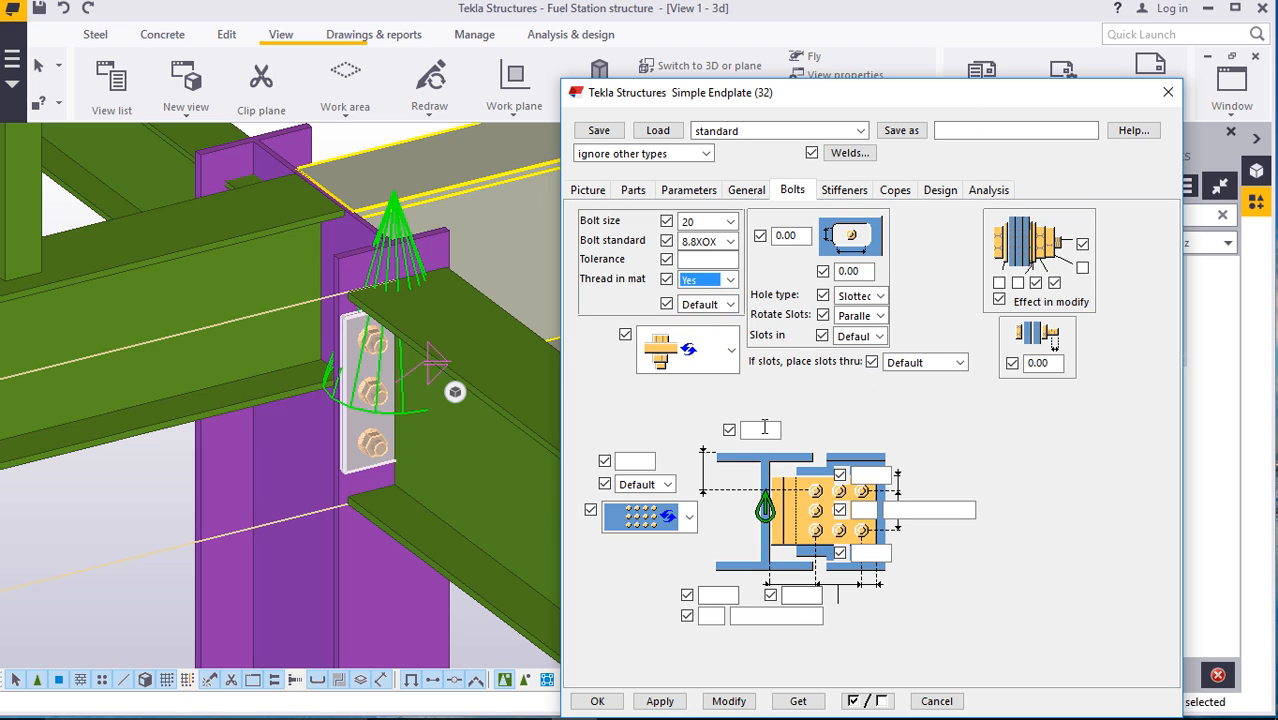
Include the first washer in the bolt assembly, position the bolts at Middle with 50 mm upper and lower edge distances, and modify the connection
{"action": "left_click", "coordinate": [998, 282]}
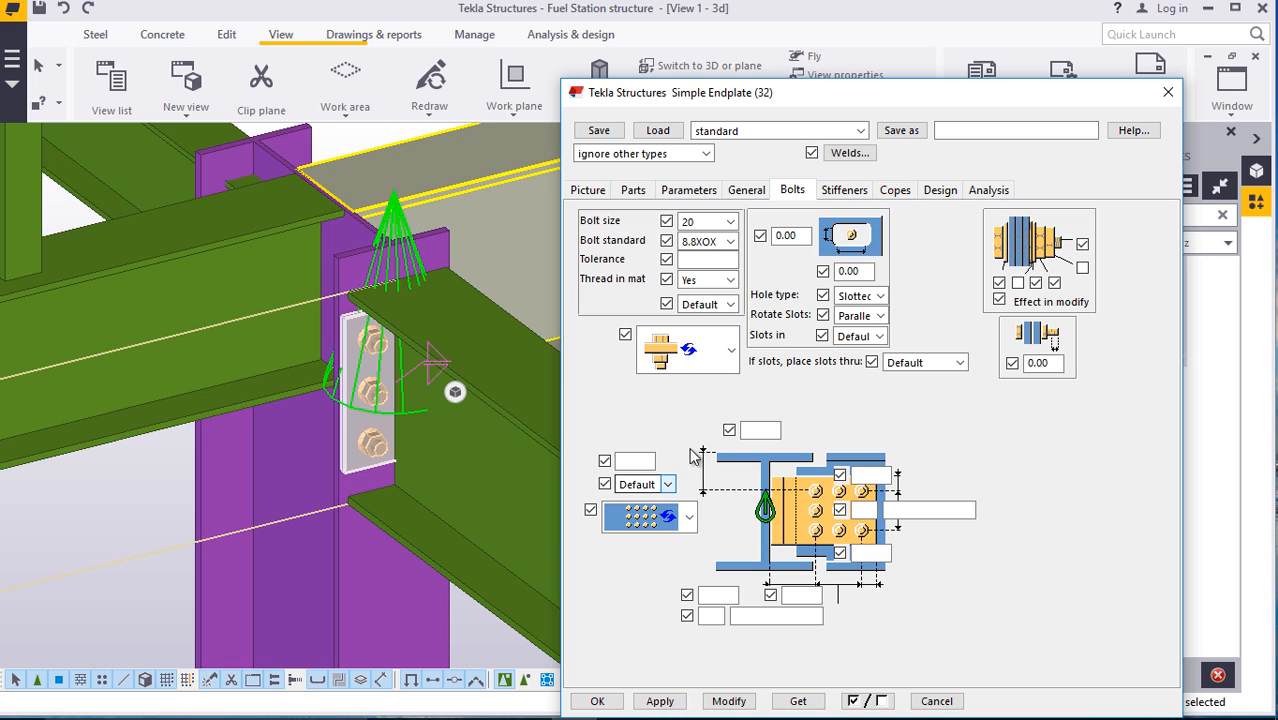
{"action": "left_click", "coordinate": [662, 484]}
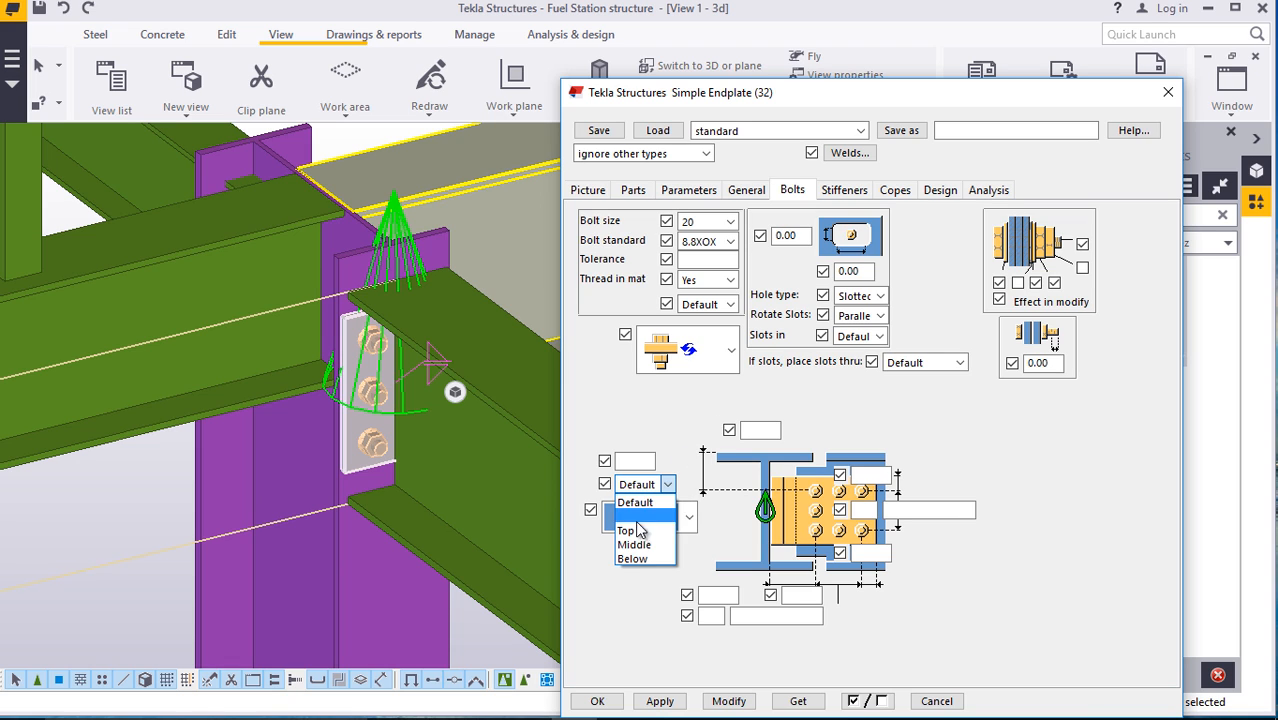
{"action": "left_click", "coordinate": [650, 538]}
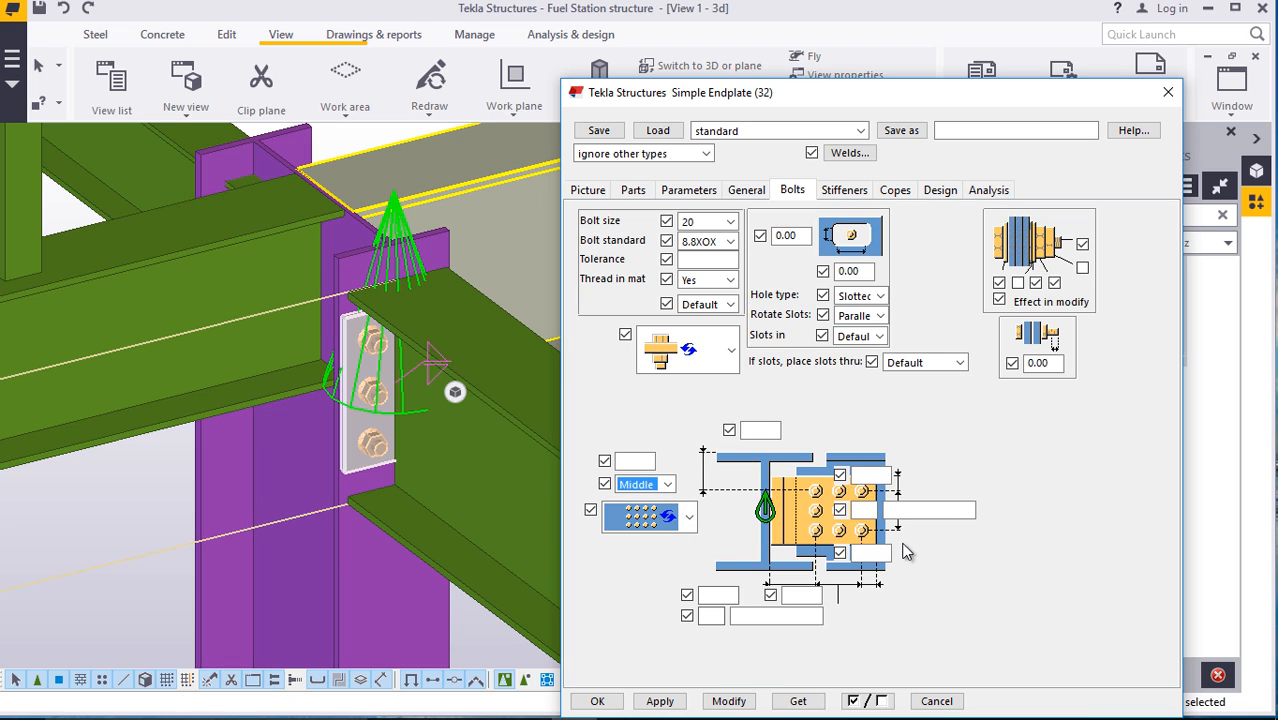
{"action": "left_click", "coordinate": [726, 702]}
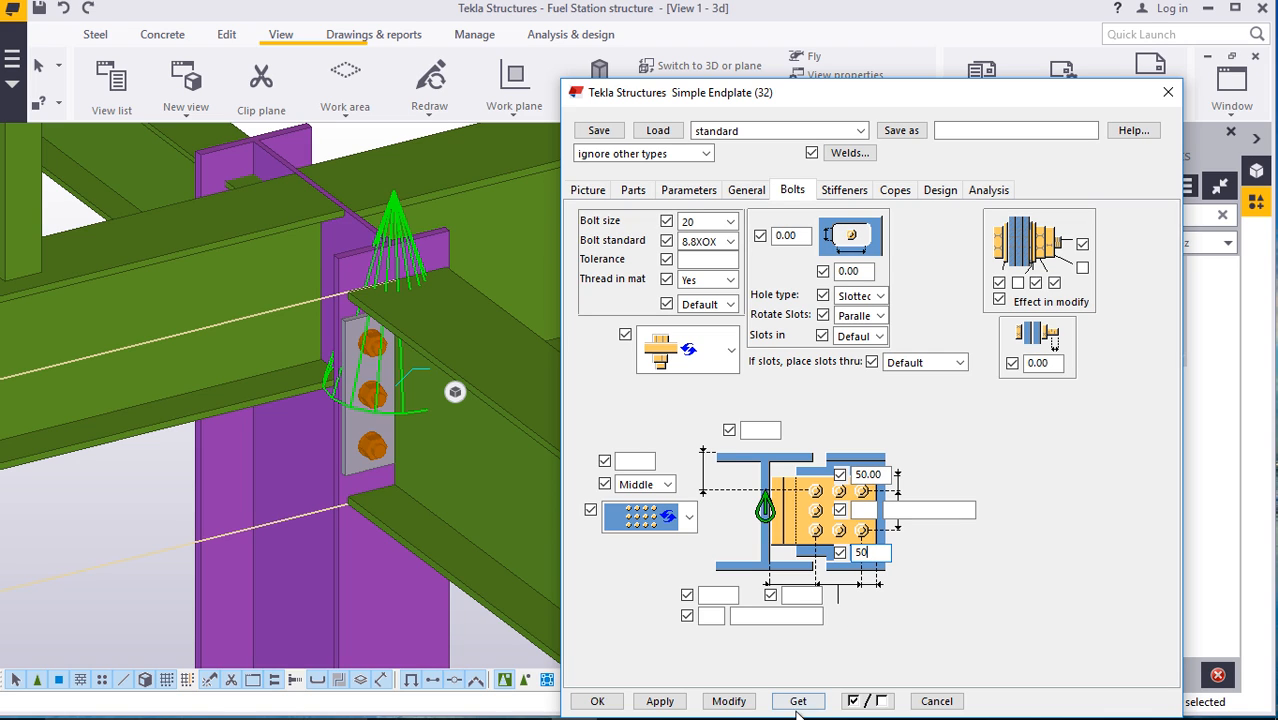
{"action": "left_click", "coordinate": [729, 701]}
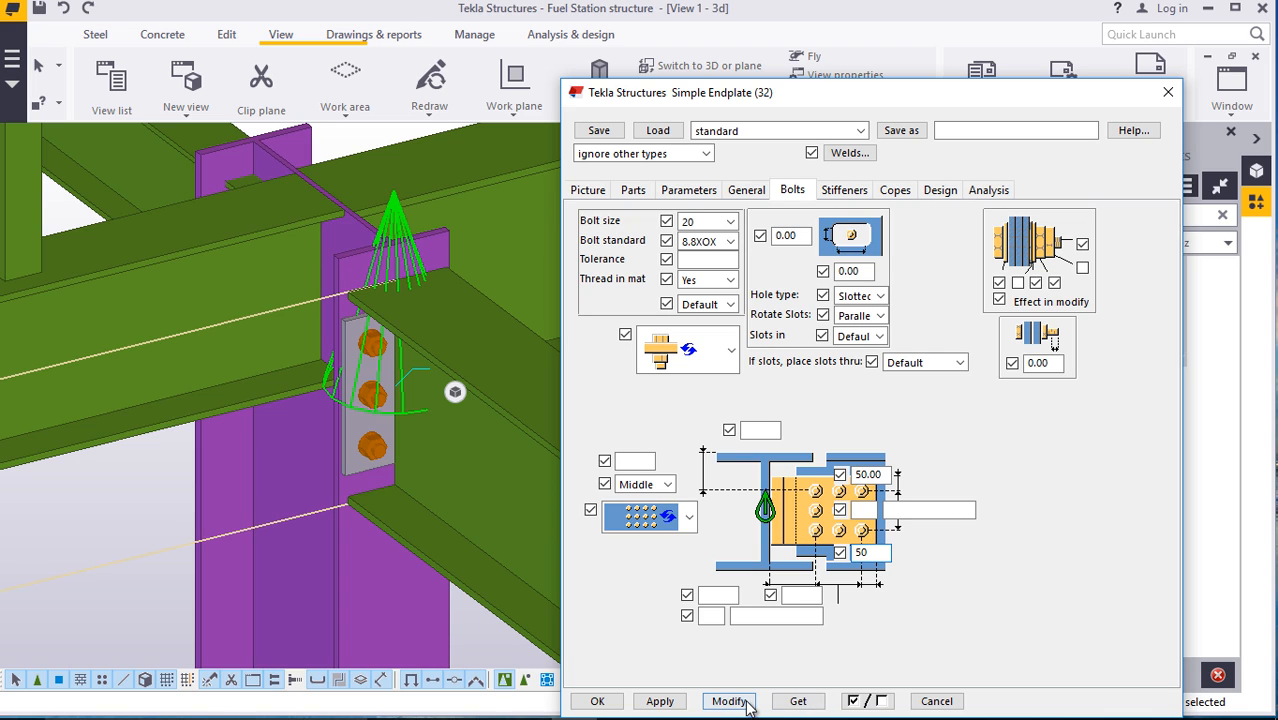
Modify the endplate connection to 4 vertical bolts at 75 mm spacing, change the spacing to 102 mm, and close its properties
{"action": "left_click", "coordinate": [871, 511]}
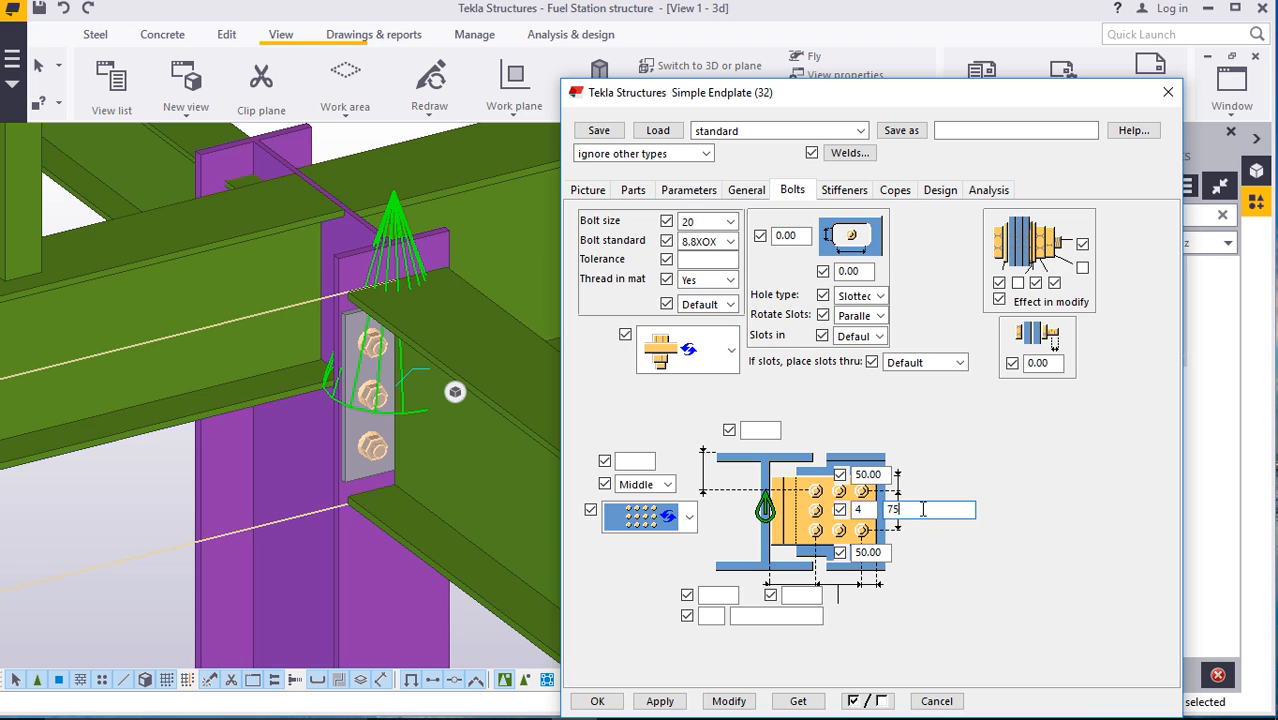
{"action": "left_click", "coordinate": [730, 701]}
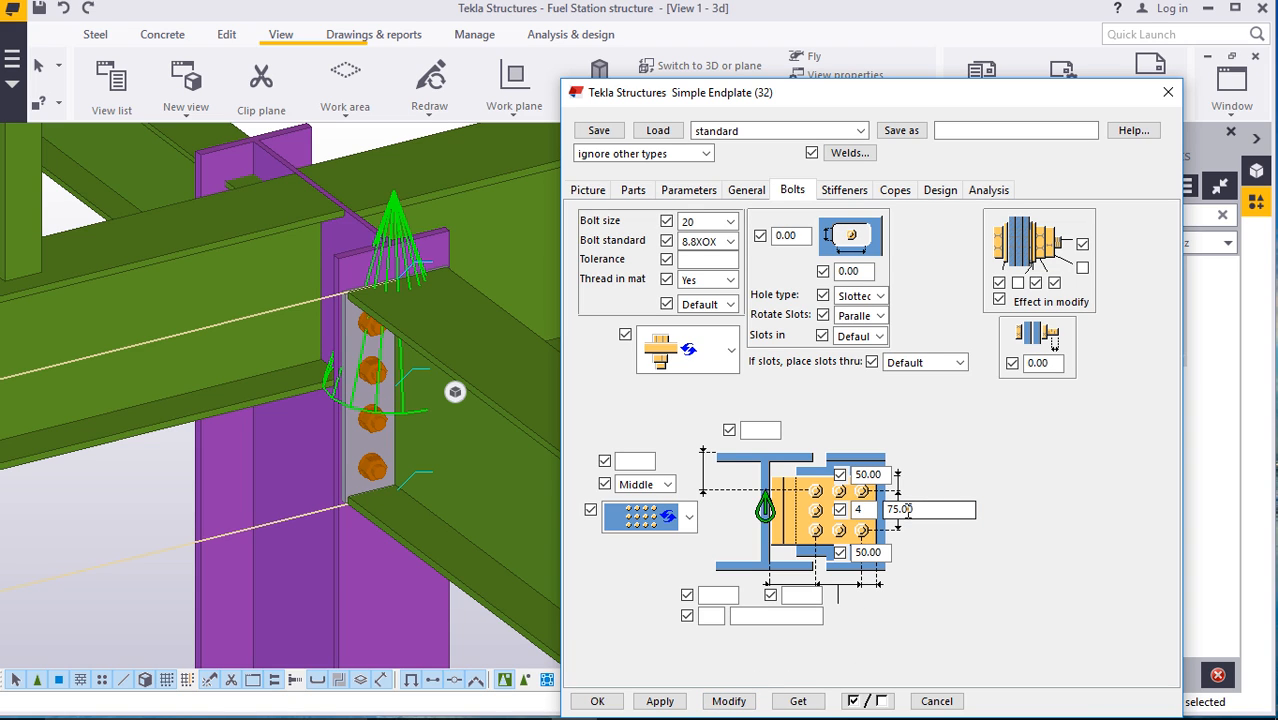
{"action": "left_click_drag", "start_coordinate": [916, 509], "coordinate": [906, 510]}
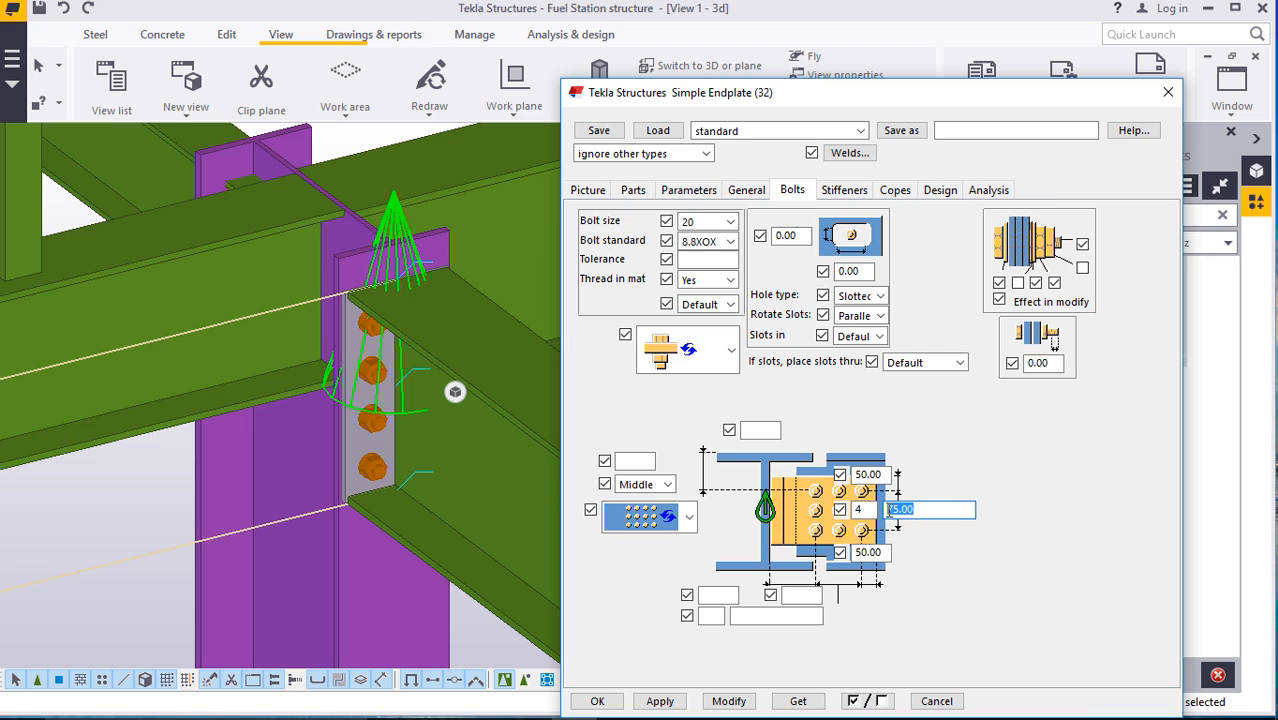
{"action": "type", "text": "102"}
{"action": "left_click", "coordinate": [730, 701]}
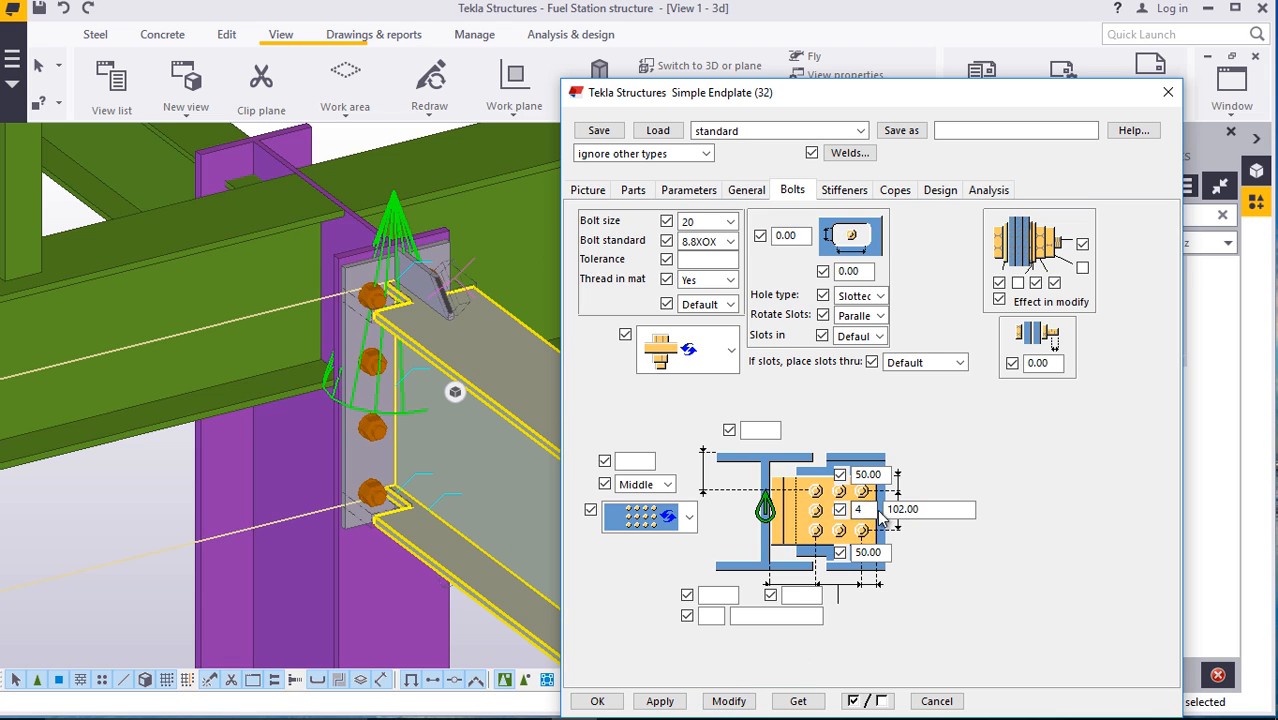
{"action": "left_click", "coordinate": [934, 510]}
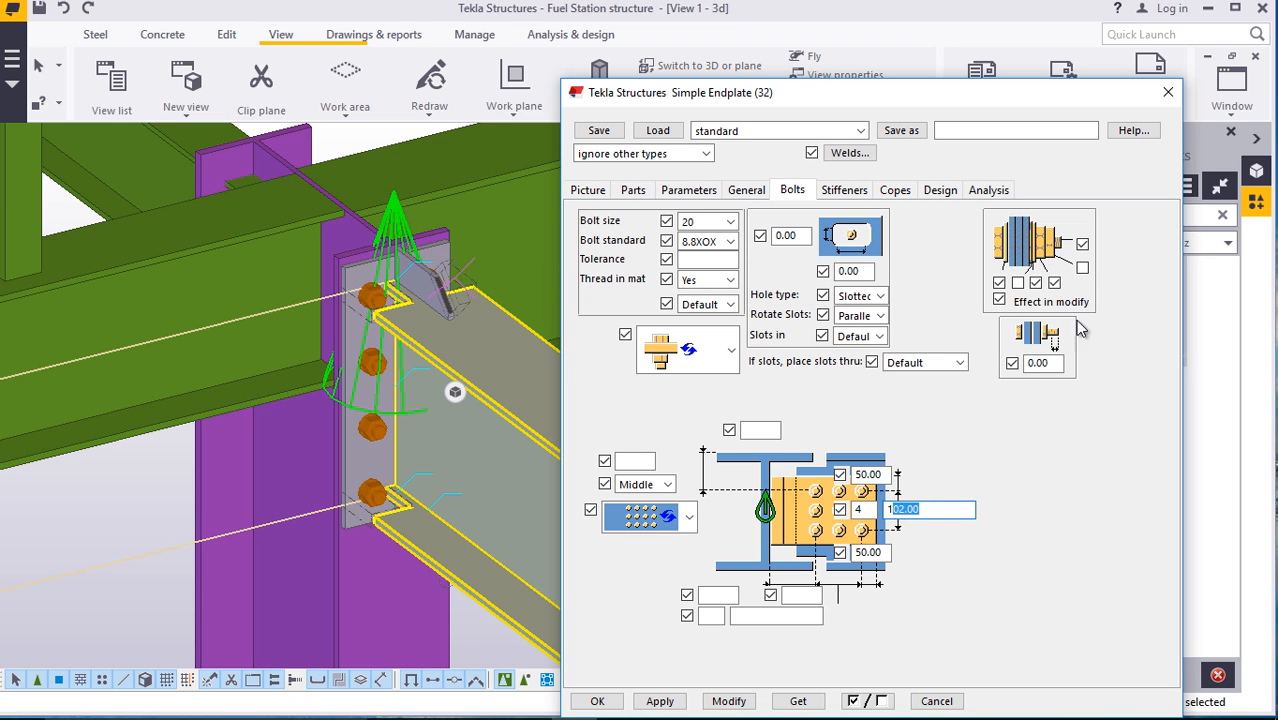
{"action": "left_click", "coordinate": [1167, 92]}
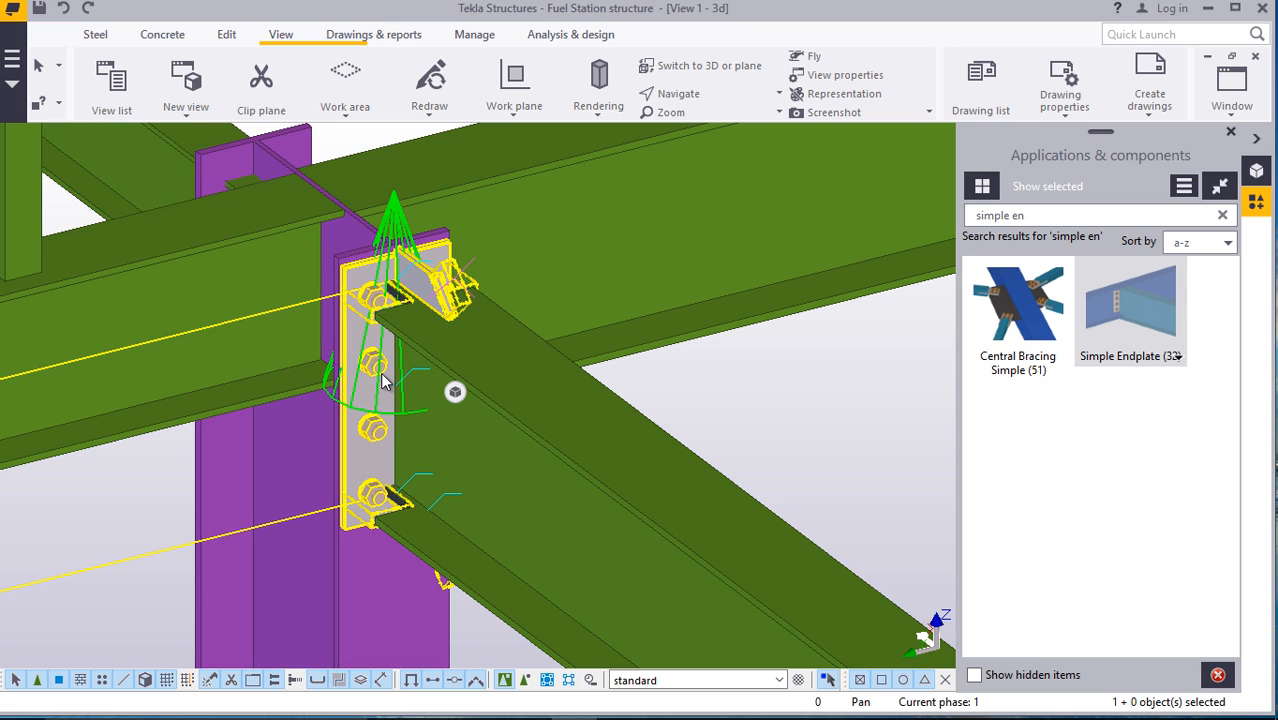
Delete the Simple Endplate (32) connection between the corner column and the beam meeting its flange
{"action": "double_click", "coordinate": [447, 290]}
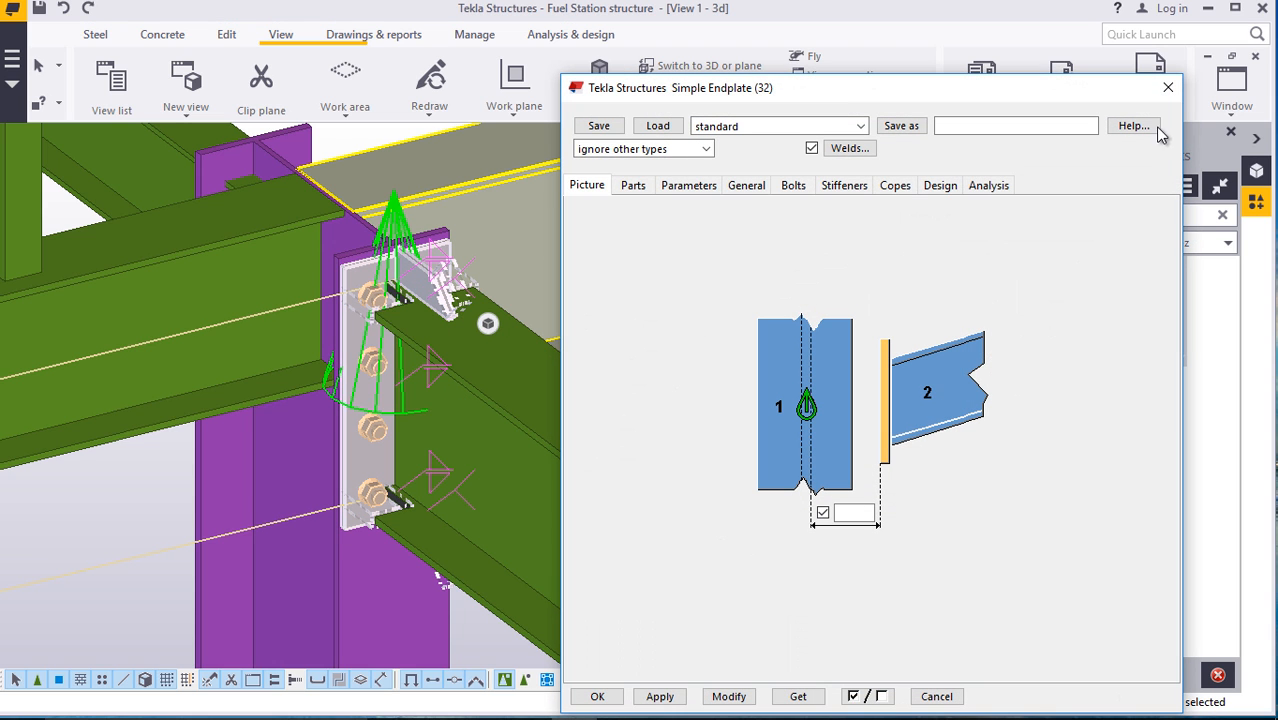
{"action": "left_click", "coordinate": [1168, 87]}
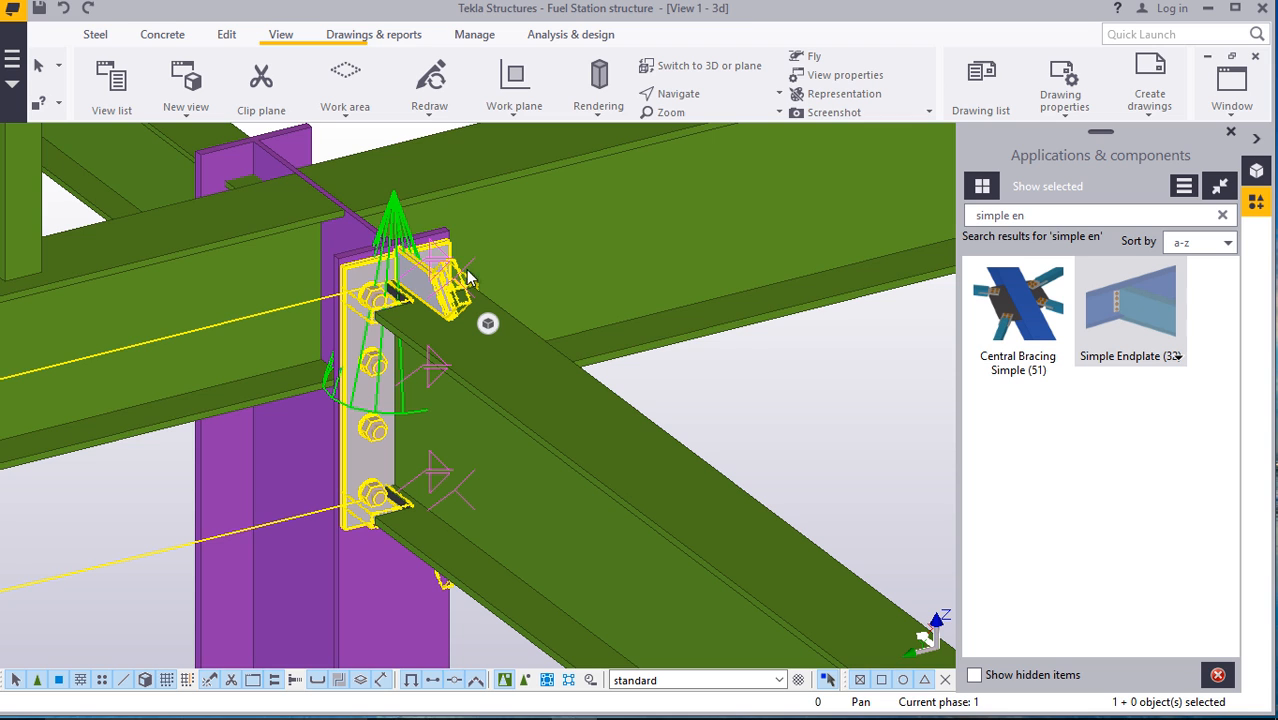
{"action": "right_click", "coordinate": [396, 239]}
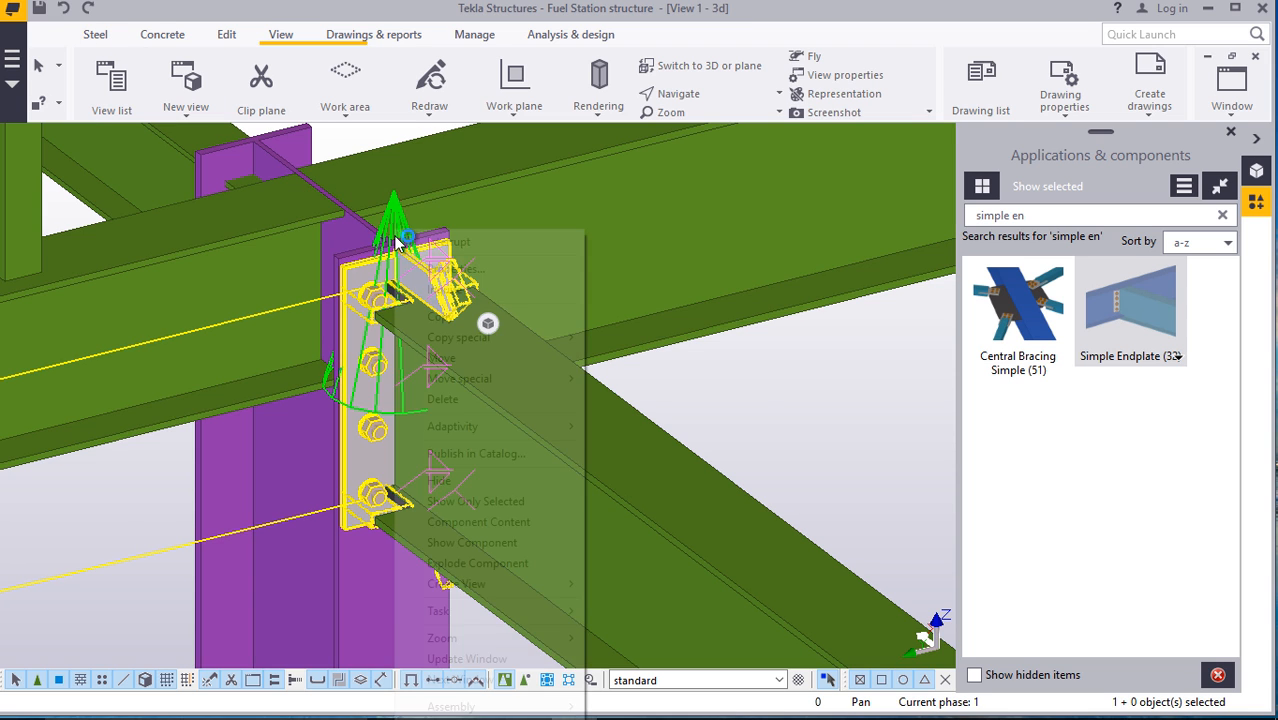
{"action": "left_click", "coordinate": [468, 400]}
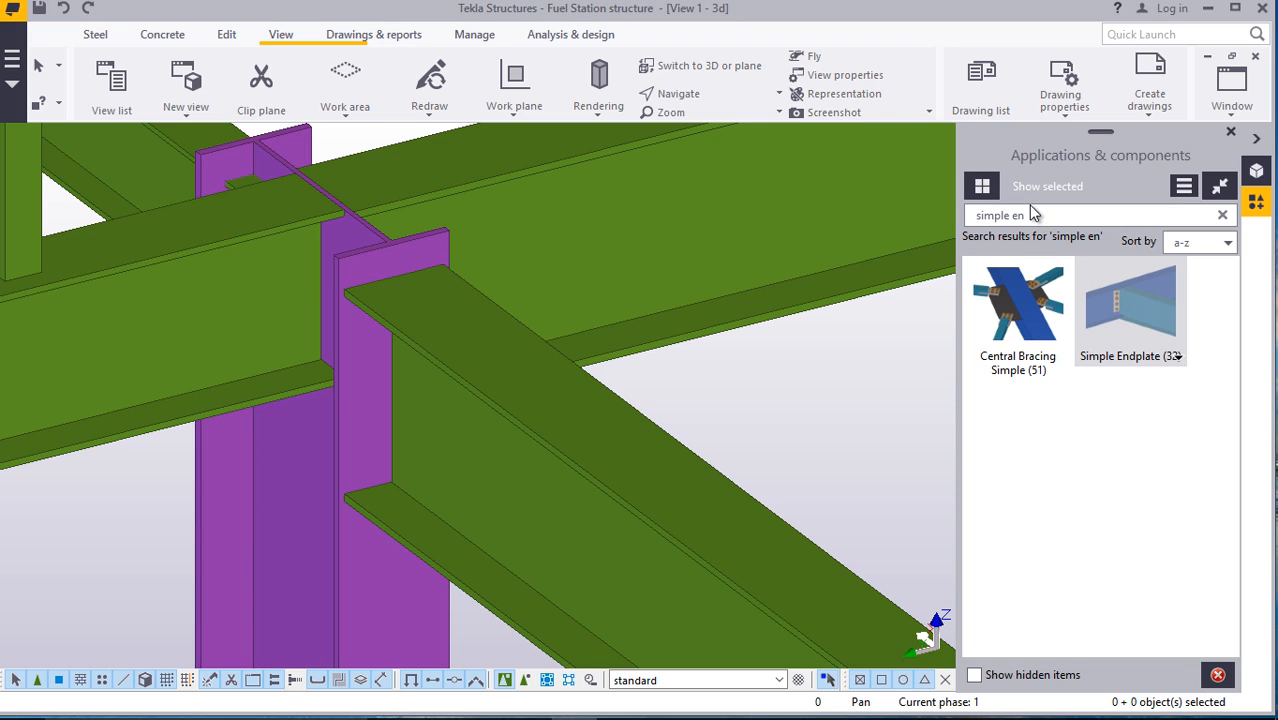
Search the component catalog for "end" and apply End plate (101) between the corner column and the beam meeting its flange
{"action": "left_click_drag", "start_coordinate": [1033, 215], "coordinate": [931, 219]}
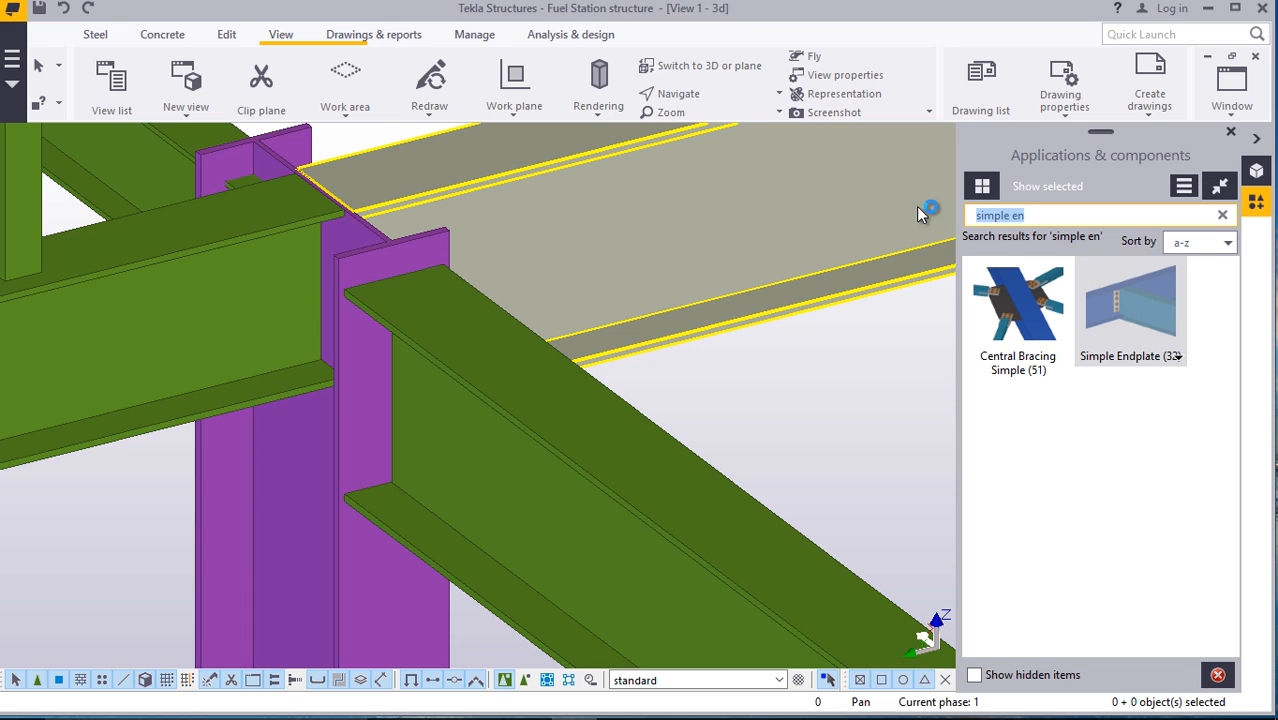
{"action": "type", "text": "en"}
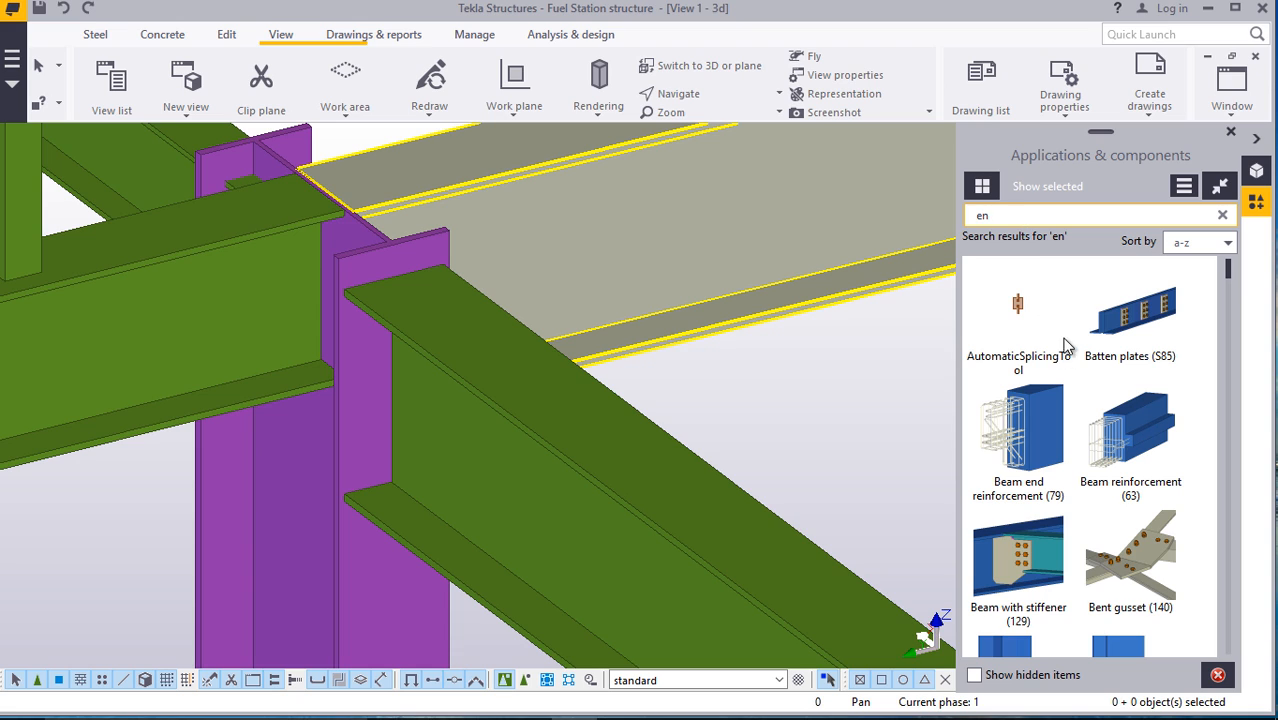
{"action": "type", "text": "d"}
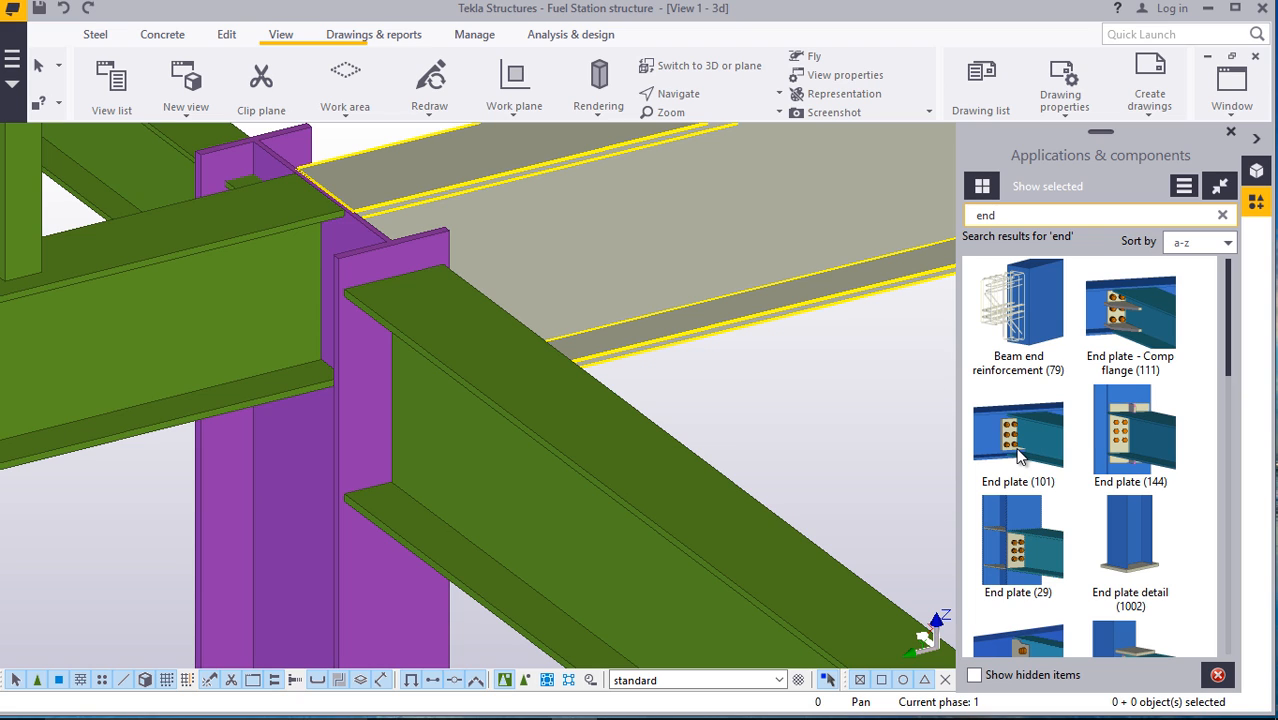
{"action": "scroll", "coordinate": [1018, 453], "scroll_direction": "down", "scroll_amount": 1}
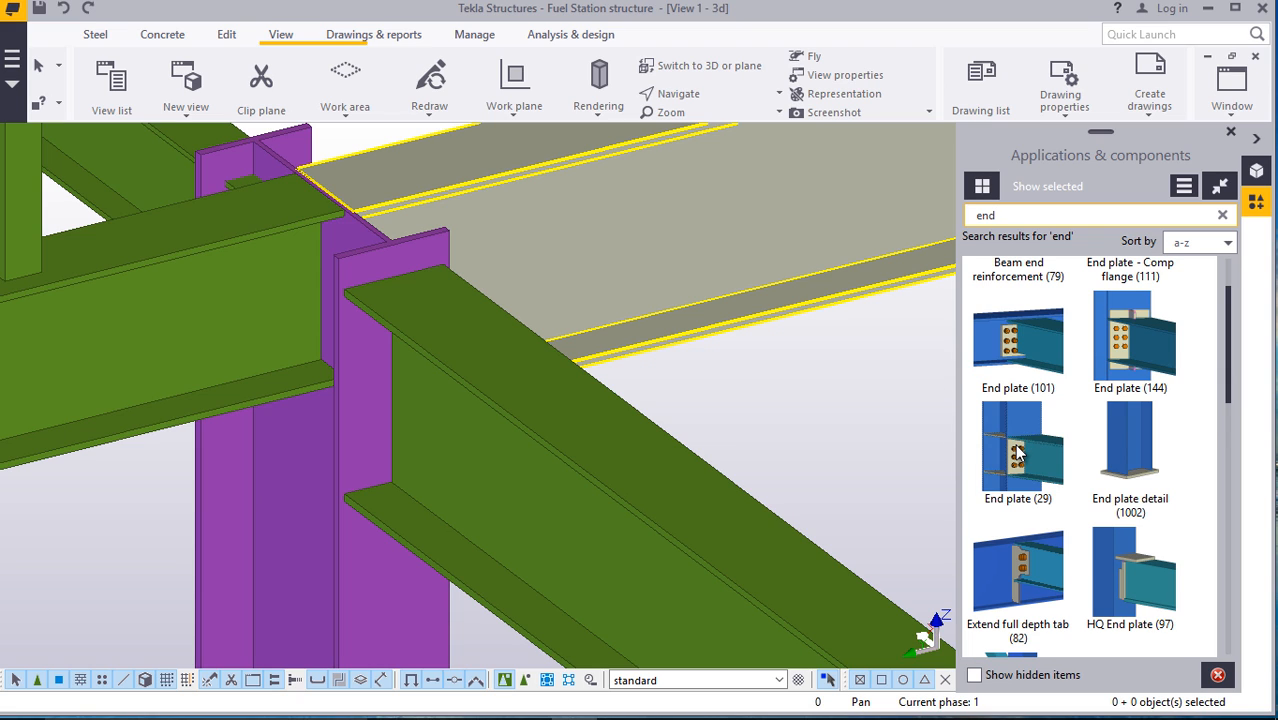
{"action": "scroll", "coordinate": [1018, 453], "scroll_direction": "down", "scroll_amount": 1}
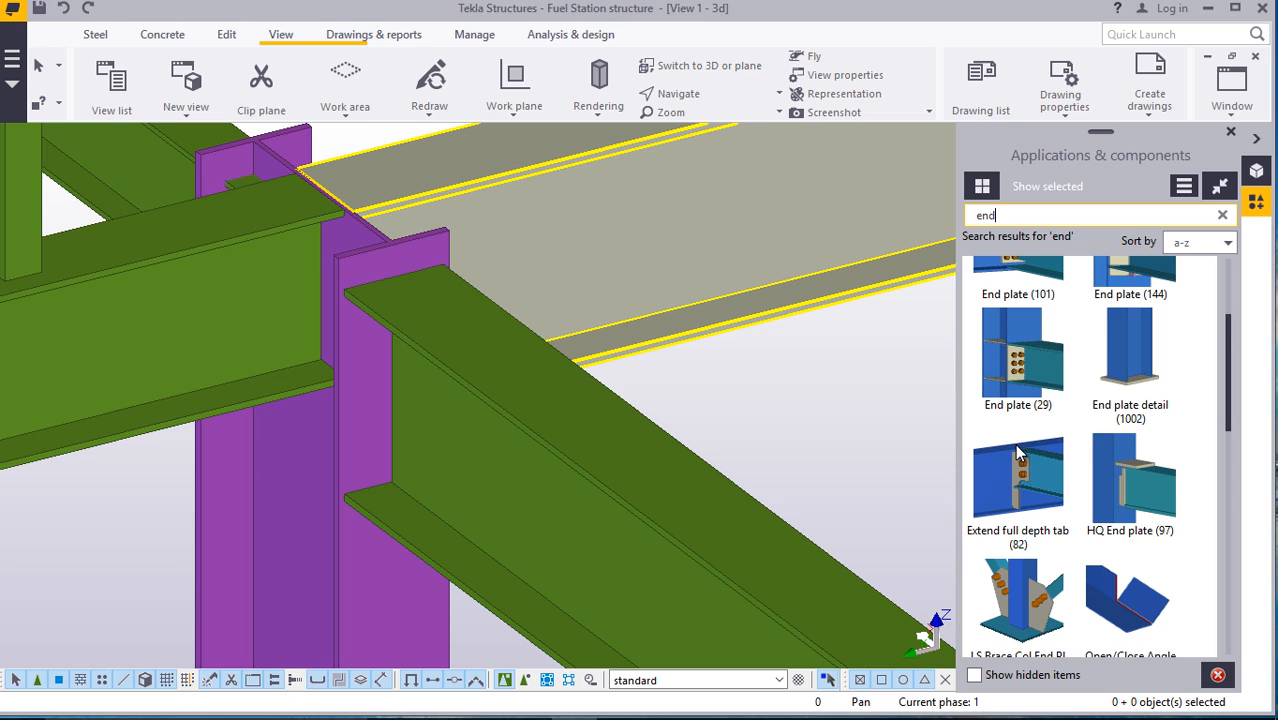
{"action": "scroll", "coordinate": [1018, 453], "scroll_direction": "down", "scroll_amount": 1}
{"action": "scroll", "coordinate": [1018, 453], "scroll_direction": "up", "scroll_amount": 2}
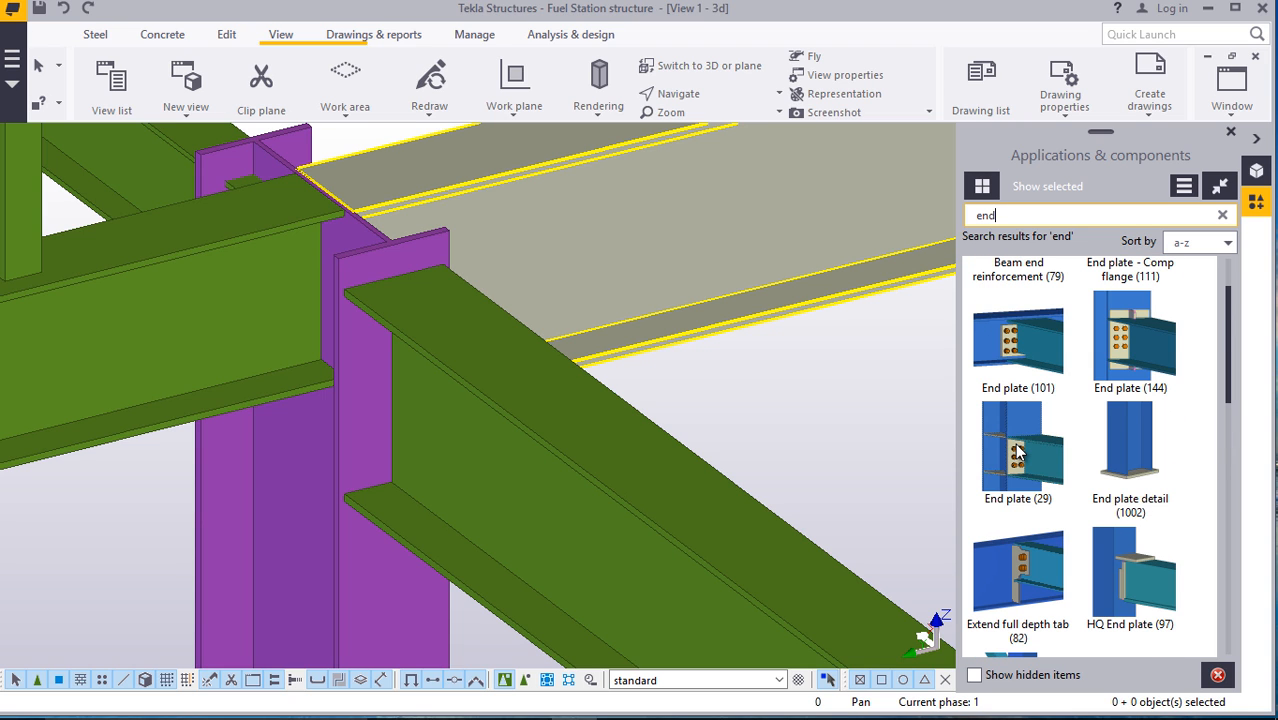
{"action": "left_click", "coordinate": [1035, 372]}
{"action": "left_click", "coordinate": [379, 378]}
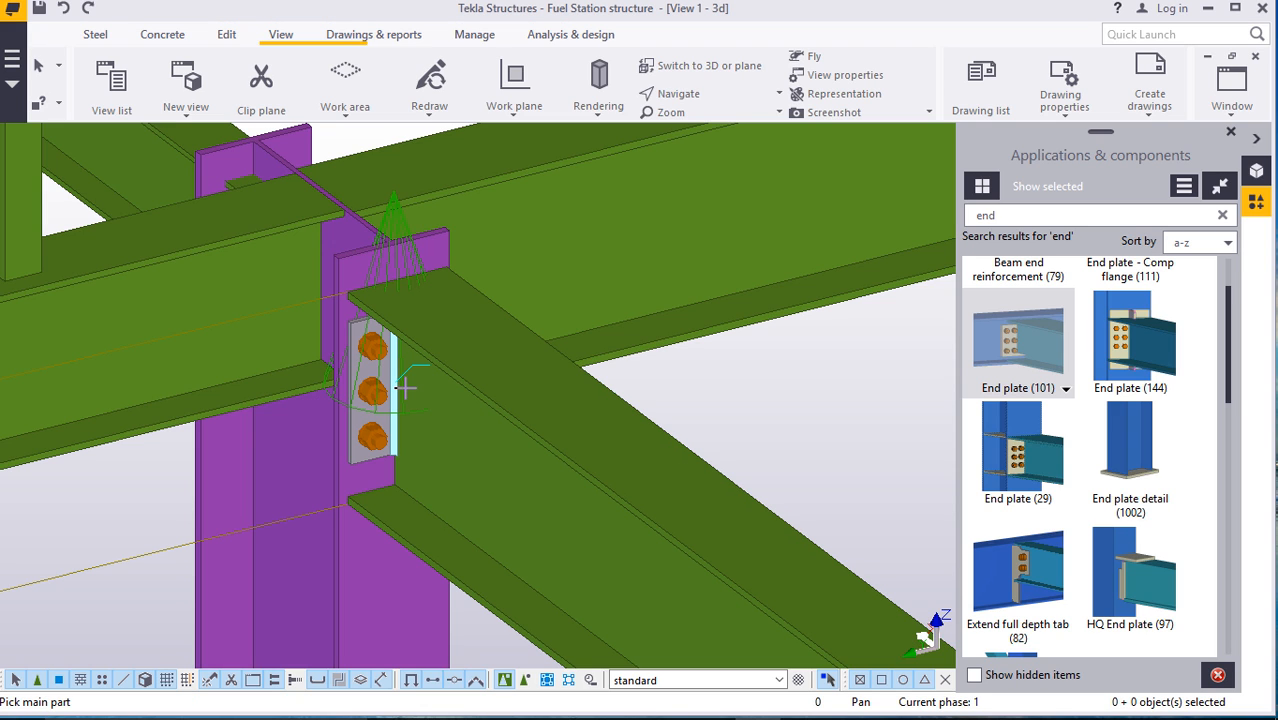
{"action": "right_click", "coordinate": [755, 402]}
{"action": "left_click", "coordinate": [768, 420]}
In the new End plate (101) connection's bolt properties, set bolt size 20 and bolt standard 8.8XOX
{"action": "left_click", "coordinate": [372, 372]}
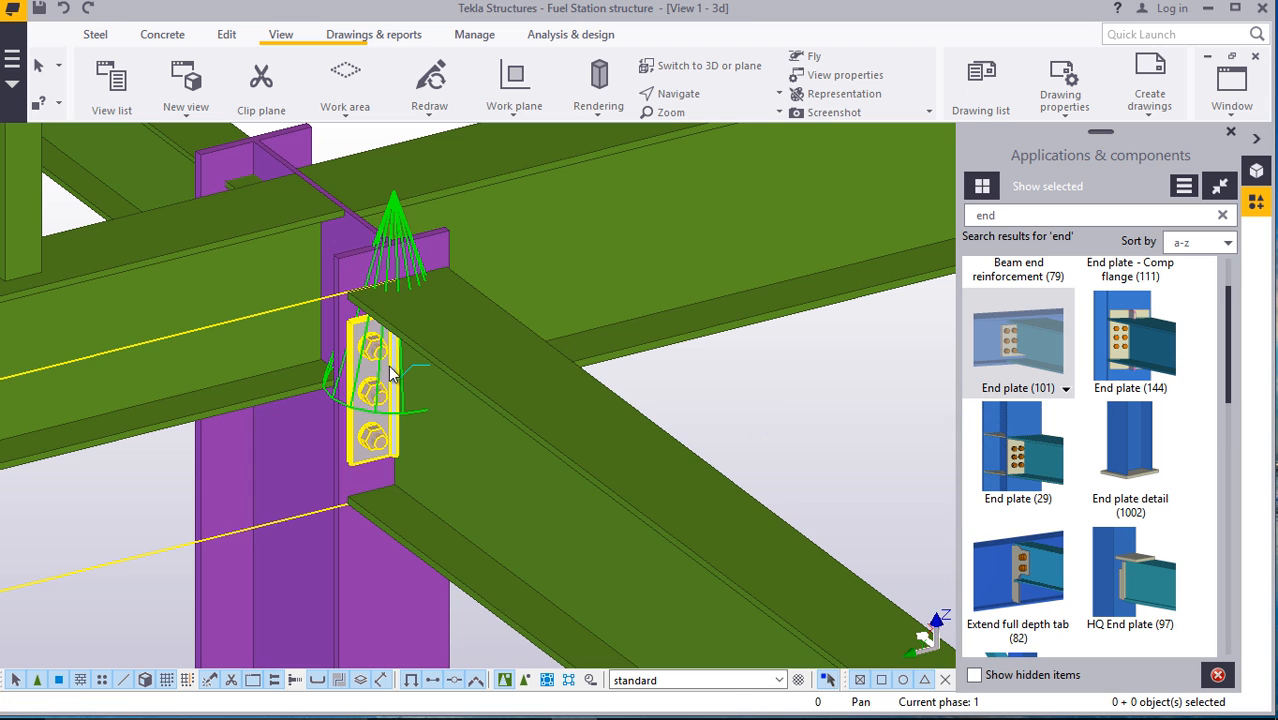
{"action": "double_click", "coordinate": [375, 380]}
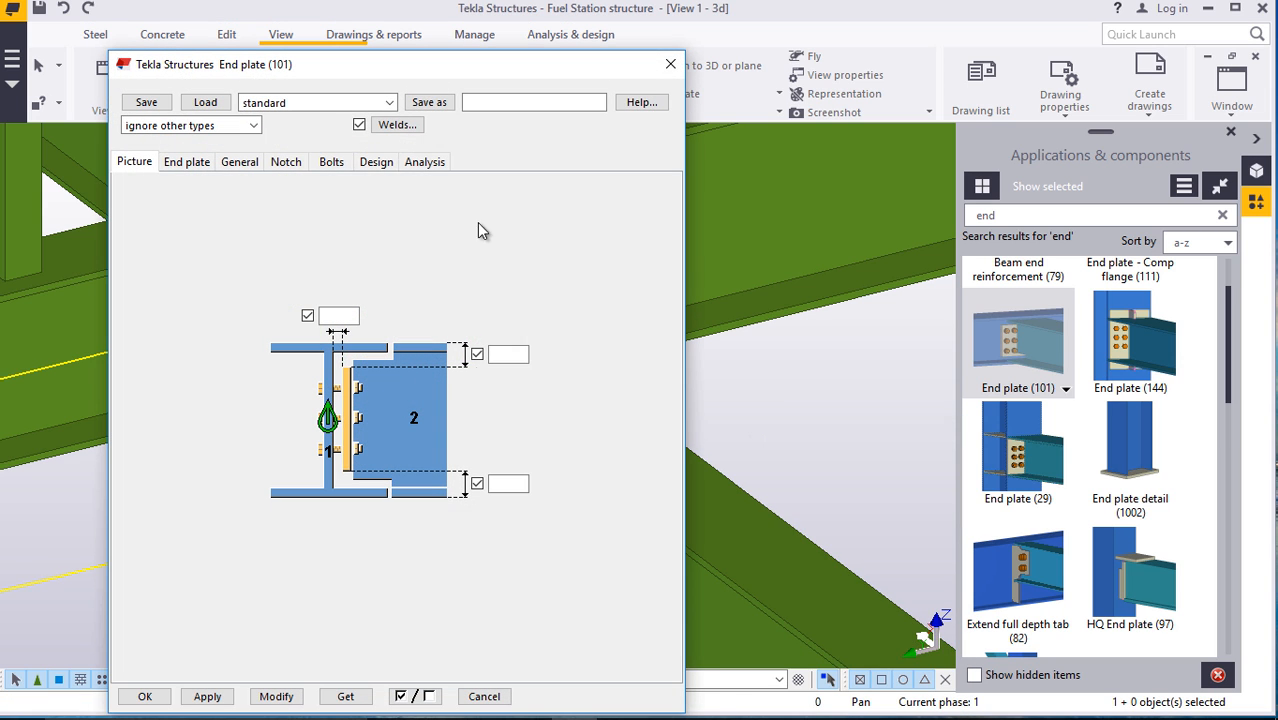
{"action": "left_click_drag", "start_coordinate": [325, 83], "coordinate": [822, 145]}
{"action": "left_click", "coordinate": [831, 225]}
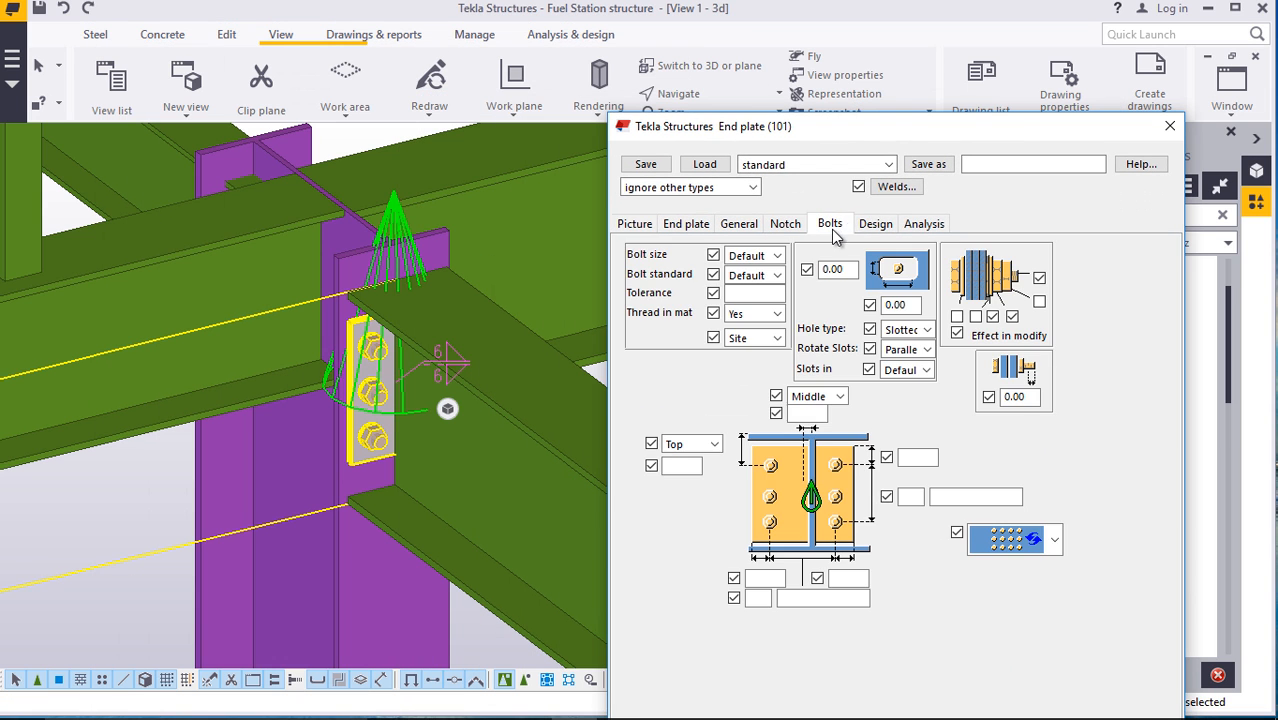
{"action": "left_click", "coordinate": [777, 255]}
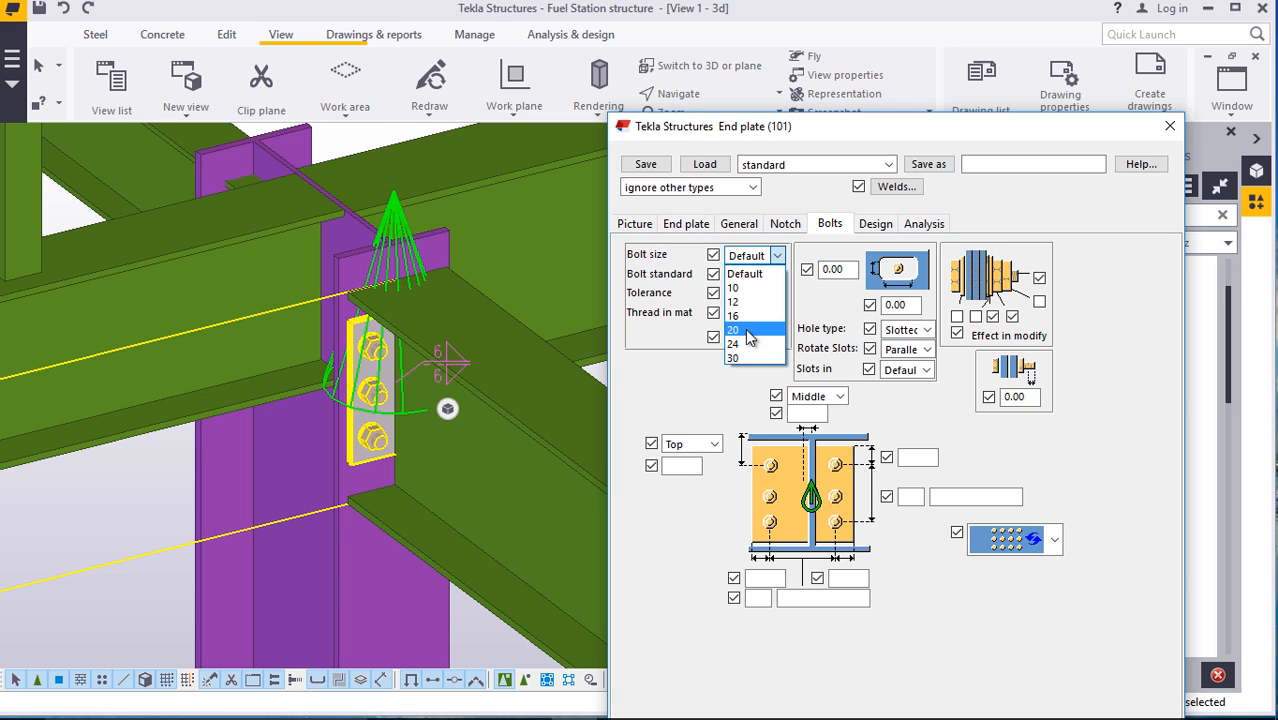
{"action": "left_click", "coordinate": [770, 318]}
{"action": "left_click", "coordinate": [777, 275]}
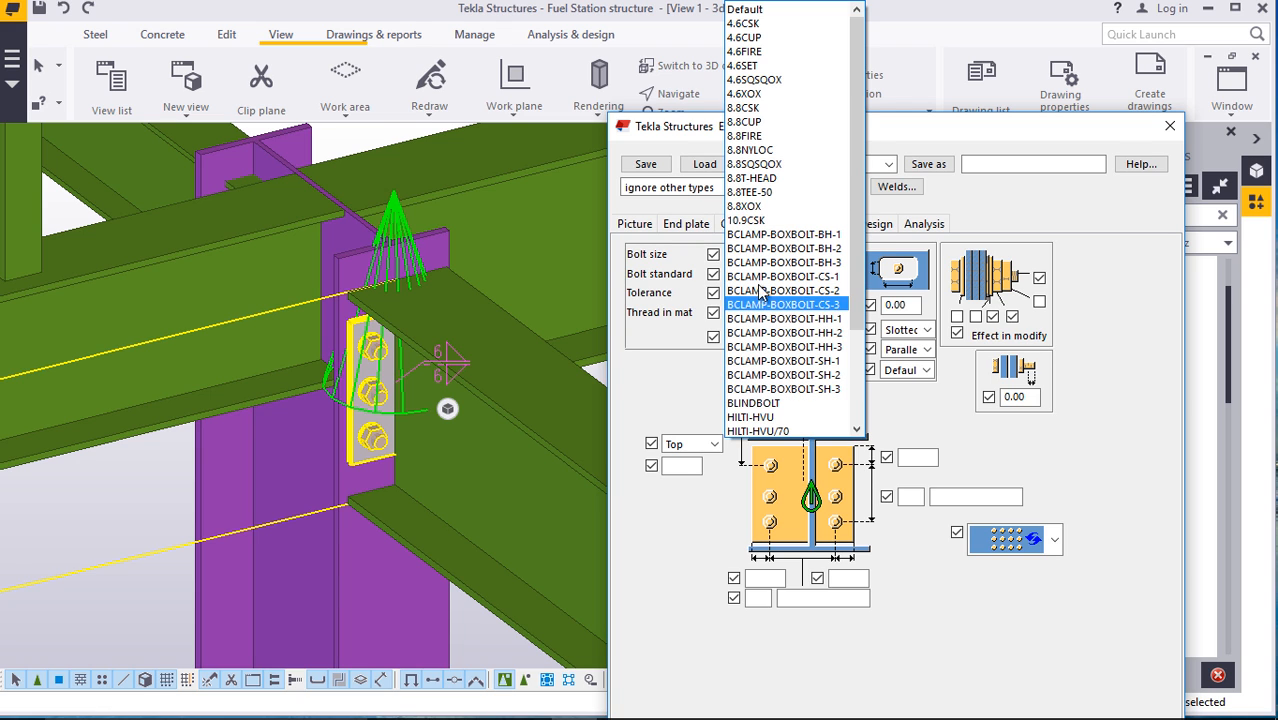
{"action": "left_click", "coordinate": [757, 207]}
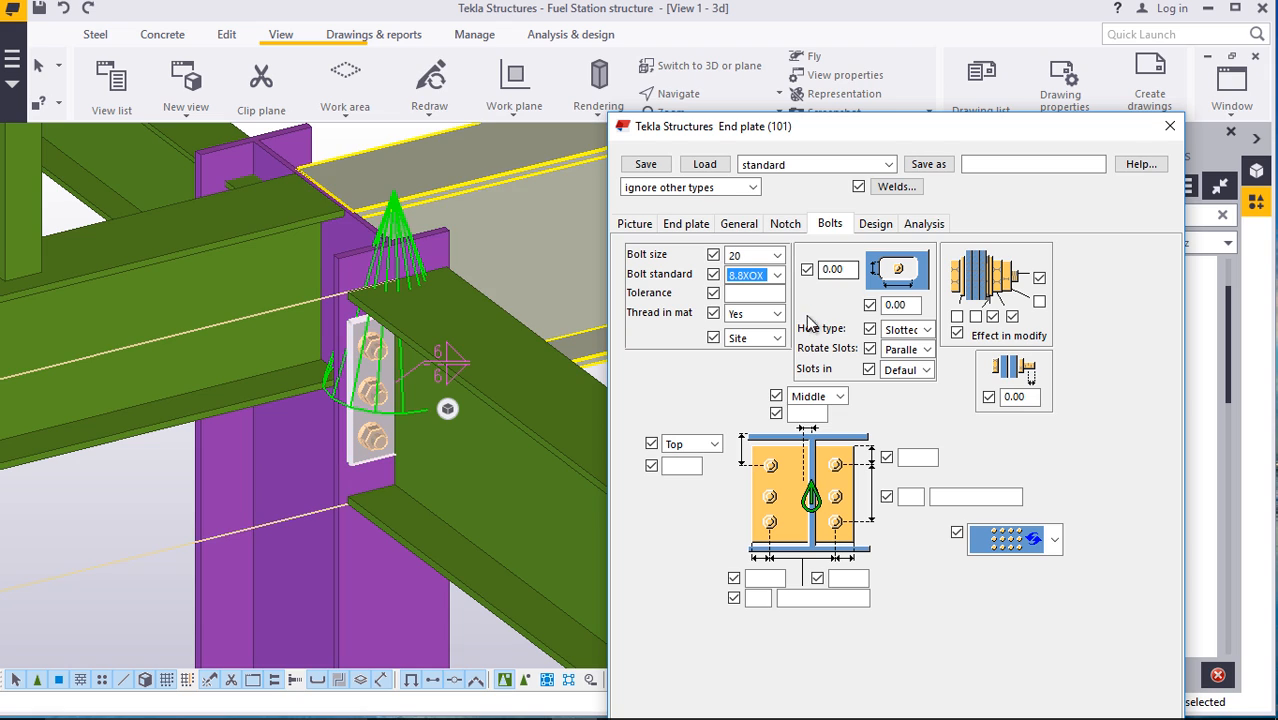
Set the end plate's vertical bolt position to Middle and modify the connection
{"action": "left_click", "coordinate": [714, 445]}
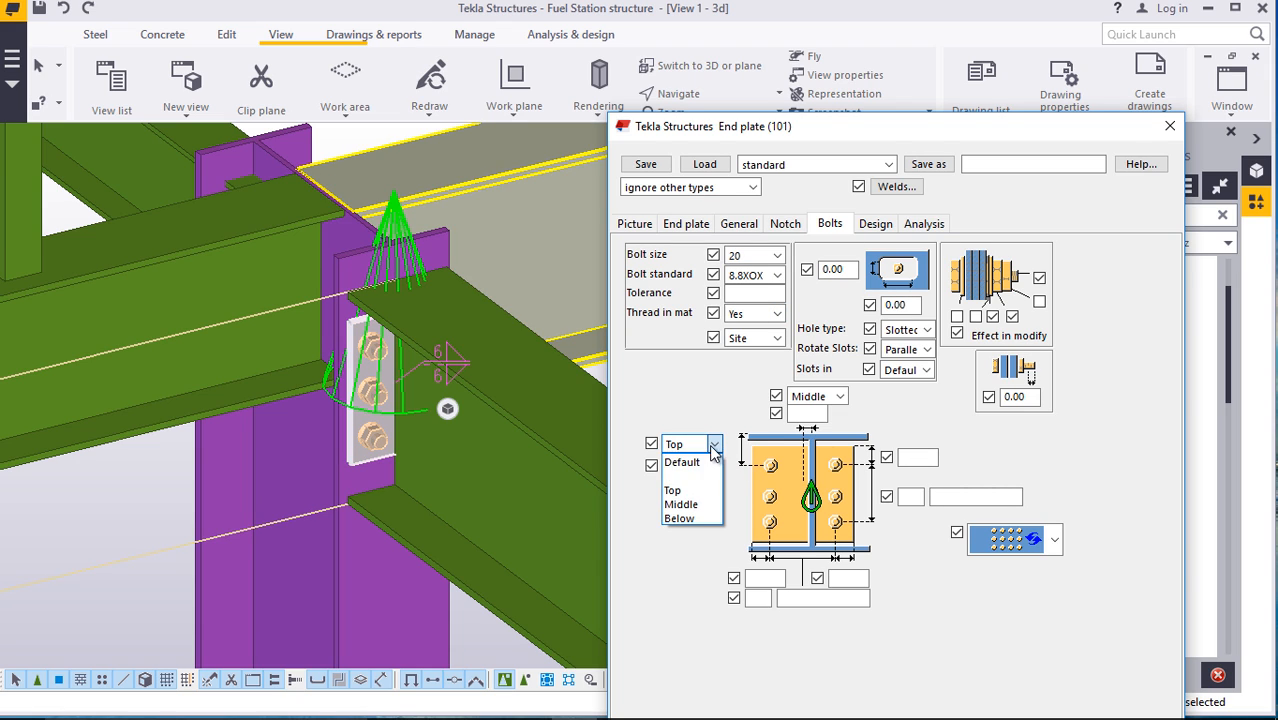
{"action": "left_click", "coordinate": [703, 503]}
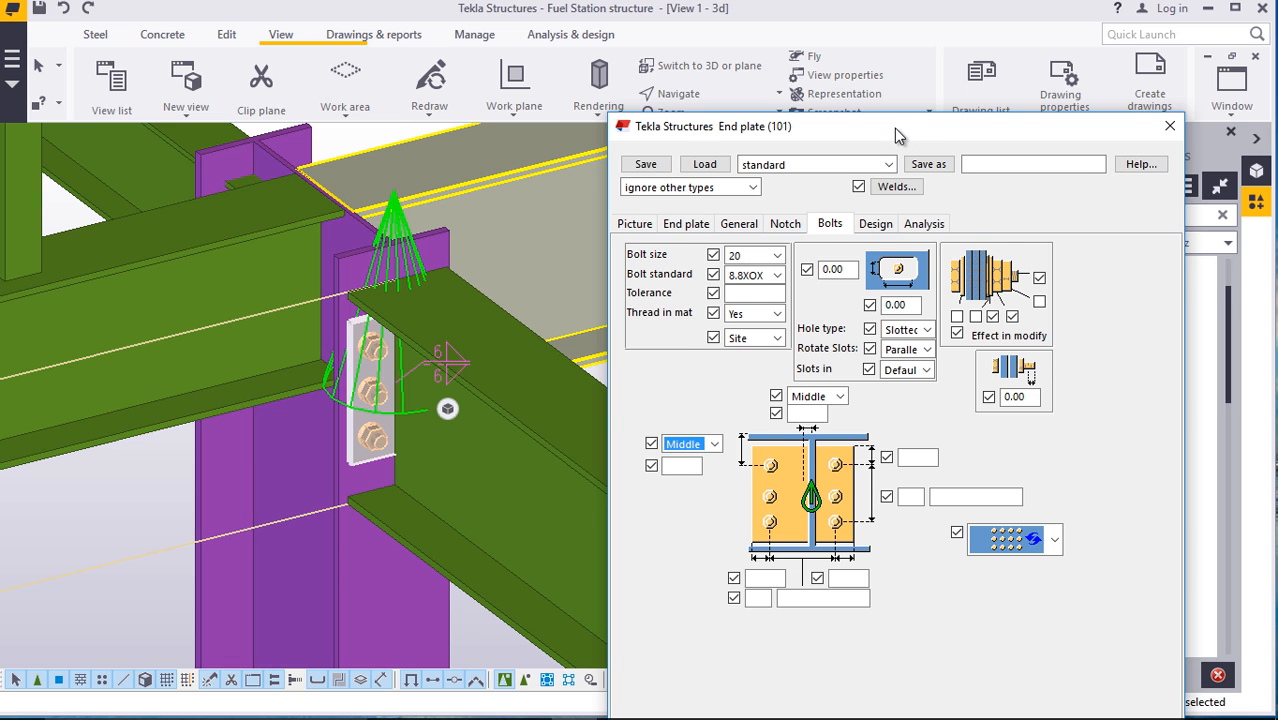
{"action": "left_click_drag", "start_coordinate": [894, 128], "coordinate": [827, 24]}
{"action": "left_click", "coordinate": [705, 655]}
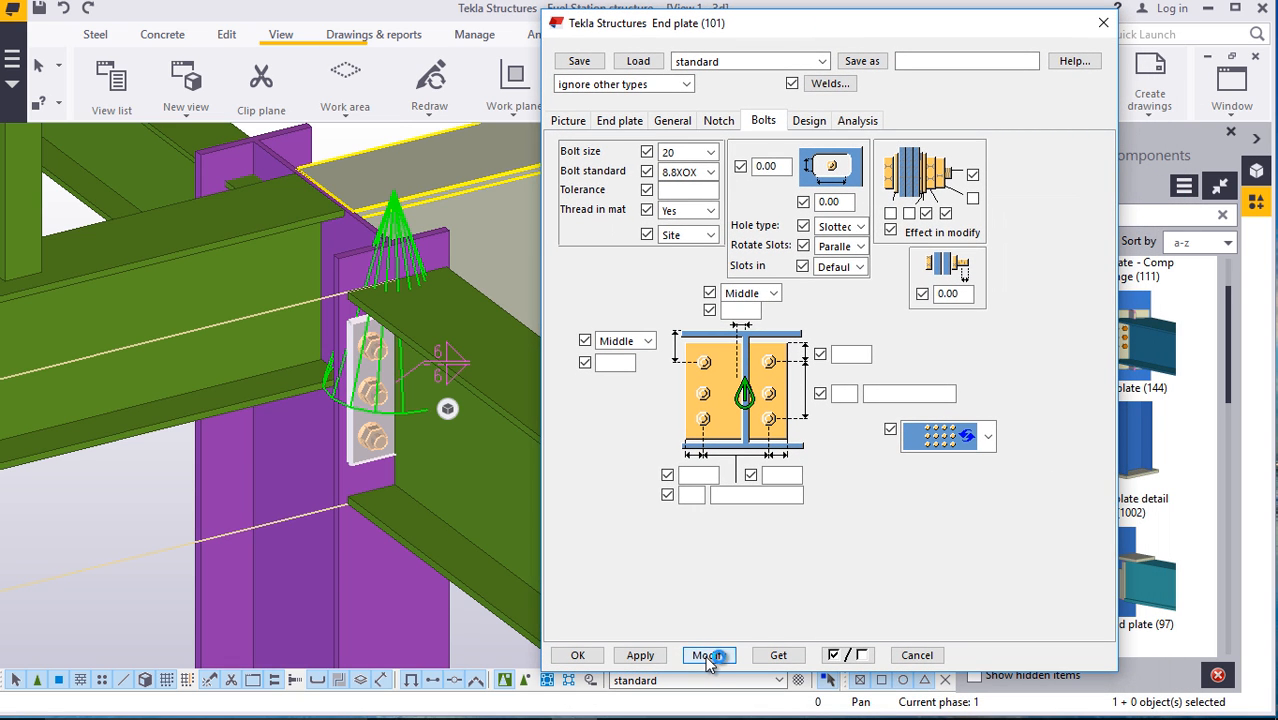
Modify the end plate connection to 4 vertical bolts at 75 mm spacing
{"action": "left_click", "coordinate": [836, 393]}
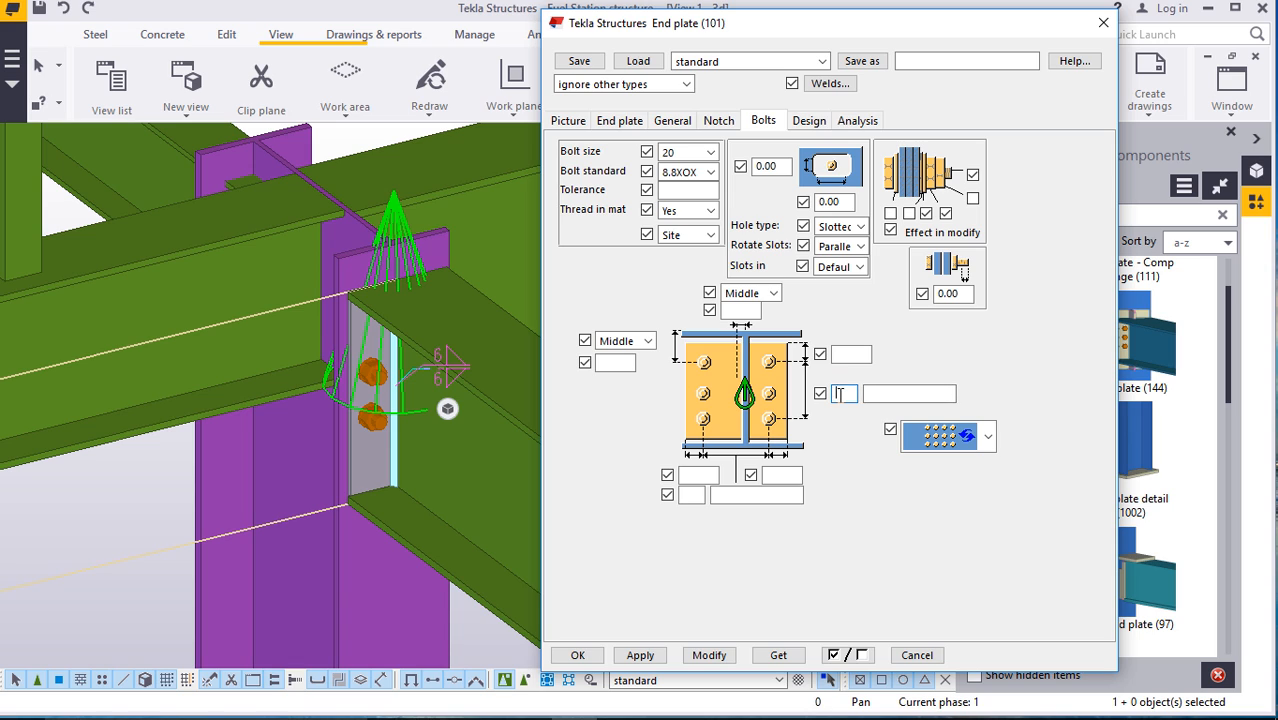
{"action": "type", "text": "4"}
{"action": "left_click", "coordinate": [915, 393]}
{"action": "type", "text": "75"}
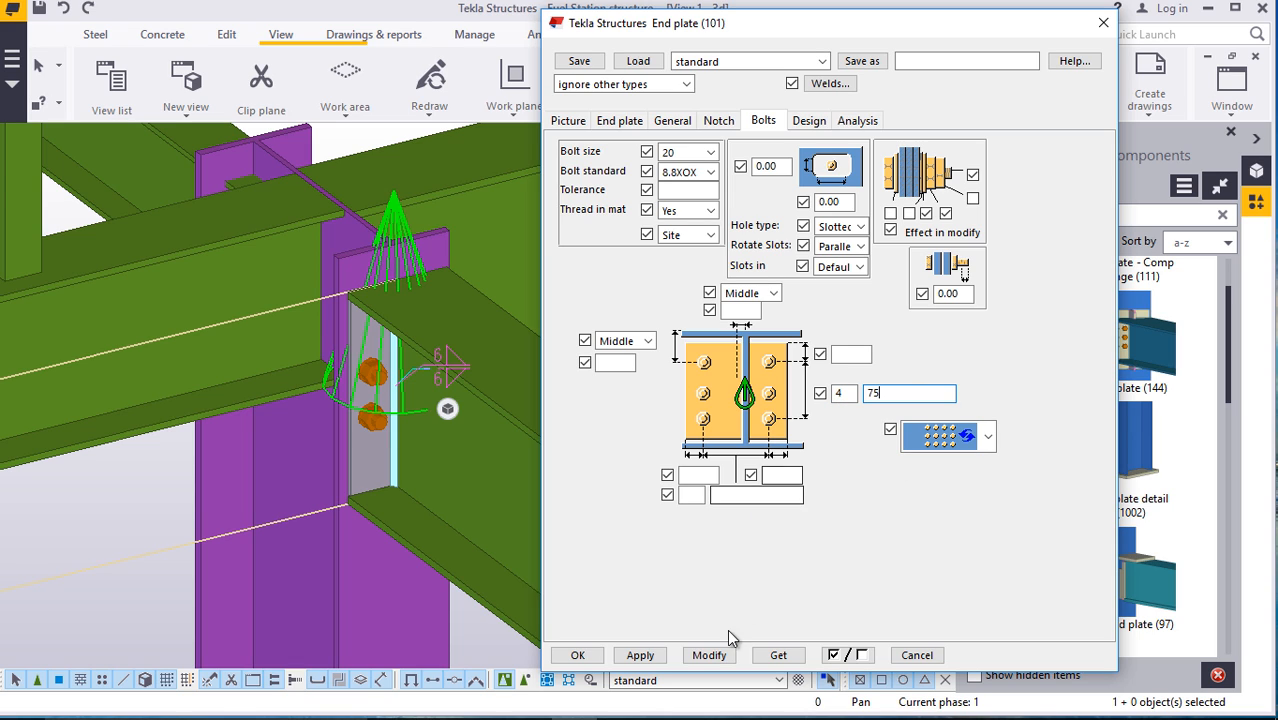
{"action": "left_click", "coordinate": [709, 656]}
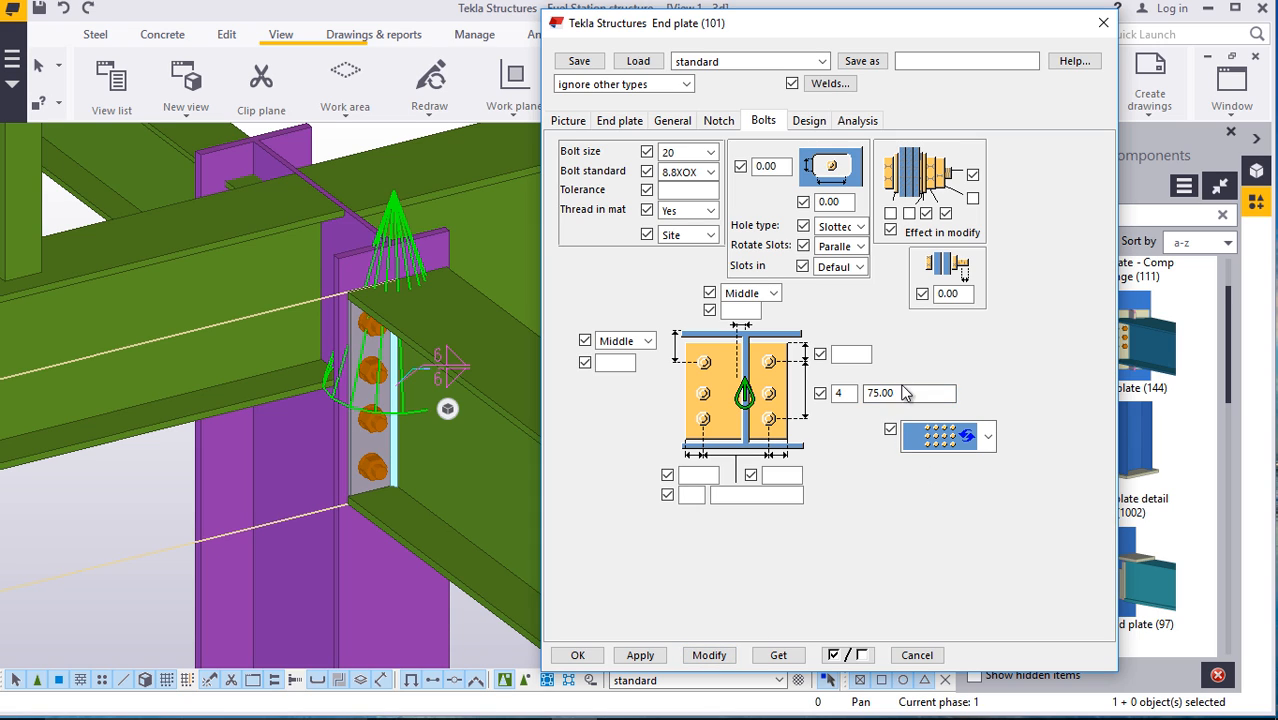
Change the vertical bolt spacing to 100 mm, reduce the number of vertical bolts to 3, and modify the connection
{"action": "left_click_drag", "start_coordinate": [893, 393], "coordinate": [866, 393]}
{"action": "left_click", "coordinate": [711, 654]}
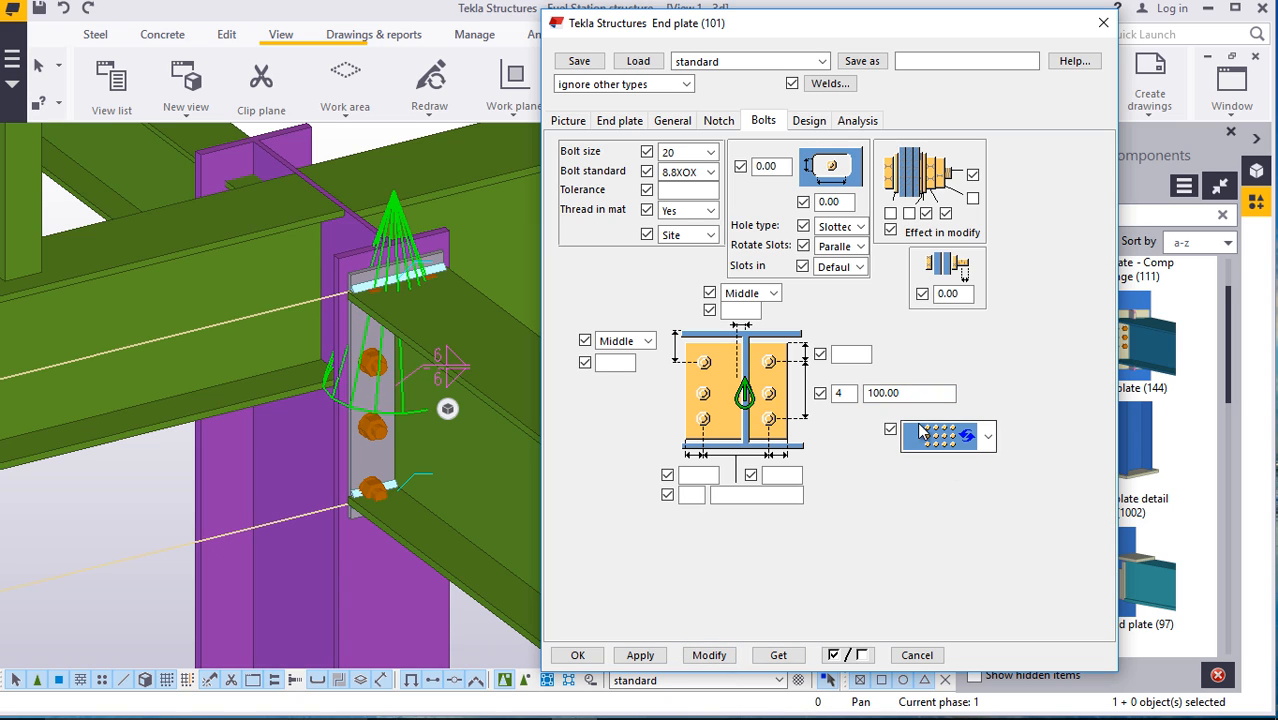
{"action": "double_click", "coordinate": [838, 393]}
{"action": "type", "text": "3"}
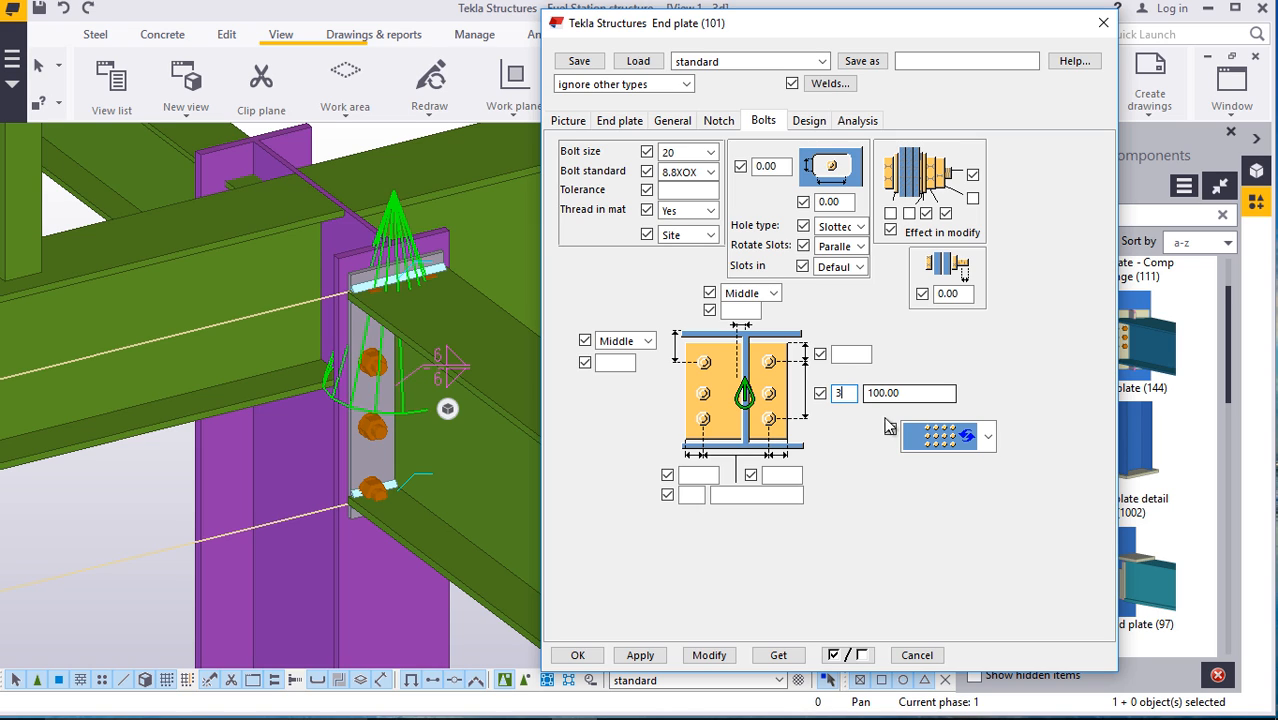
{"action": "left_click", "coordinate": [709, 655]}
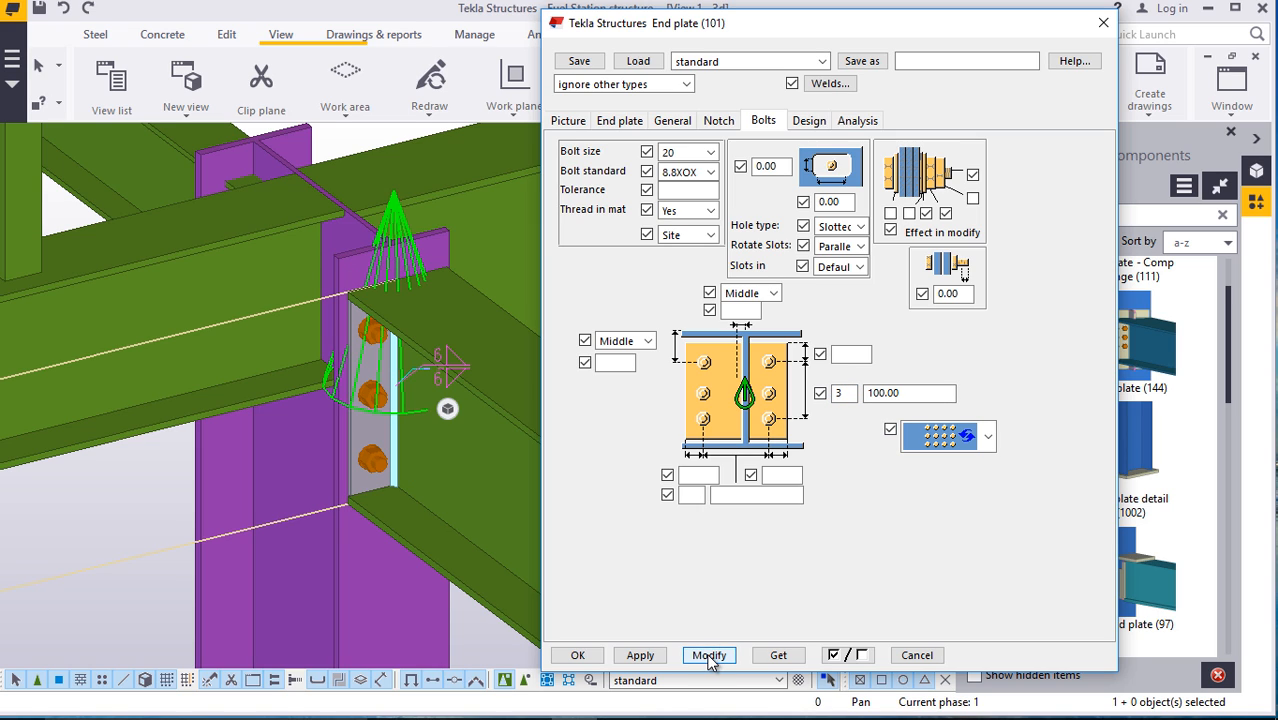
Set the vertical bolt spacing to 110 mm and the upper edge distance to 50 mm, modifying the end plate connection
{"action": "double_click", "coordinate": [892, 393]}
{"action": "type", "text": "110"}
{"action": "left_click", "coordinate": [709, 656]}
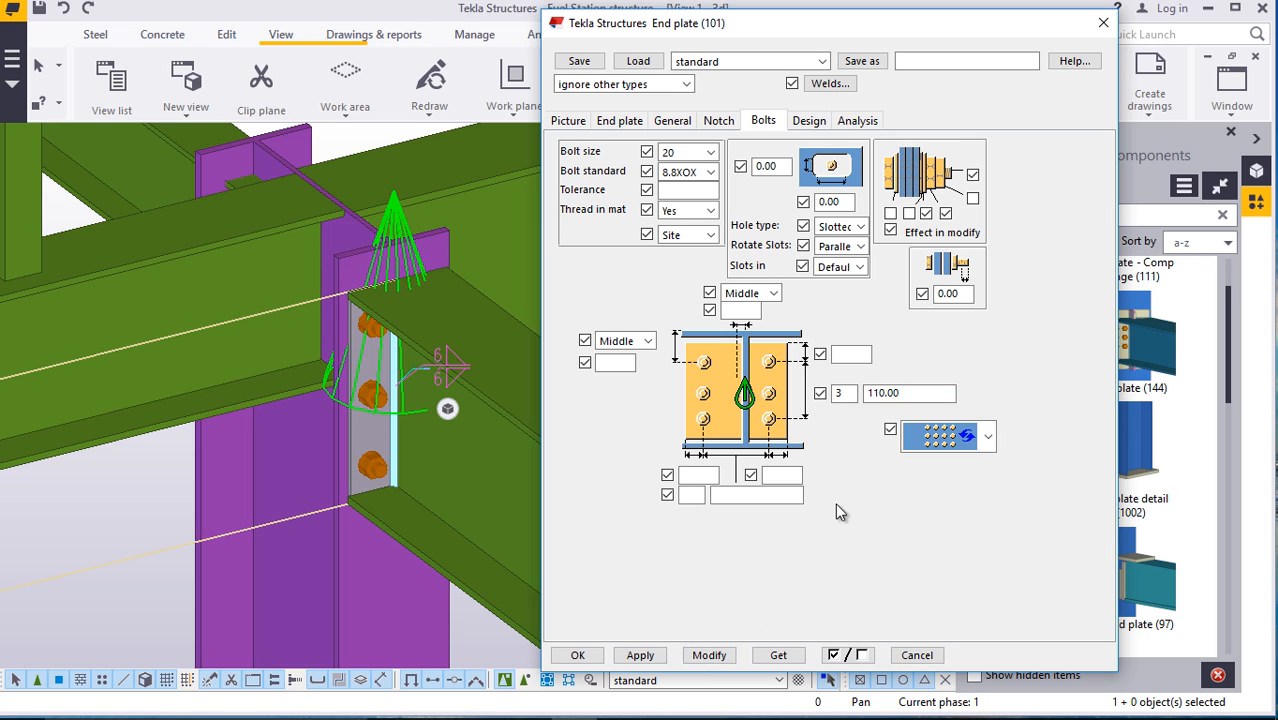
{"action": "left_click", "coordinate": [855, 355]}
{"action": "left_click", "coordinate": [706, 656]}
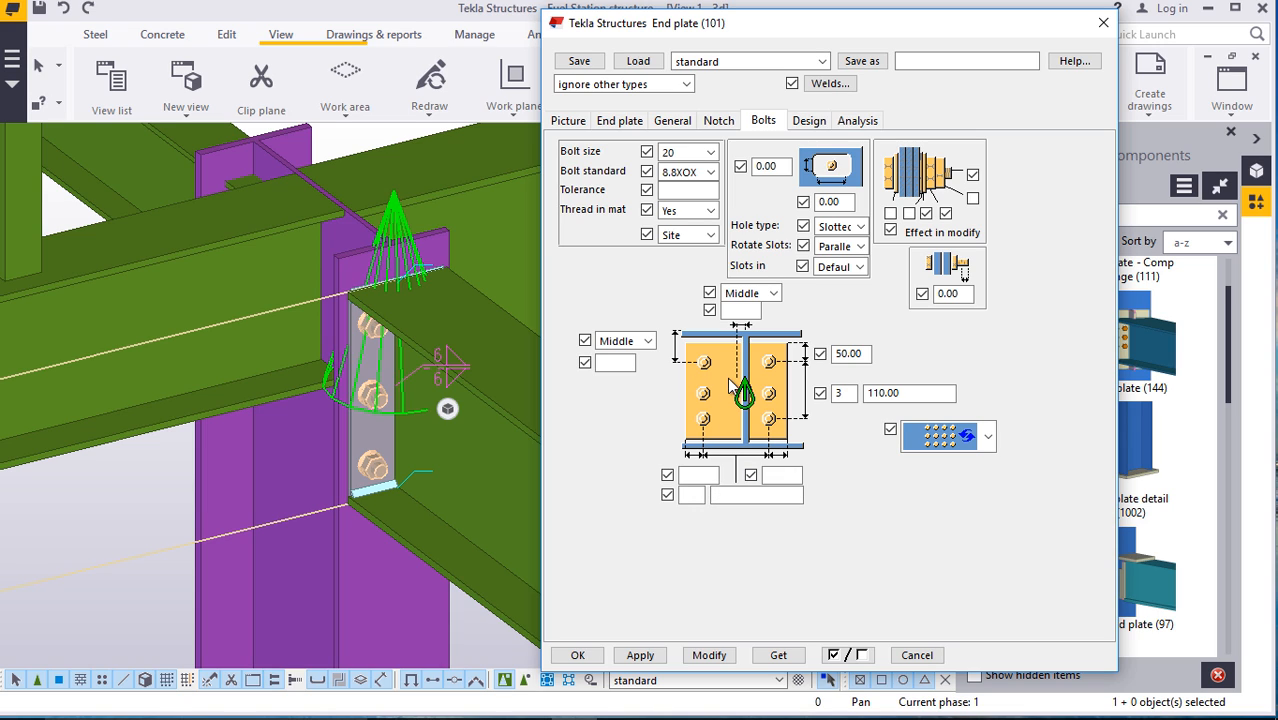
Try a 50 mm vertical offset for the bolt group, then clear the offset and modify the connection again
{"action": "left_click", "coordinate": [626, 363]}
{"action": "type", "text": "50"}
{"action": "left_click", "coordinate": [710, 655]}
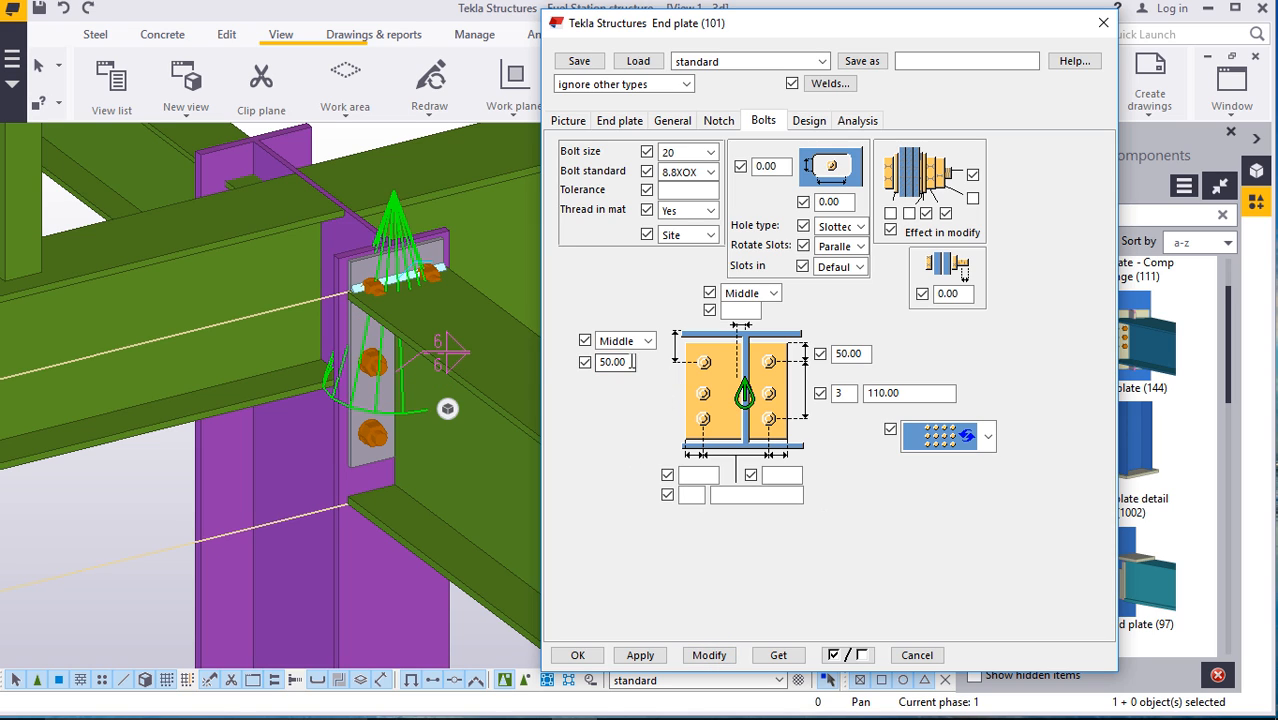
{"action": "left_click_drag", "start_coordinate": [631, 362], "coordinate": [550, 359]}
{"action": "key", "text": "BackSpace"}
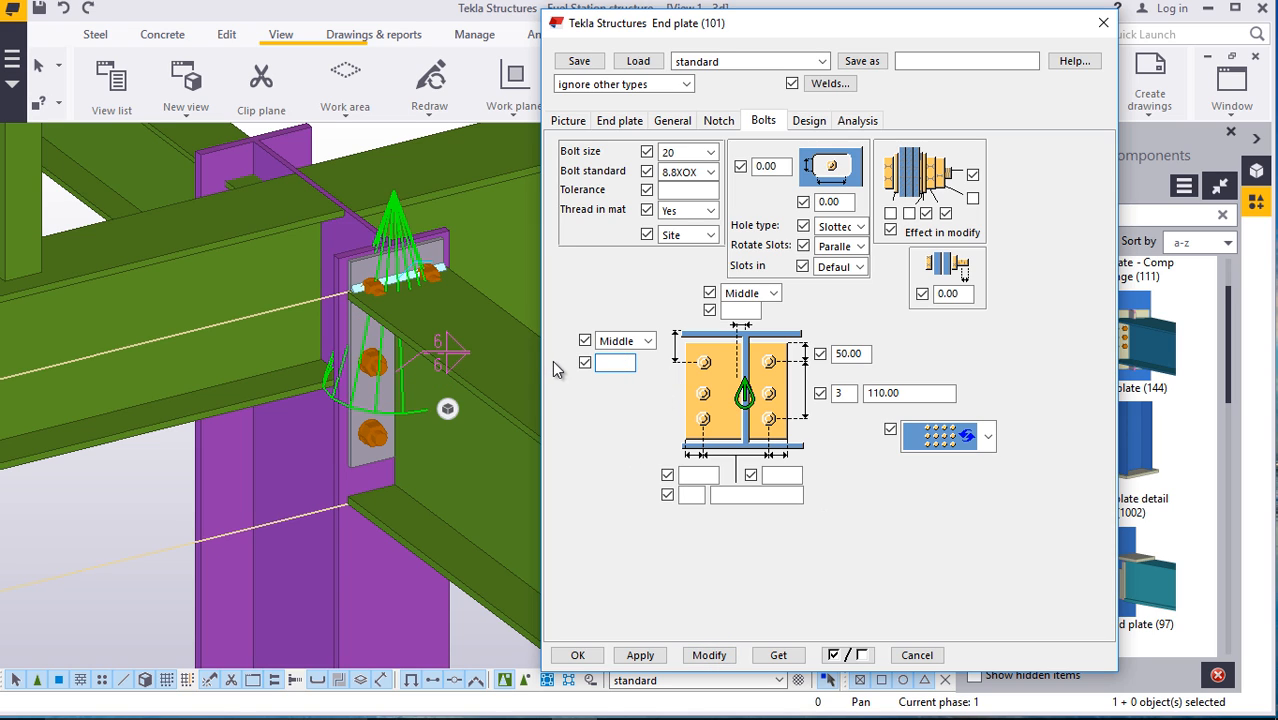
{"action": "left_click", "coordinate": [710, 655]}
Check the end plate's upper edge against the beam flange, modify the connection, and accept its properties
{"action": "scroll", "coordinate": [358, 300], "scroll_direction": "up", "scroll_amount": 3}
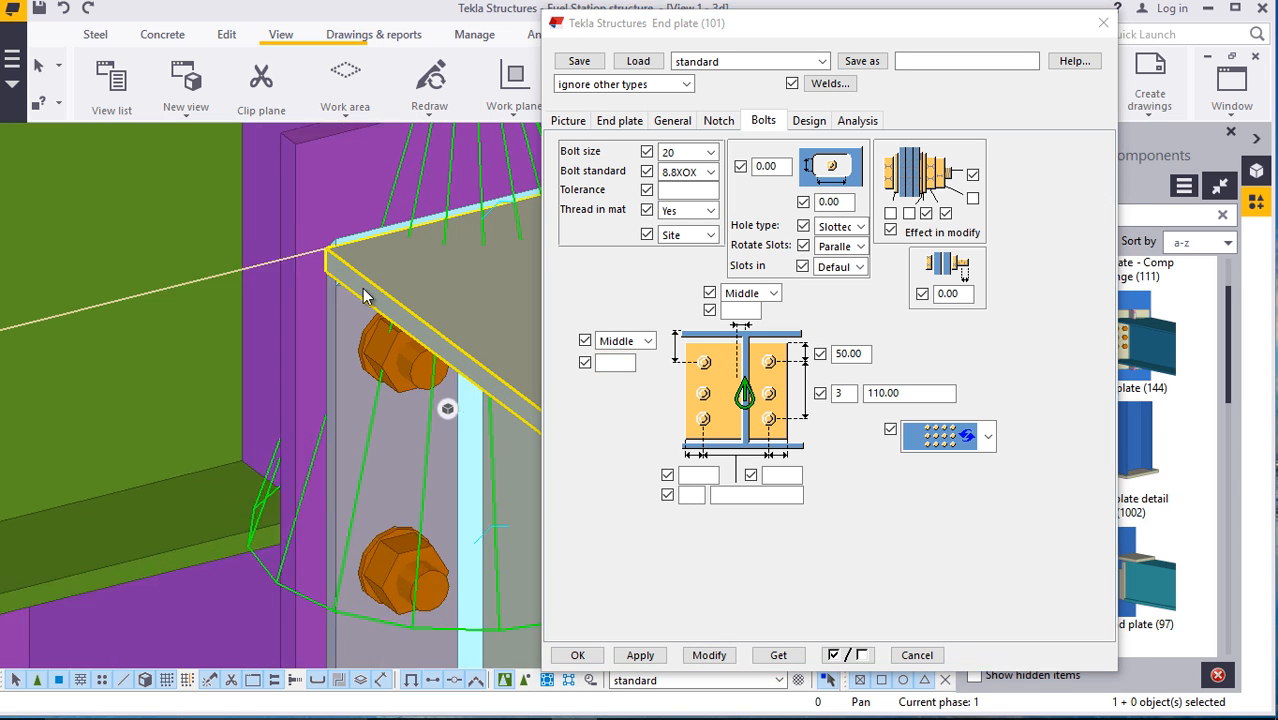
{"action": "scroll", "coordinate": [362, 288], "scroll_direction": "up", "scroll_amount": 2}
{"action": "scroll", "coordinate": [341, 262], "scroll_direction": "down", "scroll_amount": 3}
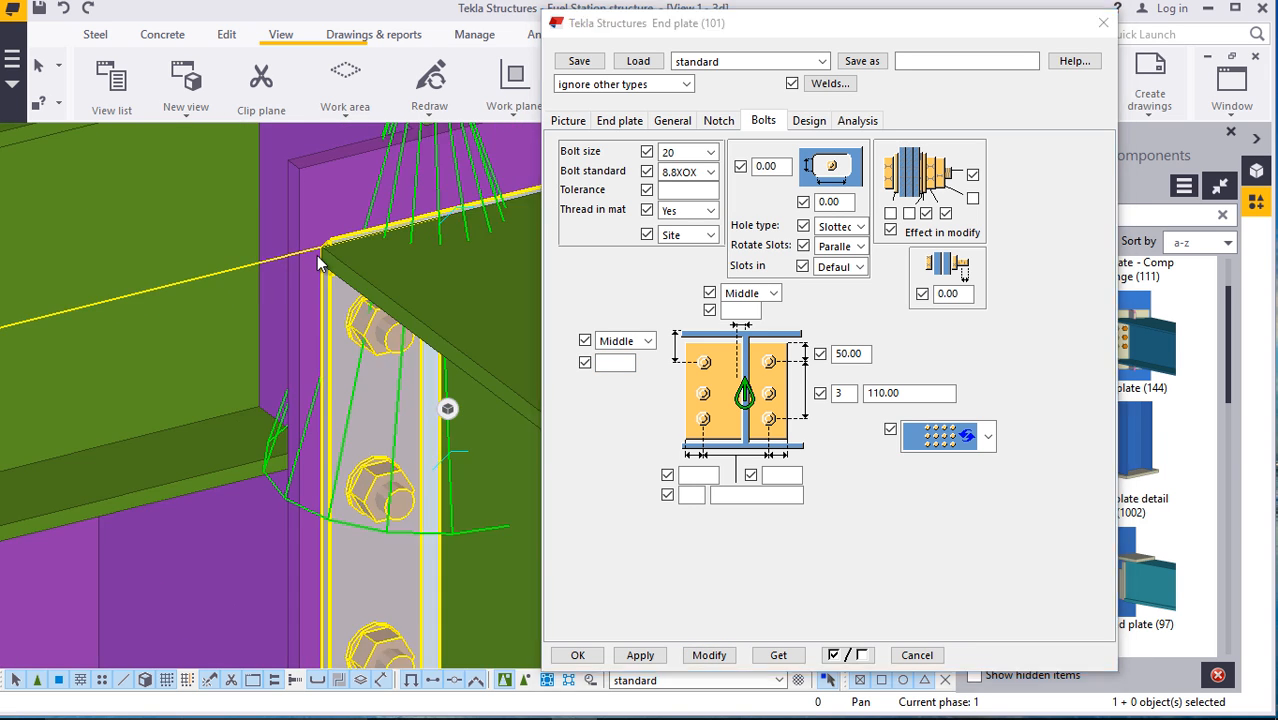
{"action": "scroll", "coordinate": [317, 255], "scroll_direction": "down", "scroll_amount": 3}
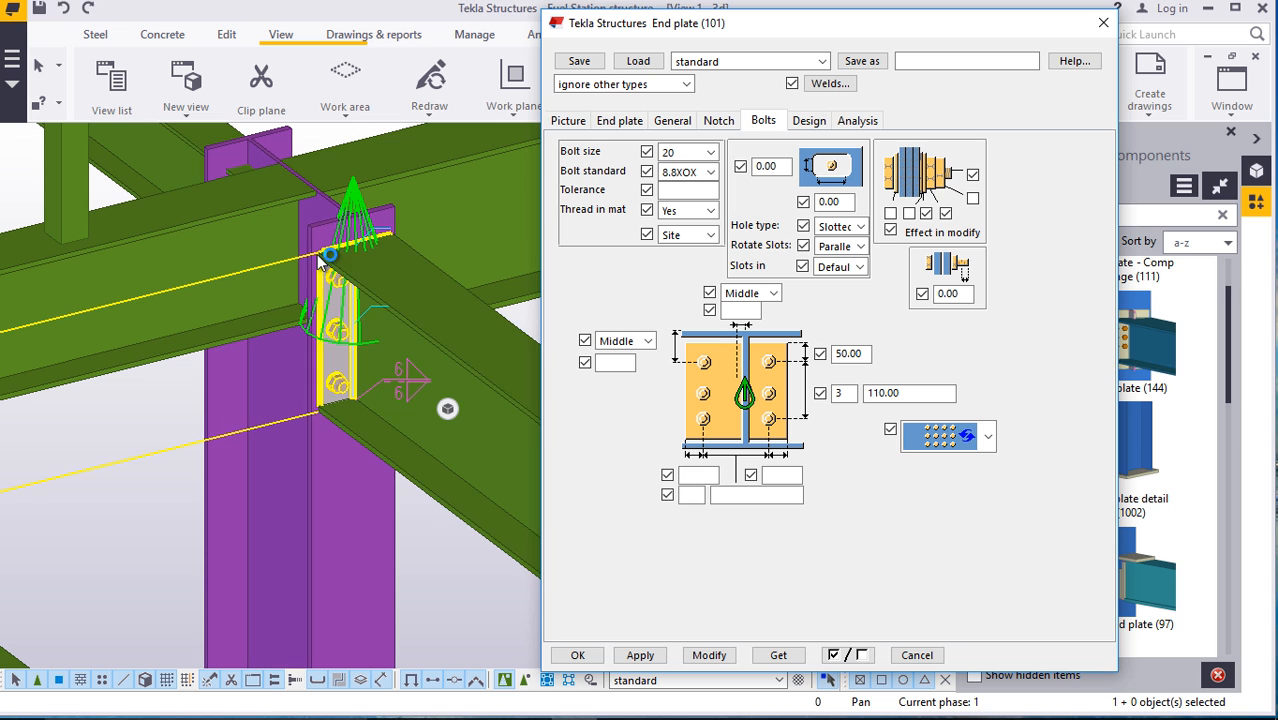
{"action": "left_click", "coordinate": [709, 655]}
{"action": "left_click", "coordinate": [578, 655]}
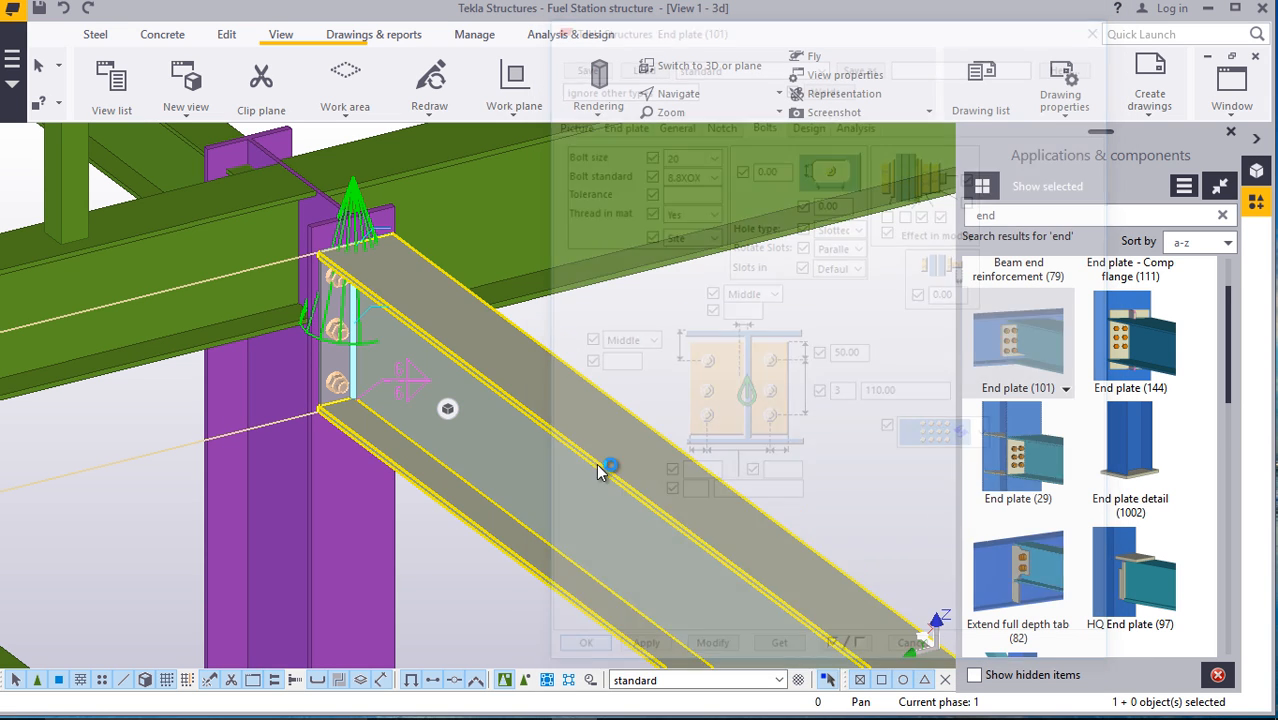
{"action": "scroll", "coordinate": [689, 347], "scroll_direction": "down", "scroll_amount": 2}
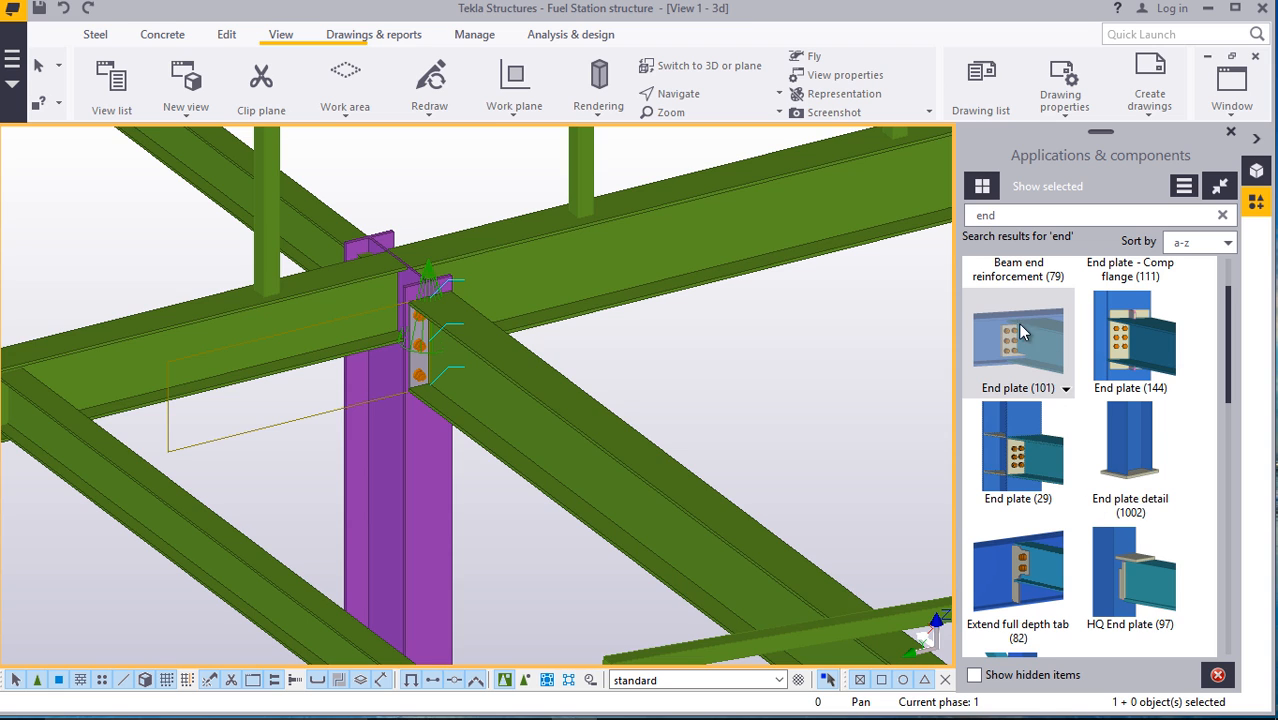
Create an End plate (101) connection between the column and the beam framing into its web beside the existing flange connection
{"action": "left_click", "coordinate": [1017, 322]}
{"action": "scroll", "coordinate": [445, 348], "scroll_direction": "up", "scroll_amount": 3}
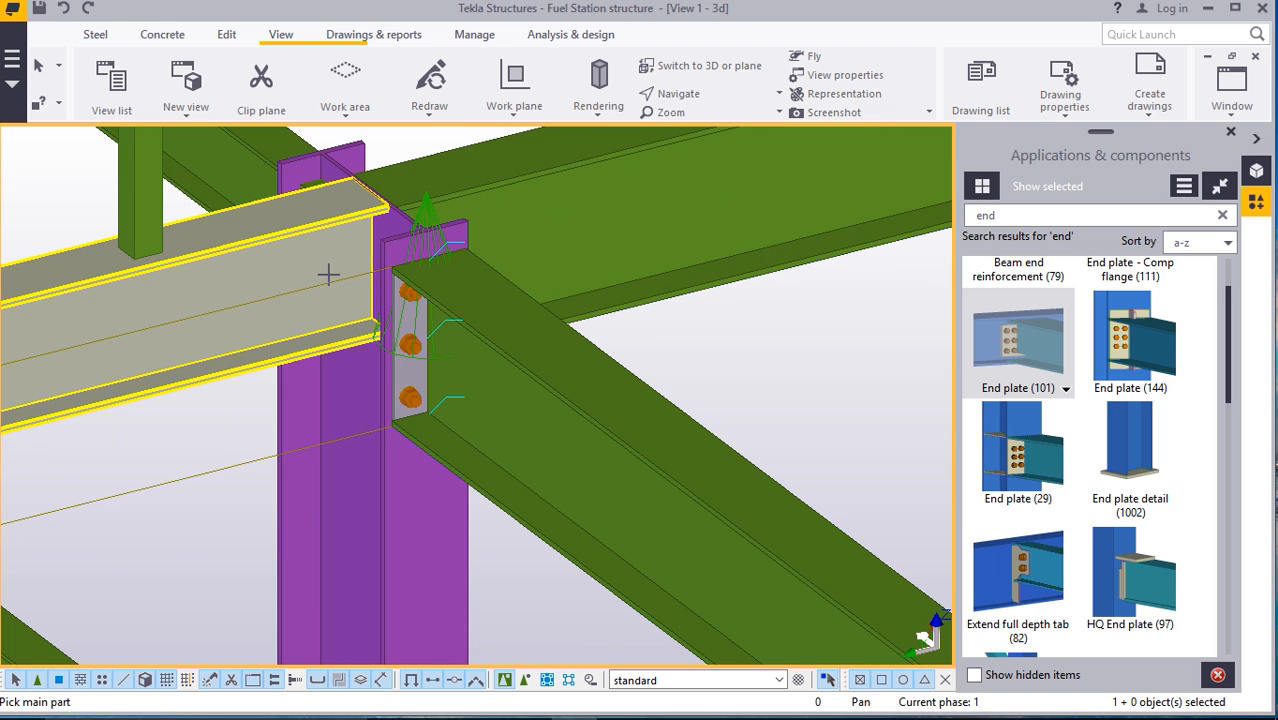
{"action": "left_click", "coordinate": [346, 393]}
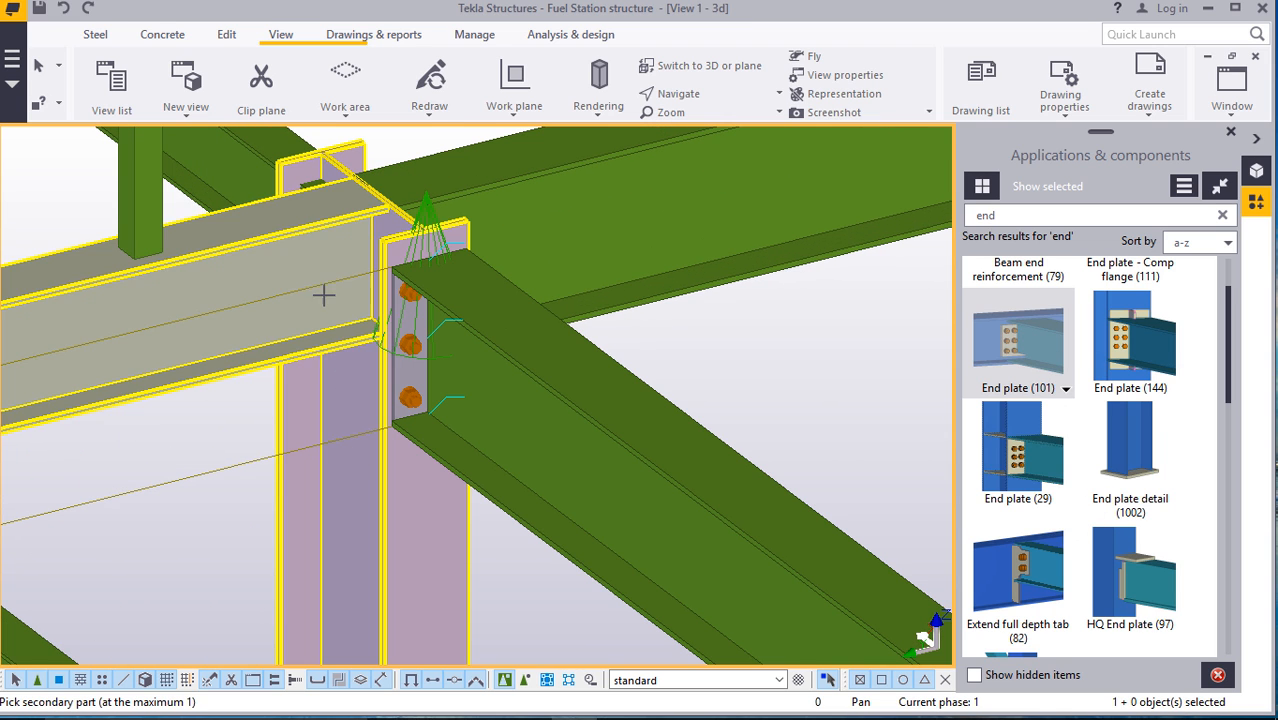
{"action": "left_click", "coordinate": [321, 291]}
{"action": "scroll", "coordinate": [388, 250], "scroll_direction": "up", "scroll_amount": 5}
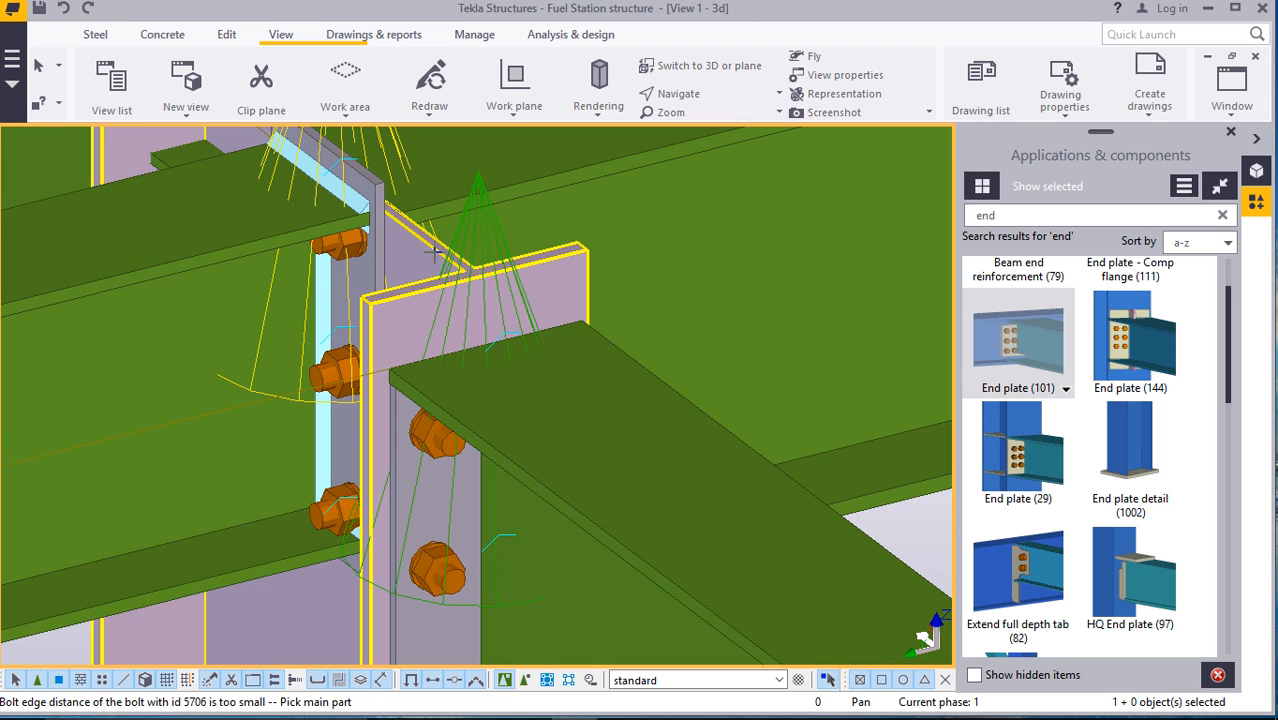
{"action": "scroll", "coordinate": [638, 294], "scroll_direction": "down", "scroll_amount": 3}
{"action": "scroll", "coordinate": [372, 262], "scroll_direction": "up", "scroll_amount": 1}
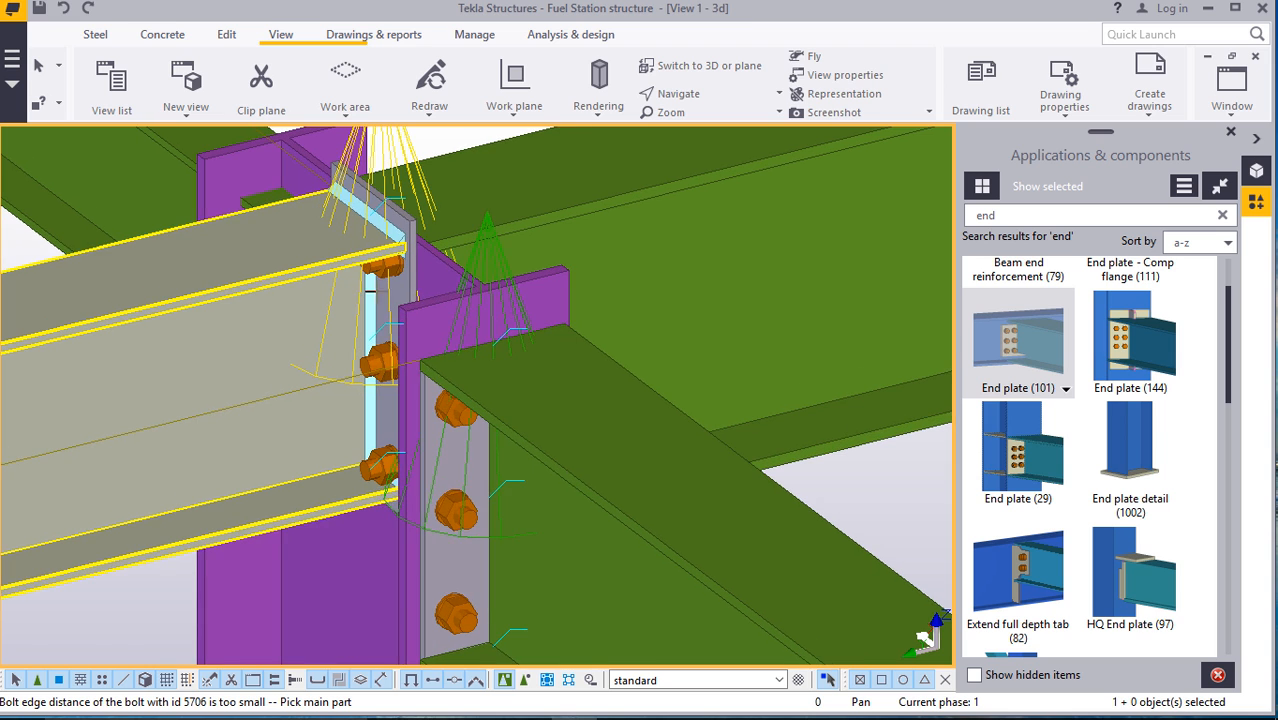
{"action": "right_click", "coordinate": [360, 284]}
{"action": "left_click", "coordinate": [400, 306]}
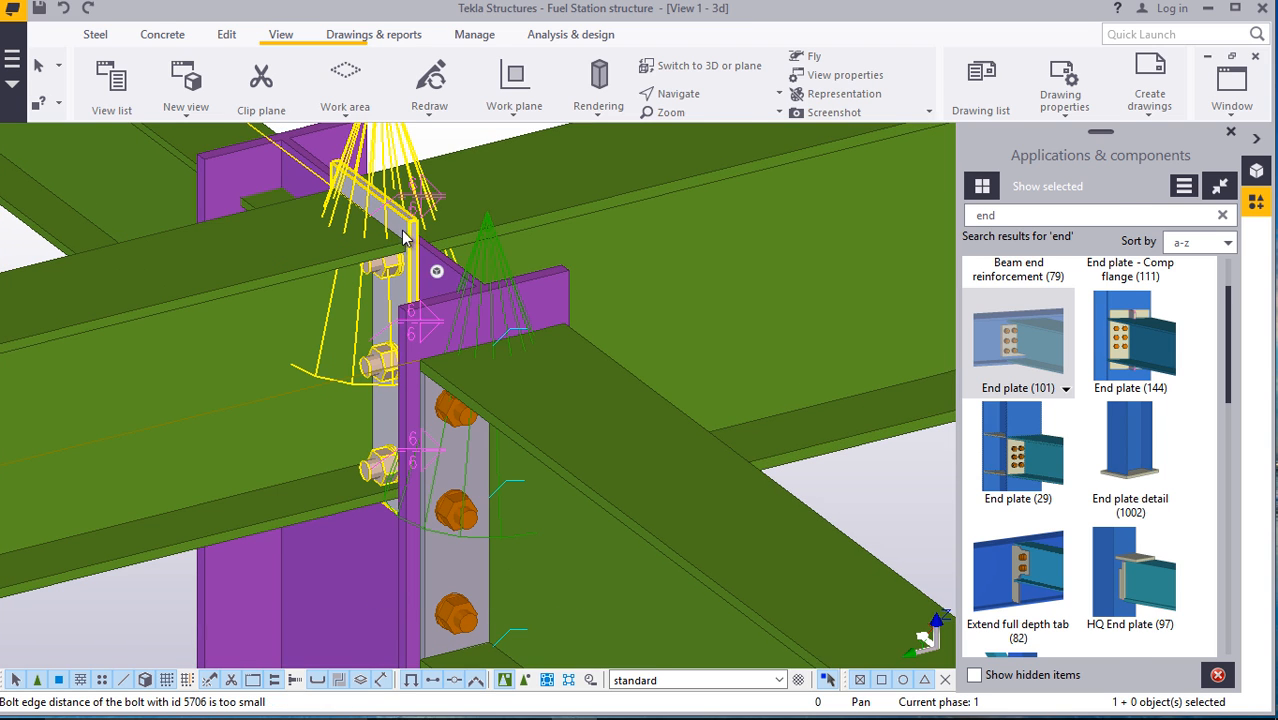
Try Below as the new end plate's vertical bolt reference, then set it to Top and modify the connection
{"action": "double_click", "coordinate": [400, 242]}
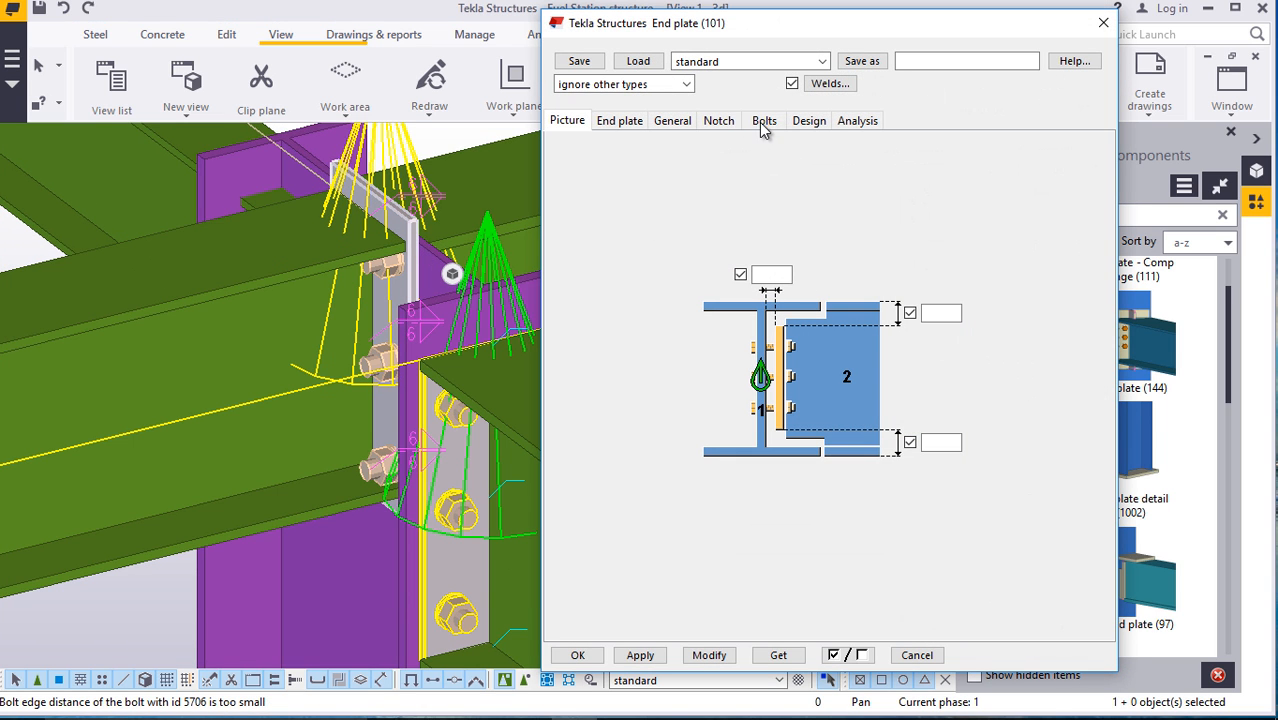
{"action": "left_click", "coordinate": [762, 124]}
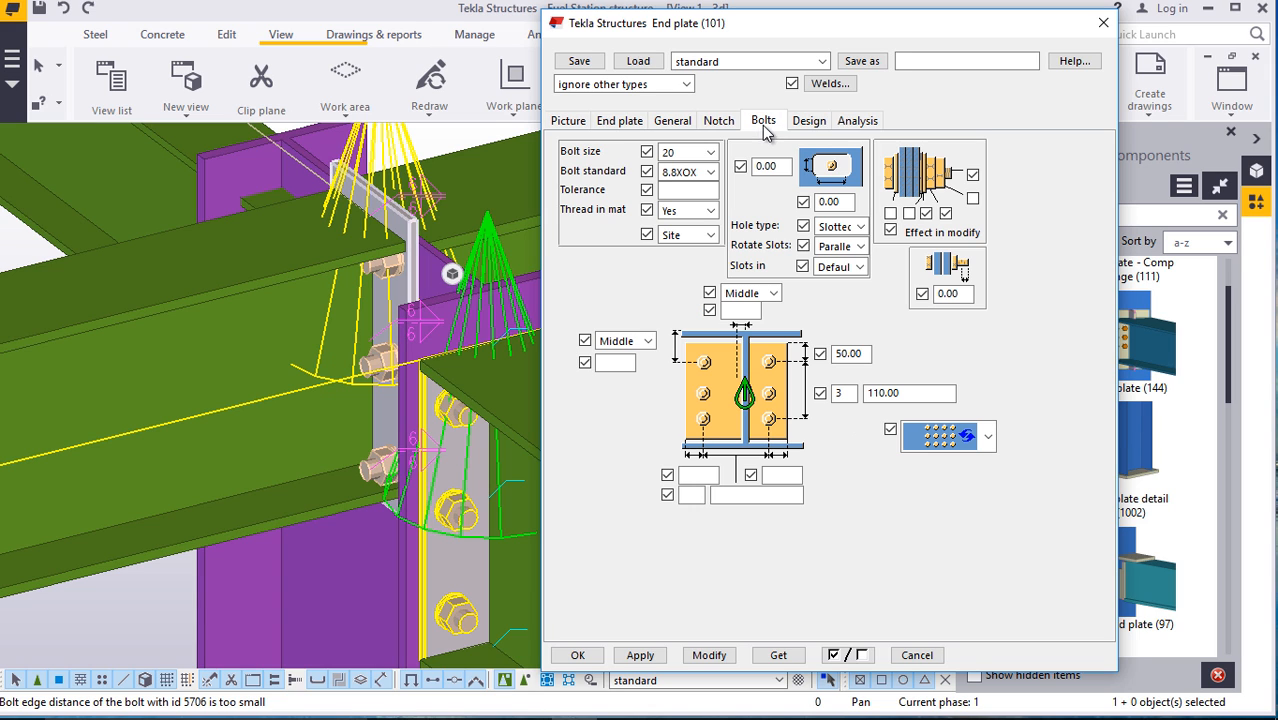
{"action": "left_click", "coordinate": [648, 341]}
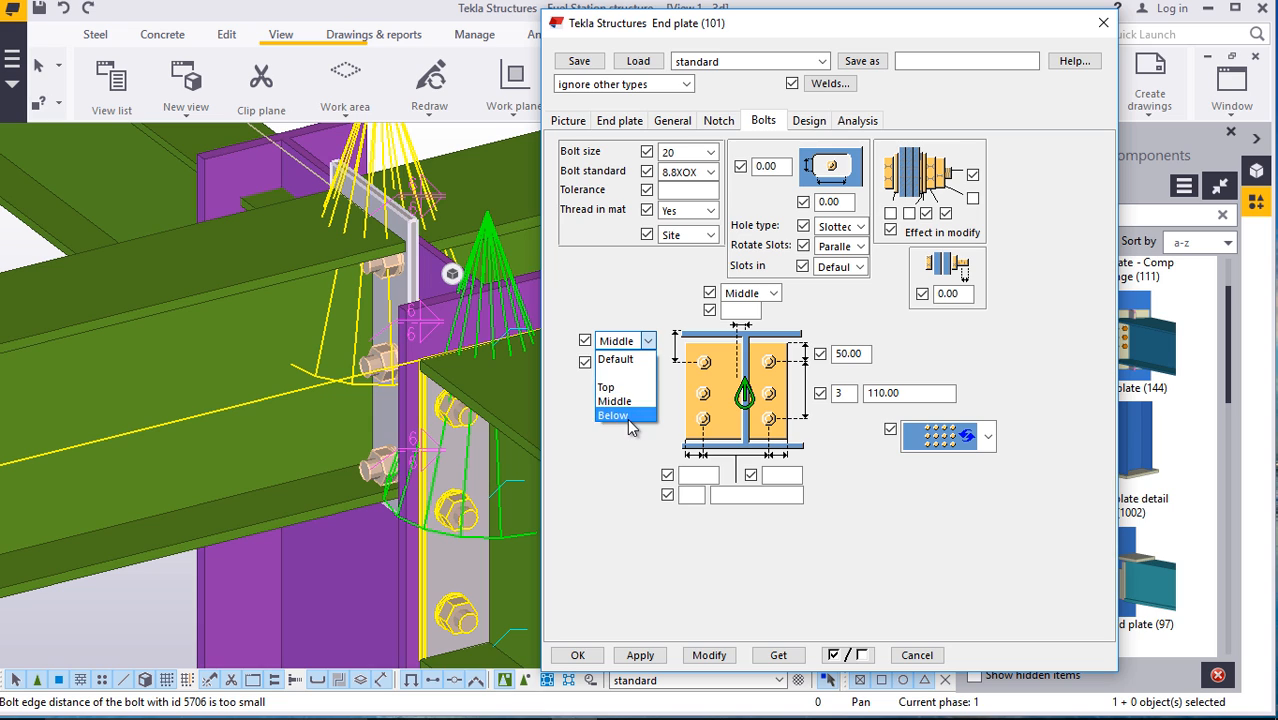
{"action": "left_click", "coordinate": [614, 415]}
{"action": "left_click", "coordinate": [709, 655]}
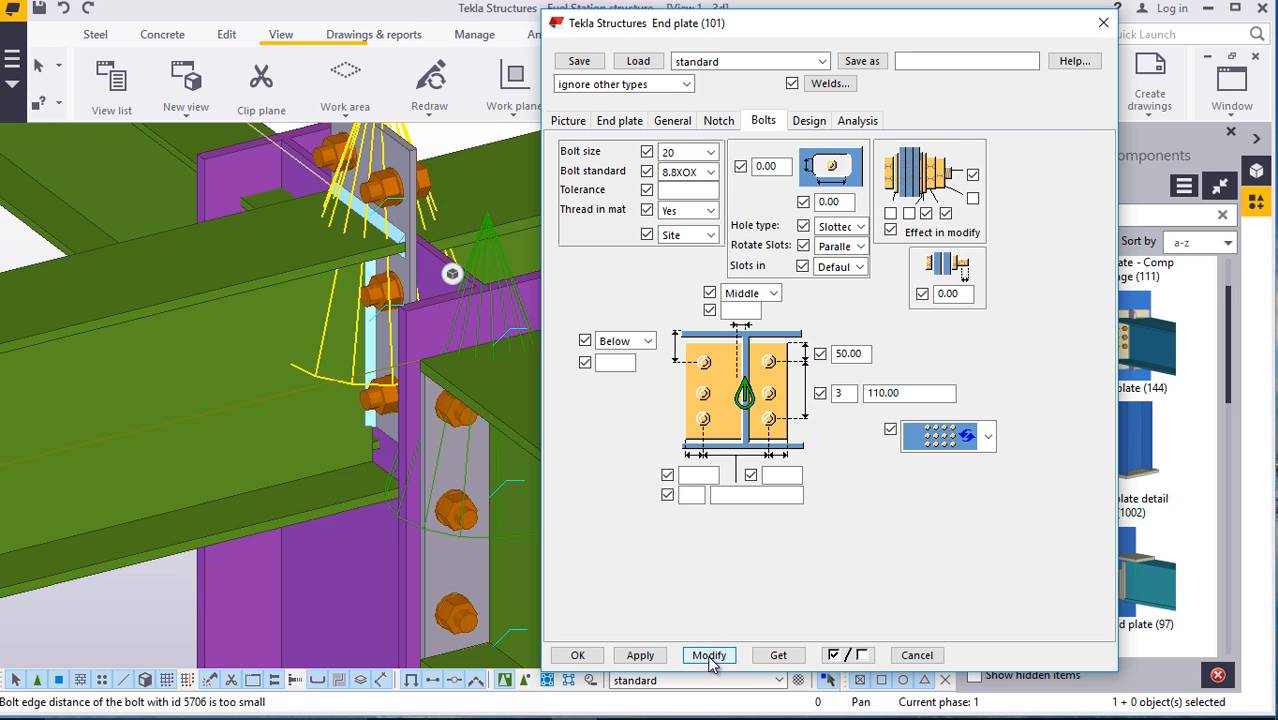
{"action": "left_click", "coordinate": [648, 341]}
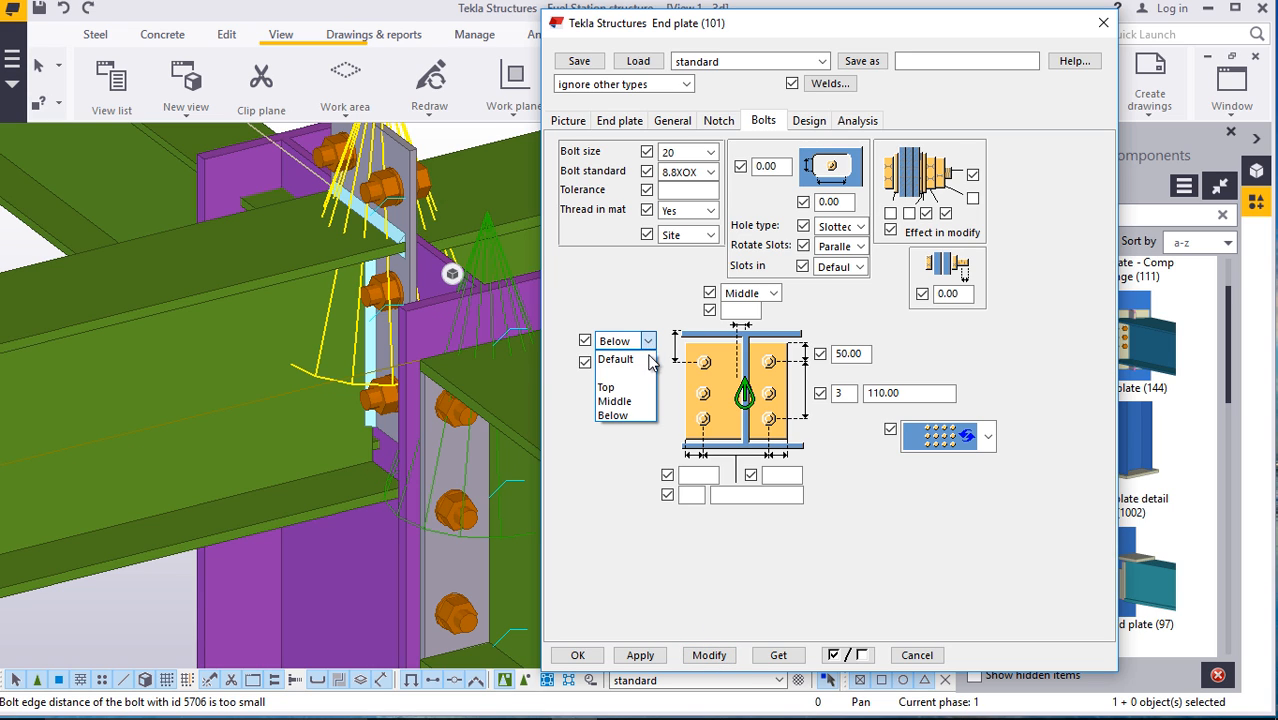
{"action": "left_click", "coordinate": [606, 387]}
{"action": "left_click", "coordinate": [709, 655]}
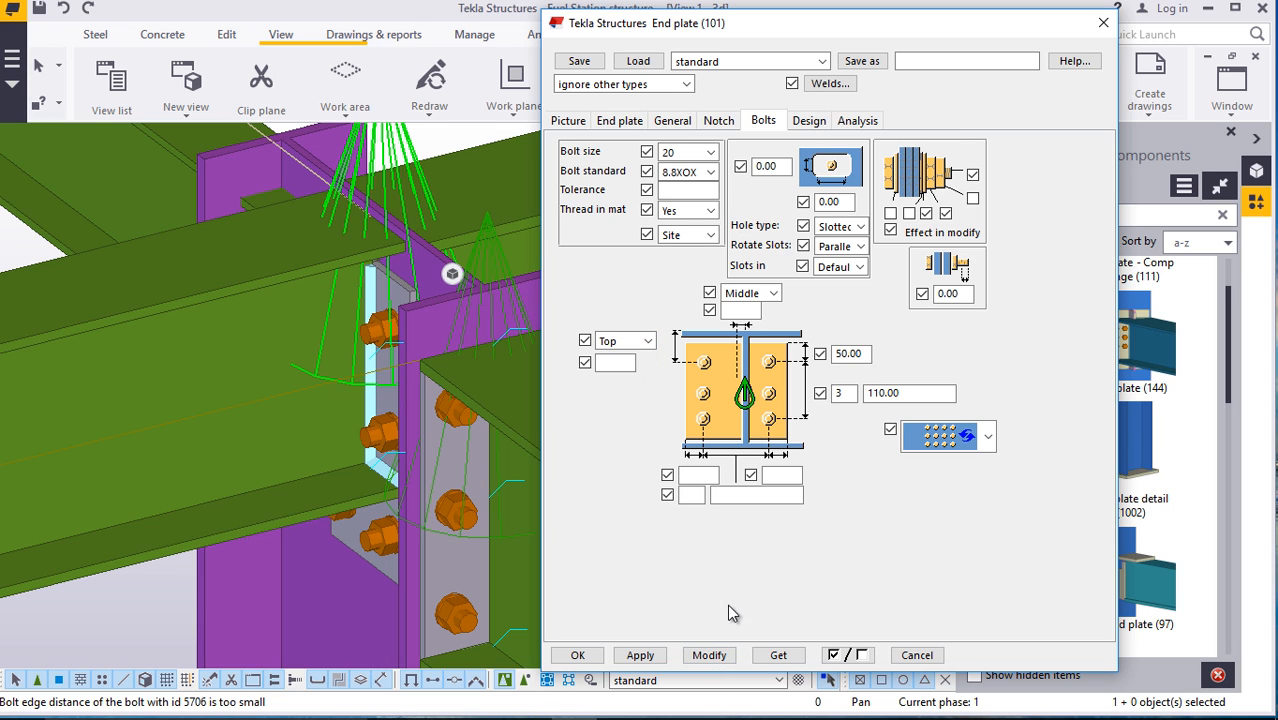
Set the upper bolt edge distance to 75 mm and the vertical bolt offset from the top to 75 mm, modifying the connection
{"action": "left_click_drag", "start_coordinate": [838, 353], "coordinate": [829, 357]}
{"action": "type", "text": "75"}
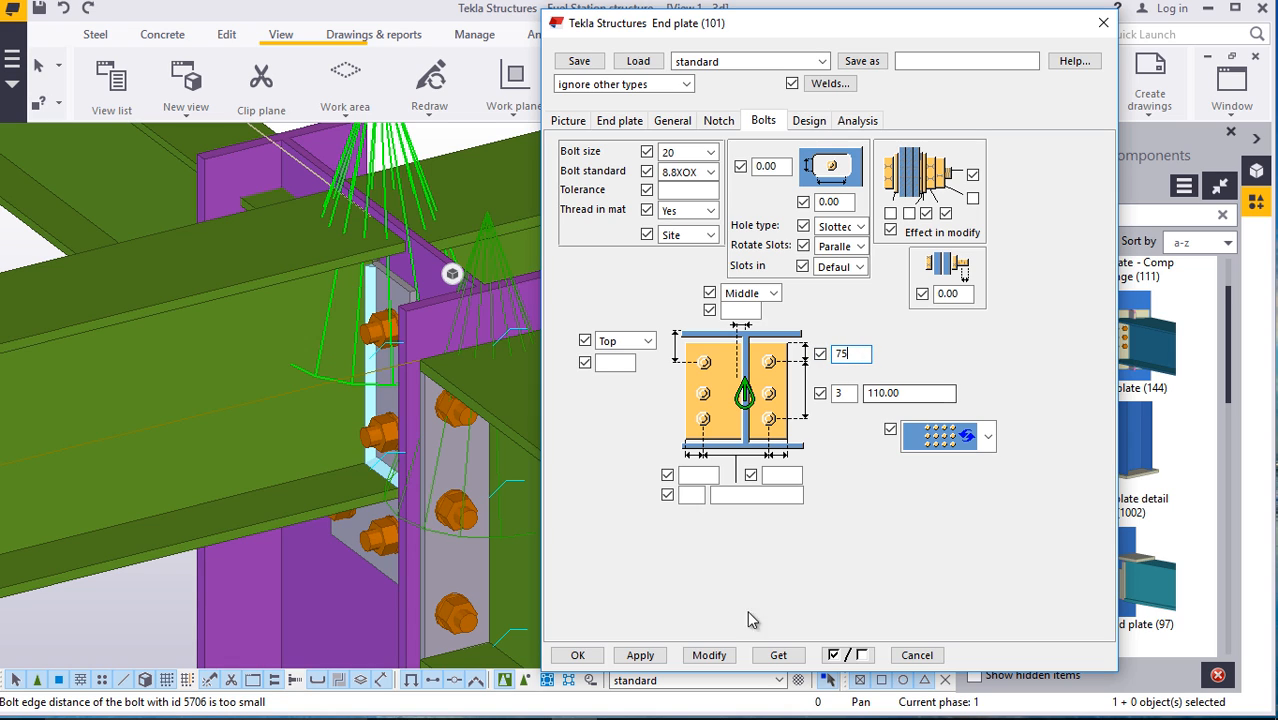
{"action": "left_click", "coordinate": [712, 655]}
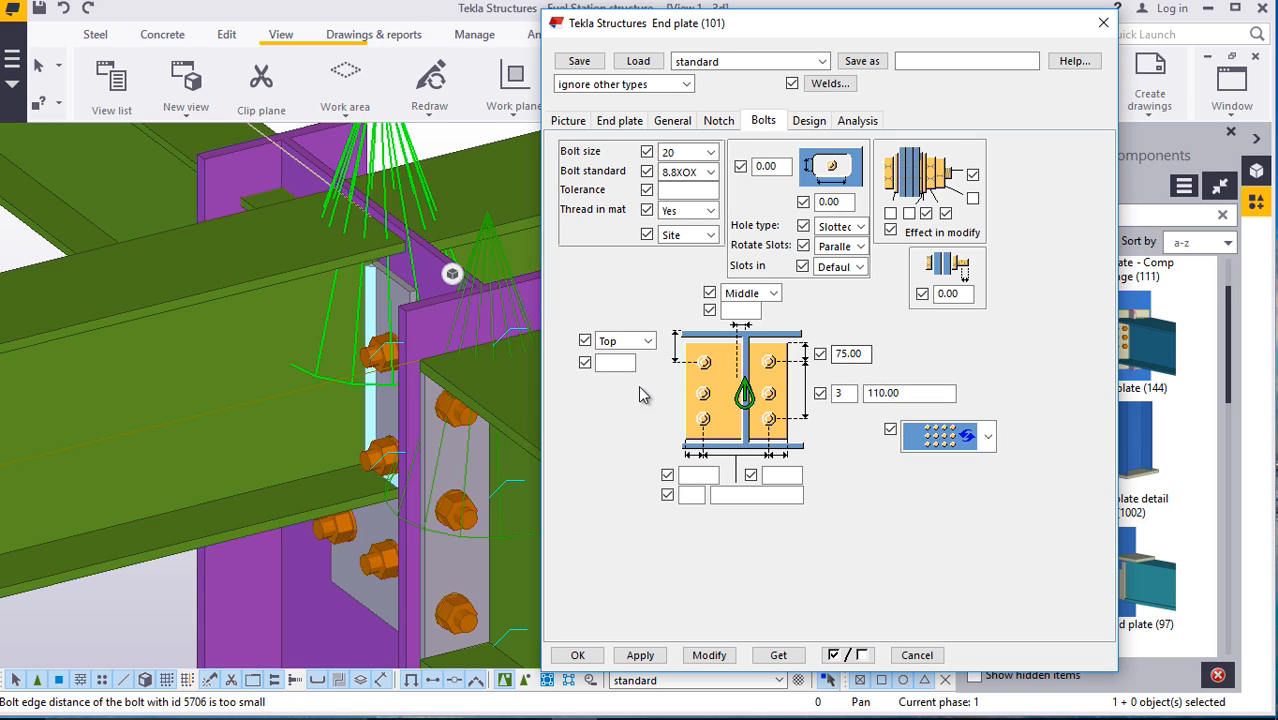
{"action": "left_click", "coordinate": [630, 362]}
{"action": "type", "text": "75"}
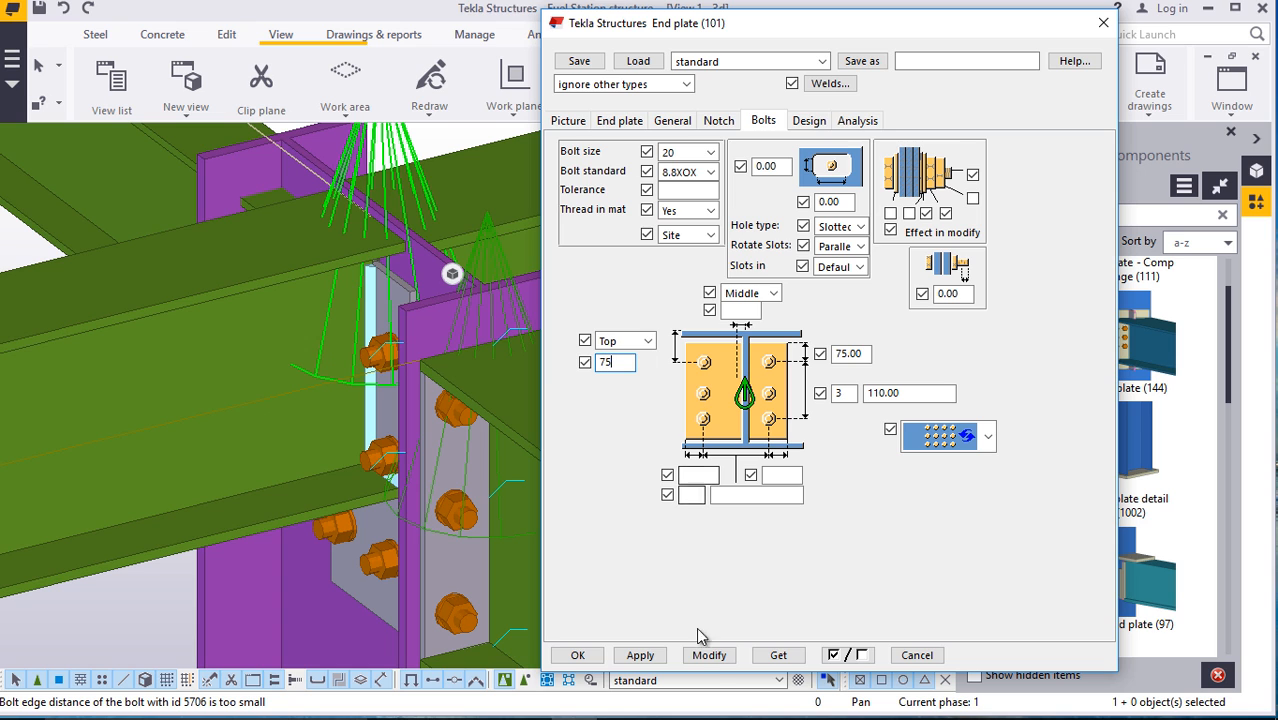
{"action": "left_click", "coordinate": [710, 655]}
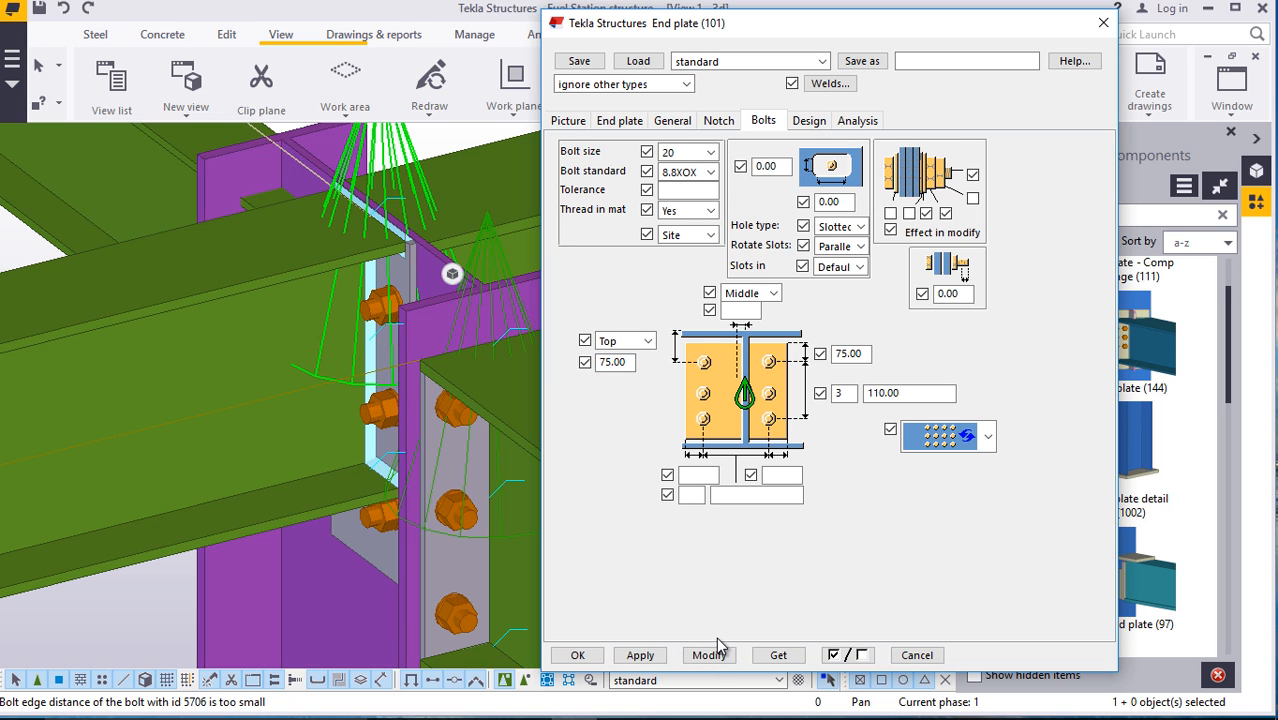
{"action": "scroll", "coordinate": [384, 234], "scroll_direction": "up", "scroll_amount": 5}
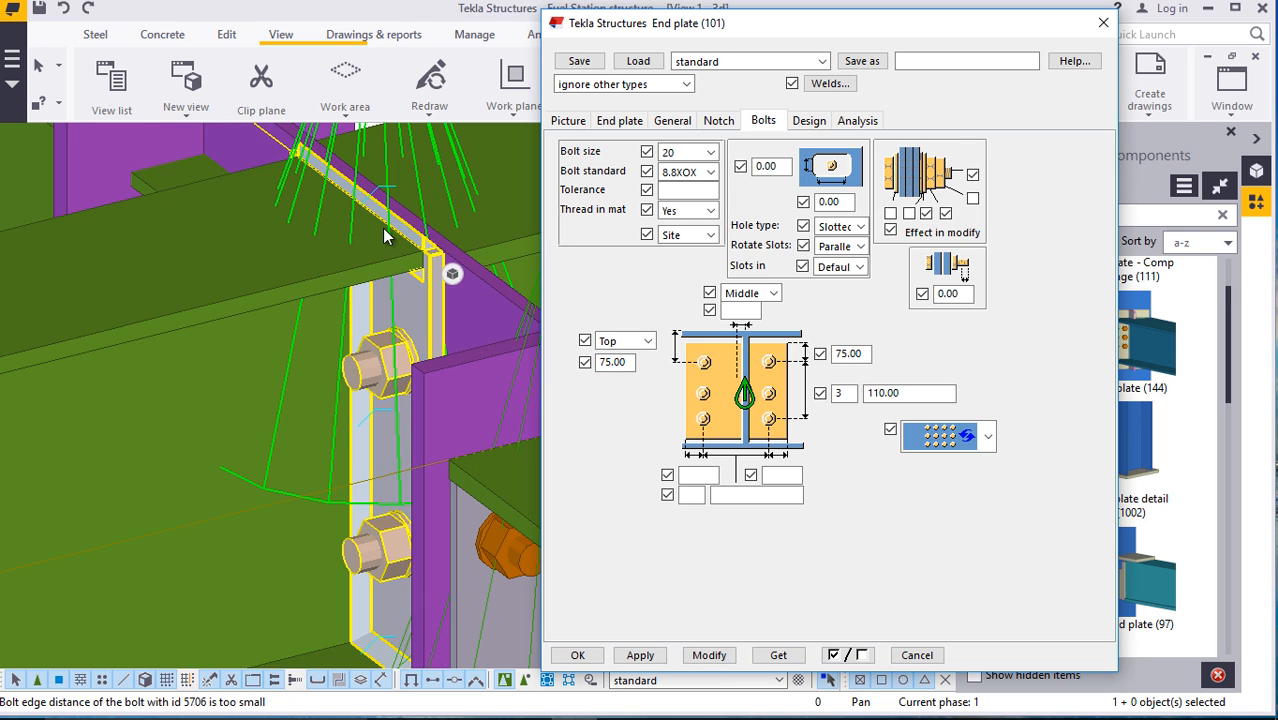
{"action": "scroll", "coordinate": [384, 234], "scroll_direction": "up", "scroll_amount": 1}
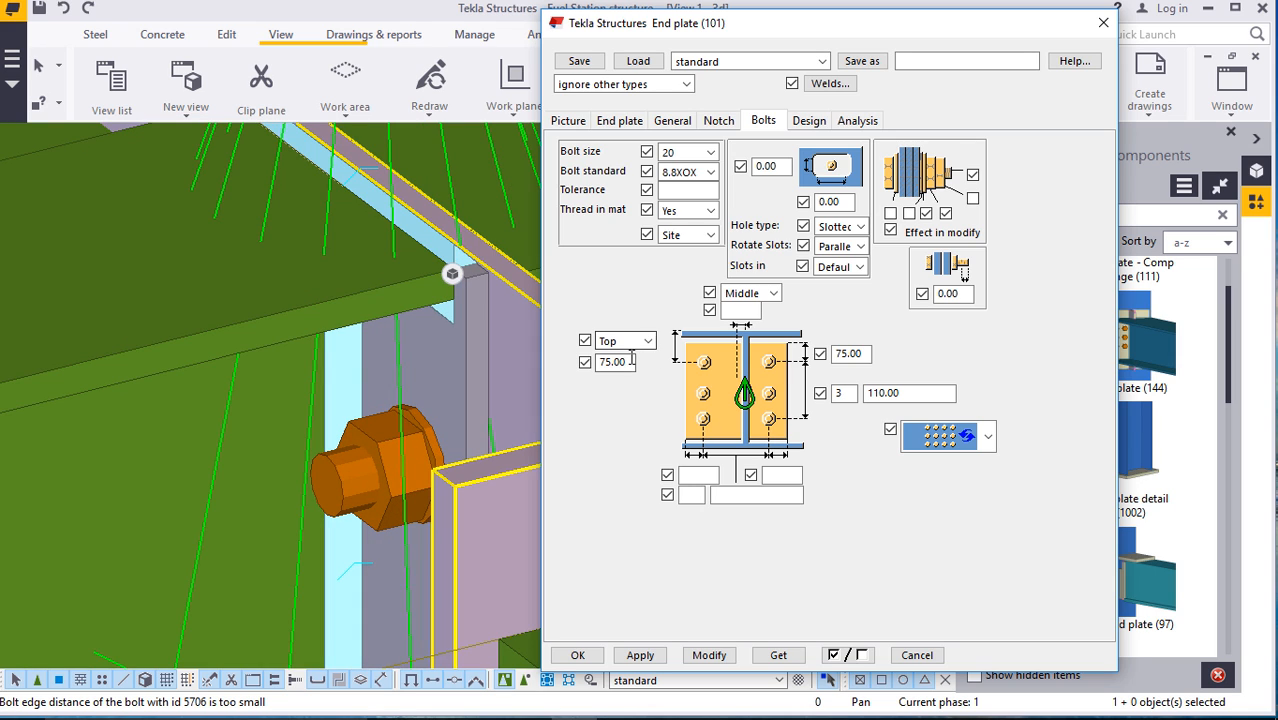
Try vertical bolt offsets of 85 mm and 100 mm on the connection, then restore the offset to 75 mm and modify
{"action": "left_click_drag", "start_coordinate": [630, 362], "coordinate": [606, 362]}
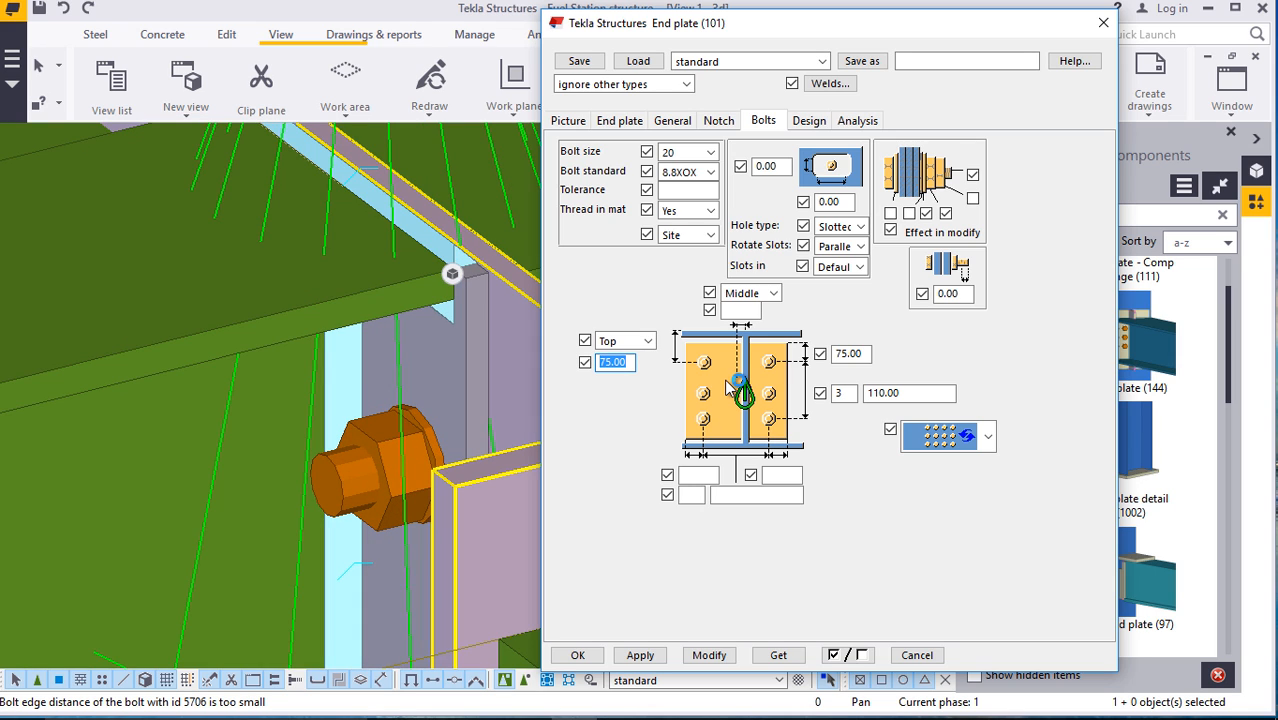
{"action": "type", "text": "85"}
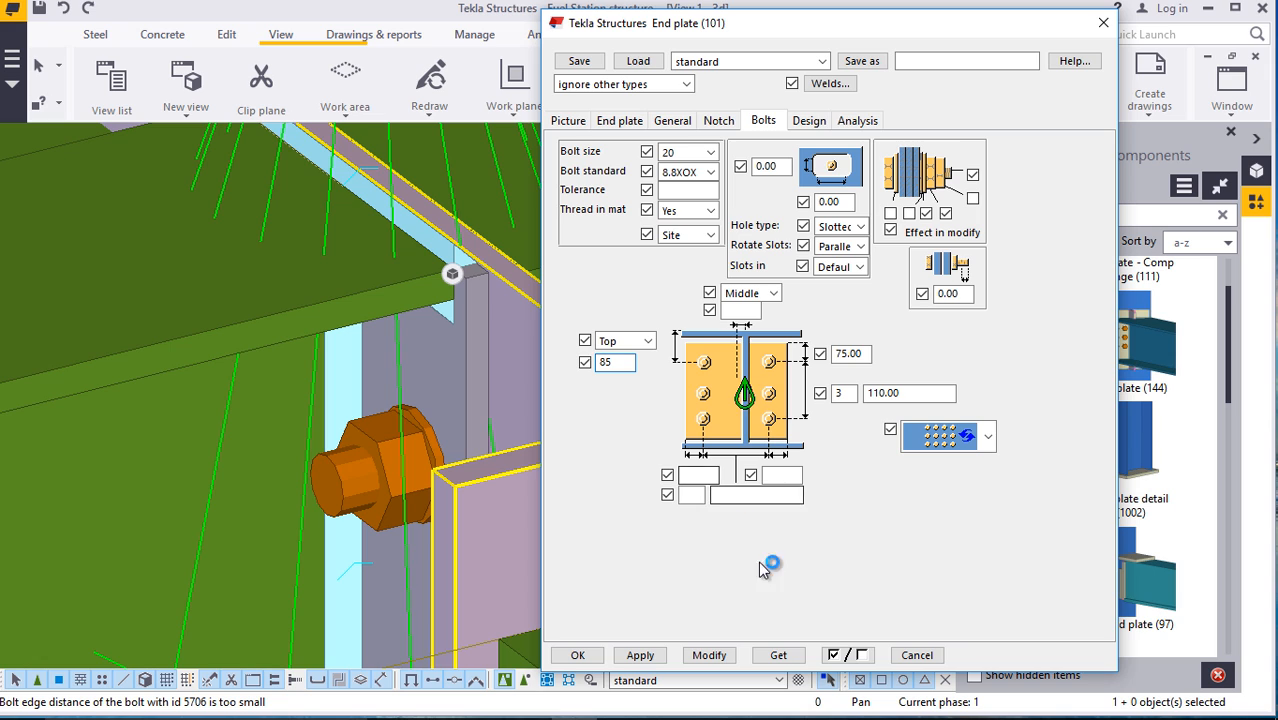
{"action": "left_click", "coordinate": [710, 655]}
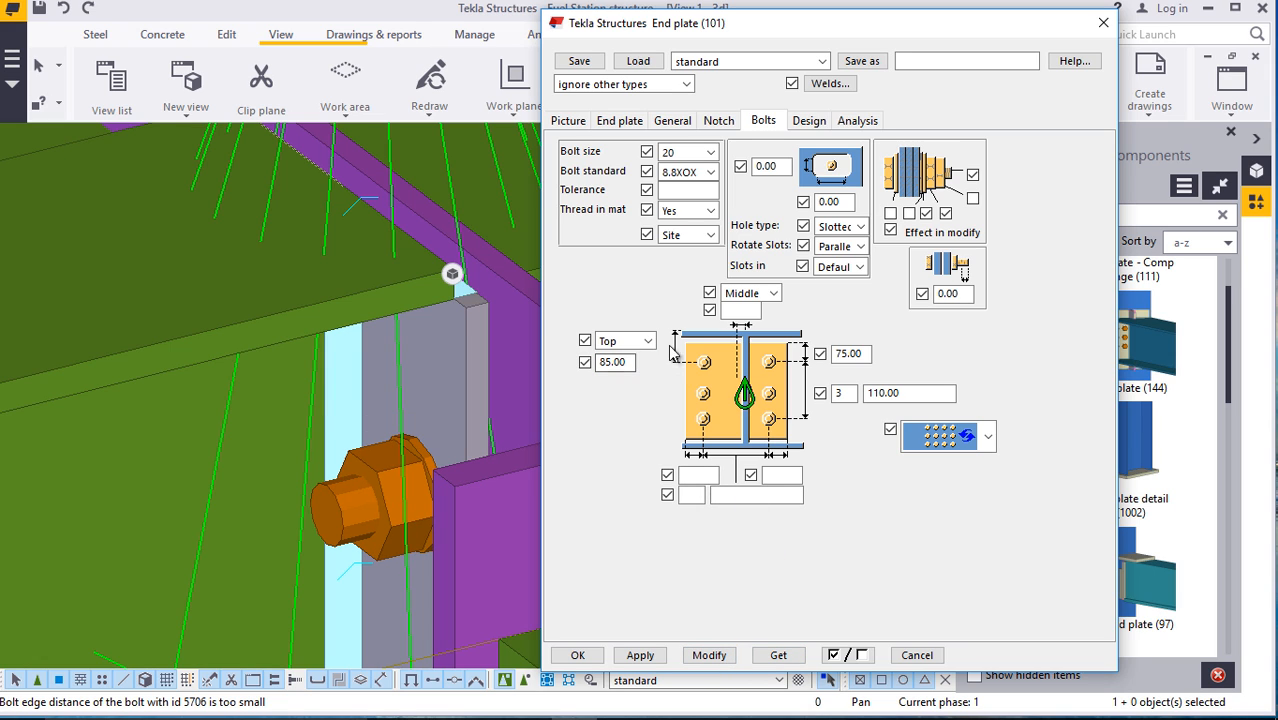
{"action": "scroll", "coordinate": [365, 308], "scroll_direction": "down", "scroll_amount": 3}
{"action": "scroll", "coordinate": [372, 307], "scroll_direction": "down", "scroll_amount": 4}
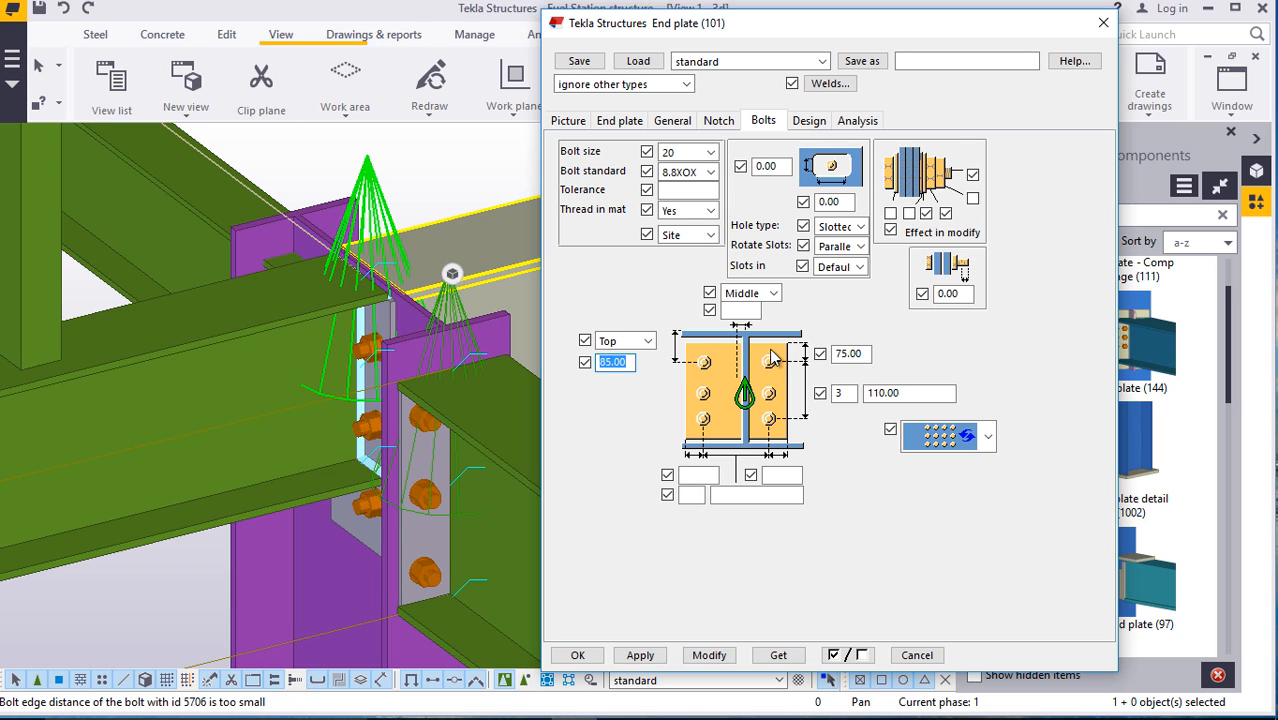
{"action": "type", "text": "100"}
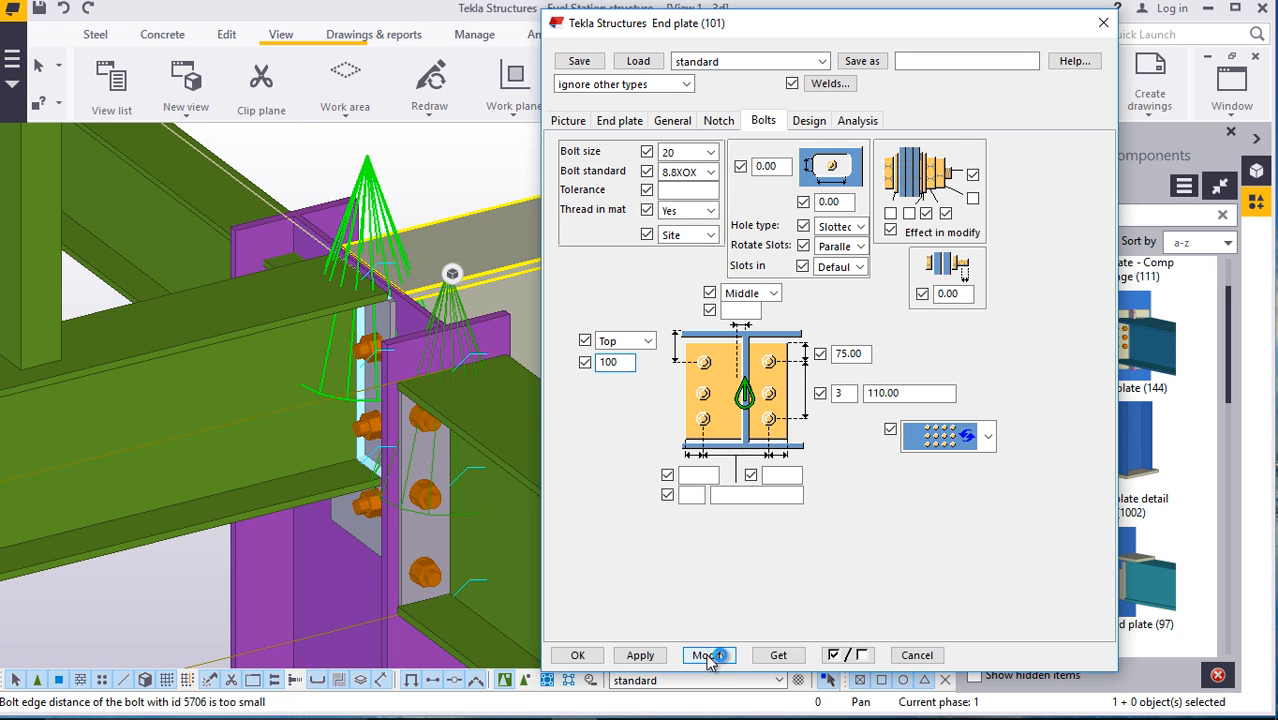
{"action": "left_click", "coordinate": [707, 655]}
{"action": "left_click_drag", "start_coordinate": [633, 362], "coordinate": [617, 362]}
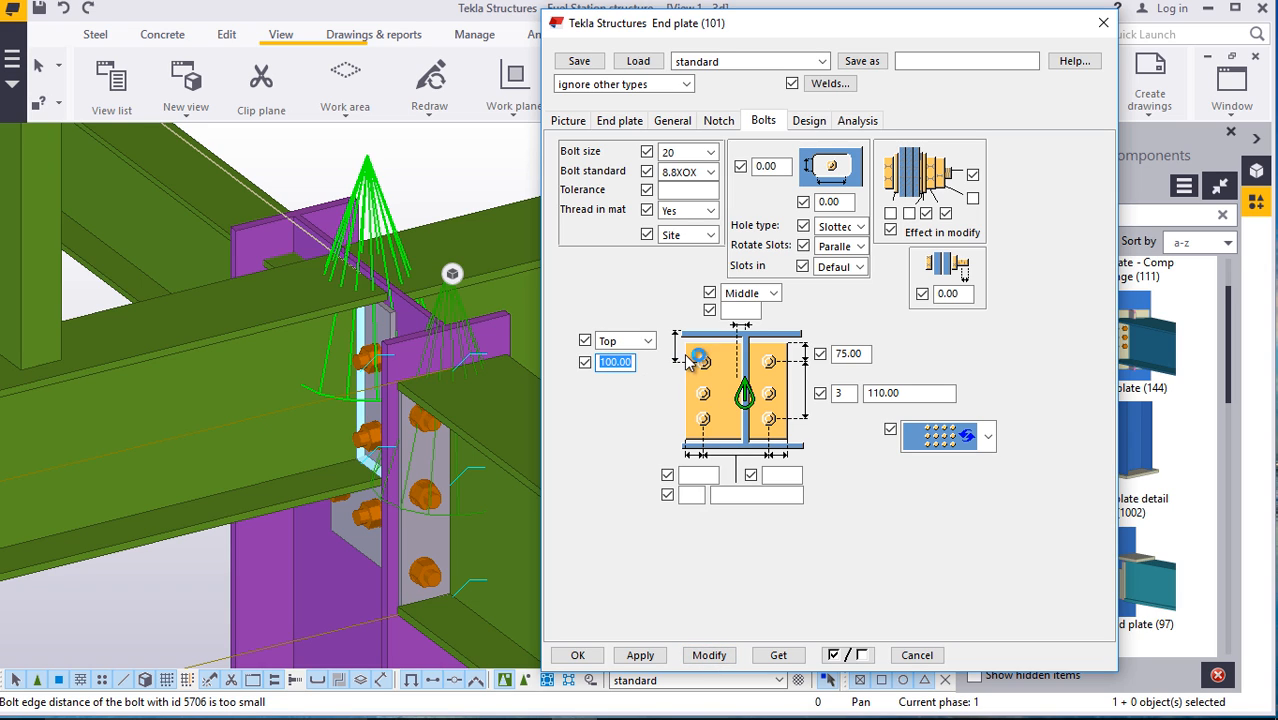
{"action": "type", "text": "75"}
{"action": "left_click", "coordinate": [710, 655]}
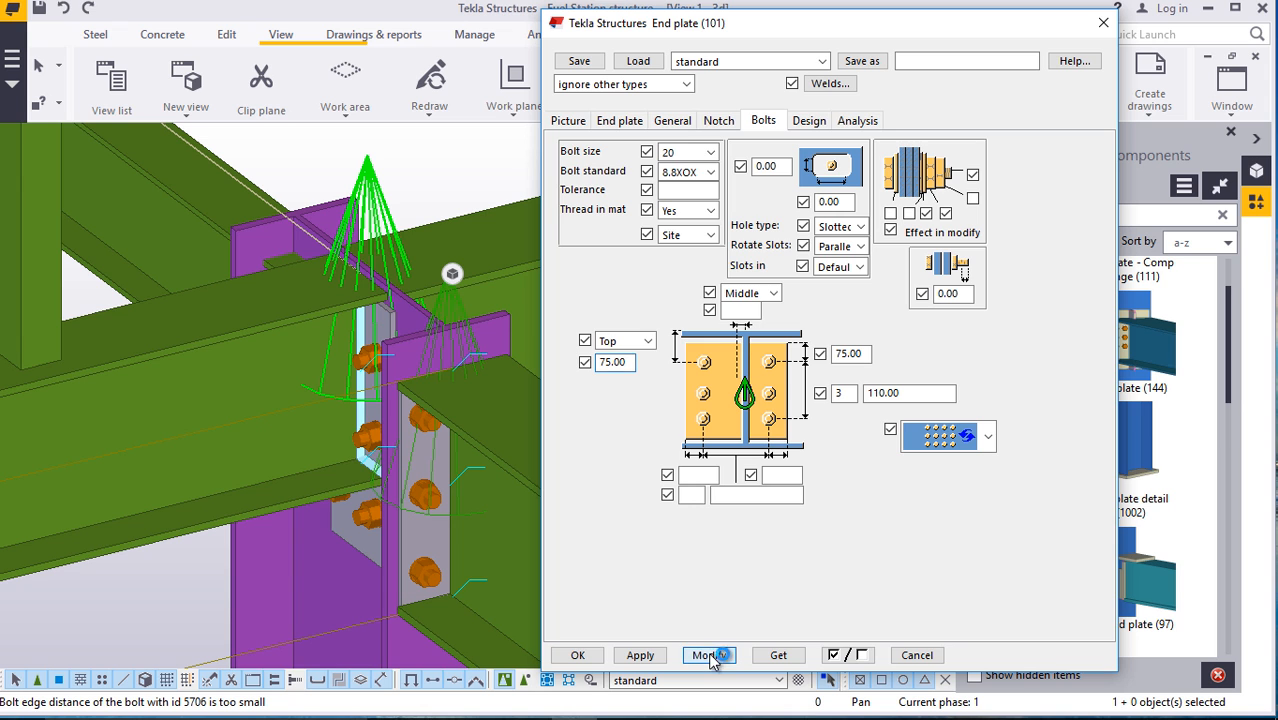
Check the end plate's upper edge against the beam's top flange and accept the connection properties
{"action": "scroll", "coordinate": [420, 300], "scroll_direction": "up", "scroll_amount": 5}
{"action": "scroll", "coordinate": [428, 280], "scroll_direction": "up", "scroll_amount": 4}
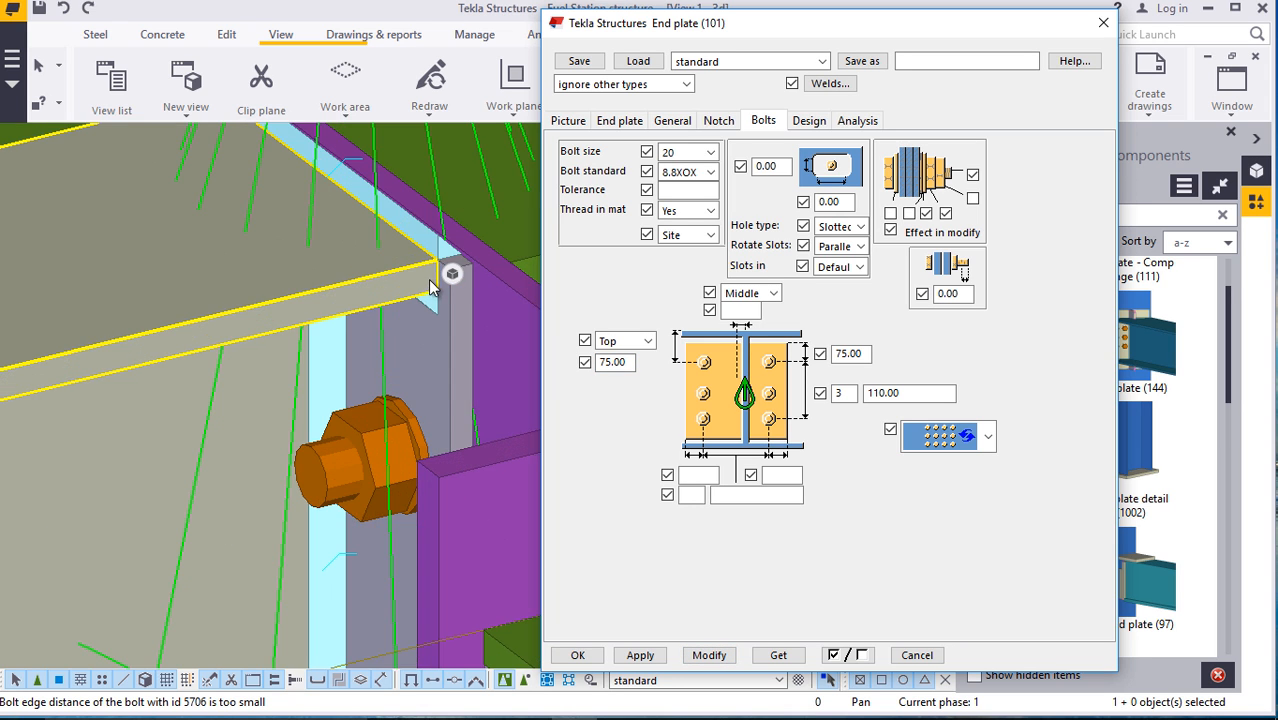
{"action": "scroll", "coordinate": [210, 222], "scroll_direction": "down", "scroll_amount": 2}
{"action": "scroll", "coordinate": [210, 221], "scroll_direction": "down", "scroll_amount": 3}
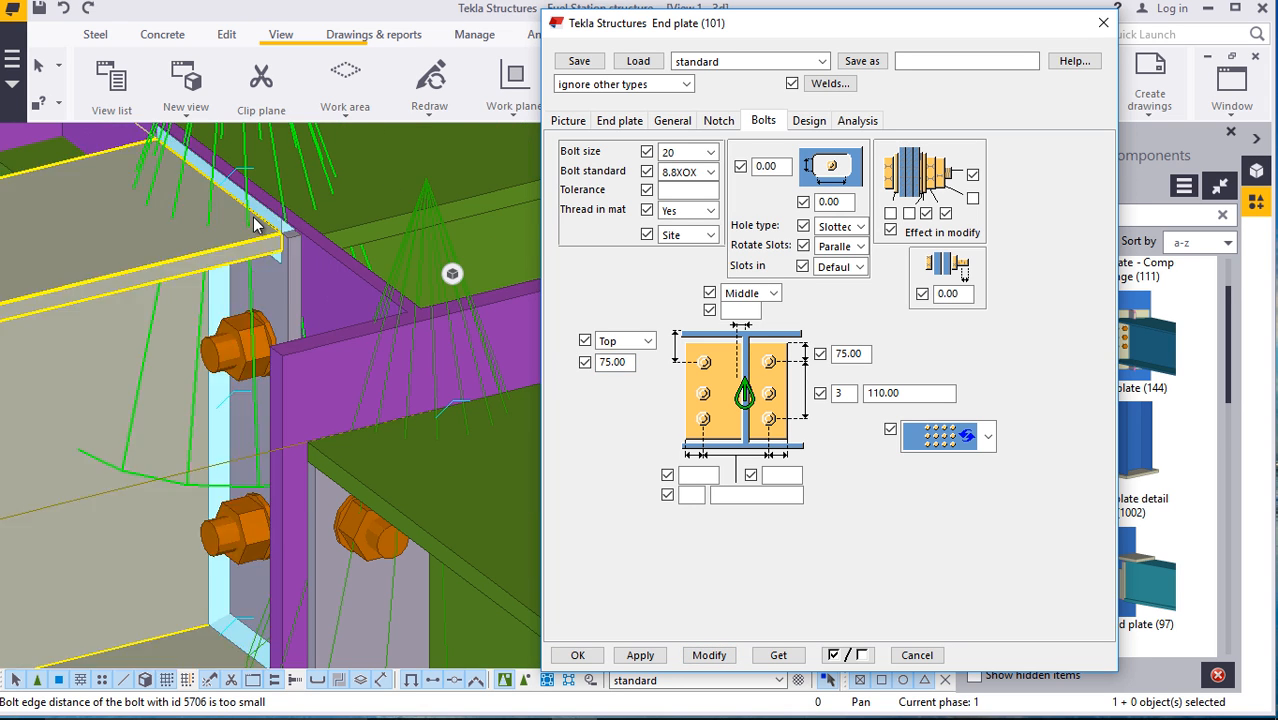
{"action": "scroll", "coordinate": [370, 270], "scroll_direction": "down", "scroll_amount": 2}
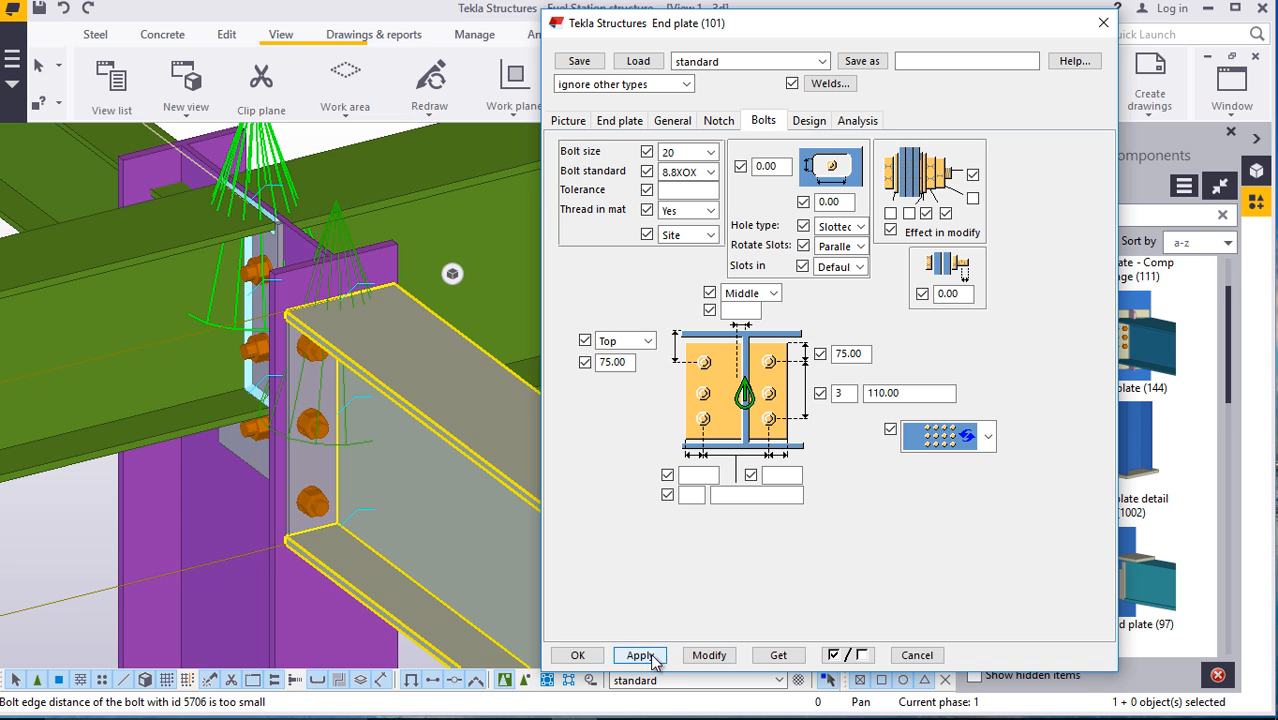
{"action": "left_click", "coordinate": [578, 655]}
Create an End plate (101) connection between the same column and the beam on the opposite side of its web
{"action": "scroll", "coordinate": [736, 438], "scroll_direction": "down", "scroll_amount": 2}
{"action": "scroll", "coordinate": [306, 246], "scroll_direction": "up", "scroll_amount": 3}
{"action": "scroll", "coordinate": [306, 246], "scroll_direction": "up", "scroll_amount": 2}
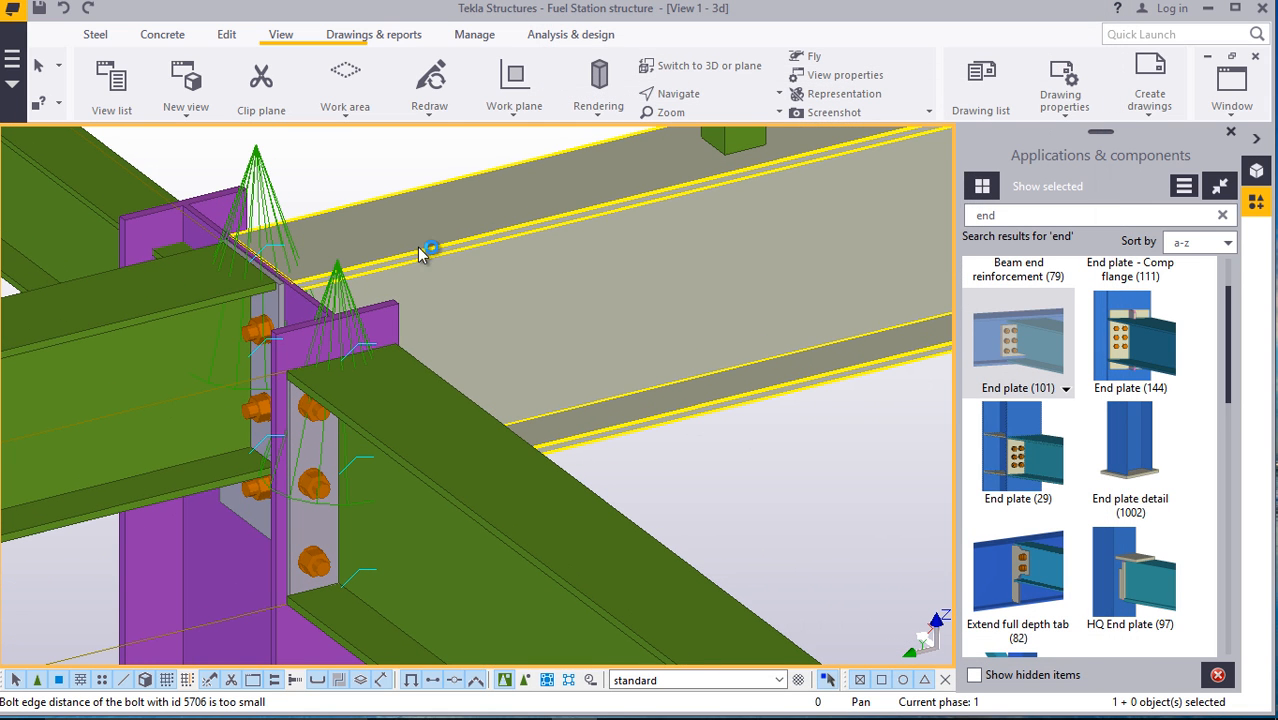
{"action": "left_click", "coordinate": [1015, 347]}
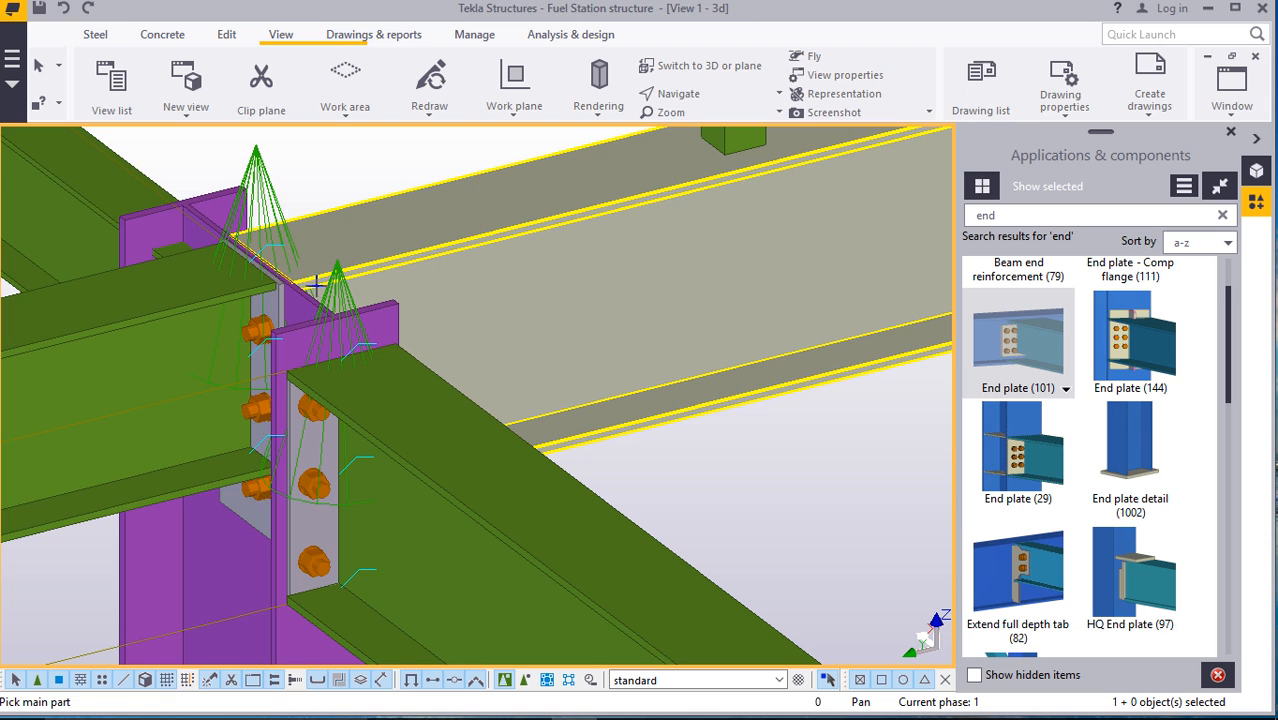
{"action": "scroll", "coordinate": [448, 320], "scroll_direction": "up", "scroll_amount": 2}
{"action": "scroll", "coordinate": [448, 320], "scroll_direction": "down", "scroll_amount": 1}
{"action": "scroll", "coordinate": [448, 320], "scroll_direction": "up", "scroll_amount": 1}
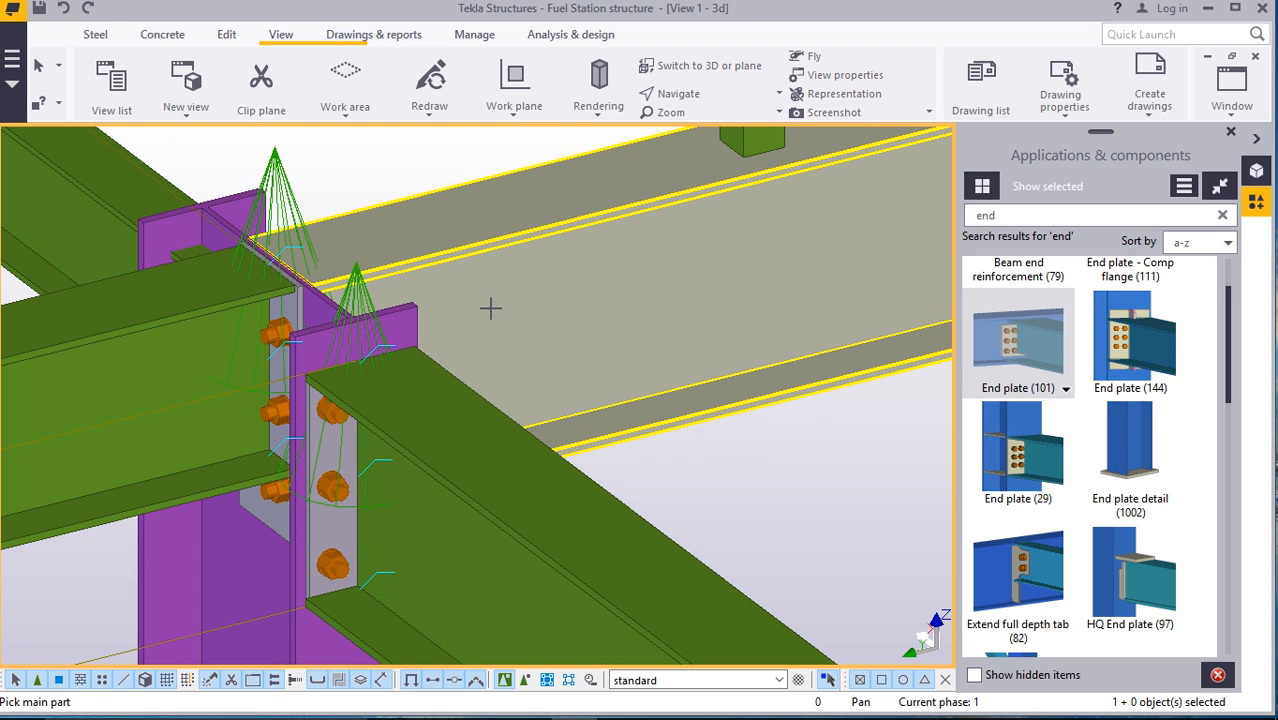
{"action": "left_click", "coordinate": [403, 322]}
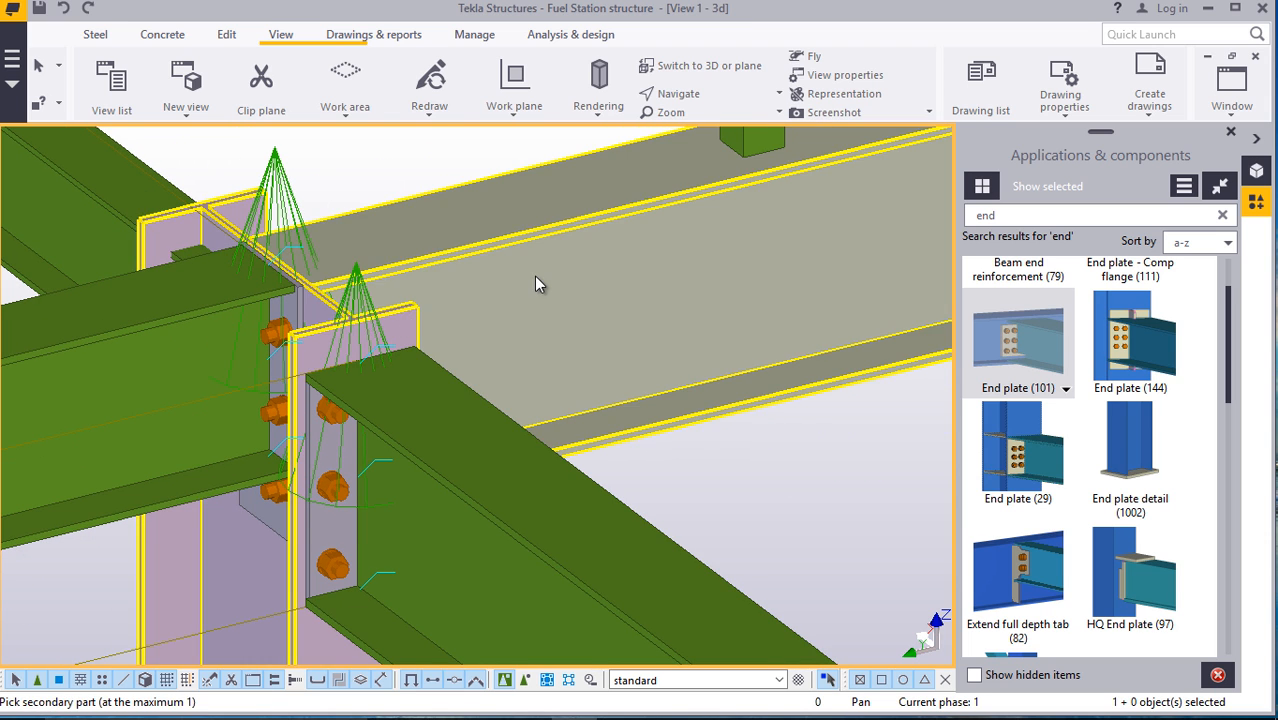
{"action": "left_click", "coordinate": [534, 276]}
Create an End plate (101) connection between the next column along the main beam line and the beam meeting its flange
{"action": "scroll", "coordinate": [204, 268], "scroll_direction": "down", "scroll_amount": 3}
{"action": "scroll", "coordinate": [397, 285], "scroll_direction": "down", "scroll_amount": 5}
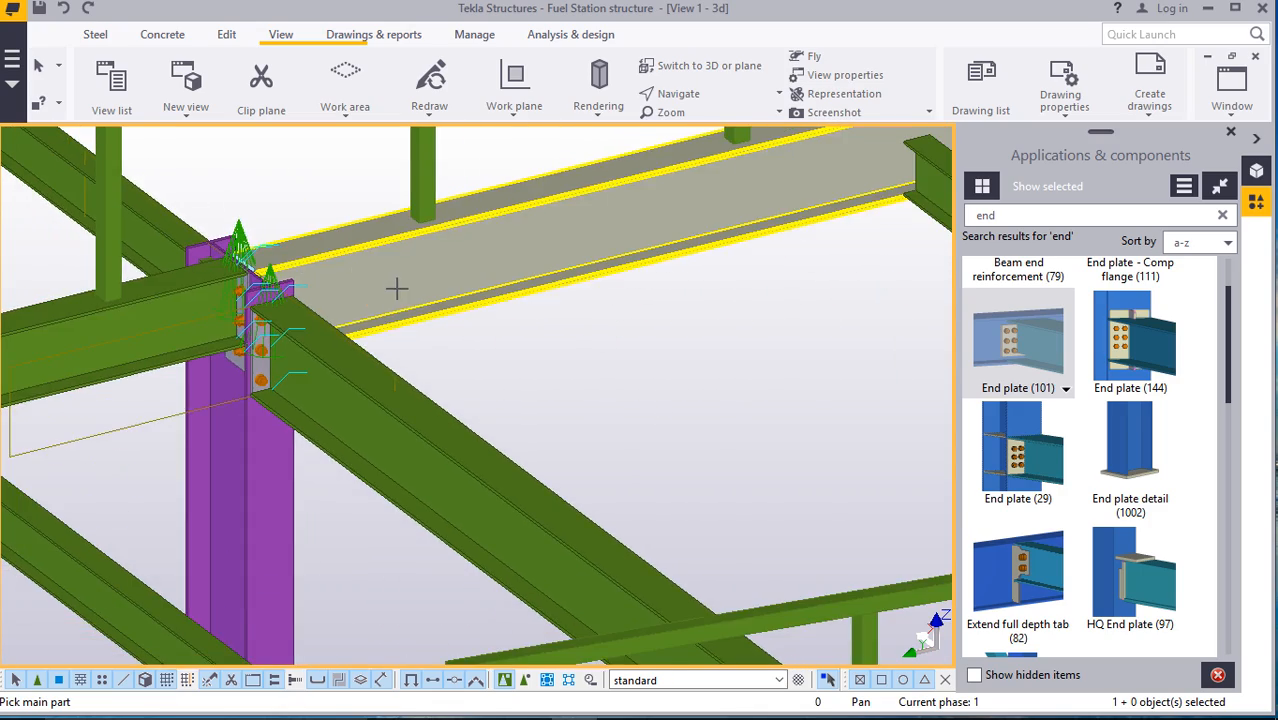
{"action": "scroll", "coordinate": [558, 291], "scroll_direction": "up", "scroll_amount": 1}
{"action": "scroll", "coordinate": [291, 379], "scroll_direction": "down", "scroll_amount": 8}
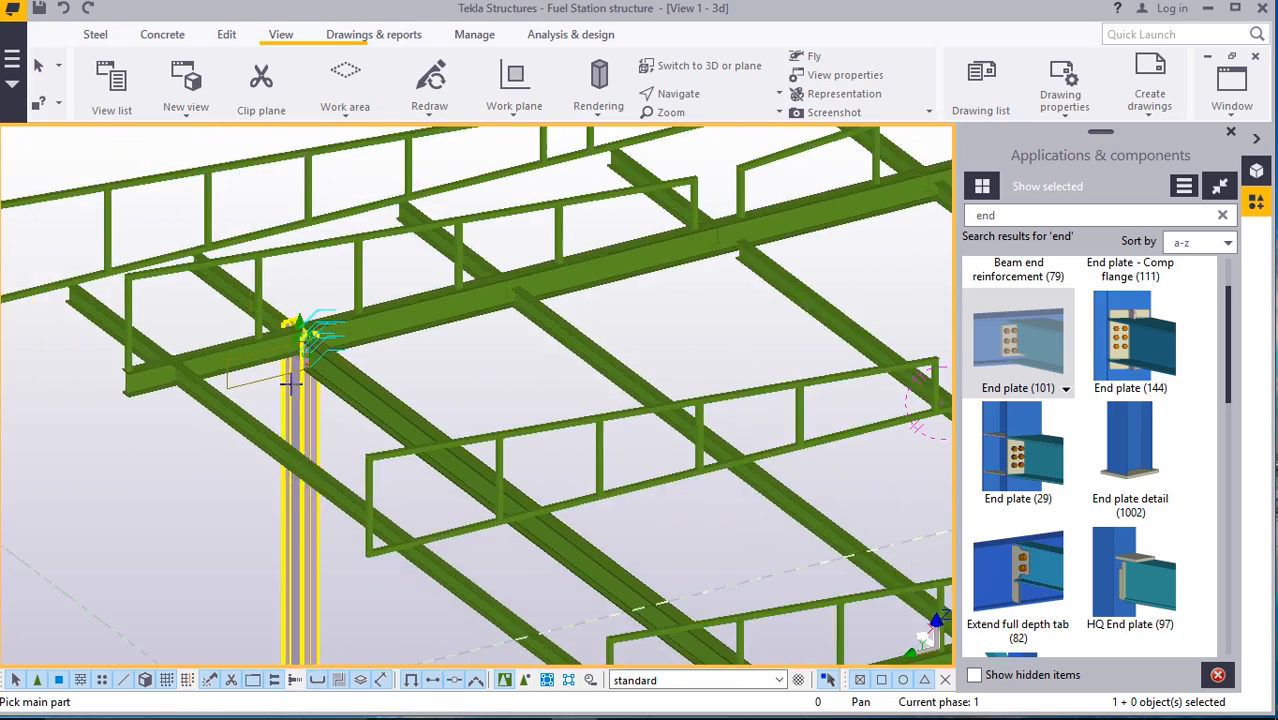
{"action": "scroll", "coordinate": [632, 295], "scroll_direction": "down", "scroll_amount": 1}
{"action": "scroll", "coordinate": [790, 262], "scroll_direction": "up", "scroll_amount": 4}
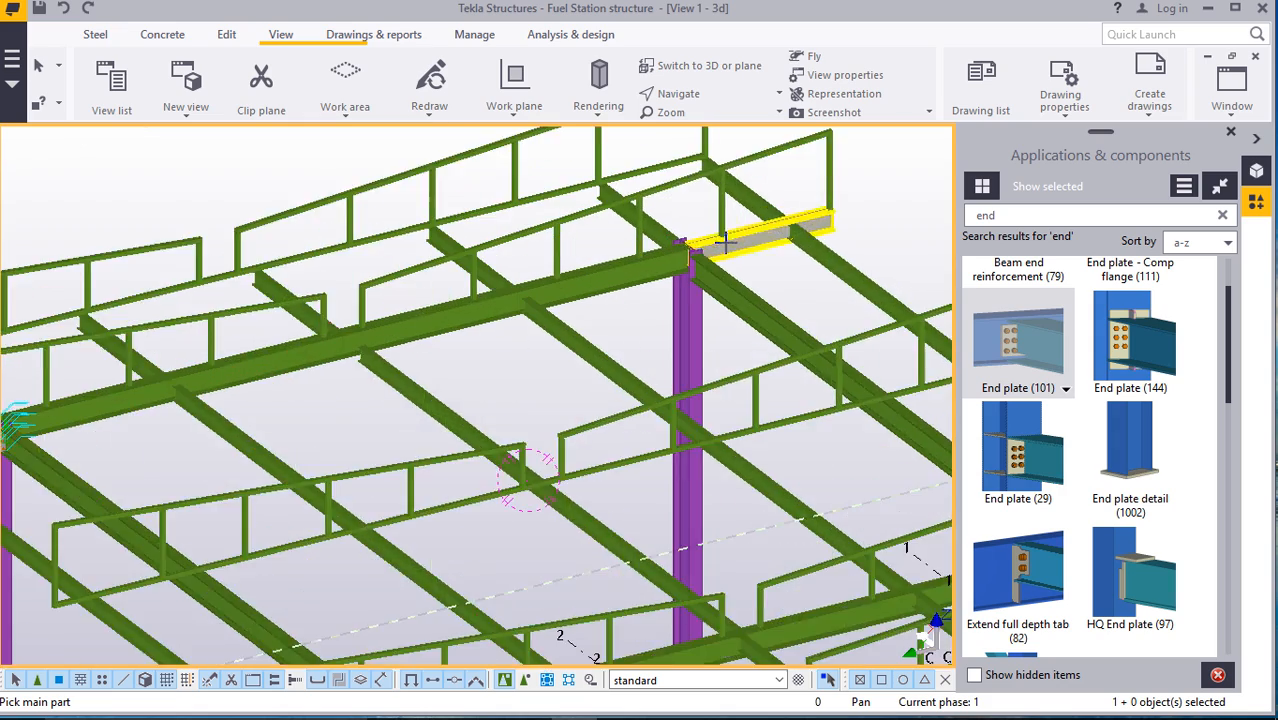
{"action": "left_click", "coordinate": [712, 295]}
{"action": "scroll", "coordinate": [708, 285], "scroll_direction": "up", "scroll_amount": 2}
{"action": "left_click", "coordinate": [730, 272]}
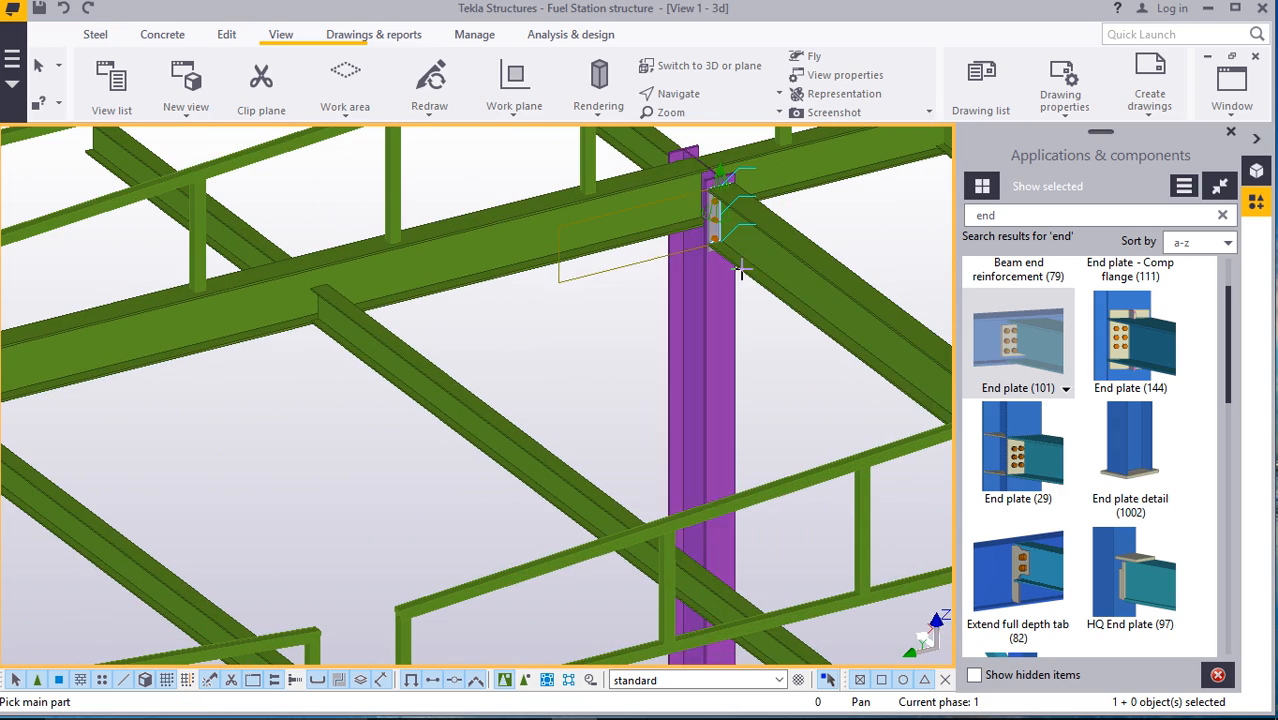
Create End plate (101) connections between the current column and the two main-line beams framing into opposite sides of its web
{"action": "scroll", "coordinate": [700, 320], "scroll_direction": "down", "scroll_amount": 2}
{"action": "scroll", "coordinate": [692, 378], "scroll_direction": "up", "scroll_amount": 3}
{"action": "left_click", "coordinate": [692, 378]}
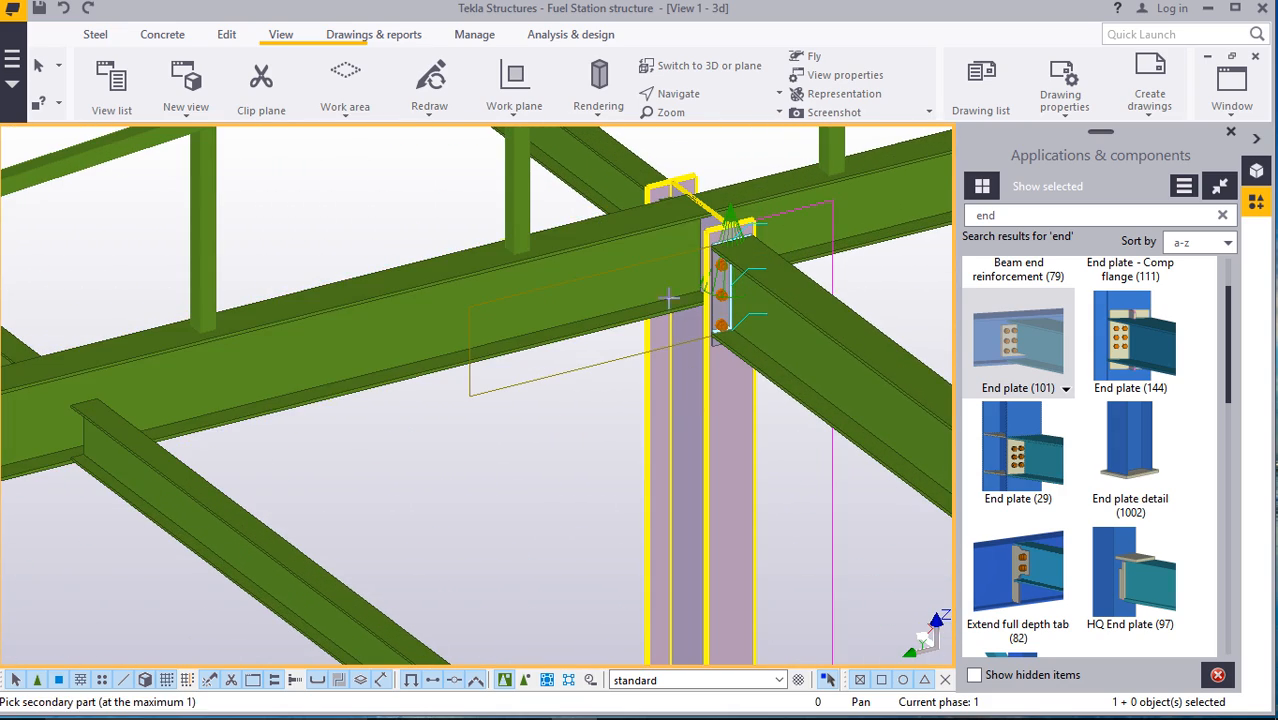
{"action": "left_click", "coordinate": [662, 262]}
{"action": "scroll", "coordinate": [727, 208], "scroll_direction": "up", "scroll_amount": 1}
{"action": "left_click", "coordinate": [680, 405]}
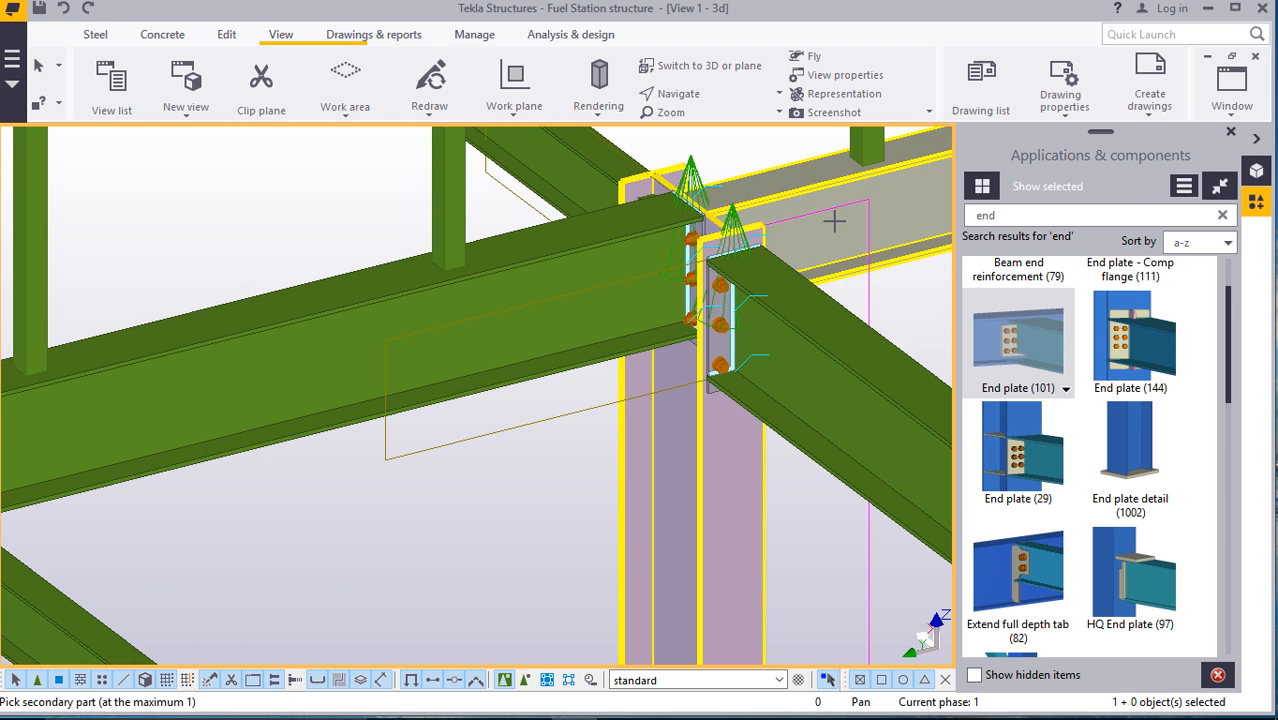
{"action": "left_click", "coordinate": [833, 217]}
Create an End plate (101) connection between the same column and the beam meeting its rear flange
{"action": "scroll", "coordinate": [633, 334], "scroll_direction": "up", "scroll_amount": 2}
{"action": "scroll", "coordinate": [662, 441], "scroll_direction": "down", "scroll_amount": 2}
{"action": "left_click", "coordinate": [662, 441]}
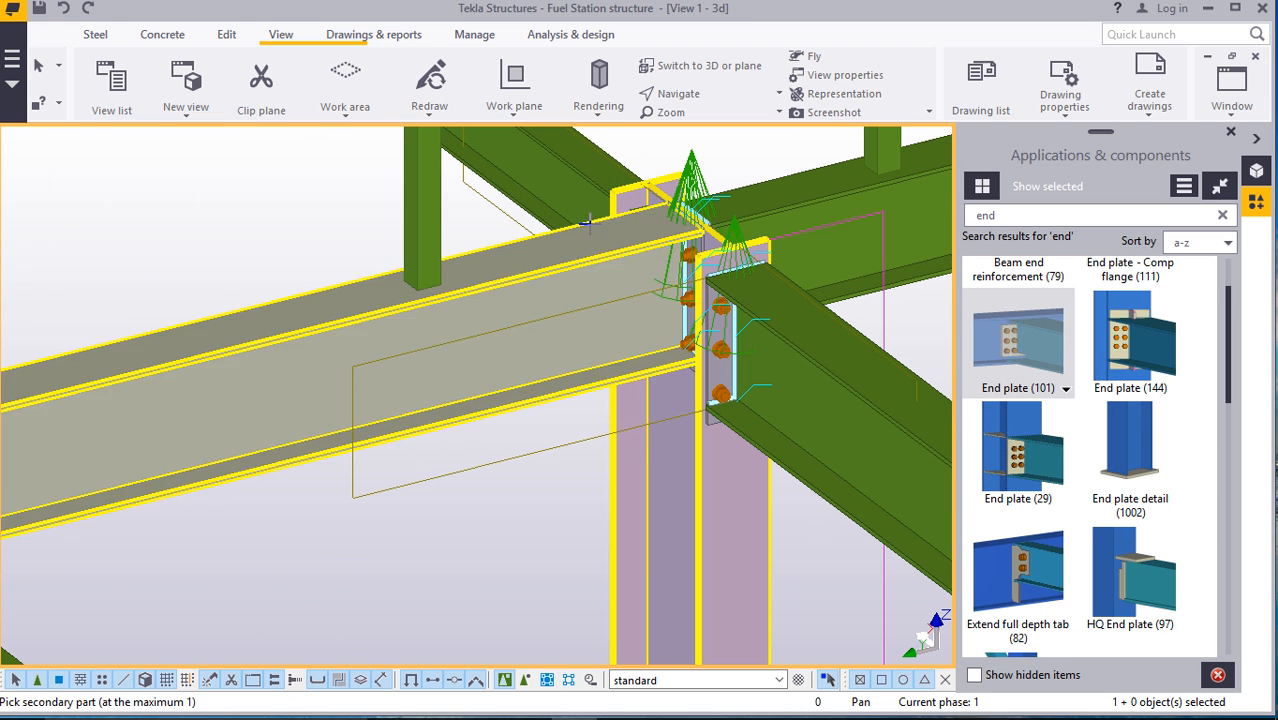
{"action": "left_click", "coordinate": [490, 272]}
Create an End plate (101) connection between the next unconnected column and the short beam meeting its front flange
{"action": "scroll", "coordinate": [490, 272], "scroll_direction": "down", "scroll_amount": 2}
{"action": "scroll", "coordinate": [390, 206], "scroll_direction": "down", "scroll_amount": 5}
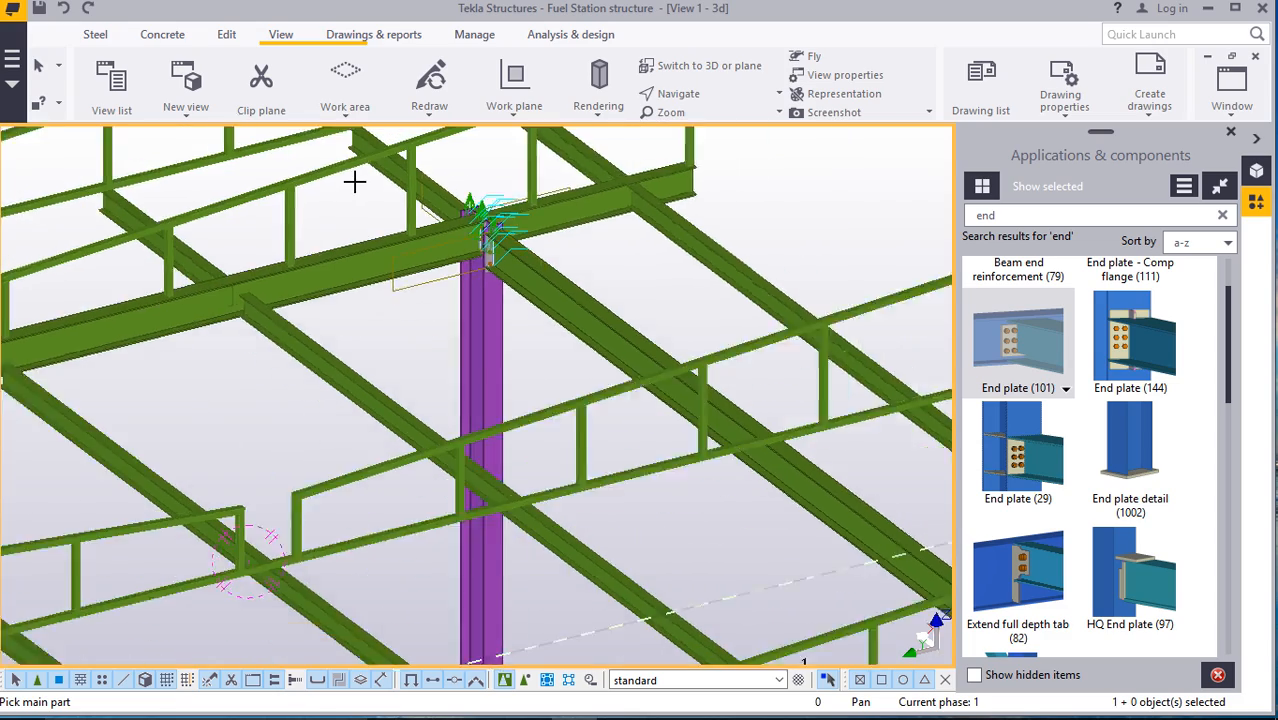
{"action": "scroll", "coordinate": [730, 458], "scroll_direction": "up", "scroll_amount": 5}
{"action": "scroll", "coordinate": [730, 458], "scroll_direction": "up", "scroll_amount": 5}
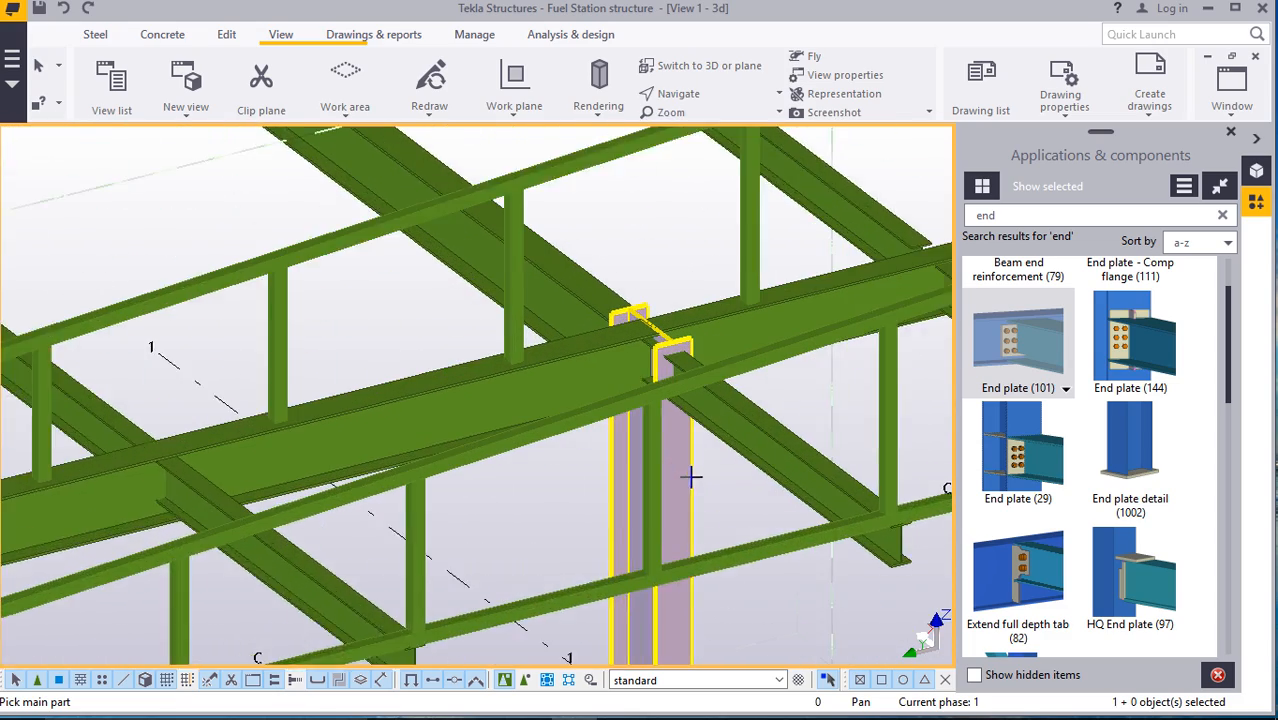
{"action": "left_click", "coordinate": [679, 422]}
{"action": "left_click", "coordinate": [736, 402]}
{"action": "scroll", "coordinate": [716, 353], "scroll_direction": "up", "scroll_amount": 5}
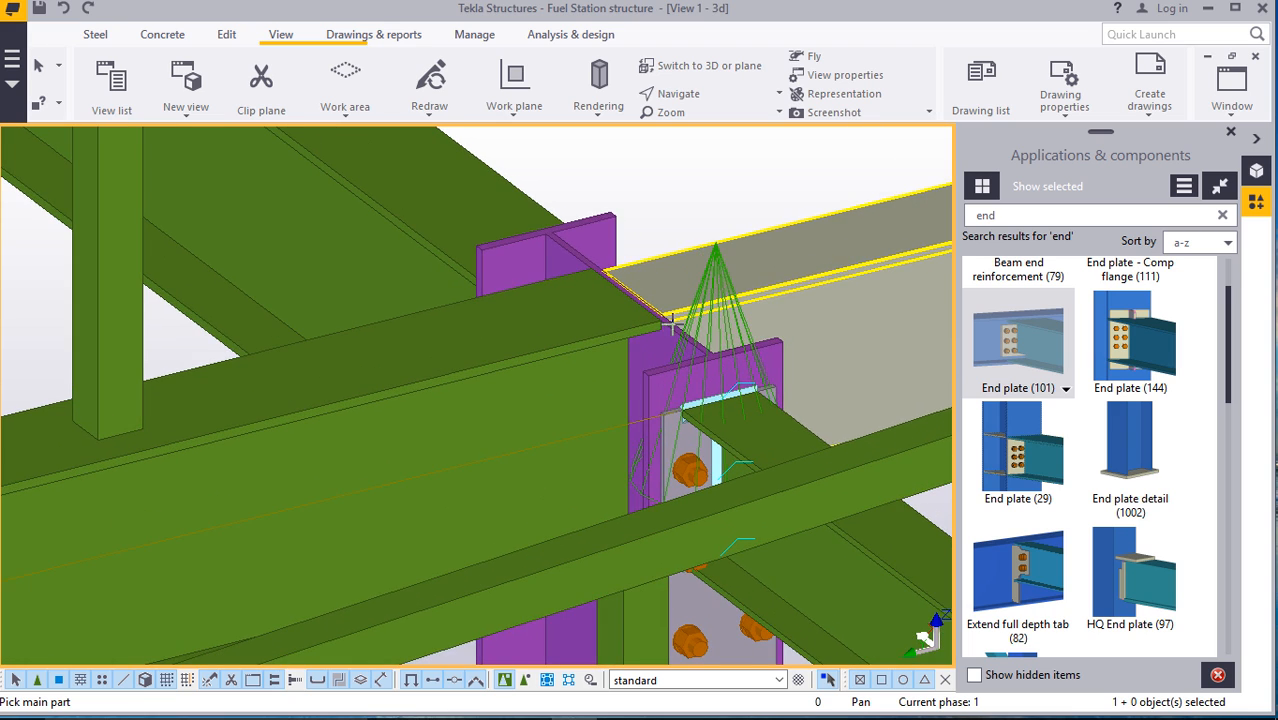
Create an End plate (101) connection between this column and the longitudinal beam on the far side of its web
{"action": "scroll", "coordinate": [722, 414], "scroll_direction": "up", "scroll_amount": 4}
{"action": "scroll", "coordinate": [636, 425], "scroll_direction": "down", "scroll_amount": 2}
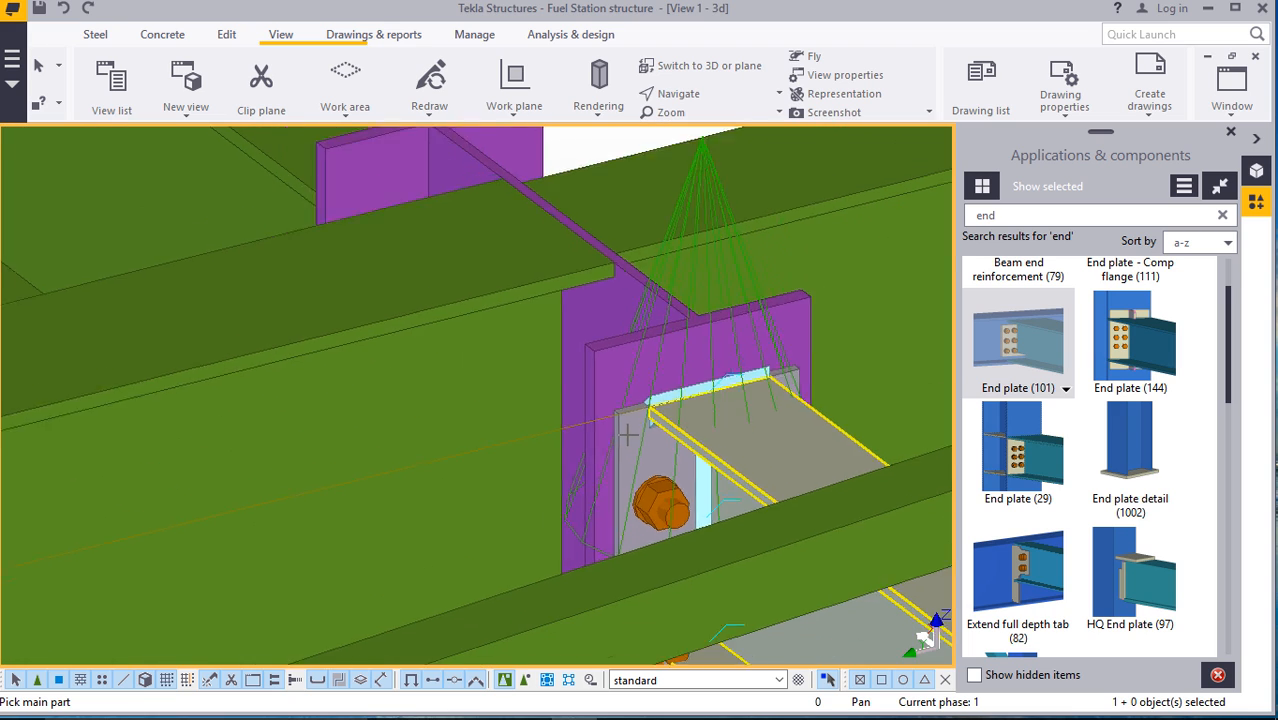
{"action": "scroll", "coordinate": [628, 432], "scroll_direction": "down", "scroll_amount": 4}
{"action": "left_click", "coordinate": [603, 376]}
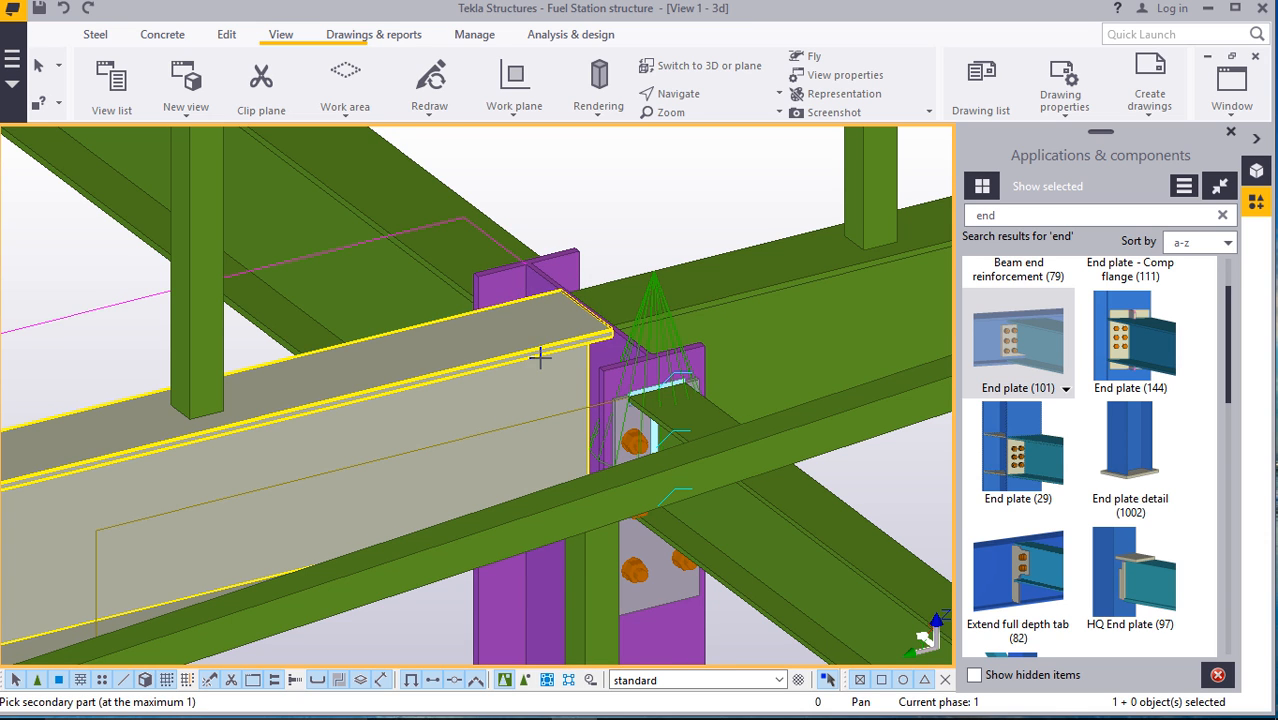
{"action": "scroll", "coordinate": [540, 357], "scroll_direction": "down", "scroll_amount": 1}
{"action": "right_click", "coordinate": [605, 200]}
{"action": "left_click", "coordinate": [625, 211]}
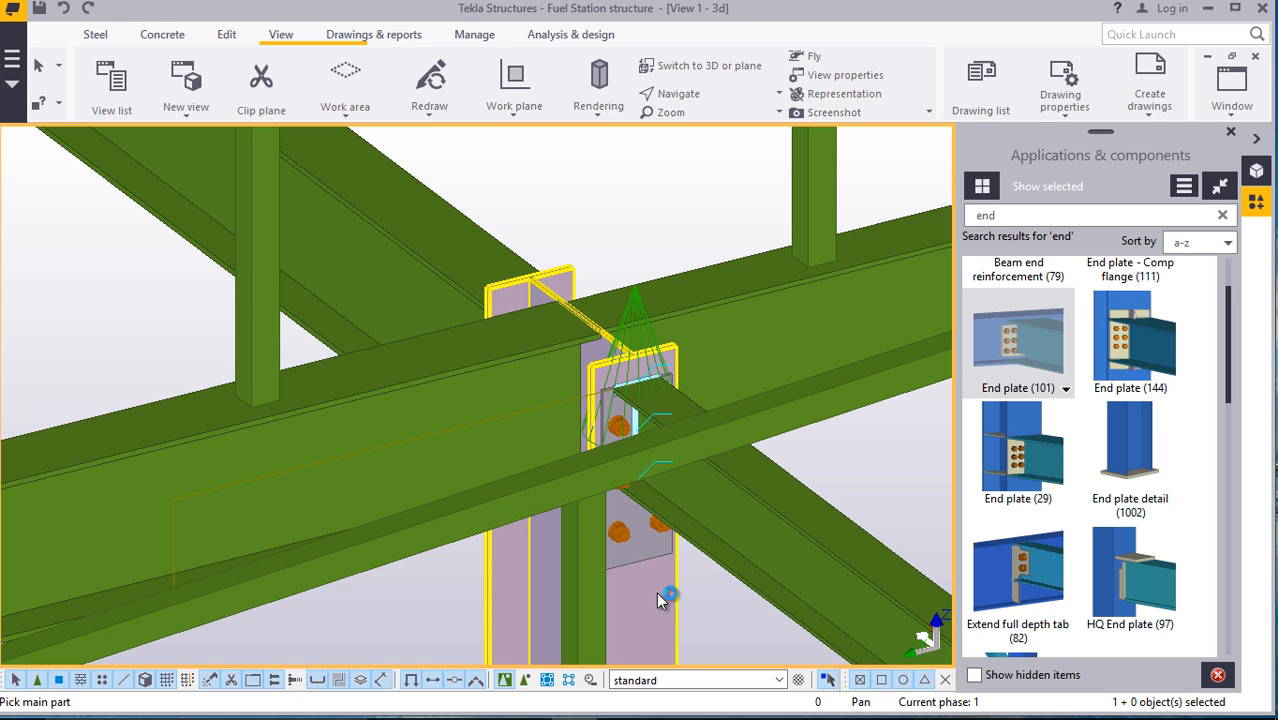
{"action": "left_click", "coordinate": [762, 319]}
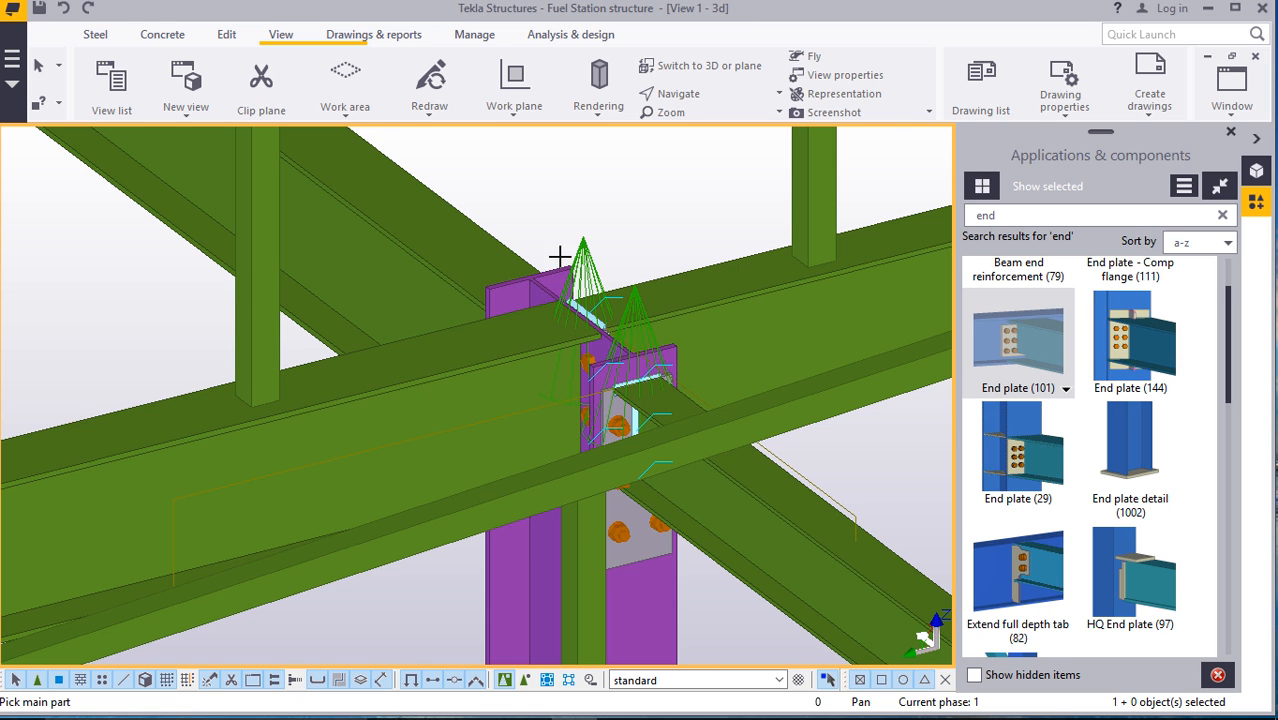
Add End plate (101) connections from the same column to the beam on the near side of its web and the beam at its rear flange
{"action": "scroll", "coordinate": [565, 354], "scroll_direction": "up", "scroll_amount": 2}
{"action": "left_click", "coordinate": [700, 650]}
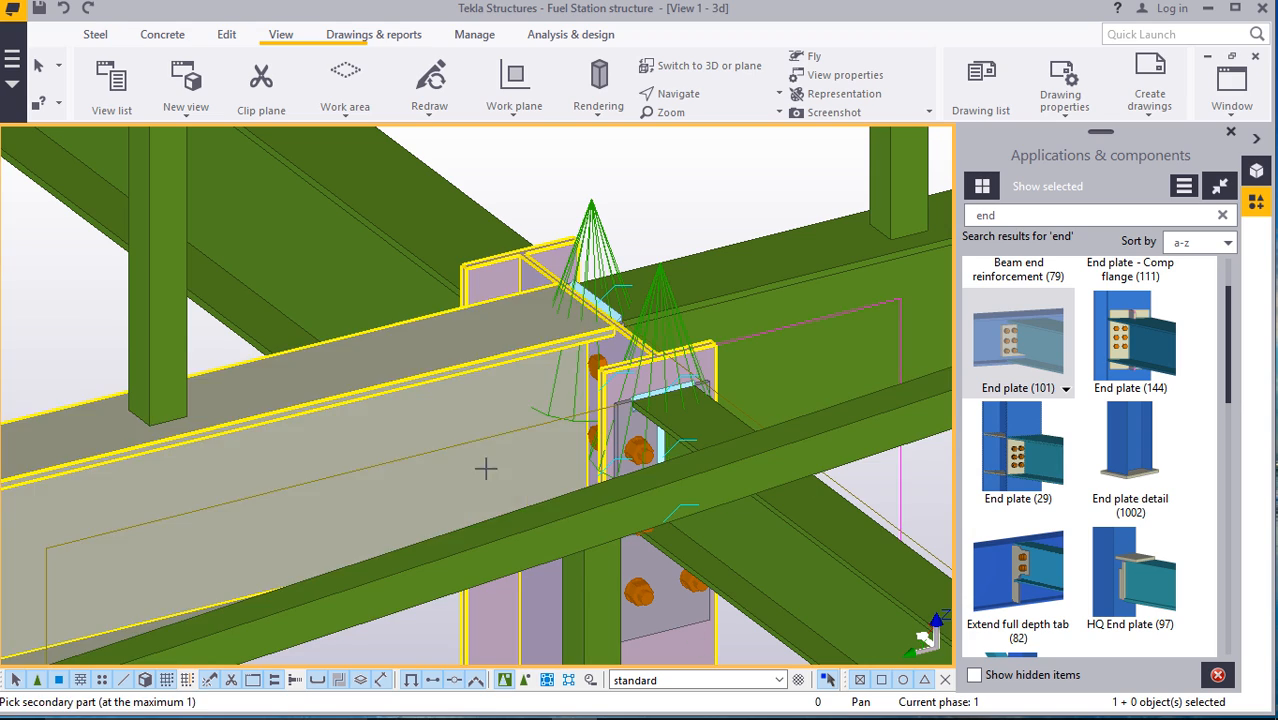
{"action": "left_click", "coordinate": [474, 457]}
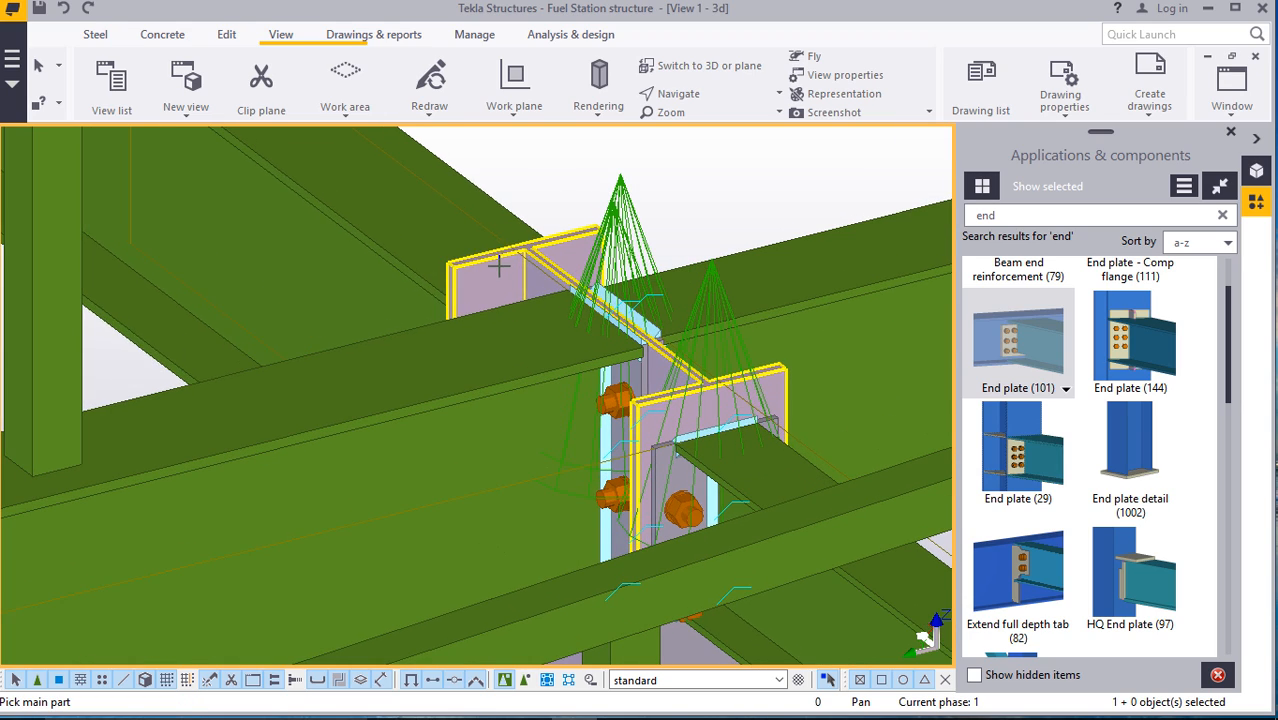
{"action": "left_click", "coordinate": [500, 267]}
{"action": "left_click", "coordinate": [419, 206]}
Create End plate (101) connections between the last unconnected column and the beams on both sides of its web
{"action": "scroll", "coordinate": [516, 268], "scroll_direction": "down", "scroll_amount": 8}
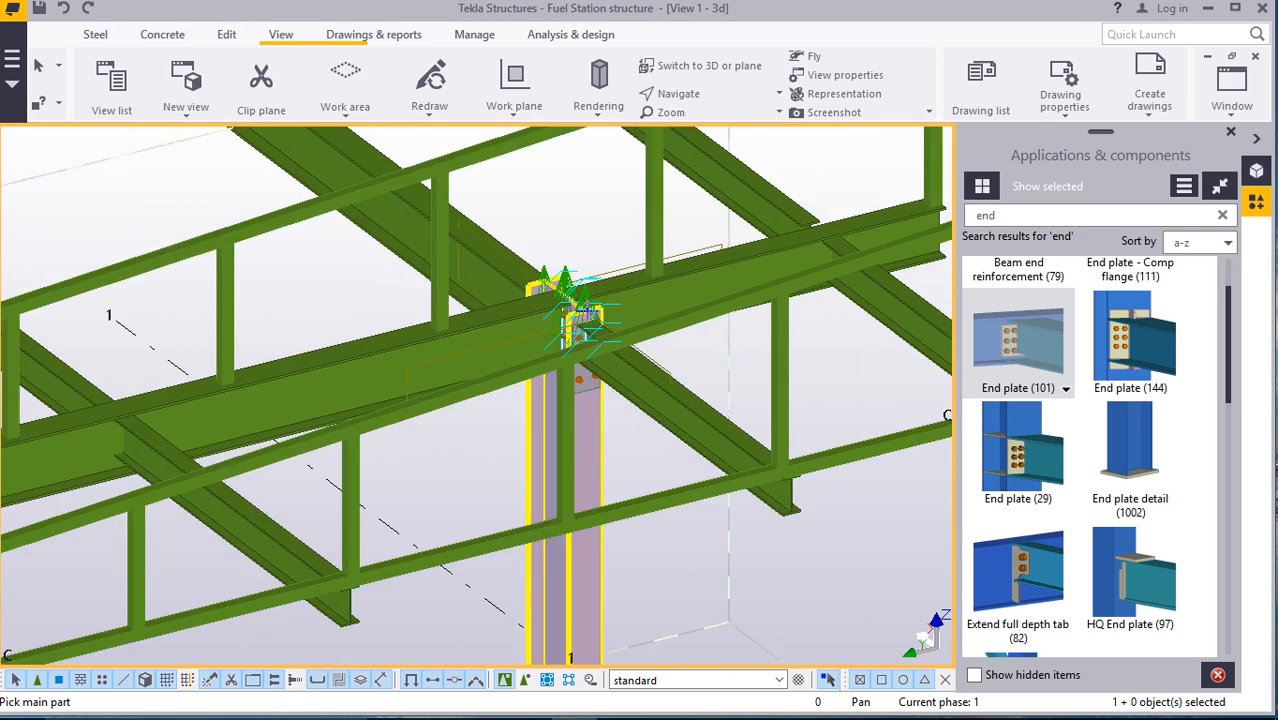
{"action": "scroll", "coordinate": [638, 316], "scroll_direction": "down", "scroll_amount": 5}
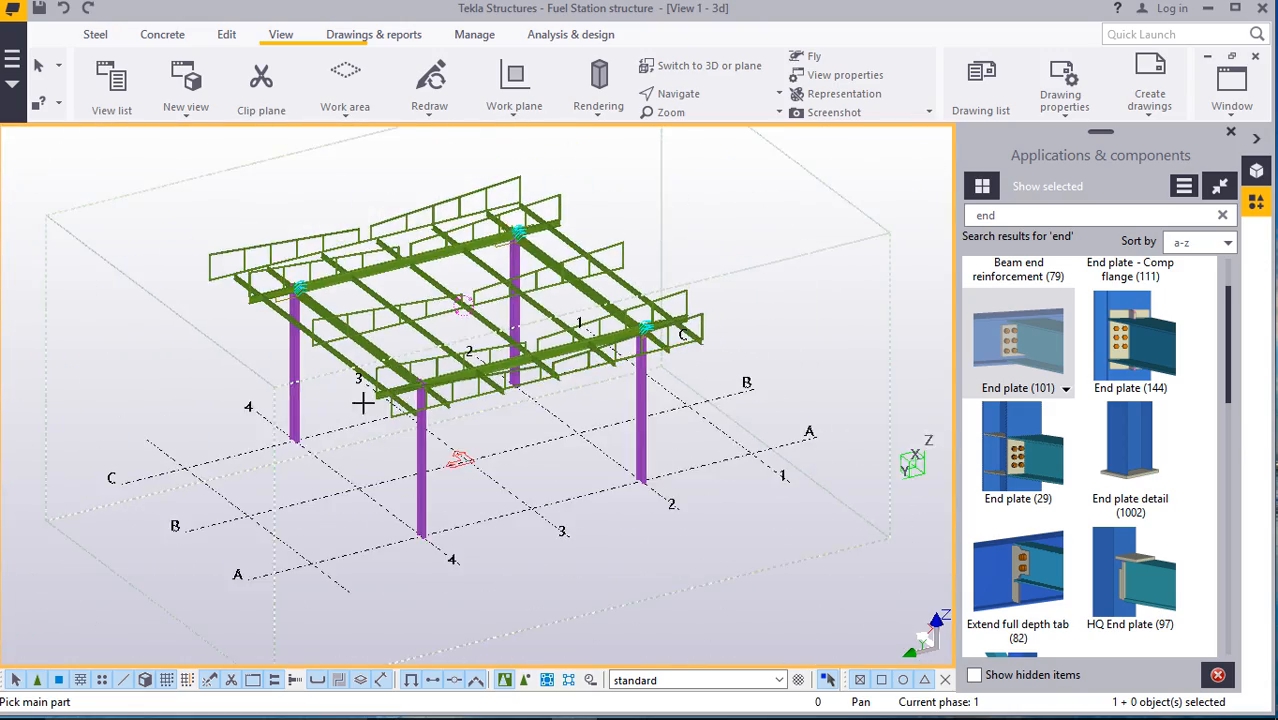
{"action": "scroll", "coordinate": [438, 357], "scroll_direction": "up", "scroll_amount": 6}
{"action": "scroll", "coordinate": [438, 357], "scroll_direction": "up", "scroll_amount": 10}
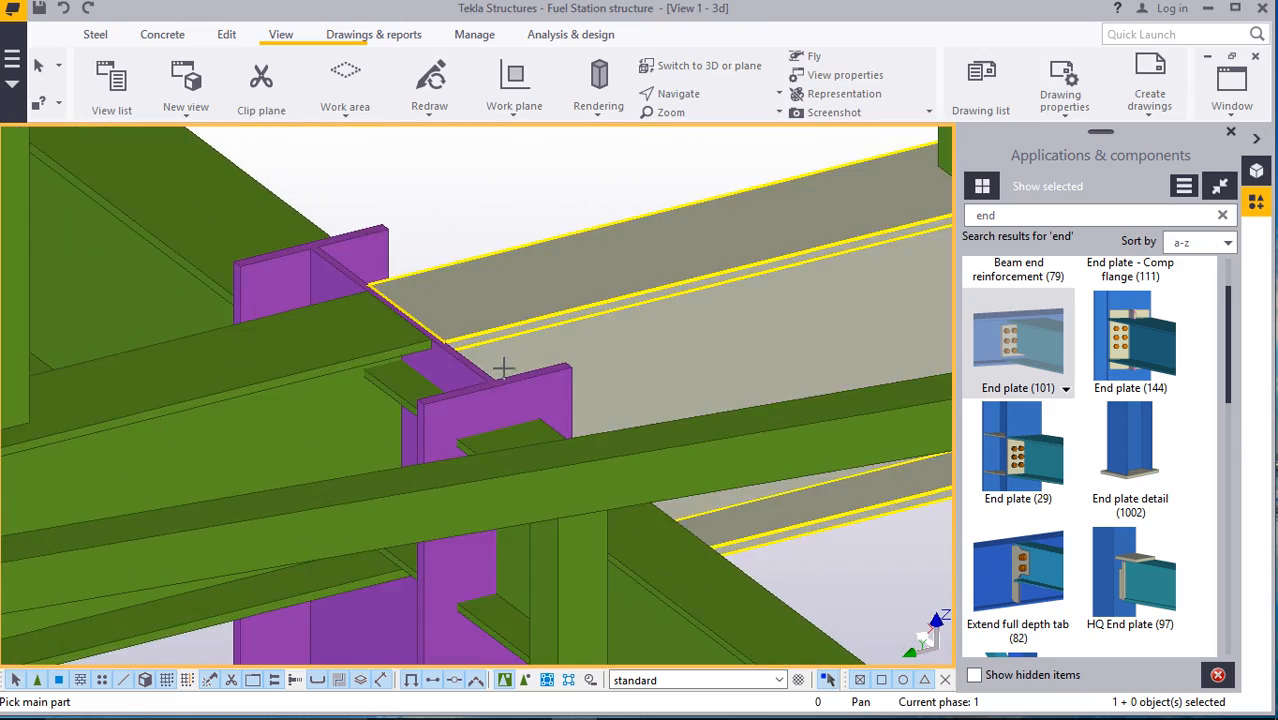
{"action": "left_click", "coordinate": [519, 380]}
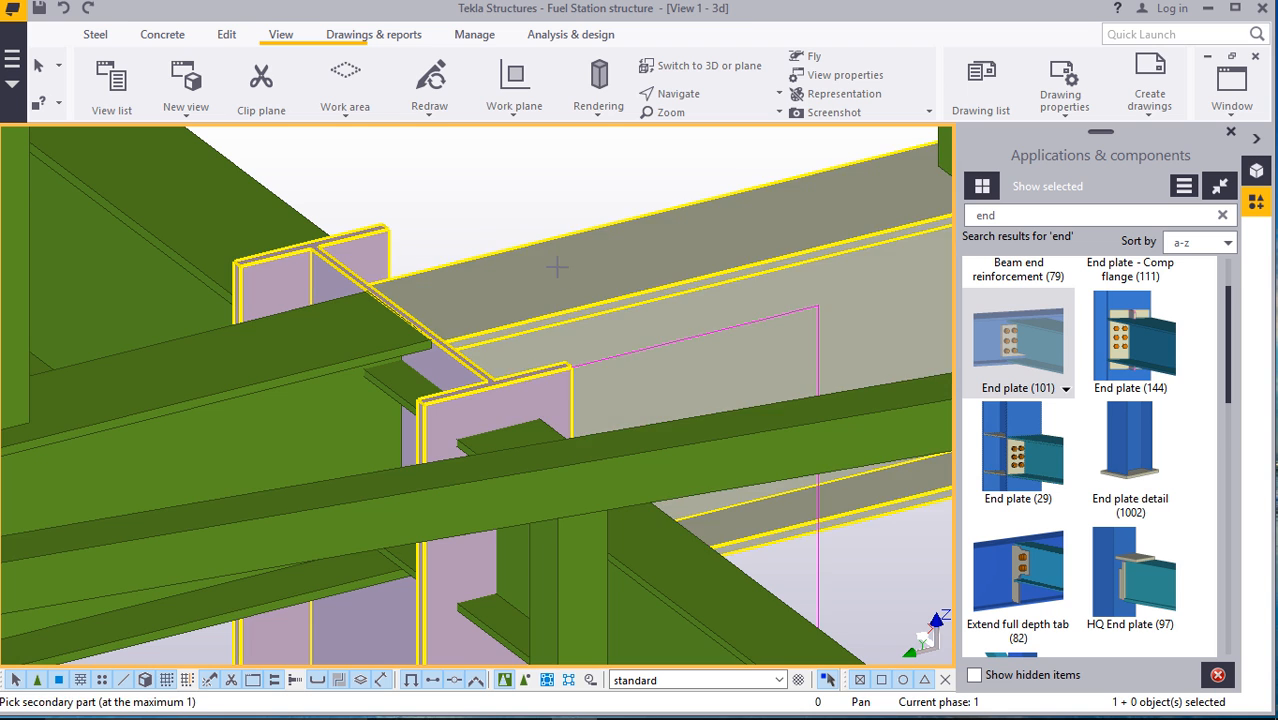
{"action": "left_click", "coordinate": [556, 266]}
{"action": "scroll", "coordinate": [297, 335], "scroll_direction": "up", "scroll_amount": 1}
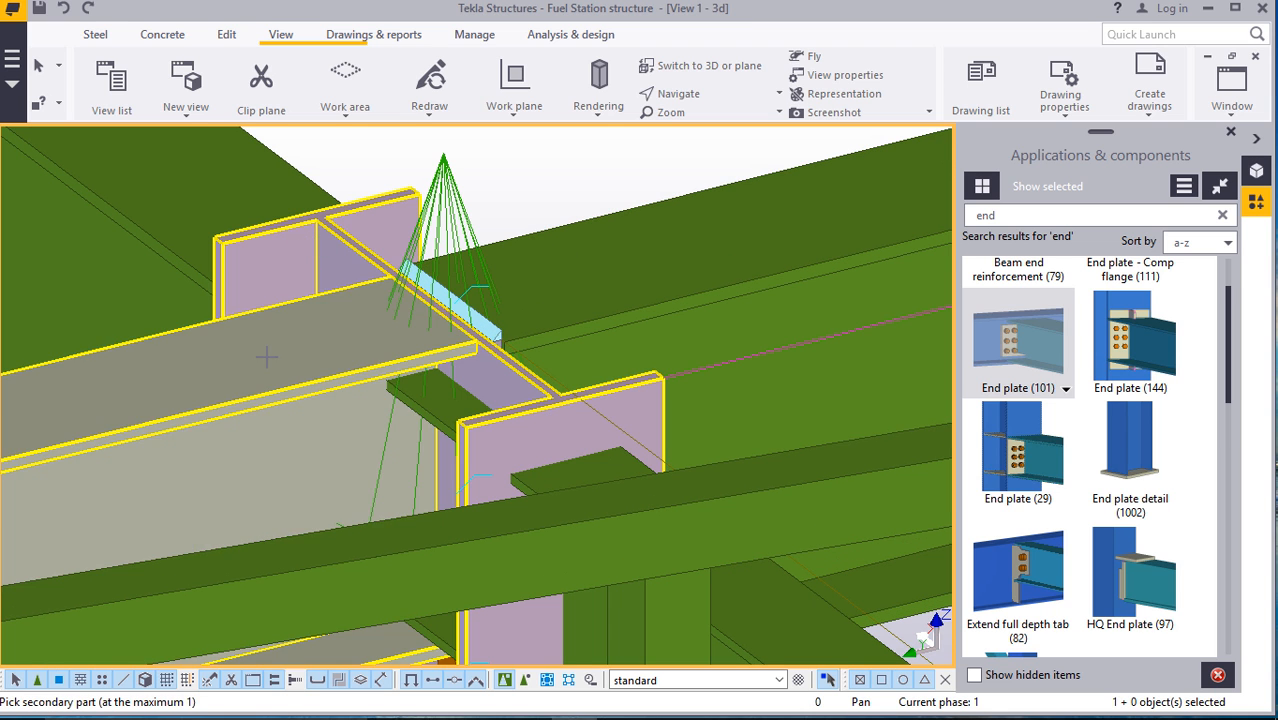
{"action": "left_click", "coordinate": [265, 354]}
Create End plate (101) connections between the last column and the beams meeting its rear and front flanges
{"action": "scroll", "coordinate": [338, 368], "scroll_direction": "down", "scroll_amount": 2}
{"action": "left_click", "coordinate": [242, 267]}
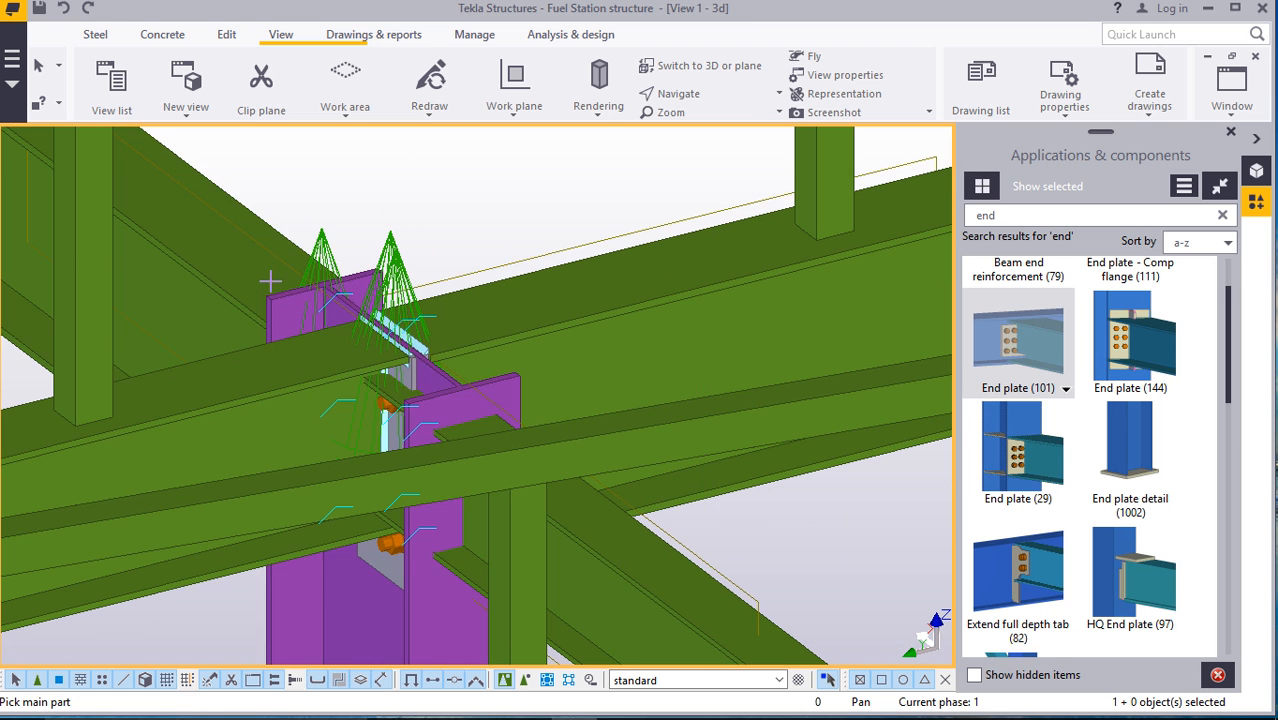
{"action": "scroll", "coordinate": [268, 280], "scroll_direction": "down", "scroll_amount": 2}
{"action": "scroll", "coordinate": [492, 470], "scroll_direction": "up", "scroll_amount": 3}
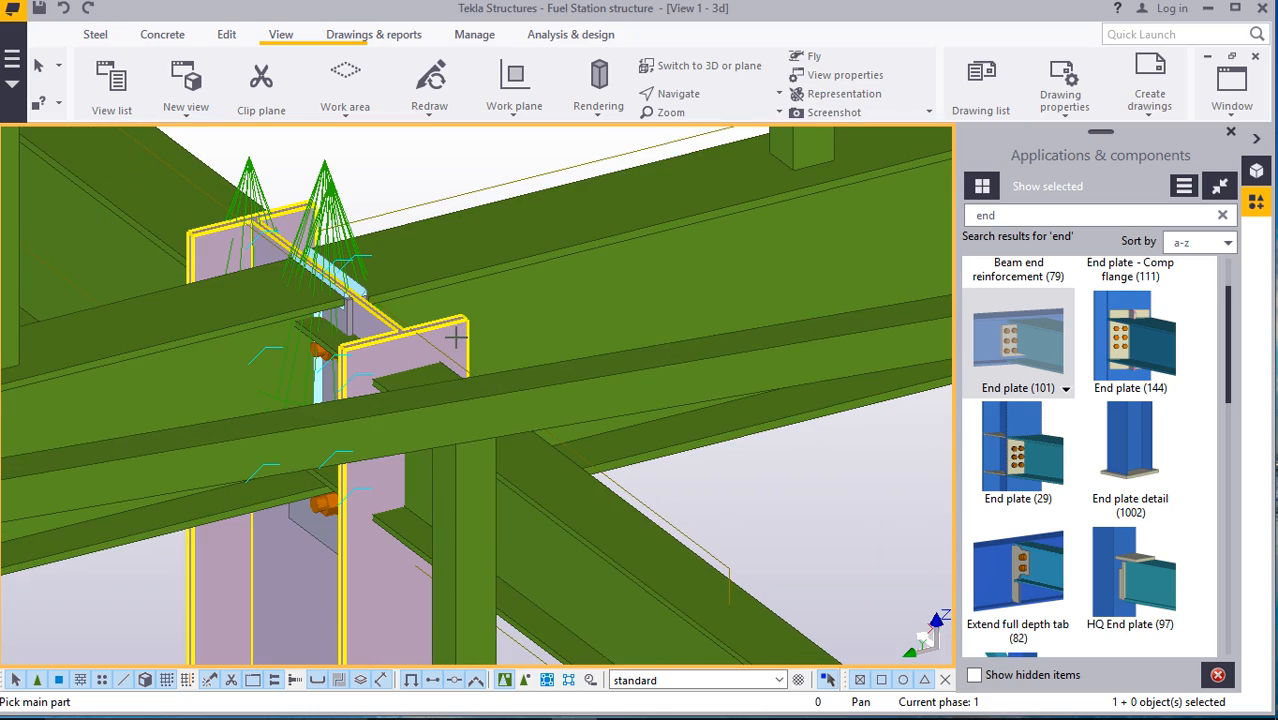
{"action": "left_click", "coordinate": [456, 337]}
{"action": "left_click", "coordinate": [727, 564]}
Examine the column connections and overhanging frame members around the canopy, and end the connection command
{"action": "scroll", "coordinate": [402, 360], "scroll_direction": "down", "scroll_amount": 2}
{"action": "scroll", "coordinate": [470, 380], "scroll_direction": "down", "scroll_amount": 5}
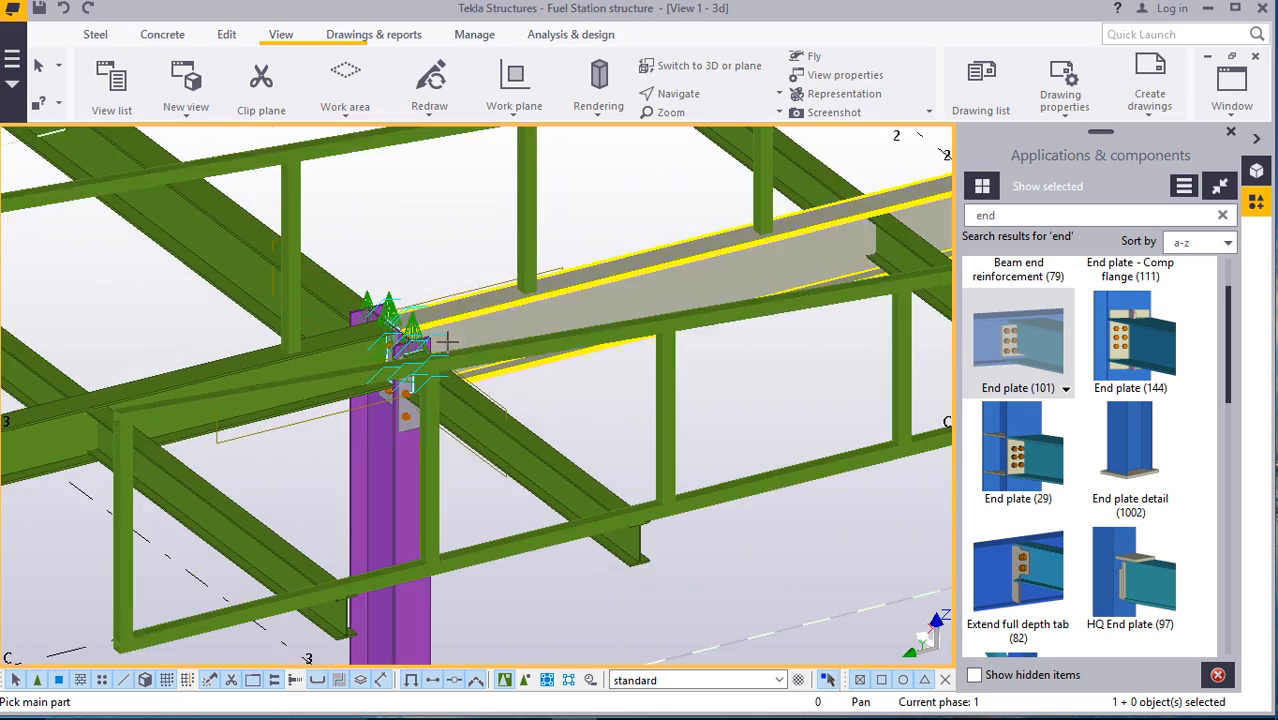
{"action": "scroll", "coordinate": [530, 468], "scroll_direction": "down", "scroll_amount": 3}
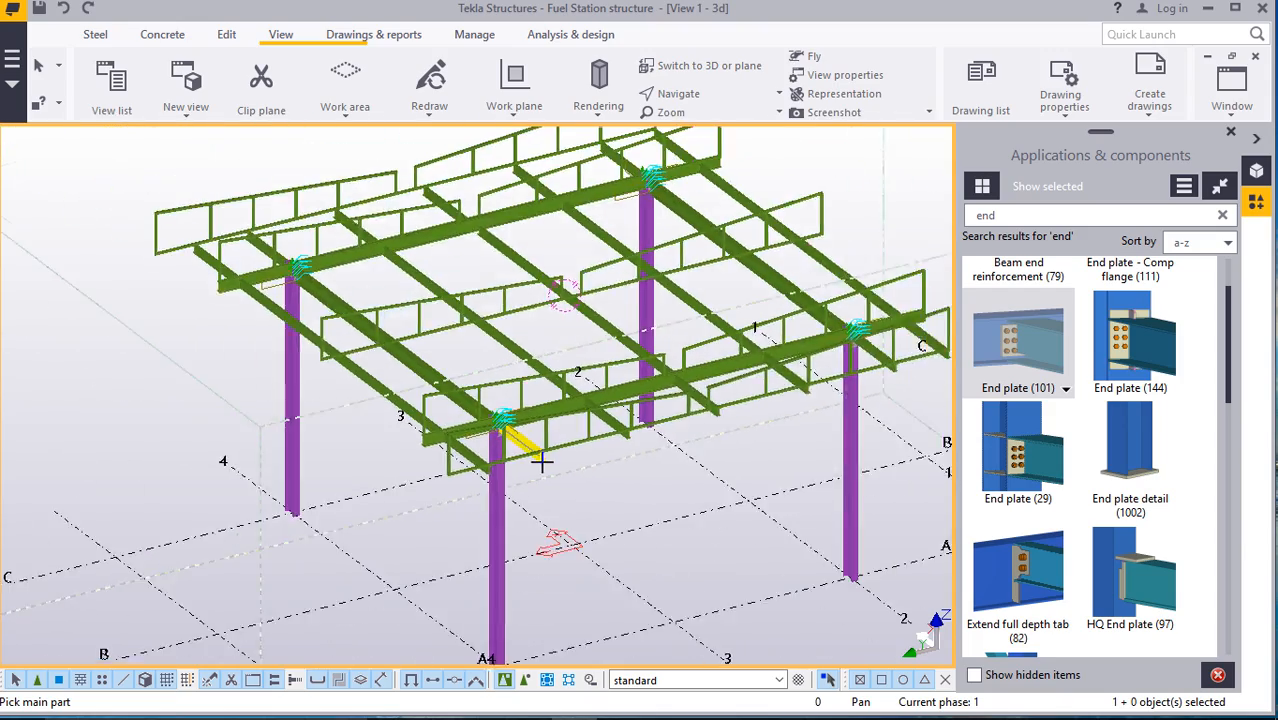
{"action": "scroll", "coordinate": [516, 478], "scroll_direction": "up", "scroll_amount": 5}
{"action": "scroll", "coordinate": [516, 478], "scroll_direction": "up", "scroll_amount": 4}
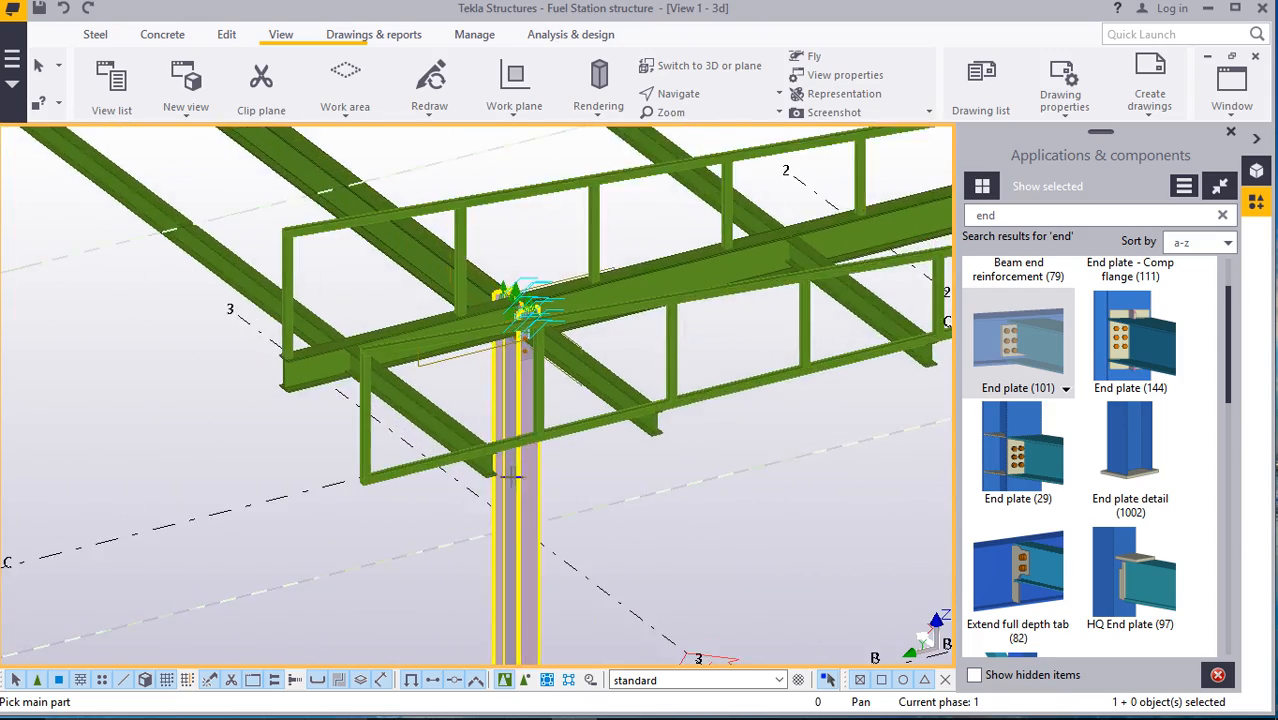
{"action": "scroll", "coordinate": [454, 447], "scroll_direction": "down", "scroll_amount": 5}
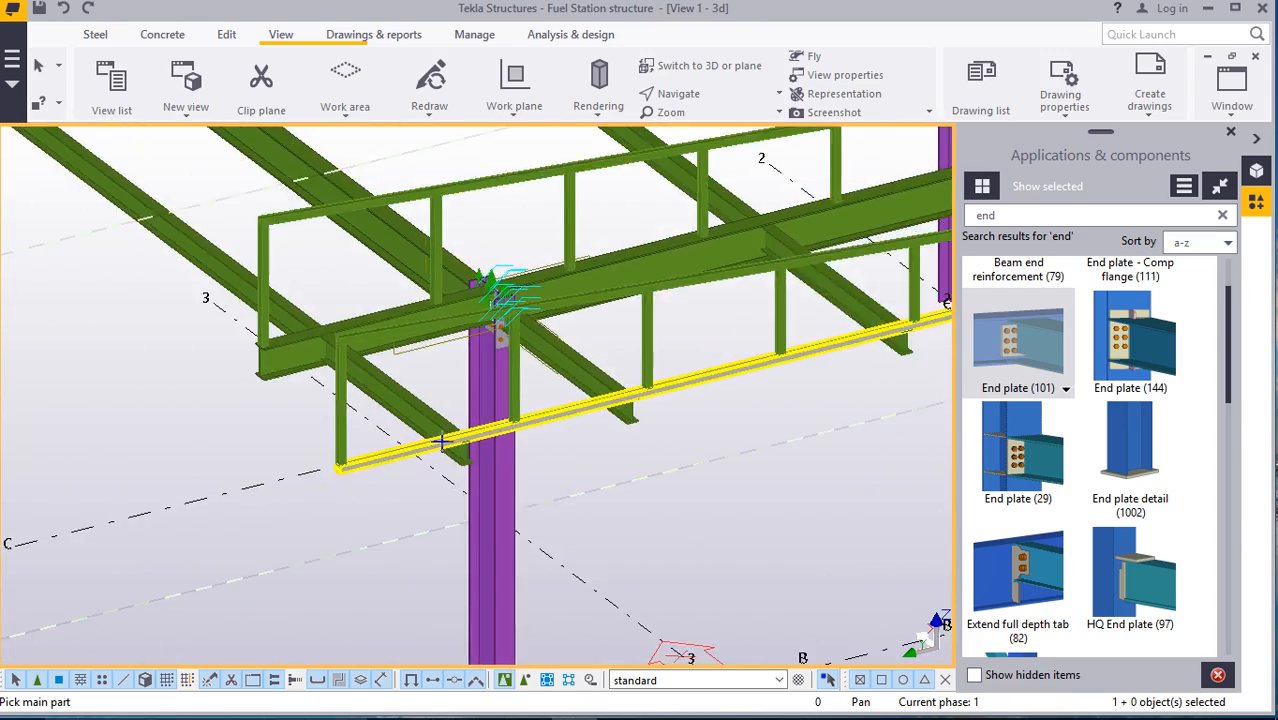
{"action": "scroll", "coordinate": [370, 448], "scroll_direction": "up", "scroll_amount": 2}
{"action": "scroll", "coordinate": [370, 450], "scroll_direction": "up", "scroll_amount": 3}
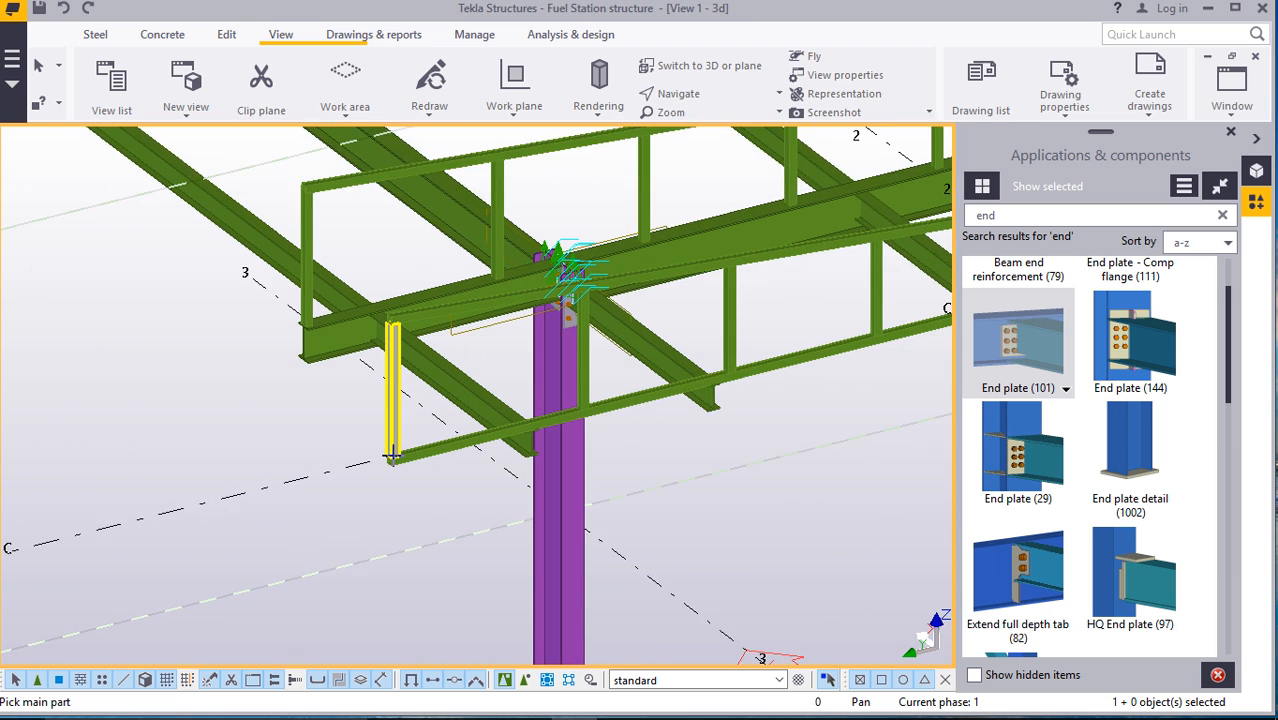
{"action": "scroll", "coordinate": [385, 433], "scroll_direction": "up", "scroll_amount": 1}
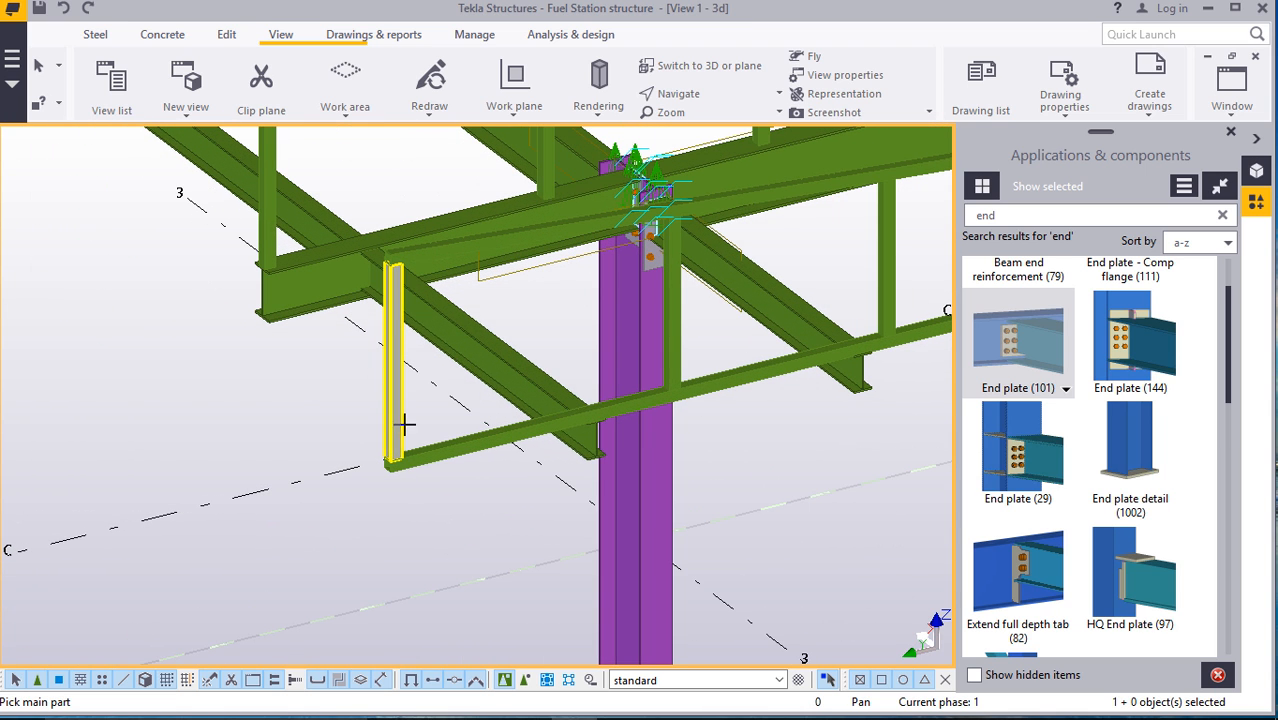
{"action": "scroll", "coordinate": [336, 397], "scroll_direction": "down", "scroll_amount": 6}
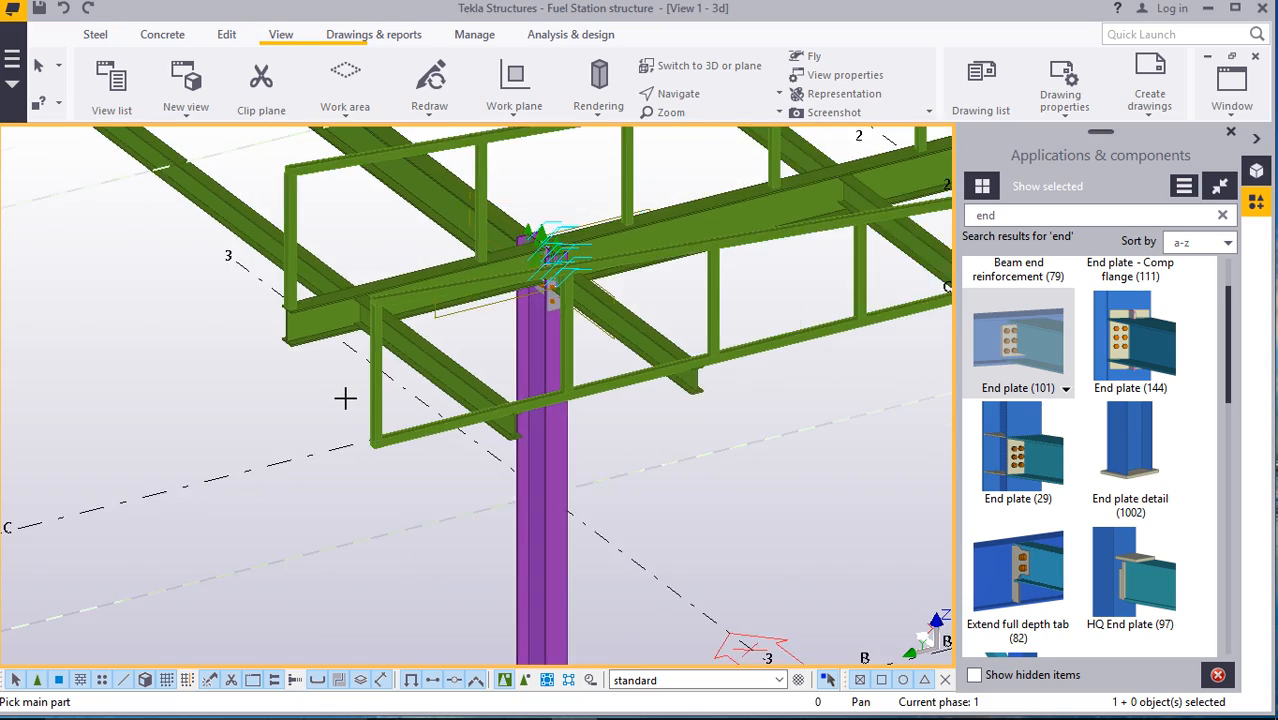
{"action": "scroll", "coordinate": [363, 398], "scroll_direction": "up", "scroll_amount": 1}
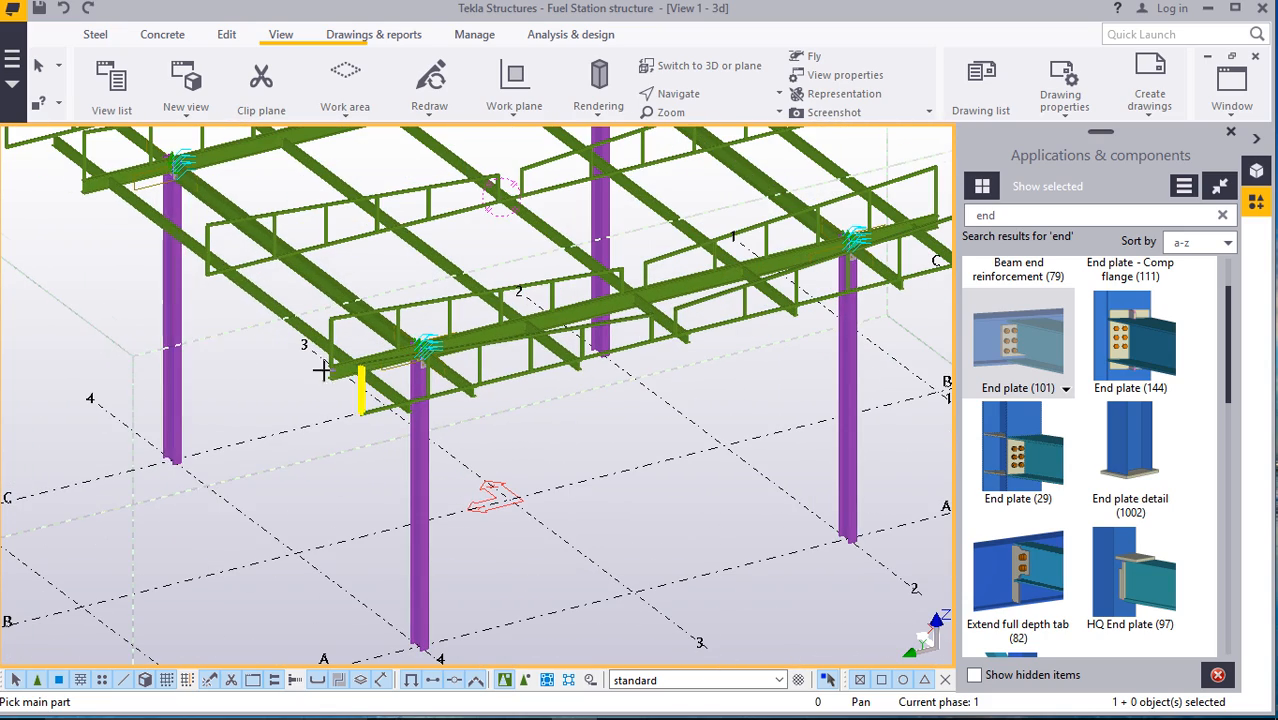
{"action": "right_click", "coordinate": [71, 257]}
{"action": "left_click", "coordinate": [251, 352]}
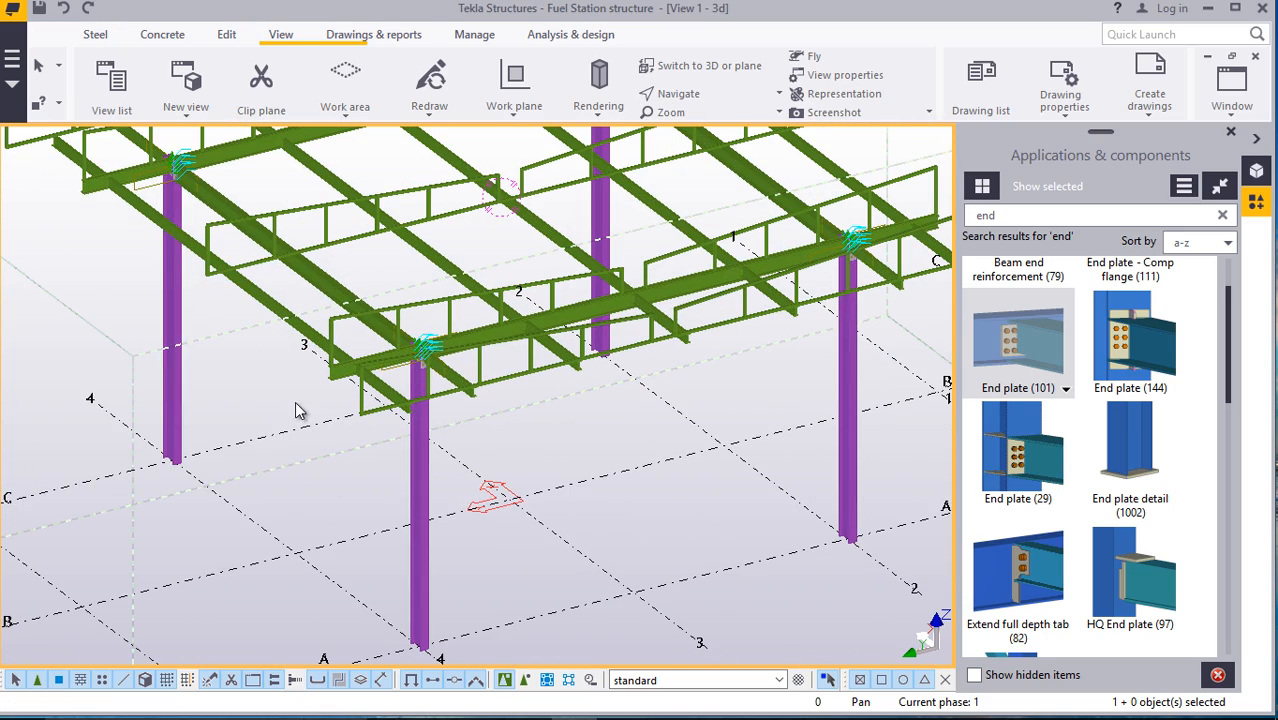
Create an End plate (101) connection between the main beam's web and the secondary beam framing into it between columns
{"action": "scroll", "coordinate": [296, 410], "scroll_direction": "down", "scroll_amount": 2}
{"action": "scroll", "coordinate": [382, 562], "scroll_direction": "up", "scroll_amount": 7}
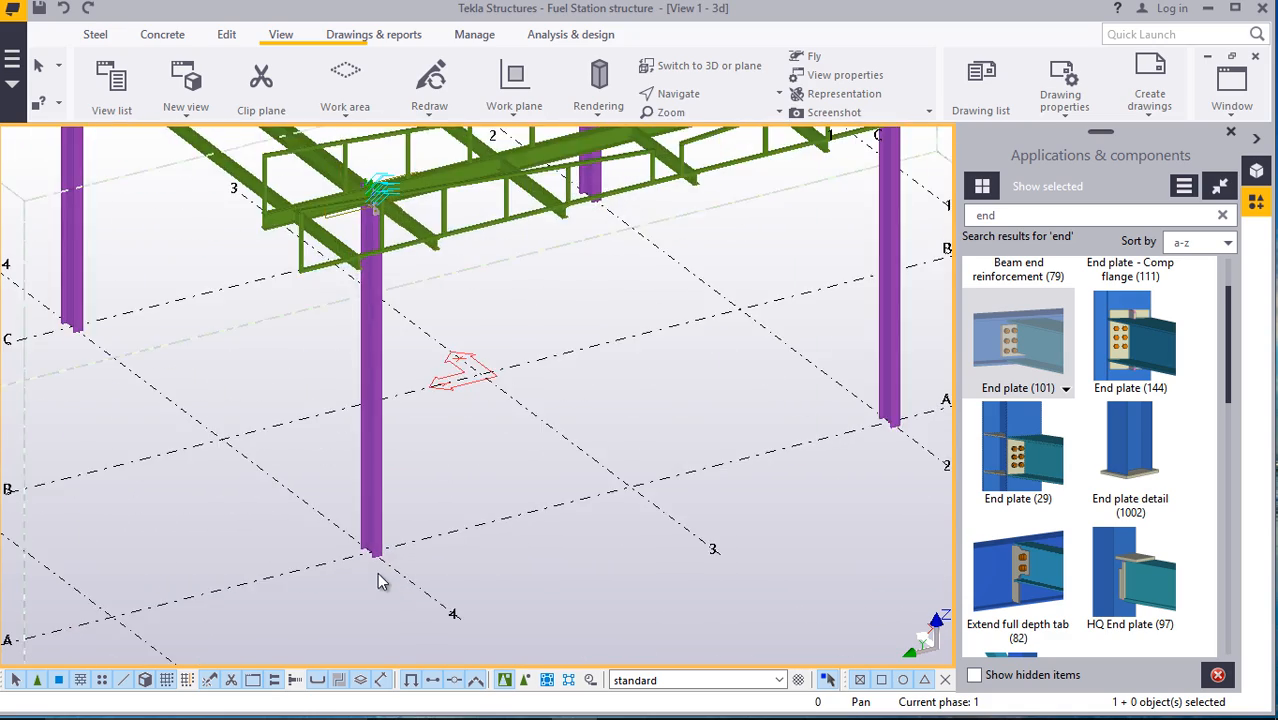
{"action": "scroll", "coordinate": [394, 564], "scroll_direction": "down", "scroll_amount": 4}
{"action": "left_click", "coordinate": [692, 99]}
{"action": "left_click", "coordinate": [690, 128]}
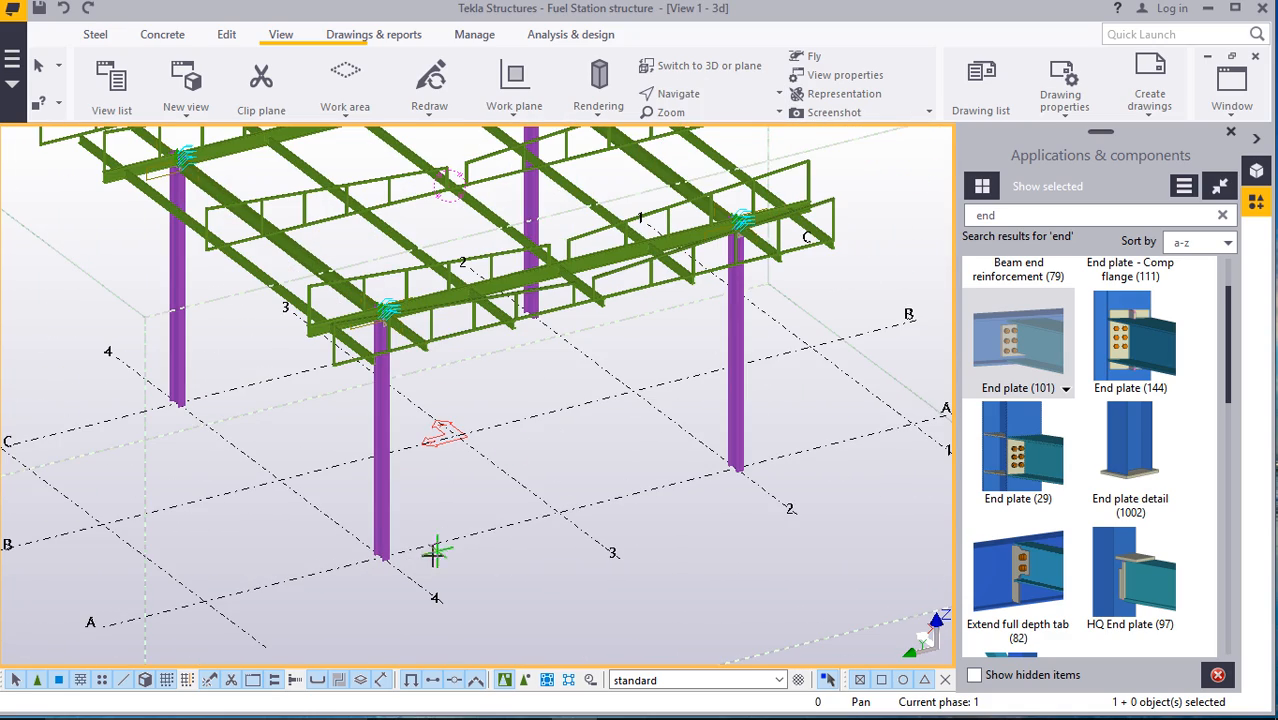
{"action": "left_click_drag", "start_coordinate": [404, 549], "coordinate": [99, 516]}
{"action": "scroll", "coordinate": [473, 330], "scroll_direction": "up", "scroll_amount": 8}
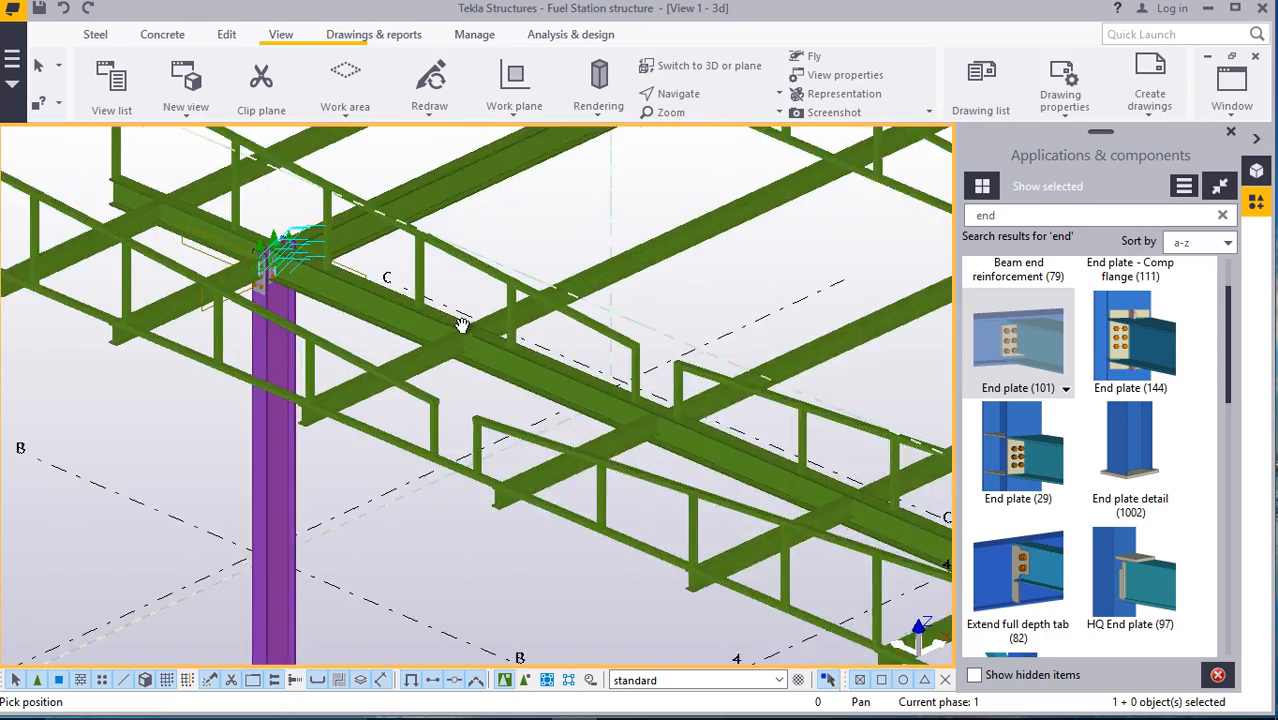
{"action": "scroll", "coordinate": [473, 330], "scroll_direction": "up", "scroll_amount": 6}
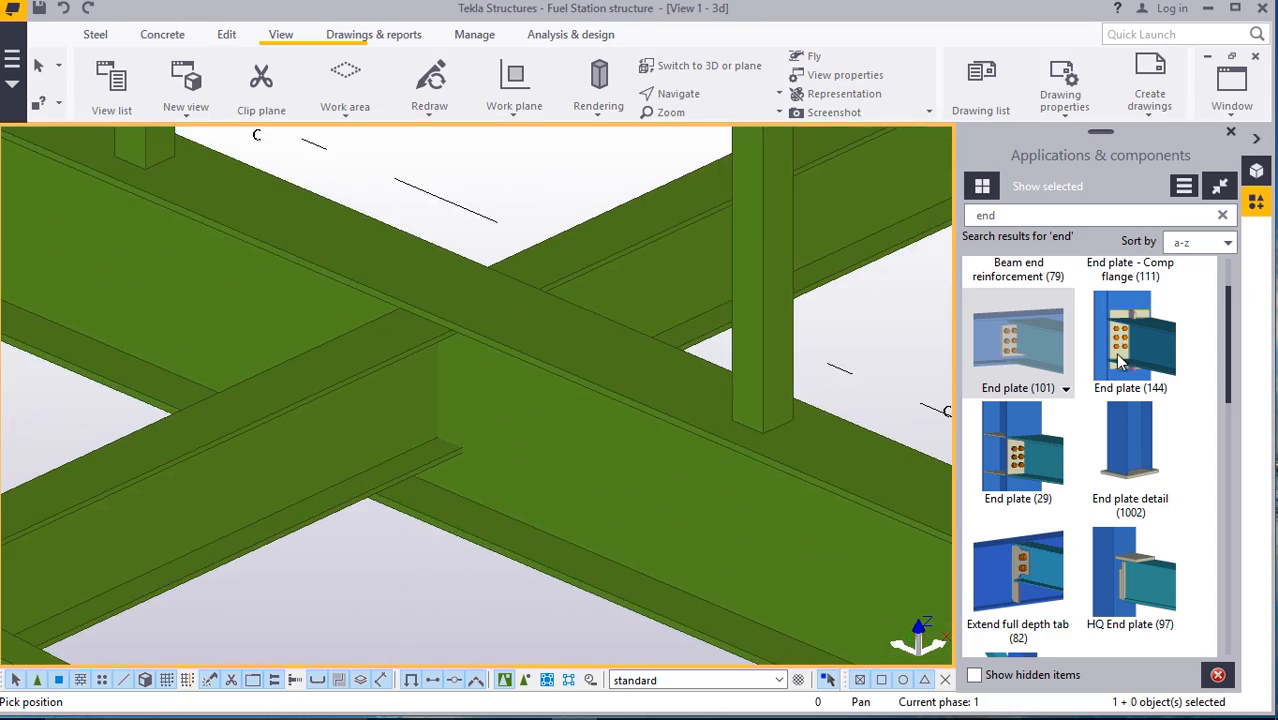
{"action": "scroll", "coordinate": [446, 412], "scroll_direction": "up", "scroll_amount": 3}
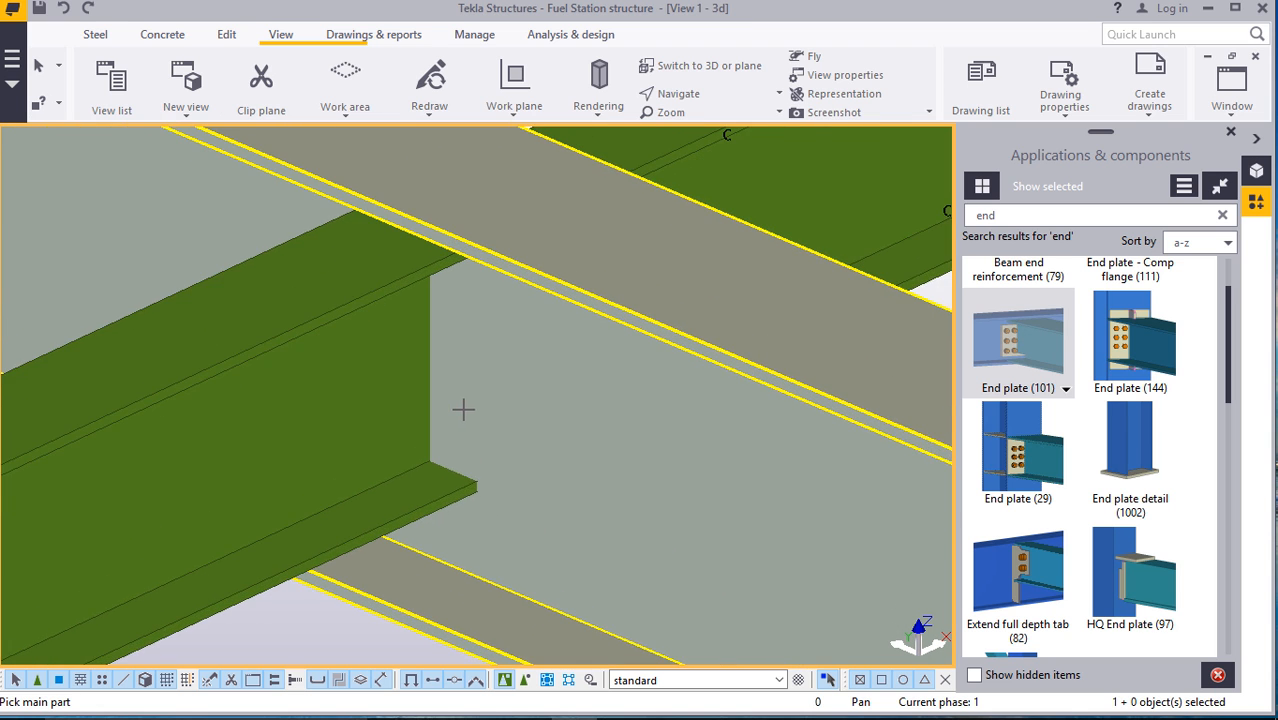
{"action": "scroll", "coordinate": [464, 412], "scroll_direction": "down", "scroll_amount": 4}
{"action": "left_click", "coordinate": [502, 416]}
{"action": "left_click", "coordinate": [414, 400]}
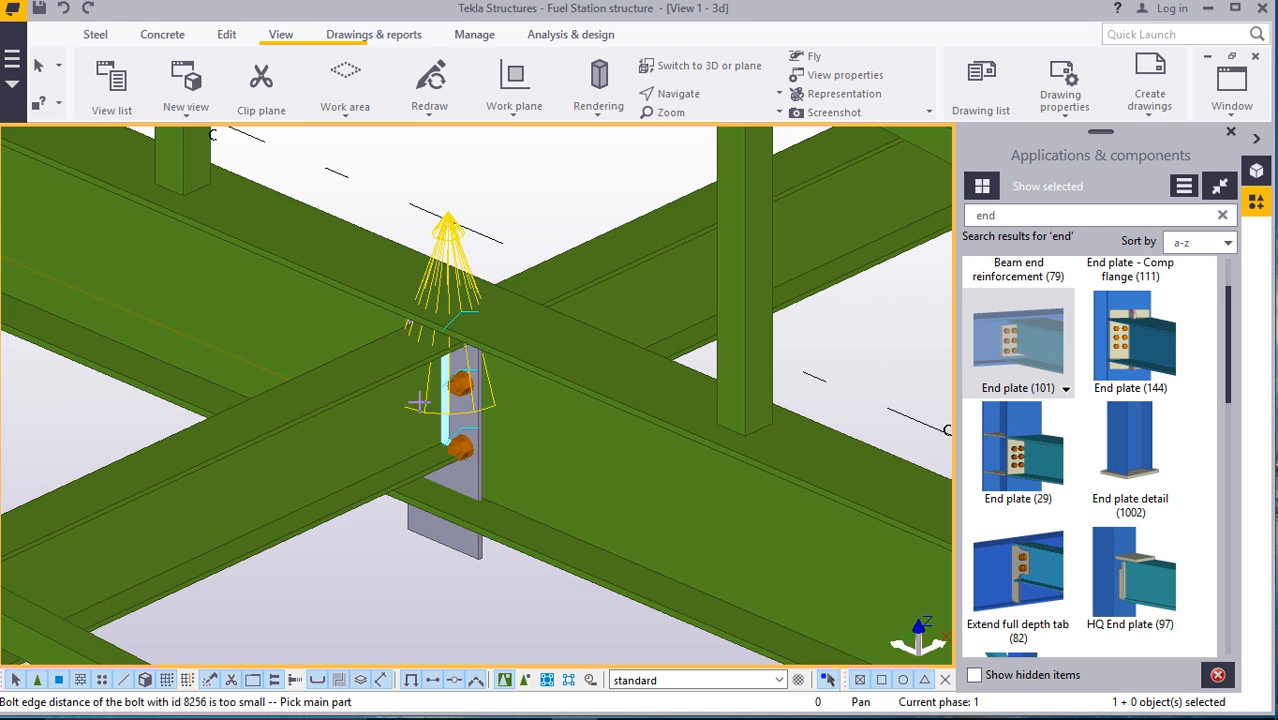
Modify the new beam-to-beam End plate (101) connection to use a 50 mm bolt edge distance and 75 mm bolt spacing
{"action": "right_click", "coordinate": [524, 405]}
{"action": "left_click", "coordinate": [555, 414]}
{"action": "double_click", "coordinate": [460, 383]}
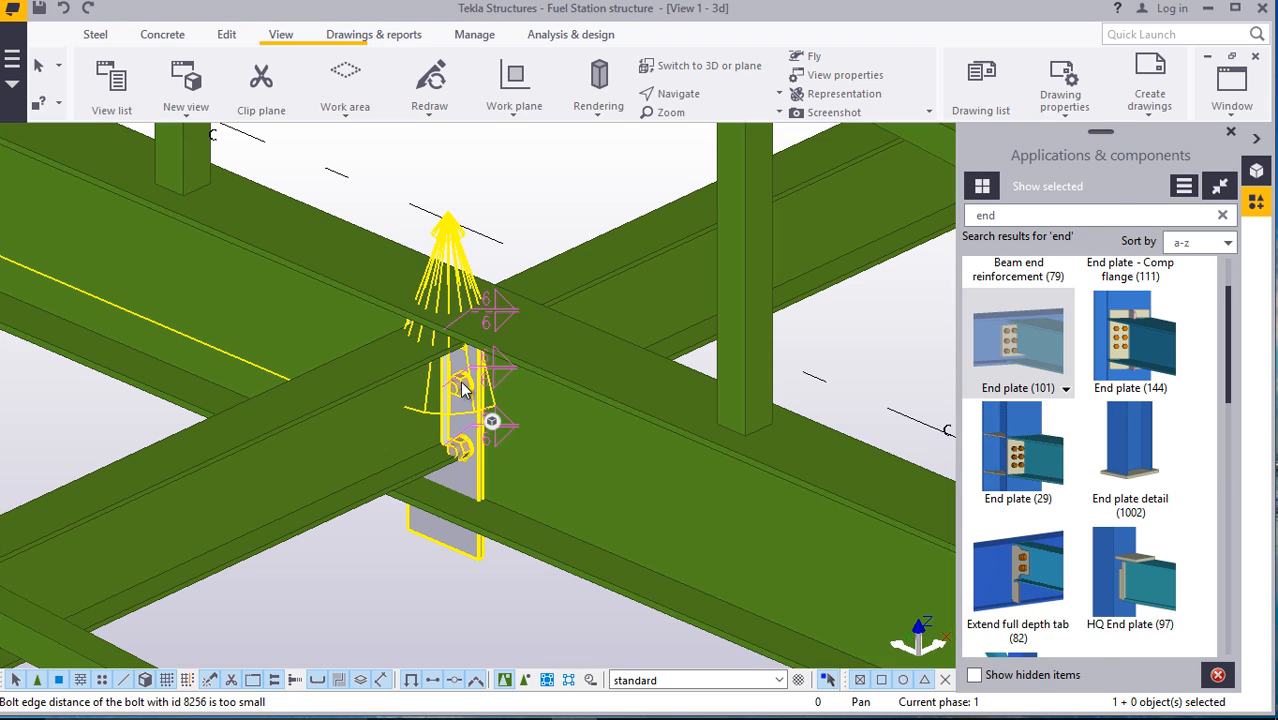
{"action": "left_click", "coordinate": [764, 122]}
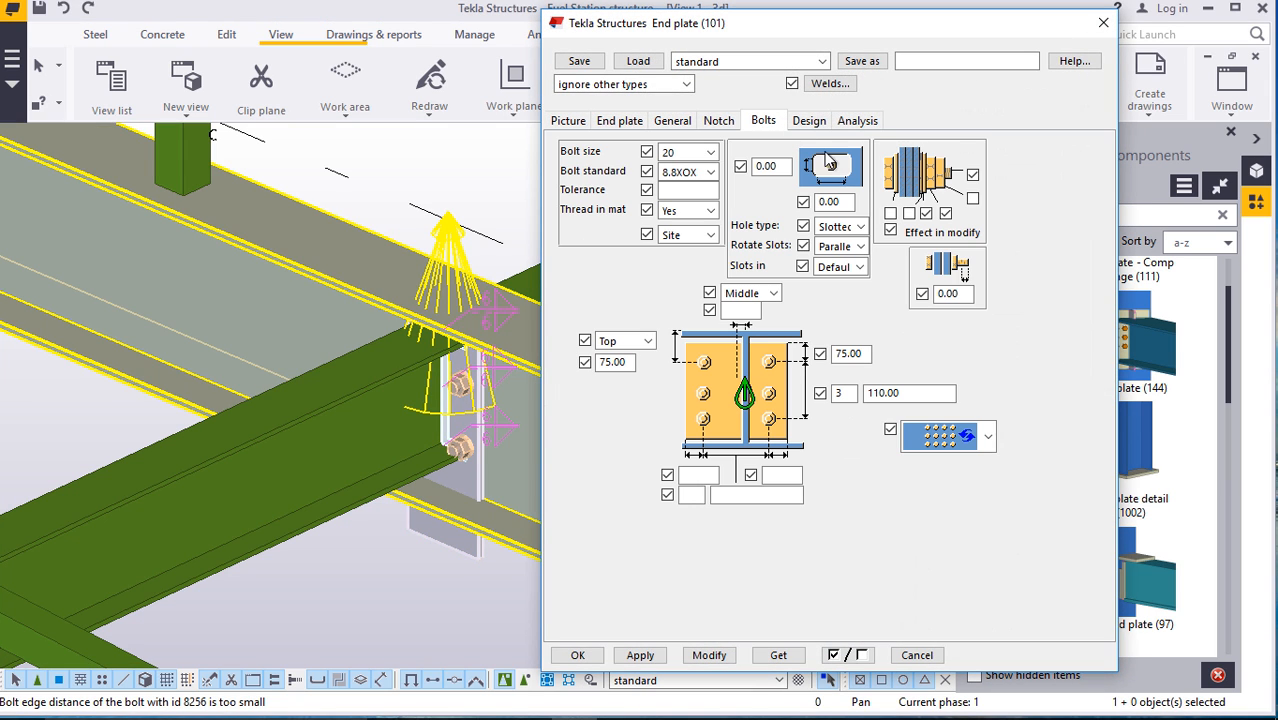
{"action": "left_click", "coordinate": [709, 656]}
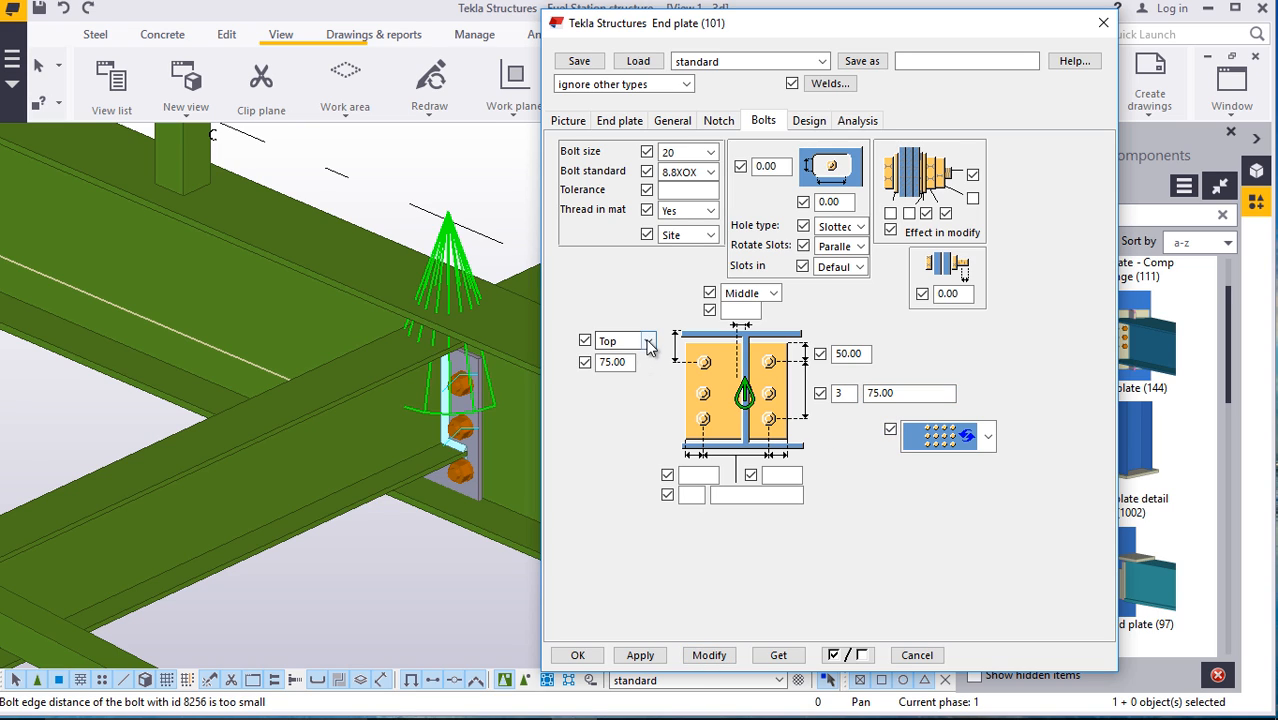
Set the connection's vertical bolt group position to Middle, clear its 75 mm offset, and apply the modification
{"action": "left_click", "coordinate": [709, 655]}
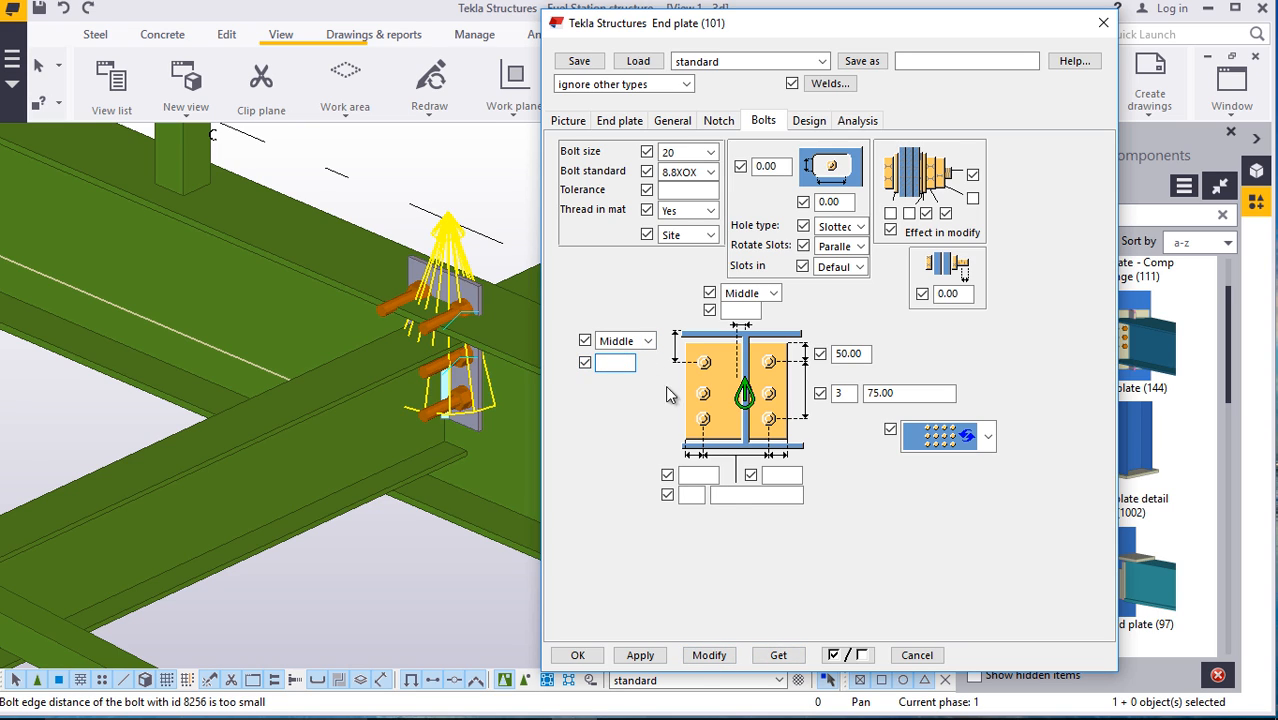
{"action": "left_click", "coordinate": [722, 668]}
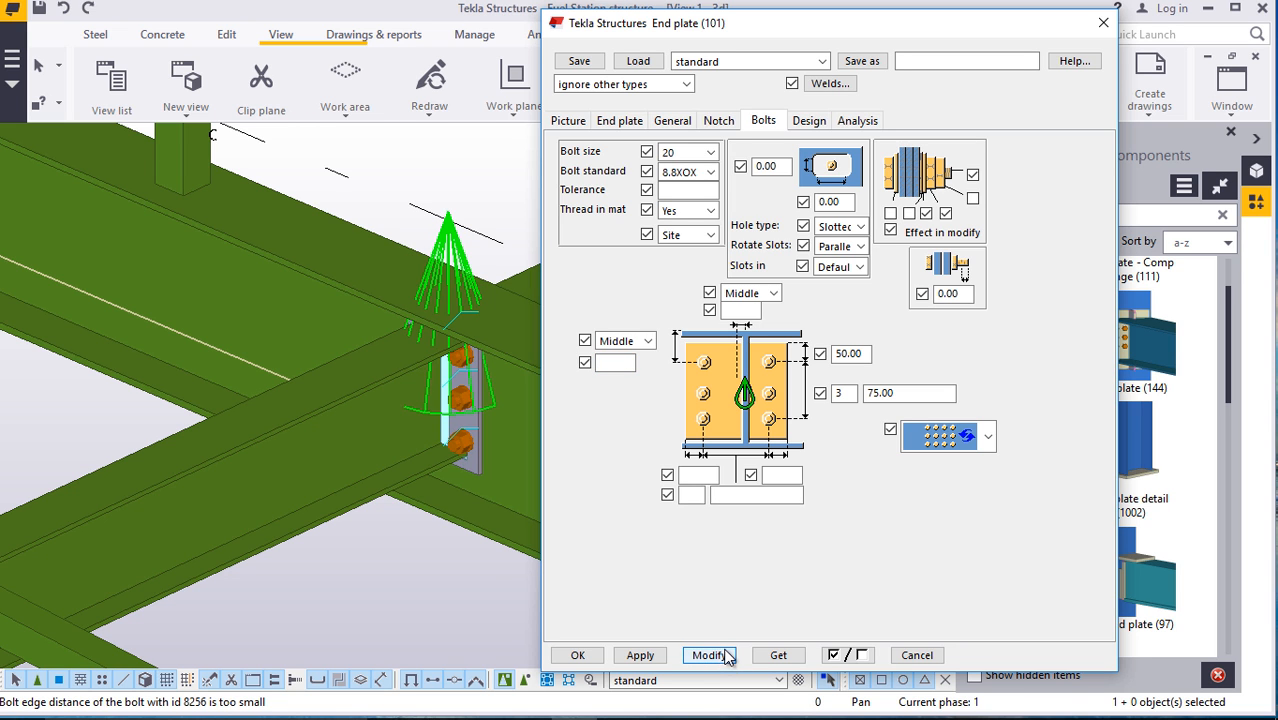
{"action": "left_click", "coordinate": [576, 655]}
{"action": "scroll", "coordinate": [480, 360], "scroll_direction": "up", "scroll_amount": 6}
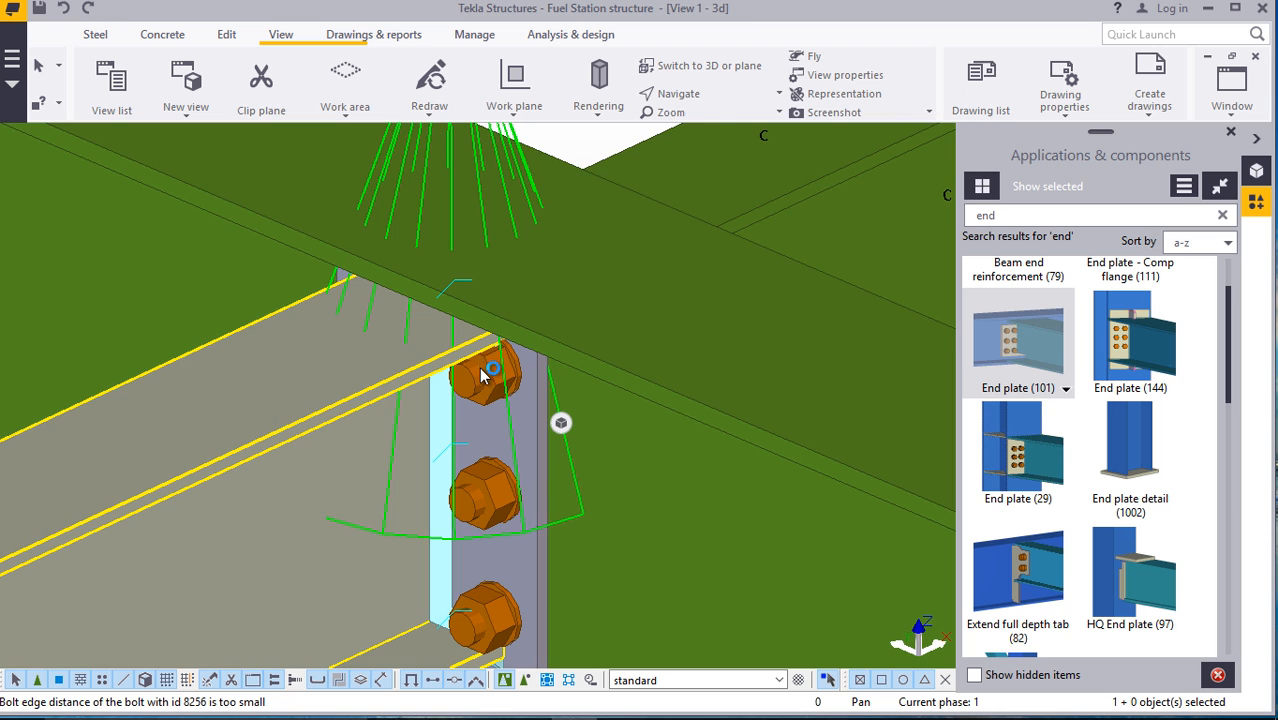
Create the matching End plate (101) connection for the secondary beam on the opposite side of the same main beam
{"action": "scroll", "coordinate": [480, 370], "scroll_direction": "down", "scroll_amount": 6}
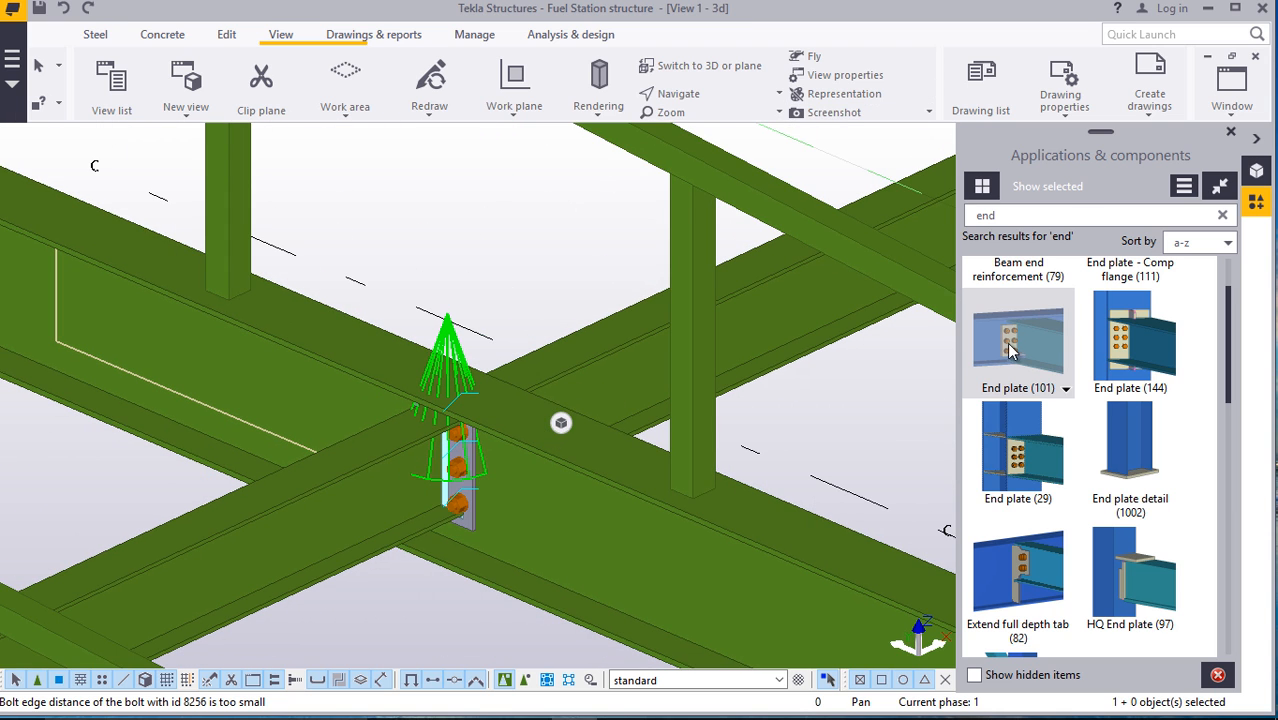
{"action": "scroll", "coordinate": [530, 440], "scroll_direction": "up", "scroll_amount": 3}
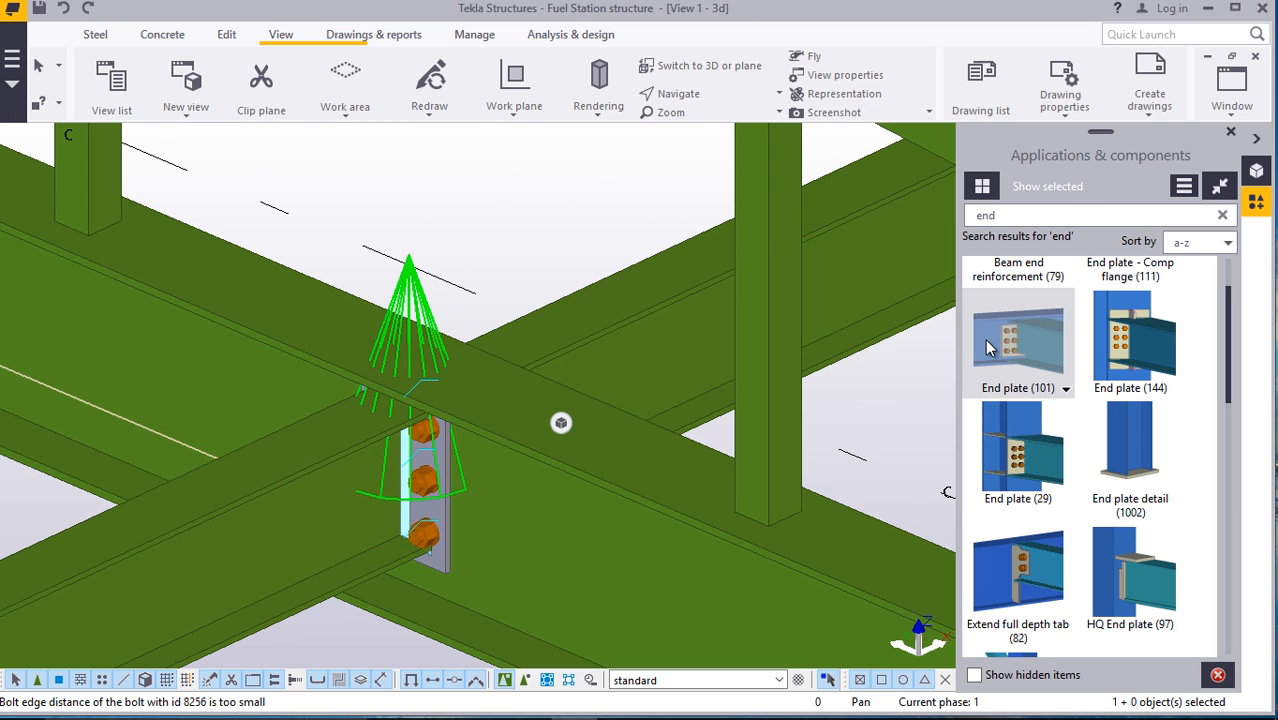
{"action": "scroll", "coordinate": [445, 520], "scroll_direction": "down", "scroll_amount": 3}
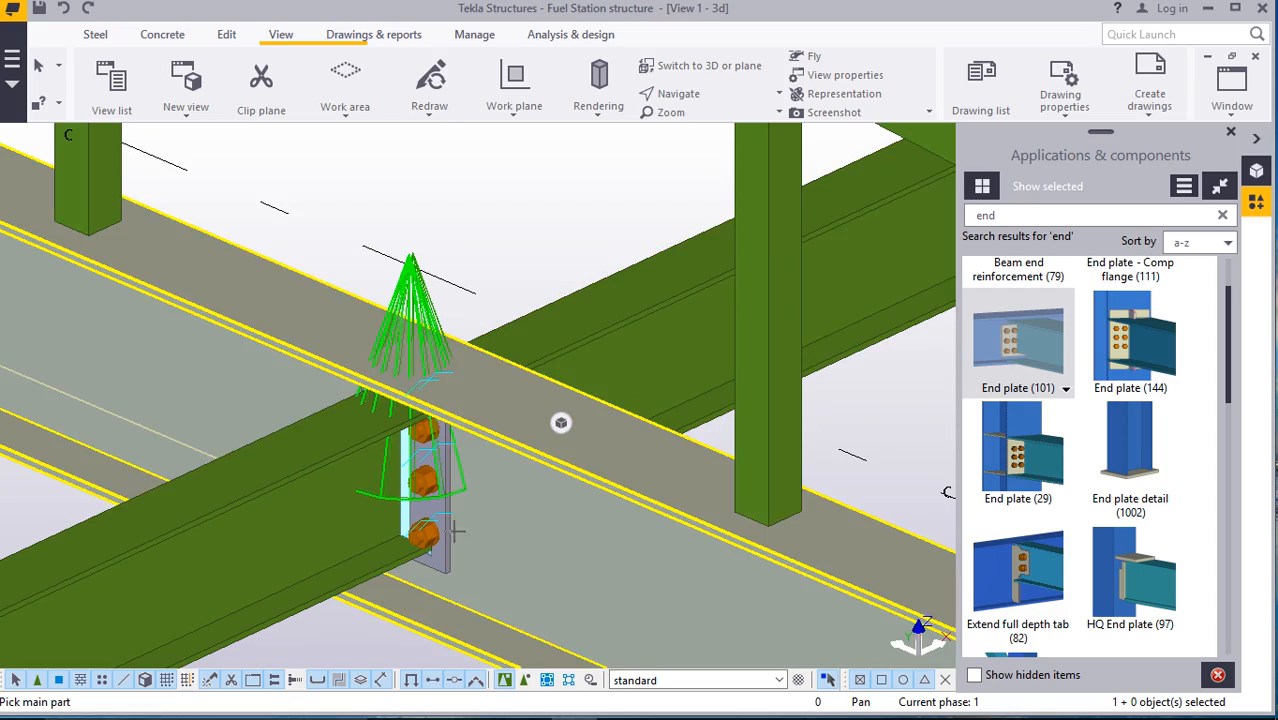
Create End plate (101) connections on both sides of the opposite main beam at the first secondary beam line between the columns
{"action": "scroll", "coordinate": [400, 480], "scroll_direction": "down", "scroll_amount": 6}
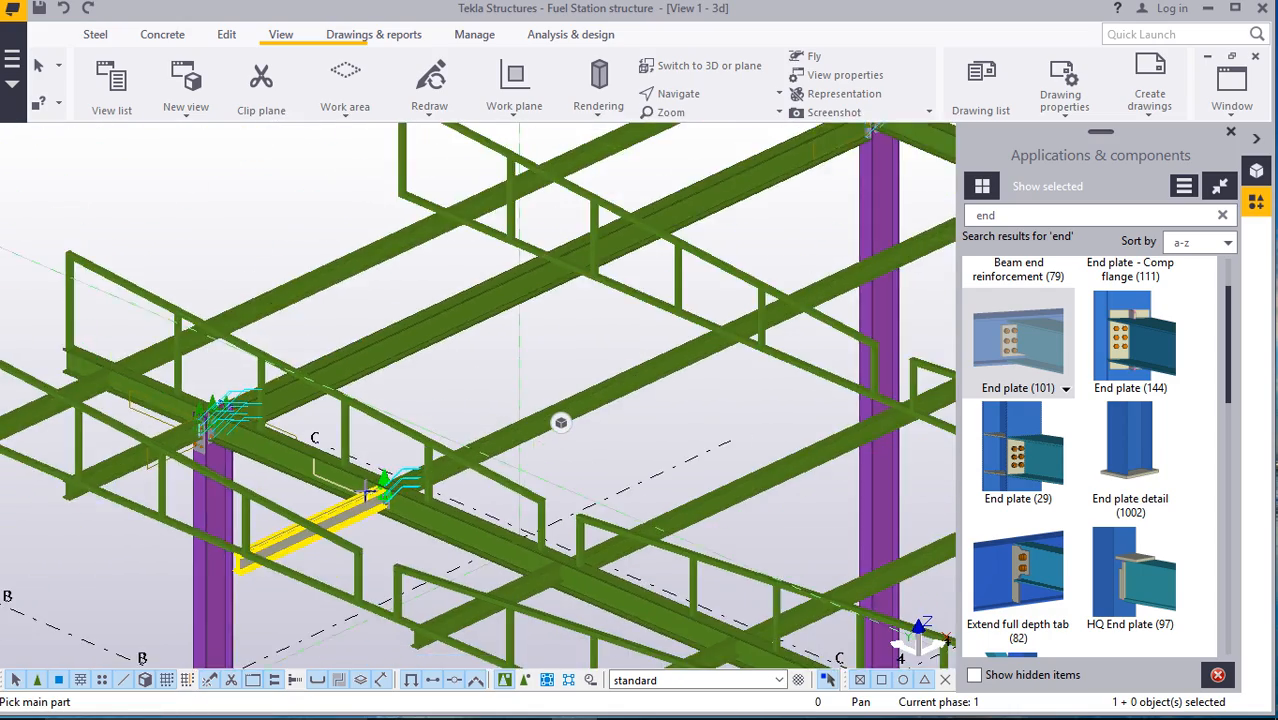
{"action": "scroll", "coordinate": [790, 290], "scroll_direction": "up", "scroll_amount": 10}
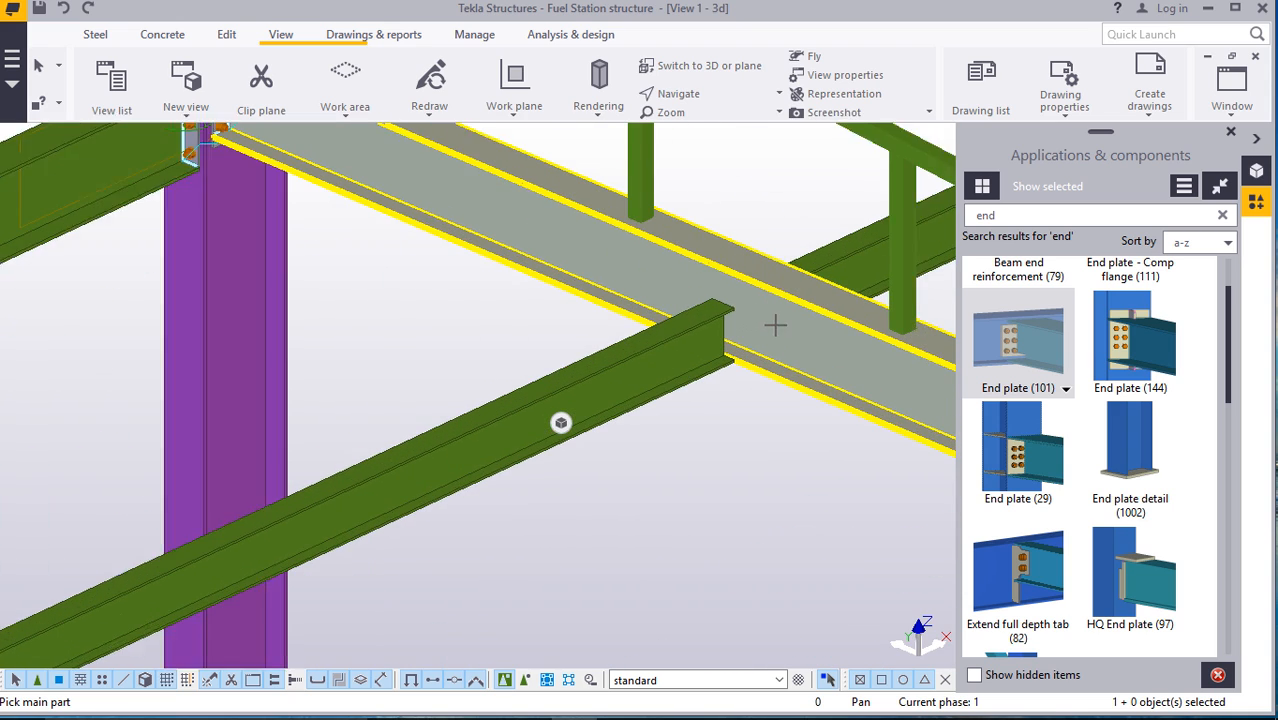
{"action": "left_click", "coordinate": [793, 345]}
{"action": "left_click", "coordinate": [658, 362]}
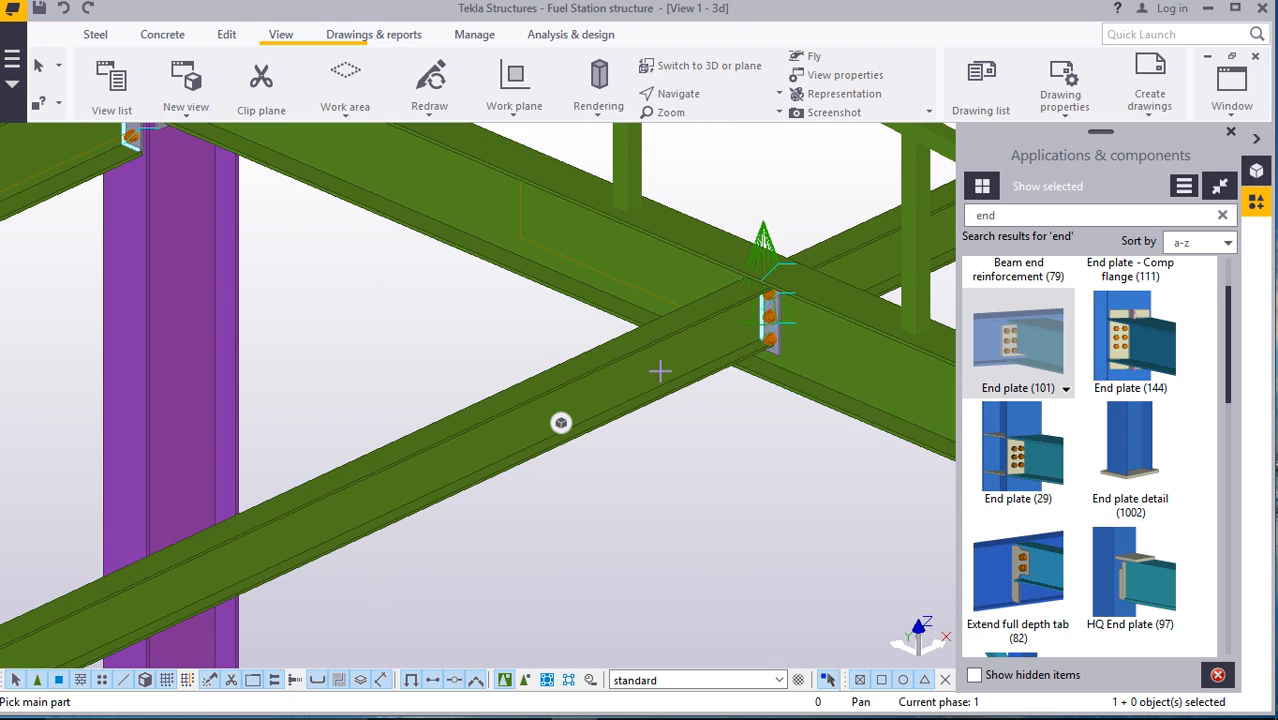
{"action": "scroll", "coordinate": [658, 370], "scroll_direction": "down", "scroll_amount": 2}
{"action": "scroll", "coordinate": [767, 326], "scroll_direction": "up", "scroll_amount": 3}
{"action": "scroll", "coordinate": [736, 335], "scroll_direction": "up", "scroll_amount": 2}
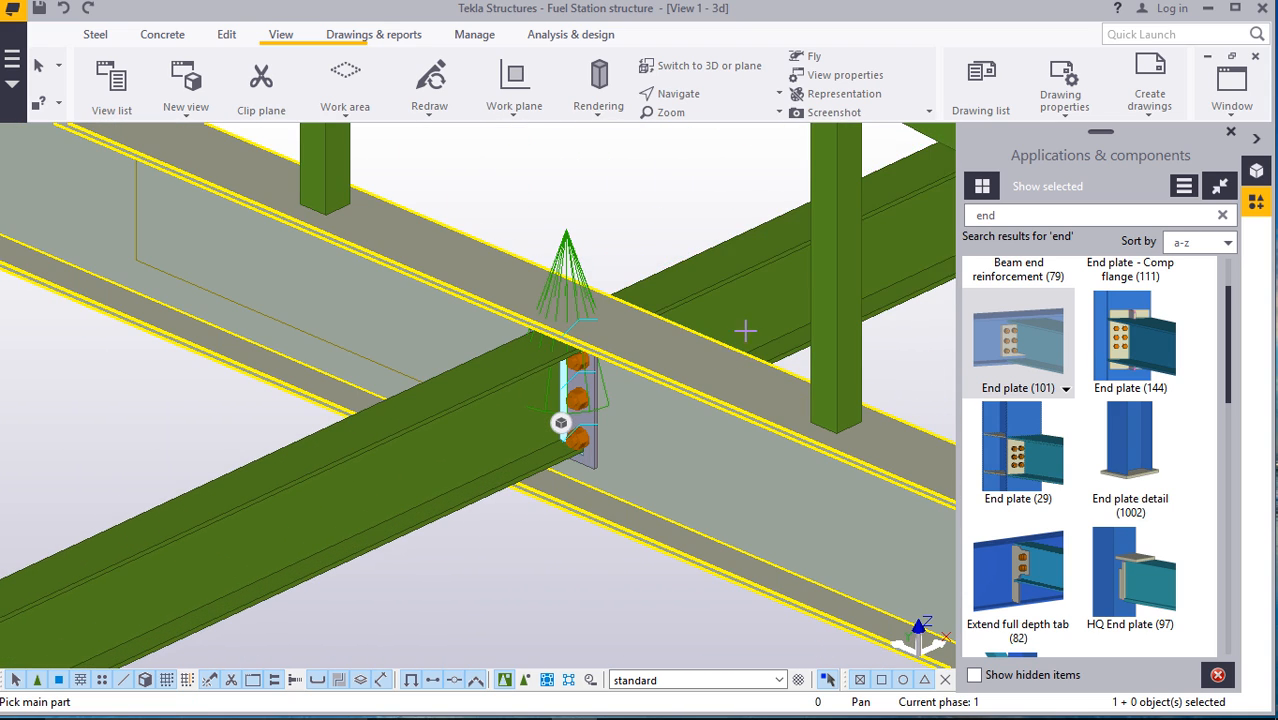
Create End plate (101) connections between that main beam and the second line of secondary beams, on both sides of its web
{"action": "scroll", "coordinate": [342, 360], "scroll_direction": "down", "scroll_amount": 2}
{"action": "scroll", "coordinate": [341, 360], "scroll_direction": "down", "scroll_amount": 3}
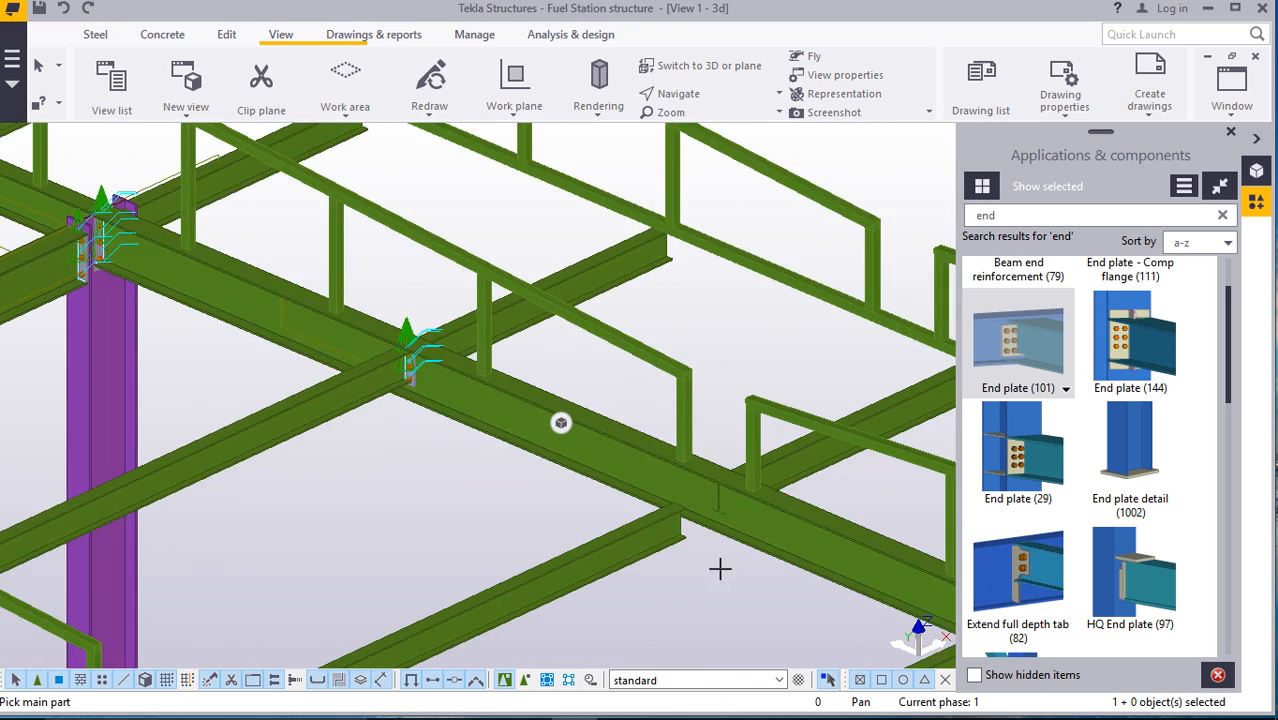
{"action": "scroll", "coordinate": [754, 537], "scroll_direction": "up", "scroll_amount": 3}
{"action": "left_click", "coordinate": [783, 479]}
{"action": "left_click", "coordinate": [579, 502]}
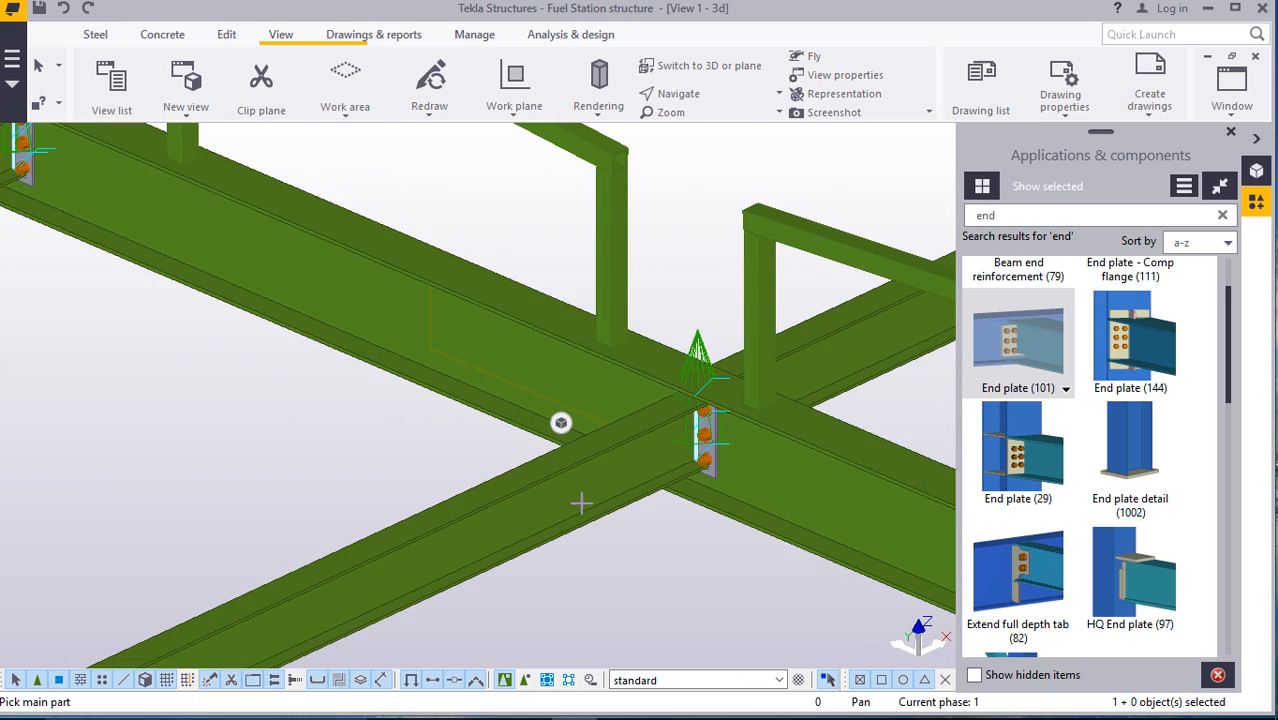
{"action": "scroll", "coordinate": [628, 470], "scroll_direction": "down", "scroll_amount": 1}
{"action": "scroll", "coordinate": [830, 410], "scroll_direction": "up", "scroll_amount": 2}
{"action": "left_click", "coordinate": [744, 470]}
{"action": "left_click", "coordinate": [779, 376]}
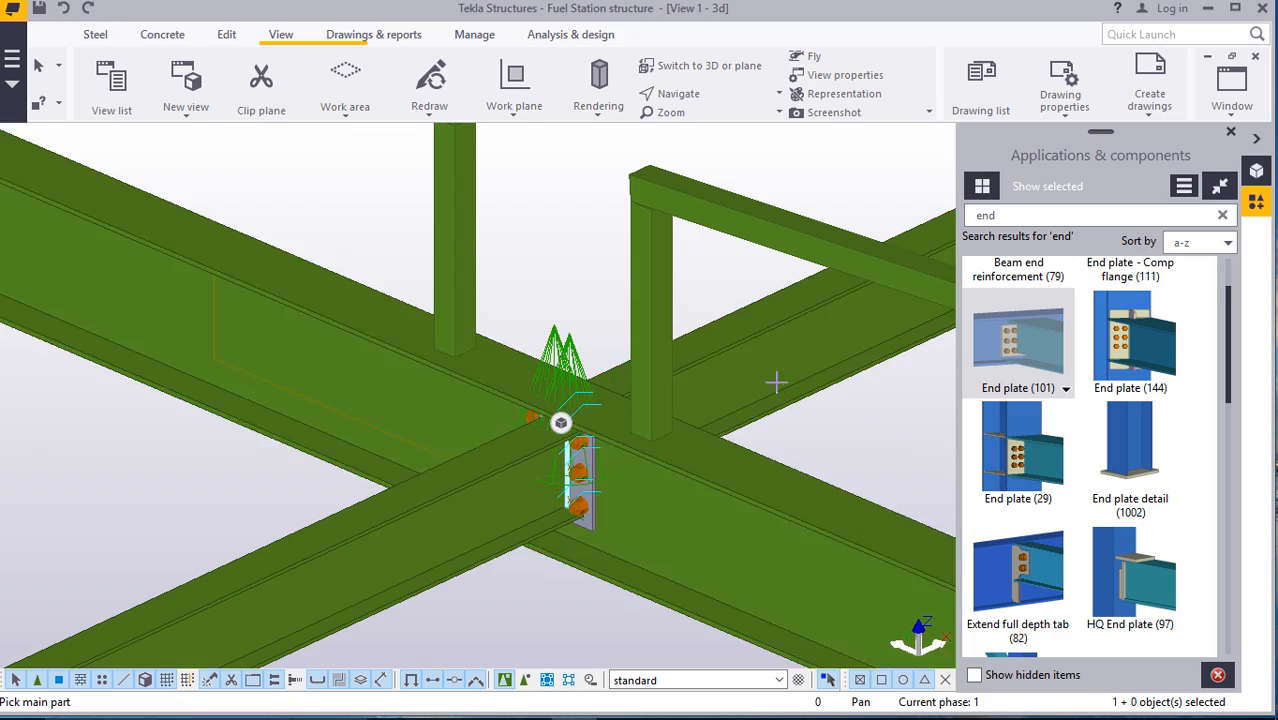
Create End plate (101) connections between that main beam and the third line of secondary beams, on both sides of its web
{"action": "scroll", "coordinate": [519, 405], "scroll_direction": "down", "scroll_amount": 3}
{"action": "scroll", "coordinate": [509, 381], "scroll_direction": "up", "scroll_amount": 5}
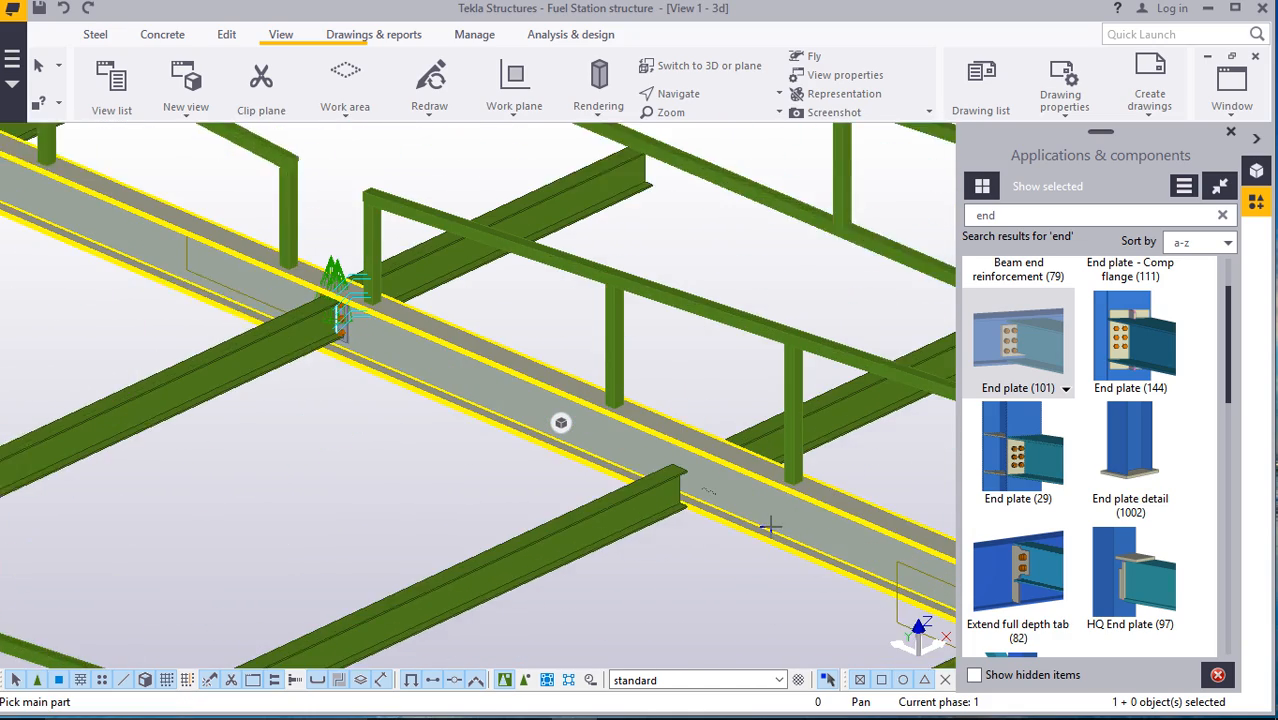
{"action": "left_click", "coordinate": [697, 507]}
{"action": "left_click", "coordinate": [657, 507]}
{"action": "scroll", "coordinate": [750, 488], "scroll_direction": "up", "scroll_amount": 2}
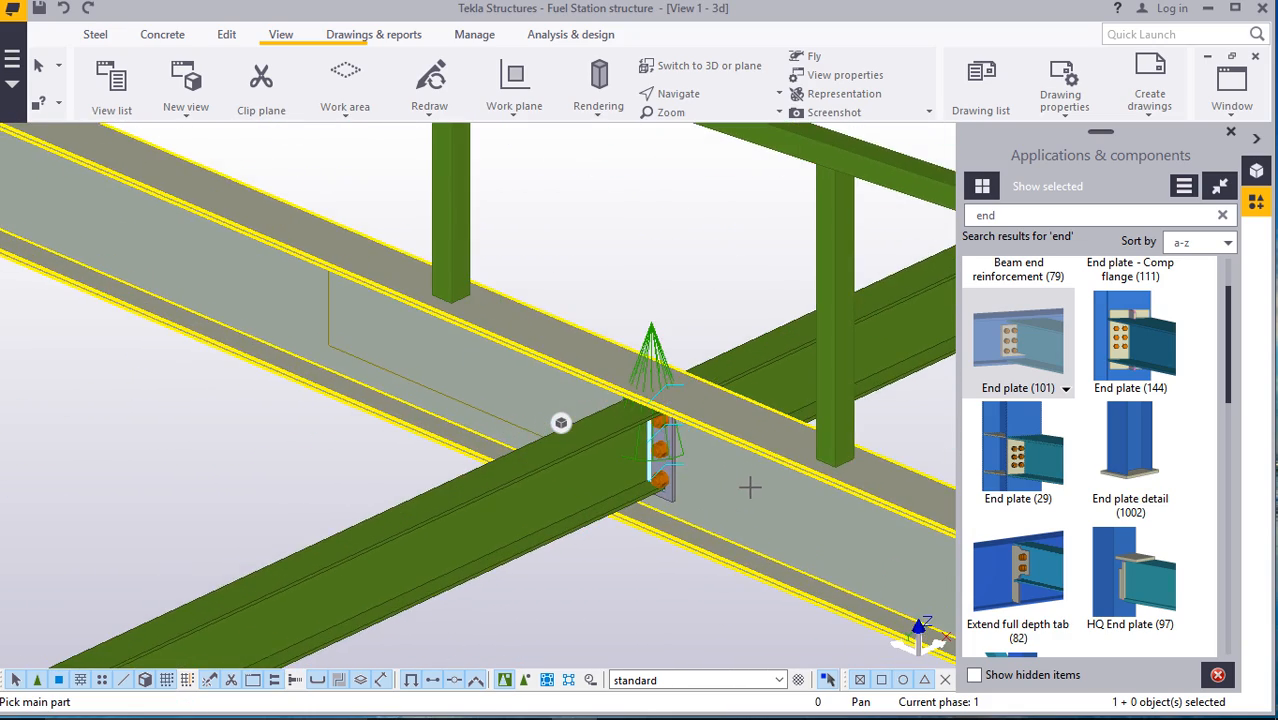
{"action": "left_click", "coordinate": [766, 387]}
{"action": "scroll", "coordinate": [621, 412], "scroll_direction": "down", "scroll_amount": 5}
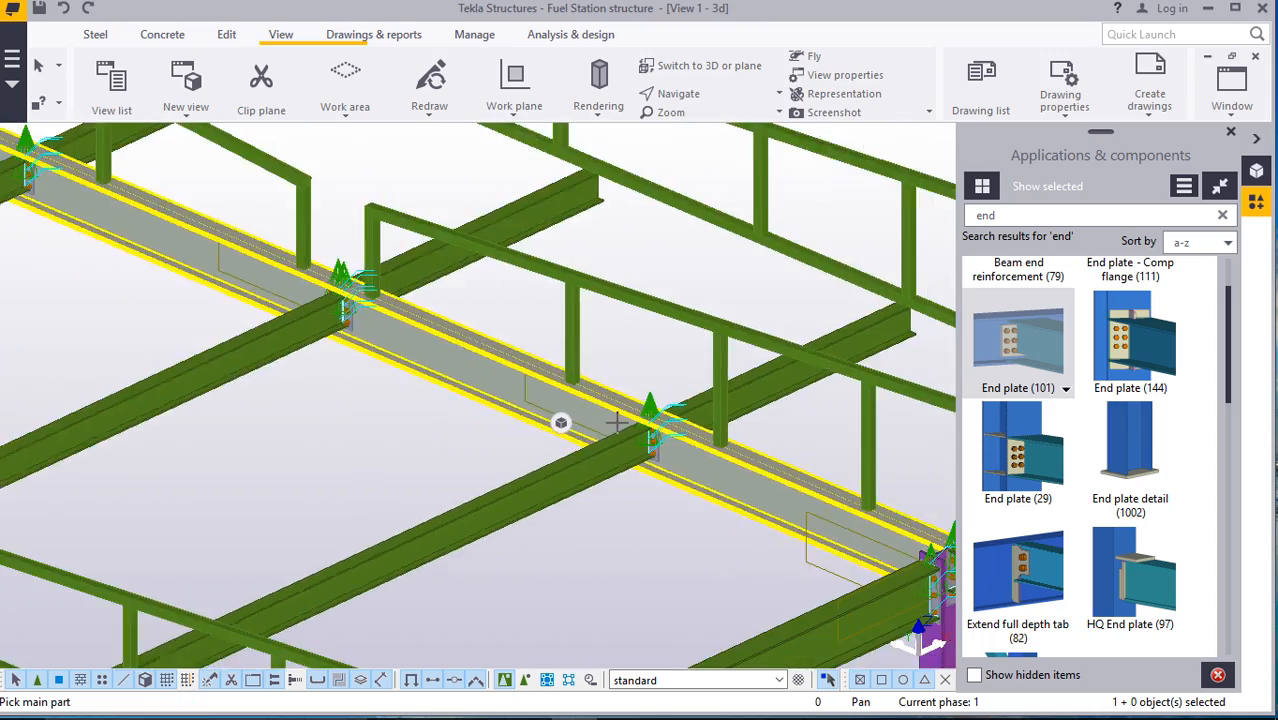
Create End plate (101) connections on both sides of that main beam's overhang, at the outer secondary beams beyond the column
{"action": "scroll", "coordinate": [765, 448], "scroll_direction": "down", "scroll_amount": 5}
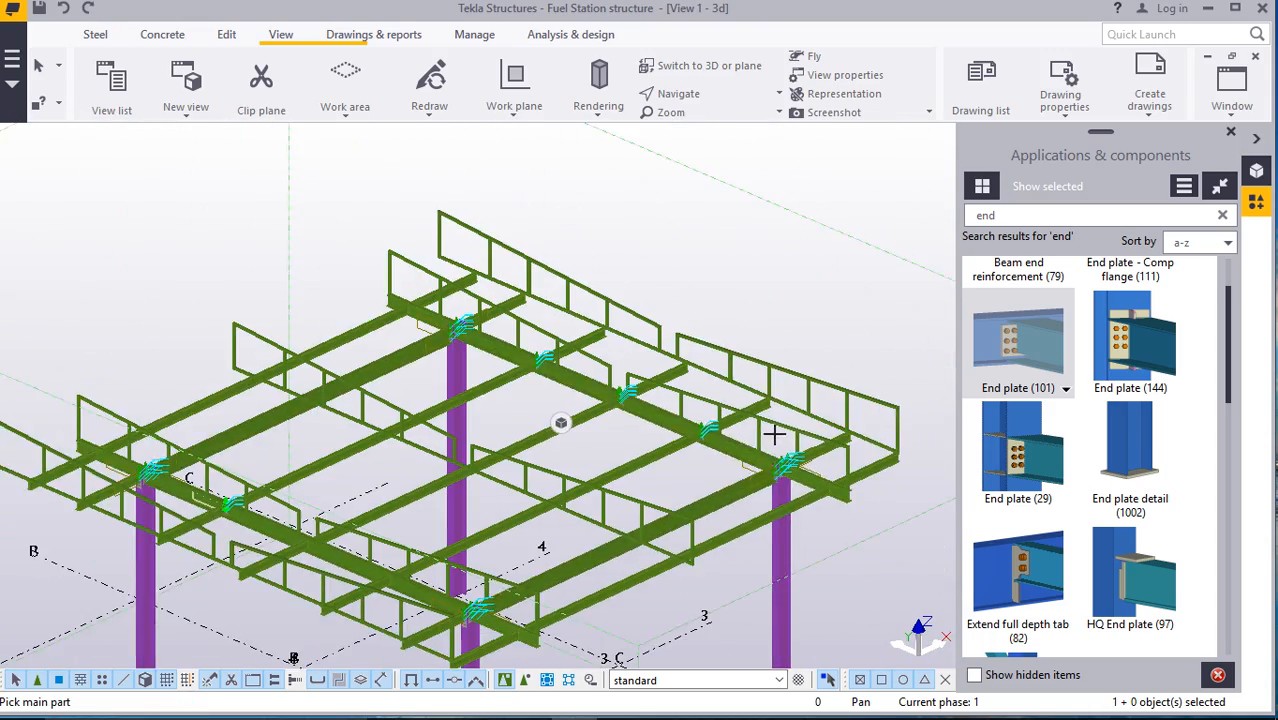
{"action": "scroll", "coordinate": [655, 558], "scroll_direction": "up", "scroll_amount": 3}
{"action": "scroll", "coordinate": [770, 520], "scroll_direction": "up", "scroll_amount": 3}
{"action": "scroll", "coordinate": [419, 525], "scroll_direction": "down", "scroll_amount": 2}
{"action": "scroll", "coordinate": [800, 500], "scroll_direction": "up", "scroll_amount": 5}
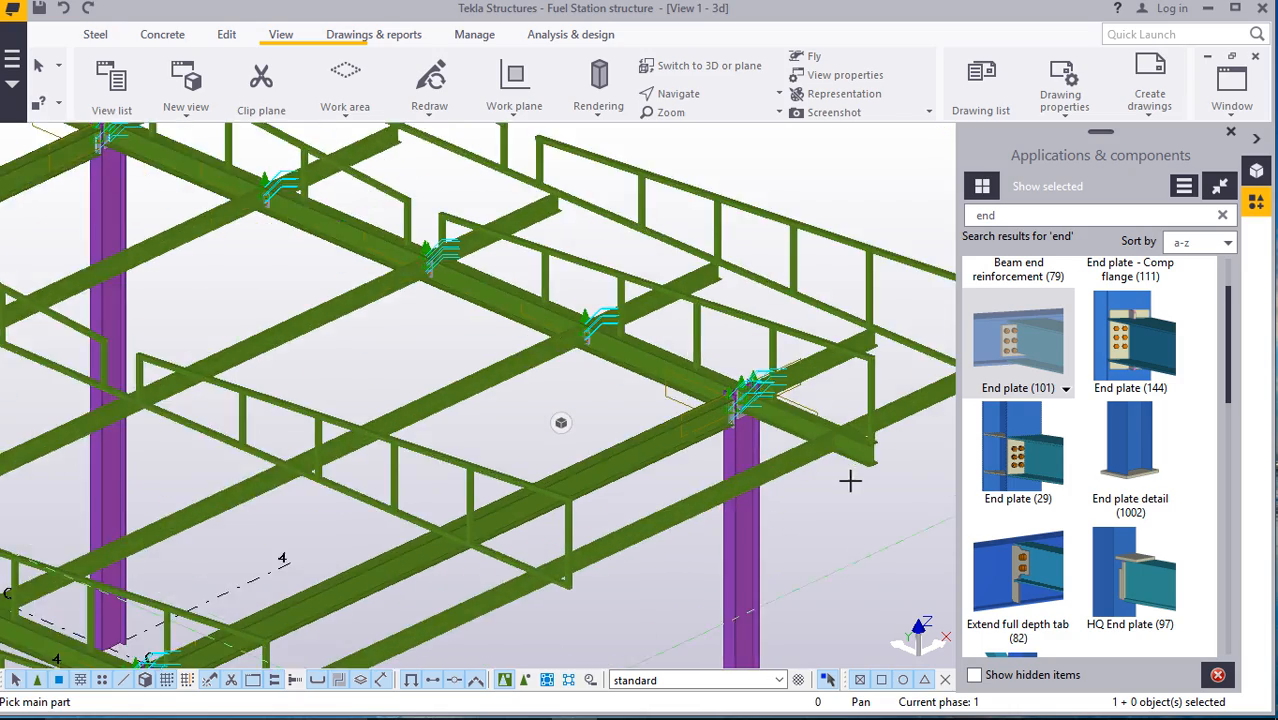
{"action": "scroll", "coordinate": [835, 420], "scroll_direction": "up", "scroll_amount": 6}
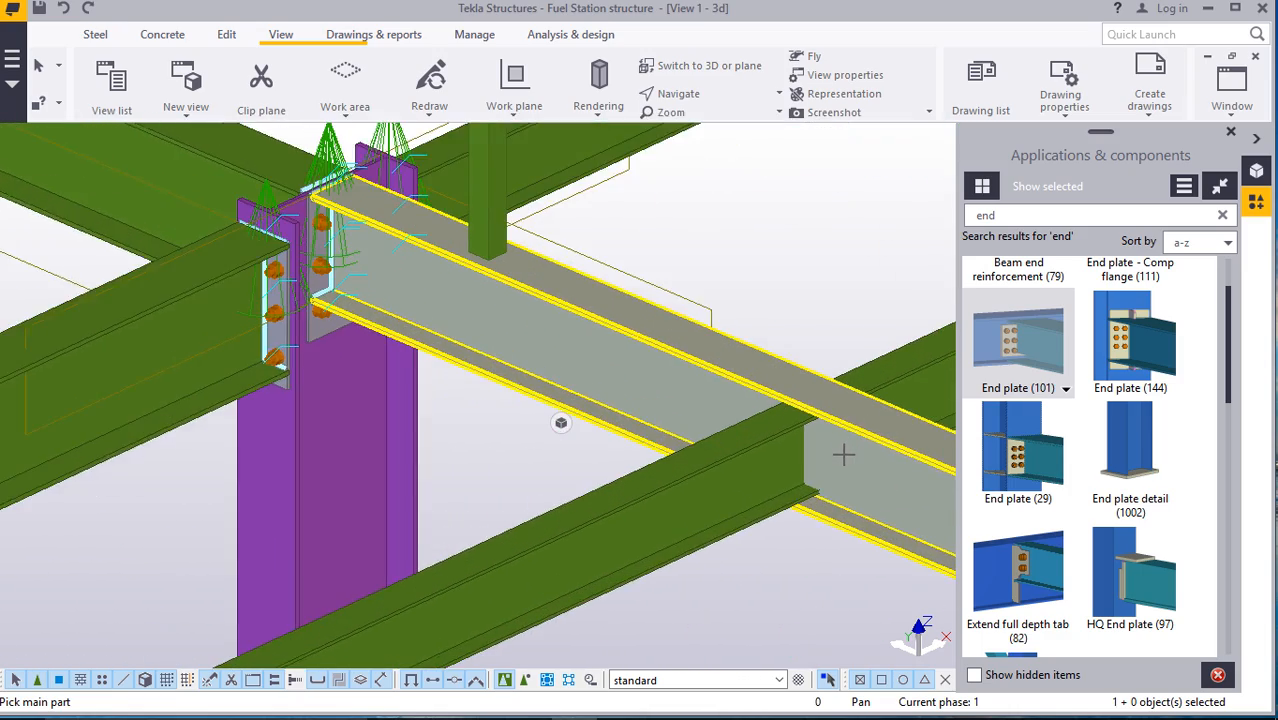
{"action": "left_click", "coordinate": [752, 471]}
{"action": "scroll", "coordinate": [539, 482], "scroll_direction": "down", "scroll_amount": 3}
{"action": "scroll", "coordinate": [769, 422], "scroll_direction": "up", "scroll_amount": 5}
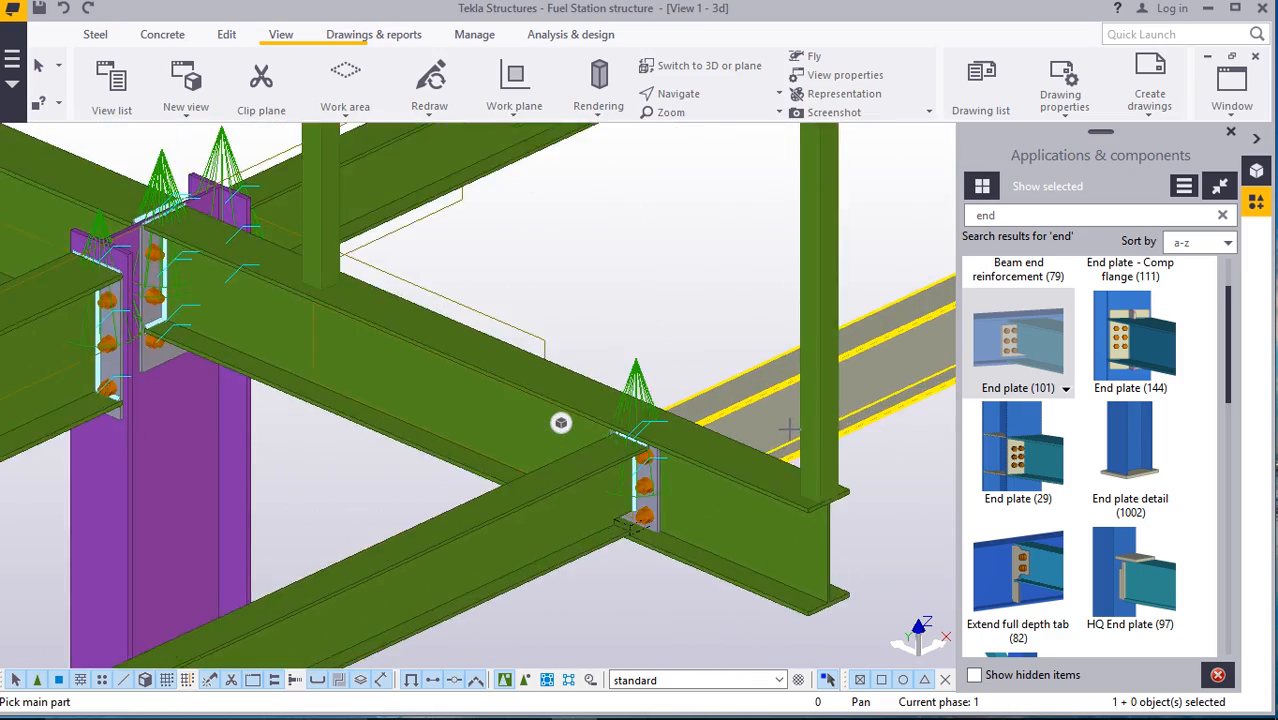
{"action": "left_click", "coordinate": [648, 450]}
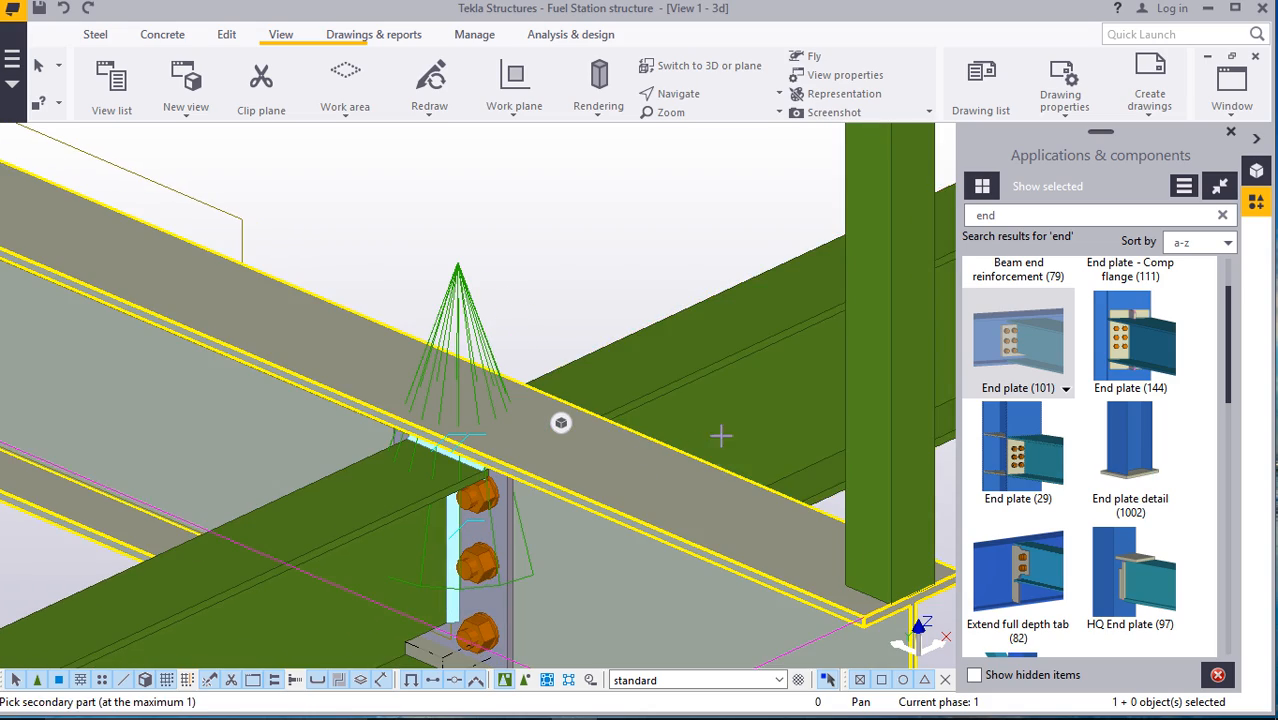
{"action": "scroll", "coordinate": [622, 441], "scroll_direction": "down", "scroll_amount": 8}
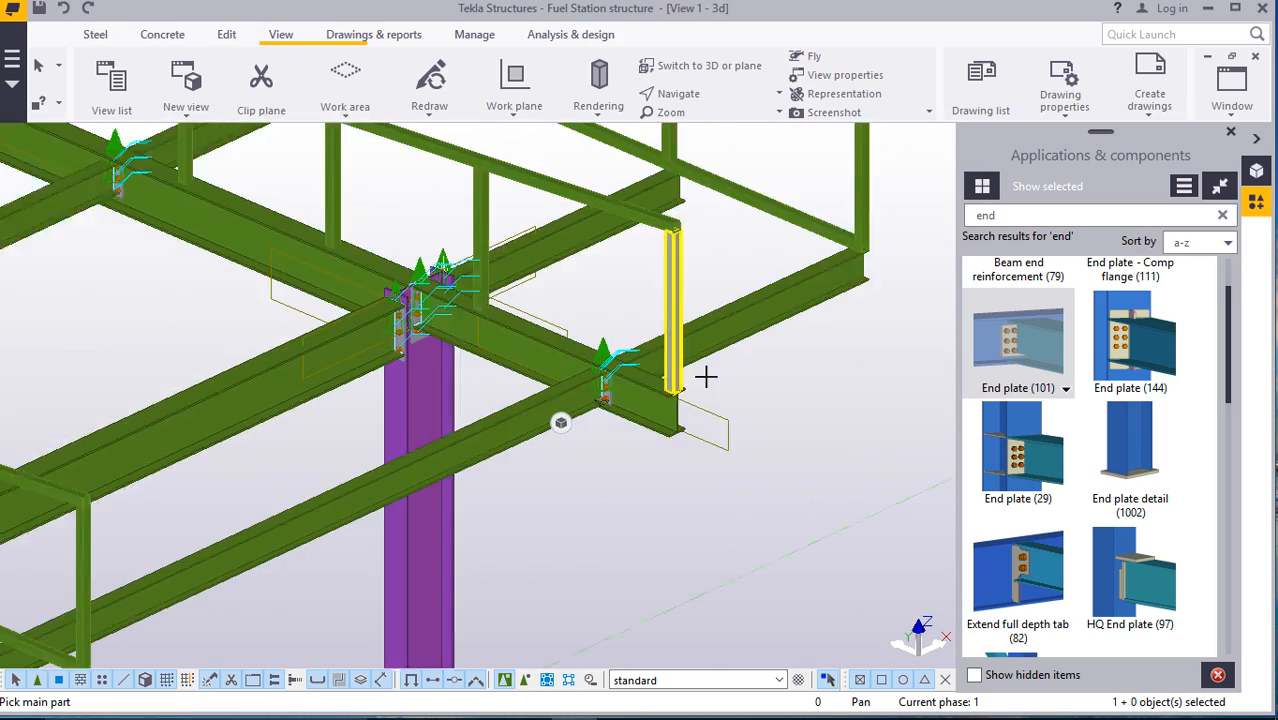
Create the End plate (101) connection for the outer secondary beam at the same main beam's other overhang, beyond the far column
{"action": "scroll", "coordinate": [748, 374], "scroll_direction": "down", "scroll_amount": 3}
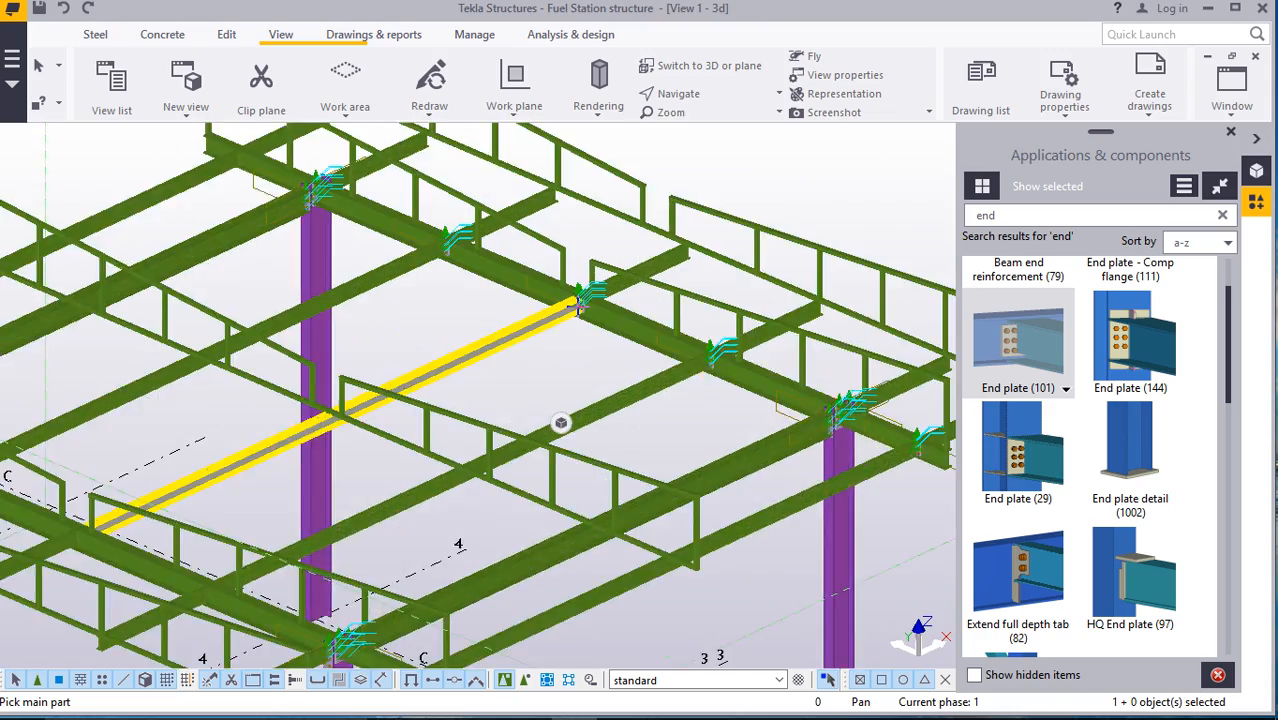
{"action": "scroll", "coordinate": [572, 302], "scroll_direction": "up", "scroll_amount": 3}
{"action": "scroll", "coordinate": [628, 374], "scroll_direction": "down", "scroll_amount": 3}
{"action": "scroll", "coordinate": [228, 185], "scroll_direction": "up", "scroll_amount": 2}
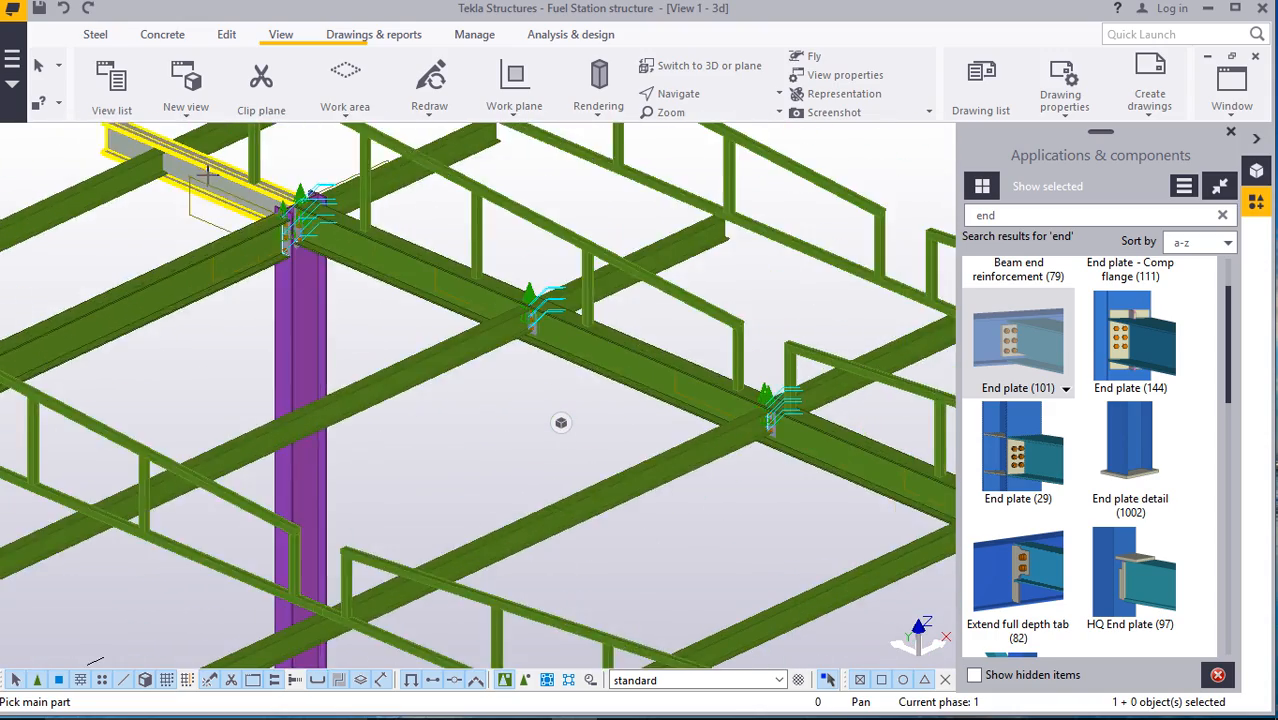
{"action": "scroll", "coordinate": [208, 174], "scroll_direction": "up", "scroll_amount": 2}
{"action": "scroll", "coordinate": [274, 266], "scroll_direction": "down", "scroll_amount": 2}
{"action": "scroll", "coordinate": [236, 232], "scroll_direction": "up", "scroll_amount": 5}
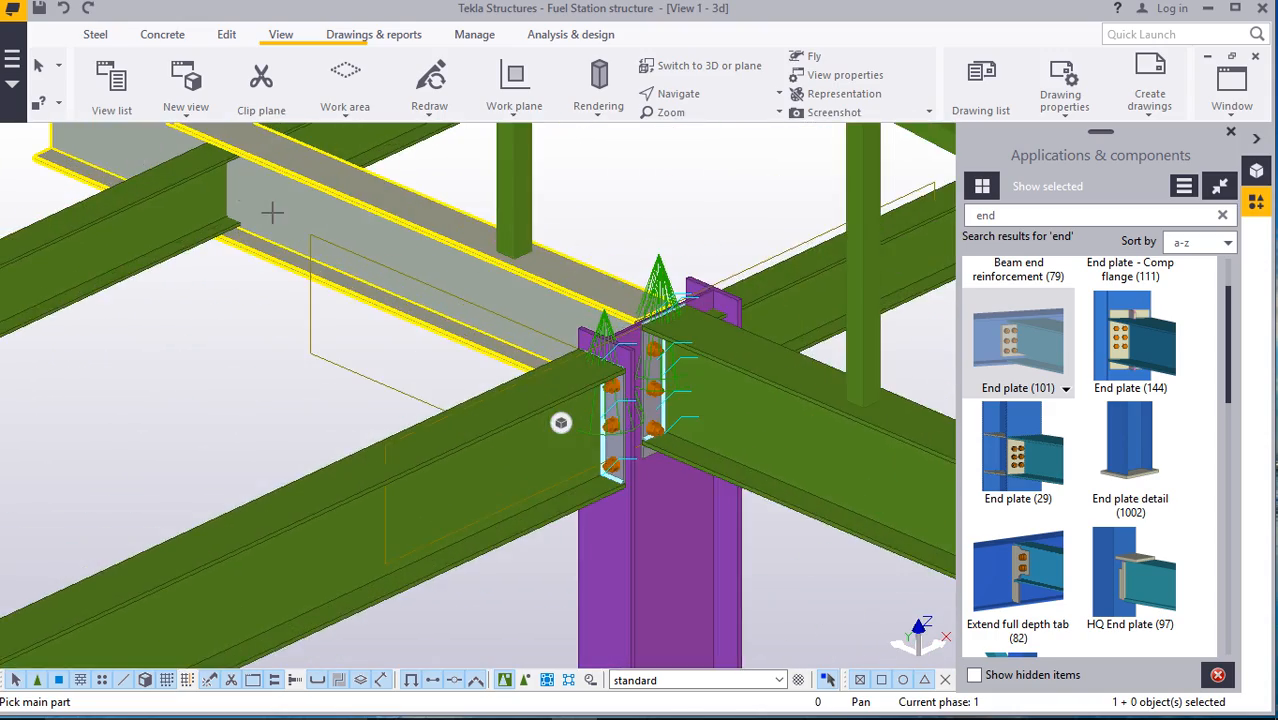
{"action": "scroll", "coordinate": [236, 232], "scroll_direction": "down", "scroll_amount": 6}
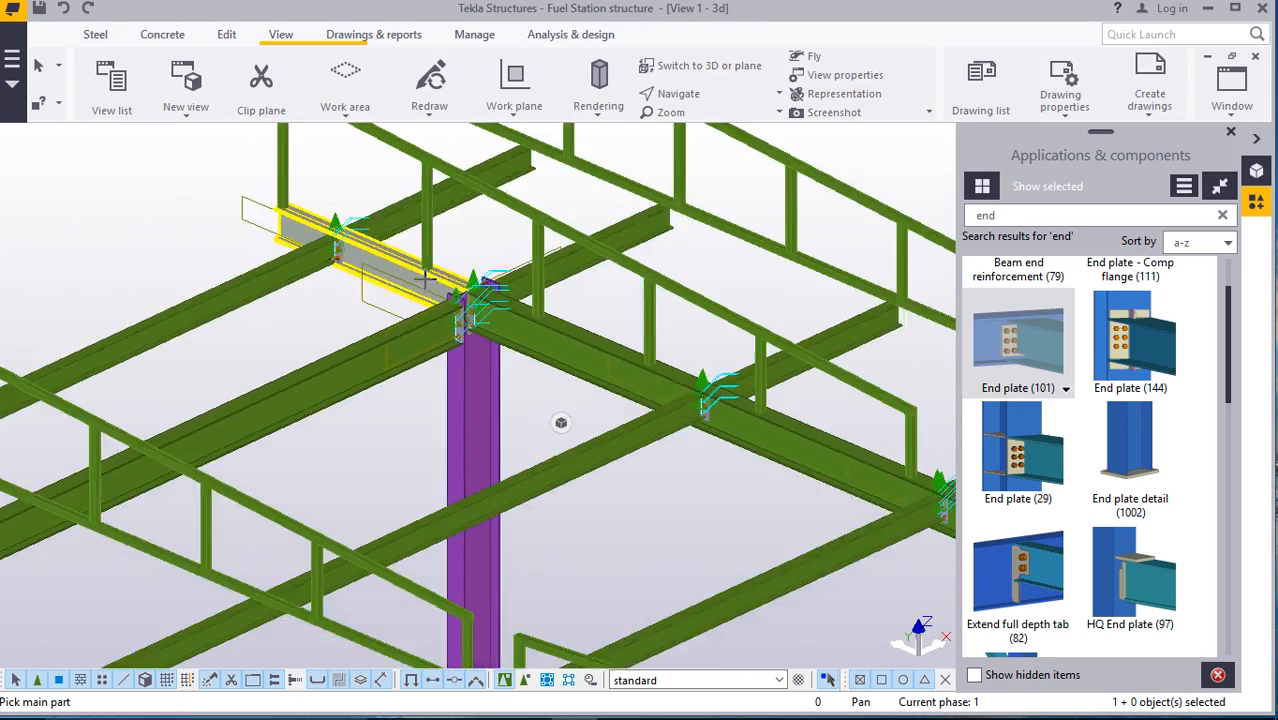
Create End plate (101) connections between the first main beam's overhang and the outer secondary beams on both sides, beyond its column
{"action": "scroll", "coordinate": [90, 375], "scroll_direction": "up", "scroll_amount": 6}
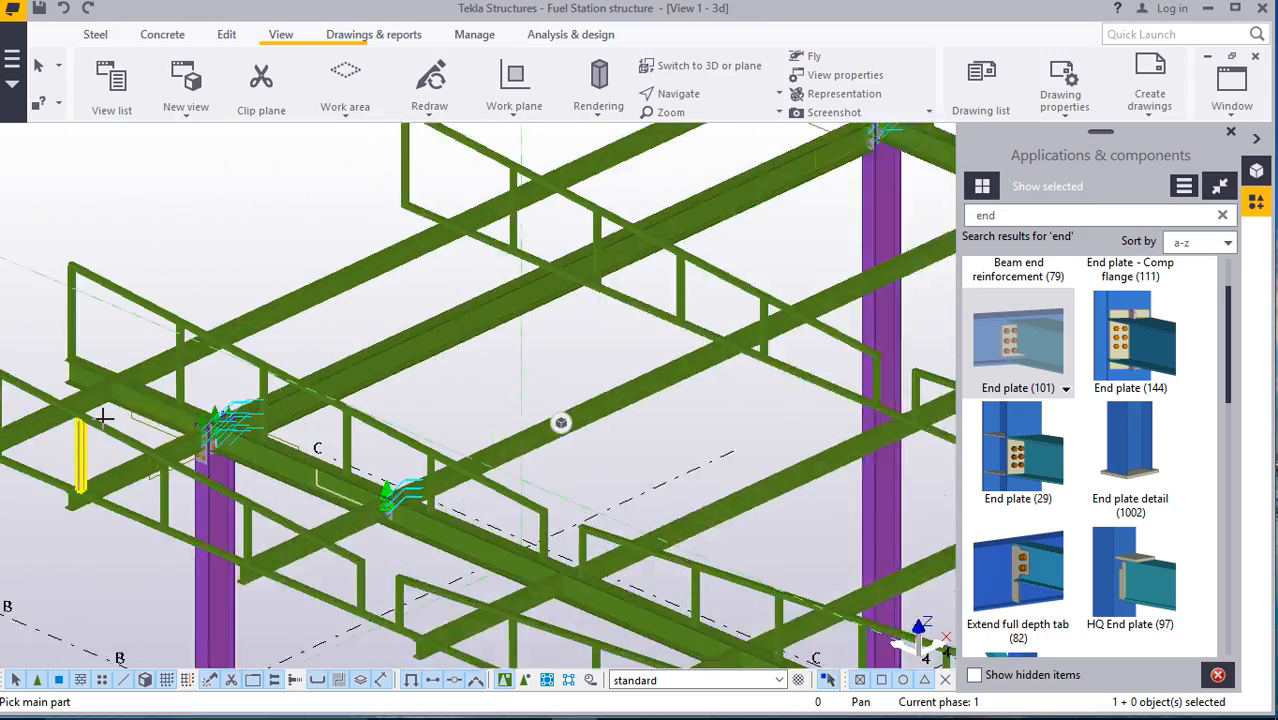
{"action": "scroll", "coordinate": [150, 380], "scroll_direction": "up", "scroll_amount": 2}
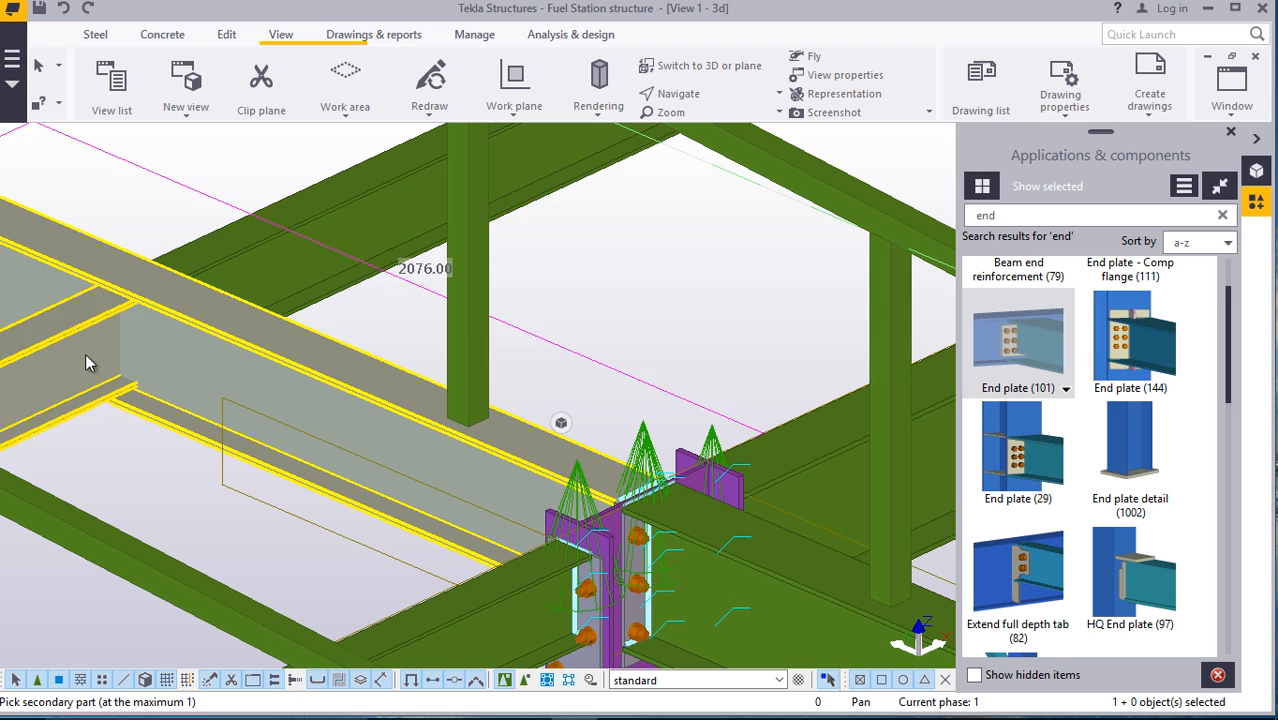
{"action": "scroll", "coordinate": [104, 350], "scroll_direction": "up", "scroll_amount": 3}
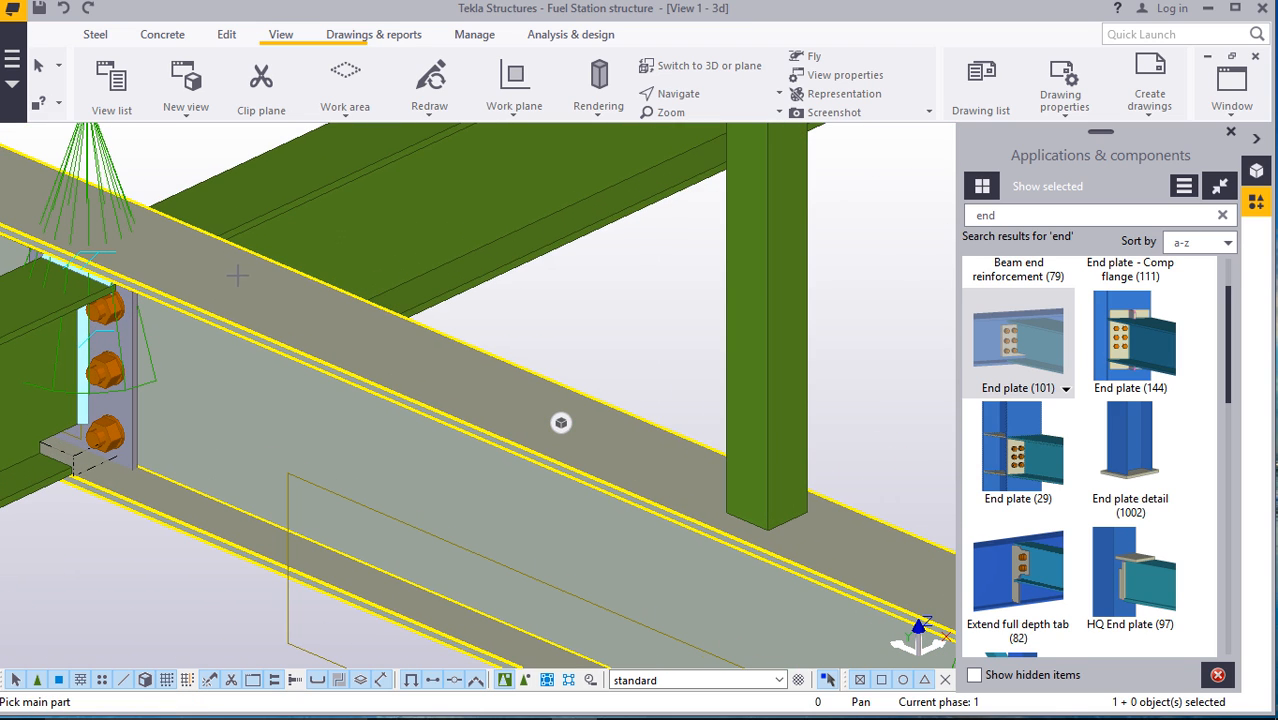
{"action": "scroll", "coordinate": [323, 245], "scroll_direction": "down", "scroll_amount": 6}
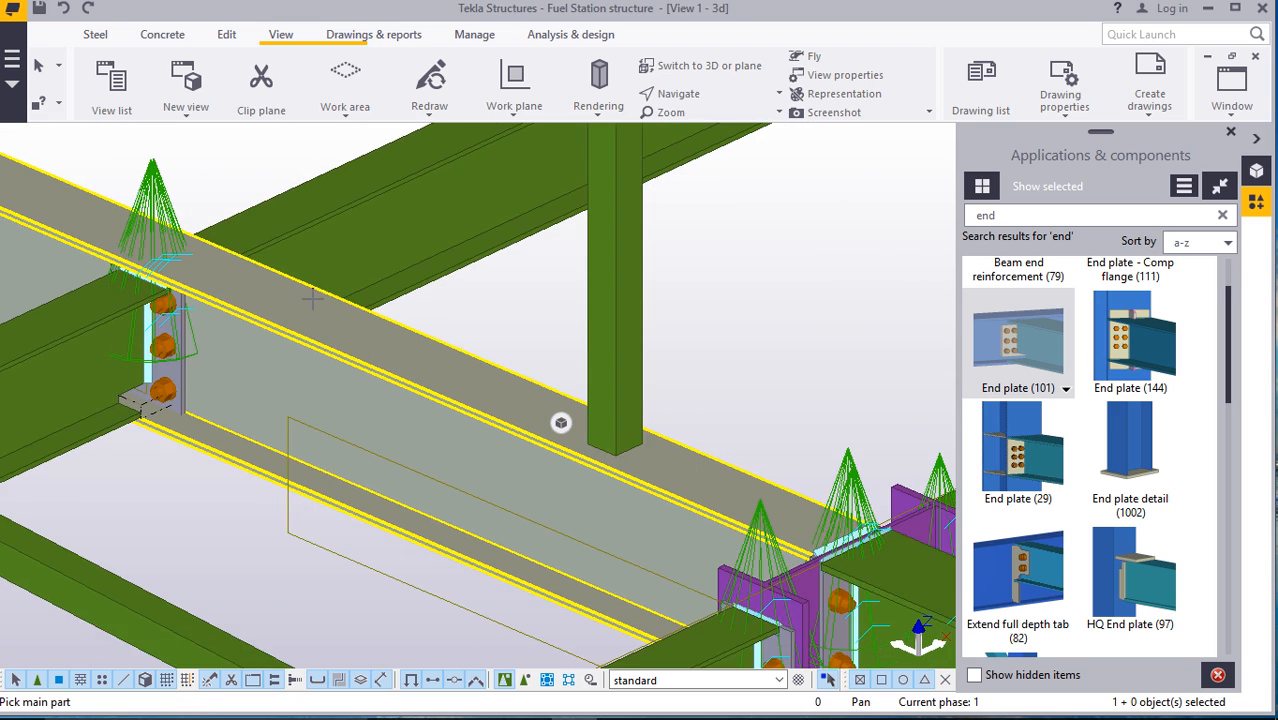
{"action": "scroll", "coordinate": [323, 255], "scroll_direction": "down", "scroll_amount": 1}
{"action": "scroll", "coordinate": [508, 325], "scroll_direction": "up", "scroll_amount": 2}
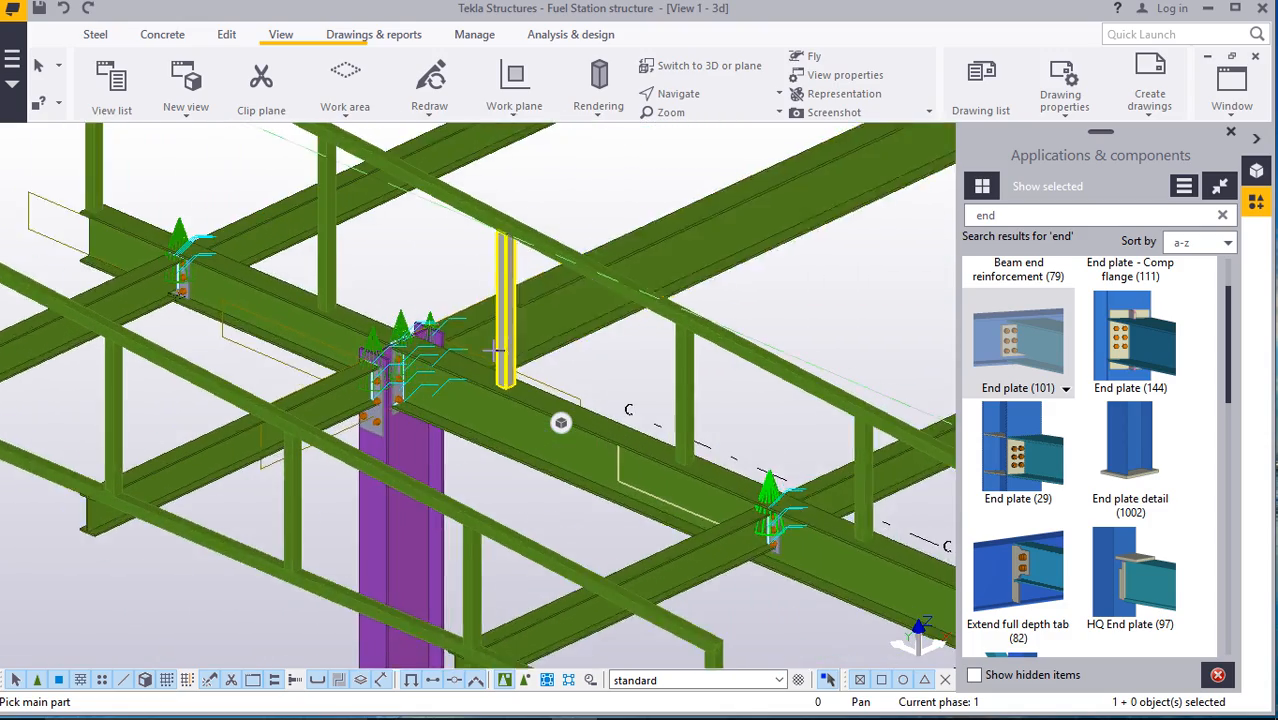
{"action": "scroll", "coordinate": [361, 300], "scroll_direction": "down", "scroll_amount": 4}
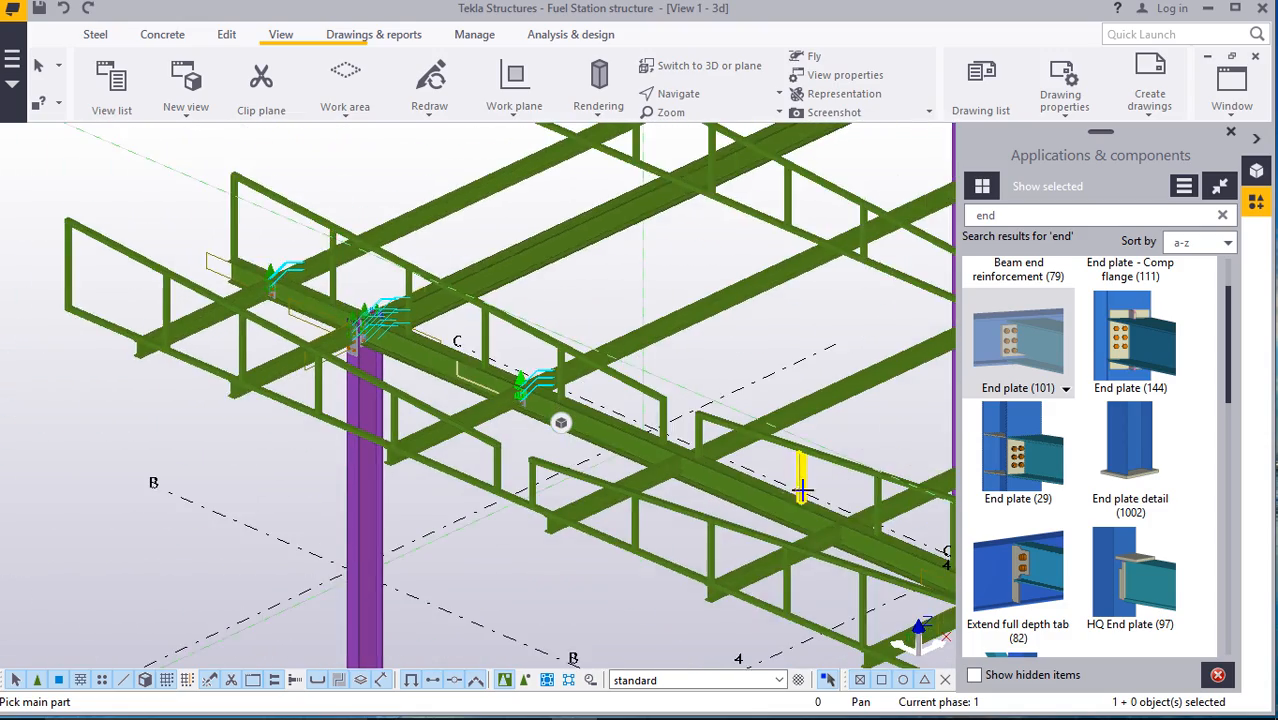
Create End plate (101) connections between the edge main beam and the second intermediate secondary beam, on both sides of its web
{"action": "scroll", "coordinate": [661, 452], "scroll_direction": "up", "scroll_amount": 4}
{"action": "left_click", "coordinate": [610, 452]}
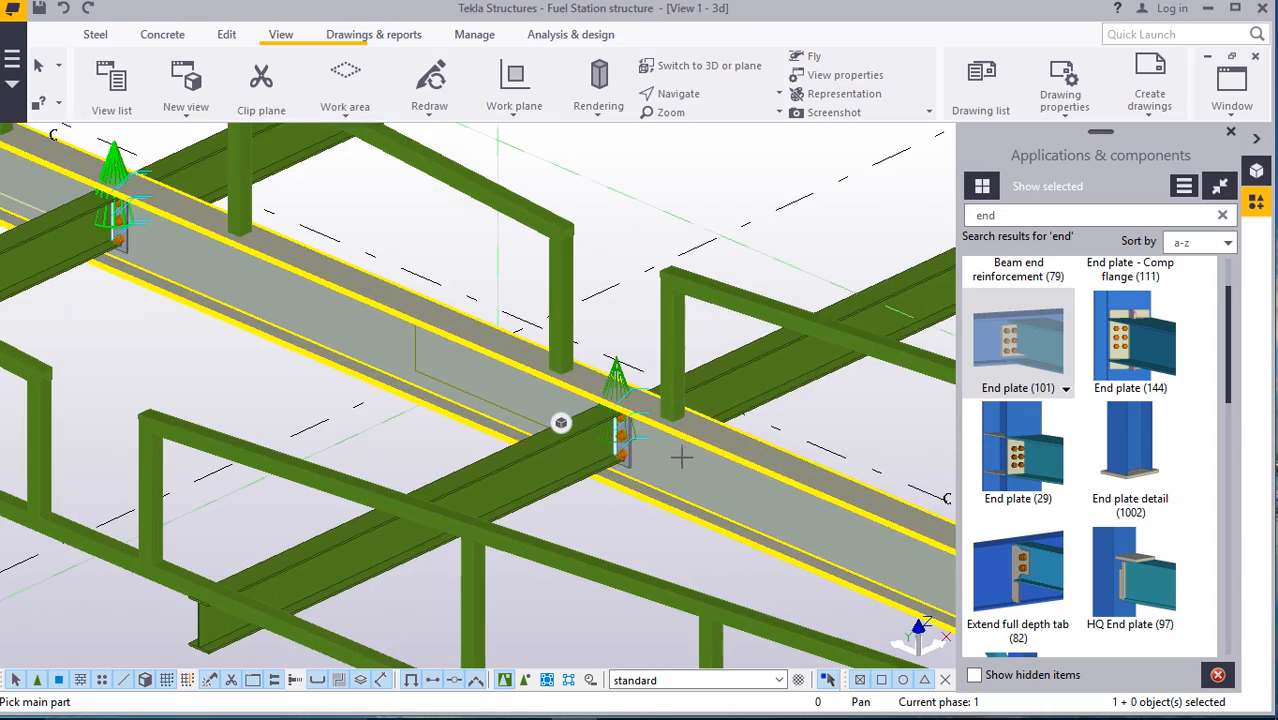
{"action": "left_click", "coordinate": [745, 393]}
{"action": "scroll", "coordinate": [400, 300], "scroll_direction": "down", "scroll_amount": 2}
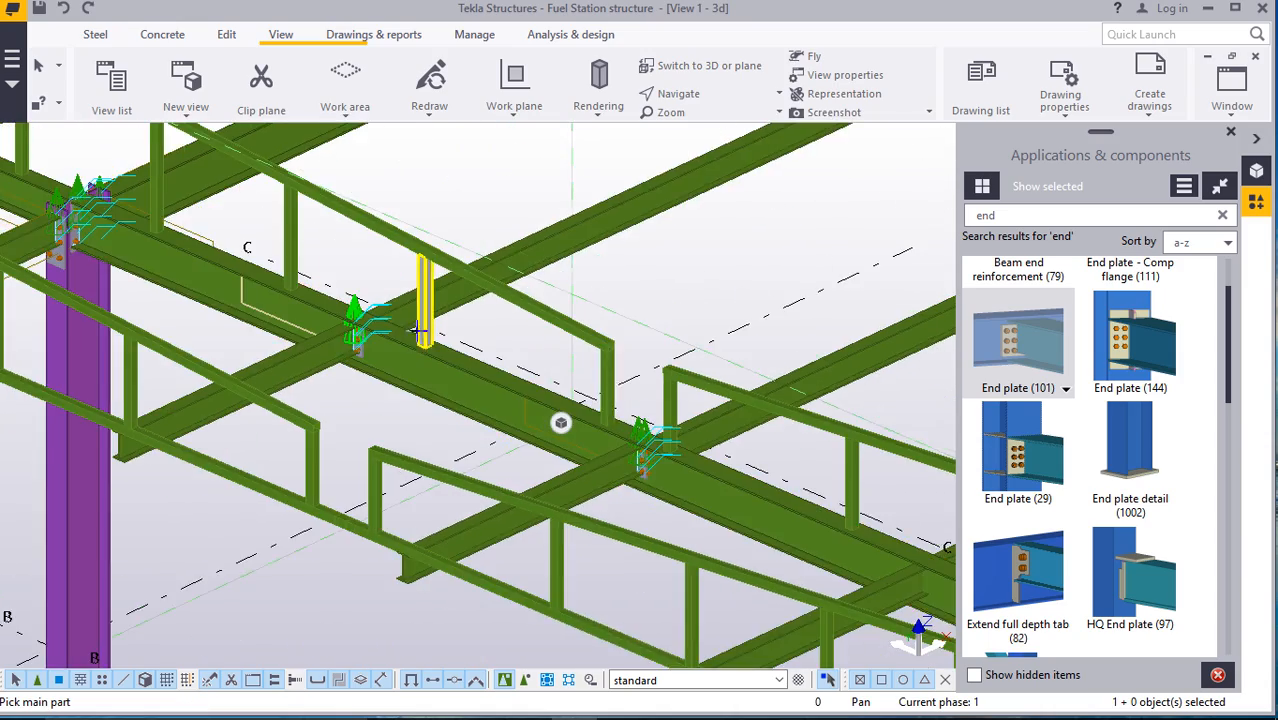
Create End plate (101) connections between the same main beam and the third intermediate secondary beam, on both sides of its web
{"action": "scroll", "coordinate": [500, 380], "scroll_direction": "up", "scroll_amount": 3}
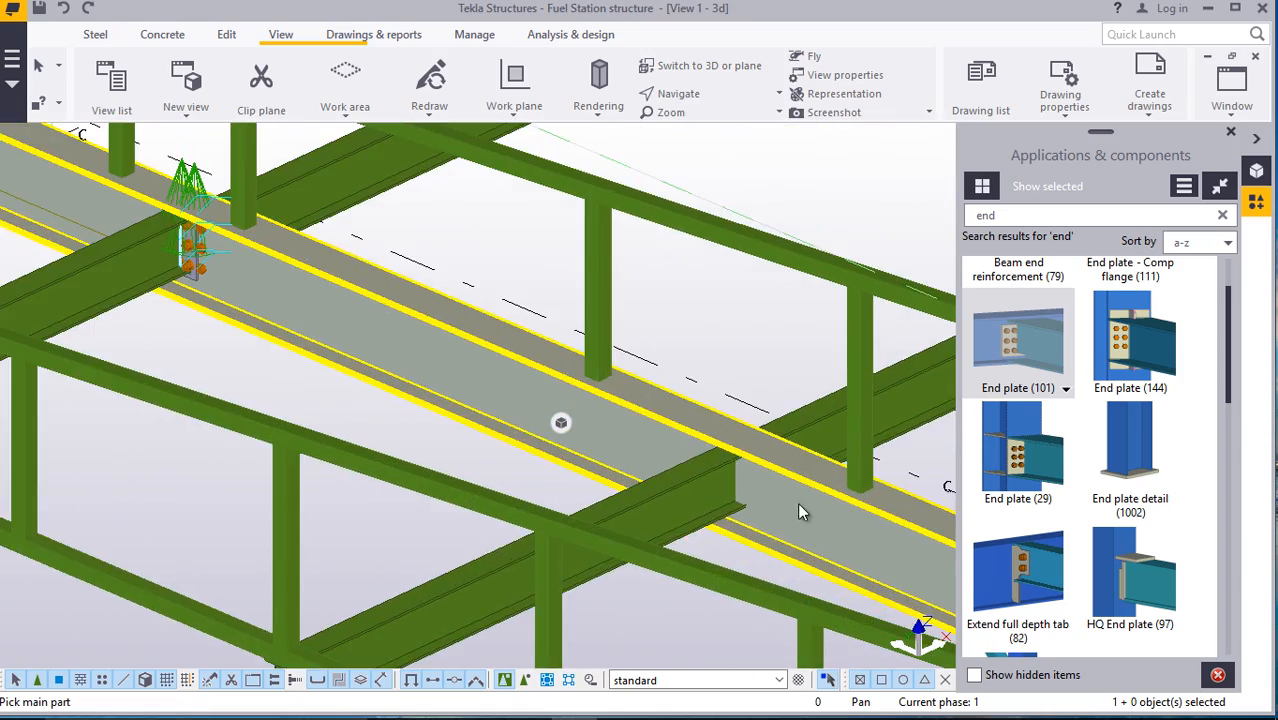
{"action": "left_click", "coordinate": [715, 500]}
{"action": "left_click", "coordinate": [716, 499]}
{"action": "scroll", "coordinate": [516, 440], "scroll_direction": "down", "scroll_amount": 3}
{"action": "scroll", "coordinate": [690, 496], "scroll_direction": "up", "scroll_amount": 4}
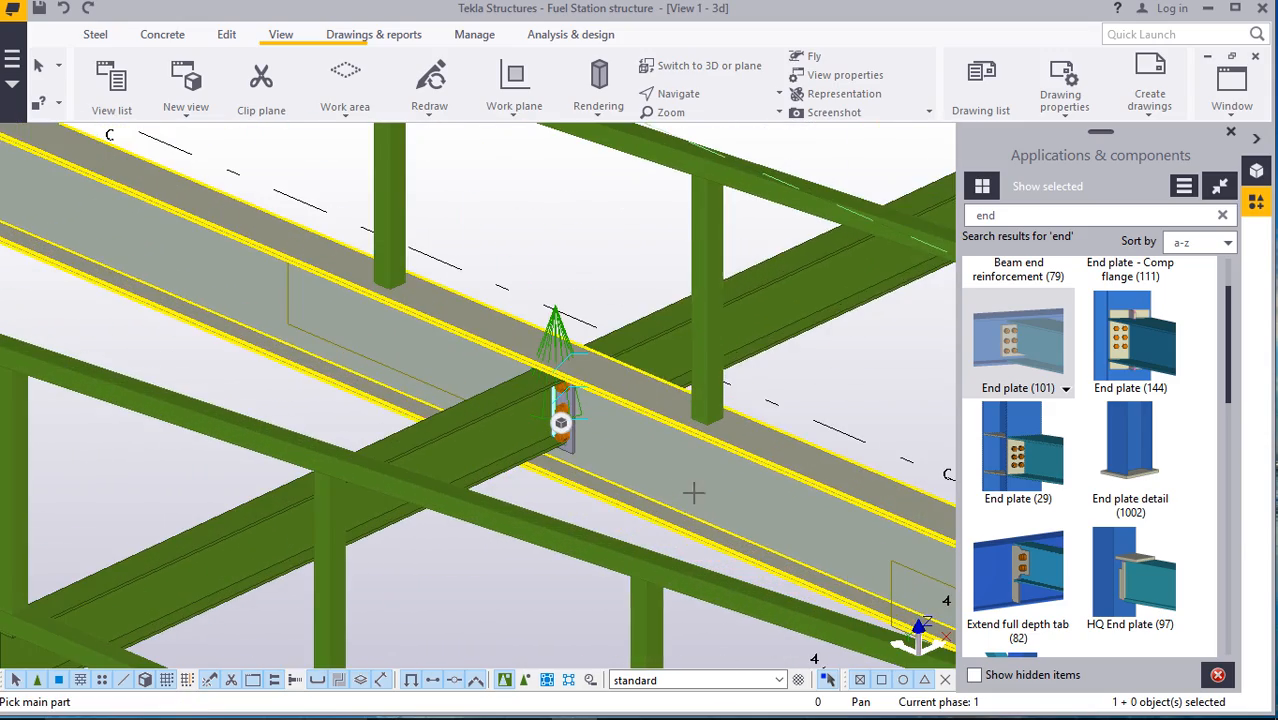
{"action": "left_click", "coordinate": [662, 348]}
{"action": "scroll", "coordinate": [371, 352], "scroll_direction": "down", "scroll_amount": 3}
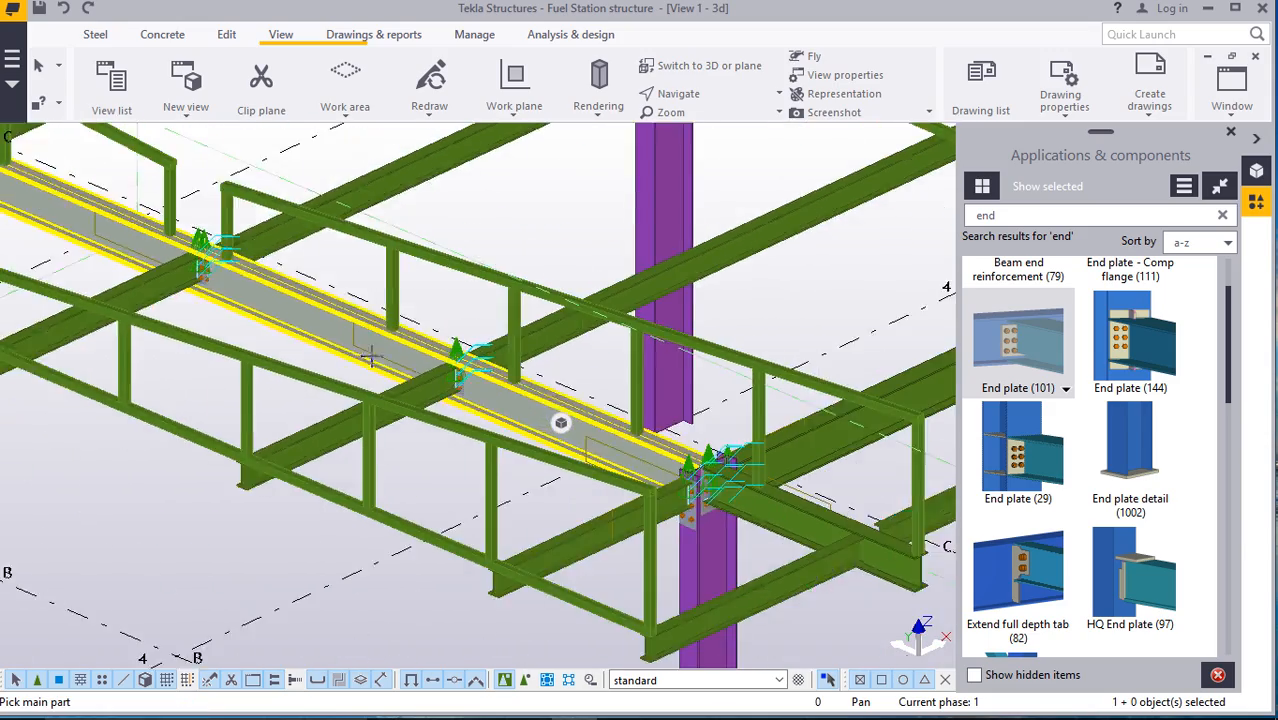
Create End plate (101) connections on both sides of that main beam's far overhang, at the outer secondary beams beyond the column
{"action": "middle_click_drag", "start_coordinate": [872, 596], "coordinate": [811, 555]}
{"action": "scroll", "coordinate": [811, 555], "scroll_direction": "up", "scroll_amount": 2}
{"action": "left_click", "coordinate": [808, 485]}
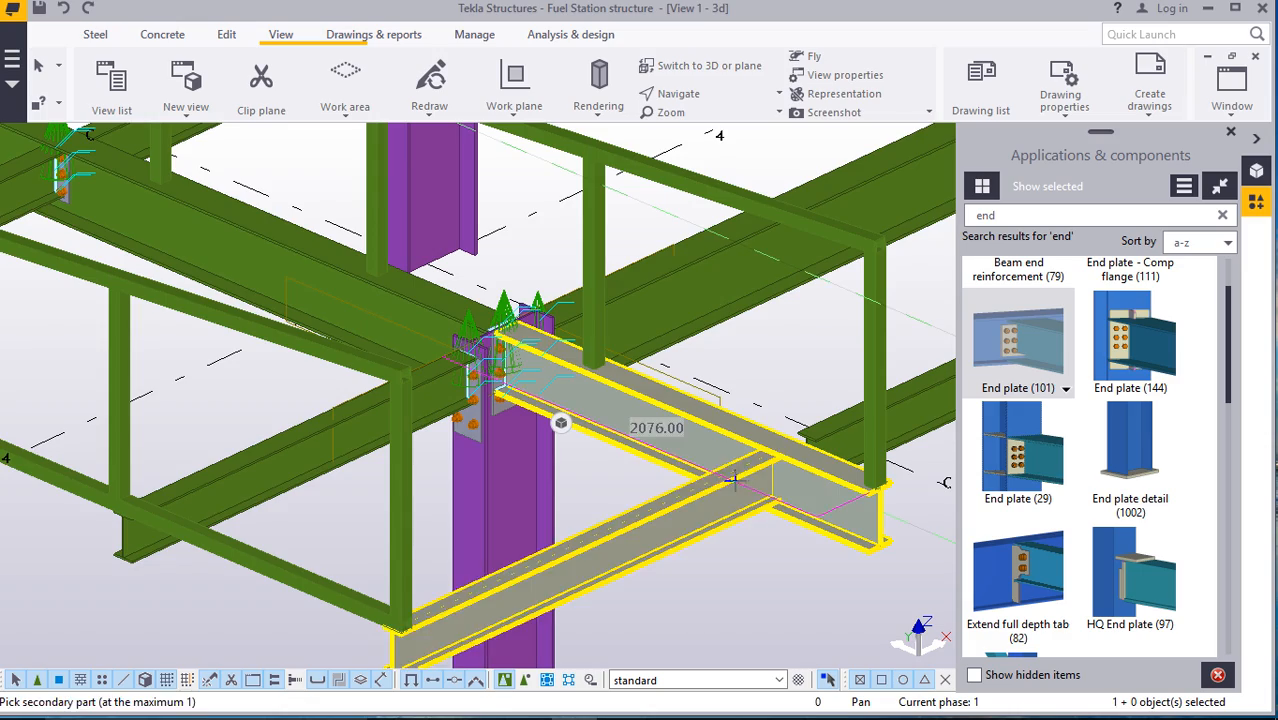
{"action": "left_click", "coordinate": [780, 470]}
{"action": "scroll", "coordinate": [780, 470], "scroll_direction": "down", "scroll_amount": 3}
{"action": "scroll", "coordinate": [754, 500], "scroll_direction": "up", "scroll_amount": 3}
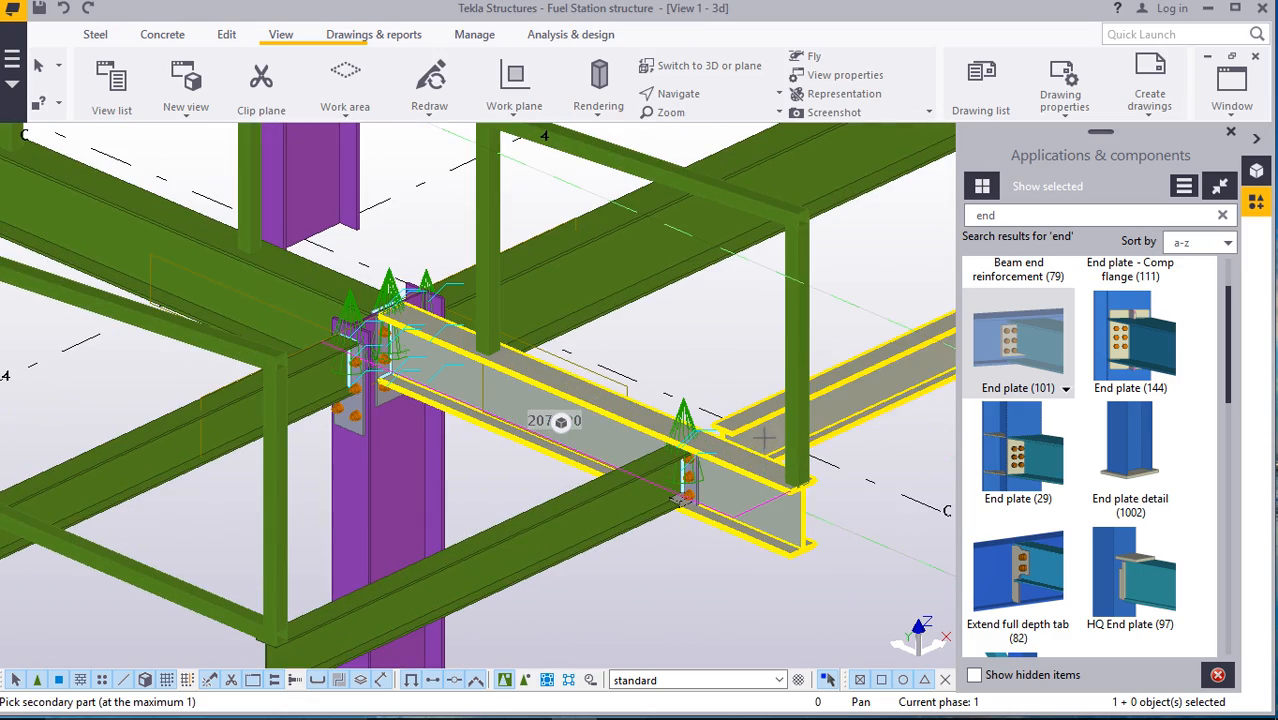
{"action": "left_click", "coordinate": [763, 437]}
{"action": "scroll", "coordinate": [533, 465], "scroll_direction": "down", "scroll_amount": 4}
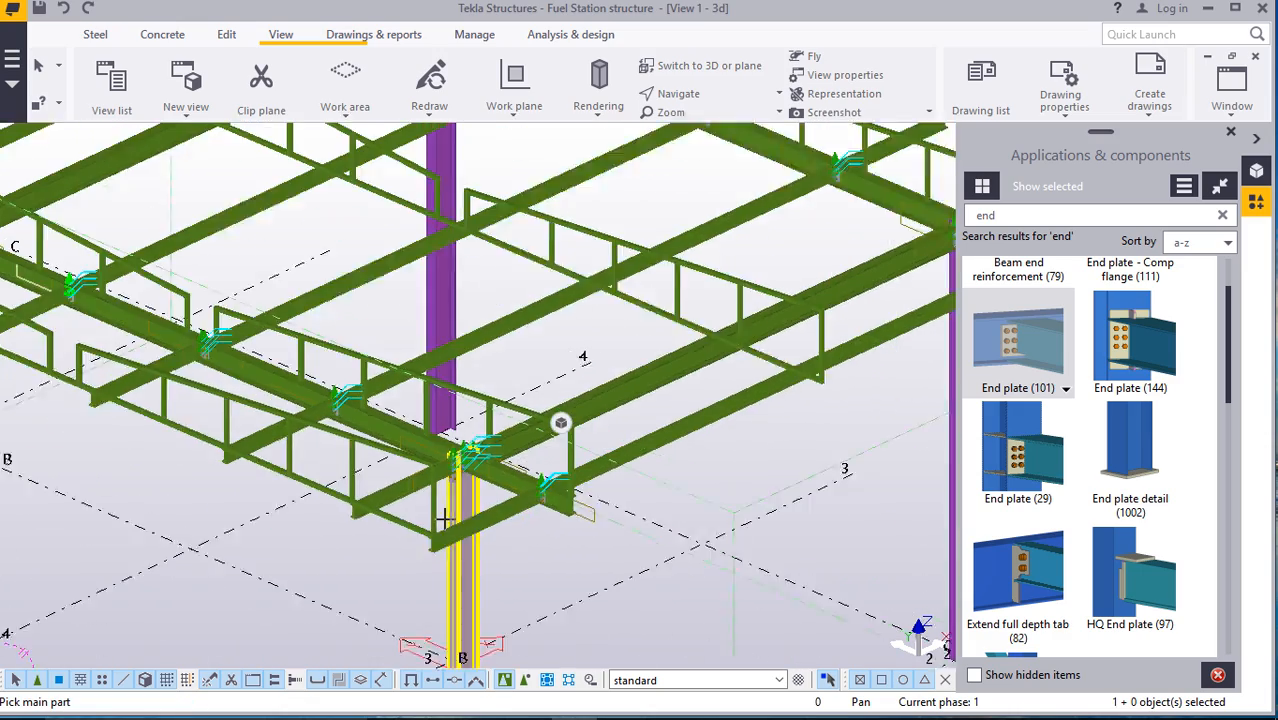
{"action": "scroll", "coordinate": [594, 476], "scroll_direction": "down", "scroll_amount": 3}
{"action": "scroll", "coordinate": [750, 417], "scroll_direction": "up", "scroll_amount": 6}
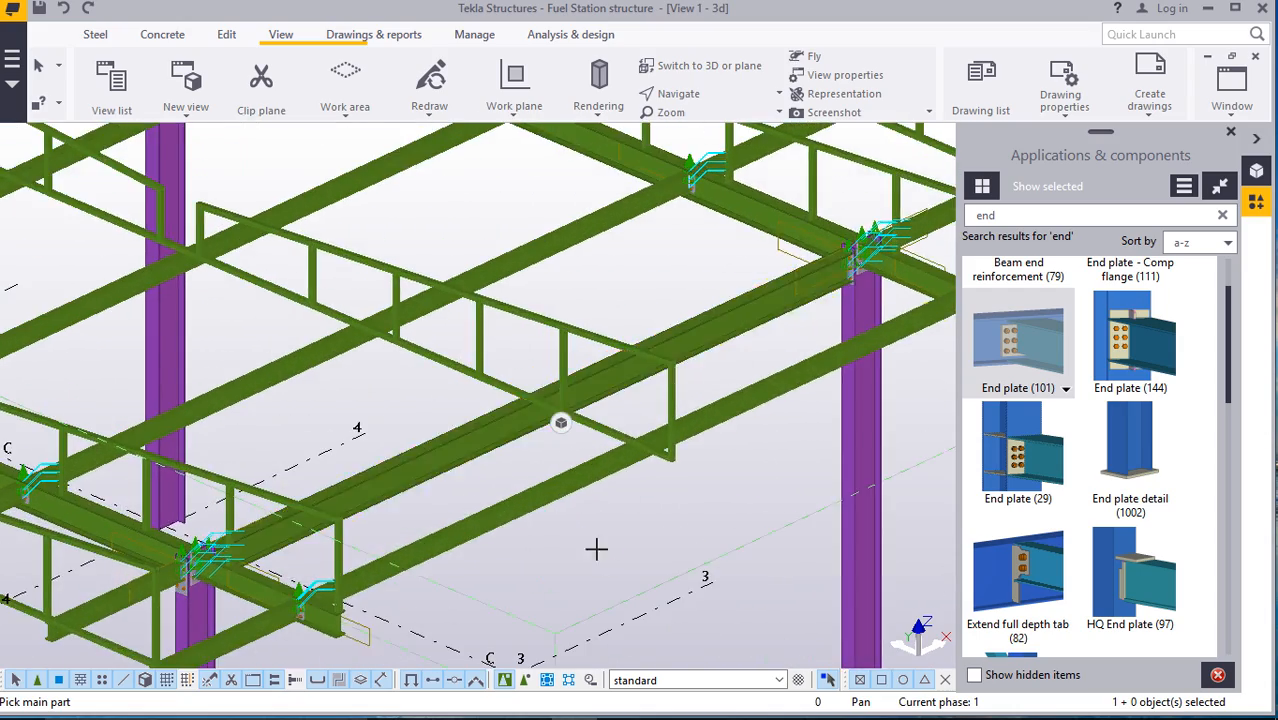
{"action": "scroll", "coordinate": [650, 520], "scroll_direction": "down", "scroll_amount": 3}
{"action": "scroll", "coordinate": [305, 357], "scroll_direction": "up", "scroll_amount": 6}
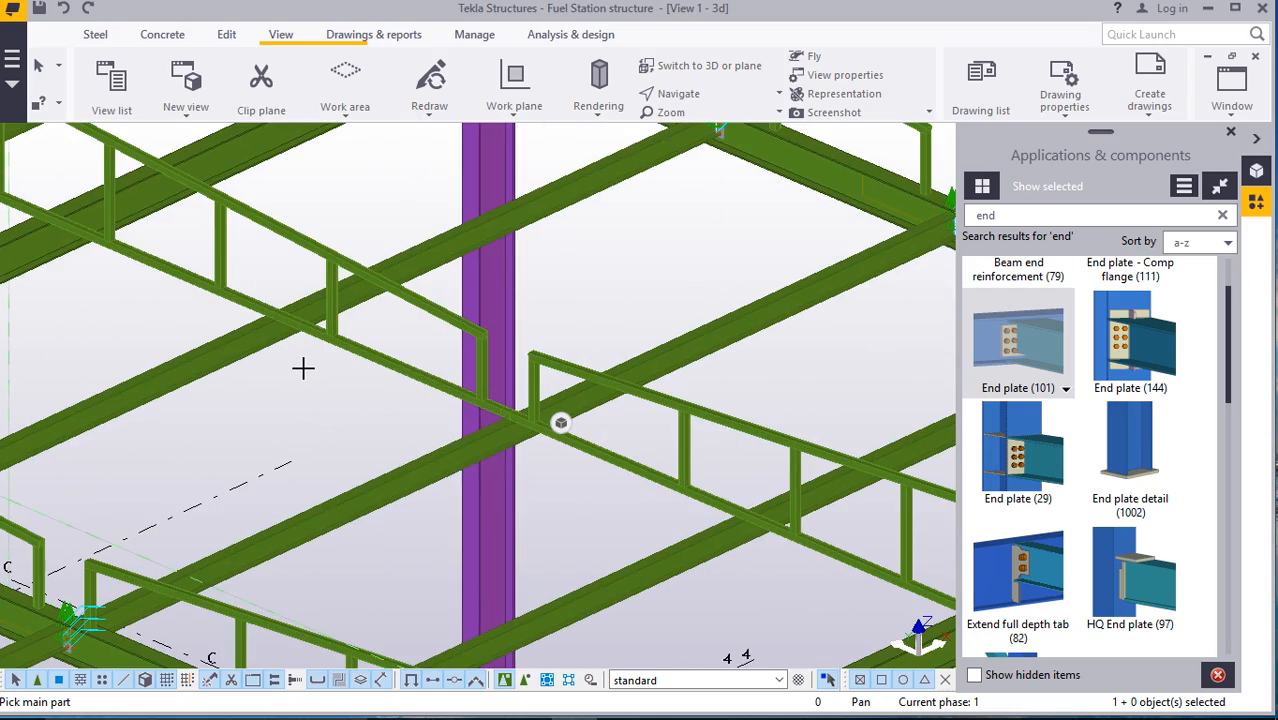
{"action": "right_click", "coordinate": [306, 369]}
{"action": "right_click", "coordinate": [322, 381]}
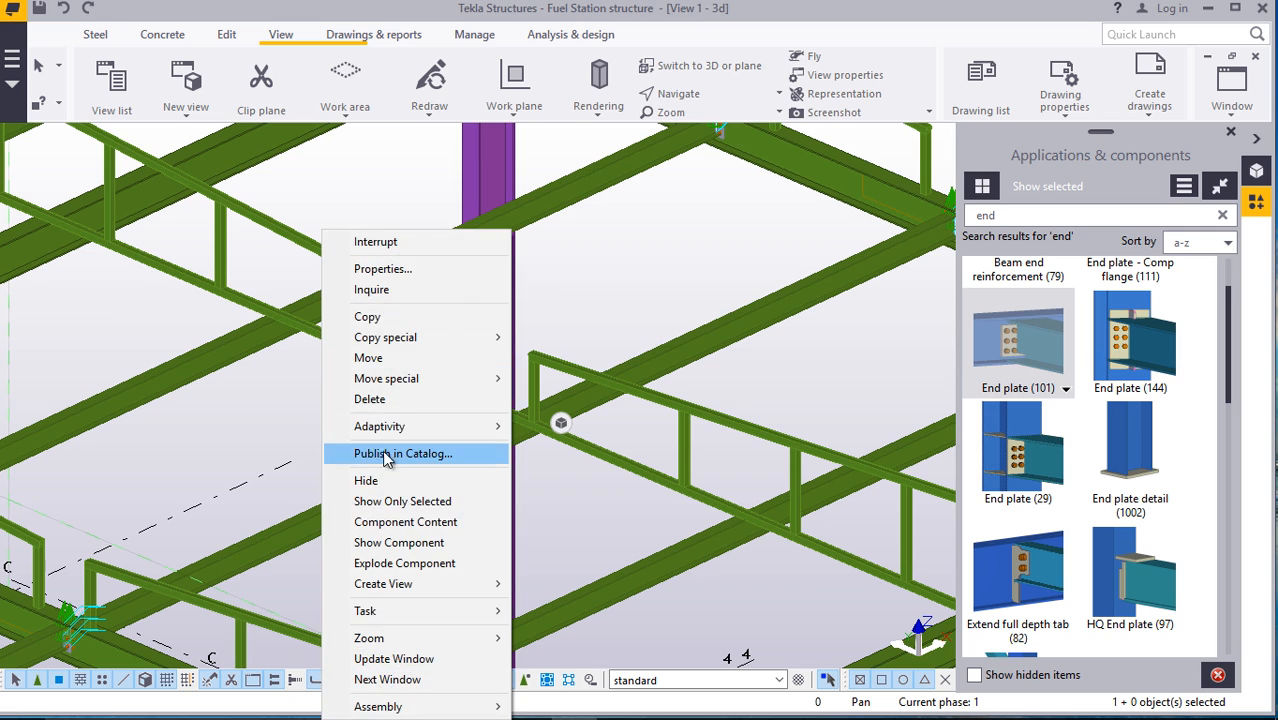
{"action": "left_click", "coordinate": [330, 452]}
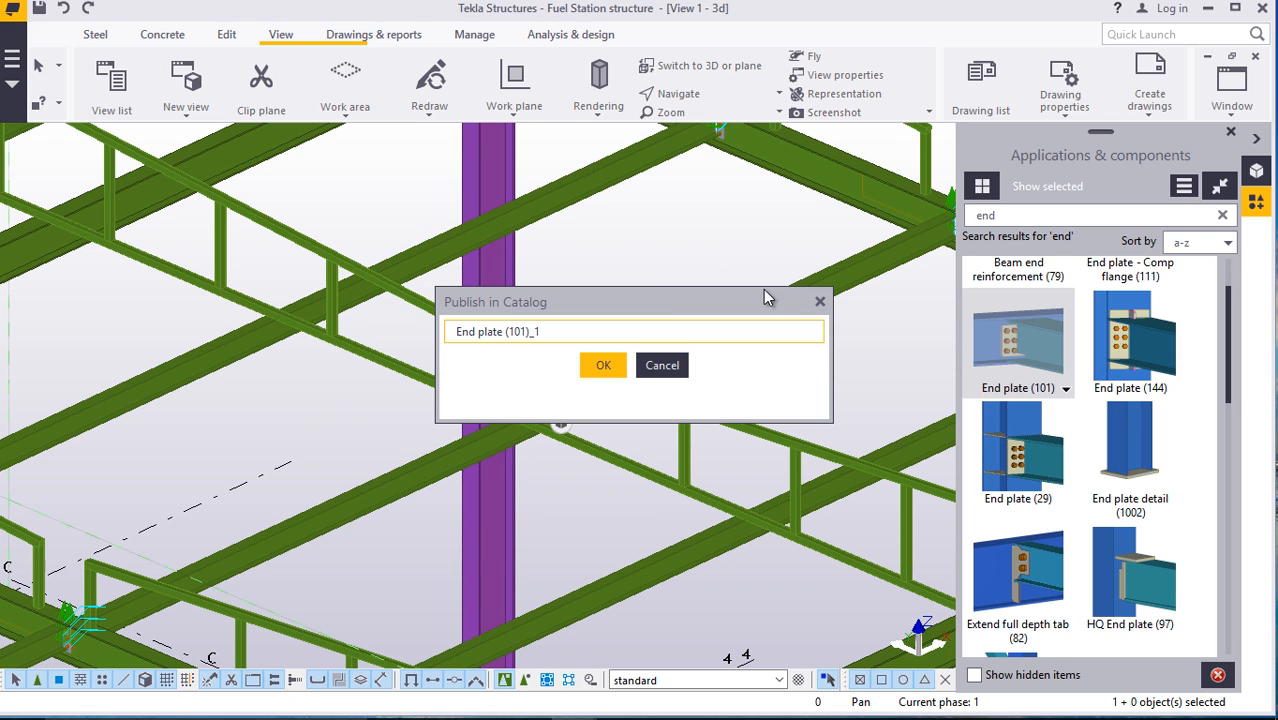
{"action": "left_click", "coordinate": [820, 302]}
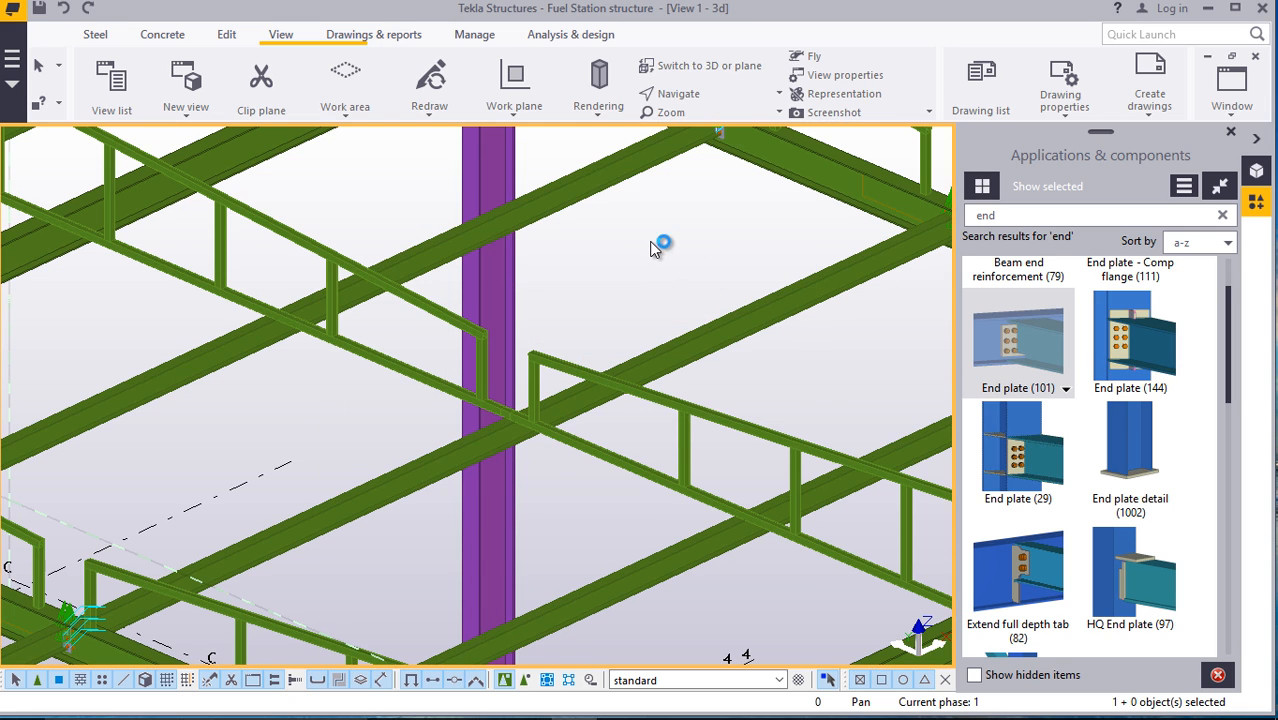
{"action": "right_click", "coordinate": [653, 256]}
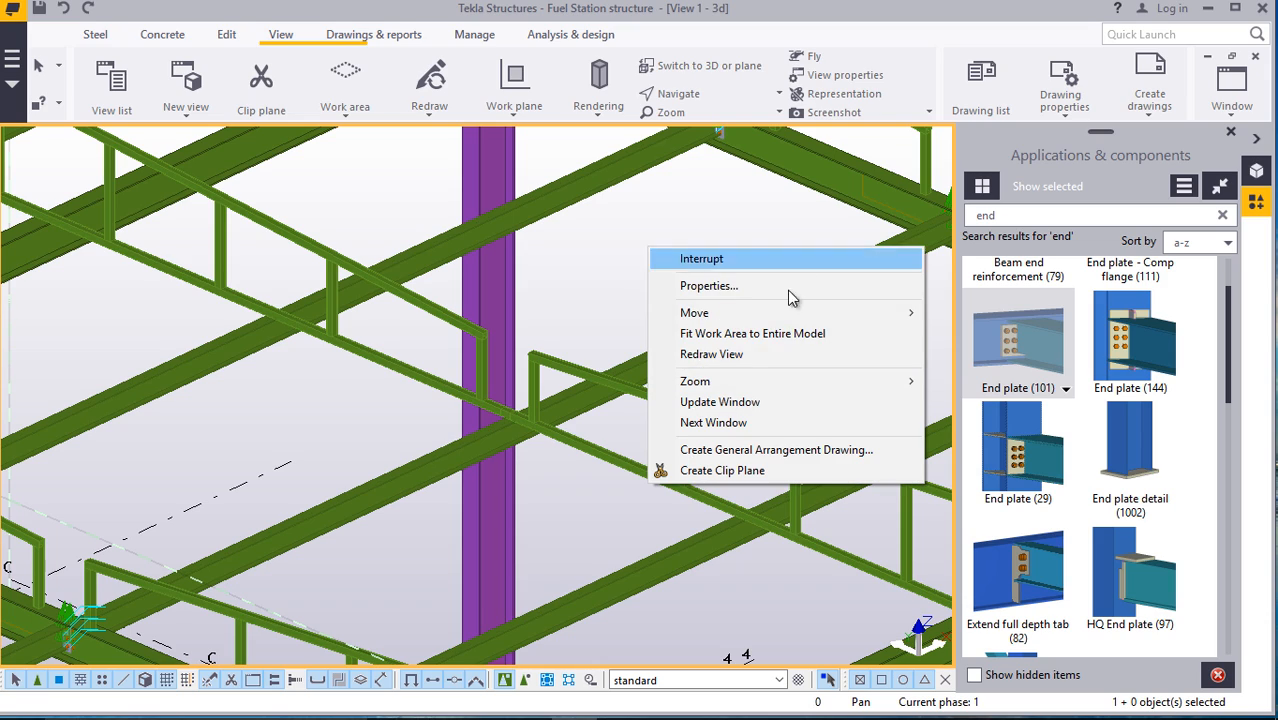
{"action": "left_click", "coordinate": [714, 351]}
{"action": "scroll", "coordinate": [576, 297], "scroll_direction": "down", "scroll_amount": 5}
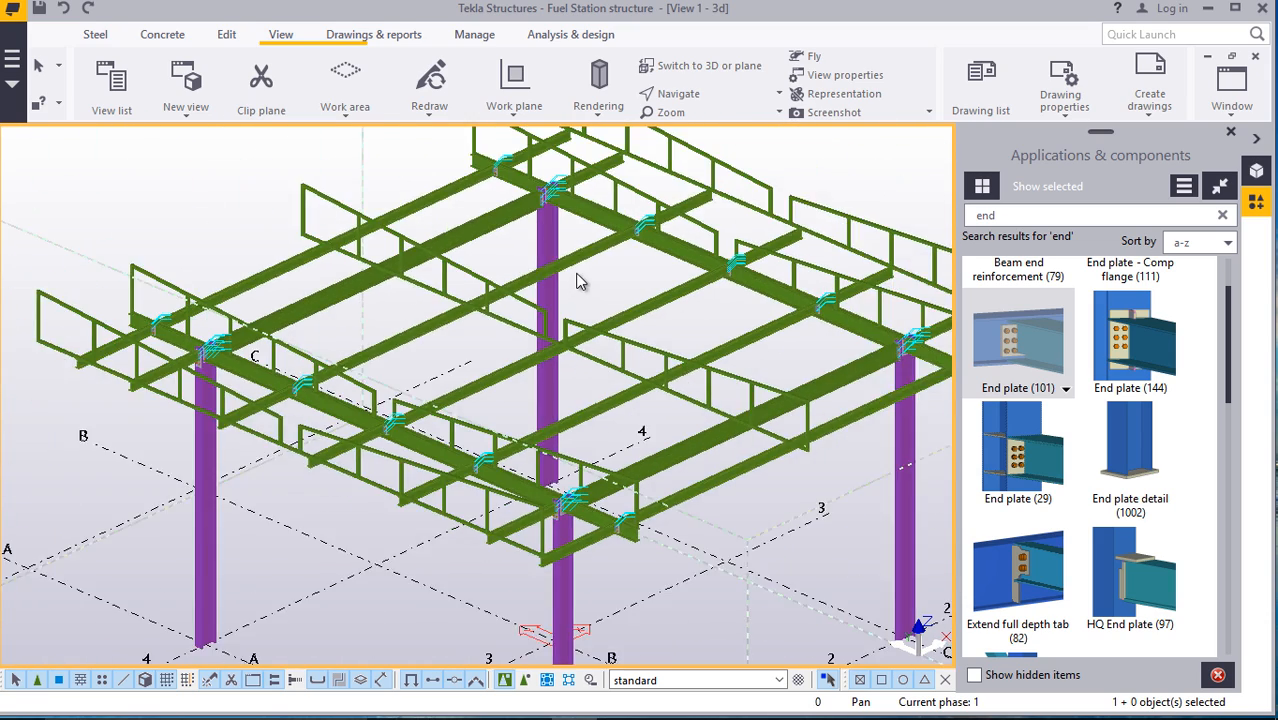
Hide the component catalog and examine the canopy's end plate connections from several directions
{"action": "left_click", "coordinate": [1232, 134]}
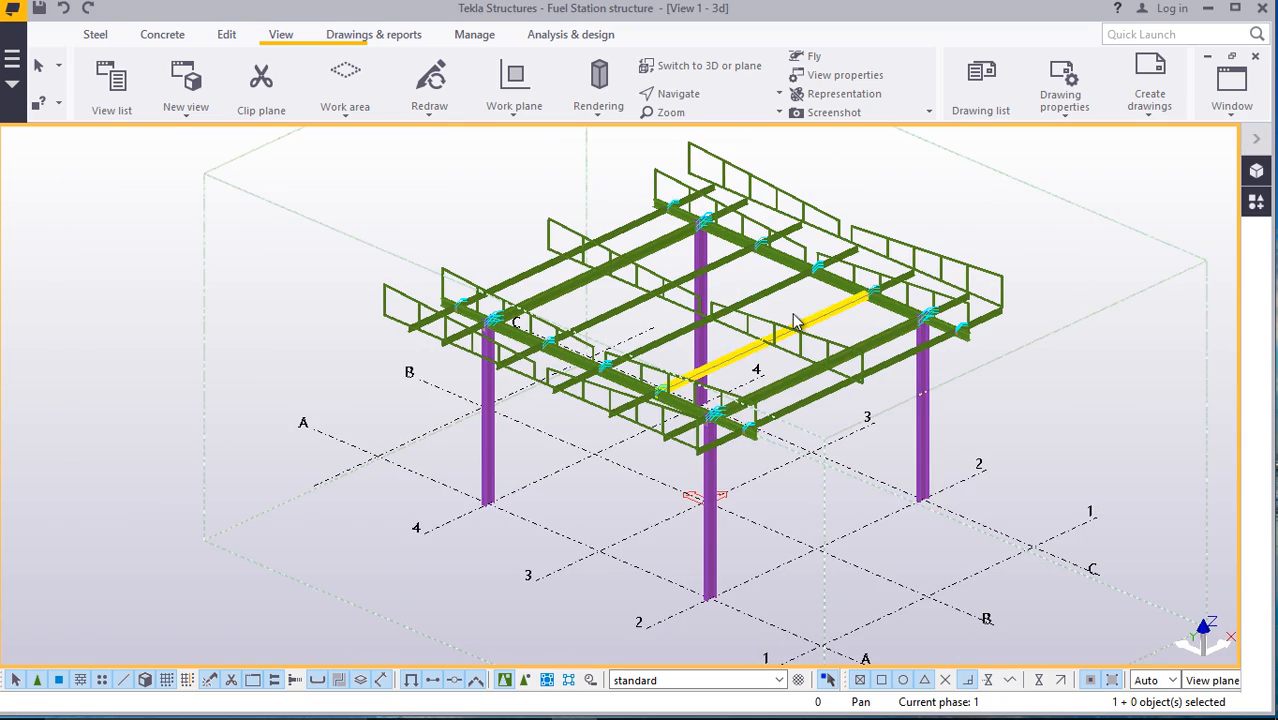
{"action": "scroll", "coordinate": [818, 276], "scroll_direction": "up", "scroll_amount": 4}
{"action": "left_click", "coordinate": [678, 93]}
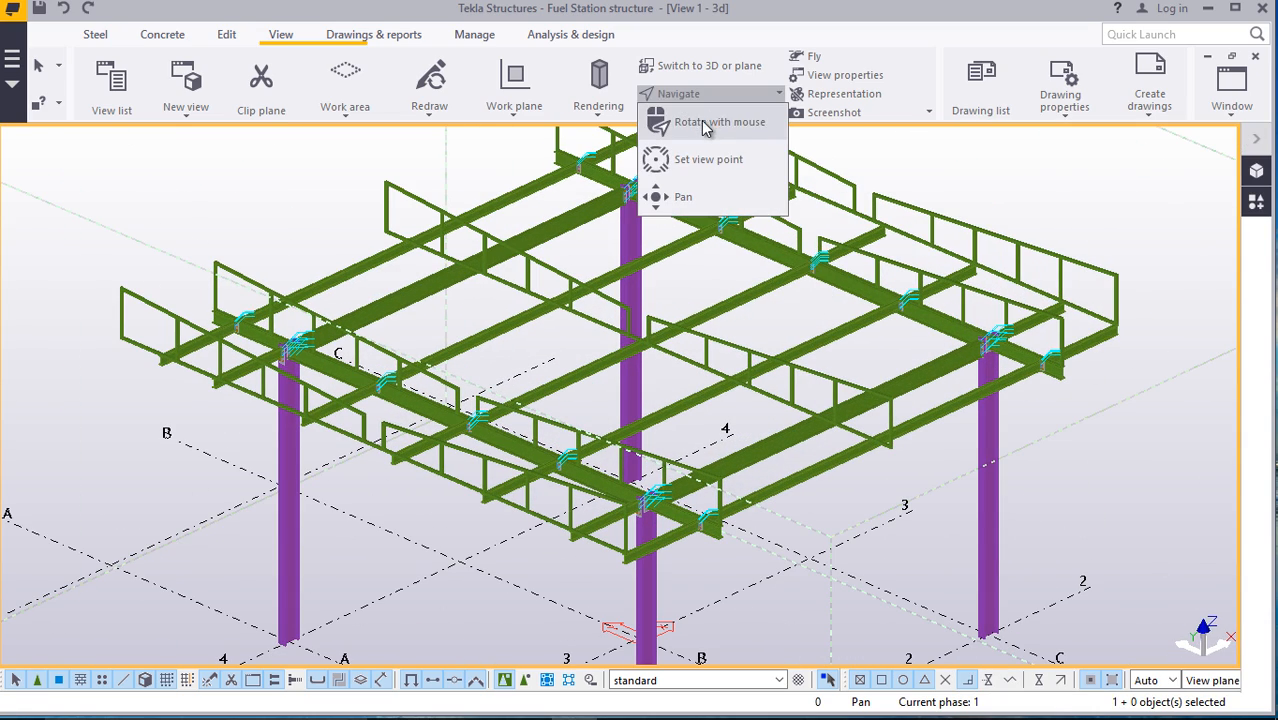
{"action": "left_click", "coordinate": [708, 122]}
{"action": "middle_click_drag", "start_coordinate": [670, 371], "coordinate": [586, 396], "text": "ctrl"}
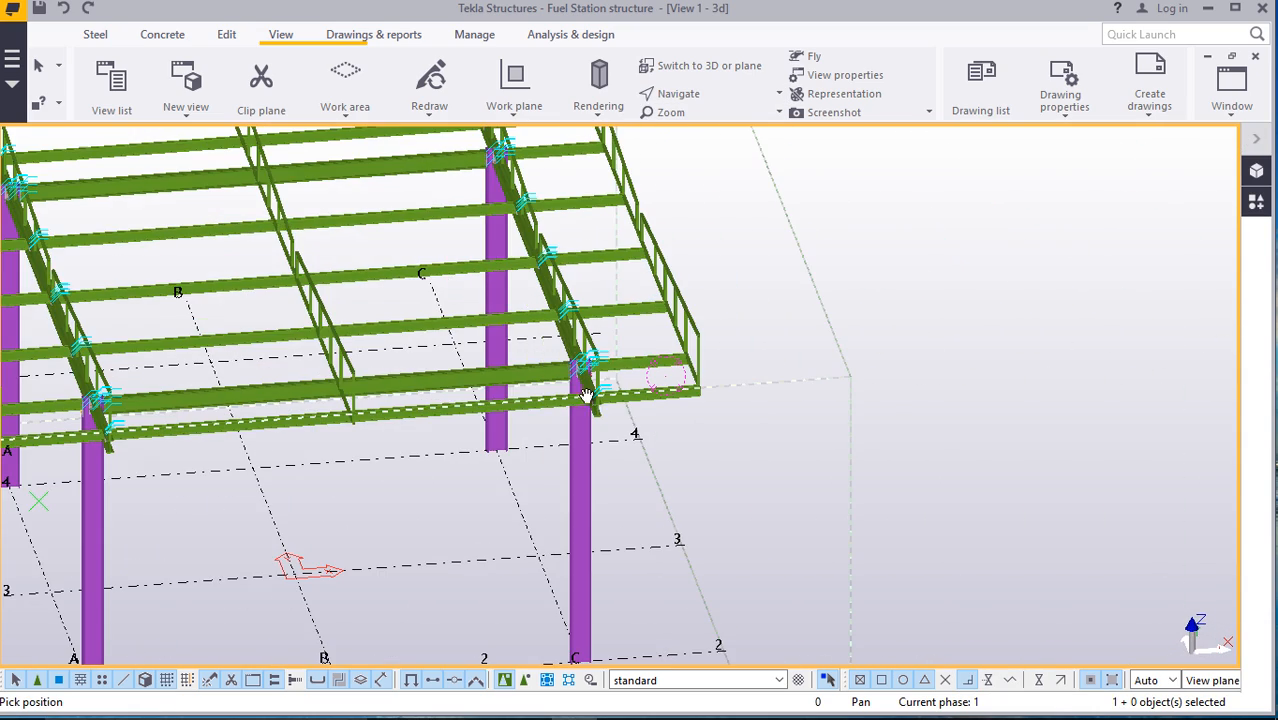
{"action": "middle_click_drag", "start_coordinate": [450, 385], "coordinate": [682, 258], "text": "ctrl"}
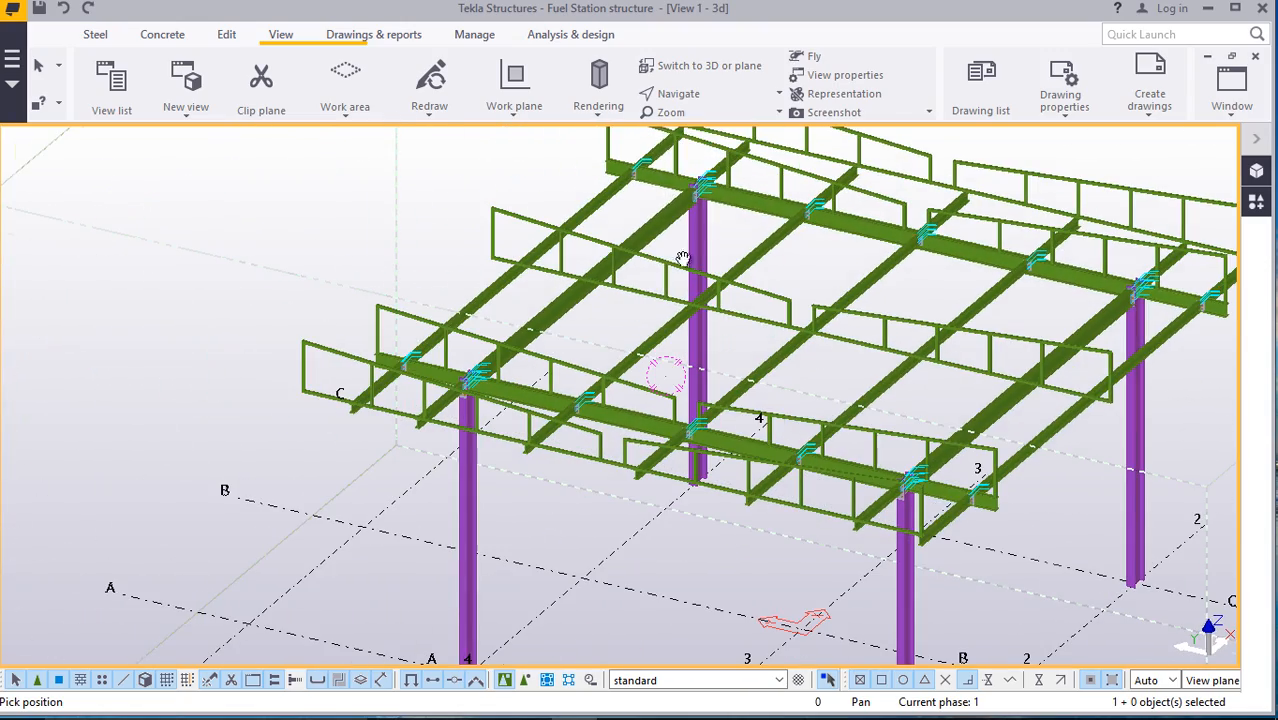
{"action": "left_click", "coordinate": [678, 93]}
{"action": "left_click", "coordinate": [700, 122]}
{"action": "middle_click_drag", "start_coordinate": [506, 397], "coordinate": [730, 394], "text": "ctrl"}
{"action": "scroll", "coordinate": [308, 462], "scroll_direction": "up", "scroll_amount": 2}
{"action": "scroll", "coordinate": [303, 437], "scroll_direction": "down", "scroll_amount": 5}
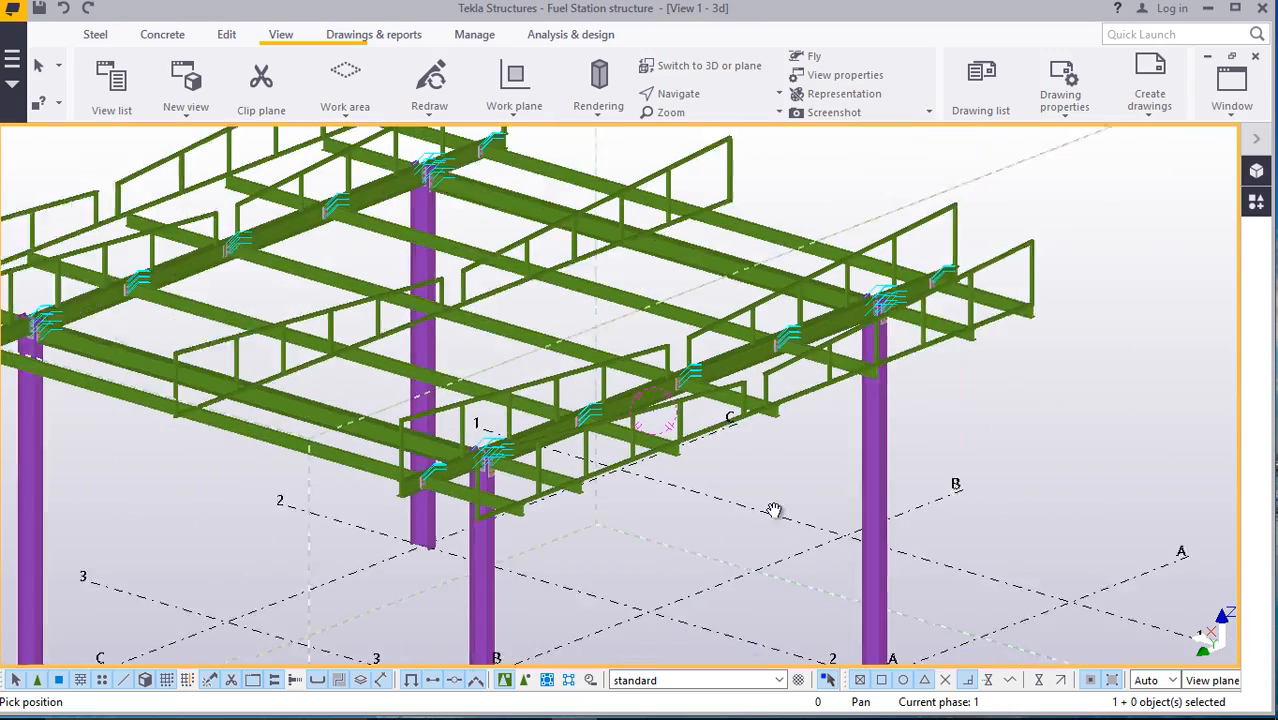
{"action": "mouse_move", "coordinate": [416, 393]}
{"action": "middle_mouse_down", "text": "ctrl"}
{"action": "mouse_move", "coordinate": [359, 388]}
{"action": "mouse_move", "coordinate": [434, 407]}
{"action": "middle_mouse_up", "text": "ctrl"}
{"action": "scroll", "coordinate": [500, 440], "scroll_direction": "down", "scroll_amount": 3}
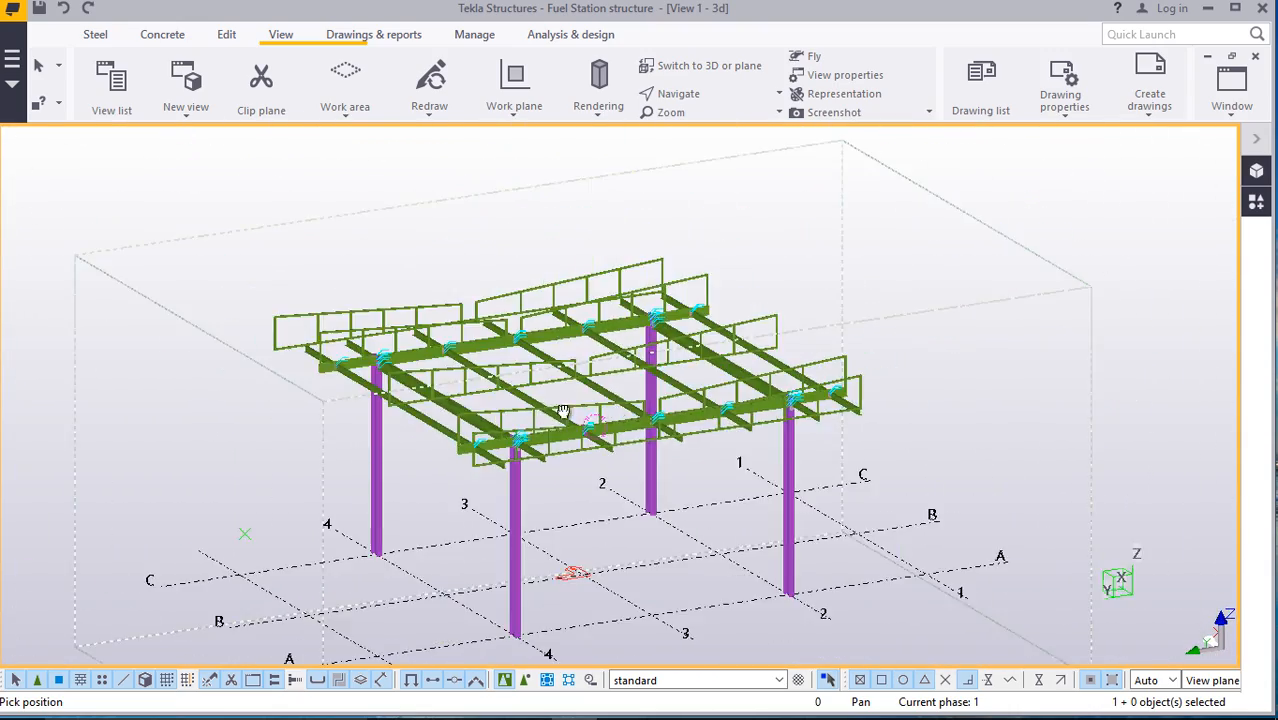
Examine the whole canopy frame and the lower ends of its columns at the grid intersections
{"action": "middle_click_drag", "start_coordinate": [500, 440], "coordinate": [365, 422], "text": "ctrl"}
{"action": "scroll", "coordinate": [1000, 476], "scroll_direction": "up", "scroll_amount": 2}
{"action": "middle_click_drag", "start_coordinate": [891, 441], "coordinate": [716, 638], "text": "ctrl"}
{"action": "scroll", "coordinate": [716, 638], "scroll_direction": "up", "scroll_amount": 6}
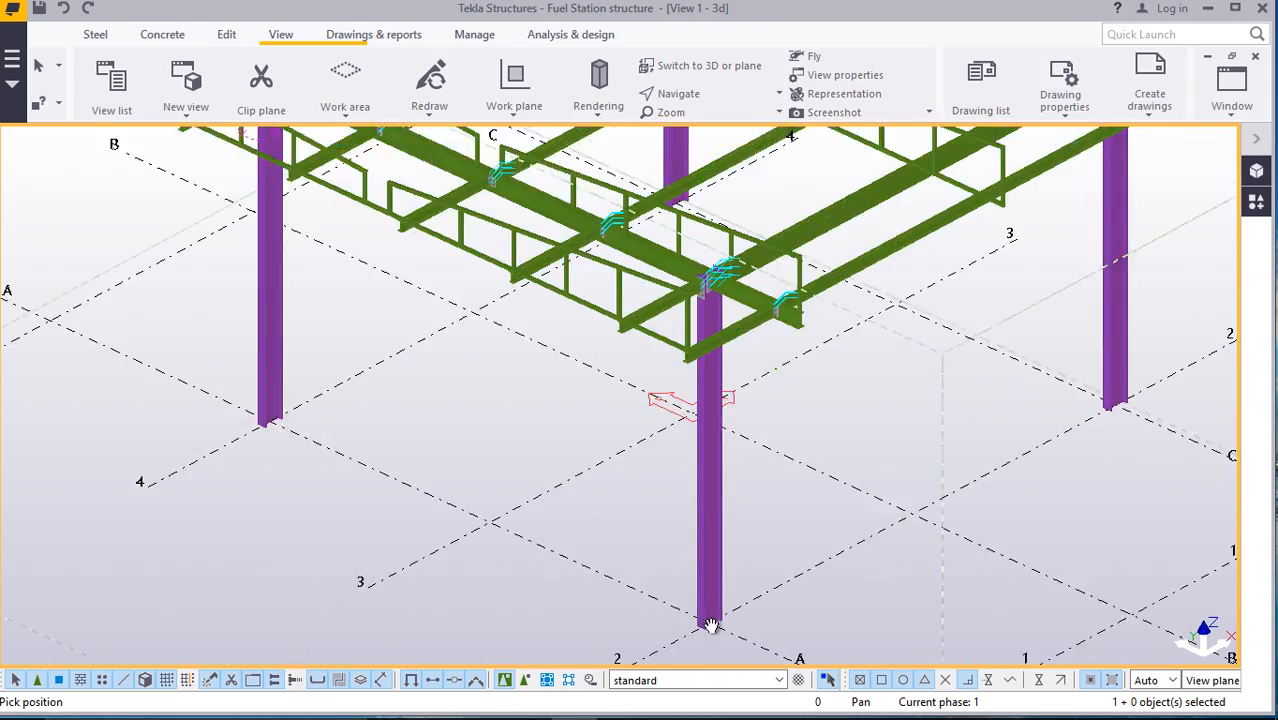
{"action": "scroll", "coordinate": [677, 571], "scroll_direction": "down", "scroll_amount": 8}
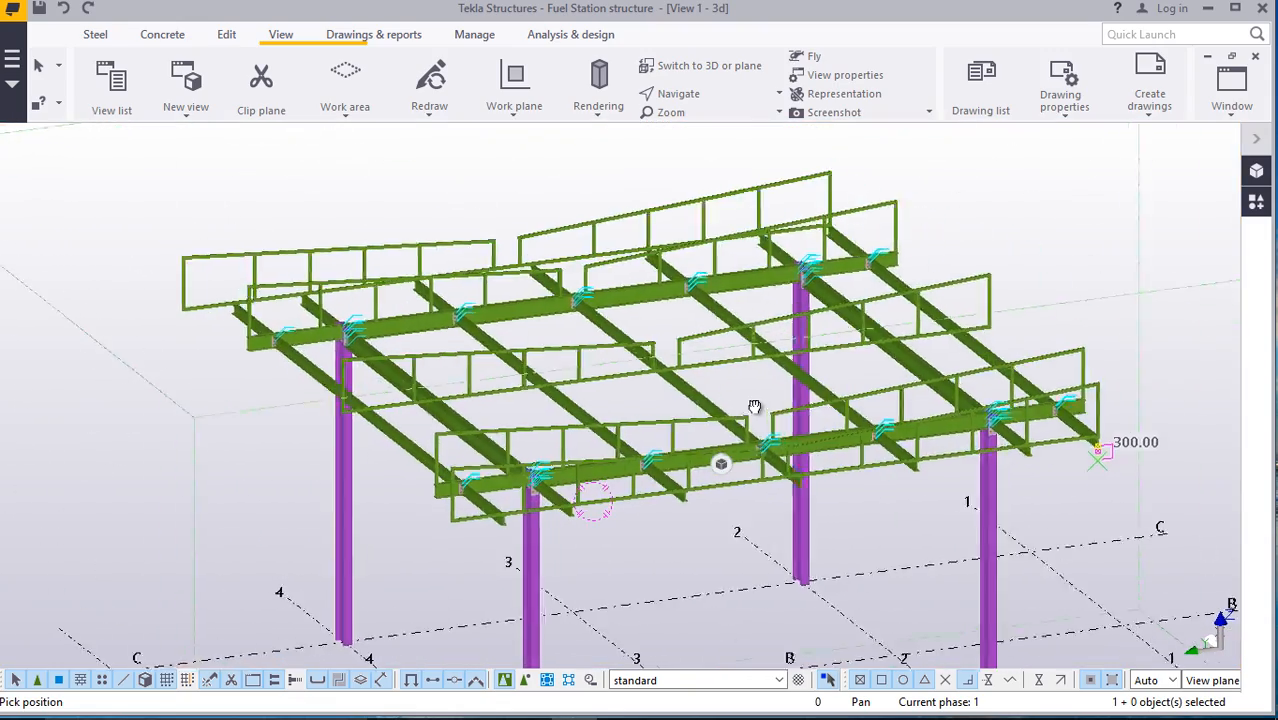
{"action": "scroll", "coordinate": [595, 420], "scroll_direction": "down", "scroll_amount": 3}
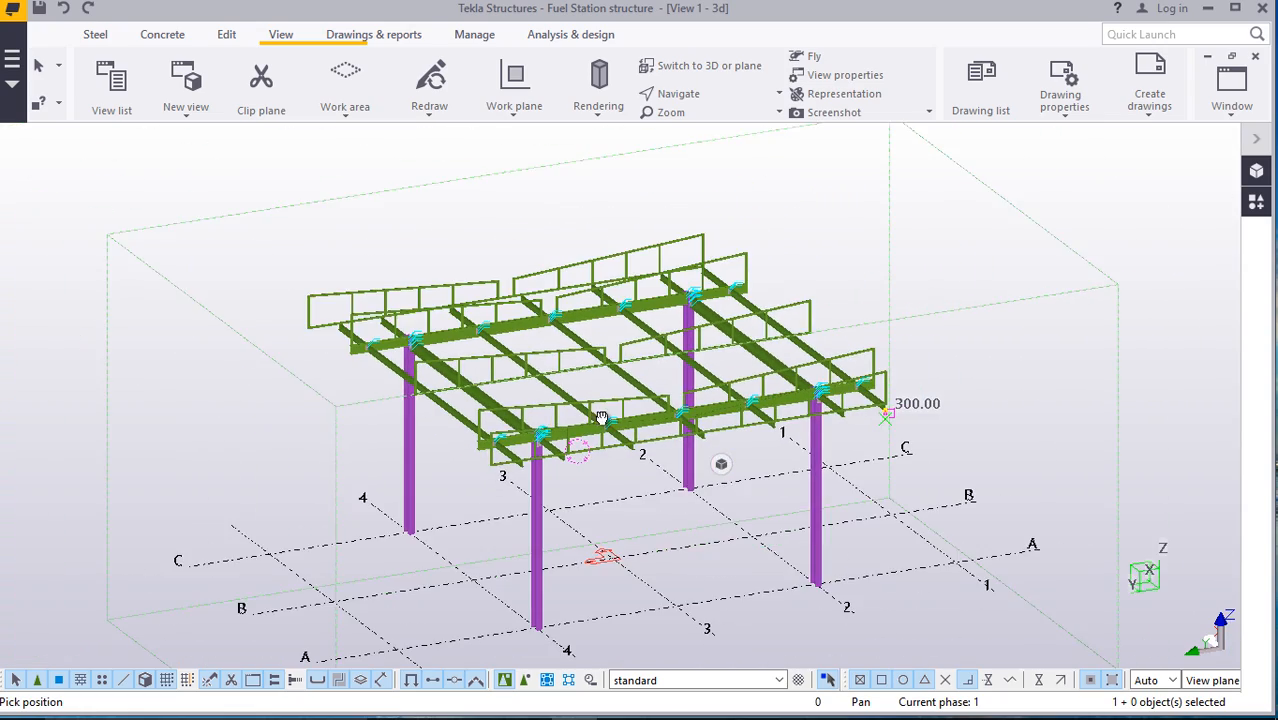
{"action": "middle_click_drag", "start_coordinate": [595, 420], "coordinate": [595, 523], "text": "ctrl"}
{"action": "scroll", "coordinate": [564, 595], "scroll_direction": "up", "scroll_amount": 5}
{"action": "scroll", "coordinate": [564, 595], "scroll_direction": "up", "scroll_amount": 2}
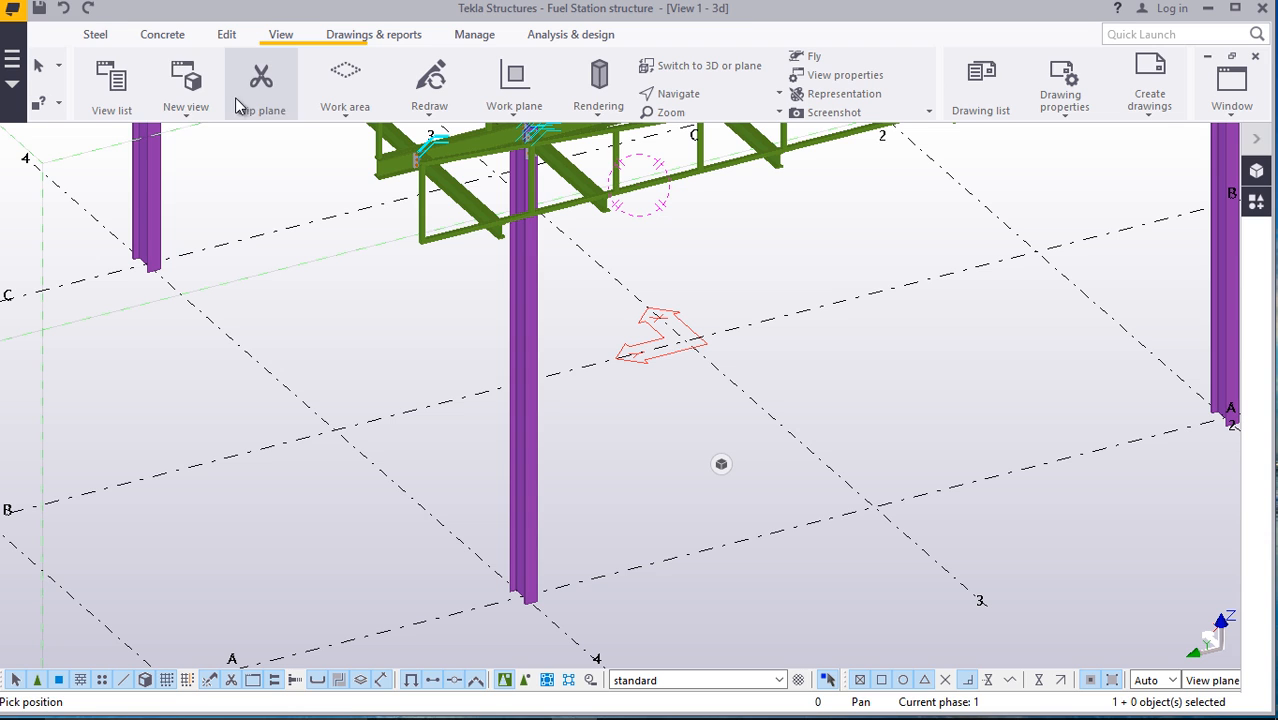
Search the component catalog for "ba" and choose the Base plate (1042) component
{"action": "left_click", "coordinate": [95, 34]}
{"action": "left_click", "coordinate": [1256, 202]}
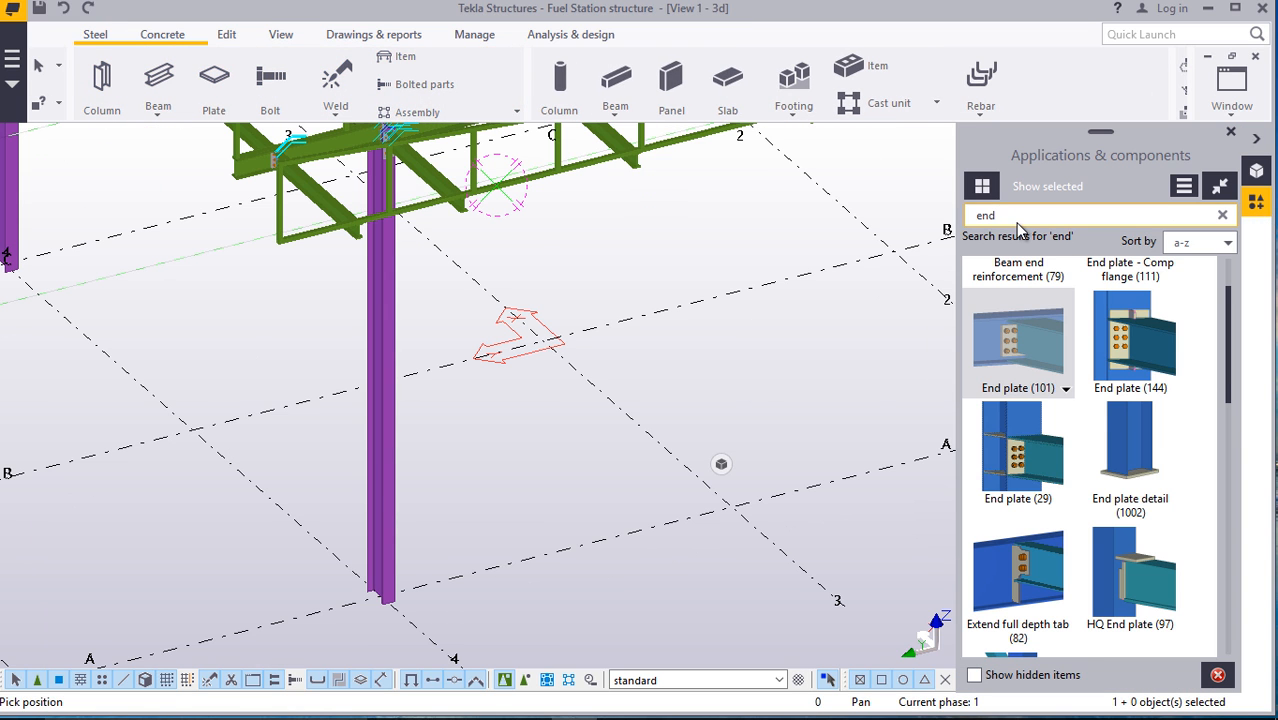
{"action": "key", "text": "BackSpace"}
{"action": "key", "text": "BackSpace"}
{"action": "key", "text": "BackSpace"}
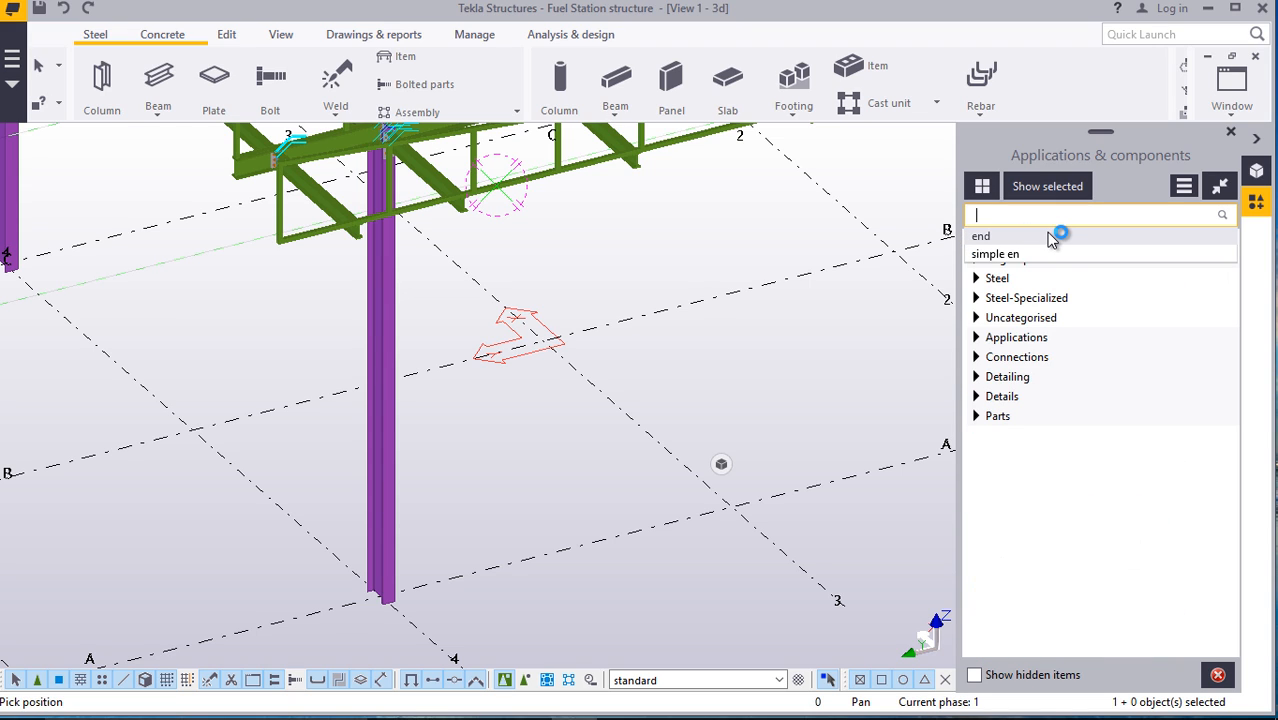
{"action": "type", "text": "ba"}
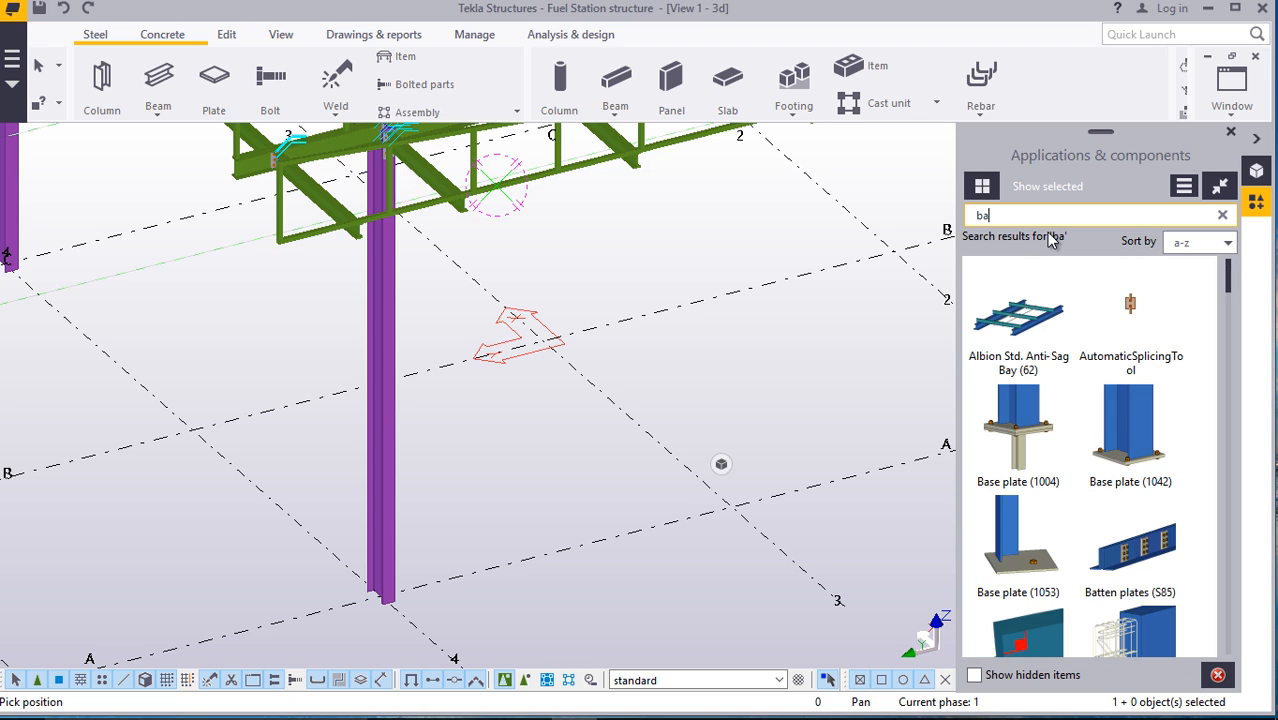
{"action": "left_click", "coordinate": [1147, 455]}
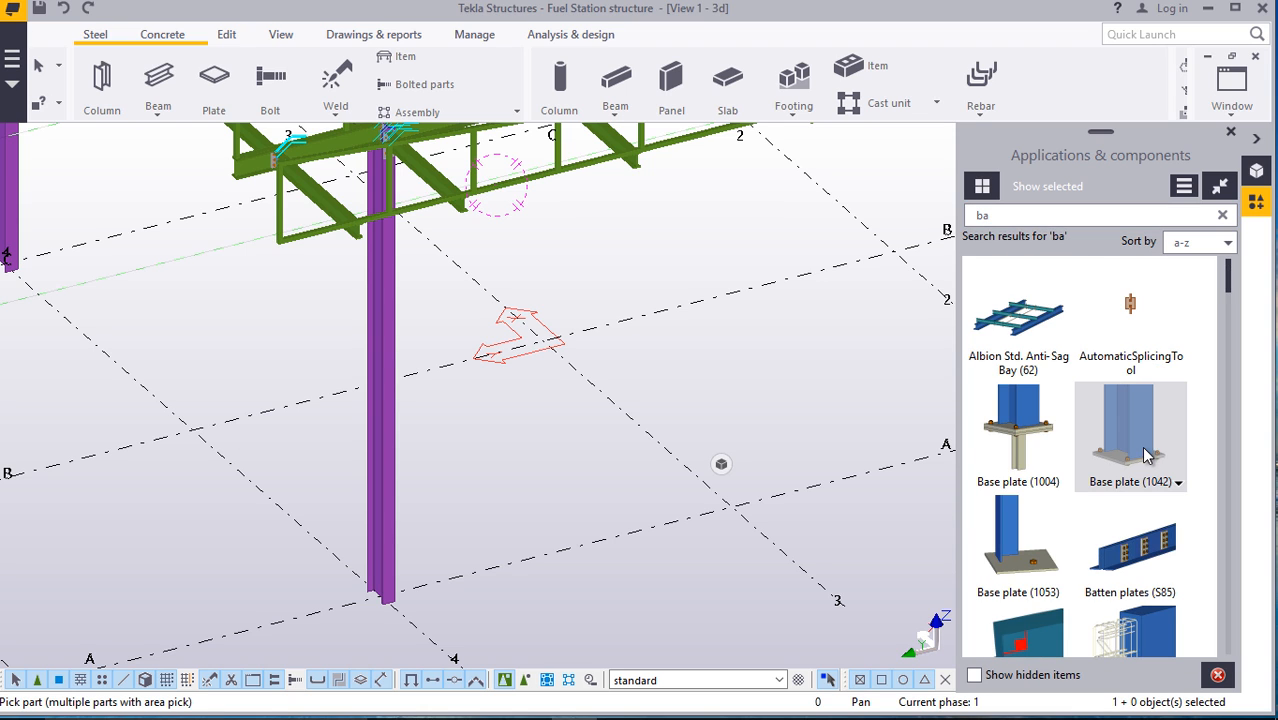
Add Base plate (1042) to the foot of the column at grid intersection A-4
{"action": "scroll", "coordinate": [400, 606], "scroll_direction": "up", "scroll_amount": 5}
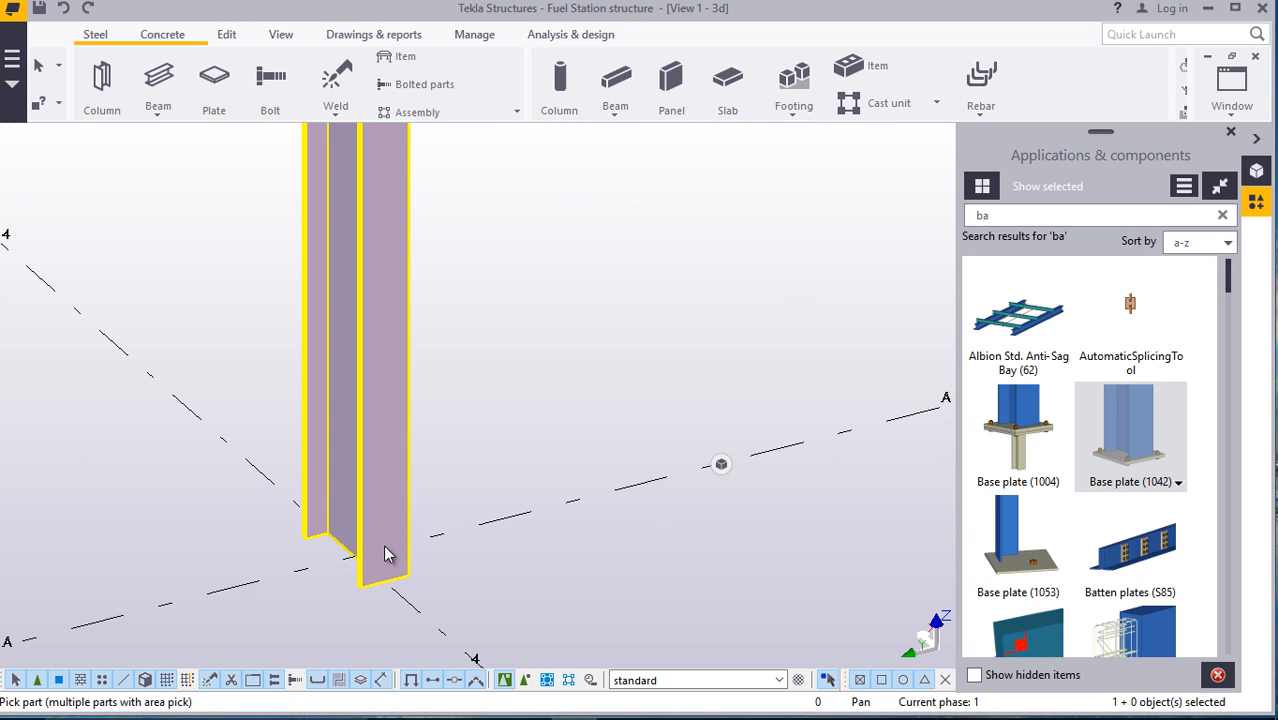
{"action": "left_click", "coordinate": [354, 560]}
{"action": "scroll", "coordinate": [305, 565], "scroll_direction": "down", "scroll_amount": 6}
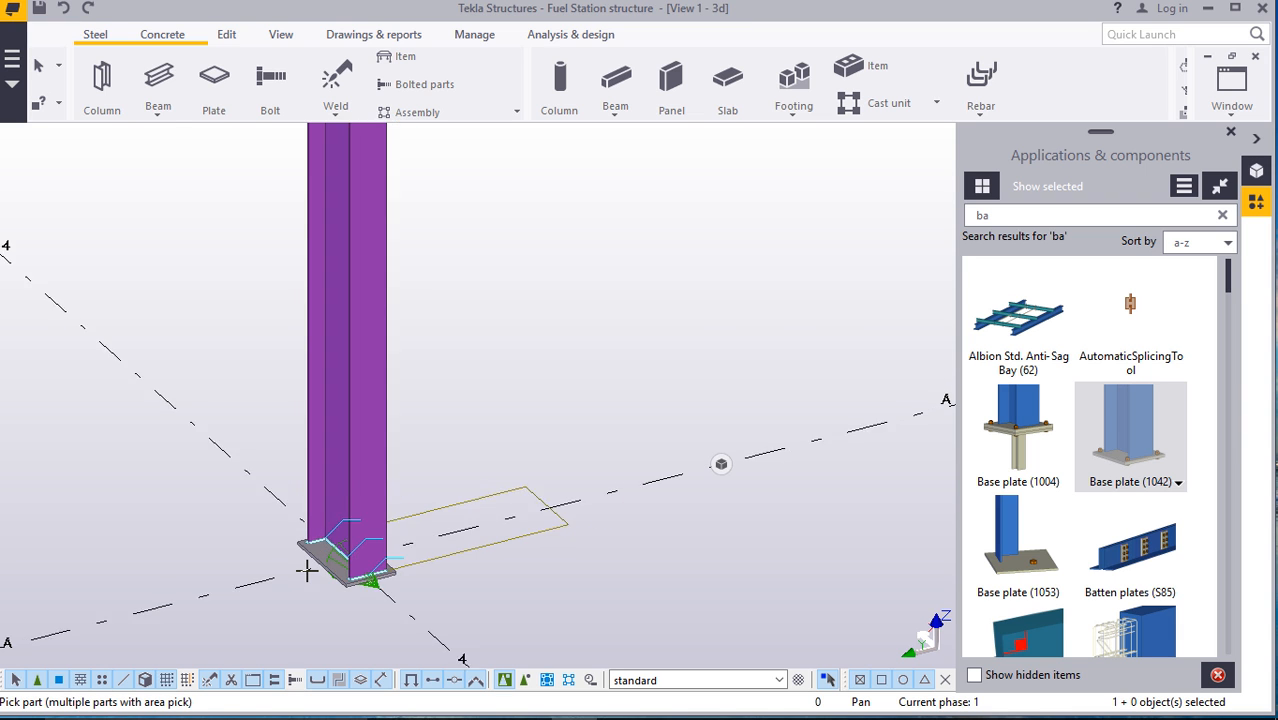
Add Base plate (1042) to the foot of the column at grid intersection A-2
{"action": "scroll", "coordinate": [237, 541], "scroll_direction": "down", "scroll_amount": 3}
{"action": "scroll", "coordinate": [699, 436], "scroll_direction": "up", "scroll_amount": 8}
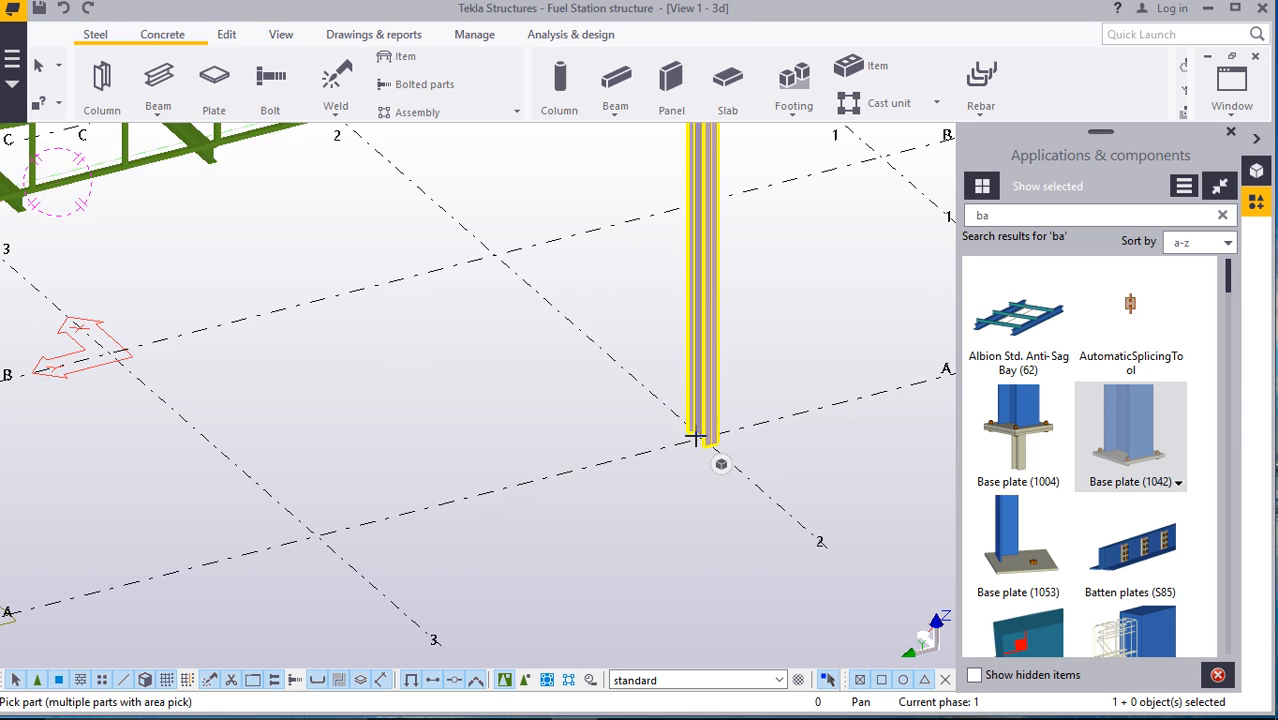
{"action": "scroll", "coordinate": [845, 401], "scroll_direction": "up", "scroll_amount": 2}
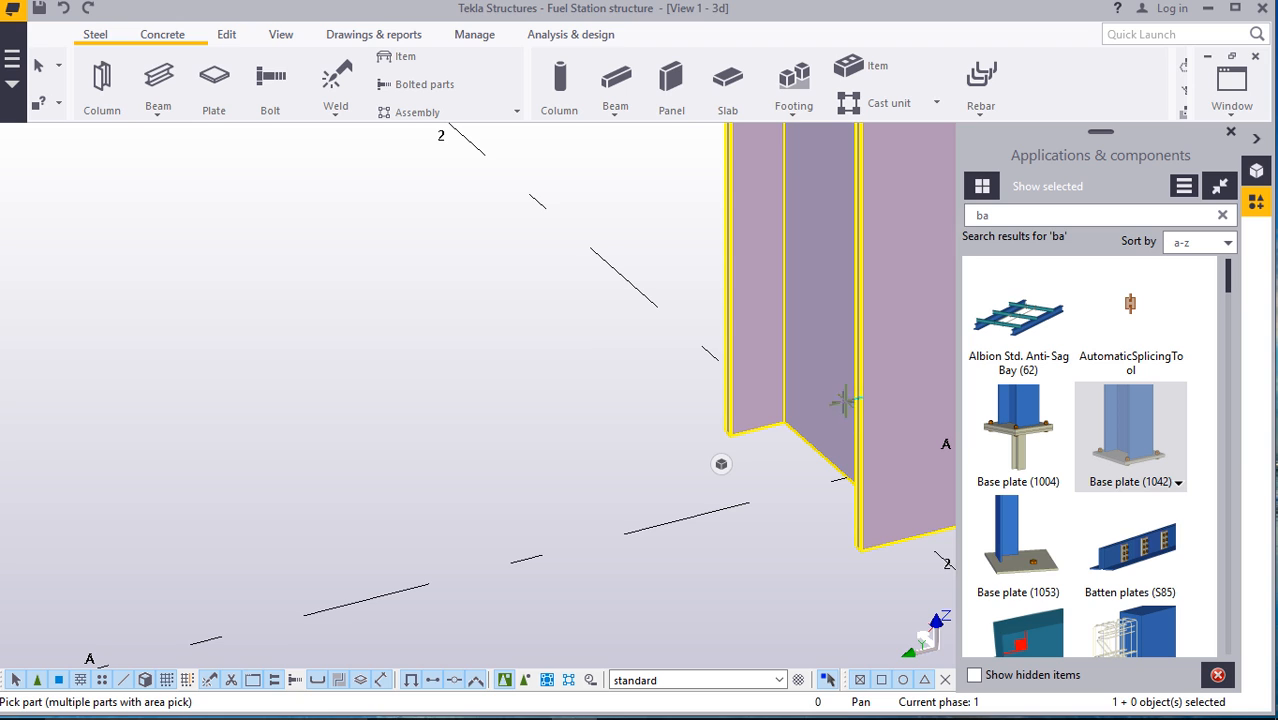
{"action": "left_click", "coordinate": [843, 478]}
{"action": "scroll", "coordinate": [840, 500], "scroll_direction": "down", "scroll_amount": 8}
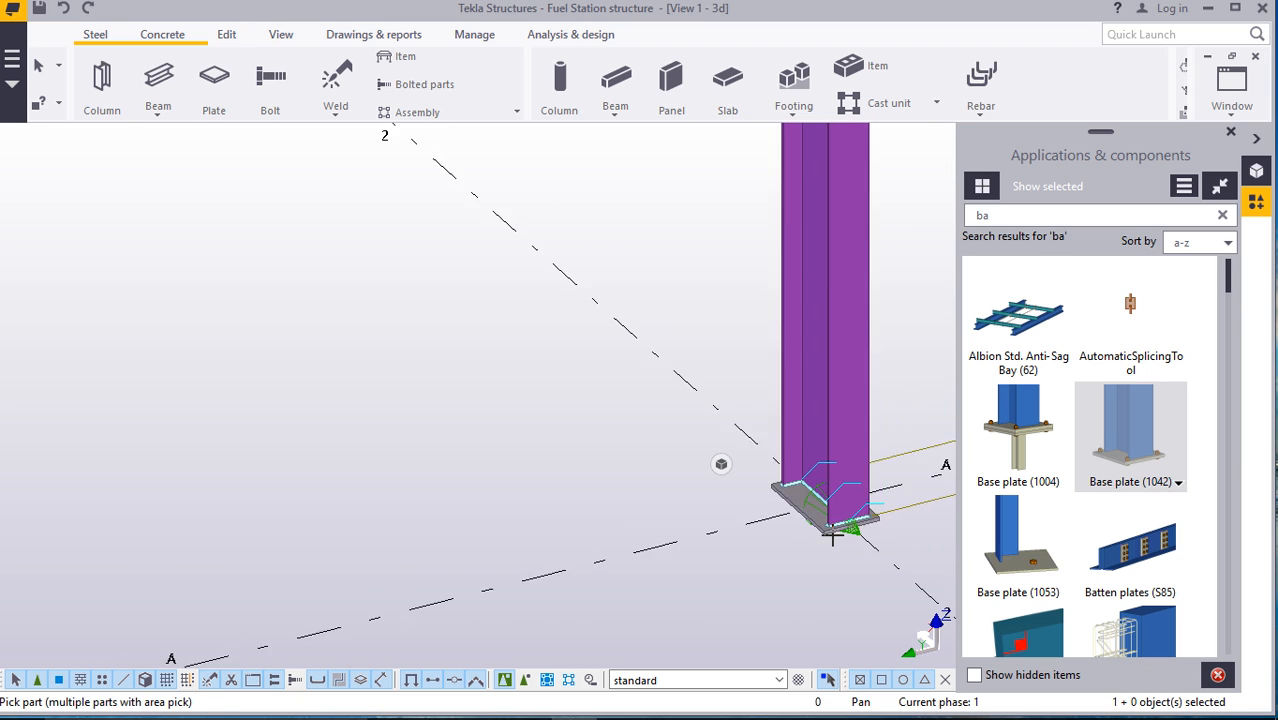
{"action": "scroll", "coordinate": [825, 515], "scroll_direction": "down", "scroll_amount": 4}
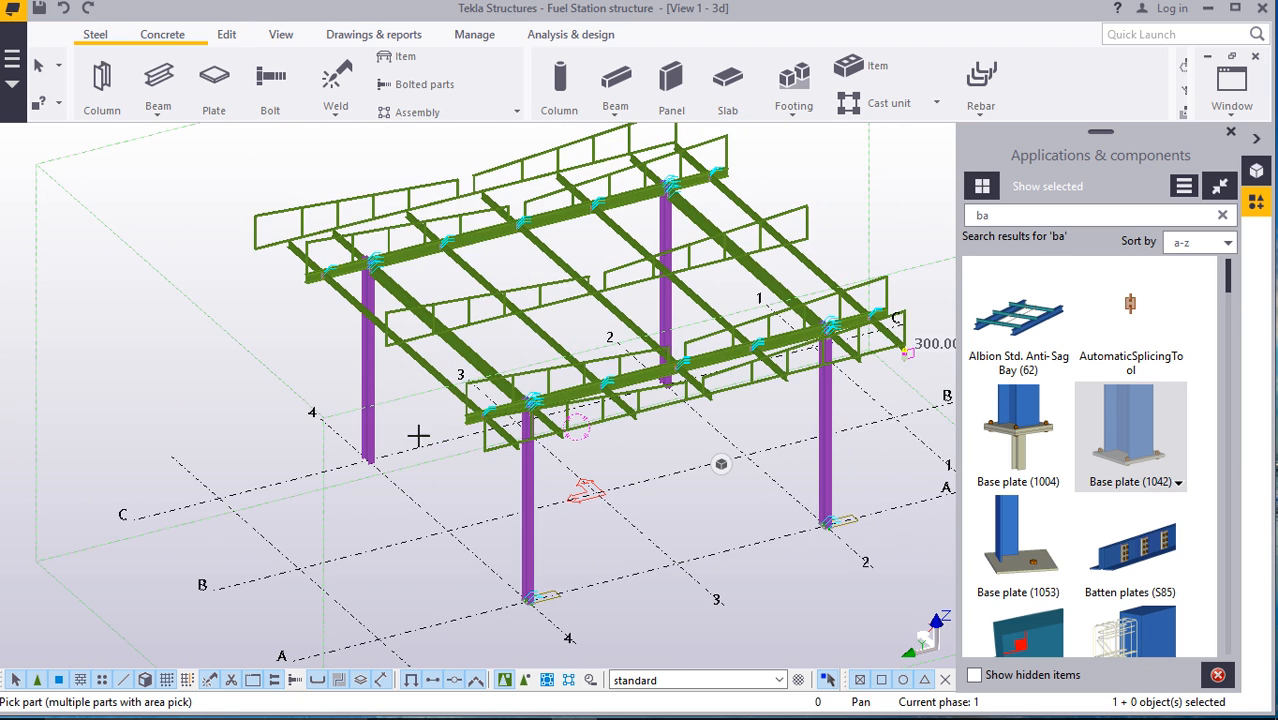
Add Base plate (1042) to the foot of the column at grid intersection C-4
{"action": "scroll", "coordinate": [330, 478], "scroll_direction": "up", "scroll_amount": 8}
{"action": "scroll", "coordinate": [322, 478], "scroll_direction": "up", "scroll_amount": 2}
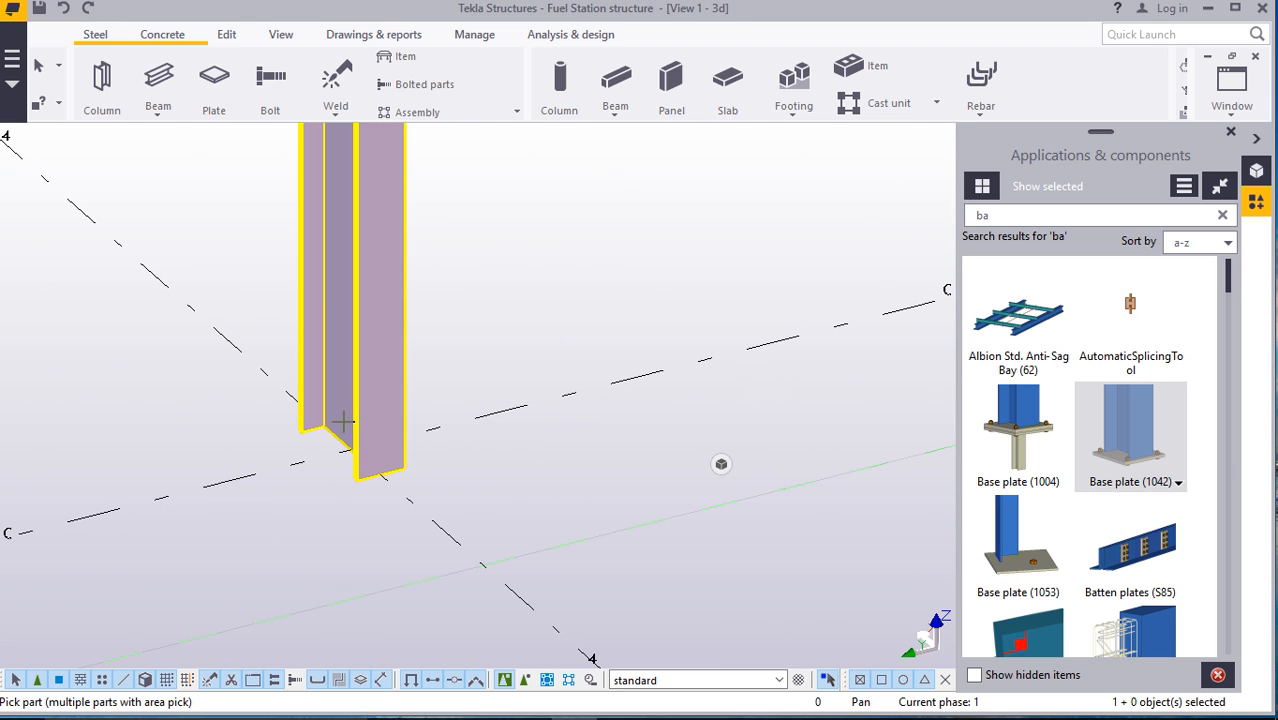
{"action": "left_click", "coordinate": [347, 442]}
{"action": "left_click", "coordinate": [350, 455]}
{"action": "scroll", "coordinate": [268, 500], "scroll_direction": "down", "scroll_amount": 6}
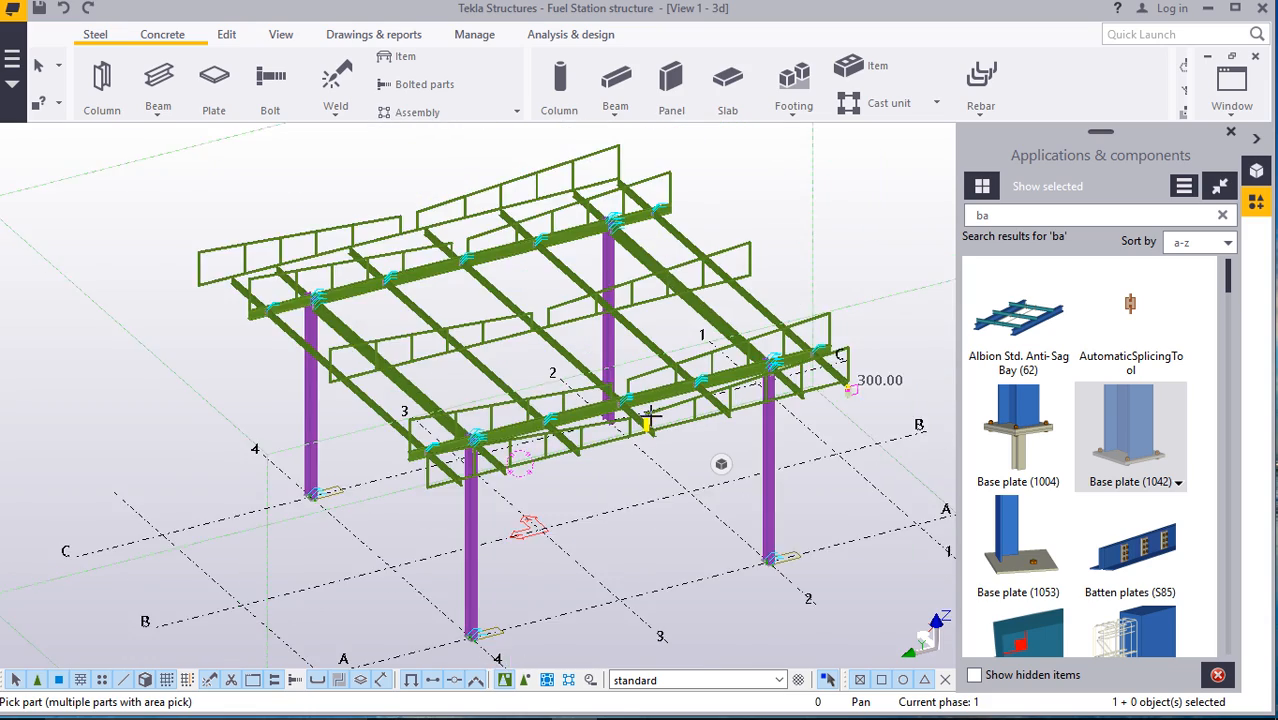
Add Base plate (1042) to the foot of the column at grid intersection C-2 and end the command
{"action": "scroll", "coordinate": [640, 420], "scroll_direction": "up", "scroll_amount": 8}
{"action": "scroll", "coordinate": [598, 424], "scroll_direction": "up", "scroll_amount": 2}
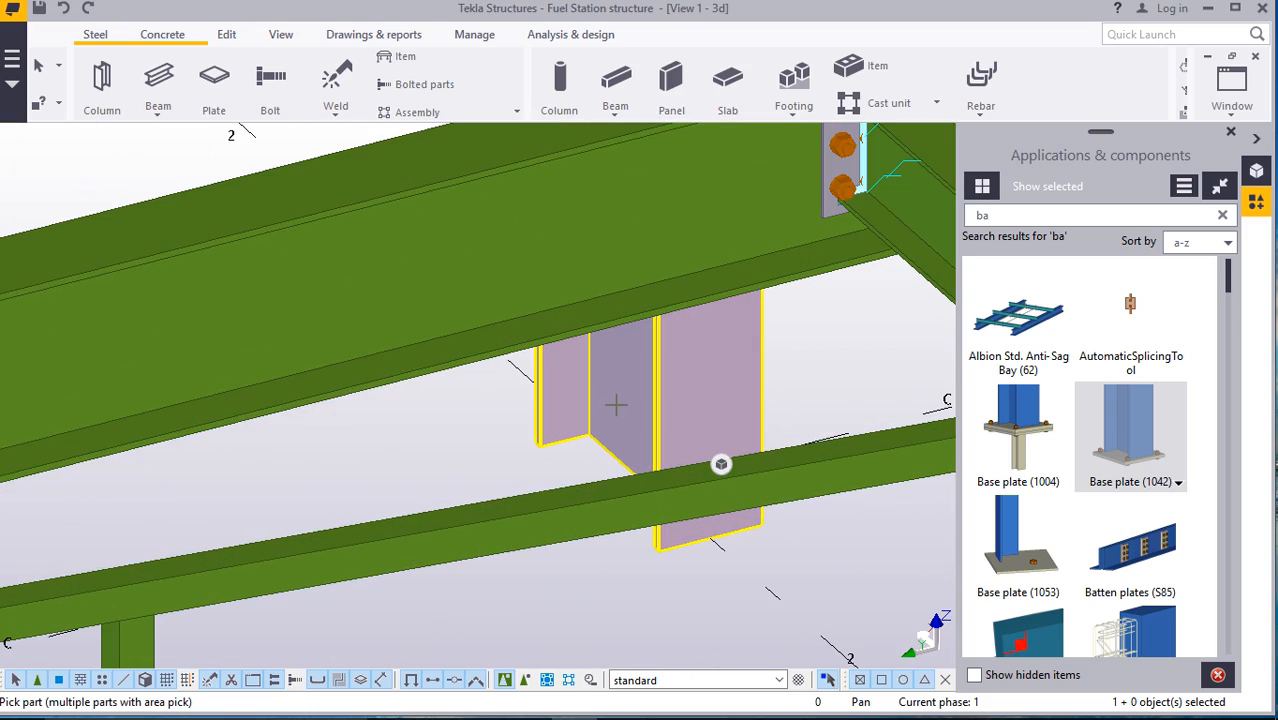
{"action": "left_click", "coordinate": [635, 453]}
{"action": "right_click", "coordinate": [455, 427]}
{"action": "left_click", "coordinate": [489, 136]}
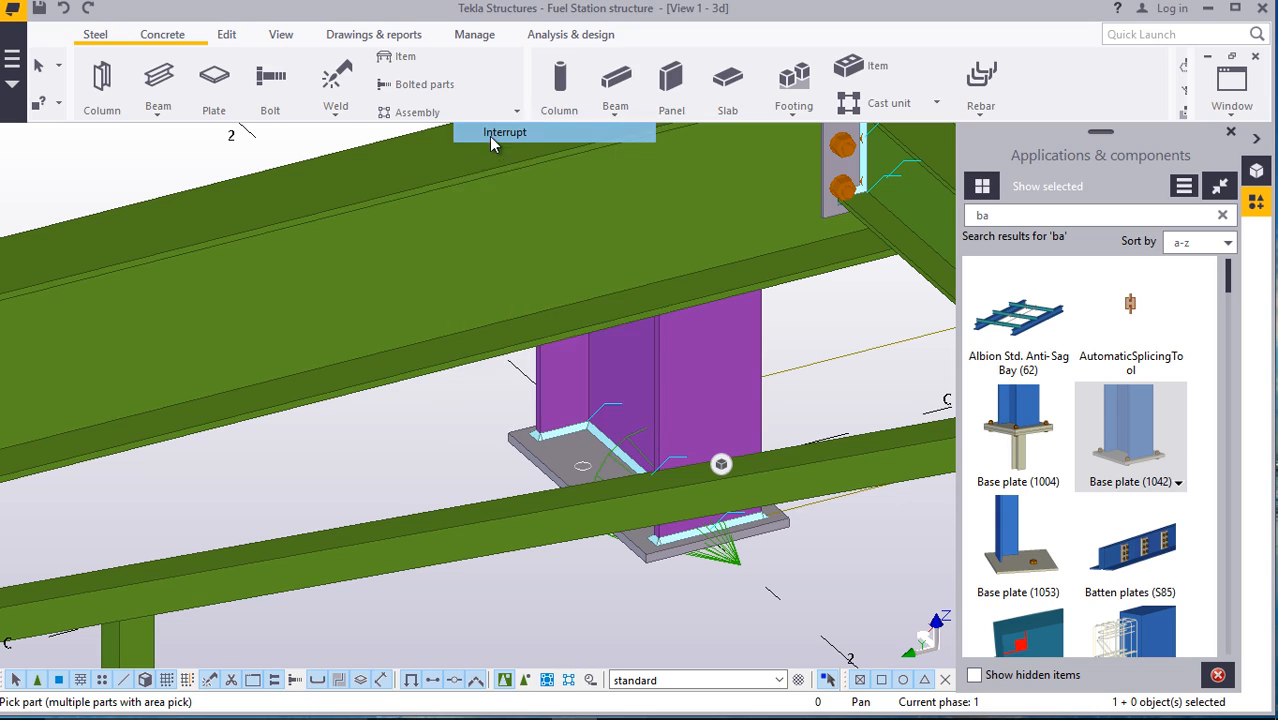
Examine the whole canopy from several sides, checking the roof beam connections and the base plates at the column feet
{"action": "scroll", "coordinate": [545, 460], "scroll_direction": "down", "scroll_amount": 5}
{"action": "scroll", "coordinate": [548, 455], "scroll_direction": "down", "scroll_amount": 6}
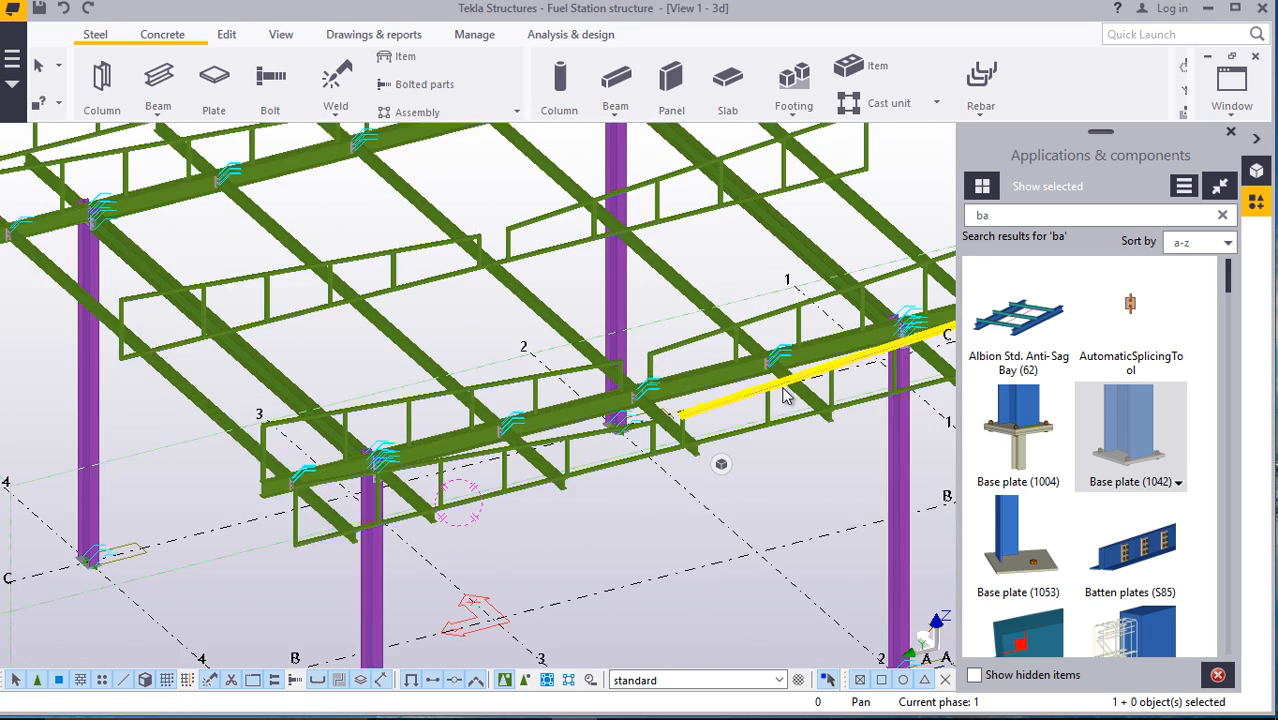
{"action": "left_click", "coordinate": [281, 36]}
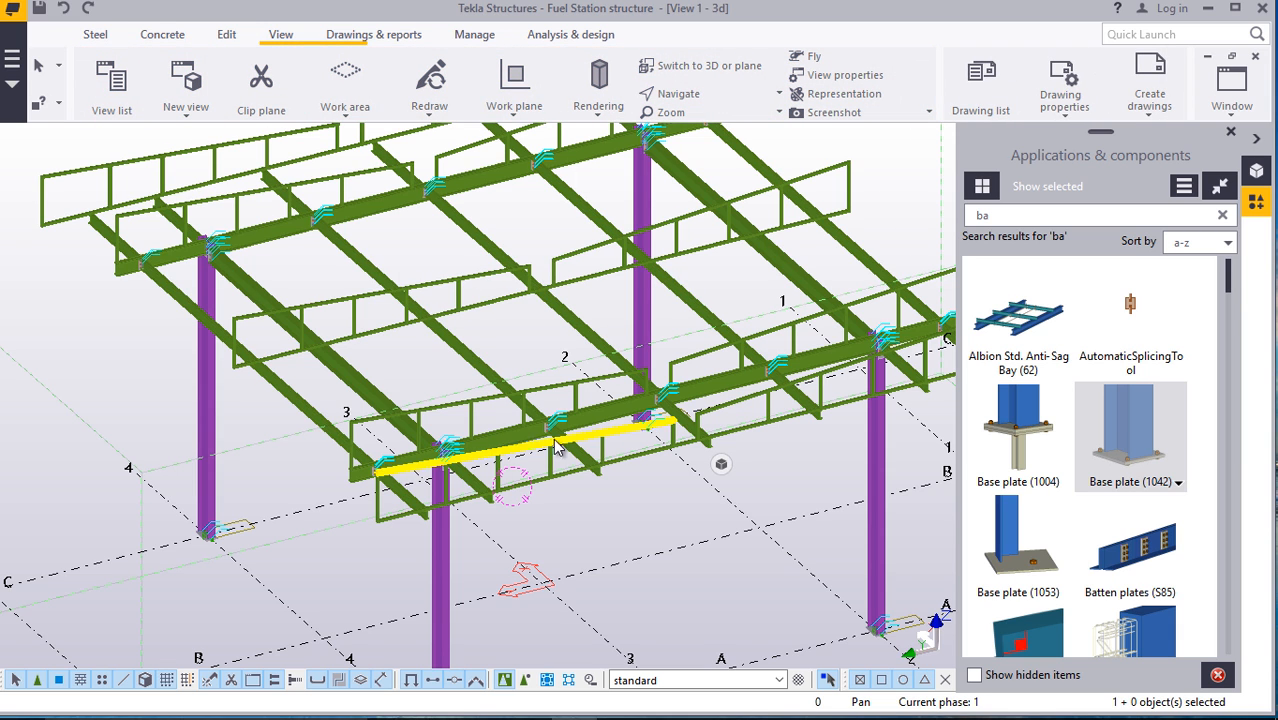
{"action": "left_click", "coordinate": [678, 93]}
{"action": "left_click", "coordinate": [700, 122]}
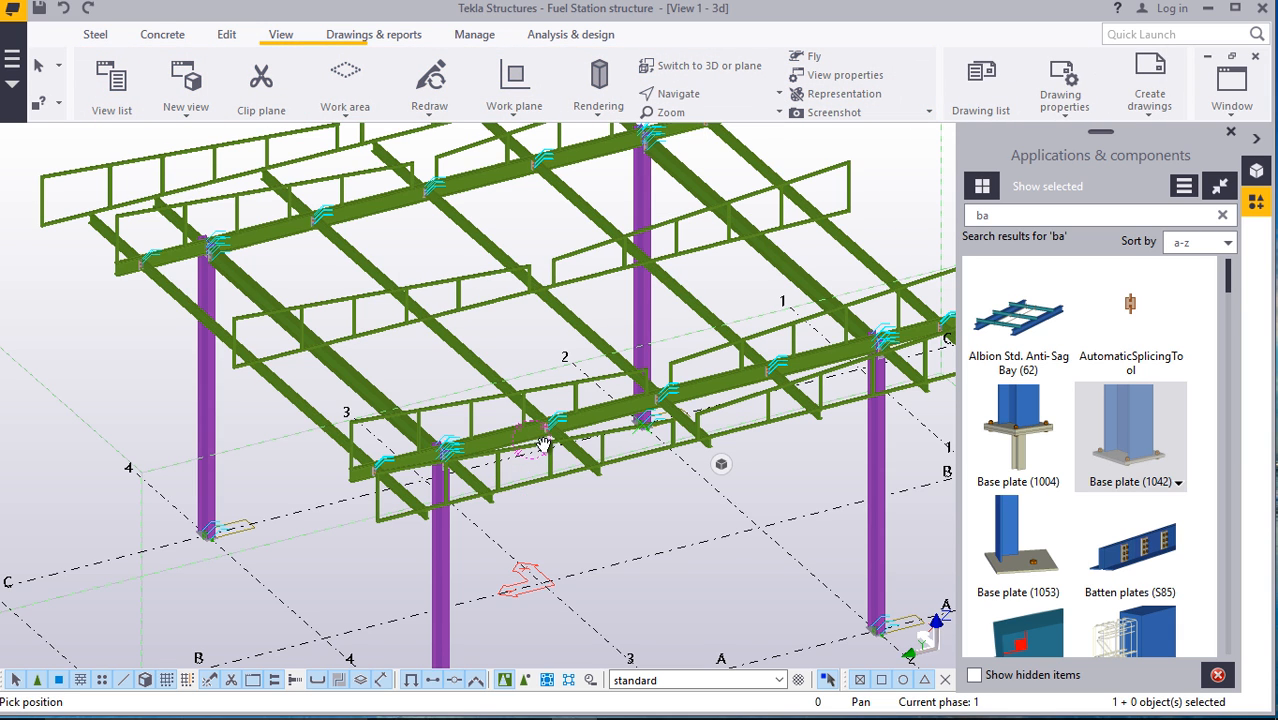
{"action": "middle_click_drag", "start_coordinate": [543, 443], "coordinate": [466, 476], "text": "ctrl"}
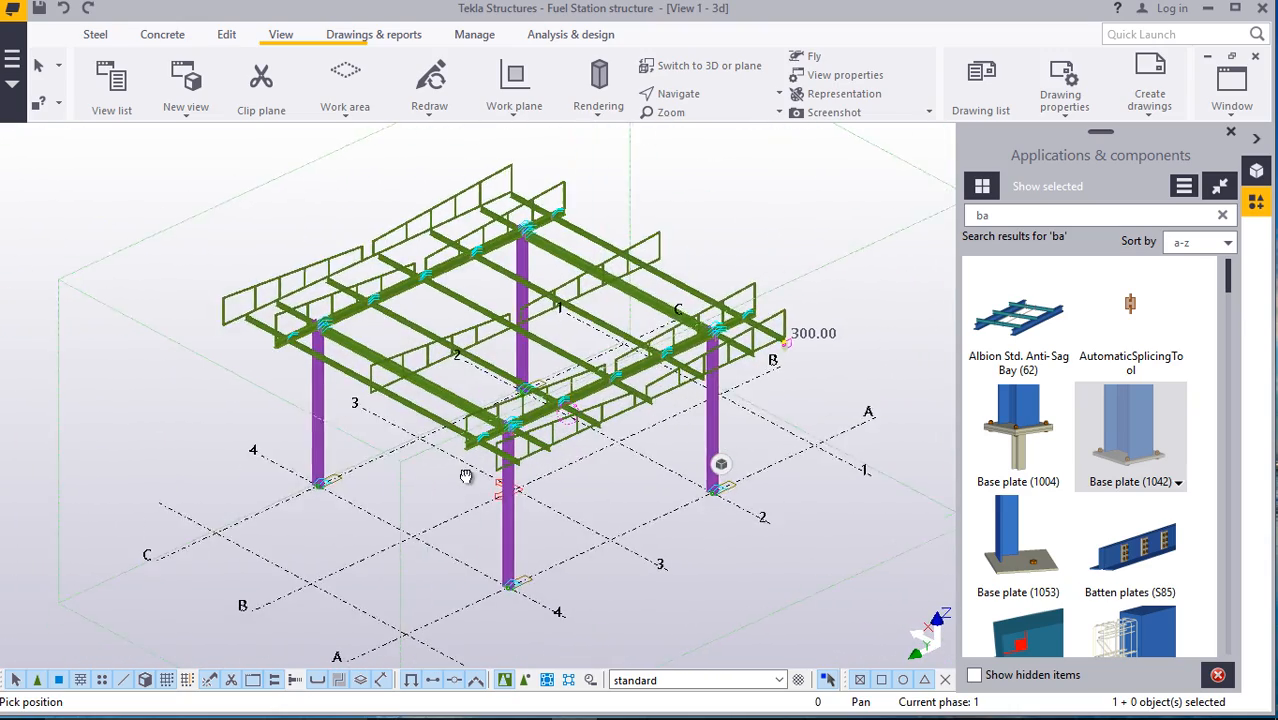
{"action": "scroll", "coordinate": [466, 476], "scroll_direction": "up", "scroll_amount": 6}
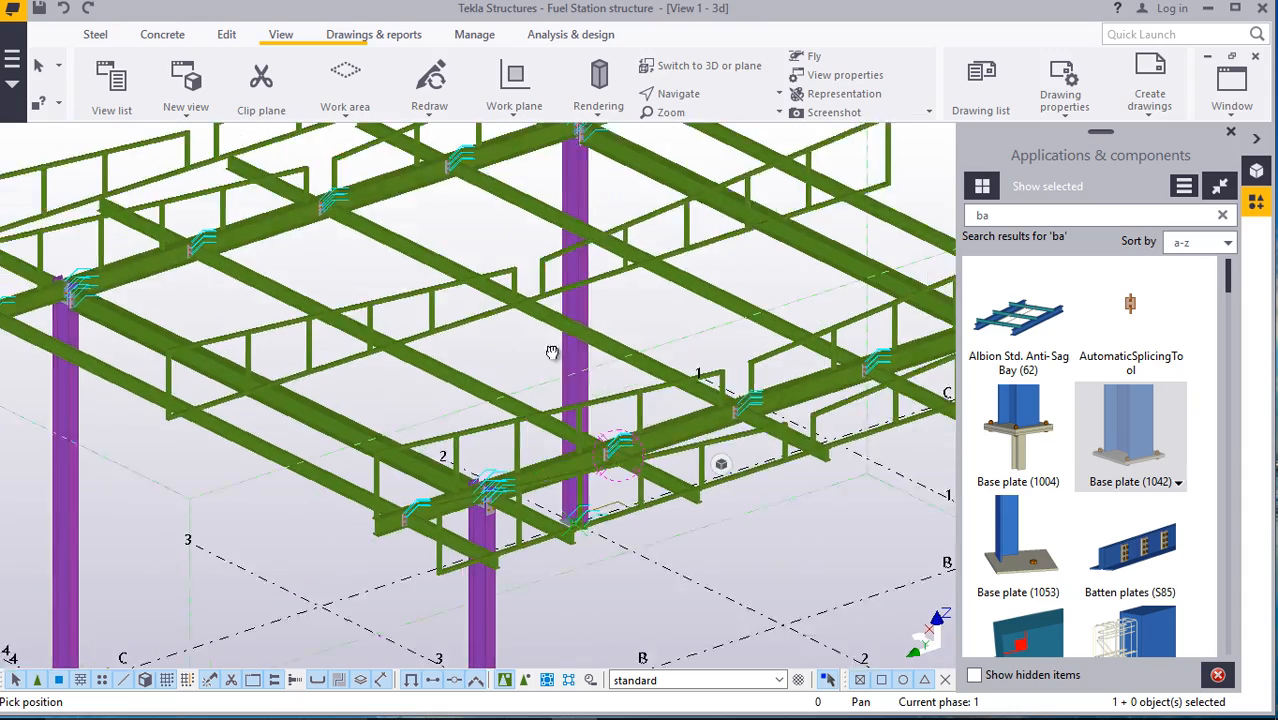
{"action": "middle_click_drag", "start_coordinate": [552, 352], "coordinate": [730, 386], "text": "ctrl"}
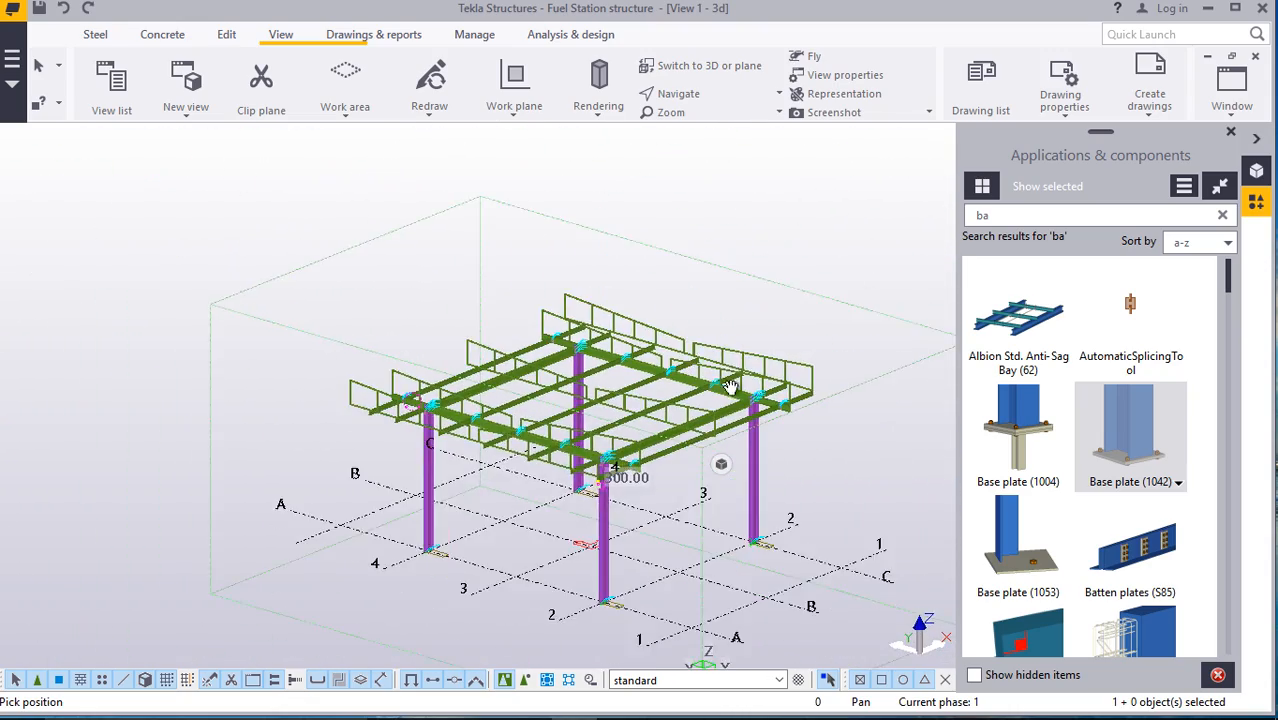
{"action": "scroll", "coordinate": [730, 386], "scroll_direction": "up", "scroll_amount": 6}
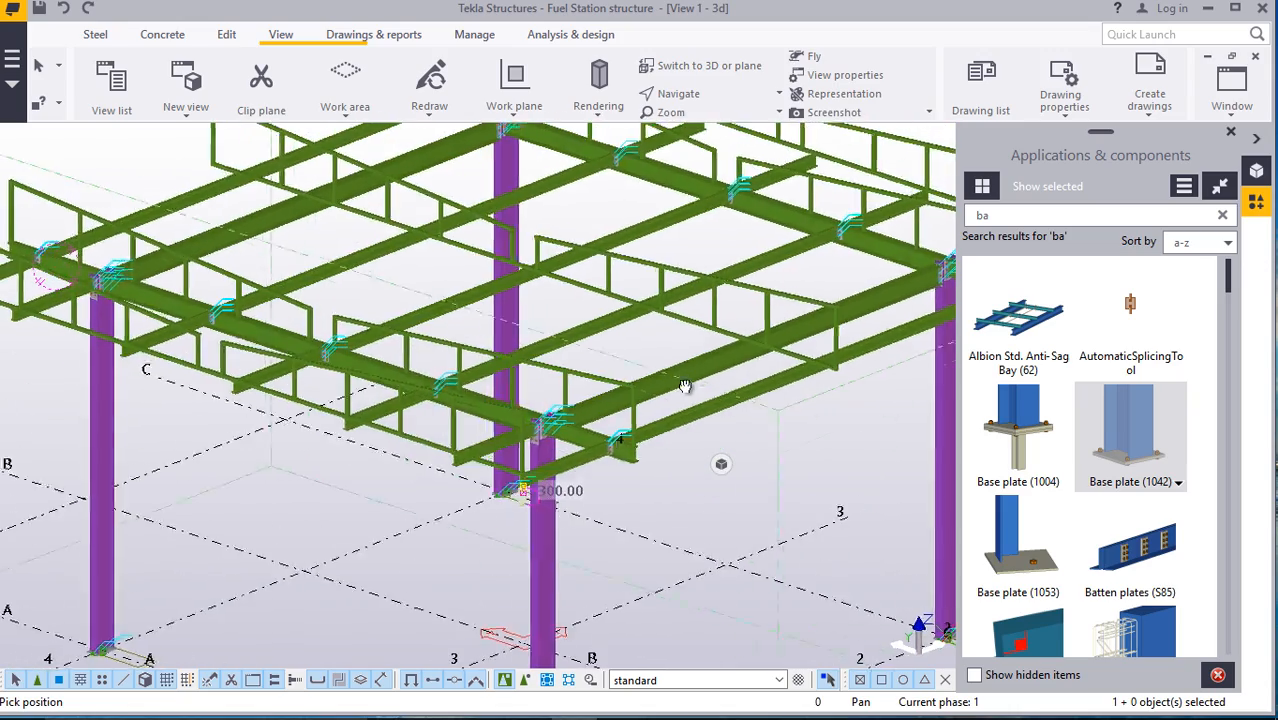
{"action": "scroll", "coordinate": [684, 386], "scroll_direction": "down", "scroll_amount": 5}
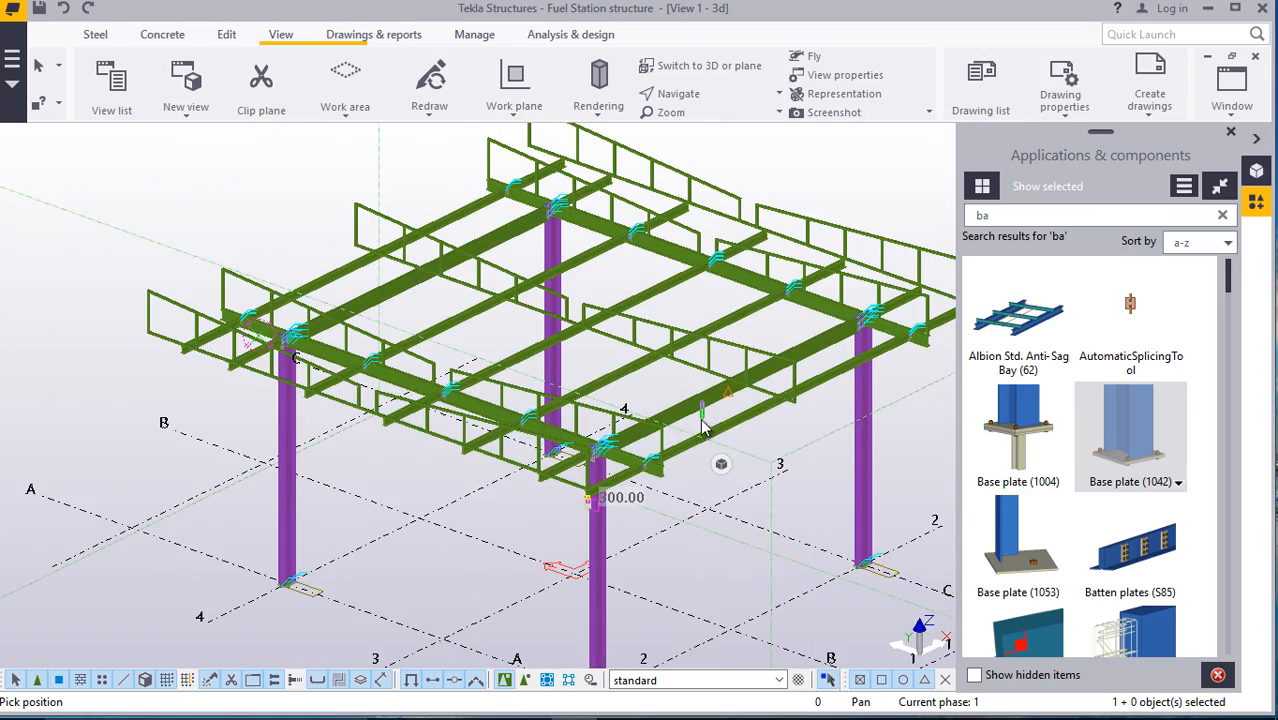
{"action": "scroll", "coordinate": [697, 421], "scroll_direction": "up", "scroll_amount": 4}
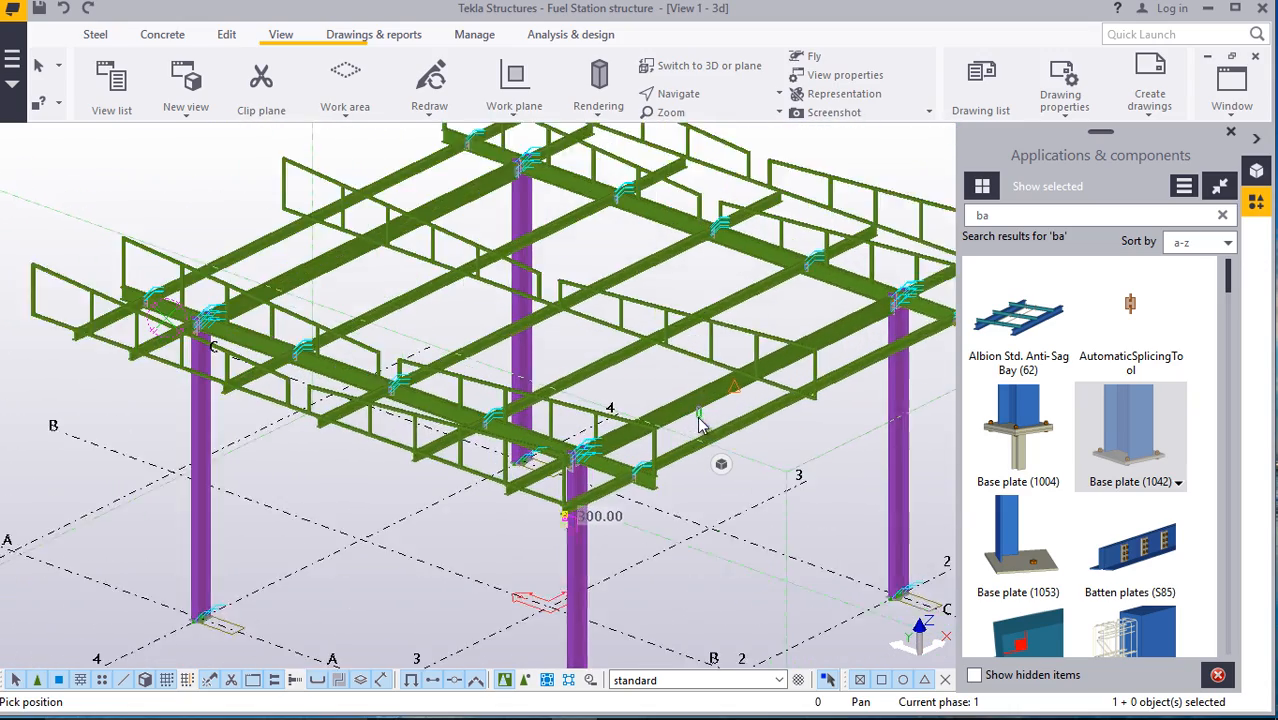
End the view rotation and refresh the 3D view to clear the temporary distance dimension at the canopy's corner
{"action": "right_click", "coordinate": [706, 416]}
{"action": "left_click", "coordinate": [760, 150]}
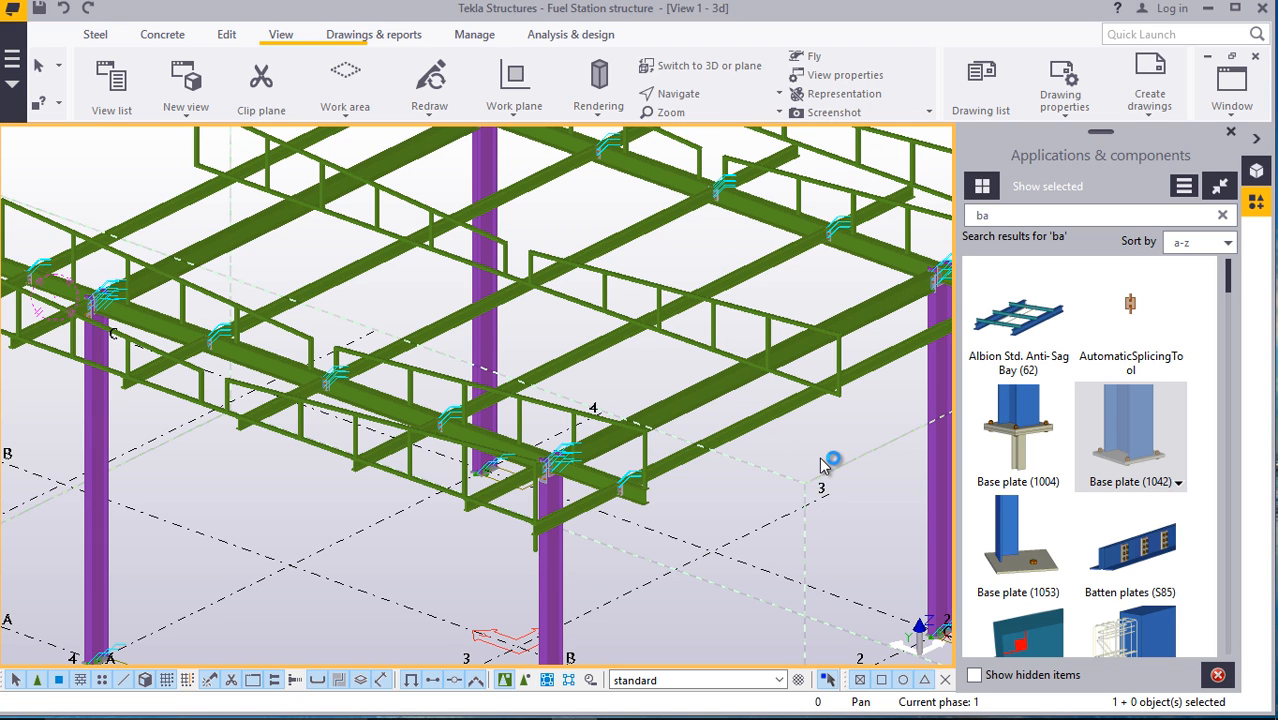
{"action": "scroll", "coordinate": [812, 466], "scroll_direction": "down", "scroll_amount": 4}
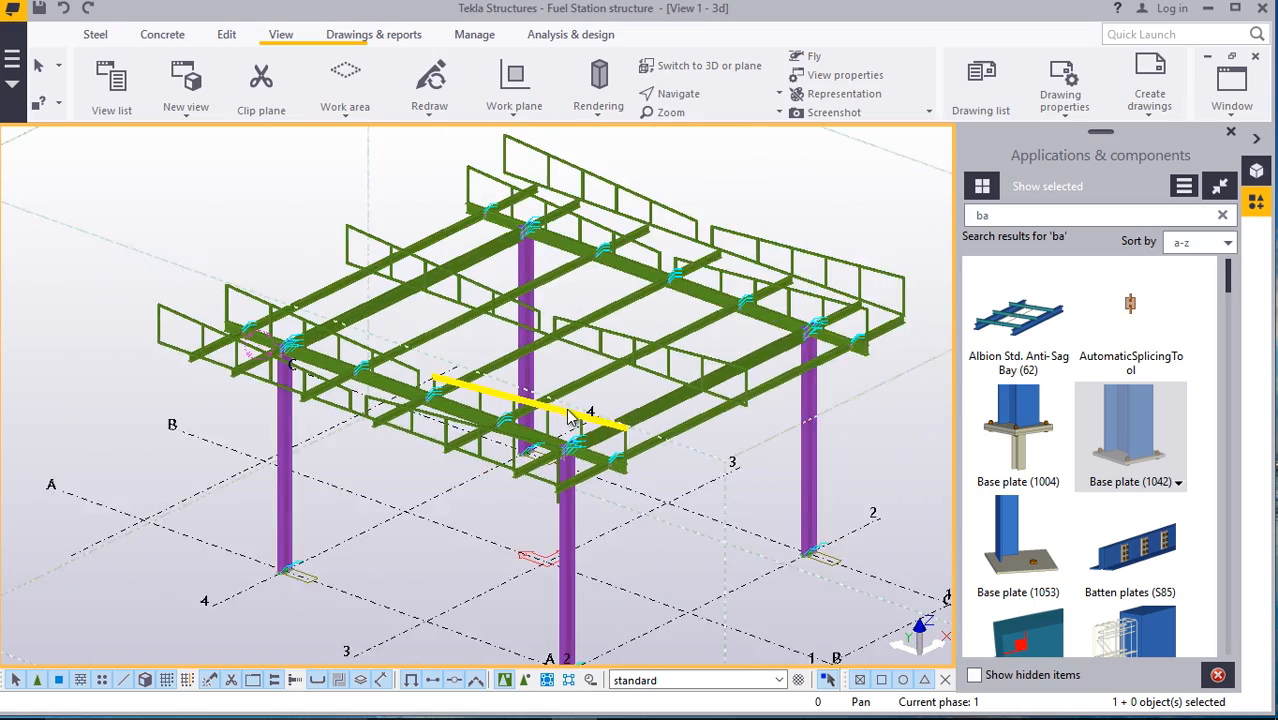
{"action": "scroll", "coordinate": [655, 432], "scroll_direction": "up", "scroll_amount": 2}
{"action": "scroll", "coordinate": [656, 468], "scroll_direction": "down", "scroll_amount": 3}
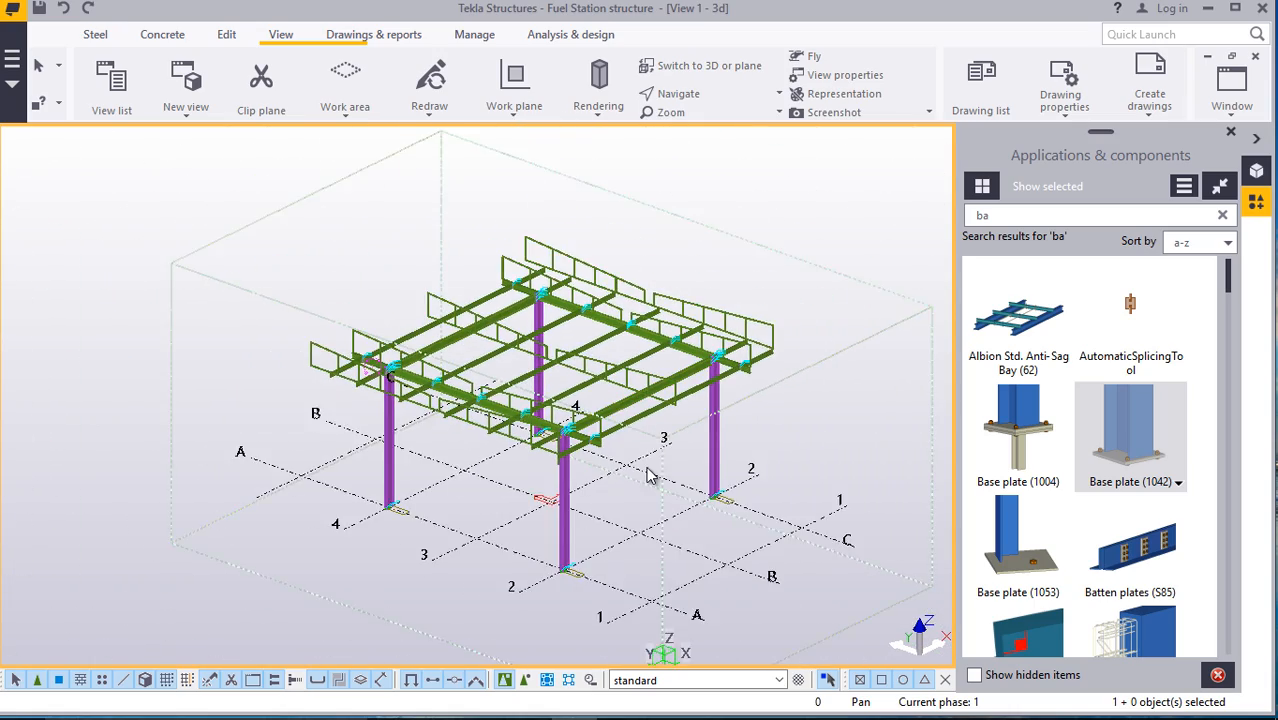
{"action": "scroll", "coordinate": [645, 470], "scroll_direction": "up", "scroll_amount": 2}
{"action": "scroll", "coordinate": [680, 440], "scroll_direction": "up", "scroll_amount": 1}
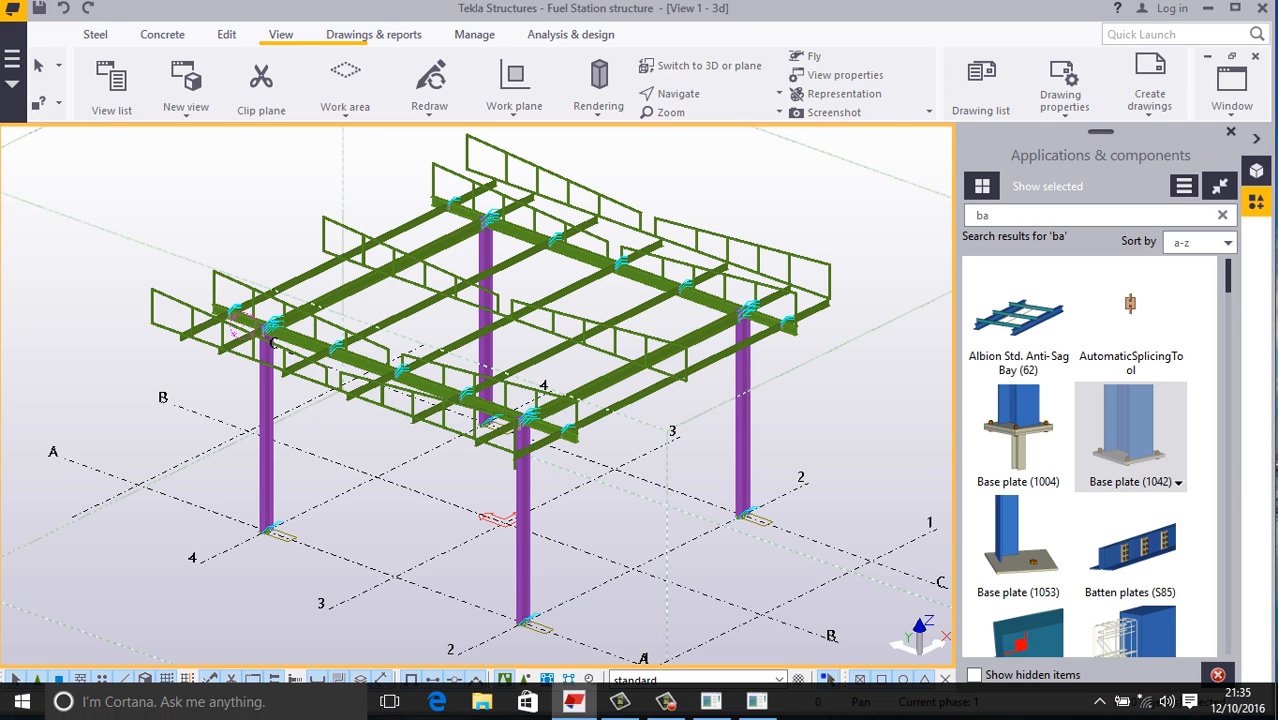
{"action": "left_click", "coordinate": [668, 701]}
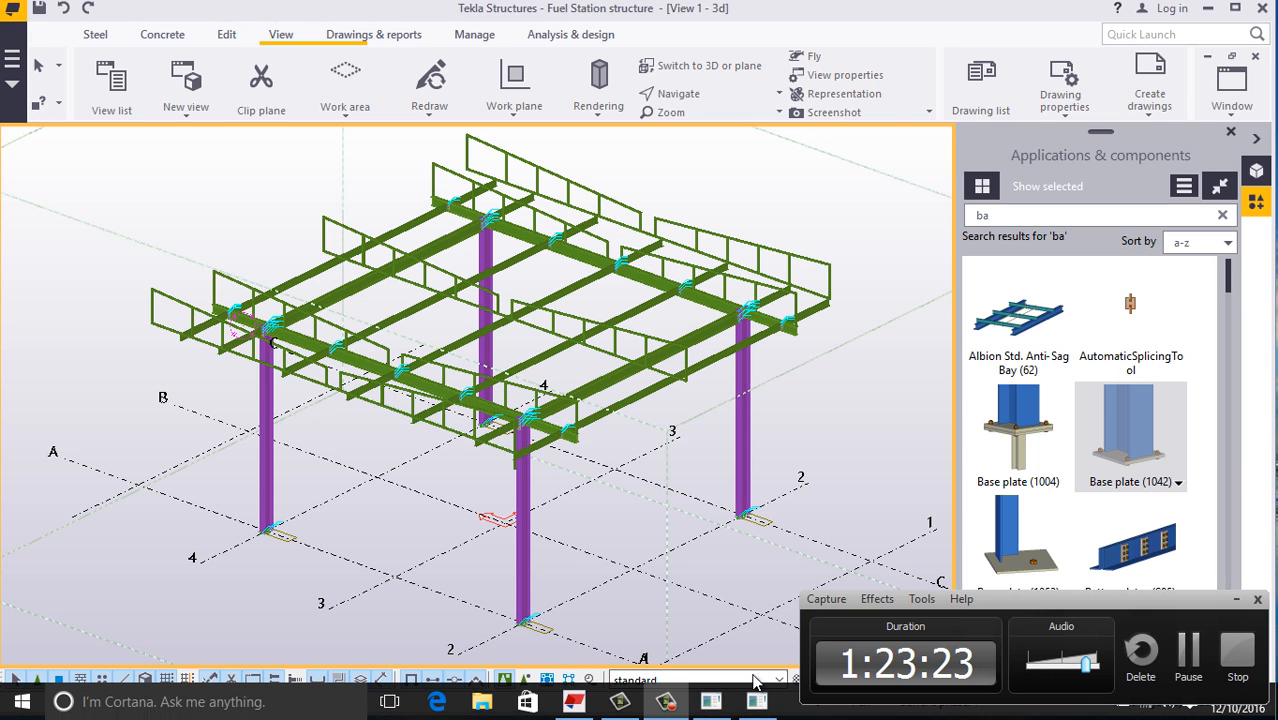